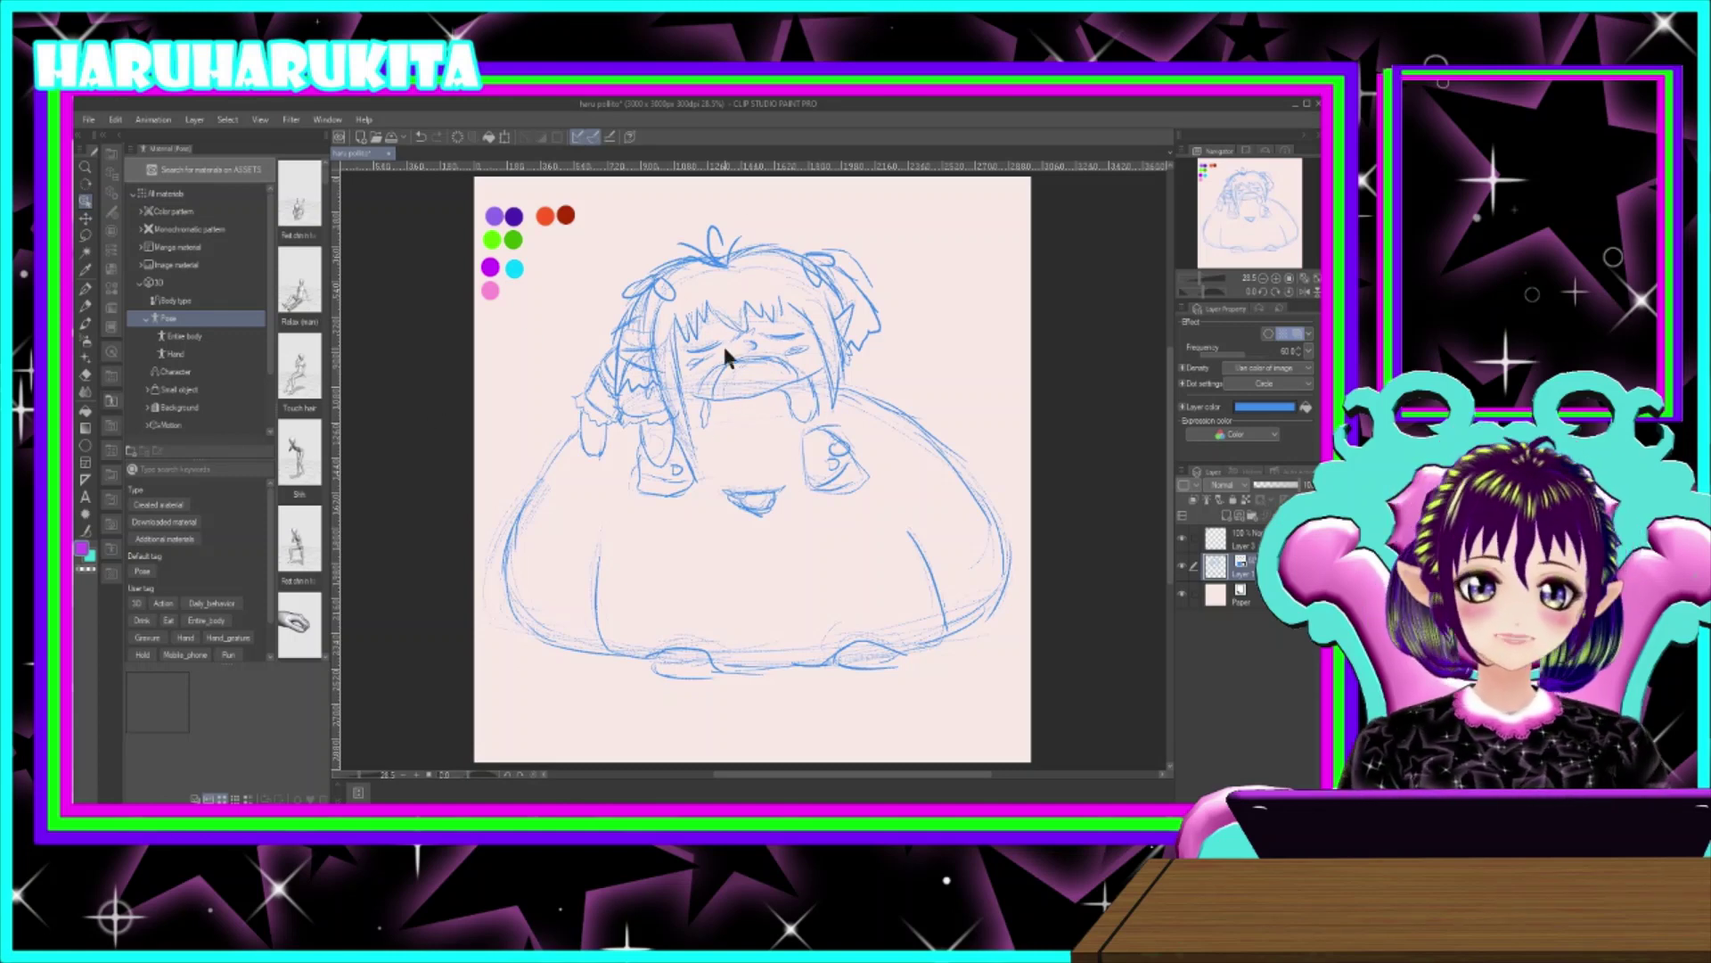
# - Check the contents of the colour swatch, sketch and paper layers by hiding and showing them, keeping the sketch layer selected
pyautogui.click(1181, 540)
pyautogui.click(1182, 543)
pyautogui.click(1184, 543)
pyautogui.click(1184, 543)
pyautogui.click(1184, 543)
pyautogui.click(1184, 543)
pyautogui.click(1183, 543)
pyautogui.click(1183, 543)
pyautogui.click(1184, 565)
pyautogui.click(1184, 565)
pyautogui.click(1184, 566)
pyautogui.click(1183, 565)
pyautogui.click(1183, 565)
pyautogui.click(1184, 565)
pyautogui.click(1183, 594)
pyautogui.click(1183, 594)
pyautogui.click(1183, 594)
pyautogui.click(1183, 593)
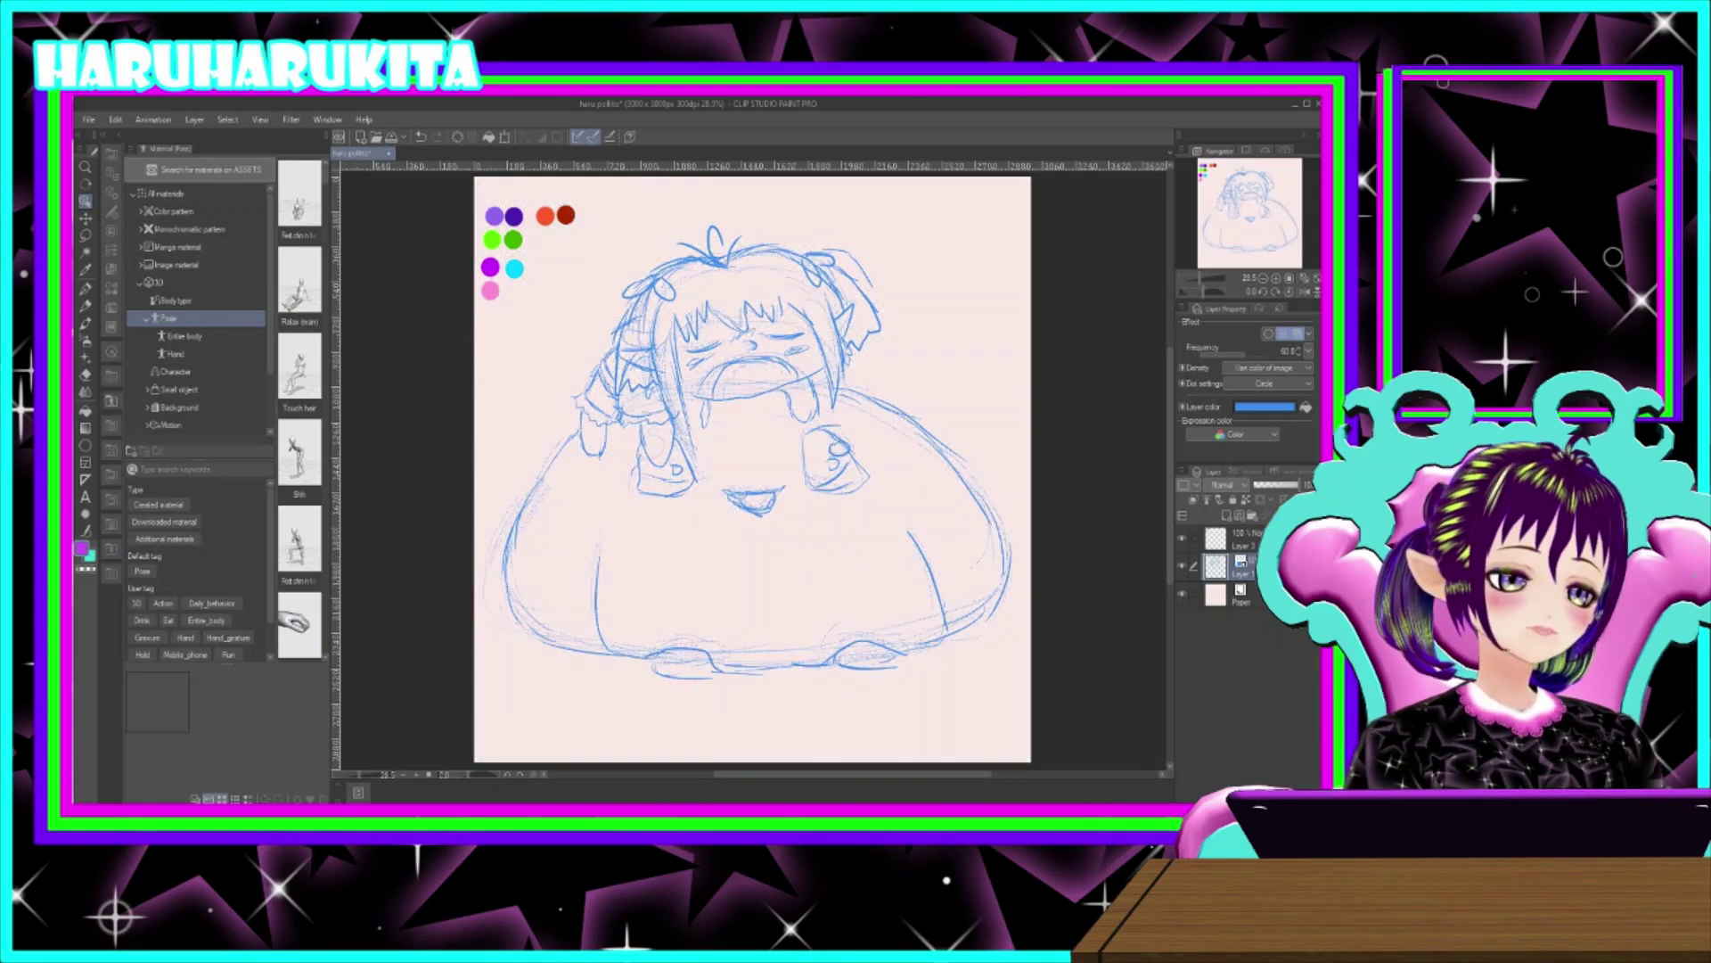
pyautogui.click(1230, 593)
pyautogui.click(1184, 593)
pyautogui.click(1184, 594)
pyautogui.click(1182, 566)
pyautogui.click(1182, 566)
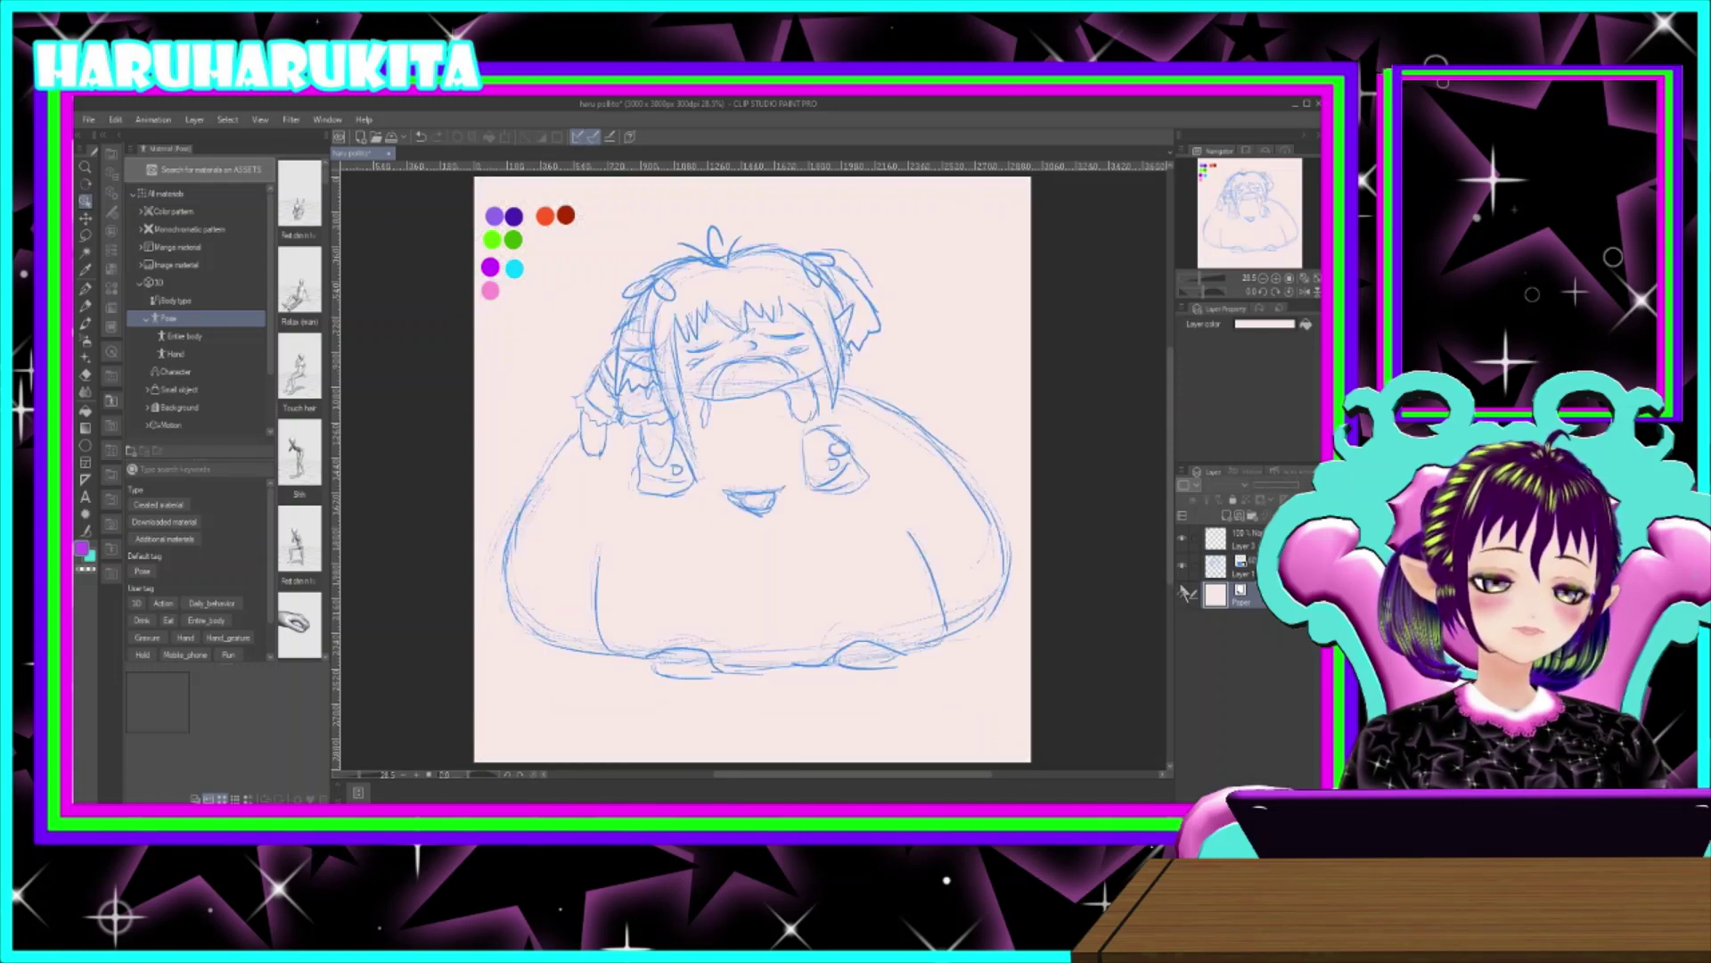
pyautogui.click(1239, 566)
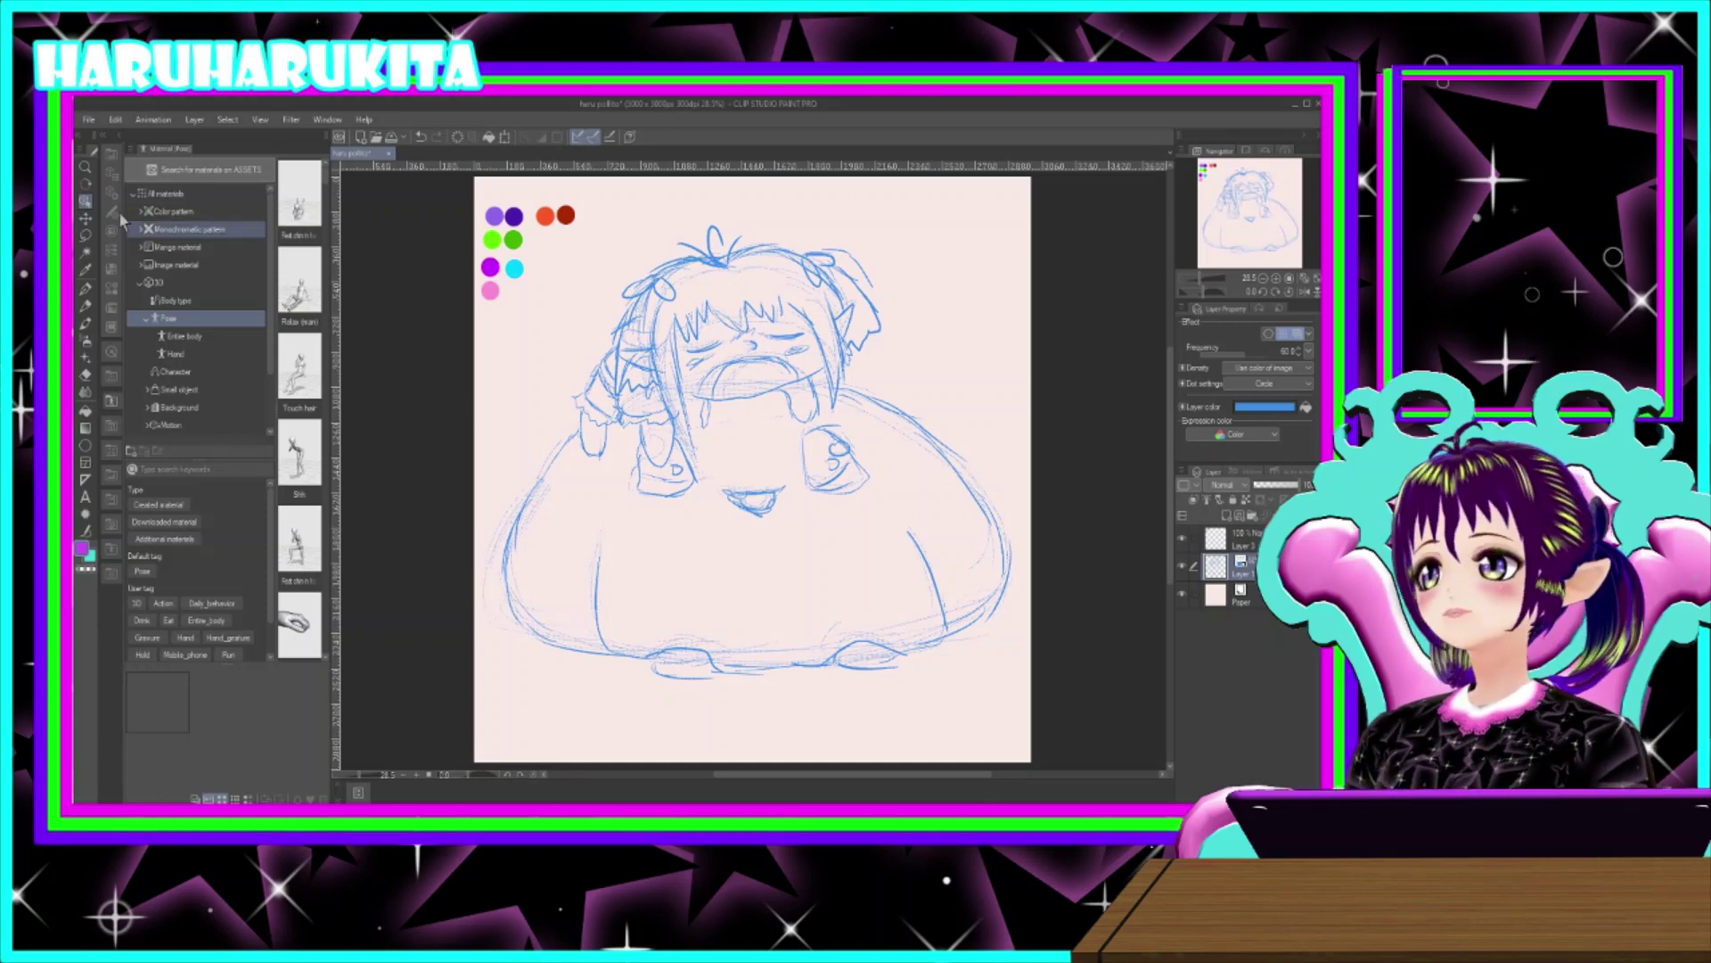
pyautogui.click(1178, 565)
pyautogui.click(1178, 565)
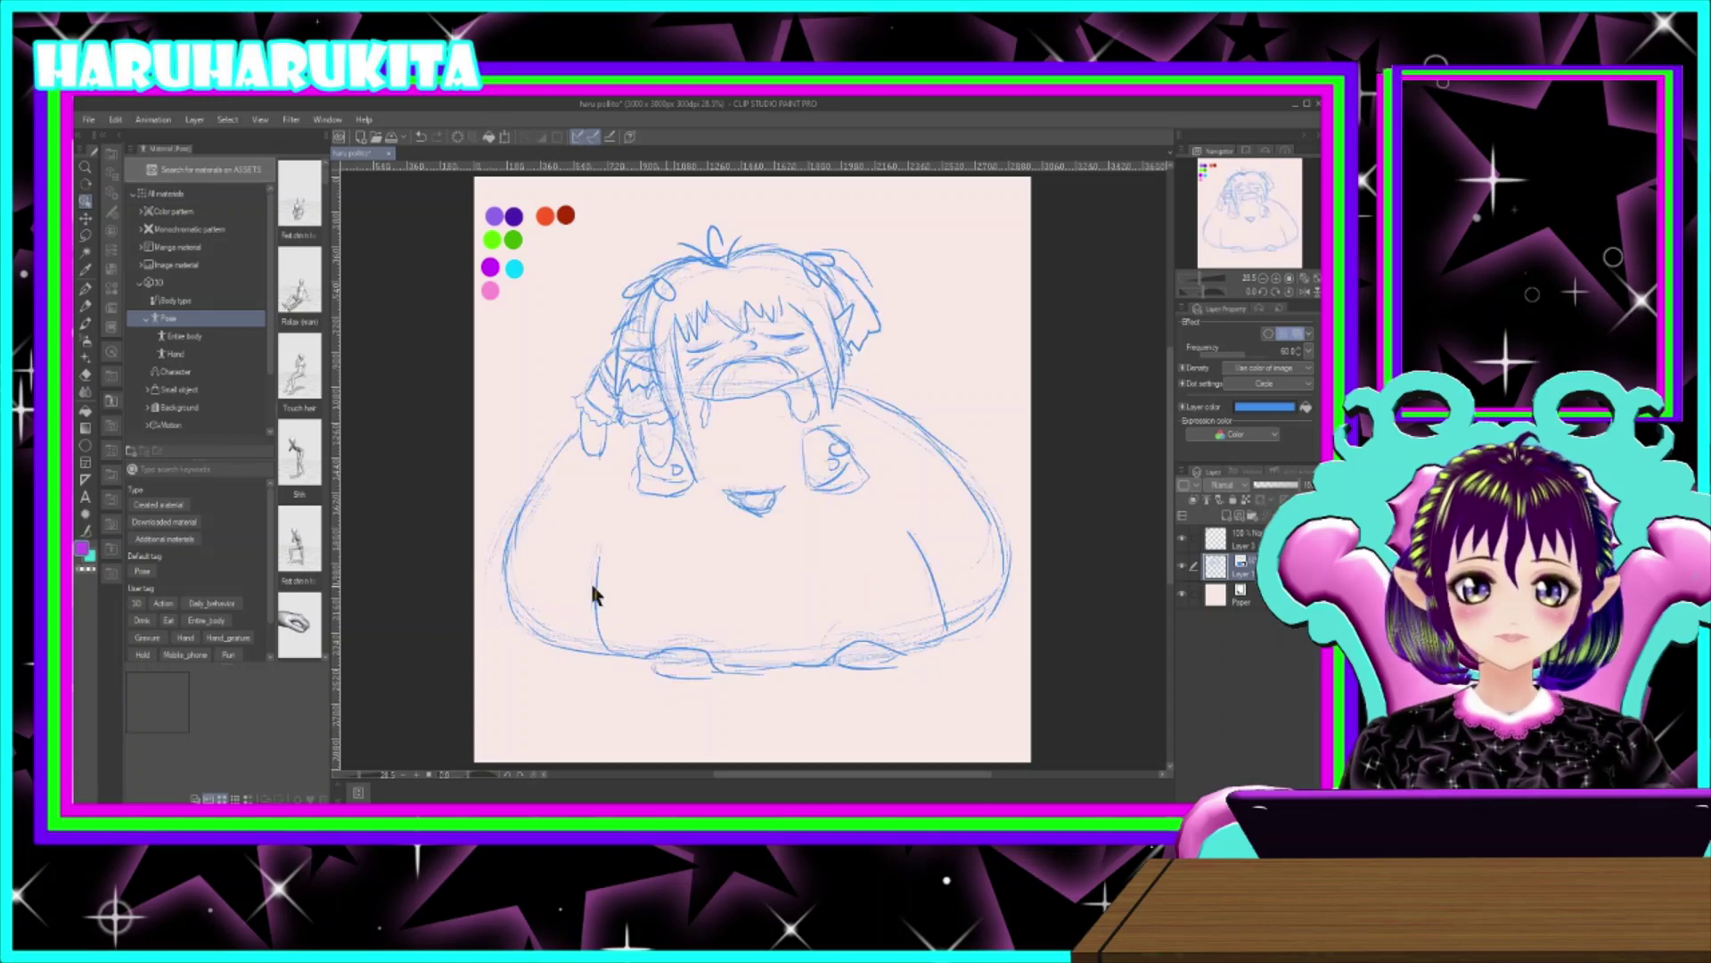
# - Choose the direct-draw Curve tool and set the drawing colour to black
pyautogui.click(86, 447)
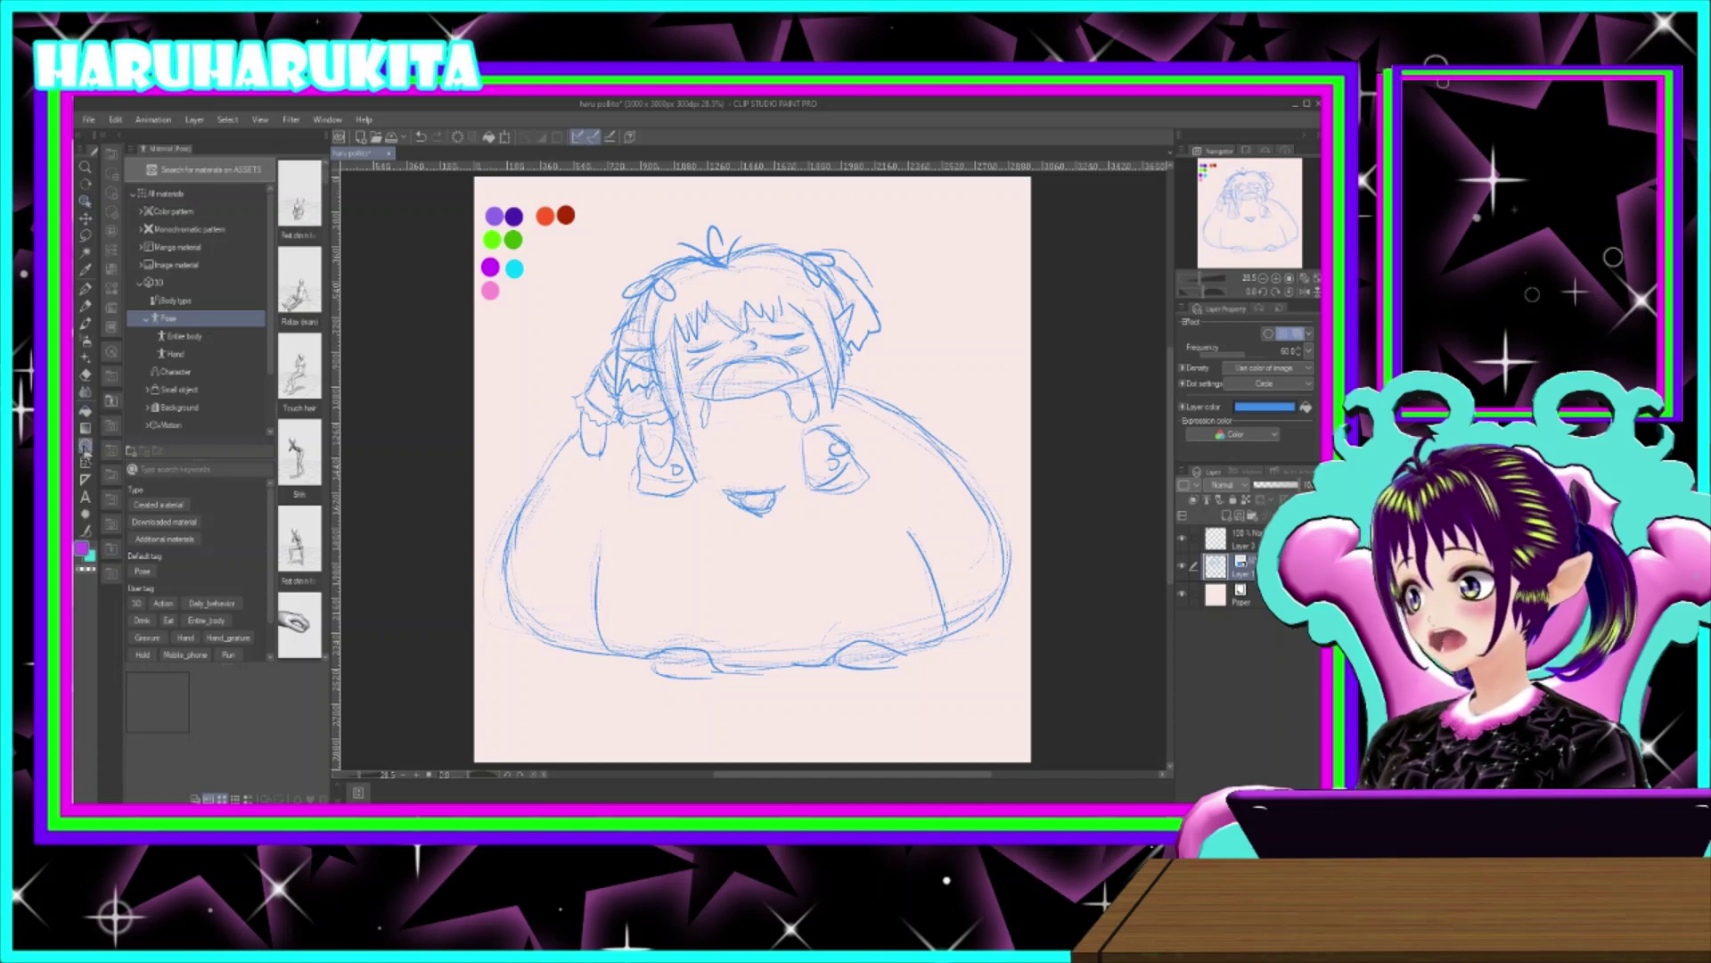
pyautogui.click(117, 134)
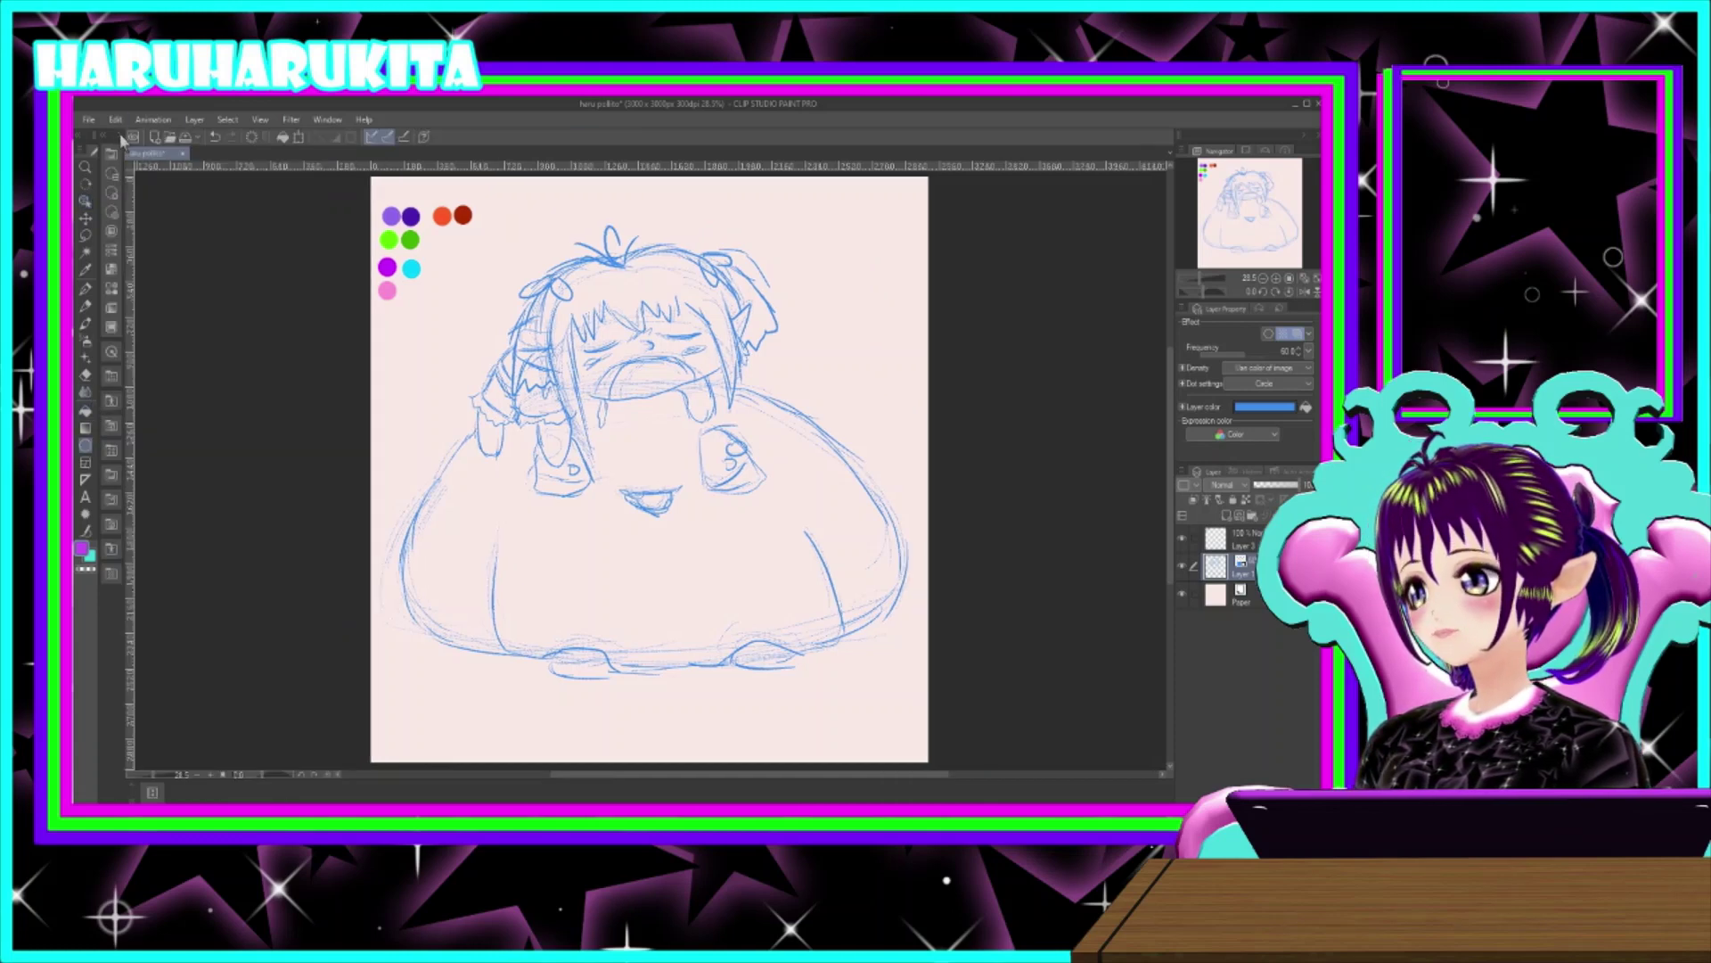
pyautogui.click(85, 427)
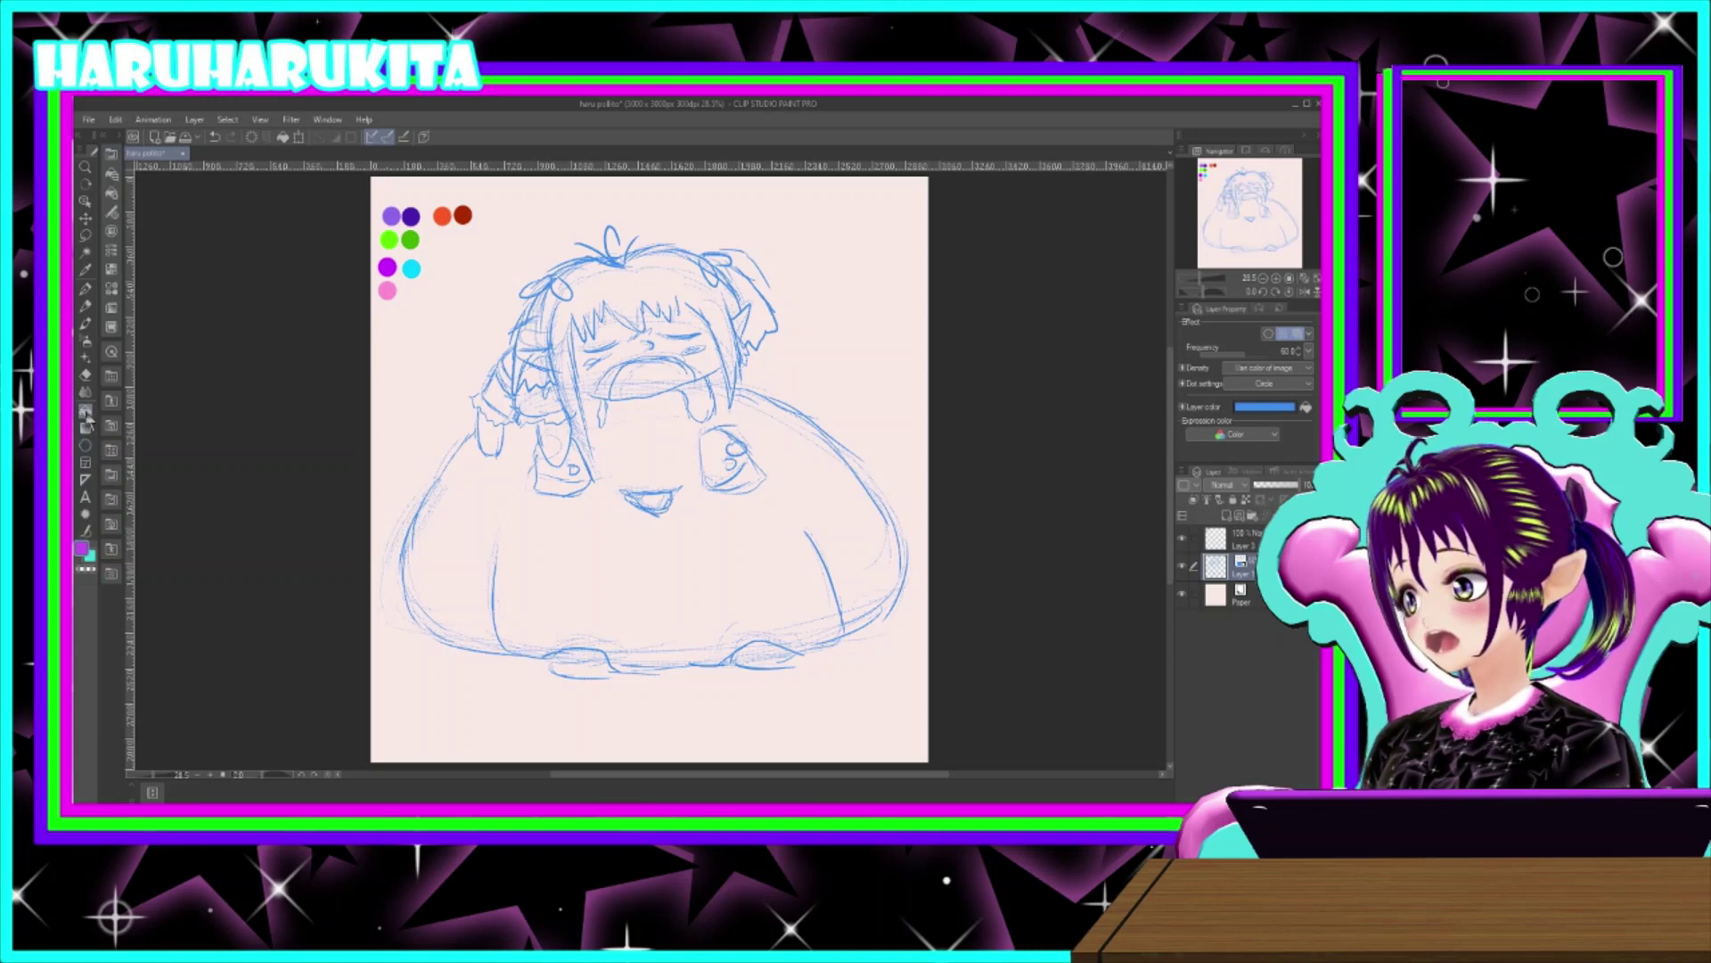
pyautogui.click(114, 193)
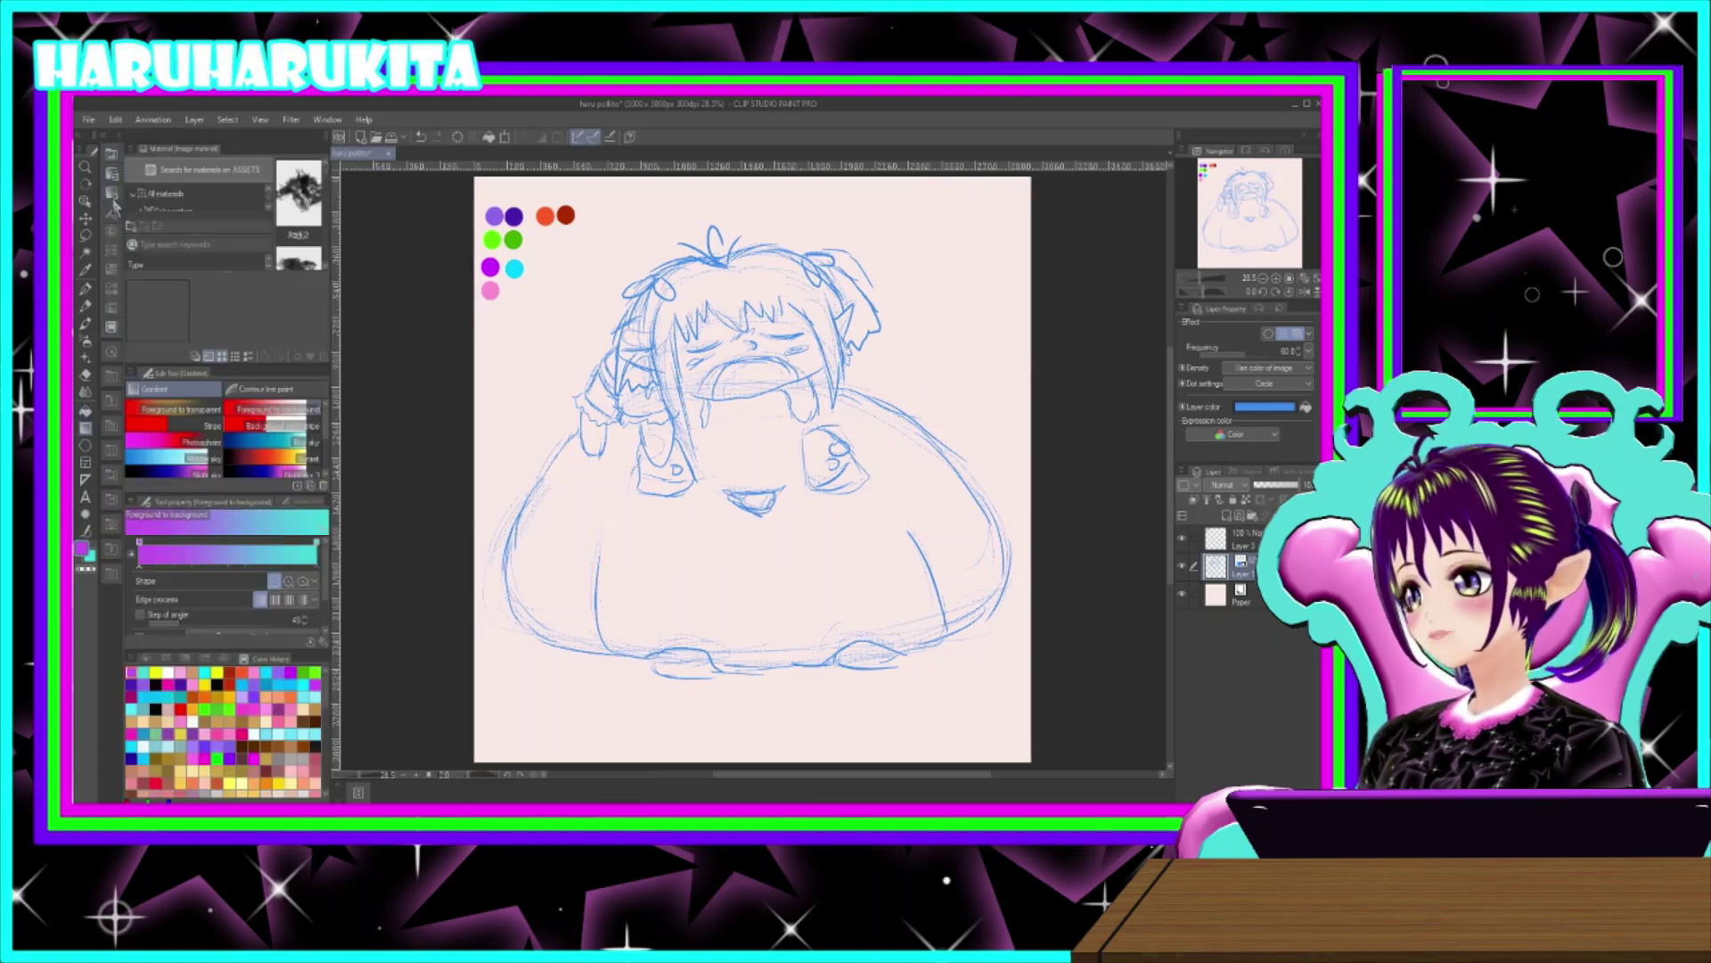
pyautogui.click(86, 444)
pyautogui.click(264, 410)
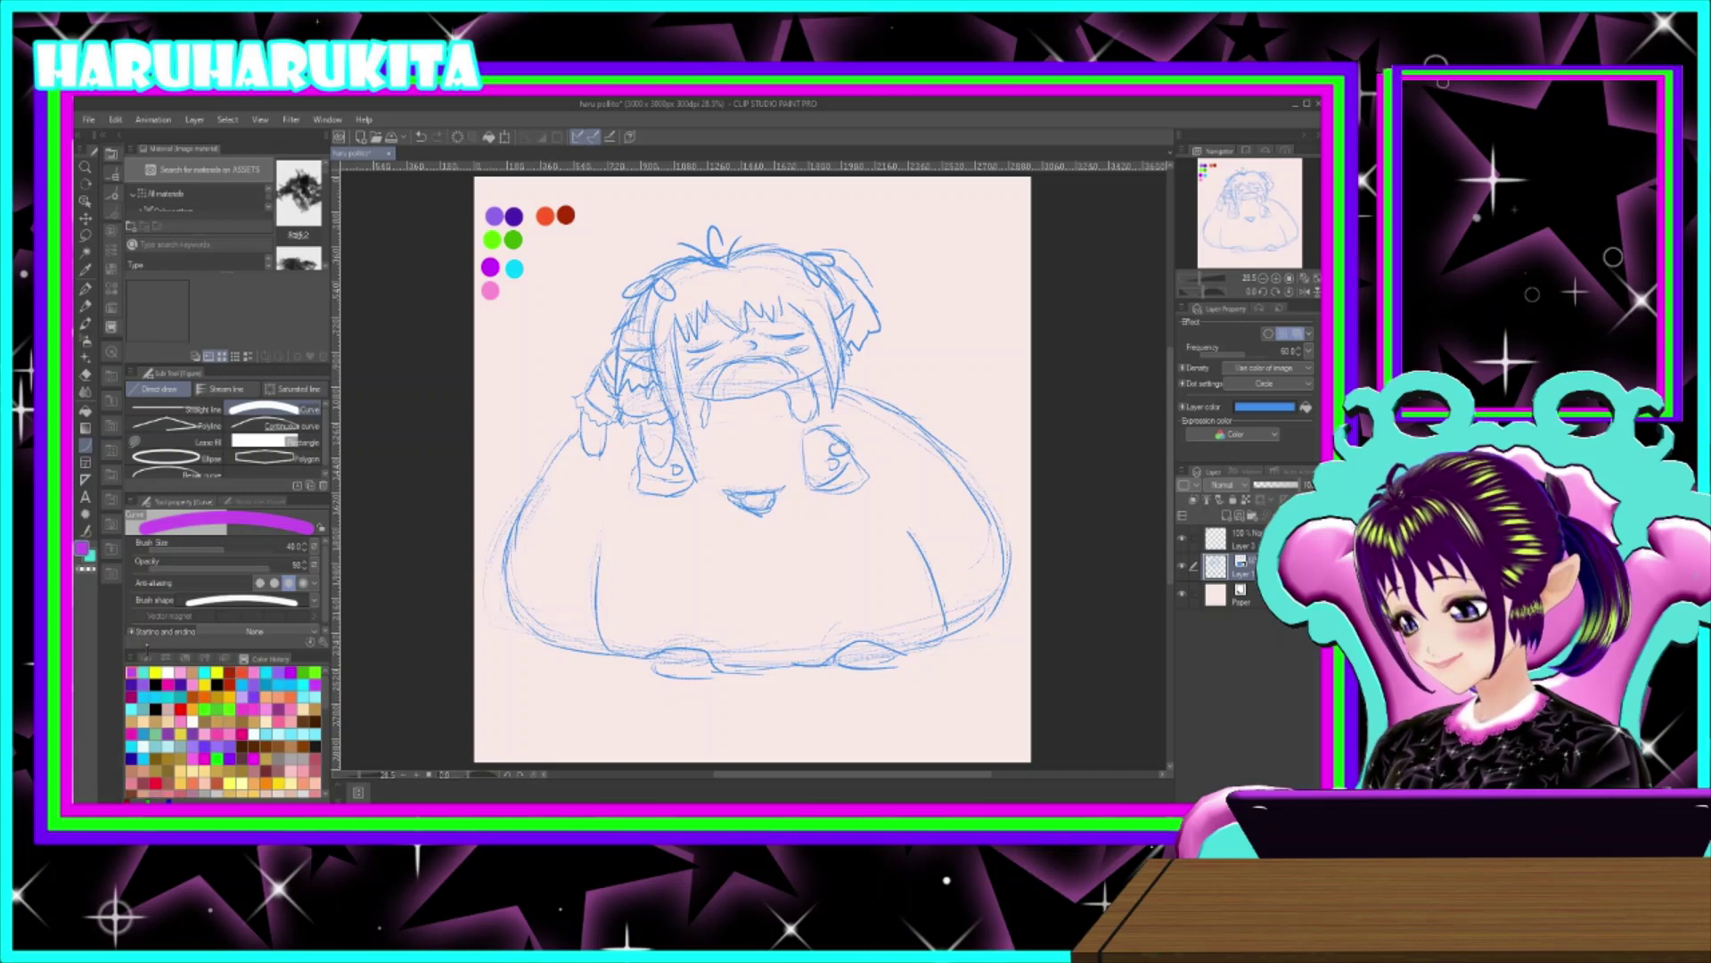
pyautogui.click(146, 658)
pyautogui.moveTo(246, 733); pyautogui.dragTo(394, 785)
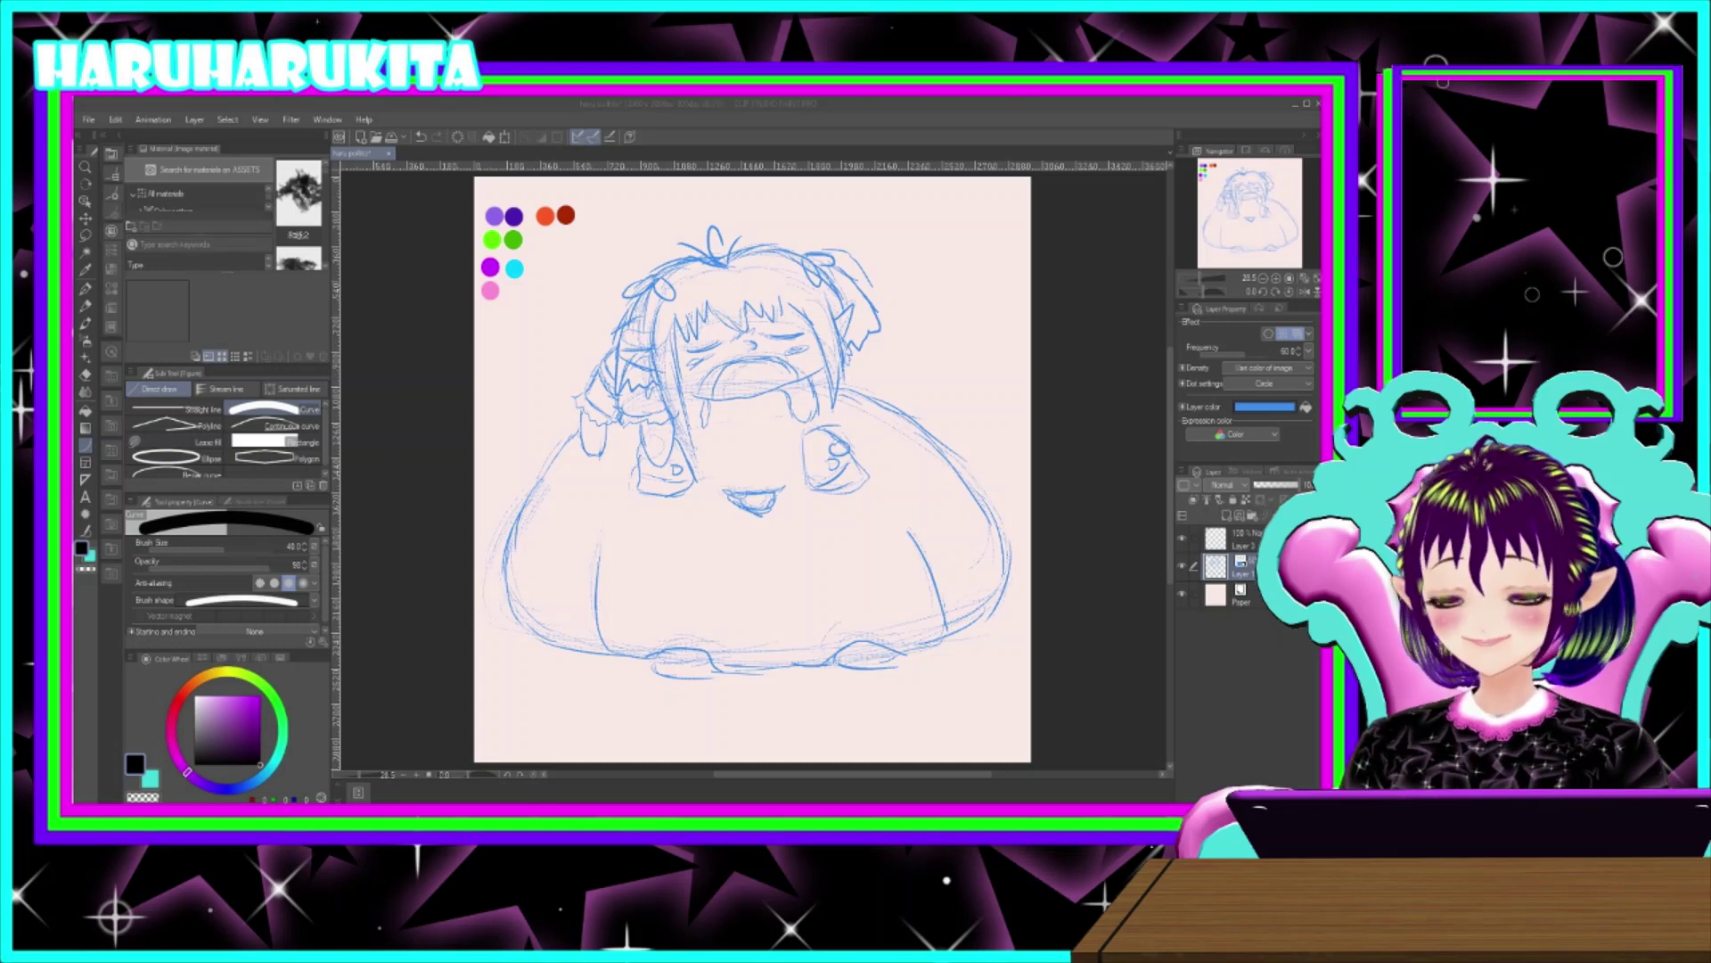
pyautogui.click(664, 598)
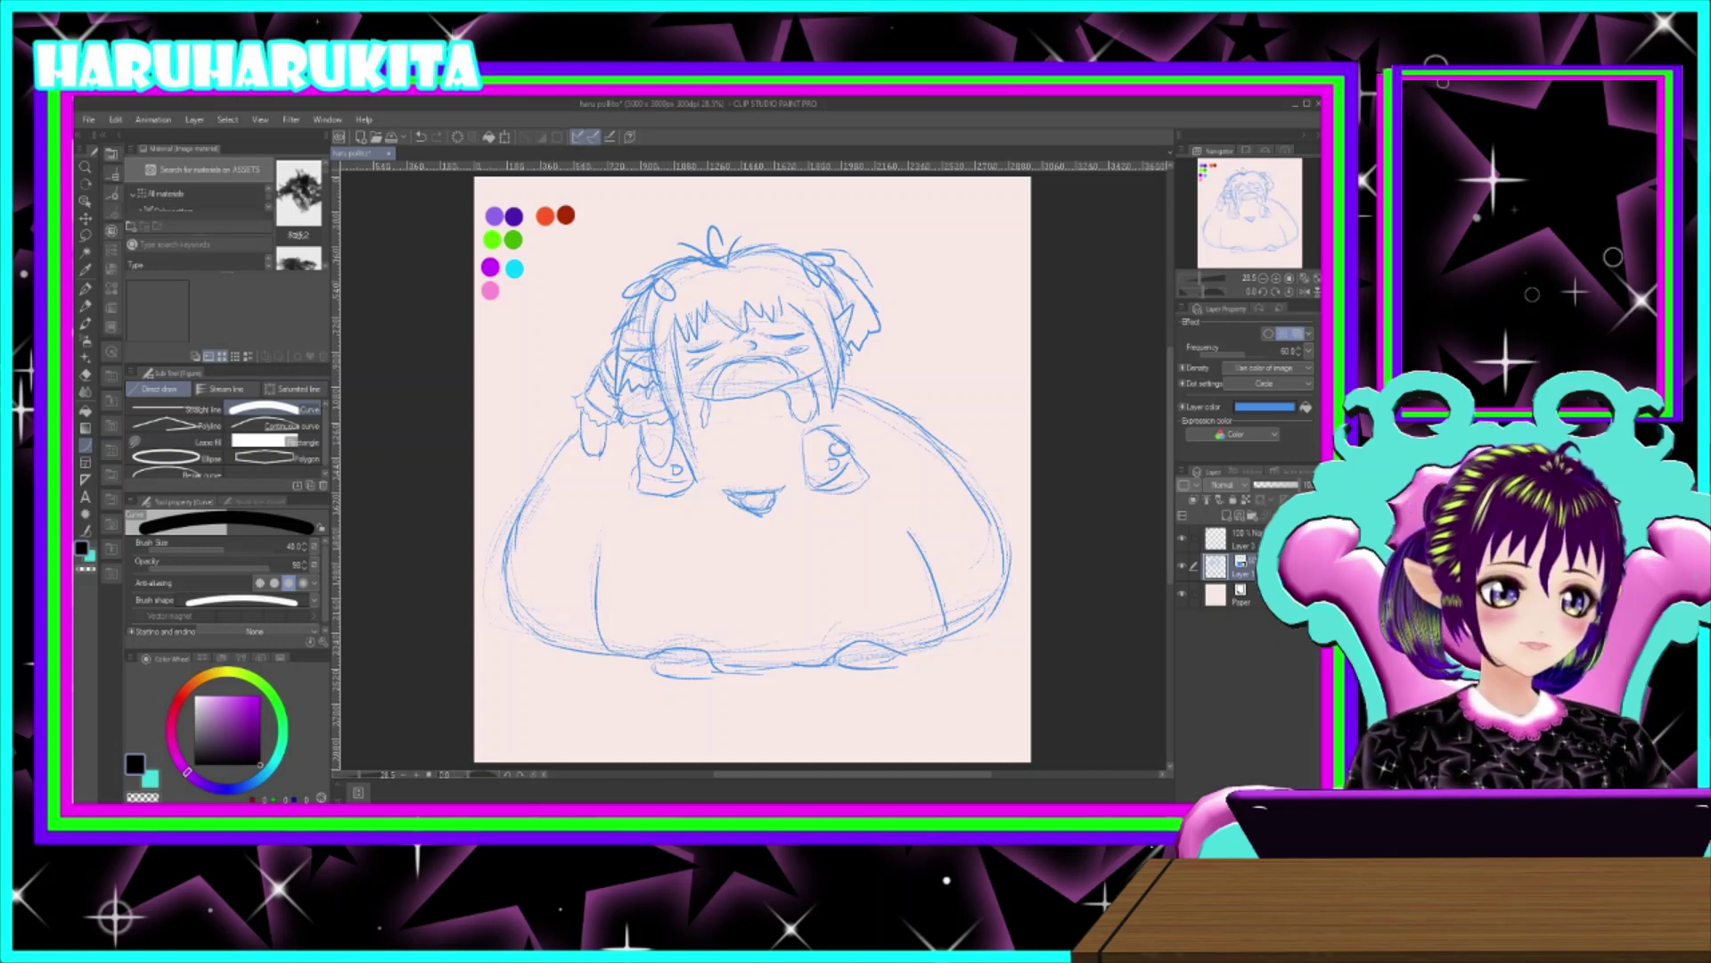
# - On a new layer above the sketch, place a vertical symmetrical ruler through the body's centre and return to the Curve tool
pyautogui.click(1226, 515)
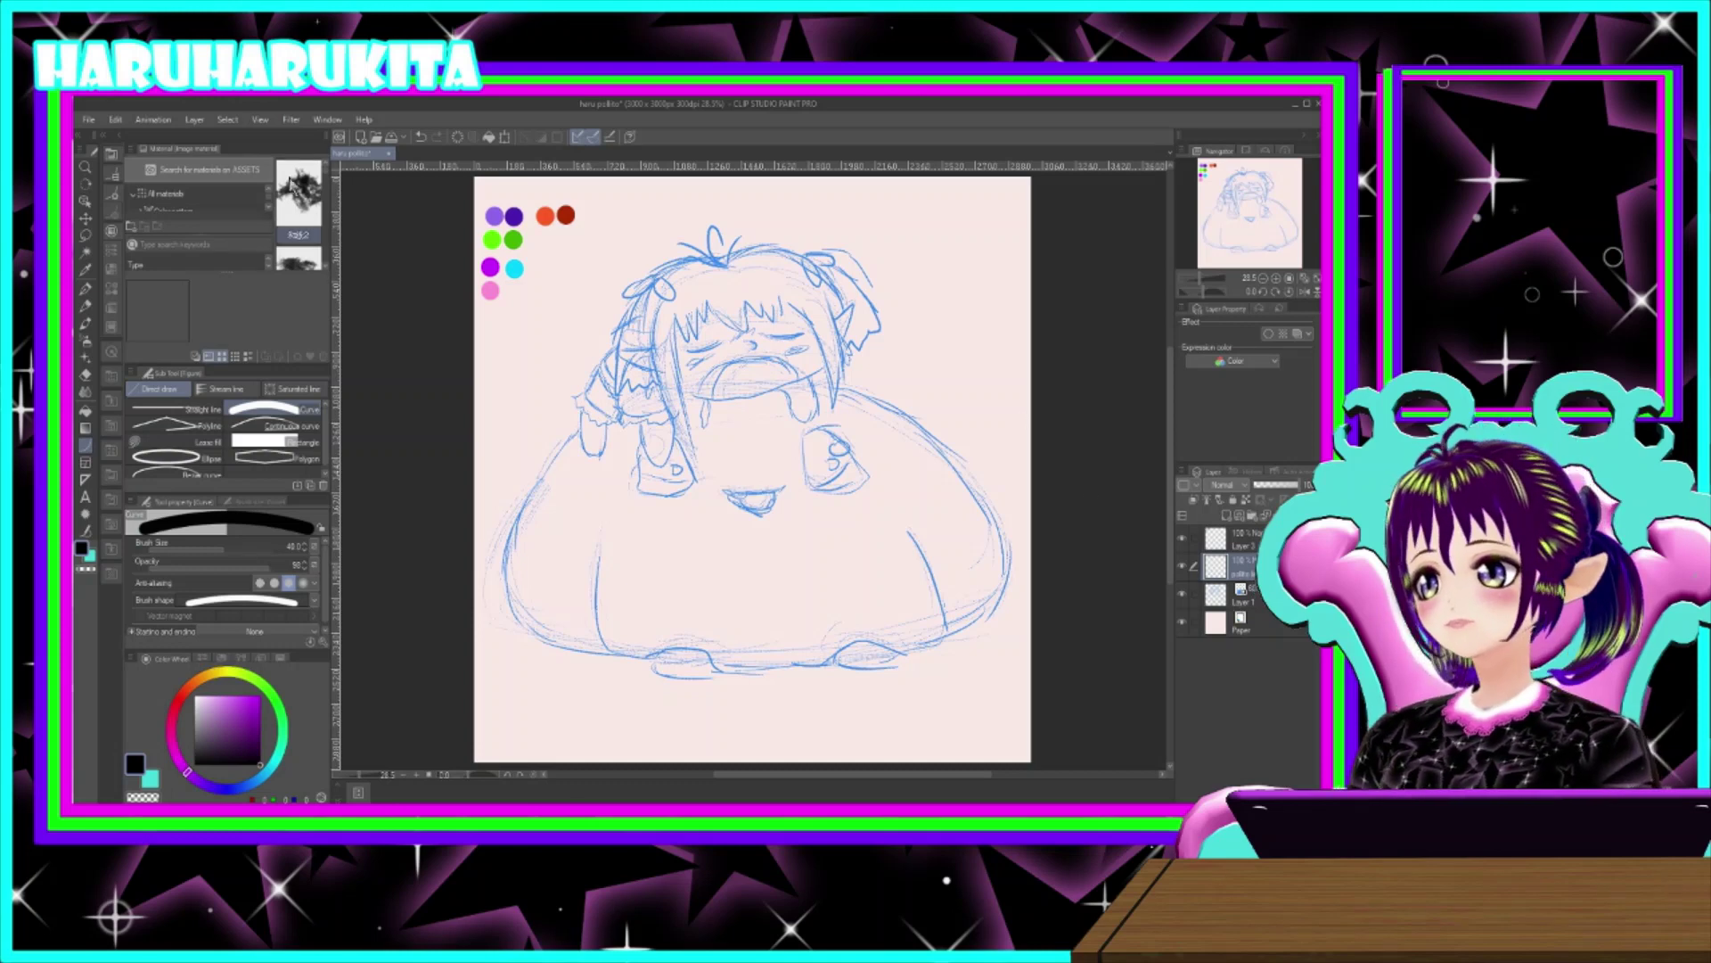
pyautogui.click(86, 479)
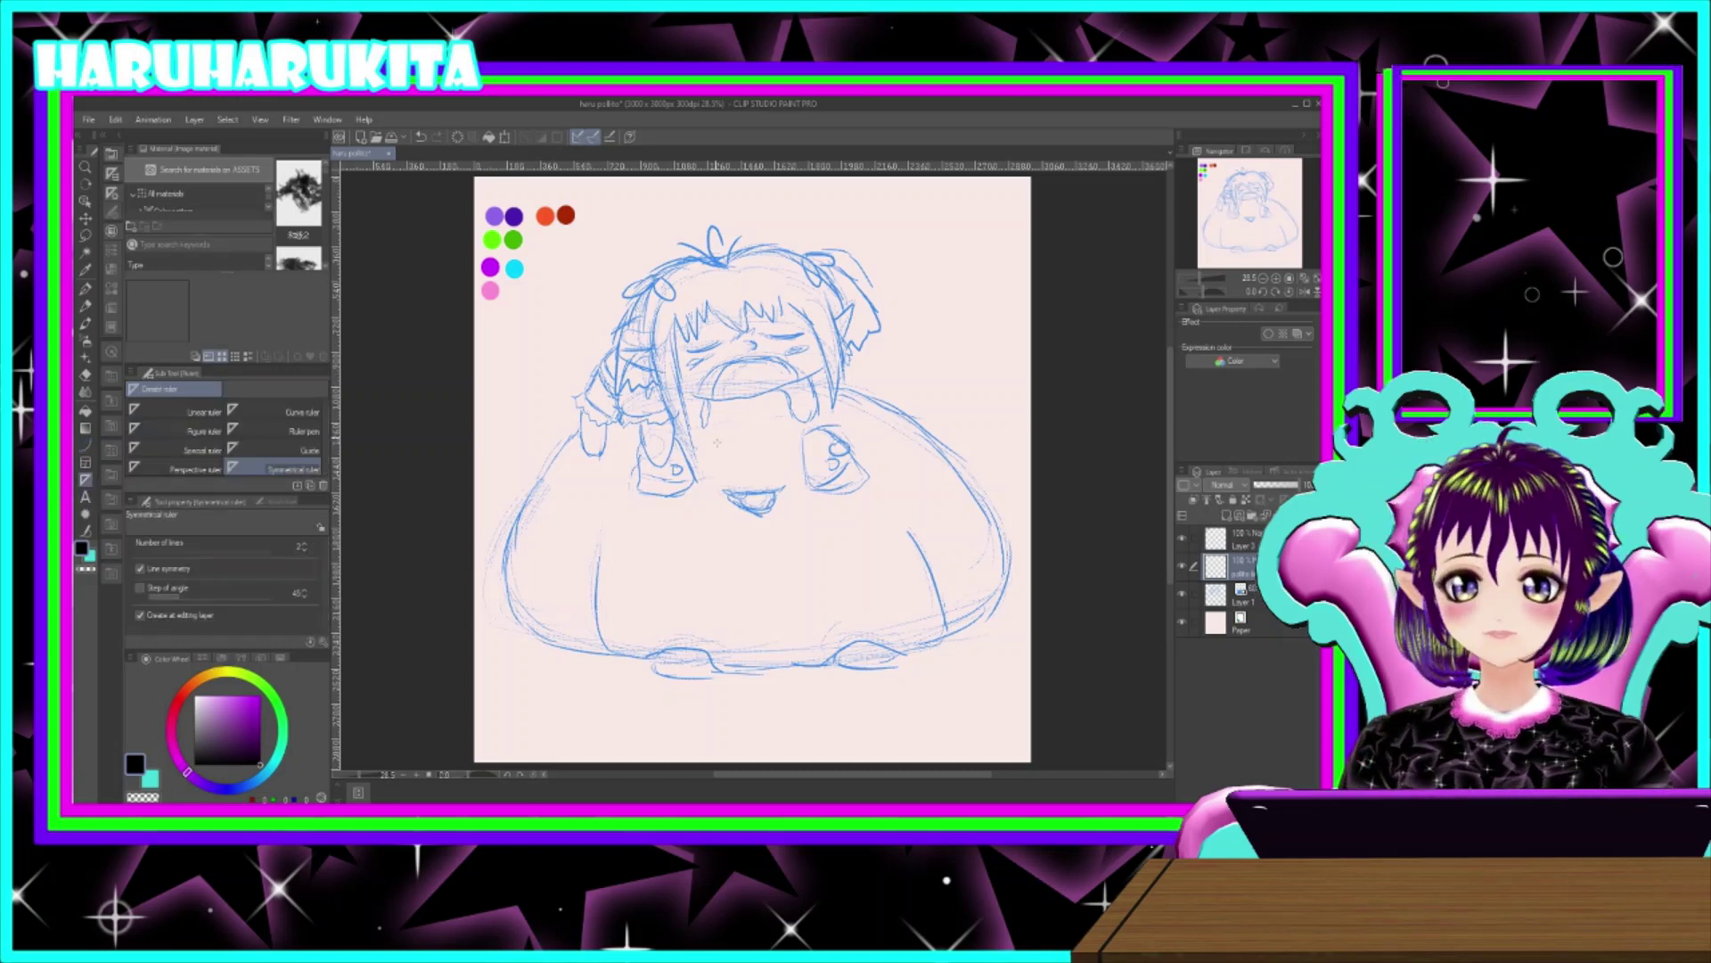
pyautogui.moveTo(752, 429); pyautogui.dragTo(753, 681)
pyautogui.hotkey('ctrl', 'z')
pyautogui.moveTo(759, 438); pyautogui.dragTo(747, 728)
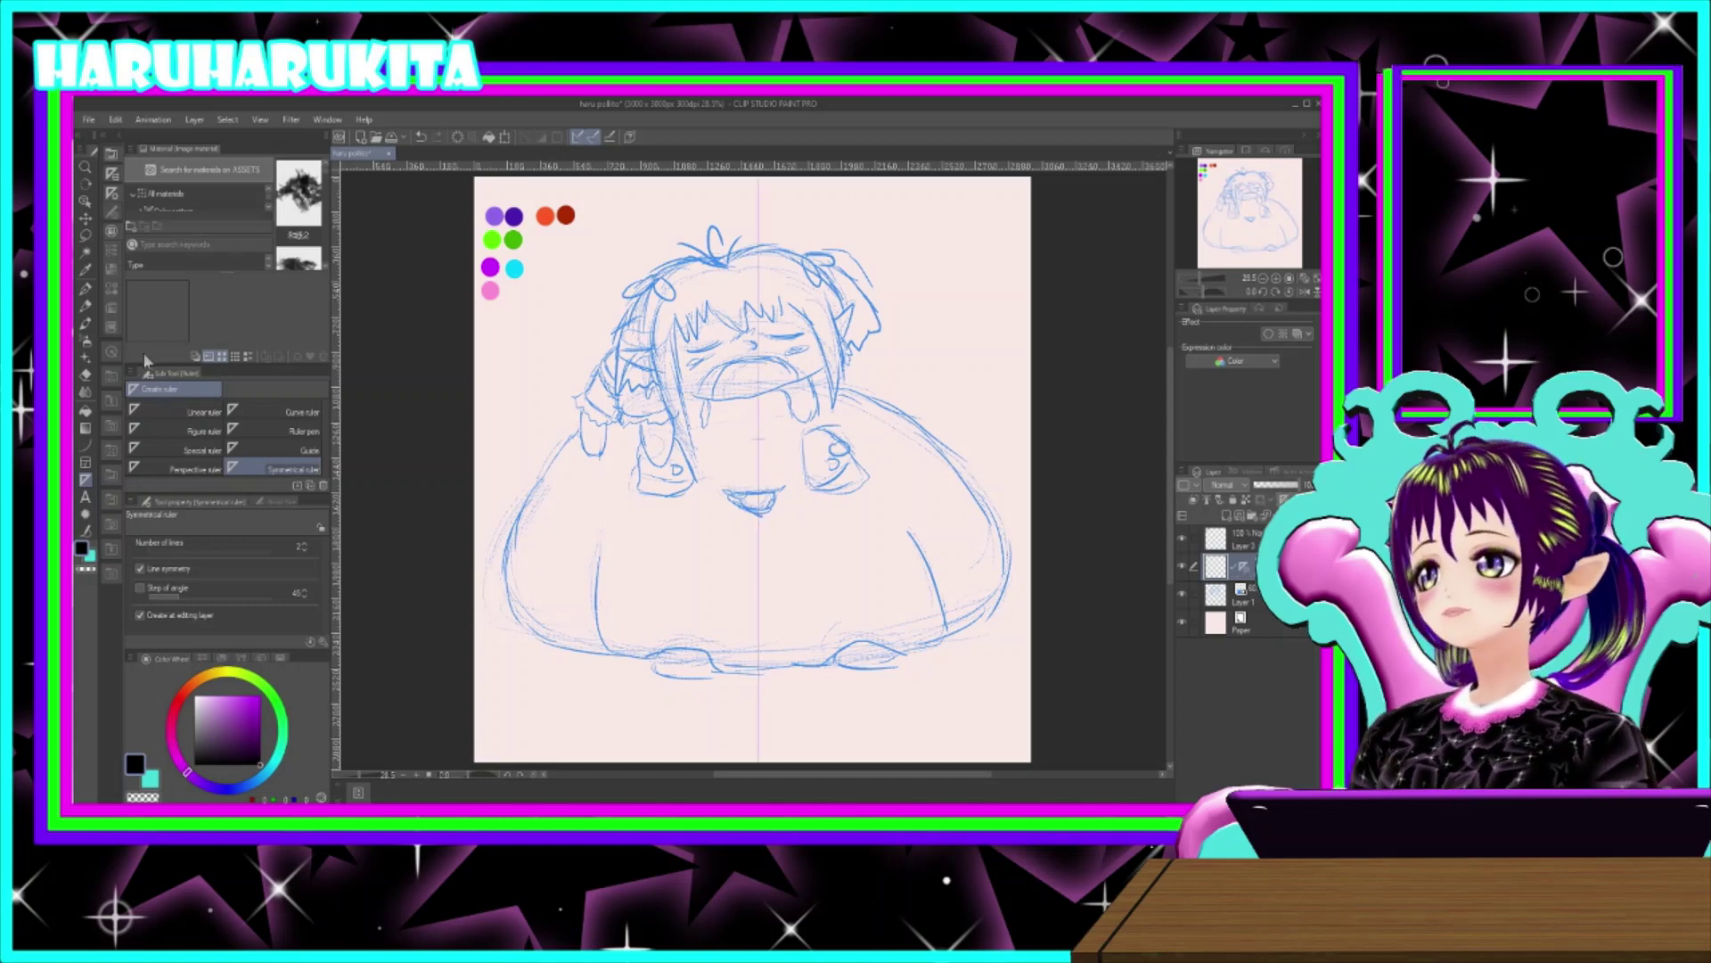
pyautogui.click(85, 446)
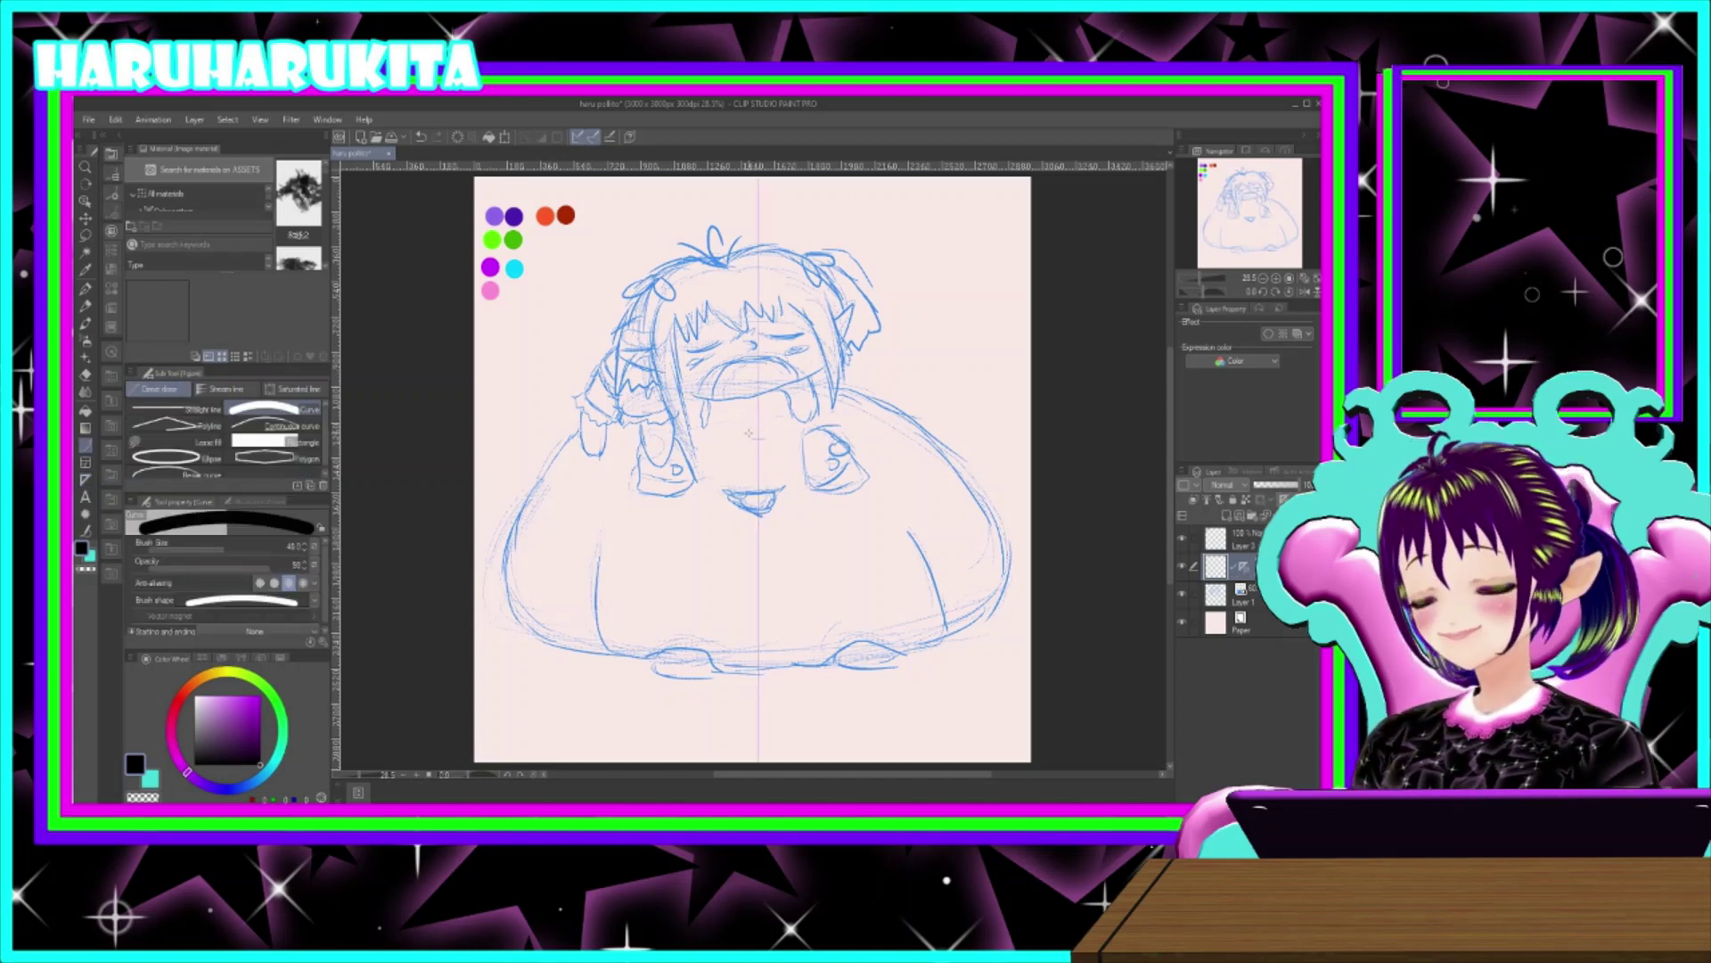
pyautogui.moveTo(759, 381); pyautogui.dragTo(536, 476)
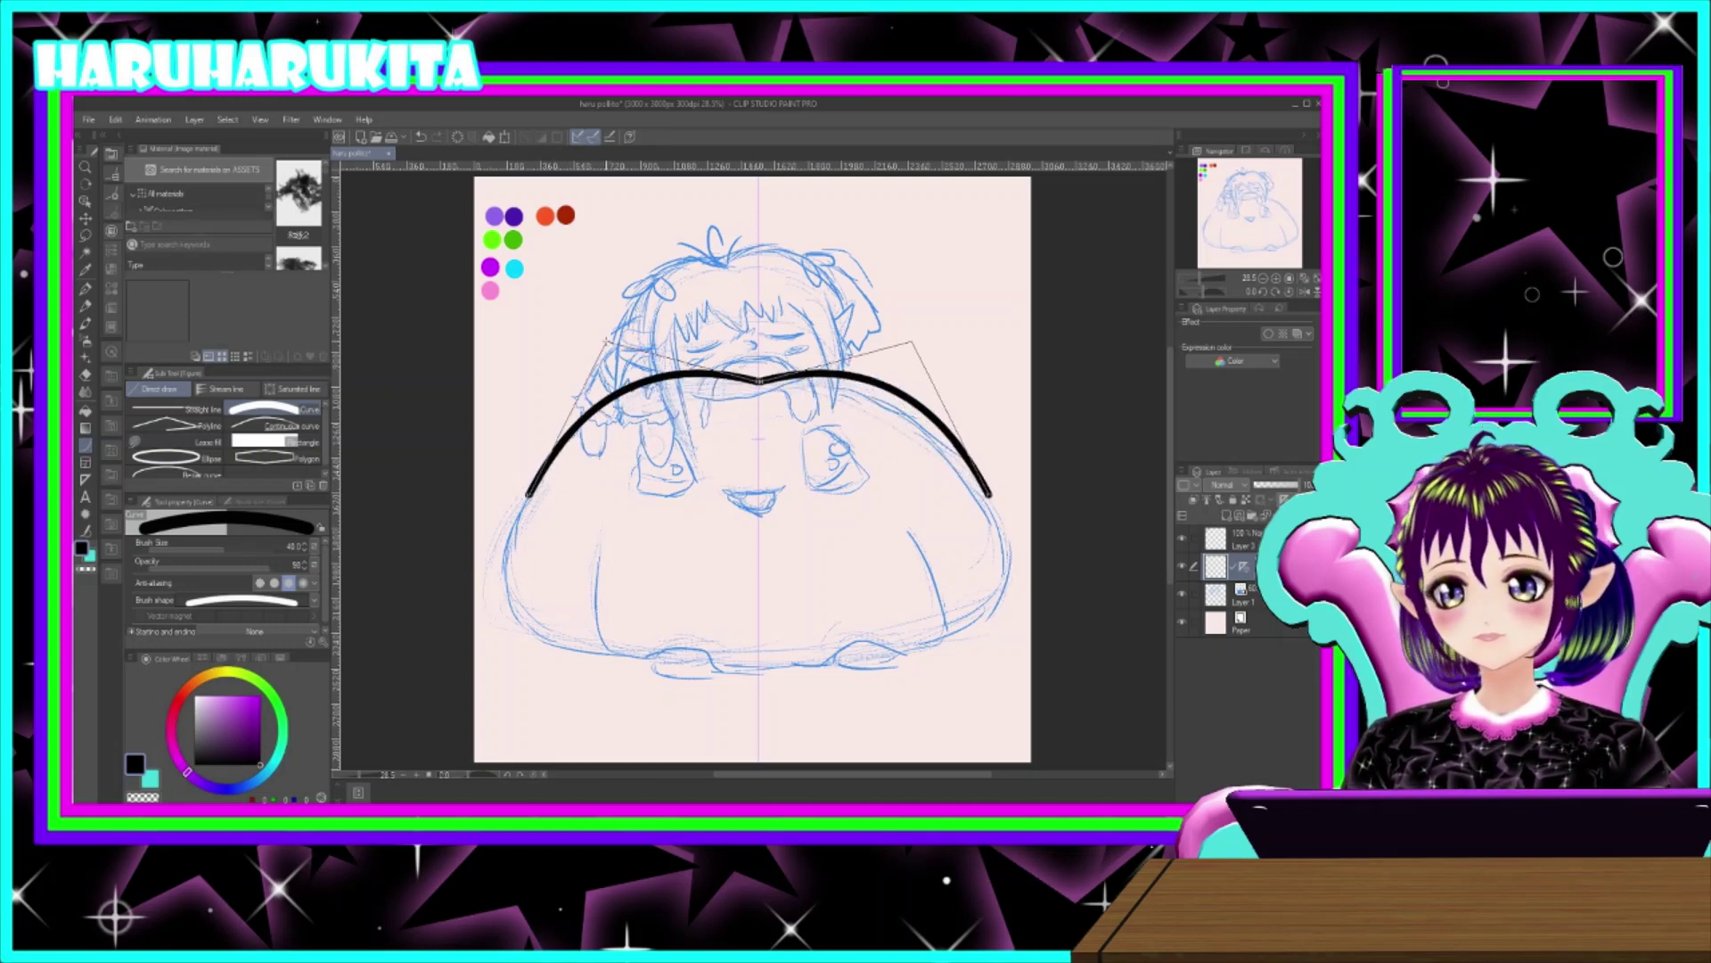
pyautogui.click(588, 384)
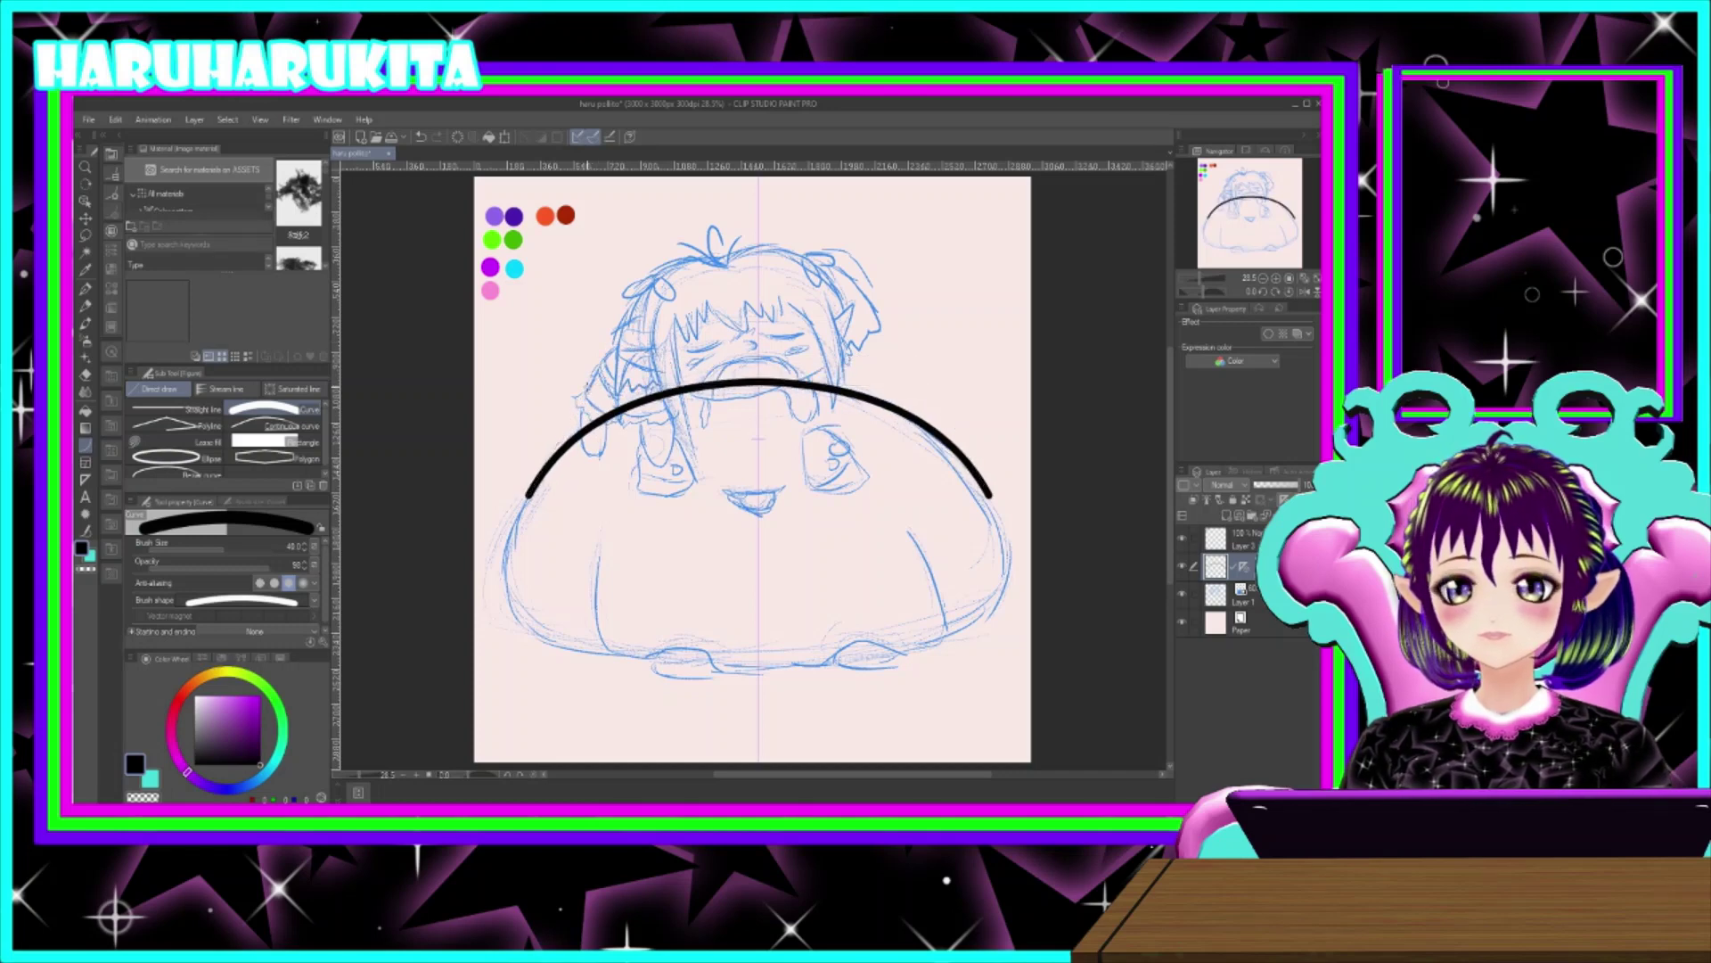
pyautogui.moveTo(529, 495); pyautogui.dragTo(513, 533)
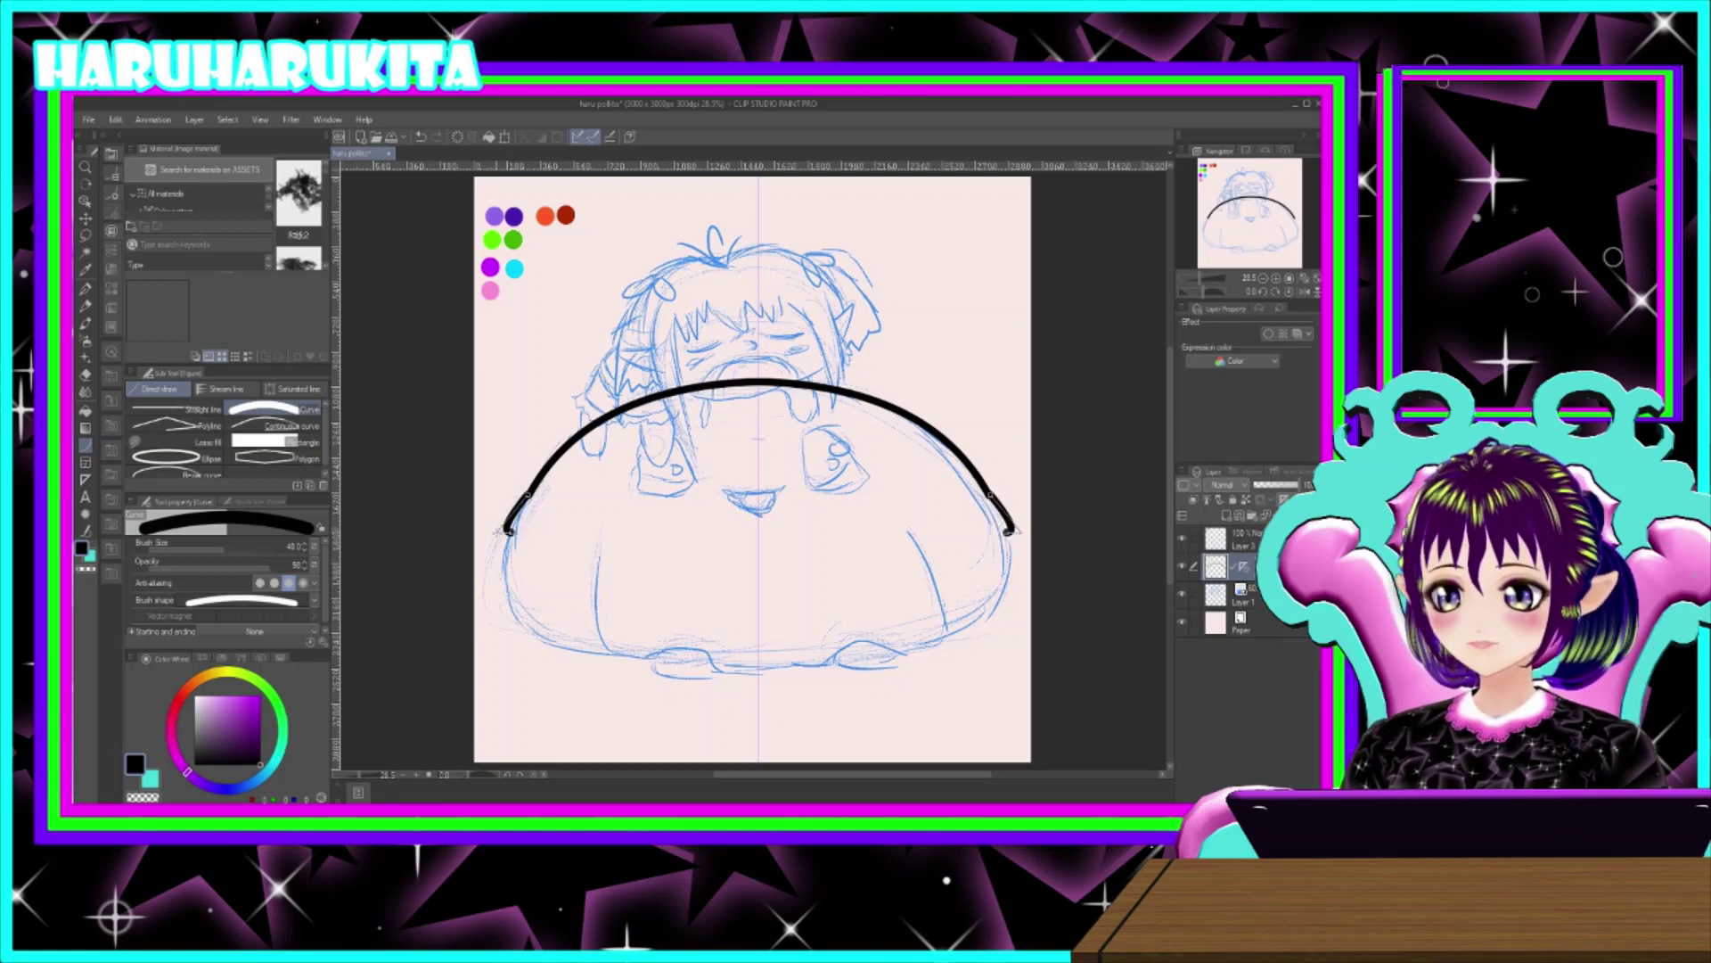
pyautogui.click(497, 532)
pyautogui.hotkey('ctrl', 'z')
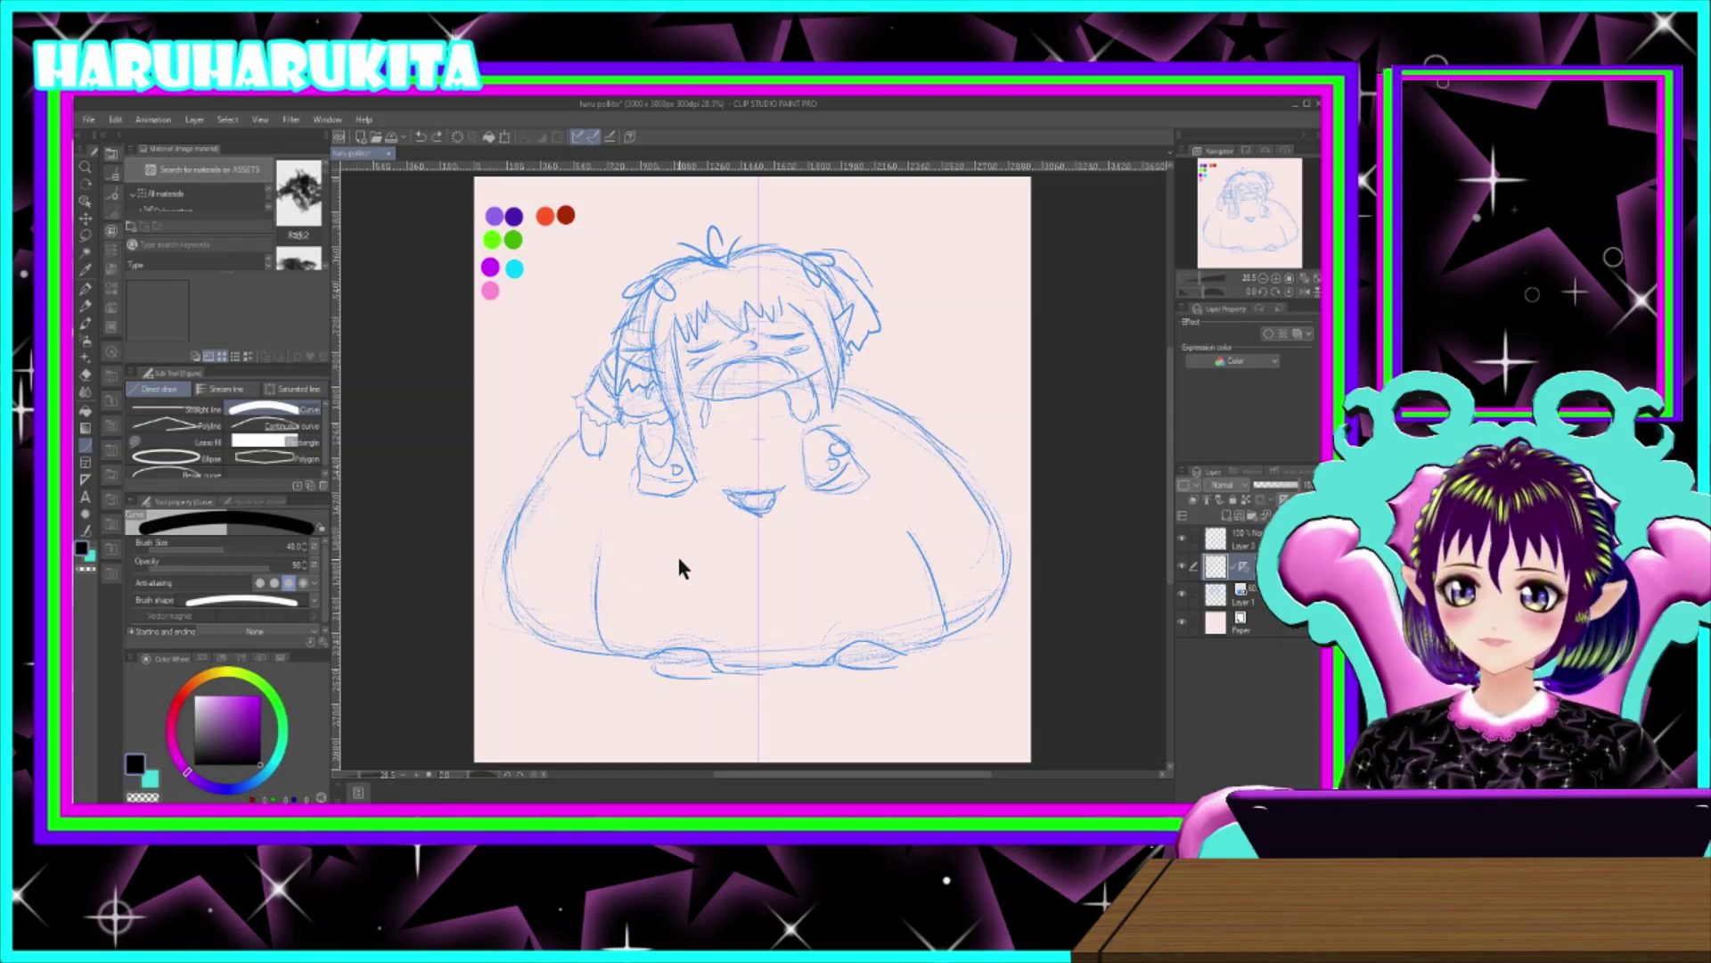
pyautogui.moveTo(216, 549); pyautogui.dragTo(207, 552)
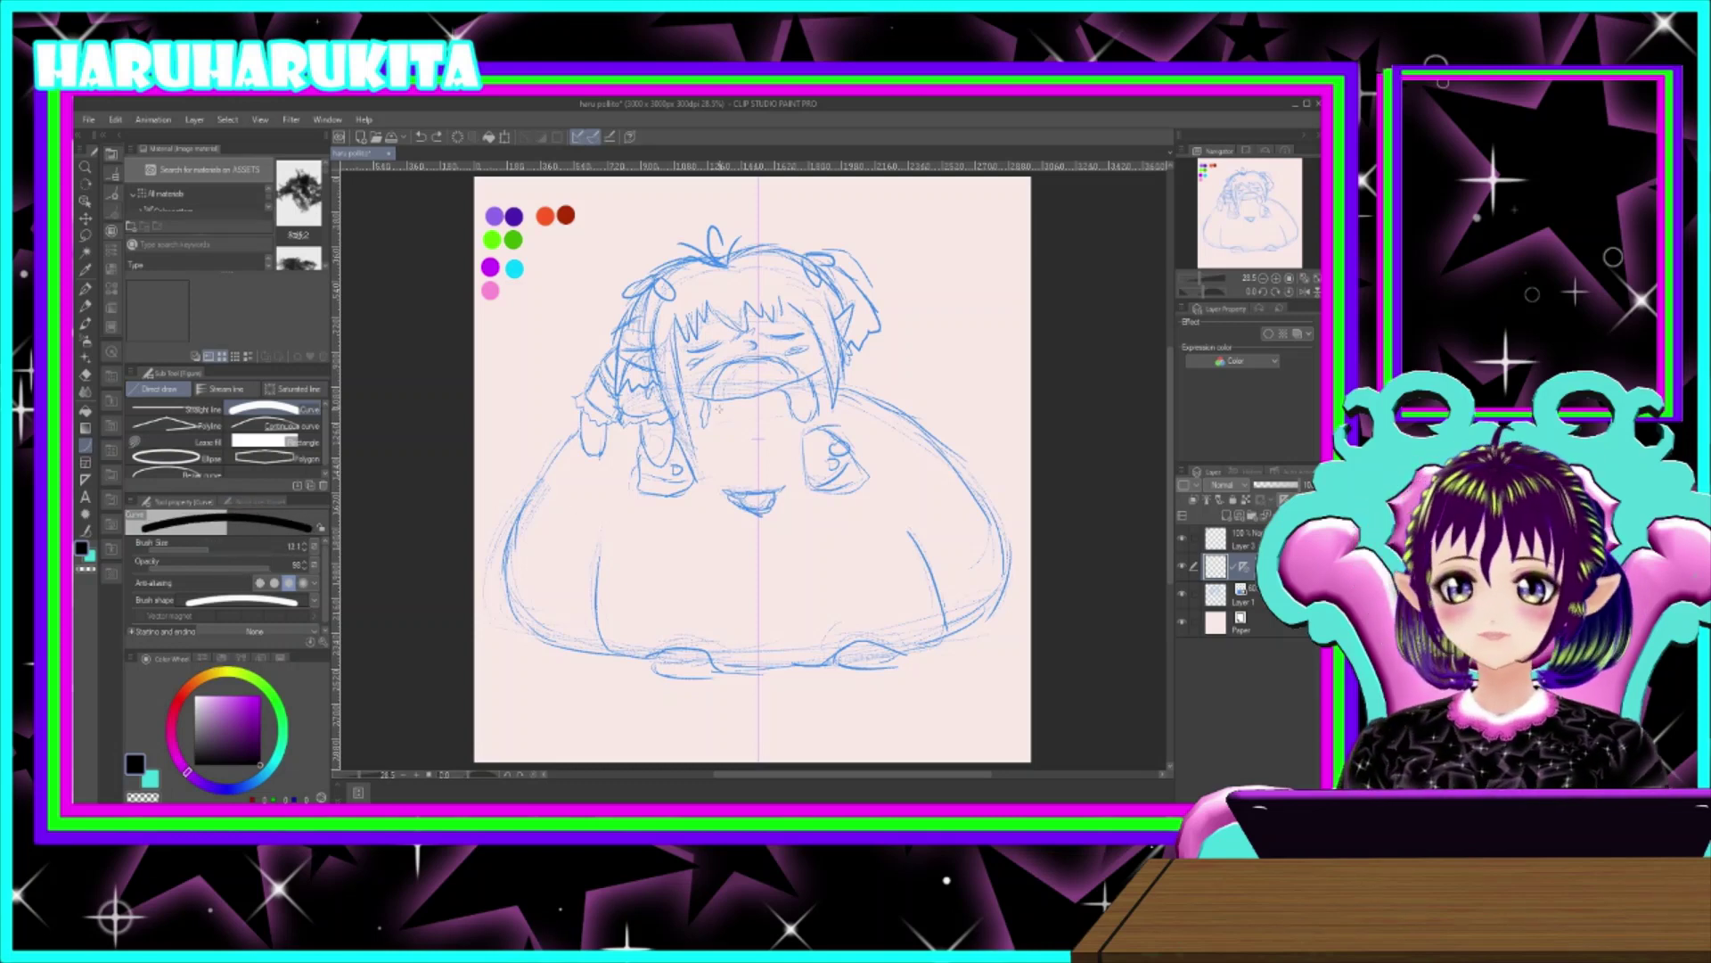
pyautogui.moveTo(758, 378); pyautogui.dragTo(555, 483)
pyautogui.hotkey('ctrl', 'z')
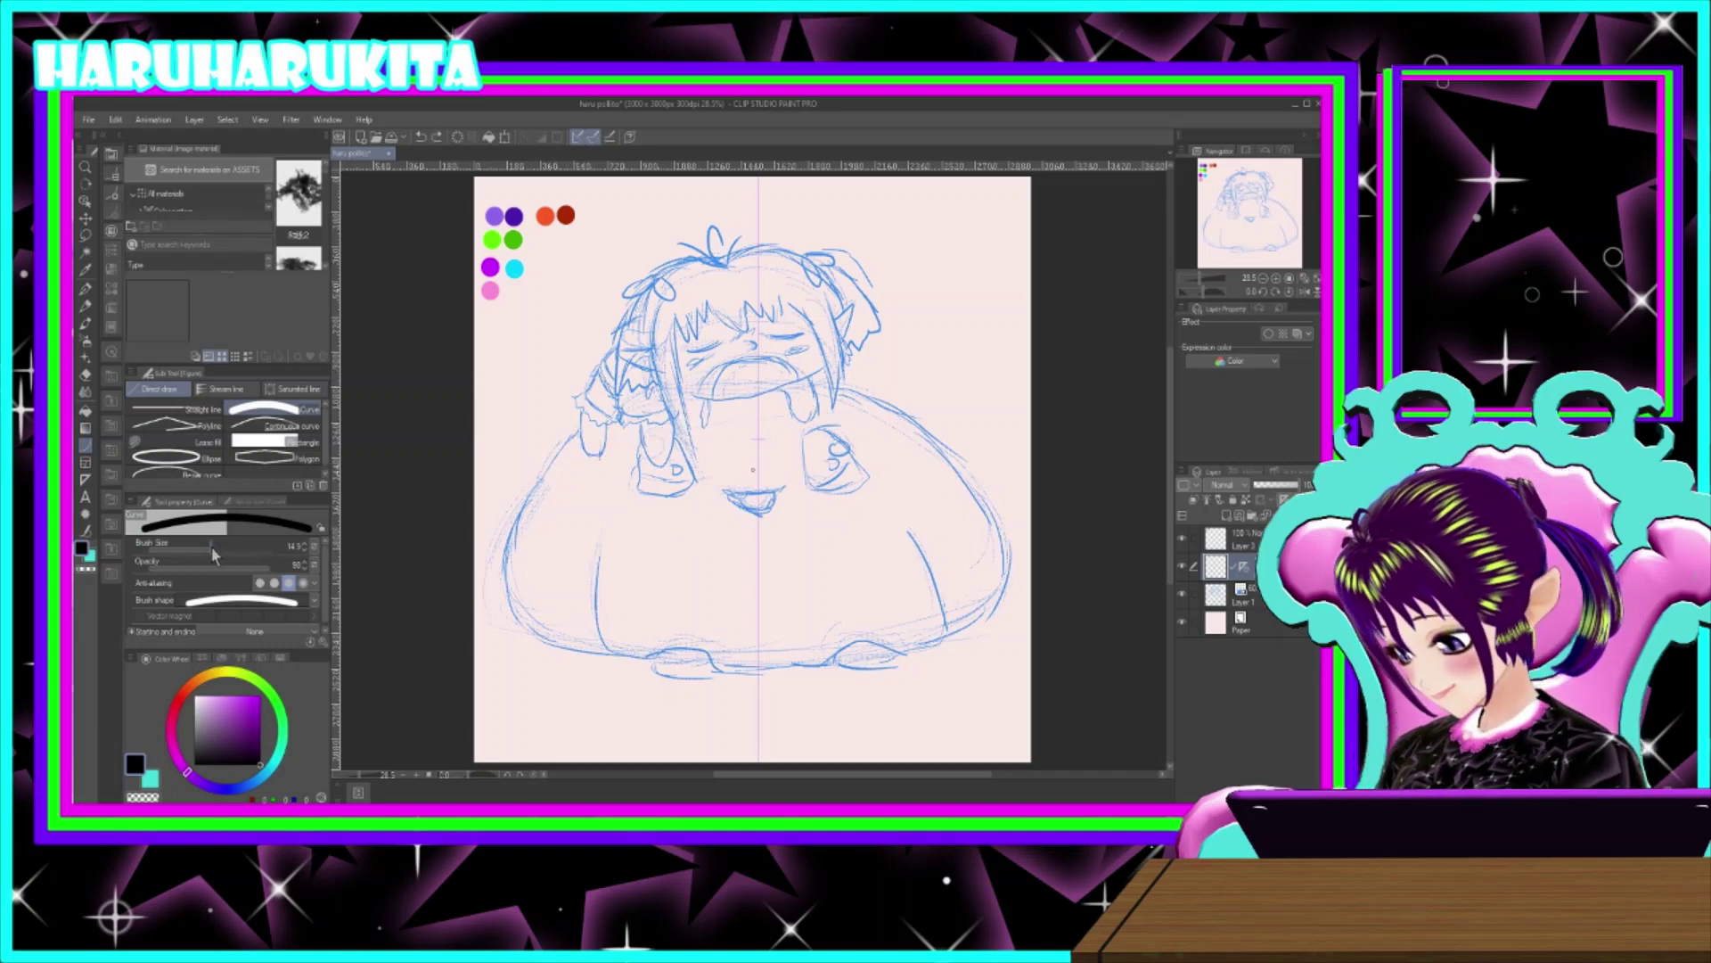
pyautogui.moveTo(211, 546); pyautogui.dragTo(219, 546)
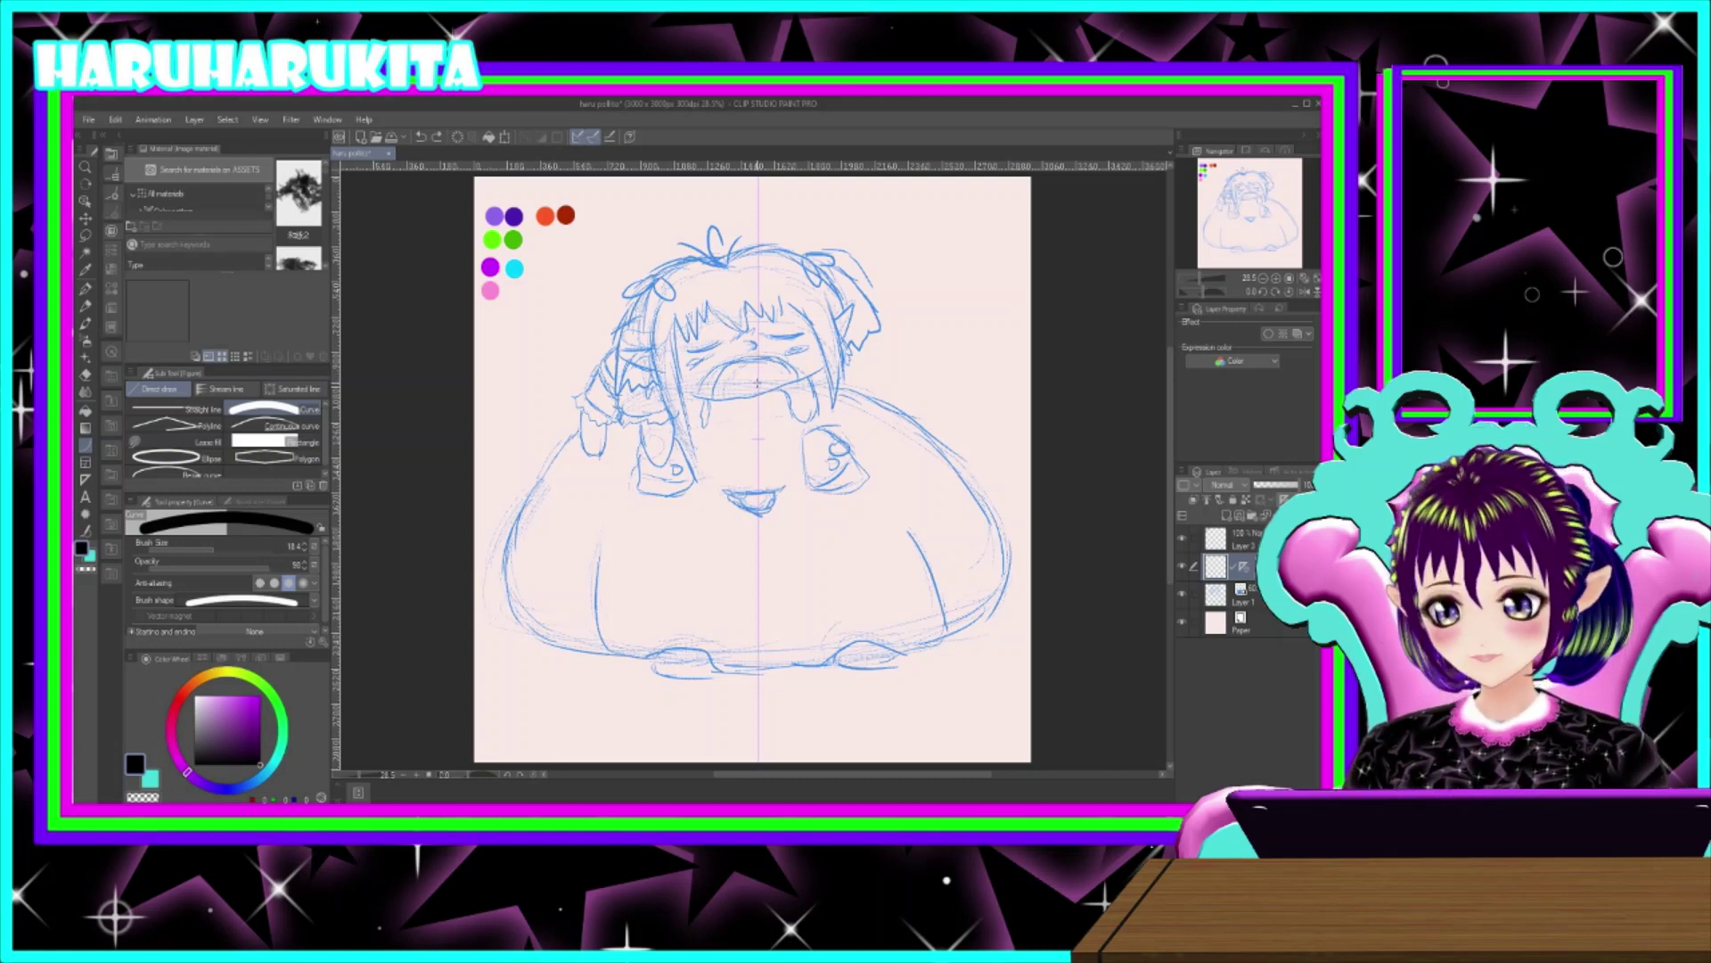
pyautogui.moveTo(758, 382)
pyautogui.mouseDown()
pyautogui.moveTo(924, 431)
pyautogui.moveTo(1001, 511)
pyautogui.moveTo(987, 484)
pyautogui.mouseUp()
pyautogui.click(533, 484)
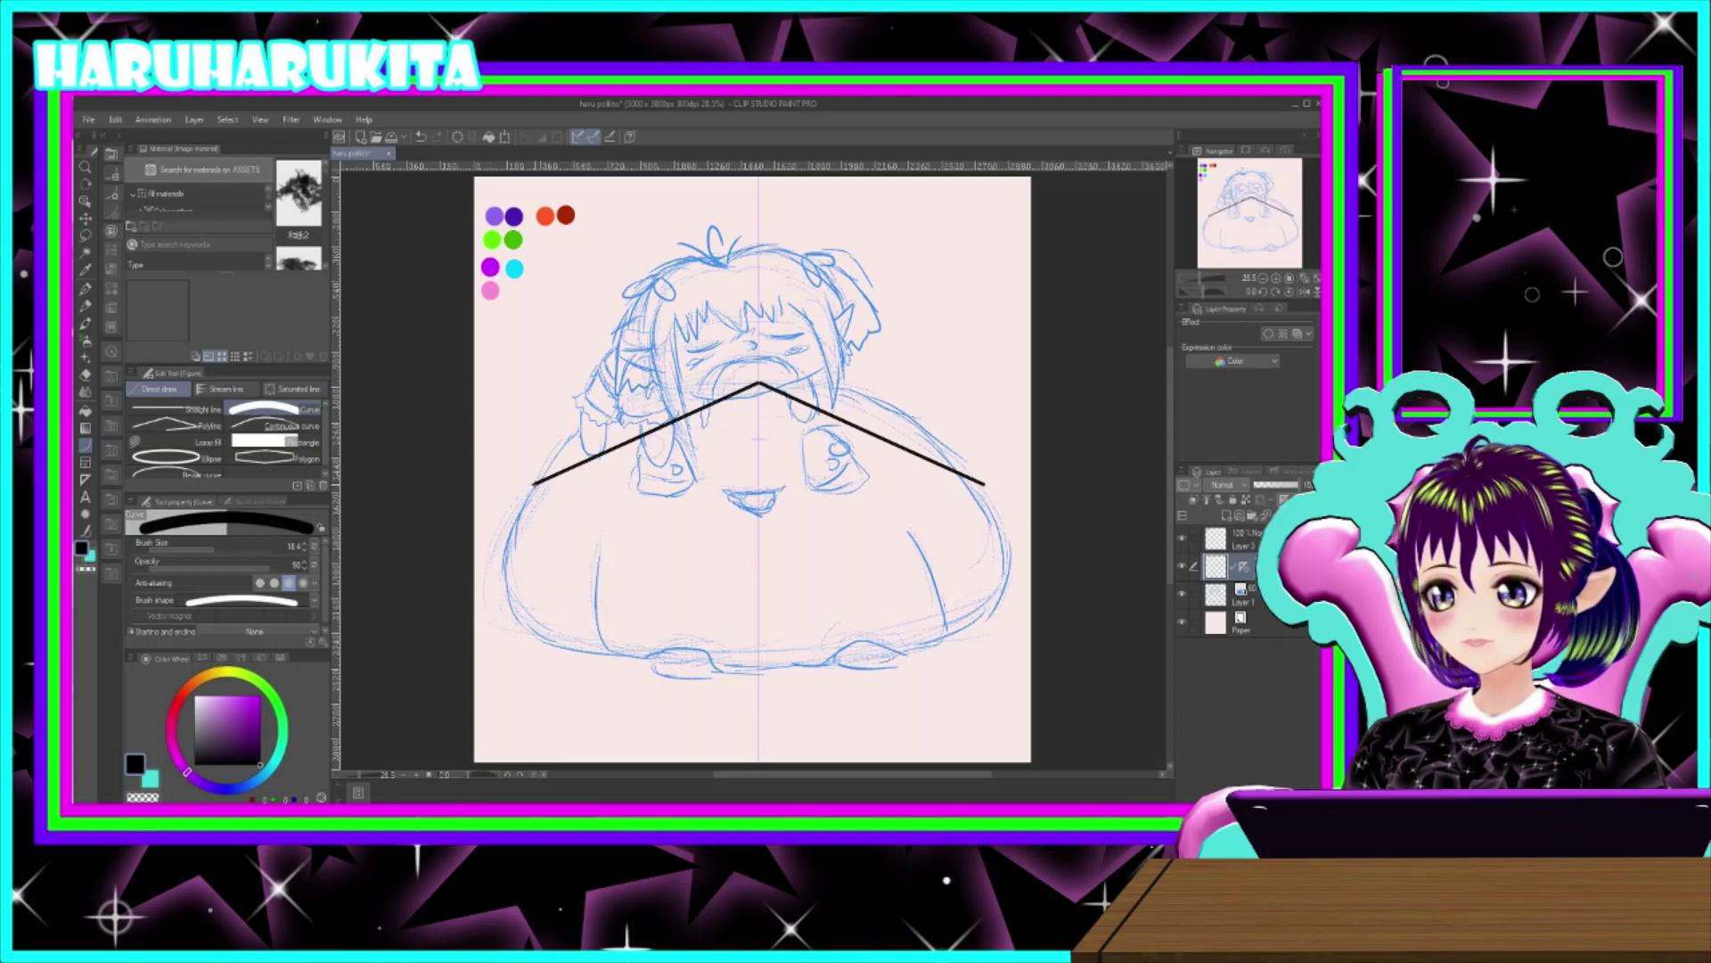
pyautogui.hotkey('ctrl', 'z')
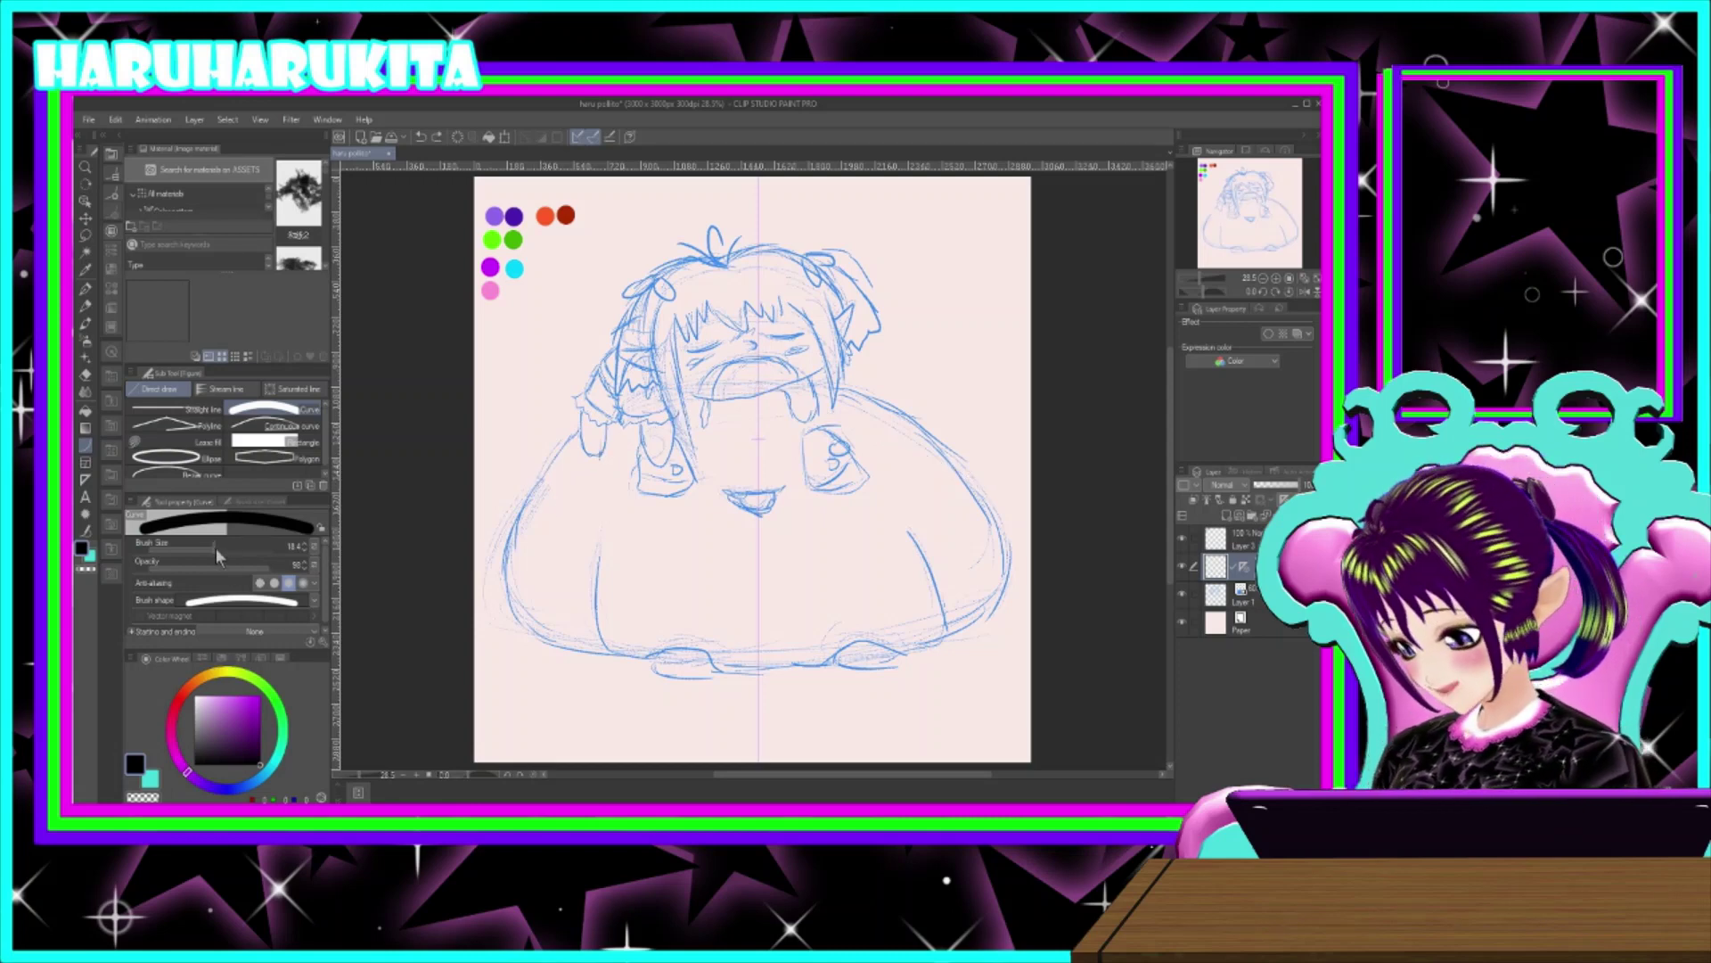
# - Increase the brush size slightly and ink the rounded upper edge of the chick's body with a mirrored curve
pyautogui.moveTo(212, 546); pyautogui.dragTo(215, 546)
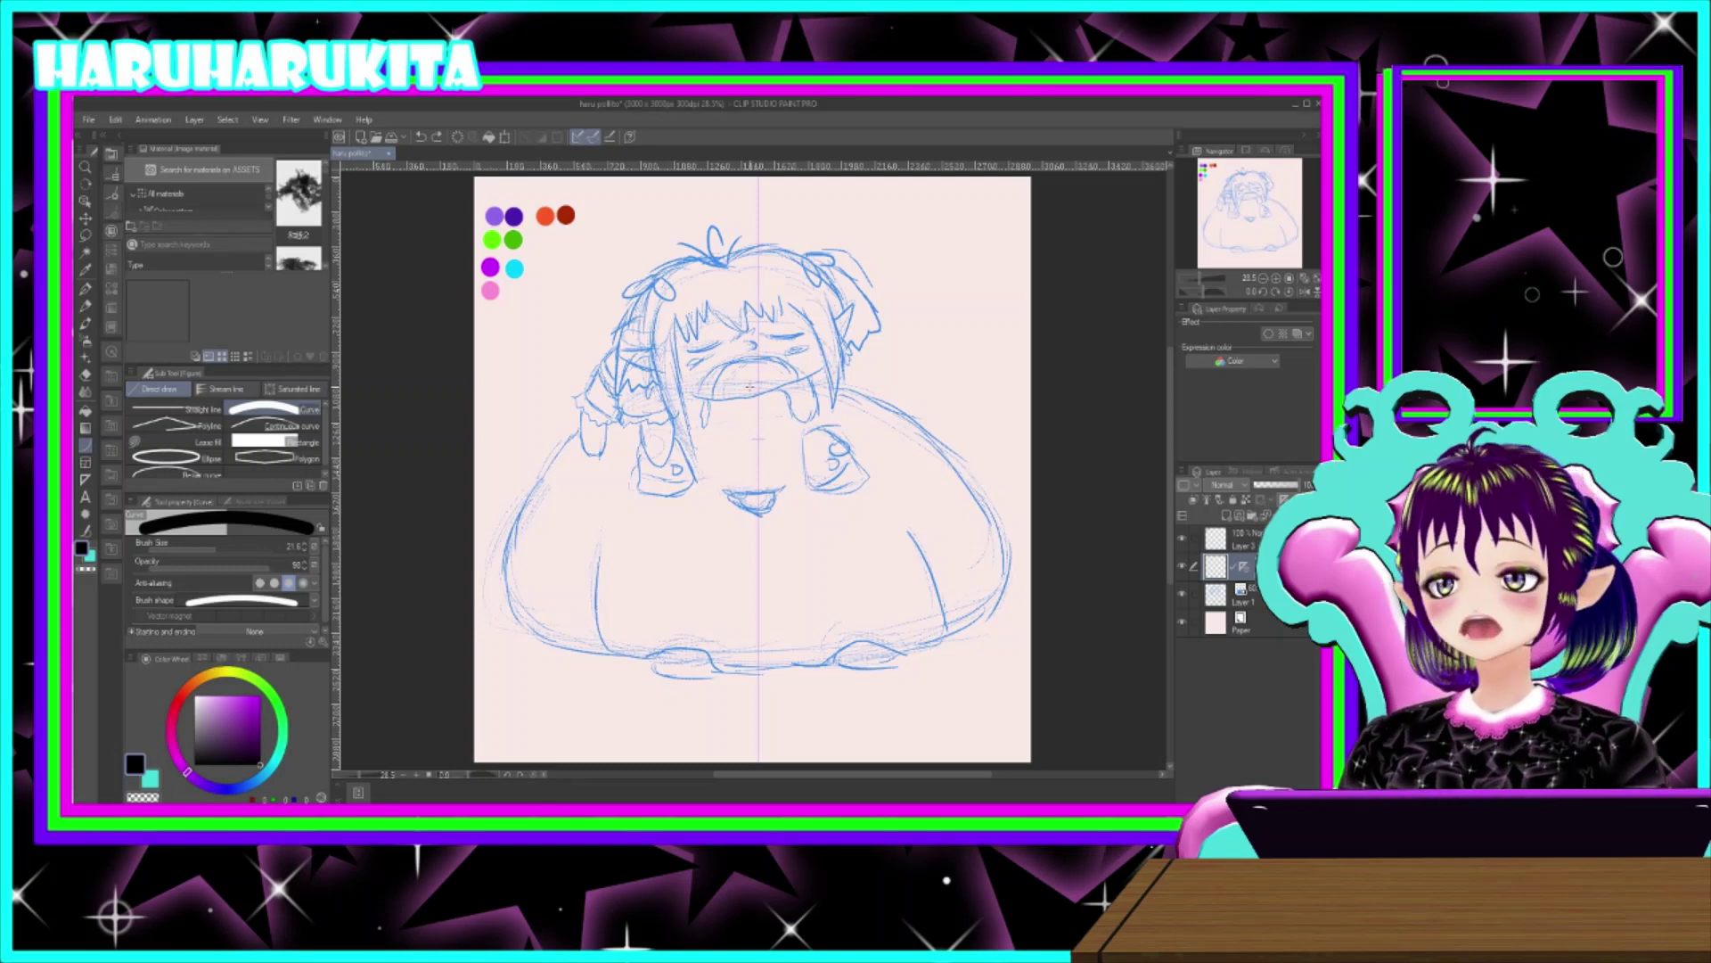
pyautogui.moveTo(759, 383); pyautogui.dragTo(529, 496)
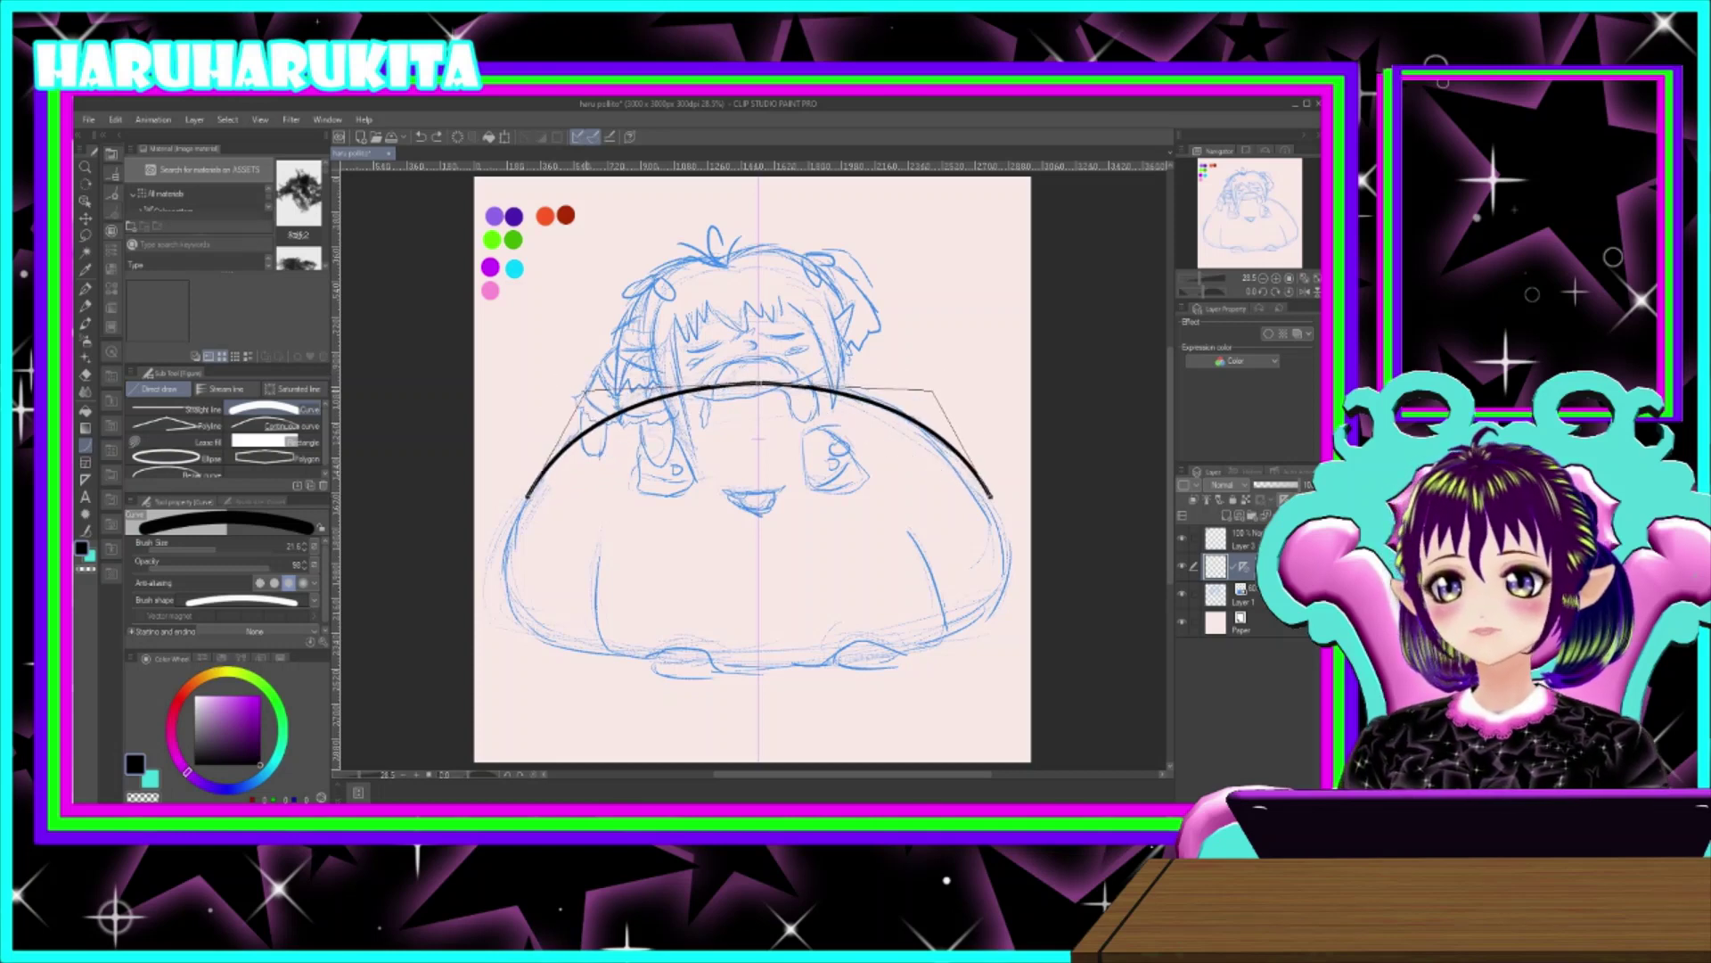
pyautogui.click(581, 390)
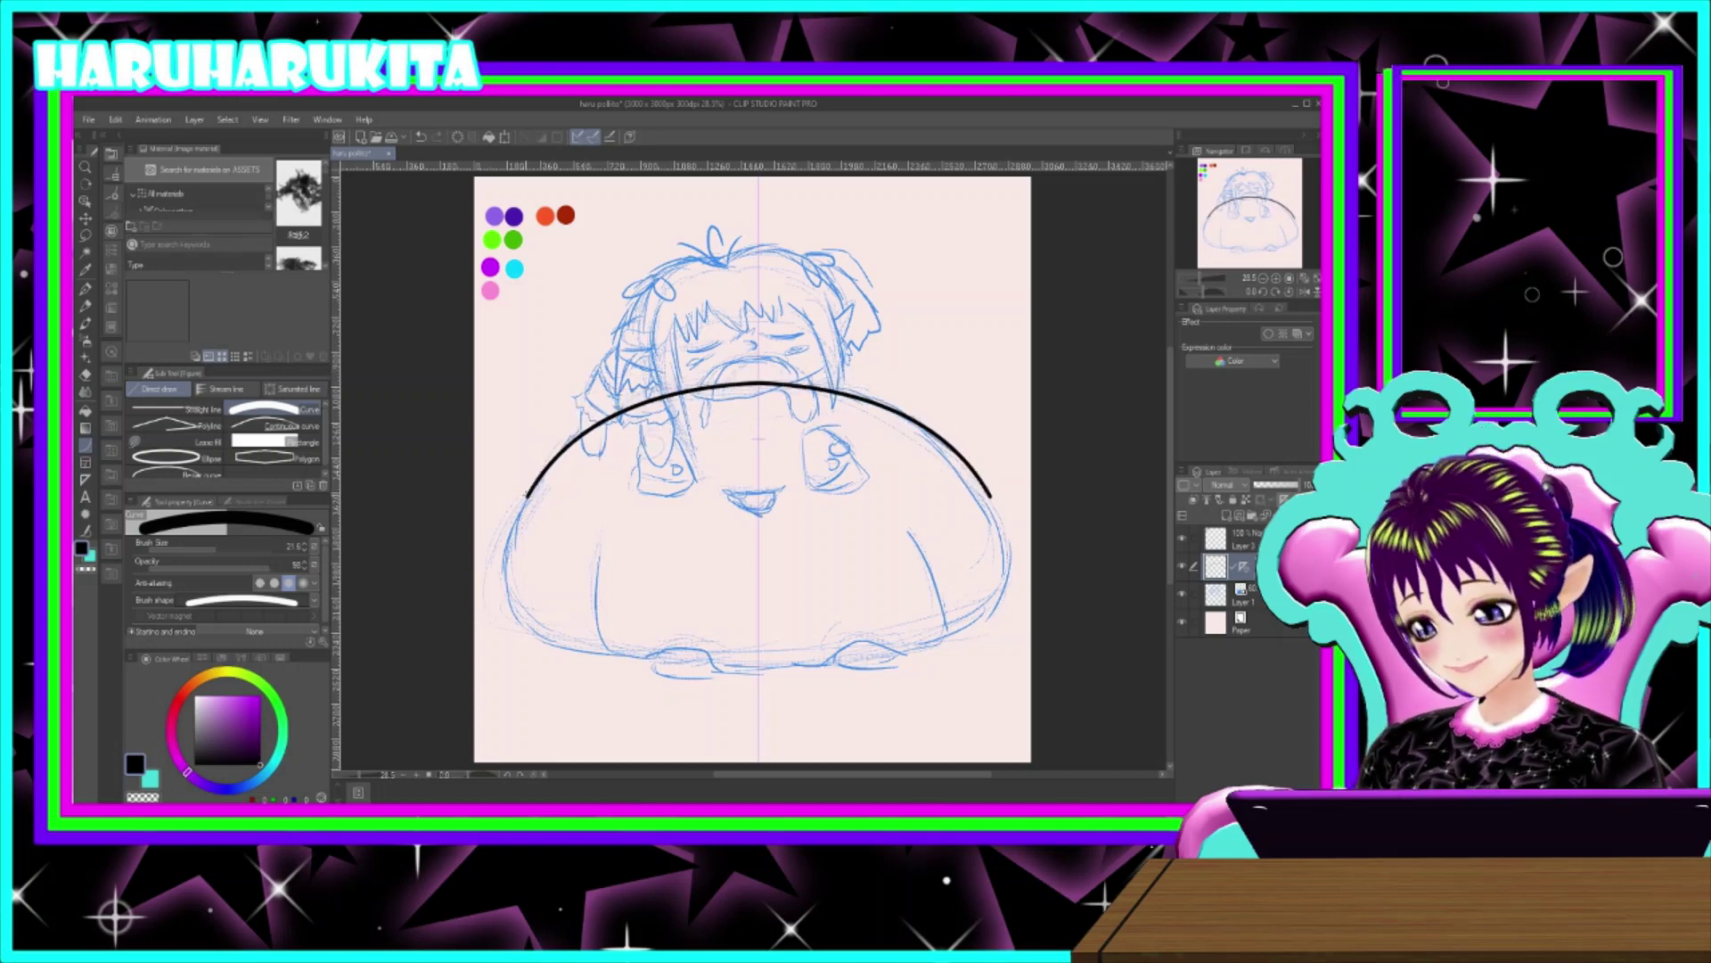
pyautogui.moveTo(527, 496); pyautogui.dragTo(506, 542)
pyautogui.click(494, 546)
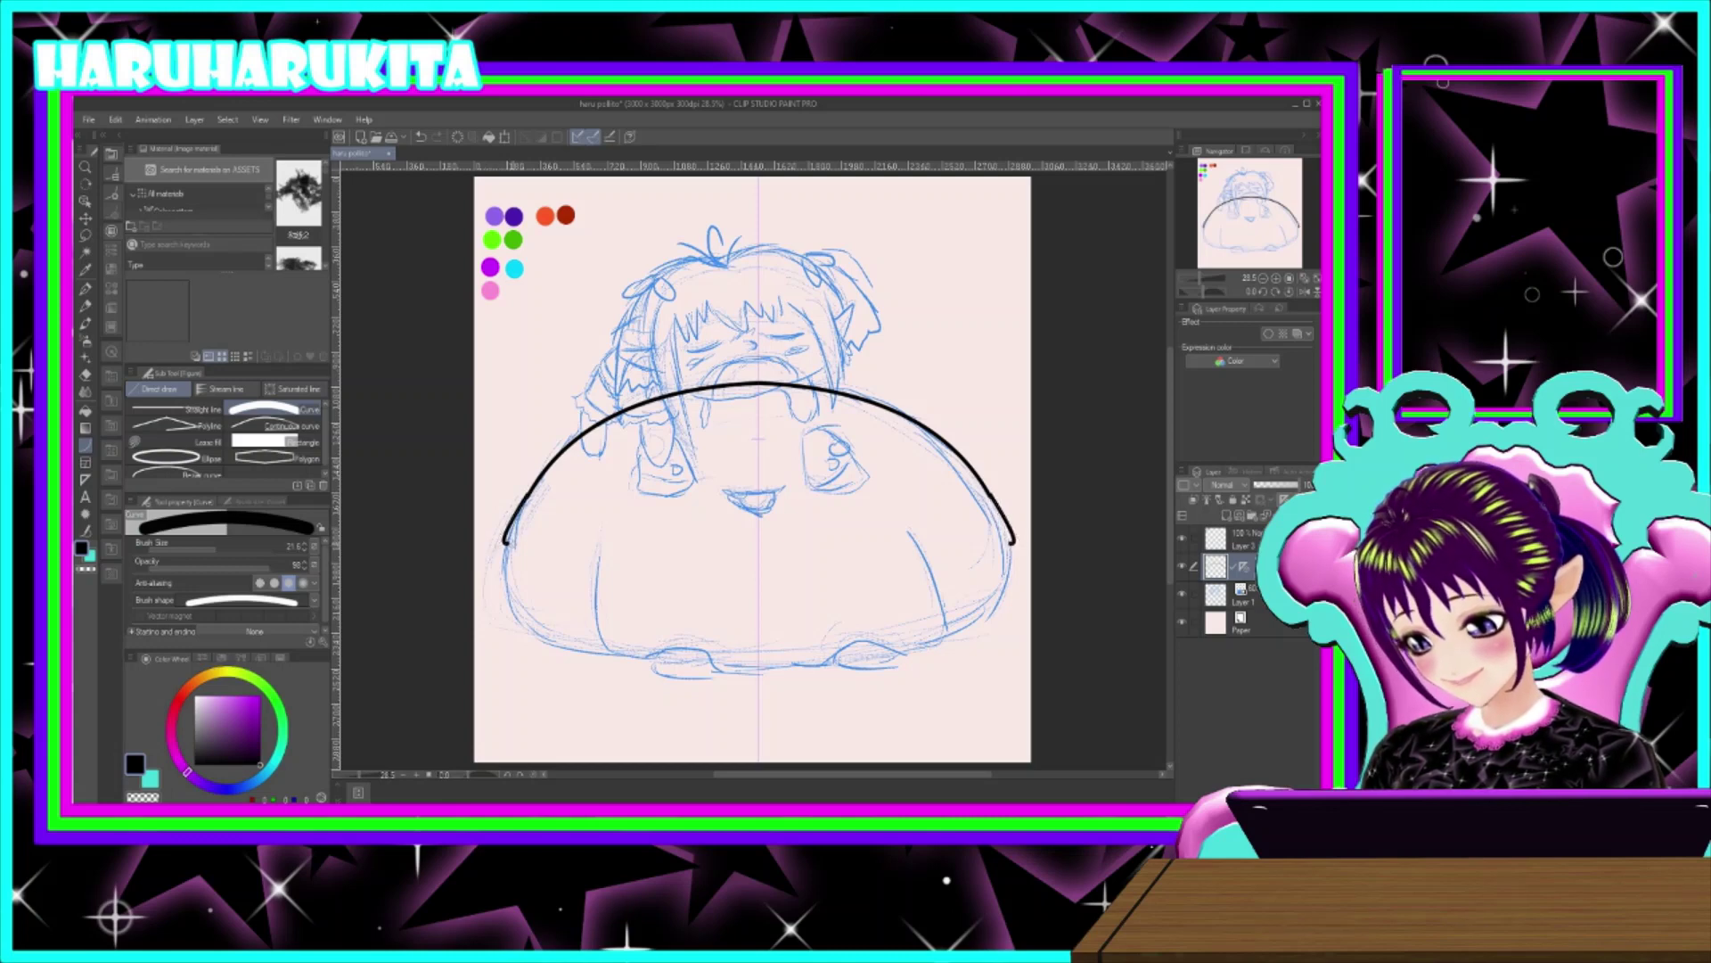
pyautogui.hotkey('ctrl', 'z')
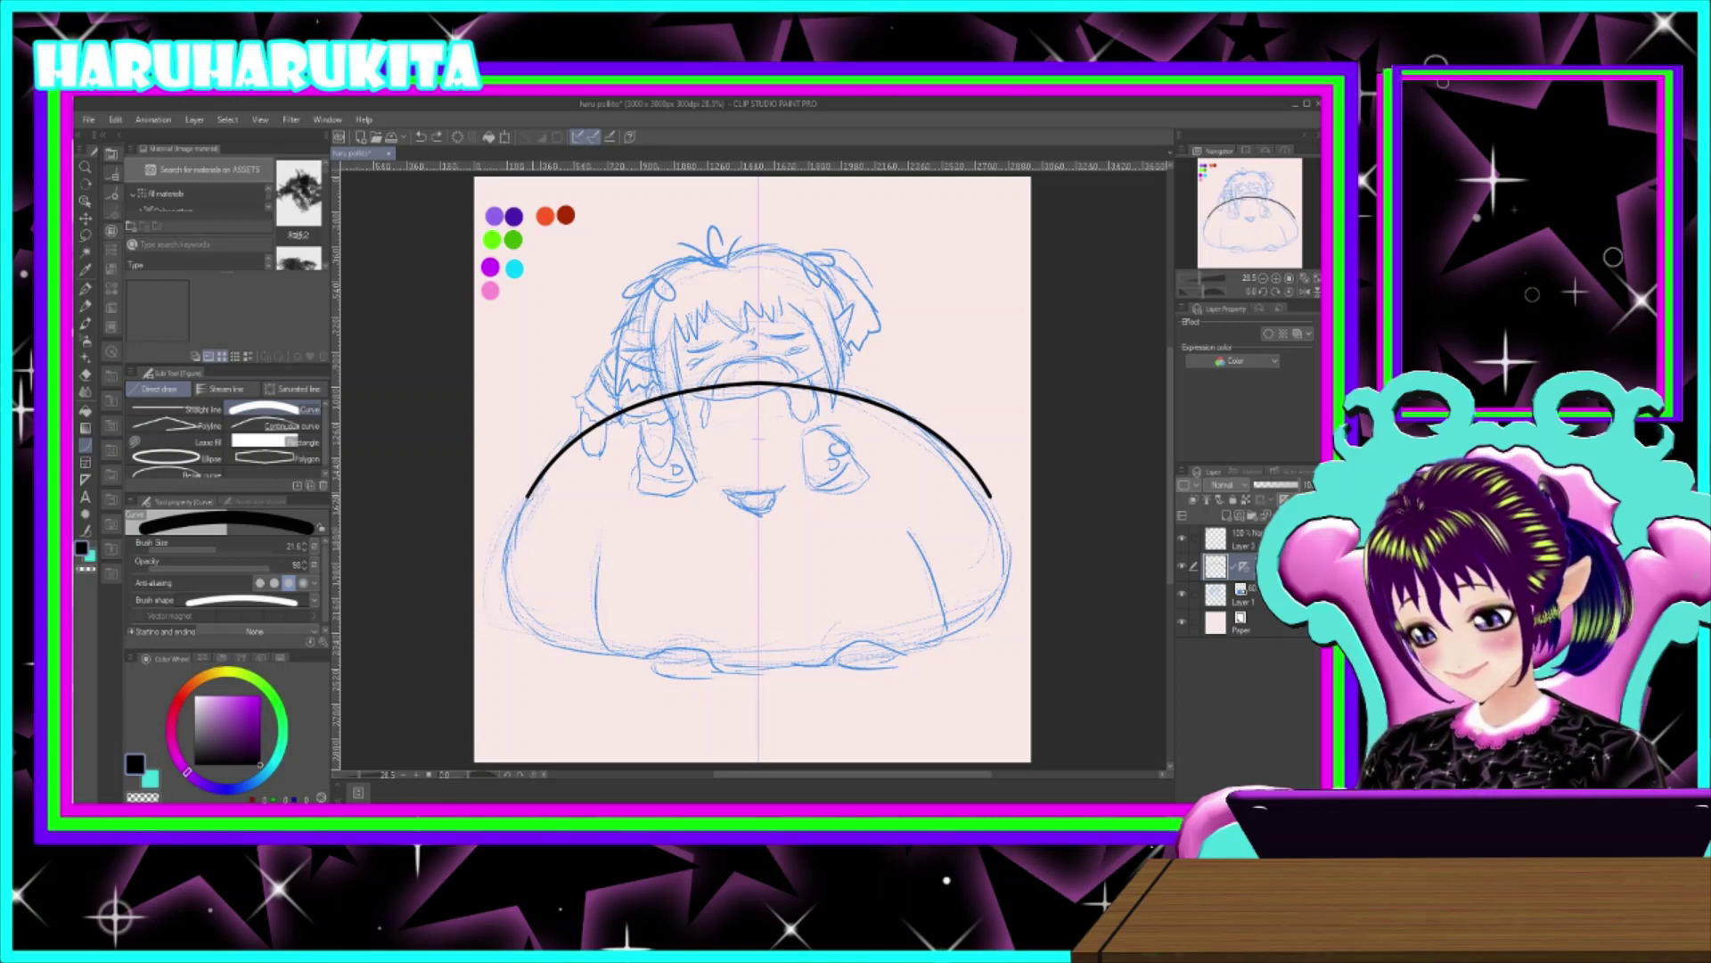
# - Extend the outline down both sides of the body with short mirrored curves that form small feather-like notches
pyautogui.scroll(2, 532, 493)
pyautogui.moveTo(525, 498); pyautogui.dragTo(503, 550)
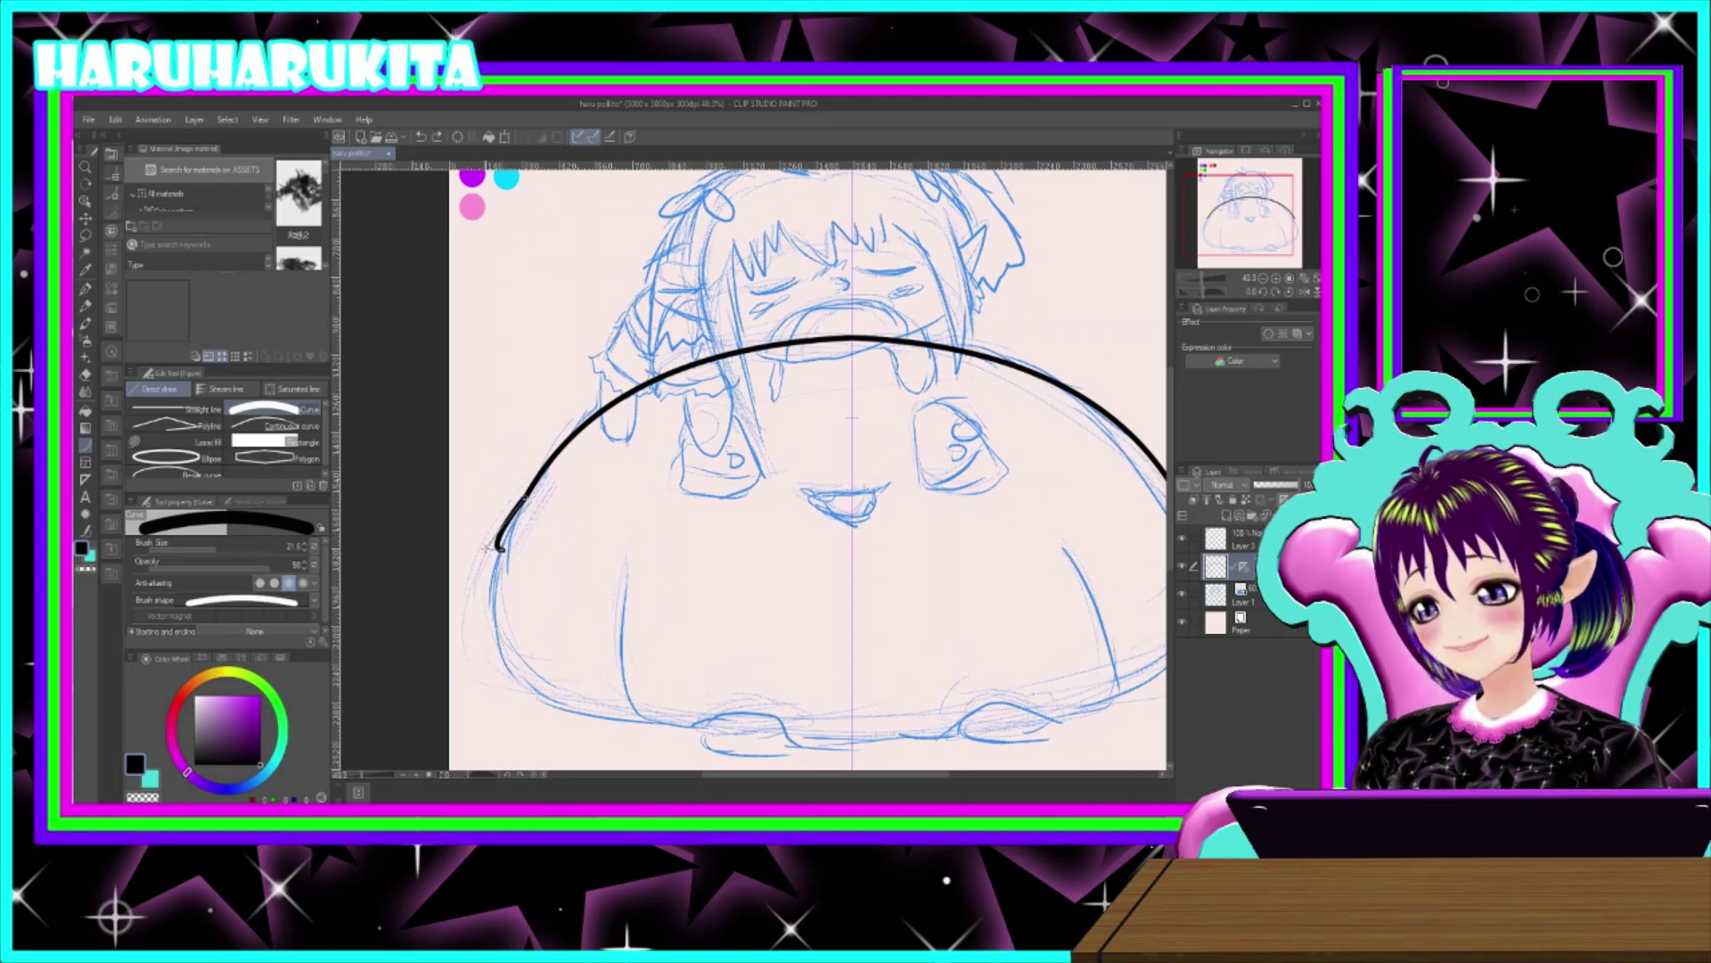
pyautogui.click(499, 542)
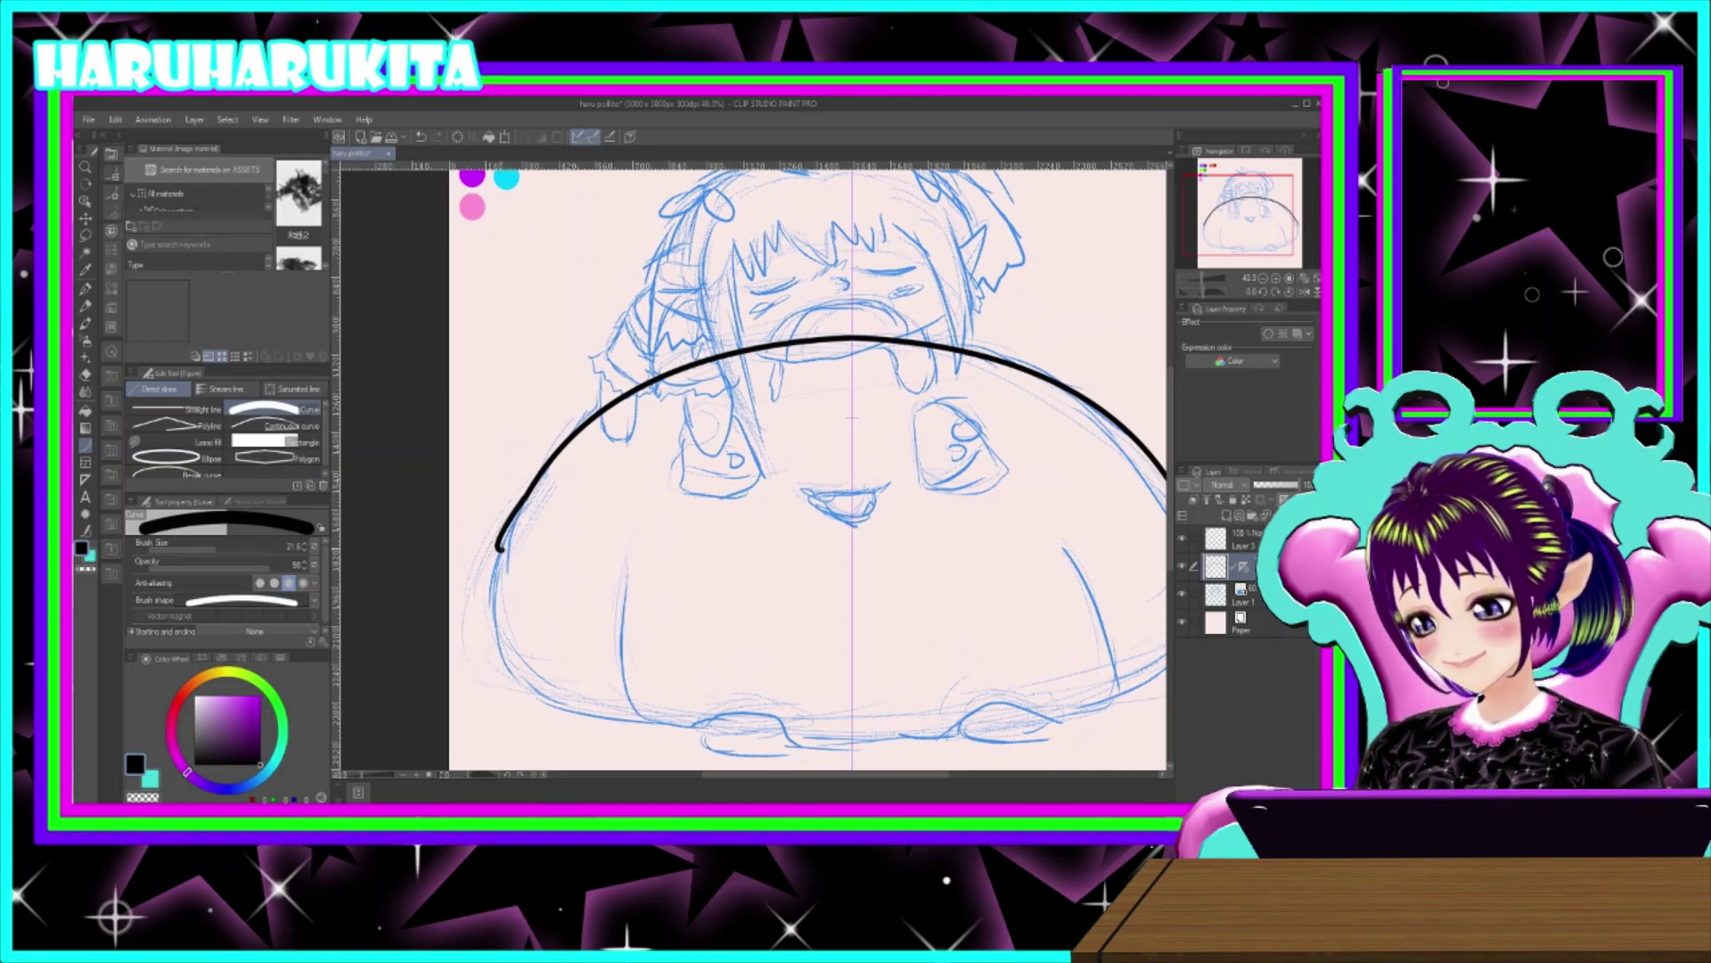
pyautogui.moveTo(501, 550); pyautogui.dragTo(494, 651)
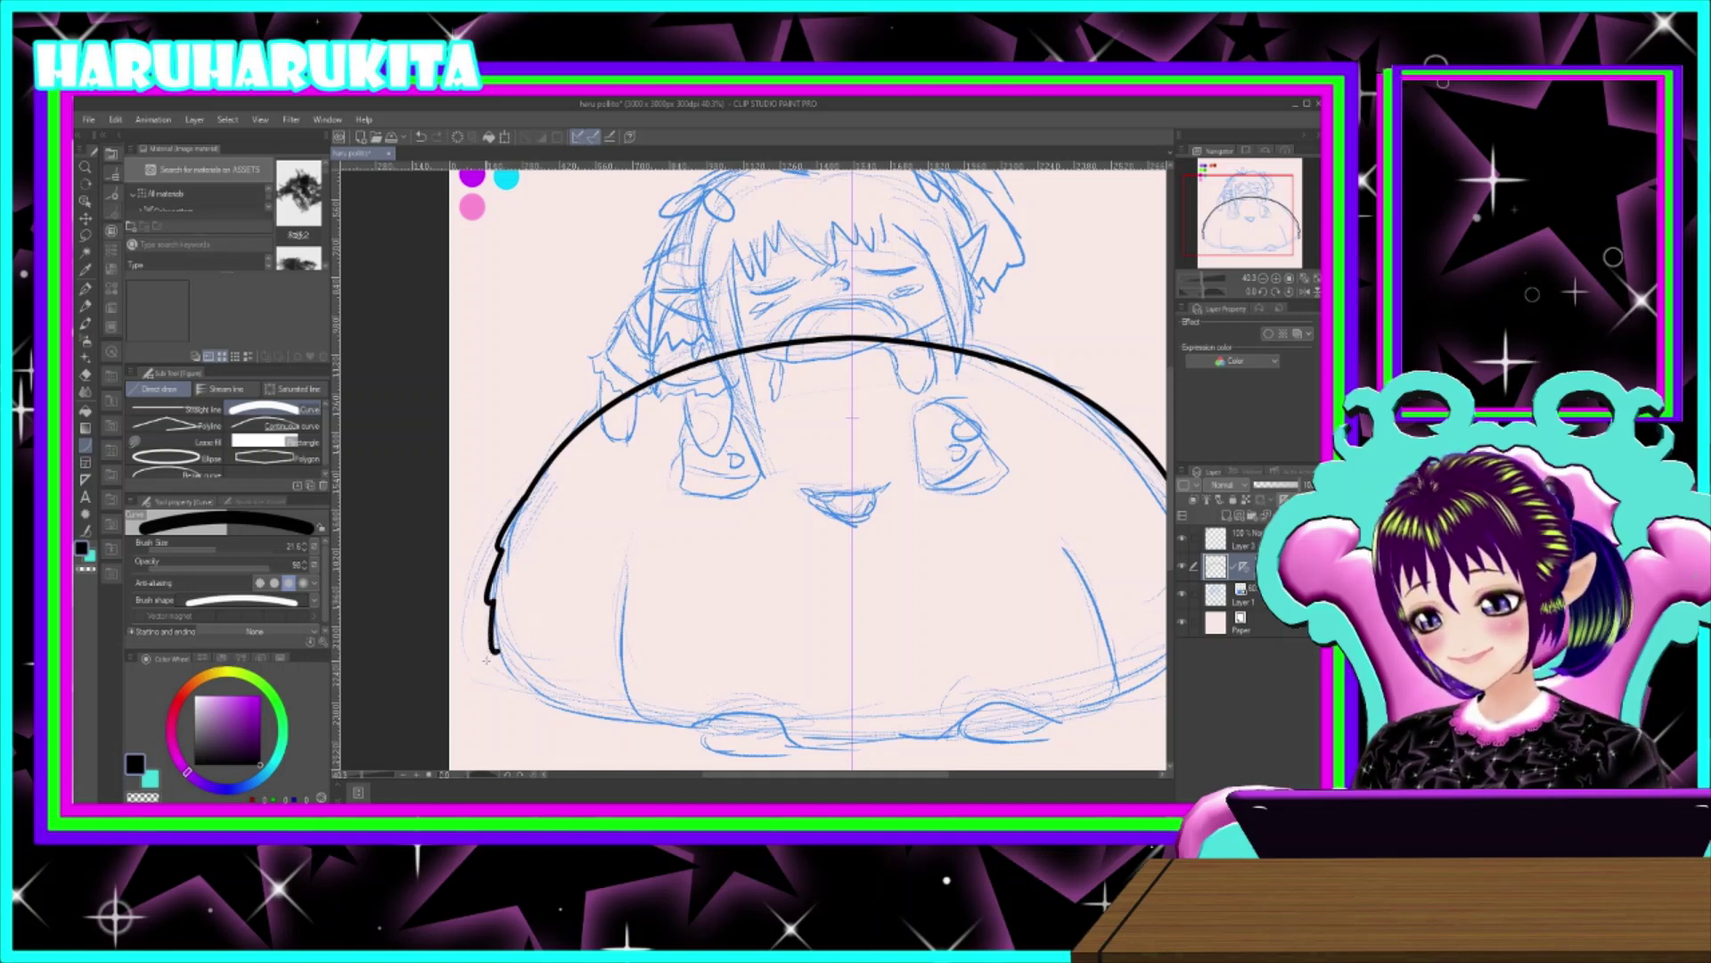
# - Ink the rounded lower corners of the body with a mirrored curve from the sides to the base beside the feet
pyautogui.moveTo(627, 641); pyautogui.dragTo(569, 517)
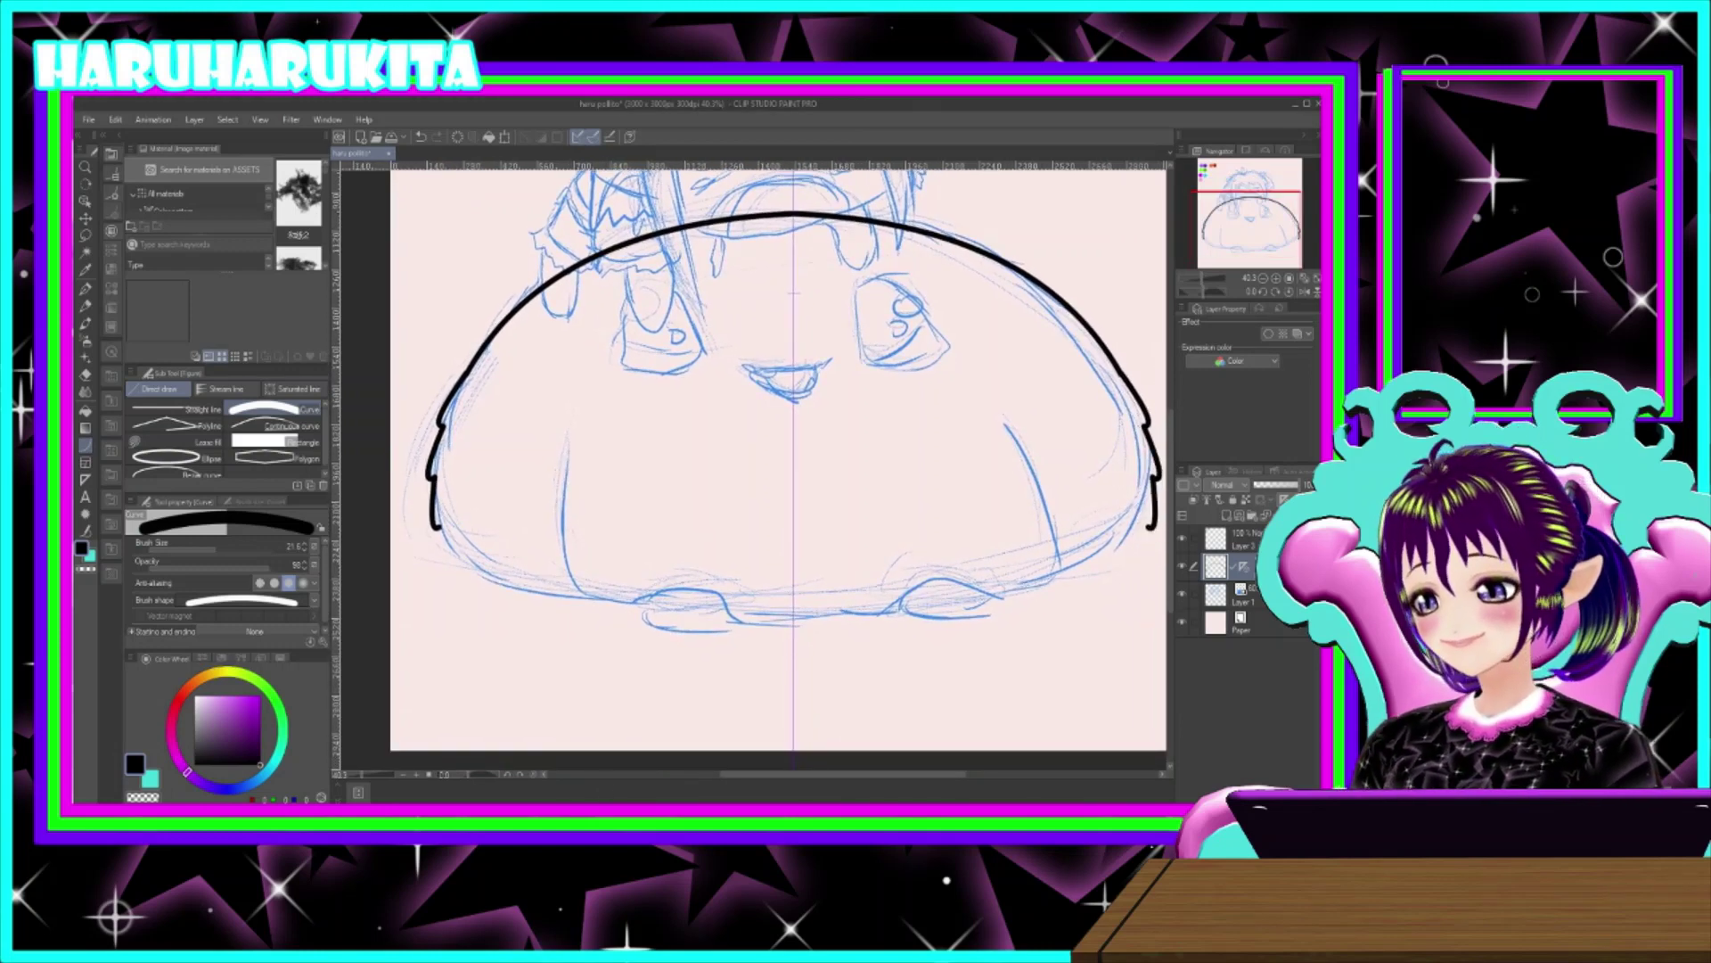
pyautogui.moveTo(436, 527)
pyautogui.mouseDown()
pyautogui.moveTo(496, 603)
pyautogui.moveTo(592, 599)
pyautogui.mouseUp()
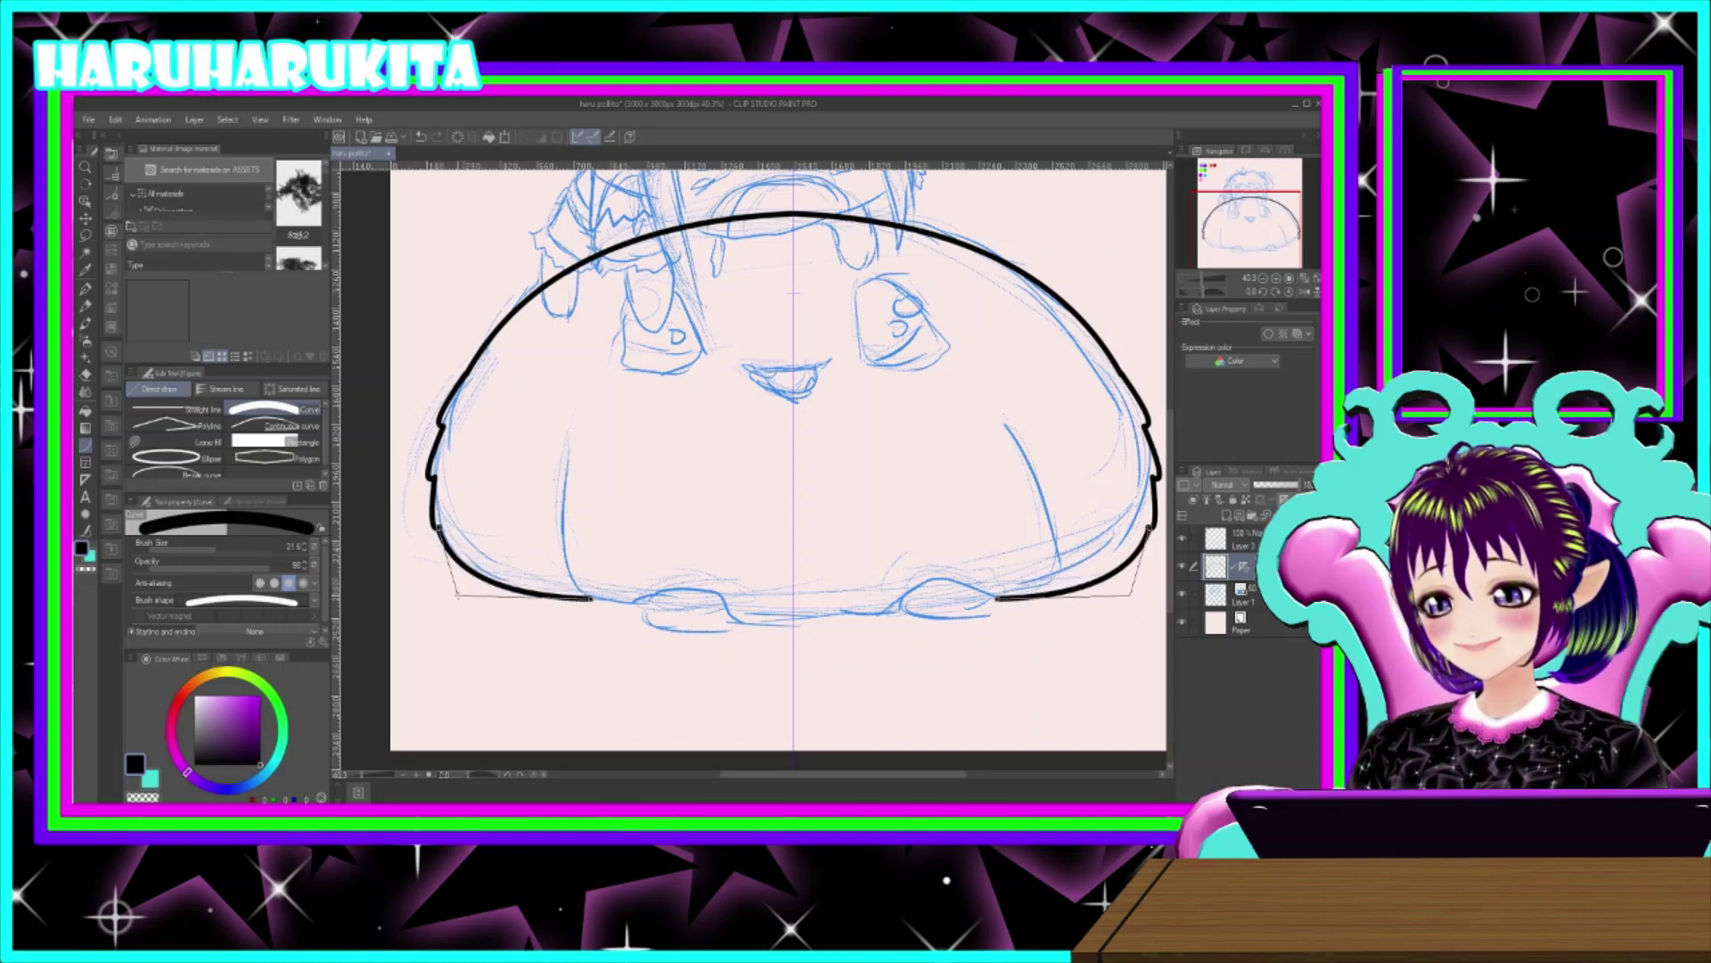
pyautogui.click(463, 598)
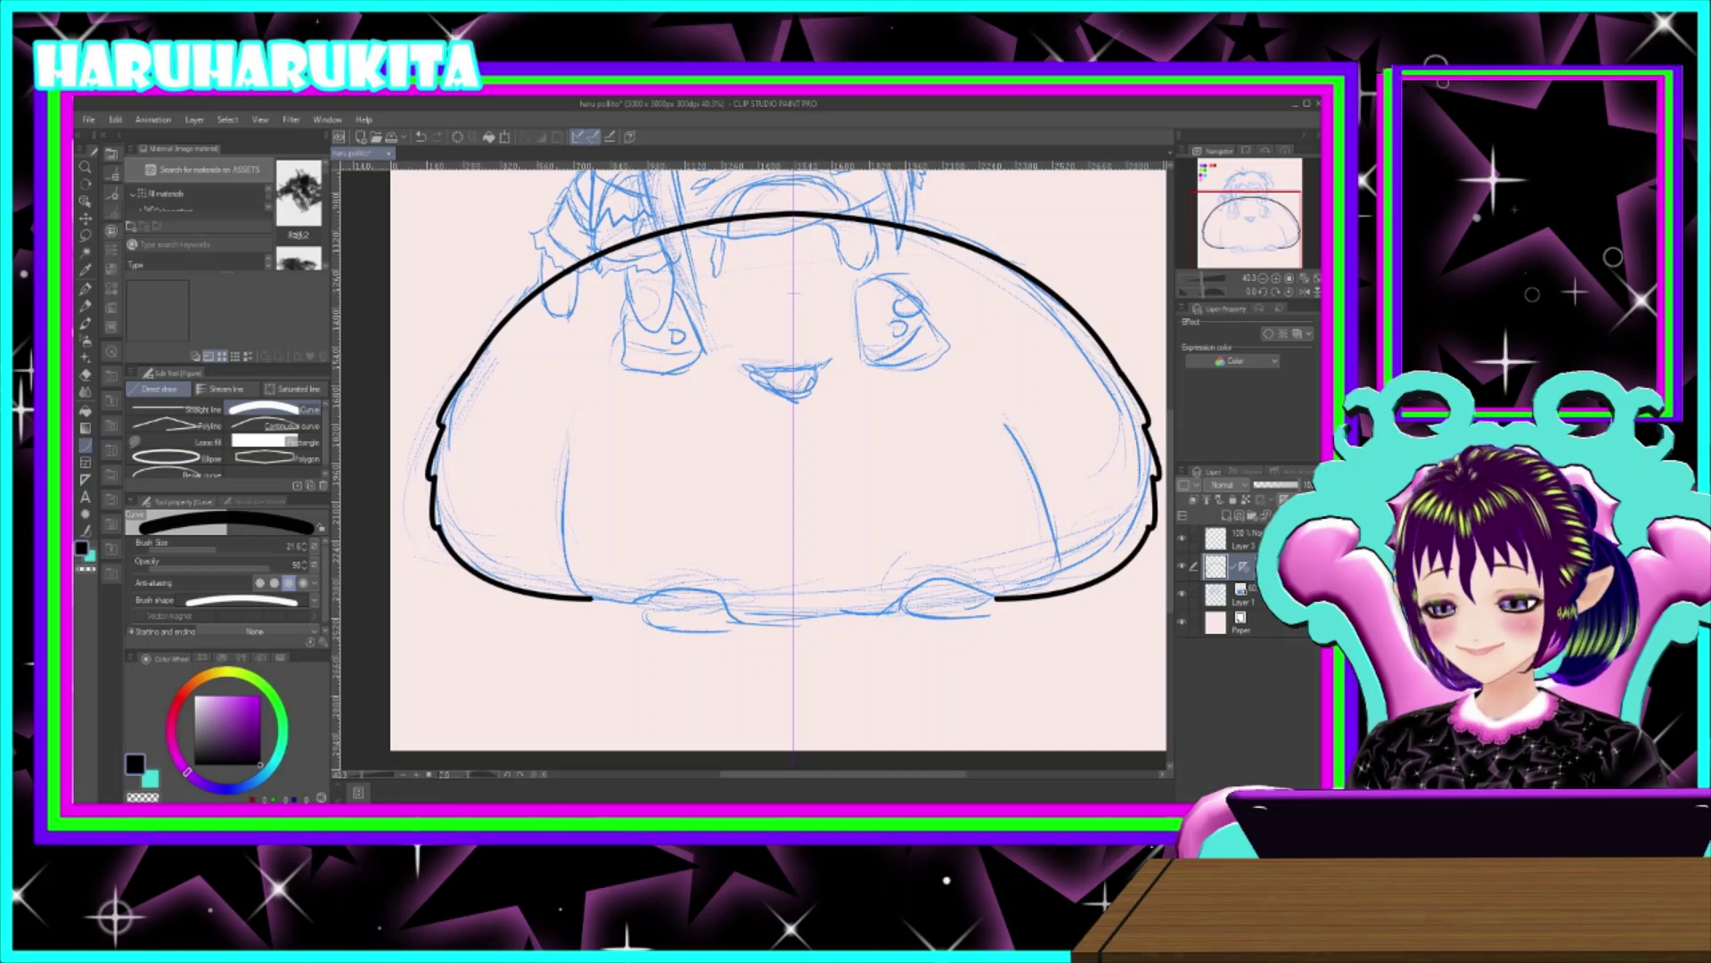
# - Ink the lower inner edge of both wings with a mirrored curve rising from the body's base, adding a small feather notch above it
pyautogui.click(606, 760)
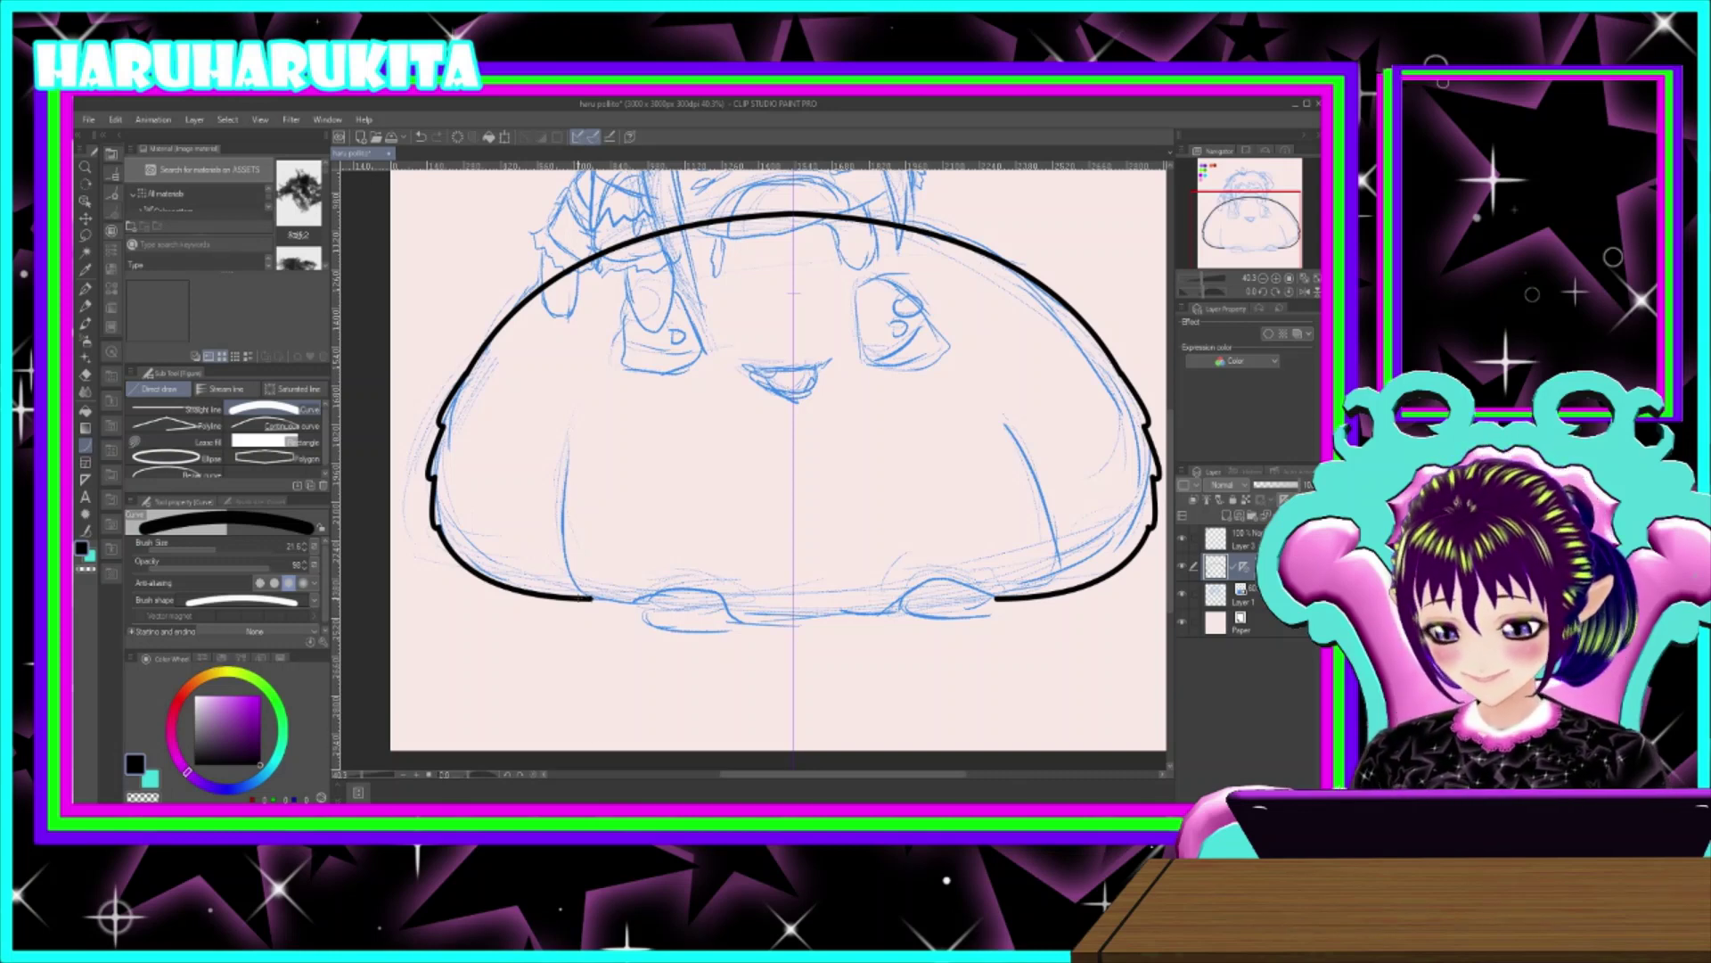
pyautogui.moveTo(593, 598); pyautogui.dragTo(595, 540)
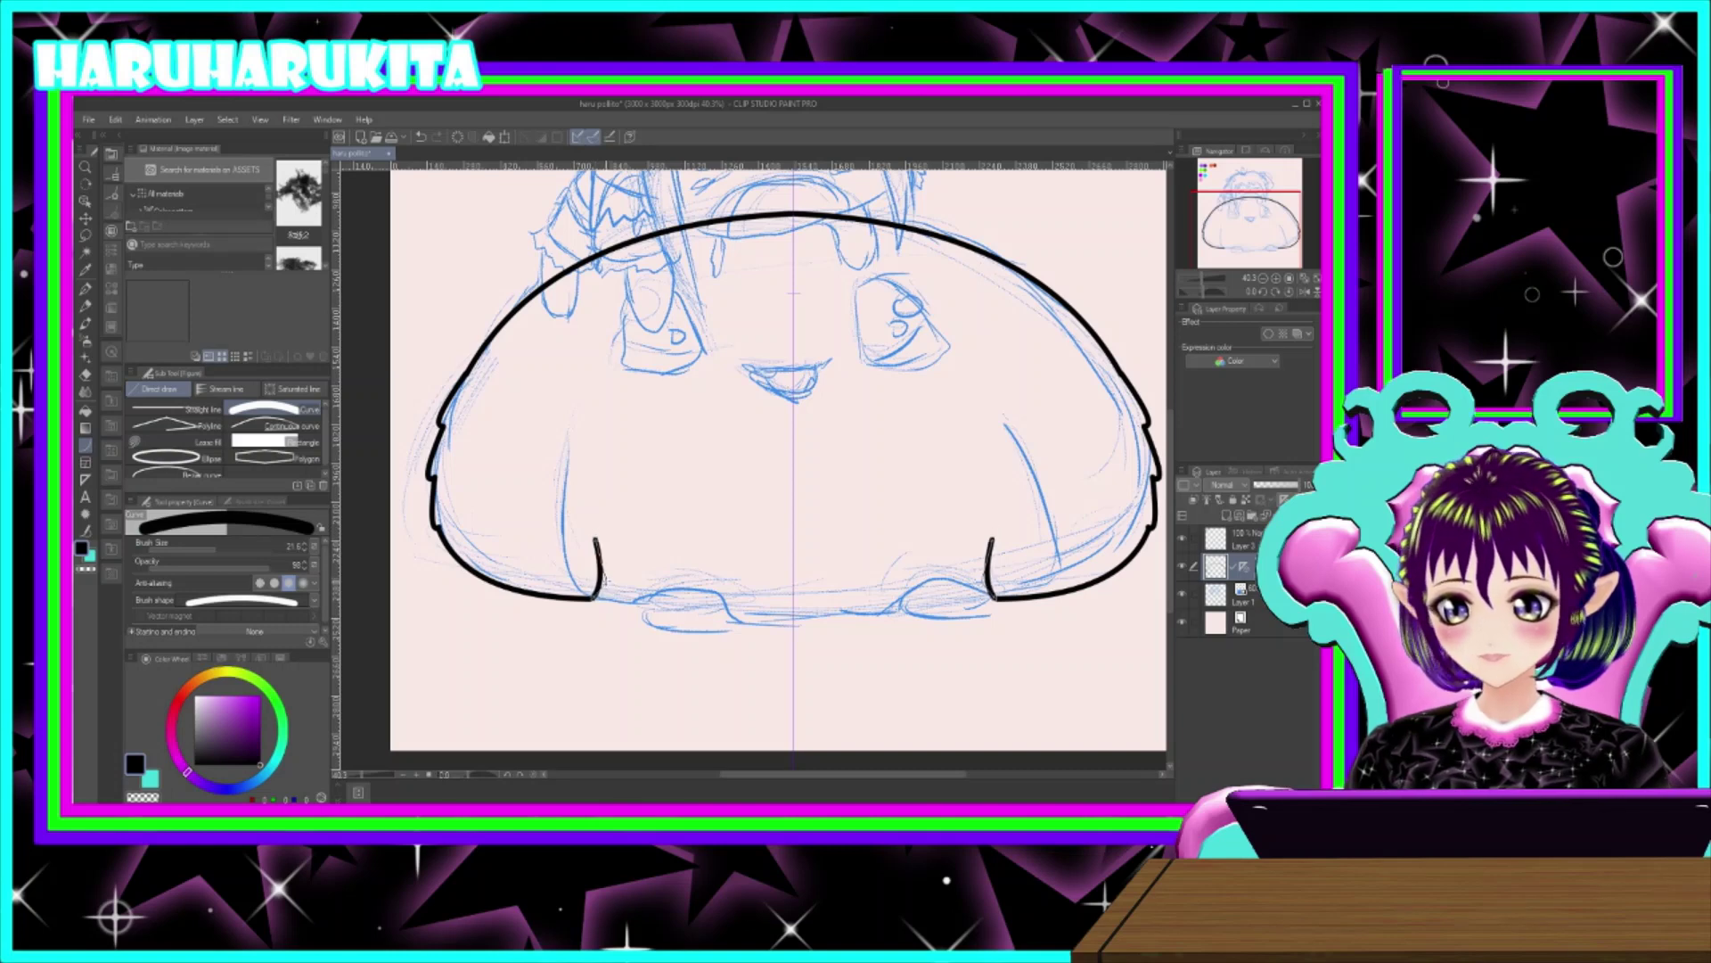
pyautogui.click(606, 569)
pyautogui.moveTo(596, 539); pyautogui.dragTo(603, 512)
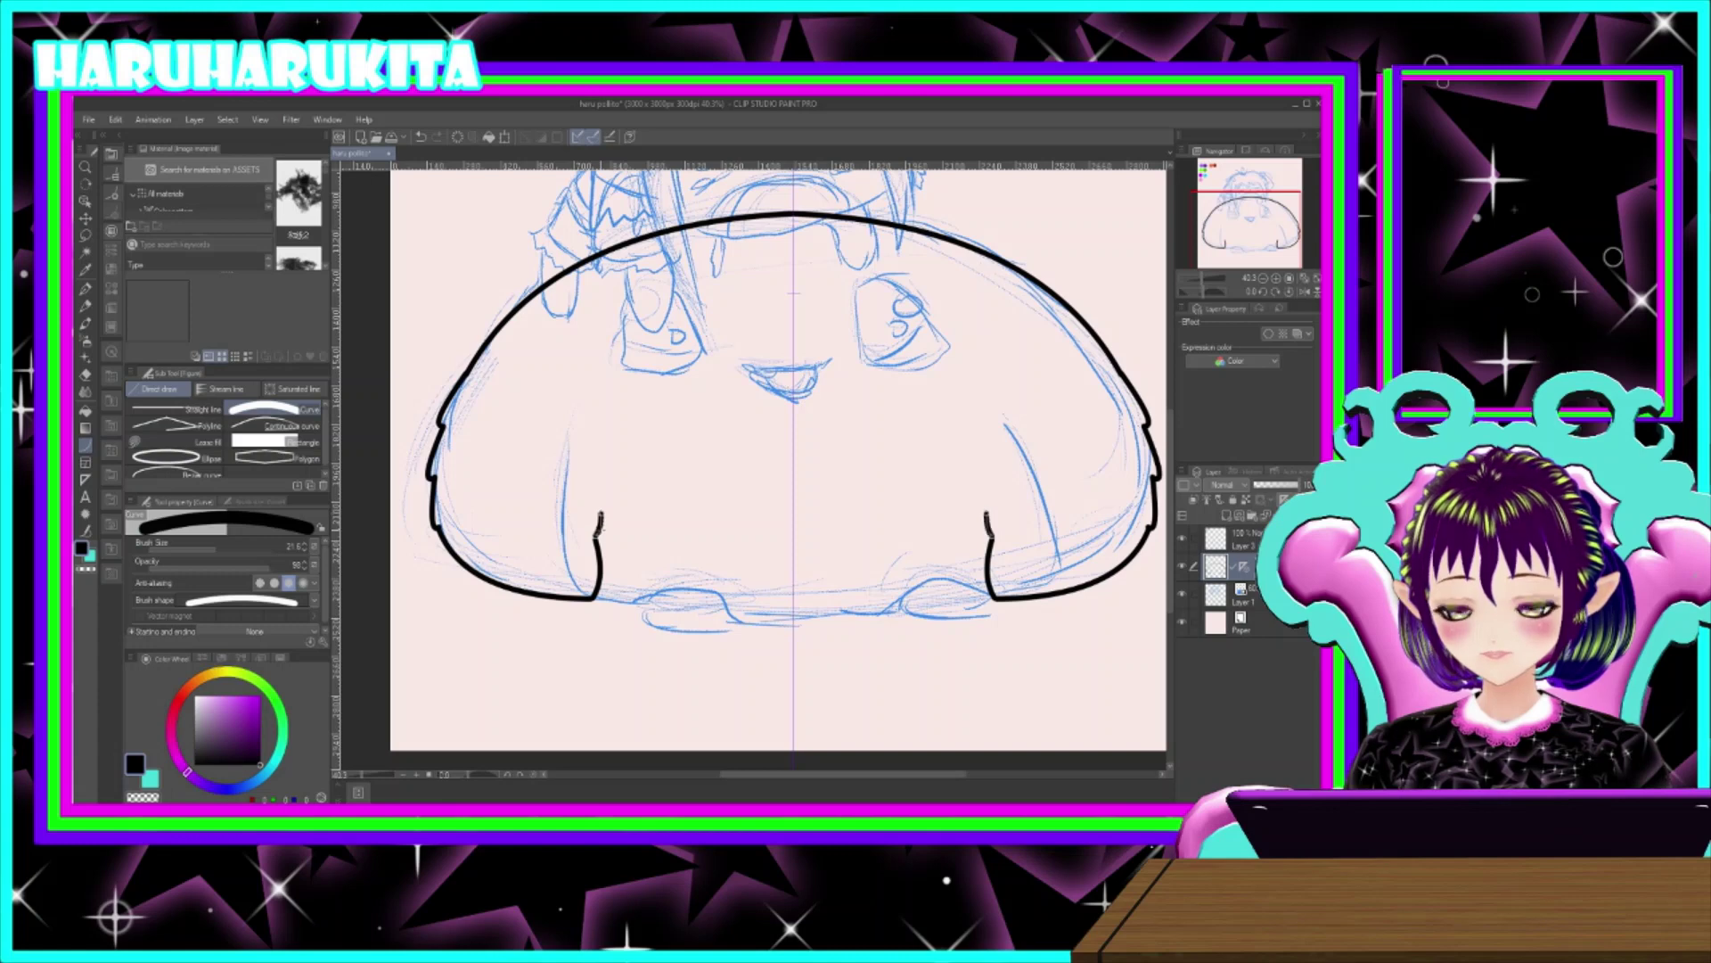
pyautogui.click(608, 542)
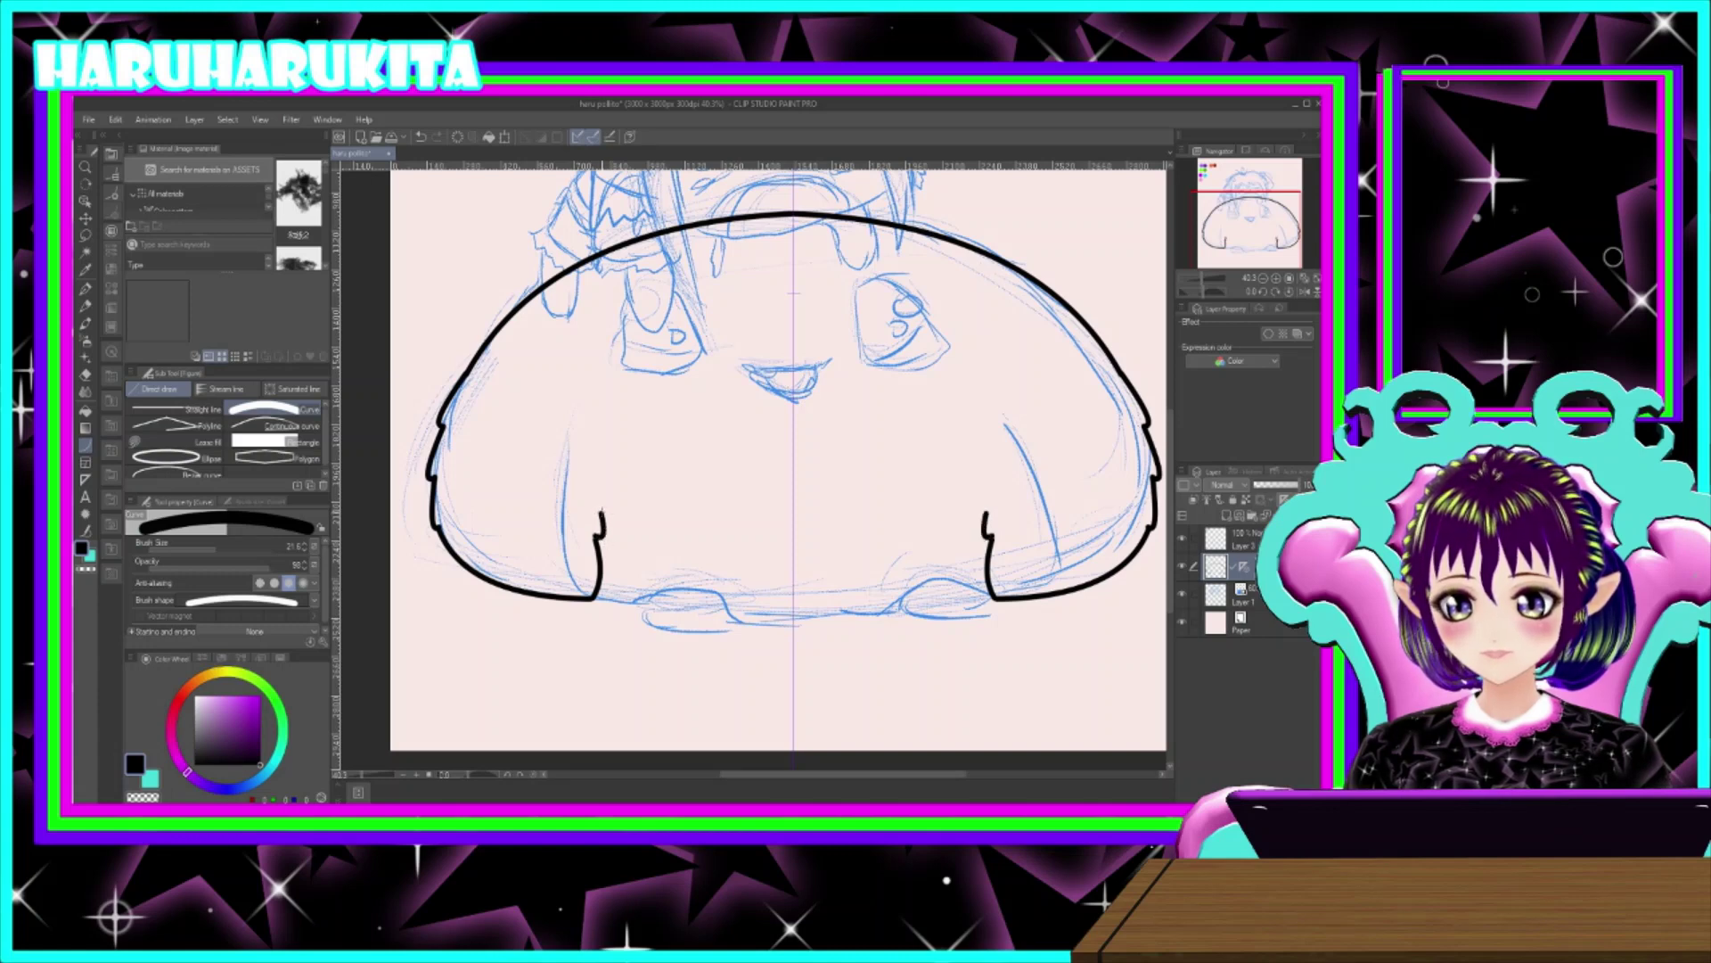
# - Undo the last notch curve and continue the wings' inner edges upward with short mirrored curves forming scalloped feathers
pyautogui.hotkey('ctrl', 'z')
pyautogui.moveTo(595, 539)
pyautogui.mouseDown()
pyautogui.moveTo(603, 550)
pyautogui.moveTo(614, 491)
pyautogui.mouseUp()
pyautogui.click(610, 547)
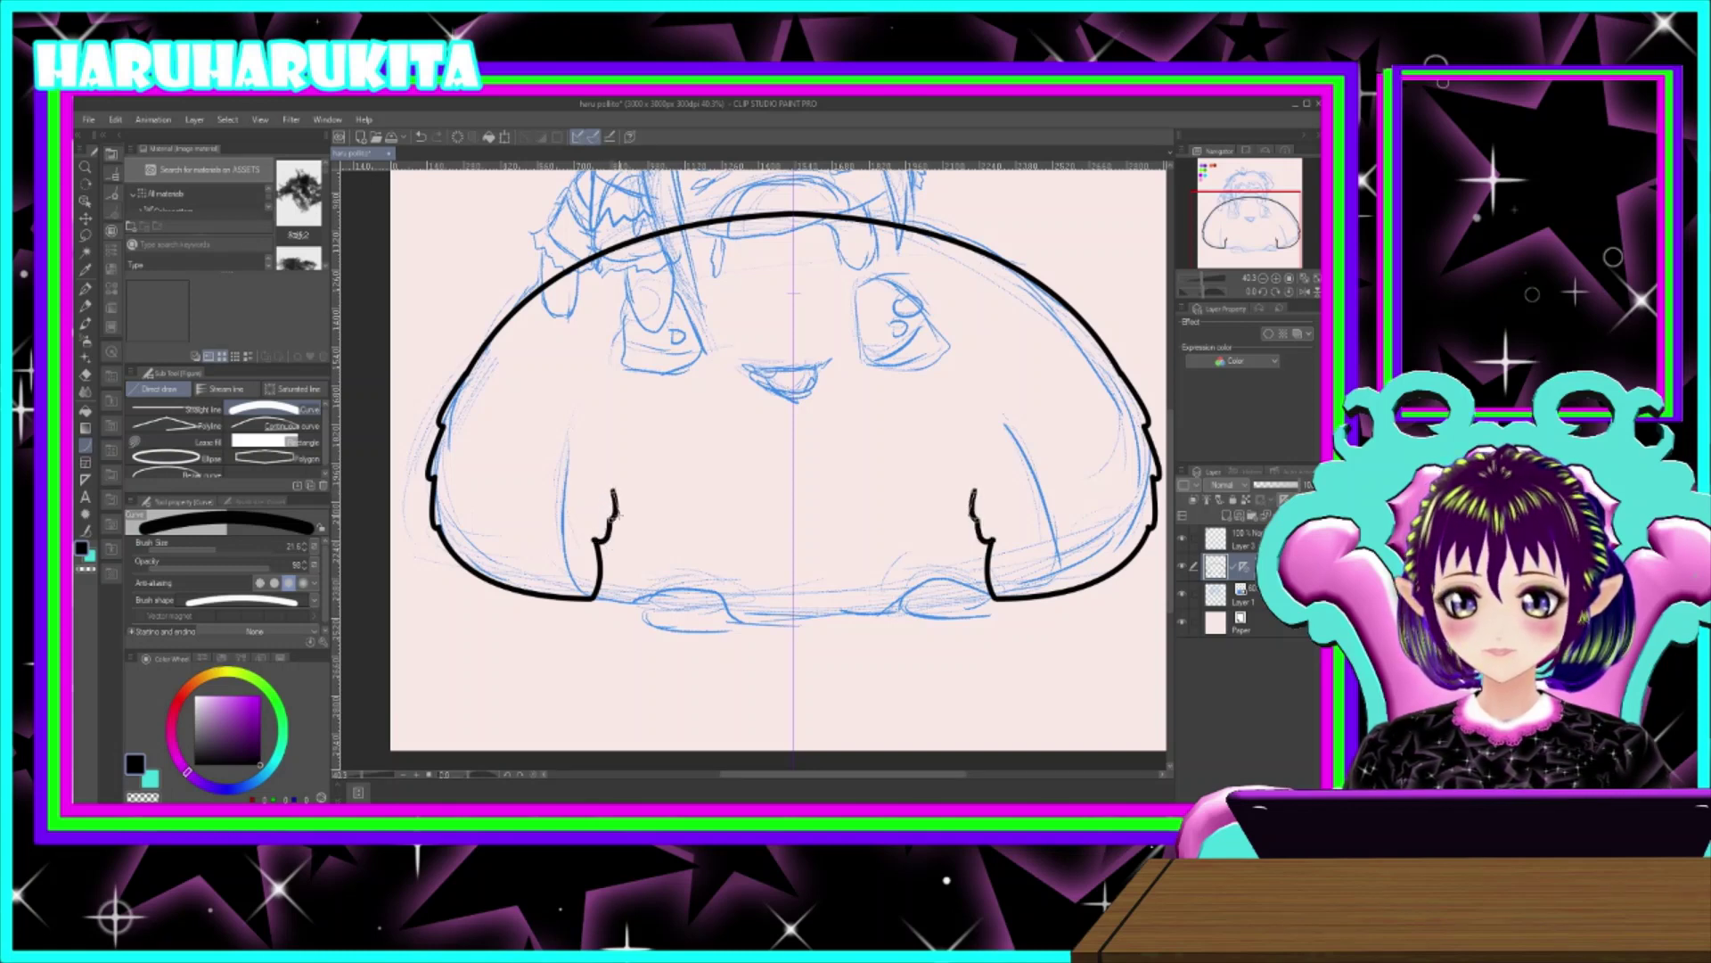
pyautogui.click(620, 509)
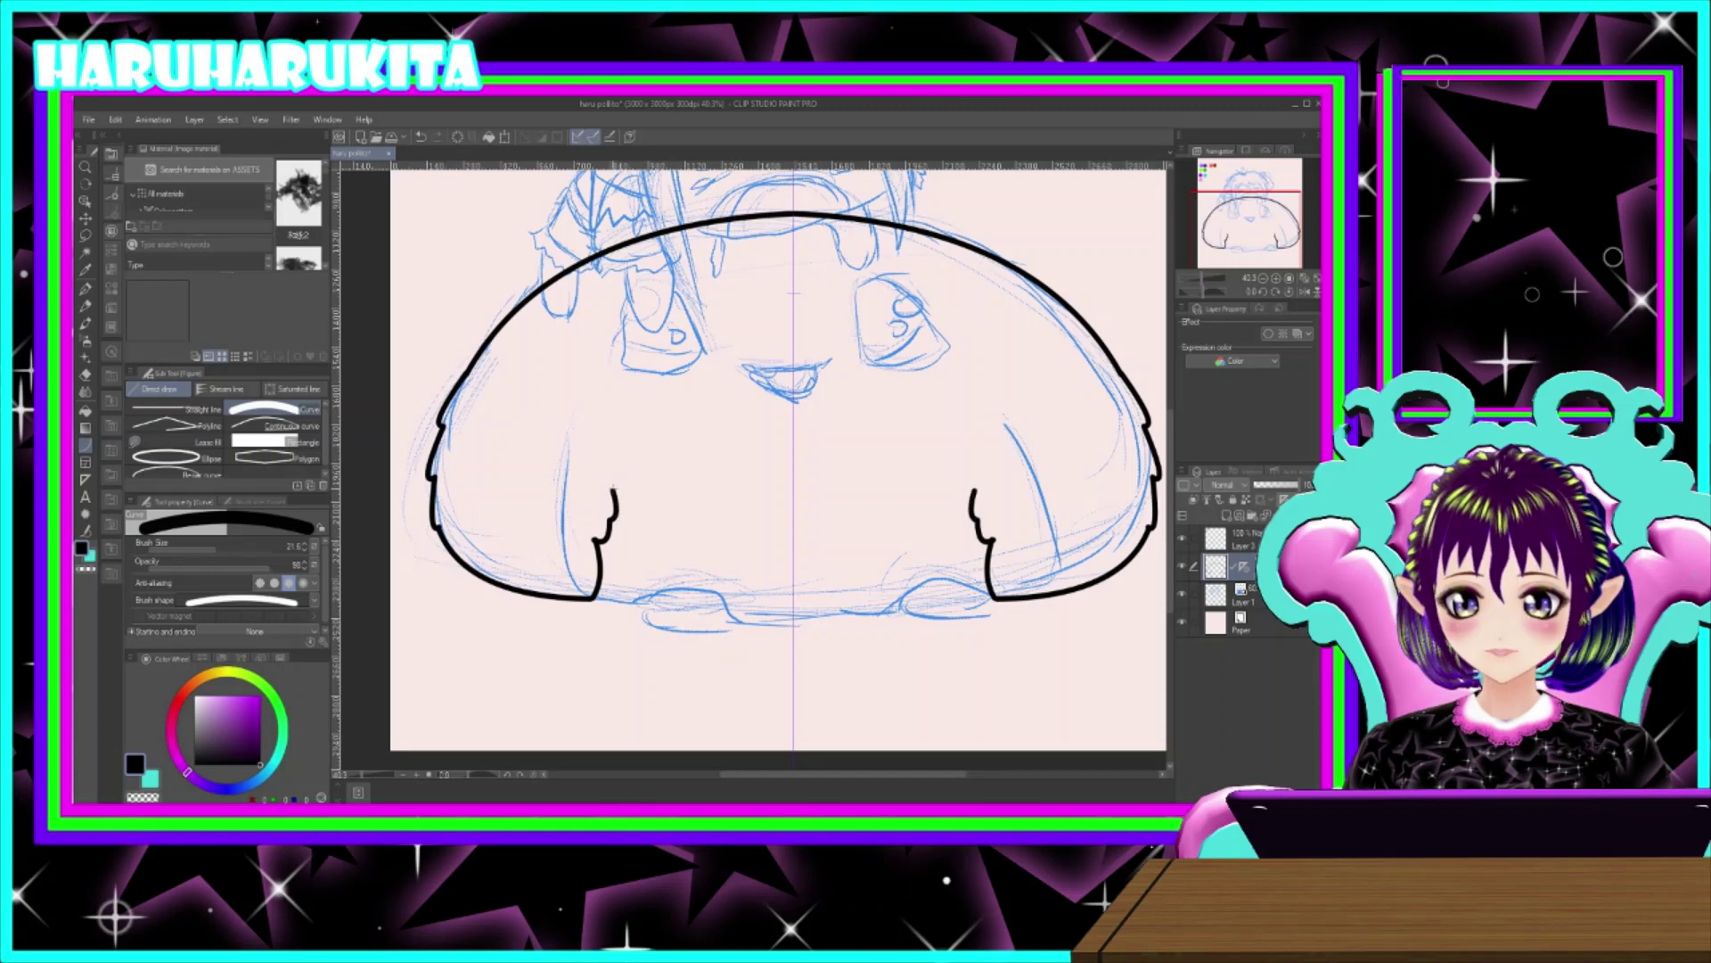
pyautogui.moveTo(612, 489); pyautogui.dragTo(619, 463)
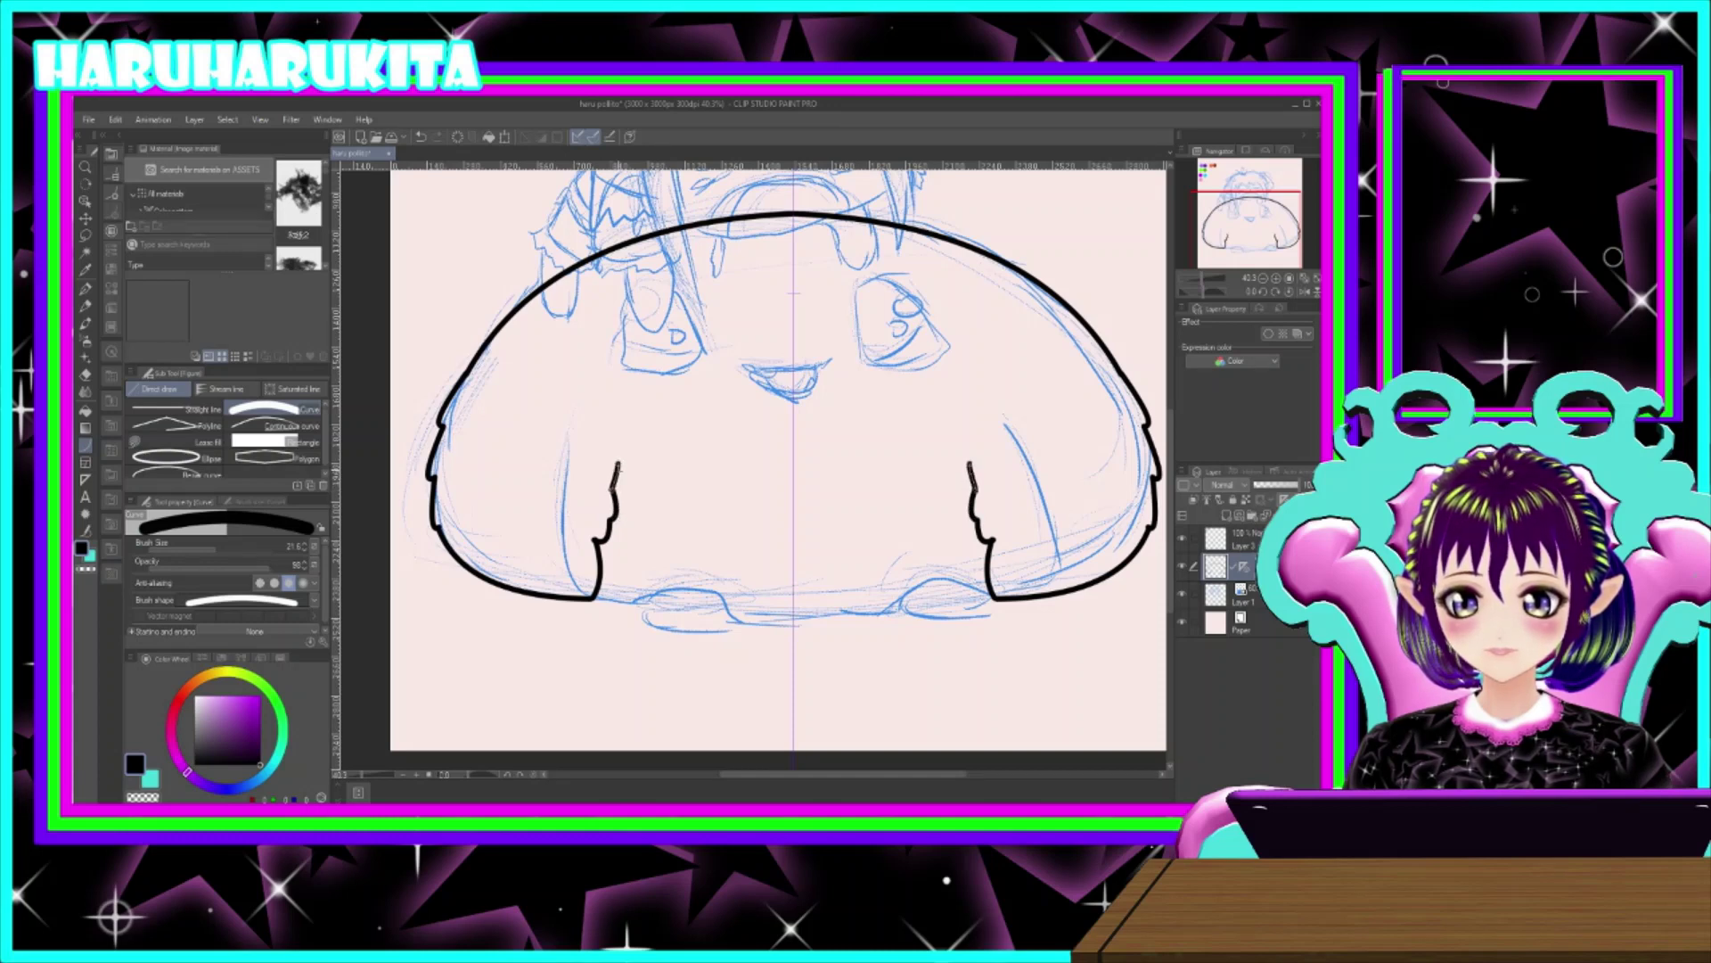
pyautogui.click(622, 483)
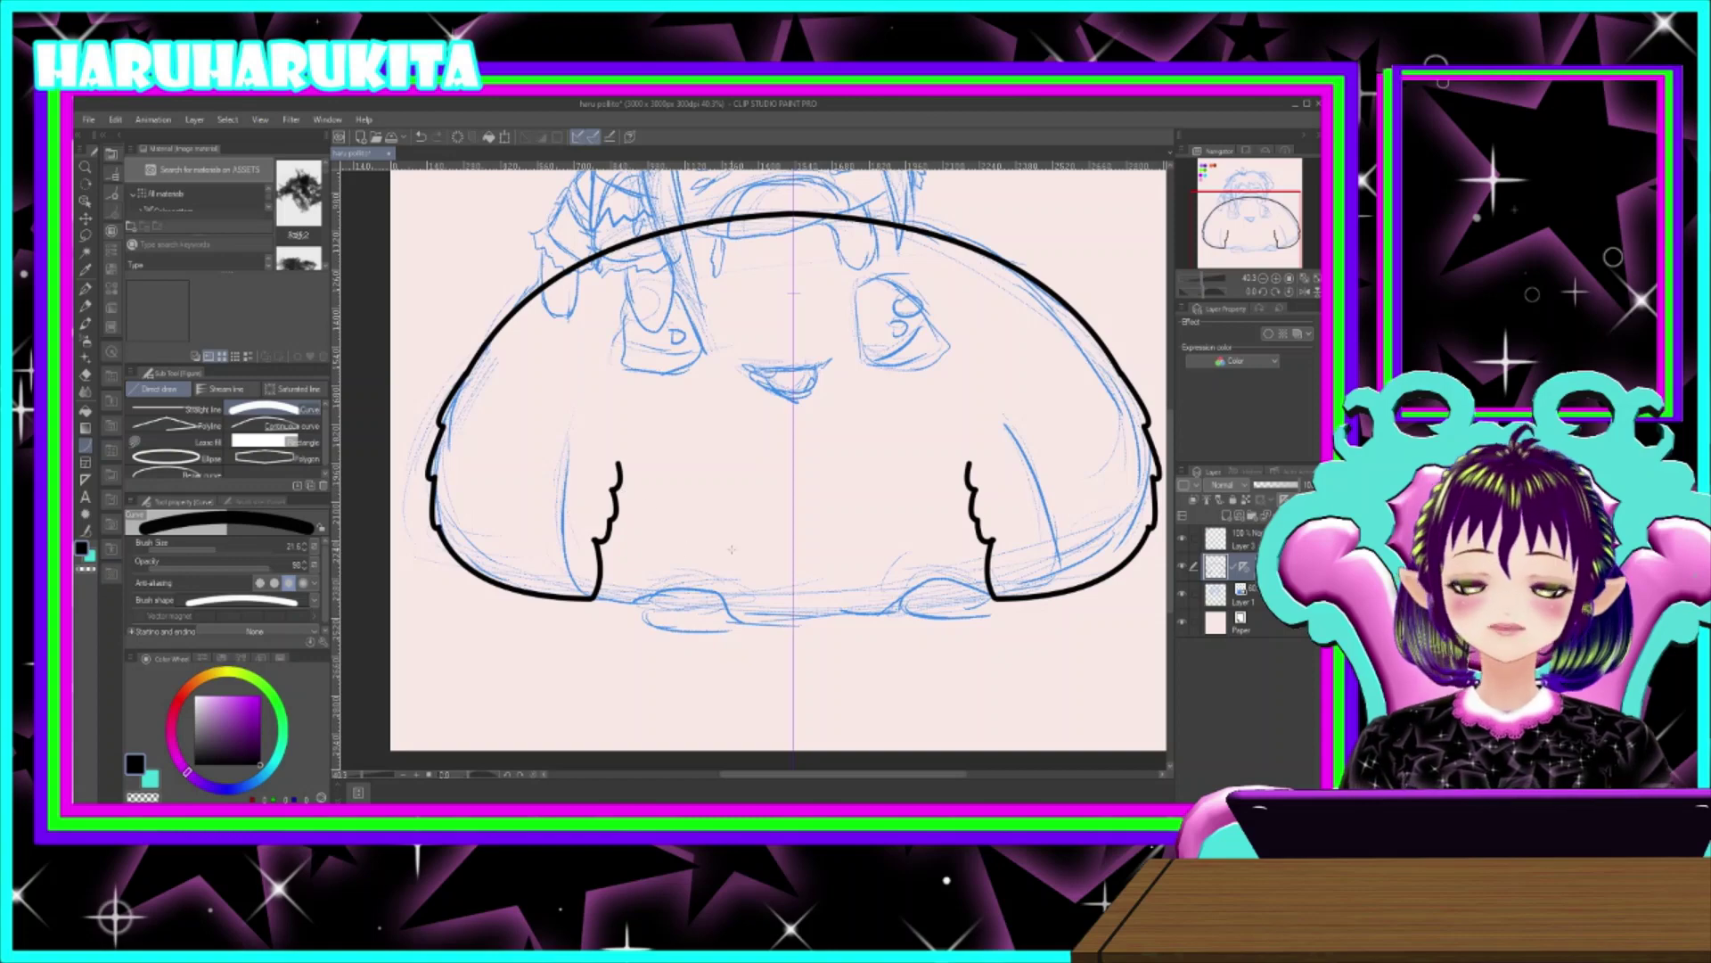
# - Close the body's base with mirrored curves from the wings to the centre line, arching up over each foot
pyautogui.scroll(-2, 747, 539)
pyautogui.scroll(2, 808, 550)
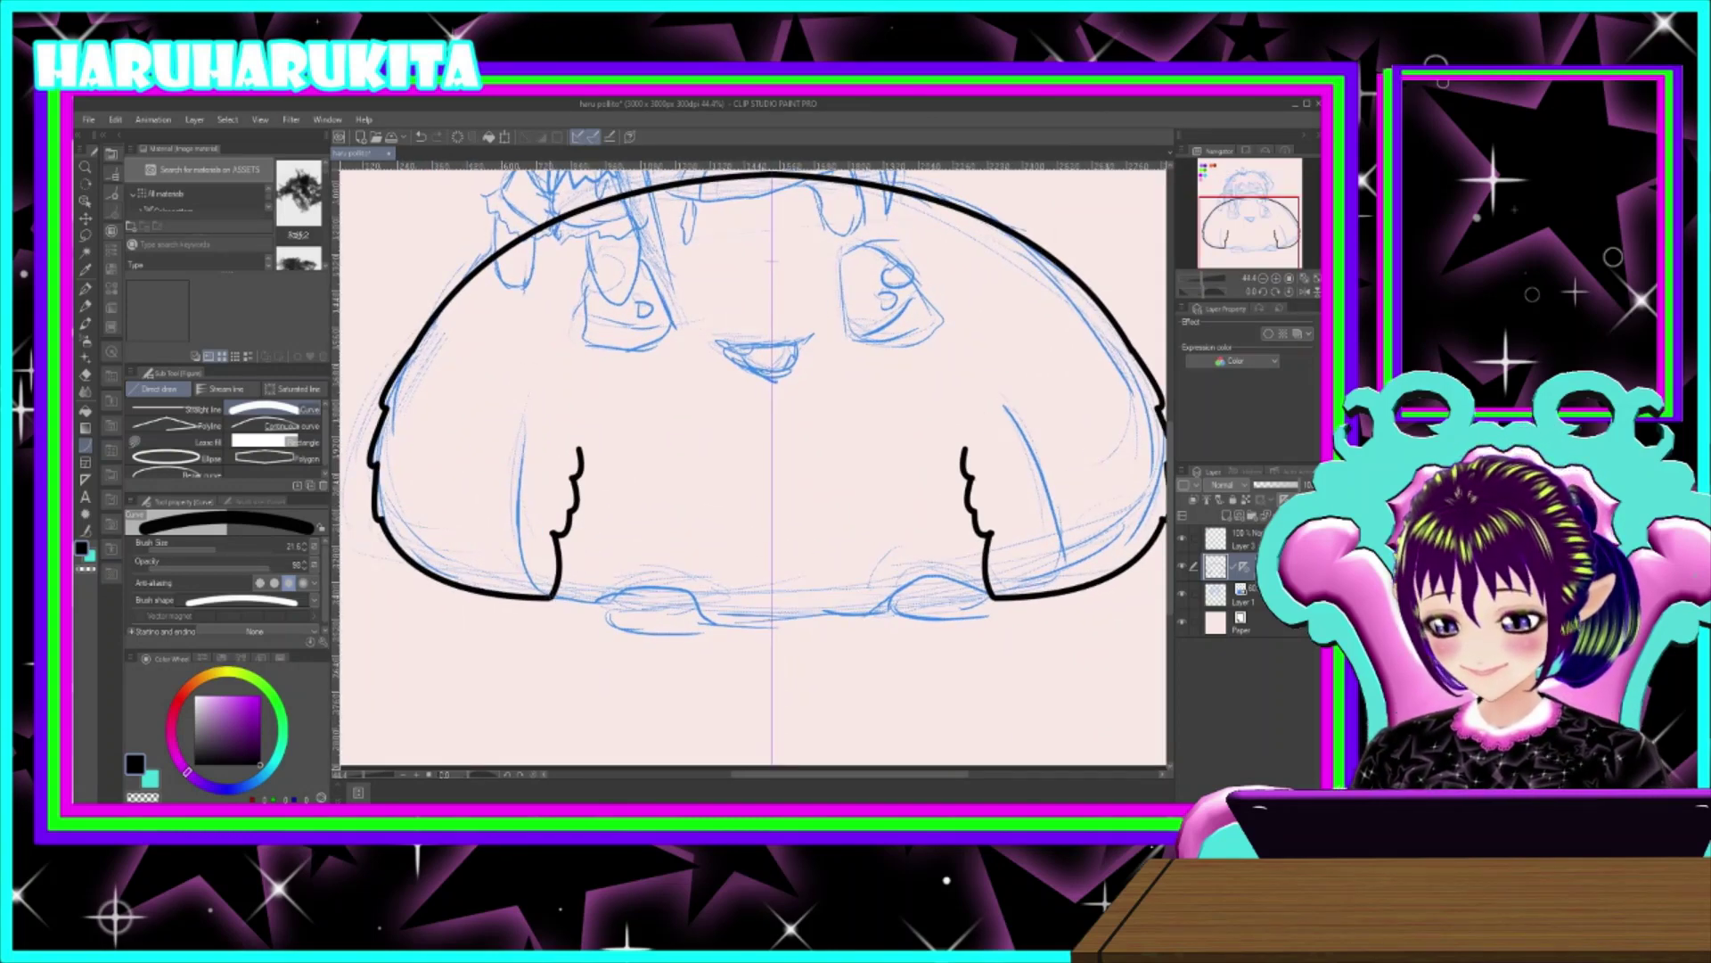
pyautogui.moveTo(549, 597); pyautogui.dragTo(618, 602)
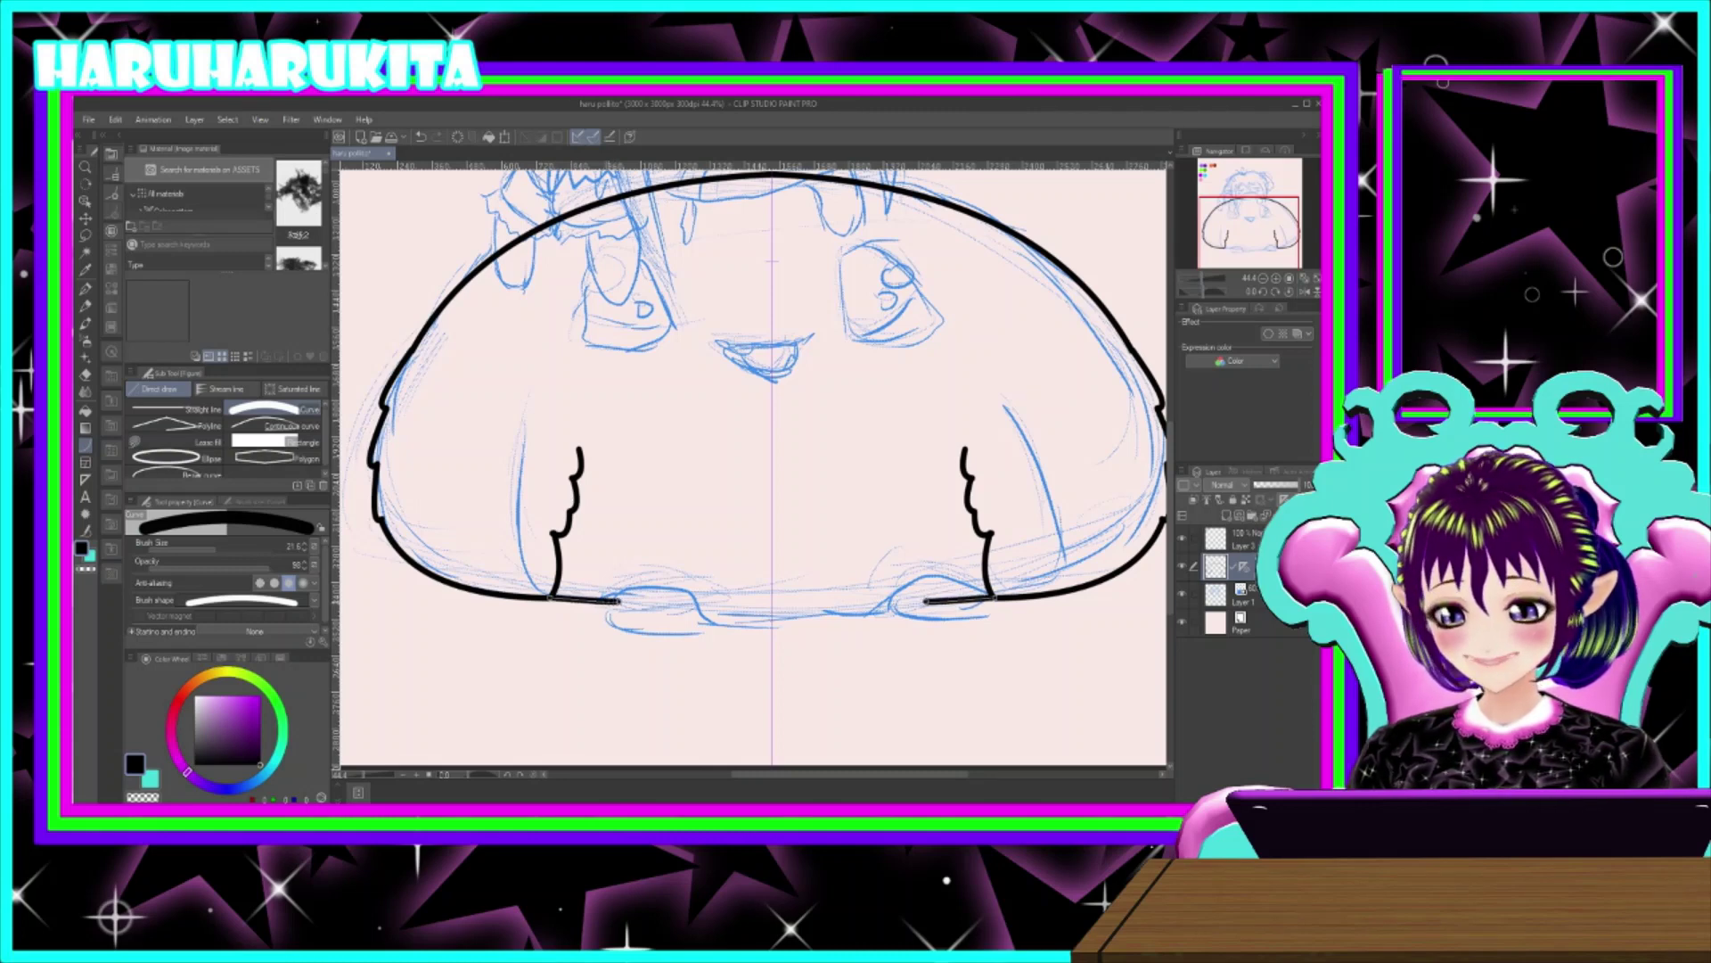
pyautogui.click(608, 603)
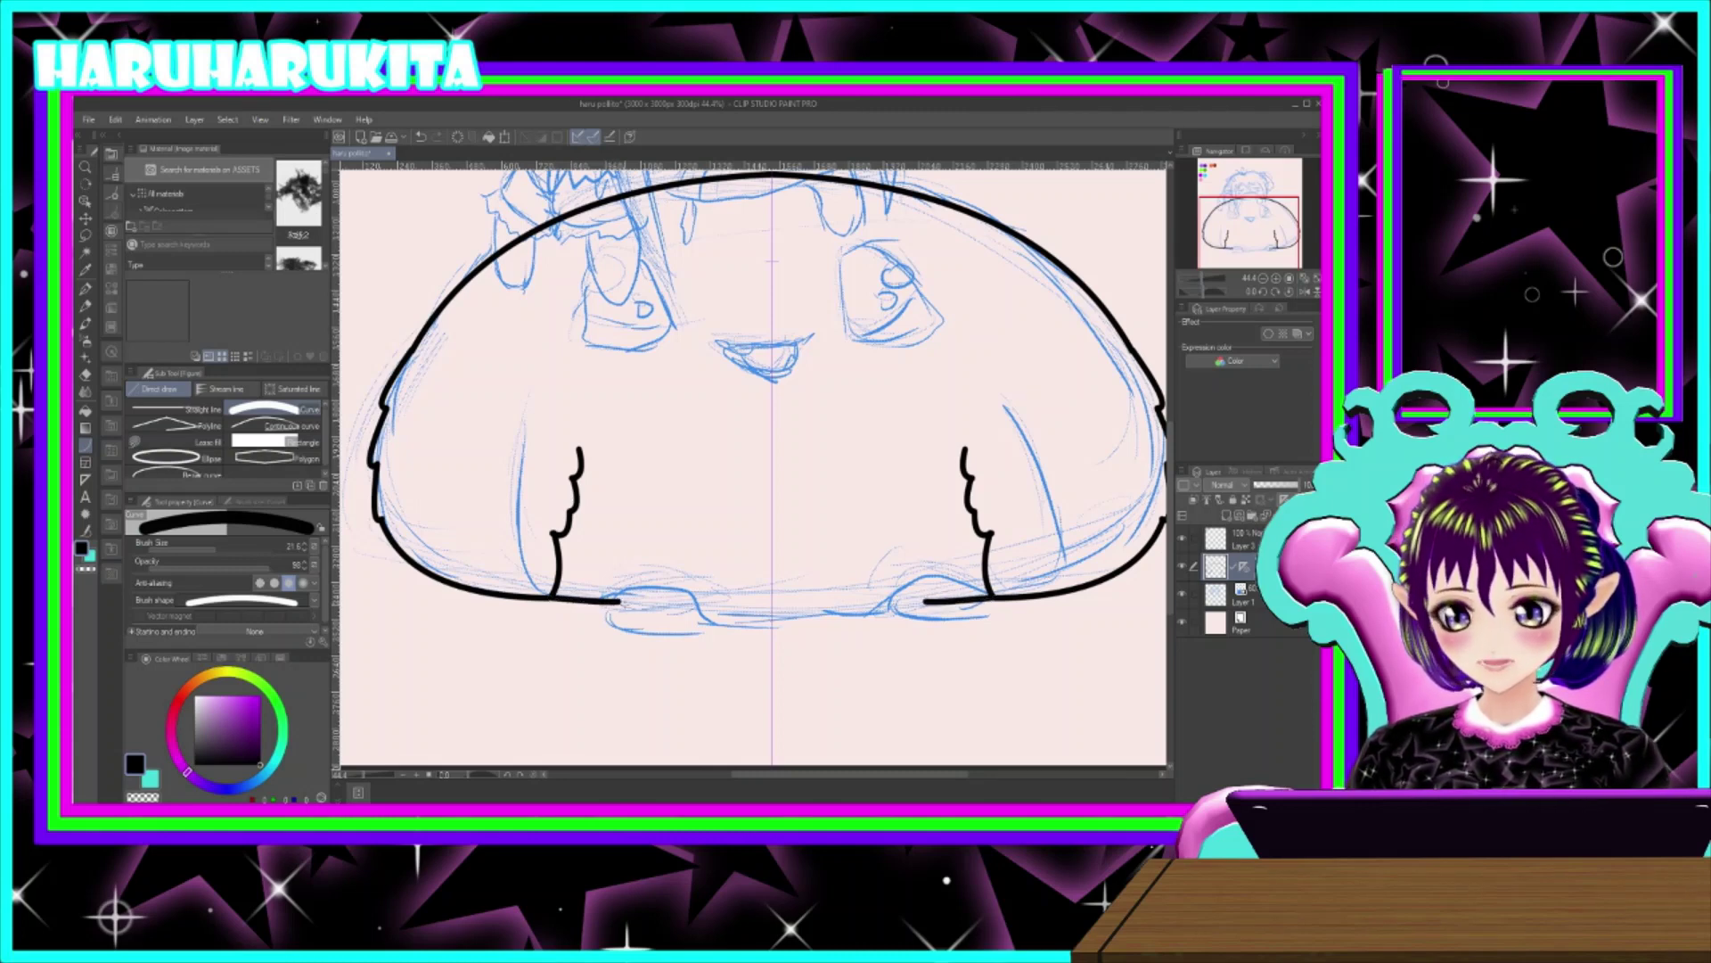
pyautogui.moveTo(620, 602); pyautogui.dragTo(698, 608)
pyautogui.click(658, 585)
pyautogui.moveTo(698, 608); pyautogui.dragTo(772, 615)
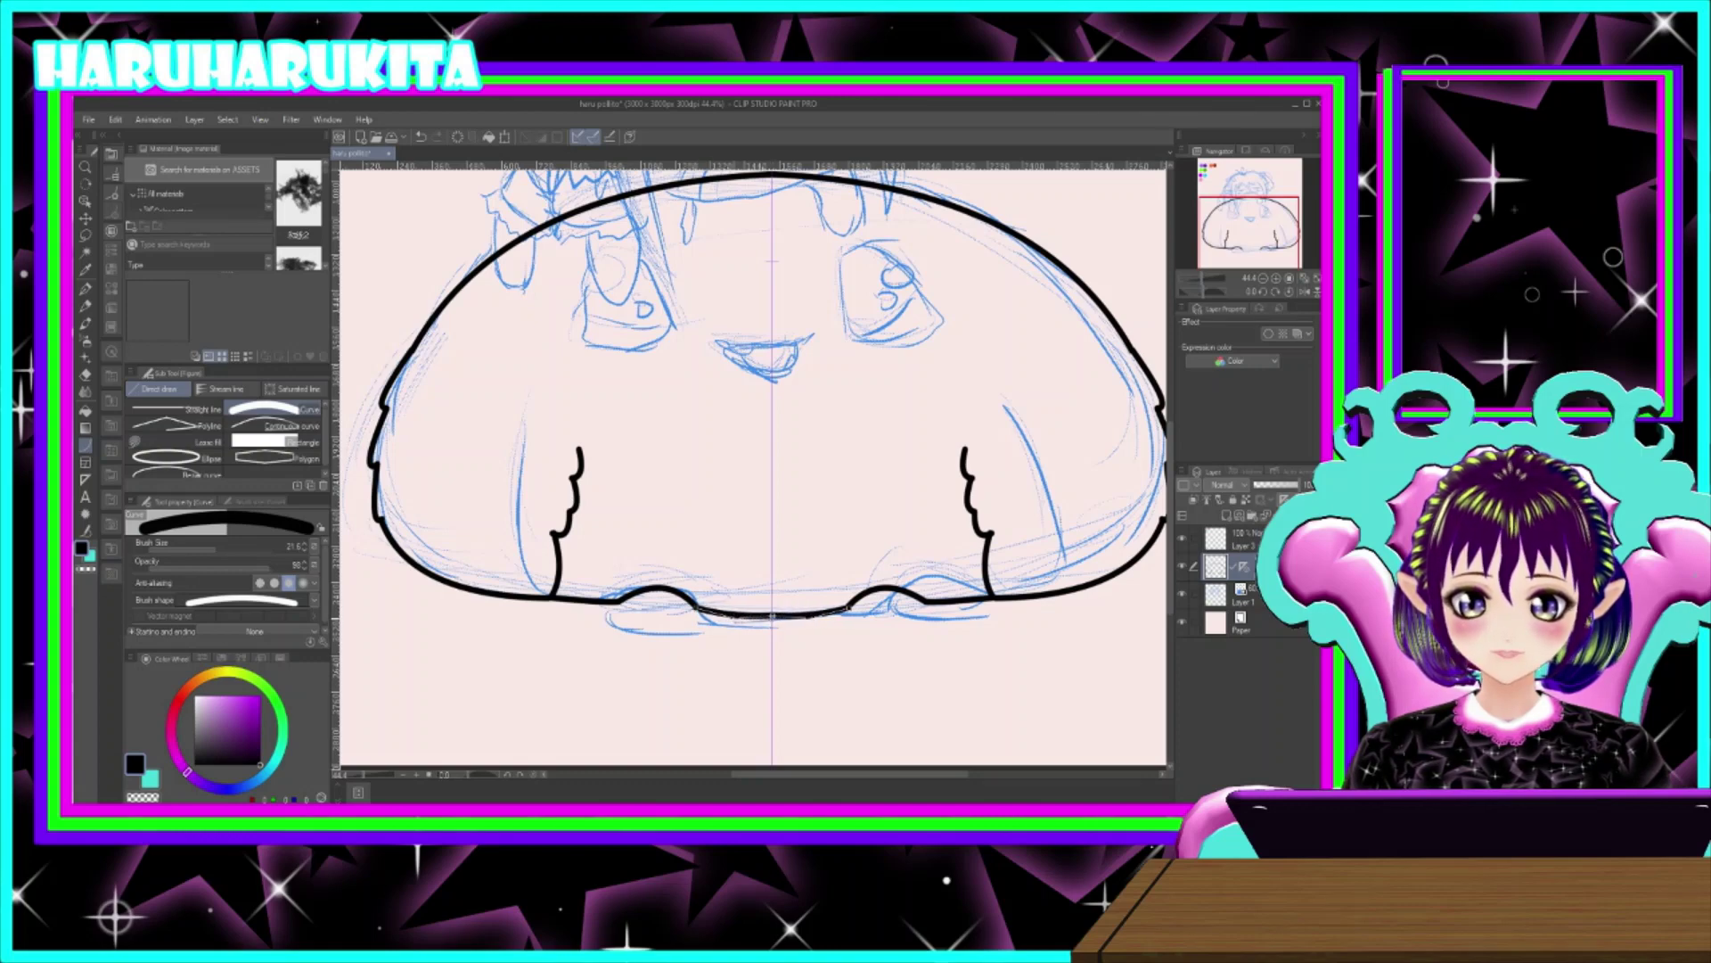
pyautogui.click(734, 615)
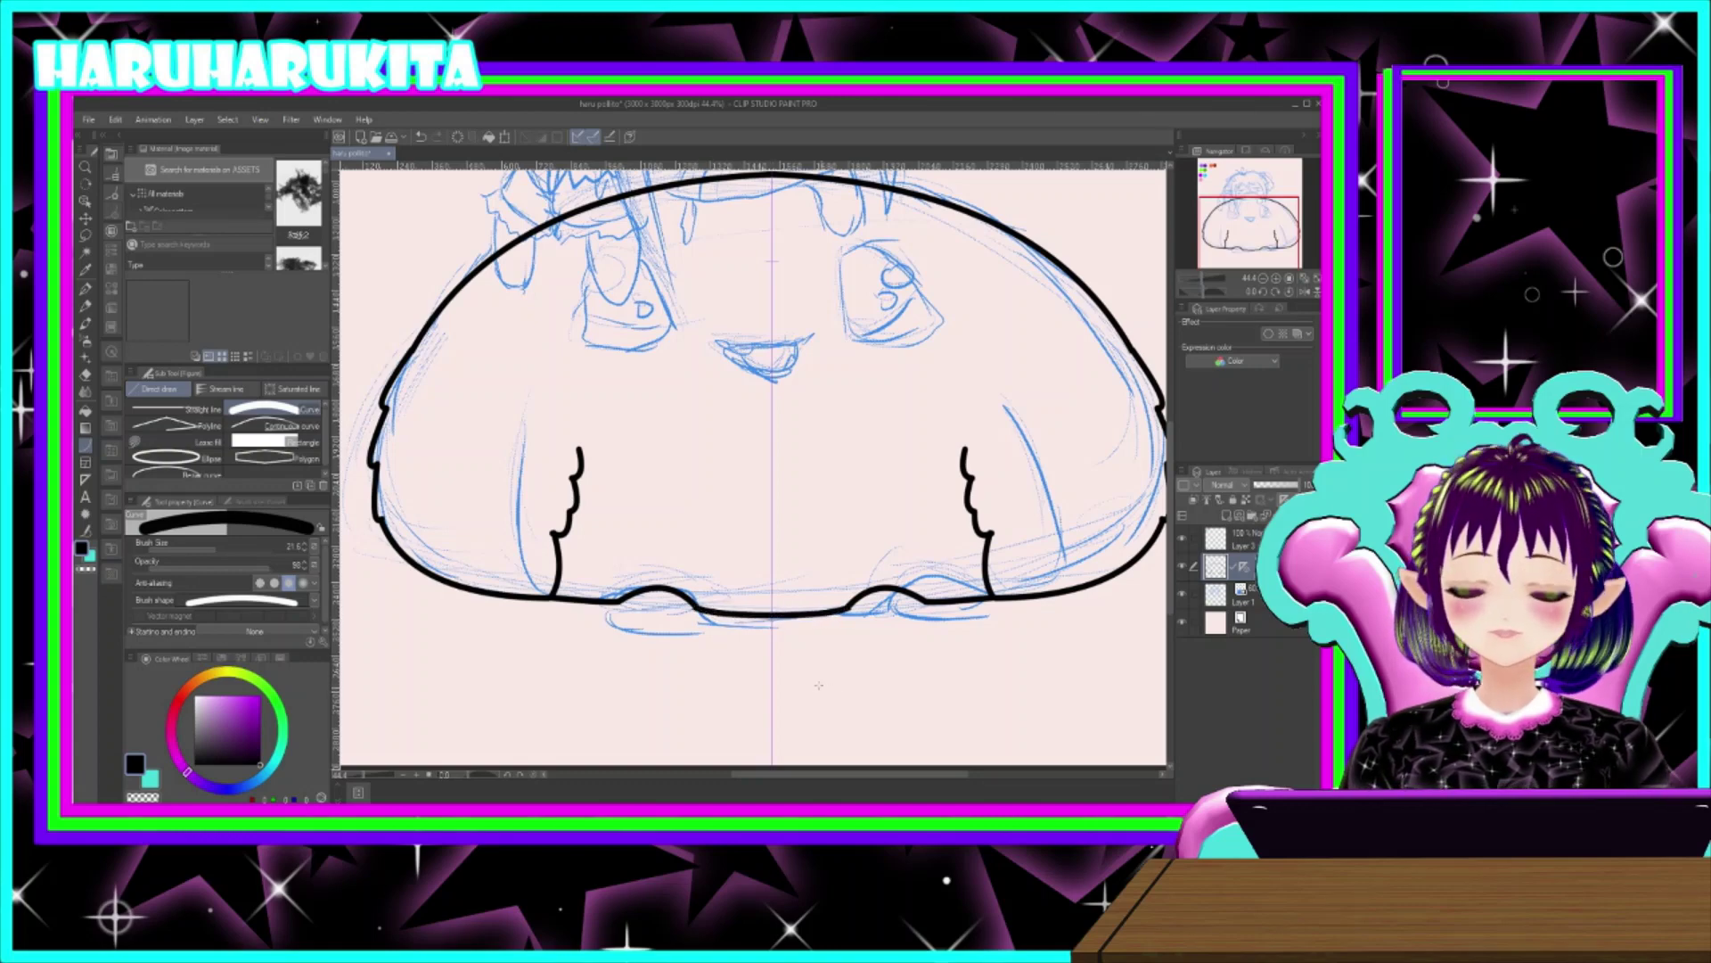
# - Ink the outer side of both feet with a short mirrored curve dropping from the foot arch
pyautogui.scroll(2, 829, 688)
pyautogui.scroll(-2, 757, 534)
pyautogui.scroll(3, 730, 447)
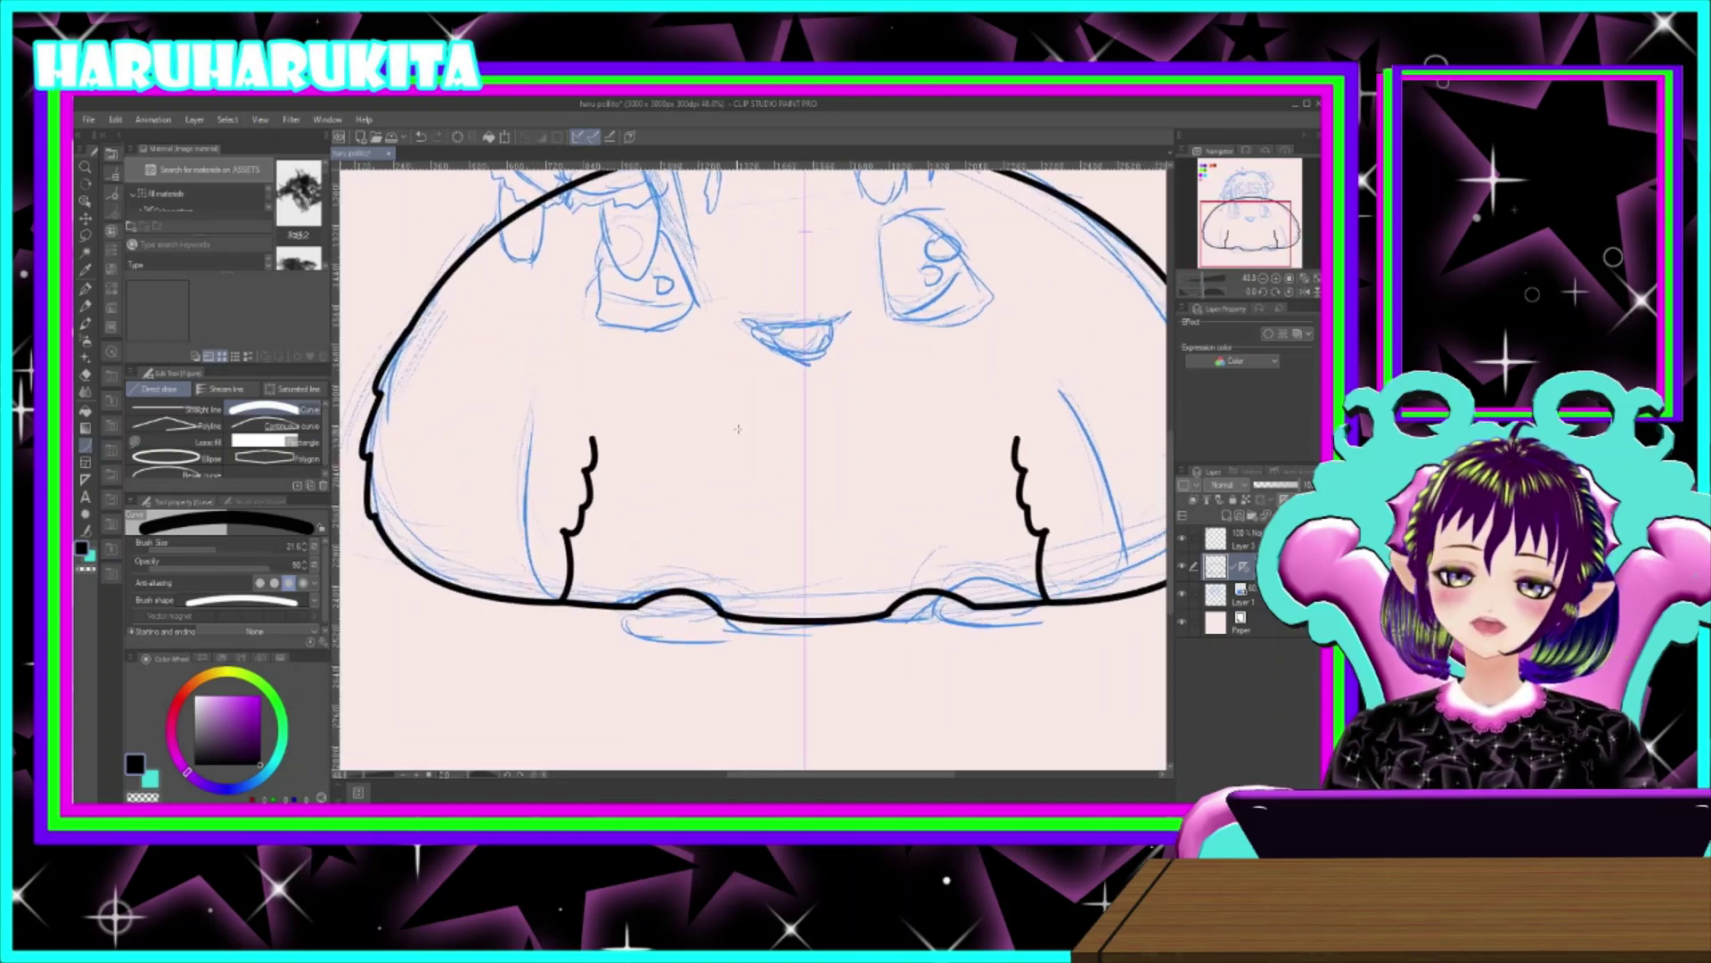
pyautogui.scroll(2, 780, 341)
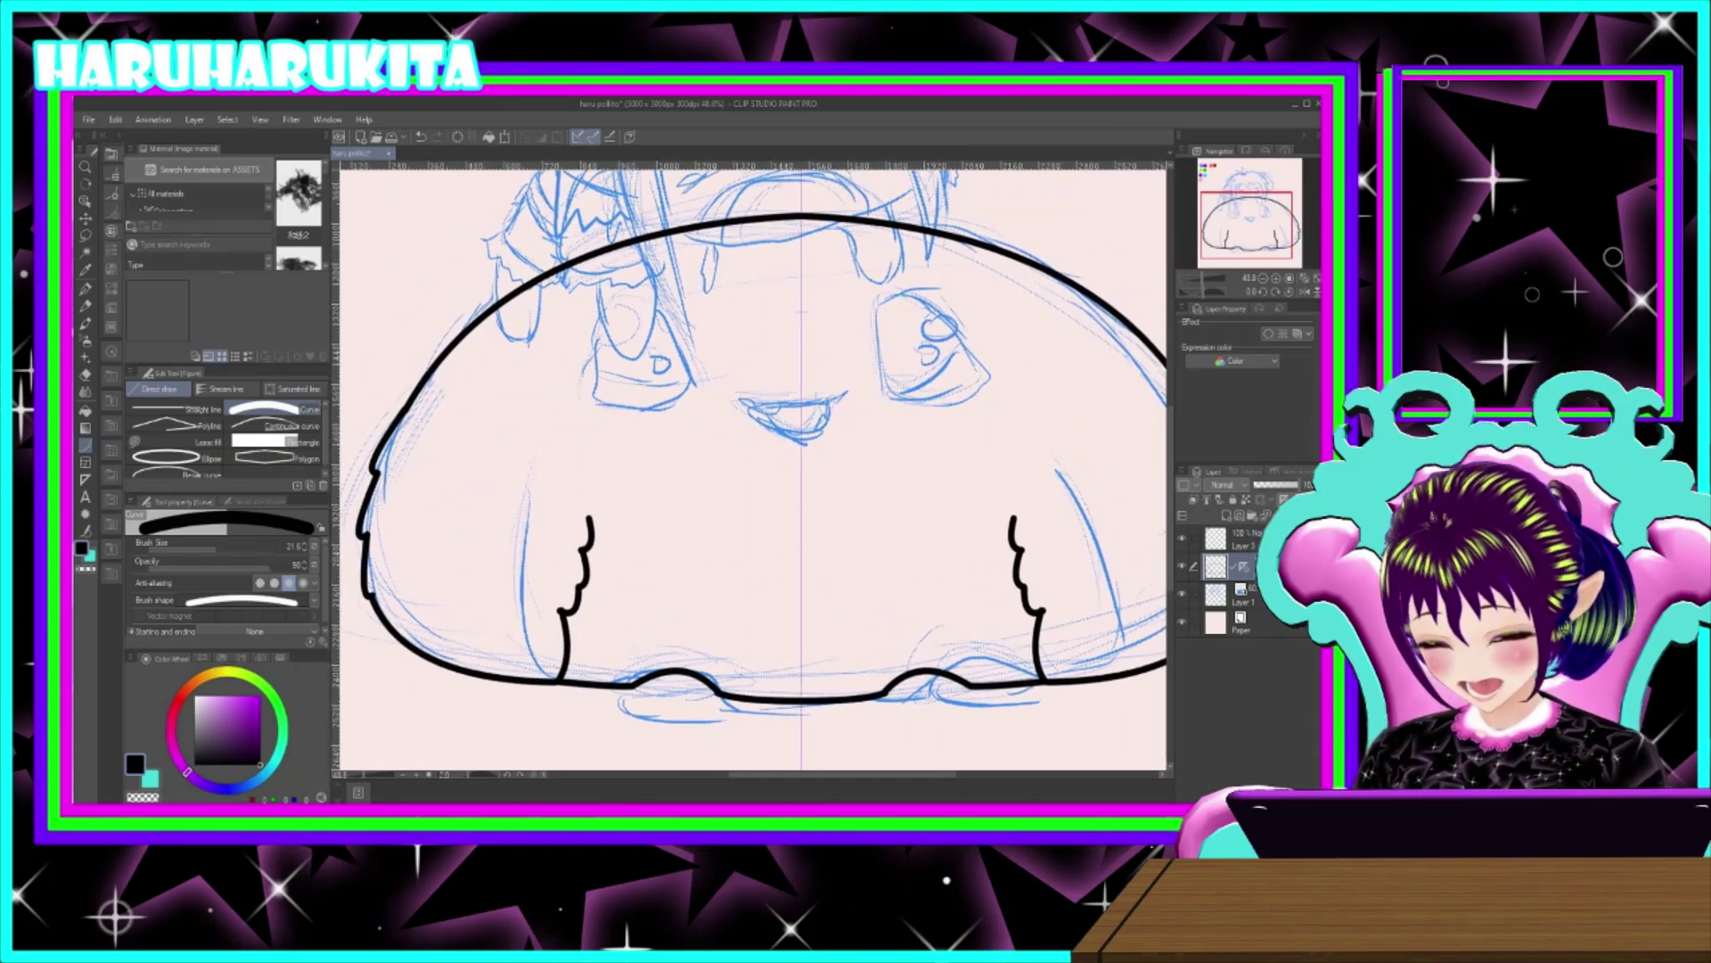
pyautogui.hotkey('alt', 'Tab')
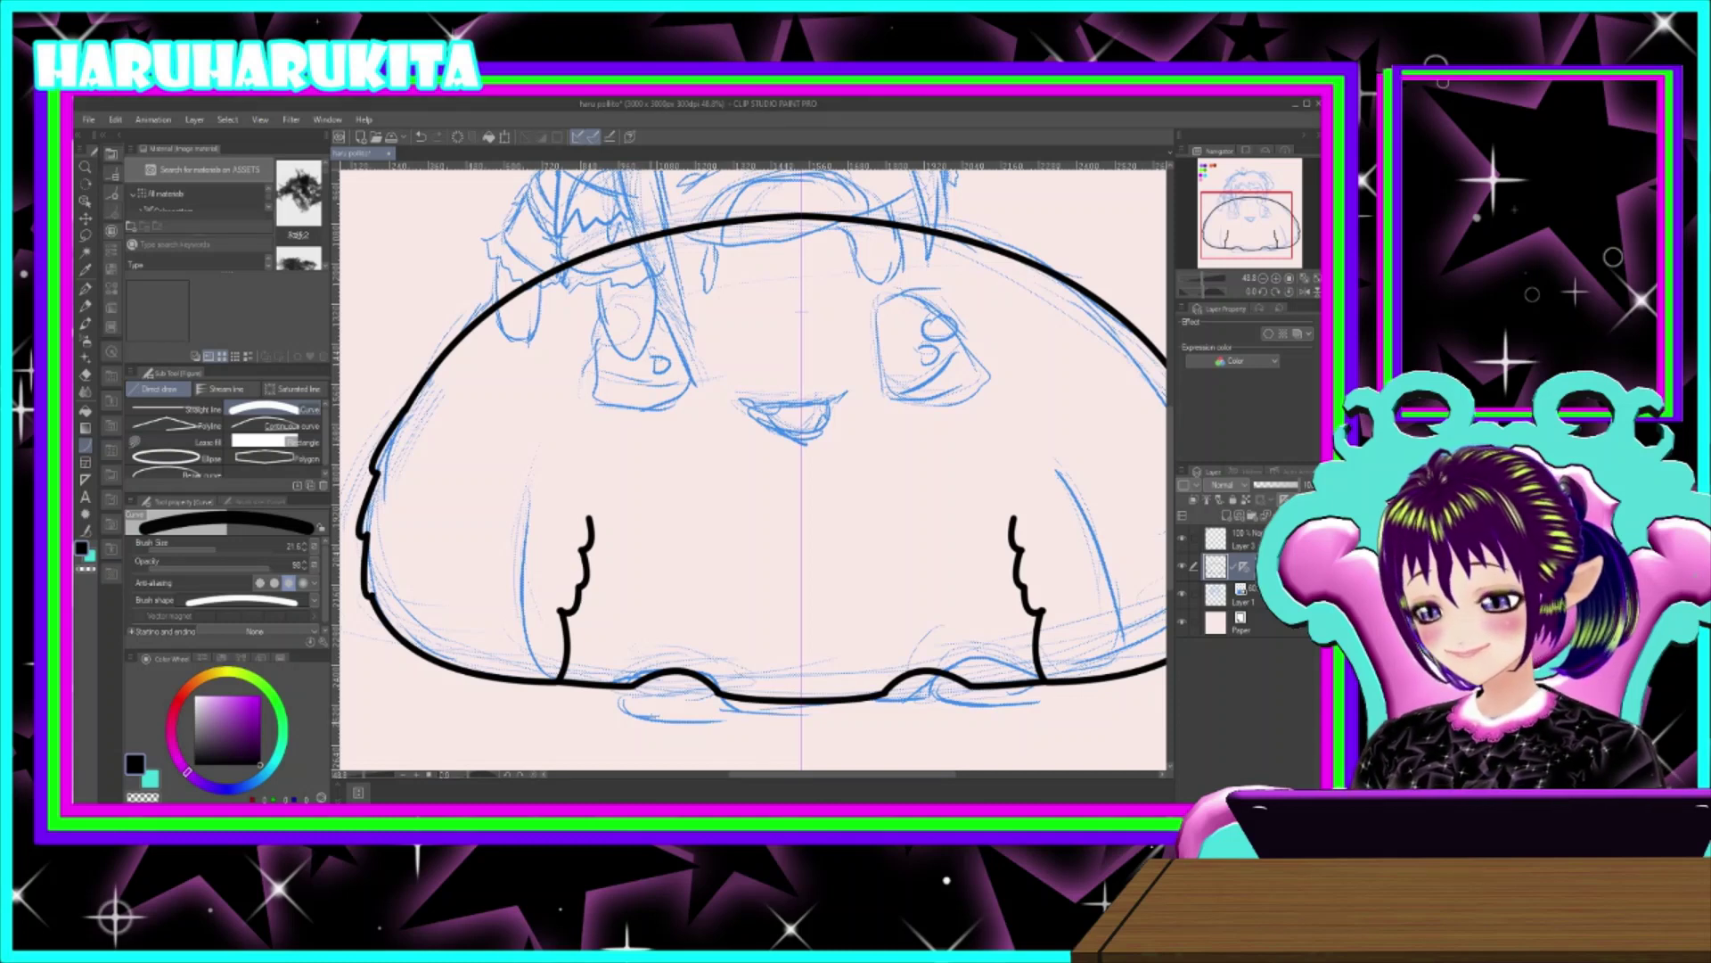
pyautogui.moveTo(631, 686); pyautogui.dragTo(652, 713)
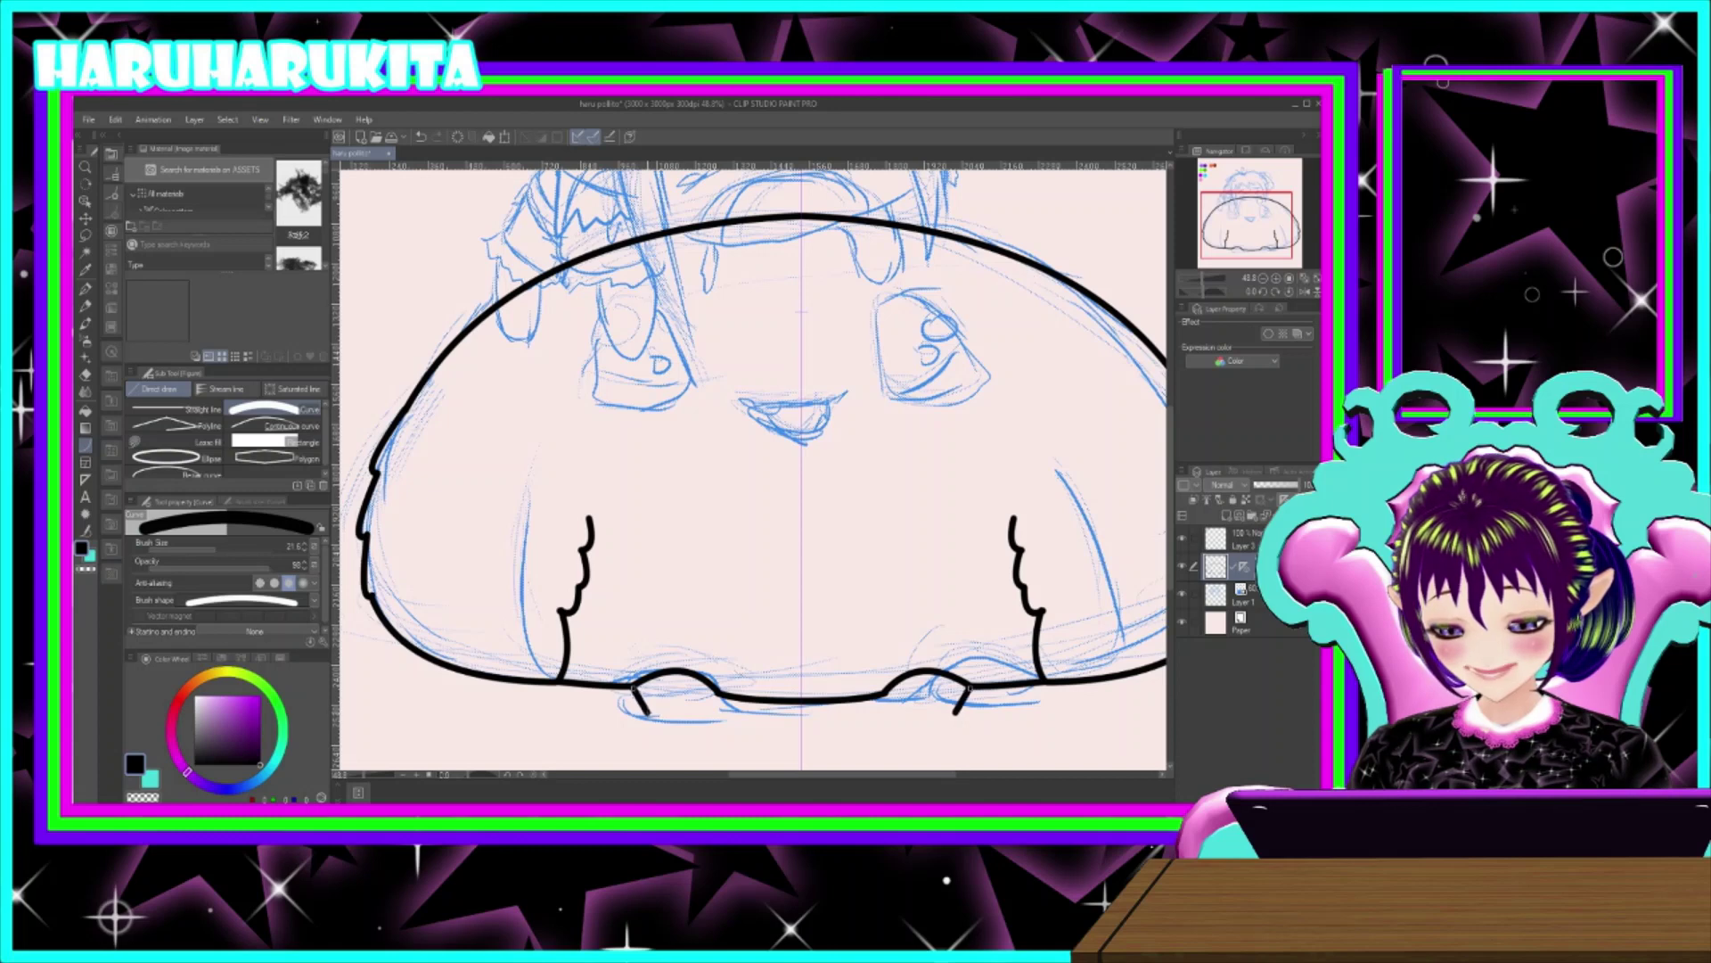
pyautogui.click(630, 703)
# - Ink small scalloped toes along the bottom of the feet and close their inner sides up to the arch with mirrored curves
pyautogui.moveTo(649, 713); pyautogui.dragTo(696, 715)
pyautogui.click(658, 710)
pyautogui.hotkey('ctrl', 'z')
pyautogui.click(665, 714)
pyautogui.hotkey('ctrl', 'z')
pyautogui.click(676, 717)
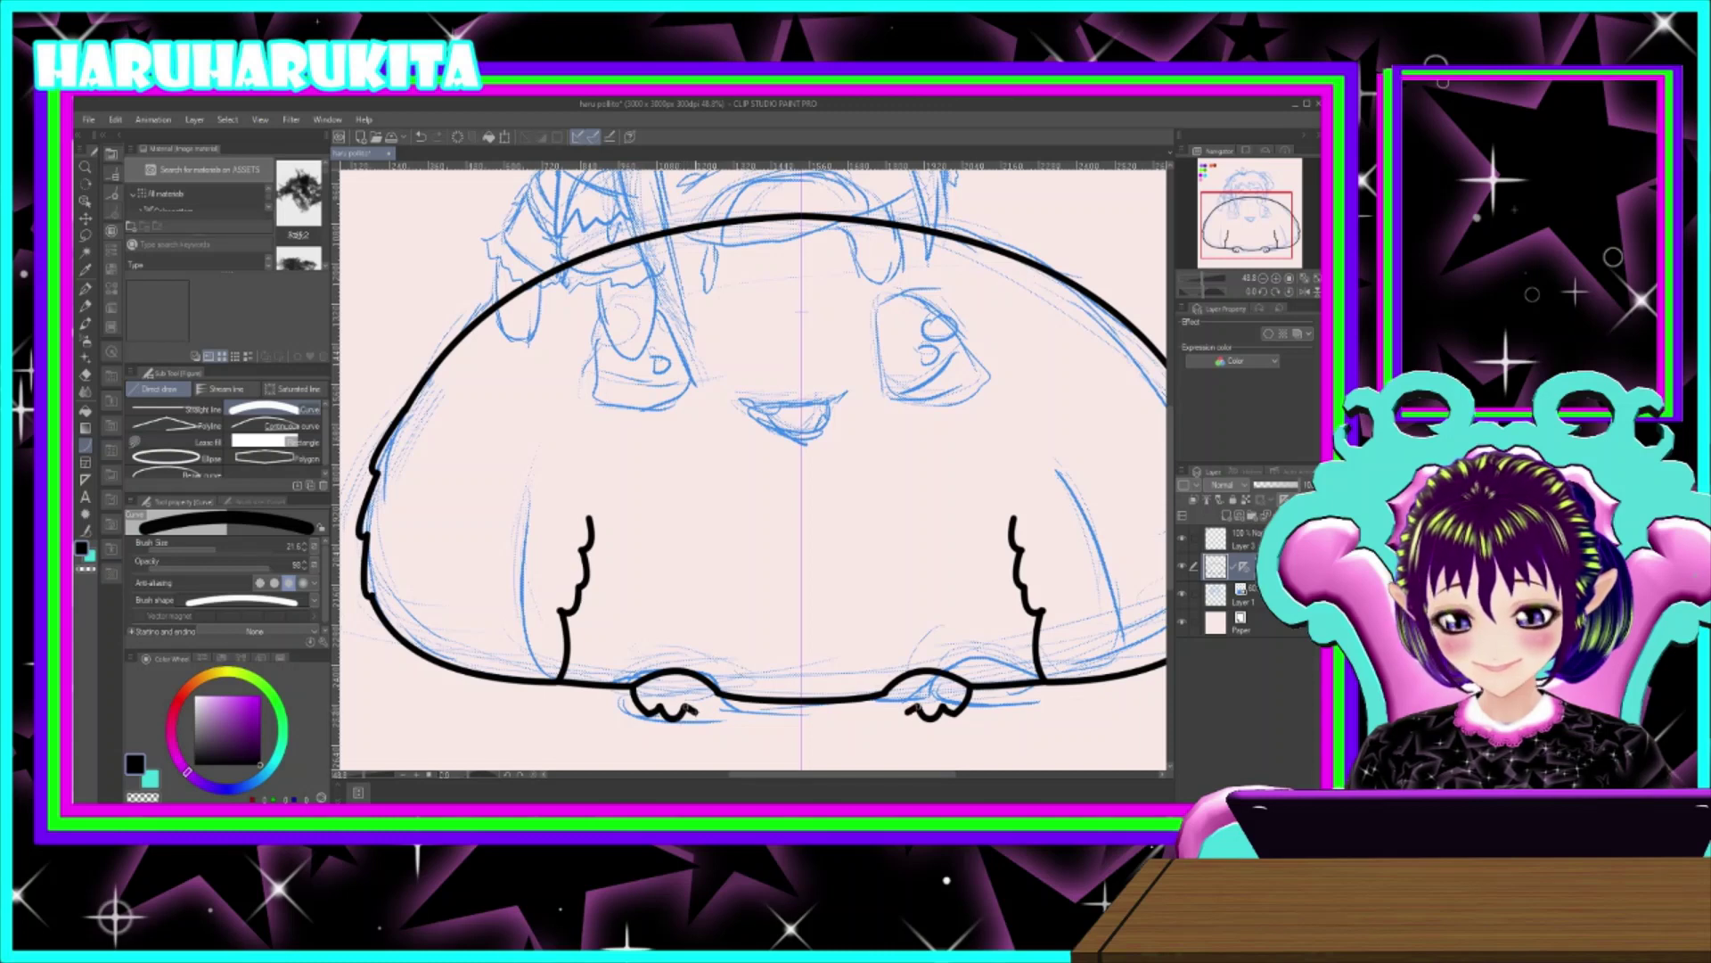
pyautogui.hotkey('ctrl', 'z')
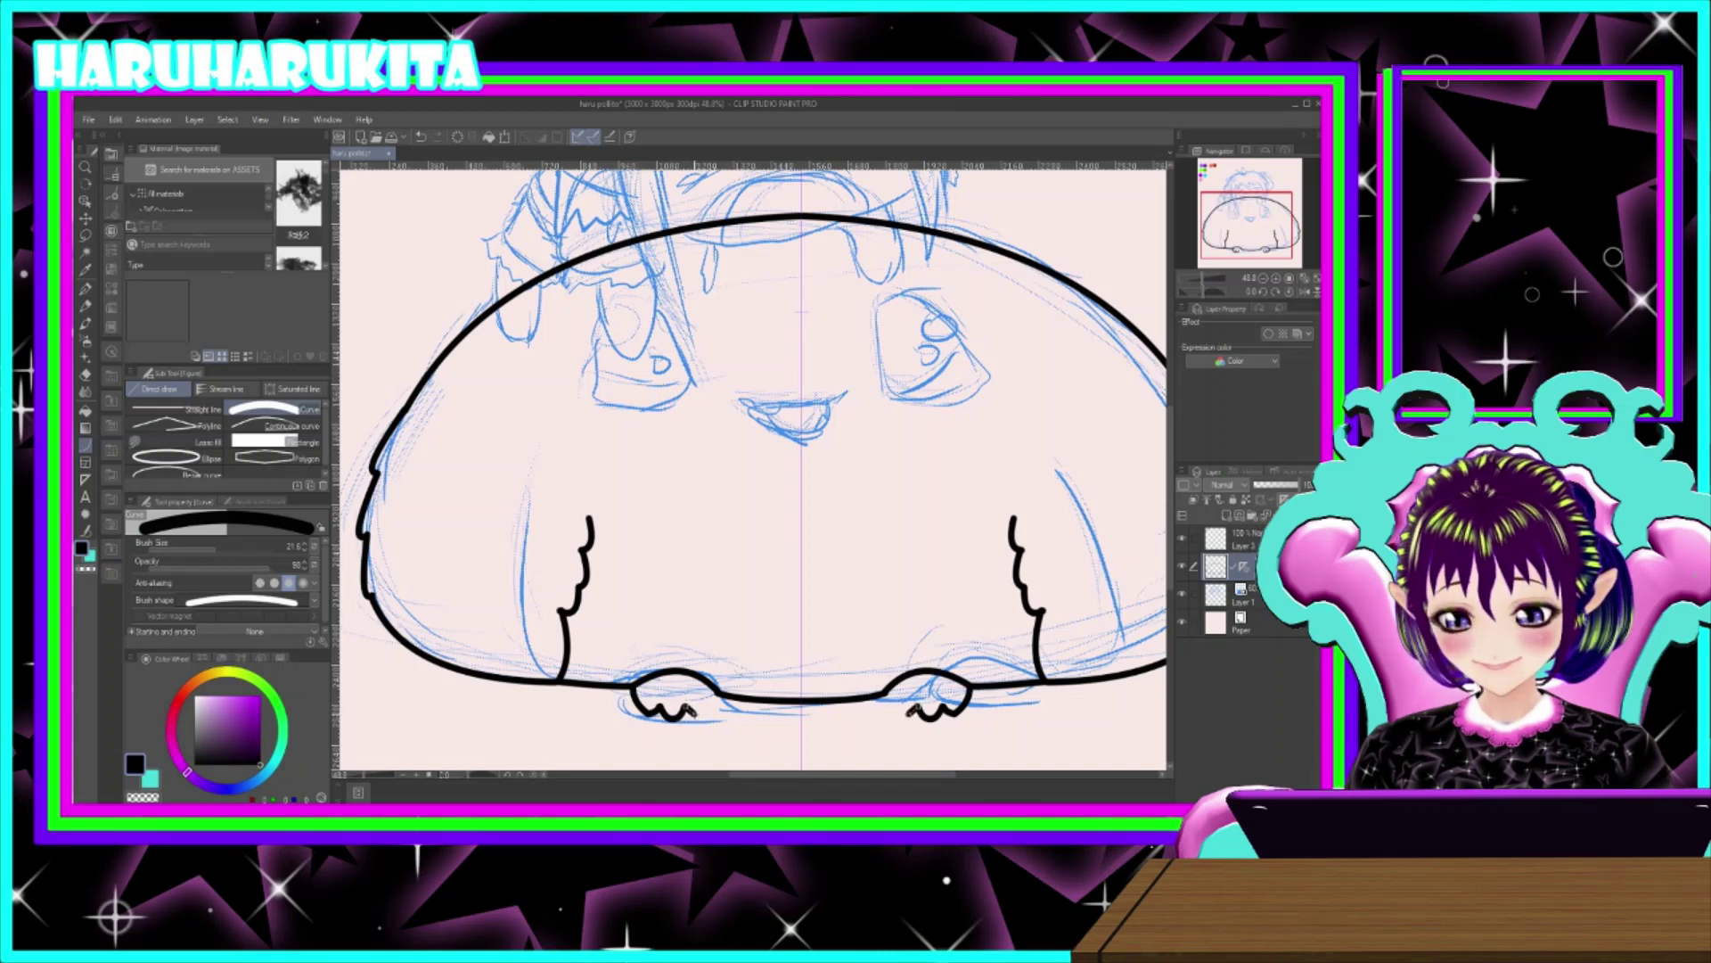
pyautogui.click(691, 711)
pyautogui.moveTo(694, 714); pyautogui.dragTo(716, 694)
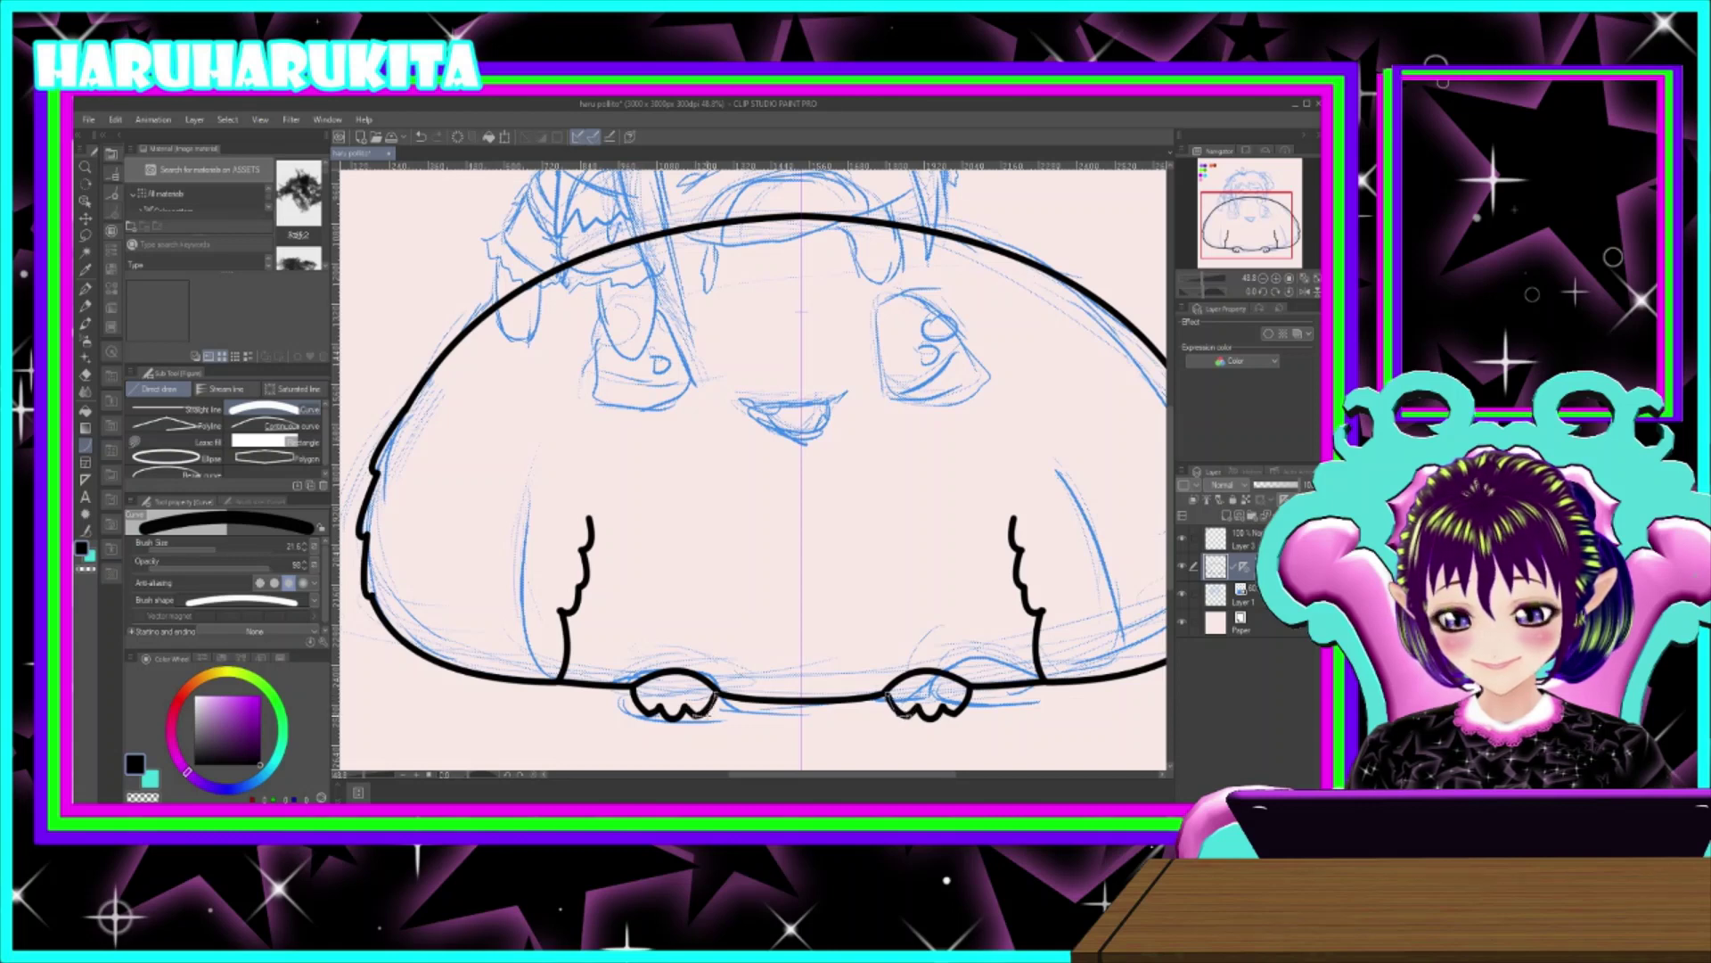
pyautogui.click(711, 709)
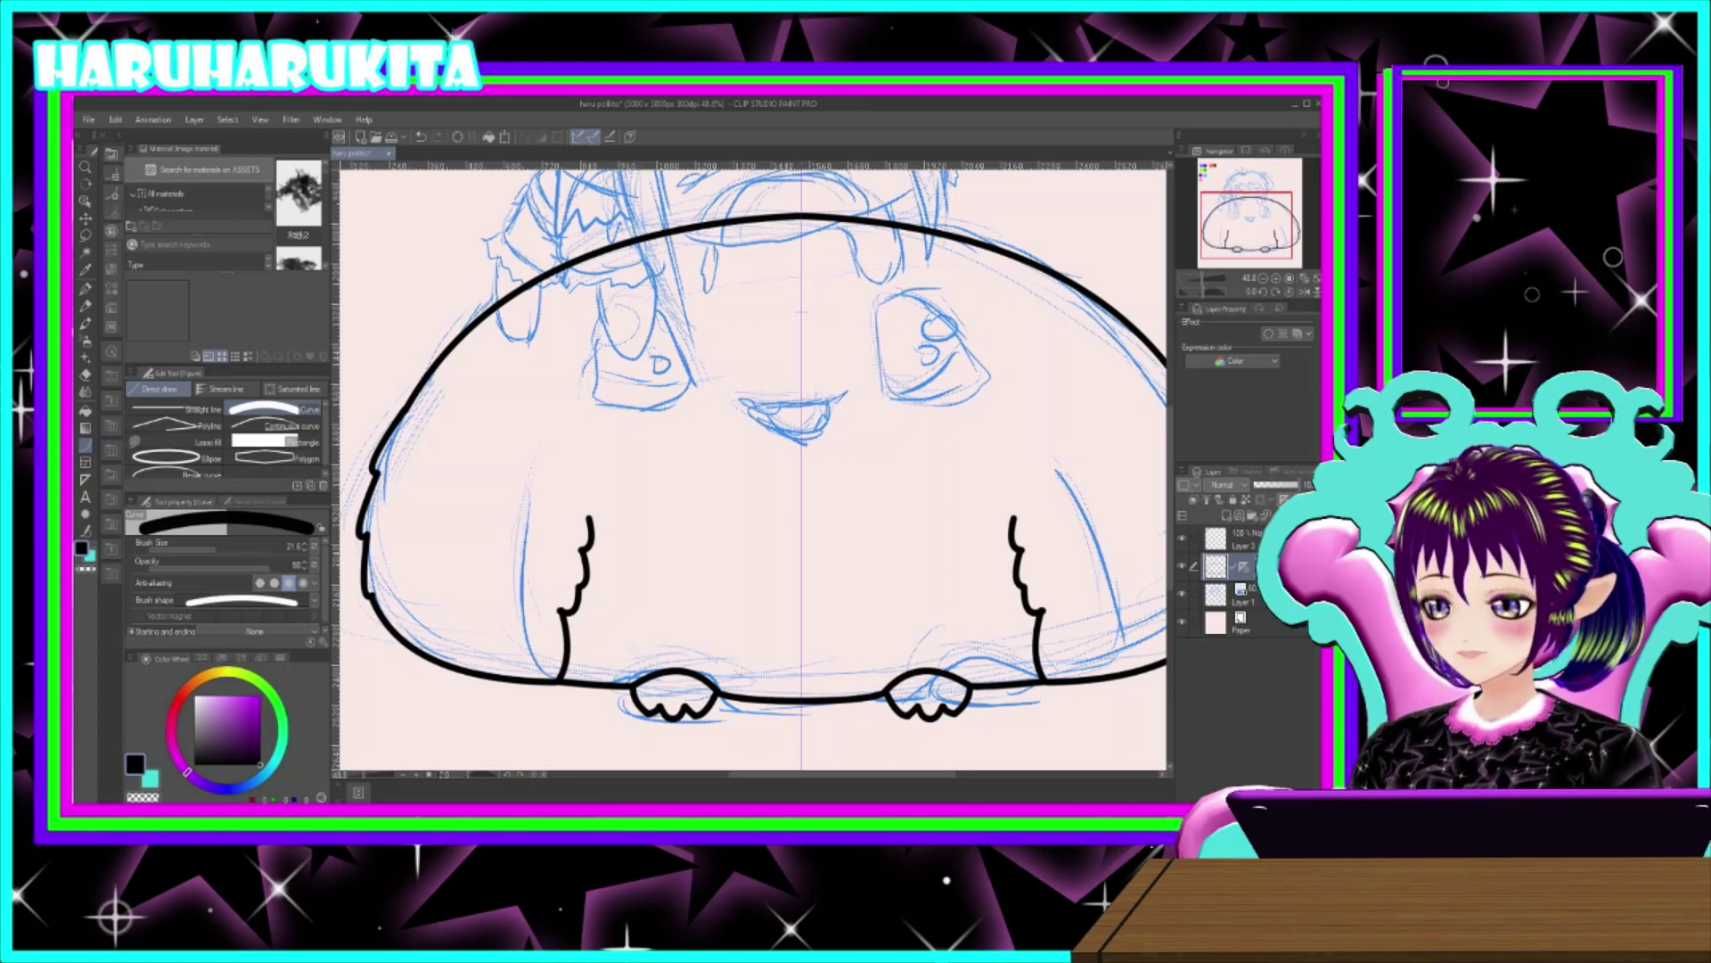
# - Ink a small triangular beak on the centre line with a flat top and mirrored curved sides meeting in a point
pyautogui.hotkey('alt', 'Tab')
pyautogui.click(699, 728)
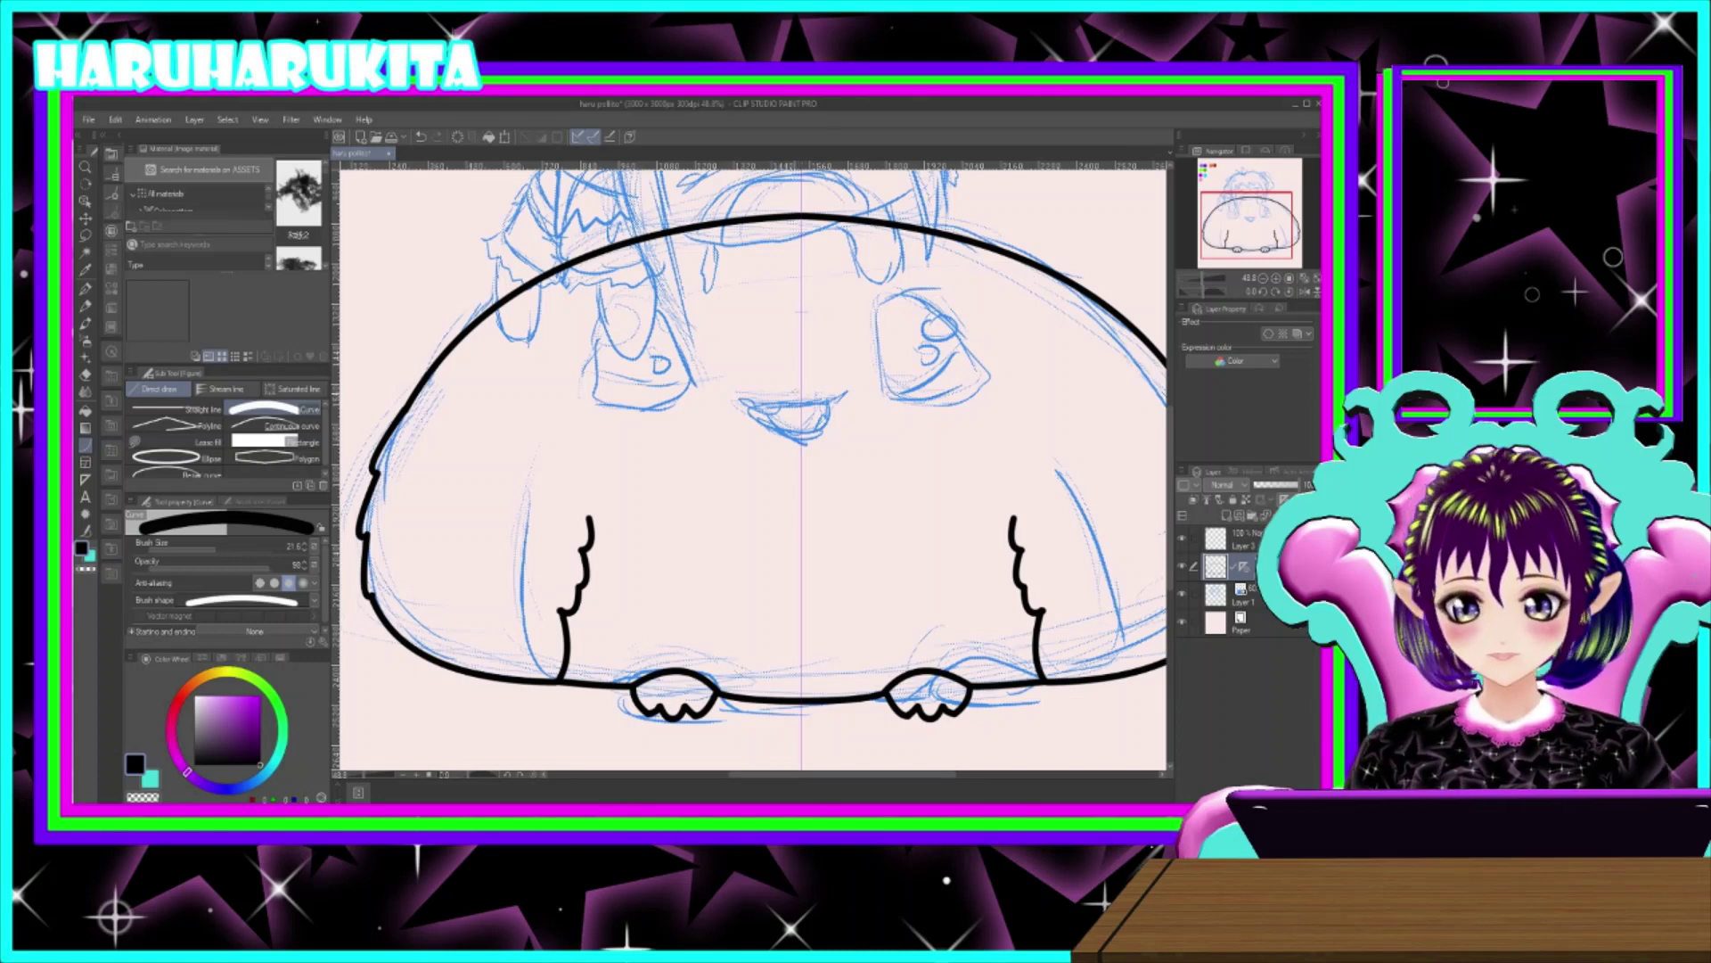
pyautogui.moveTo(801, 397); pyautogui.dragTo(769, 395)
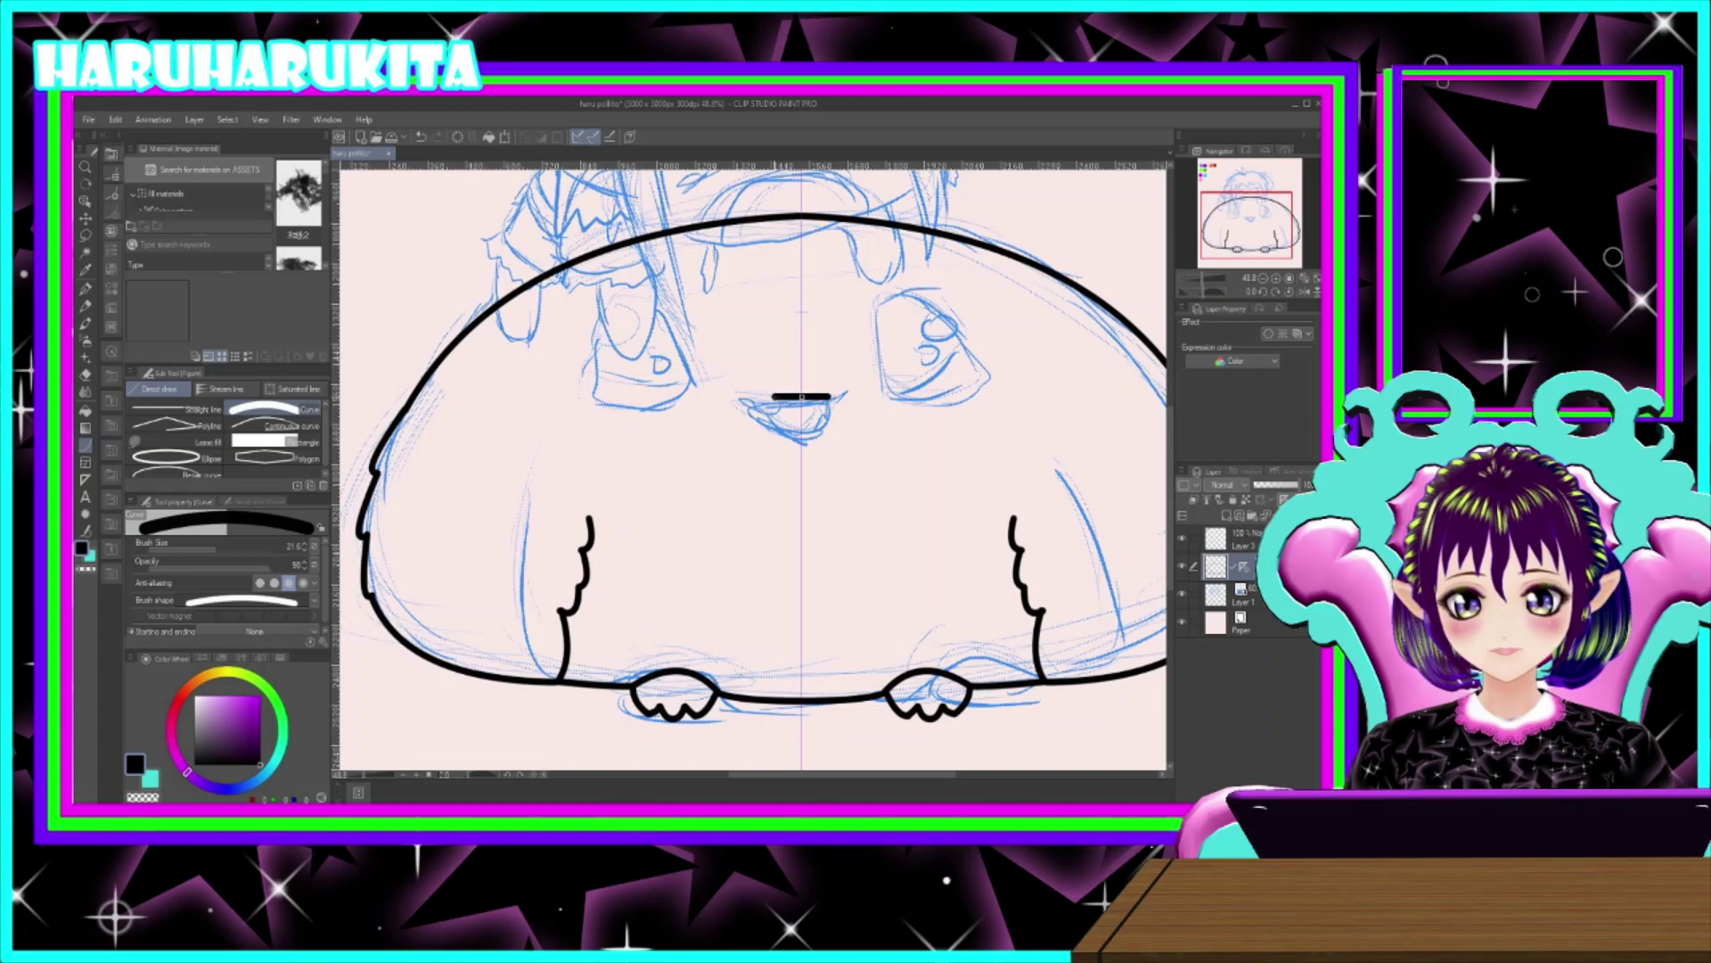
pyautogui.hotkey('ctrl', 'z')
pyautogui.click(772, 397)
pyautogui.moveTo(772, 396); pyautogui.dragTo(801, 435)
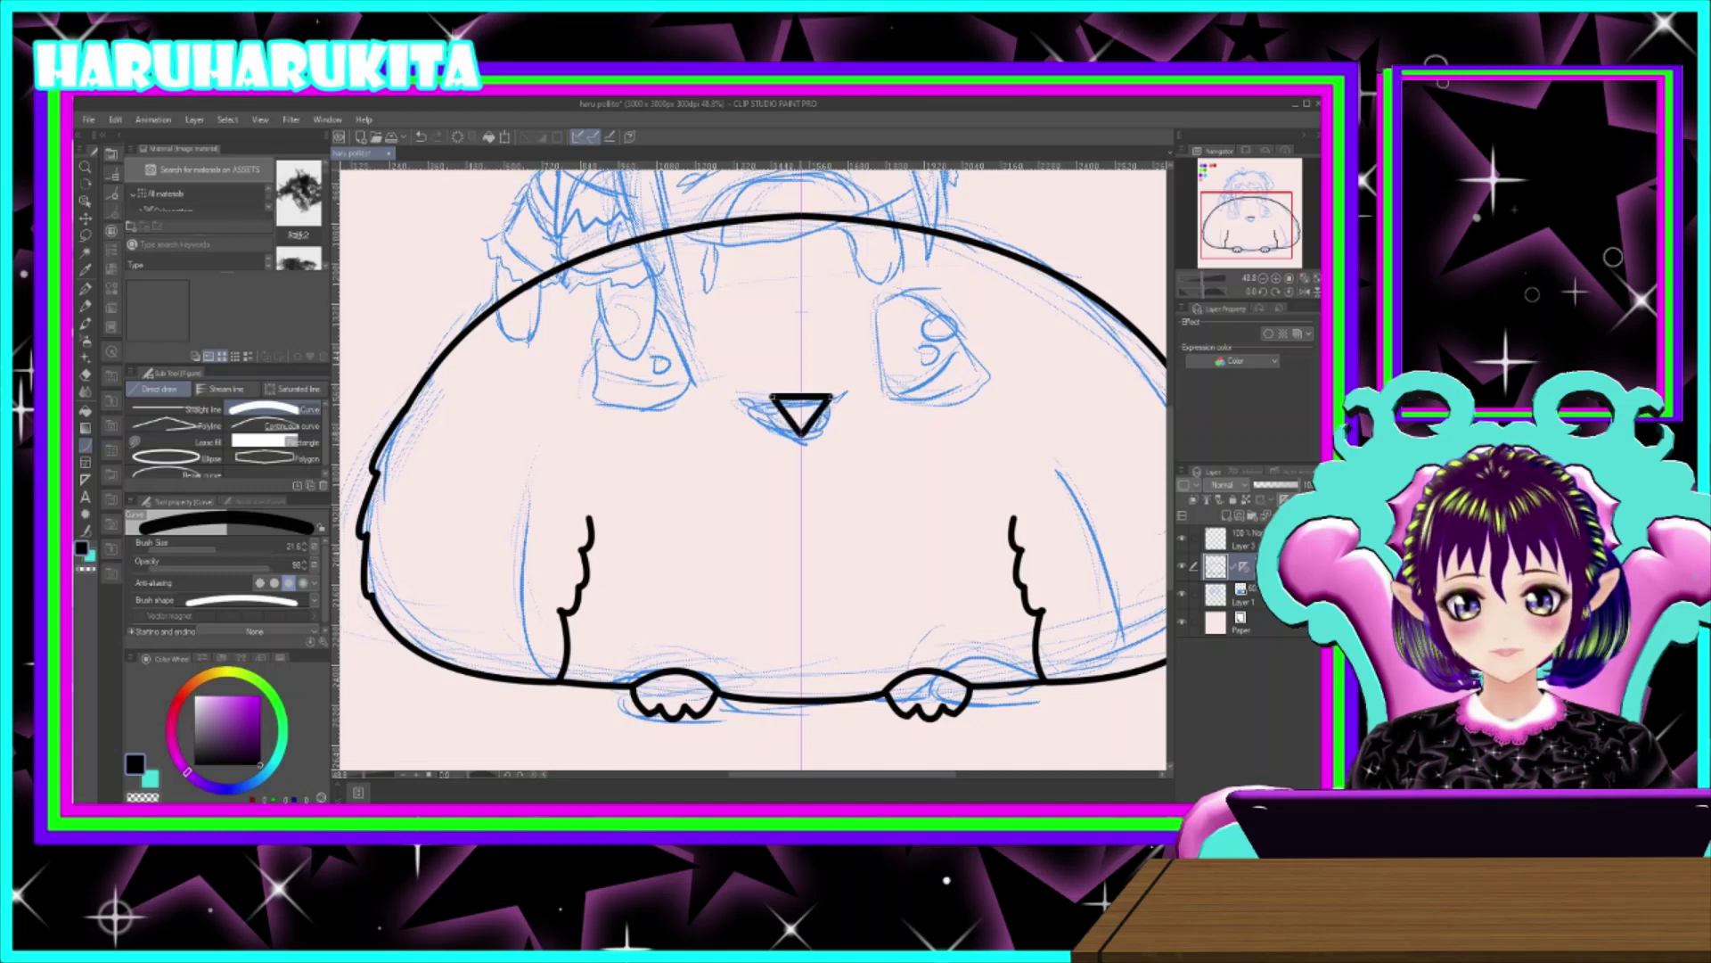
pyautogui.click(772, 430)
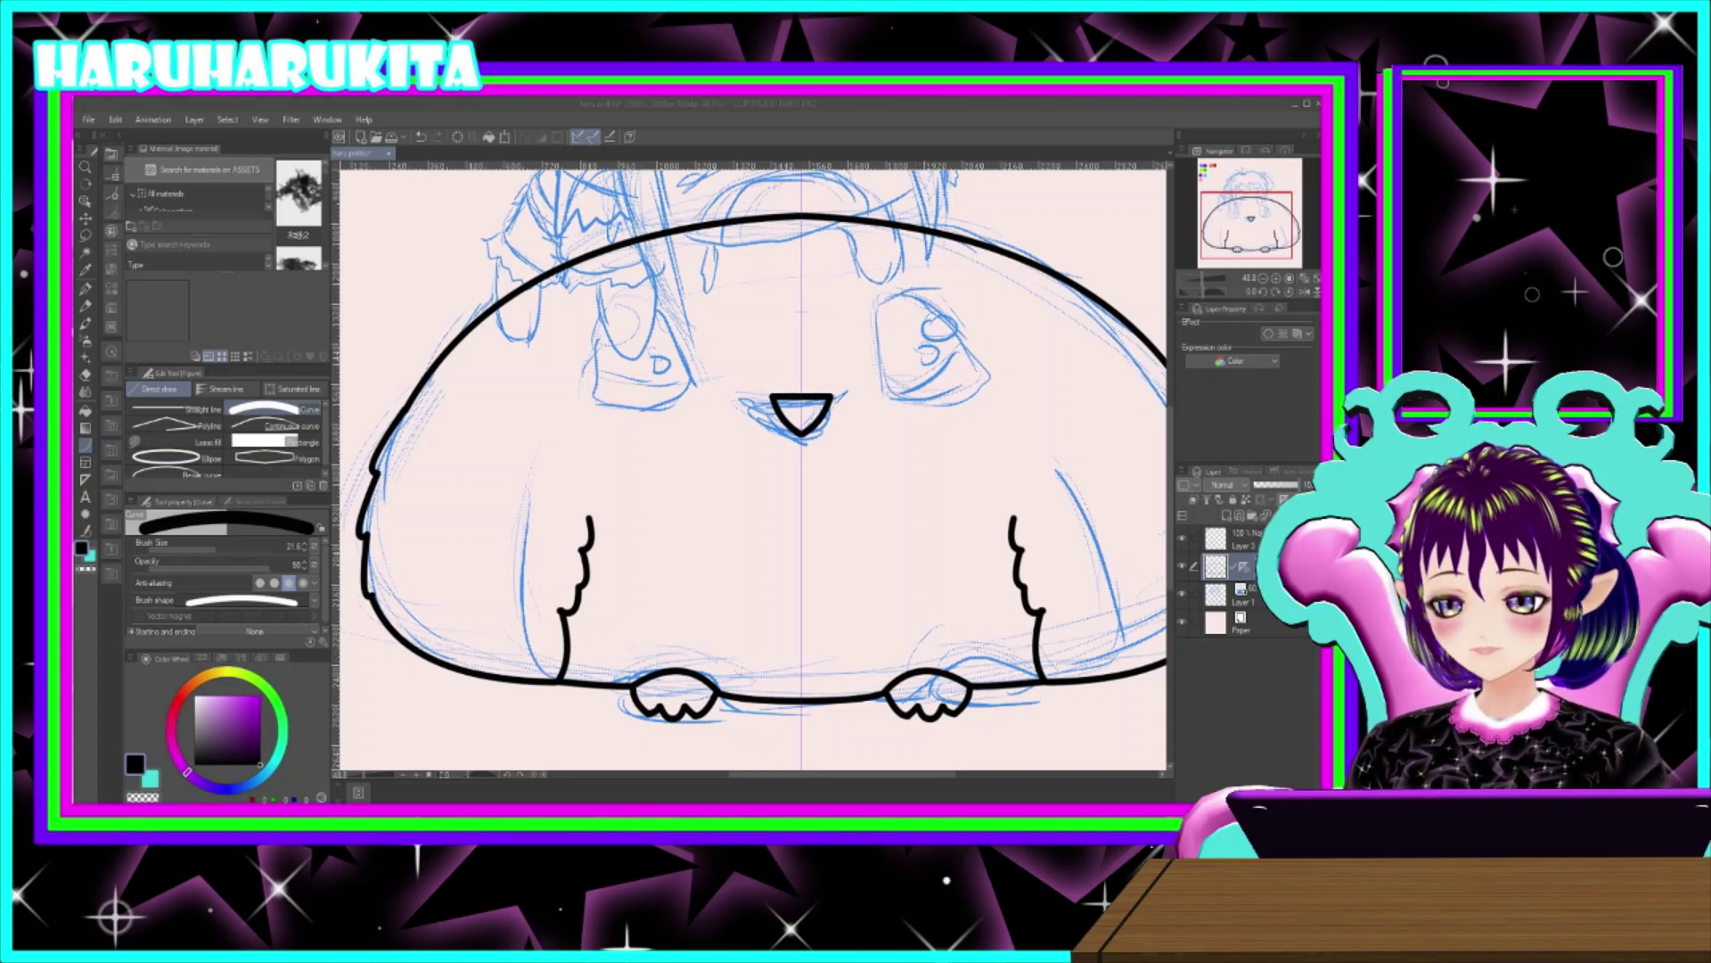
# - Ink the rounded tops and bulging inner sides of both eyes with mirrored curves beside the beak
pyautogui.click(882, 366)
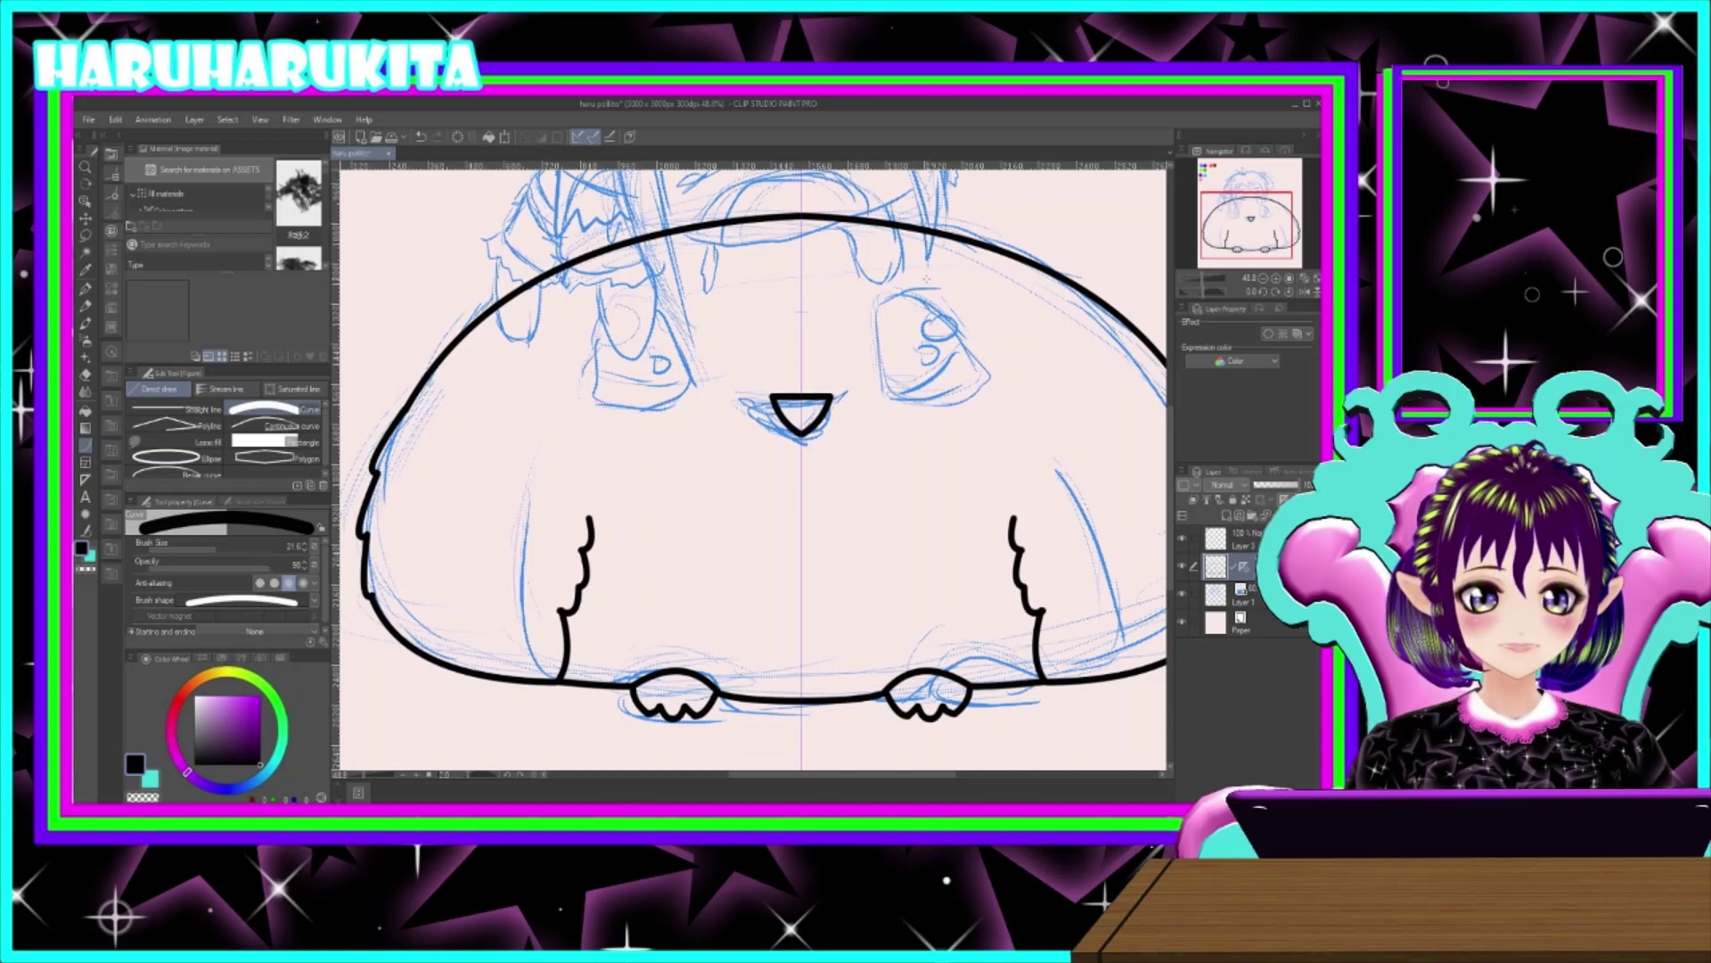
pyautogui.moveTo(925, 282); pyautogui.dragTo(881, 282)
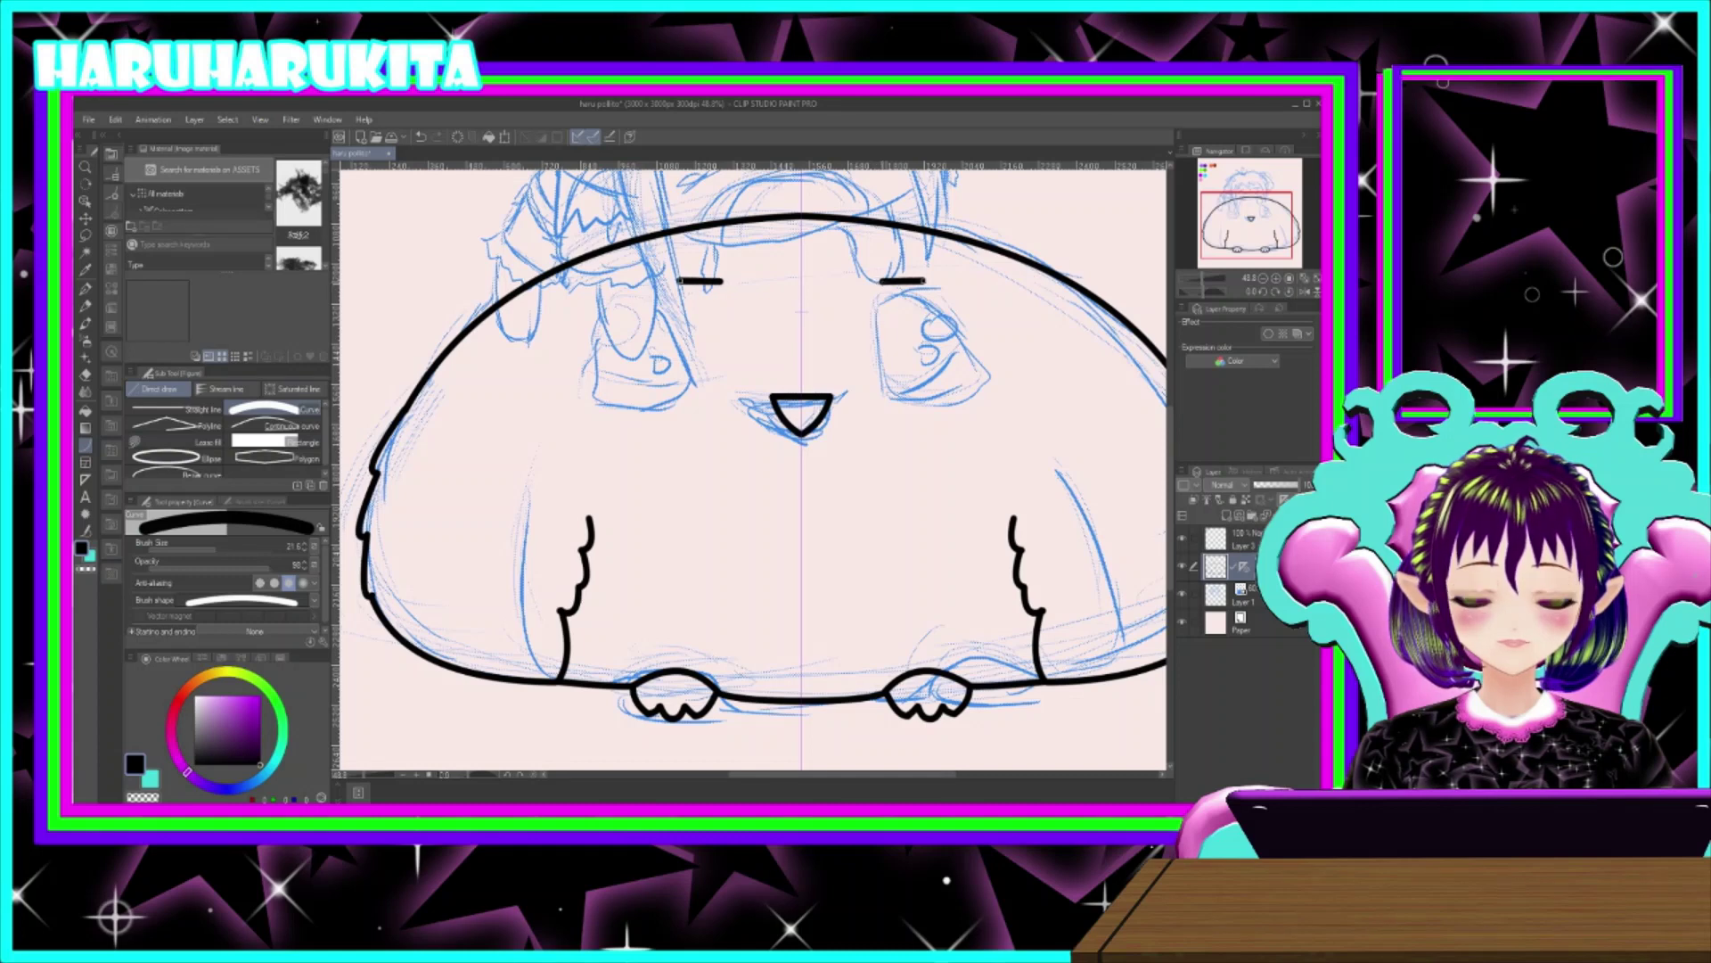
pyautogui.click(900, 265)
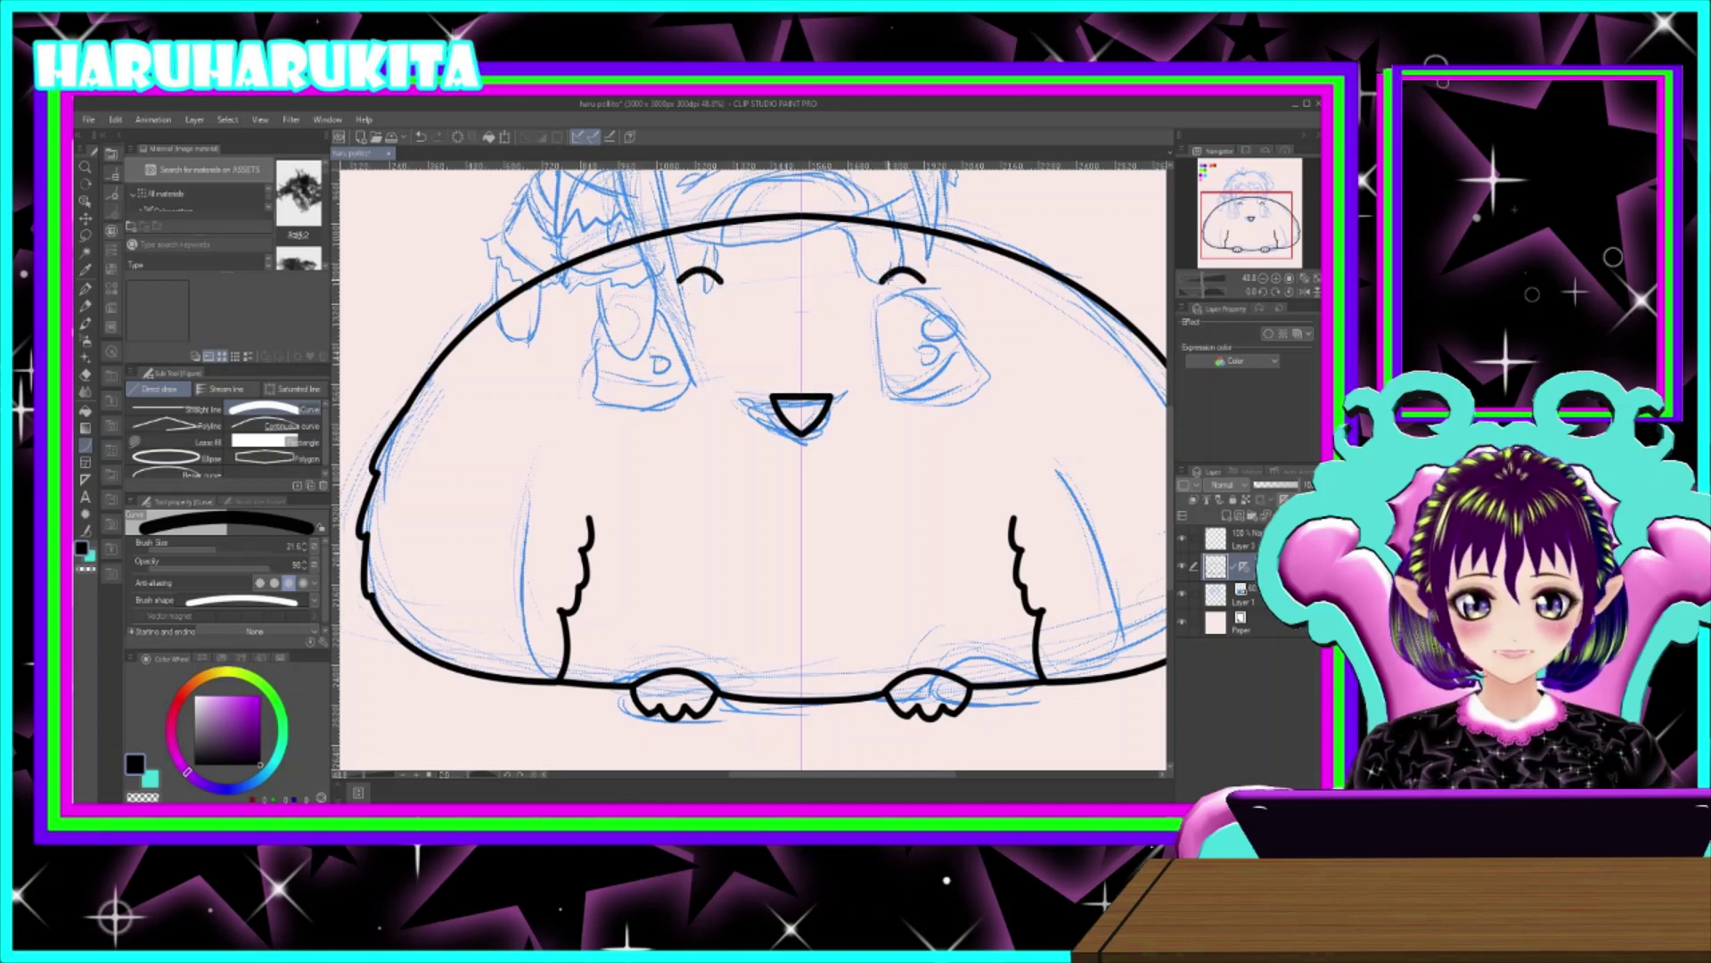
pyautogui.moveTo(882, 281)
pyautogui.mouseDown()
pyautogui.moveTo(867, 401)
pyautogui.moveTo(882, 400)
pyautogui.mouseUp()
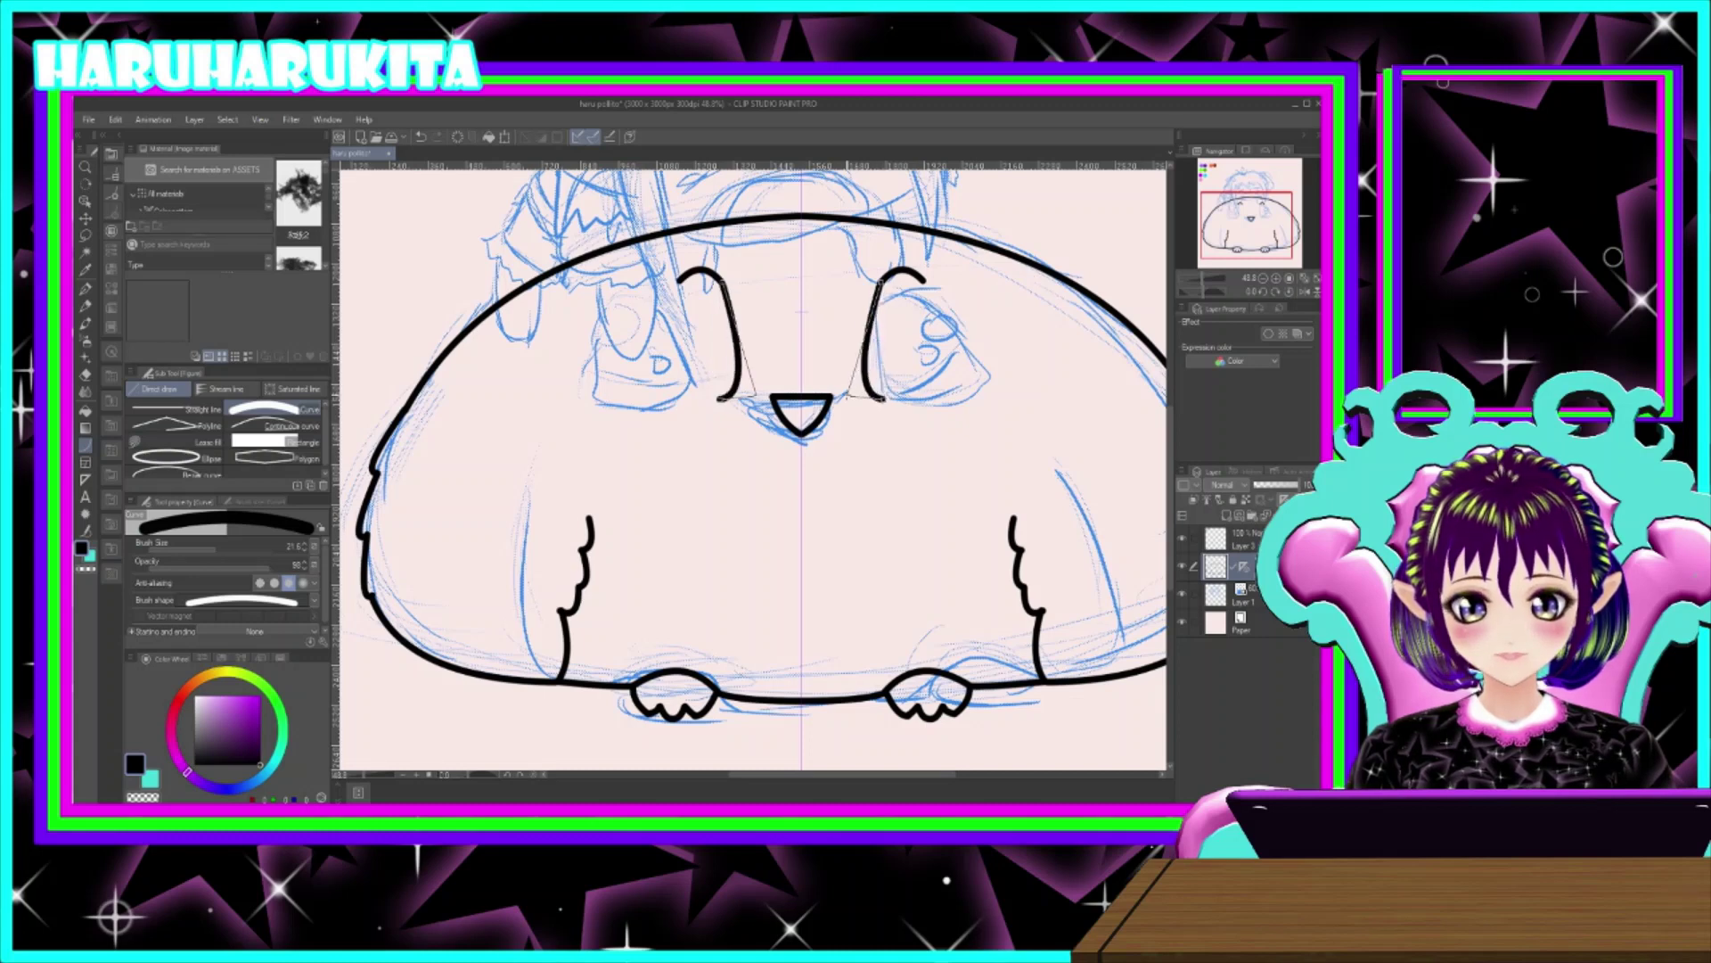
pyautogui.click(817, 396)
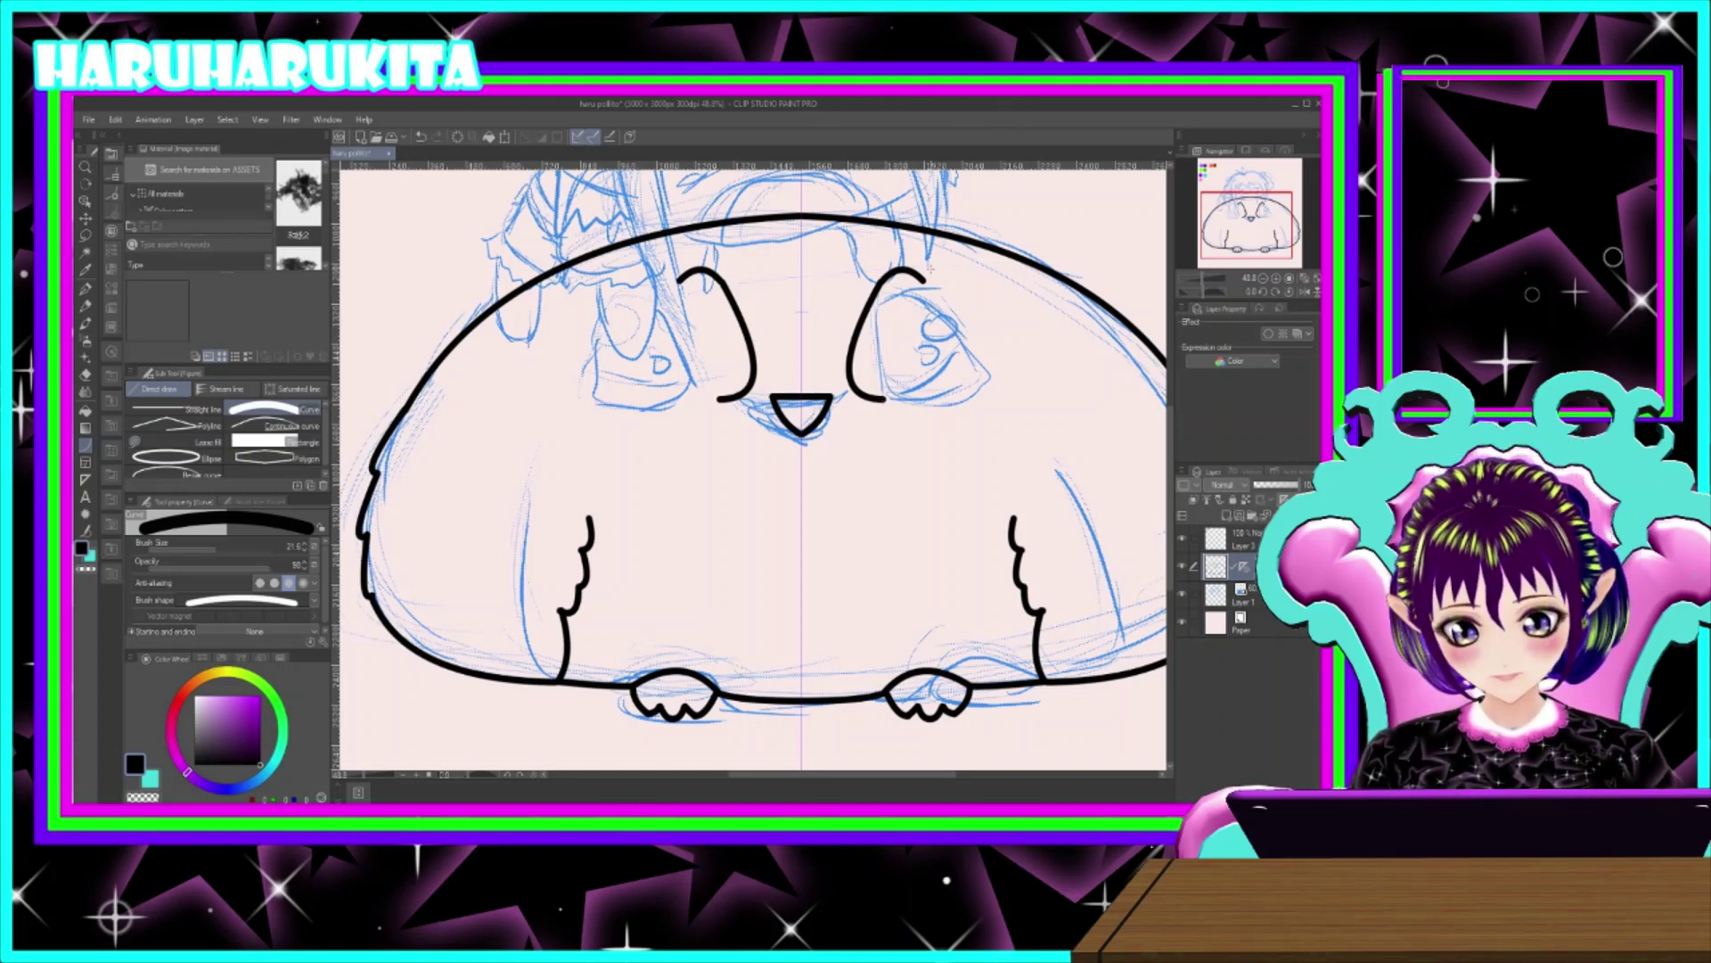
pyautogui.moveTo(924, 279); pyautogui.dragTo(933, 373)
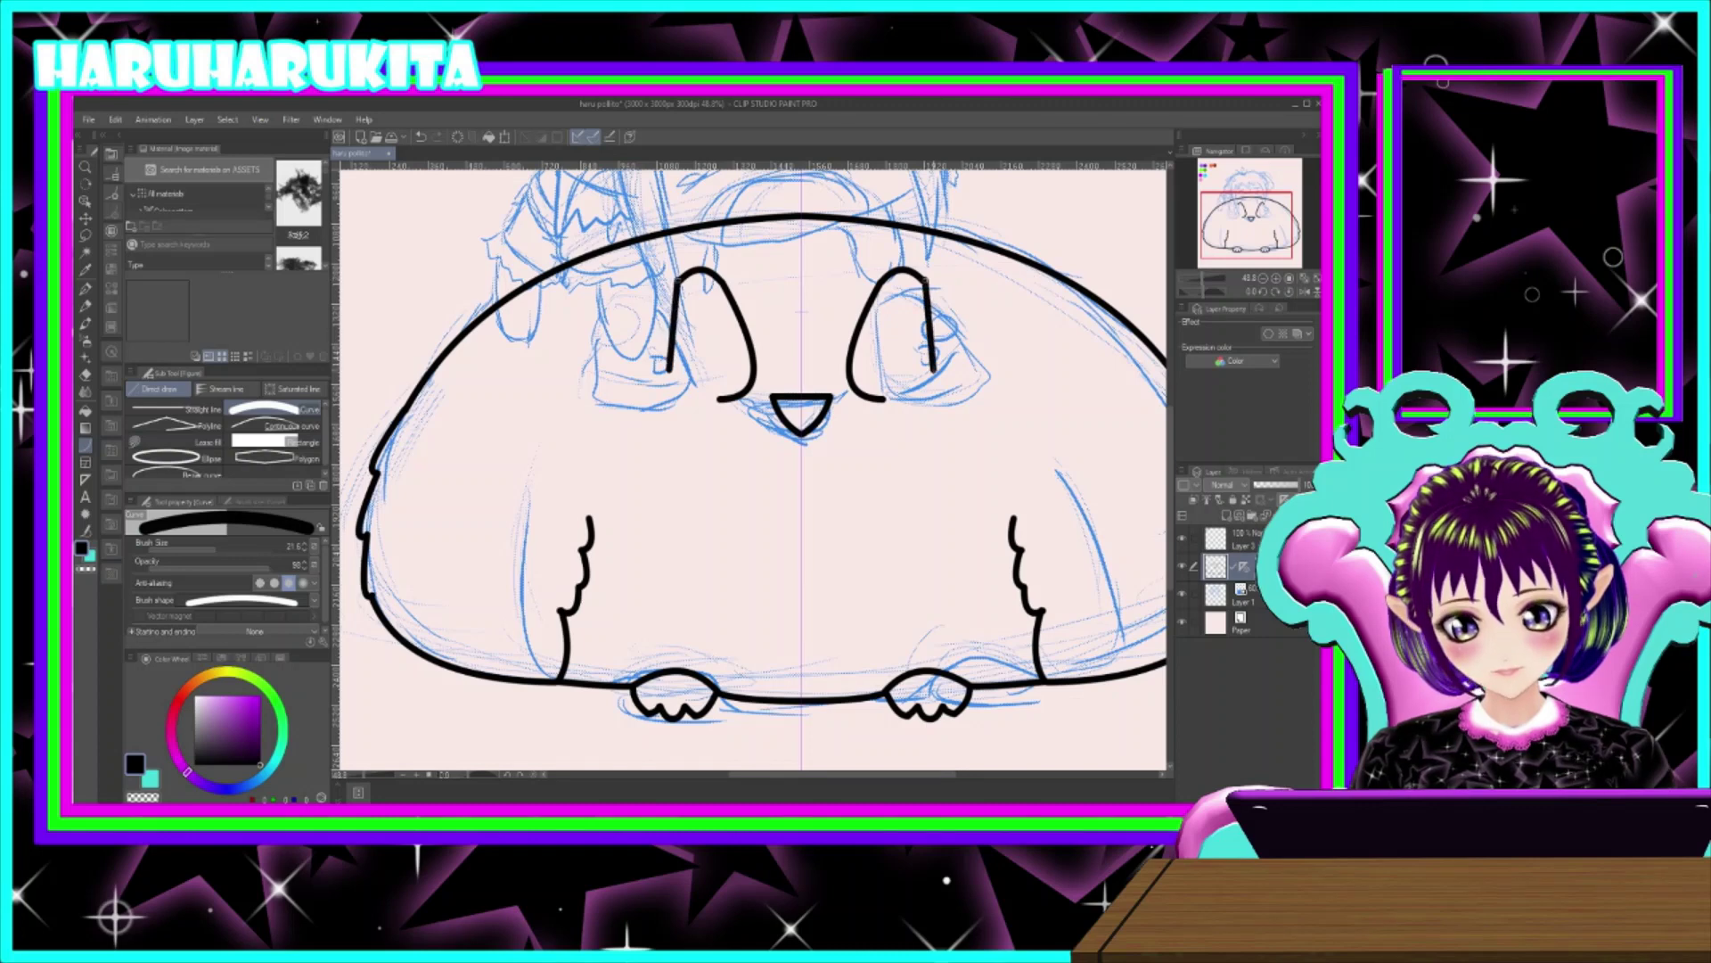
pyautogui.click(932, 283)
pyautogui.hotkey('ctrl', 'z')
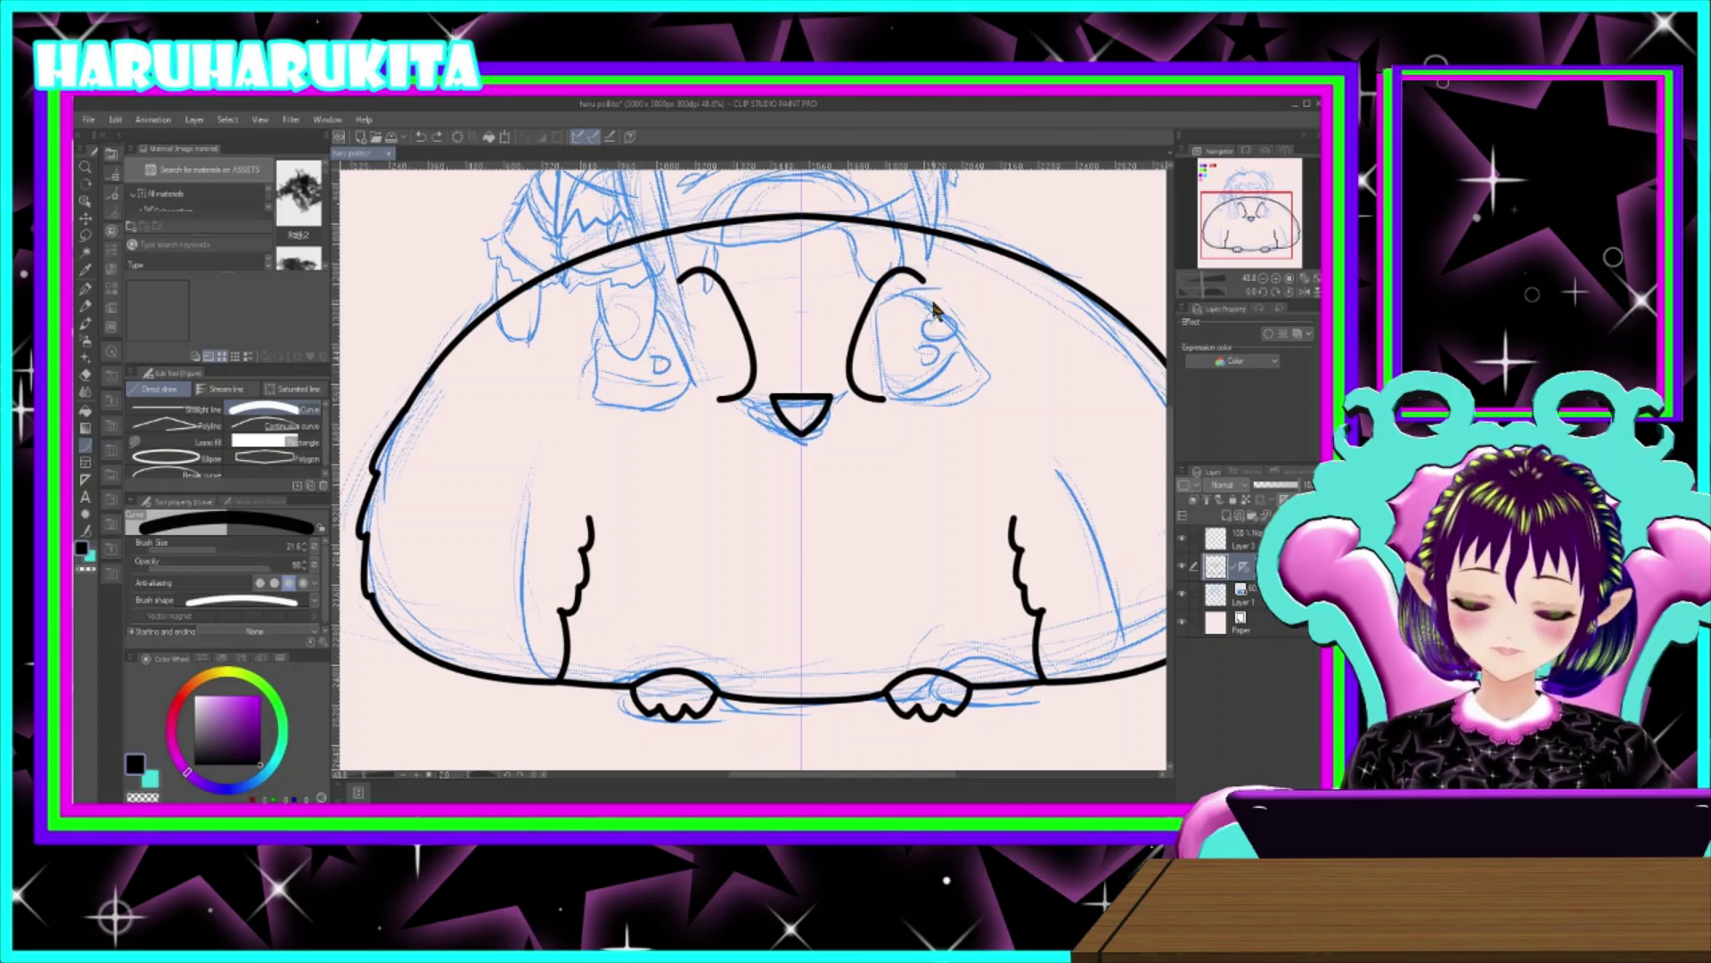
# - Close both eye outlines with one mirrored curve forming the outer side and rounded bottom
pyautogui.moveTo(923, 281); pyautogui.dragTo(884, 398)
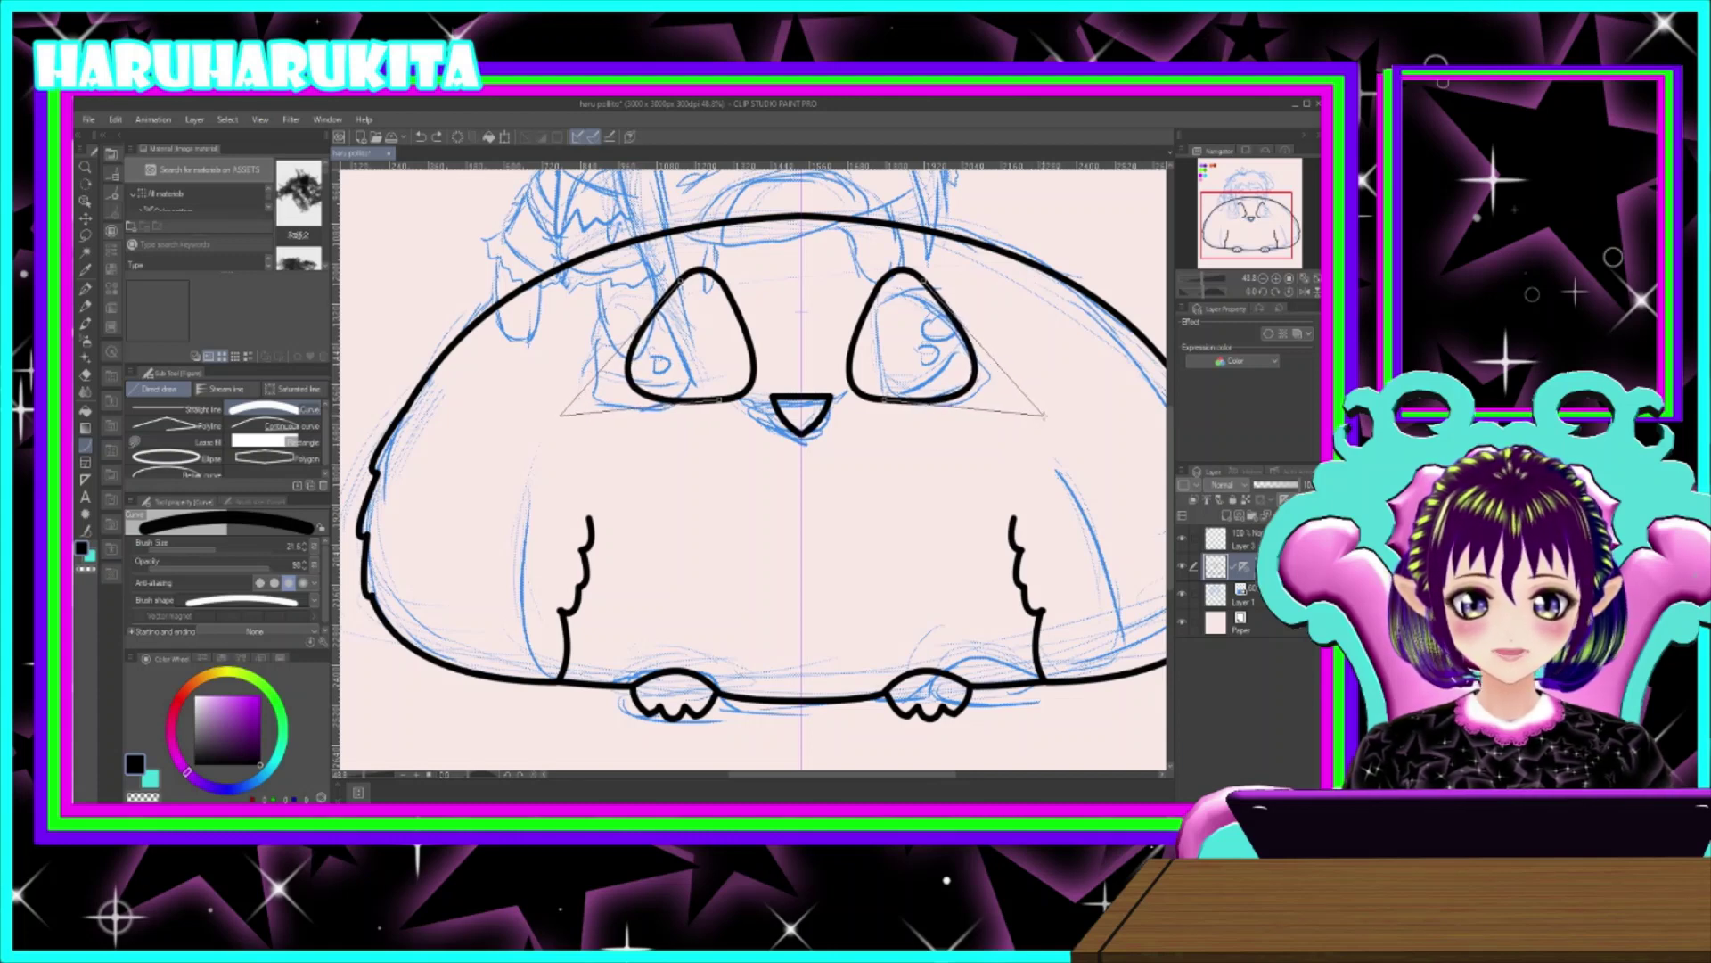
pyautogui.click(1043, 415)
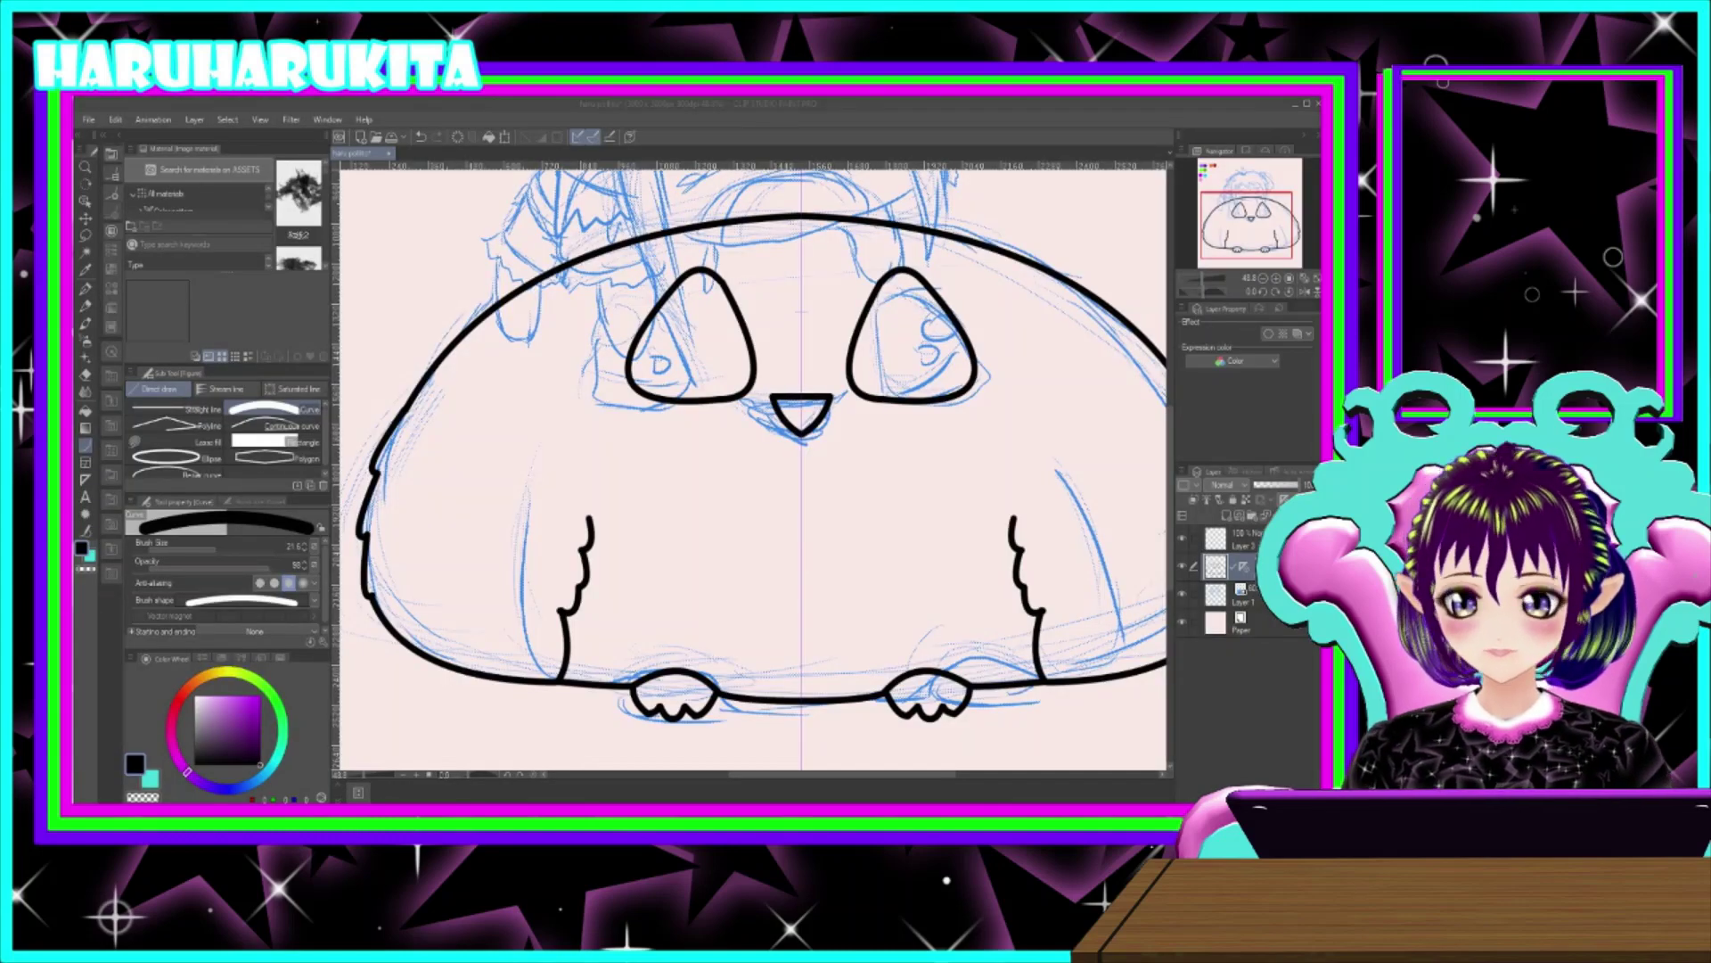
pyautogui.moveTo(872, 324); pyautogui.dragTo(851, 396)
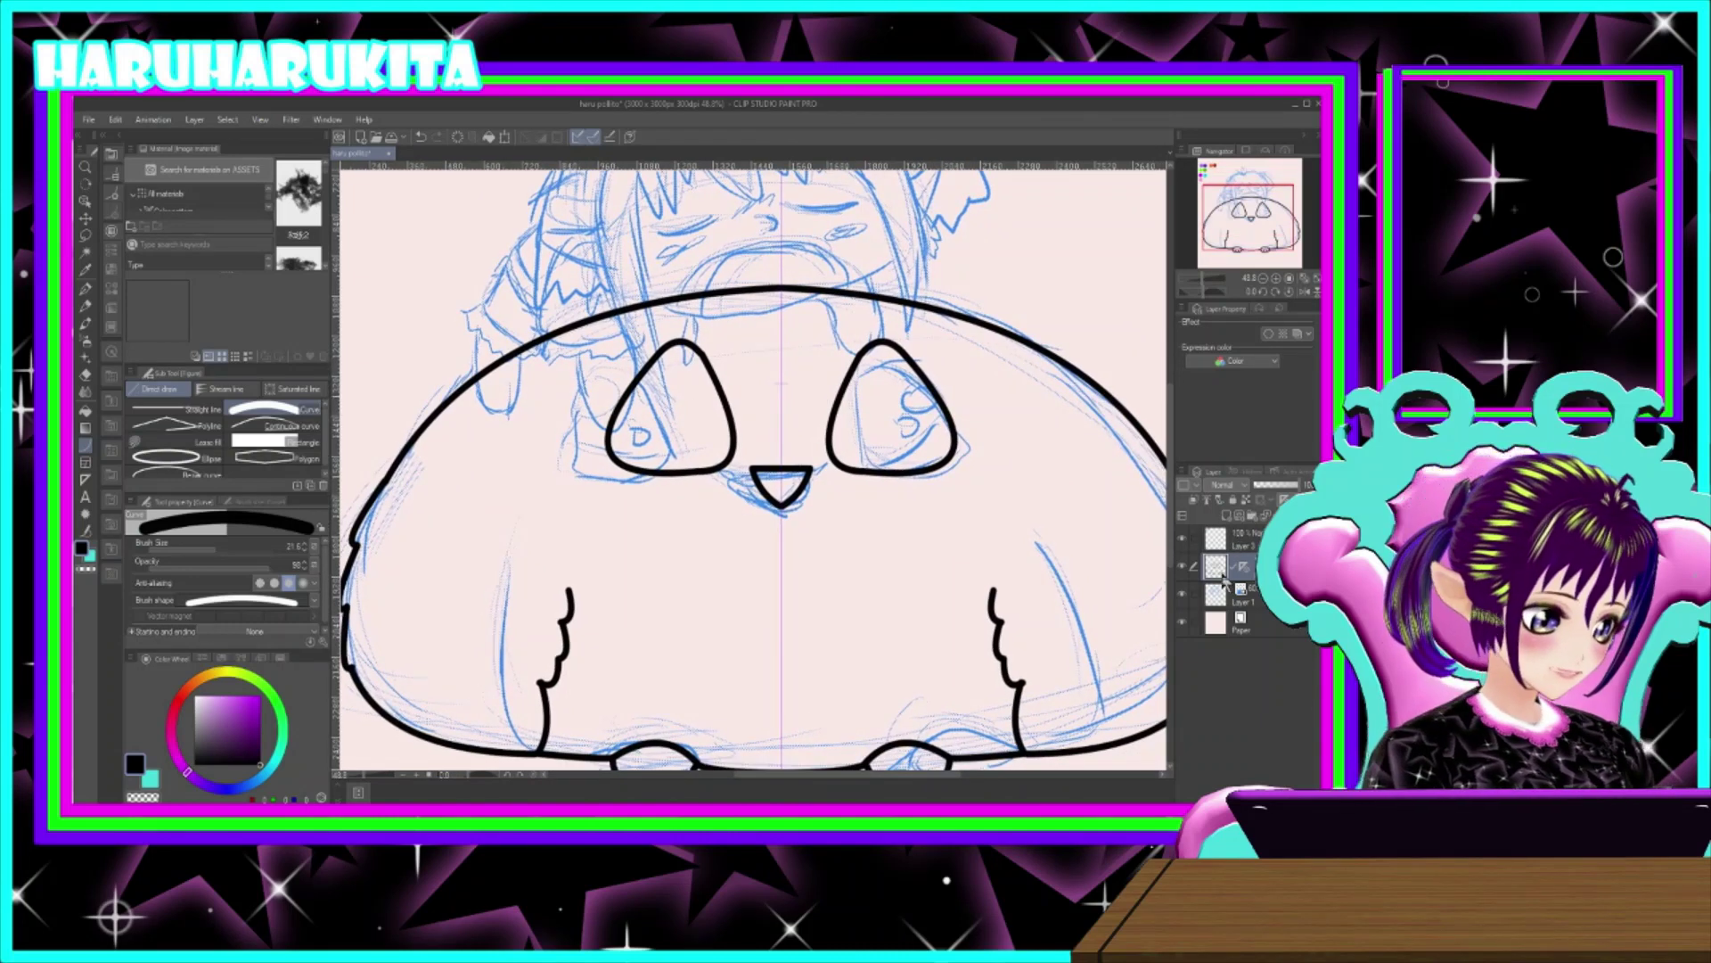
# - Ink mirrored short curved feather marks inside both sides of the chick's body and near the tops of its wings
pyautogui.moveTo(792, 316); pyautogui.dragTo(832, 285)
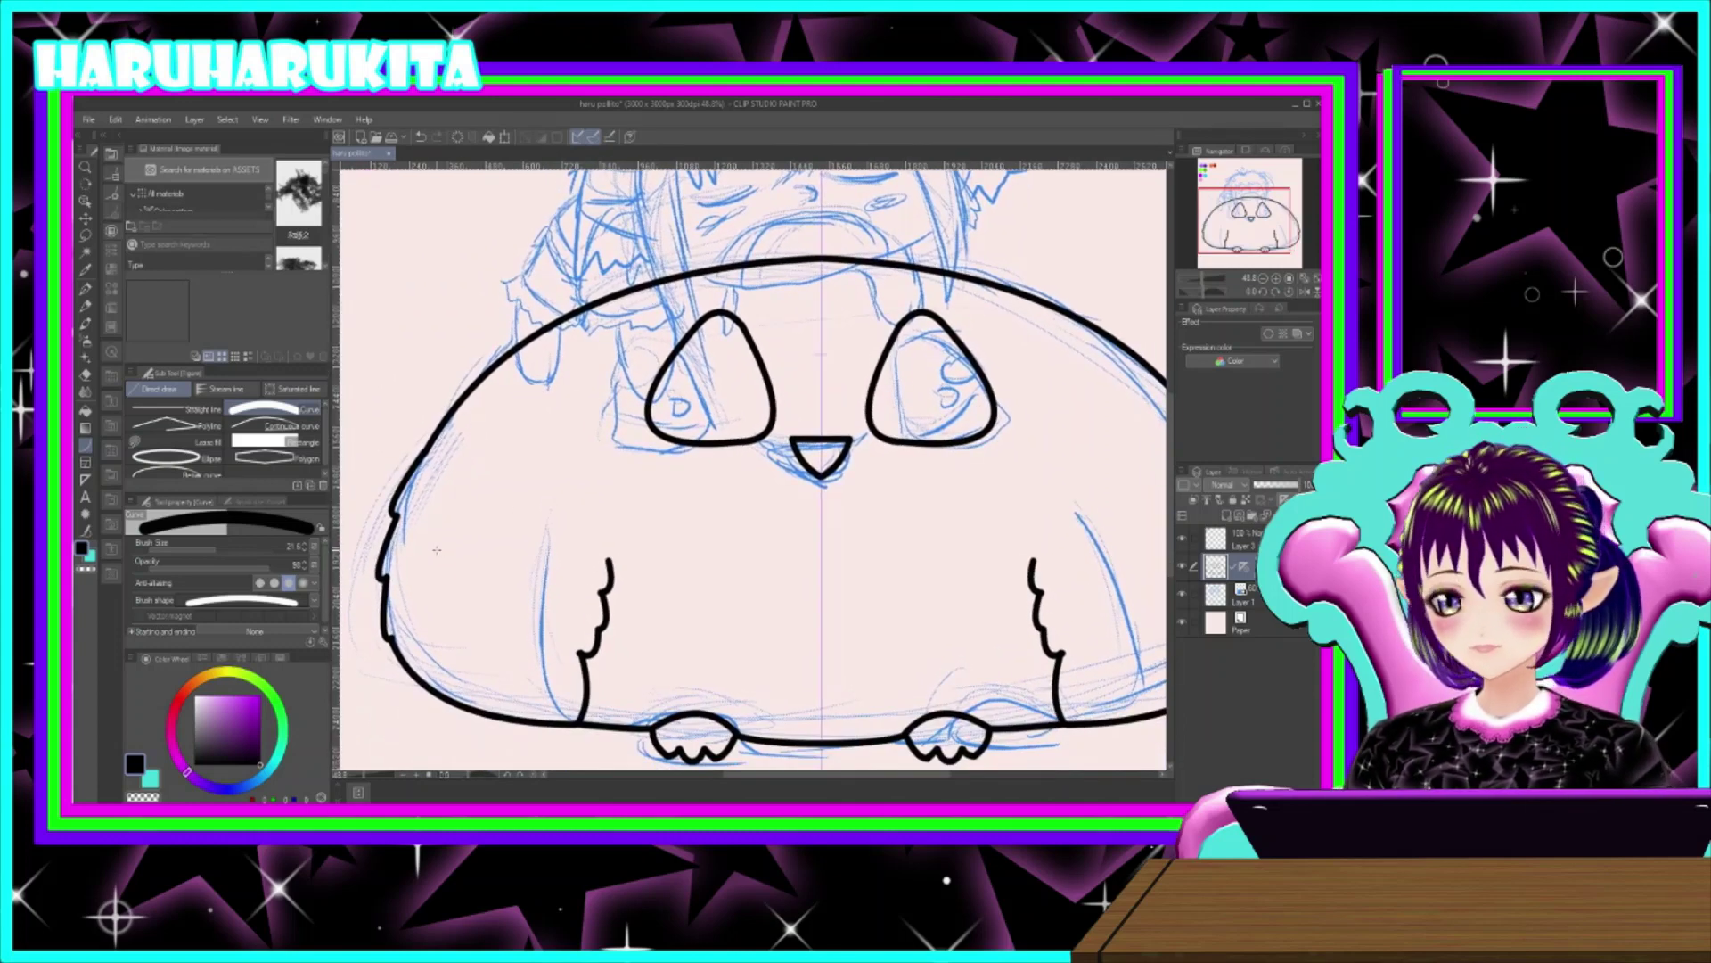
pyautogui.moveTo(415, 534)
pyautogui.mouseDown()
pyautogui.moveTo(412, 567)
pyautogui.moveTo(485, 644)
pyautogui.mouseUp()
pyautogui.click(464, 646)
pyautogui.moveTo(413, 633); pyautogui.dragTo(426, 664)
pyautogui.hotkey('ctrl', 'z')
pyautogui.moveTo(554, 569)
pyautogui.mouseDown()
pyautogui.moveTo(553, 618)
pyautogui.moveTo(557, 600)
pyautogui.mouseUp()
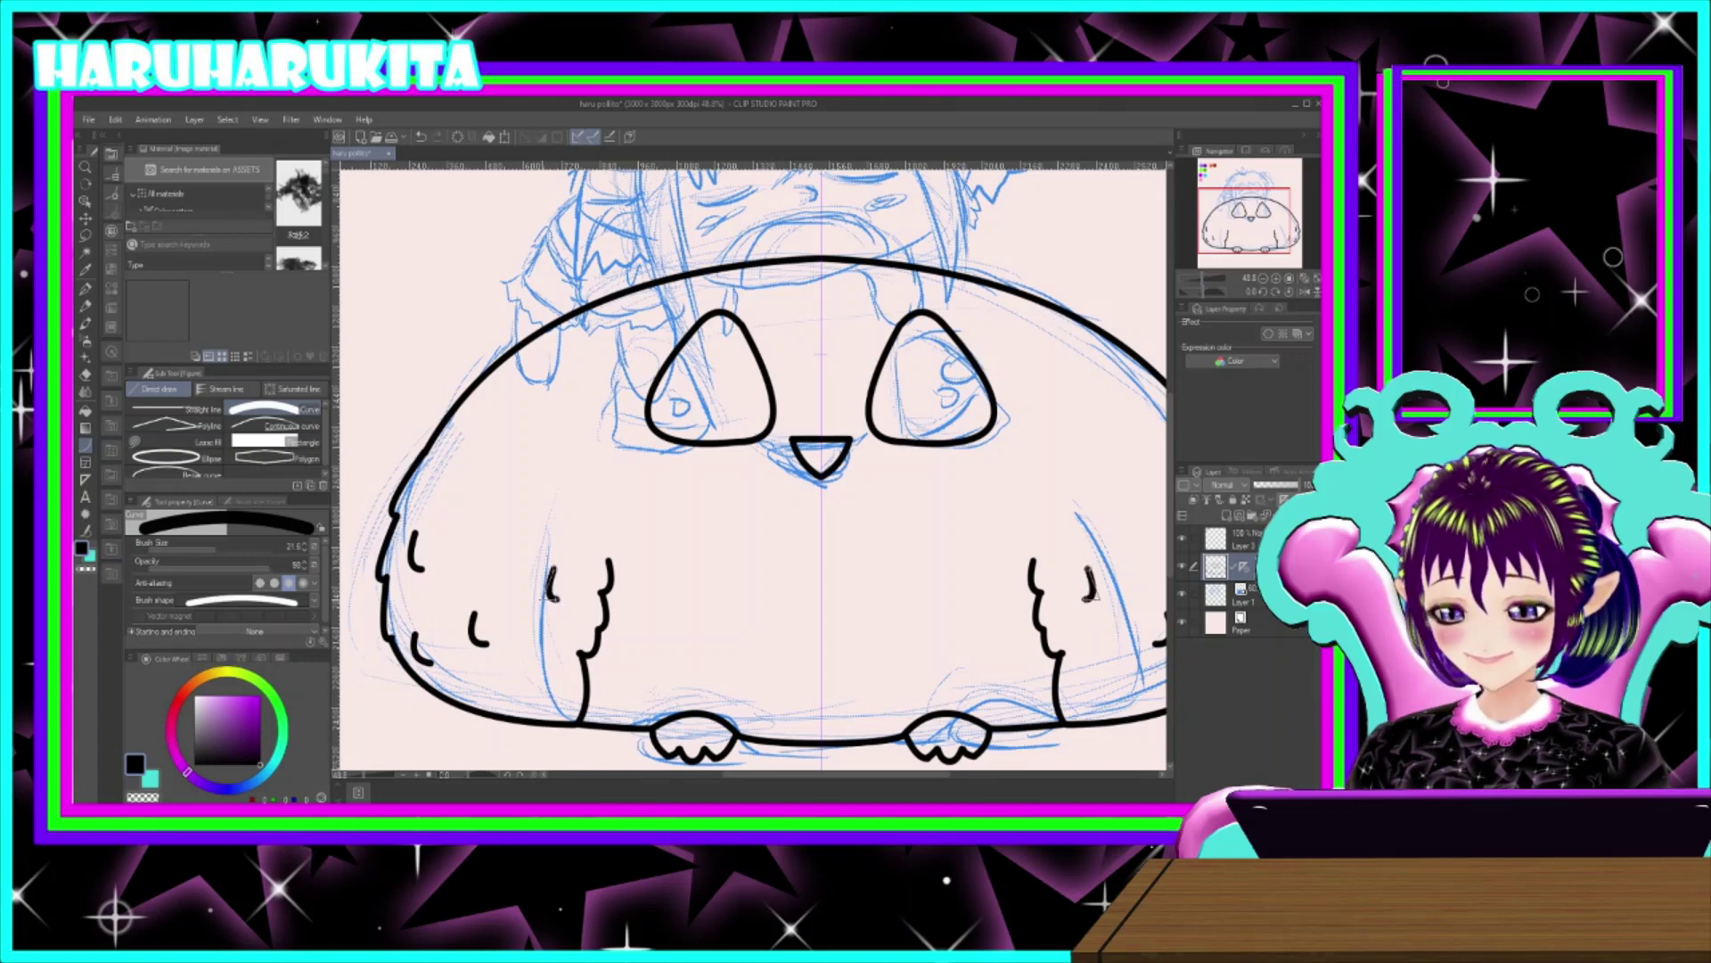
pyautogui.click(538, 597)
pyautogui.moveTo(540, 671); pyautogui.dragTo(547, 703)
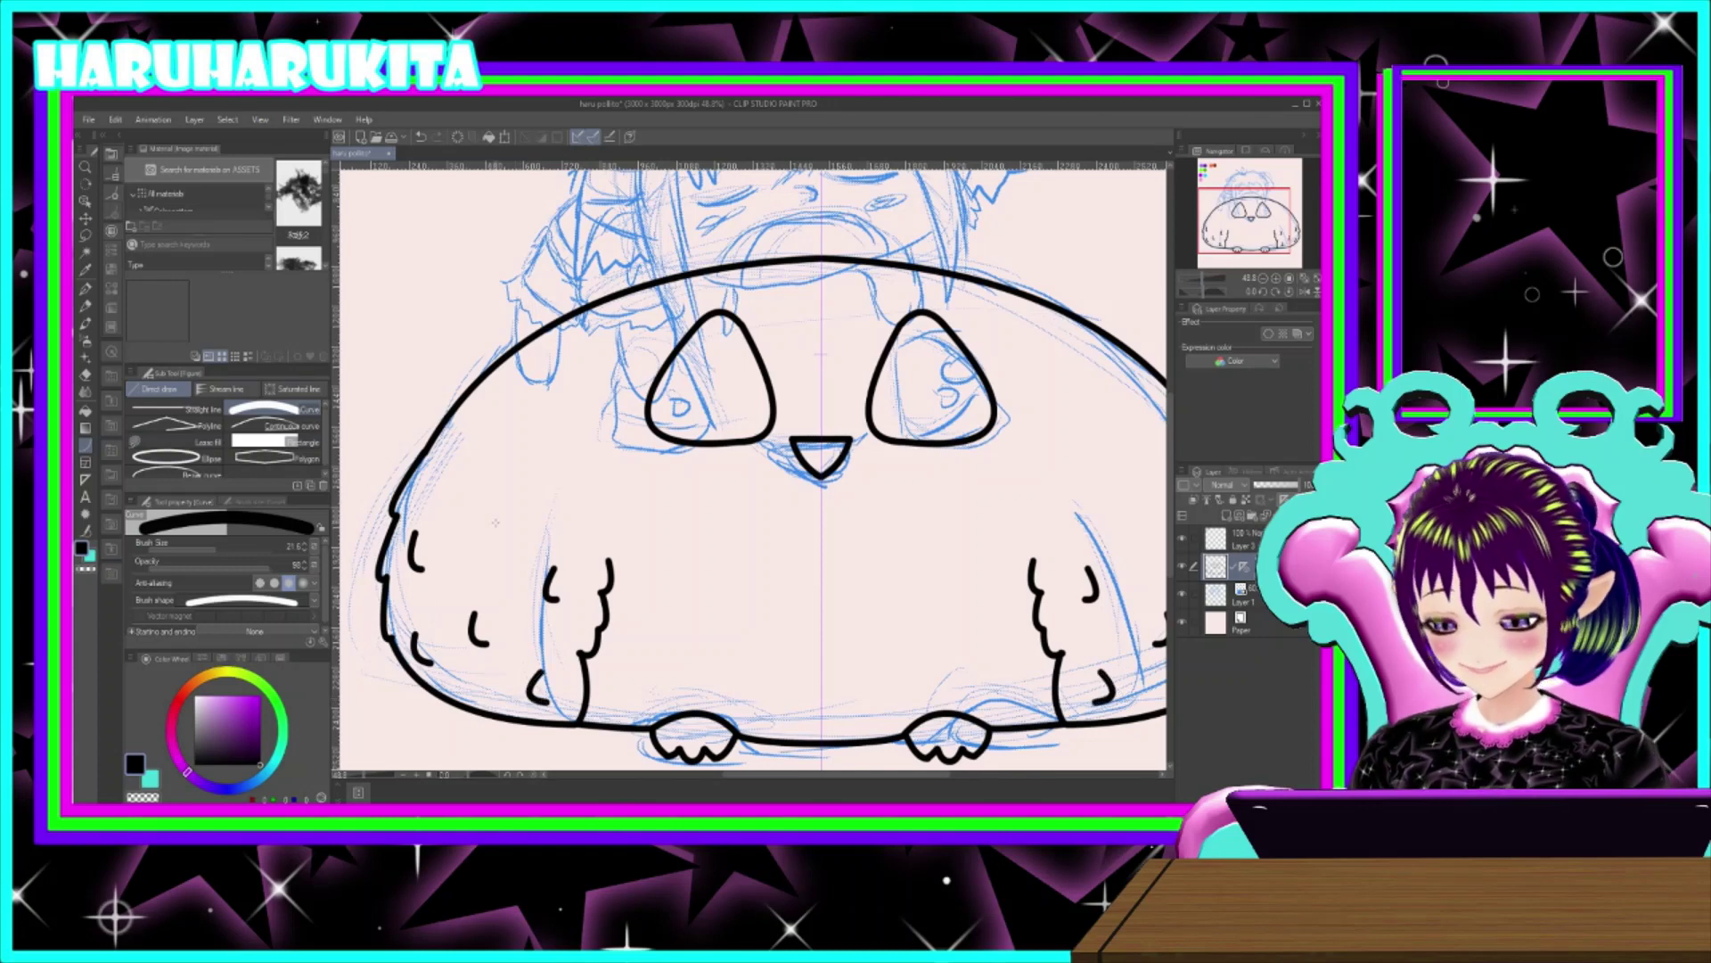
pyautogui.moveTo(496, 527); pyautogui.dragTo(502, 564)
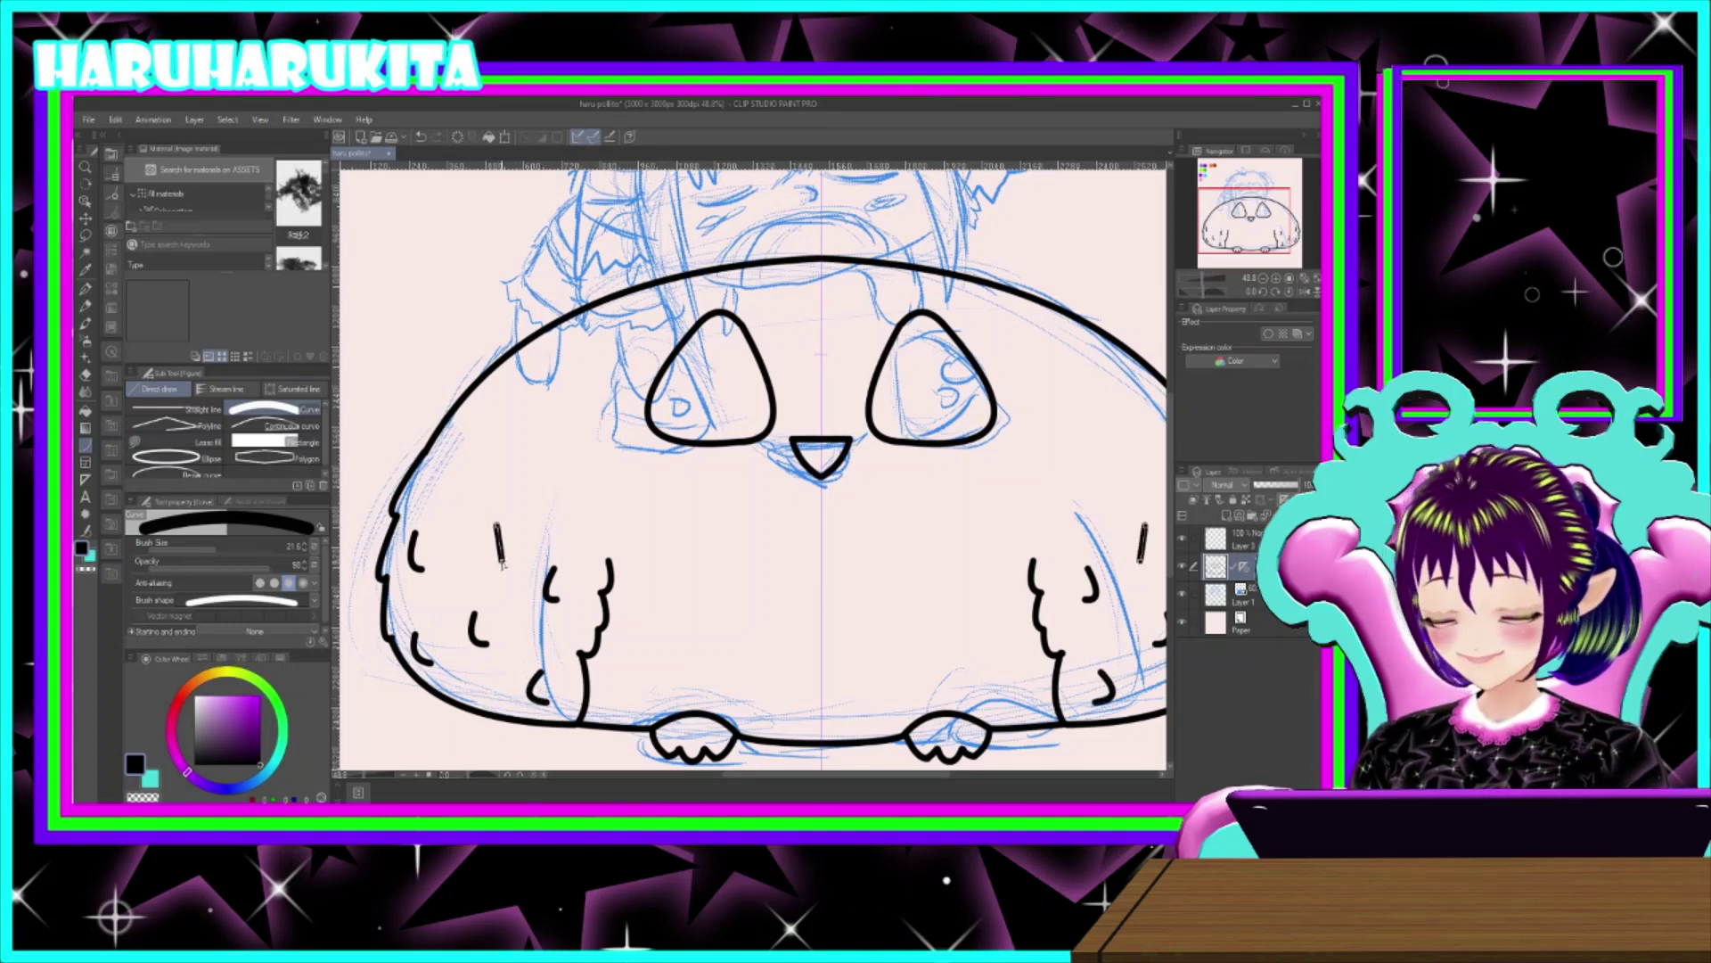
pyautogui.click(563, 553)
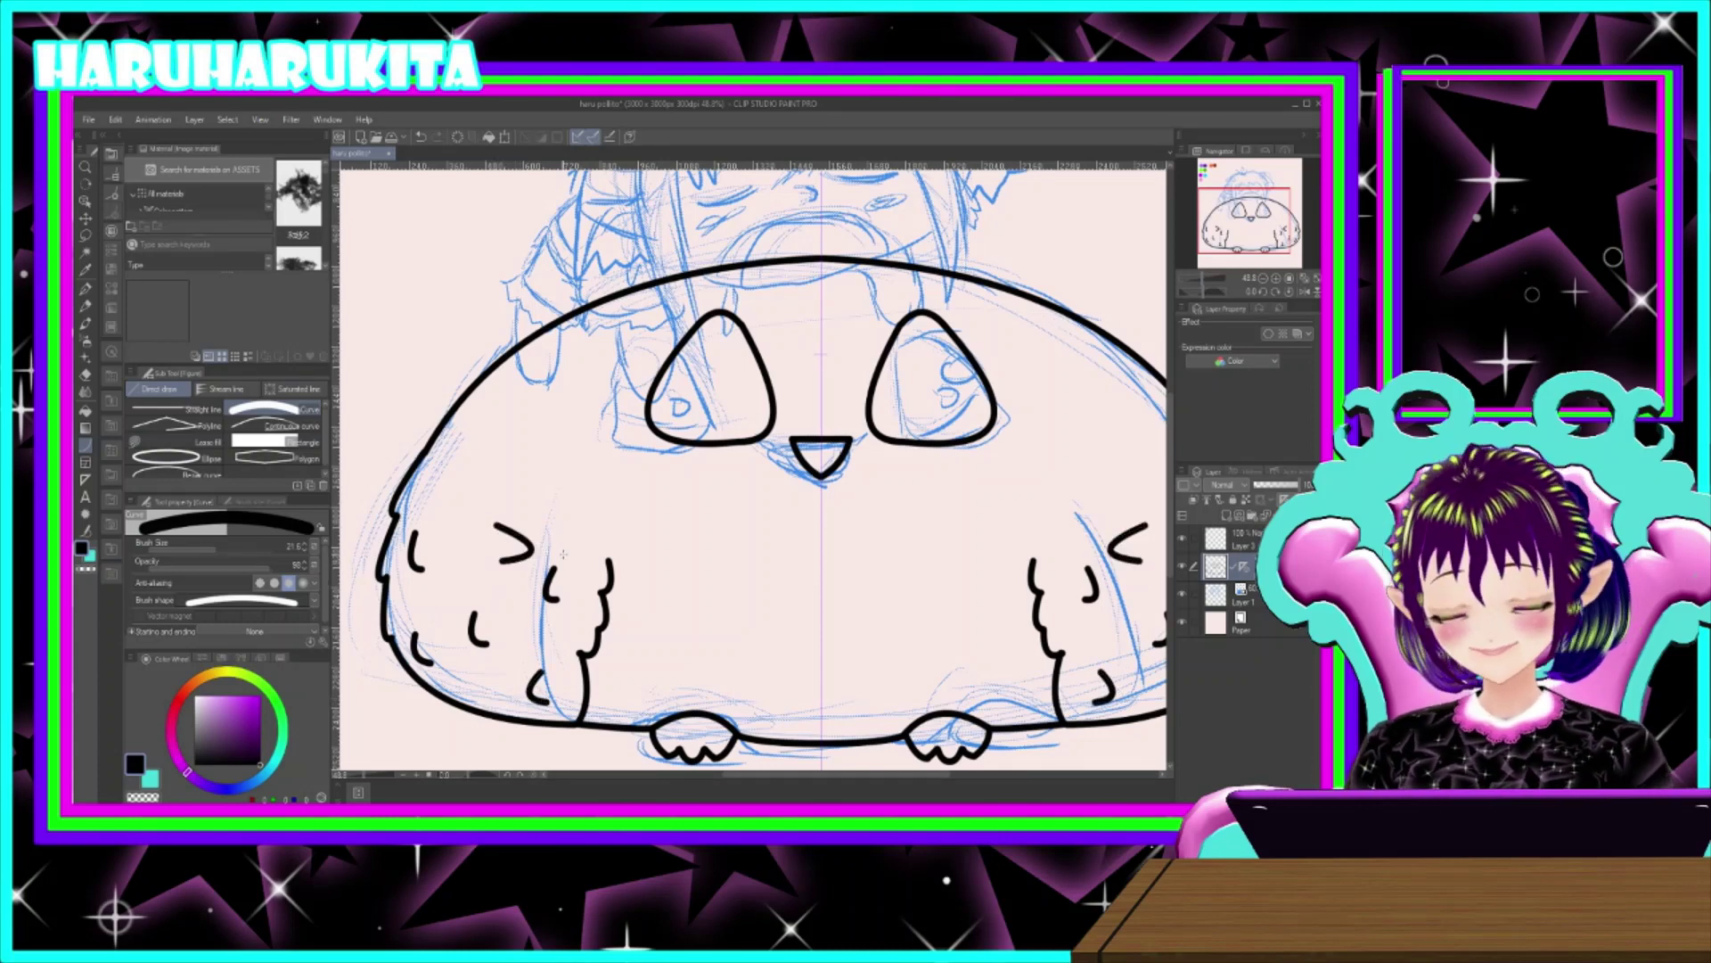
pyautogui.hotkey('ctrl', 'z')
pyautogui.hotkey('ctrl', 'z')
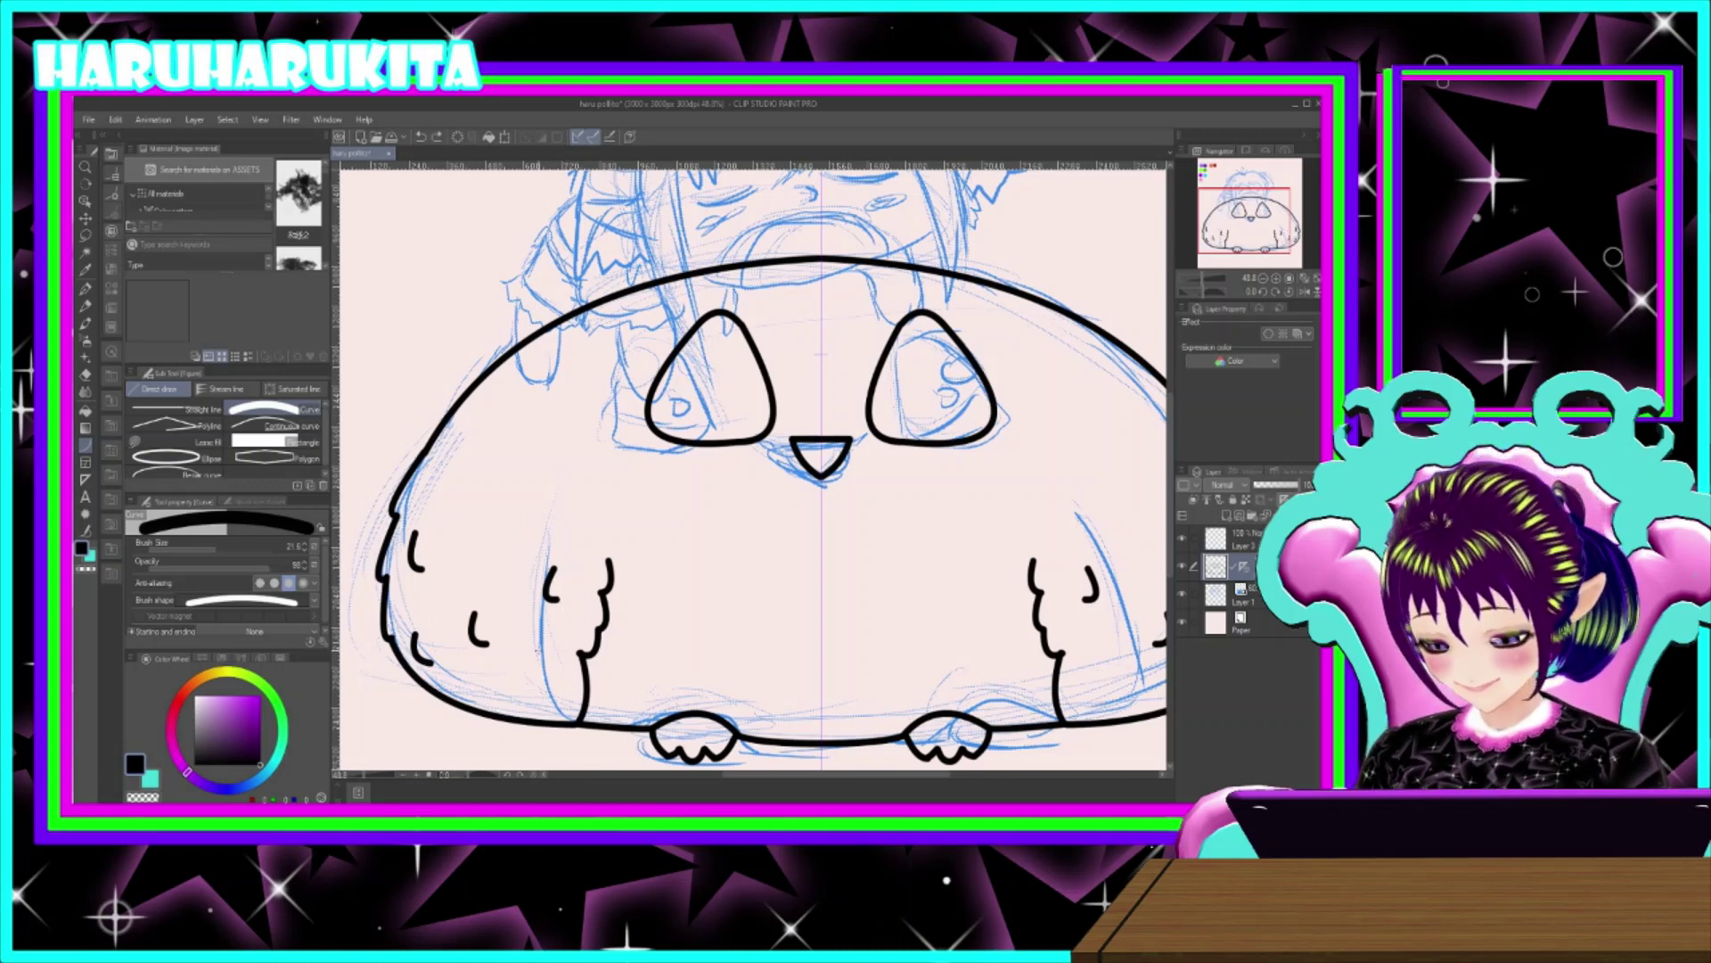
# - Ink mirrored small curved feather marks near the base of the wings and higher up on the body
pyautogui.moveTo(540, 671); pyautogui.dragTo(547, 700)
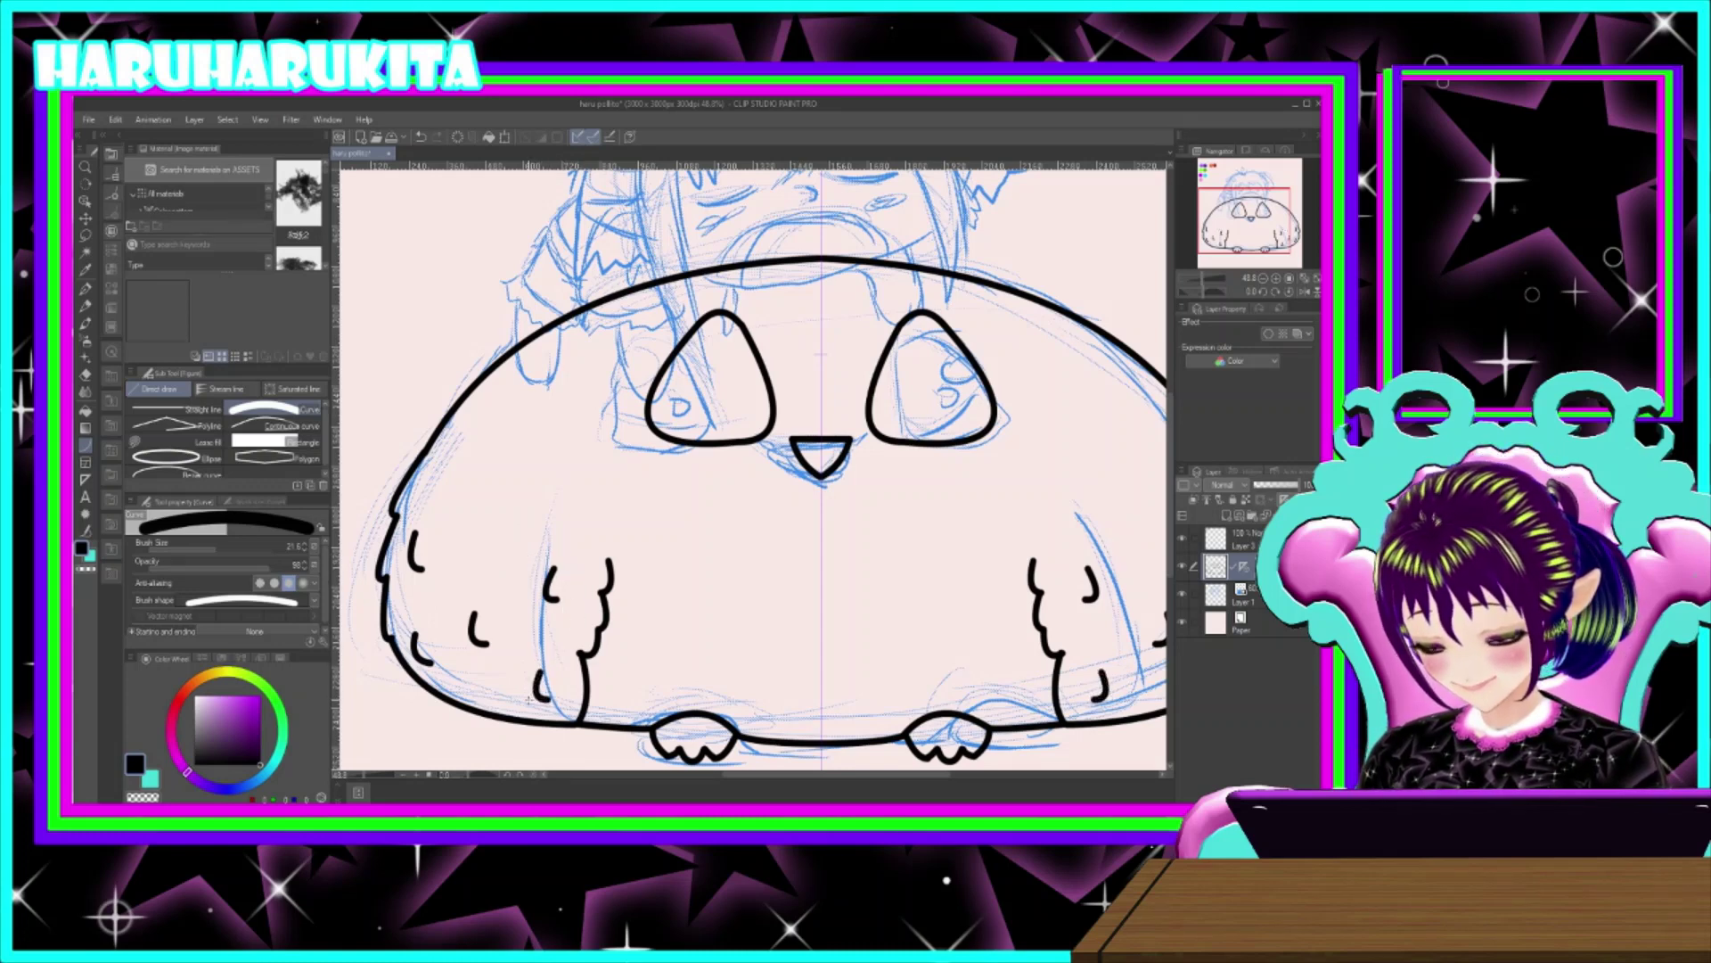
pyautogui.moveTo(496, 520); pyautogui.dragTo(498, 547)
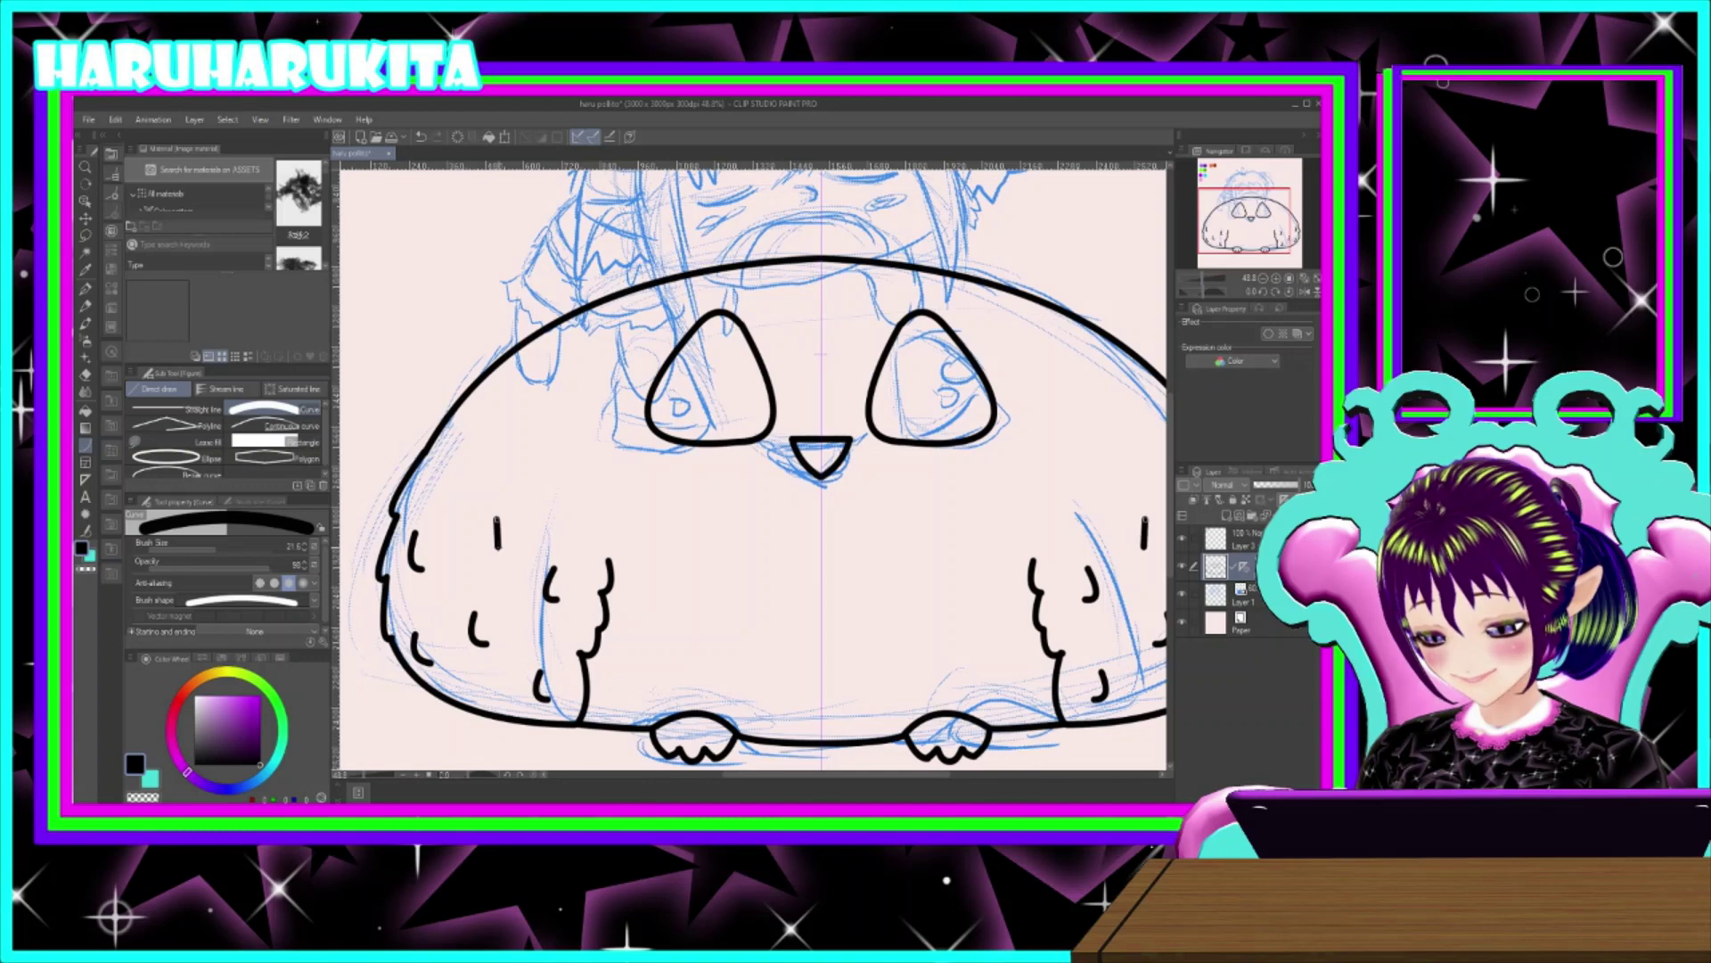
# - Add a separate layer for the girl's line art between the colour swatch layer and the chick's ink layer
pyautogui.moveTo(871, 540)
pyautogui.mouseDown()
pyautogui.moveTo(683, 527)
pyautogui.moveTo(795, 534)
pyautogui.moveTo(790, 558)
pyautogui.mouseUp()
pyautogui.moveTo(719, 415); pyautogui.dragTo(680, 415)
pyautogui.moveTo(836, 395); pyautogui.dragTo(865, 558)
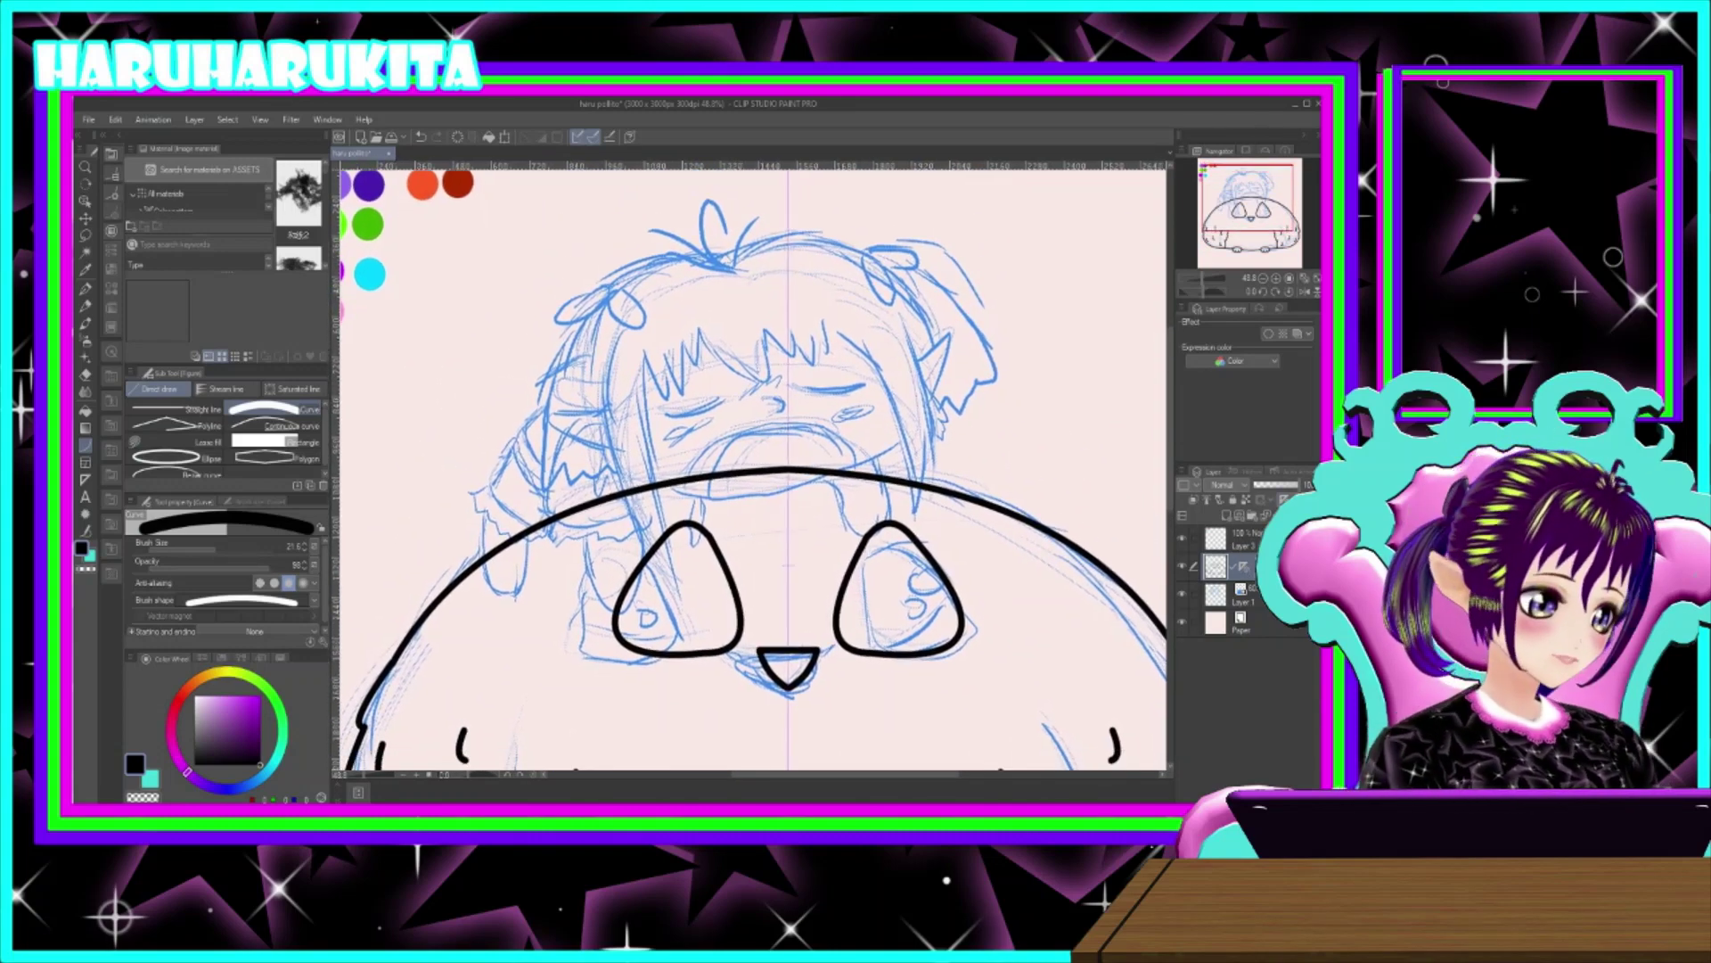
pyautogui.click(1246, 544)
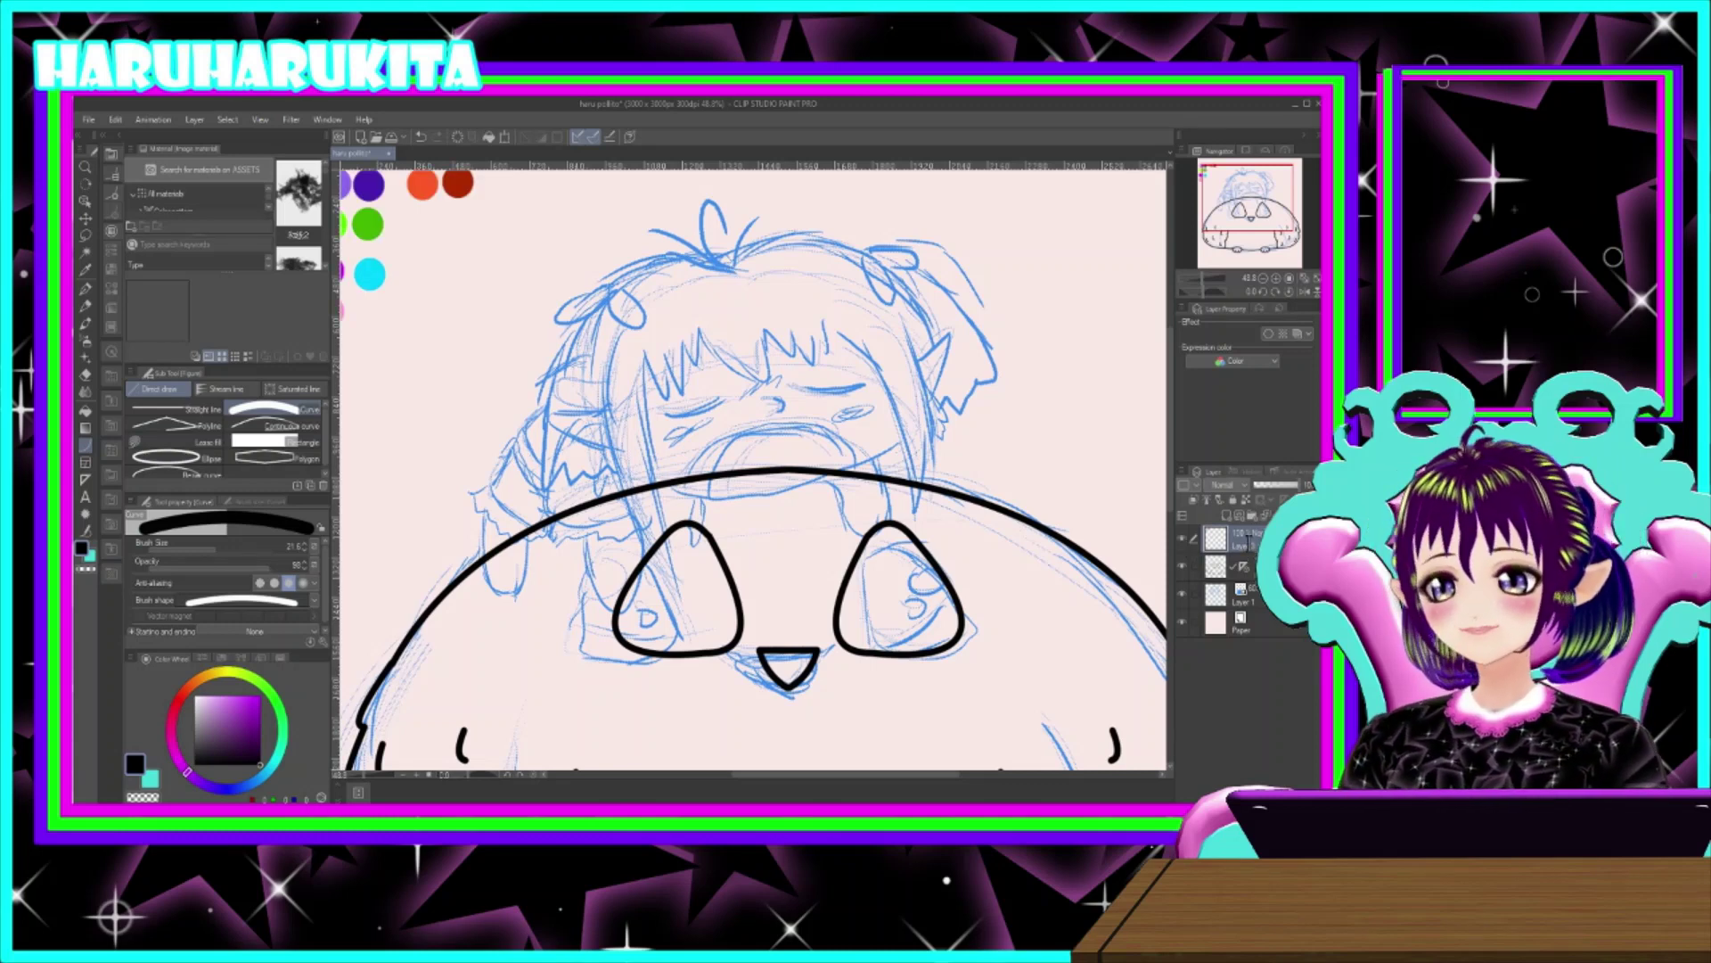
pyautogui.click(1234, 522)
pyautogui.moveTo(939, 572); pyautogui.dragTo(978, 600)
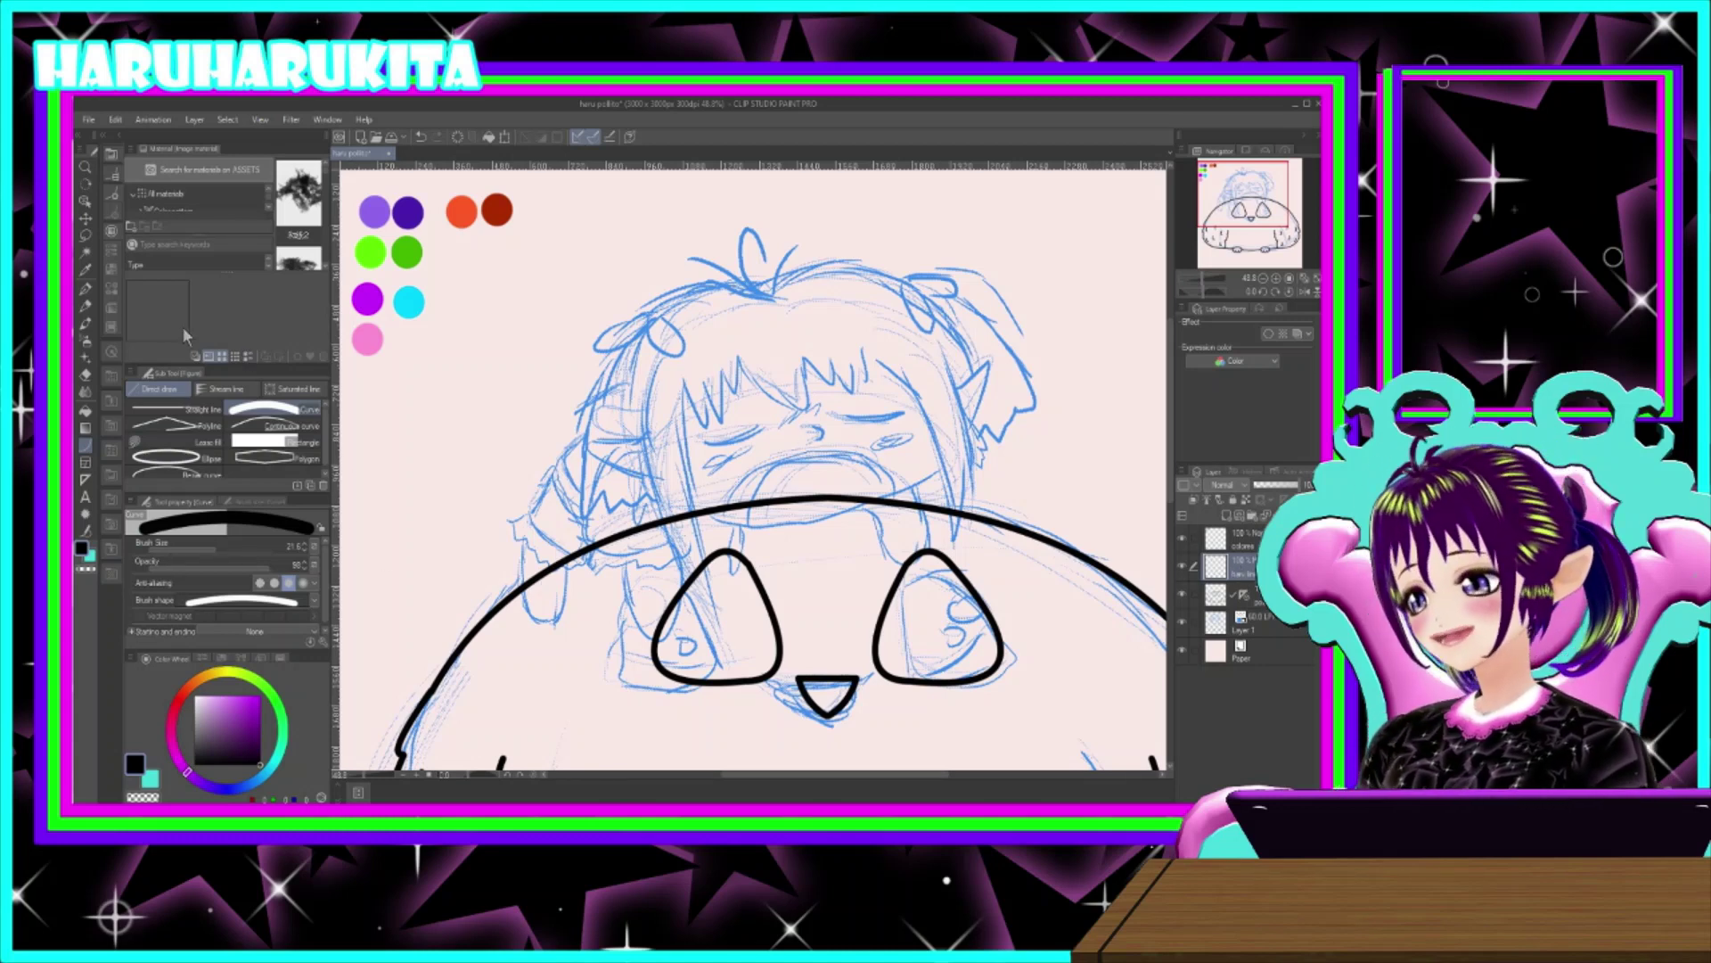
pyautogui.moveTo(715, 438); pyautogui.dragTo(677, 390)
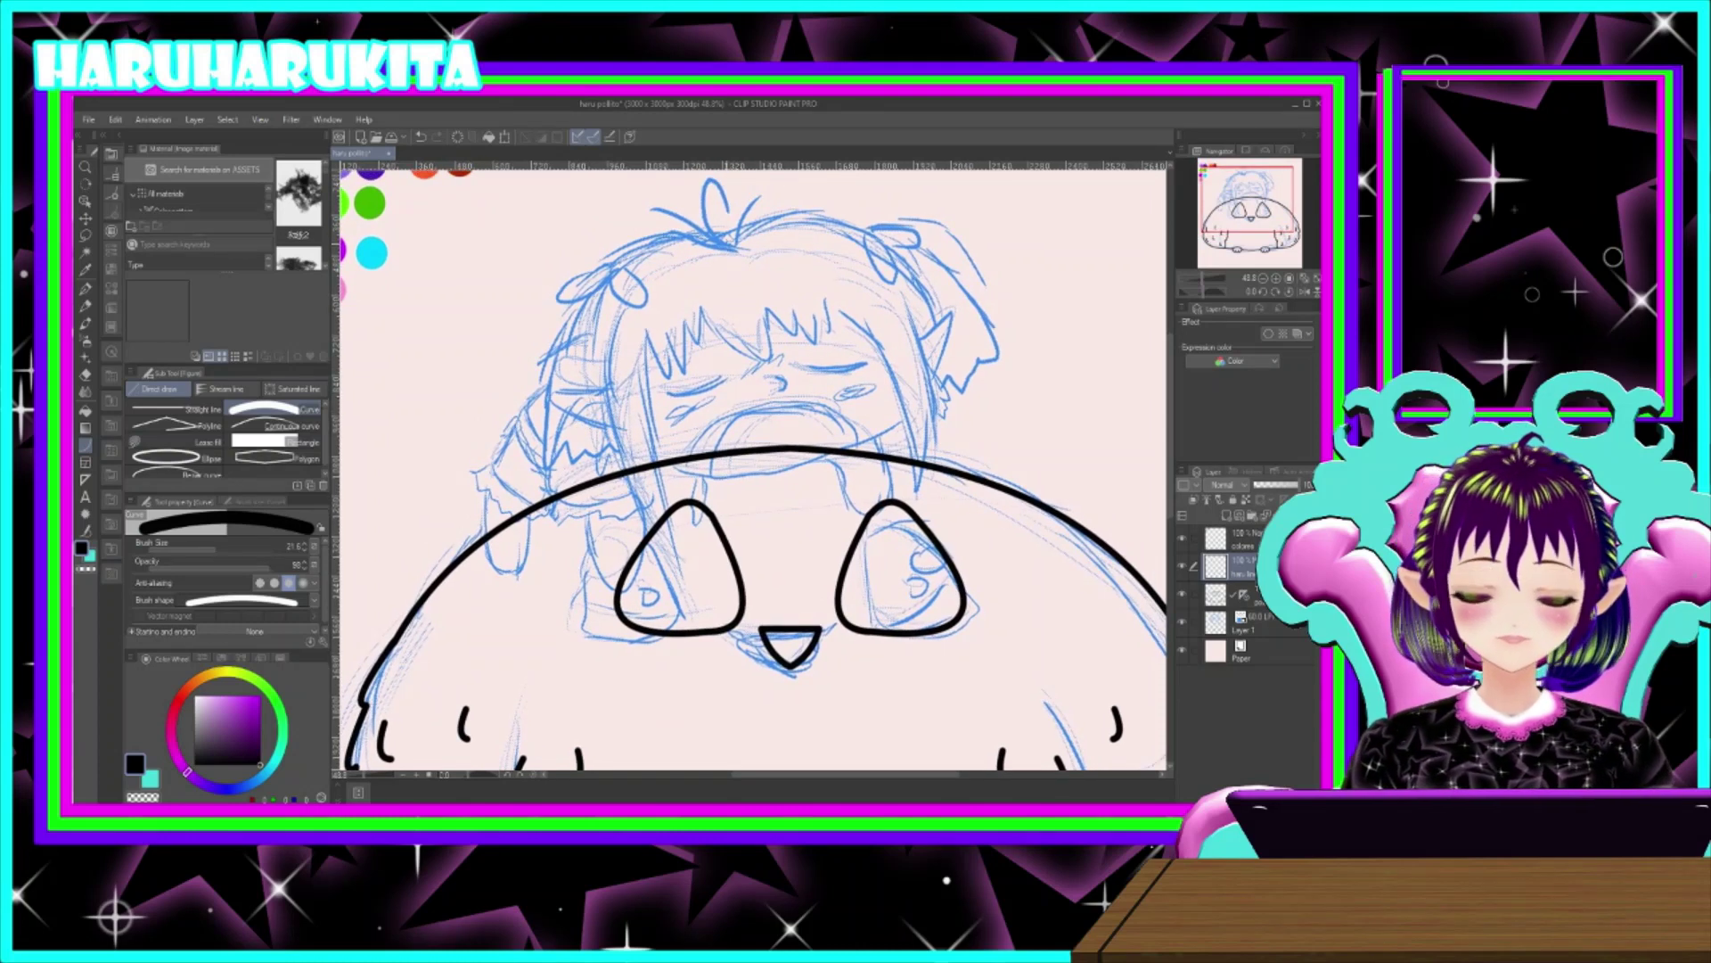
pyautogui.moveTo(733, 242)
pyautogui.mouseDown()
pyautogui.moveTo(838, 224)
pyautogui.moveTo(896, 239)
pyautogui.moveTo(863, 228)
pyautogui.moveTo(936, 321)
pyautogui.moveTo(865, 230)
pyautogui.mouseUp()
pyautogui.click(865, 230)
pyautogui.hotkey('ctrl', 'z')
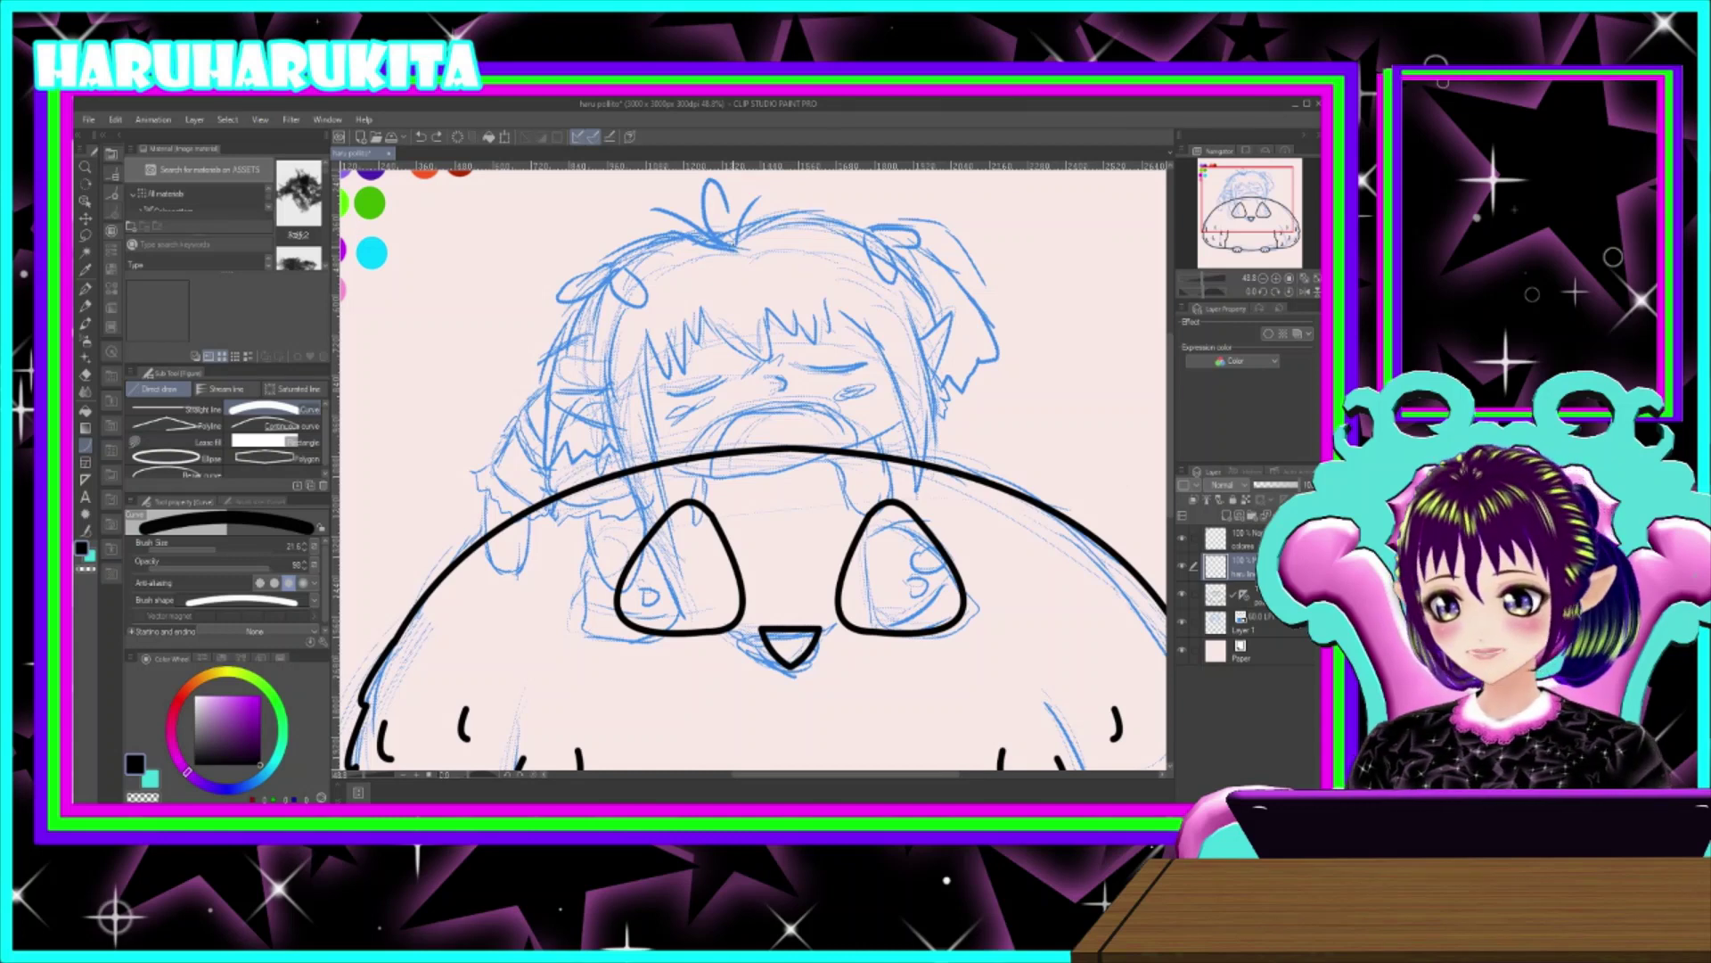
# - Ink a short arched stroke from the girl's hair parting toward the left along the crown
pyautogui.moveTo(734, 248)
pyautogui.mouseDown()
pyautogui.moveTo(693, 222)
pyautogui.moveTo(663, 241)
pyautogui.moveTo(673, 231)
pyautogui.mouseUp()
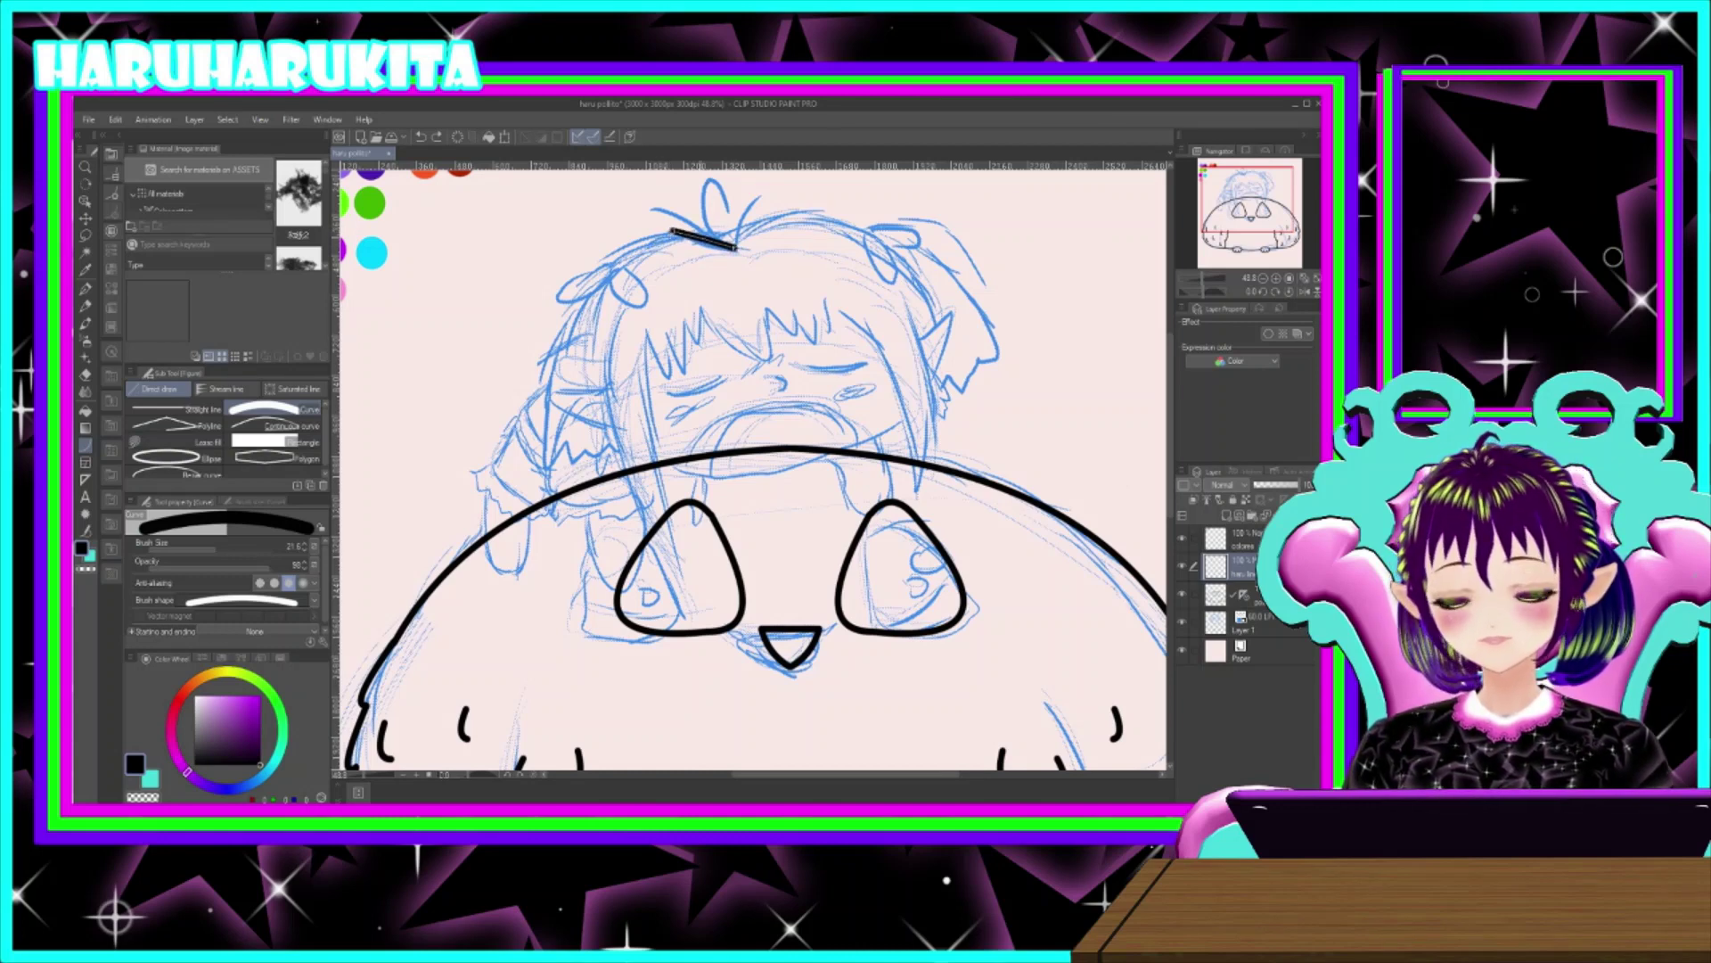
pyautogui.click(714, 226)
pyautogui.moveTo(672, 230); pyautogui.dragTo(658, 555)
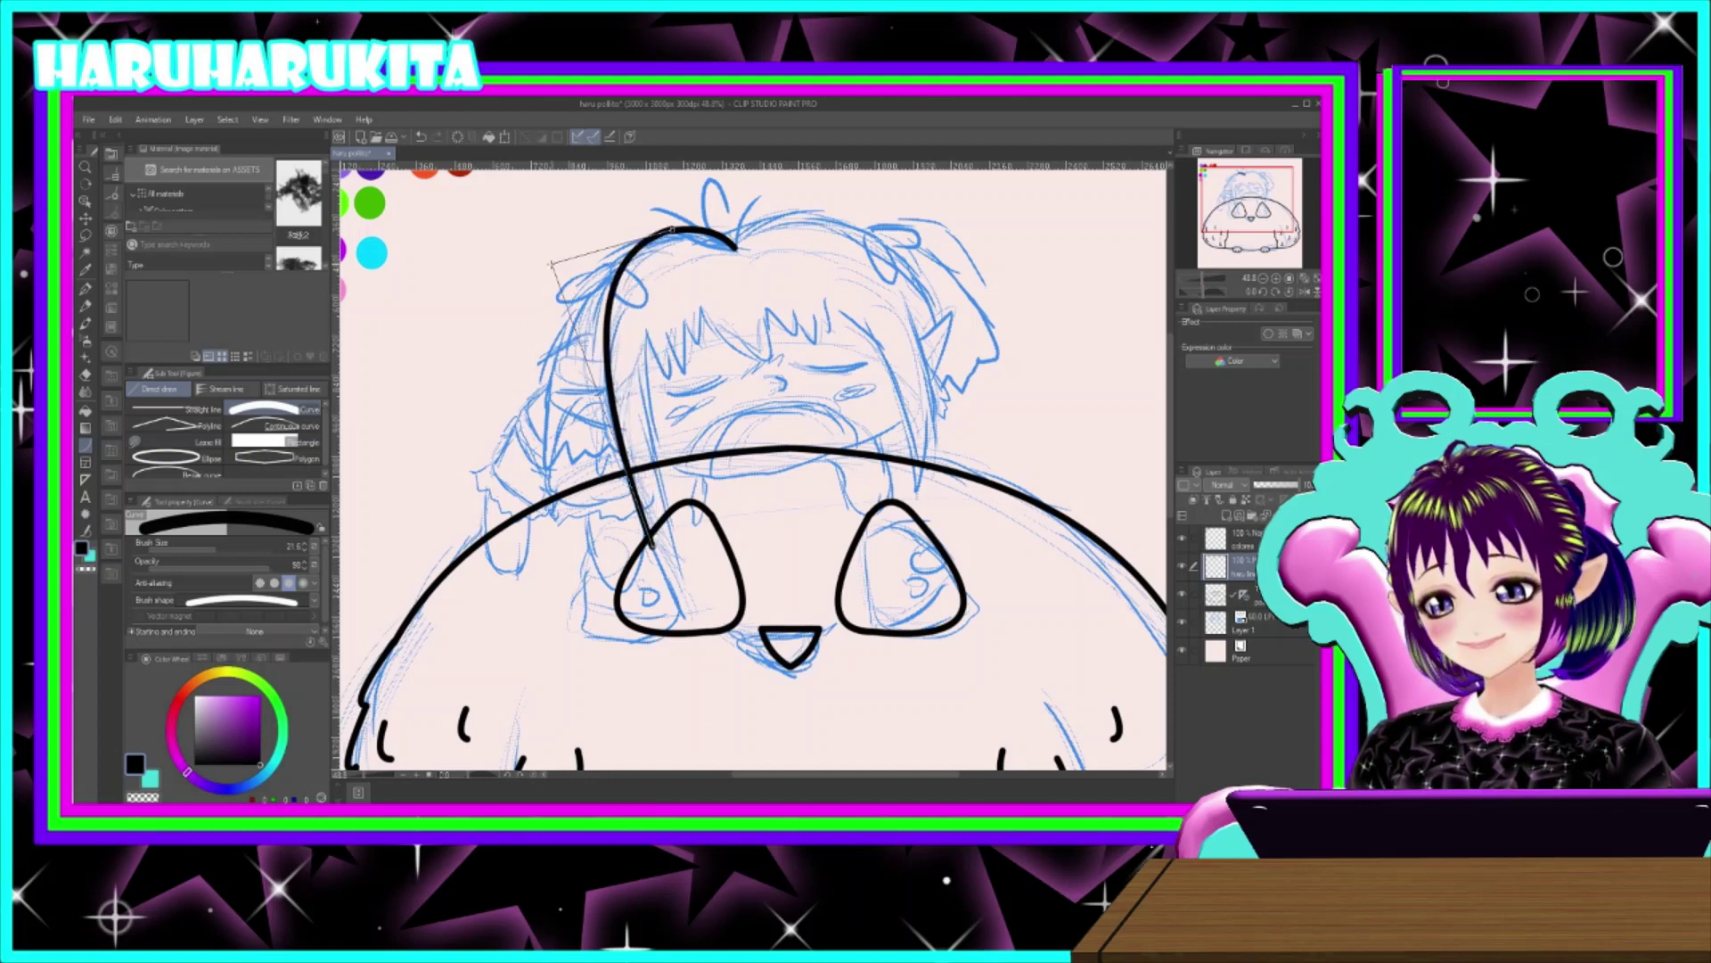
pyautogui.hotkey('ctrl', 'z')
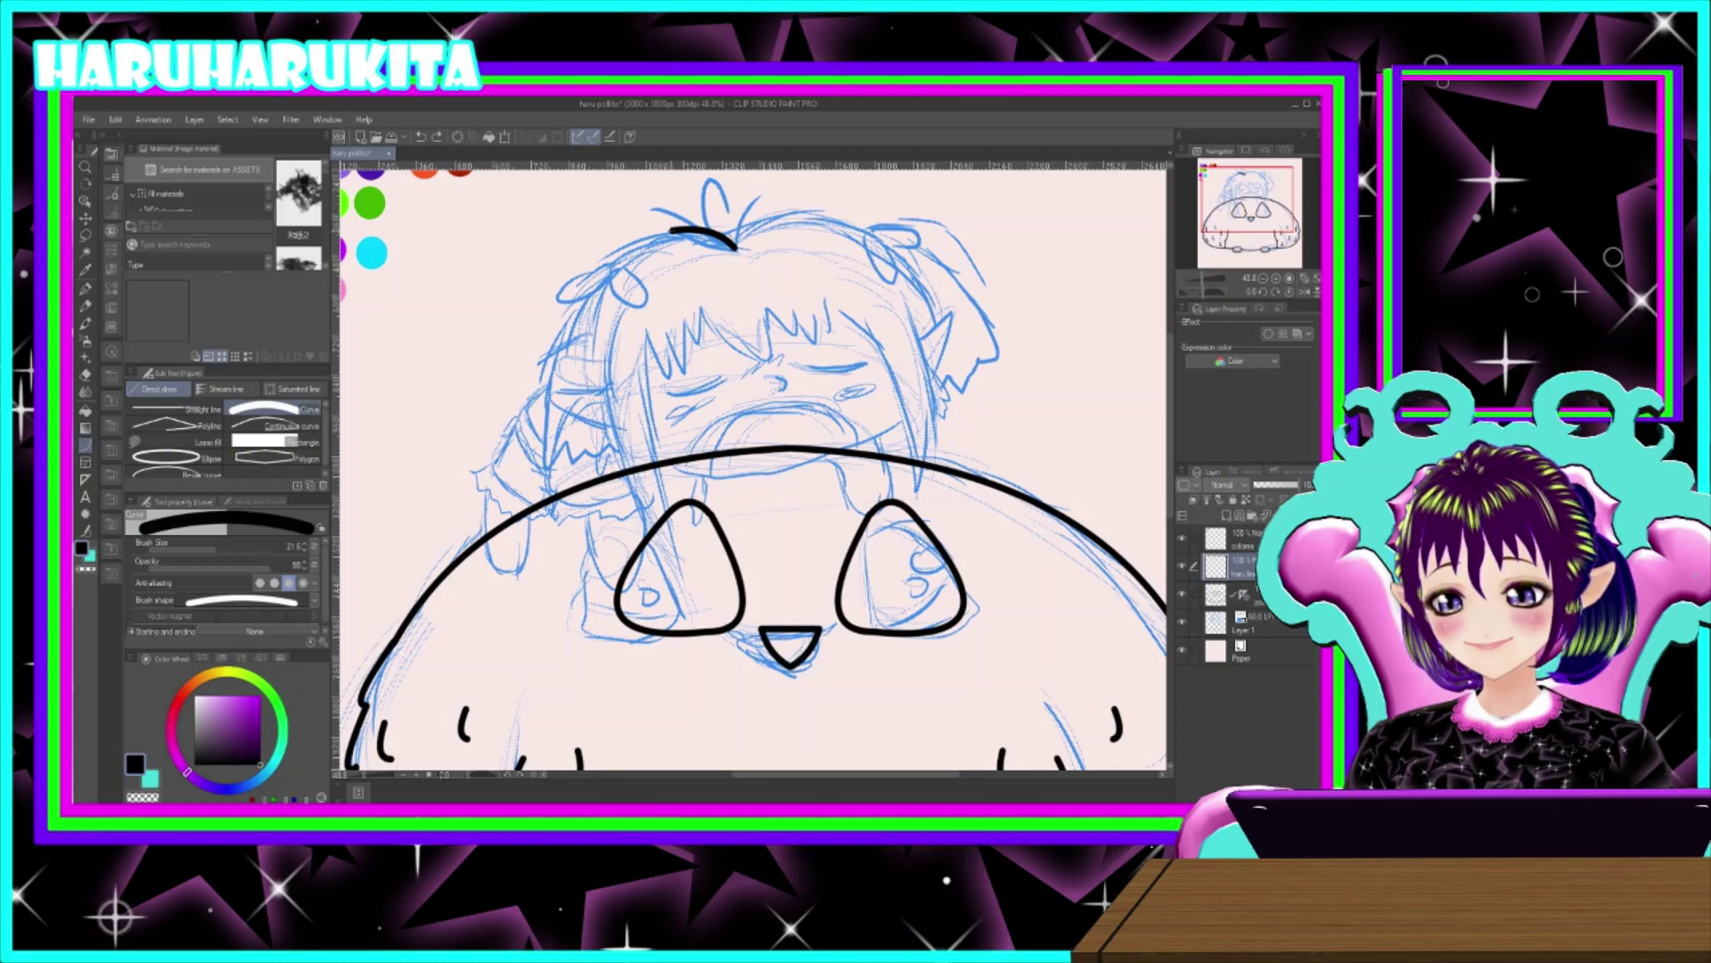
pyautogui.moveTo(671, 230); pyautogui.dragTo(649, 526)
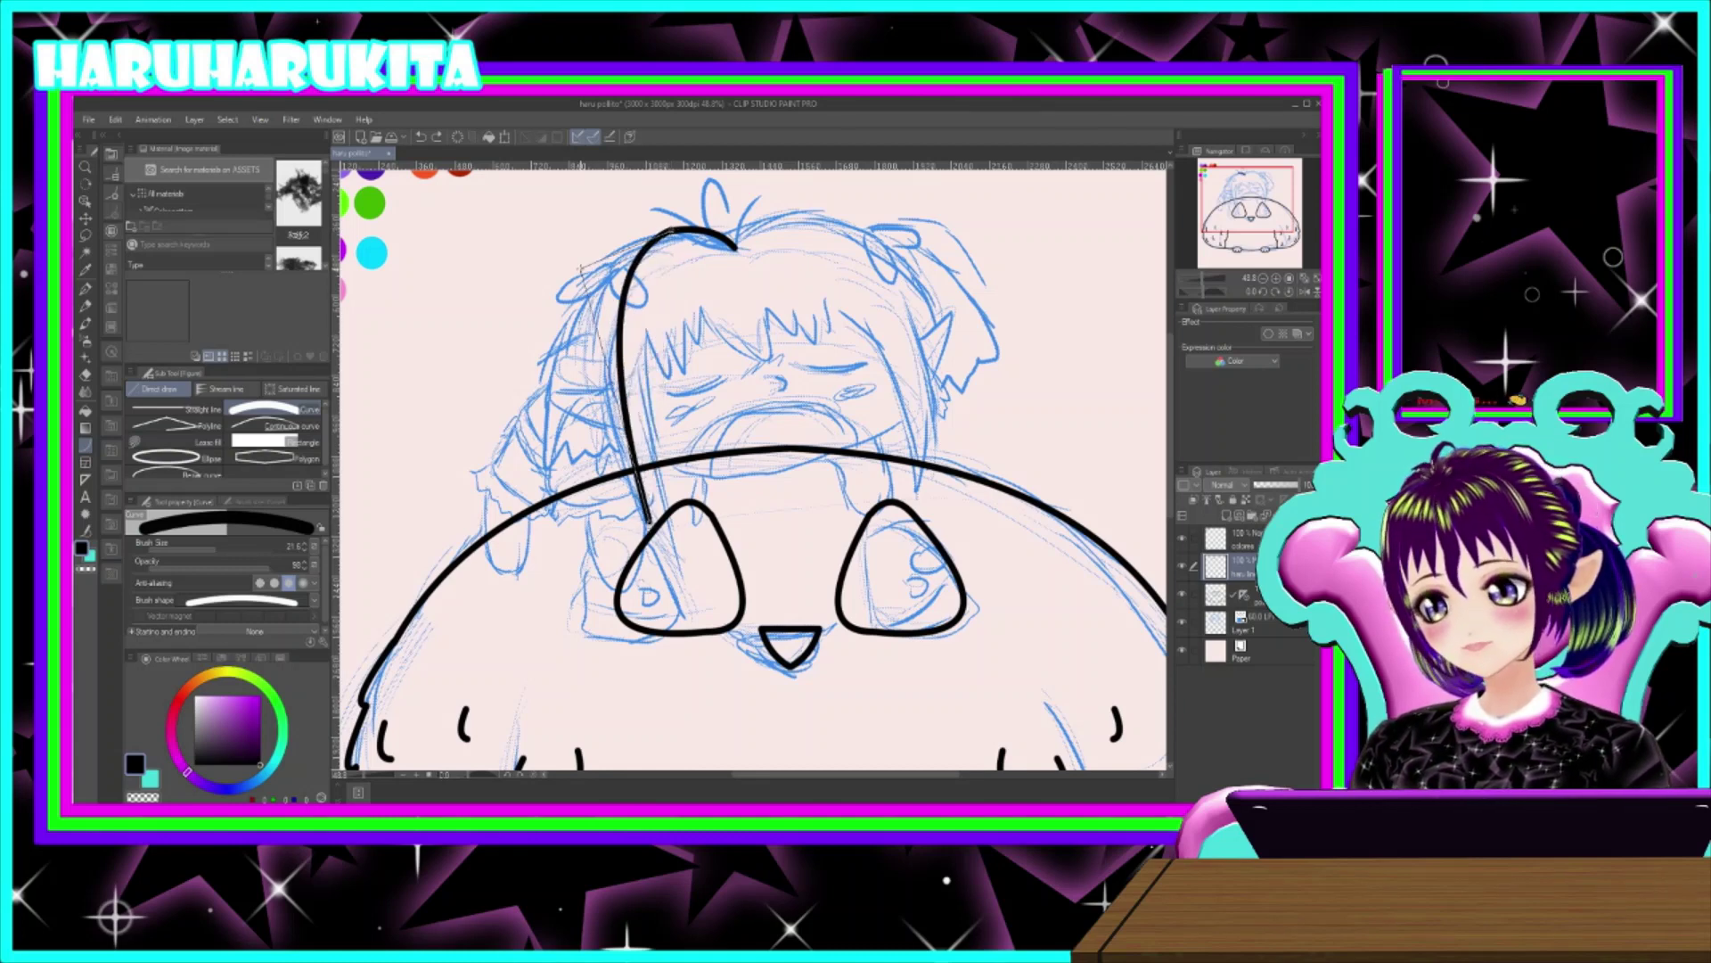
pyautogui.click(535, 290)
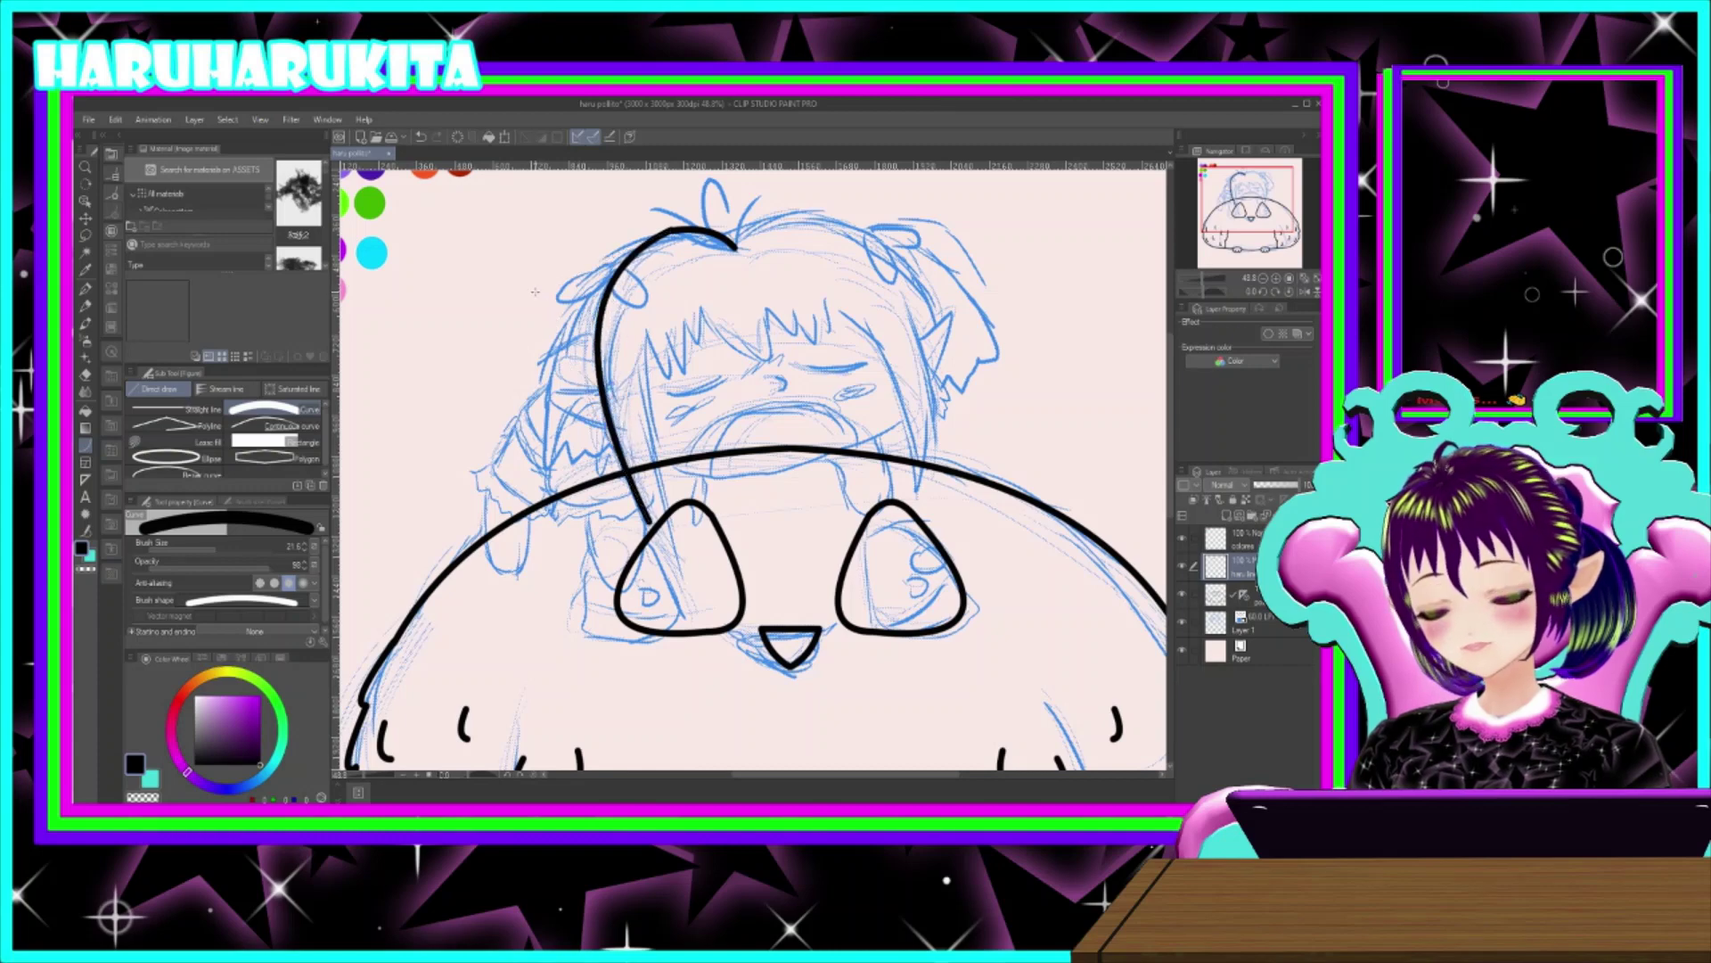
pyautogui.hotkey('ctrl', 'z')
# - Ink the outer edge of the girl's left hair lock with one long curve from the crown down past the chick's outline
pyautogui.scroll(2, 656, 236)
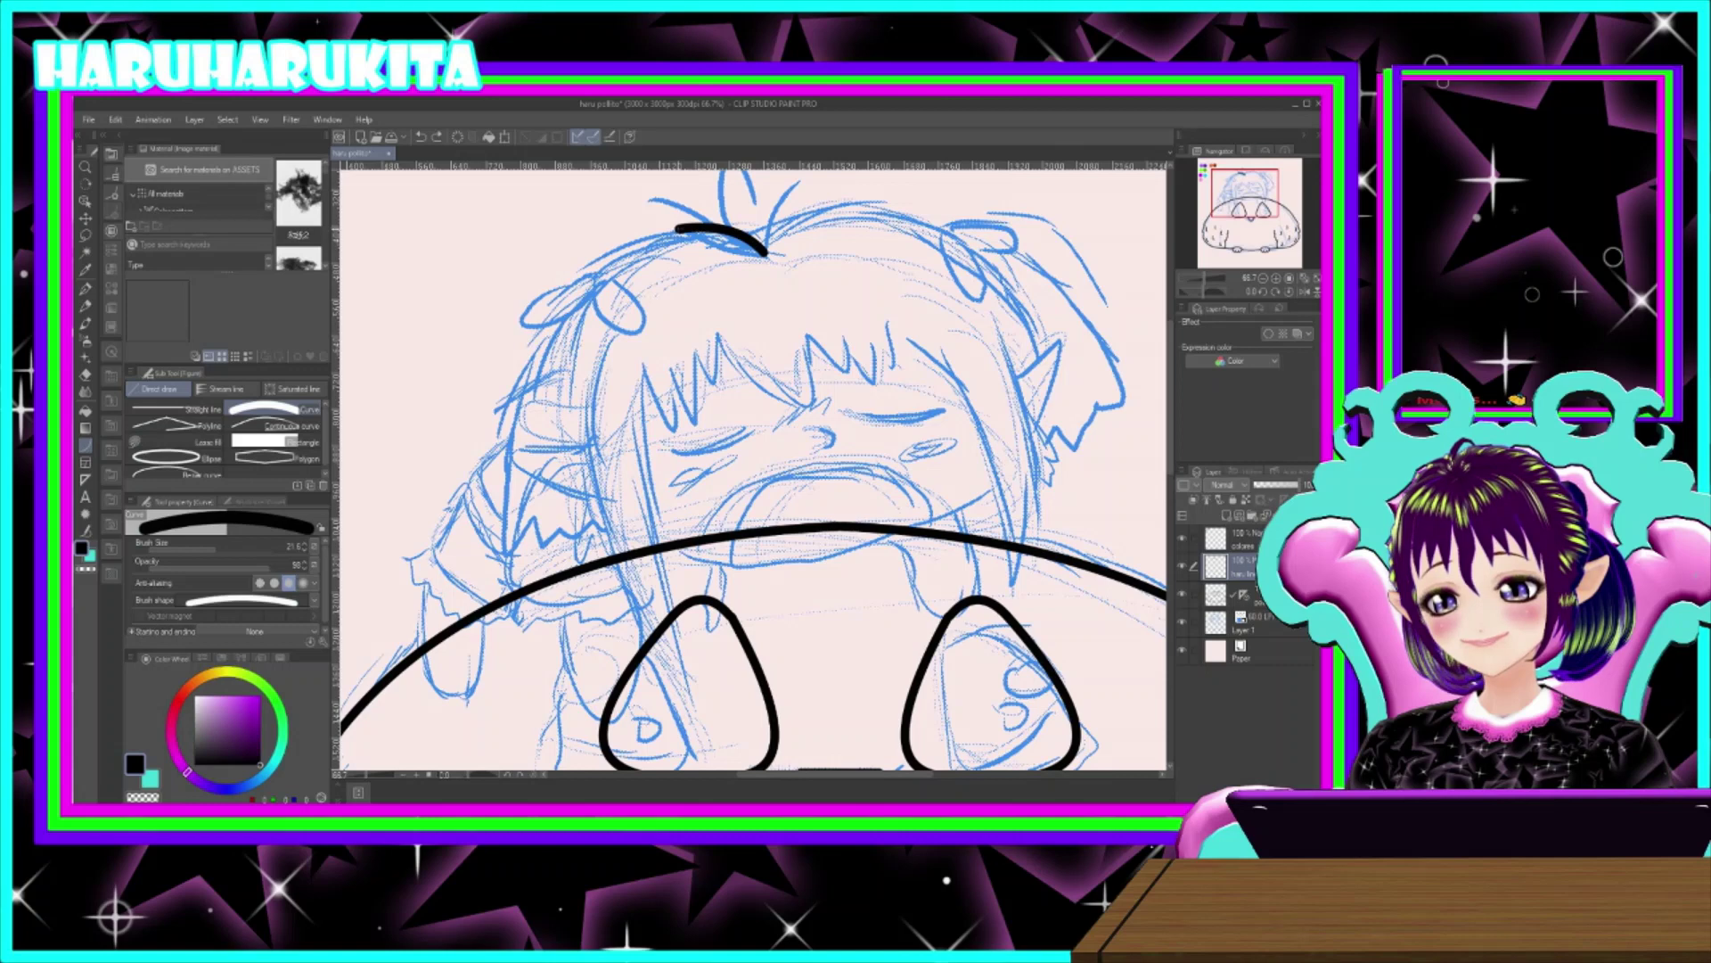
pyautogui.moveTo(677, 230); pyautogui.dragTo(645, 629)
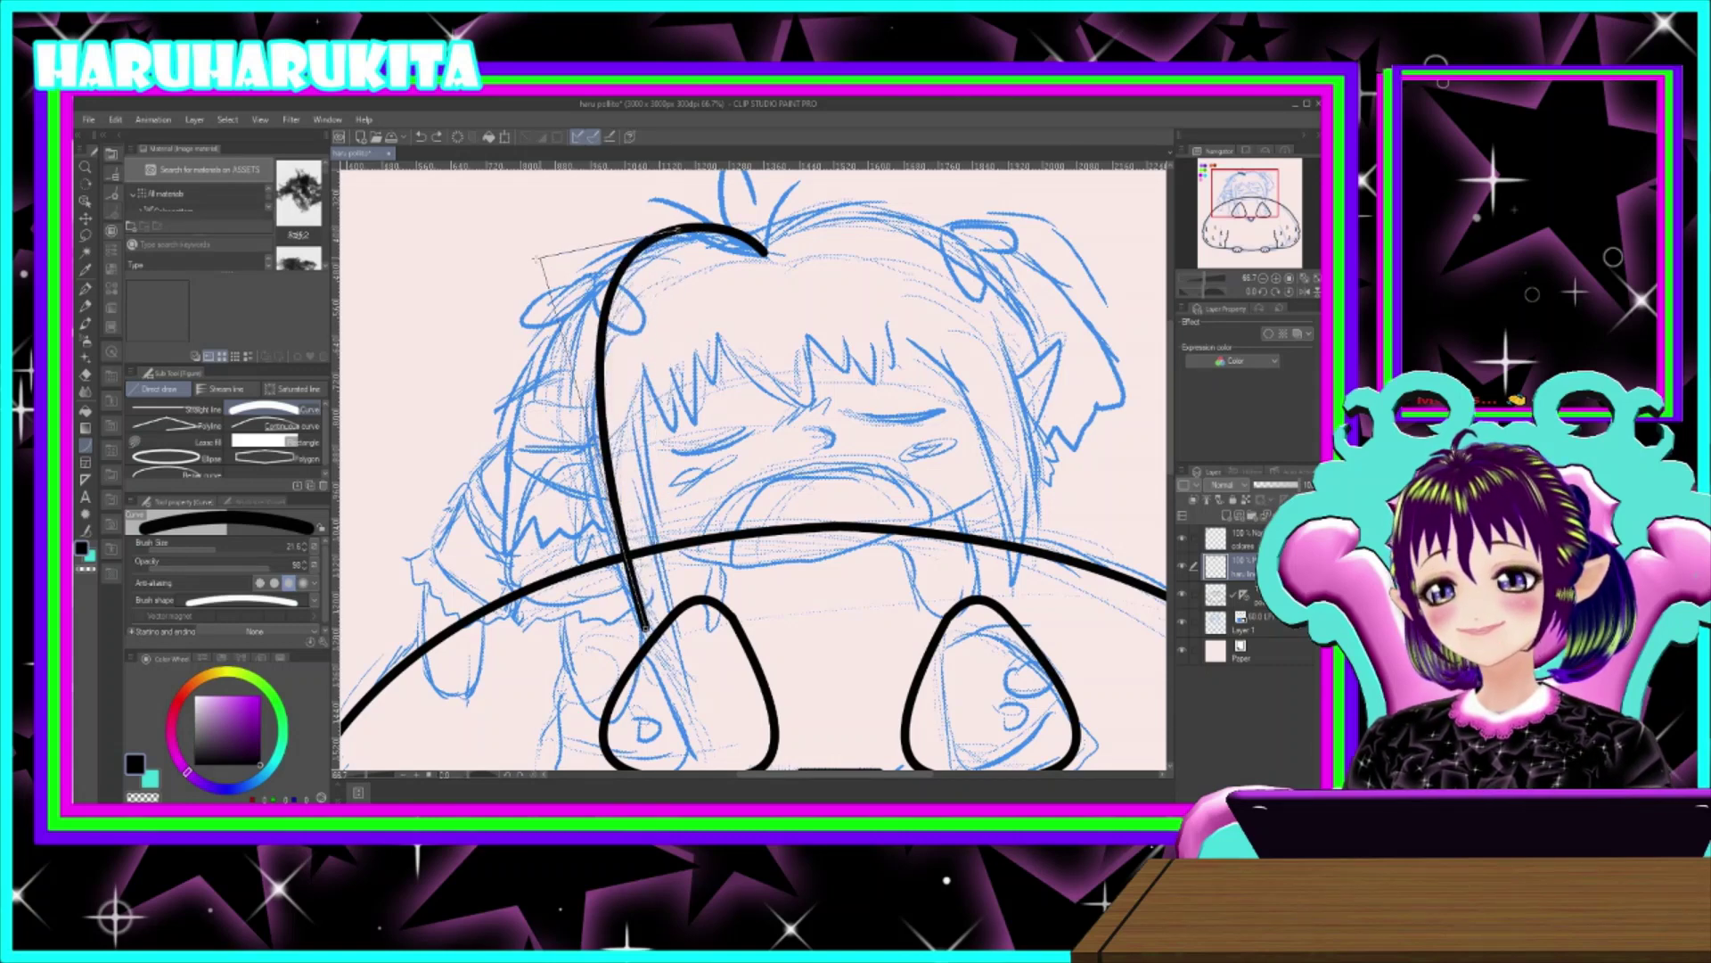
pyautogui.click(504, 304)
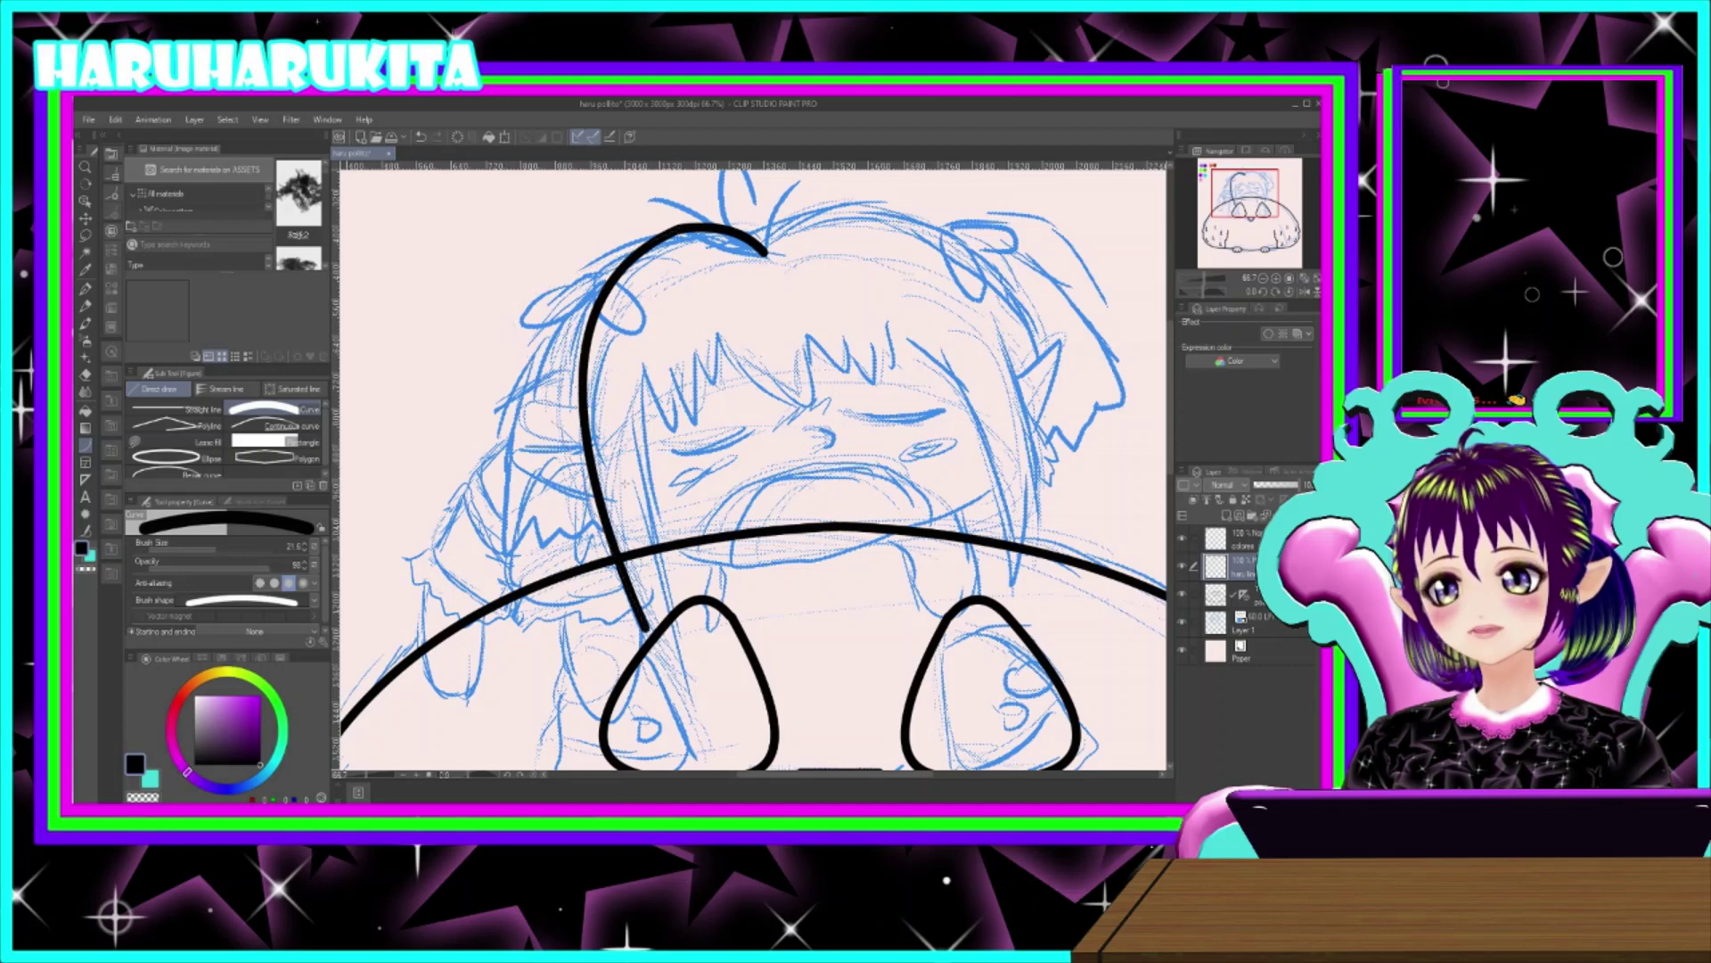
# - Ink the inner edge of the left hair lock and the jagged left fringe, ending in a large pointed strand at mid-forehead
pyautogui.moveTo(646, 634)
pyautogui.mouseDown()
pyautogui.moveTo(649, 362)
pyautogui.moveTo(664, 432)
pyautogui.moveTo(671, 369)
pyautogui.moveTo(694, 418)
pyautogui.moveTo(696, 356)
pyautogui.moveTo(712, 381)
pyautogui.moveTo(720, 338)
pyautogui.moveTo(787, 426)
pyautogui.moveTo(812, 407)
pyautogui.moveTo(805, 326)
pyautogui.mouseUp()
pyautogui.click(639, 476)
pyautogui.click(663, 414)
pyautogui.click(673, 399)
pyautogui.click(694, 416)
pyautogui.click(695, 381)
pyautogui.click(719, 362)
pyautogui.click(756, 403)
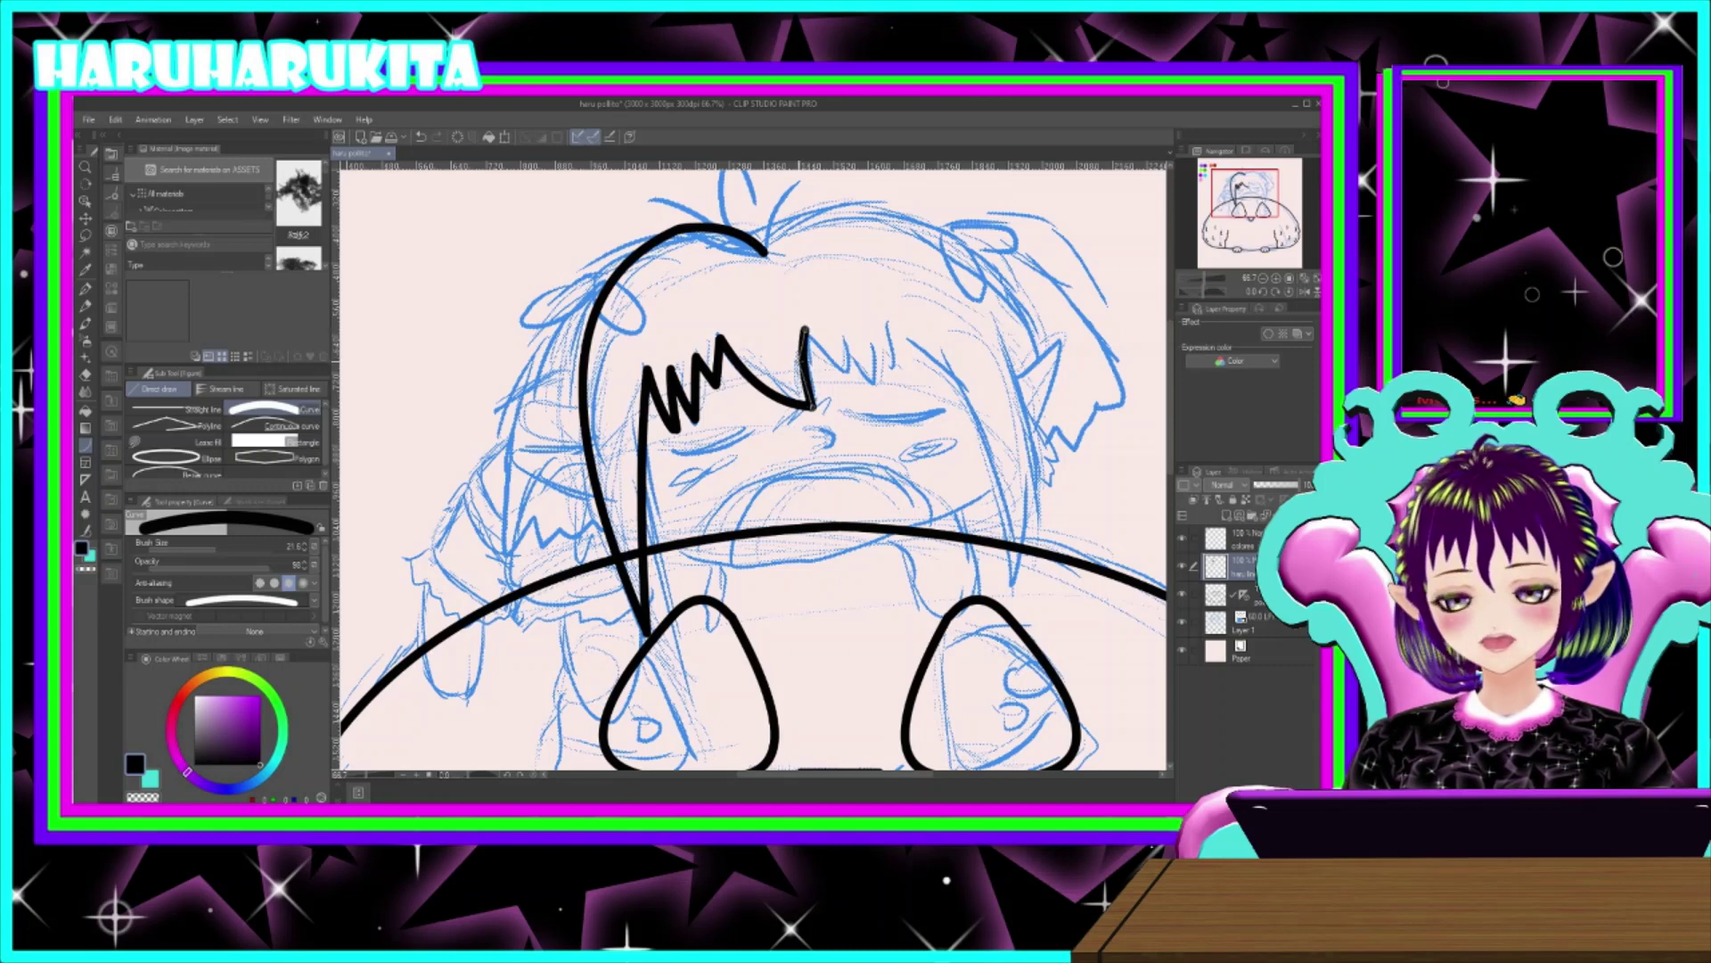
pyautogui.click(801, 342)
pyautogui.moveTo(805, 328)
pyautogui.mouseDown()
pyautogui.moveTo(848, 374)
pyautogui.moveTo(838, 317)
pyautogui.moveTo(870, 360)
pyautogui.moveTo(862, 323)
pyautogui.moveTo(874, 361)
pyautogui.moveTo(868, 311)
pyautogui.mouseUp()
pyautogui.click(847, 333)
pyautogui.hotkey('ctrl', 'z')
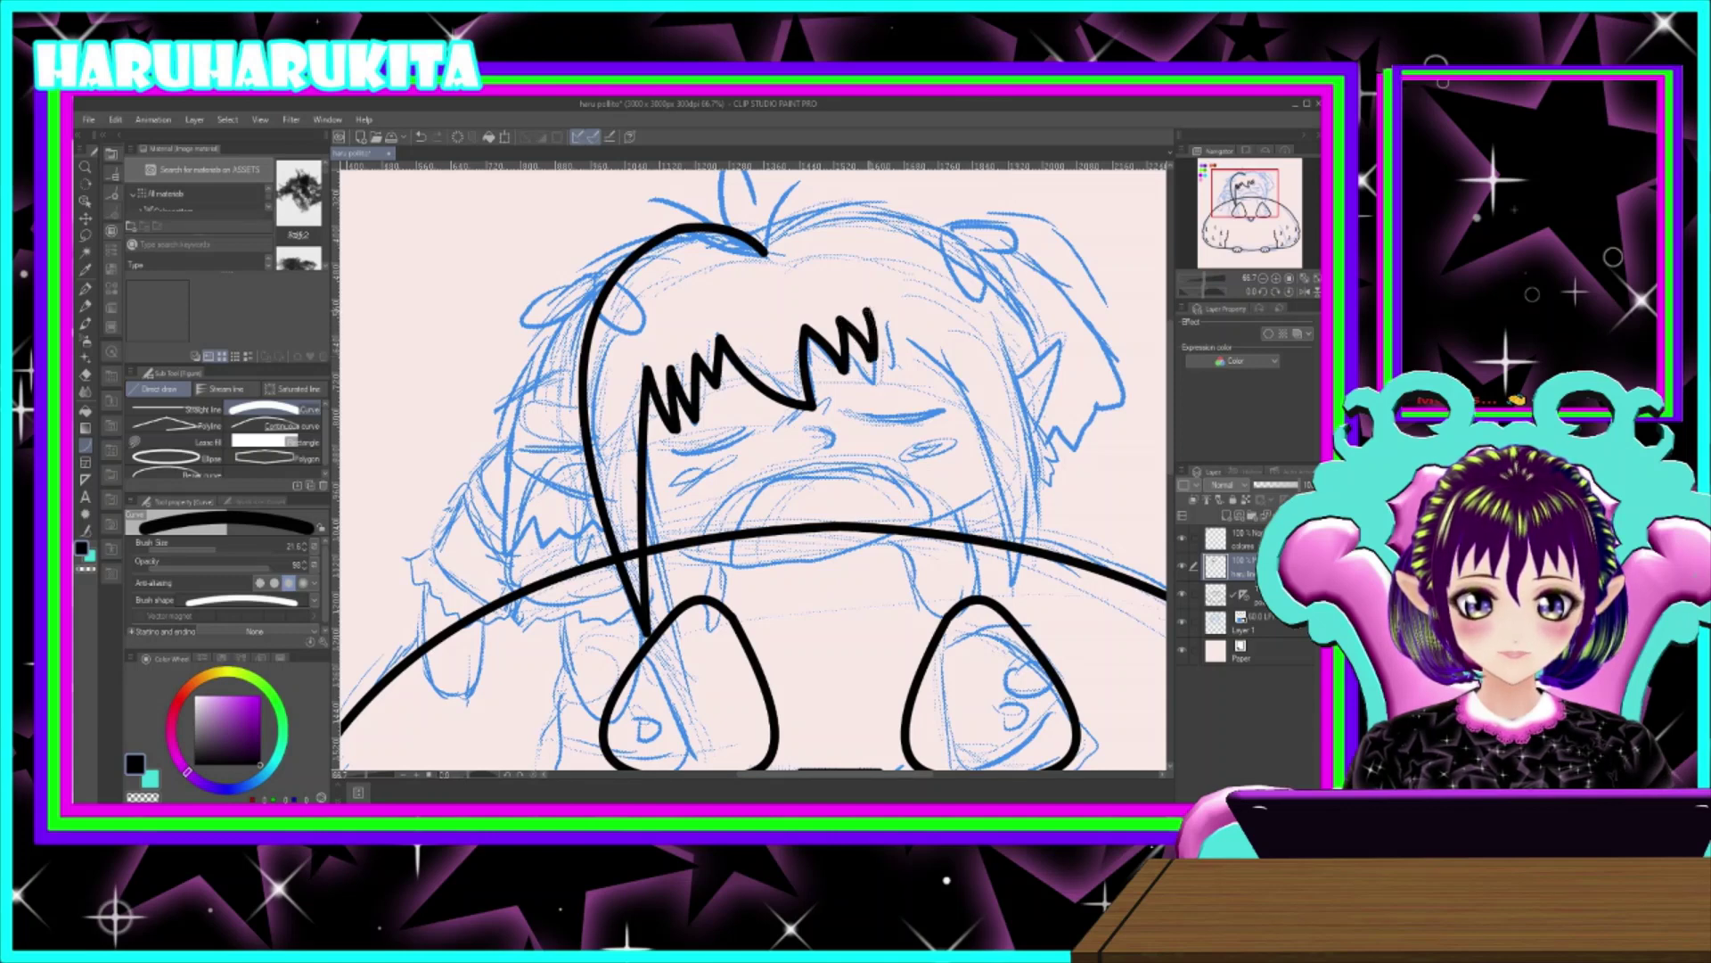
pyautogui.hotkey('ctrl', 'z')
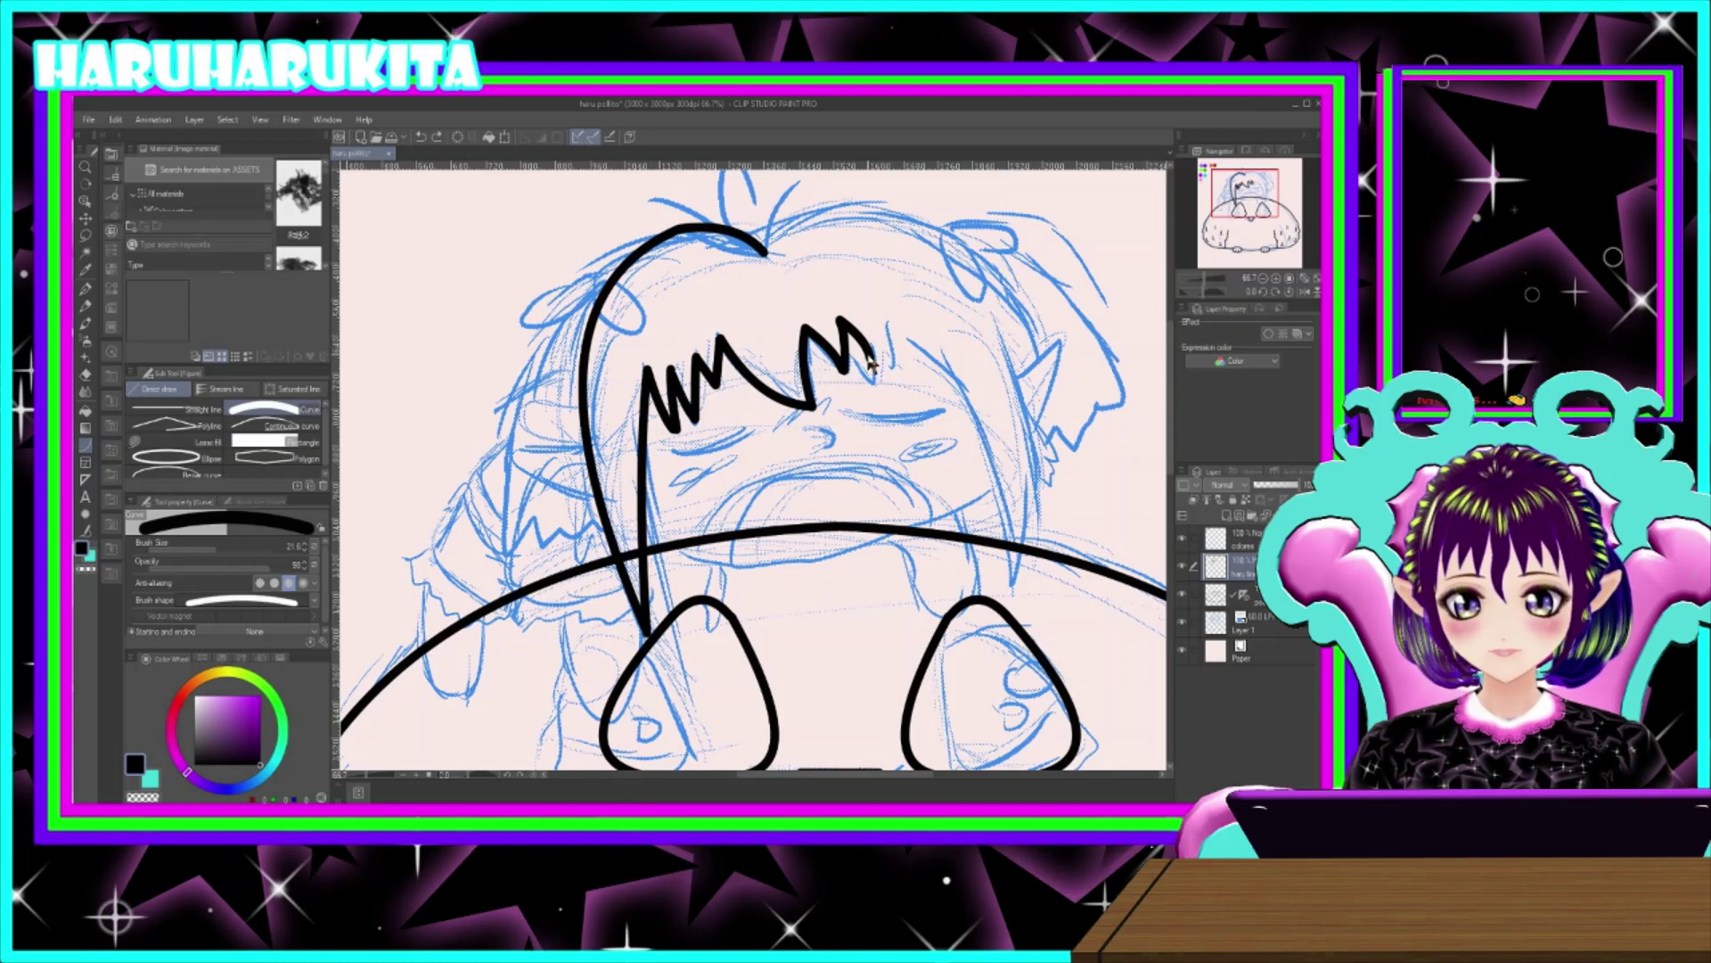
pyautogui.hotkey('ctrl', 'z')
pyautogui.hotkey('ctrl', 'z')
pyautogui.hotkey('ctrl', 'z')
pyautogui.moveTo(809, 326); pyautogui.dragTo(835, 357)
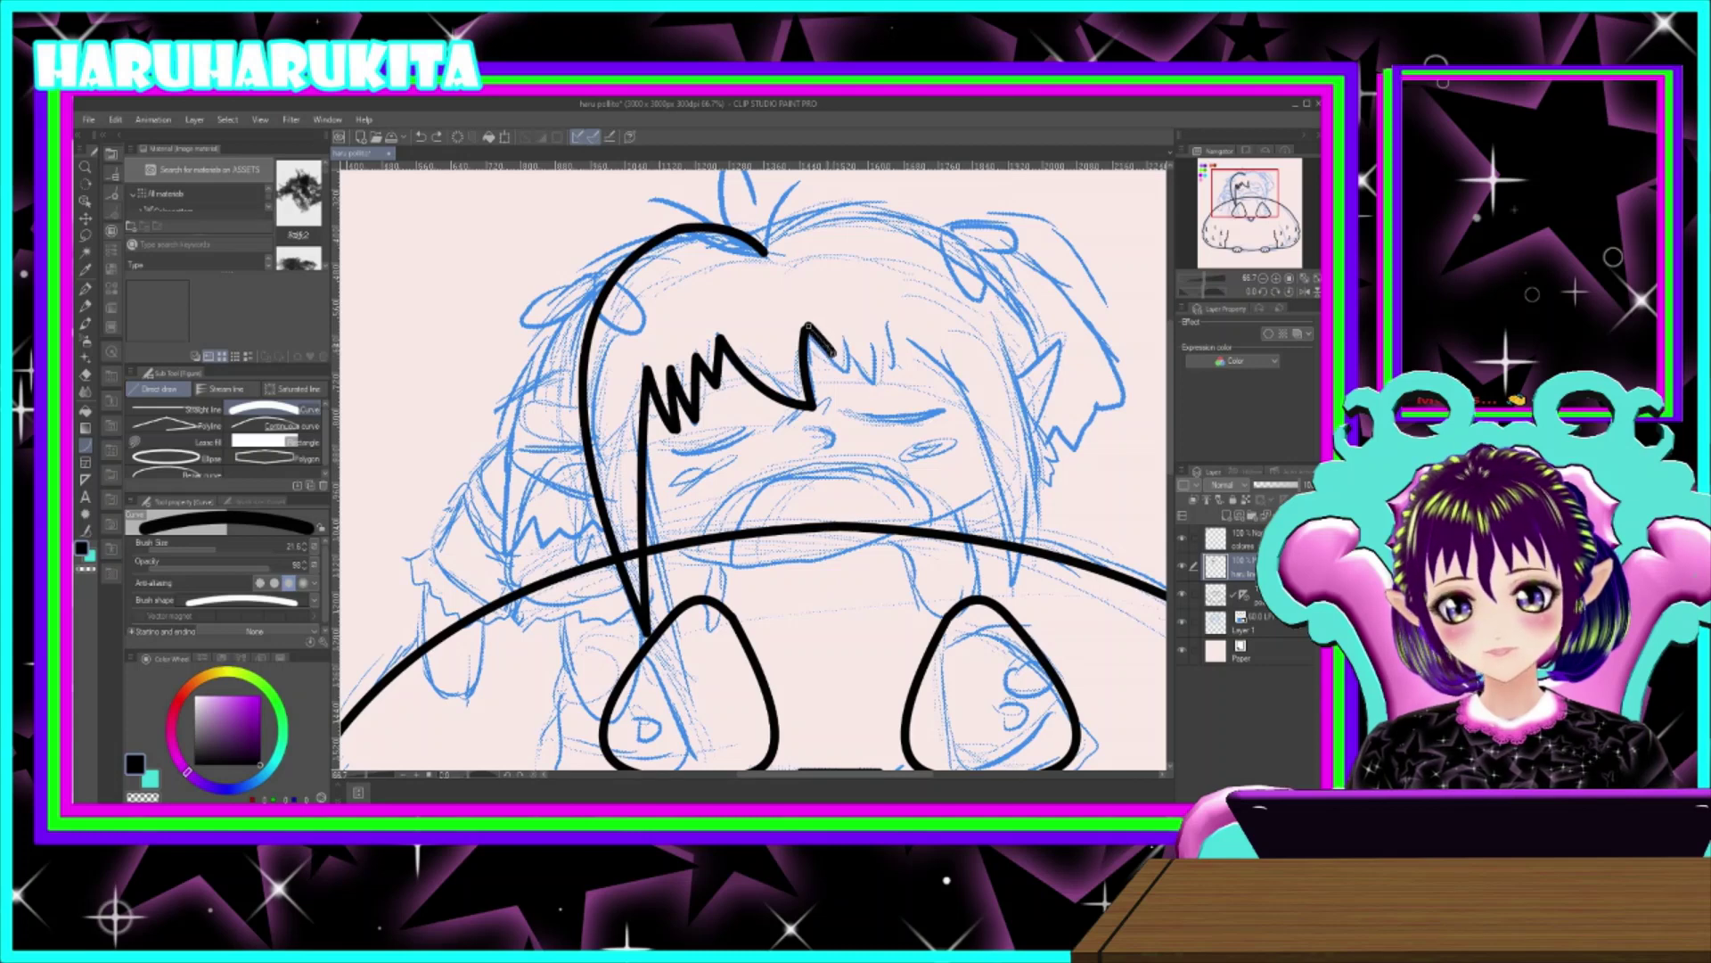
pyautogui.hotkey('ctrl', 'z')
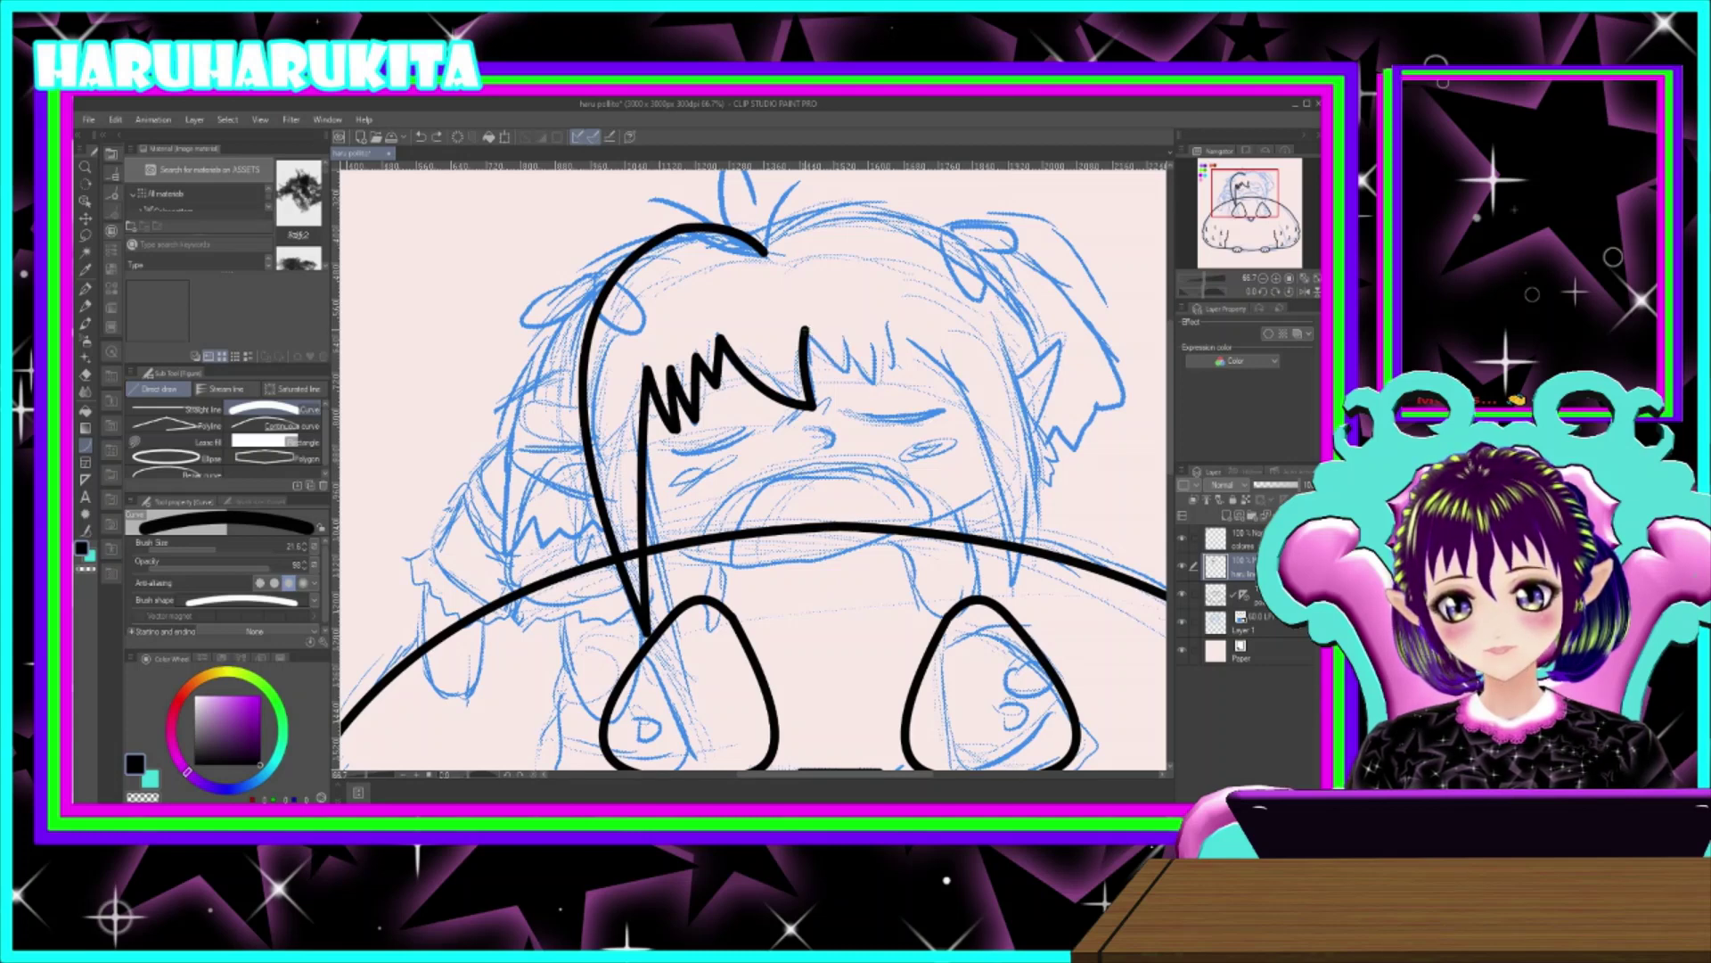
# - Ink the jagged right fringe and the curved inner edge of the right hair lock down past the chick's outline
pyautogui.moveTo(805, 328)
pyautogui.mouseDown()
pyautogui.moveTo(836, 357)
pyautogui.moveTo(826, 317)
pyautogui.moveTo(866, 357)
pyautogui.moveTo(861, 306)
pyautogui.moveTo(902, 360)
pyautogui.moveTo(893, 305)
pyautogui.moveTo(1014, 577)
pyautogui.mouseUp()
pyautogui.click(835, 355)
pyautogui.click(865, 357)
pyautogui.click(889, 322)
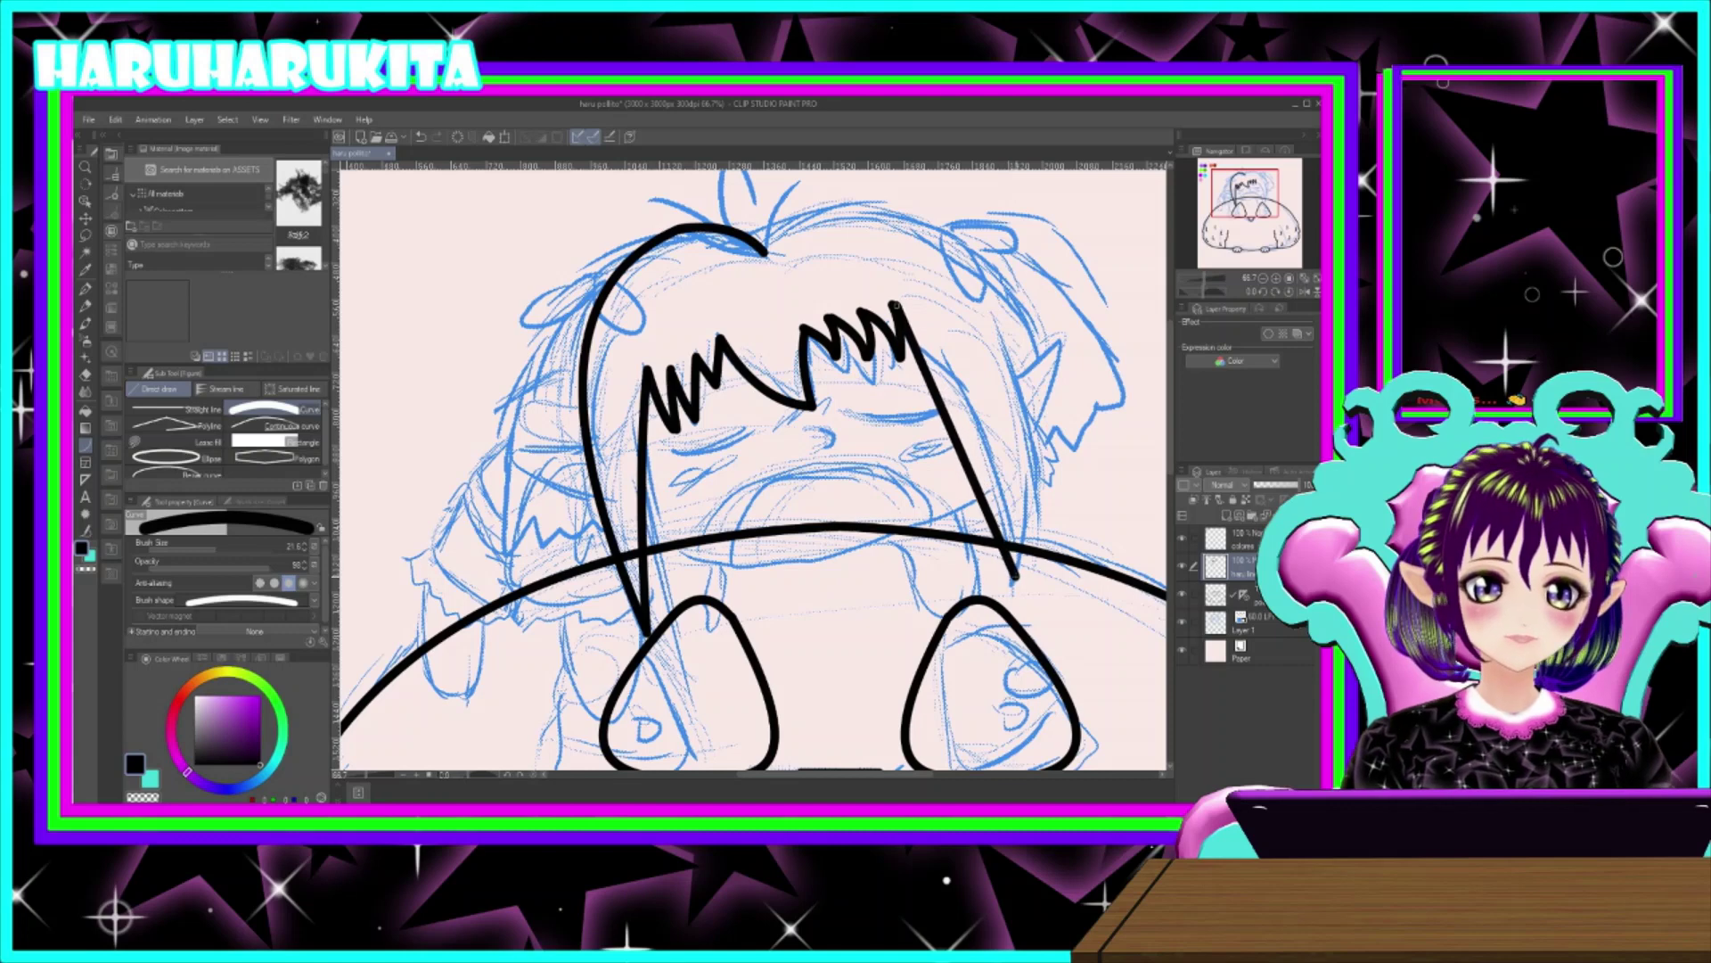
pyautogui.click(967, 419)
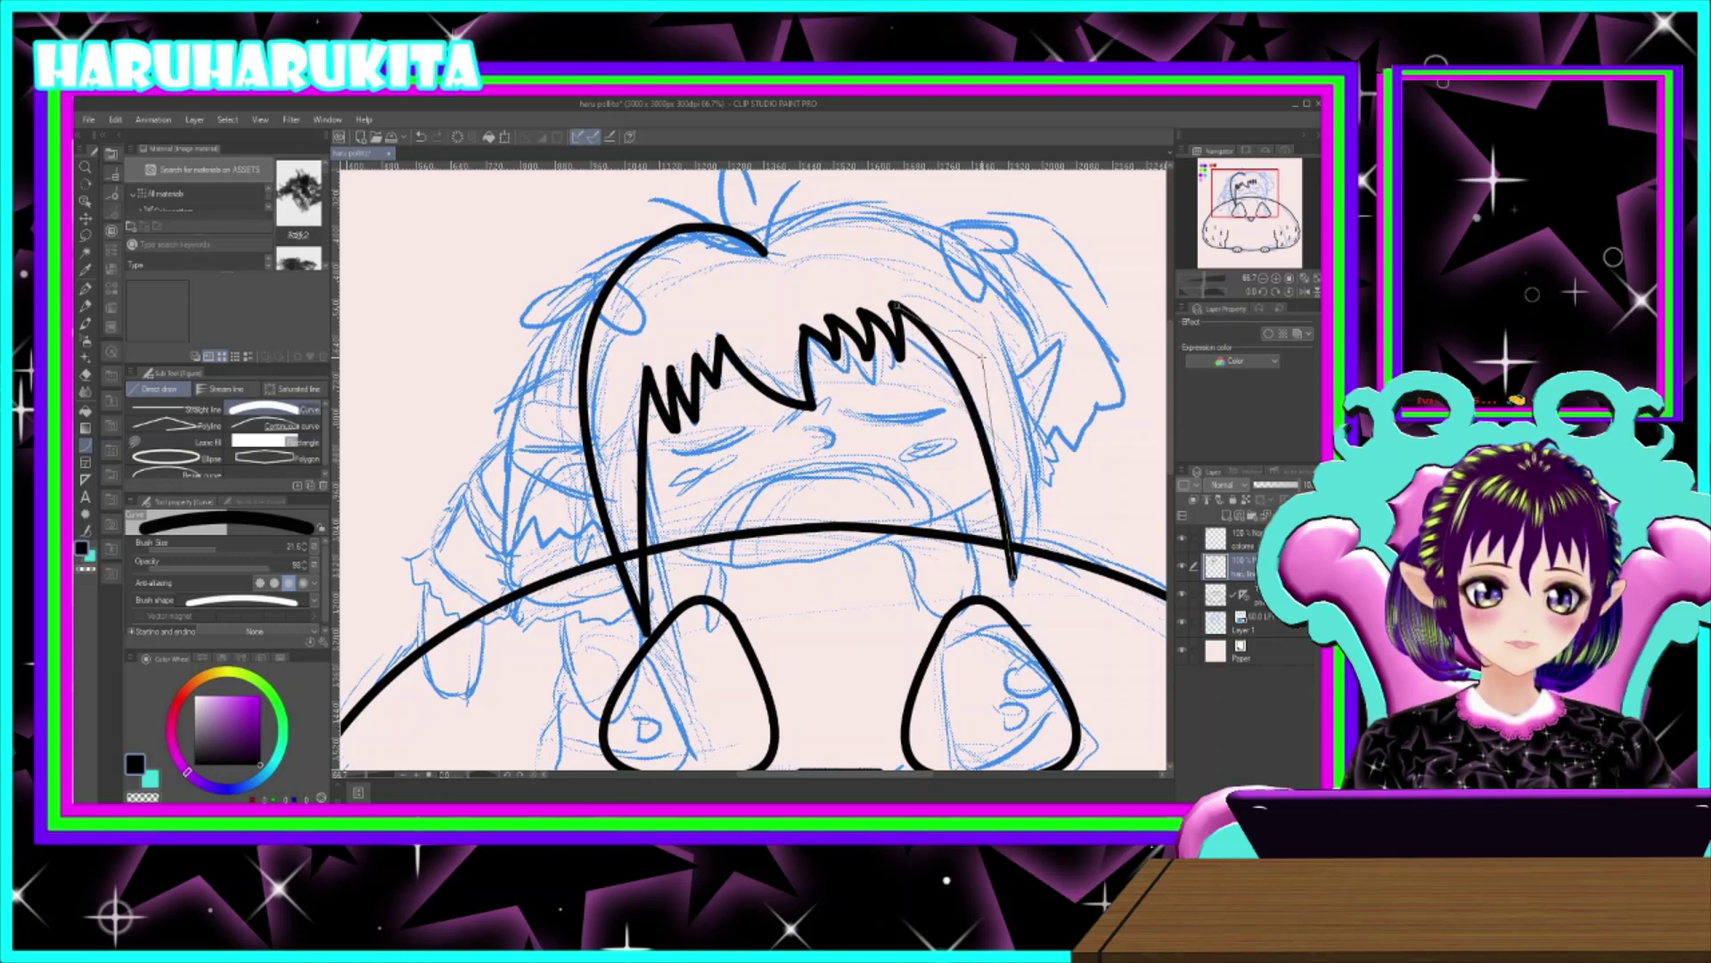
pyautogui.click(987, 355)
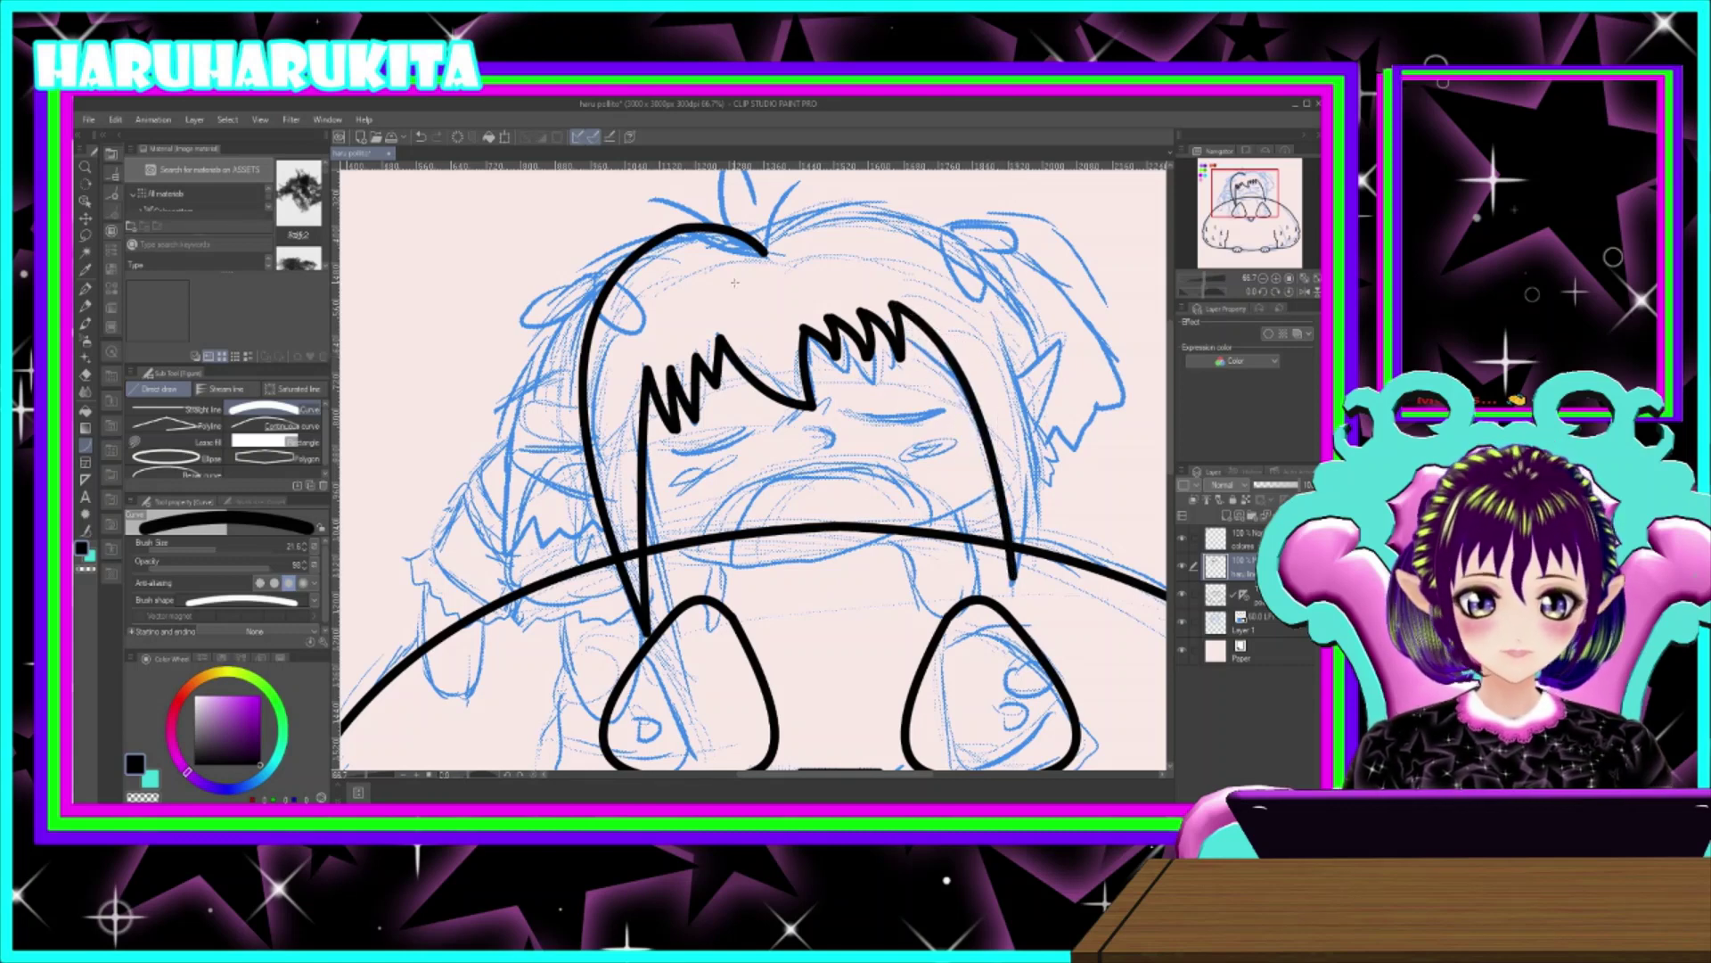
# - Ink a short upward-sweeping curve from the hair parting toward the right to start that side of the crown
pyautogui.moveTo(766, 252)
pyautogui.mouseDown()
pyautogui.moveTo(833, 187)
pyautogui.moveTo(848, 195)
pyautogui.moveTo(833, 191)
pyautogui.mouseUp()
pyautogui.click(785, 206)
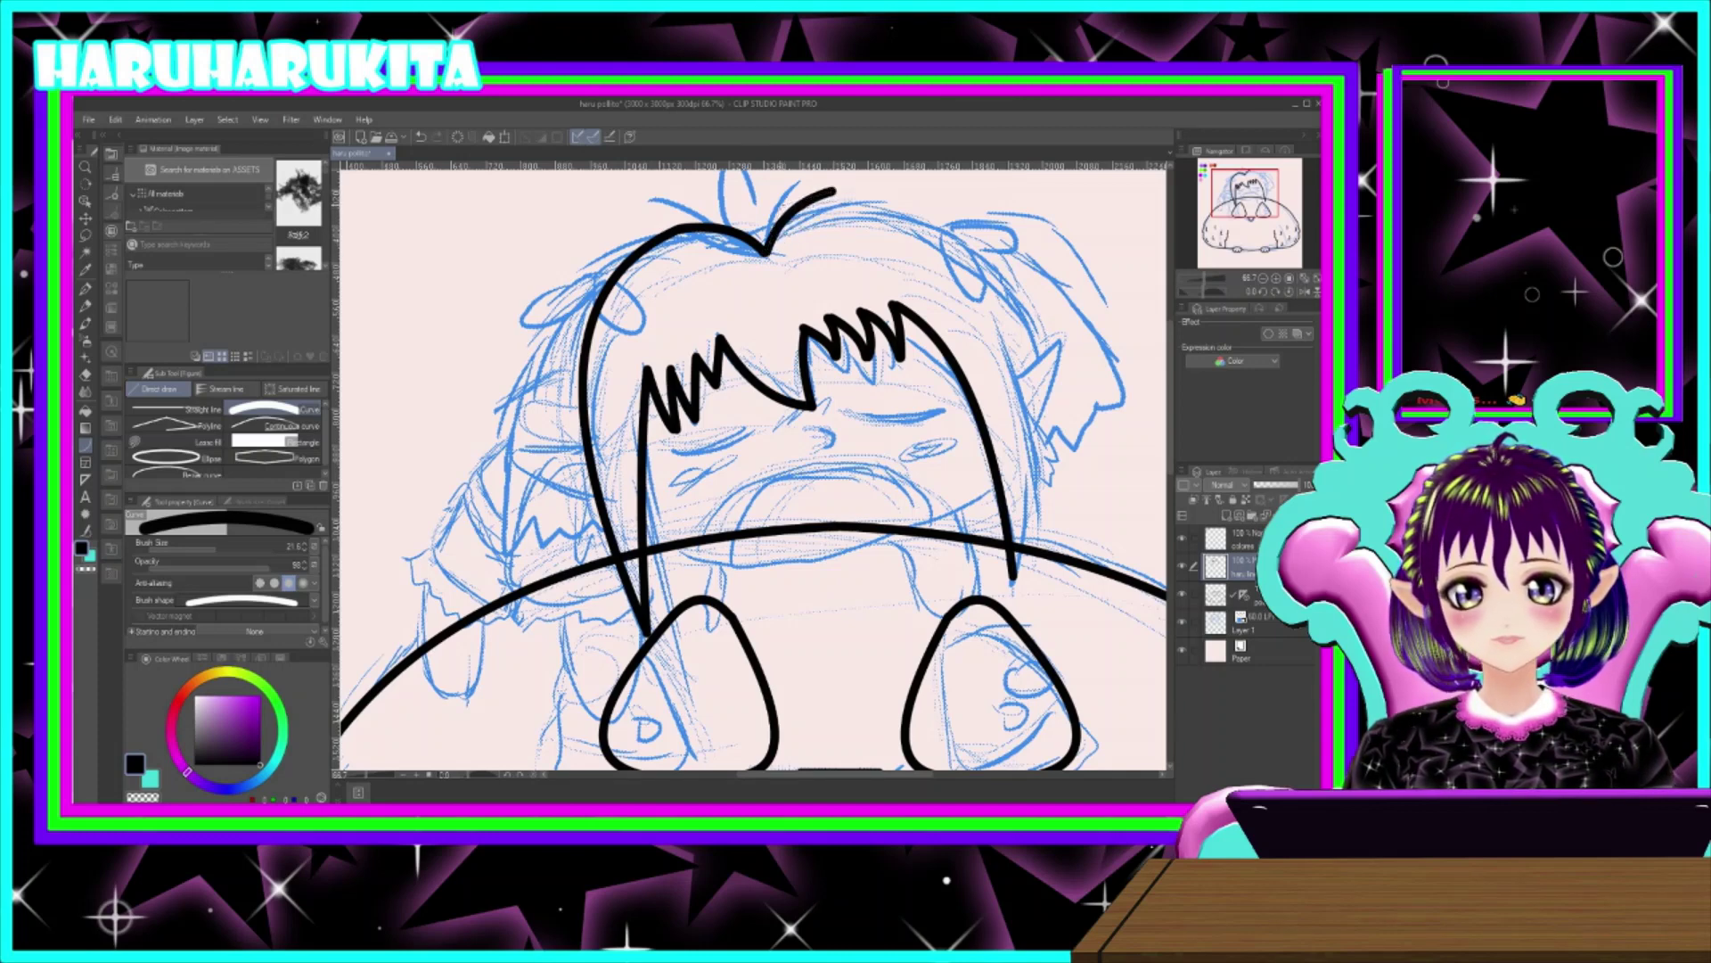
pyautogui.moveTo(840, 187)
pyautogui.mouseDown()
pyautogui.moveTo(1052, 305)
pyautogui.moveTo(1011, 362)
pyautogui.mouseUp()
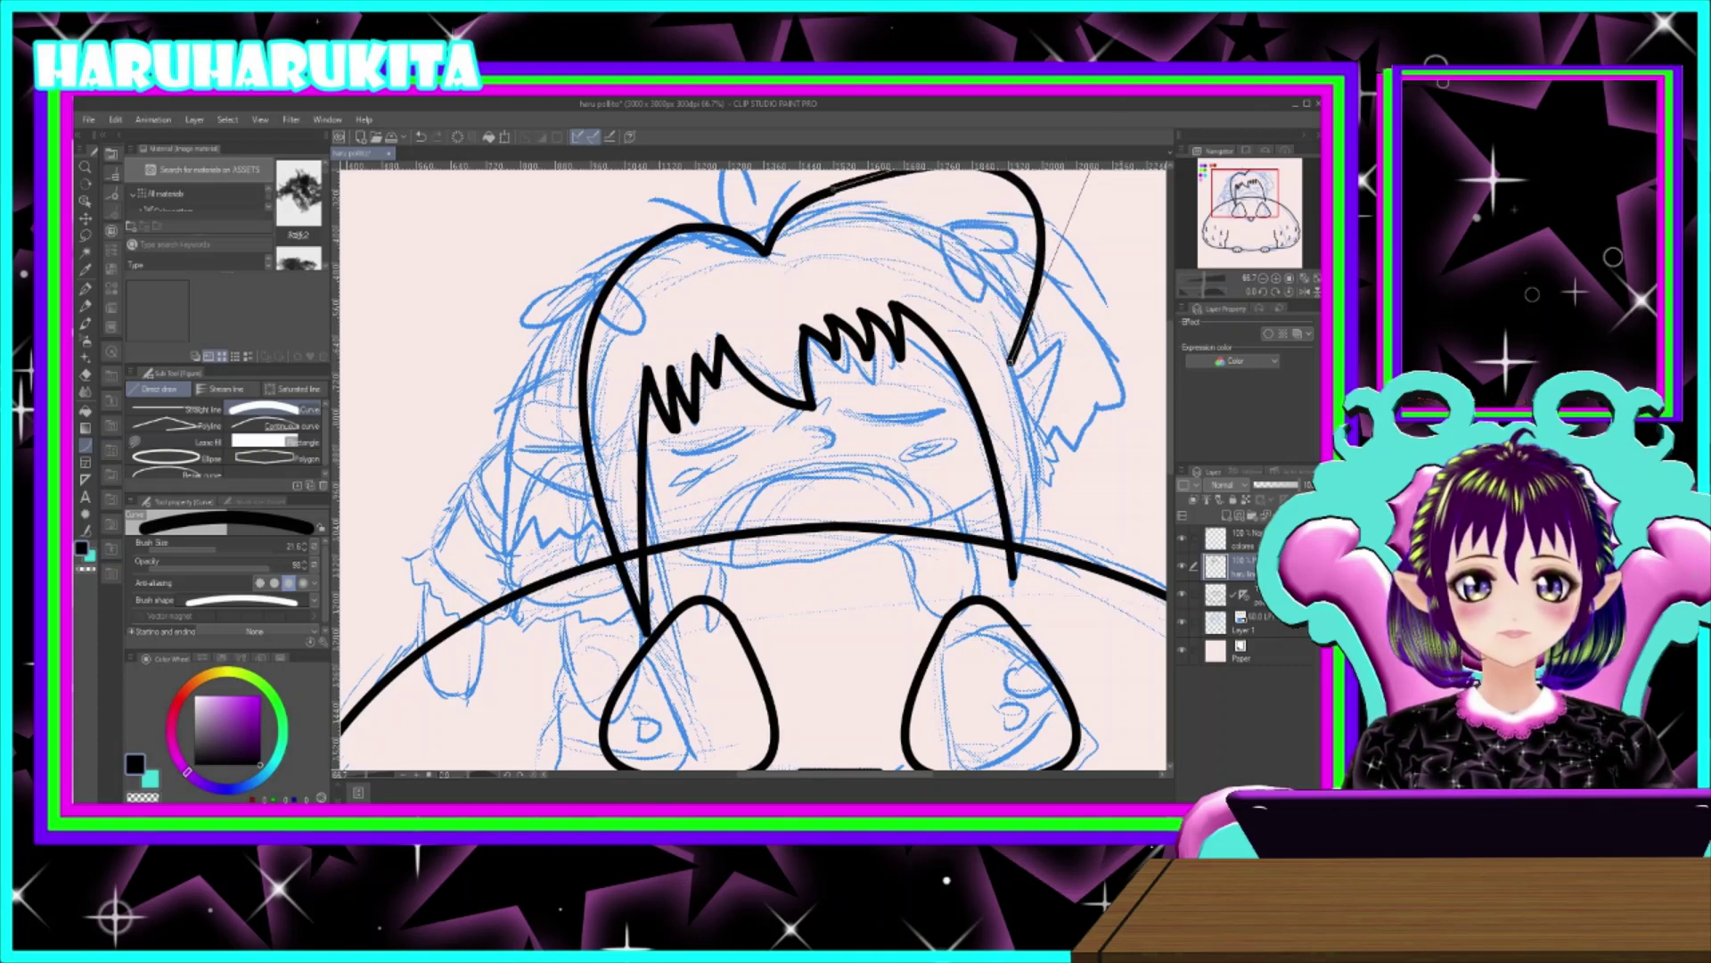
pyautogui.click(1006, 301)
pyautogui.hotkey('ctrl', 'z')
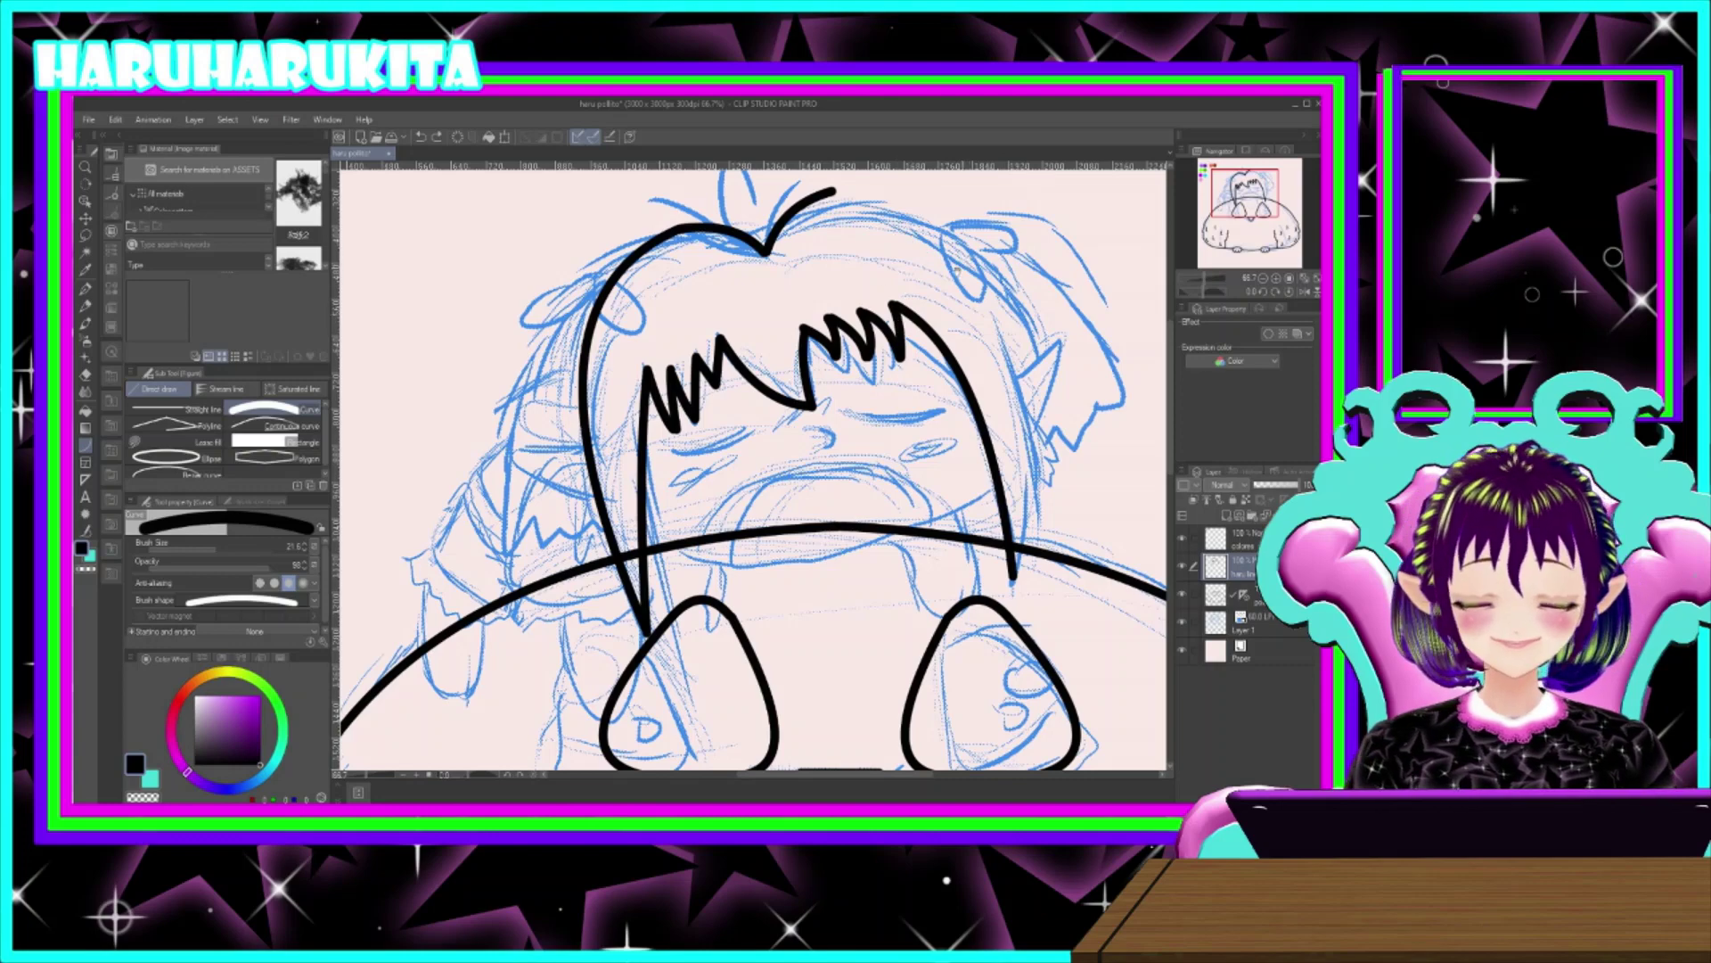
pyautogui.moveTo(965, 266); pyautogui.dragTo(837, 351)
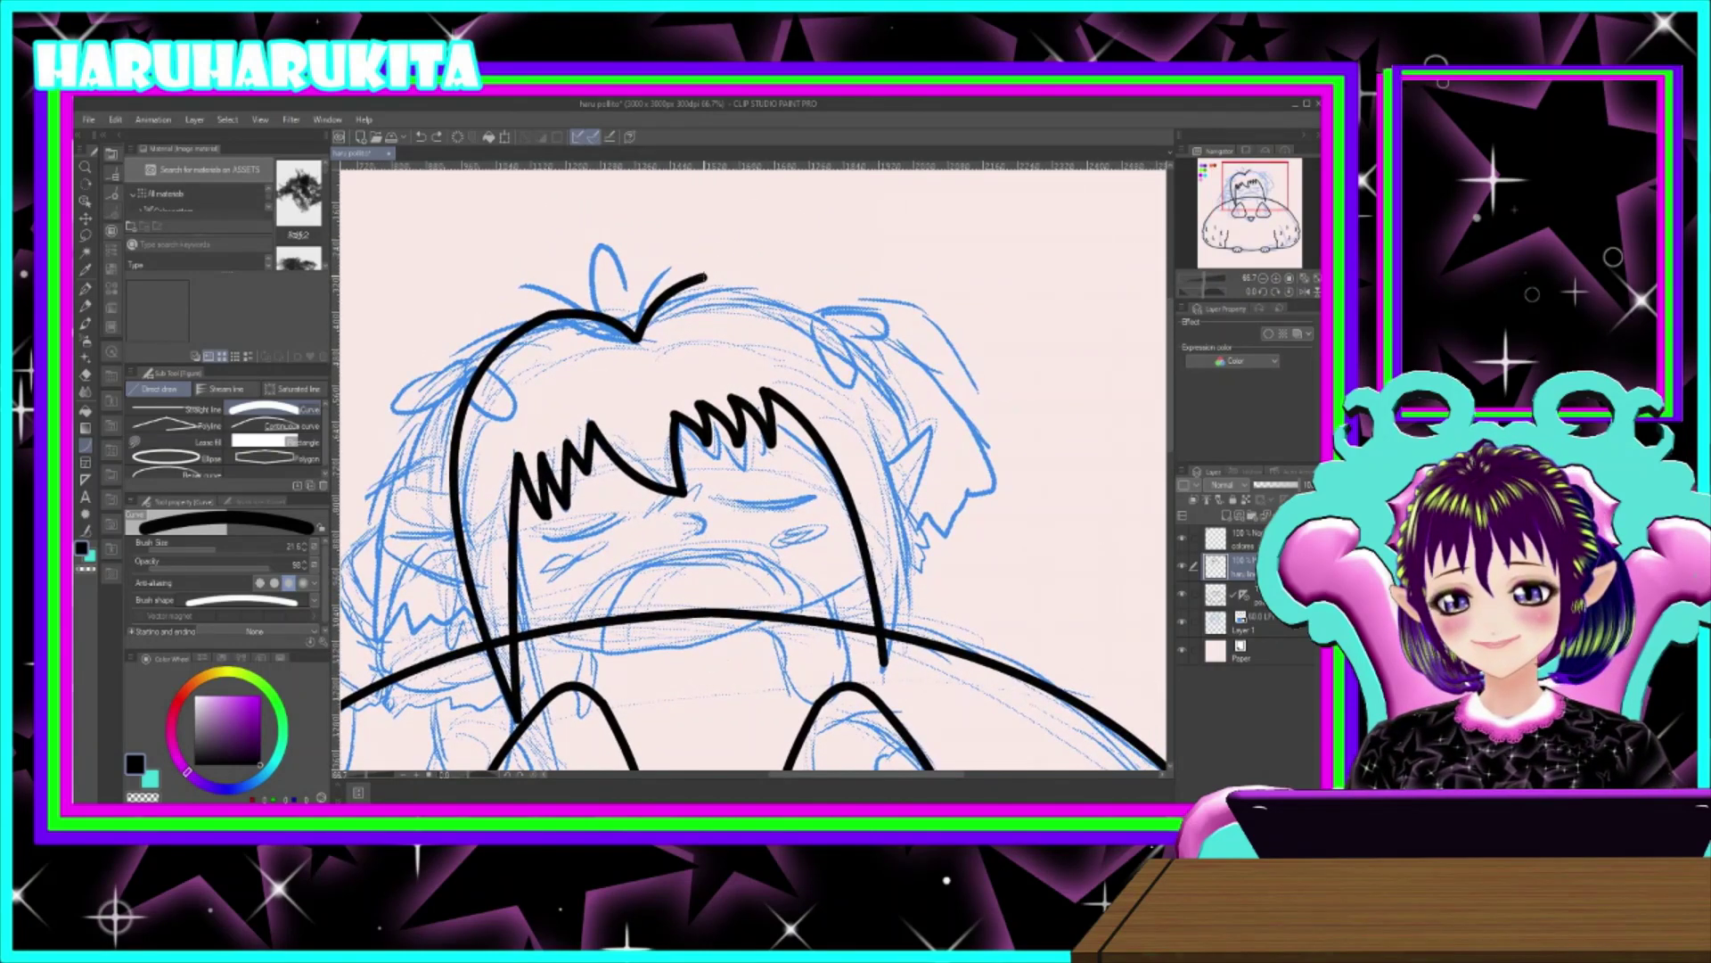
pyautogui.moveTo(704, 277); pyautogui.dragTo(886, 463)
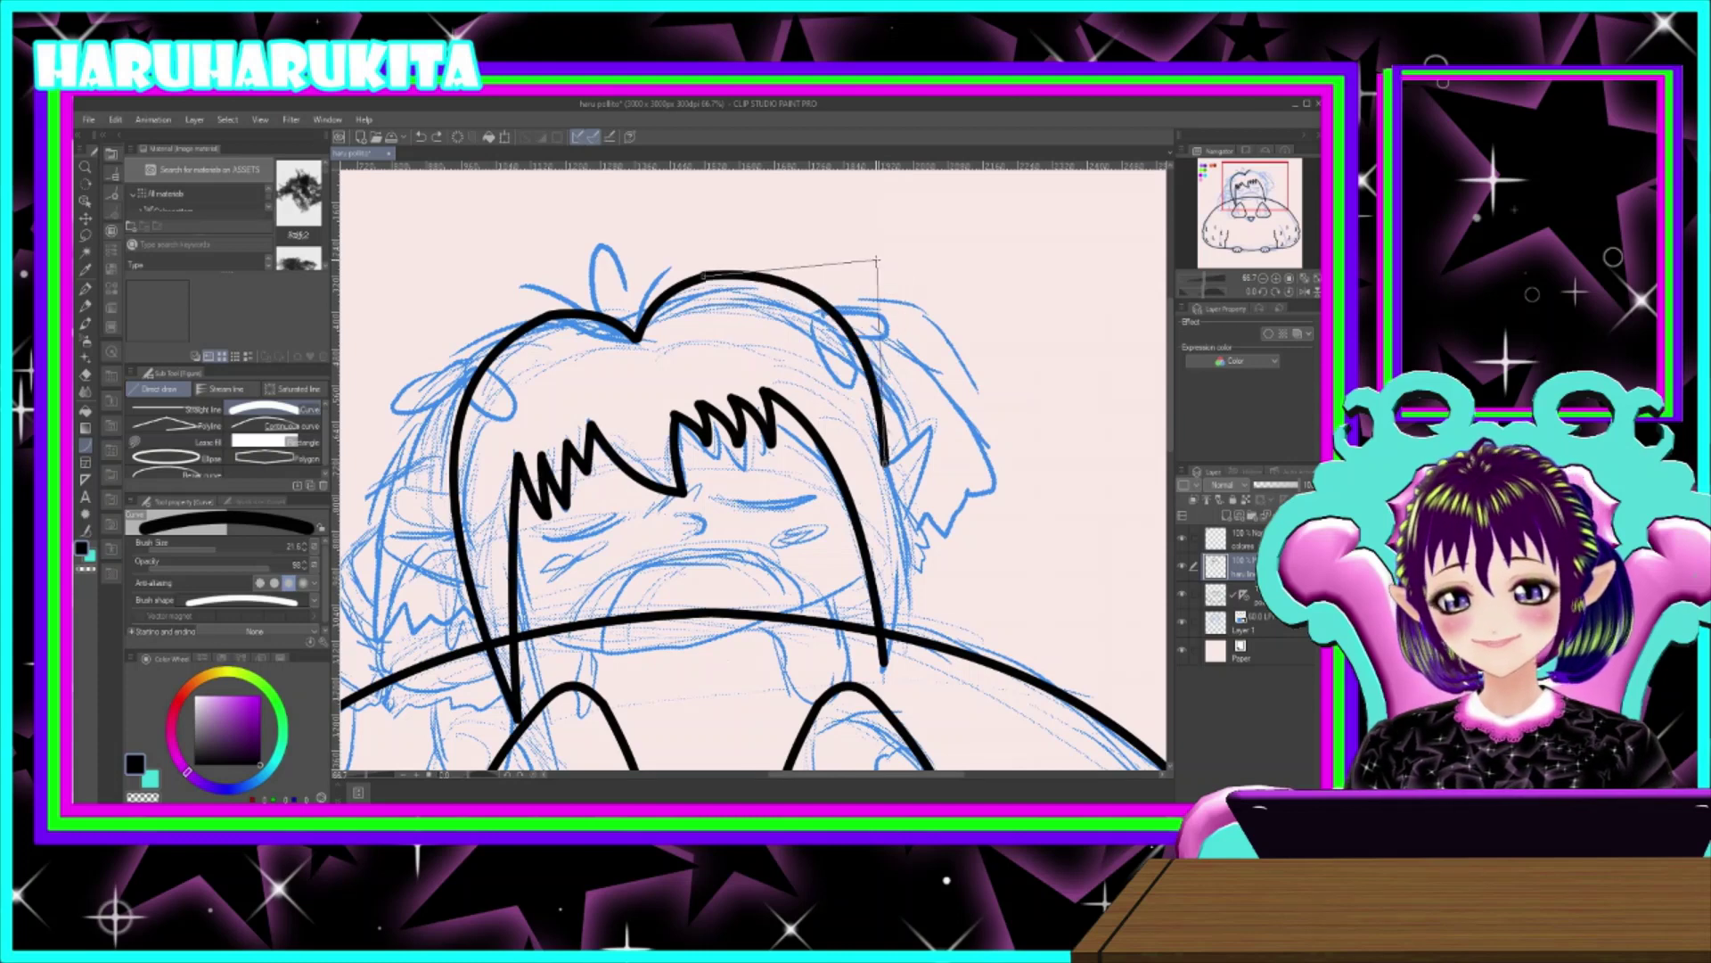
pyautogui.hotkey('ctrl', 'z')
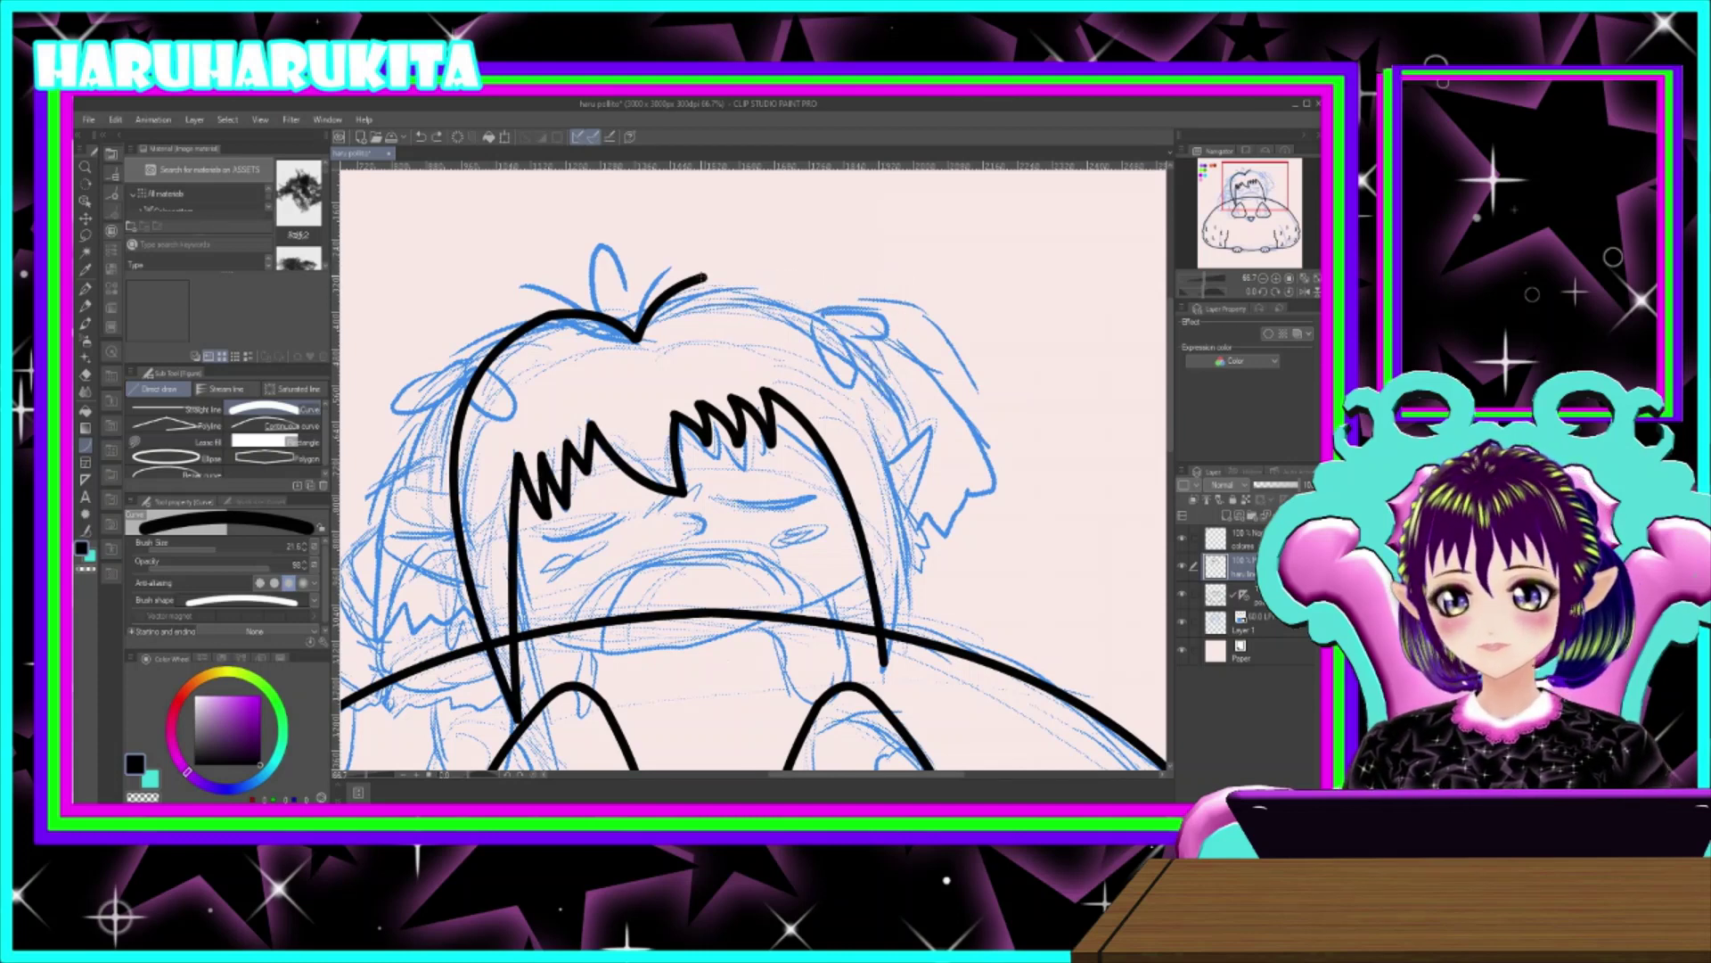
# - Ink the right side of the crown and continue the outer edge of the right hair lock down to its tip
pyautogui.moveTo(702, 277); pyautogui.dragTo(885, 457)
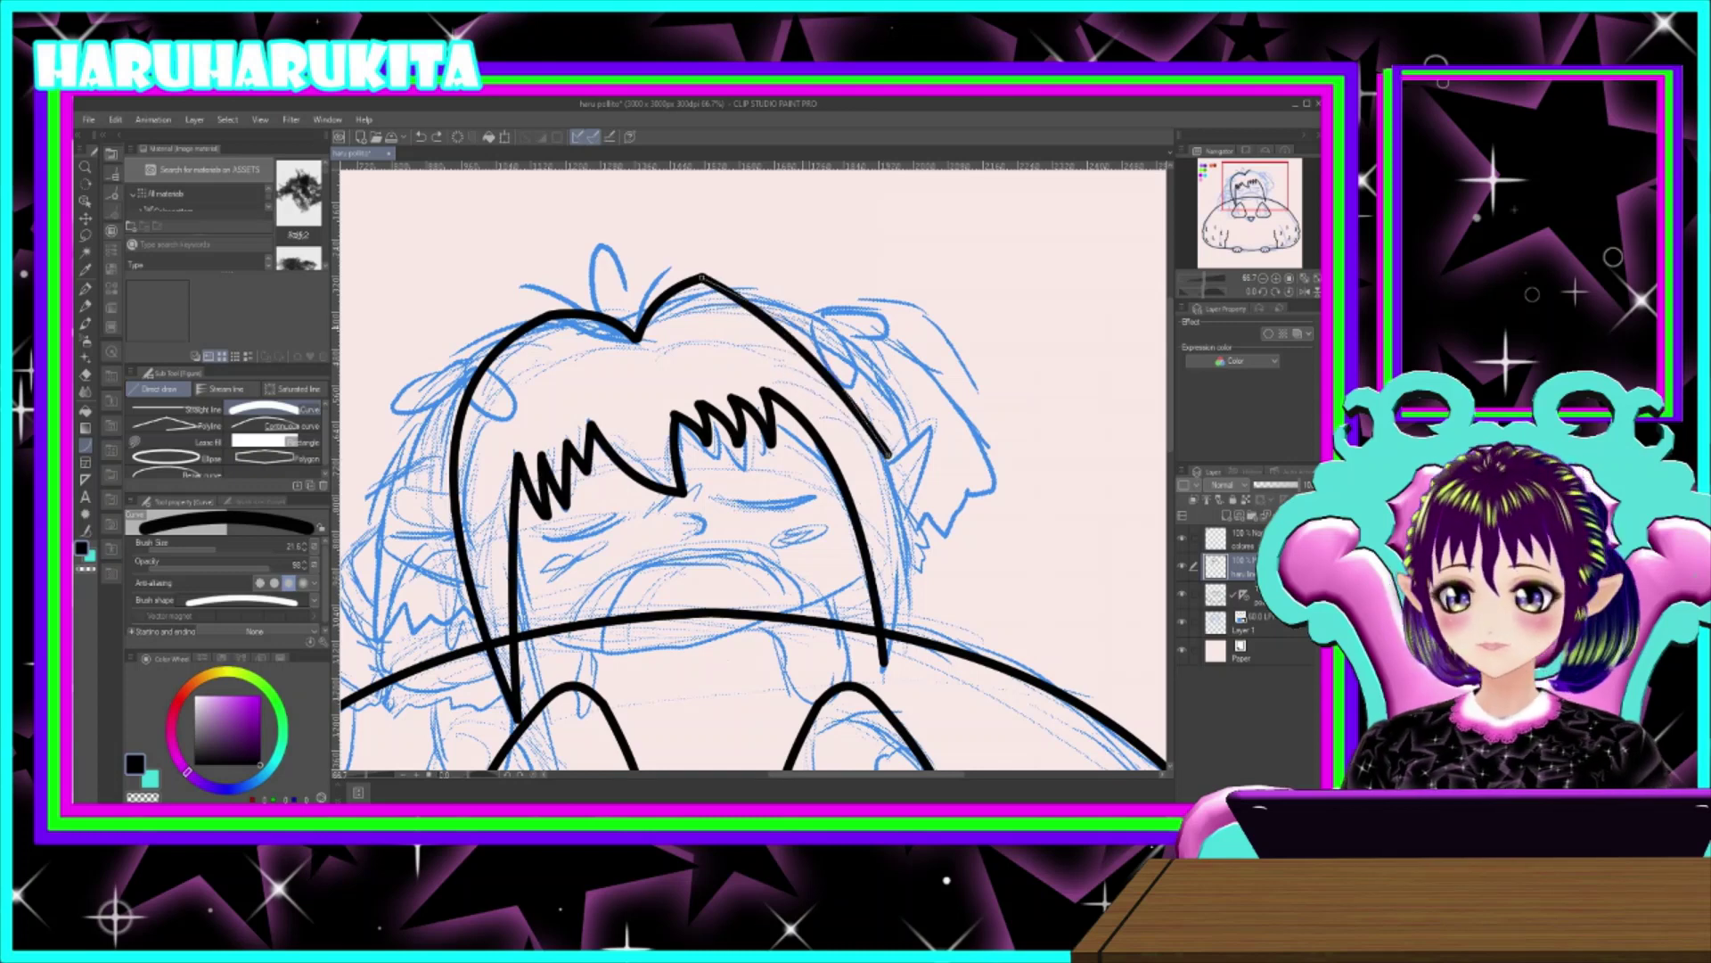
pyautogui.click(858, 264)
pyautogui.moveTo(888, 453)
pyautogui.mouseDown()
pyautogui.moveTo(906, 660)
pyautogui.moveTo(885, 661)
pyautogui.mouseUp()
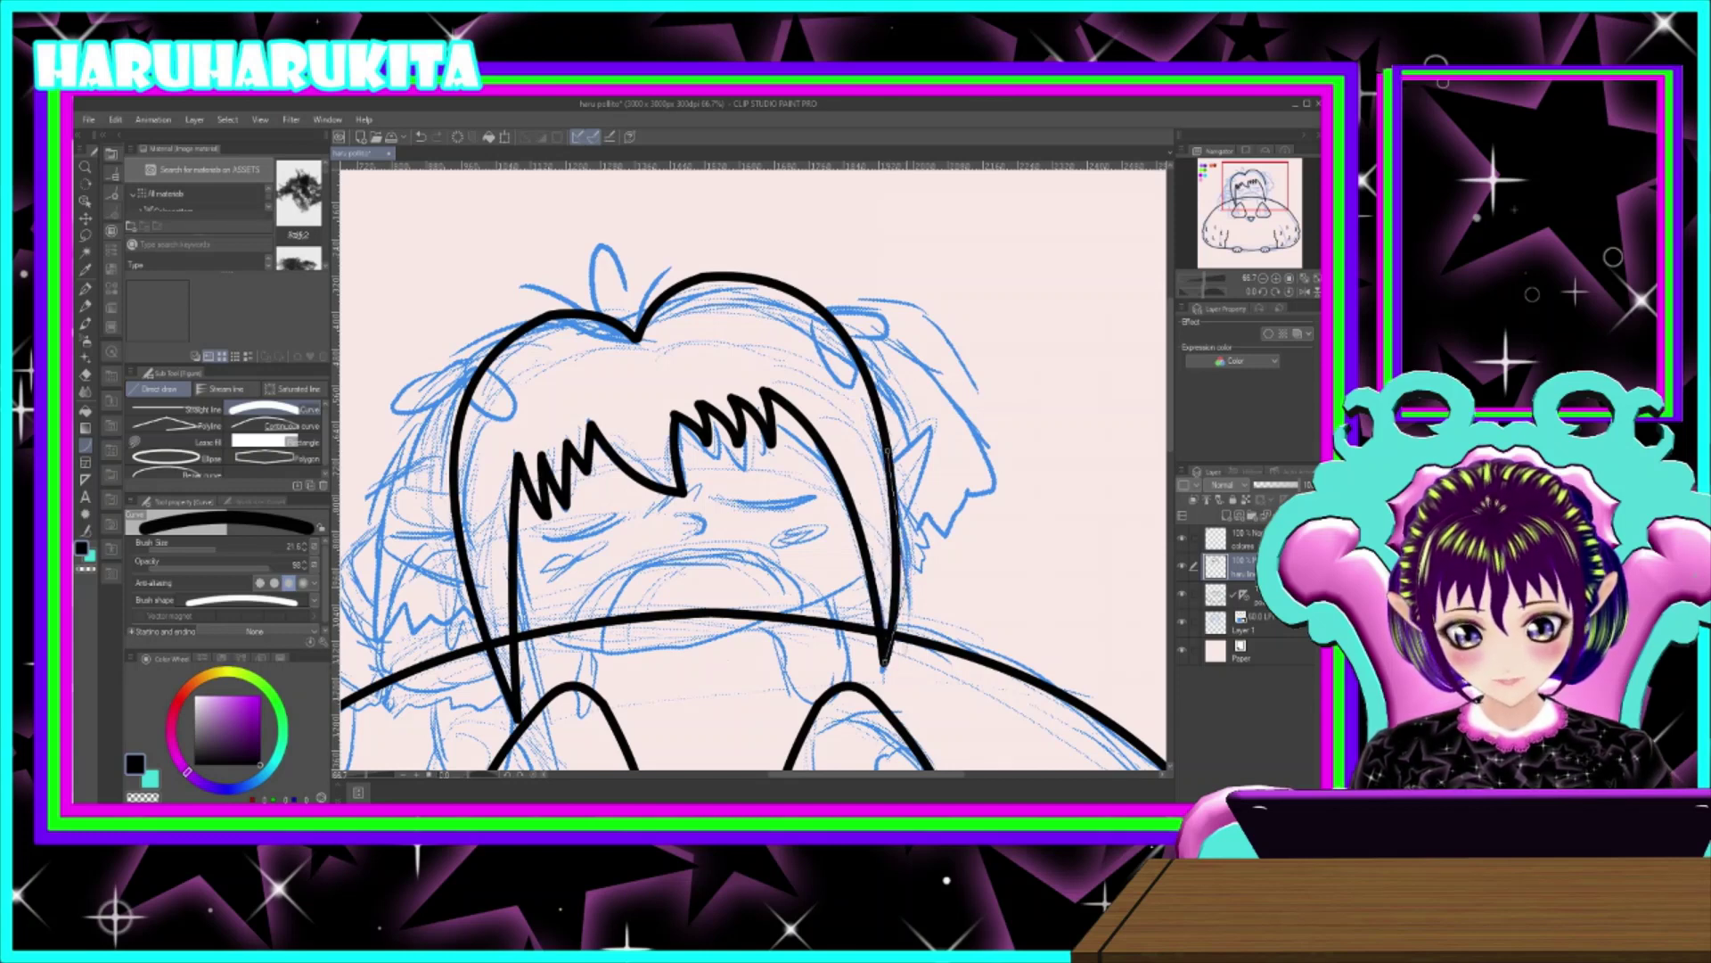
pyautogui.click(902, 563)
# - Ink two small pointed strands fanning up from the hair parting to start the tuft on top of the head
pyautogui.moveTo(637, 343)
pyautogui.mouseDown()
pyautogui.moveTo(680, 347)
pyautogui.moveTo(675, 251)
pyautogui.moveTo(695, 272)
pyautogui.moveTo(705, 260)
pyautogui.moveTo(681, 341)
pyautogui.mouseUp()
pyautogui.click(678, 282)
pyautogui.moveTo(707, 261)
pyautogui.mouseDown()
pyautogui.moveTo(685, 334)
pyautogui.moveTo(616, 268)
pyautogui.moveTo(648, 265)
pyautogui.mouseUp()
pyautogui.hotkey('ctrl', 'z')
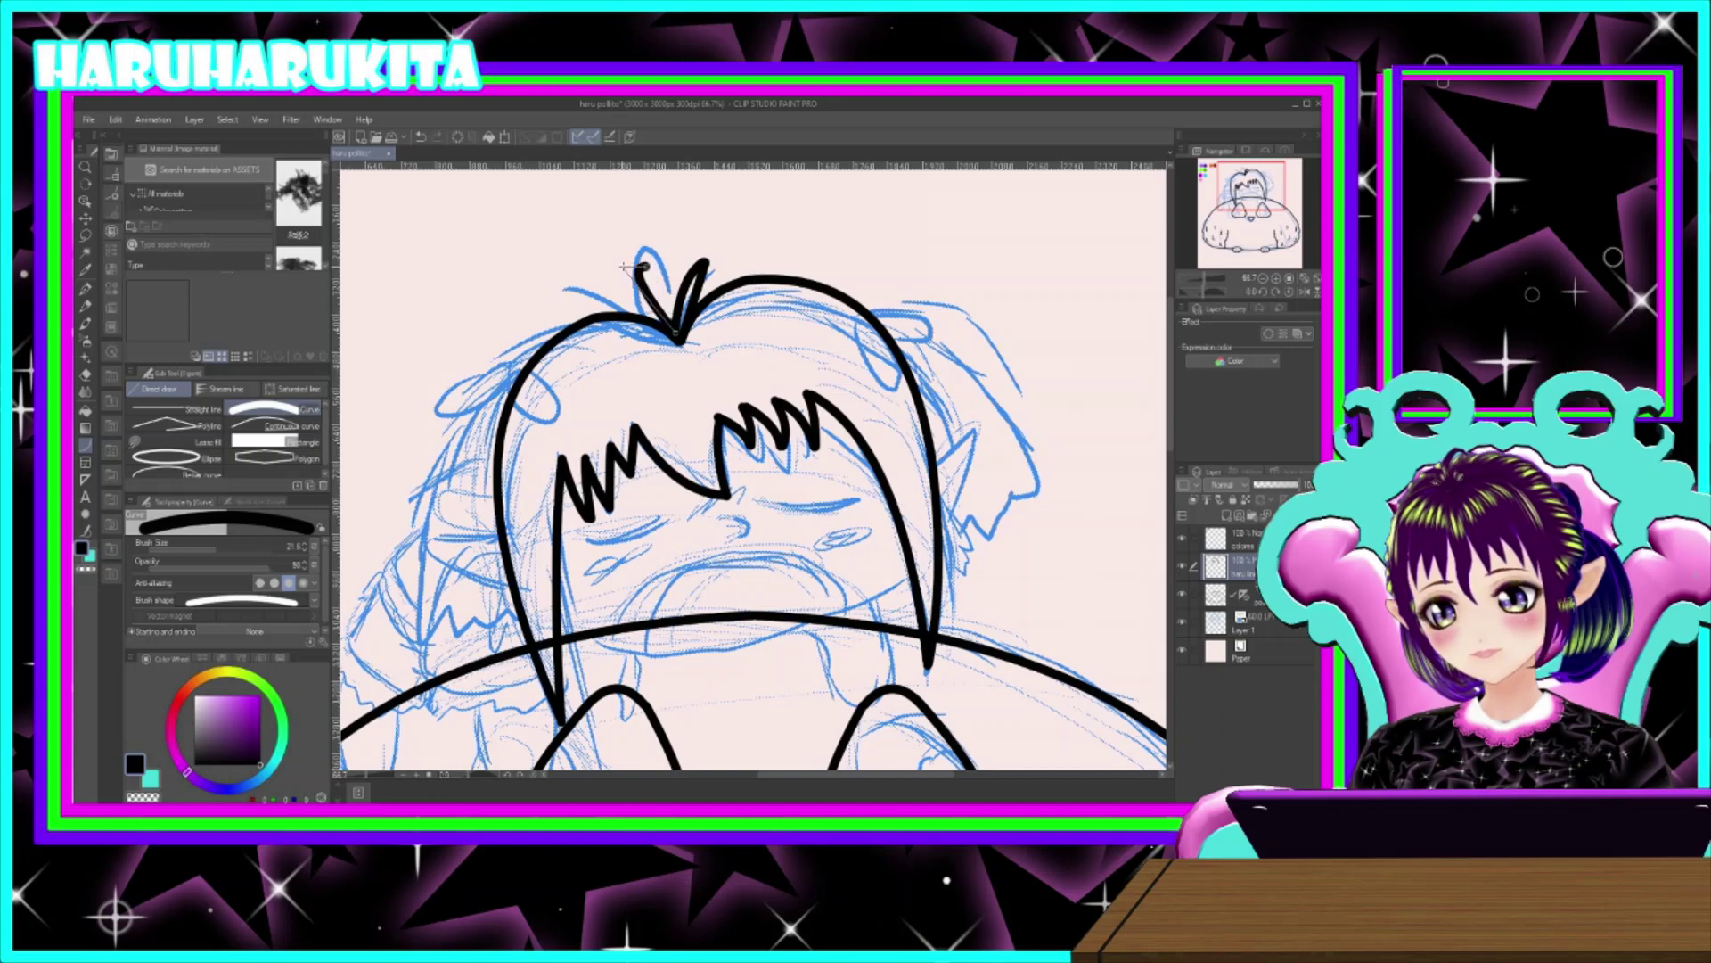
pyautogui.moveTo(679, 340); pyautogui.dragTo(641, 267)
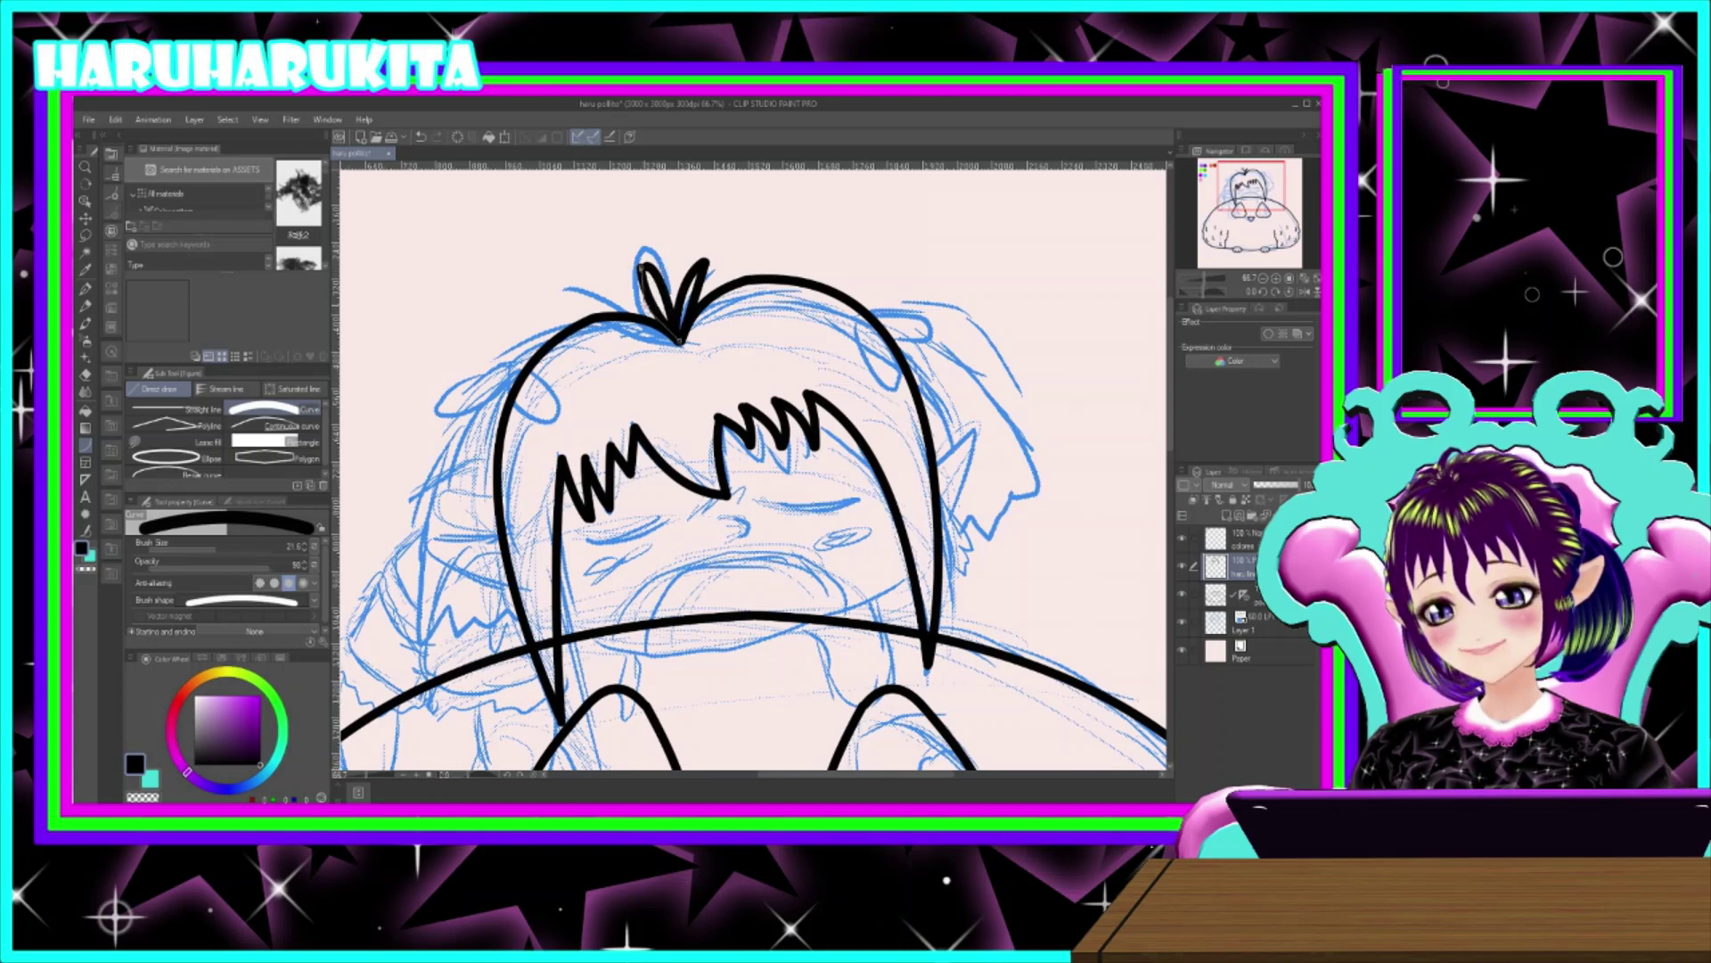
pyautogui.moveTo(673, 301); pyautogui.dragTo(662, 259)
pyautogui.click(624, 268)
pyautogui.moveTo(662, 259); pyautogui.dragTo(649, 380)
pyautogui.click(658, 331)
# - Ink a taller pointed strand curving up and to the right behind the two small strands of the tuft
pyautogui.moveTo(793, 438); pyautogui.dragTo(871, 396)
pyautogui.hotkey('ctrl', 'z')
pyautogui.hotkey('ctrl', 'z')
pyautogui.moveTo(728, 340)
pyautogui.mouseDown()
pyautogui.moveTo(701, 272)
pyautogui.moveTo(762, 239)
pyautogui.mouseUp()
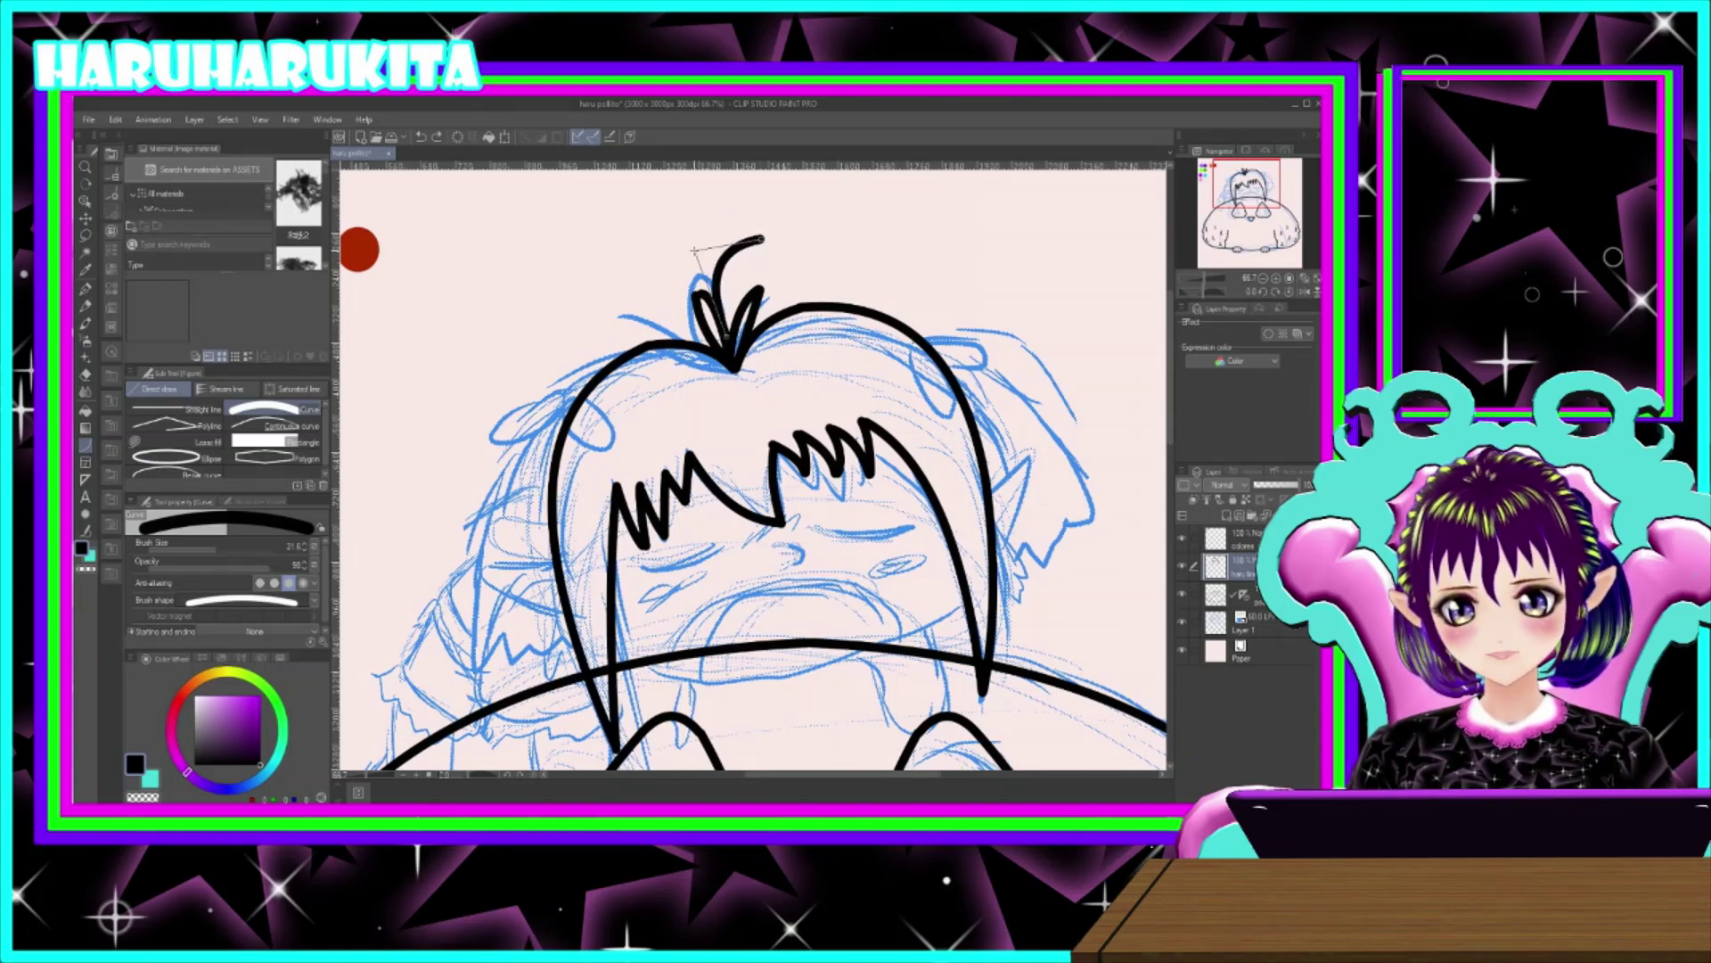
pyautogui.moveTo(763, 240); pyautogui.dragTo(727, 344)
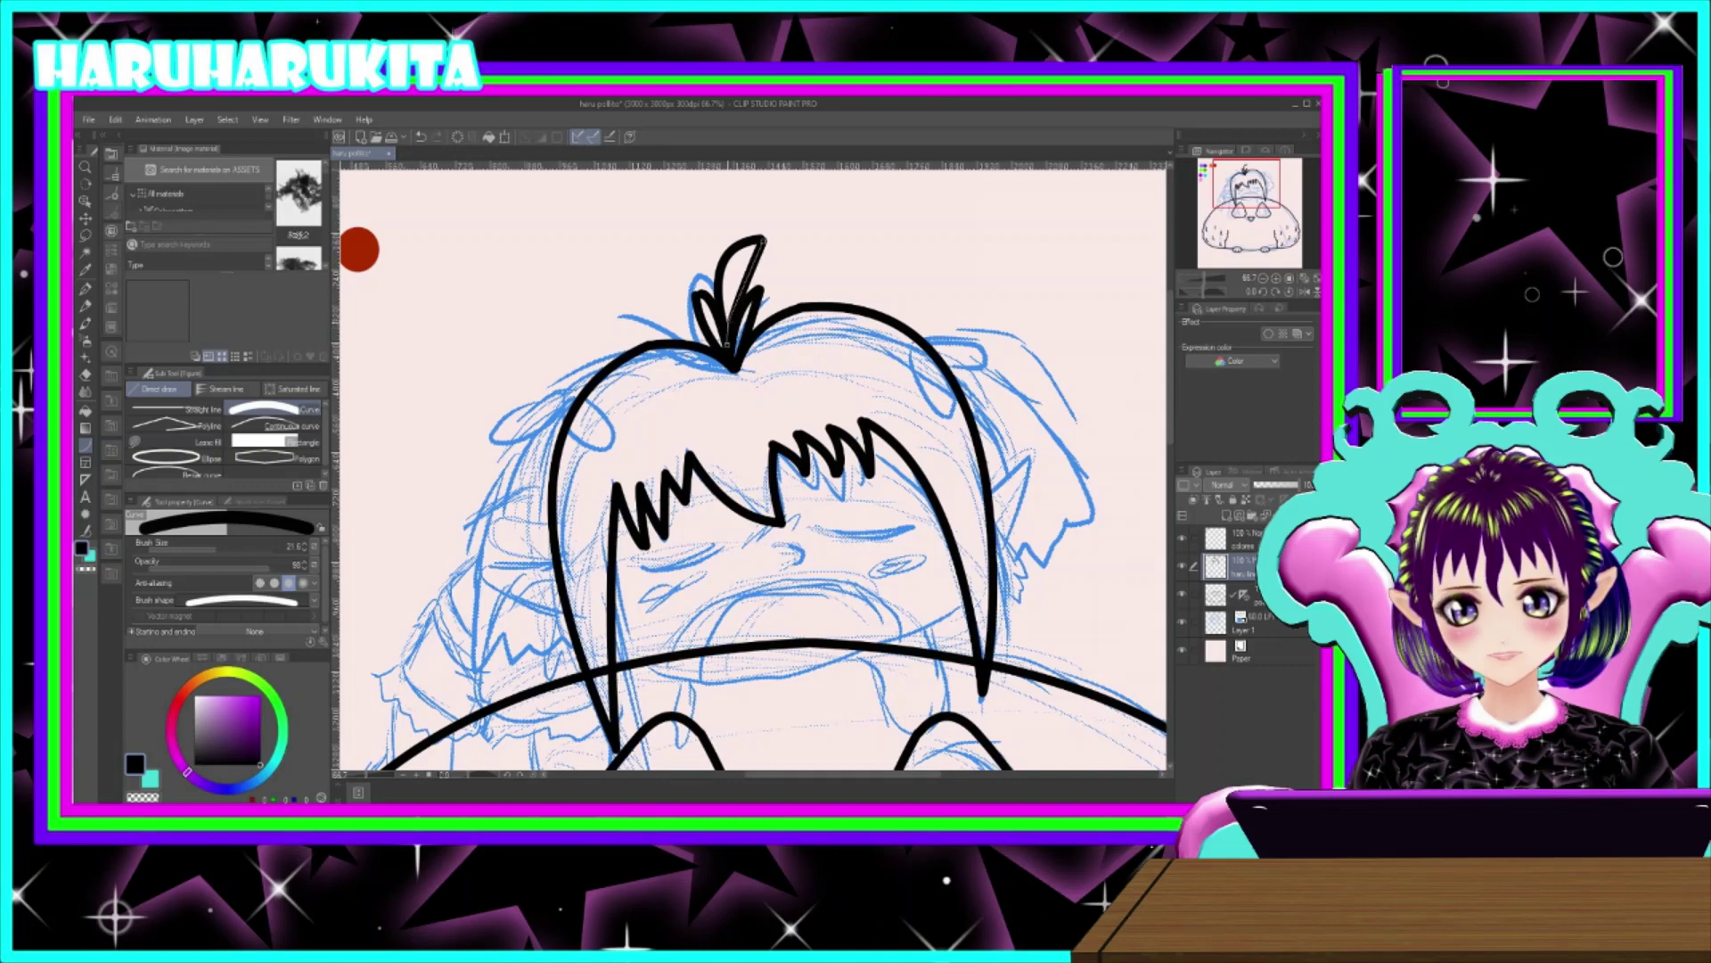
pyautogui.click(726, 283)
pyautogui.moveTo(808, 420)
pyautogui.mouseDown()
pyautogui.moveTo(891, 362)
pyautogui.moveTo(790, 298)
pyautogui.moveTo(695, 332)
pyautogui.moveTo(780, 295)
pyautogui.moveTo(811, 332)
pyautogui.mouseUp()
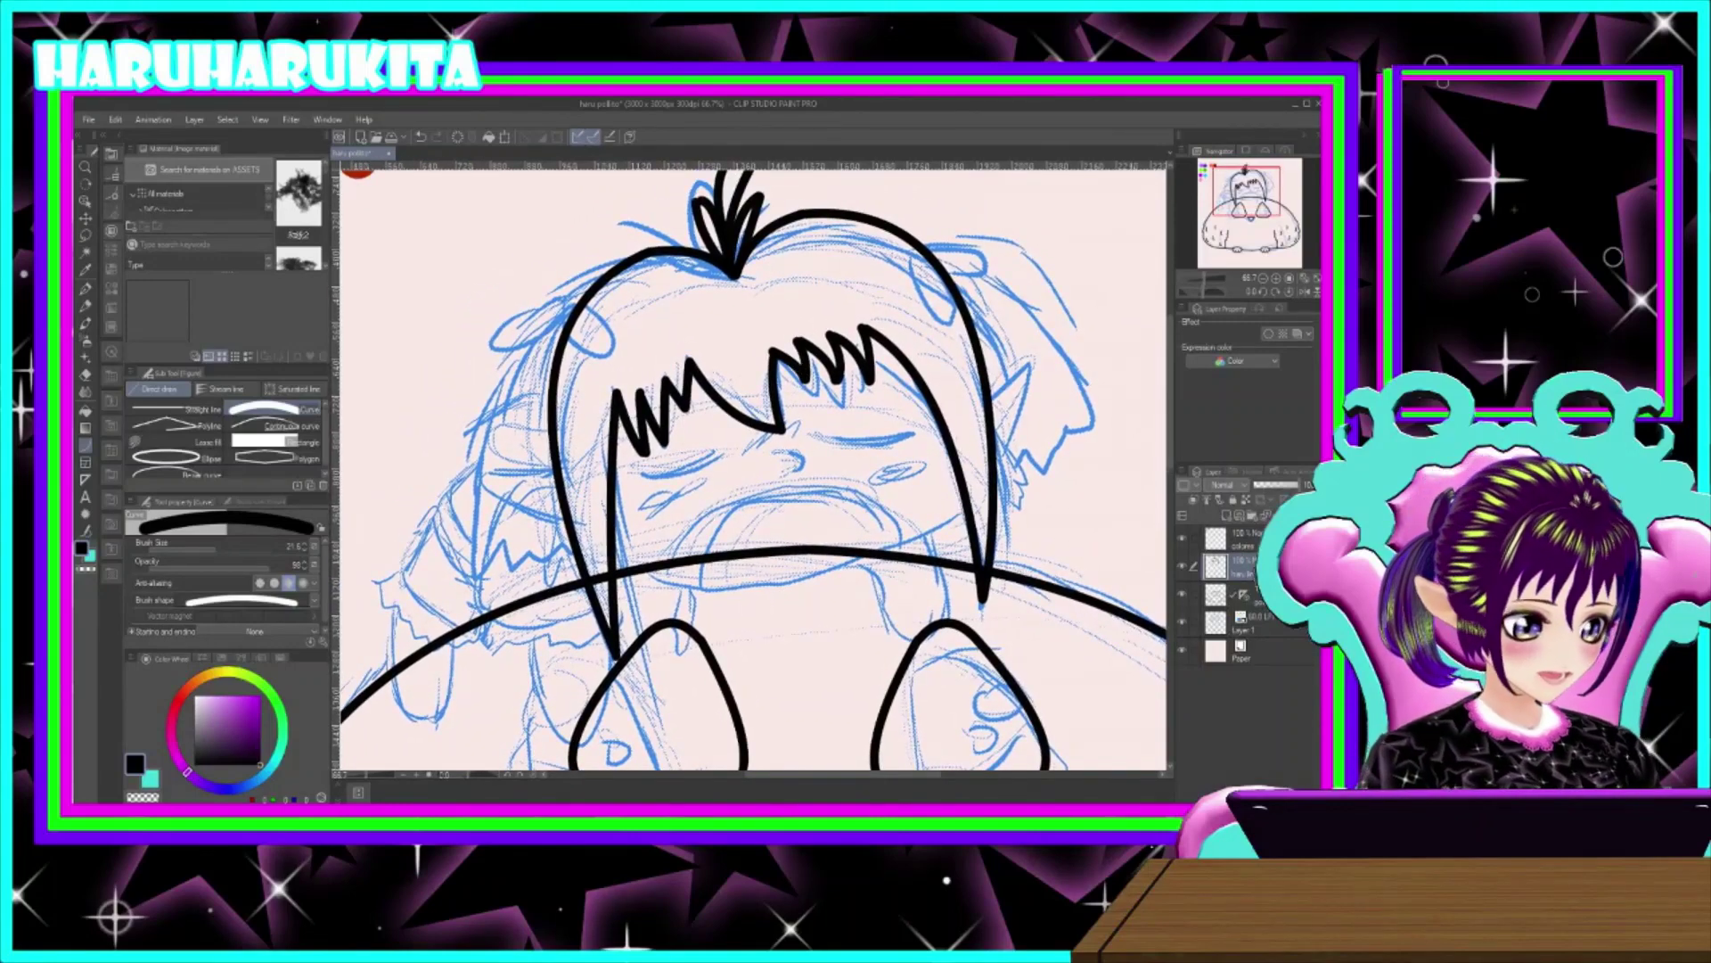
# - Create a new layer for the hair bows and ink the outer rounded loop of the left bow
pyautogui.click(1227, 519)
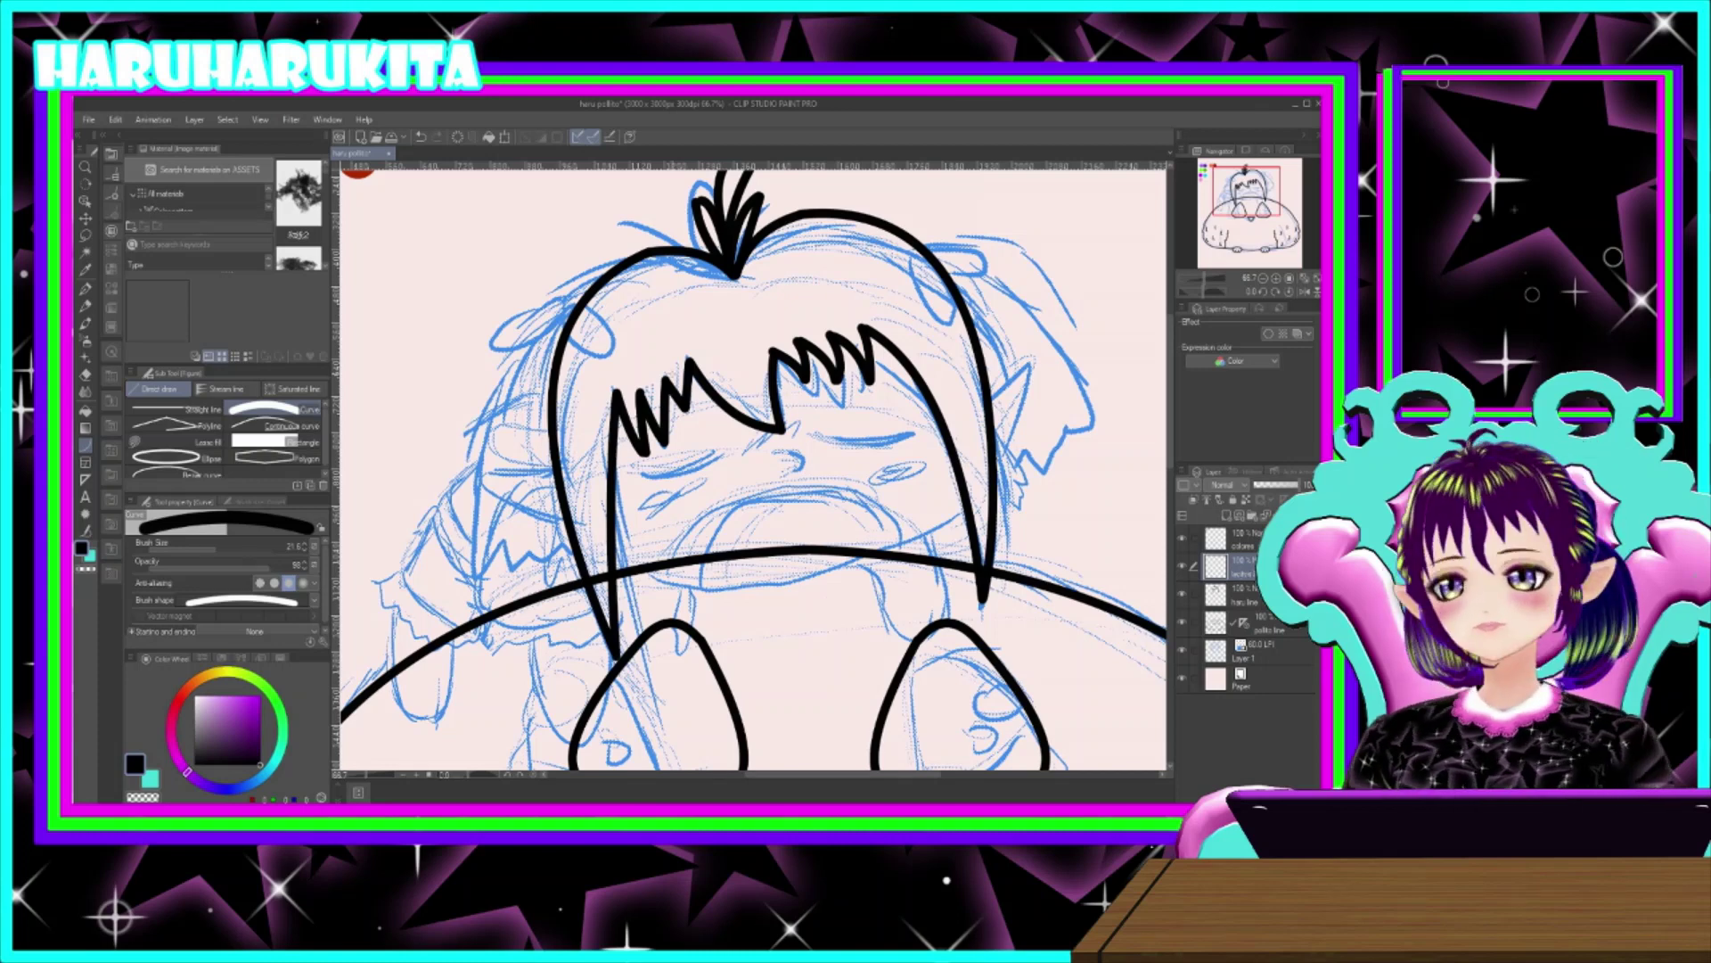
pyautogui.moveTo(581, 303); pyautogui.dragTo(493, 341)
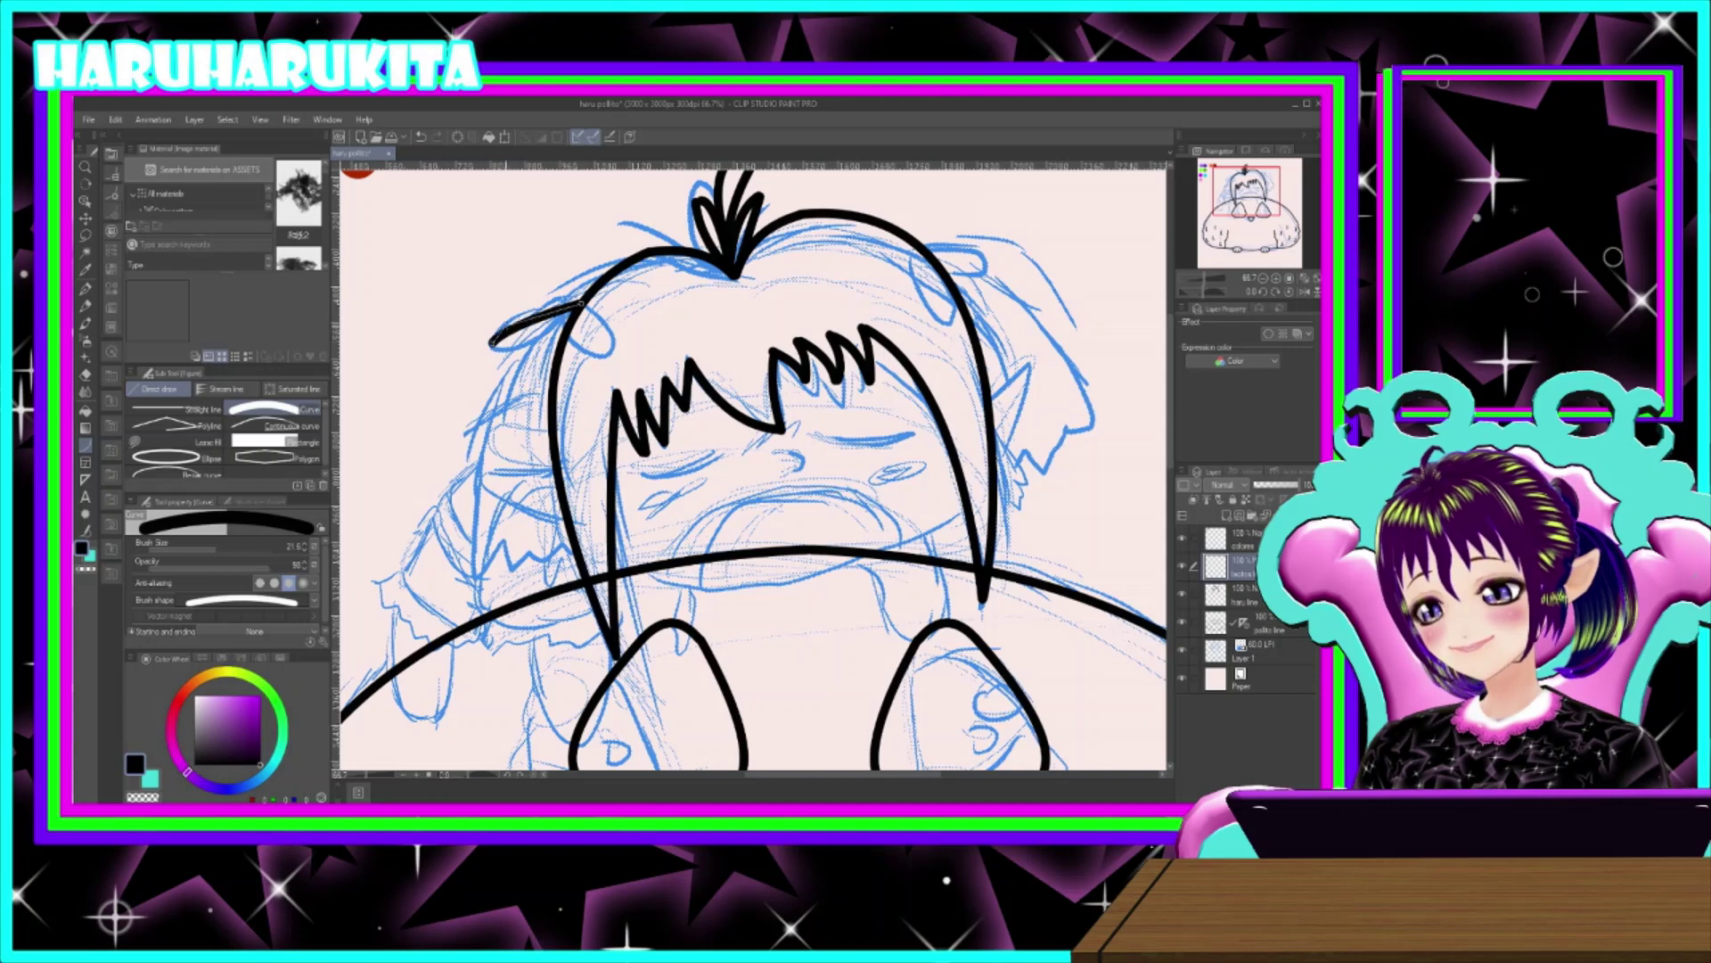
pyautogui.click(499, 282)
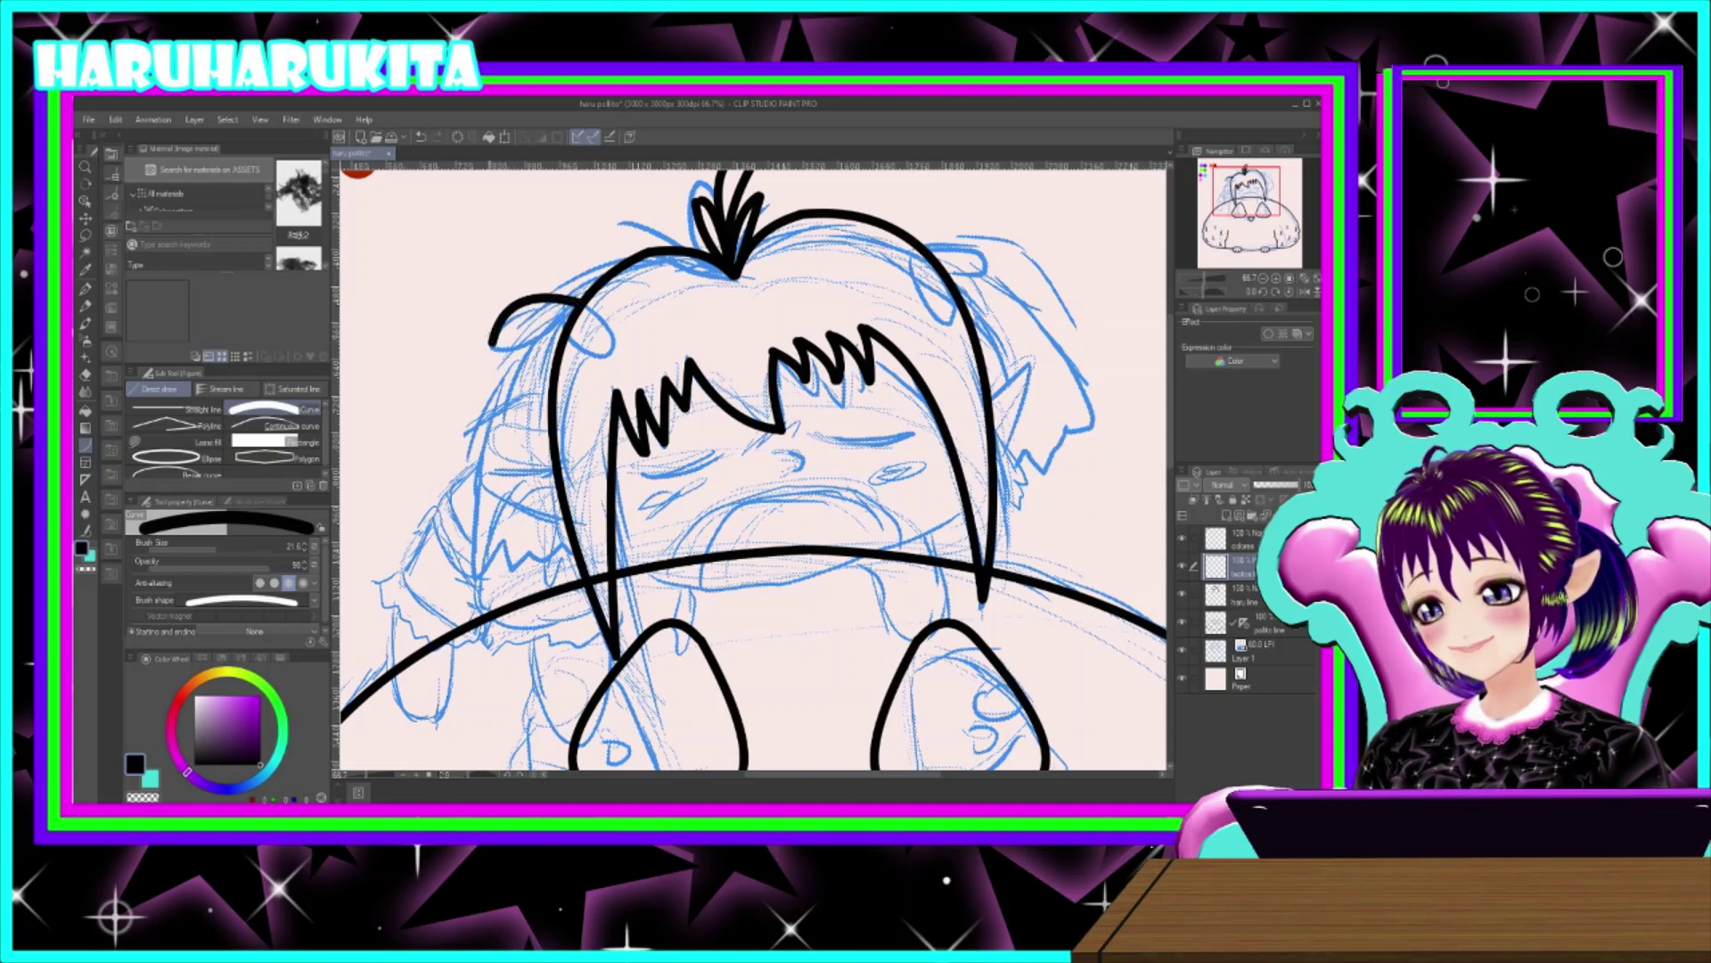
pyautogui.moveTo(491, 346); pyautogui.dragTo(578, 307)
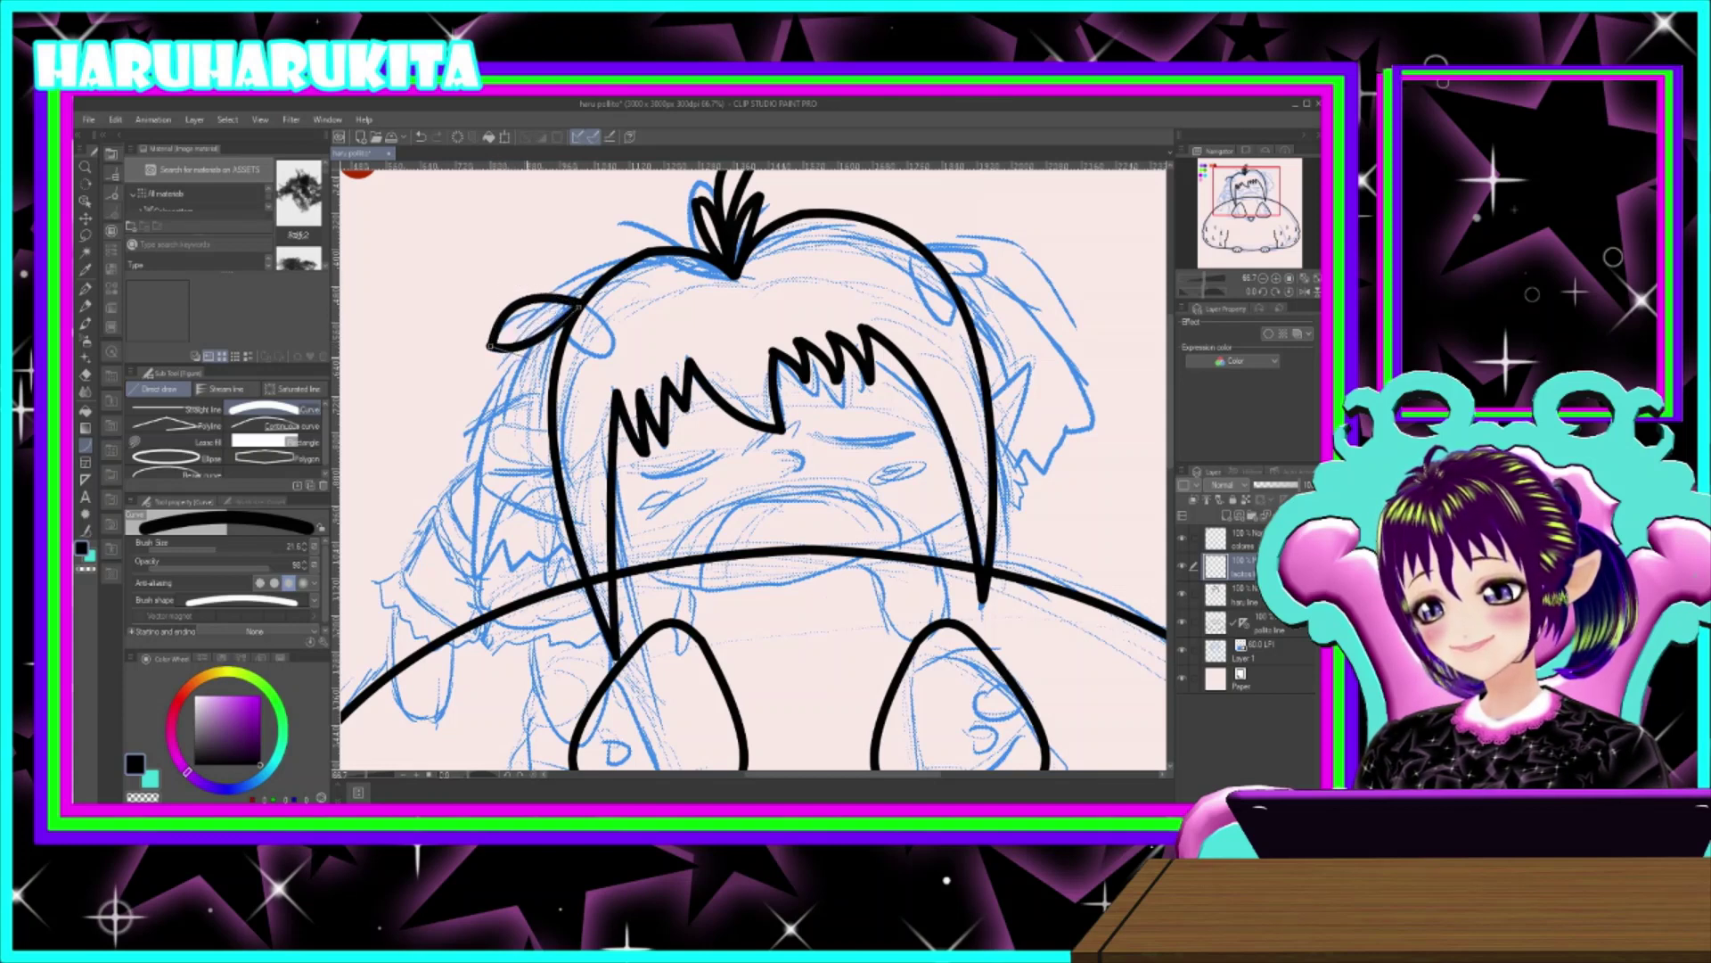
pyautogui.click(512, 389)
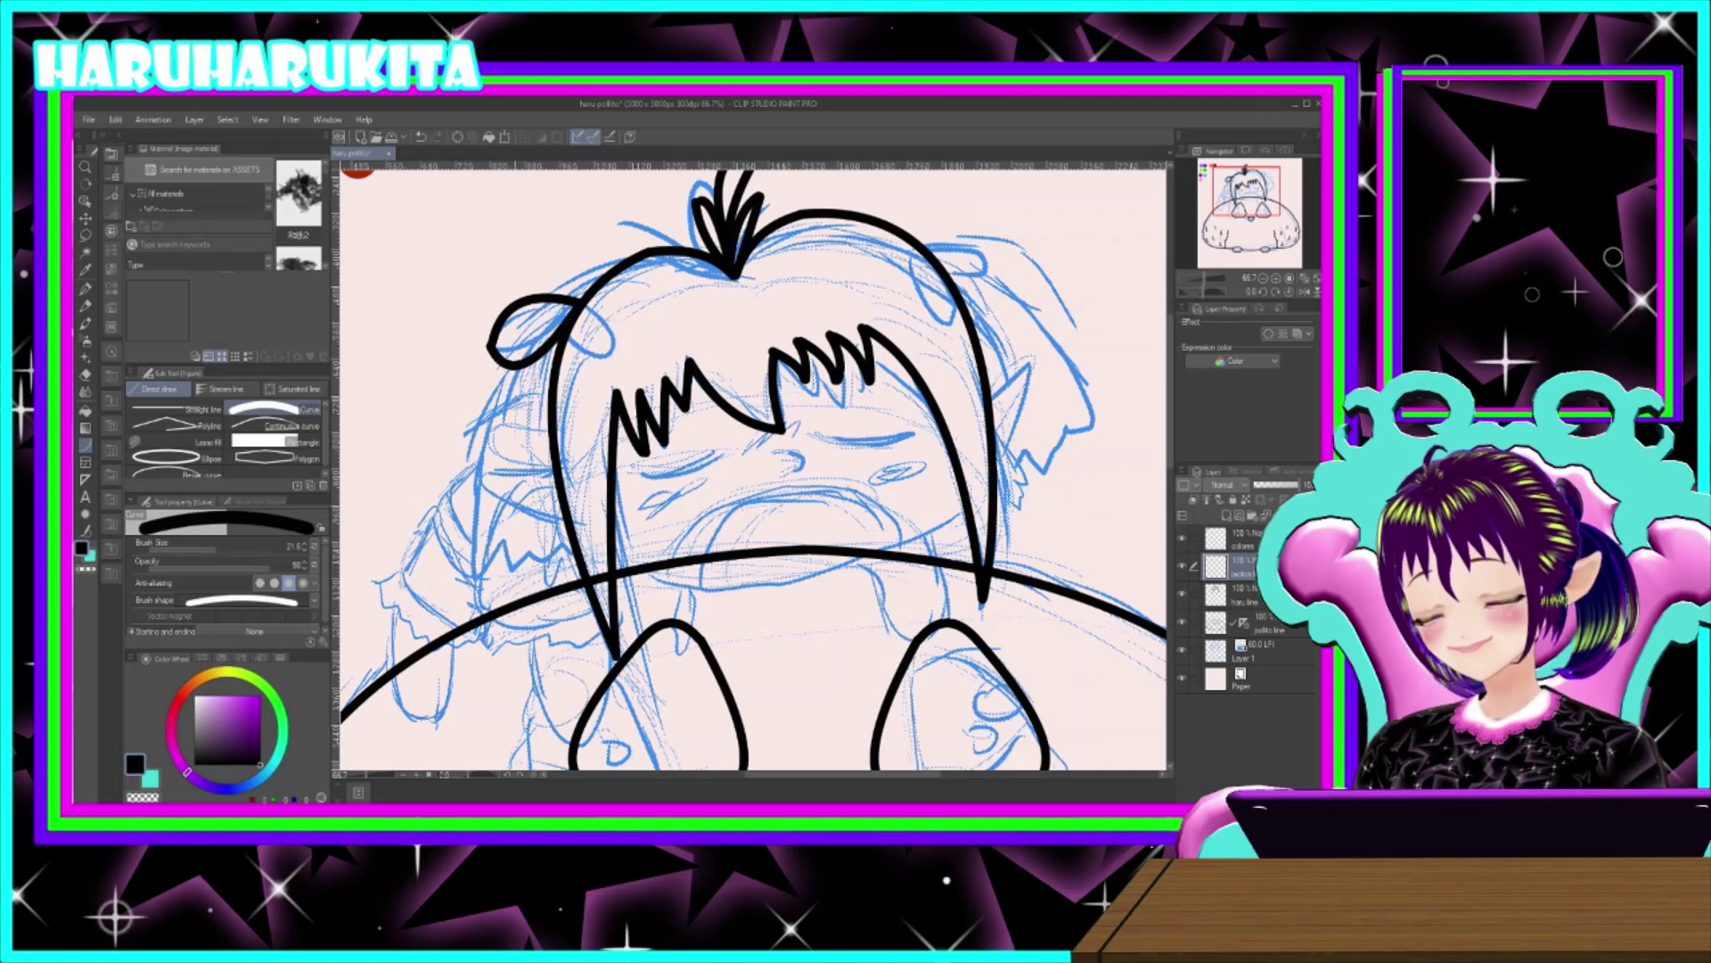
pyautogui.hotkey('ctrl', 'z')
pyautogui.moveTo(493, 343); pyautogui.dragTo(566, 312)
pyautogui.click(521, 366)
pyautogui.click(490, 384)
# - Ink the inner loop of the left bow, curving down from the knot over the hair
pyautogui.moveTo(584, 306)
pyautogui.mouseDown()
pyautogui.moveTo(623, 359)
pyautogui.moveTo(627, 346)
pyautogui.mouseUp()
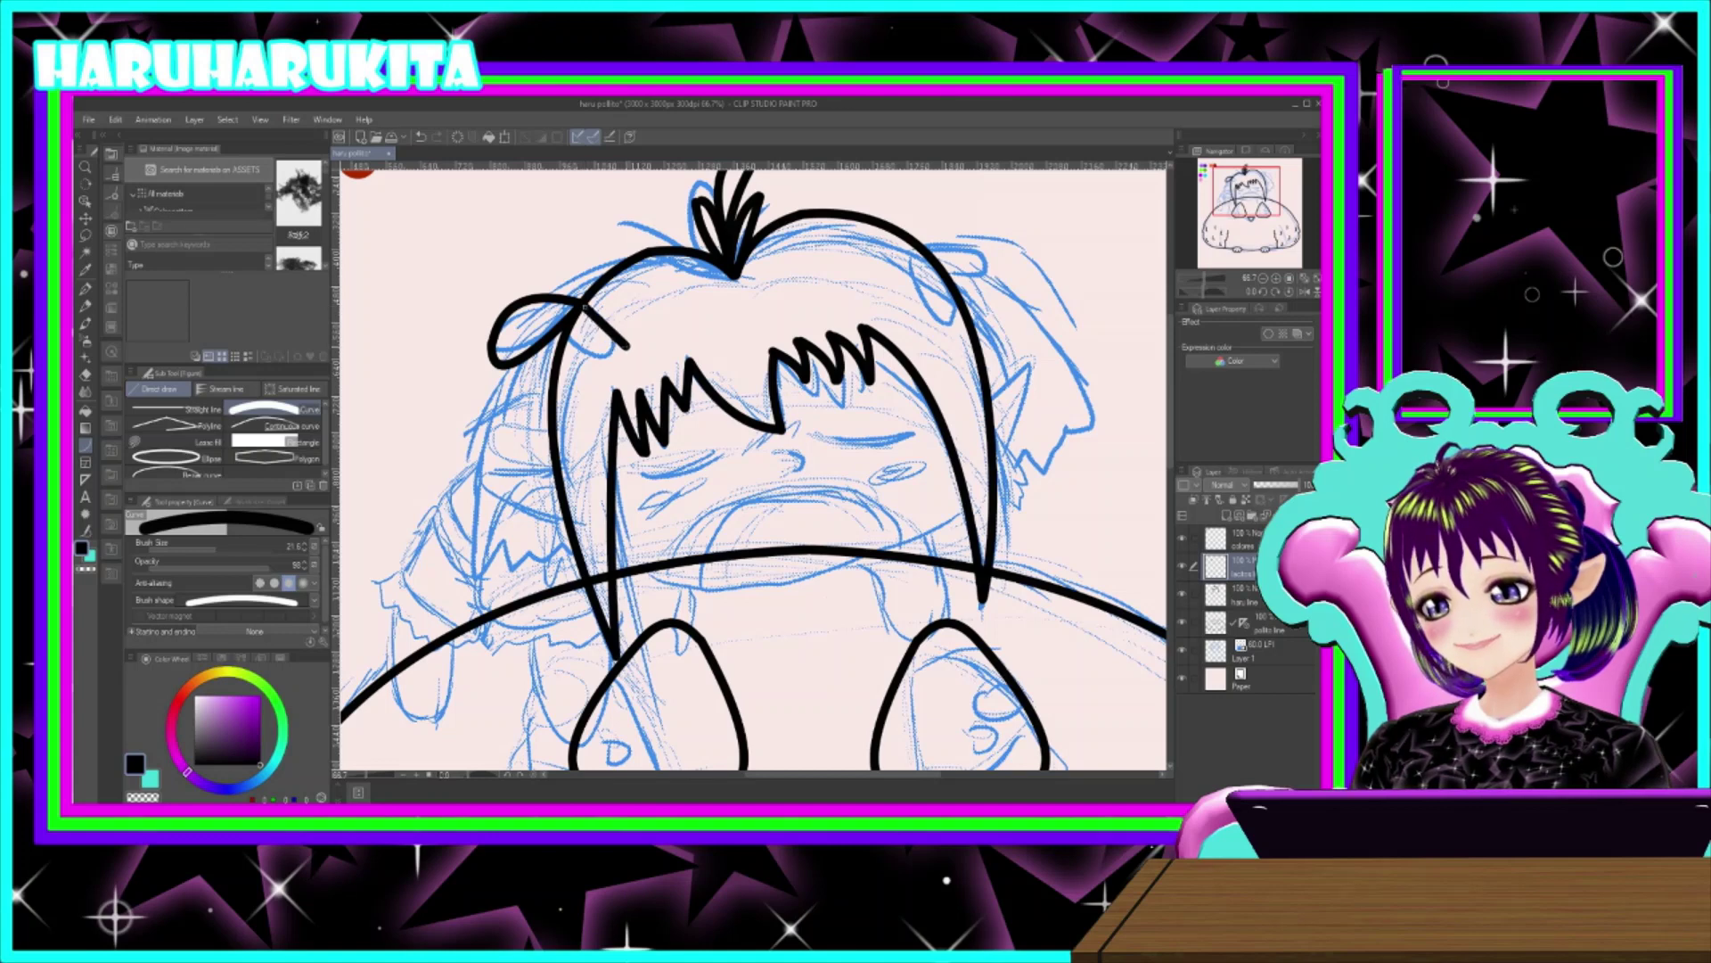
pyautogui.click(624, 315)
pyautogui.moveTo(628, 346); pyautogui.dragTo(581, 308)
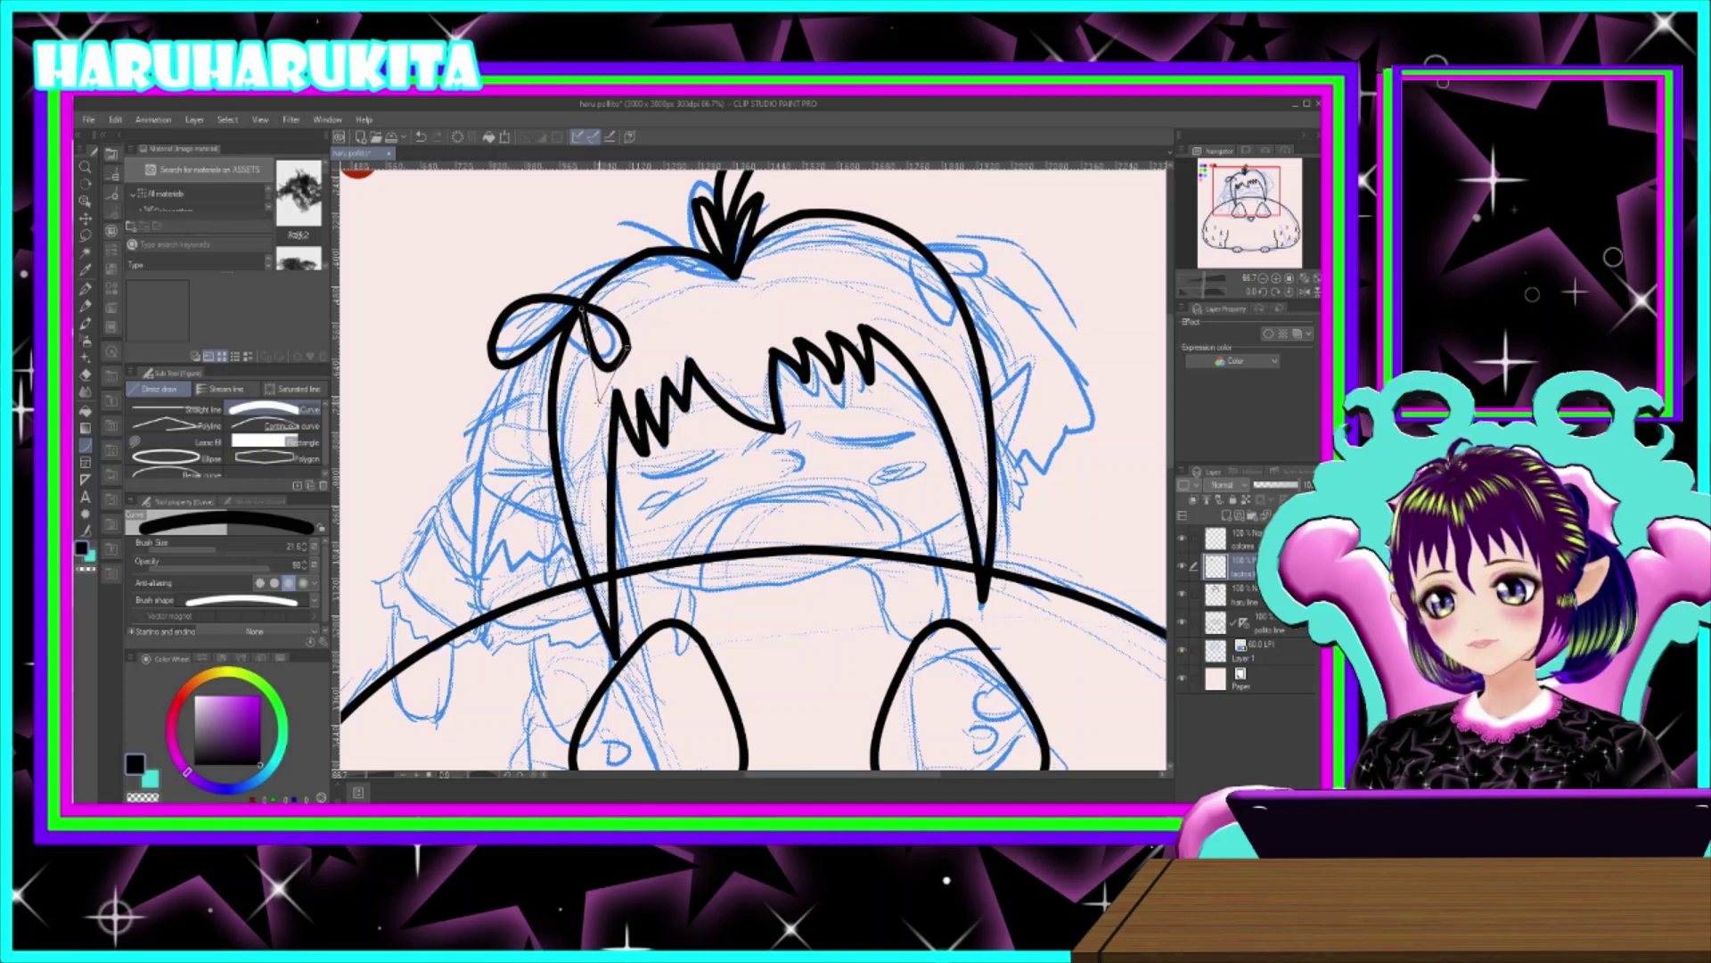
pyautogui.click(594, 402)
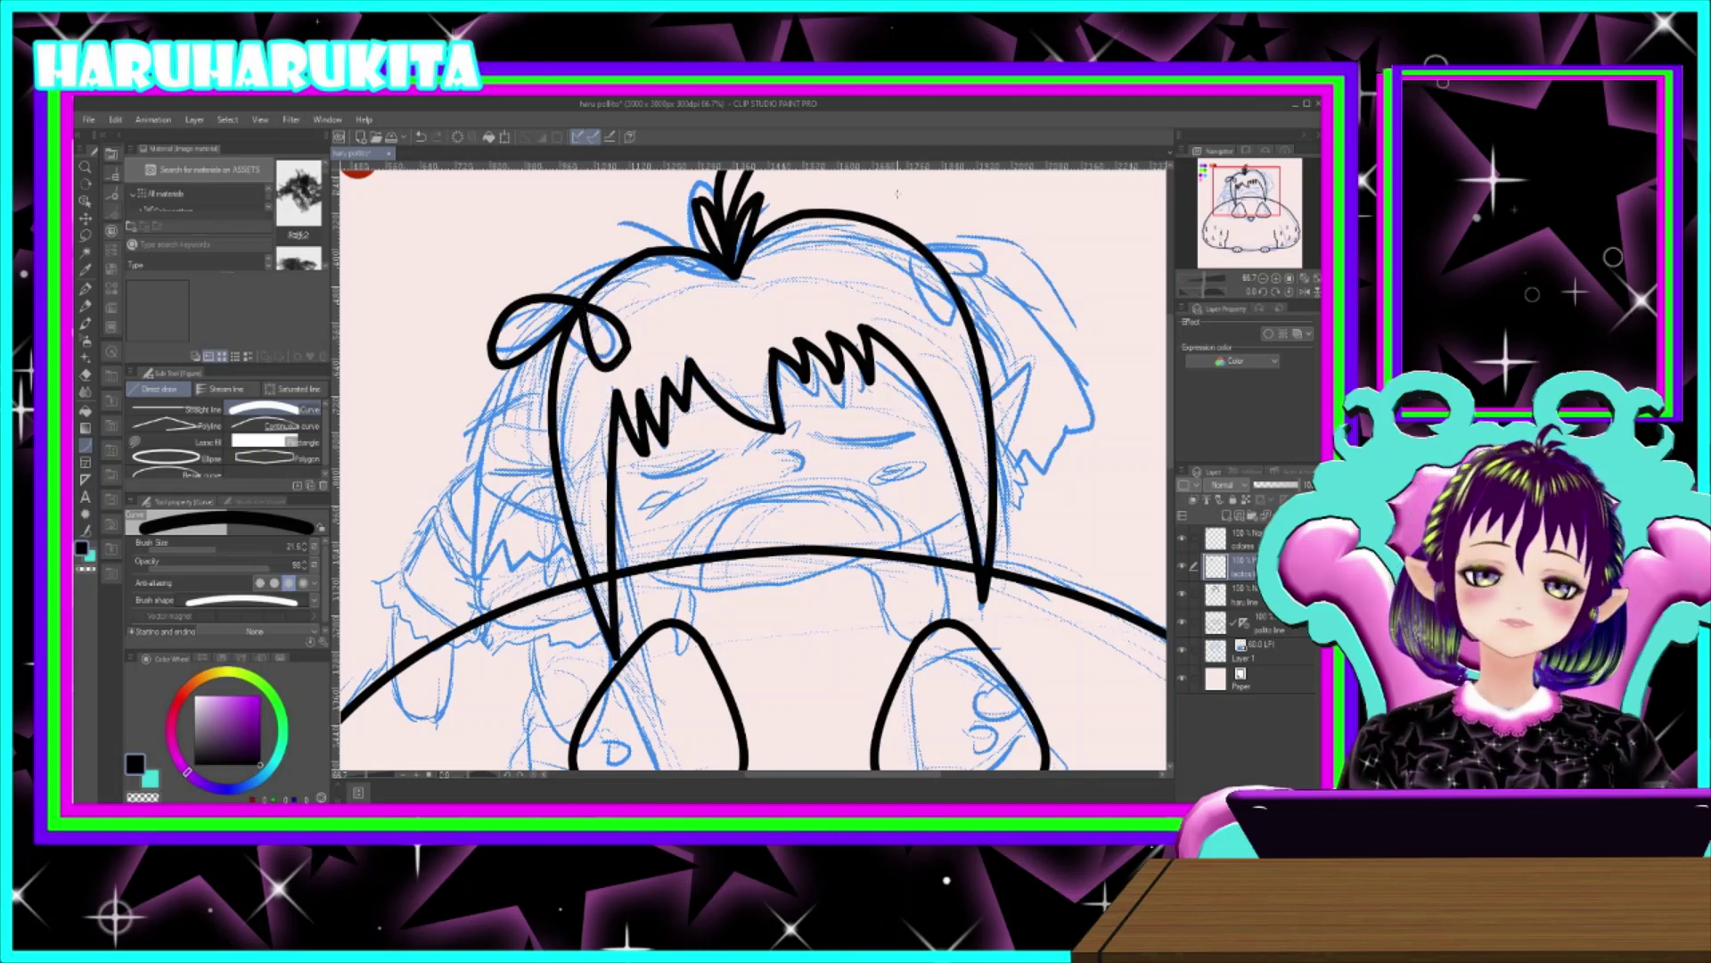
# - Ink the outer rounded loop of the right bow where it meets the crown outline
pyautogui.moveTo(955, 246); pyautogui.dragTo(1000, 286)
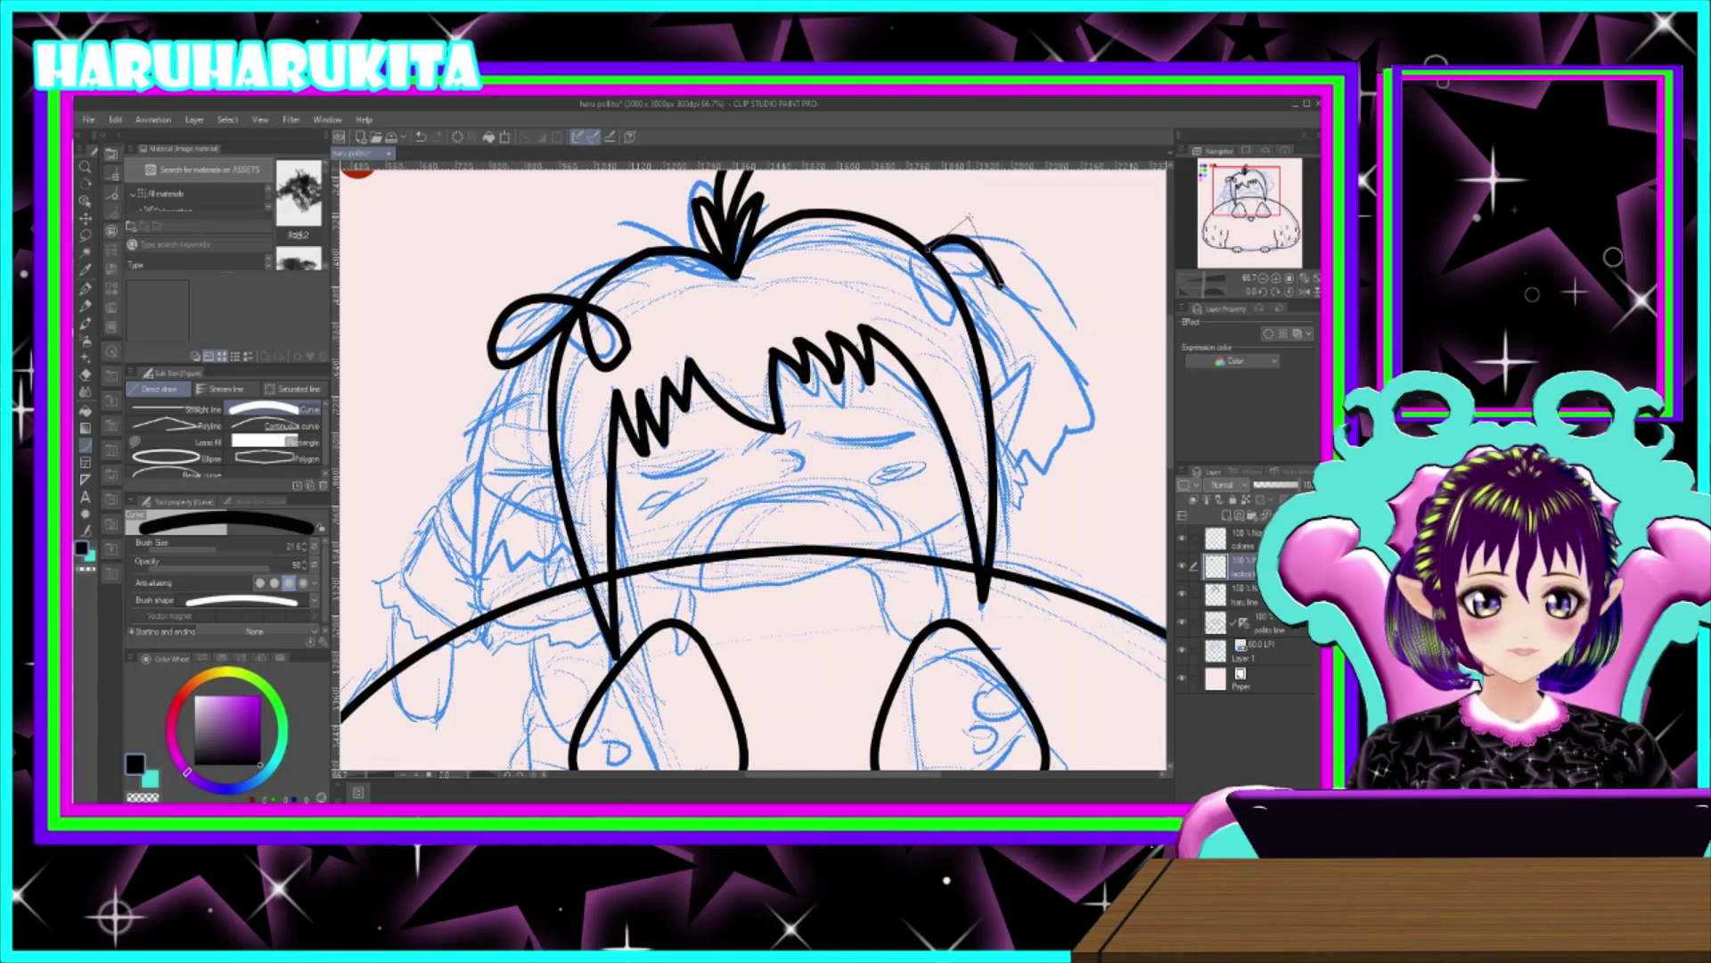
pyautogui.click(1000, 229)
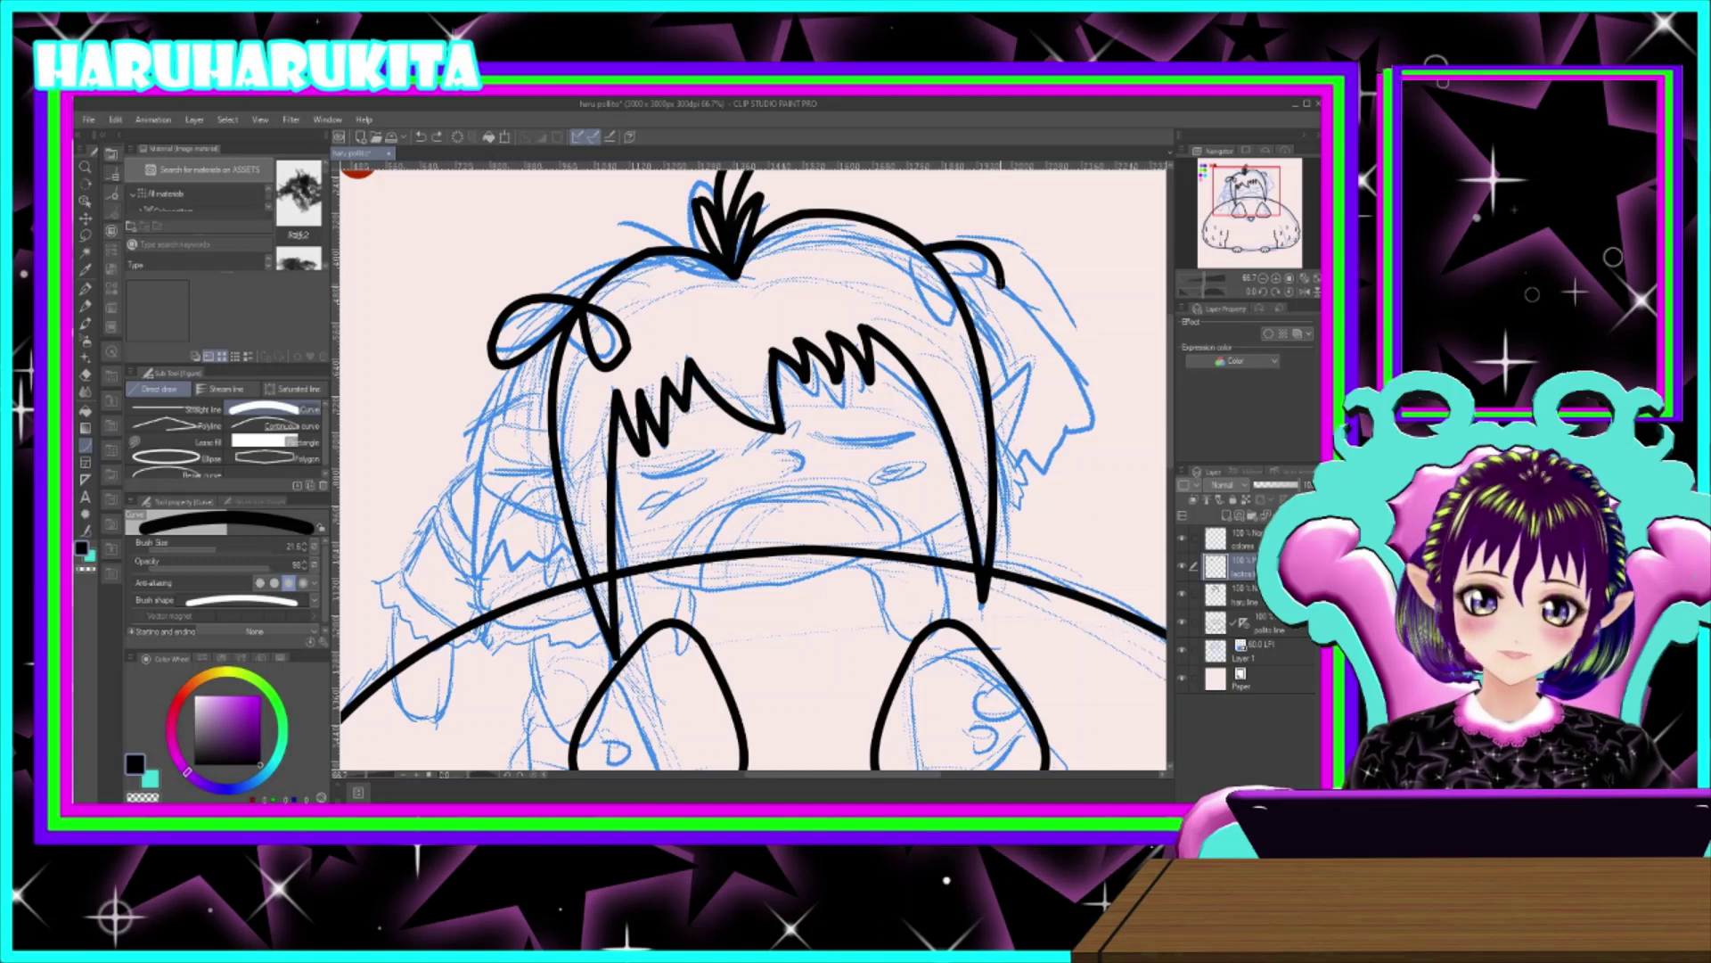
pyautogui.moveTo(1001, 285); pyautogui.dragTo(927, 252)
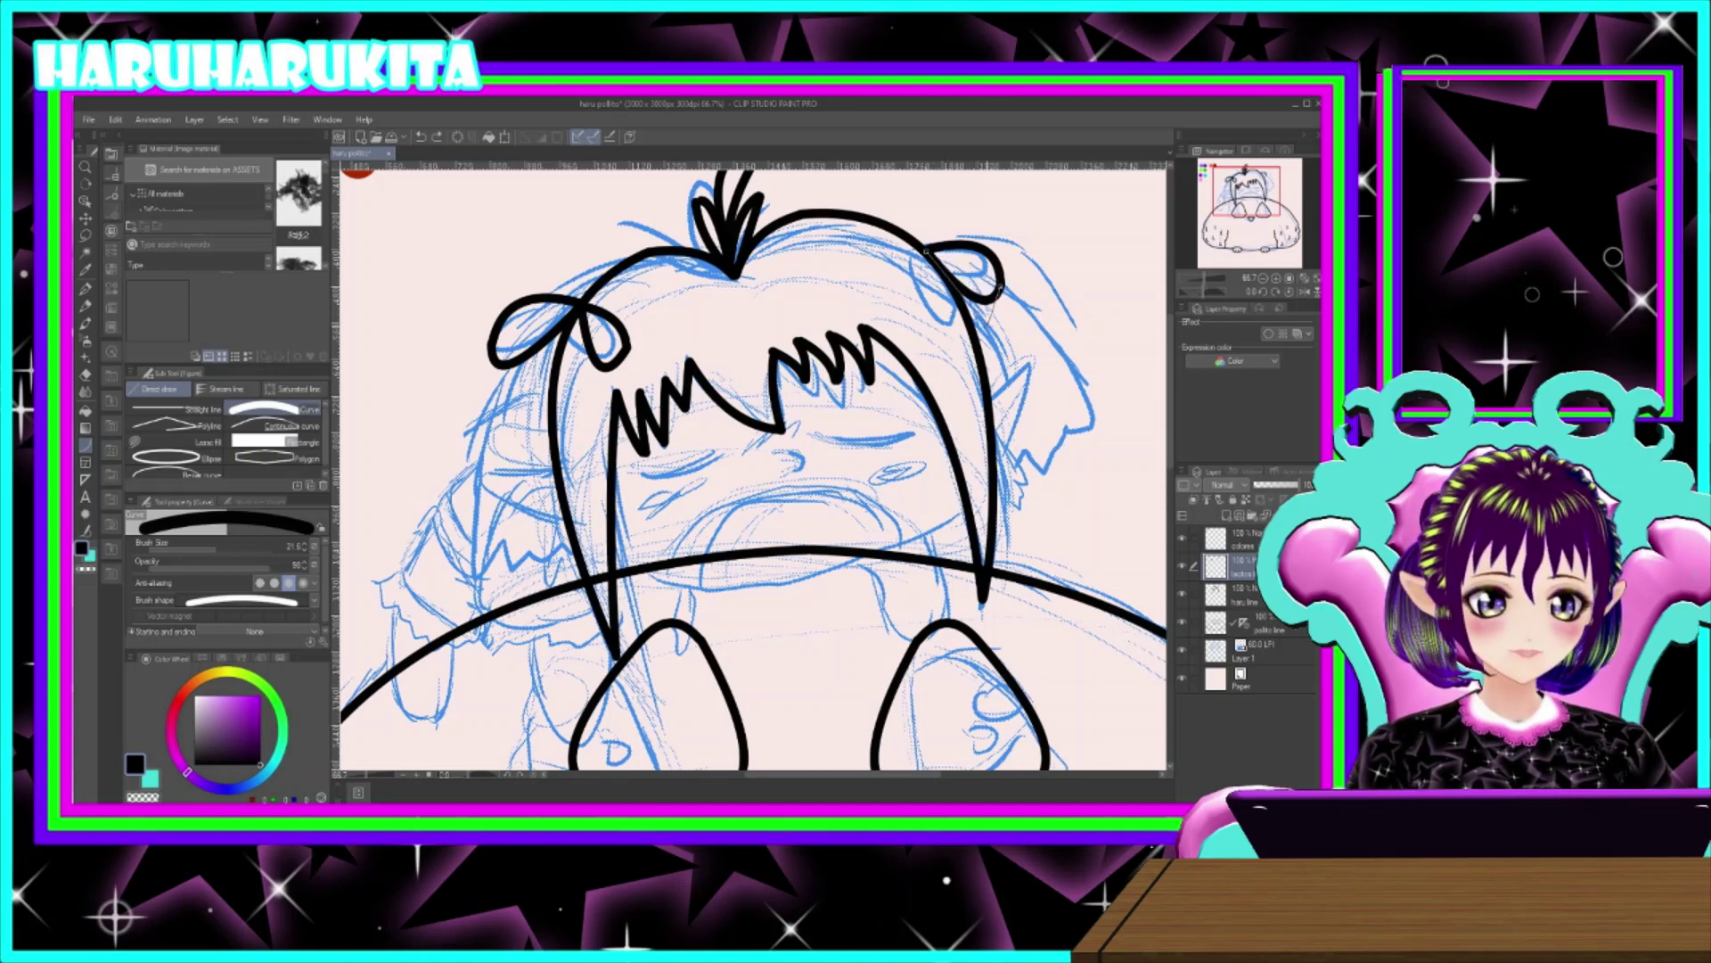
pyautogui.click(997, 306)
# - Ink the inner loop of the right bow, hanging down from its knot over the hair
pyautogui.moveTo(926, 248)
pyautogui.mouseDown()
pyautogui.moveTo(906, 309)
pyautogui.moveTo(929, 324)
pyautogui.mouseUp()
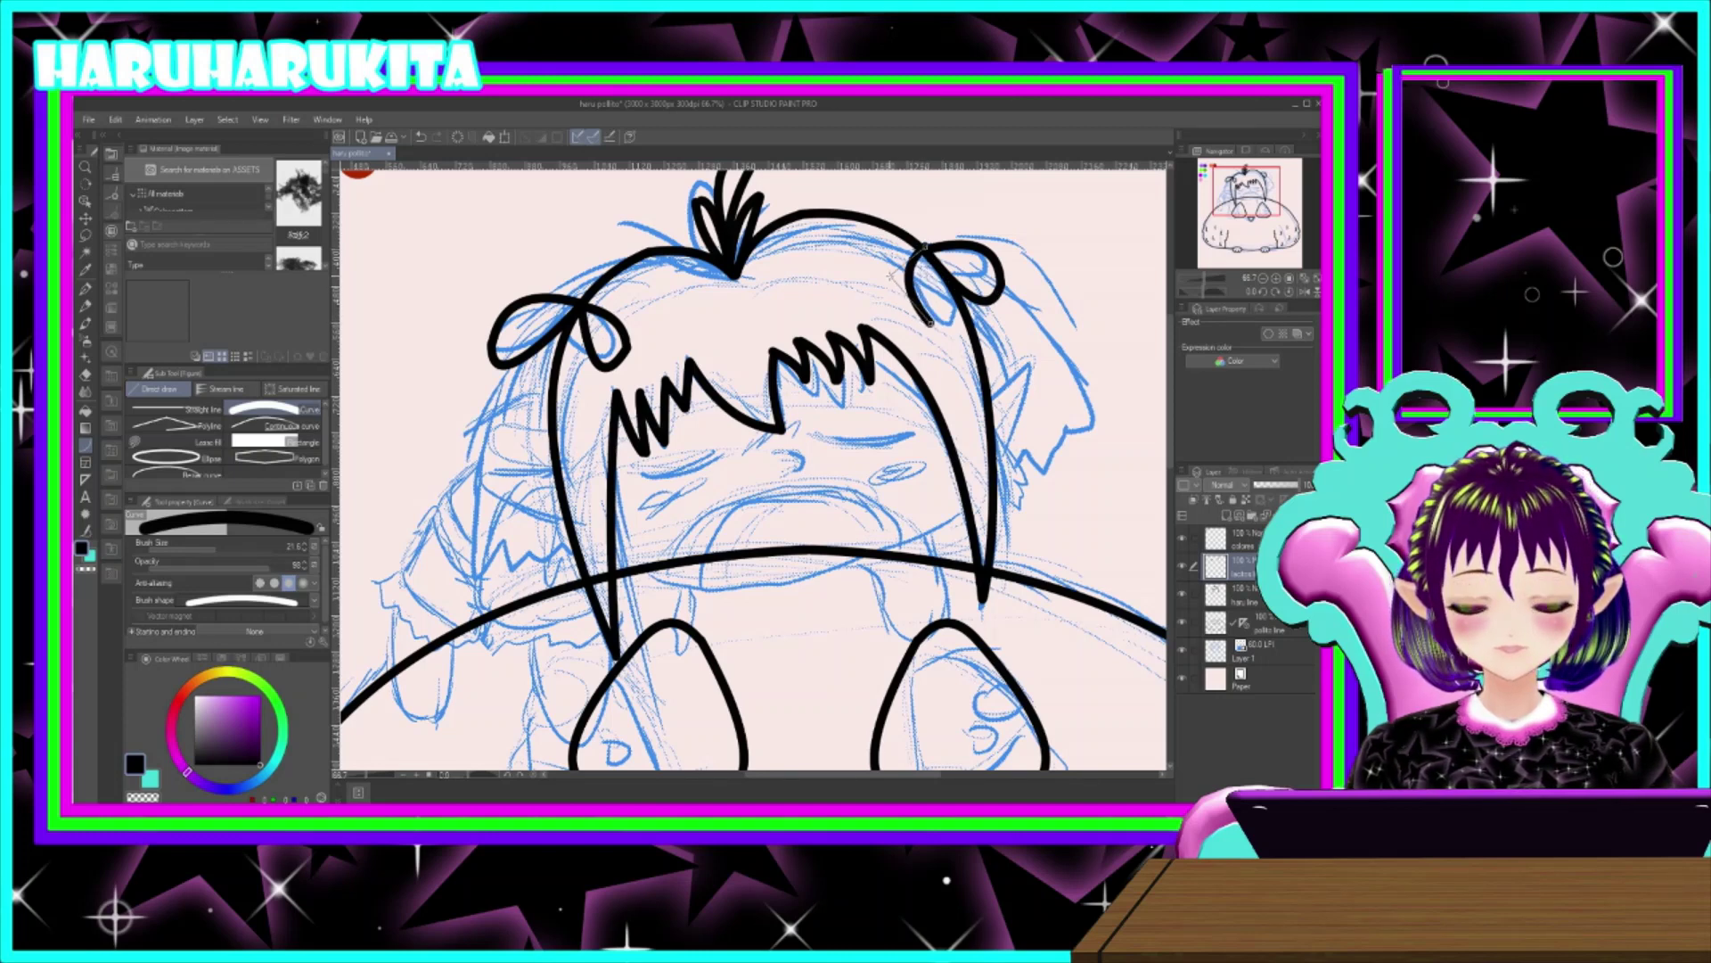
pyautogui.click(890, 301)
pyautogui.moveTo(929, 322); pyautogui.dragTo(927, 250)
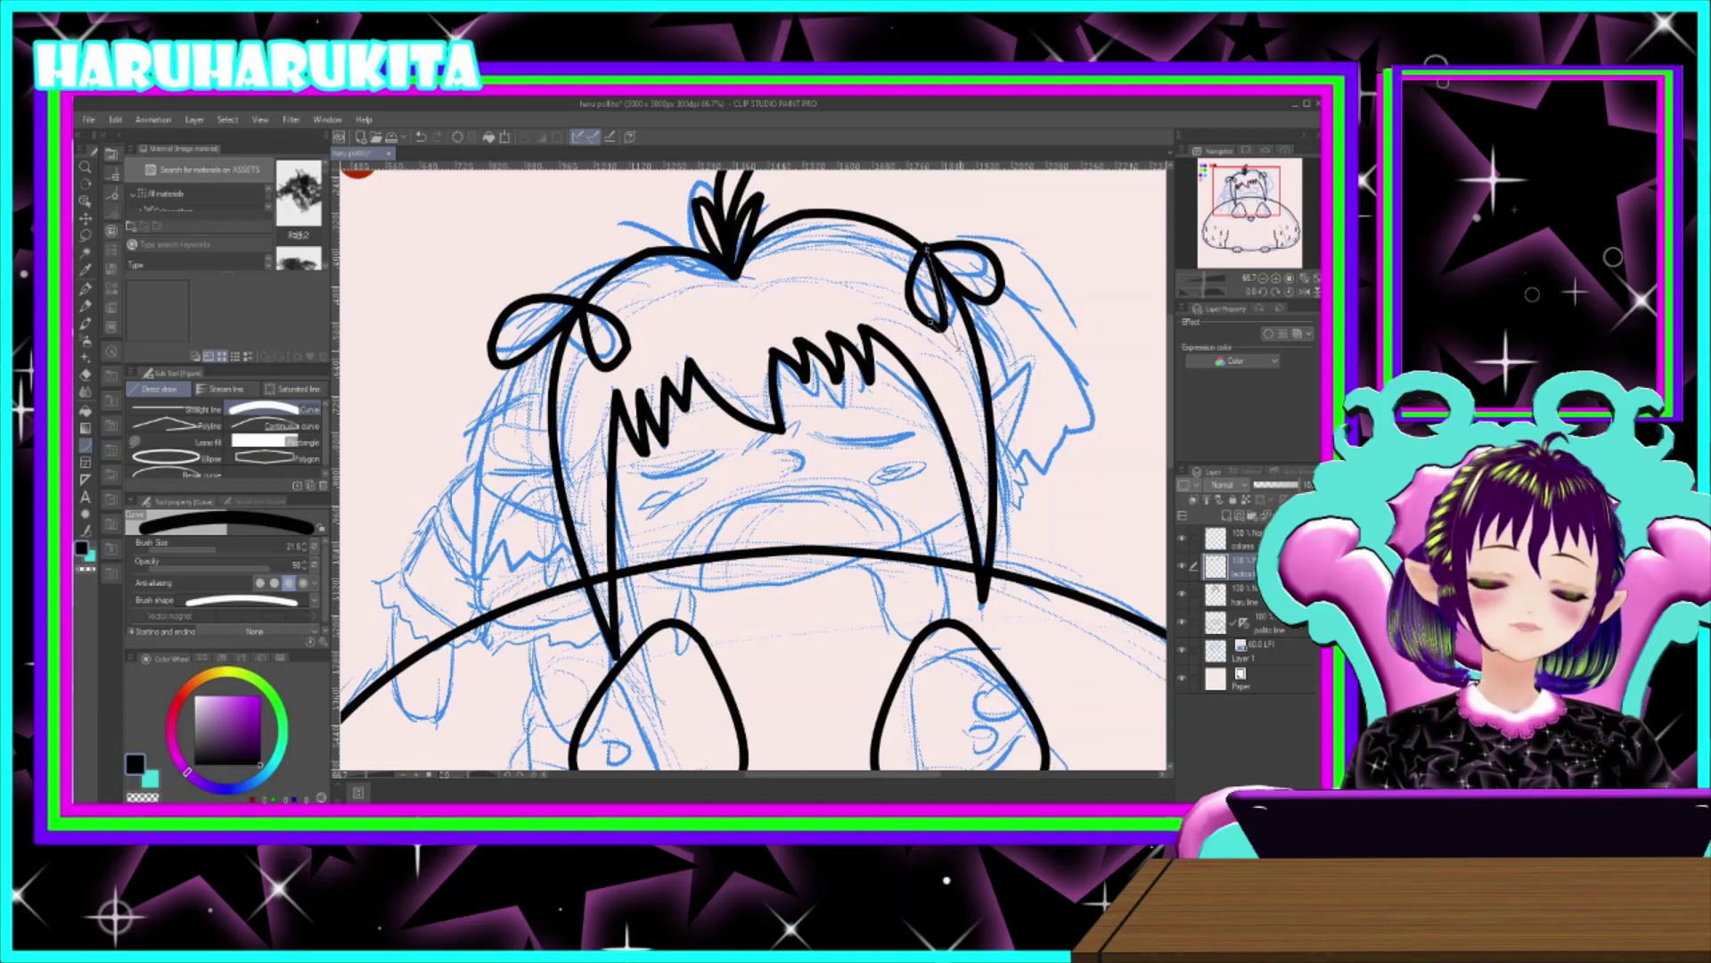
pyautogui.click(960, 330)
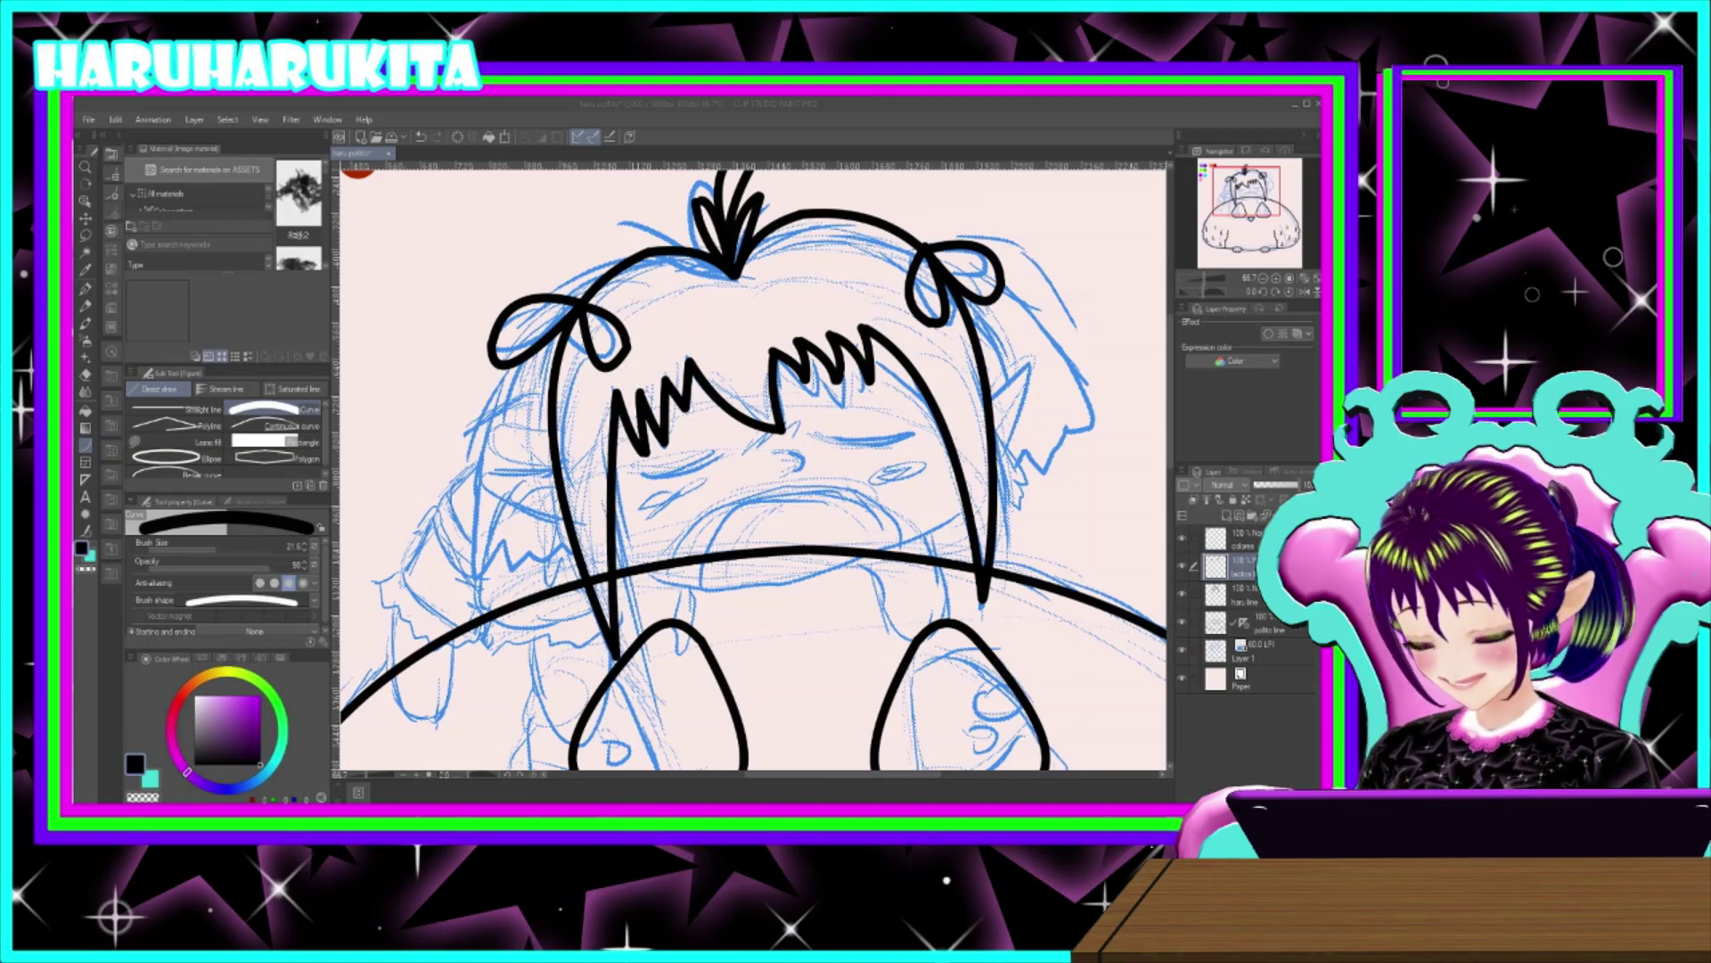
# - Ink small inner loops inside both loops of the left and right bows
pyautogui.moveTo(850, 433); pyautogui.dragTo(854, 481)
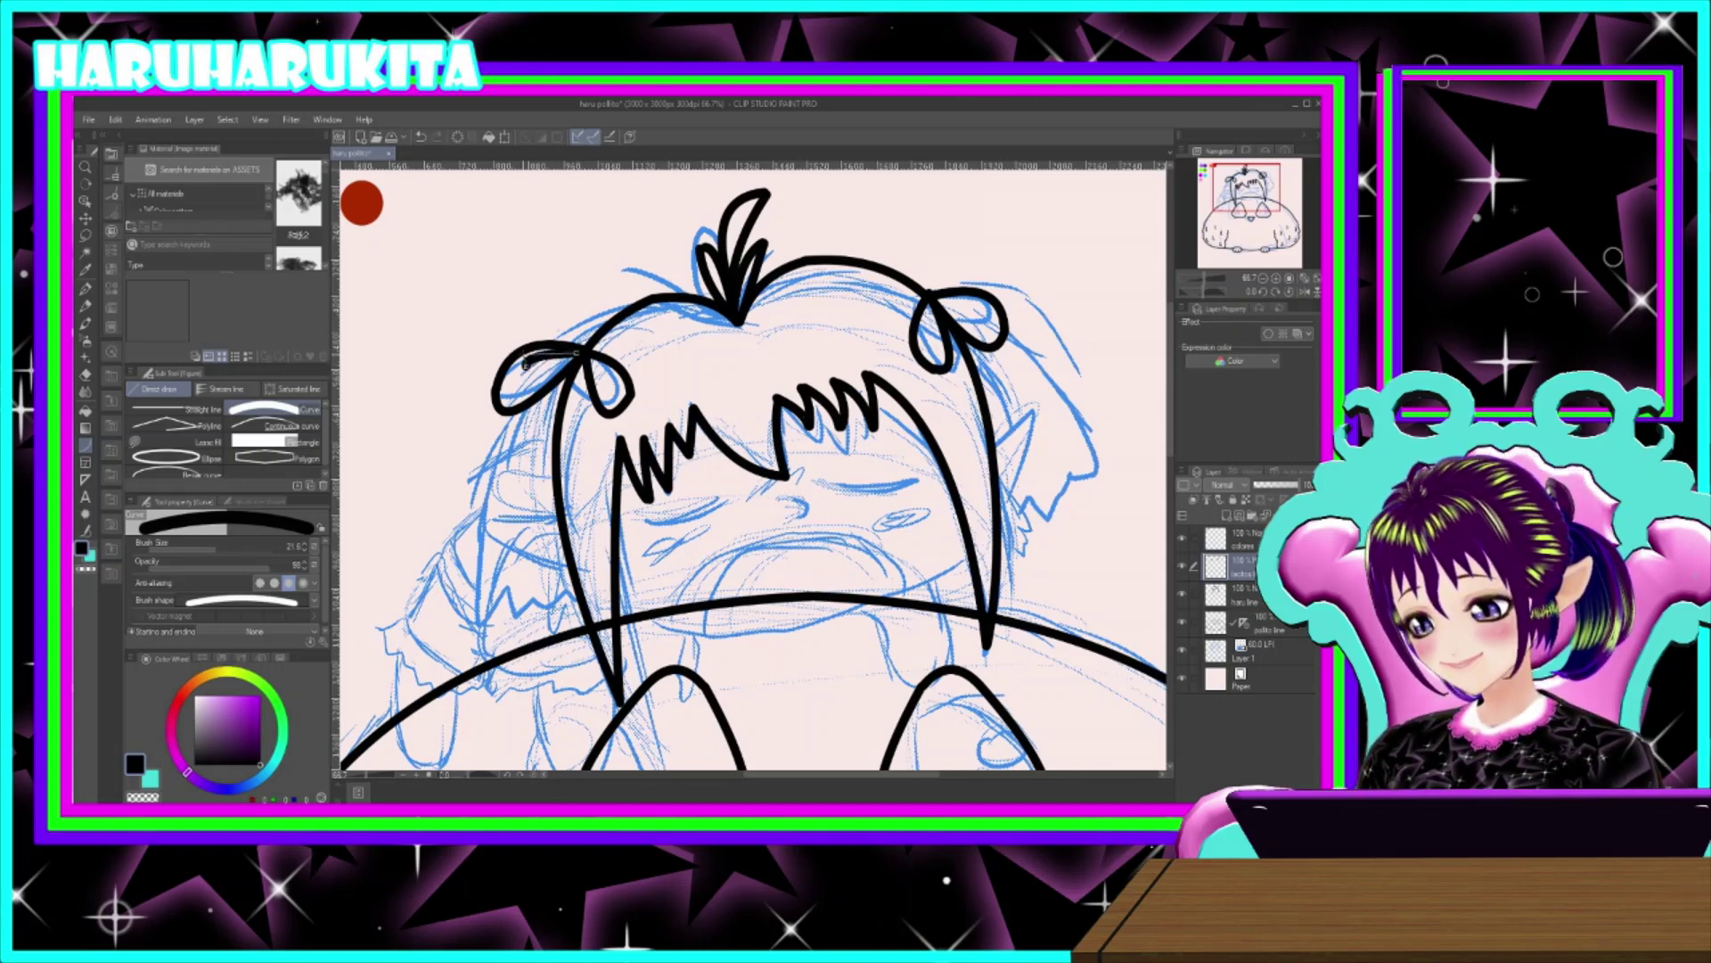
pyautogui.moveTo(528, 364); pyautogui.dragTo(576, 356)
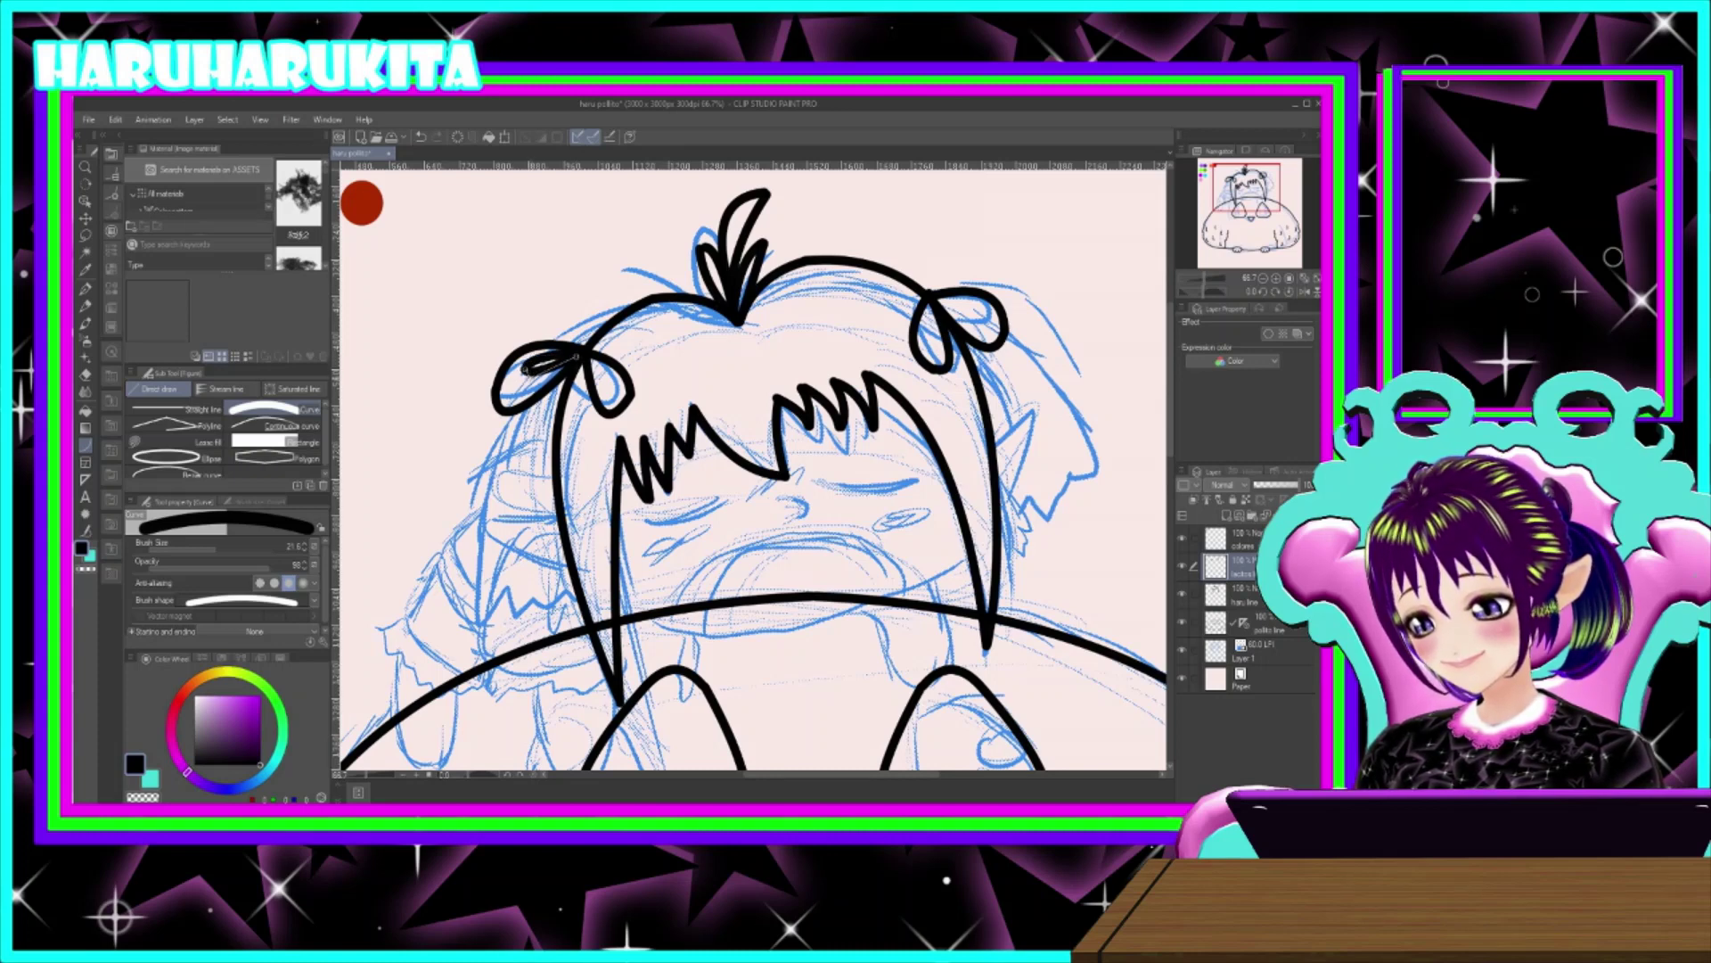
pyautogui.click(525, 386)
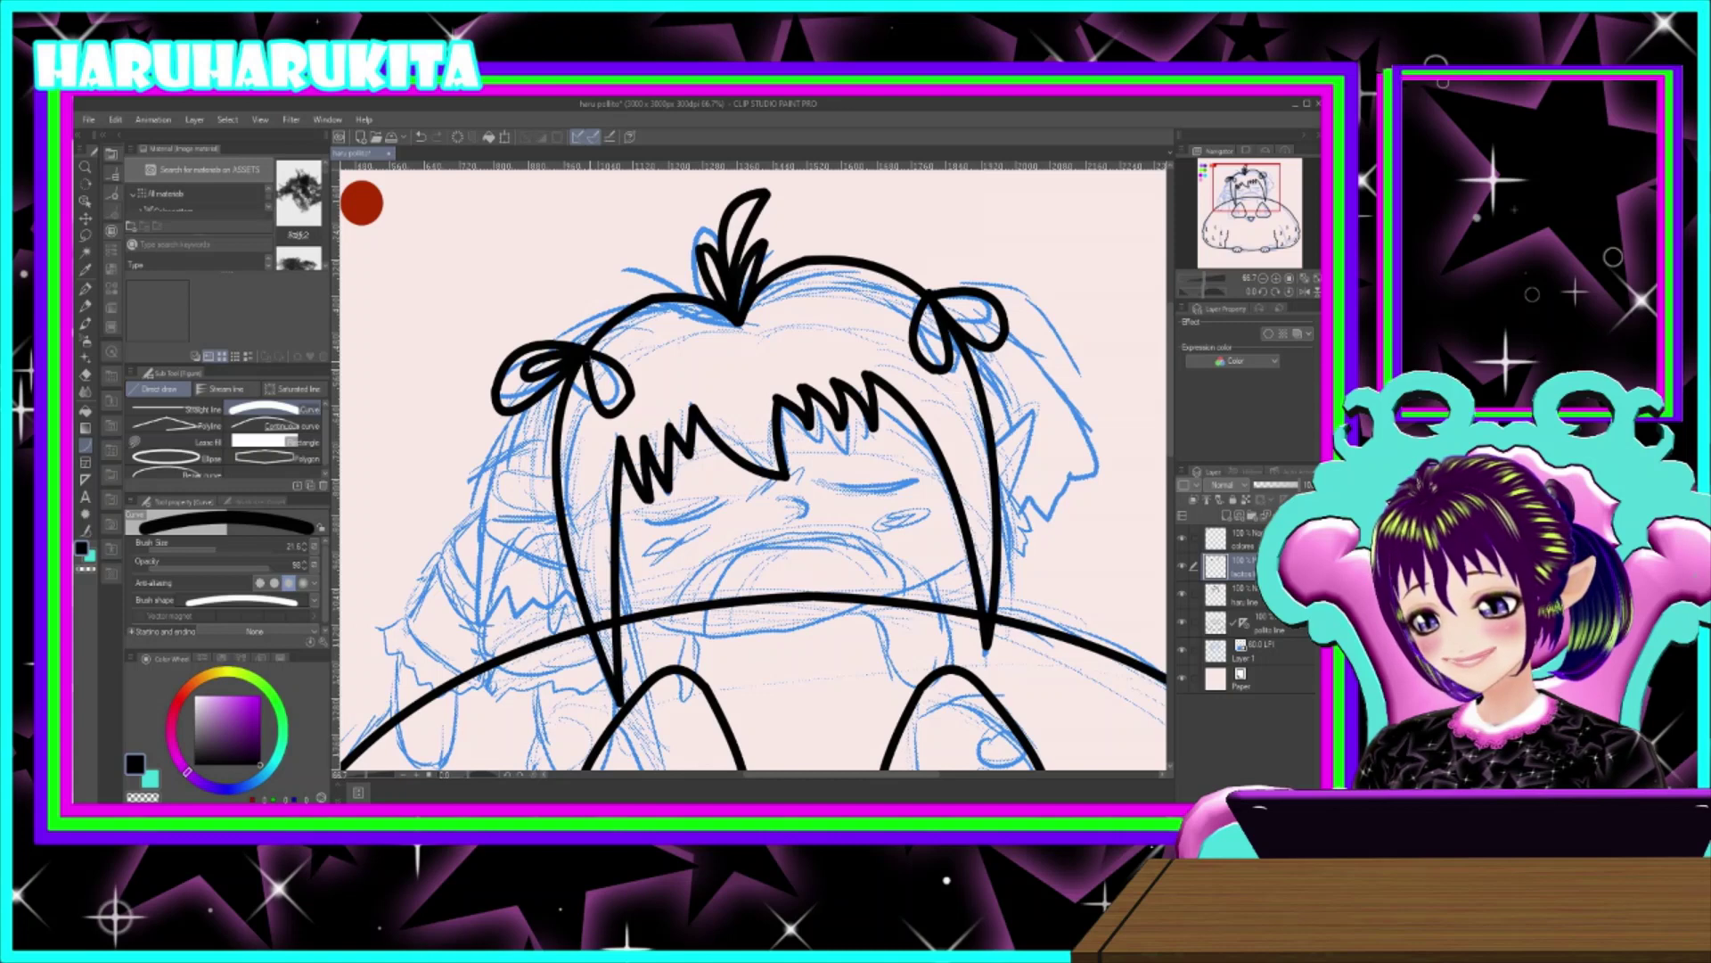
pyautogui.moveTo(932, 294); pyautogui.dragTo(986, 312)
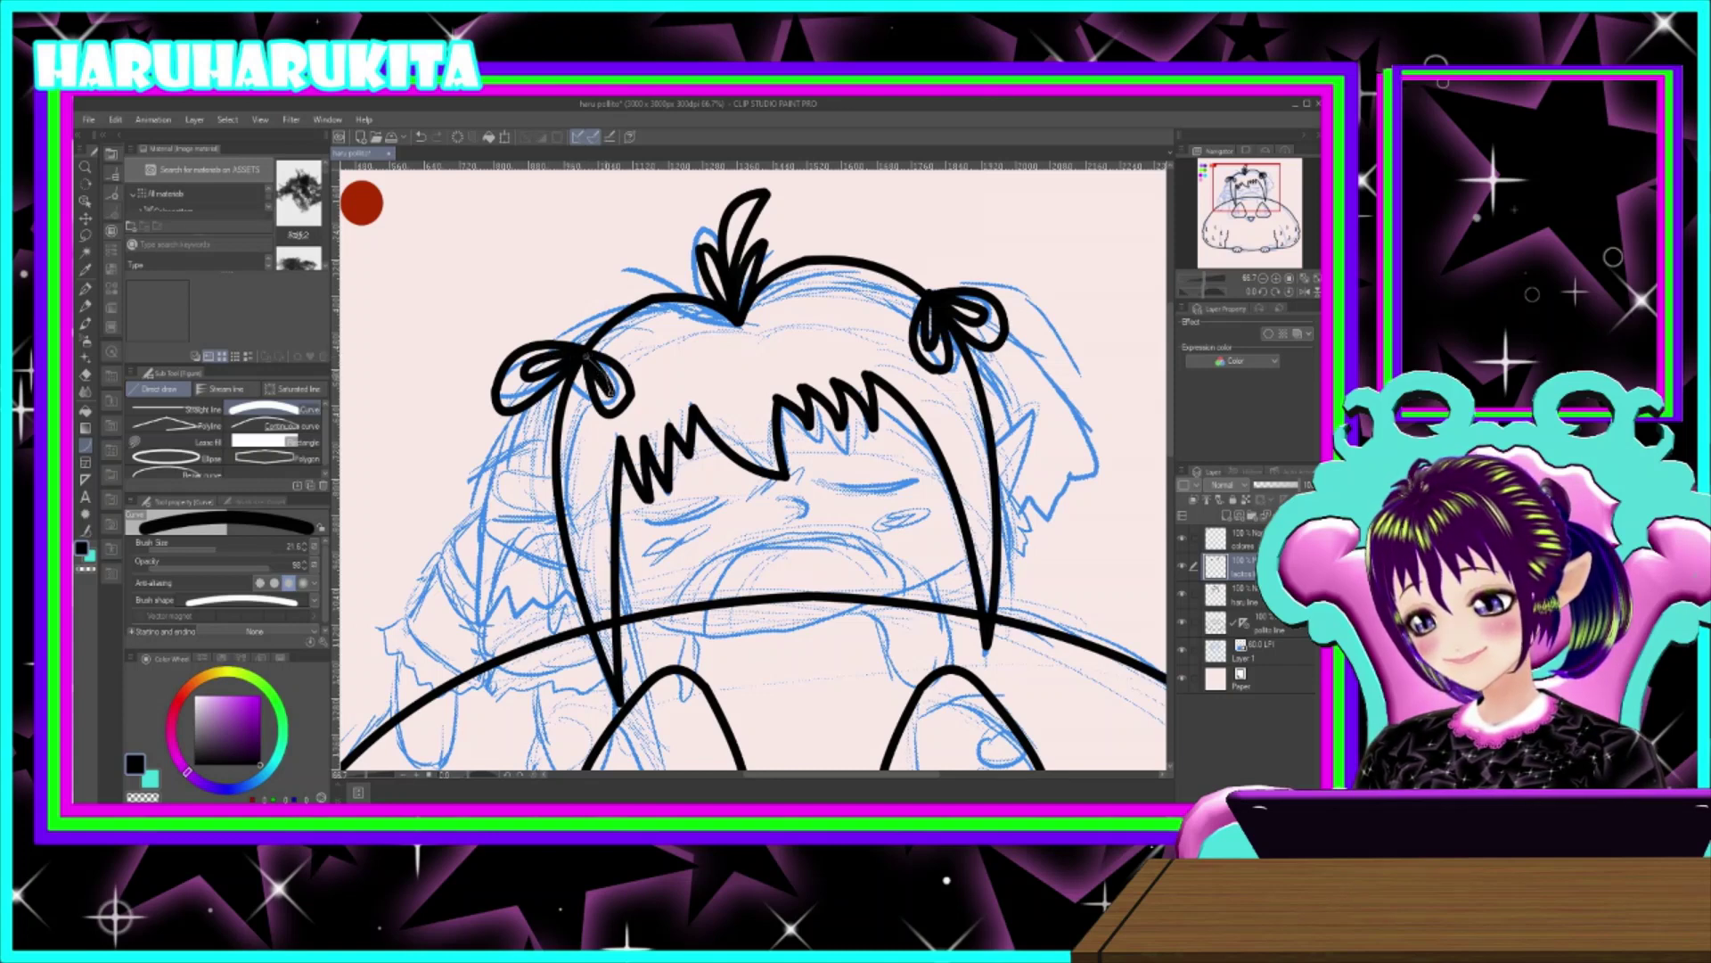
pyautogui.click(613, 387)
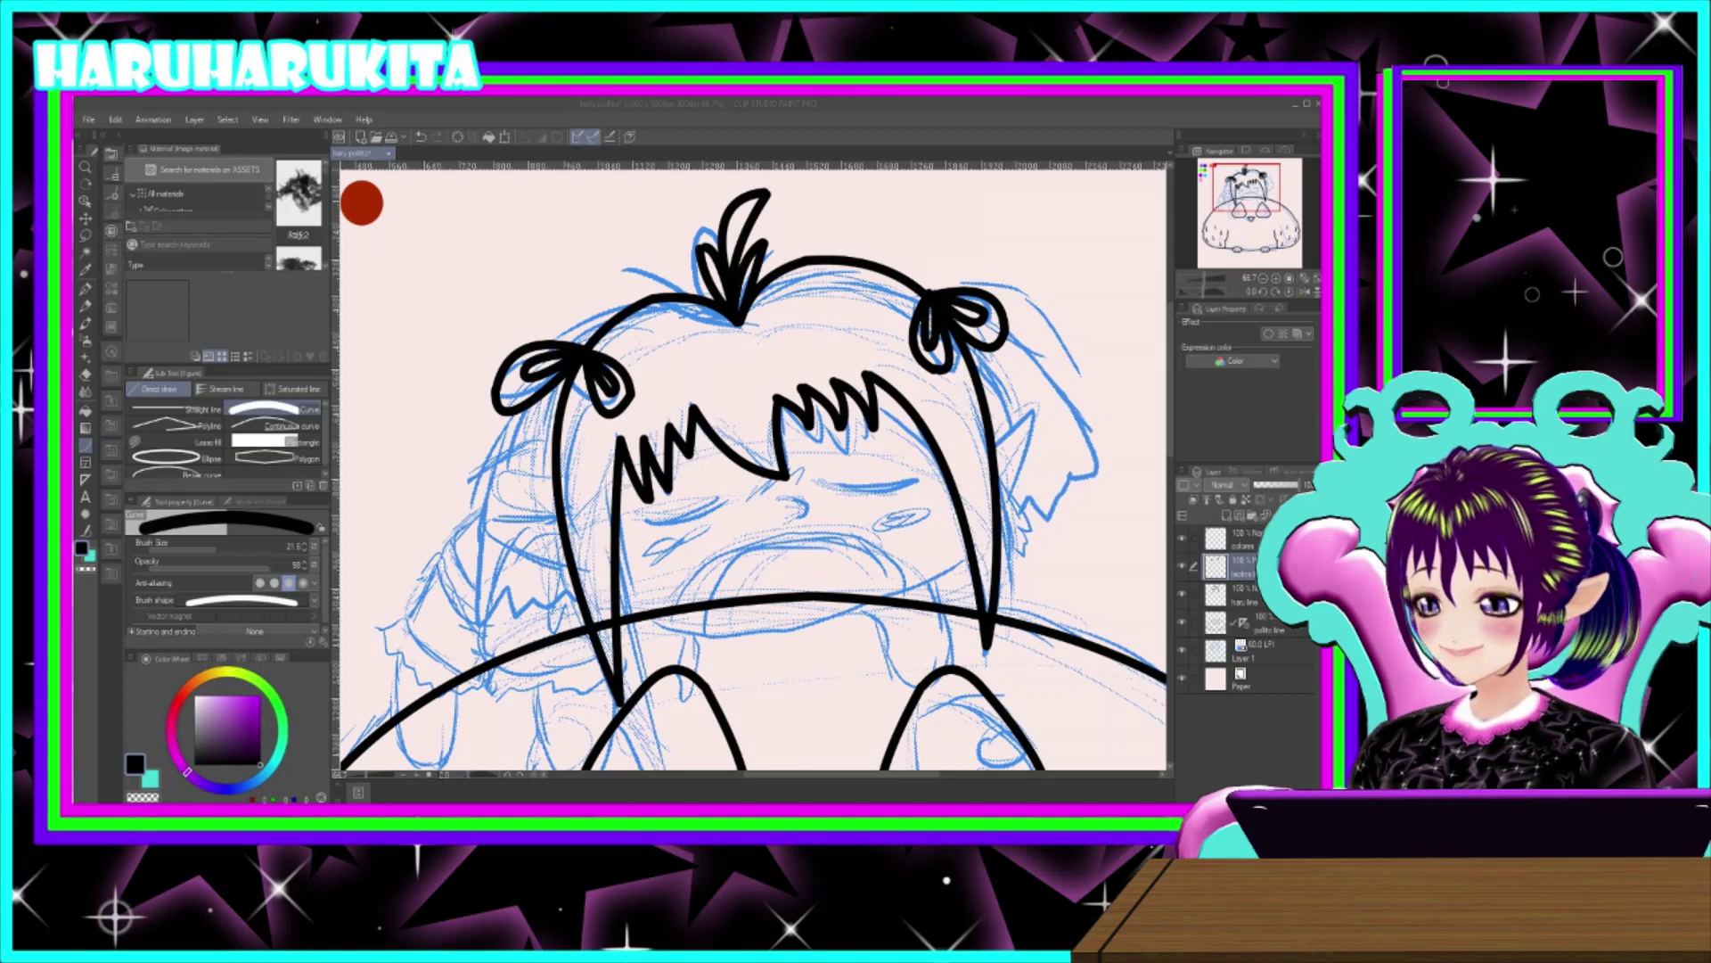
pyautogui.click(1069, 371)
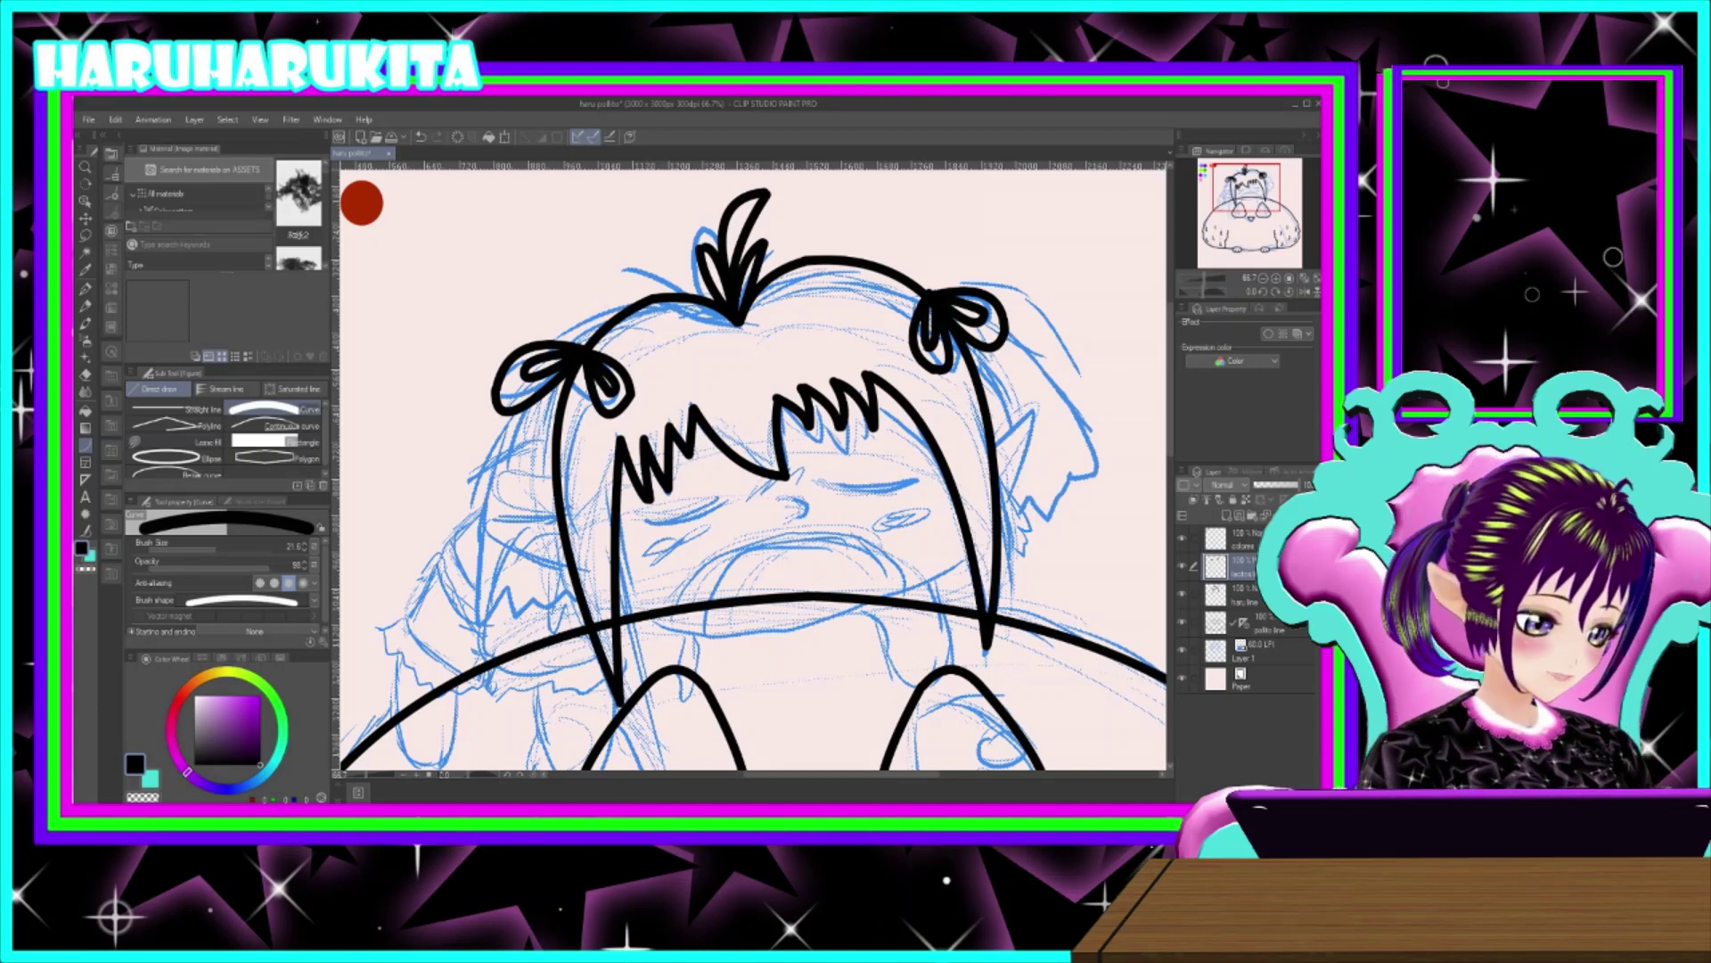
# - Create a new layer and ink the outer curve of the left pigtail from the crown down toward the chick's outline
pyautogui.click(1227, 515)
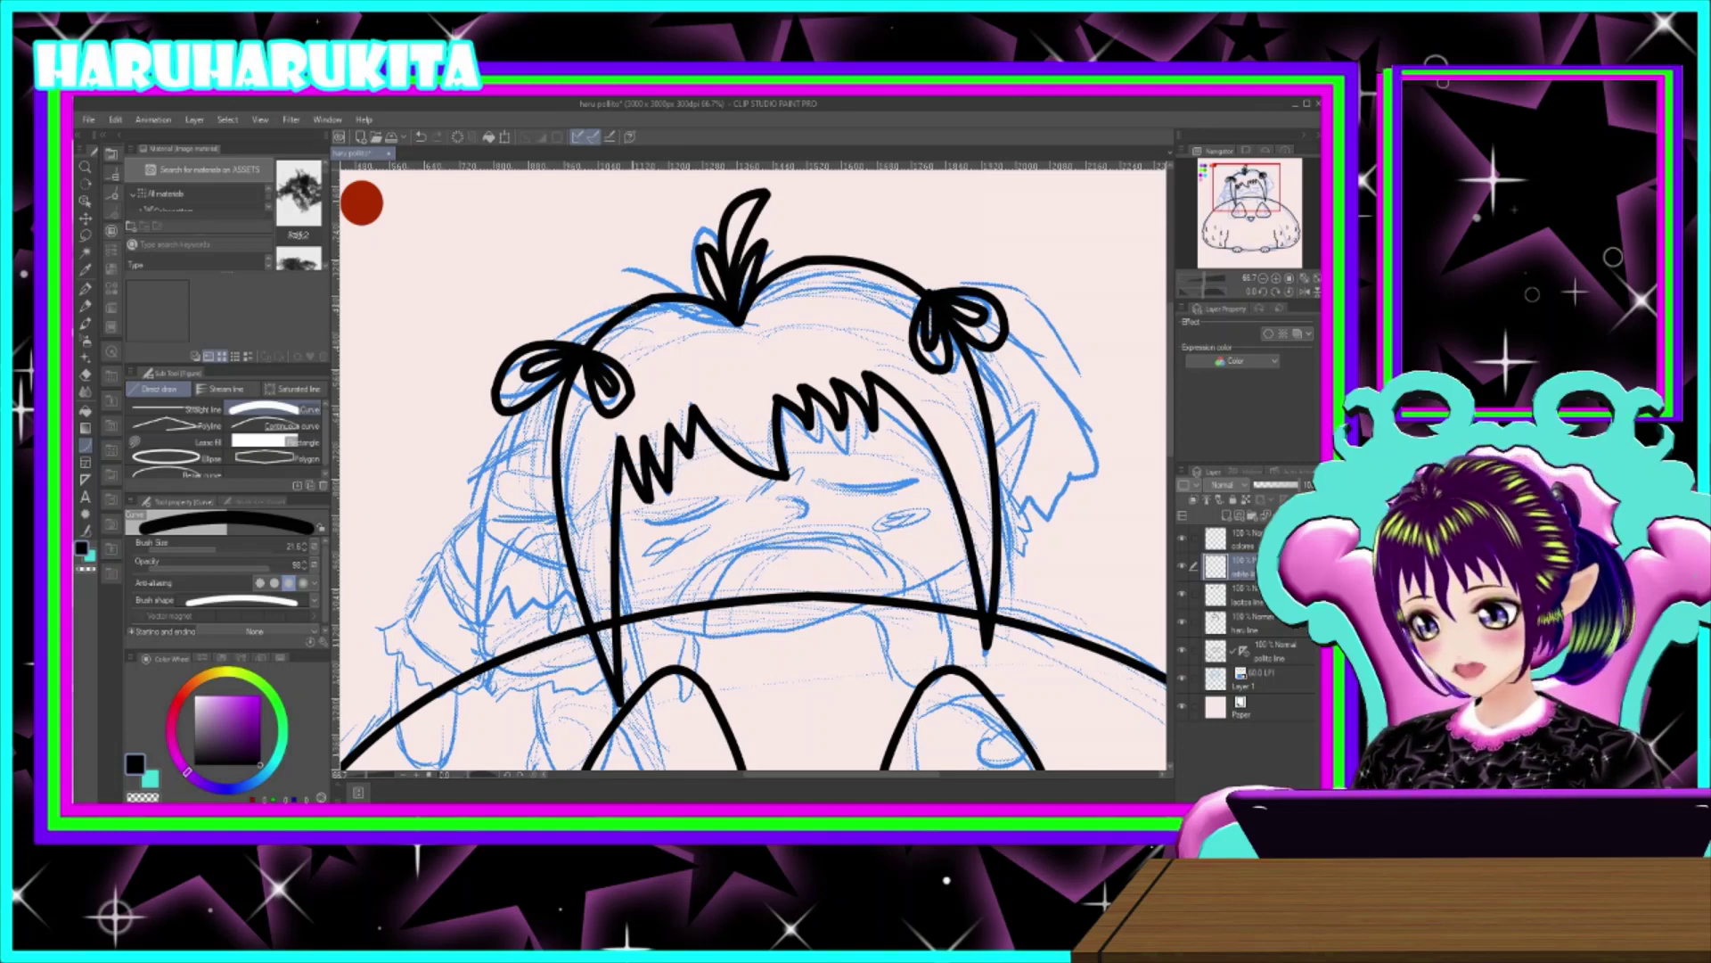
pyautogui.moveTo(631, 303)
pyautogui.mouseDown()
pyautogui.moveTo(512, 370)
pyautogui.moveTo(459, 633)
pyautogui.moveTo(480, 623)
pyautogui.mouseUp()
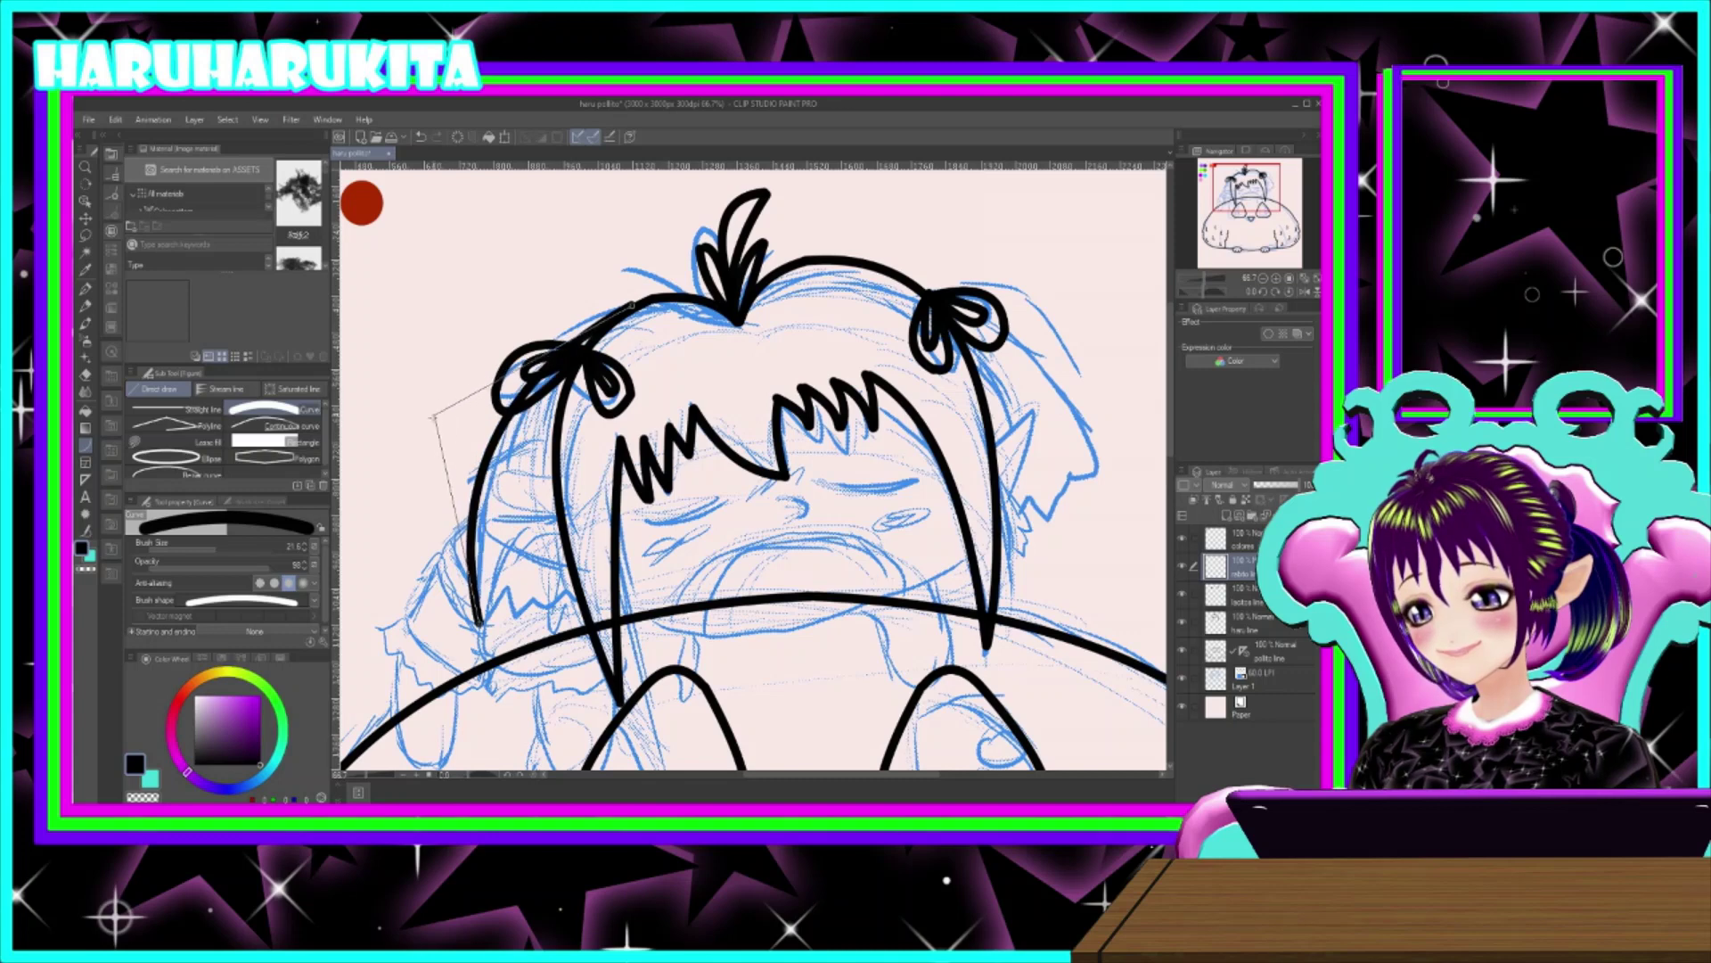
pyautogui.click(432, 417)
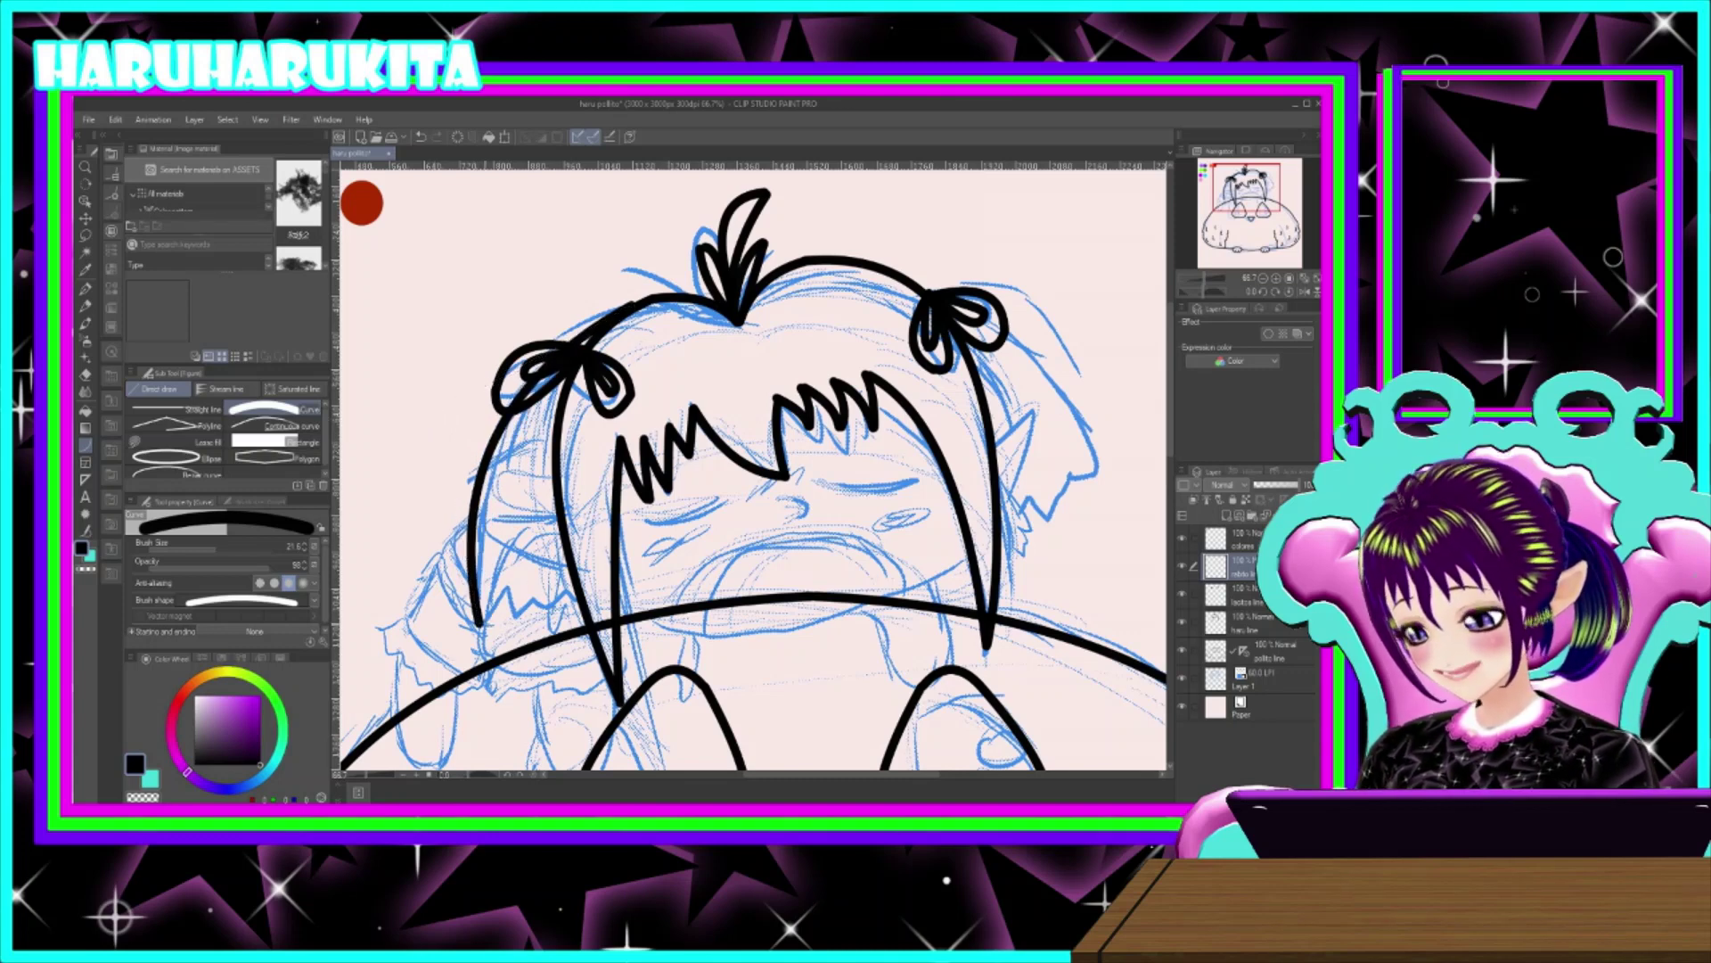
# - Ink the scalloped lower end of the left pigtail and close its inner edge back up to the crown
pyautogui.moveTo(496, 625)
pyautogui.mouseDown()
pyautogui.moveTo(514, 589)
pyautogui.moveTo(523, 622)
pyautogui.moveTo(574, 576)
pyautogui.mouseUp()
pyautogui.click(502, 627)
pyautogui.click(521, 618)
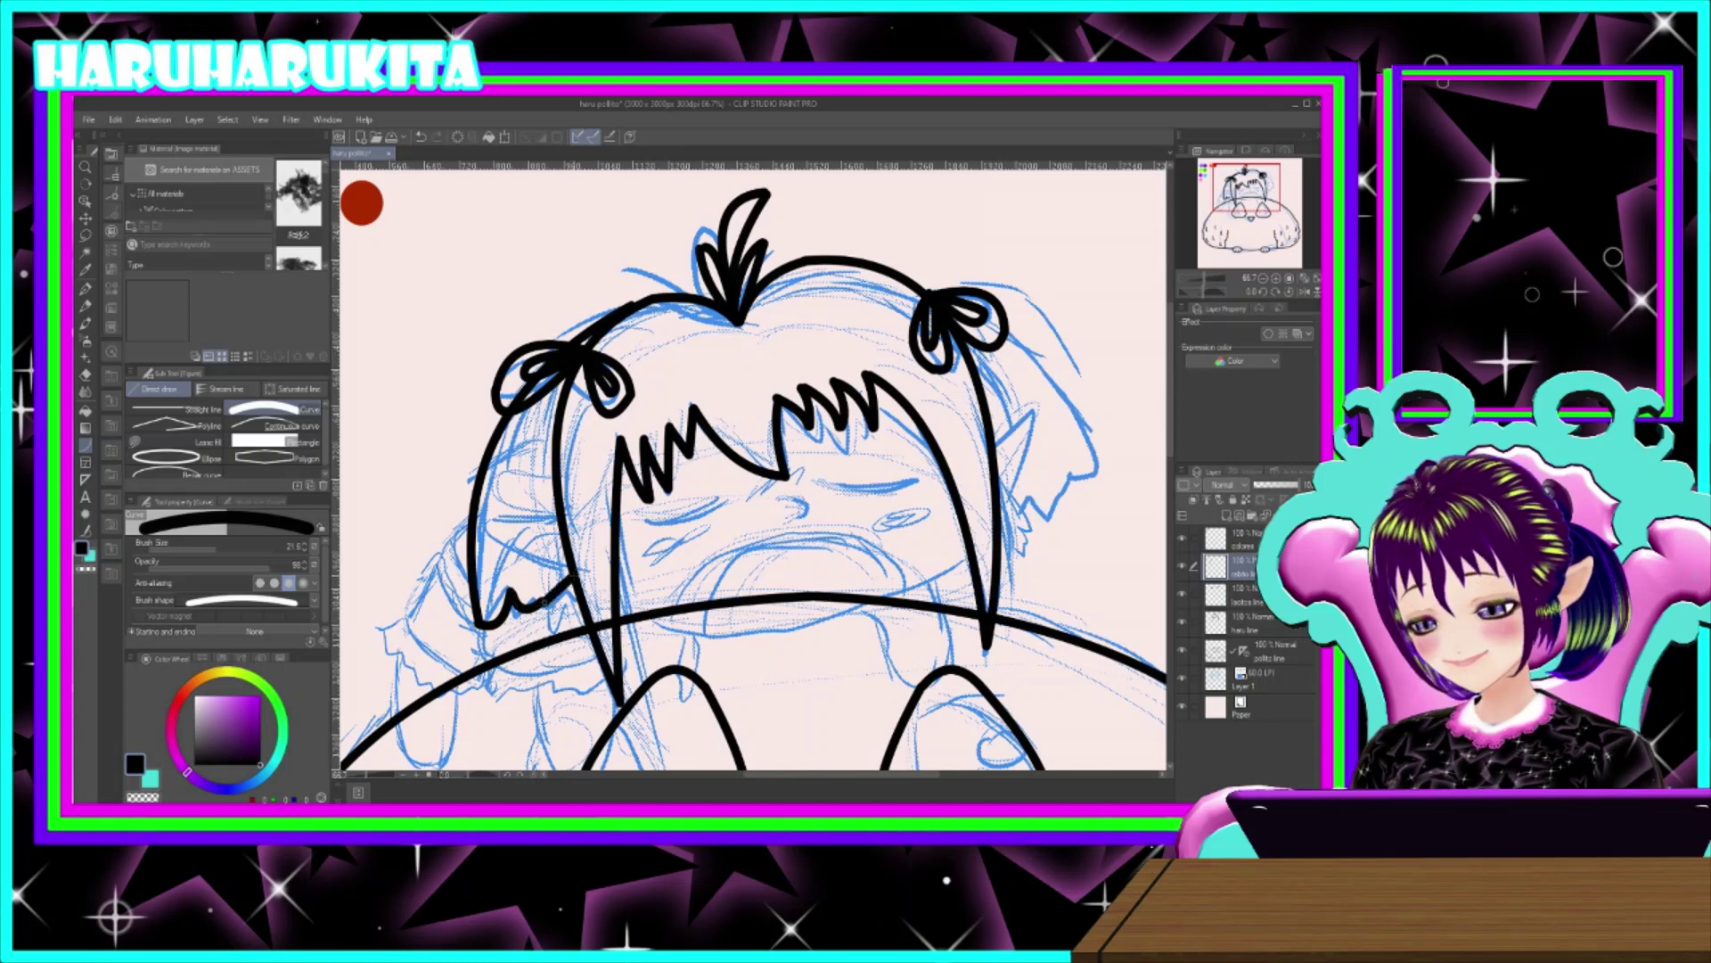
pyautogui.click(567, 619)
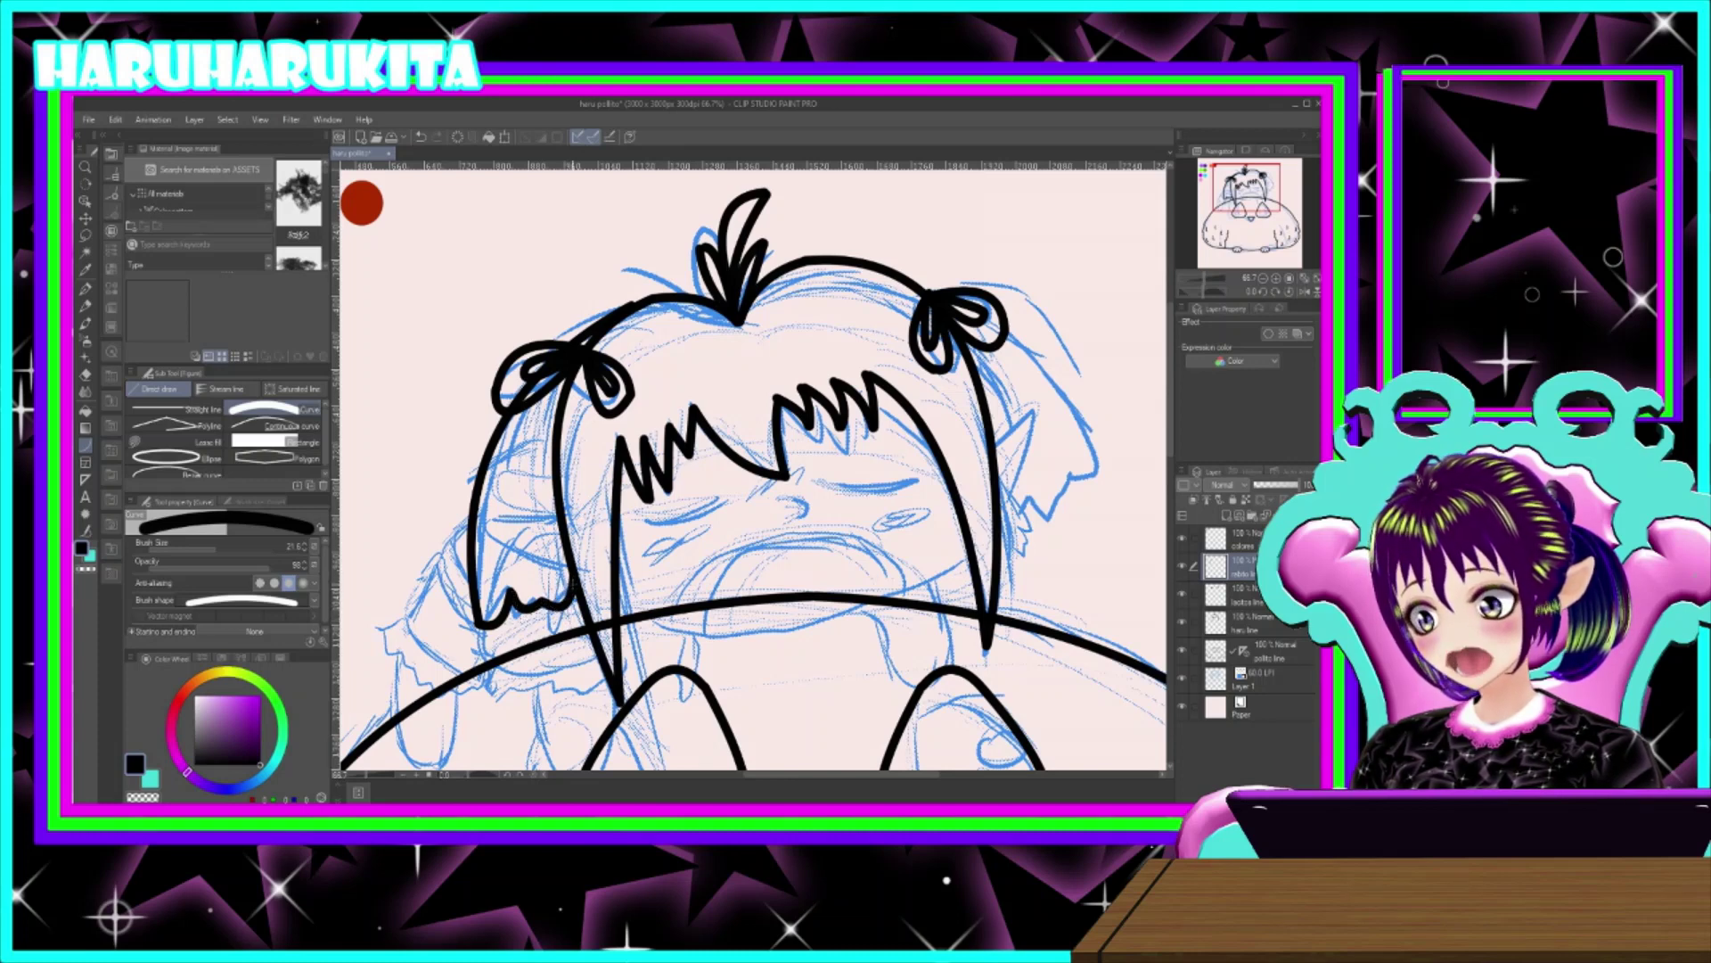
pyautogui.moveTo(573, 575); pyautogui.dragTo(632, 306)
pyautogui.click(632, 305)
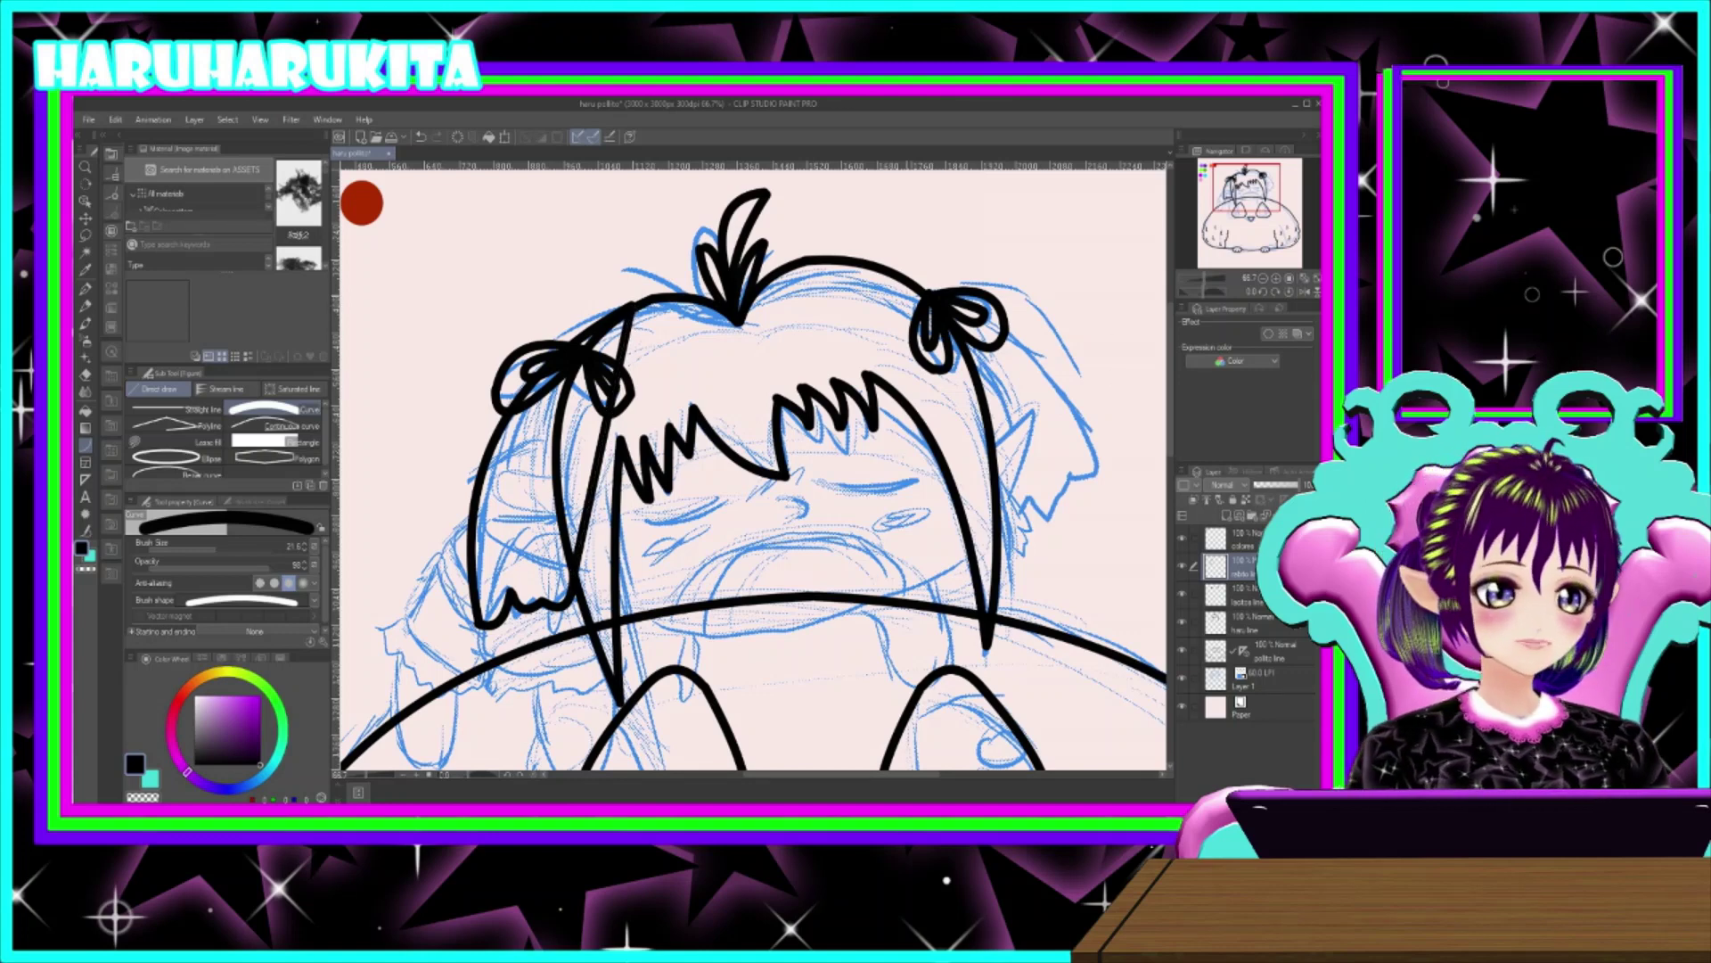
# - Try to ink the outer curve and lower tip of the right pigtail from the right bow, and undo the strokes
pyautogui.moveTo(927, 292); pyautogui.dragTo(1073, 479)
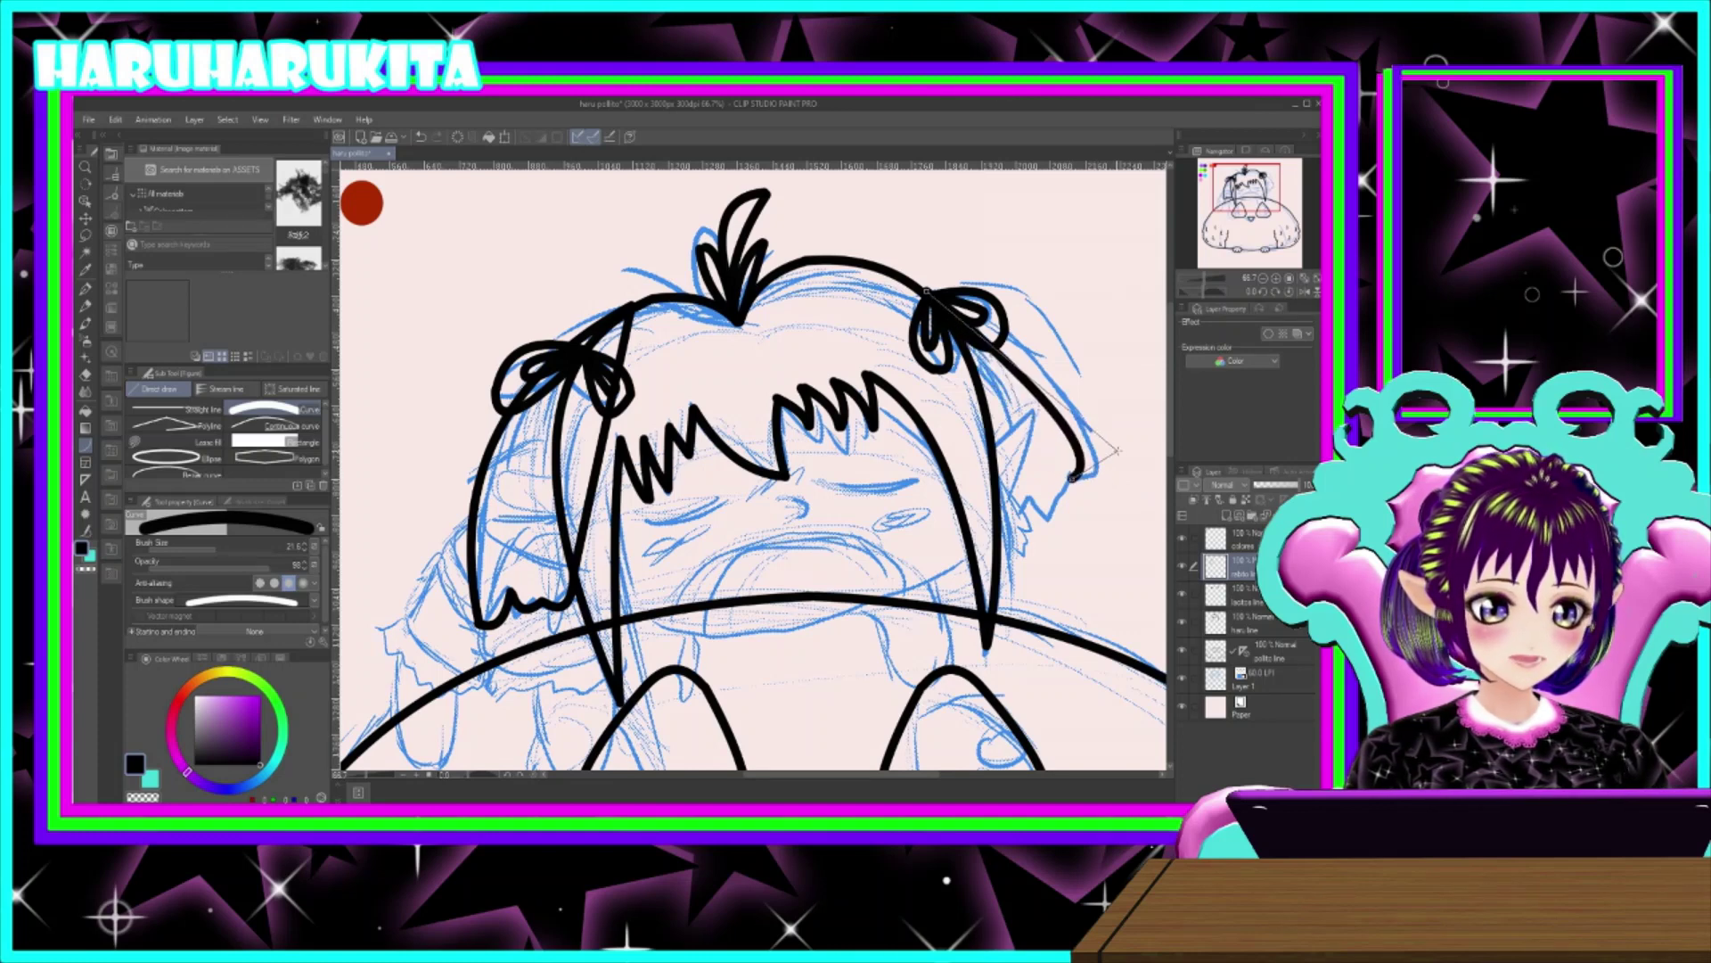
pyautogui.click(1154, 437)
pyautogui.moveTo(1067, 479); pyautogui.dragTo(1039, 502)
pyautogui.hotkey('ctrl', 'z')
pyautogui.hotkey('ctrl', 'z')
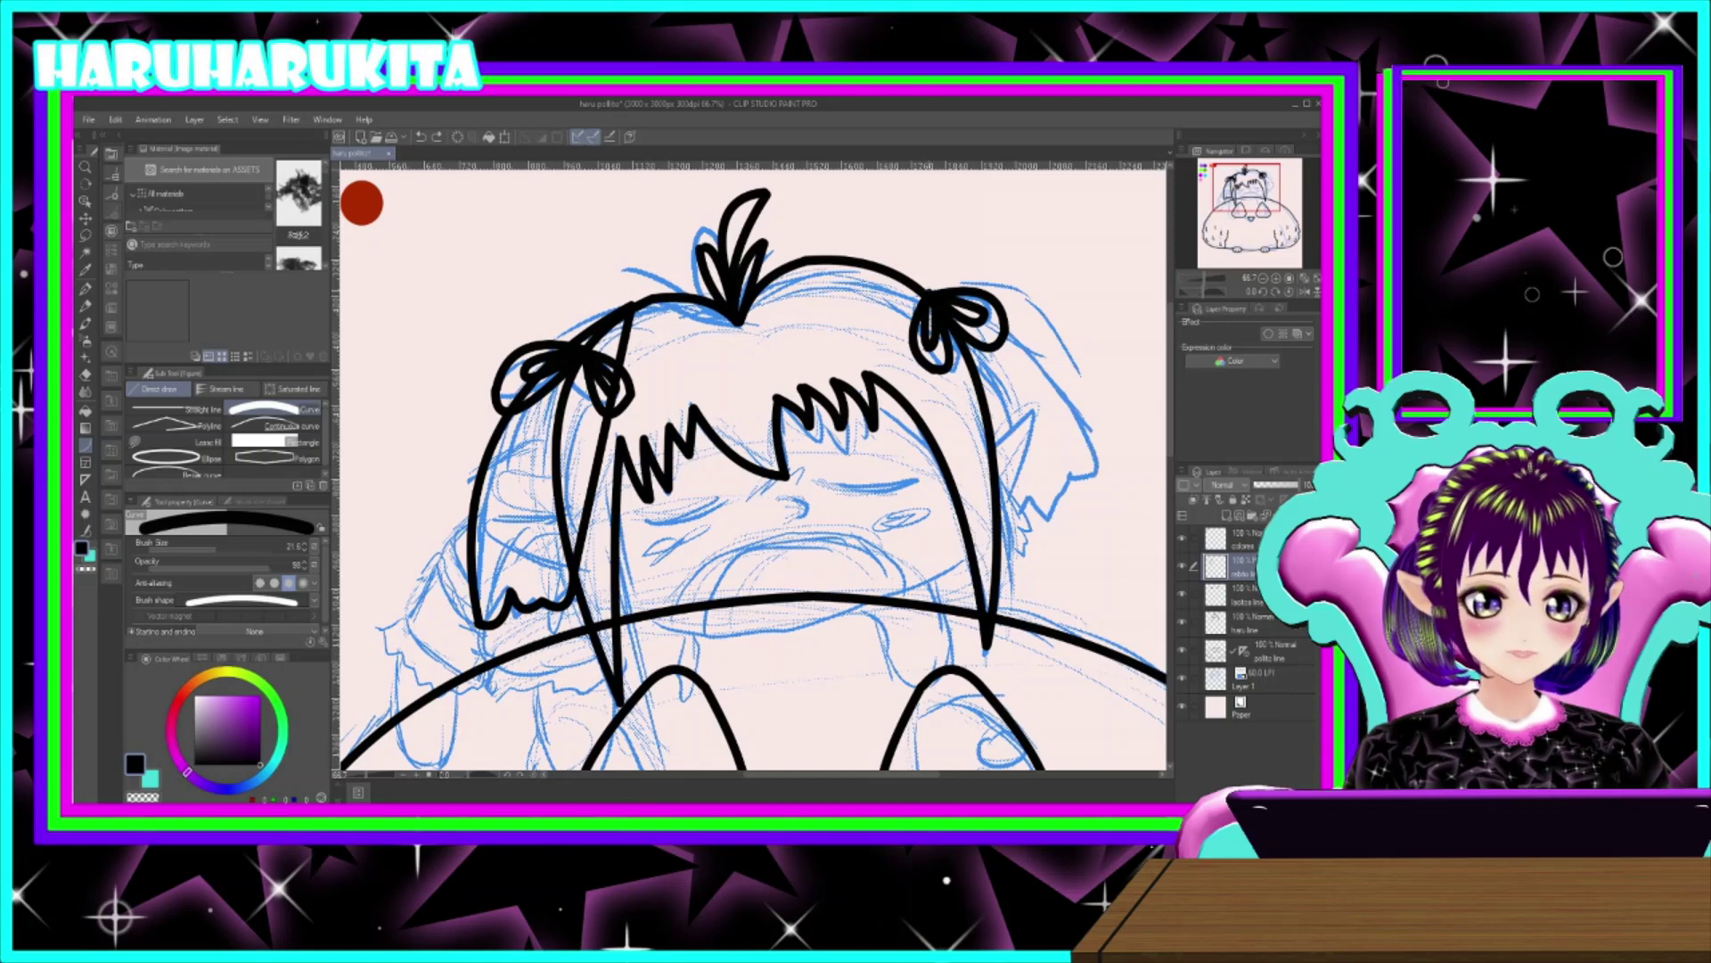
# - Ink the right pigtail from the right bow: outer curve, scalloped lower end, and inner edge back up to the bow
pyautogui.moveTo(974, 343)
pyautogui.mouseDown()
pyautogui.moveTo(1115, 464)
pyautogui.moveTo(1101, 504)
pyautogui.moveTo(1089, 488)
pyautogui.moveTo(1106, 490)
pyautogui.mouseUp()
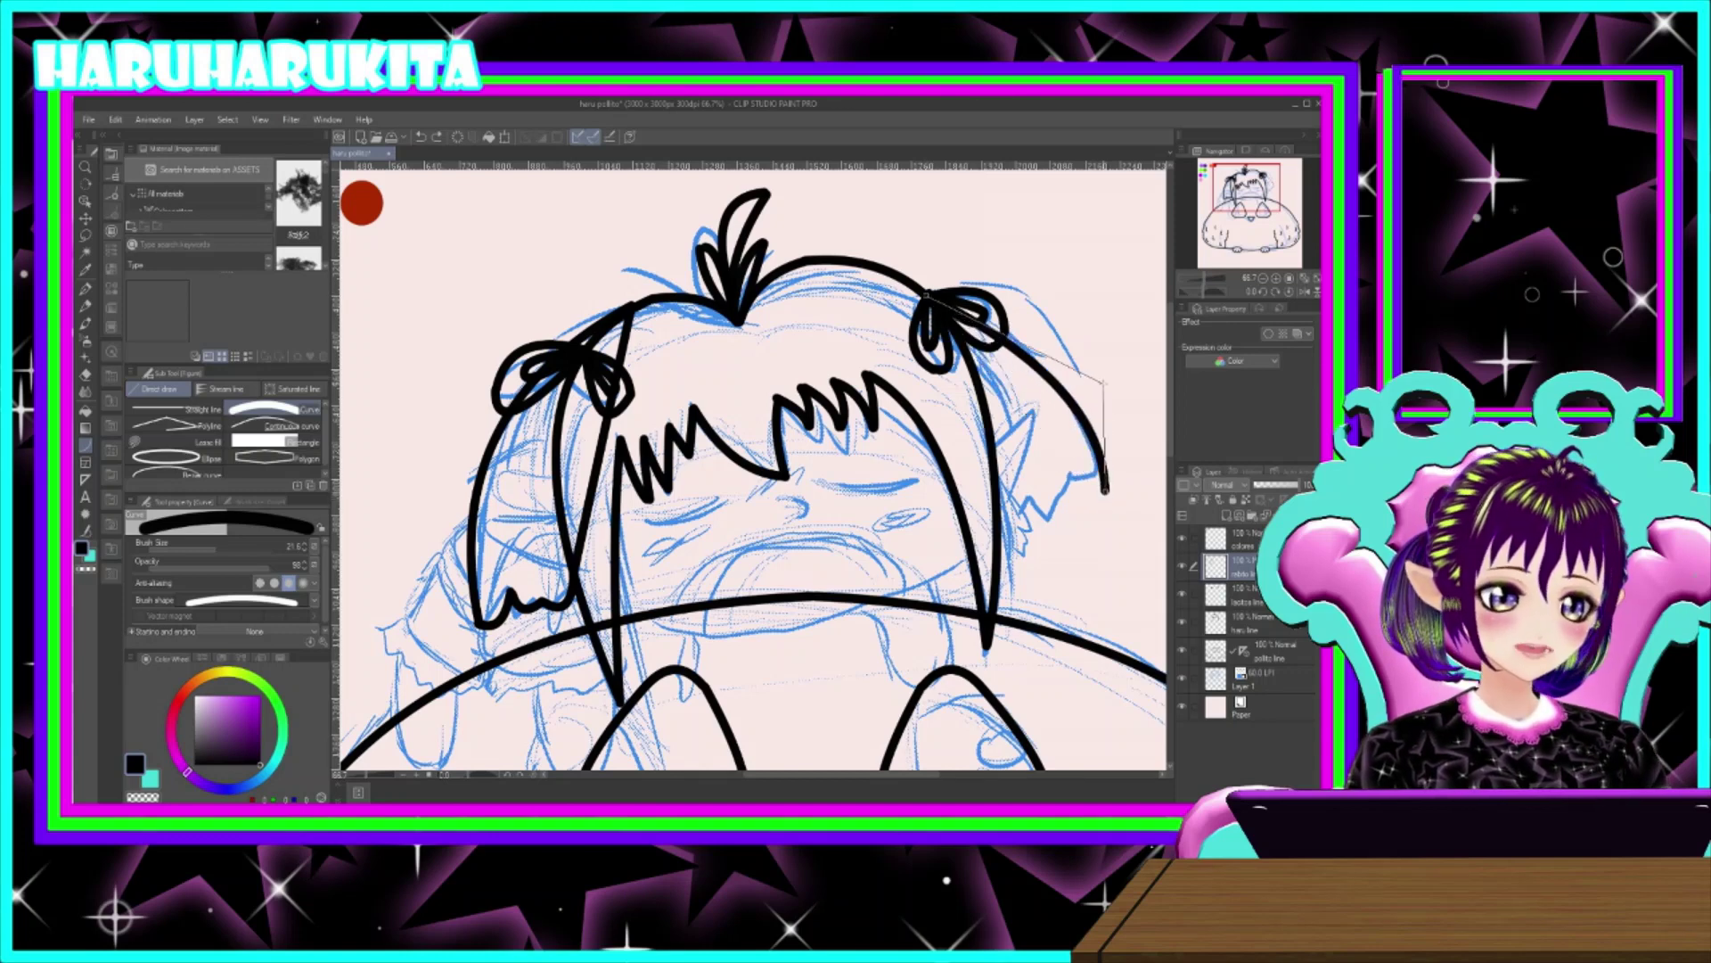
pyautogui.click(1103, 505)
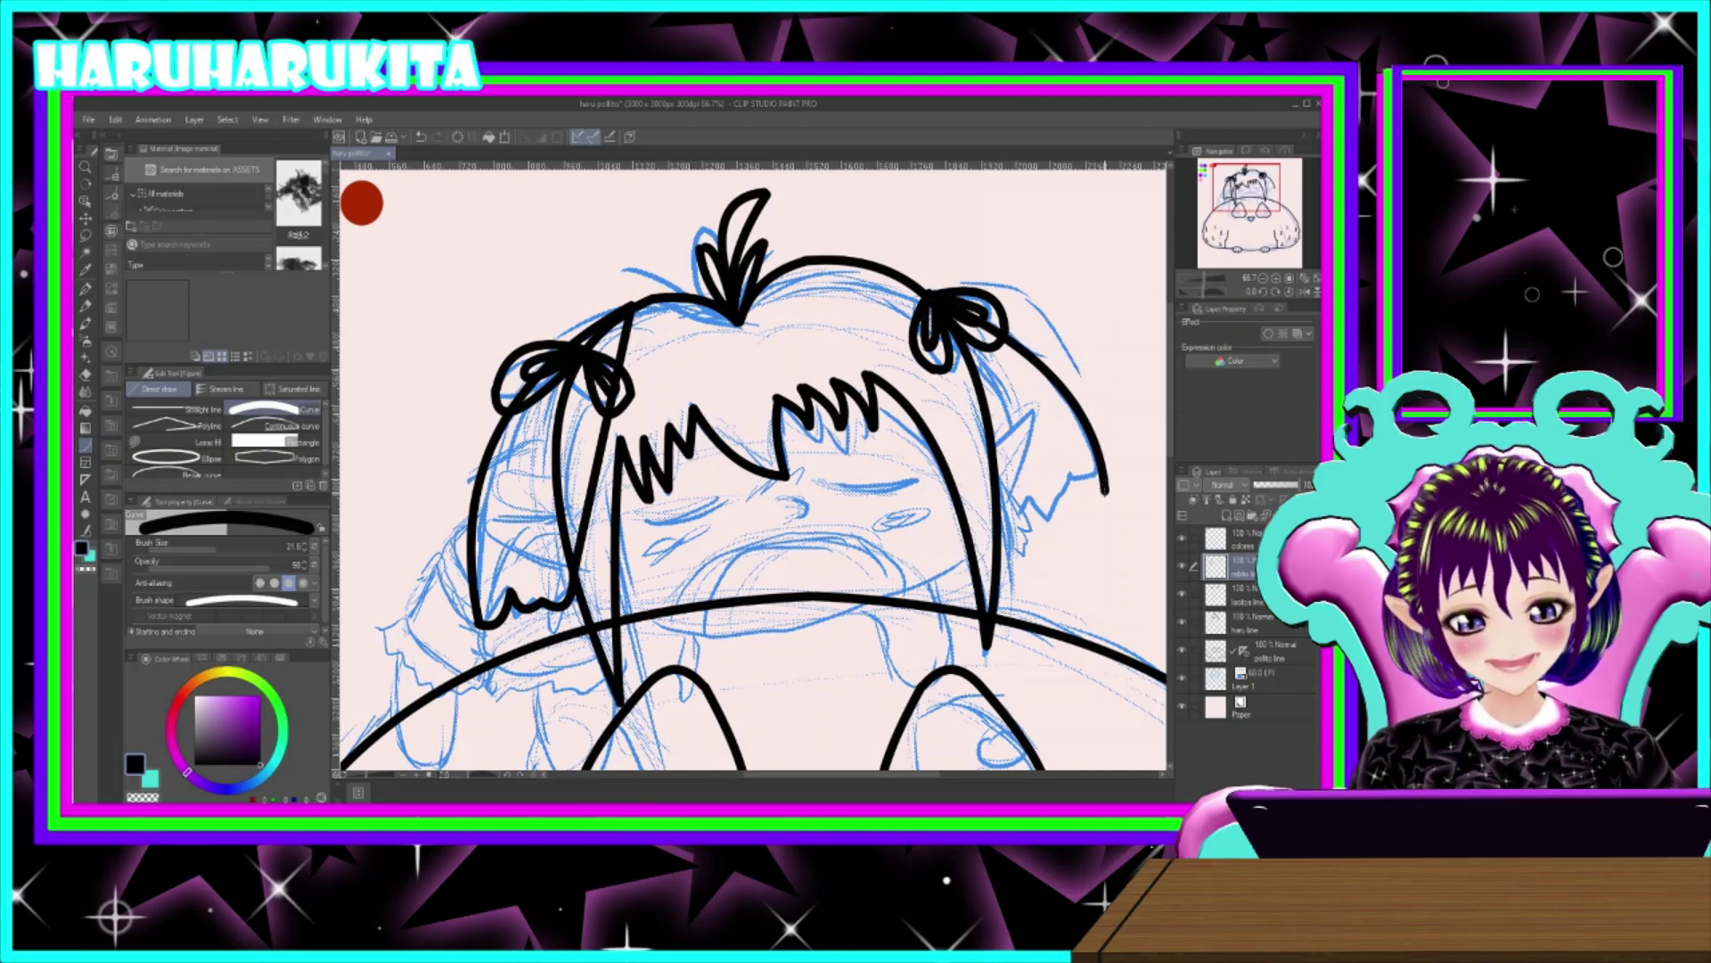
pyautogui.moveTo(1104, 491)
pyautogui.mouseDown()
pyautogui.moveTo(1053, 493)
pyautogui.moveTo(1075, 487)
pyautogui.mouseUp()
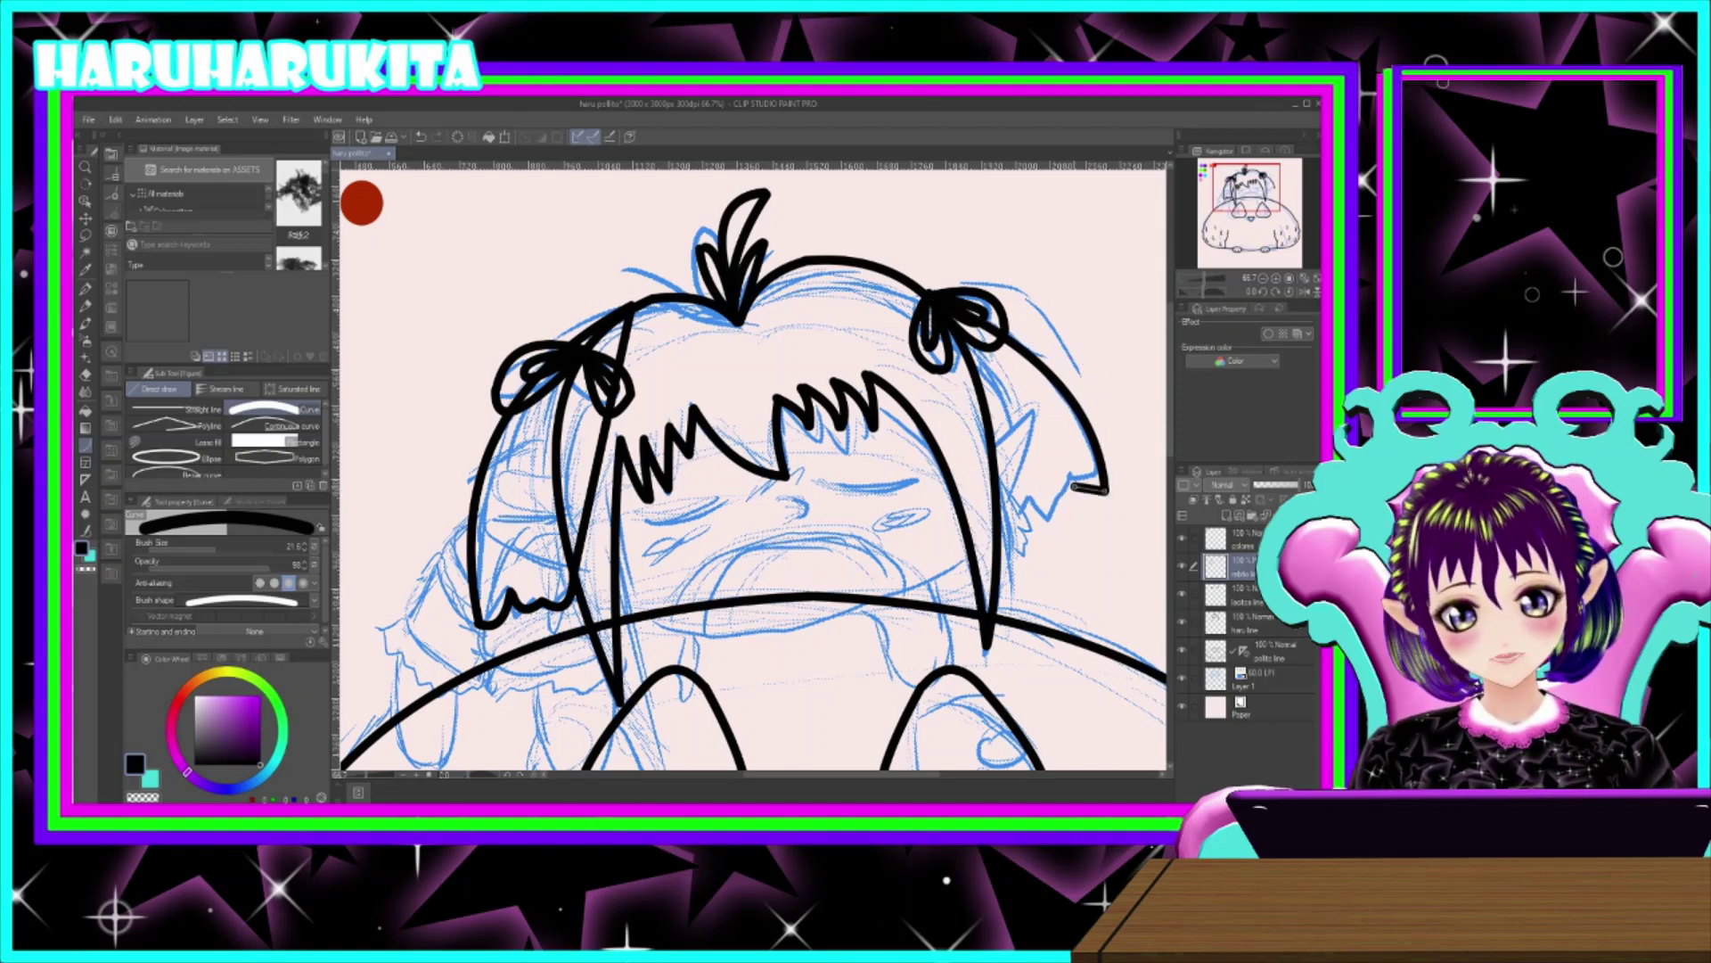
pyautogui.click(1085, 513)
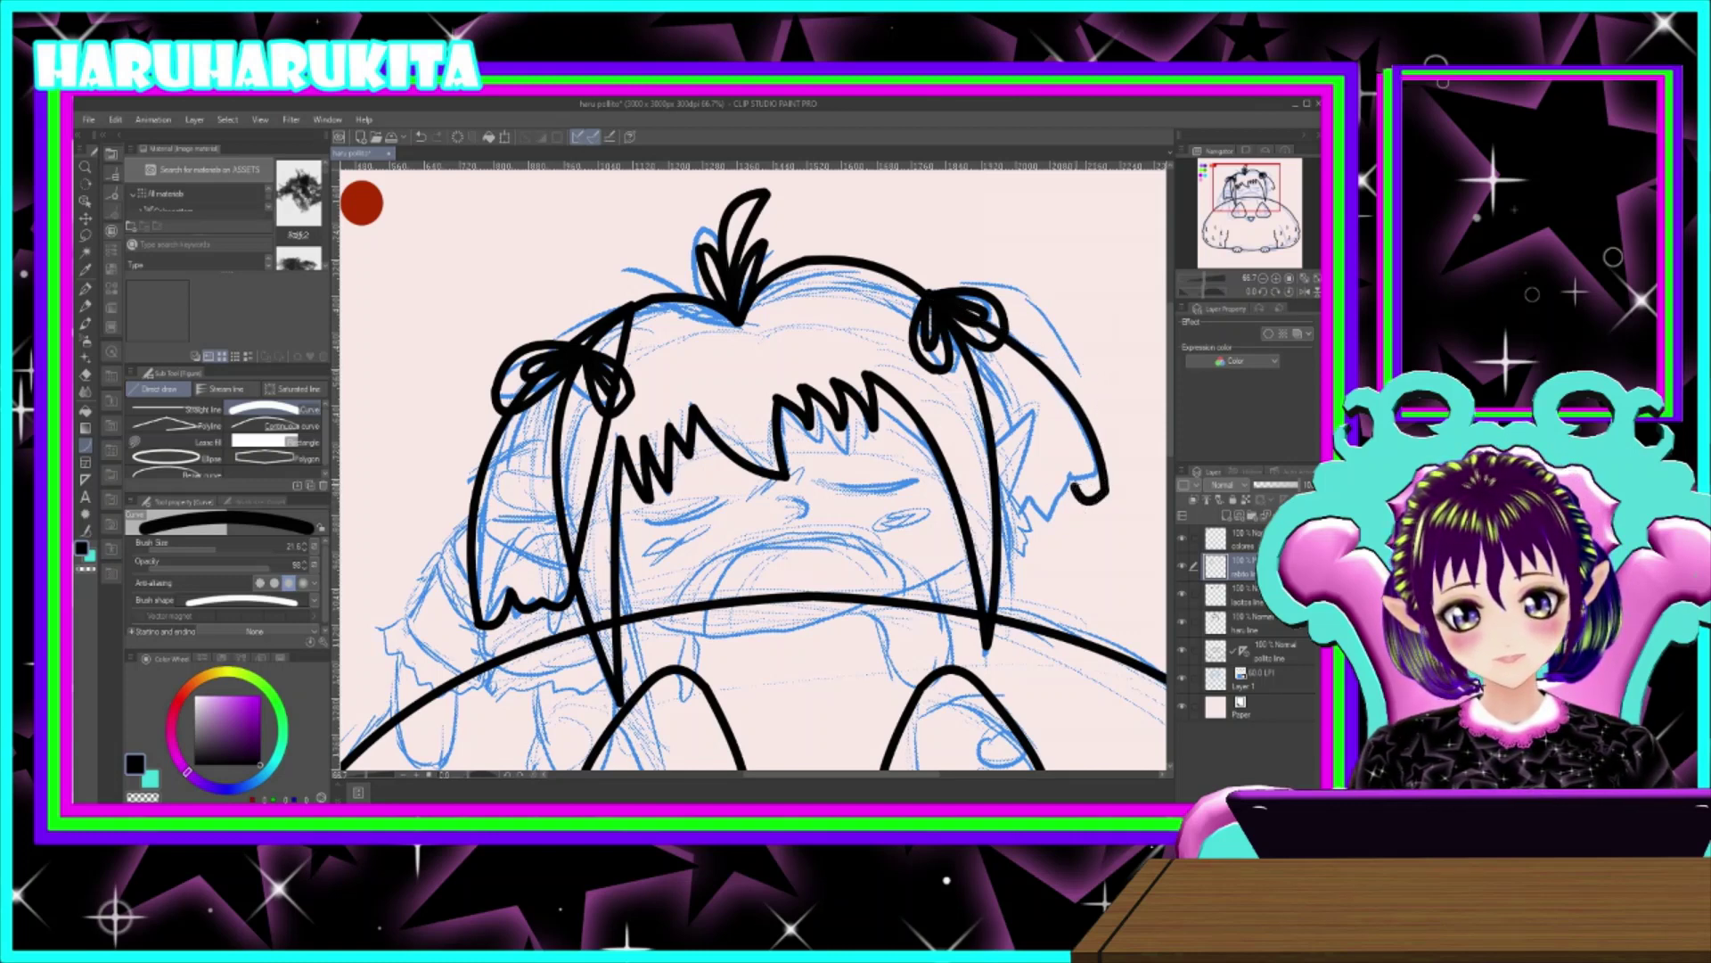
pyautogui.moveTo(1074, 488)
pyautogui.mouseDown()
pyautogui.moveTo(1056, 513)
pyautogui.moveTo(997, 503)
pyautogui.mouseUp()
pyautogui.click(1067, 525)
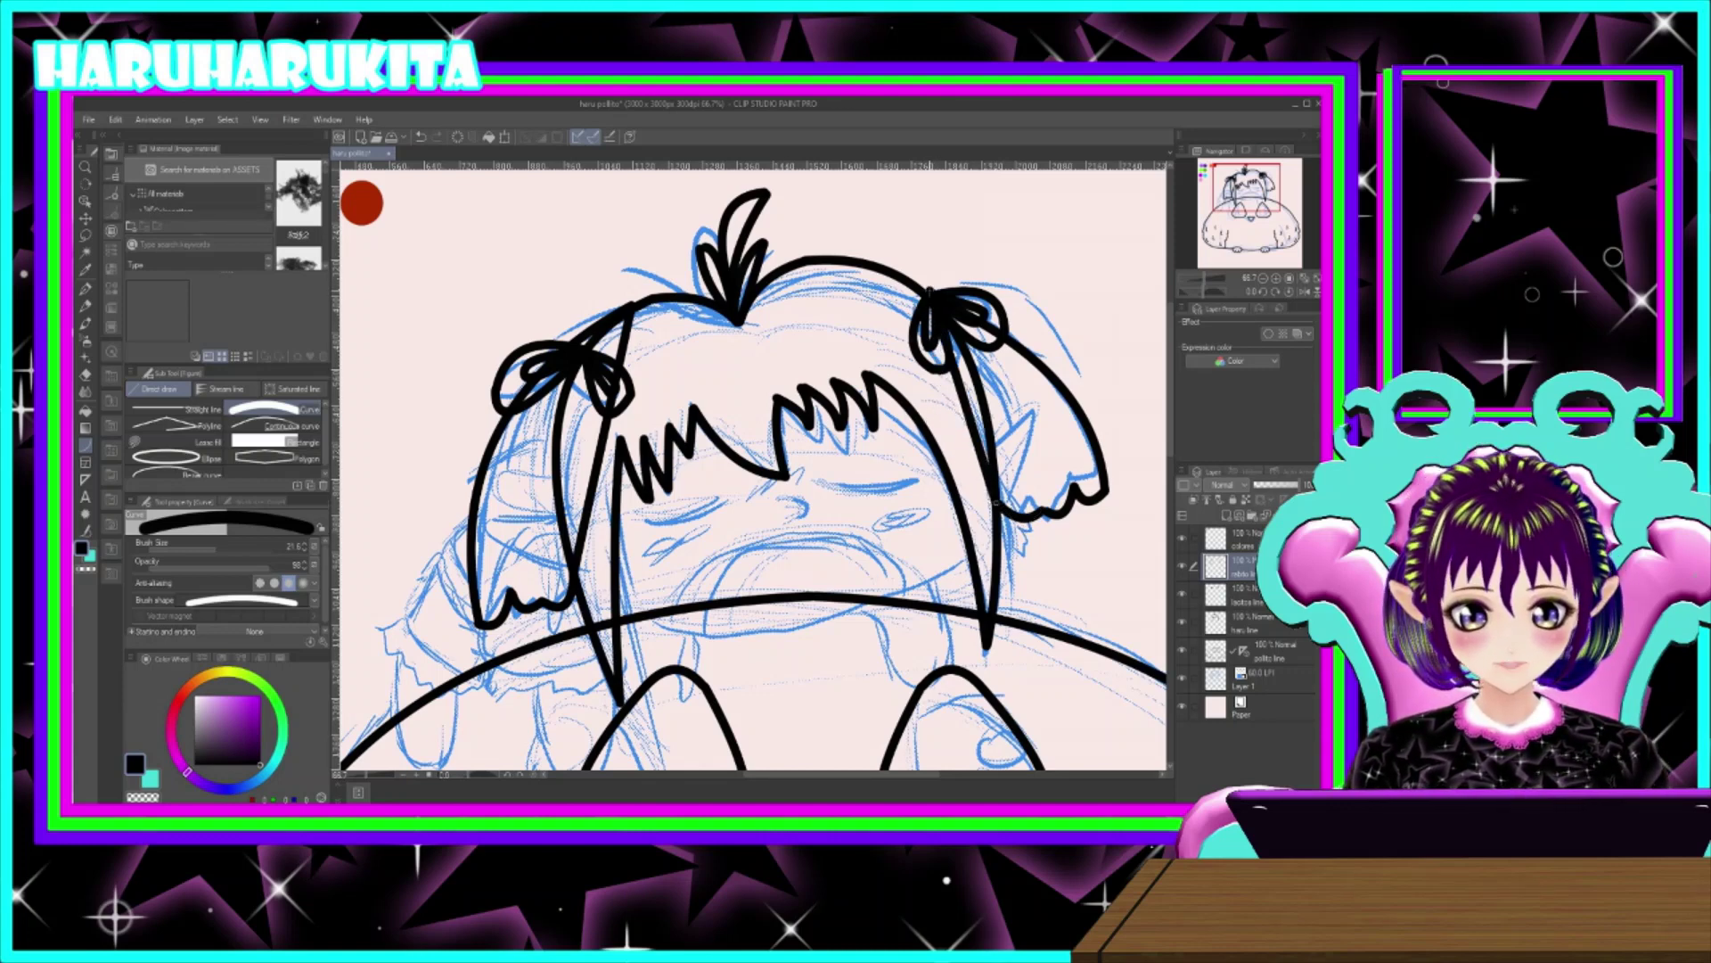
# - Move the pigtail line layer below the hair line layer and add a new layer for the face above the bow line layer
pyautogui.moveTo(853, 388); pyautogui.dragTo(871, 304)
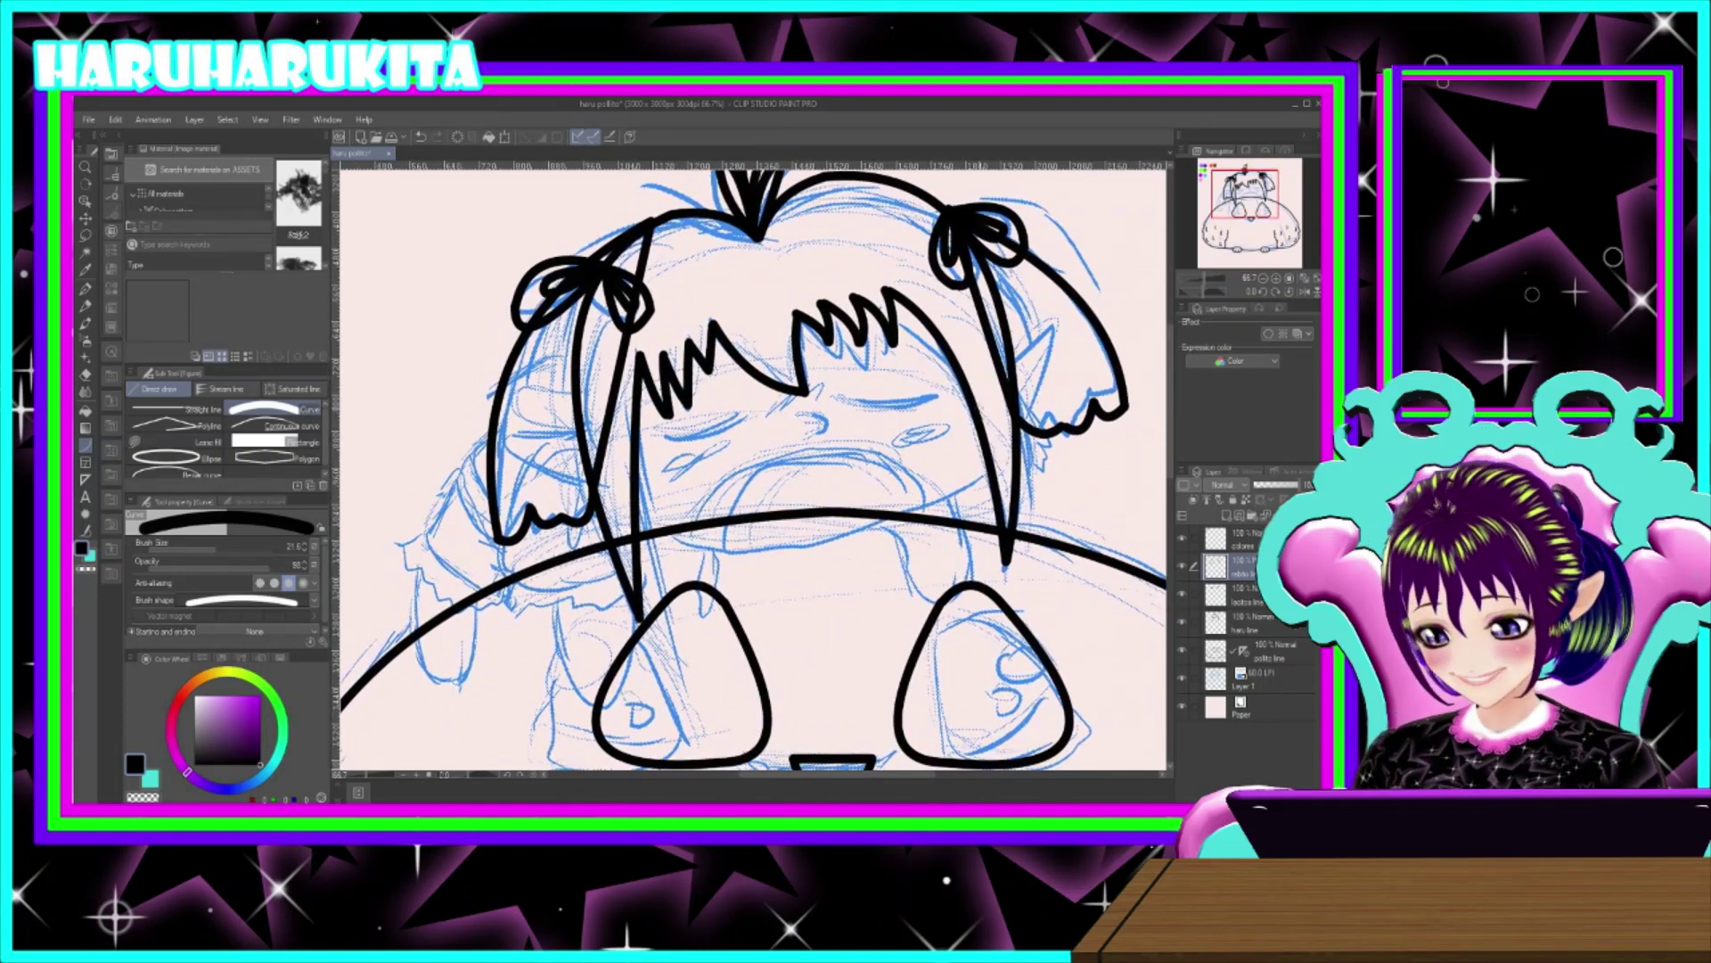
pyautogui.moveTo(874, 469); pyautogui.dragTo(874, 567)
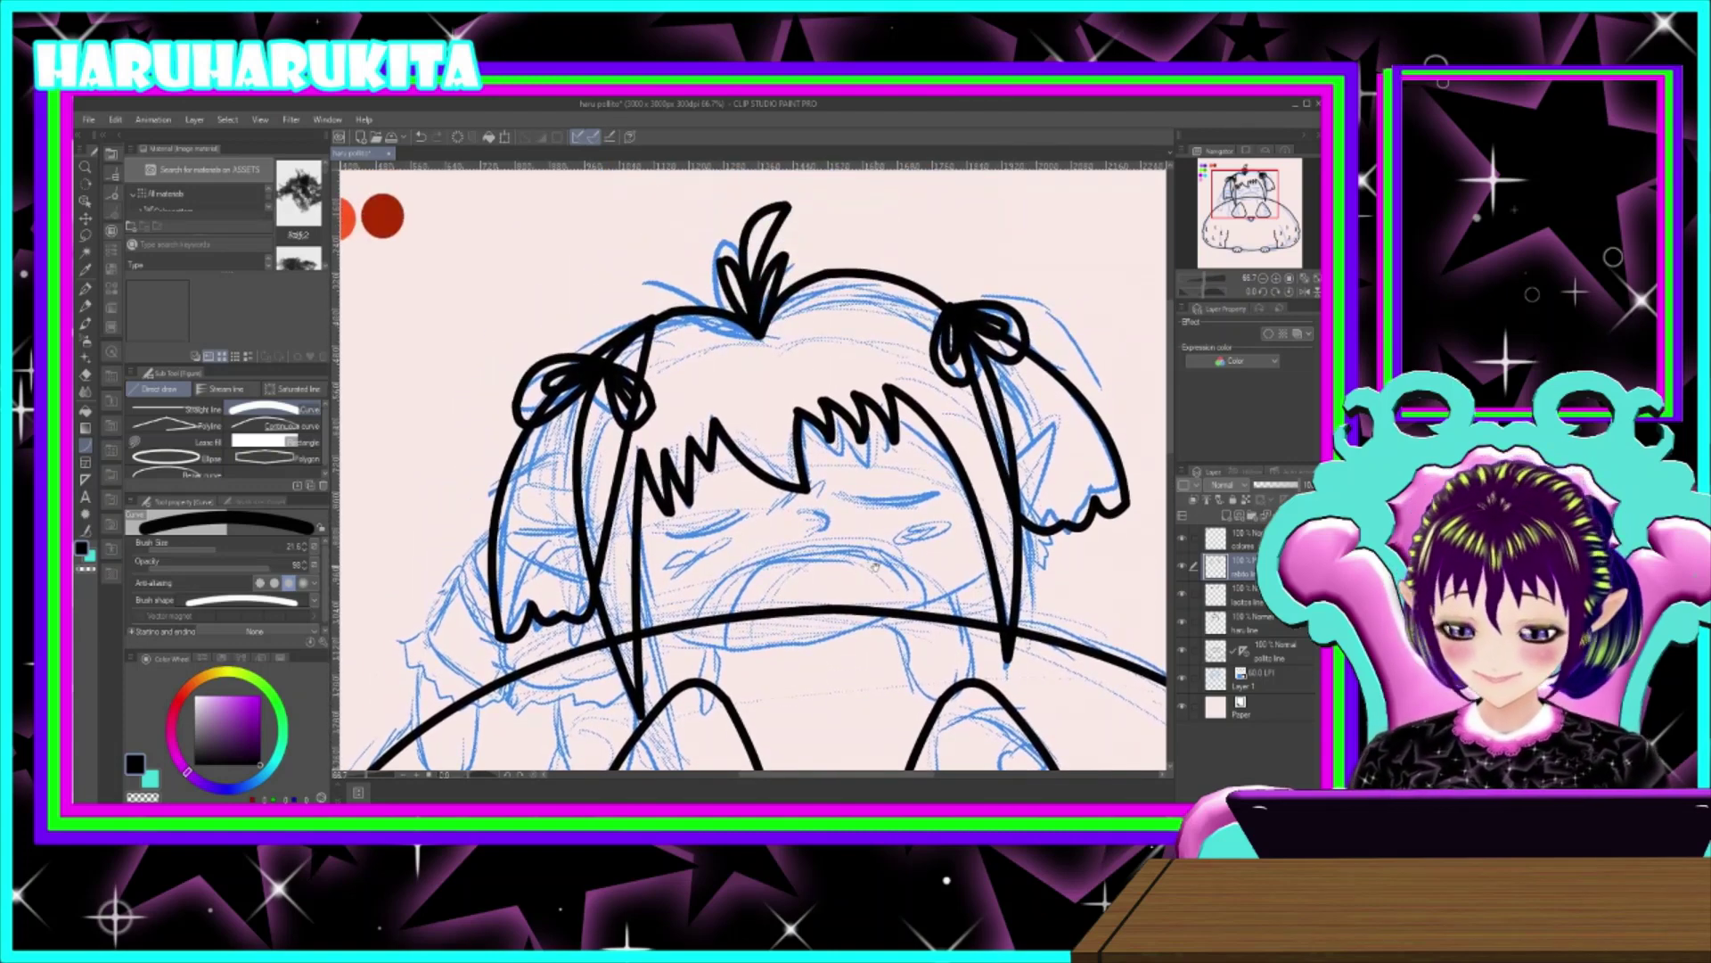
pyautogui.moveTo(798, 446); pyautogui.dragTo(791, 530)
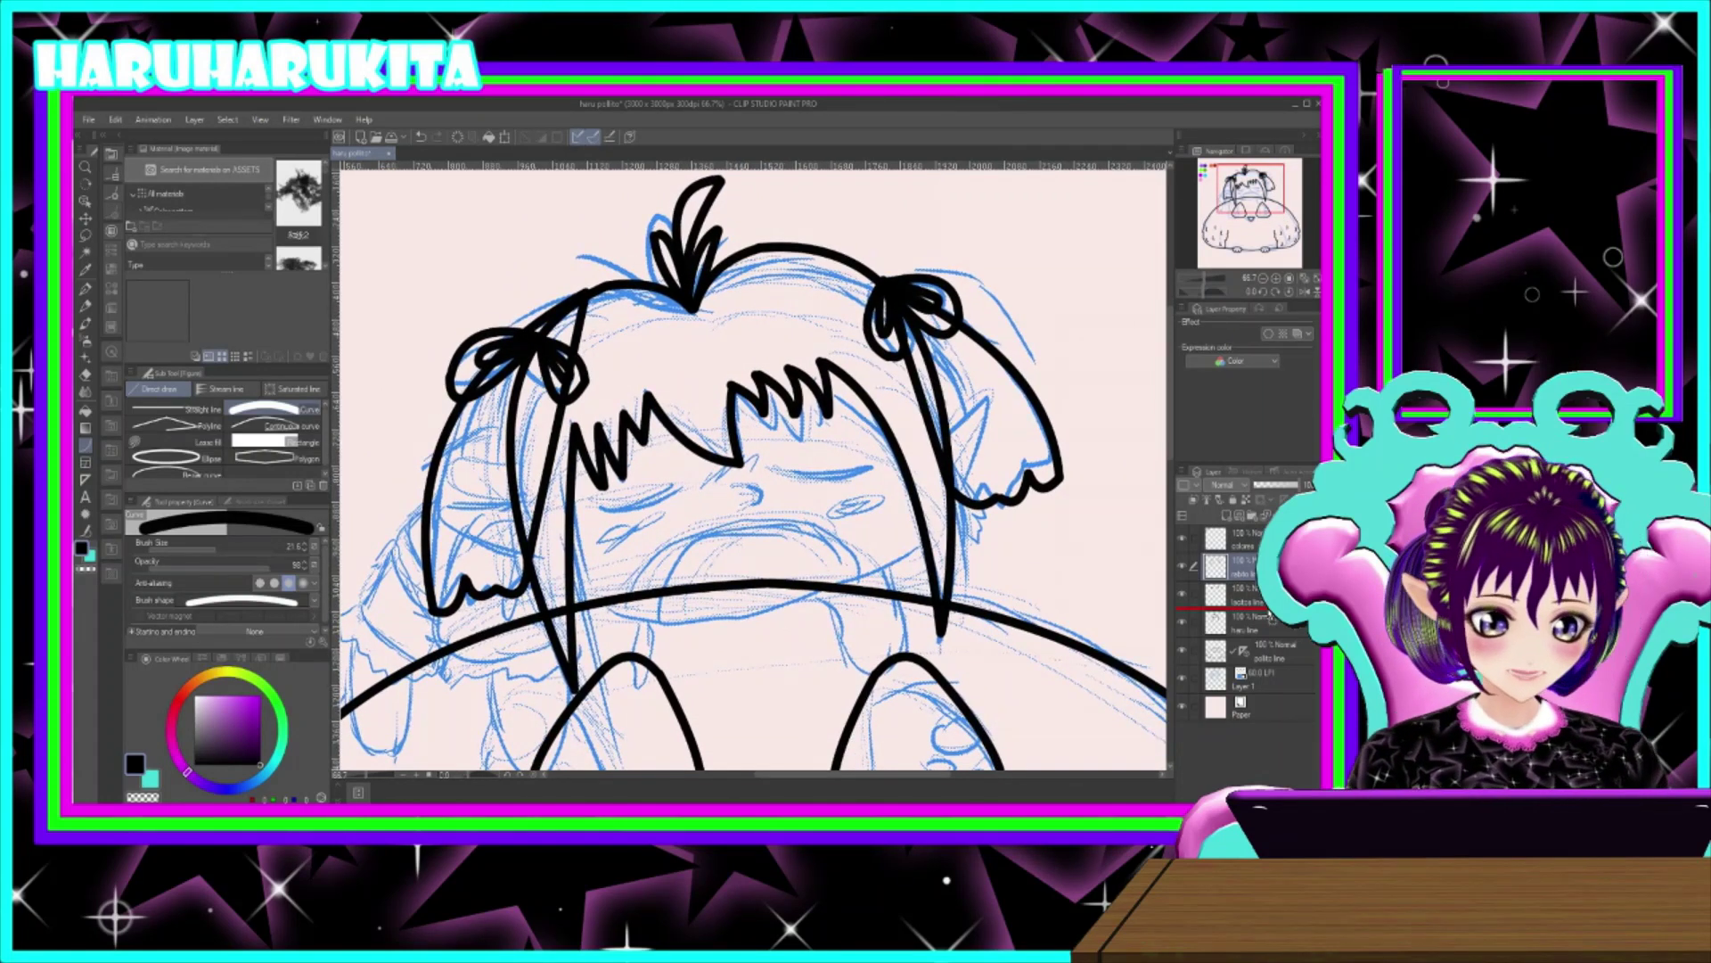
pyautogui.moveTo(1270, 631); pyautogui.dragTo(1270, 633)
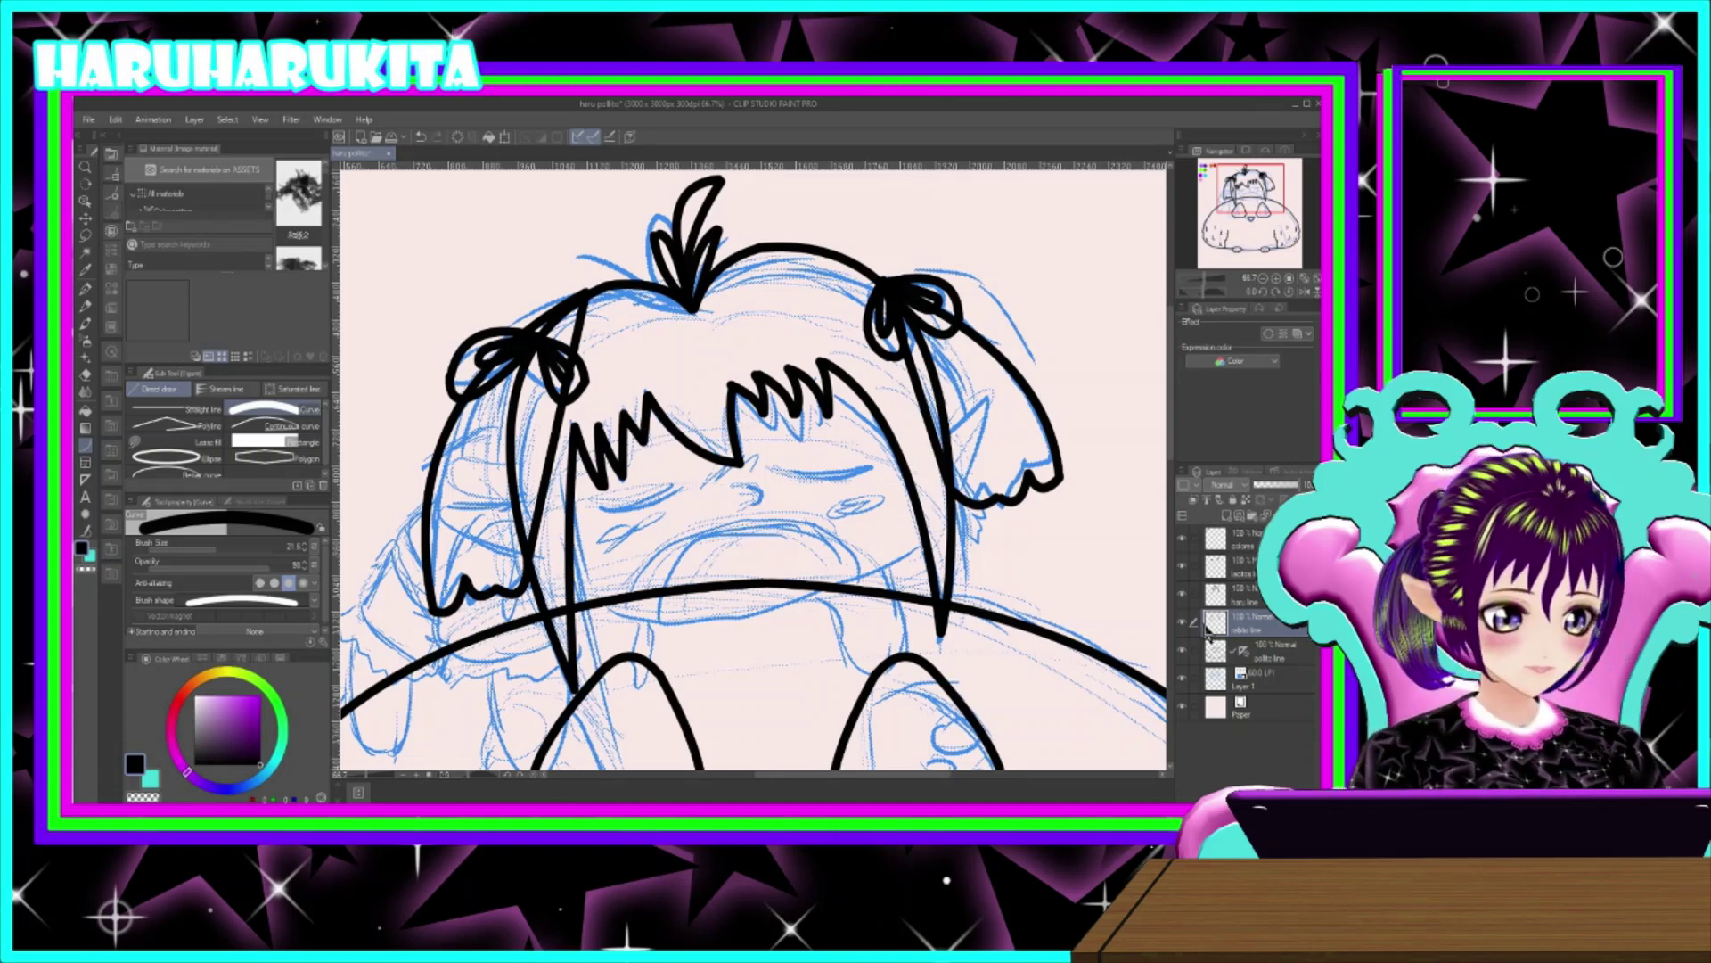
pyautogui.click(1252, 575)
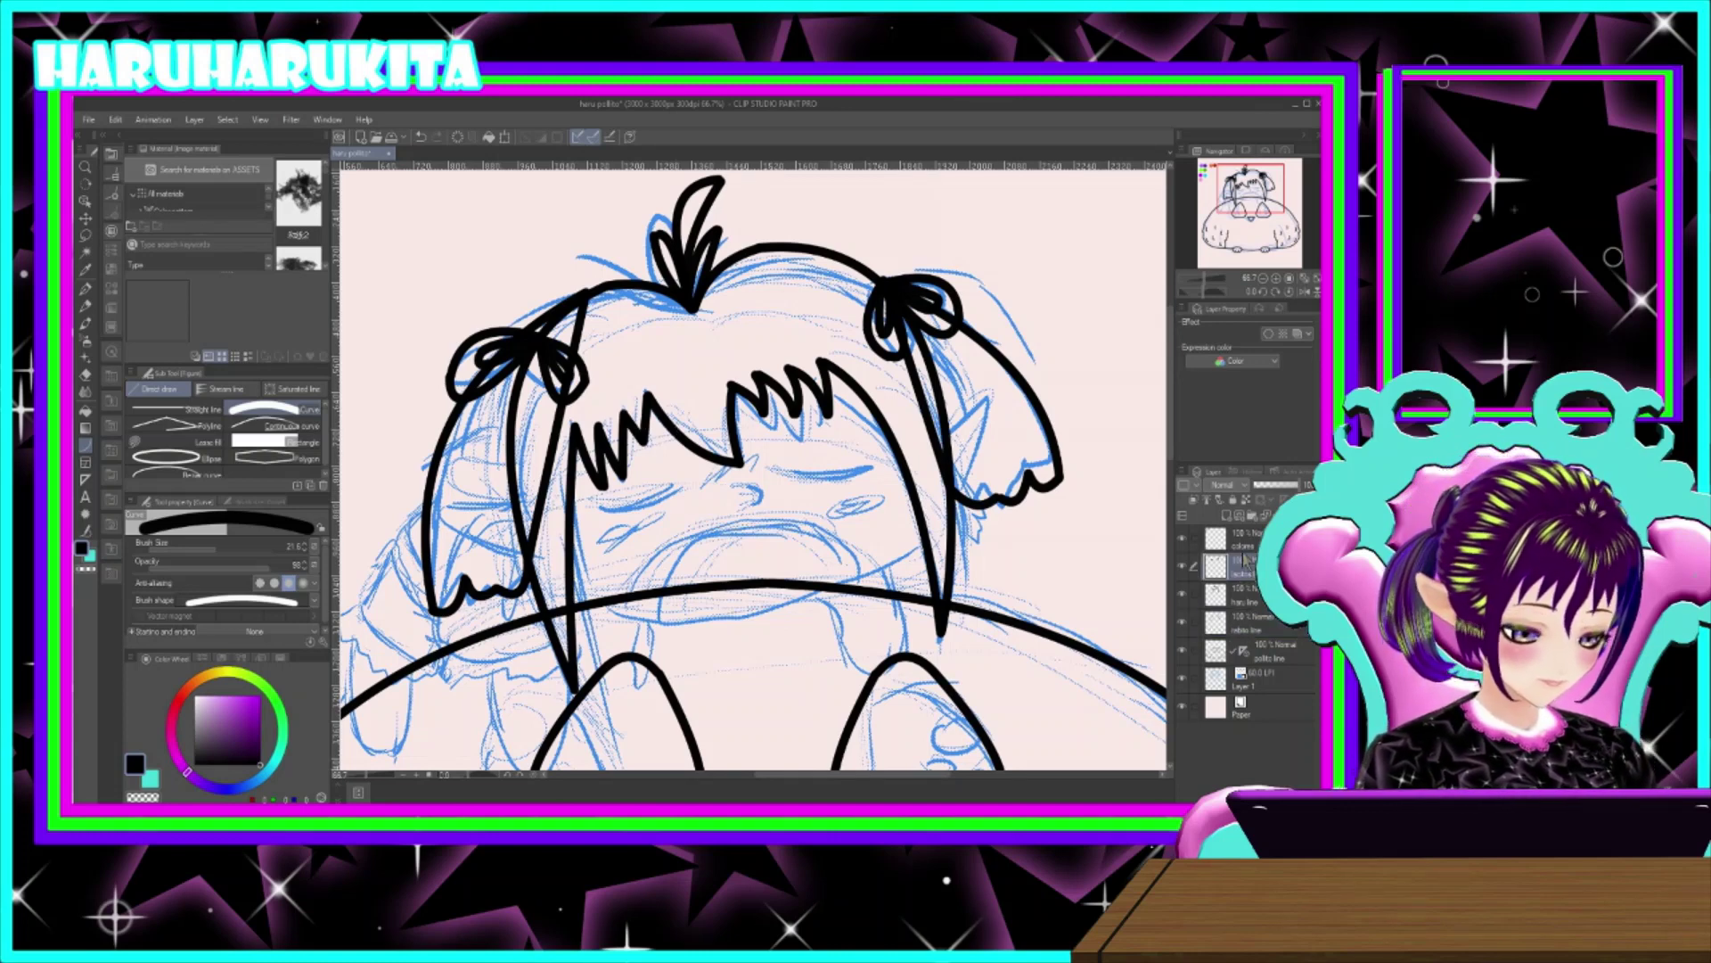
pyautogui.click(1227, 517)
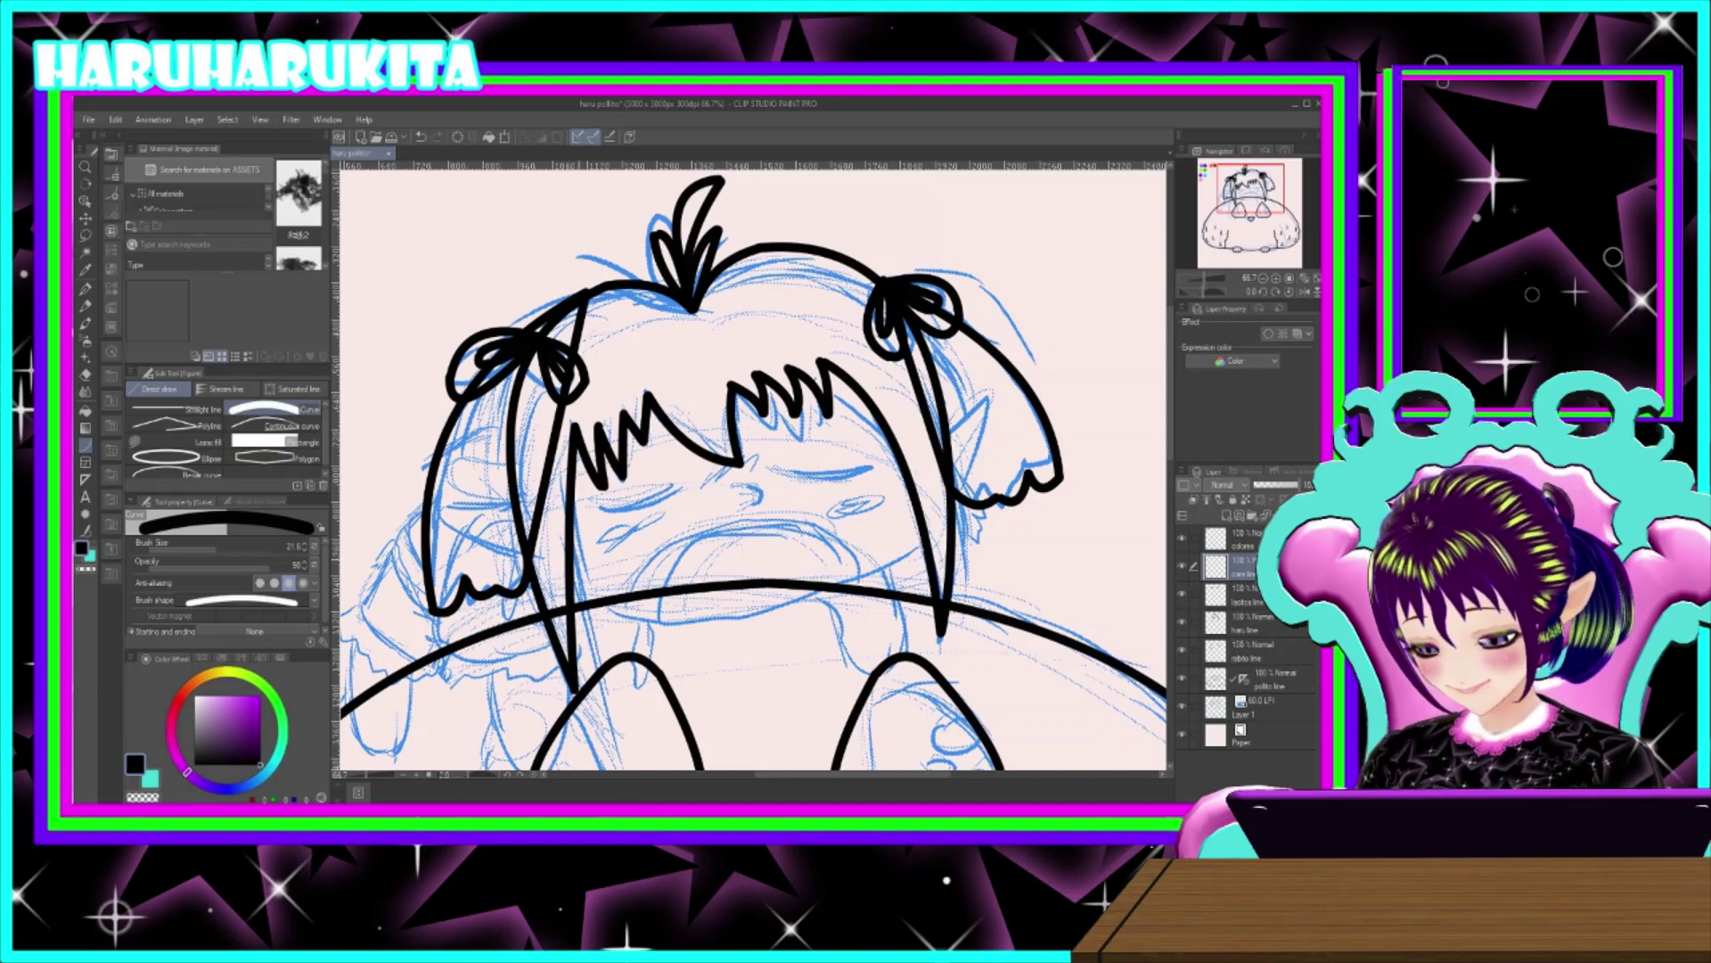
# - Try to ink the jaw curve between the two side locks, and undo the strokes
pyautogui.moveTo(572, 566); pyautogui.dragTo(926, 535)
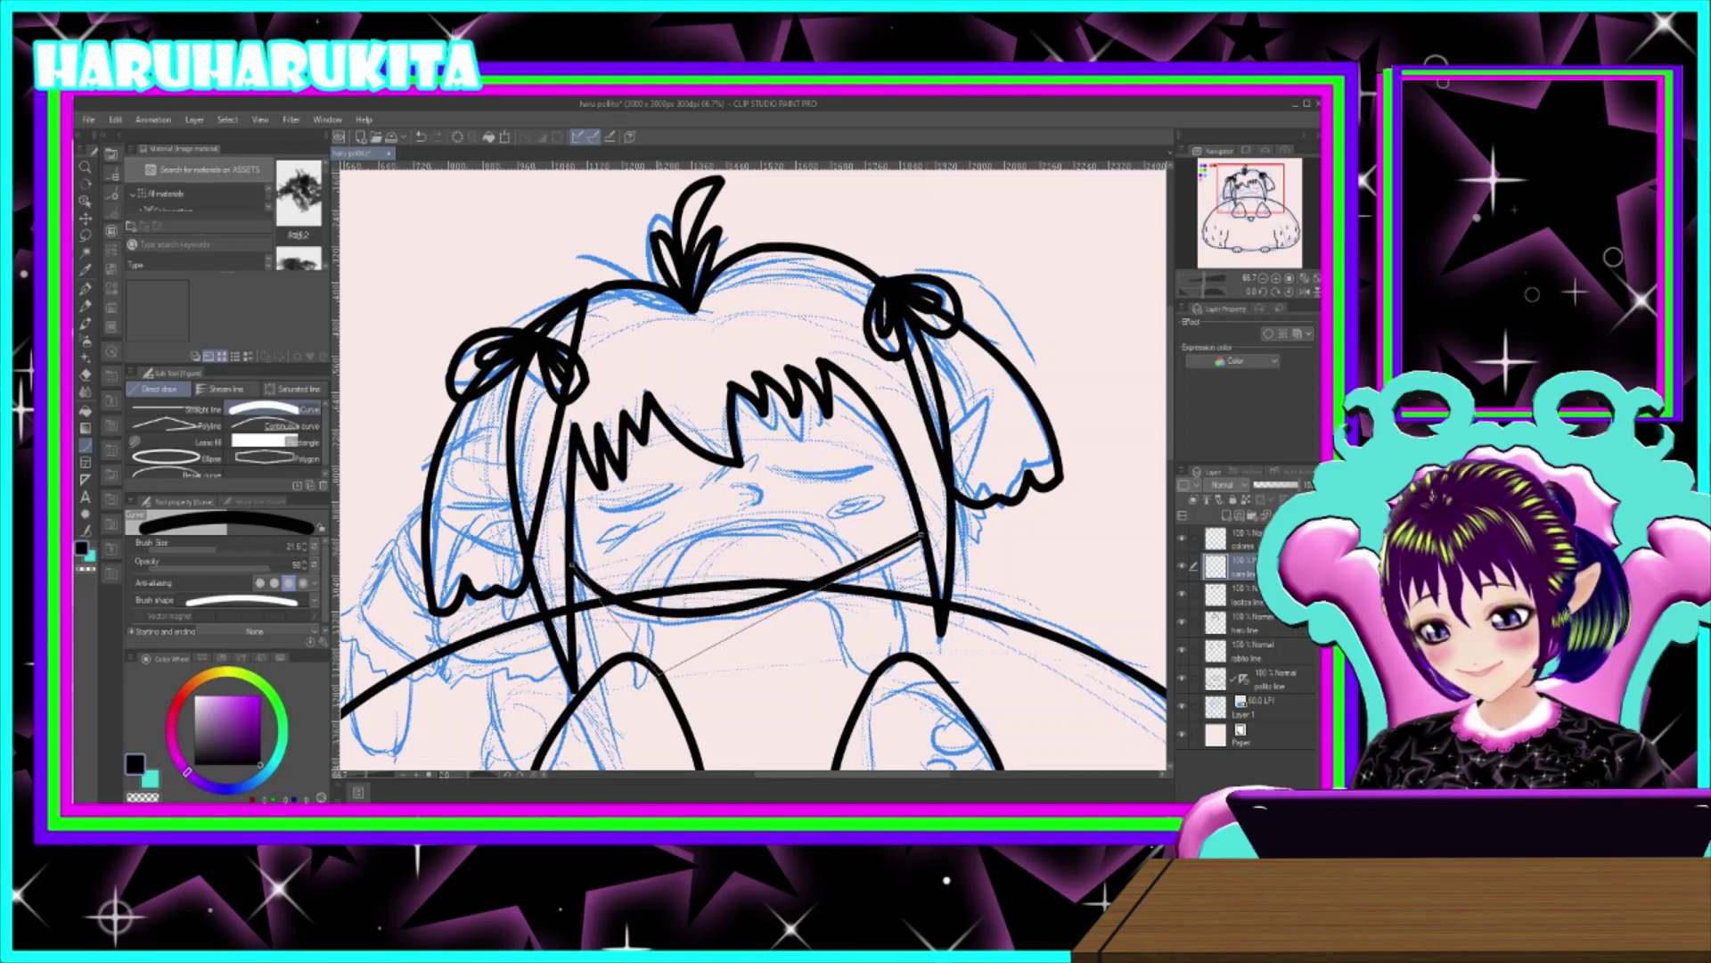
pyautogui.click(683, 693)
pyautogui.hotkey('ctrl', 'z')
pyautogui.moveTo(570, 561); pyautogui.dragTo(776, 606)
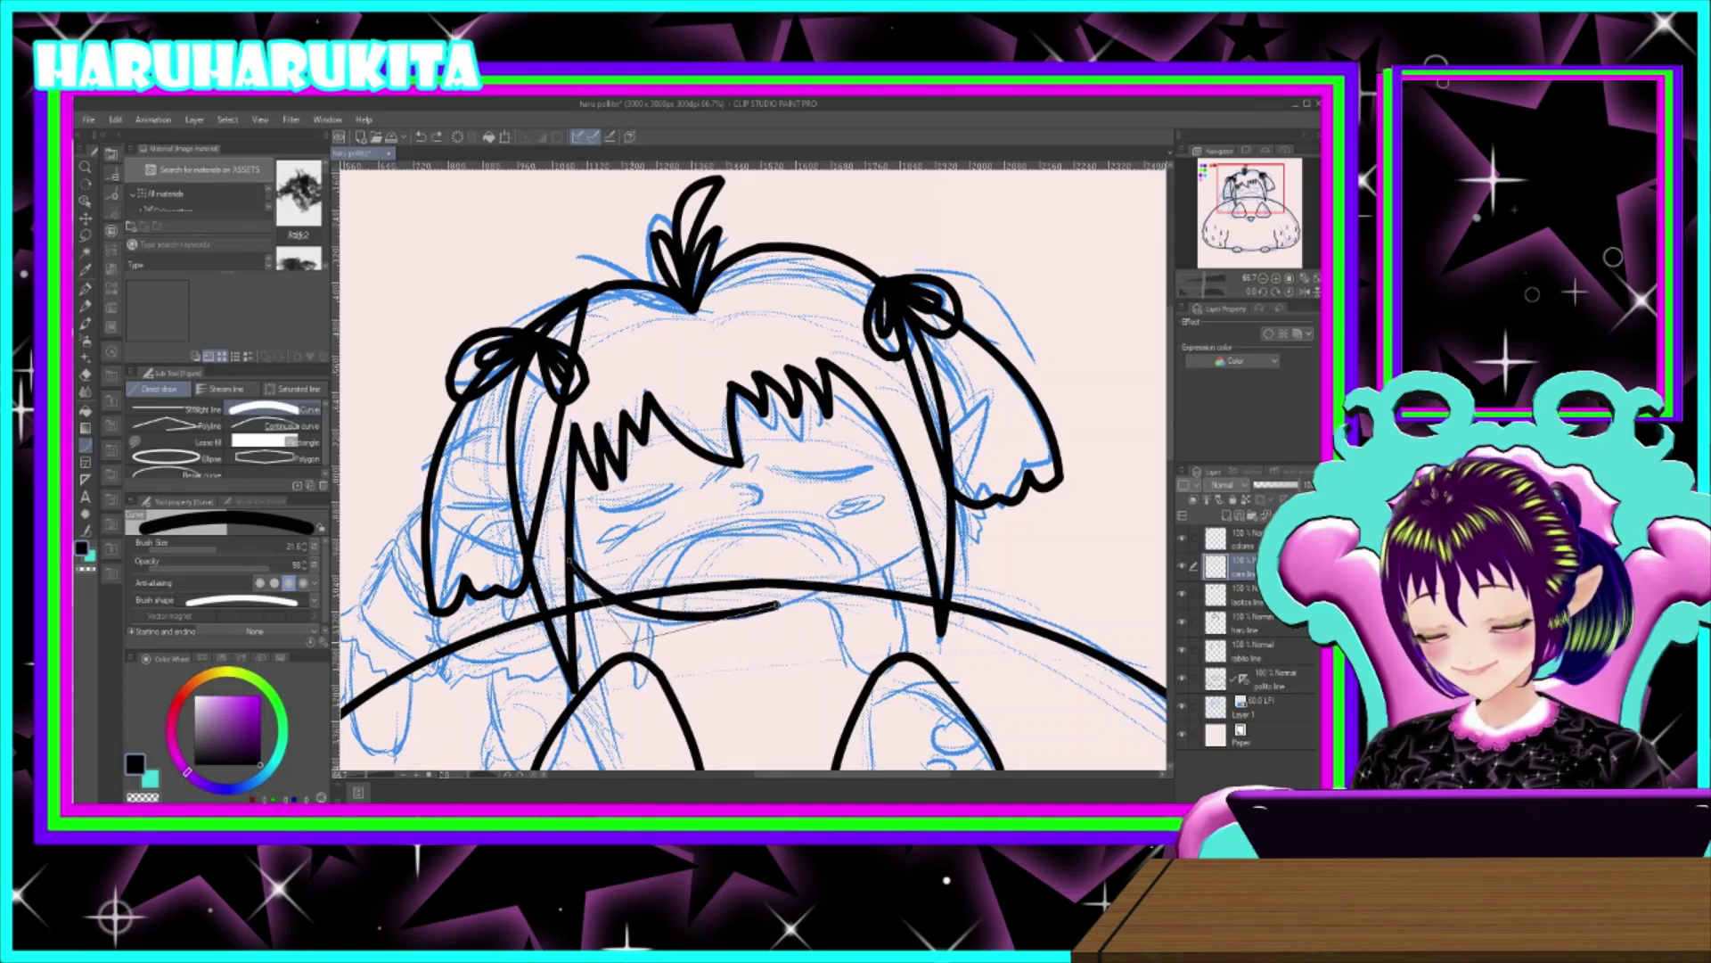
pyautogui.click(606, 666)
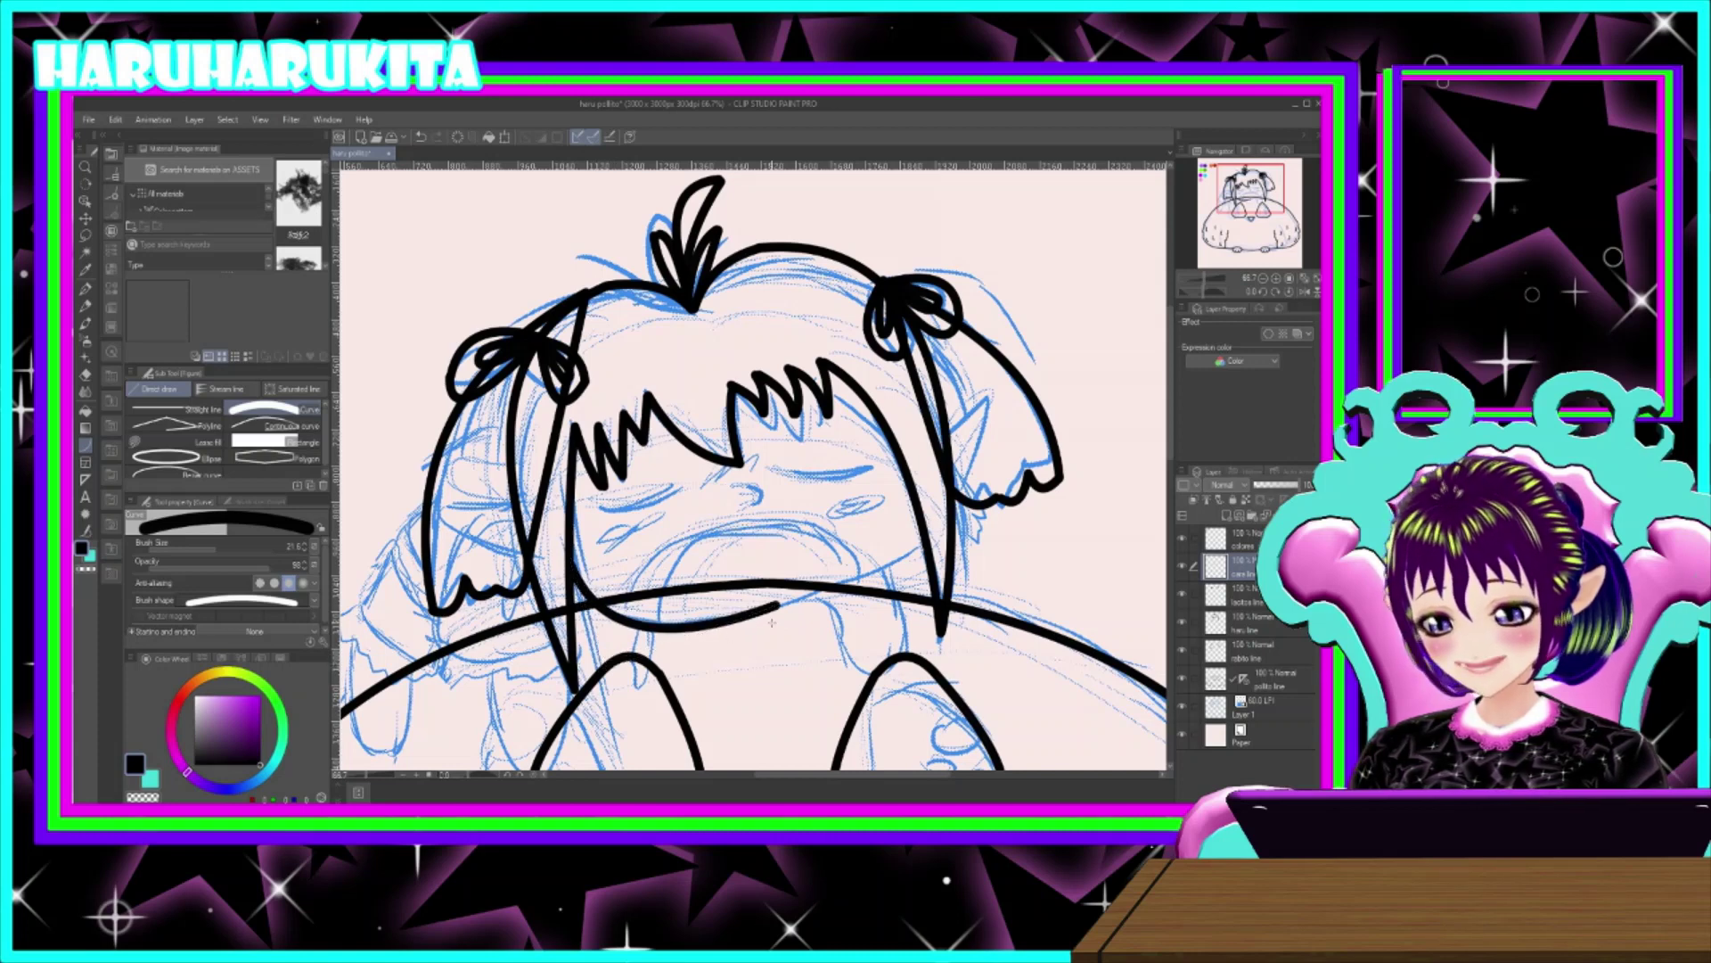
pyautogui.hotkey('ctrl', 'z')
# - Ink the jaw as two joined curves from the left side lock through the chin to the right side lock
pyautogui.moveTo(571, 536); pyautogui.dragTo(772, 615)
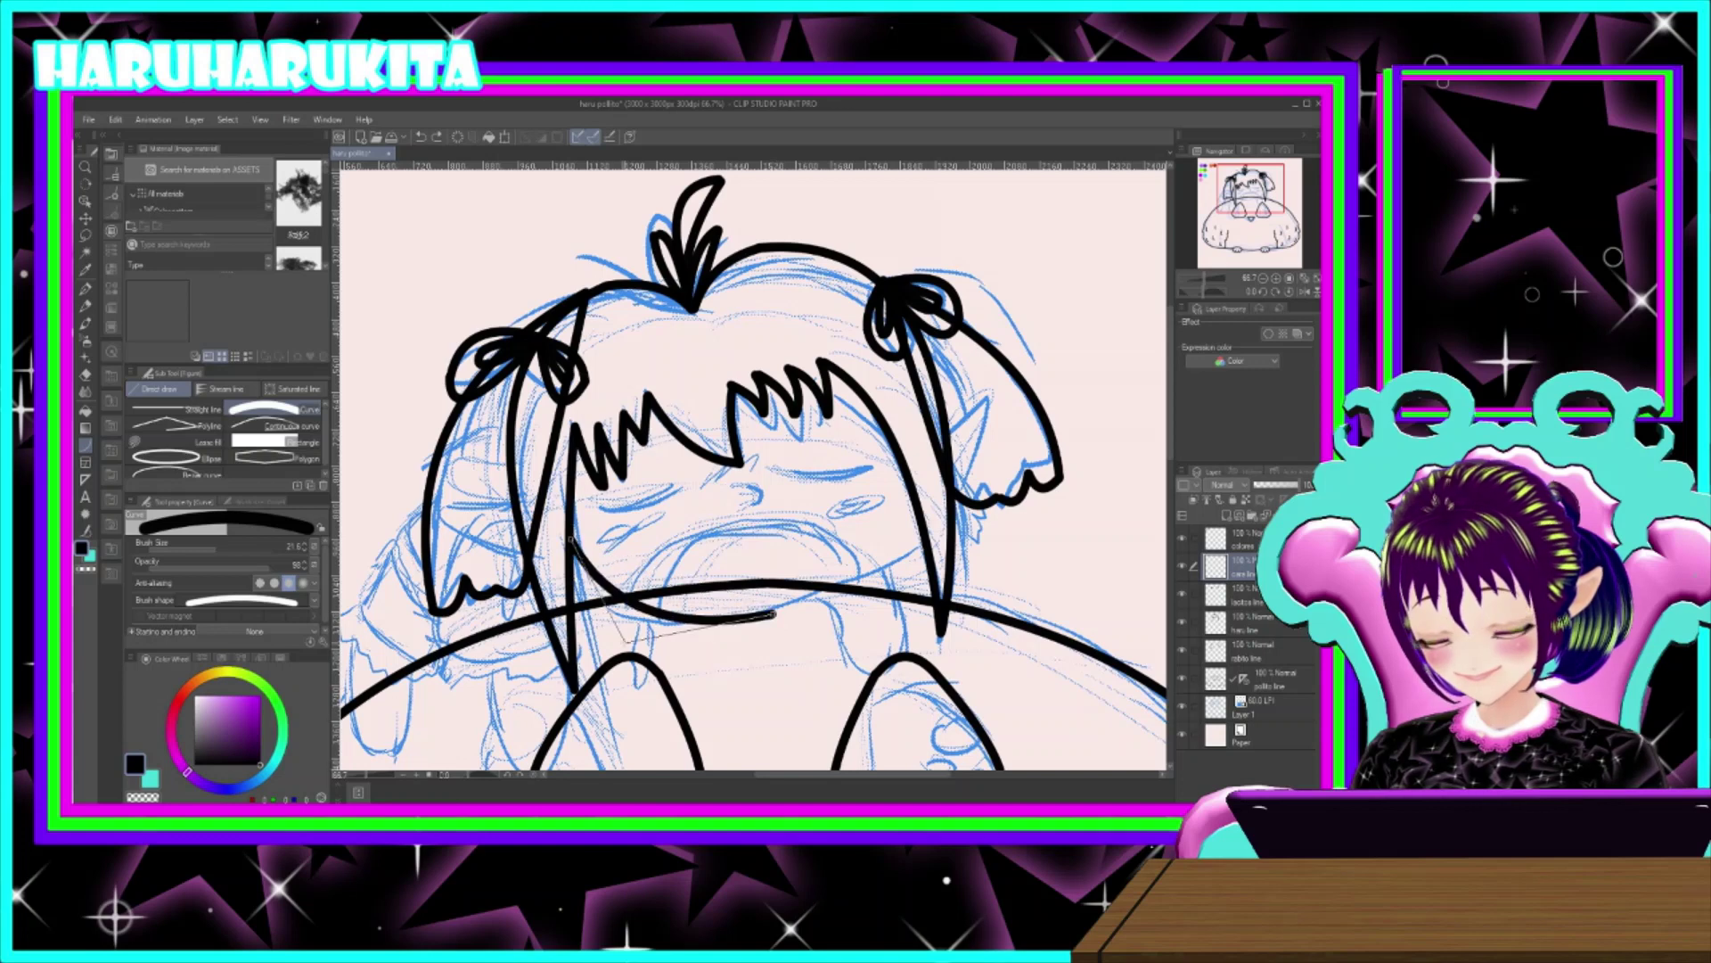
pyautogui.click(572, 663)
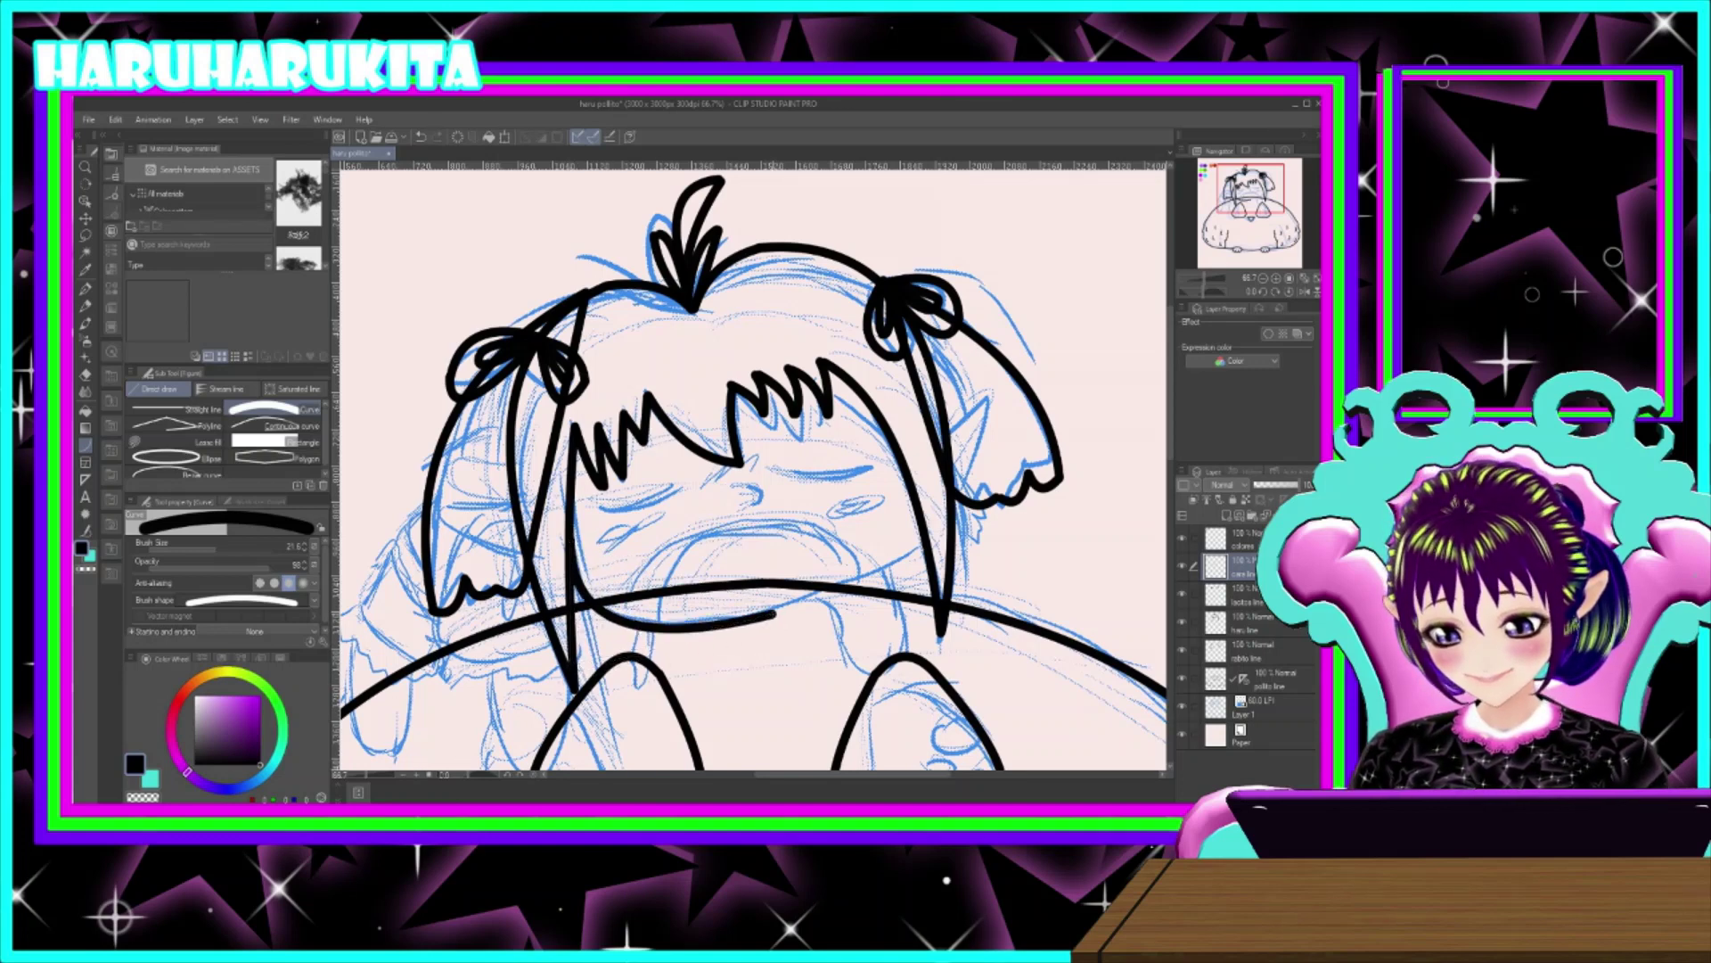
pyautogui.moveTo(771, 614); pyautogui.dragTo(939, 535)
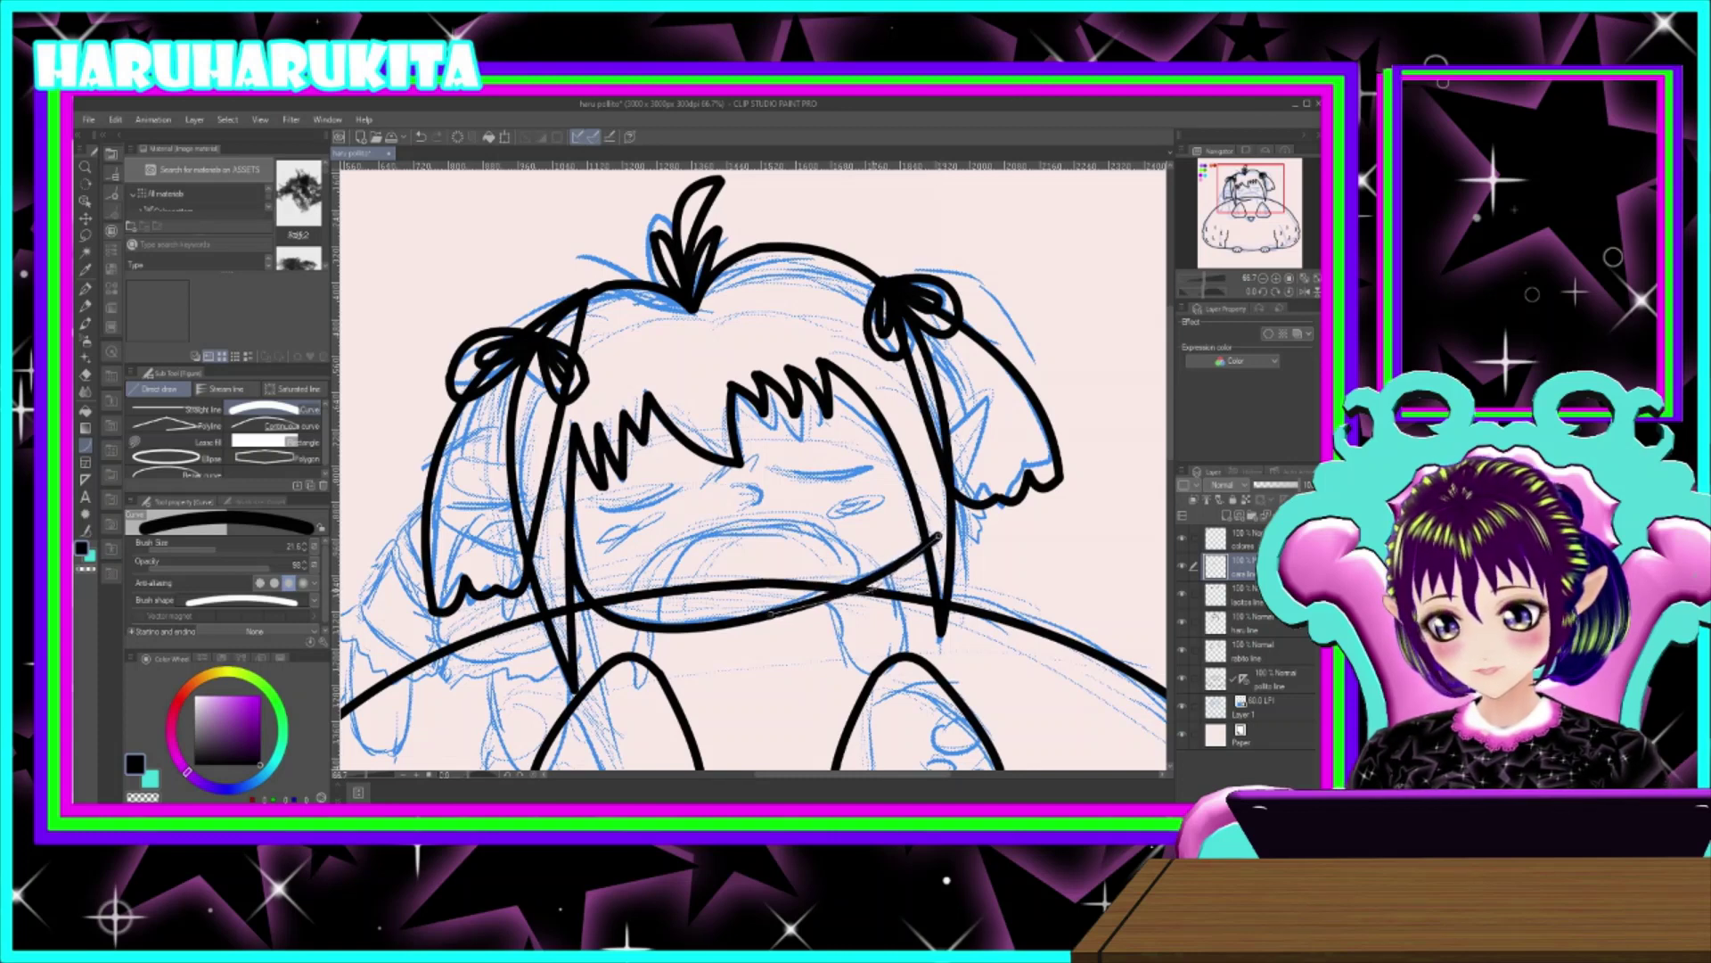
pyautogui.click(870, 586)
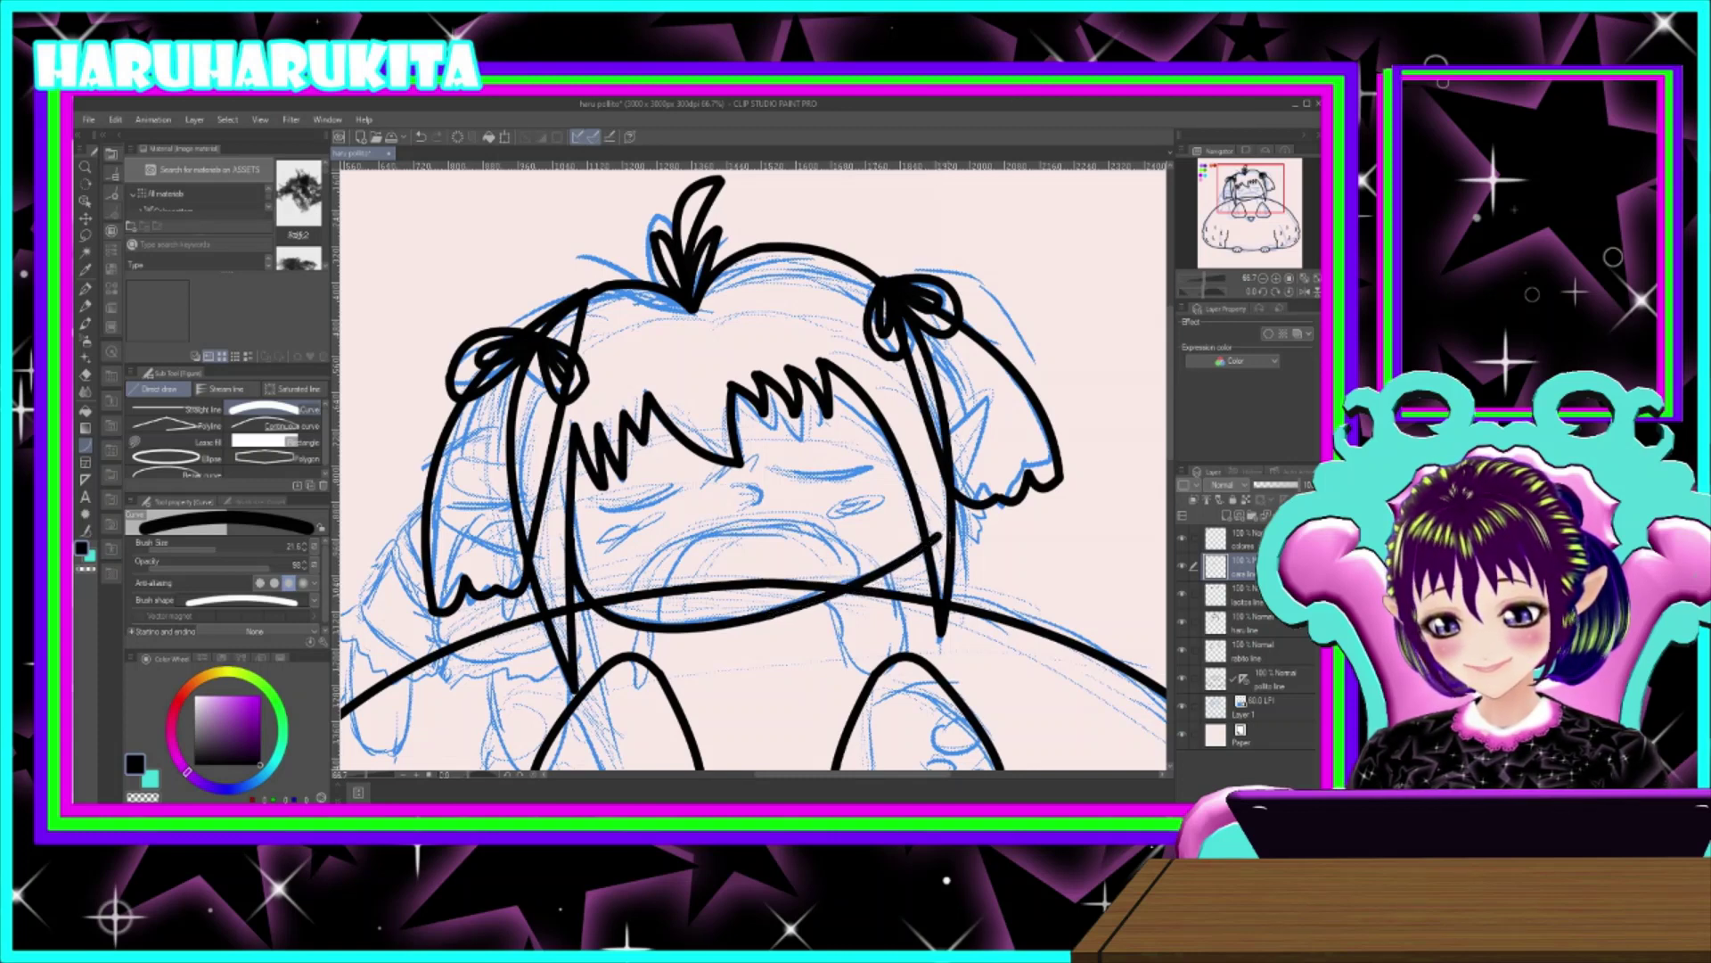
# - Close the face shape with angular segments from the right jaw end over the forehead to the left jaw end
pyautogui.moveTo(939, 535)
pyautogui.mouseDown()
pyautogui.moveTo(871, 331)
pyautogui.moveTo(892, 377)
pyautogui.moveTo(777, 312)
pyautogui.moveTo(604, 365)
pyautogui.moveTo(567, 419)
pyautogui.moveTo(550, 553)
pyautogui.moveTo(570, 562)
pyautogui.mouseUp()
pyautogui.click(892, 377)
pyautogui.click(775, 314)
pyautogui.click(567, 419)
pyautogui.click(549, 481)
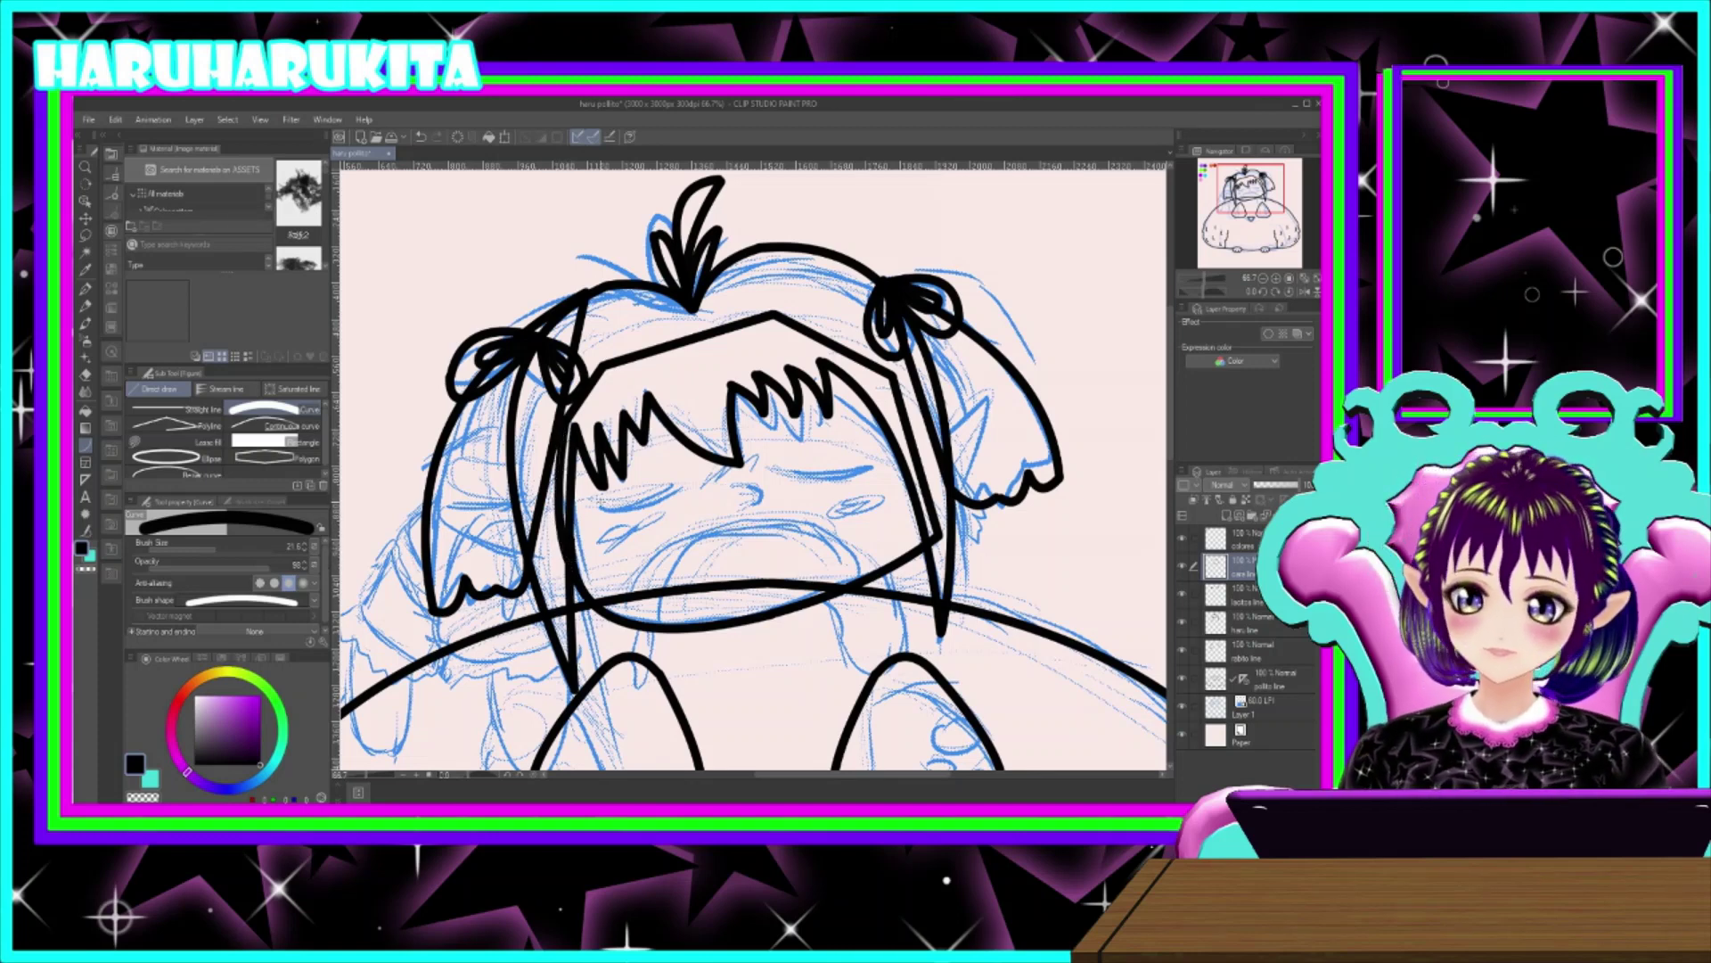
# - Ink the two closed eyes as downward-bowed curves and add the small curved nose between them
pyautogui.moveTo(606, 513); pyautogui.dragTo(674, 486)
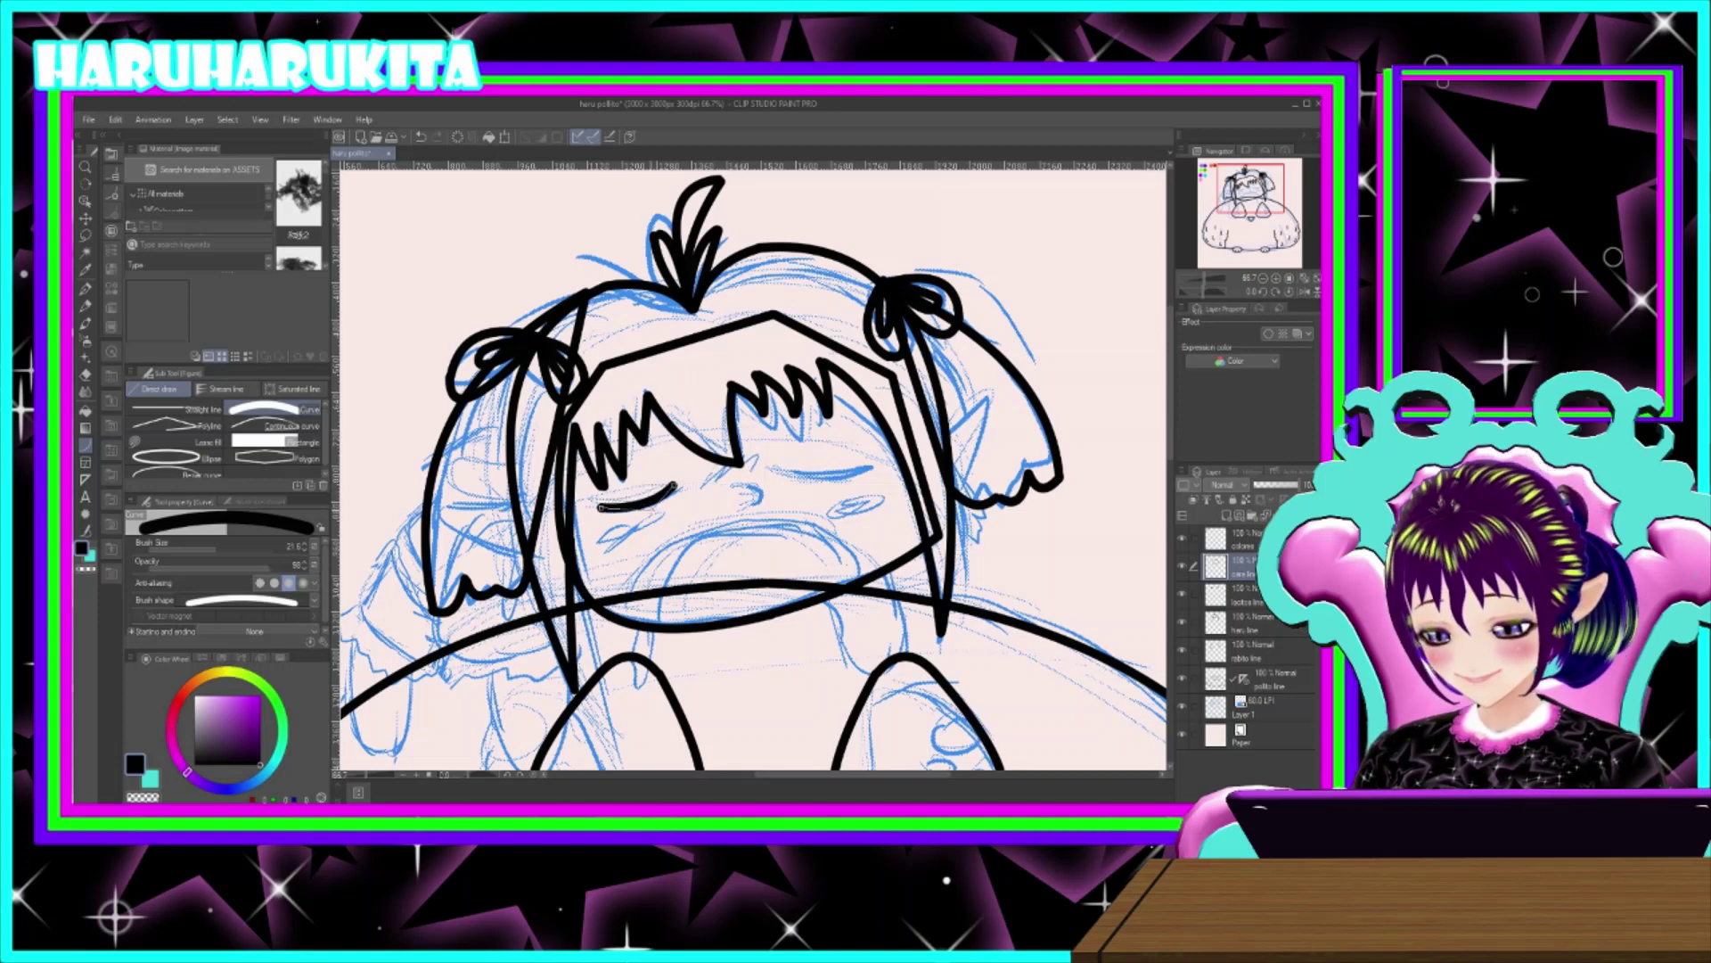
pyautogui.moveTo(785, 465); pyautogui.dragTo(869, 463)
pyautogui.click(829, 477)
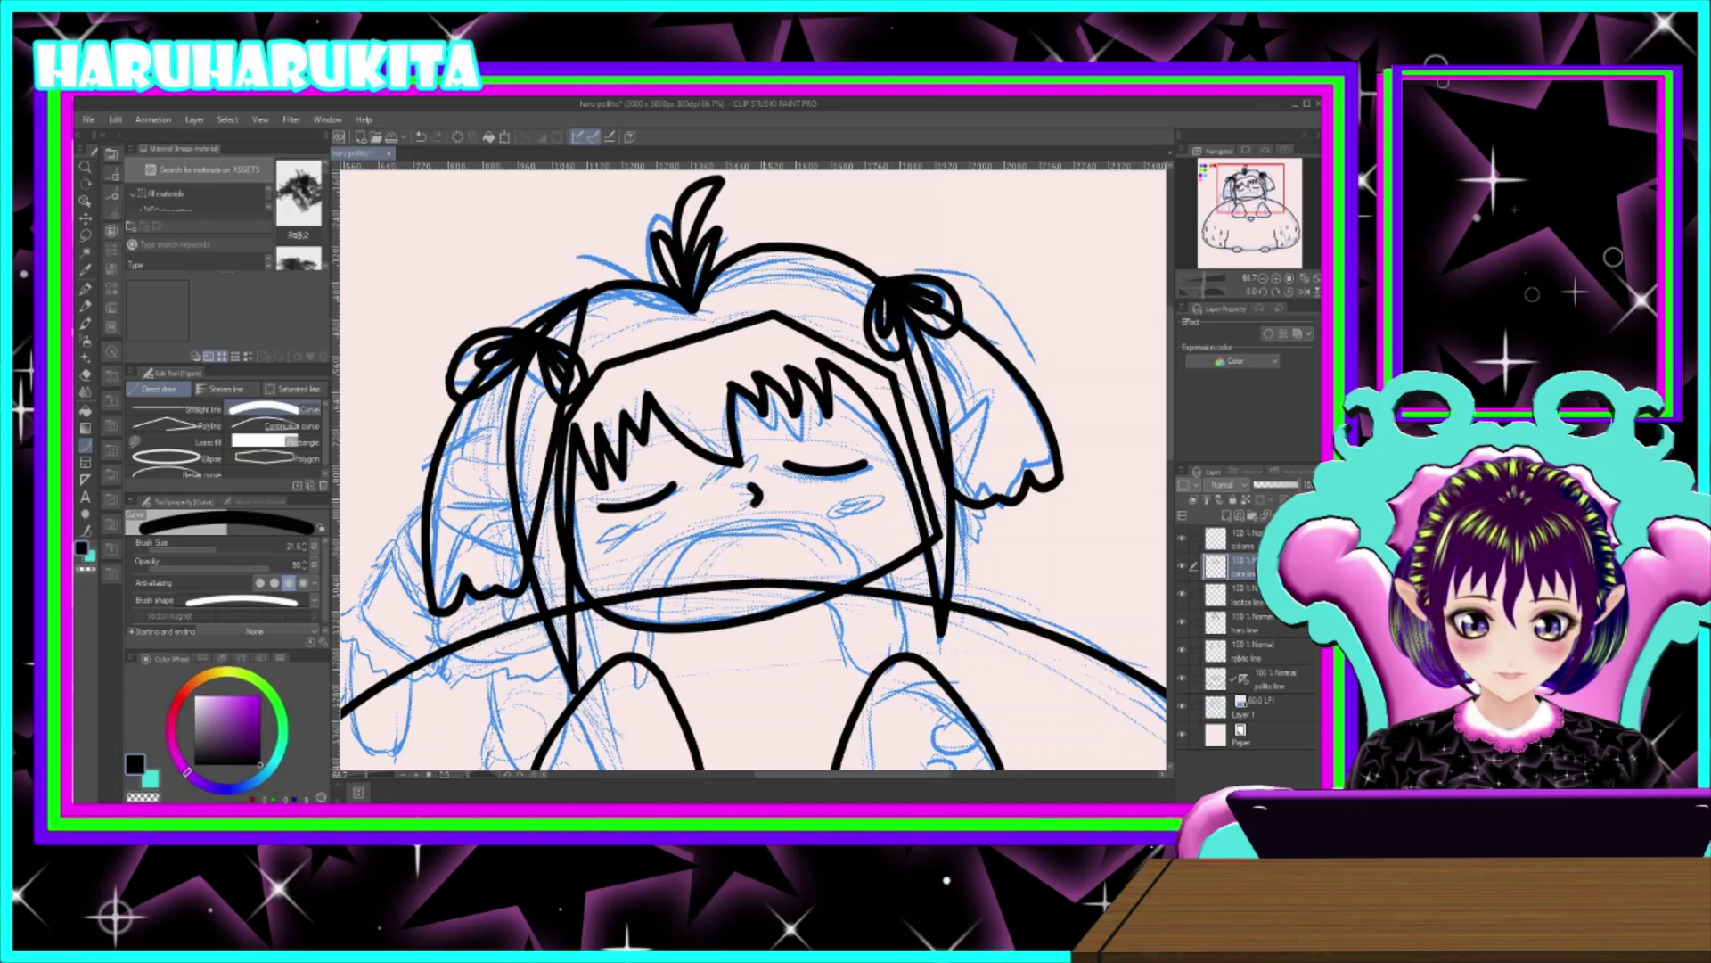
# - Try to ink the mouth's upper edge as a single arch across the chin, and undo it
pyautogui.moveTo(621, 619); pyautogui.dragTo(864, 581)
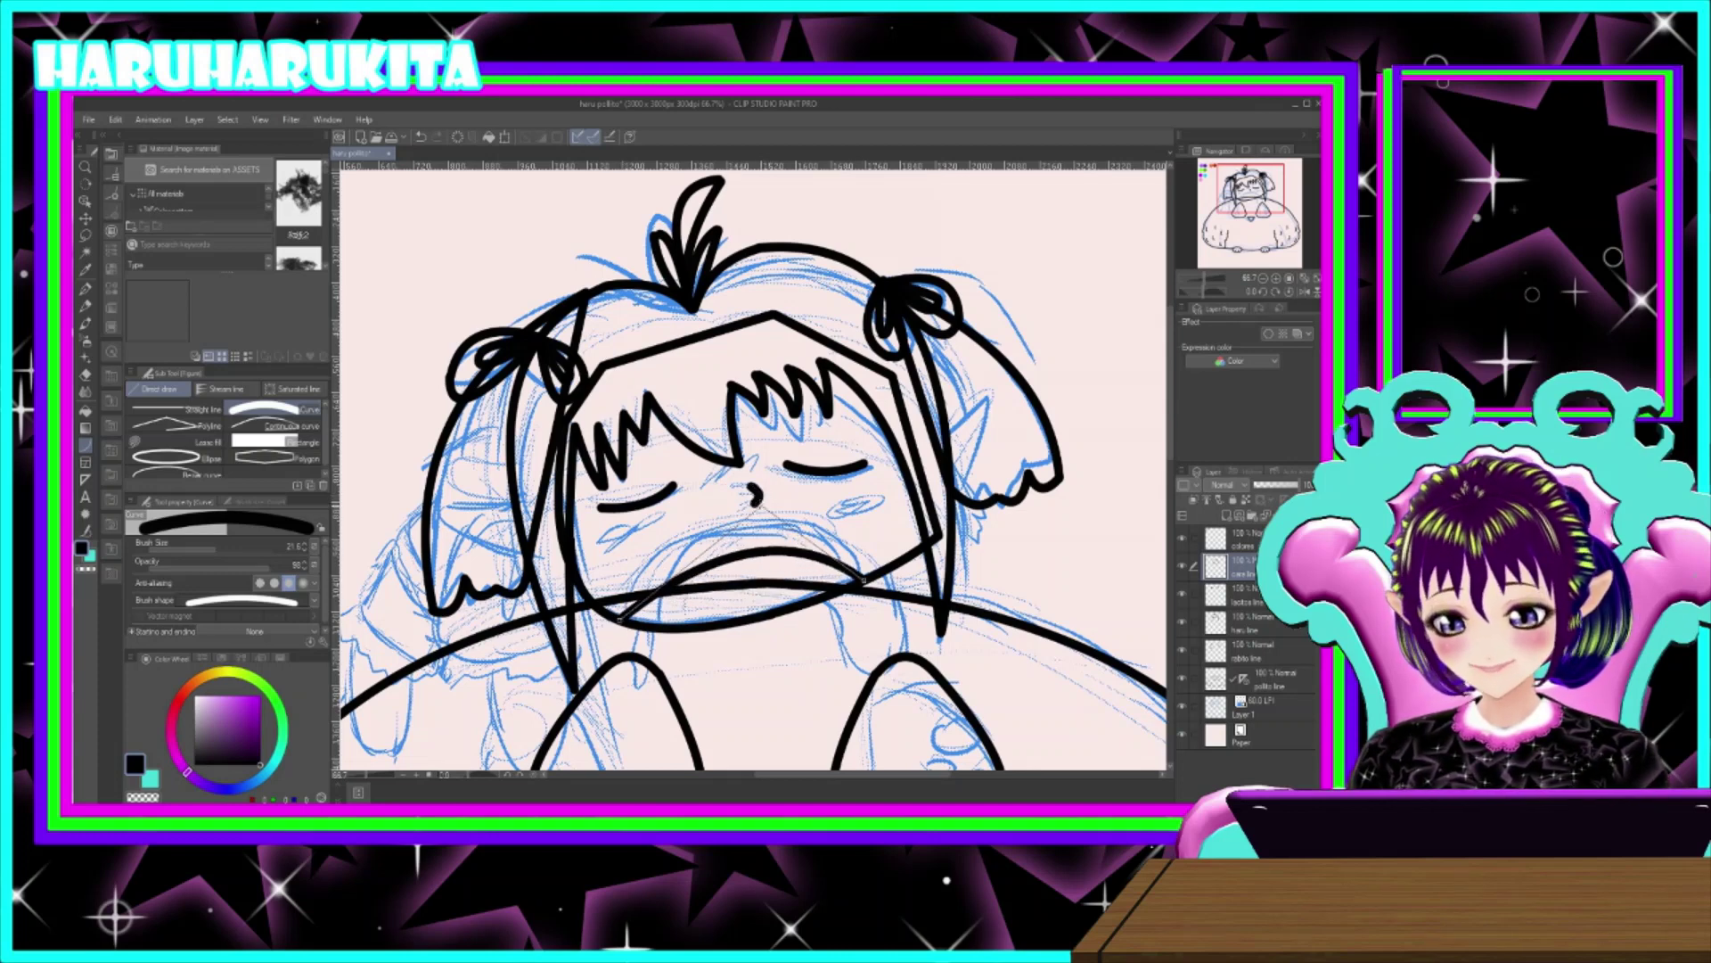
pyautogui.click(753, 504)
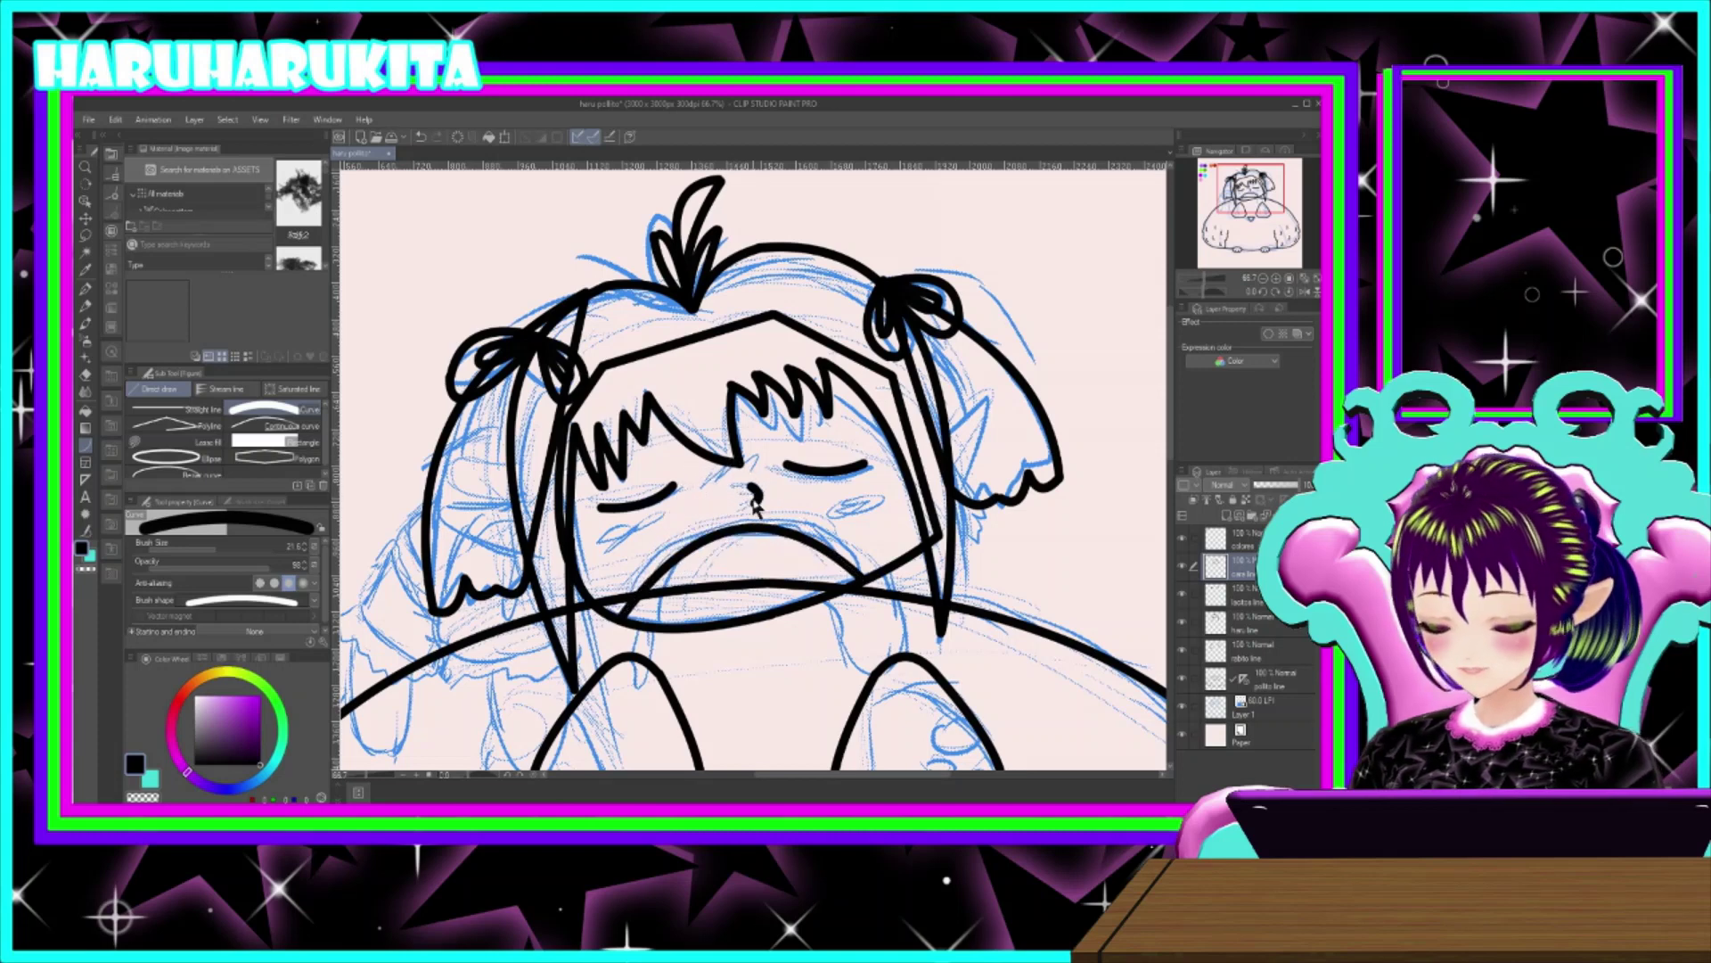
pyautogui.hotkey('ctrl', 'z')
# - Ink the left side of the open mouth as a curve rising from the chin line
pyautogui.moveTo(635, 626); pyautogui.dragTo(665, 543)
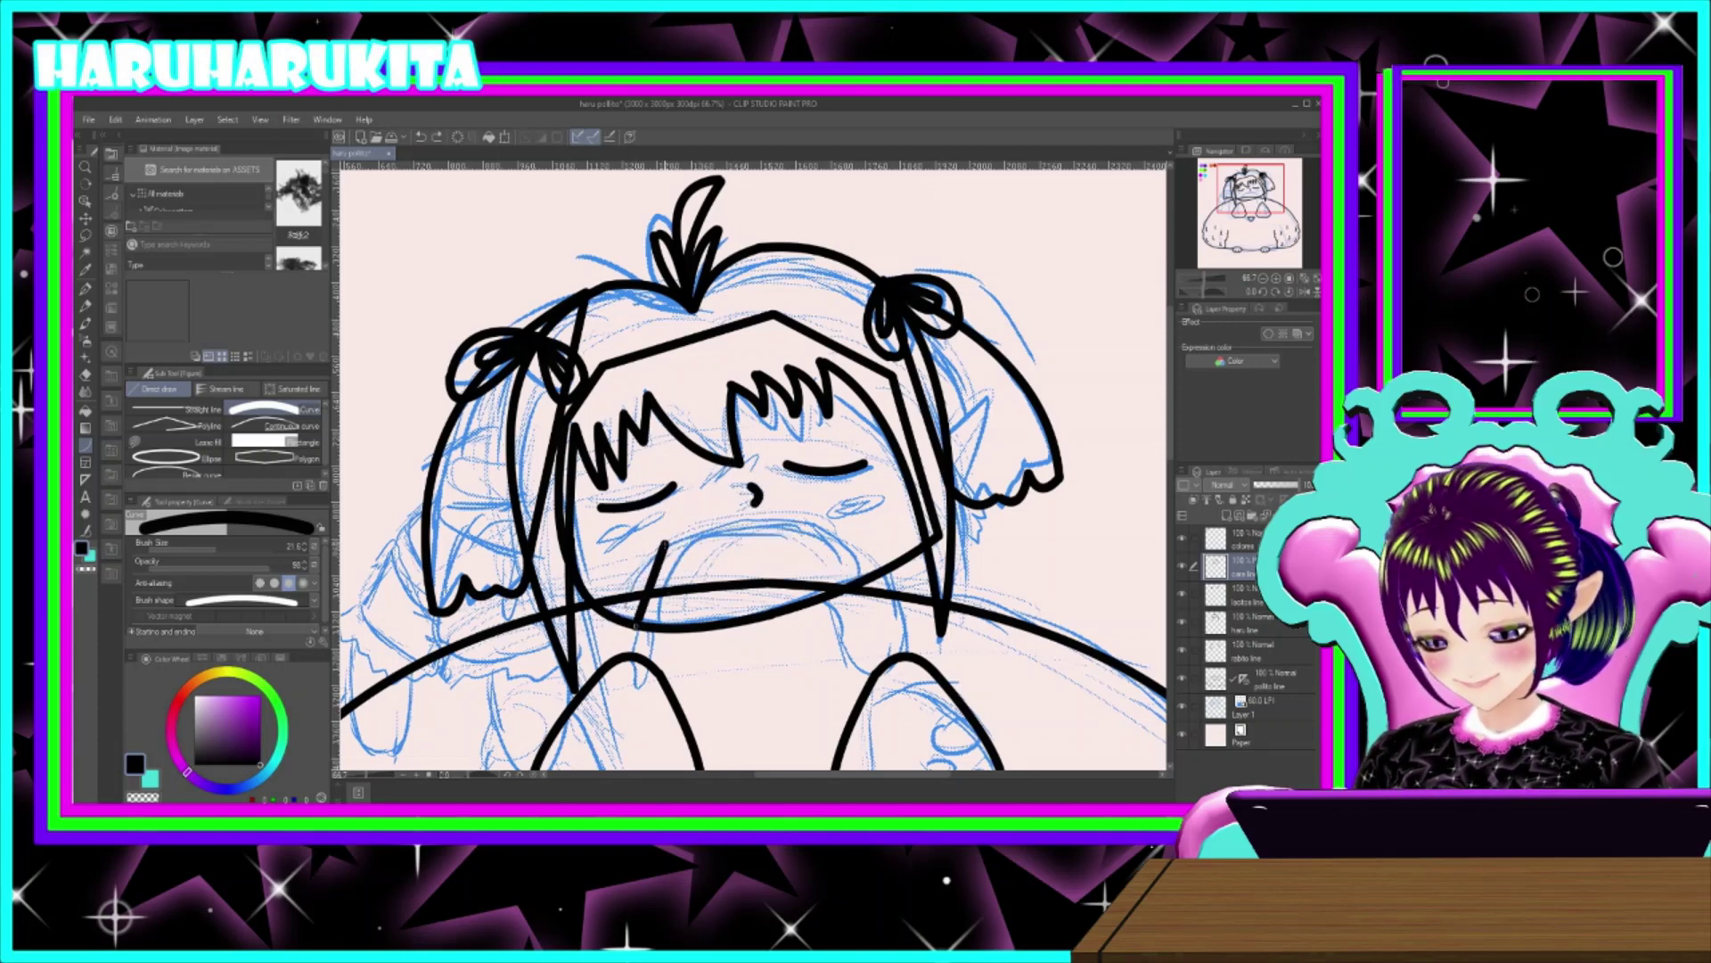
pyautogui.click(611, 587)
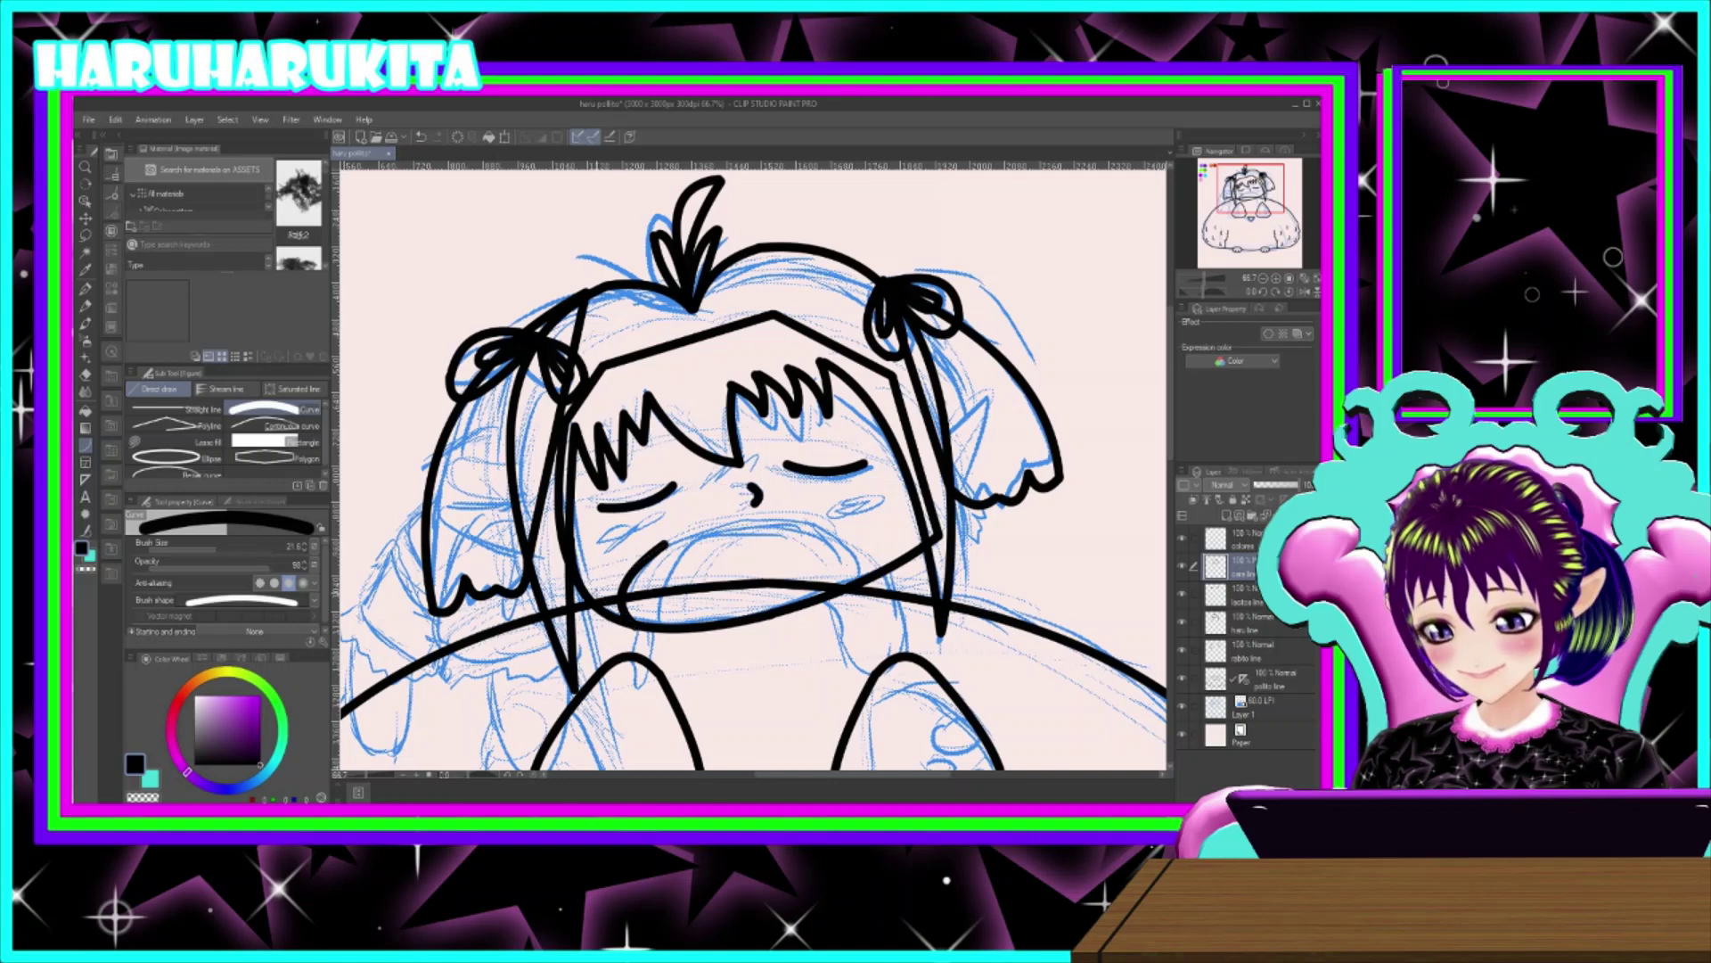
# - Try to ink the mouth's upper arch from the left curve toward the right side, undoing each stroke
pyautogui.moveTo(665, 546); pyautogui.dragTo(858, 579)
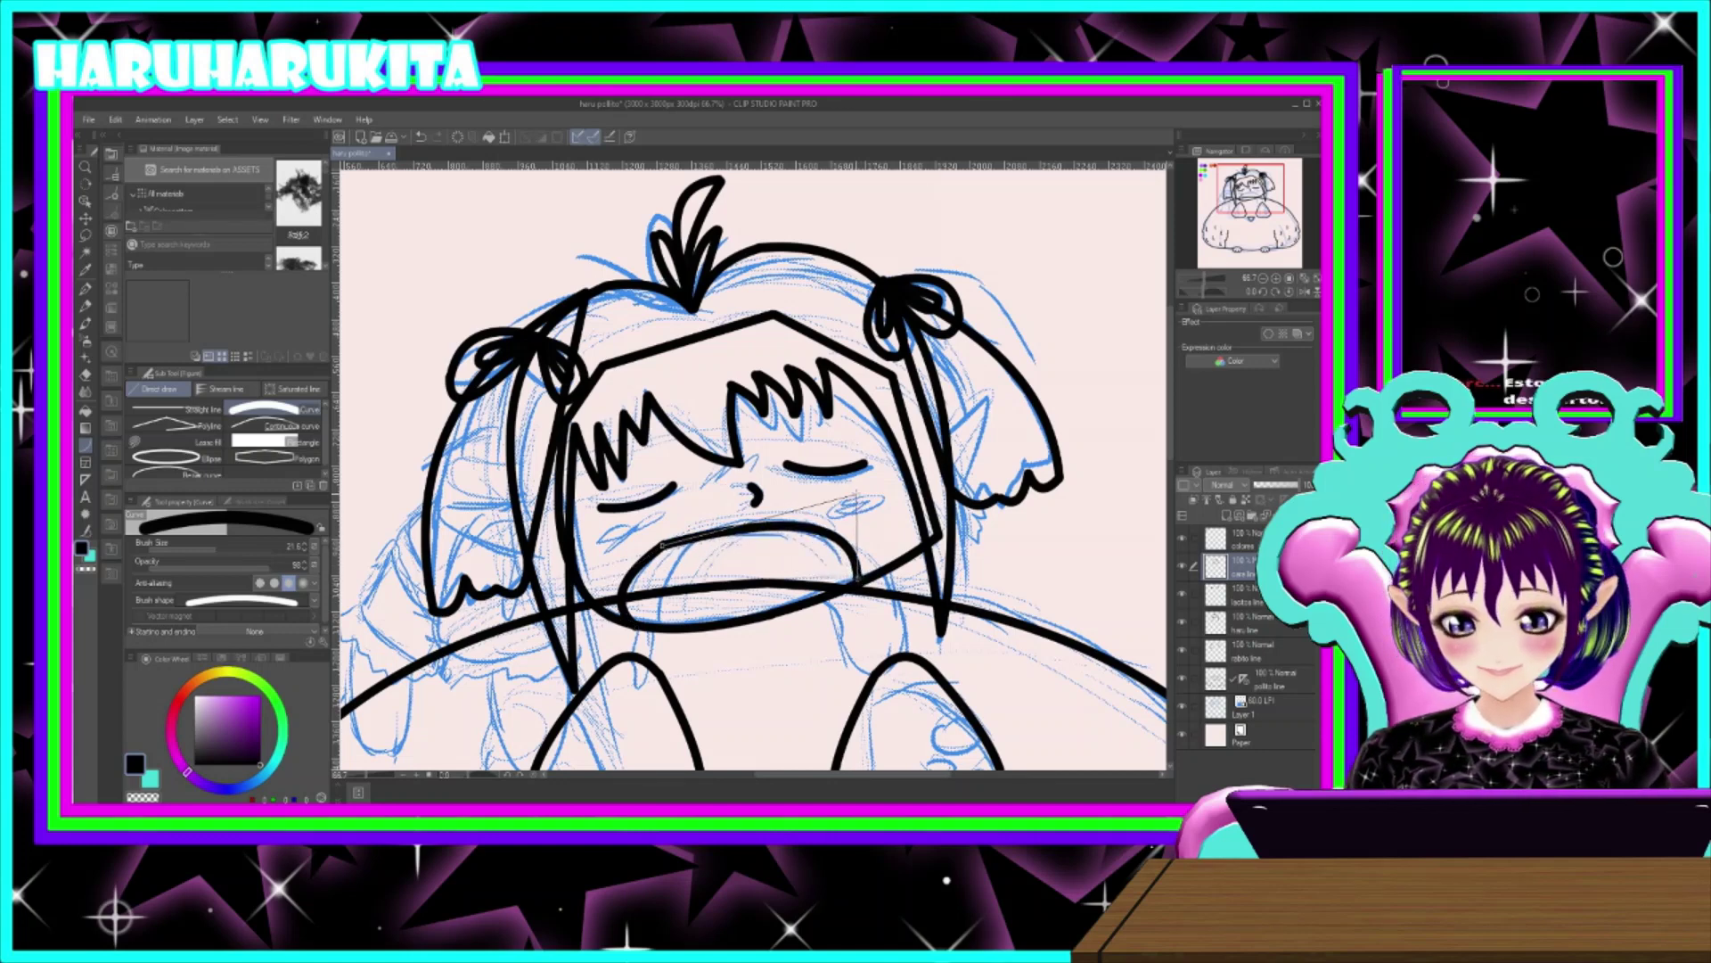
pyautogui.click(754, 472)
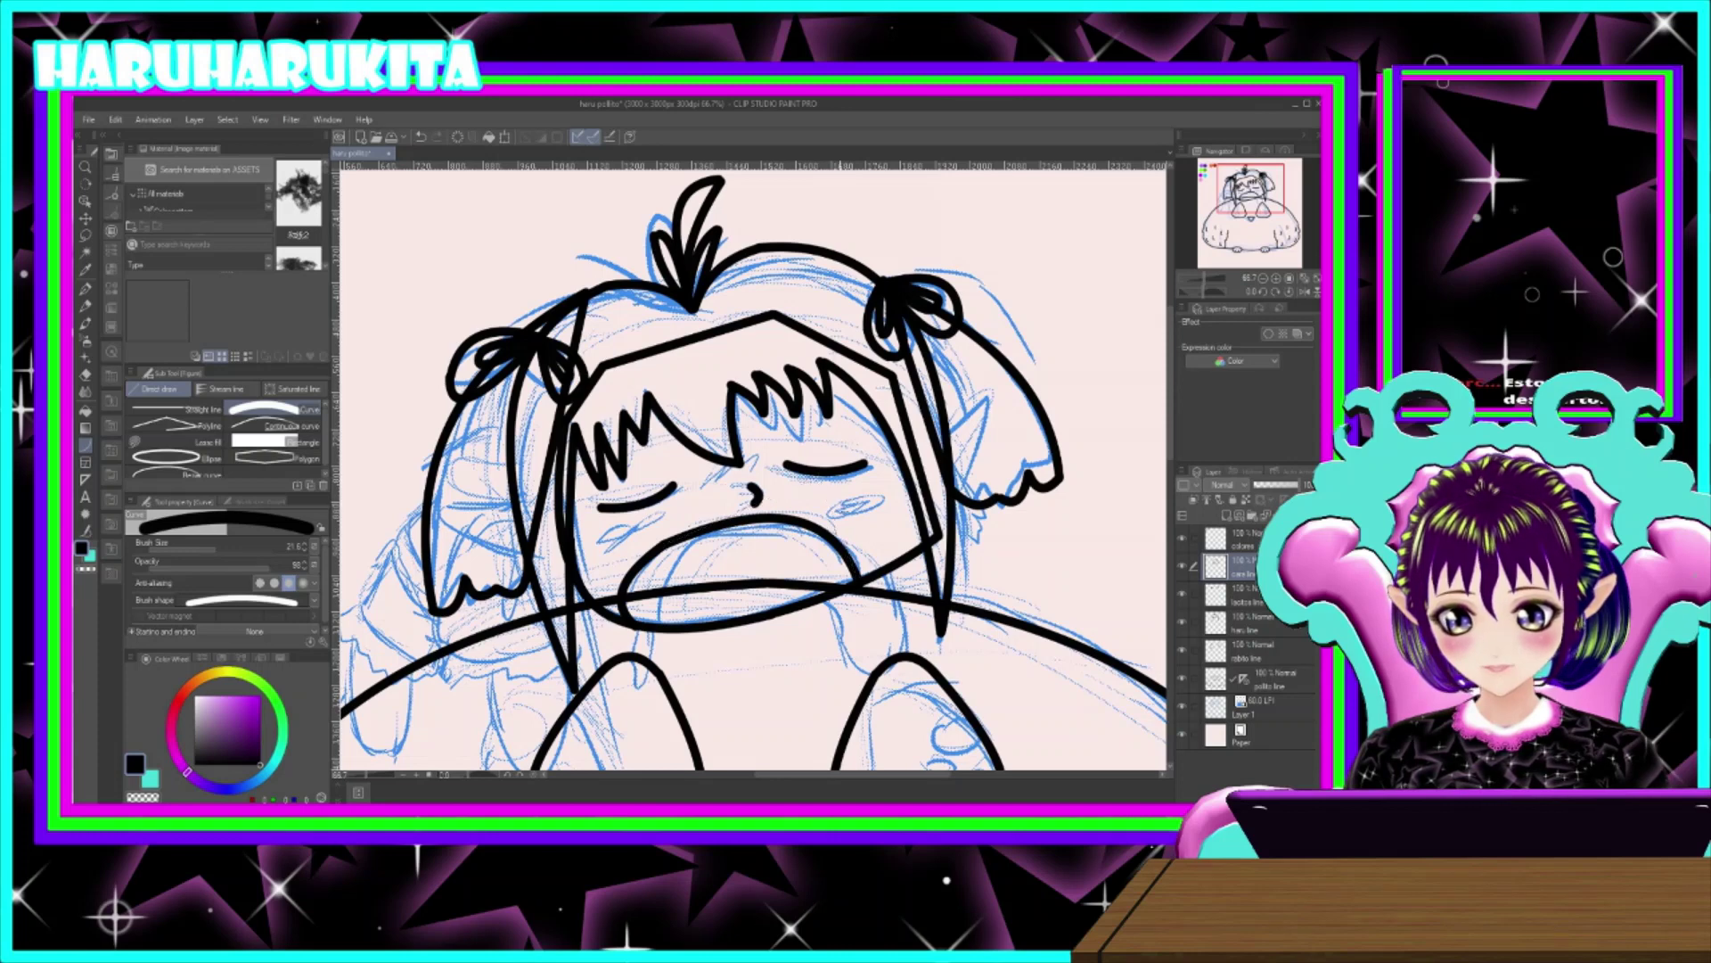
pyautogui.hotkey('ctrl', 'z')
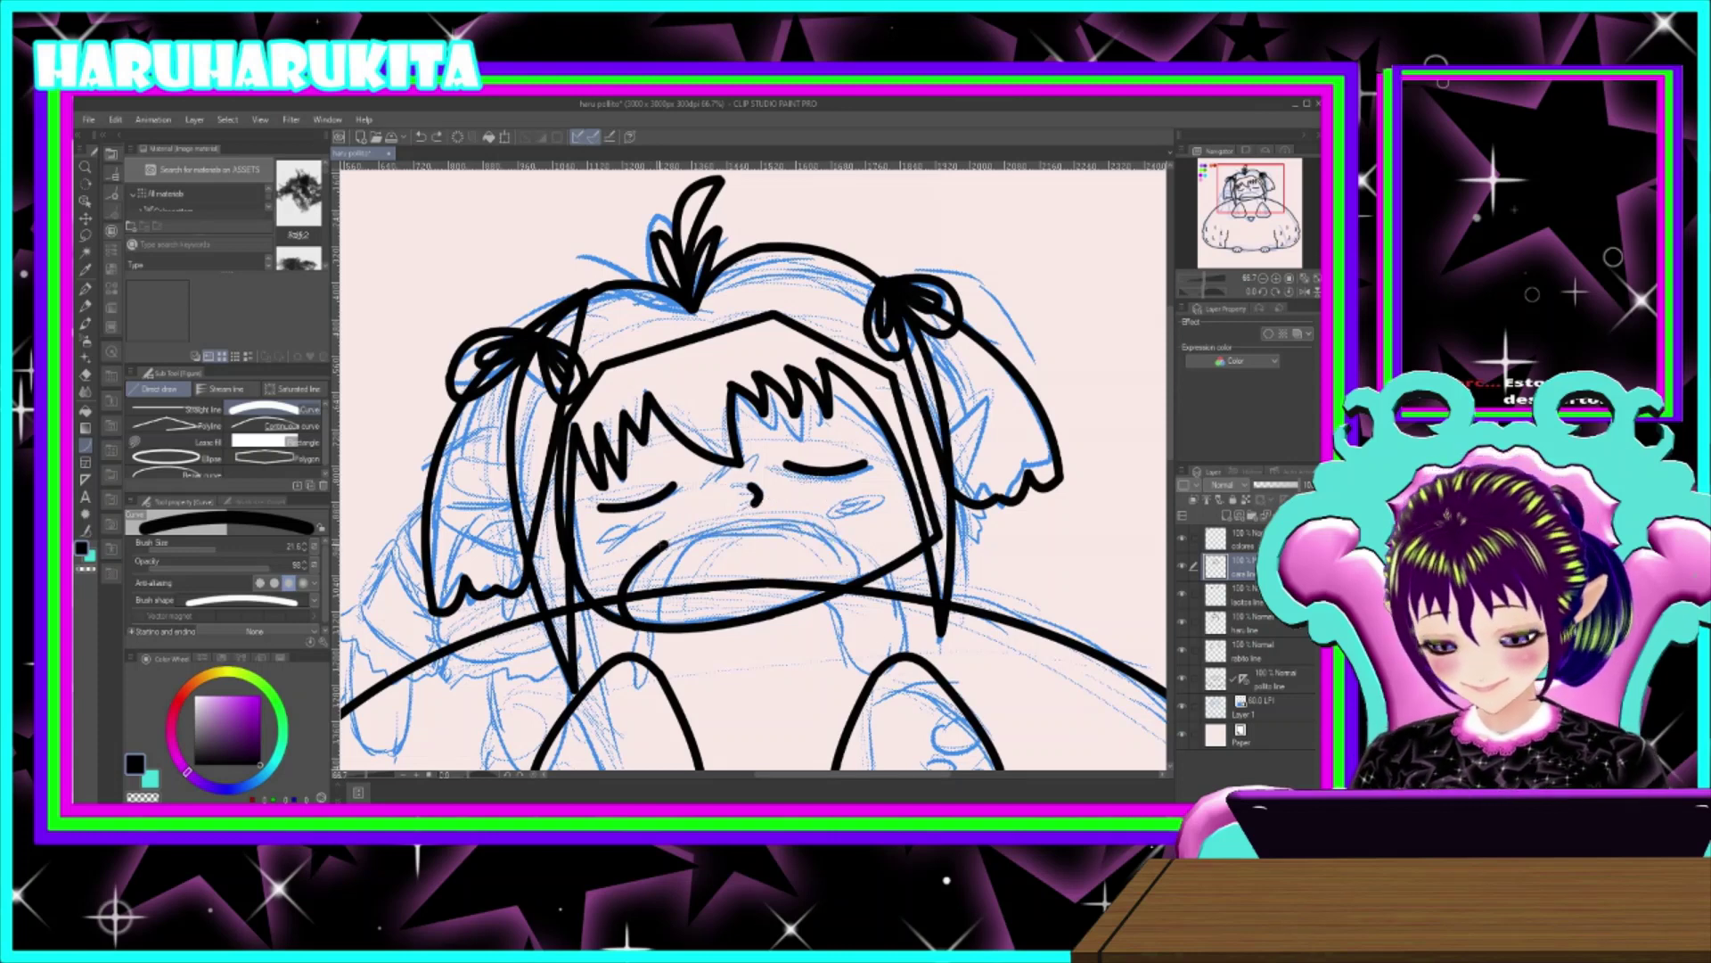
pyautogui.moveTo(664, 546); pyautogui.dragTo(849, 551)
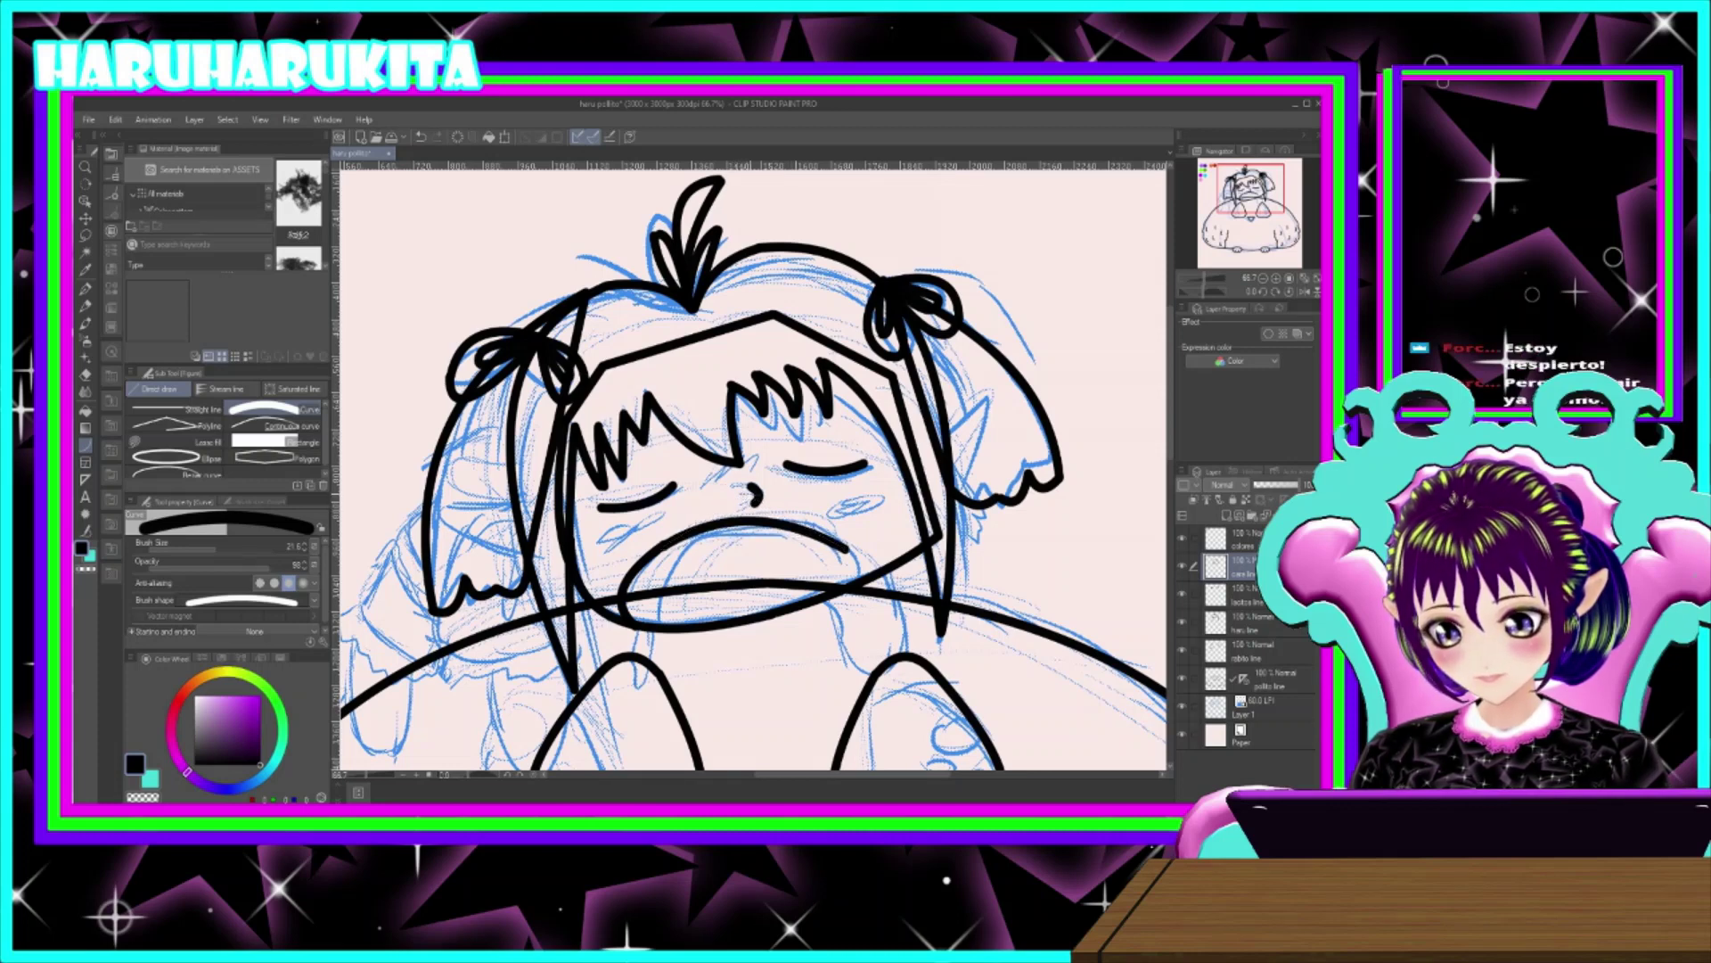
pyautogui.hotkey('ctrl', 'z')
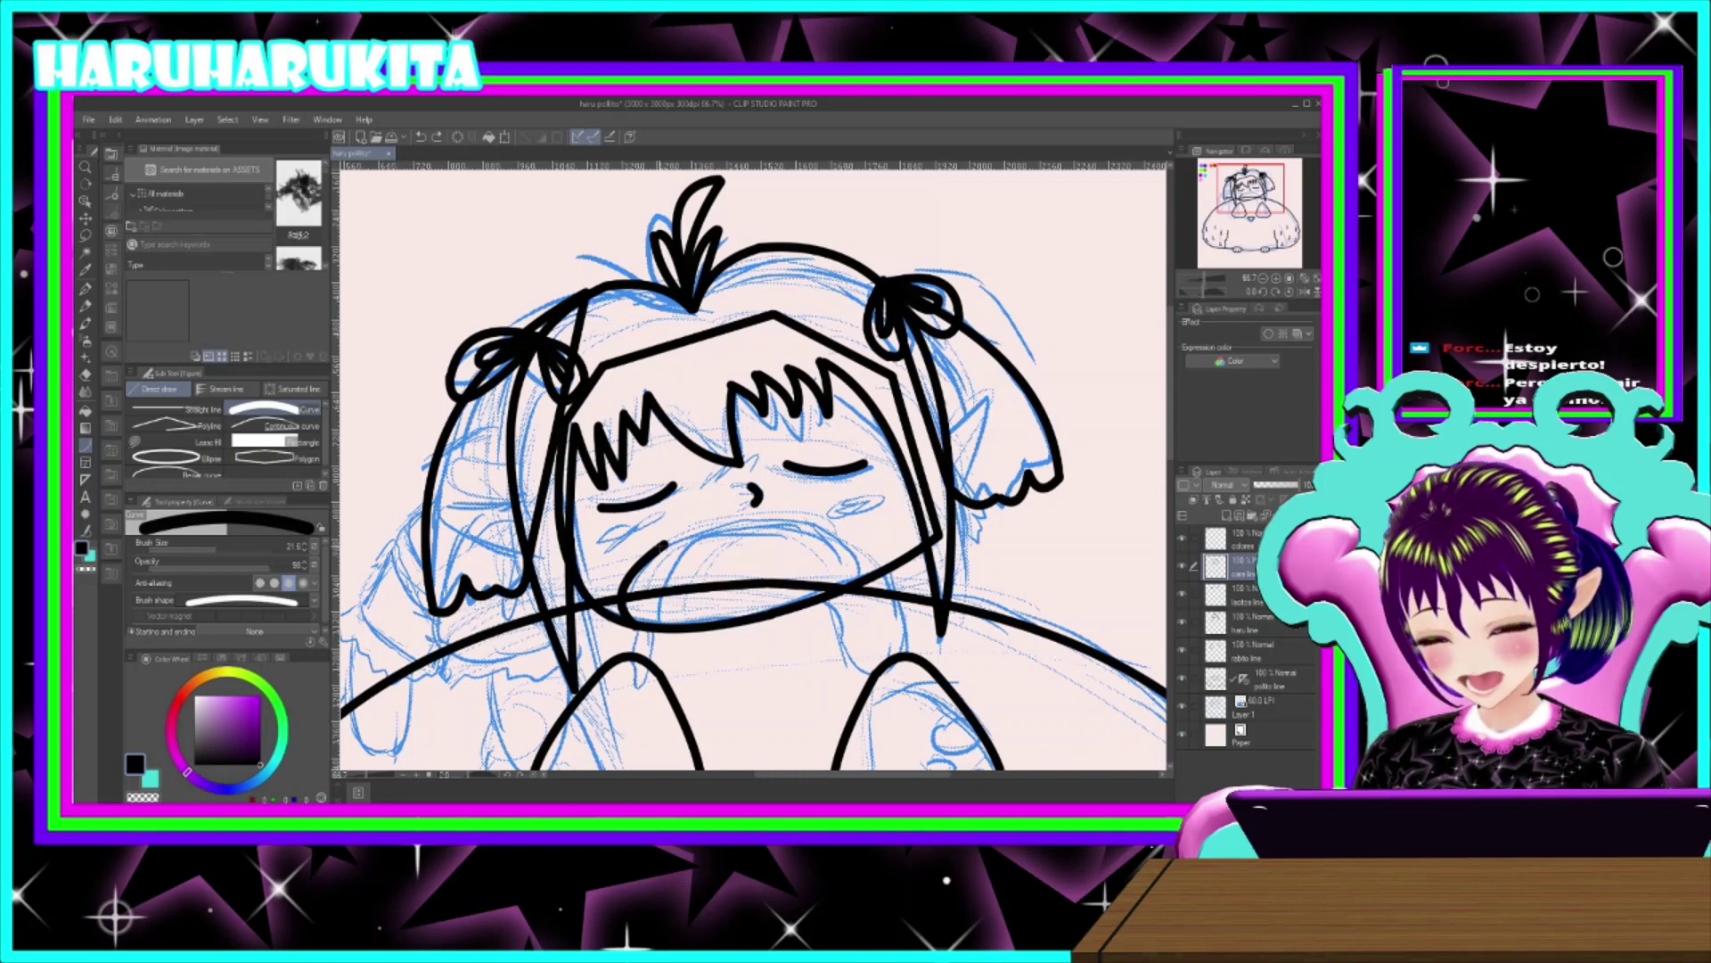
pyautogui.moveTo(699, 535); pyautogui.dragTo(853, 558)
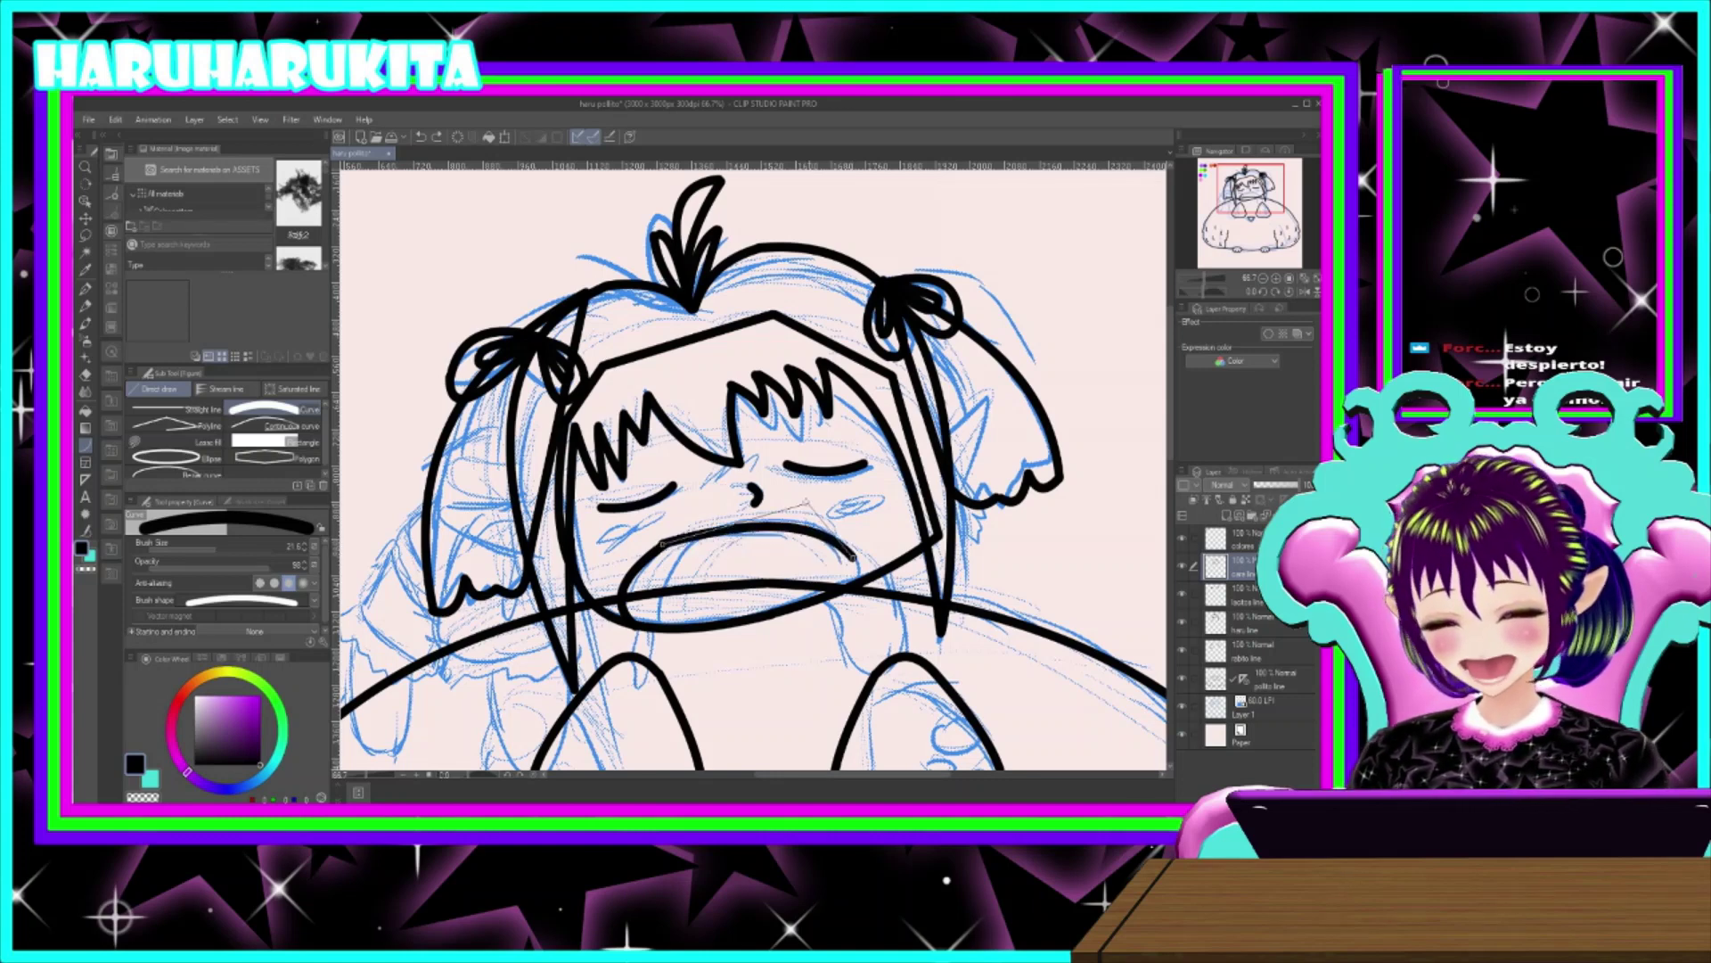
pyautogui.hotkey('ctrl', 'z')
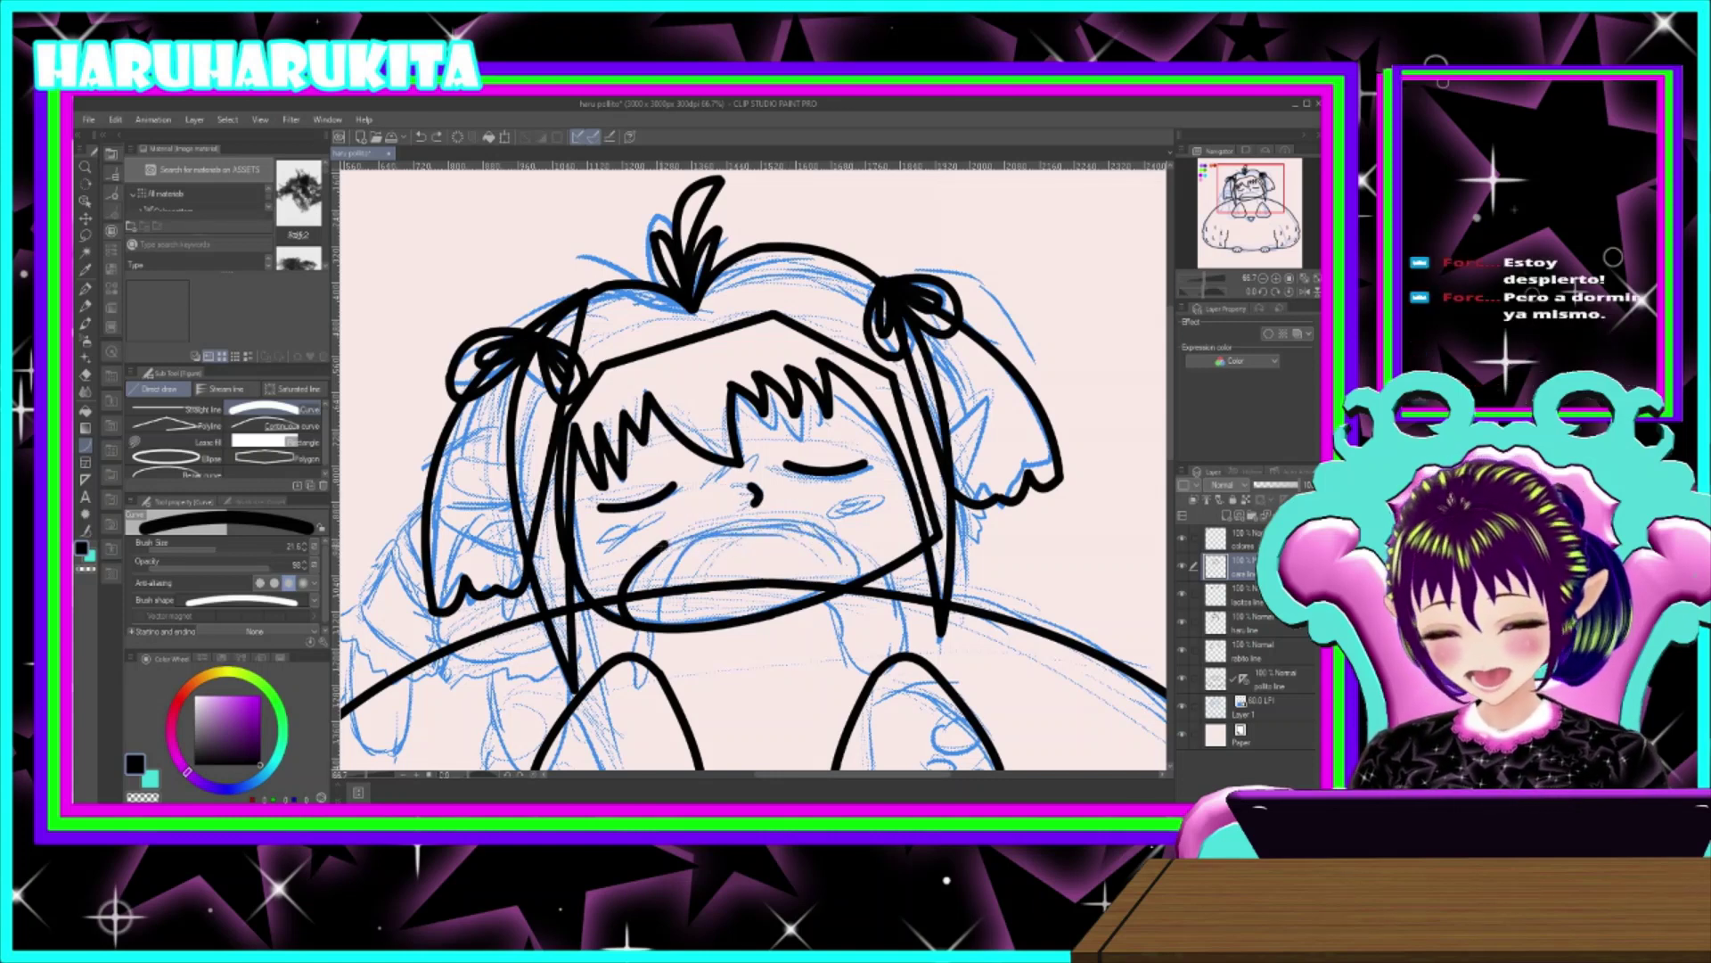
# - Ink the mouth's upper arch and close its right side down to the chin line
pyautogui.moveTo(664, 545); pyautogui.dragTo(828, 541)
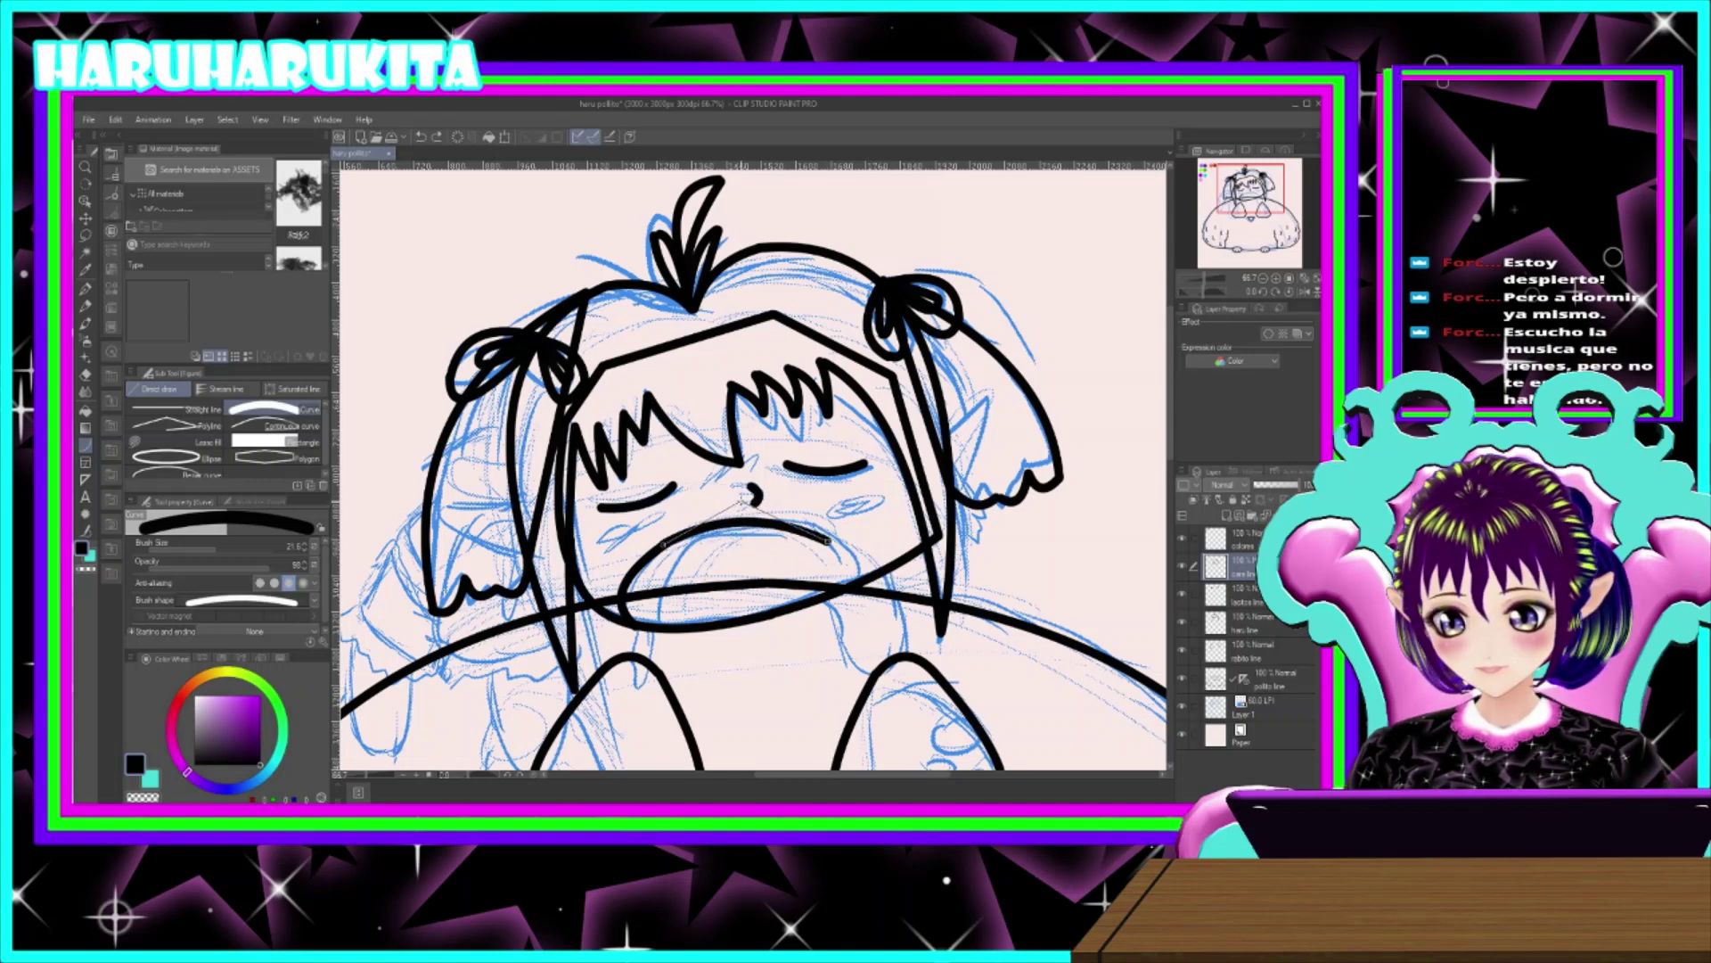
pyautogui.click(745, 506)
pyautogui.moveTo(828, 541); pyautogui.dragTo(855, 584)
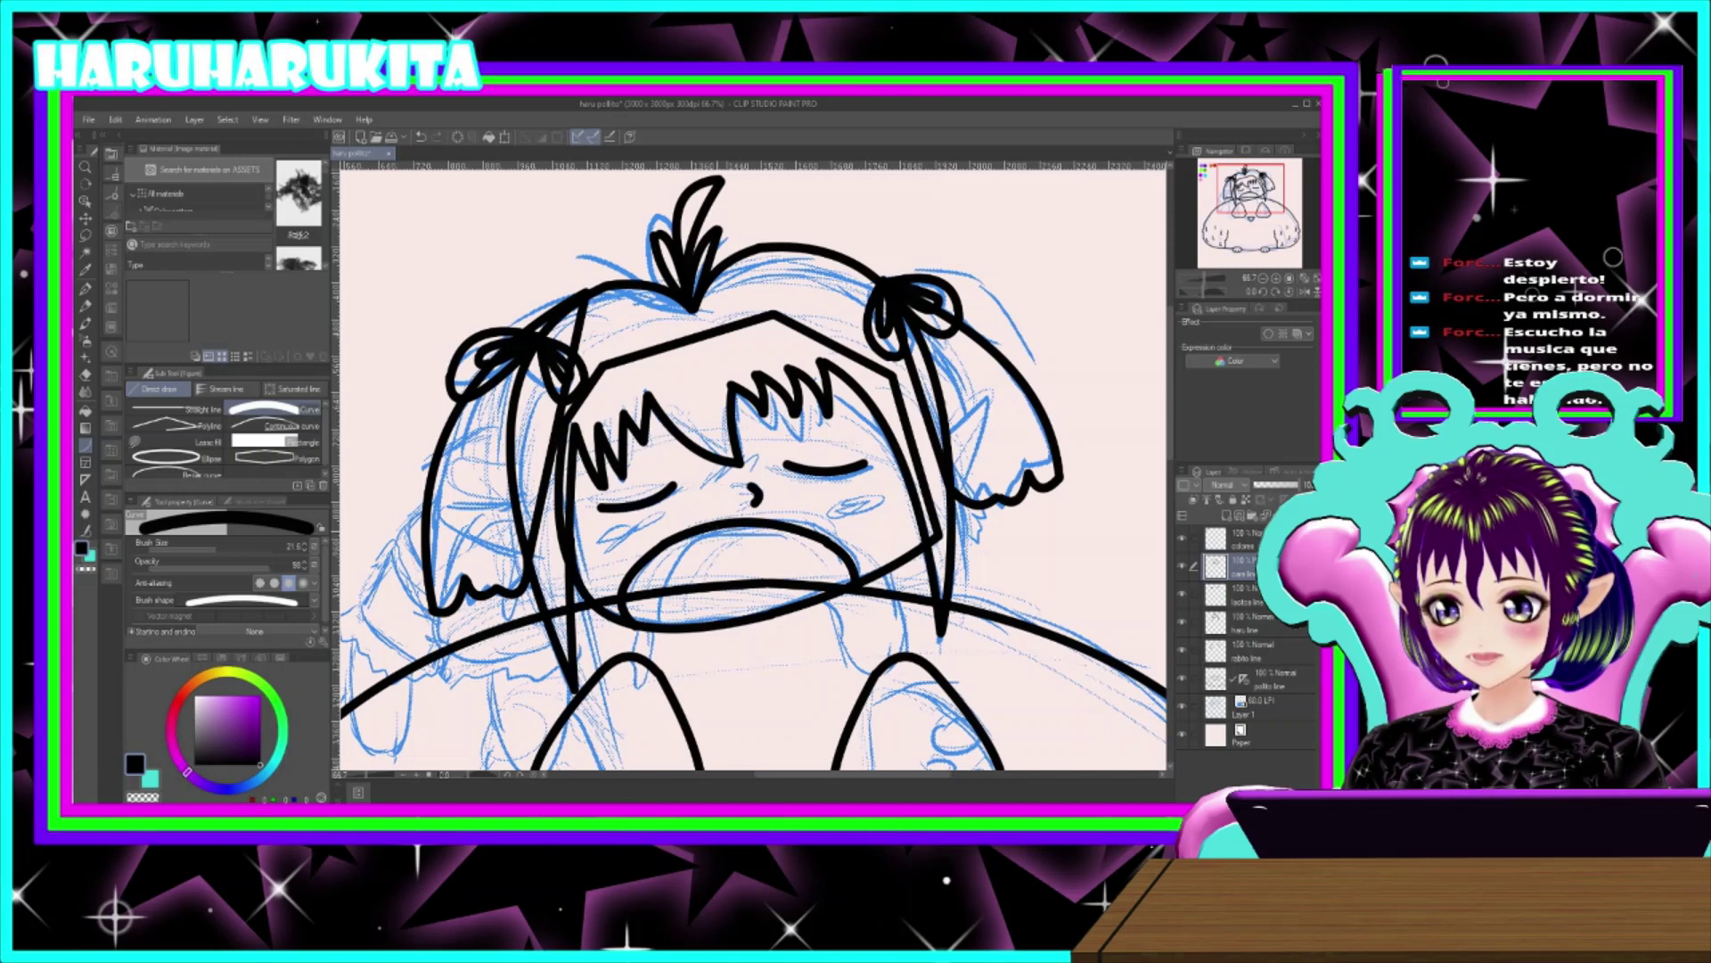
# - Try to ink a curve across the left part of the open mouth, and undo it
pyautogui.moveTo(723, 530); pyautogui.dragTo(668, 628)
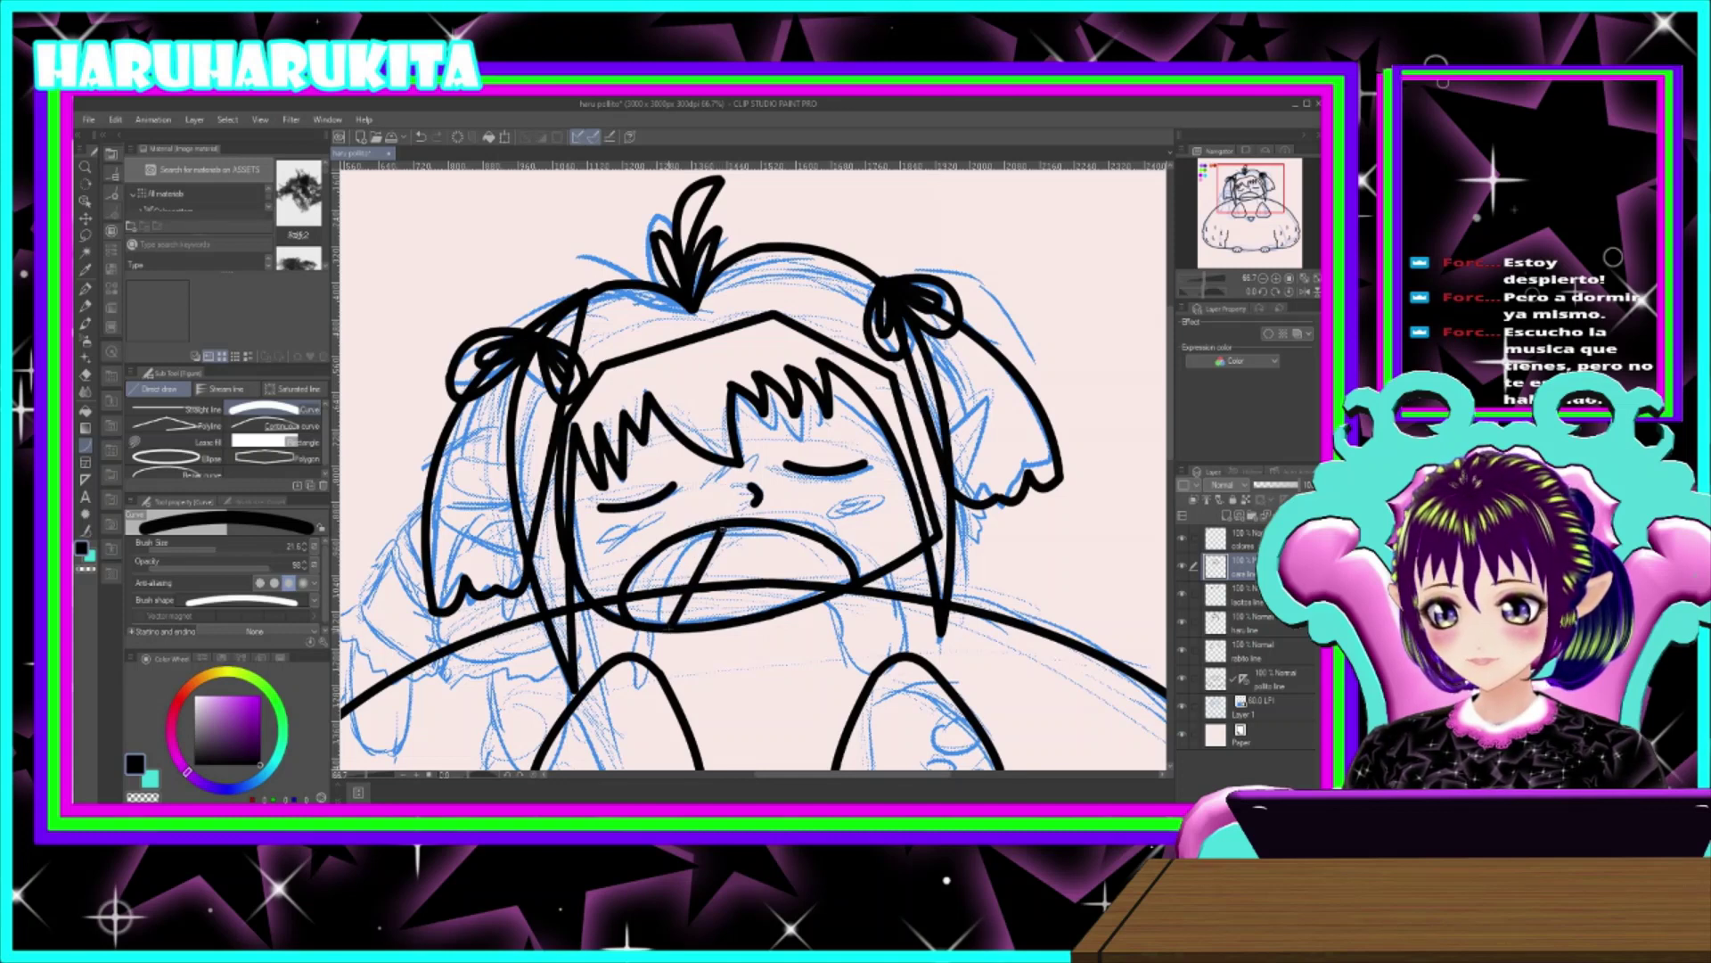
pyautogui.click(631, 562)
pyautogui.hotkey('ctrl', 'z')
# - Ink an inner curve in the left part of the open mouth, from its upper arch down to its lower edge
pyautogui.moveTo(728, 520); pyautogui.dragTo(657, 567)
pyautogui.moveTo(660, 615); pyautogui.dragTo(666, 628)
pyautogui.click(629, 565)
# - Add a new layer named "orejas line" directly above the bows' line layer
pyautogui.moveTo(900, 625); pyautogui.dragTo(887, 691)
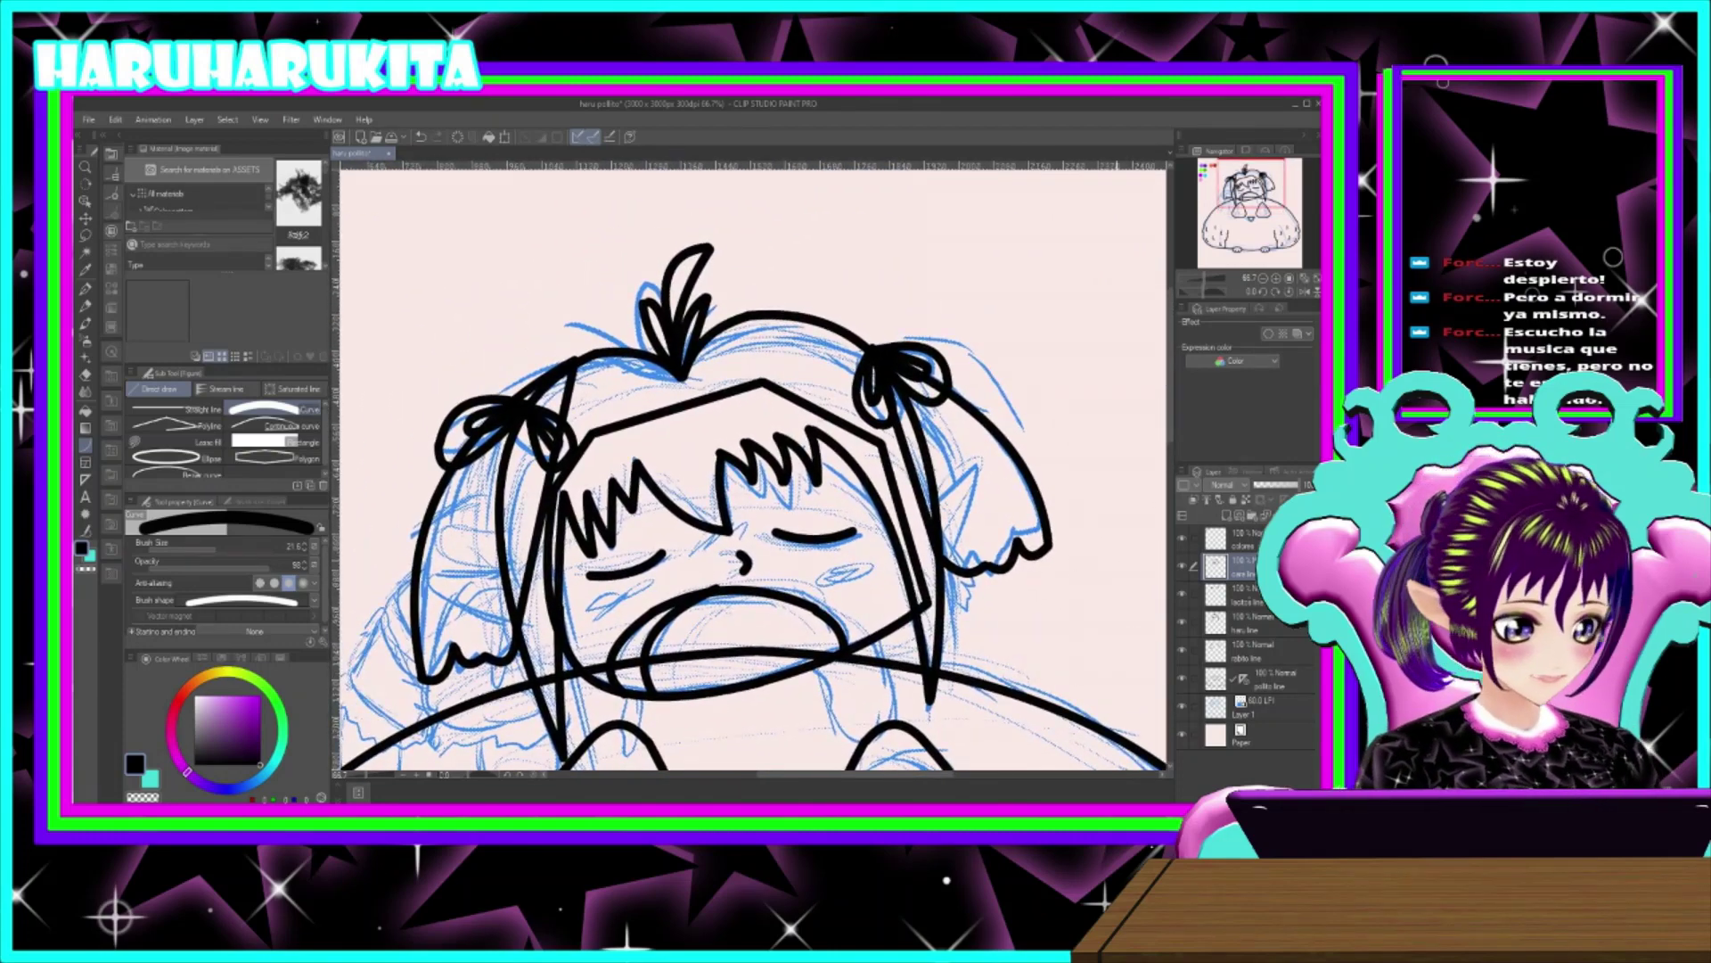
pyautogui.click(1248, 597)
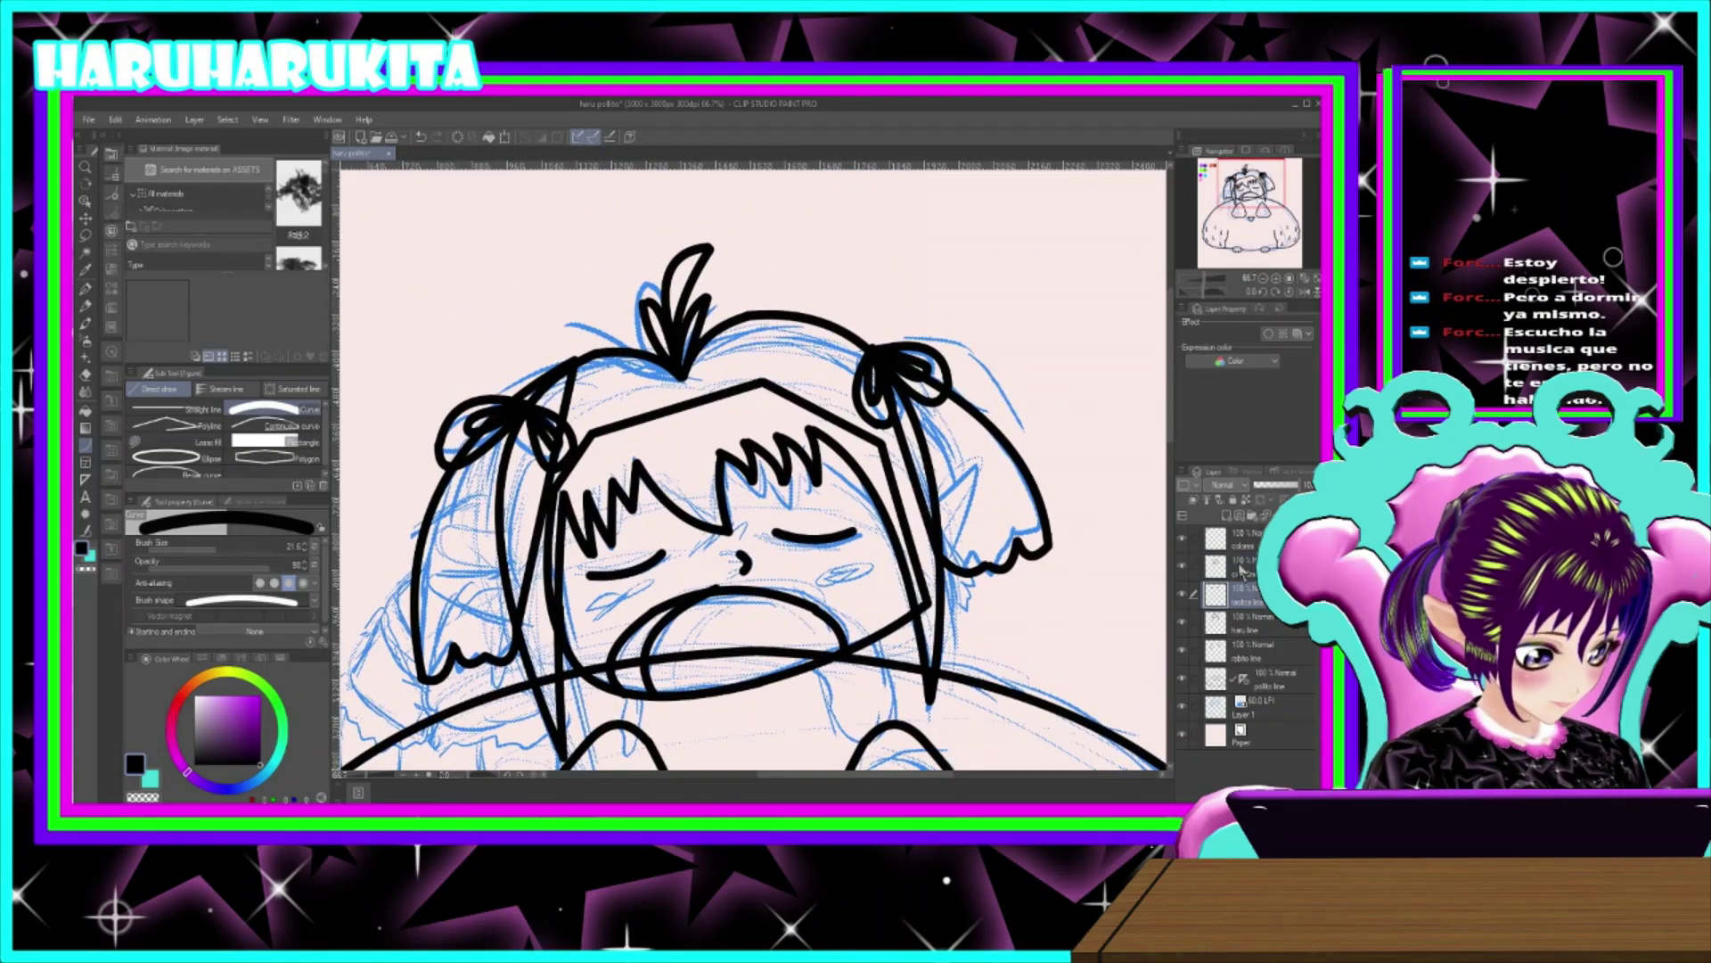
pyautogui.click(1228, 516)
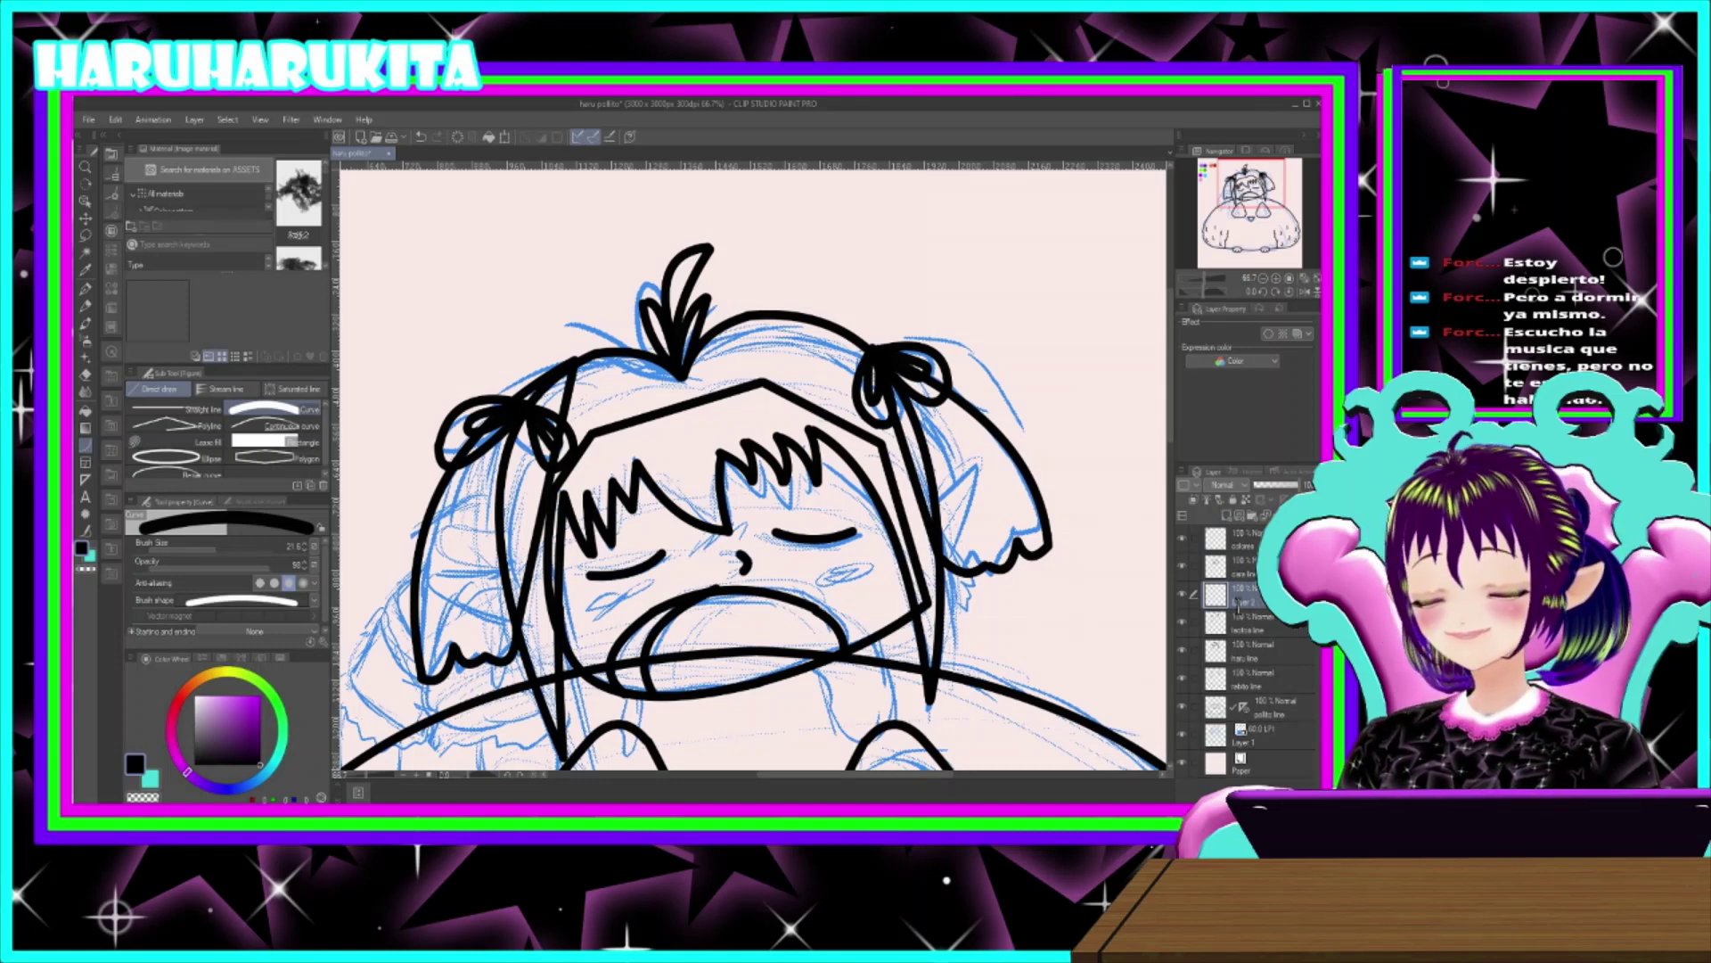
pyautogui.write('orejas line')
pyautogui.press('Return')
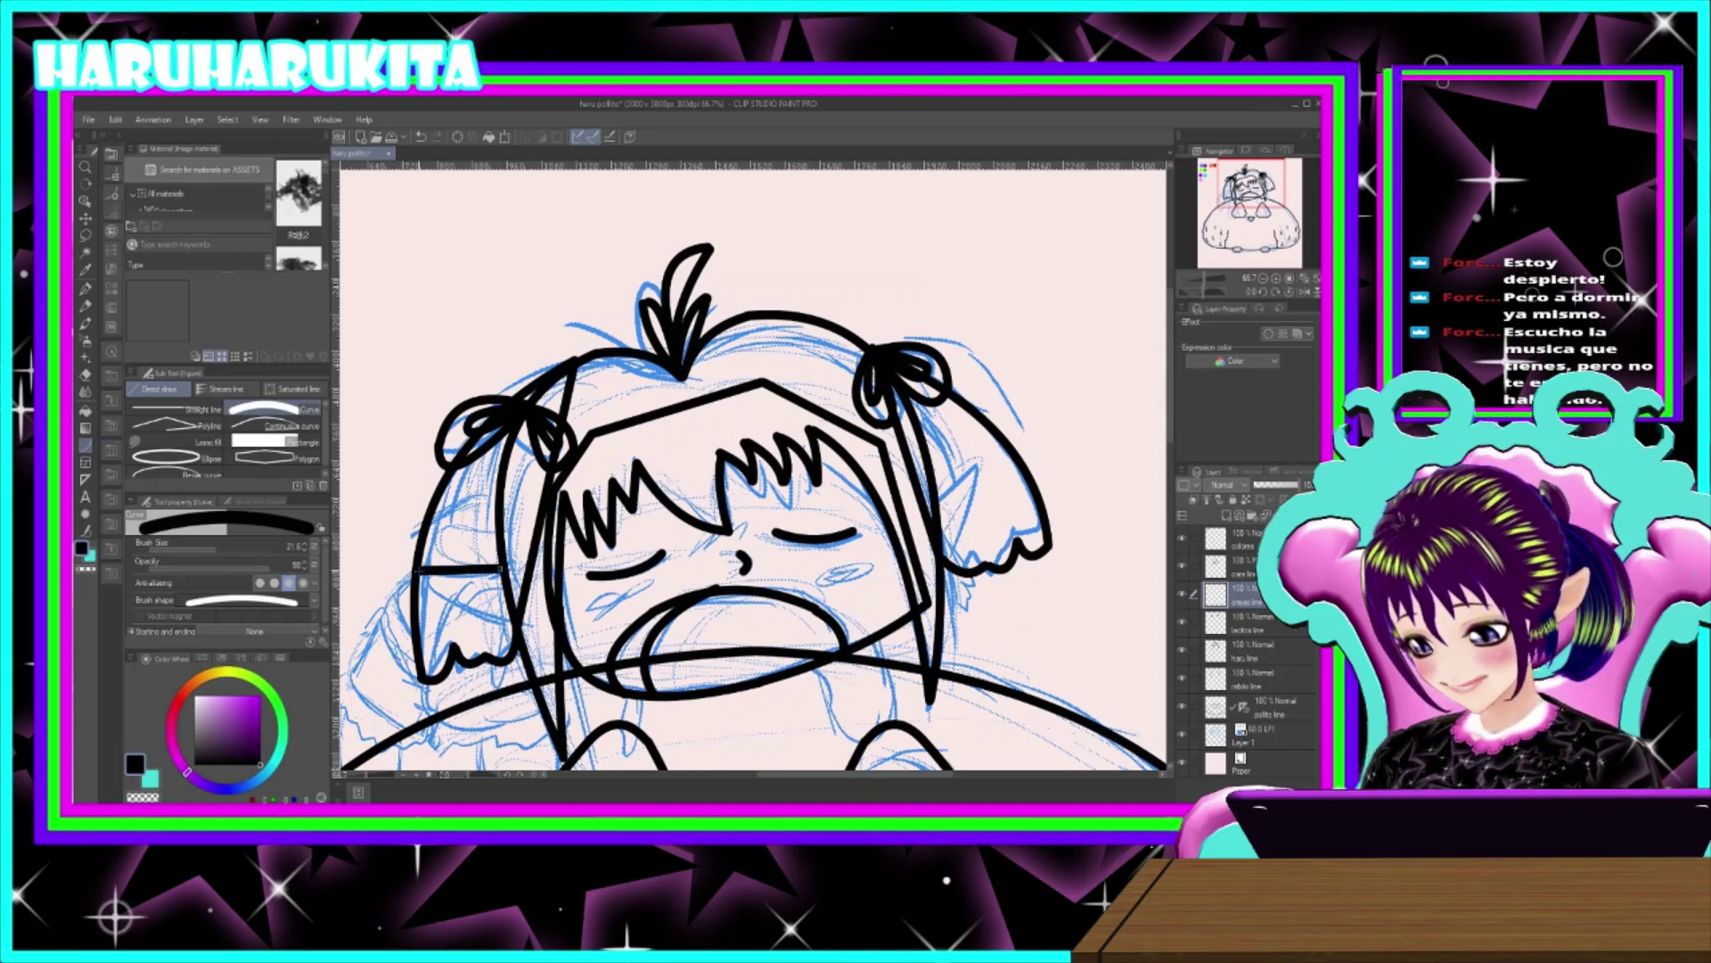
# - Ink the girl's left-hand pointed ear over the pigtail with curved upper and lower edges meeting at the tip
pyautogui.moveTo(419, 568); pyautogui.dragTo(431, 581)
pyautogui.click(410, 549)
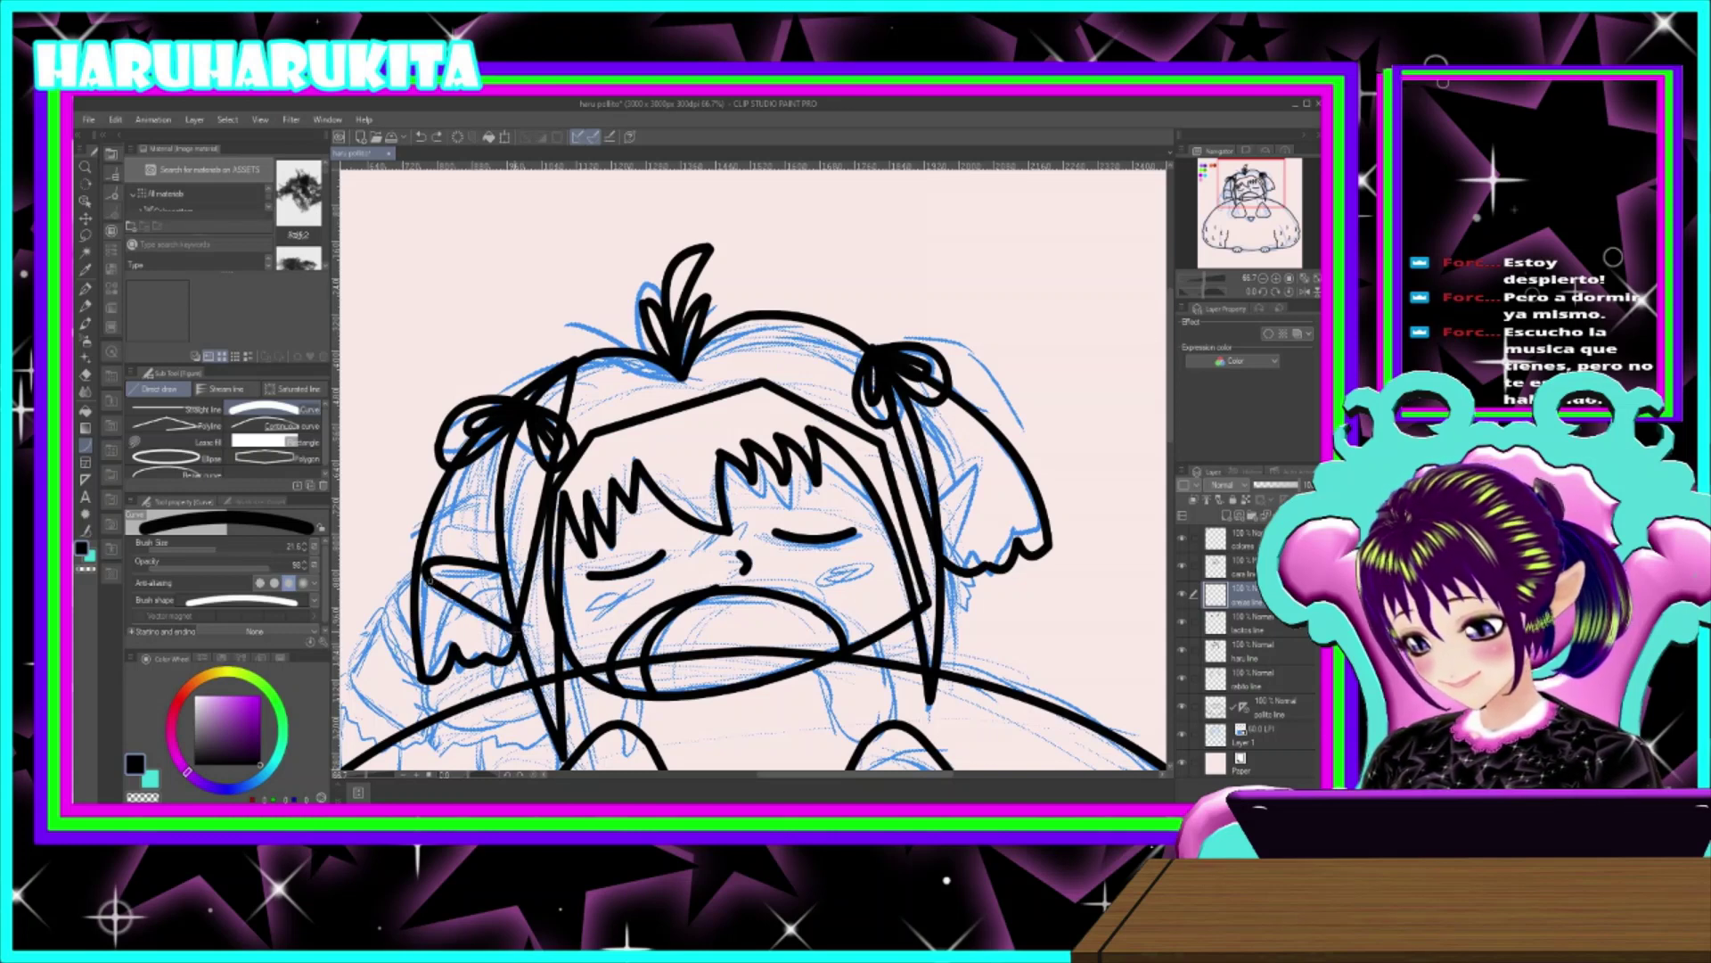
pyautogui.click(472, 613)
pyautogui.moveTo(524, 639); pyautogui.dragTo(542, 601)
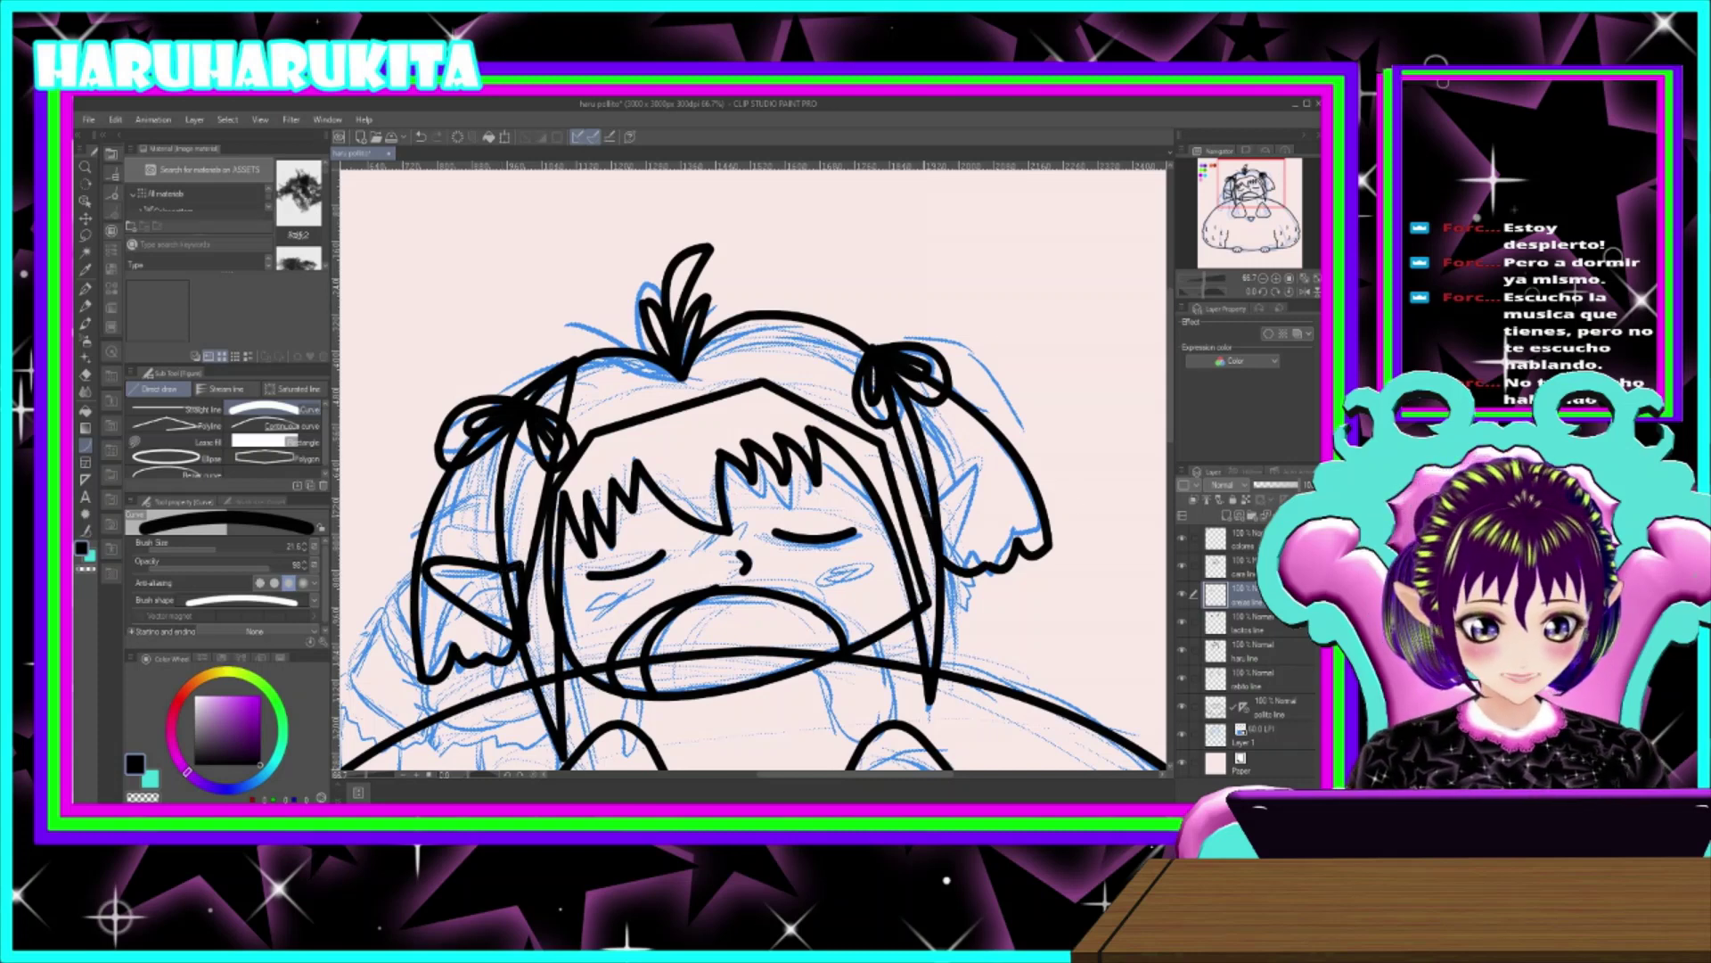
# - Ink the girl's right-hand pointed ear over the pigtail with curved upper and lower edges, redoing the lower stroke once
pyautogui.moveTo(934, 505)
pyautogui.mouseDown()
pyautogui.moveTo(977, 460)
pyautogui.moveTo(992, 486)
pyautogui.mouseUp()
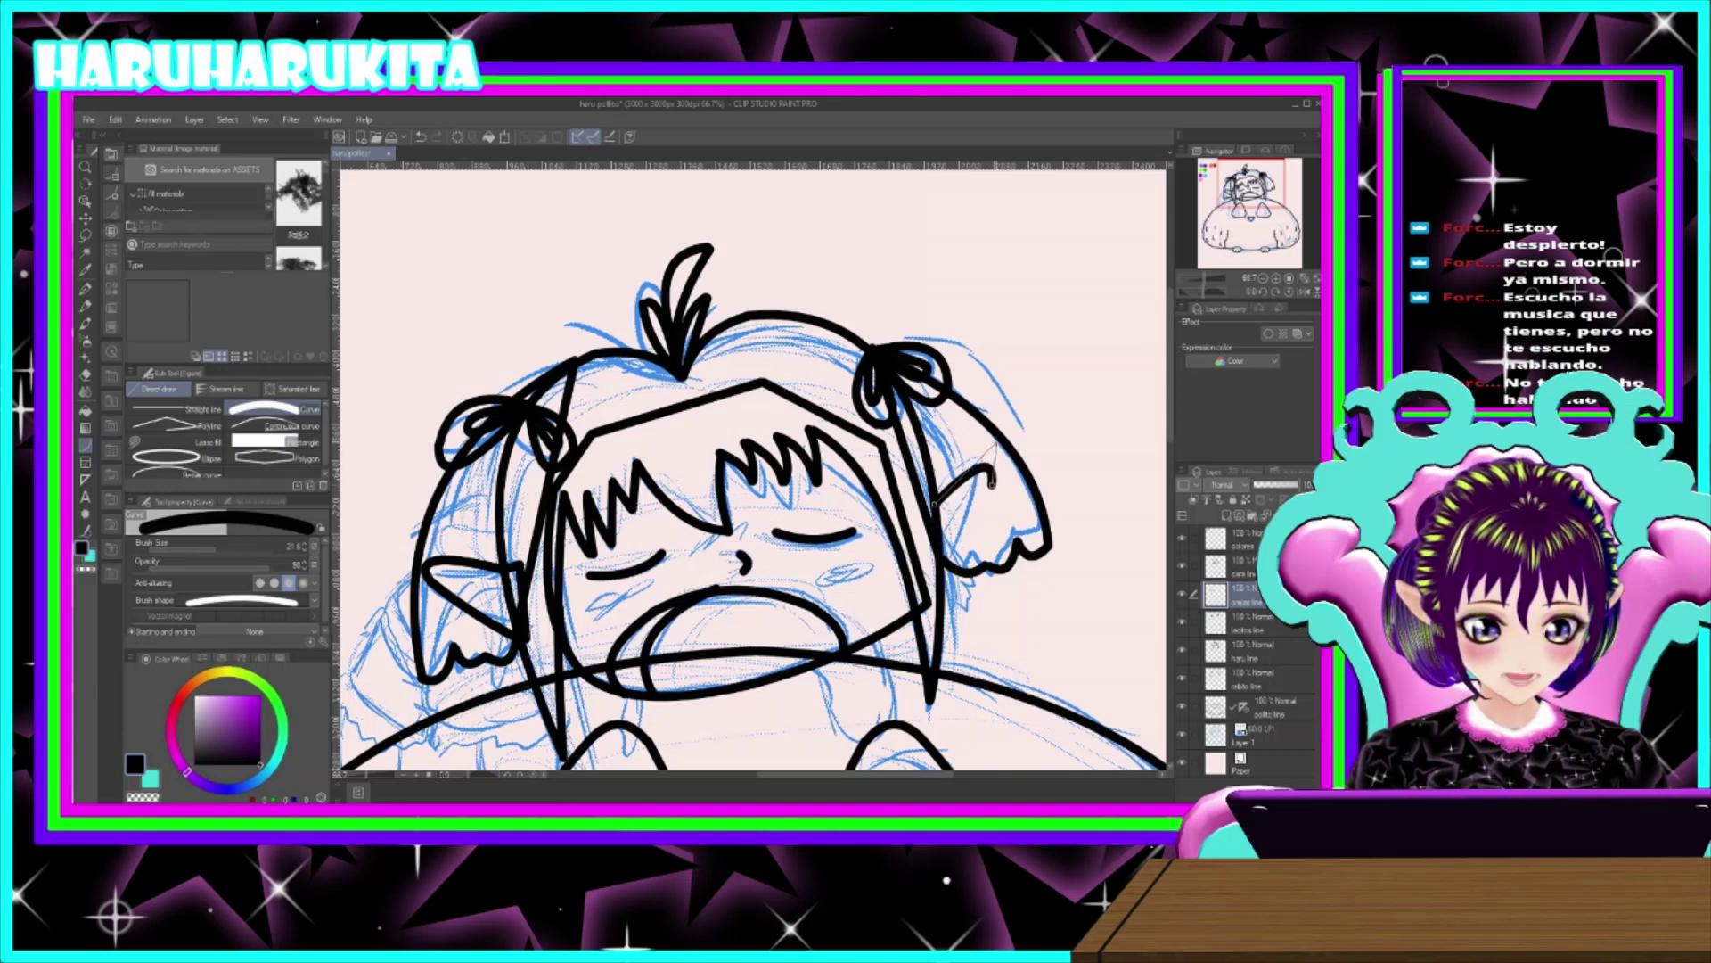
pyautogui.click(995, 448)
pyautogui.moveTo(992, 486); pyautogui.dragTo(946, 566)
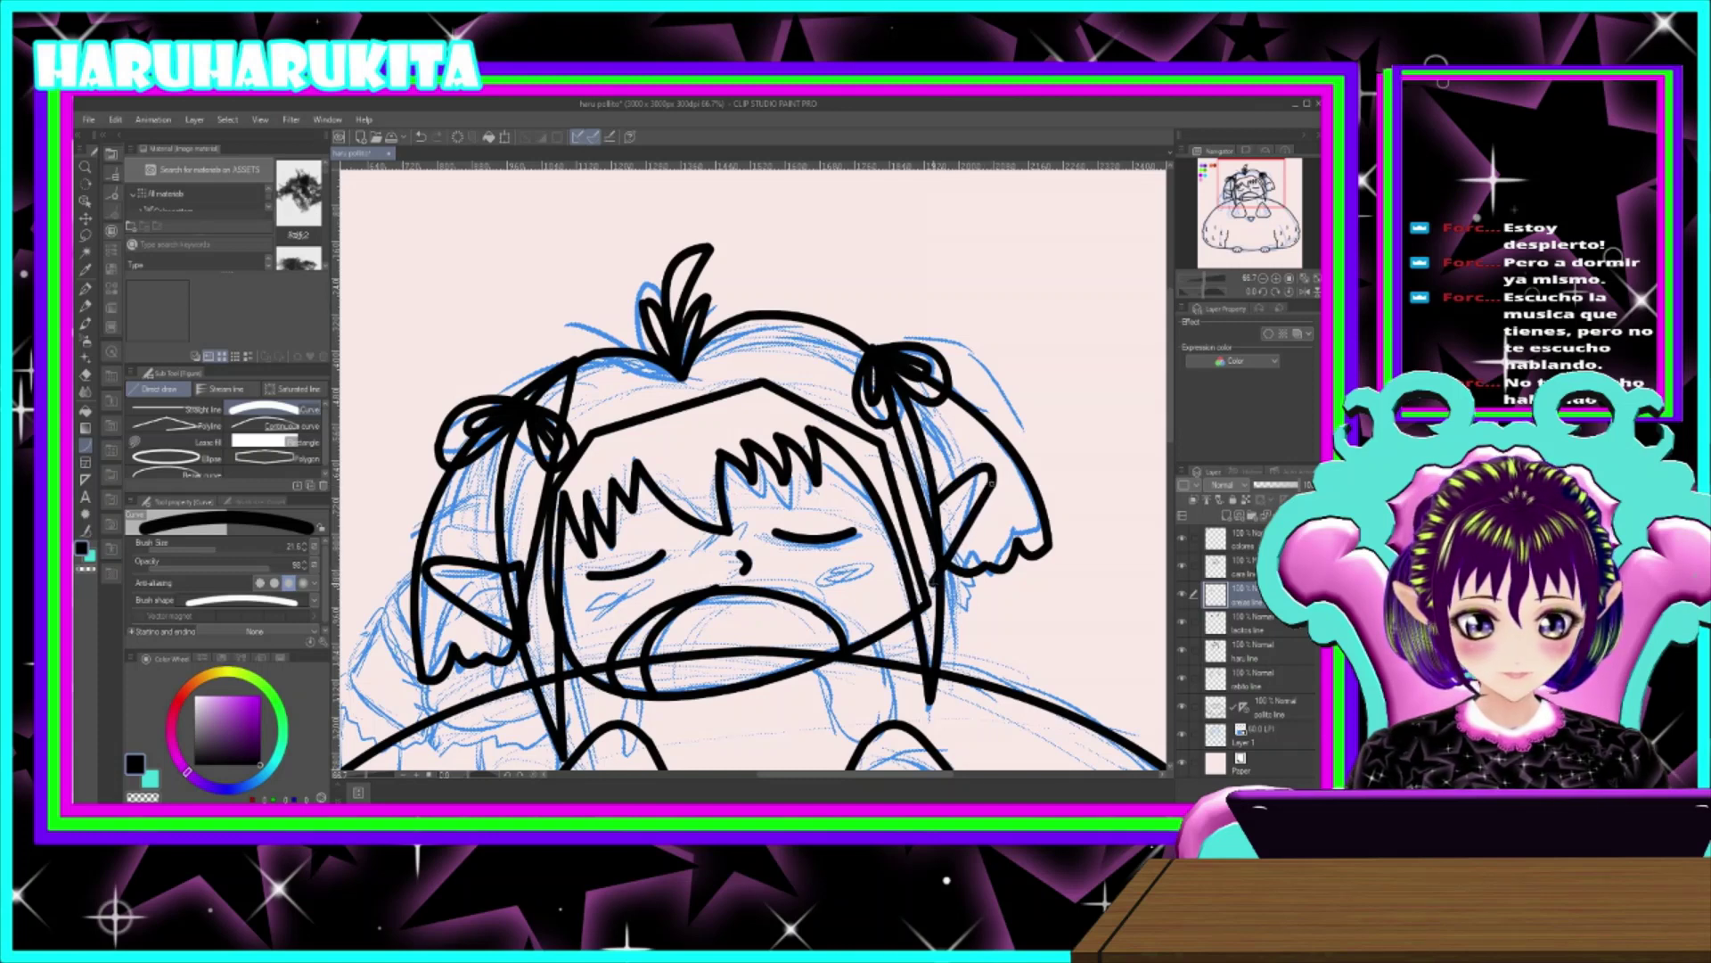
pyautogui.hotkey('ctrl', 'z')
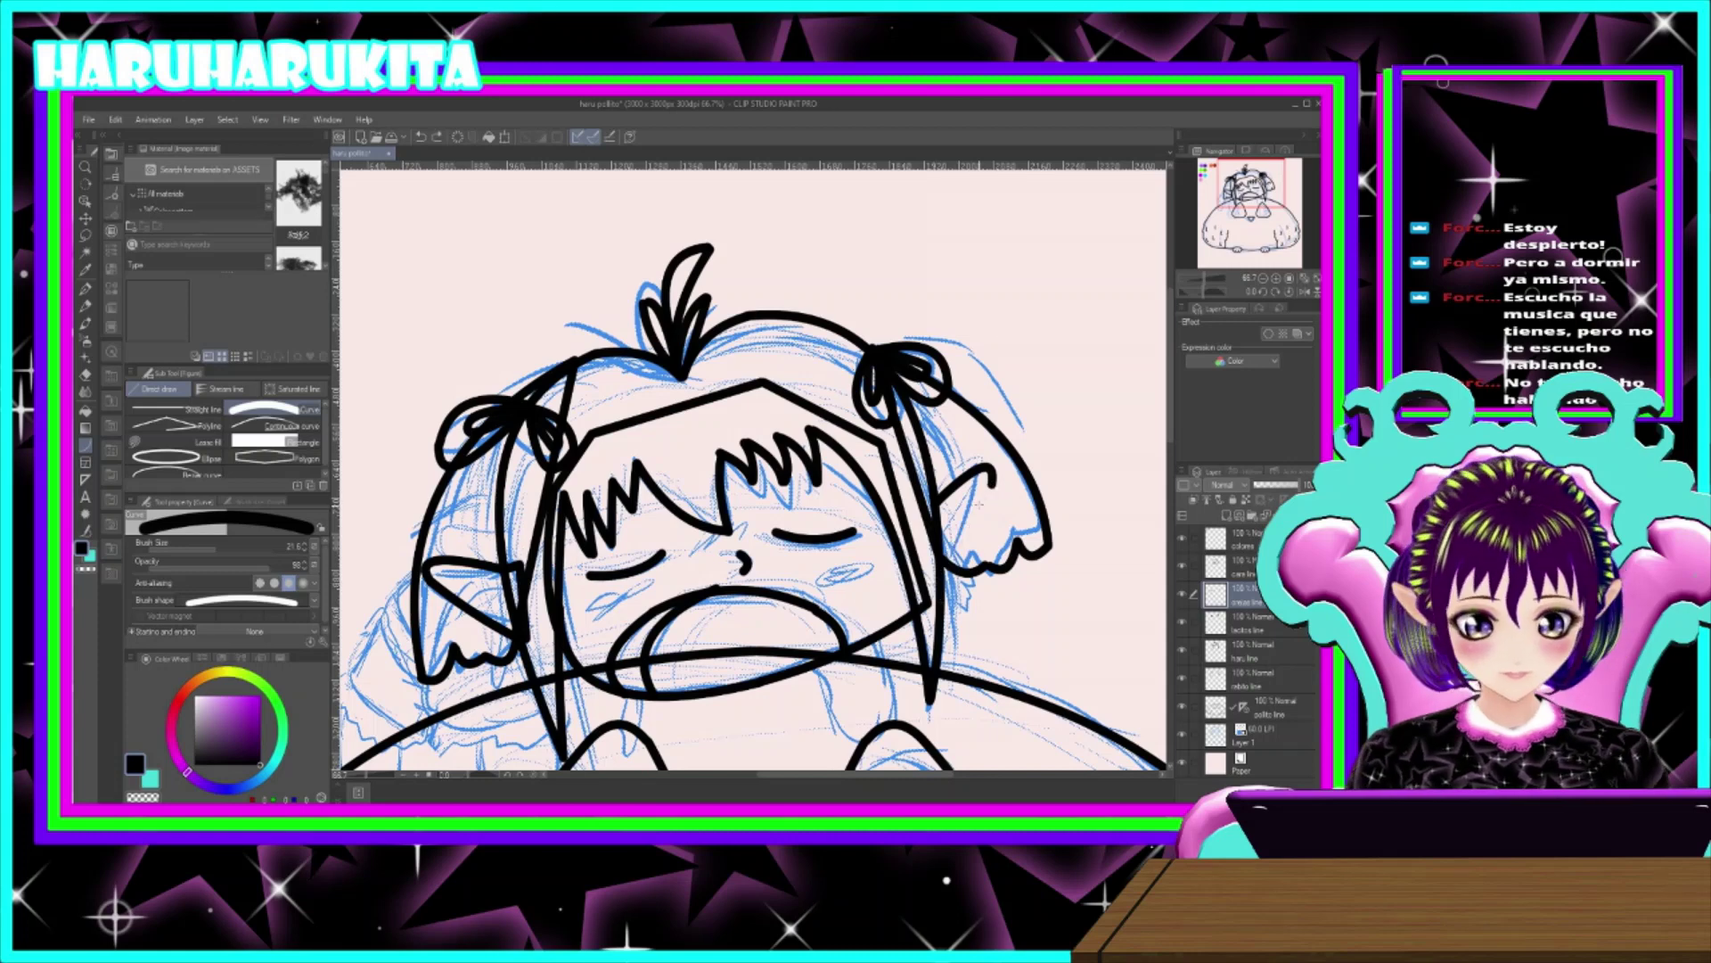
pyautogui.moveTo(992, 485); pyautogui.dragTo(919, 508)
pyautogui.click(970, 535)
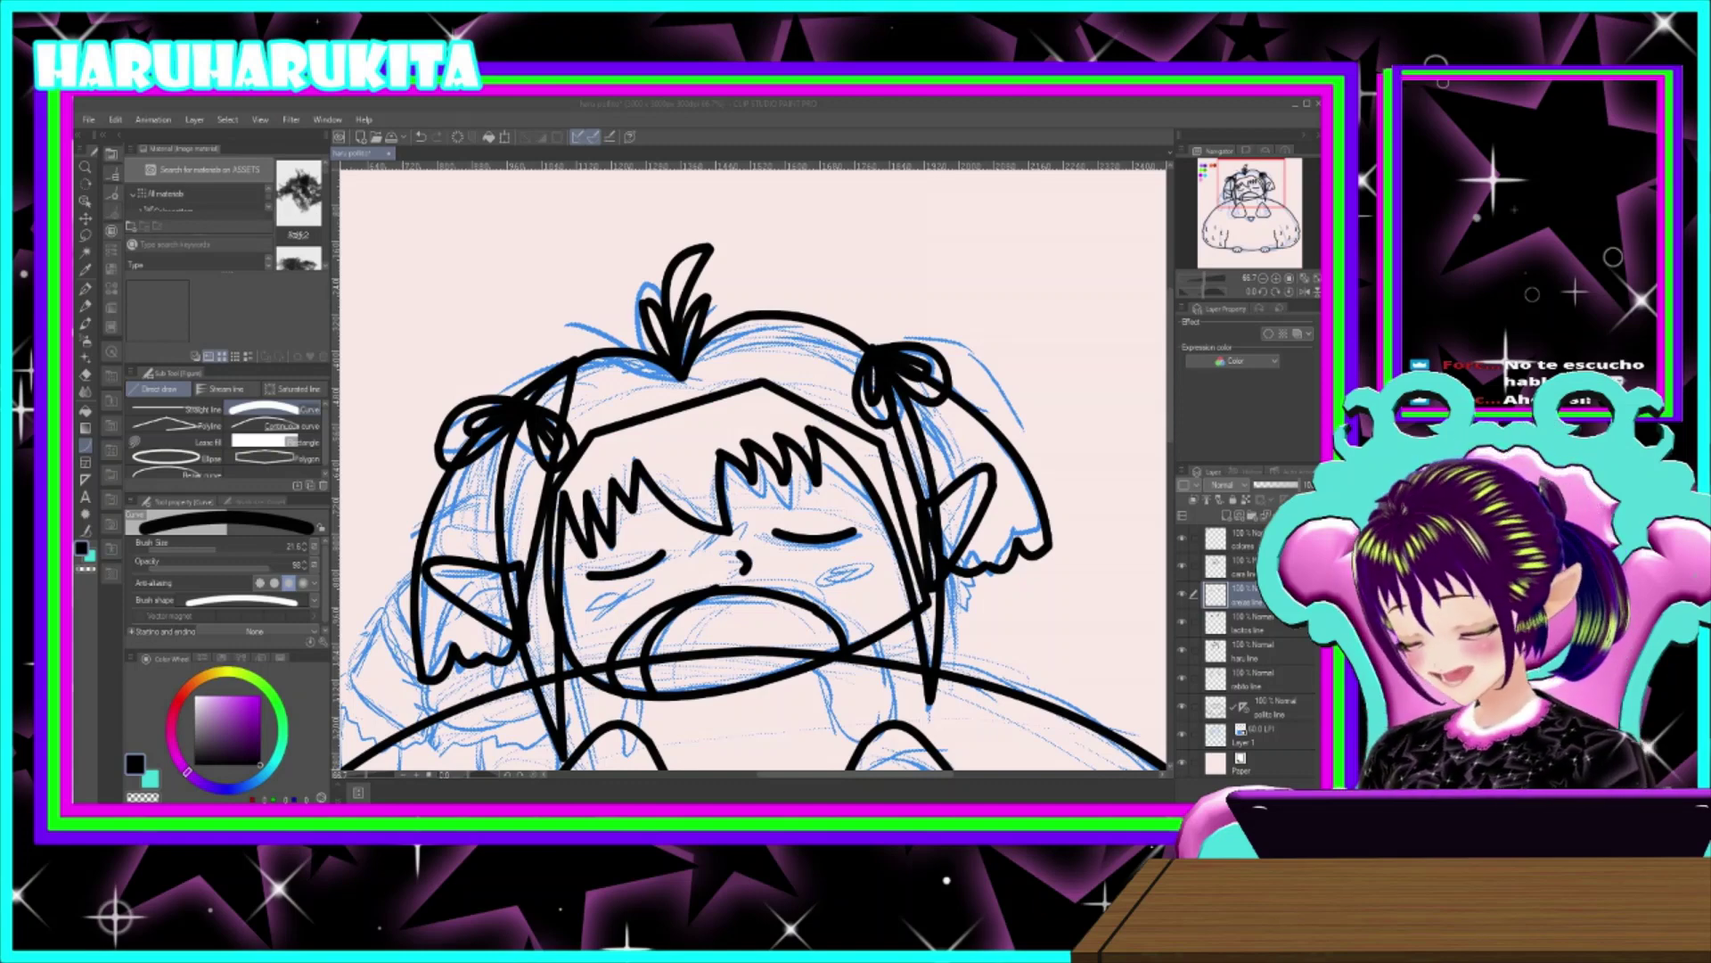
# - Add a new layer named "cuerpo line" at the top of the layer stack
pyautogui.hotkey('alt', 'Tab')
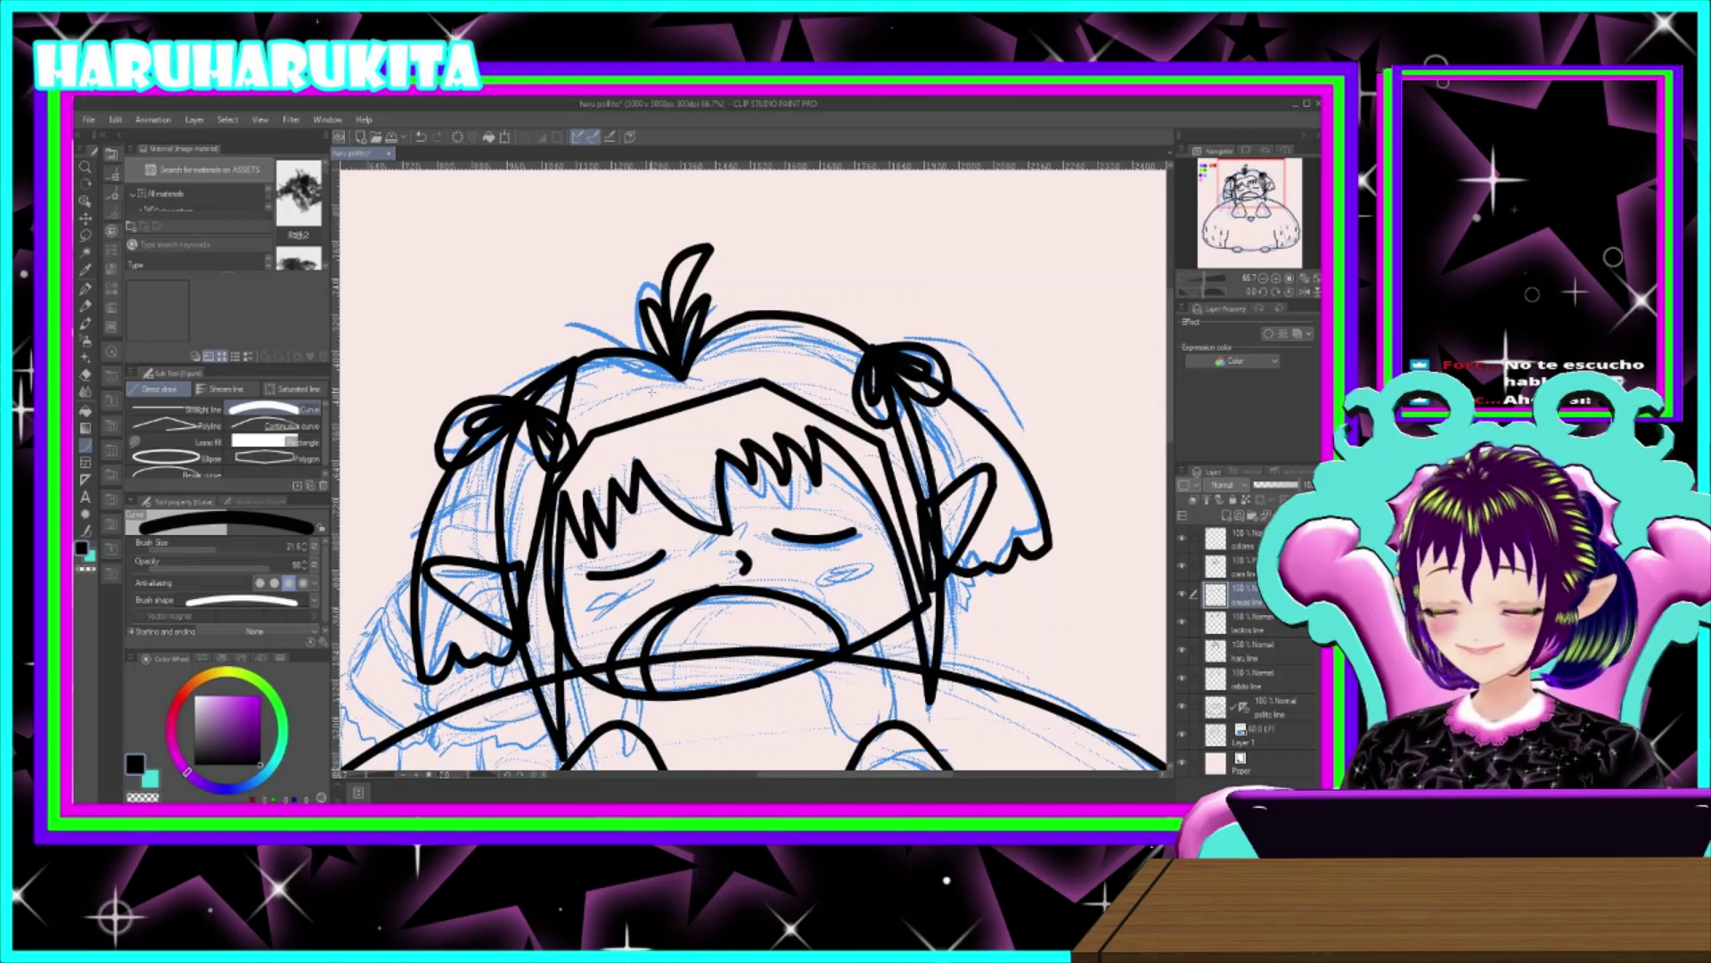
pyautogui.moveTo(720, 466)
pyautogui.mouseDown()
pyautogui.moveTo(884, 332)
pyautogui.moveTo(882, 363)
pyautogui.moveTo(763, 323)
pyautogui.moveTo(744, 374)
pyautogui.mouseUp()
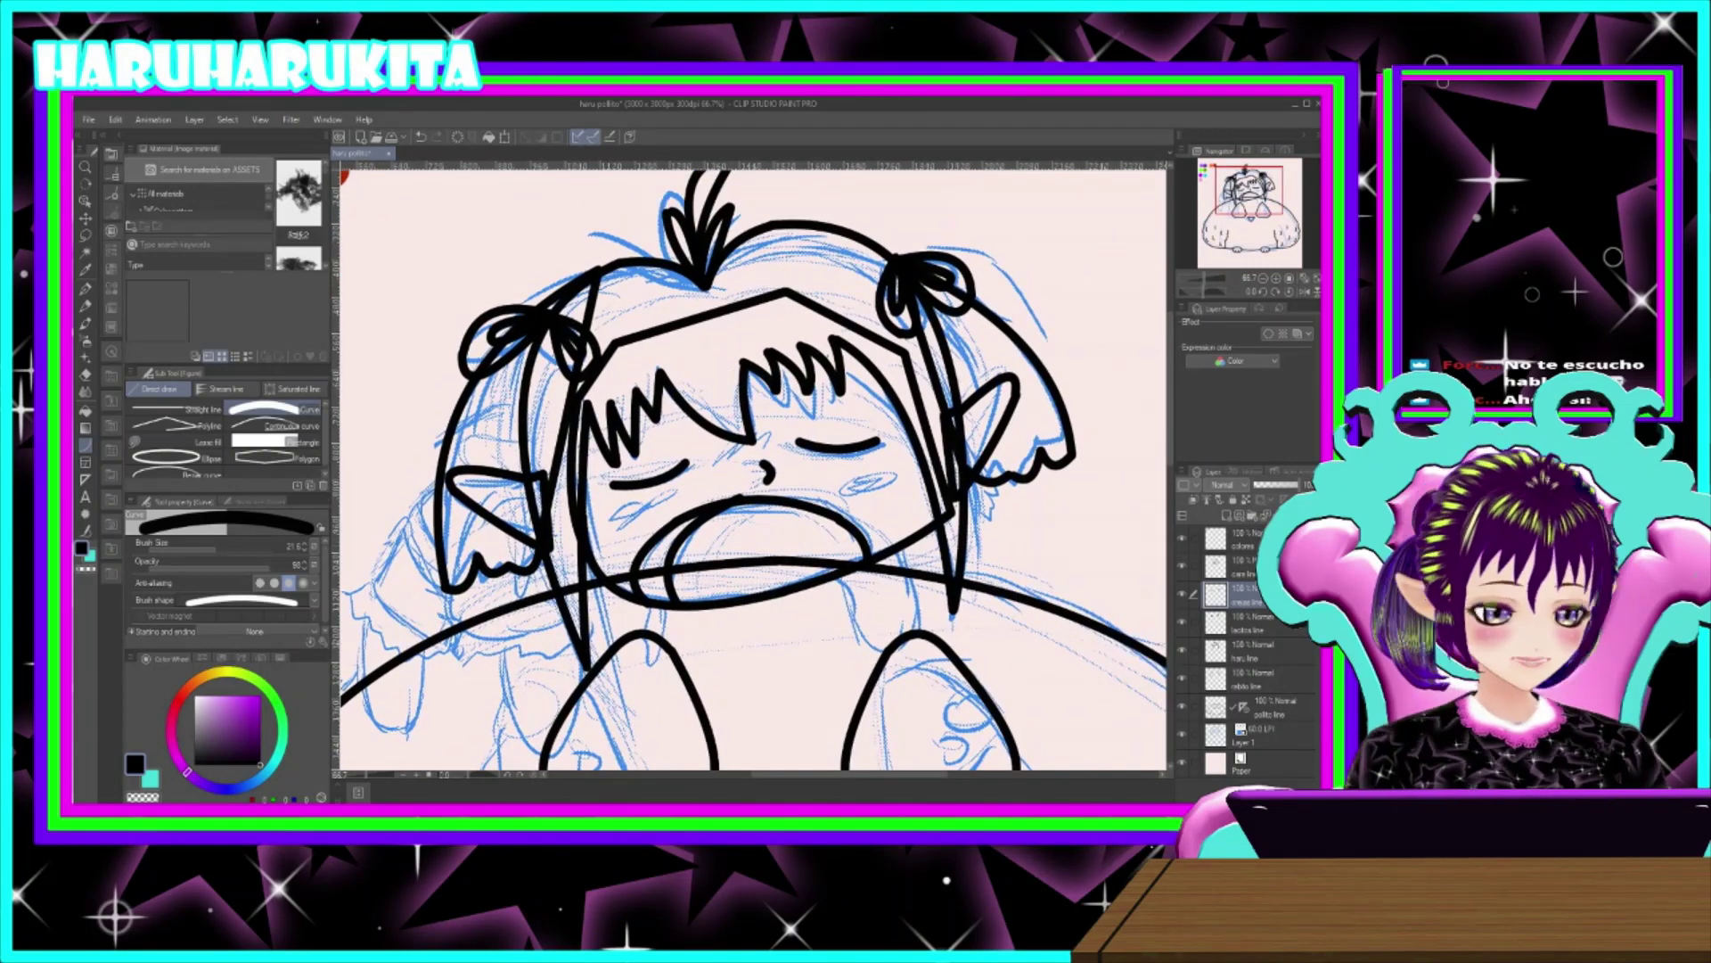
pyautogui.moveTo(770, 632)
pyautogui.mouseDown()
pyautogui.moveTo(1003, 575)
pyautogui.moveTo(948, 486)
pyautogui.moveTo(875, 595)
pyautogui.mouseUp()
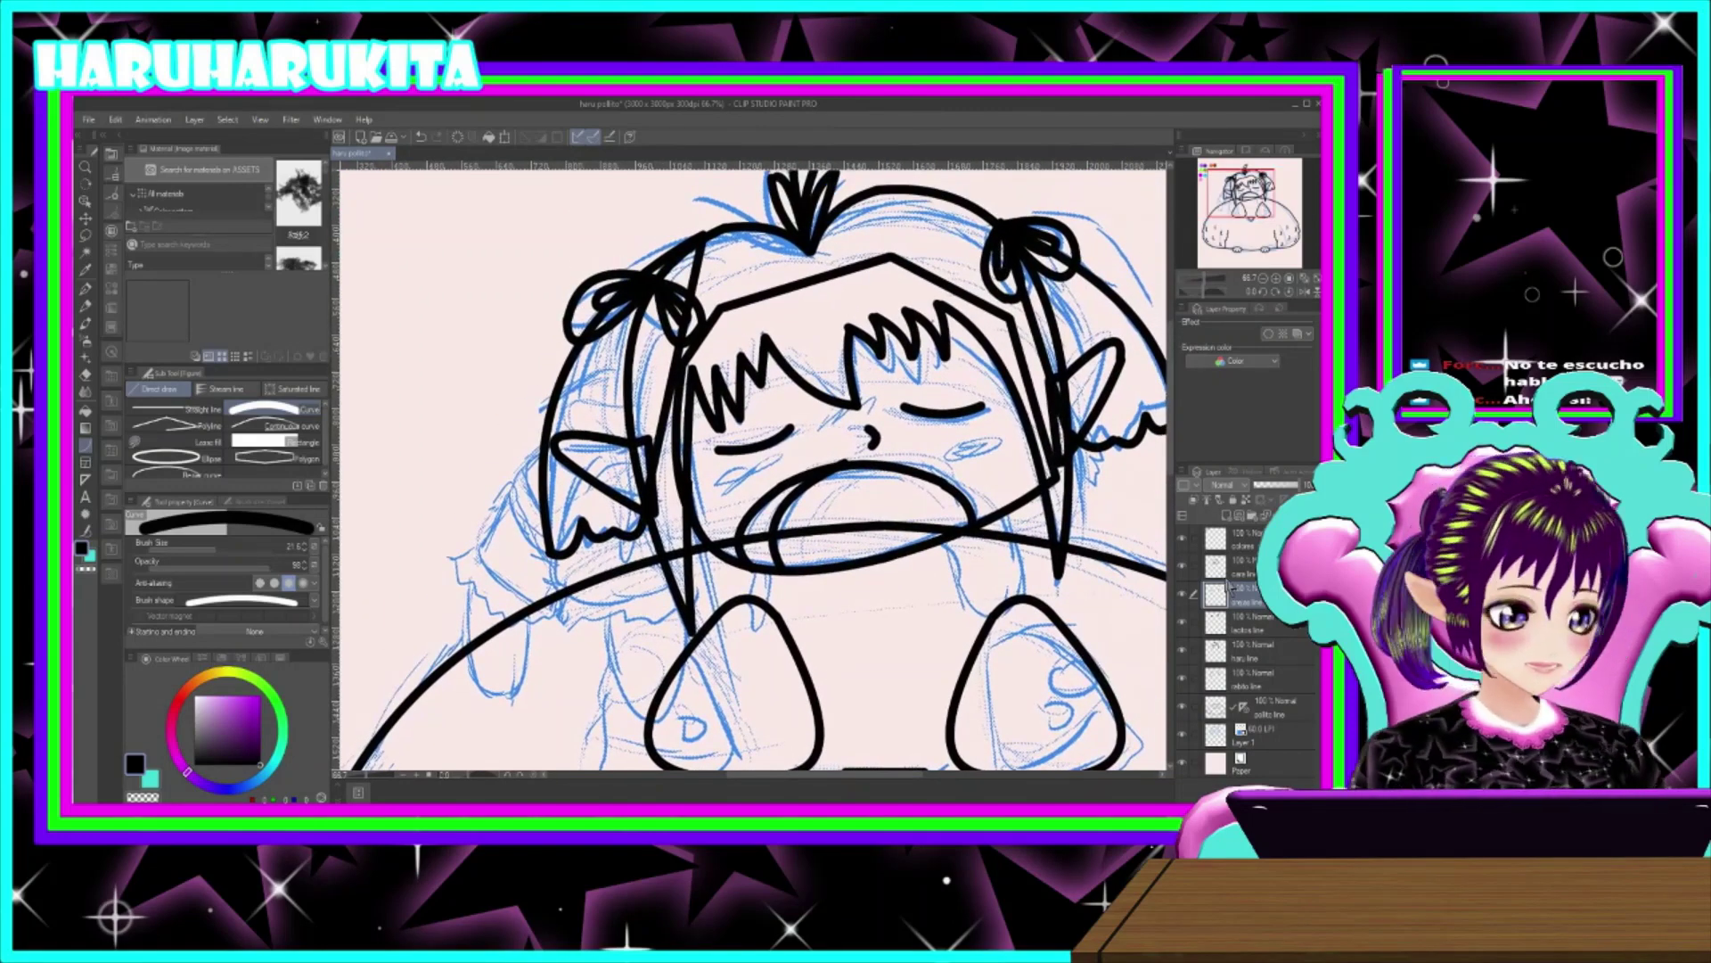
pyautogui.click(1232, 538)
pyautogui.click(1227, 517)
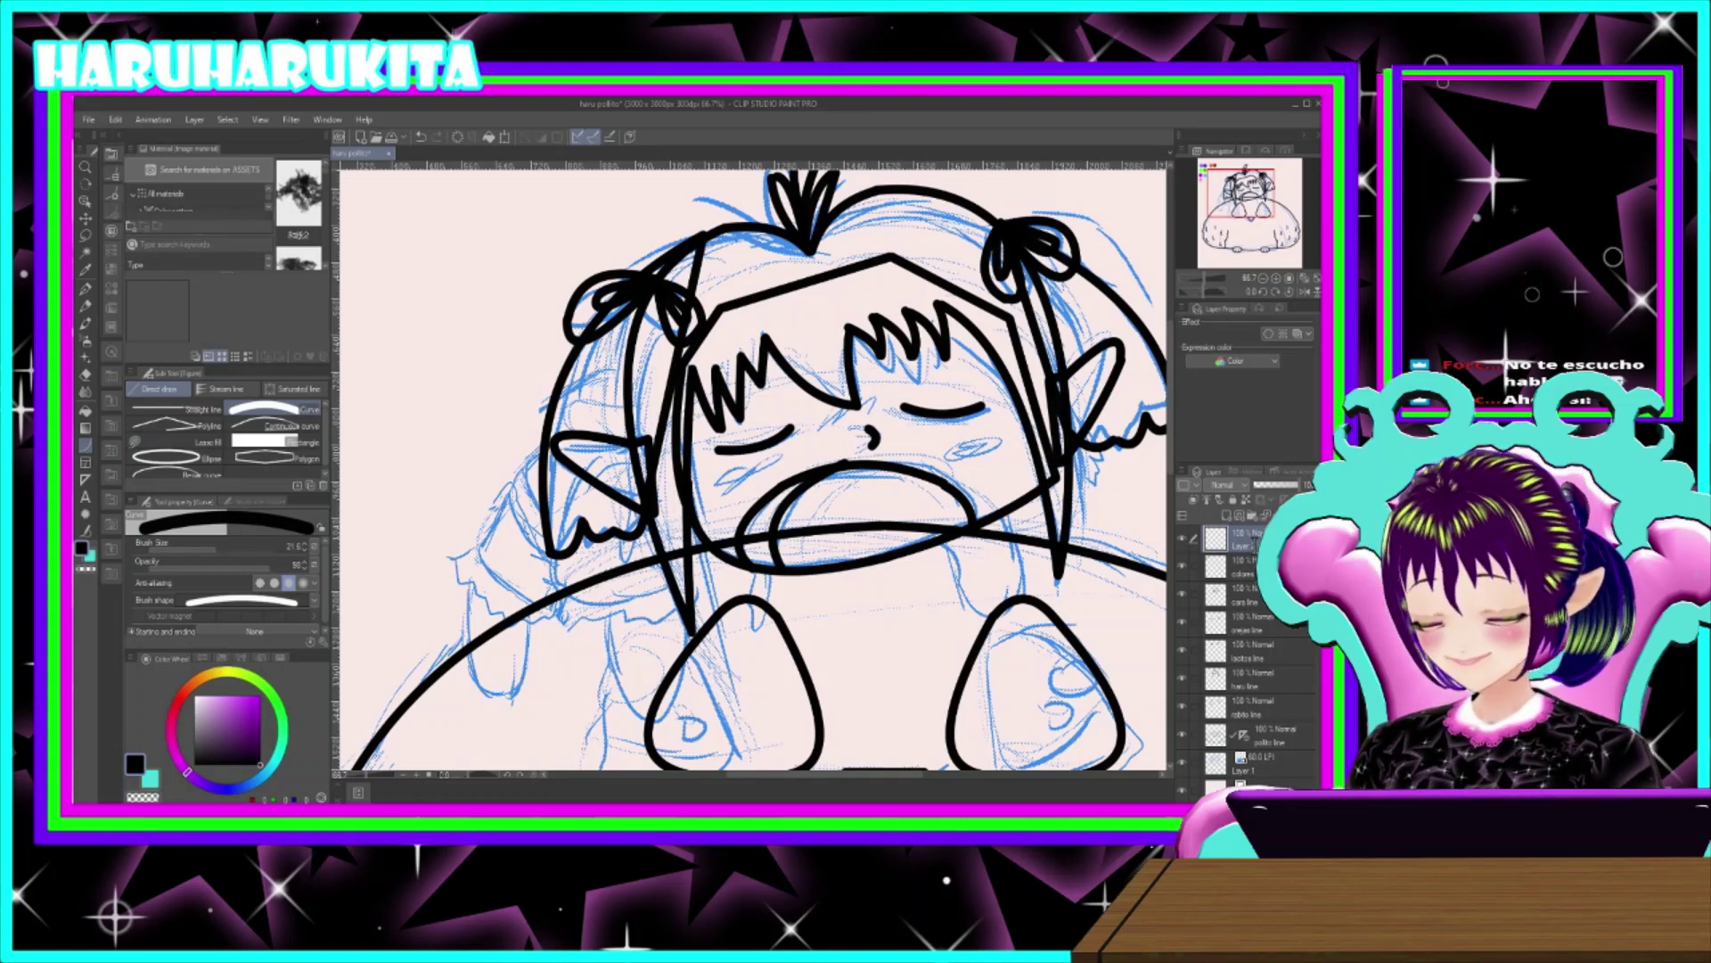
pyautogui.write('cuerpo line')
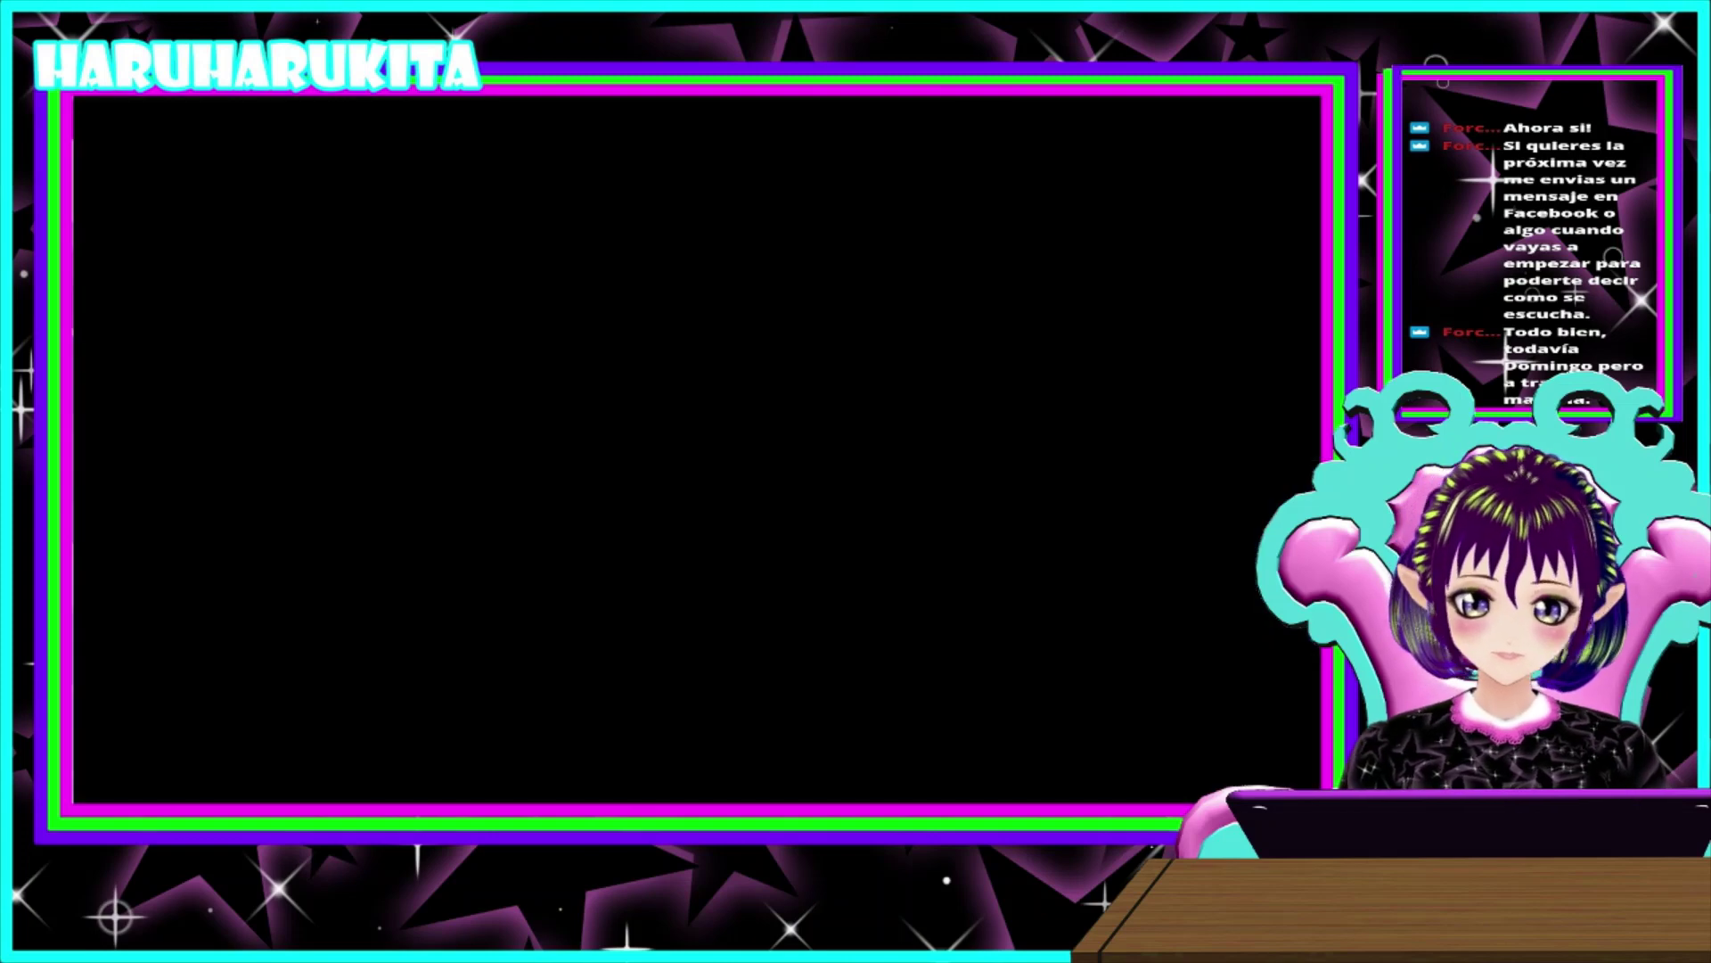
pyautogui.hotkey('alt', 'Tab')
pyautogui.click(1307, 104)
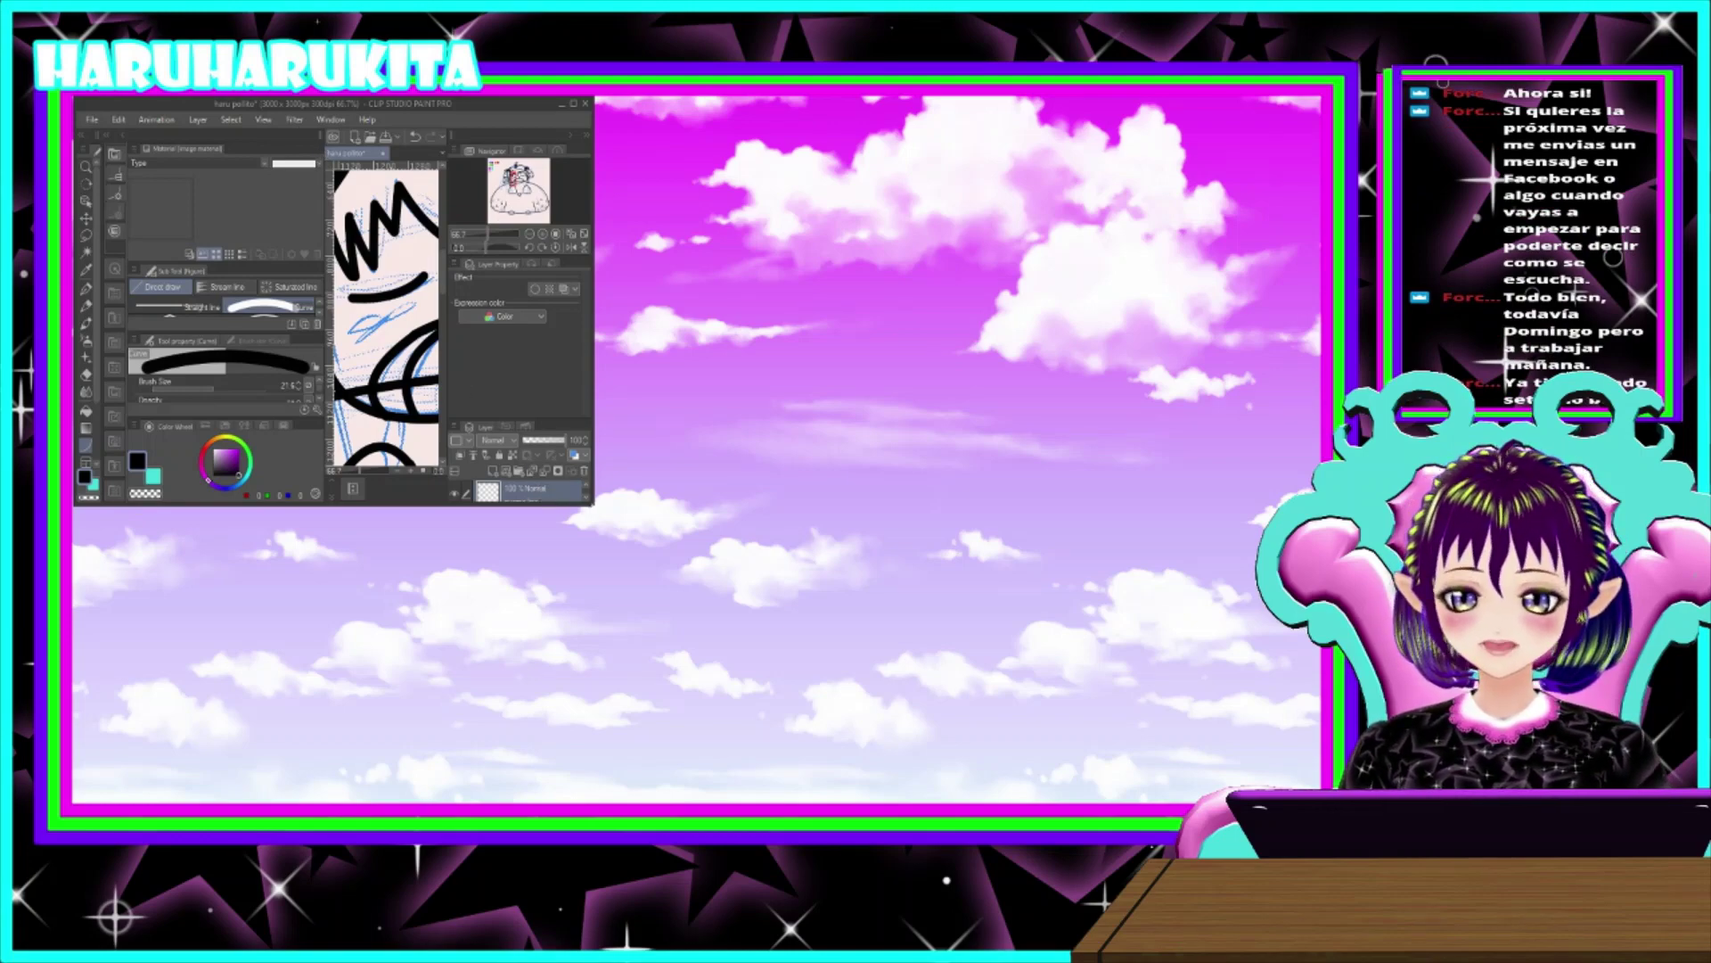
pyautogui.moveTo(594, 505)
pyautogui.mouseDown()
pyautogui.moveTo(754, 671)
pyautogui.moveTo(916, 740)
pyautogui.moveTo(913, 803)
pyautogui.mouseUp()
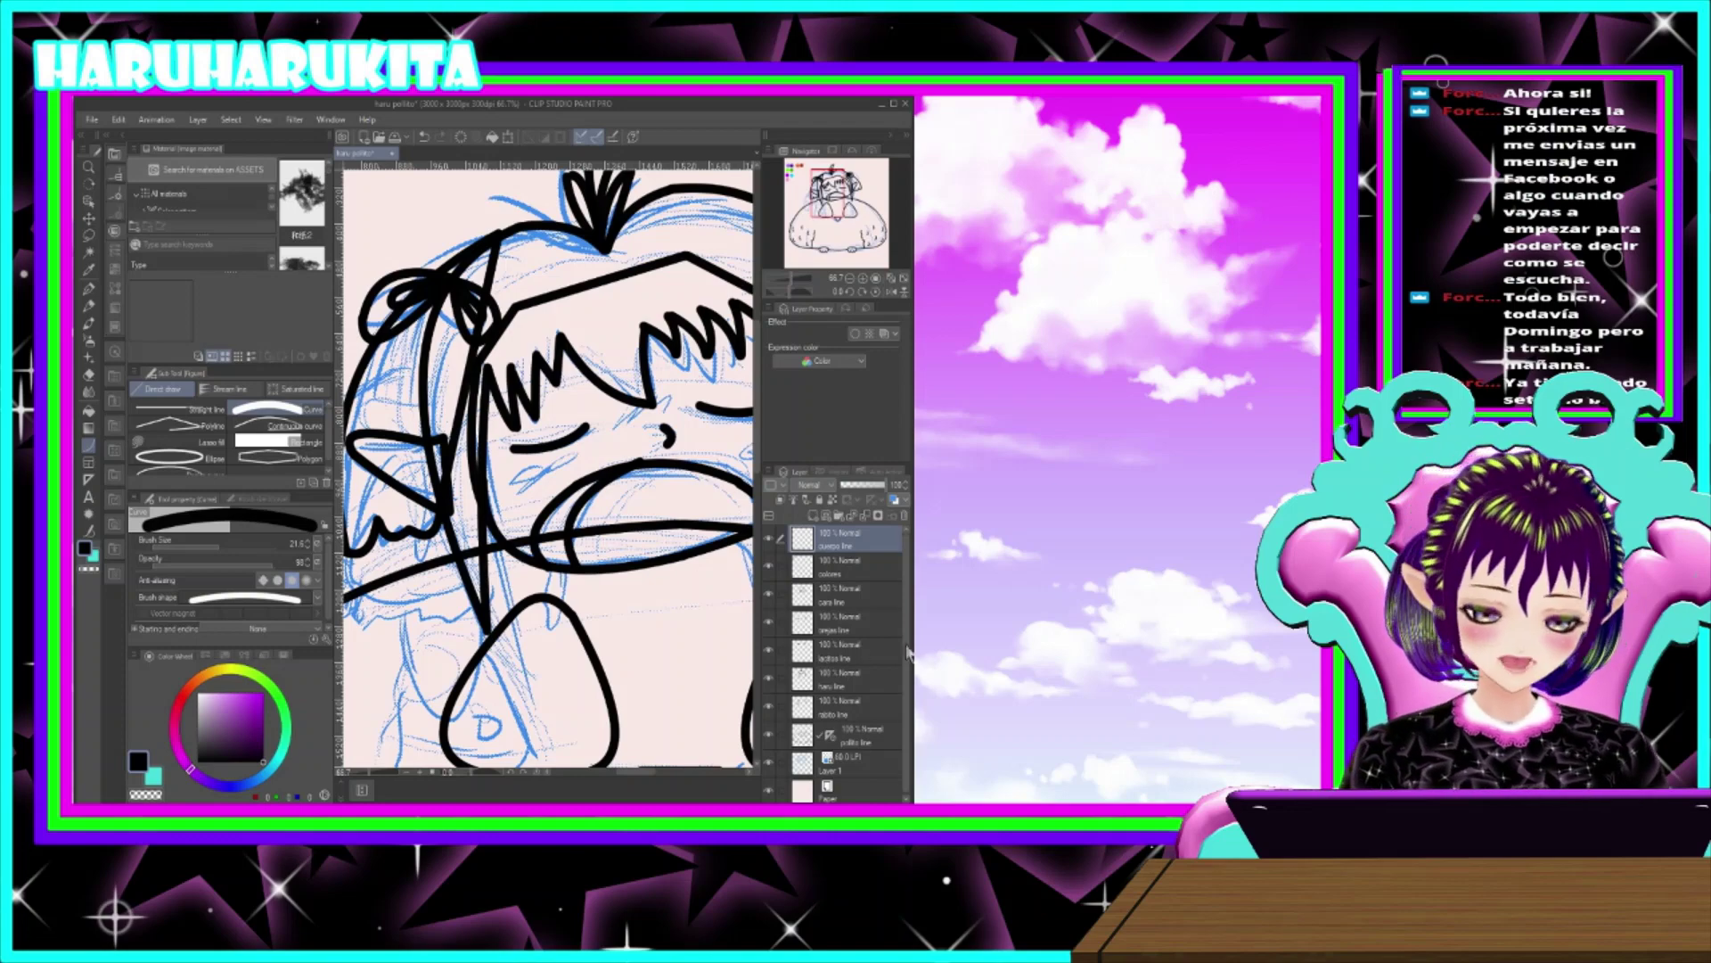
pyautogui.moveTo(911, 642); pyautogui.dragTo(1050, 644)
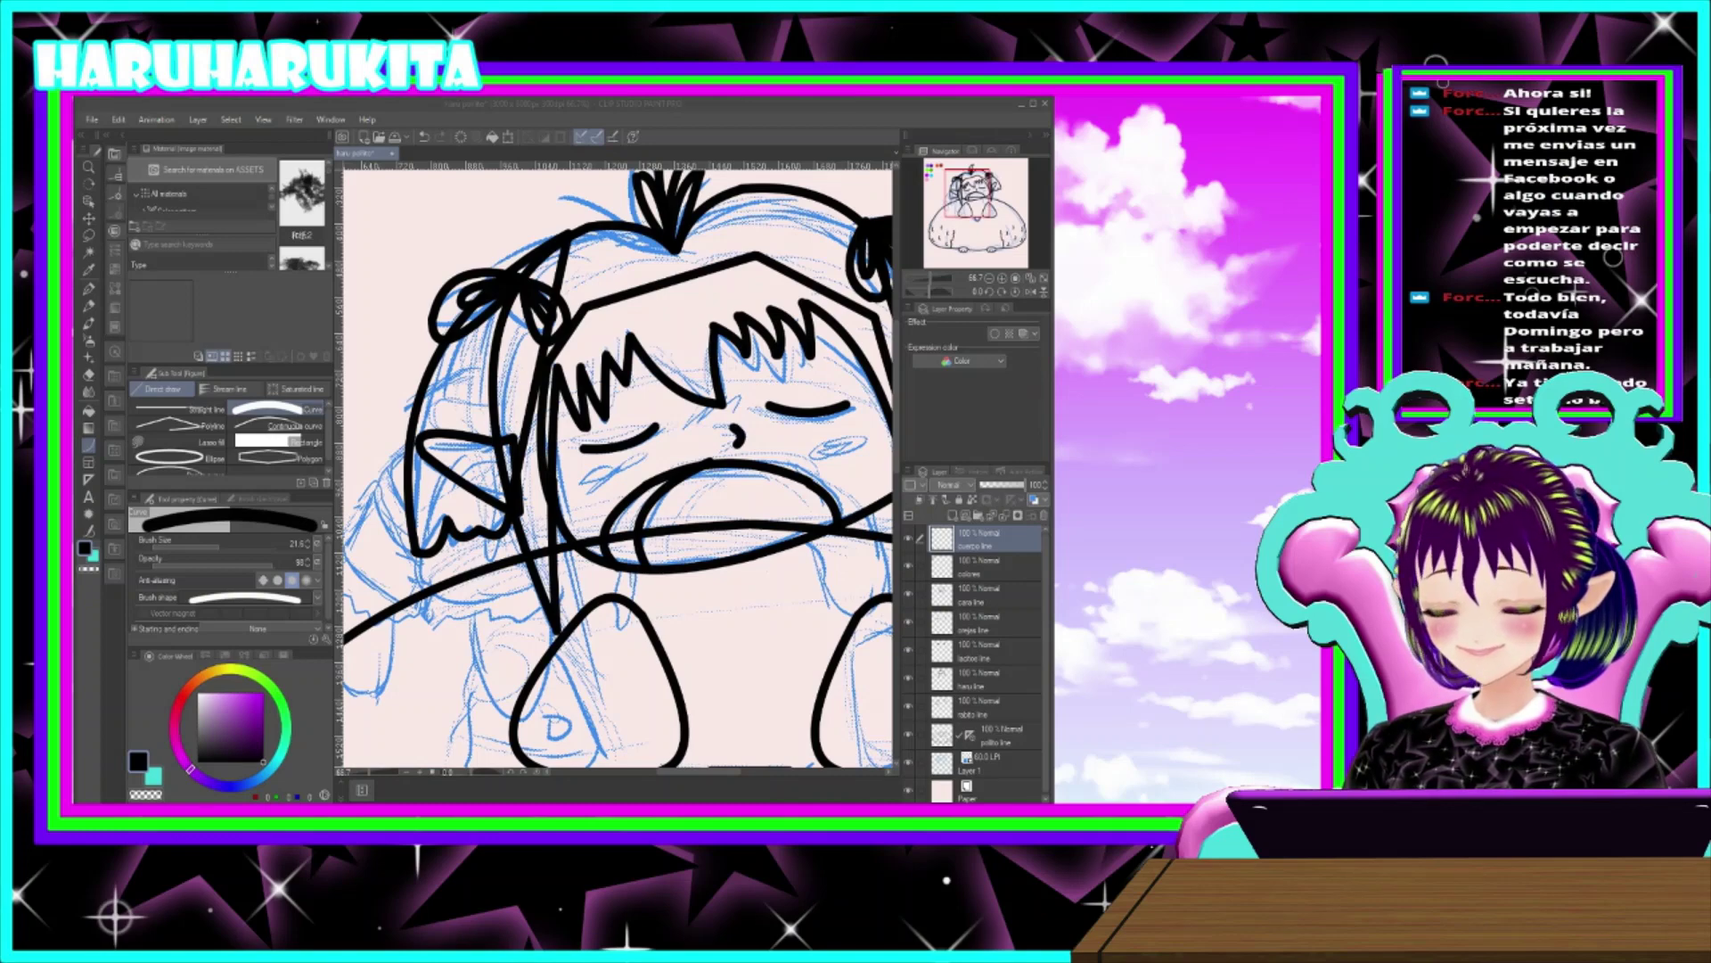
pyautogui.click(1033, 105)
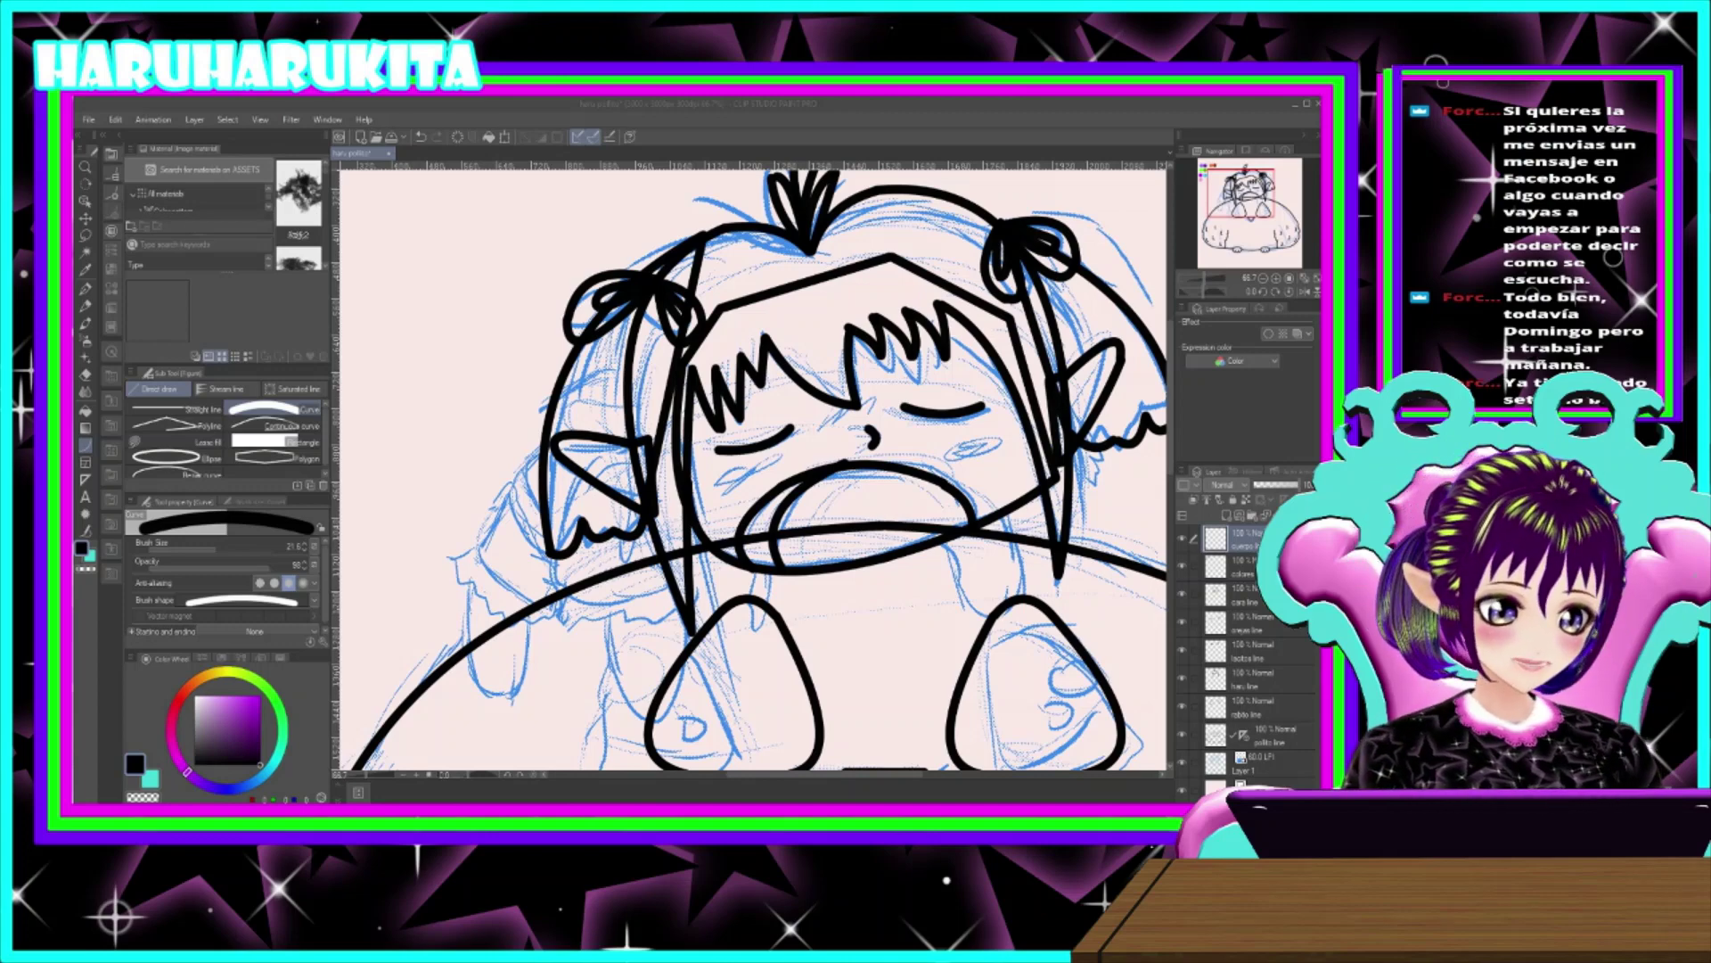
pyautogui.hotkey('alt', 'Tab')
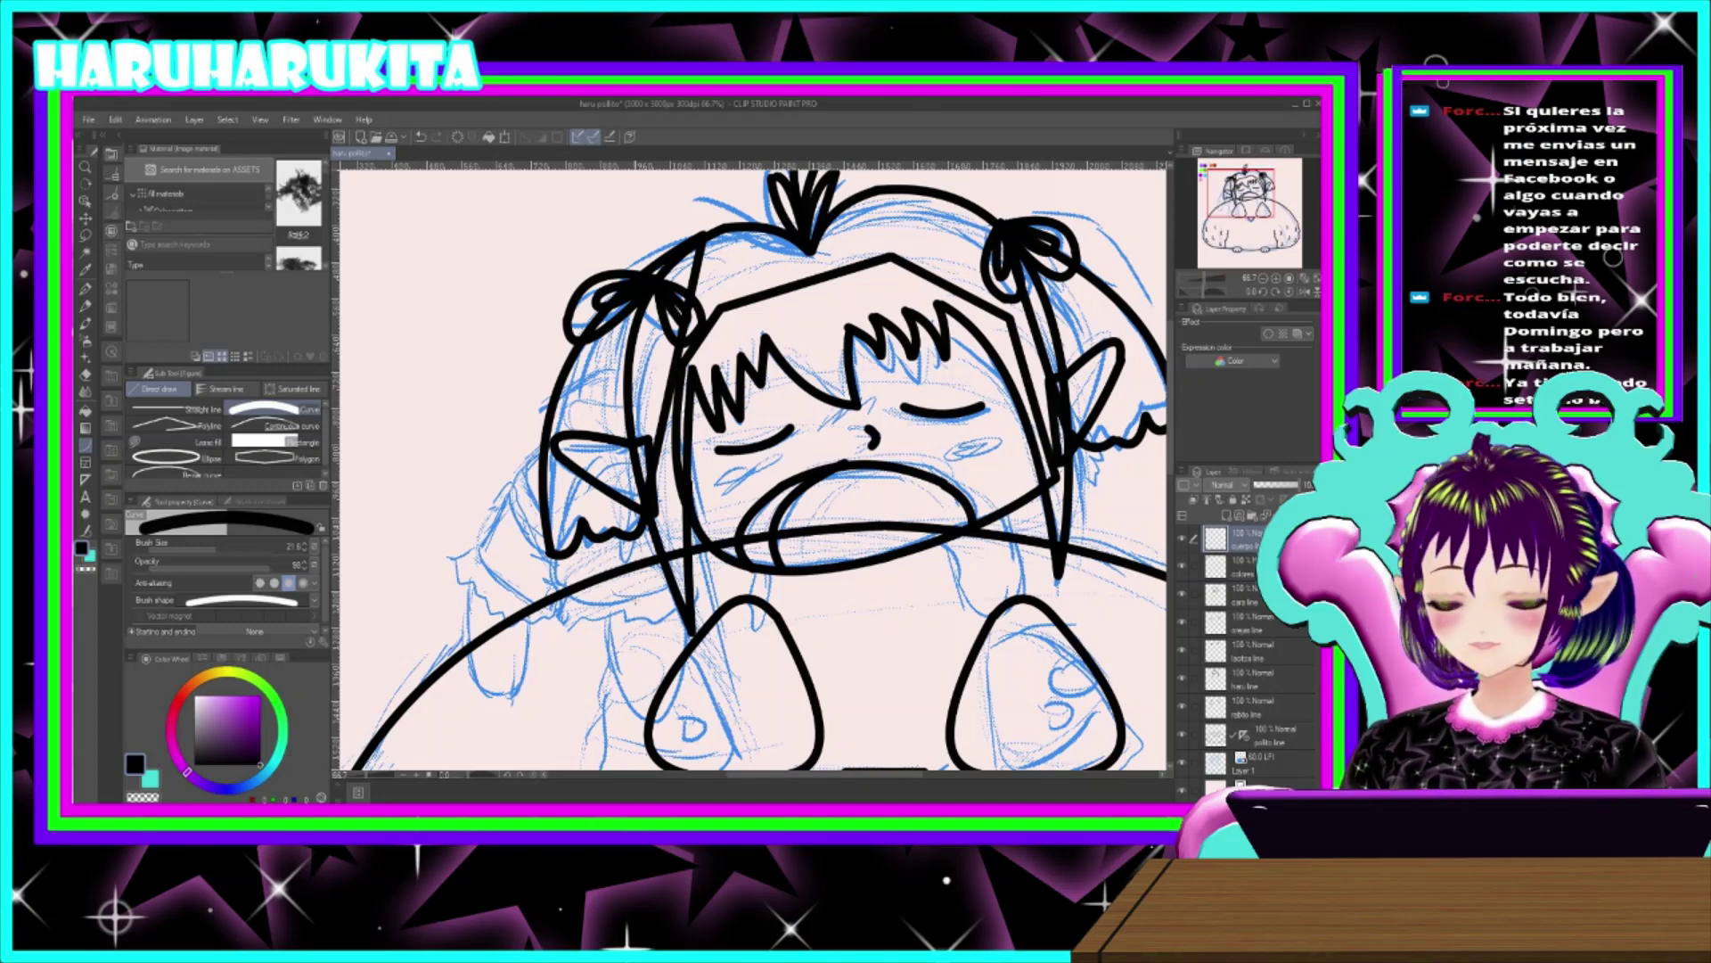
# - Ink the outer edge of the left-hand sleeve as a curve from the pigtail down to the cuff
pyautogui.moveTo(740, 528); pyautogui.dragTo(731, 433)
pyautogui.scroll(-3, 726, 517)
pyautogui.scroll(4, 515, 450)
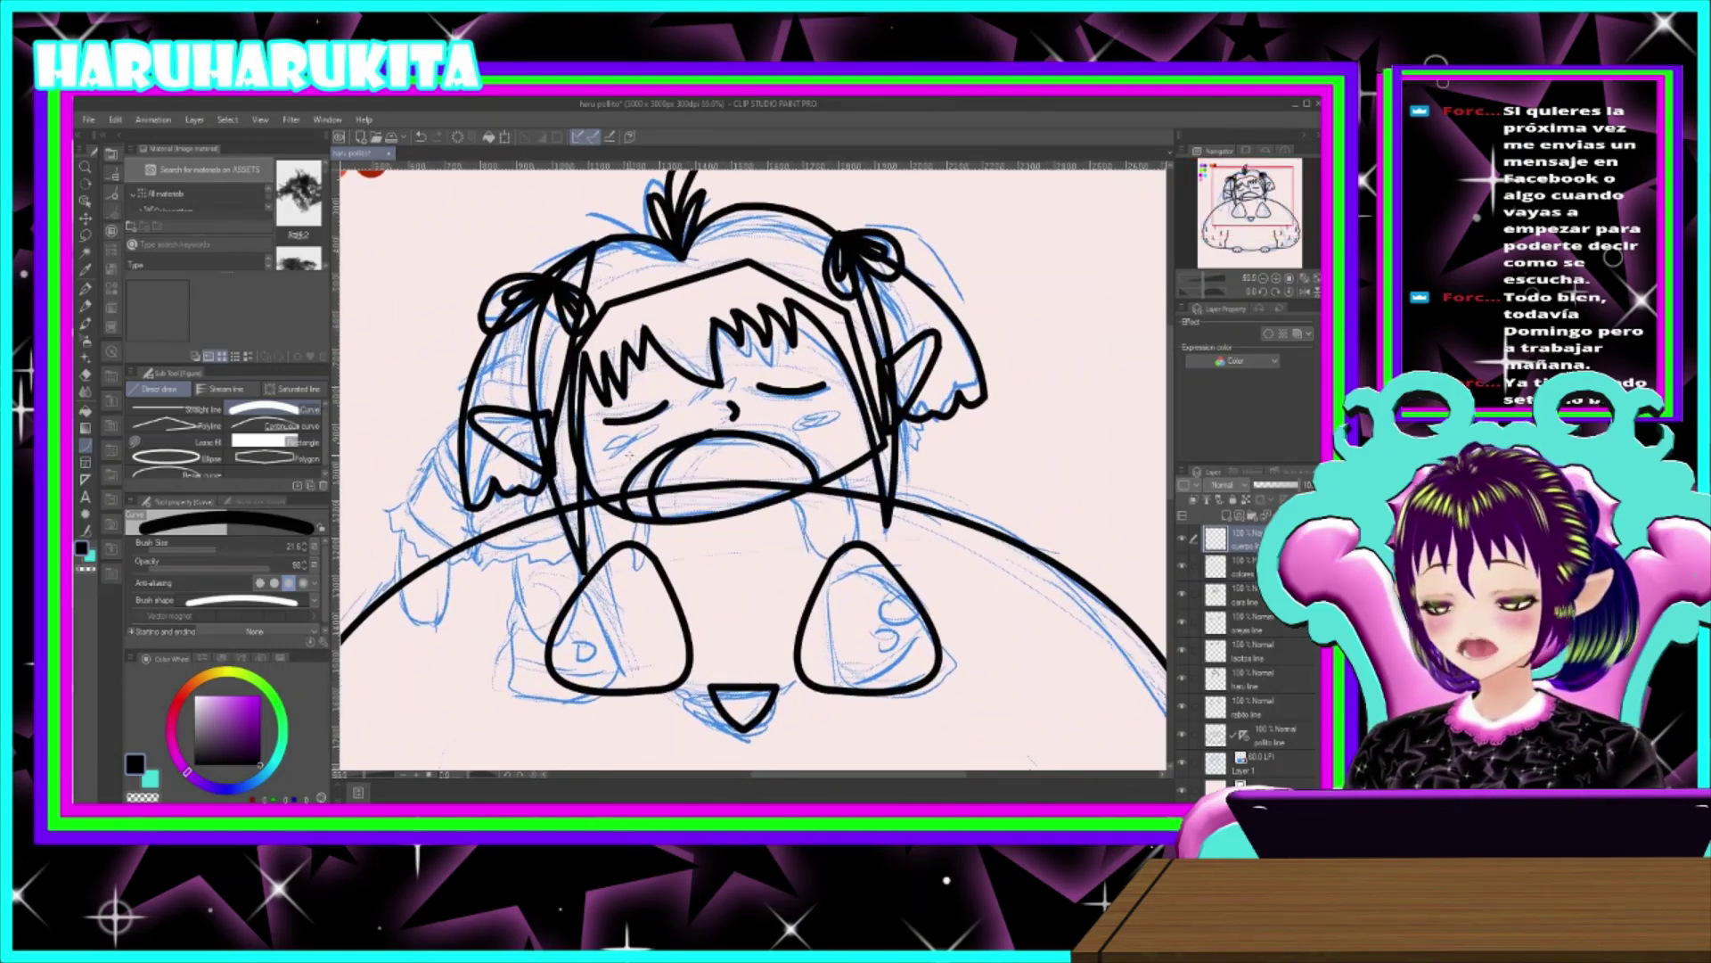
pyautogui.moveTo(903, 437); pyautogui.dragTo(871, 419)
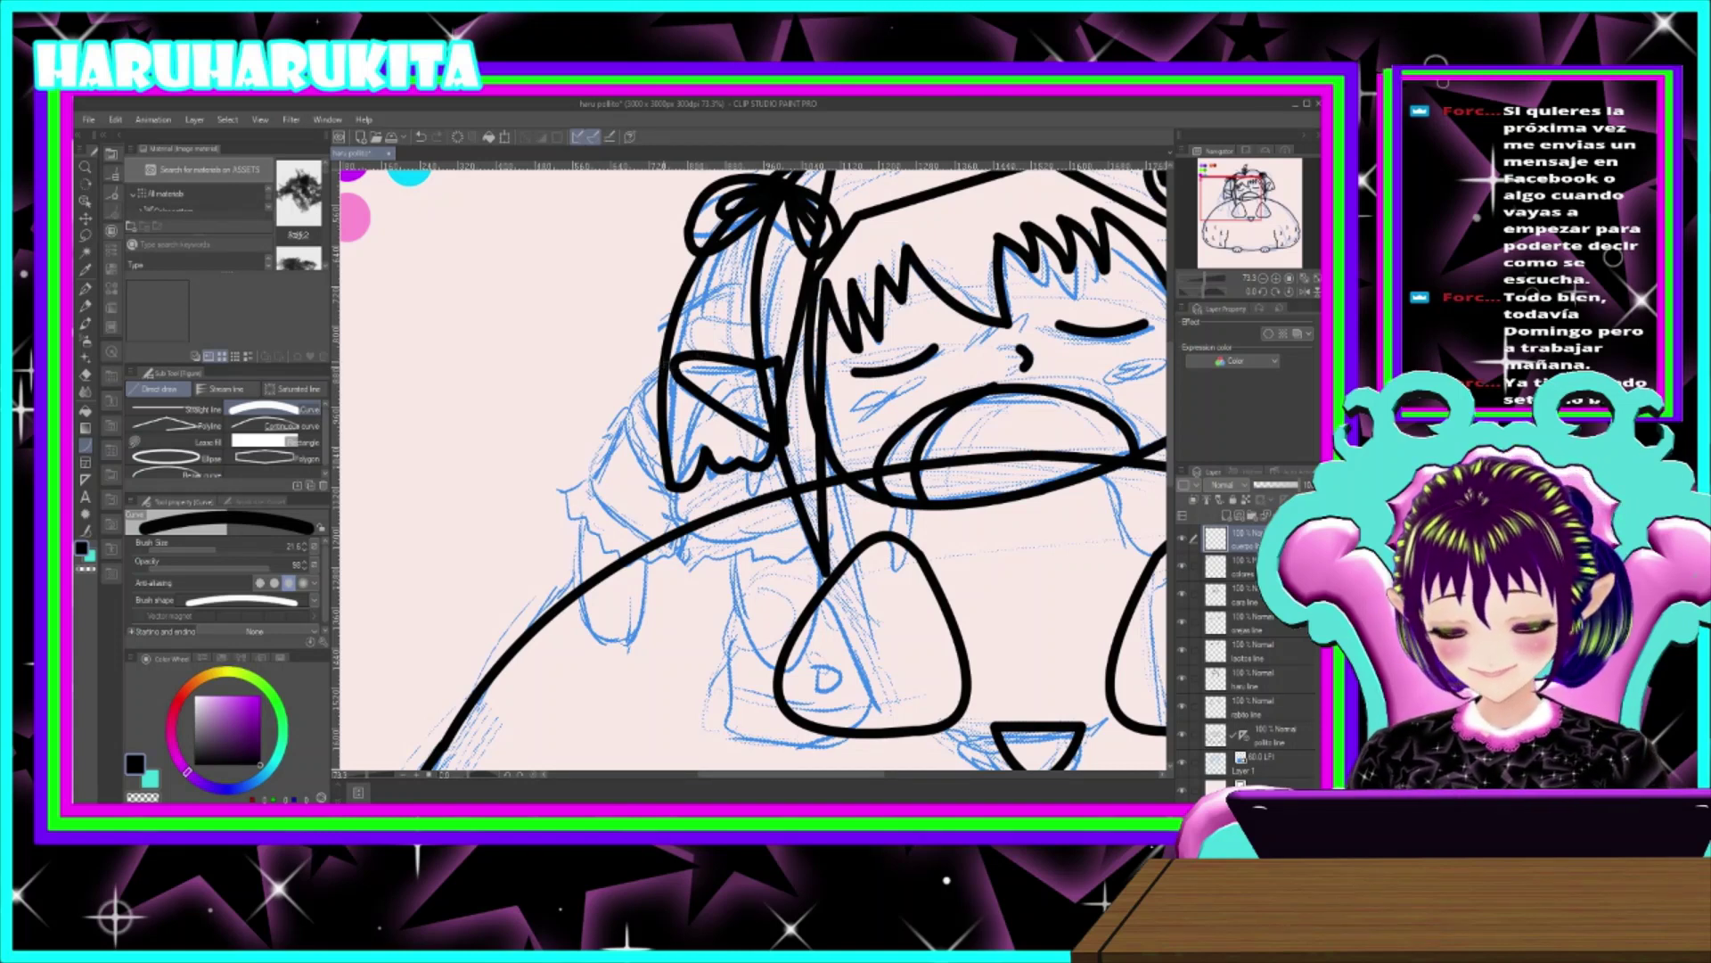
pyautogui.moveTo(633, 401); pyautogui.dragTo(591, 482)
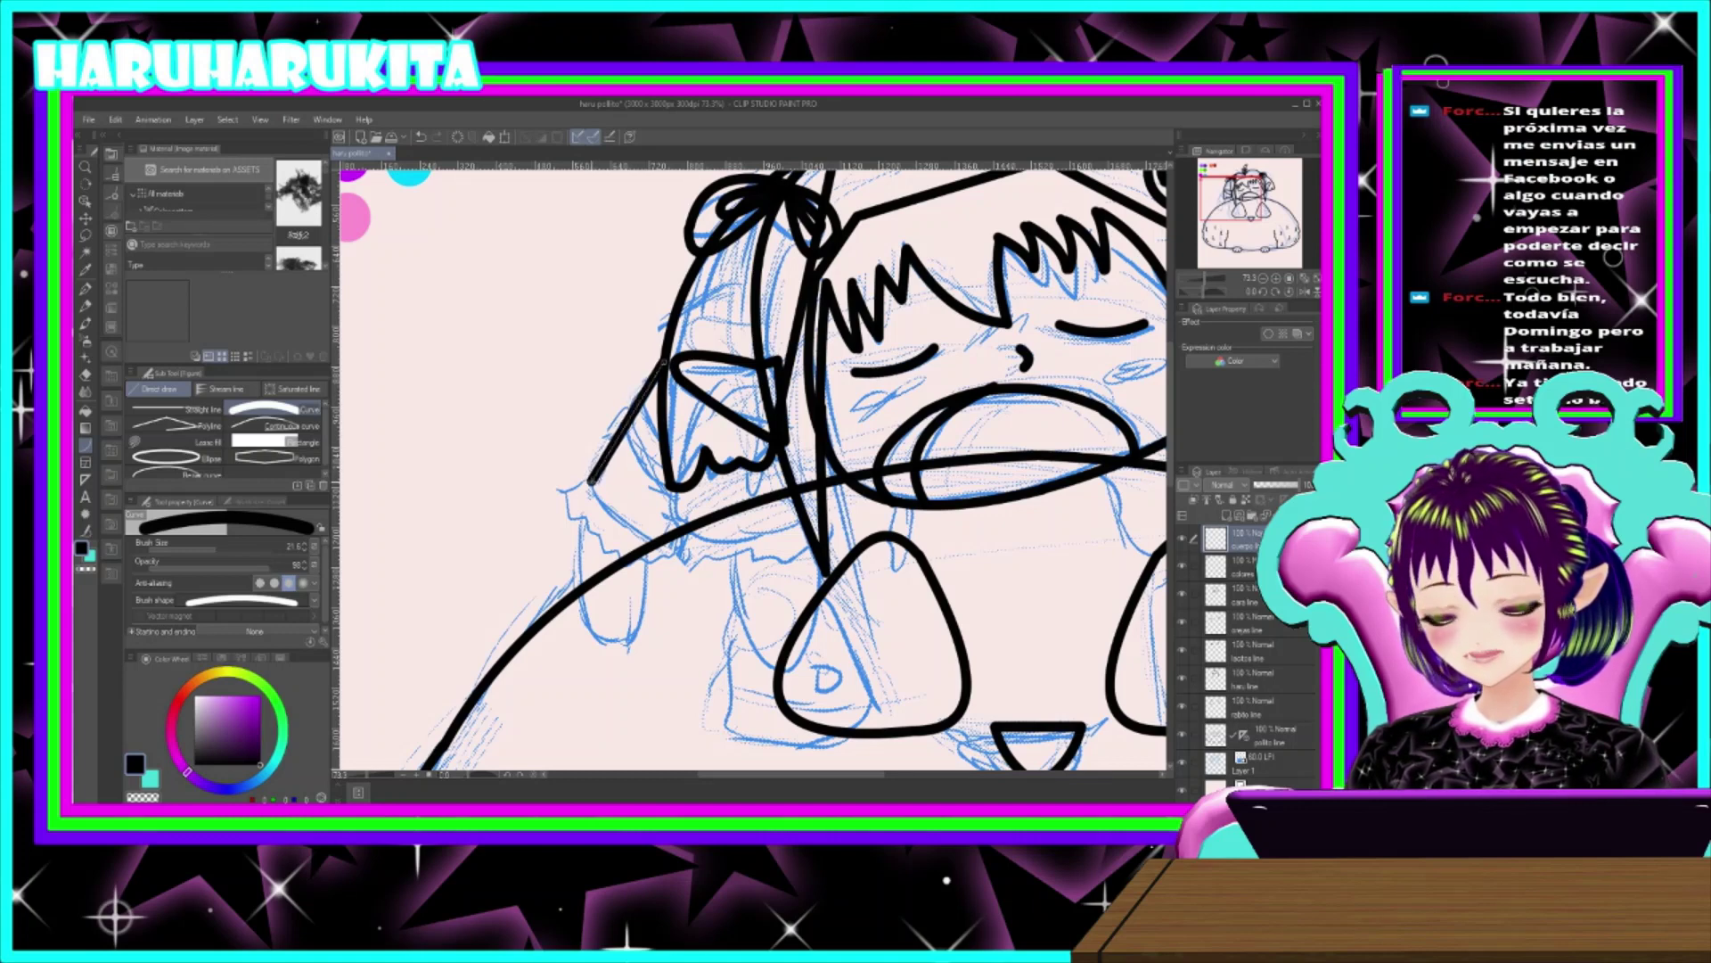
pyautogui.click(611, 385)
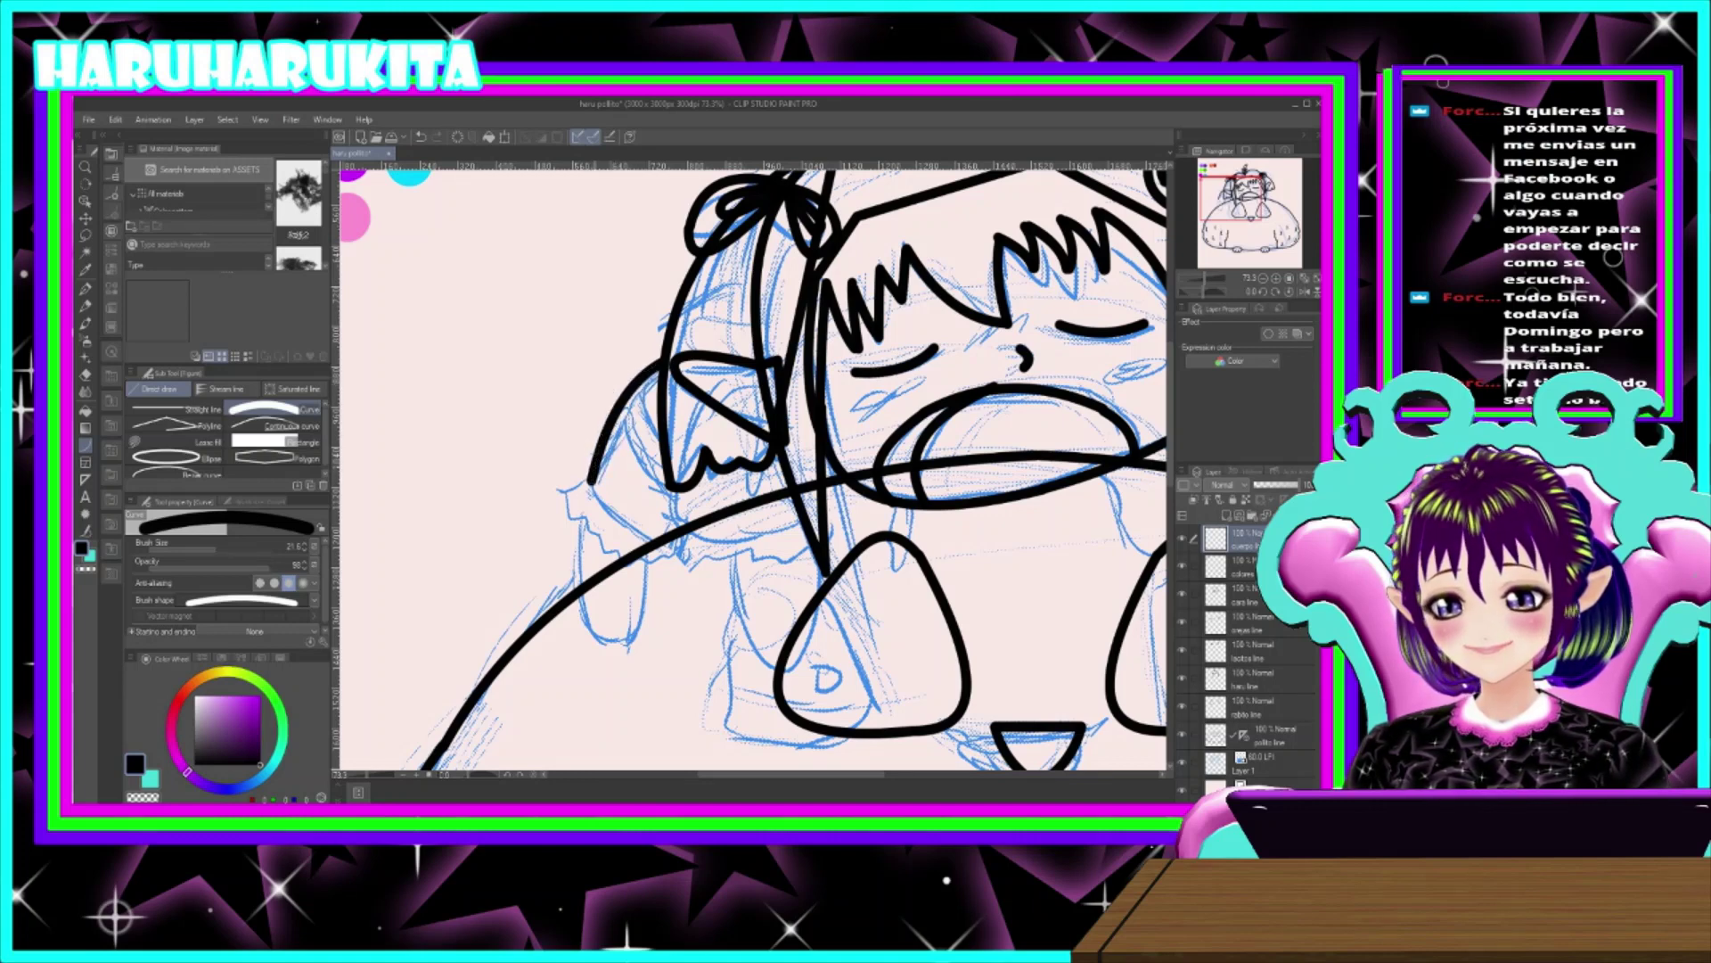
# - Ink the left-hand sleeve's cuff with a curved inner edge and a wavy, ruffled outer edge
pyautogui.moveTo(588, 481)
pyautogui.mouseDown()
pyautogui.moveTo(682, 558)
pyautogui.moveTo(671, 550)
pyautogui.mouseUp()
pyautogui.click(615, 522)
pyautogui.moveTo(589, 478)
pyautogui.mouseDown()
pyautogui.moveTo(547, 477)
pyautogui.moveTo(638, 573)
pyautogui.moveTo(671, 553)
pyautogui.moveTo(672, 587)
pyautogui.mouseUp()
pyautogui.click(570, 484)
pyautogui.click(556, 506)
pyautogui.click(578, 529)
pyautogui.click(599, 552)
pyautogui.click(628, 576)
pyautogui.click(673, 591)
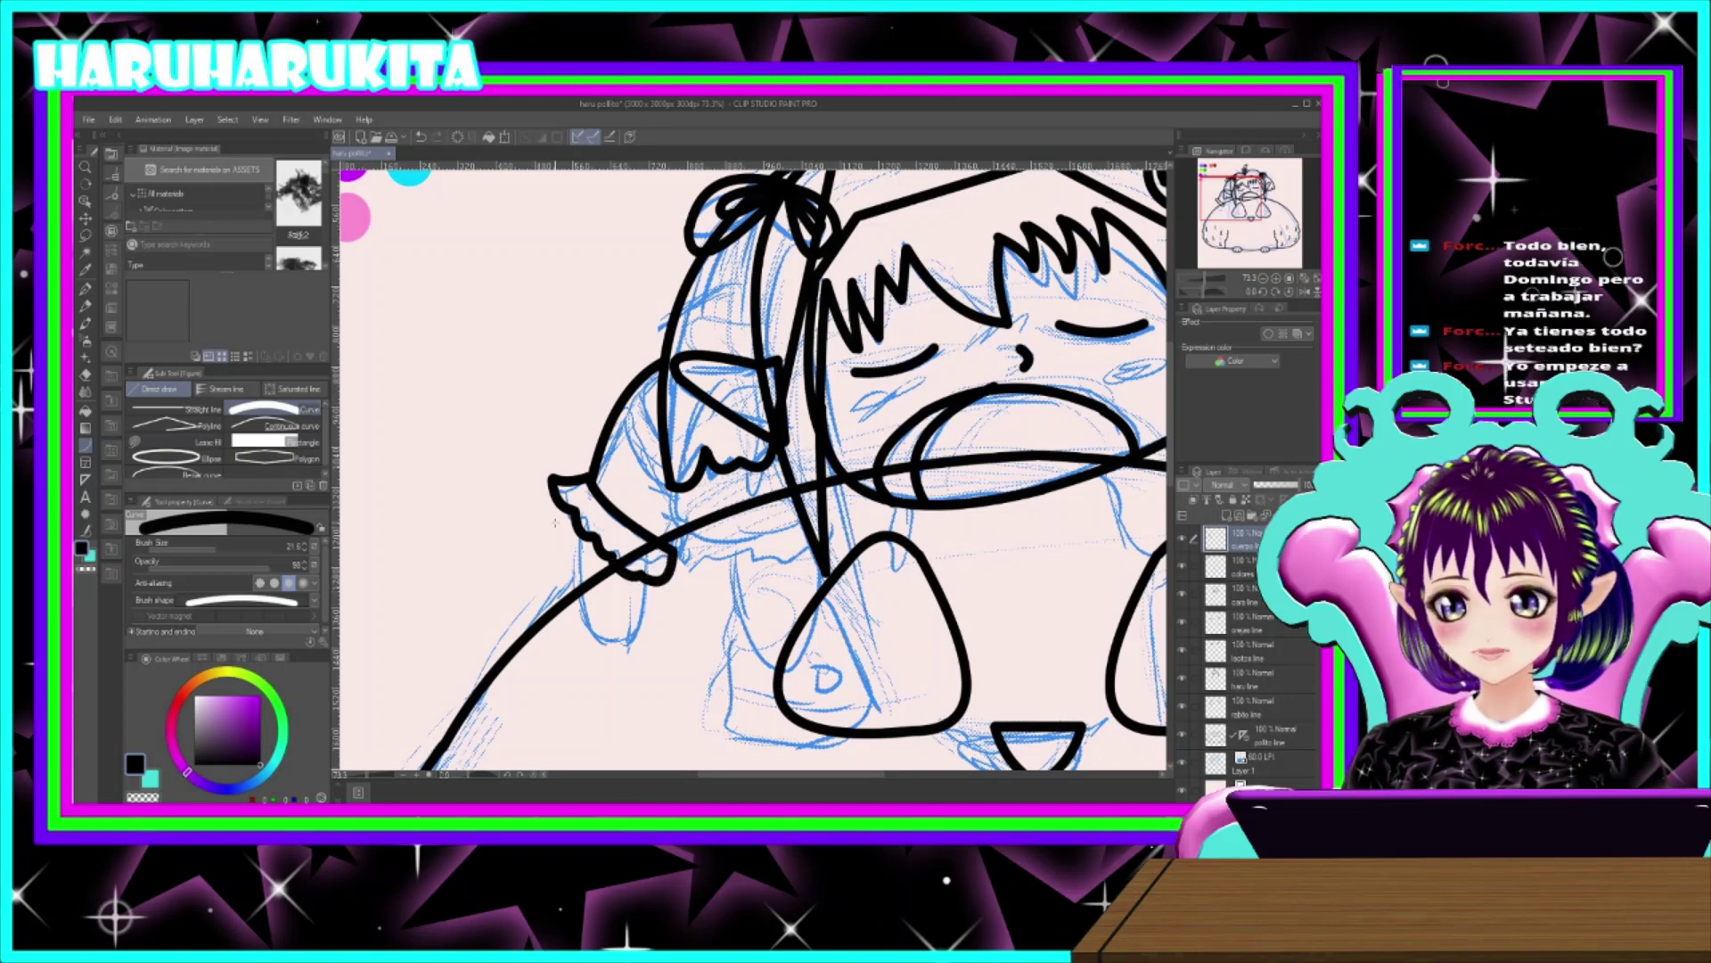
# - Ink the rounded hand hanging below the left-hand cuff from two curves, redoing misplaced strokes
pyautogui.moveTo(576, 531)
pyautogui.mouseDown()
pyautogui.moveTo(584, 629)
pyautogui.moveTo(606, 645)
pyautogui.moveTo(577, 580)
pyautogui.mouseUp()
pyautogui.hotkey('ctrl', 'z')
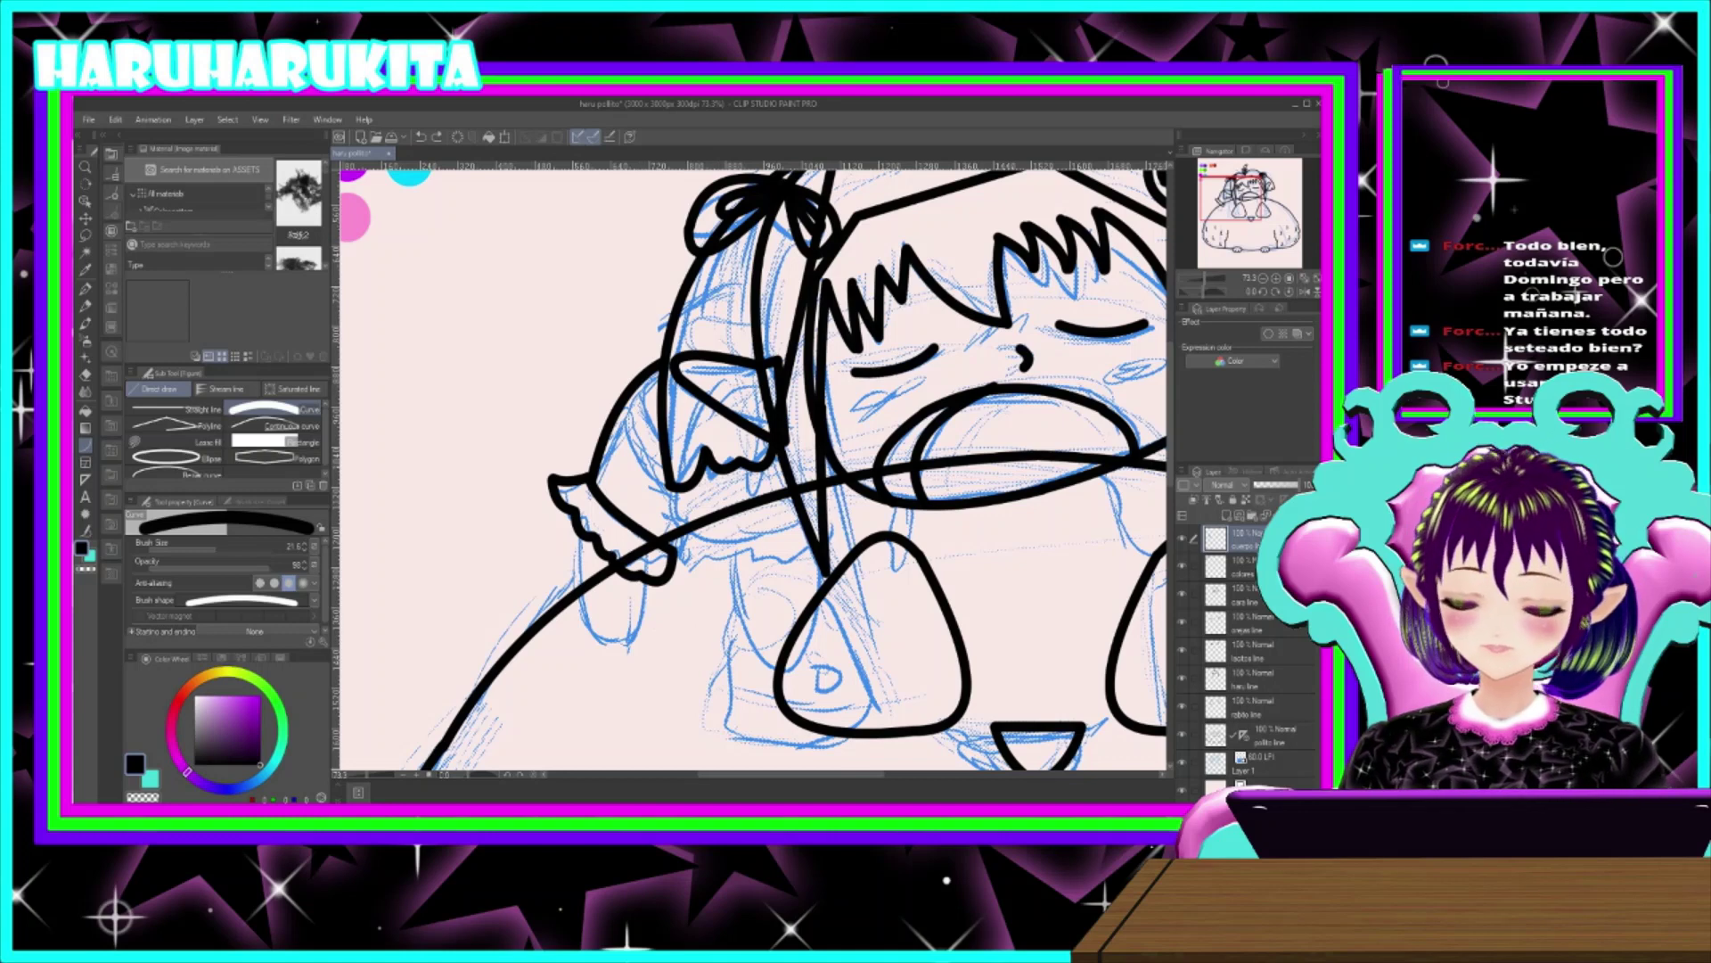
pyautogui.moveTo(579, 539); pyautogui.dragTo(613, 647)
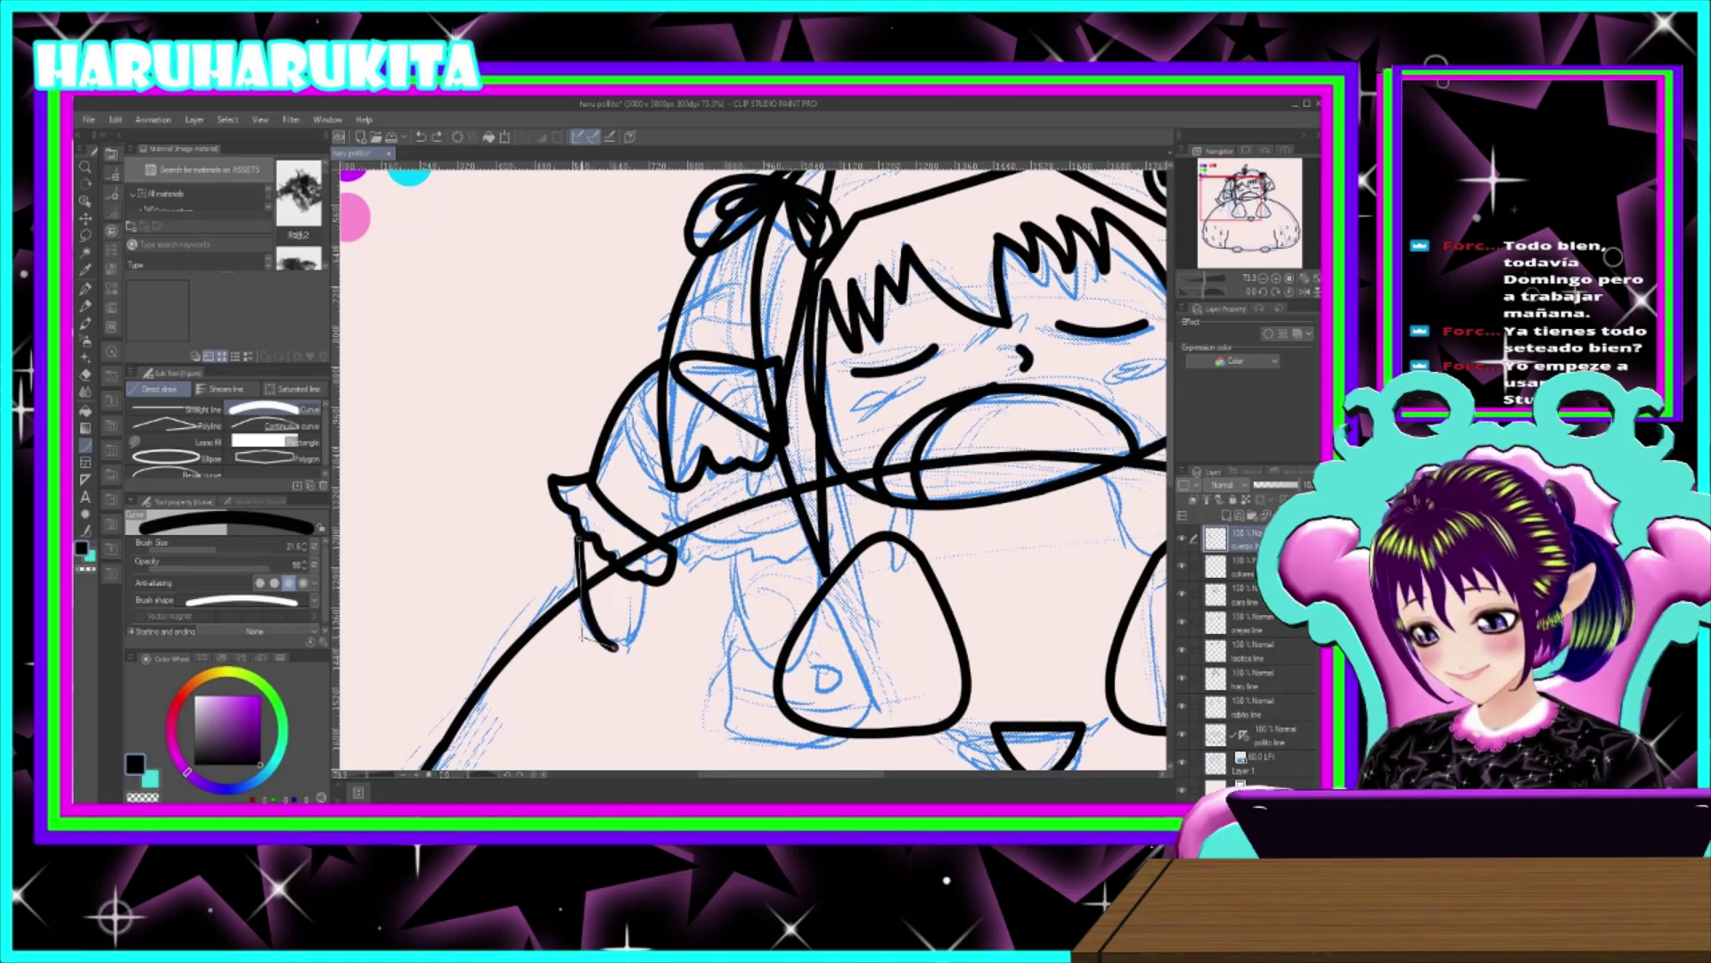
pyautogui.click(561, 627)
pyautogui.moveTo(614, 650); pyautogui.dragTo(650, 581)
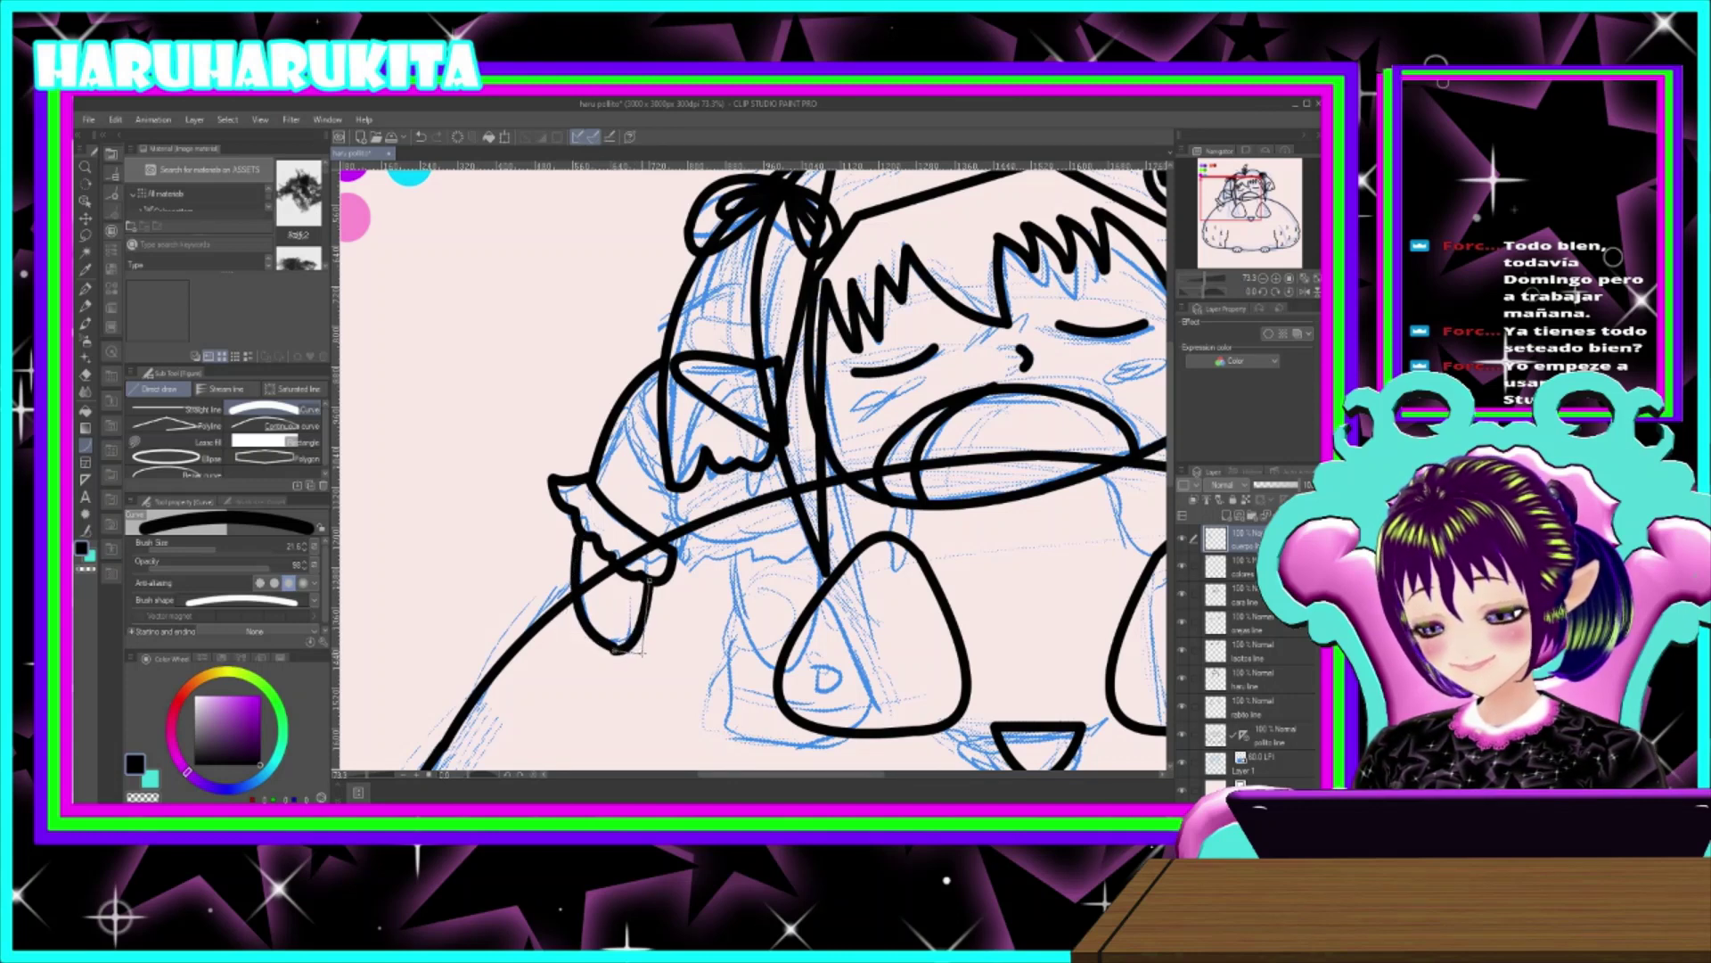
pyautogui.click(639, 653)
pyautogui.hotkey('ctrl', 'z')
pyautogui.moveTo(614, 648)
pyautogui.mouseDown()
pyautogui.moveTo(642, 630)
pyautogui.moveTo(651, 583)
pyautogui.mouseUp()
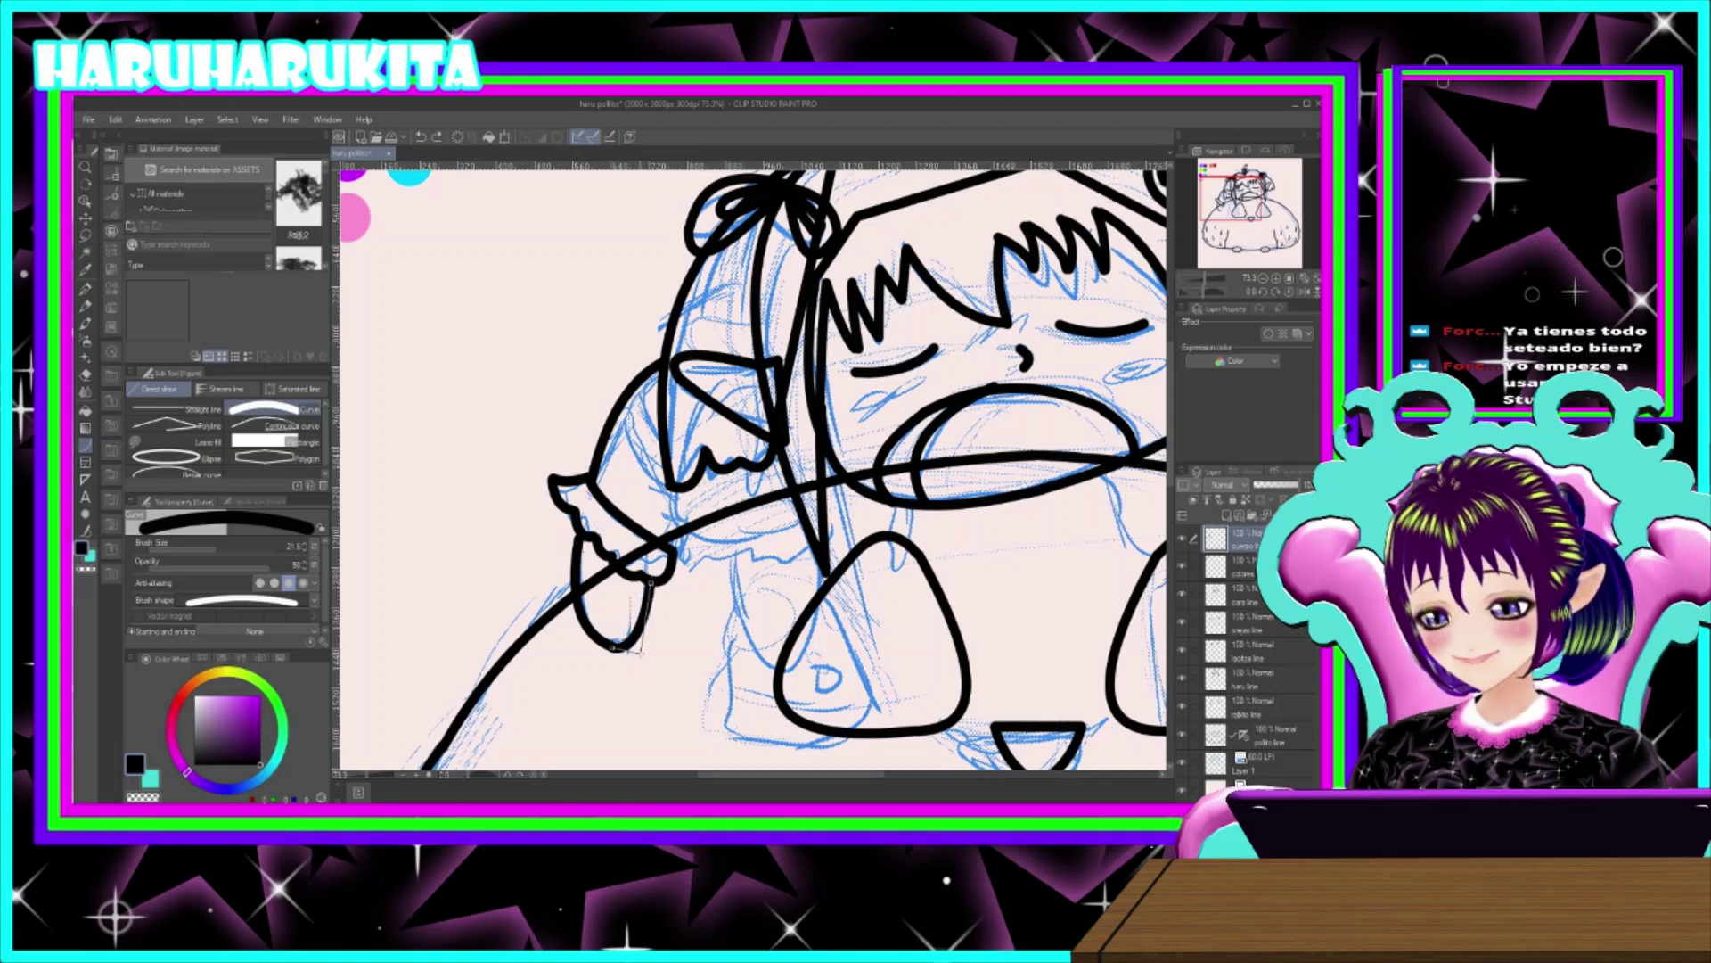
pyautogui.click(642, 649)
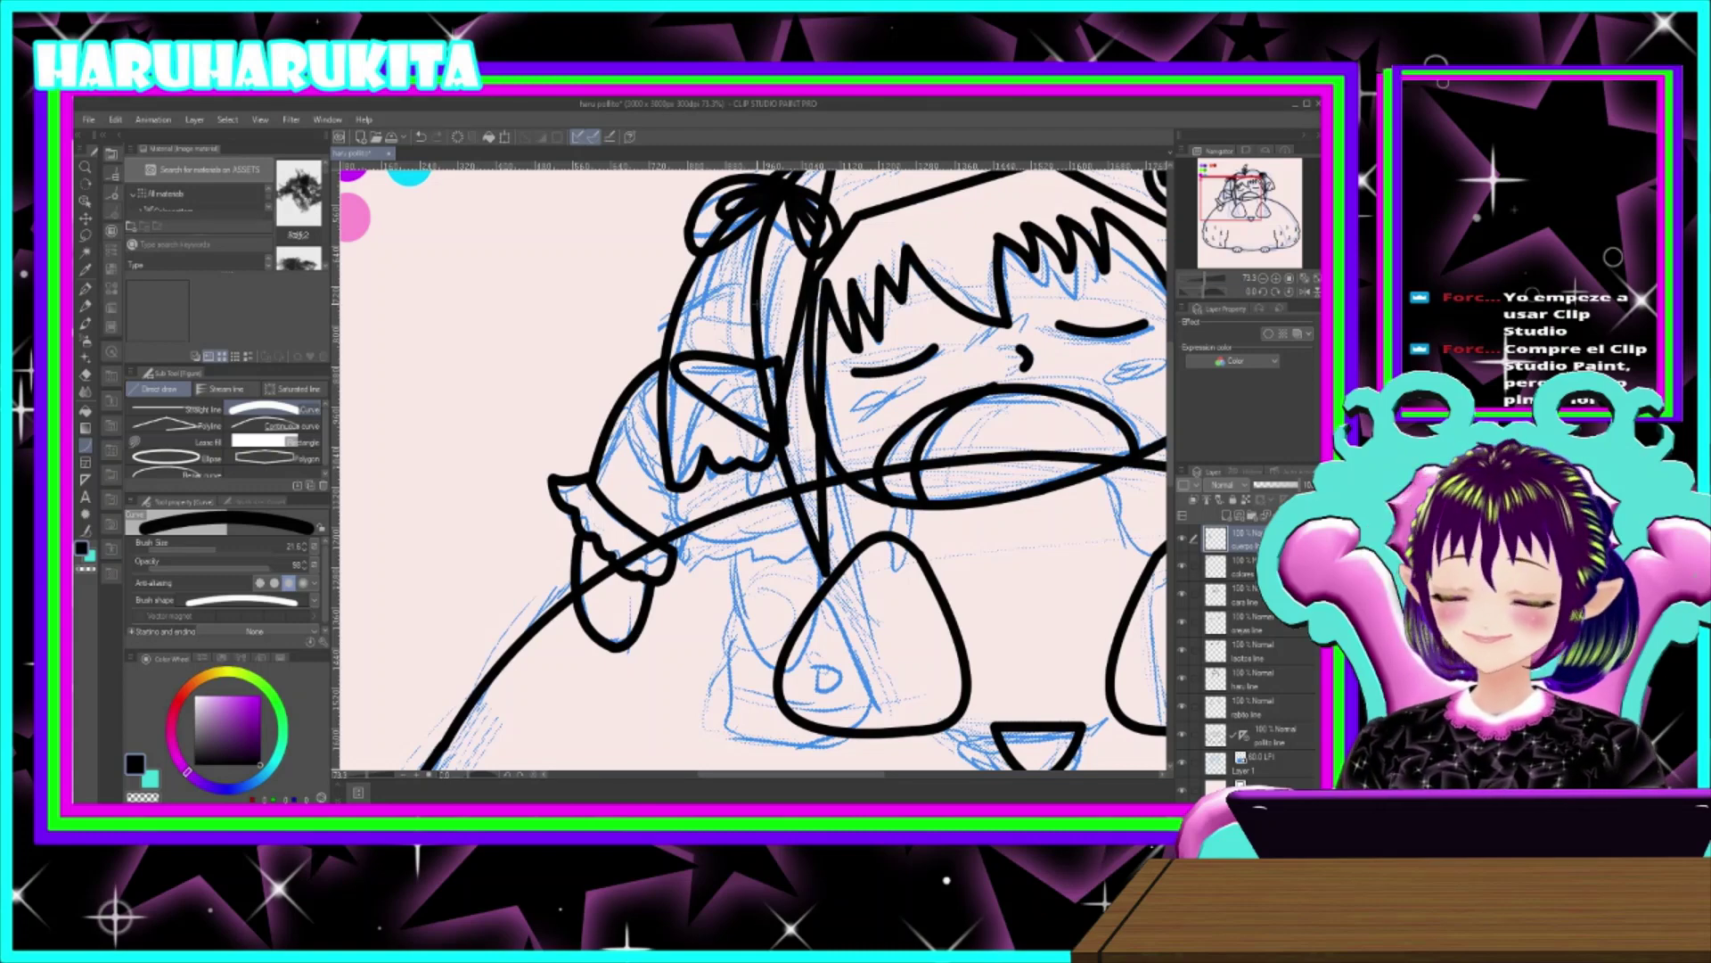
# - Ink the body's outline below the left-hand pigtail, curving down beside the sleeve and across to the long hair strand
pyautogui.scroll(-3, 789, 462)
pyautogui.scroll(5, 715, 556)
pyautogui.moveTo(805, 503); pyautogui.dragTo(719, 527)
pyautogui.moveTo(608, 456); pyautogui.dragTo(667, 526)
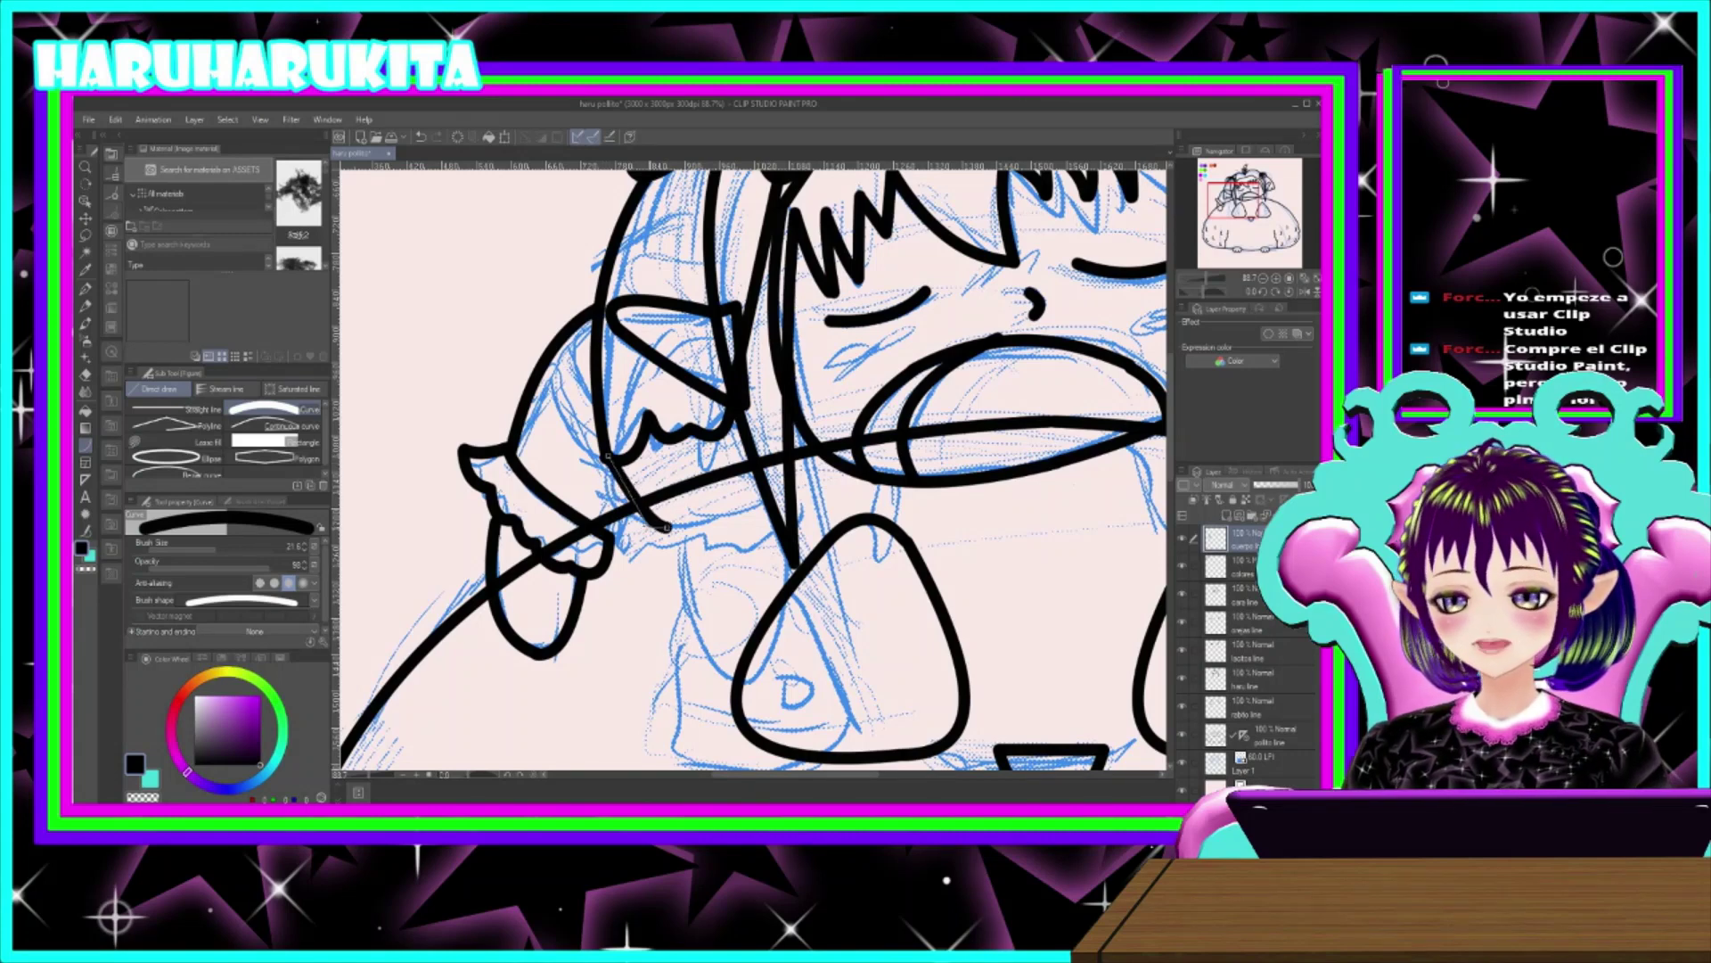
pyautogui.click(593, 514)
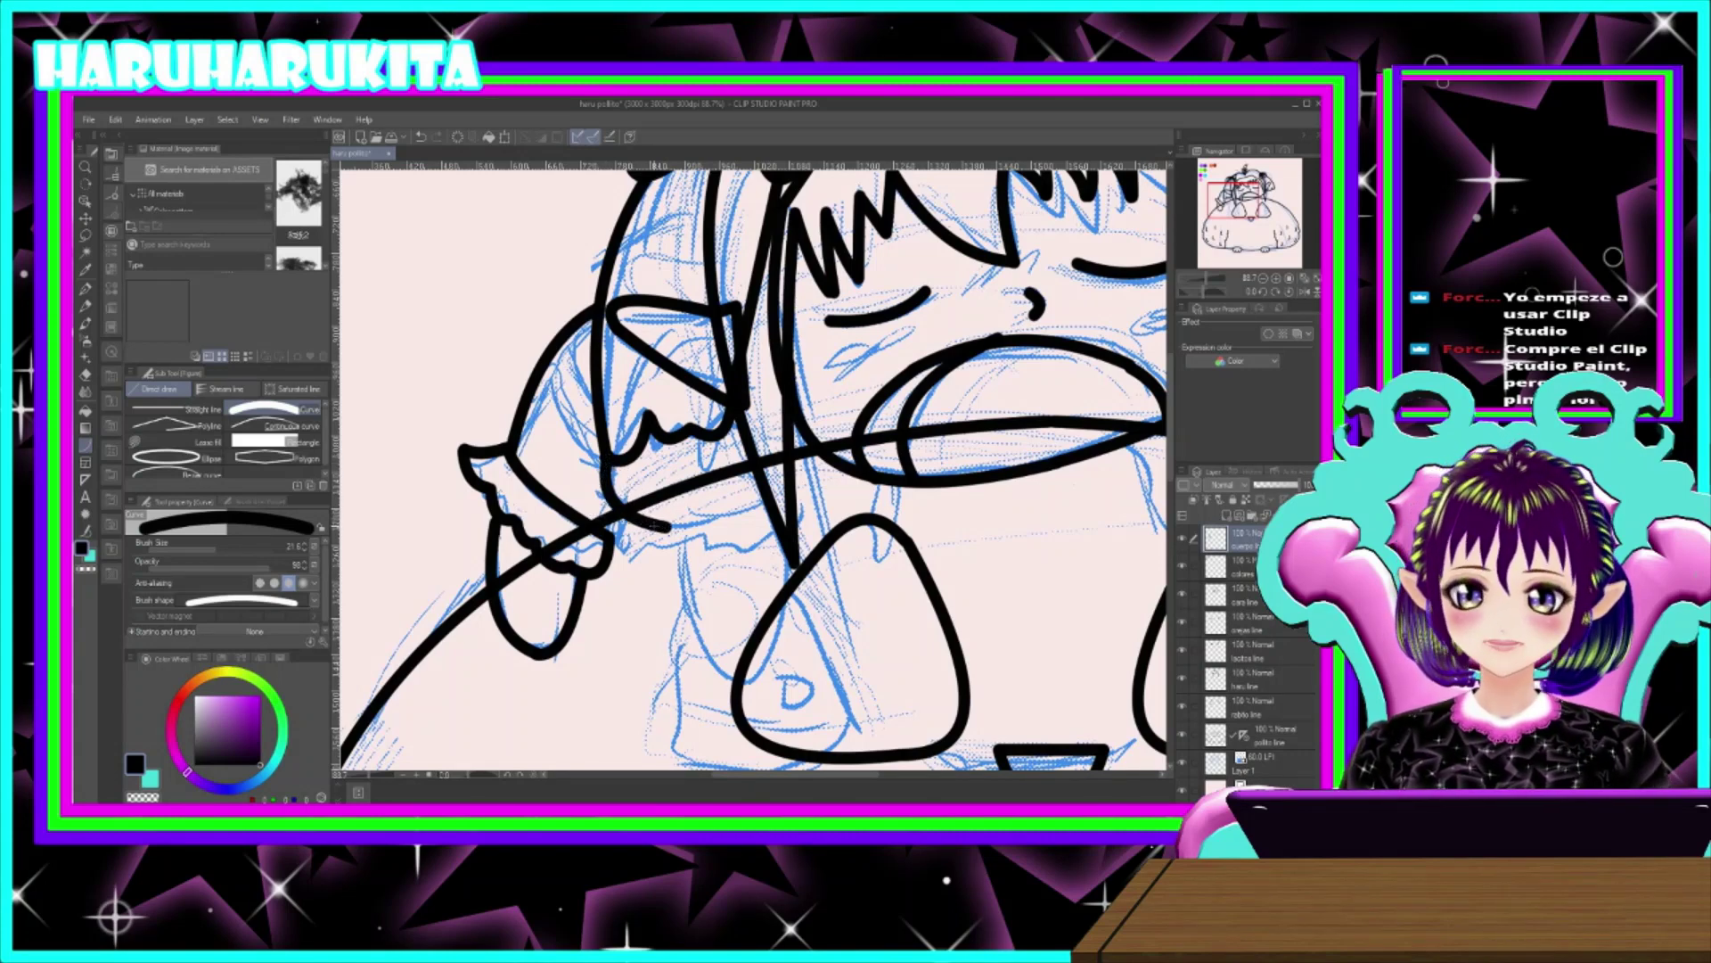
pyautogui.moveTo(667, 526); pyautogui.dragTo(768, 499)
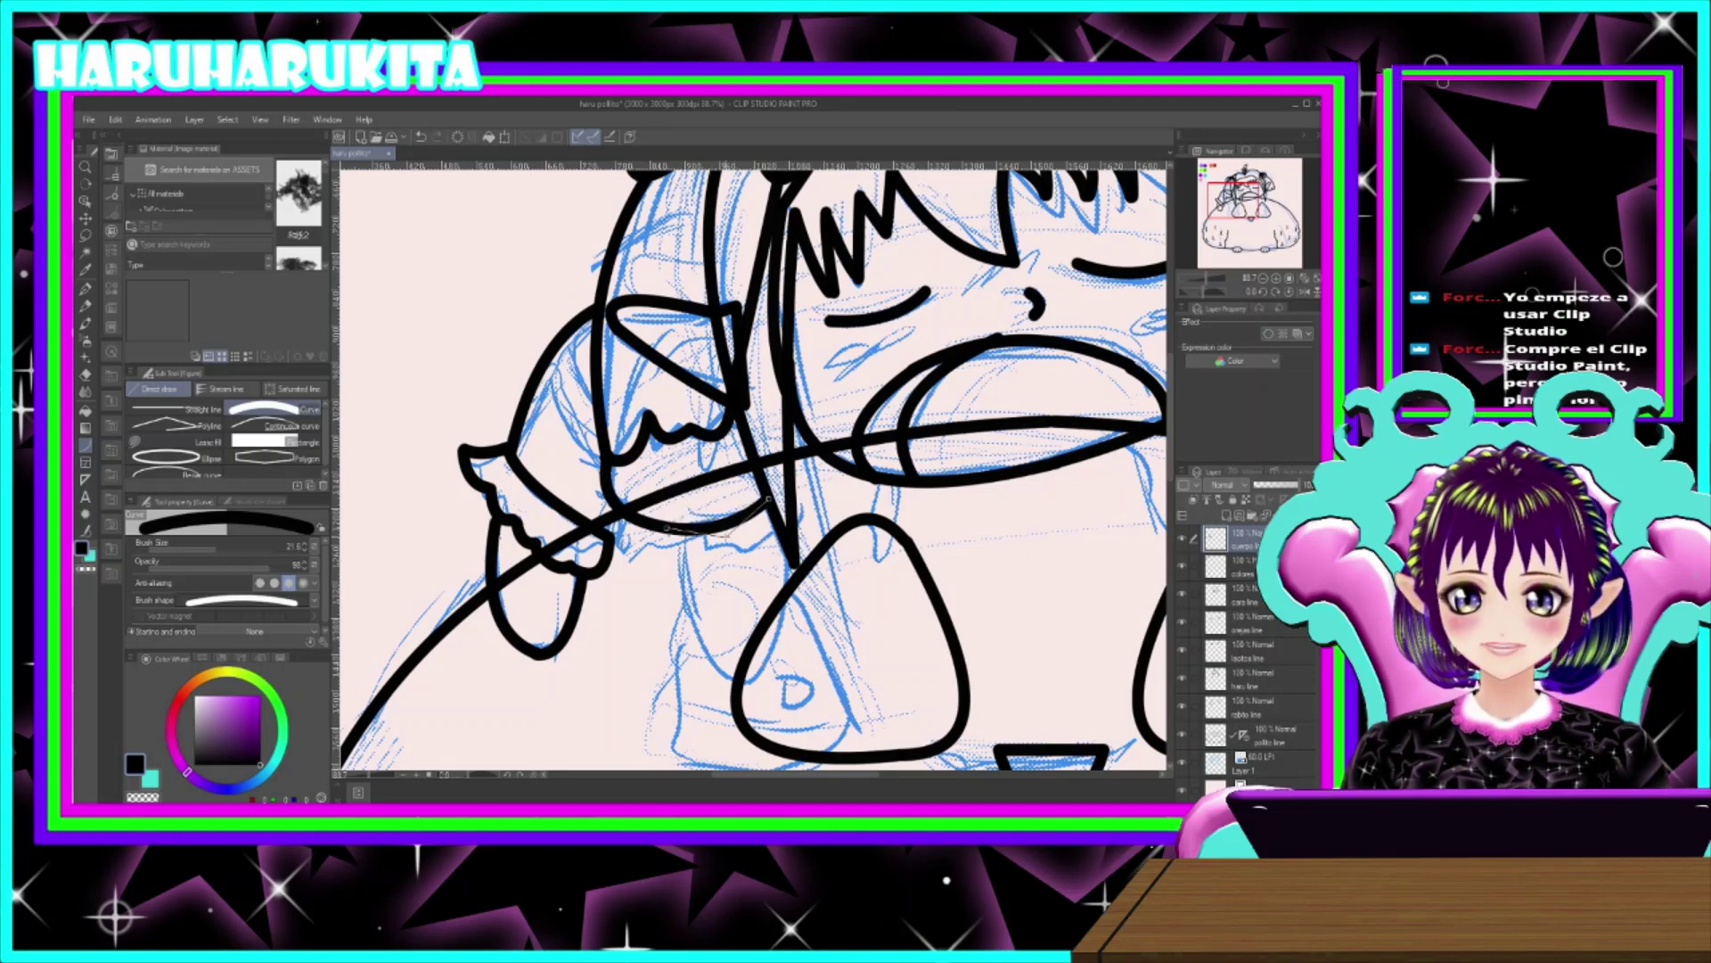
pyautogui.click(726, 536)
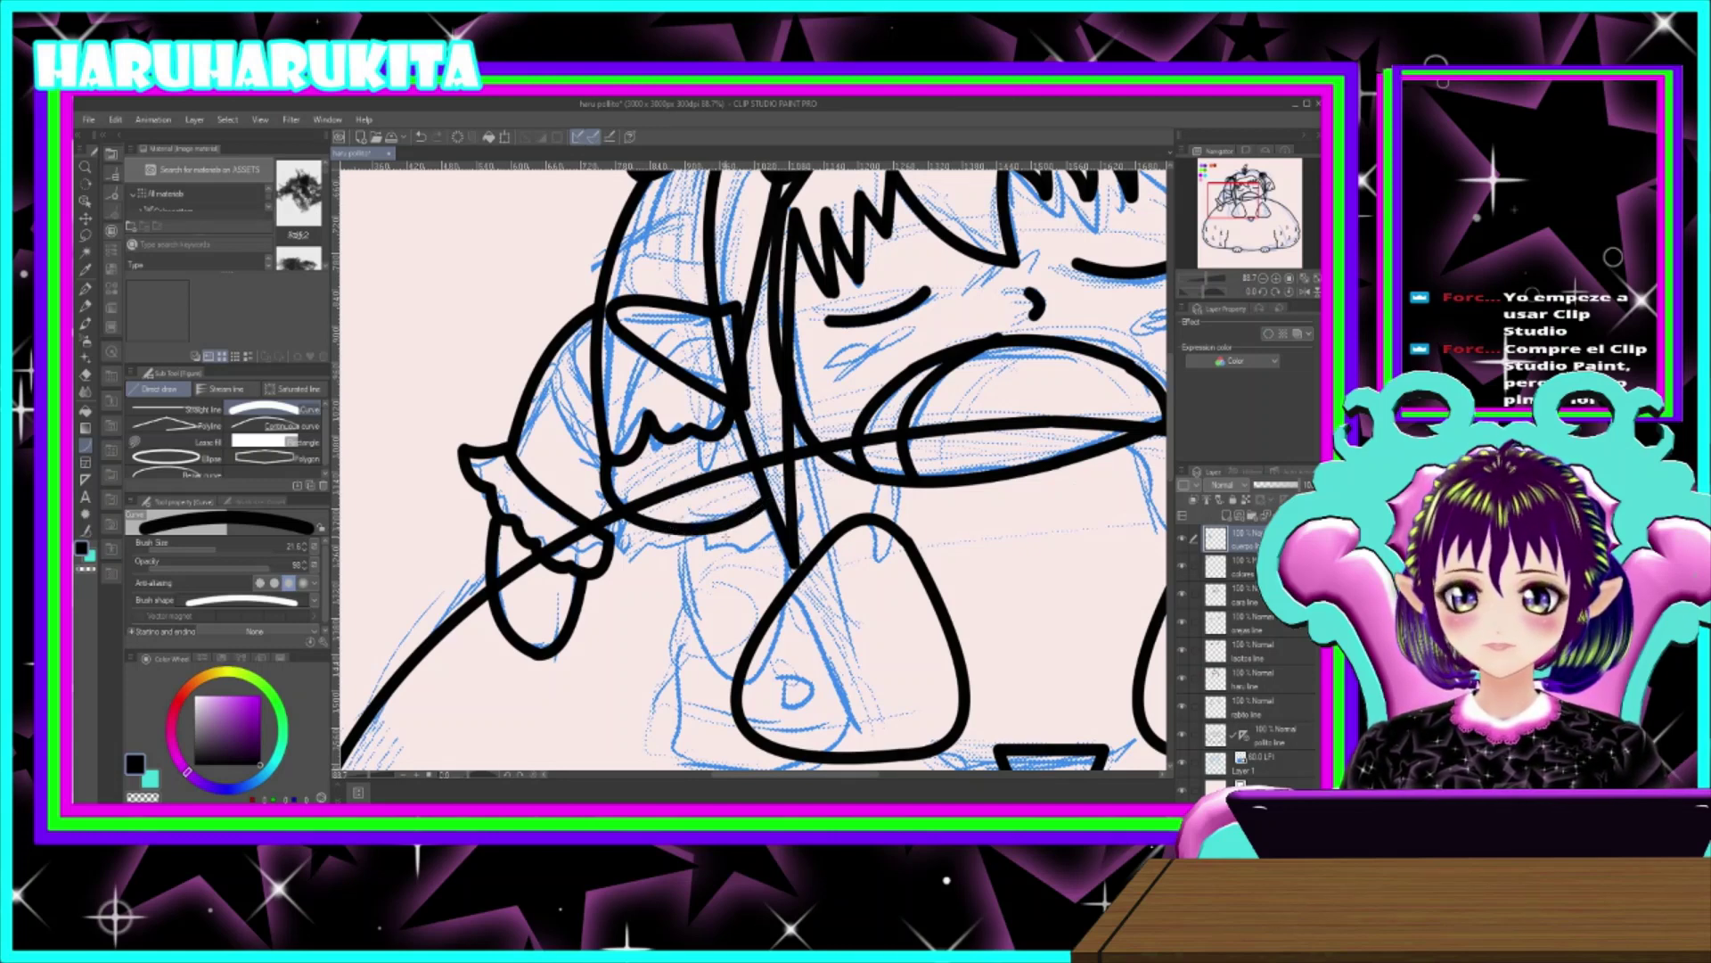
# - Ink a scalloped ruffle along the body's lower edge, from the left-hand cuff across to the long hair strand, closing it at the strand
pyautogui.moveTo(605, 490)
pyautogui.mouseDown()
pyautogui.moveTo(580, 500)
pyautogui.moveTo(622, 529)
pyautogui.moveTo(625, 553)
pyautogui.moveTo(758, 553)
pyautogui.moveTo(771, 527)
pyautogui.moveTo(831, 514)
pyautogui.moveTo(796, 520)
pyautogui.mouseUp()
pyautogui.click(591, 531)
pyautogui.click(628, 557)
pyautogui.click(671, 566)
pyautogui.click(714, 567)
pyautogui.click(769, 554)
pyautogui.click(820, 505)
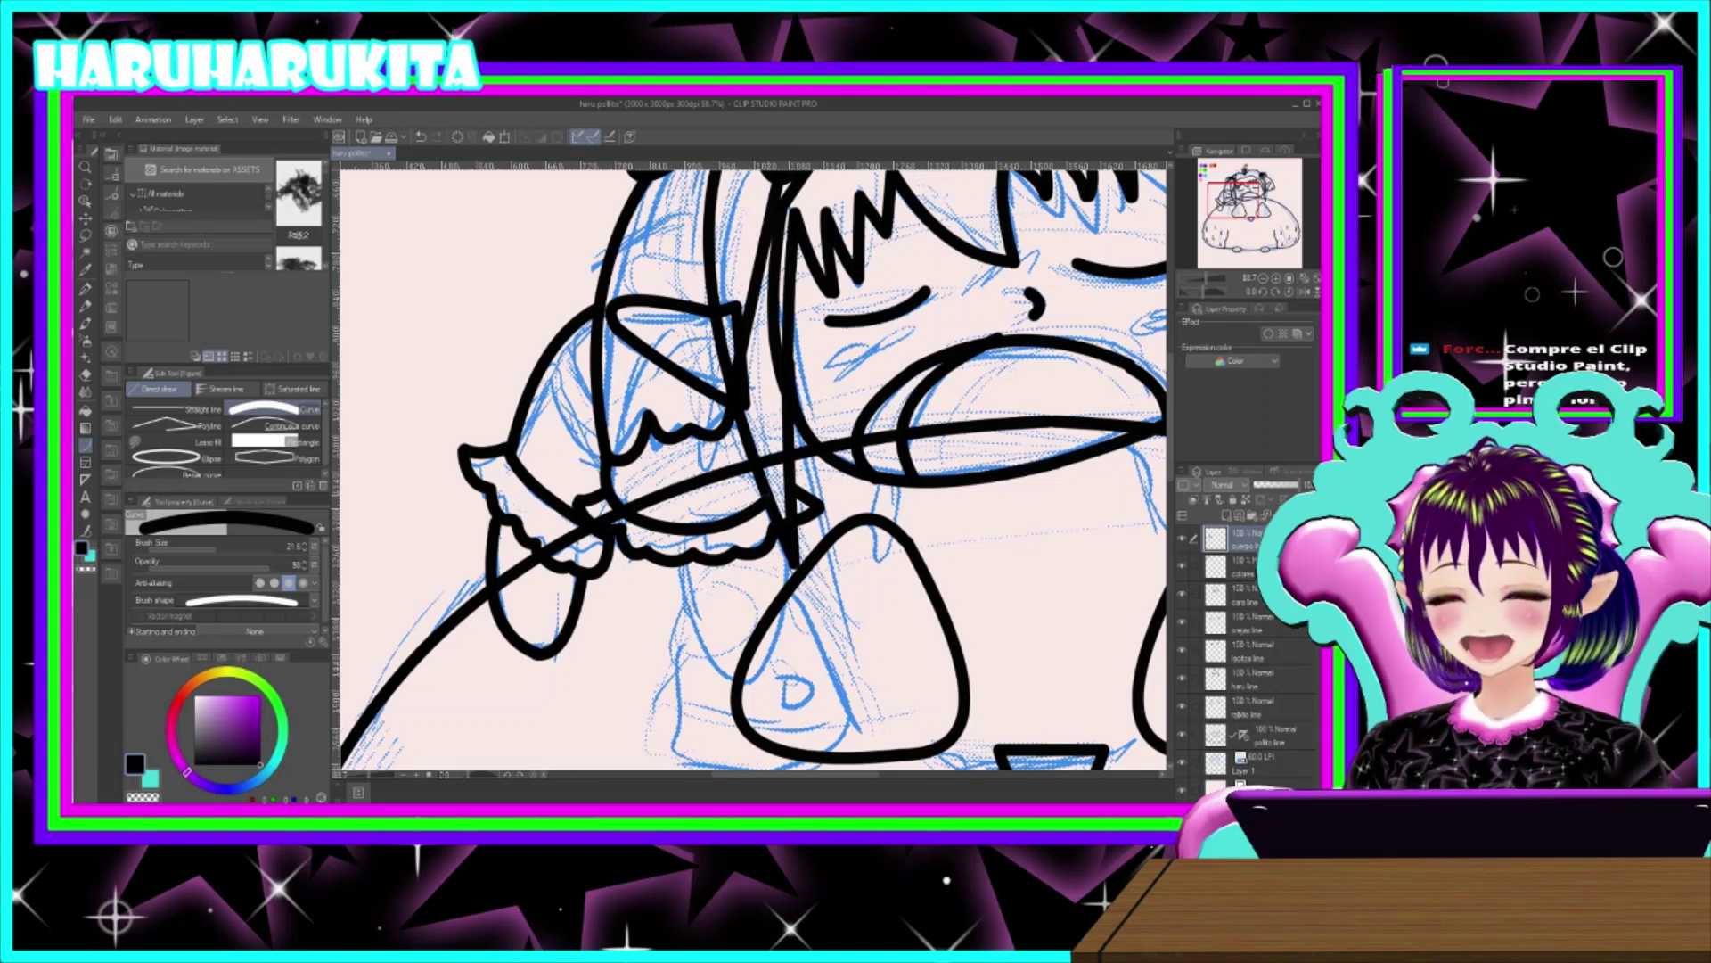
# - Move the cuerpo line layer directly above the pollito line layer and ink an upward-bowed body curve from the left-hand pigtail to the face's lower edge
pyautogui.moveTo(1271, 539); pyautogui.dragTo(1266, 730)
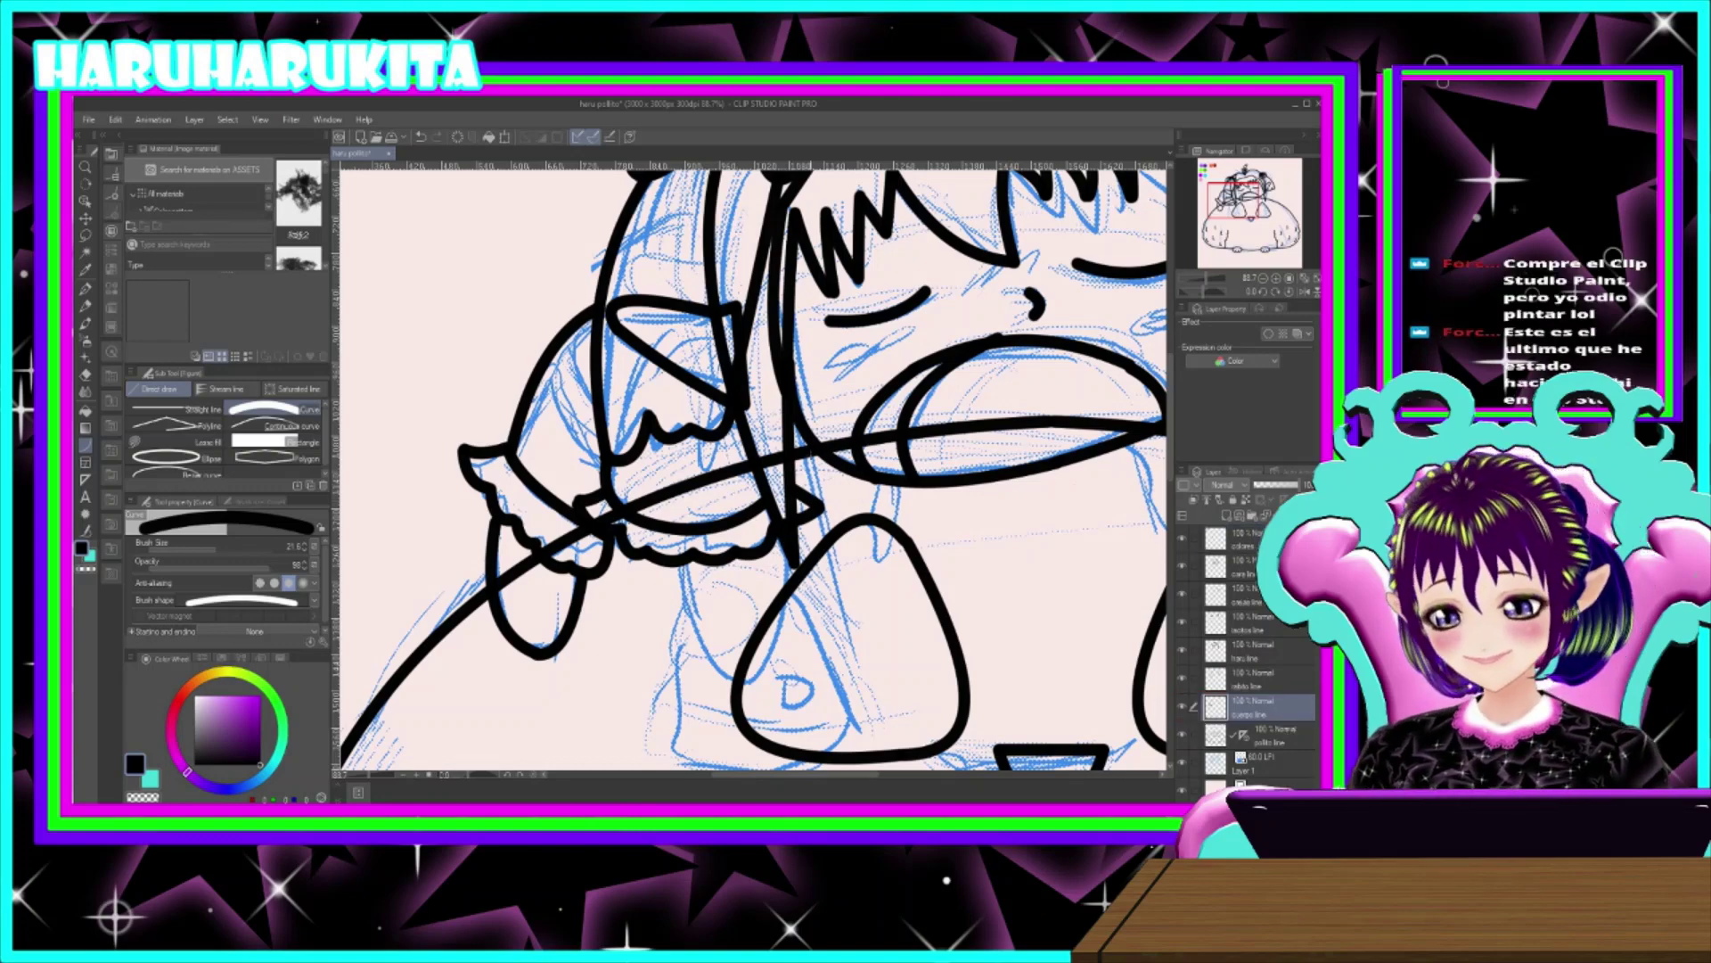
pyautogui.moveTo(788, 430); pyautogui.dragTo(748, 443)
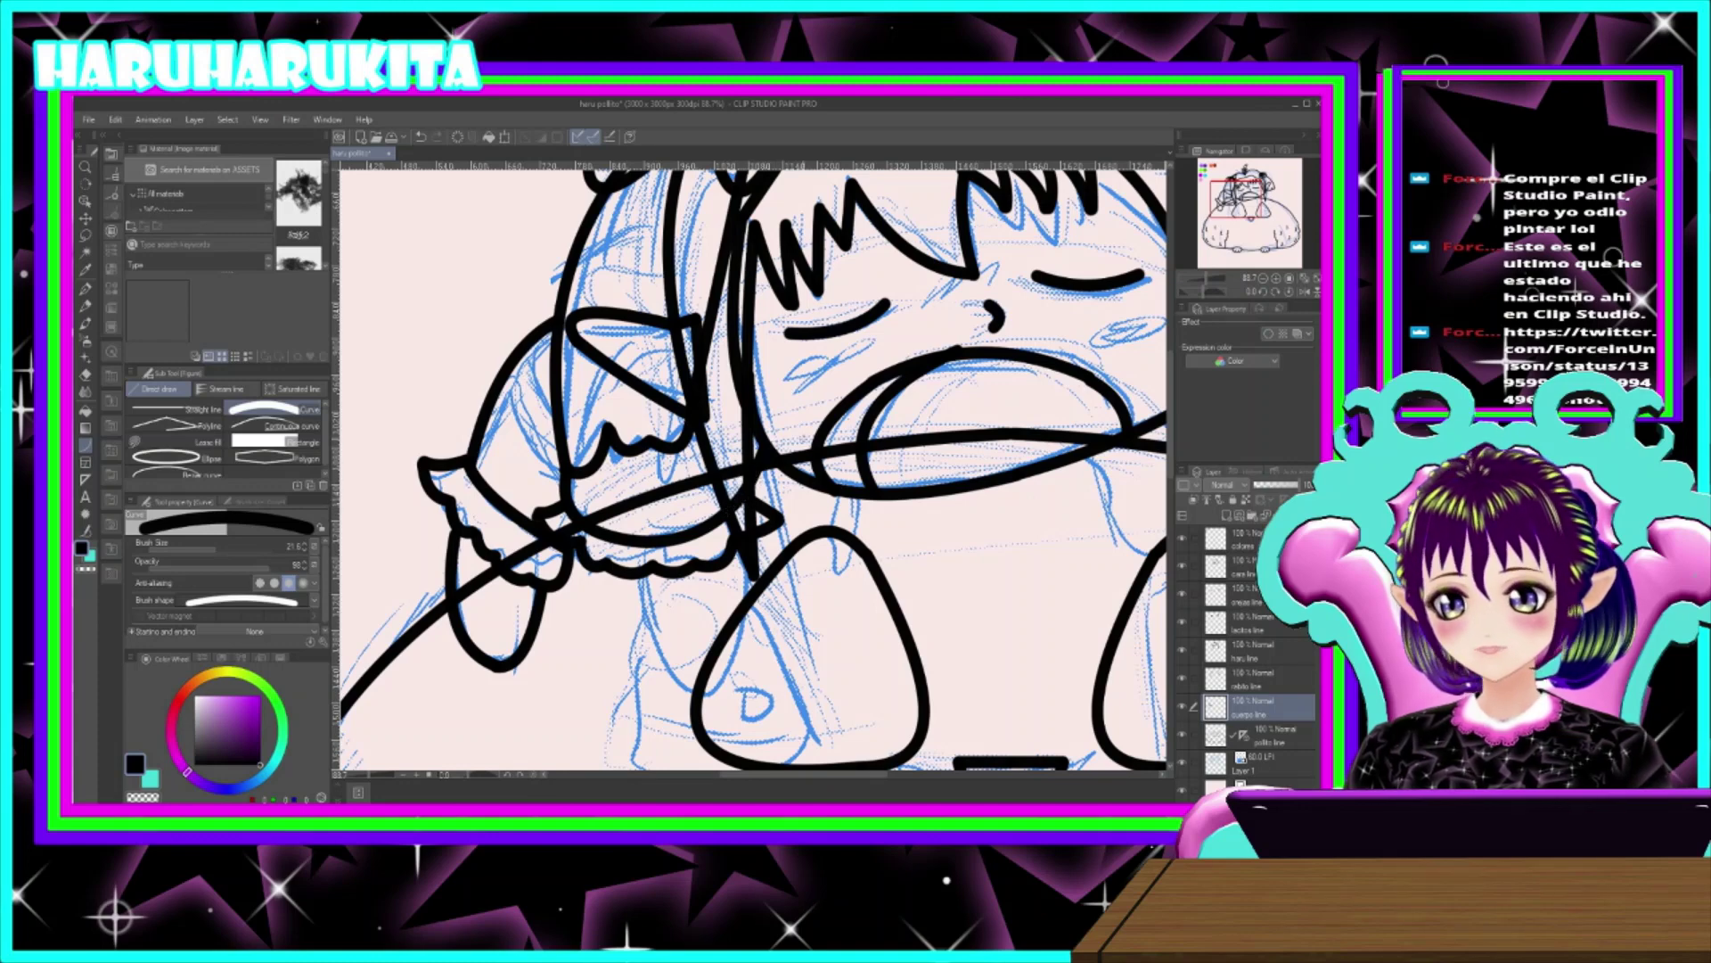
pyautogui.moveTo(747, 443); pyautogui.dragTo(802, 497)
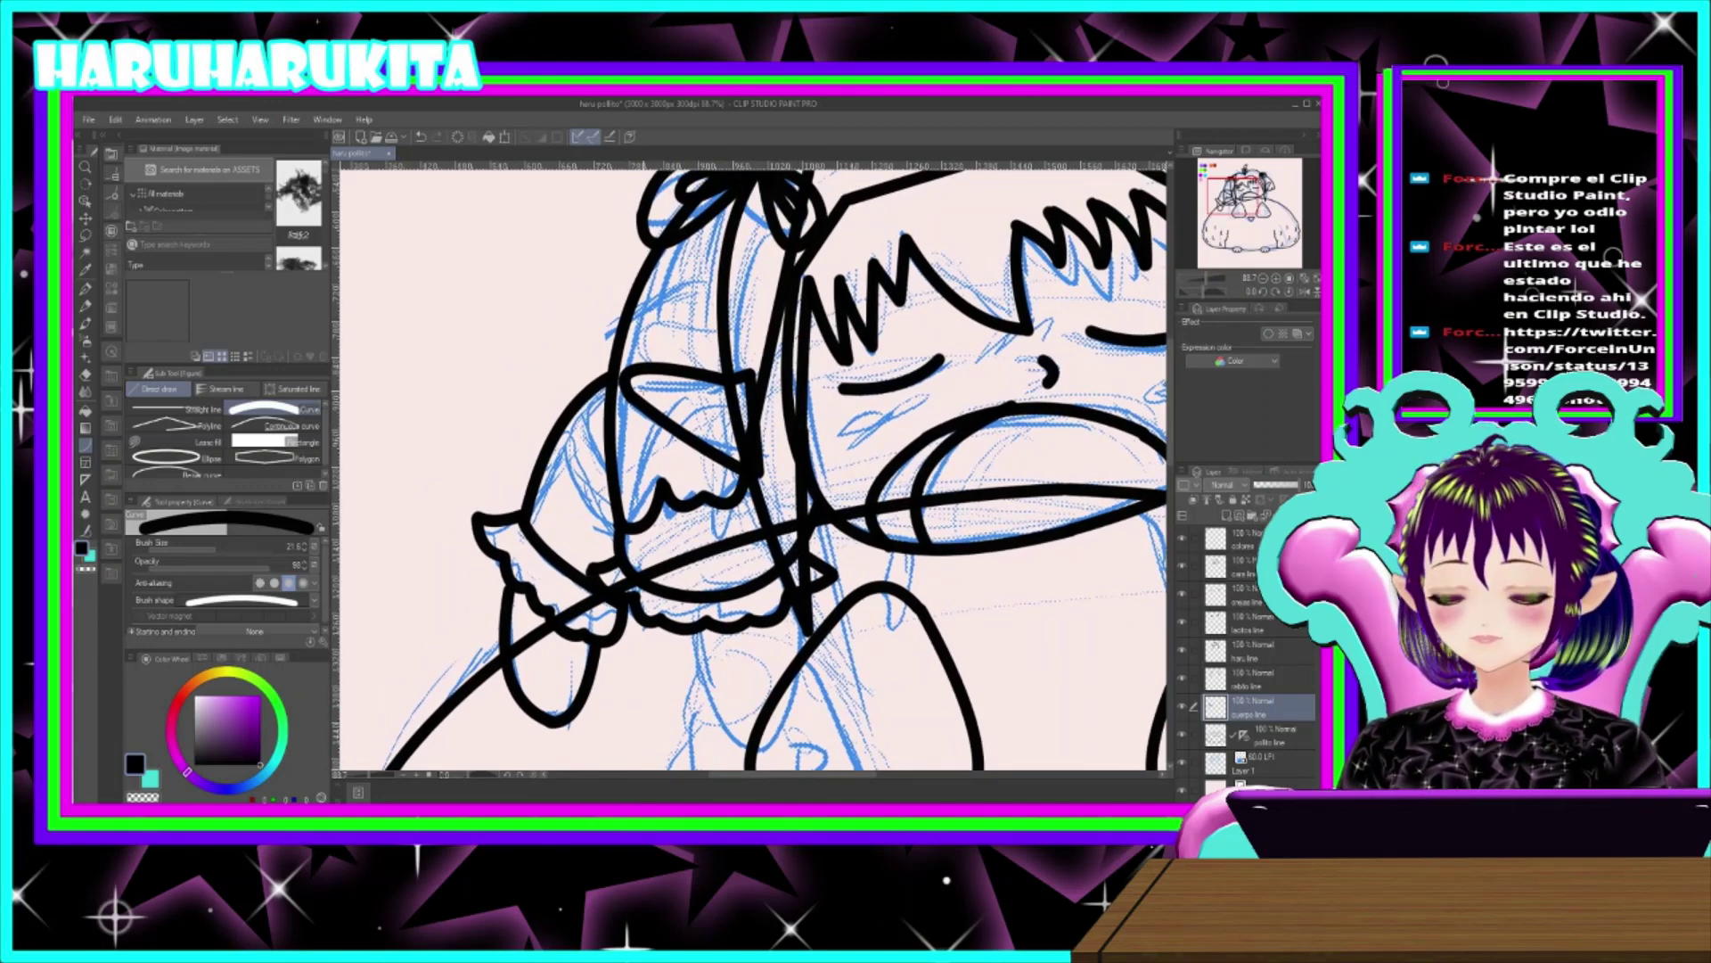
pyautogui.moveTo(612, 376); pyautogui.dragTo(820, 507)
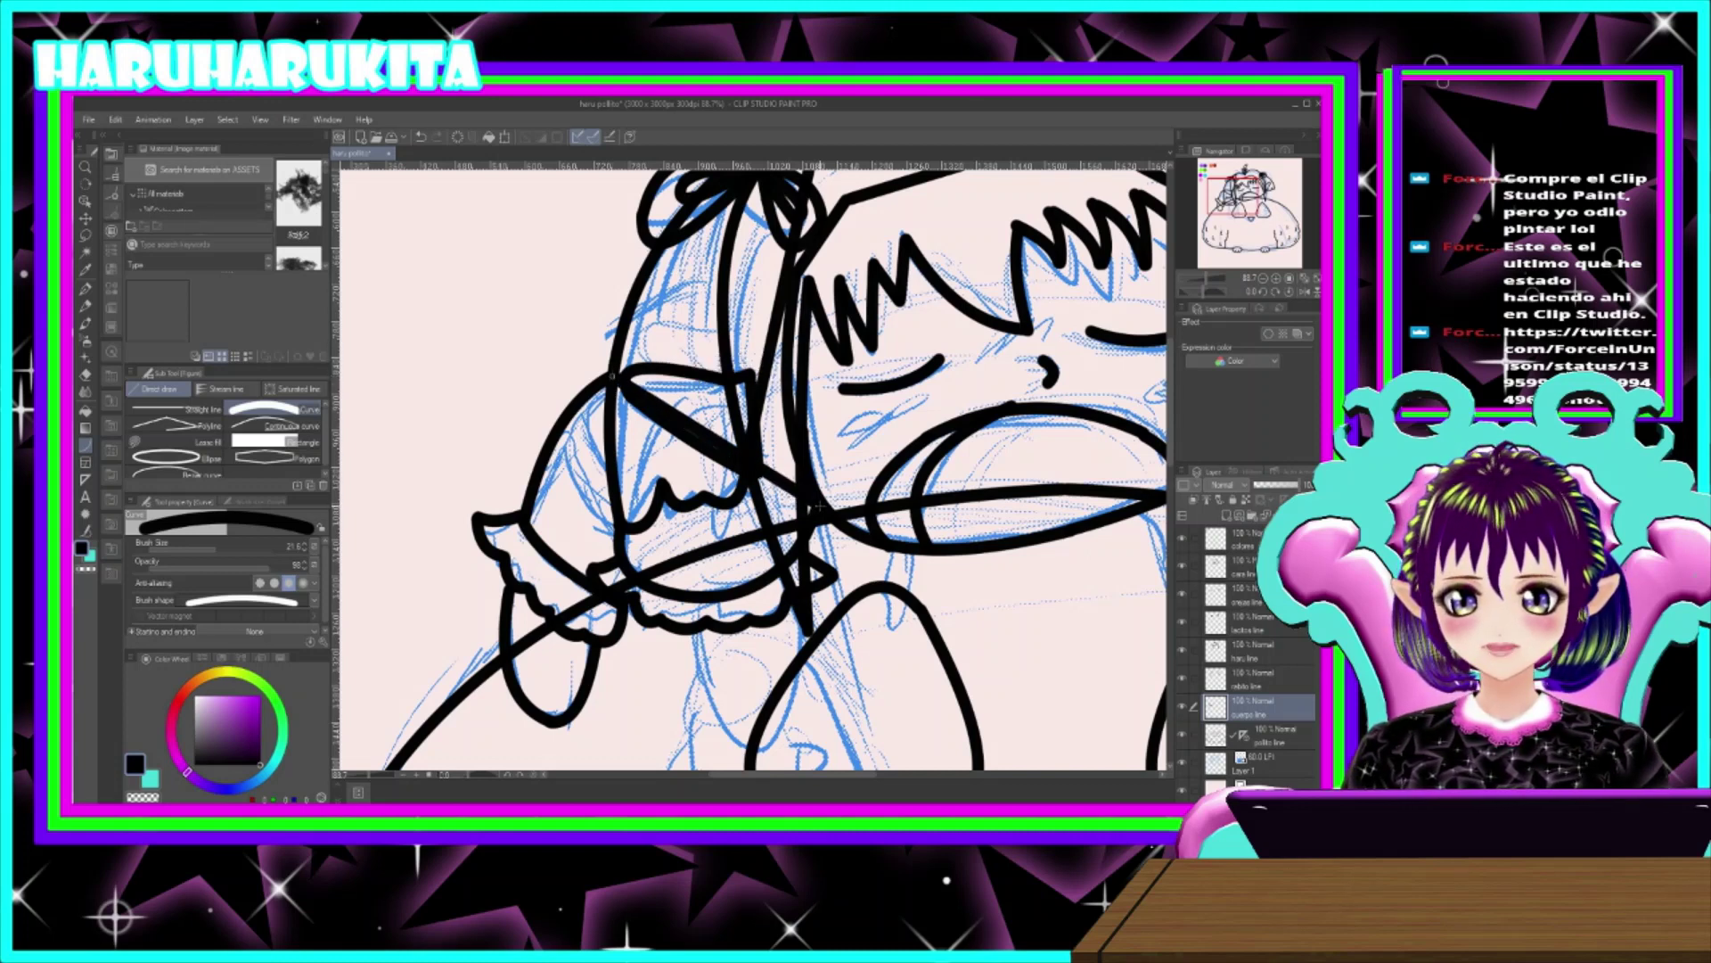
pyautogui.click(796, 313)
# - Ink the rounded limb hanging below the face beside the right-hand long hair strand, redoing its misplaced curves
pyautogui.moveTo(987, 466); pyautogui.dragTo(560, 436)
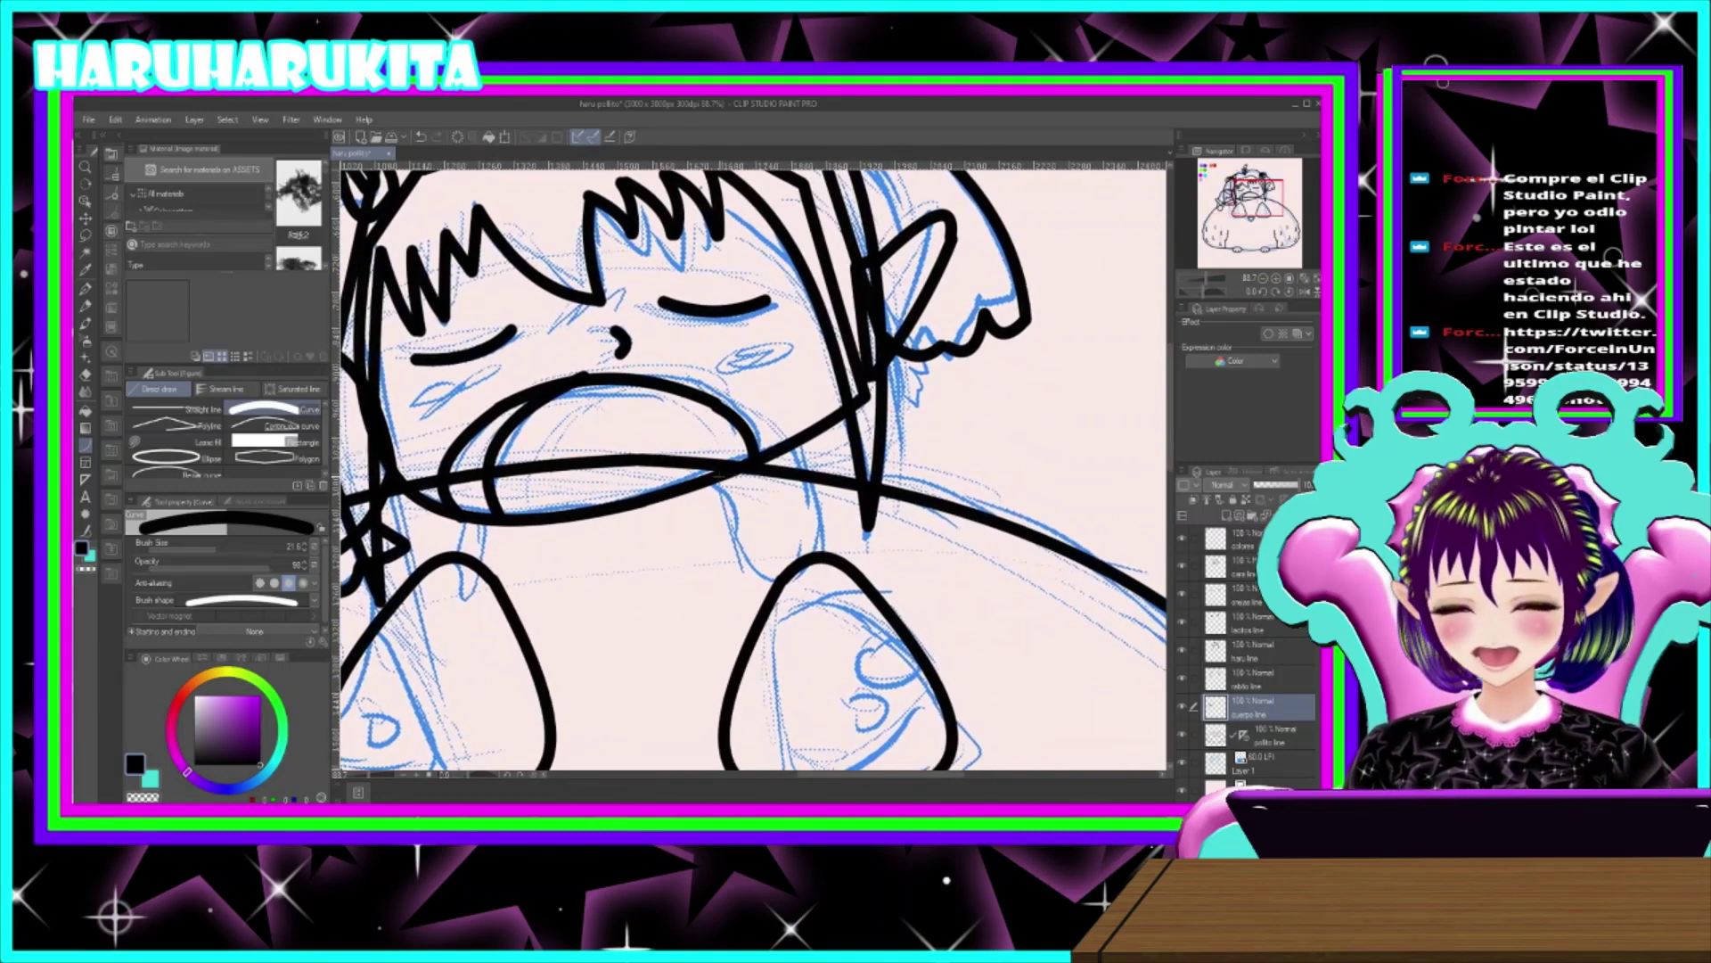
pyautogui.moveTo(709, 479)
pyautogui.mouseDown()
pyautogui.moveTo(739, 576)
pyautogui.moveTo(1069, 460)
pyautogui.moveTo(779, 479)
pyautogui.moveTo(910, 466)
pyautogui.moveTo(917, 437)
pyautogui.mouseUp()
pyautogui.click(738, 528)
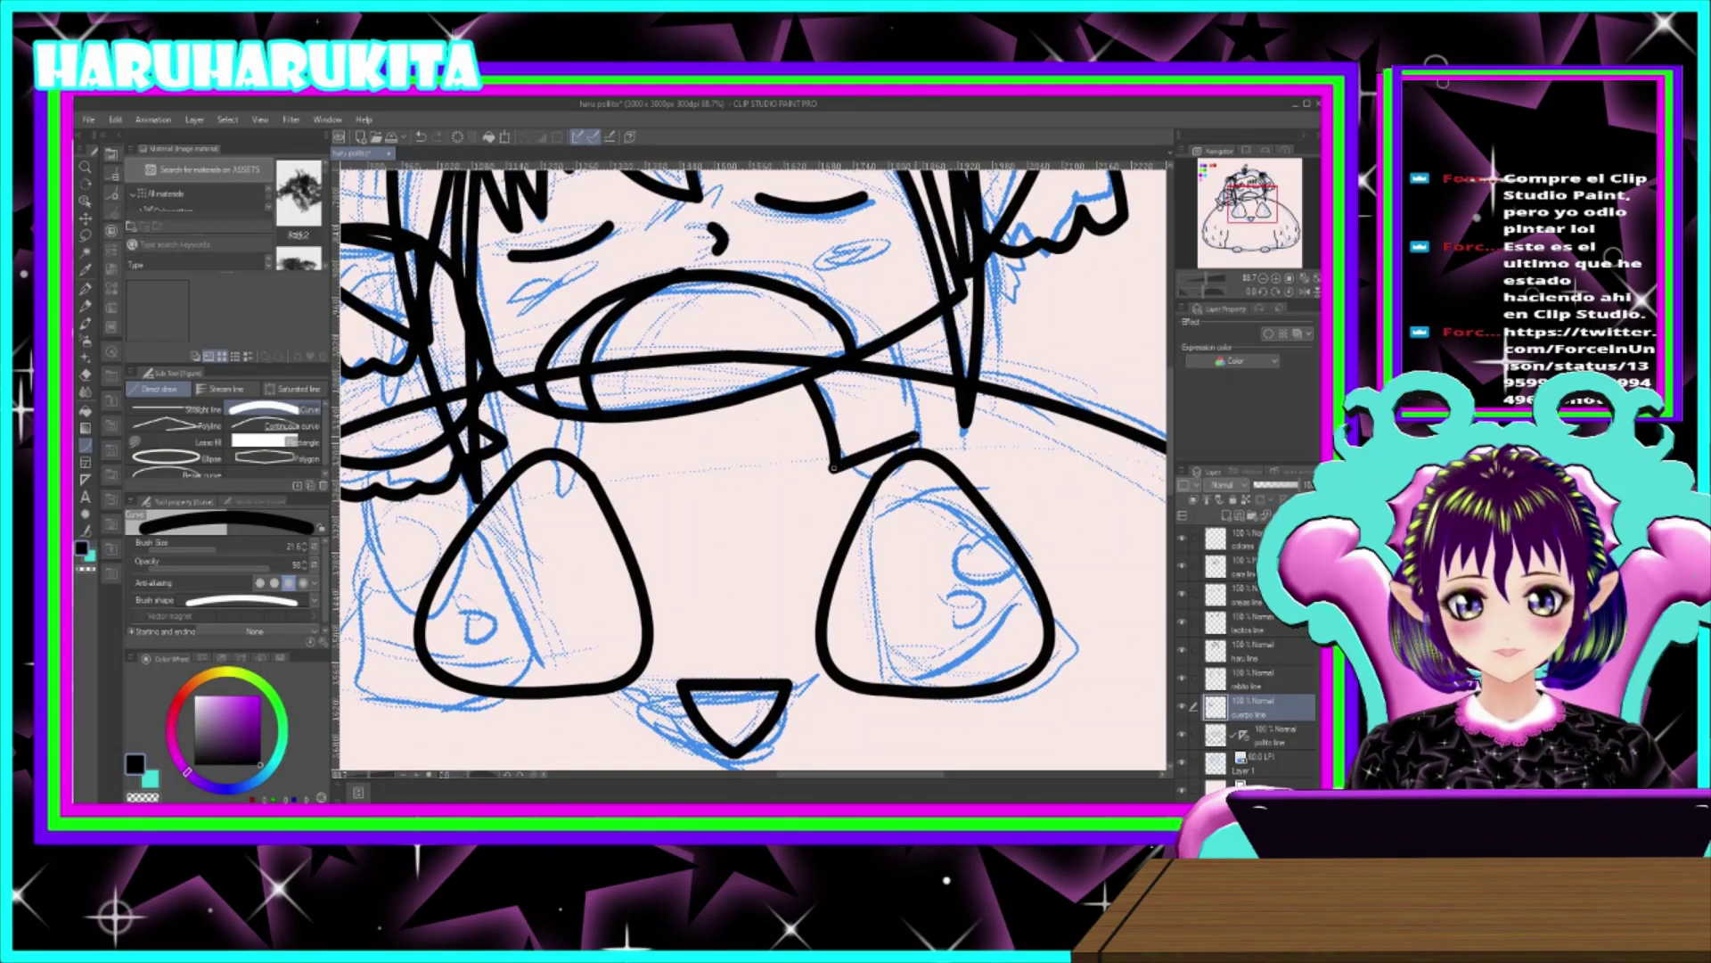
pyautogui.click(863, 532)
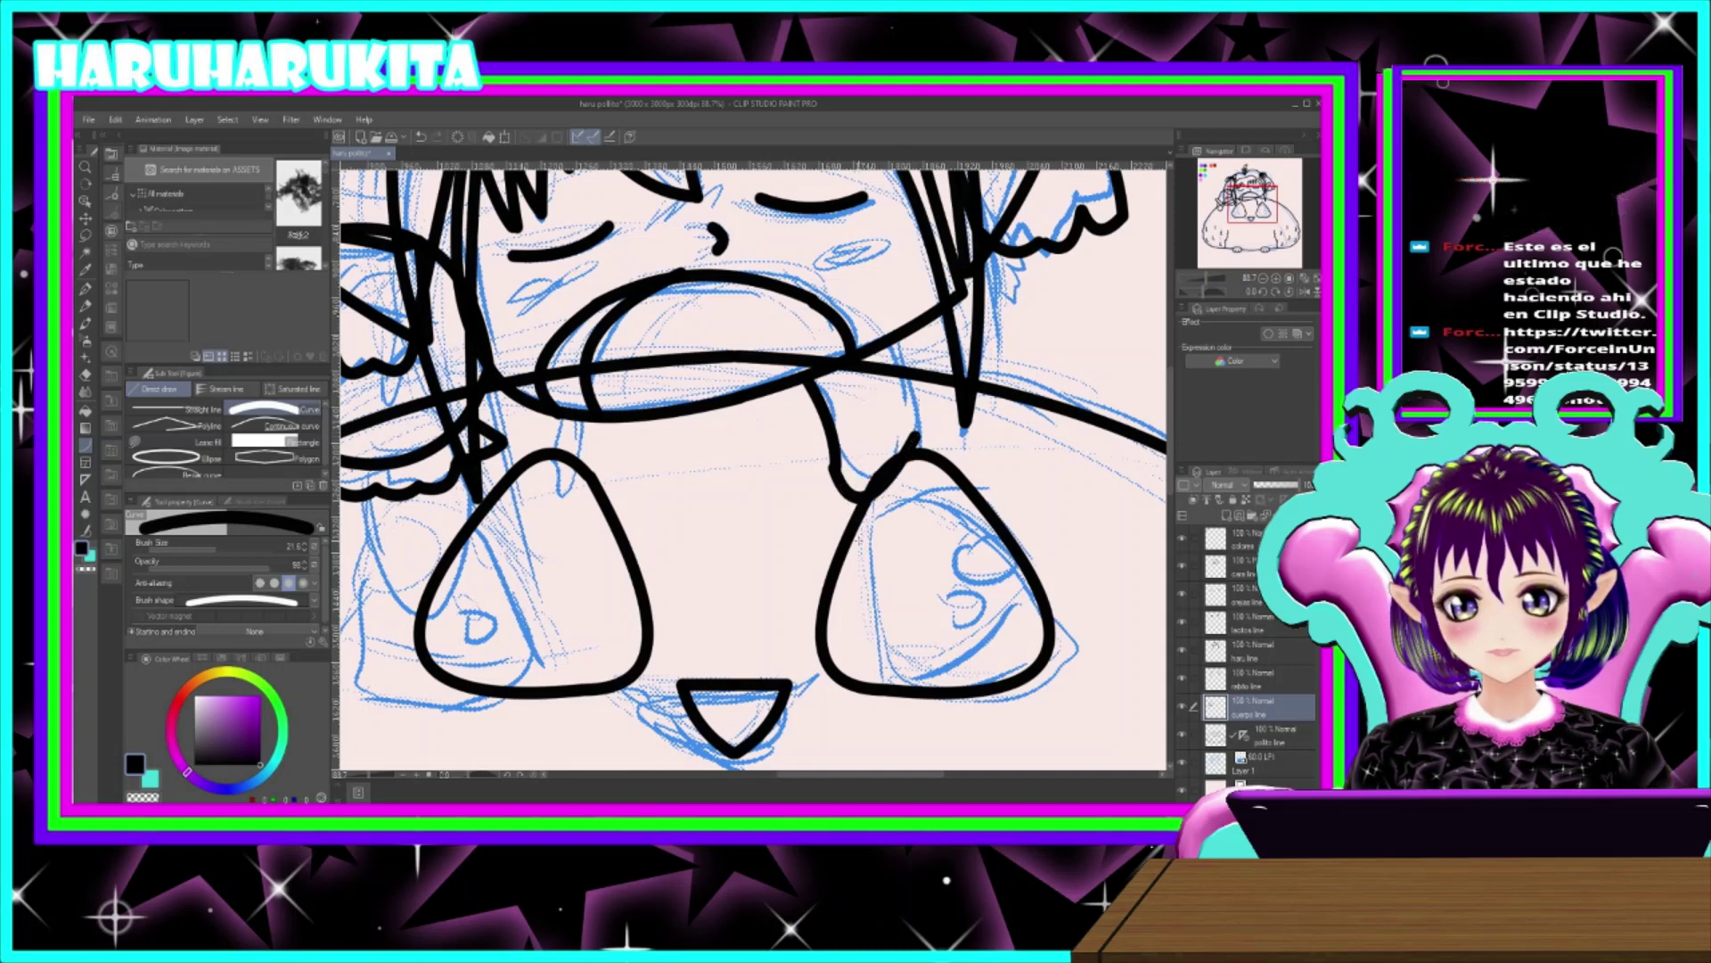
pyautogui.hotkey('ctrl', 'z')
pyautogui.hotkey('ctrl', 'z')
pyautogui.moveTo(810, 378)
pyautogui.mouseDown()
pyautogui.moveTo(830, 446)
pyautogui.moveTo(859, 482)
pyautogui.moveTo(876, 462)
pyautogui.moveTo(886, 474)
pyautogui.moveTo(911, 385)
pyautogui.moveTo(892, 341)
pyautogui.mouseUp()
pyautogui.click(846, 488)
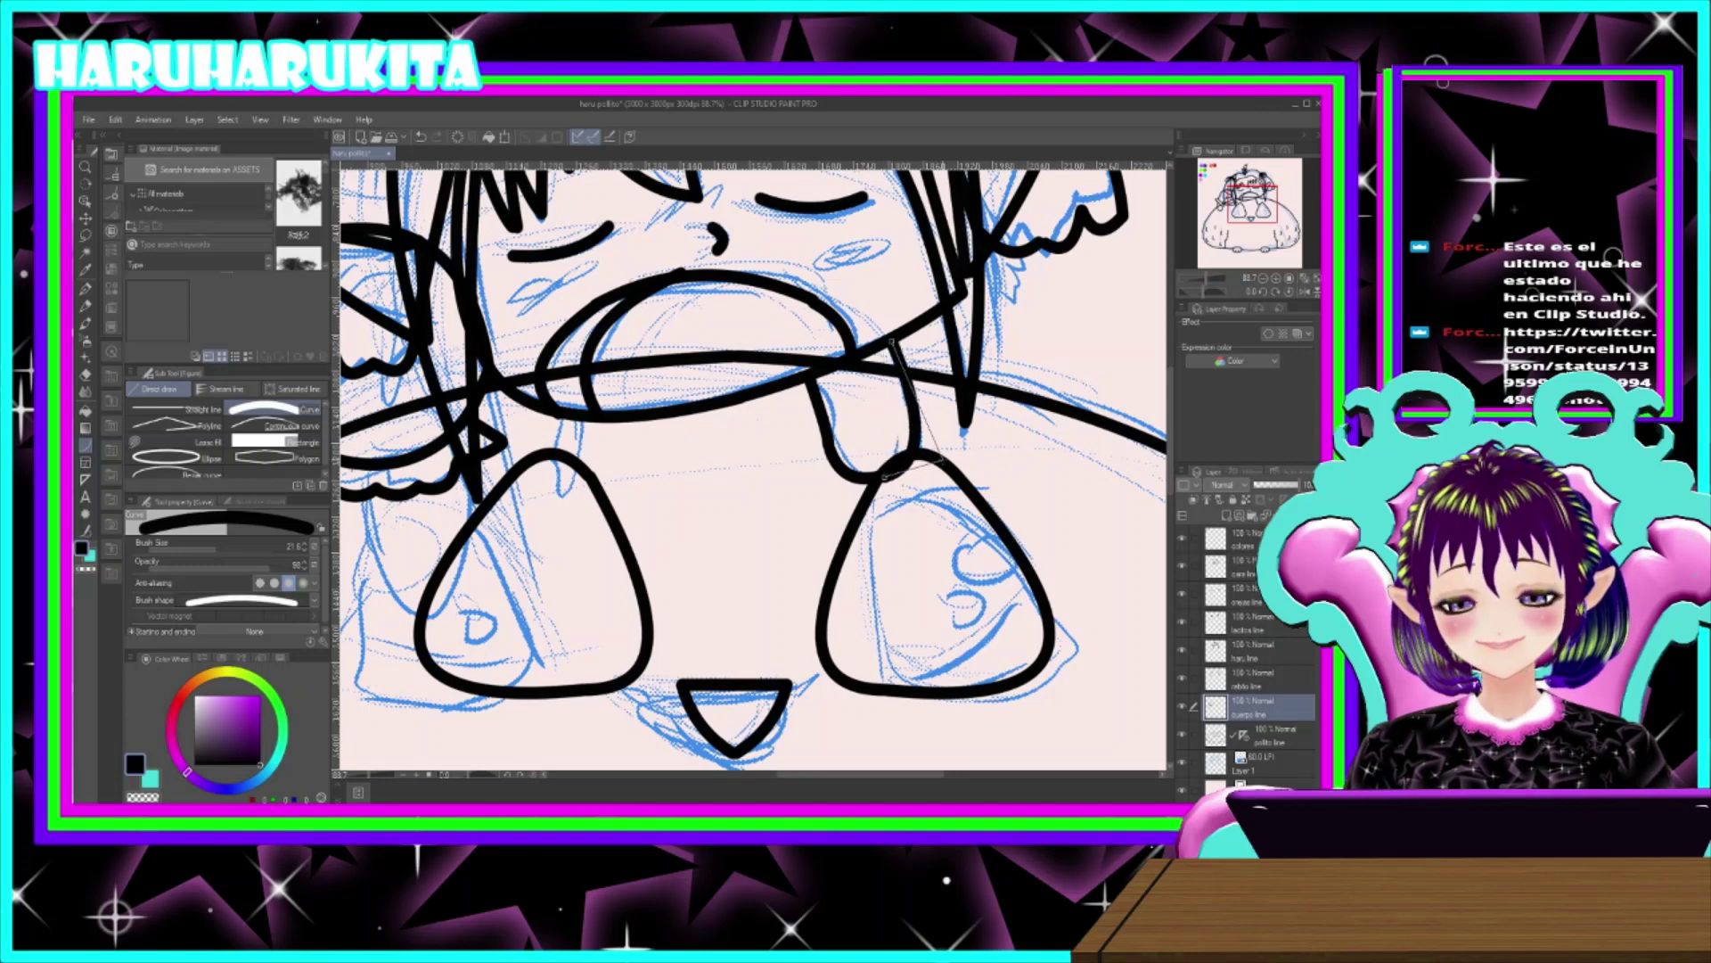
pyautogui.click(950, 458)
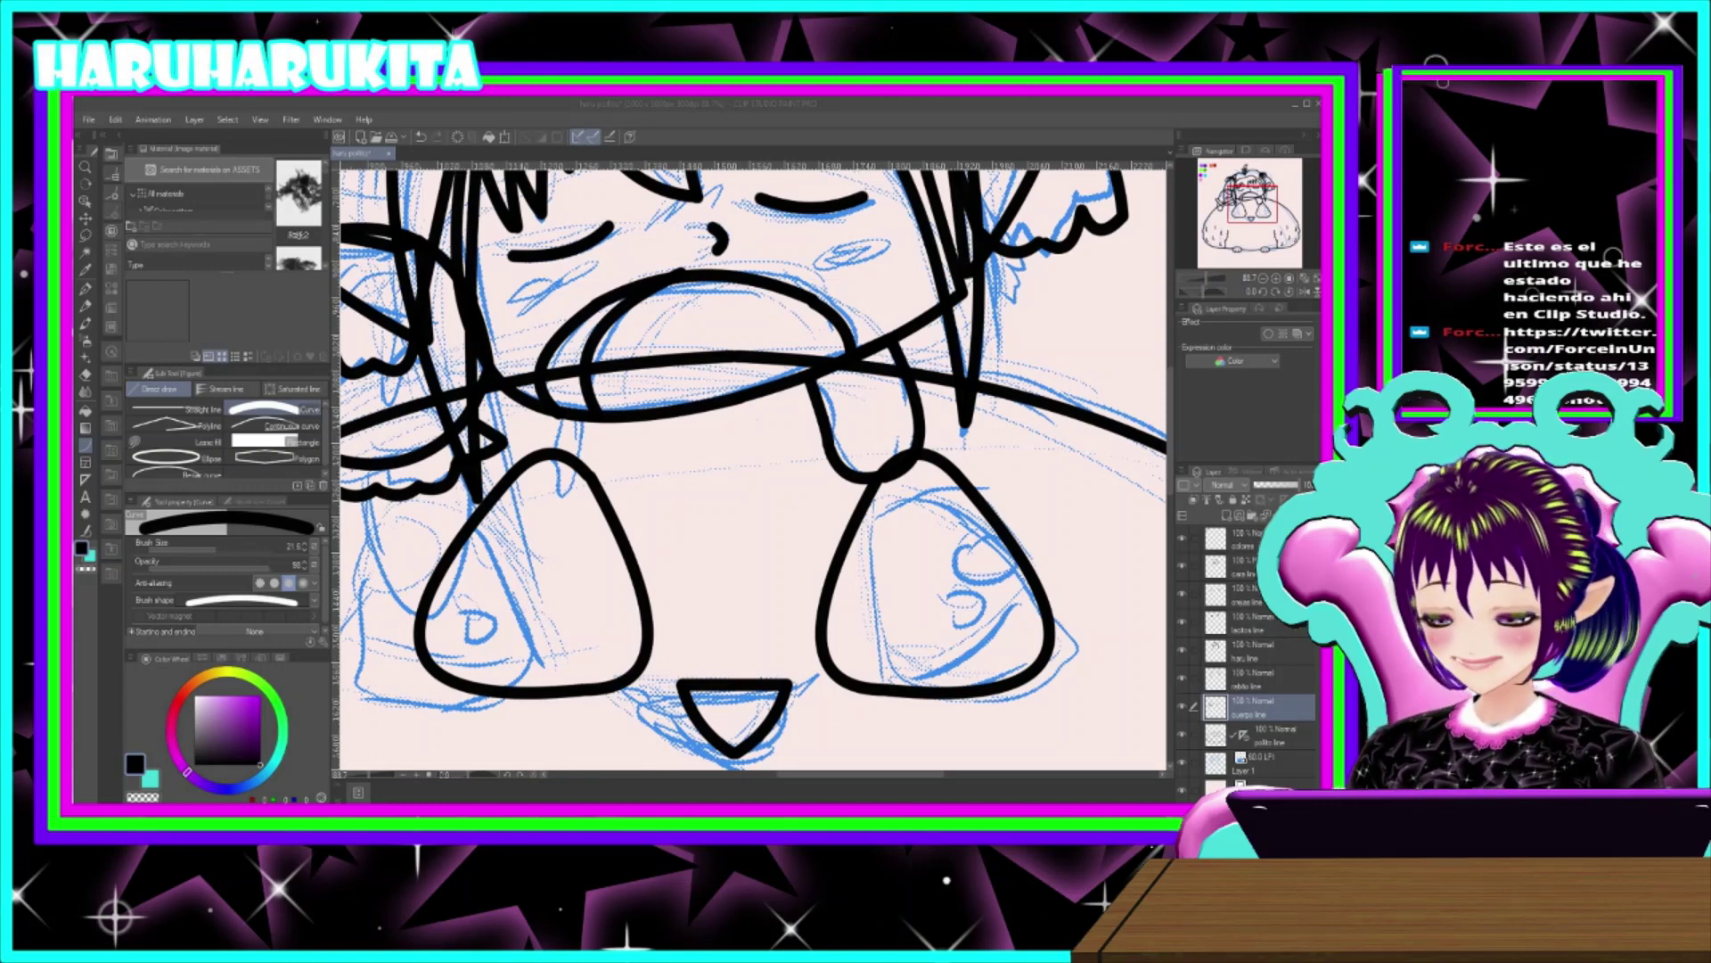
pyautogui.scroll(-3, 958, 453)
pyautogui.moveTo(959, 452); pyautogui.dragTo(1006, 344)
pyautogui.hotkey('ctrl', '+')
pyautogui.hotkey('ctrl', '+')
pyautogui.hotkey('ctrl', '+')
pyautogui.hotkey('ctrl', '+')
pyautogui.hotkey('ctrl', '+')
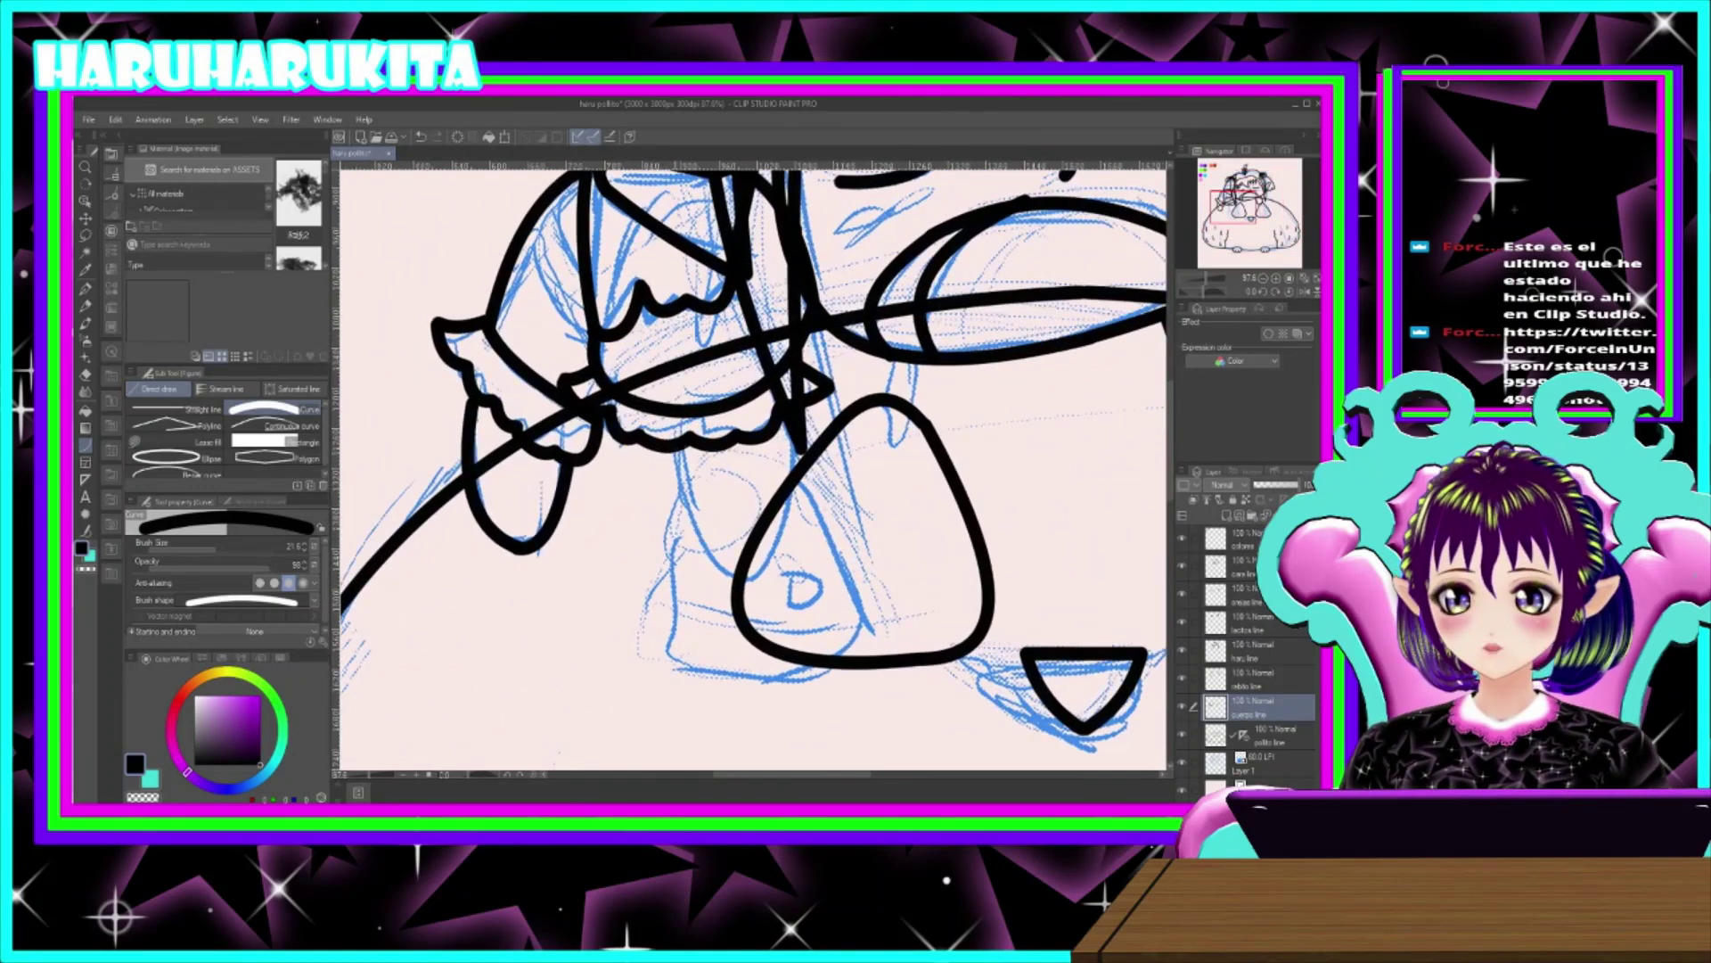
pyautogui.moveTo(675, 451); pyautogui.dragTo(751, 580)
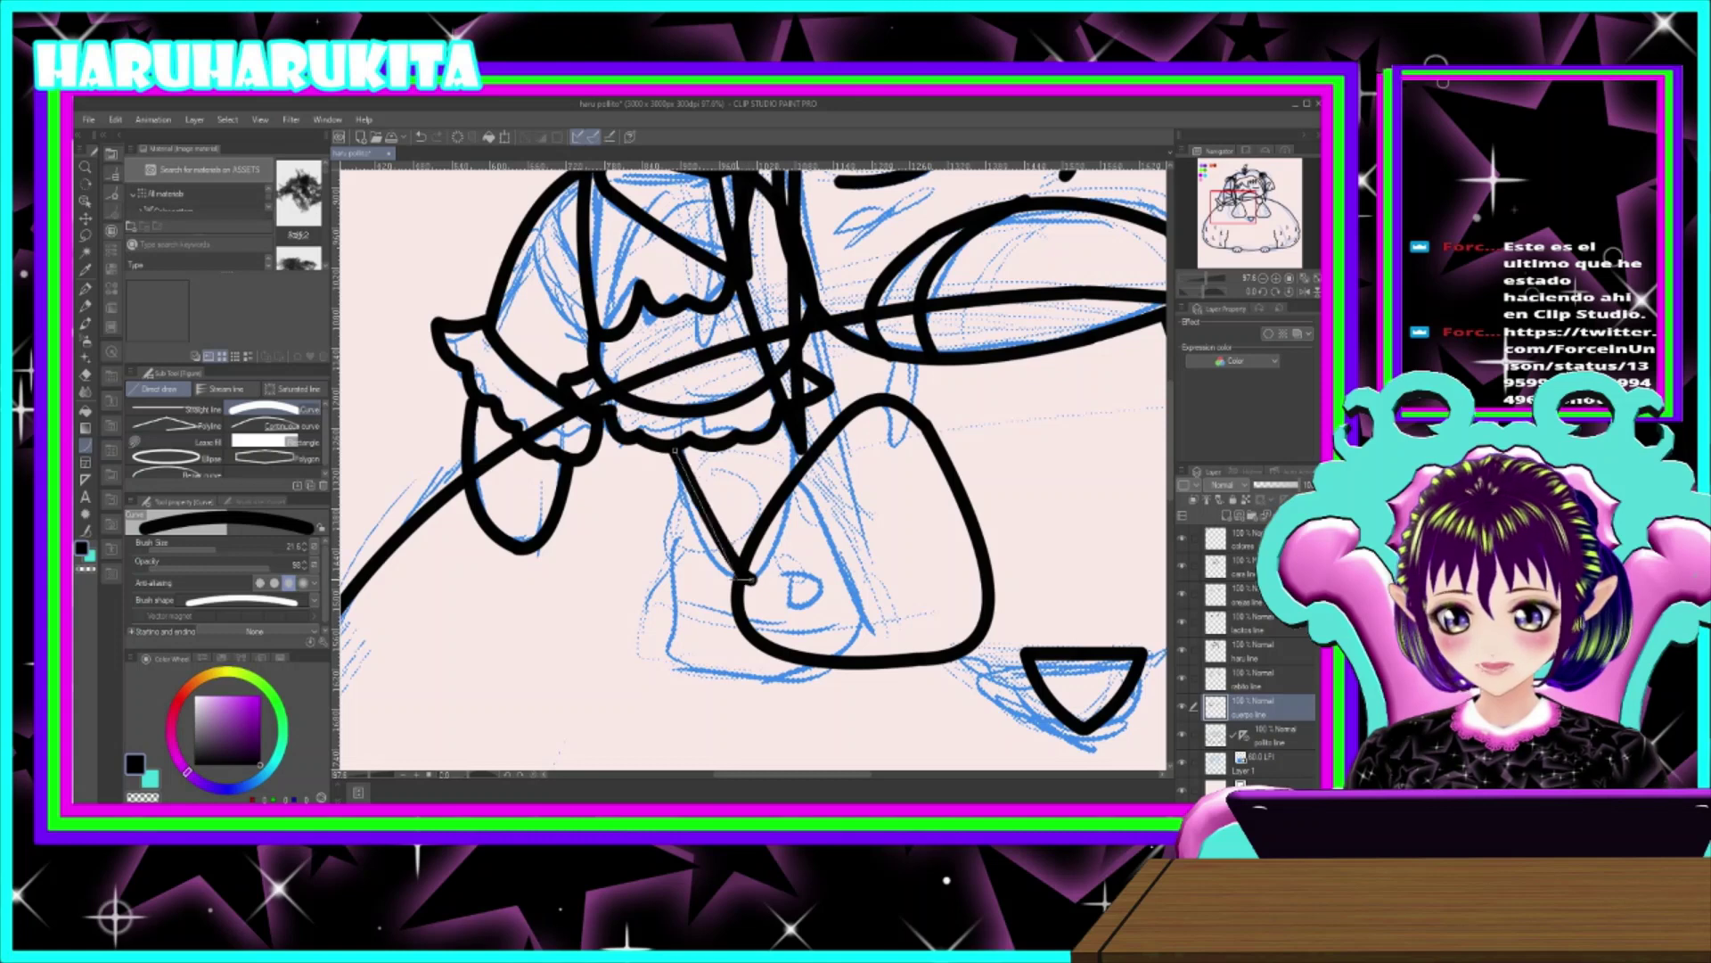
pyautogui.click(754, 579)
pyautogui.moveTo(748, 581)
pyautogui.mouseDown()
pyautogui.moveTo(790, 561)
pyautogui.moveTo(793, 417)
pyautogui.mouseUp()
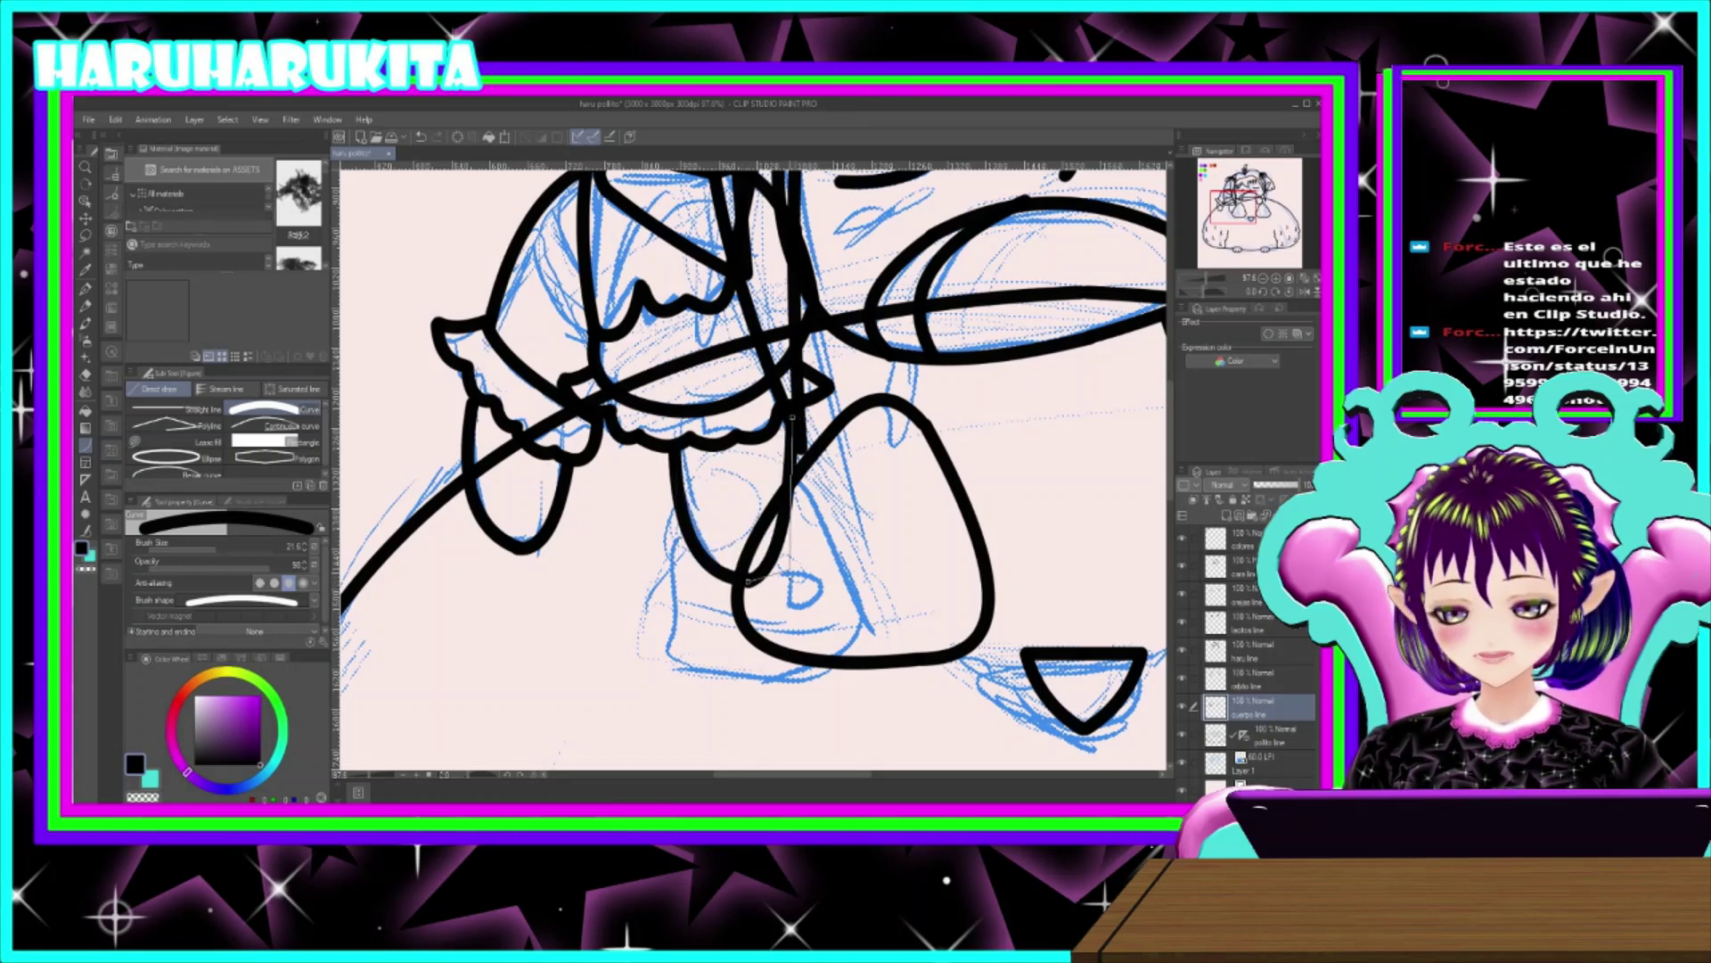
pyautogui.click(790, 565)
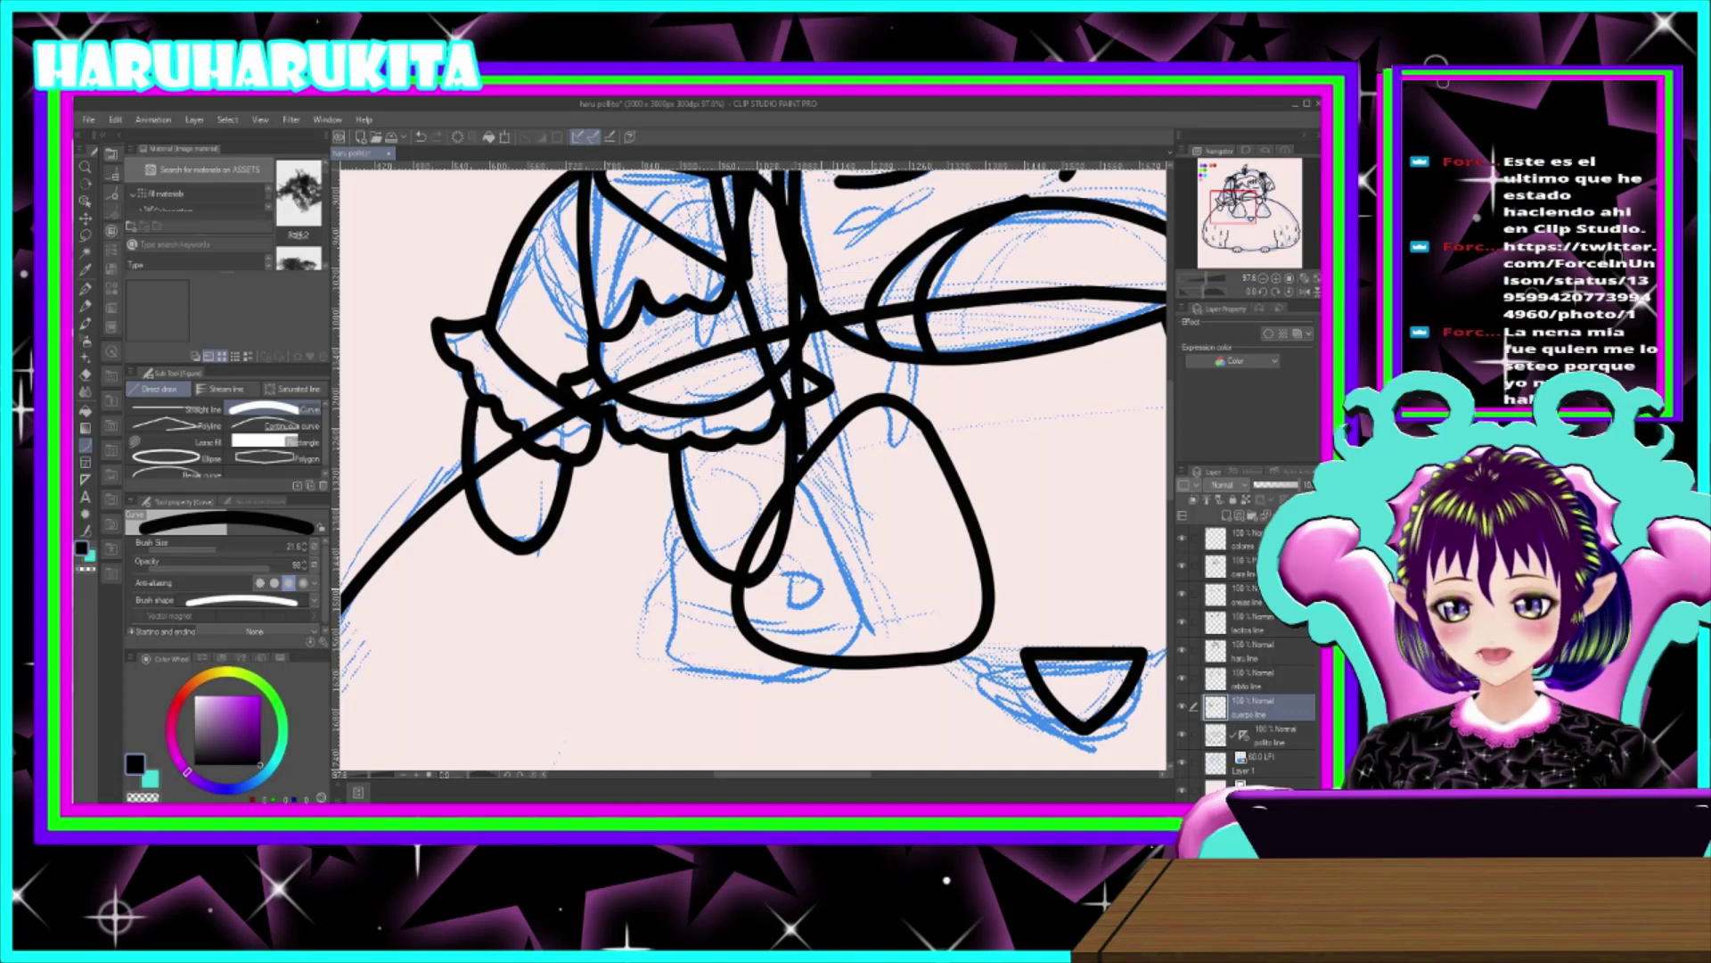
pyautogui.hotkey('ctrl', 'z')
pyautogui.hotkey('ctrl', 'z')
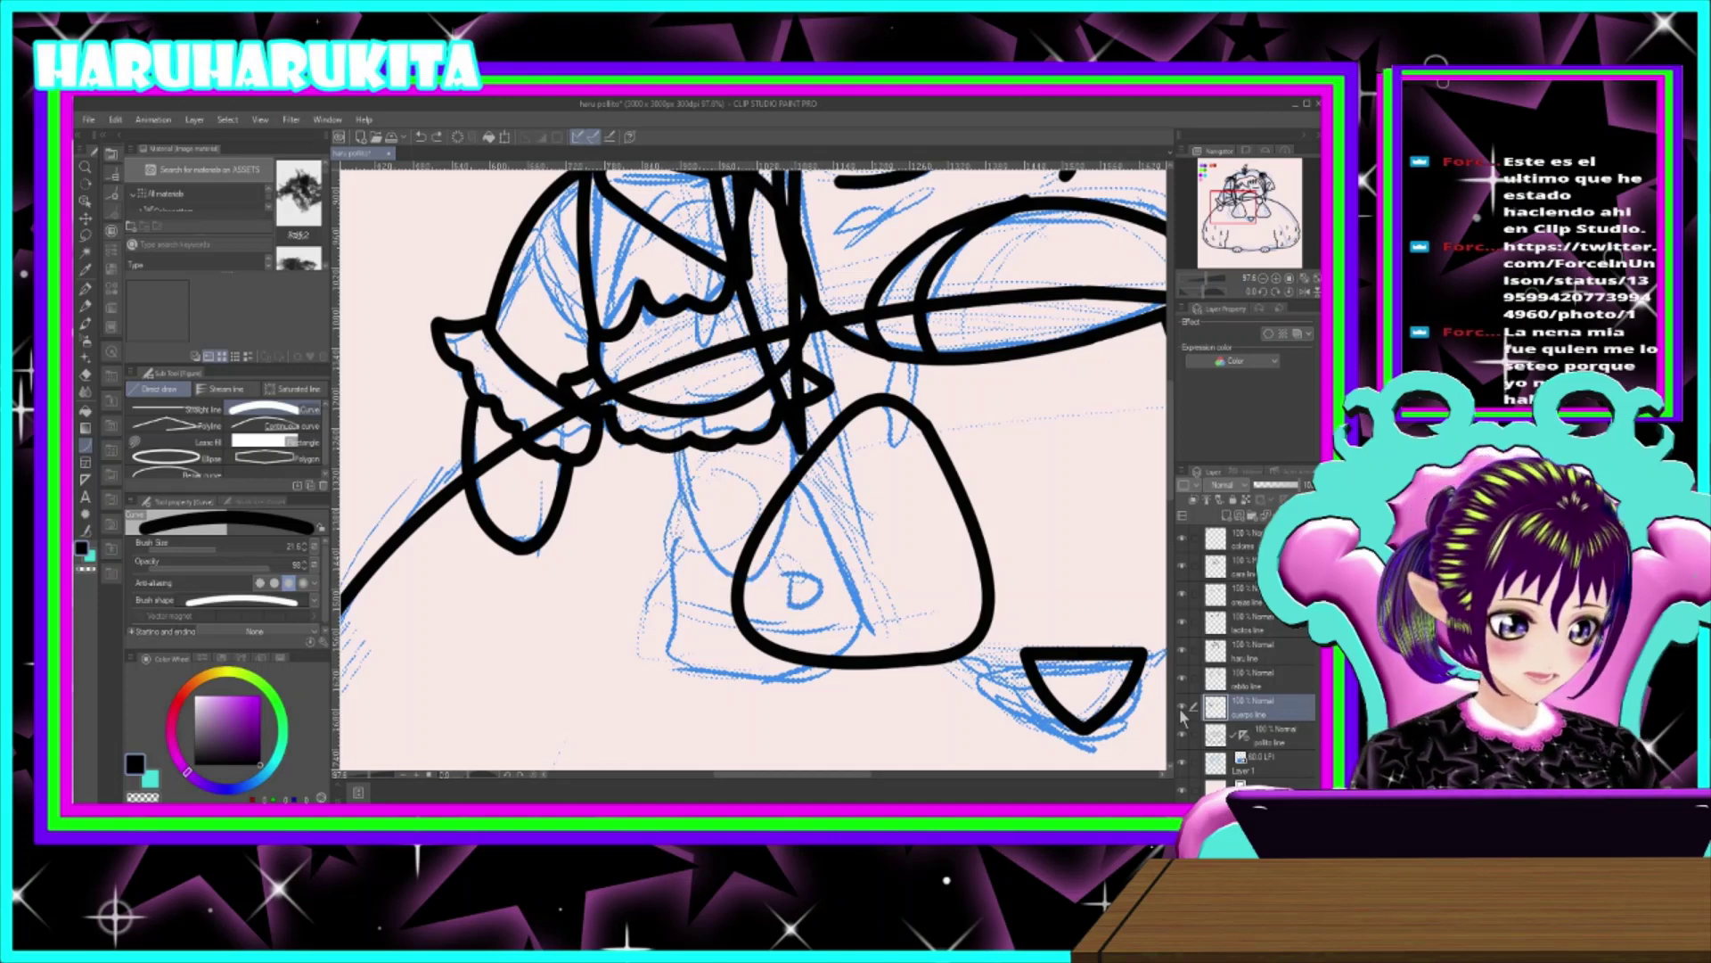
# - Ink the rounded limb hanging below the ruffled hem on the left-hand side from two curves, redoing misplaced strokes
pyautogui.click(1182, 709)
pyautogui.click(1182, 708)
pyautogui.moveTo(675, 450); pyautogui.dragTo(753, 575)
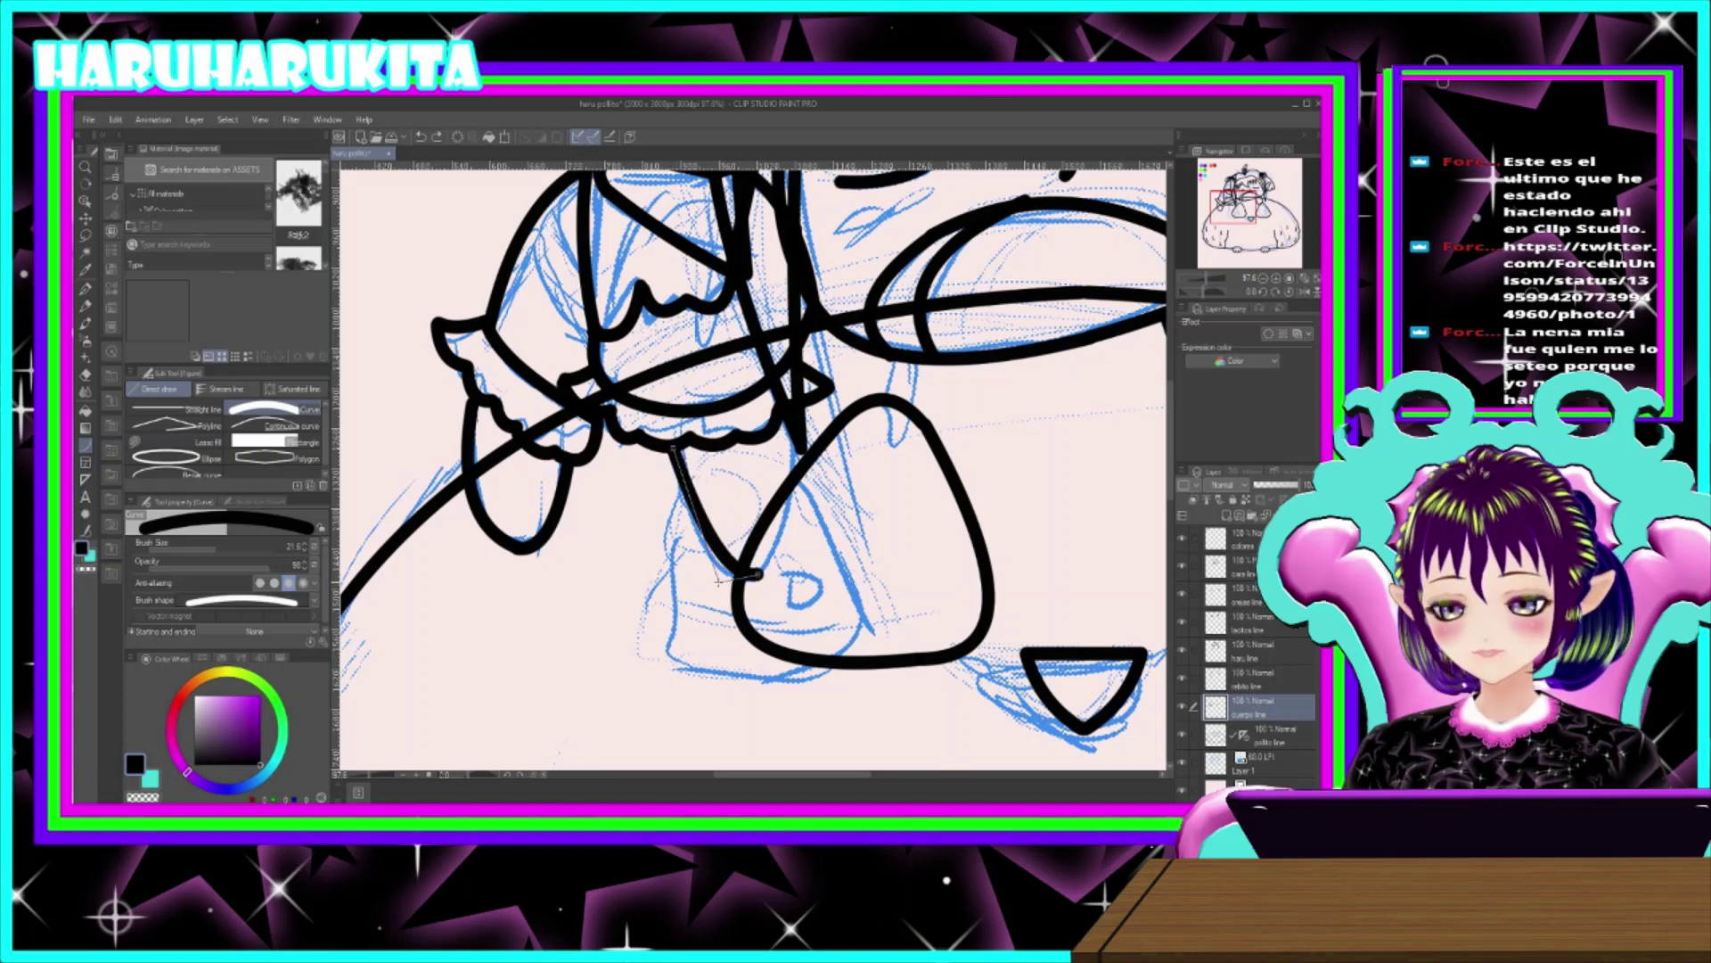
pyautogui.click(701, 573)
pyautogui.moveTo(761, 577)
pyautogui.mouseDown()
pyautogui.moveTo(804, 436)
pyautogui.moveTo(795, 412)
pyautogui.mouseUp()
pyautogui.click(825, 559)
pyautogui.hotkey('ctrl', 'z')
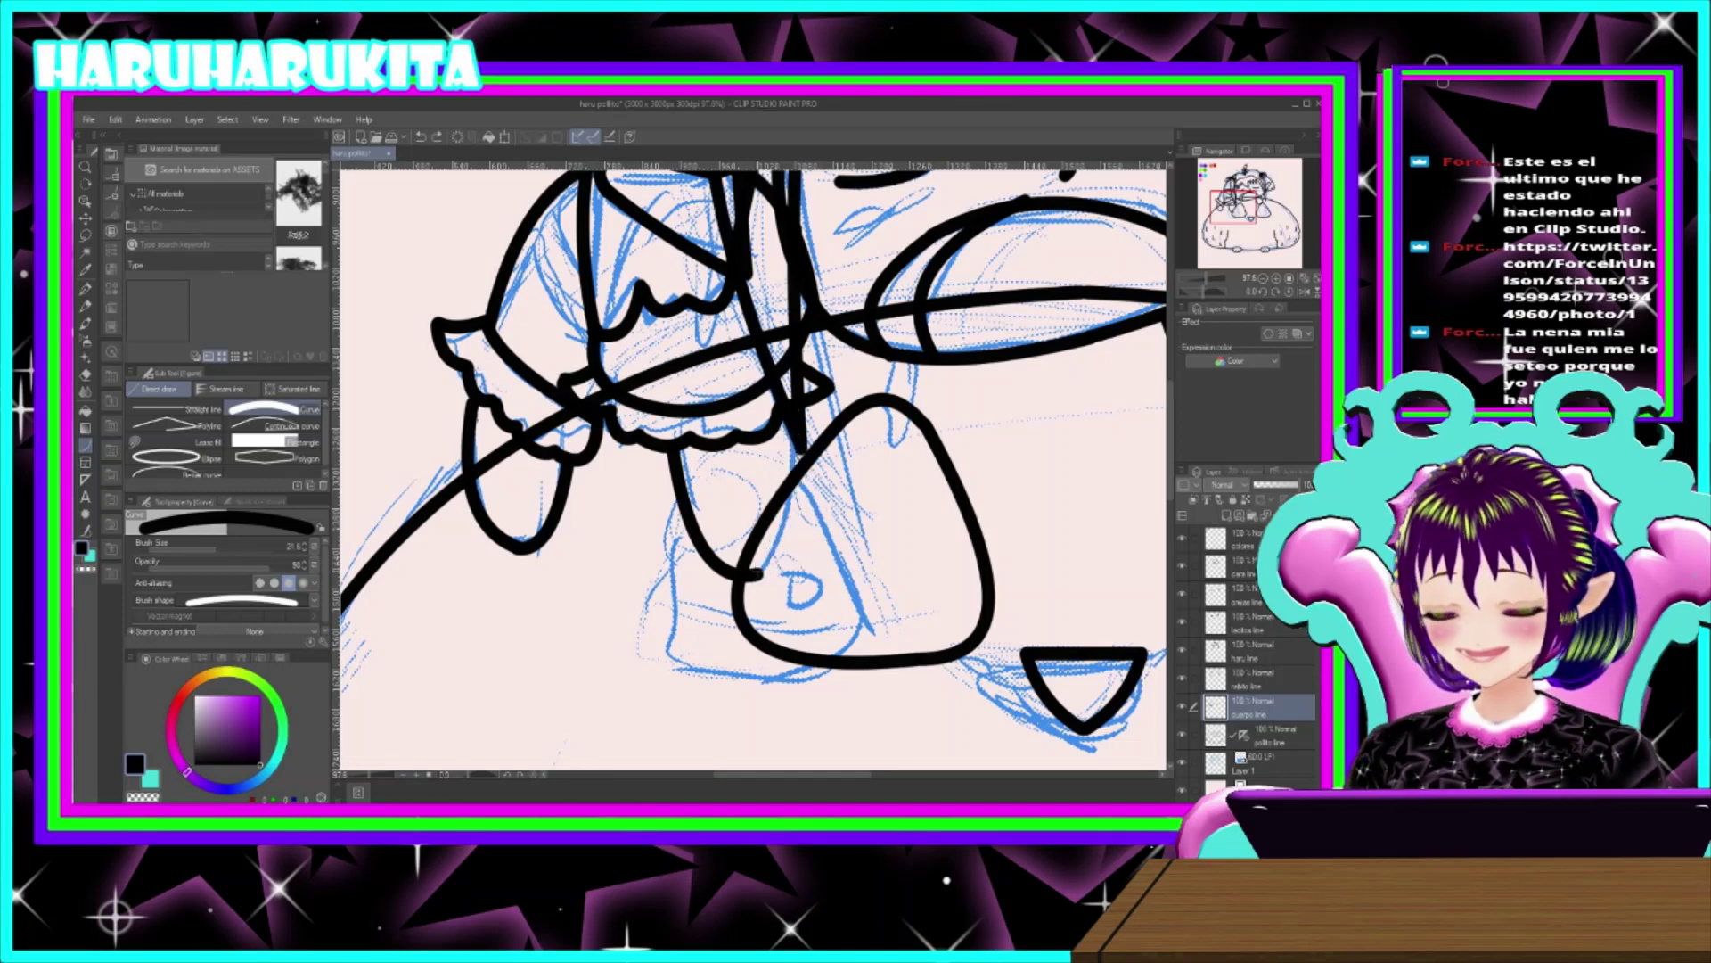
pyautogui.moveTo(758, 575); pyautogui.dragTo(796, 396)
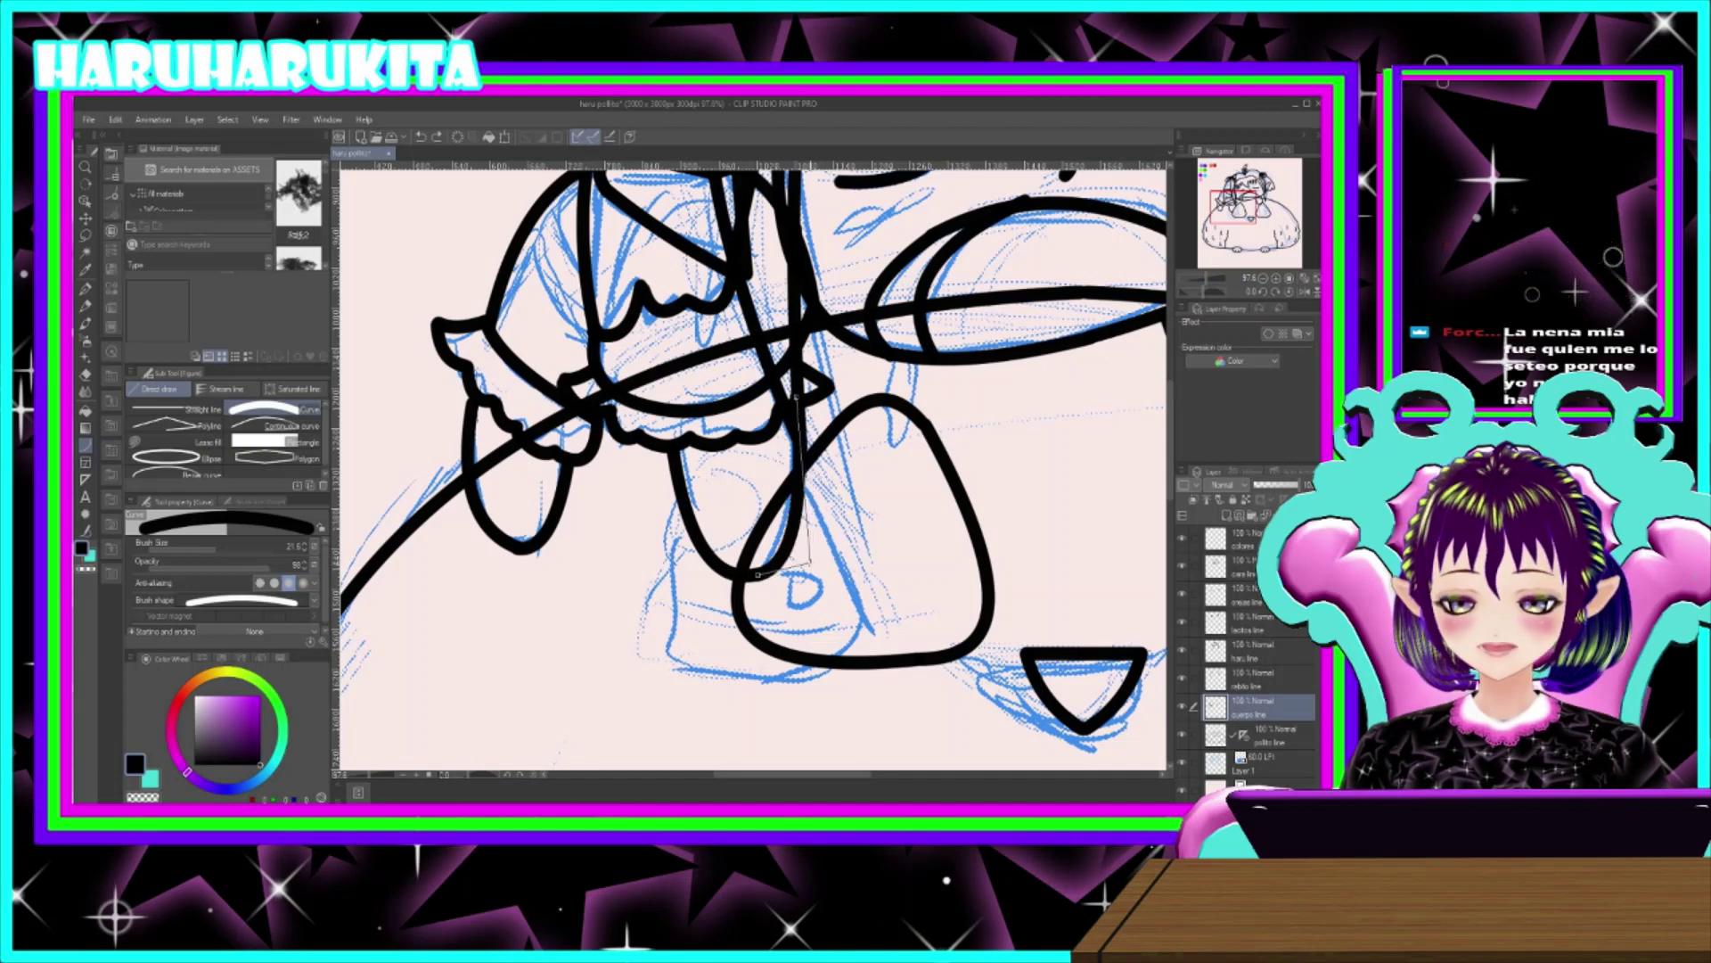
pyautogui.click(806, 557)
pyautogui.moveTo(796, 393); pyautogui.dragTo(820, 430)
pyautogui.hotkey('ctrl', 'z')
# - Check the new body line art by repeatedly hiding and showing the cuerpo line layer
pyautogui.moveTo(990, 541); pyautogui.dragTo(589, 581)
pyautogui.moveTo(781, 516); pyautogui.dragTo(880, 616)
pyautogui.scroll(-5, 880, 615)
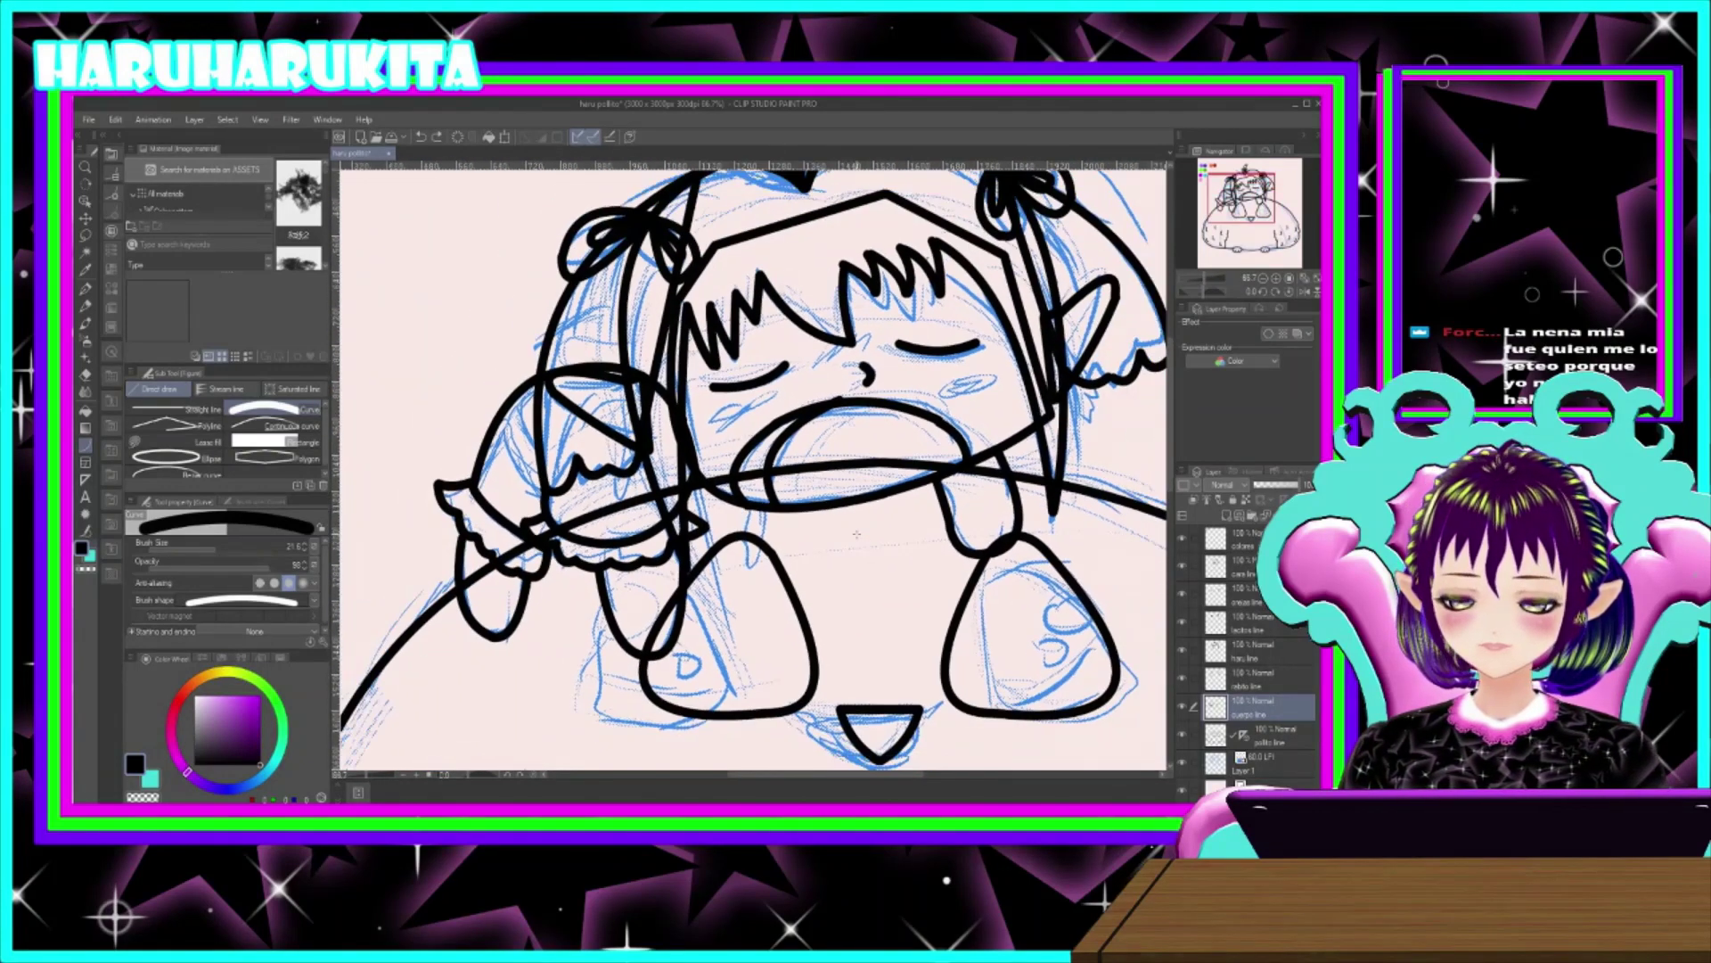
pyautogui.click(1181, 704)
pyautogui.click(1181, 704)
pyautogui.click(1182, 704)
pyautogui.click(1187, 710)
pyautogui.click(1186, 710)
pyautogui.click(1186, 710)
pyautogui.click(1187, 710)
pyautogui.click(1186, 710)
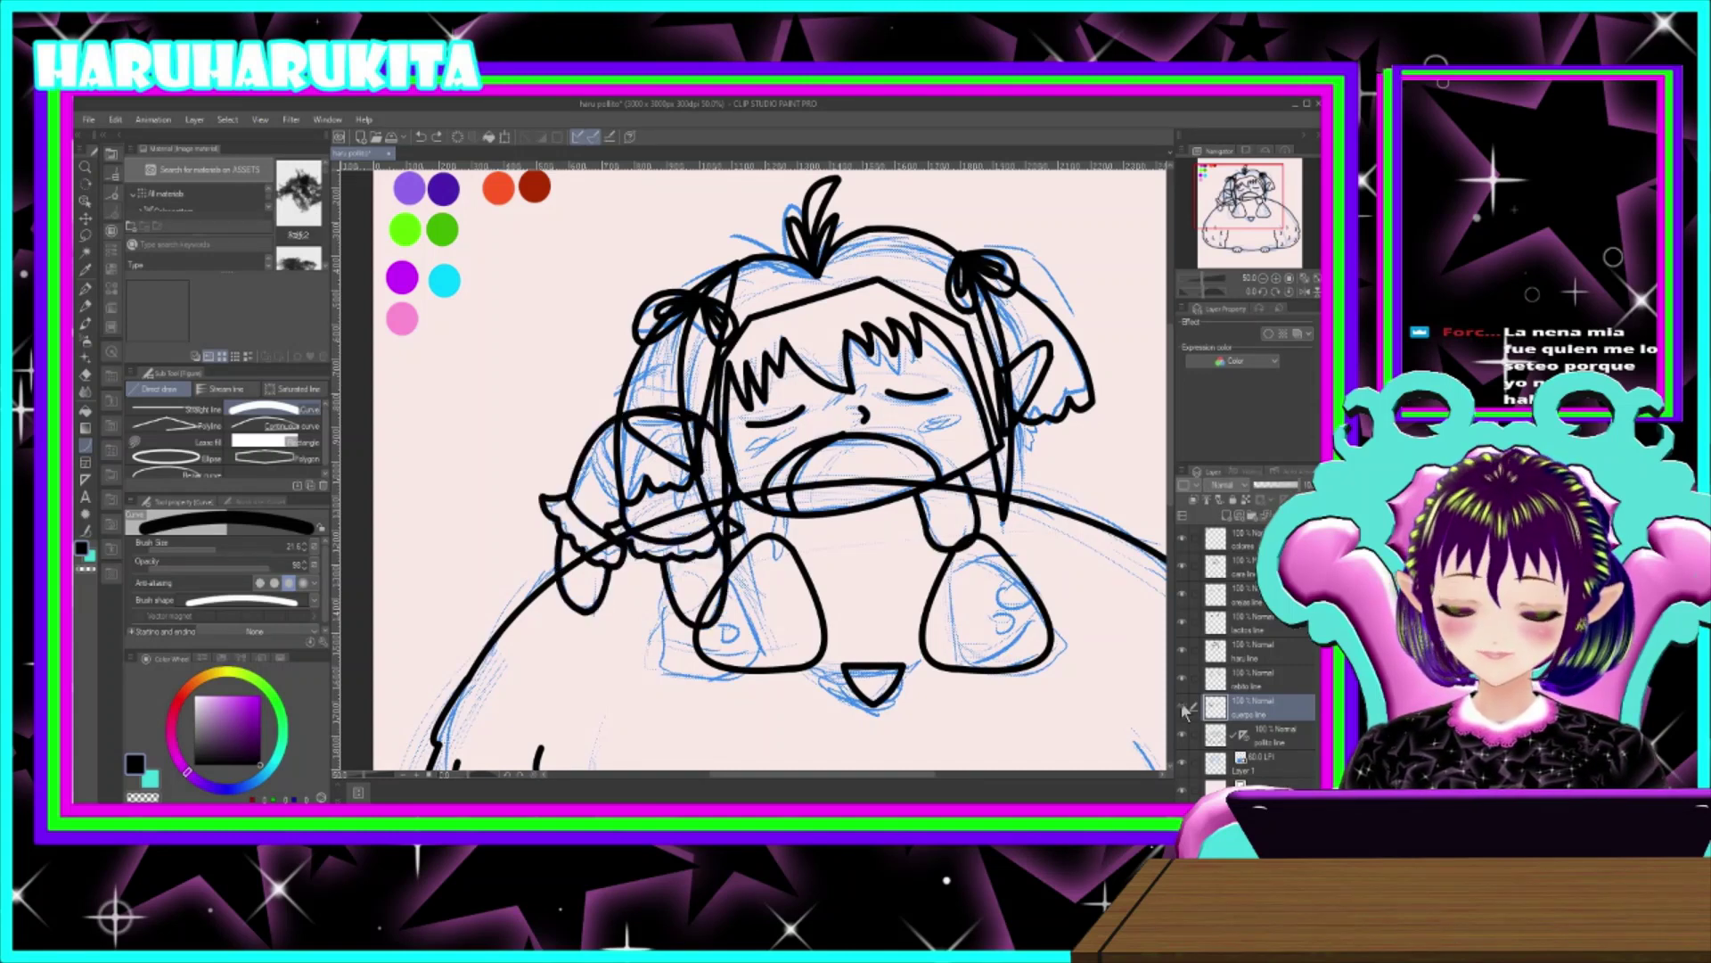
pyautogui.click(1186, 709)
pyautogui.click(1186, 709)
pyautogui.click(1187, 710)
pyautogui.click(1186, 709)
# - Compare the drawing with the layer above cuerpo line and the pollito line layer each hidden and shown
pyautogui.moveTo(992, 533); pyautogui.dragTo(949, 547)
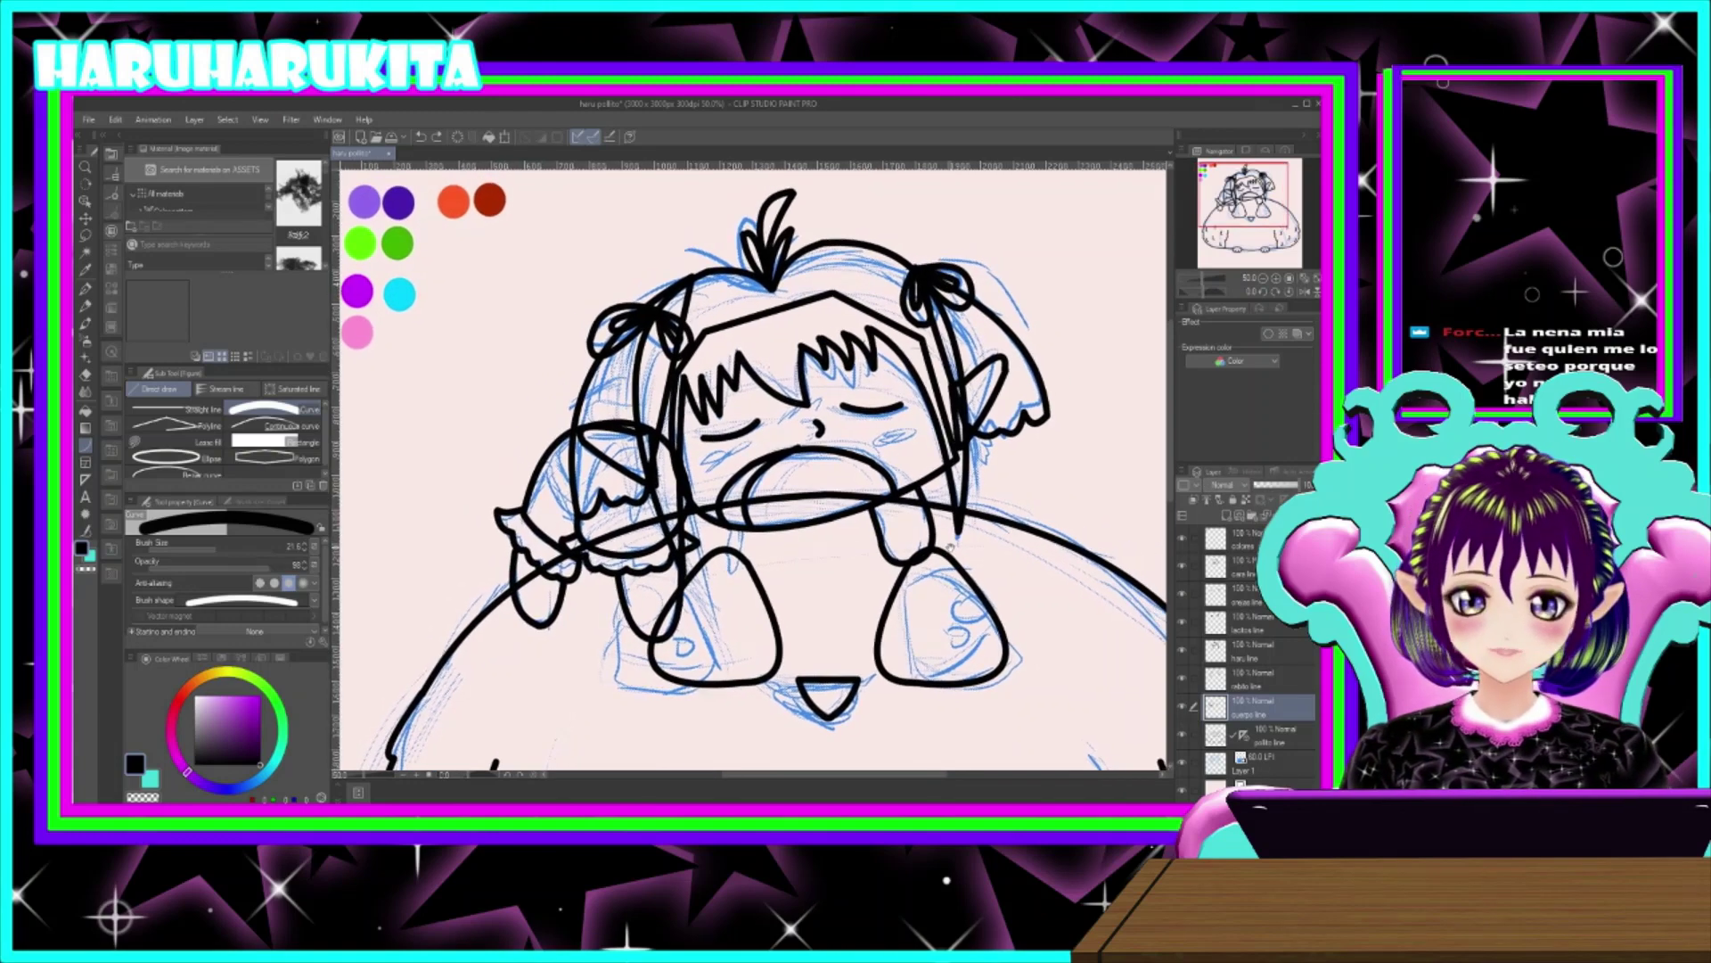
pyautogui.moveTo(922, 477); pyautogui.dragTo(877, 394)
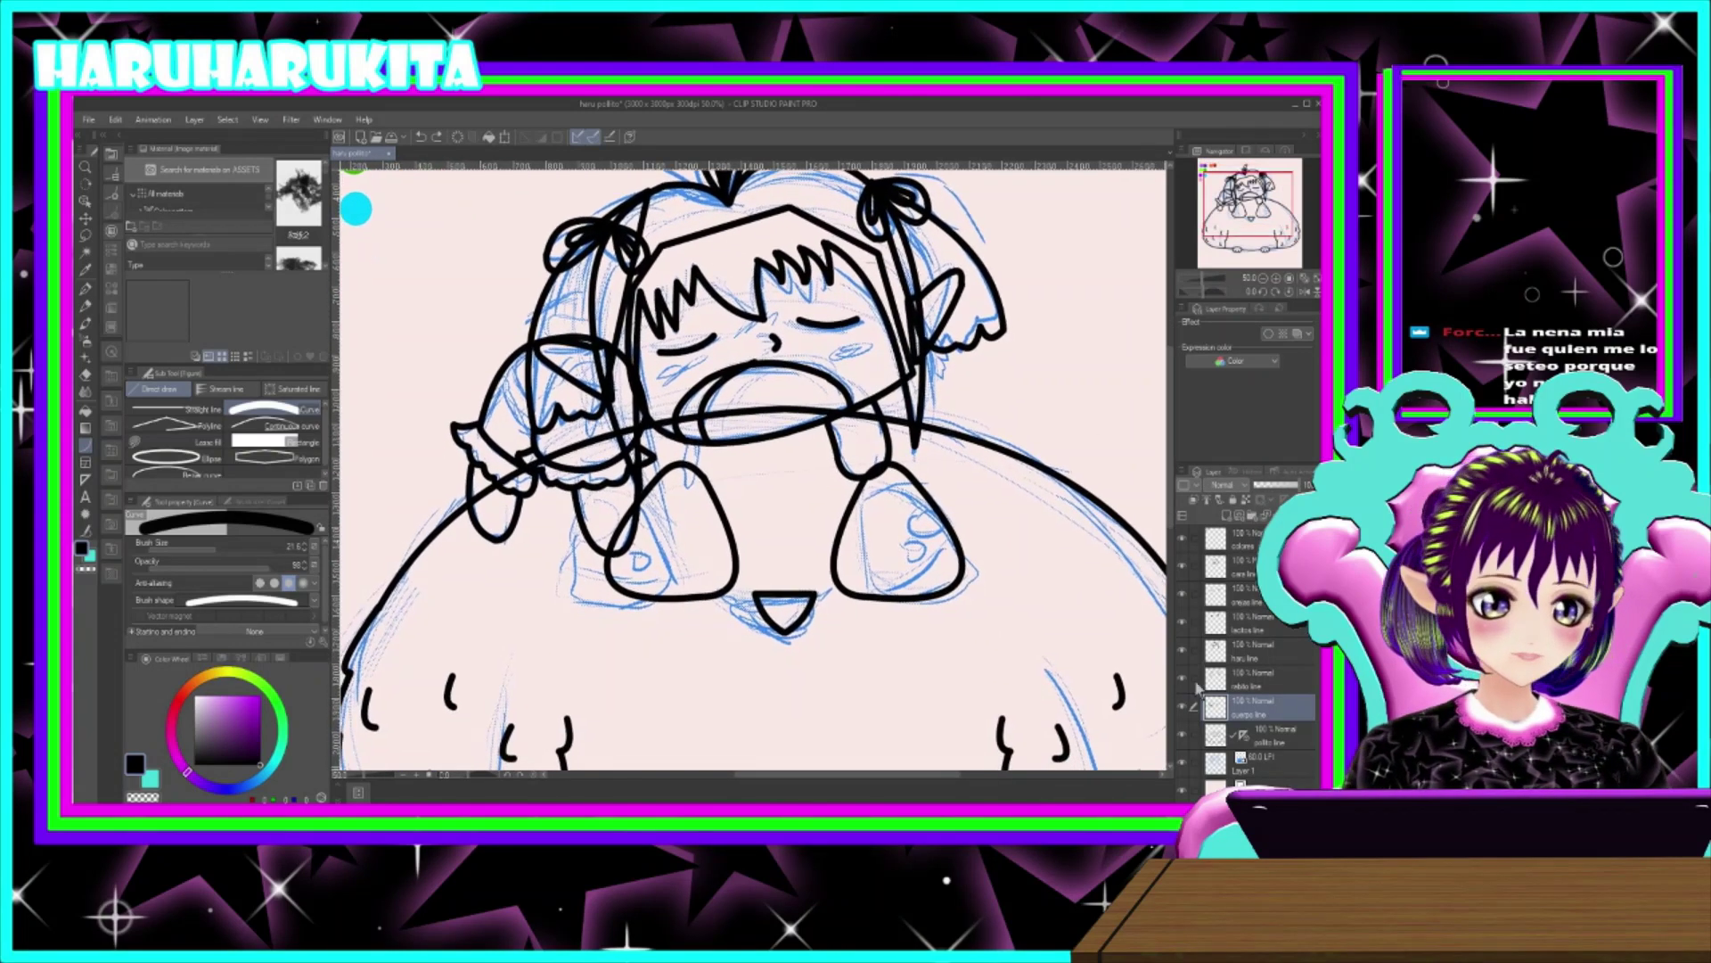
pyautogui.click(1183, 683)
pyautogui.click(1183, 683)
pyautogui.click(1186, 738)
pyautogui.click(1186, 738)
pyautogui.click(1185, 738)
pyautogui.click(1186, 738)
pyautogui.click(1186, 739)
pyautogui.click(1185, 738)
# - Review the girl and the whole chick at different scales, checking the body lines with their layer hidden and shown
pyautogui.moveTo(749, 464); pyautogui.dragTo(754, 488)
pyautogui.moveTo(930, 556); pyautogui.dragTo(921, 650)
pyautogui.scroll(1, 786, 388)
pyautogui.scroll(-4, 828, 432)
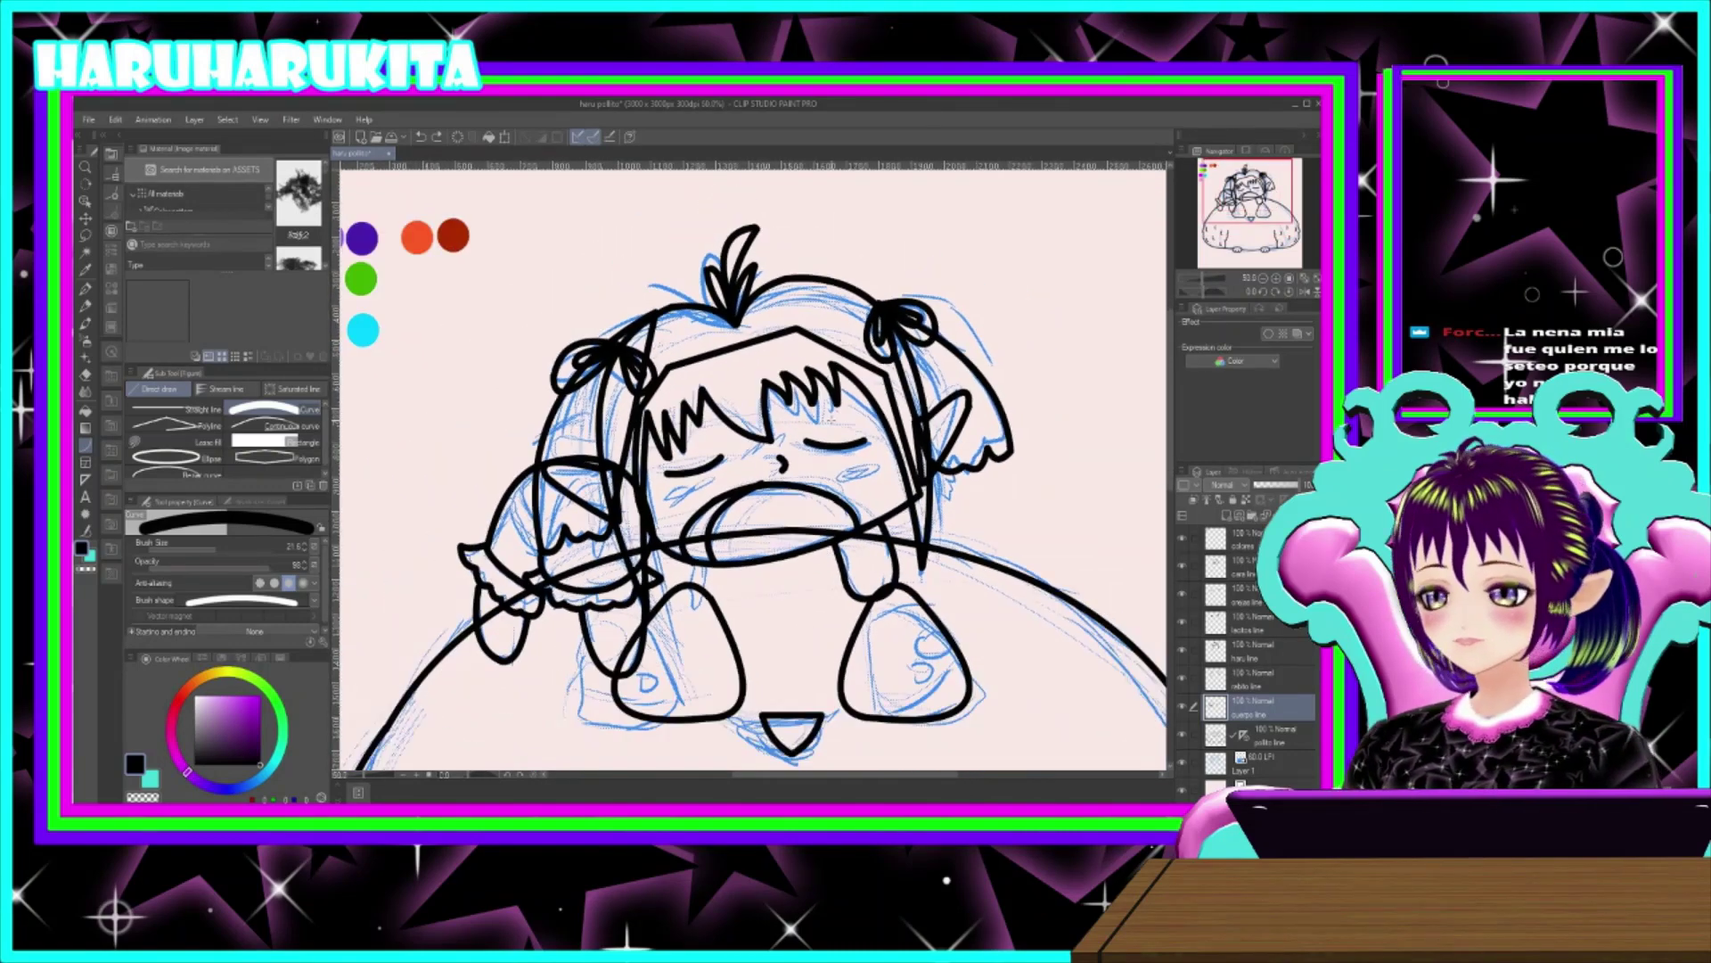
pyautogui.scroll(3, 828, 431)
pyautogui.scroll(-4, 826, 434)
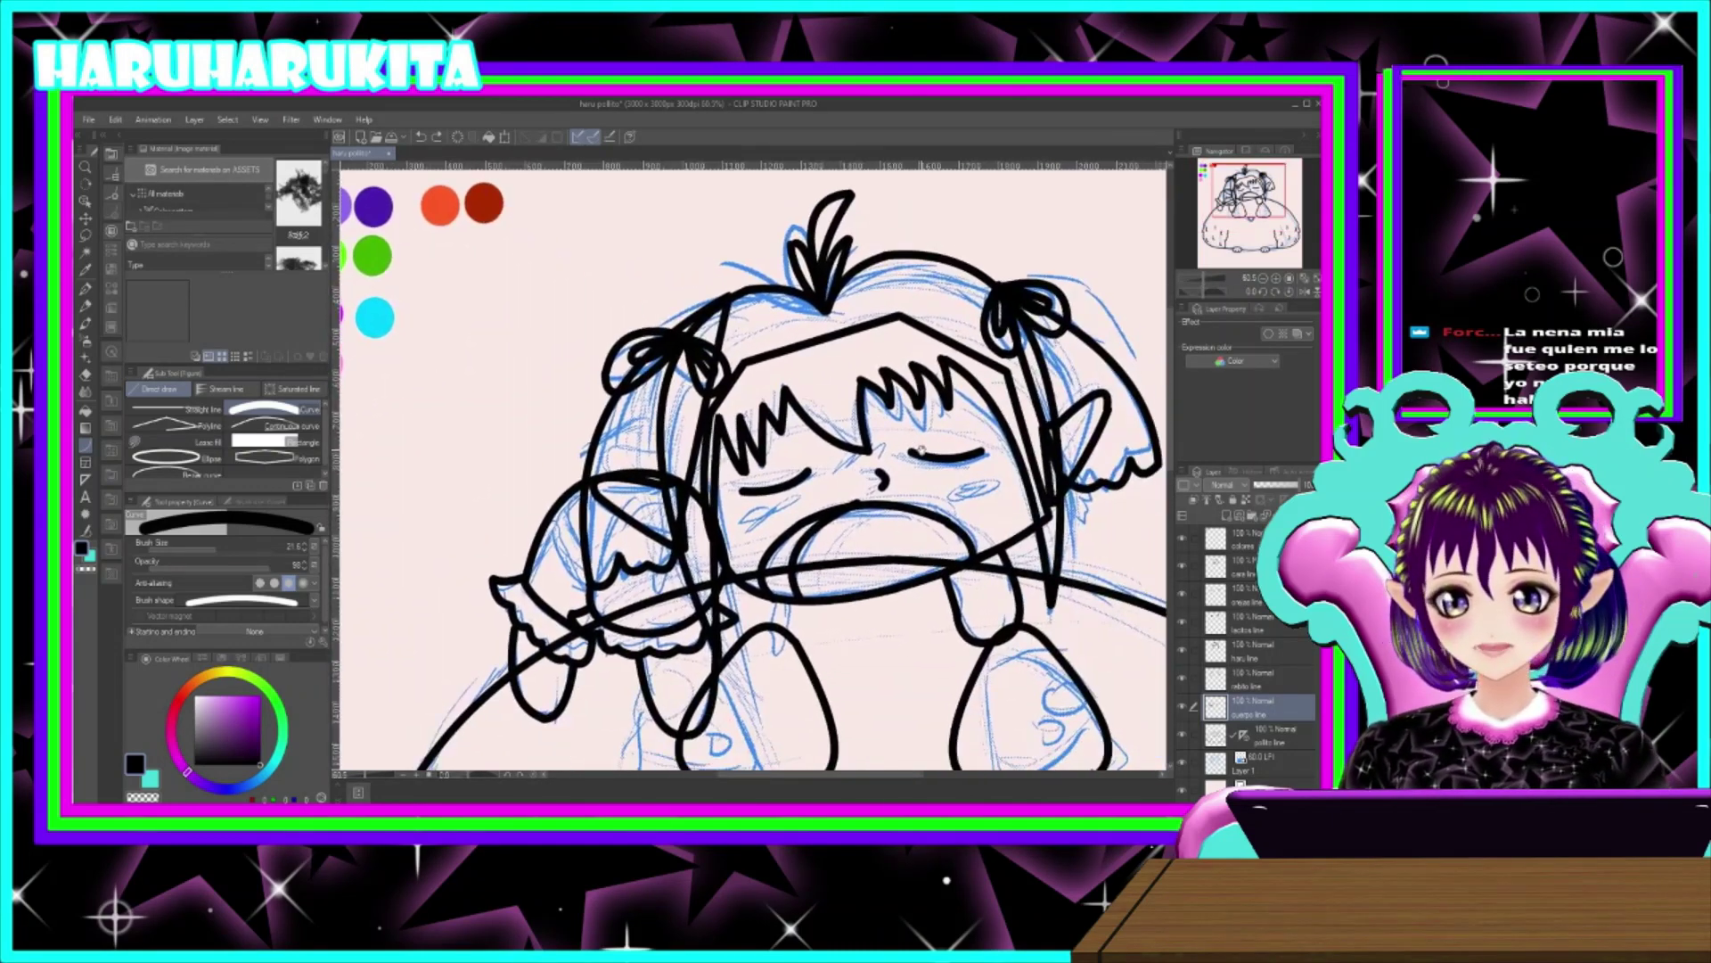
pyautogui.scroll(2, 827, 434)
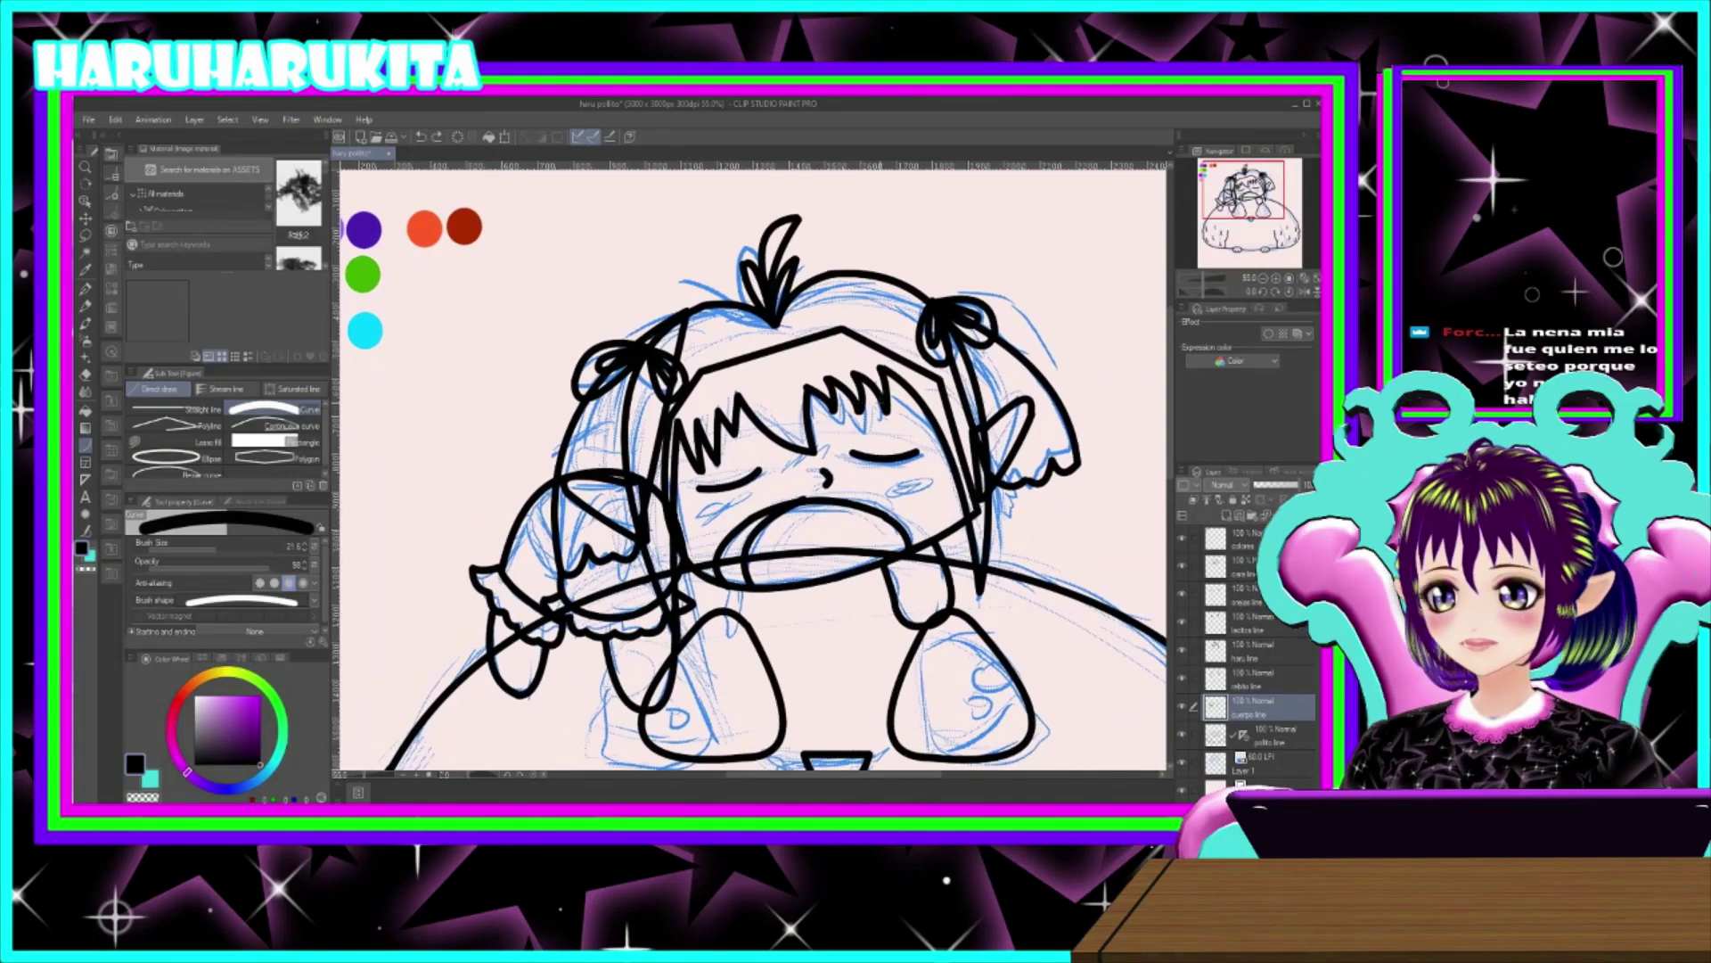
pyautogui.scroll(-3, 778, 639)
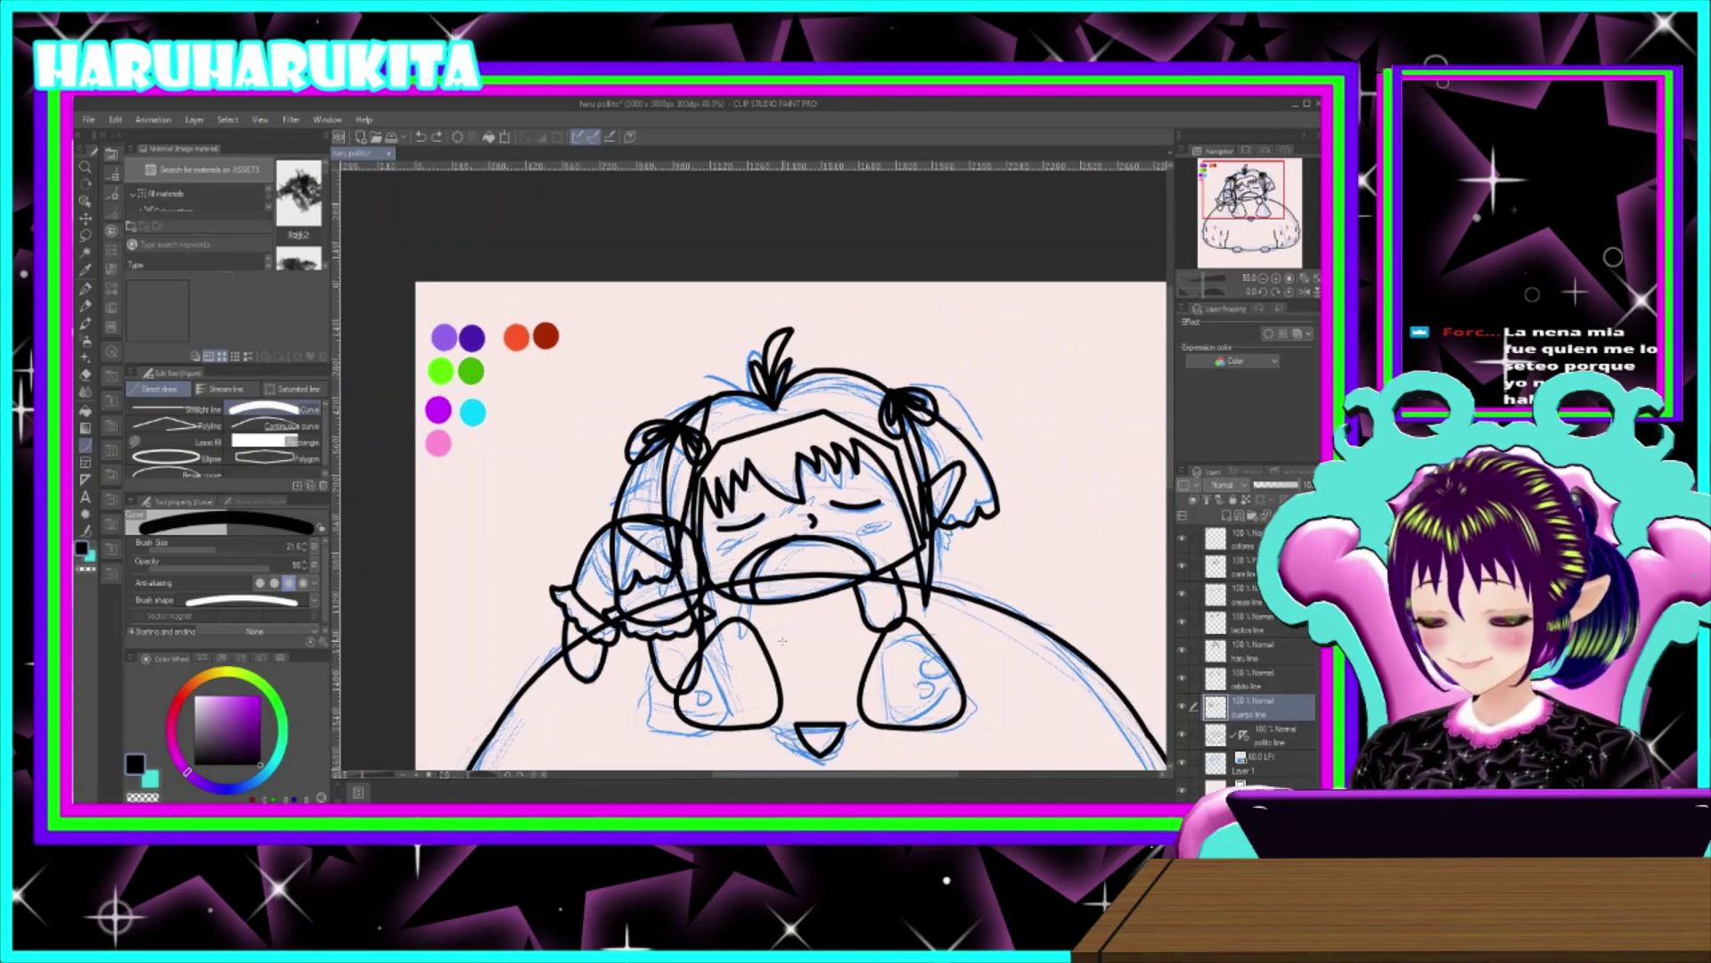
pyautogui.moveTo(853, 636); pyautogui.dragTo(786, 424)
pyautogui.click(1182, 706)
pyautogui.click(1182, 706)
pyautogui.click(1183, 707)
pyautogui.click(1183, 707)
pyautogui.click(1183, 707)
pyautogui.click(1183, 707)
pyautogui.click(1183, 707)
pyautogui.click(1183, 707)
pyautogui.click(1183, 707)
pyautogui.click(1183, 707)
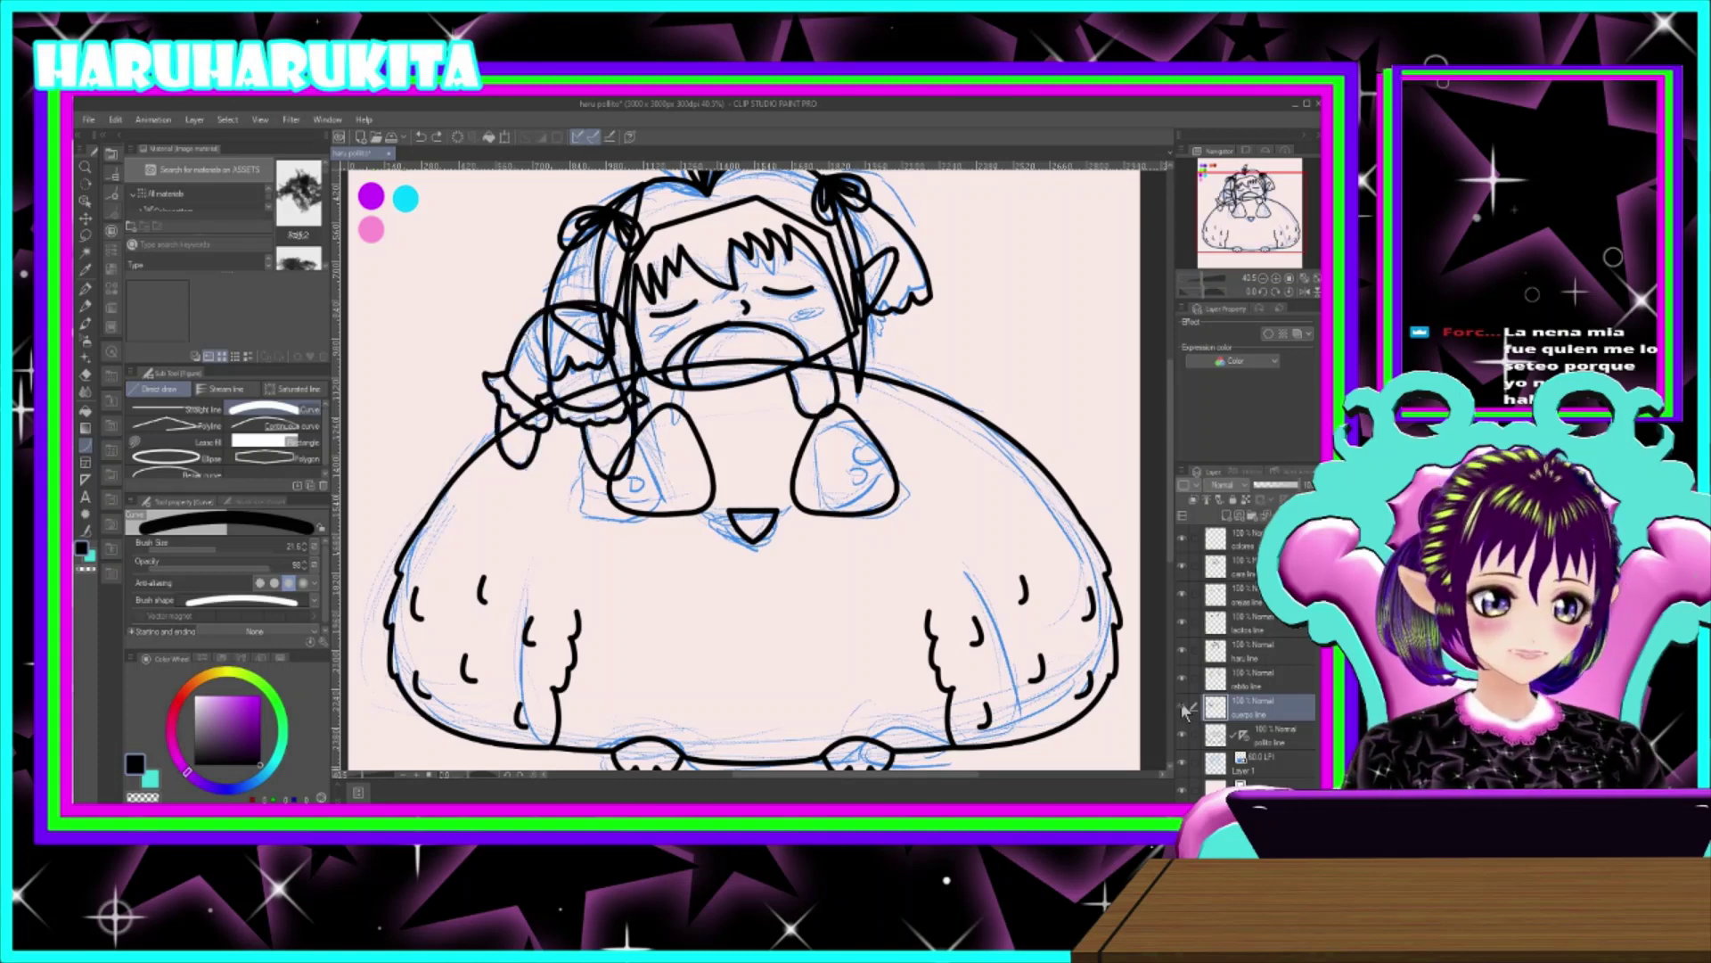
pyautogui.click(1183, 706)
pyautogui.click(1183, 707)
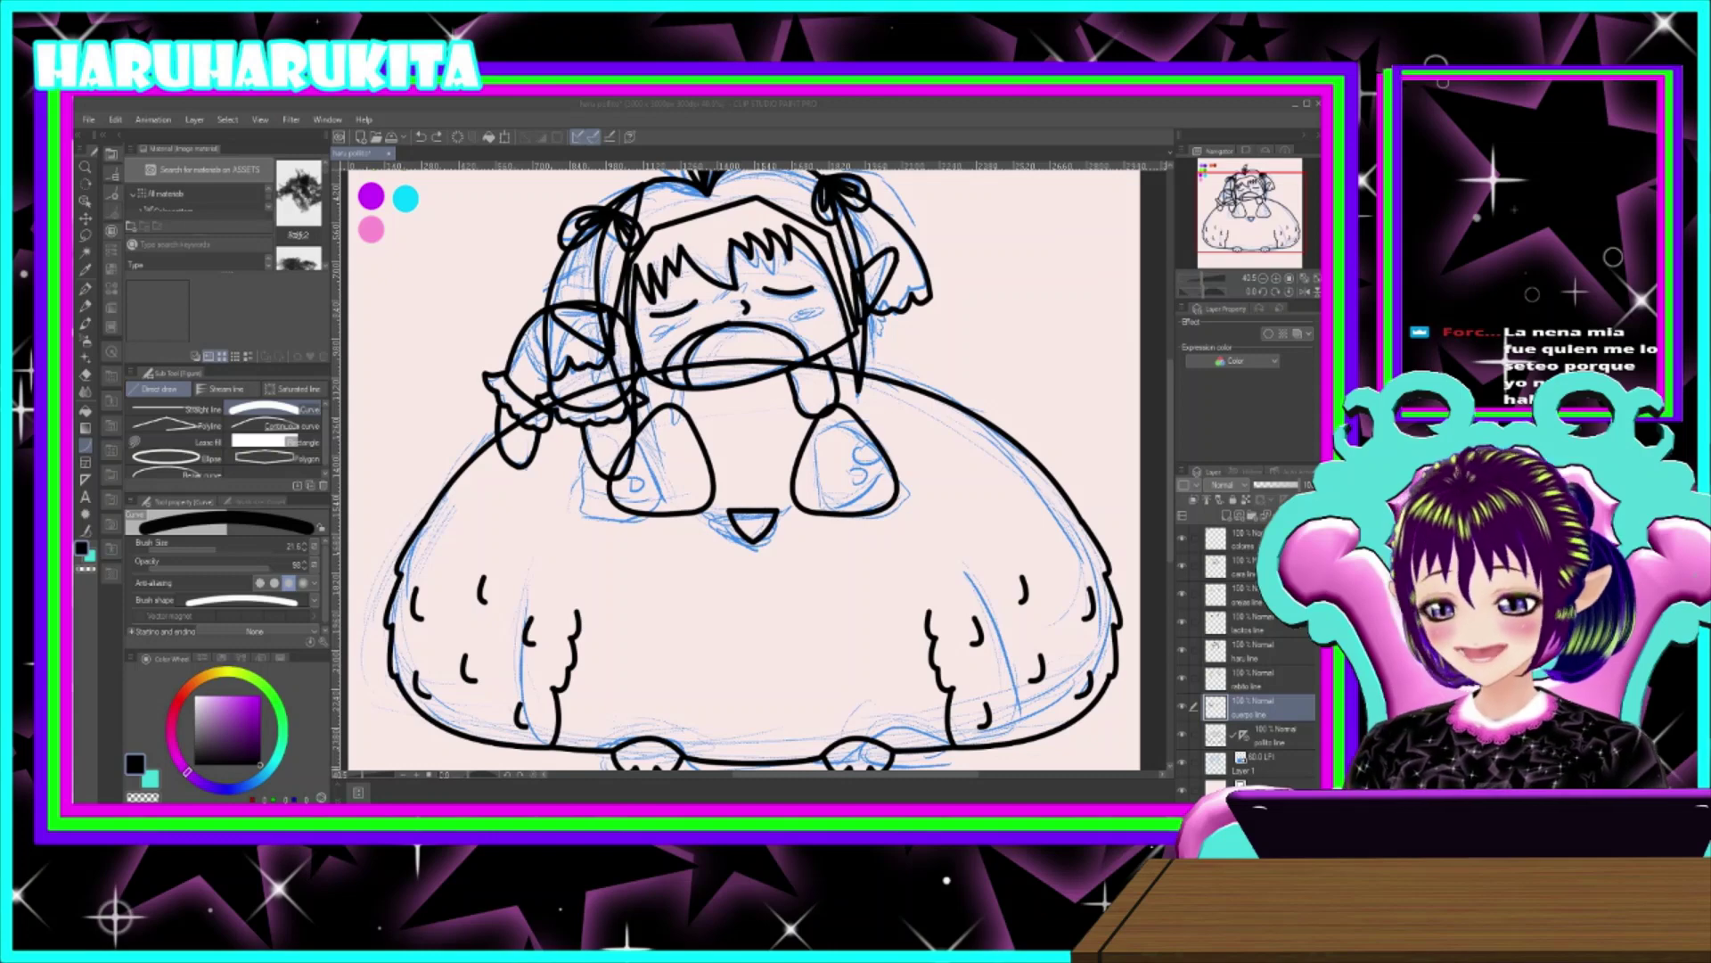
pyautogui.moveTo(783, 357); pyautogui.dragTo(792, 420)
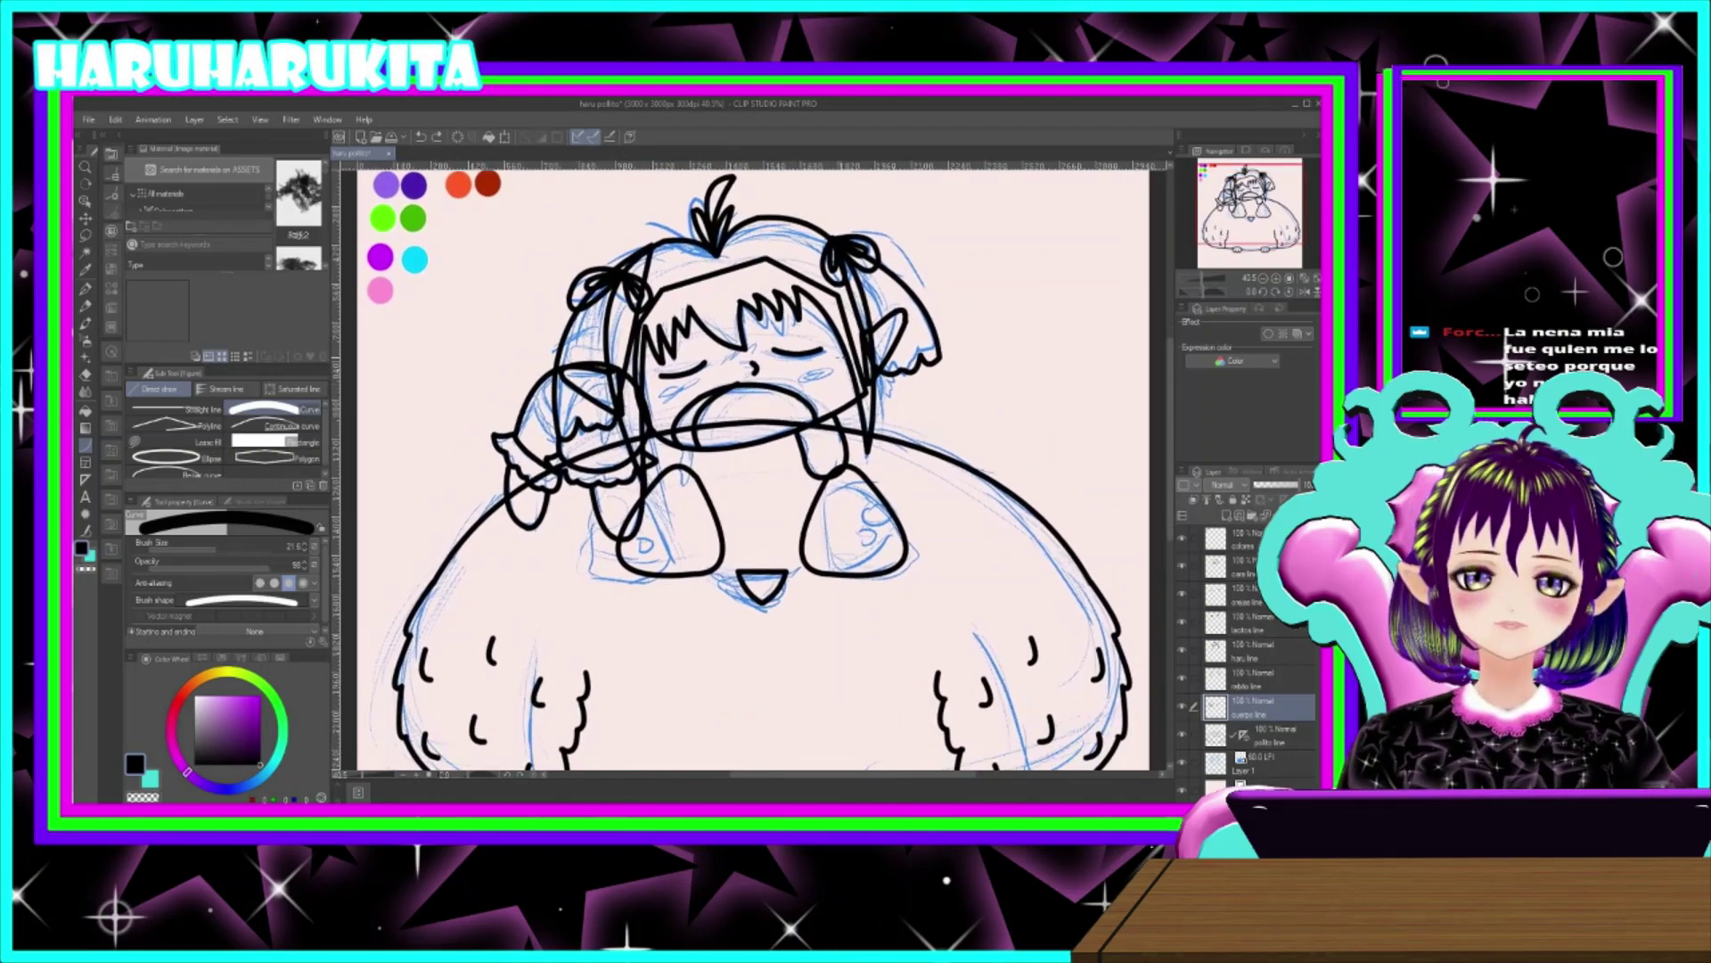
pyautogui.scroll(1, 823, 284)
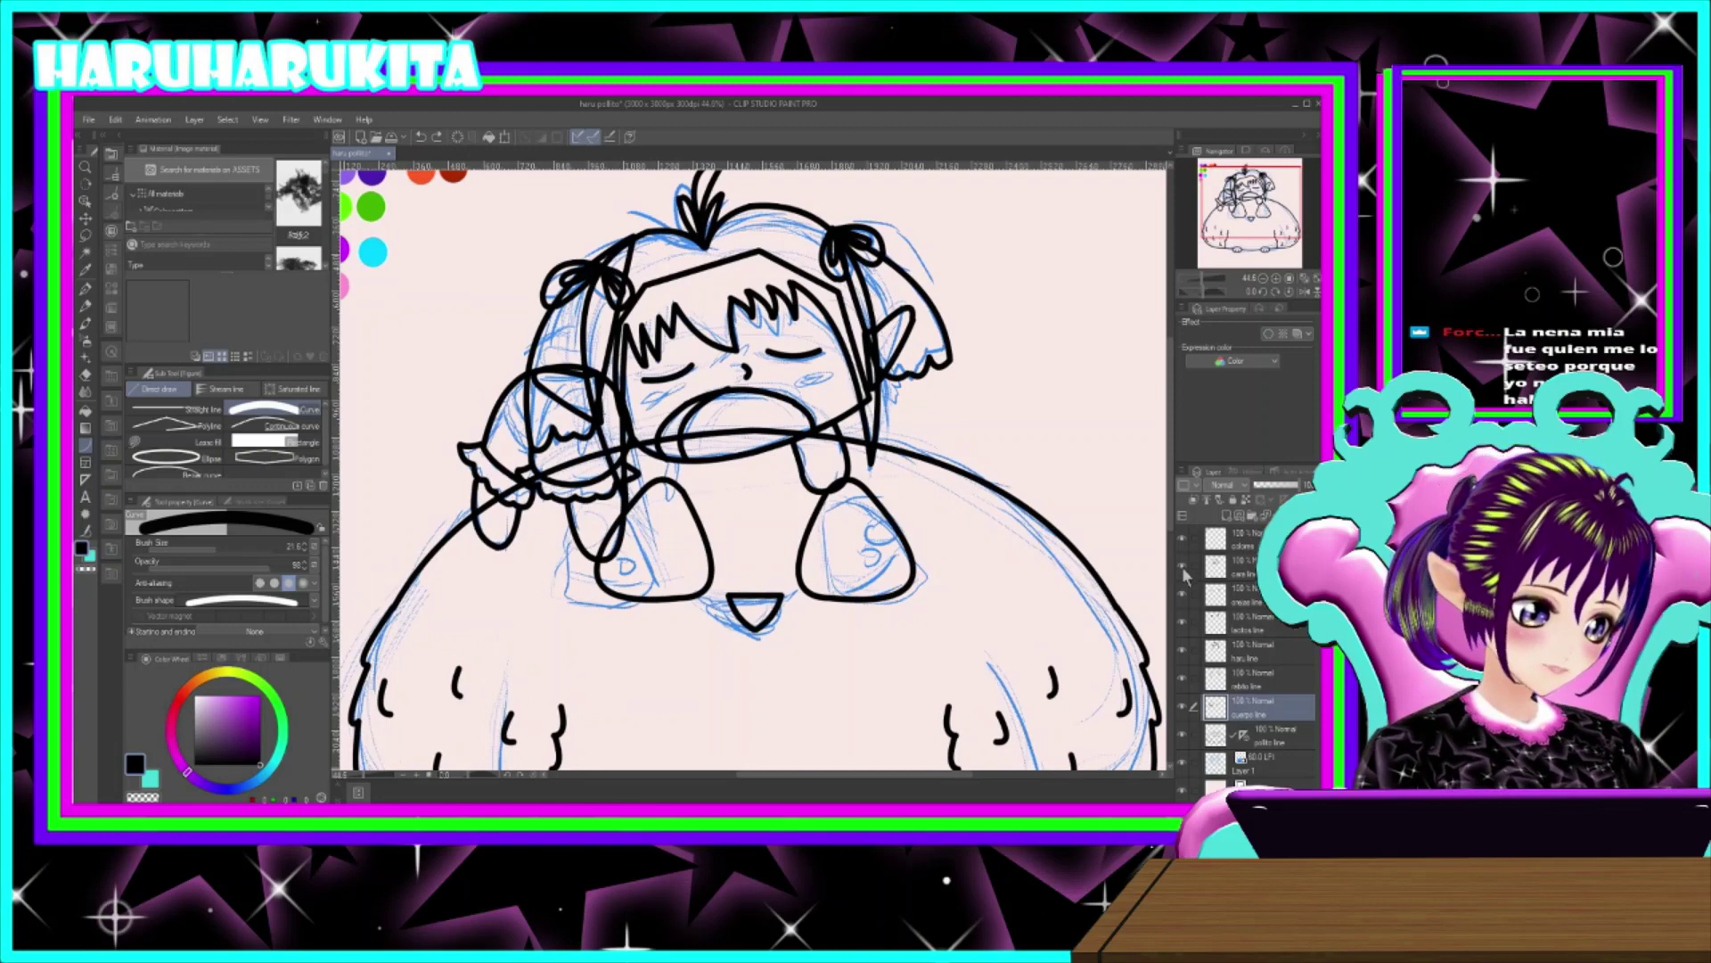
# - Select the line layer directly below cara line and check what it and the cara line layer contain by hiding and showing each
pyautogui.click(1230, 570)
pyautogui.click(1252, 599)
pyautogui.moveTo(722, 420); pyautogui.dragTo(783, 482)
pyautogui.scroll(-2, 780, 512)
pyautogui.scroll(2, 780, 512)
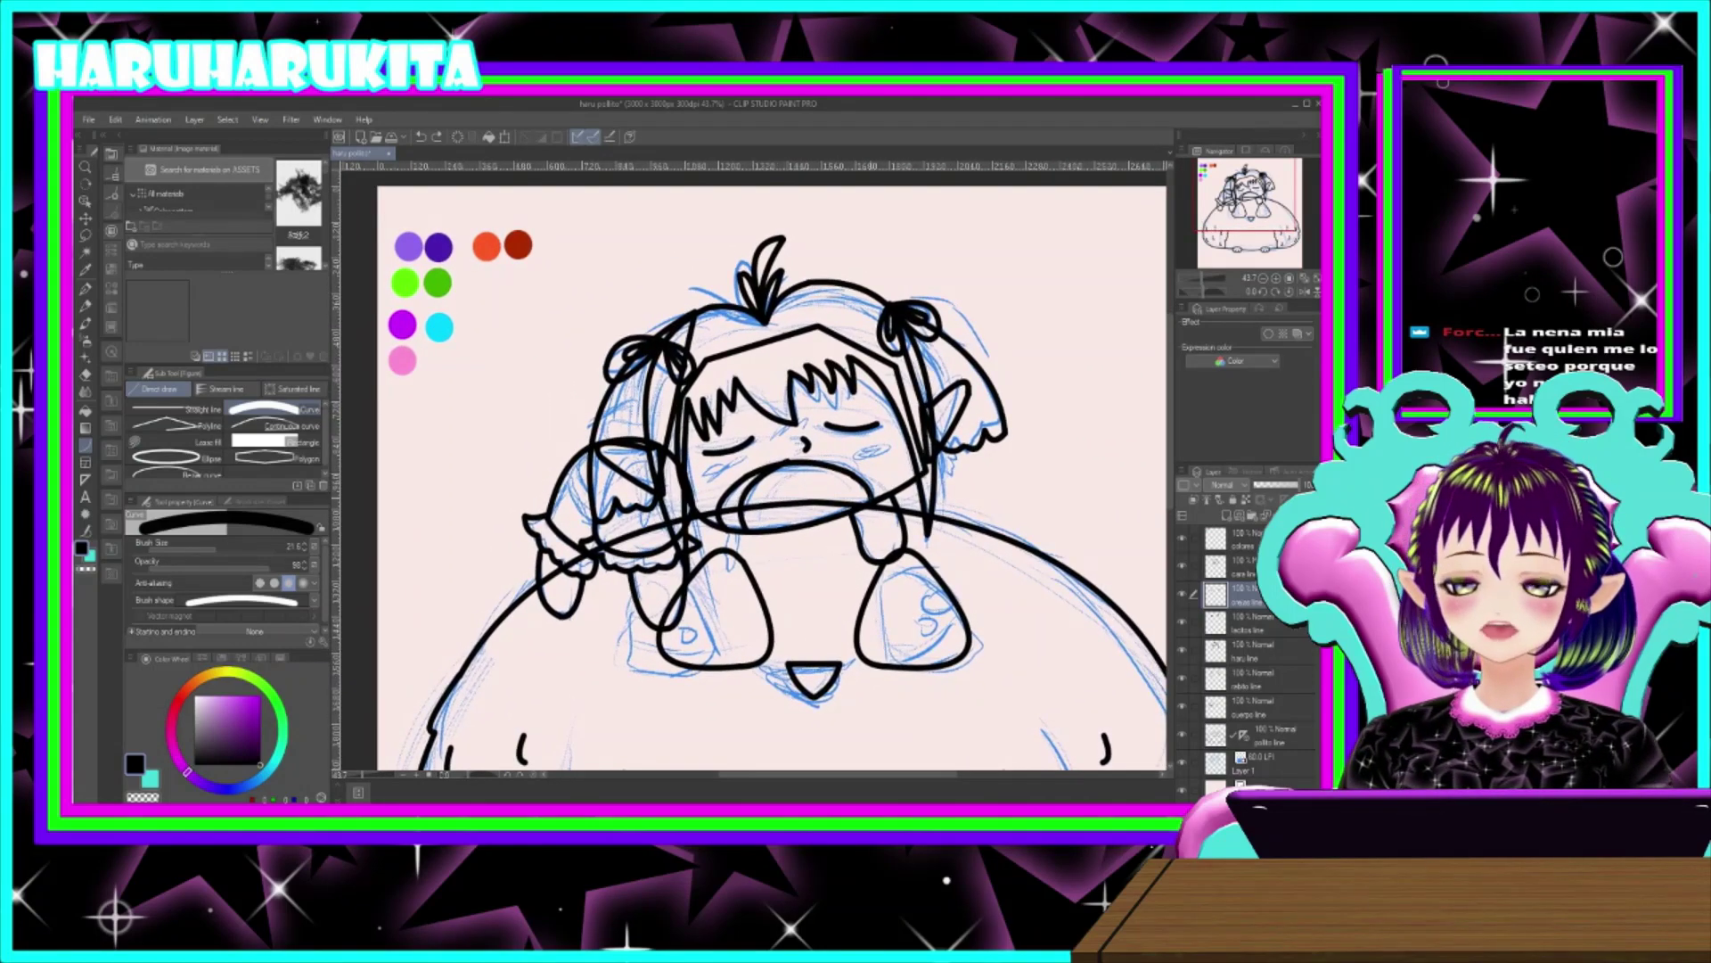
pyautogui.click(1183, 594)
pyautogui.click(1183, 595)
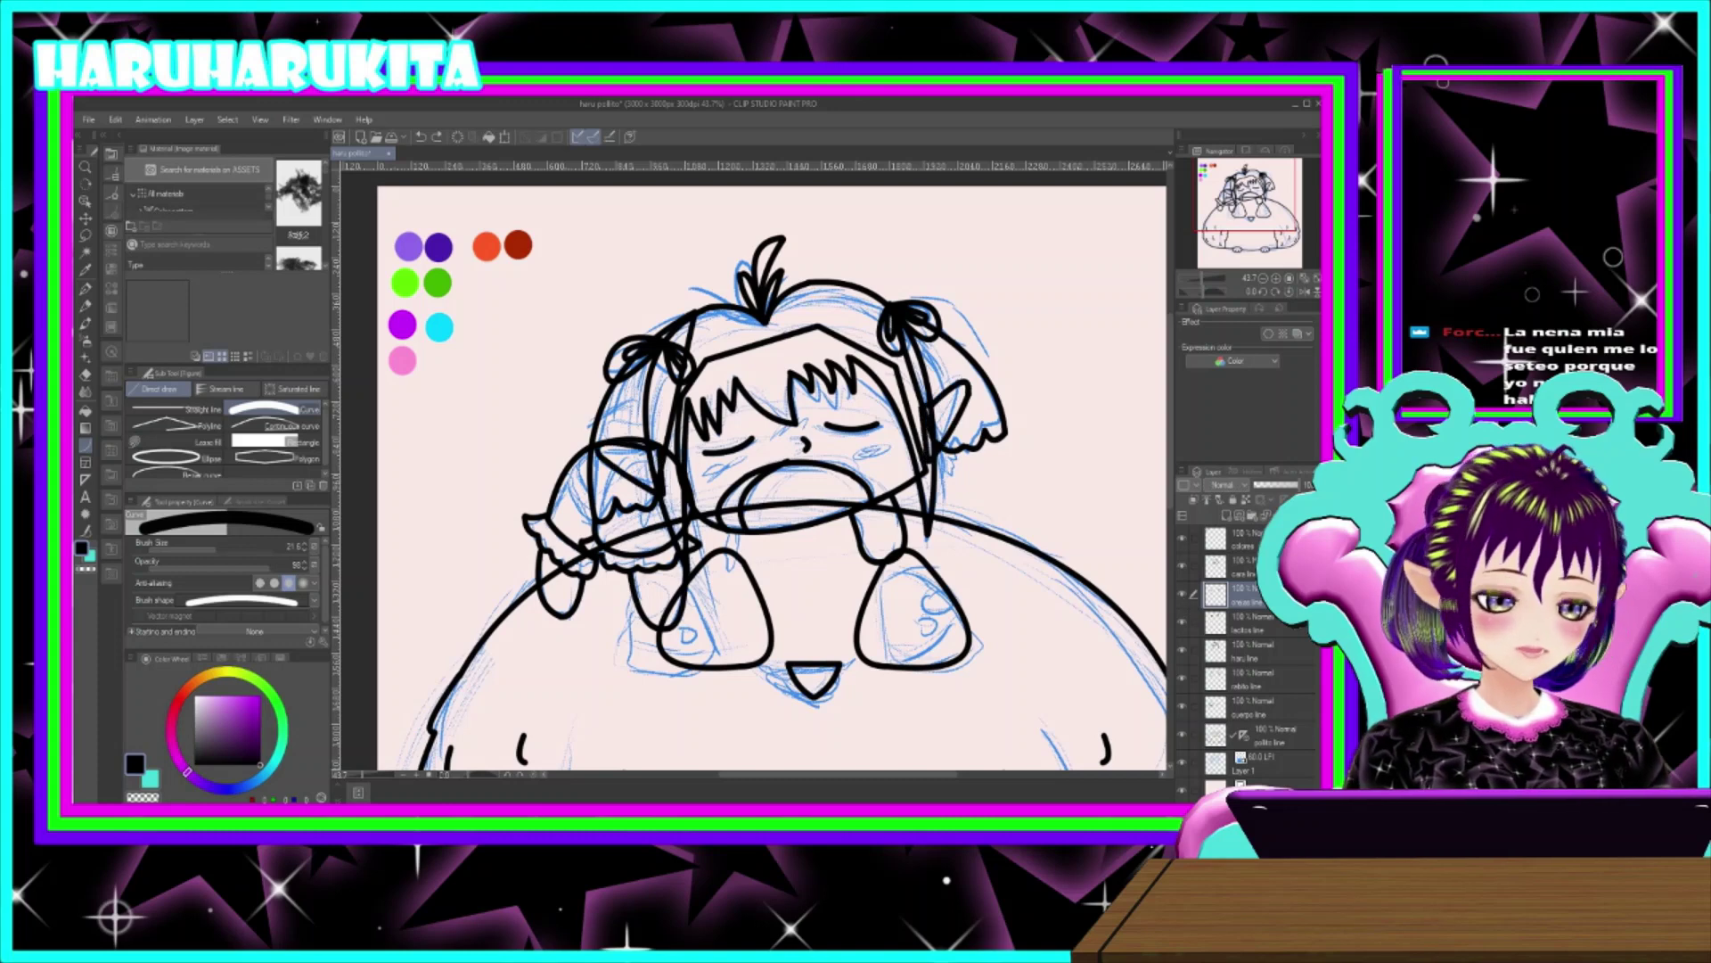
pyautogui.click(1181, 595)
pyautogui.click(1181, 595)
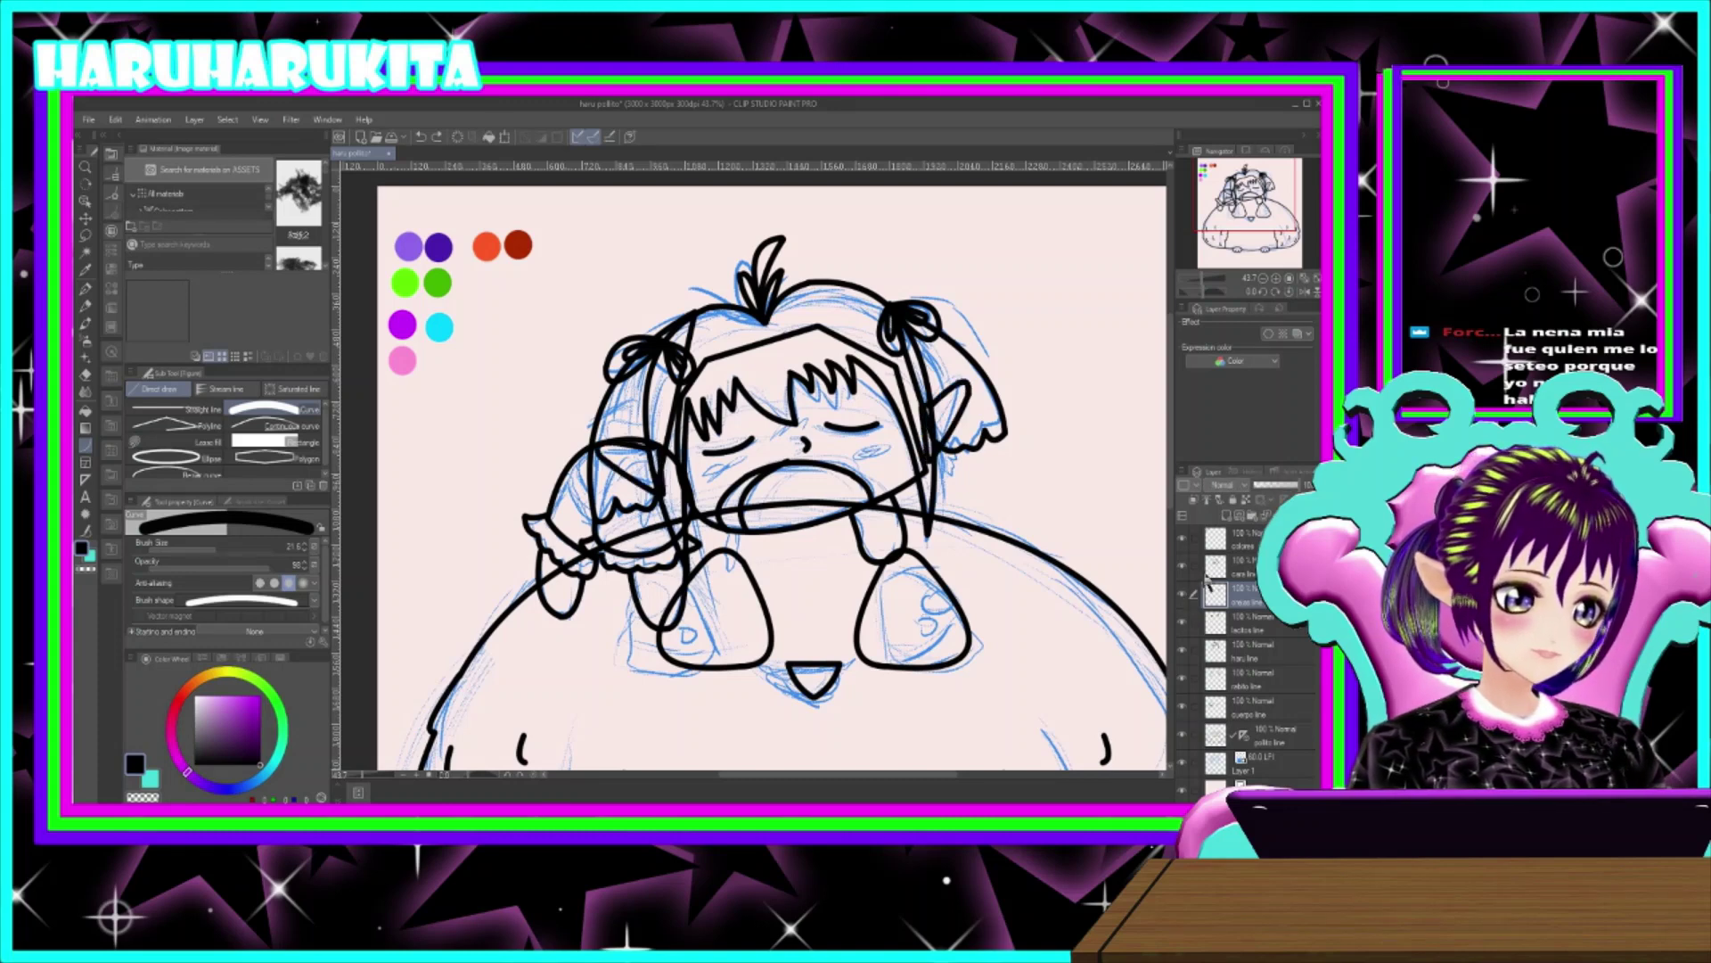
pyautogui.click(1185, 565)
pyautogui.click(1184, 565)
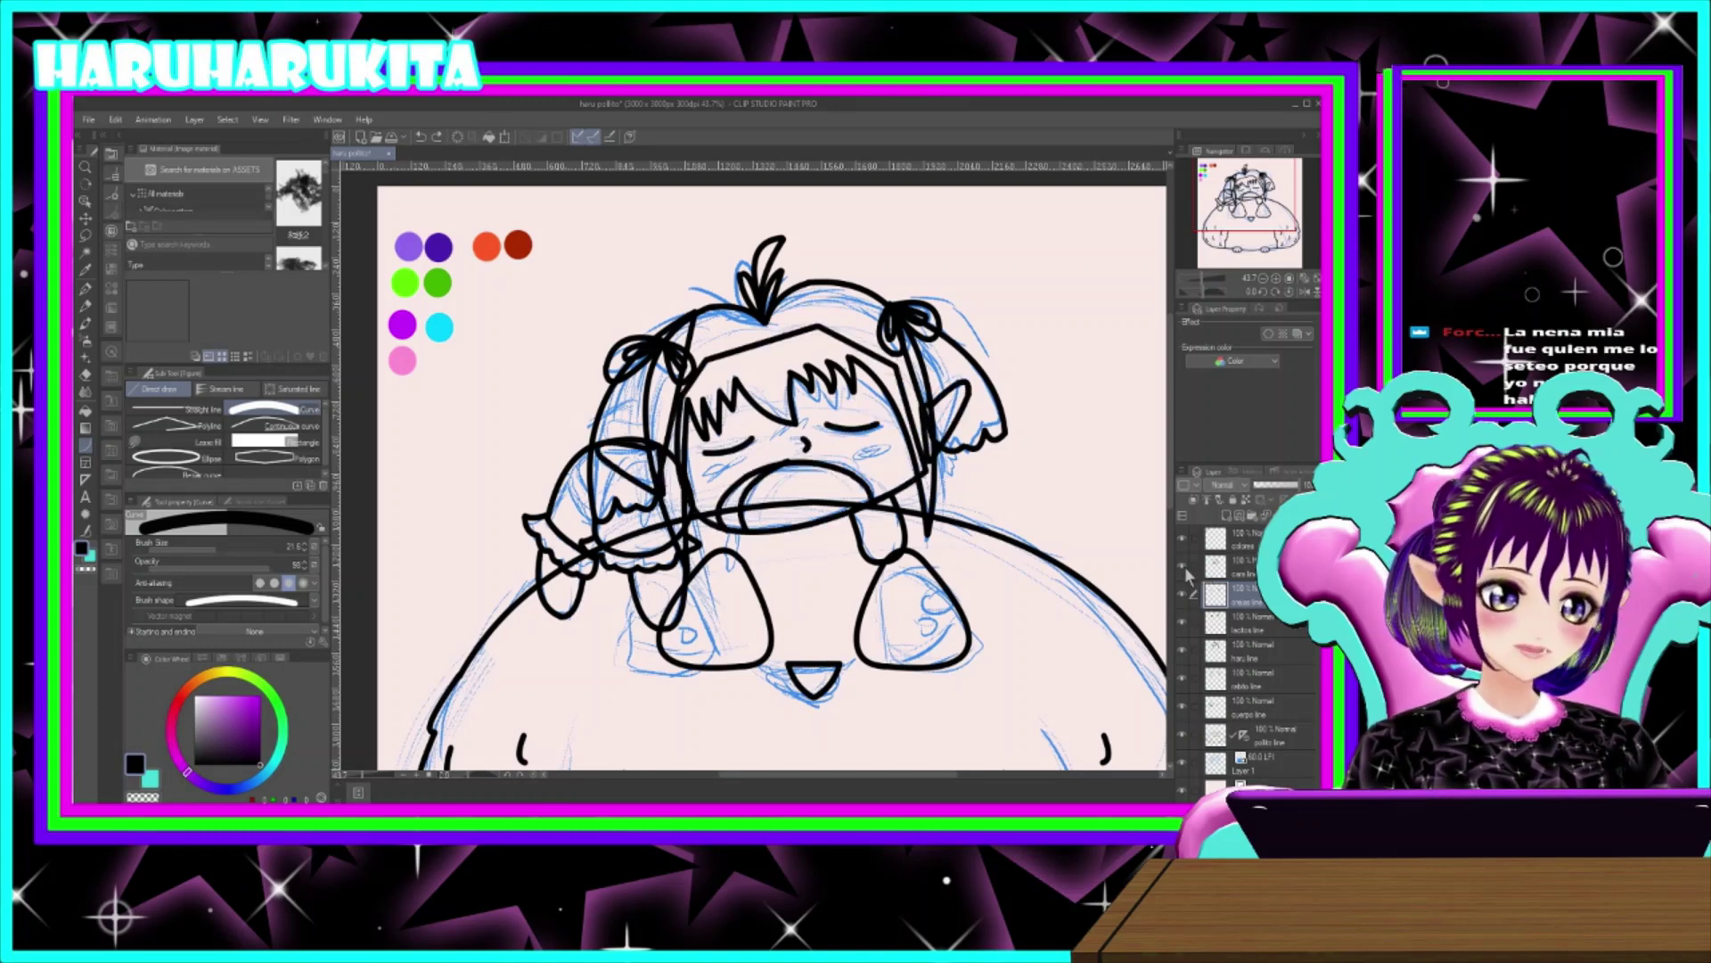
pyautogui.click(1185, 567)
pyautogui.click(1184, 567)
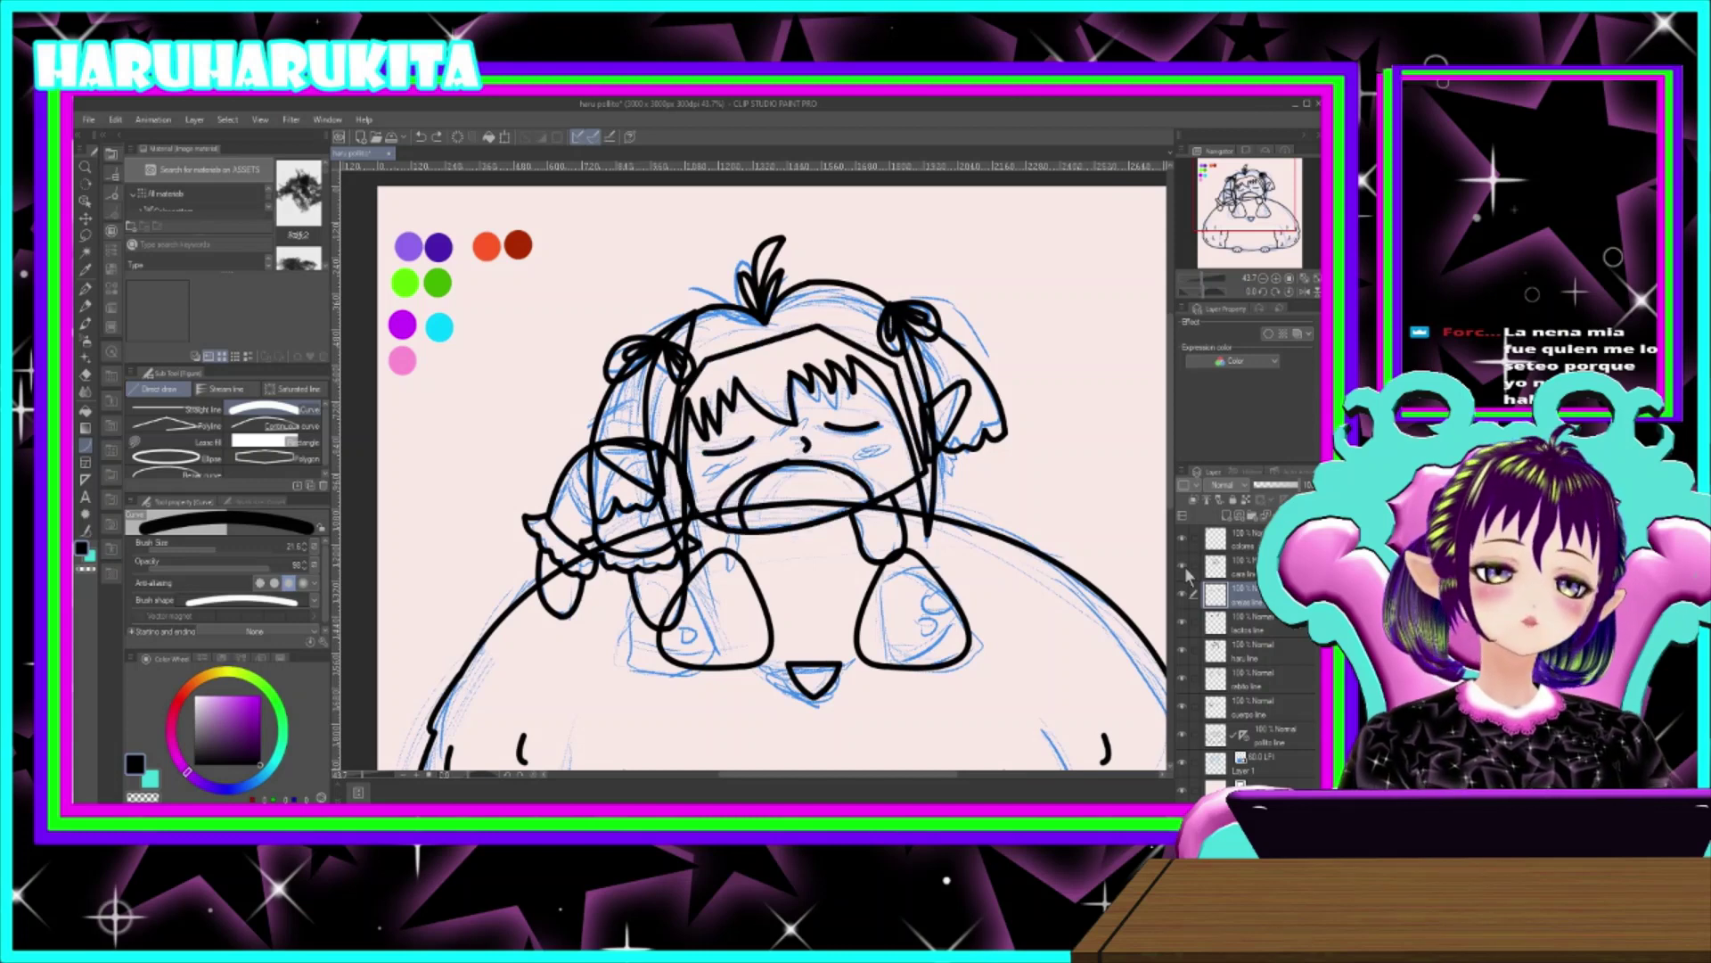
# - Add a new layer named color cara directly below the cara line layer
pyautogui.click(1184, 567)
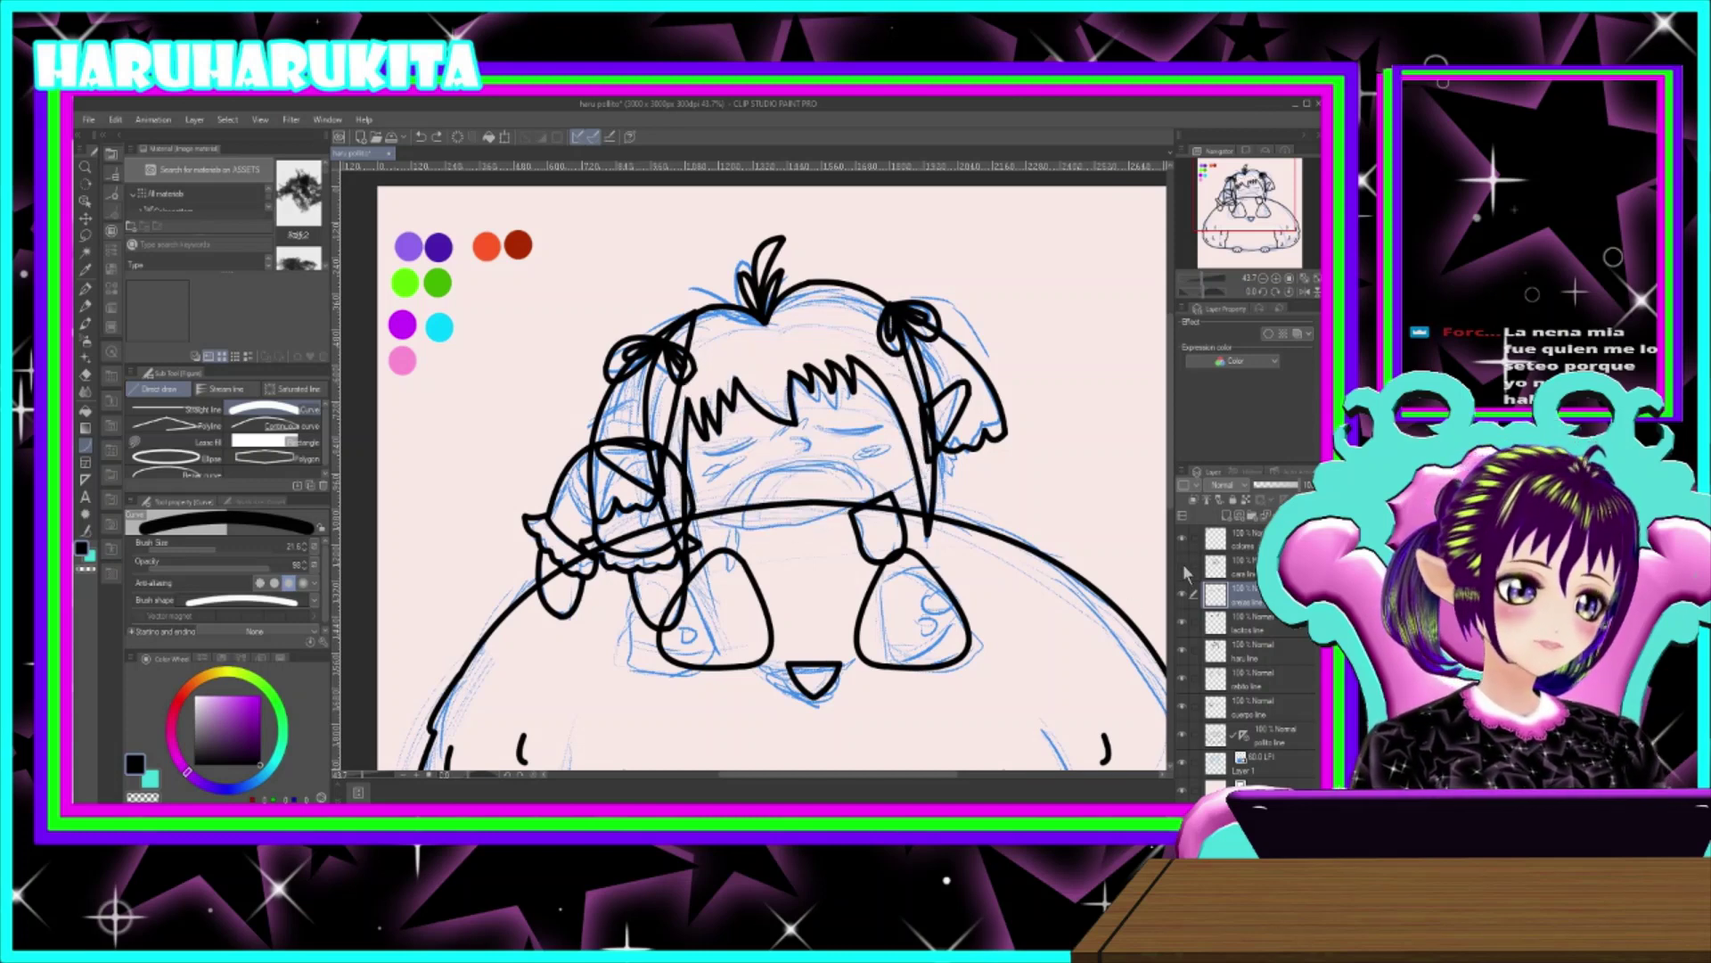
pyautogui.click(1183, 567)
pyautogui.click(1245, 570)
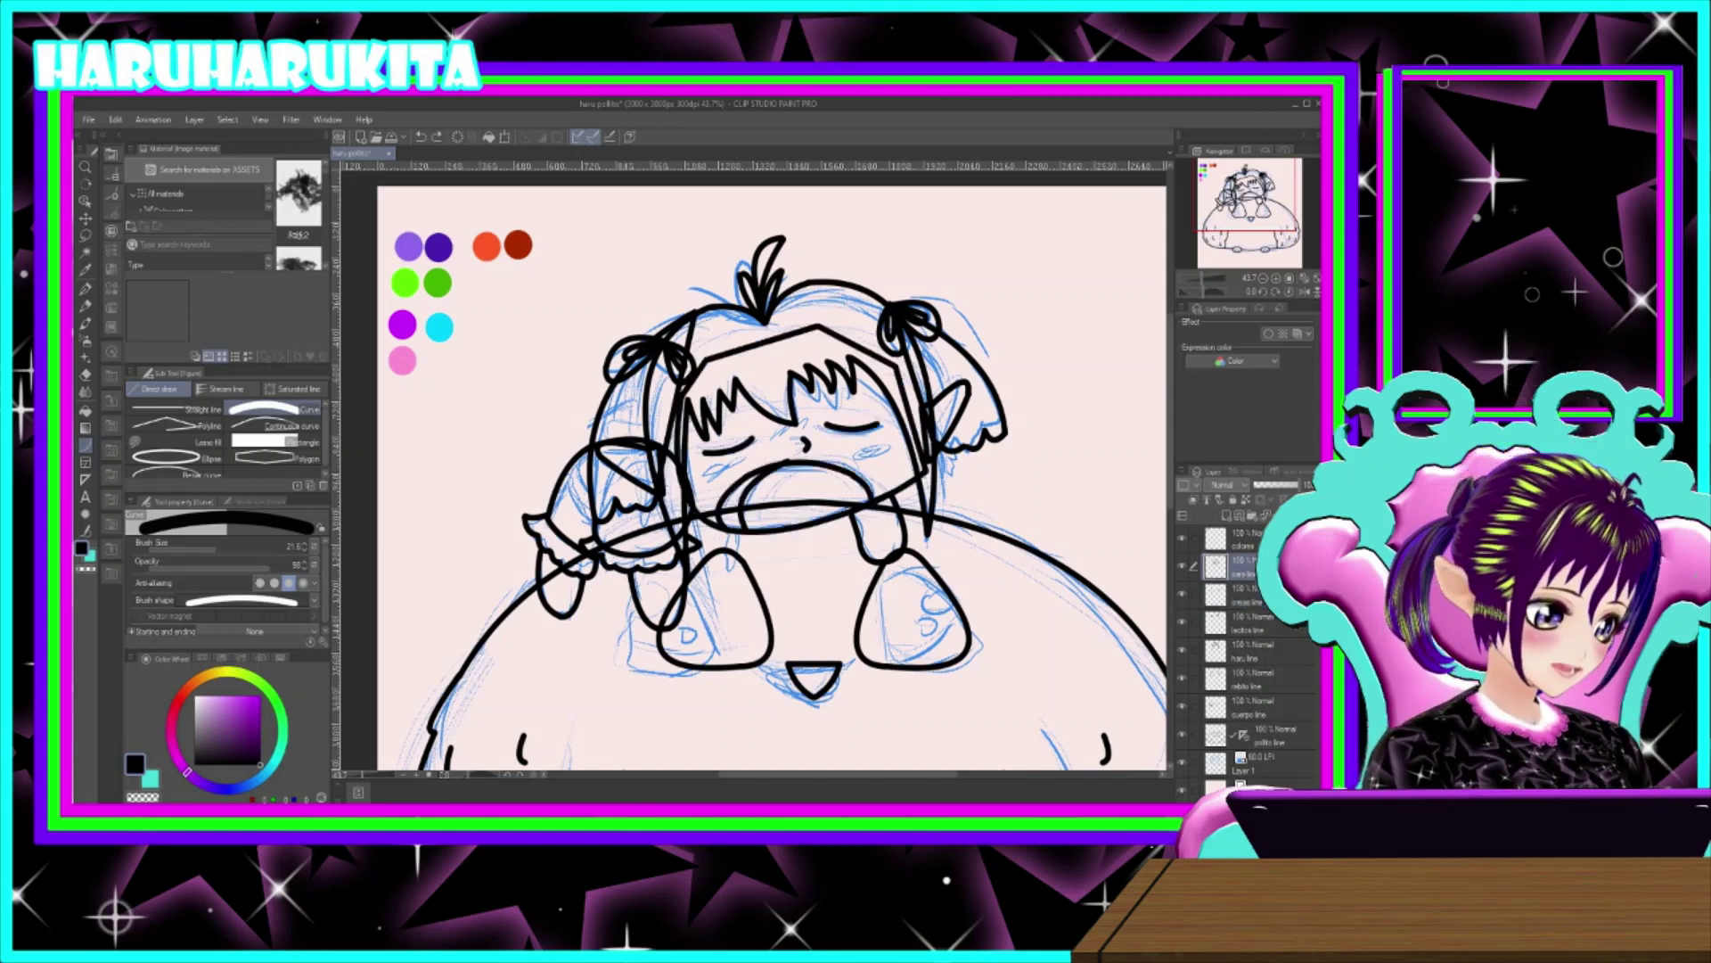
pyautogui.click(1244, 594)
pyautogui.click(1226, 515)
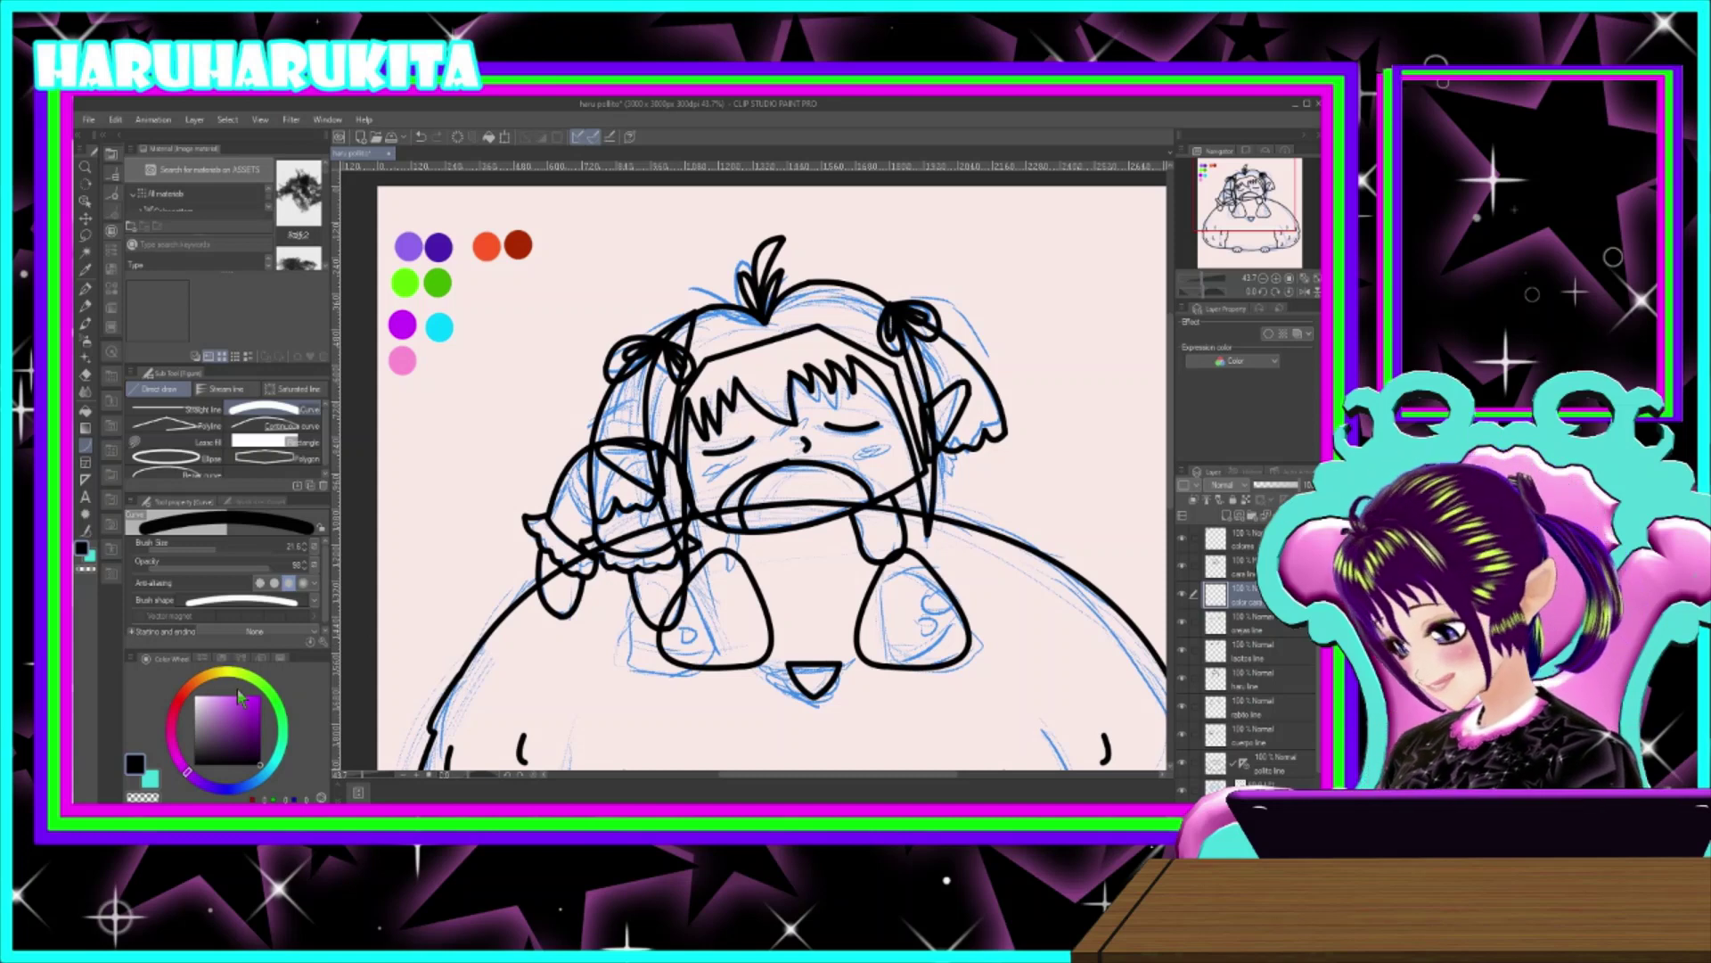
# - Set the drawing color to a light orange skin tone
pyautogui.click(211, 680)
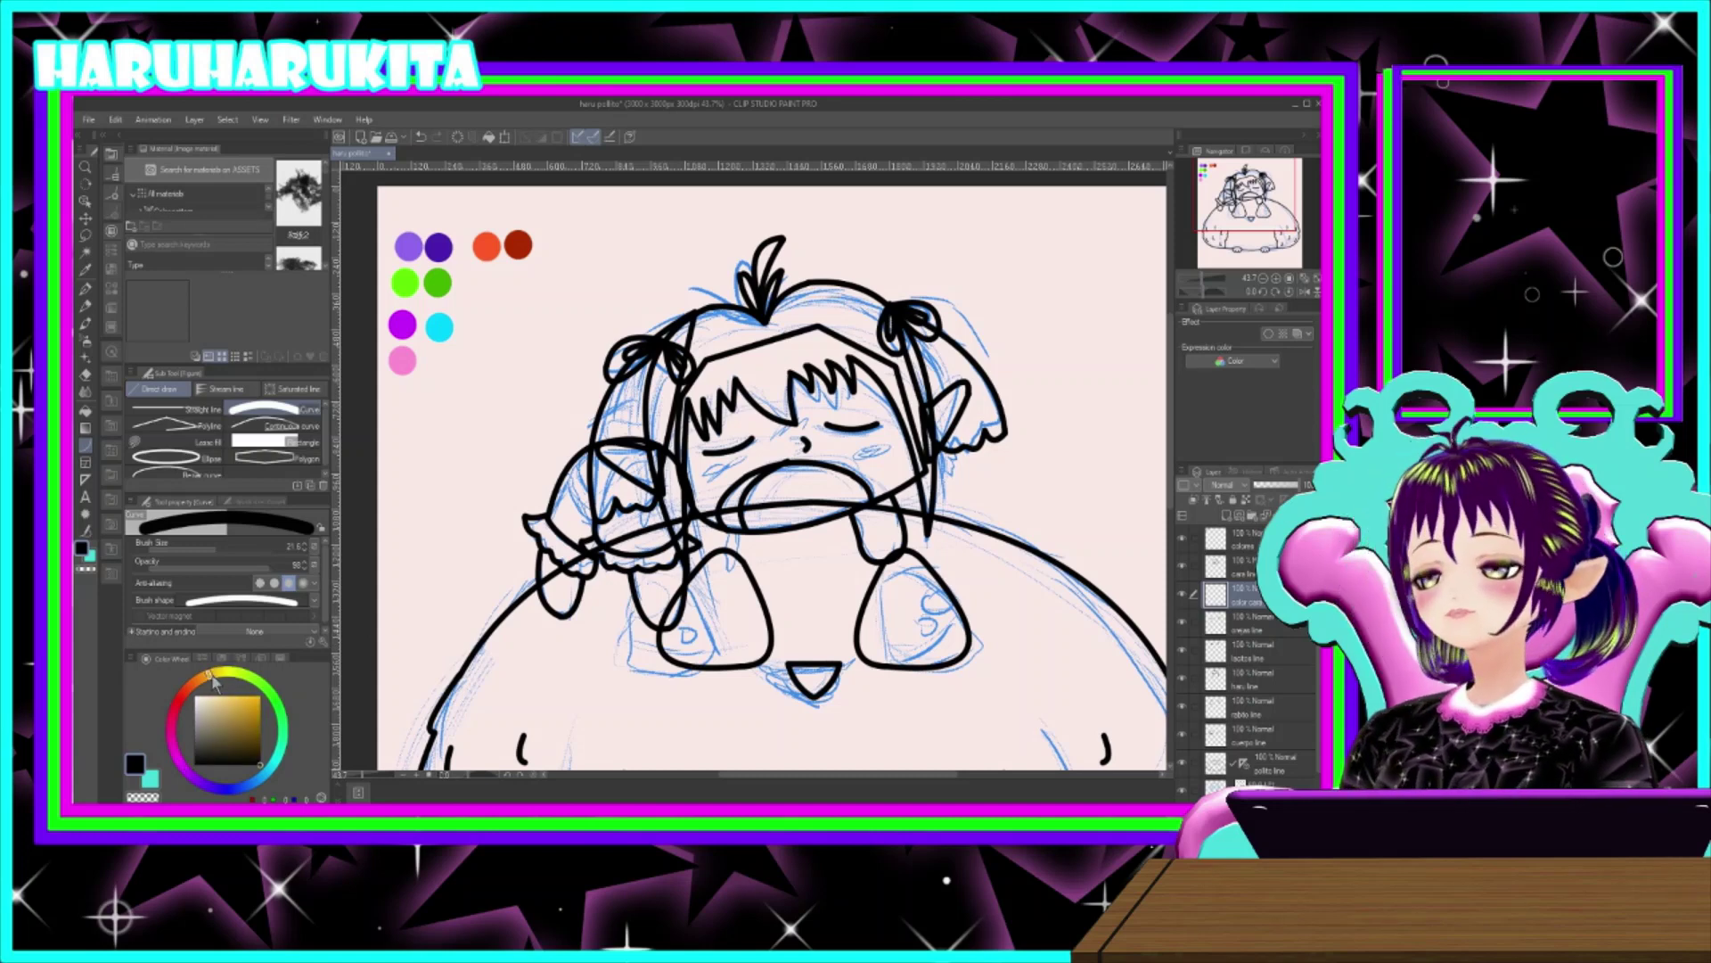
pyautogui.click(226, 694)
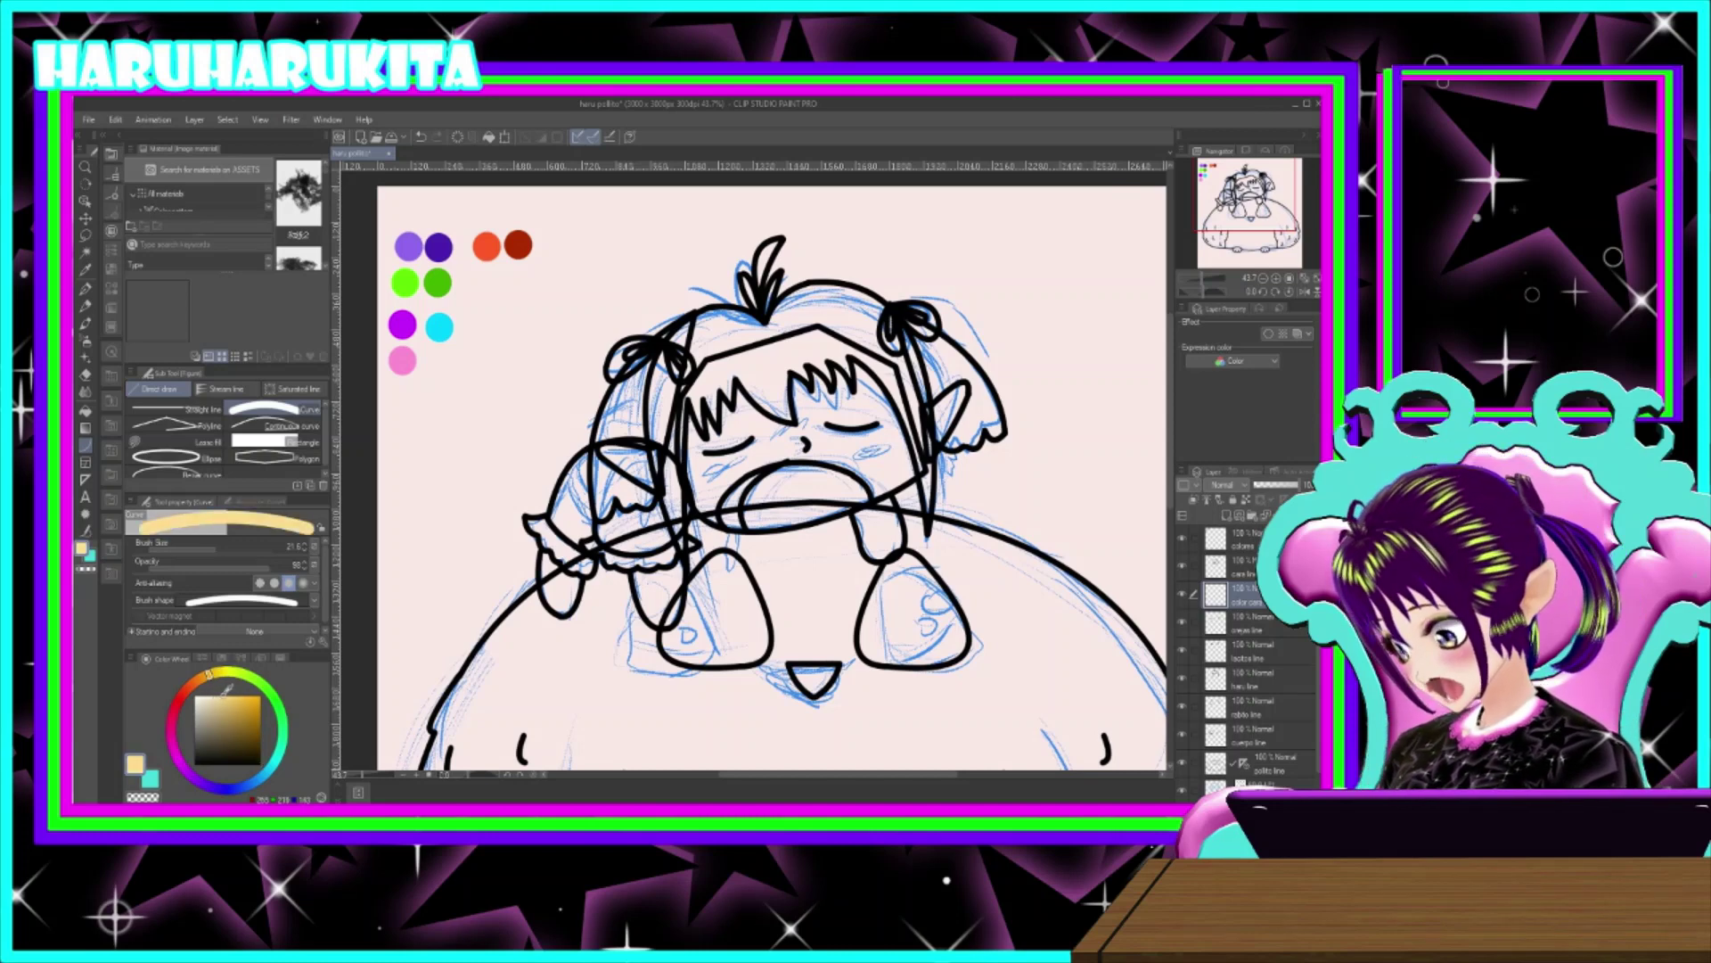
pyautogui.moveTo(215, 674)
pyautogui.mouseDown()
pyautogui.moveTo(202, 680)
pyautogui.moveTo(222, 688)
pyautogui.mouseUp()
pyautogui.click(214, 696)
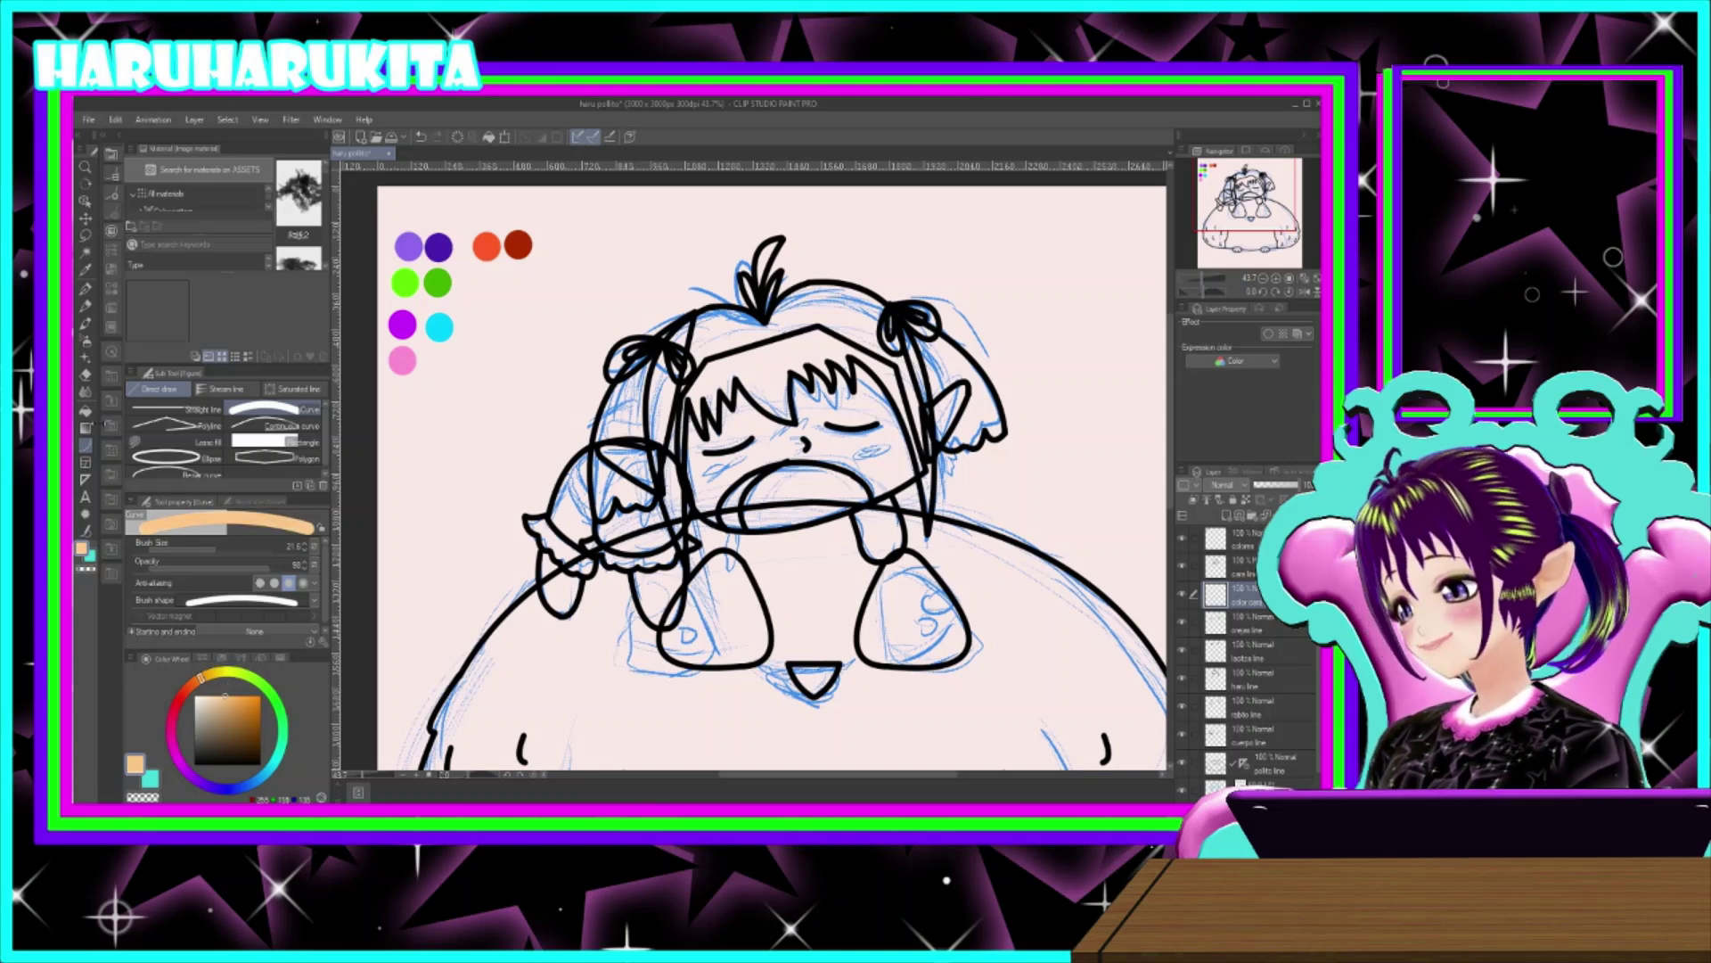
# - Auto-select the area enclosed by the girl's face outline on the cara line layer
pyautogui.click(85, 254)
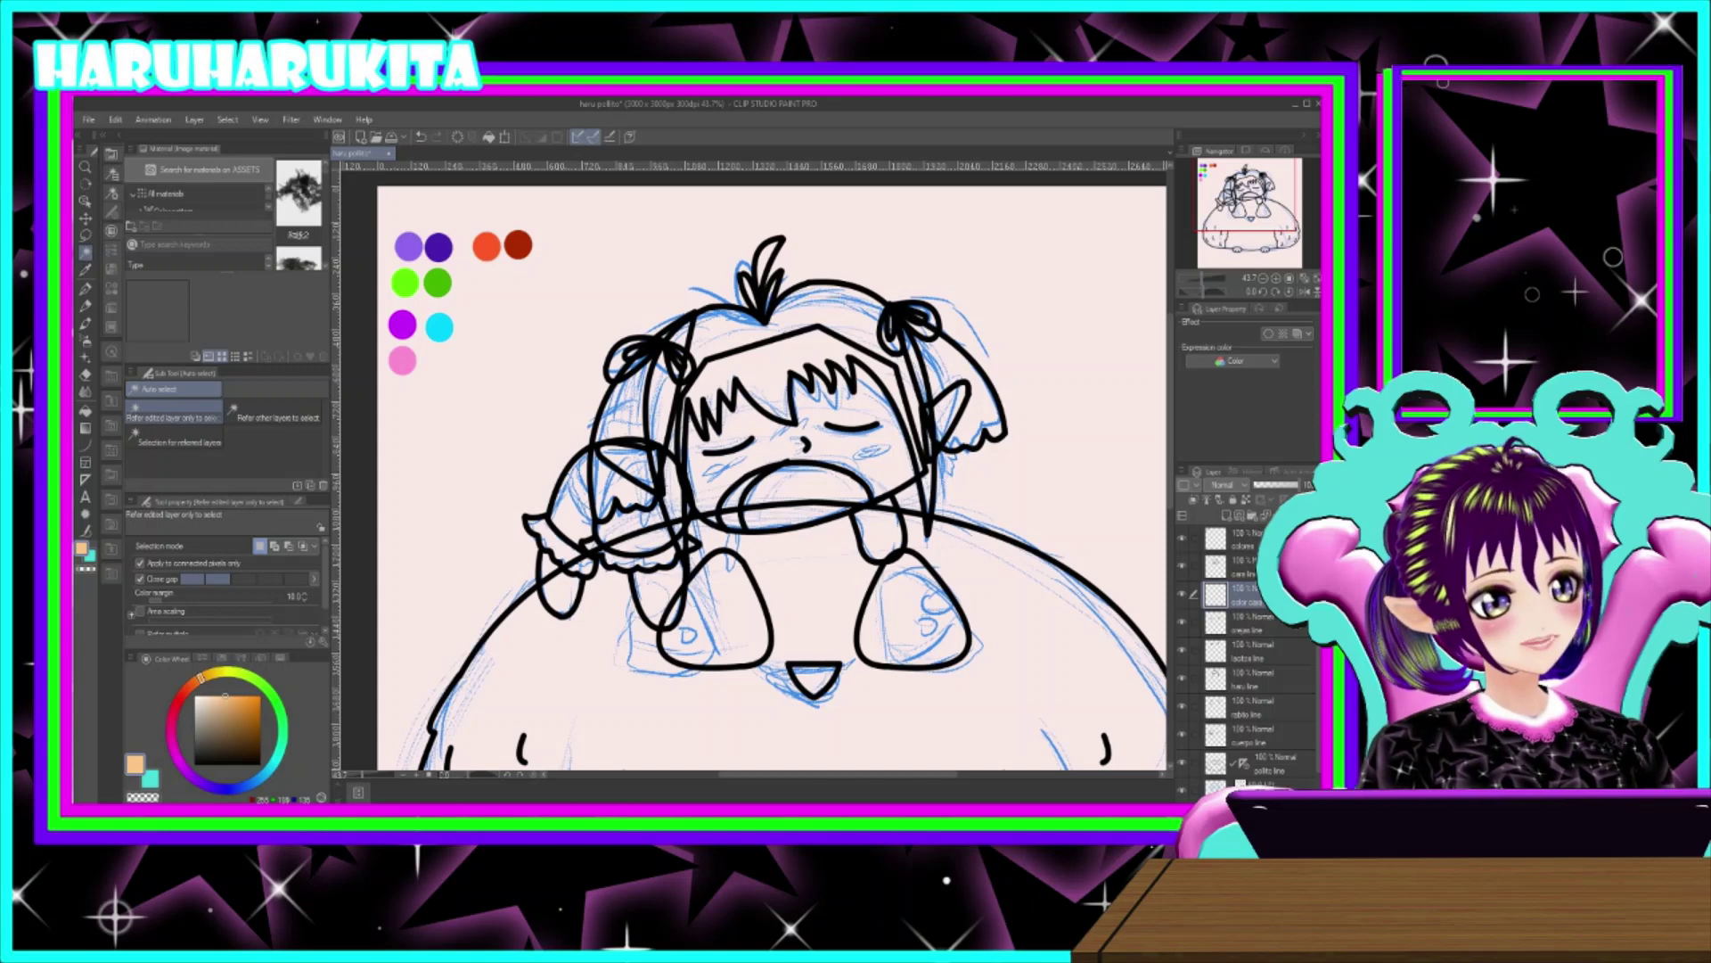
pyautogui.click(1244, 567)
pyautogui.click(764, 454)
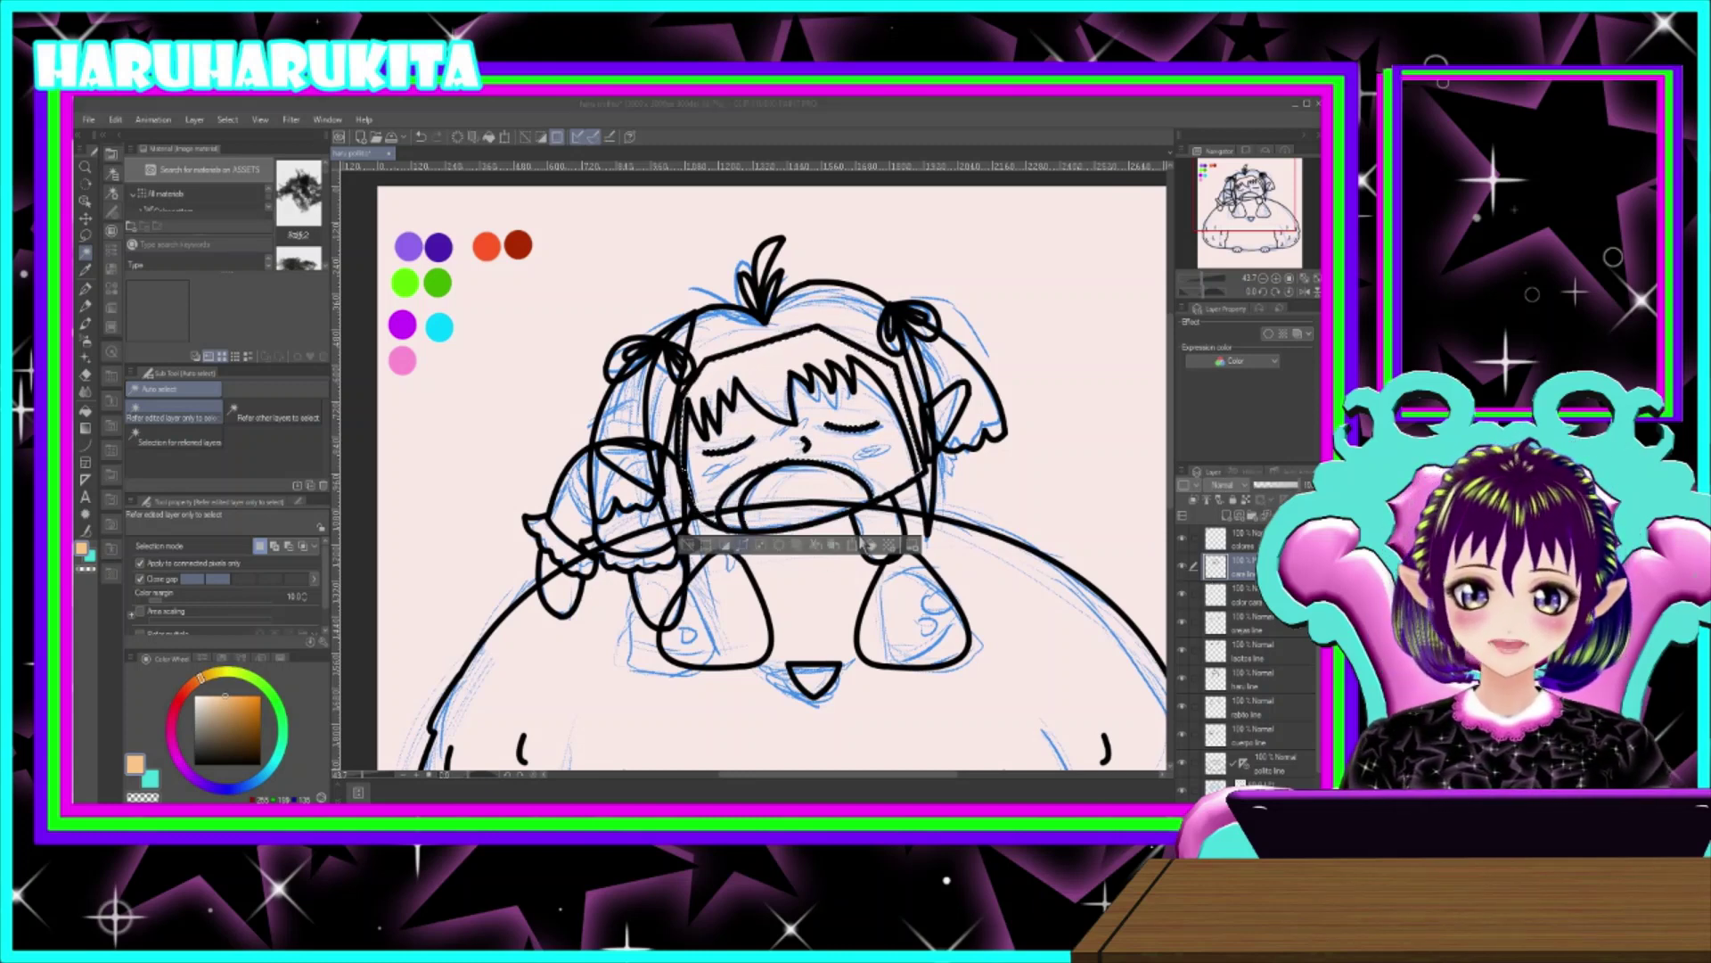
# - Try filling the selected face area with light orange on the color cara layer, and undo the fills
pyautogui.click(1248, 596)
pyautogui.click(86, 411)
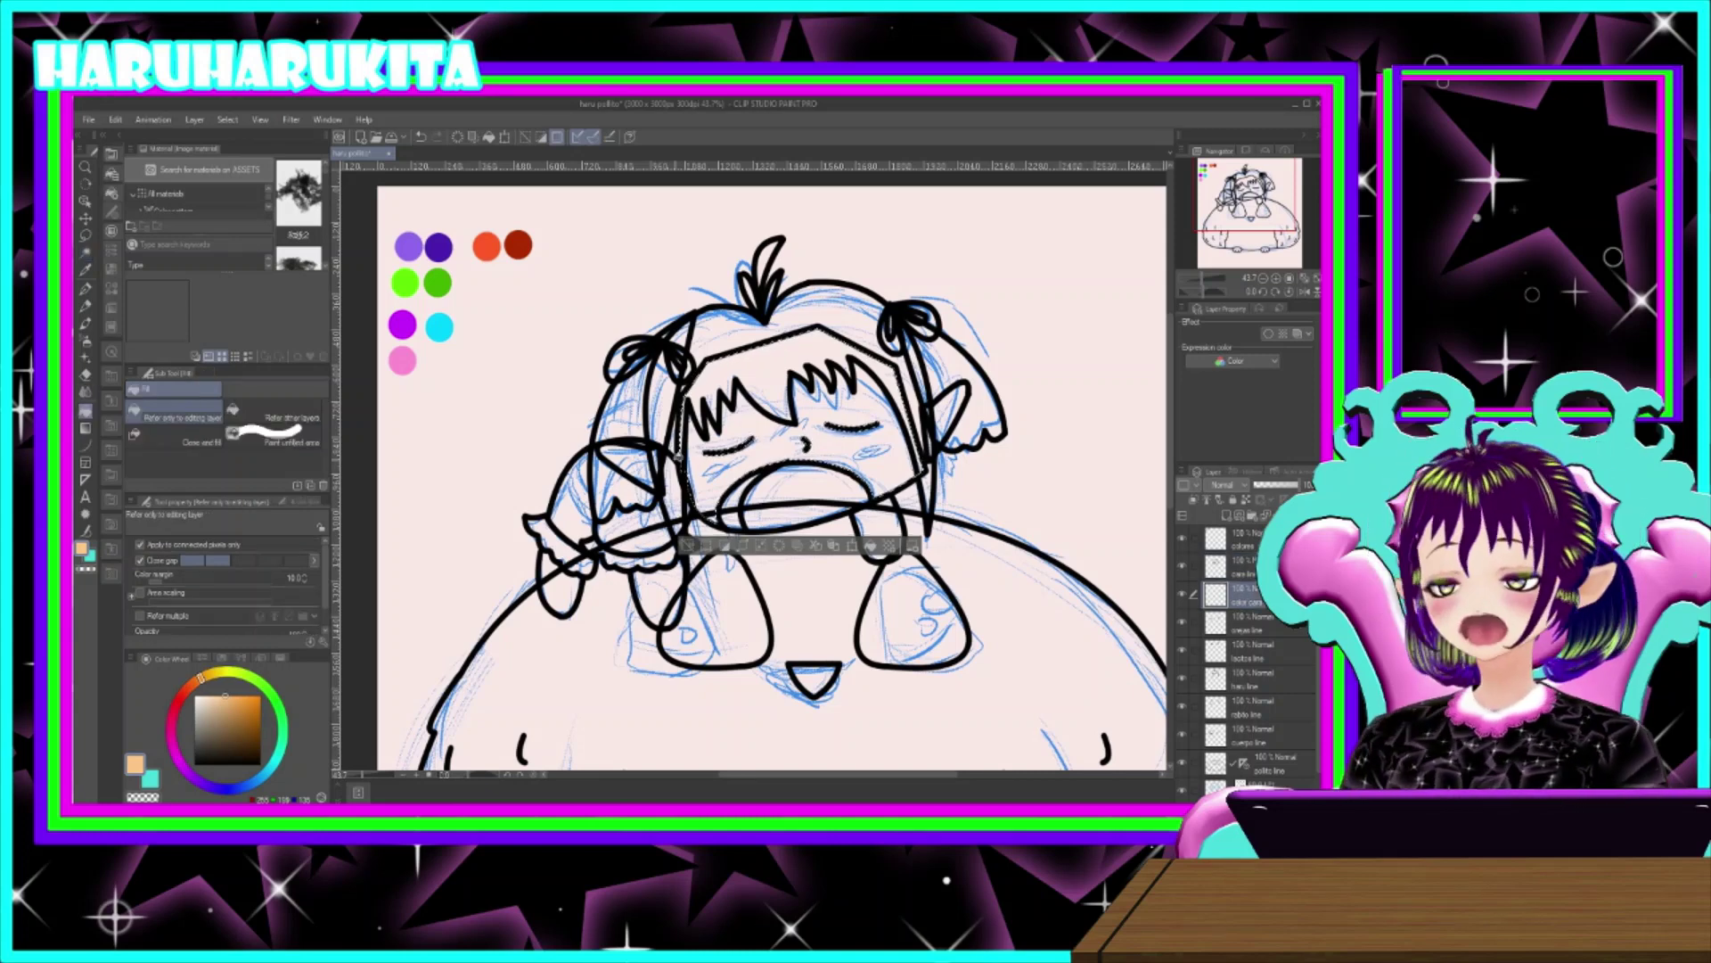
pyautogui.click(880, 495)
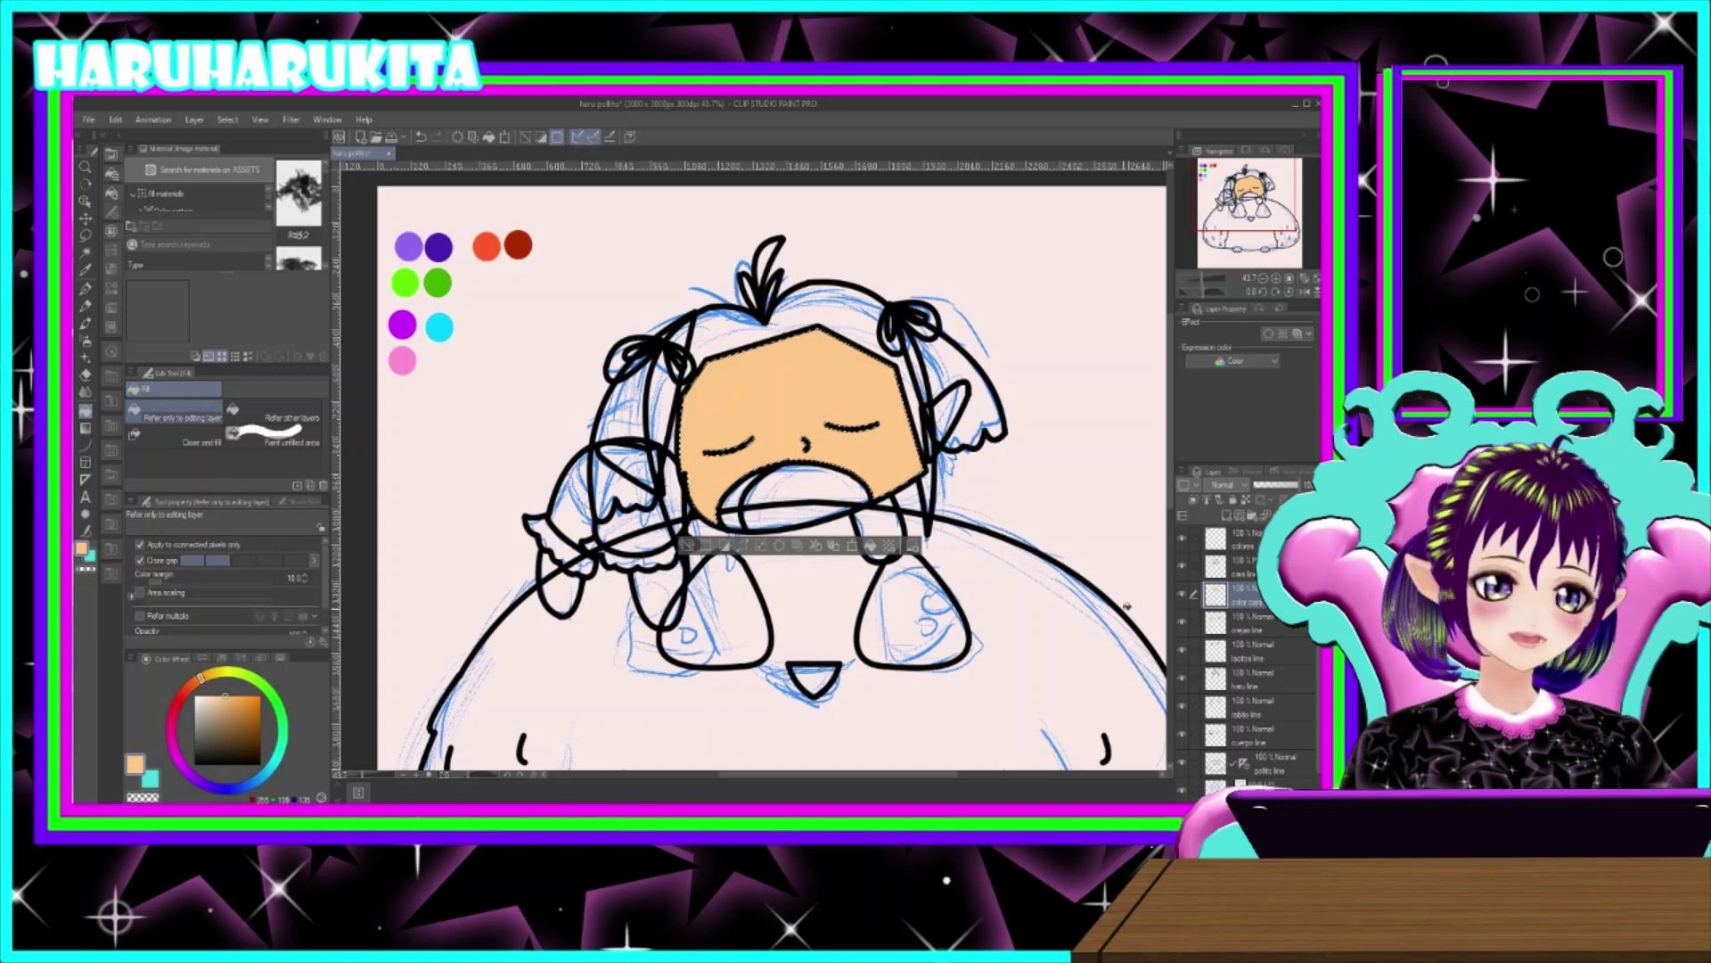
pyautogui.hotkey('ctrl', 'z')
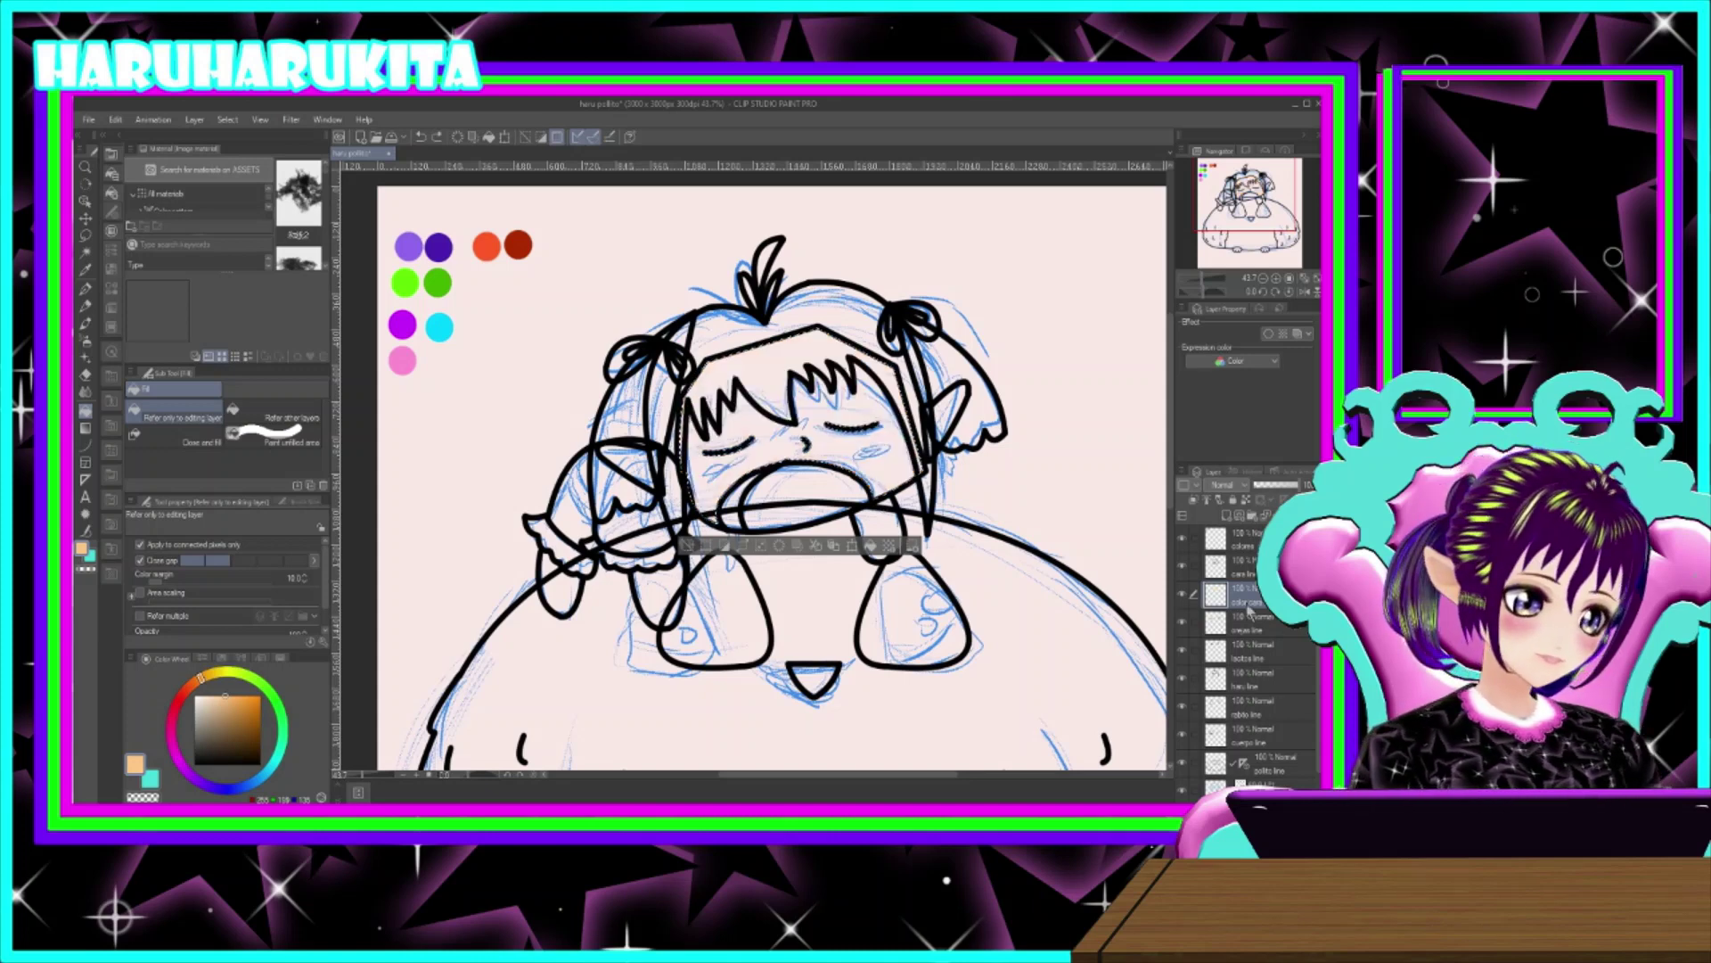
pyautogui.click(1181, 568)
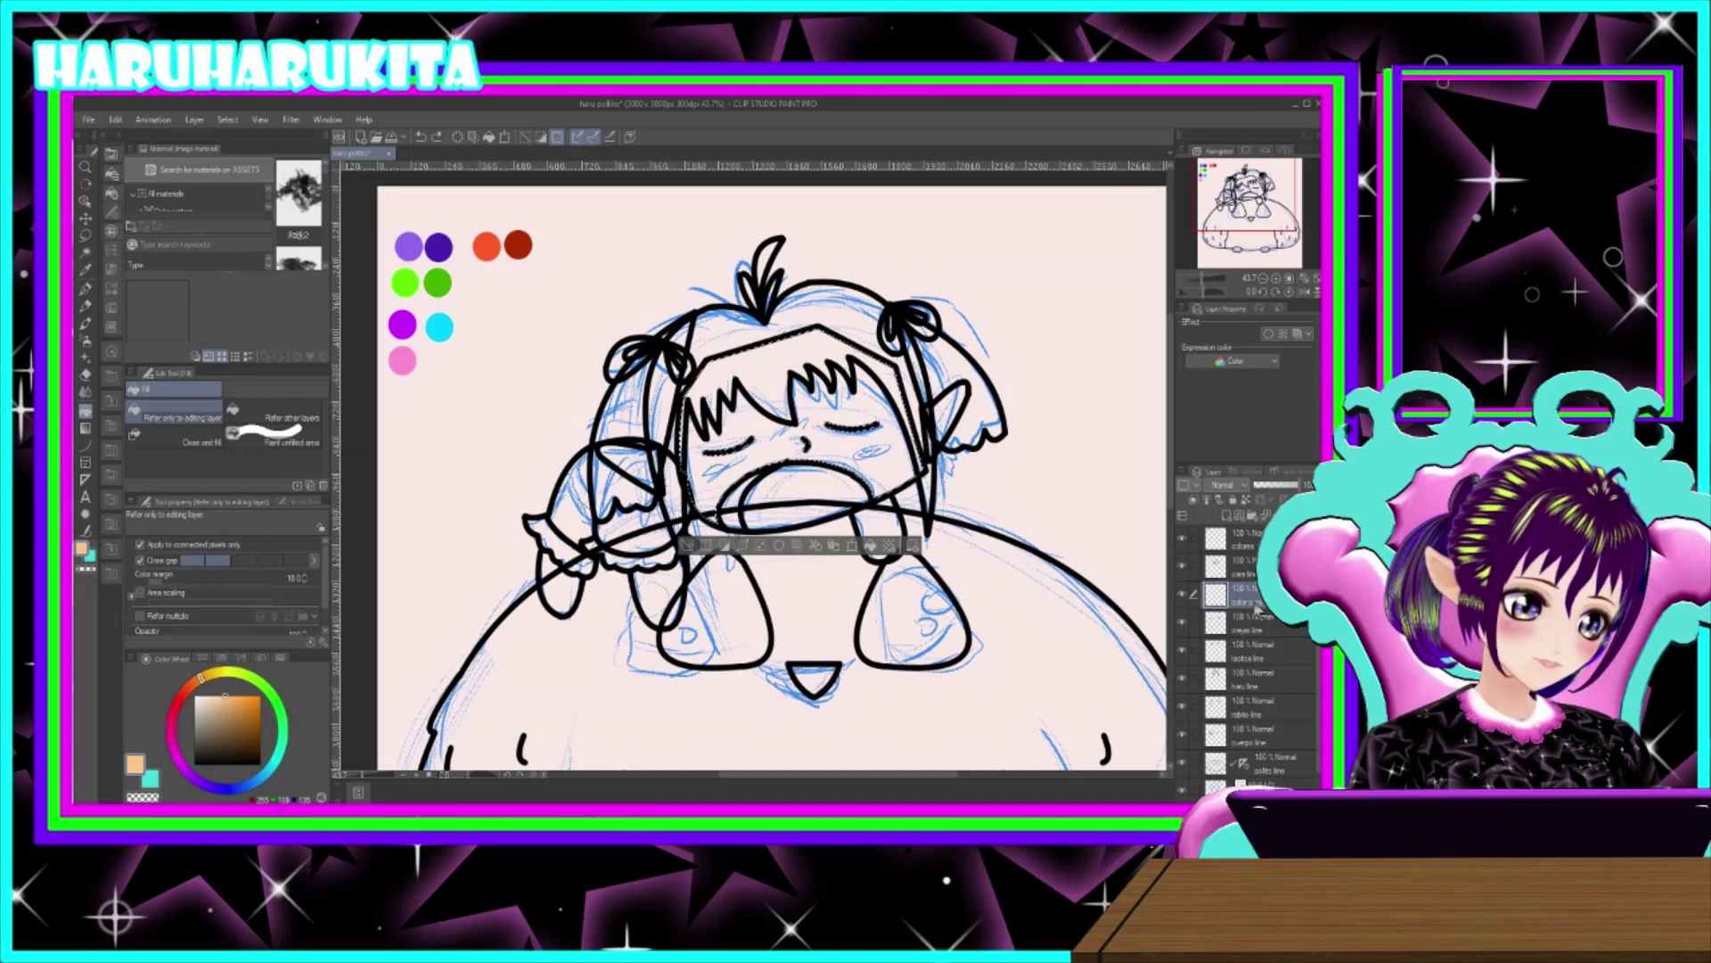
pyautogui.click(1235, 570)
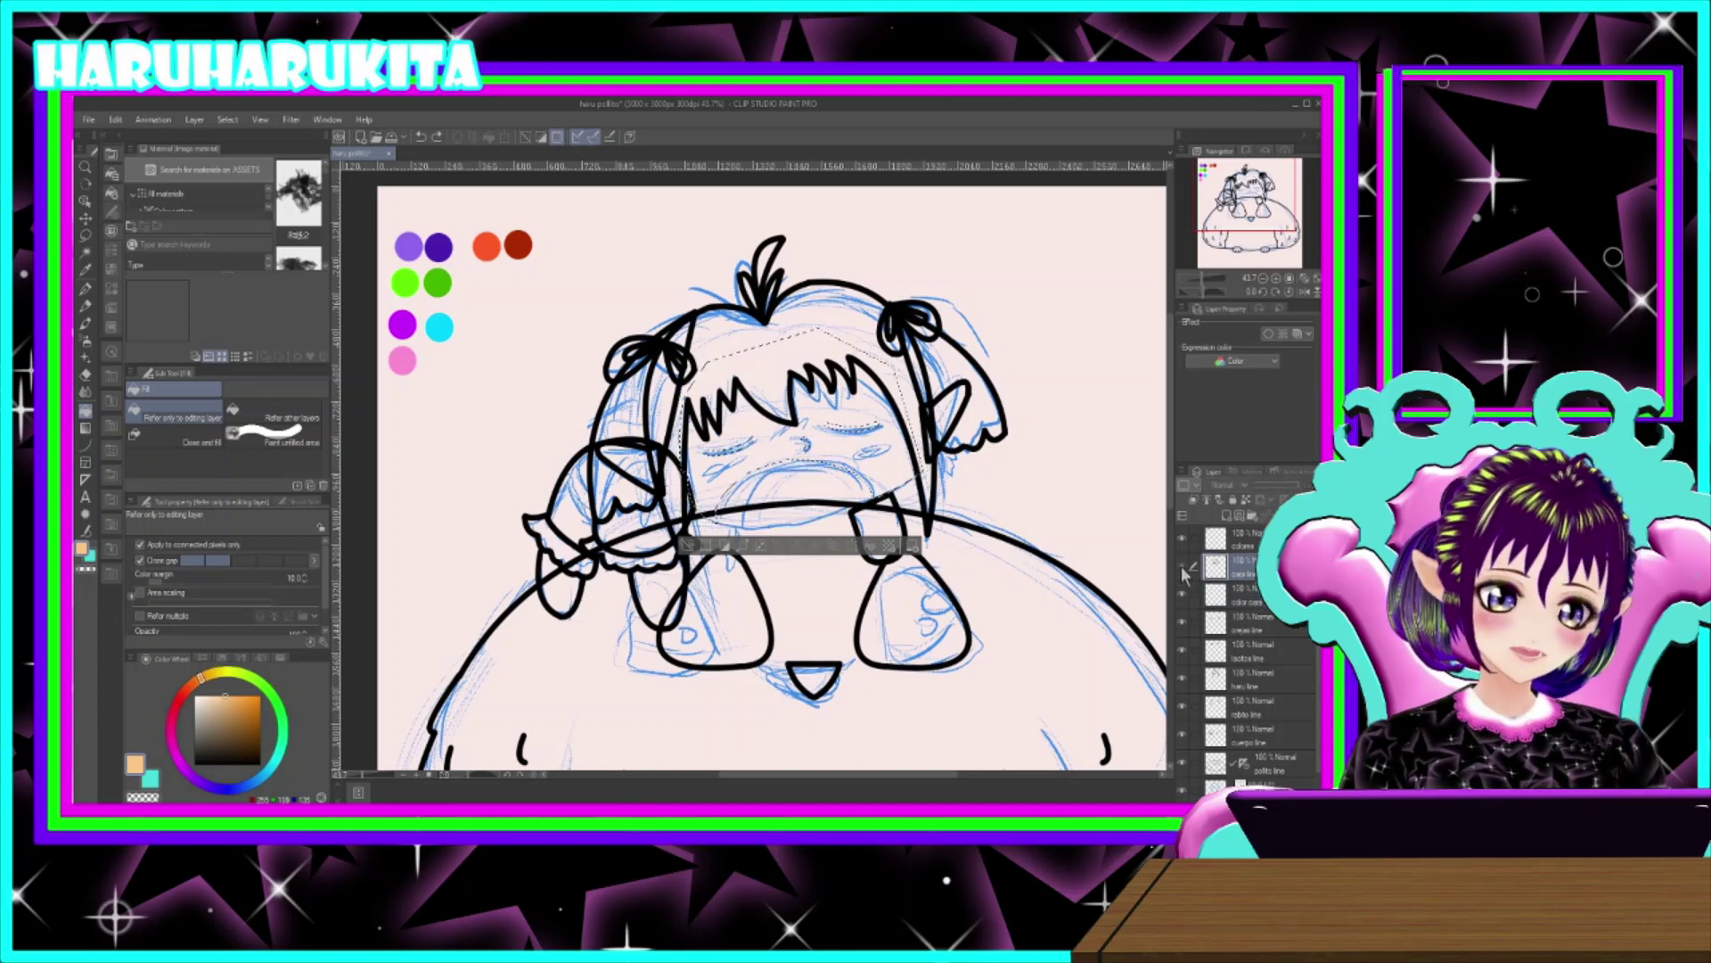
pyautogui.click(1230, 596)
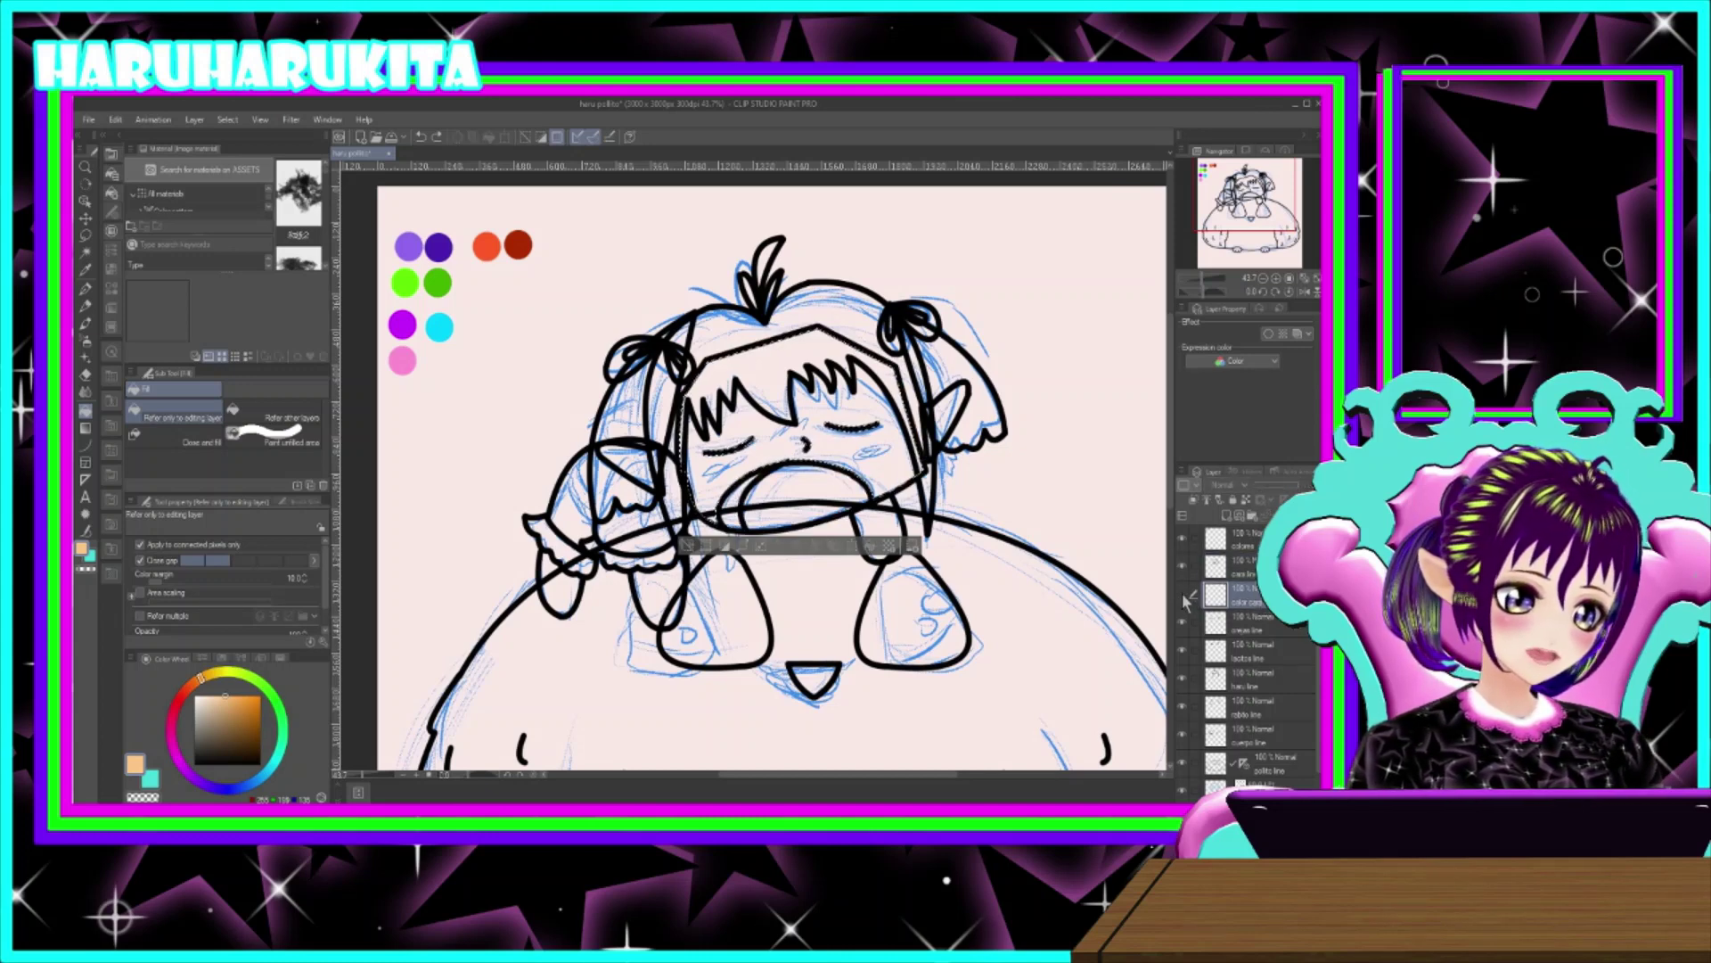
pyautogui.click(918, 457)
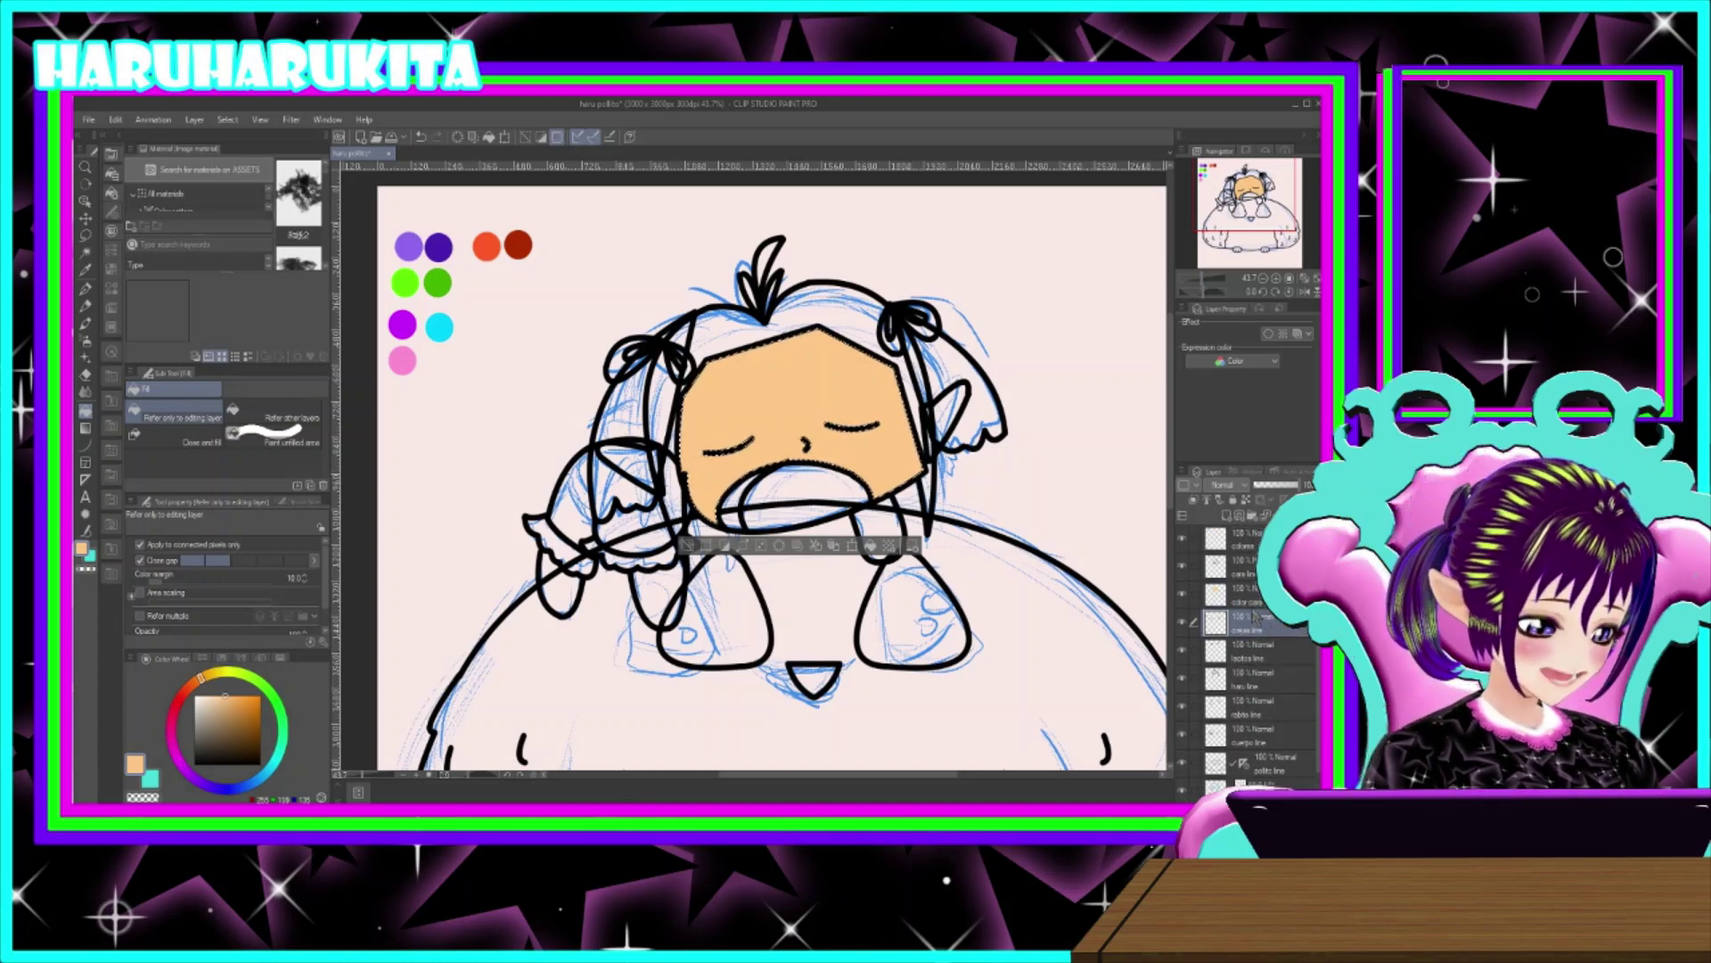
pyautogui.moveTo(1262, 588); pyautogui.dragTo(1281, 624)
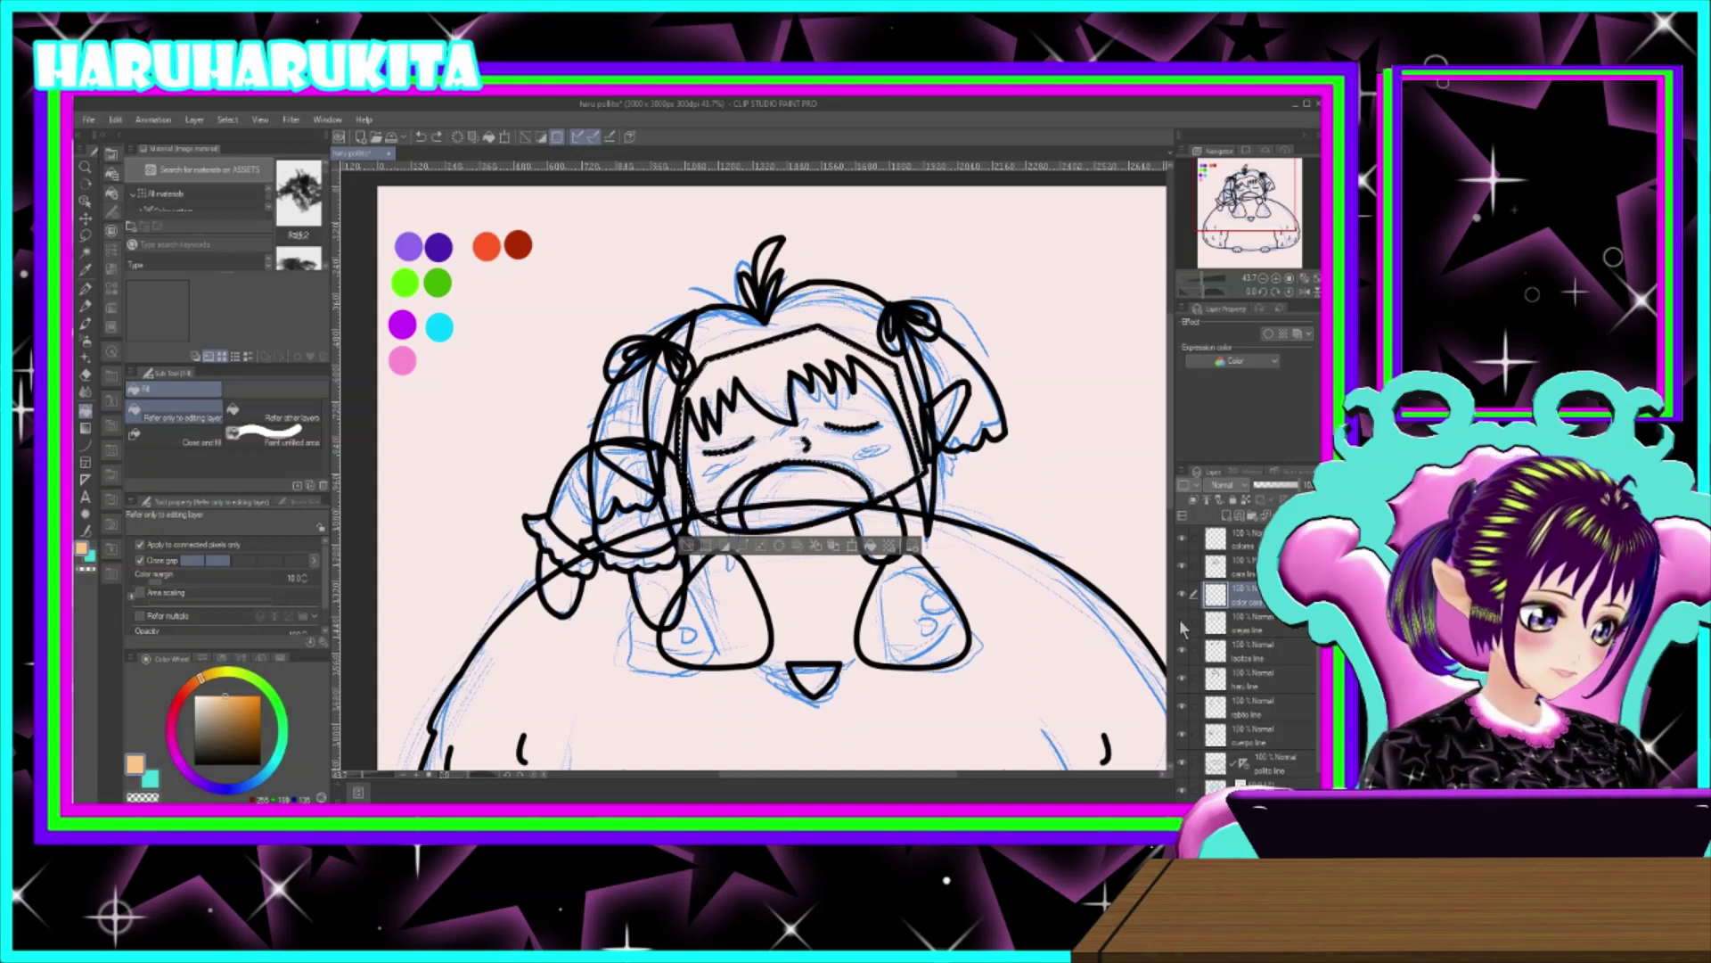
# - Identify the layer that holds the girl's bangs by hiding and showing layers, and rename it as pollina line
pyautogui.click(1182, 654)
pyautogui.click(1179, 651)
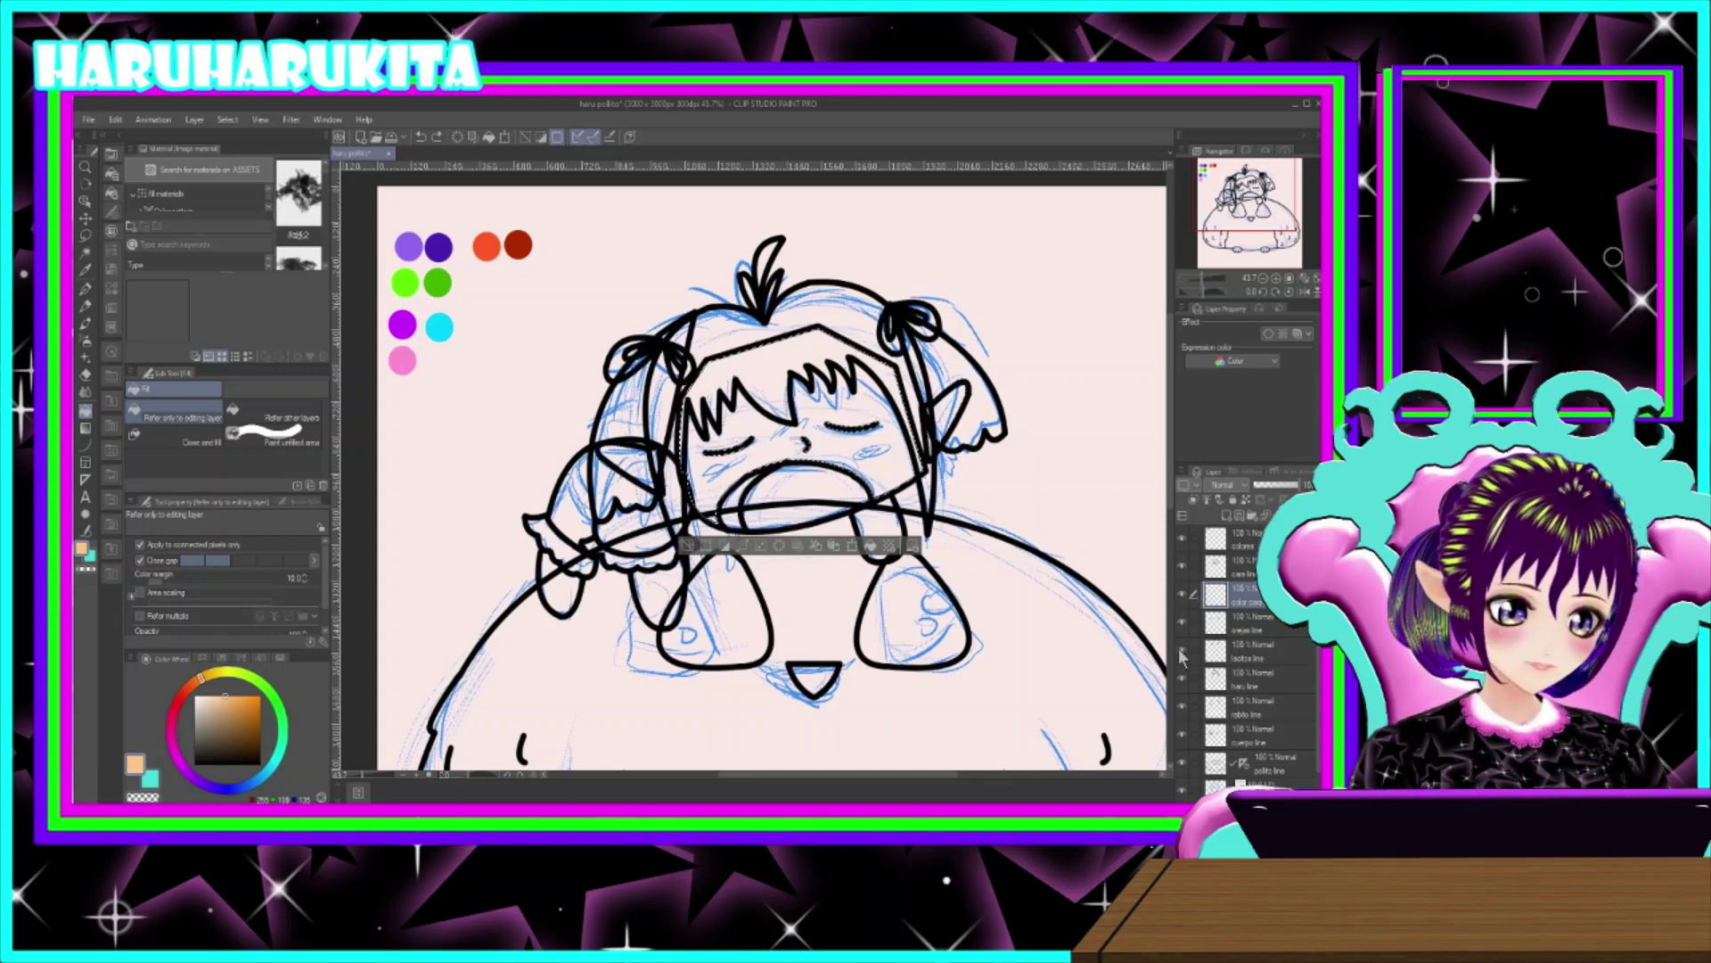
pyautogui.click(1182, 683)
pyautogui.click(1182, 683)
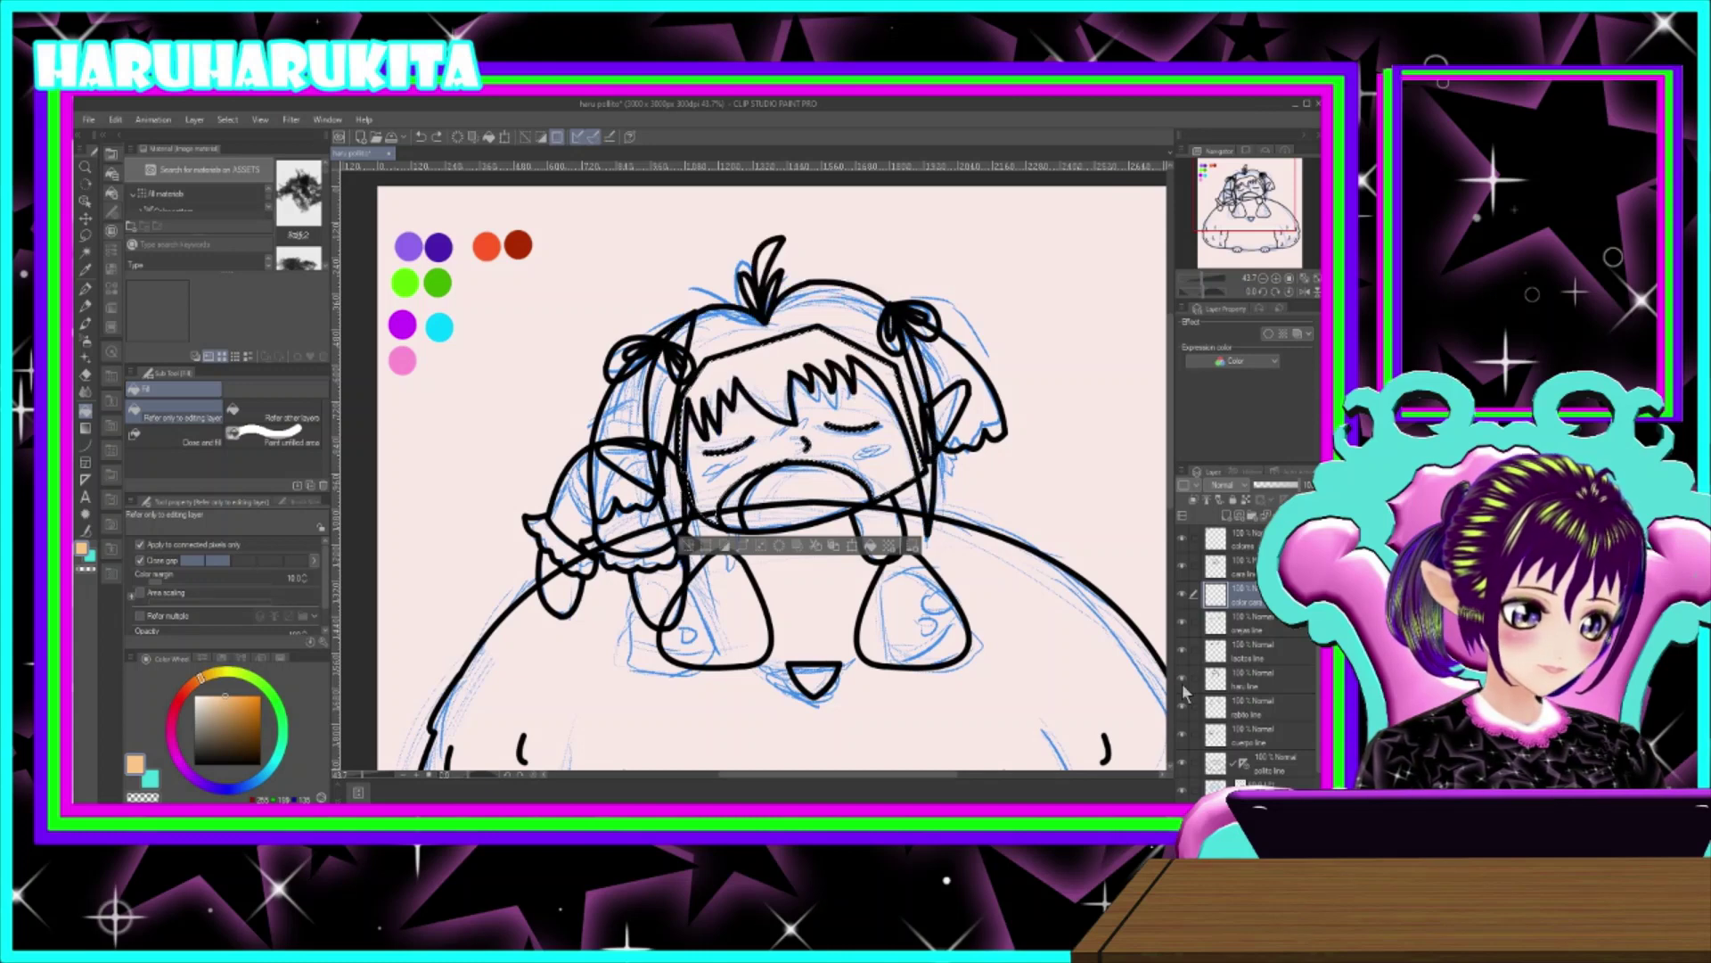
pyautogui.click(1248, 683)
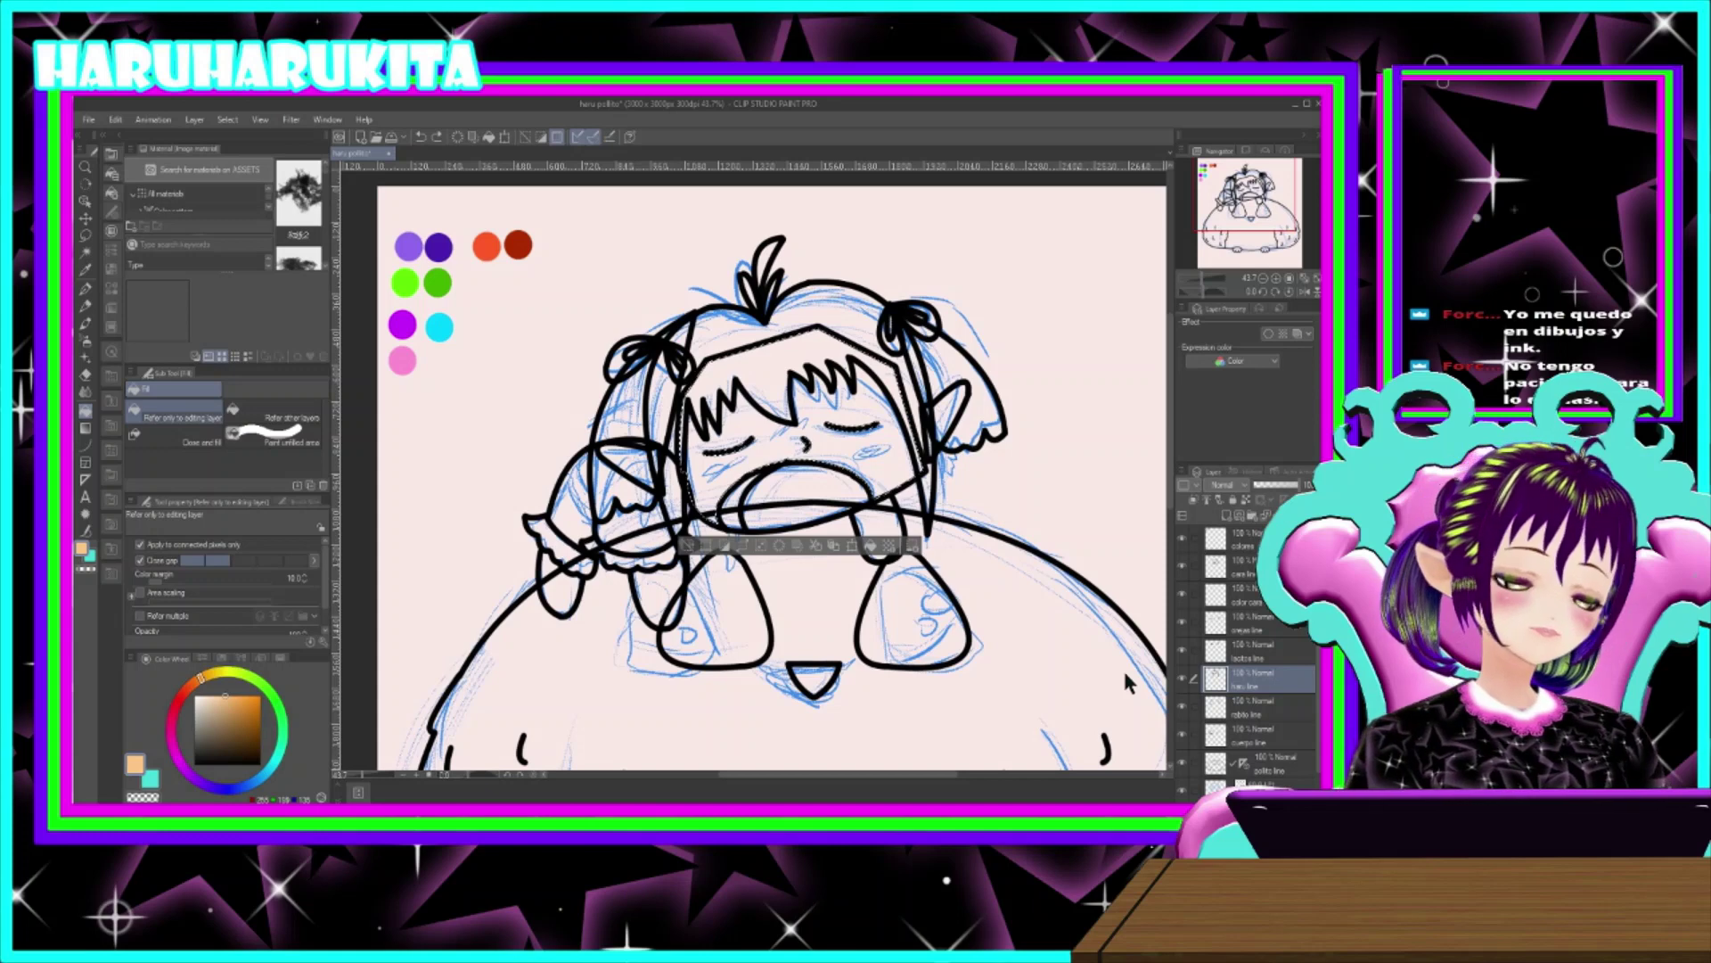
pyautogui.press('Return')
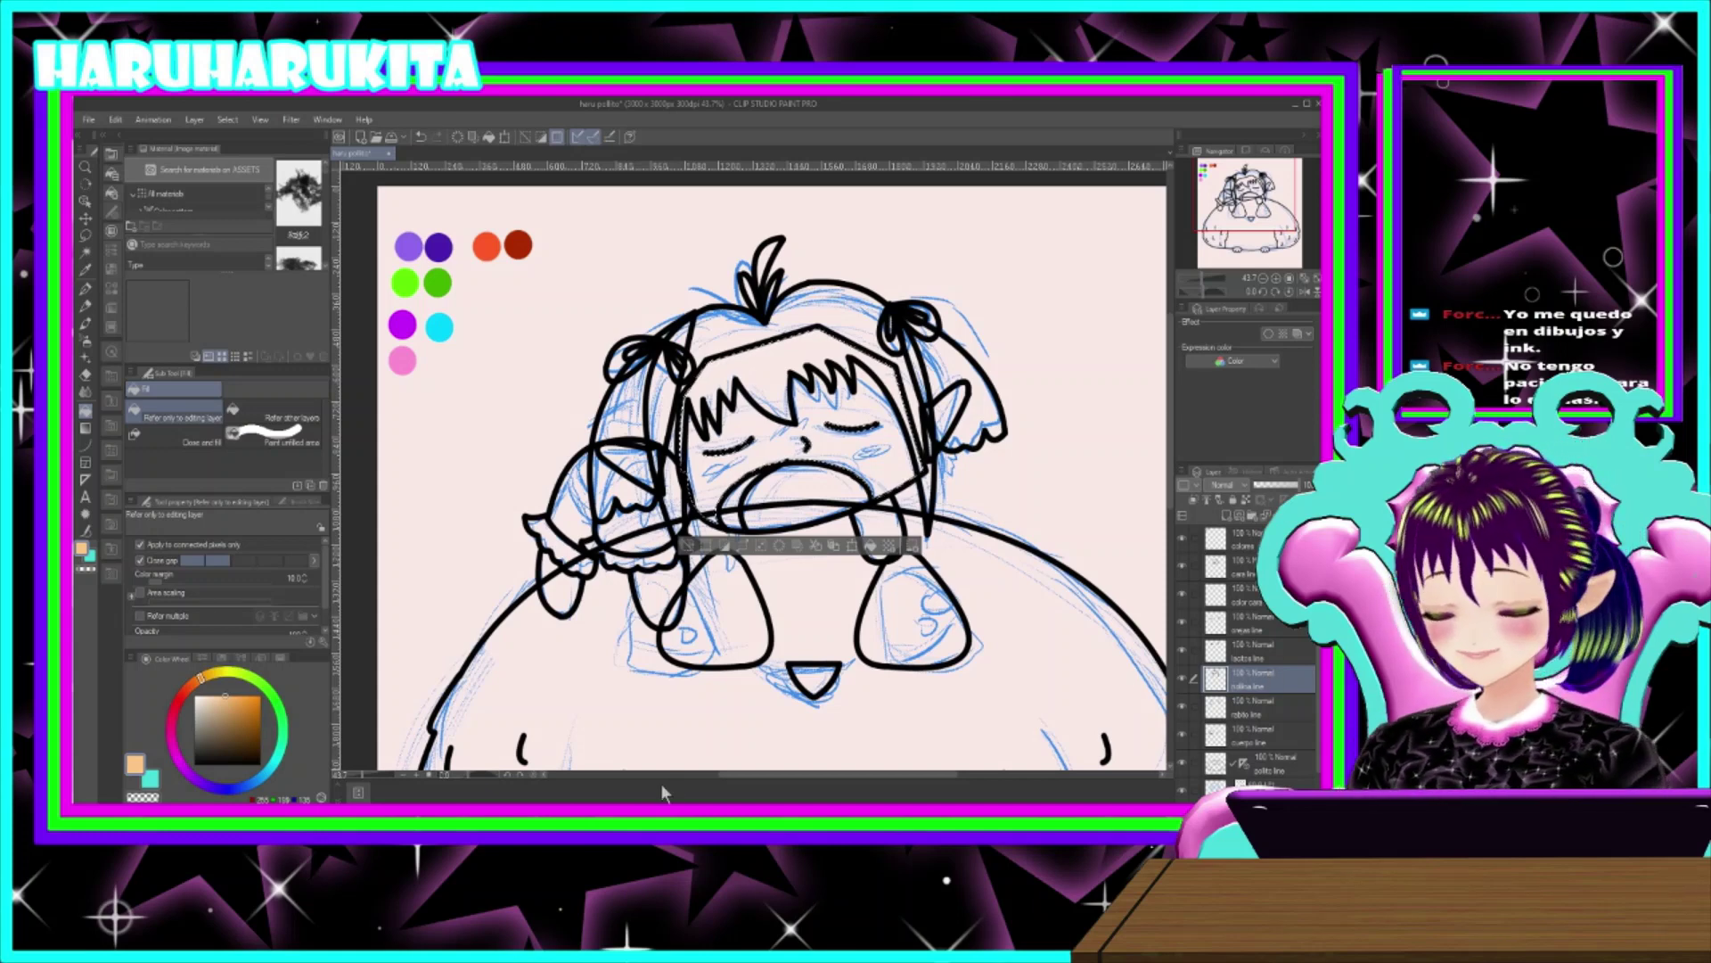
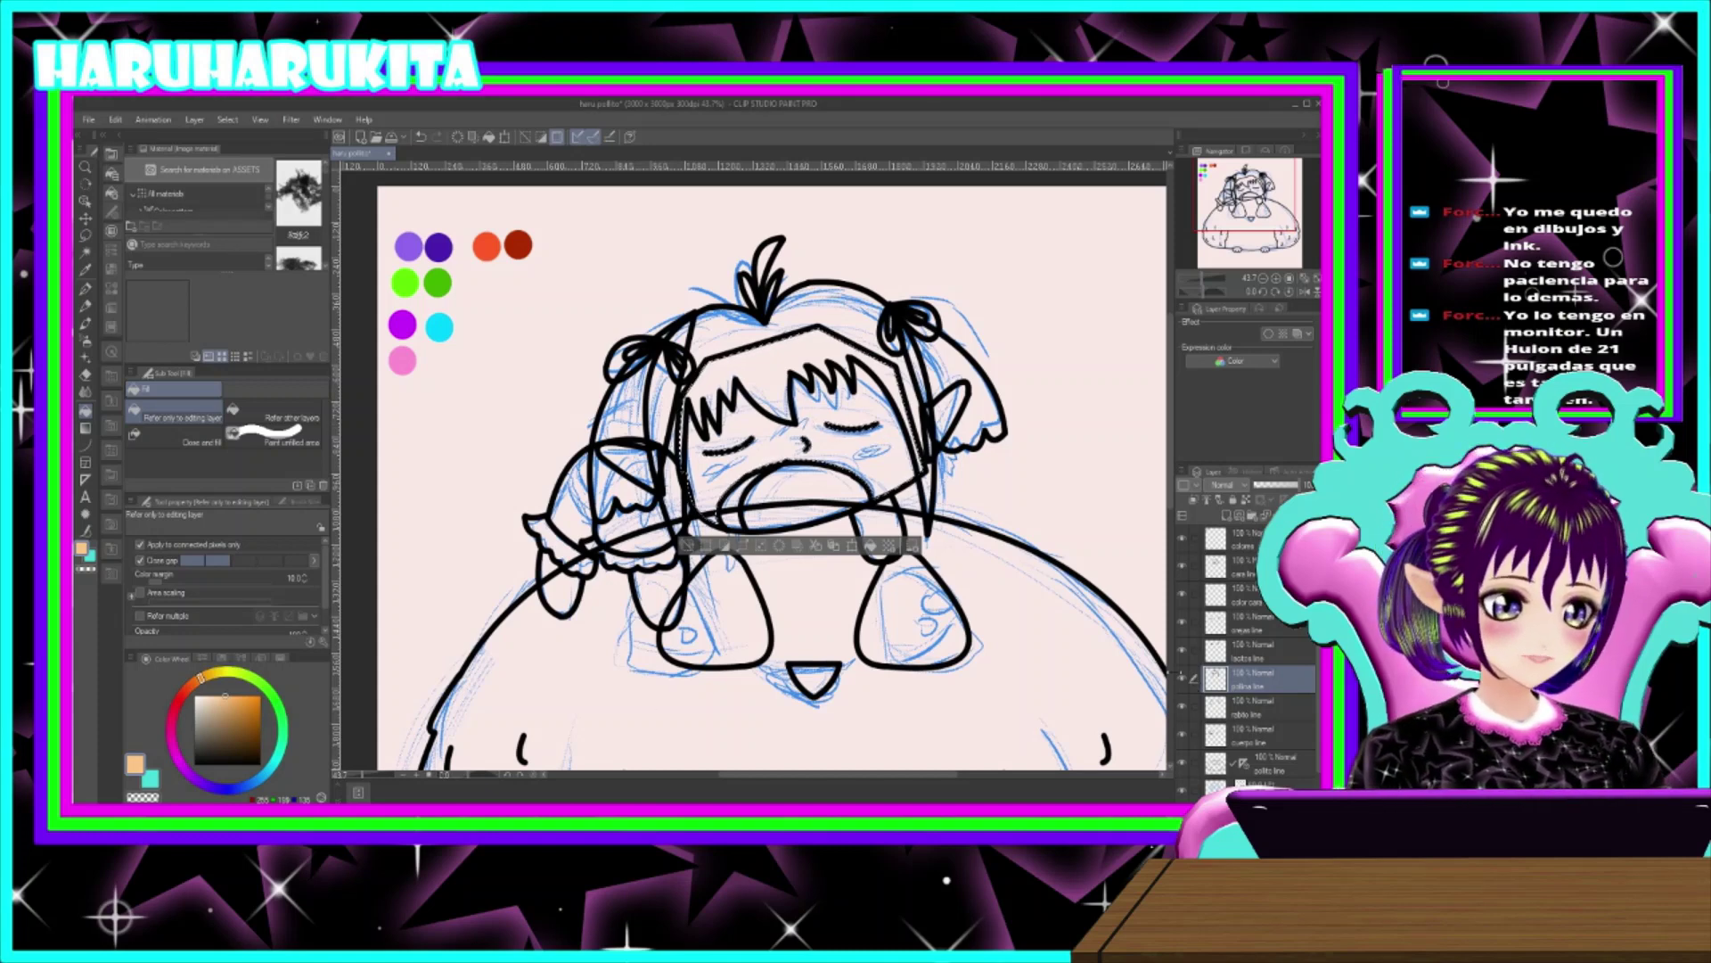
# - Fill the selected face area on the color cara layer with a paler peach skin tone and clear the selection
pyautogui.click(1252, 596)
pyautogui.click(1248, 571)
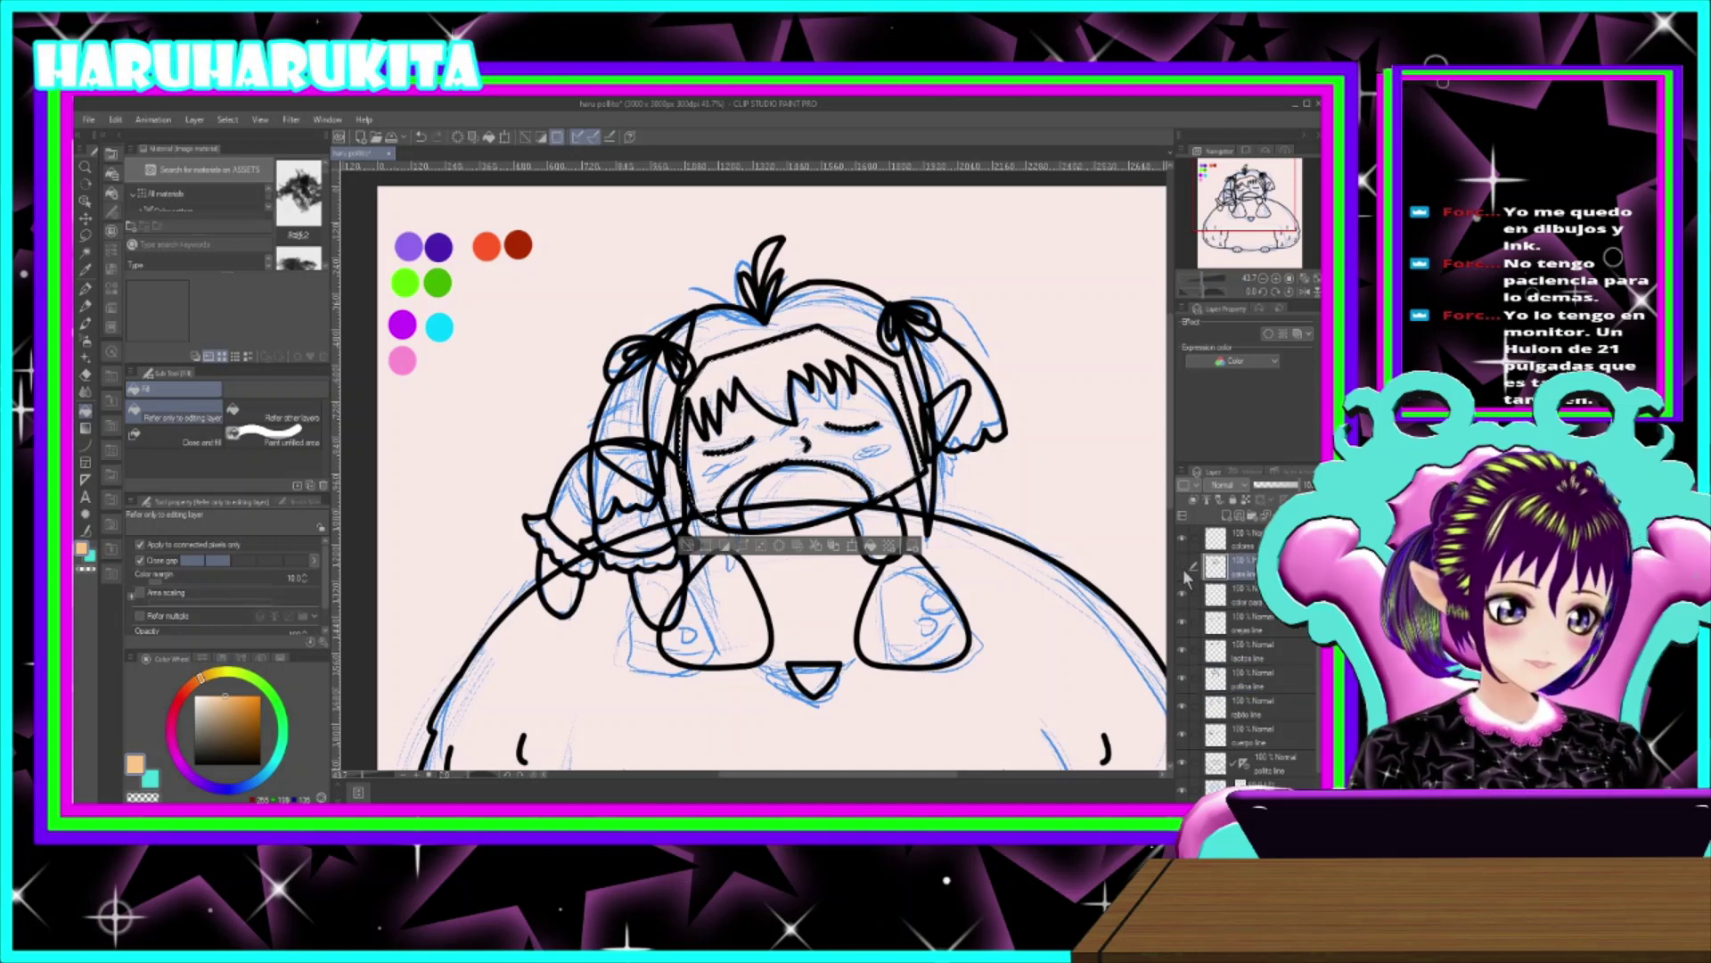
pyautogui.click(1251, 595)
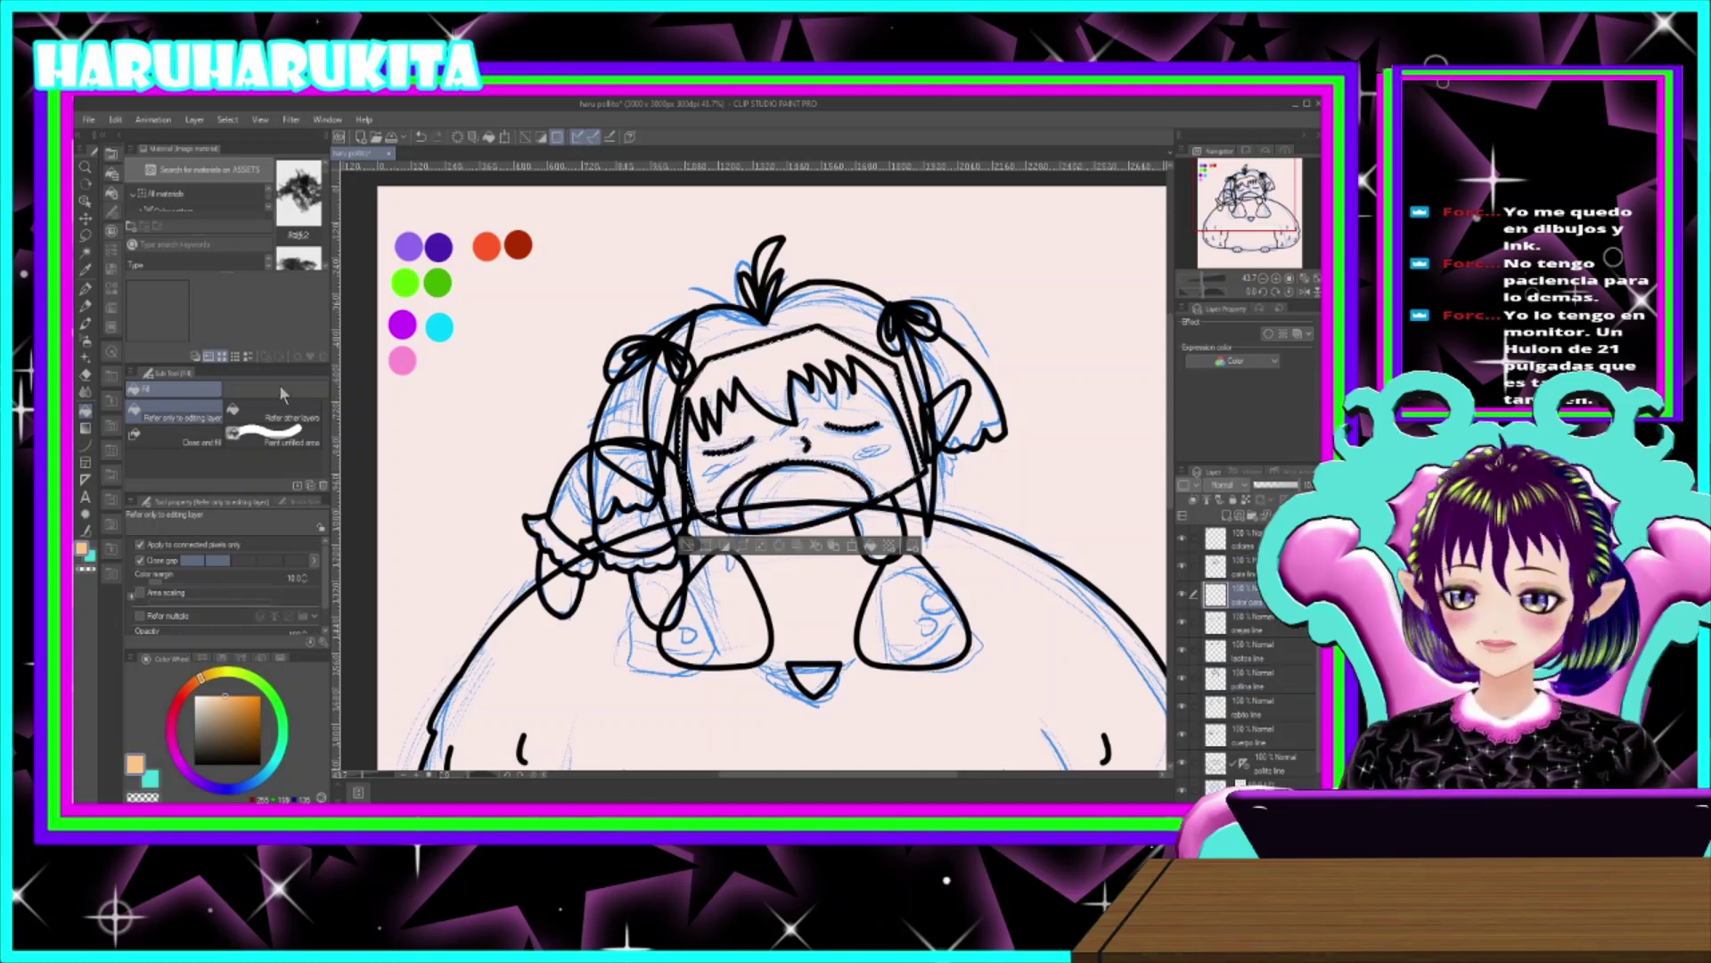
pyautogui.click(803, 402)
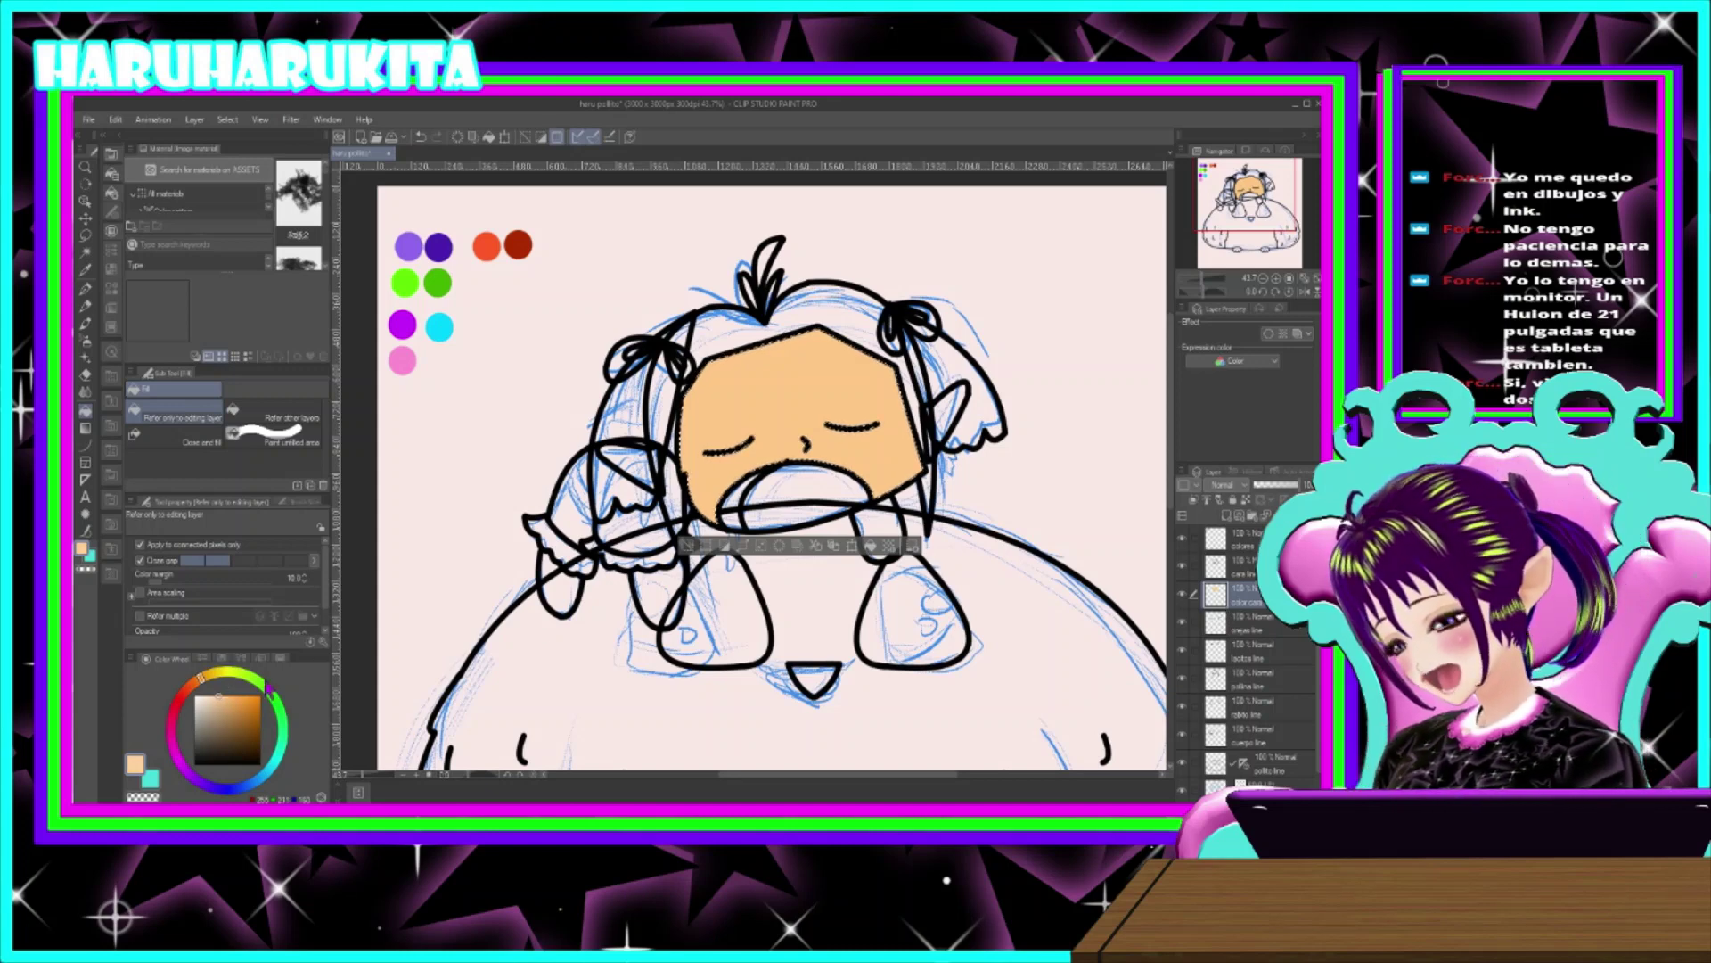
pyautogui.click(218, 696)
pyautogui.click(883, 417)
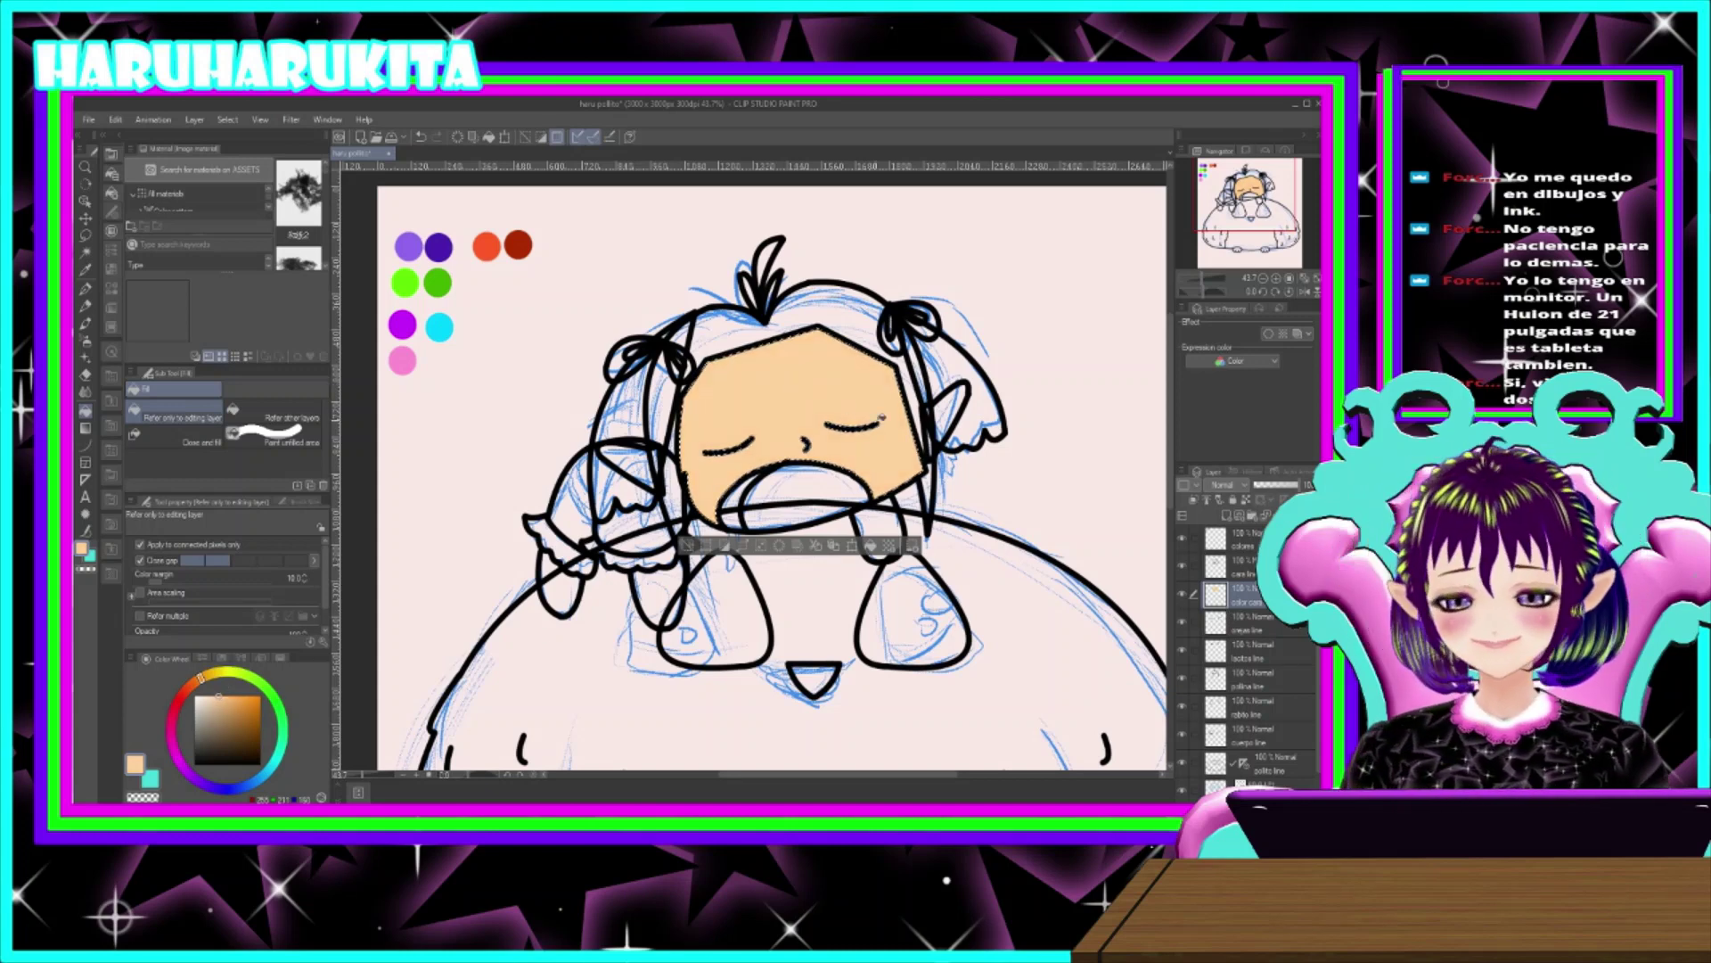
pyautogui.click(1256, 622)
pyautogui.click(1214, 596)
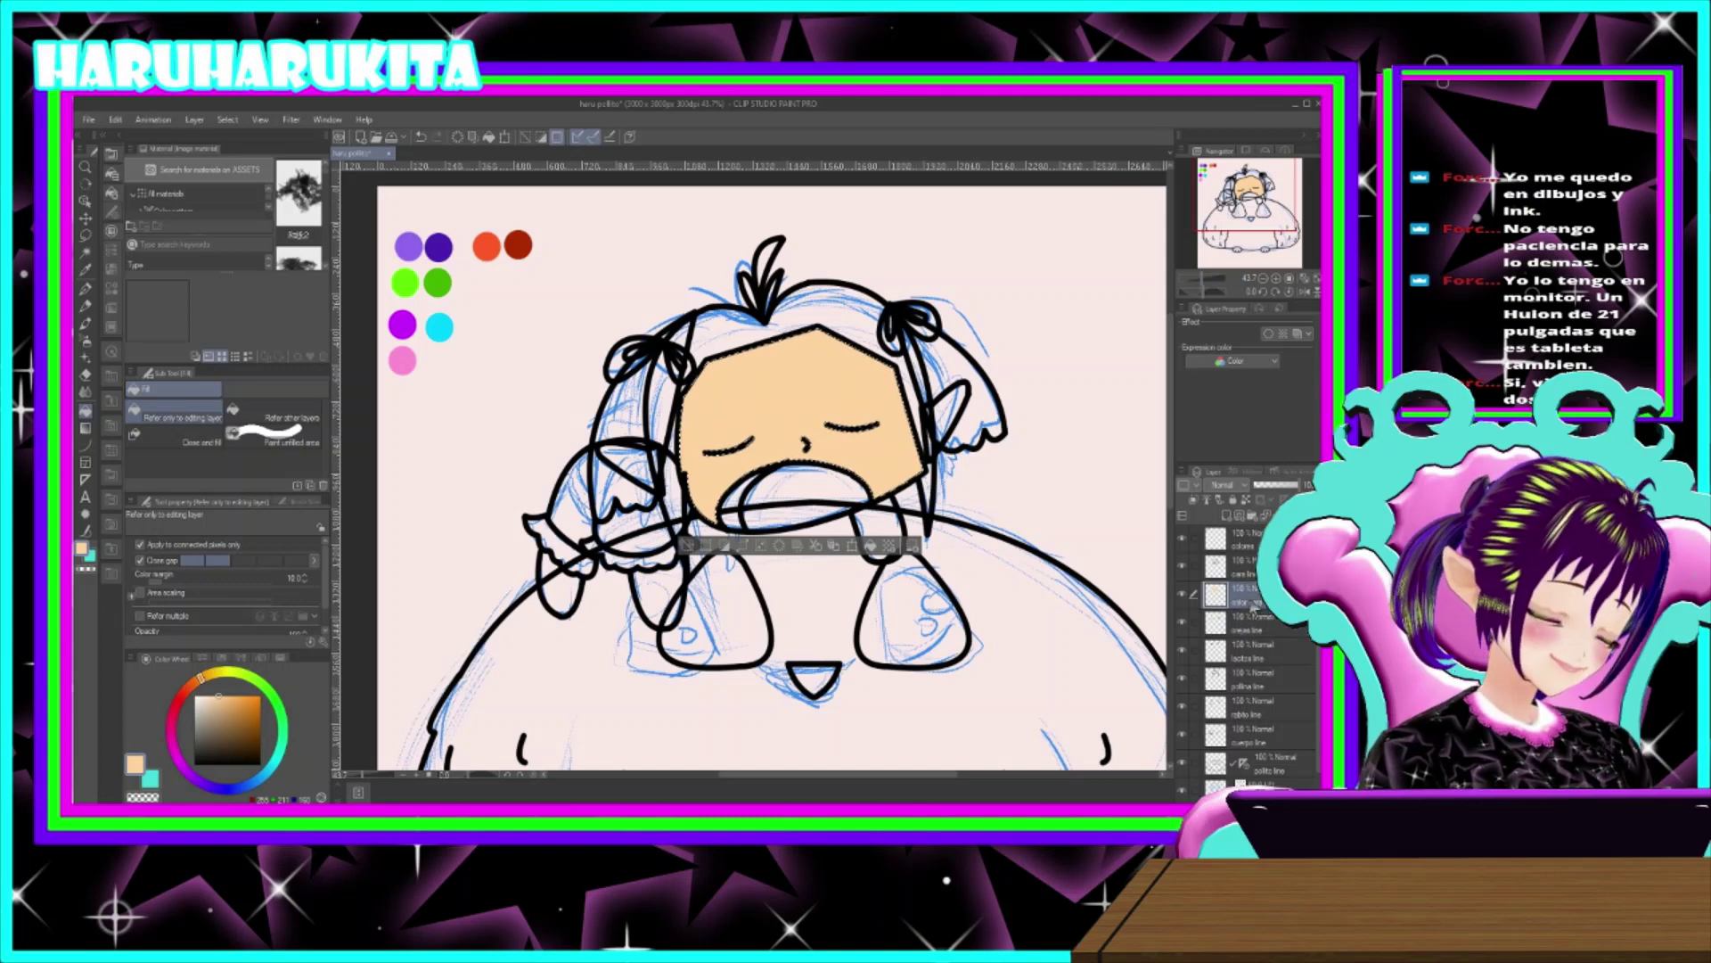
pyautogui.hotkey('ctrl', 'd')
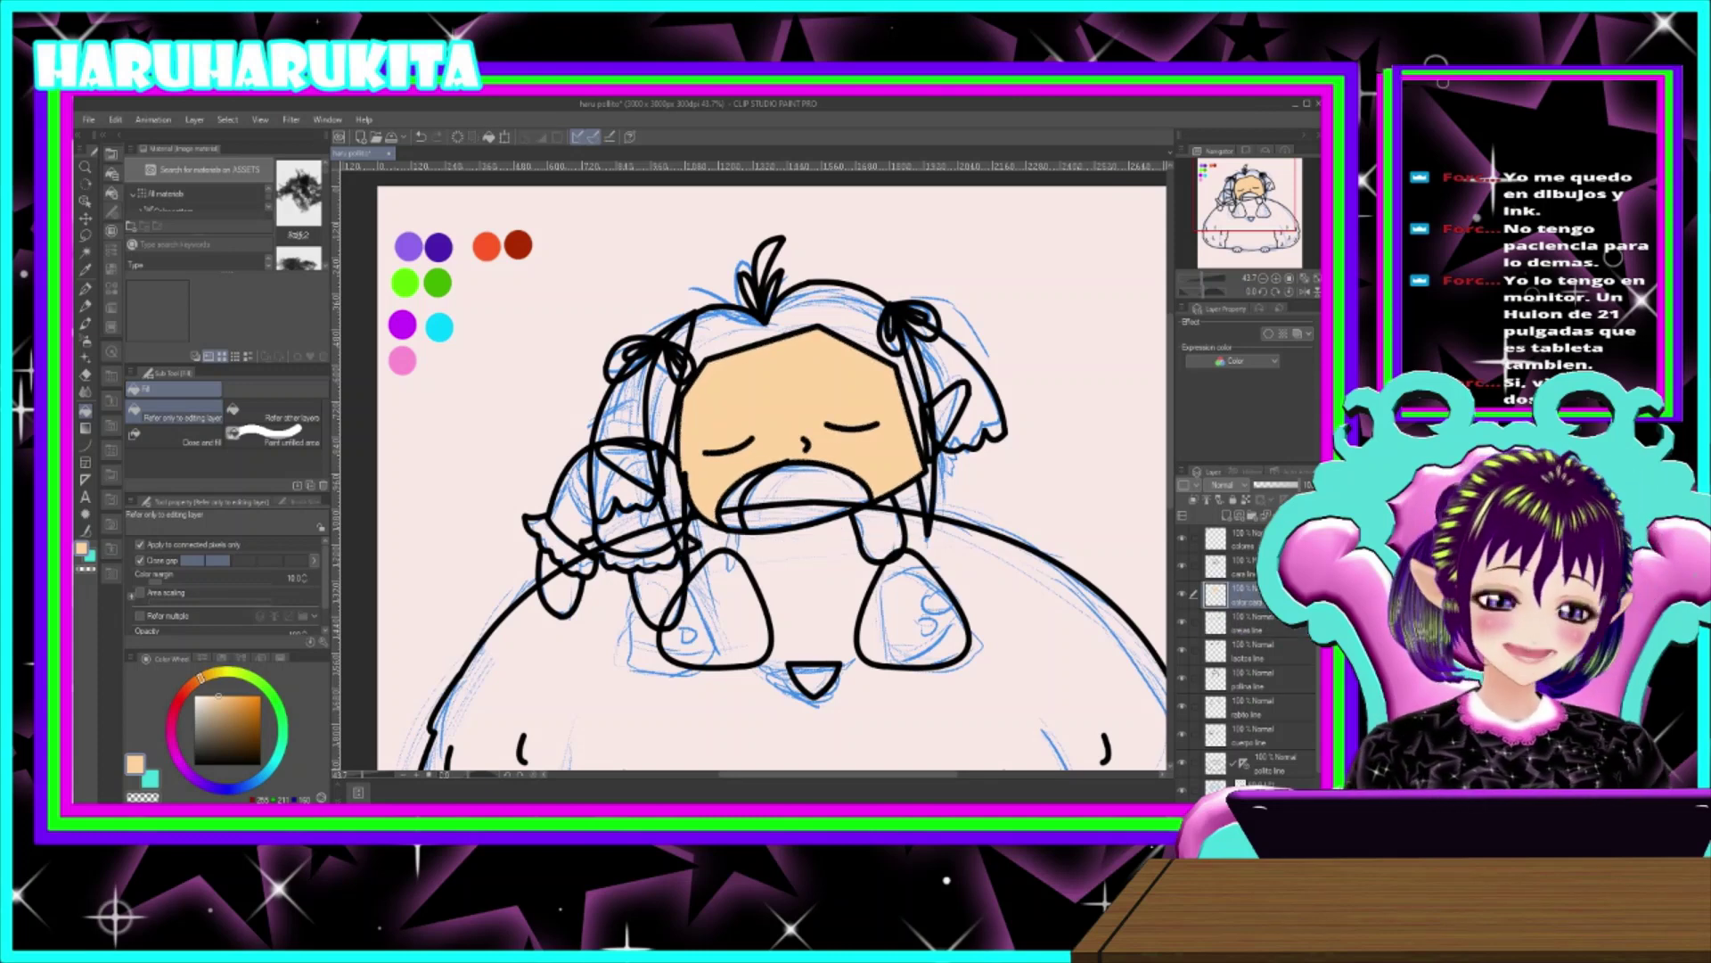
# - Move the pollina line layer above the cara line layer
pyautogui.click(1257, 679)
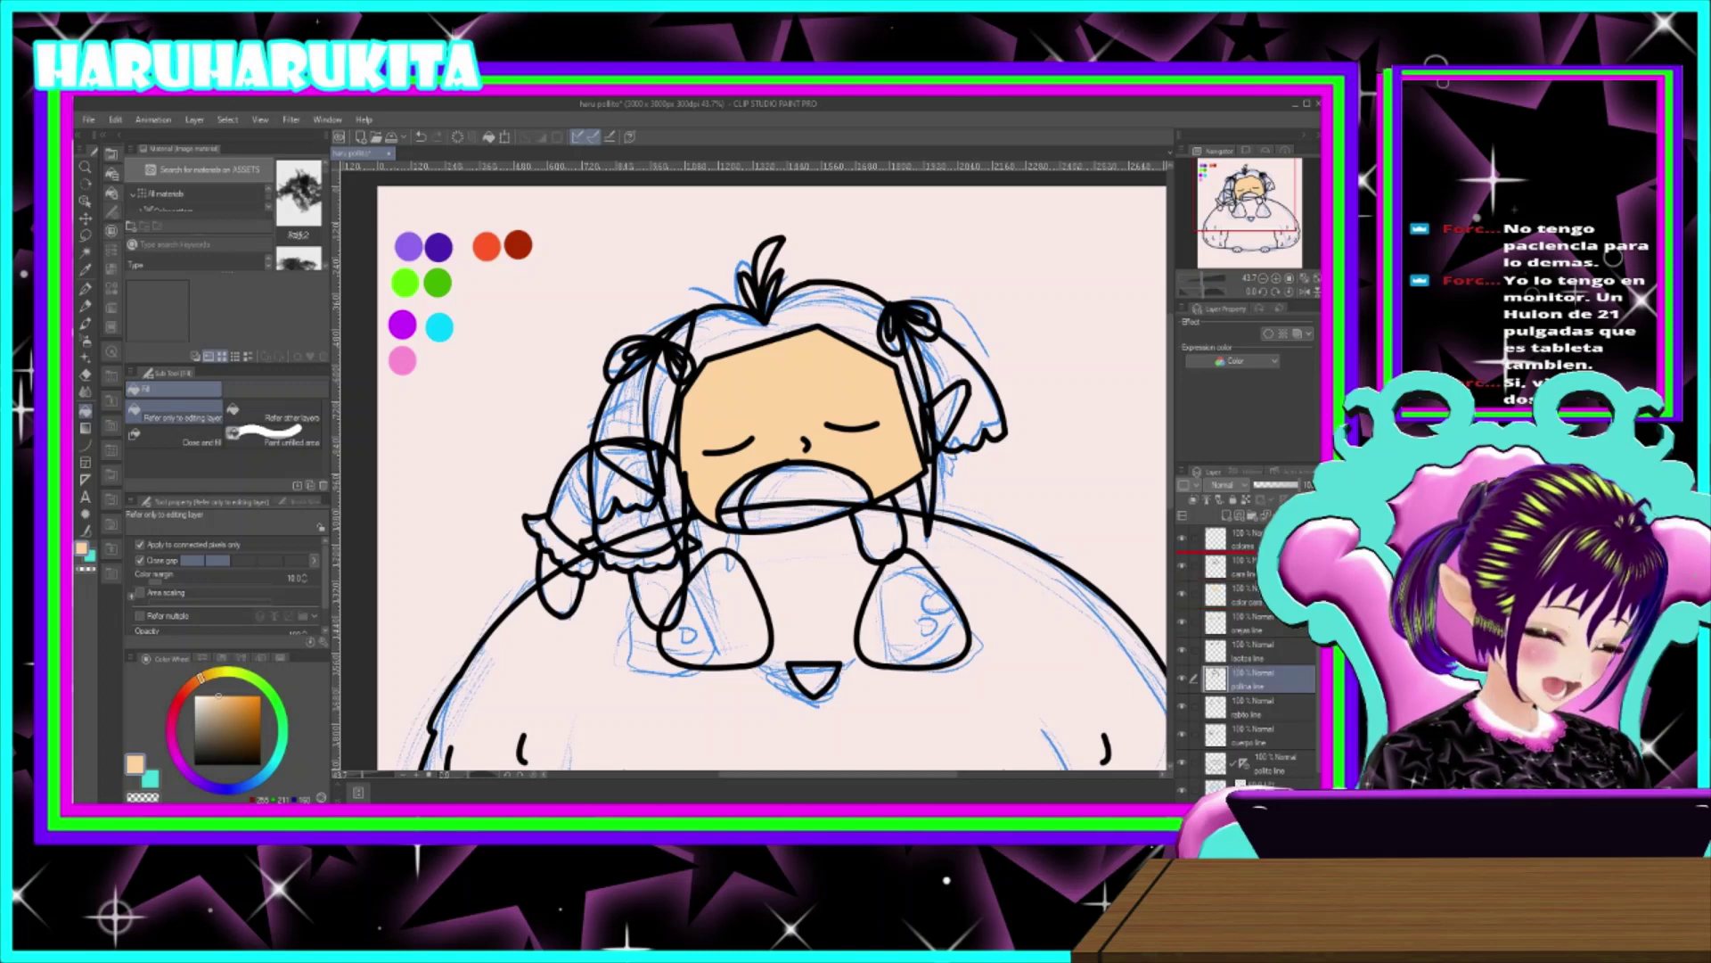
pyautogui.moveTo(1248, 679); pyautogui.dragTo(1248, 556)
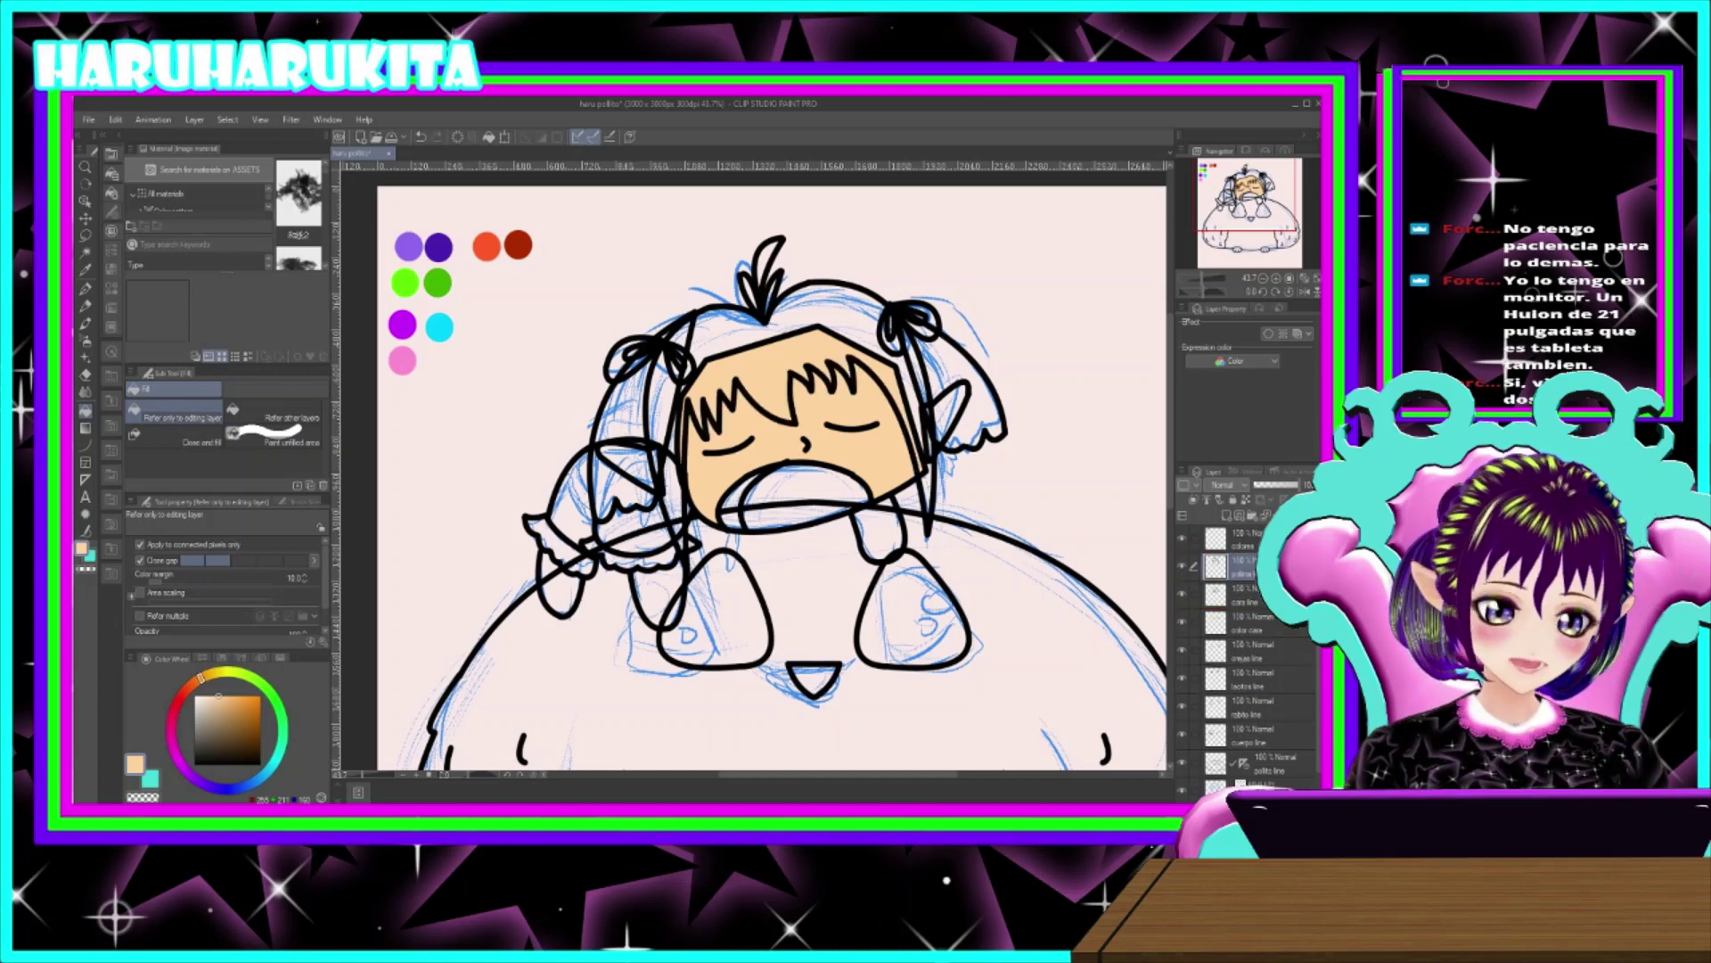
# - Auto-select the area inside the girl's open mouth outline on the cara line layer
pyautogui.click(1237, 596)
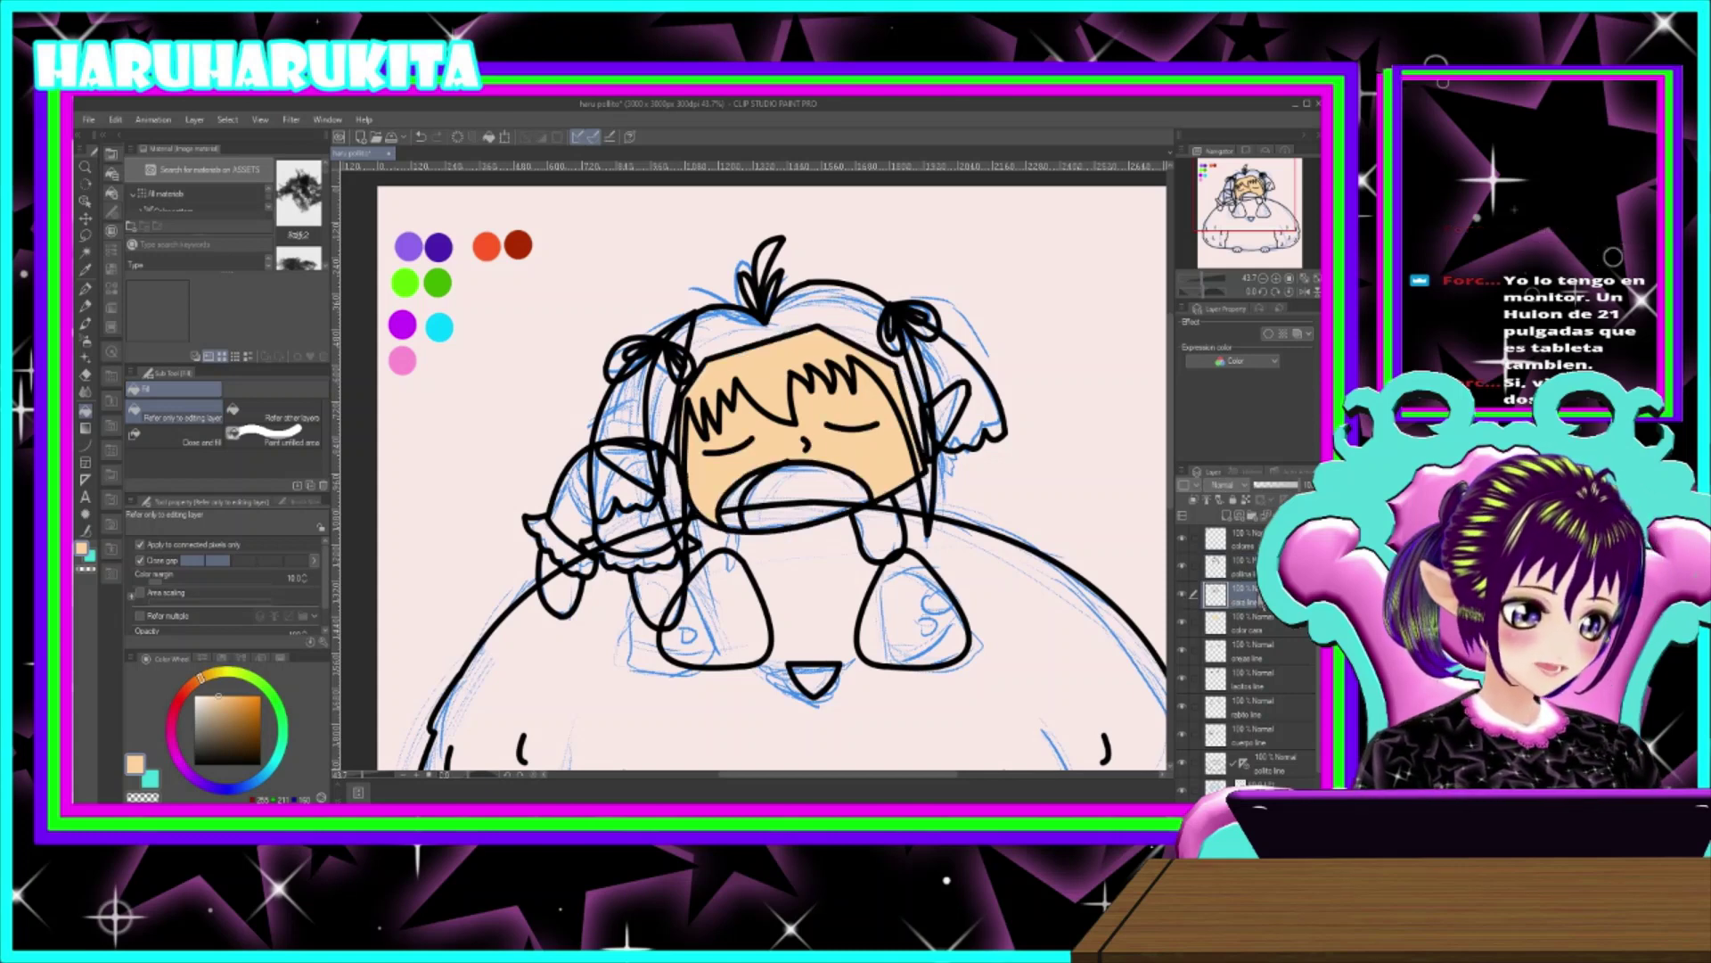
pyautogui.click(85, 253)
pyautogui.click(740, 490)
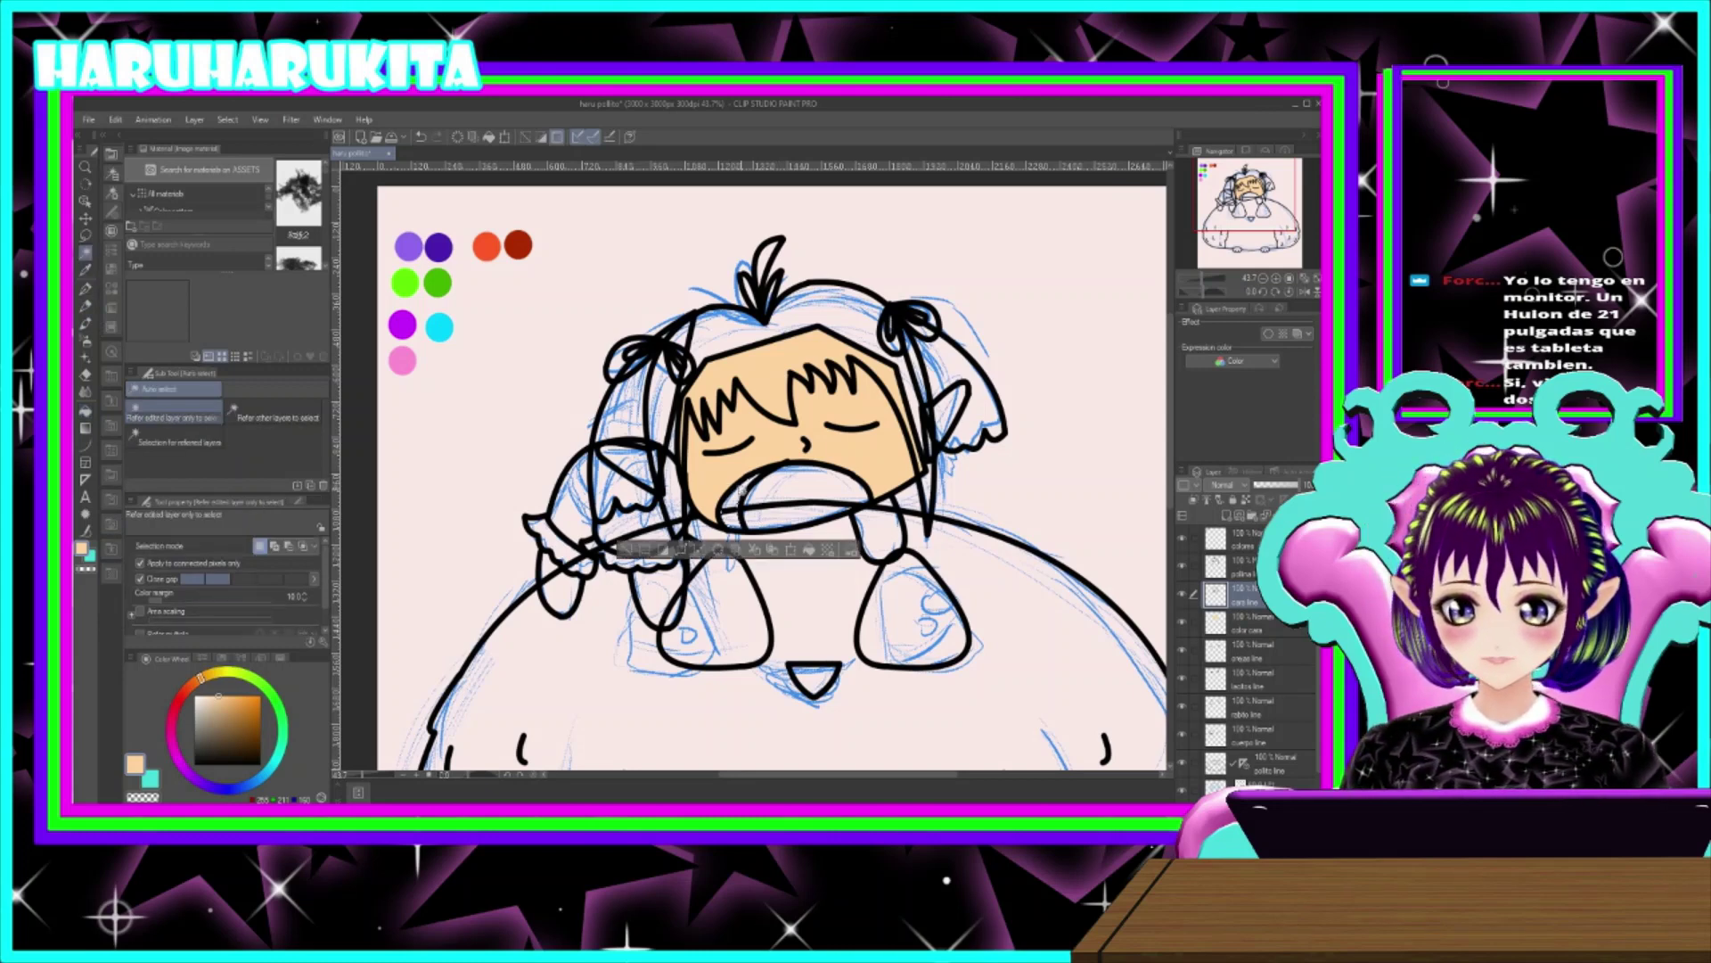
# - Choose a dark red as the fill color and add a layer named boca color directly above the color cara layer
pyautogui.moveTo(190, 682)
pyautogui.mouseDown()
pyautogui.moveTo(182, 701)
pyautogui.moveTo(256, 695)
pyautogui.moveTo(247, 725)
pyautogui.mouseUp()
pyautogui.click(227, 697)
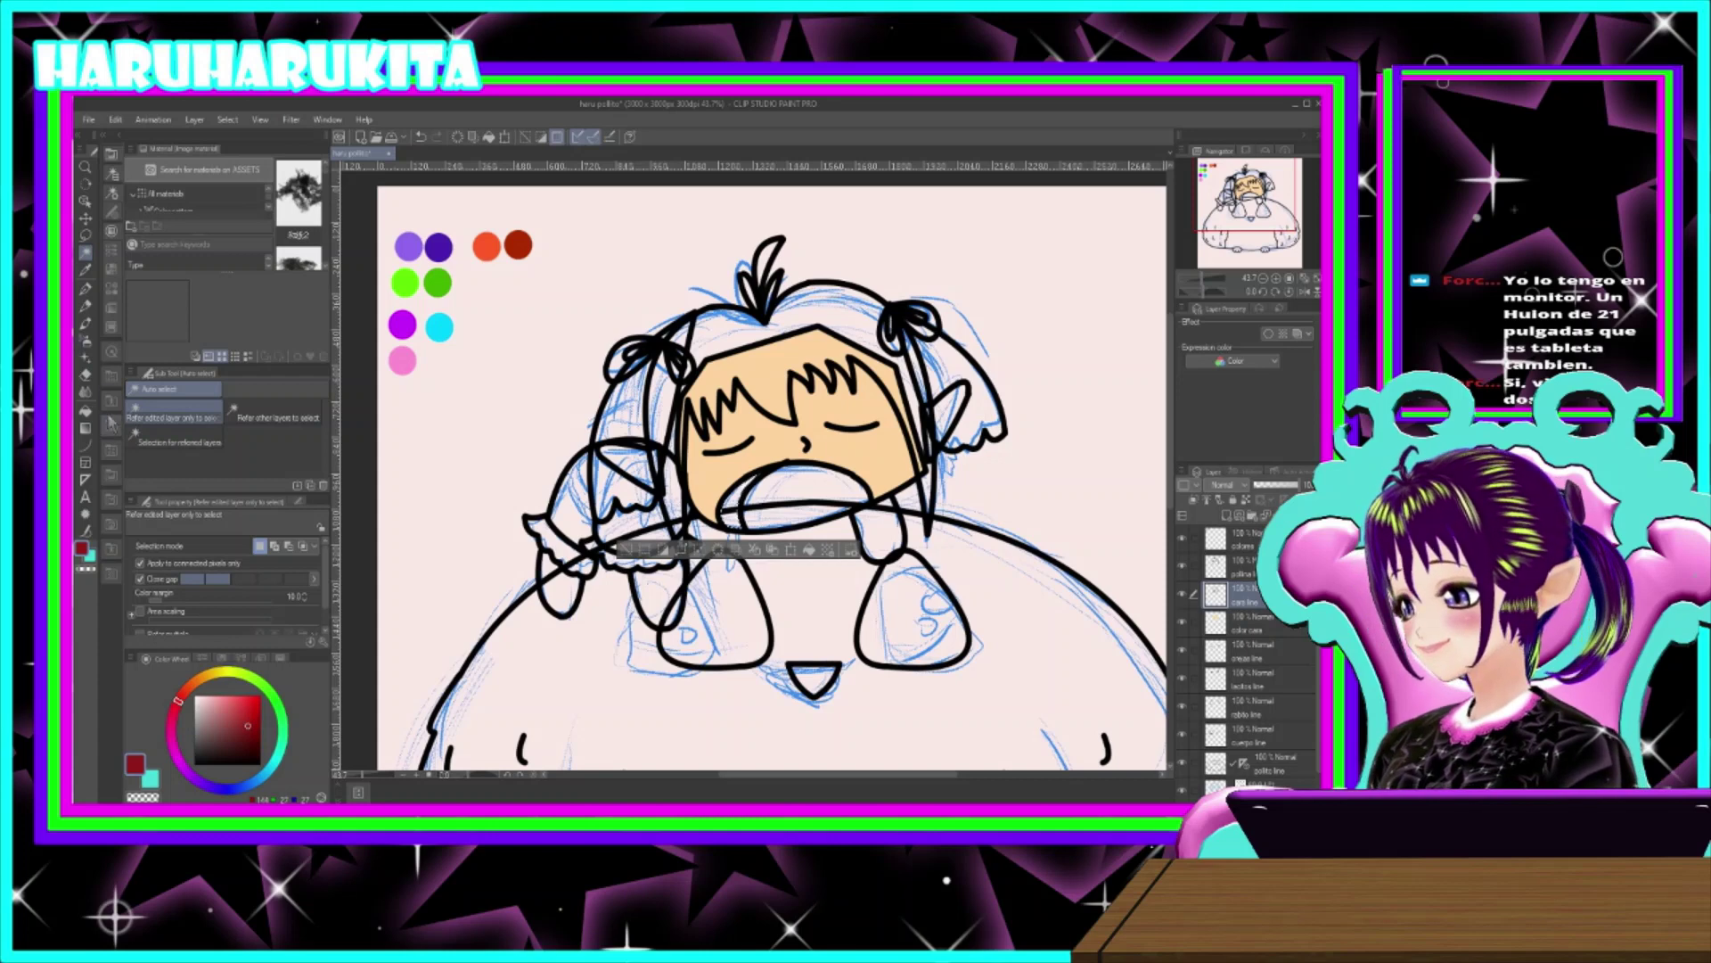
pyautogui.click(85, 412)
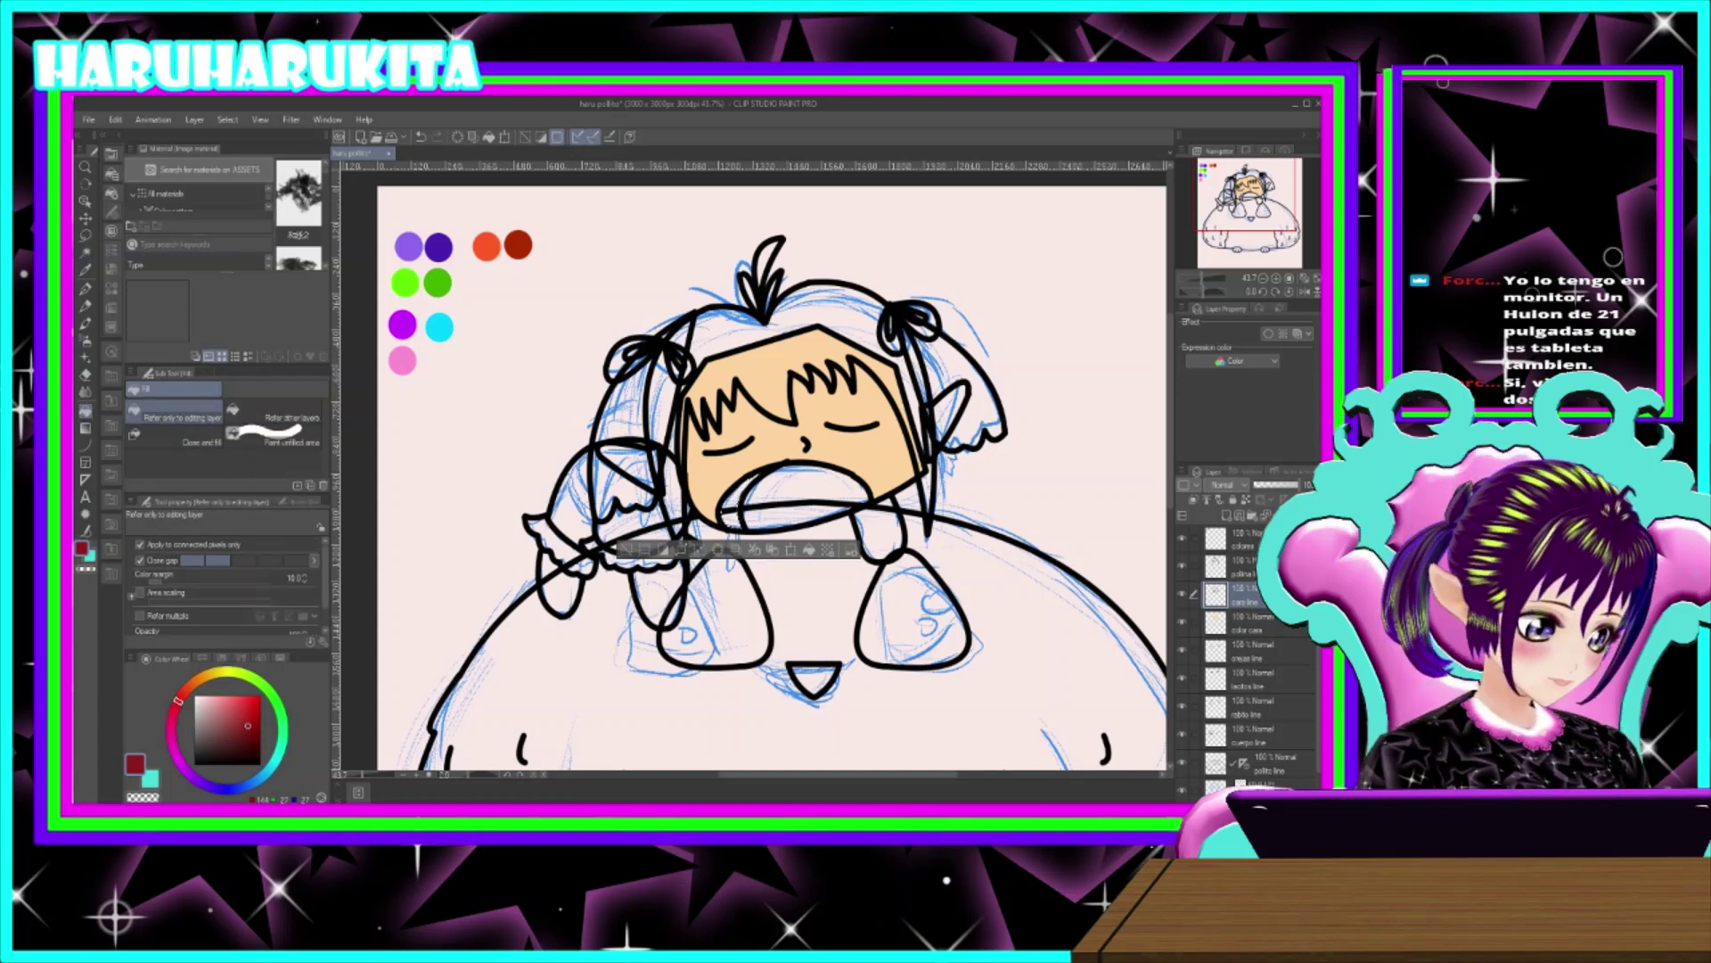
pyautogui.click(1266, 628)
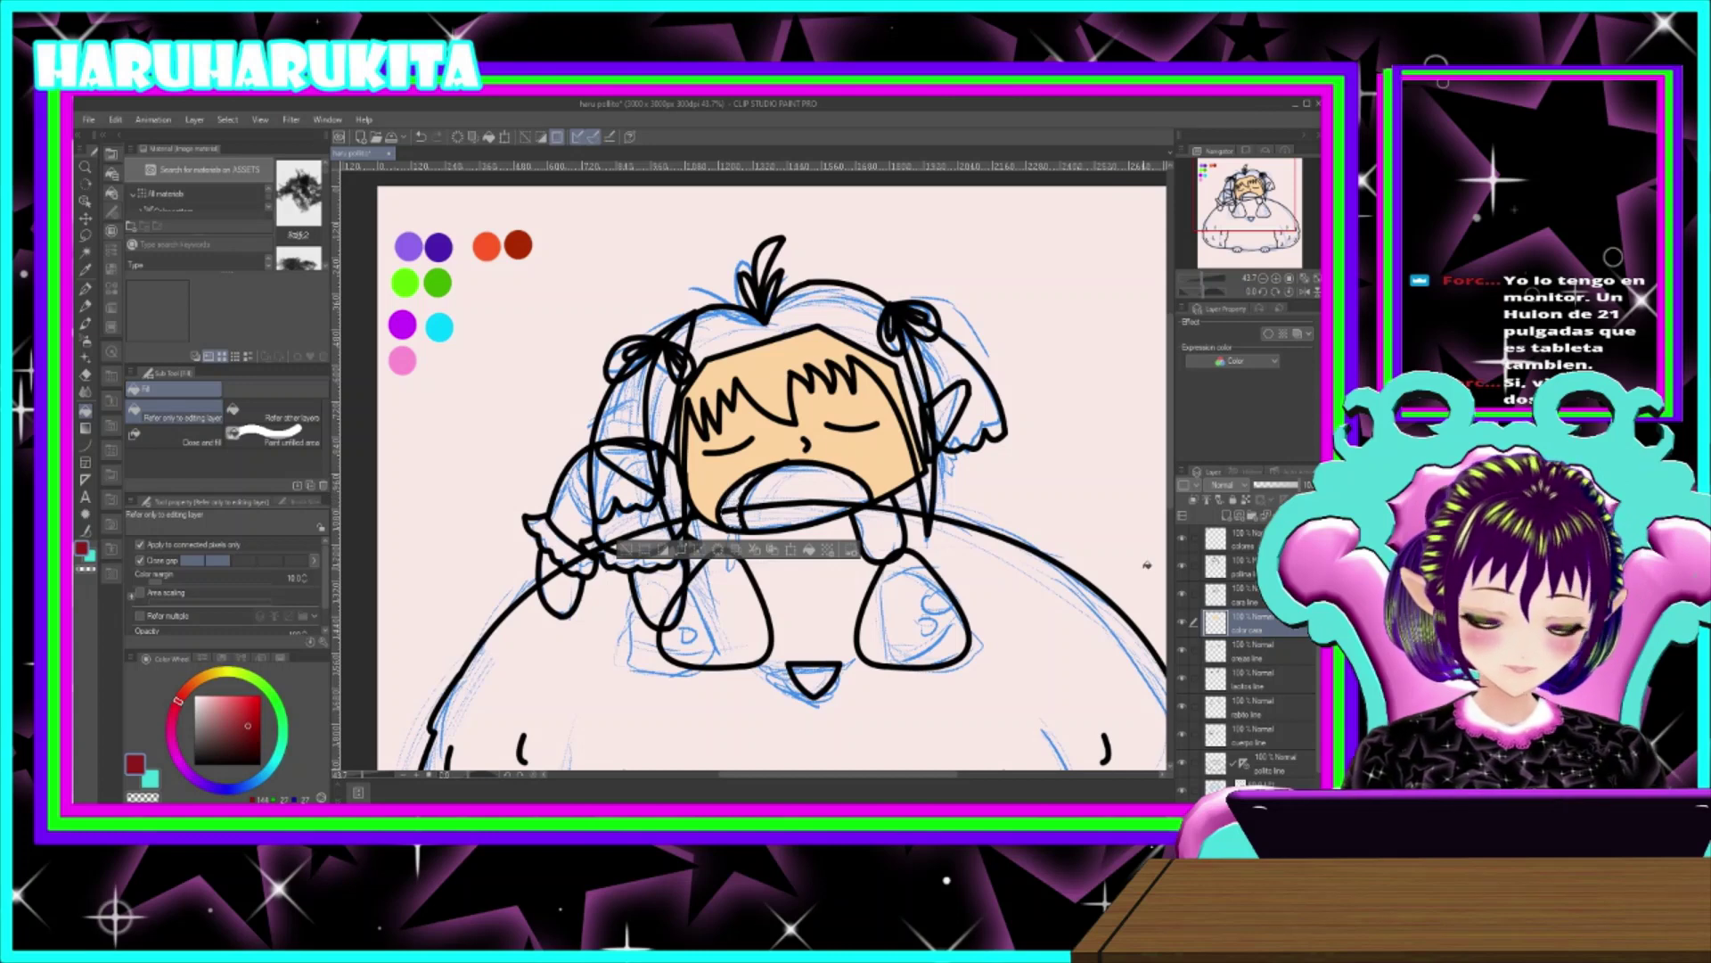
pyautogui.click(1227, 517)
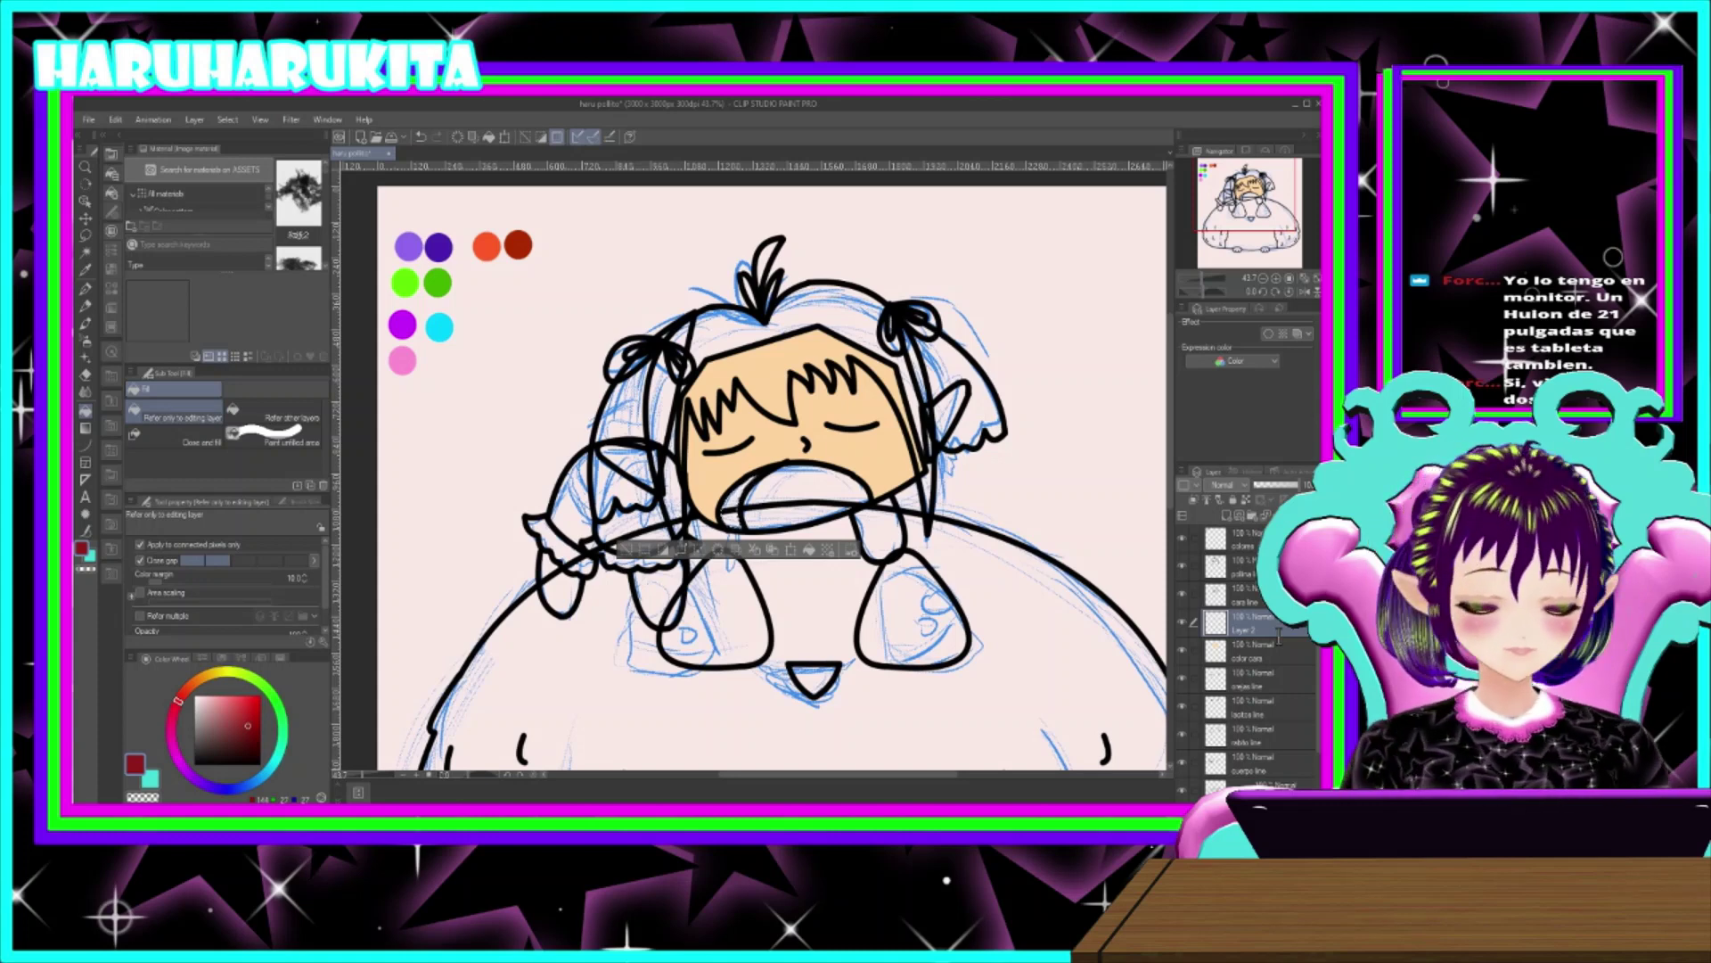
pyautogui.write('boca color')
pyautogui.press('Return')
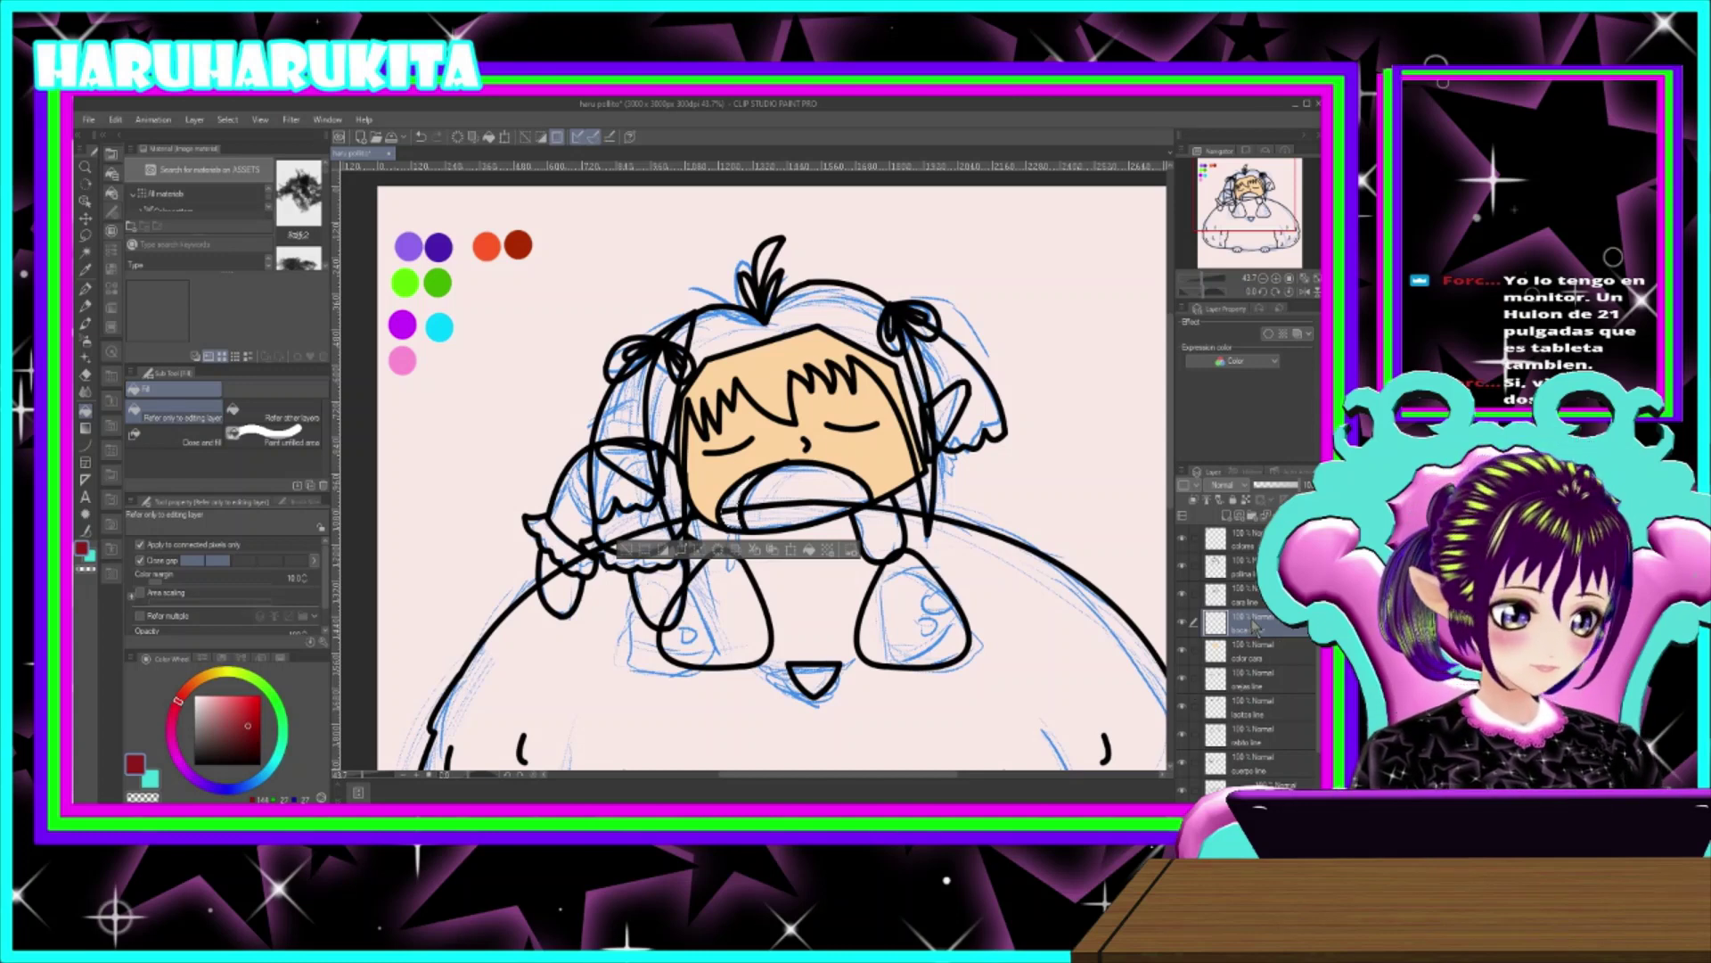
# - Try filling the dark gap beside the tongue with dark red on the boca color layer, and undo the fill
pyautogui.click(738, 497)
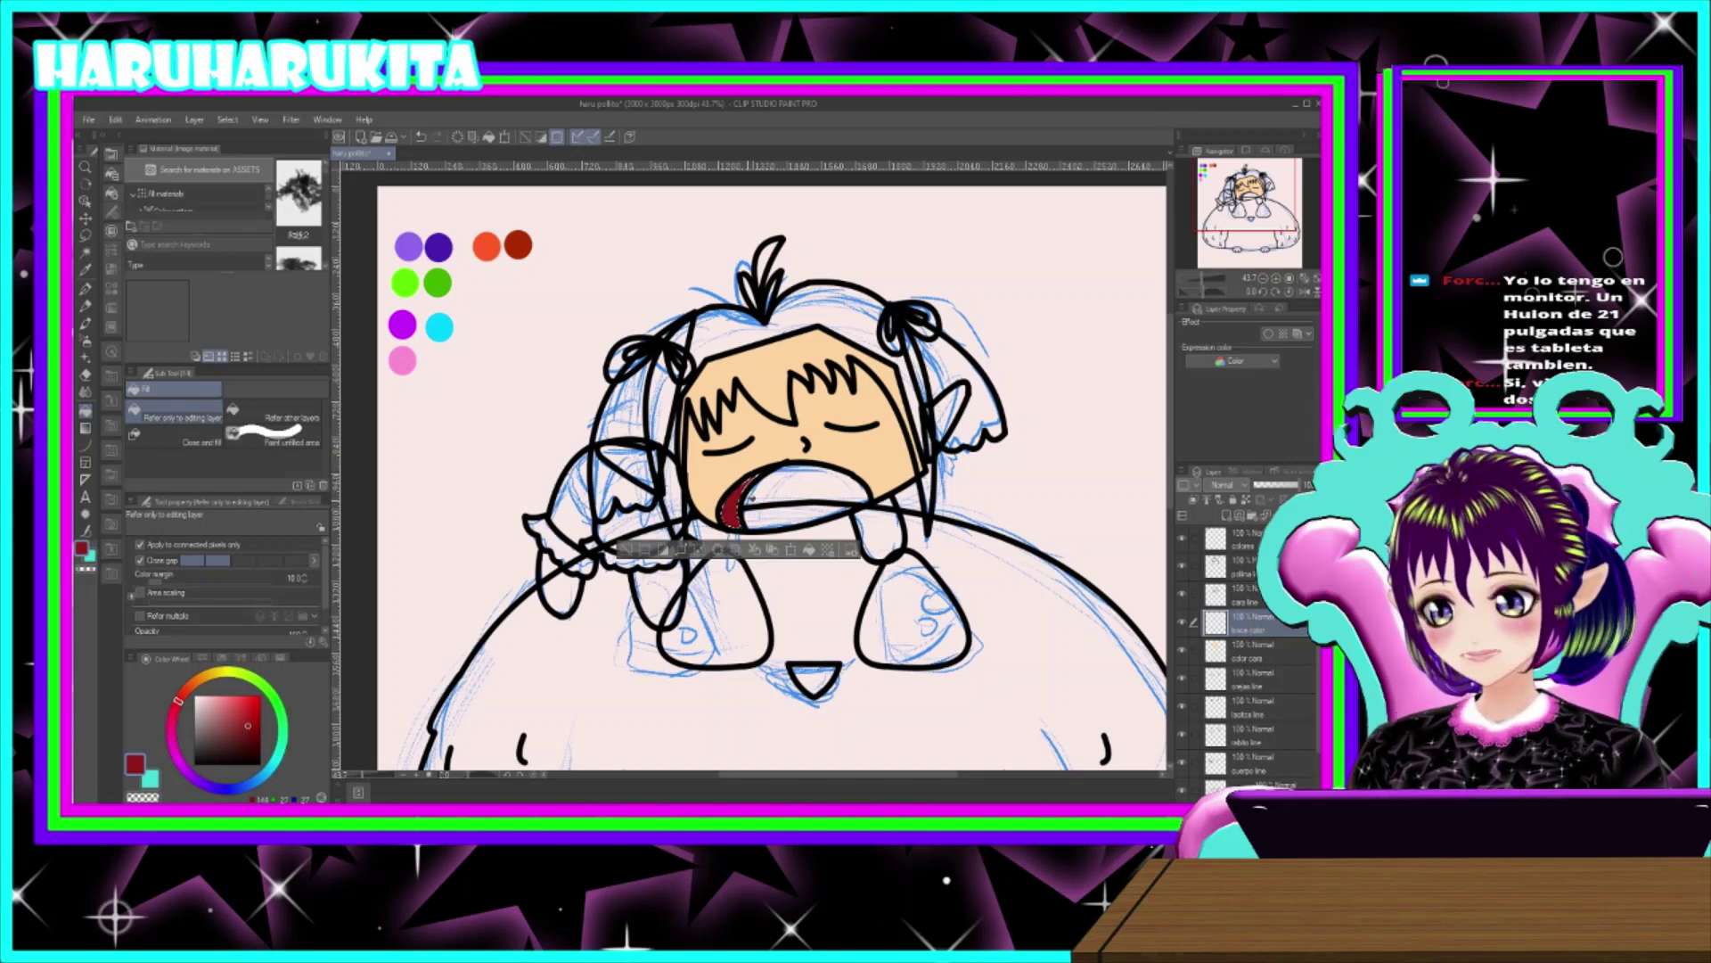
pyautogui.click(259, 719)
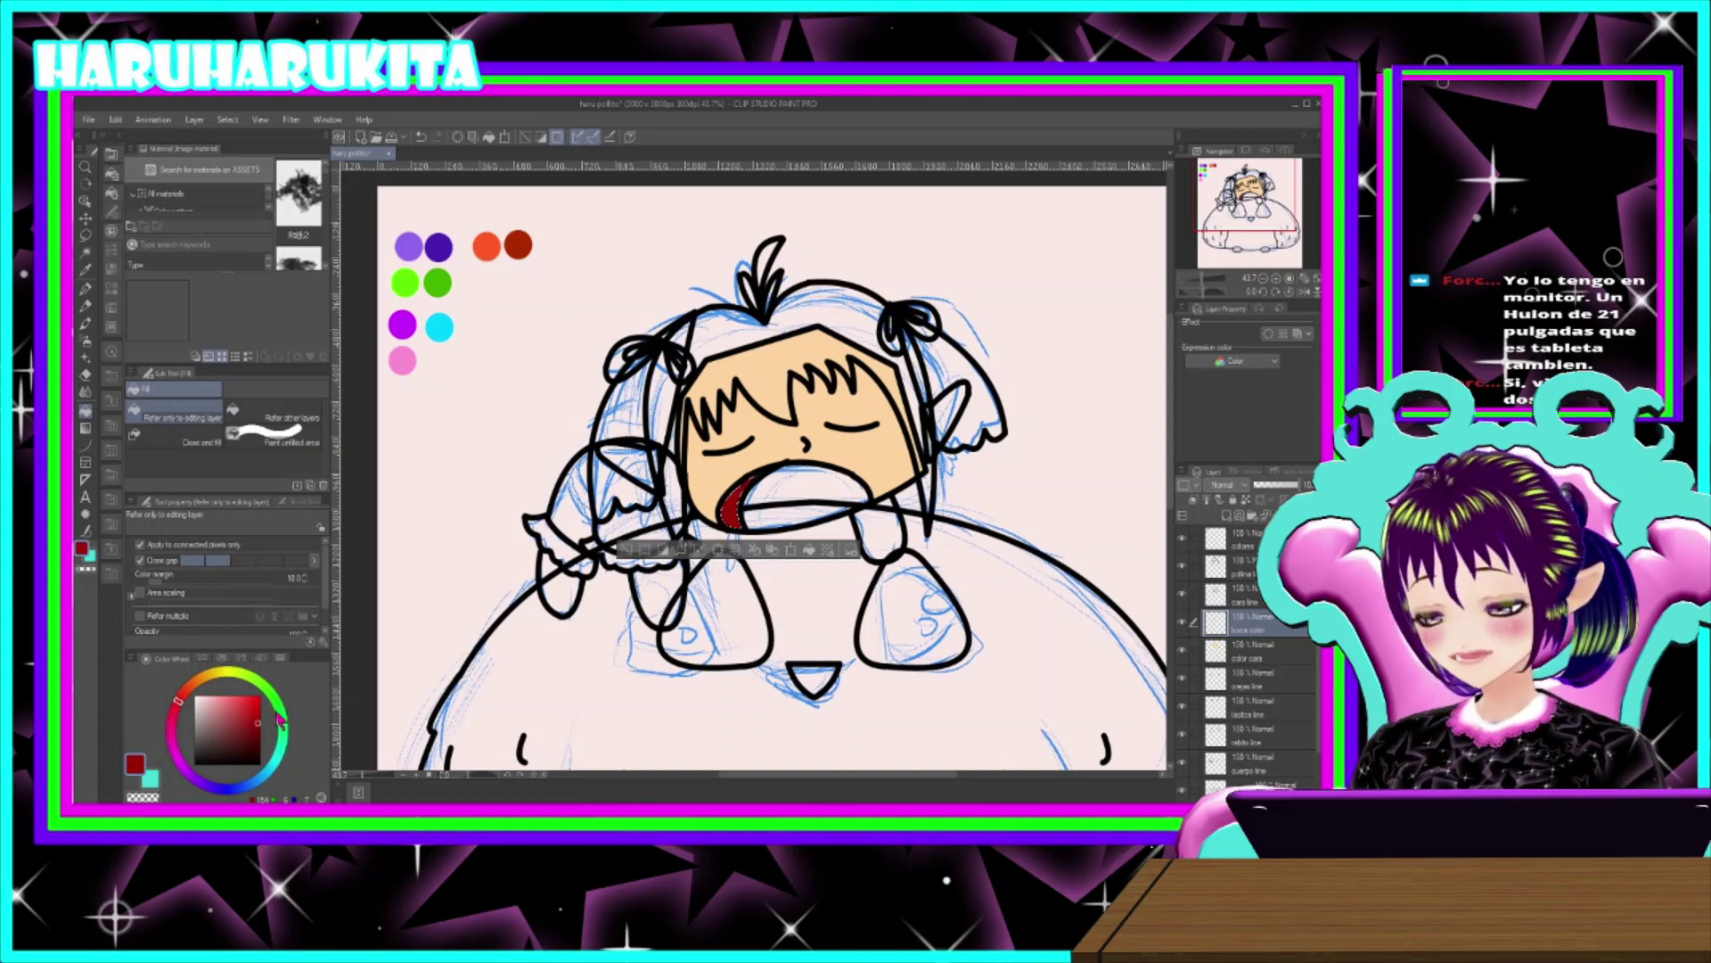
pyautogui.click(246, 699)
pyautogui.click(235, 694)
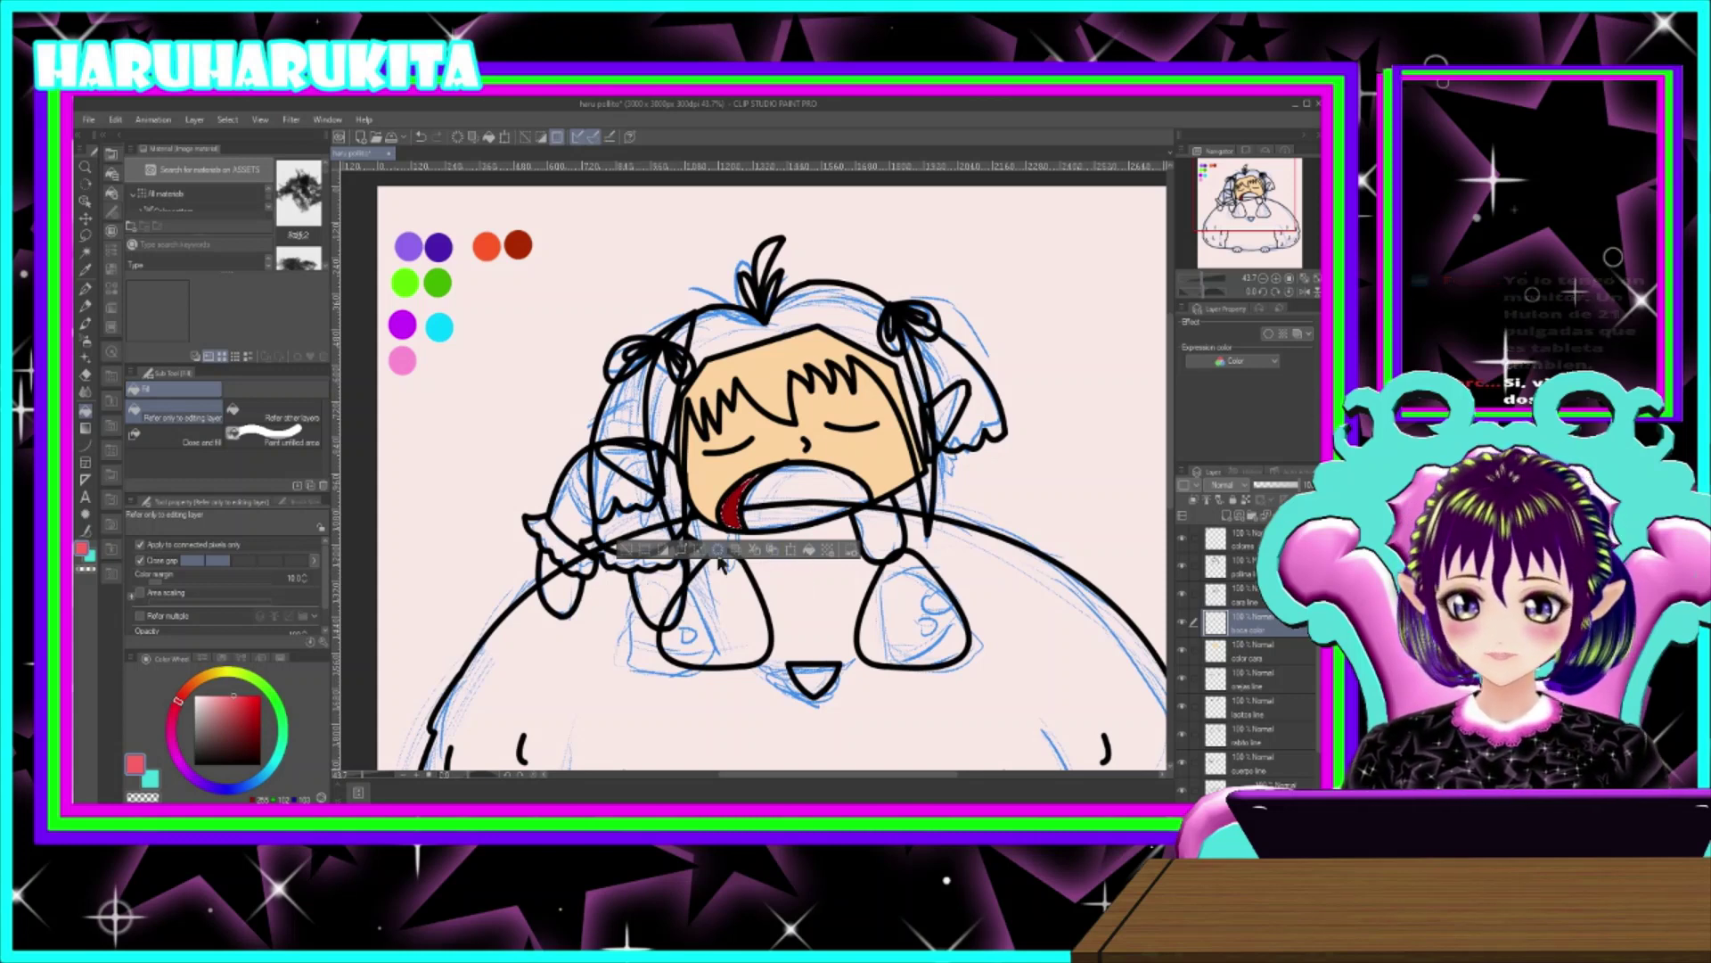
pyautogui.hotkey('ctrl', 'z')
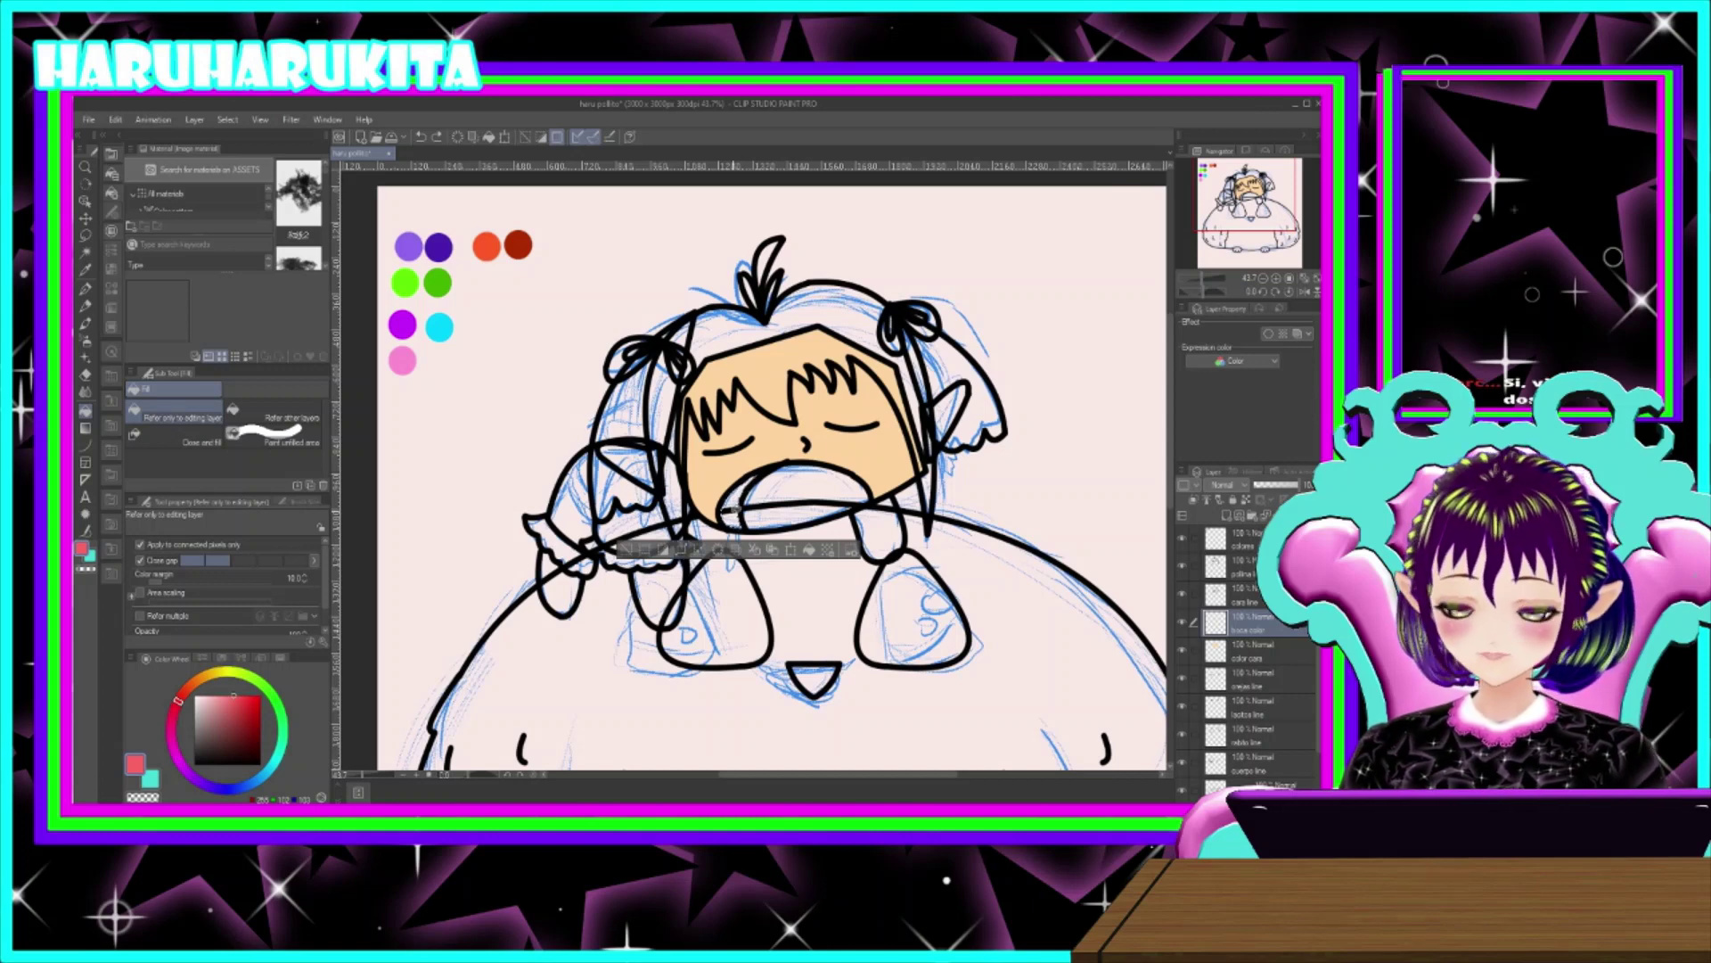
# - Fill the mouth's inner gap beside the tongue with a more saturated dark red on the boca color layer
pyautogui.click(85, 254)
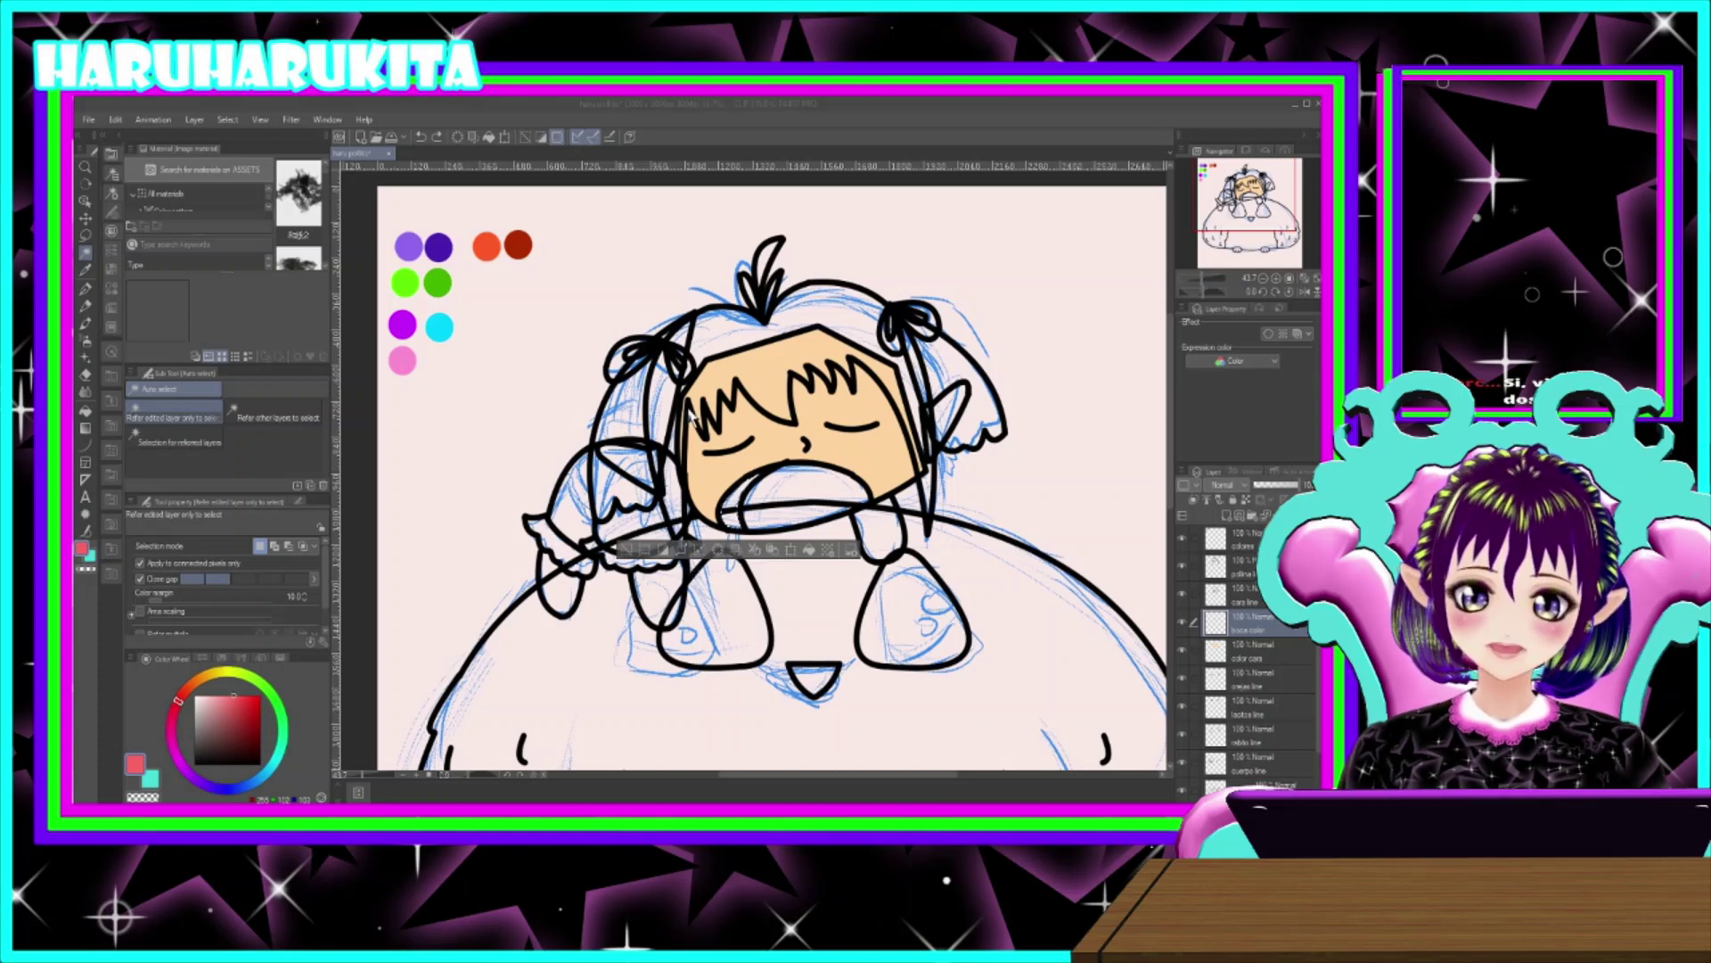
pyautogui.click(739, 512)
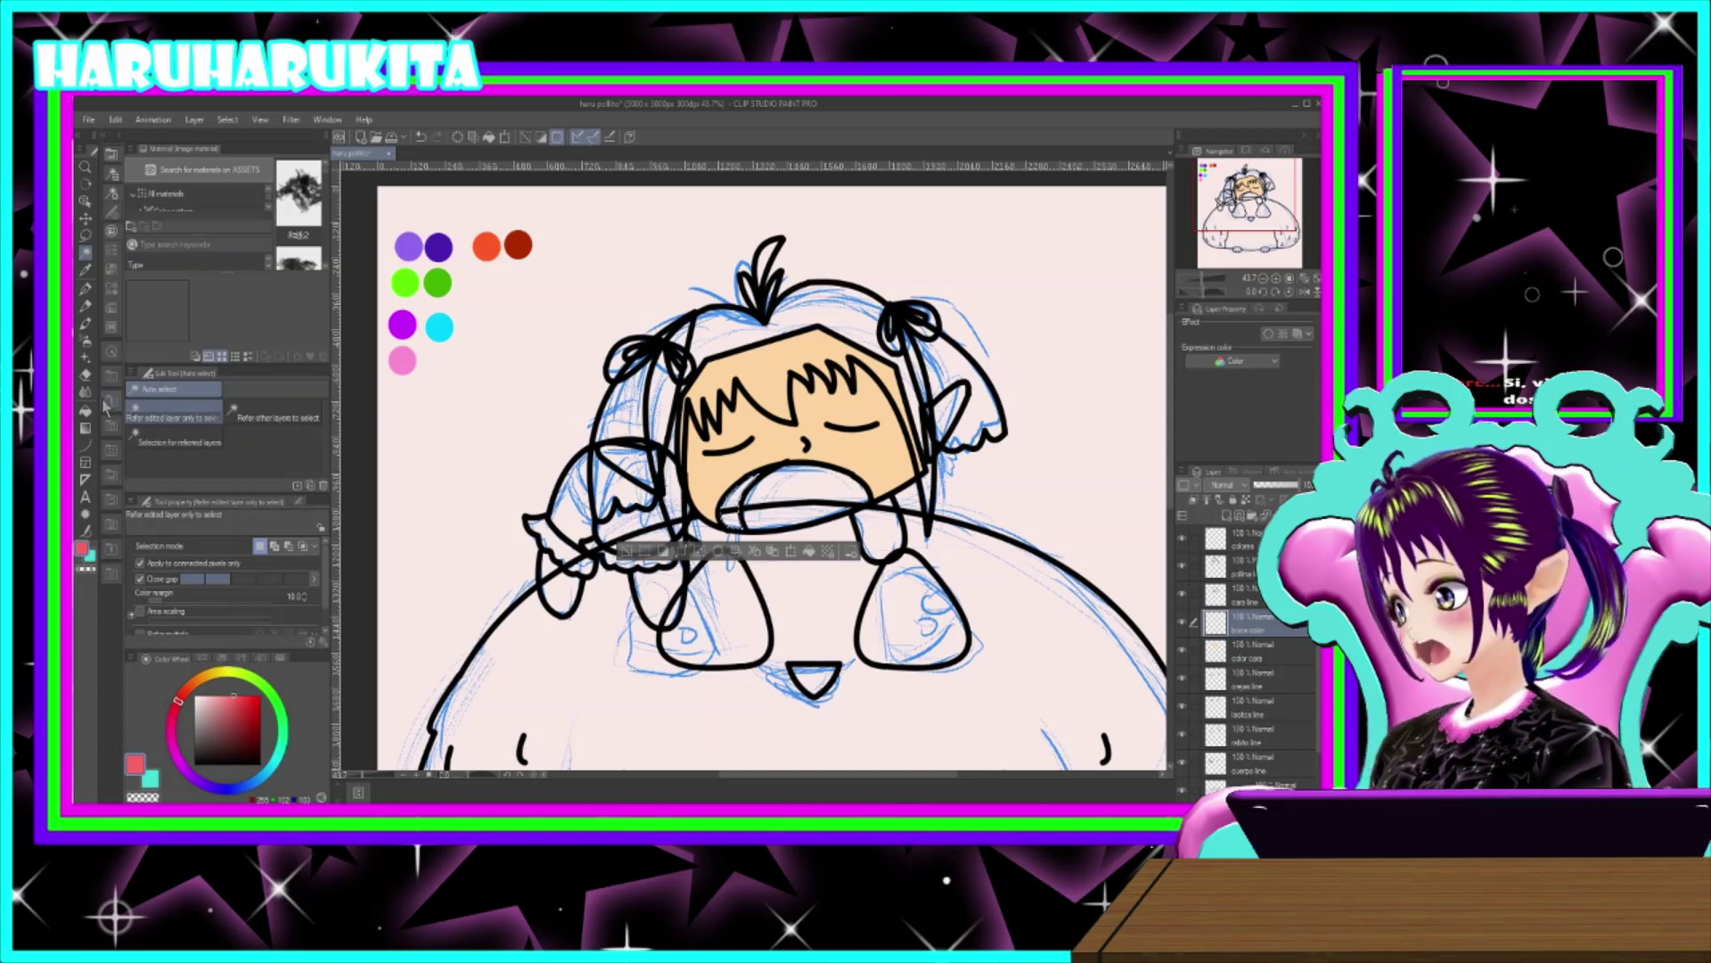
pyautogui.press('g')
pyautogui.moveTo(253, 704); pyautogui.dragTo(264, 716)
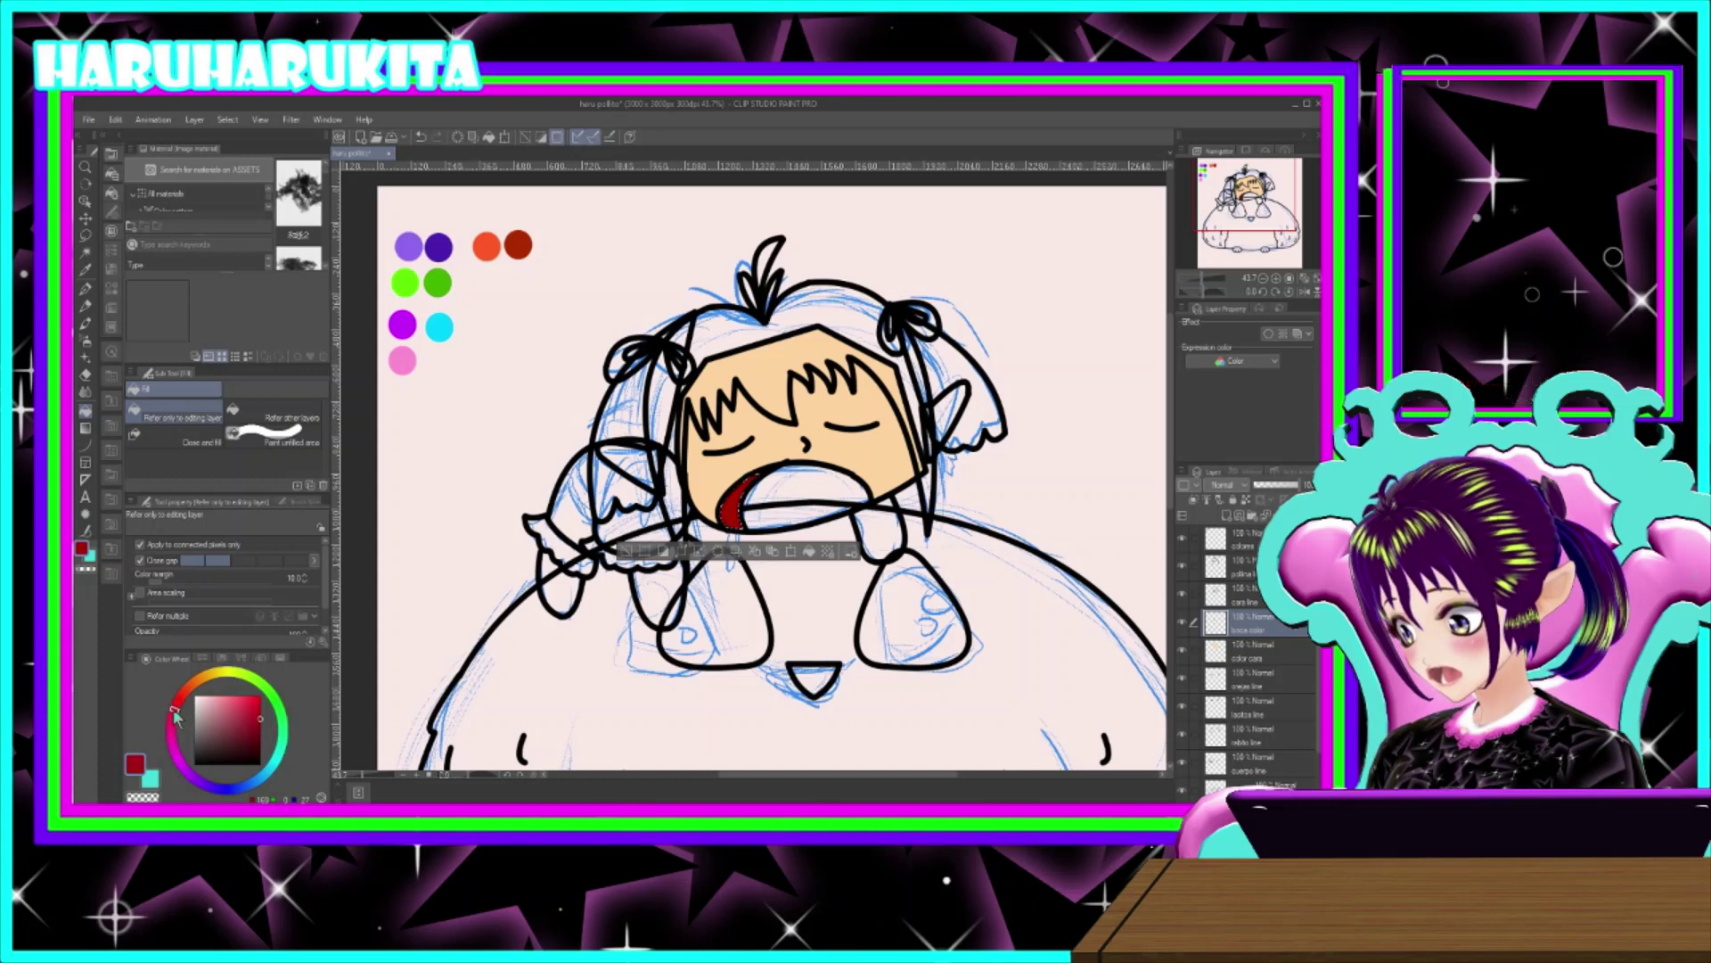
# - Auto-select the tongue on the cara line layer, fill it with salmon pink on the boca color layer, and clear the selection
pyautogui.click(234, 696)
pyautogui.click(178, 700)
pyautogui.moveTo(229, 704); pyautogui.dragTo(230, 695)
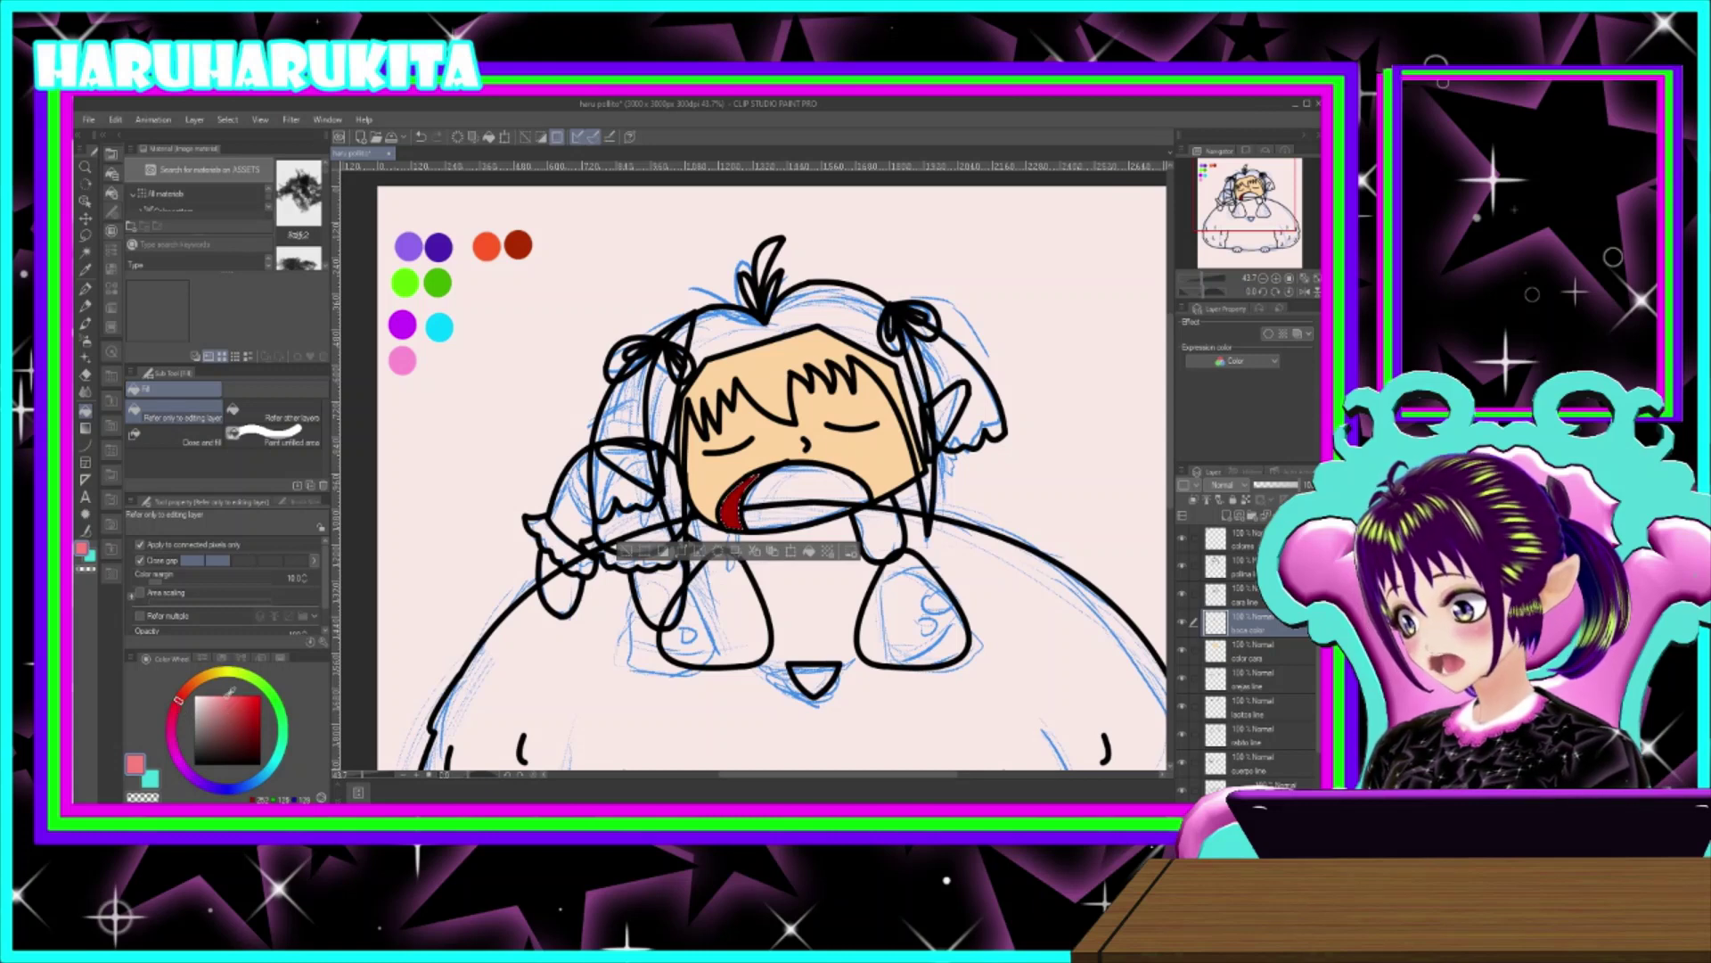
pyautogui.hotkey('ctrl', 'd')
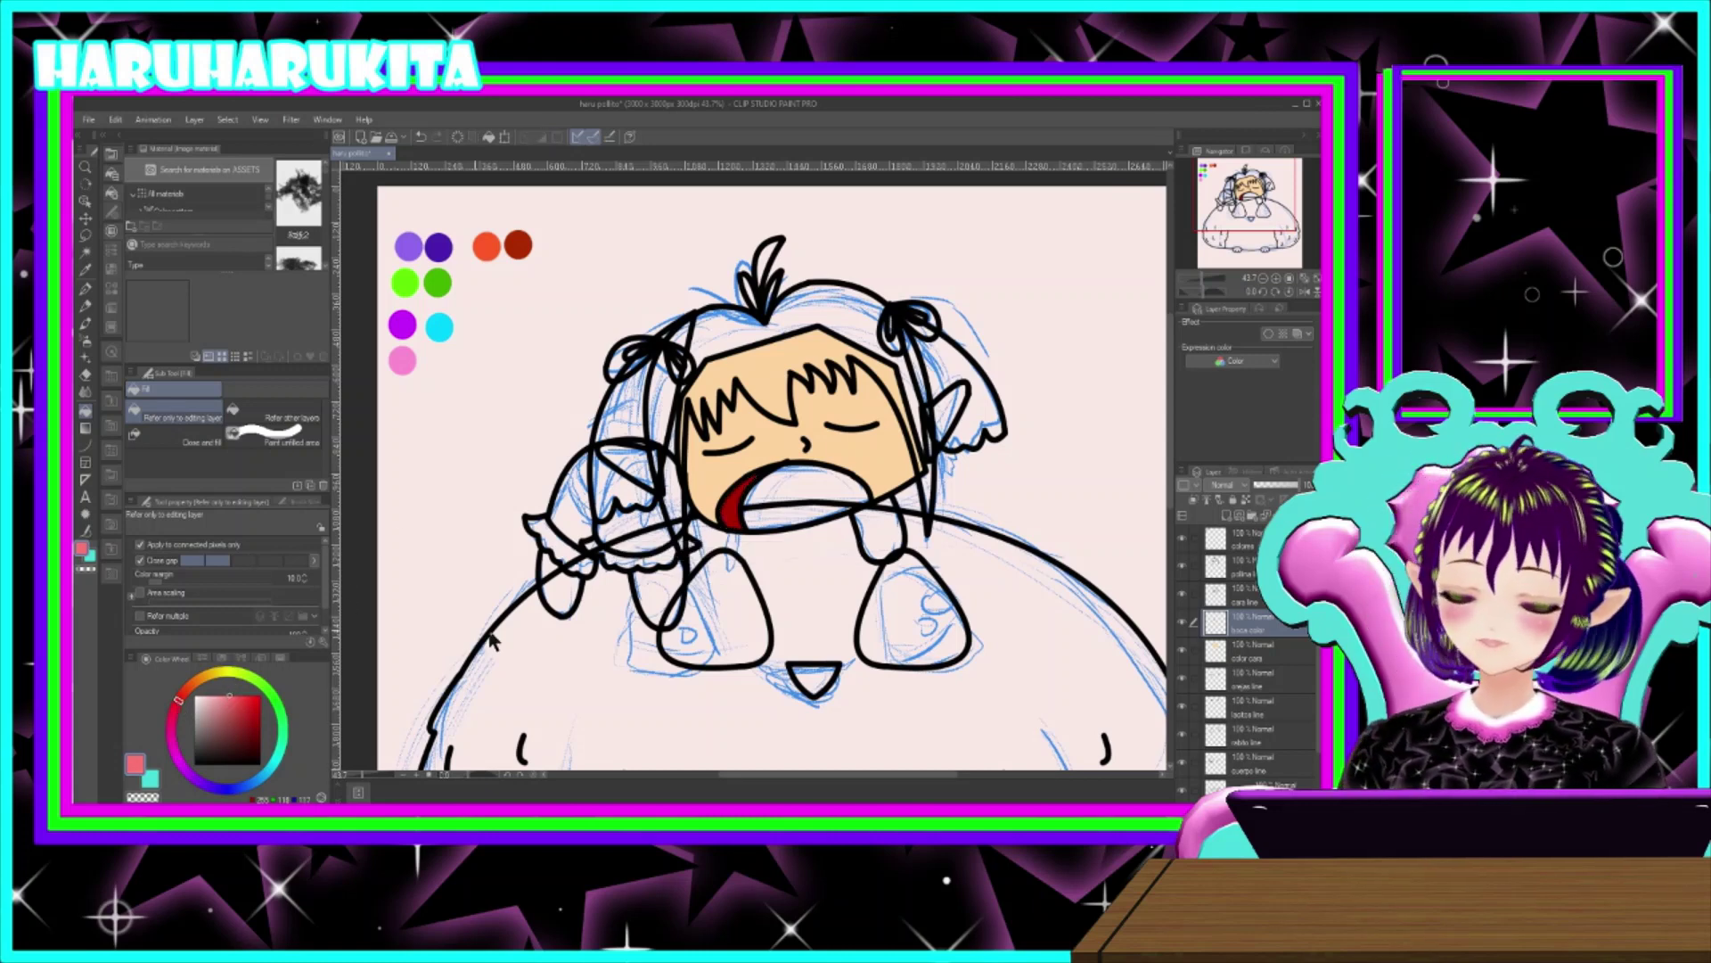
pyautogui.click(1241, 594)
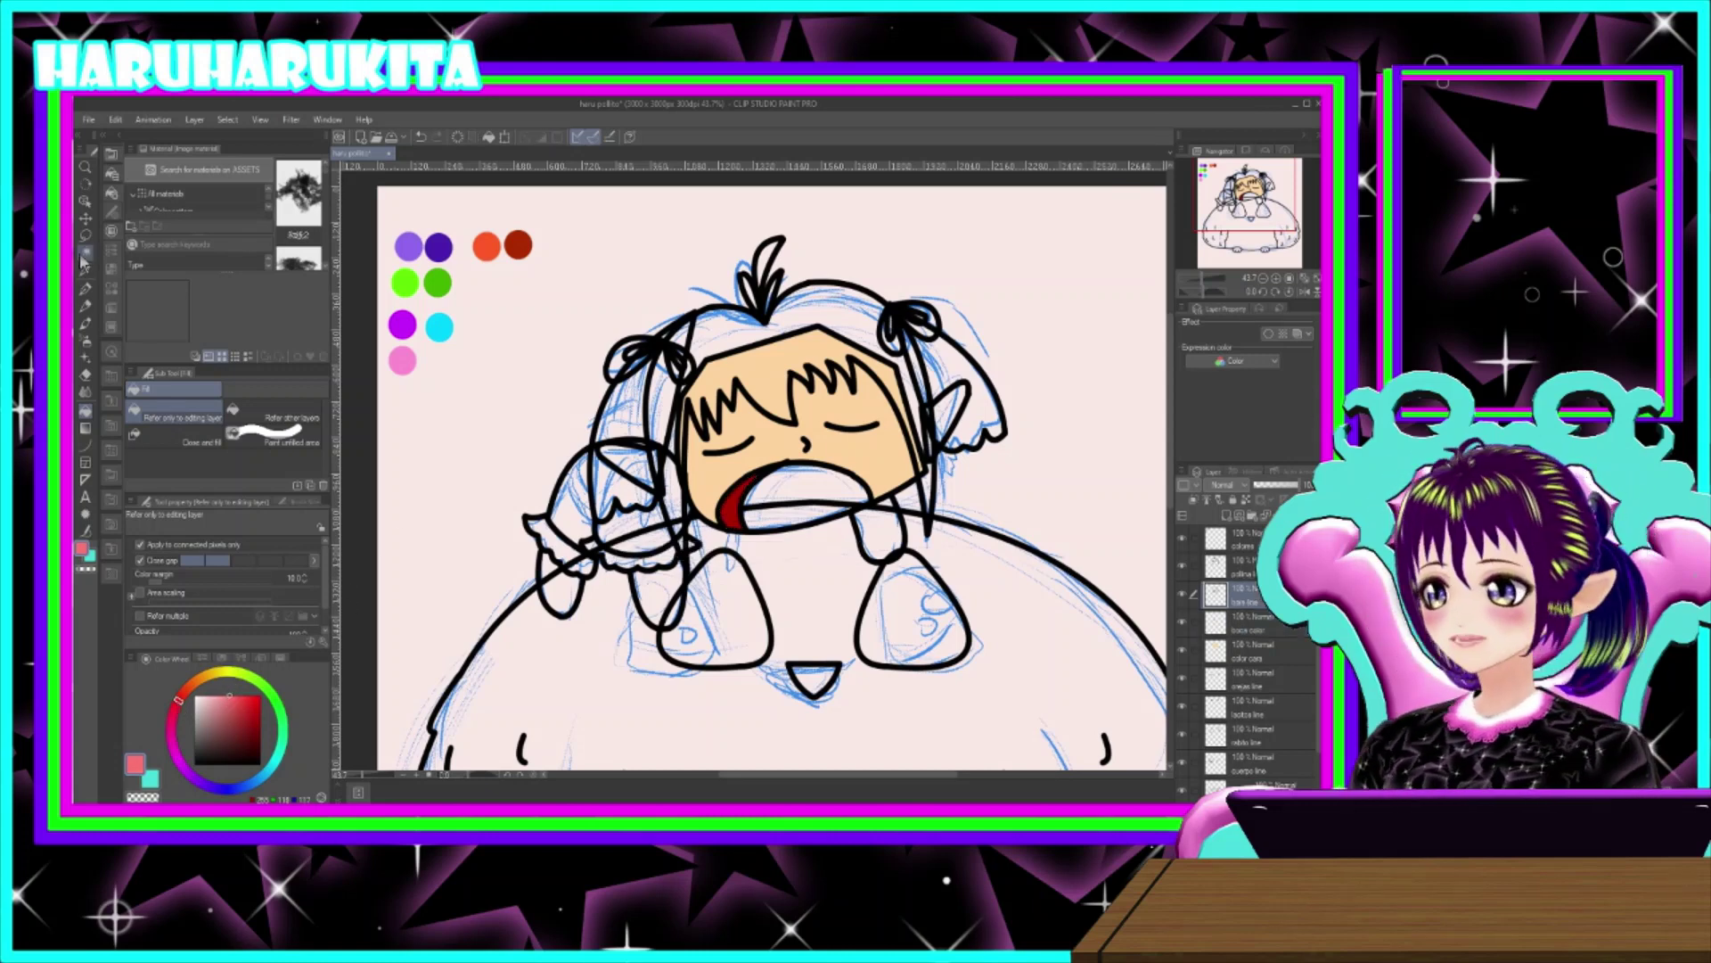
pyautogui.click(85, 252)
pyautogui.click(840, 500)
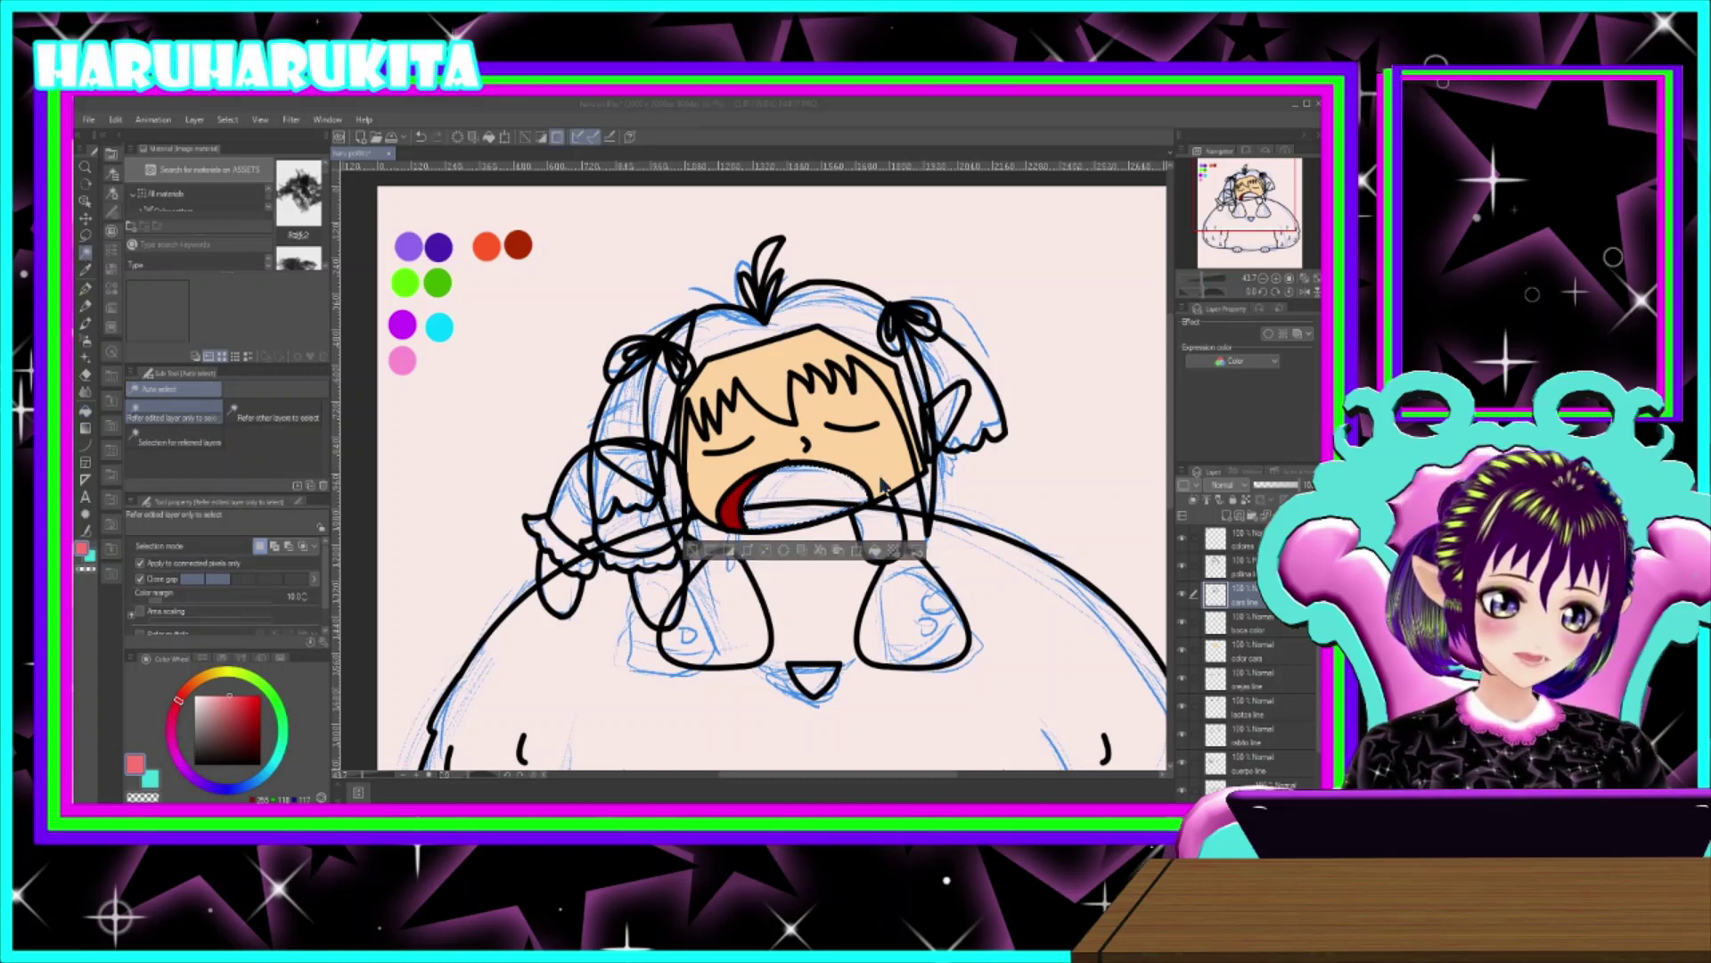
pyautogui.click(1248, 621)
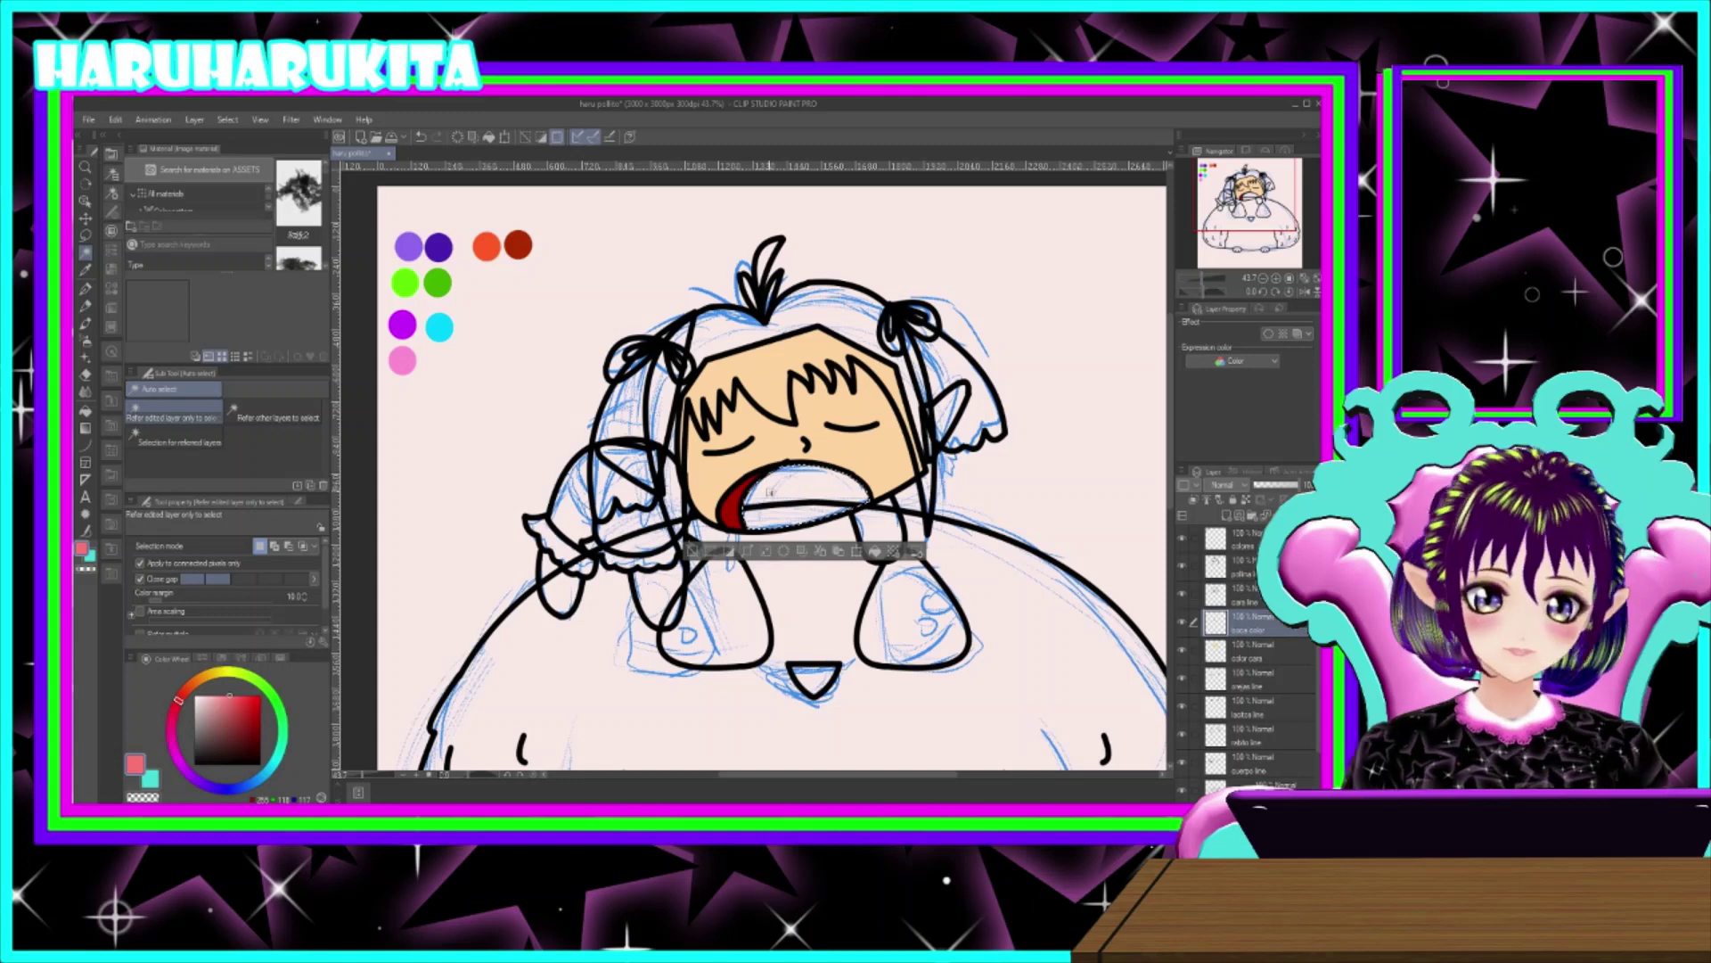
pyautogui.click(85, 411)
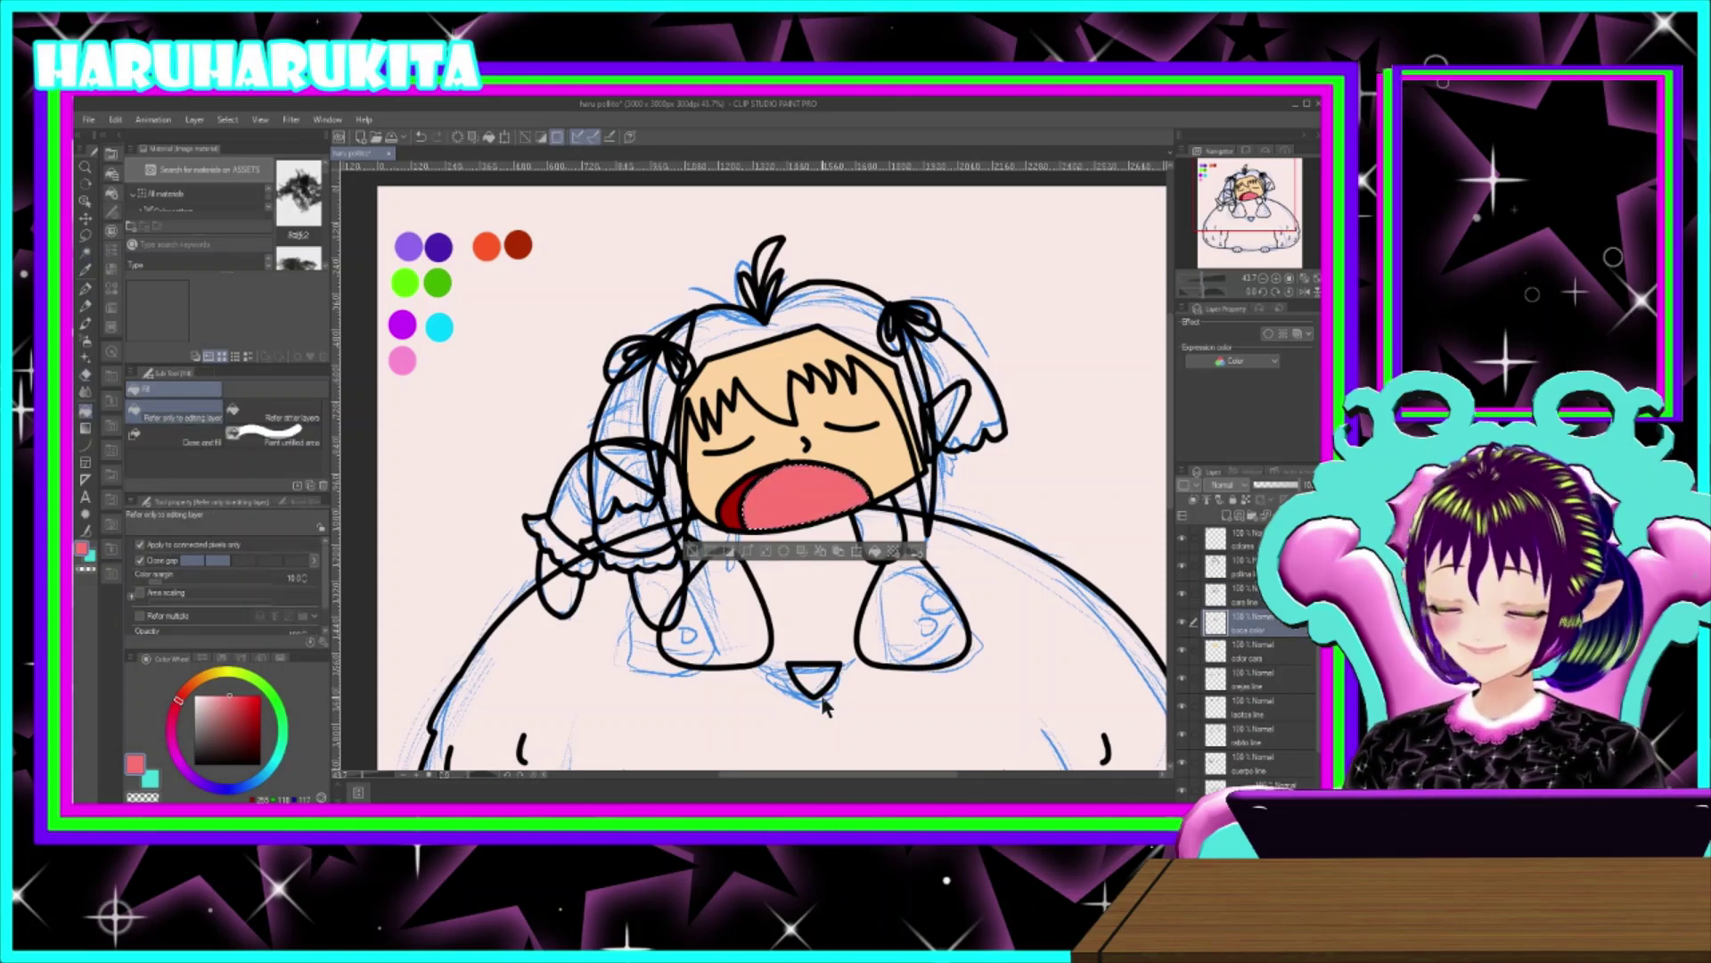
pyautogui.hotkey('ctrl', 'd')
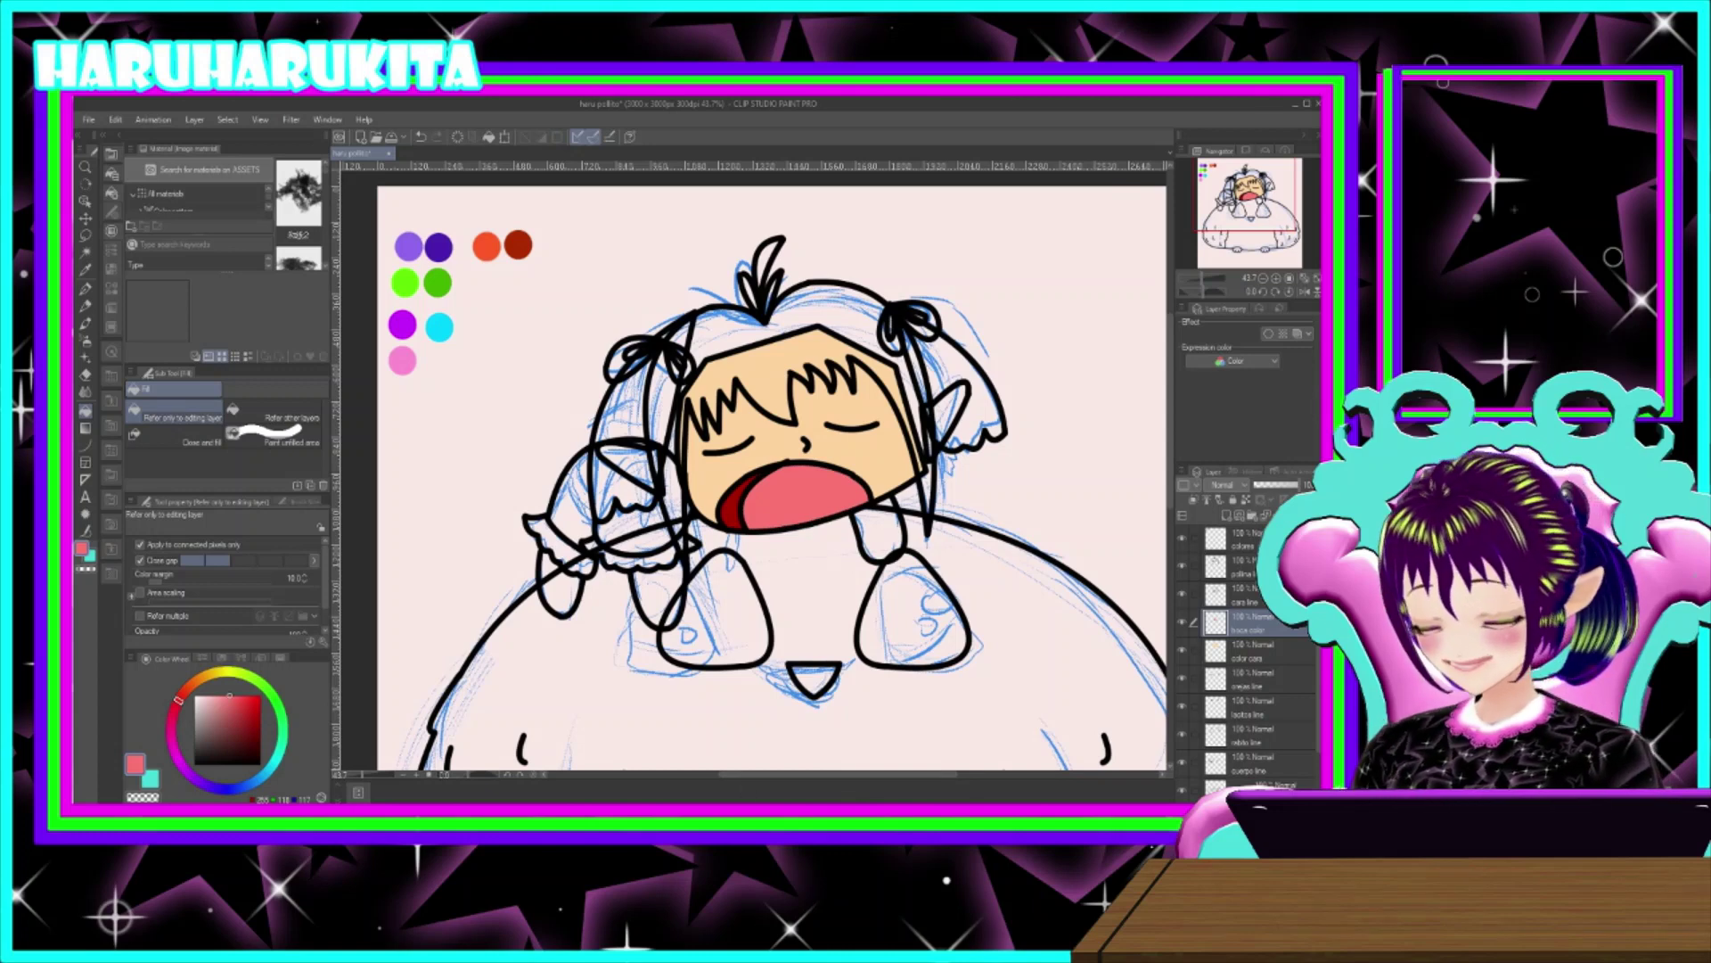
# - Restore the tongue selection, recolor the tongue with a lighter, cooler pink, and deselect it
pyautogui.hotkey('ctrl', 'z')
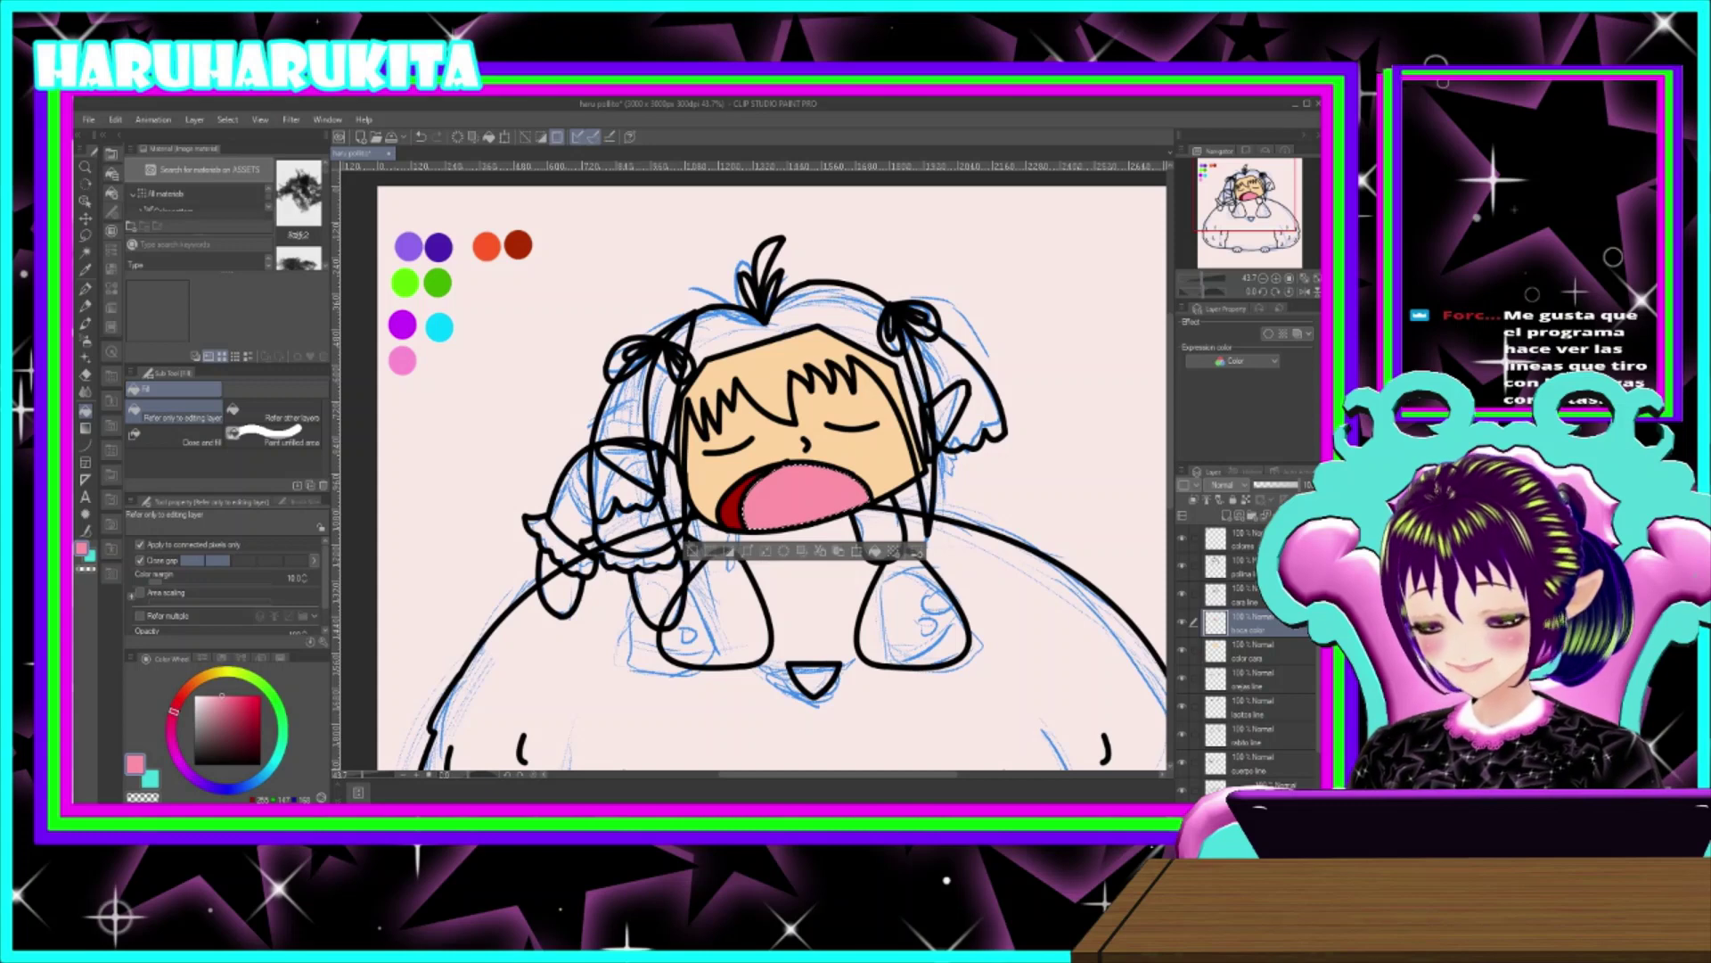
pyautogui.click(86, 448)
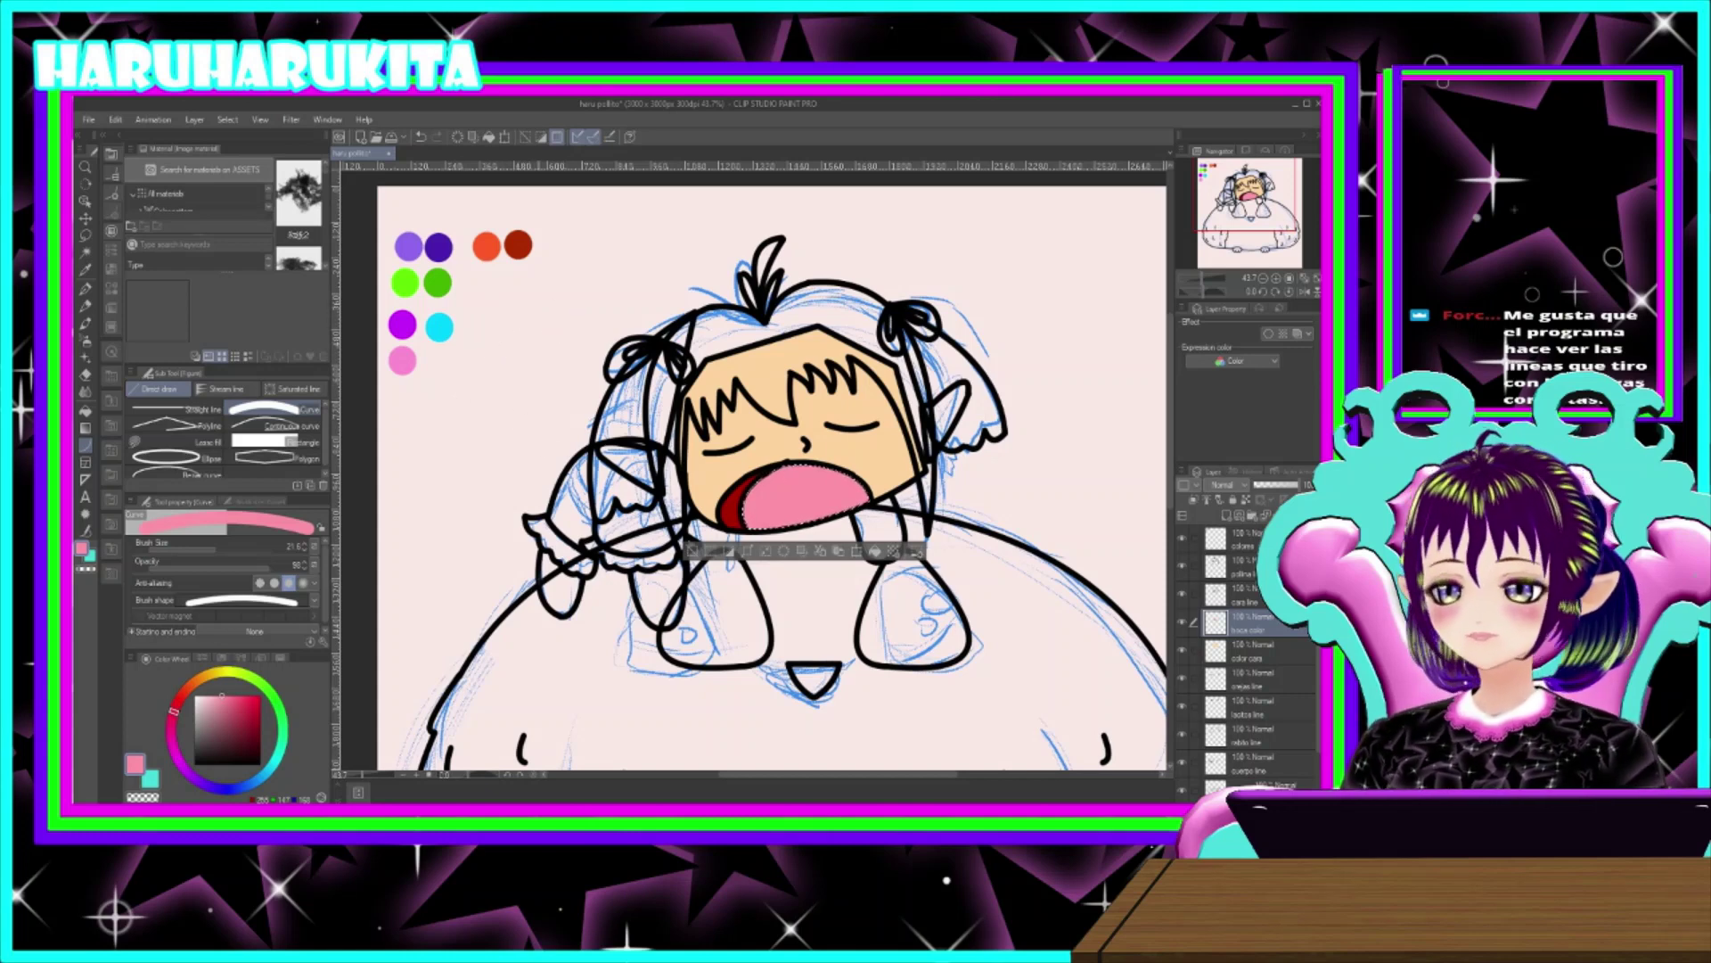
pyautogui.hotkey('ctrl', 'd')
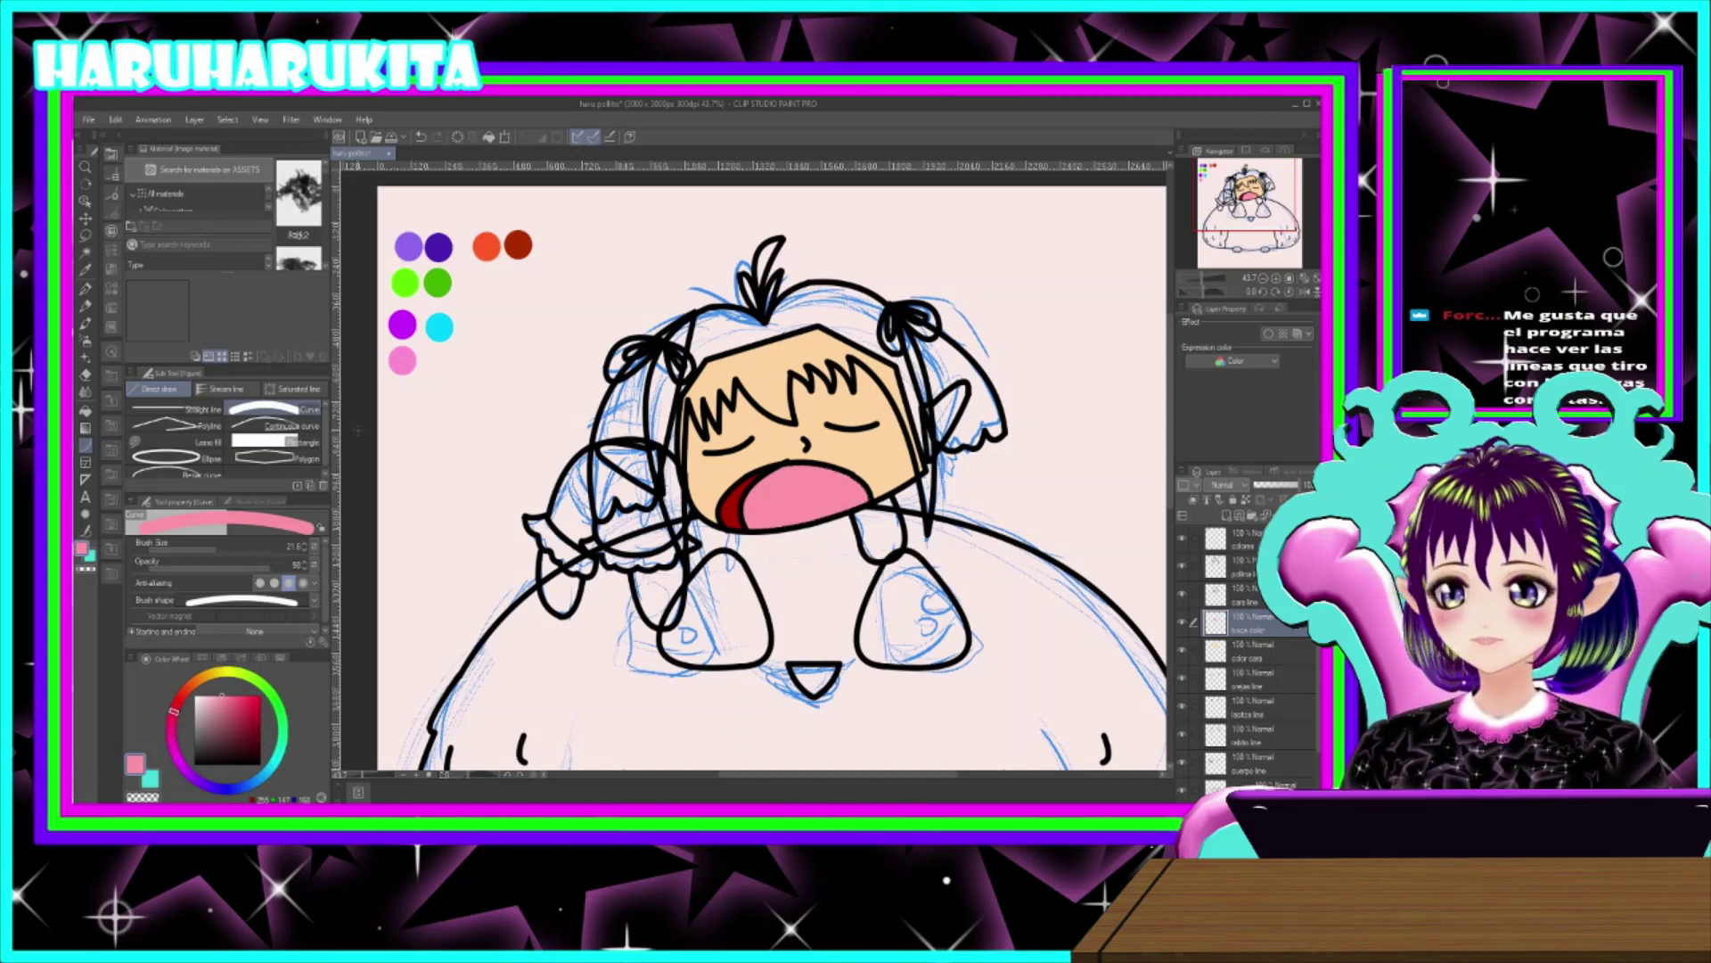
# - Try a long pink curve in the empty area beside the girl's head and undo it
pyautogui.moveTo(428, 433)
pyautogui.mouseDown()
pyautogui.moveTo(584, 304)
pyautogui.moveTo(584, 265)
pyautogui.moveTo(682, 269)
pyautogui.mouseUp()
pyautogui.hotkey('ctrl', 'z')
pyautogui.hotkey('ctrl', 'z')
pyautogui.hotkey('ctrl', 'z')
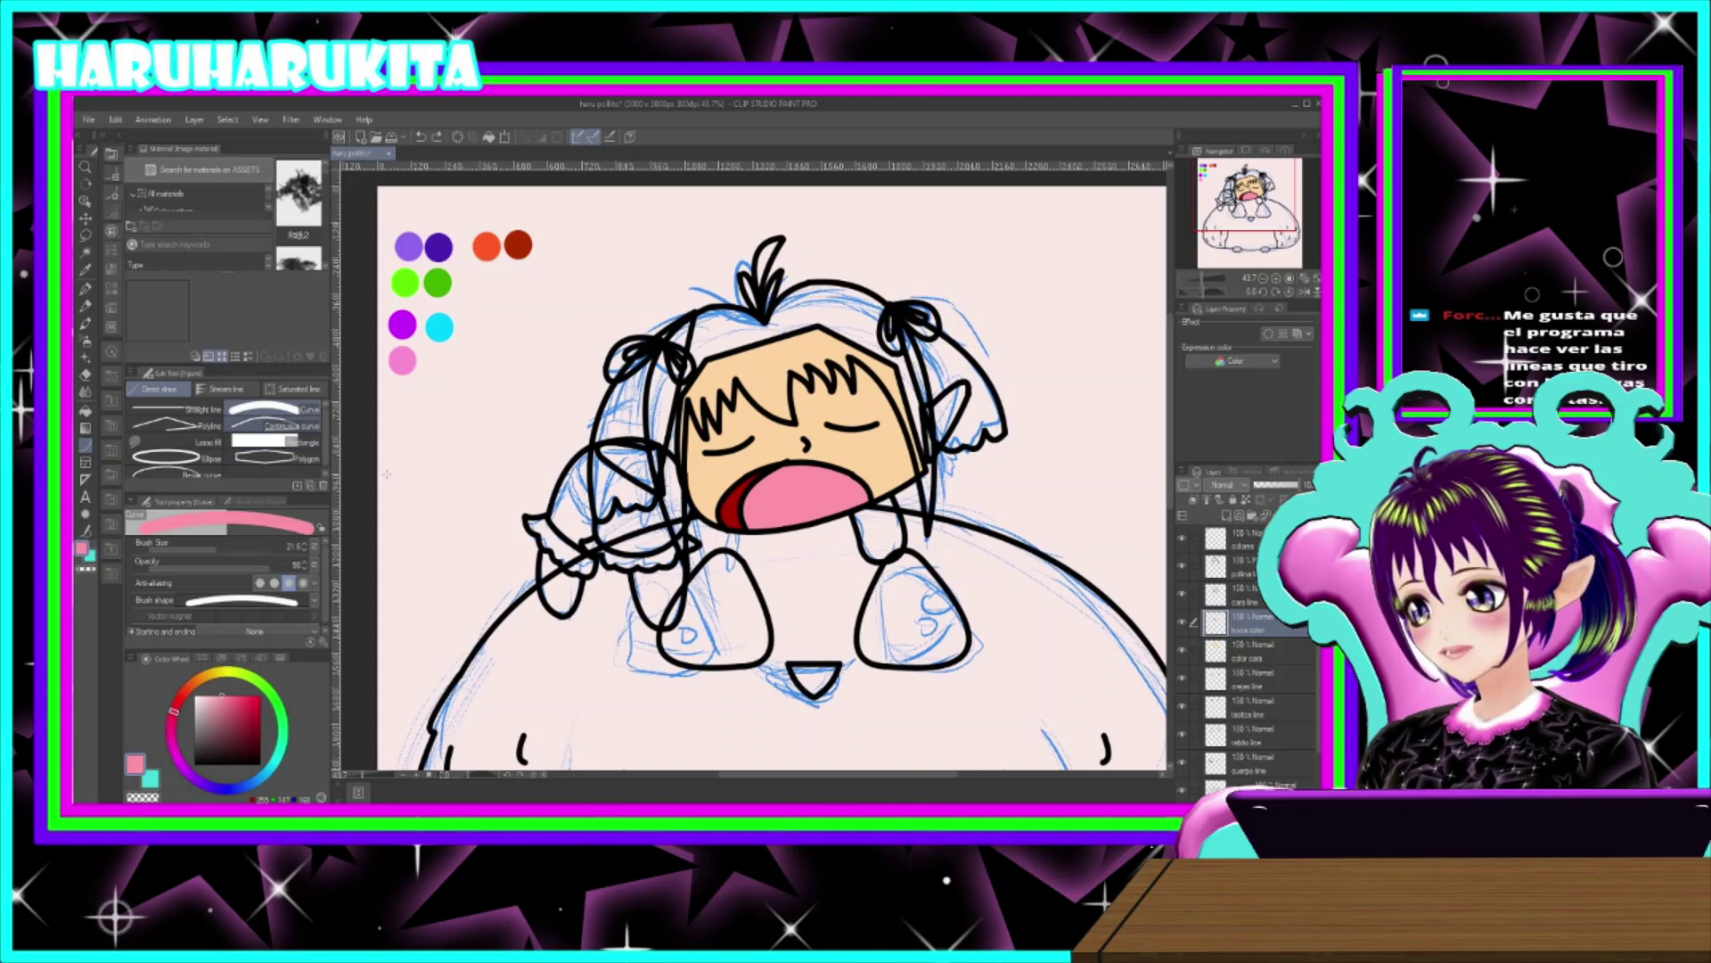
# - Try out the Curve tool by drawing connected pink curves in the empty area between the color swatches and the girl
pyautogui.press('.')
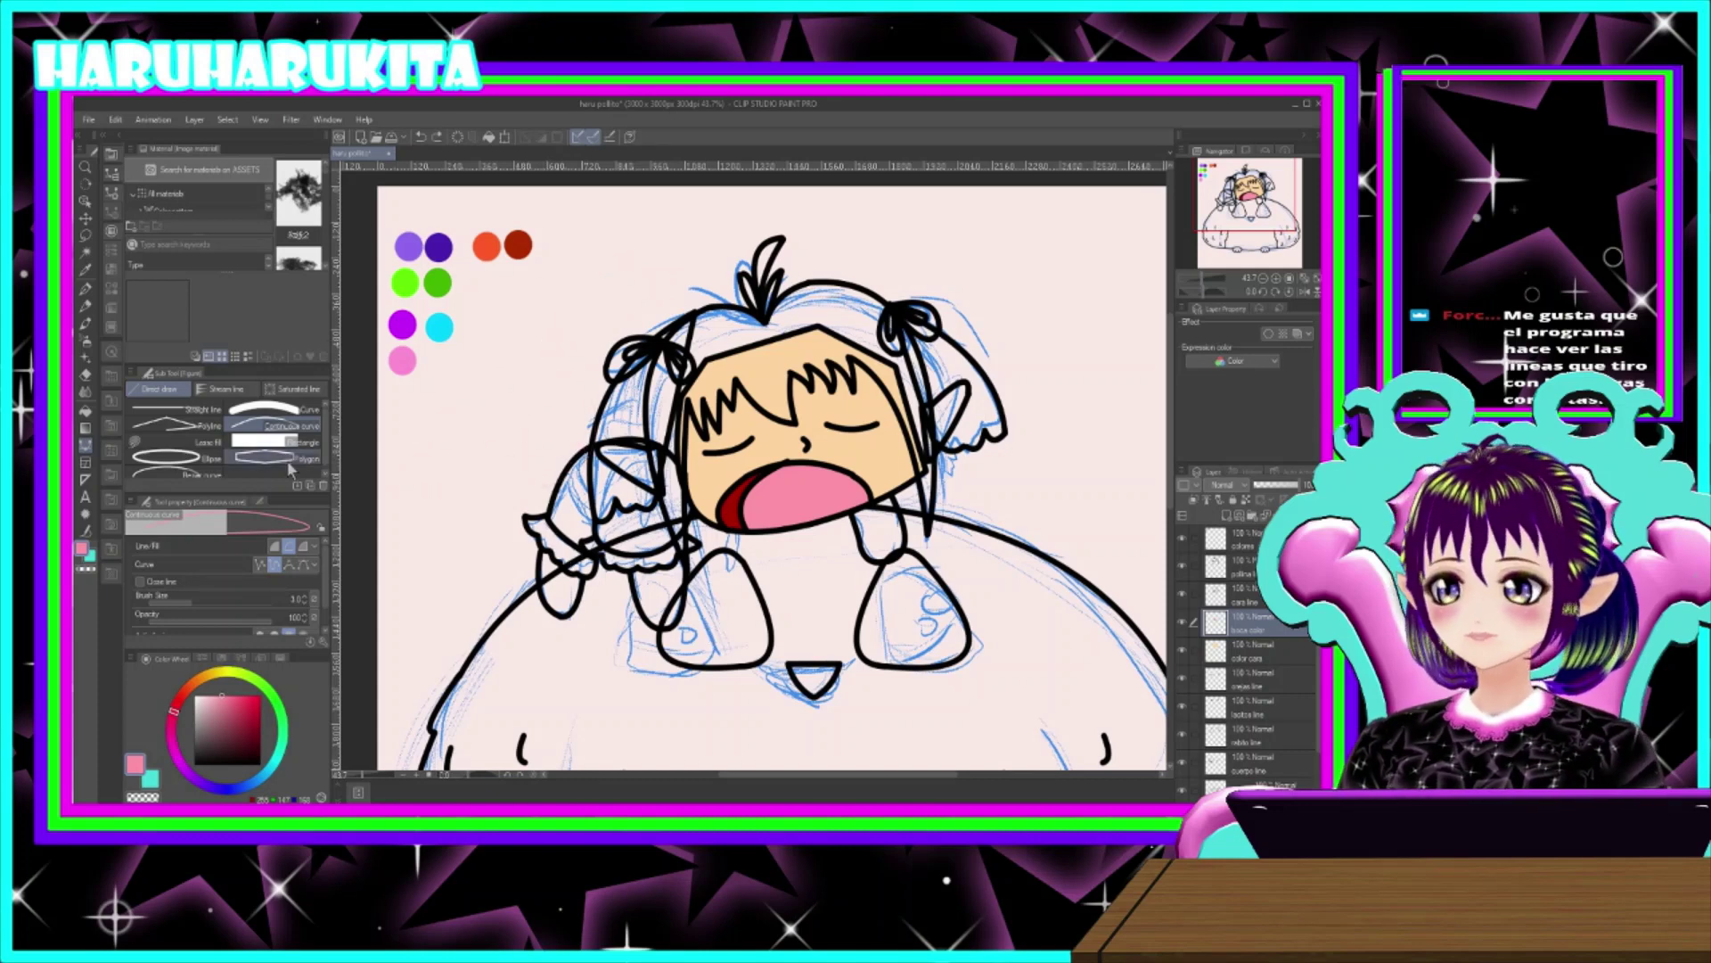
pyautogui.click(283, 412)
pyautogui.moveTo(453, 381); pyautogui.dragTo(538, 318)
pyautogui.click(546, 322)
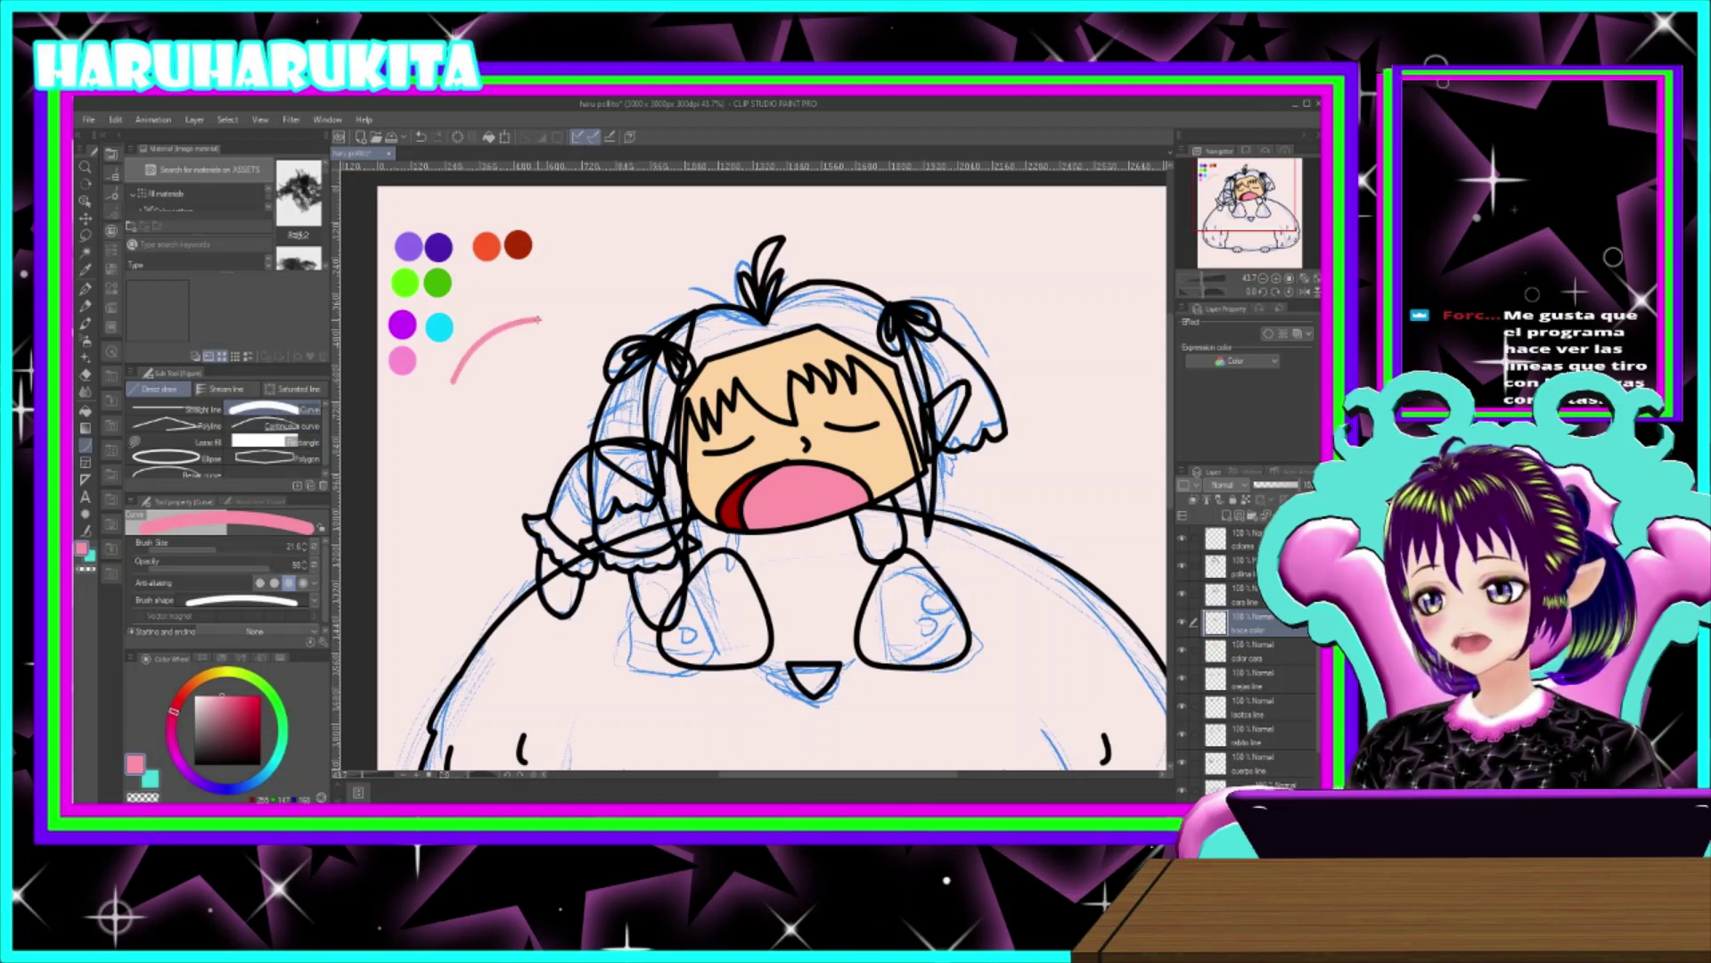
pyautogui.moveTo(538, 318); pyautogui.dragTo(600, 278)
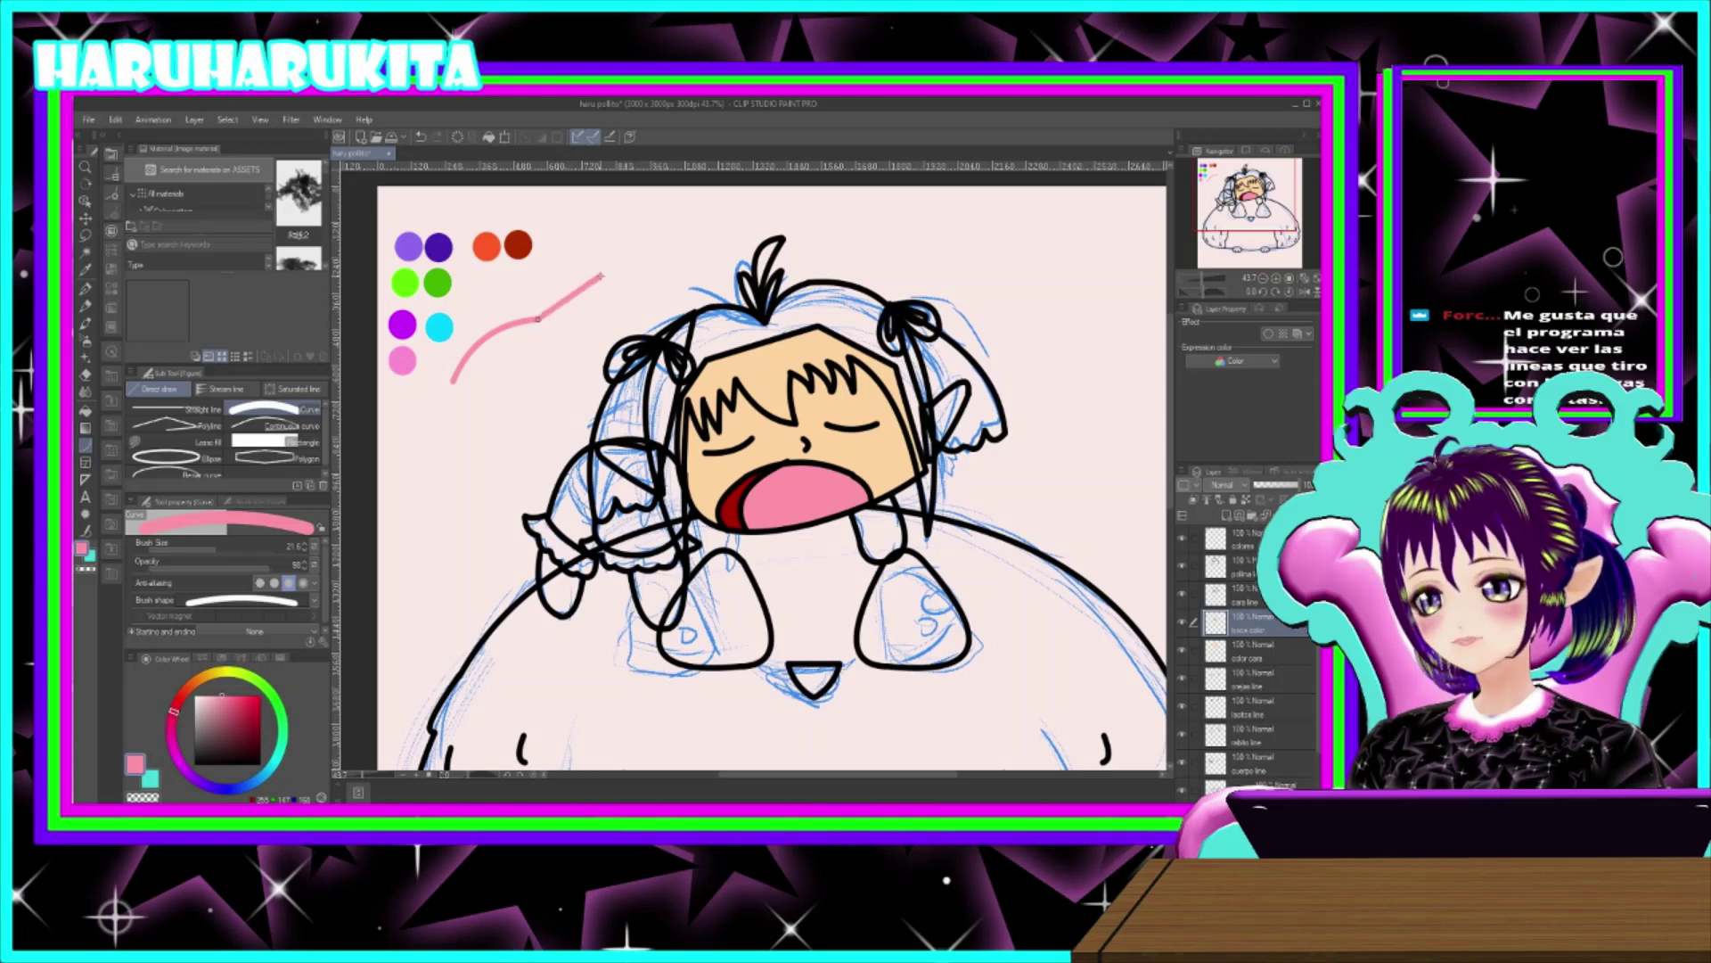
pyautogui.click(604, 310)
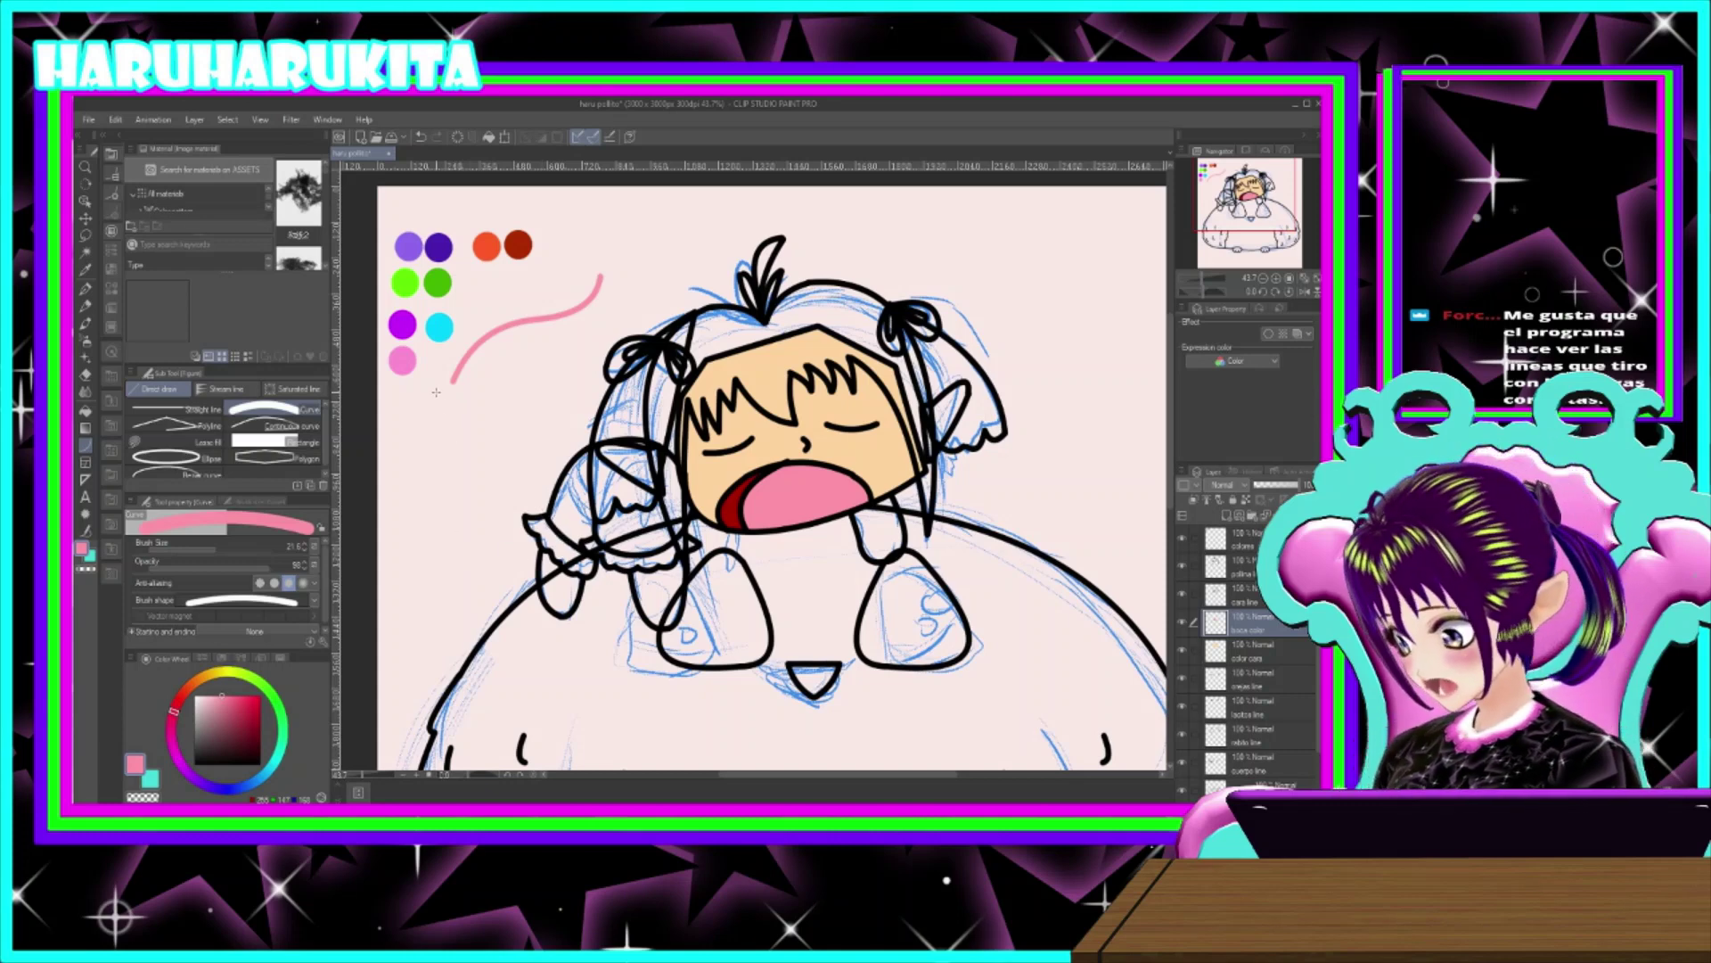
pyautogui.moveTo(453, 381); pyautogui.dragTo(443, 474)
pyautogui.click(434, 451)
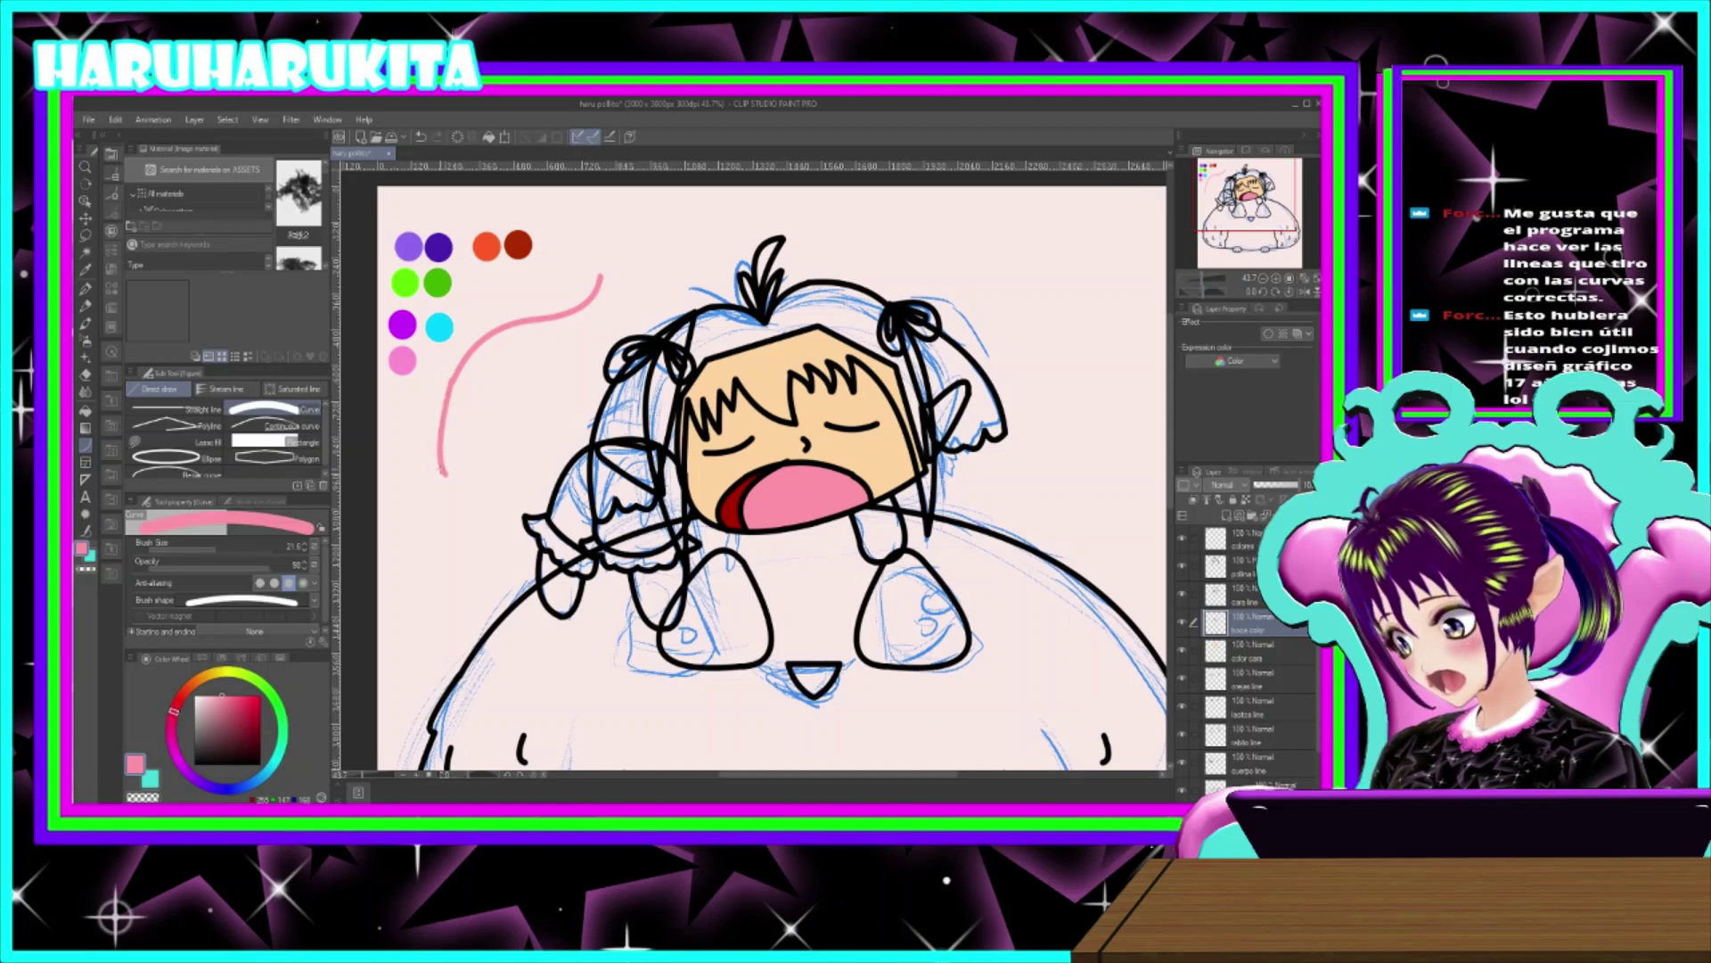
pyautogui.moveTo(459, 467); pyautogui.dragTo(465, 490)
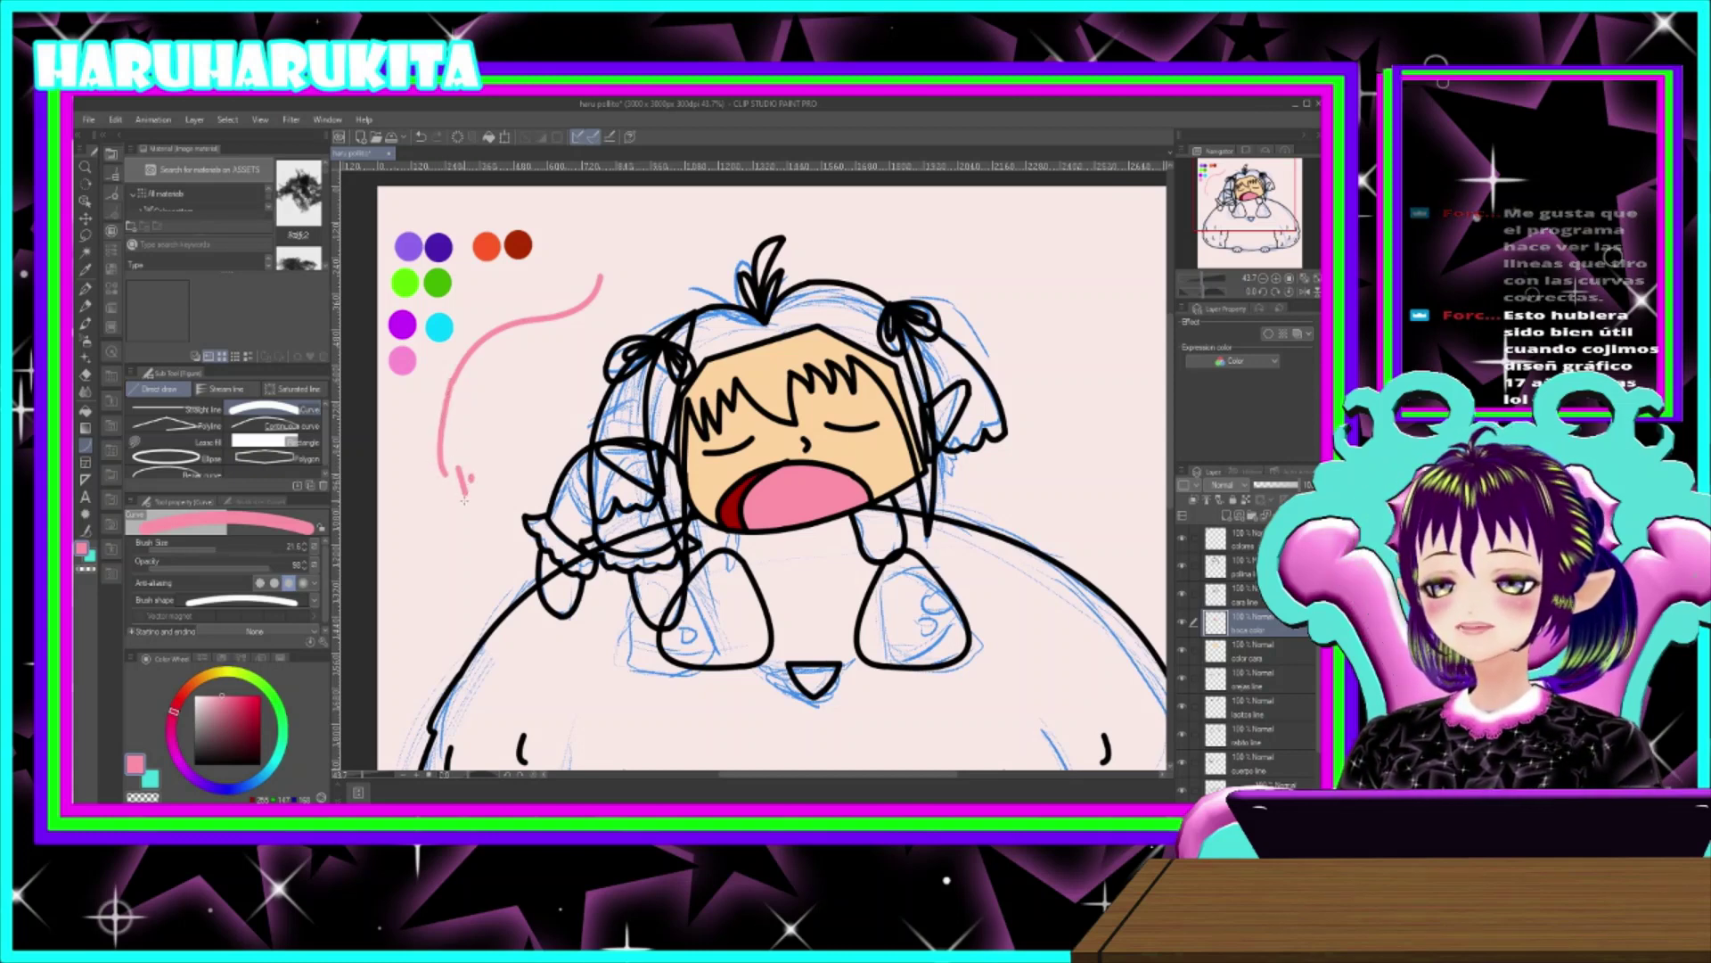
# - Undo all the pink test curves beside the girl
pyautogui.hotkey('ctrl', 'z')
pyautogui.hotkey('ctrl', 'z')
pyautogui.hotkey('ctrl', 'z')
pyautogui.hotkey('ctrl', 'z')
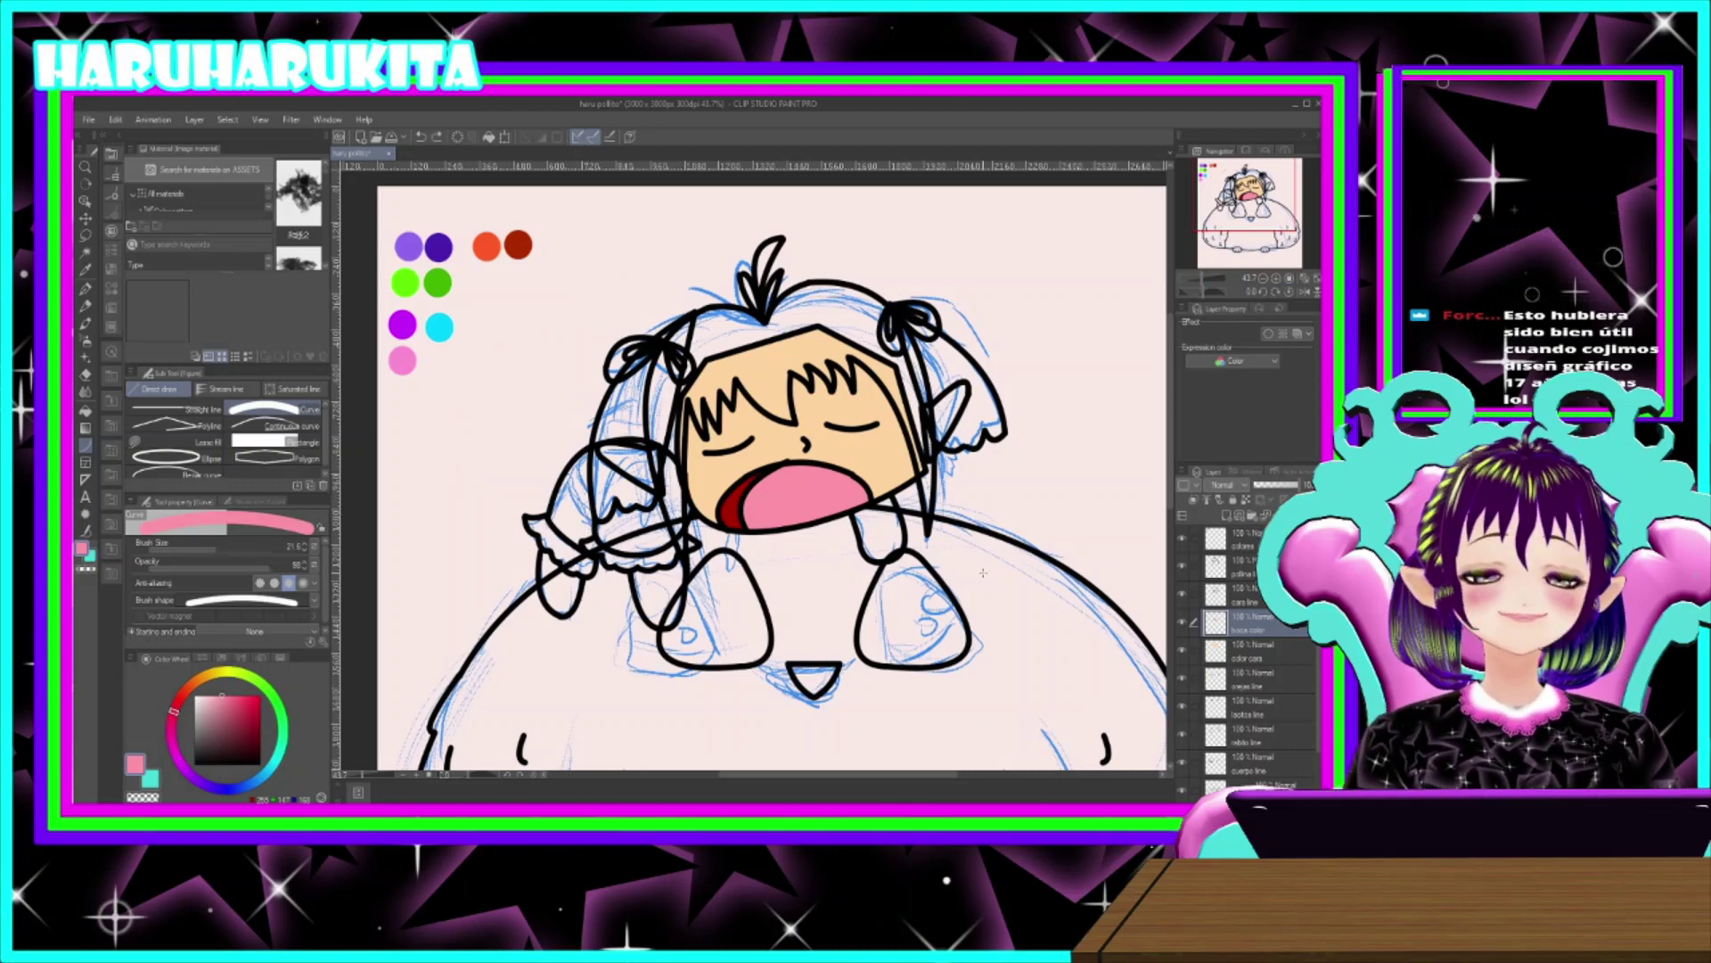
# - Erase the stray line end protruding above the girl's upper lip on the cara line layer, using a reduced Soft eraser
pyautogui.scroll(6, 883, 450)
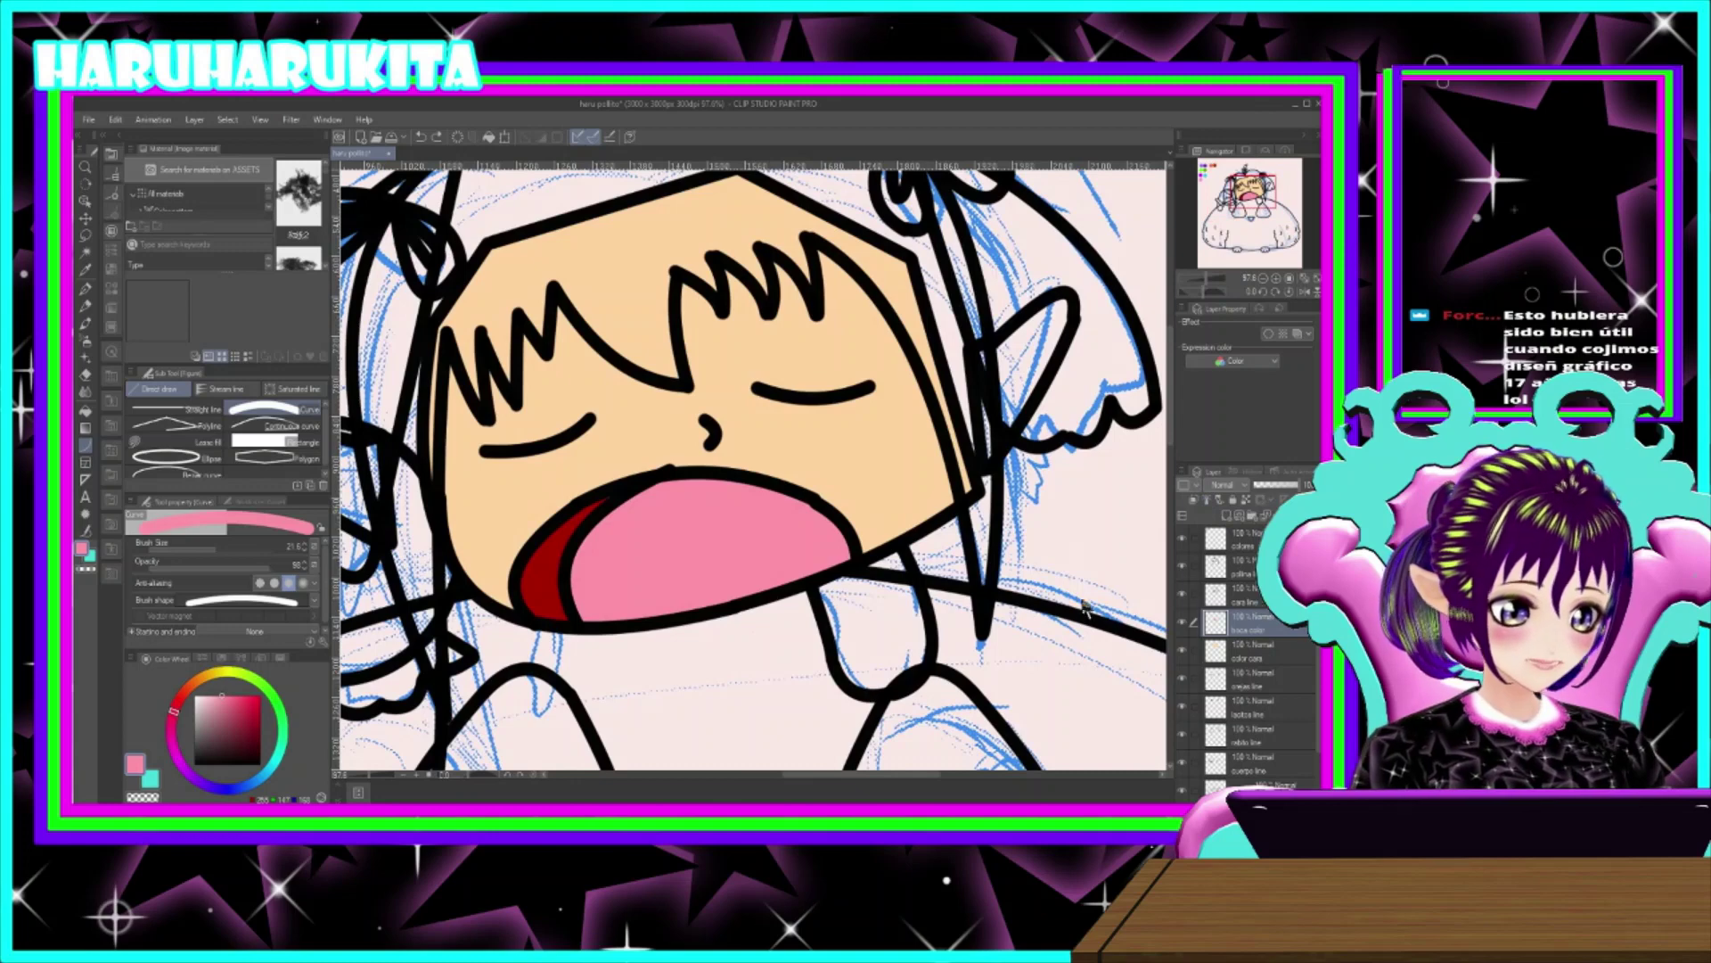
pyautogui.click(1235, 599)
pyautogui.scroll(8, 618, 450)
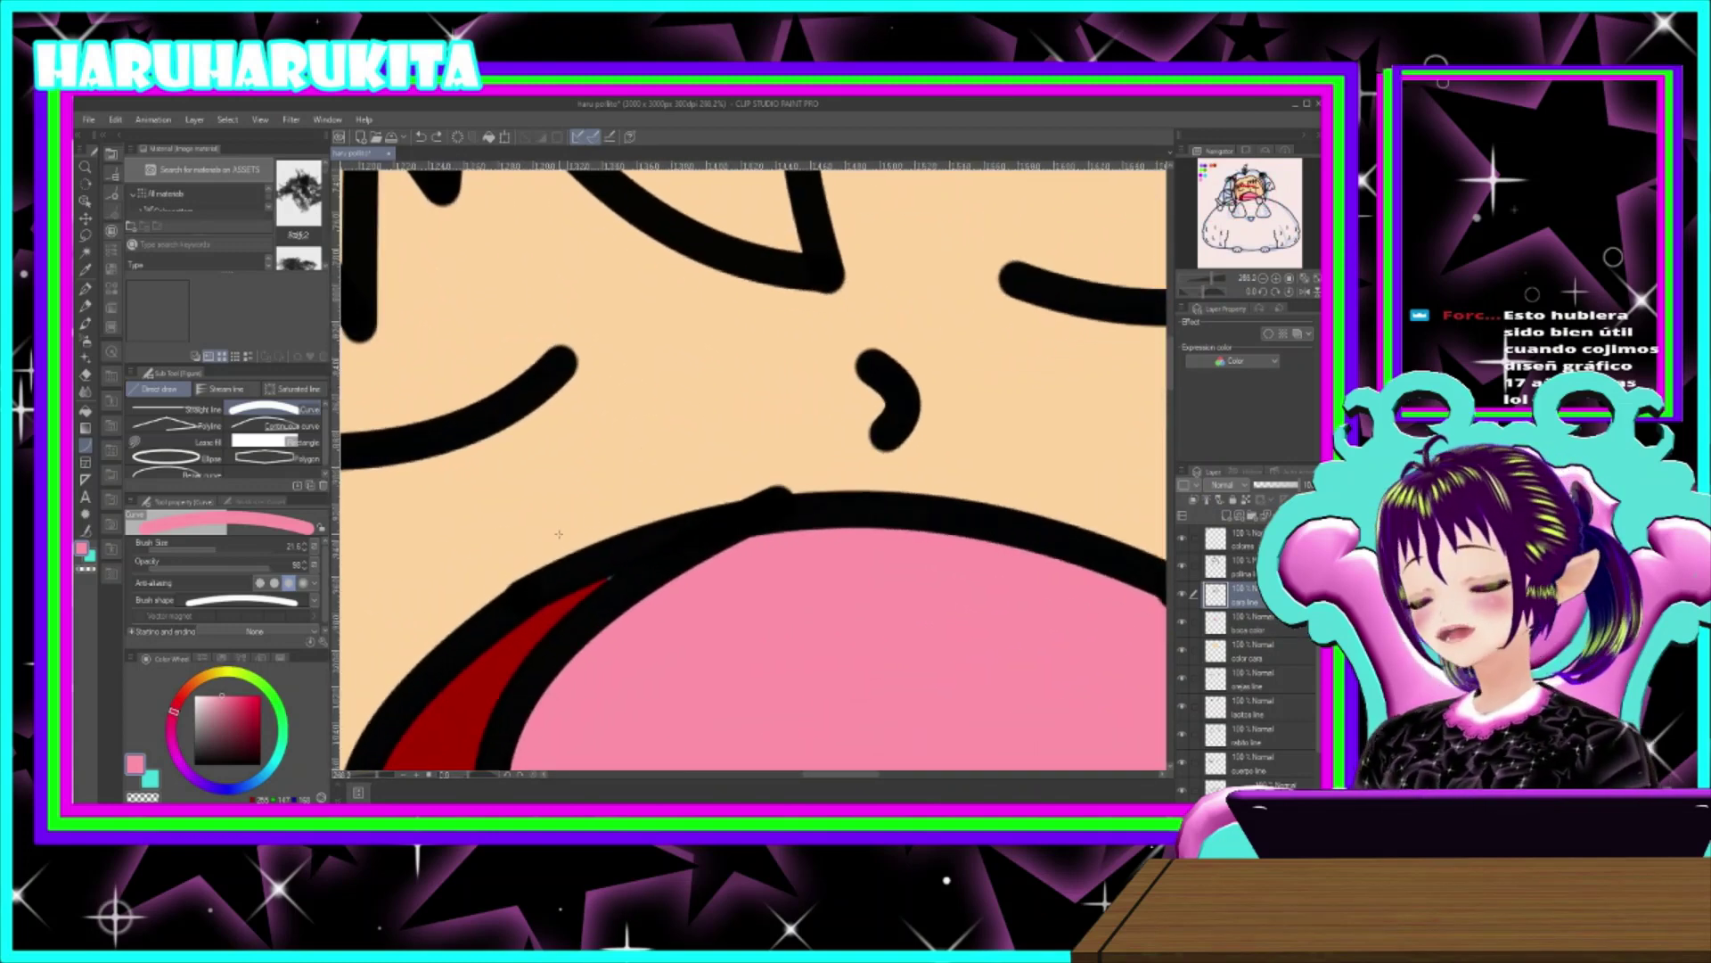
pyautogui.click(85, 374)
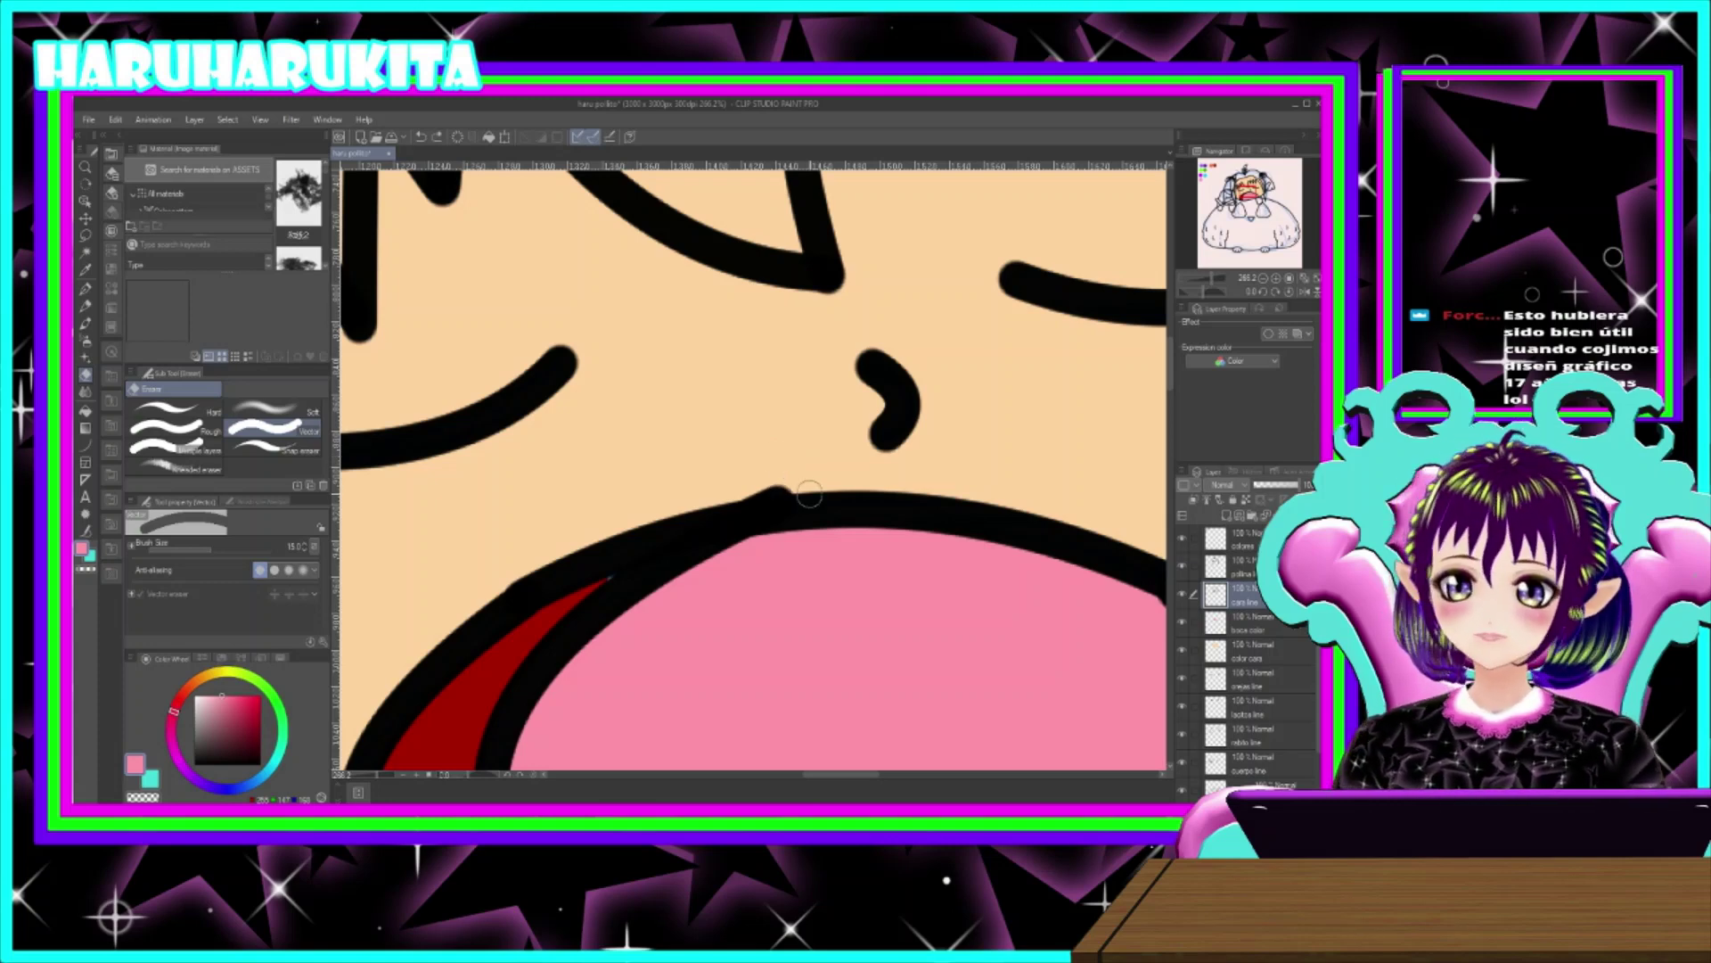
pyautogui.click(281, 411)
pyautogui.moveTo(816, 455); pyautogui.dragTo(796, 450)
pyautogui.press('[')
pyautogui.press('[')
pyautogui.press('[')
pyautogui.press('[')
pyautogui.press('[')
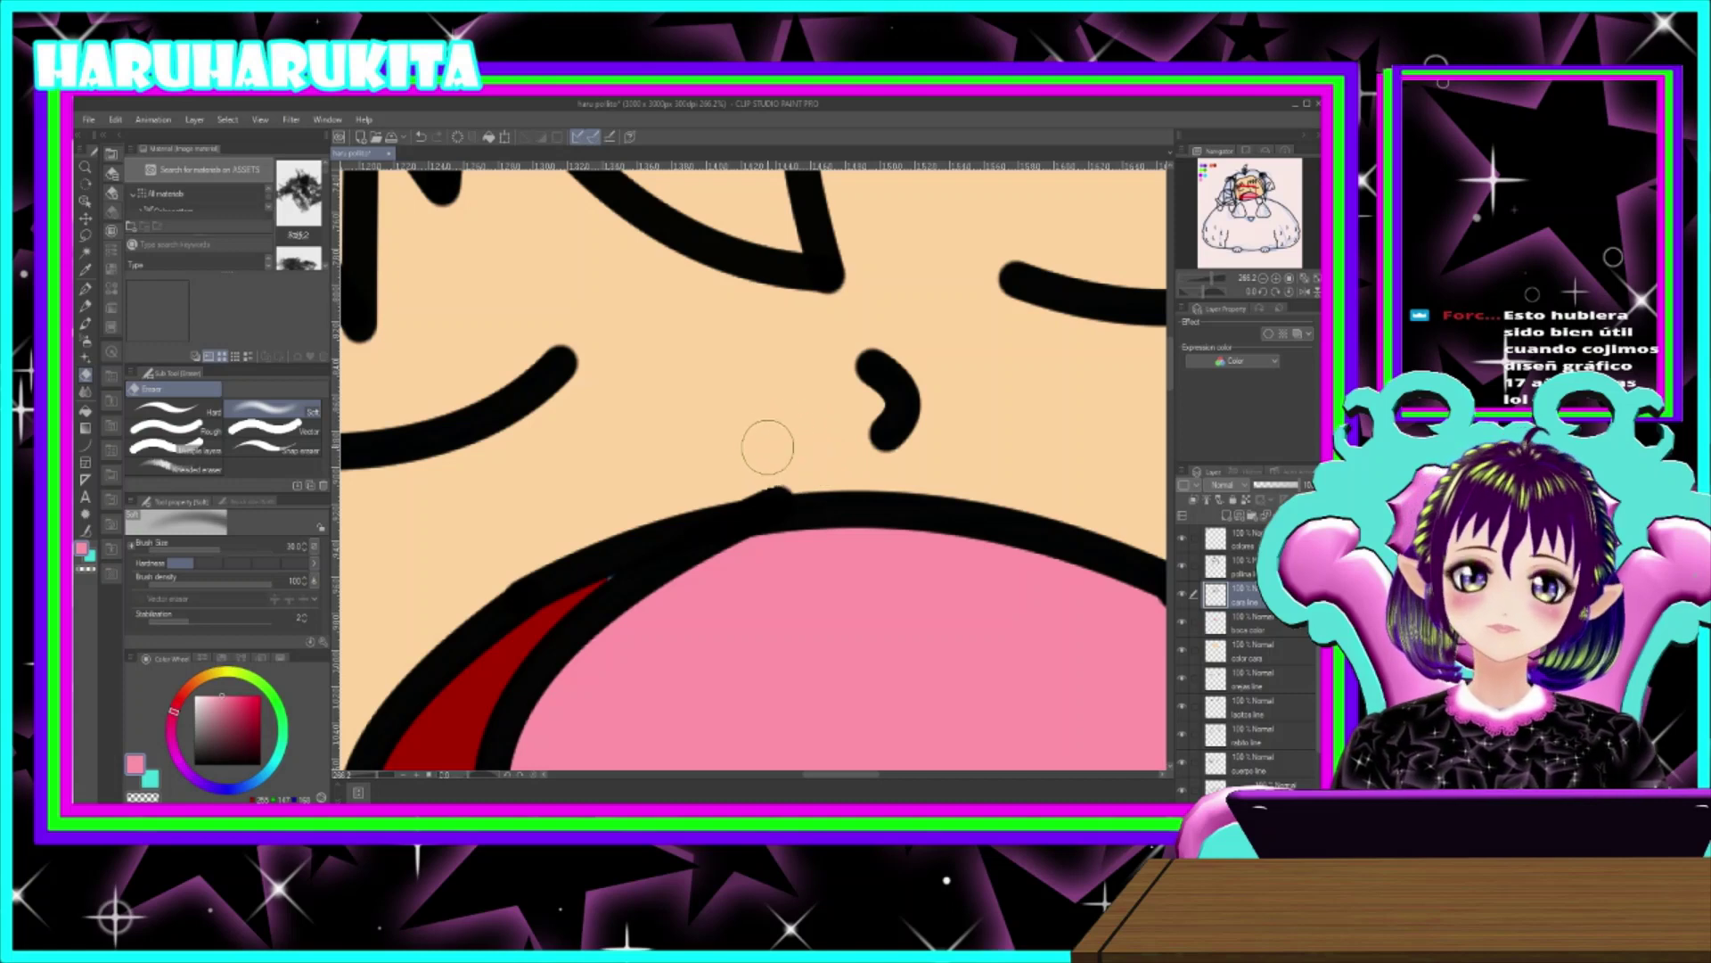
pyautogui.press('[')
pyautogui.press('[')
pyautogui.press('[')
pyautogui.press('[')
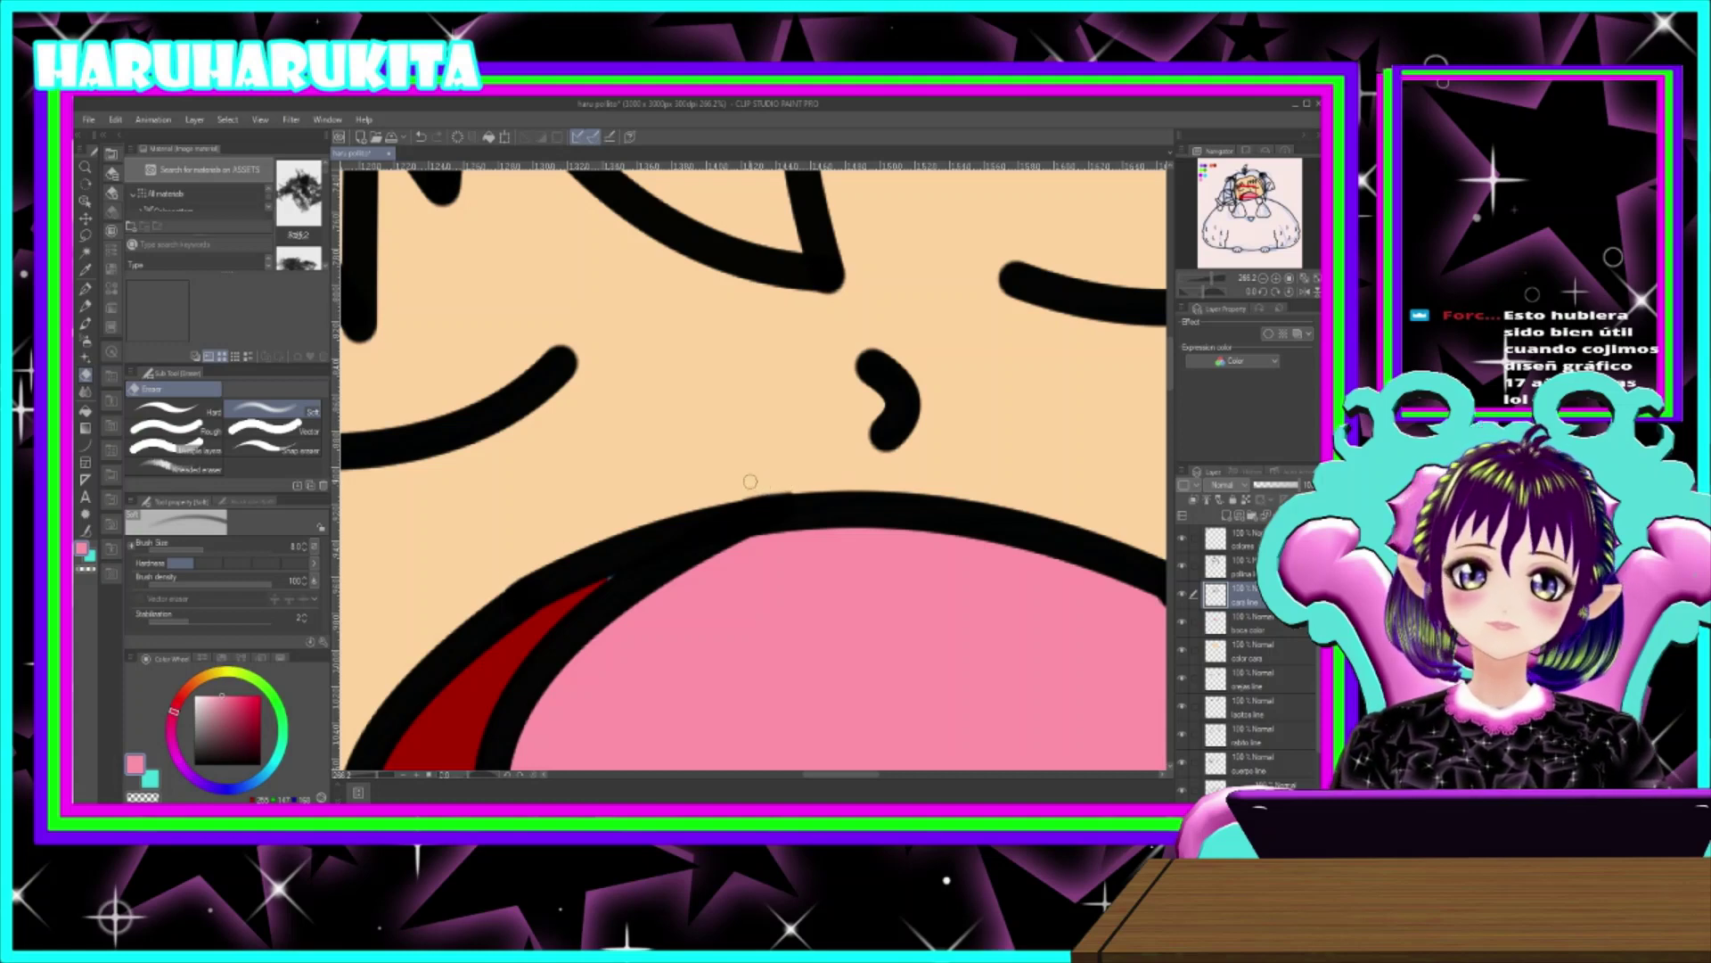
# - Check the cleaned-up mouth line up close and against the whole drawing of the girl and chick
pyautogui.scroll(-5, 751, 482)
pyautogui.scroll(4, 794, 393)
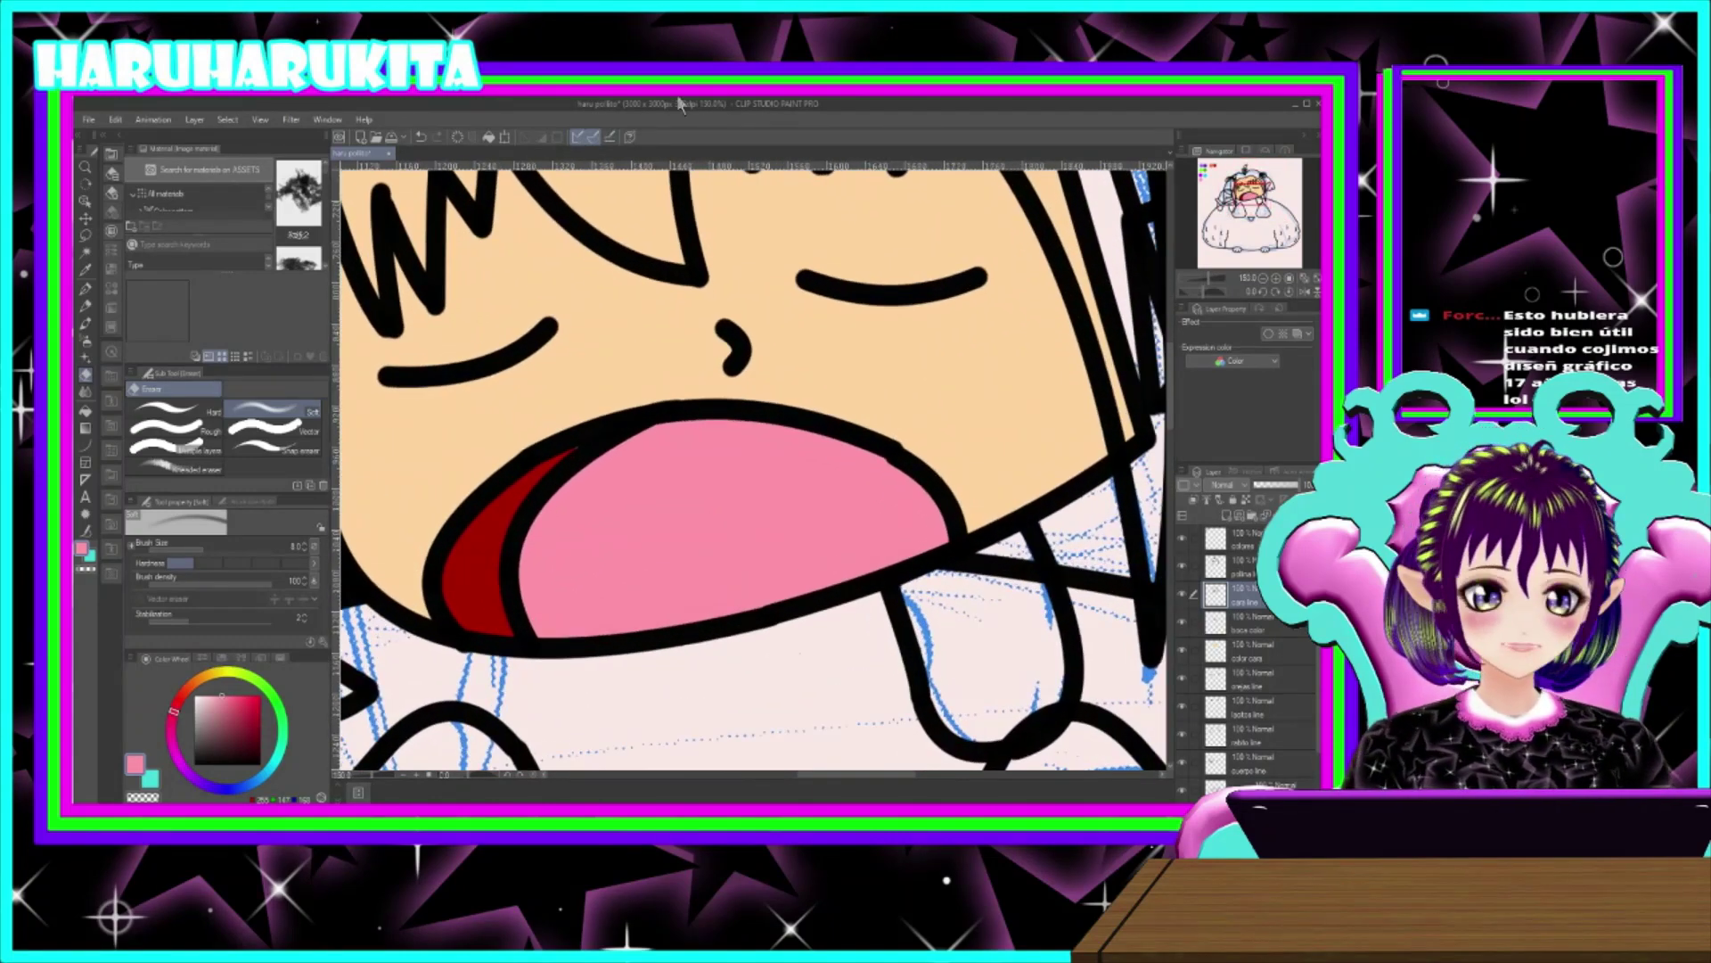
pyautogui.scroll(1, 802, 401)
pyautogui.scroll(-3, 845, 435)
pyautogui.scroll(-4, 845, 435)
pyautogui.scroll(3, 798, 495)
pyautogui.moveTo(799, 495); pyautogui.dragTo(825, 718)
pyautogui.scroll(-1, 832, 617)
pyautogui.scroll(-1, 832, 617)
pyautogui.moveTo(892, 670); pyautogui.dragTo(834, 524)
pyautogui.scroll(-1, 826, 458)
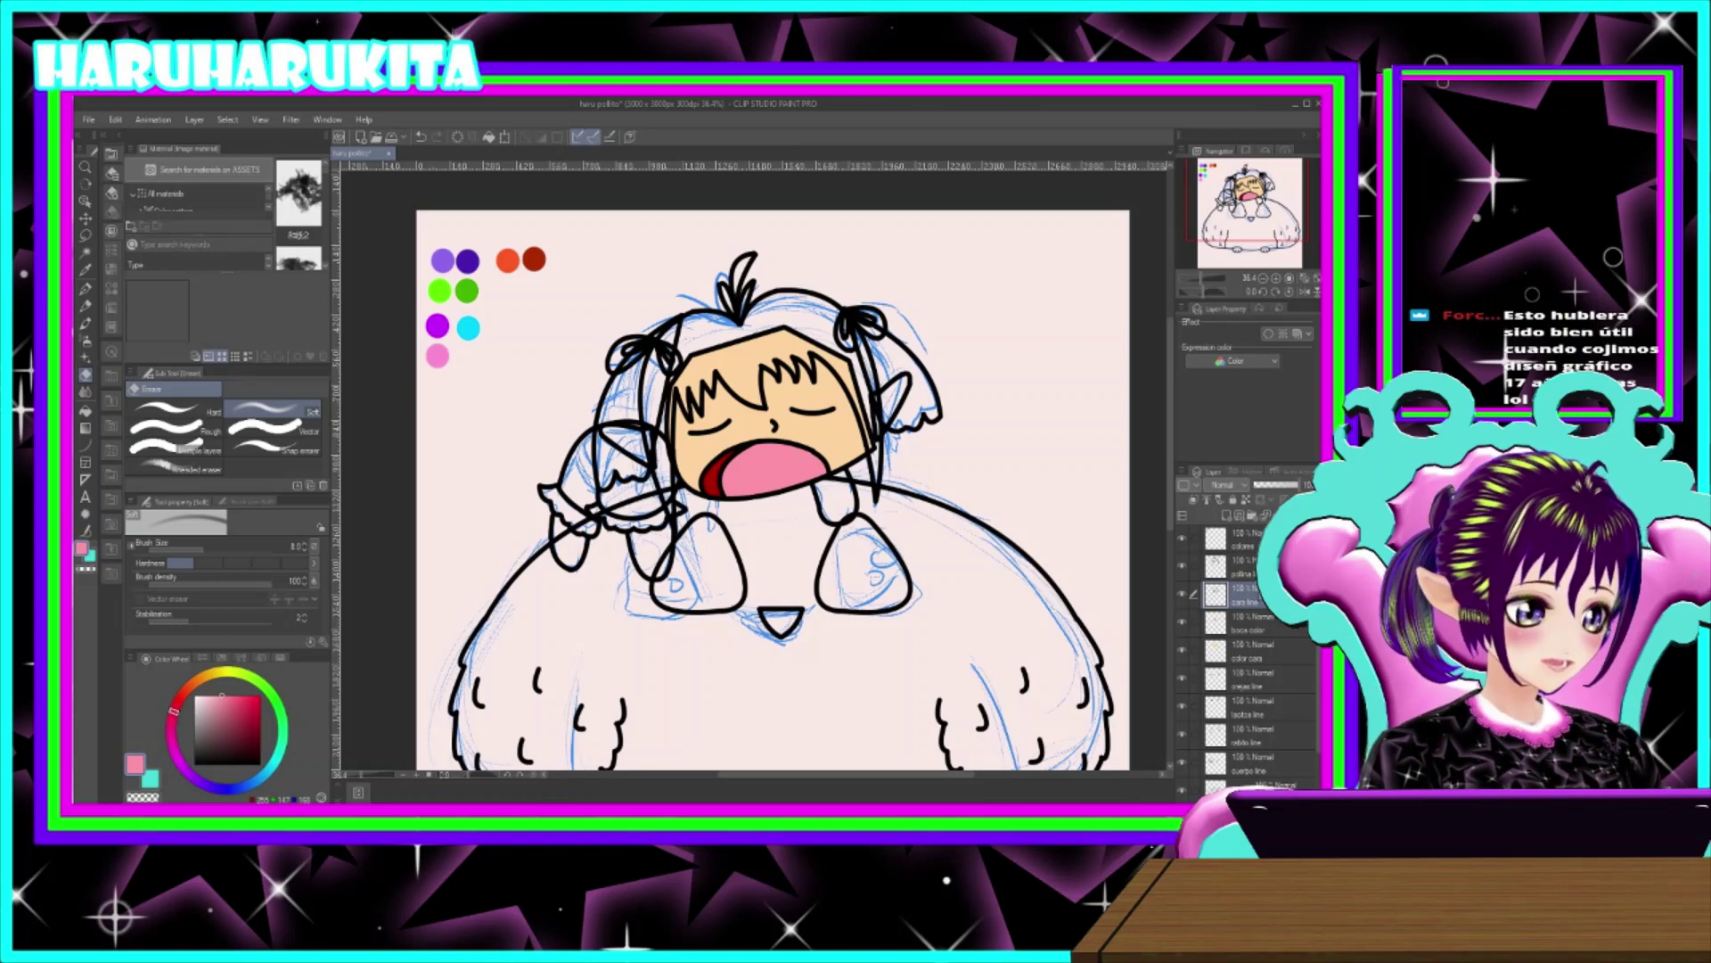
# - Select the insides of both ears with Auto select, using the ear outlines on the orejas line layer
pyautogui.click(1261, 655)
pyautogui.scroll(-1, 1277, 666)
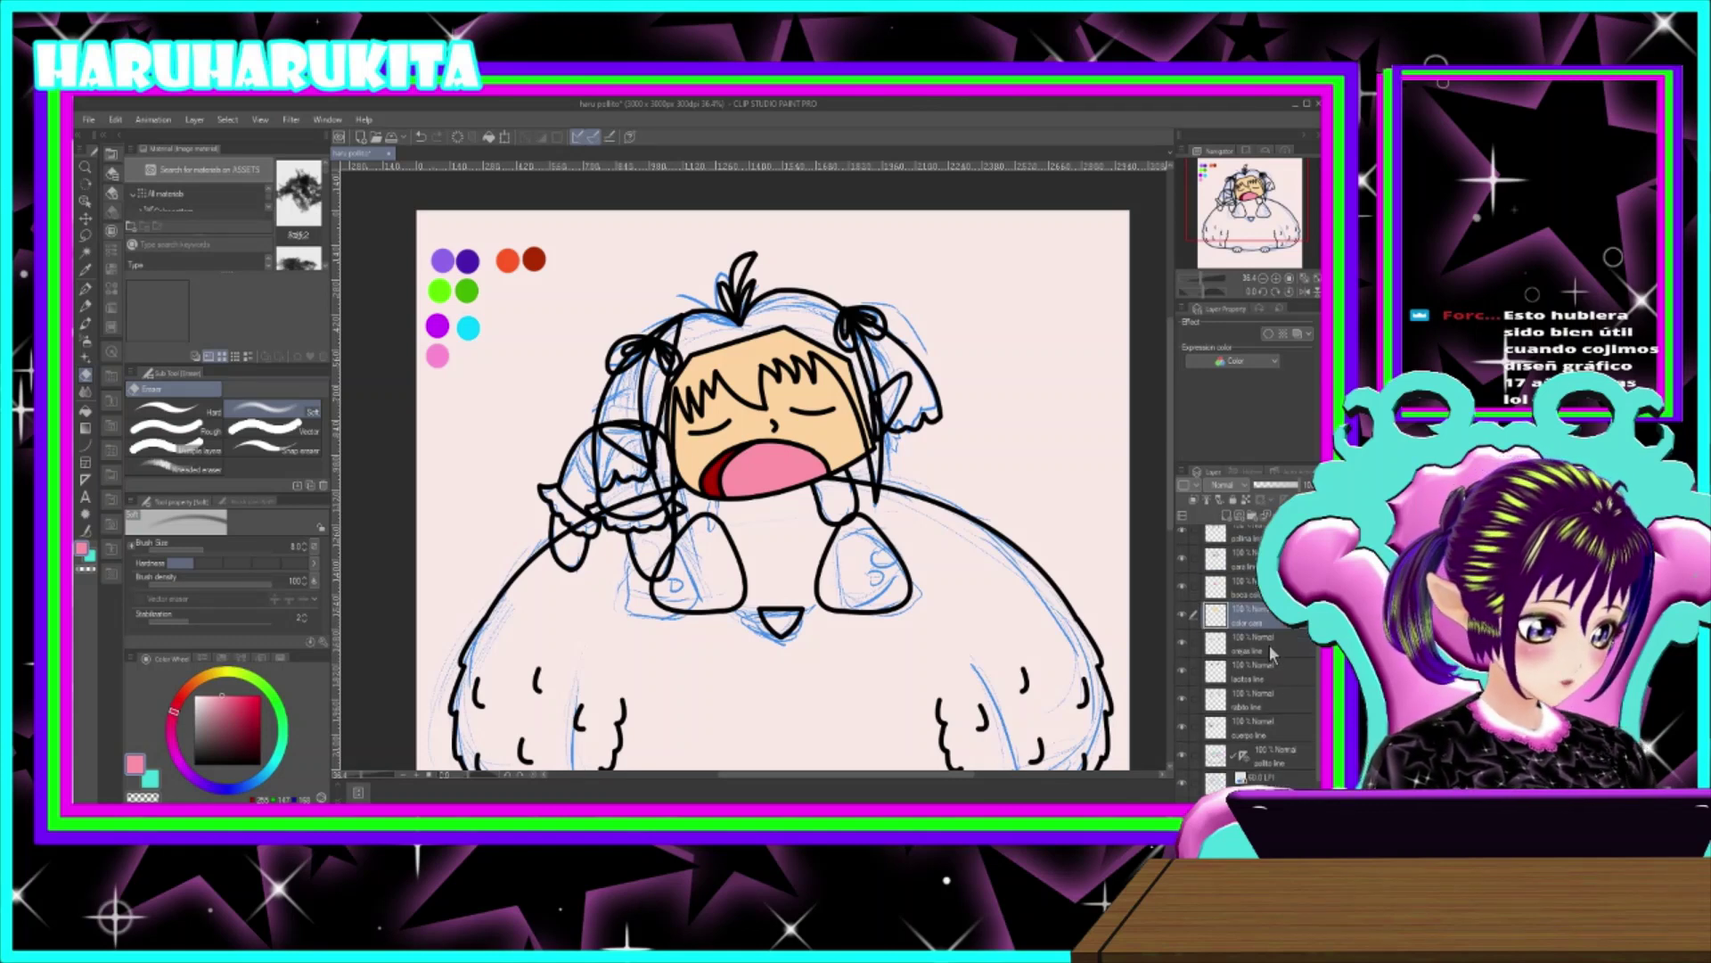
pyautogui.click(1270, 648)
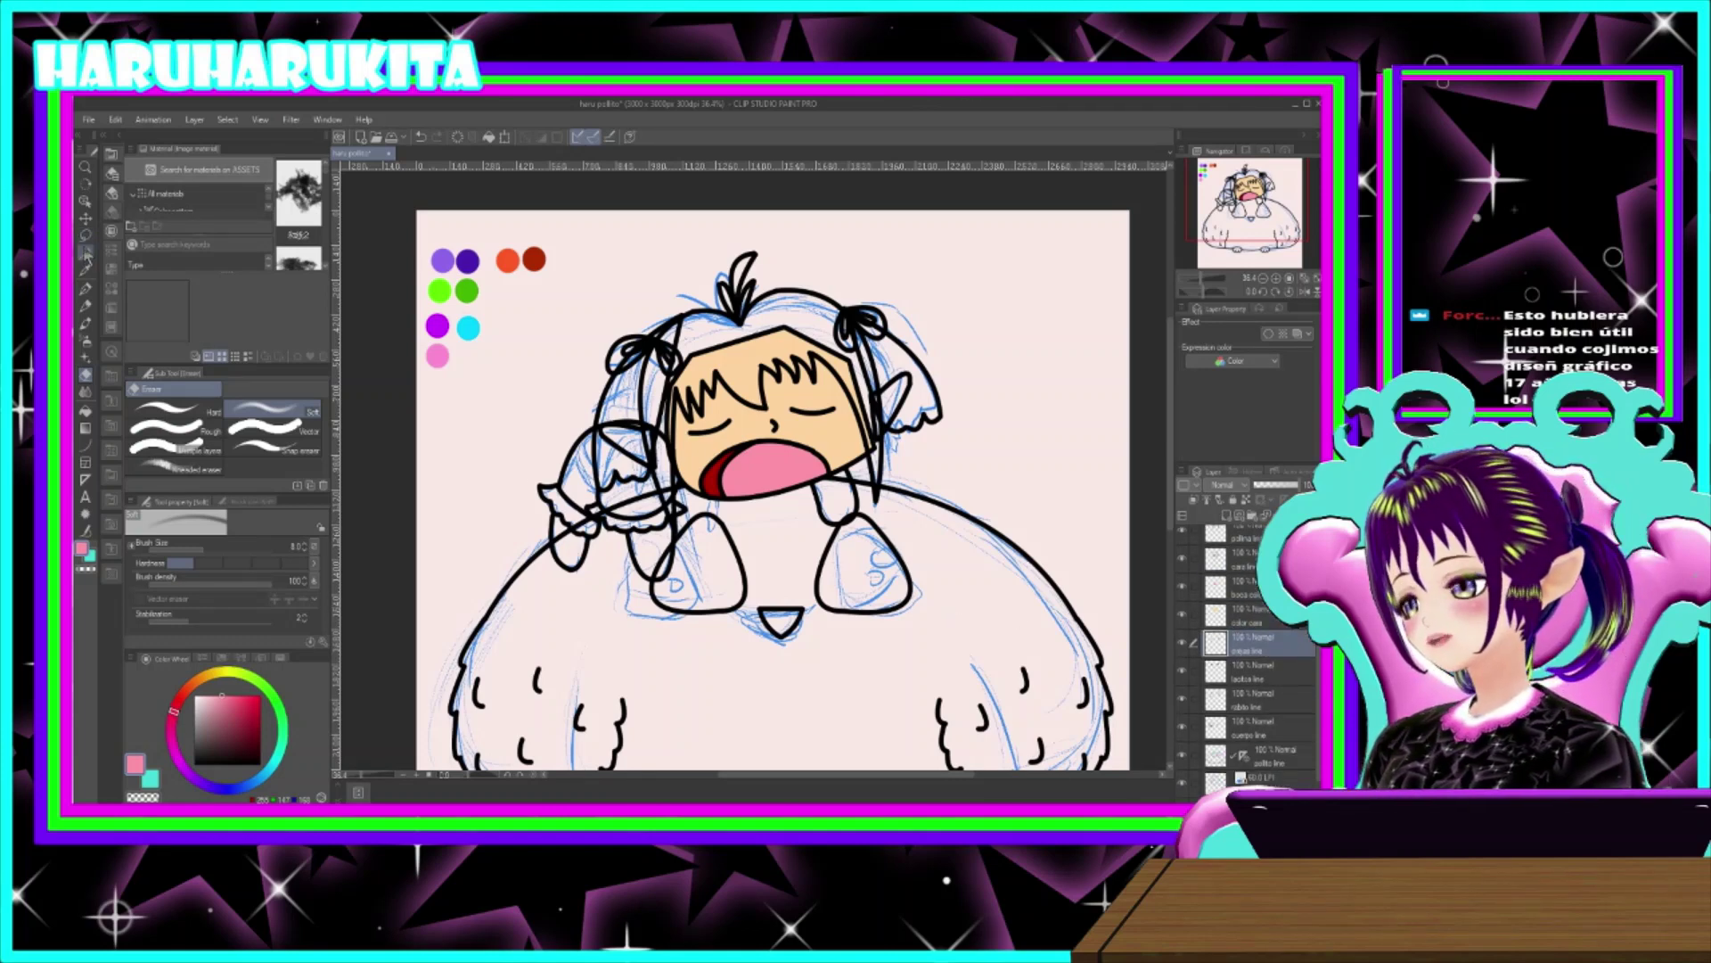
pyautogui.click(85, 252)
pyautogui.click(698, 443)
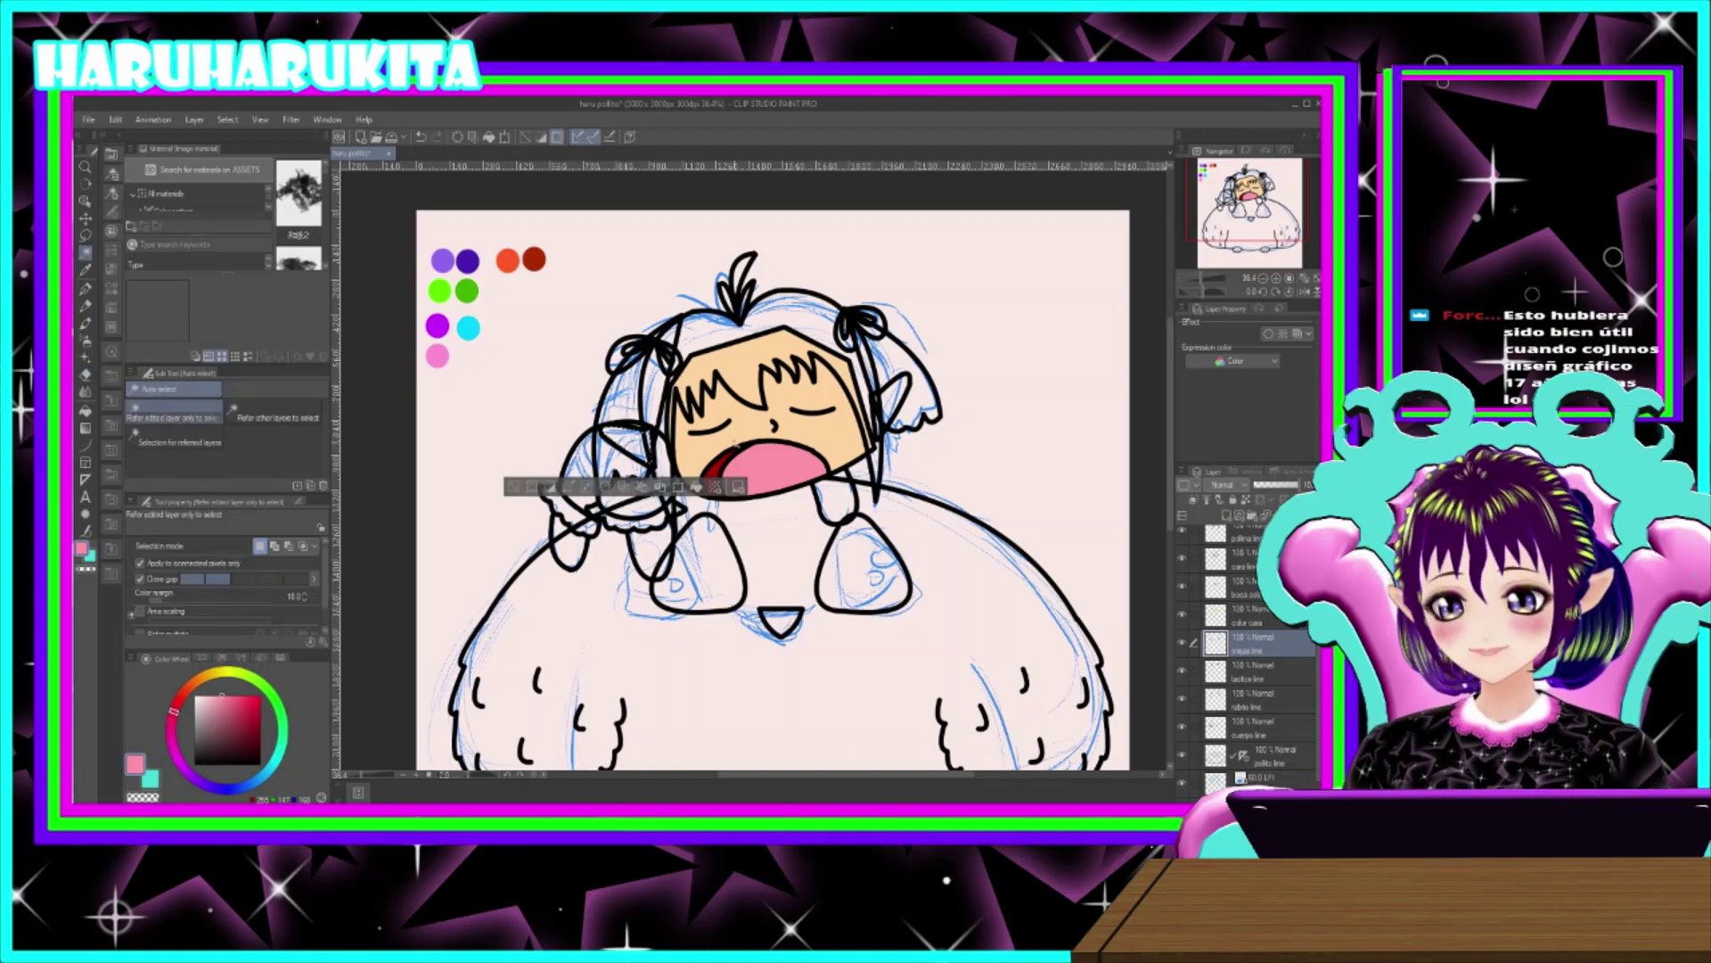
pyautogui.keyDown('shift'); pyautogui.click(896, 408); pyautogui.keyUp('shift')
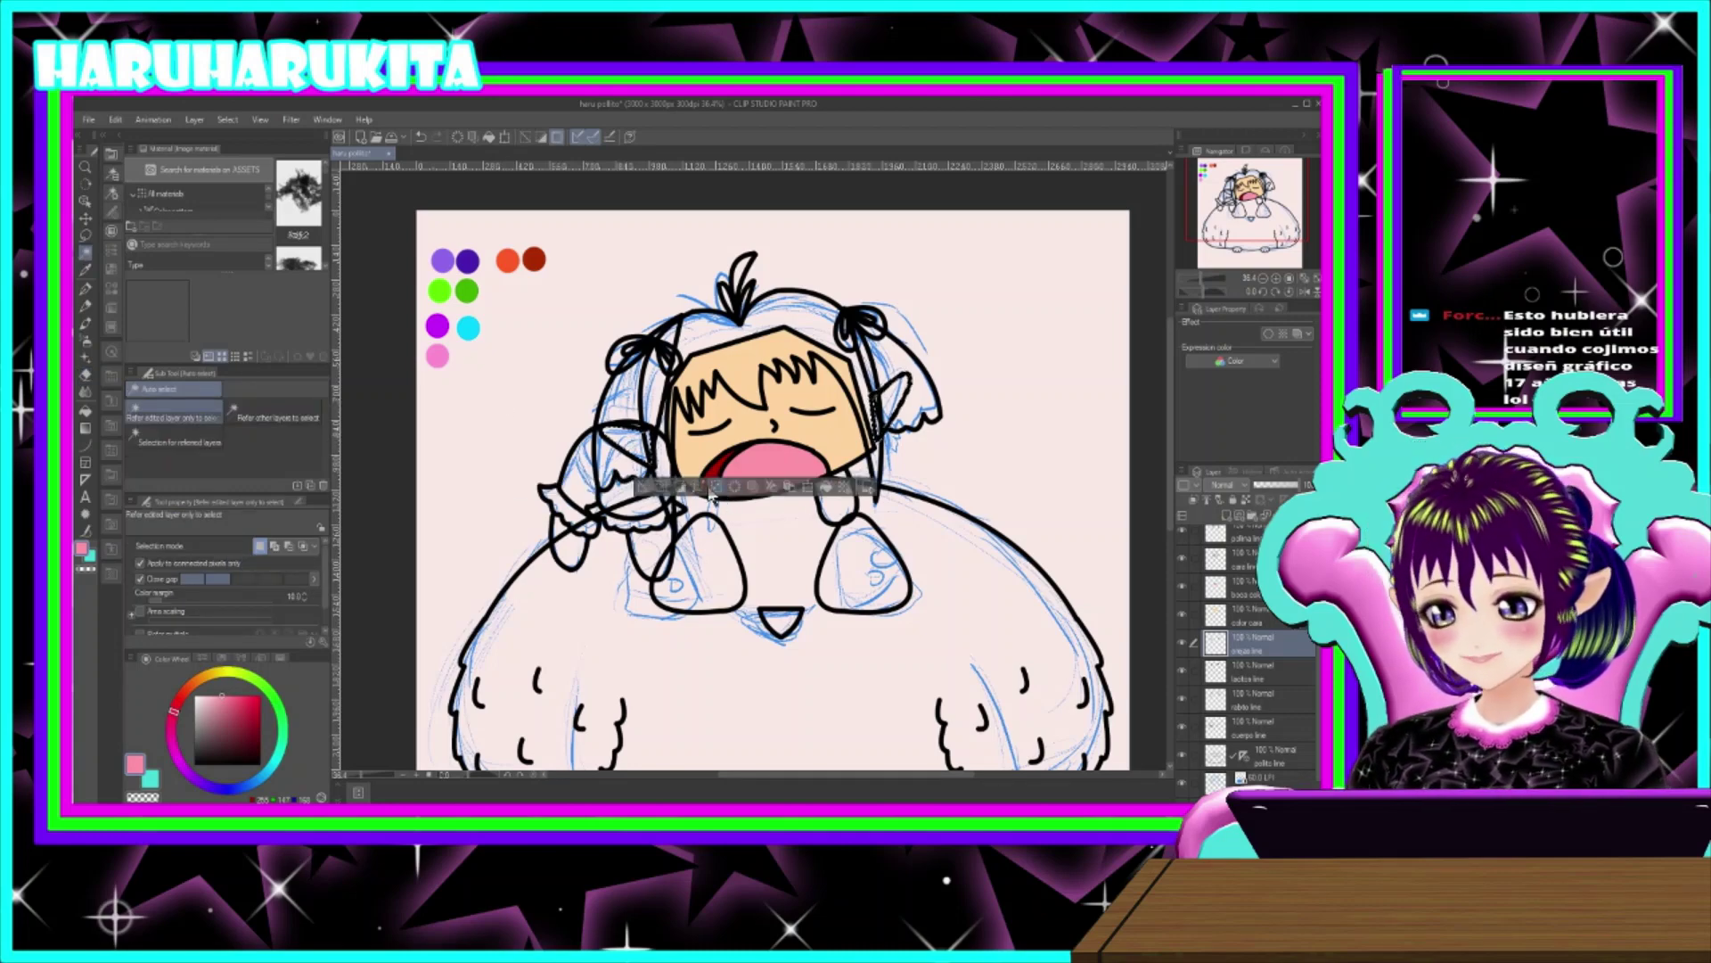
pyautogui.scroll(5, 882, 419)
pyautogui.scroll(3, 889, 434)
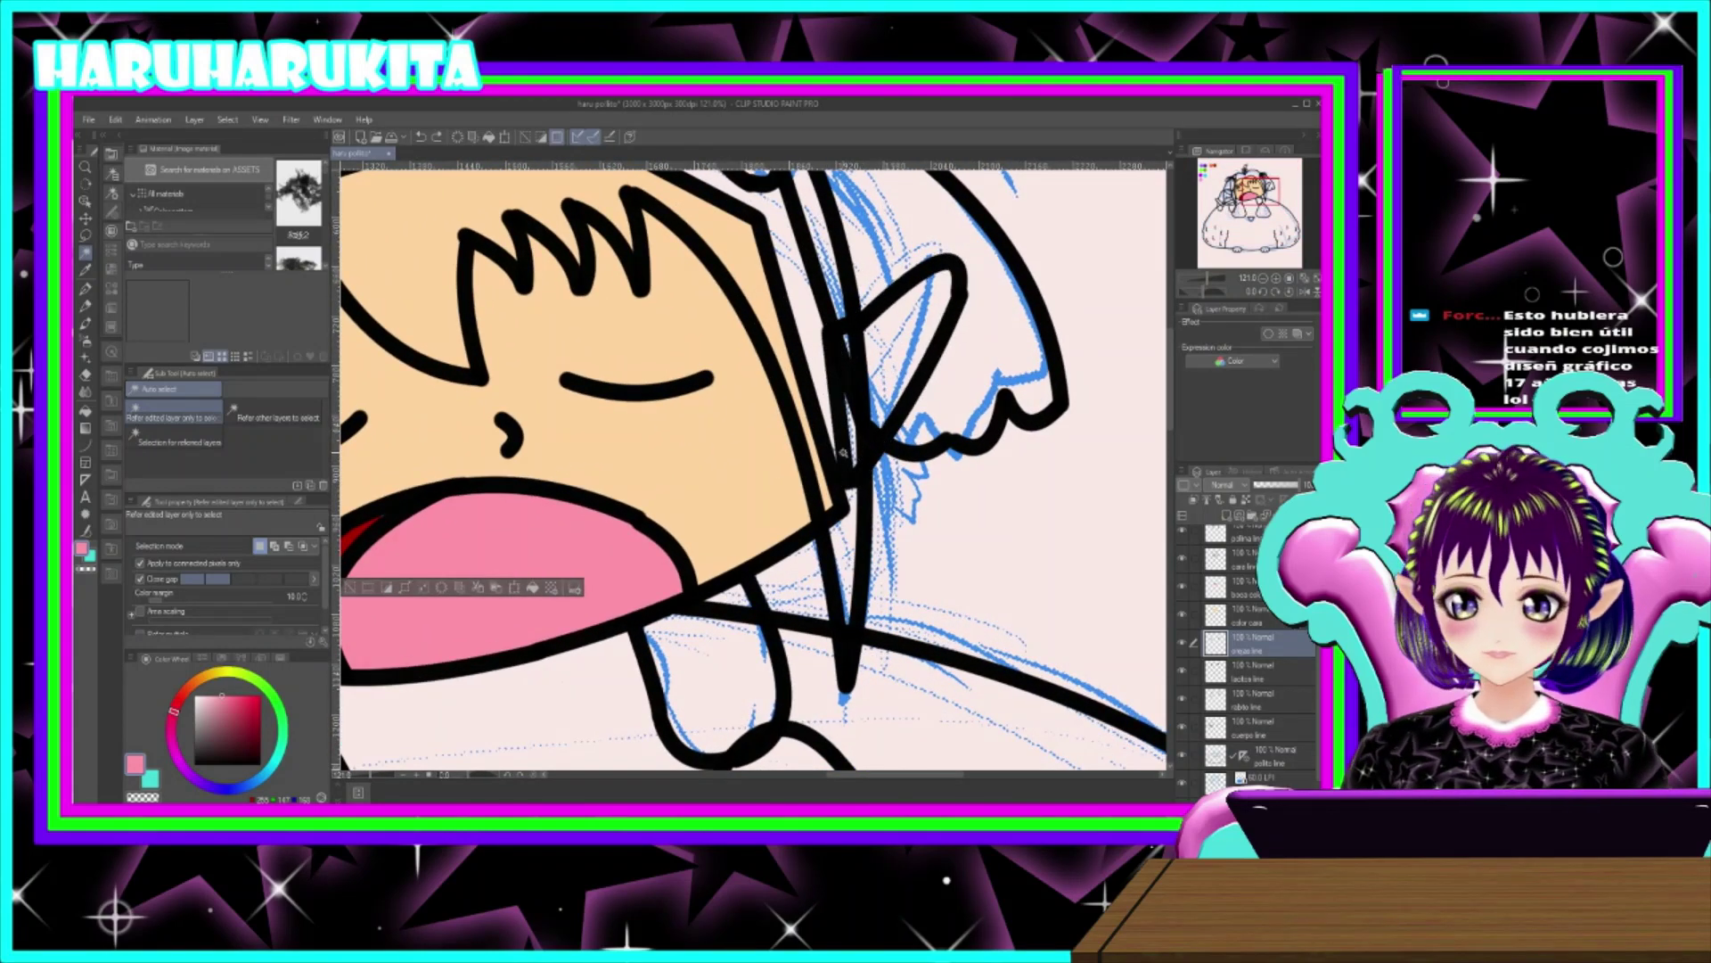
pyautogui.scroll(-3, 873, 519)
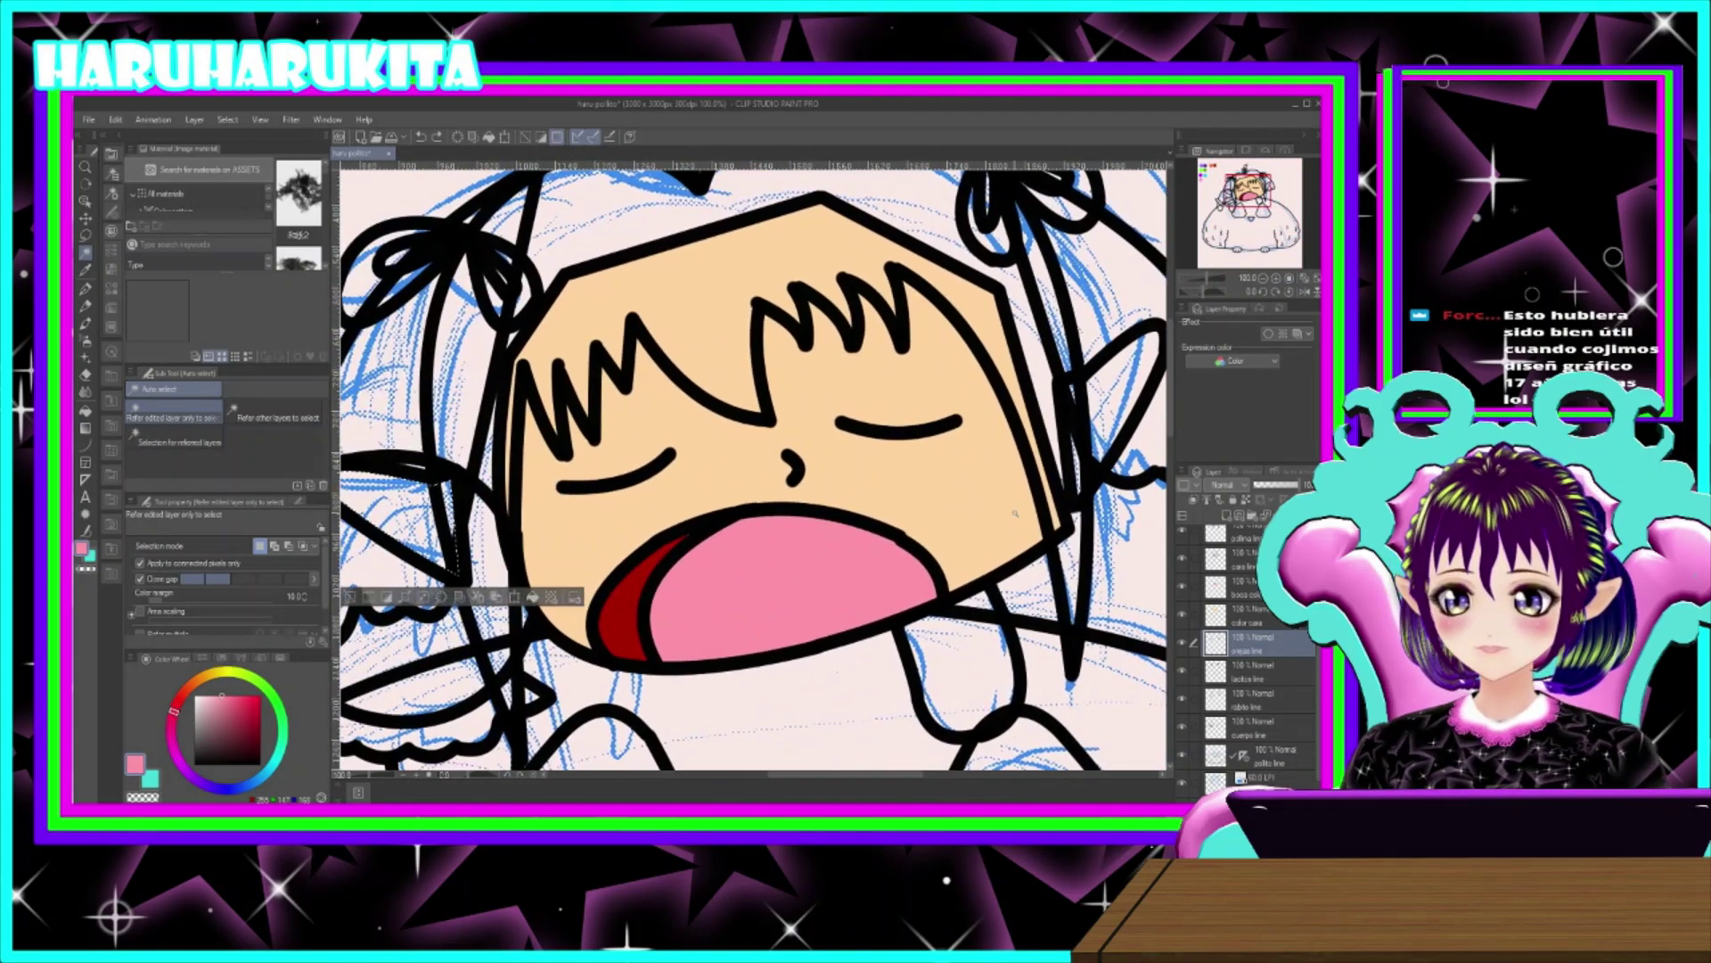
pyautogui.click(1113, 395)
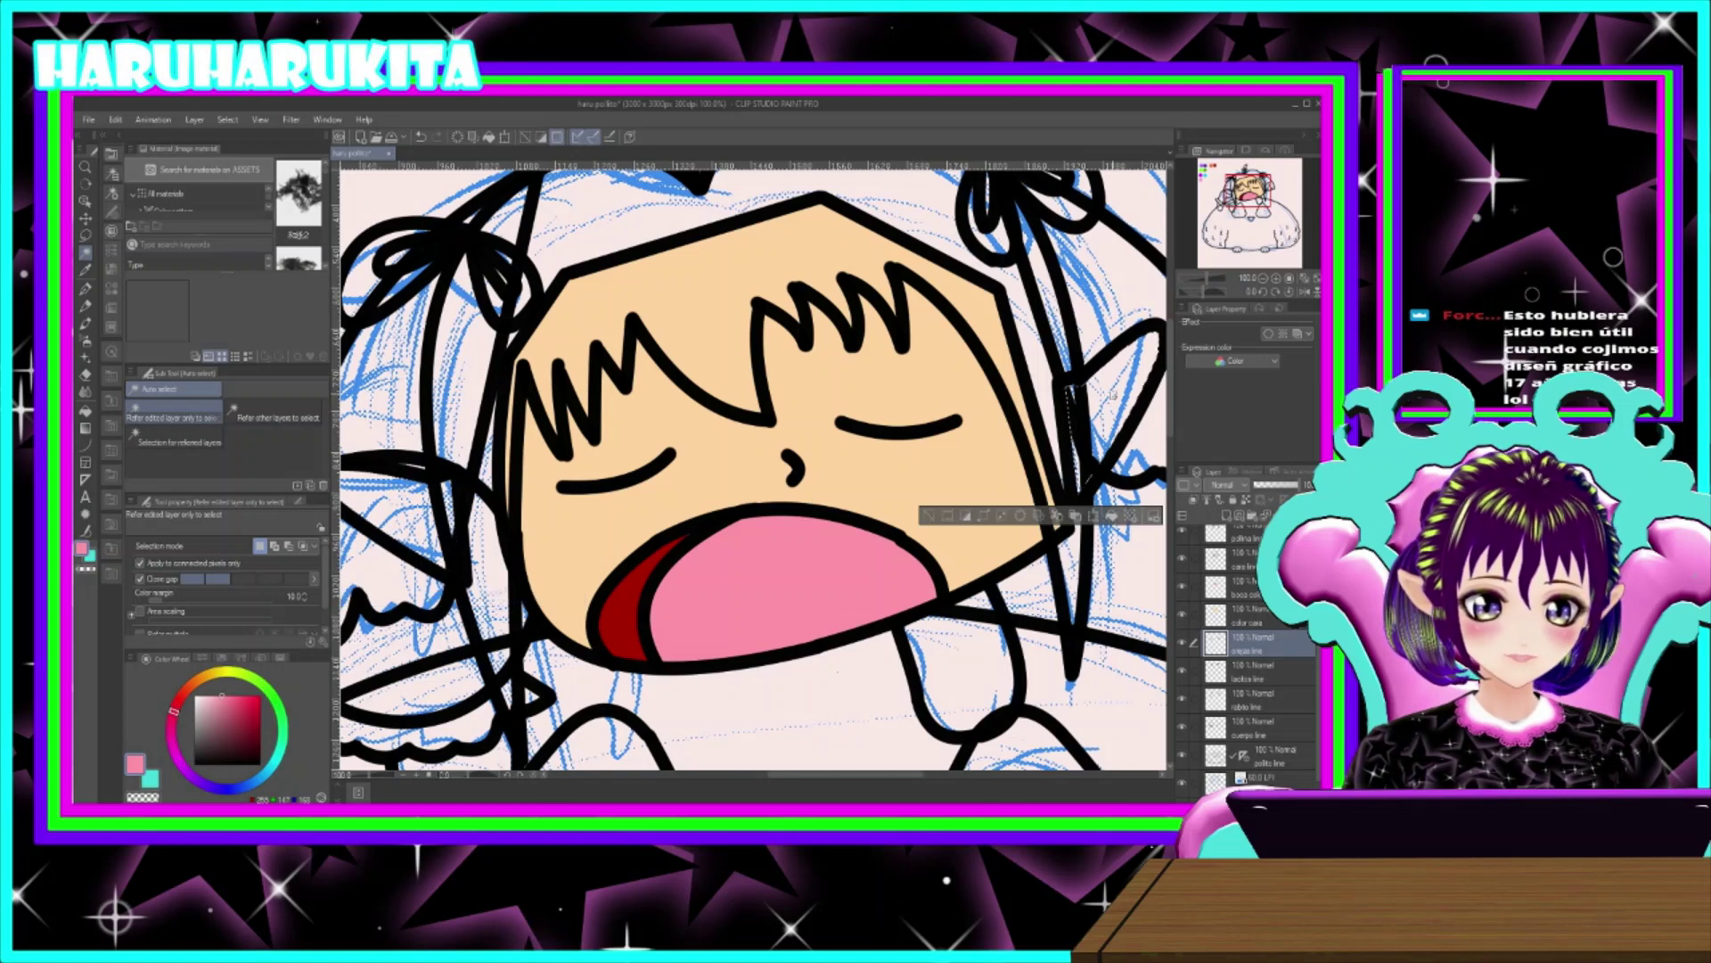
pyautogui.keyDown('shift'); pyautogui.click(402, 513); pyautogui.keyUp('shift')
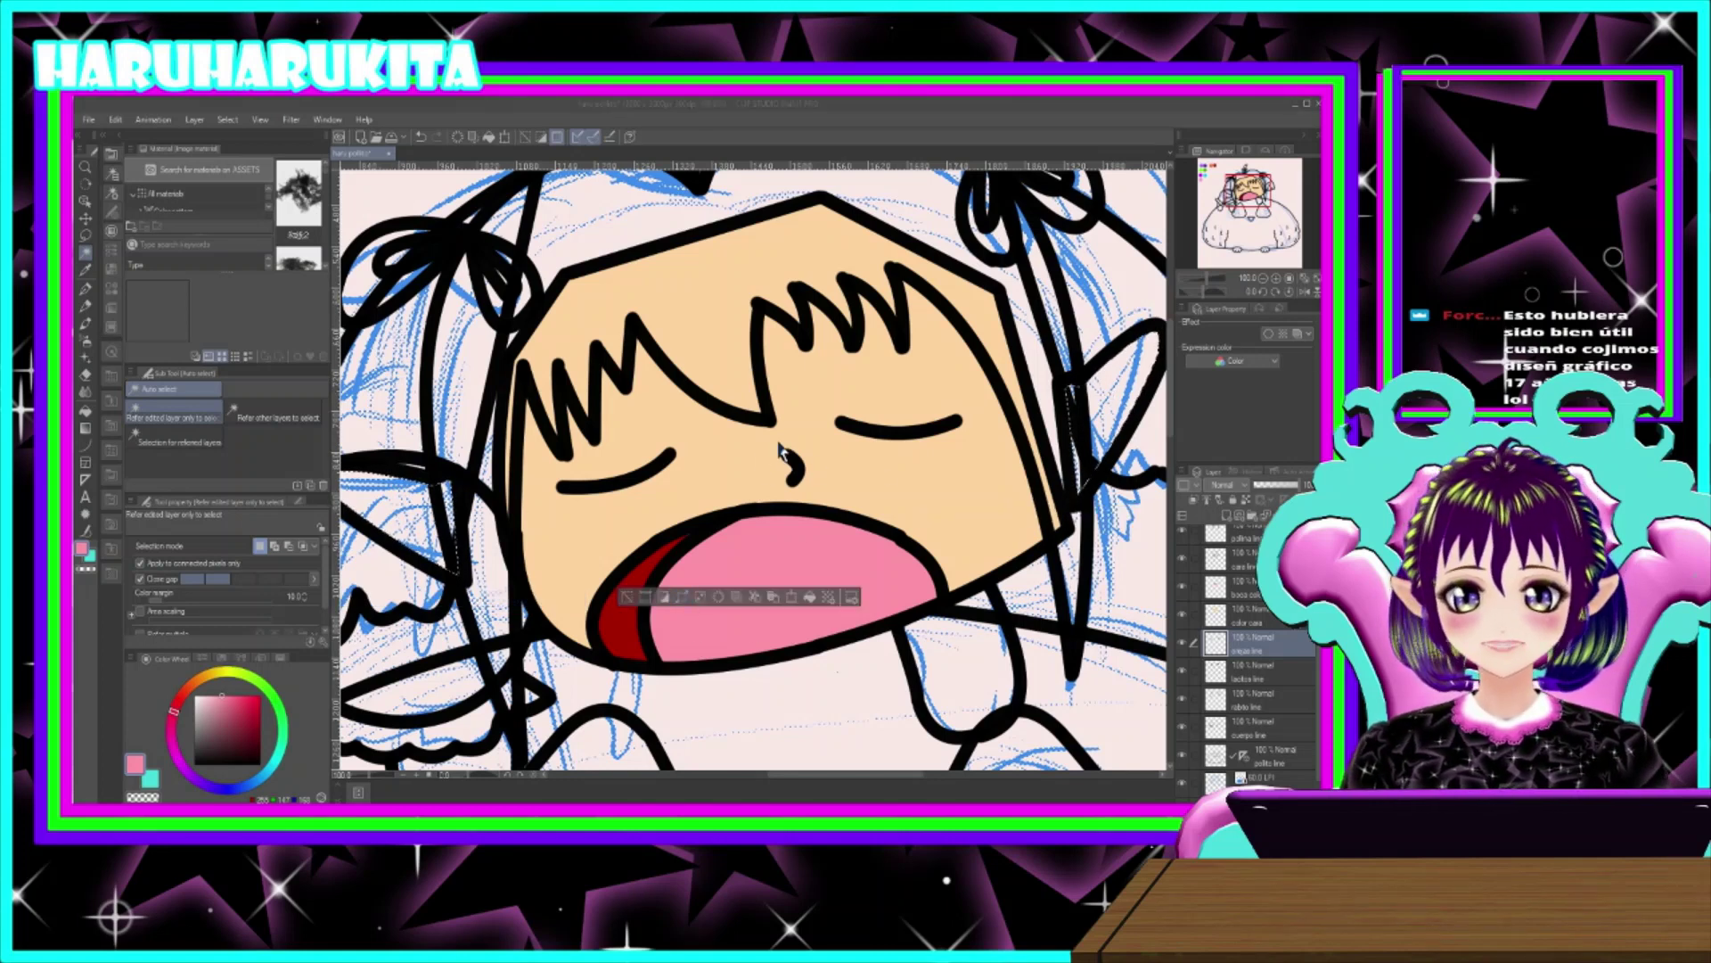
# - Fill both selected ears with the skin color sampled from the face on the color cara layer, and clear the selection
pyautogui.click(1261, 617)
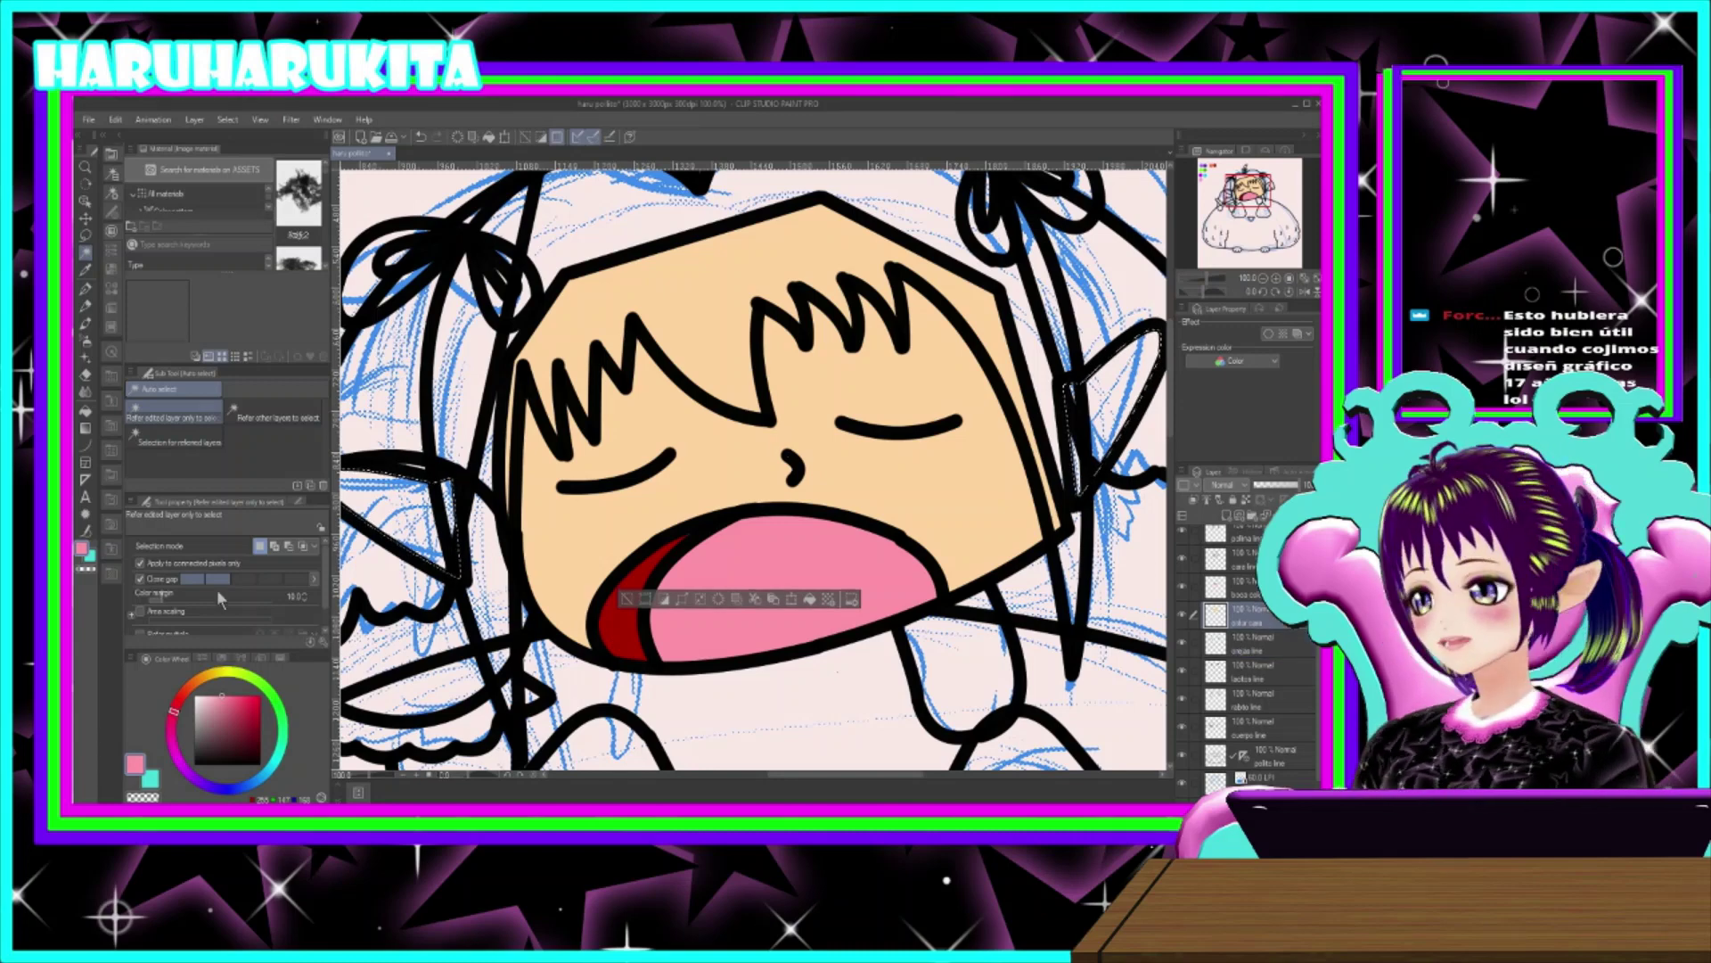
pyautogui.keyDown('alt'); pyautogui.click(589, 626); pyautogui.keyUp('alt')
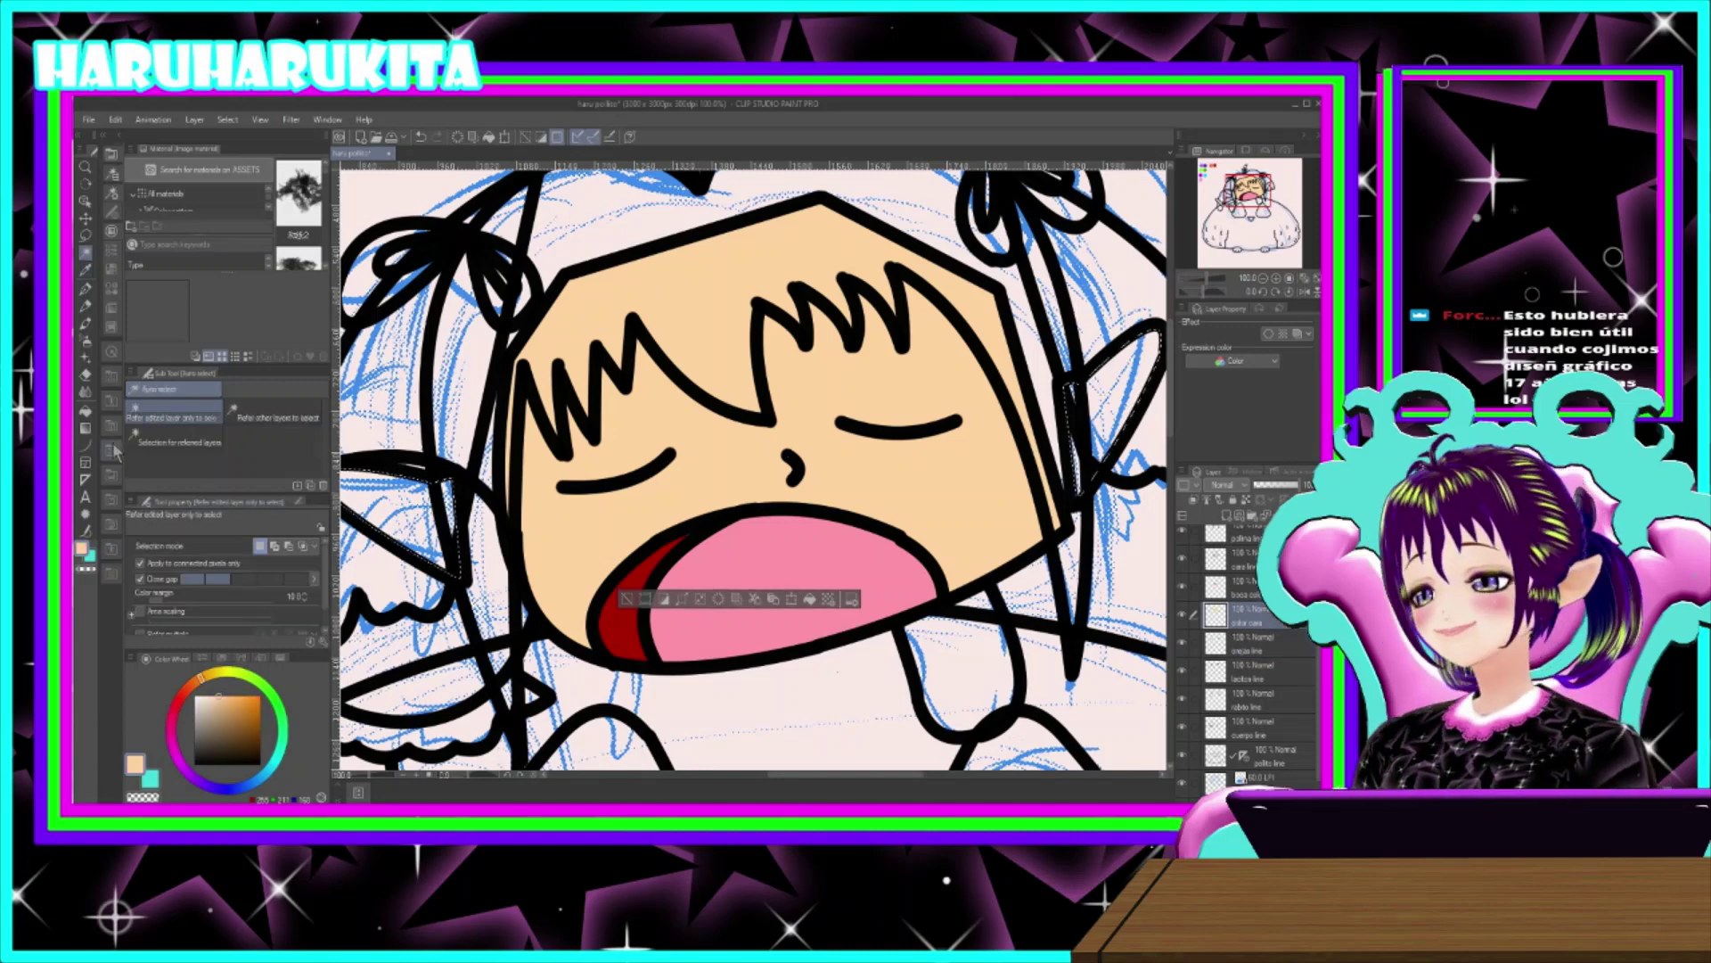
pyautogui.click(88, 415)
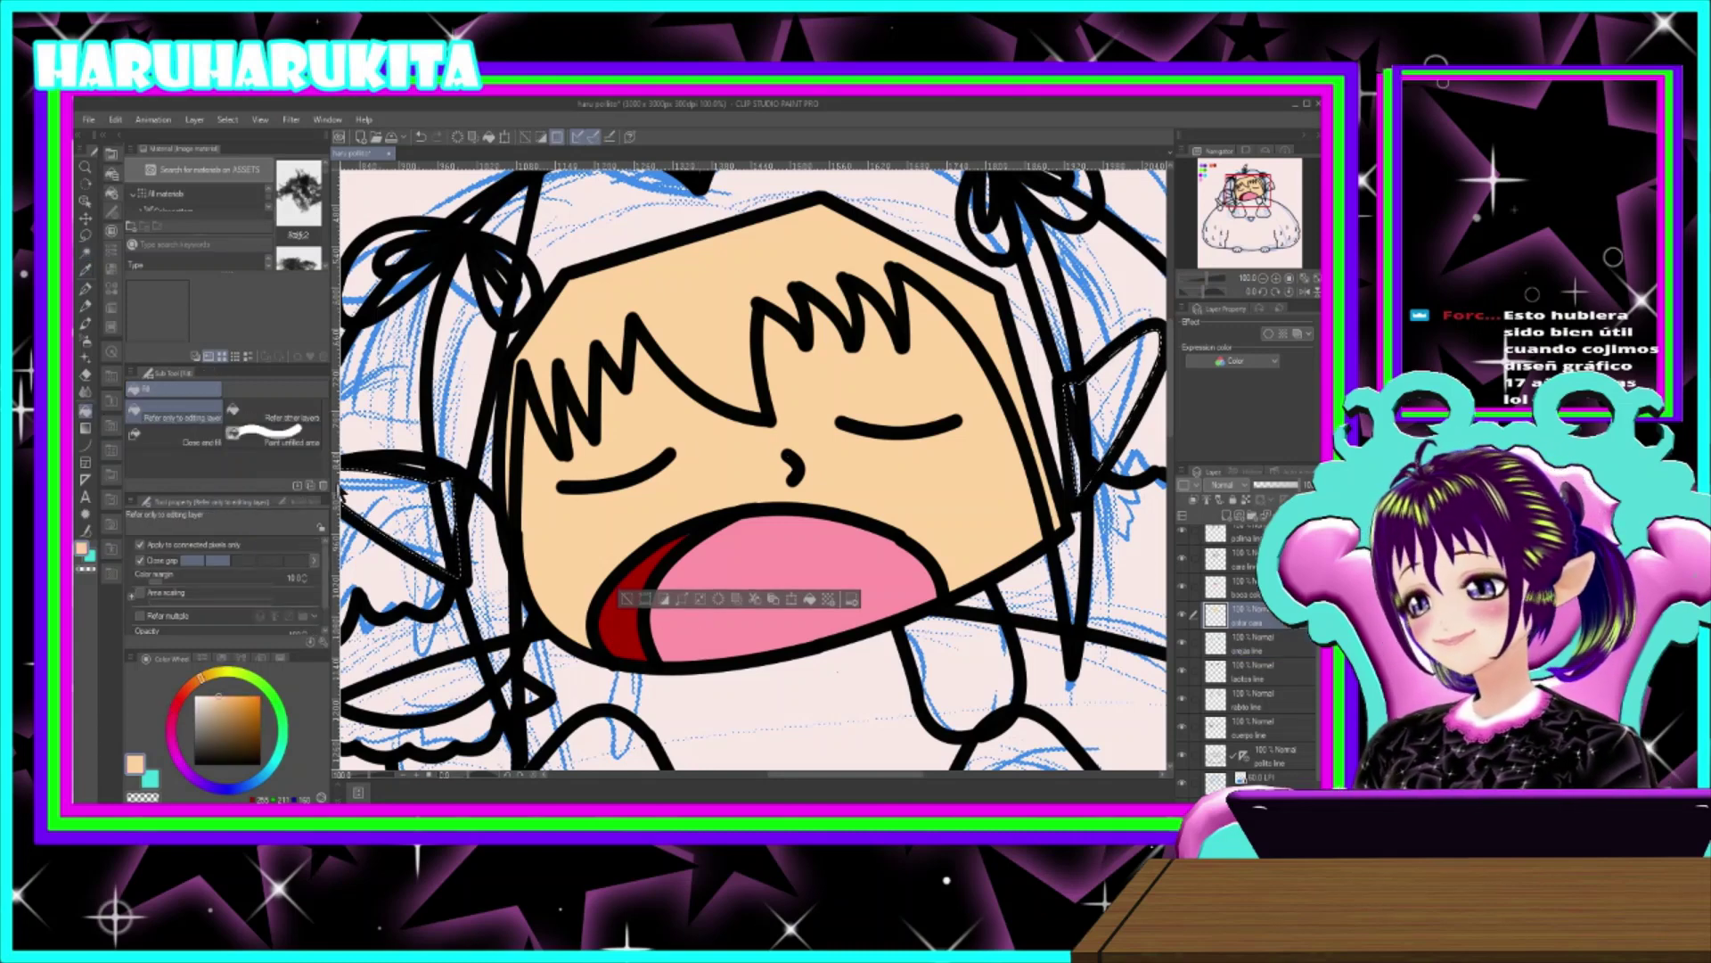
pyautogui.click(1128, 397)
pyautogui.scroll(-2, 866, 501)
pyautogui.scroll(-1, 835, 583)
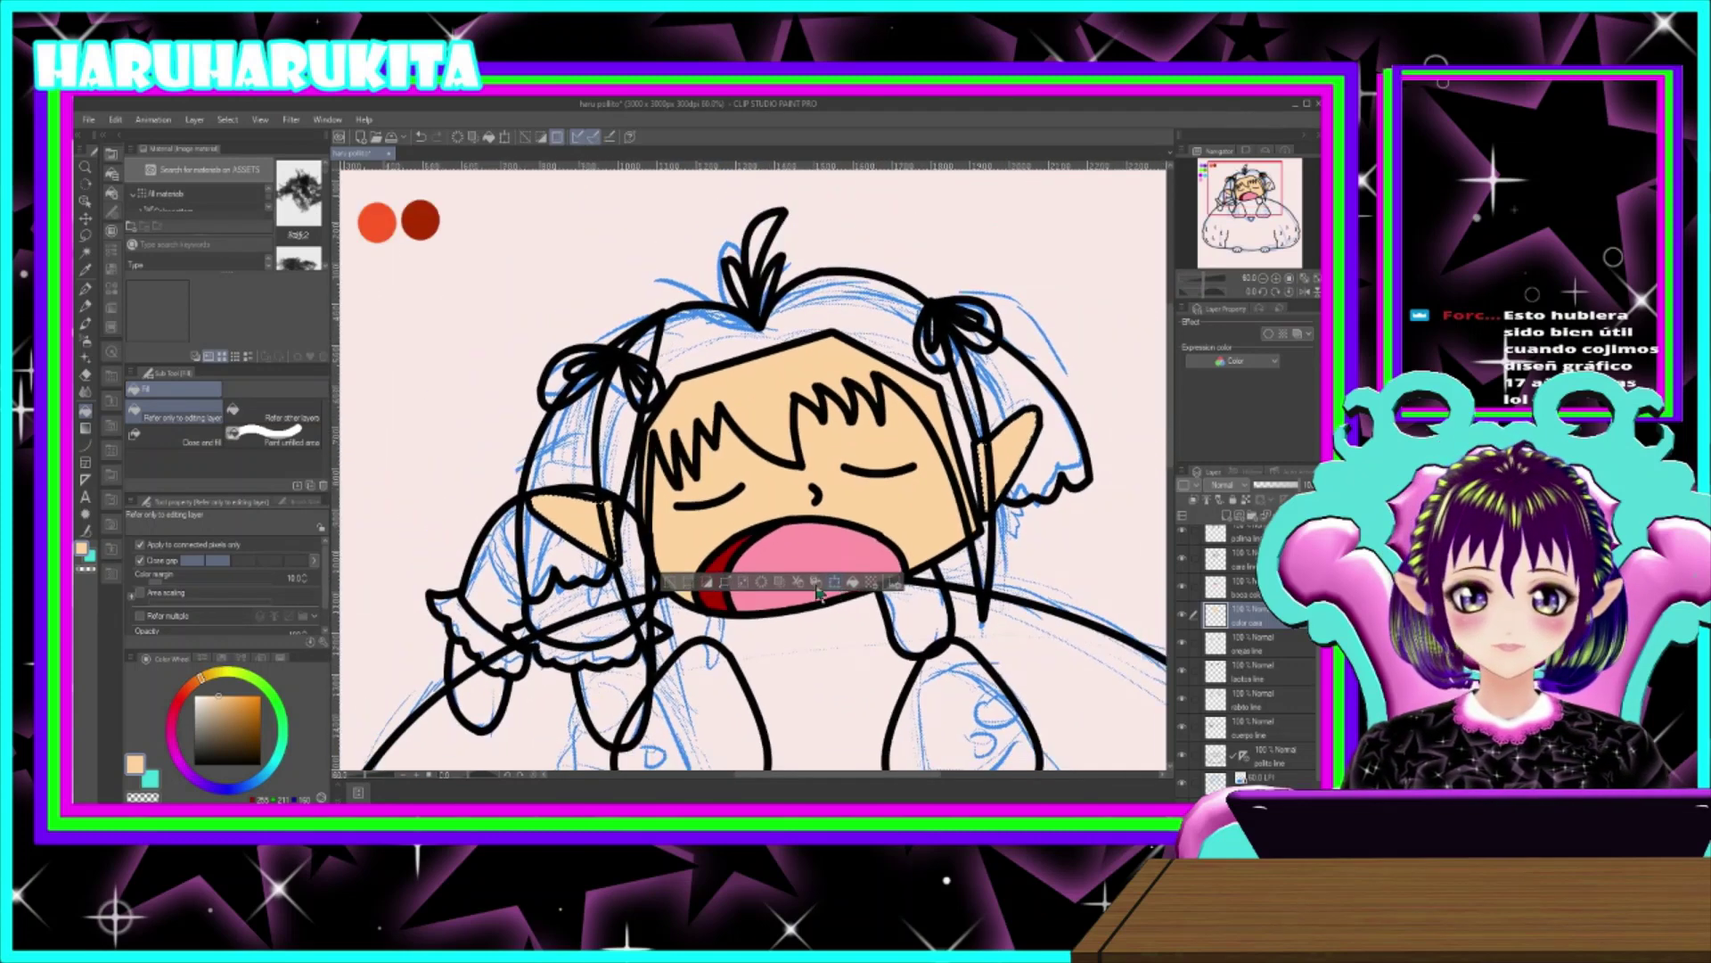
pyautogui.hotkey('ctrl', 'd')
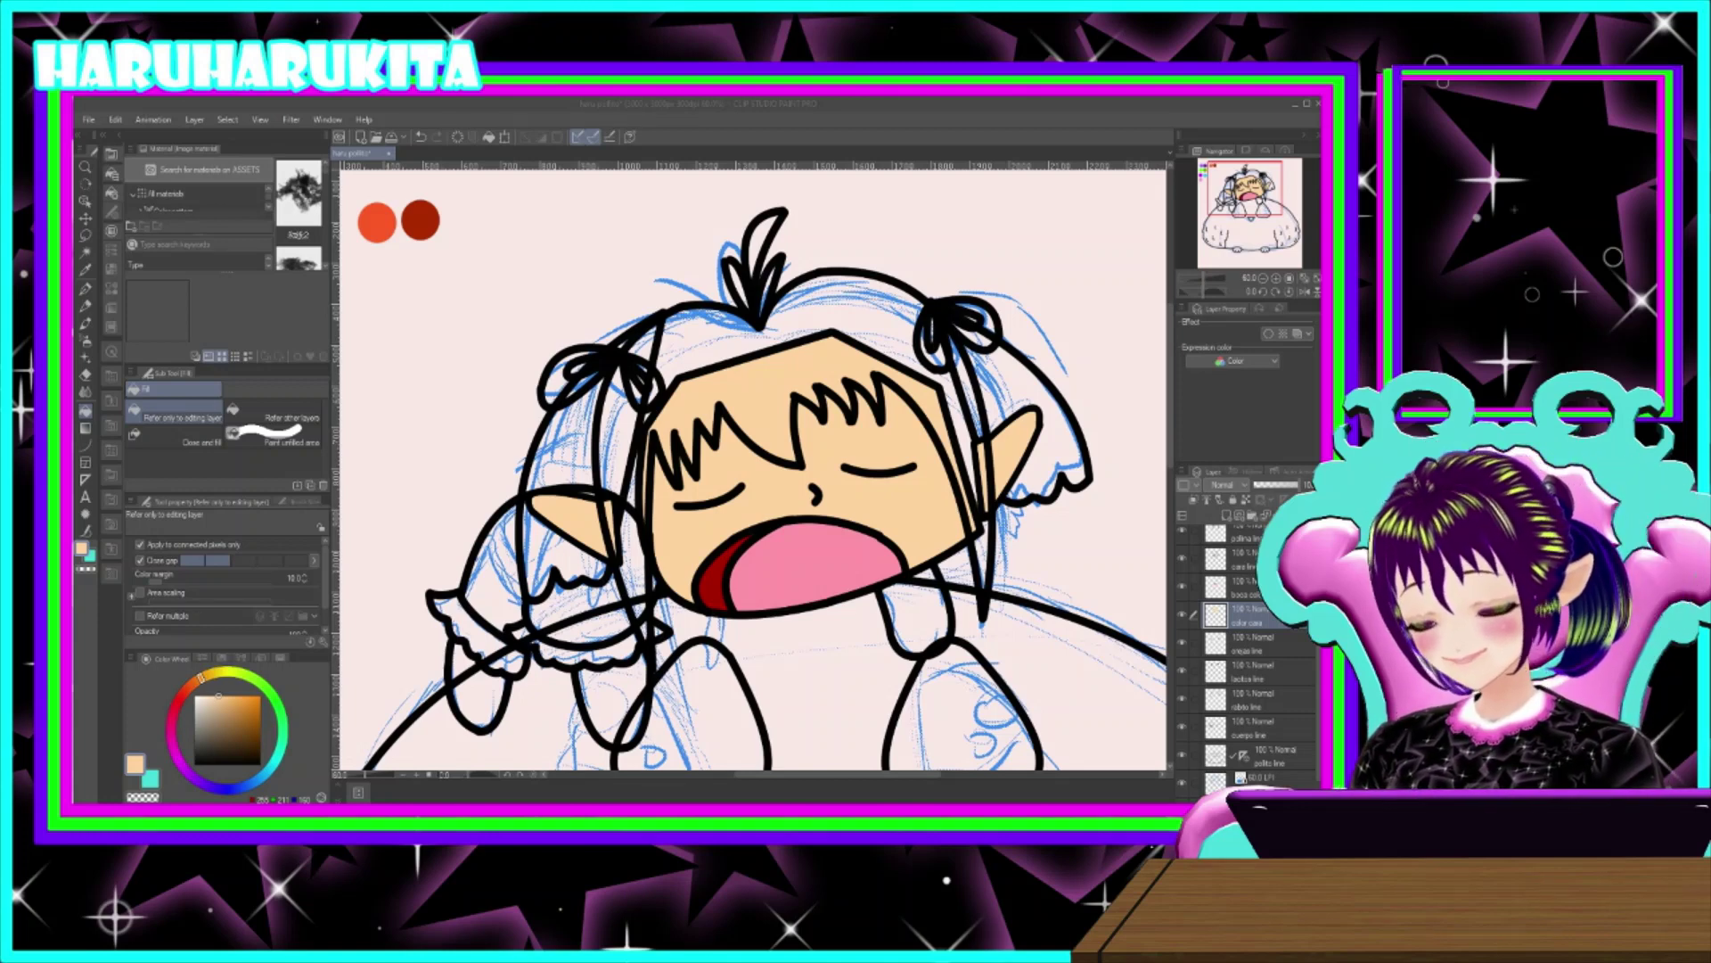
# - Select the insides of both bare hands below the sleeves with Auto select on the cuerpo line layer
pyautogui.click(888, 431)
pyautogui.scroll(3, 887, 429)
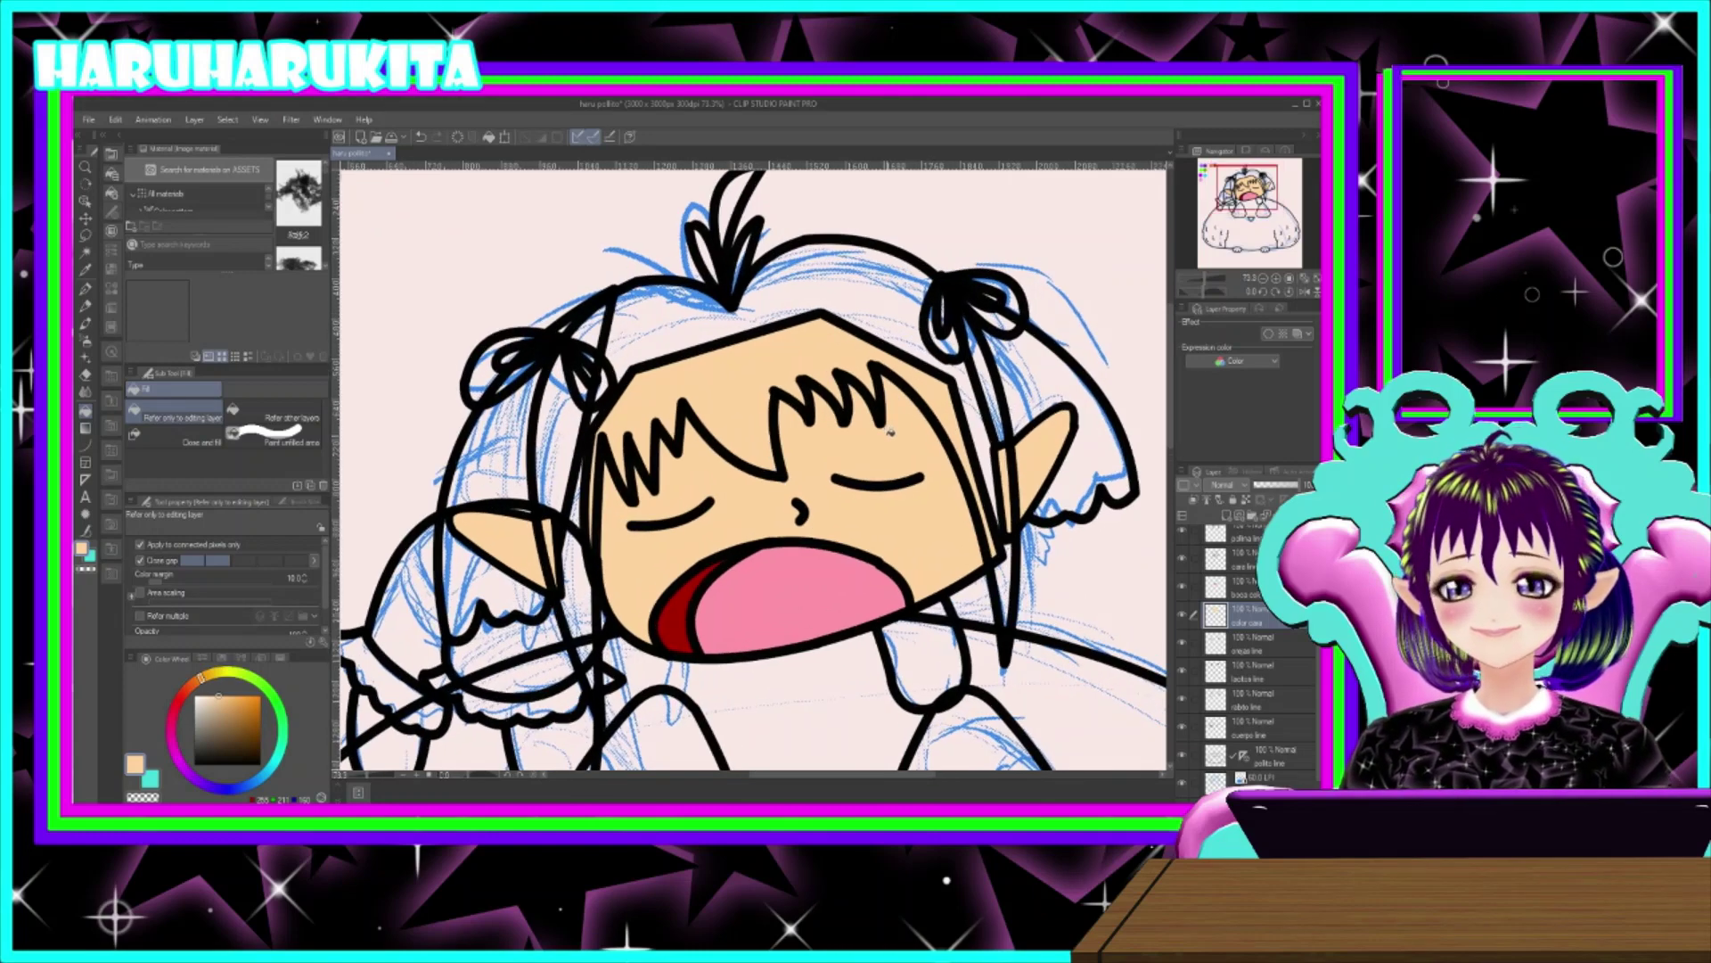
pyautogui.scroll(-4, 819, 466)
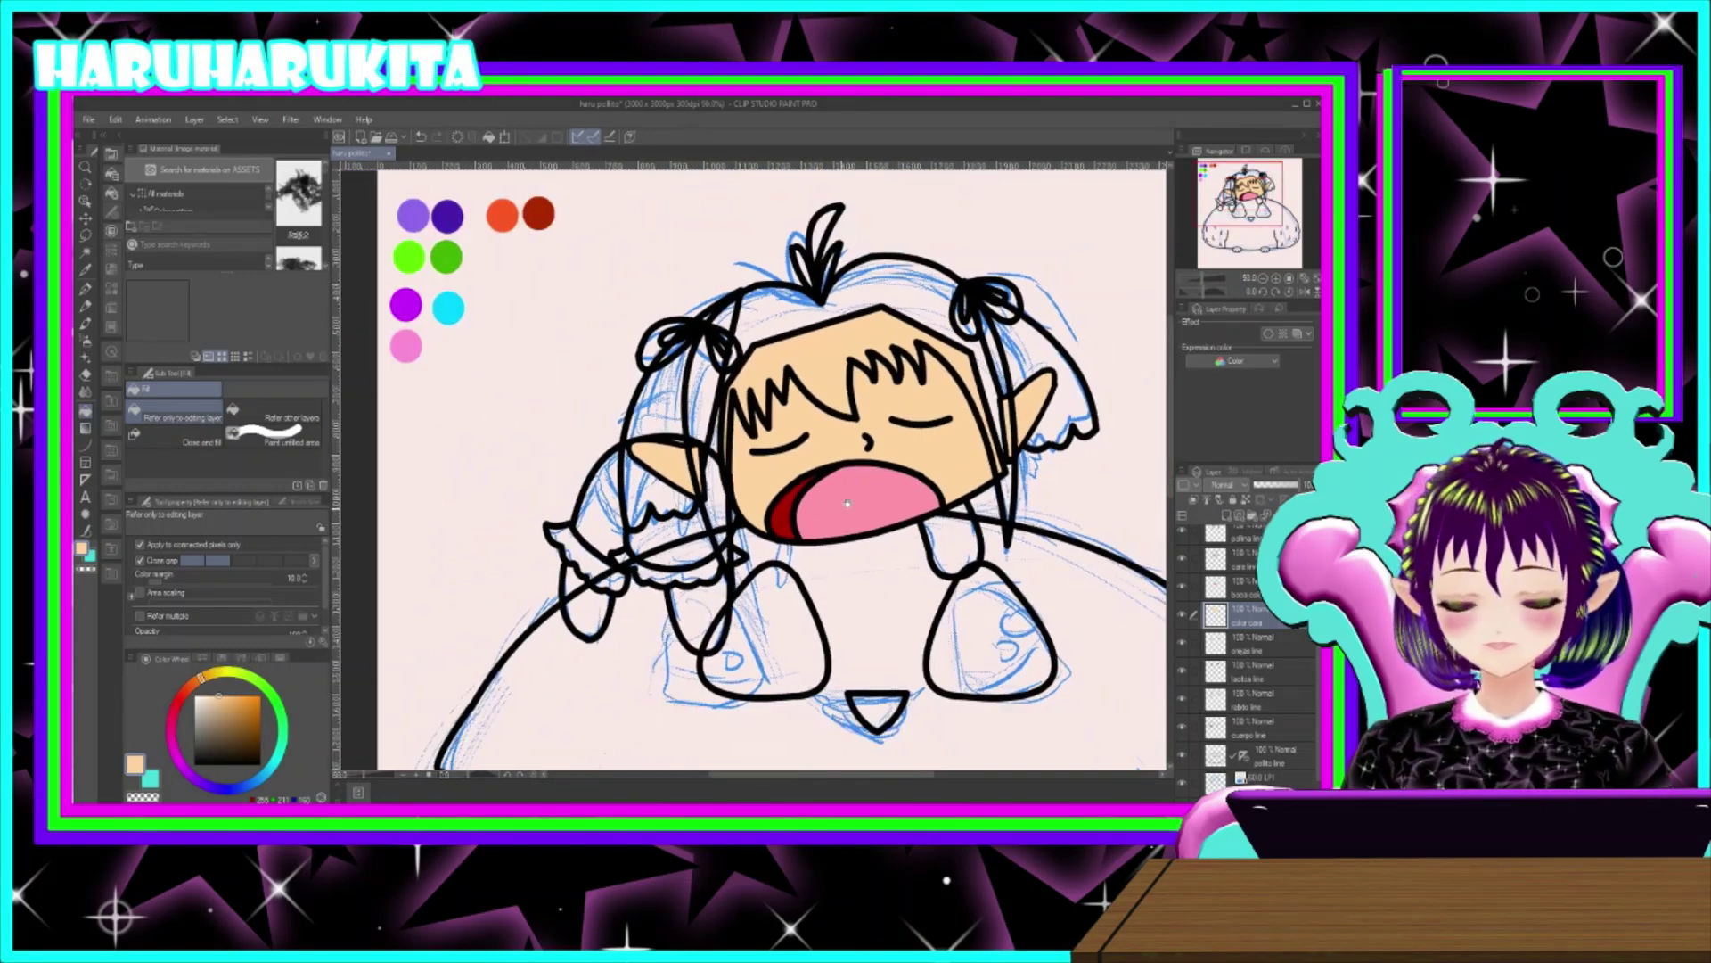
pyautogui.scroll(2, 835, 479)
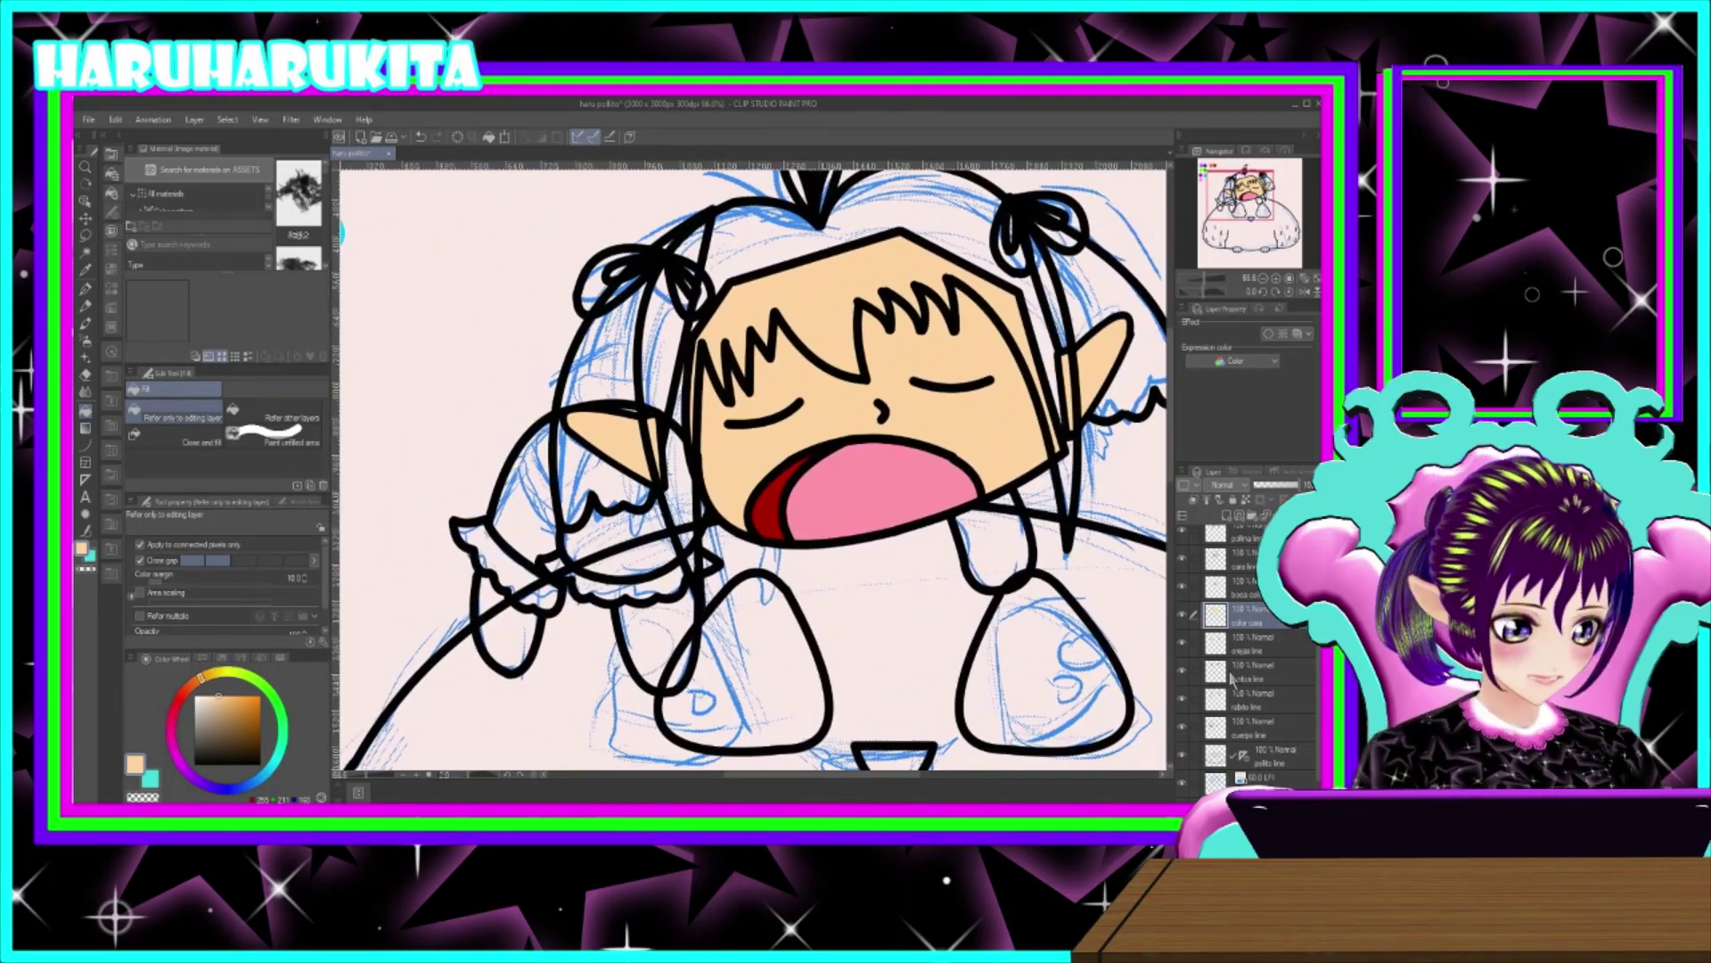
pyautogui.scroll(1, 1256, 700)
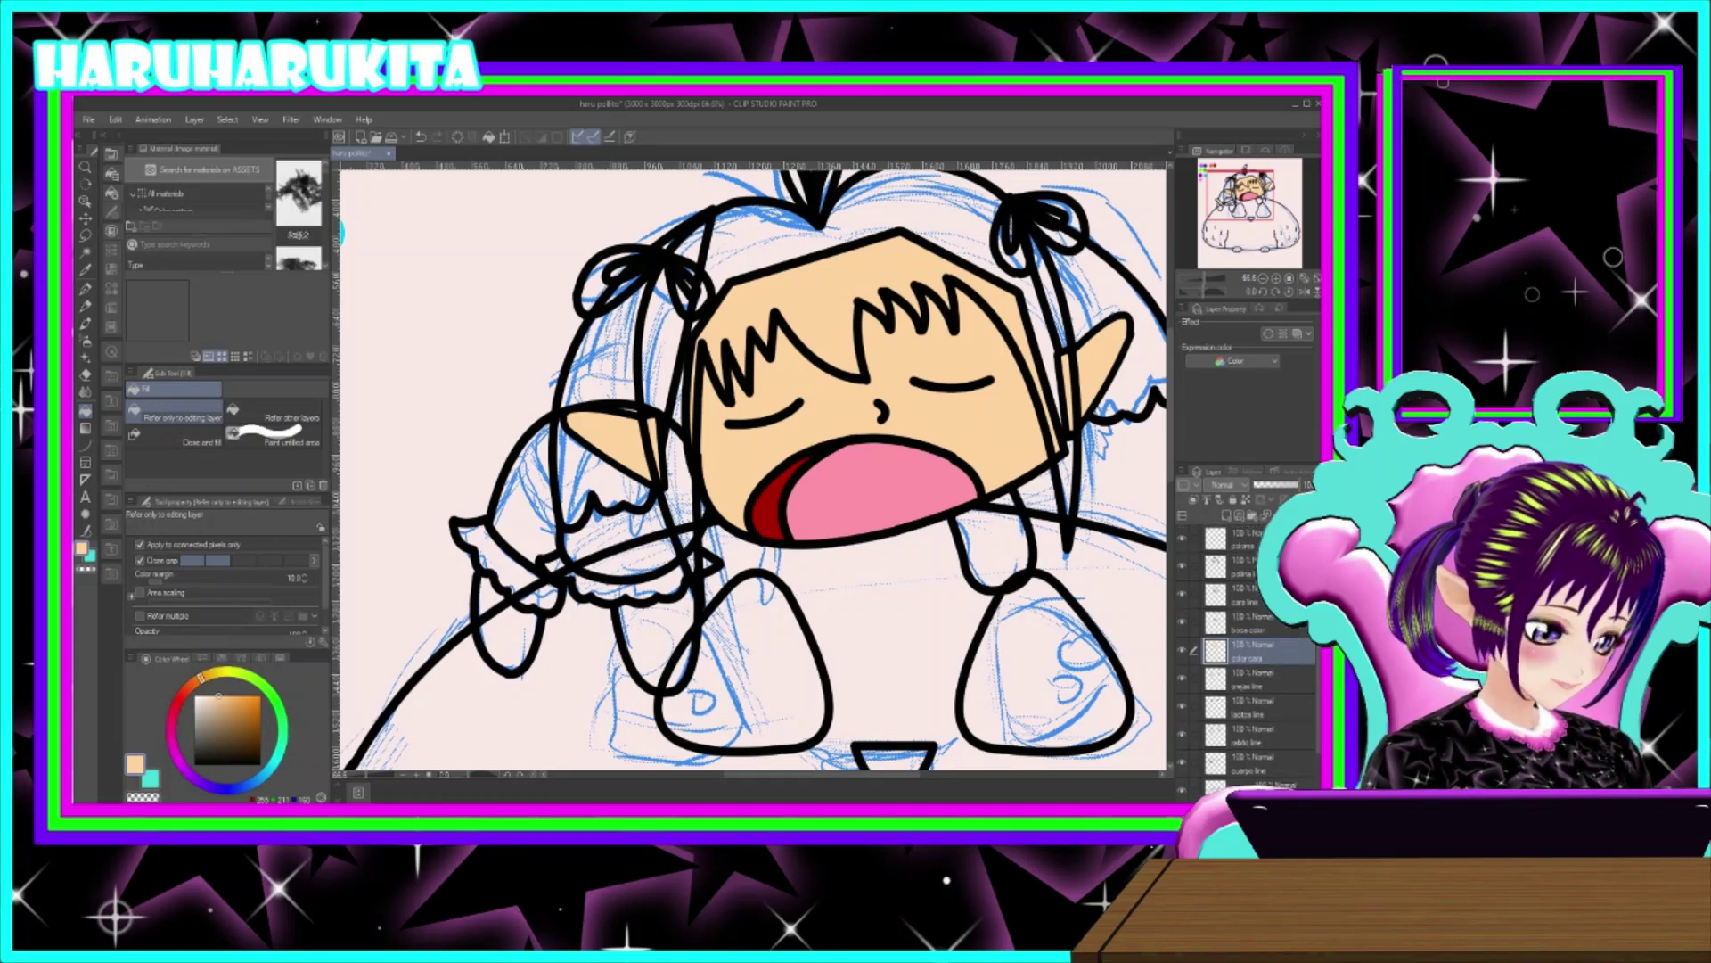
pyautogui.scroll(-2, 1302, 666)
pyautogui.click(1266, 708)
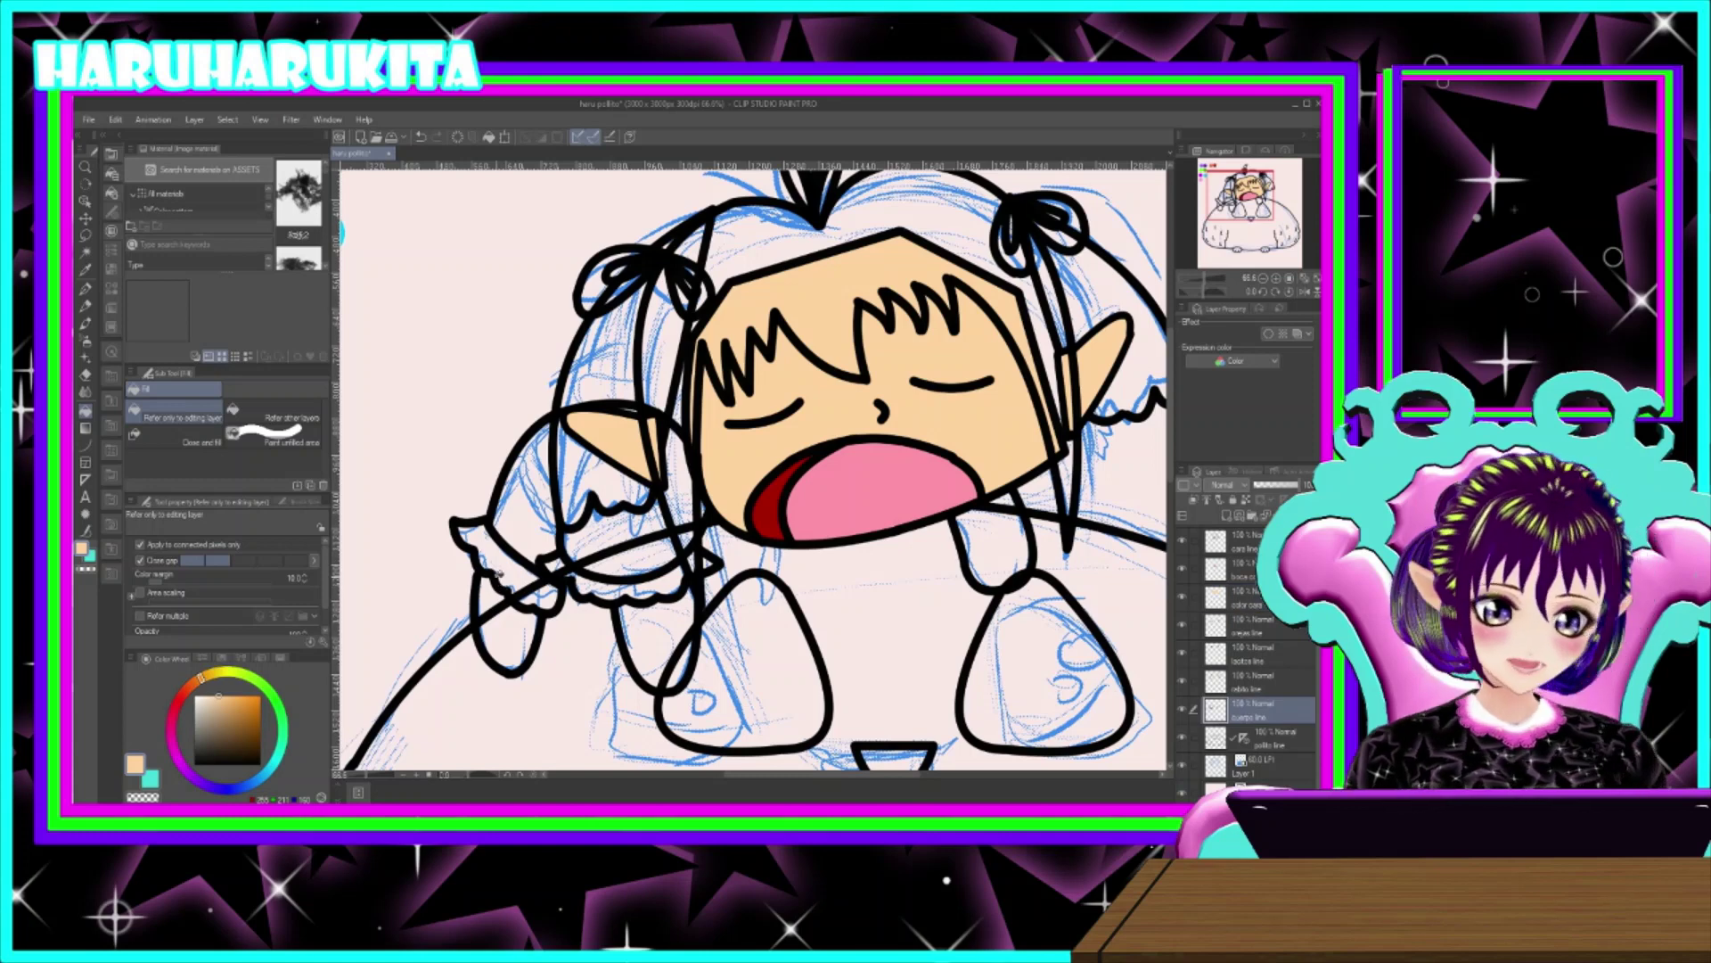
pyautogui.click(86, 253)
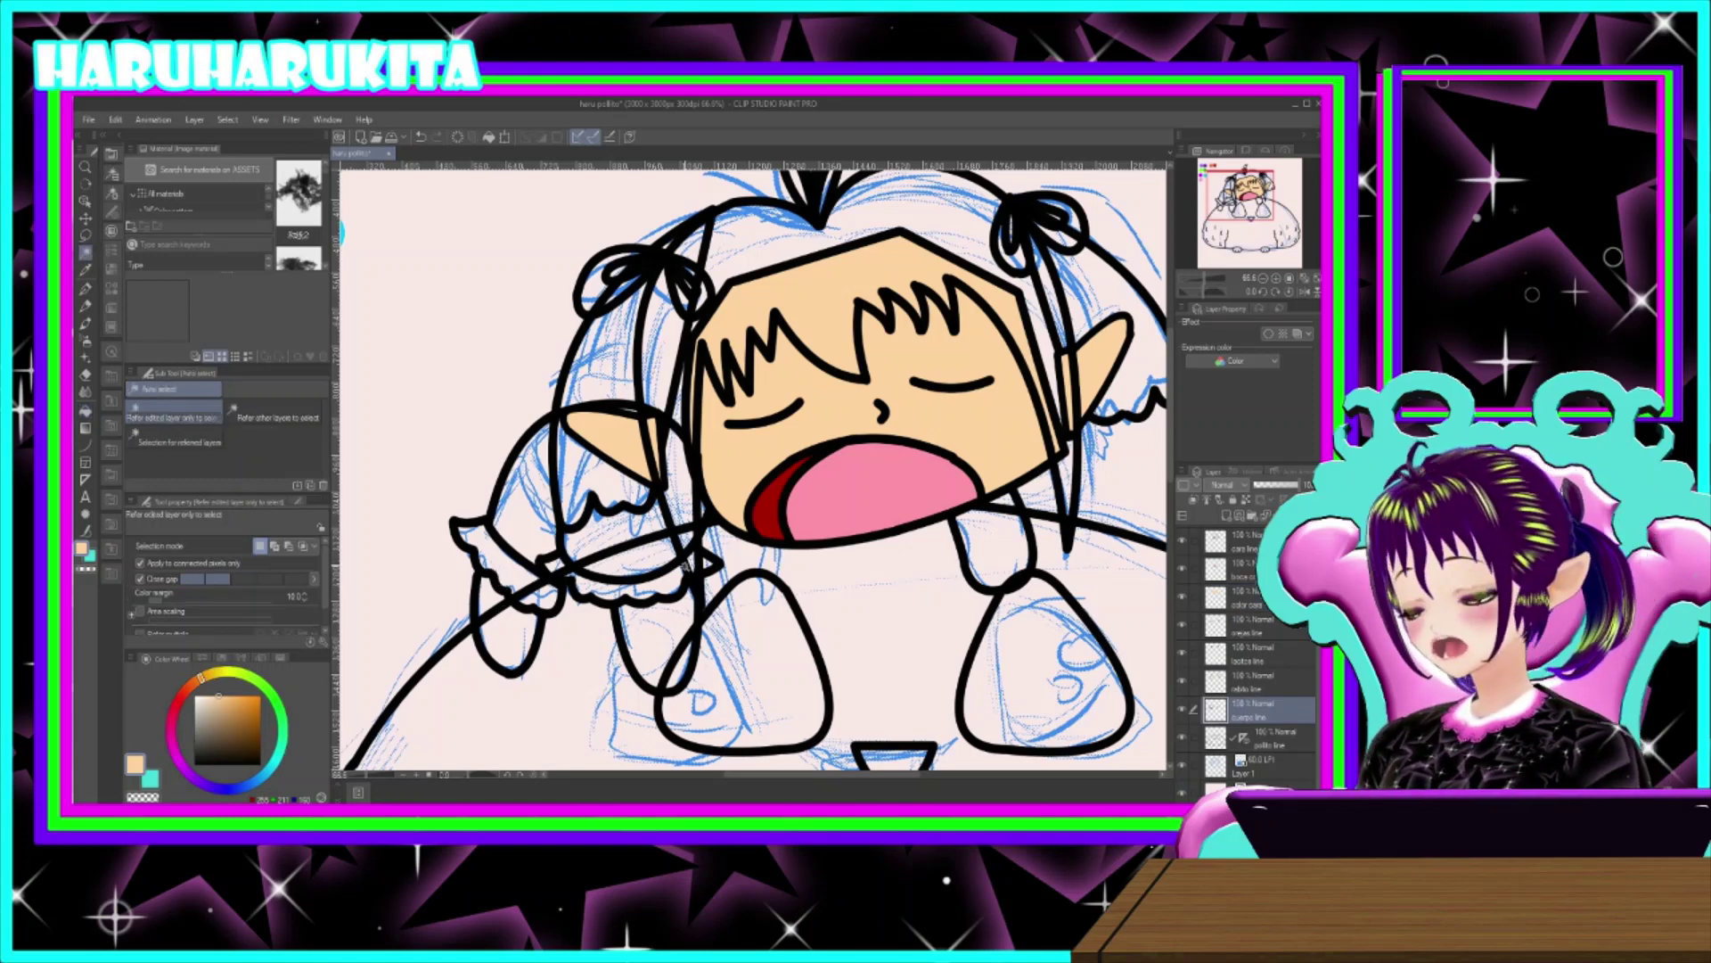
pyautogui.click(666, 641)
pyautogui.click(853, 612)
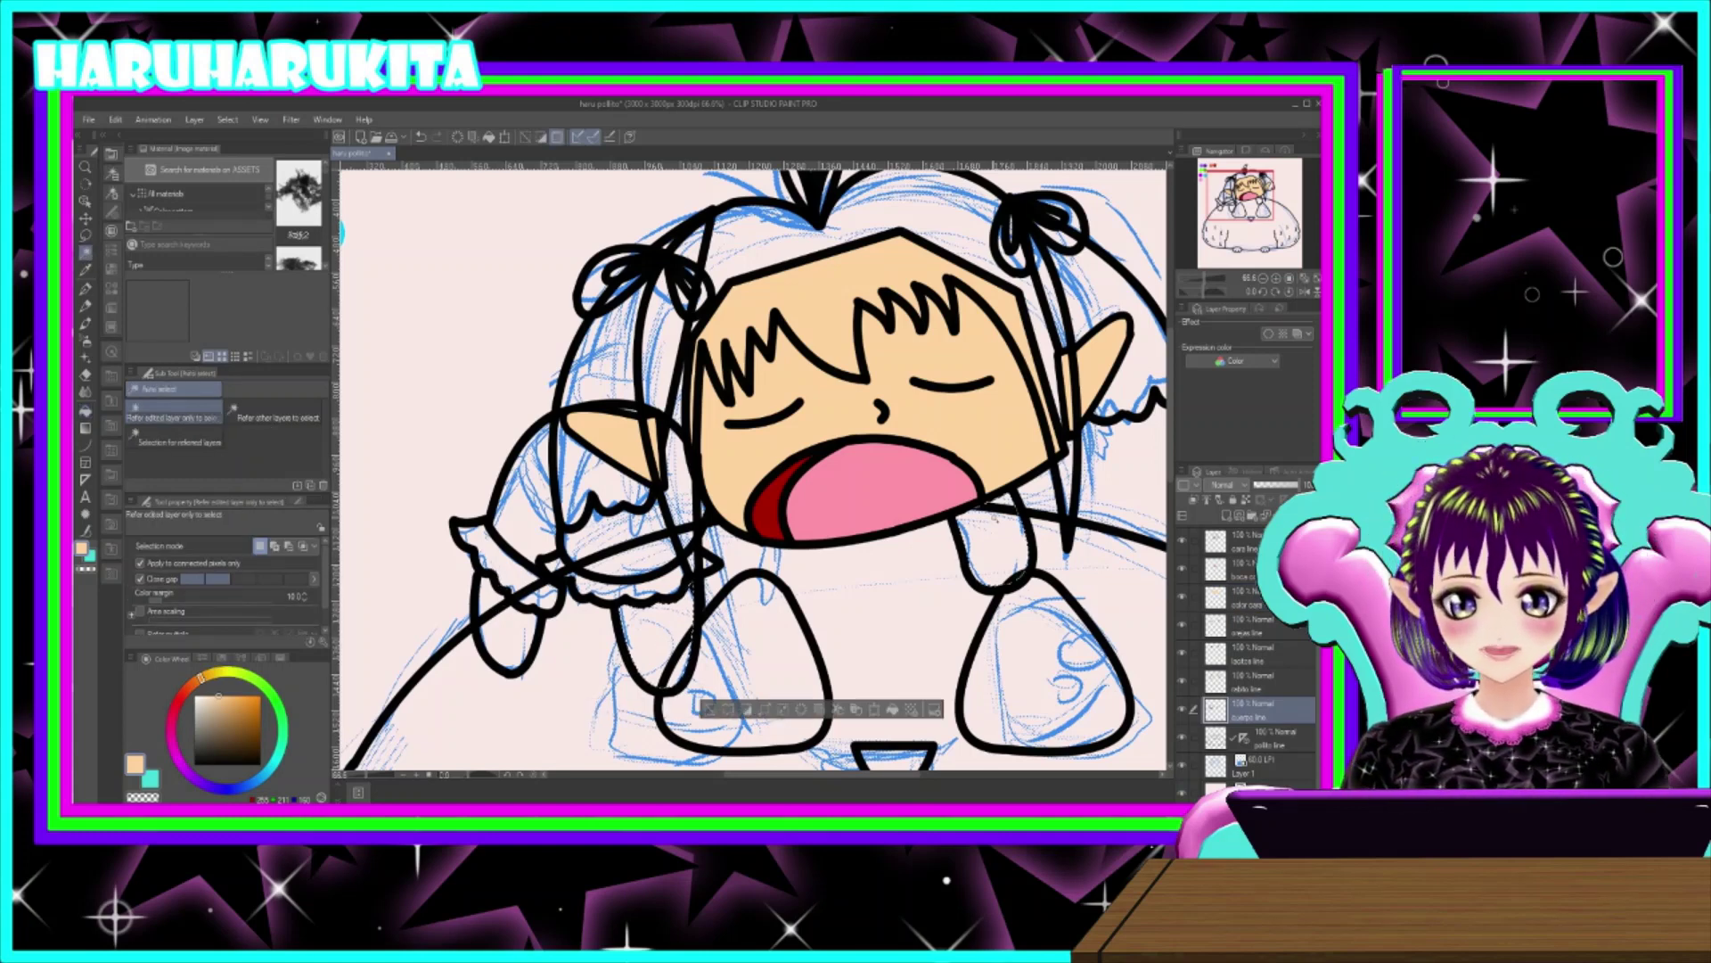
pyautogui.click(770, 711)
pyautogui.click(786, 439)
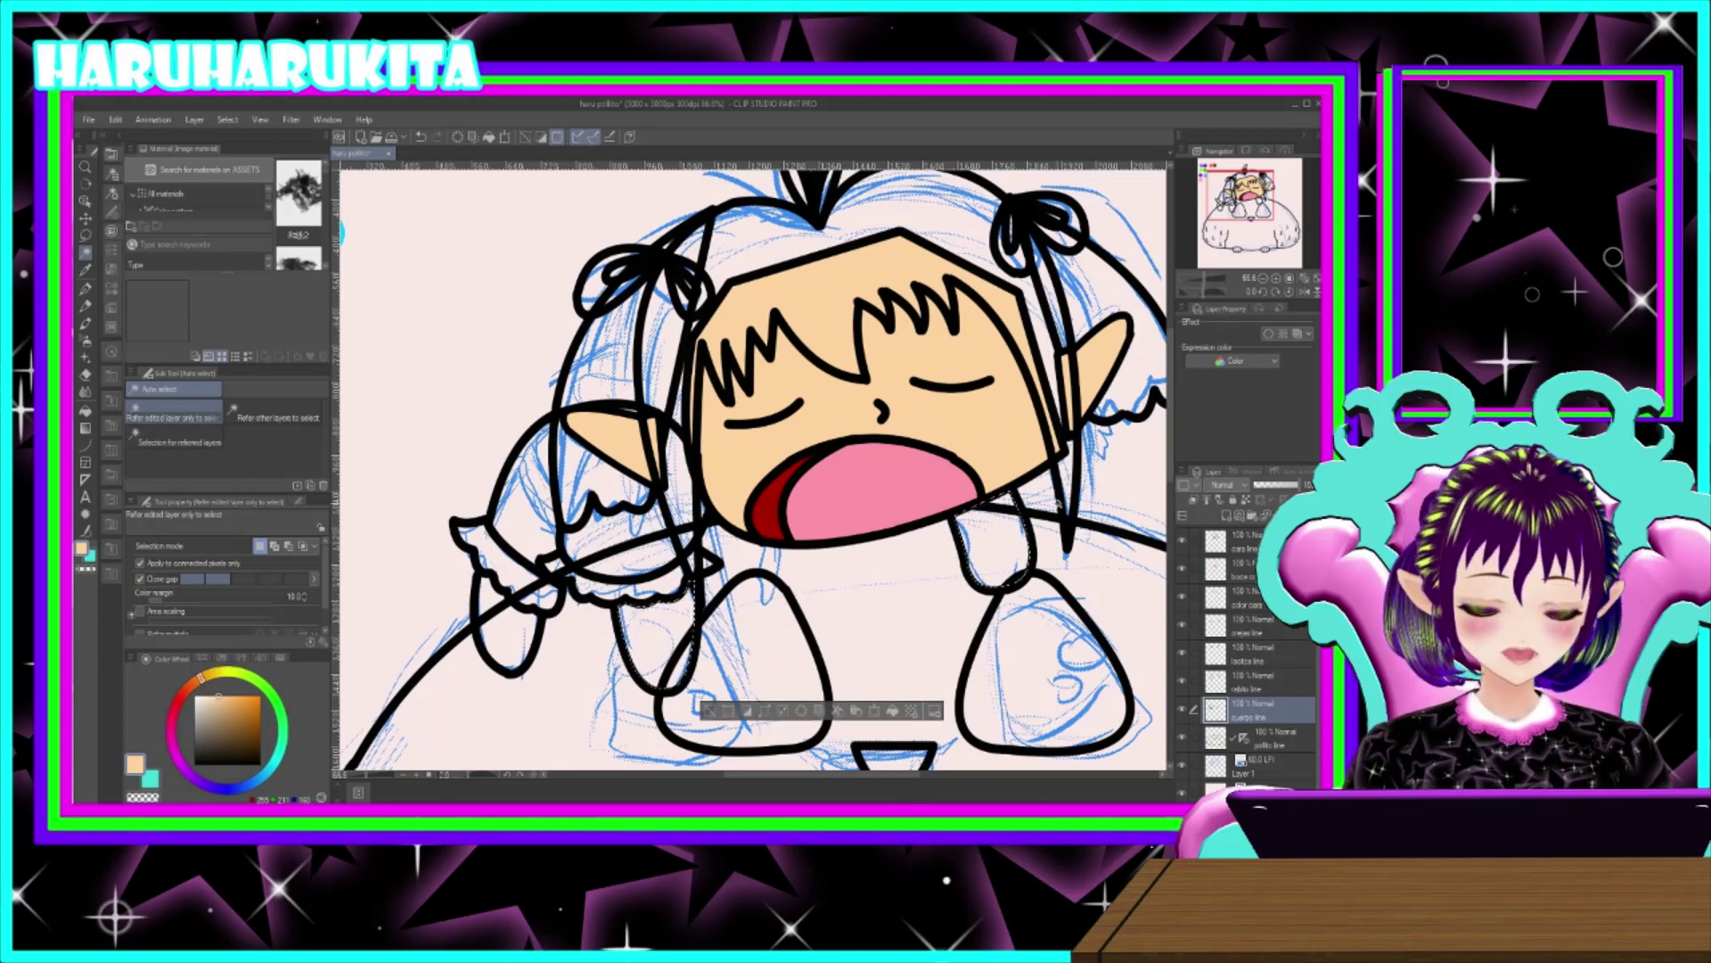
# - Fill both selected hands with the skin color on the color cara layer, keeping the selection active
pyautogui.scroll(1, 1248, 624)
pyautogui.click(1248, 615)
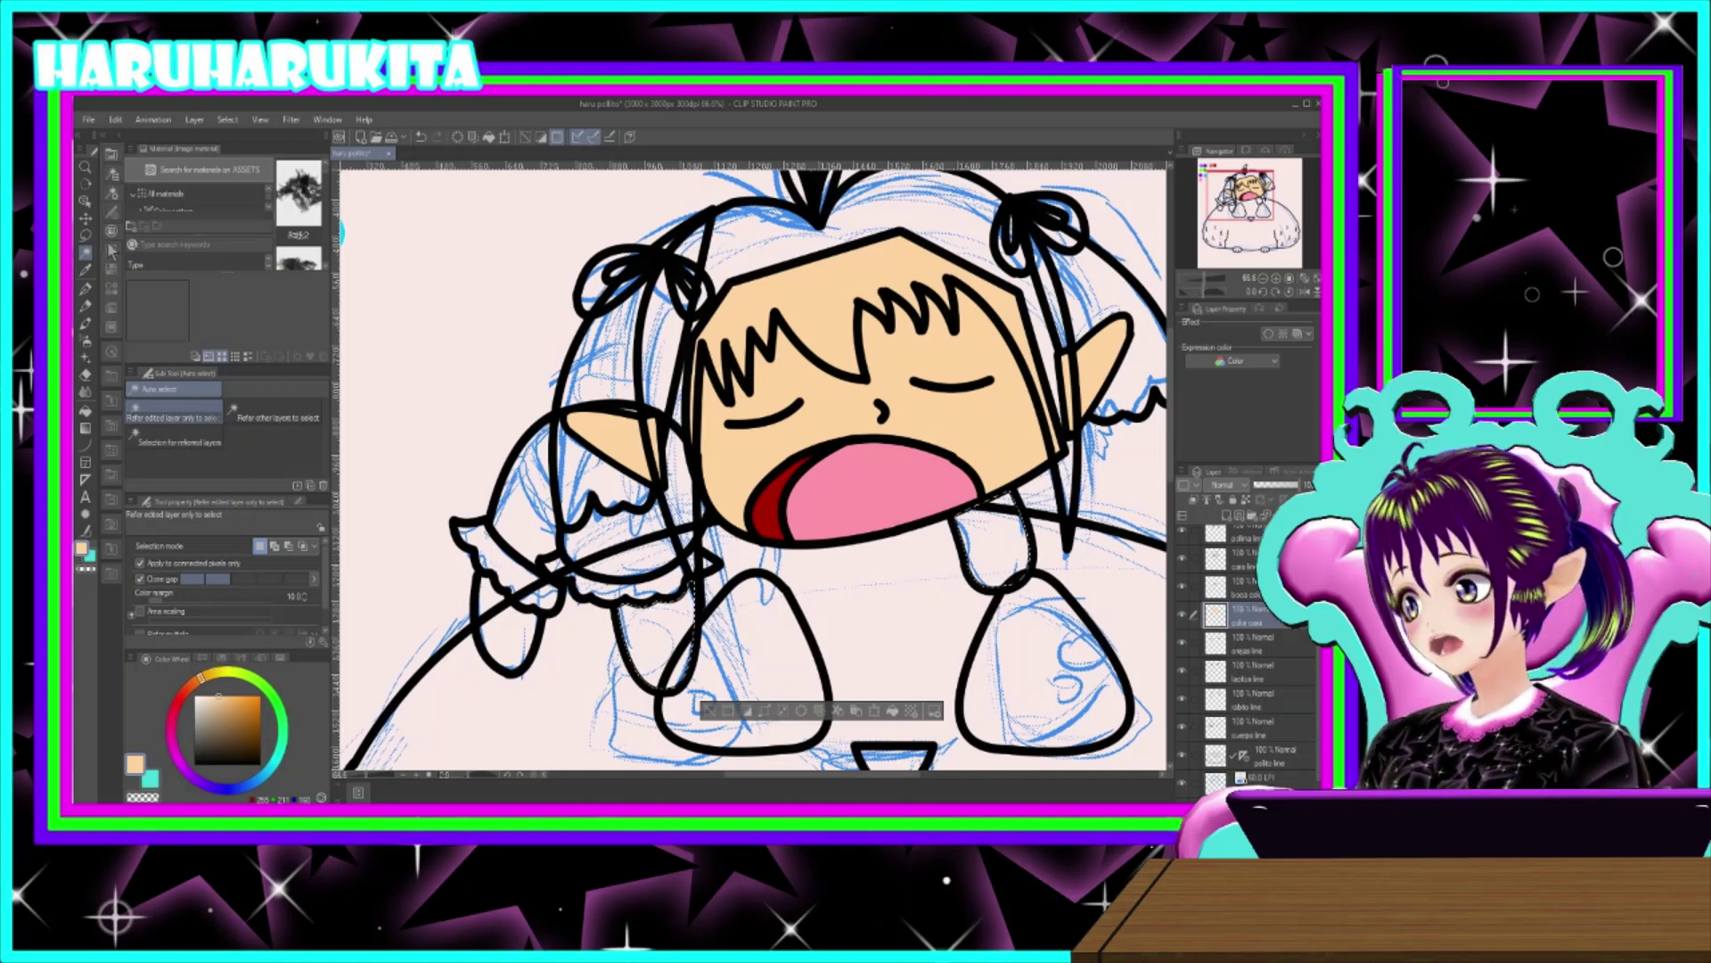
pyautogui.click(85, 412)
pyautogui.click(658, 638)
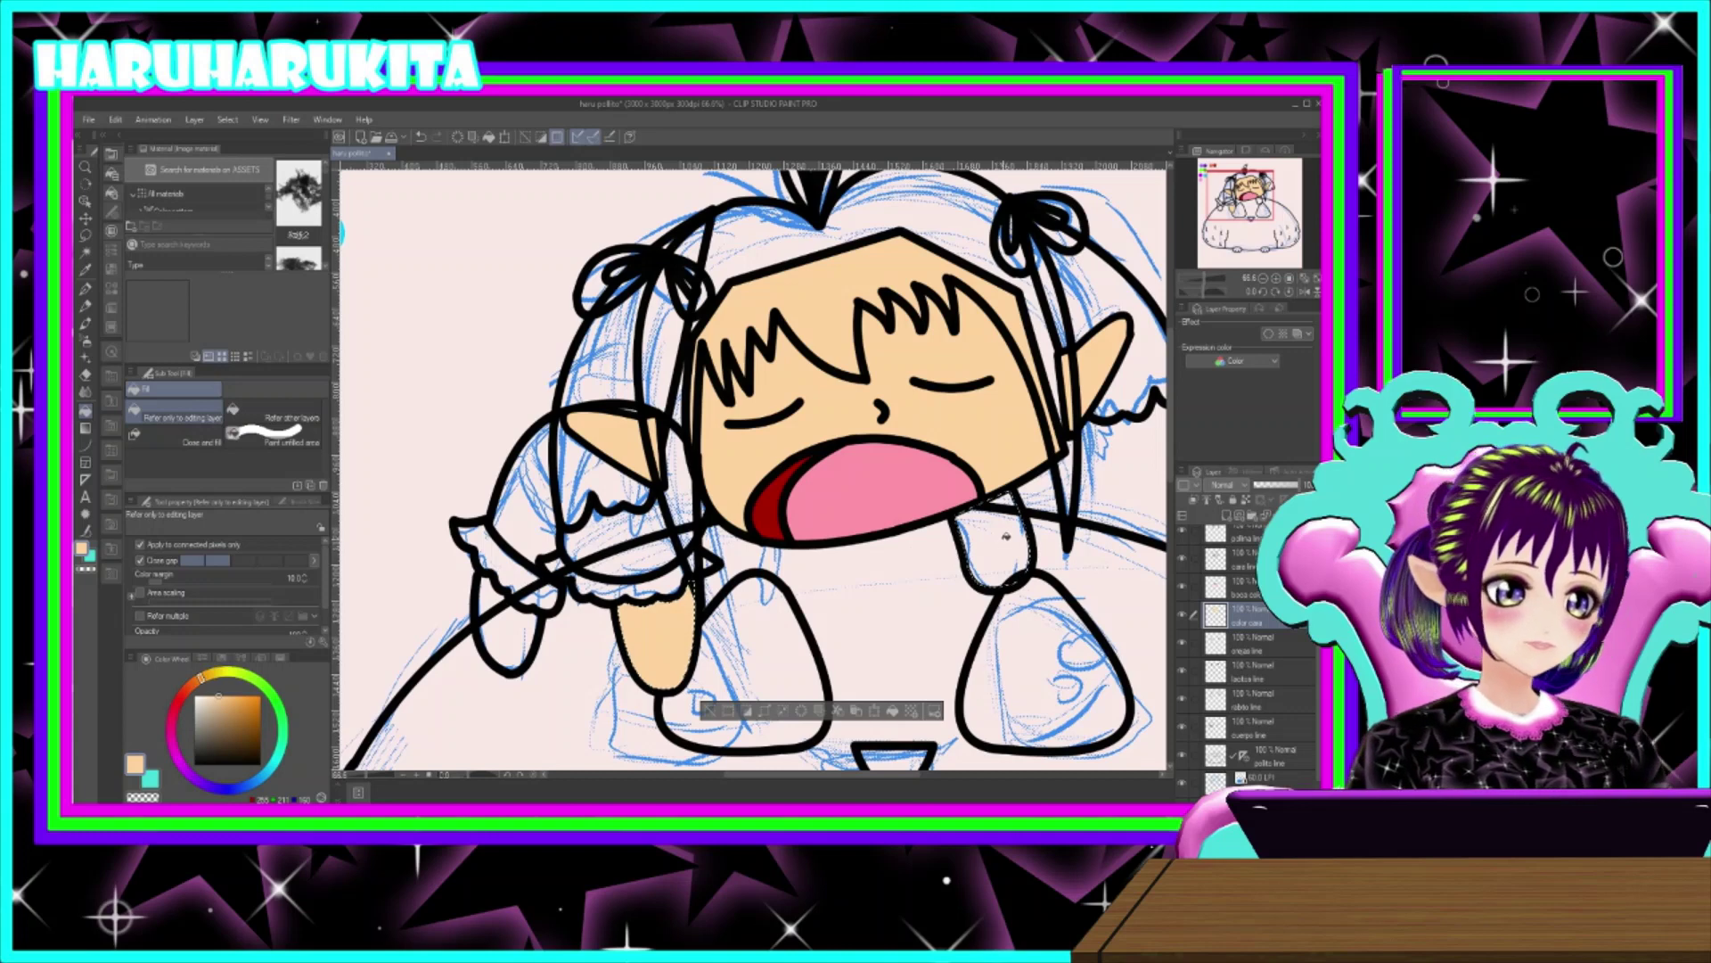
pyautogui.click(1005, 535)
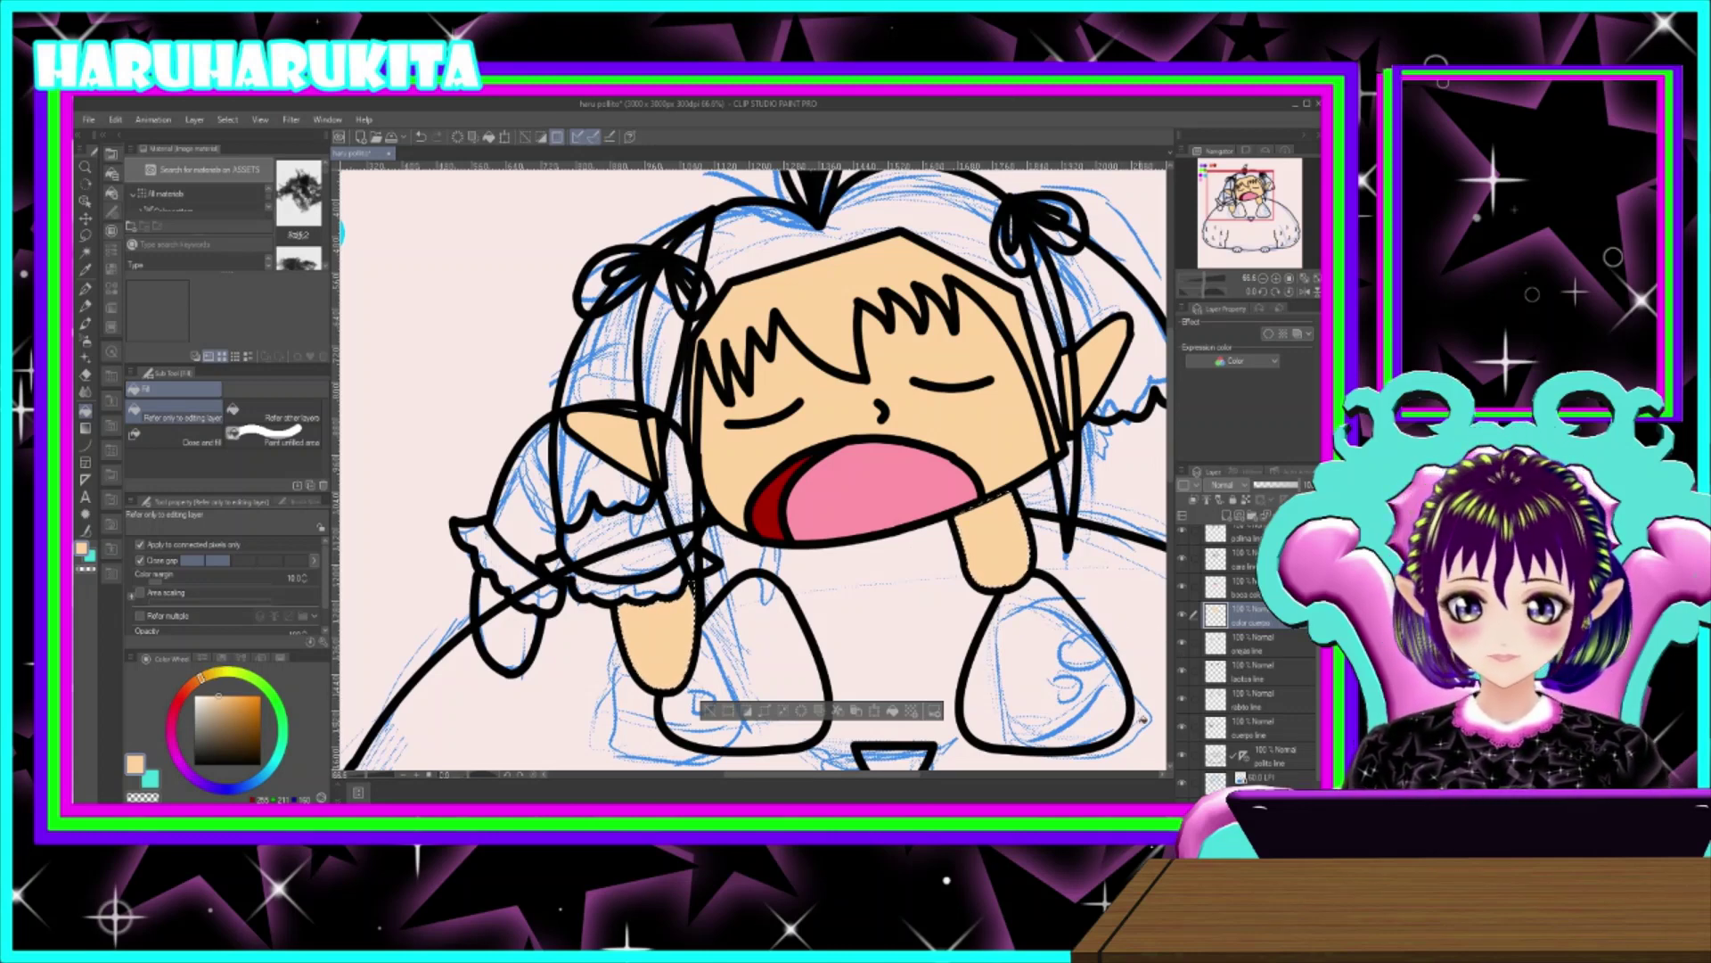
pyautogui.hotkey('ctrl', 'd')
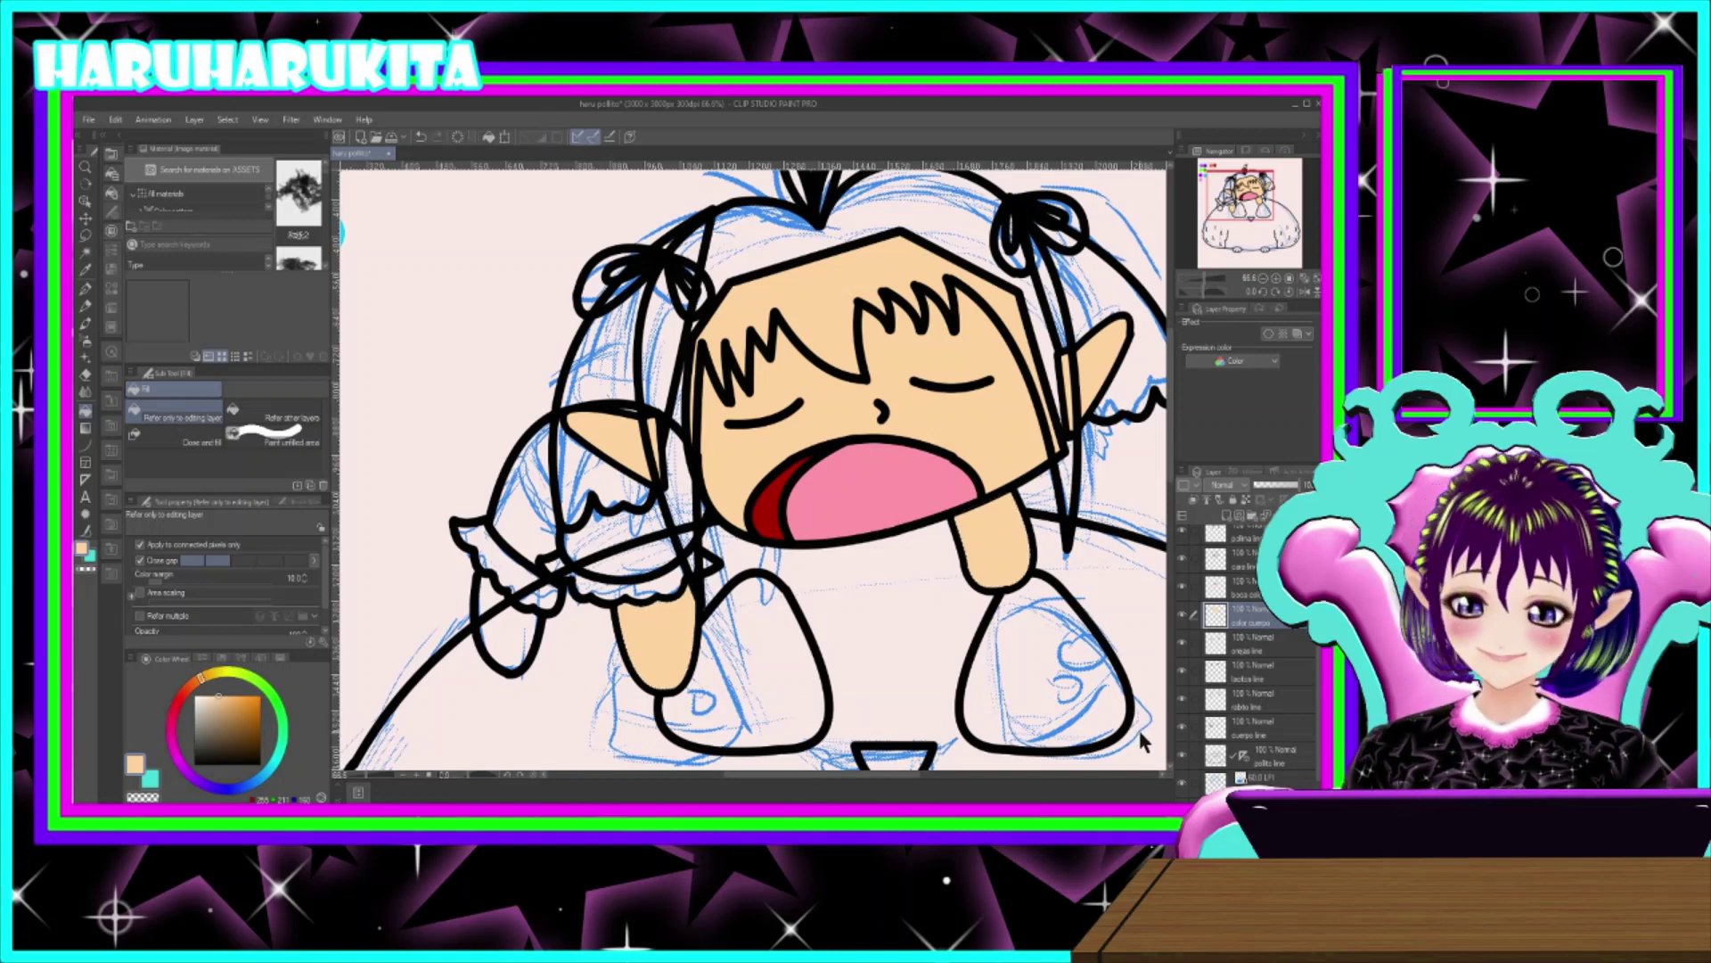
pyautogui.hotkey('ctrl', 'z')
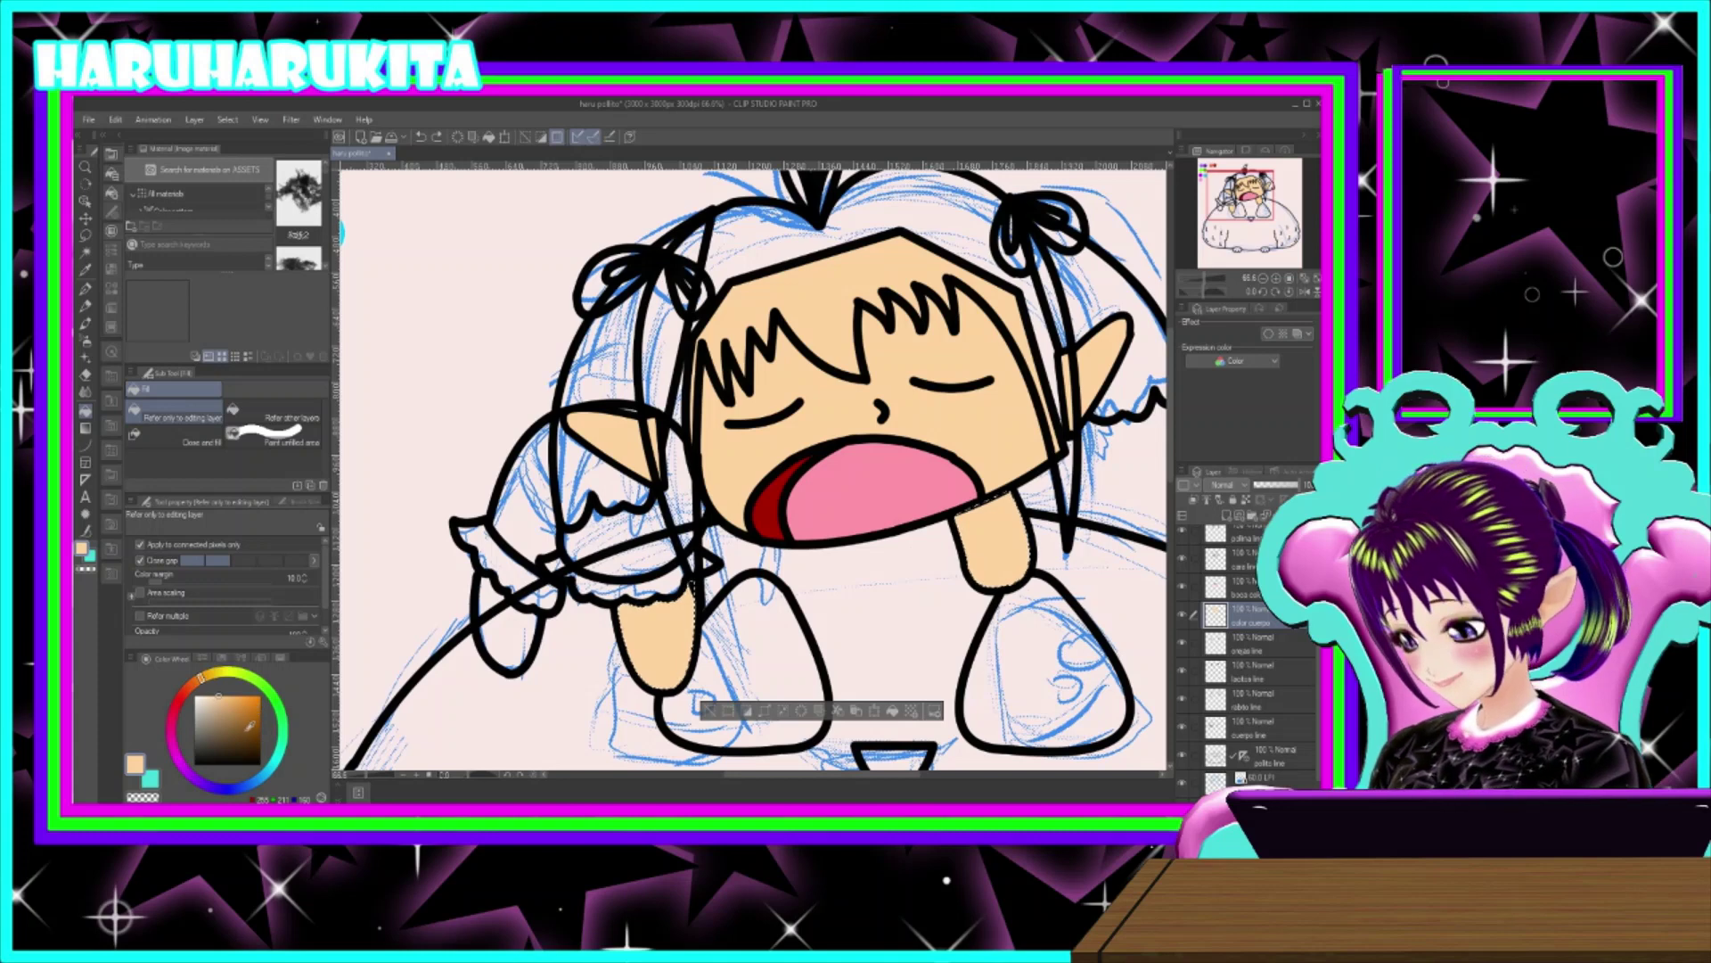
# - Shade both wrists in a darker orange-brown by drawing a curve across each hand and filling the area above it
pyautogui.moveTo(251, 728); pyautogui.dragTo(246, 715)
pyautogui.click(242, 705)
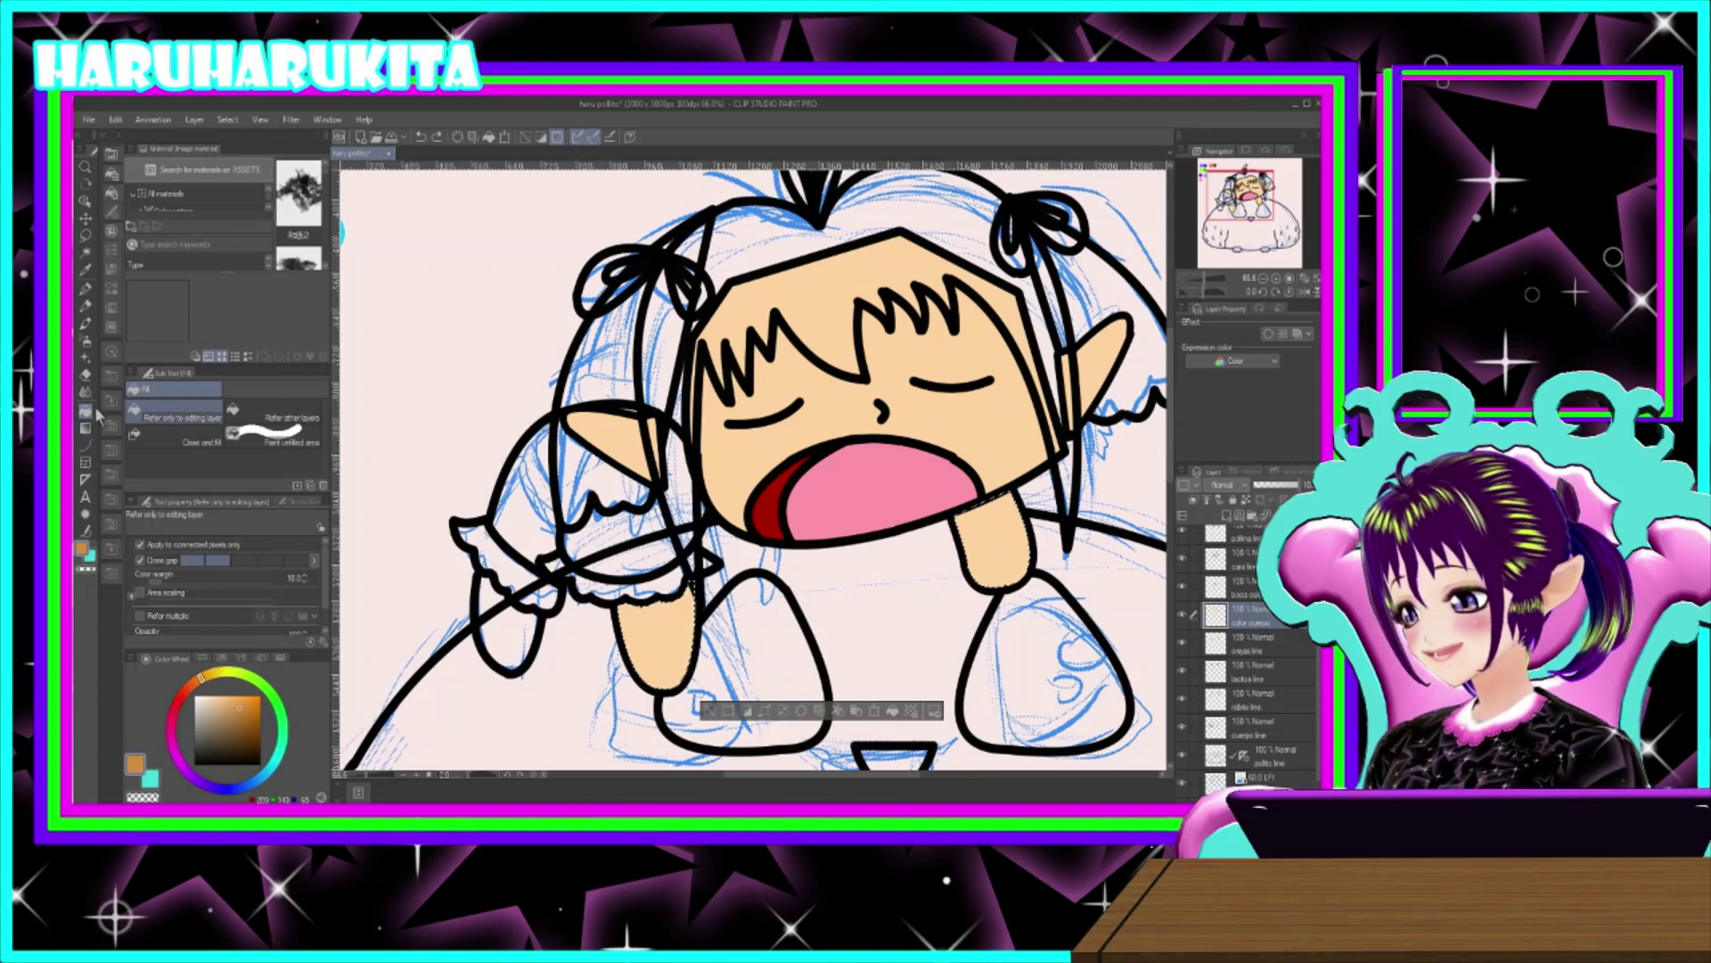
pyautogui.click(86, 446)
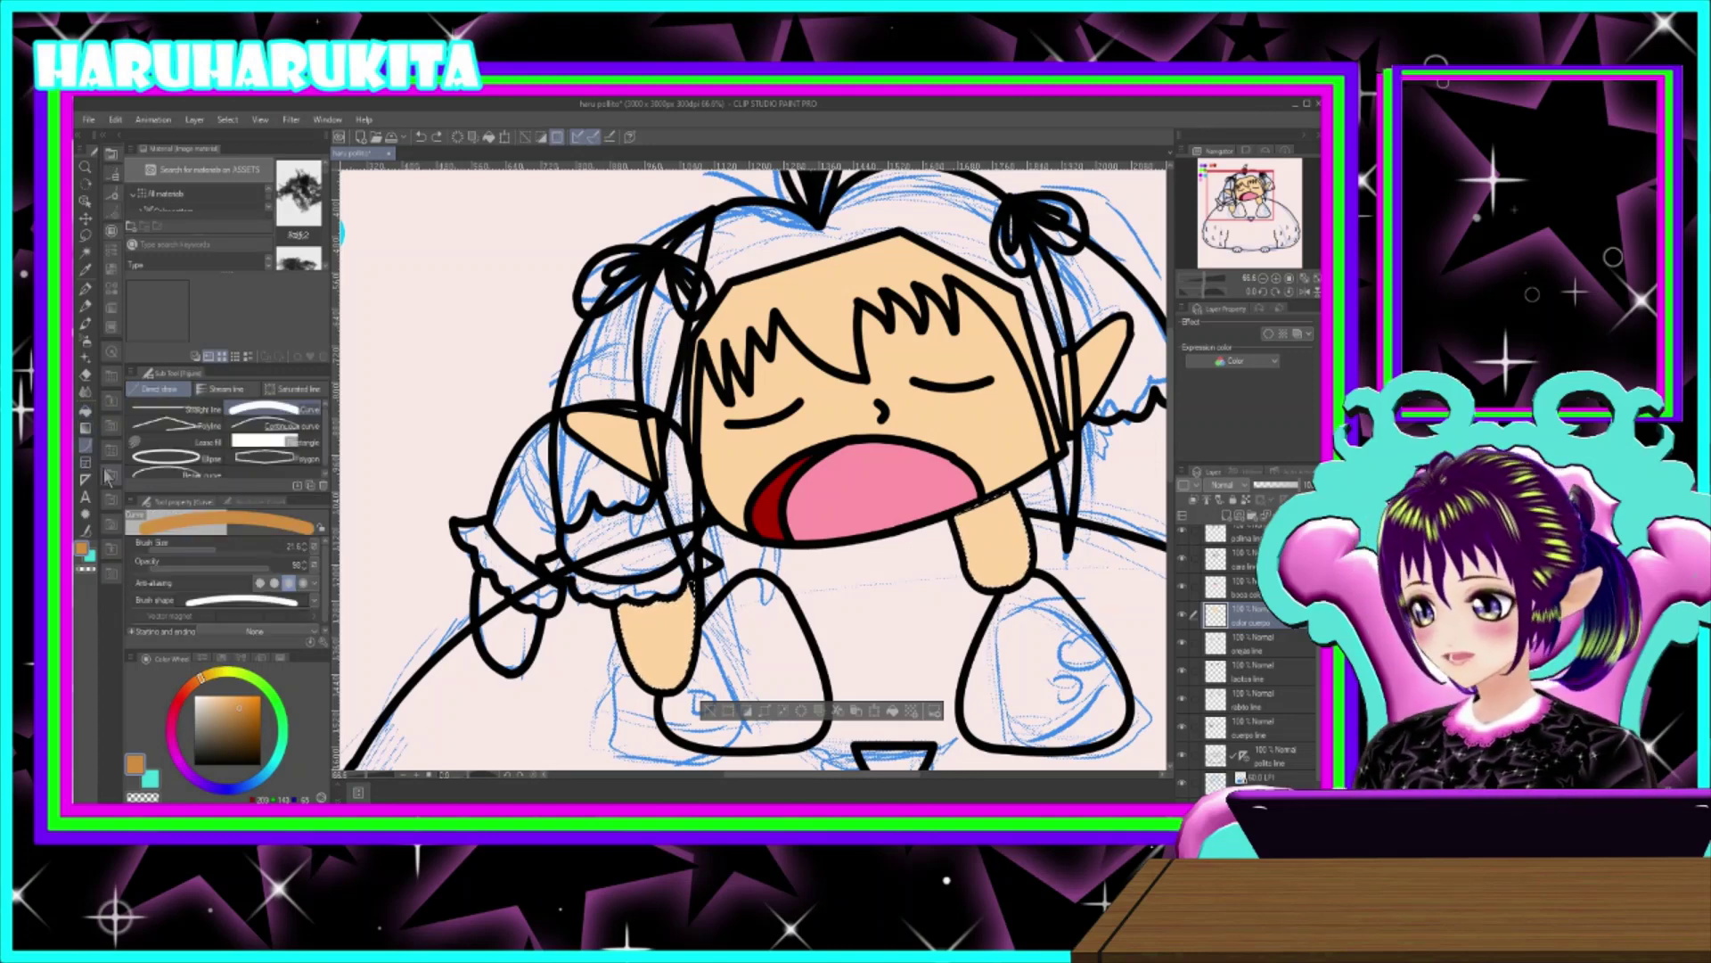
pyautogui.moveTo(694, 610); pyautogui.dragTo(692, 622)
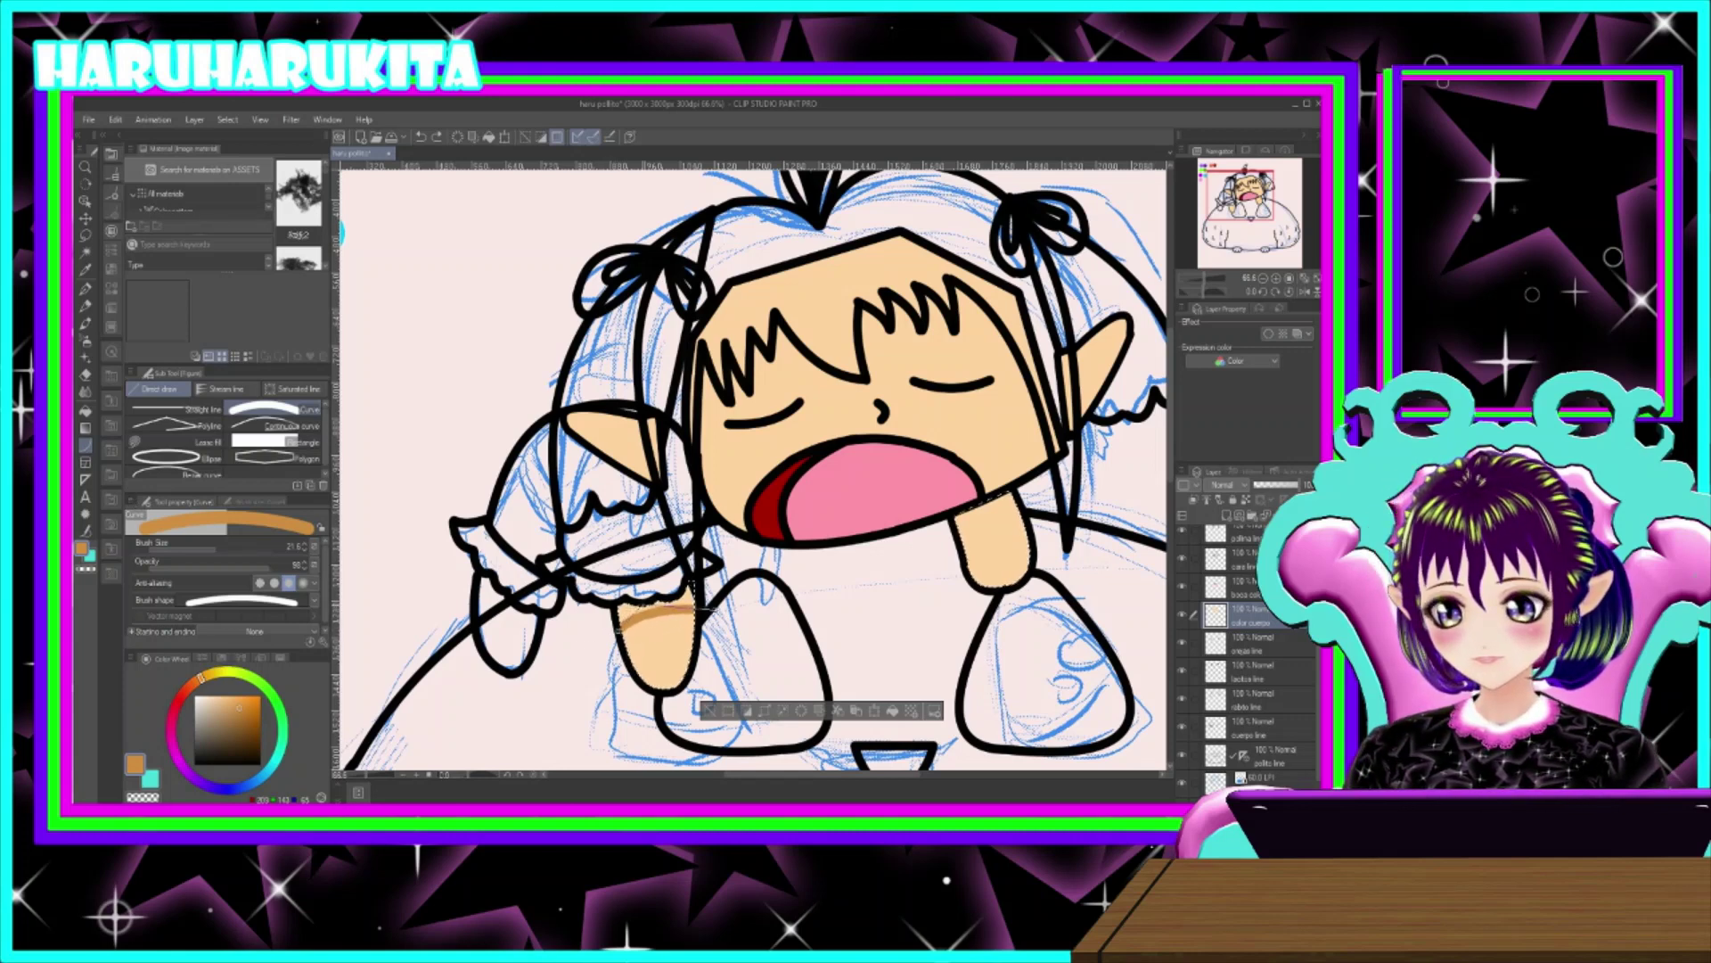
pyautogui.moveTo(961, 541); pyautogui.dragTo(1027, 517)
pyautogui.click(994, 509)
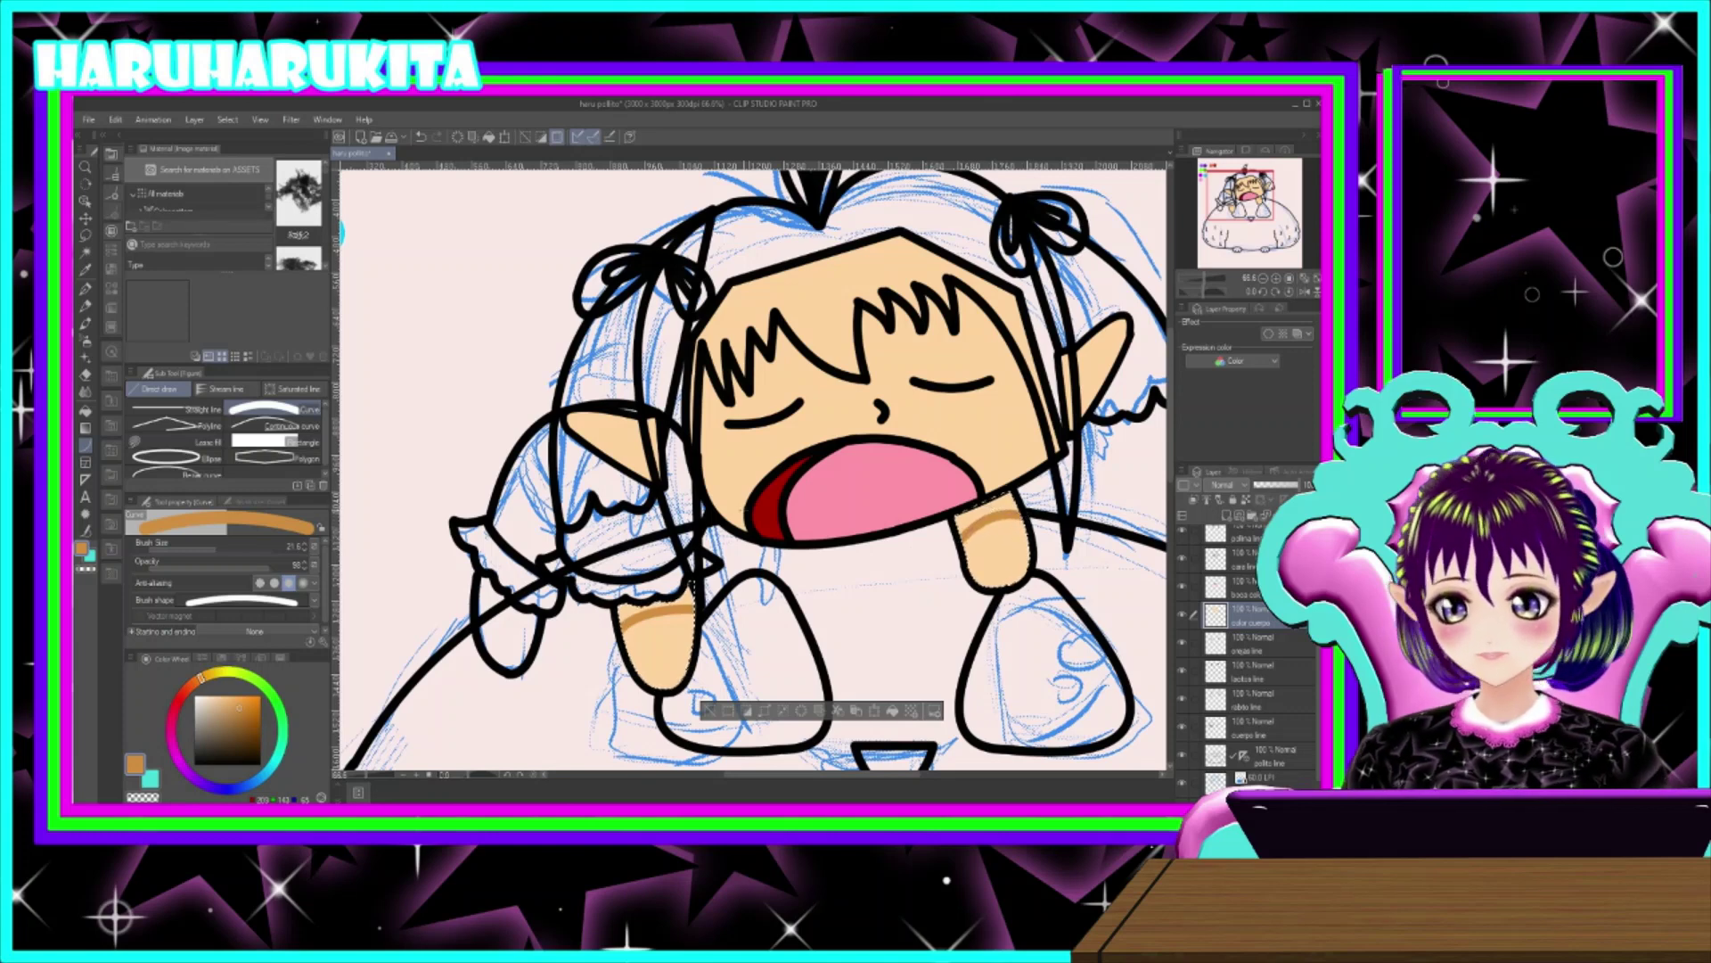
pyautogui.click(86, 411)
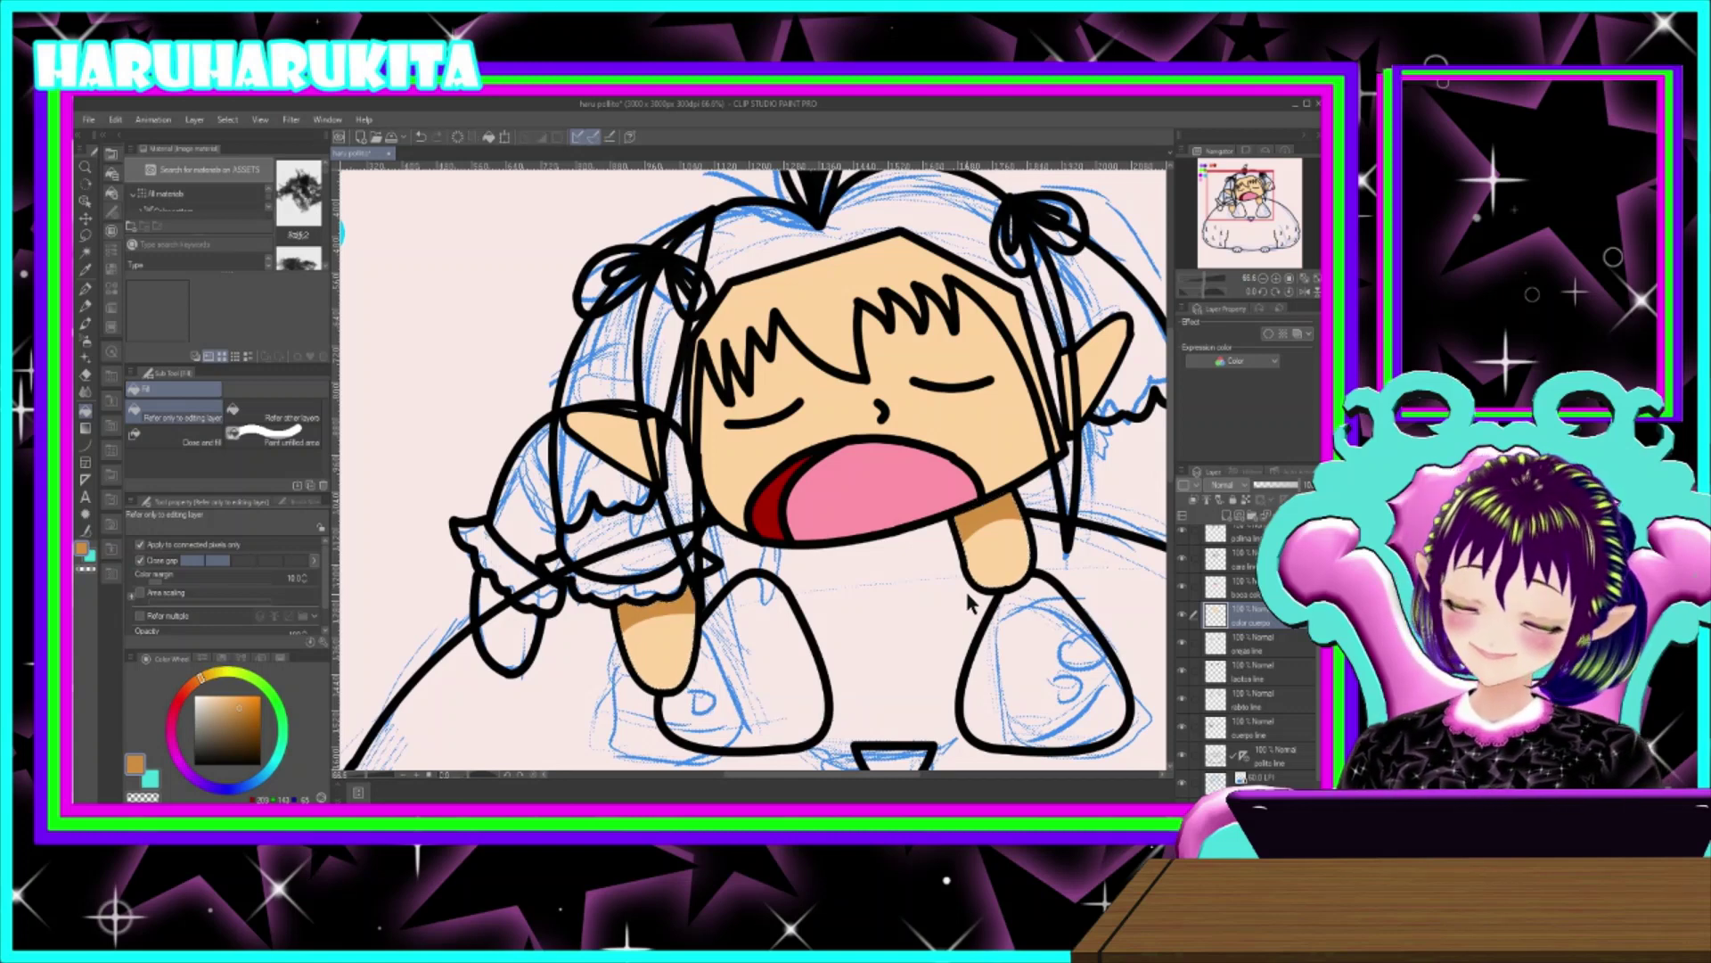
# - Select the face and both ears together by their skin color with Auto select
pyautogui.click(86, 253)
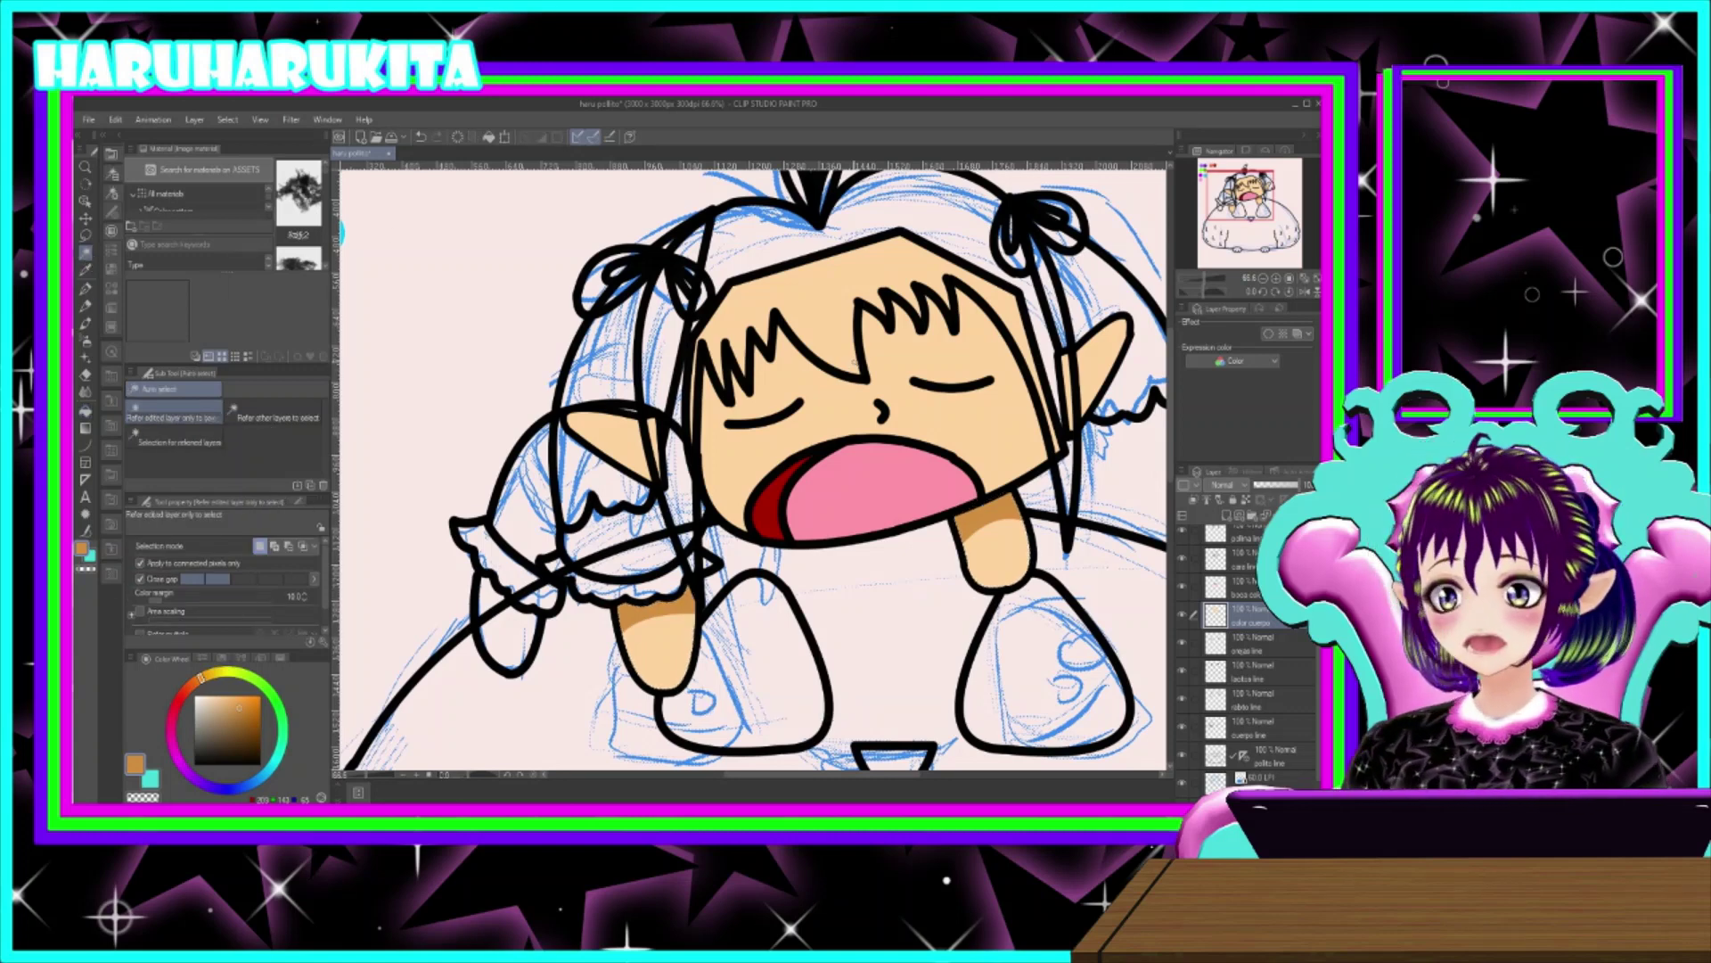
pyautogui.click(835, 401)
pyautogui.keyDown('shift'); pyautogui.click(629, 446); pyautogui.keyUp('shift')
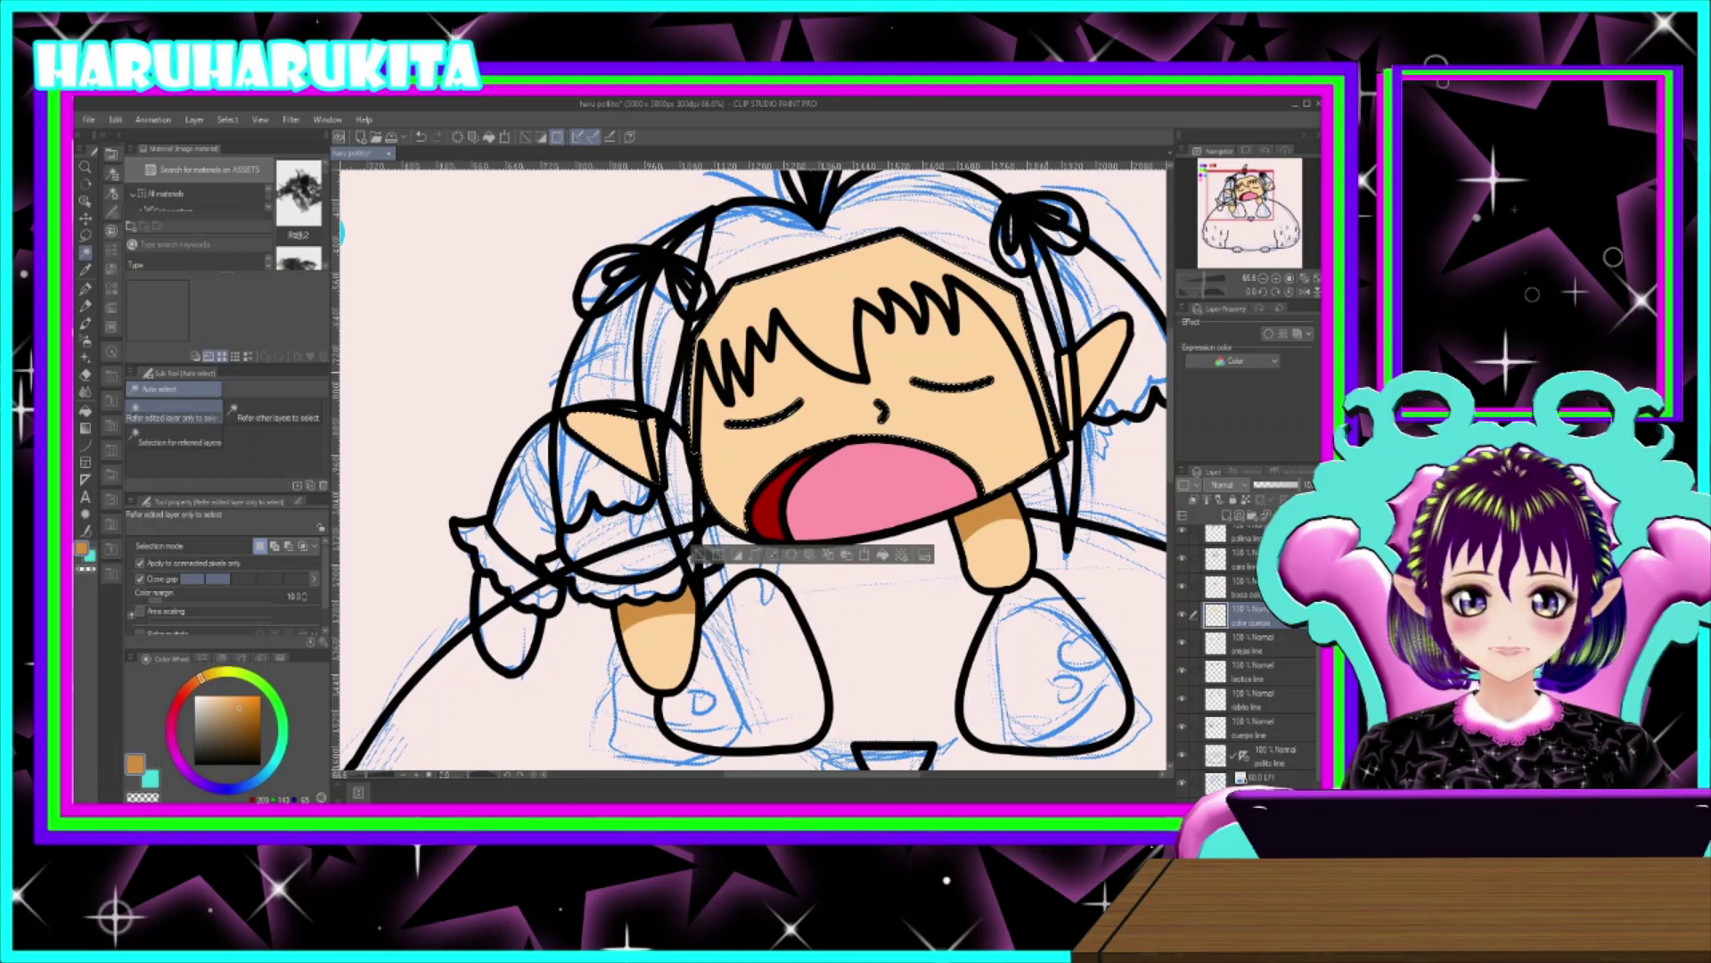
pyautogui.keyDown('shift'); pyautogui.click(1098, 379); pyautogui.keyUp('shift')
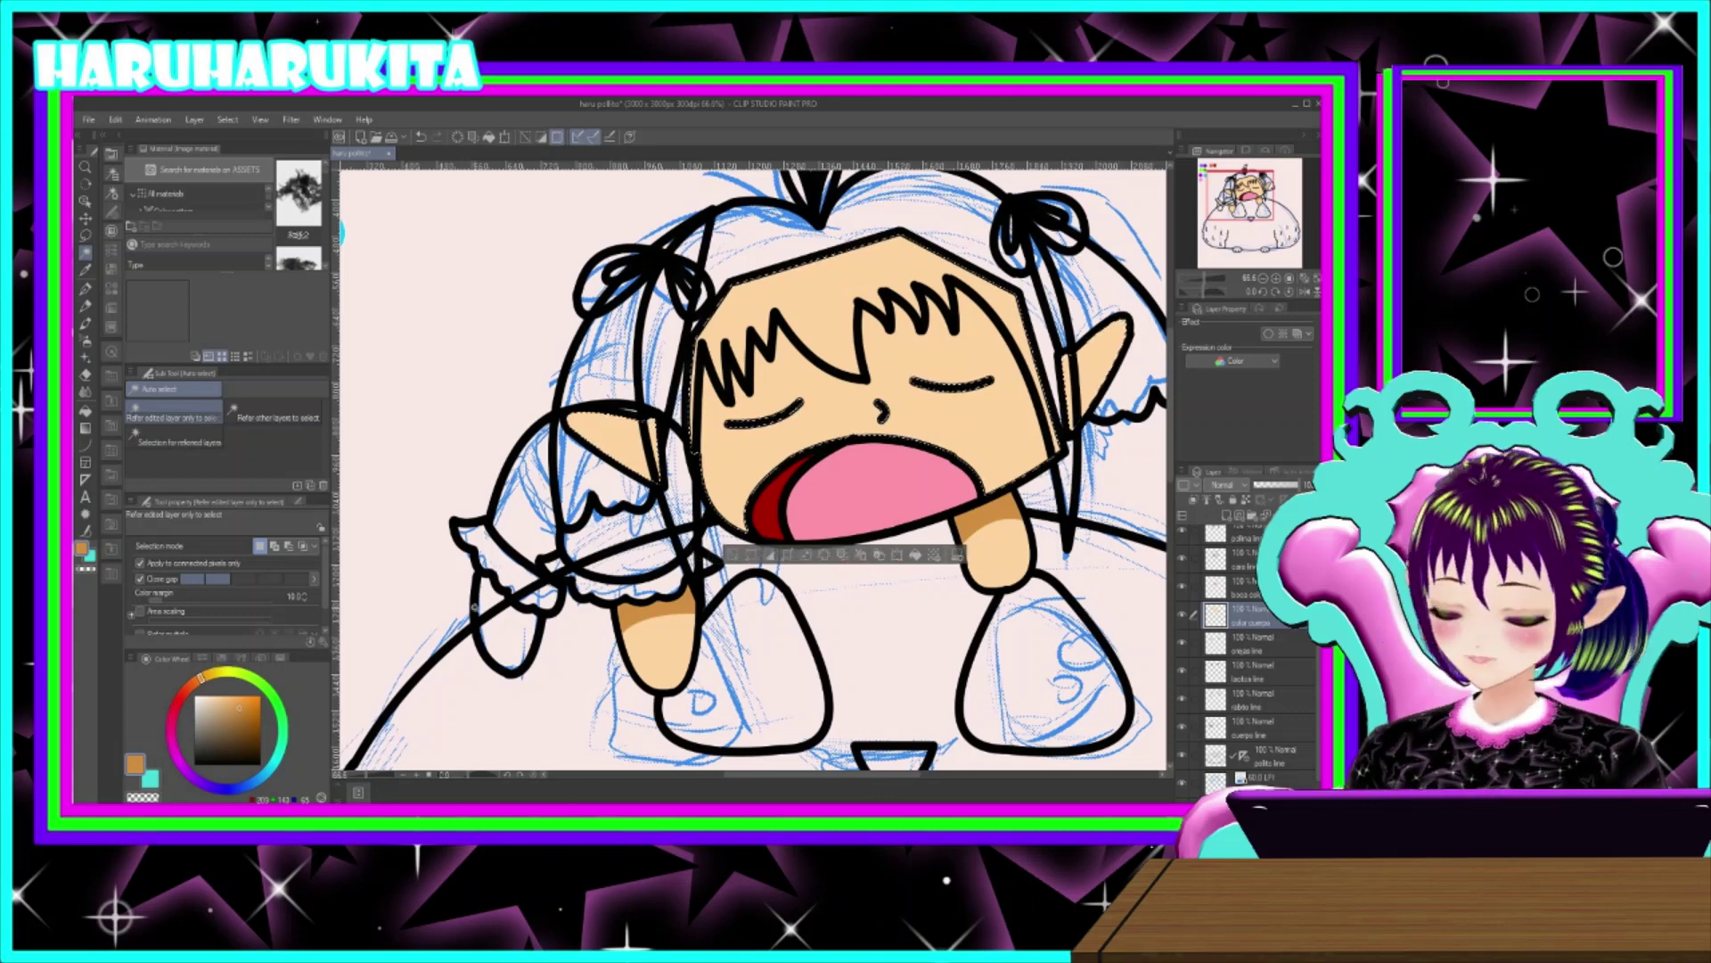
# - Shade the forehead behind the bangs, the face edges and both ears in darker orange-brown by drawing curves and filling the enclosed areas
pyautogui.click(85, 445)
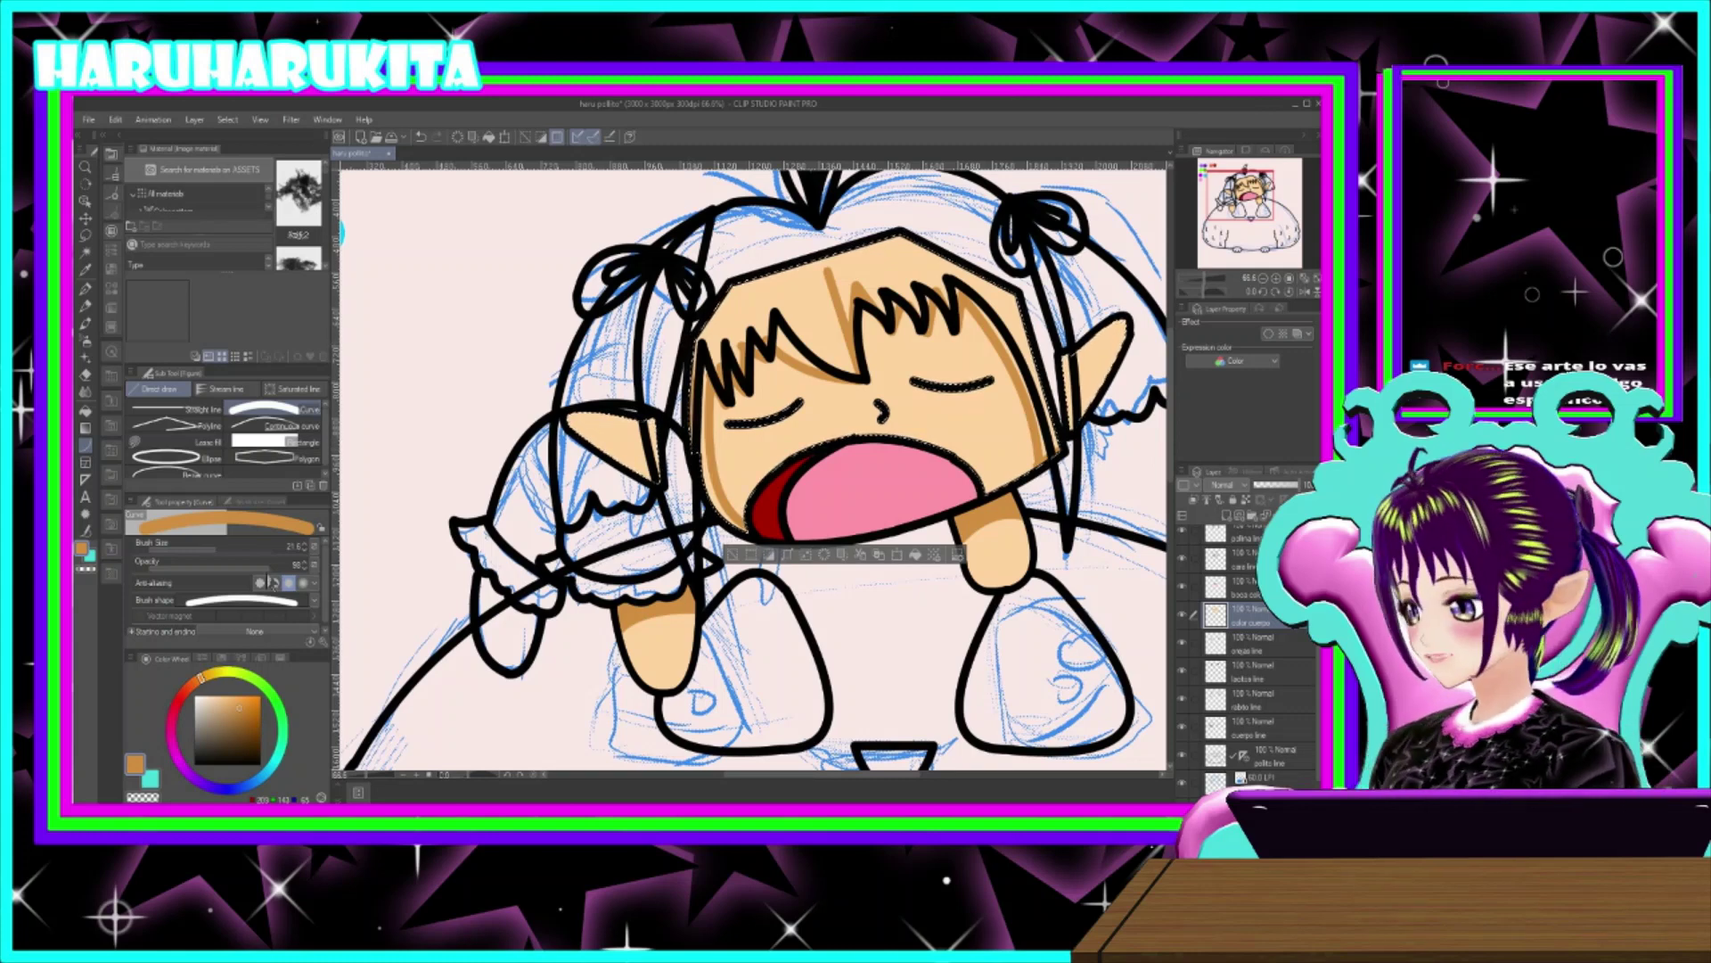
pyautogui.click(86, 410)
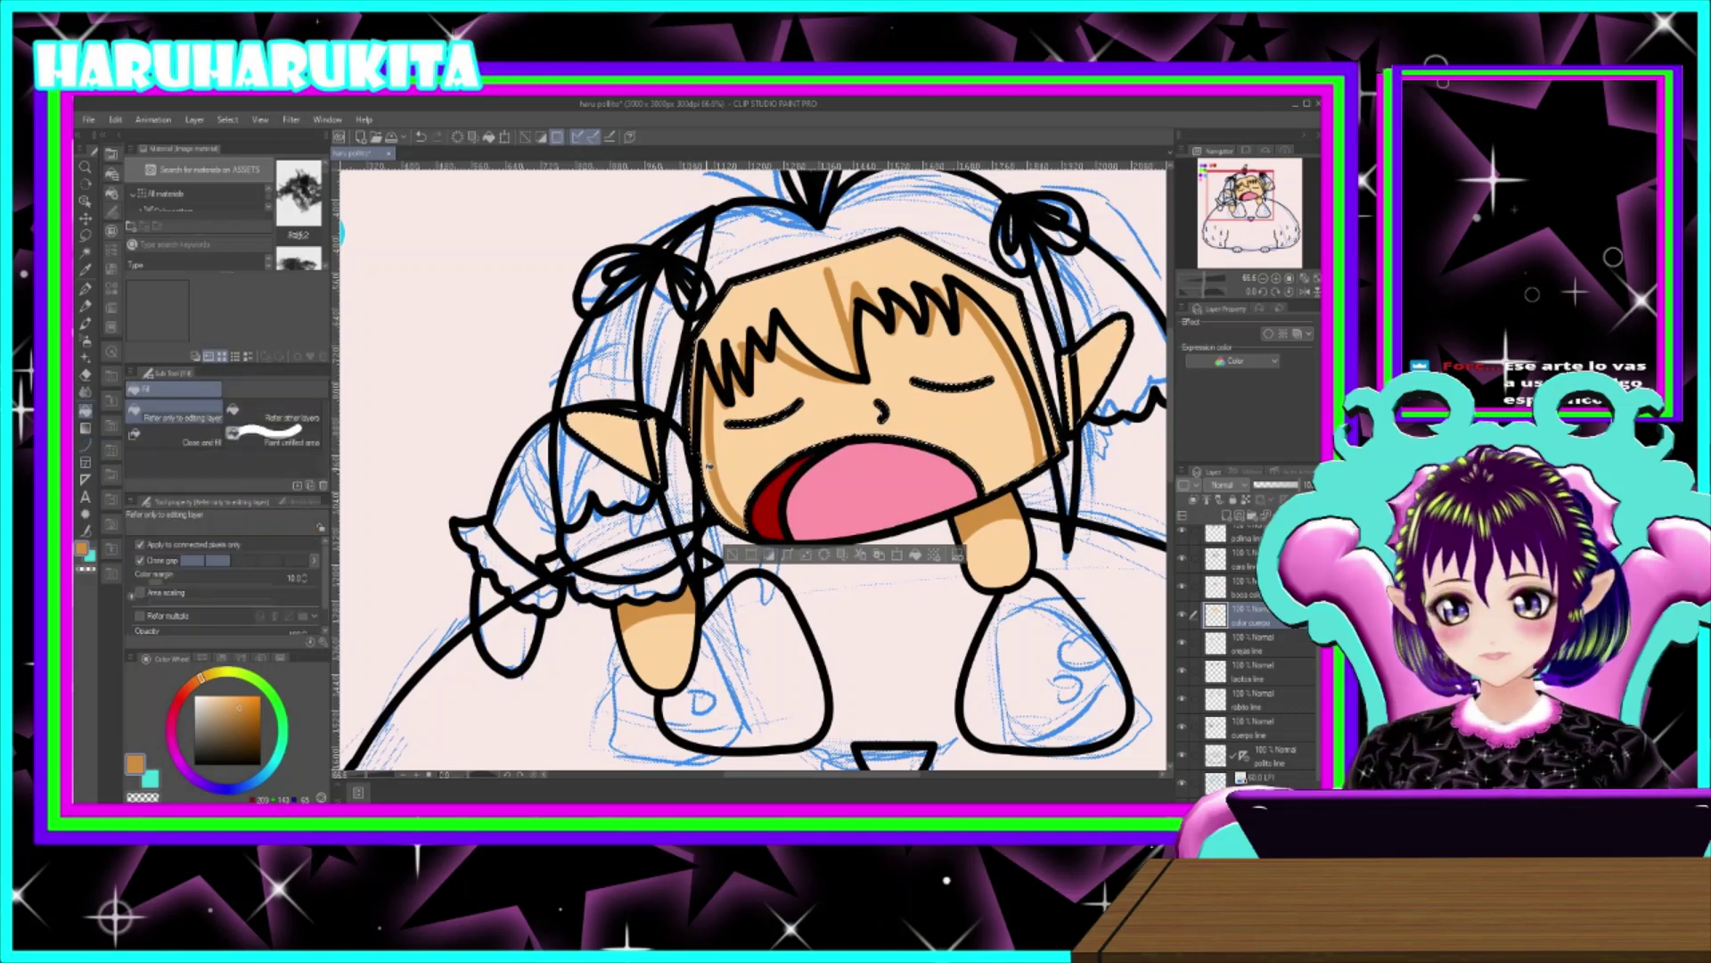
pyautogui.click(712, 409)
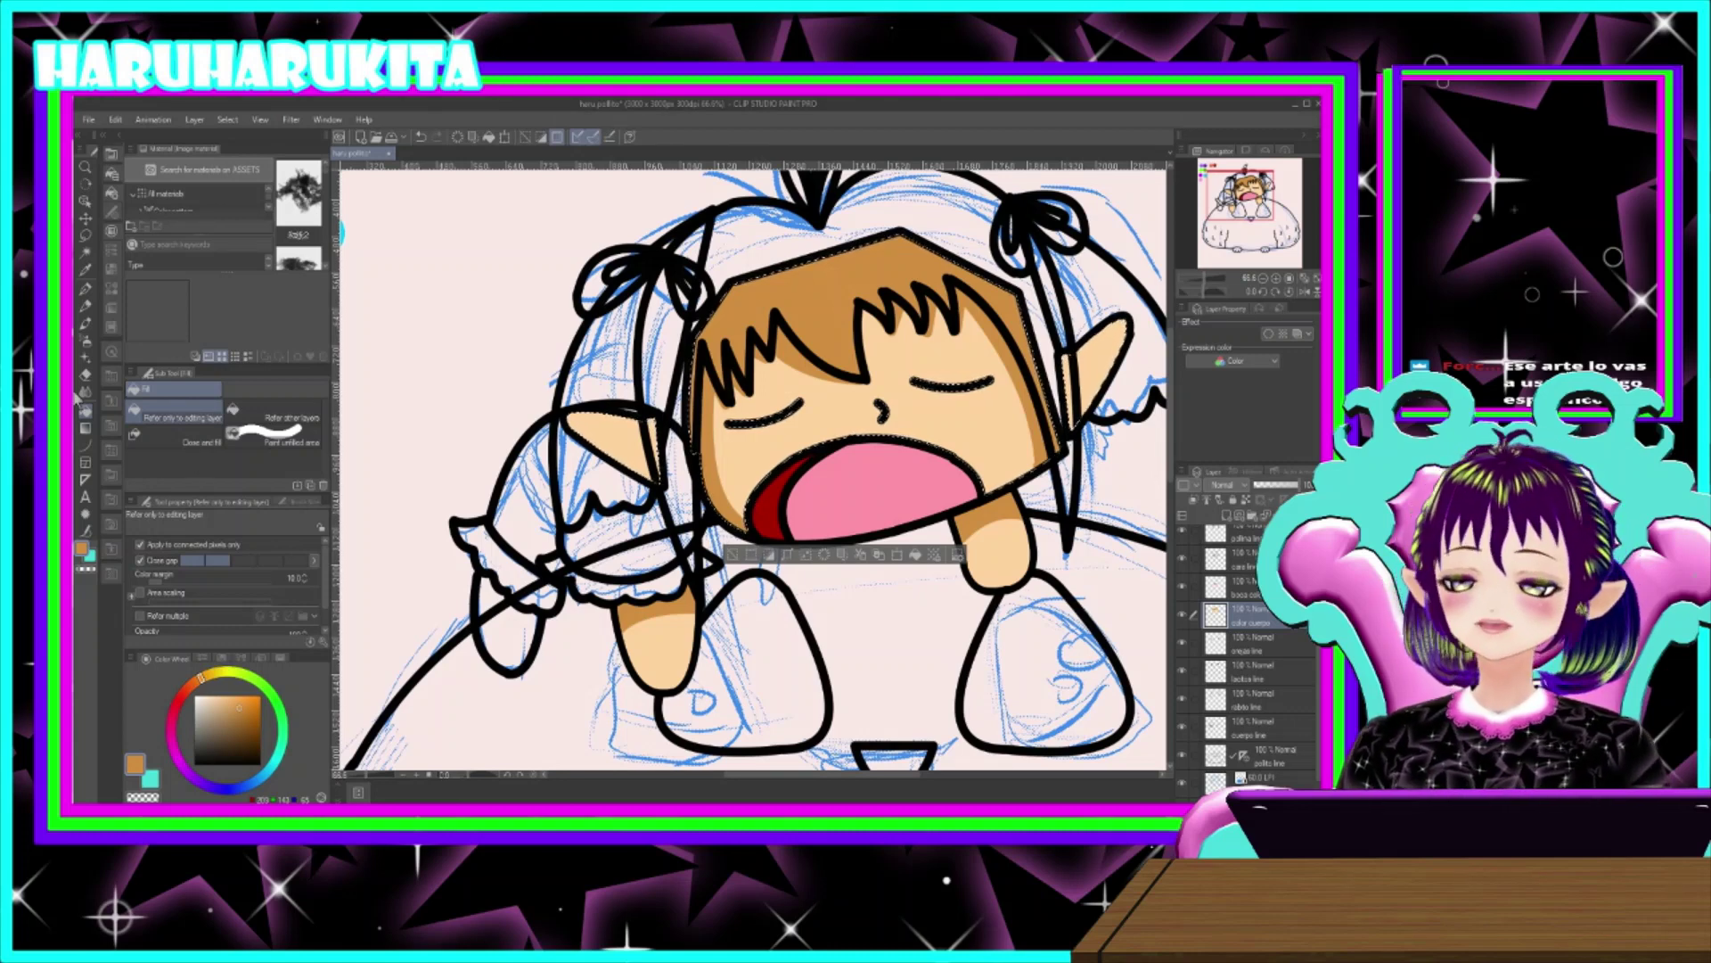
pyautogui.click(85, 444)
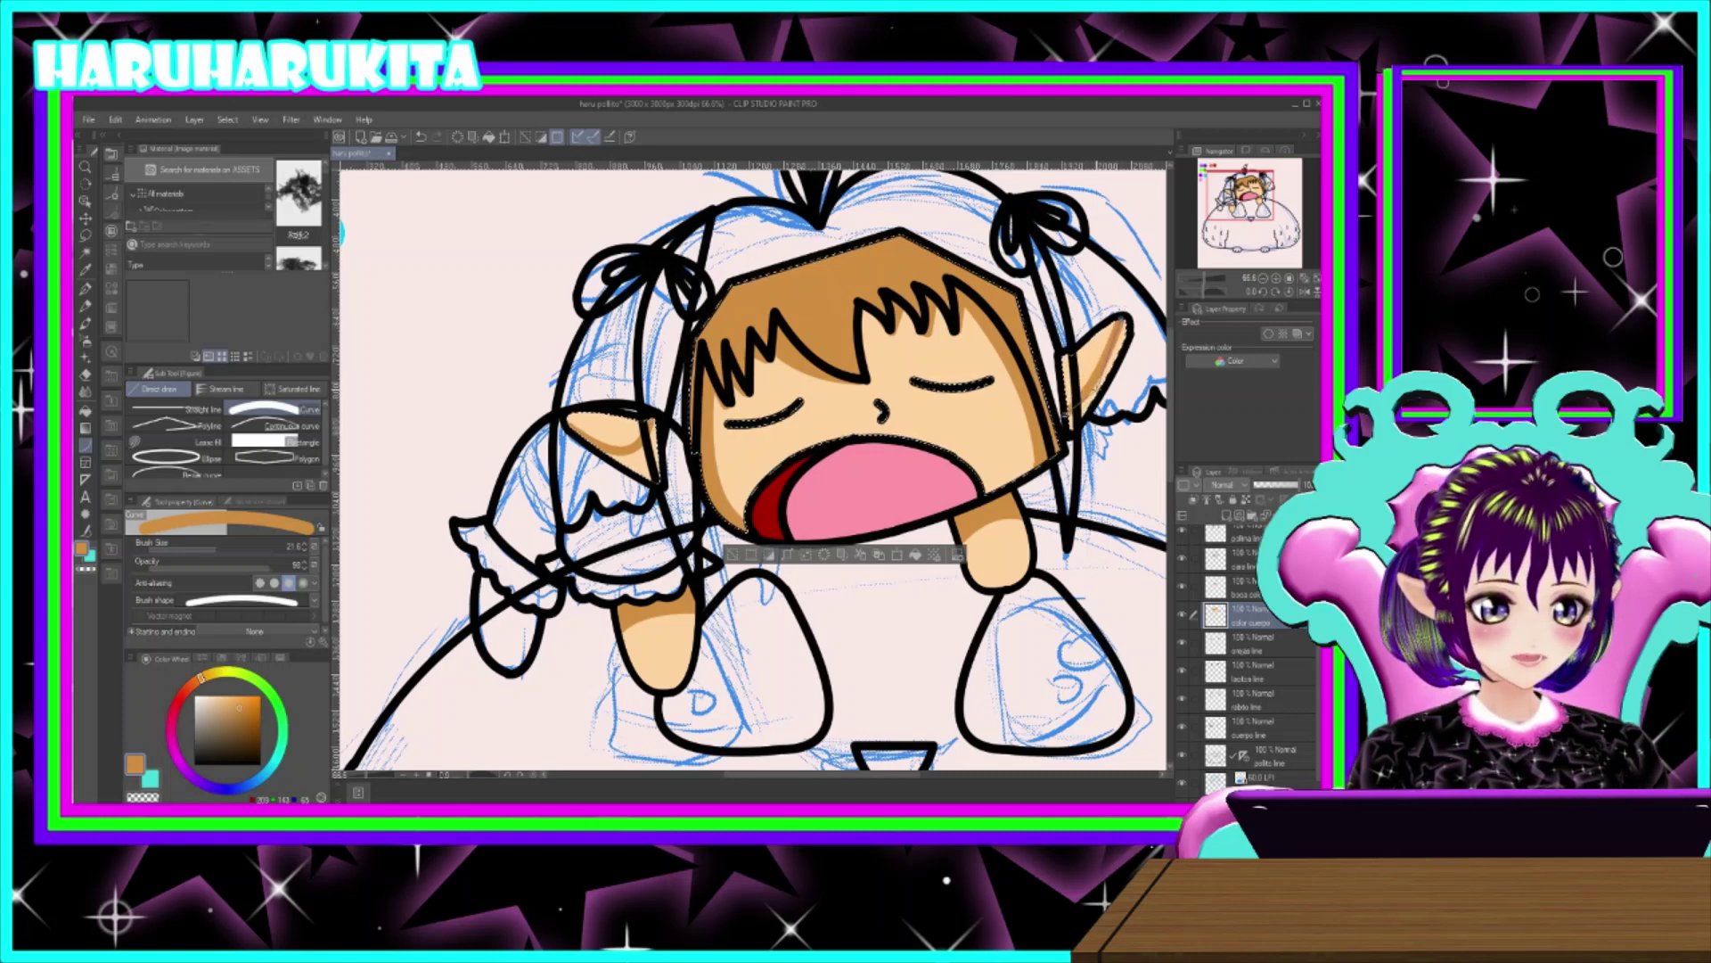
pyautogui.press('g')
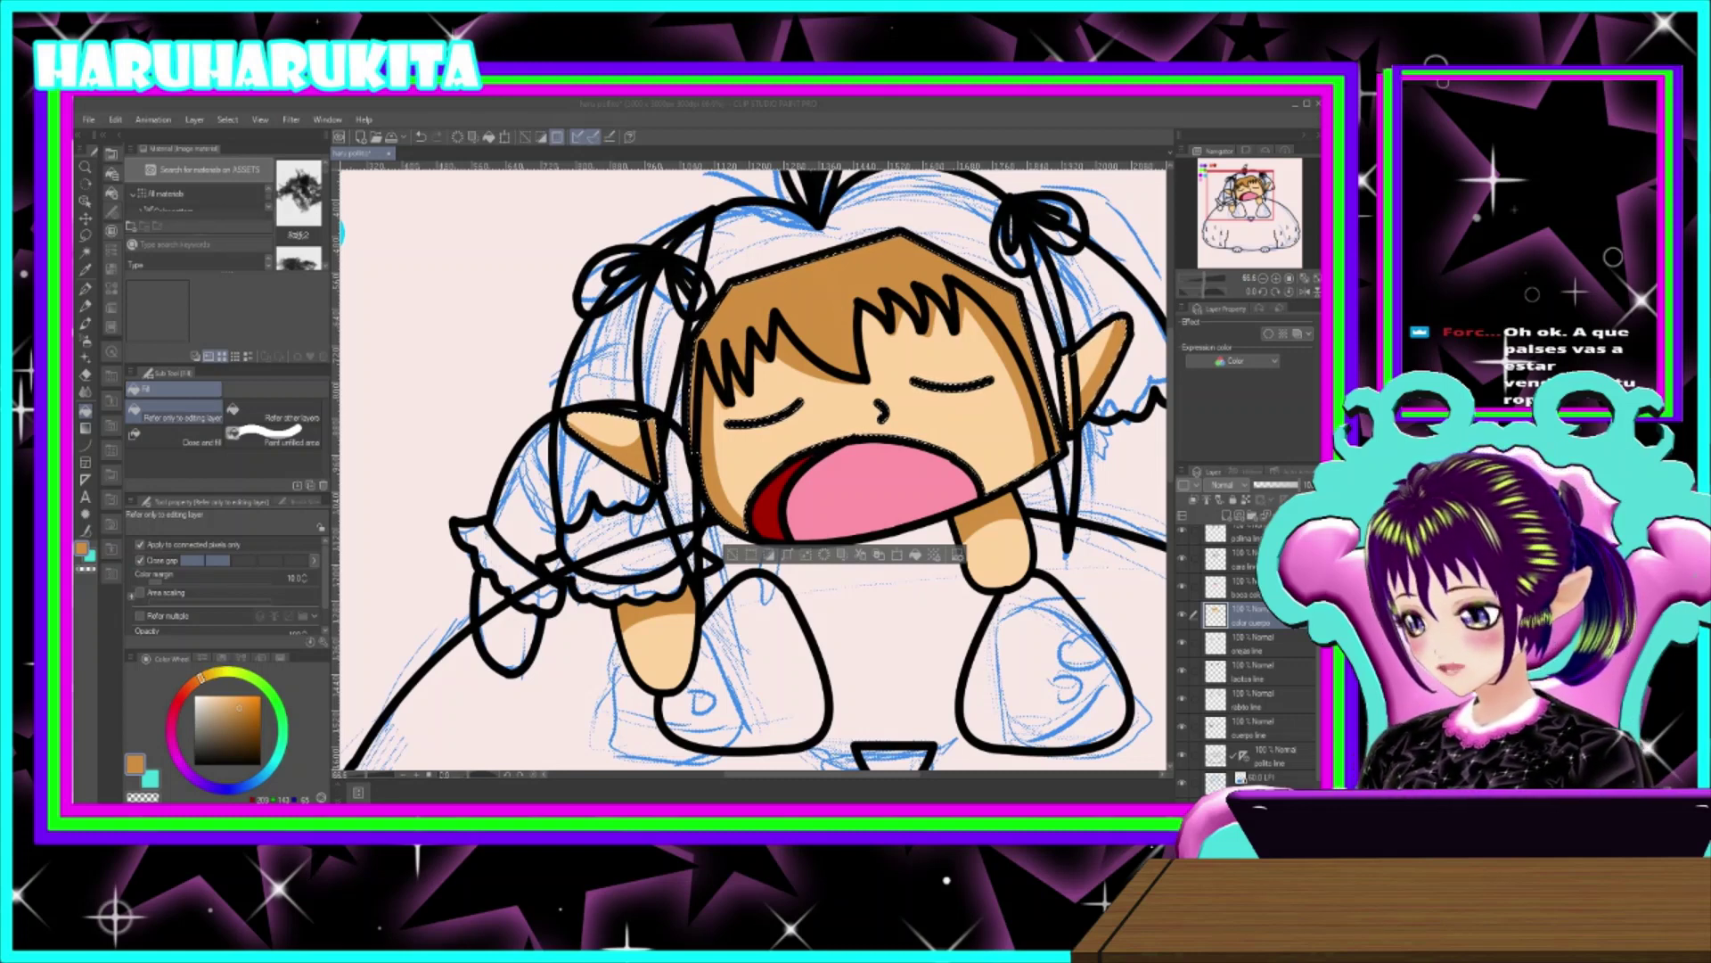
# - Examine the shaded skin together with the whole girl-on-chick drawing, including the chick's uncolored body, wings and feet
pyautogui.scroll(-2, 900, 584)
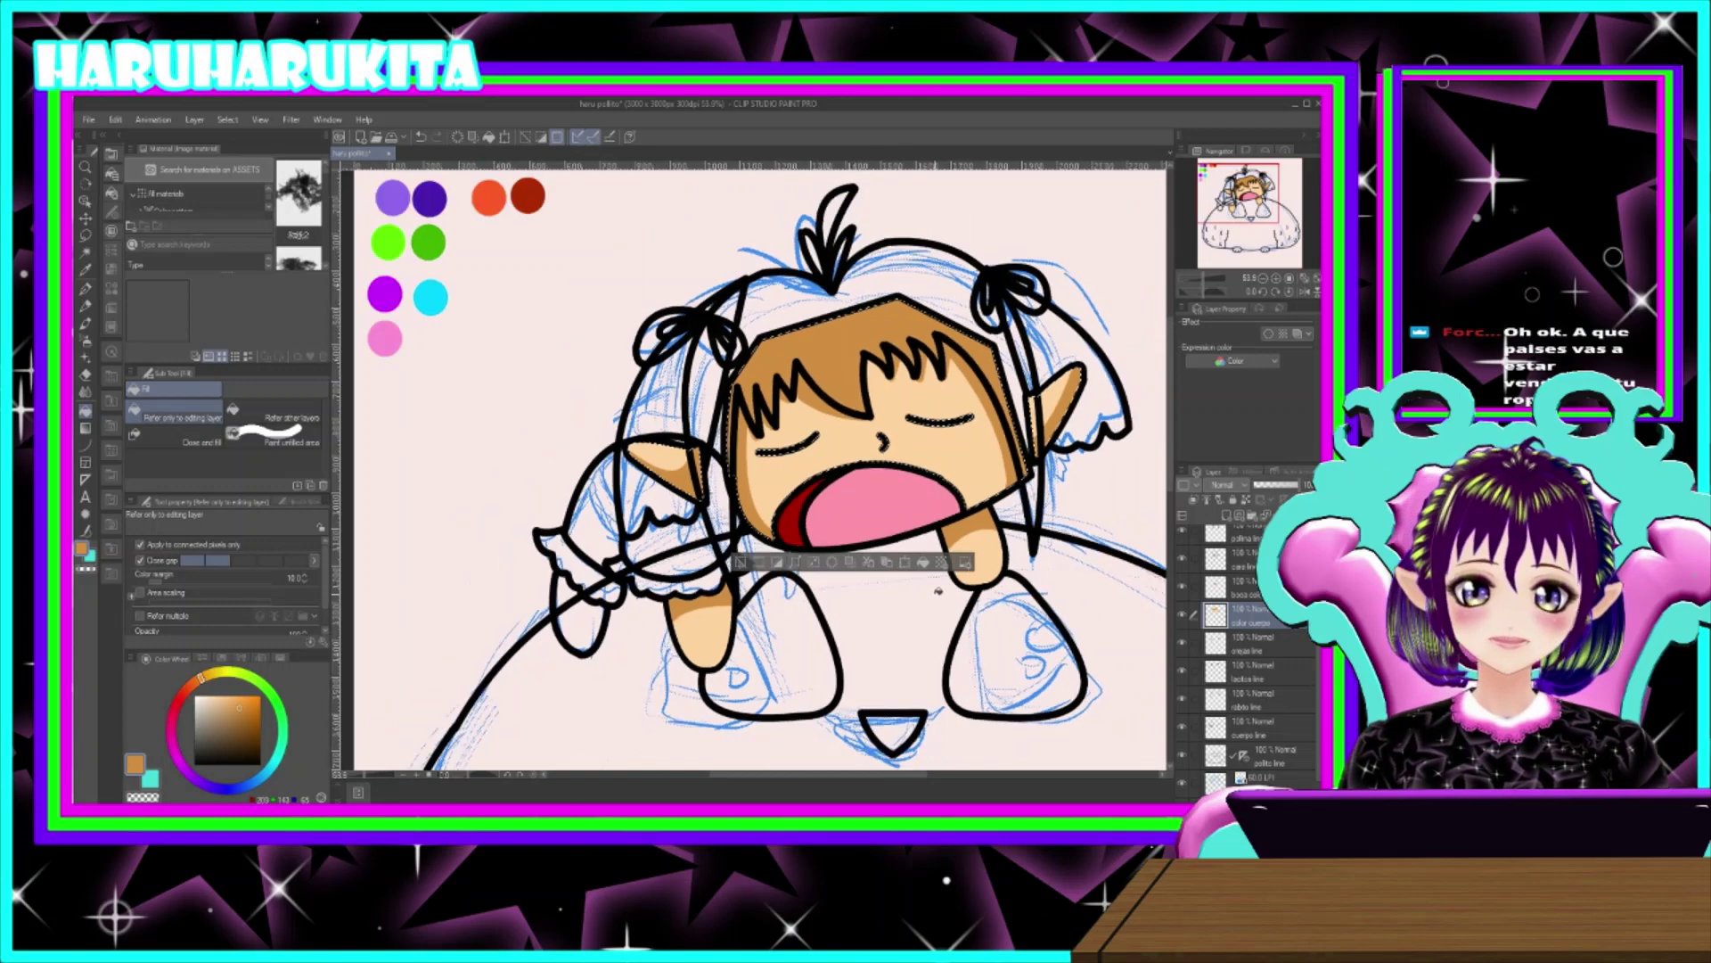
pyautogui.moveTo(961, 619); pyautogui.dragTo(874, 559)
pyautogui.scroll(-1, 874, 552)
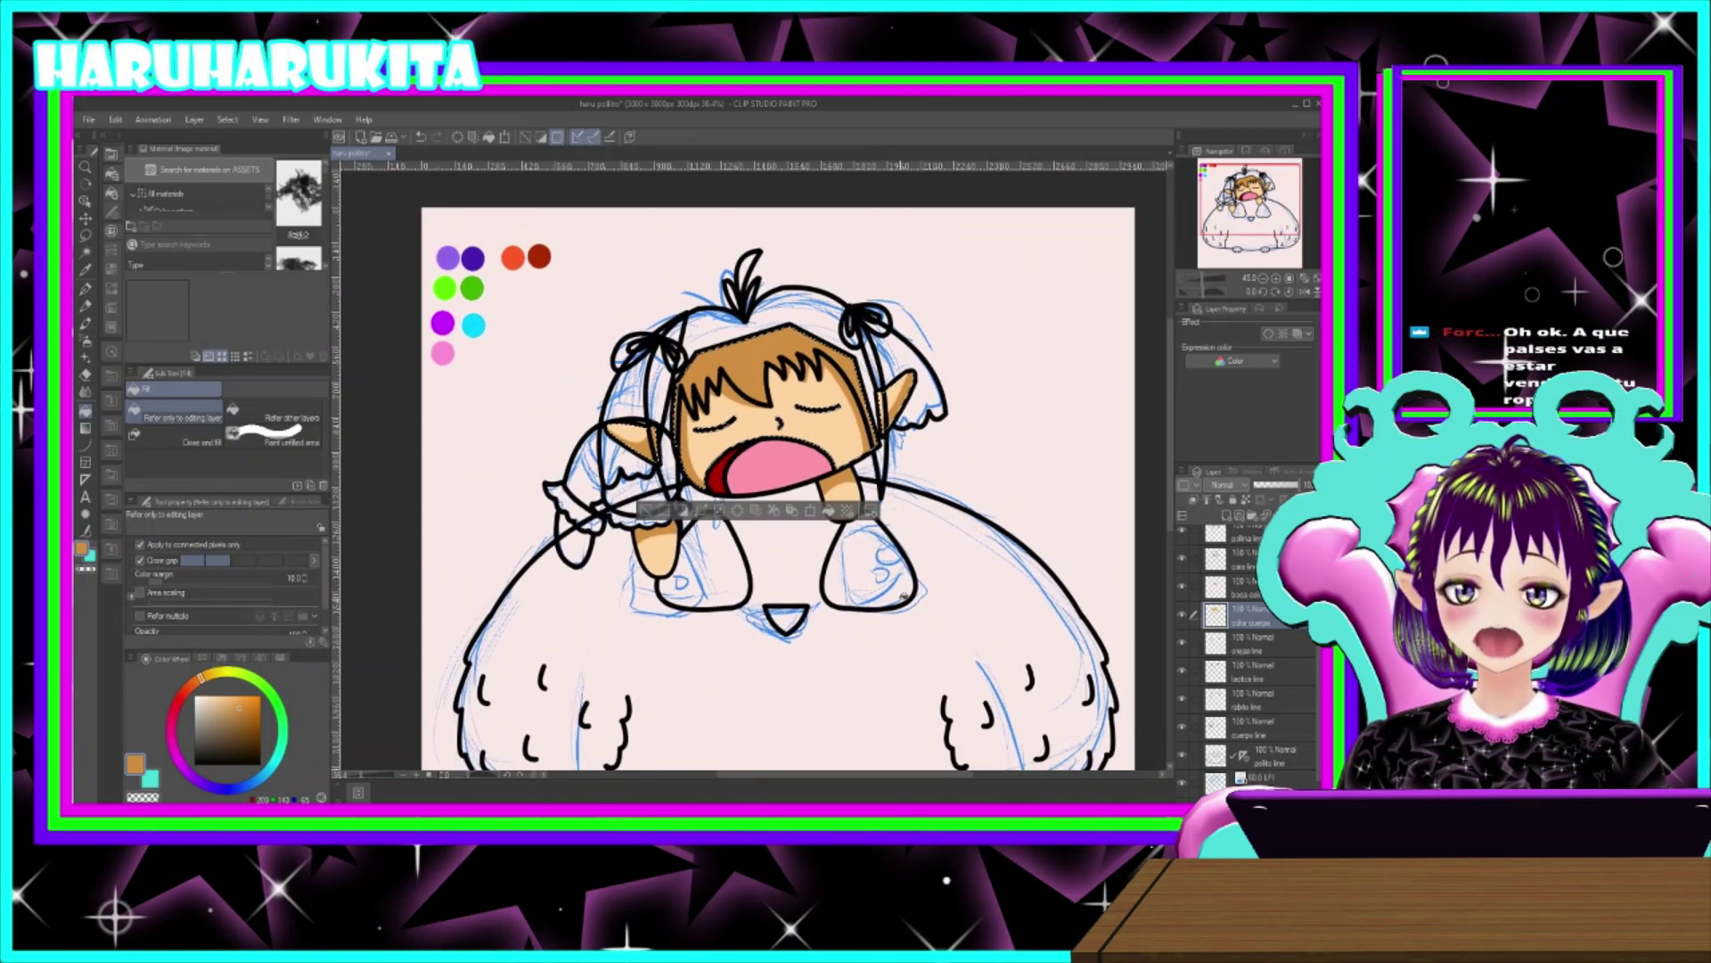
pyautogui.moveTo(920, 630); pyautogui.dragTo(943, 428)
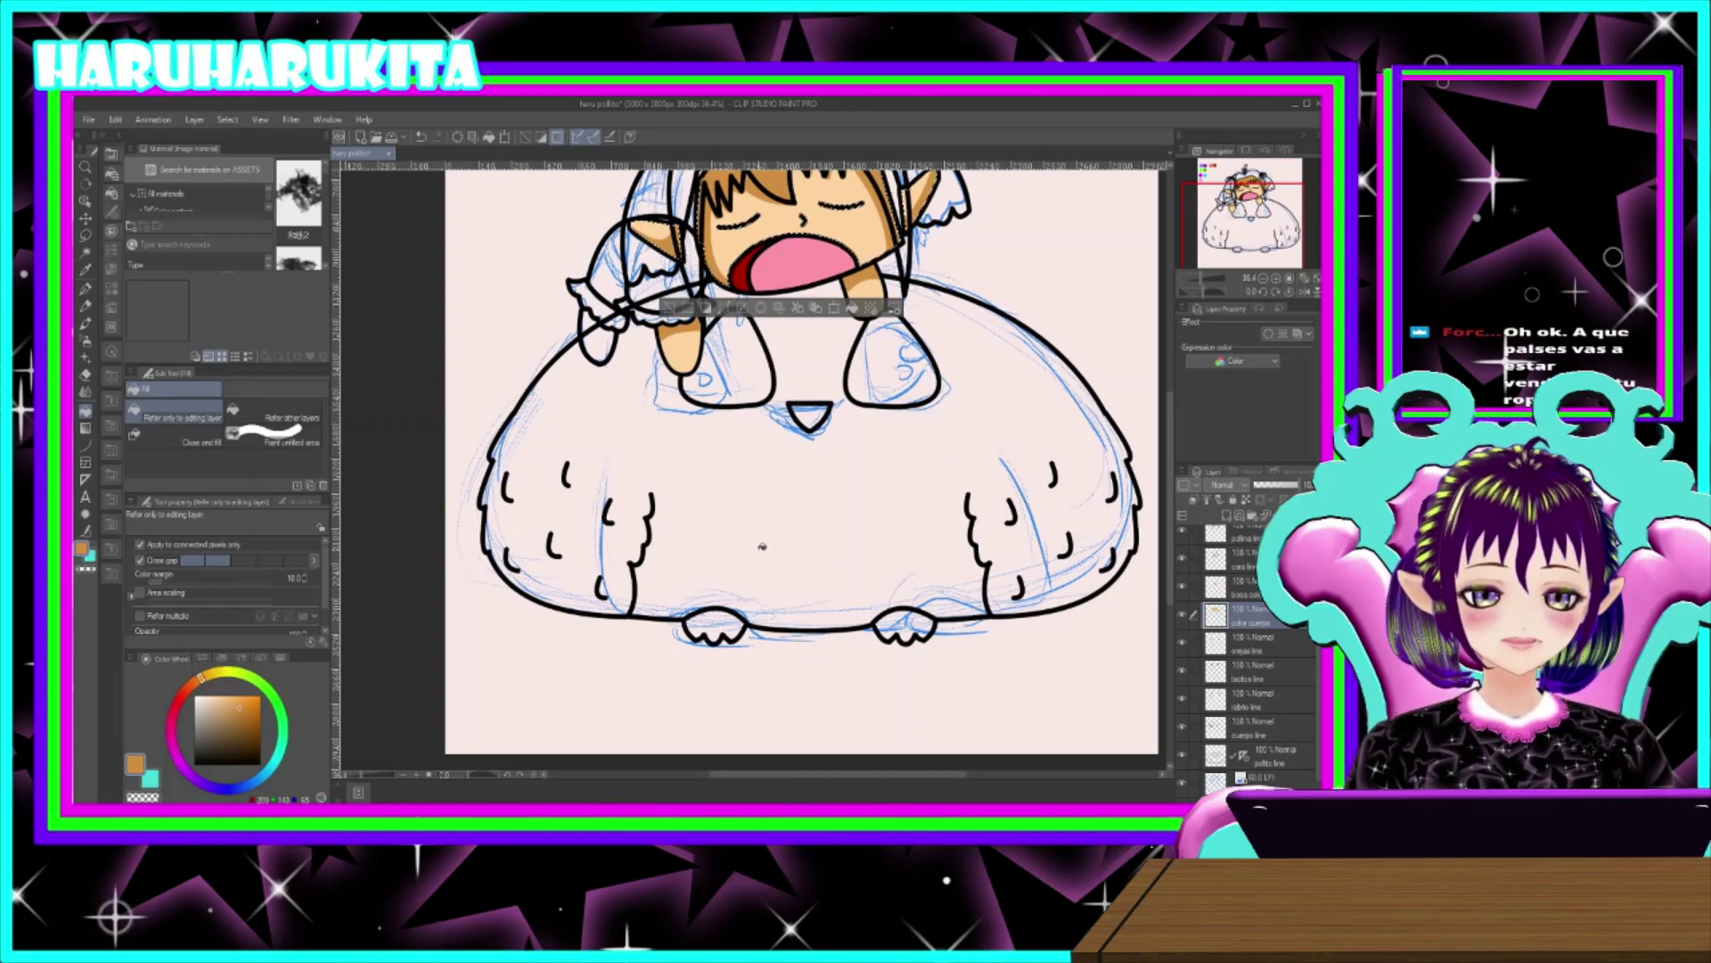
pyautogui.moveTo(683, 485); pyautogui.dragTo(654, 555)
pyautogui.scroll(2, 772, 461)
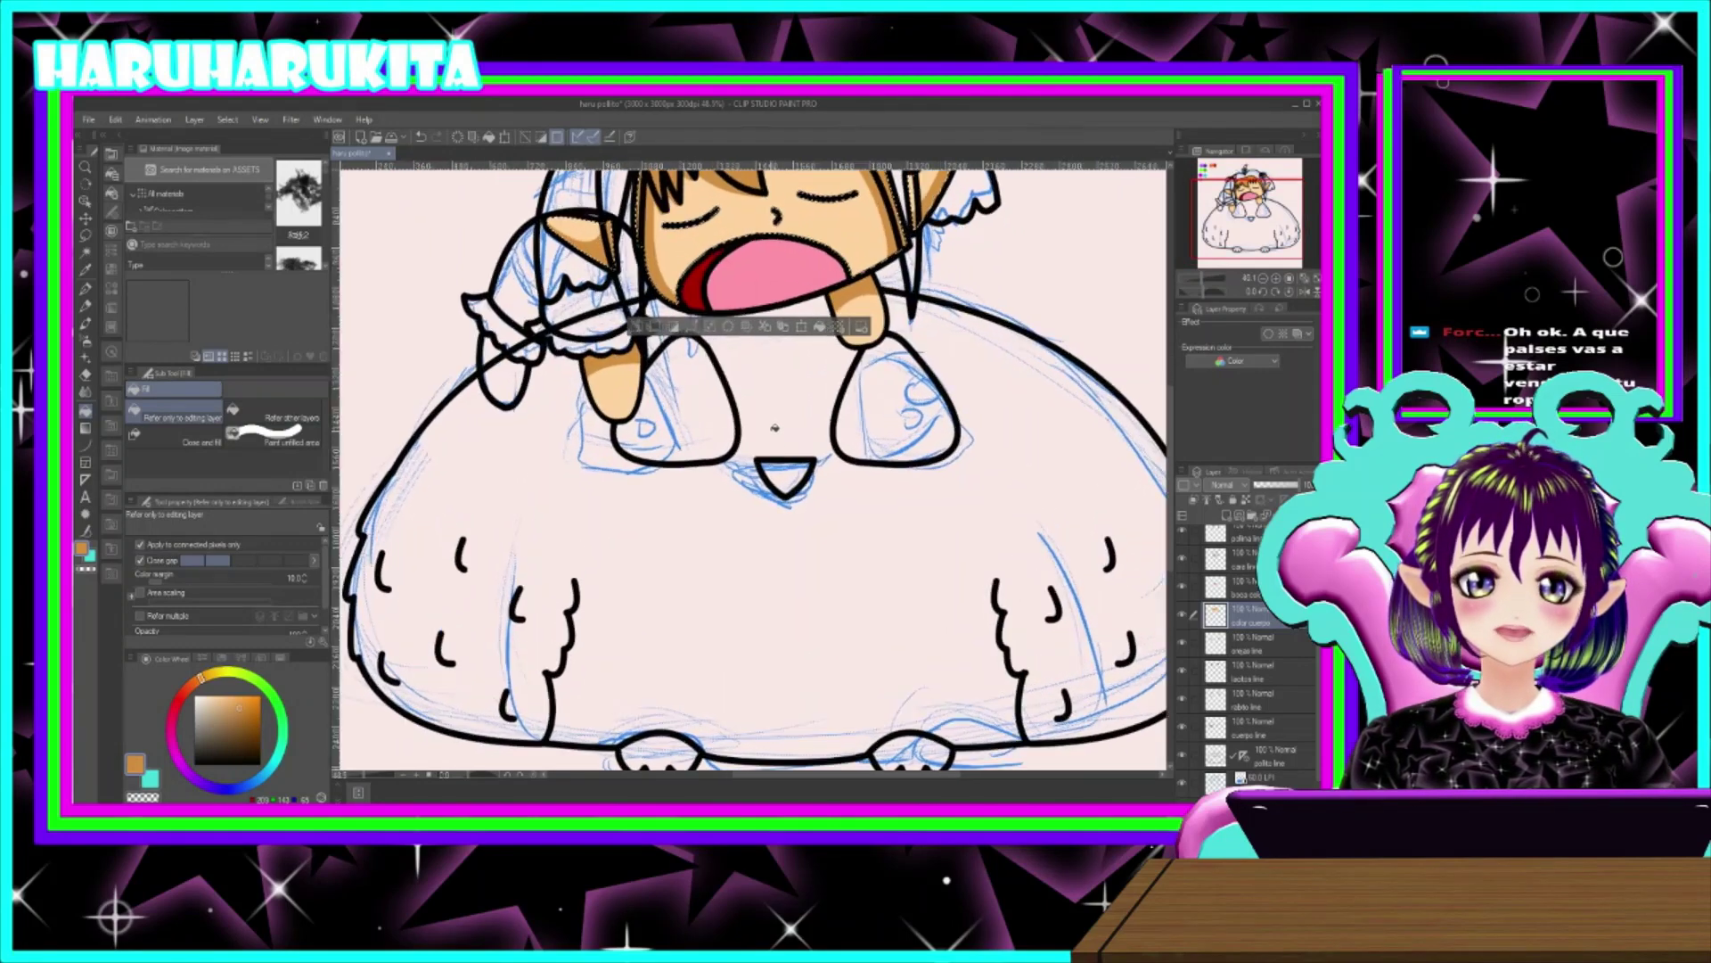
pyautogui.scroll(-3, 775, 461)
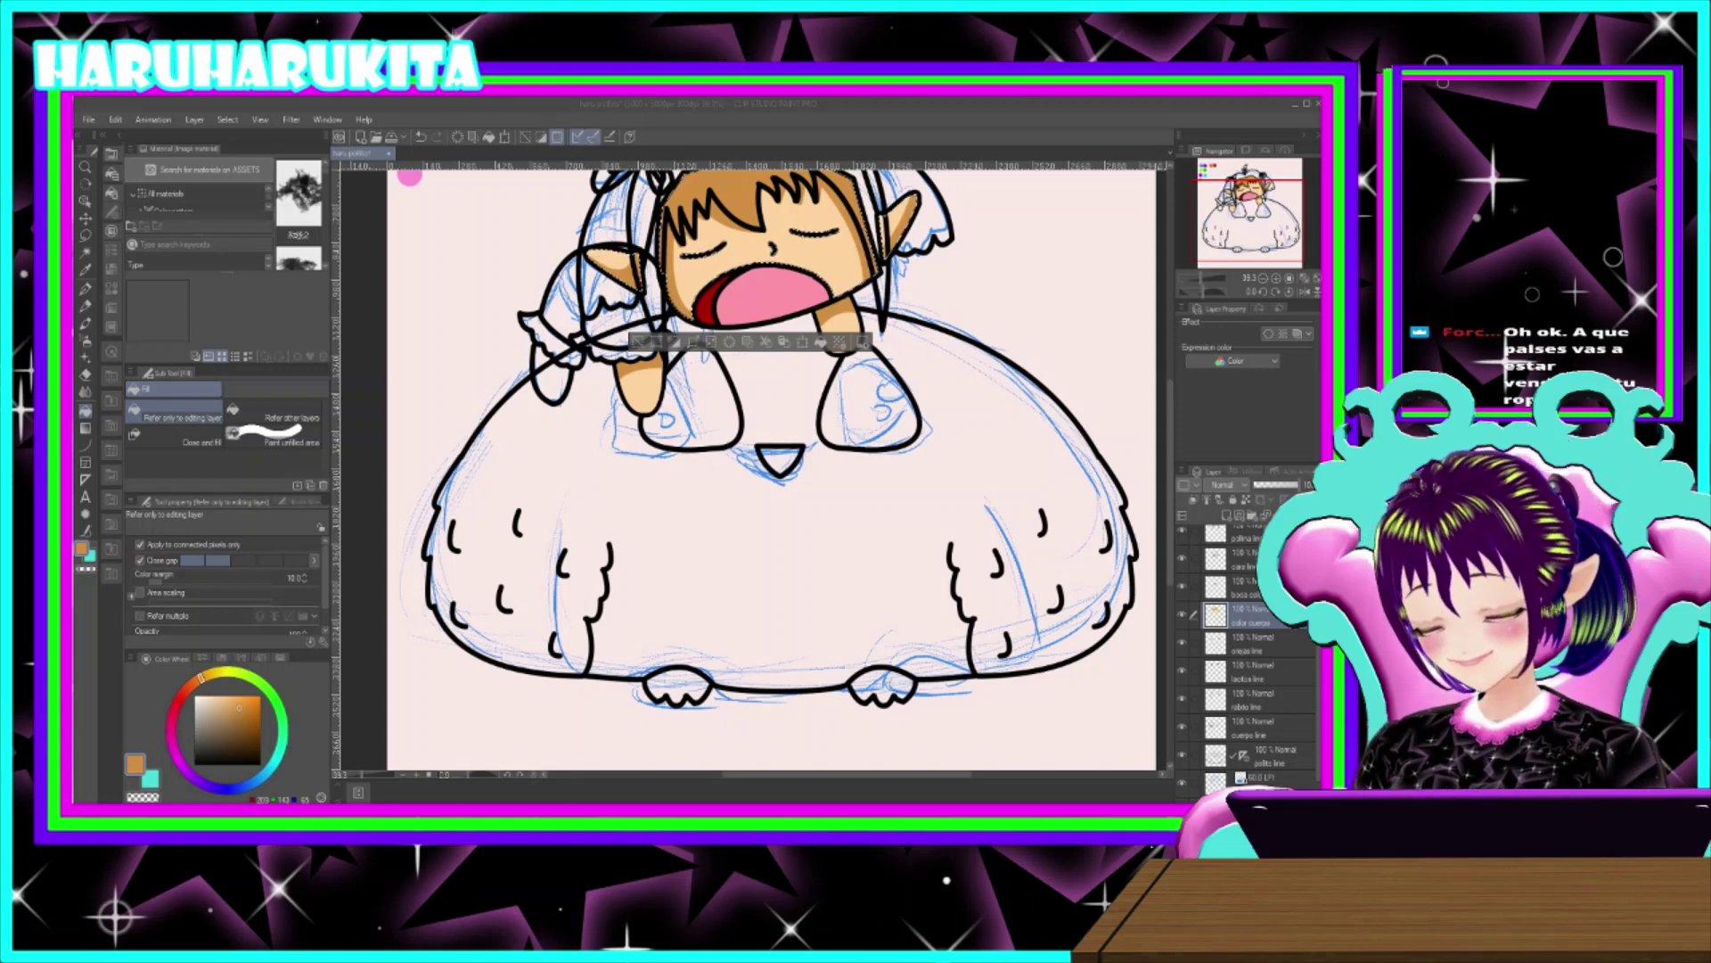
pyautogui.moveTo(665, 523); pyautogui.dragTo(660, 609)
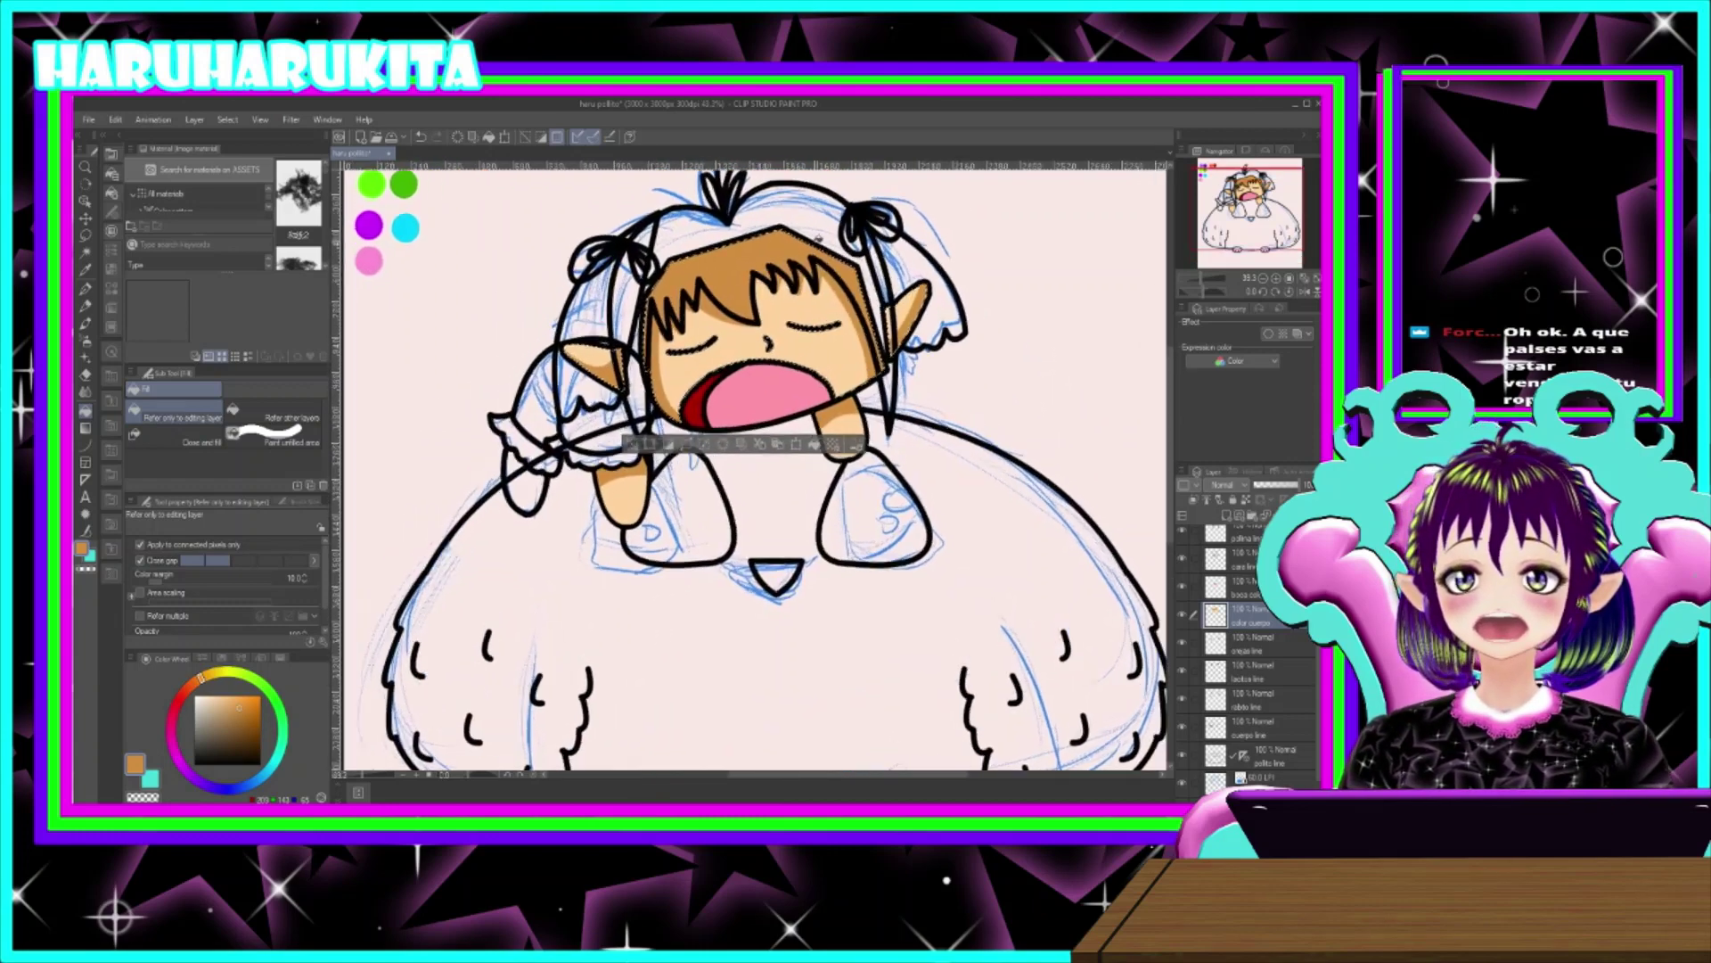
pyautogui.scroll(-4, 766, 446)
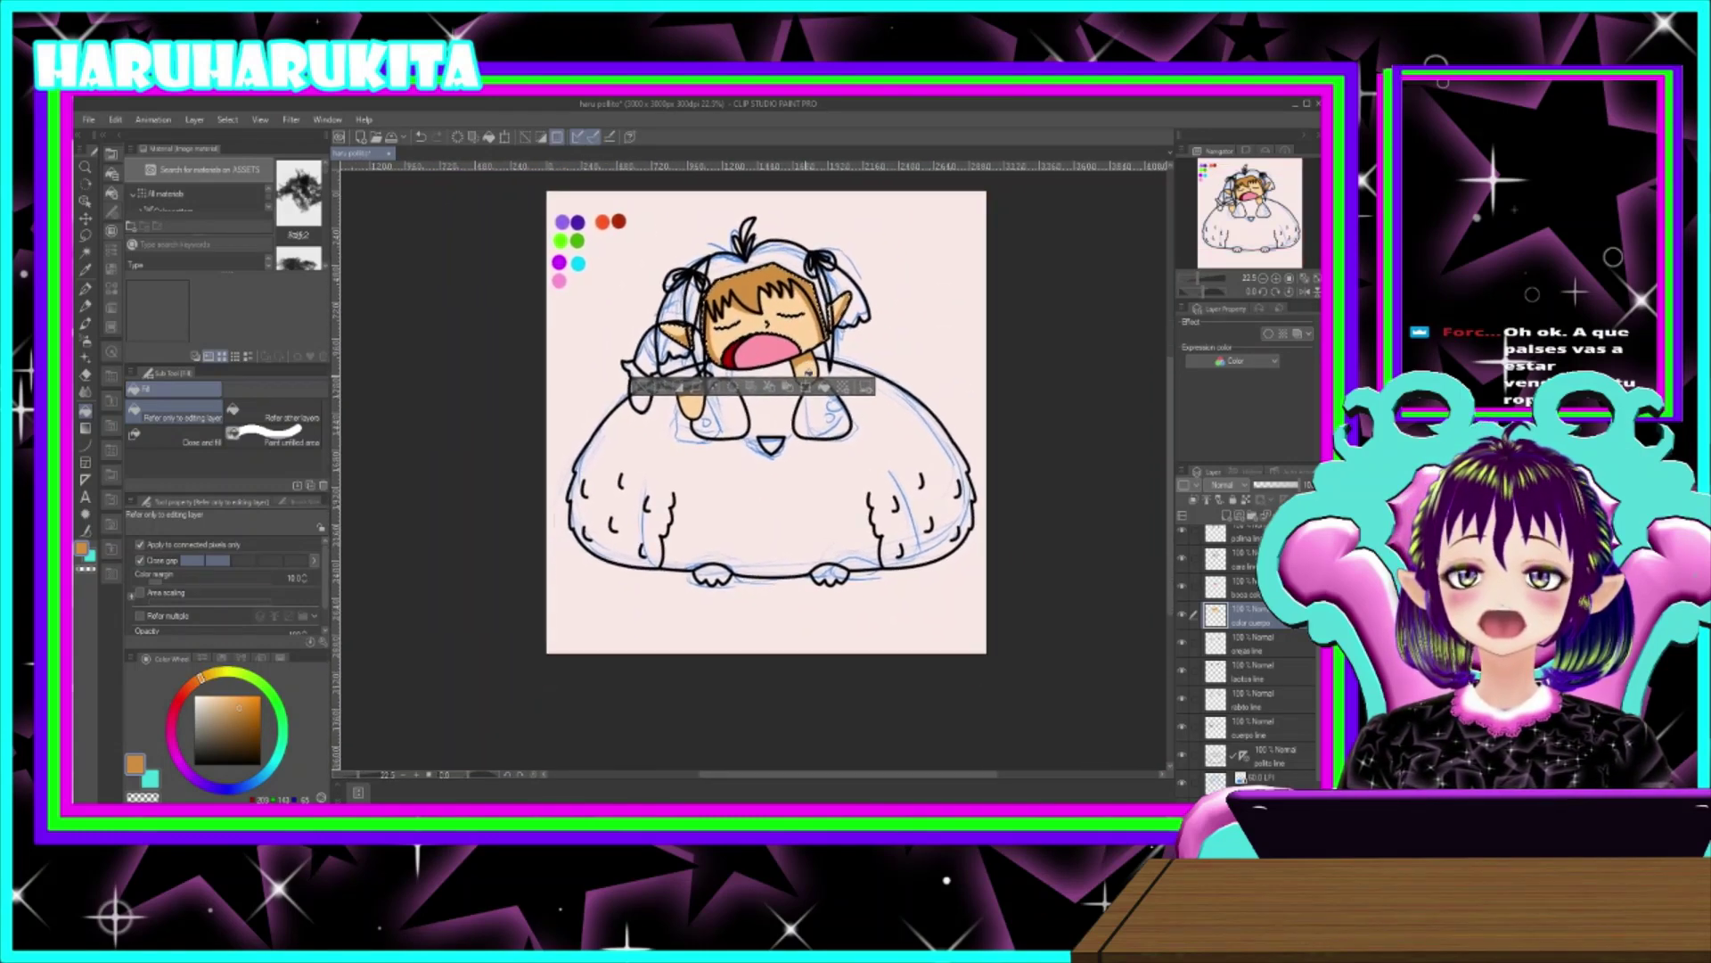
pyautogui.scroll(4, 804, 378)
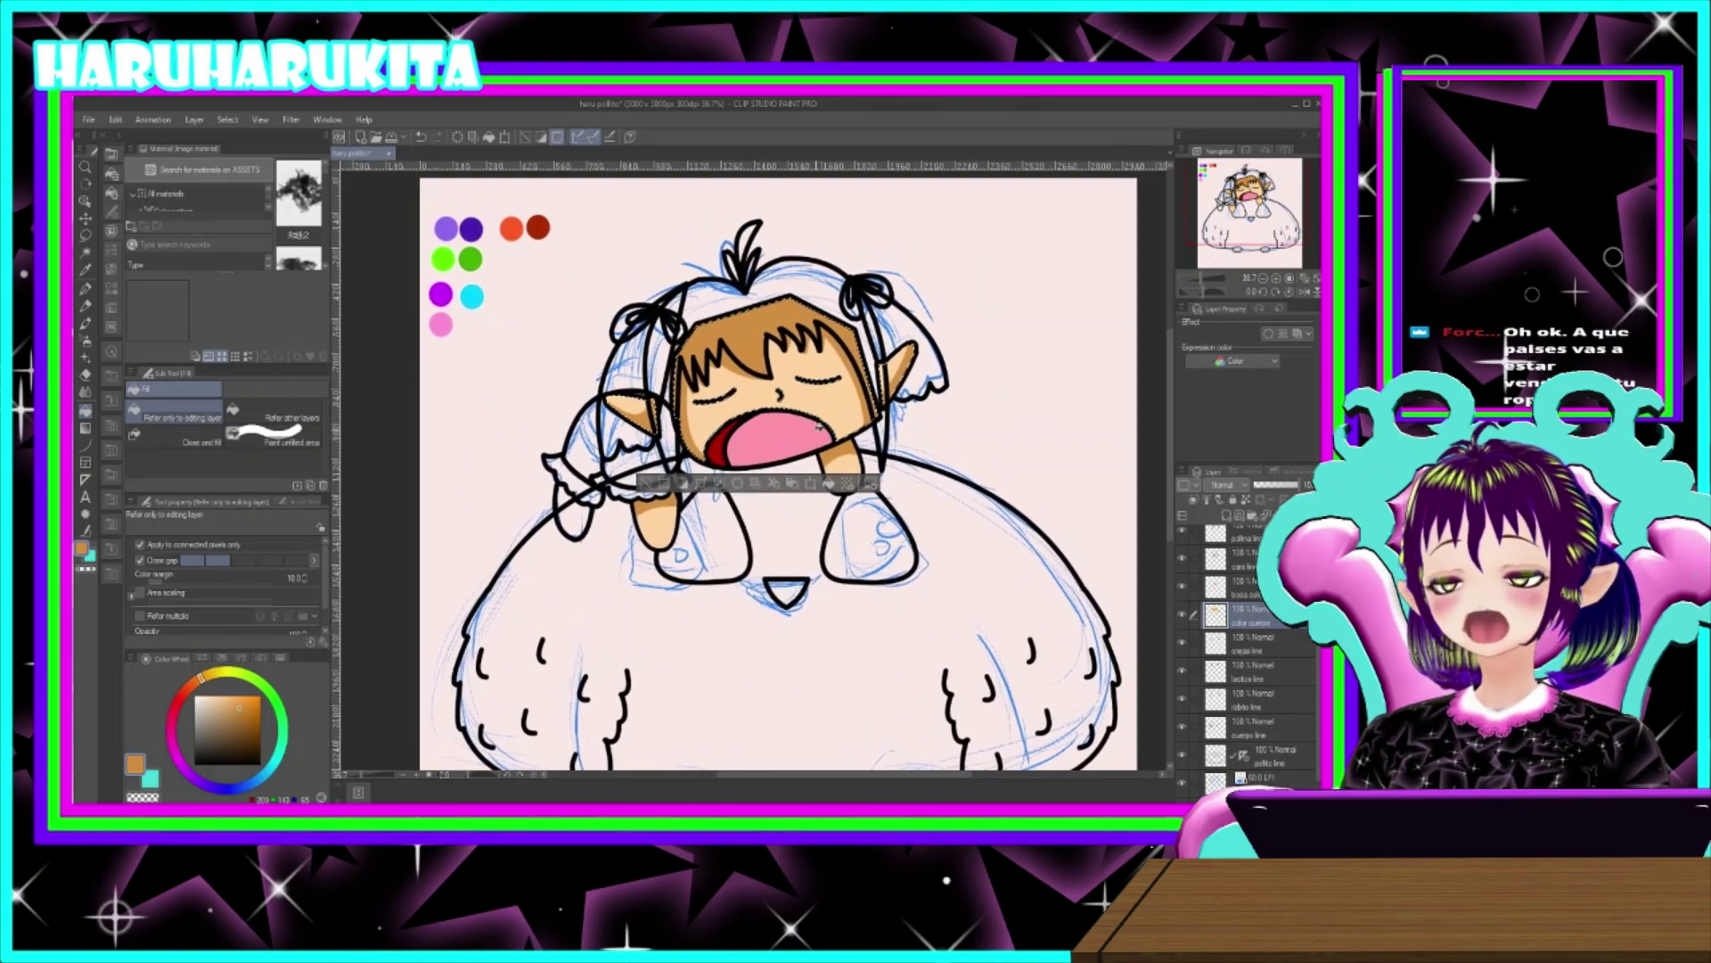
pyautogui.moveTo(766, 399)
pyautogui.mouseDown()
pyautogui.moveTo(794, 354)
pyautogui.moveTo(786, 370)
pyautogui.mouseUp()
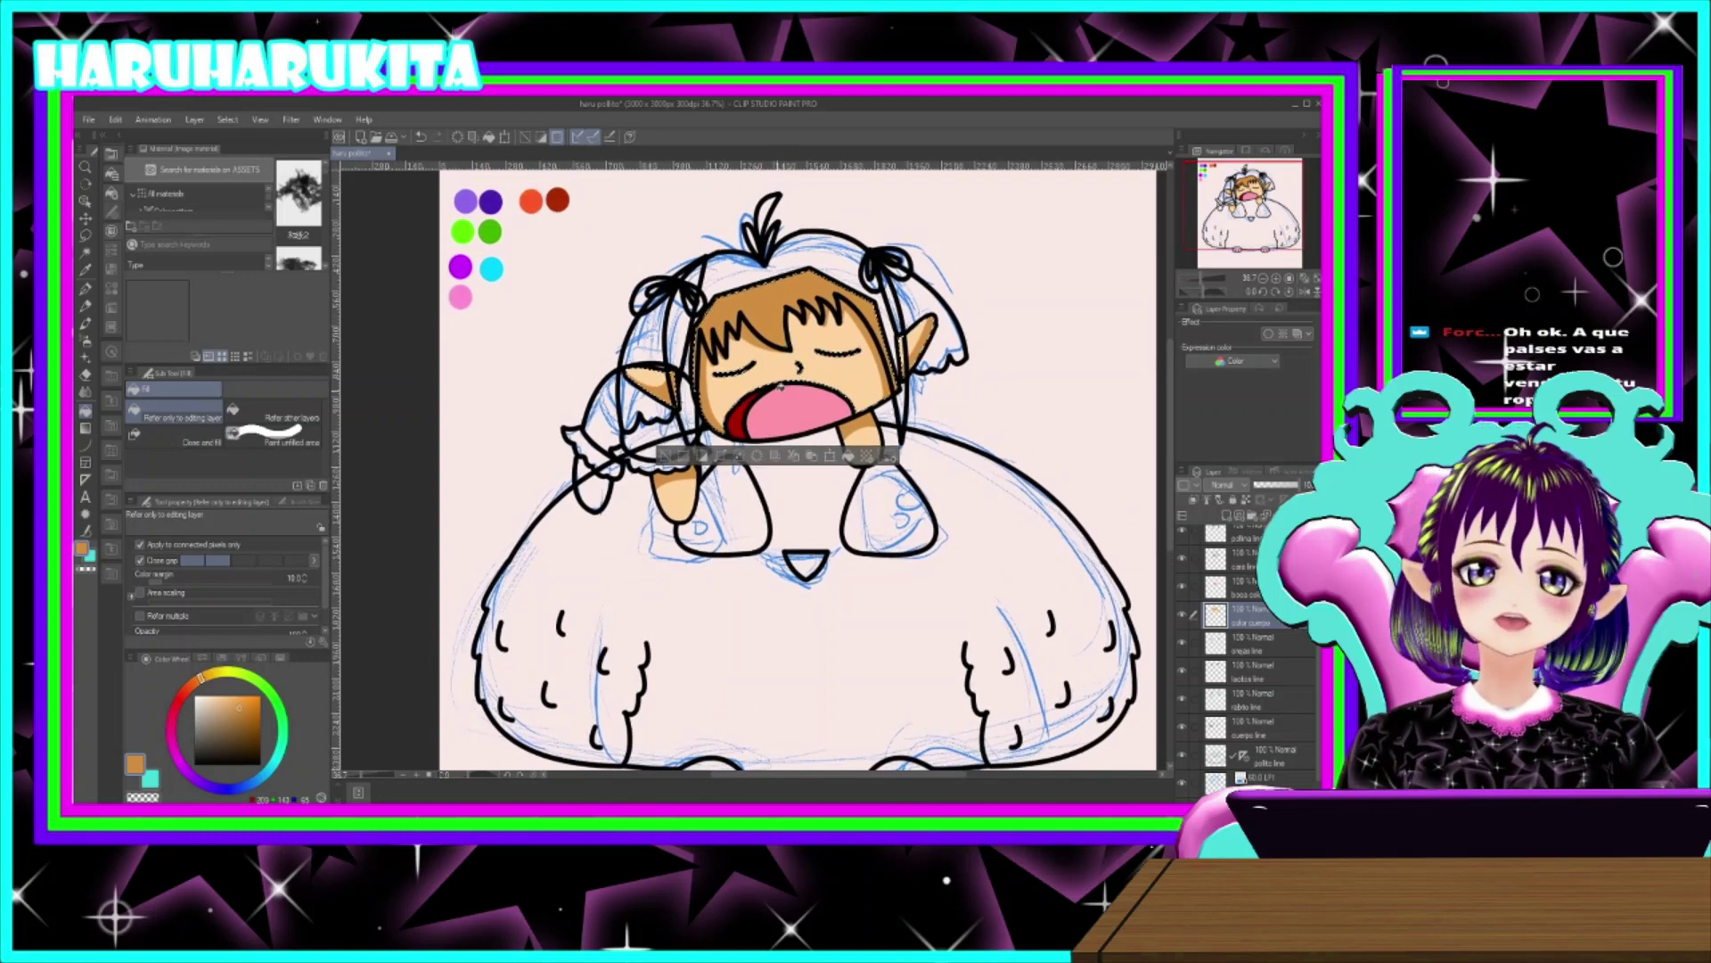
pyautogui.scroll(2, 789, 347)
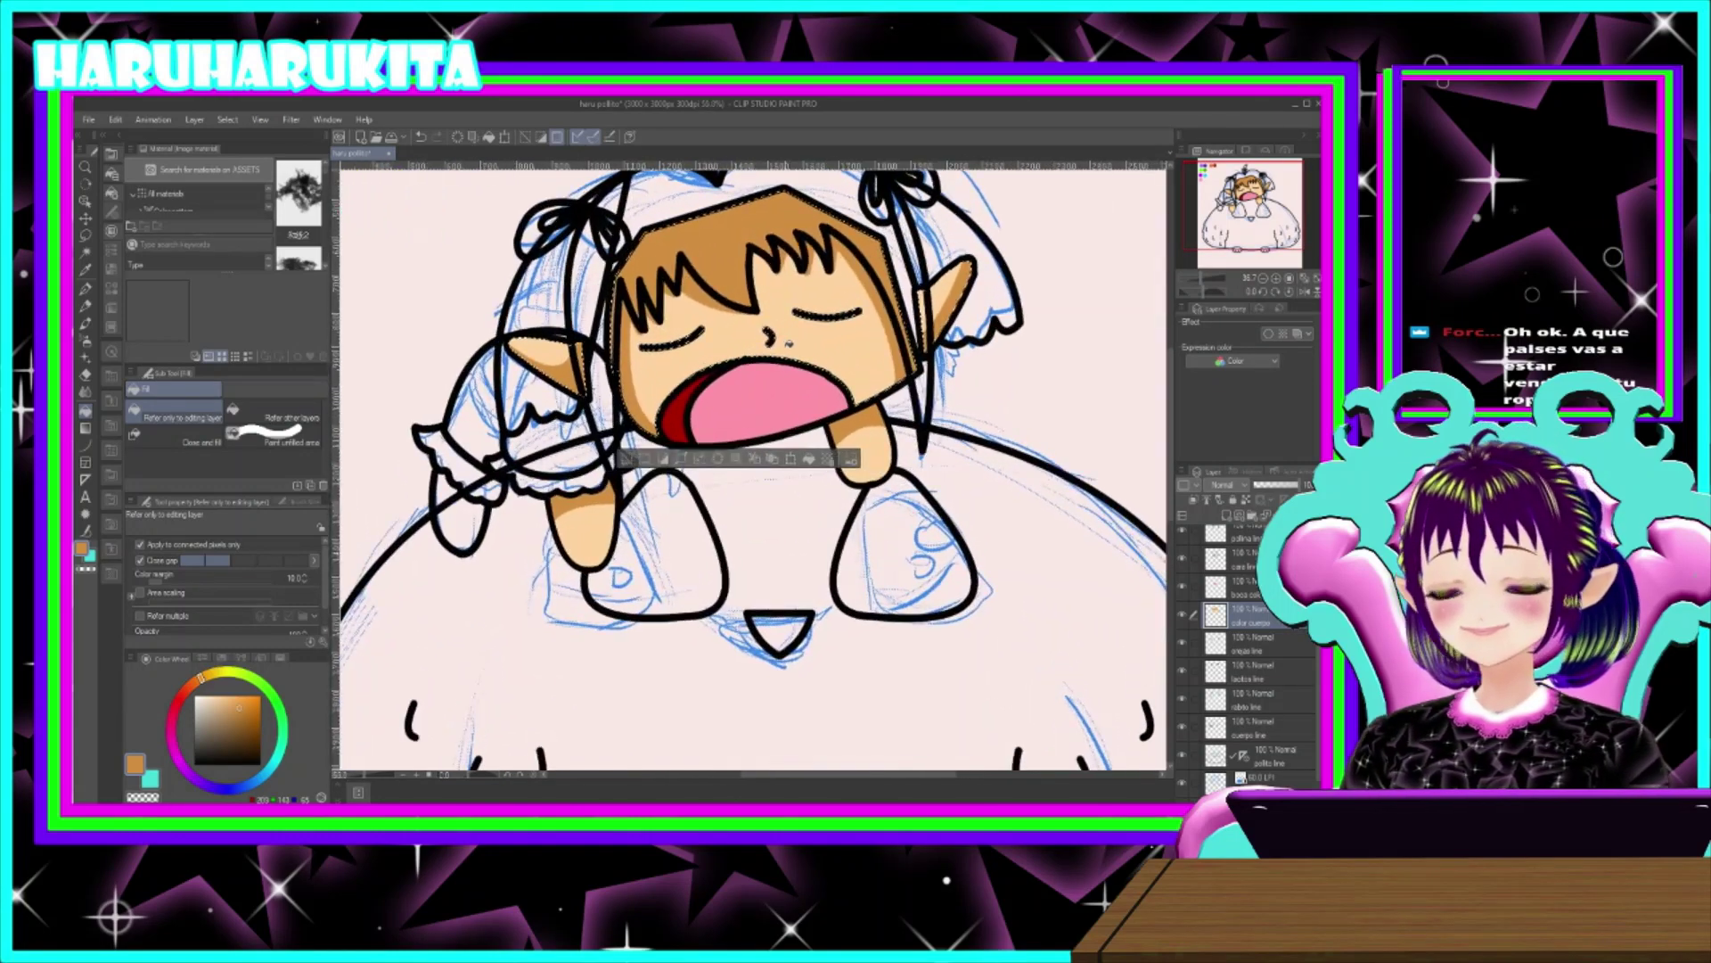
# - Clear the skin selection and select the bangs area above the face with Auto select on the pollina line layer
pyautogui.hotkey('ctrl', 'd')
pyautogui.moveTo(813, 484); pyautogui.dragTo(837, 554)
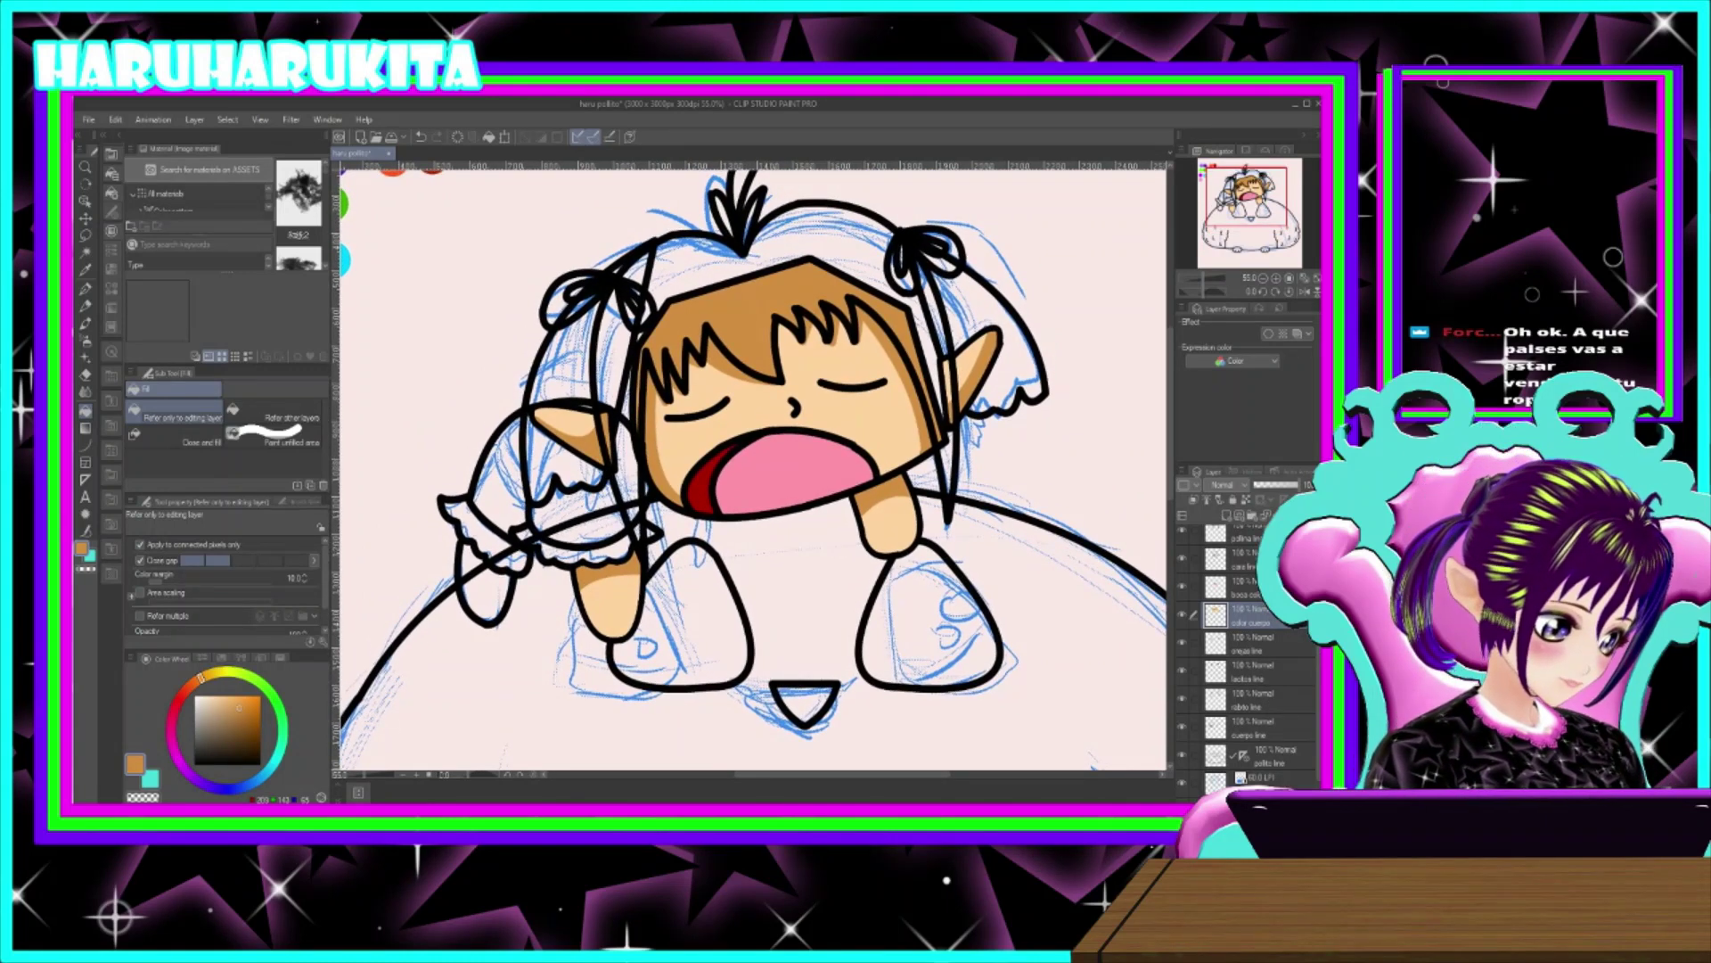
pyautogui.click(1248, 534)
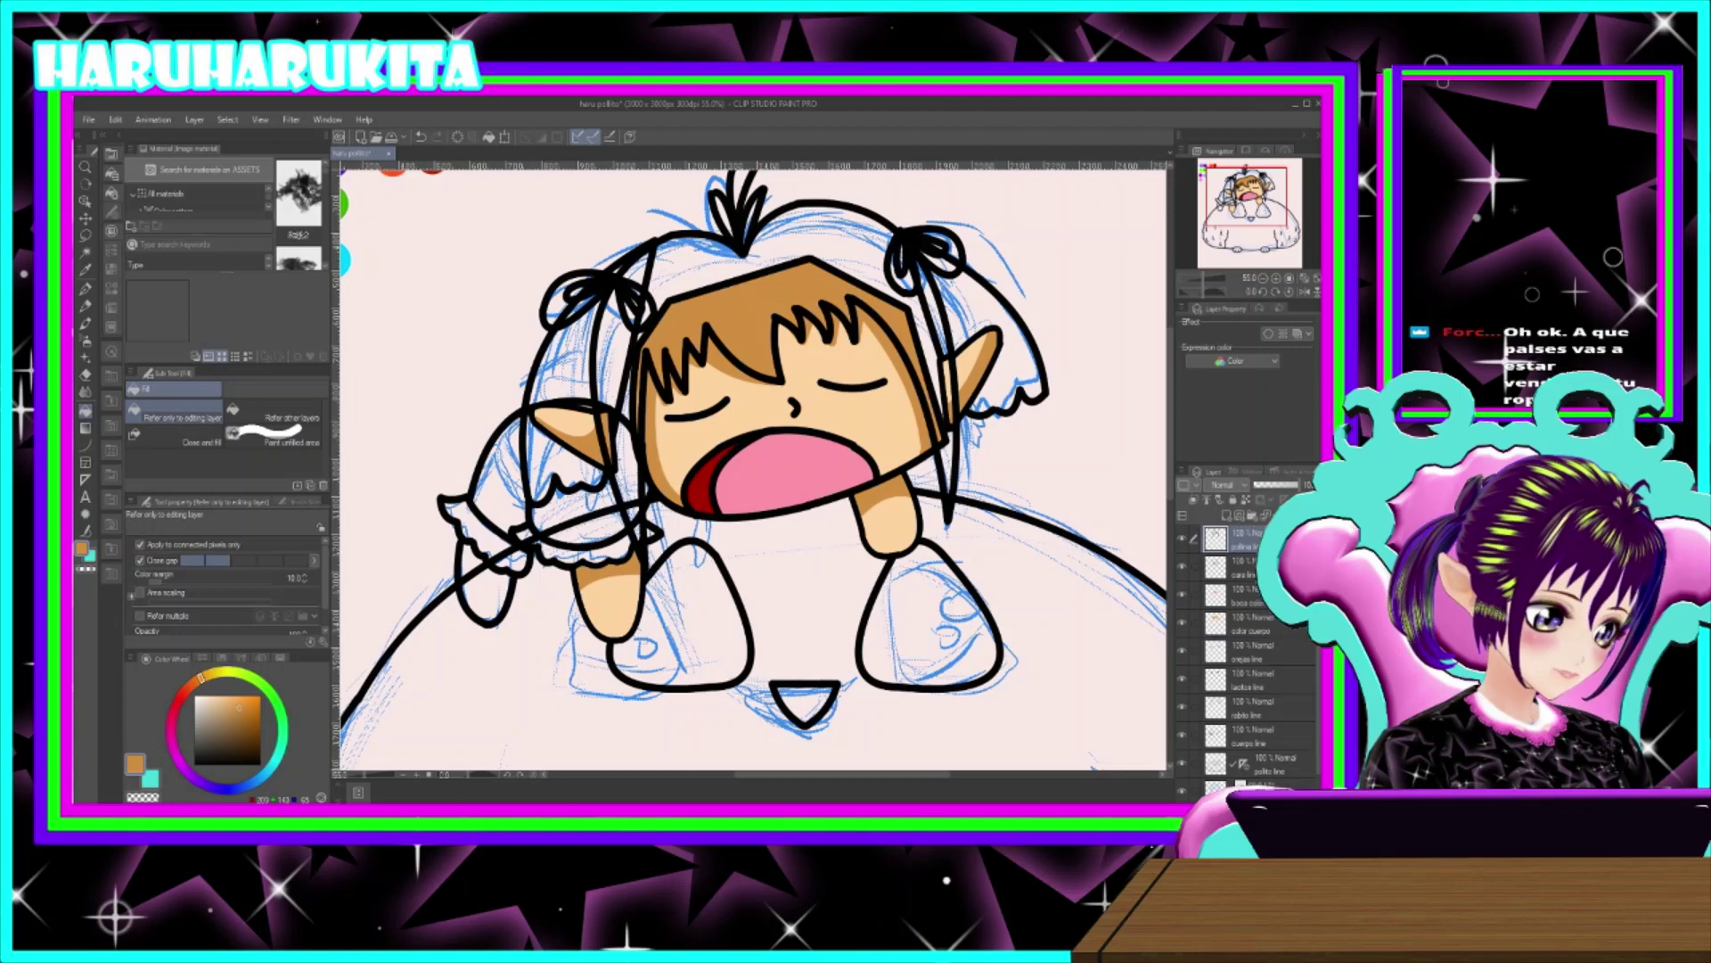
pyautogui.click(85, 253)
pyautogui.click(698, 277)
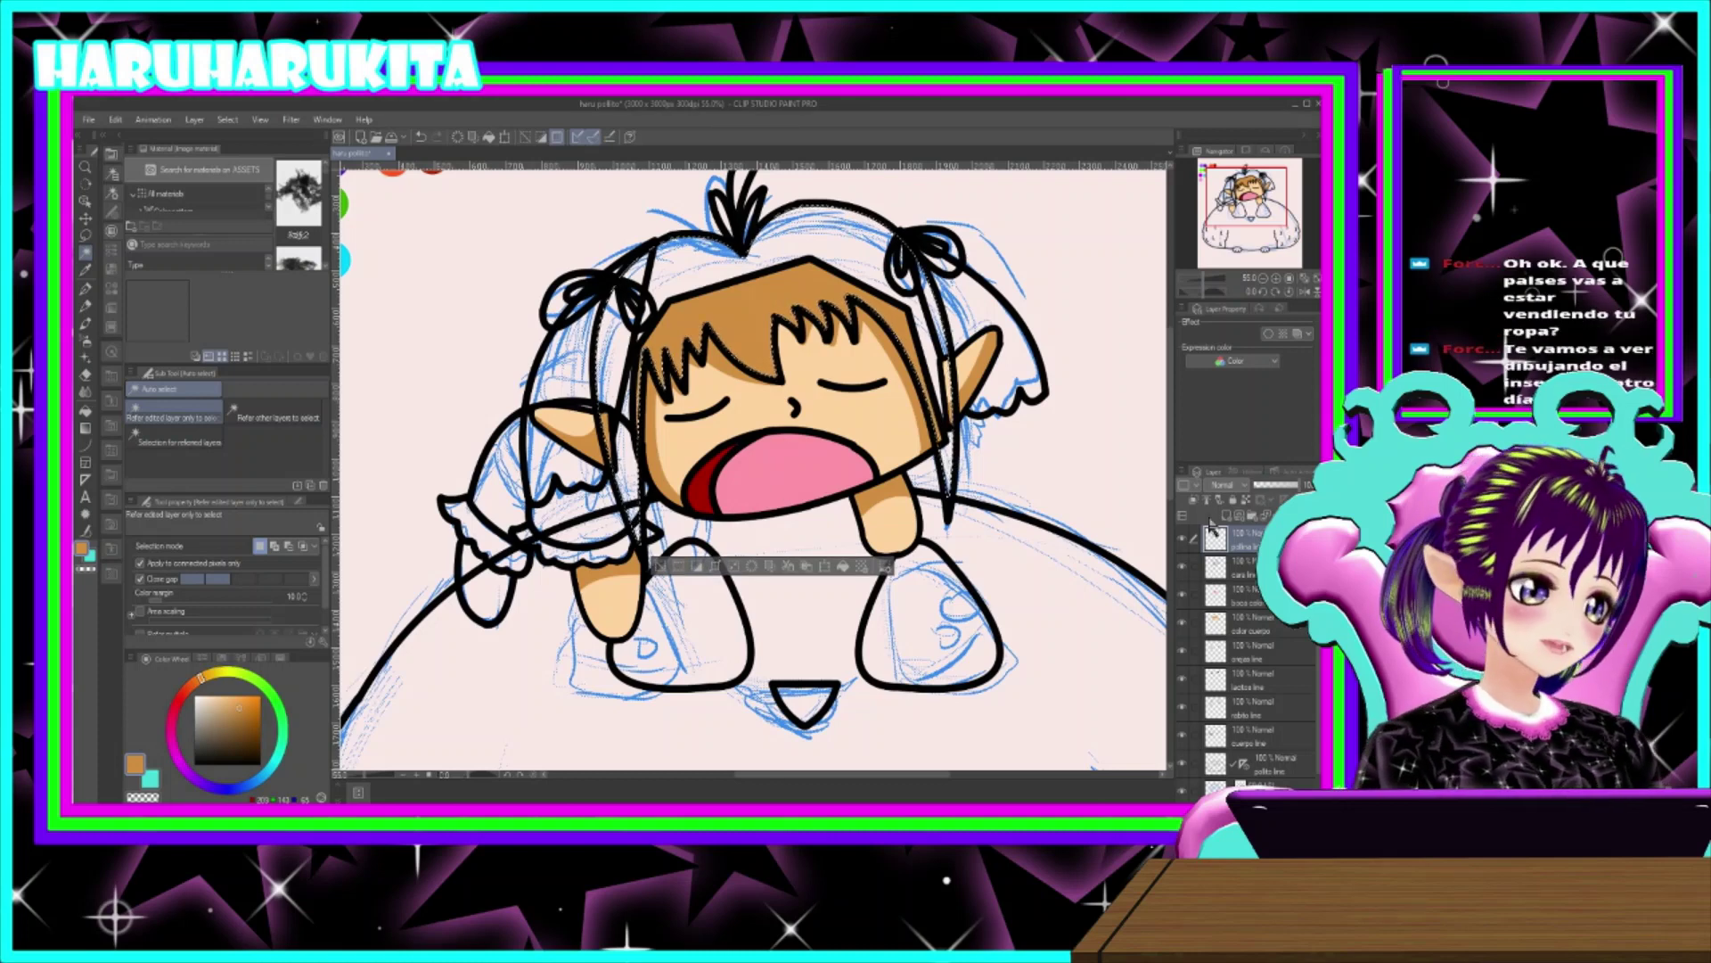
# - Fill the selected hair area on a new layer with the hair gradient preset, running from dark purple at the crown to blue tips
pyautogui.click(1223, 567)
pyautogui.click(1228, 517)
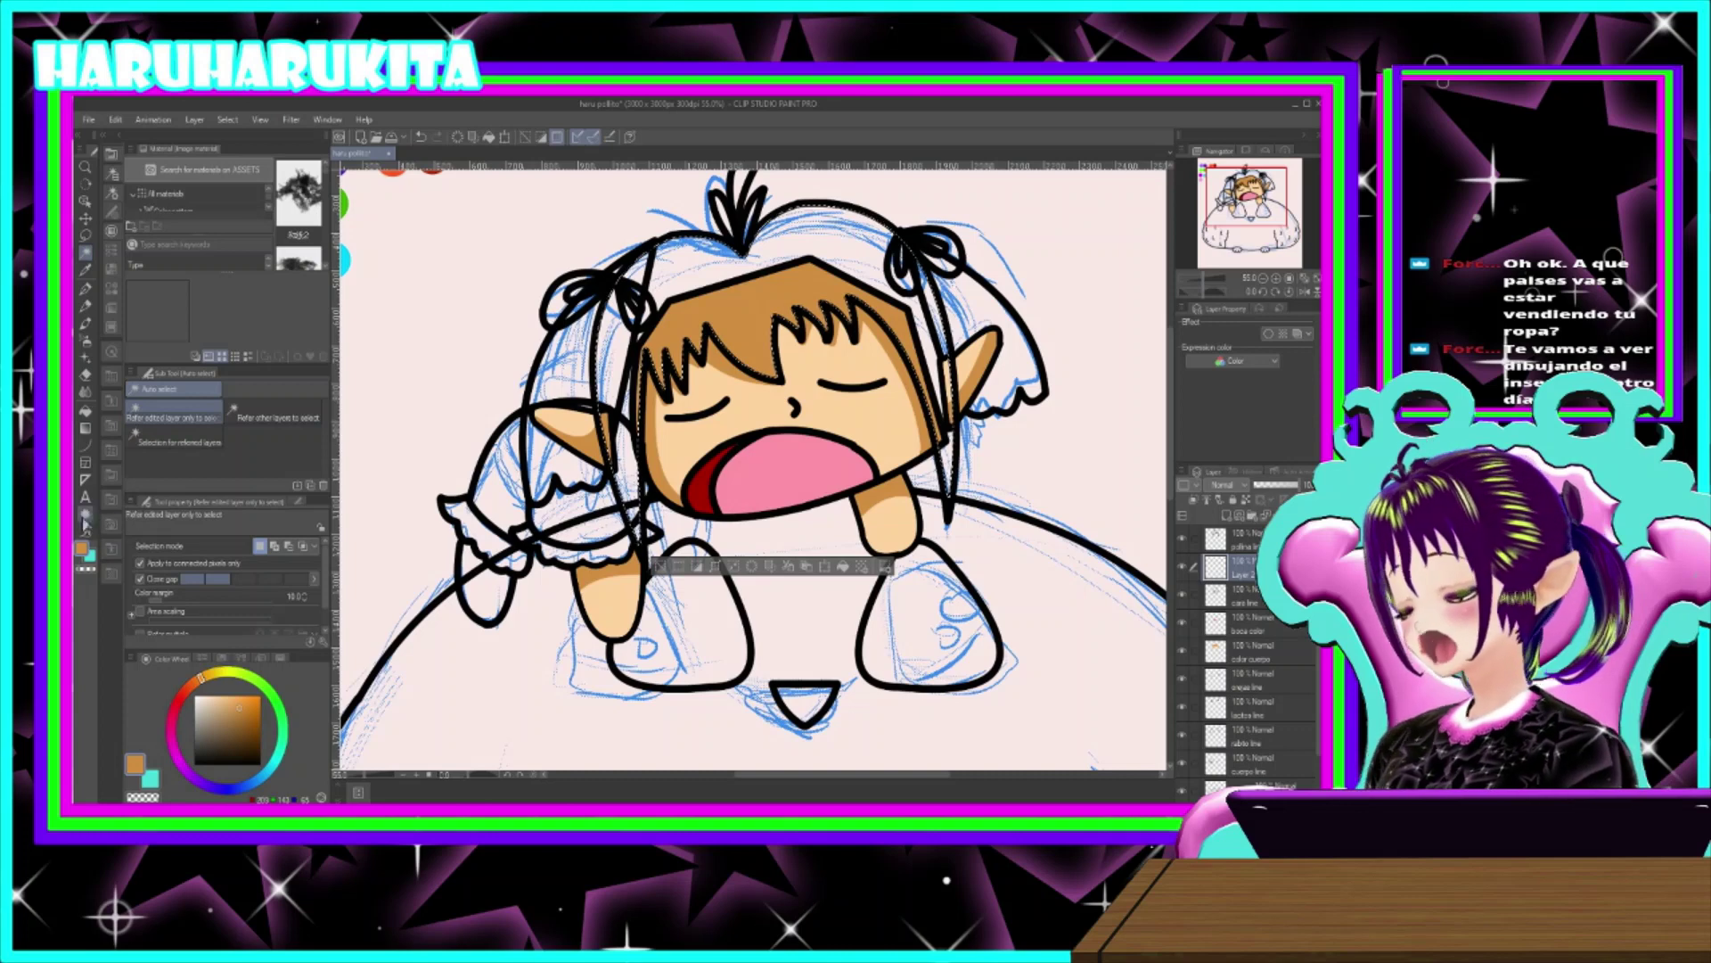
pyautogui.click(86, 428)
pyautogui.scroll(-5, 233, 472)
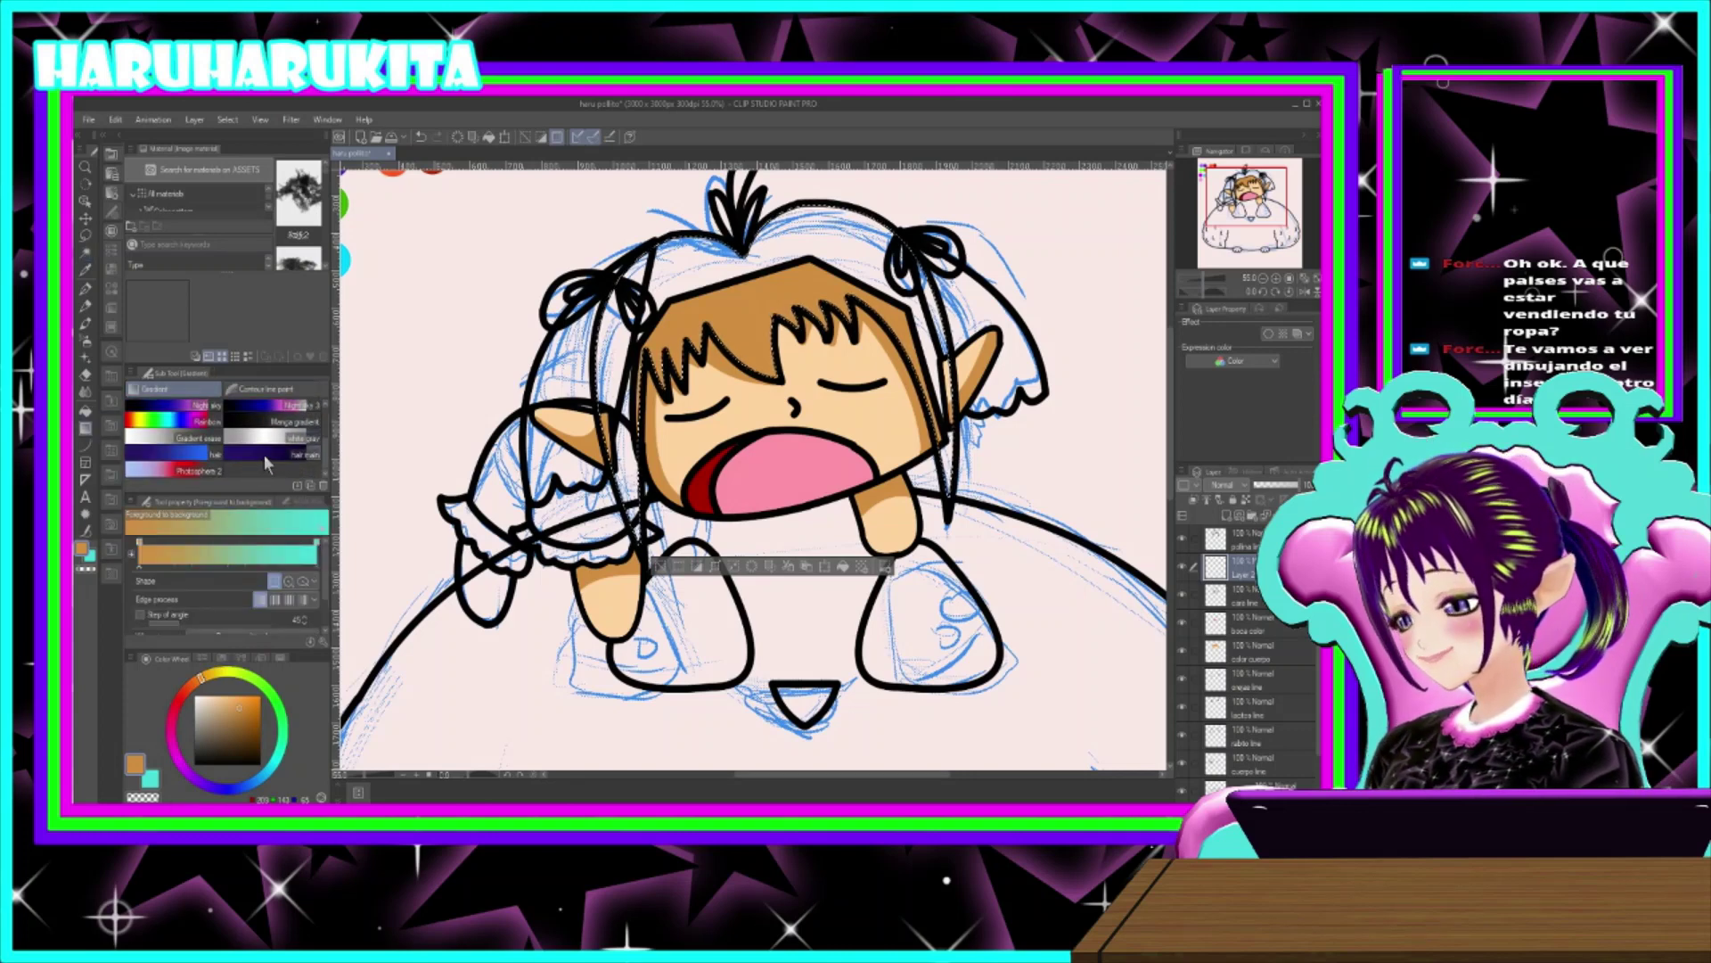
pyautogui.click(183, 455)
pyautogui.moveTo(753, 488); pyautogui.dragTo(762, 382)
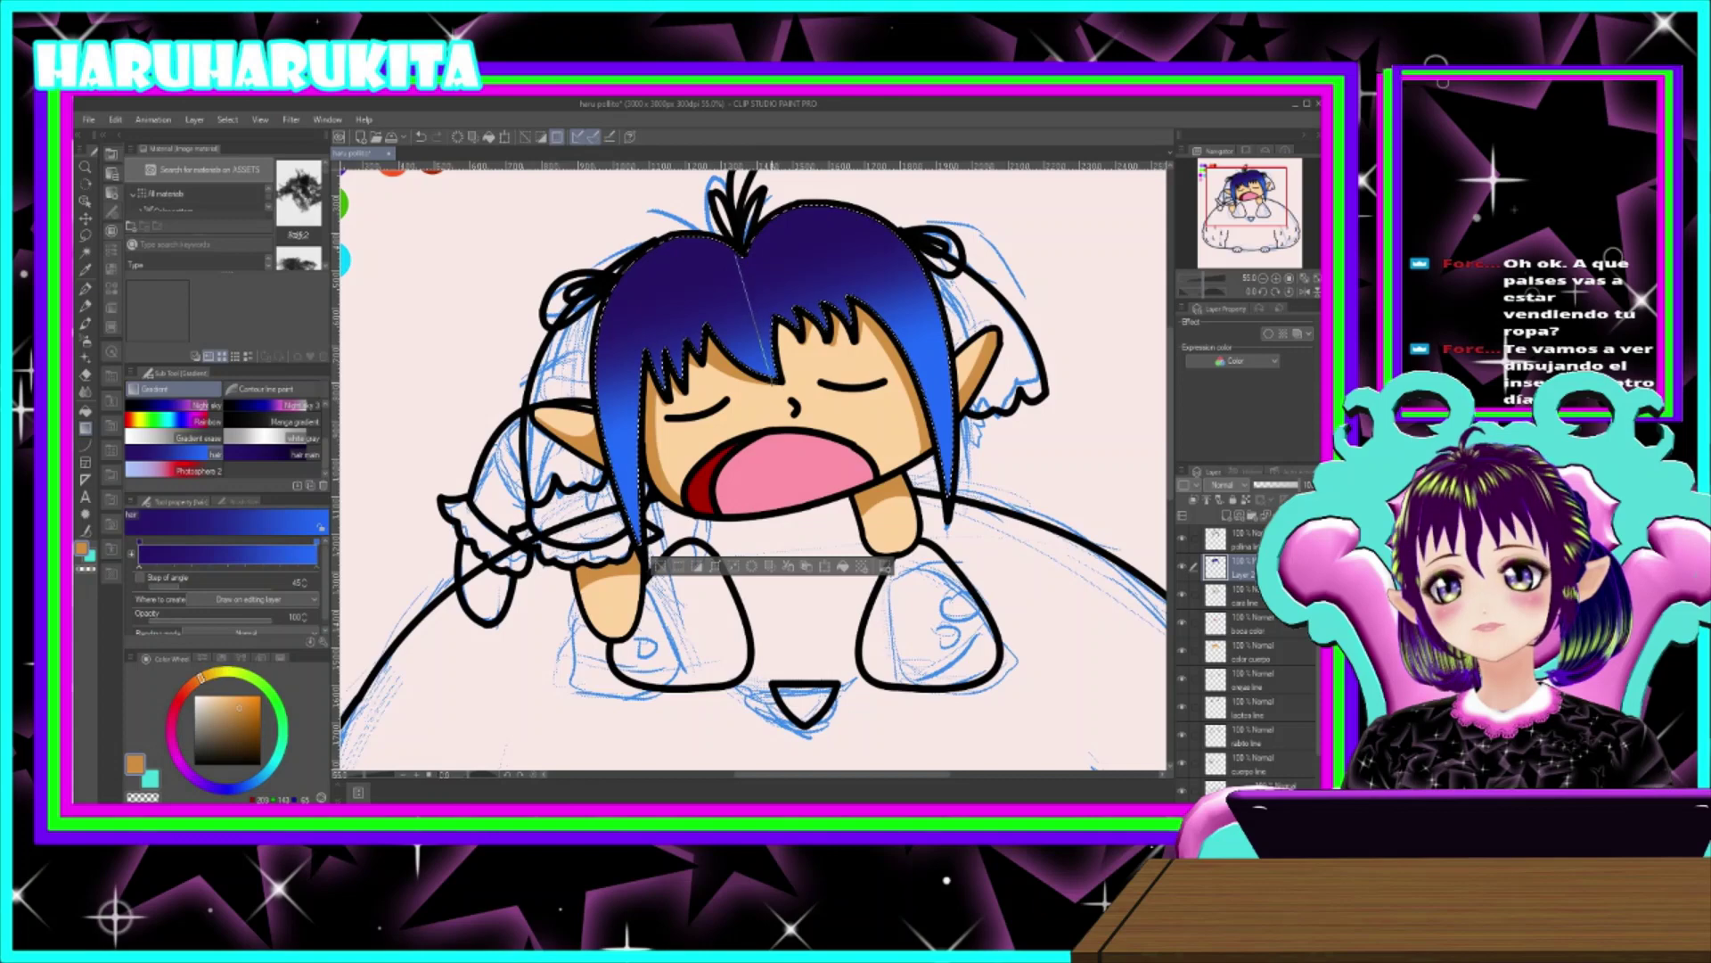
# - Move the hair-bow line art layer above the hair gradient layer in the layer stack
pyautogui.scroll(-1, 821, 518)
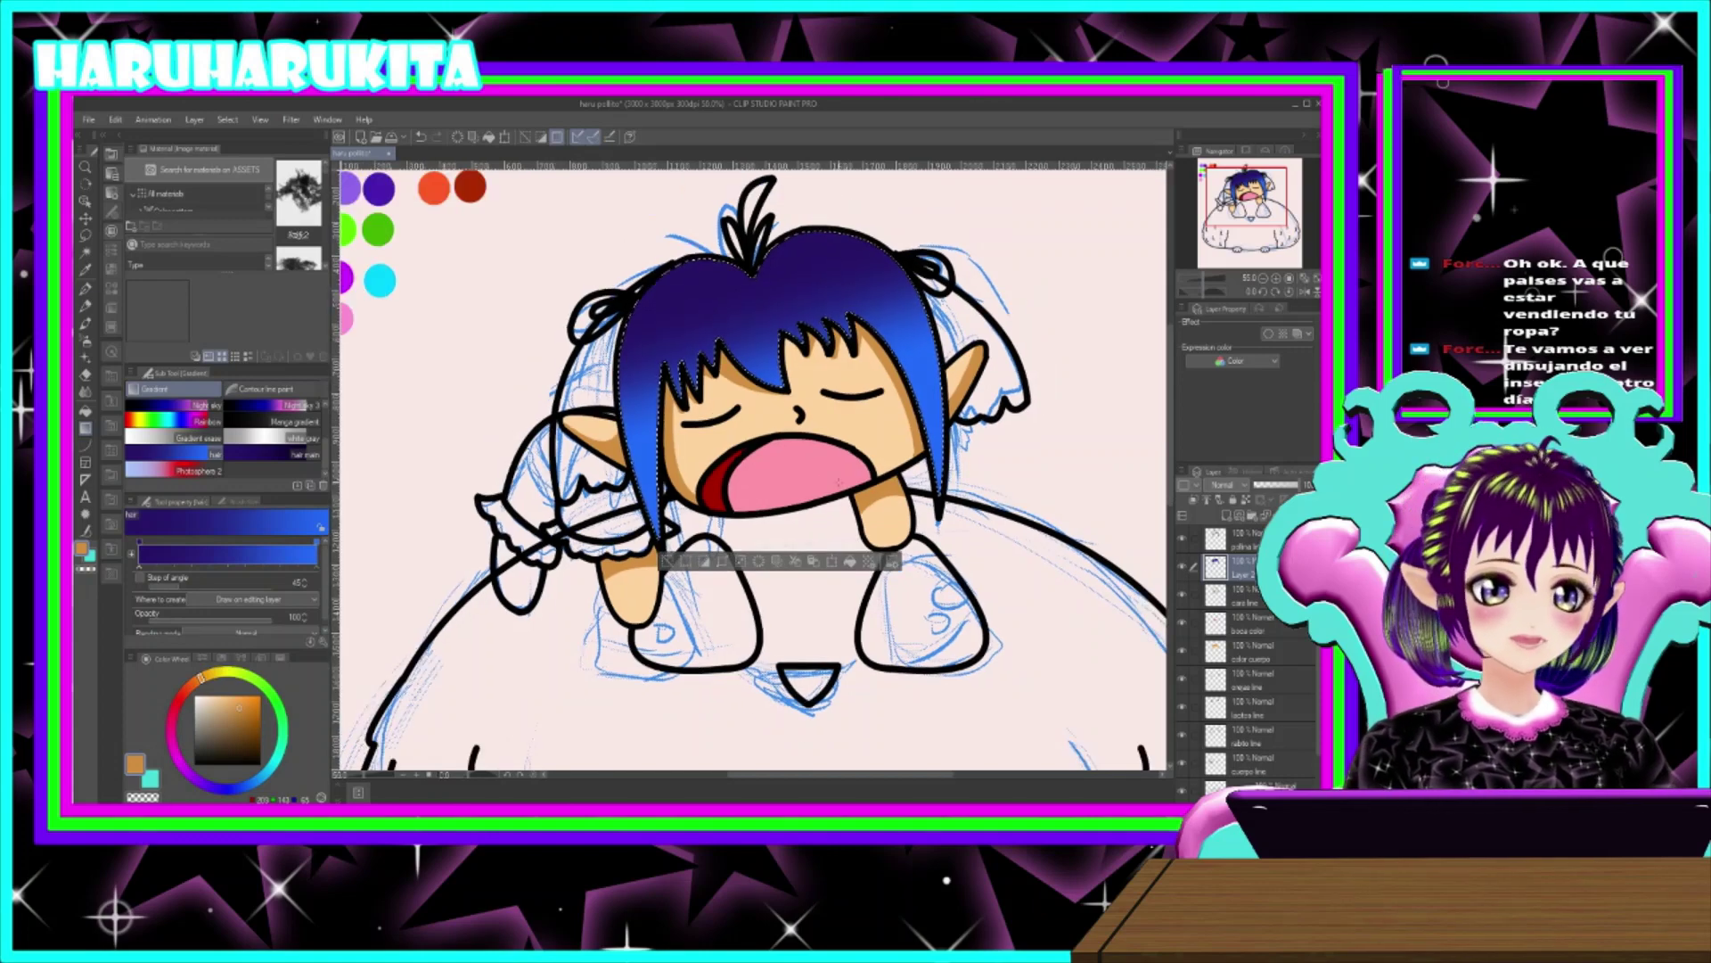
pyautogui.scroll(1, 776, 518)
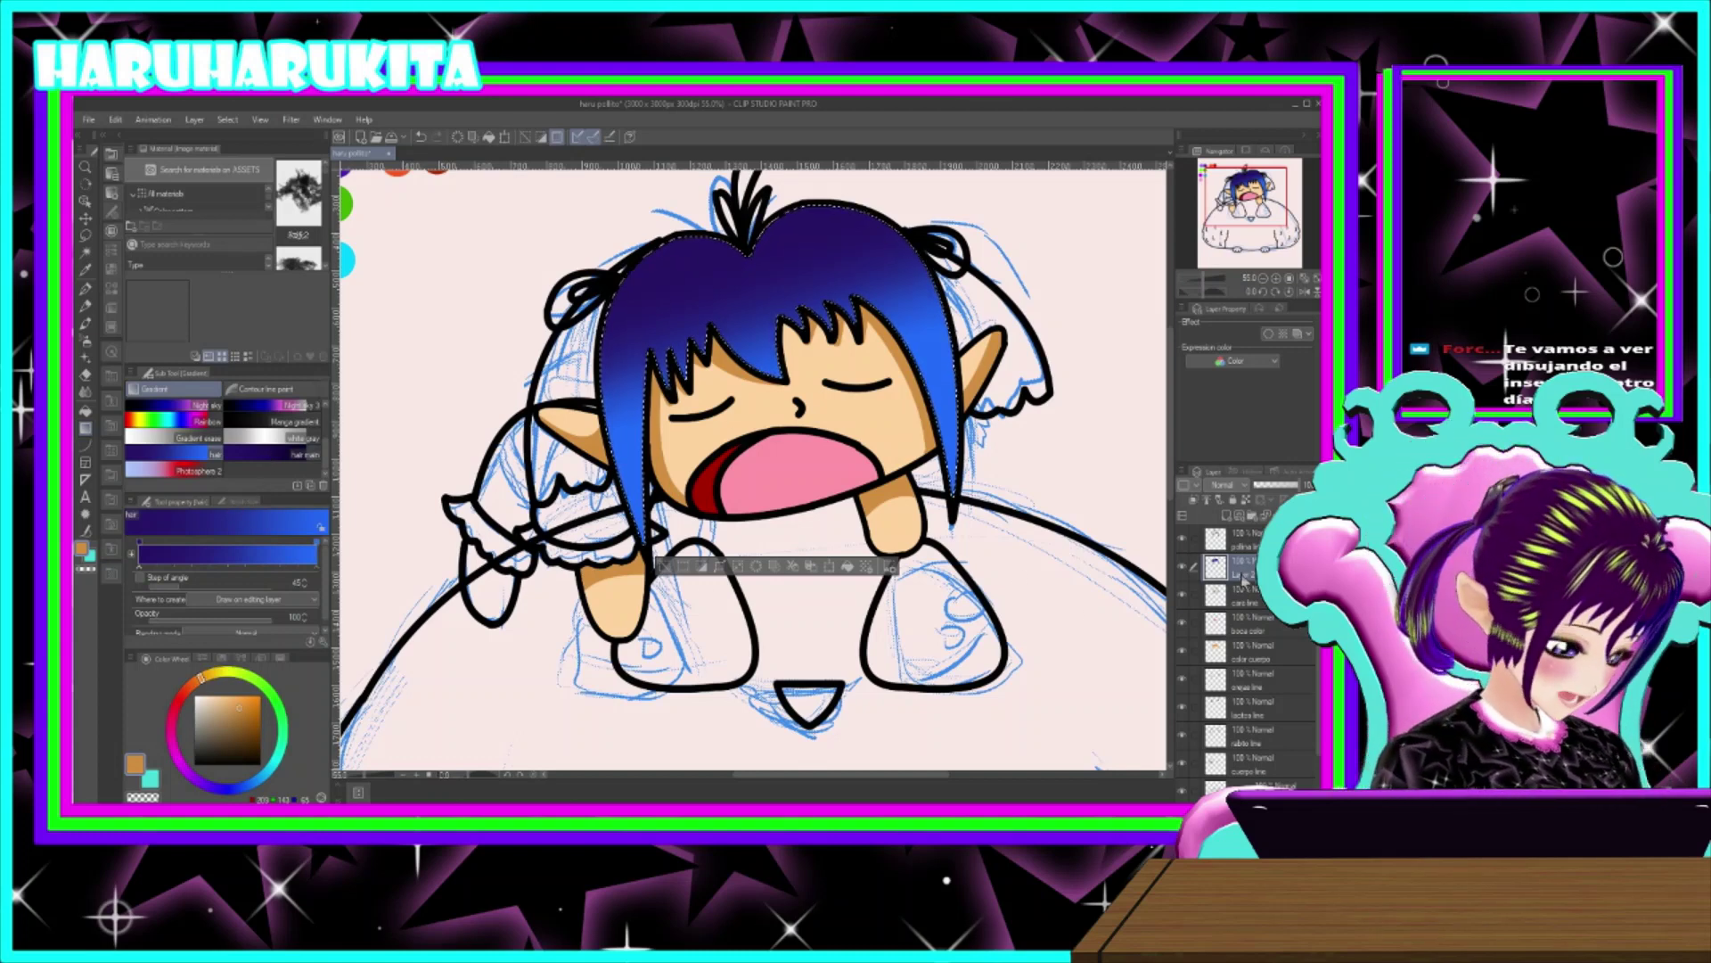
pyautogui.scroll(1, 1245, 574)
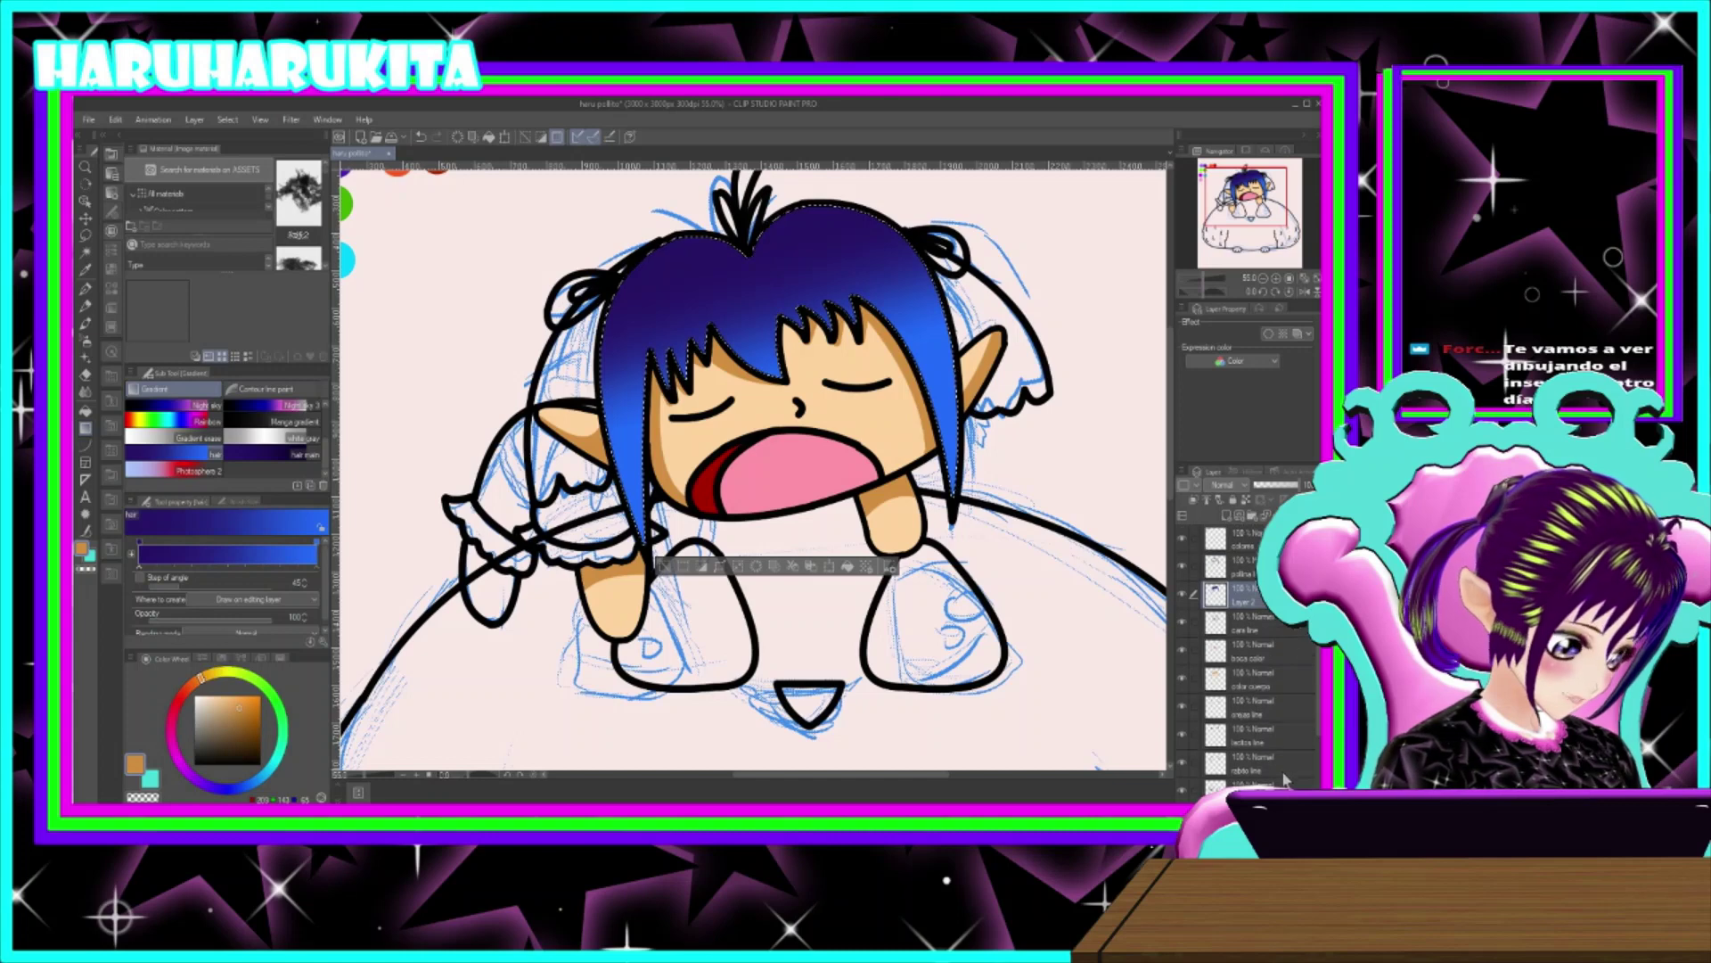
pyautogui.click(1267, 733)
pyautogui.moveTo(1244, 555); pyautogui.dragTo(1243, 562)
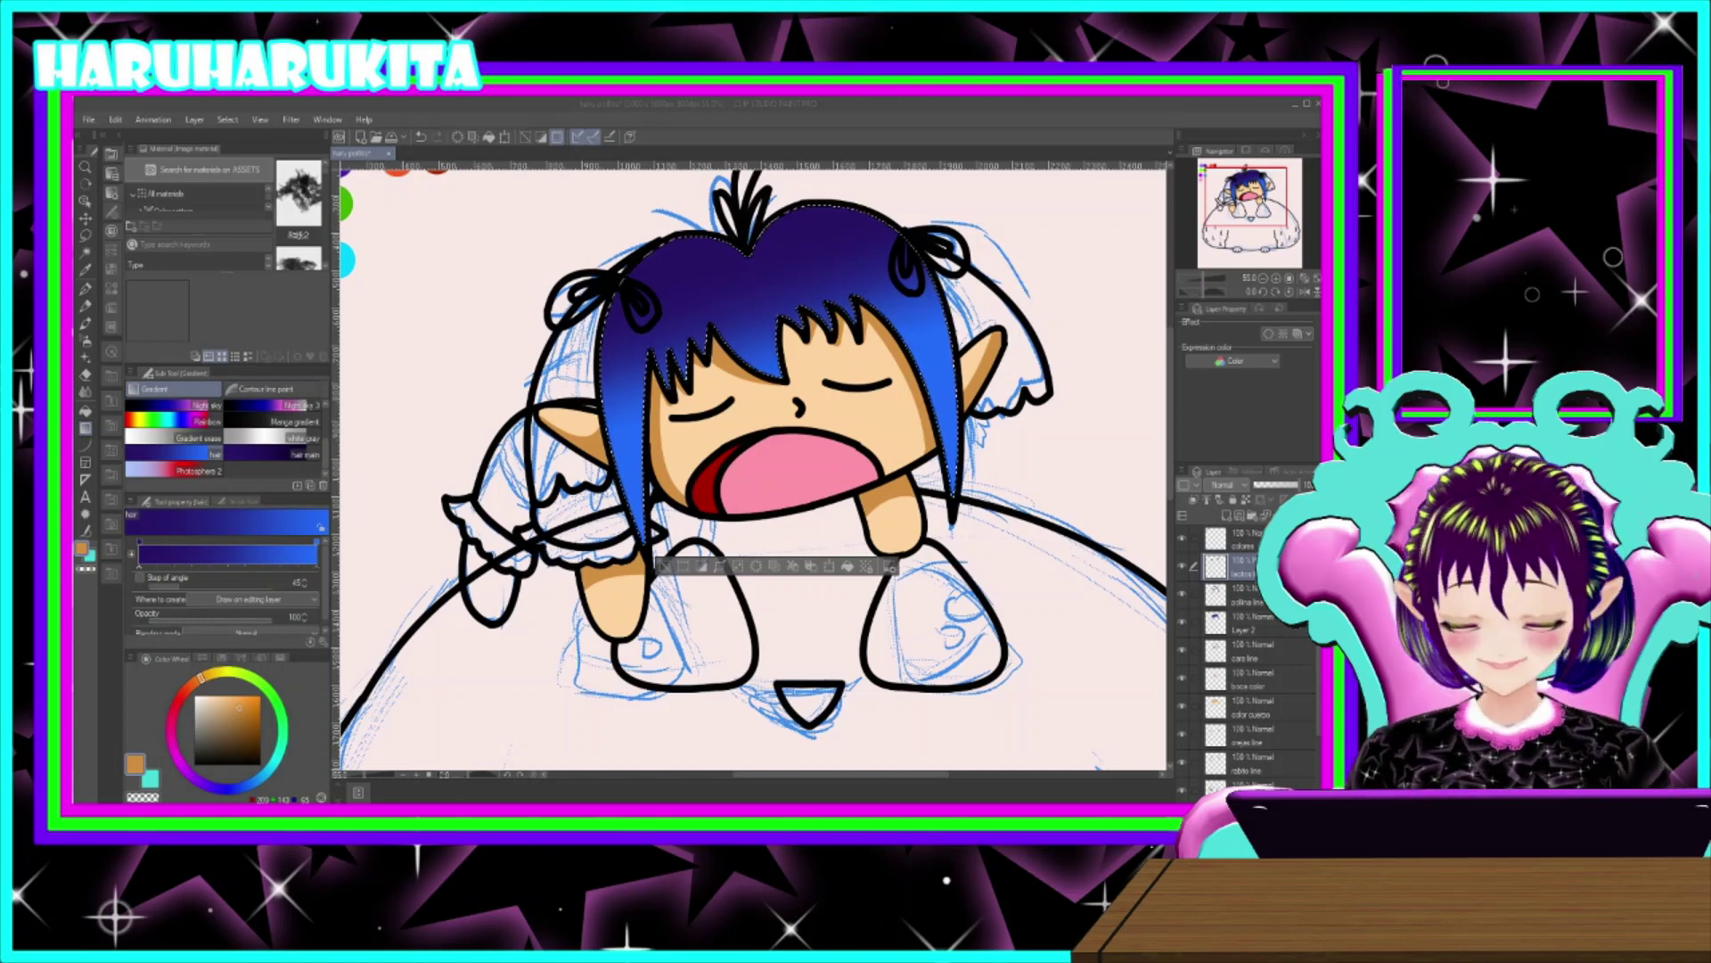
# - Shade the upper part of the hair on the gradient layer with the Soft airbrush in near-black
pyautogui.click(785, 481)
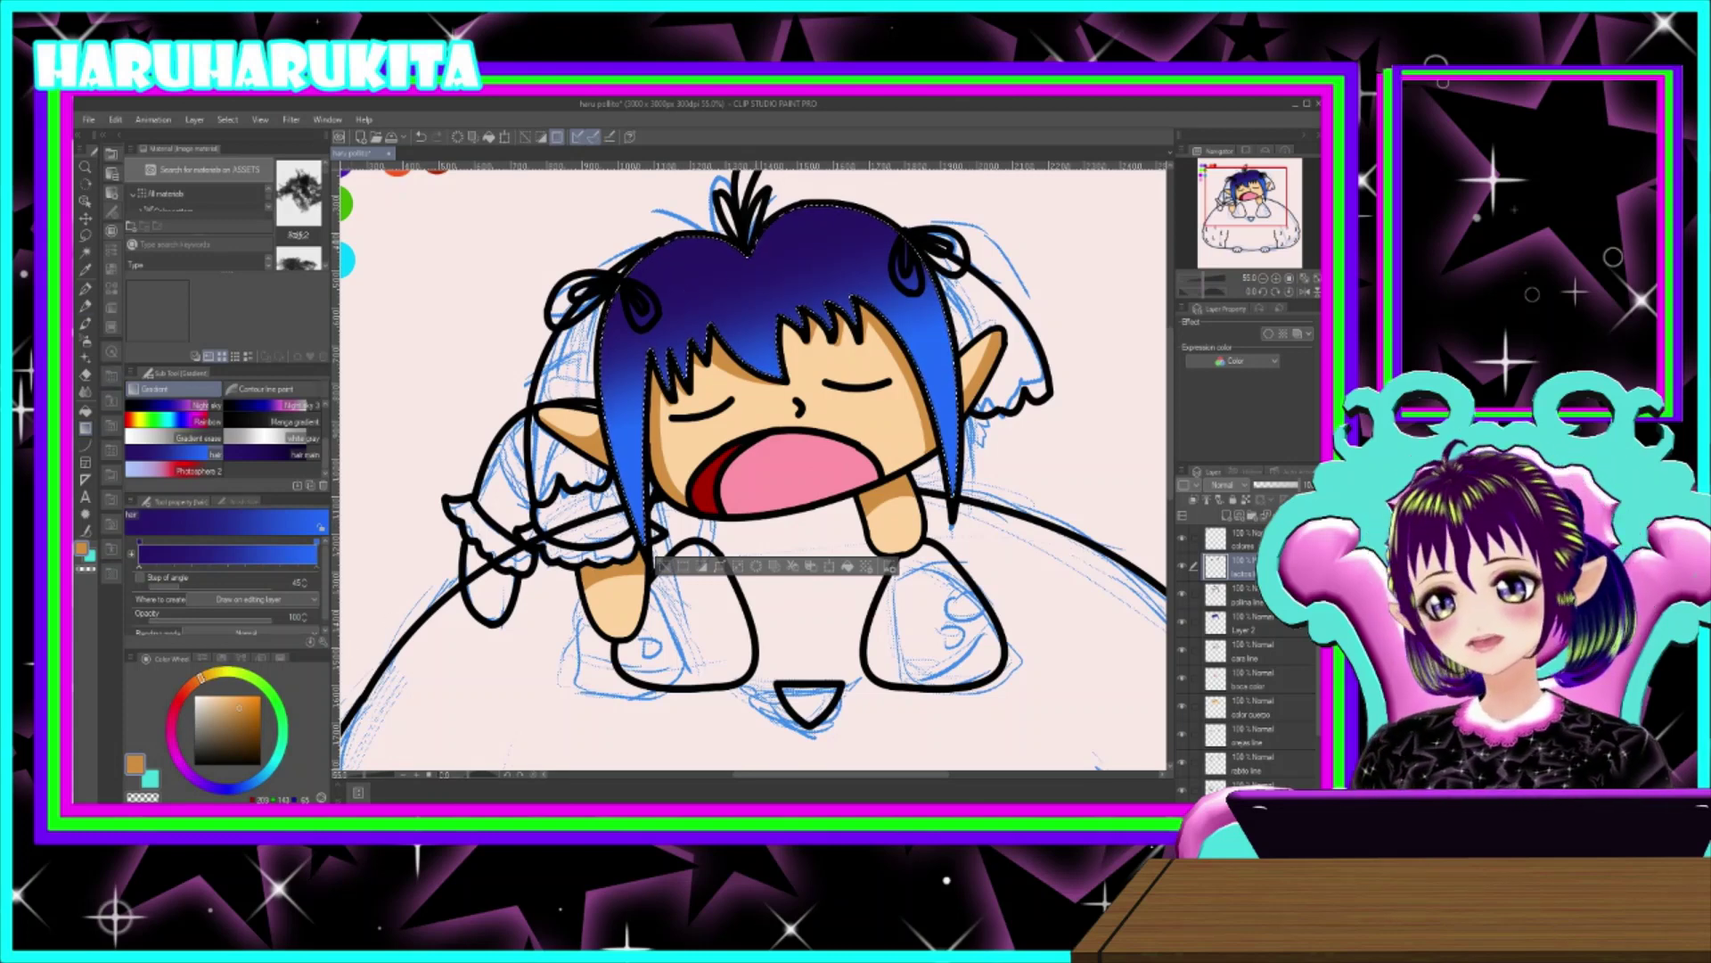
pyautogui.click(86, 340)
pyautogui.moveTo(246, 749); pyautogui.dragTo(268, 772)
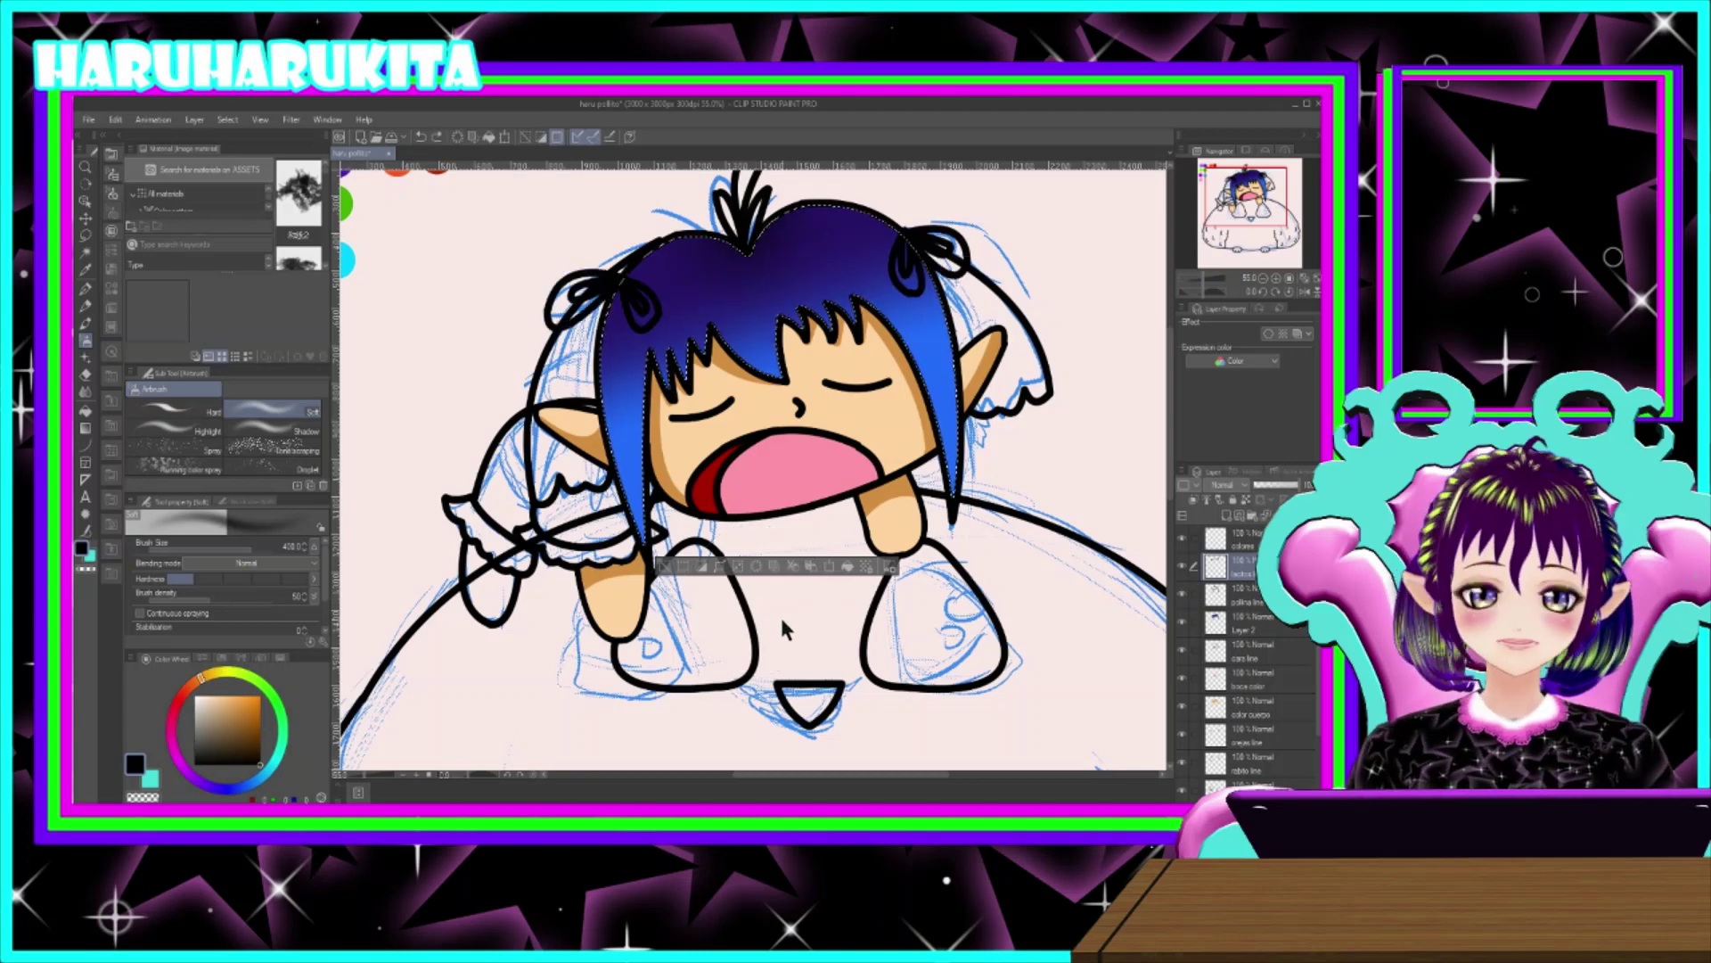
pyautogui.click(1182, 622)
pyautogui.click(1182, 622)
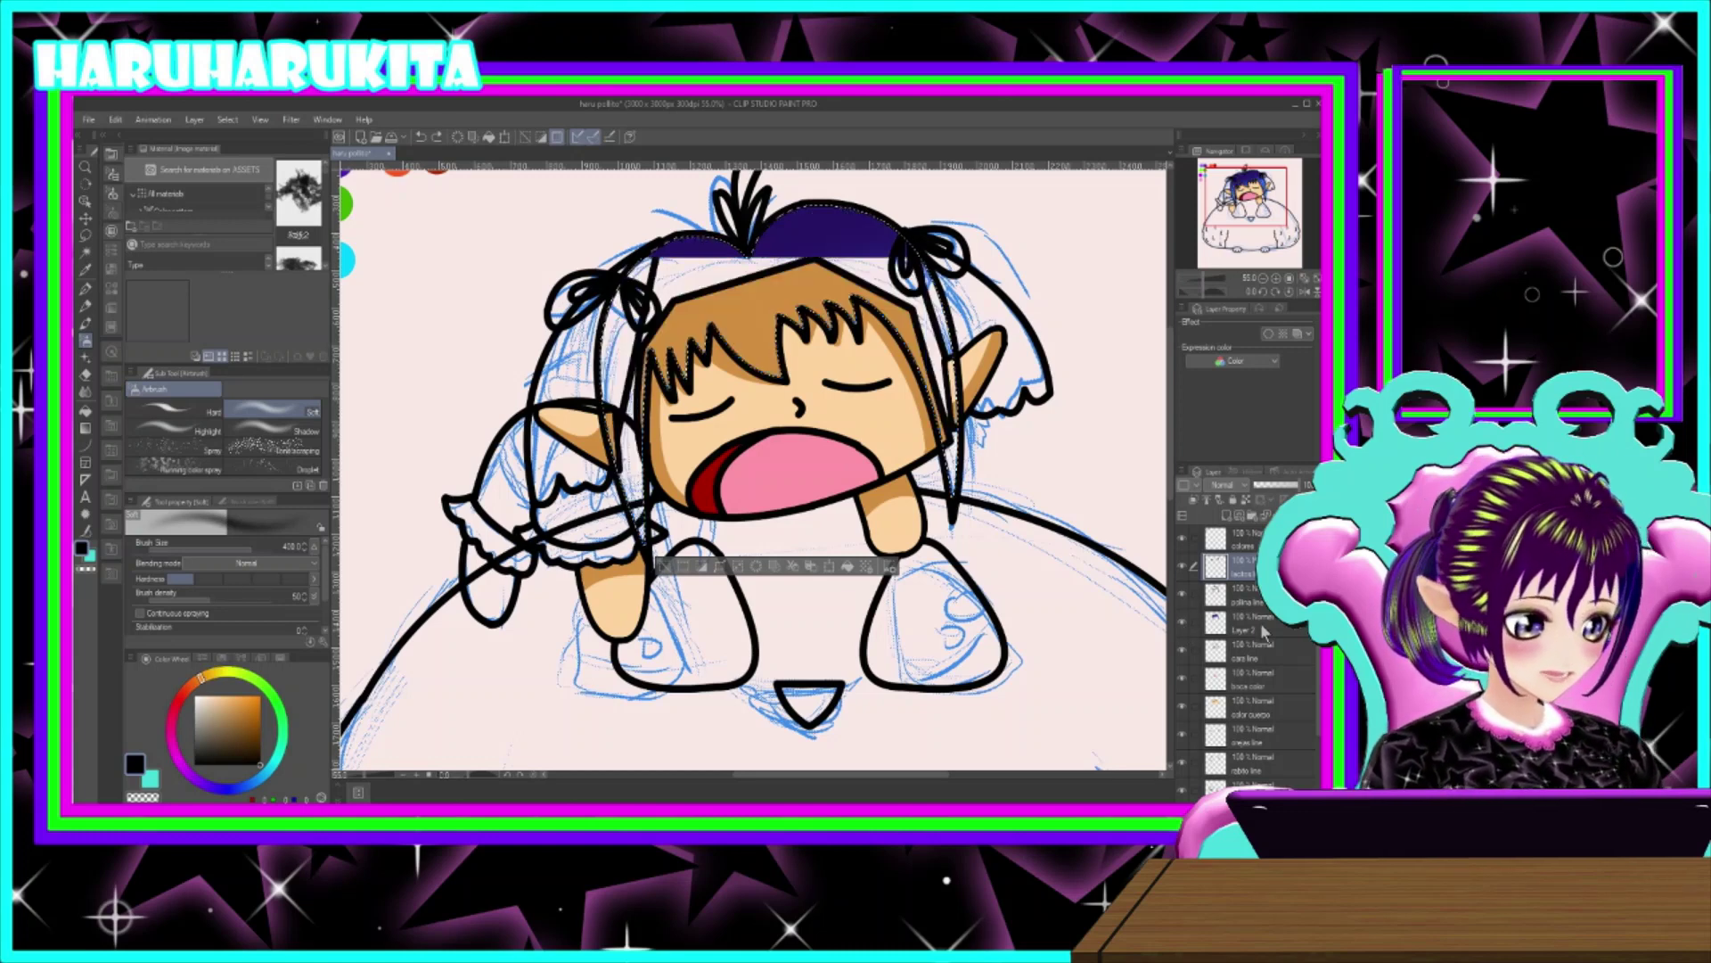
pyautogui.click(1245, 629)
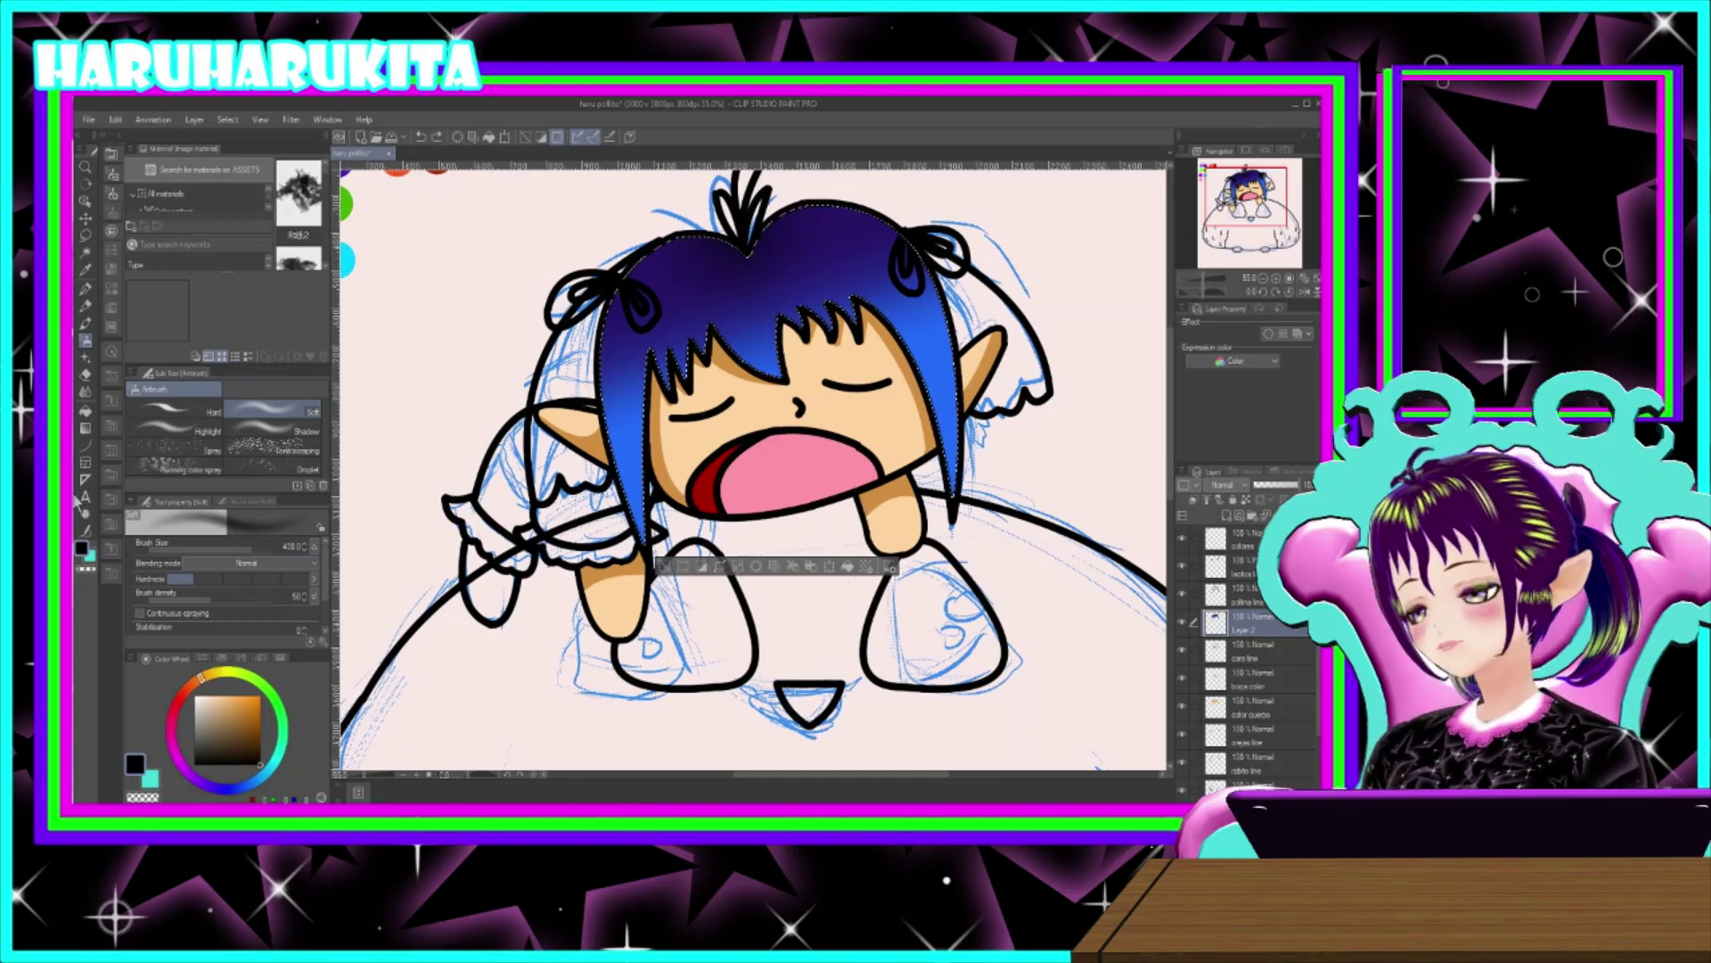
# - Paint bright green zigzag highlights across the fringe and both side locks with the G-pen on a new layer above the gradient
pyautogui.click(282, 713)
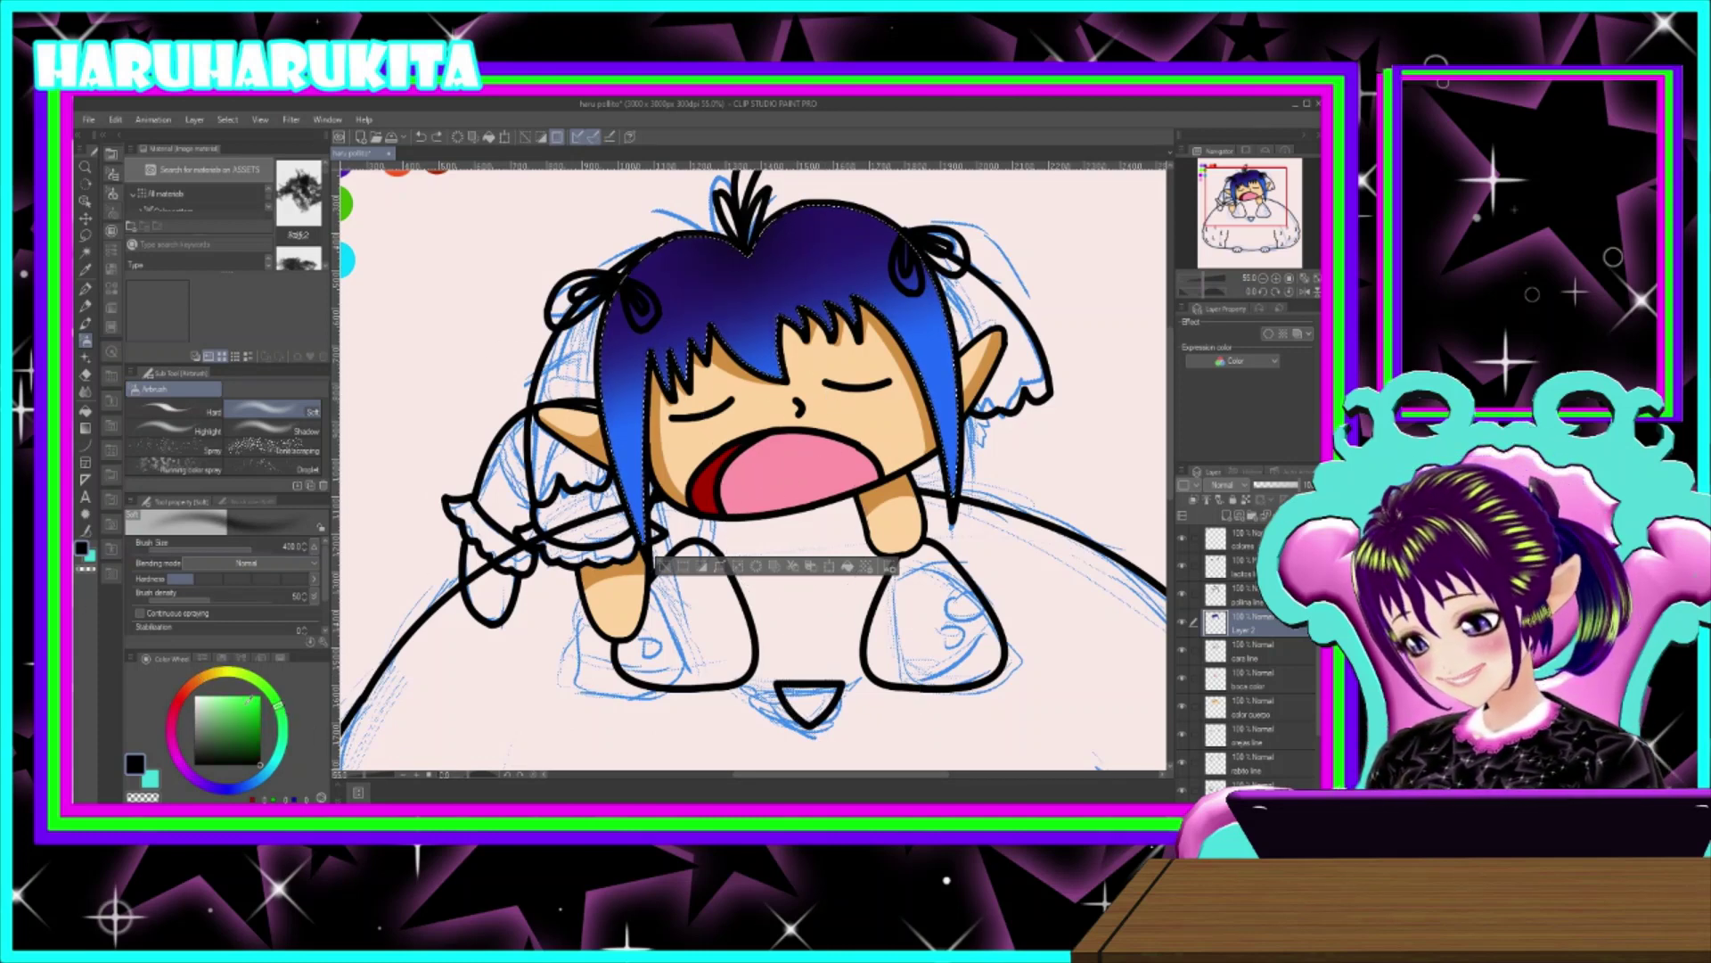
pyautogui.click(260, 696)
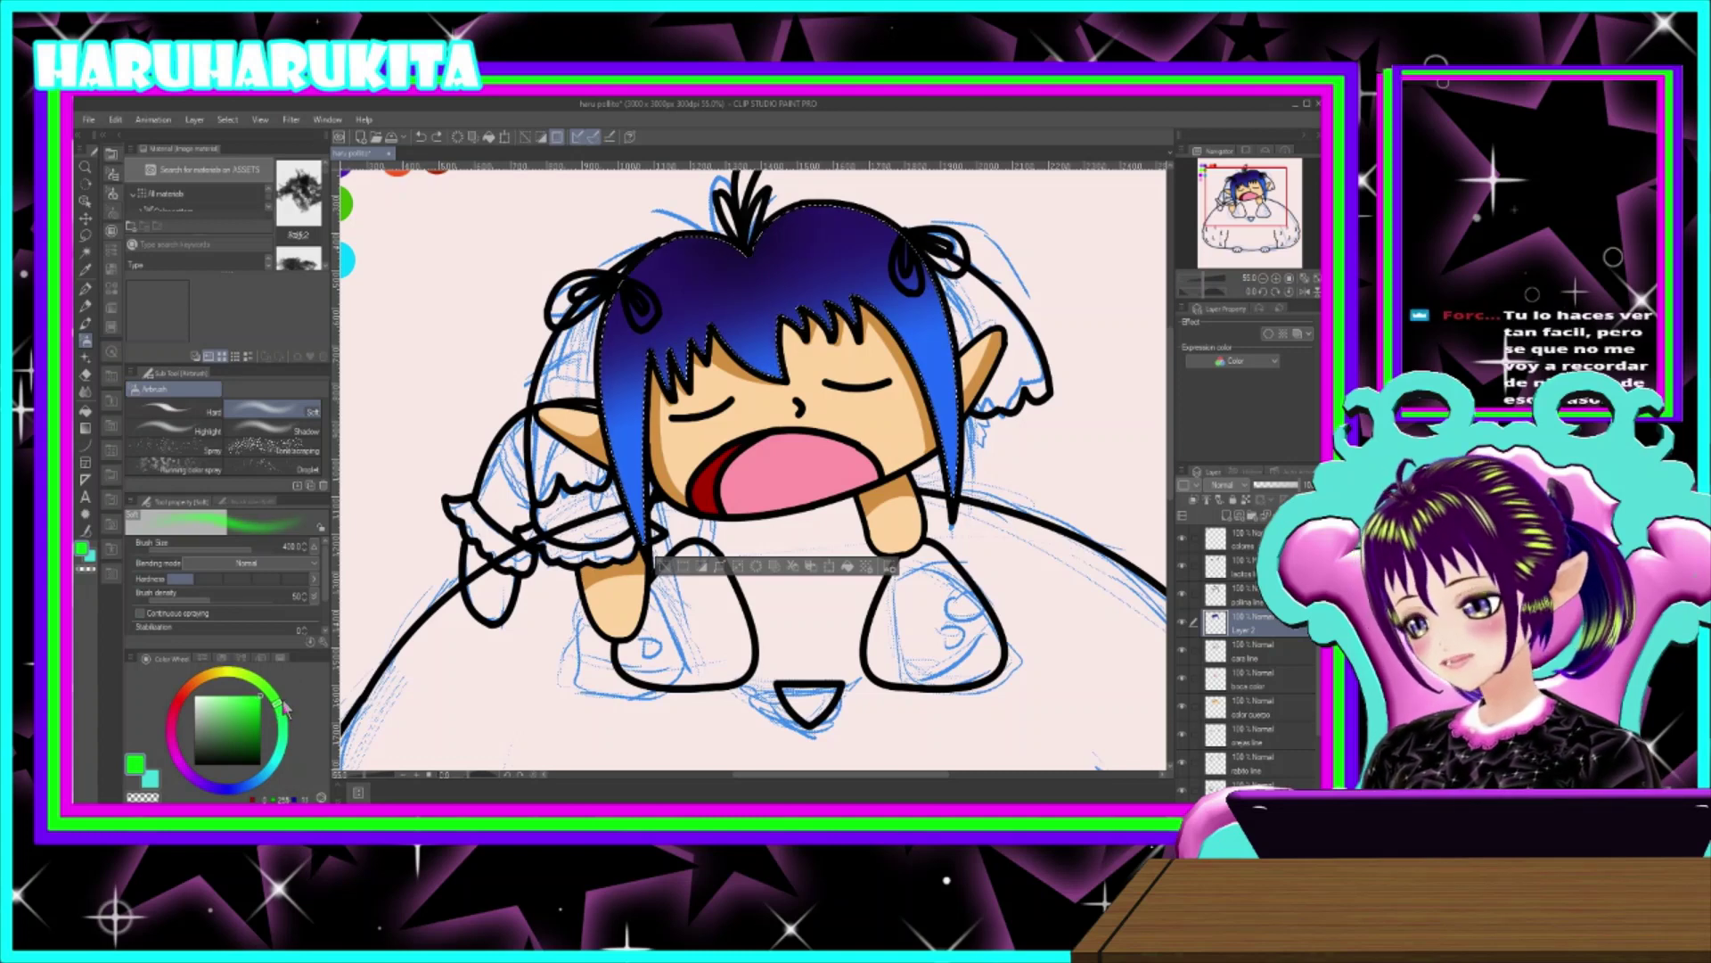
pyautogui.click(88, 322)
pyautogui.click(86, 289)
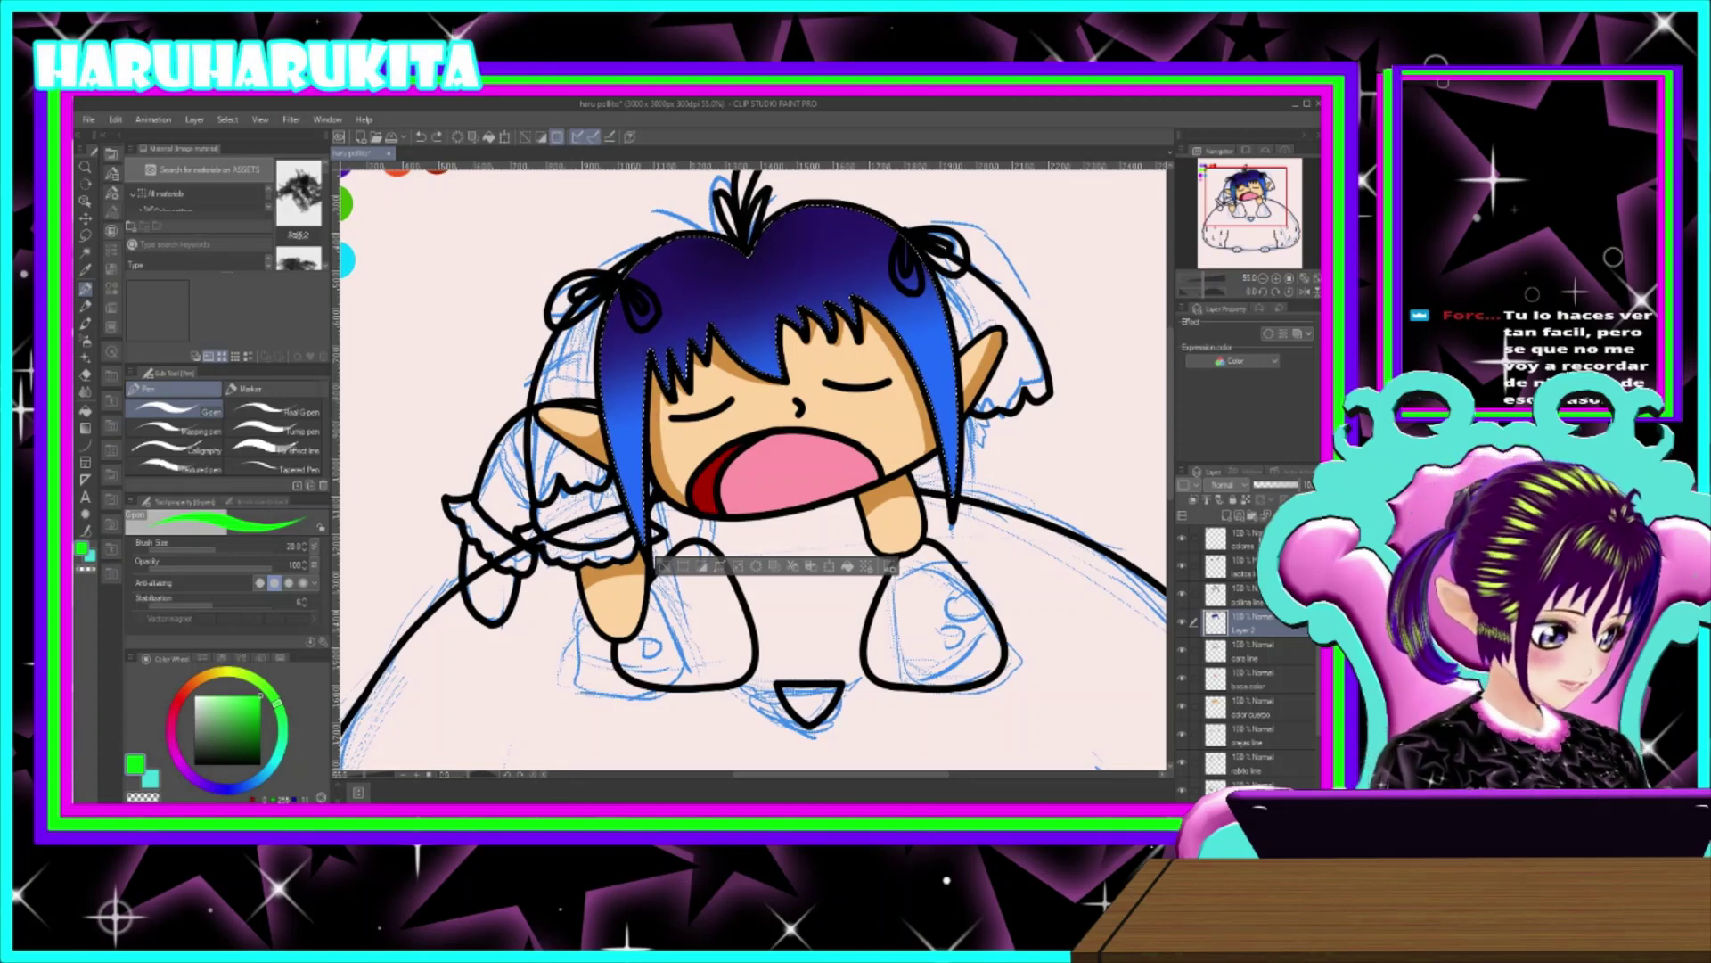
pyautogui.click(1227, 515)
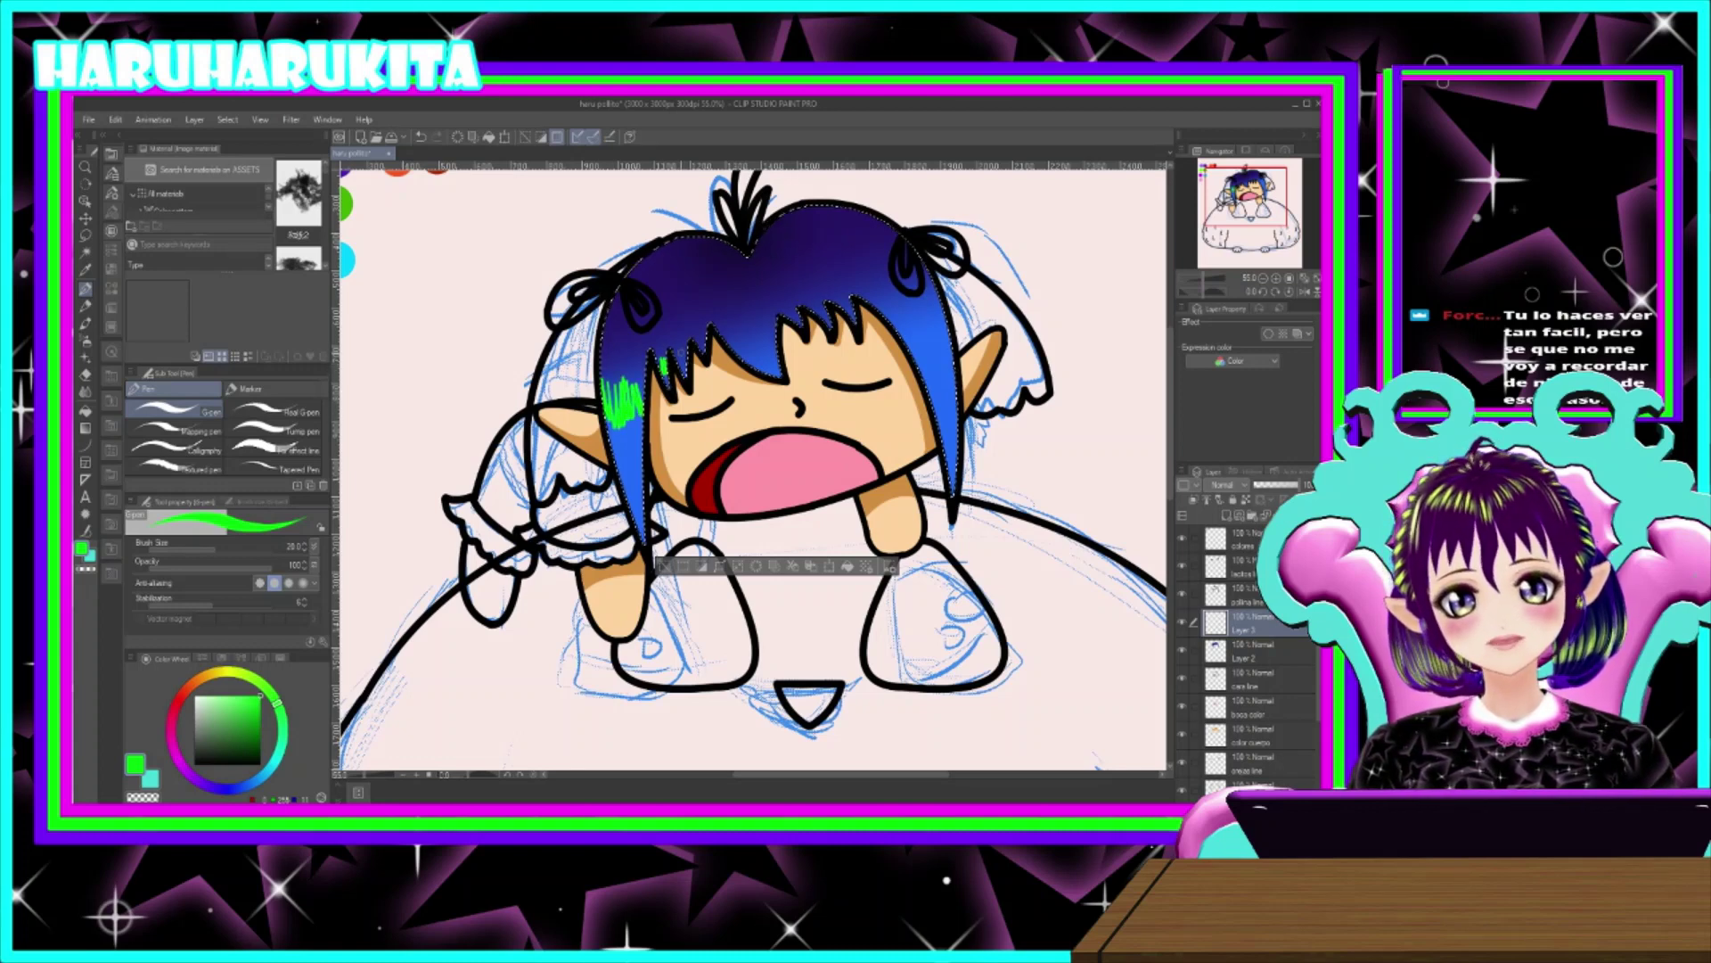
pyautogui.moveTo(699, 349); pyautogui.dragTo(770, 340)
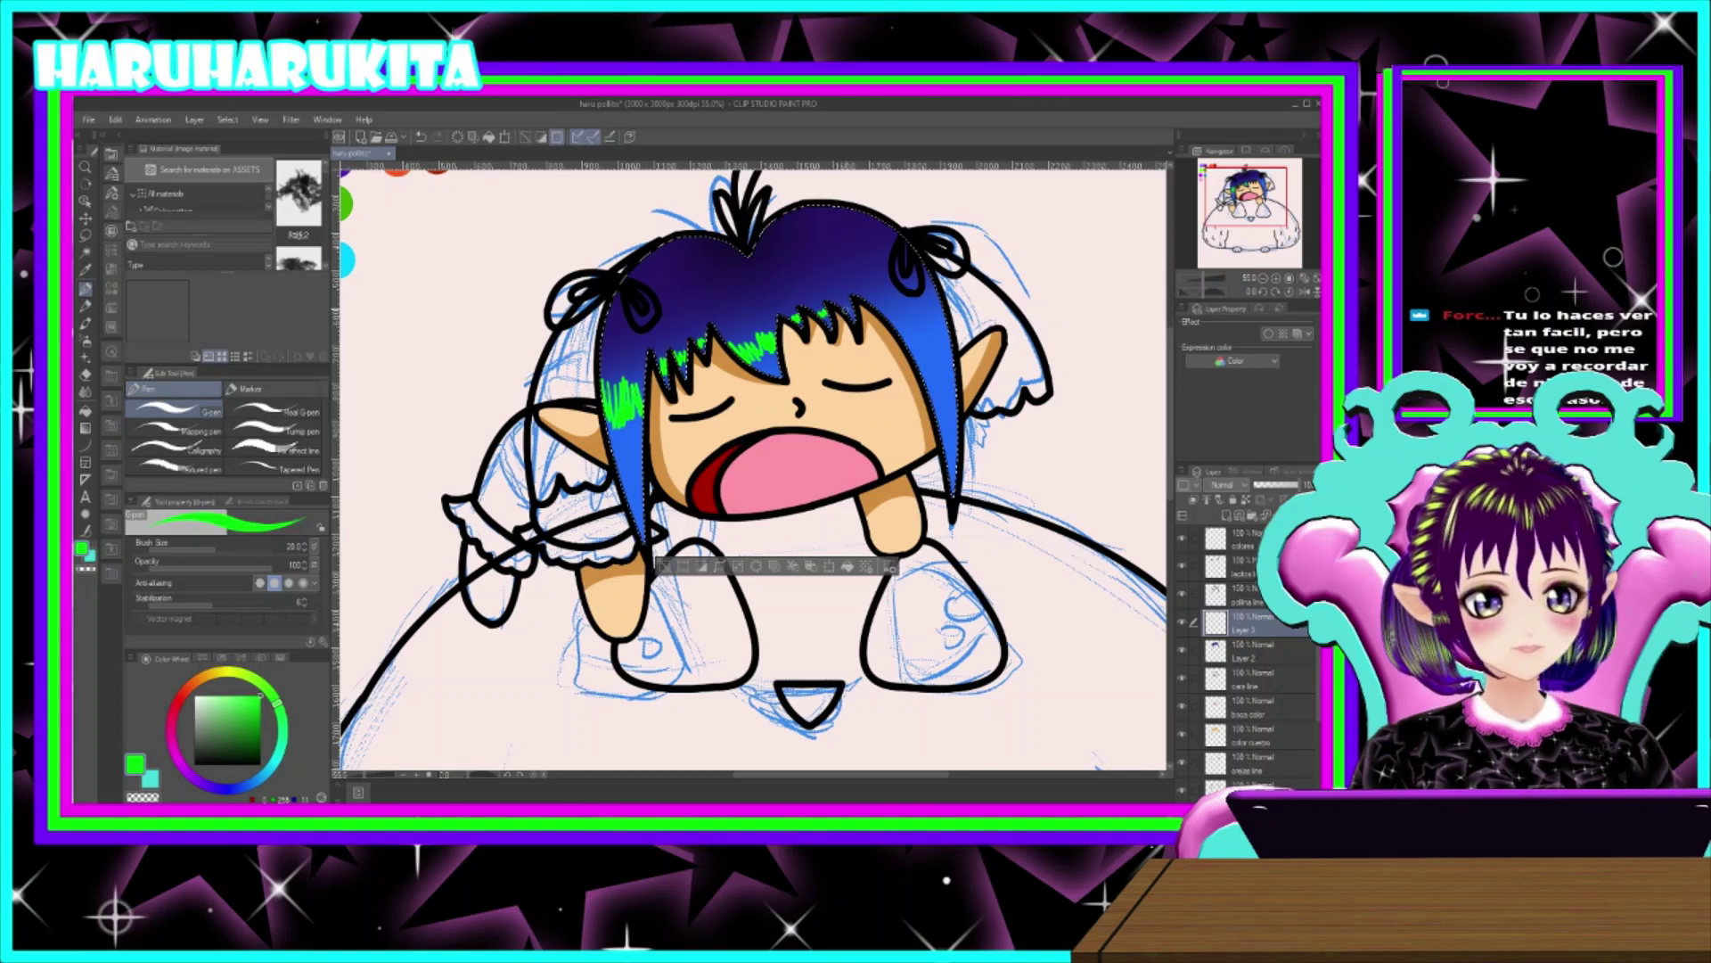
pyautogui.moveTo(897, 343)
pyautogui.mouseDown()
pyautogui.moveTo(948, 342)
pyautogui.moveTo(931, 358)
pyautogui.moveTo(898, 314)
pyautogui.moveTo(920, 338)
pyautogui.moveTo(944, 289)
pyautogui.moveTo(902, 335)
pyautogui.mouseUp()
pyautogui.hotkey('ctrl', 'z')
pyautogui.hotkey('ctrl', 'z')
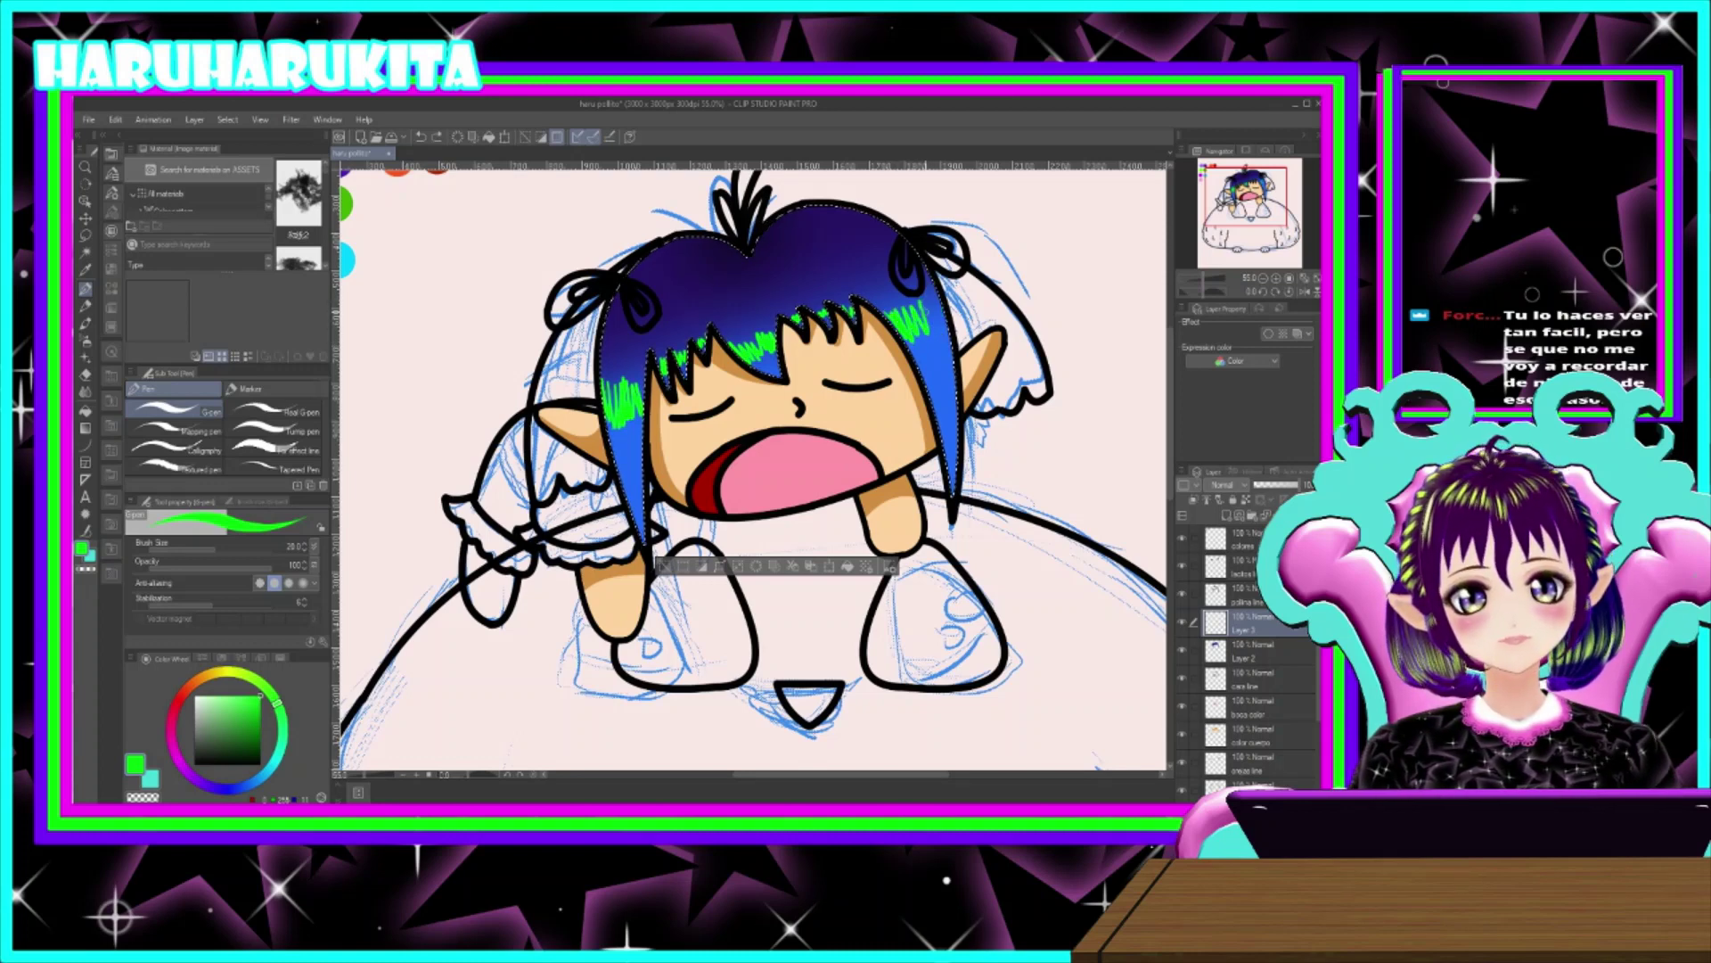
# - Add a new empty layer at the top of the layer stack and switch to the Fill tool
pyautogui.click(86, 393)
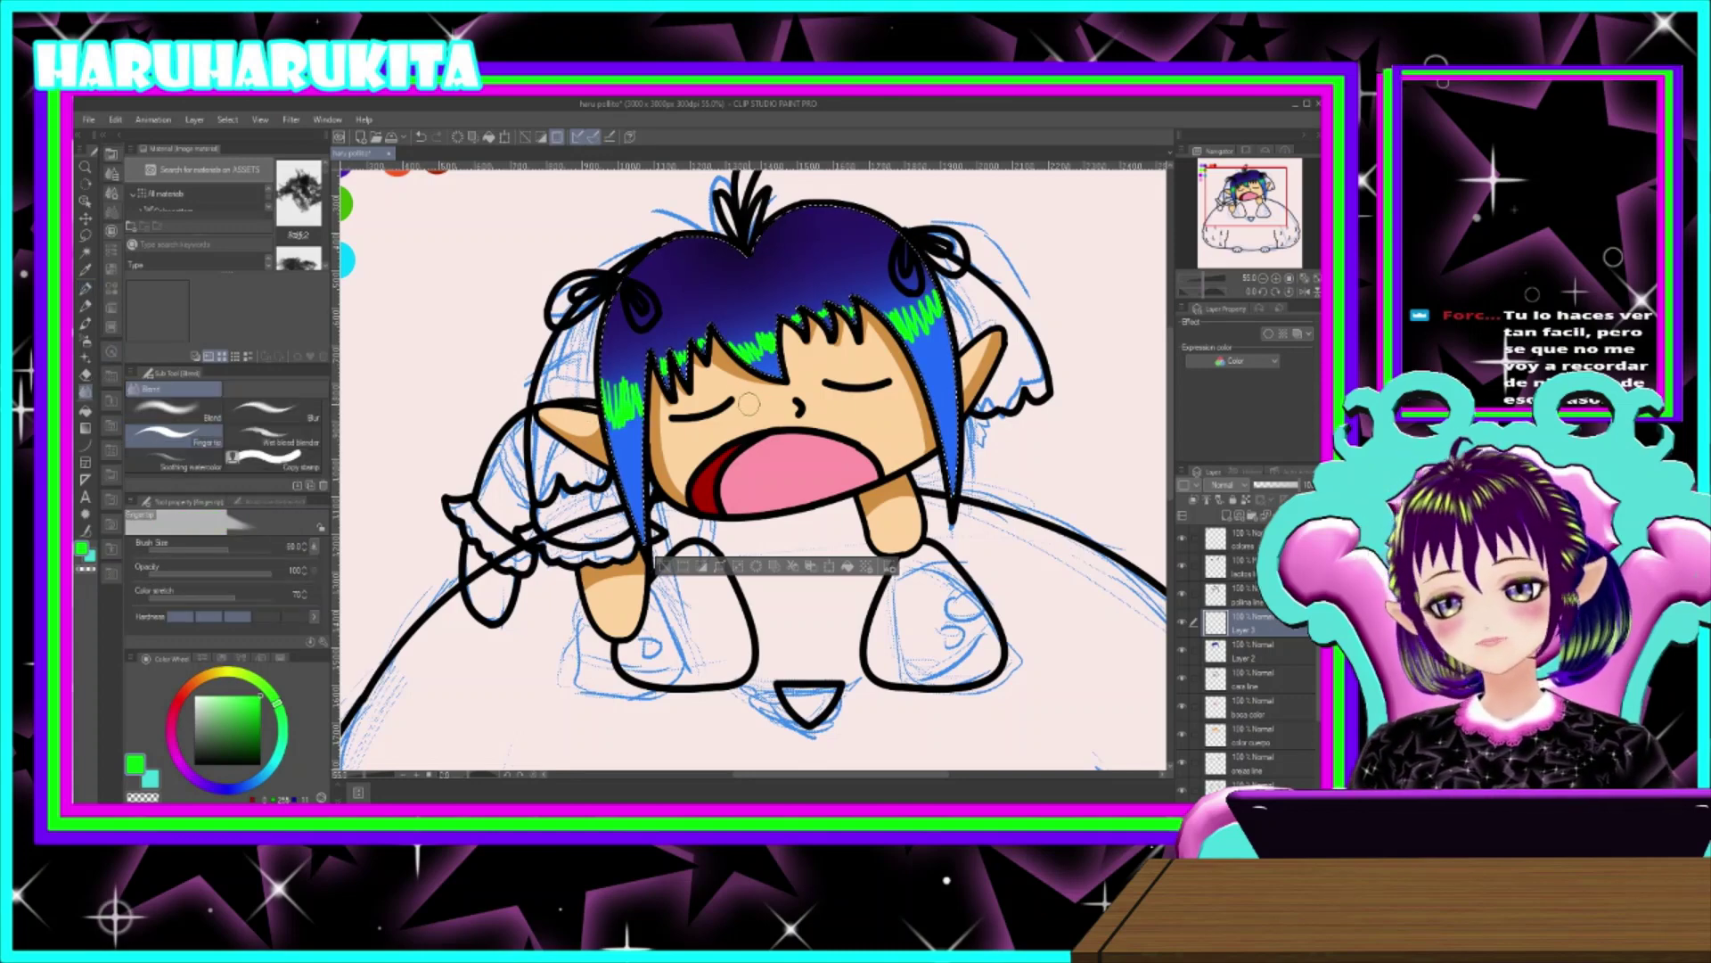
pyautogui.scroll(5, 748, 404)
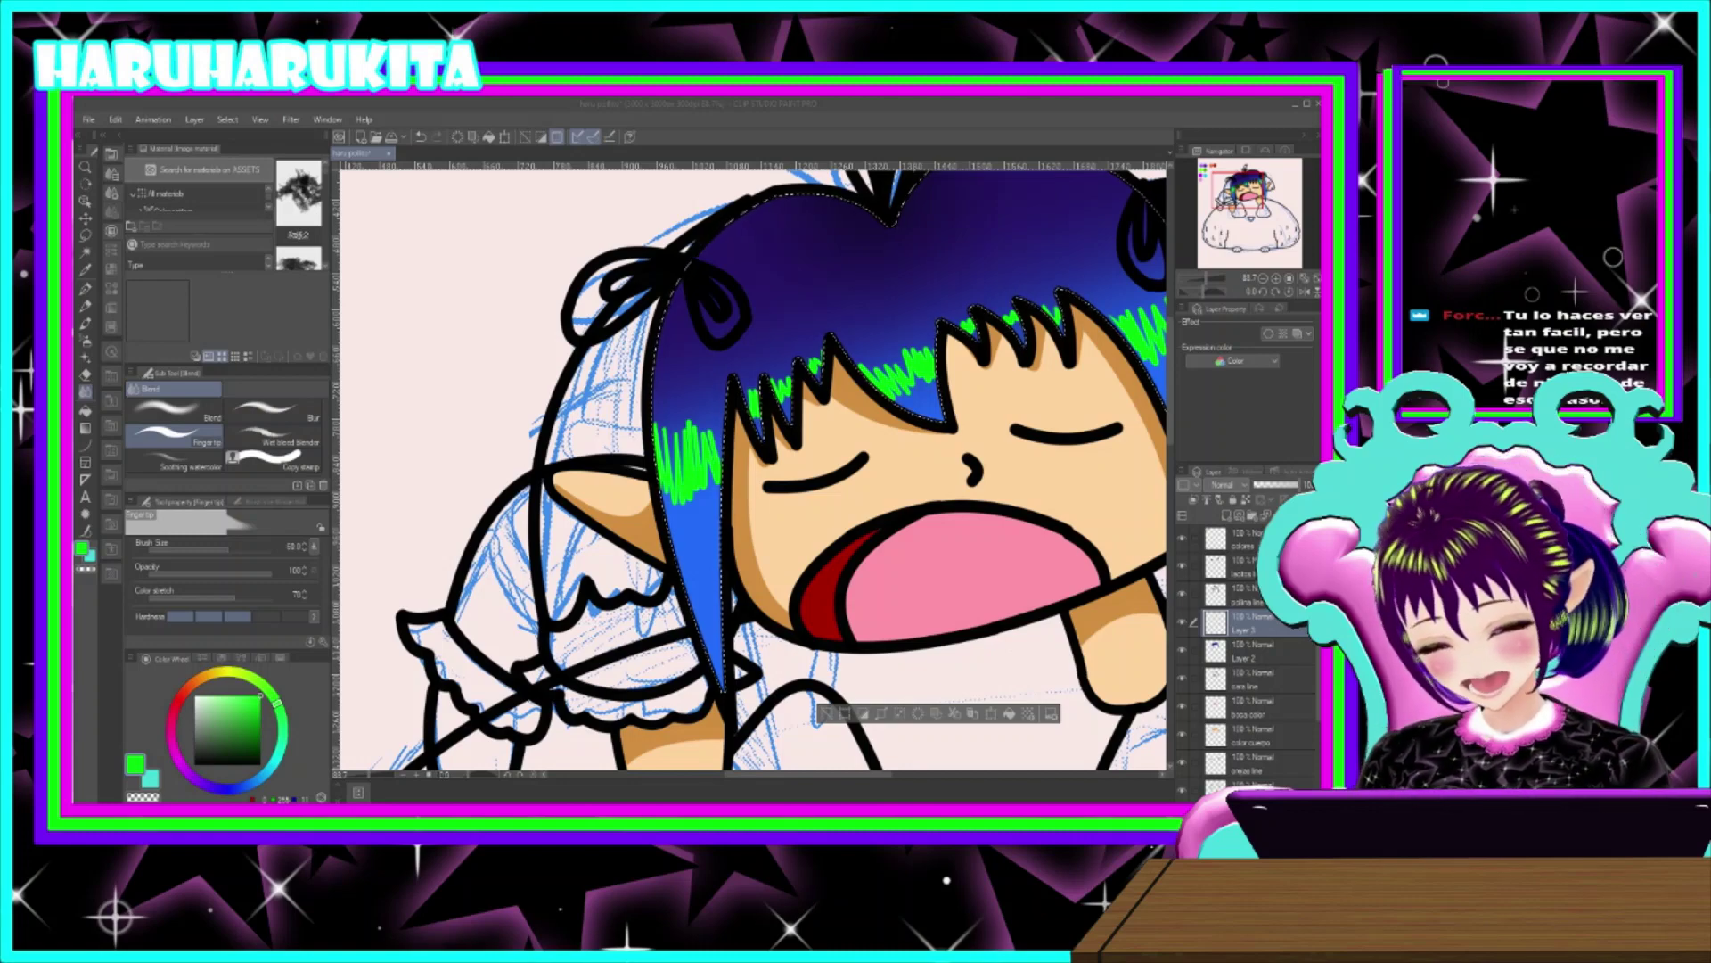
pyautogui.scroll(-4, 662, 314)
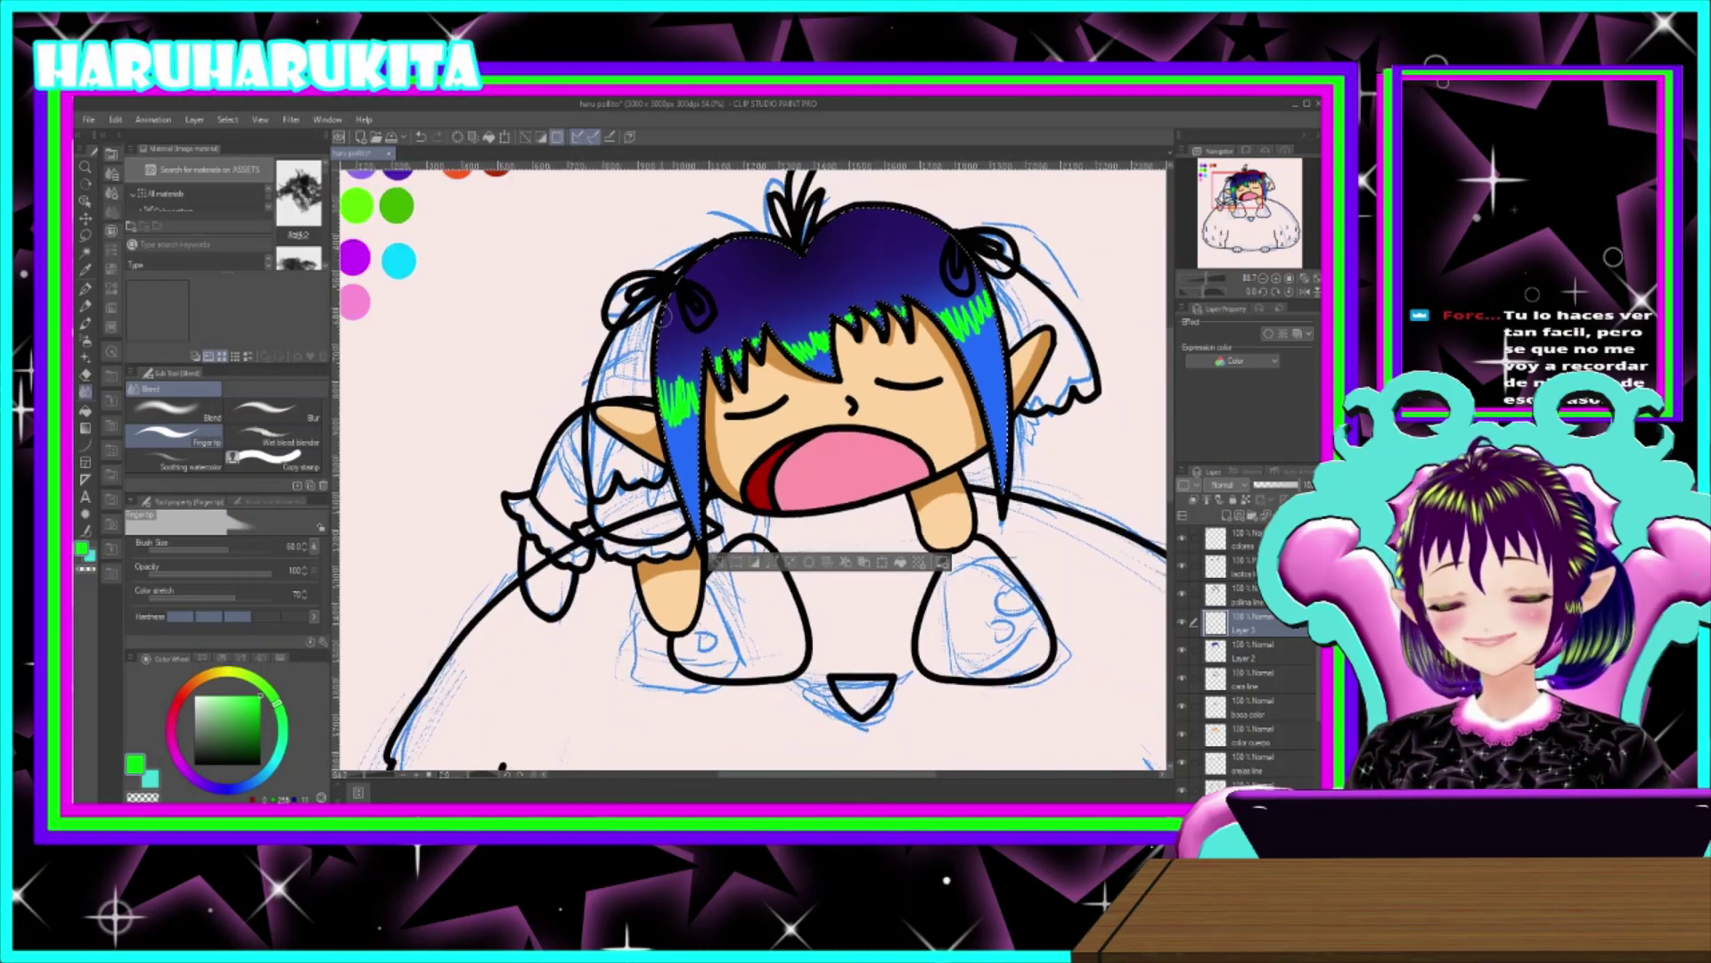
pyautogui.scroll(-1, 661, 312)
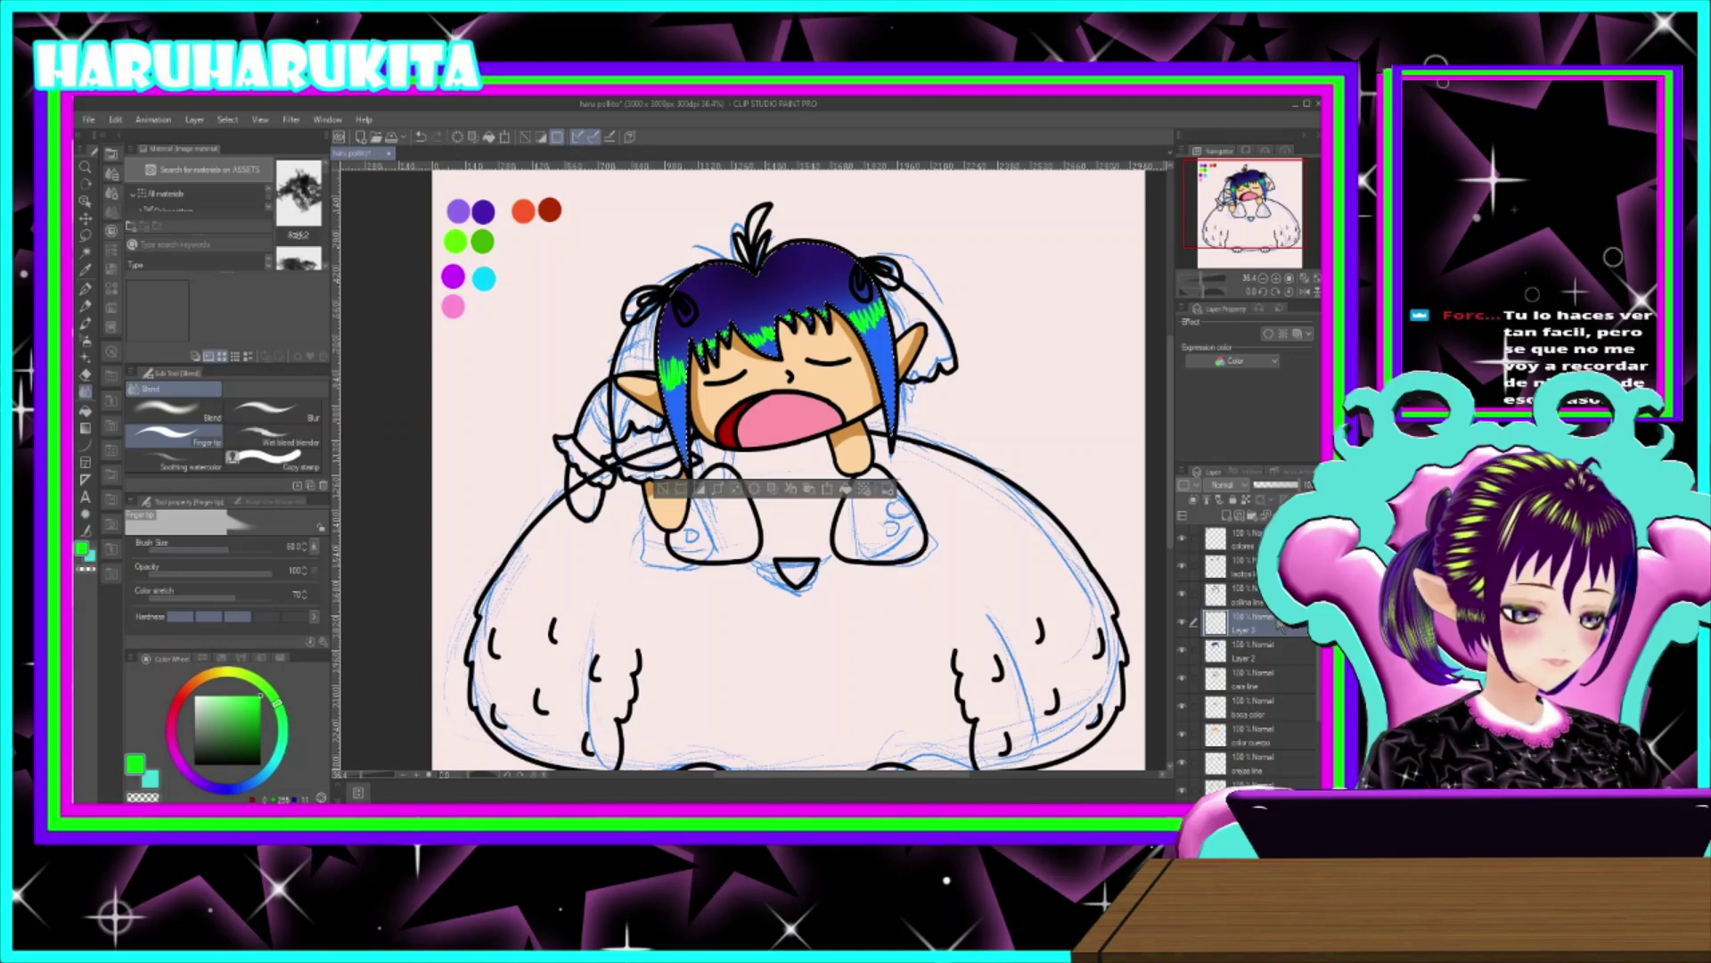
pyautogui.click(1228, 516)
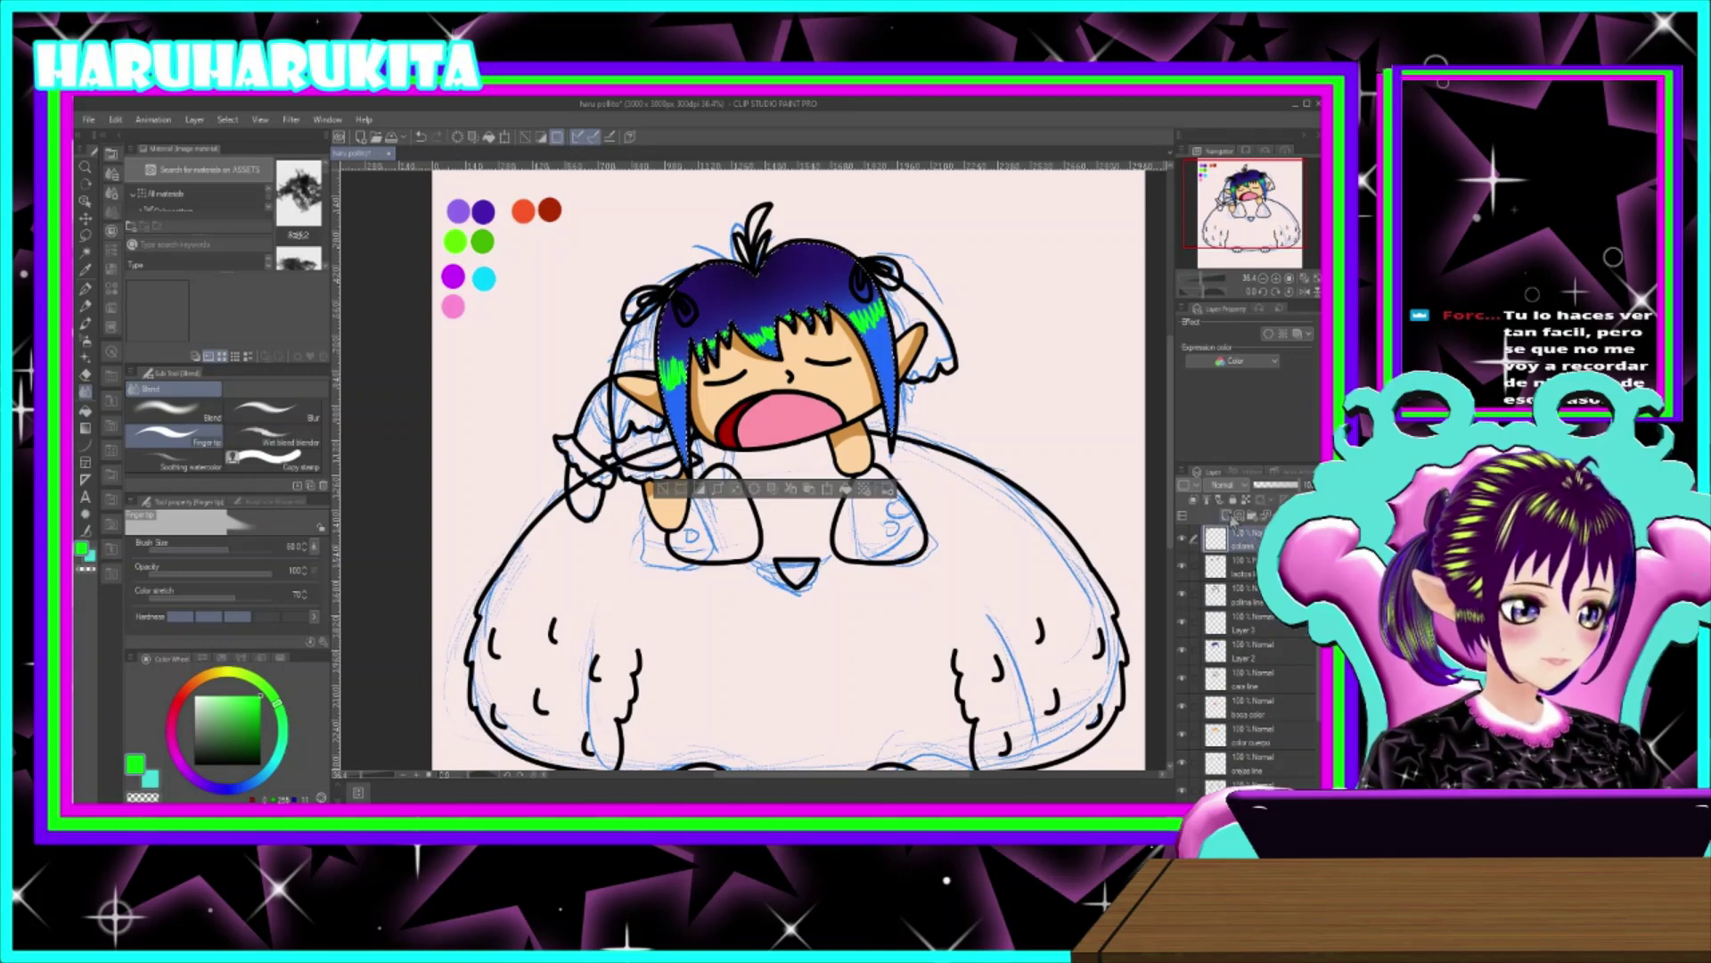
pyautogui.click(86, 414)
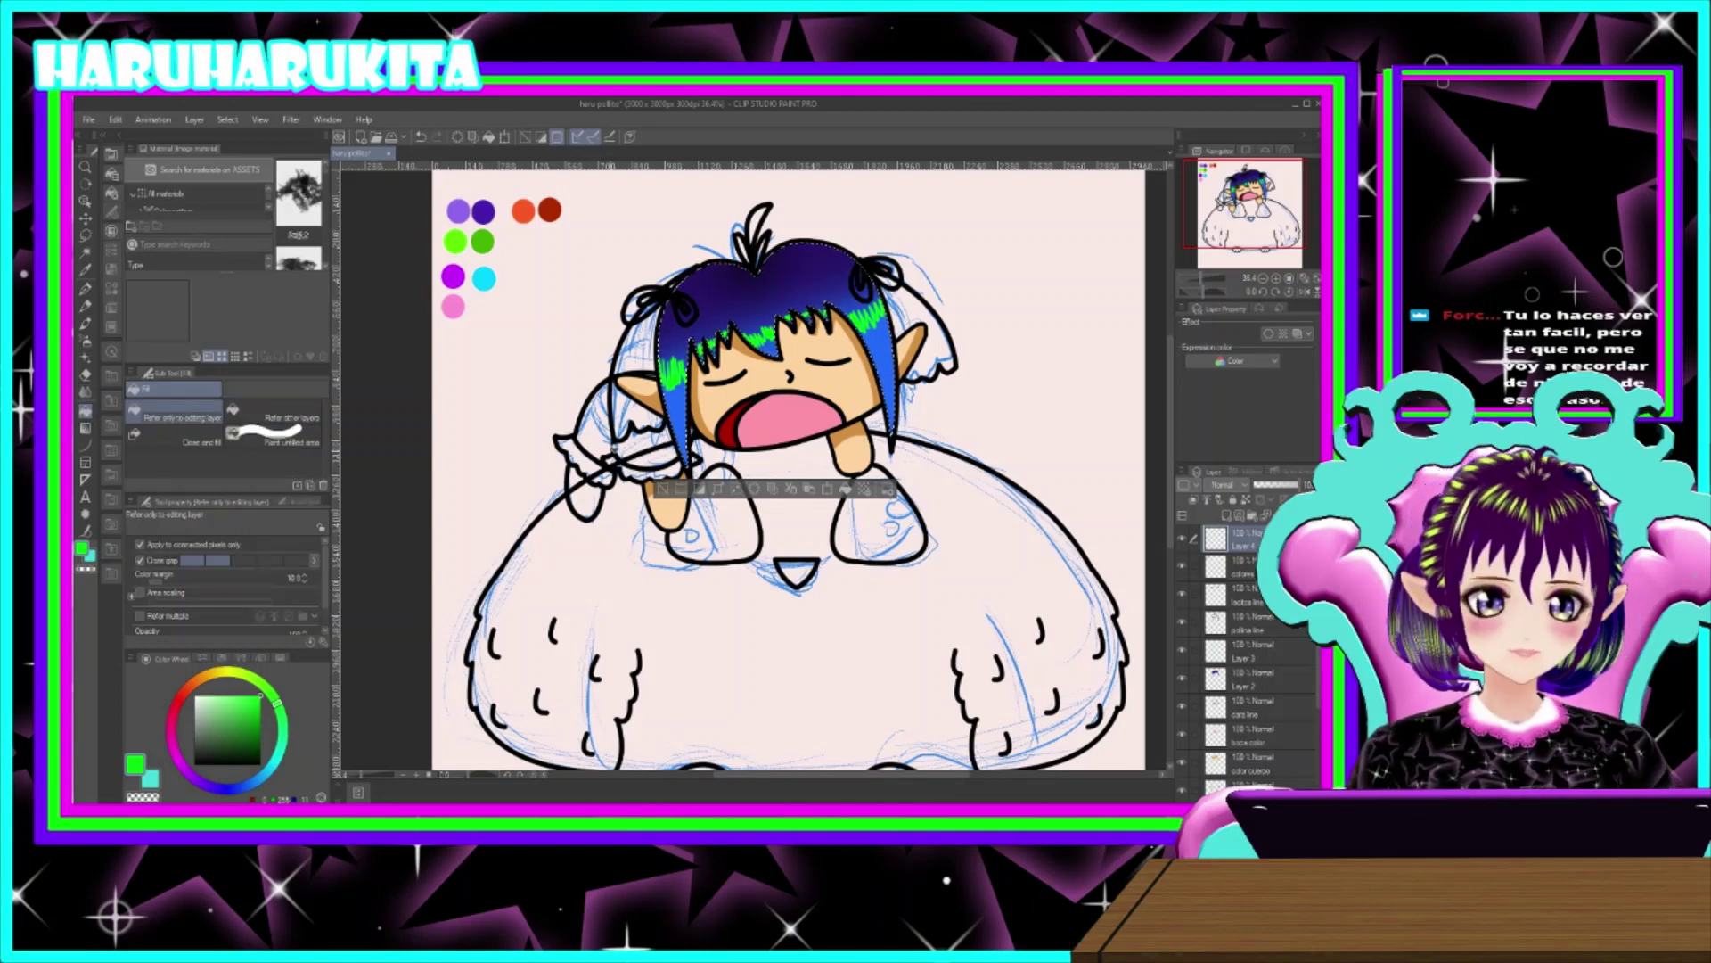
pyautogui.scroll(5, 820, 463)
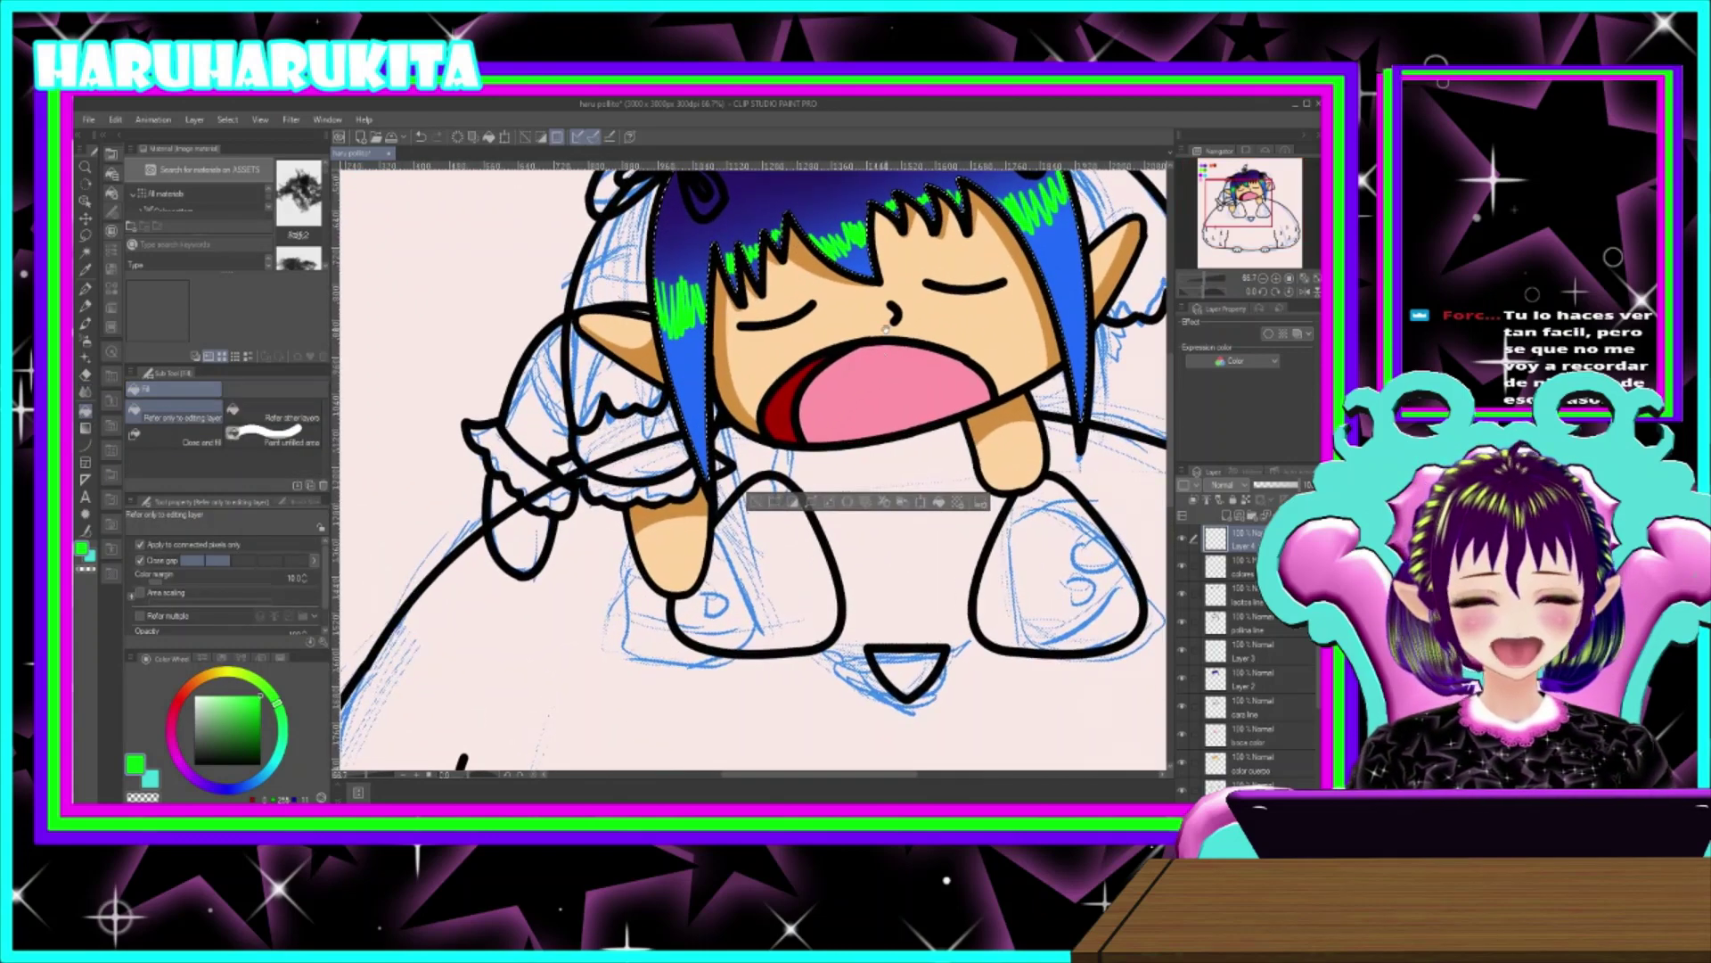
pyautogui.scroll(3, 820, 463)
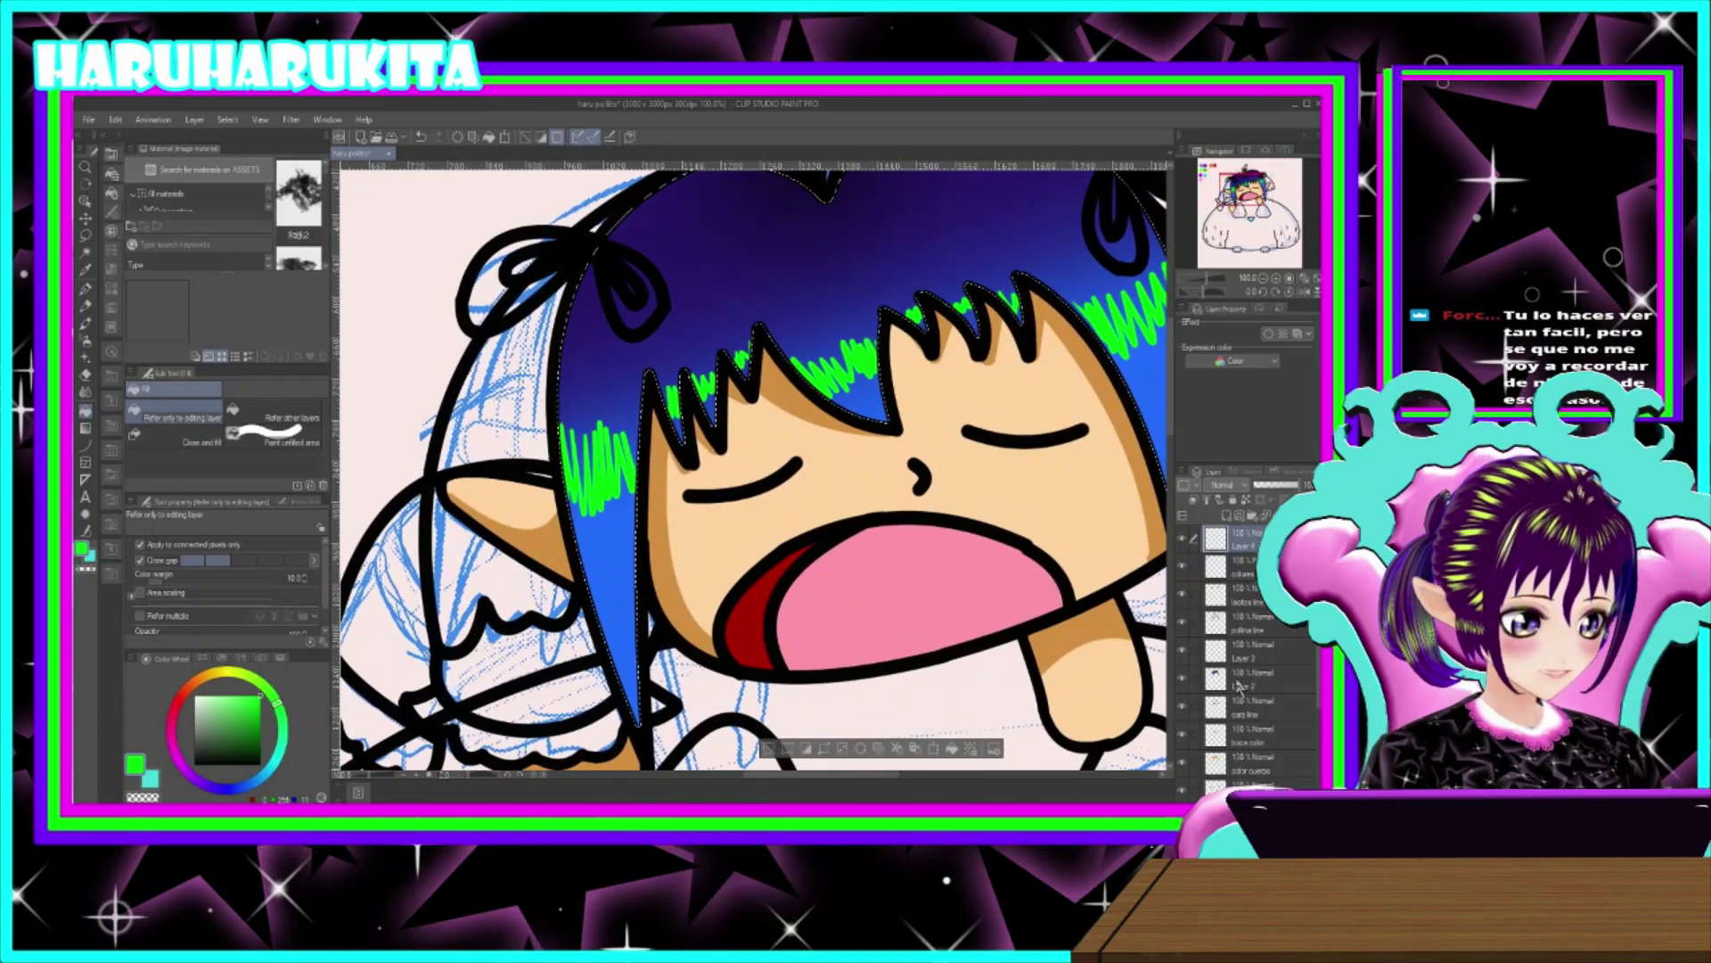
# - Smudge the green streaks along the side lock beside the raised sleeve with the Fingertip blending tool on the green highlight layer
pyautogui.click(1245, 659)
pyautogui.click(1184, 655)
pyautogui.click(1184, 655)
pyautogui.scroll(1, 563, 472)
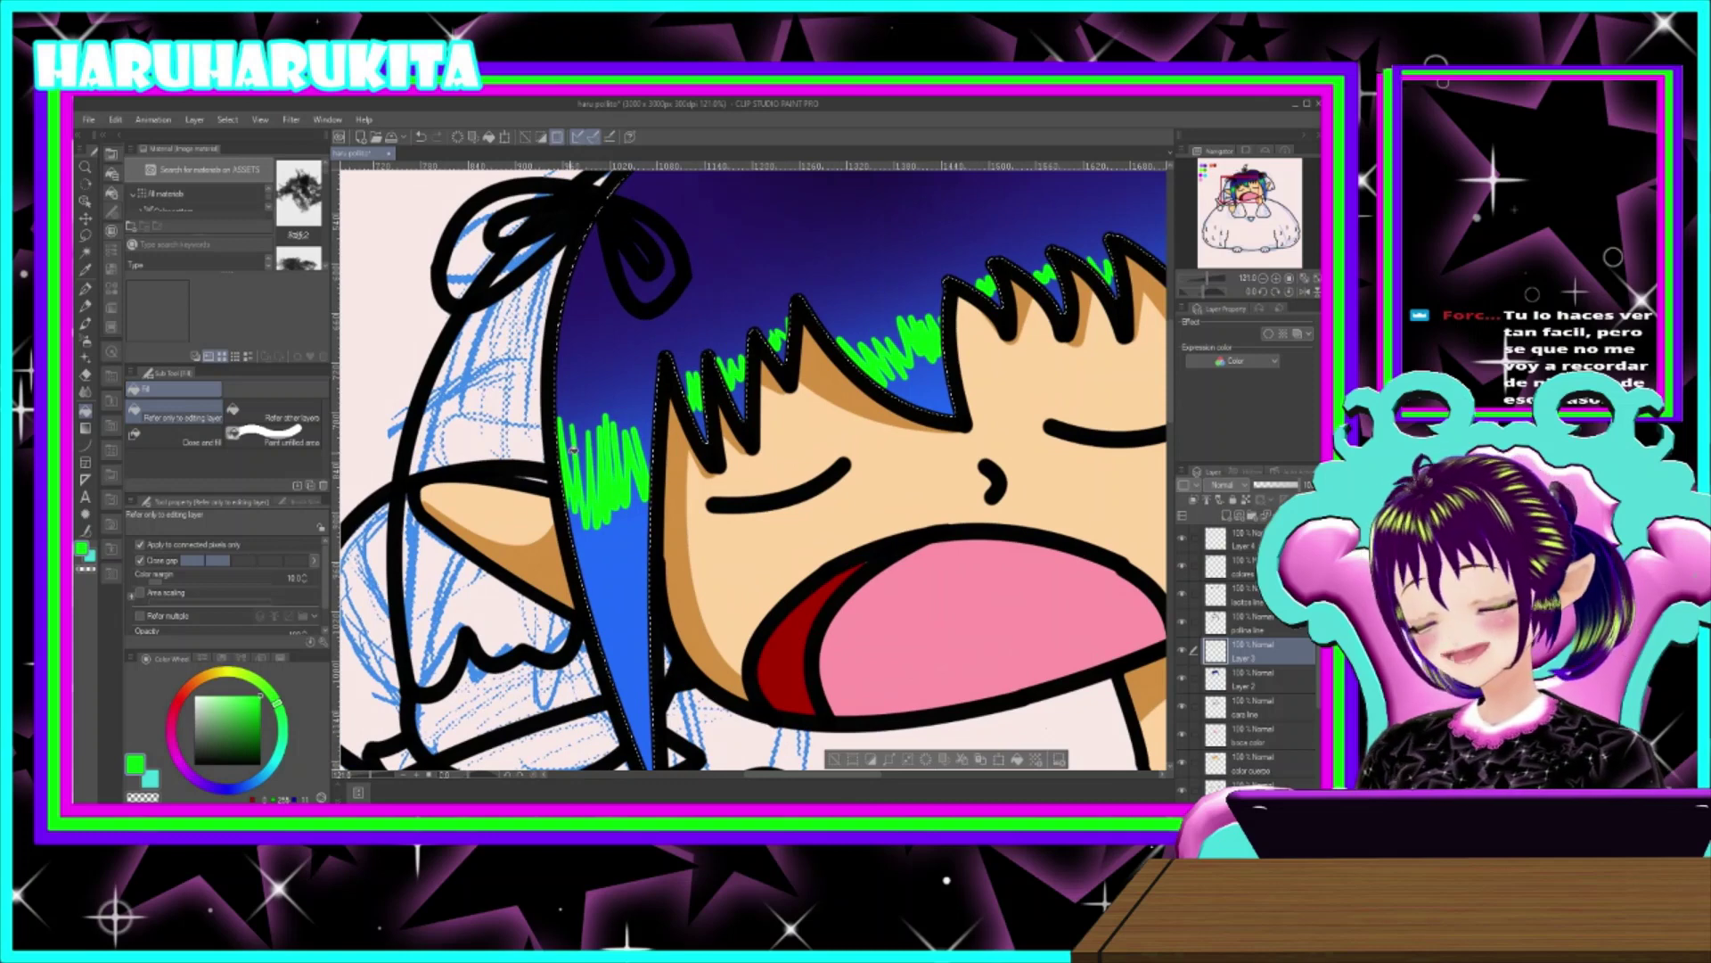
pyautogui.click(88, 391)
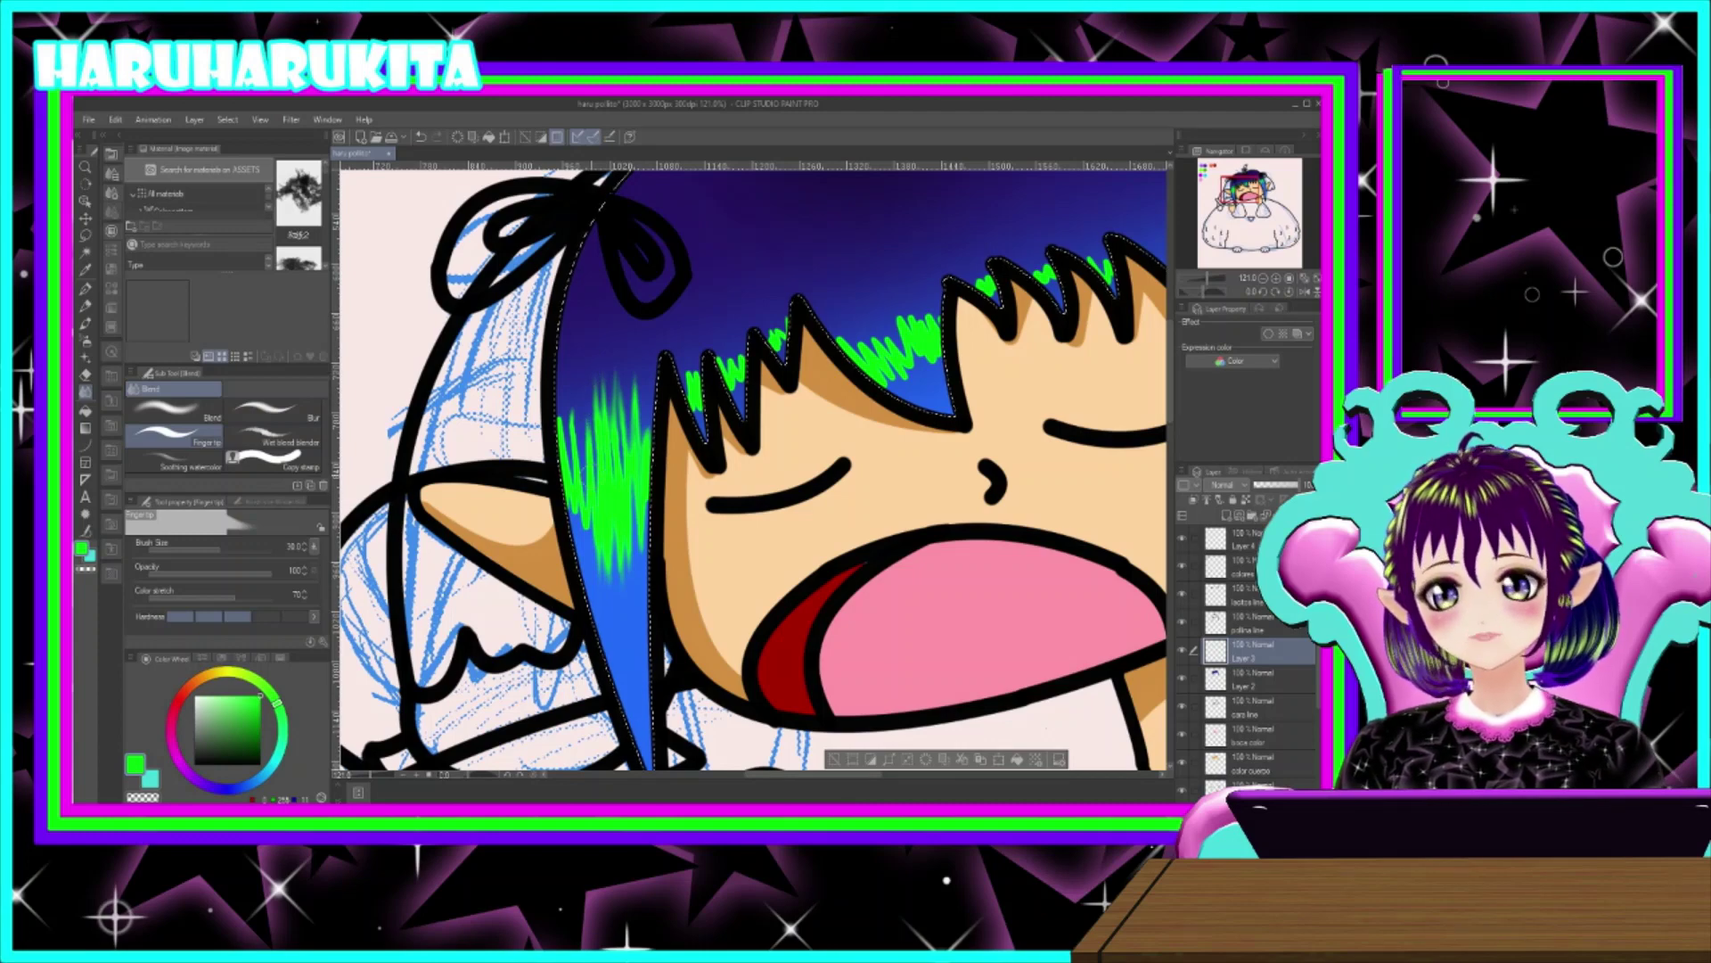
pyautogui.click(1277, 292)
pyautogui.click(1277, 297)
pyautogui.click(1269, 298)
pyautogui.click(1277, 301)
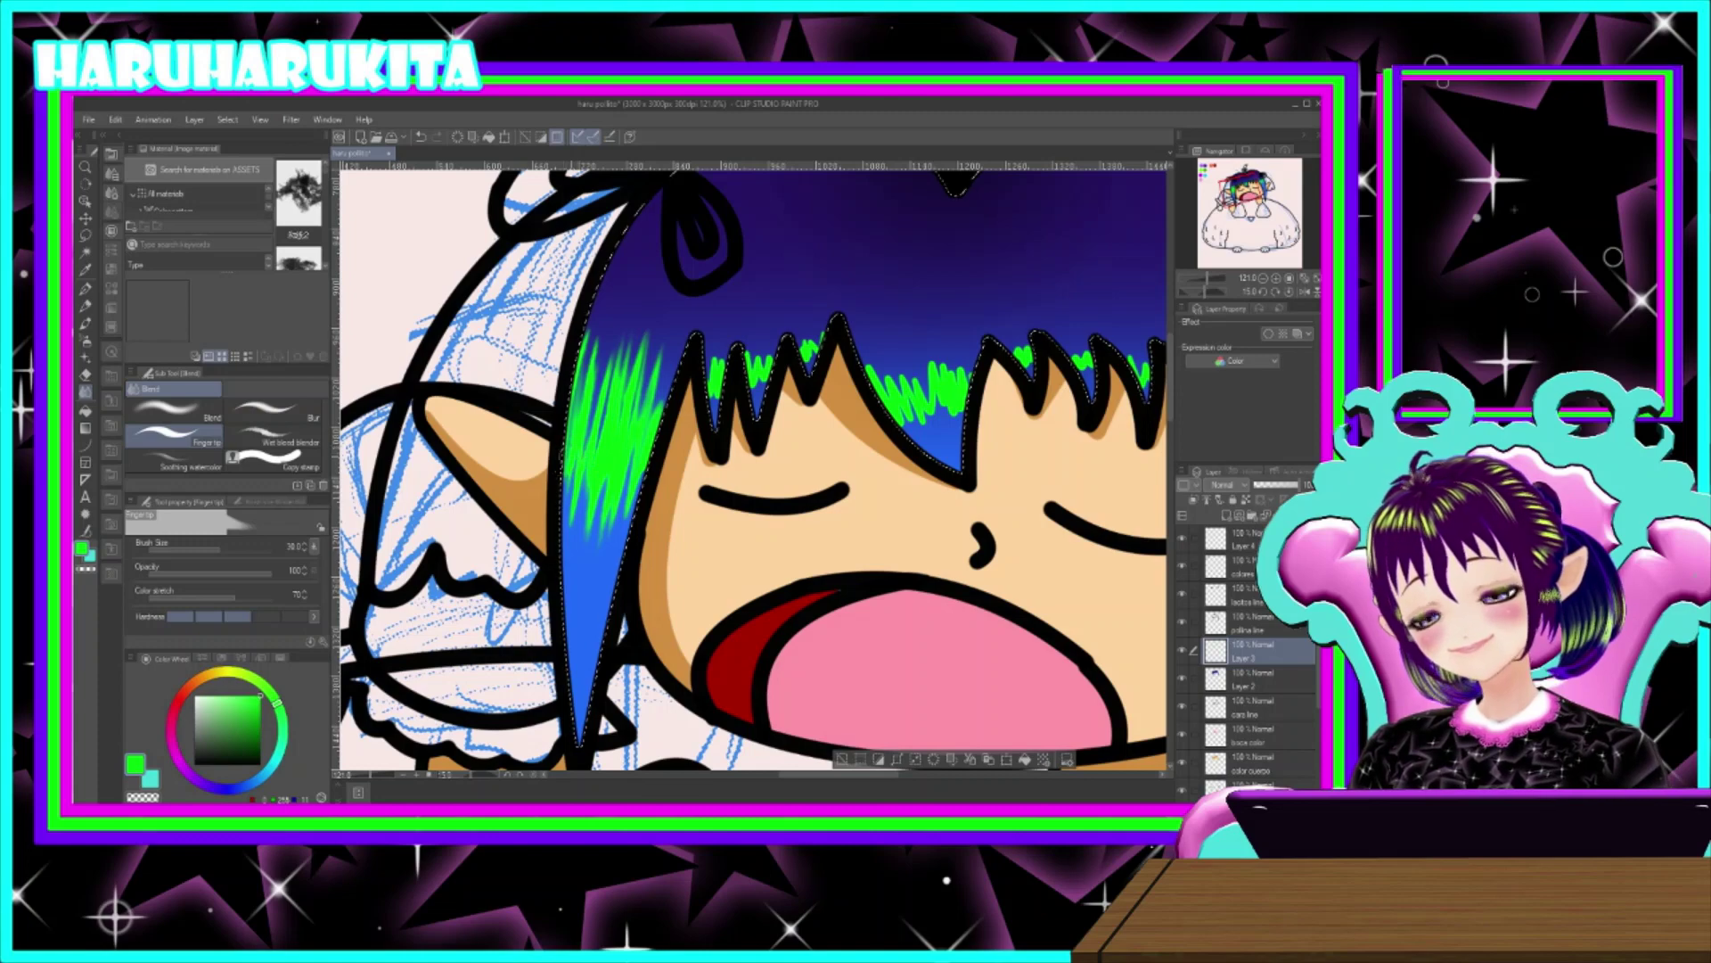
pyautogui.scroll(-5, 558, 506)
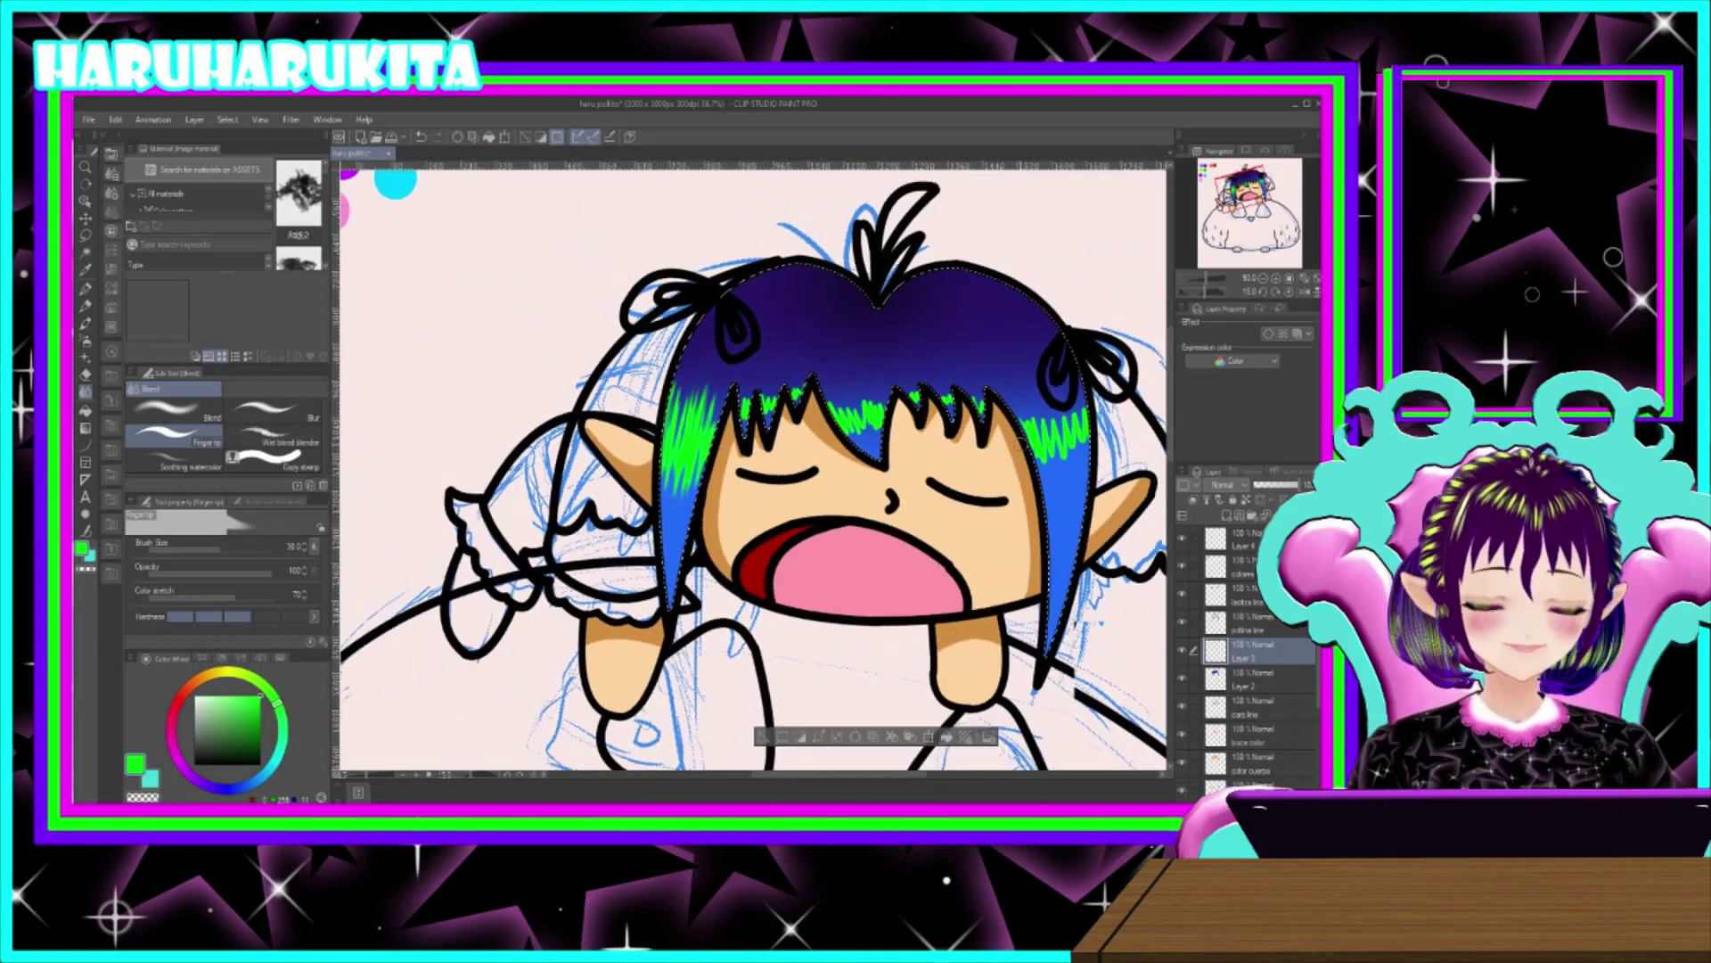
pyautogui.scroll(5, 712, 657)
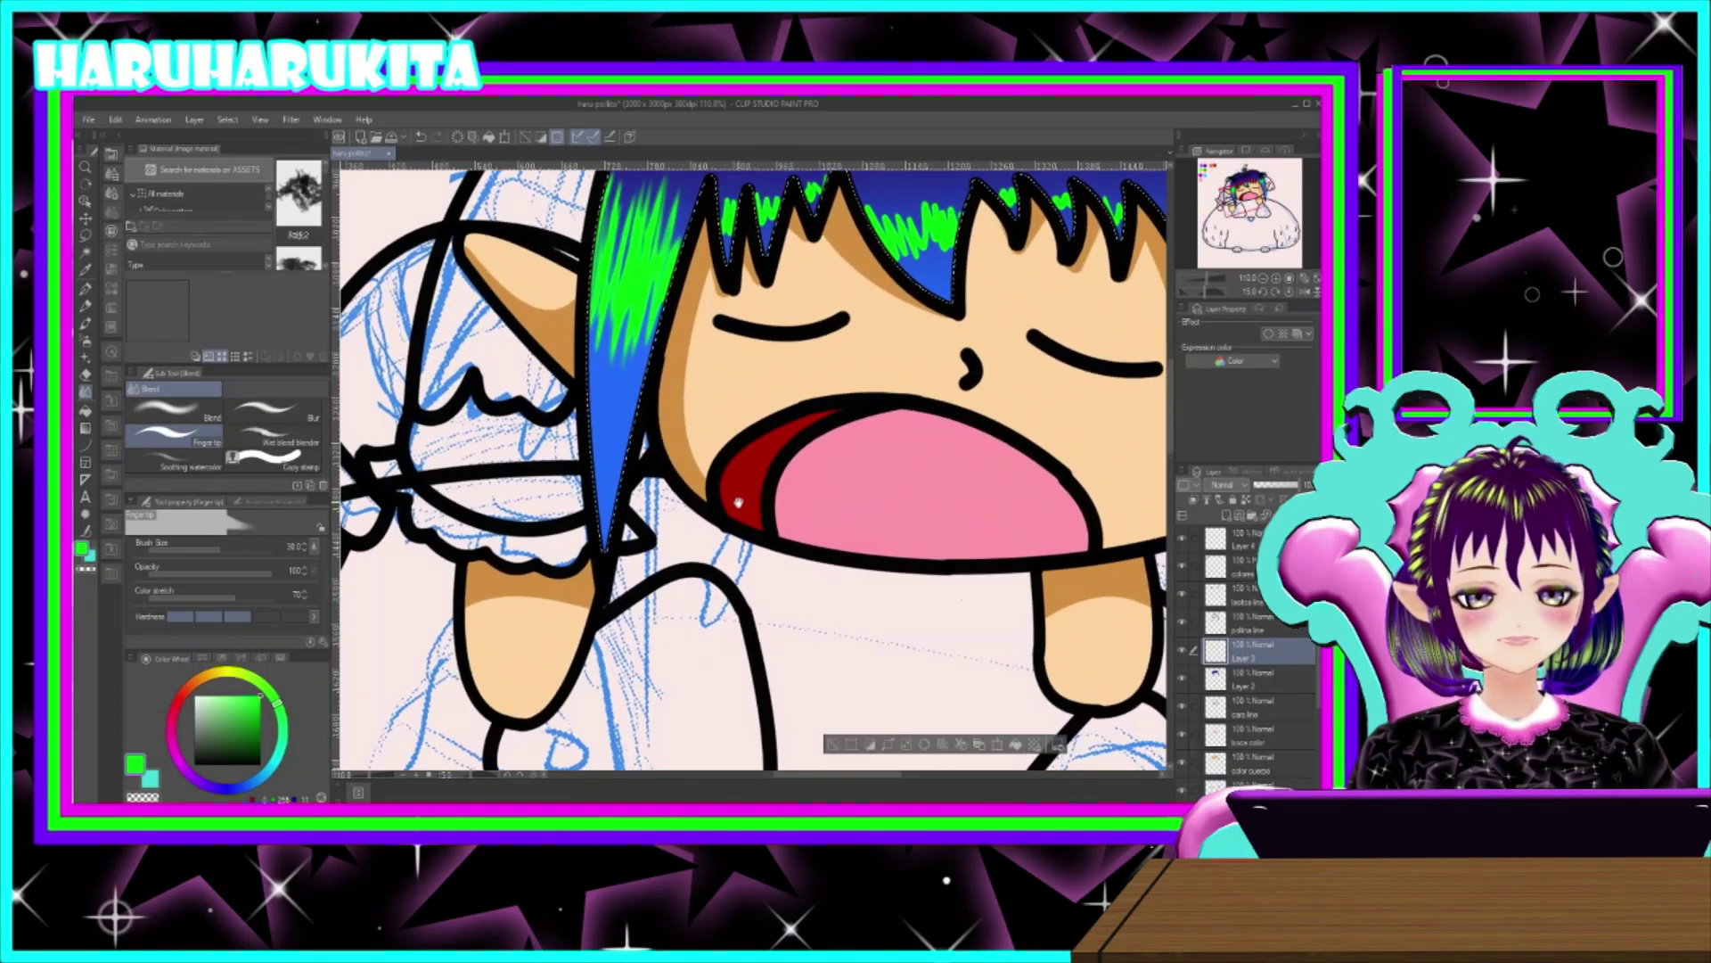
# - Smudge the green streaks on the fringe spikes beside the already blended side lock with the Fingertip tool
pyautogui.click(1307, 293)
pyautogui.click(1307, 293)
pyautogui.click(1306, 293)
pyautogui.click(1307, 293)
pyautogui.click(1275, 293)
pyautogui.click(1274, 293)
pyautogui.click(1275, 293)
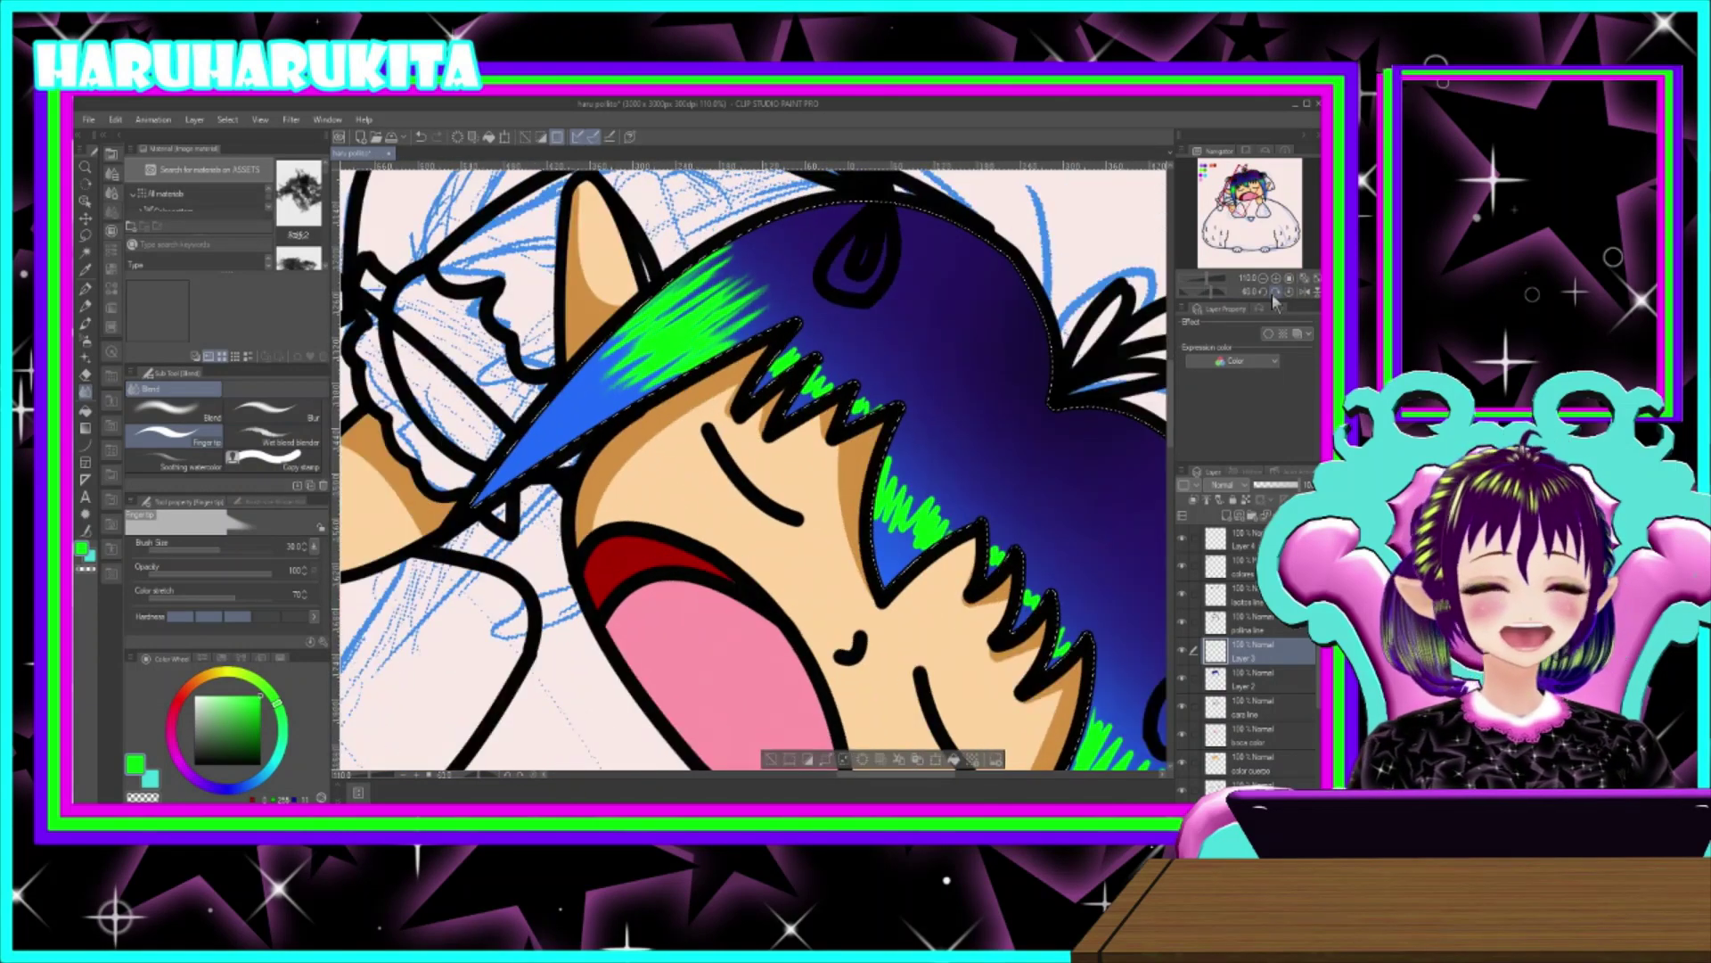
pyautogui.click(1270, 296)
pyautogui.click(1269, 296)
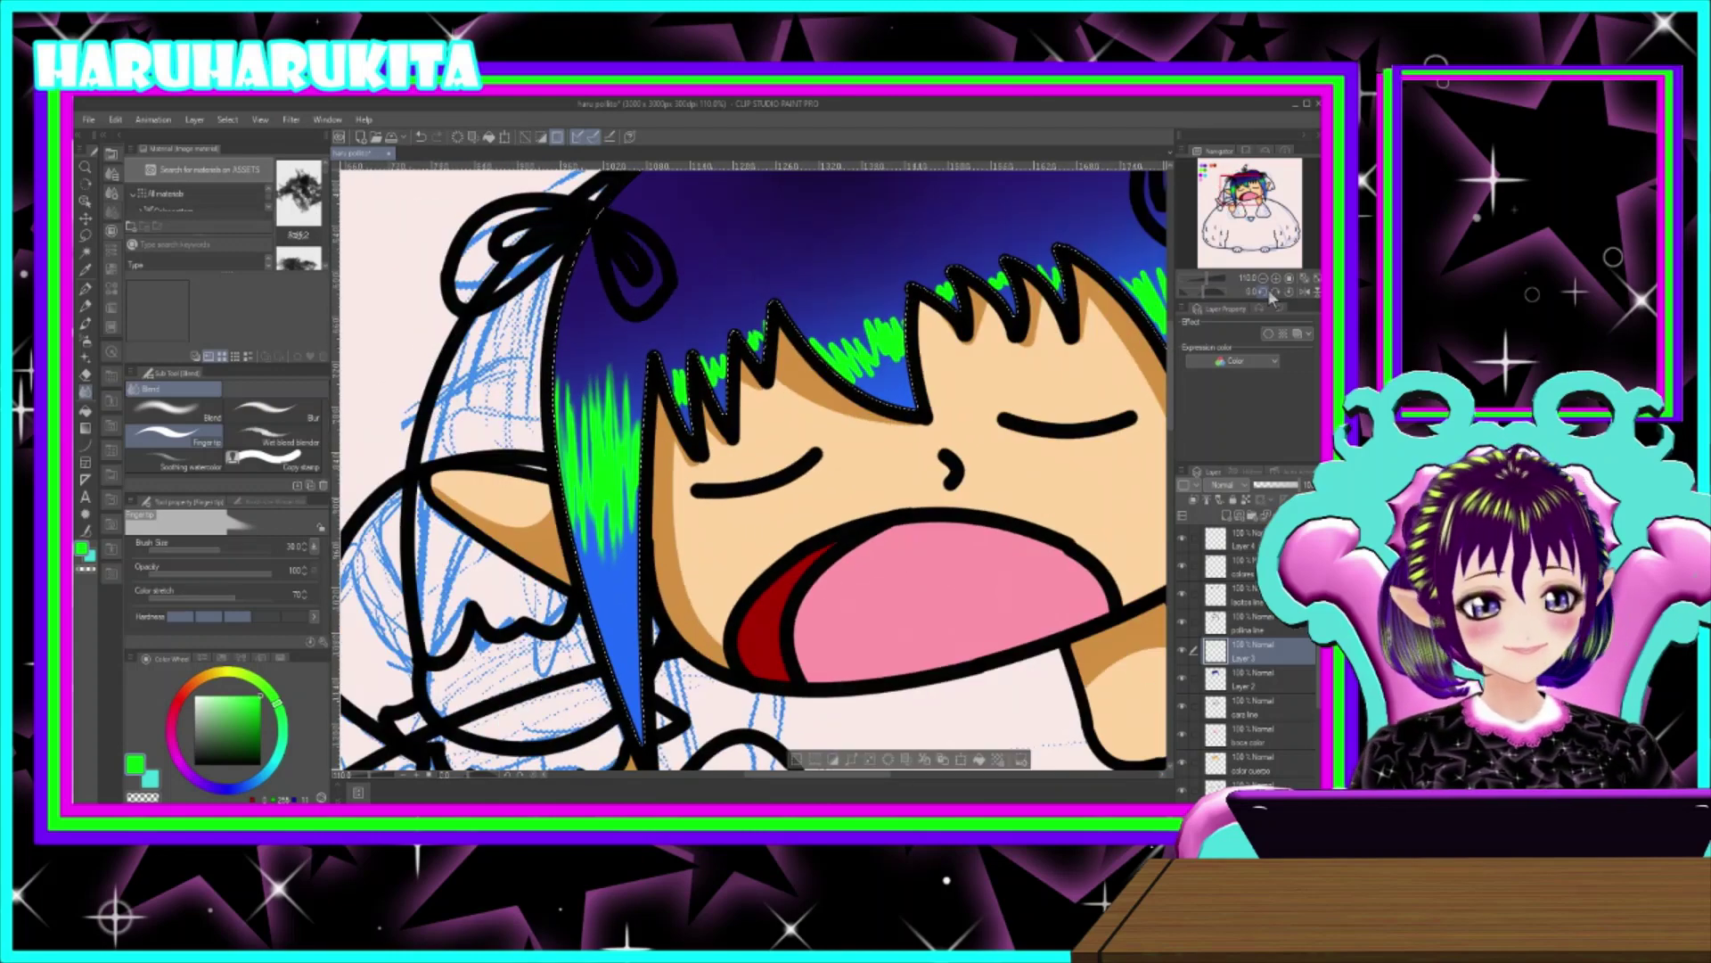
pyautogui.click(1279, 293)
pyautogui.moveTo(735, 409); pyautogui.dragTo(625, 485)
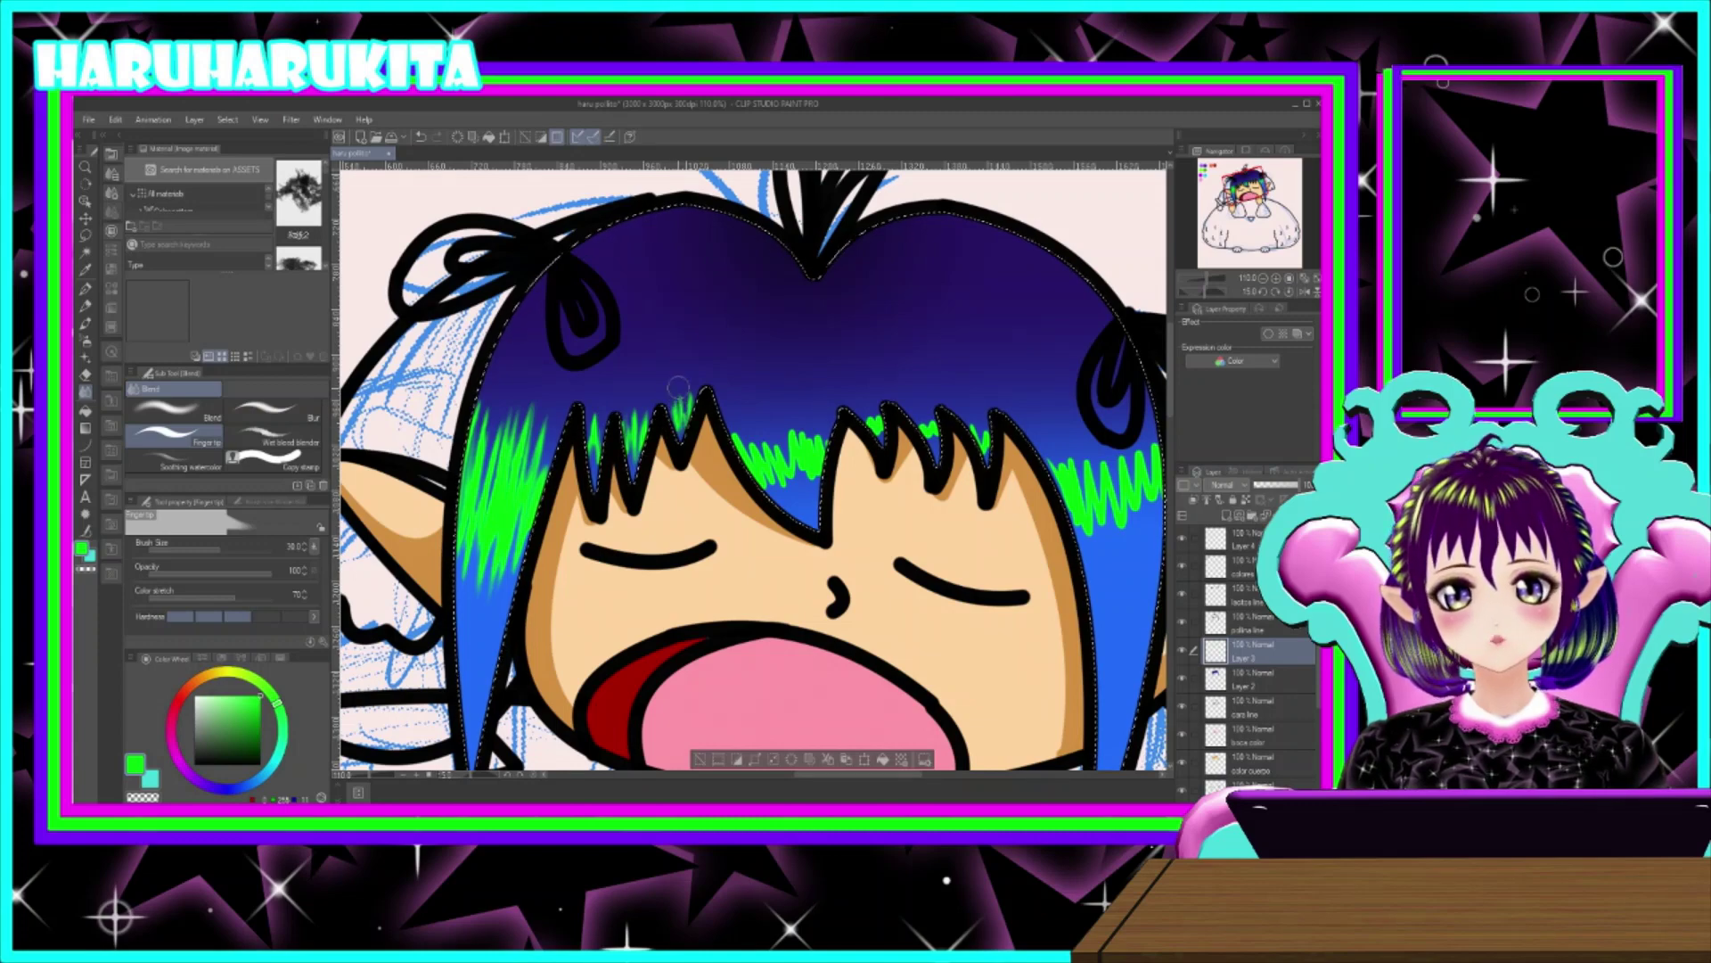
pyautogui.moveTo(789, 446); pyautogui.dragTo(687, 385)
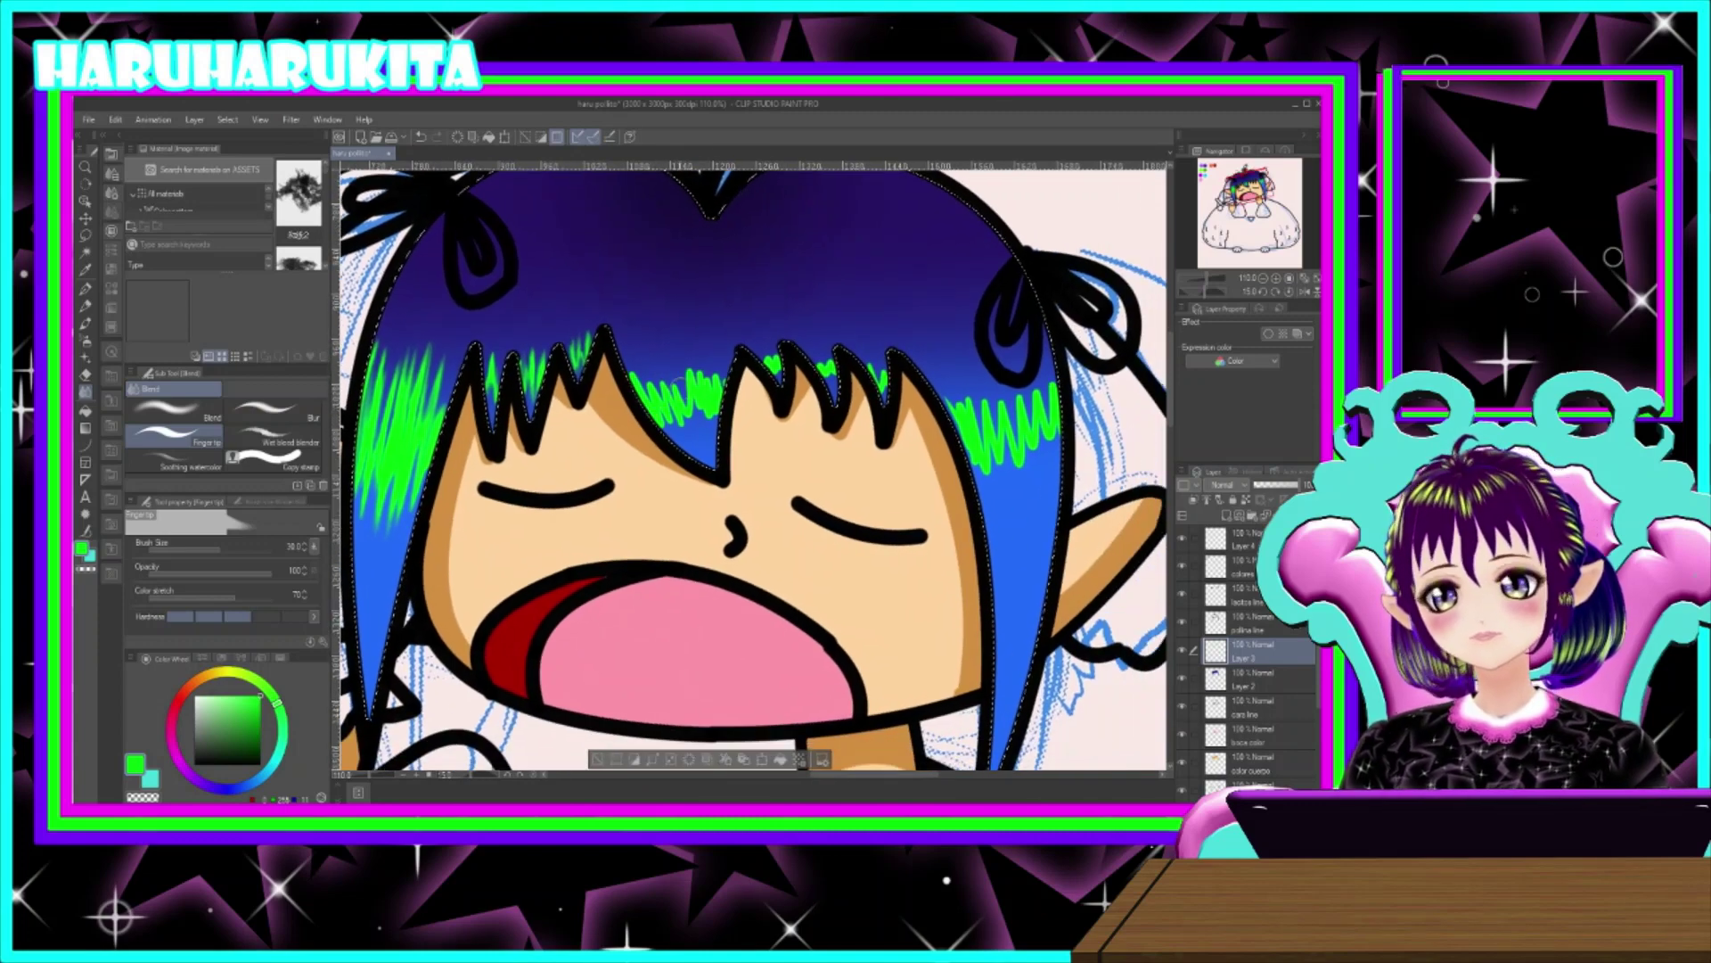
# - Smudge the green zigzags on the central fringe tuft, the remaining fringe spikes and the opposite side lock
pyautogui.click(1276, 292)
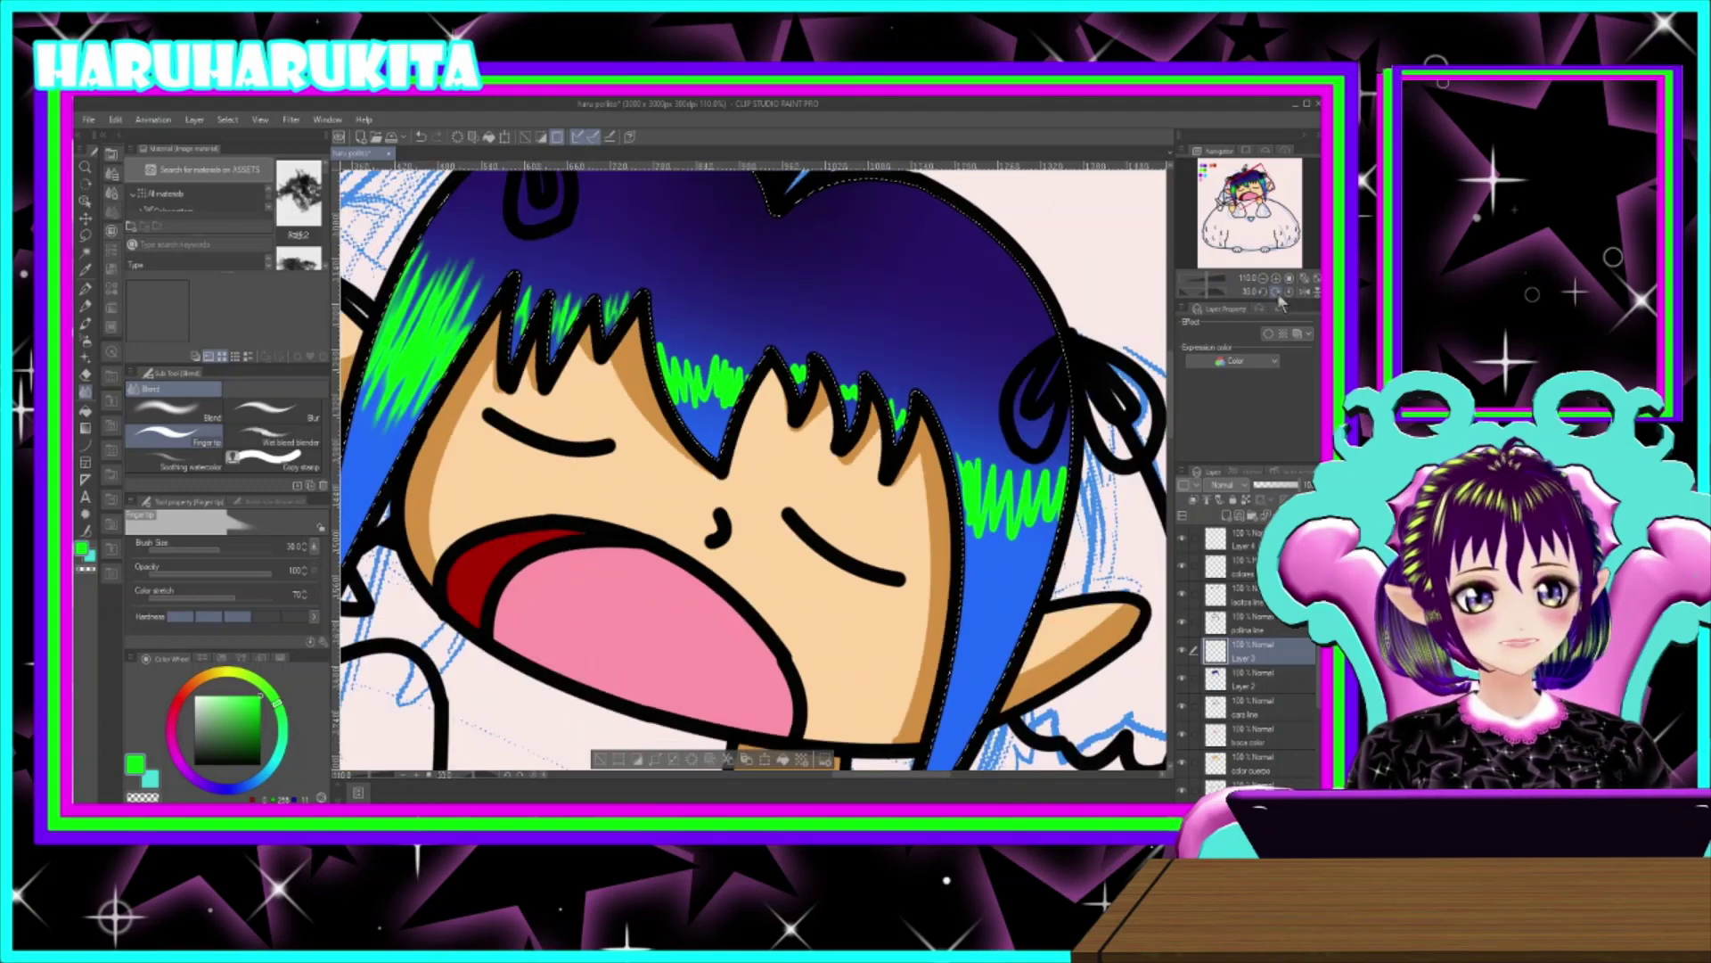
pyautogui.moveTo(466, 176); pyautogui.dragTo(463, 220)
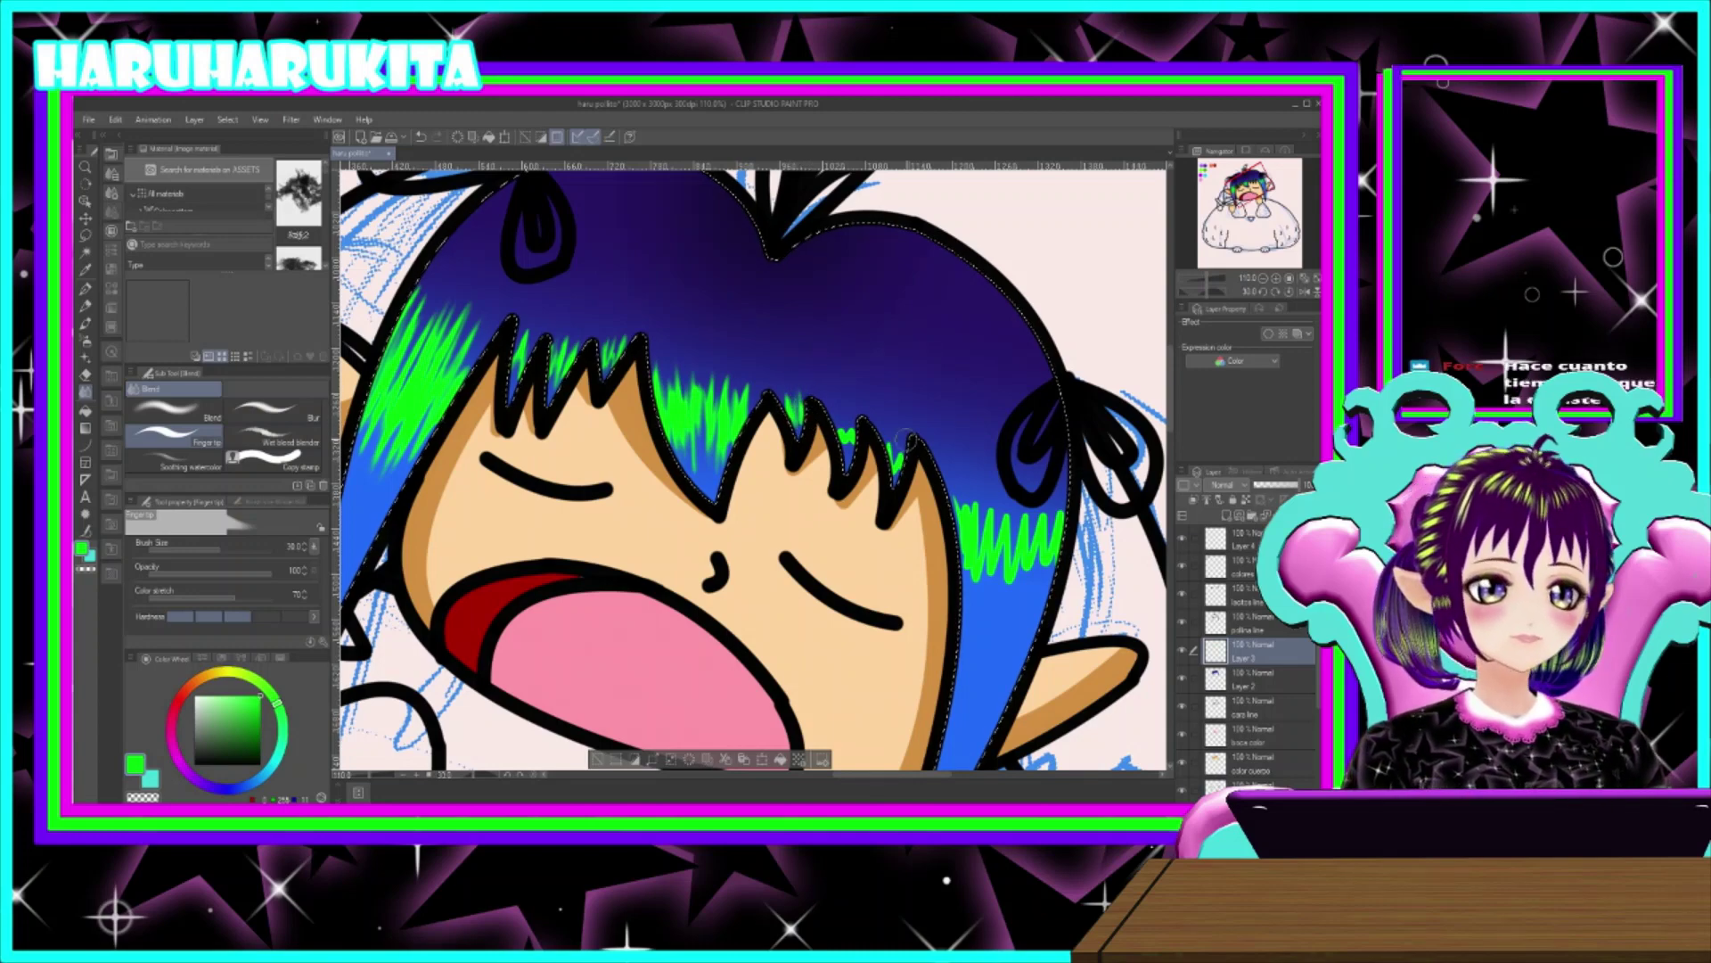
pyautogui.click(1304, 291)
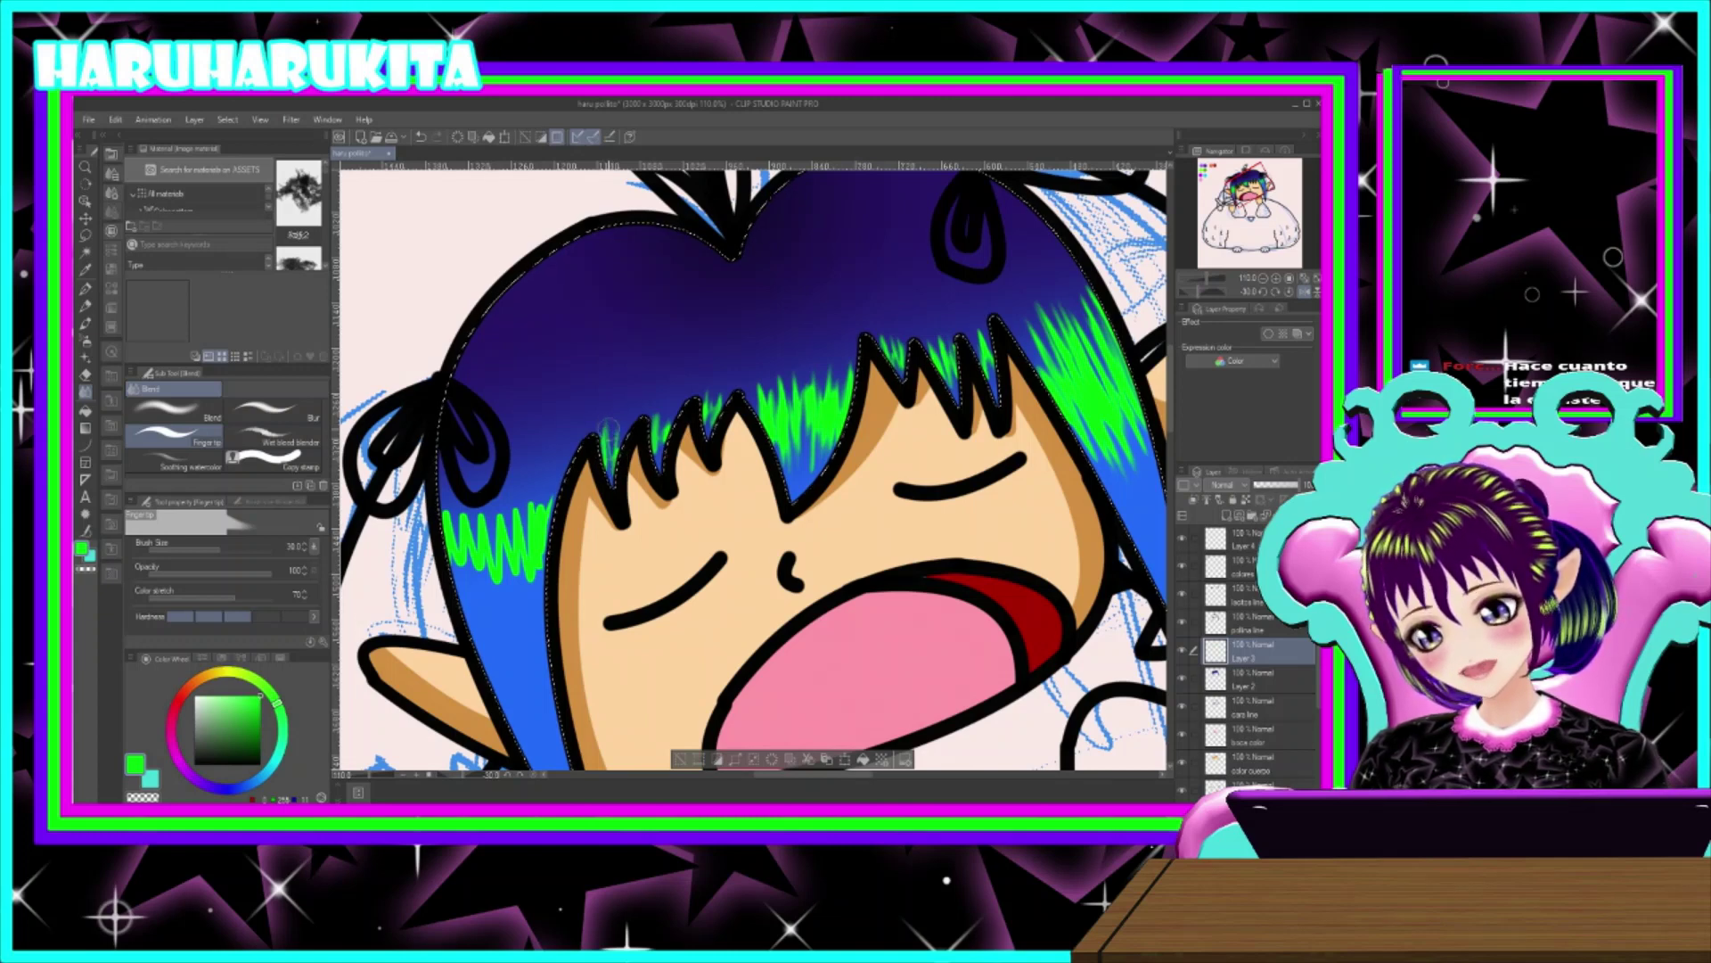
pyautogui.click(1304, 292)
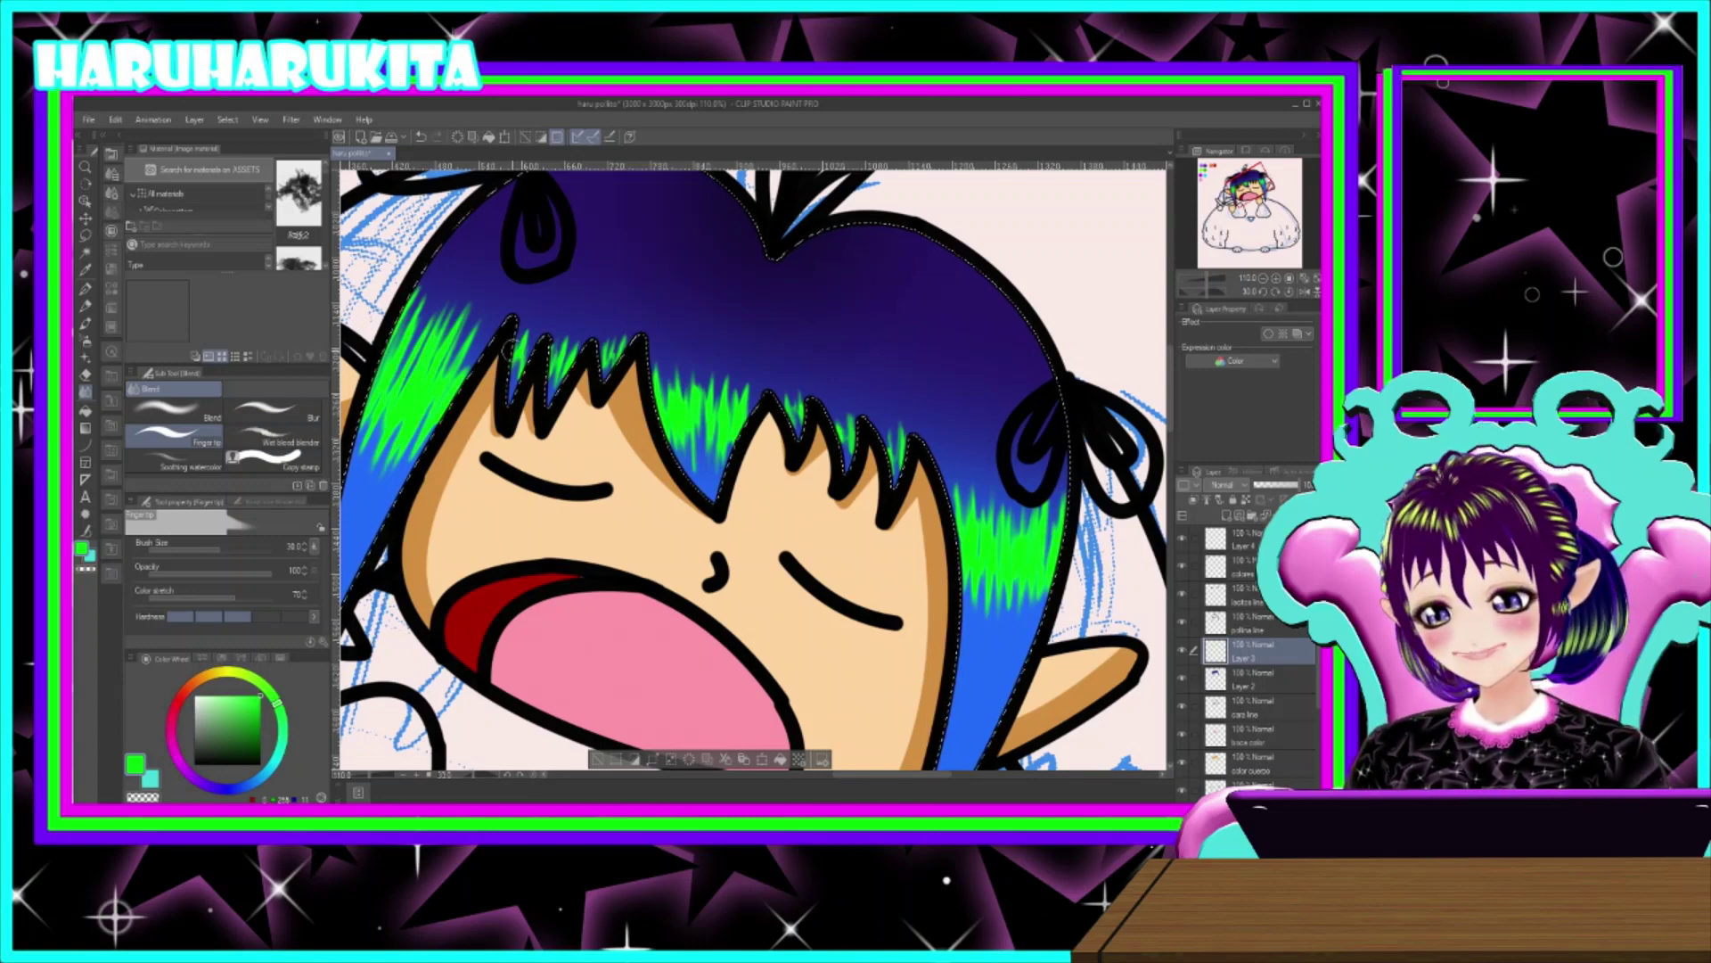
pyautogui.moveTo(724, 468); pyautogui.dragTo(767, 492)
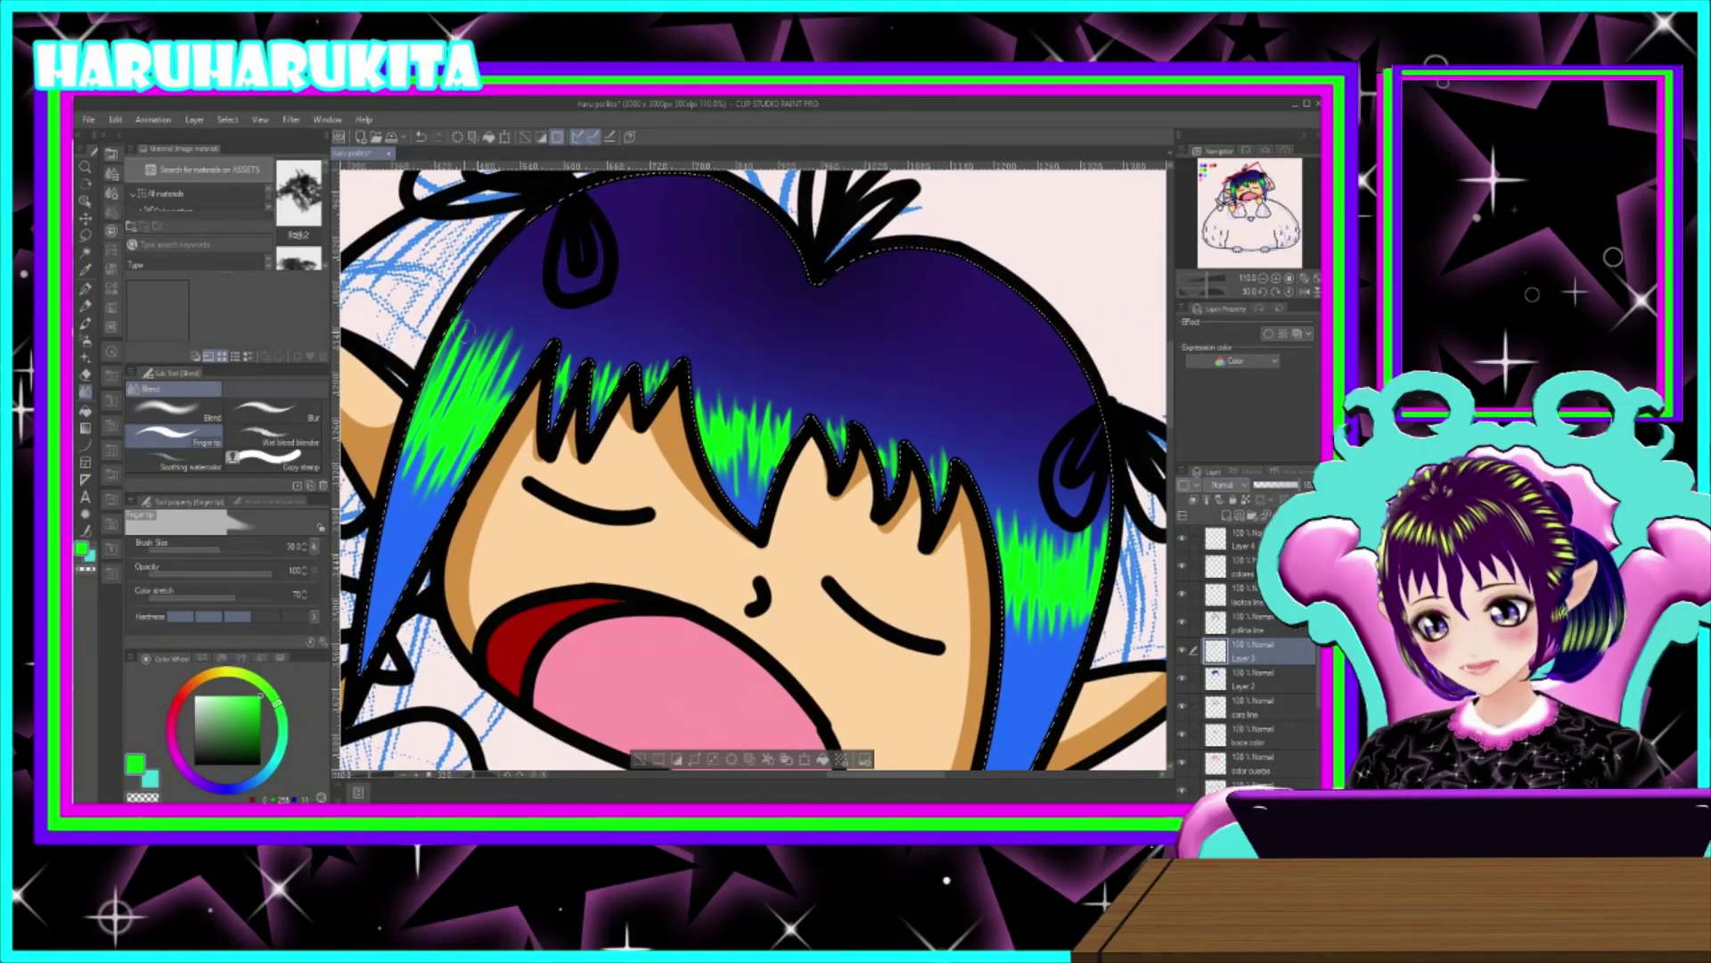
pyautogui.moveTo(952, 534); pyautogui.dragTo(917, 490)
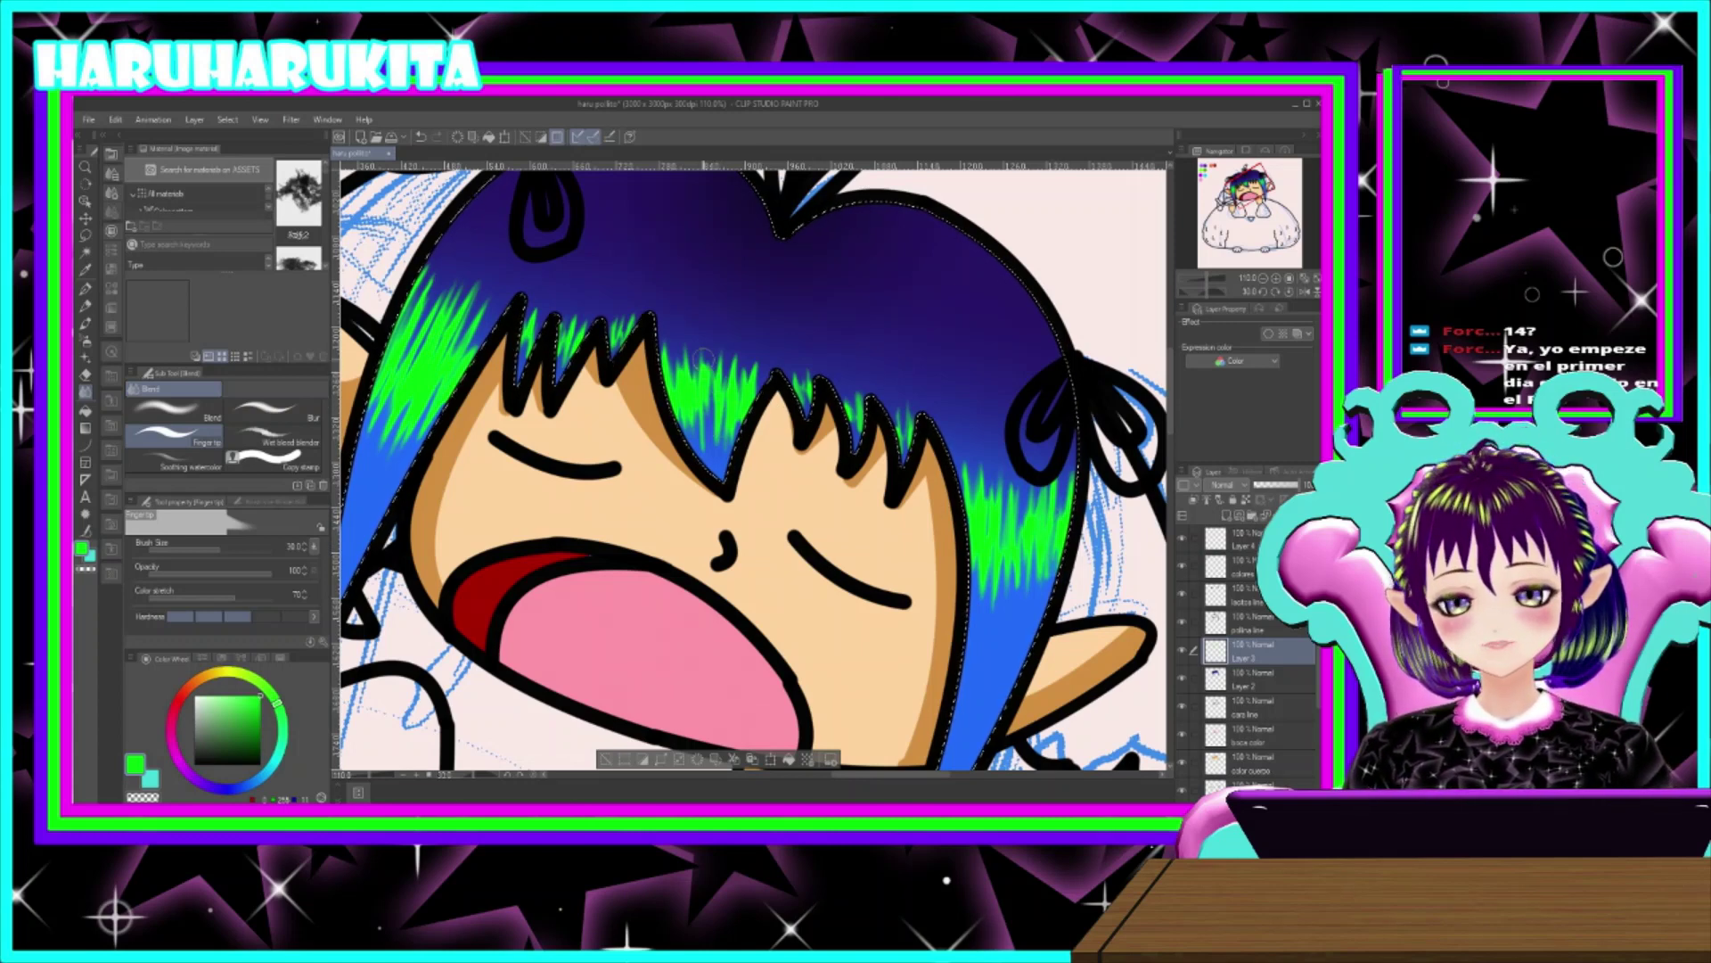
pyautogui.moveTo(753, 440)
pyautogui.mouseDown()
pyautogui.moveTo(780, 499)
pyautogui.moveTo(772, 452)
pyautogui.mouseUp()
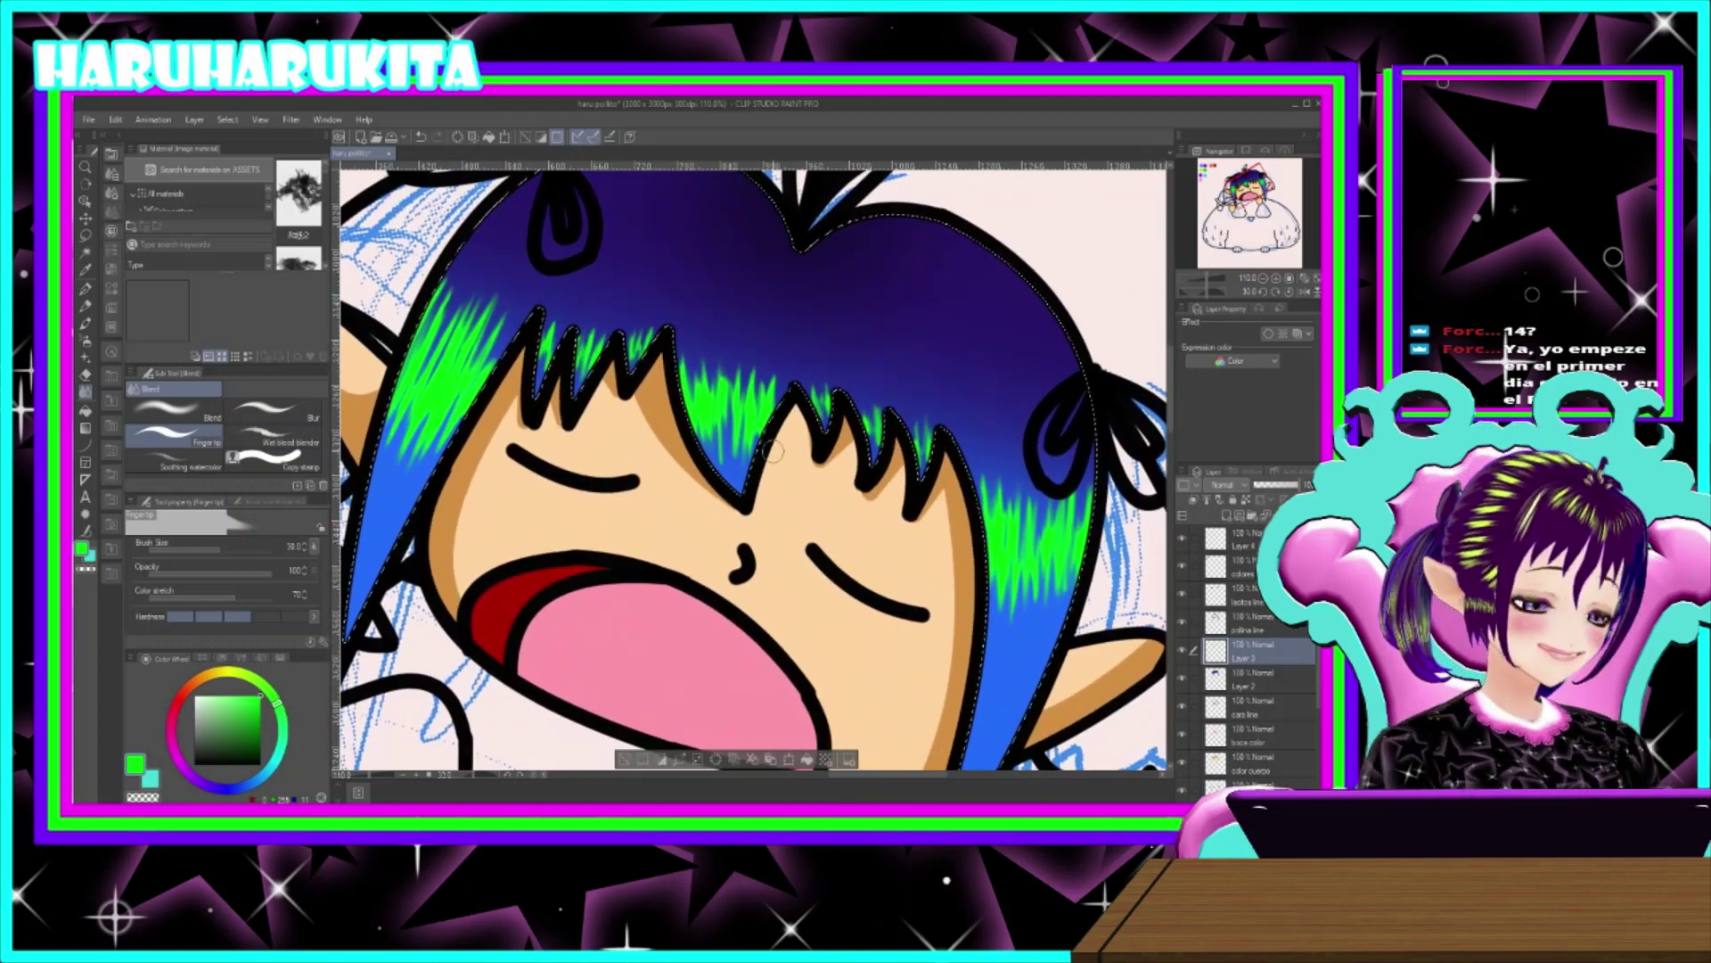
# - Examine the blended green highlights across the whole head with the canvas upright, both from afar and close up
pyautogui.click(1274, 293)
pyautogui.click(1263, 292)
pyautogui.click(1263, 293)
pyautogui.click(1262, 292)
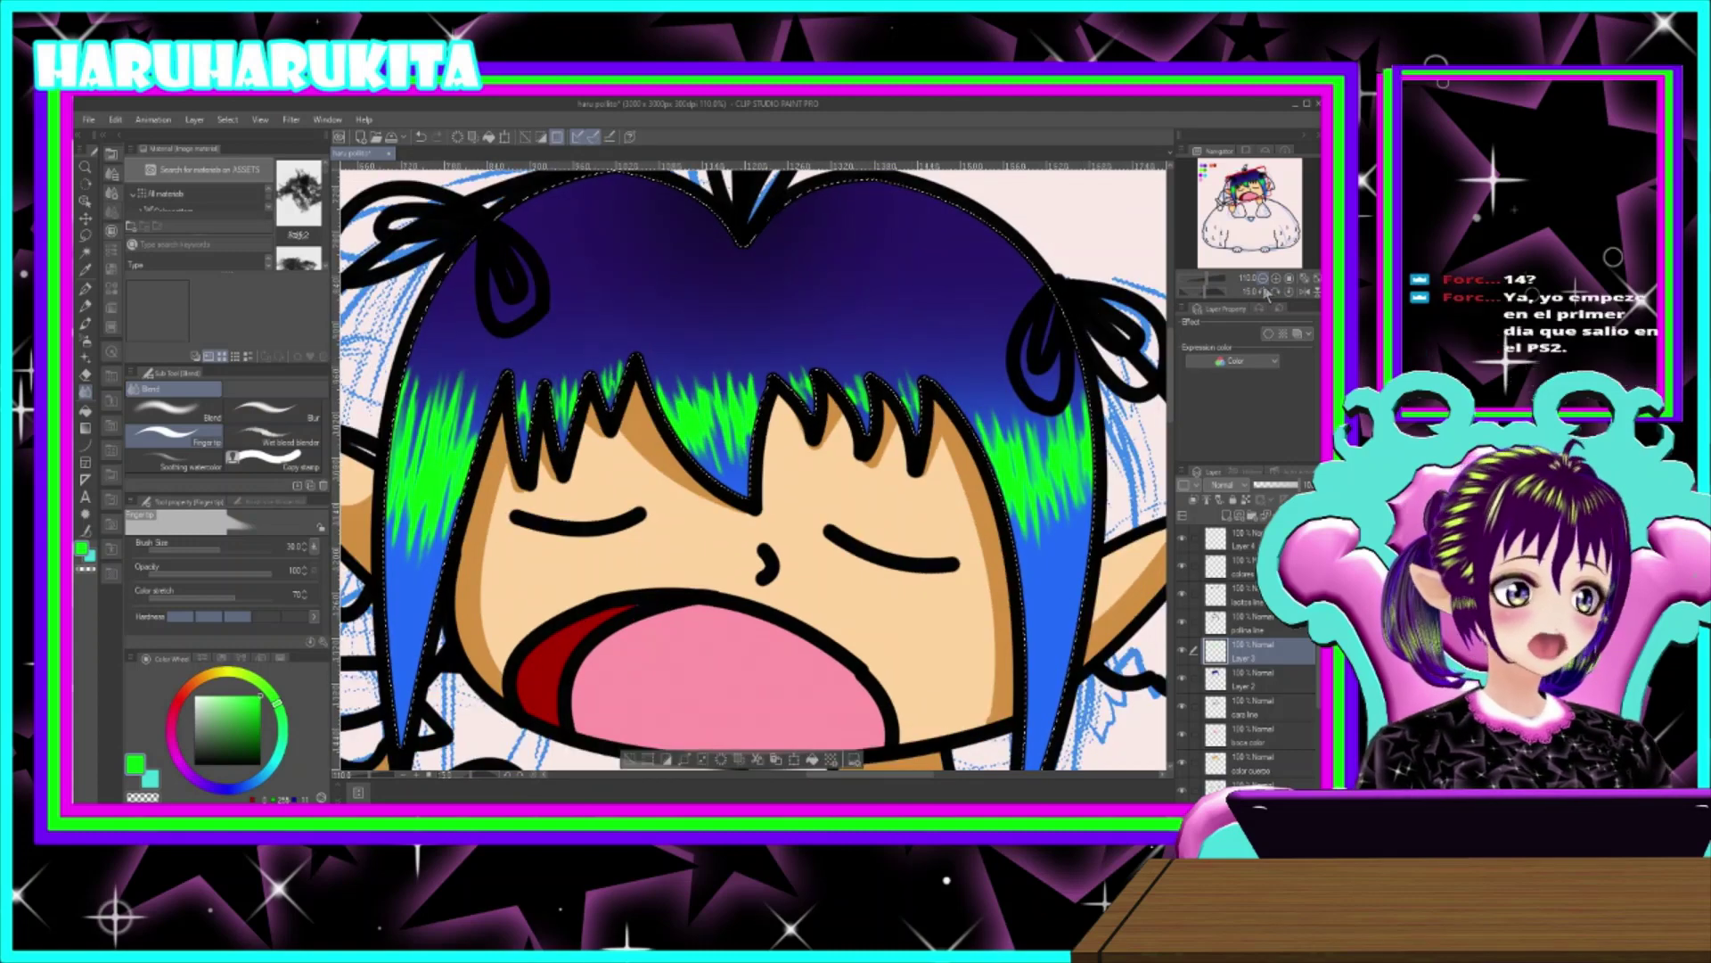
pyautogui.scroll(-3, 917, 398)
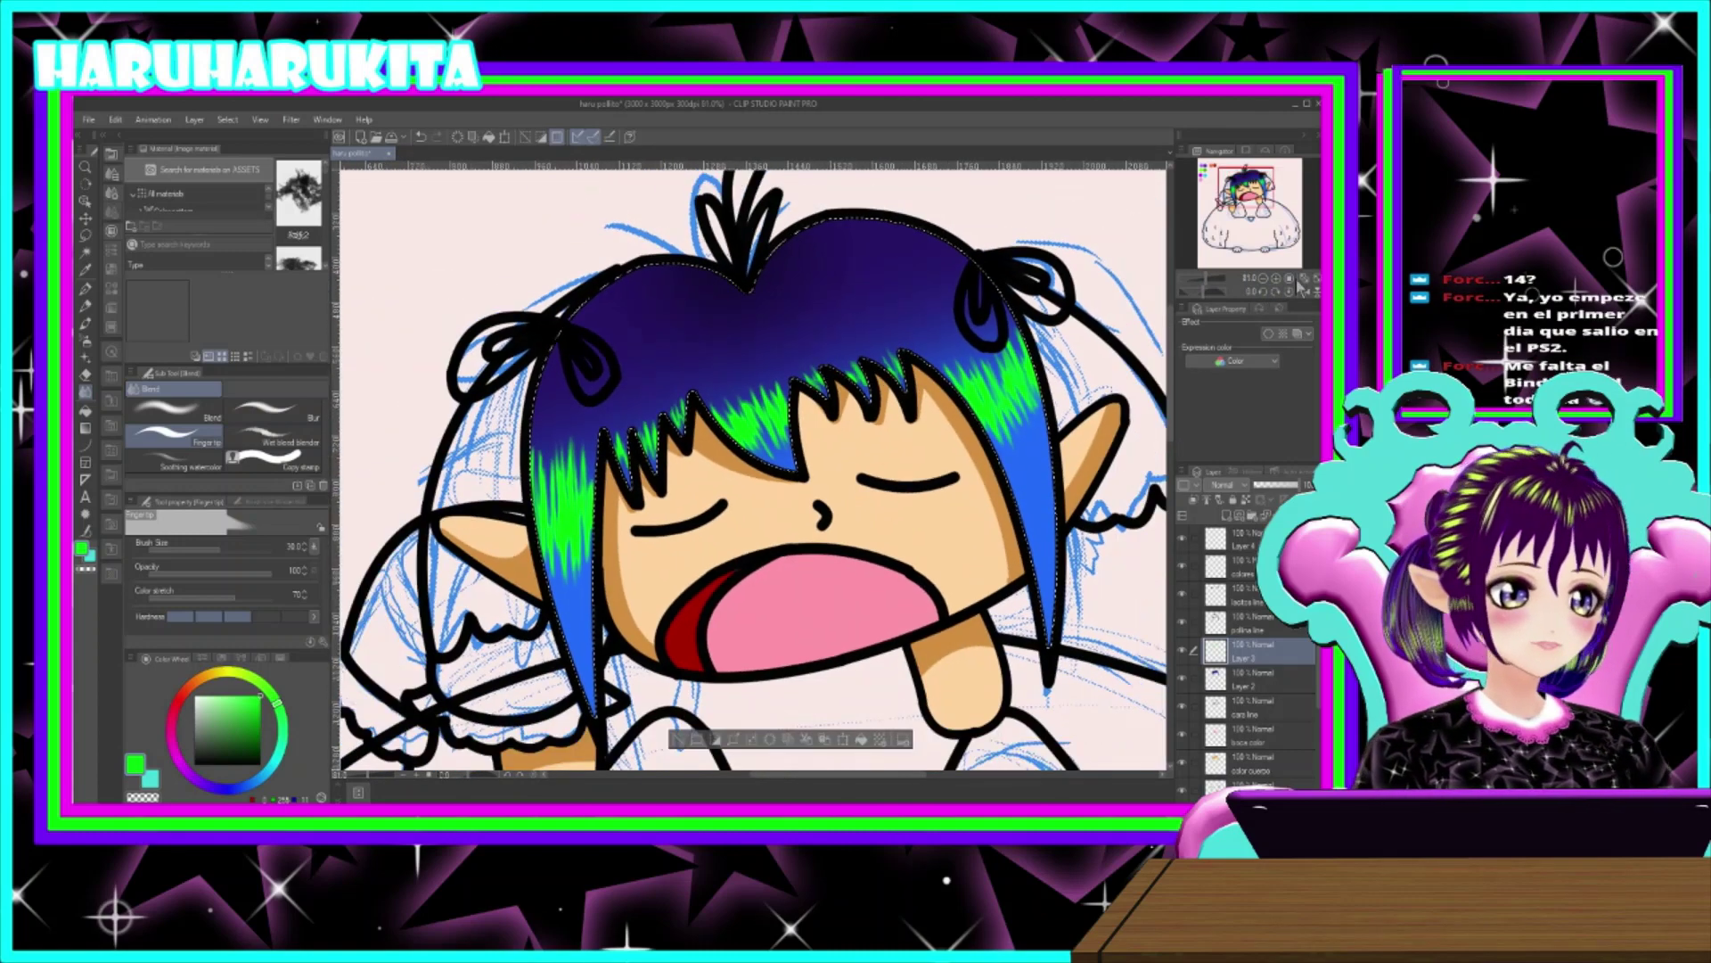
pyautogui.scroll(-4, 961, 453)
pyautogui.moveTo(947, 460); pyautogui.dragTo(874, 390)
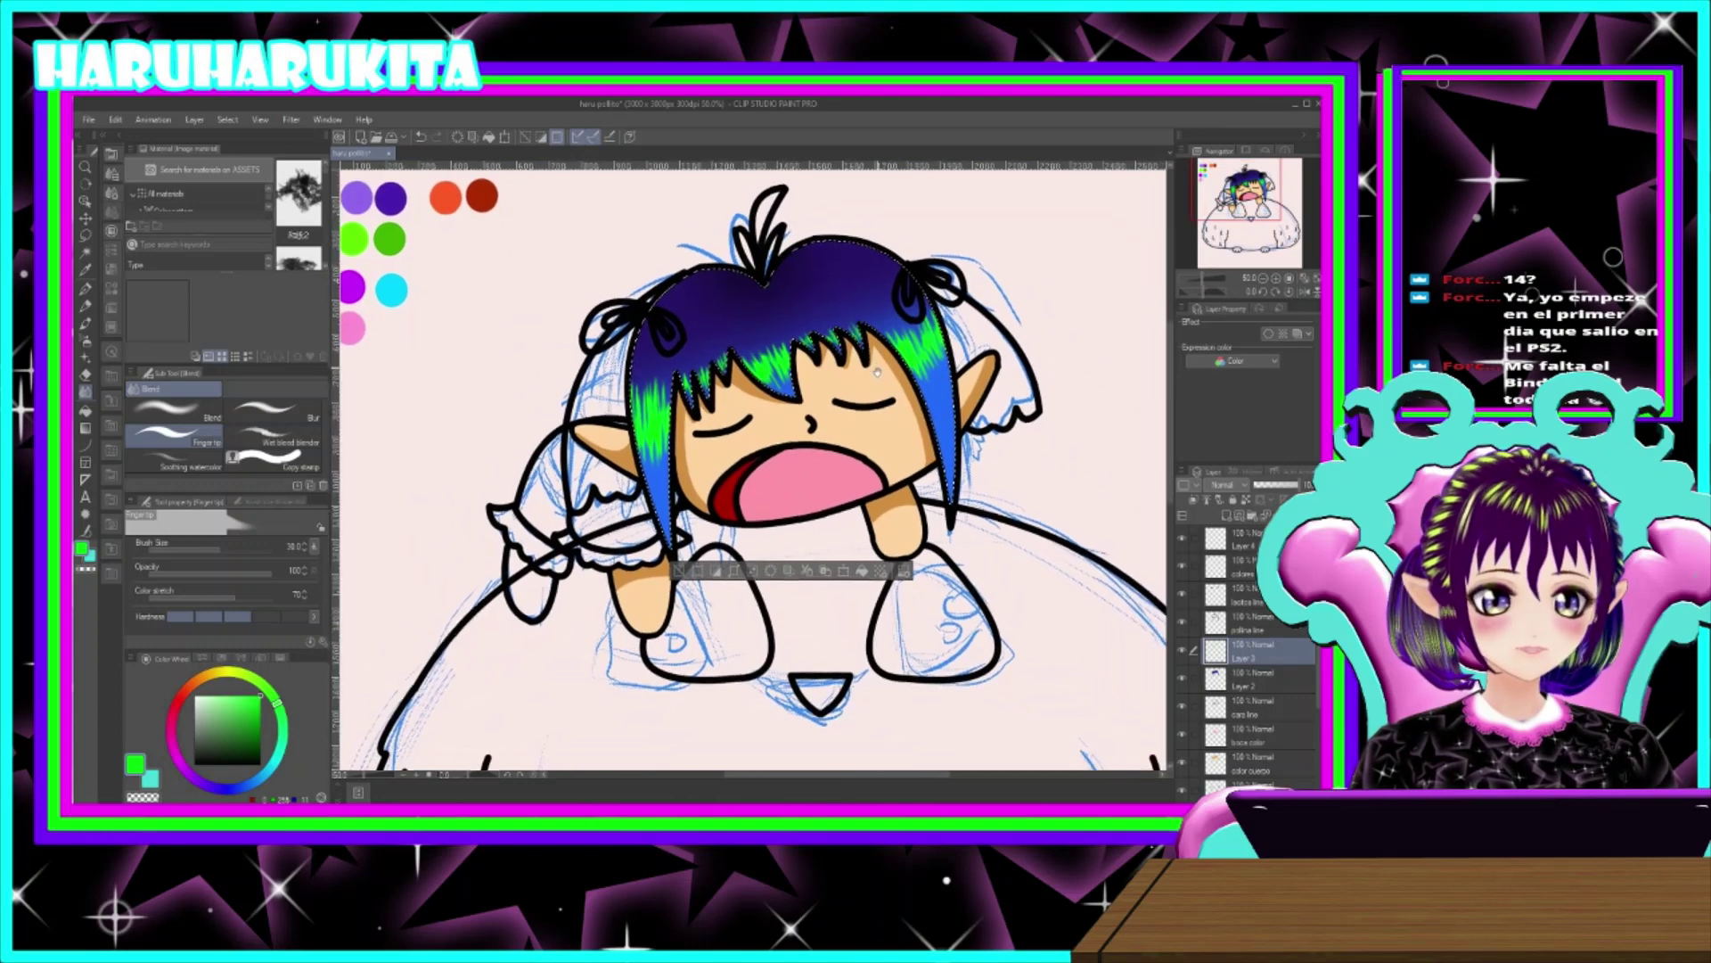
pyautogui.scroll(1, 874, 390)
pyautogui.scroll(4, 873, 390)
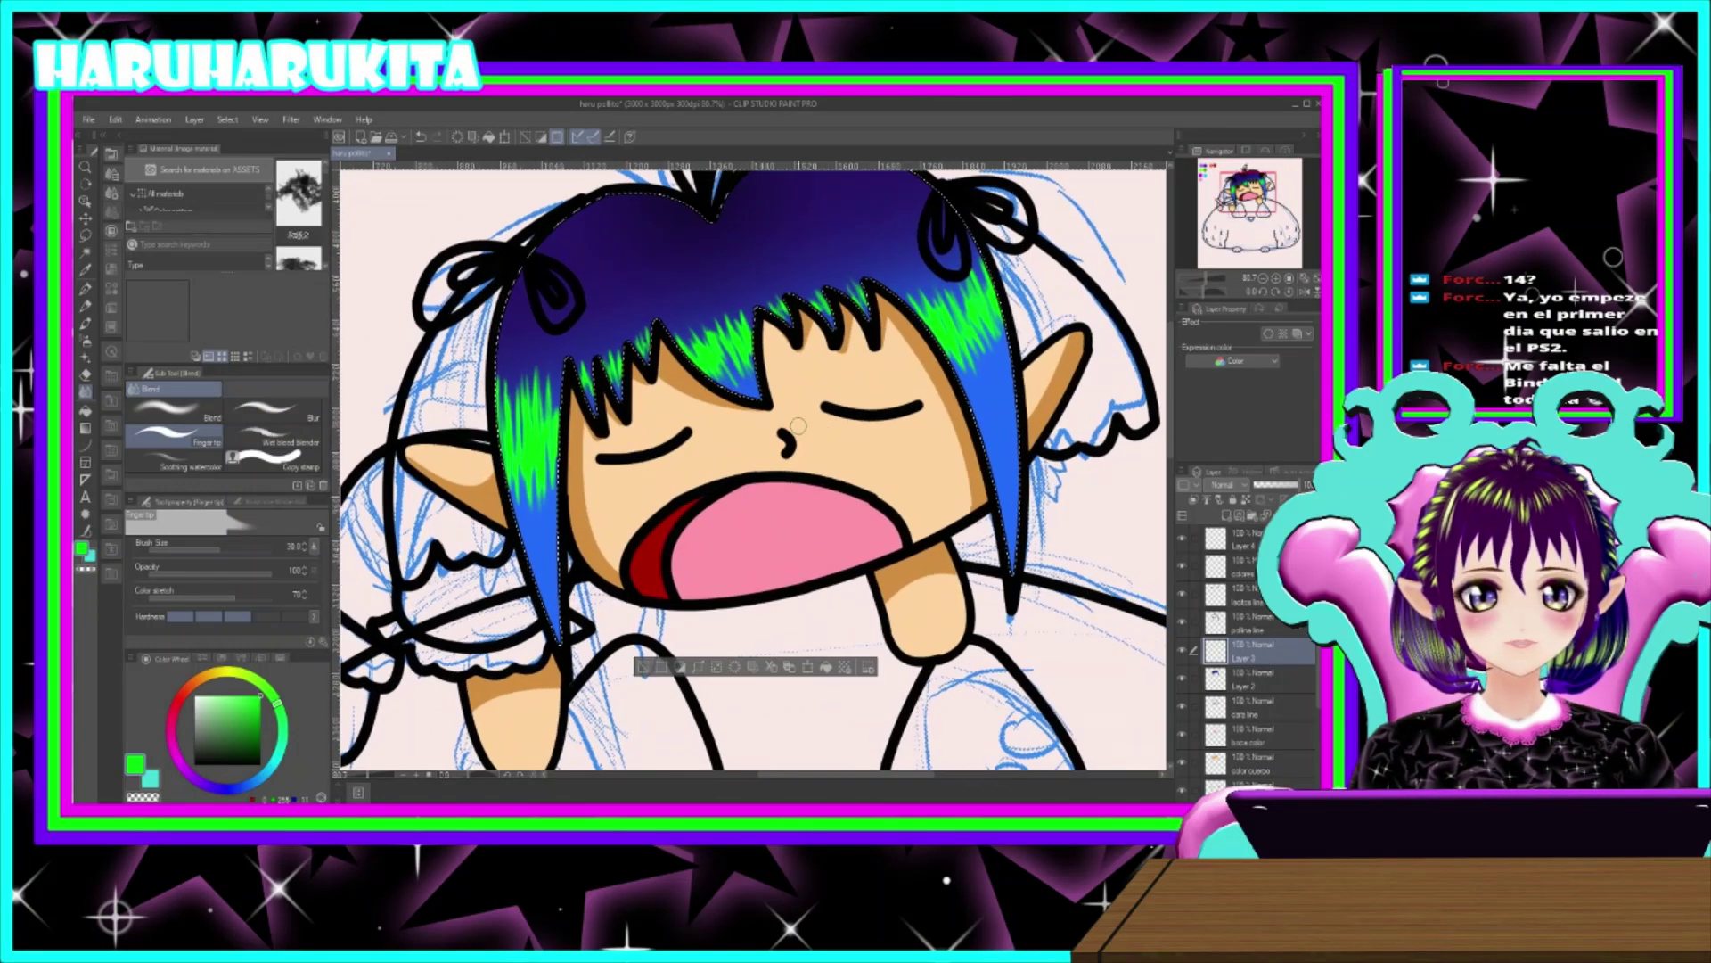
pyautogui.scroll(-3, 797, 426)
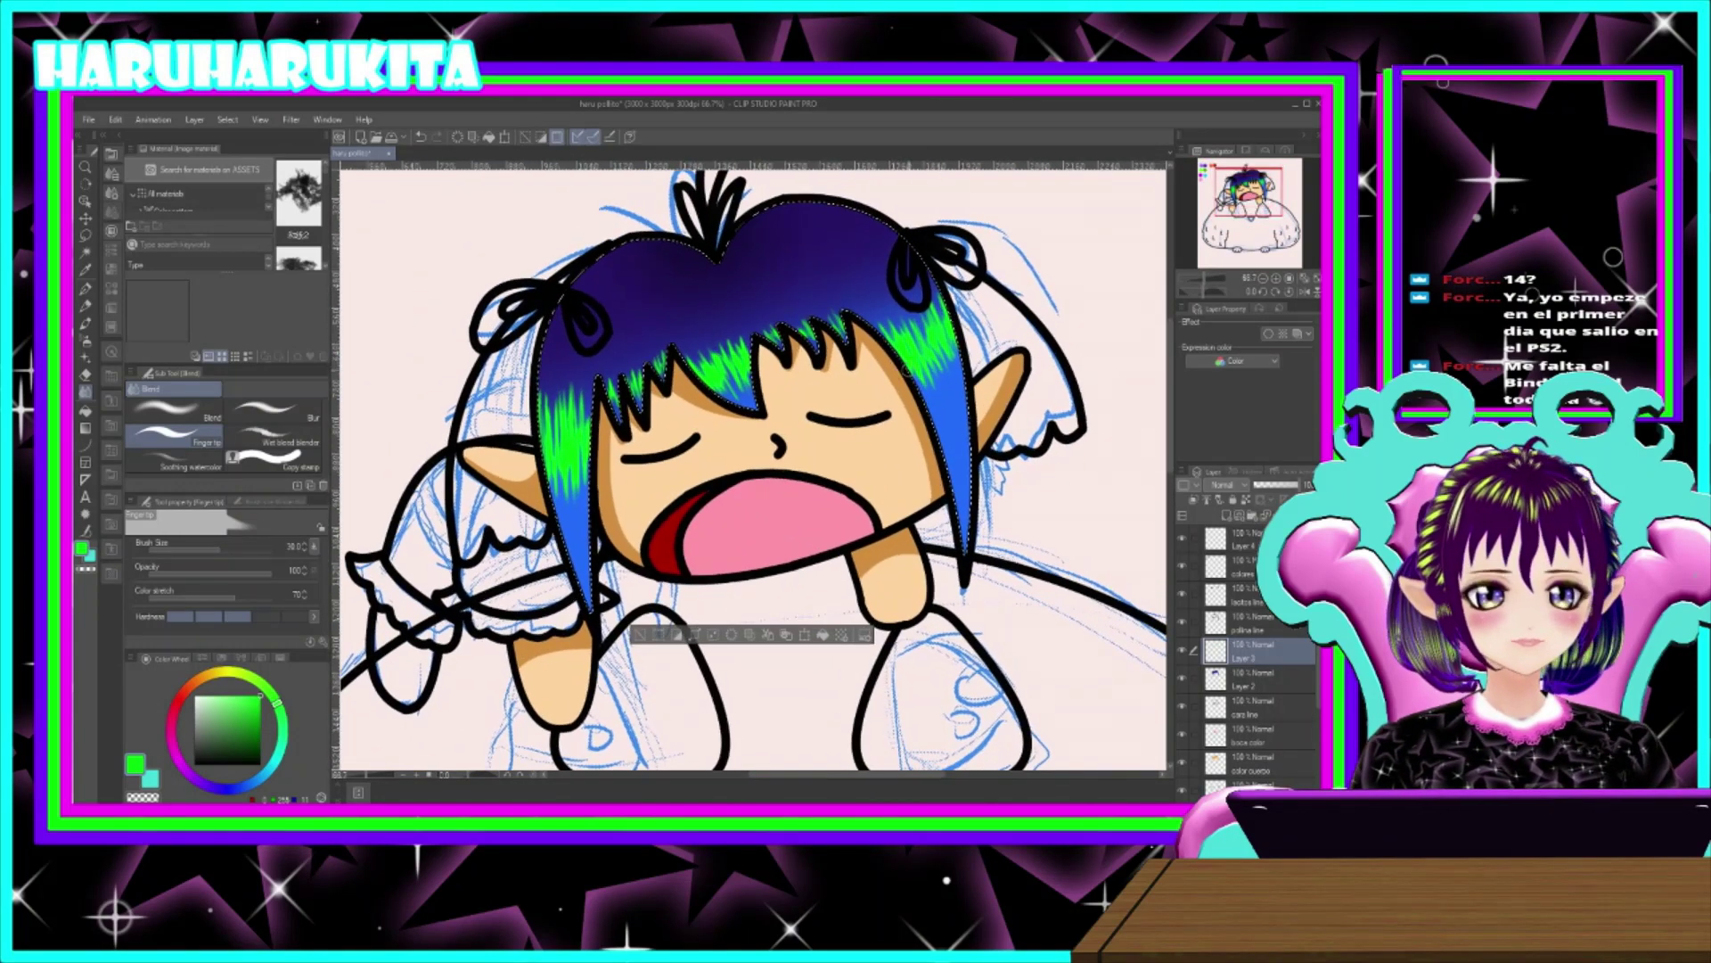
pyautogui.scroll(2, 906, 373)
pyautogui.scroll(-1, 829, 462)
pyautogui.scroll(2, 829, 463)
pyautogui.scroll(2, 829, 463)
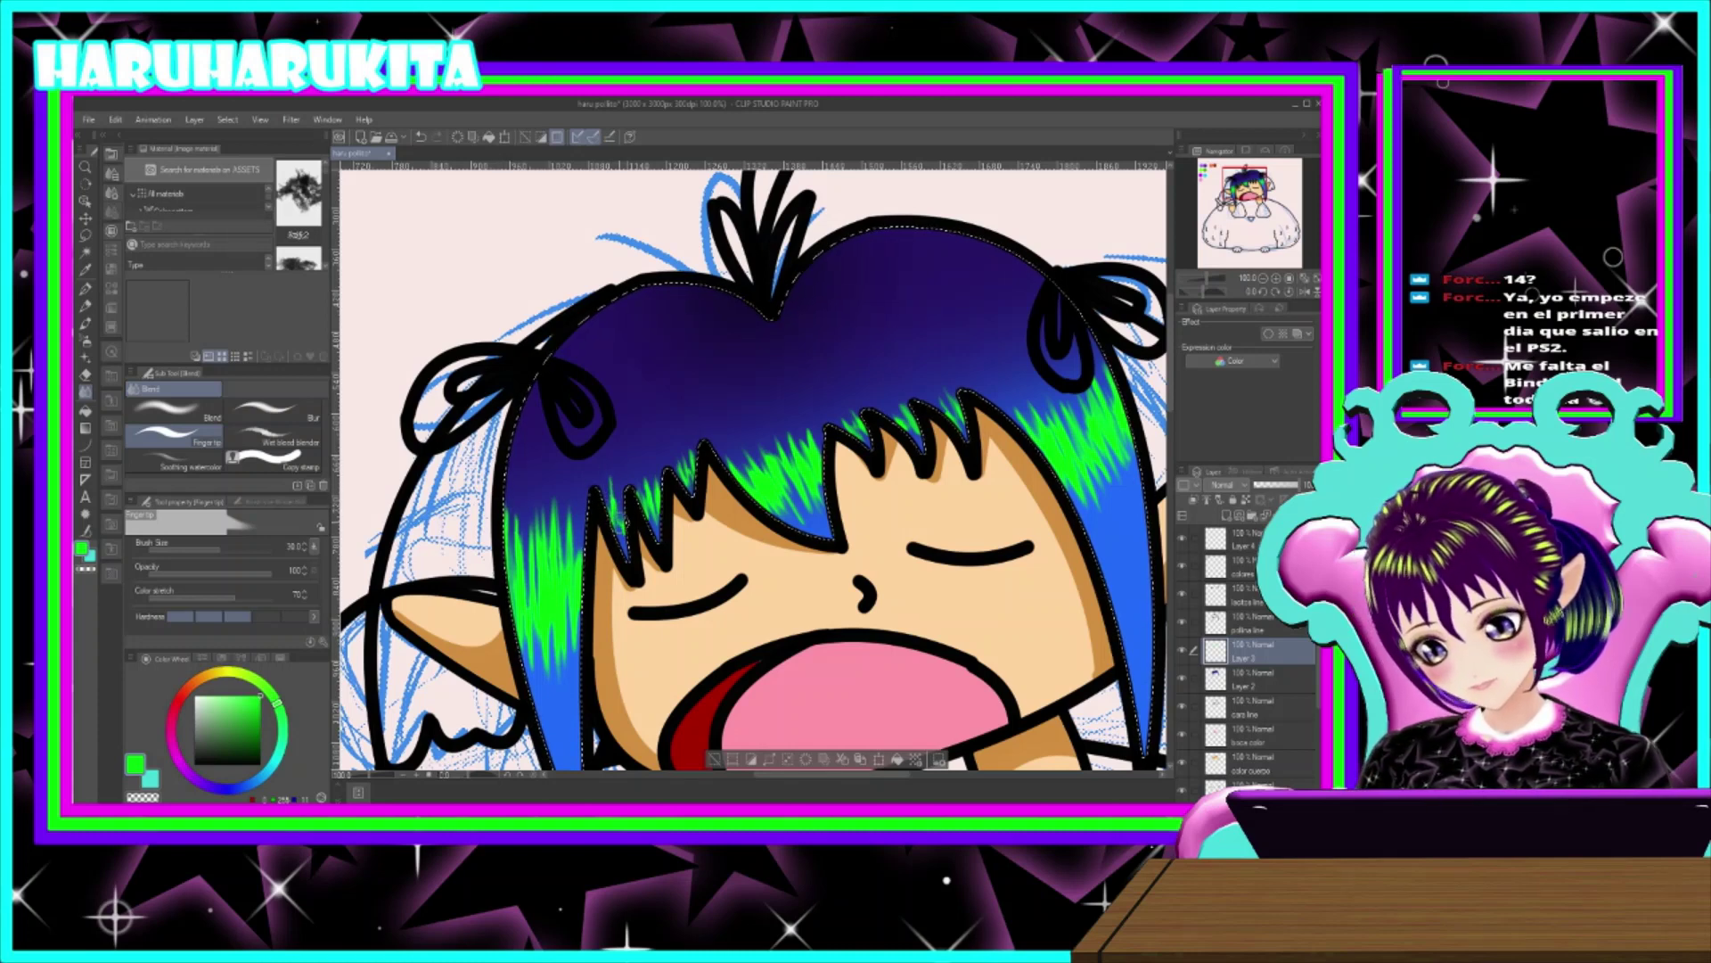
# - Refine the smudged edges of the green highlights on the side locks and fringe, and clear the hair selection
pyautogui.moveTo(562, 513); pyautogui.dragTo(552, 464)
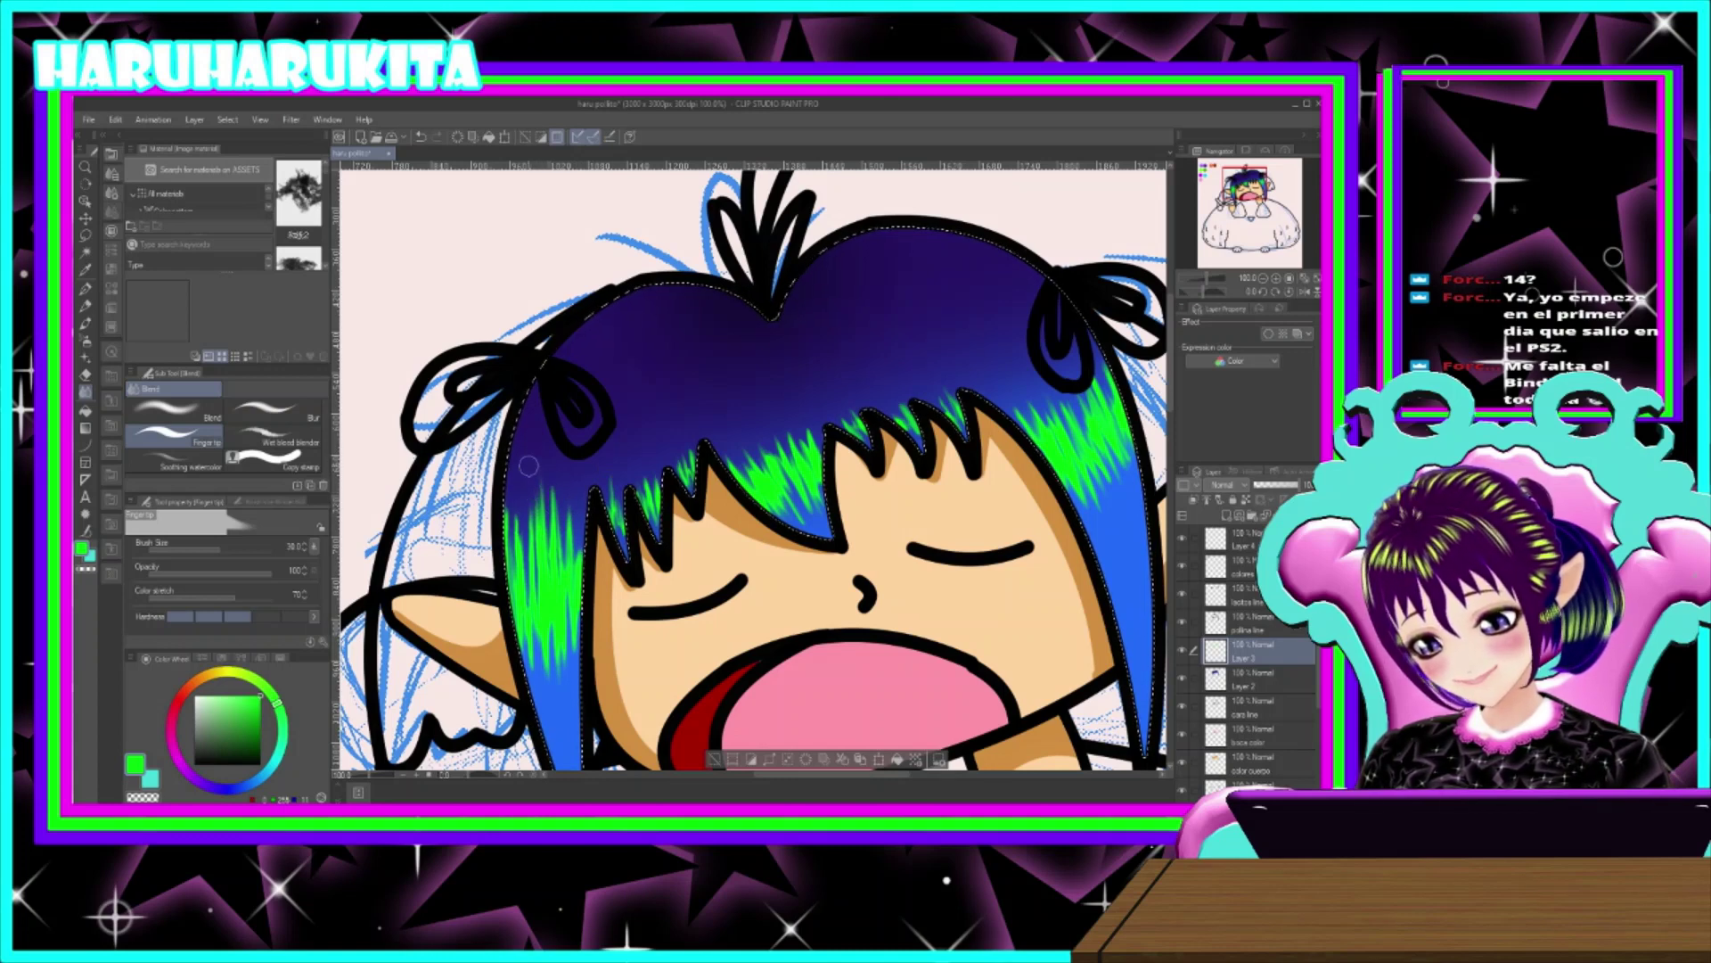
pyautogui.click(1304, 292)
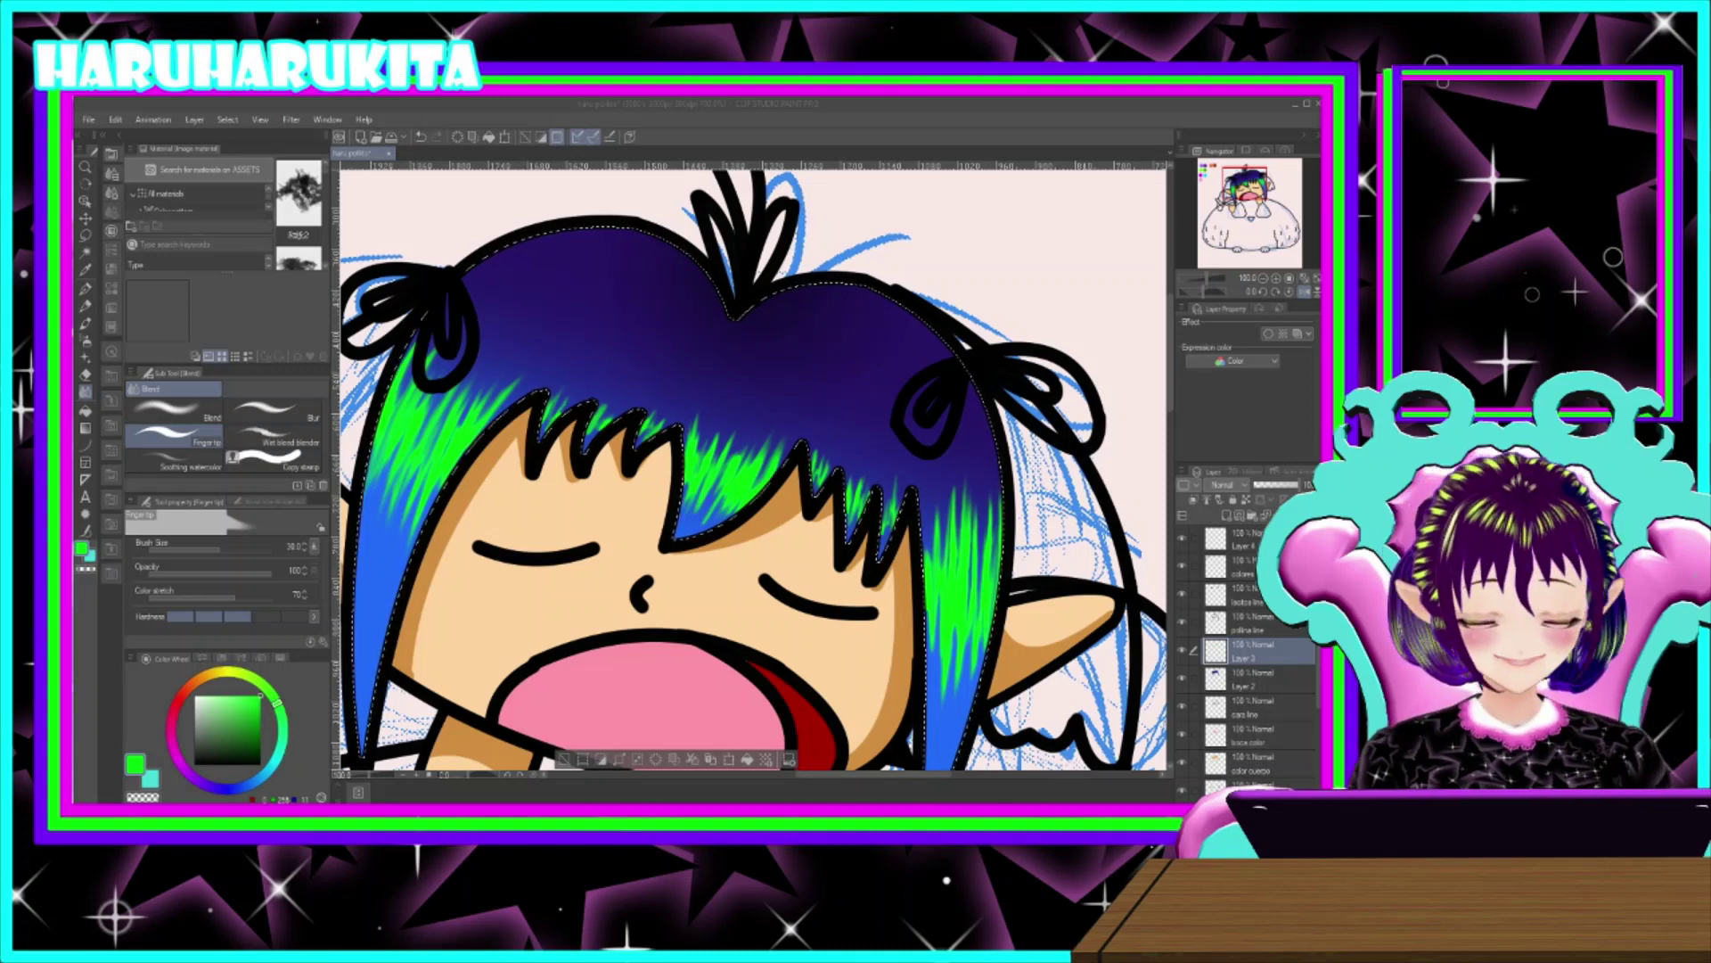
pyautogui.click(954, 386)
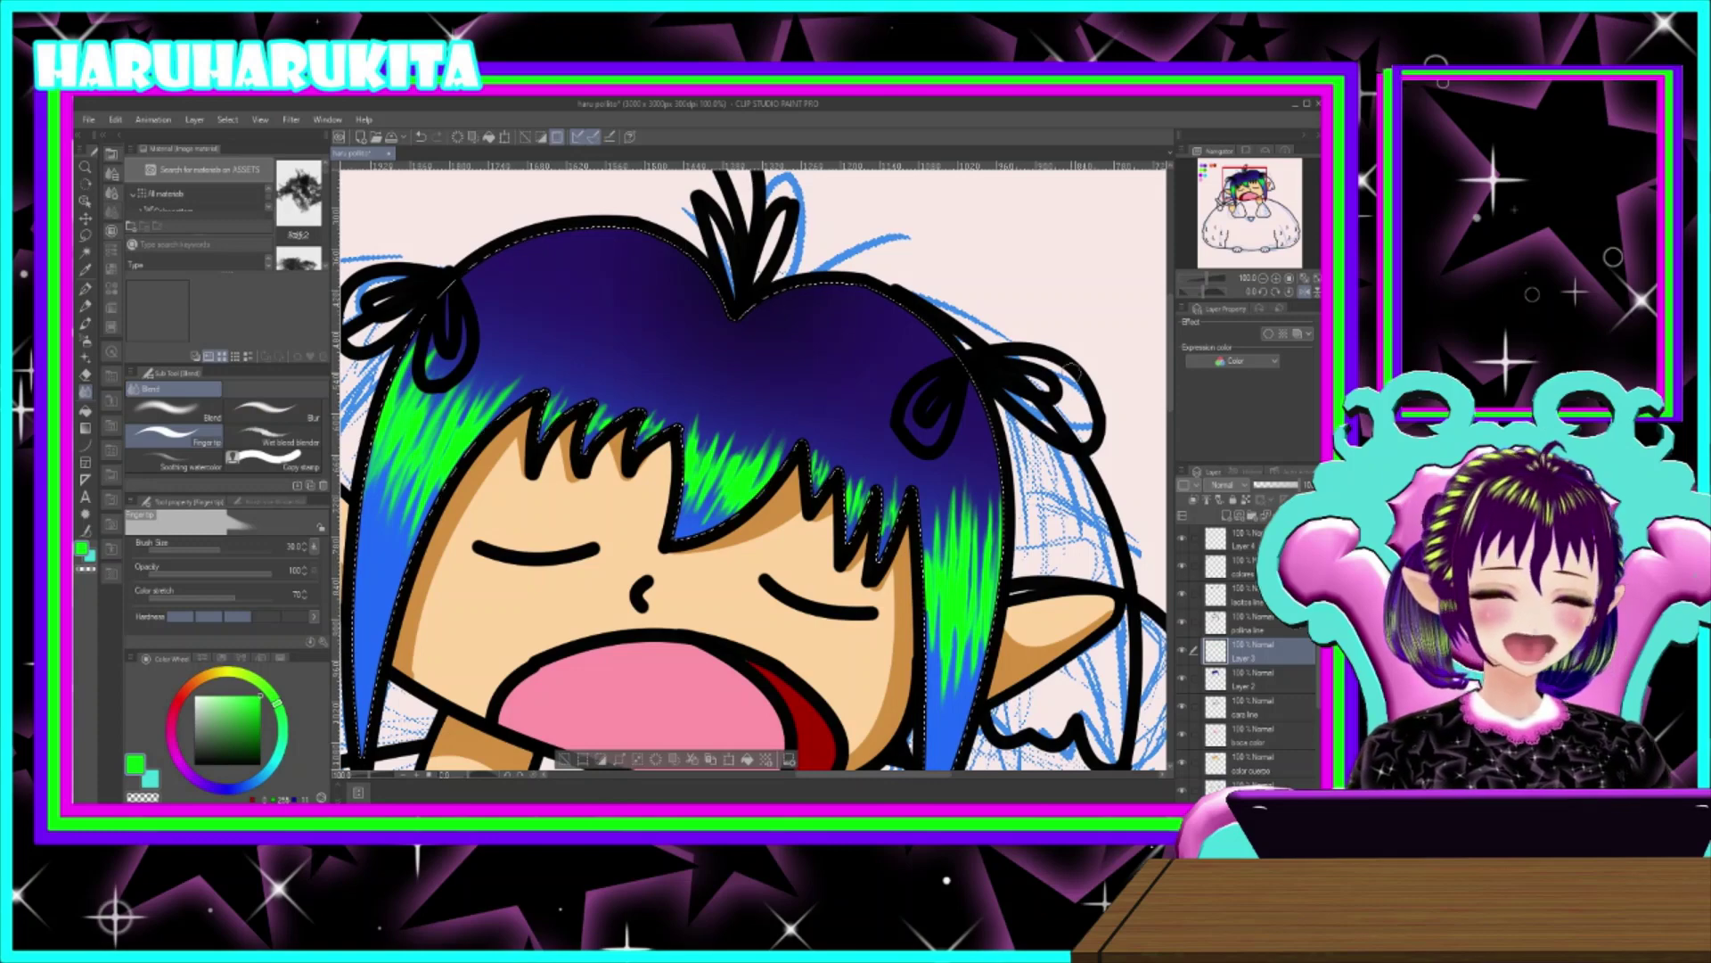
pyautogui.scroll(-3, 954, 385)
pyautogui.scroll(2, 981, 384)
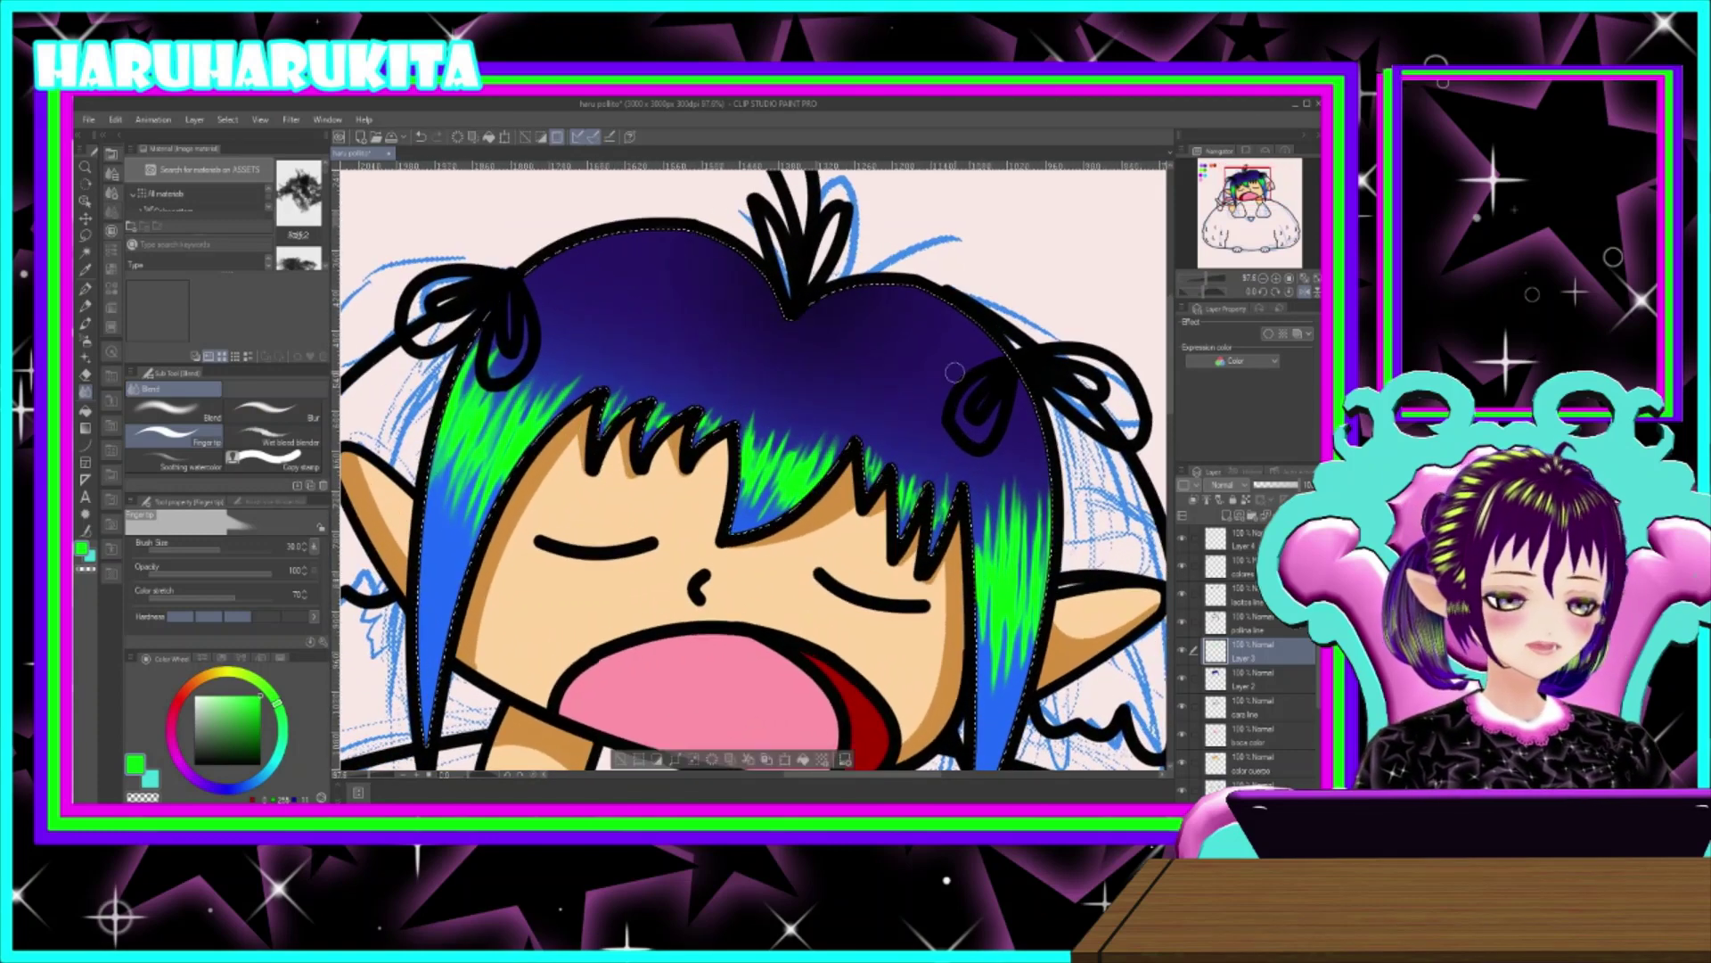
pyautogui.hotkey('ctrl', 'd')
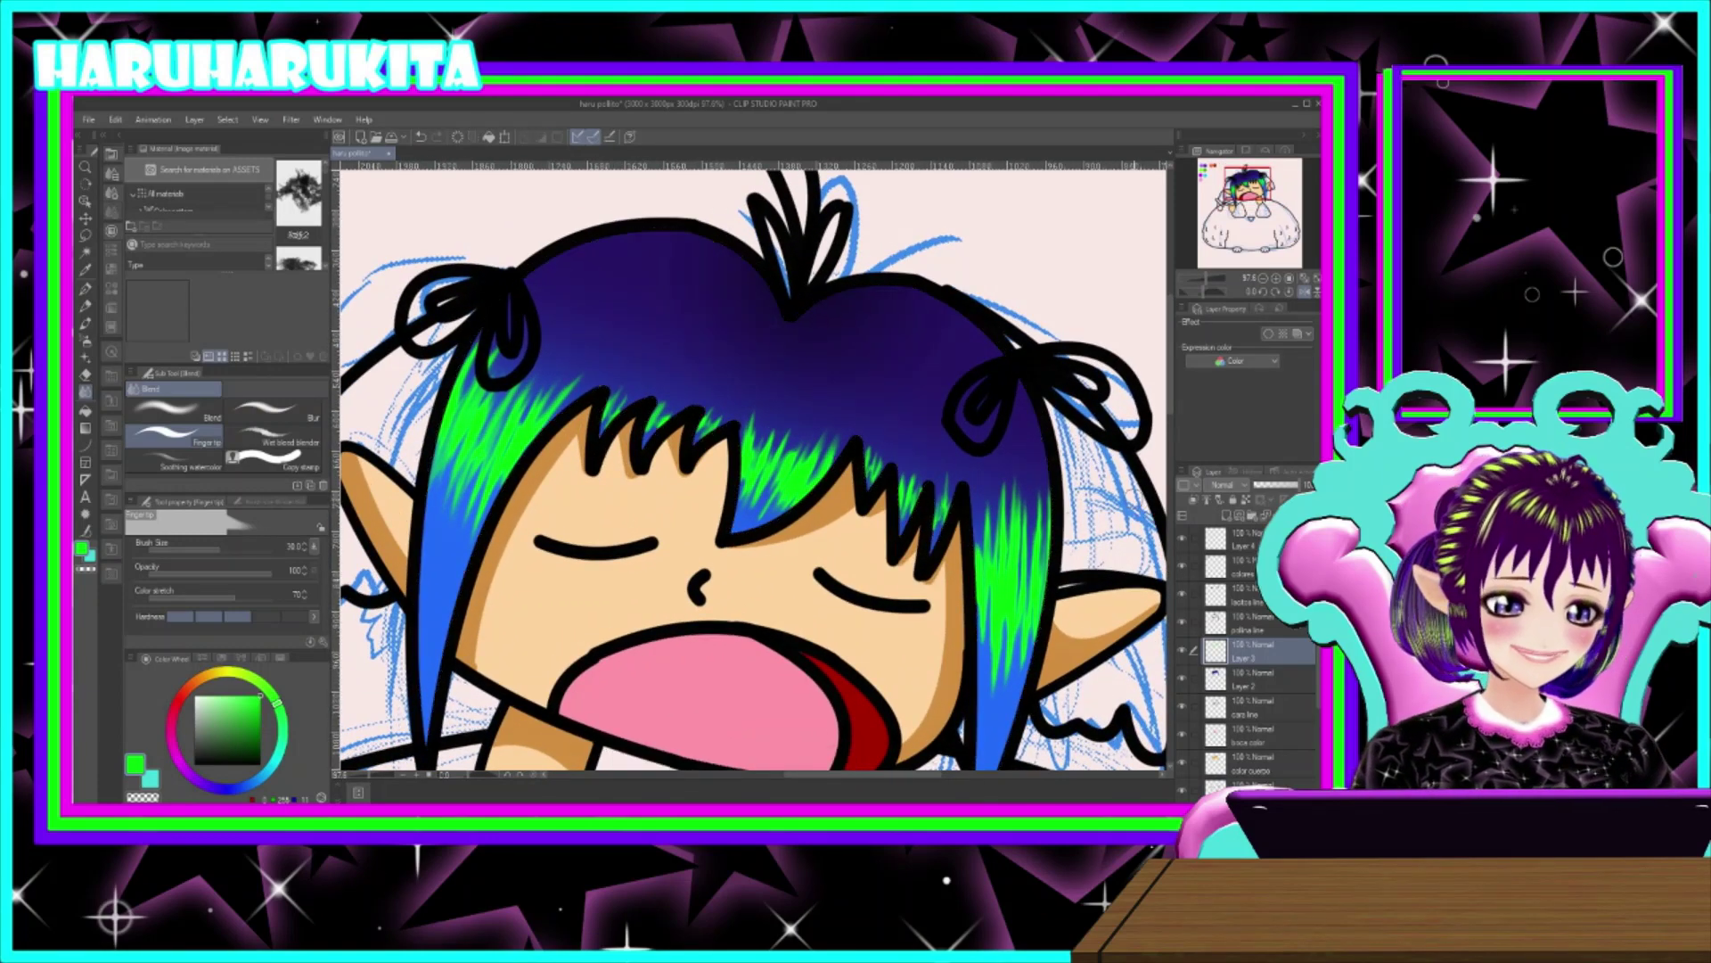
# - Select the inside of the outer loop of the hair bow above the raised ear with Auto select on the bow line layer
pyautogui.moveTo(1017, 490); pyautogui.dragTo(1134, 457)
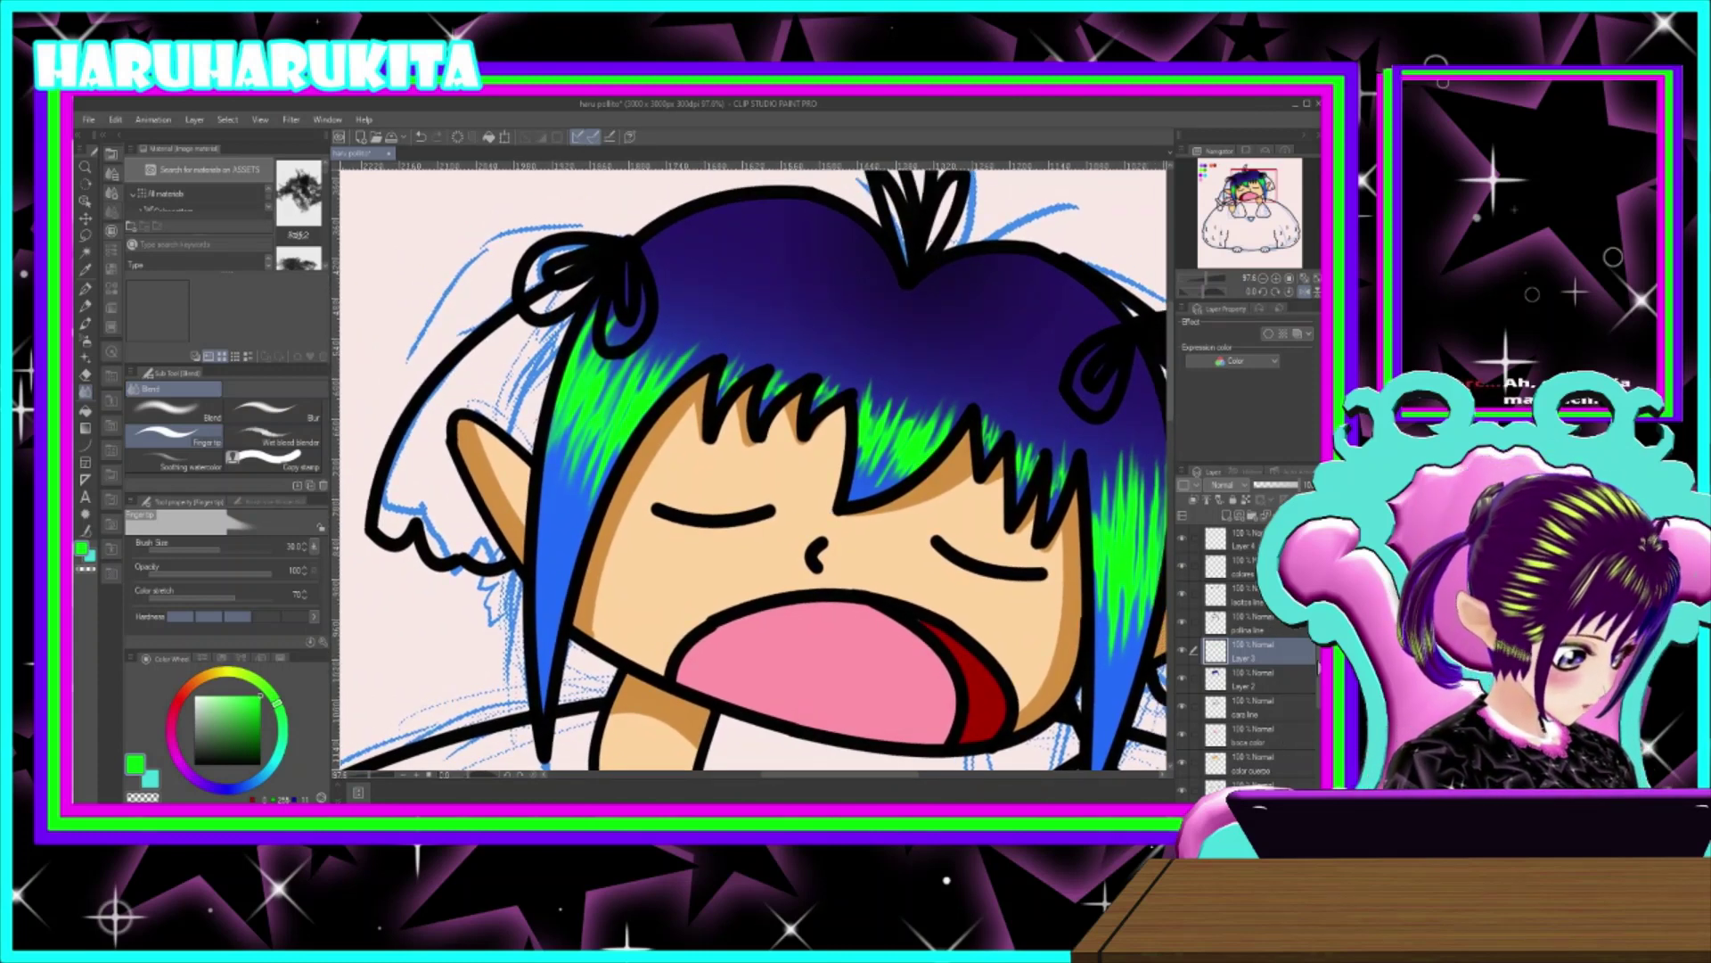
pyautogui.click(1255, 623)
pyautogui.click(1247, 594)
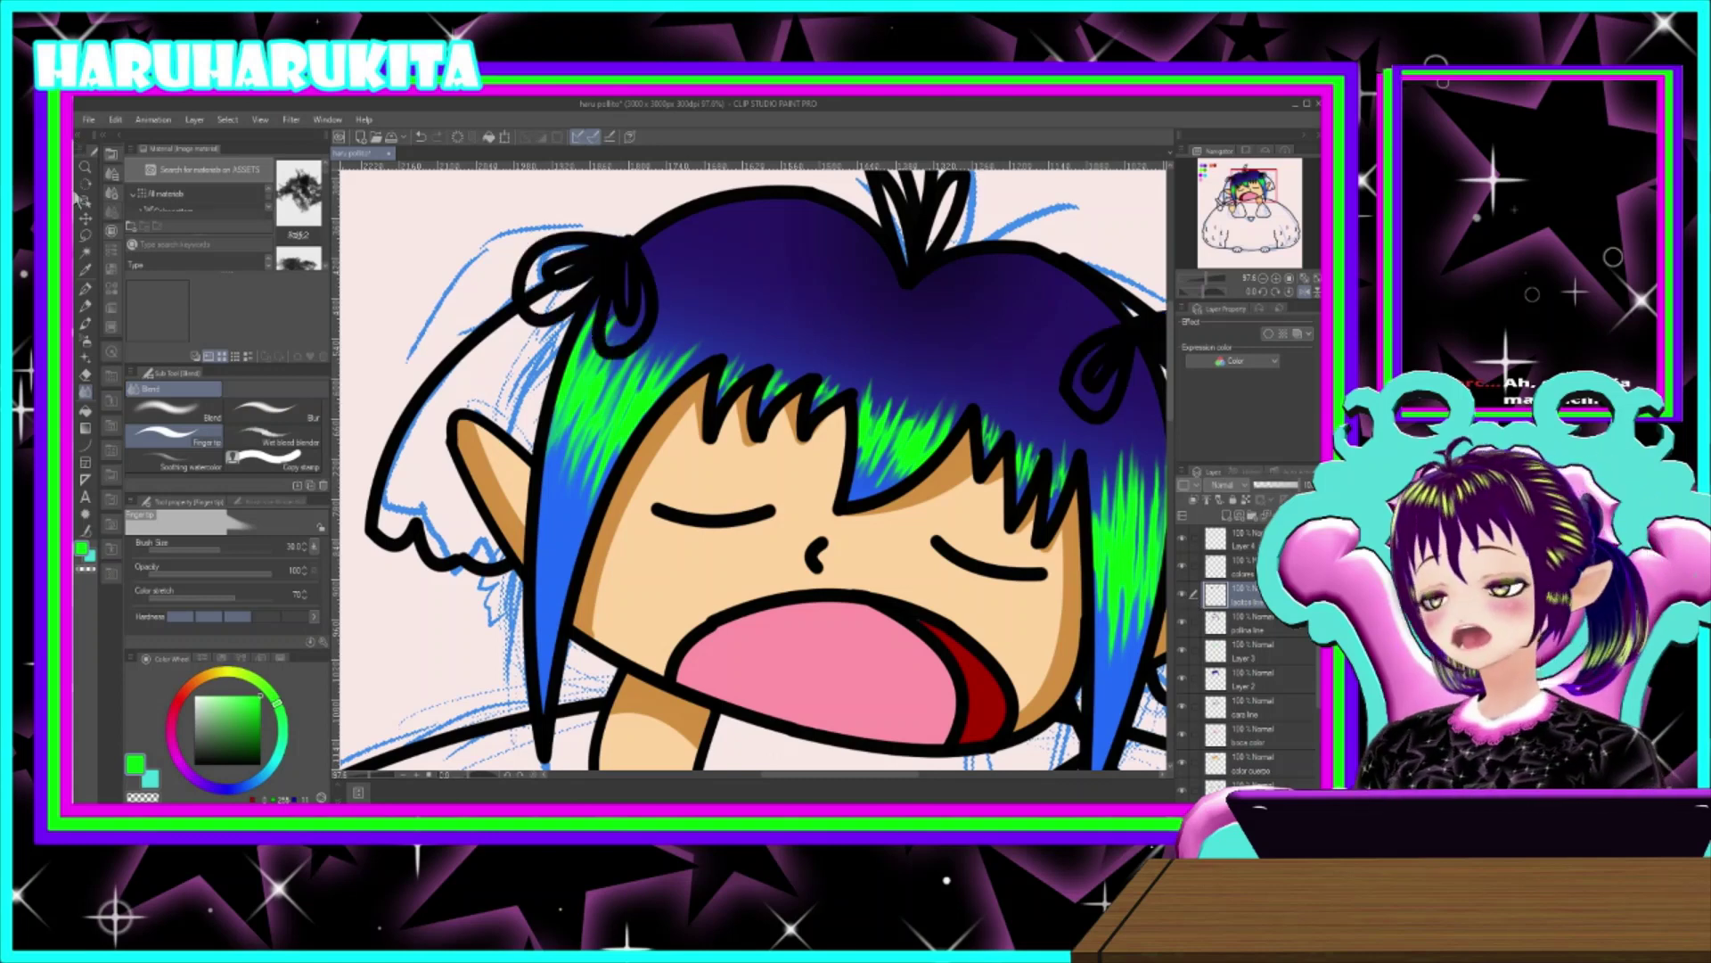
pyautogui.click(93, 254)
pyautogui.click(551, 281)
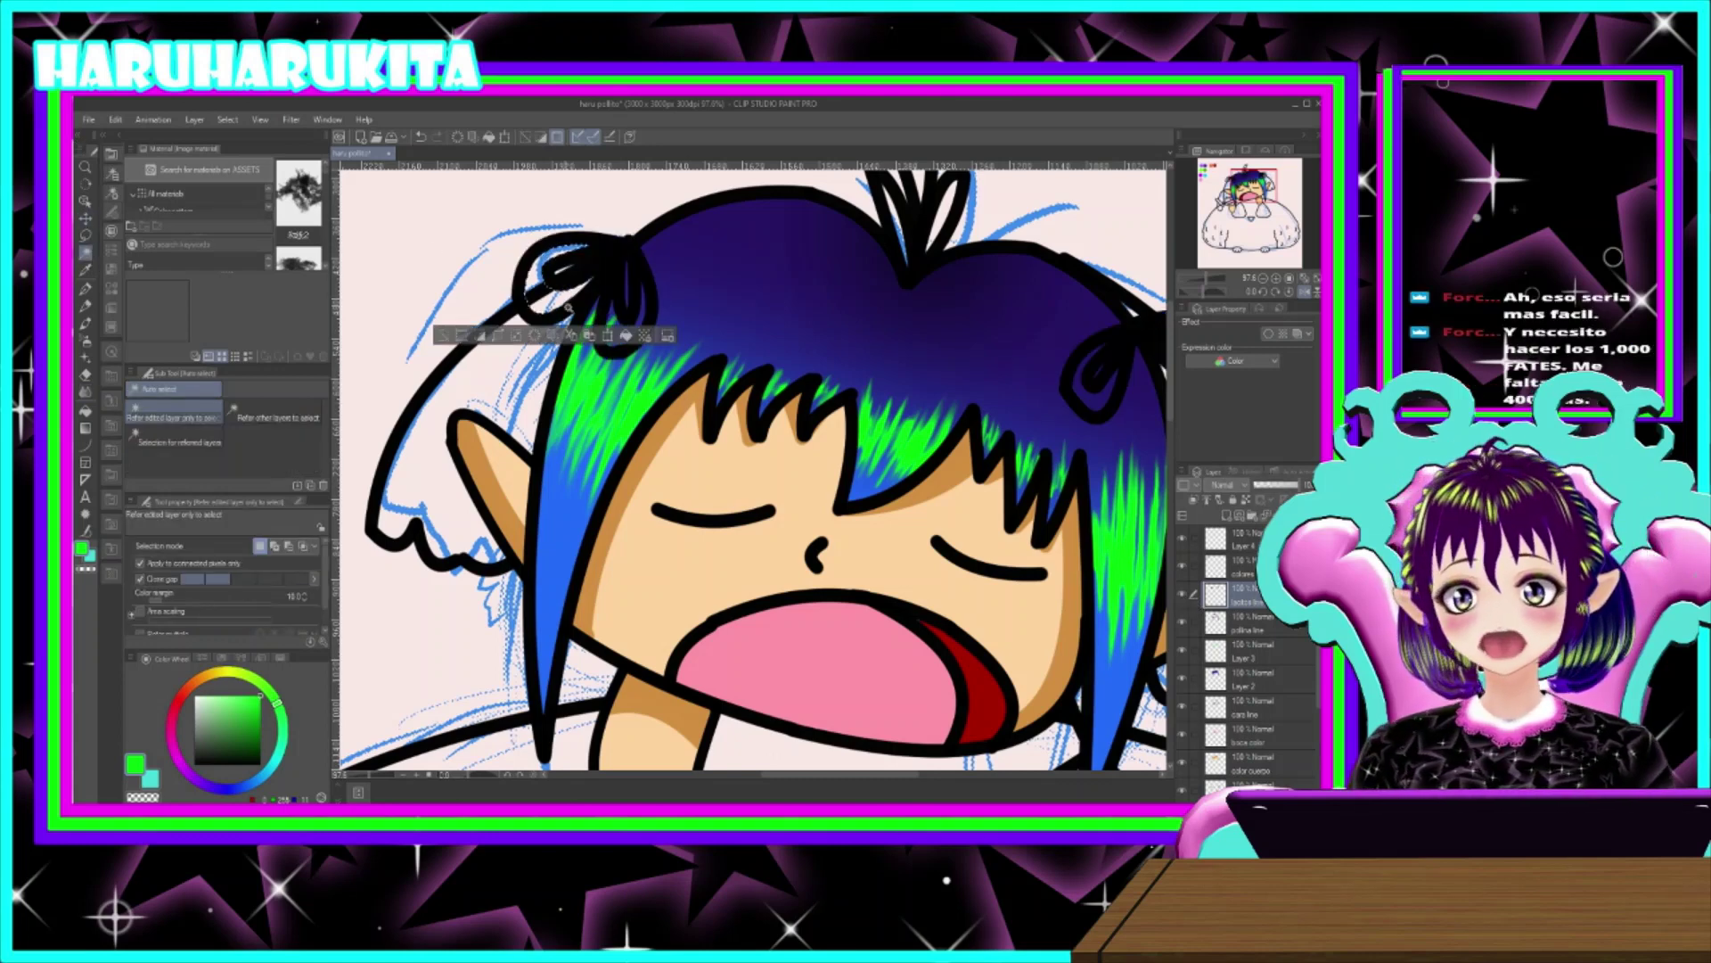
pyautogui.click(499, 339)
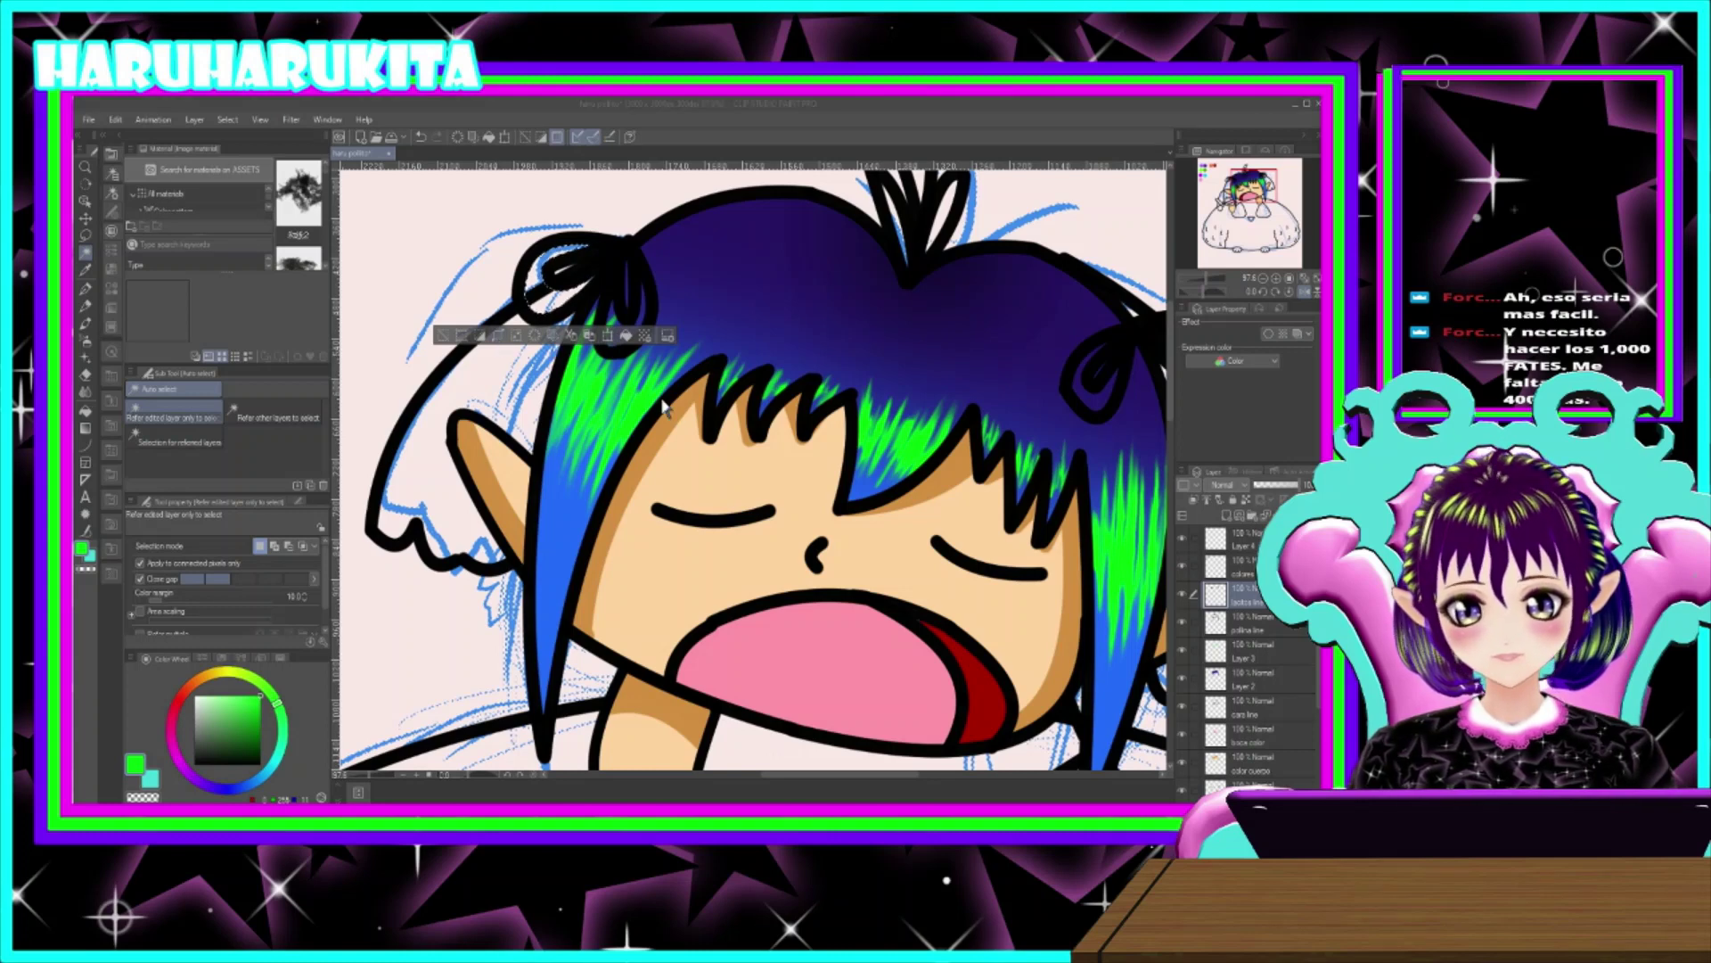
pyautogui.click(784, 438)
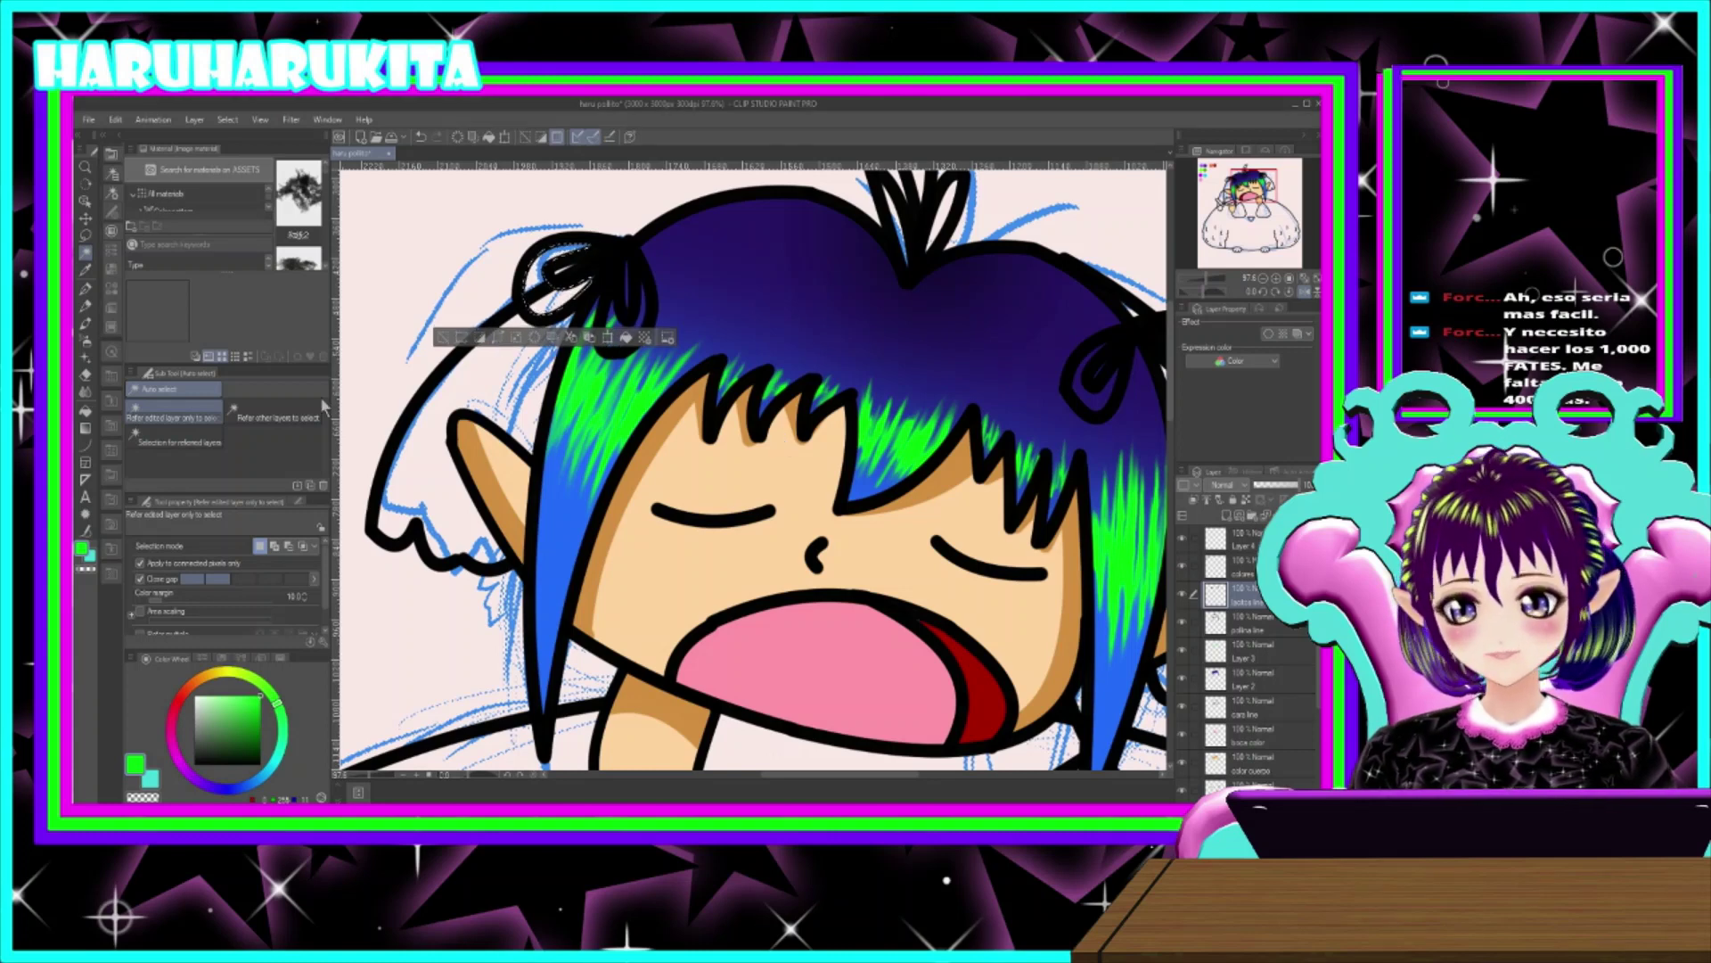
# - Switch to the Gradient tool and add a new colour layer directly beneath the bow line layer
pyautogui.click(93, 434)
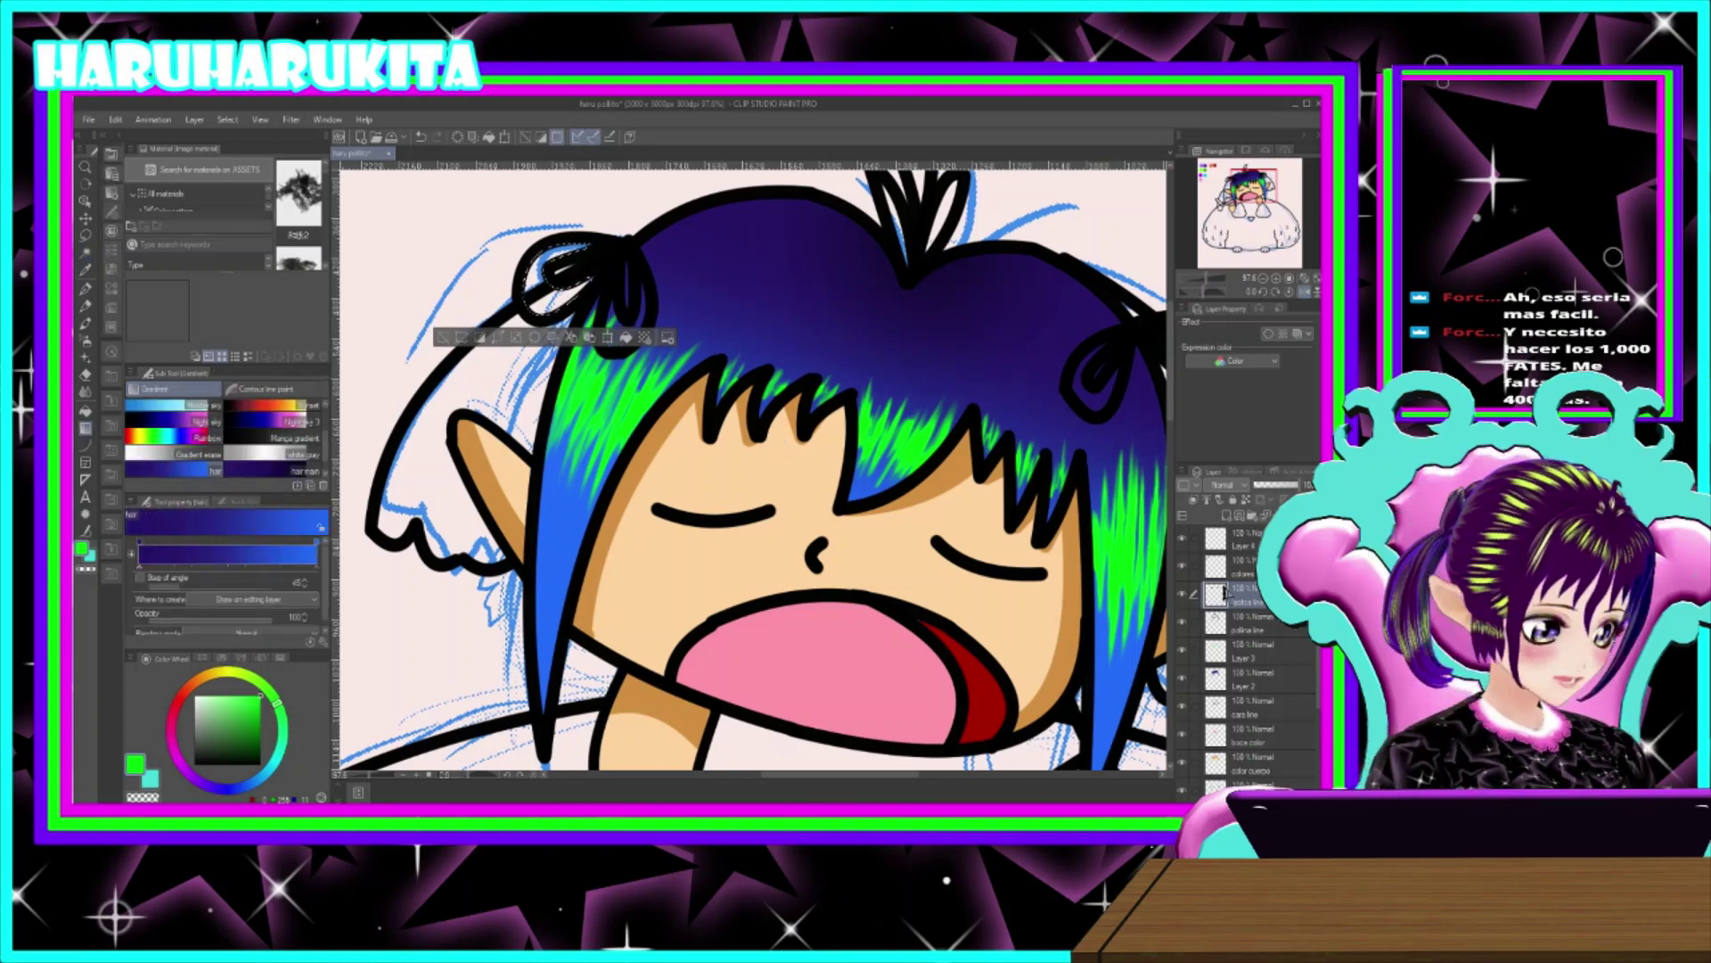
pyautogui.click(1265, 622)
pyautogui.click(1230, 519)
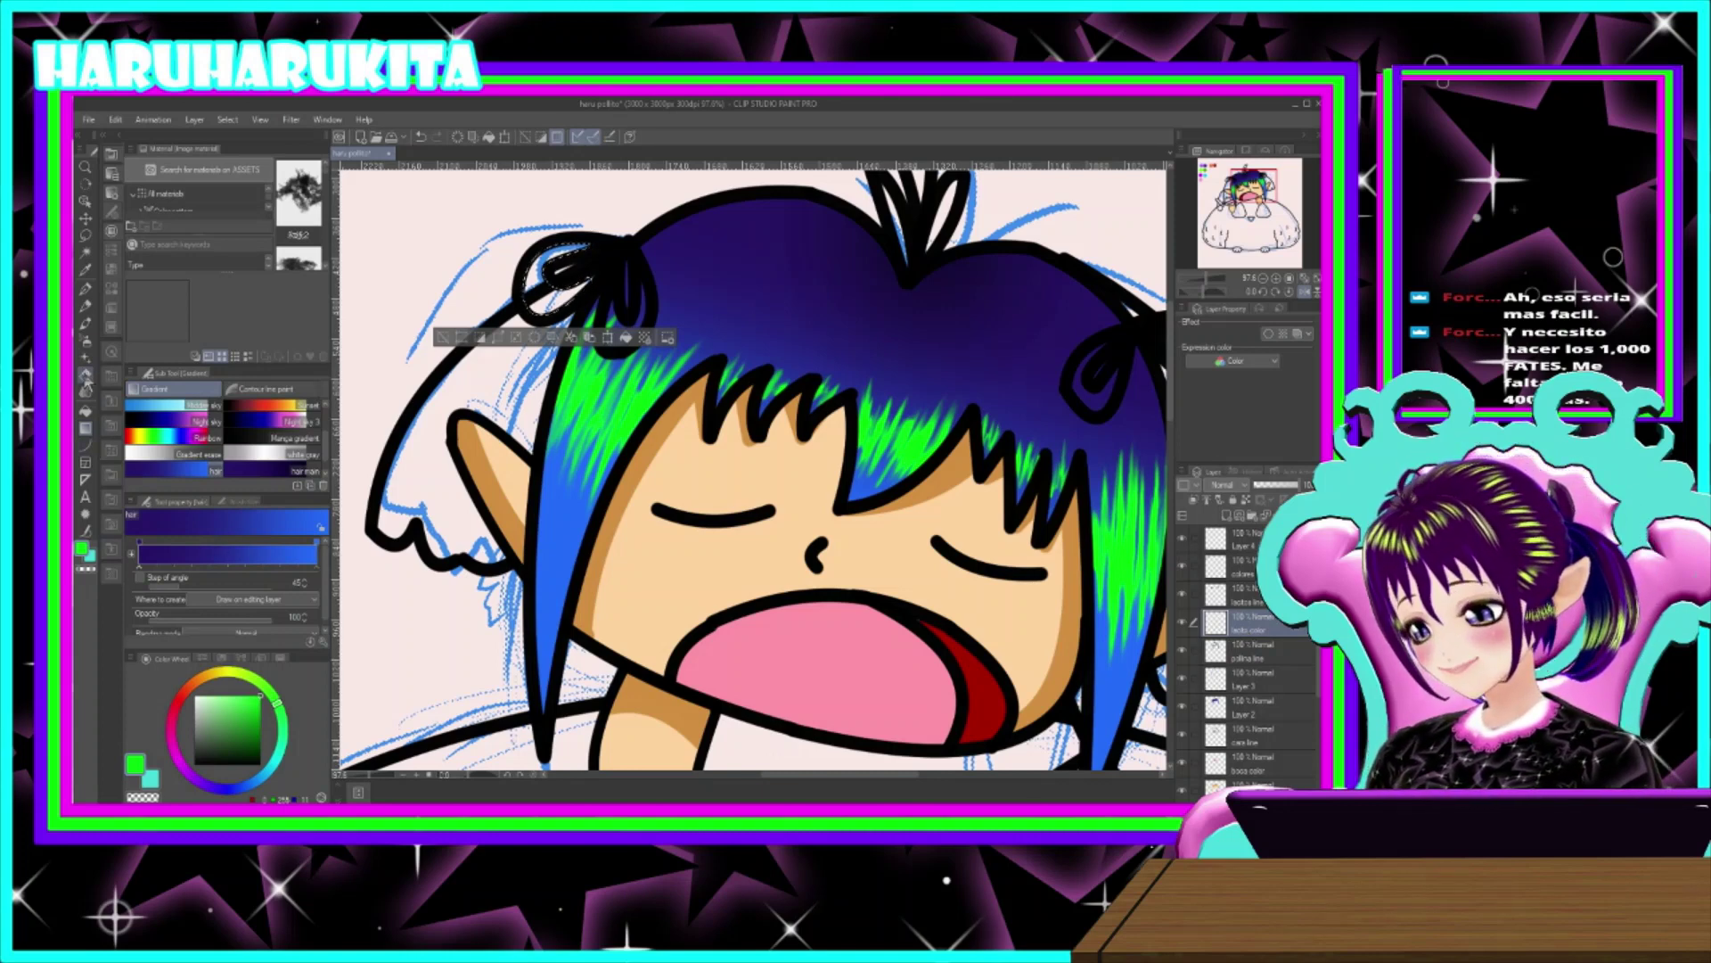
# - Fill the selected bow loop with the purple-to-blue hair gradient and clear the selection
pyautogui.click(286, 476)
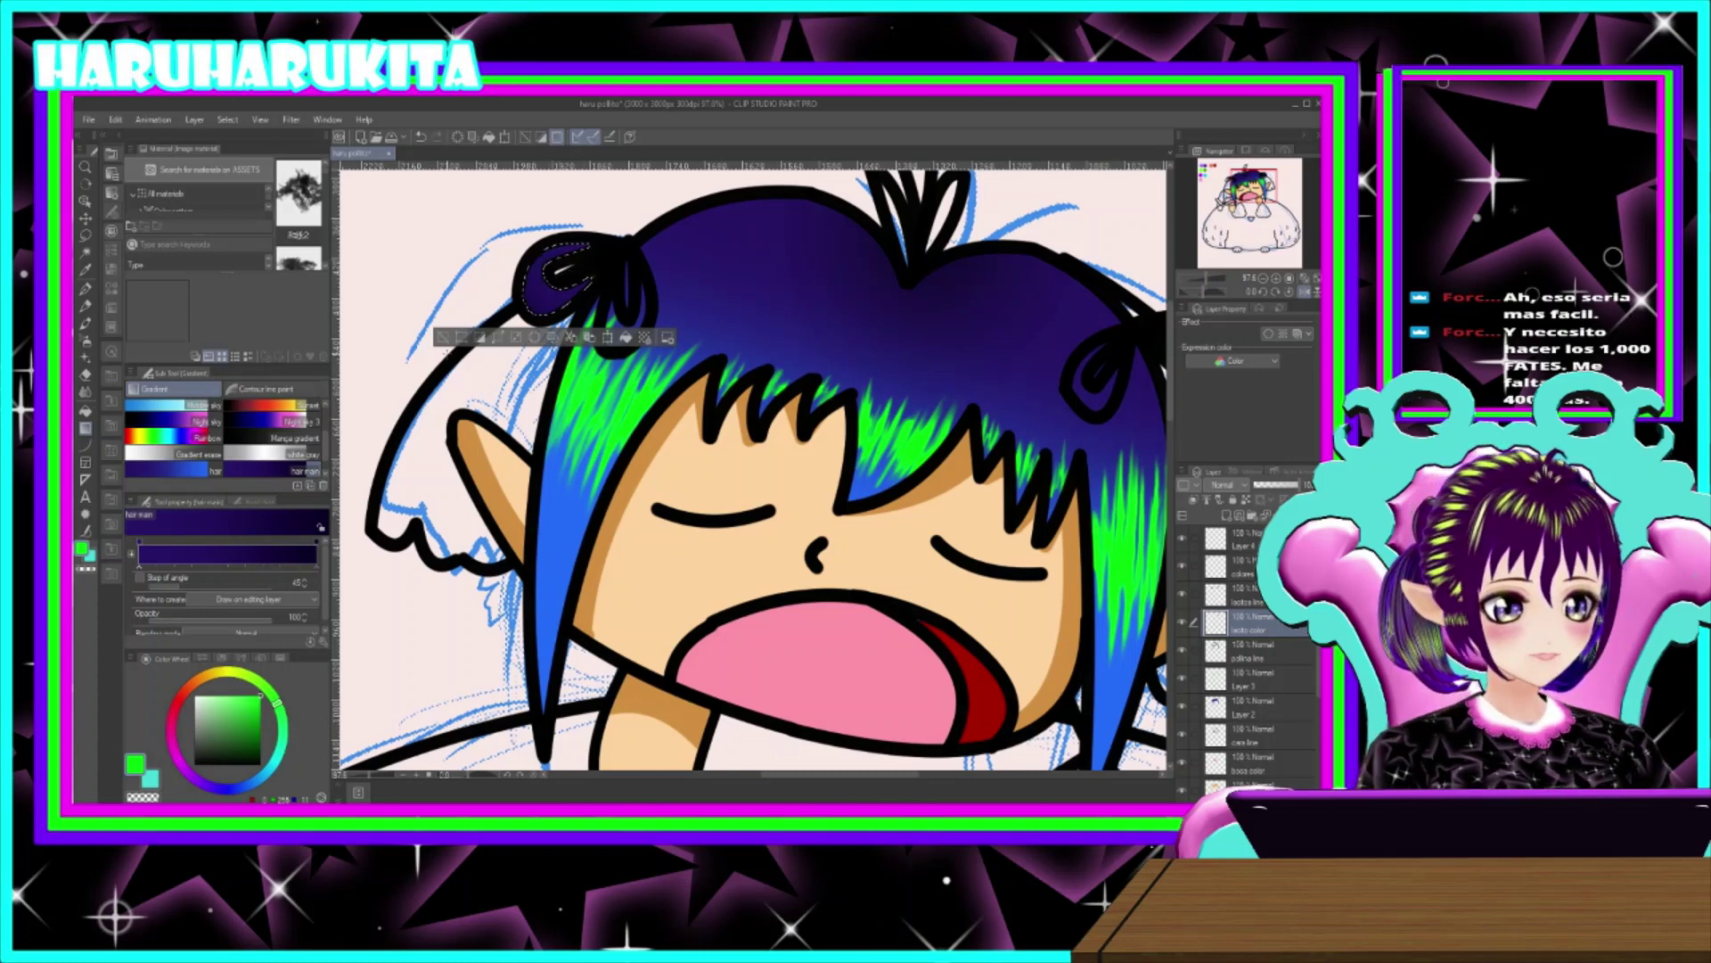
pyautogui.click(171, 471)
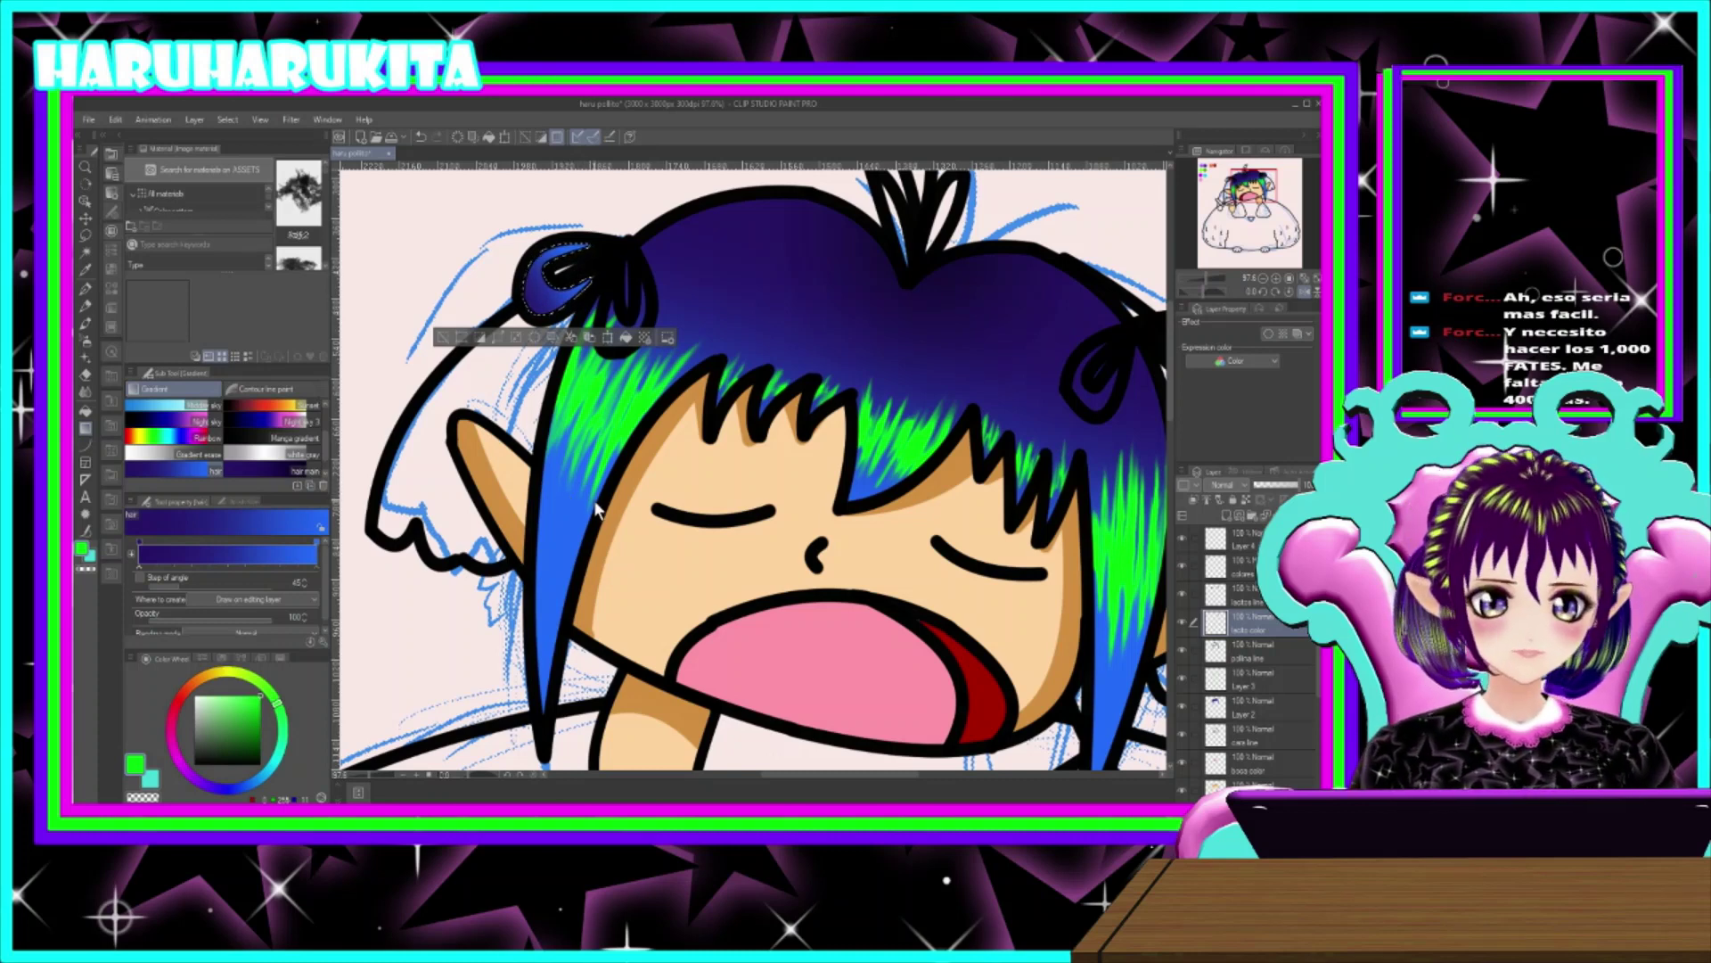
pyautogui.hotkey('ctrl', 'd')
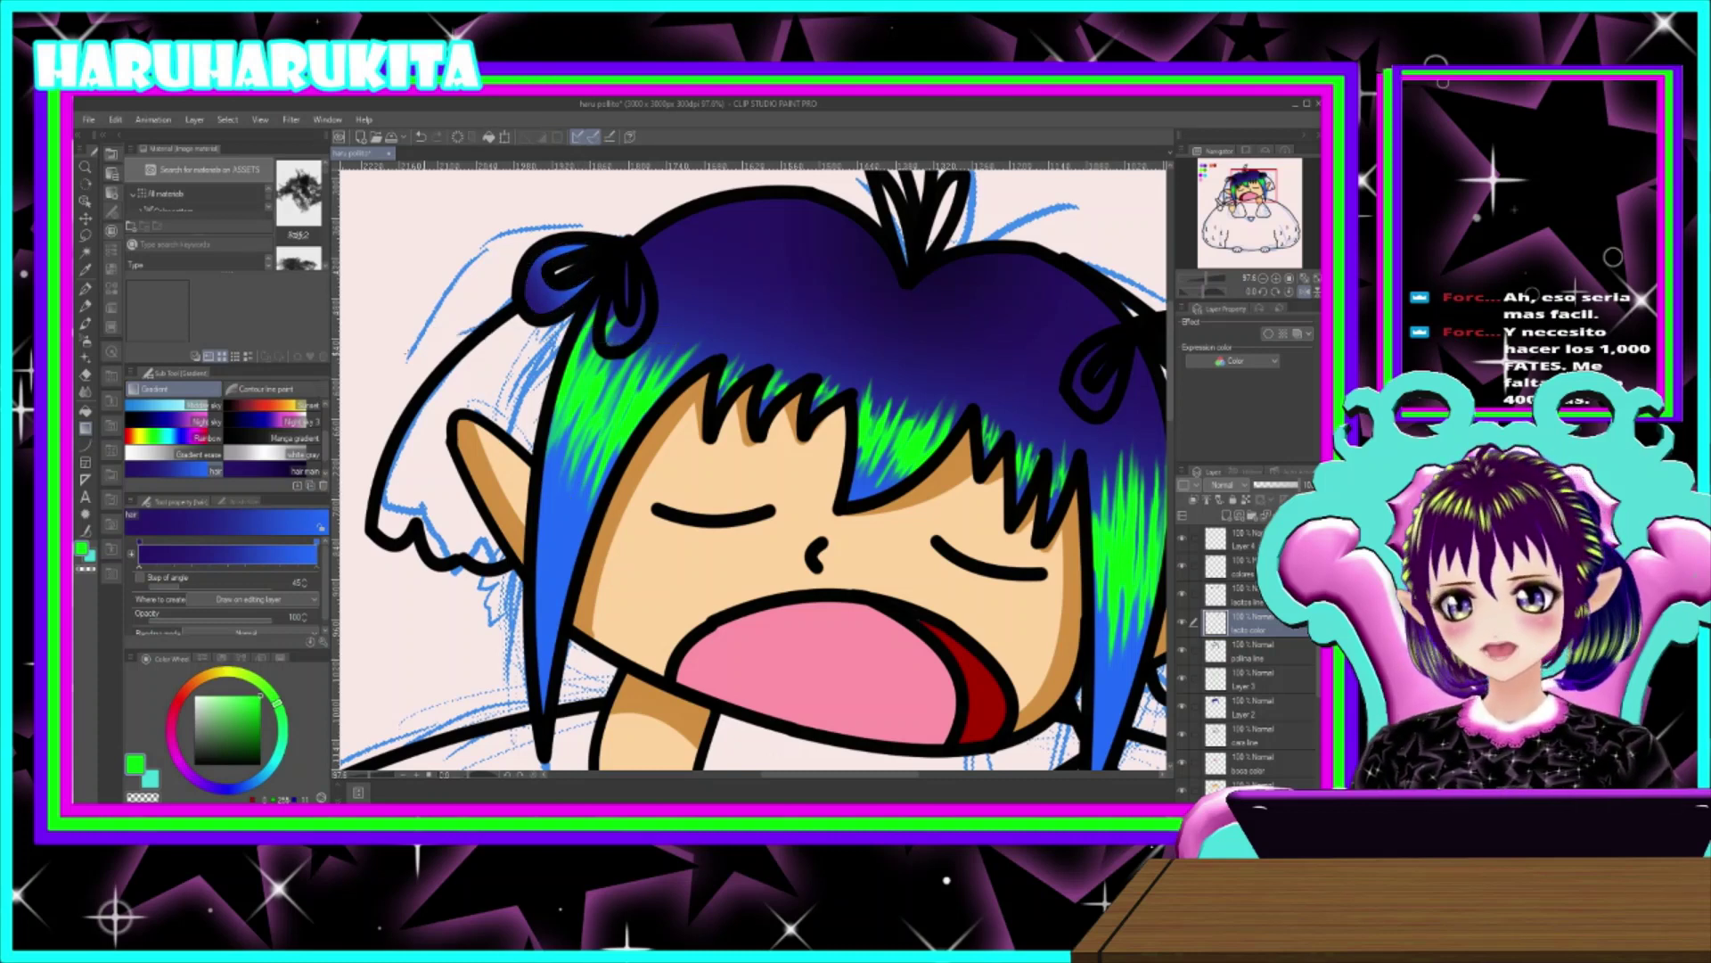
# - Auto select the filled bow loop on the bow colour layer, save the illustration and drop the selection
pyautogui.click(86, 252)
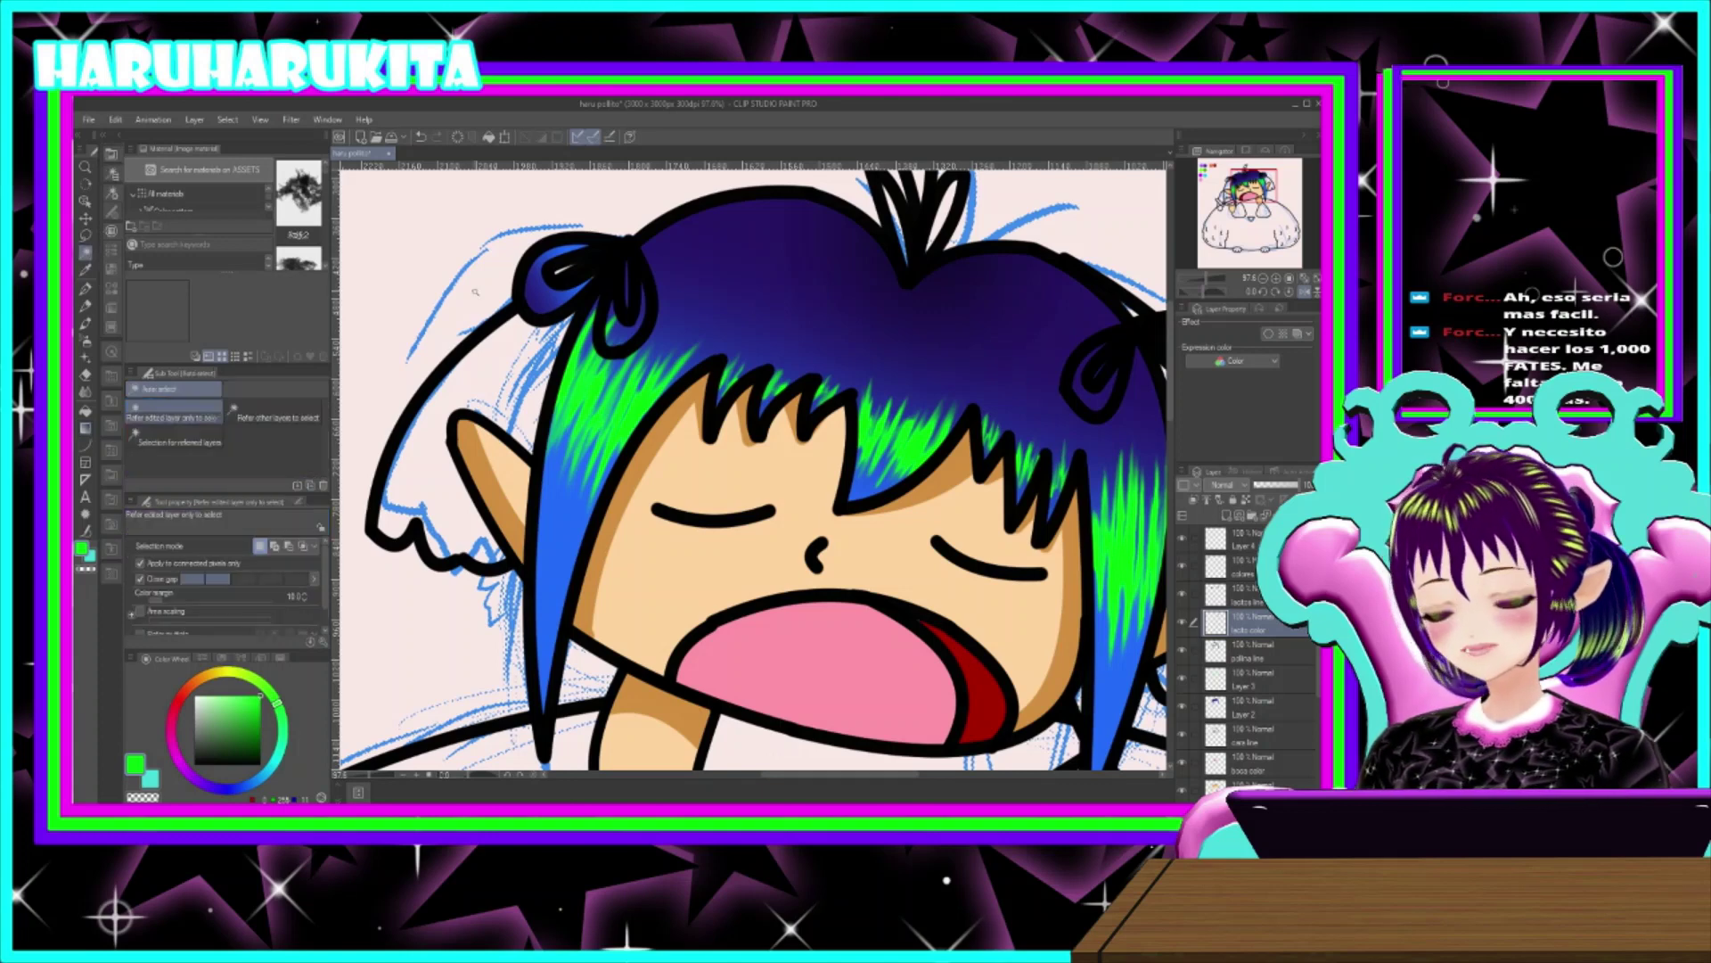
pyautogui.click(621, 348)
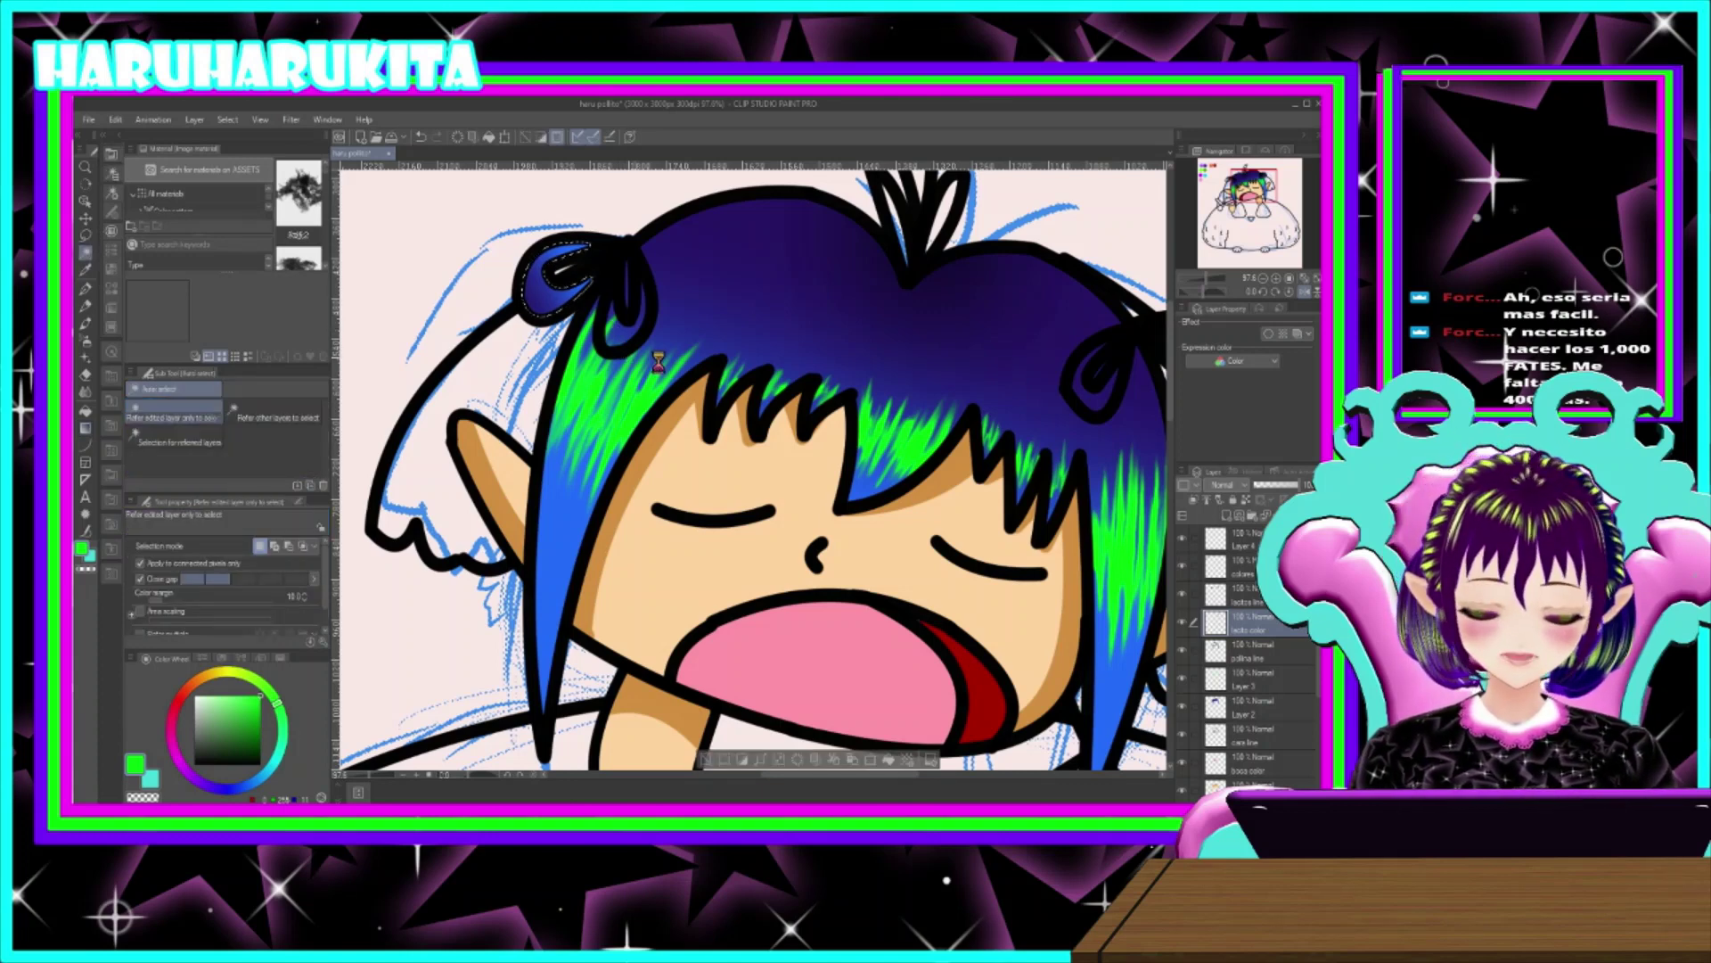
pyautogui.hotkey('ctrl', 's')
pyautogui.hotkey('ctrl', 'd')
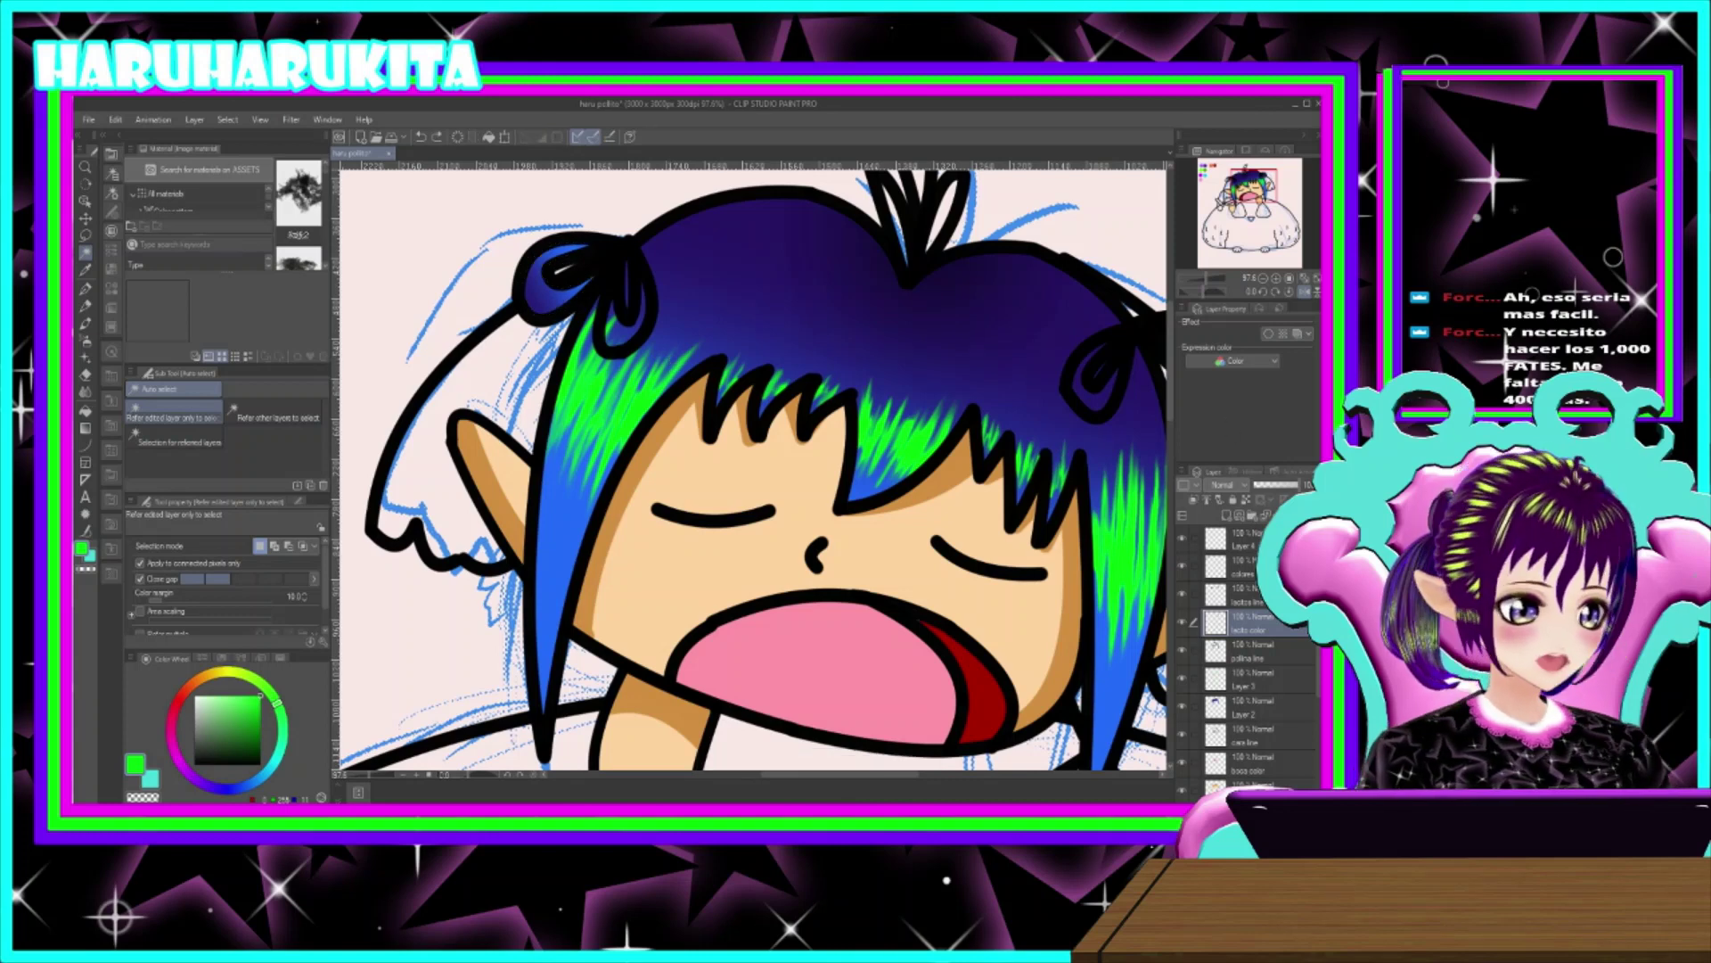
# - Auto select the lower loop of the bow above the raised ear, fill it with the purple-to-blue hair gradient on the bow colour layer, and deselect
pyautogui.click(1257, 599)
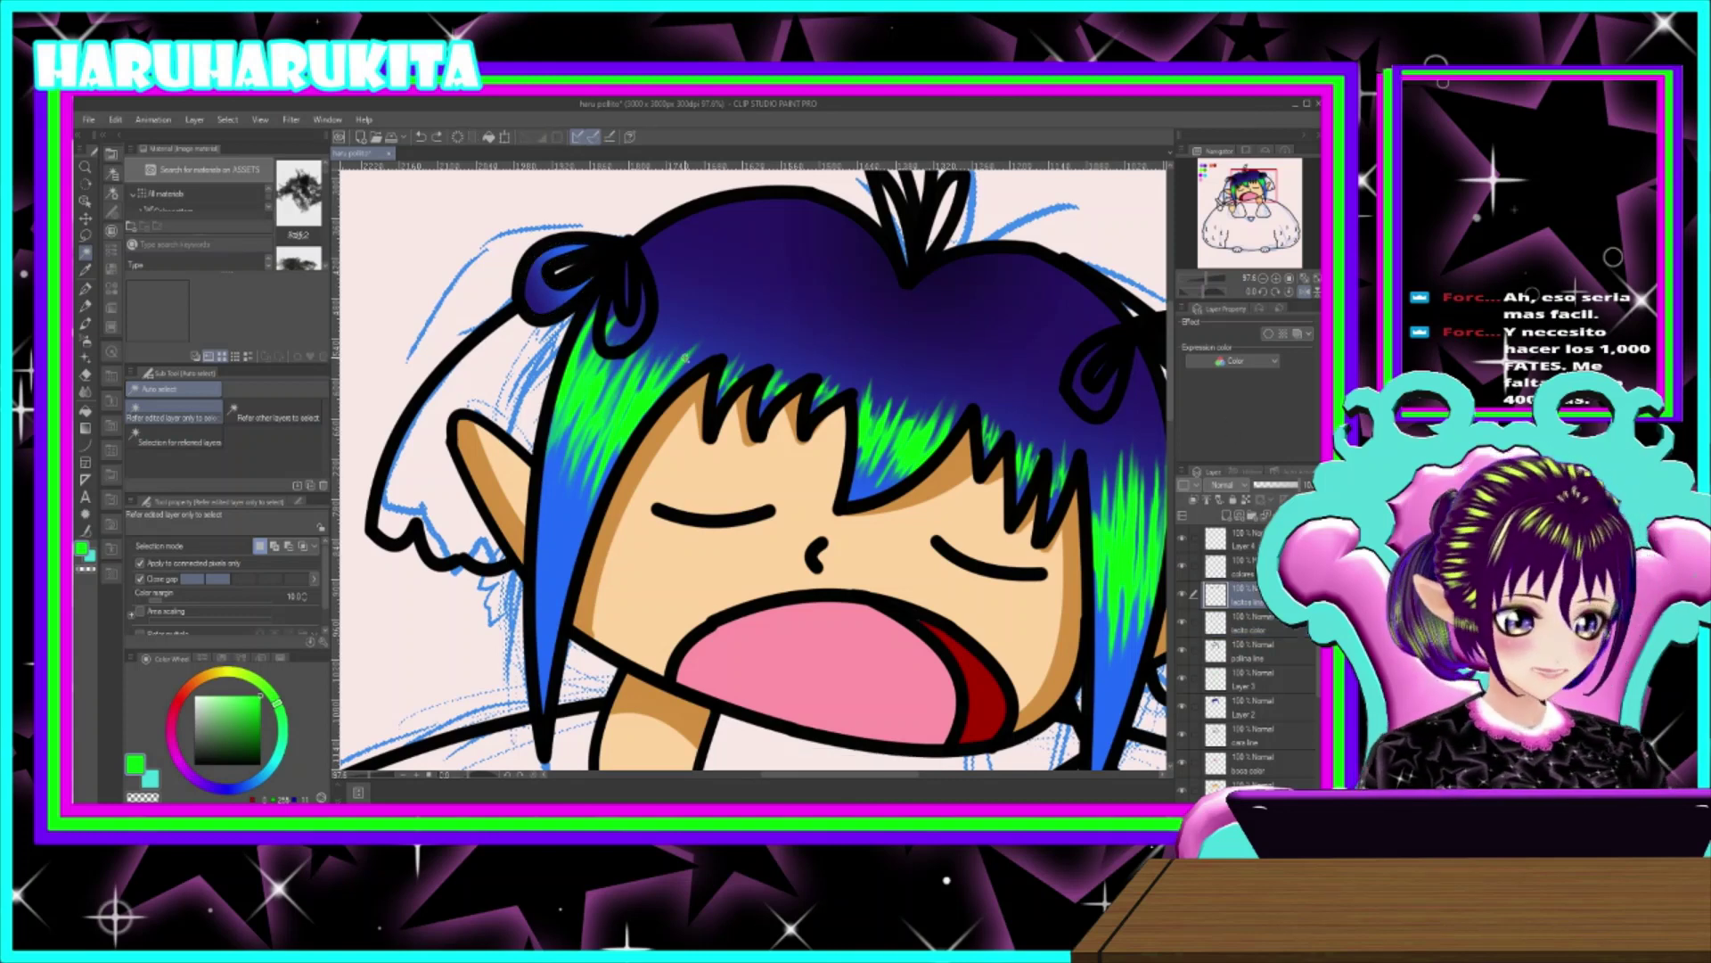
pyautogui.click(627, 337)
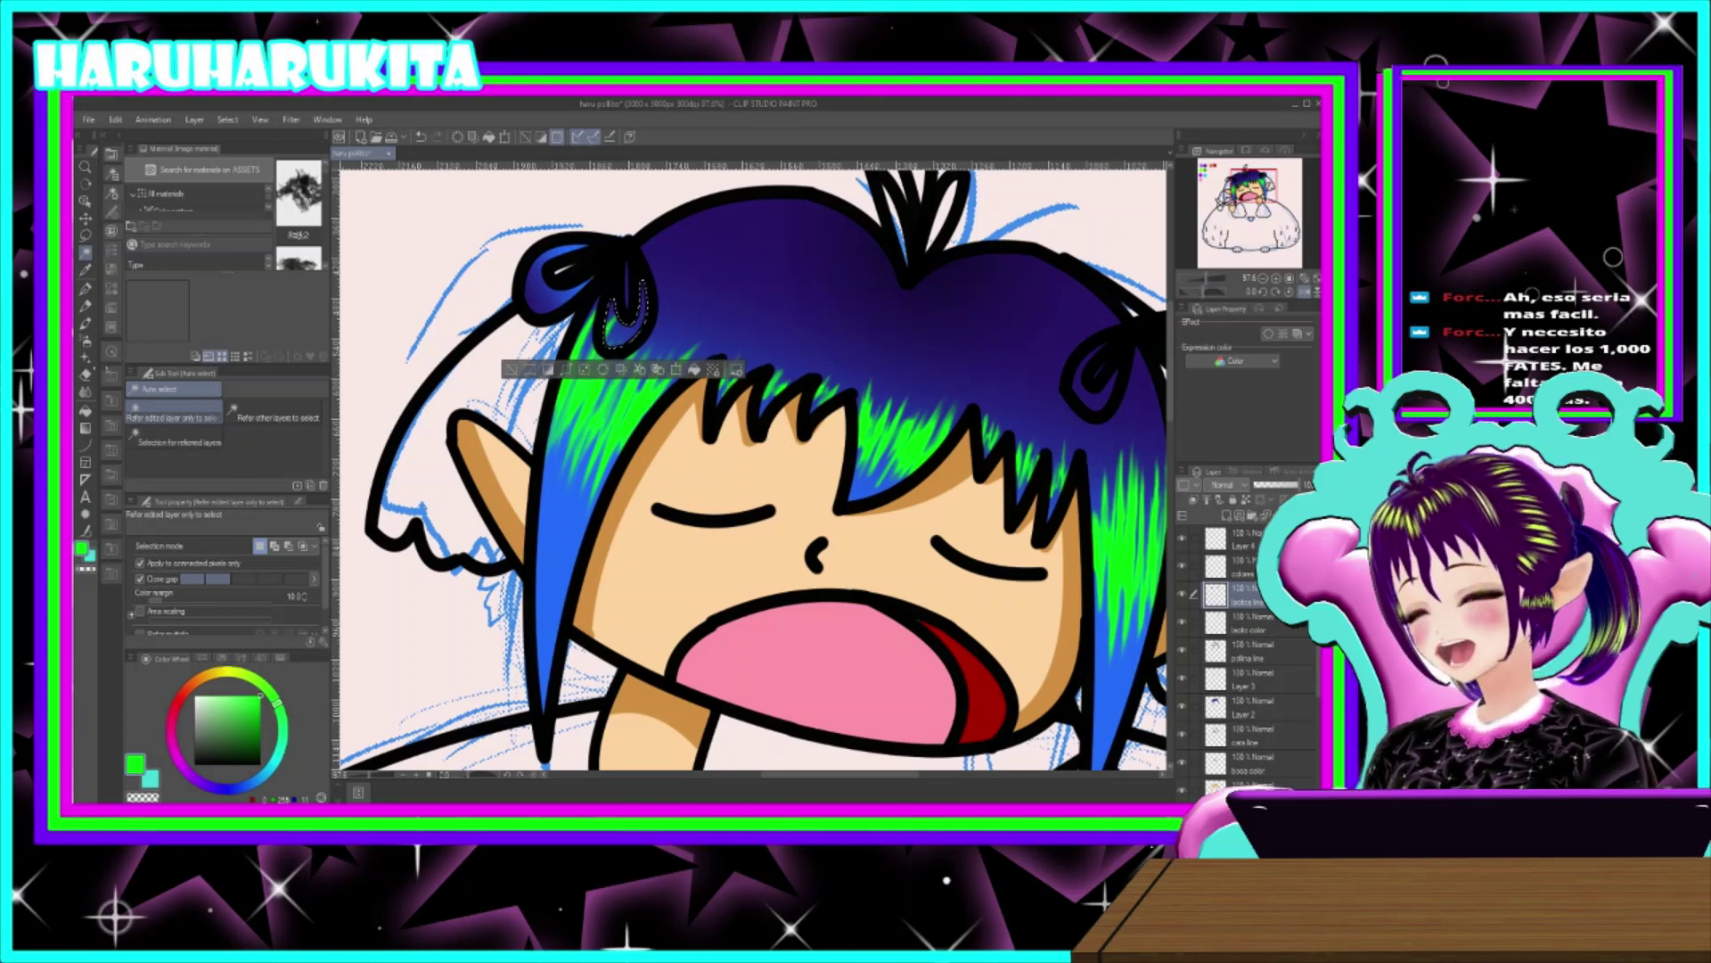
pyautogui.click(86, 412)
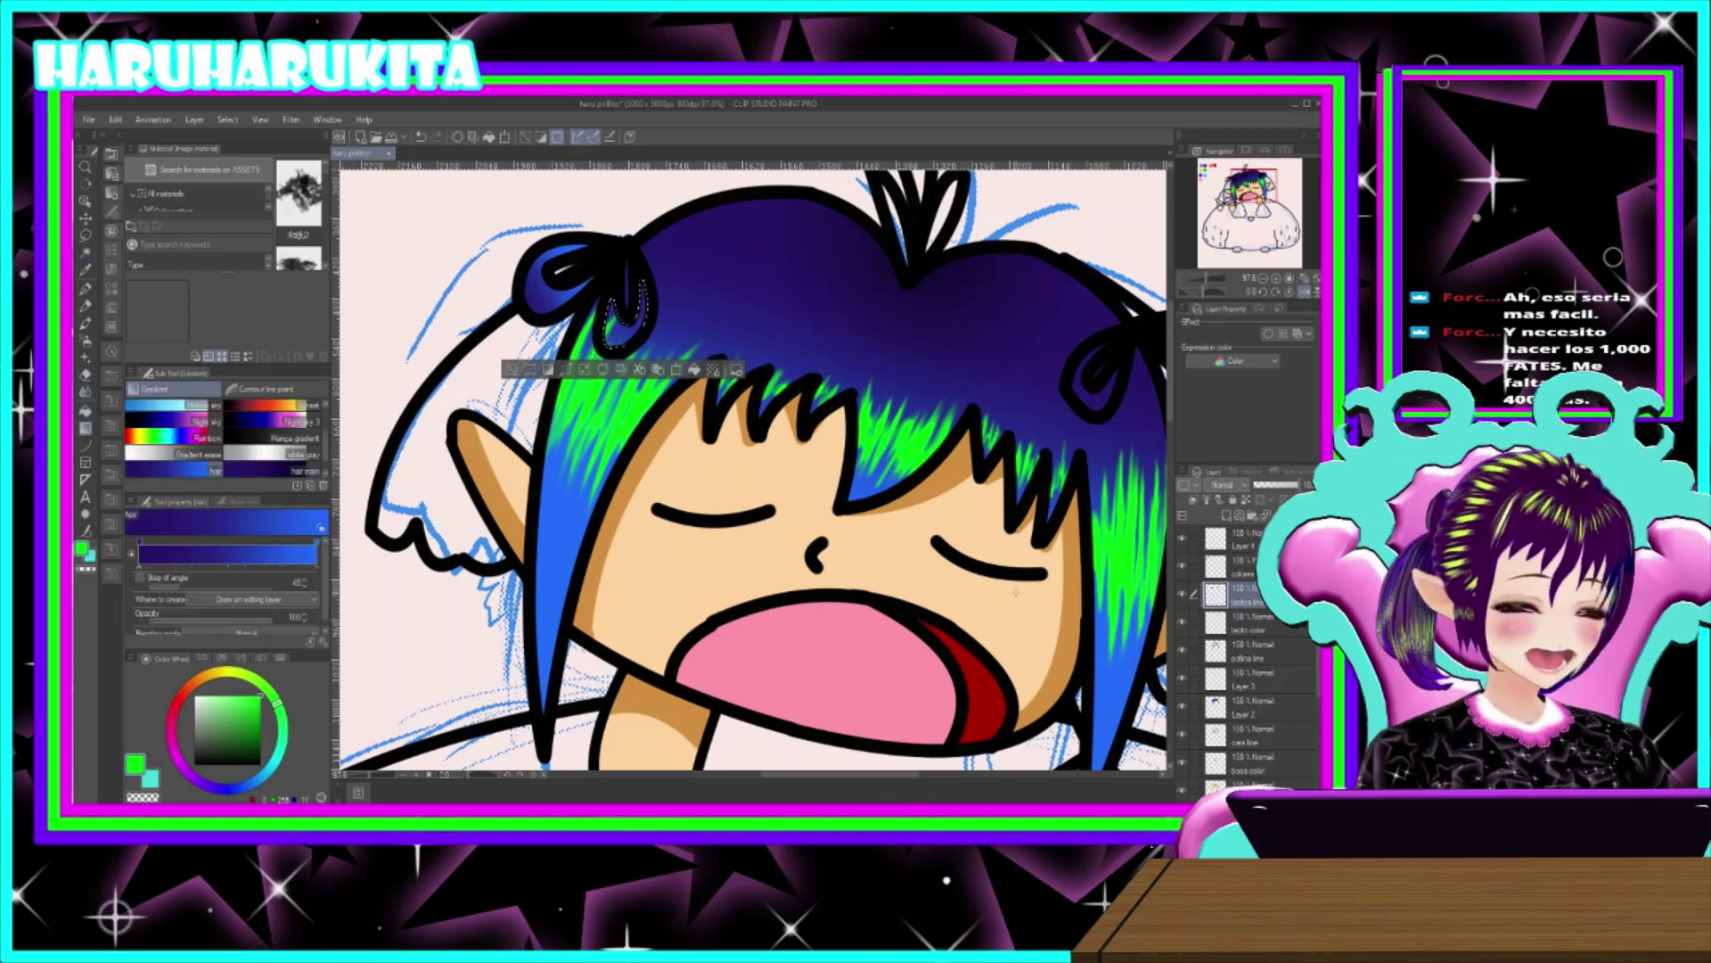
pyautogui.click(1274, 628)
pyautogui.moveTo(634, 337); pyautogui.dragTo(641, 284)
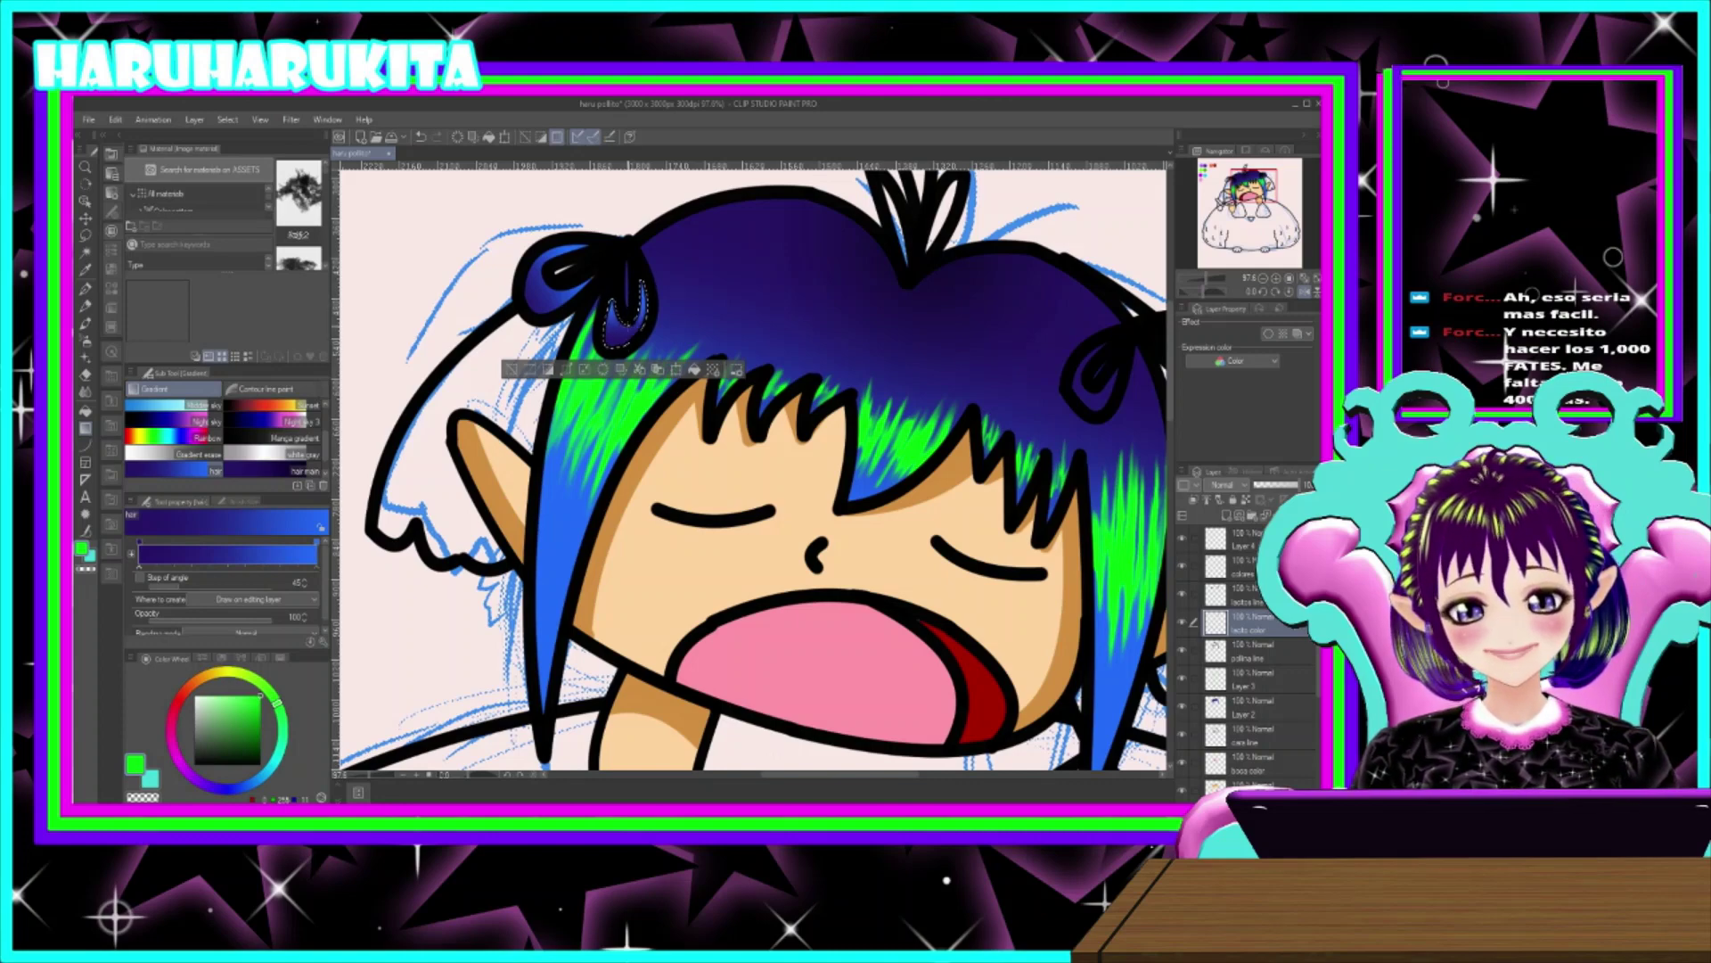
pyautogui.hotkey('ctrl', 'd')
pyautogui.moveTo(864, 493); pyautogui.dragTo(566, 526)
pyautogui.click(87, 253)
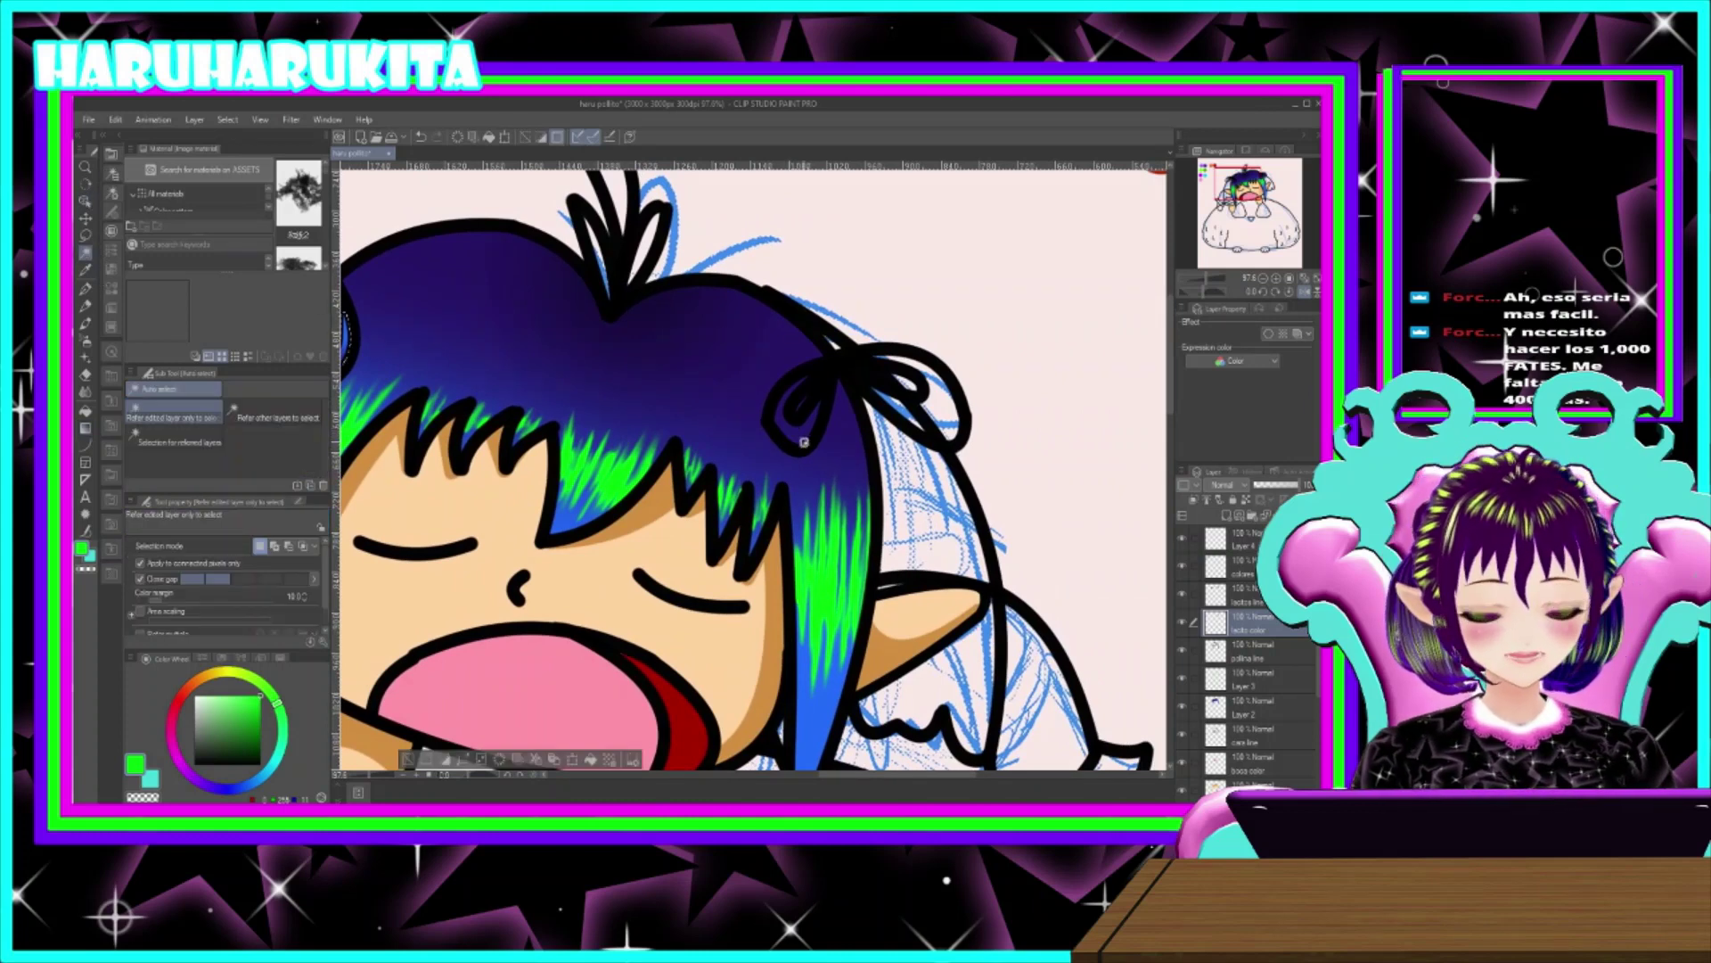
pyautogui.click(1248, 595)
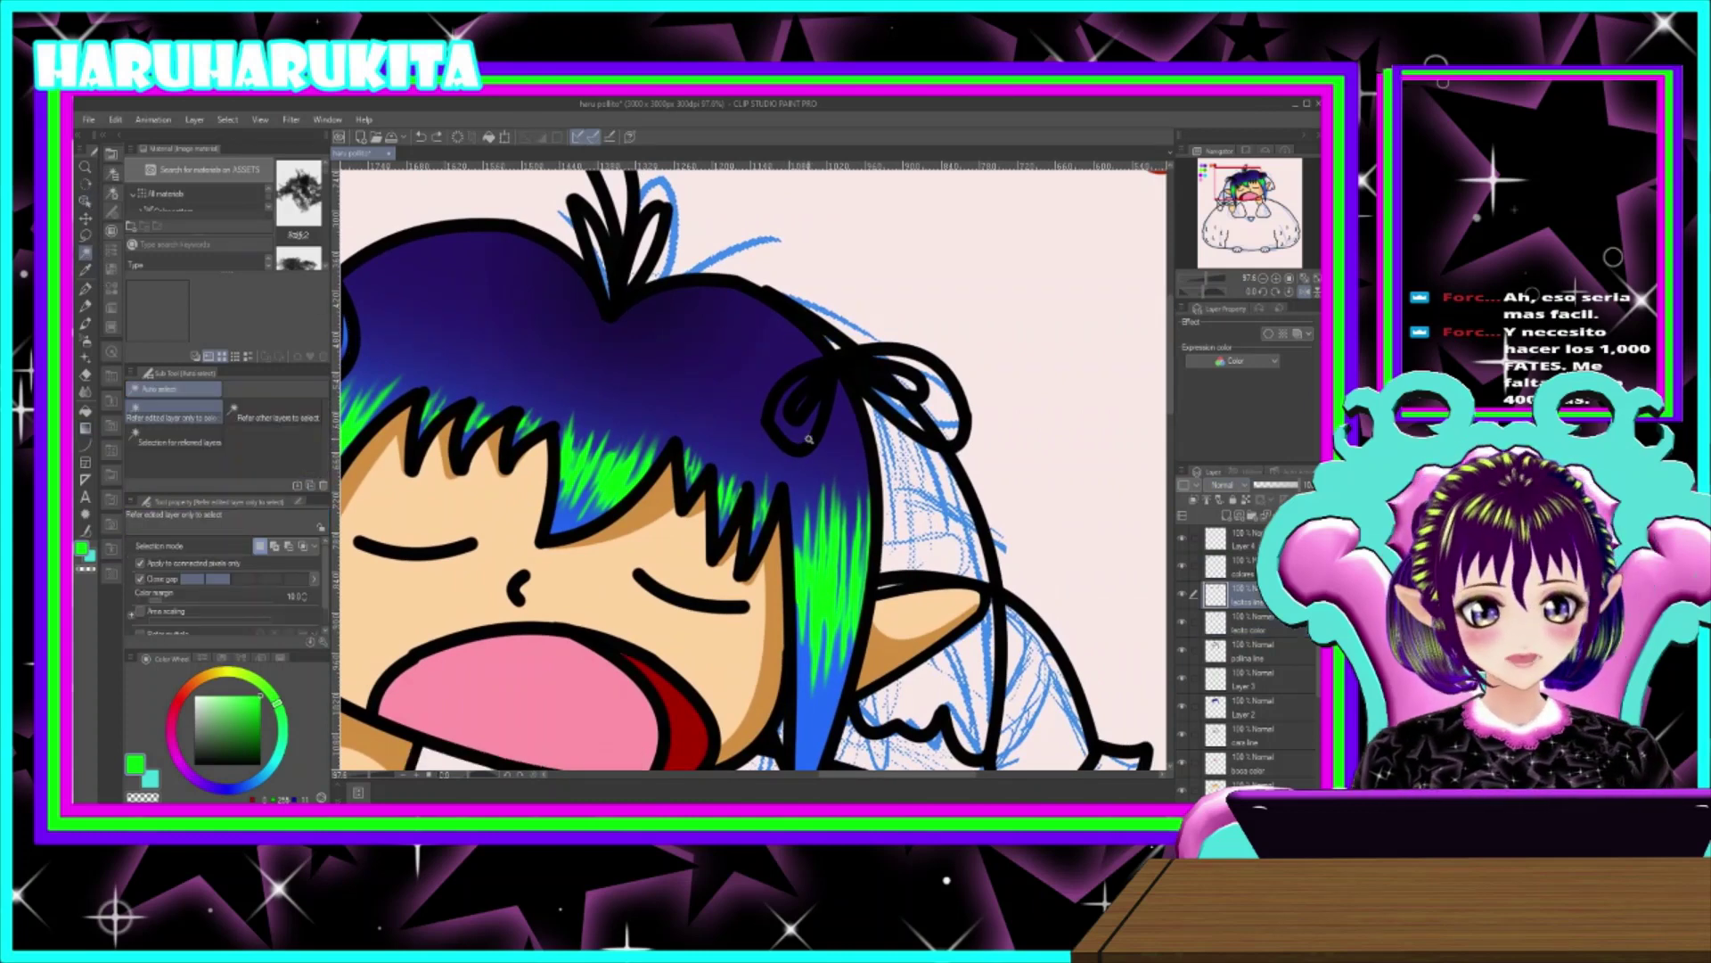
pyautogui.click(798, 415)
pyautogui.click(87, 429)
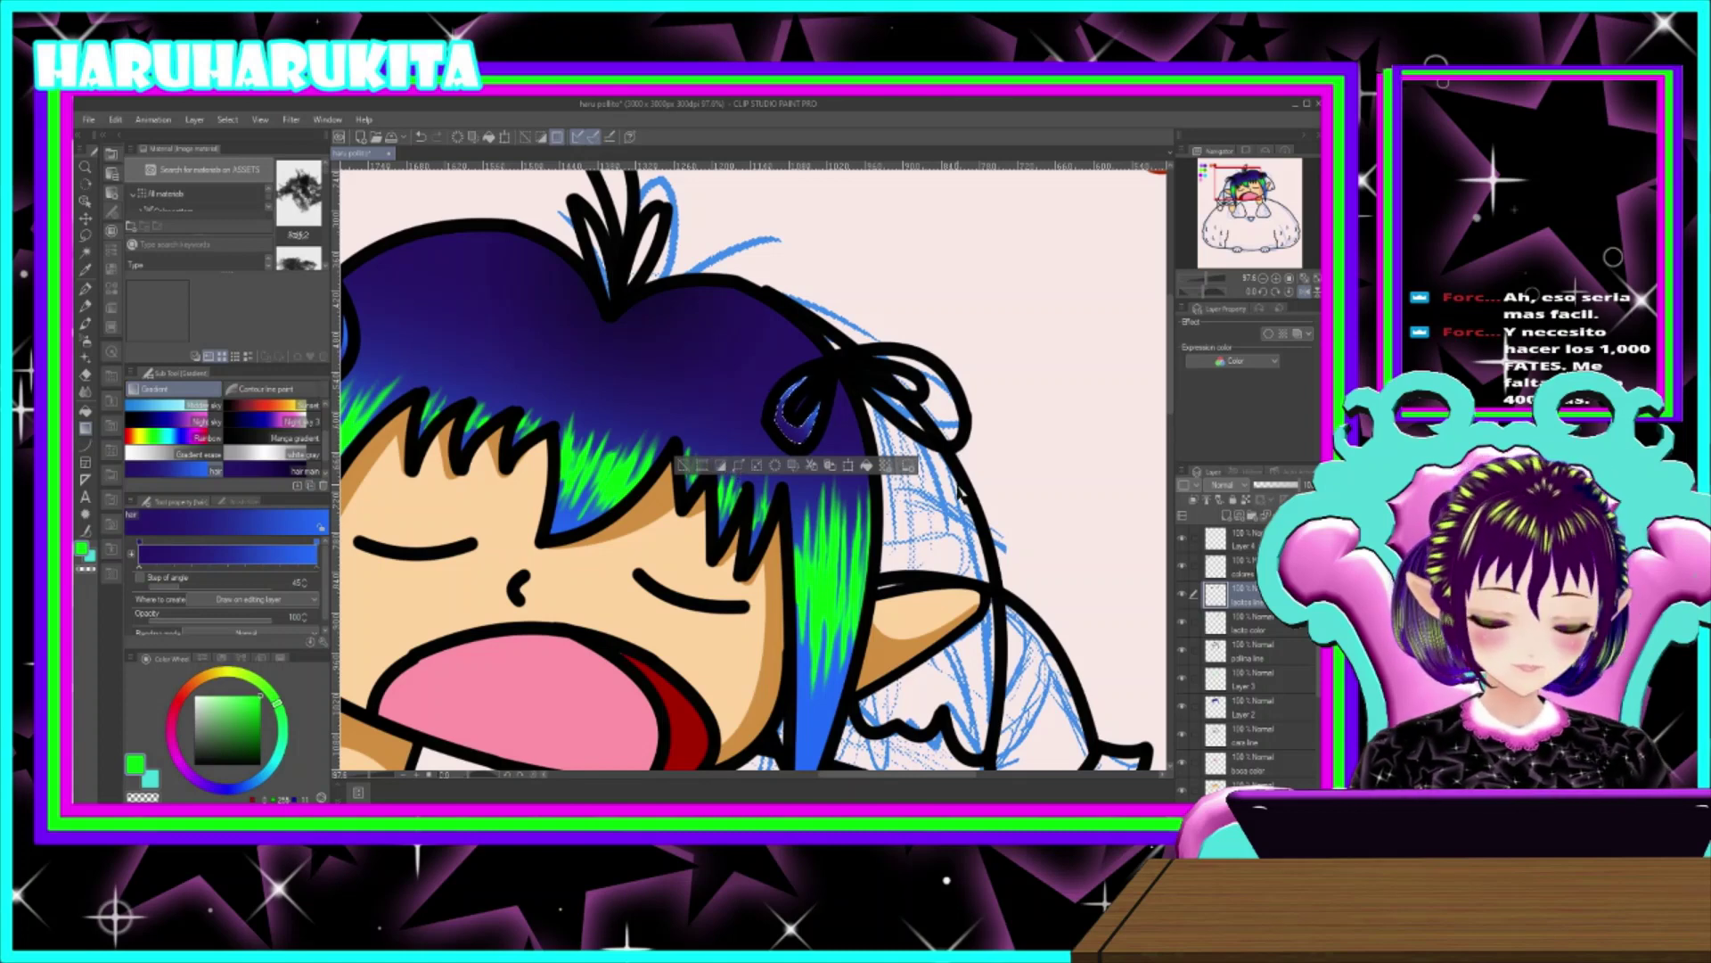
pyautogui.hotkey('ctrl', 'd')
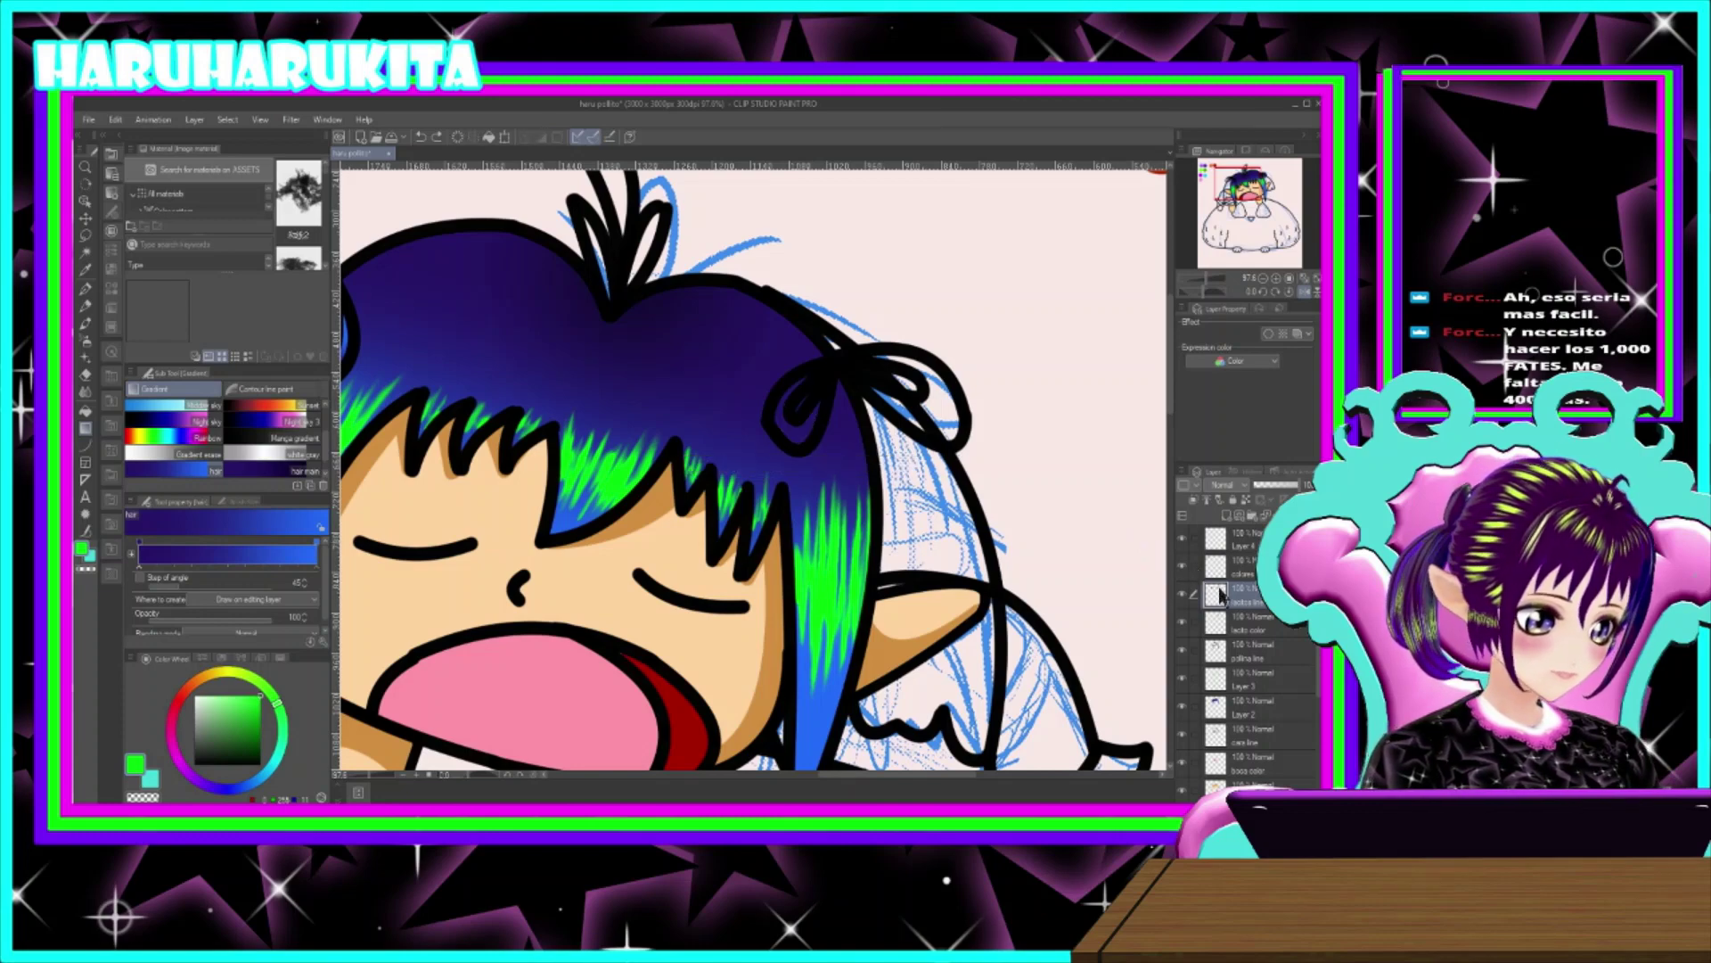
pyautogui.moveTo(525, 460); pyautogui.dragTo(843, 464)
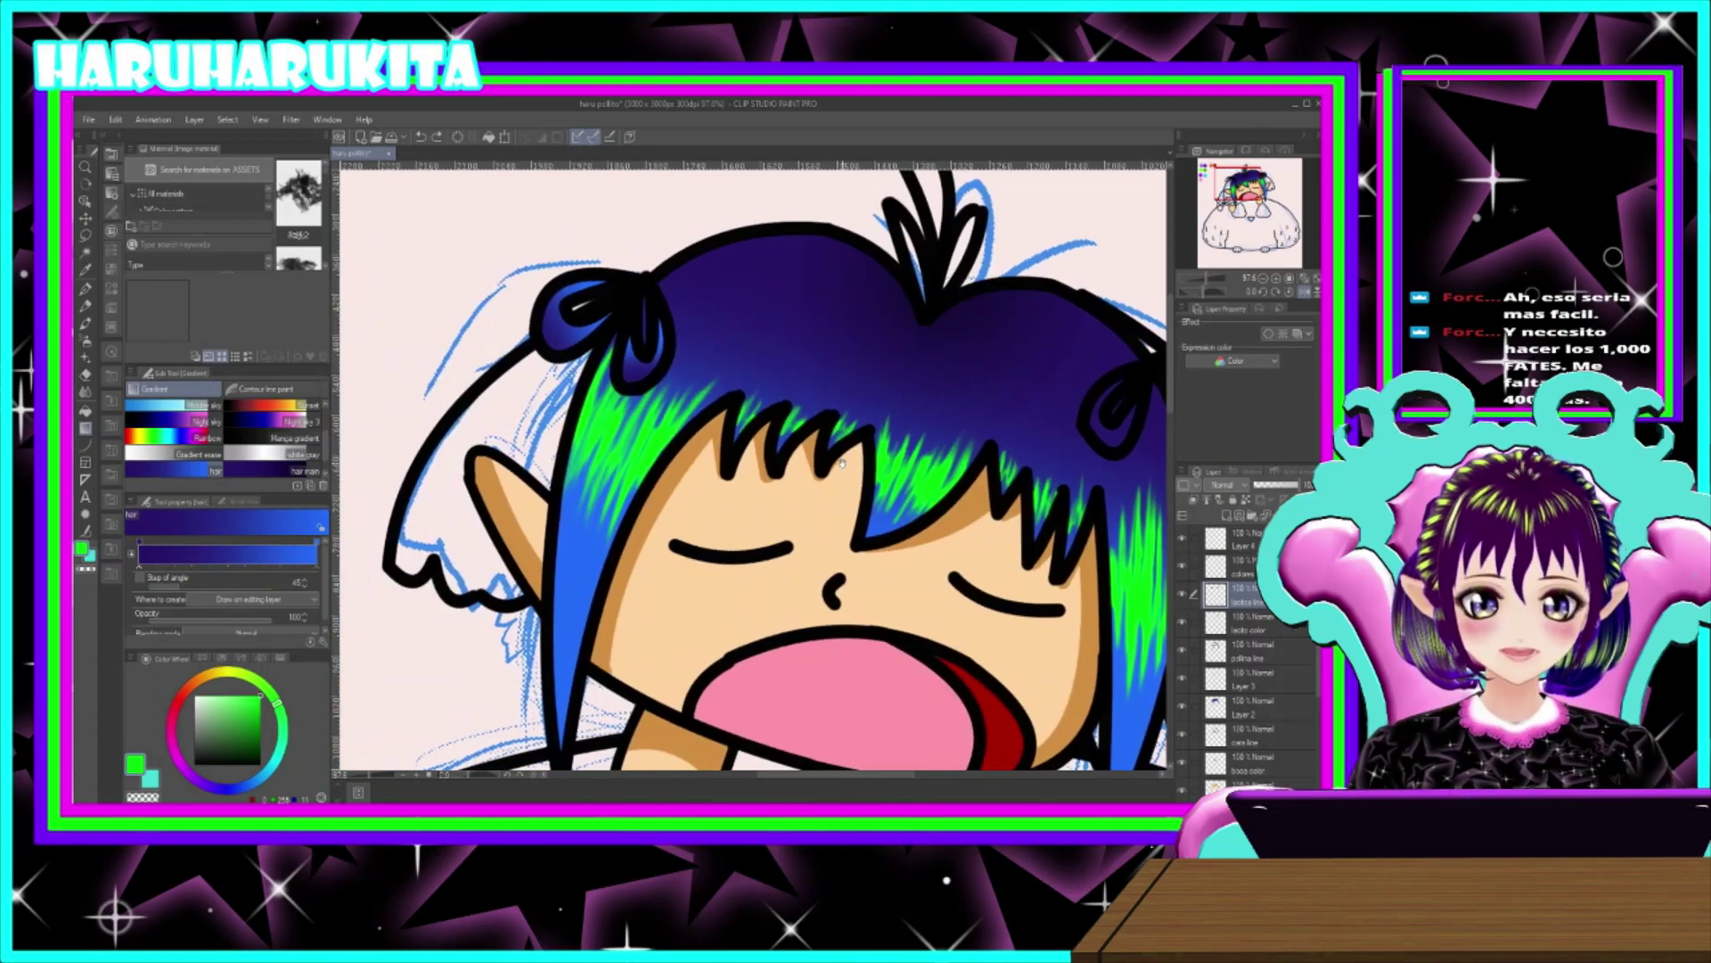
pyautogui.click(1183, 593)
pyautogui.click(1183, 593)
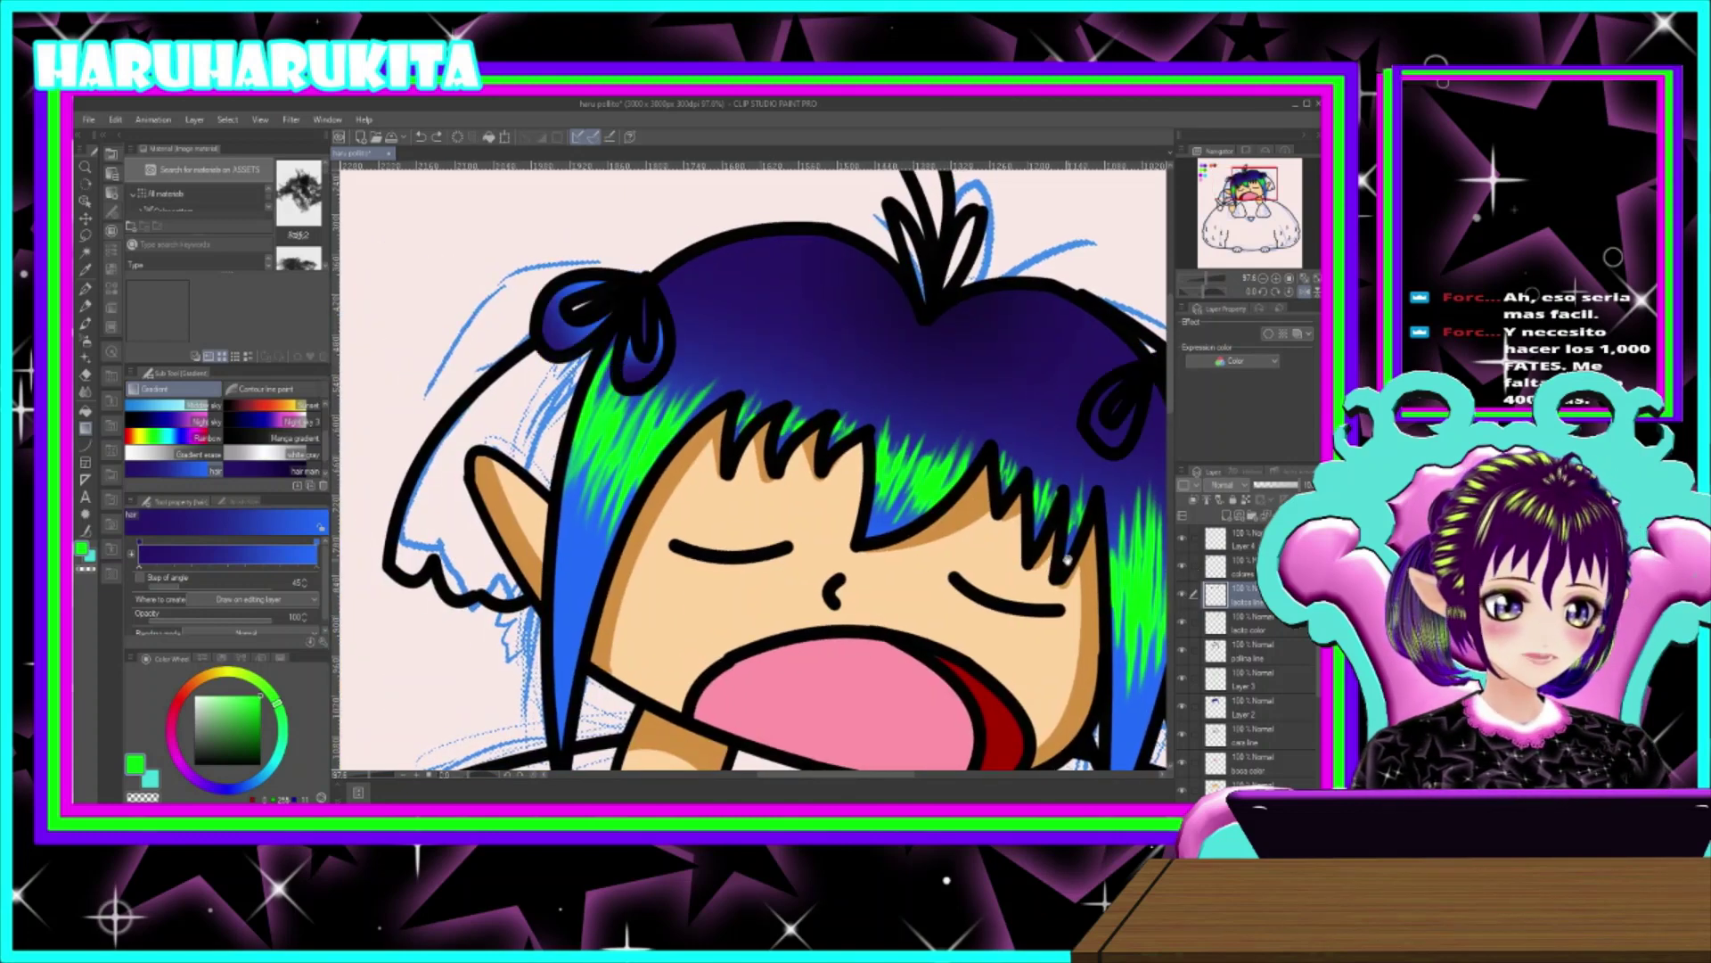
pyautogui.press('h')
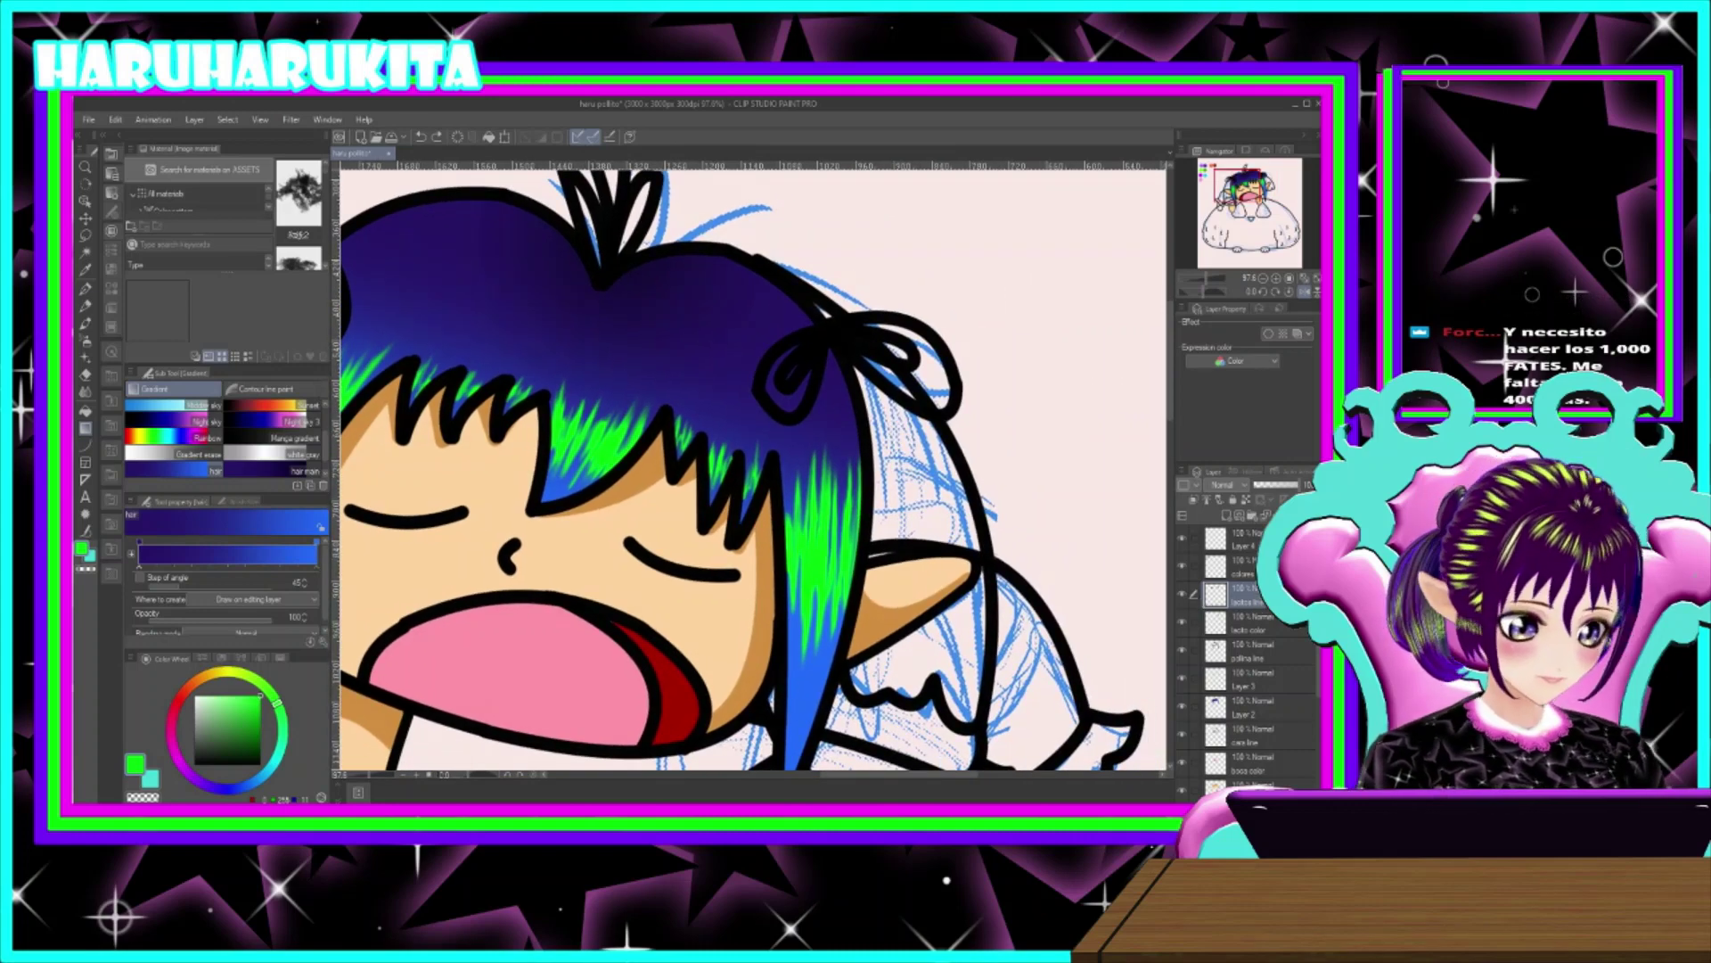
pyautogui.click(85, 252)
pyautogui.click(783, 389)
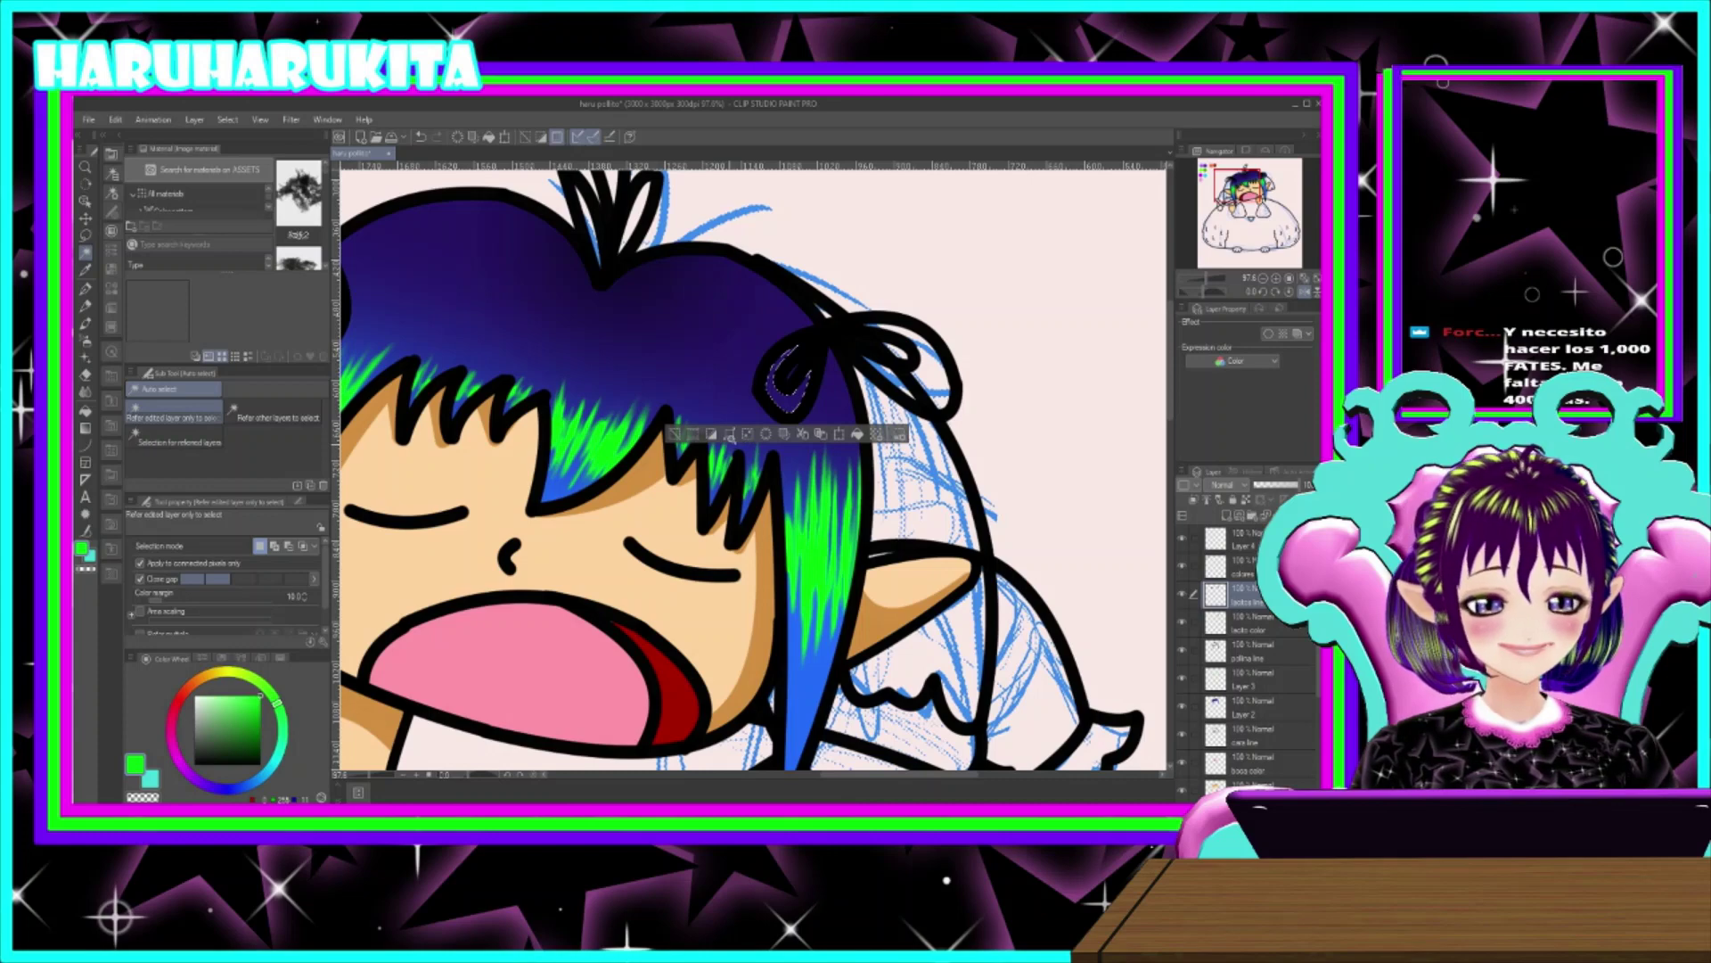
pyautogui.click(731, 436)
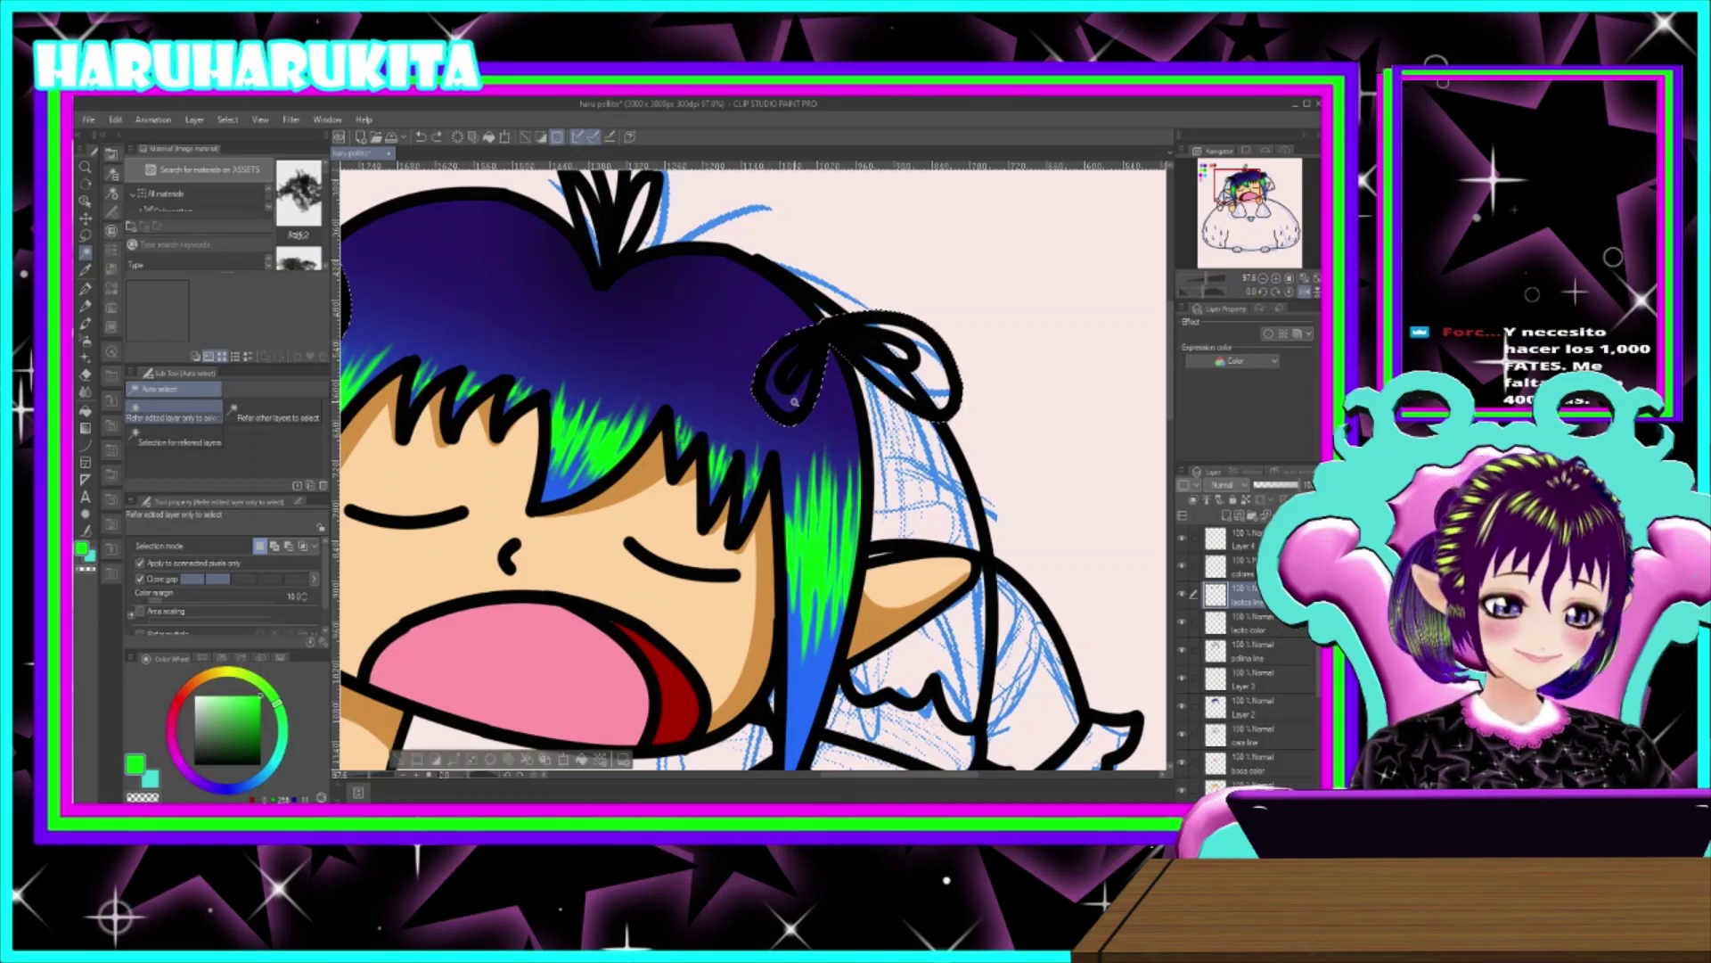
pyautogui.hotkey('ctrl', 'd')
pyautogui.moveTo(847, 535); pyautogui.dragTo(970, 568)
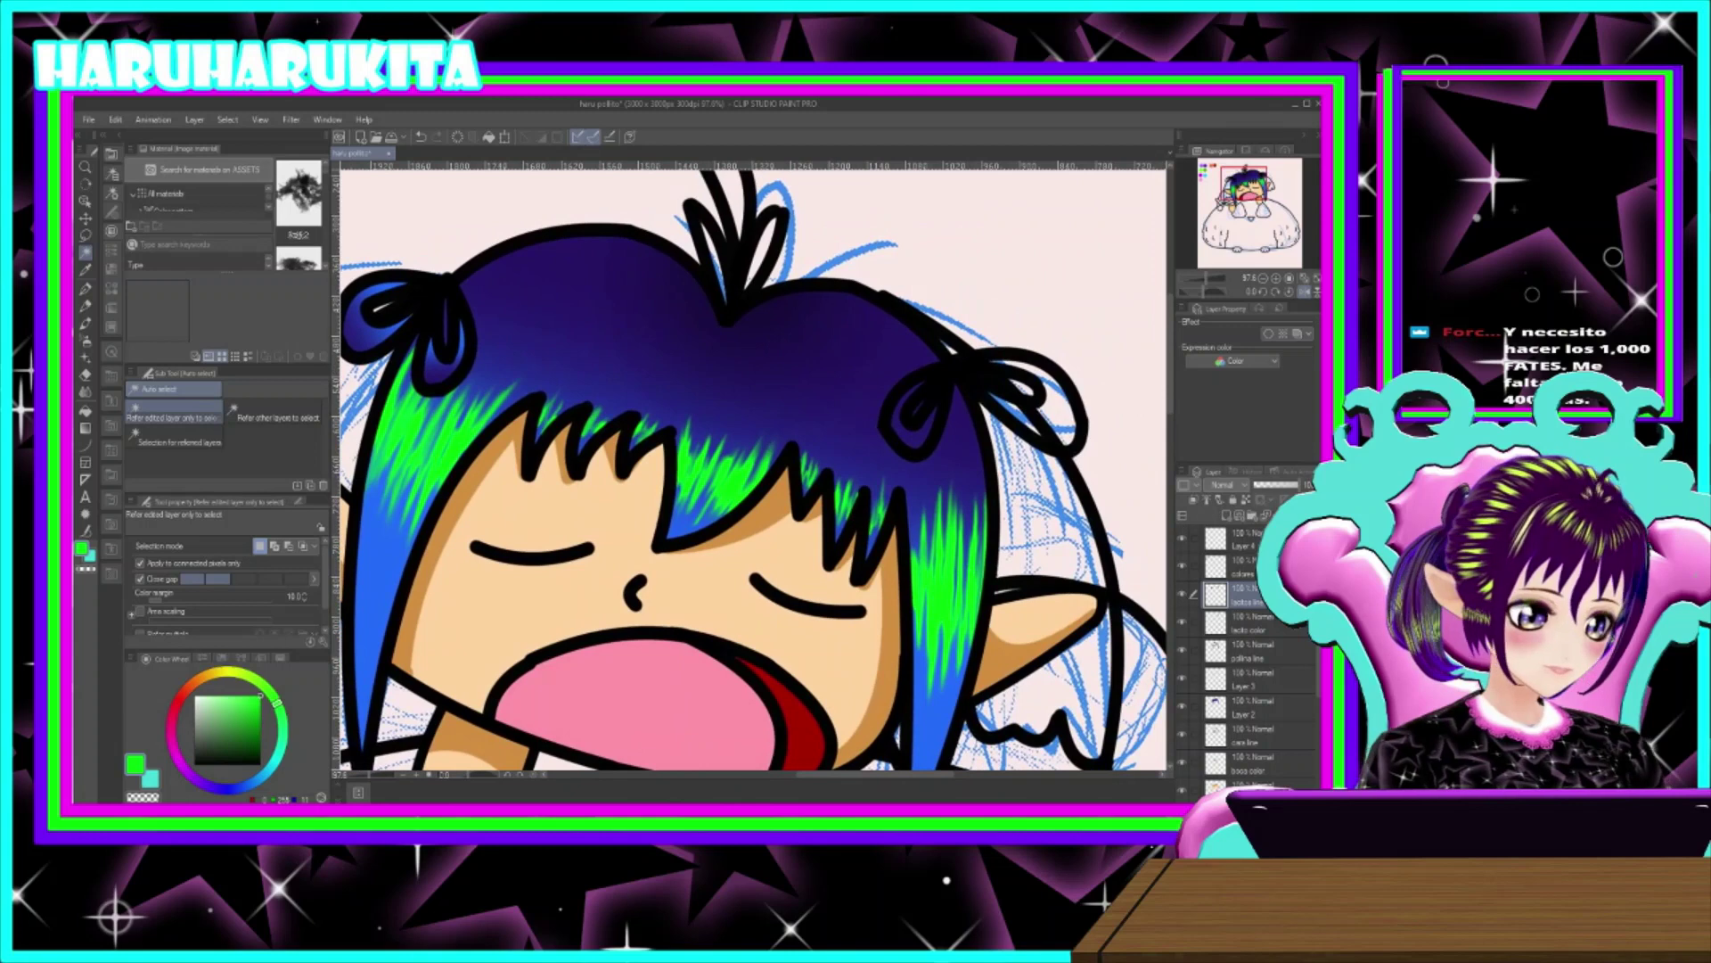
# - Select the lower loop of the opposite bow from the line layer, fill it with the hair gradient on the bow colour layer, and deselect
pyautogui.click(911, 436)
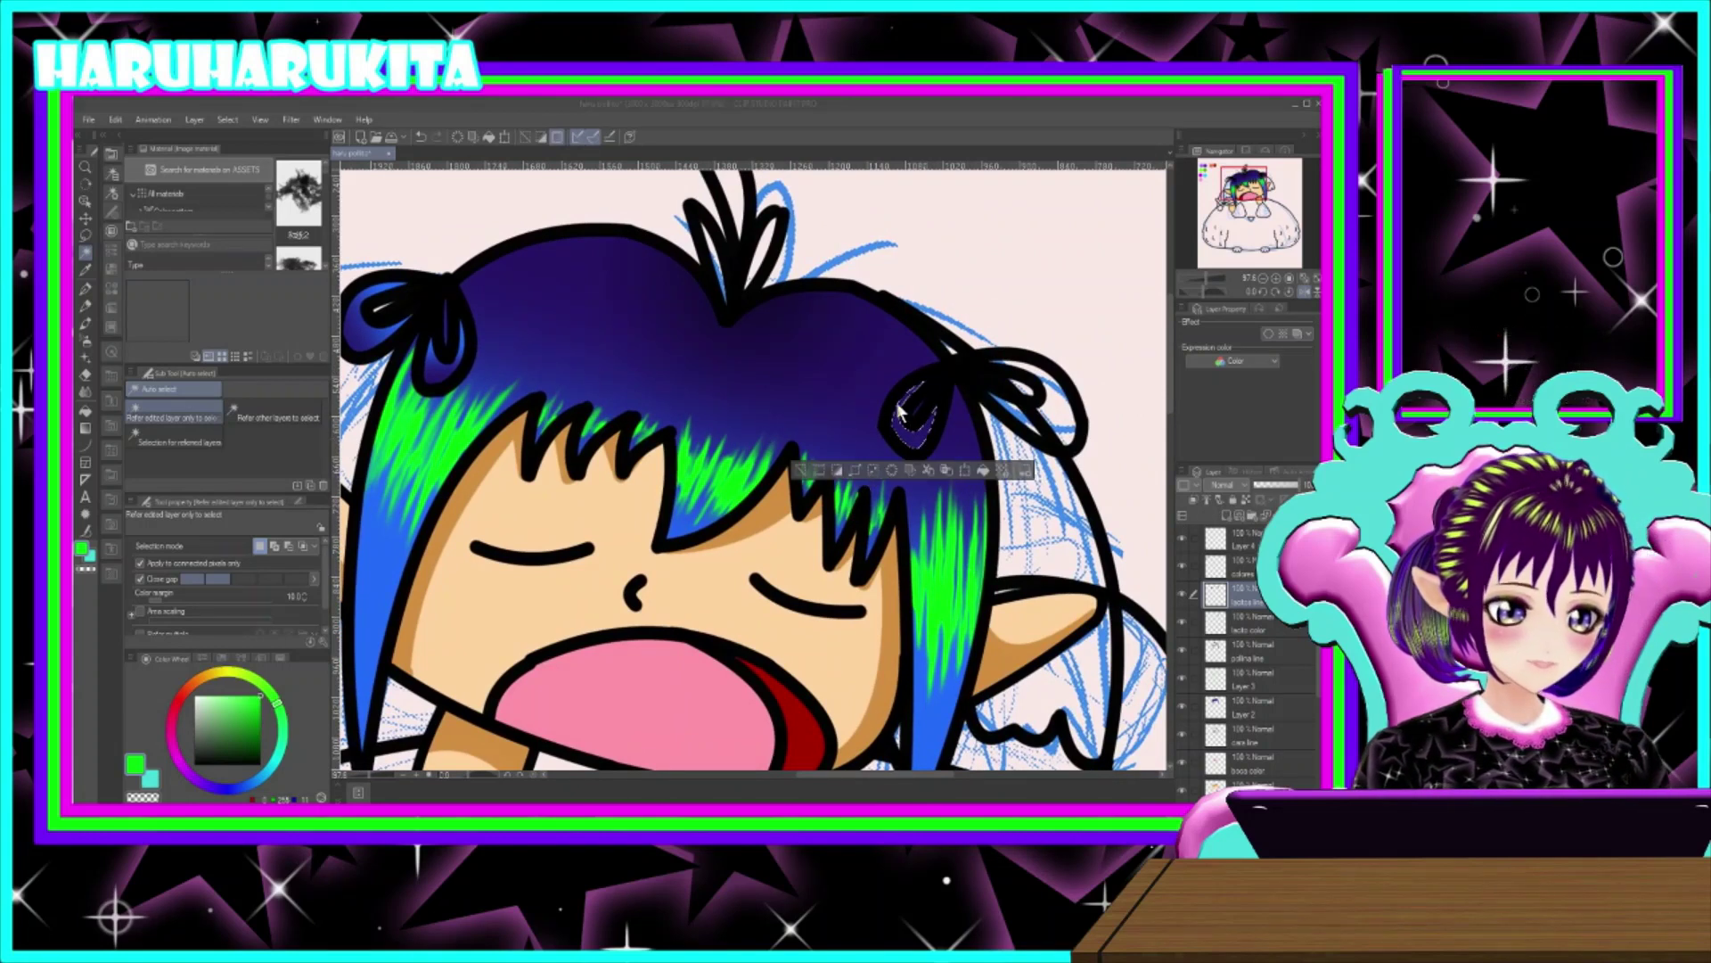
pyautogui.click(1248, 629)
pyautogui.click(88, 429)
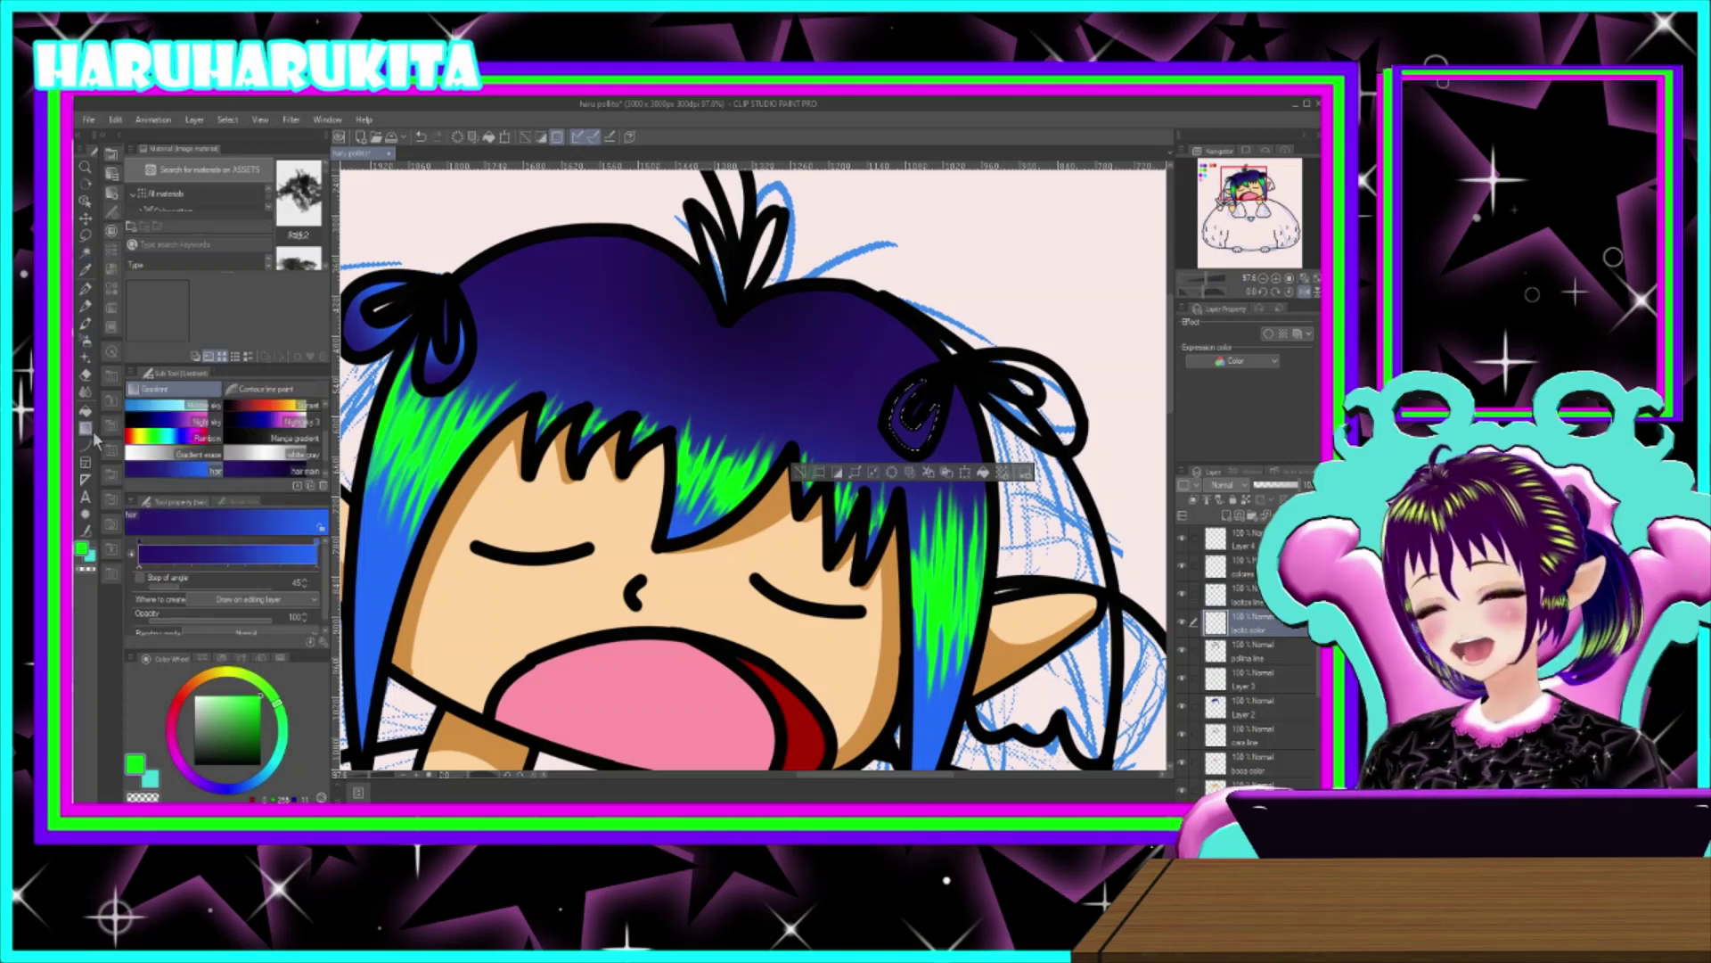
pyautogui.moveTo(908, 446); pyautogui.dragTo(923, 398)
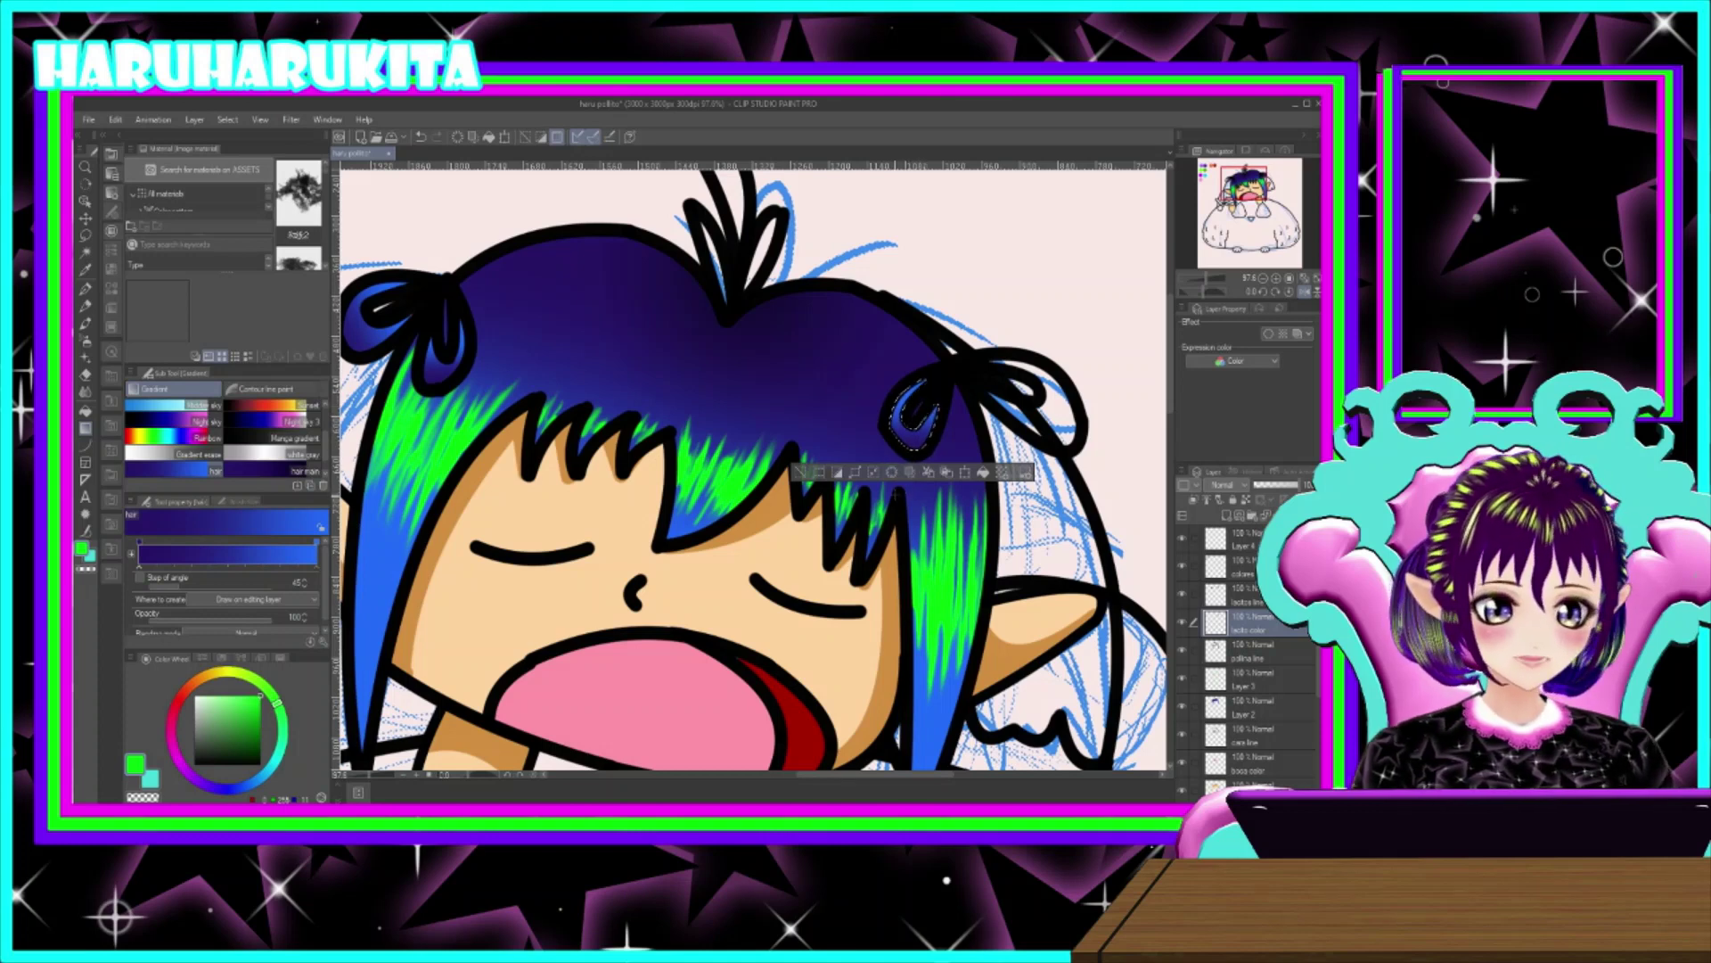
pyautogui.hotkey('ctrl', 'd')
# - Auto select the outer loop of the same bow from its line layer, fill it with the hair gradient on the bow colour layer, and deselect
pyautogui.click(84, 236)
pyautogui.click(86, 254)
pyautogui.click(87, 254)
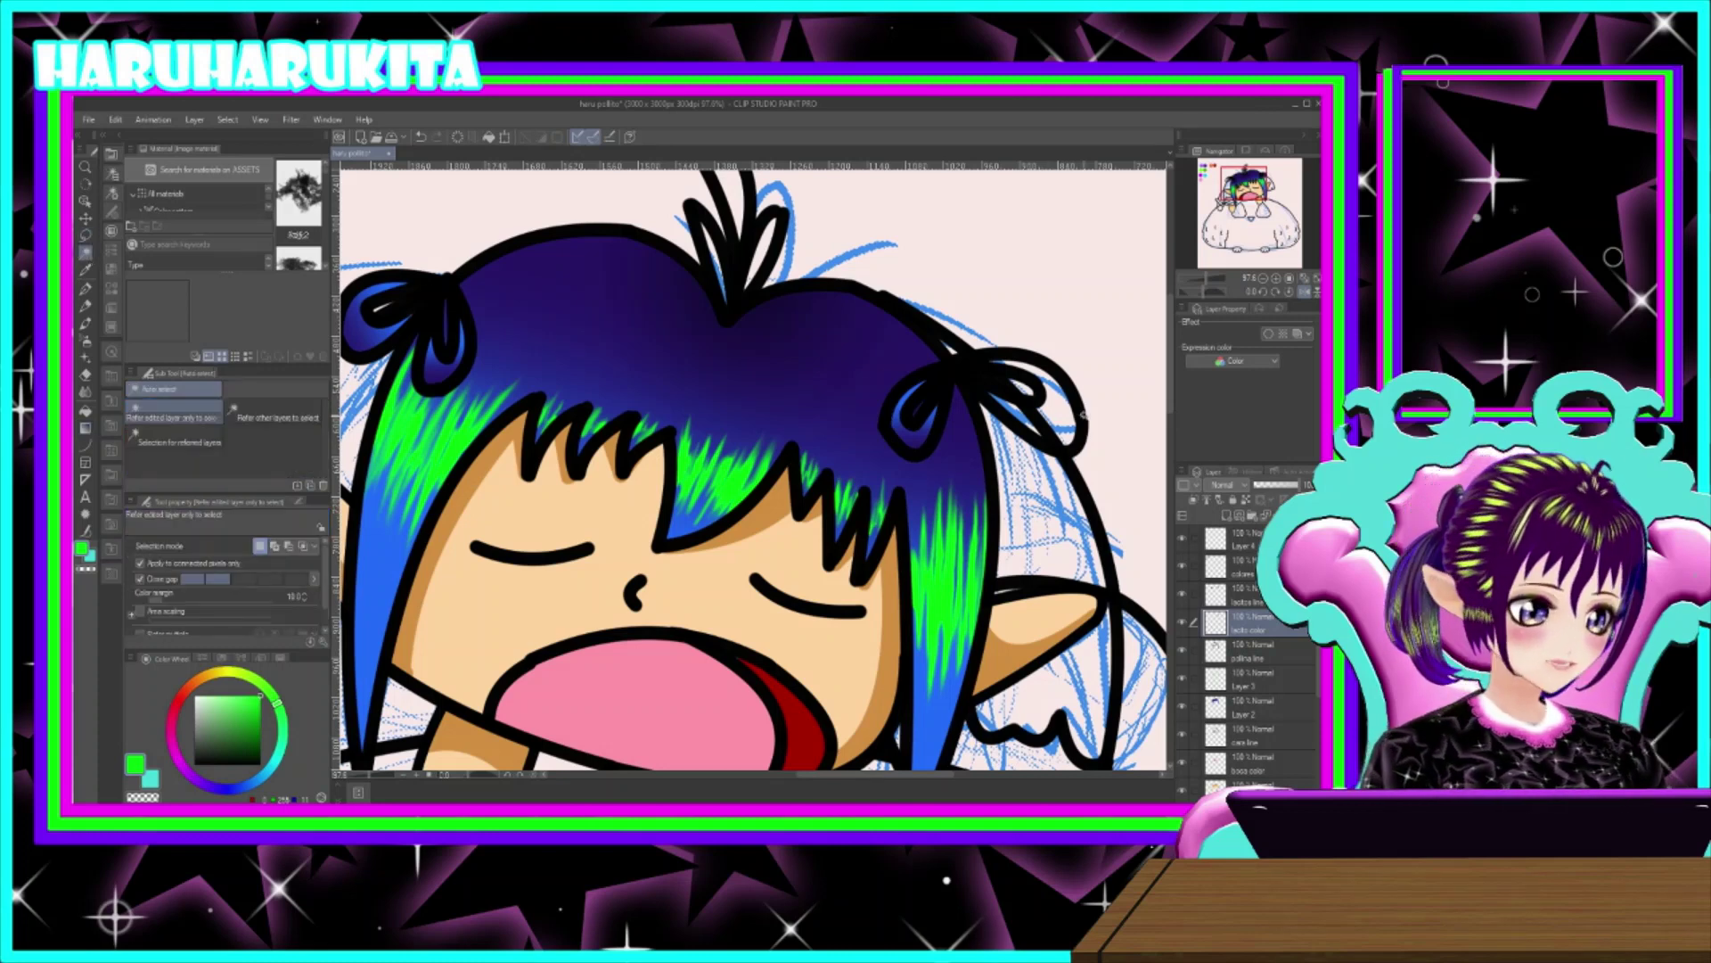
pyautogui.click(1243, 596)
pyautogui.click(1054, 405)
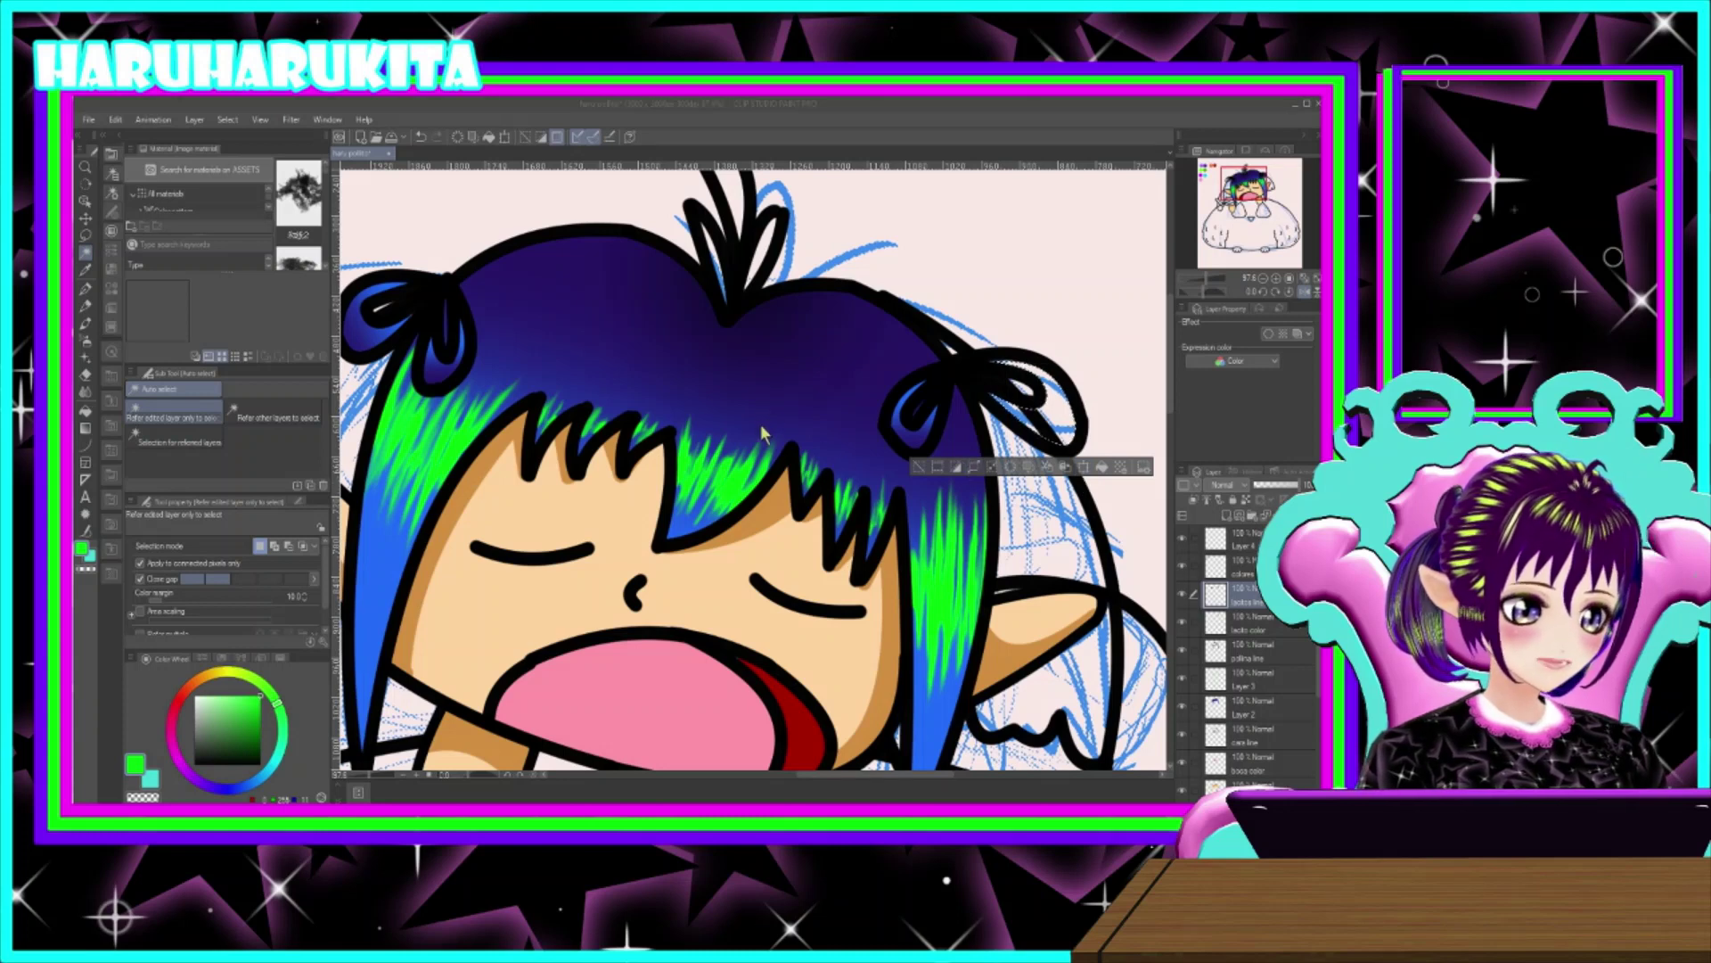
pyautogui.click(1243, 624)
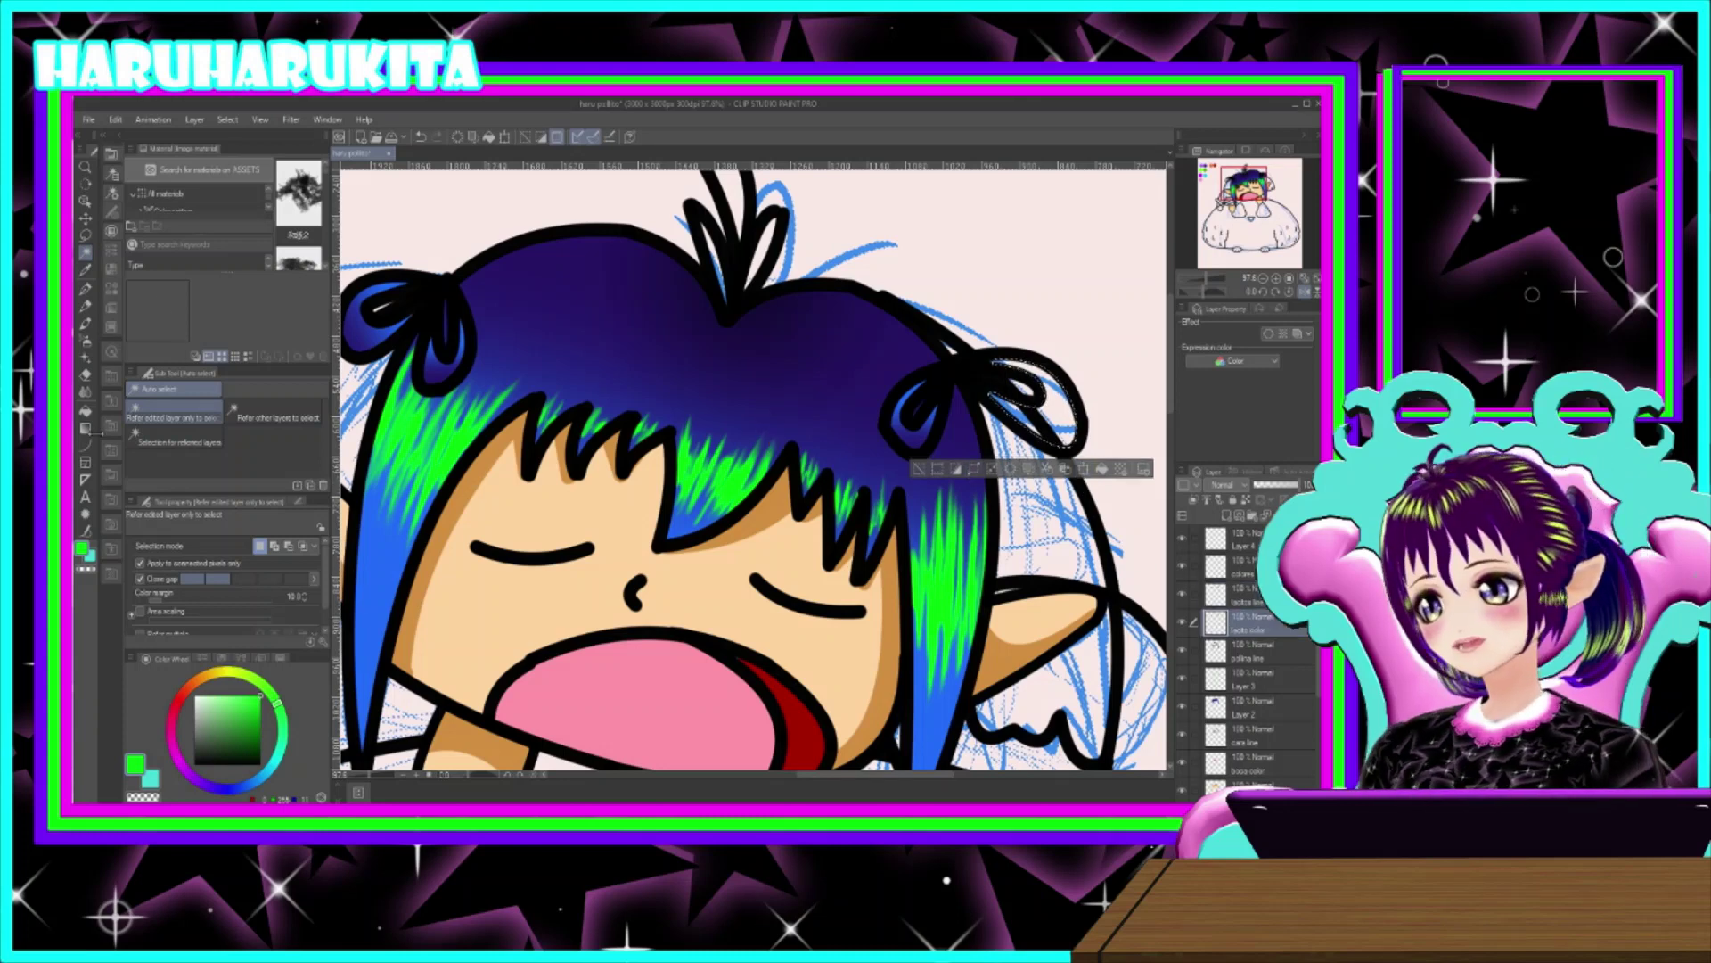
pyautogui.click(89, 433)
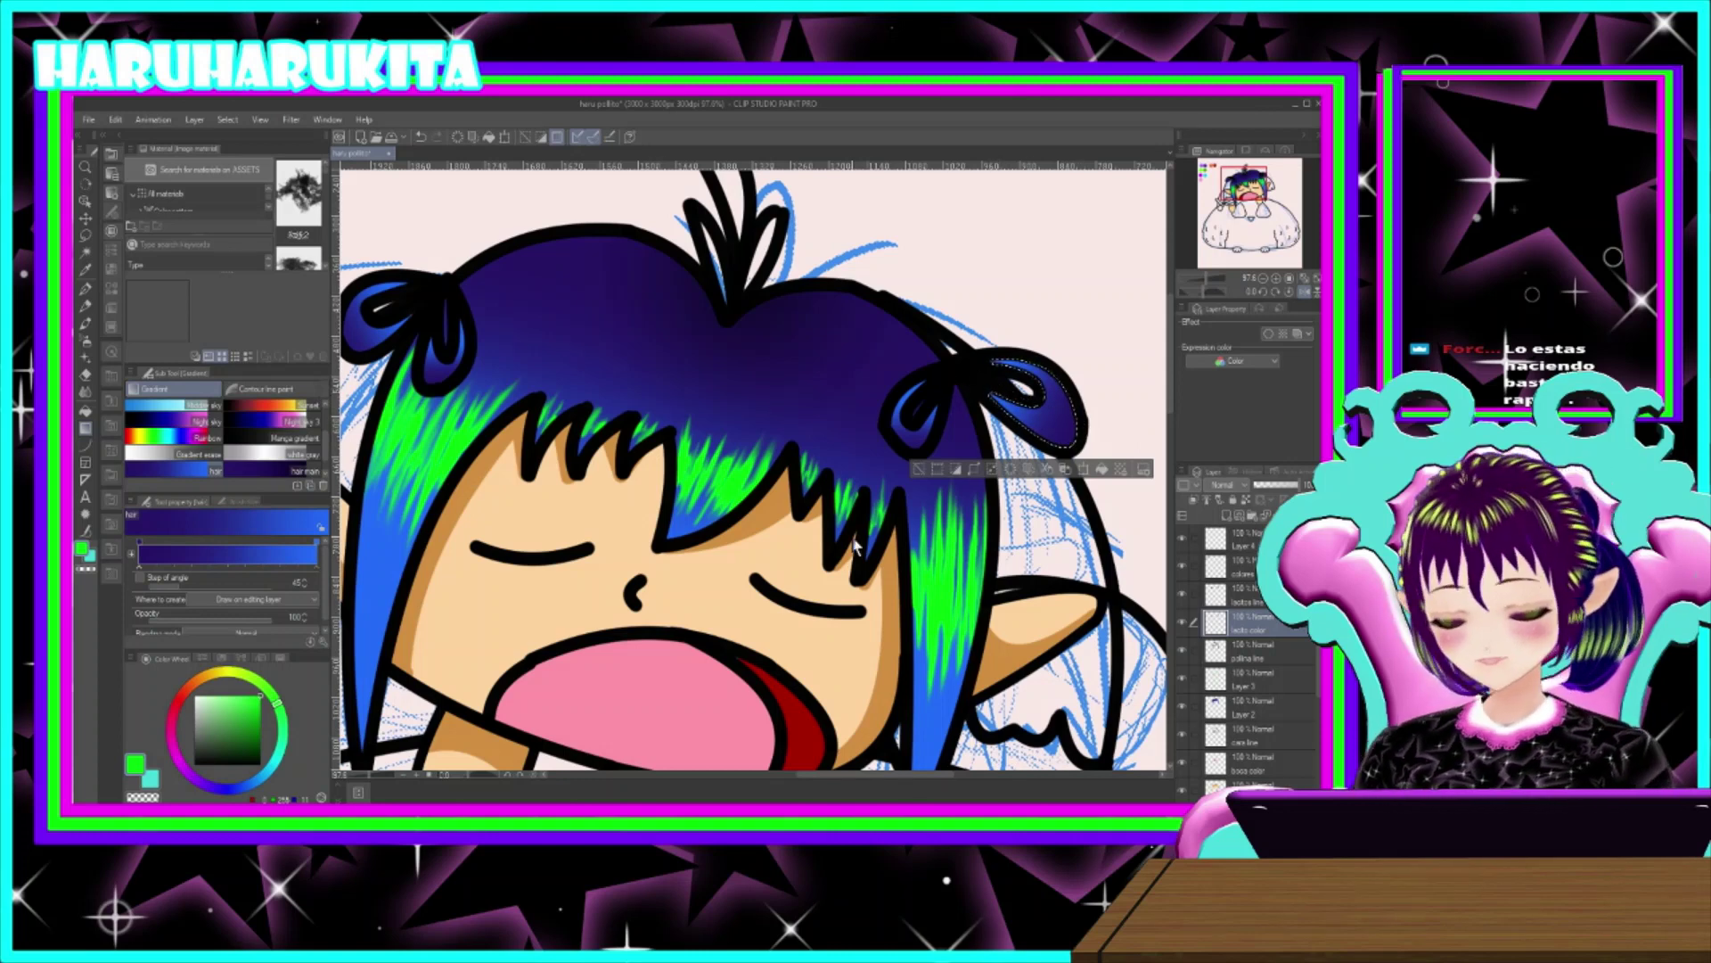
pyautogui.hotkey('ctrl', 'd')
# - Add a new layer directly above the bow colour layer and name it destellos
pyautogui.moveTo(717, 499); pyautogui.dragTo(938, 579)
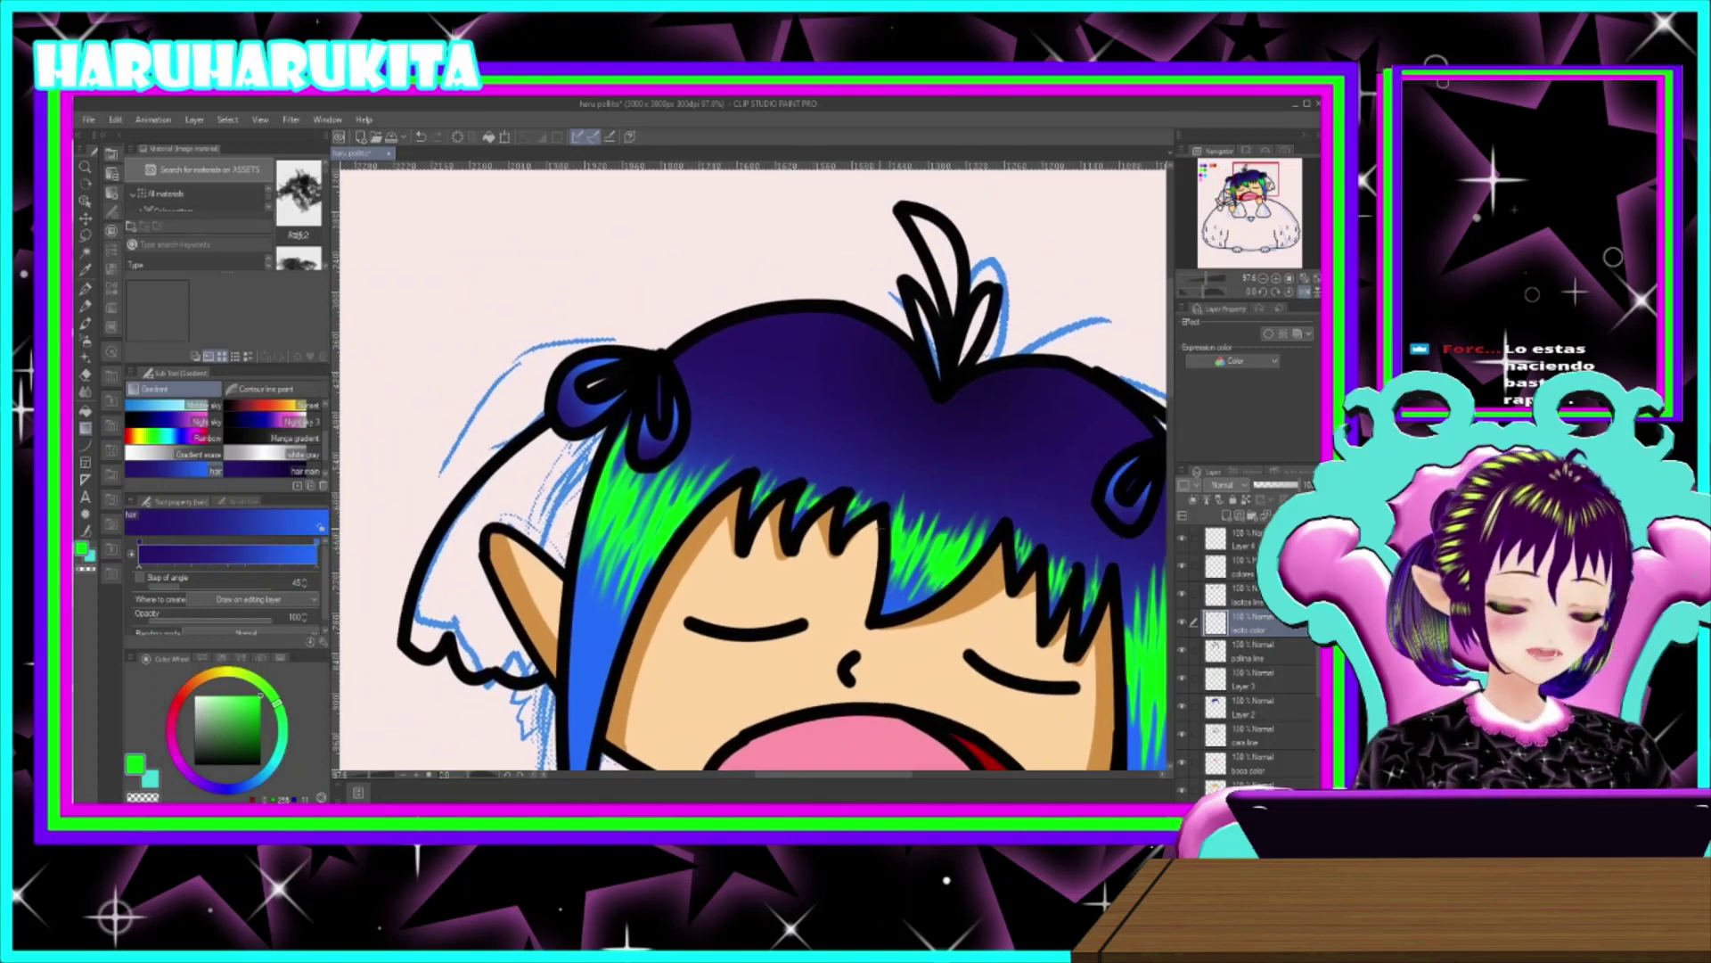
pyautogui.click(1249, 660)
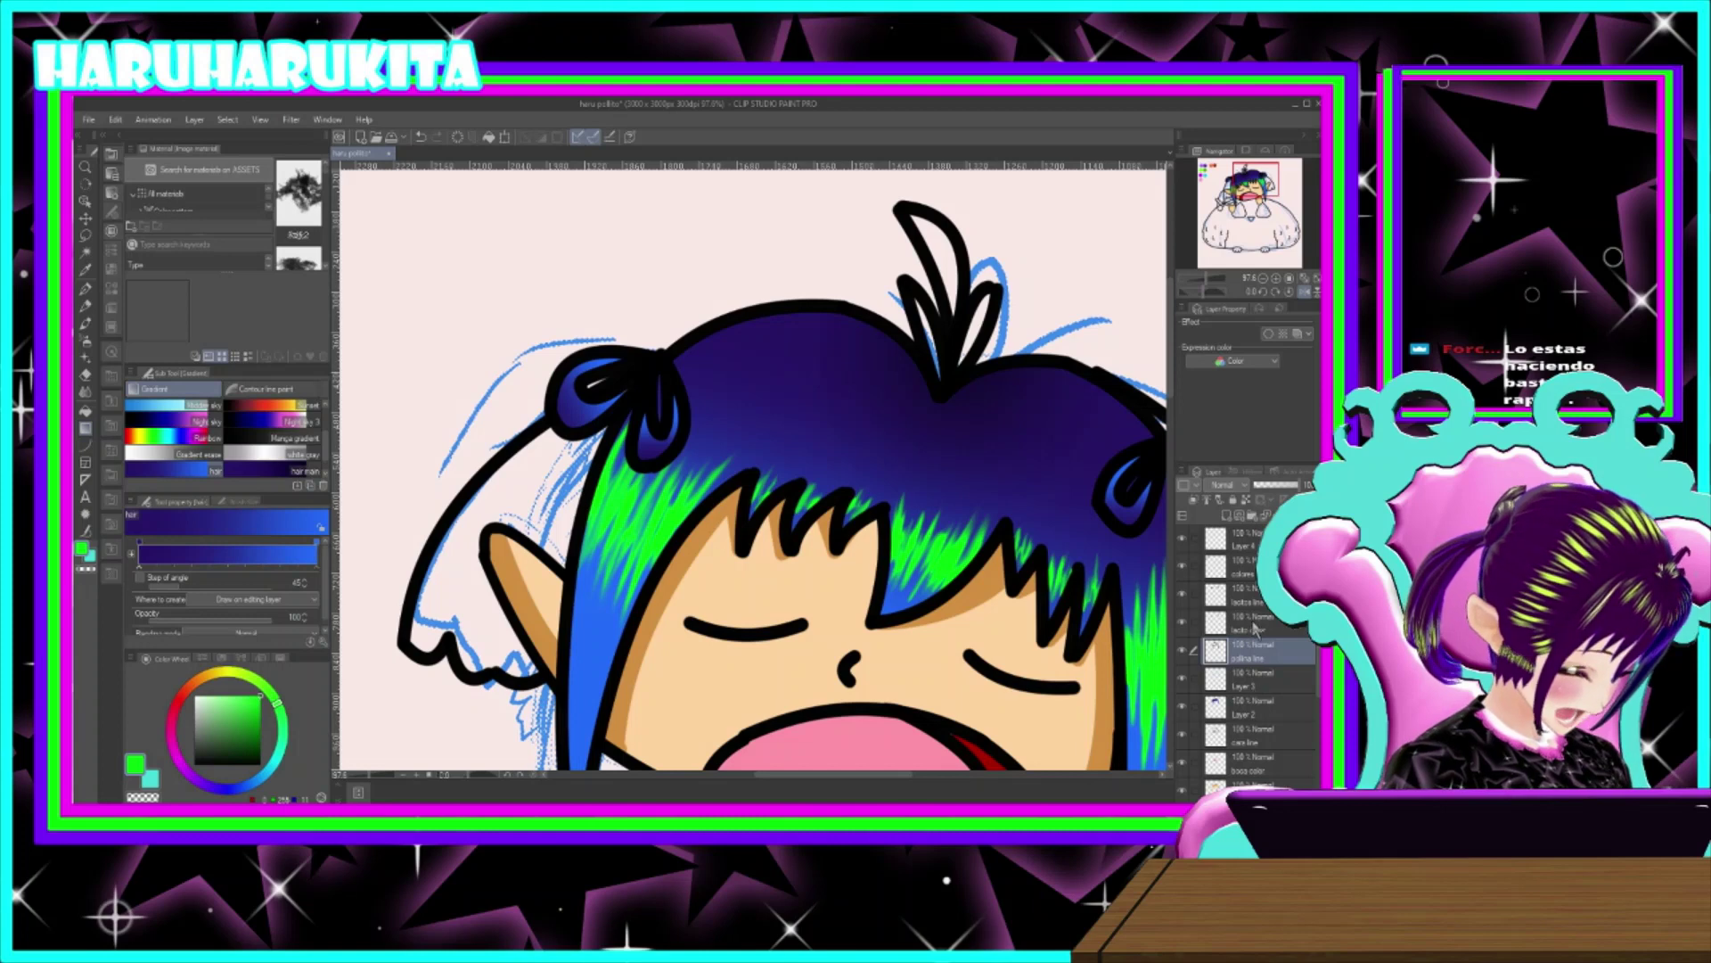
pyautogui.click(1274, 631)
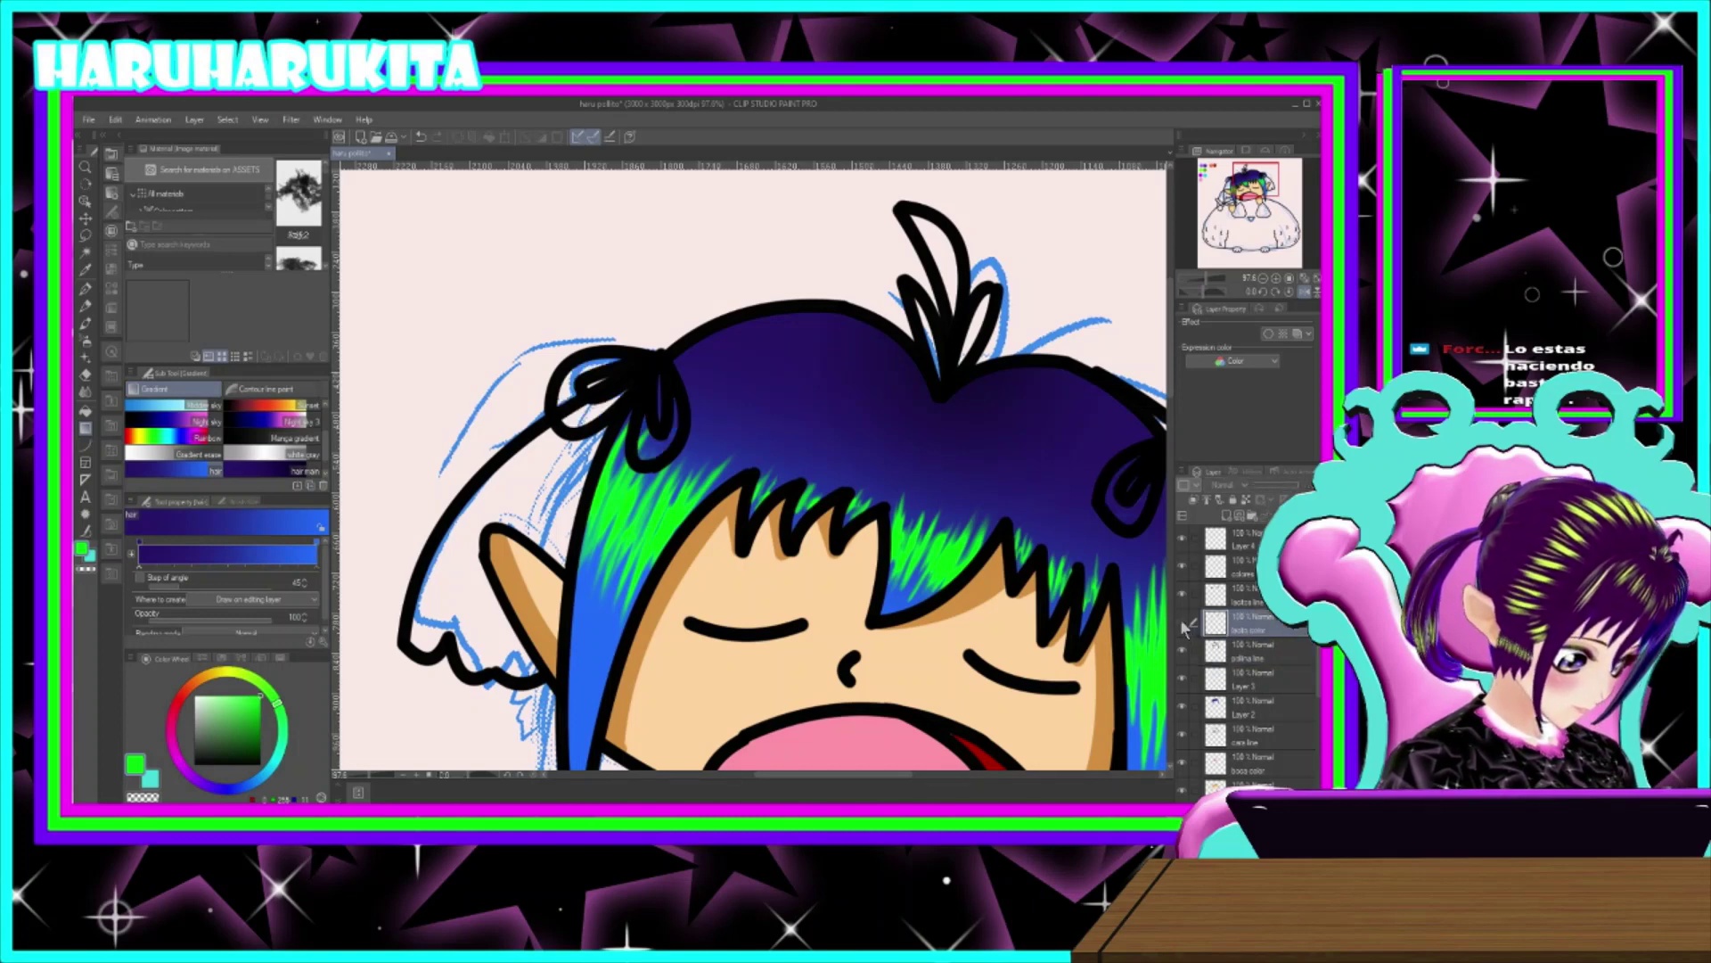
pyautogui.click(1228, 517)
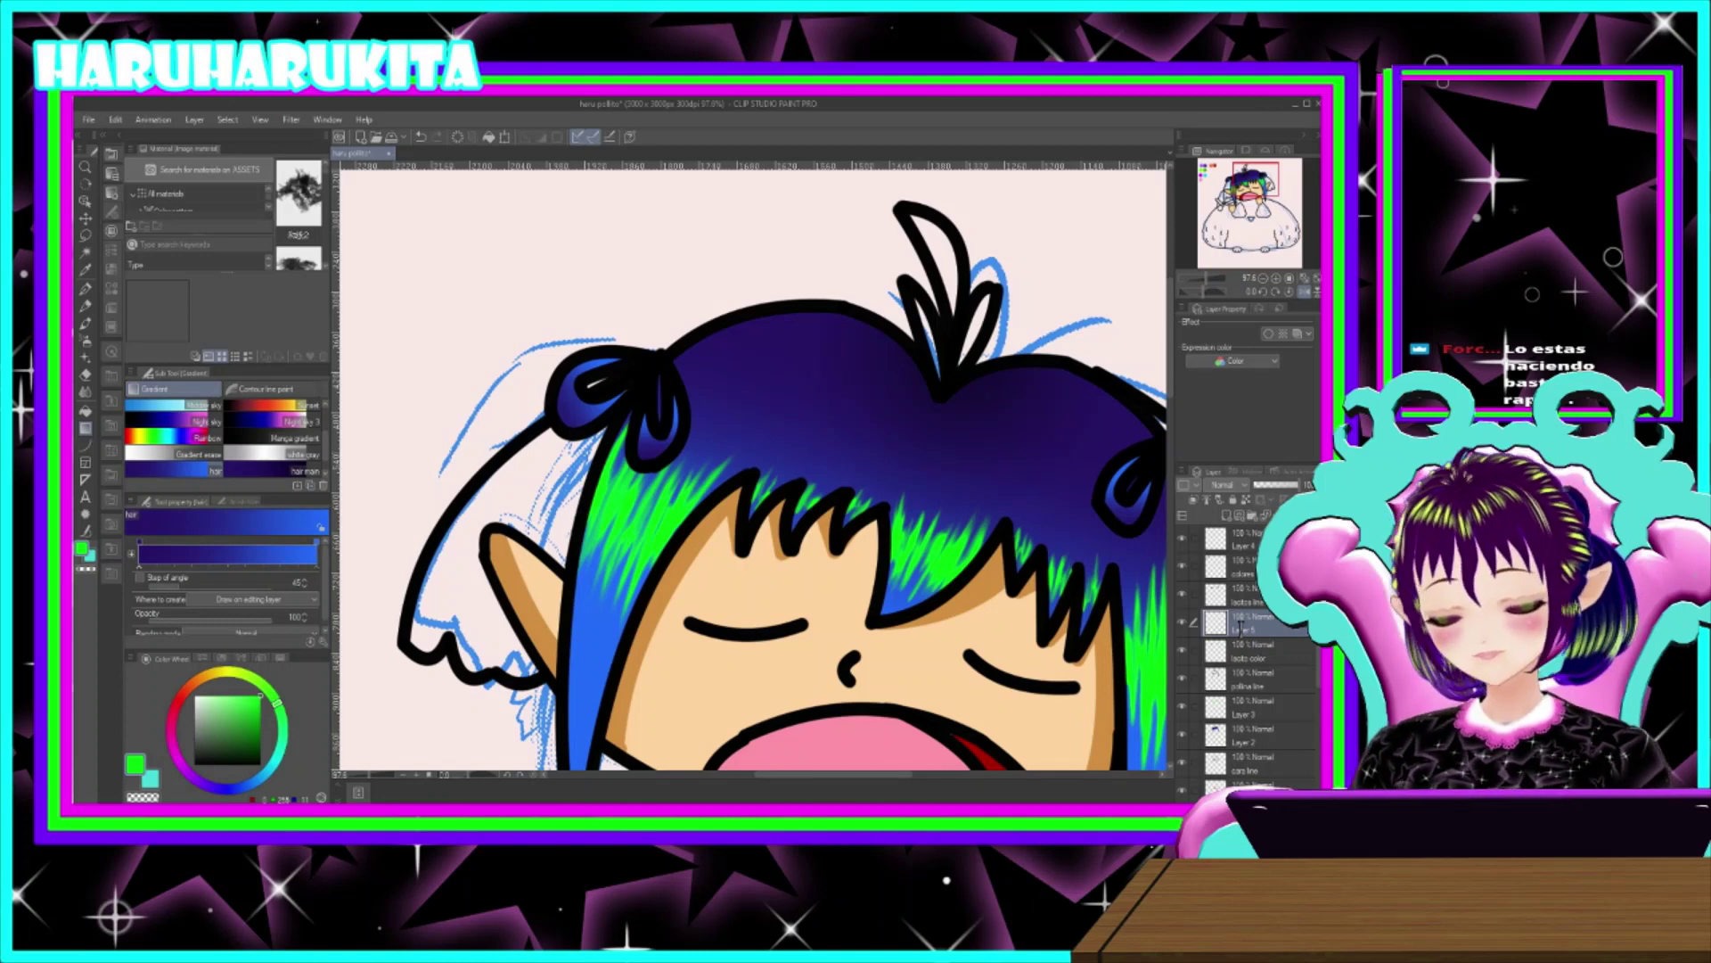
pyautogui.write('destellos')
pyautogui.press('Return')
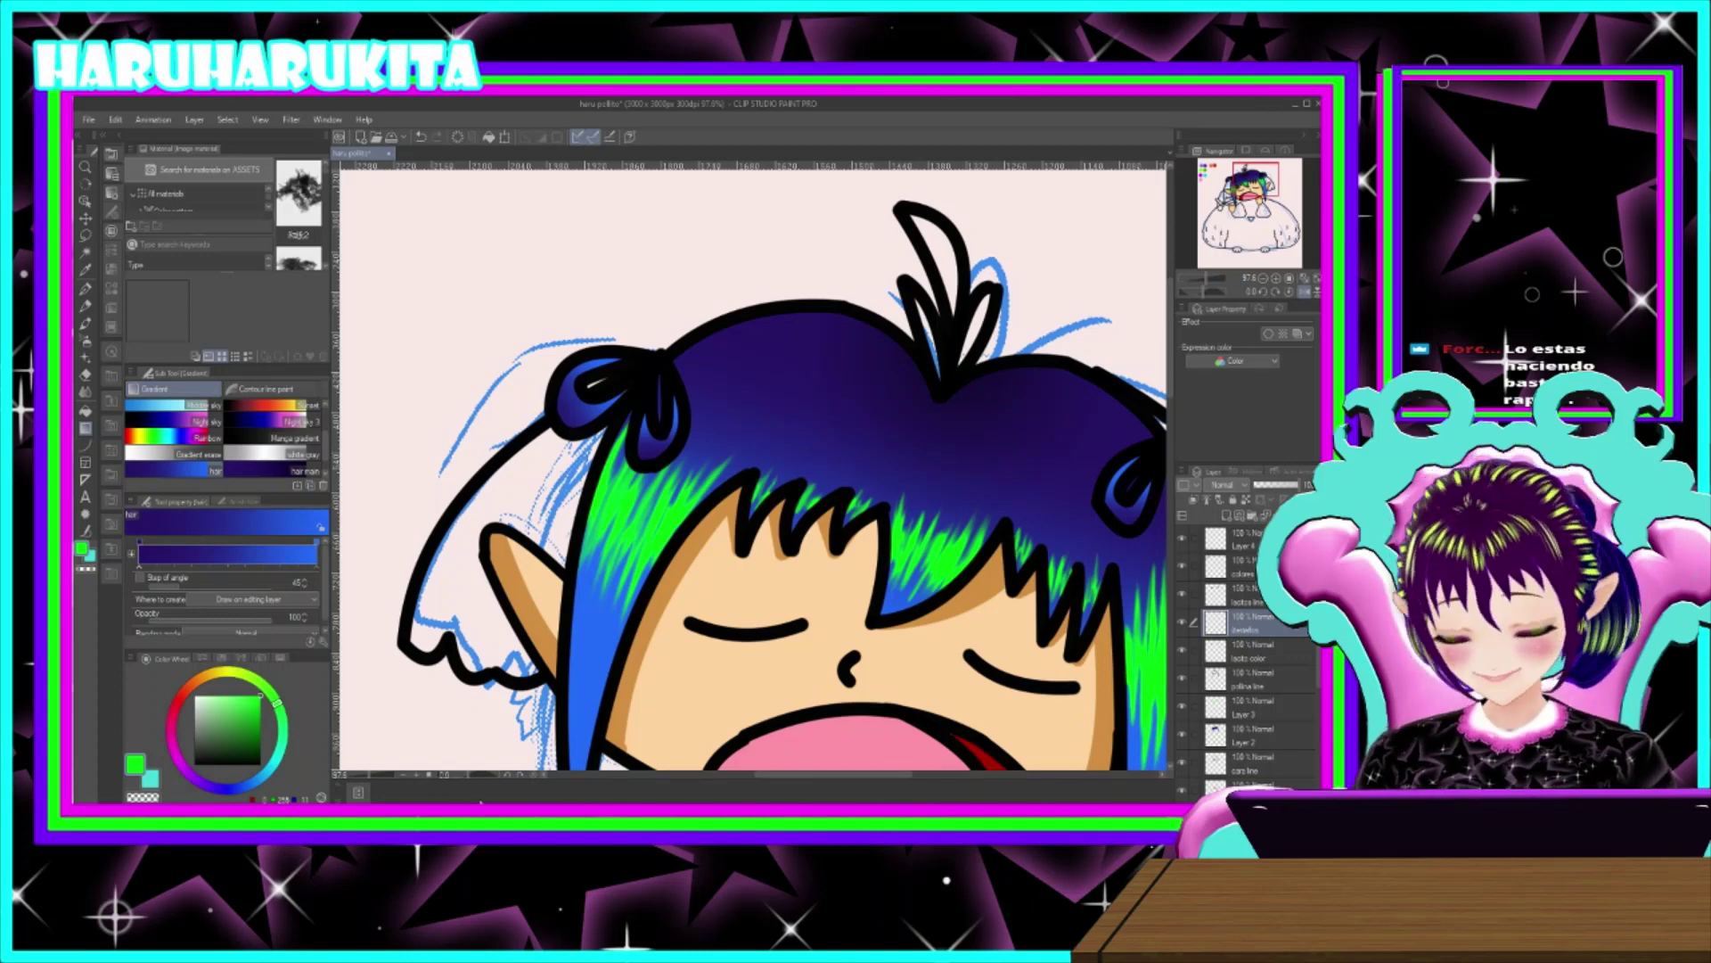
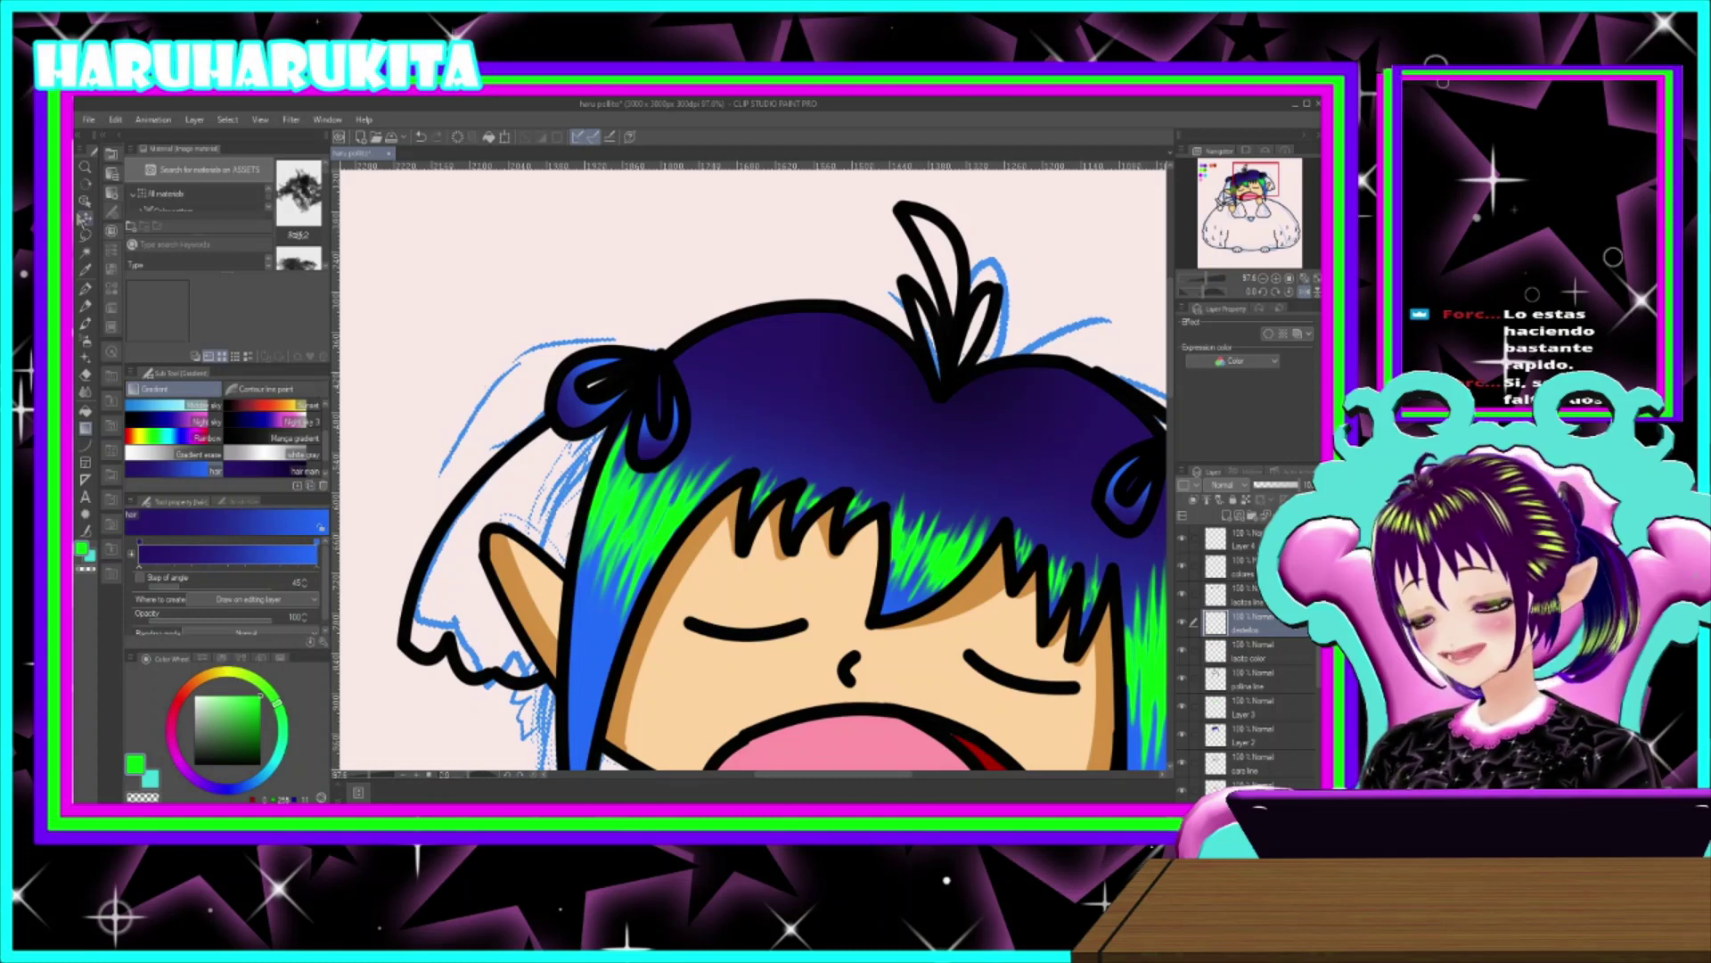
# - Sample the bright green from the hair and draw small highlight marks with a reduced G-pen in the loops of the bow above the raised ear
pyautogui.click(87, 290)
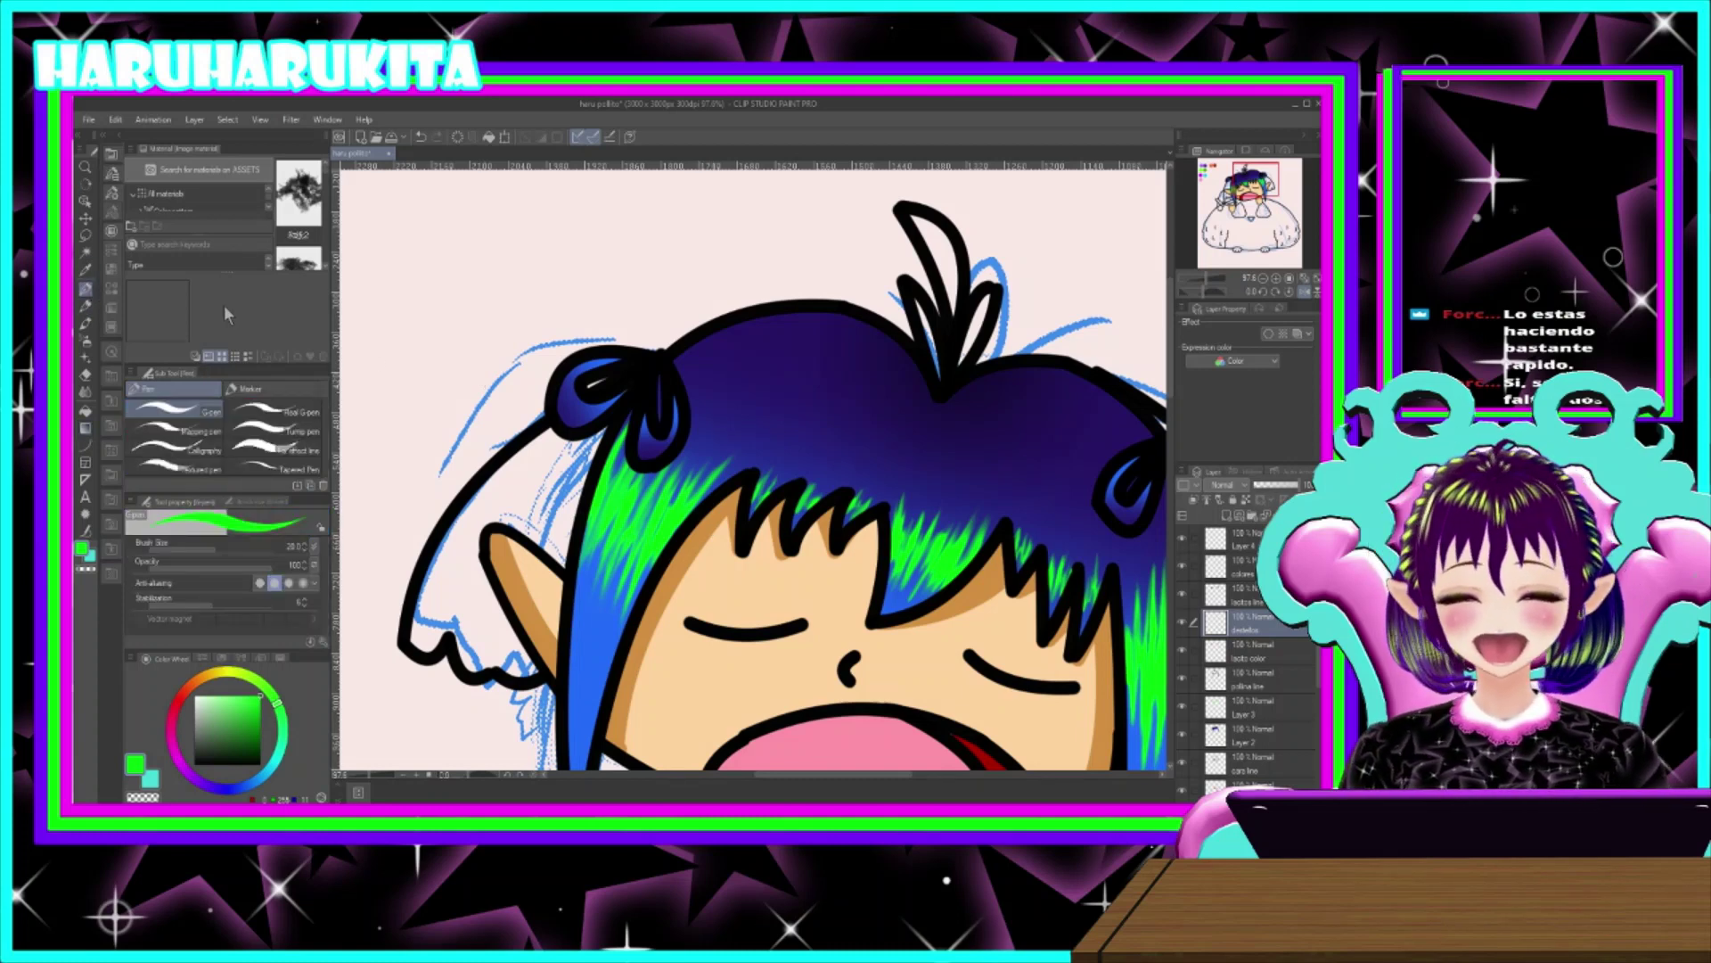
pyautogui.press('[')
pyautogui.press('[')
pyautogui.press('[')
pyautogui.keyDown('alt'); pyautogui.click(574, 371); pyautogui.keyUp('alt')
pyautogui.keyDown('alt'); pyautogui.click(579, 361); pyautogui.keyUp('alt')
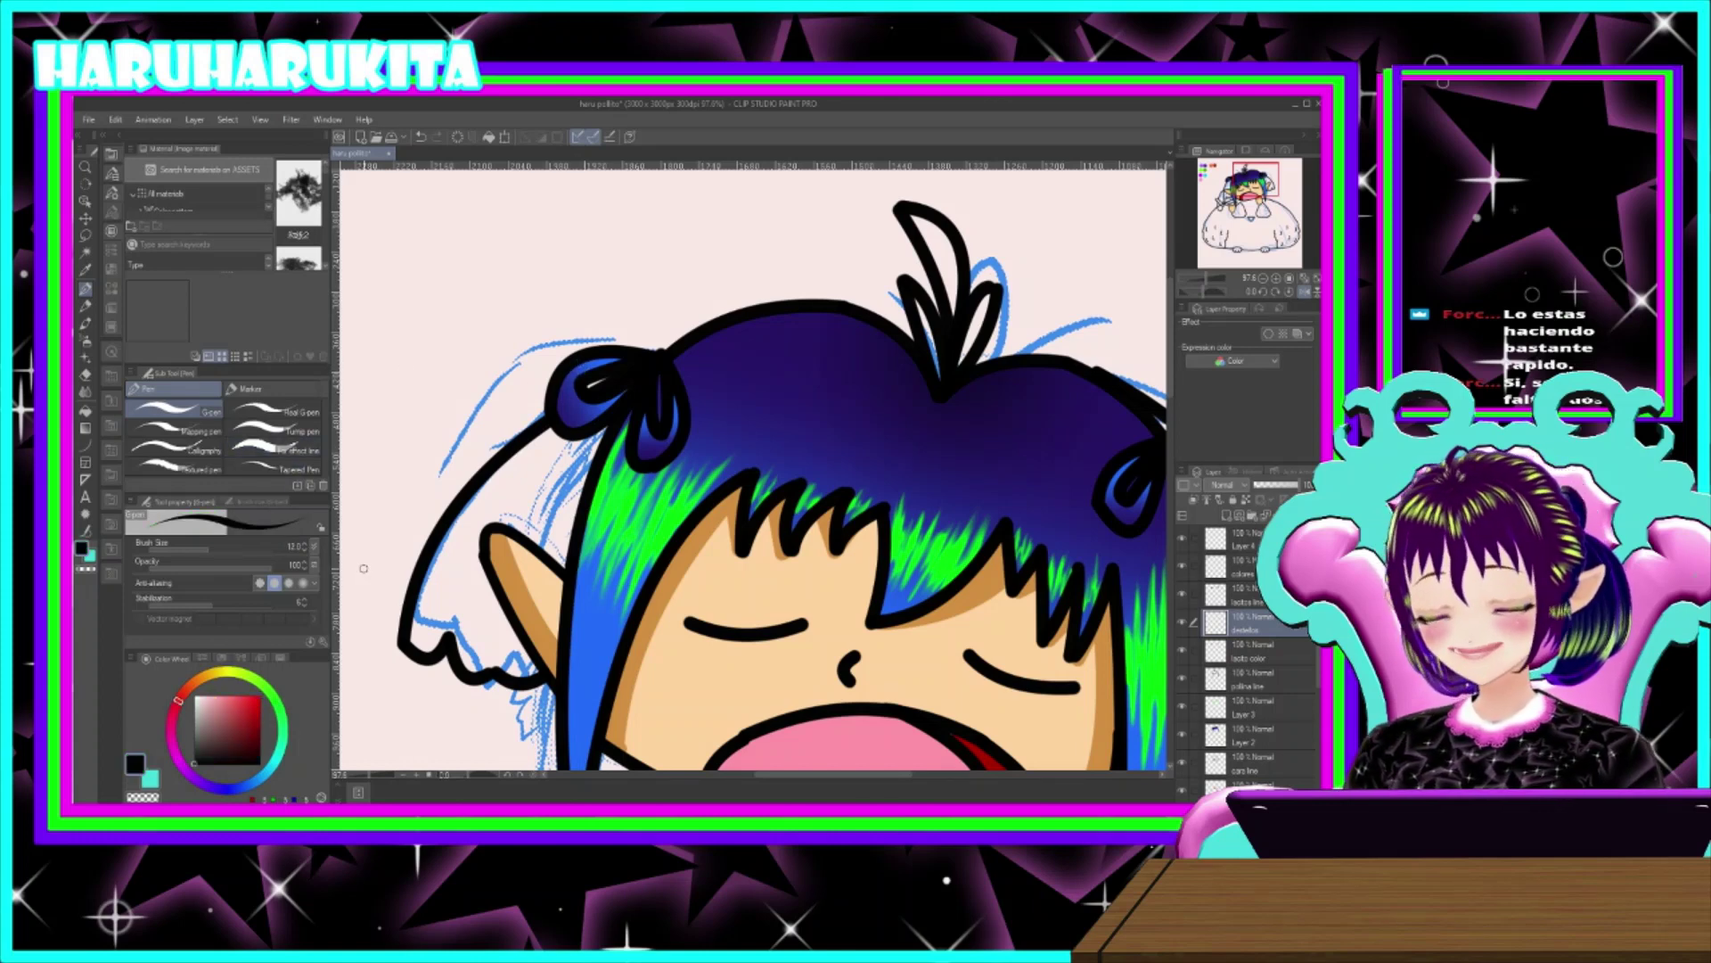
pyautogui.keyDown('alt'); pyautogui.click(675, 517); pyautogui.keyUp('alt')
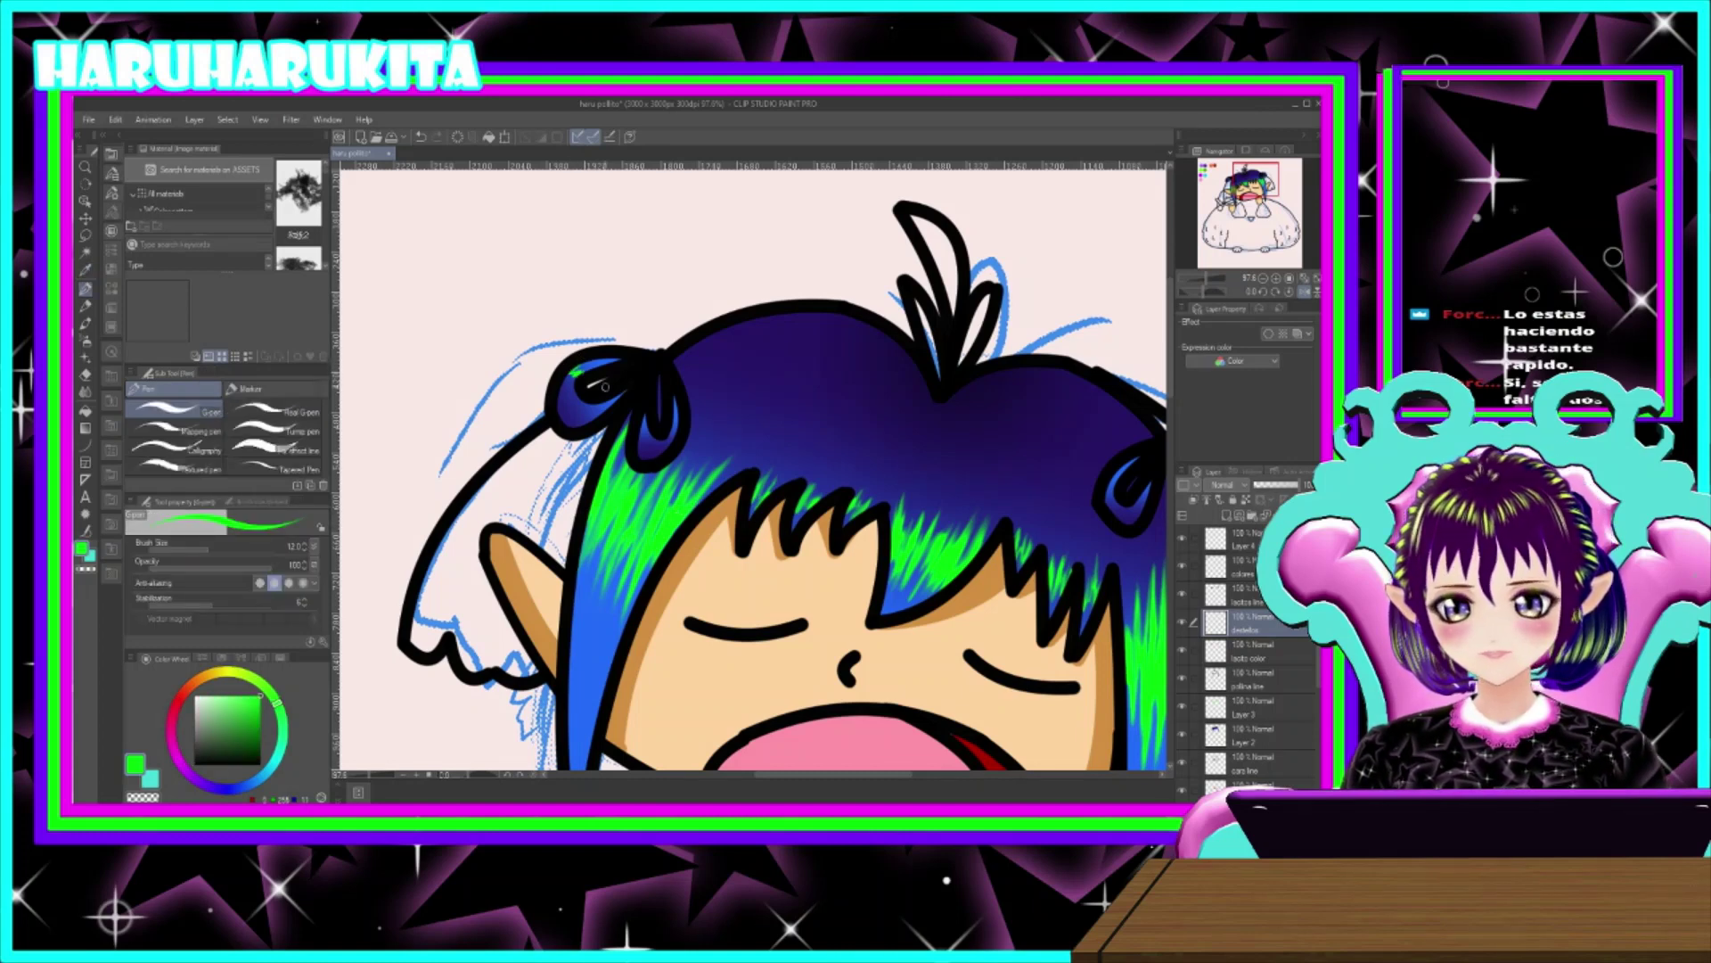
pyautogui.moveTo(596, 405)
pyautogui.mouseDown()
pyautogui.moveTo(634, 435)
pyautogui.moveTo(677, 415)
pyautogui.mouseUp()
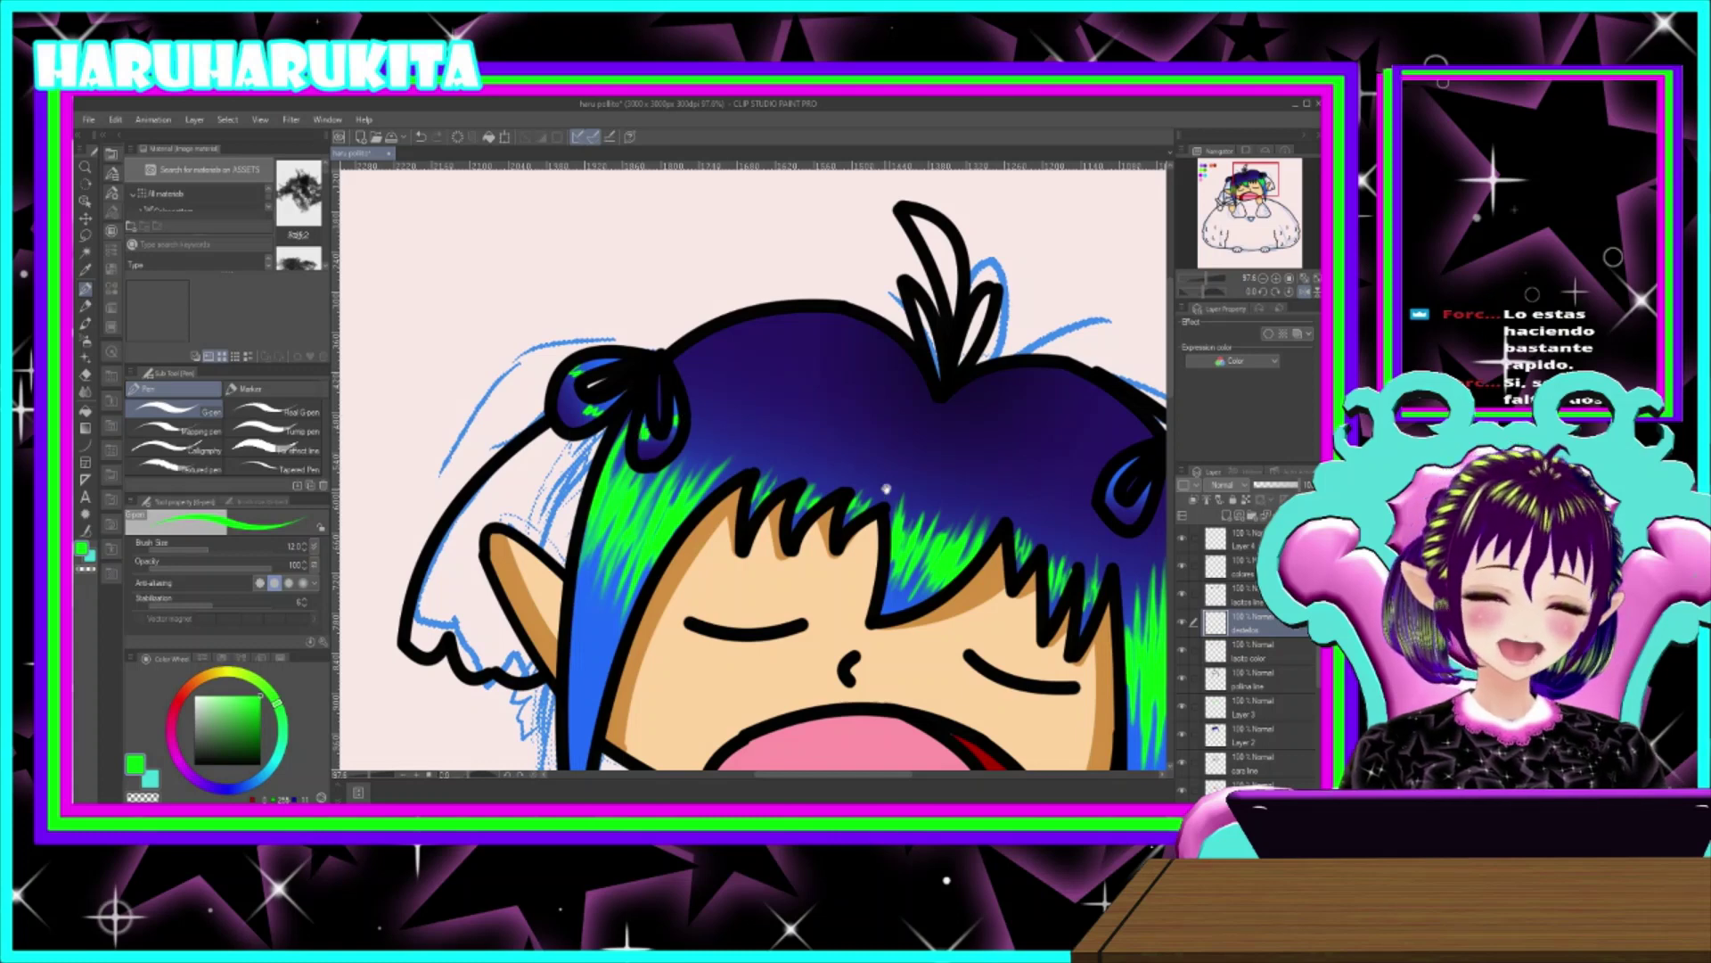
# - Draw matching bright green highlight marks inside the loops of the opposite bow
pyautogui.moveTo(873, 490); pyautogui.dragTo(545, 501)
pyautogui.moveTo(816, 499)
pyautogui.mouseDown()
pyautogui.moveTo(813, 520)
pyautogui.moveTo(916, 498)
pyautogui.moveTo(913, 453)
pyautogui.moveTo(923, 463)
pyautogui.mouseUp()
pyautogui.hscroll(-4, 906, 468)
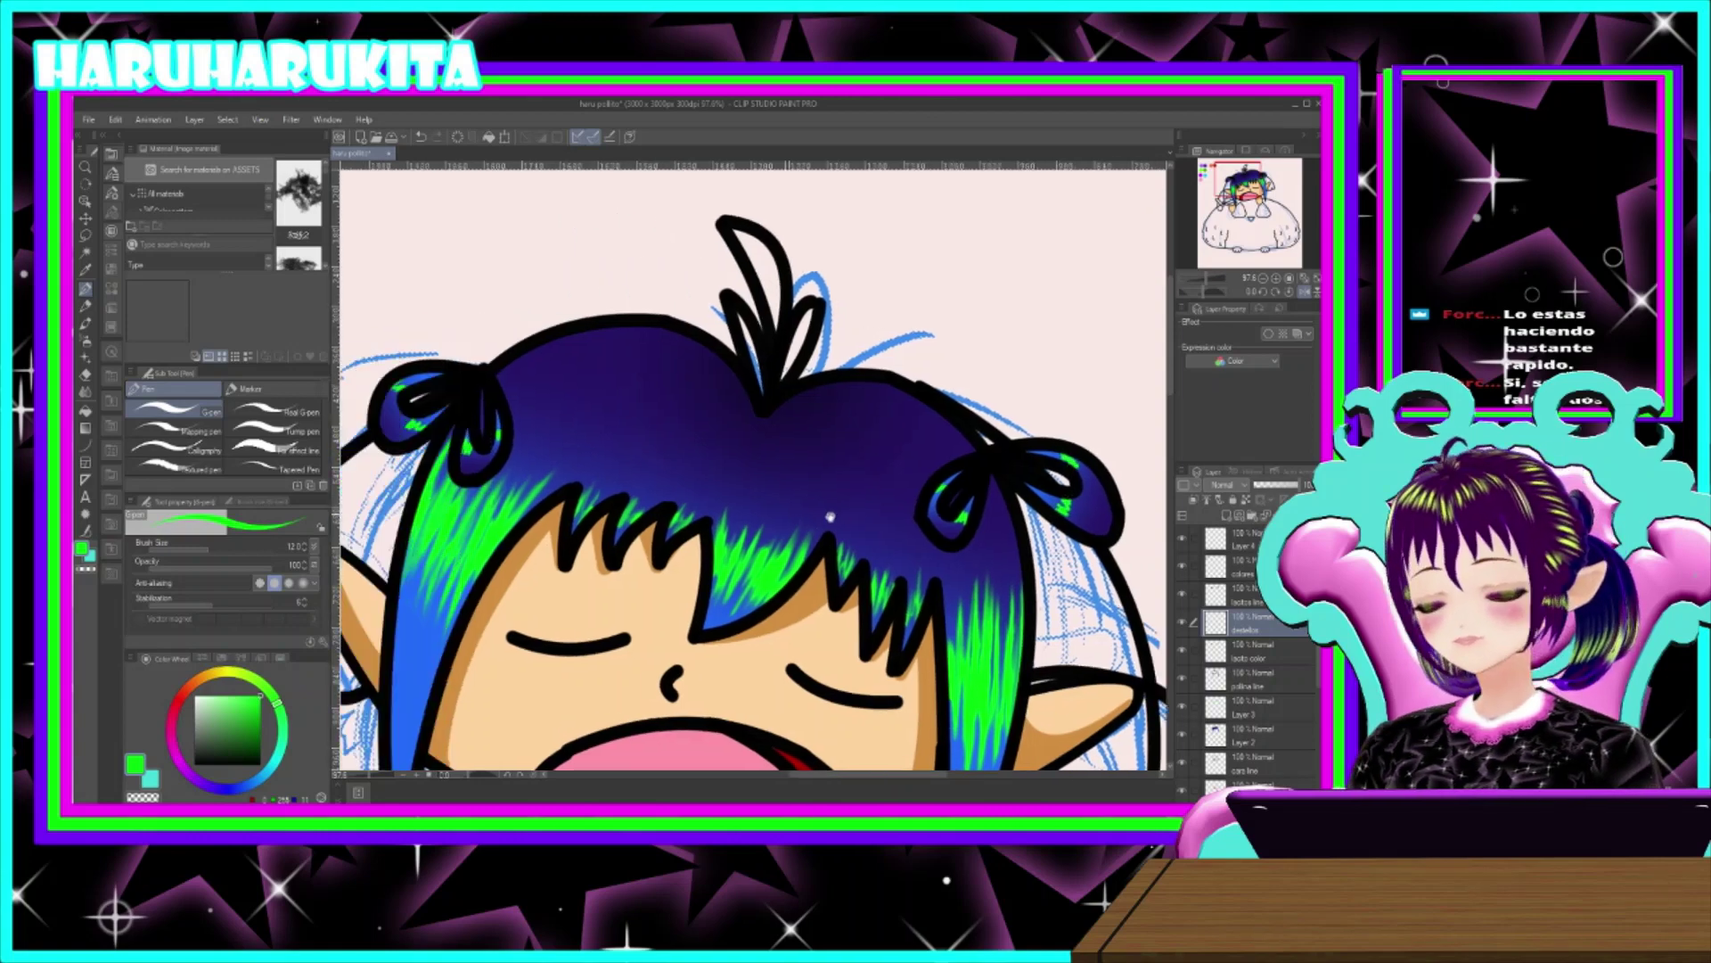
# - Smear the green highlight marks in both loops of the bow above the raised ear with a smaller Fingertip blend brush
pyautogui.click(85, 396)
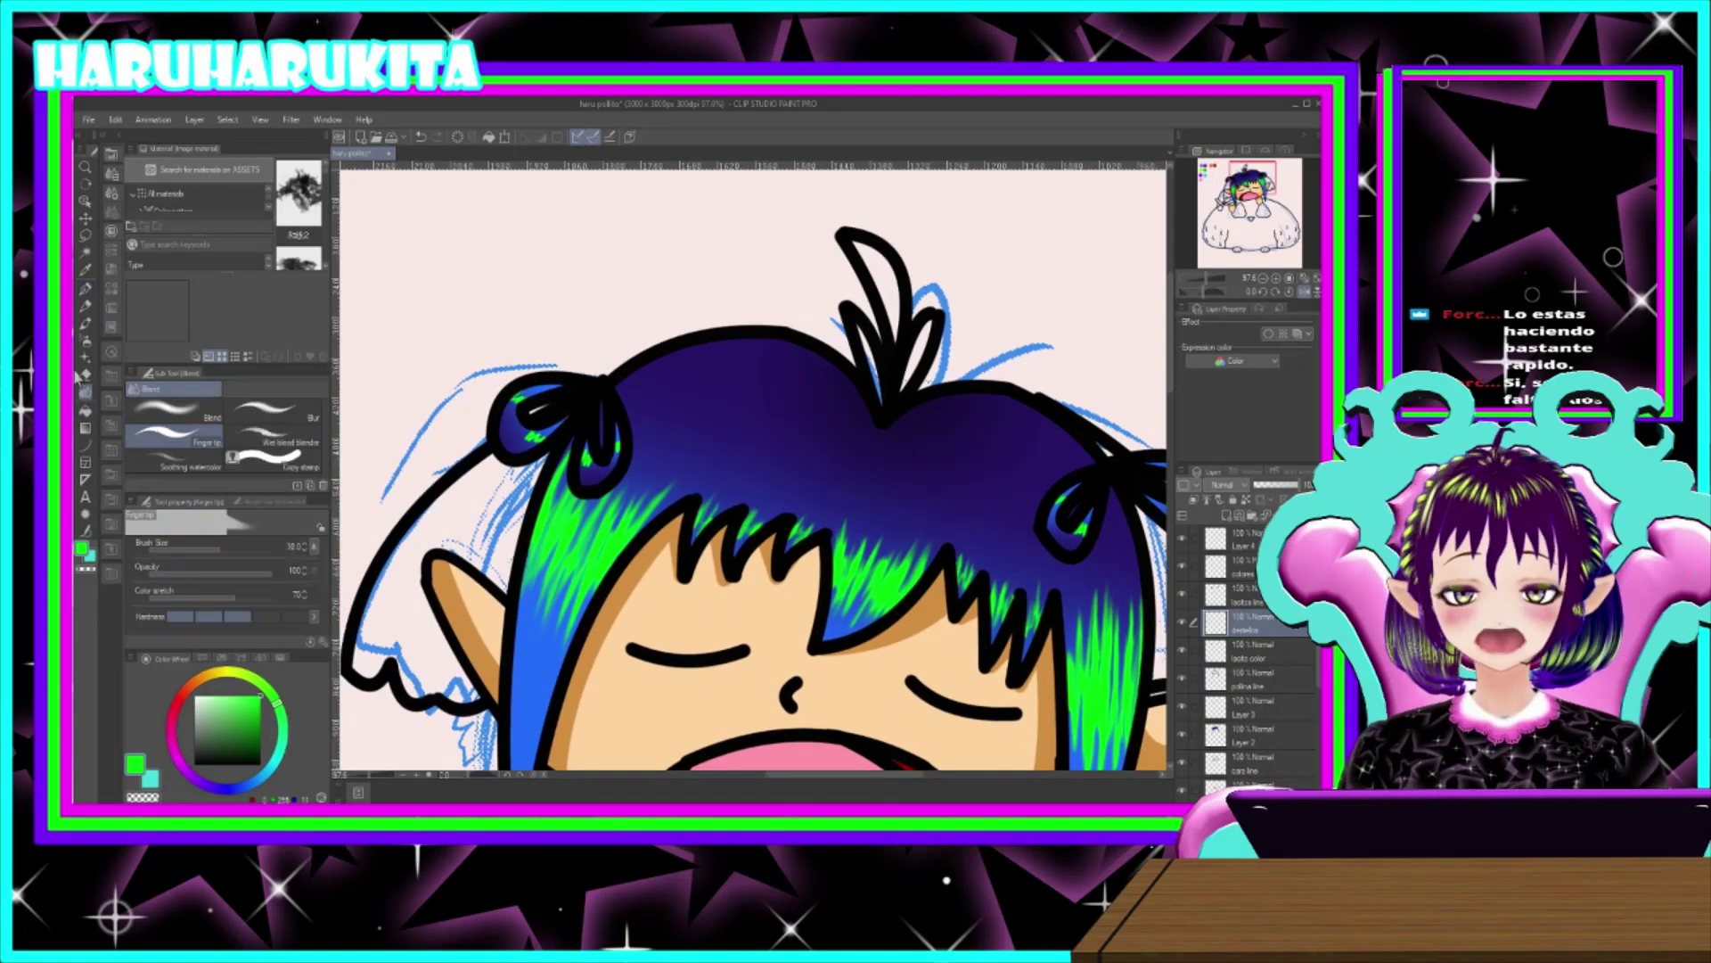
pyautogui.scroll(5, 535, 394)
pyautogui.press('[')
pyautogui.press('[')
pyautogui.press('[')
pyautogui.press('[')
pyautogui.press('[')
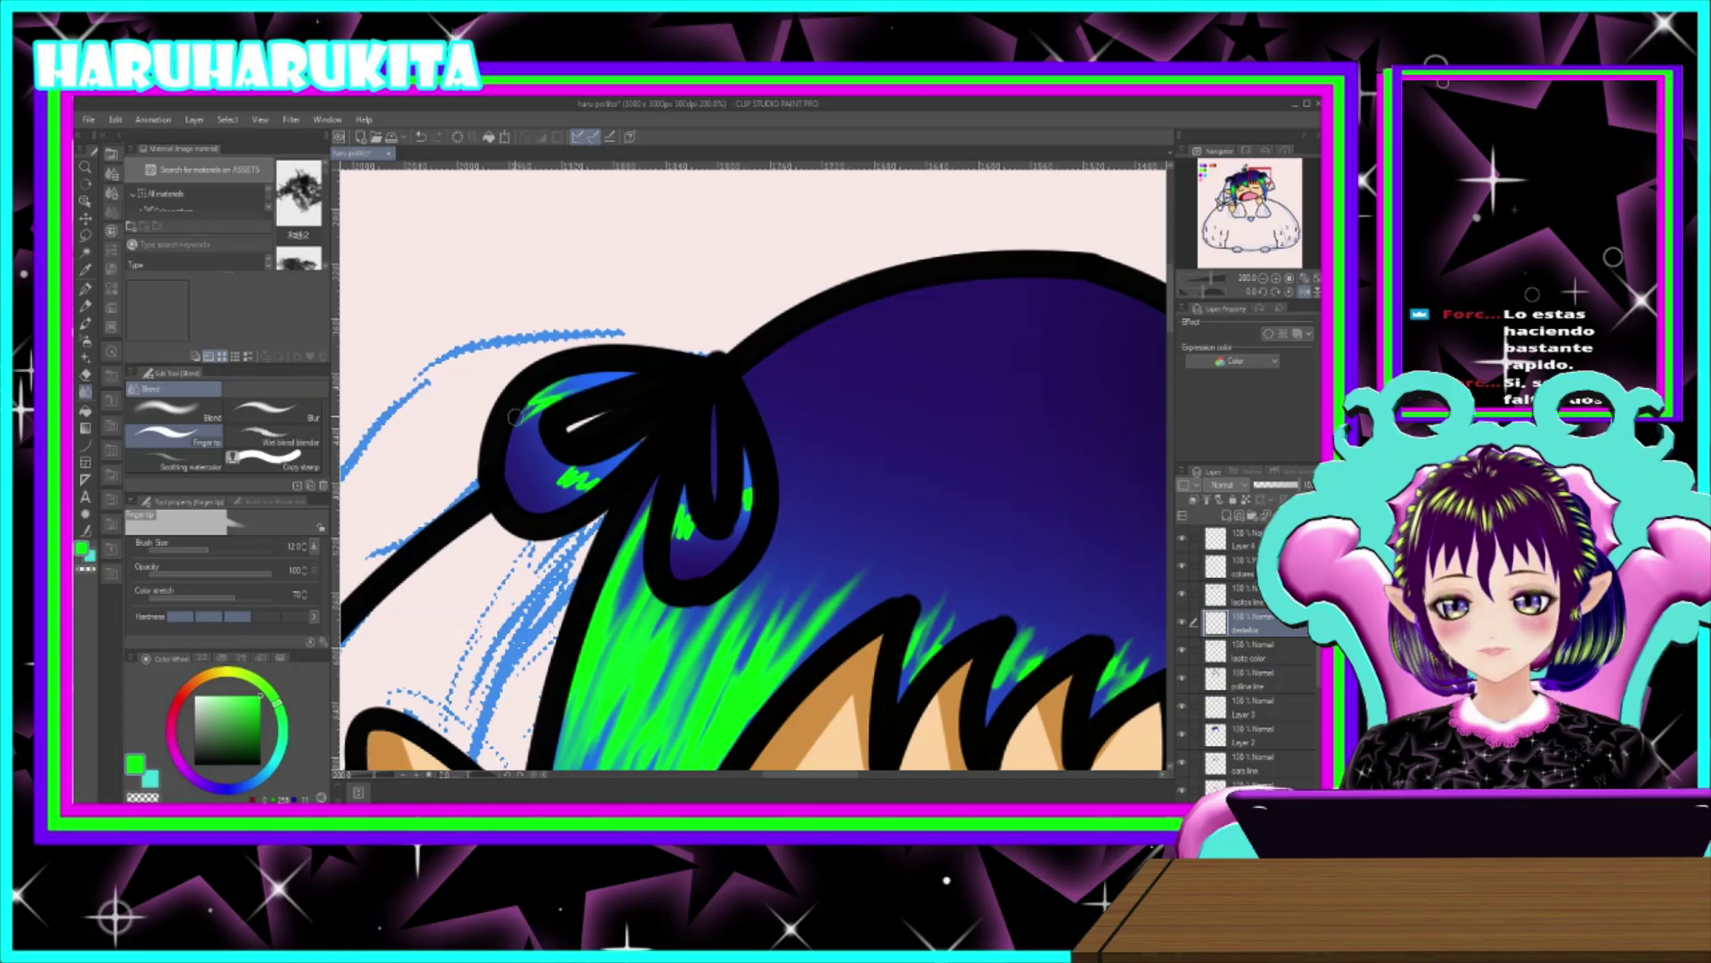
pyautogui.moveTo(543, 390); pyautogui.dragTo(587, 382)
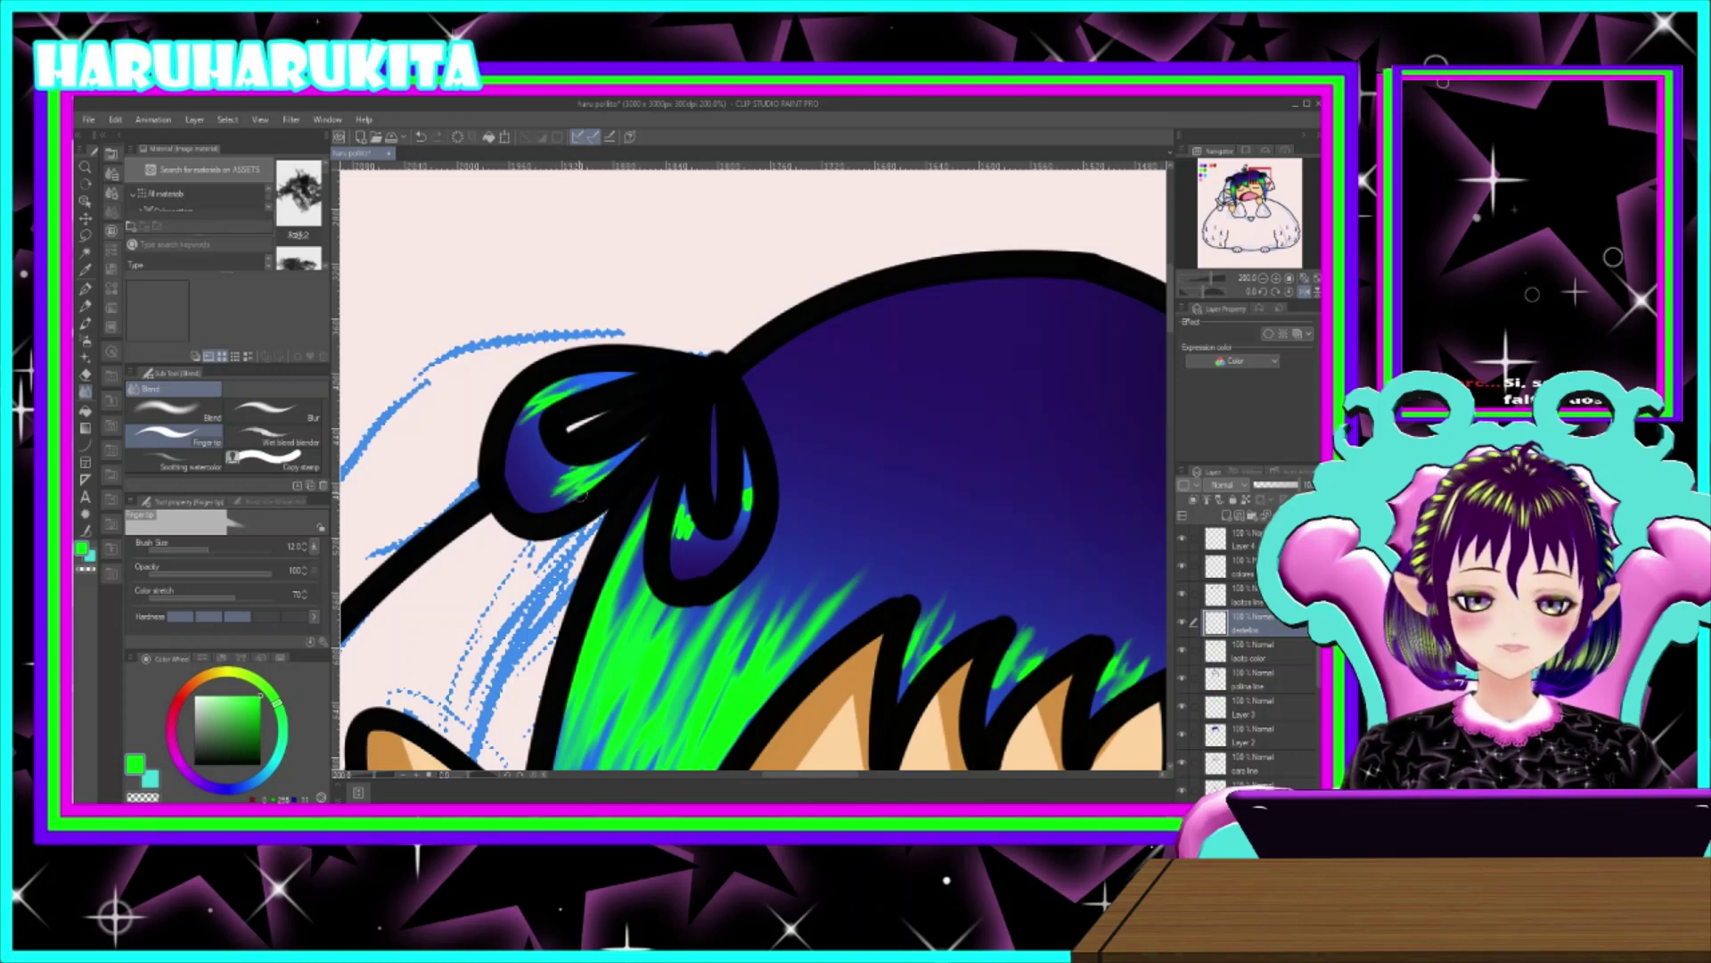
pyautogui.moveTo(688, 515)
pyautogui.mouseDown()
pyautogui.moveTo(667, 560)
pyautogui.moveTo(693, 518)
pyautogui.moveTo(683, 490)
pyautogui.moveTo(683, 539)
pyautogui.moveTo(754, 493)
pyautogui.moveTo(751, 513)
pyautogui.moveTo(748, 485)
pyautogui.mouseUp()
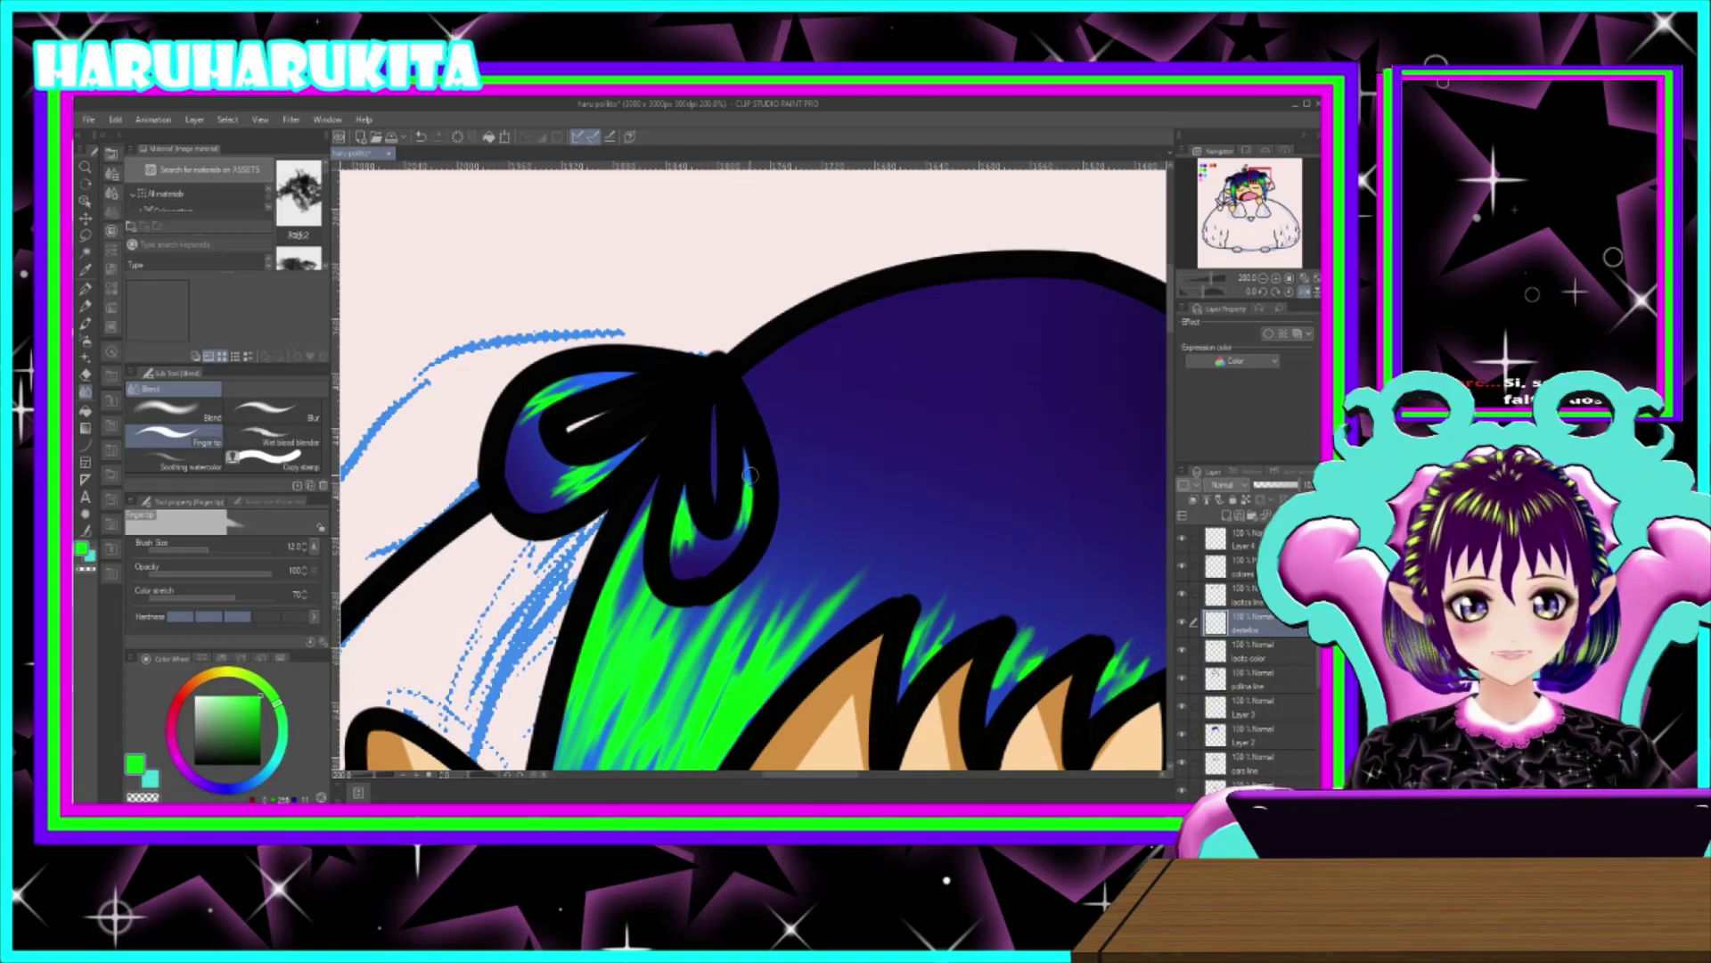
# - Smear the green highlight marks in the inner loop of the opposite bow with the Fingertip brush
pyautogui.moveTo(813, 549); pyautogui.dragTo(603, 489)
pyautogui.moveTo(1025, 512); pyautogui.dragTo(511, 485)
pyautogui.moveTo(797, 538); pyautogui.dragTo(546, 512)
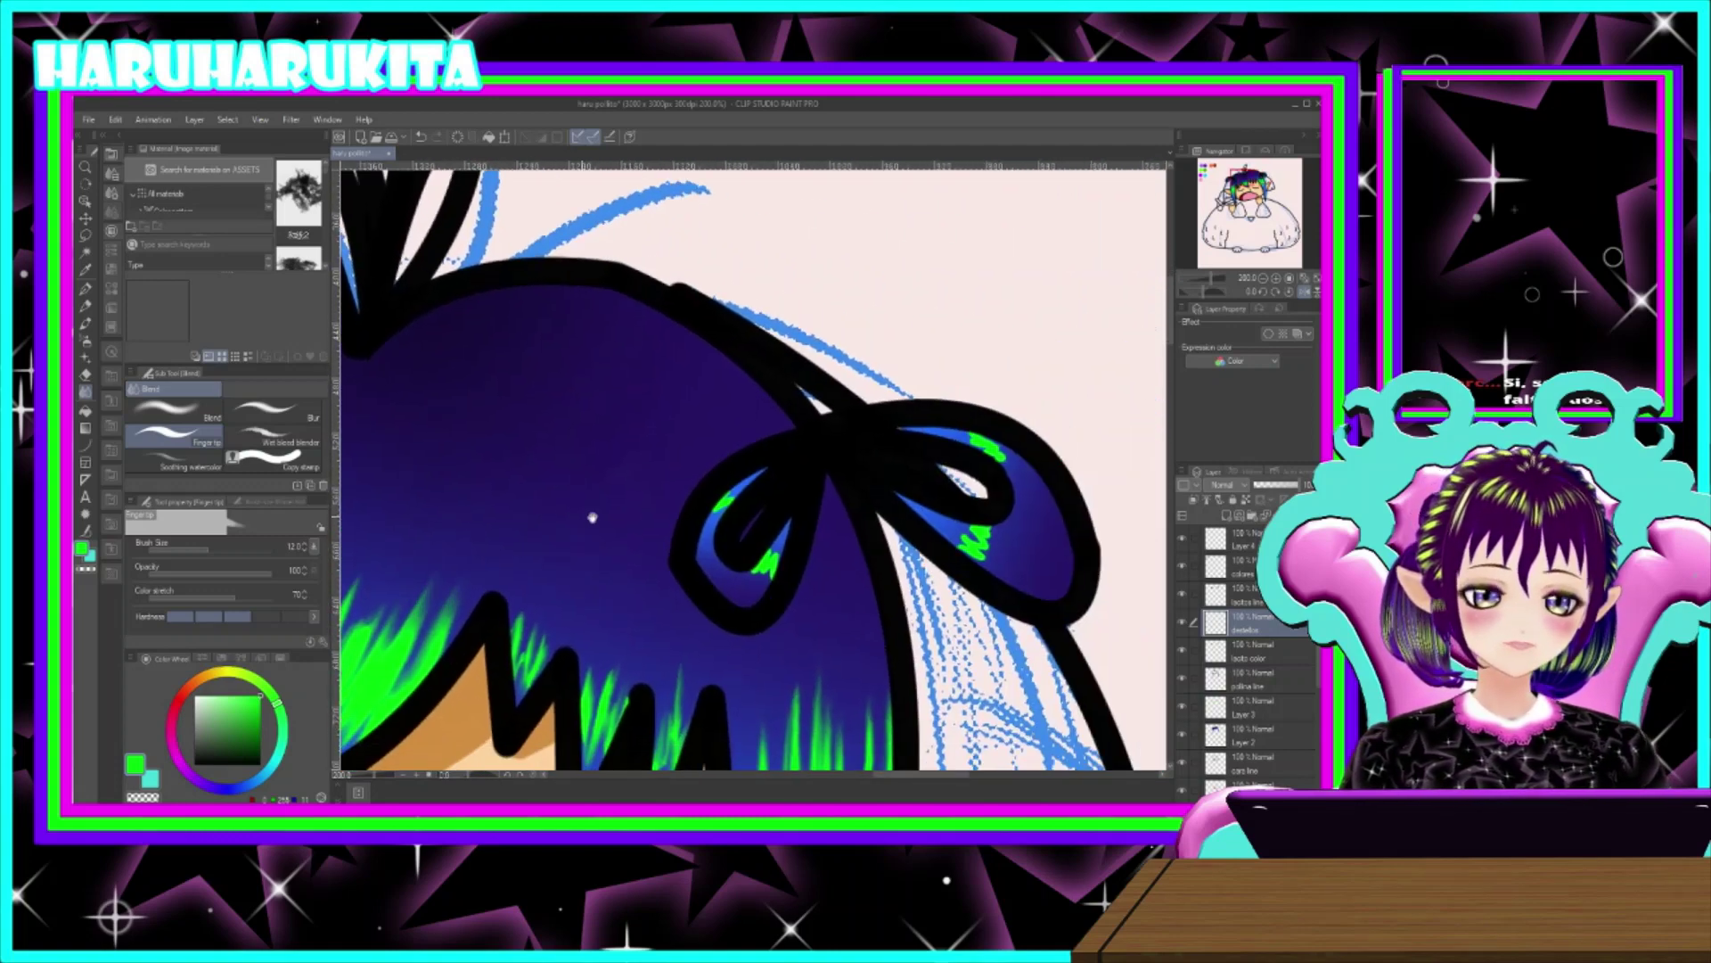
pyautogui.moveTo(627, 425); pyautogui.dragTo(613, 476)
pyautogui.moveTo(434, 399); pyautogui.dragTo(657, 523)
pyautogui.moveTo(833, 575); pyautogui.dragTo(709, 375)
pyautogui.moveTo(851, 484)
pyautogui.mouseDown()
pyautogui.moveTo(842, 457)
pyautogui.moveTo(817, 489)
pyautogui.mouseUp()
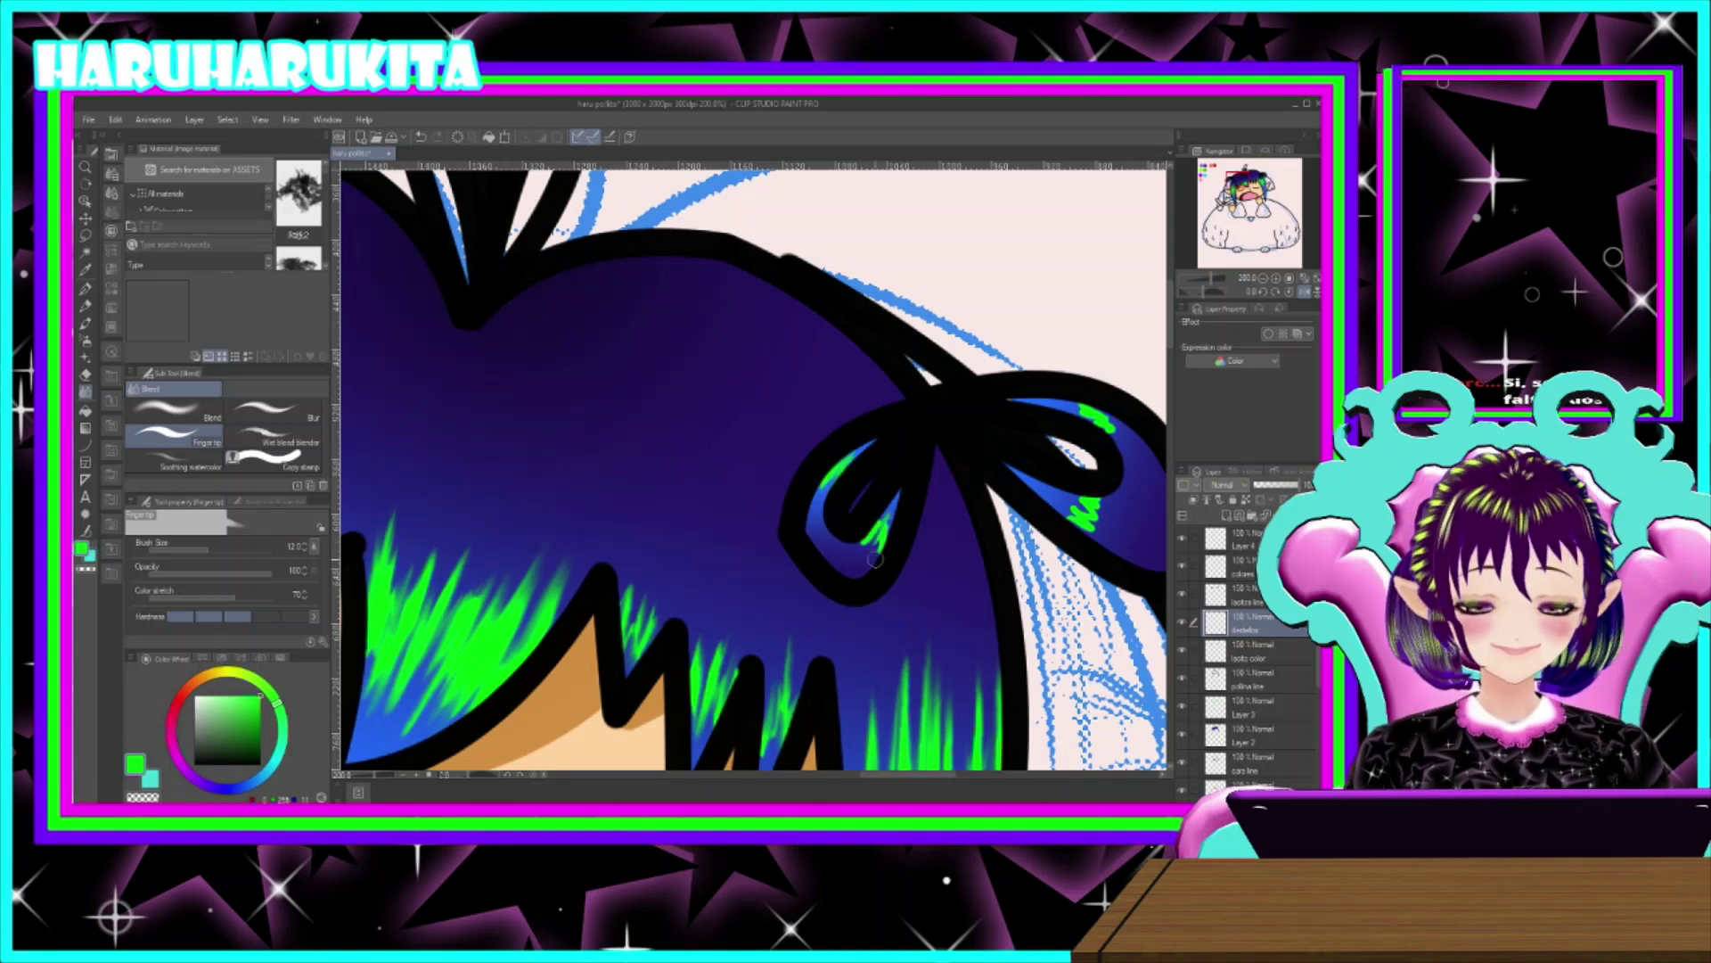
# - Flip the canvas view horizontally to smear the green highlights in that bow's outer loop, and restore the view orientation
pyautogui.moveTo(863, 544)
pyautogui.mouseDown()
pyautogui.moveTo(887, 504)
pyautogui.moveTo(916, 500)
pyautogui.moveTo(641, 521)
pyautogui.mouseUp()
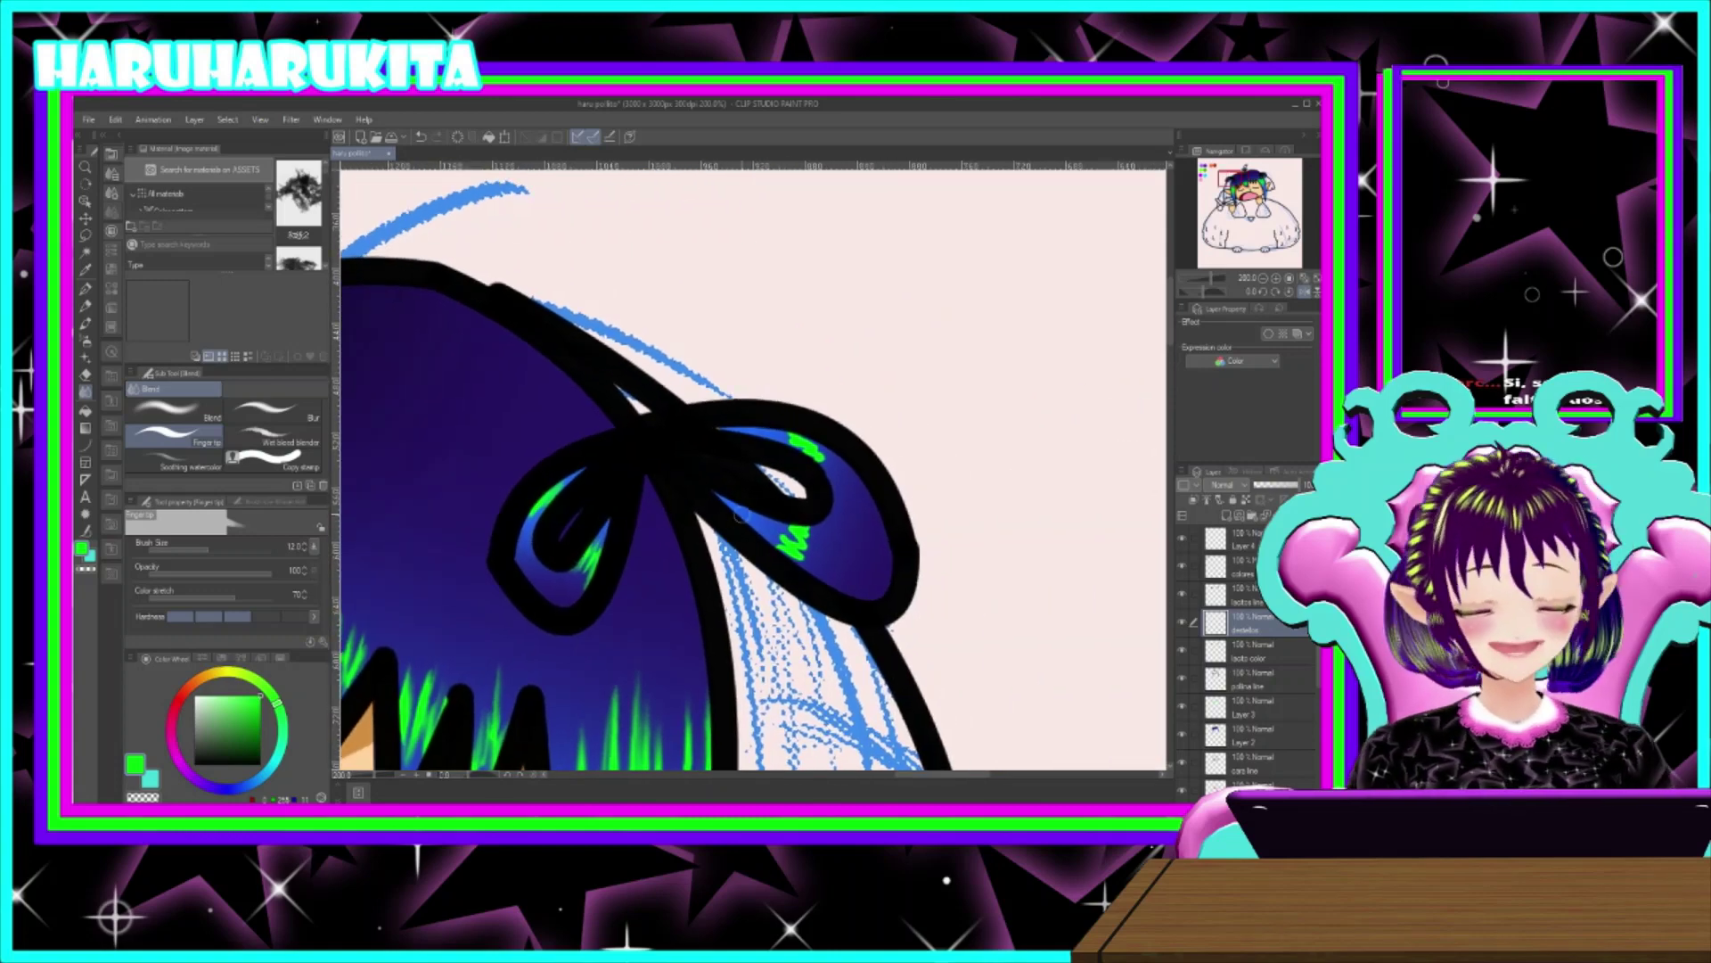
pyautogui.click(1302, 294)
pyautogui.moveTo(944, 450); pyautogui.dragTo(978, 446)
pyautogui.moveTo(765, 524); pyautogui.dragTo(765, 543)
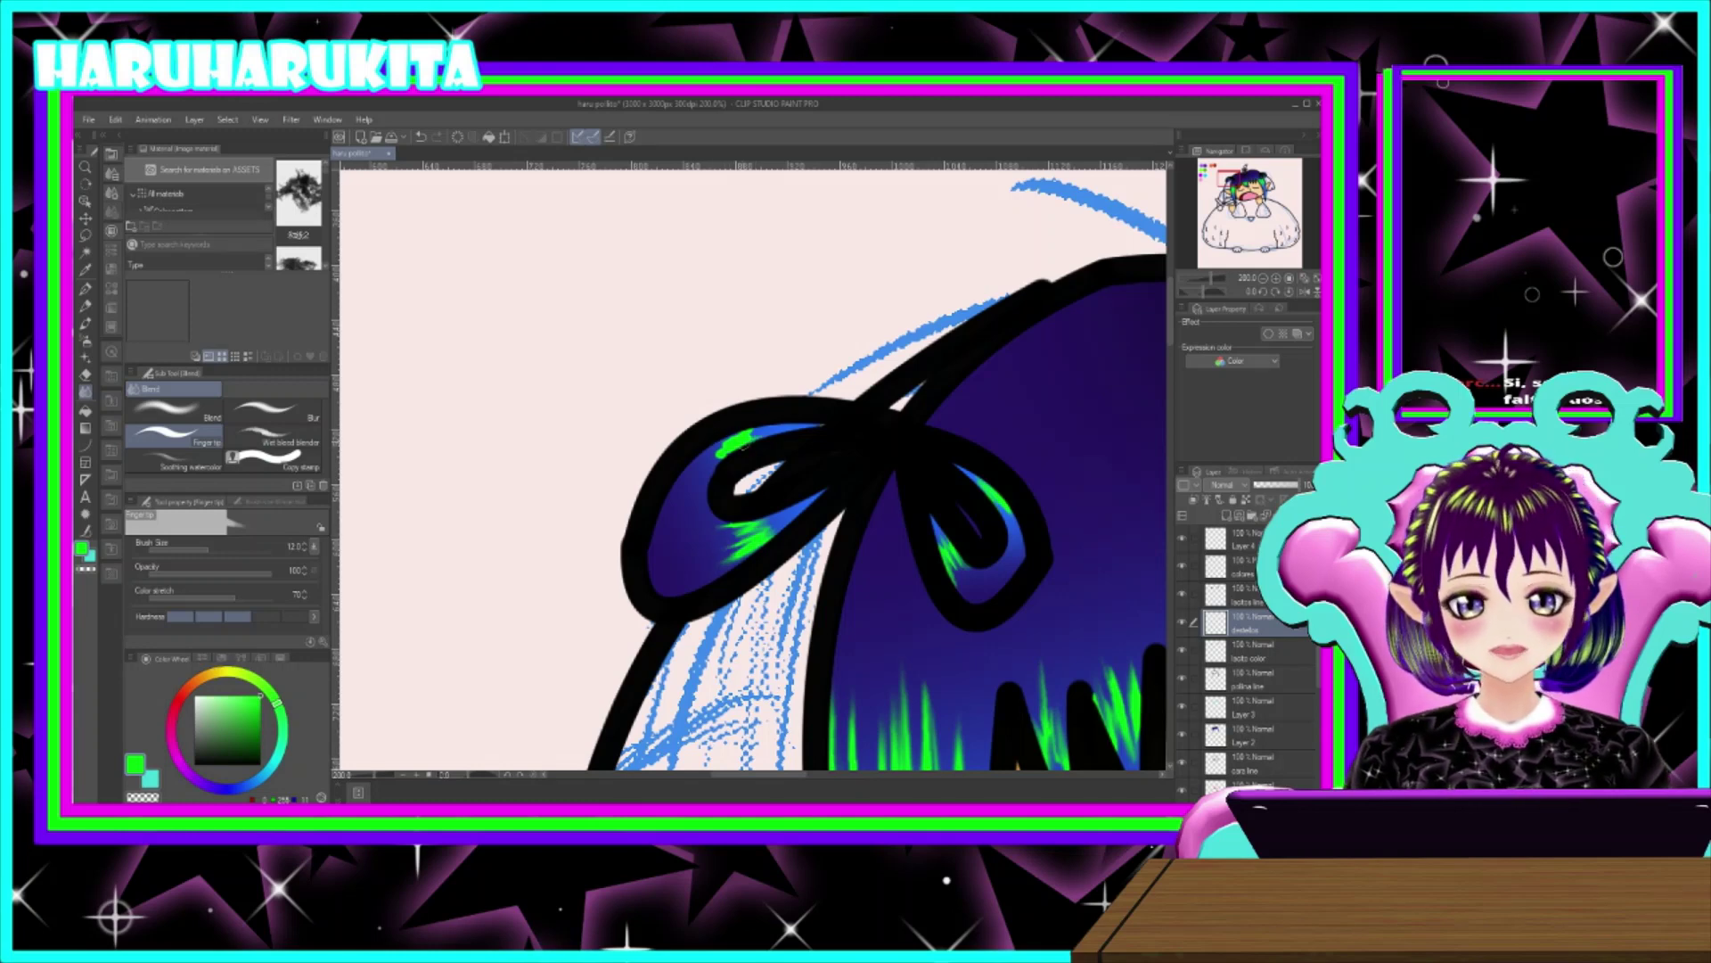
pyautogui.moveTo(733, 438)
pyautogui.mouseDown()
pyautogui.moveTo(771, 423)
pyautogui.moveTo(713, 457)
pyautogui.mouseUp()
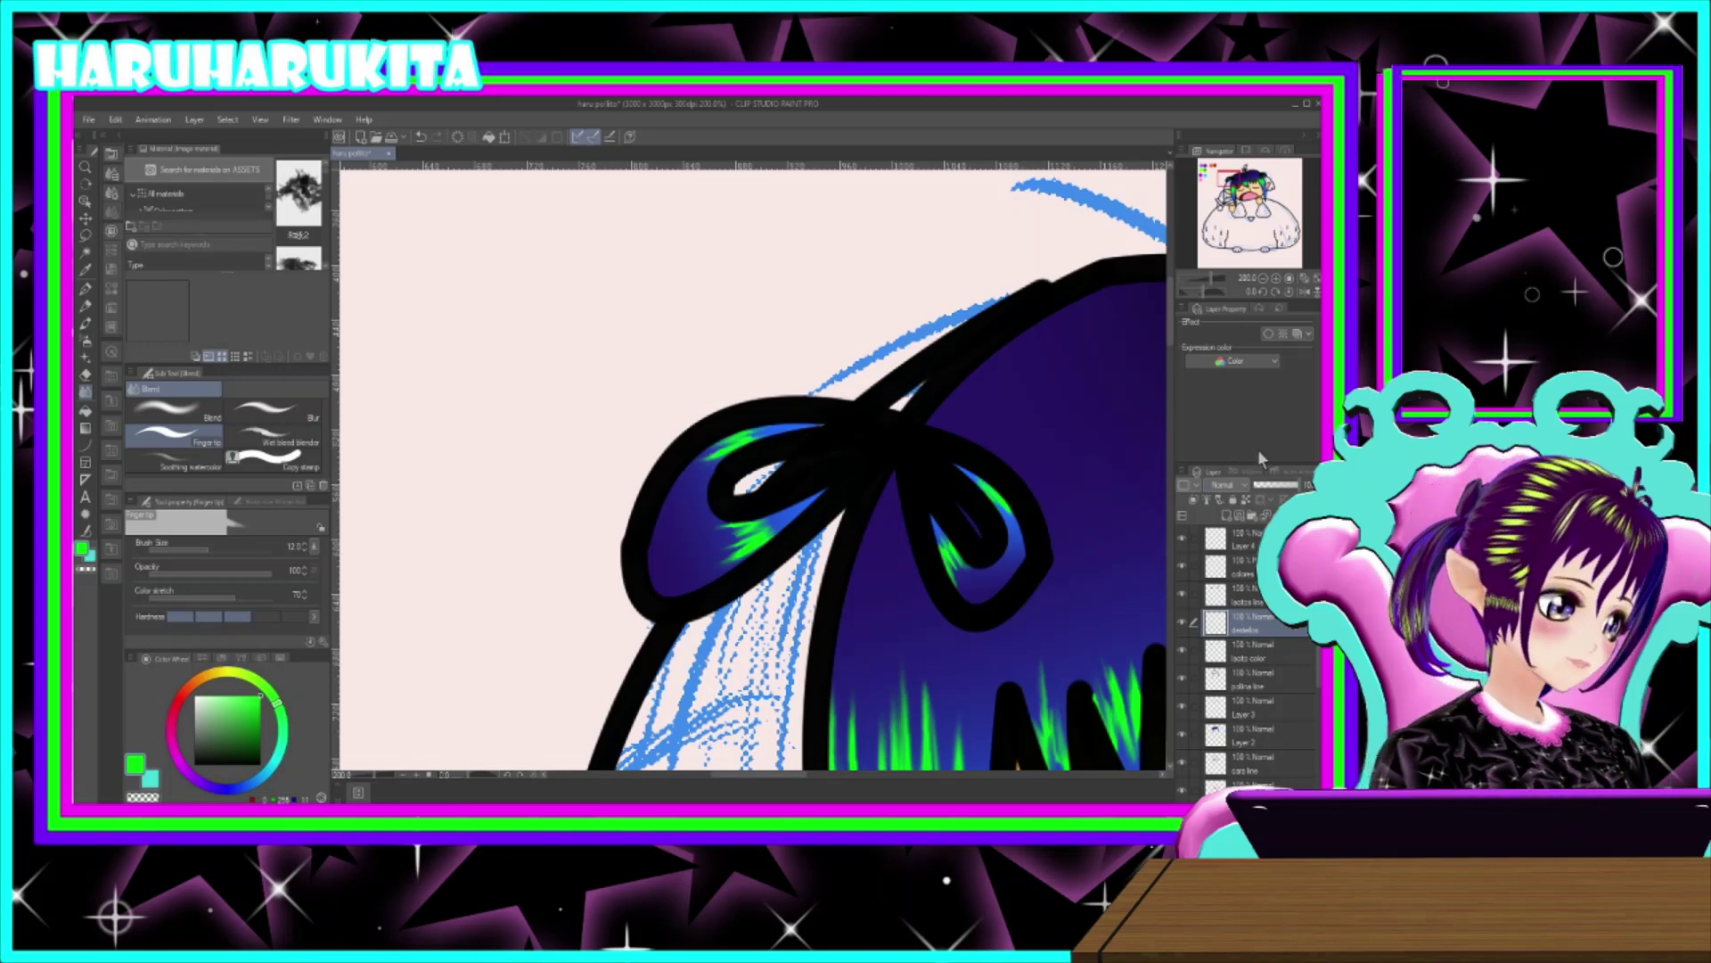
pyautogui.click(1304, 293)
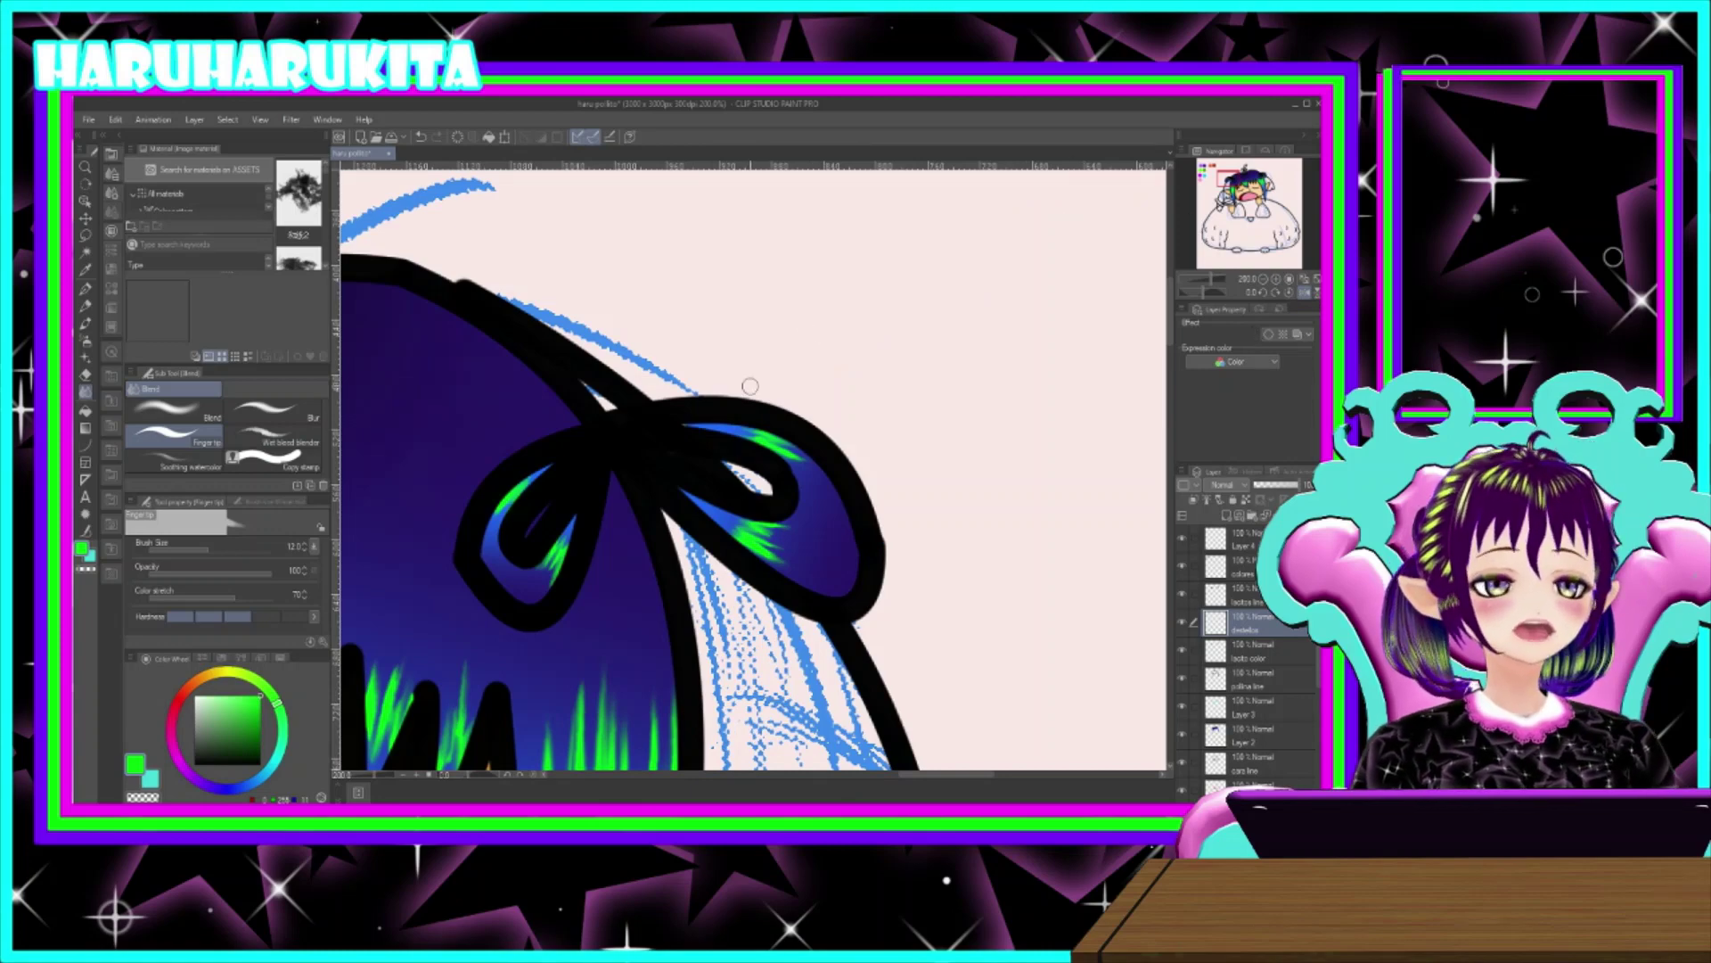
# - Examine the blended bow highlights, hair and face in the mirrored view, both up close and from farther out
pyautogui.scroll(-5, 751, 386)
pyautogui.moveTo(905, 374); pyautogui.dragTo(911, 334)
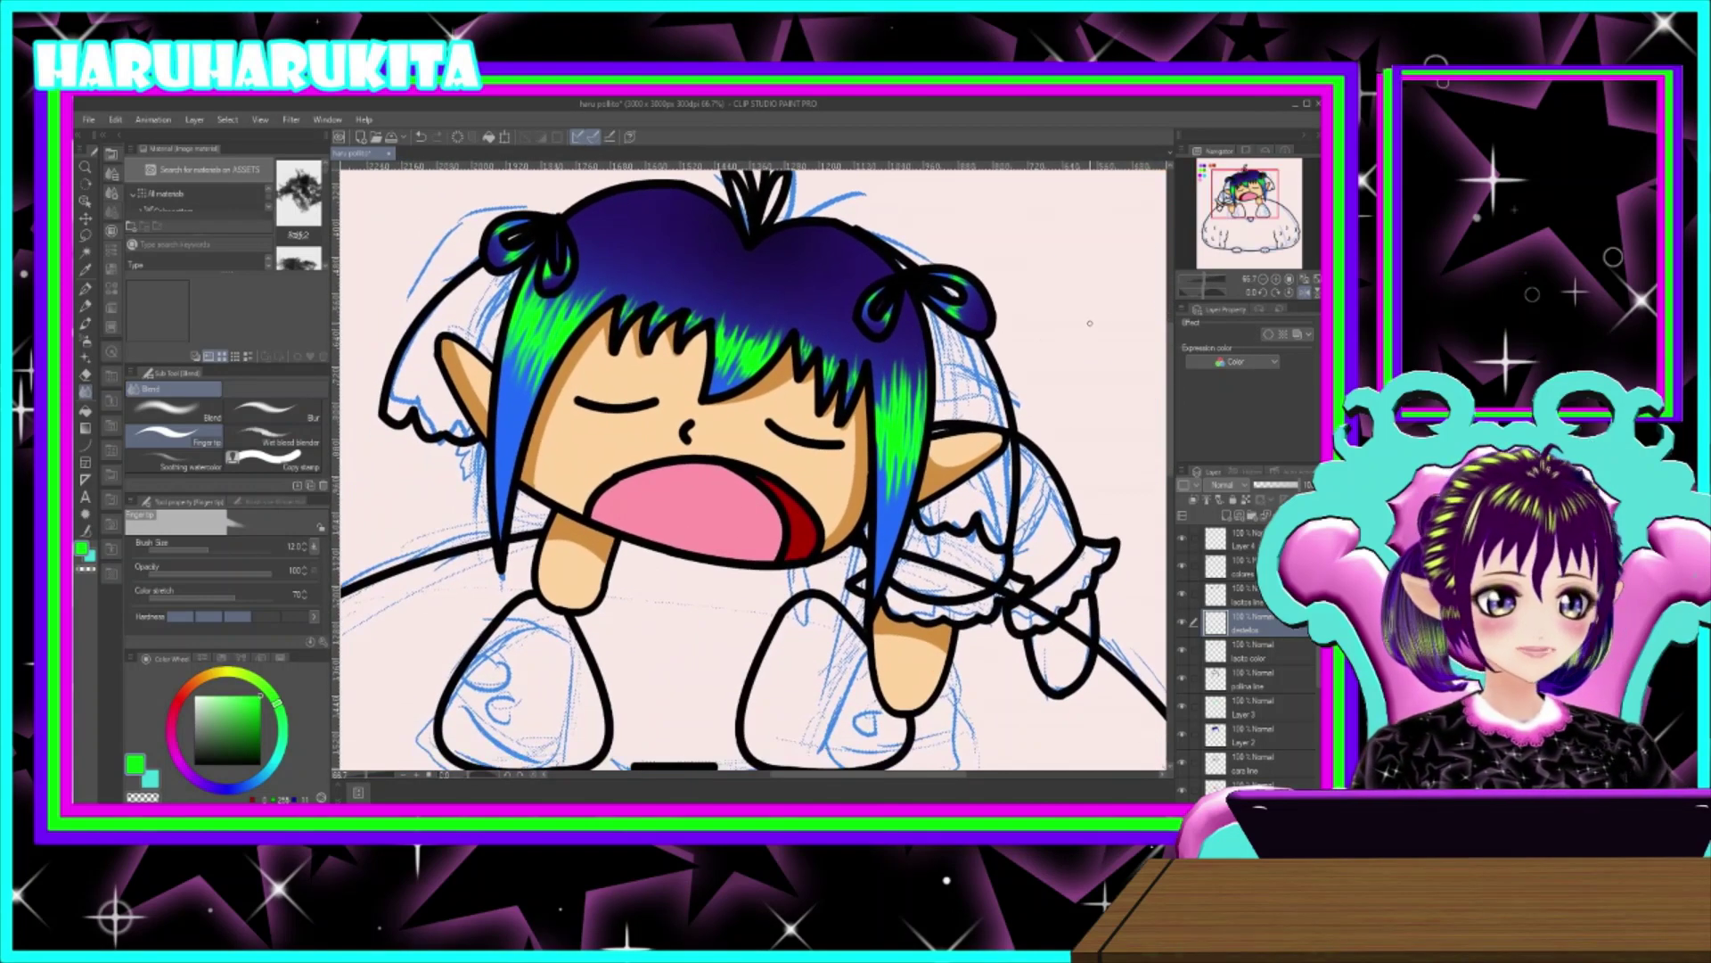
pyautogui.click(1304, 293)
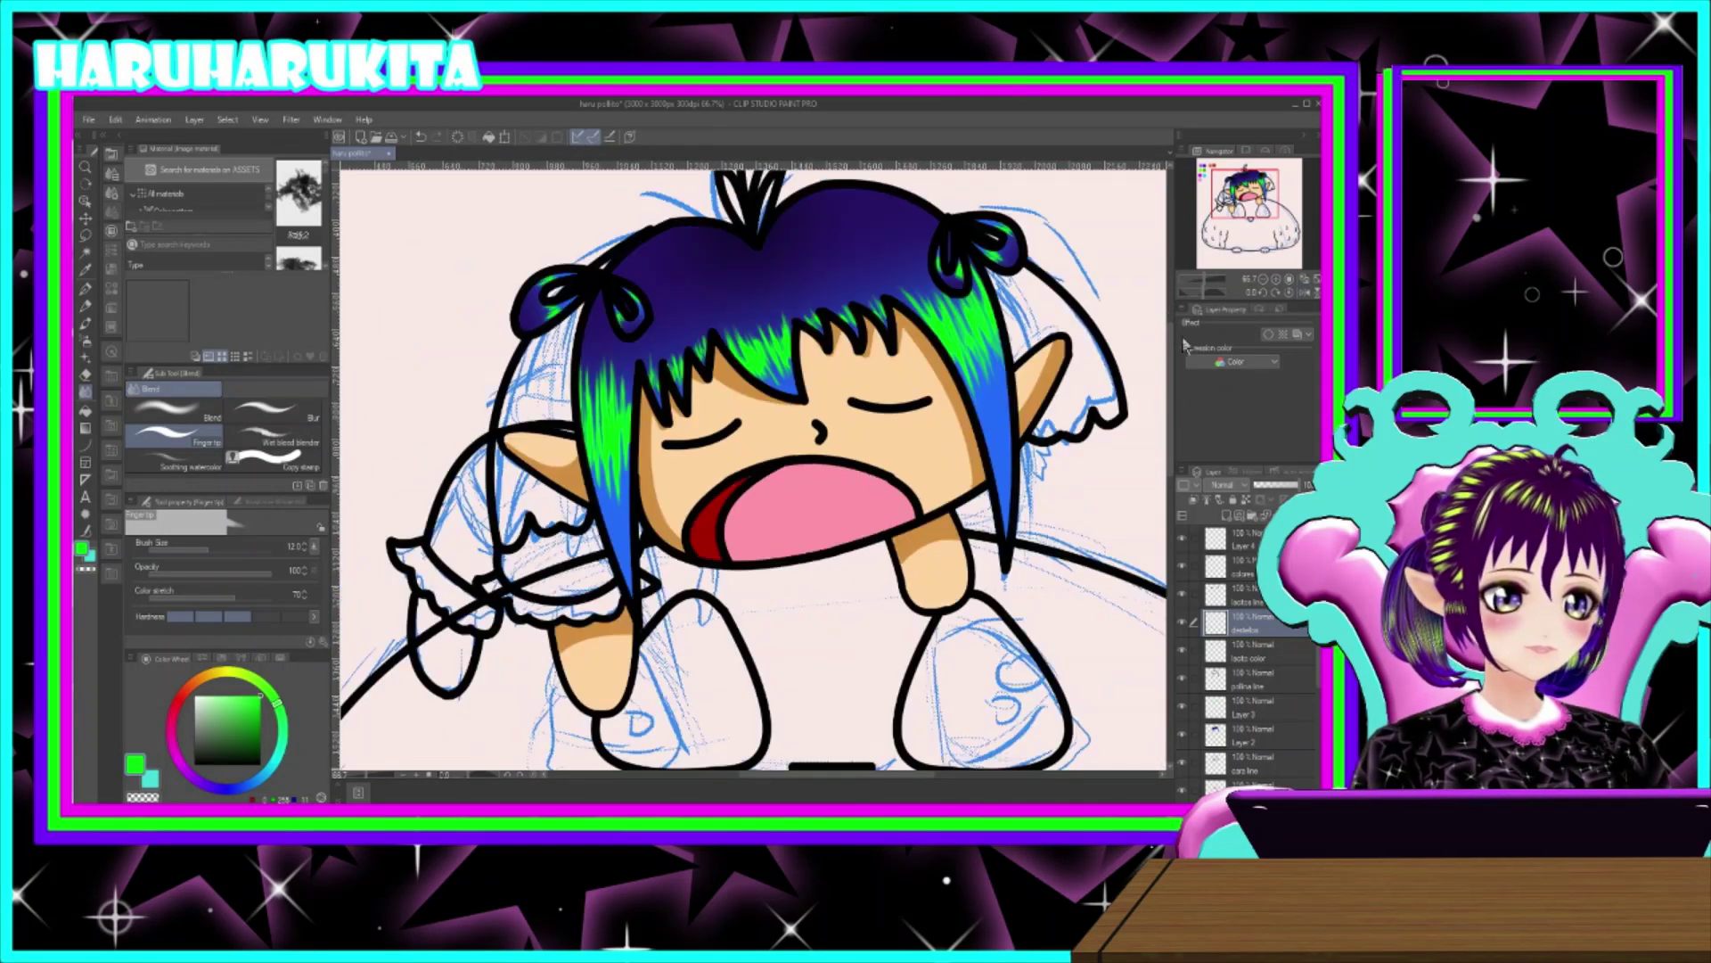
pyautogui.scroll(3, 815, 454)
pyautogui.scroll(1, 815, 454)
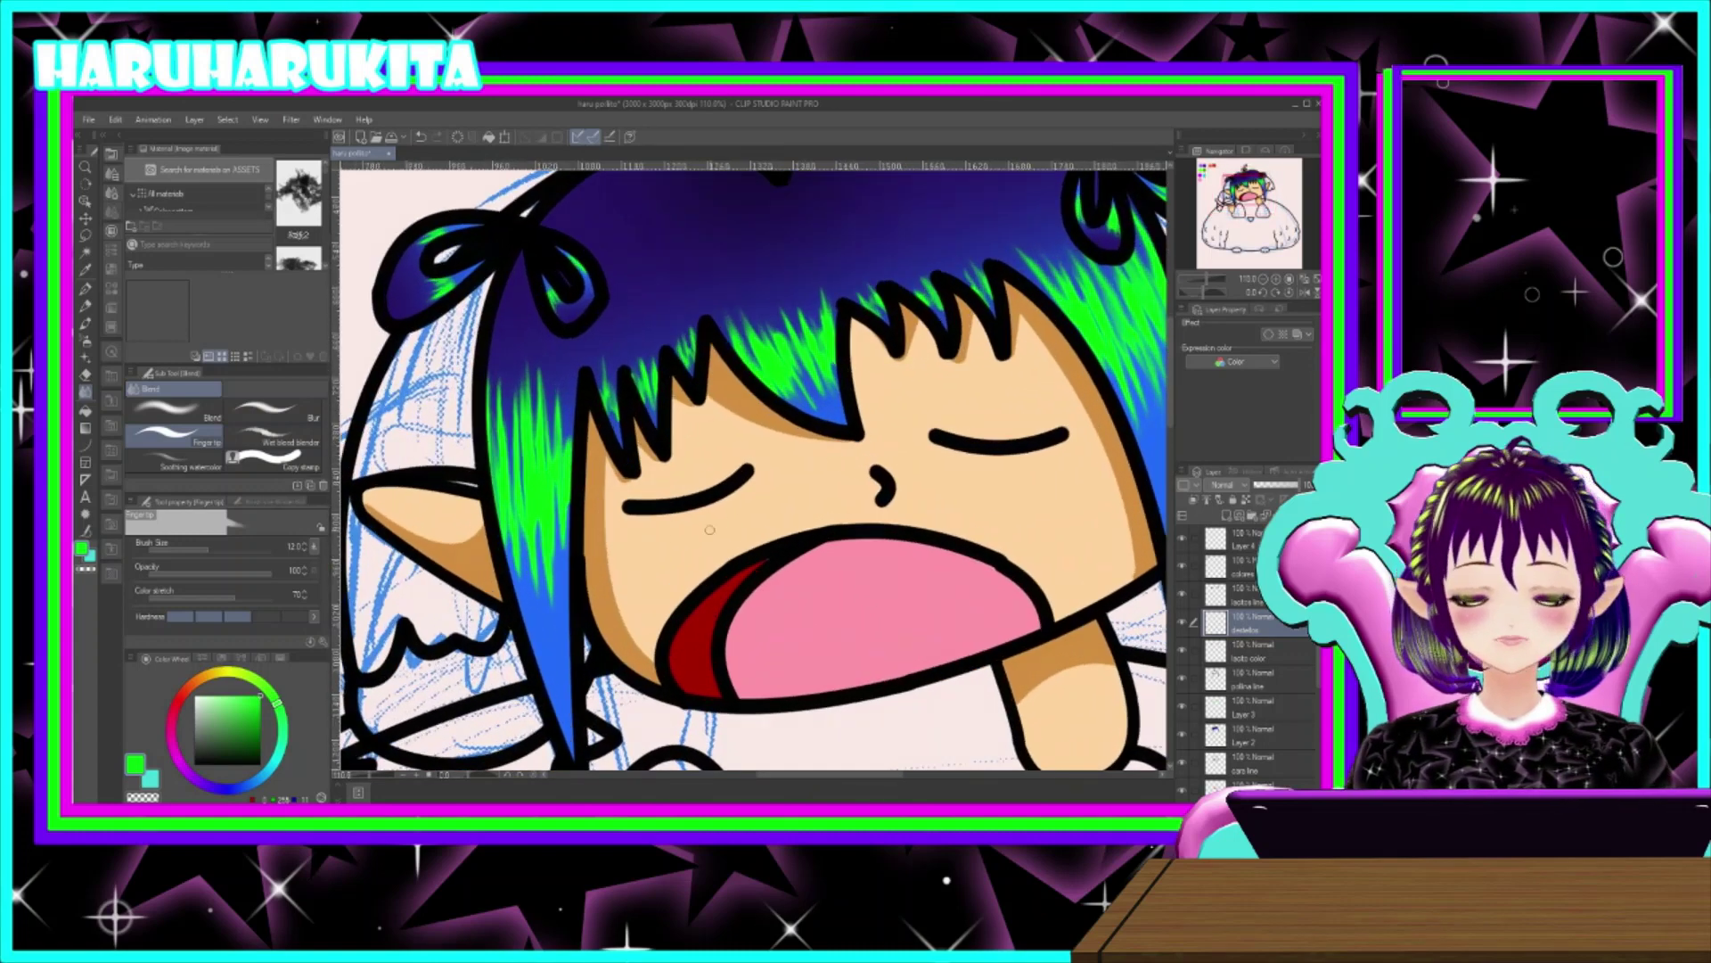
pyautogui.moveTo(572, 545); pyautogui.dragTo(695, 550)
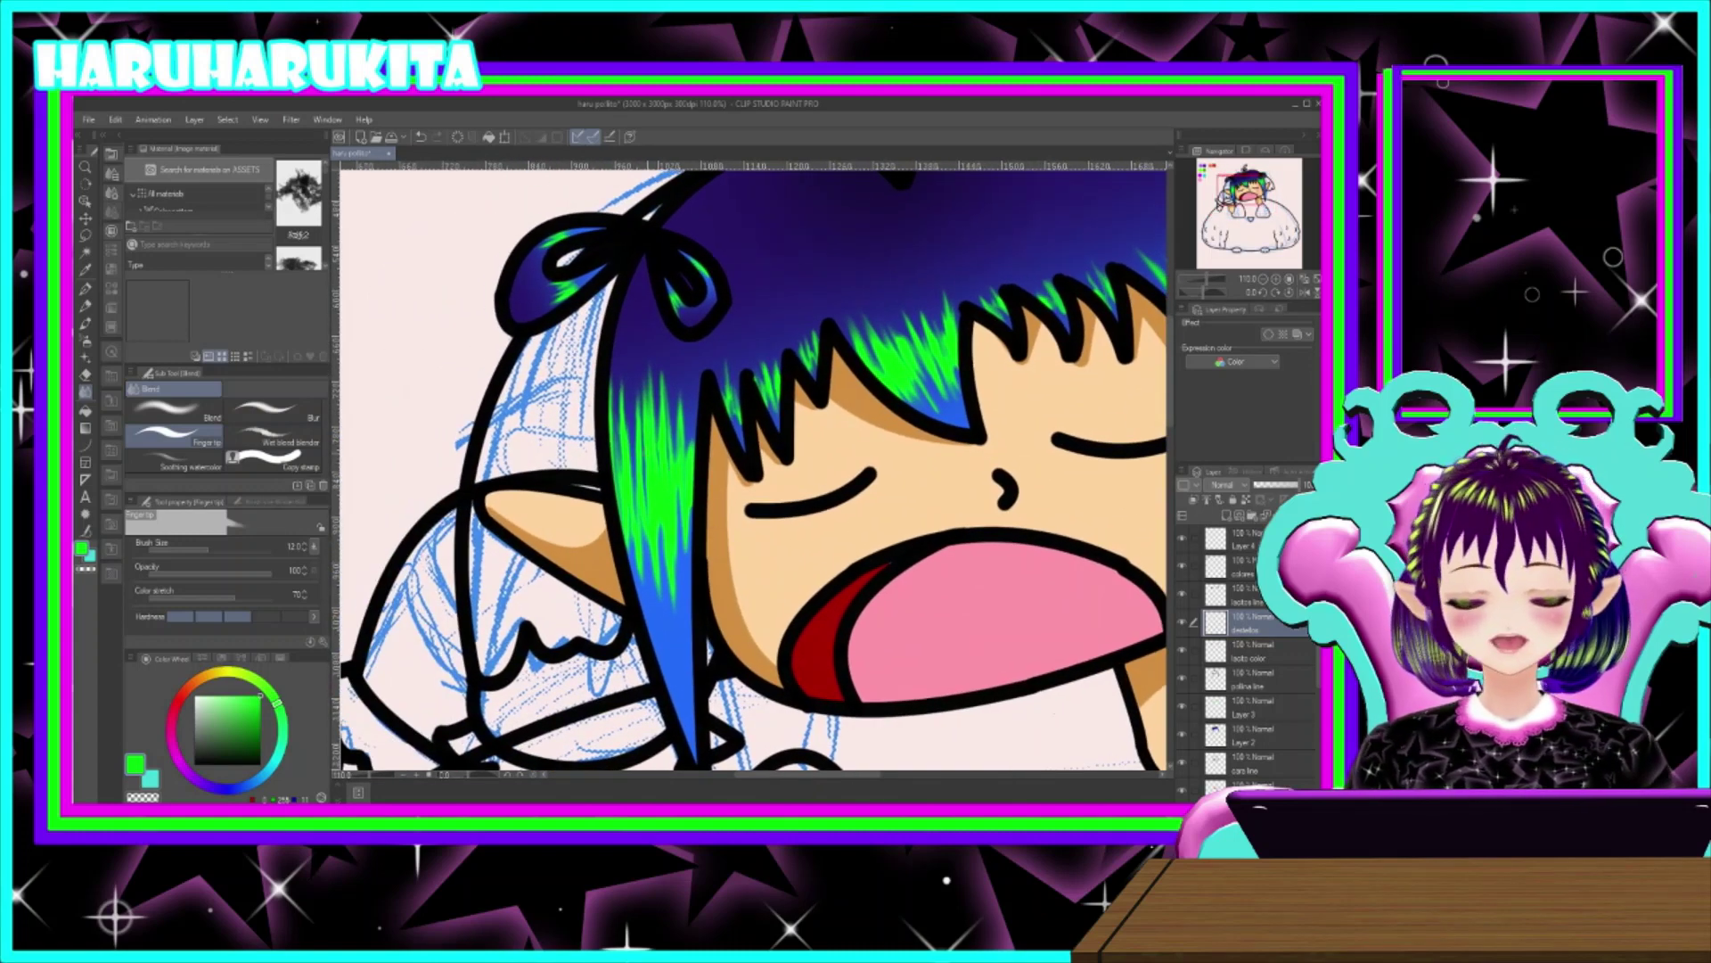
pyautogui.moveTo(789, 489); pyautogui.dragTo(636, 477)
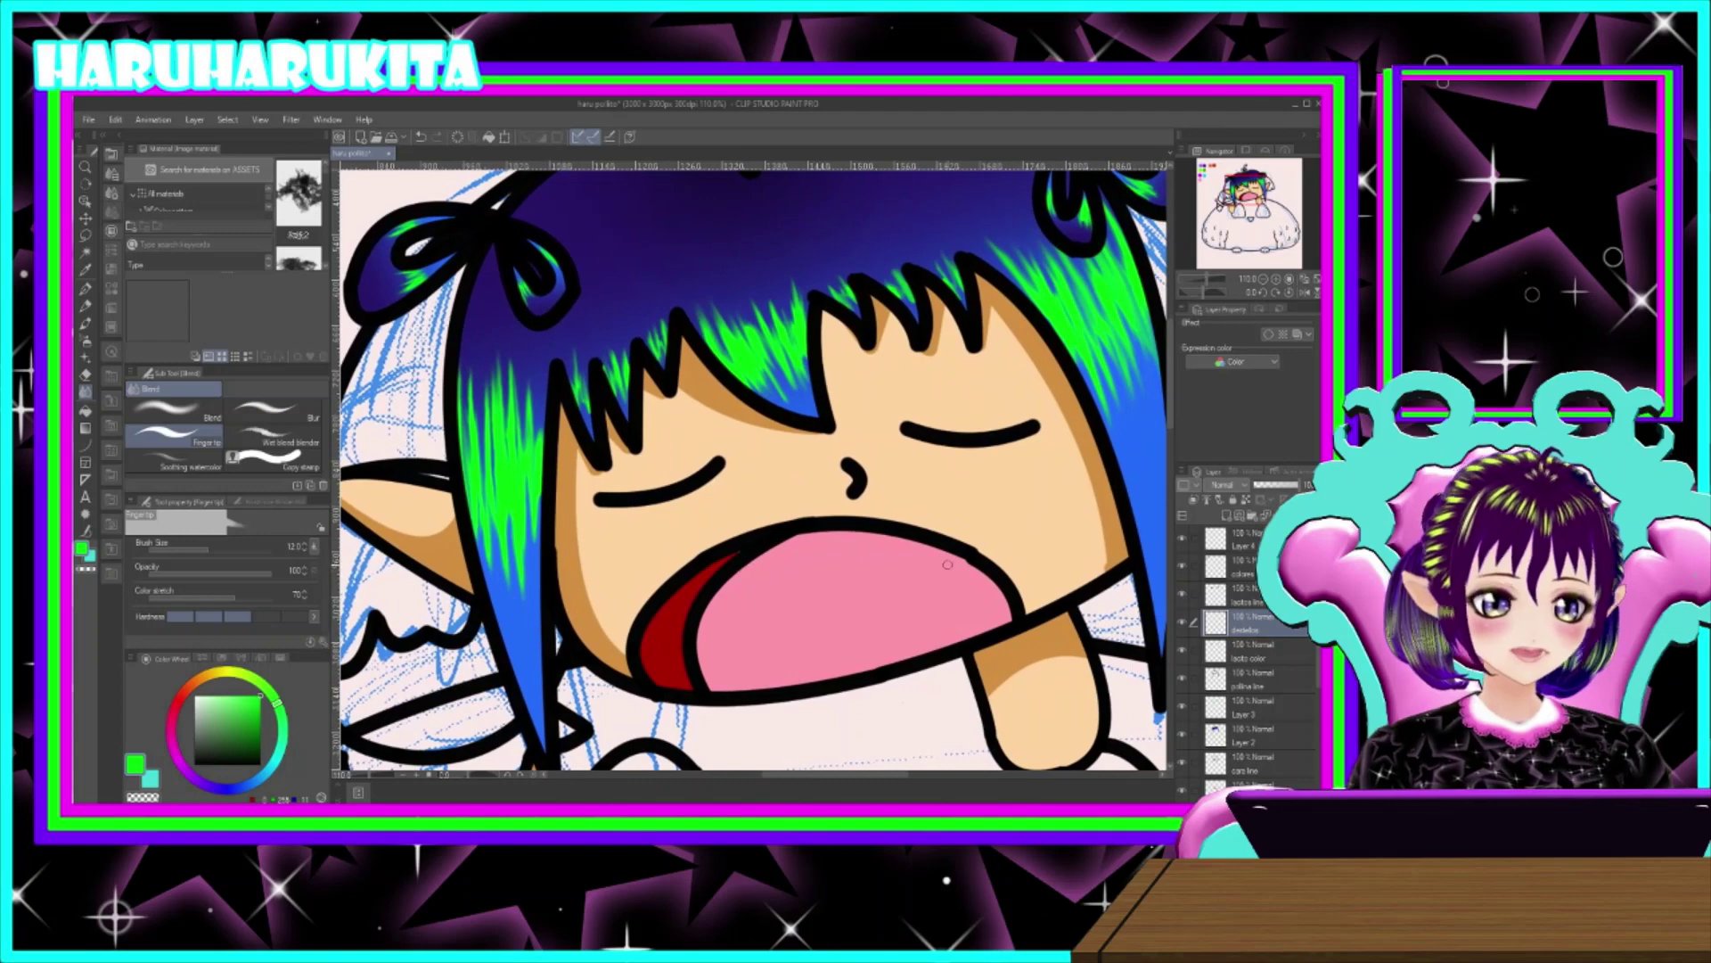
pyautogui.scroll(5, 953, 541)
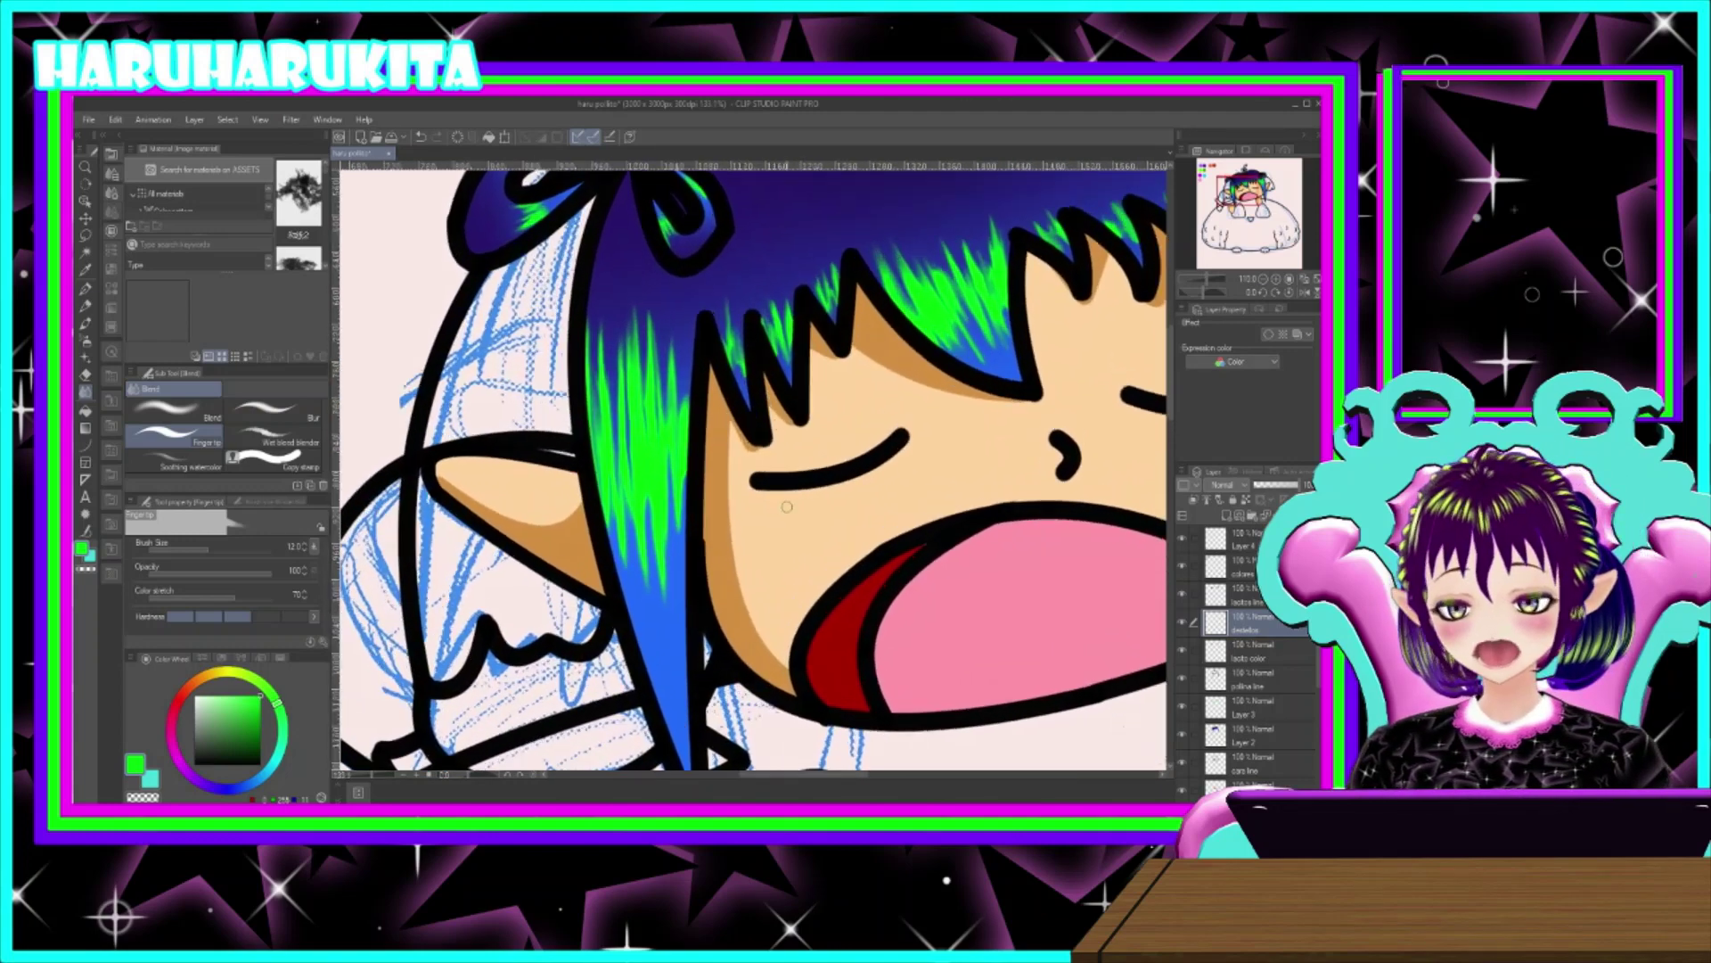
pyautogui.scroll(3, 953, 541)
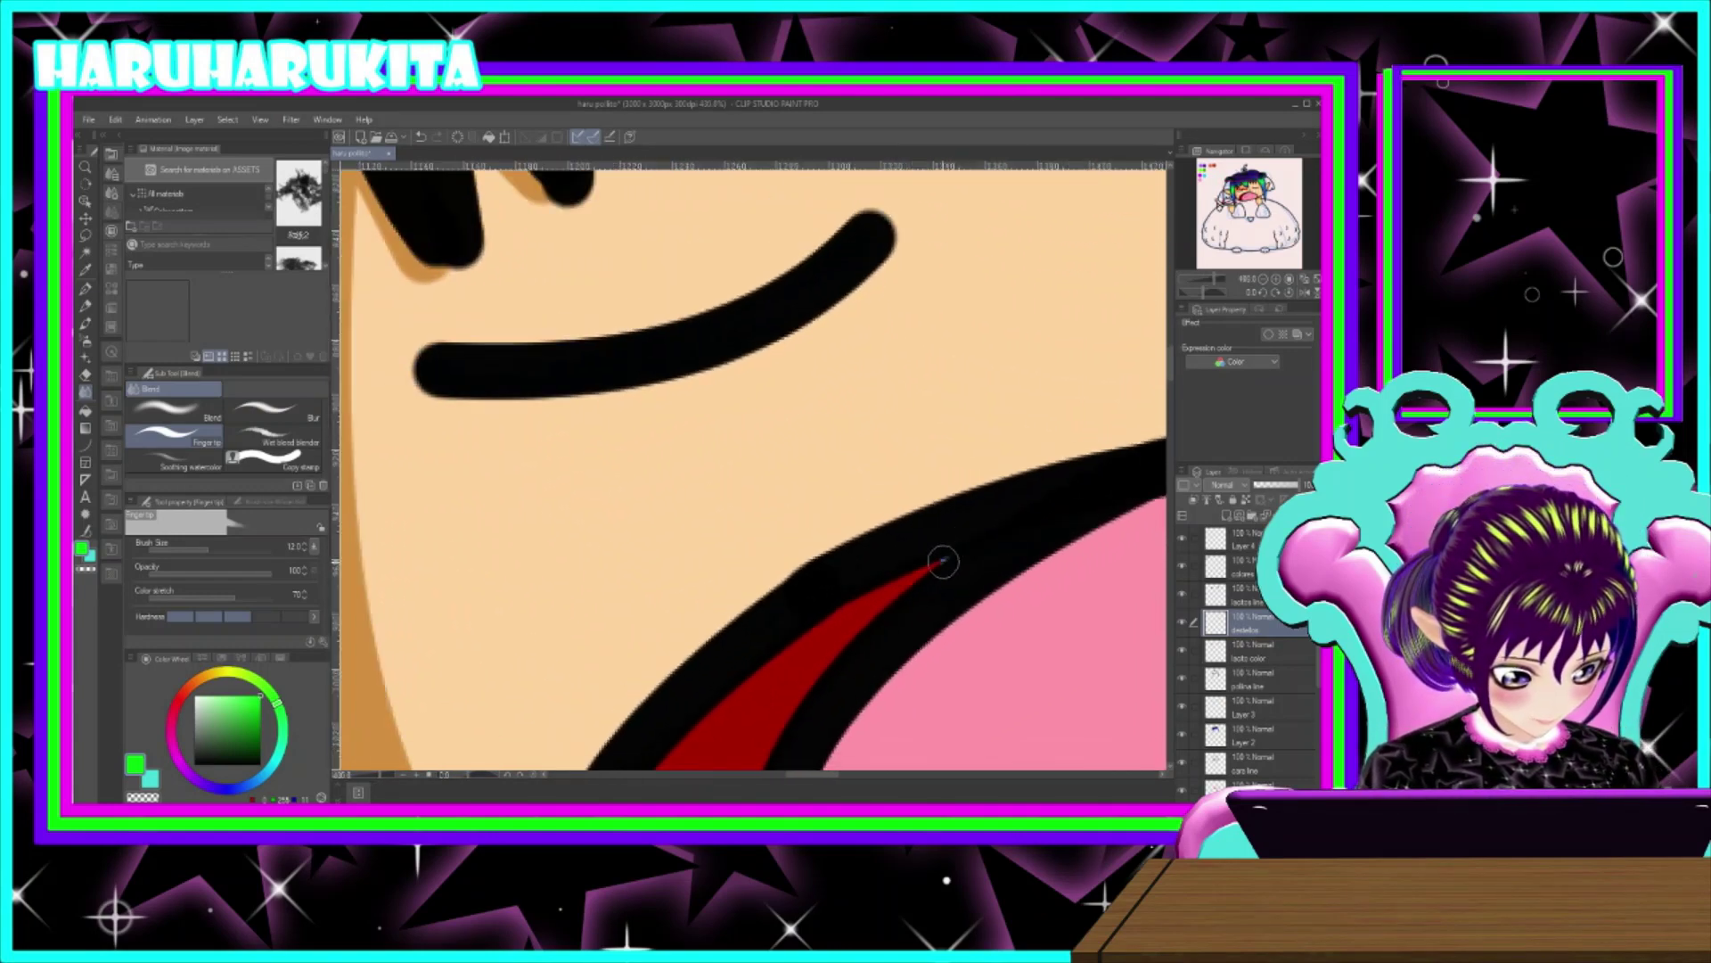
pyautogui.scroll(-7, 974, 533)
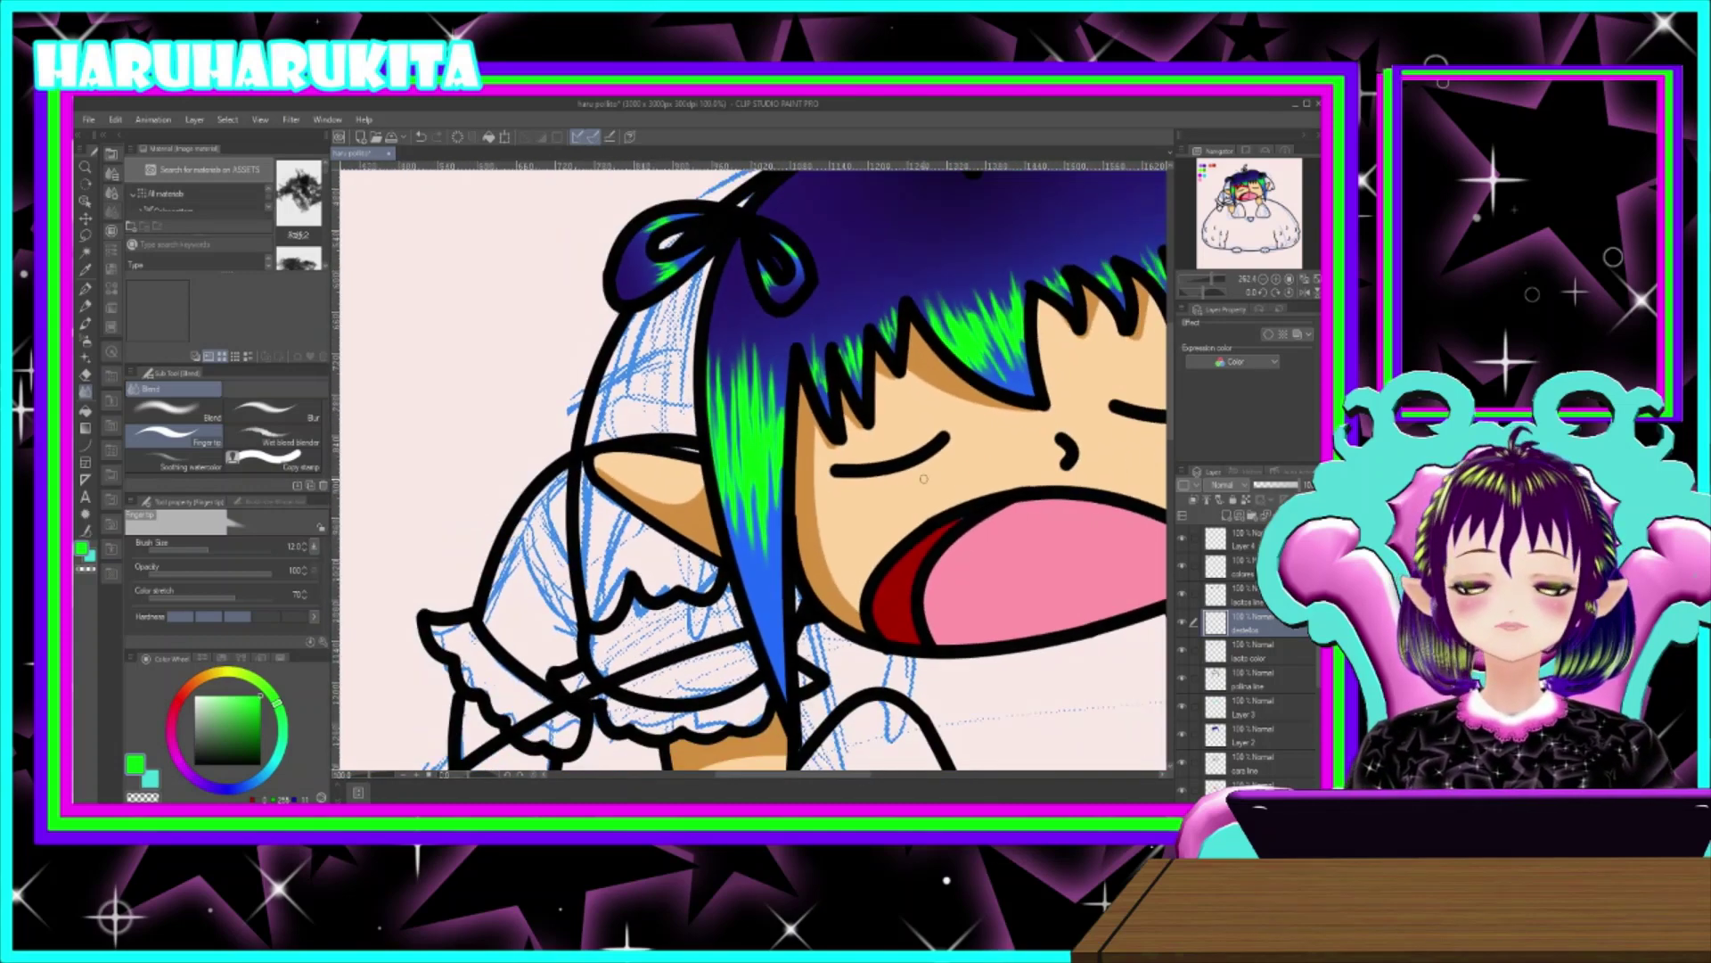
pyautogui.scroll(-2, 749, 505)
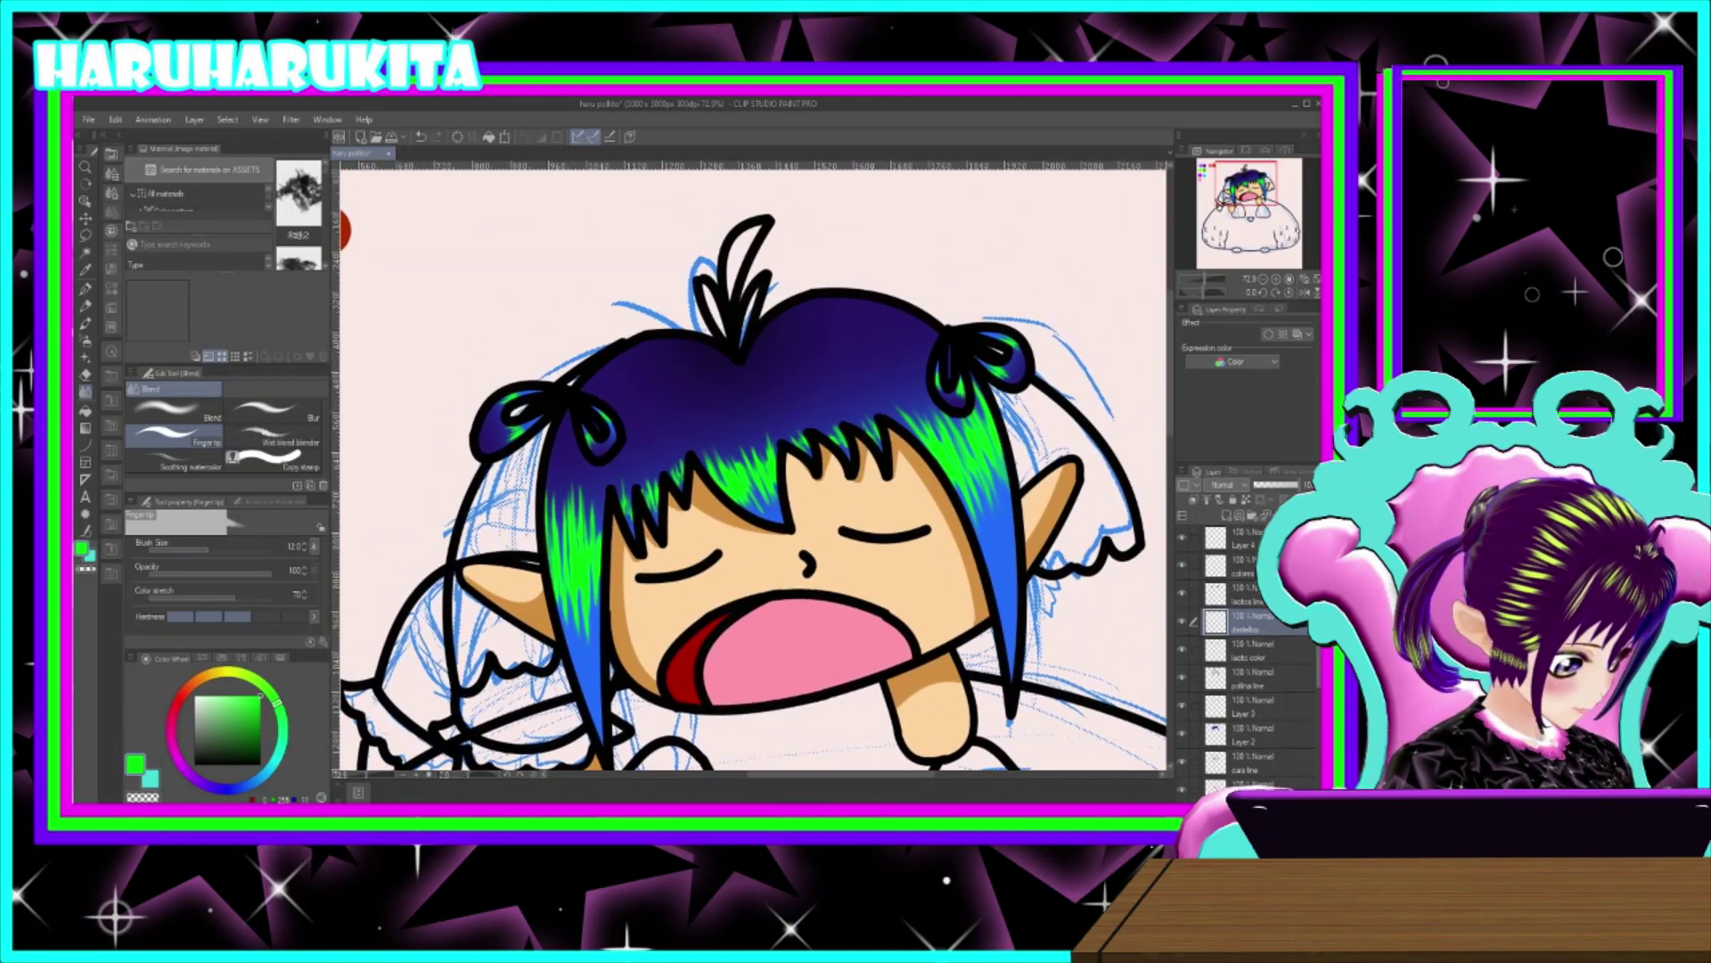
# - Fill the empty top layer, Layer 4, entirely with a pale grayish green as a plain drawing background
pyautogui.scroll(-3, 1280, 643)
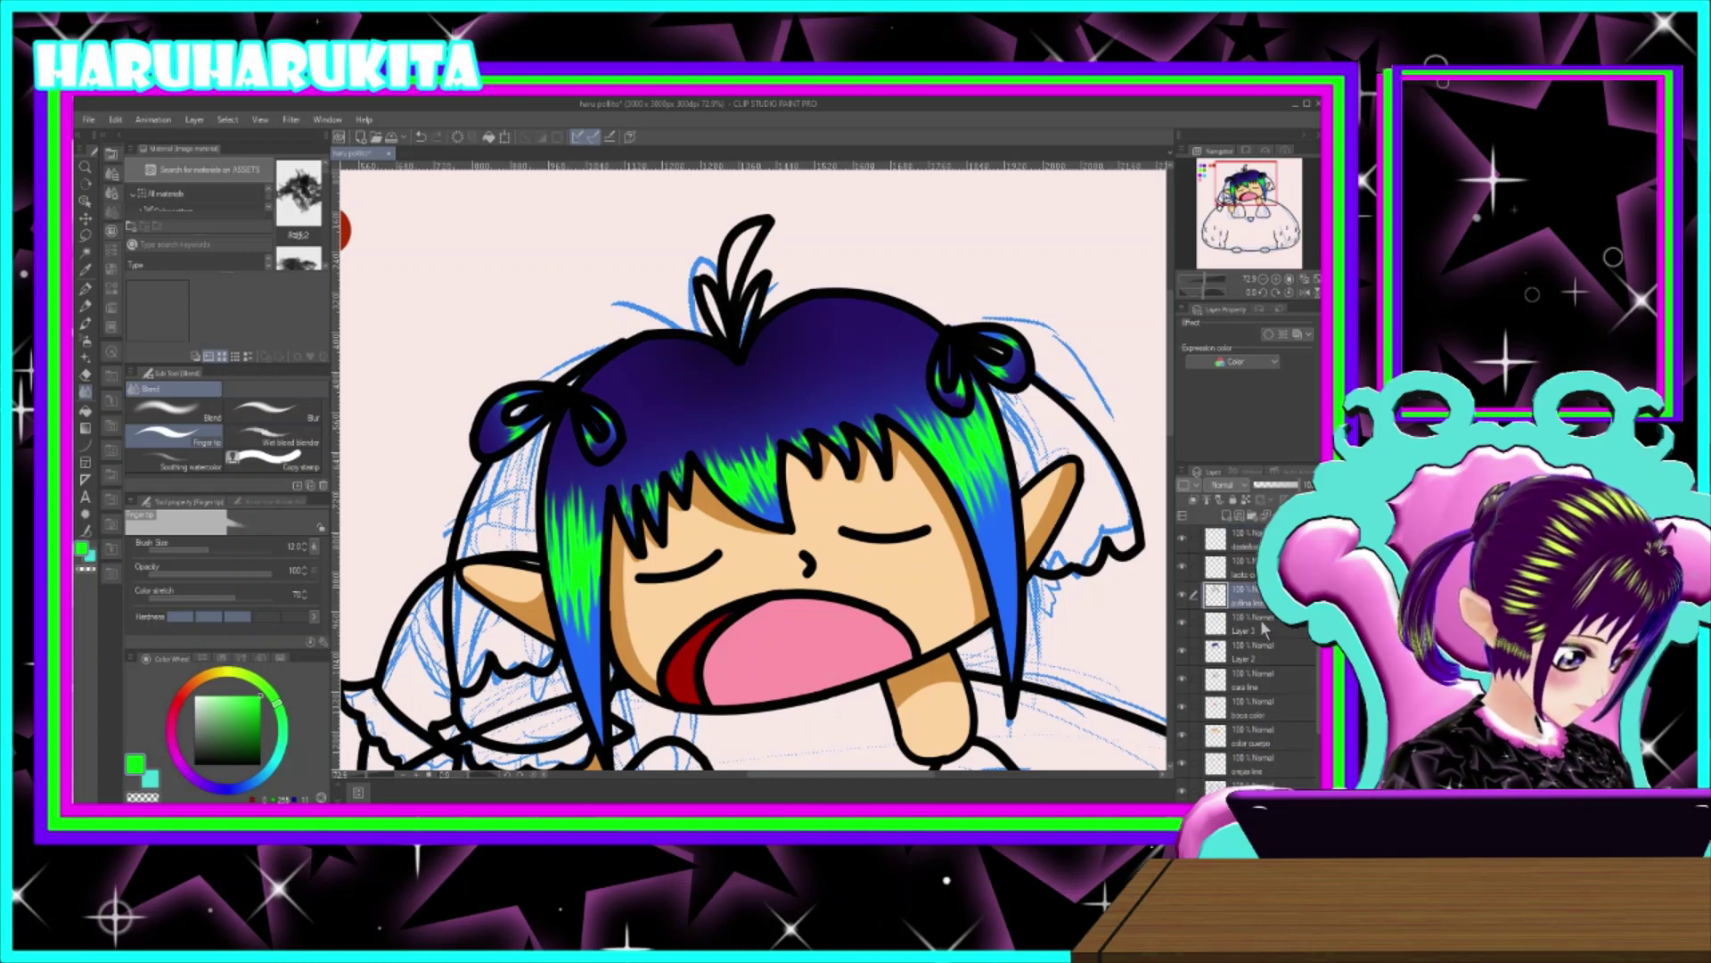
pyautogui.click(1241, 597)
pyautogui.scroll(-1, 1293, 643)
pyautogui.scroll(3, 1270, 644)
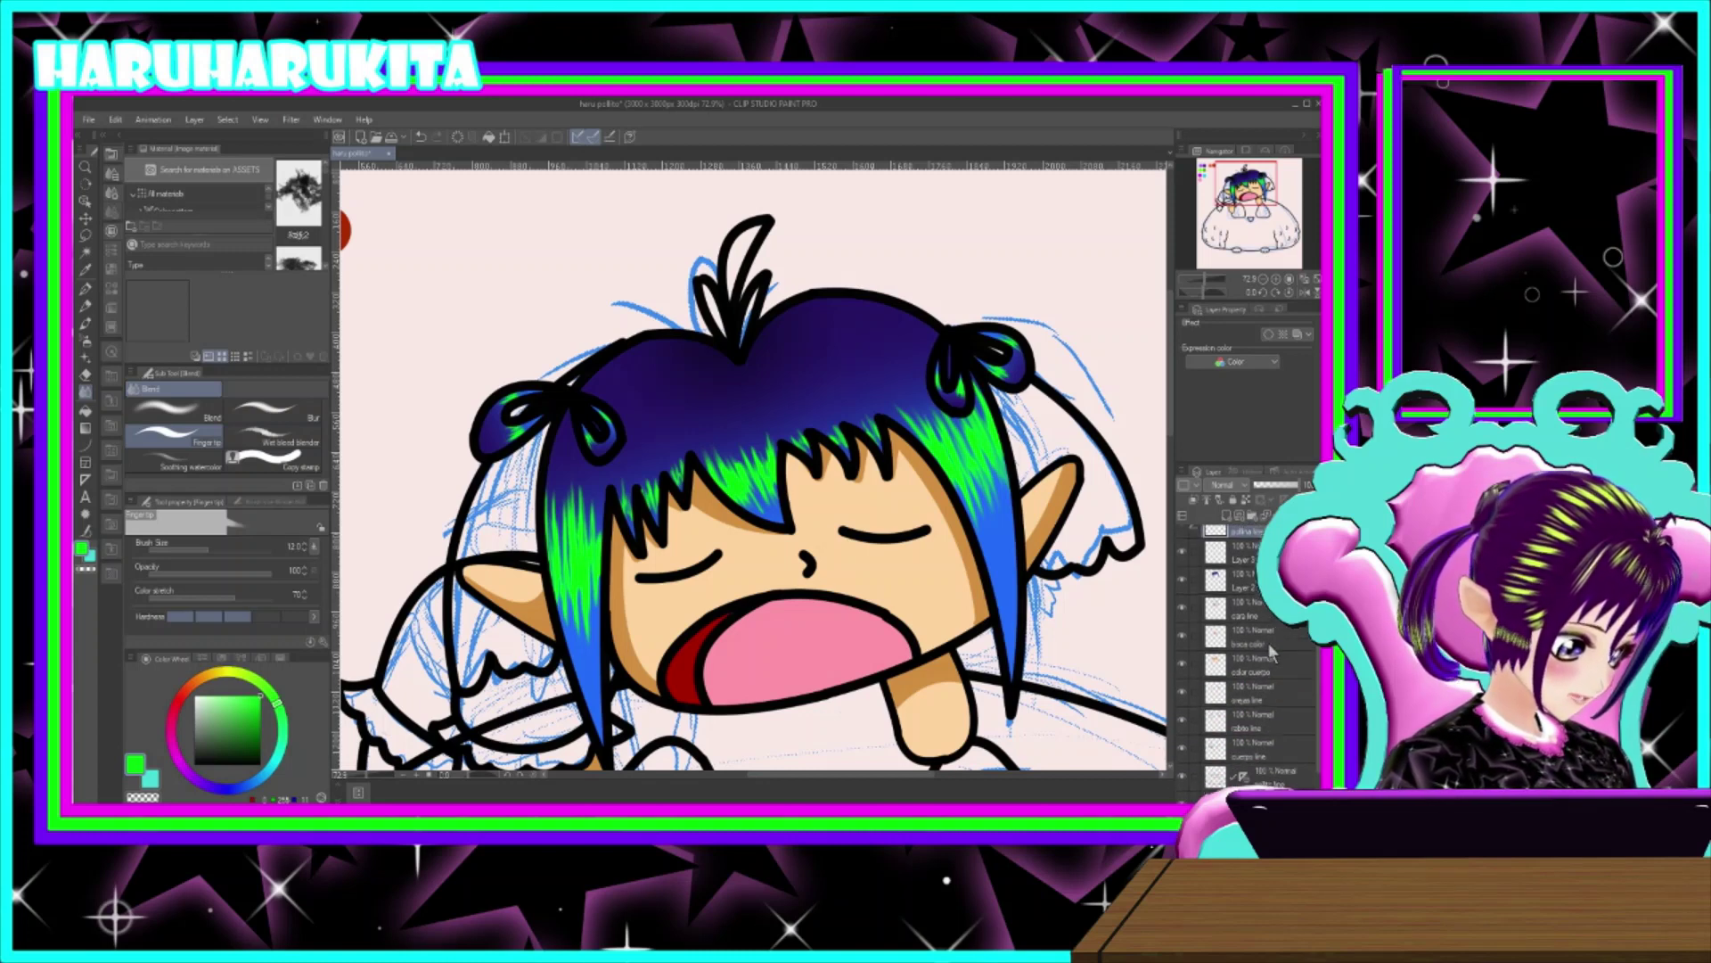
pyautogui.scroll(1, 1257, 649)
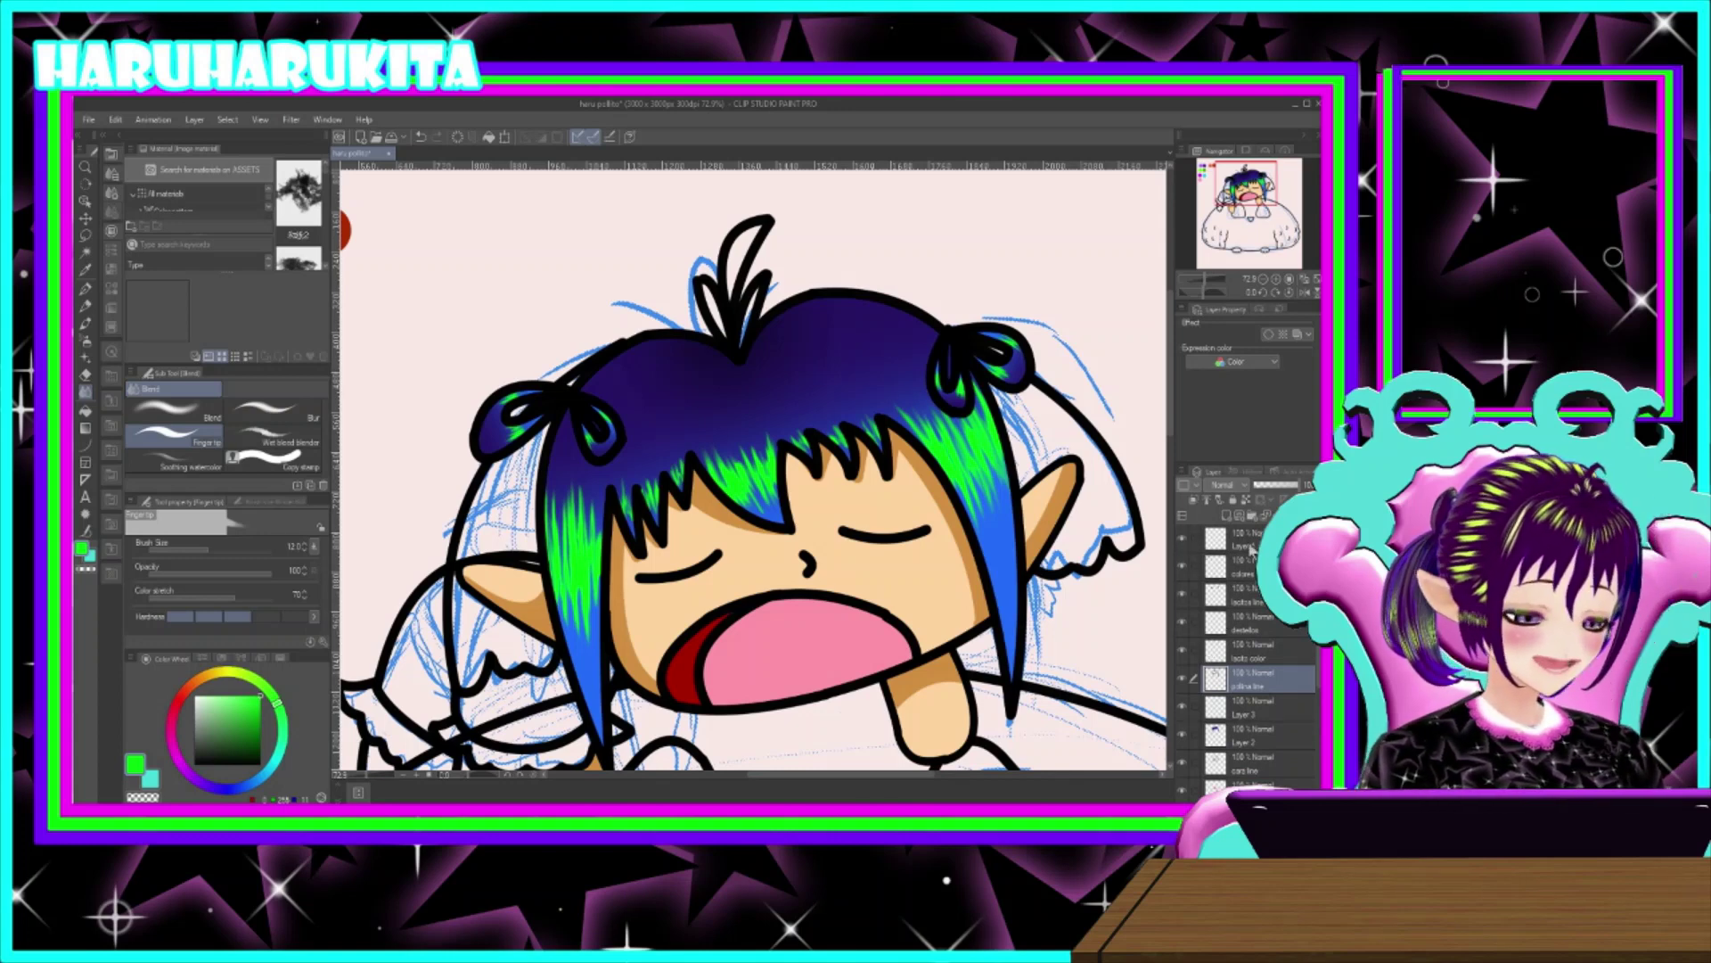
pyautogui.click(1218, 539)
pyautogui.click(214, 697)
pyautogui.click(204, 698)
pyautogui.click(200, 713)
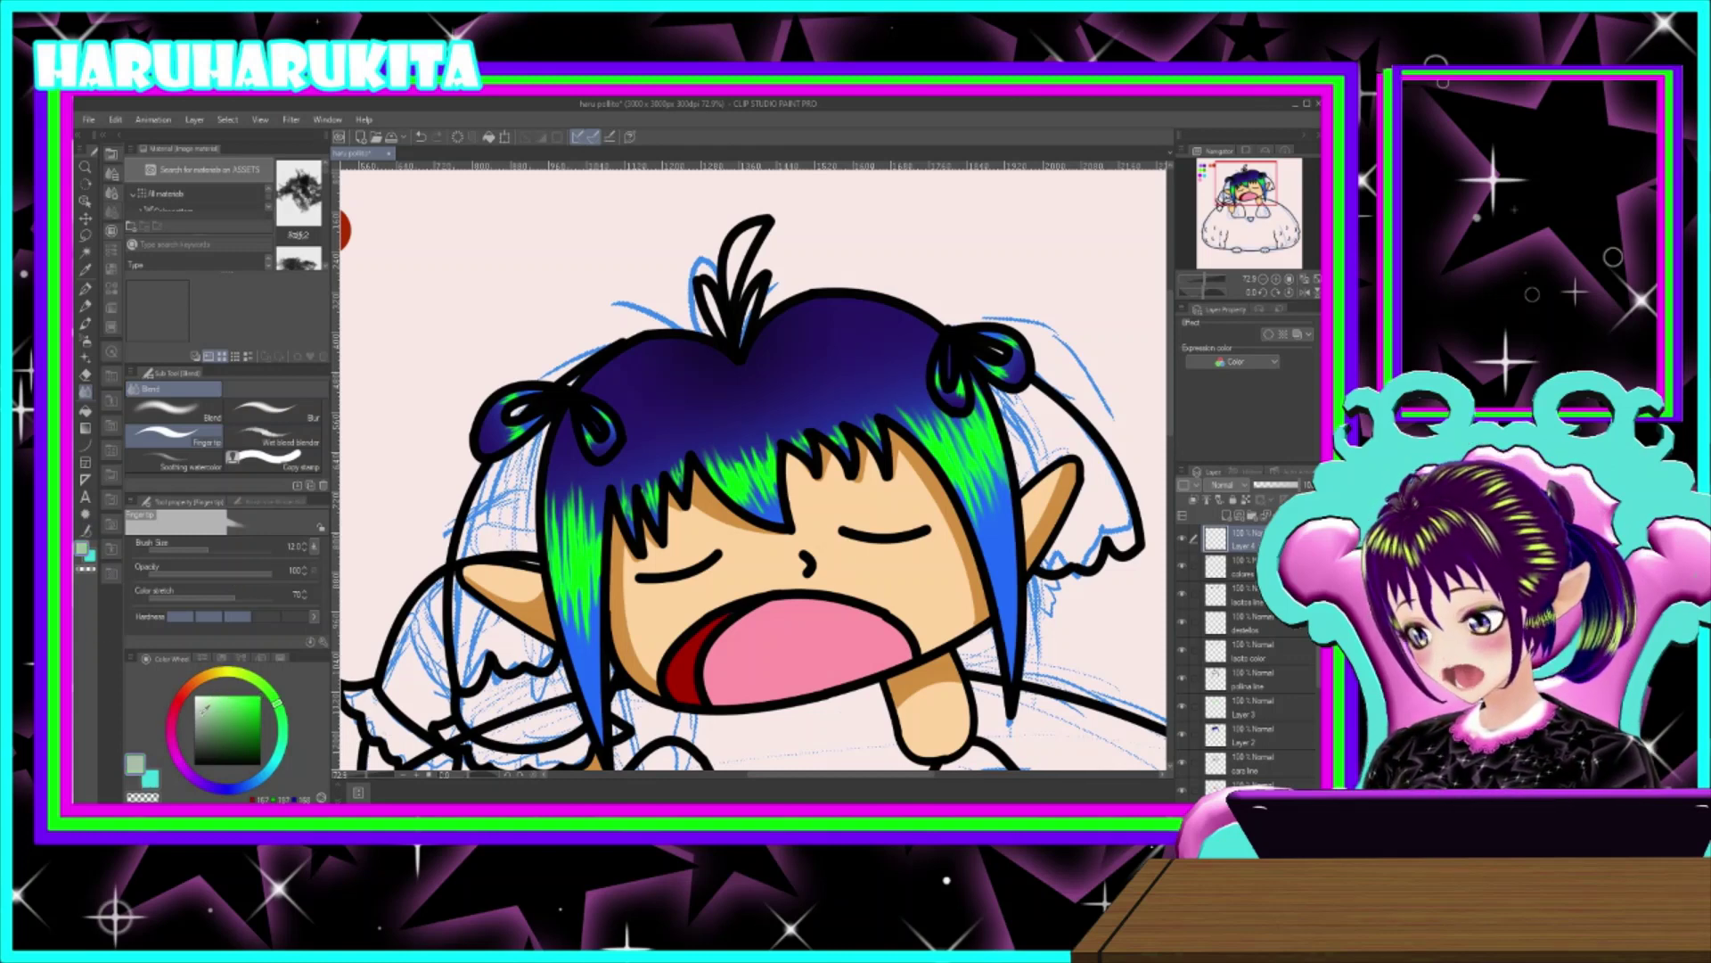
pyautogui.click(86, 411)
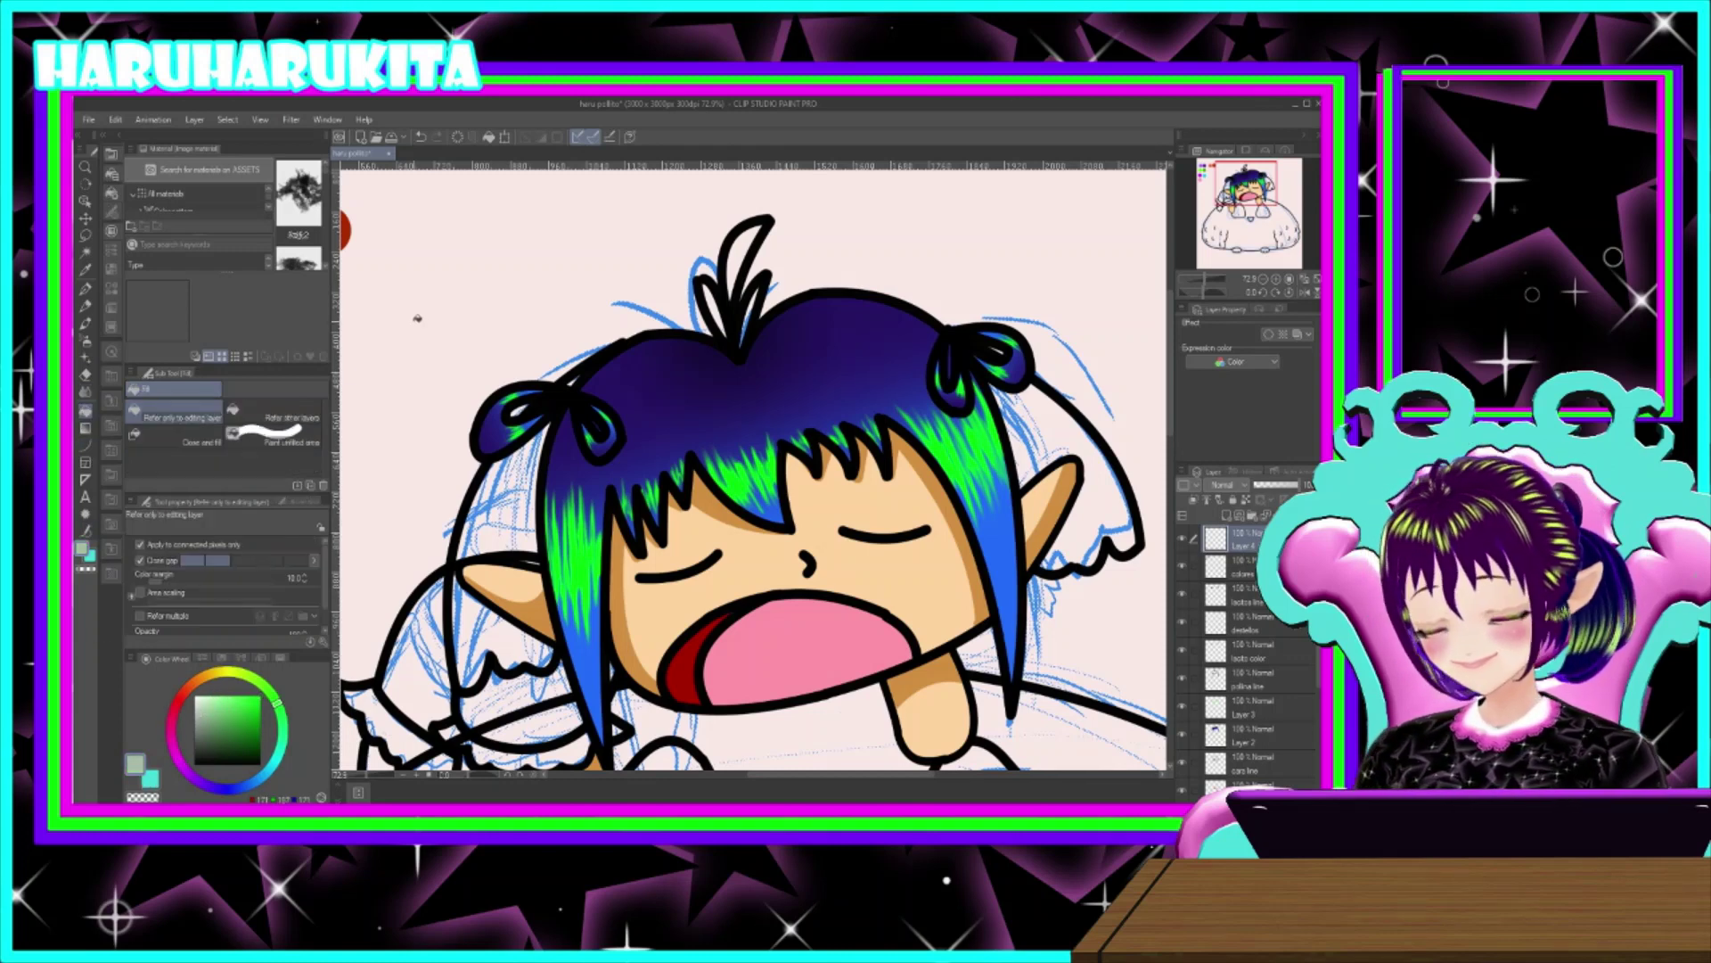
pyautogui.click(939, 477)
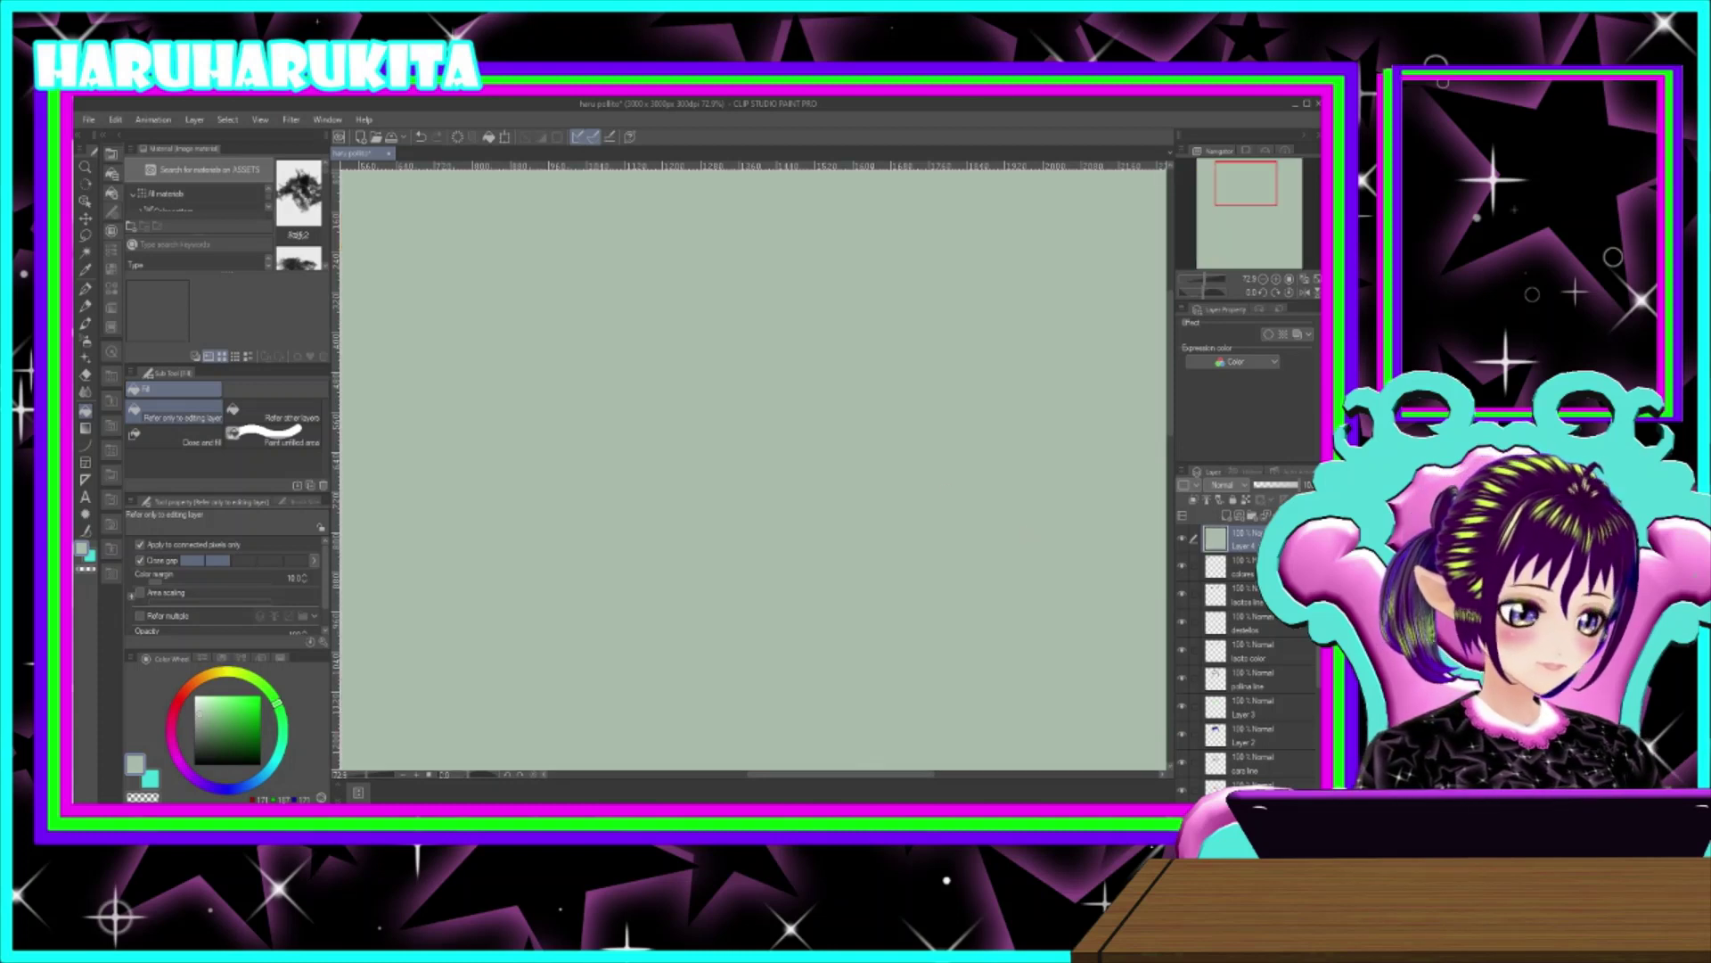
# - Add a layer above the green fill, lightly sketch an almond-shaped eye in gray with the Darker pencil, and switch to the G-pen
pyautogui.click(1226, 517)
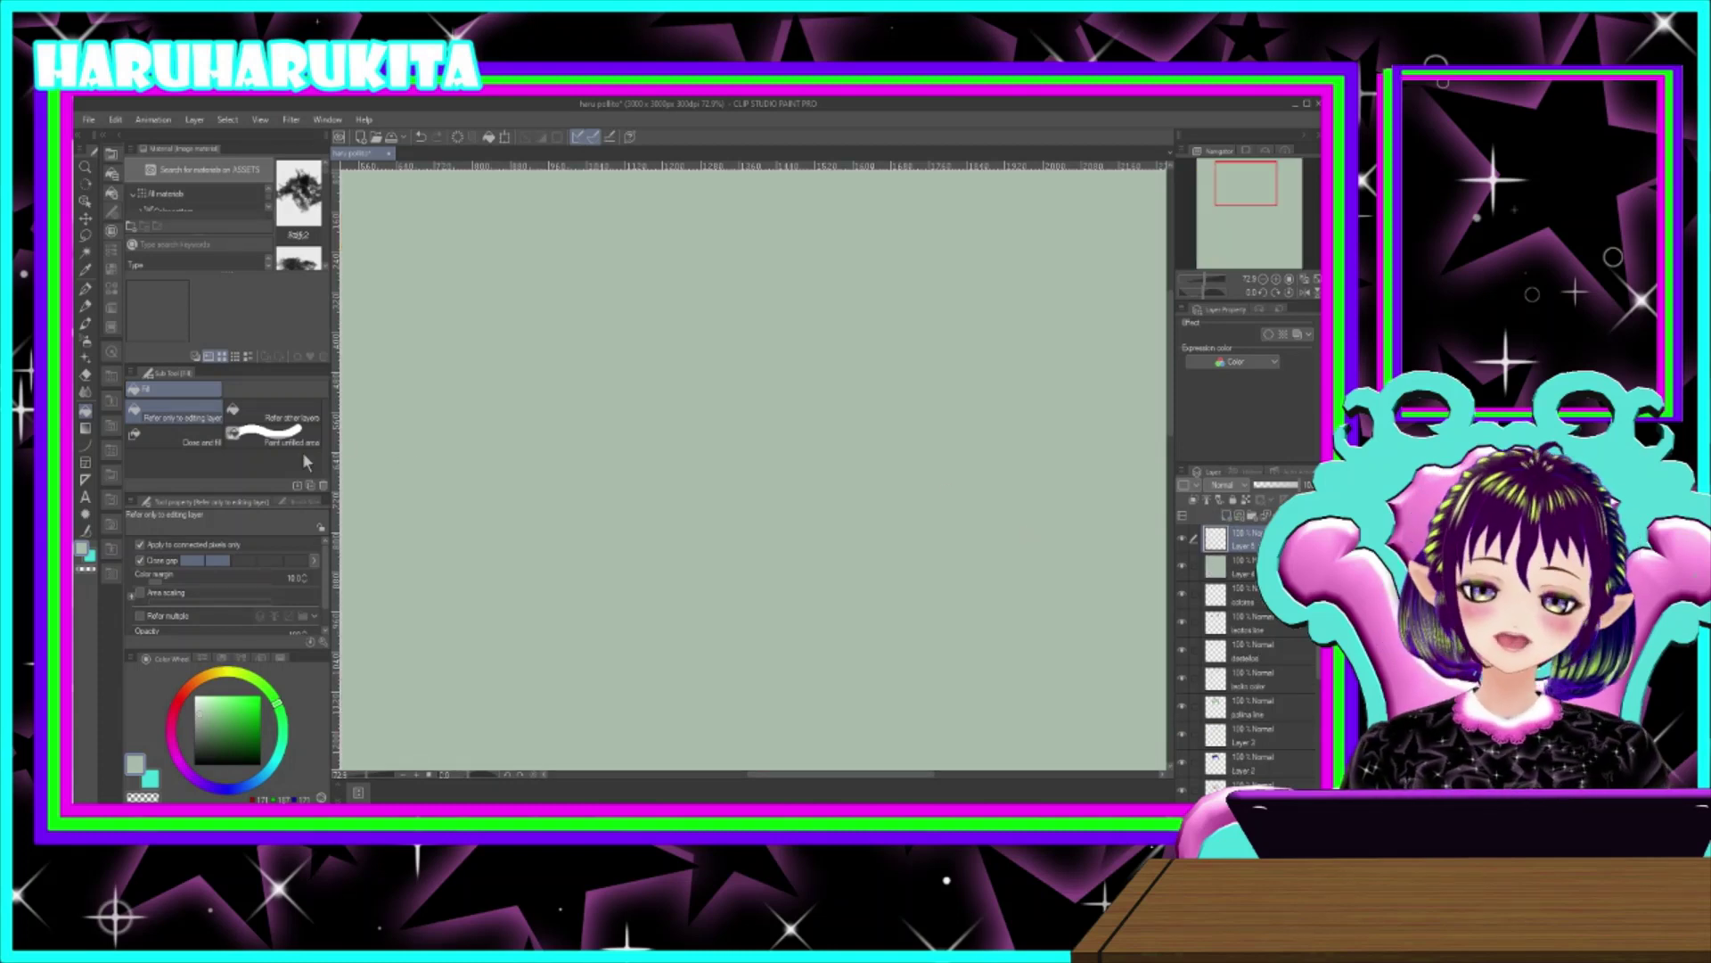
pyautogui.click(86, 305)
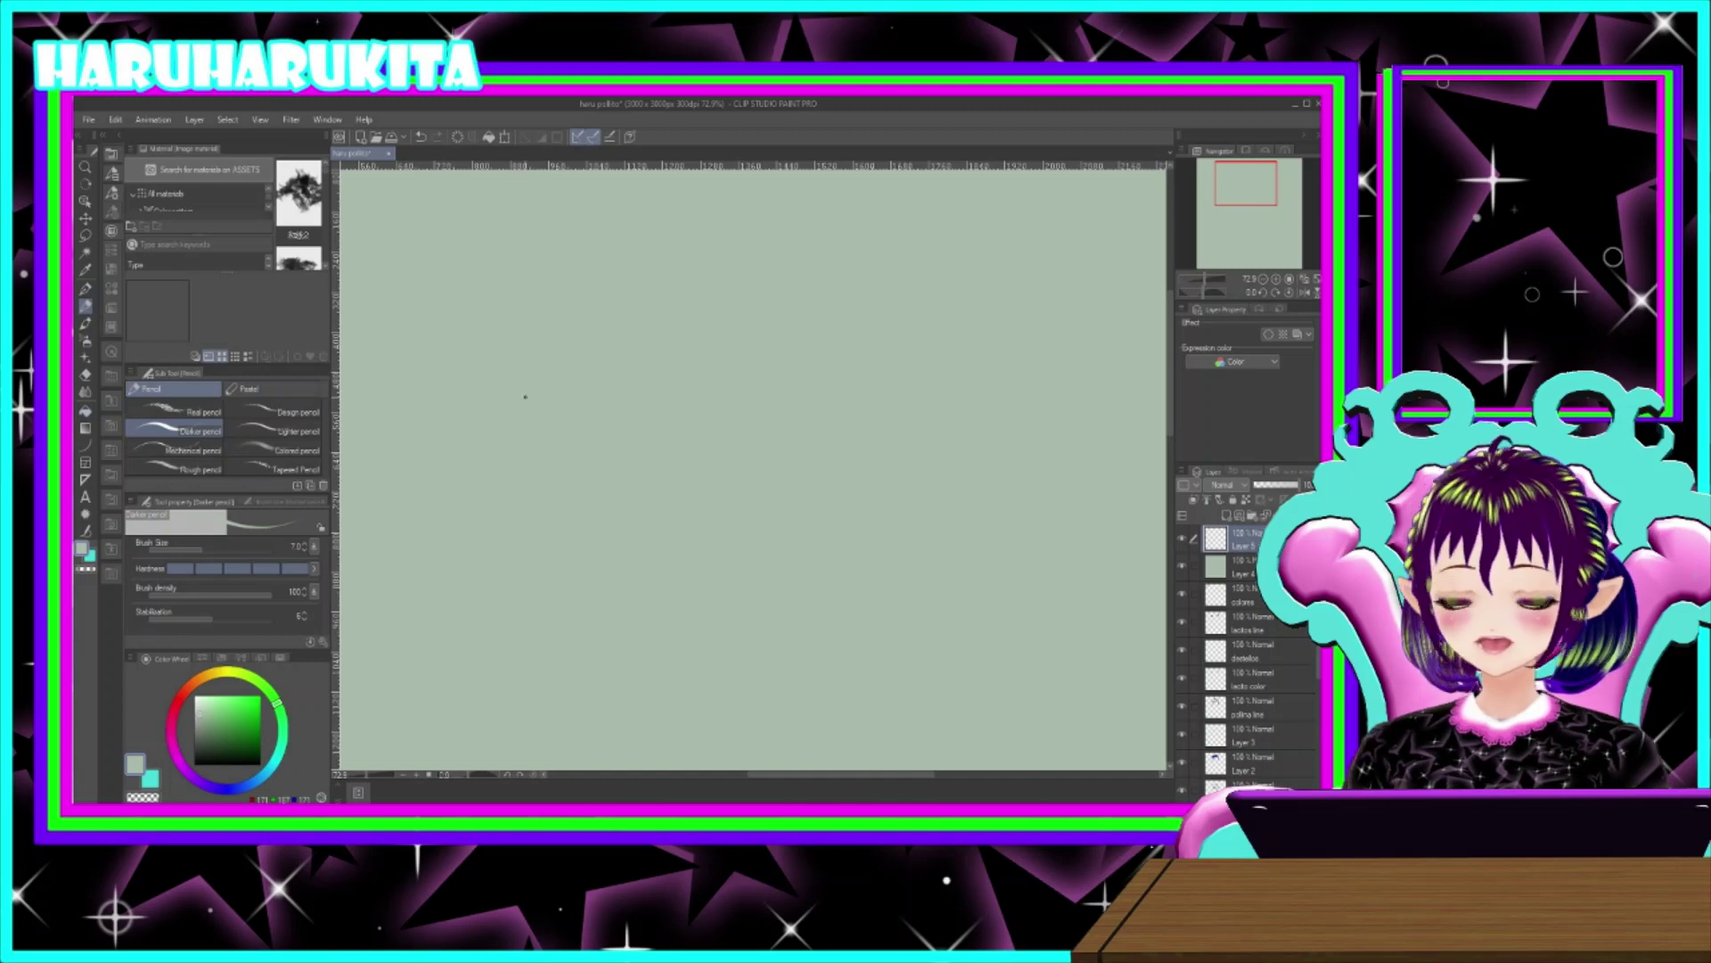
pyautogui.click(192, 725)
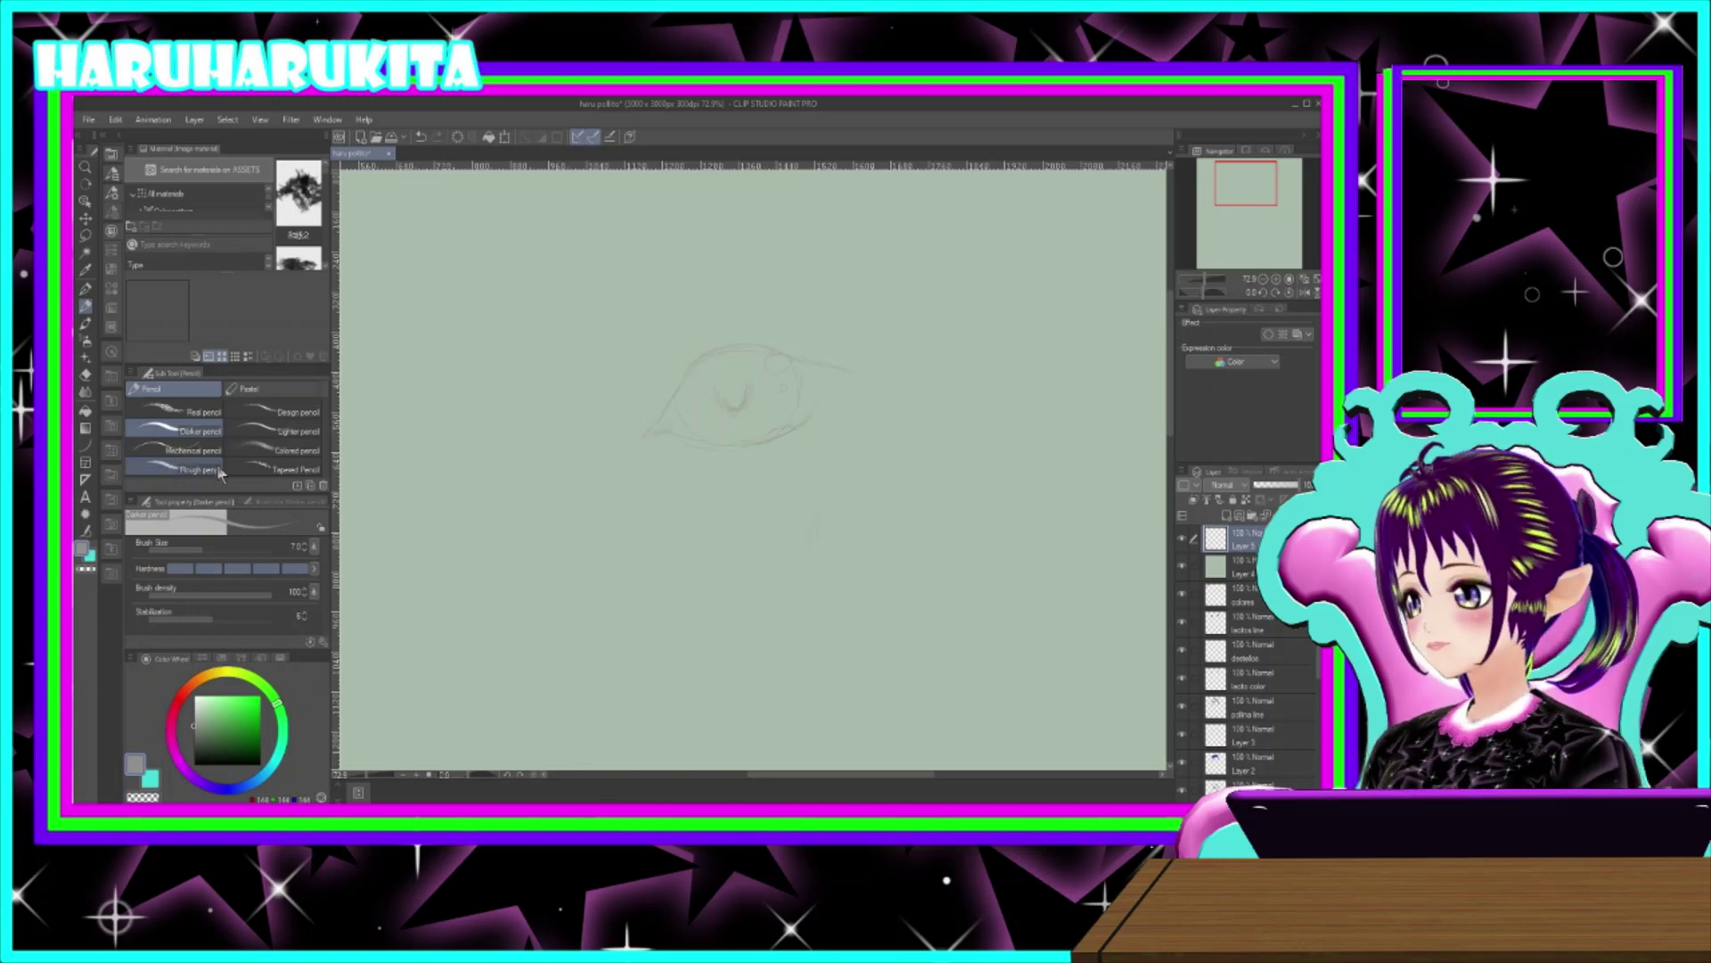
pyautogui.click(85, 288)
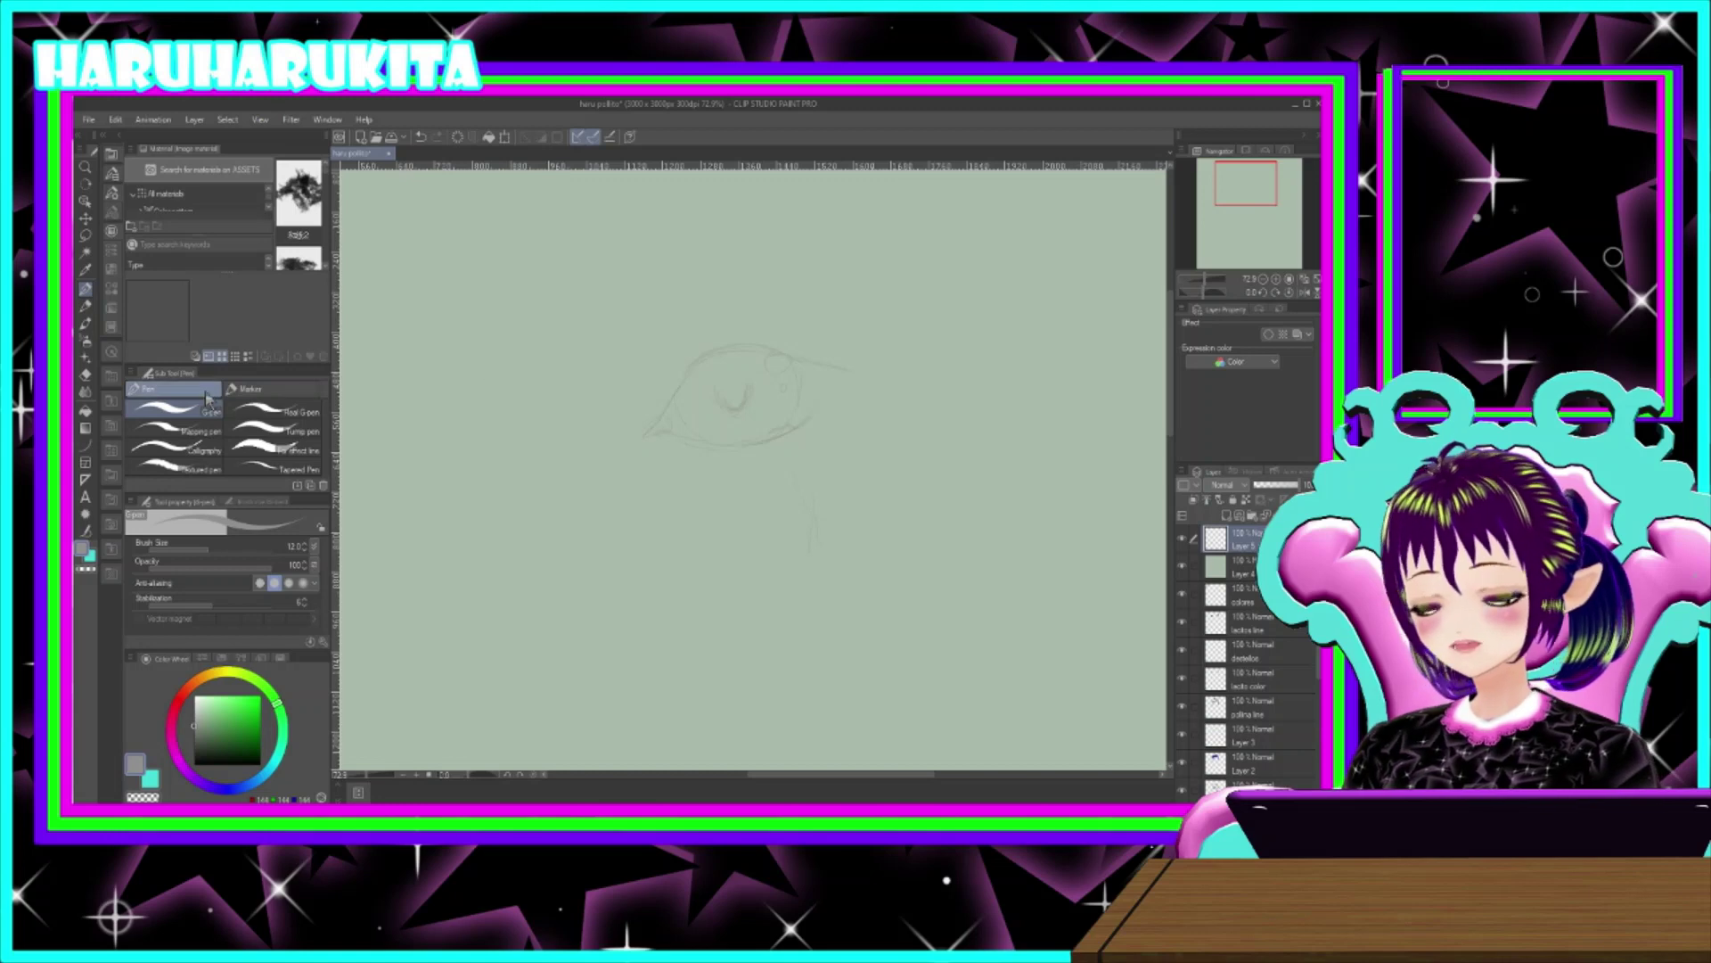
pyautogui.moveTo(513, 399); pyautogui.dragTo(594, 342)
pyautogui.moveTo(525, 429); pyautogui.dragTo(633, 355)
pyautogui.moveTo(510, 510); pyautogui.dragTo(599, 417)
pyautogui.hotkey('ctrl', 'z')
pyautogui.hotkey('ctrl', 'z')
pyautogui.hotkey('ctrl', 'z')
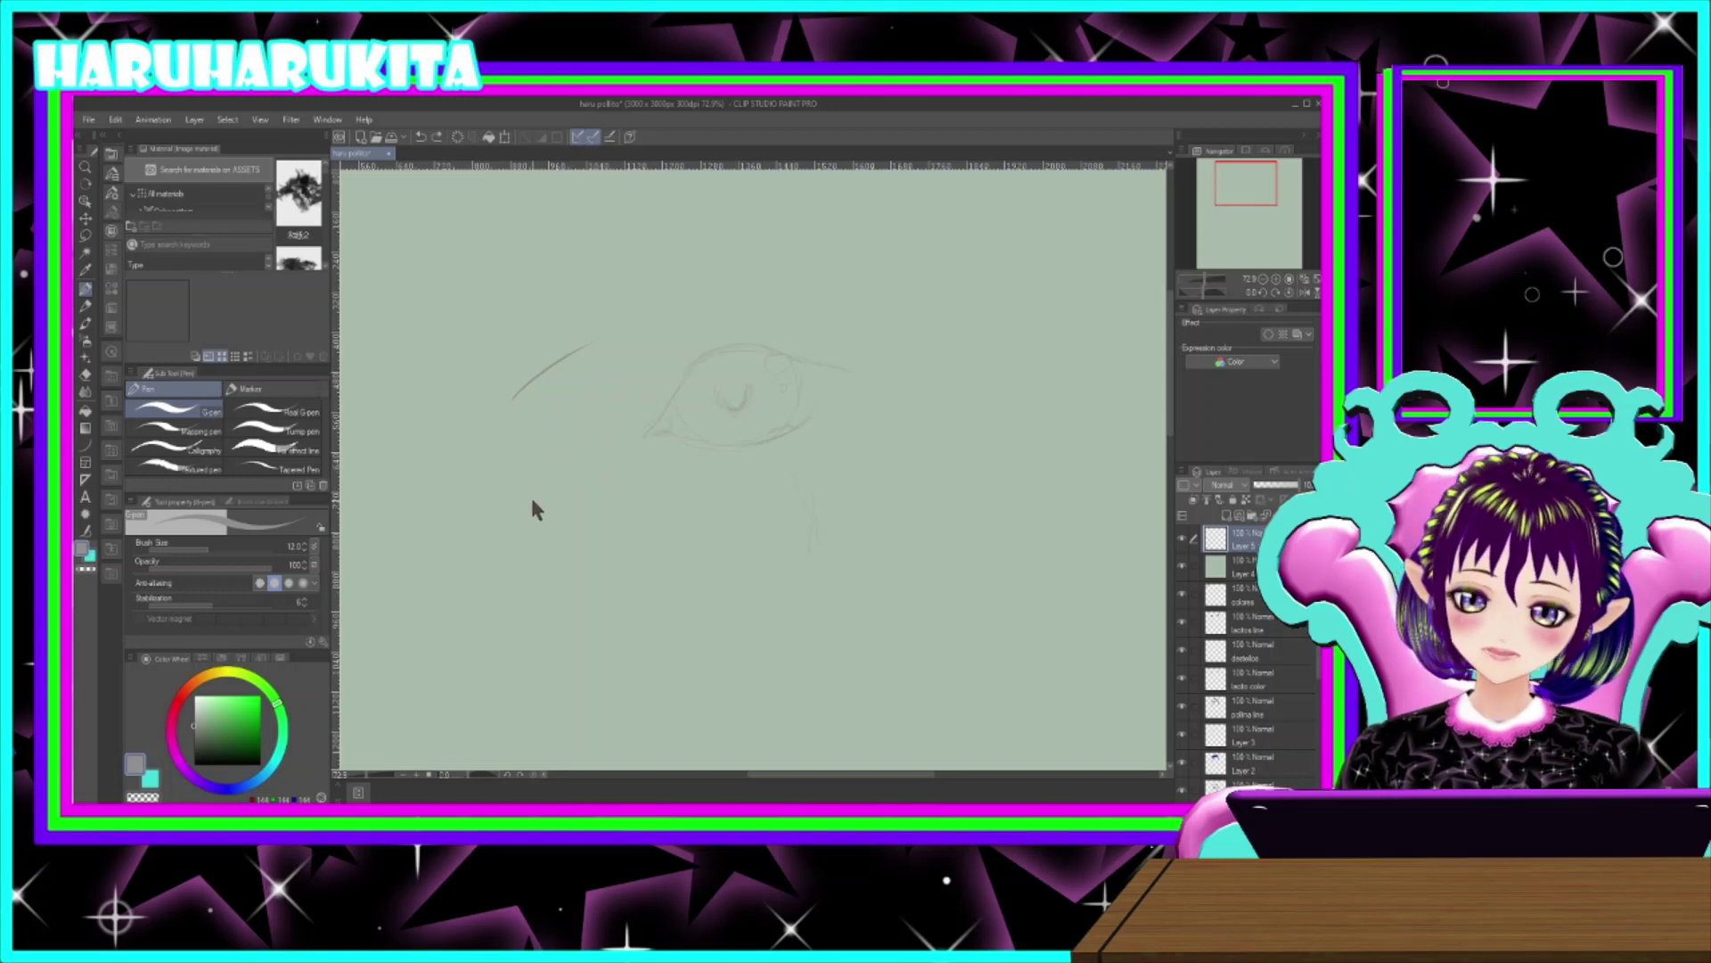
# - Ink the eye sketch in near-black with the G-pen, tracing the upper lid, lower lid, inner corner, iris edges and pupil
pyautogui.click(260, 764)
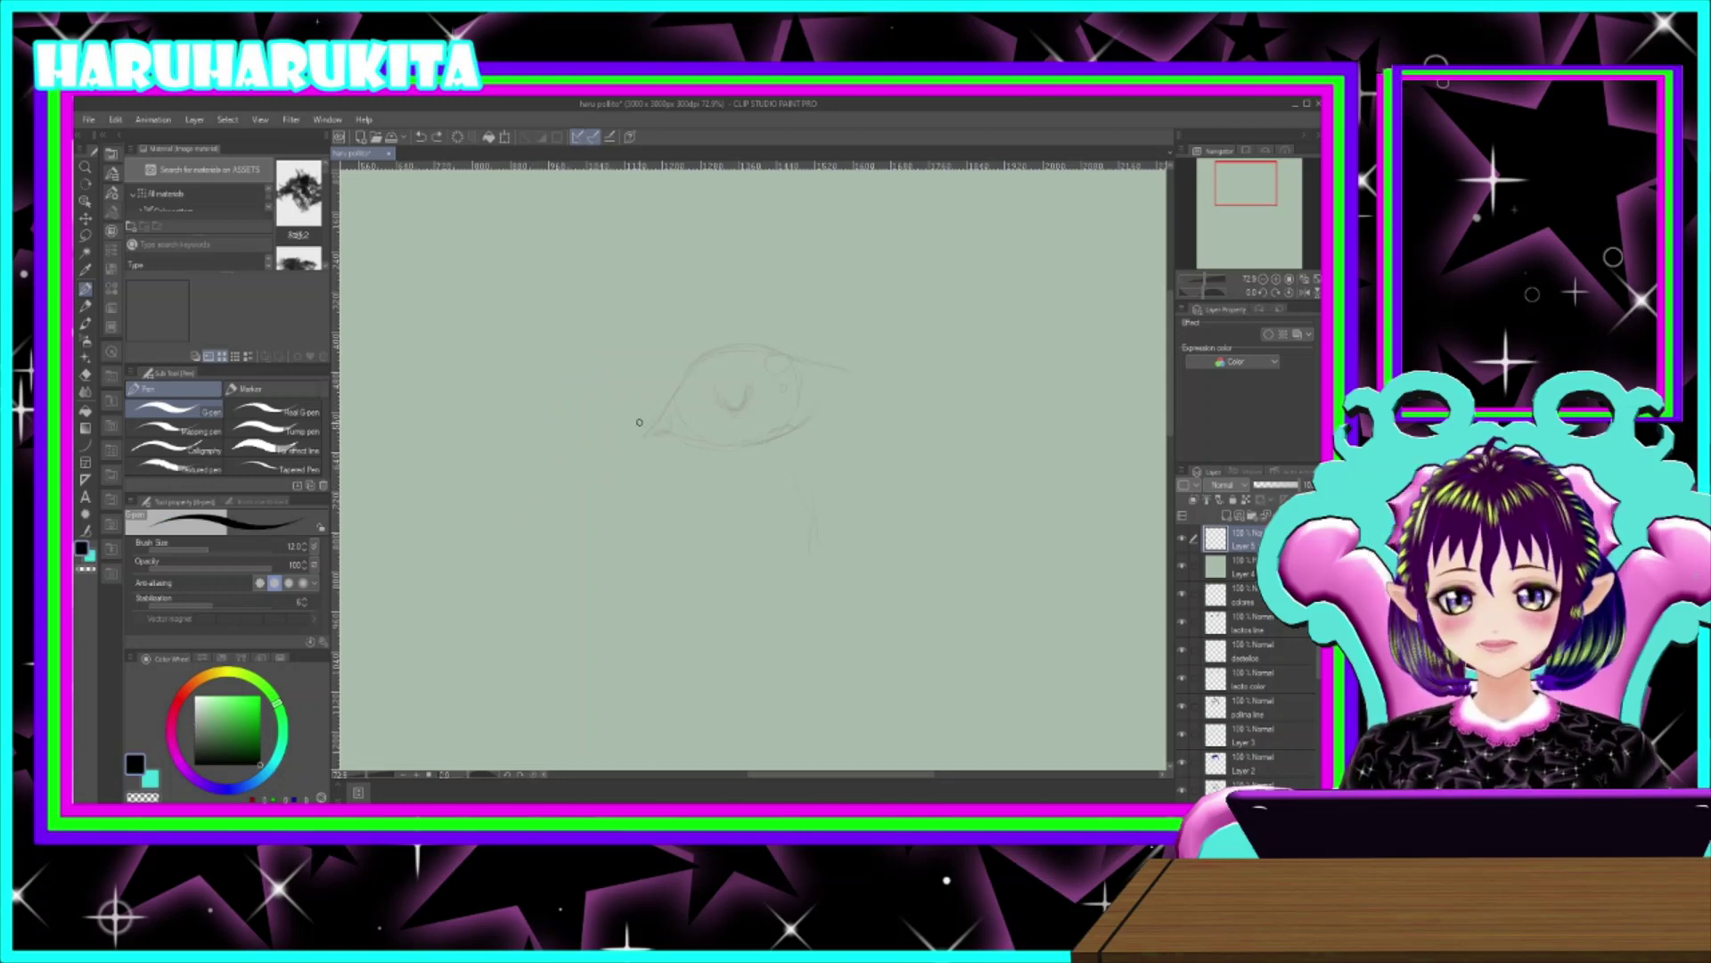
pyautogui.moveTo(639, 436)
pyautogui.mouseDown()
pyautogui.moveTo(719, 352)
pyautogui.moveTo(849, 355)
pyautogui.mouseUp()
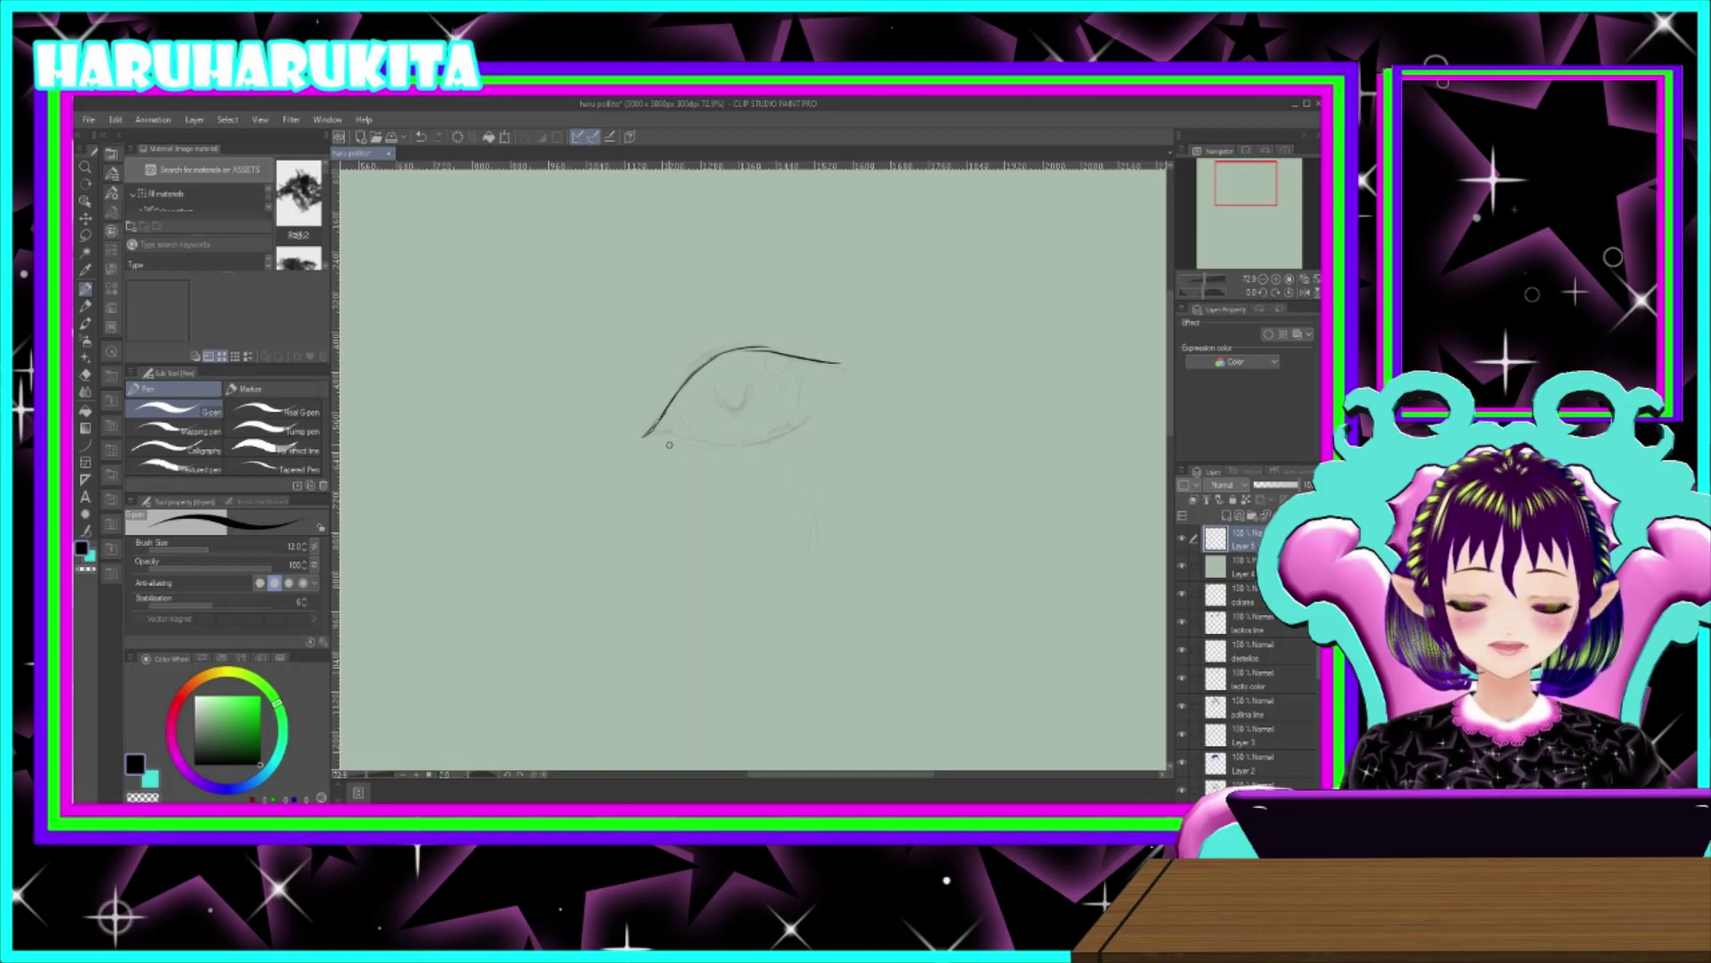
pyautogui.moveTo(656, 434)
pyautogui.mouseDown()
pyautogui.moveTo(789, 439)
pyautogui.moveTo(822, 417)
pyautogui.moveTo(723, 448)
pyautogui.moveTo(656, 446)
pyautogui.moveTo(800, 416)
pyautogui.mouseUp()
pyautogui.hotkey('ctrl', 'z')
pyautogui.hotkey('ctrl', 'z')
pyautogui.hotkey('ctrl', 'z')
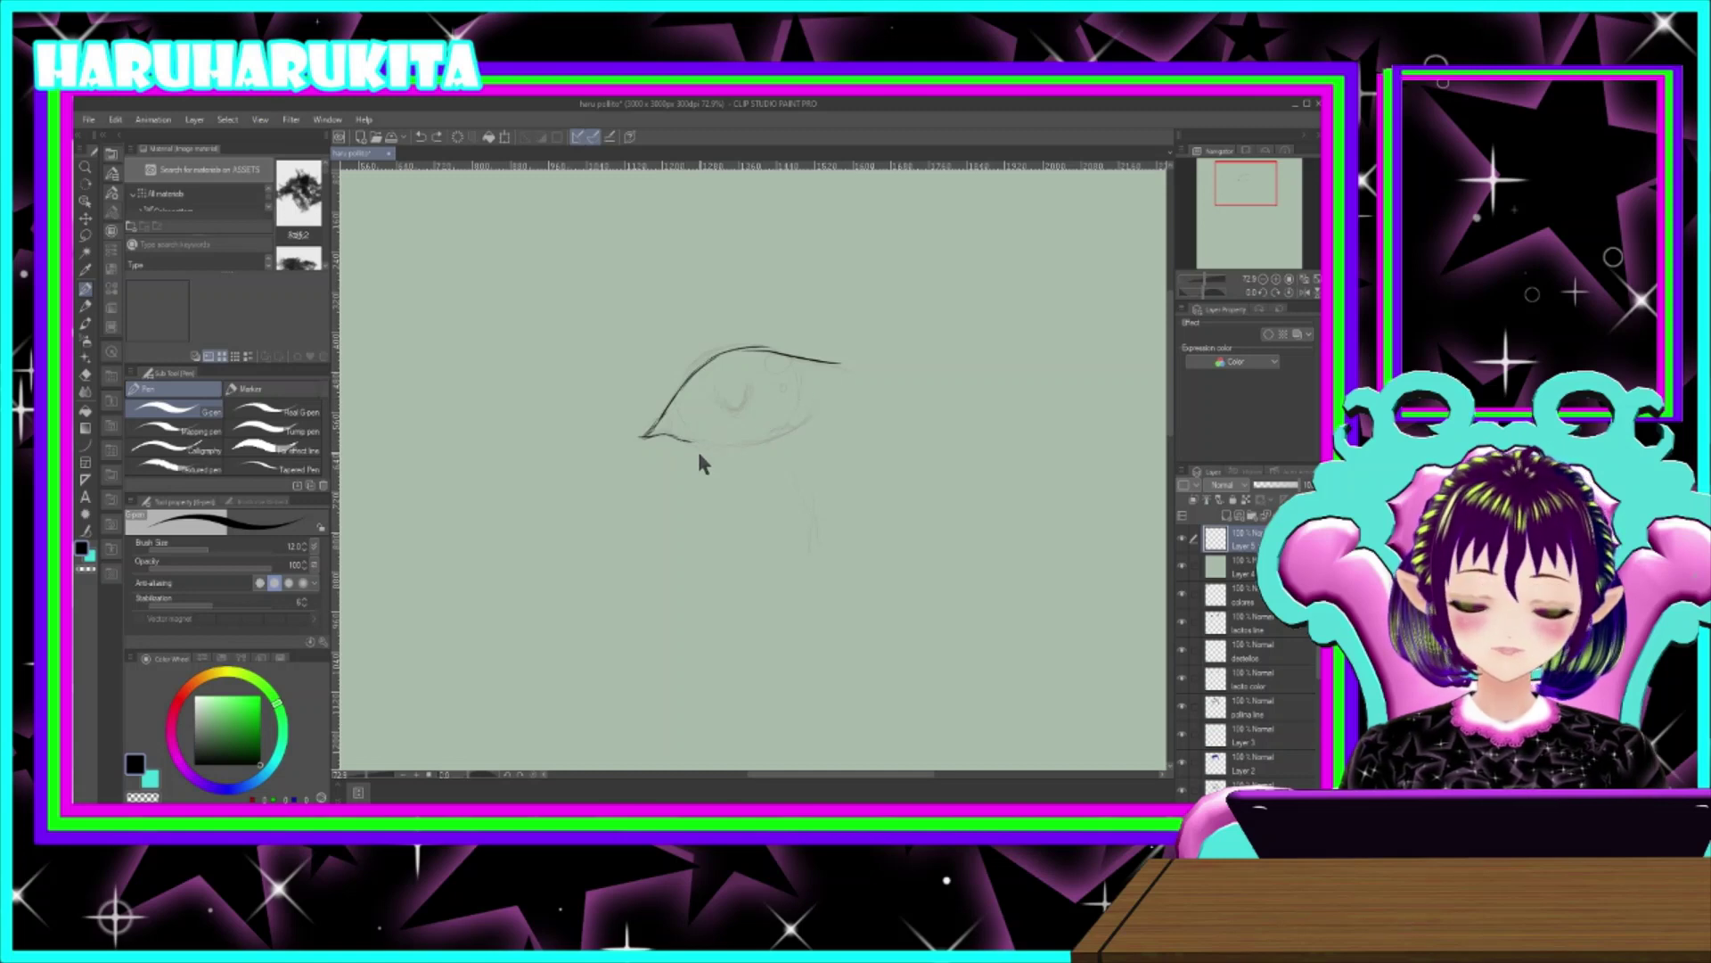
pyautogui.moveTo(686, 443); pyautogui.dragTo(803, 428)
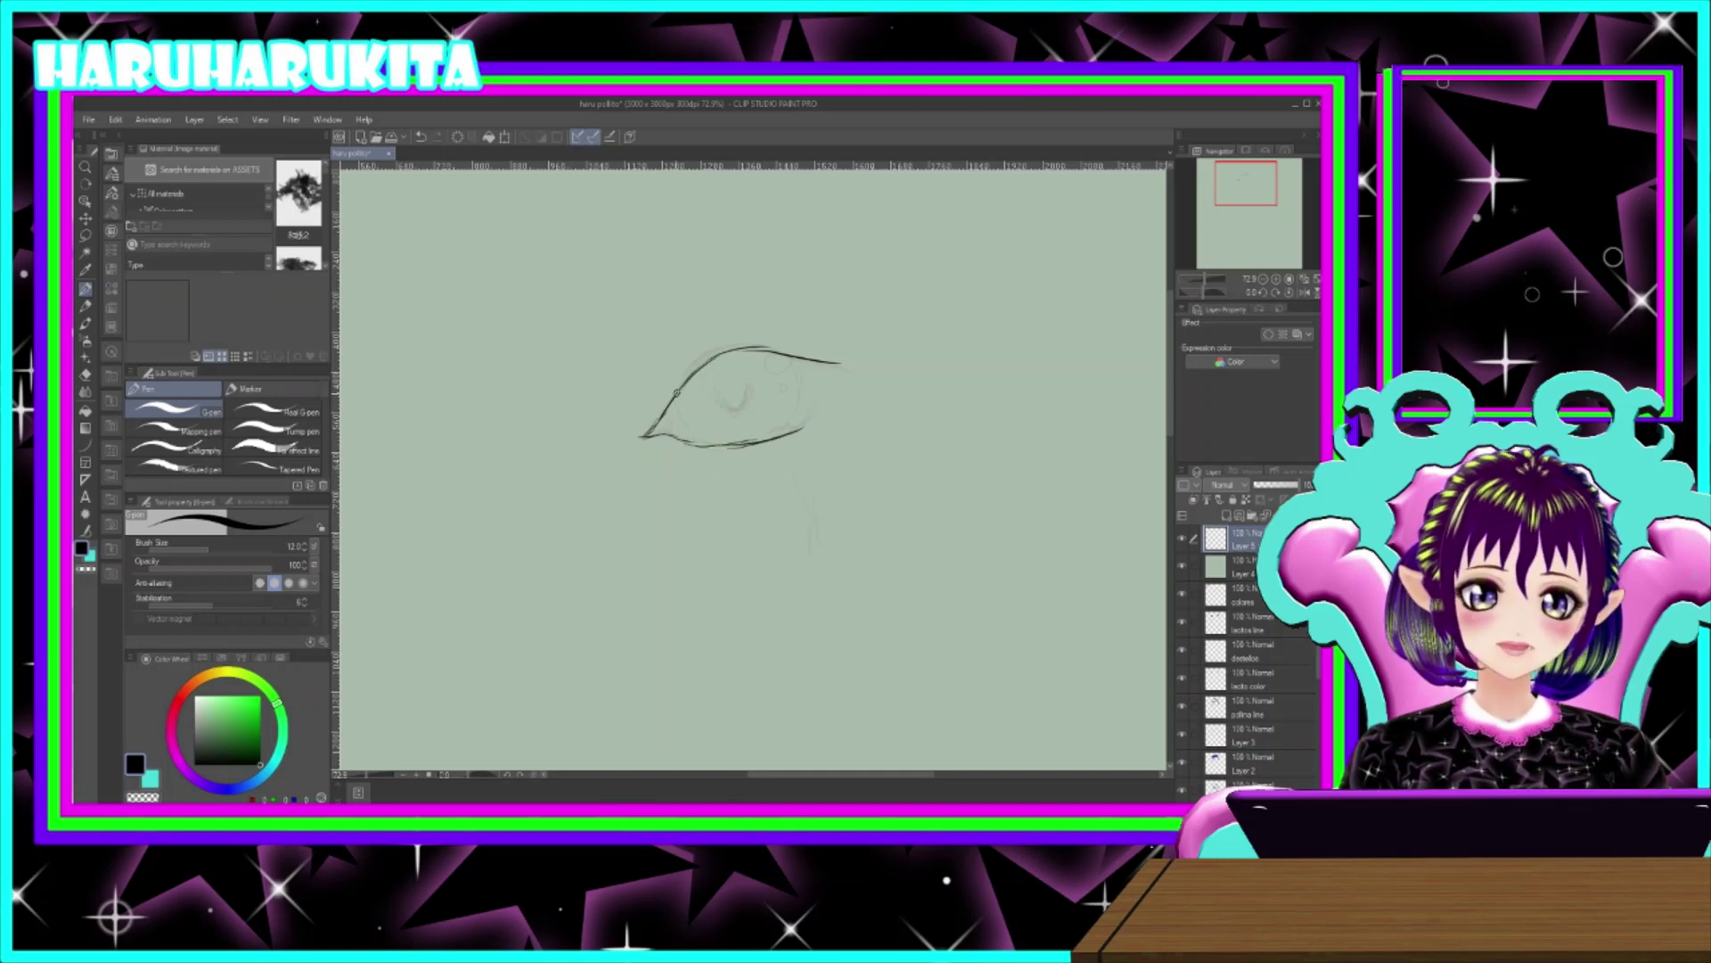
pyautogui.moveTo(796, 362)
pyautogui.mouseDown()
pyautogui.moveTo(784, 434)
pyautogui.moveTo(736, 399)
pyautogui.mouseUp()
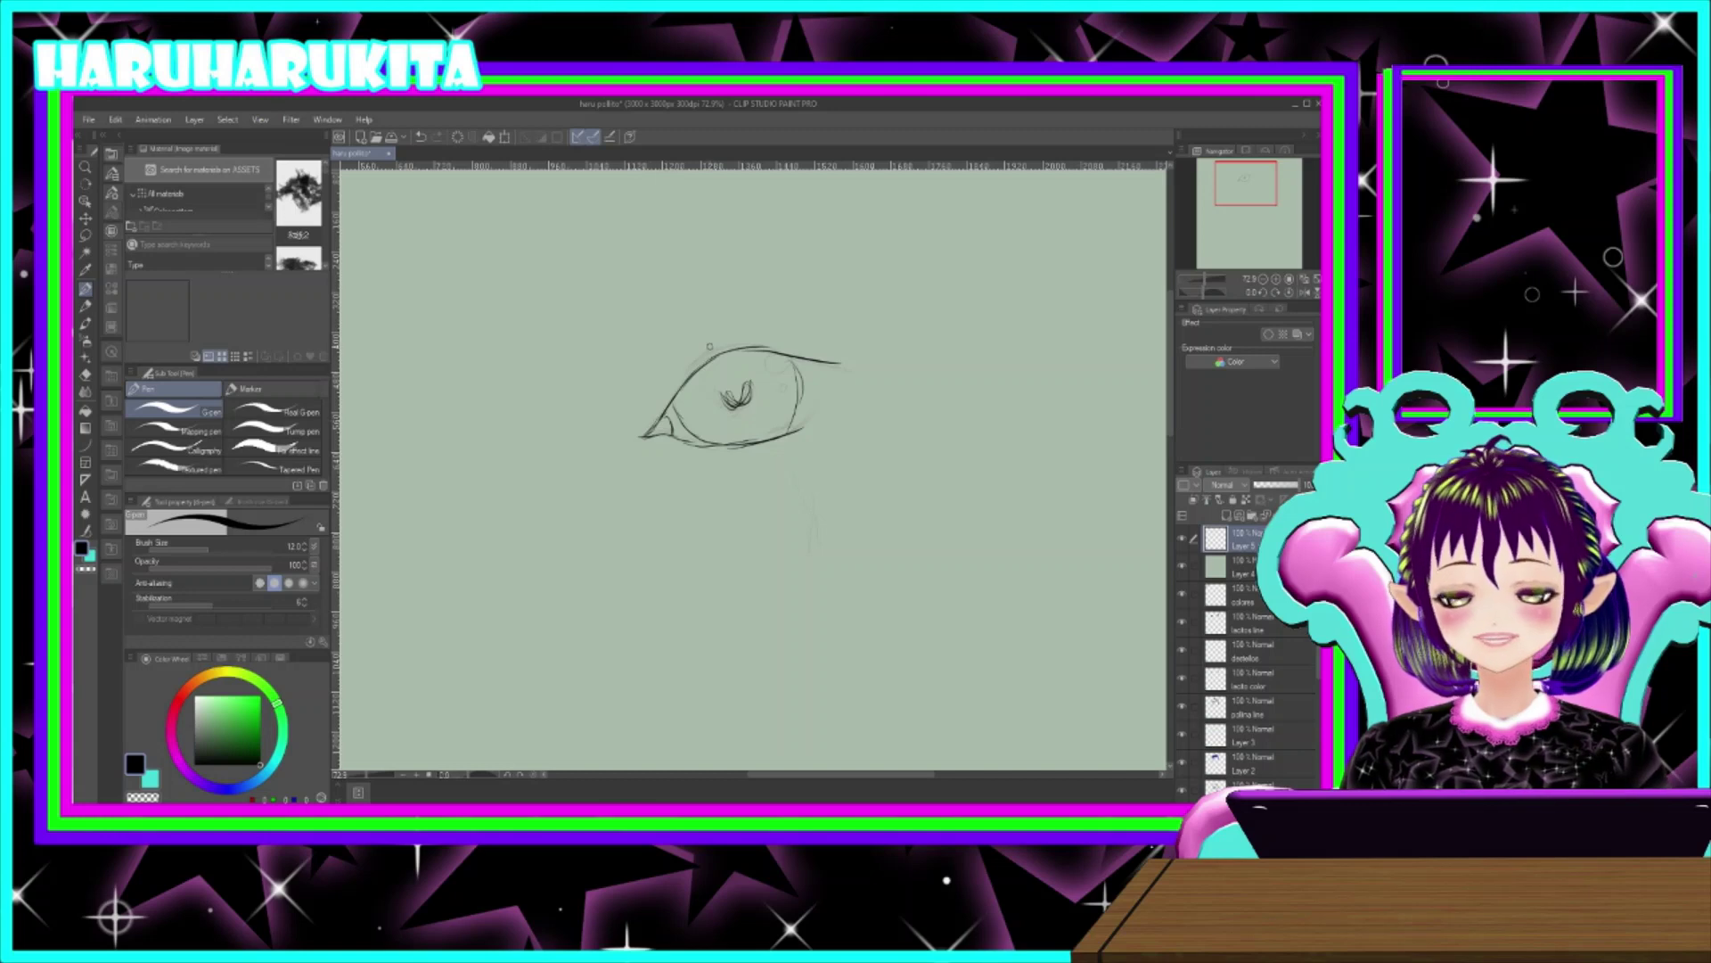
# - Undo the last stroke and ink lashes along both lids, plus short radial lines around the pupil inside the iris
pyautogui.hotkey('ctrl', 'z')
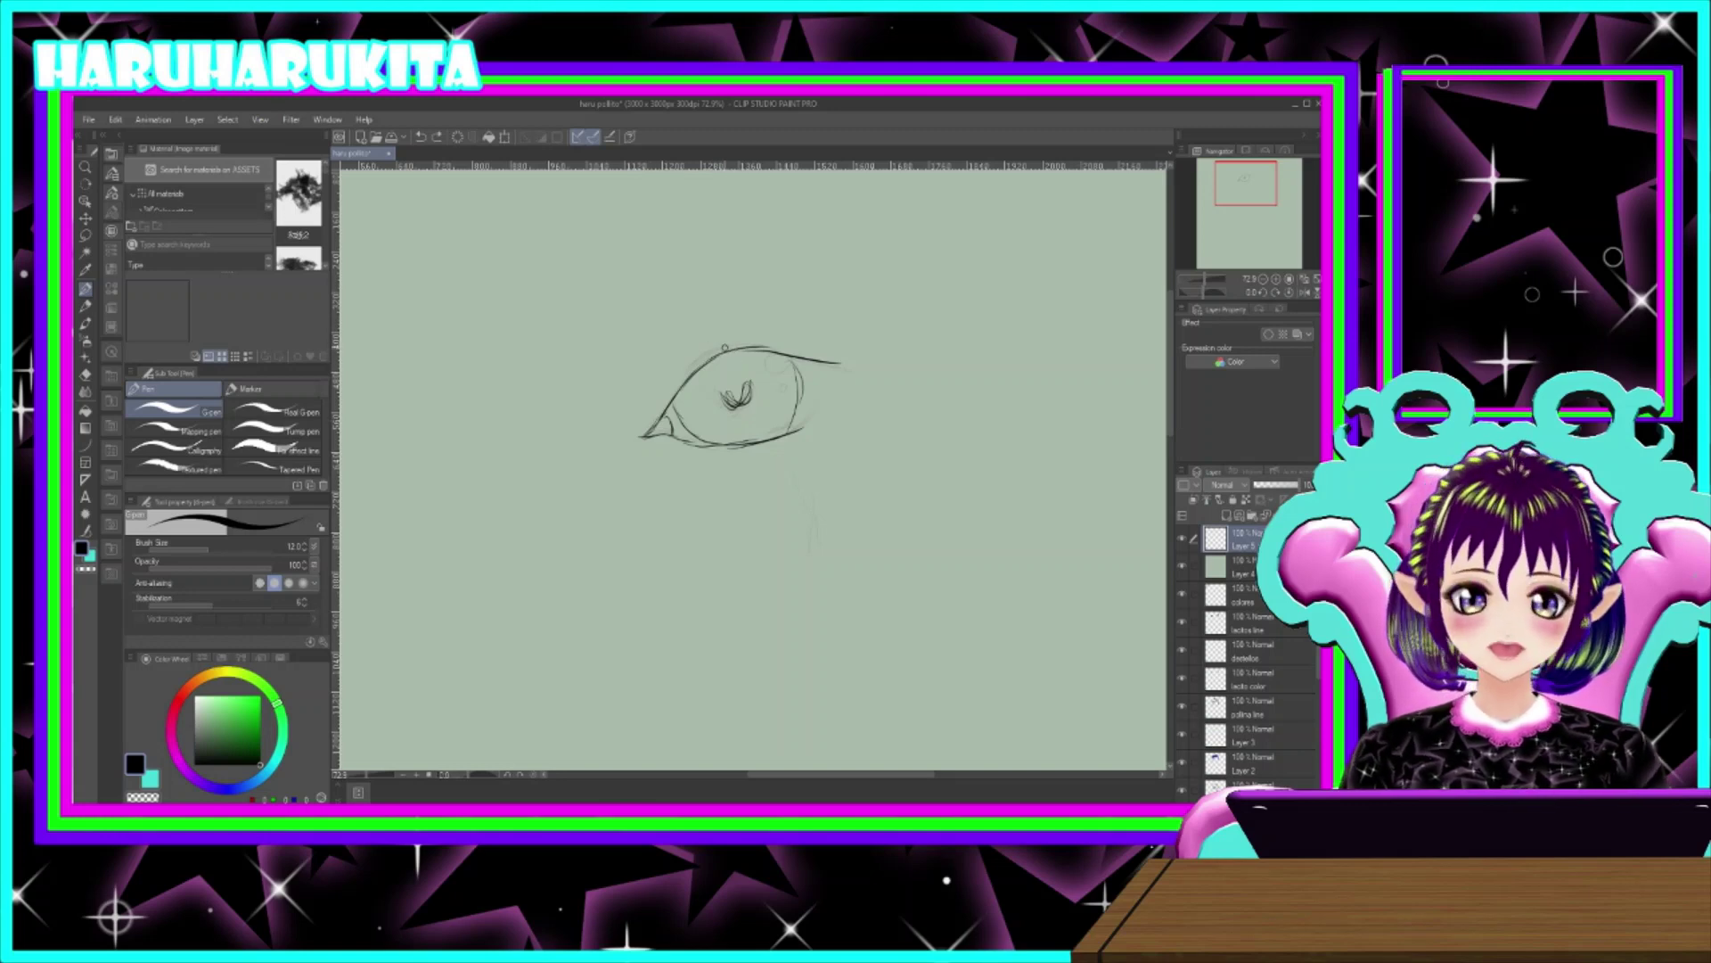
pyautogui.moveTo(731, 349)
pyautogui.mouseDown()
pyautogui.moveTo(741, 332)
pyautogui.moveTo(786, 342)
pyautogui.mouseUp()
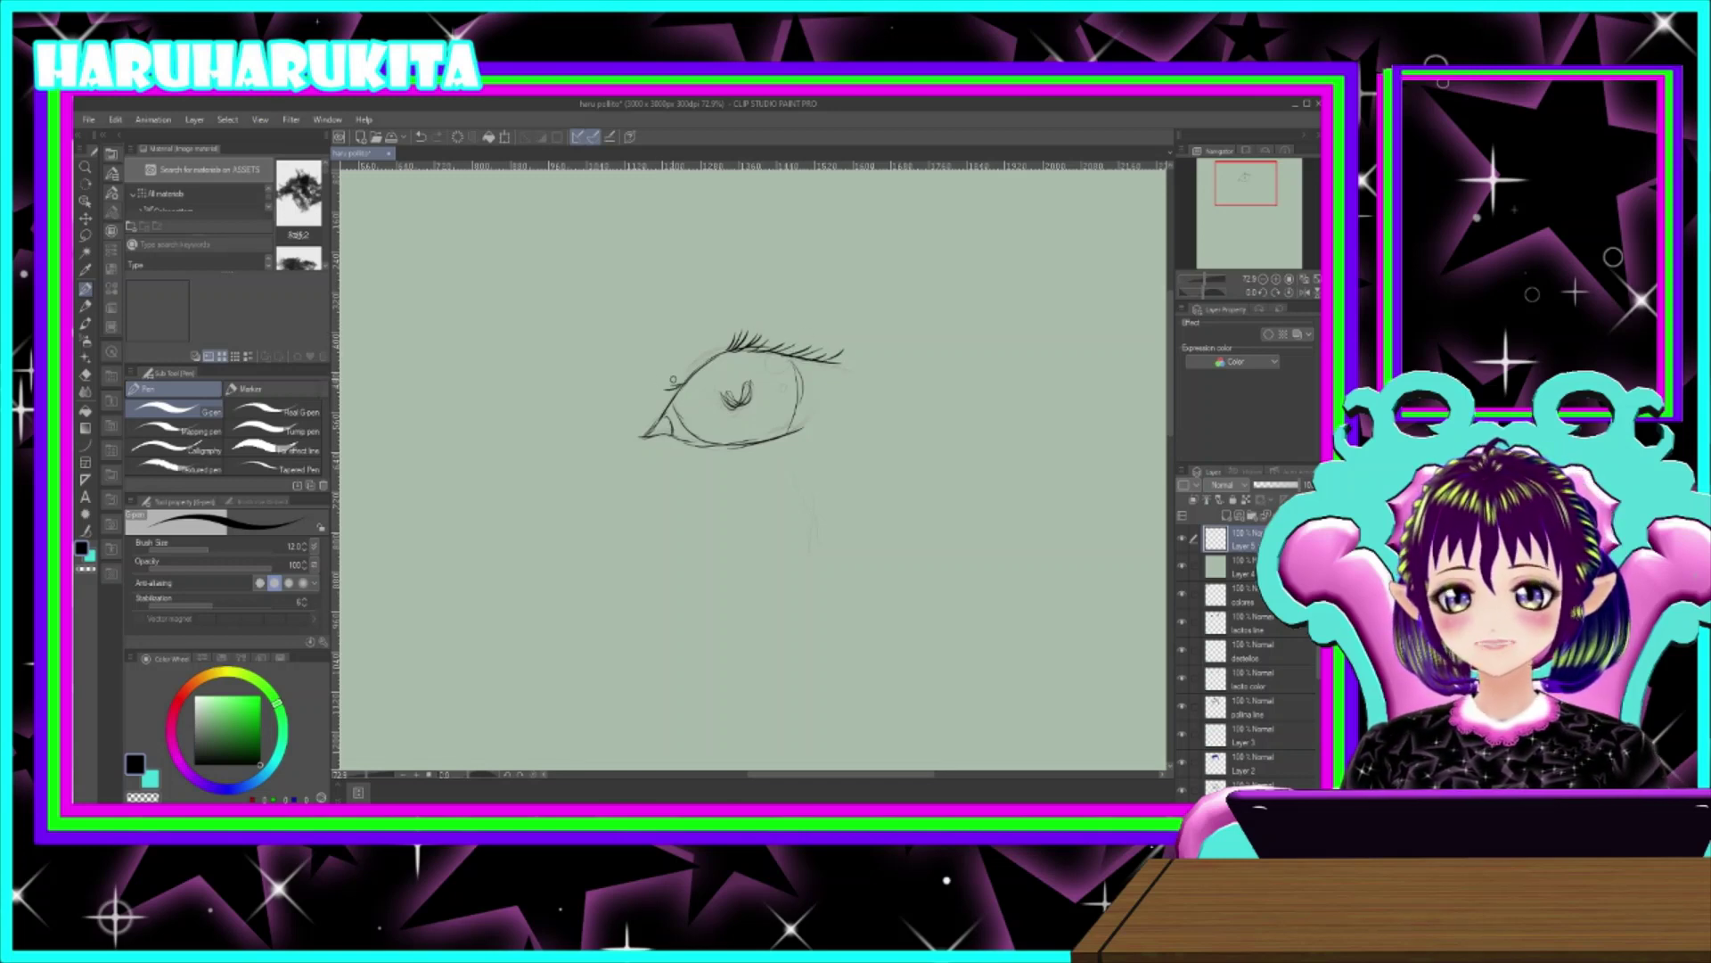
pyautogui.moveTo(797, 435)
pyautogui.mouseDown()
pyautogui.moveTo(789, 448)
pyautogui.moveTo(808, 441)
pyautogui.mouseUp()
pyautogui.moveTo(691, 386); pyautogui.dragTo(708, 403)
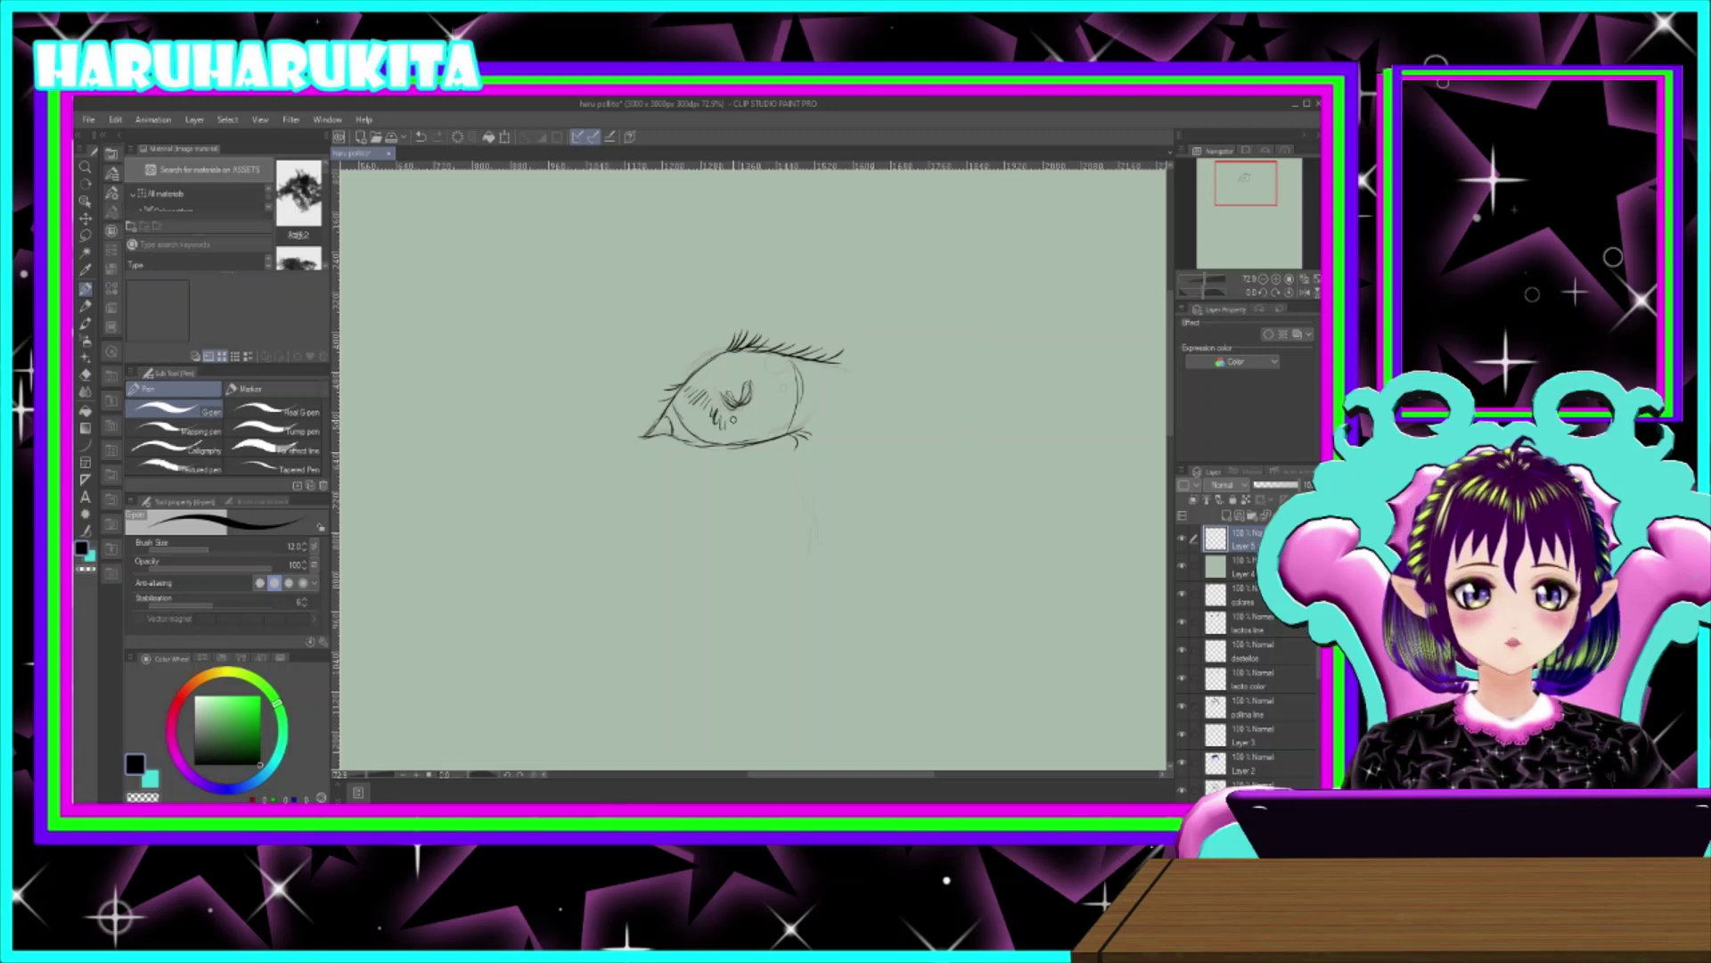
pyautogui.moveTo(768, 397); pyautogui.dragTo(781, 363)
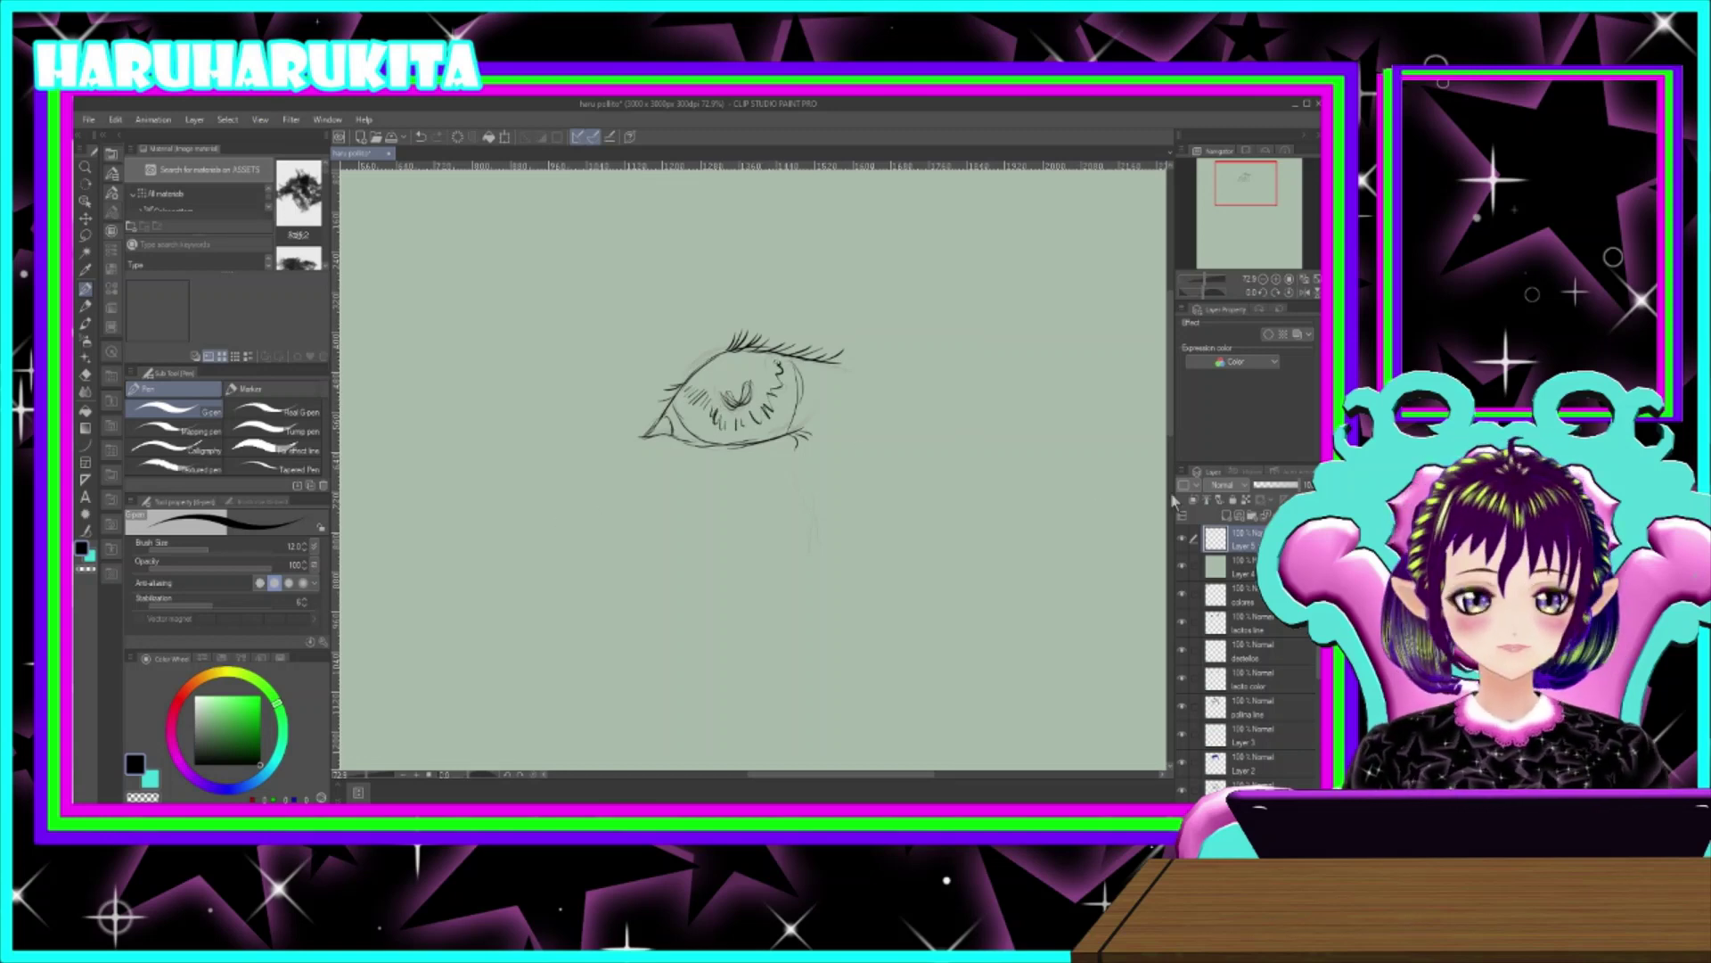
# - Add a layer above the eye ink, switch to white with the Soft airbrush, and undo an oversized test dab
pyautogui.click(1226, 519)
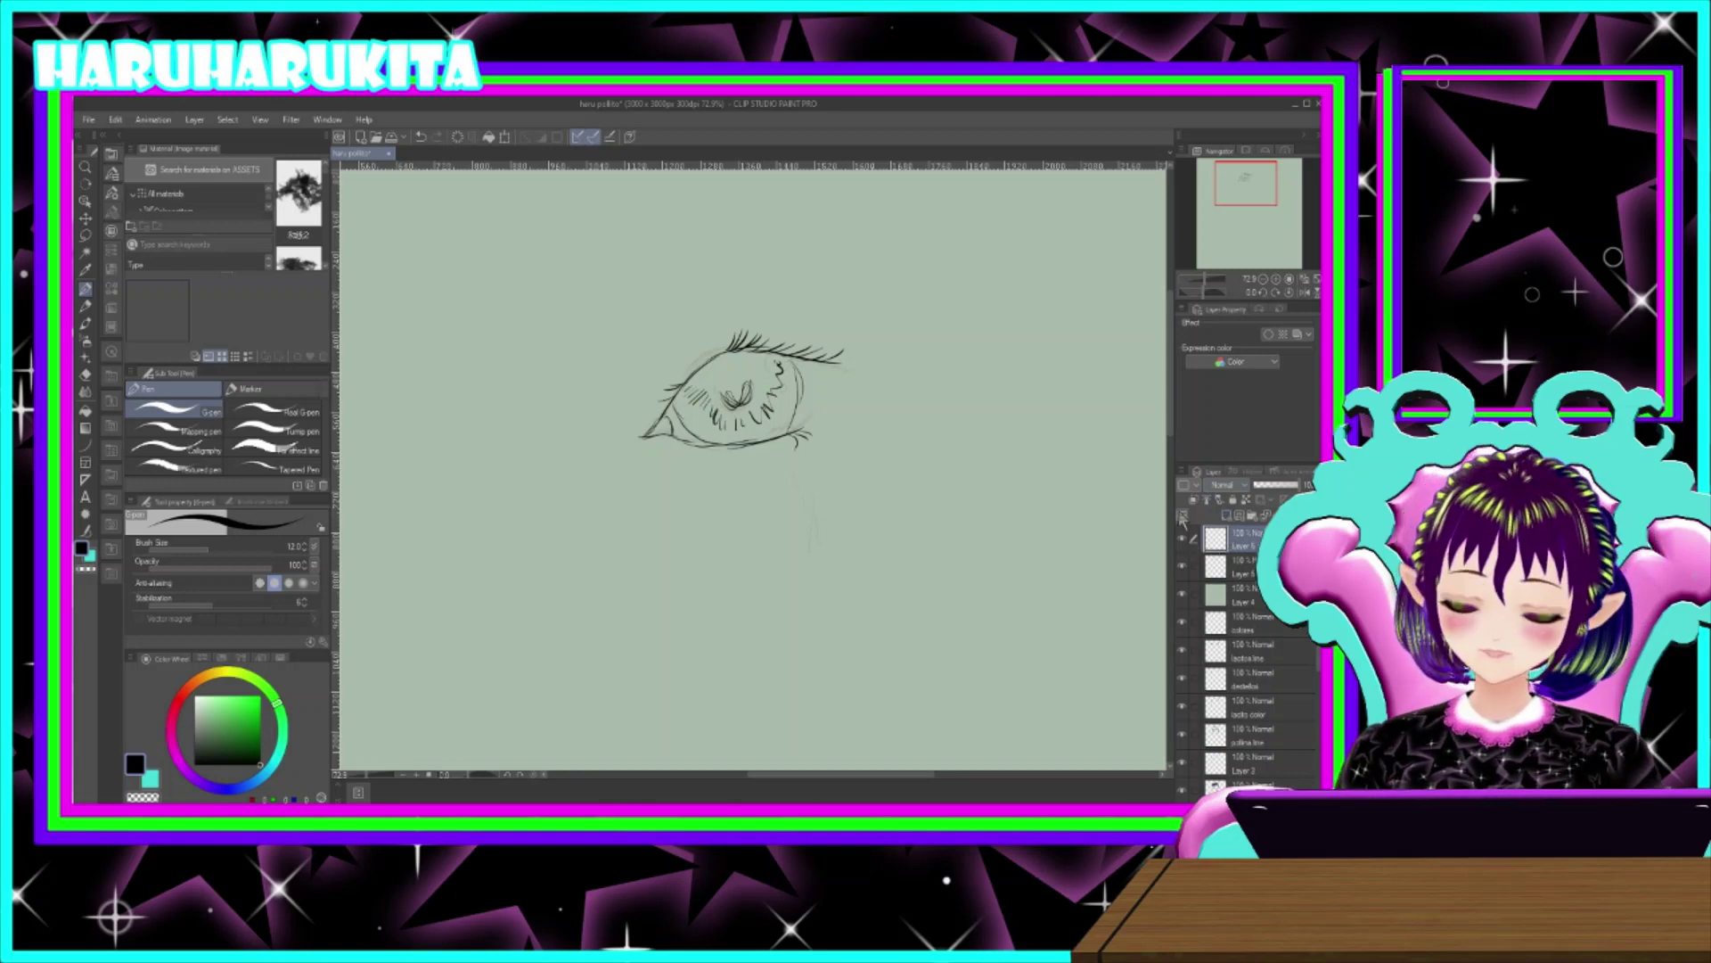
pyautogui.moveTo(220, 718); pyautogui.dragTo(141, 652)
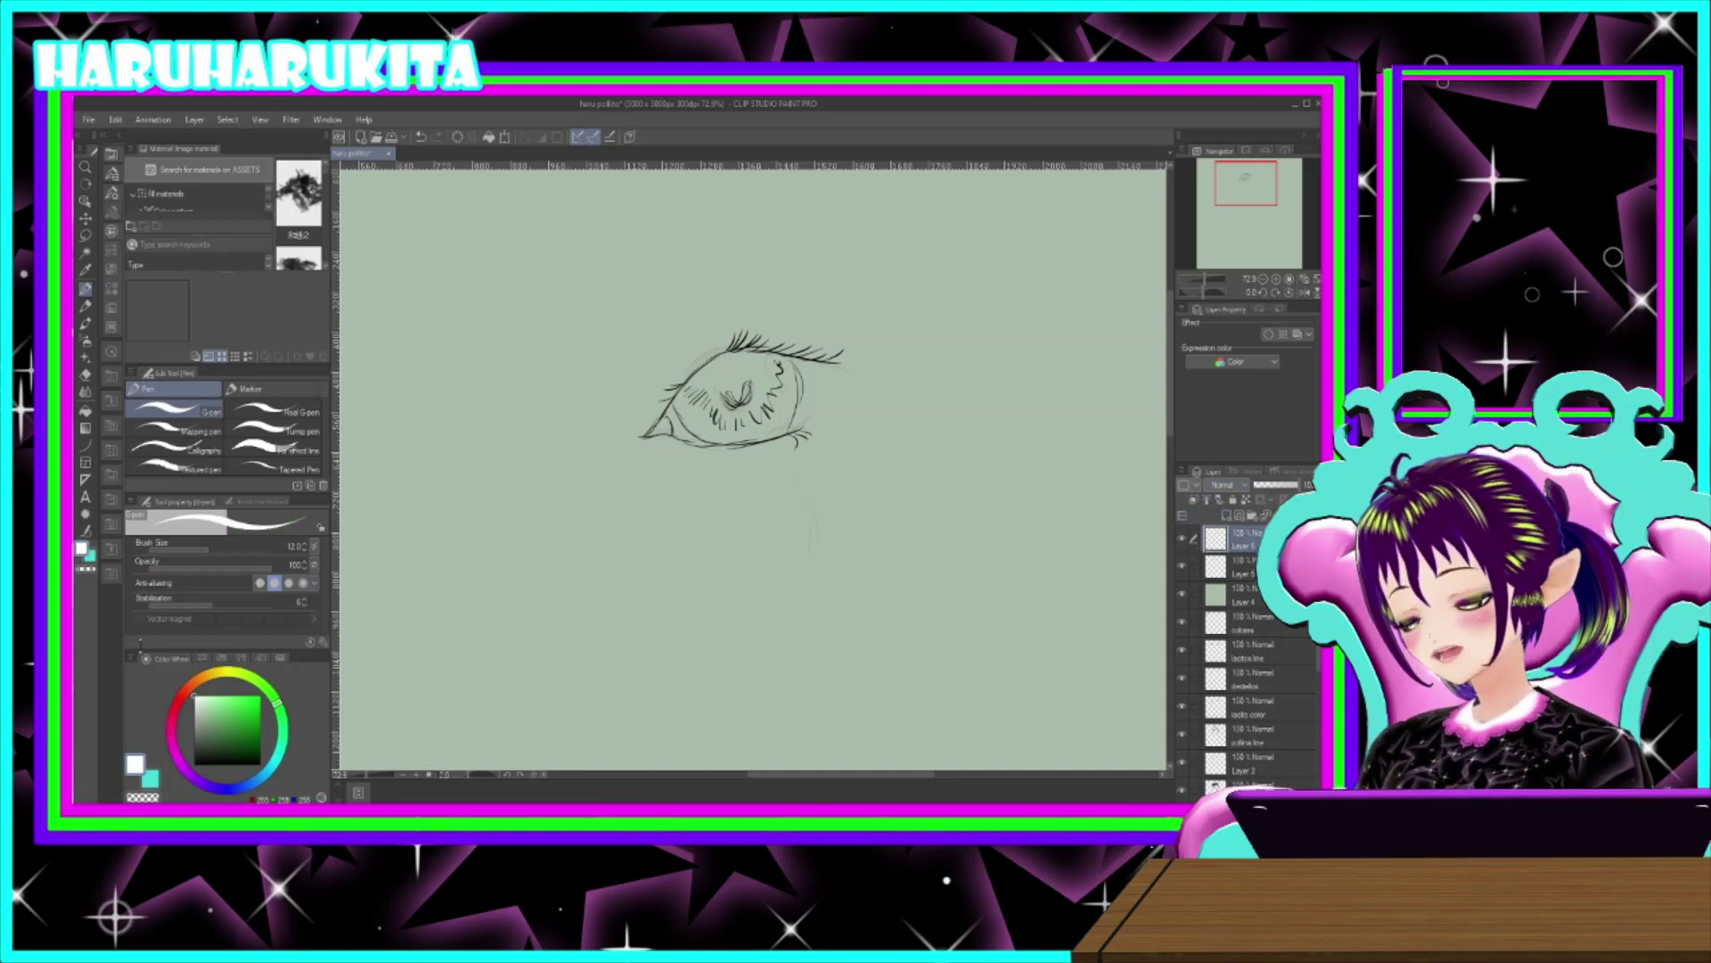
pyautogui.click(86, 339)
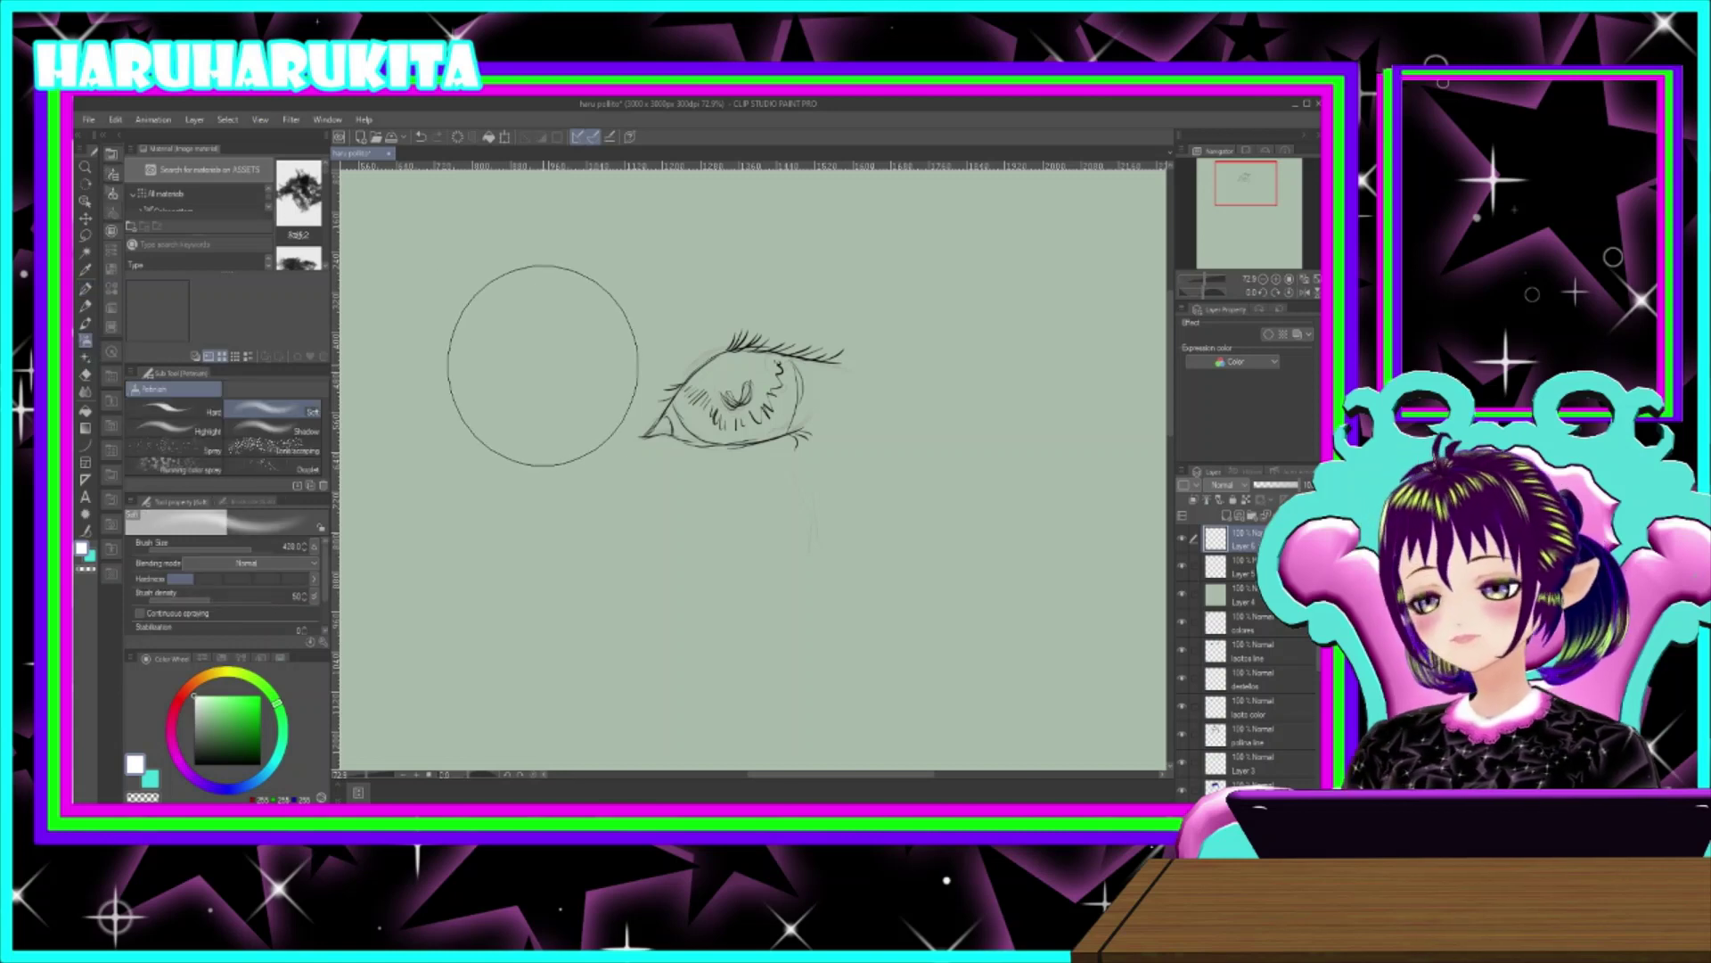
pyautogui.moveTo(532, 355)
pyautogui.mouseDown()
pyautogui.moveTo(516, 363)
pyautogui.moveTo(535, 420)
pyautogui.mouseUp()
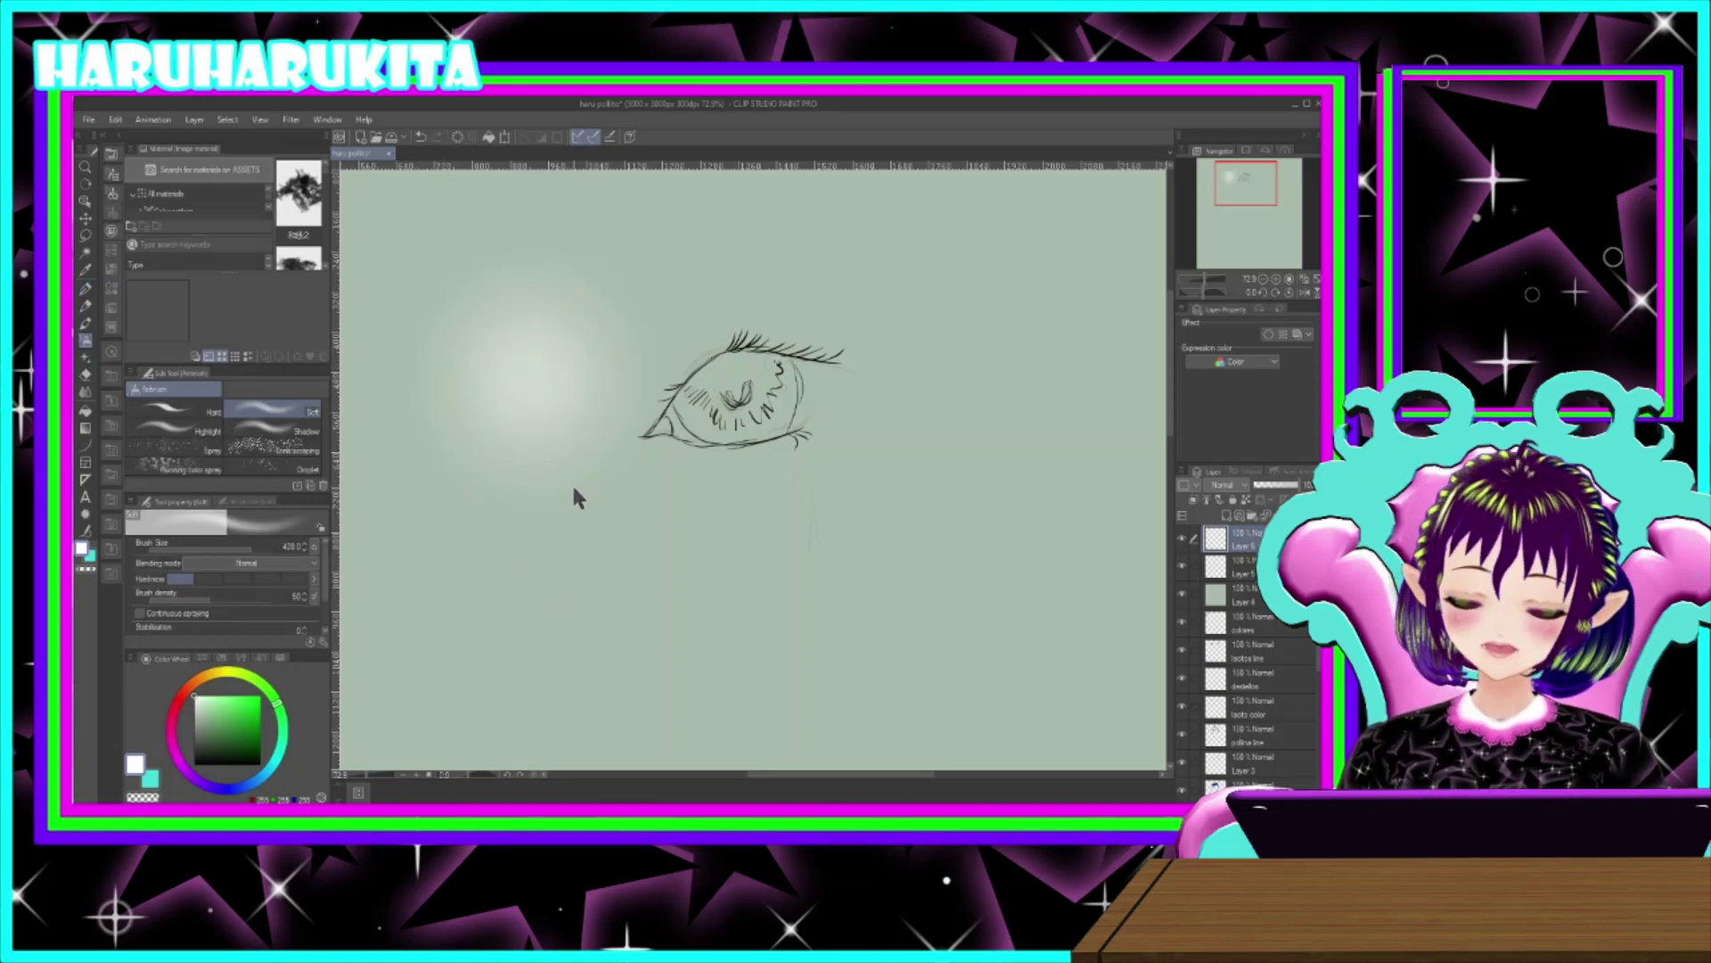
pyautogui.hotkey('ctrl', 'z')
# - Airbrush a soft white highlight in the iris's upper outer area and a smaller one beneath it, using a progressively smaller brush
pyautogui.press('[')
pyautogui.press('[')
pyautogui.press('[')
pyautogui.press('[')
pyautogui.press('[')
pyautogui.press('[')
pyautogui.press('[')
pyautogui.press('[')
pyautogui.press('[')
pyautogui.press('[')
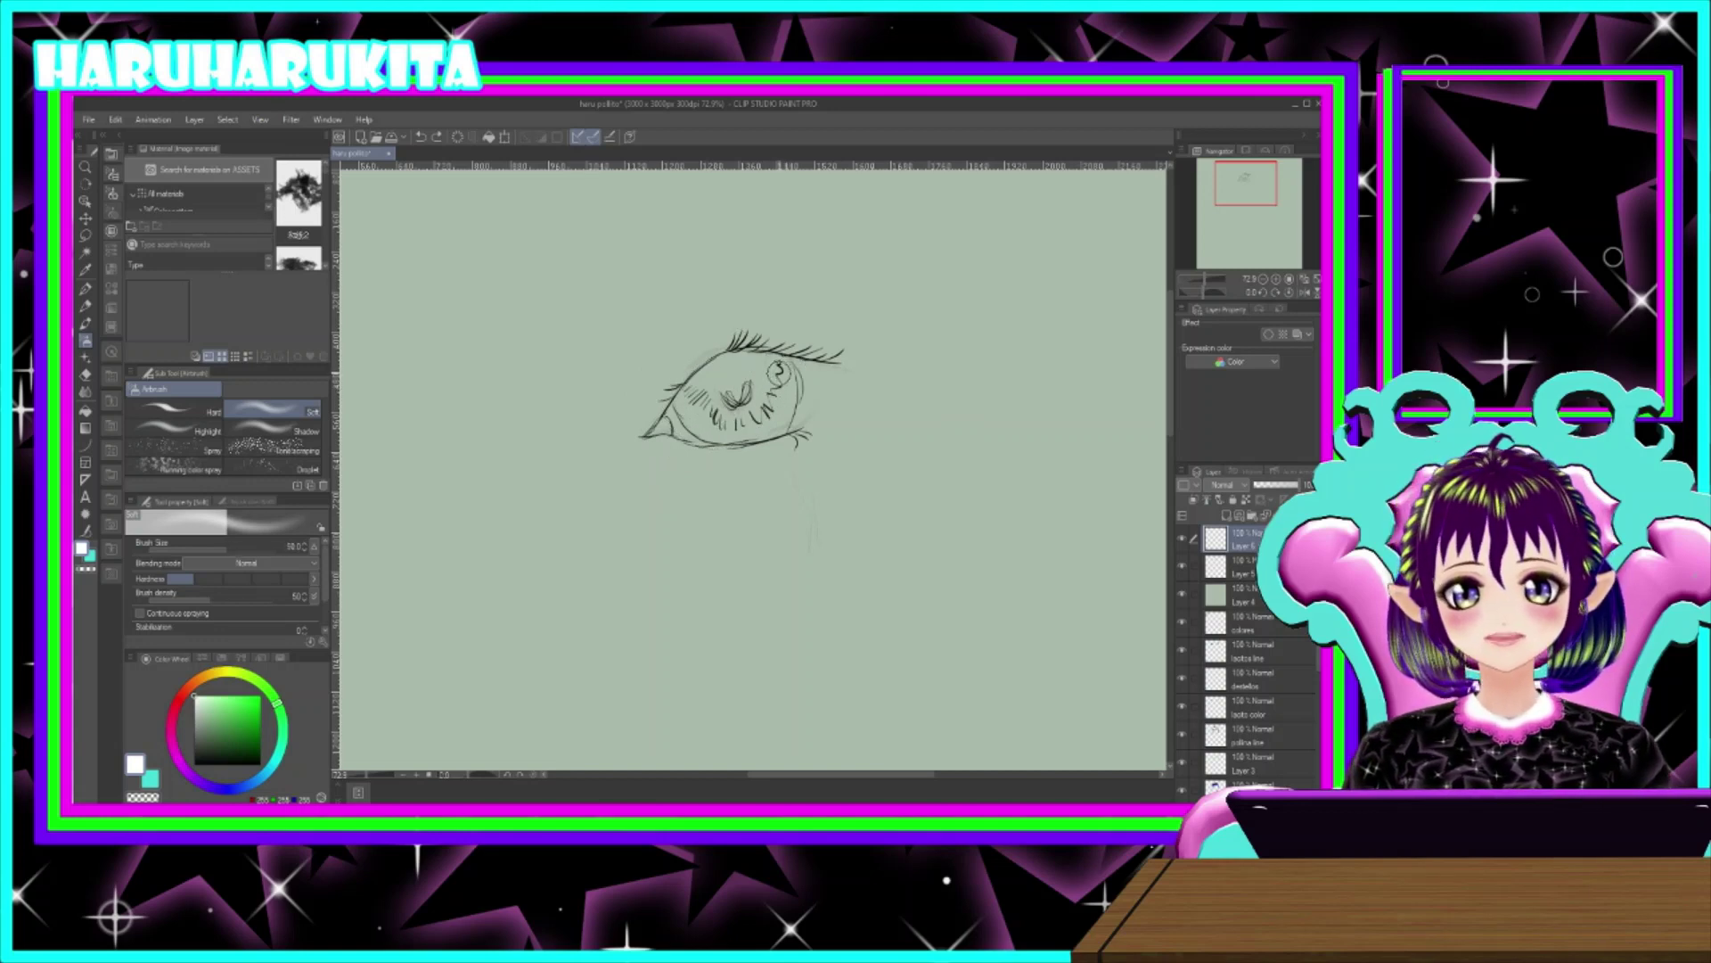
pyautogui.moveTo(781, 370); pyautogui.dragTo(780, 378)
pyautogui.press('[')
pyautogui.press('[')
pyautogui.press('[')
pyautogui.press('[')
pyautogui.press('[')
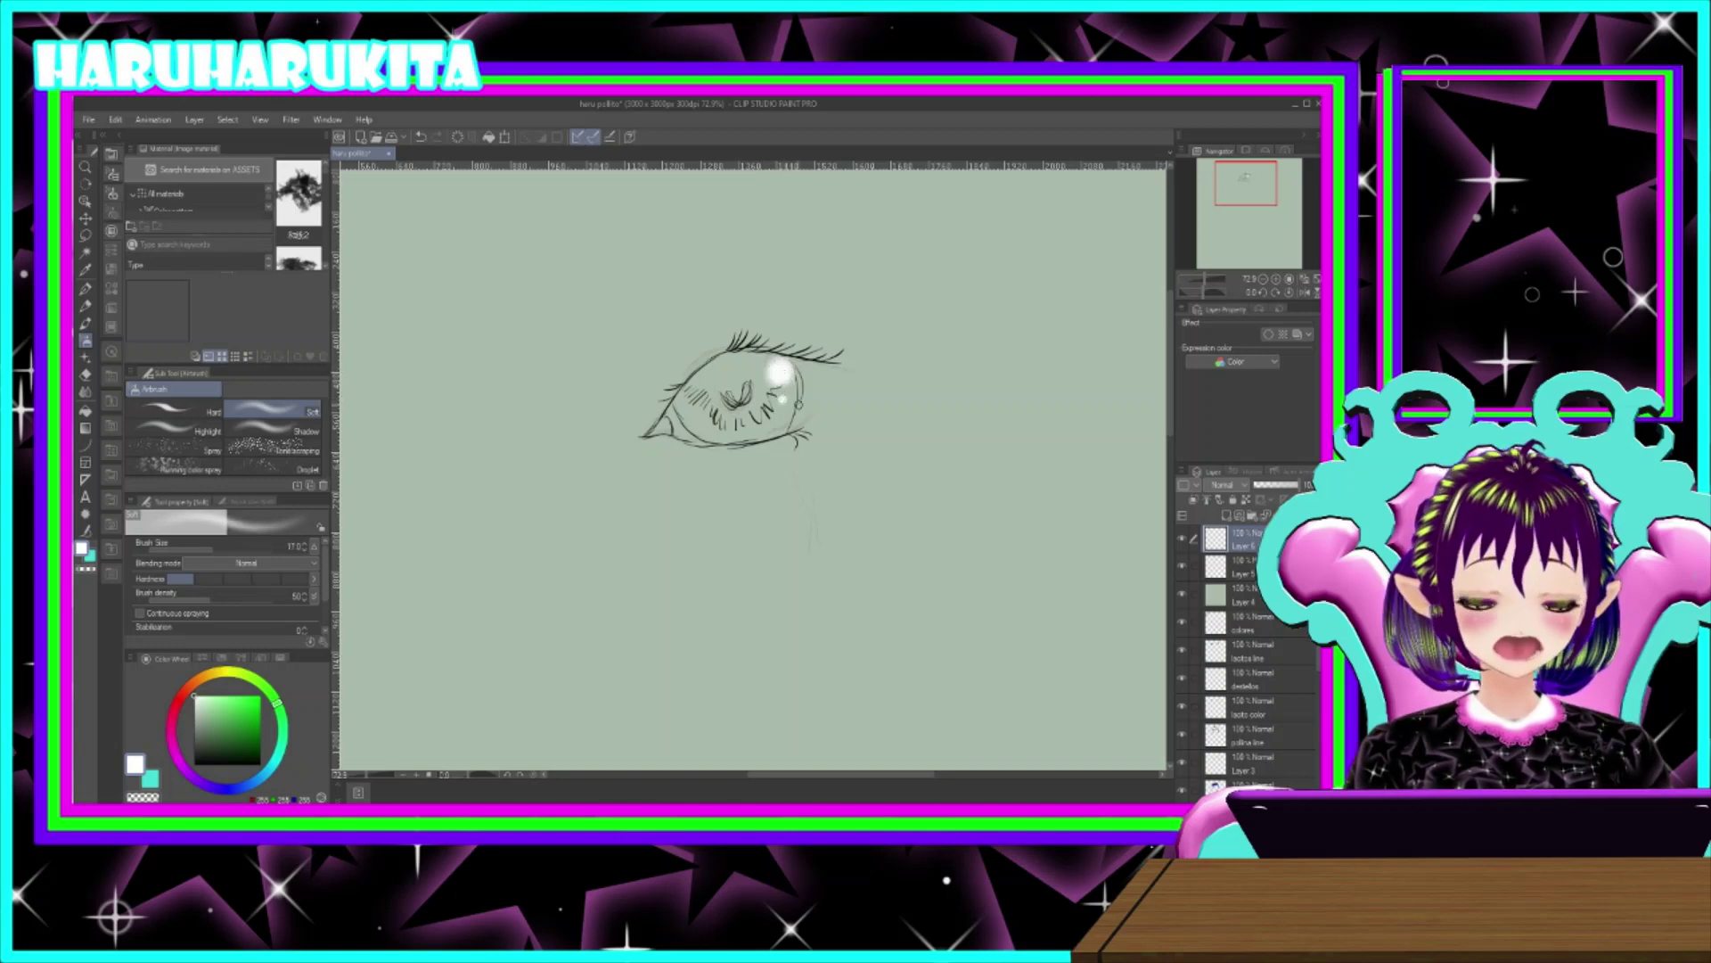
# - Add a layer between the green background fill and the eye ink, and choose a medium green
pyautogui.click(1183, 567)
pyautogui.click(1183, 567)
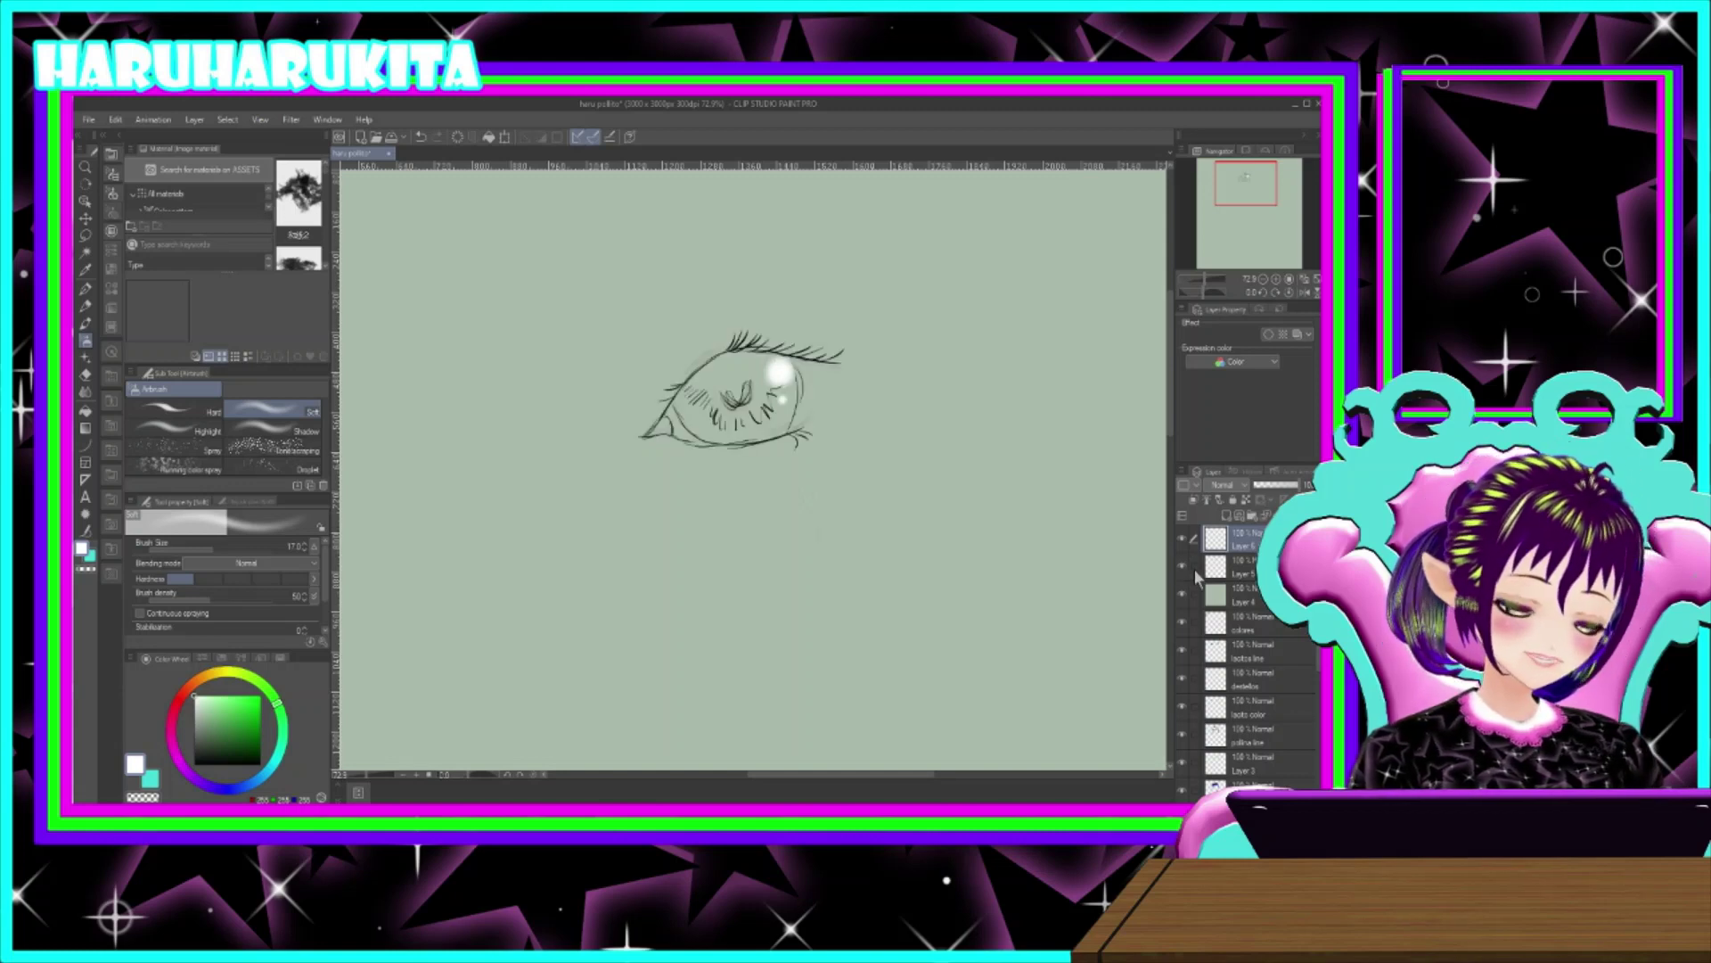
pyautogui.click(1223, 592)
pyautogui.click(1225, 515)
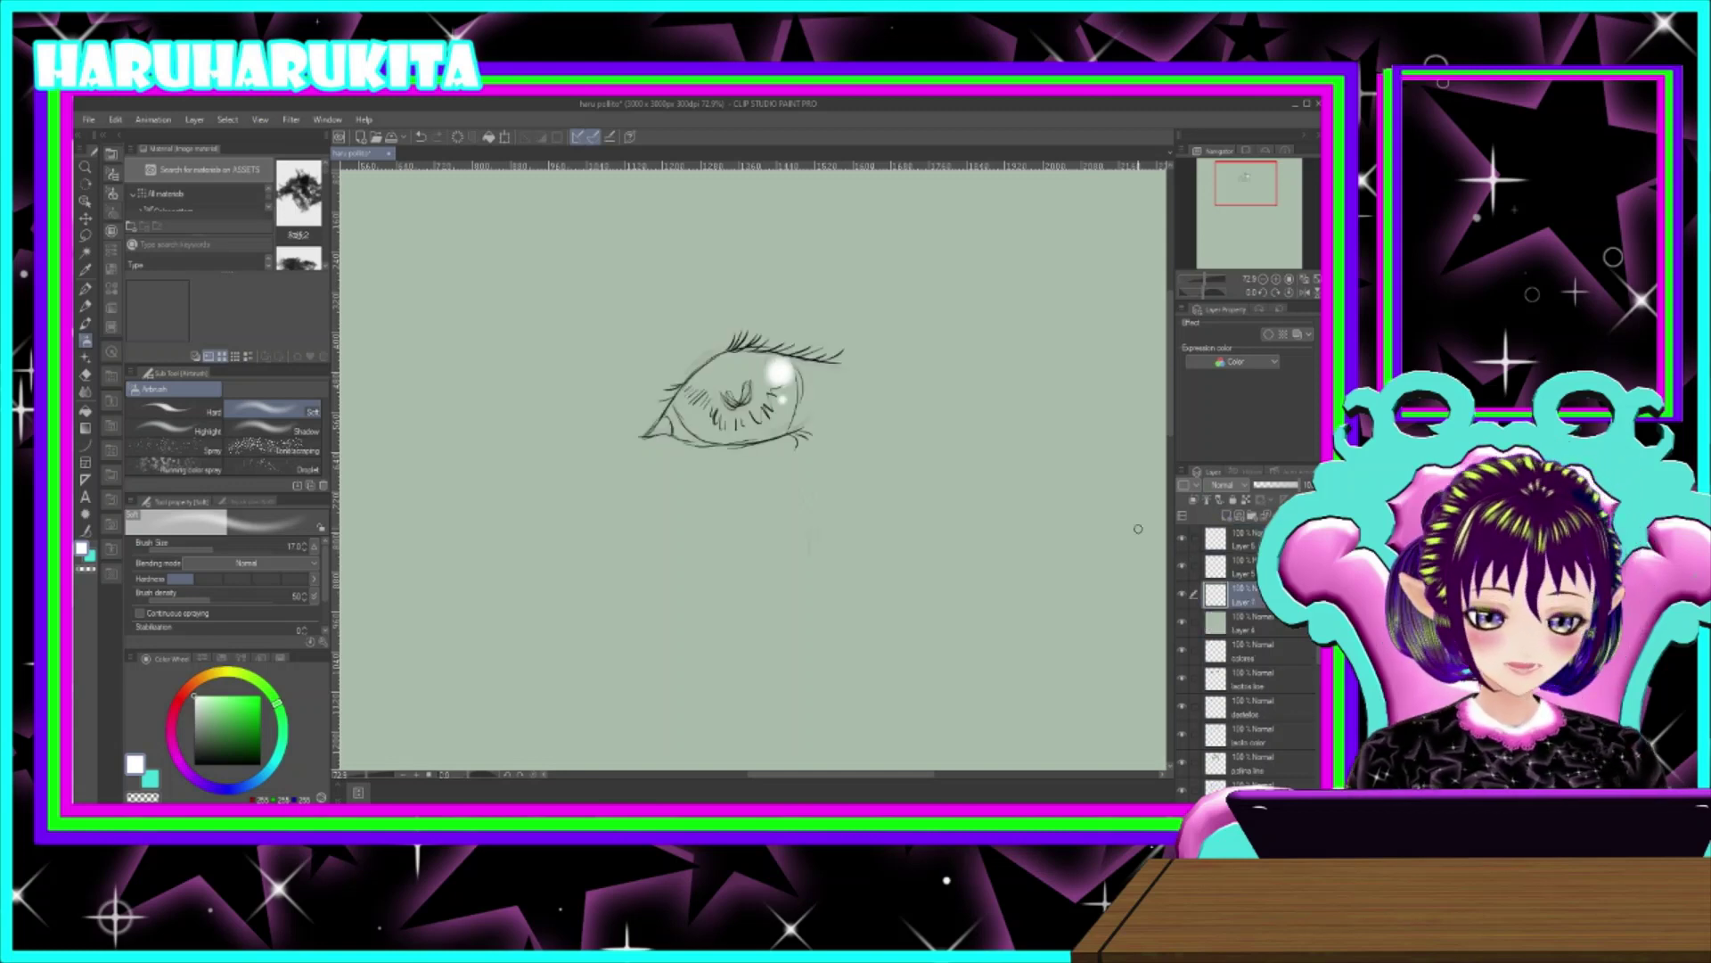
pyautogui.moveTo(333, 683); pyautogui.dragTo(270, 679)
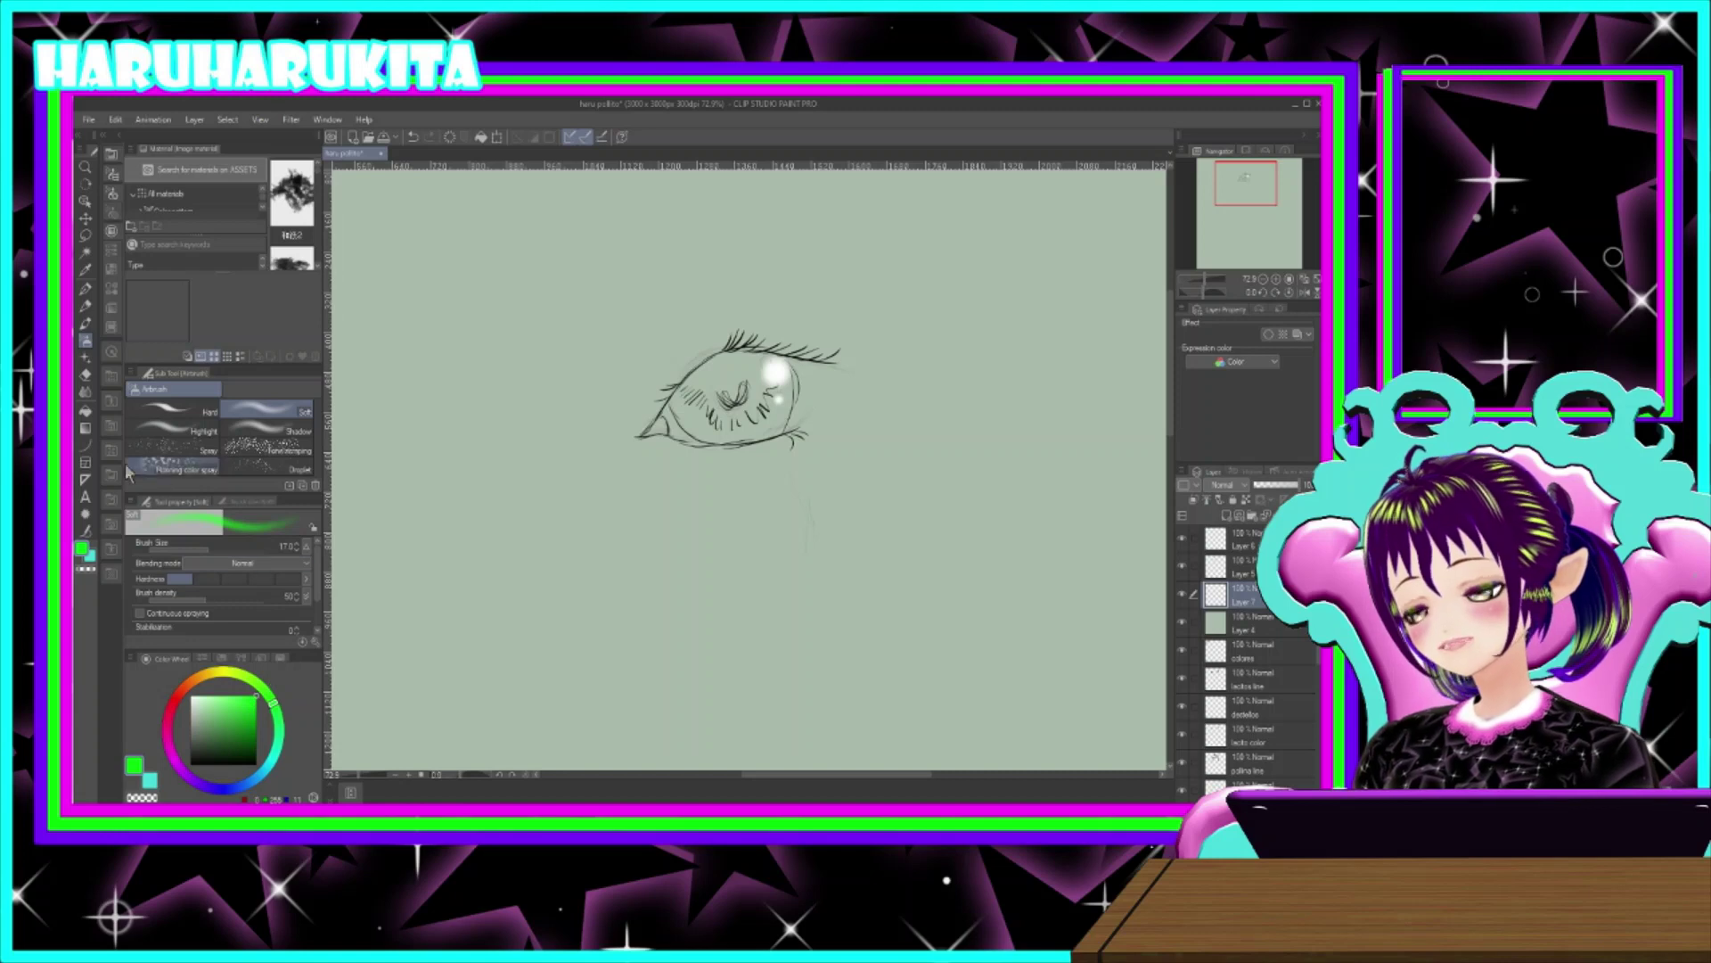
pyautogui.click(256, 725)
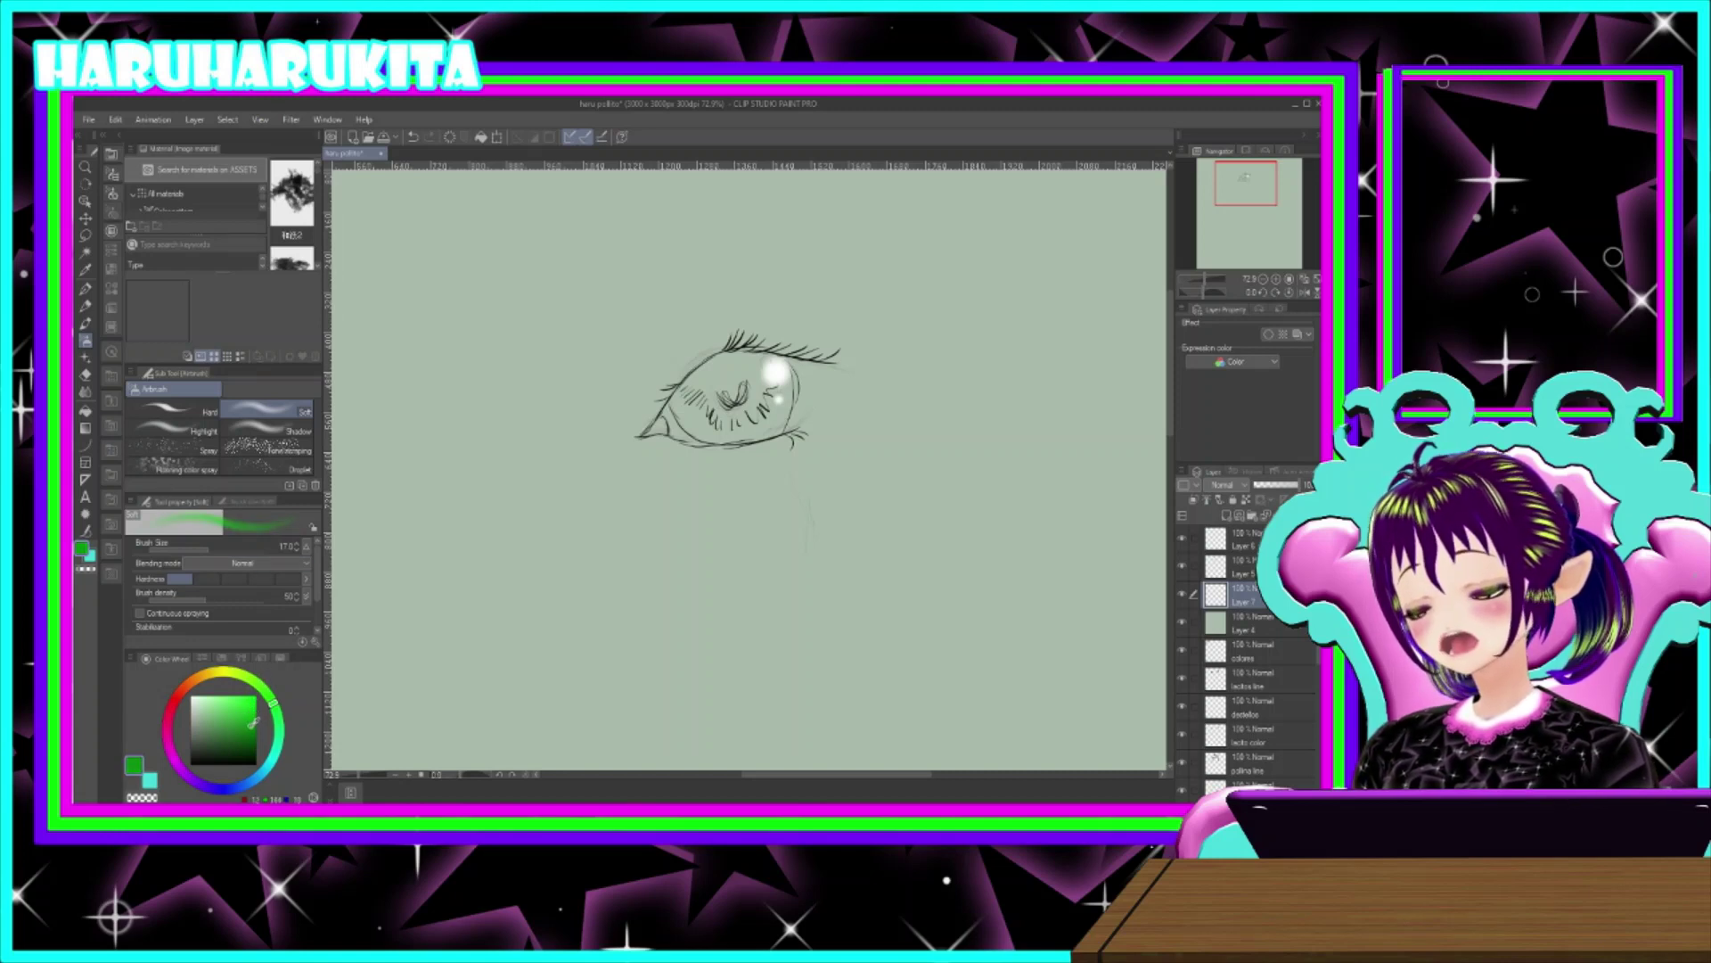
# - Look through the brush groups and try a green dab over the pupil with a reduced Dense watercolor brush
pyautogui.click(85, 323)
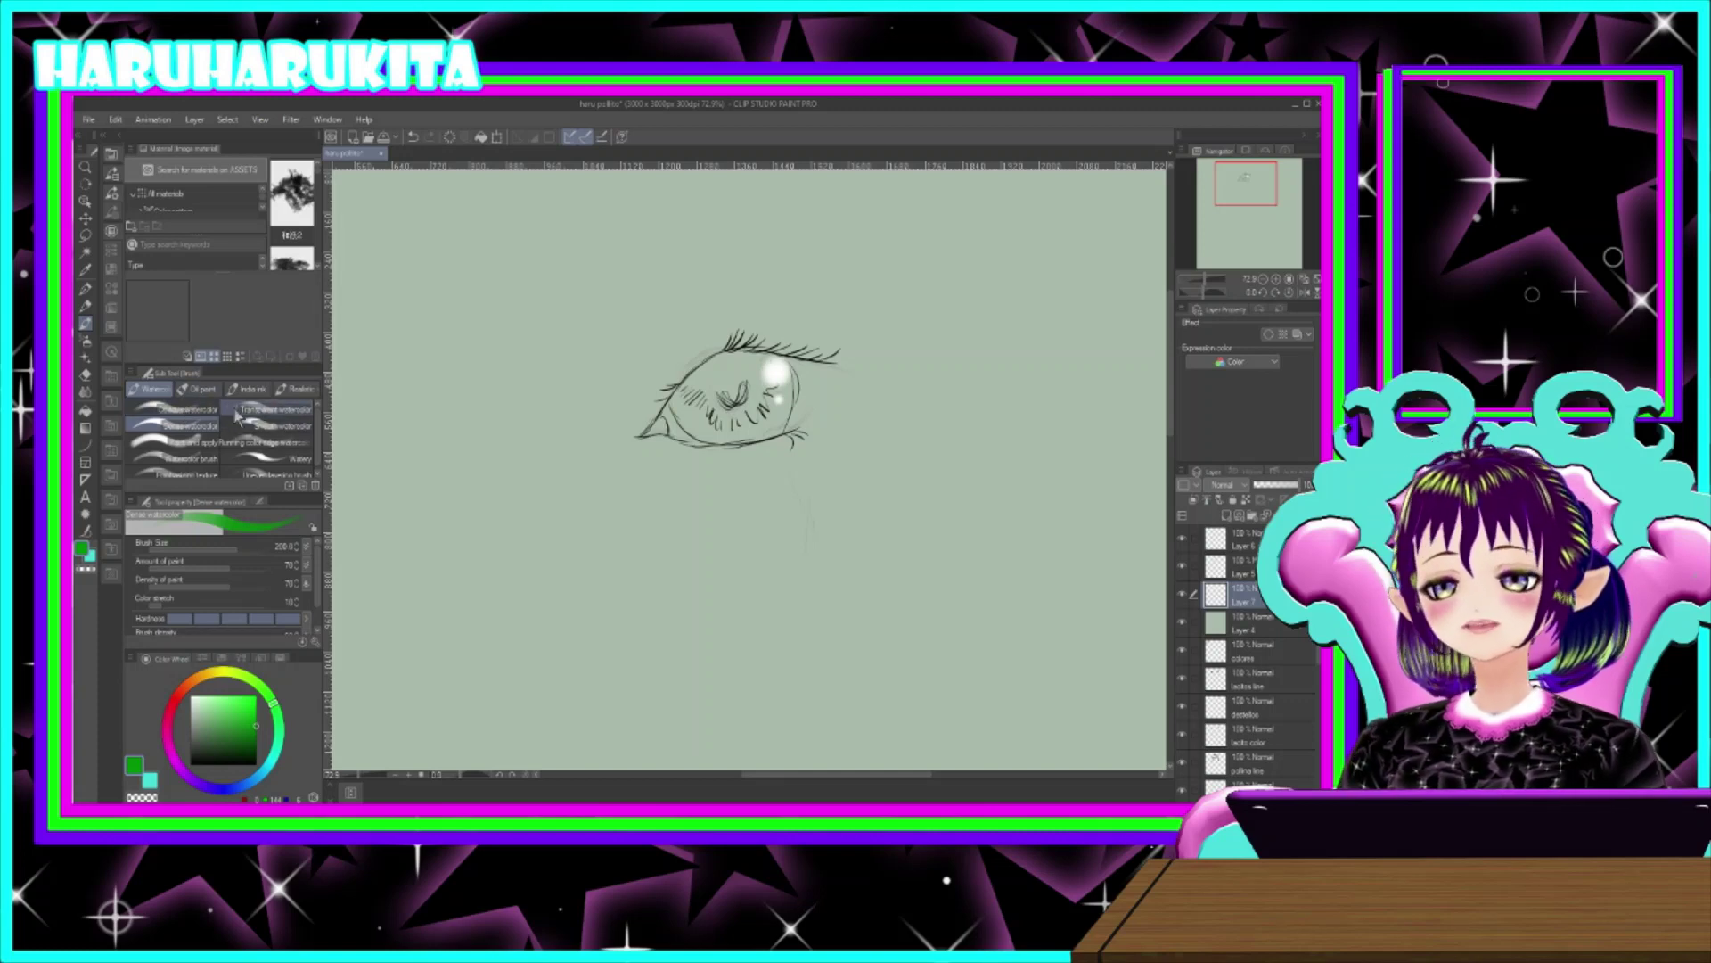
pyautogui.click(198, 389)
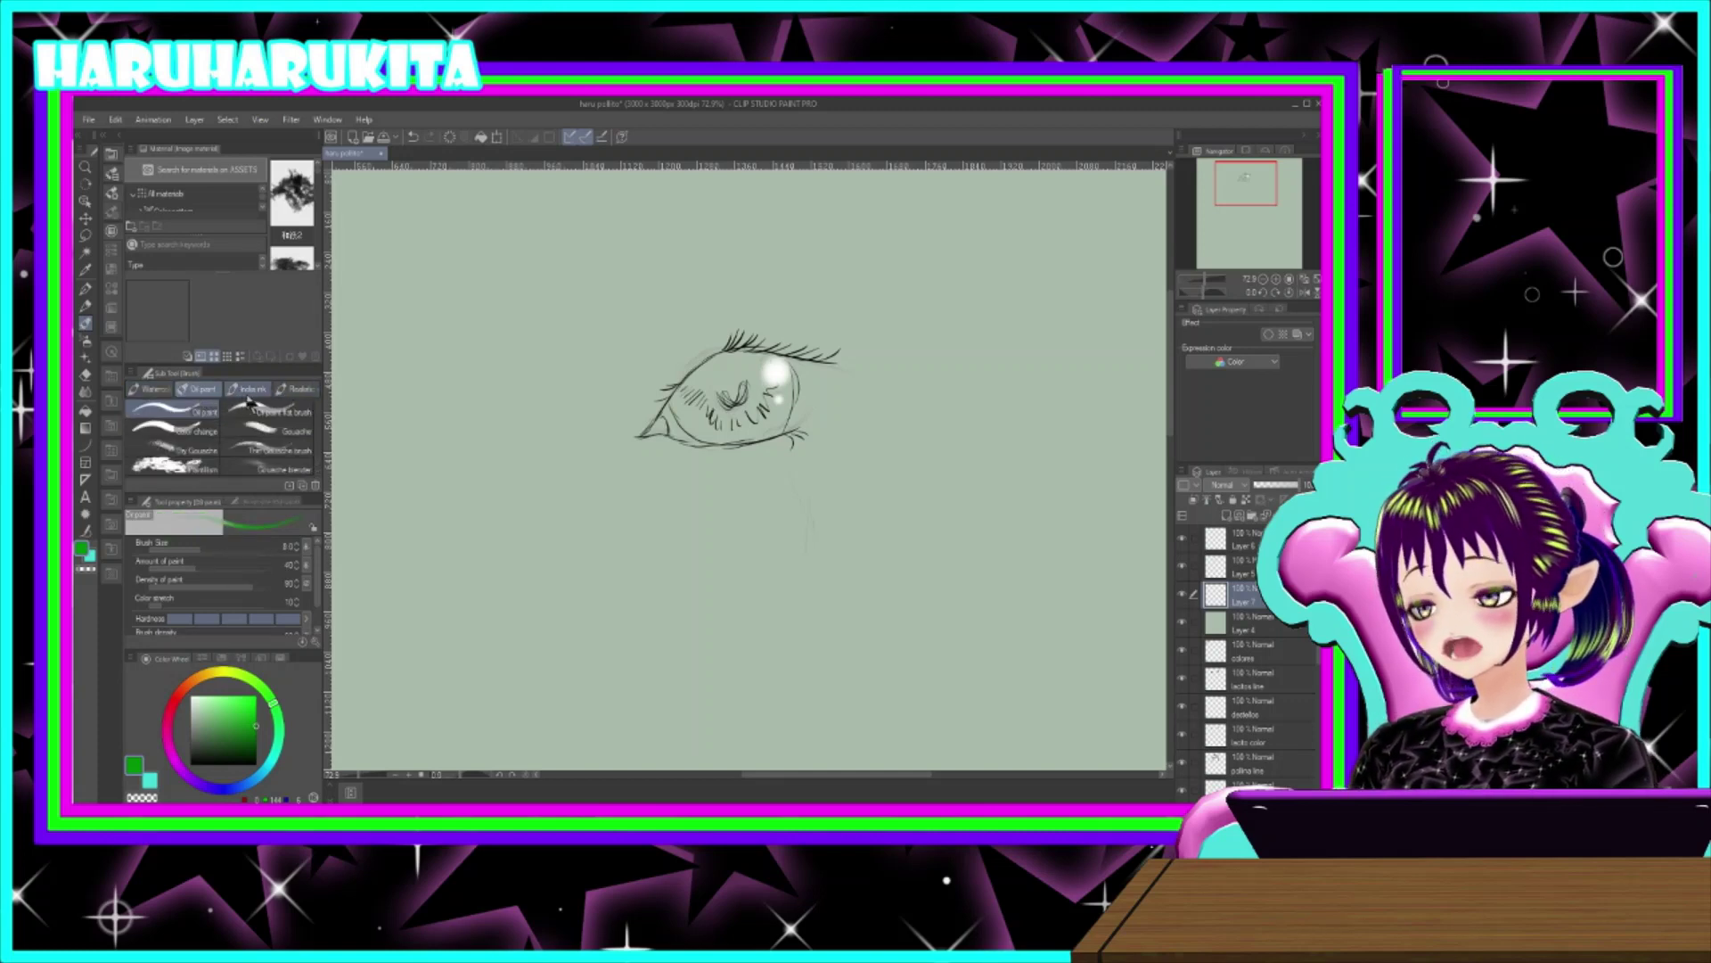
pyautogui.click(250, 391)
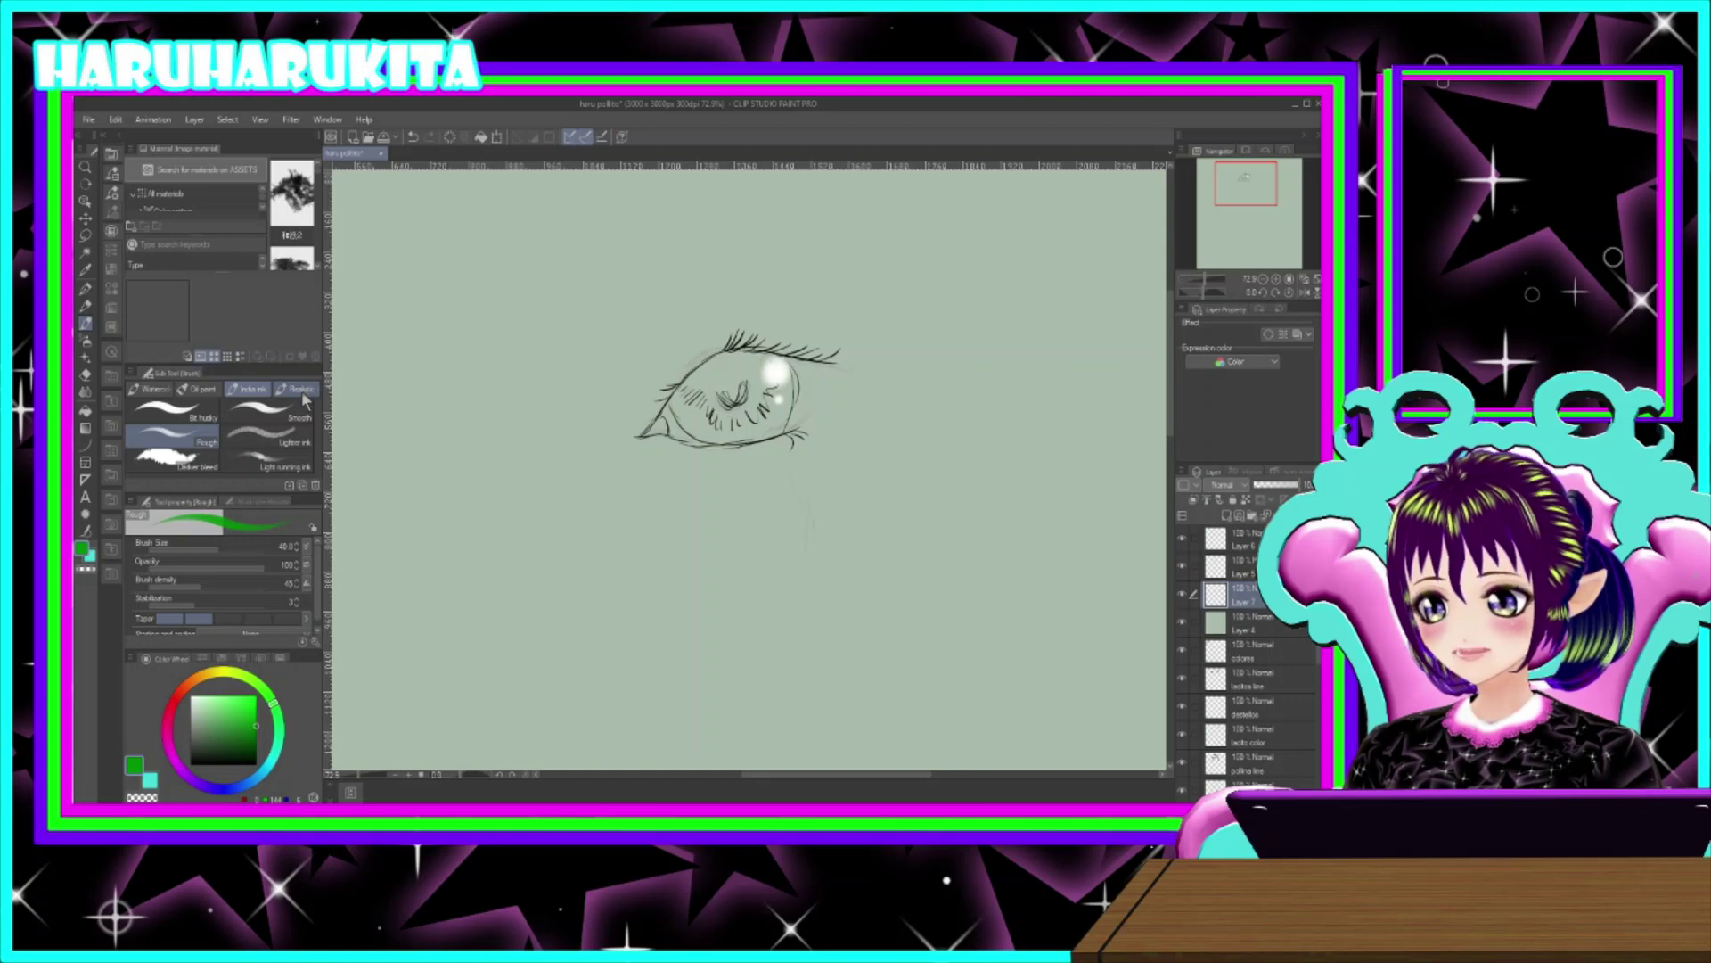
pyautogui.click(301, 392)
pyautogui.click(151, 391)
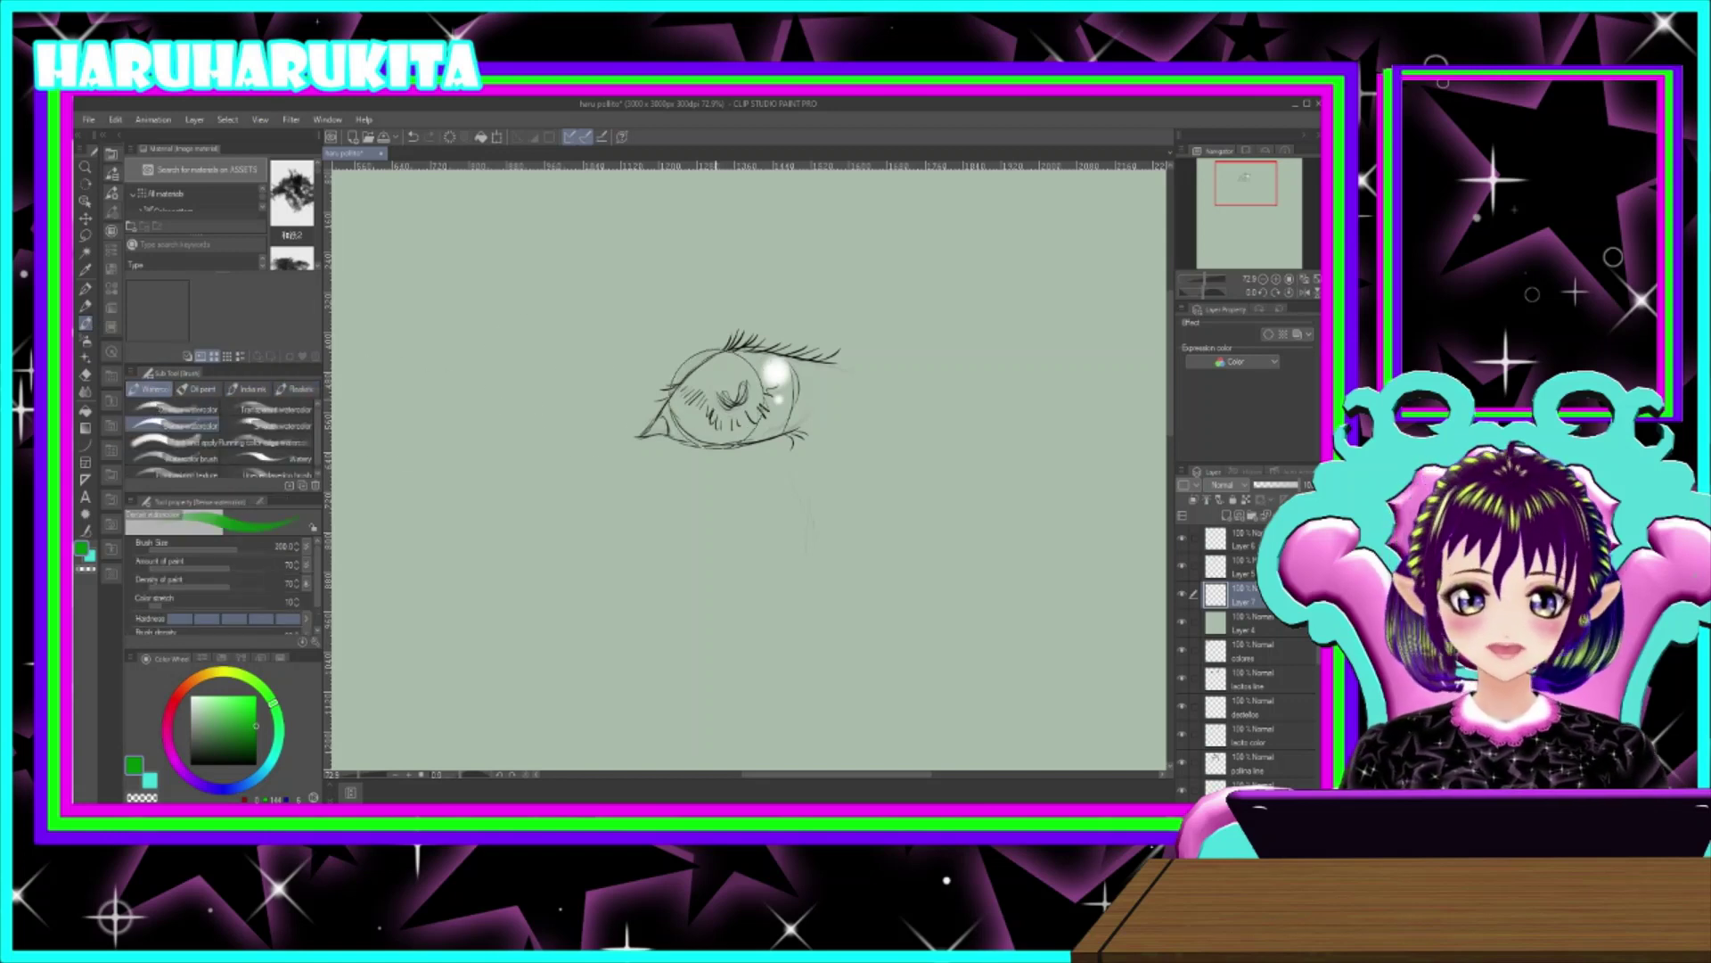
pyautogui.press('[')
pyautogui.press('[')
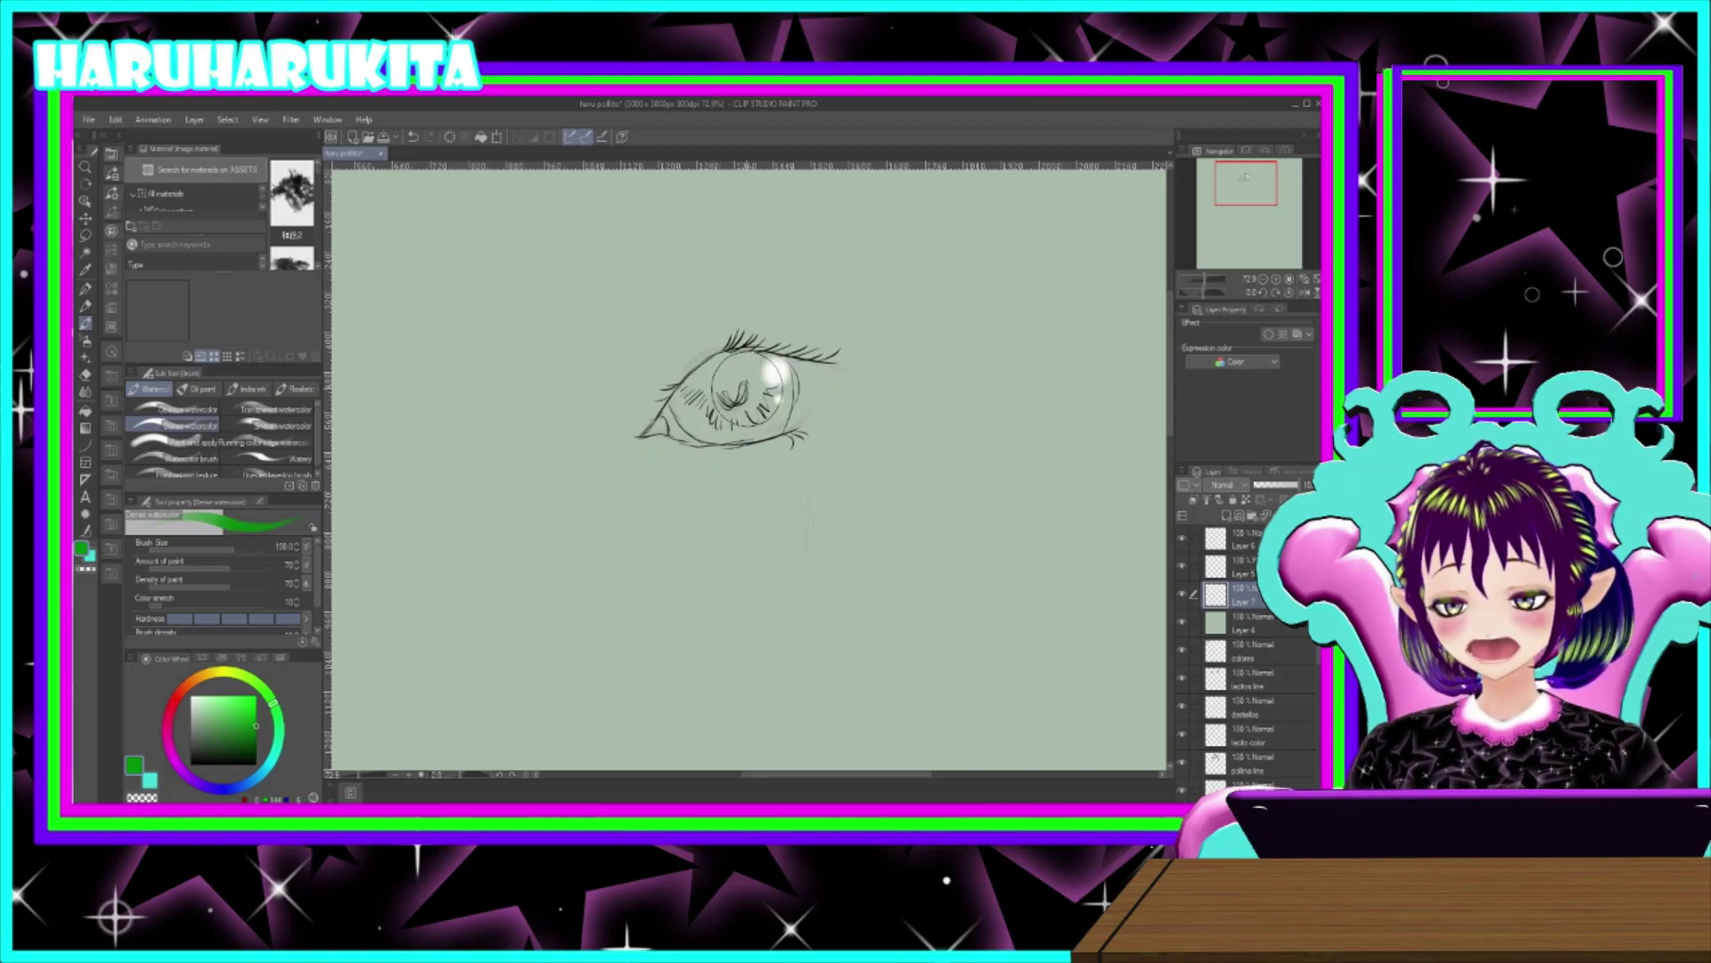
pyautogui.press('[')
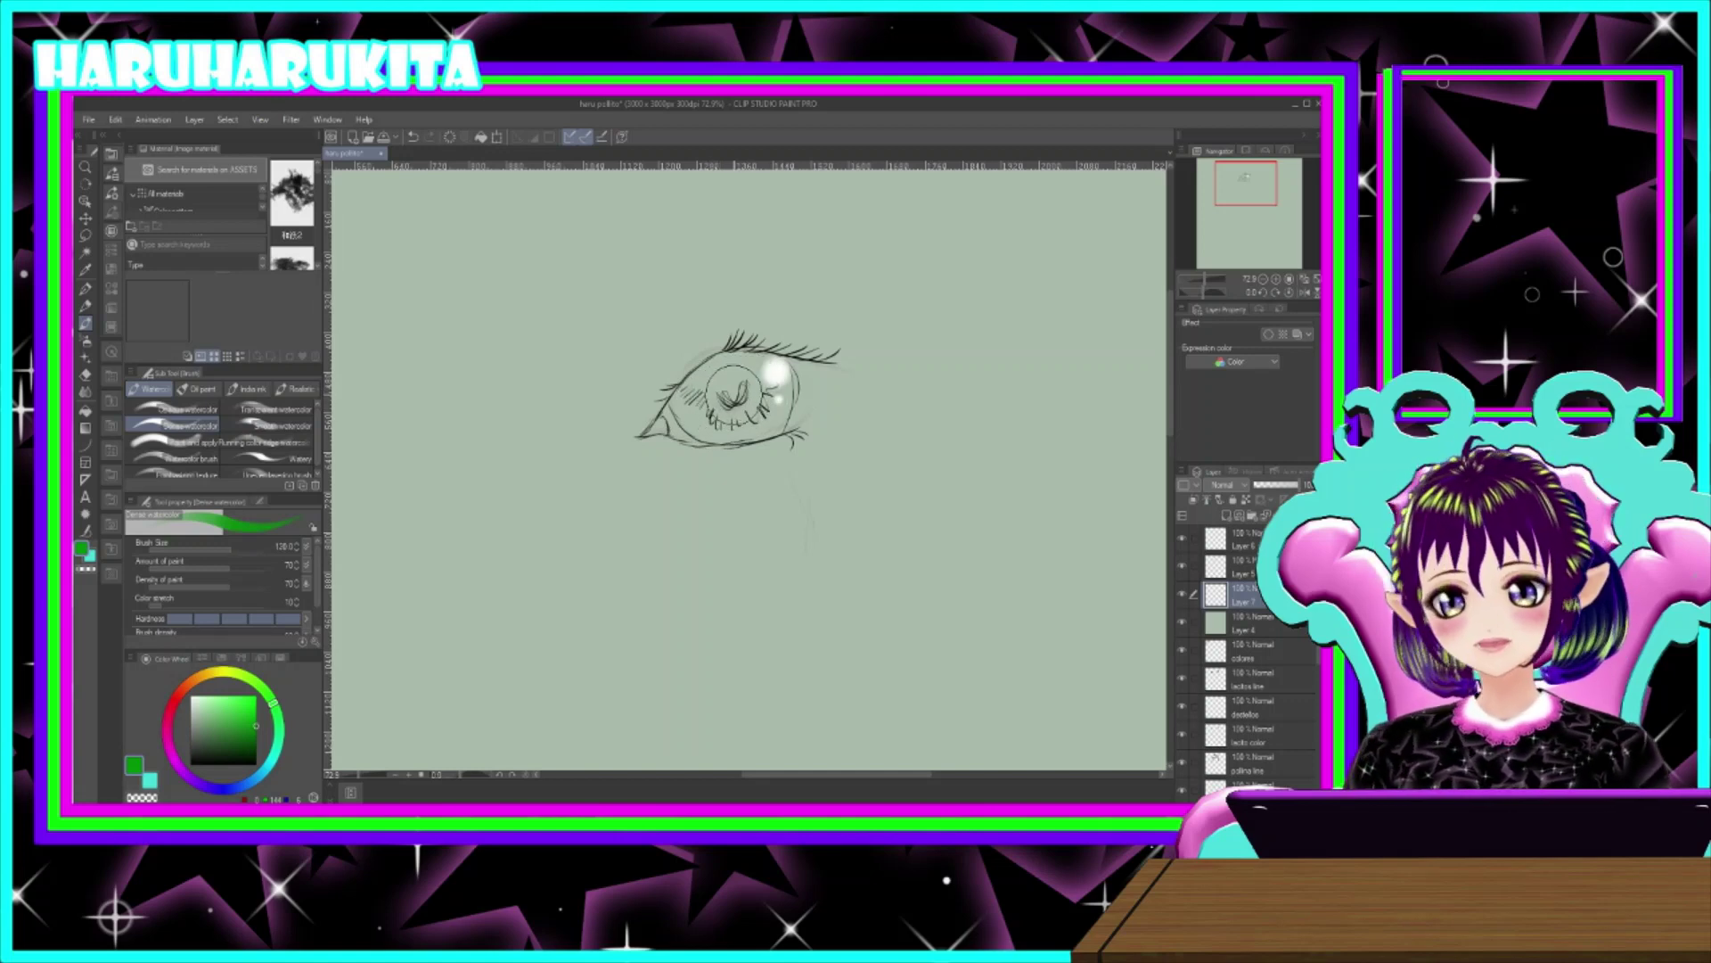
pyautogui.moveTo(733, 389); pyautogui.dragTo(713, 401)
# - Fill the whole iris with flat medium green using an enlarged G-pen, undoing the first strokes and stray test marks
pyautogui.press('p')
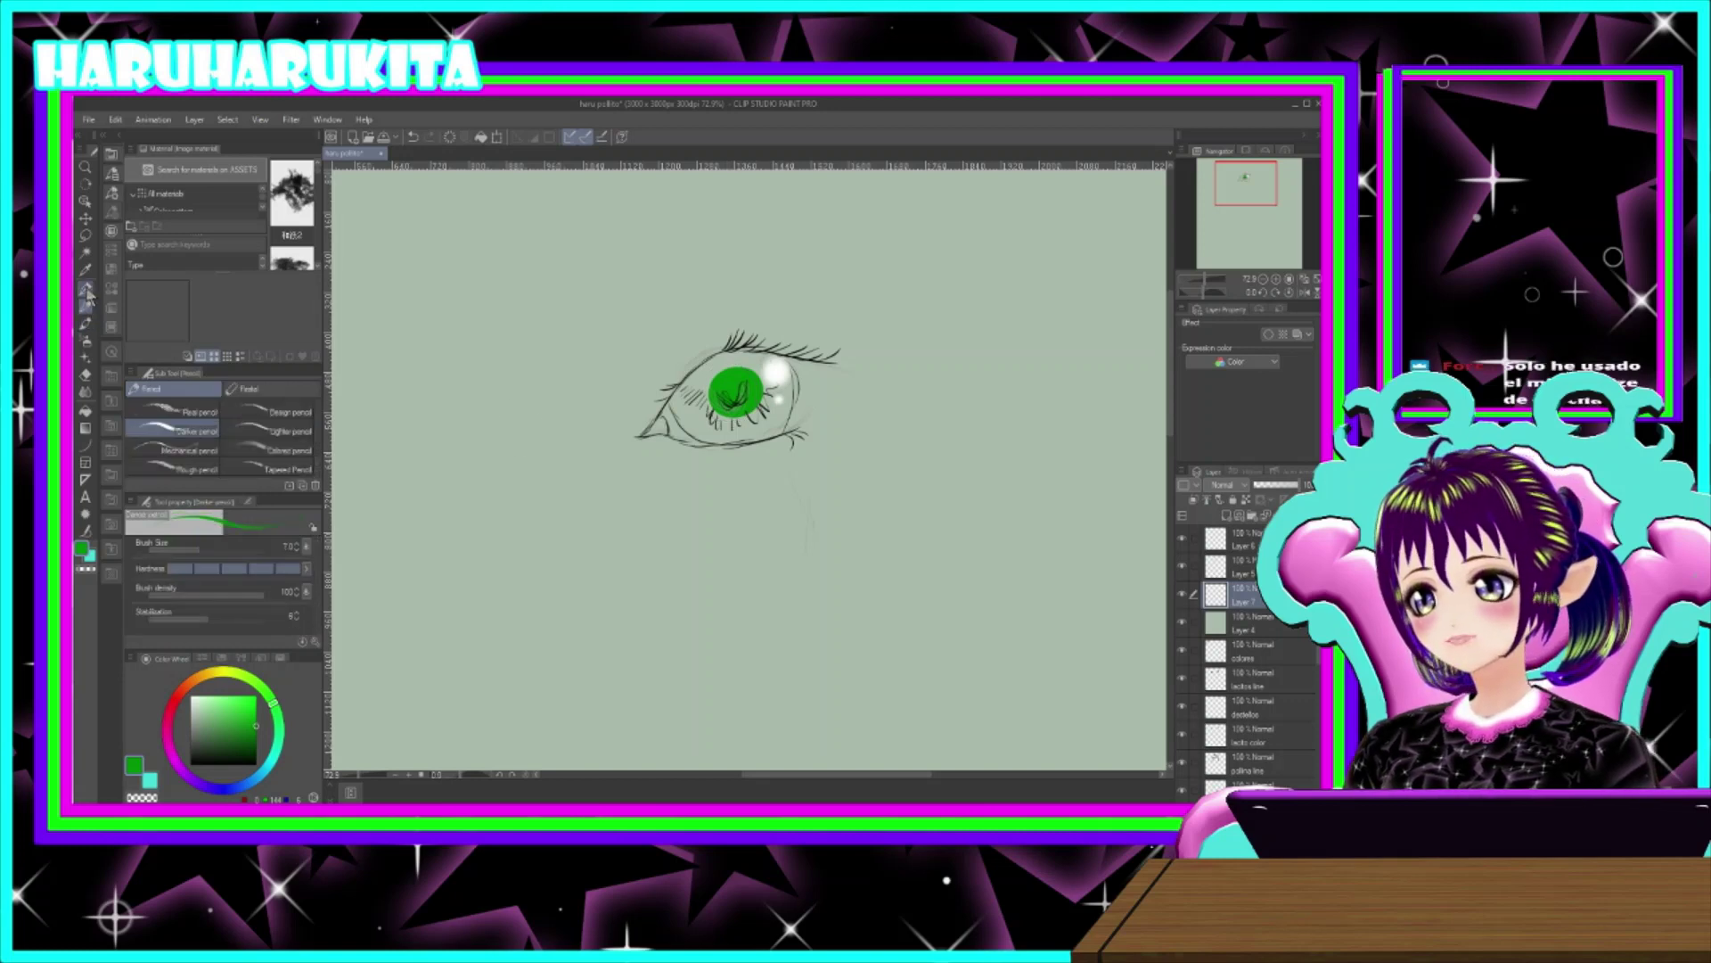
pyautogui.press(']')
pyautogui.press(']')
pyautogui.press(']')
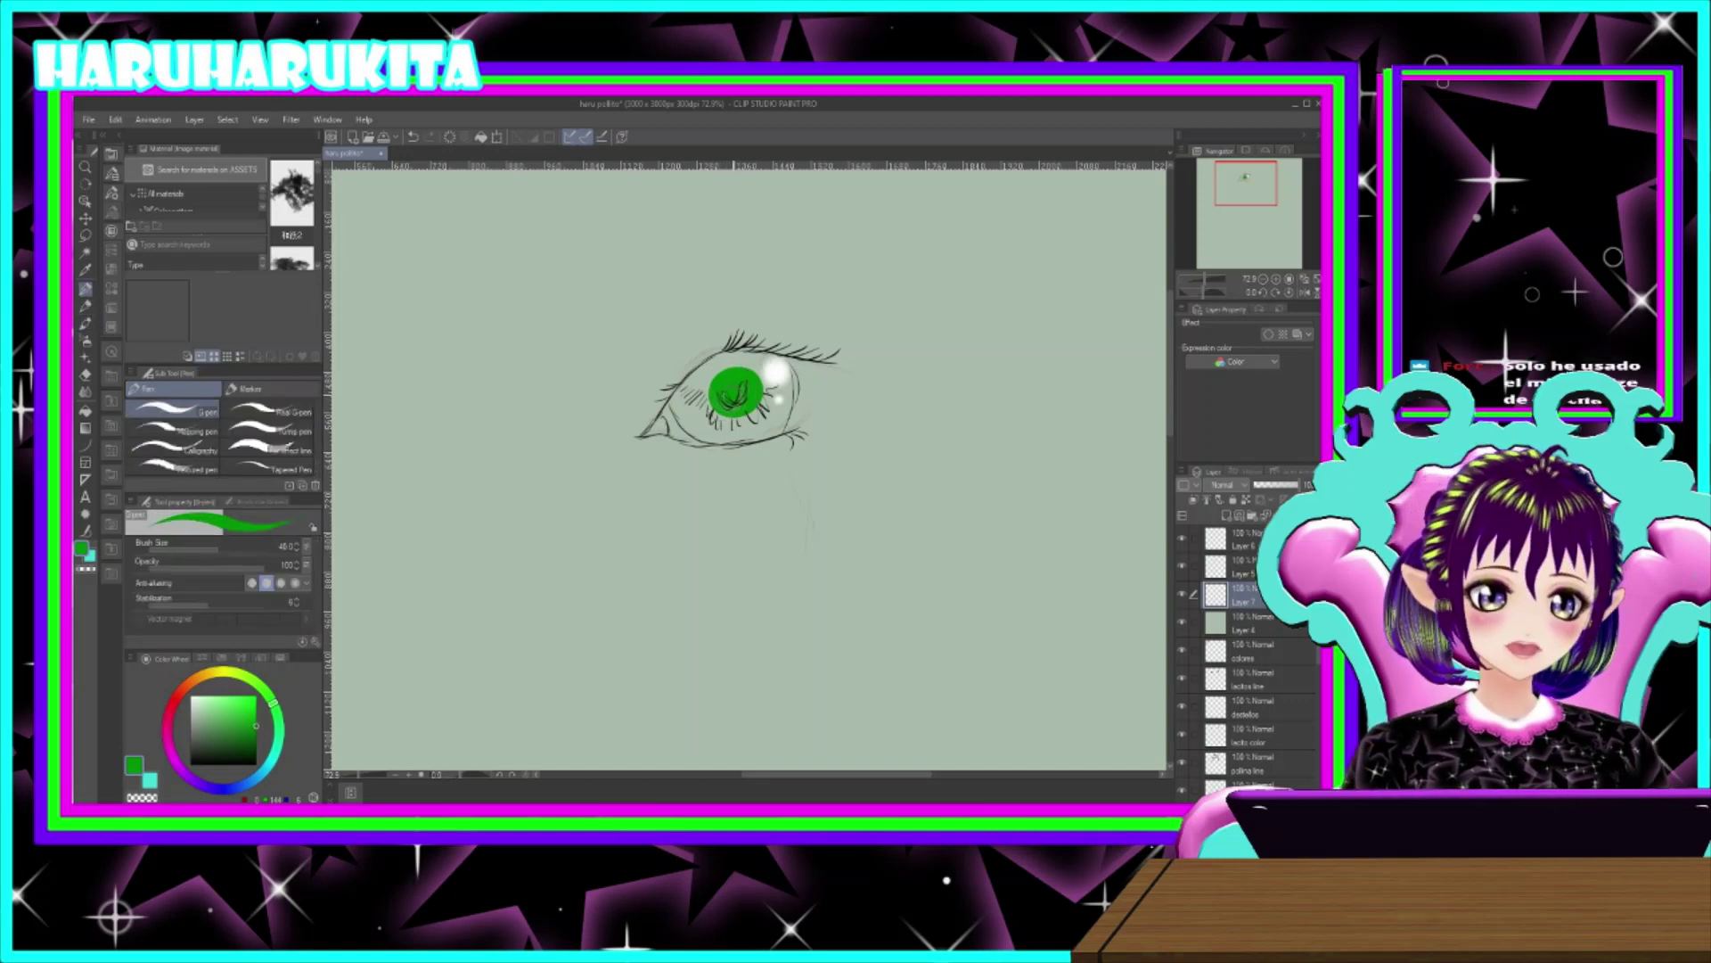
pyautogui.moveTo(727, 373); pyautogui.dragTo(740, 361)
pyautogui.moveTo(537, 332)
pyautogui.mouseDown()
pyautogui.moveTo(559, 318)
pyautogui.moveTo(548, 328)
pyautogui.mouseUp()
pyautogui.click(590, 328)
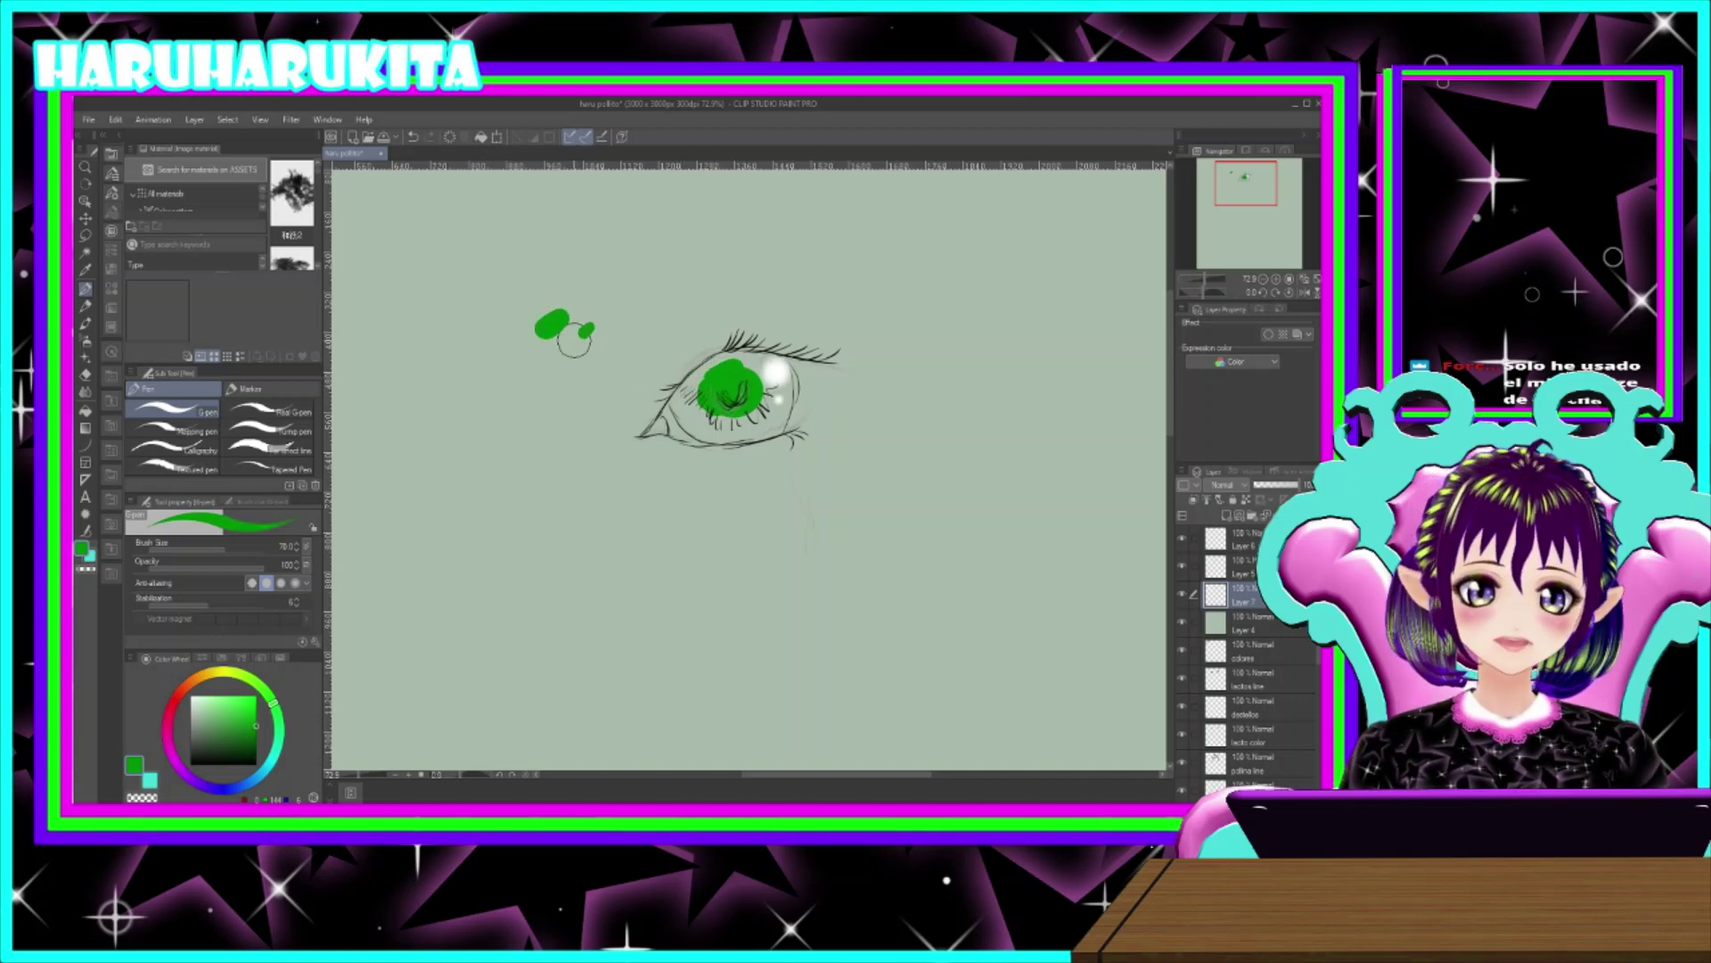
pyautogui.hotkey('ctrl', 'z')
pyautogui.hotkey('ctrl', 'z')
pyautogui.hotkey('ctrl', 'z')
pyautogui.moveTo(714, 381)
pyautogui.mouseDown()
pyautogui.moveTo(704, 405)
pyautogui.moveTo(770, 385)
pyautogui.moveTo(749, 363)
pyautogui.moveTo(695, 374)
pyautogui.moveTo(682, 406)
pyautogui.moveTo(749, 435)
pyautogui.moveTo(756, 412)
pyautogui.moveTo(674, 397)
pyautogui.moveTo(688, 427)
pyautogui.moveTo(732, 435)
pyautogui.moveTo(772, 413)
pyautogui.moveTo(774, 439)
pyautogui.moveTo(779, 364)
pyautogui.moveTo(781, 393)
pyautogui.mouseUp()
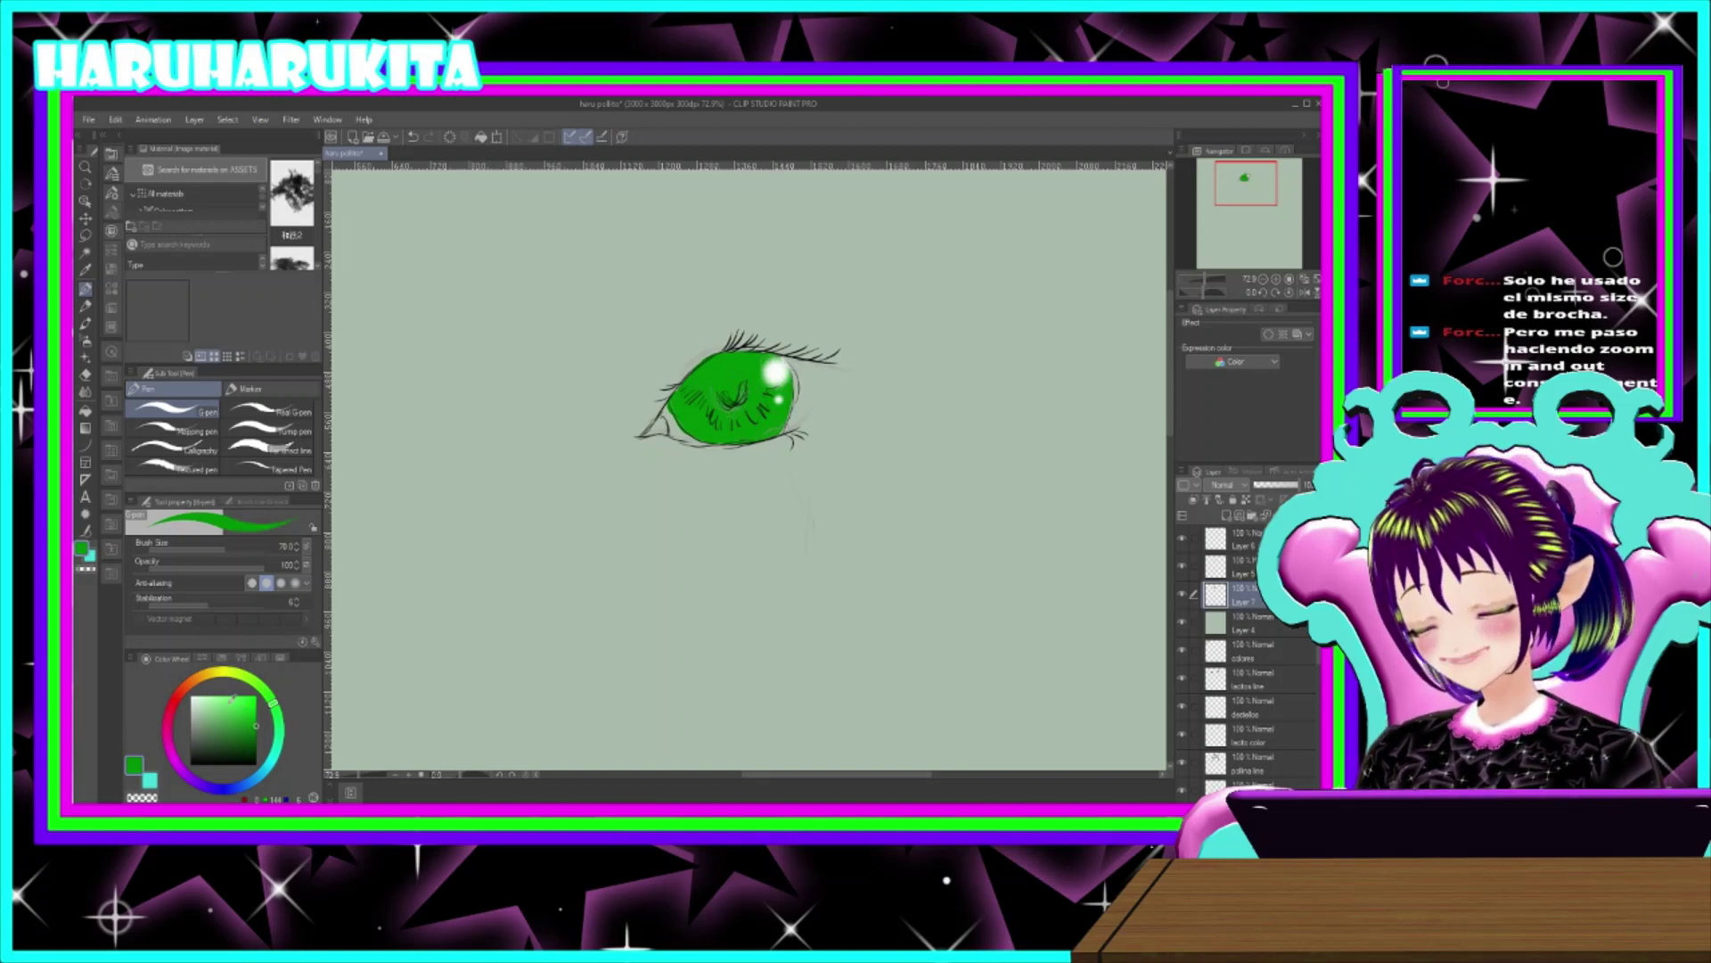
# - Paint bright yellow-green radial strokes across the lower half of the iris with a smaller G-pen
pyautogui.click(253, 681)
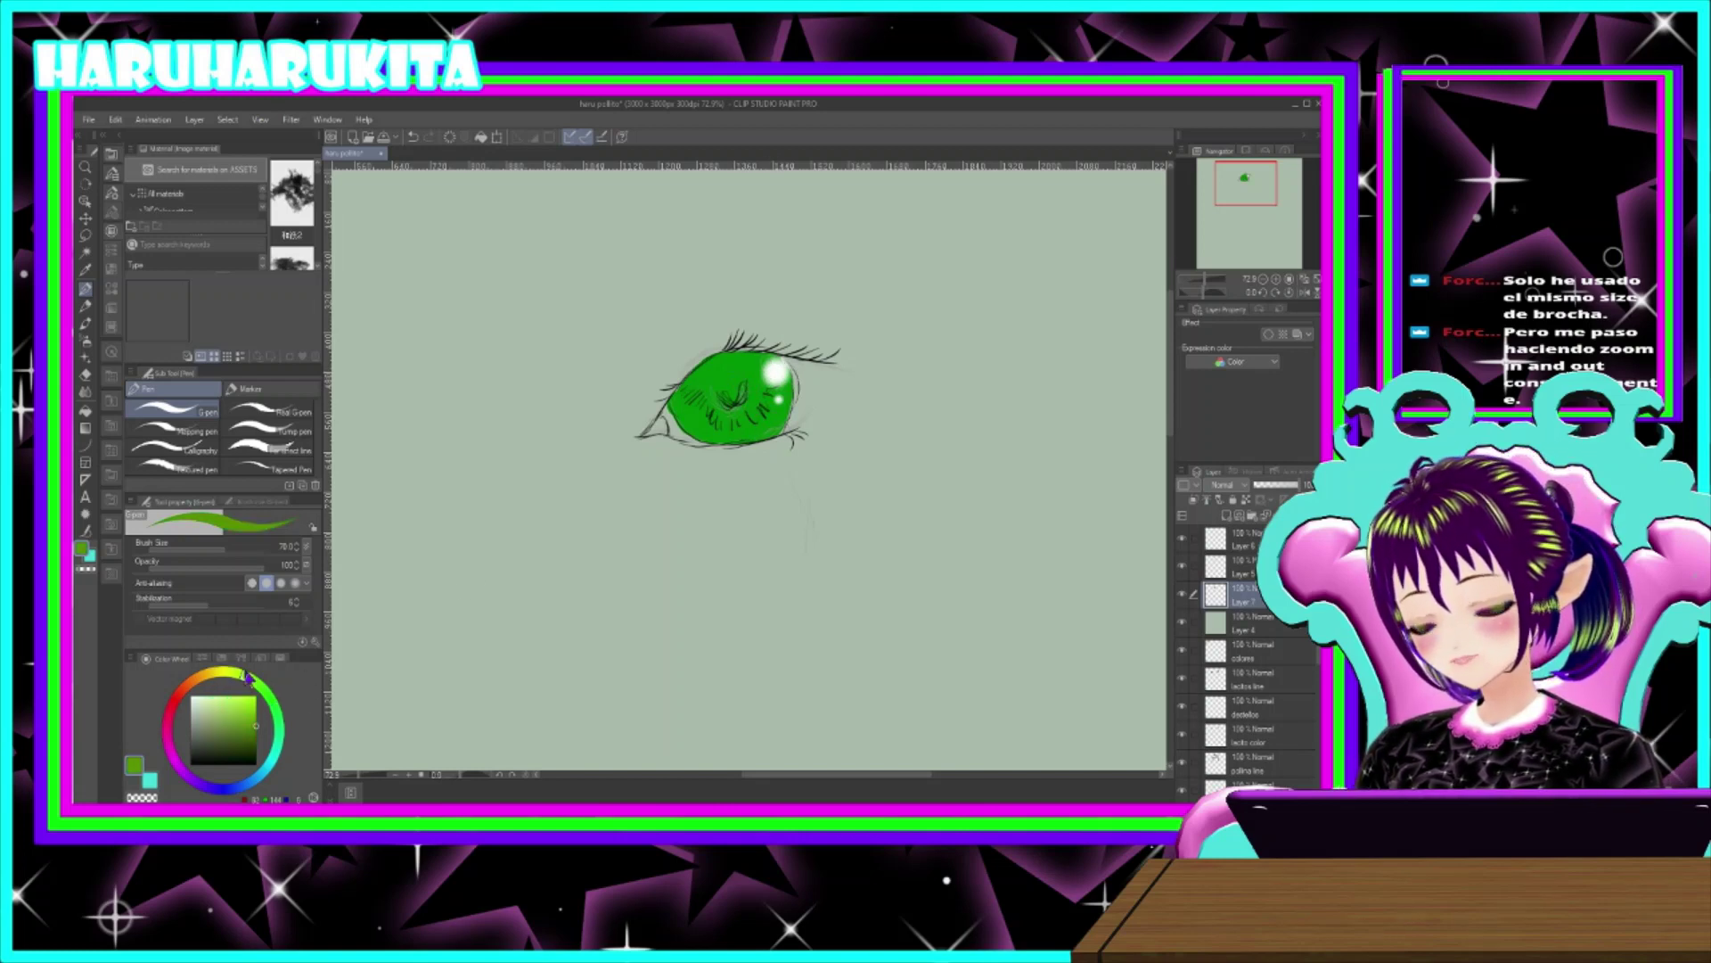
pyautogui.click(252, 679)
pyautogui.click(256, 696)
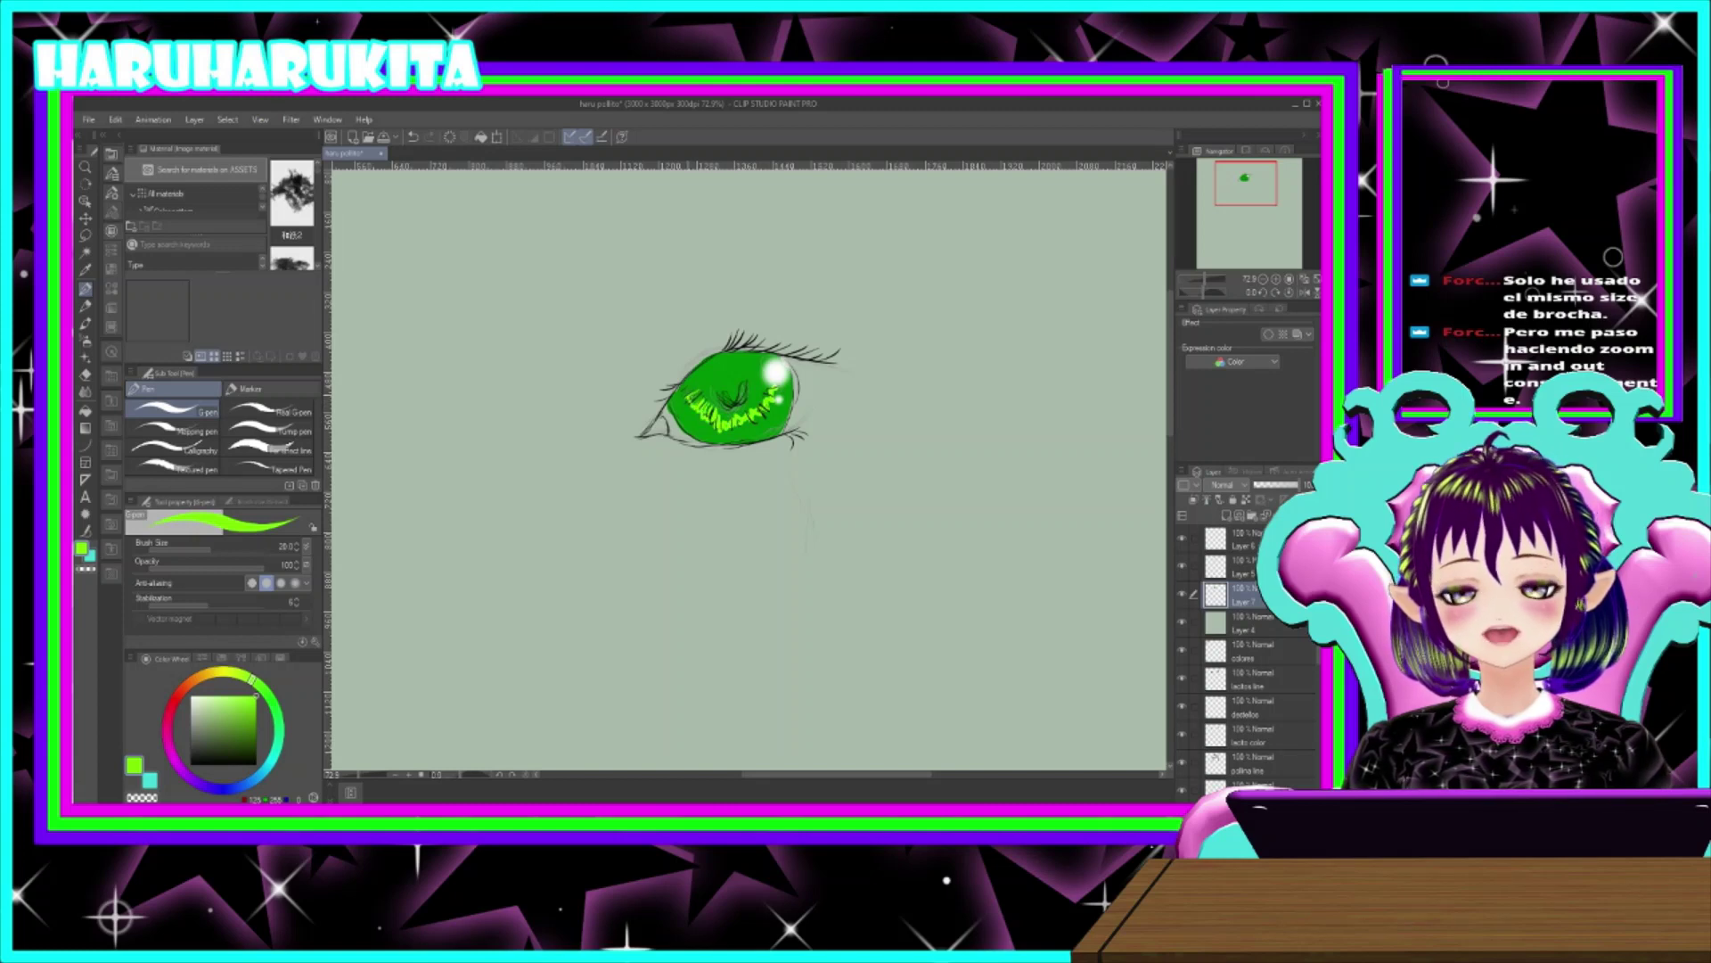
pyautogui.moveTo(720, 429); pyautogui.dragTo(762, 412)
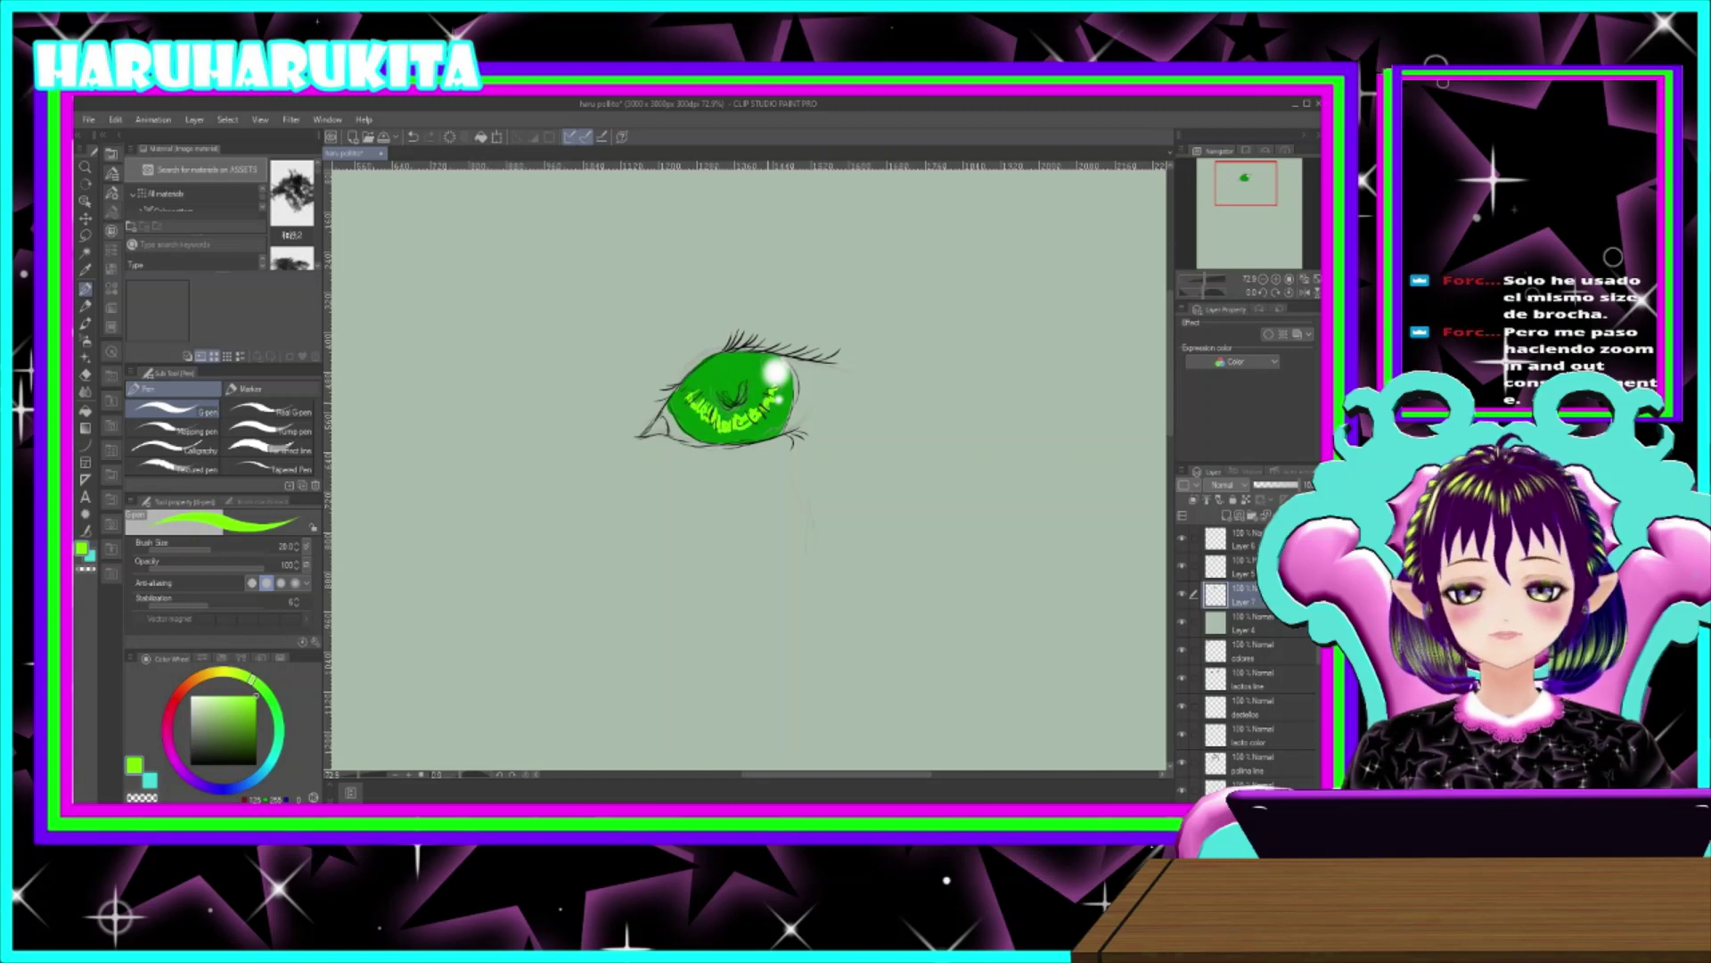
# - Shade the iris rim, upper iris and pupil with the Soft airbrush, using dark green and near-black
pyautogui.click(258, 746)
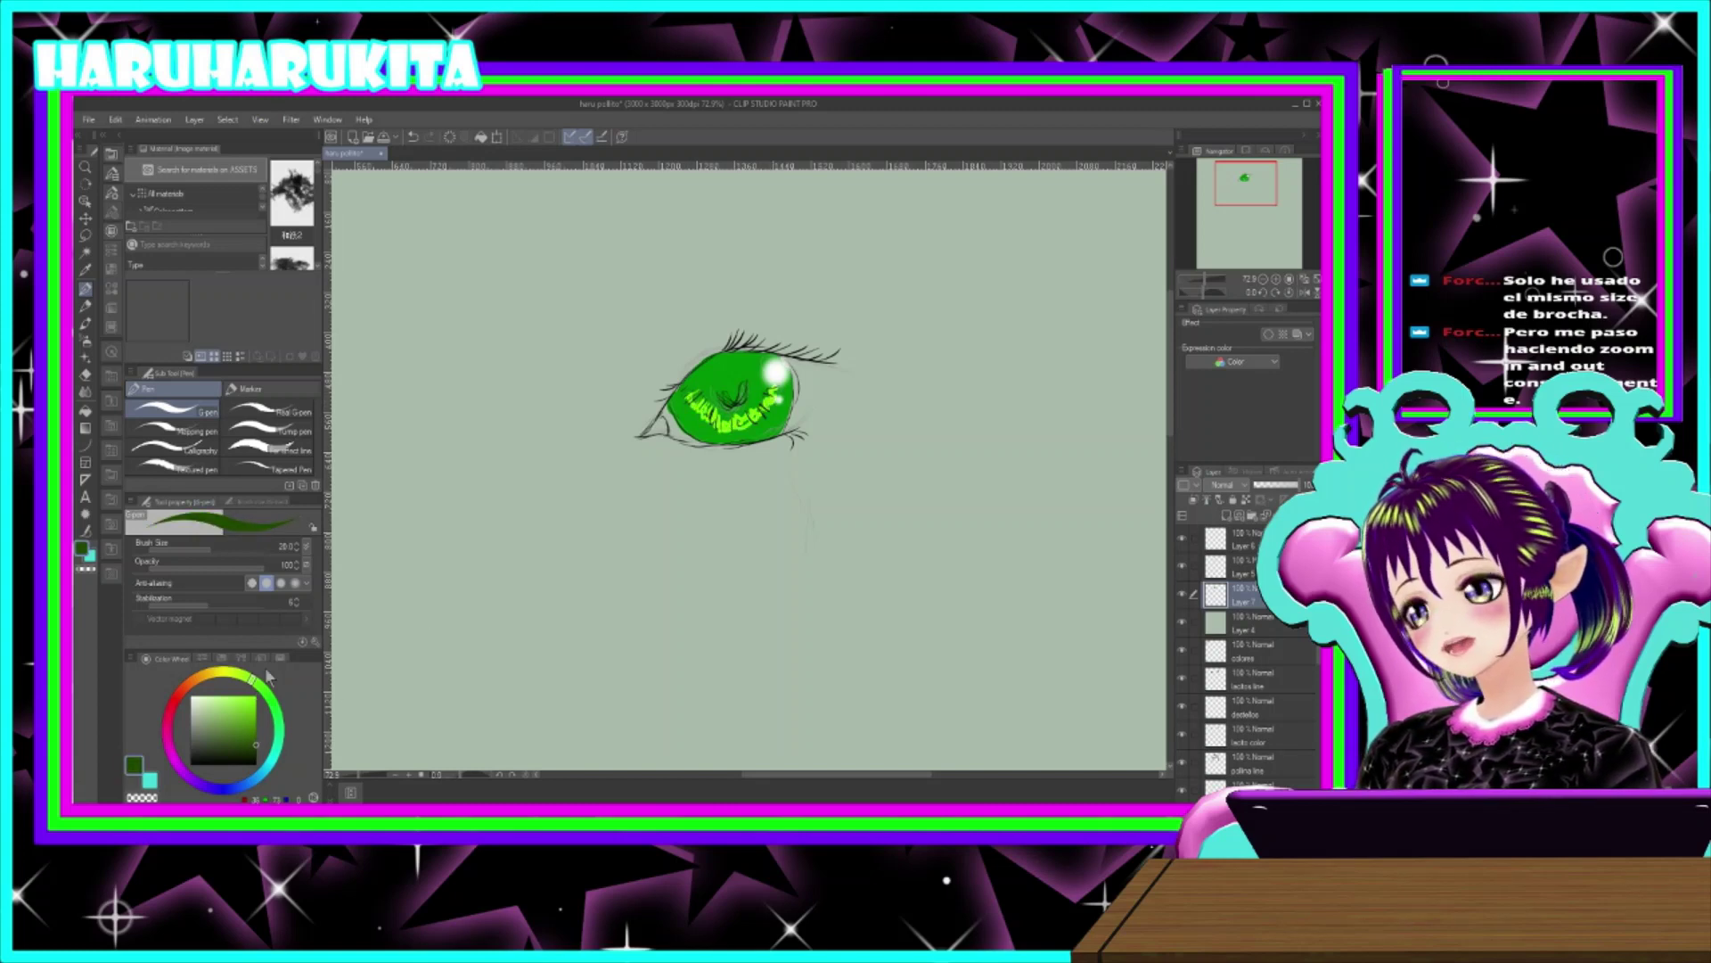
pyautogui.click(86, 342)
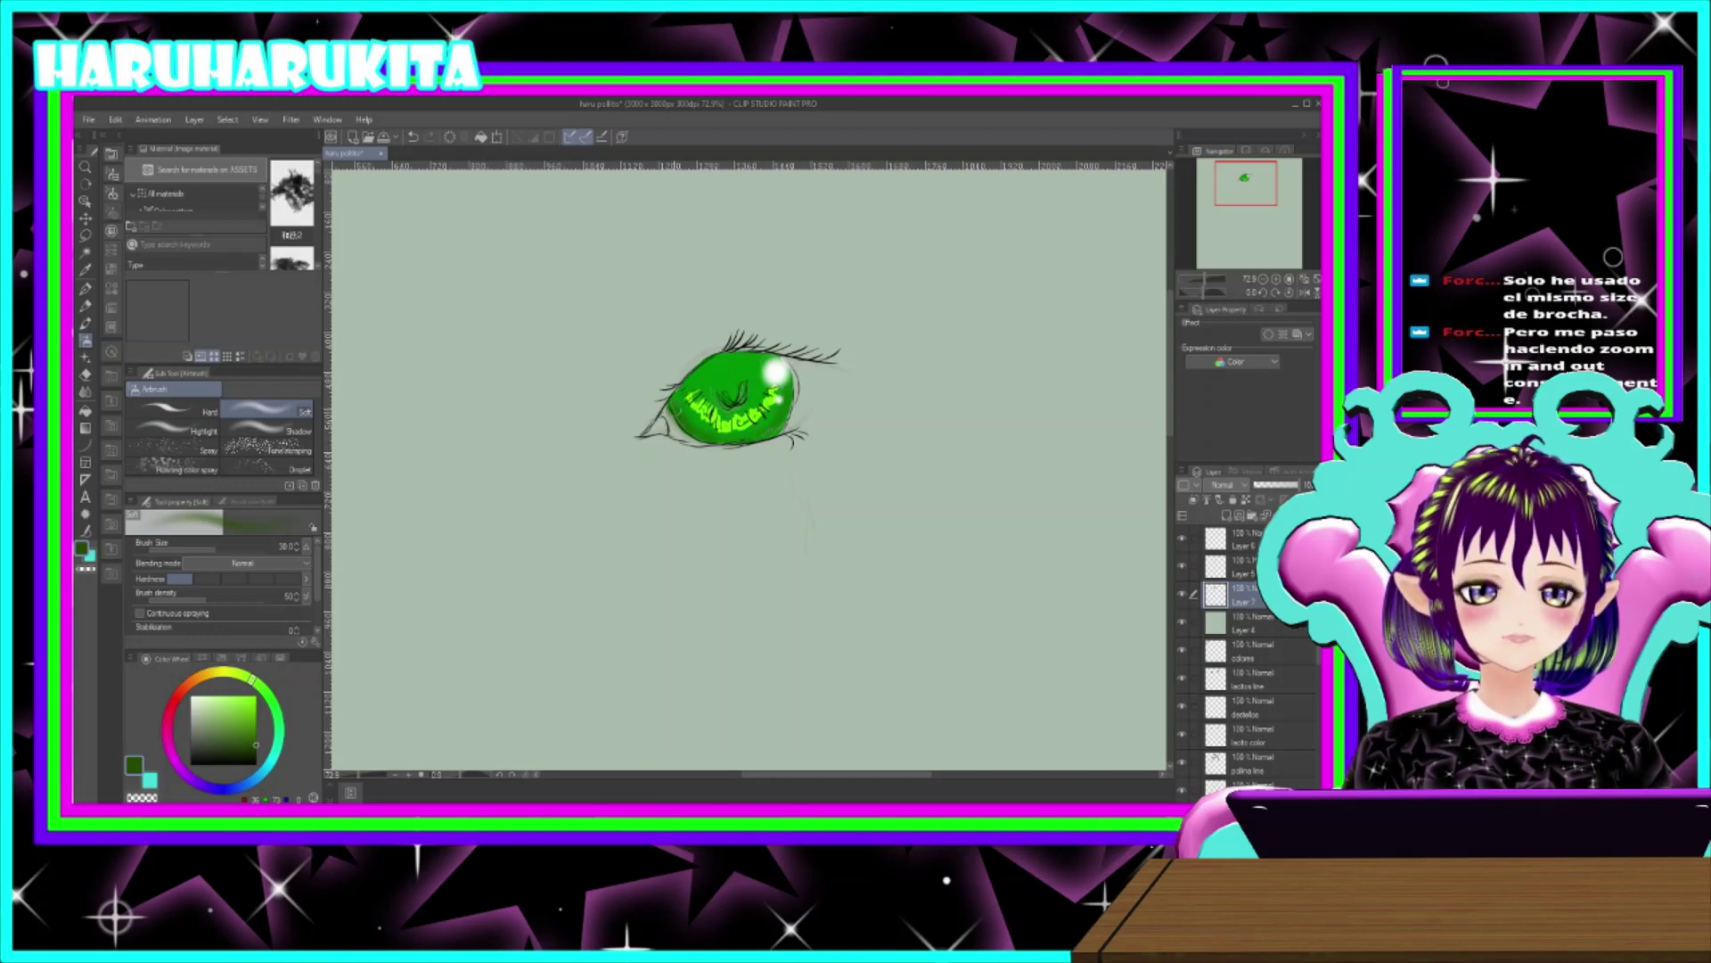
pyautogui.click(256, 763)
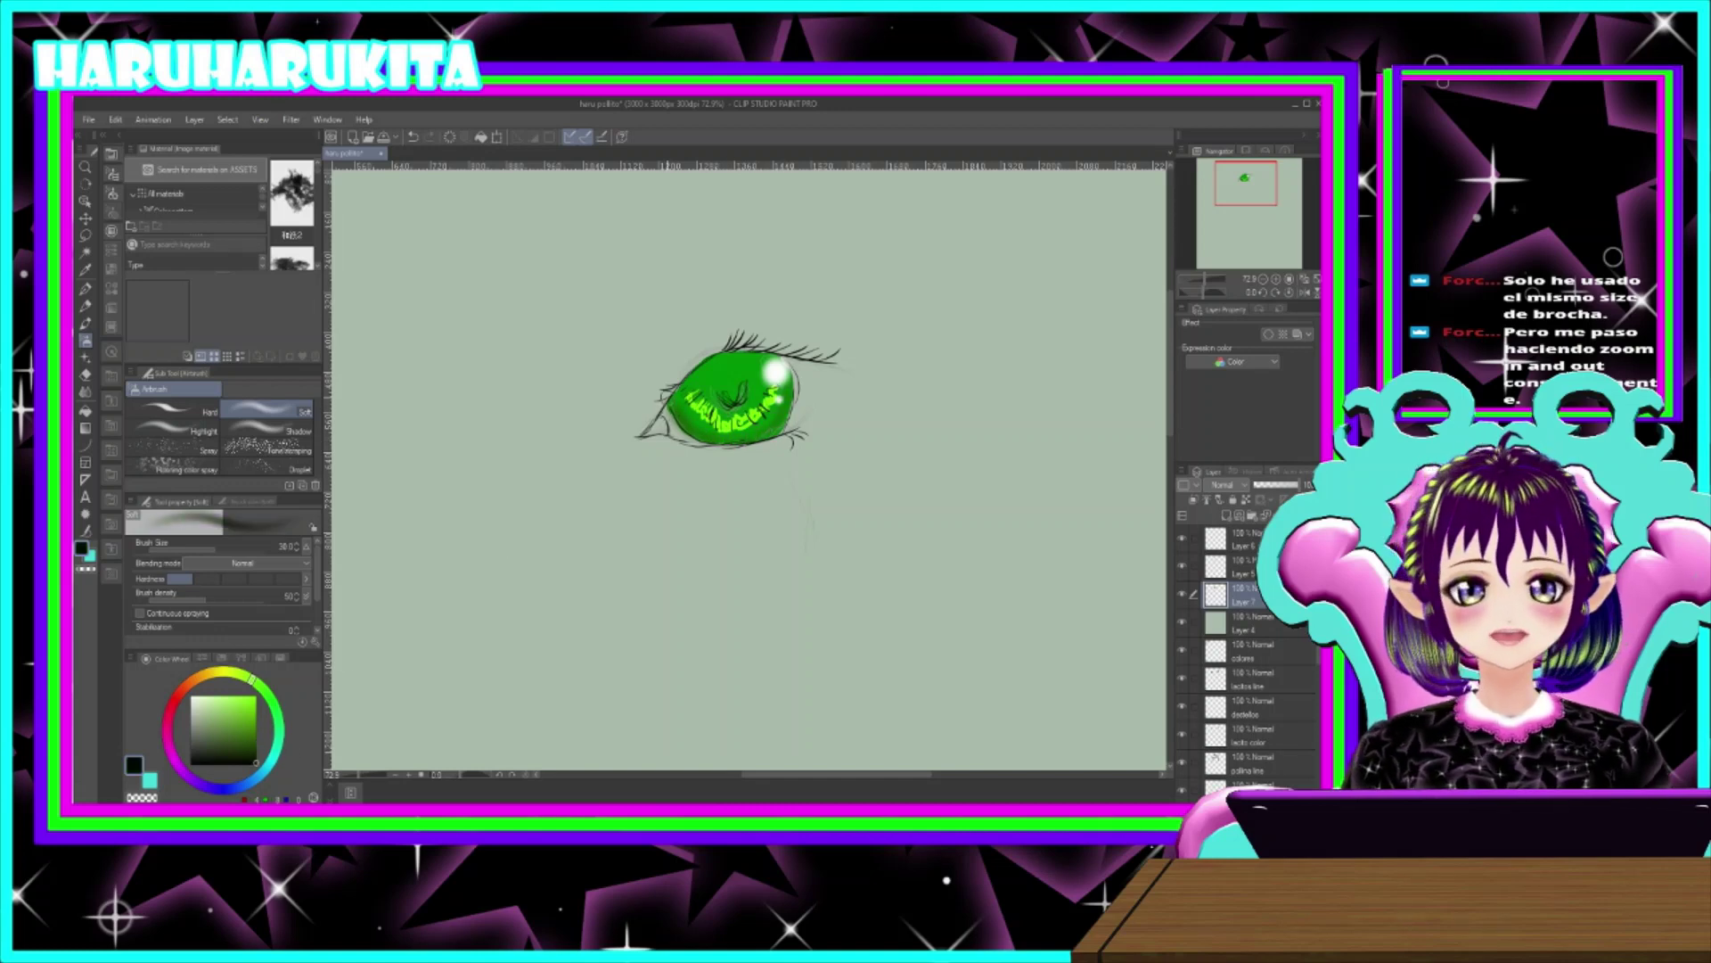
pyautogui.moveTo(676, 387)
pyautogui.mouseDown()
pyautogui.moveTo(764, 355)
pyautogui.moveTo(708, 376)
pyautogui.moveTo(731, 373)
pyautogui.moveTo(741, 394)
pyautogui.moveTo(759, 366)
pyautogui.moveTo(729, 398)
pyautogui.moveTo(722, 357)
pyautogui.moveTo(678, 406)
pyautogui.moveTo(685, 383)
pyautogui.mouseUp()
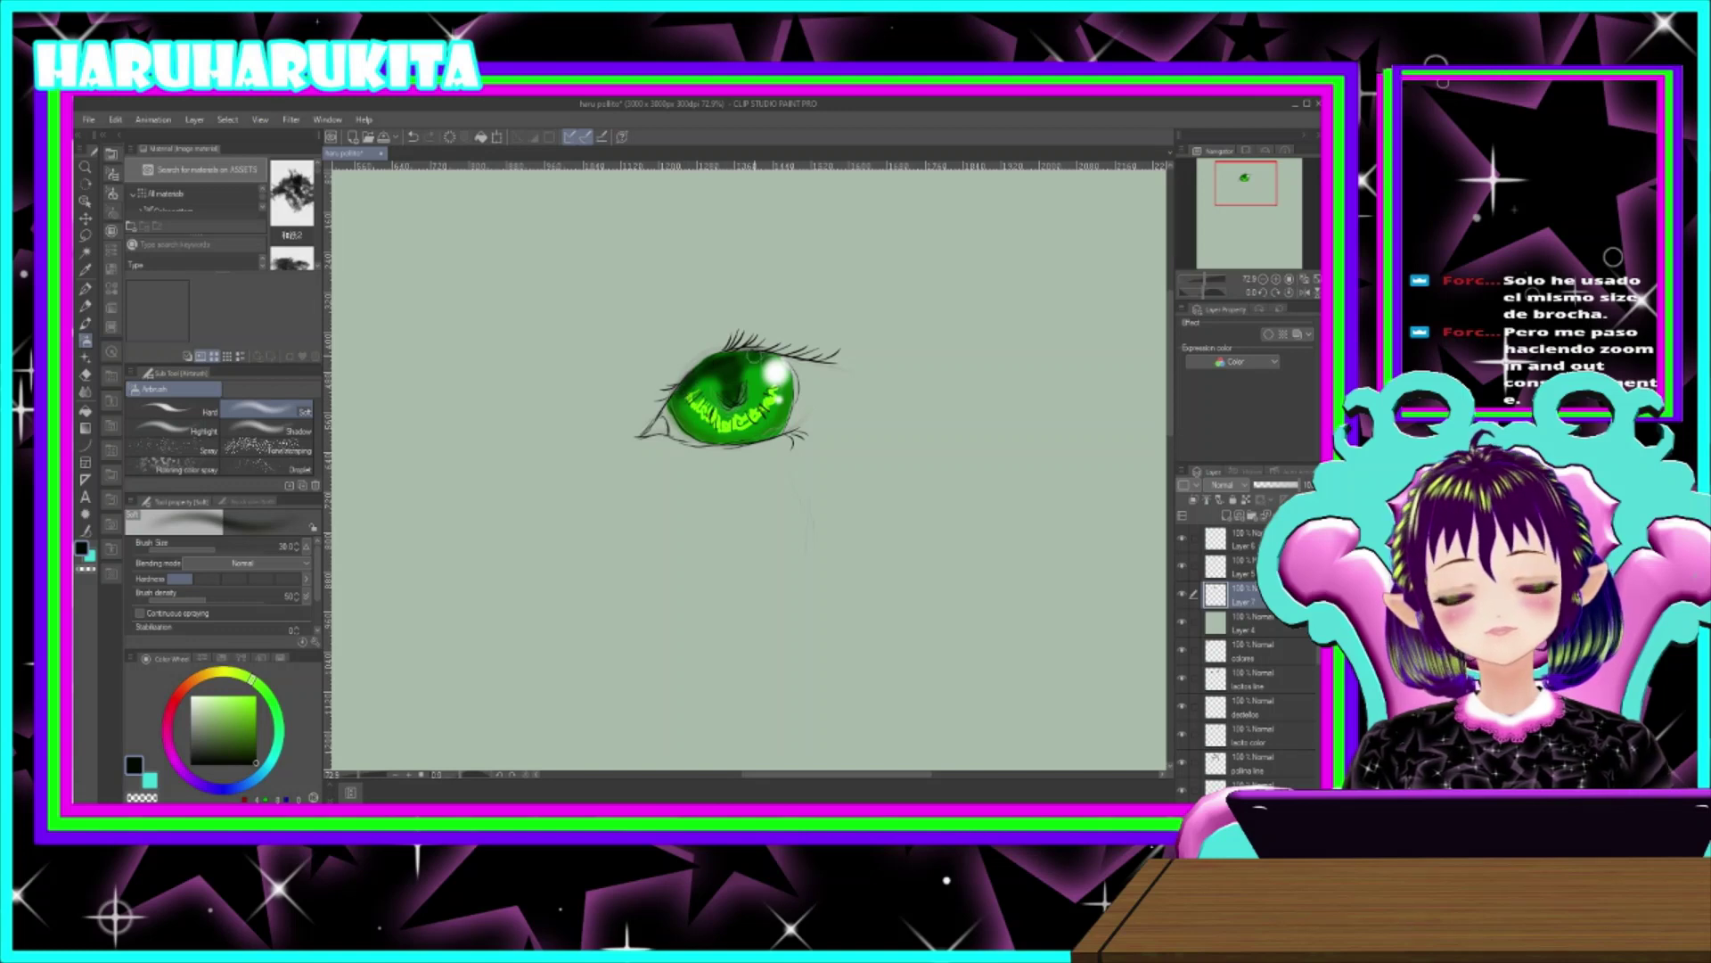
pyautogui.moveTo(673, 392); pyautogui.dragTo(676, 415)
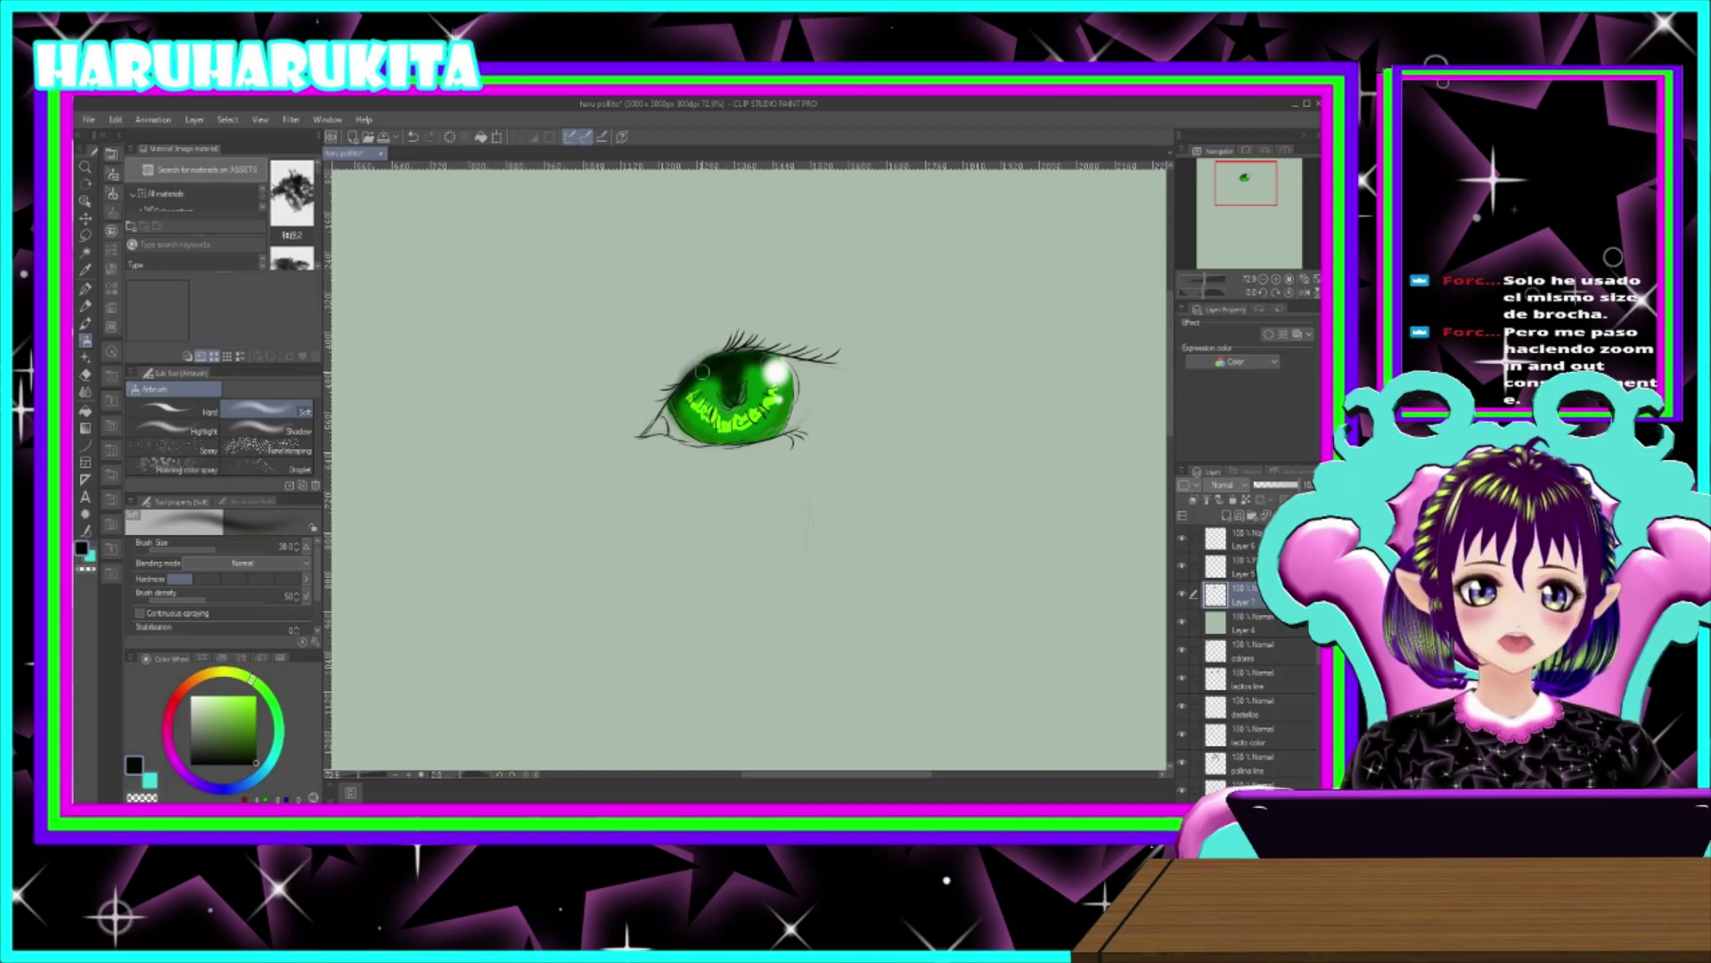
pyautogui.moveTo(725, 388)
pyautogui.mouseDown()
pyautogui.moveTo(738, 369)
pyautogui.moveTo(740, 385)
pyautogui.moveTo(713, 372)
pyautogui.moveTo(679, 400)
pyautogui.mouseUp()
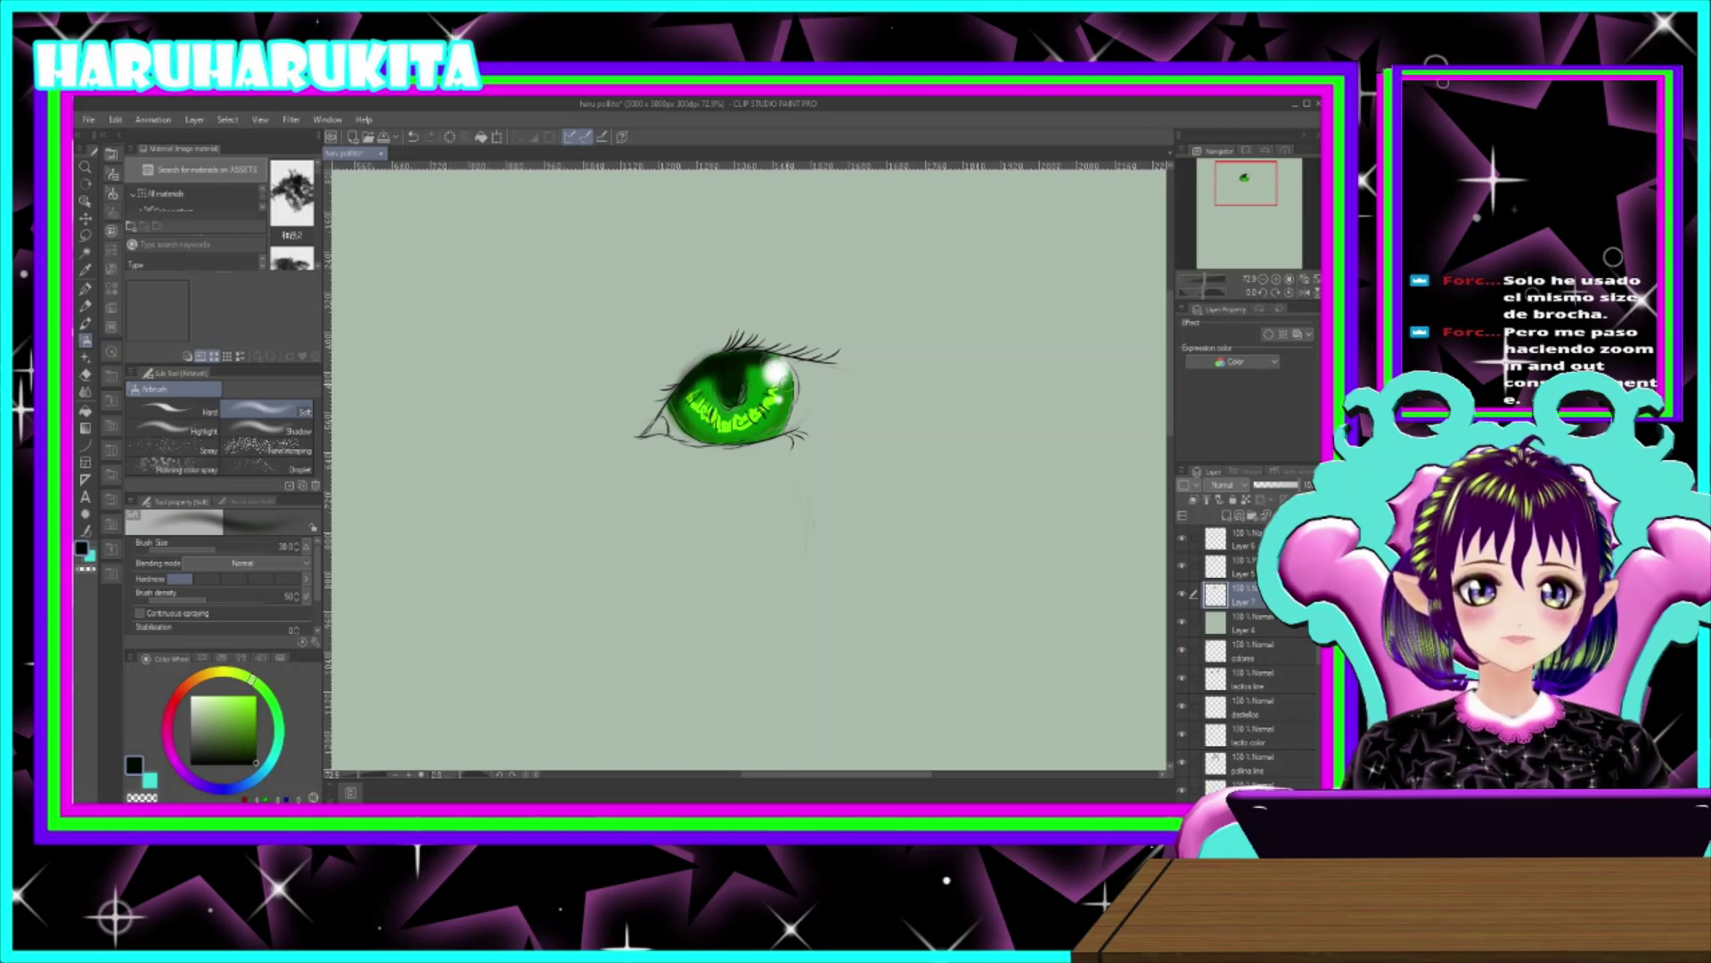
pyautogui.moveTo(701, 426)
pyautogui.mouseDown()
pyautogui.moveTo(686, 432)
pyautogui.moveTo(717, 437)
pyautogui.mouseUp()
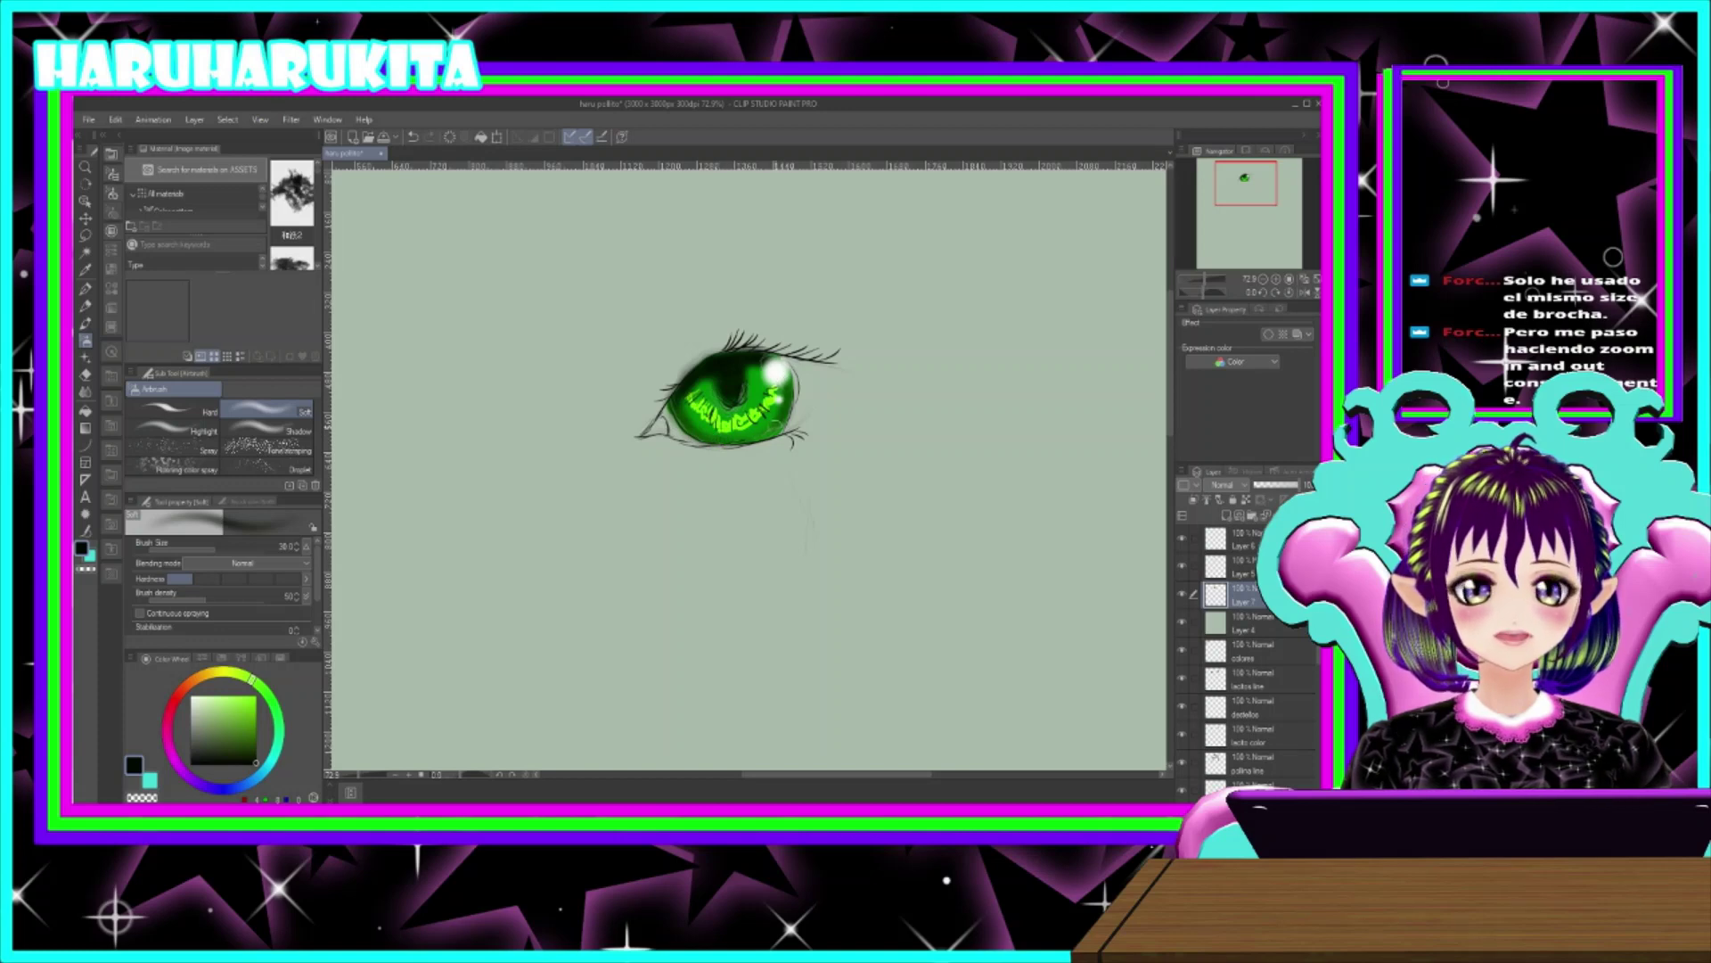
# - Paint the white of the eye on both sides of the iris with the G-pen in white, grey and pale cyan
pyautogui.click(273, 755)
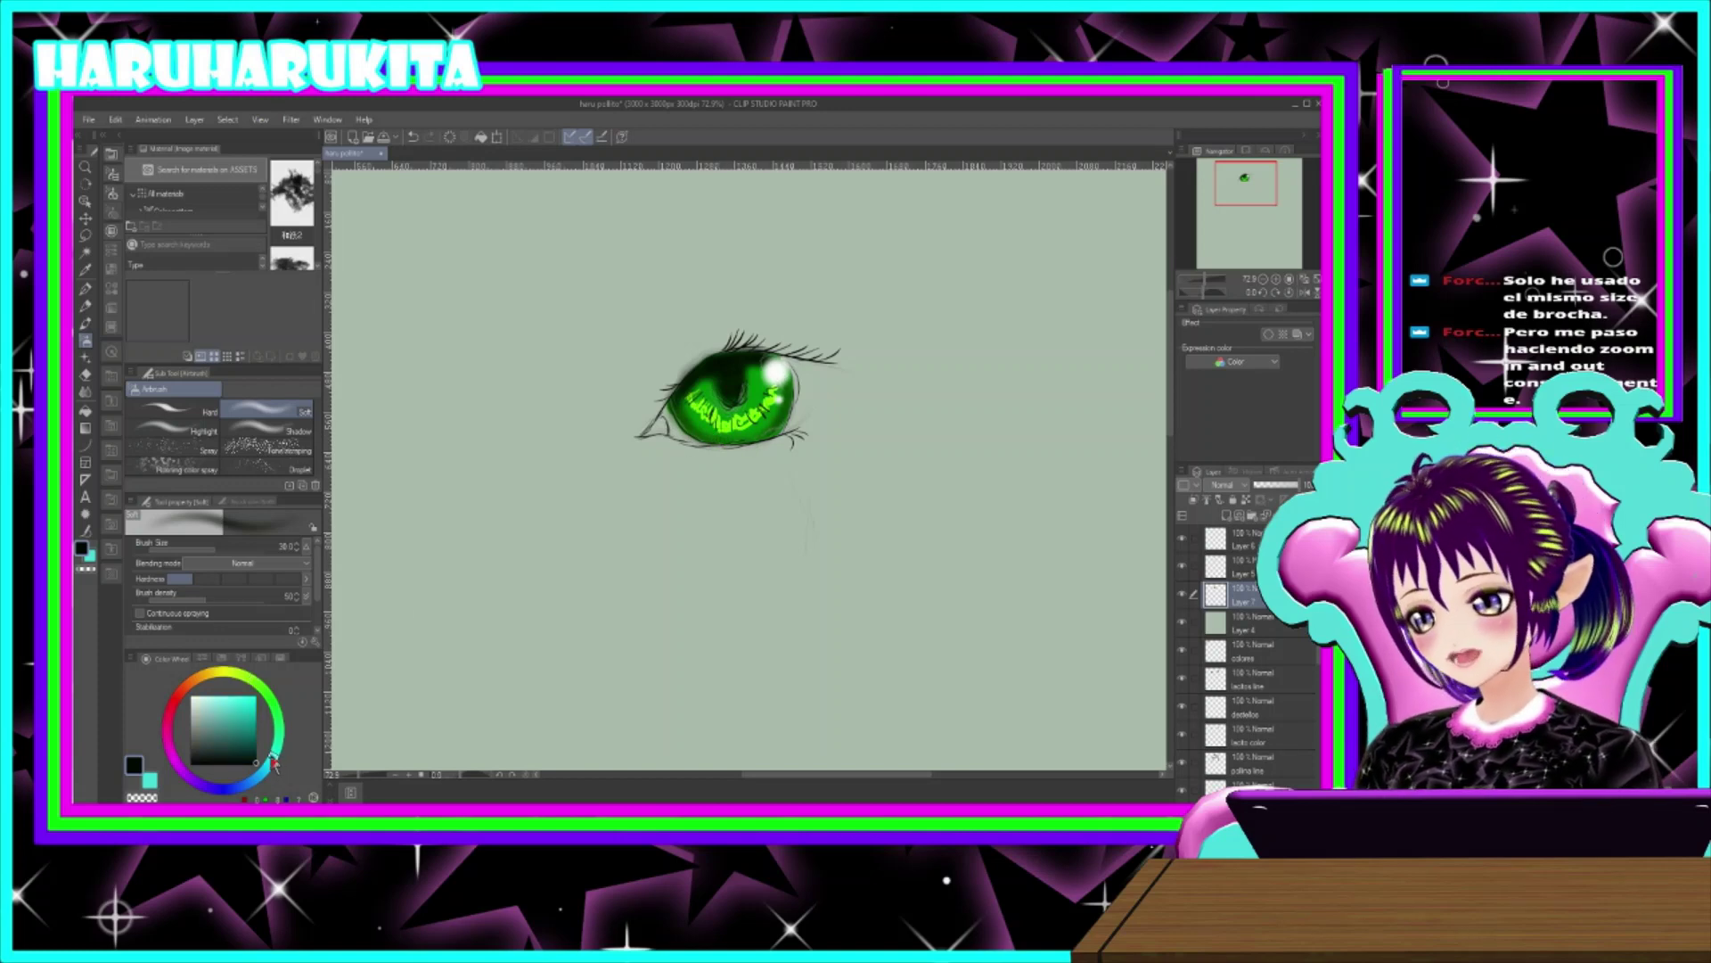
pyautogui.moveTo(251, 701); pyautogui.dragTo(256, 709)
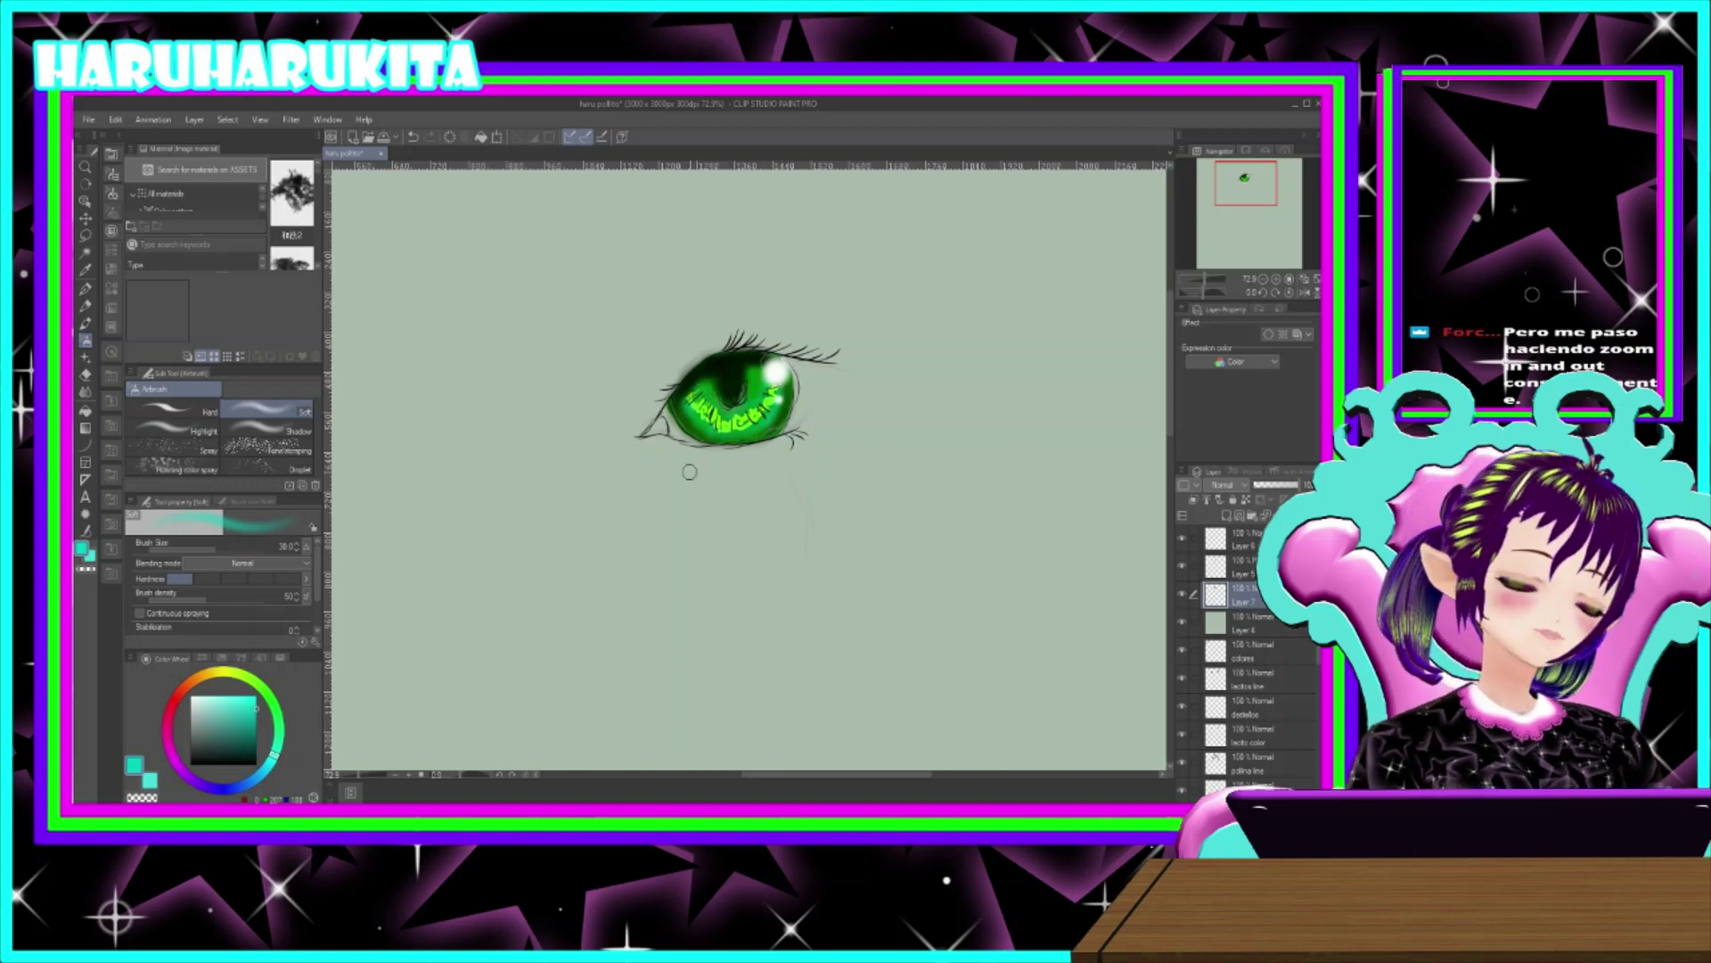
pyautogui.press('x')
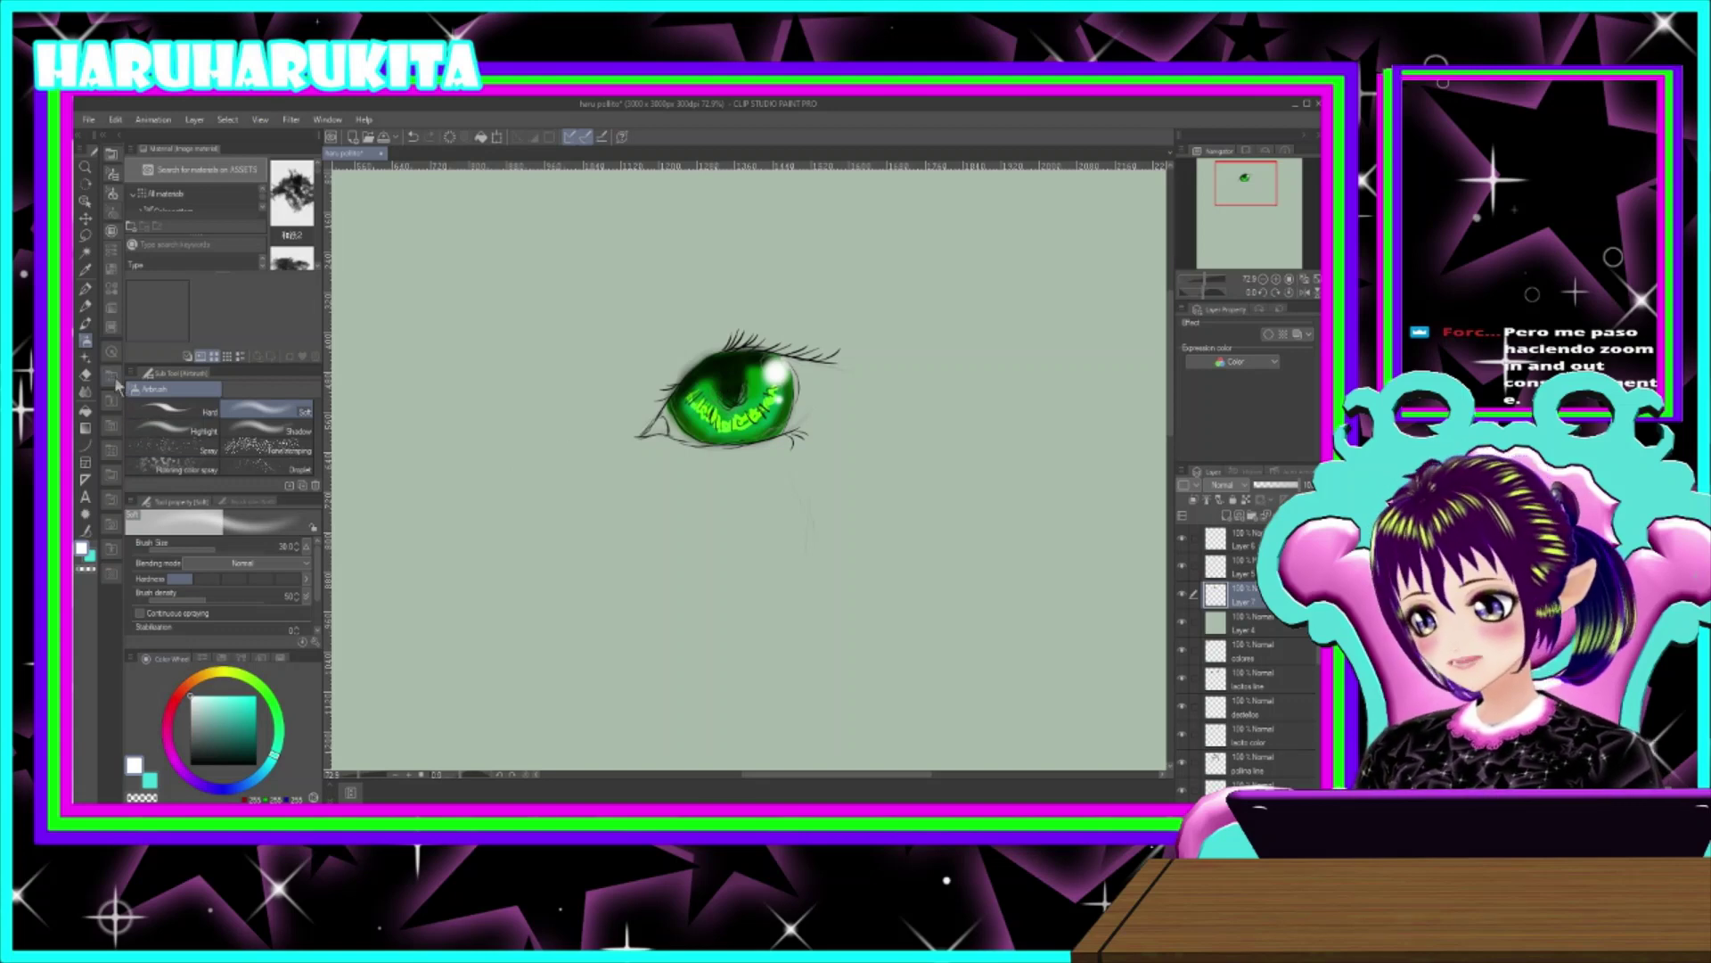
pyautogui.click(85, 324)
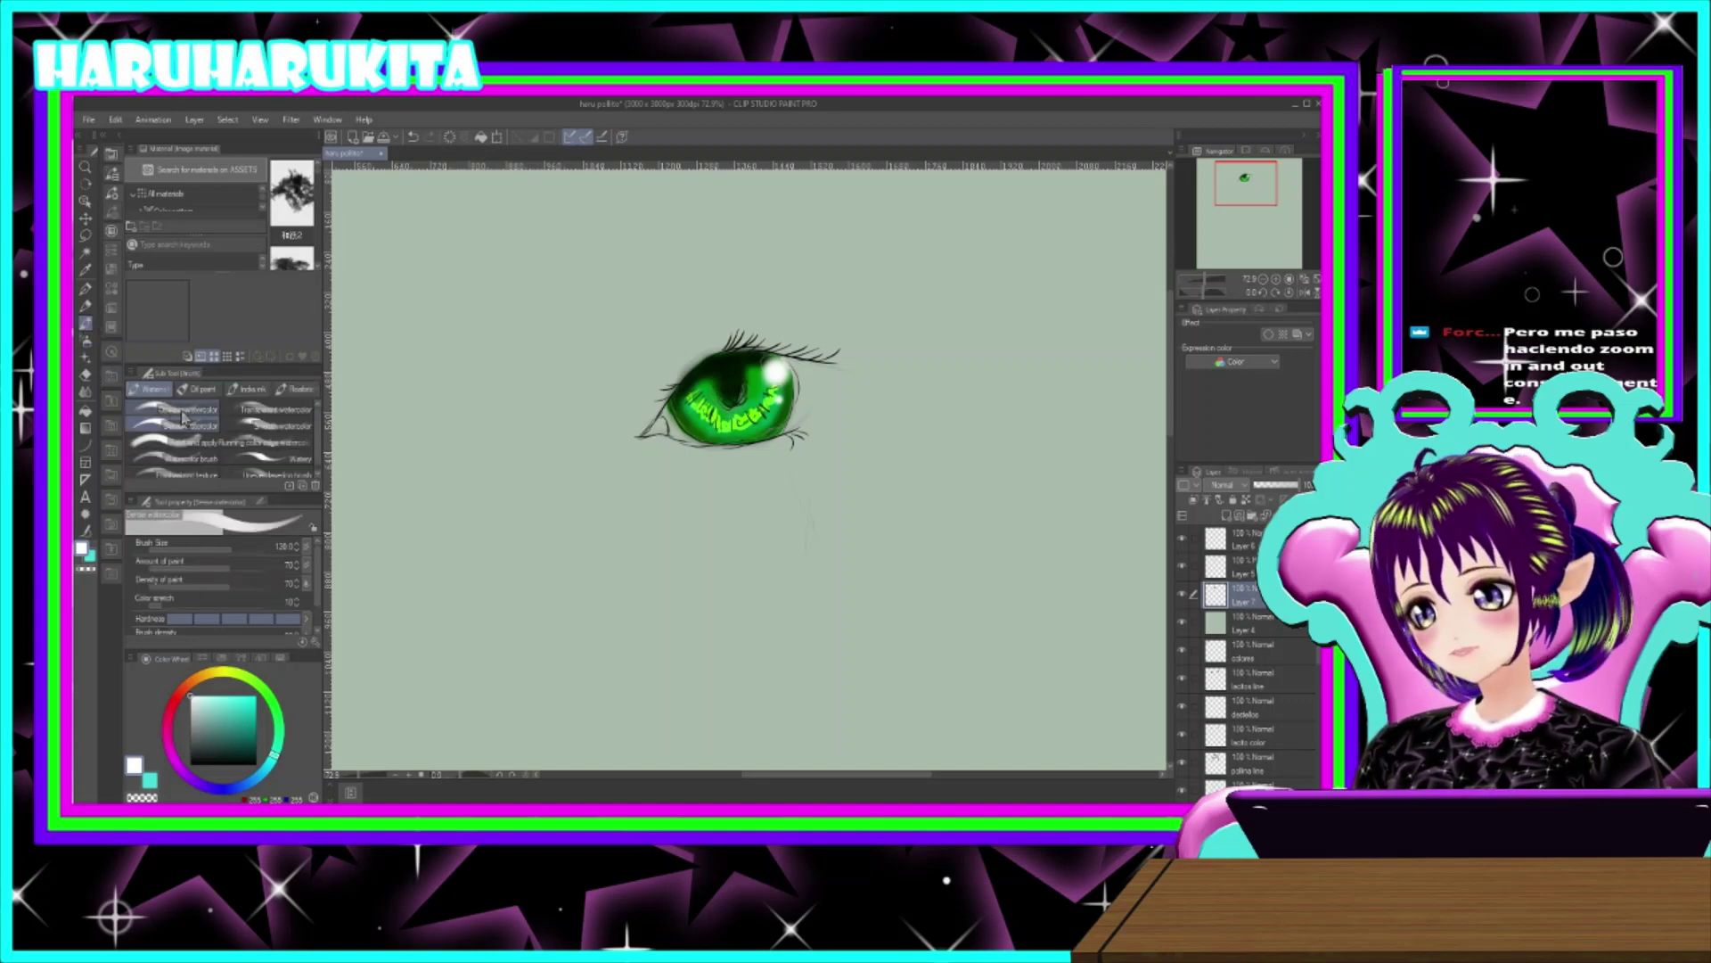
pyautogui.click(85, 291)
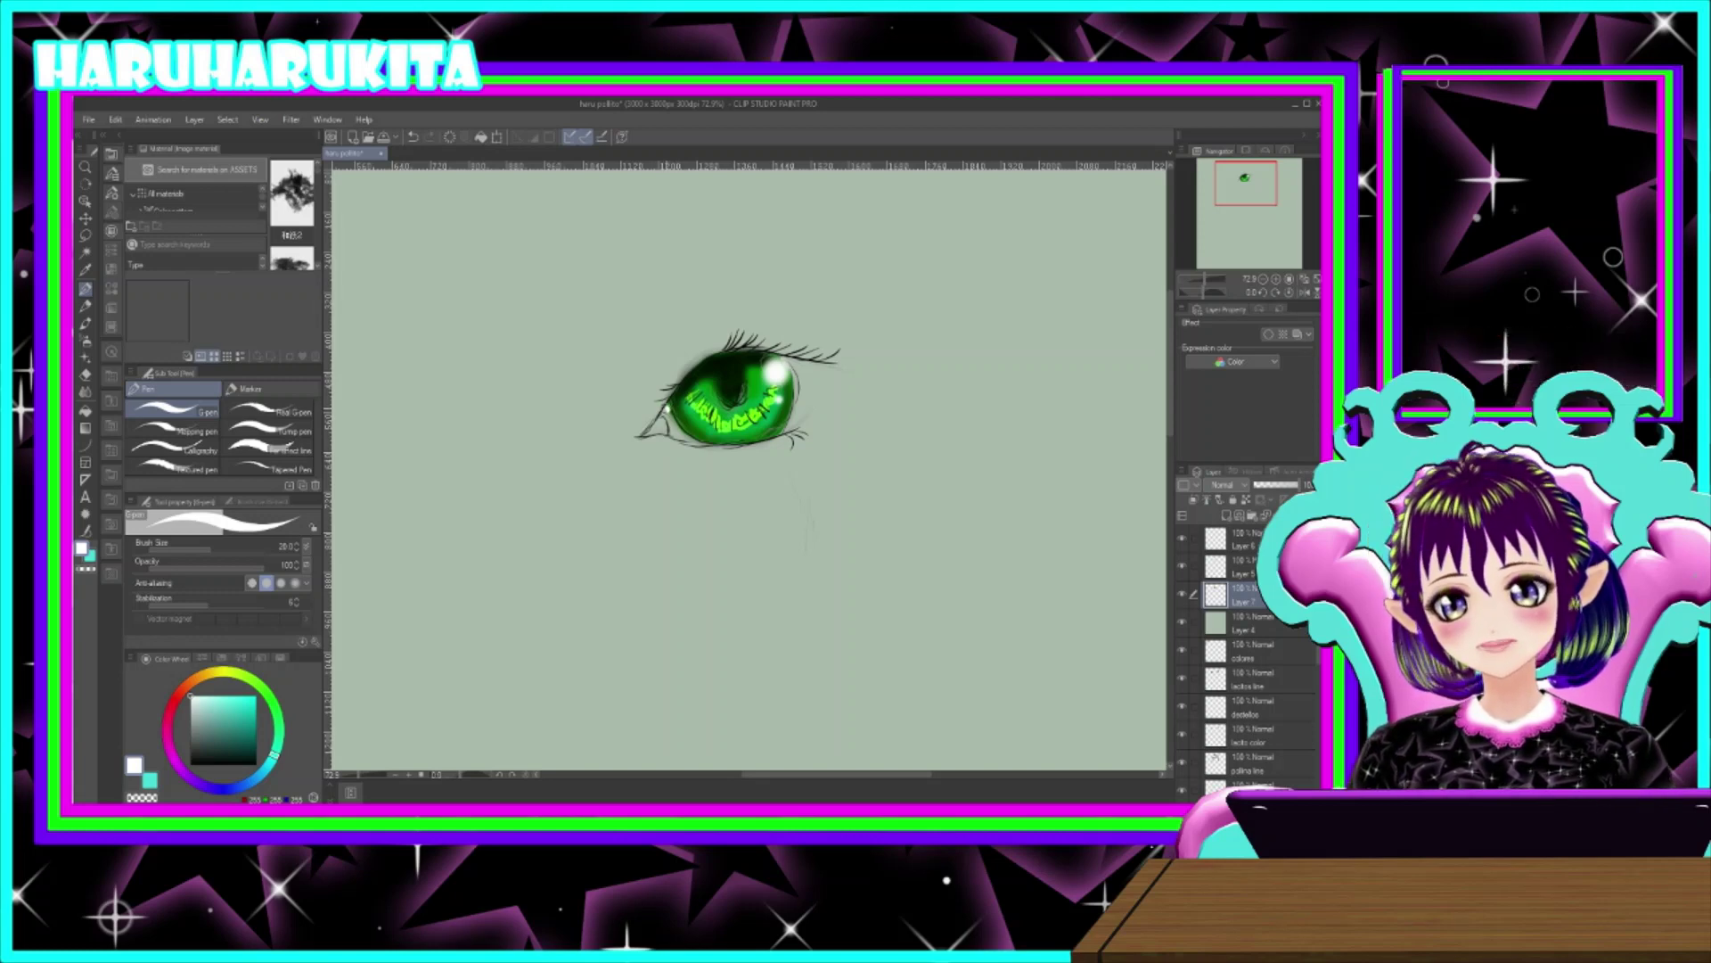
pyautogui.moveTo(191, 713)
pyautogui.mouseDown()
pyautogui.moveTo(190, 733)
pyautogui.moveTo(190, 718)
pyautogui.mouseUp()
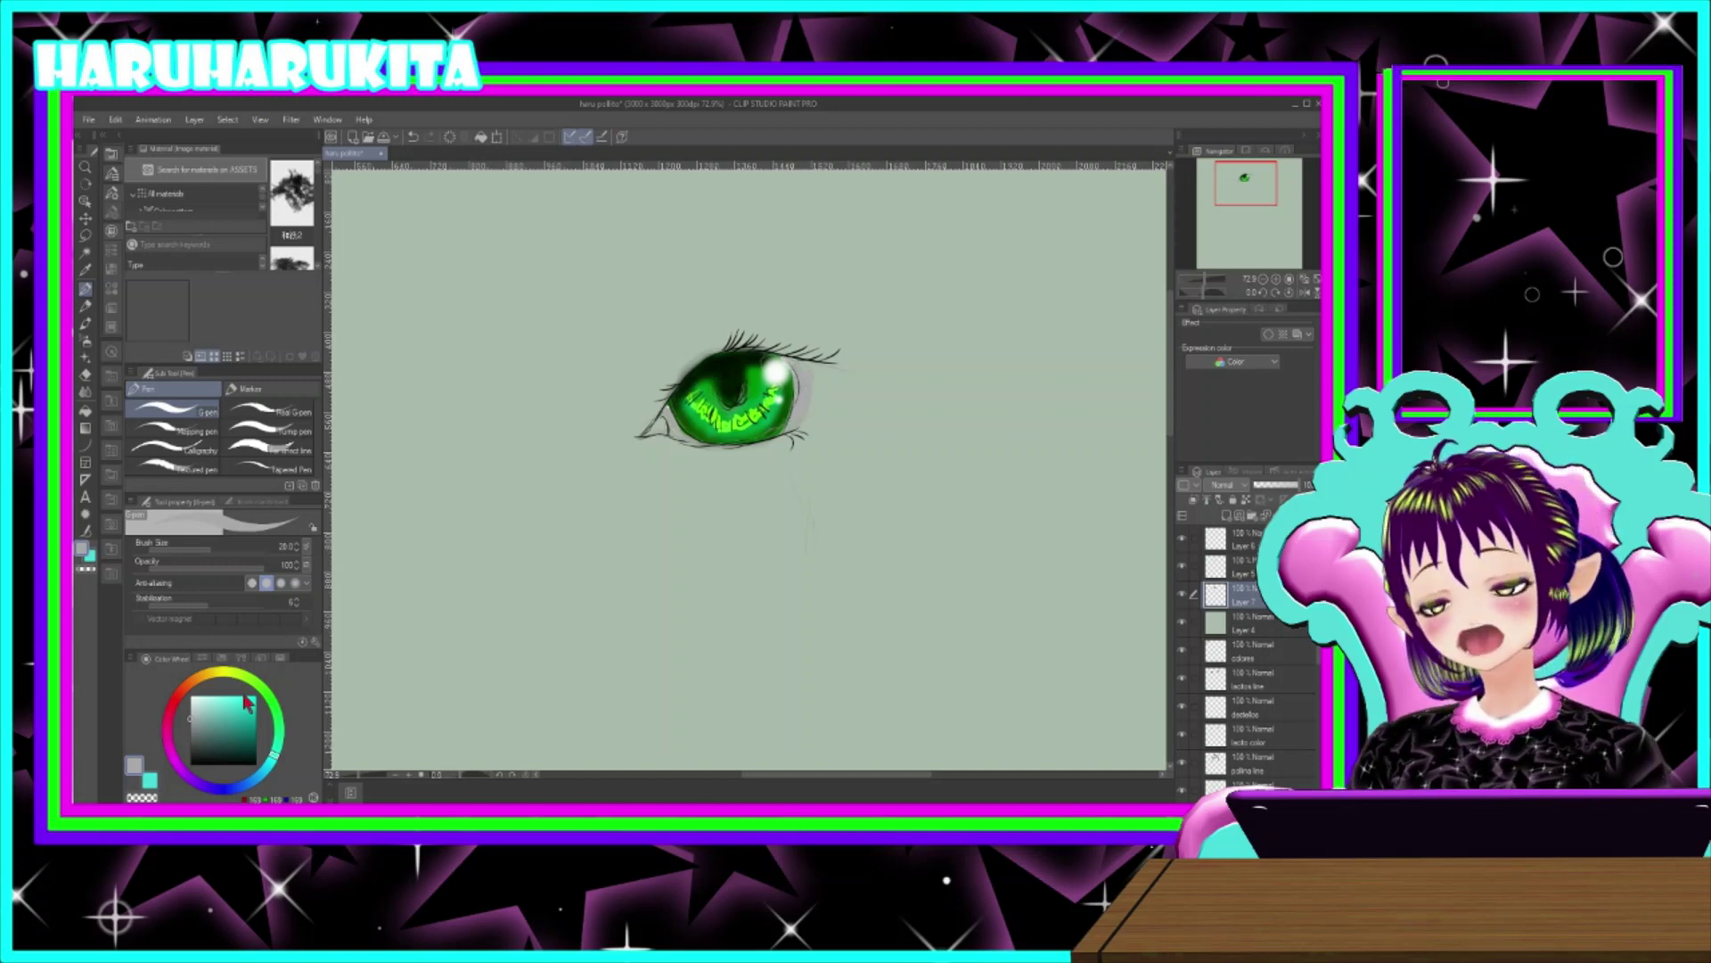
pyautogui.click(208, 693)
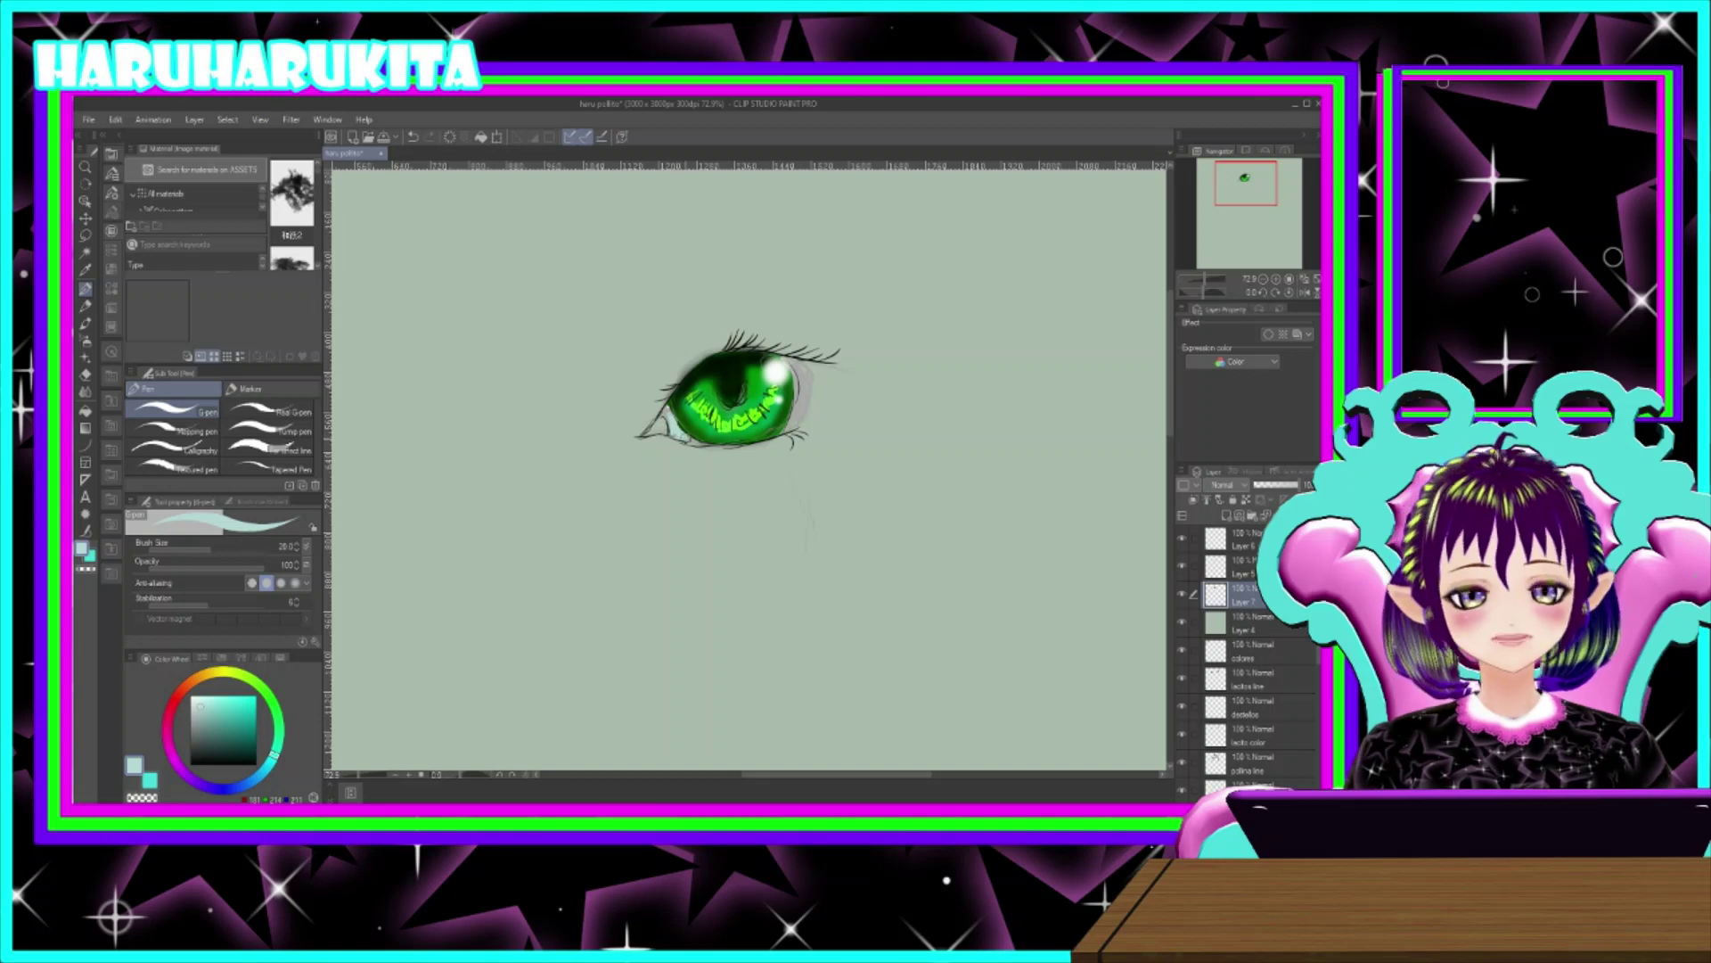
pyautogui.moveTo(800, 391); pyautogui.dragTo(801, 415)
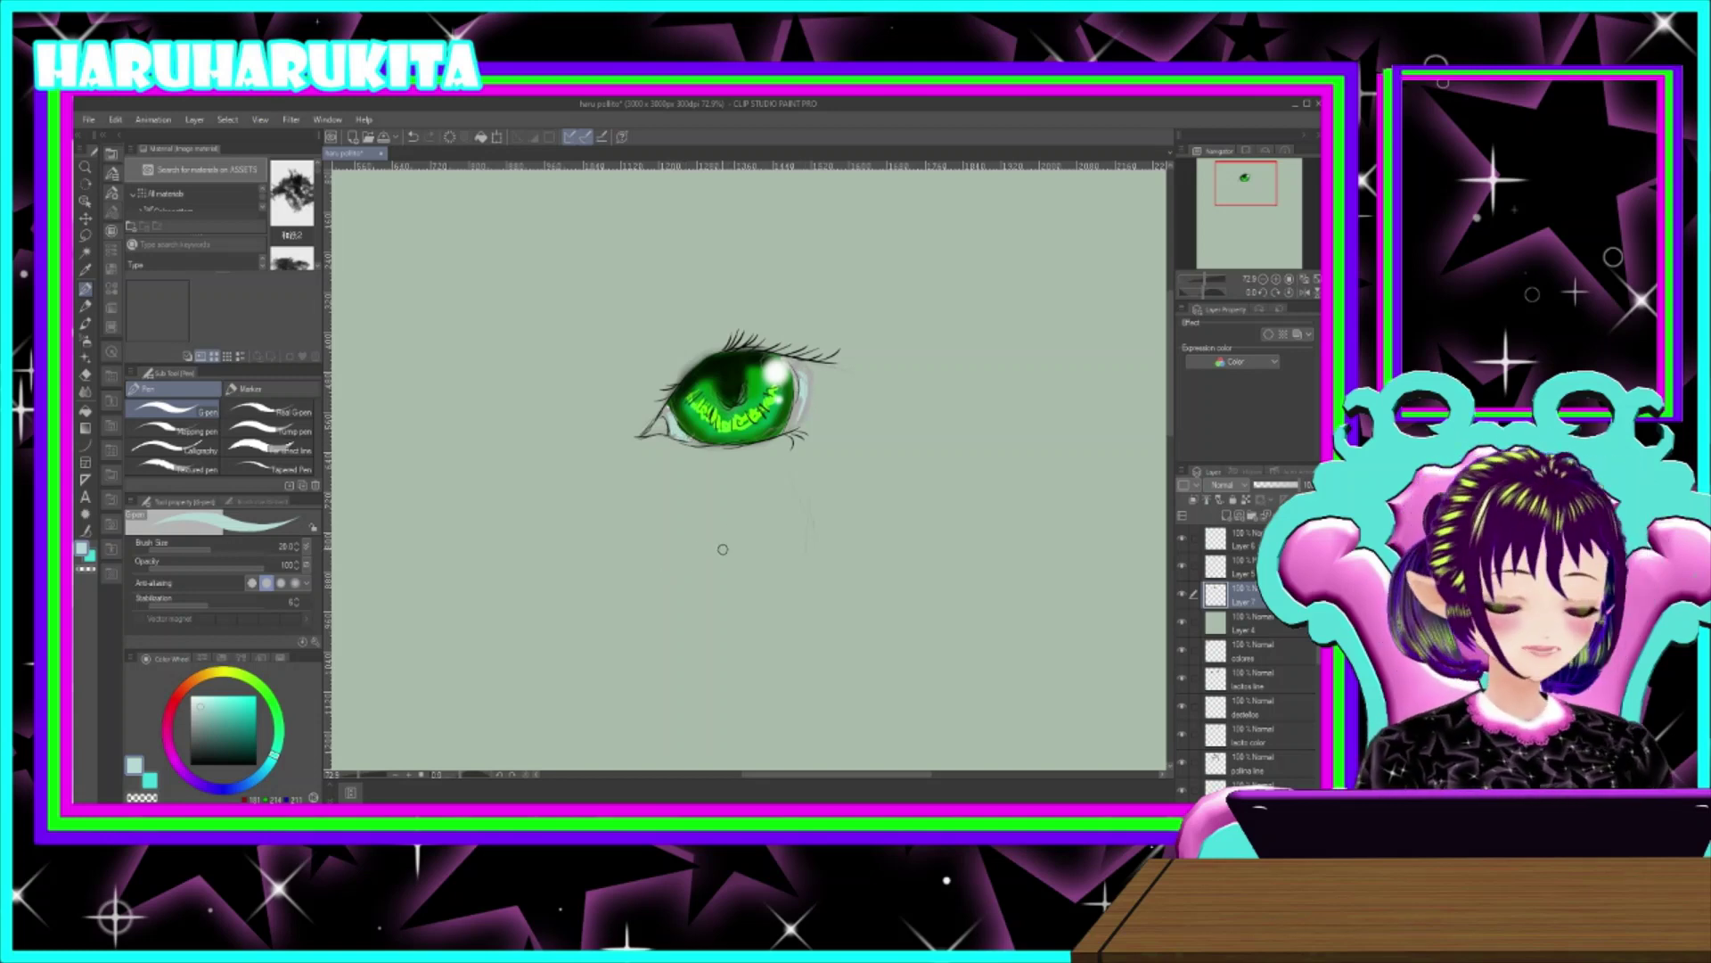
# - Try pale strokes beside the eye, first with the G-pen and then with a Darker pencil enlarged to 17, adding bright turquoise ones
pyautogui.moveTo(902, 439)
pyautogui.mouseDown()
pyautogui.moveTo(878, 500)
pyautogui.moveTo(842, 501)
pyautogui.mouseUp()
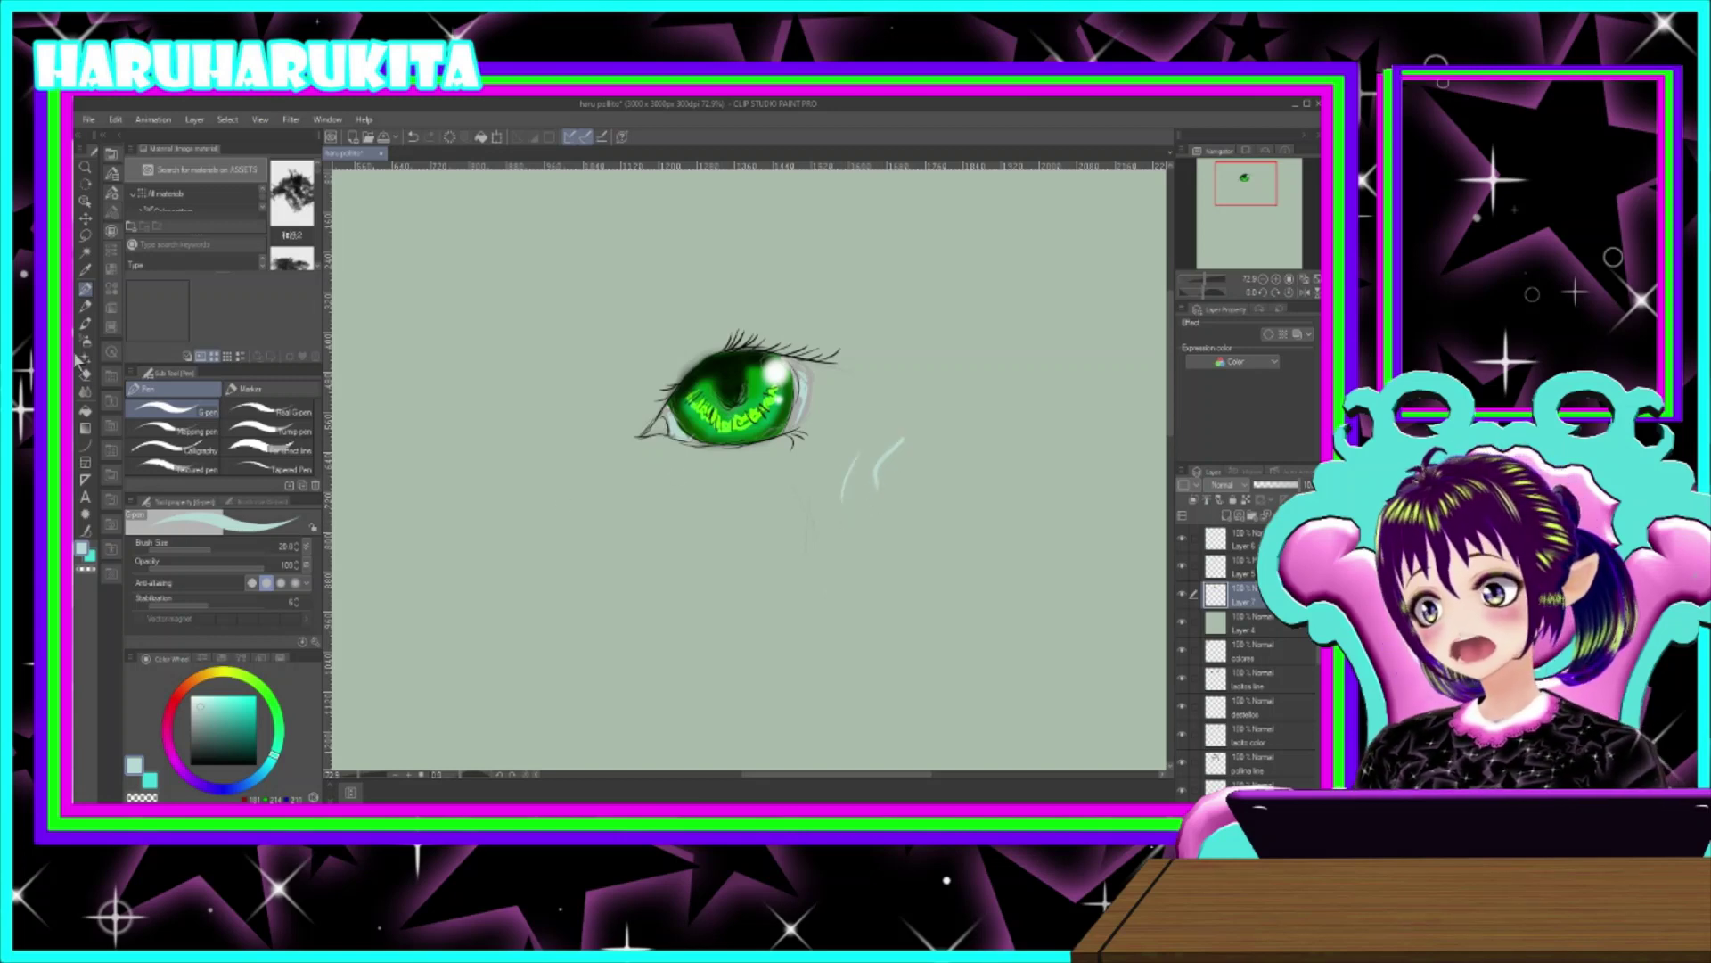
pyautogui.click(85, 305)
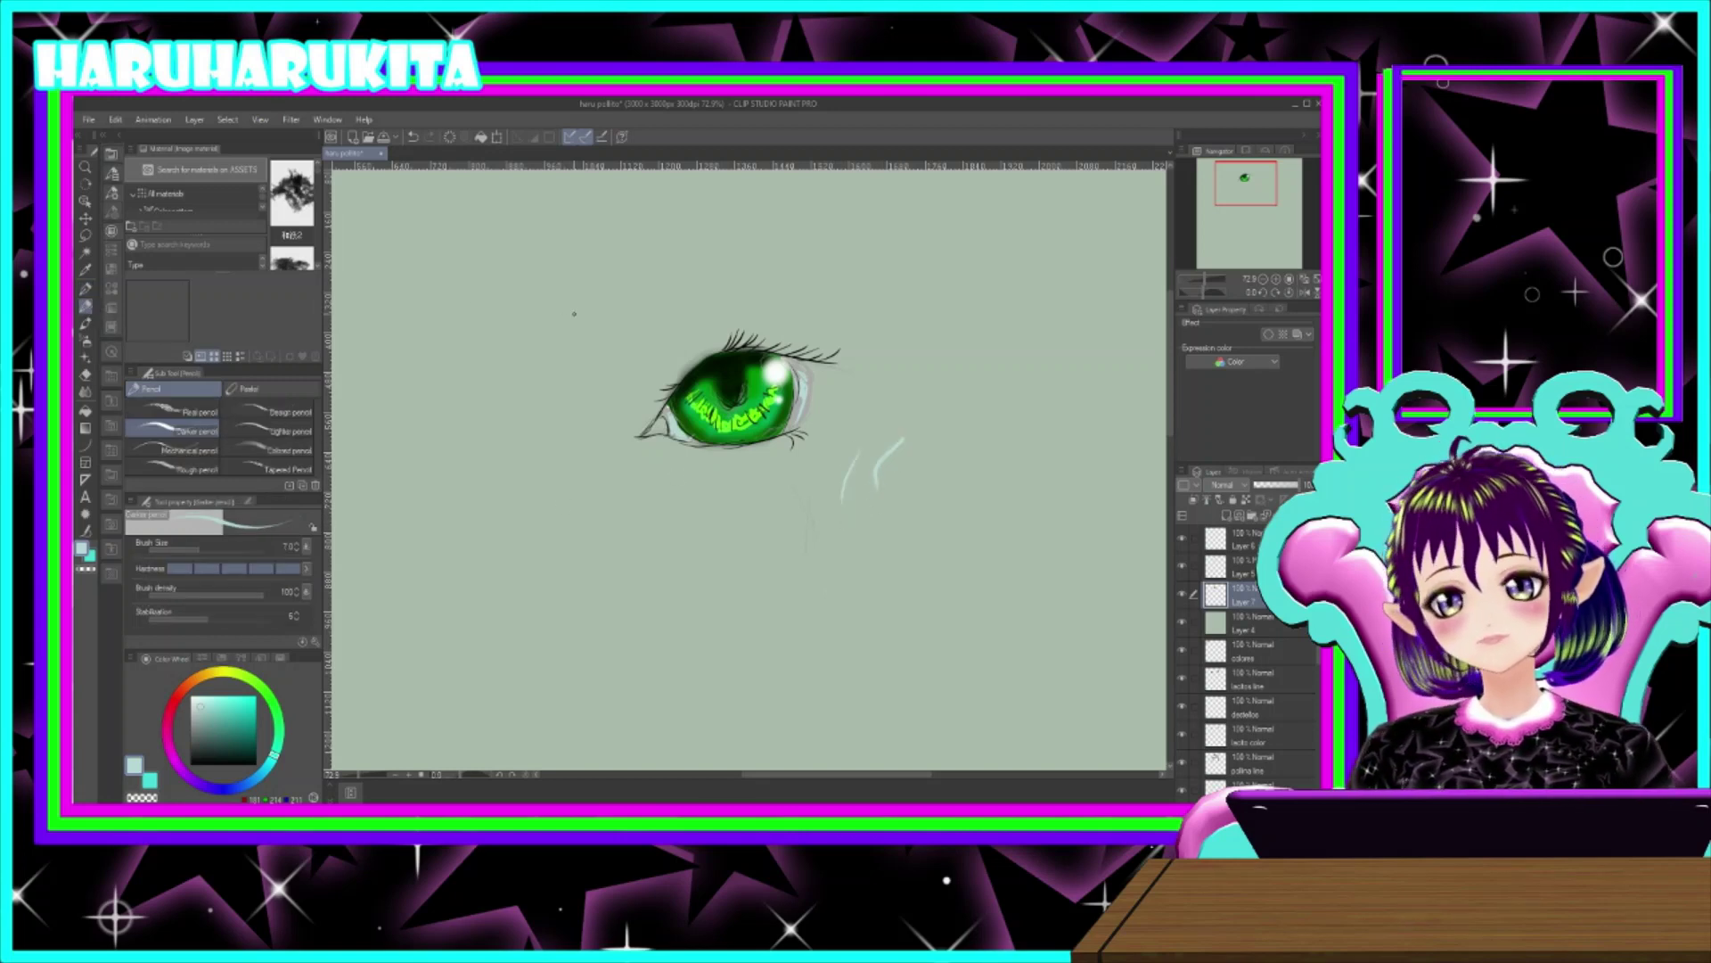
pyautogui.press(']')
pyautogui.press(']')
pyautogui.press(']')
pyautogui.press(']')
pyautogui.press(']')
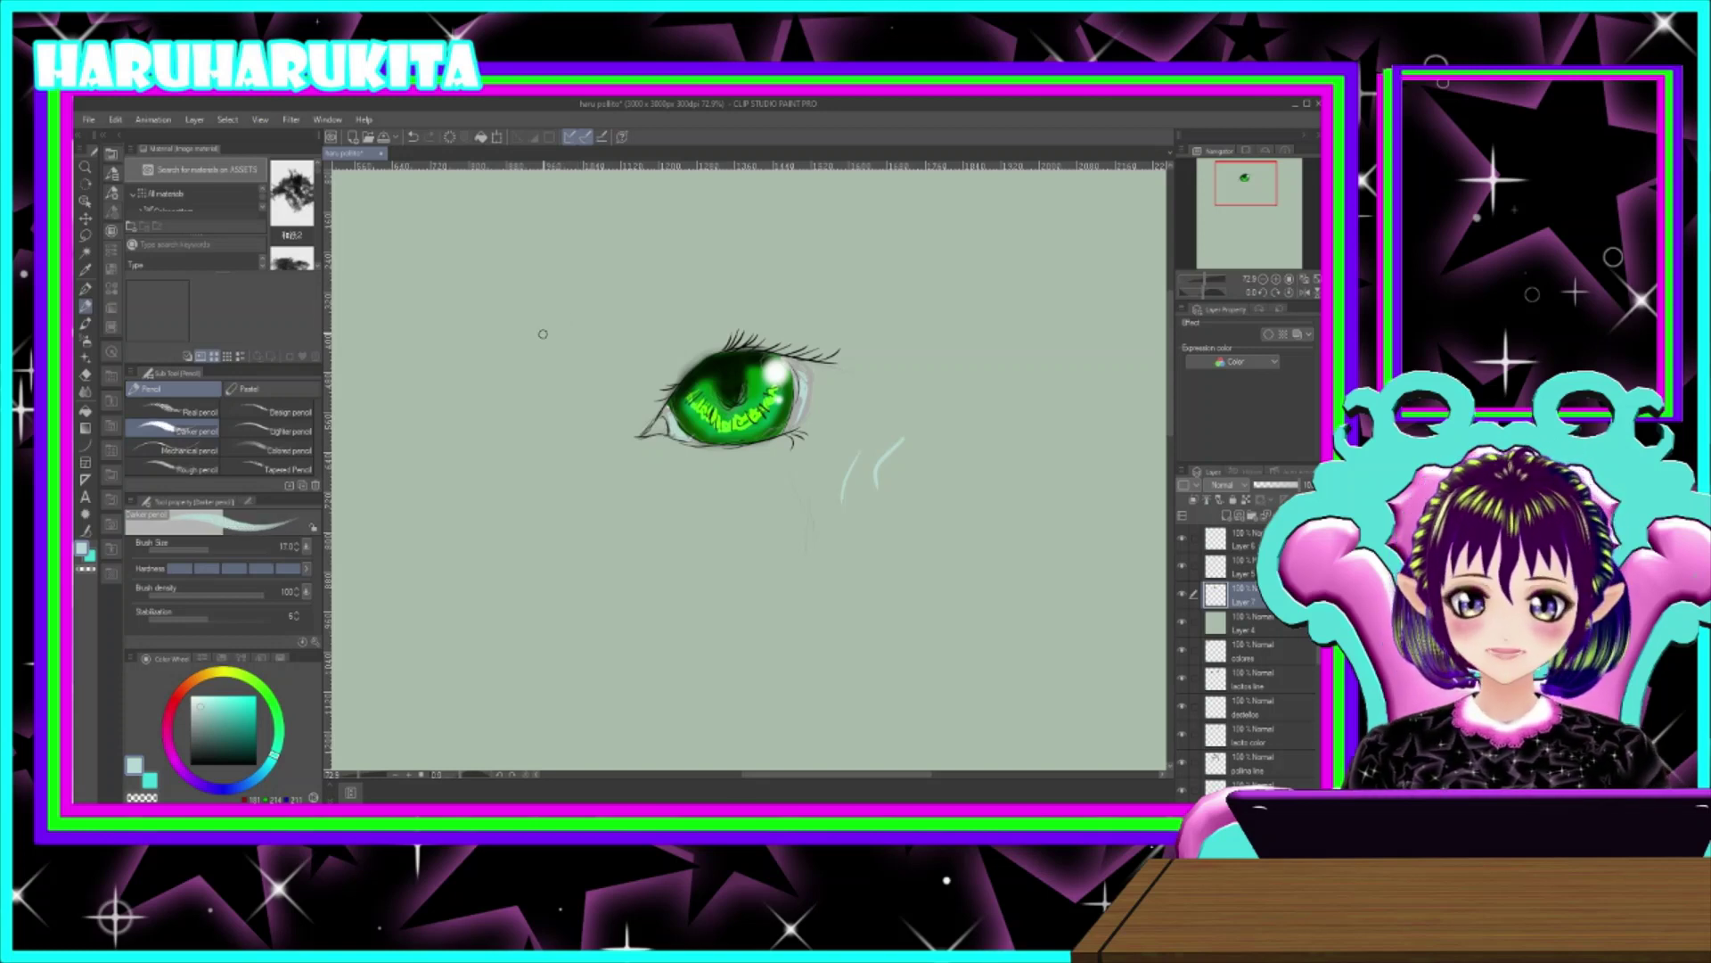
pyautogui.moveTo(530, 339)
pyautogui.mouseDown()
pyautogui.moveTo(562, 317)
pyautogui.moveTo(544, 331)
pyautogui.mouseUp()
pyautogui.click(255, 696)
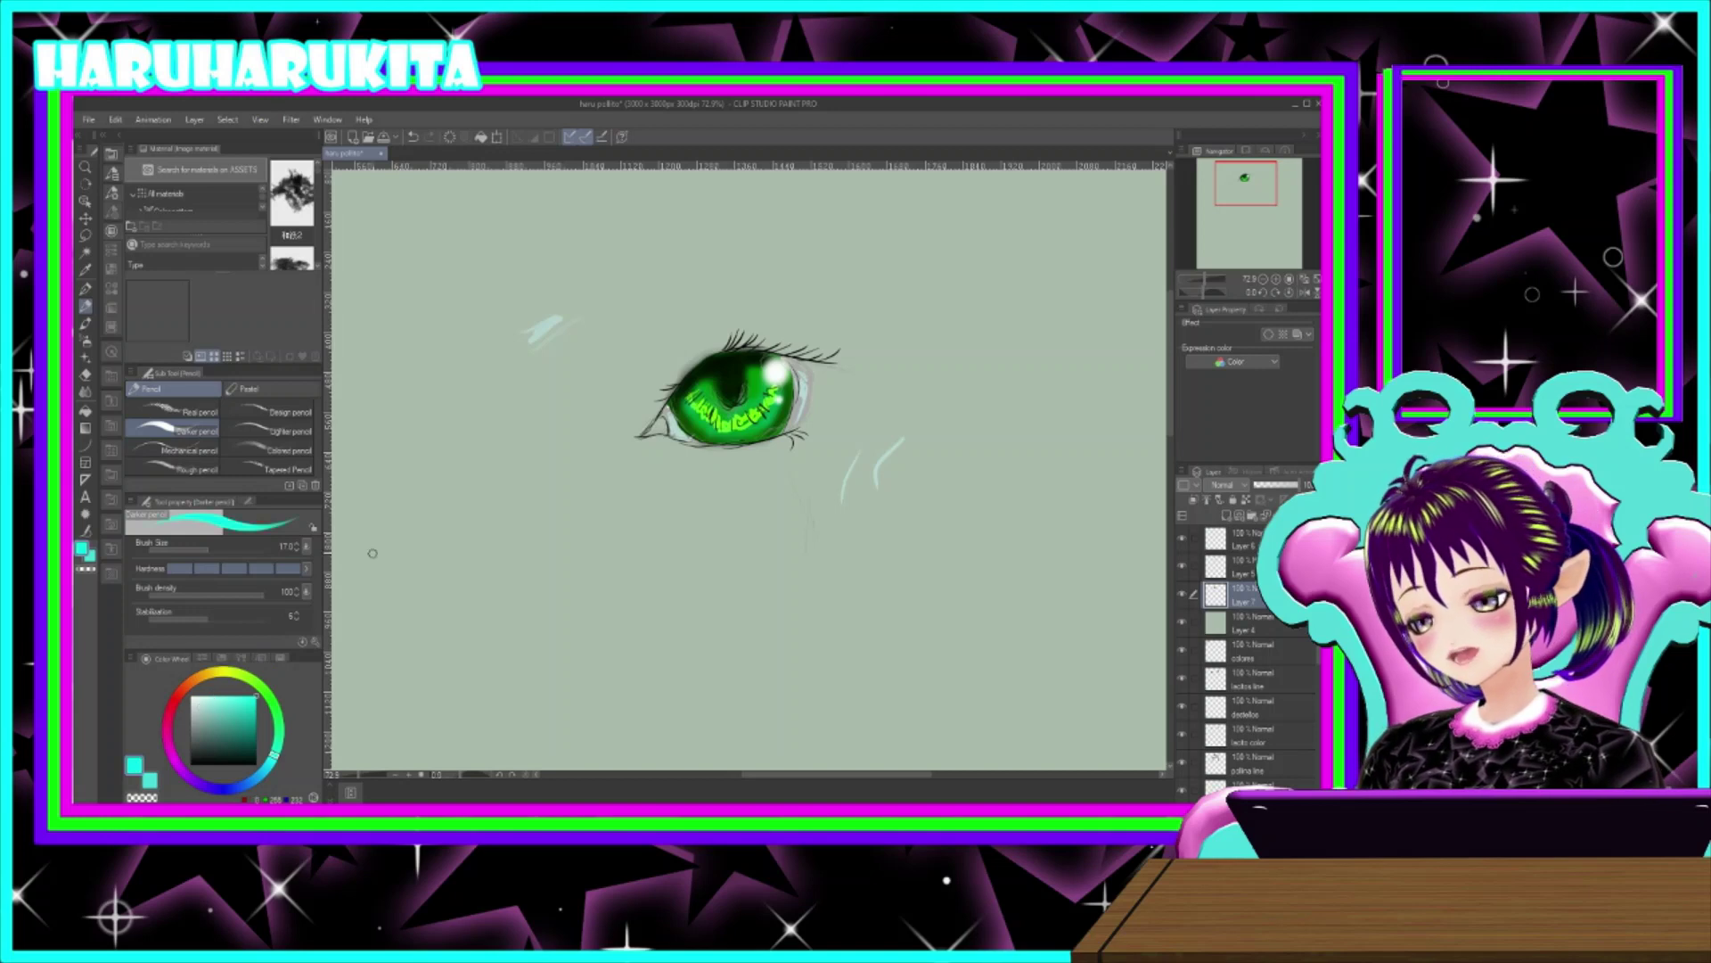
pyautogui.moveTo(538, 407)
pyautogui.mouseDown()
pyautogui.moveTo(590, 349)
pyautogui.moveTo(569, 464)
pyautogui.mouseUp()
pyautogui.moveTo(620, 406); pyautogui.dragTo(581, 512)
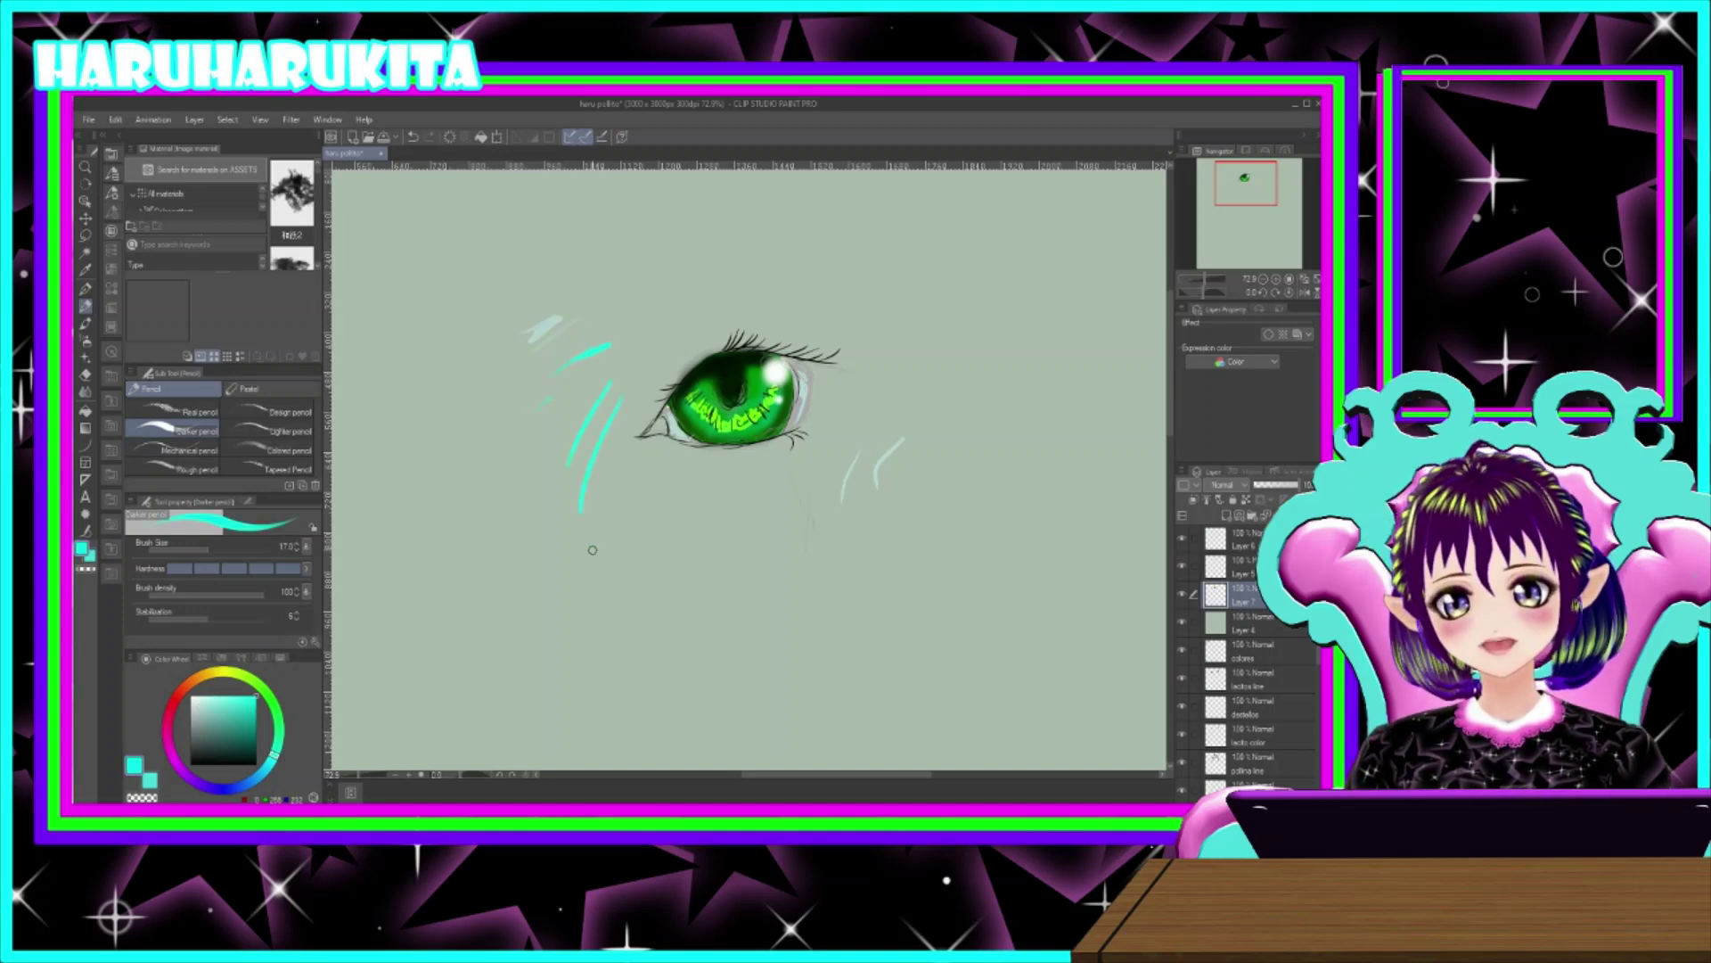
pyautogui.moveTo(676, 486); pyautogui.dragTo(631, 575)
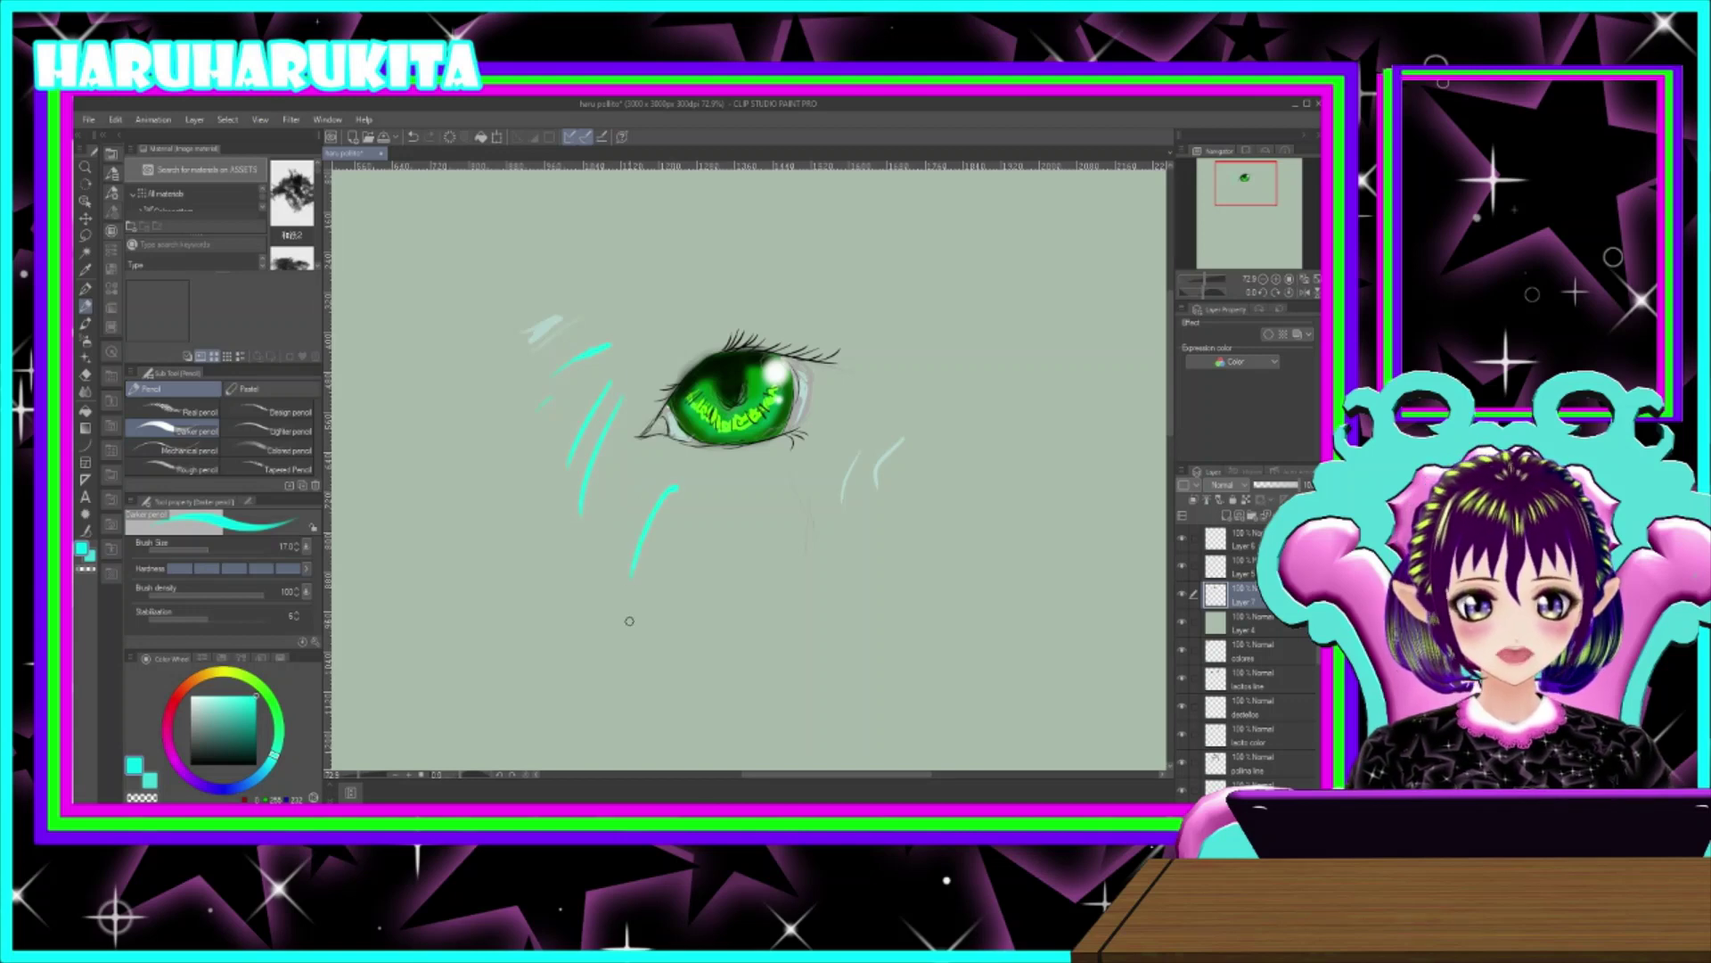
# - Try turquoise G-pen strokes and hiragana characters around the eye, reducing the brush size to 12
pyautogui.click(85, 289)
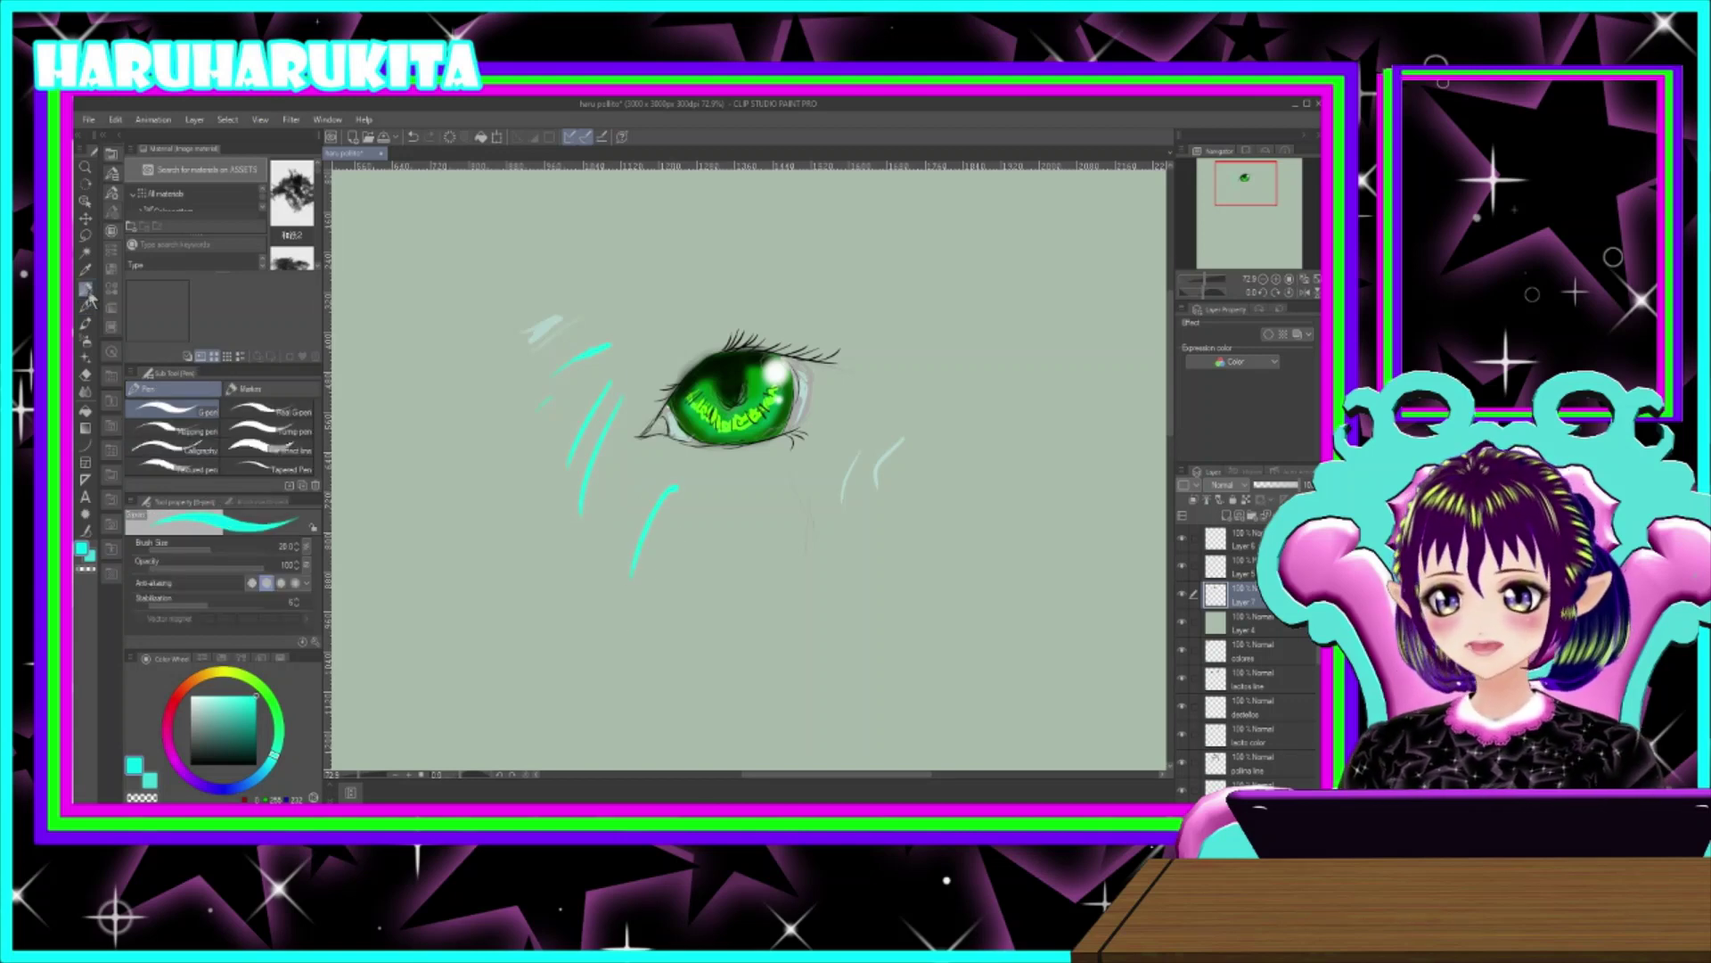
pyautogui.moveTo(770, 479); pyautogui.dragTo(739, 551)
pyautogui.press('[')
pyautogui.press('[')
pyautogui.press('[')
pyautogui.moveTo(788, 493); pyautogui.dragTo(773, 532)
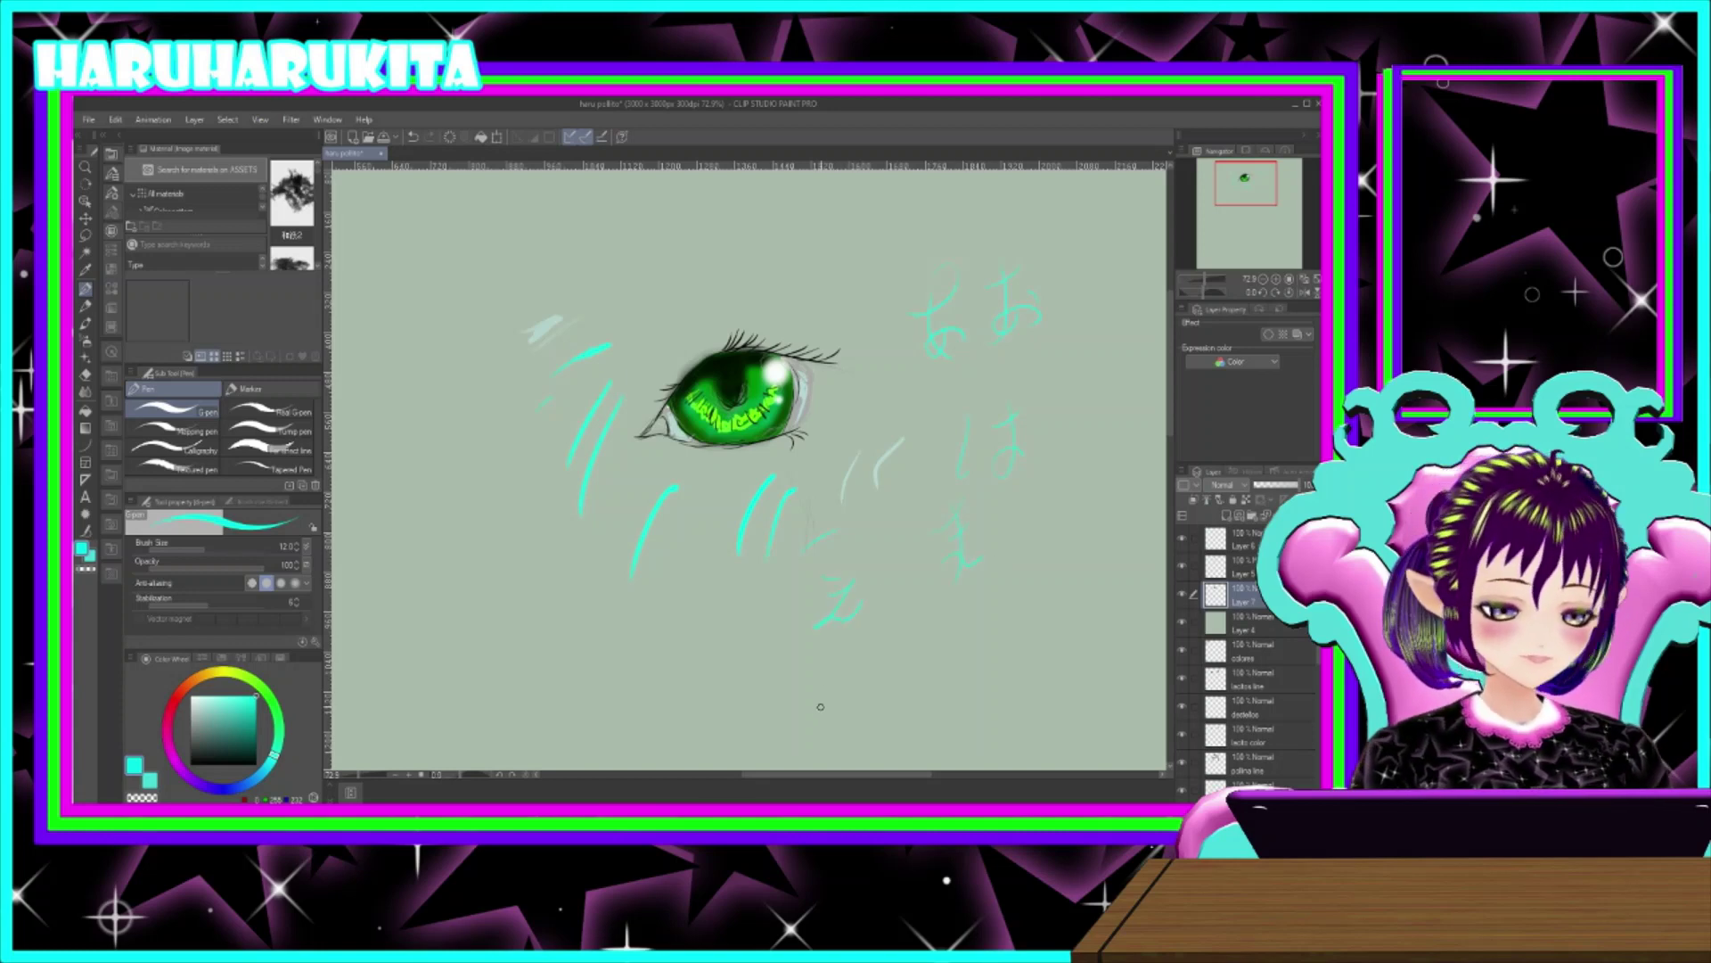
pyautogui.moveTo(667, 616)
pyautogui.mouseDown()
pyautogui.moveTo(716, 608)
pyautogui.moveTo(688, 681)
pyautogui.moveTo(703, 655)
pyautogui.moveTo(709, 693)
pyautogui.mouseUp()
pyautogui.moveTo(728, 627)
pyautogui.mouseDown()
pyautogui.moveTo(757, 606)
pyautogui.moveTo(739, 655)
pyautogui.moveTo(749, 691)
pyautogui.mouseUp()
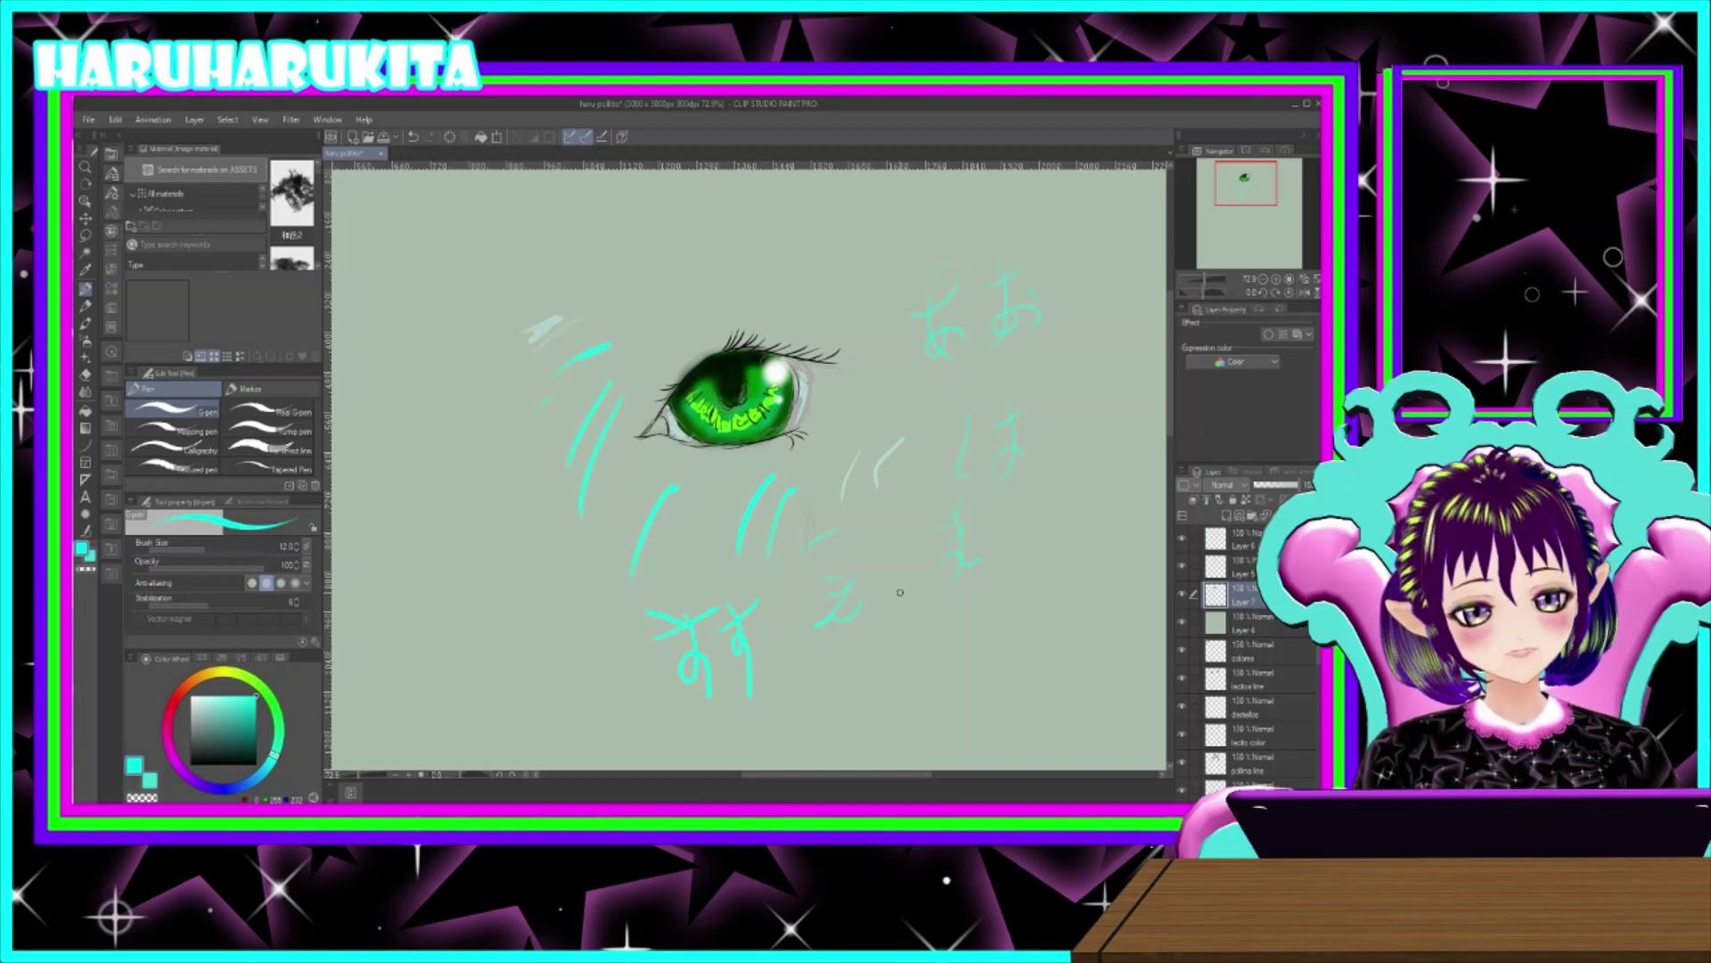
pyautogui.moveTo(885, 628)
pyautogui.mouseDown()
pyautogui.moveTo(940, 605)
pyautogui.moveTo(926, 671)
pyautogui.moveTo(938, 662)
pyautogui.moveTo(920, 670)
pyautogui.moveTo(961, 641)
pyautogui.mouseUp()
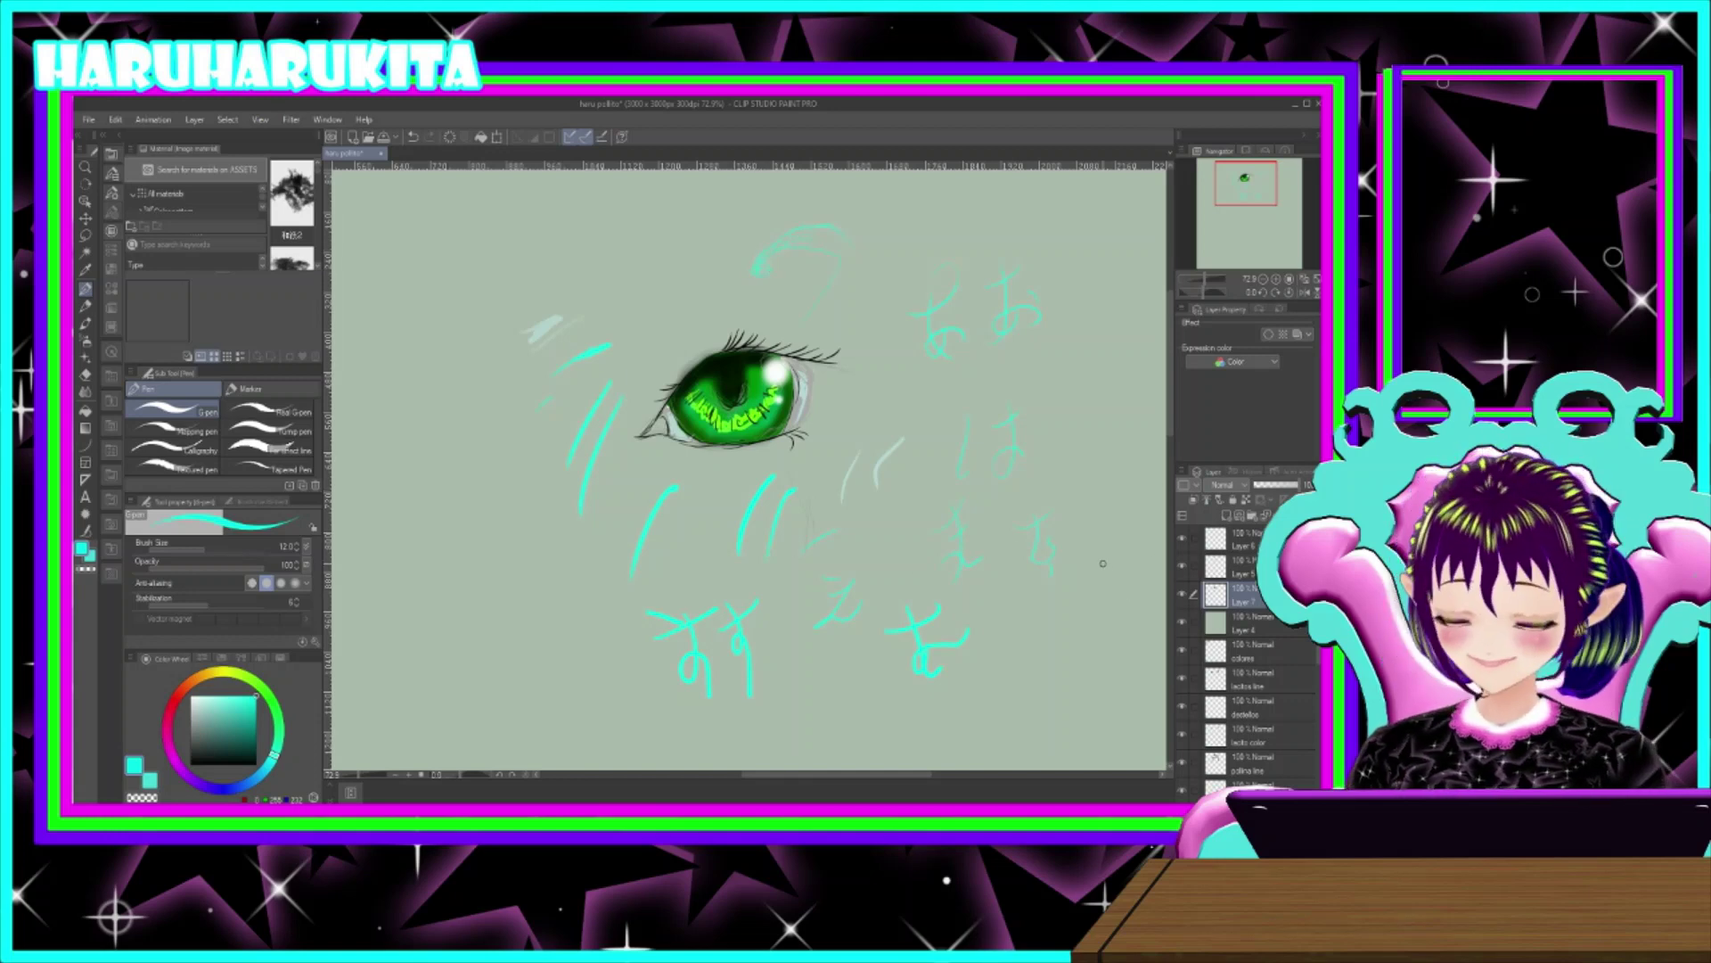
# - Examine the eye study at several zoom levels and compare it with its colour, highlight and line layers hidden and shown
pyautogui.click(1182, 593)
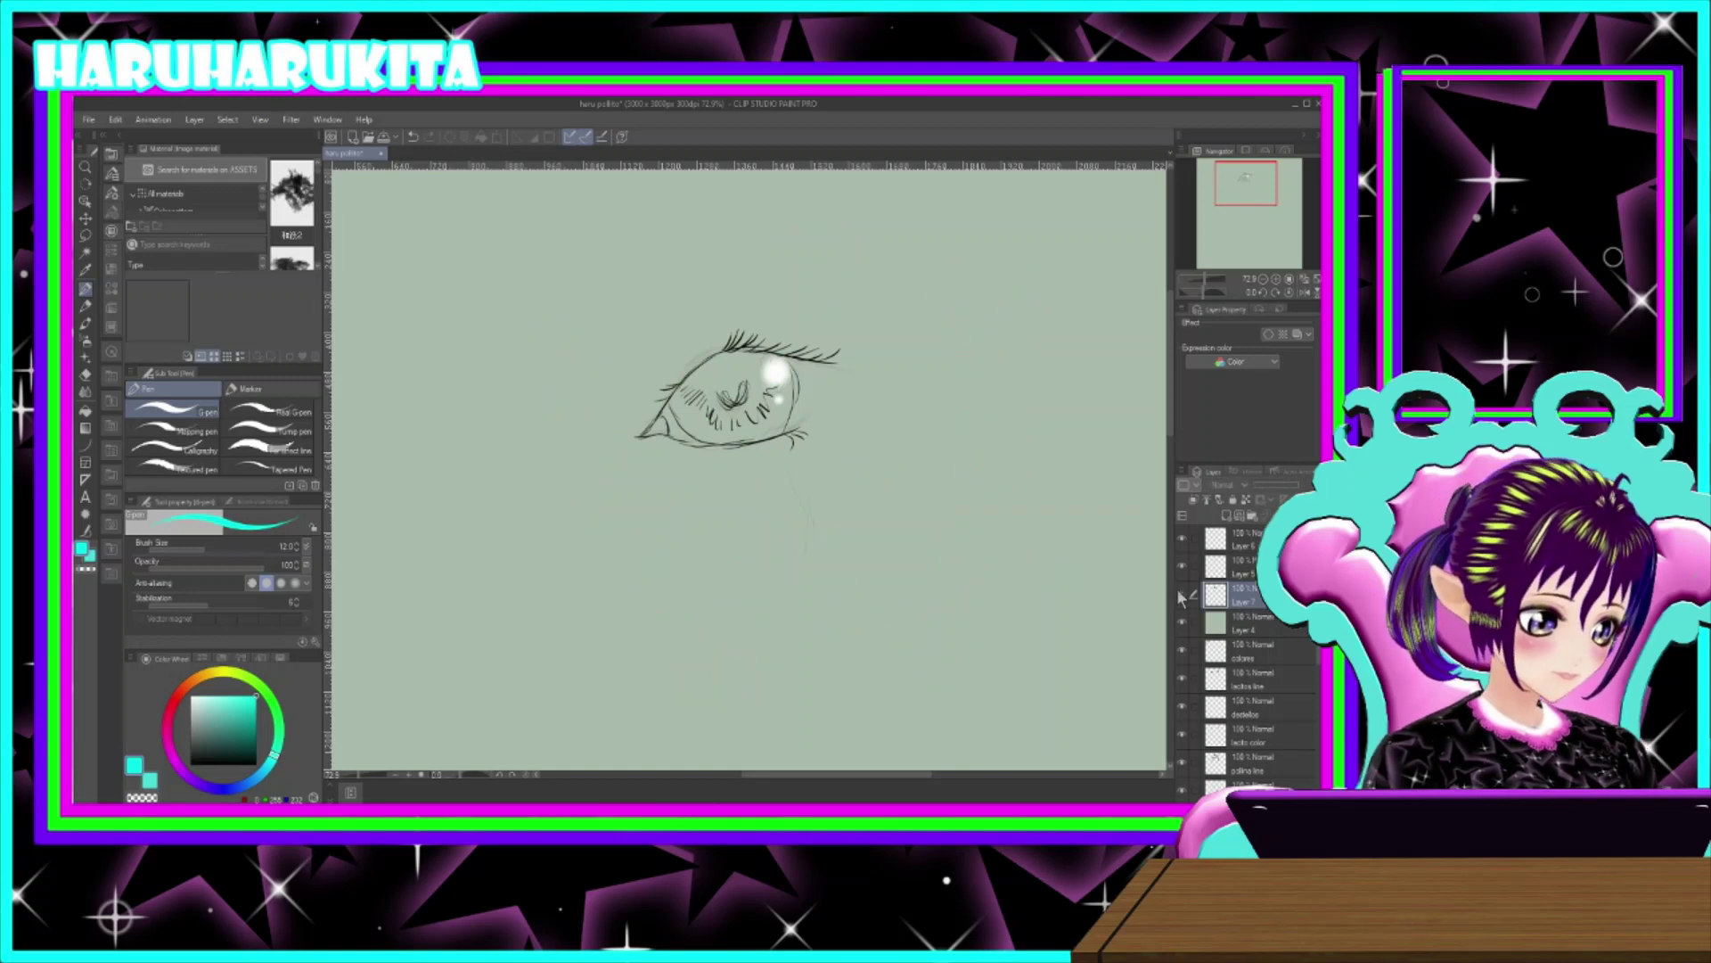
pyautogui.click(1178, 592)
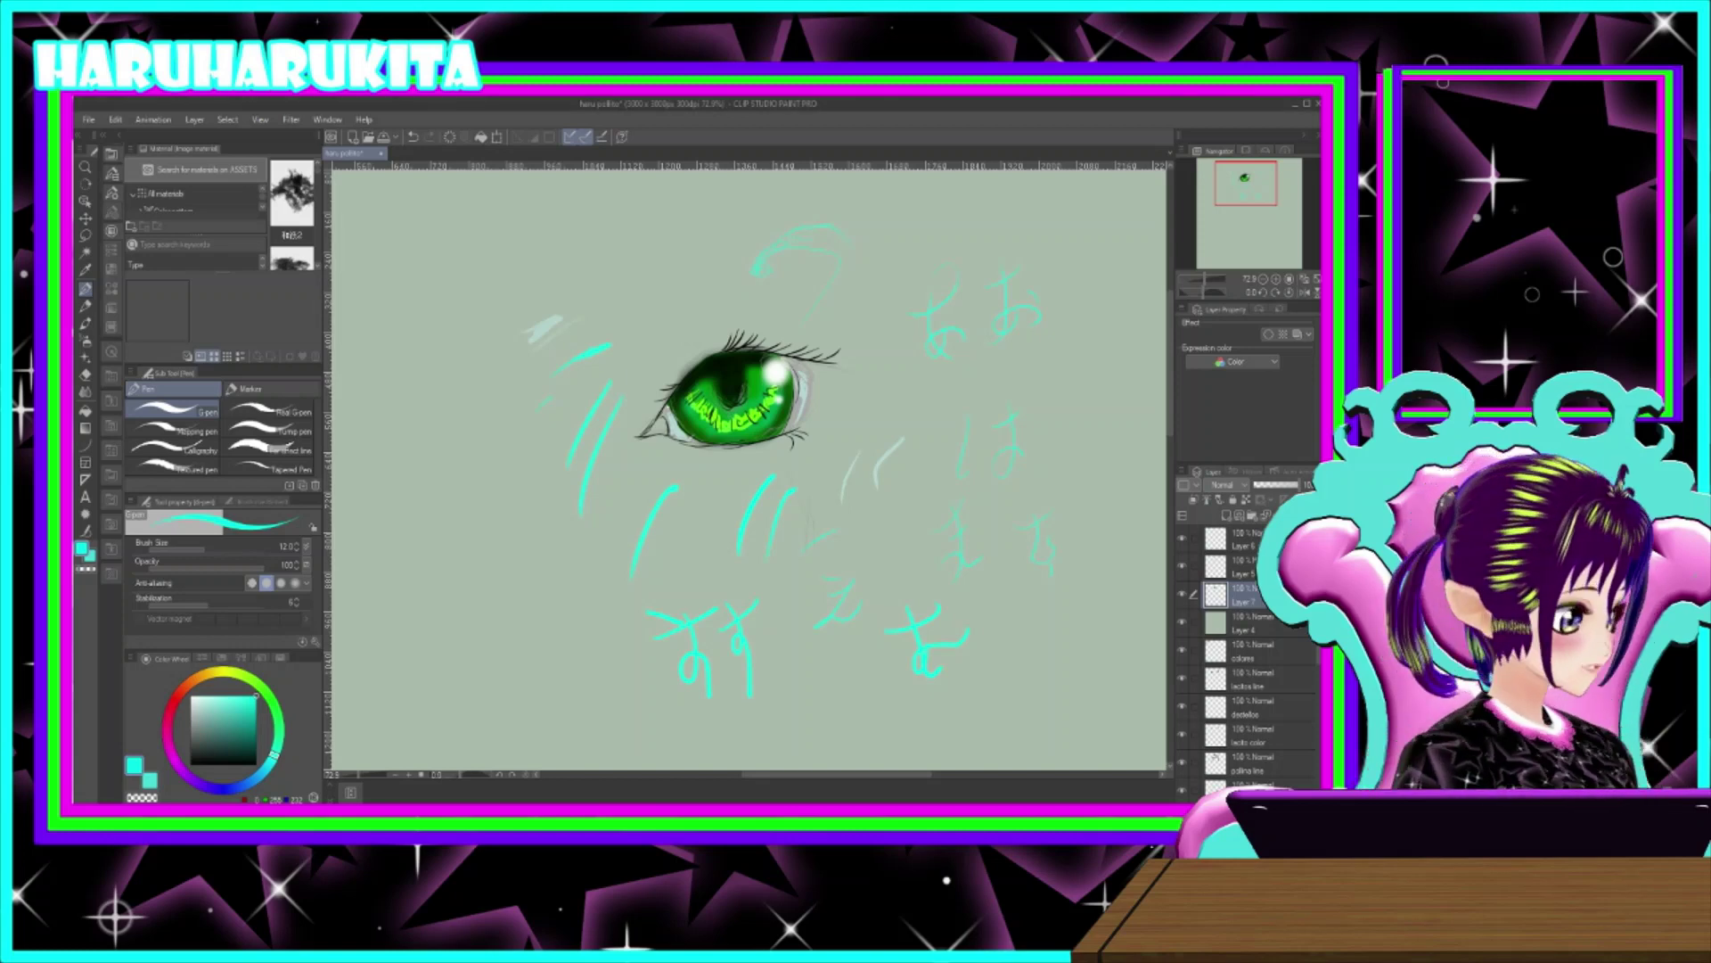
pyautogui.scroll(-3, 681, 670)
pyautogui.scroll(5, 681, 671)
pyautogui.scroll(6, 670, 657)
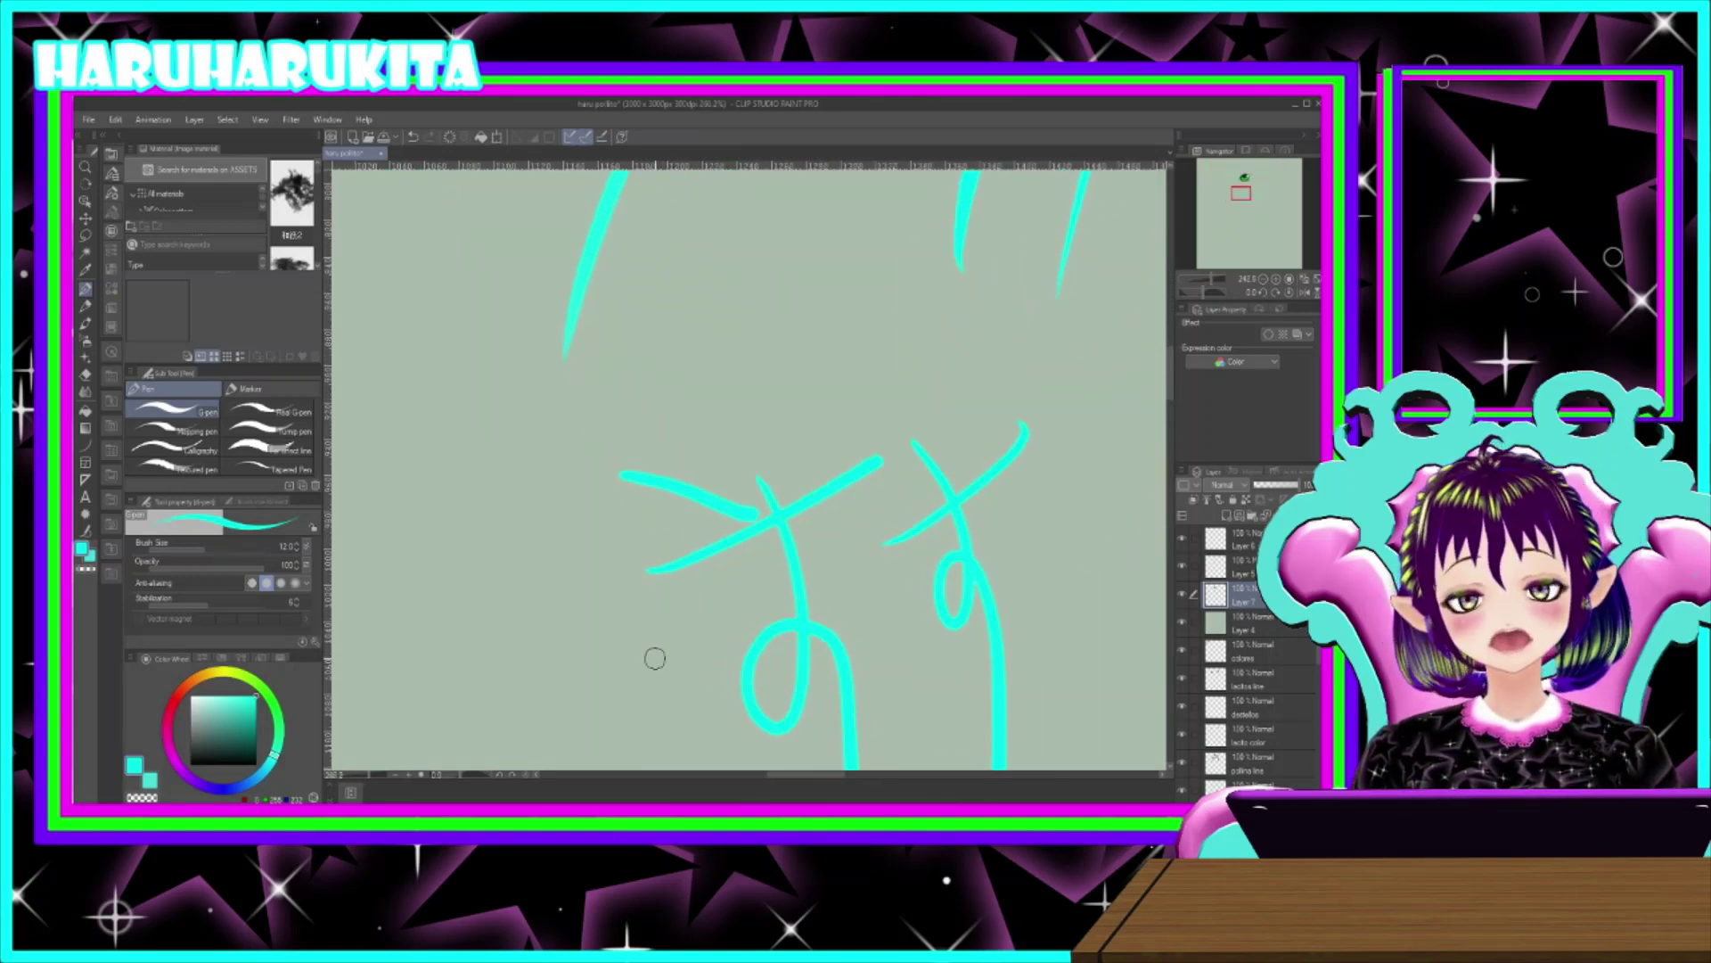
pyautogui.scroll(-4, 655, 658)
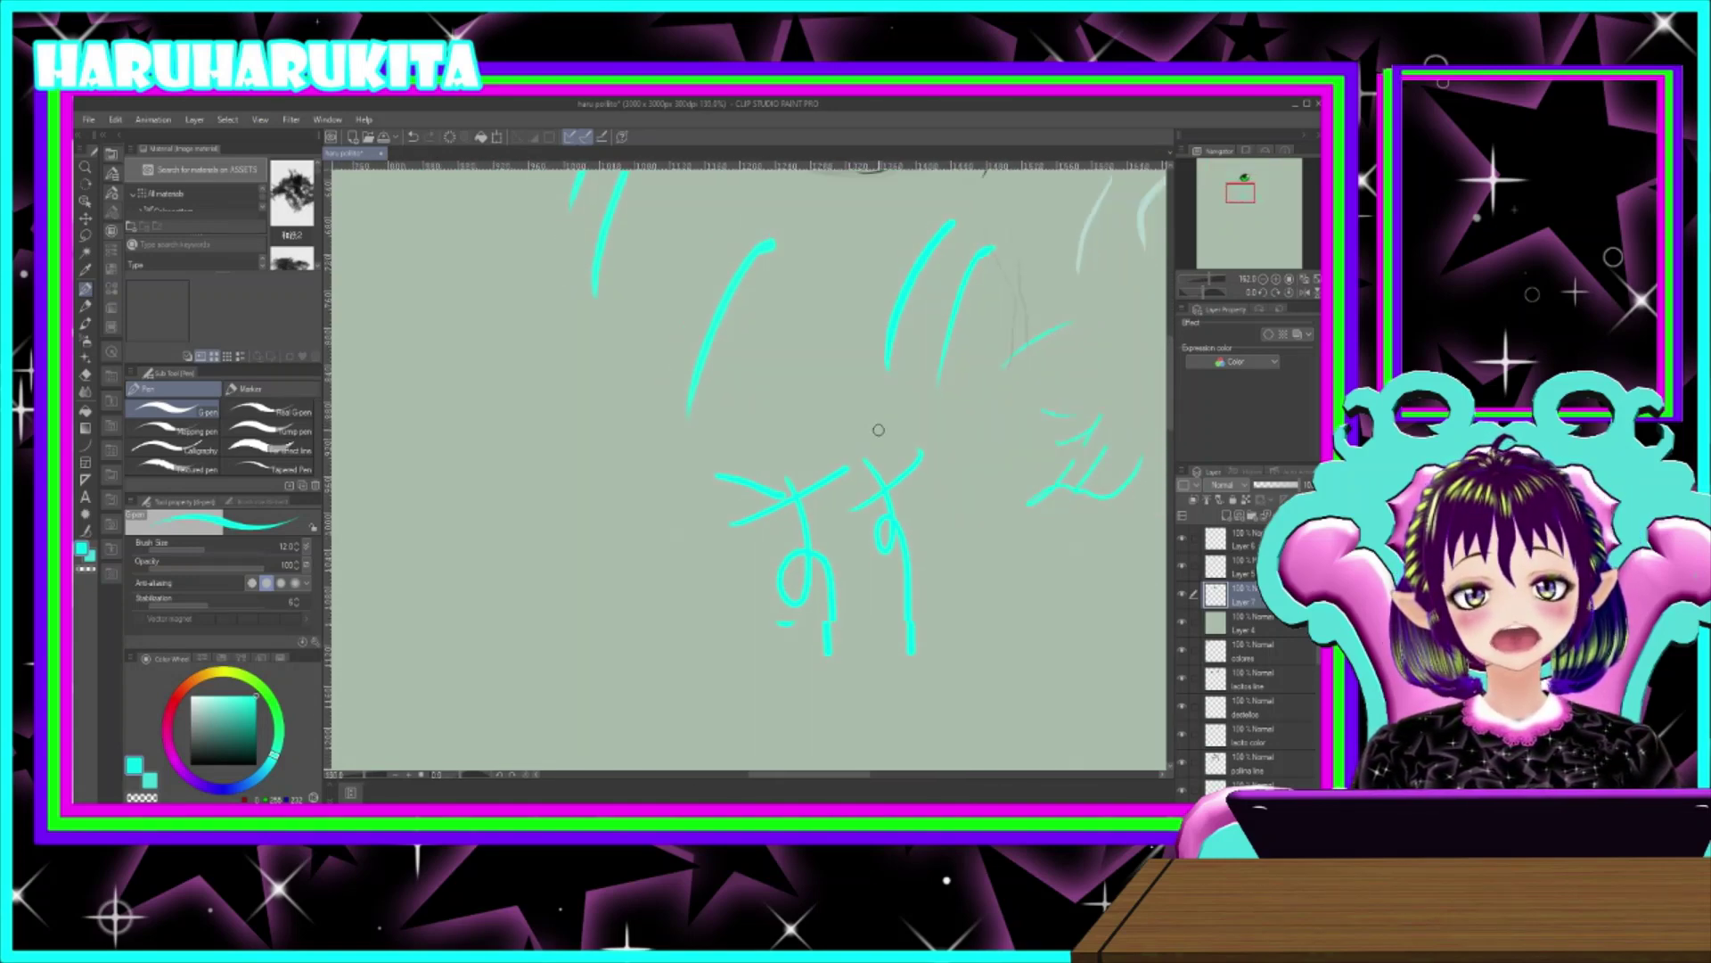
pyautogui.scroll(-3, 878, 429)
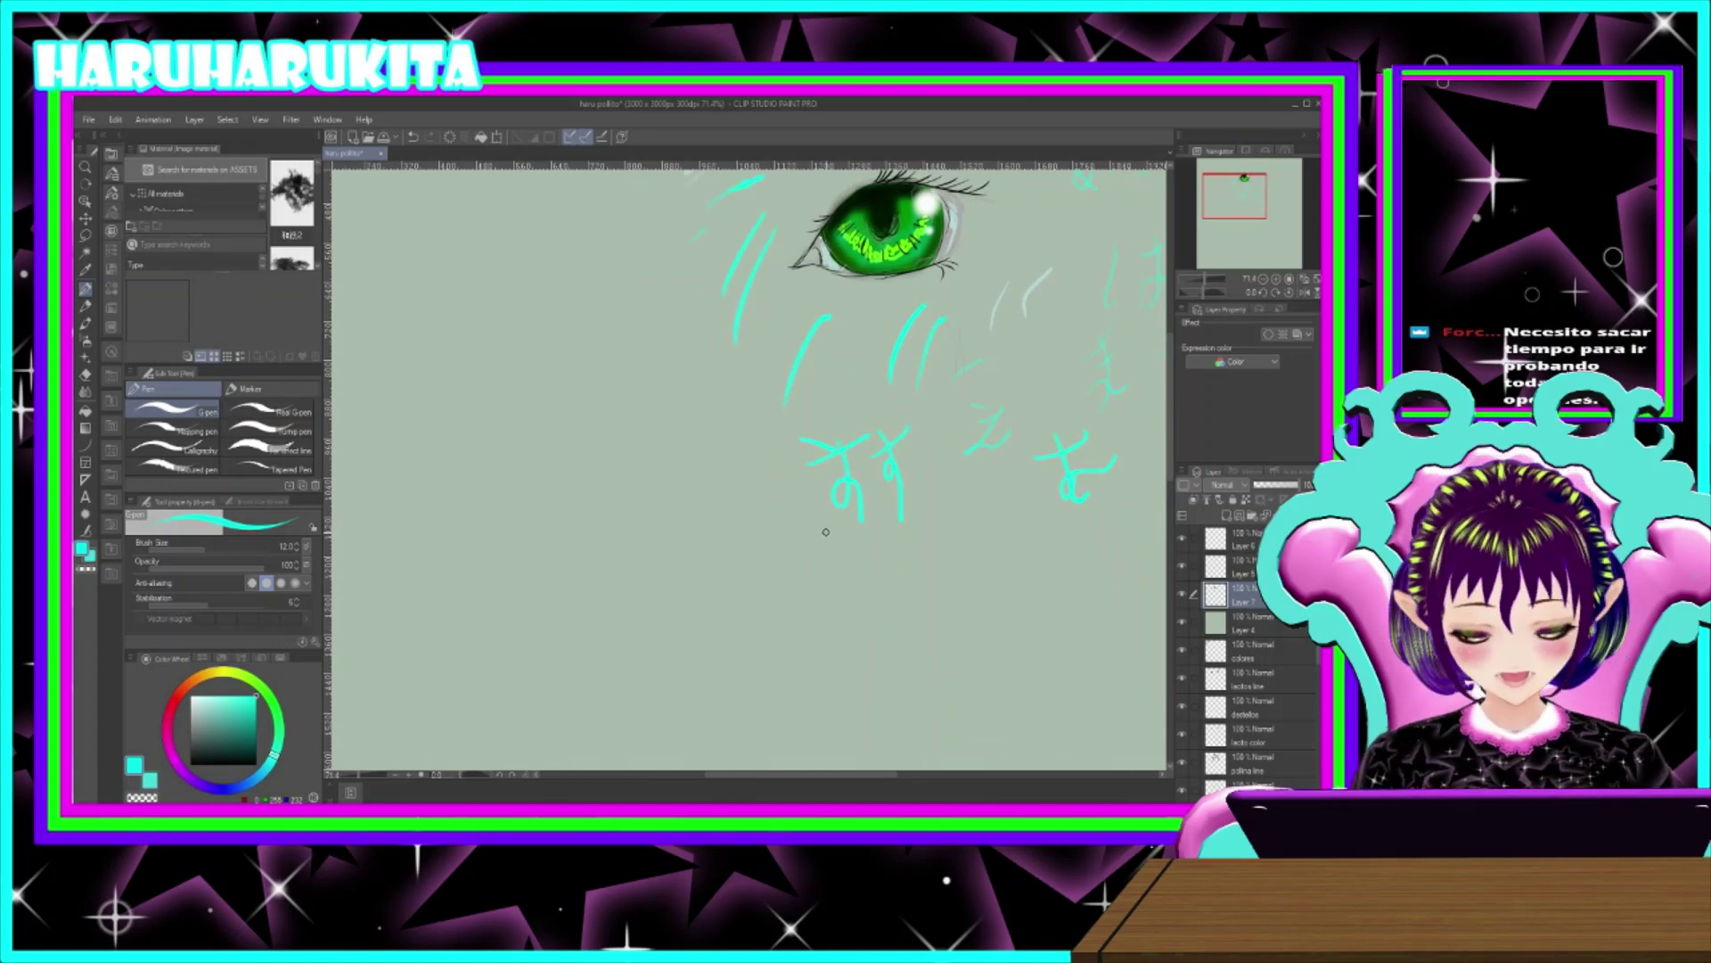
pyautogui.moveTo(764, 457); pyautogui.dragTo(632, 583)
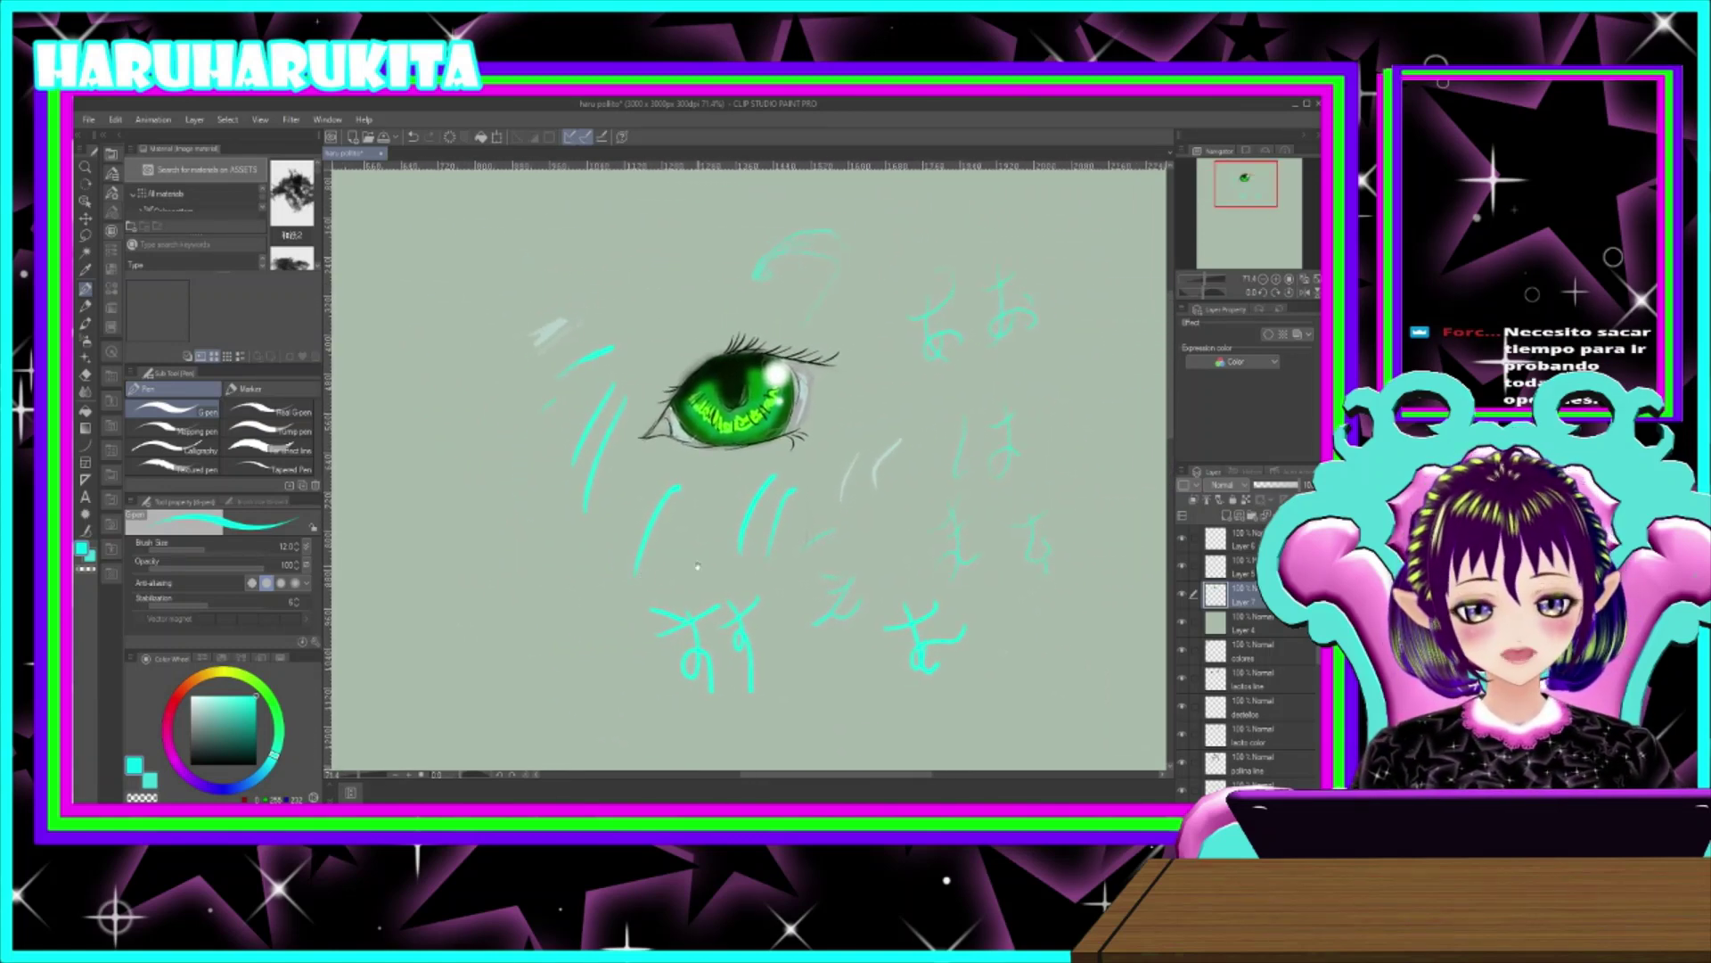
pyautogui.moveTo(685, 546); pyautogui.dragTo(541, 521)
pyautogui.scroll(4, 542, 520)
pyautogui.scroll(-2, 542, 521)
pyautogui.scroll(-6, 542, 520)
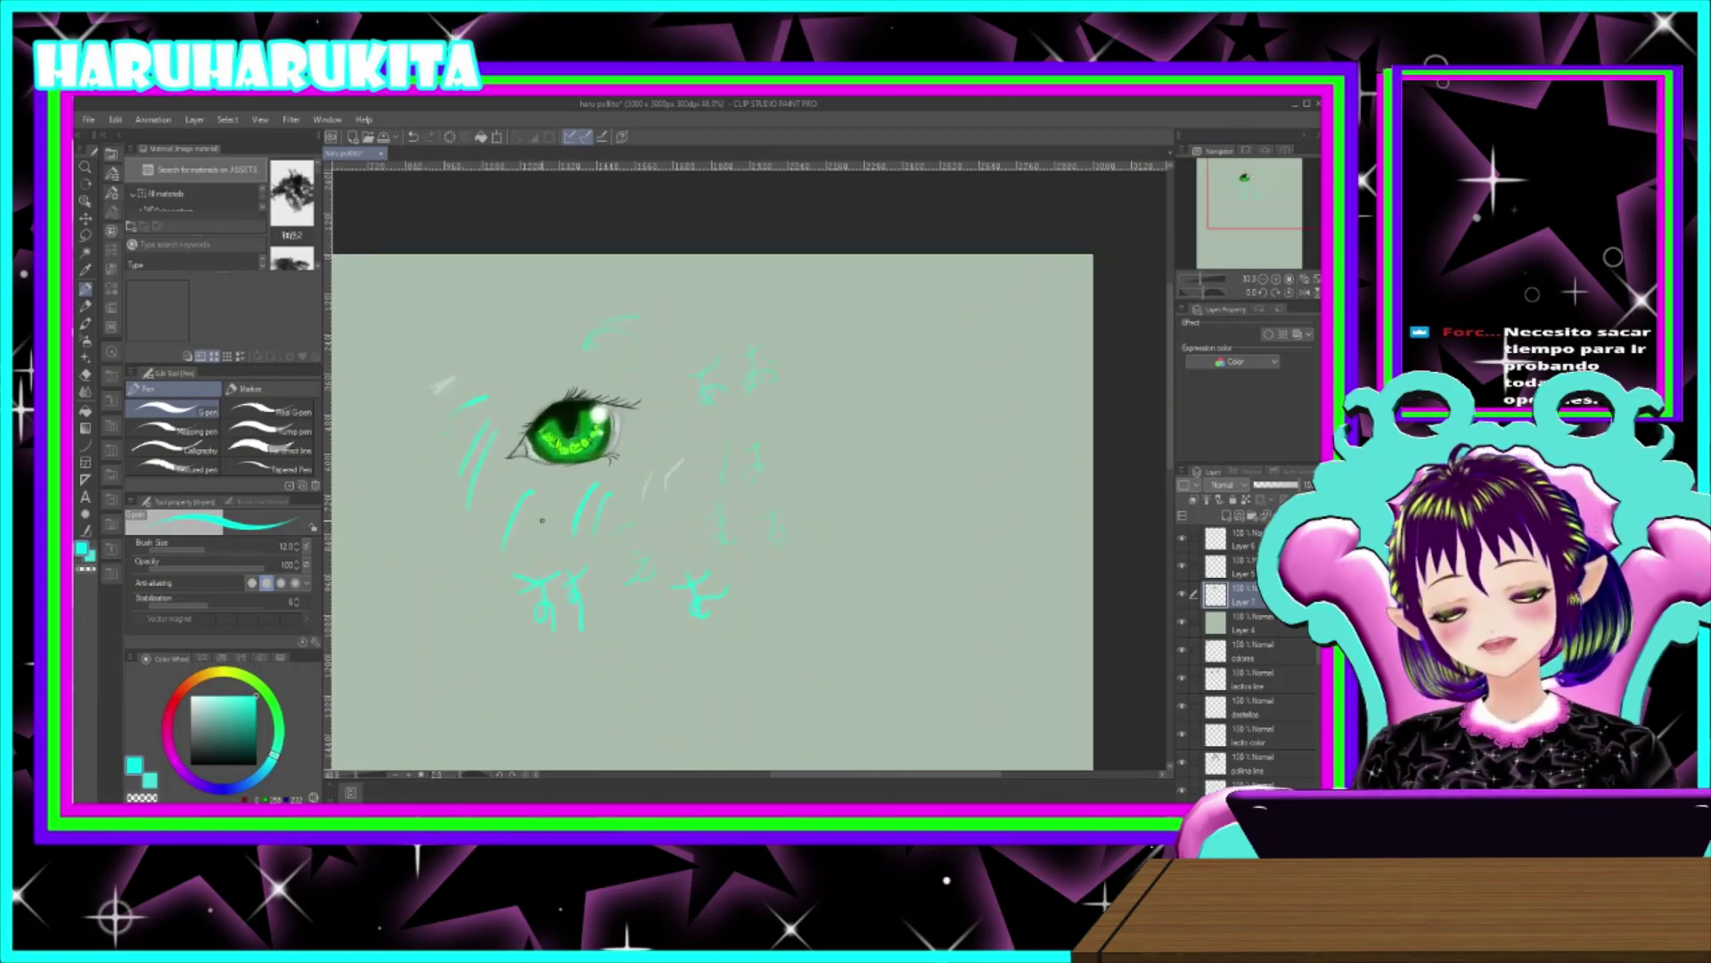
pyautogui.scroll(7, 542, 521)
pyautogui.moveTo(681, 496); pyautogui.dragTo(779, 677)
pyautogui.scroll(5, 782, 561)
pyautogui.scroll(-5, 783, 573)
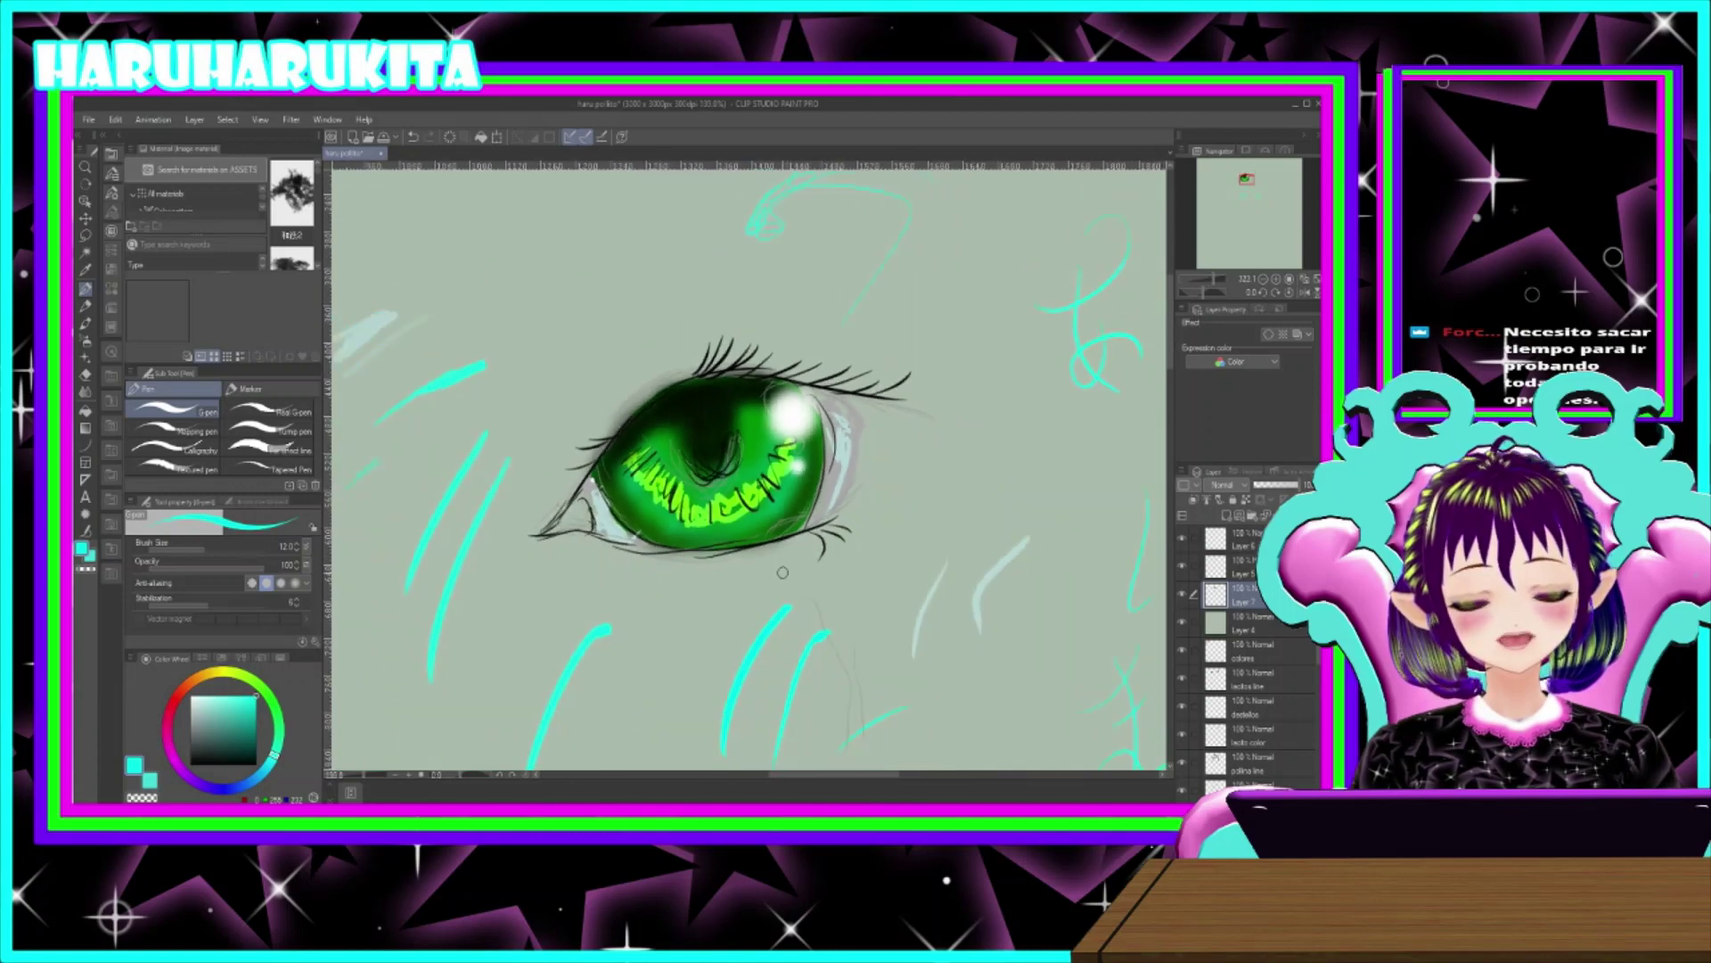
pyautogui.scroll(-8, 783, 572)
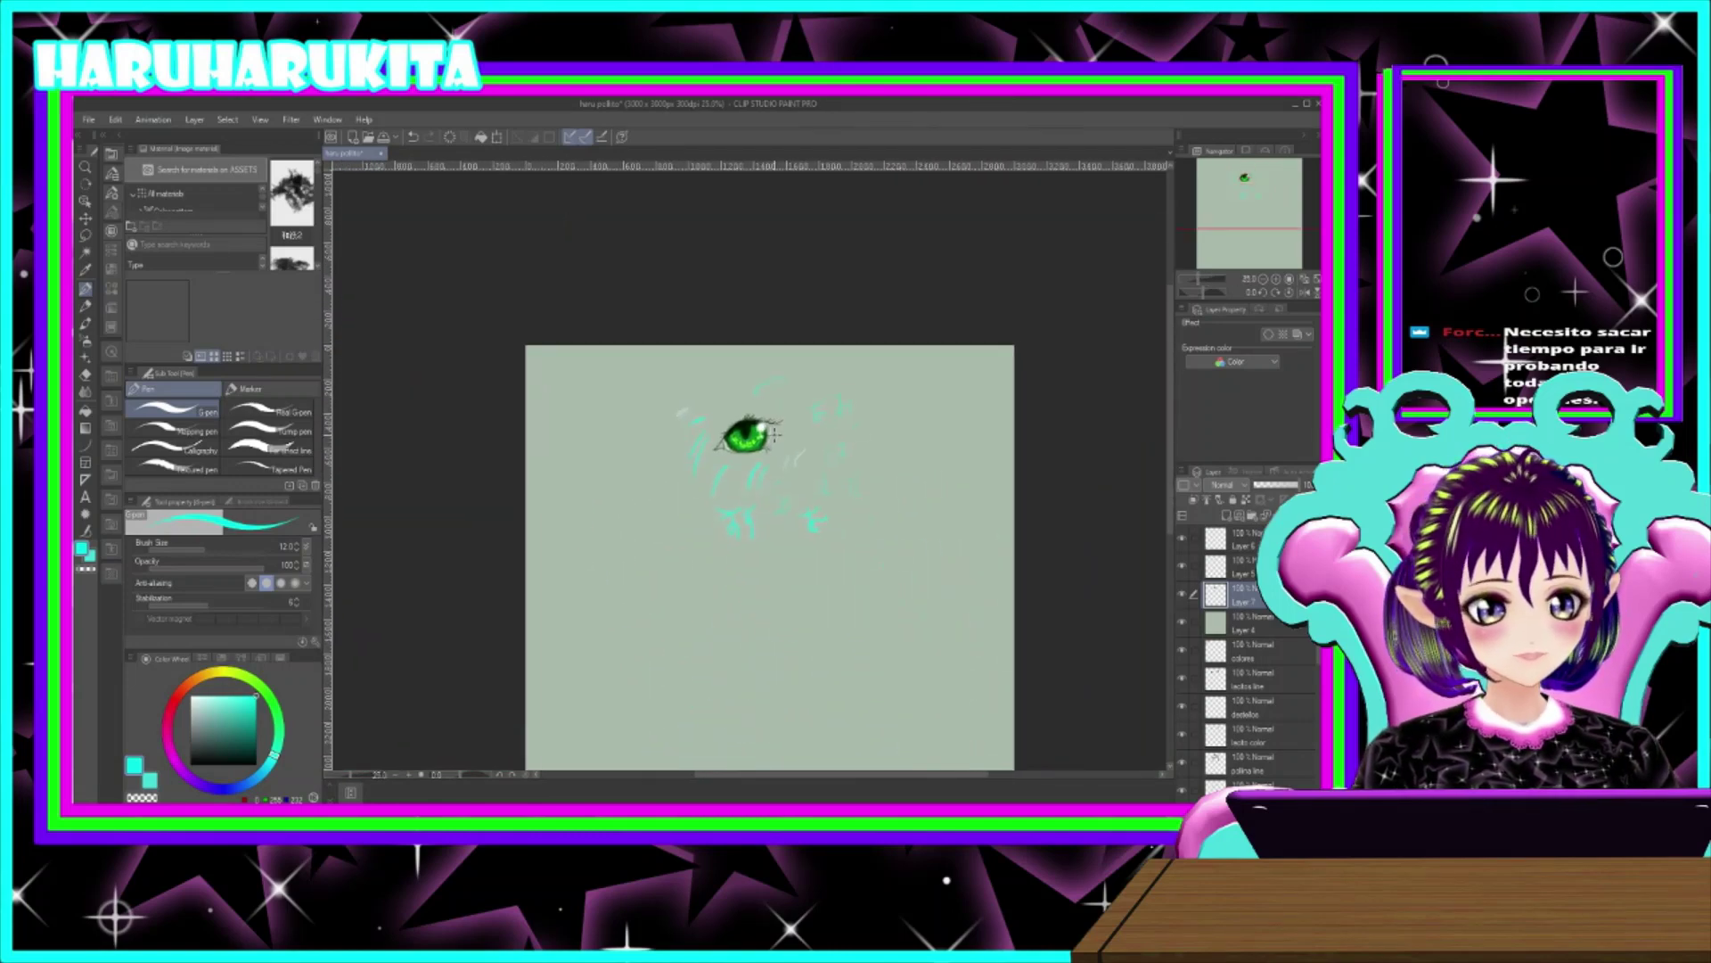
pyautogui.scroll(3, 772, 434)
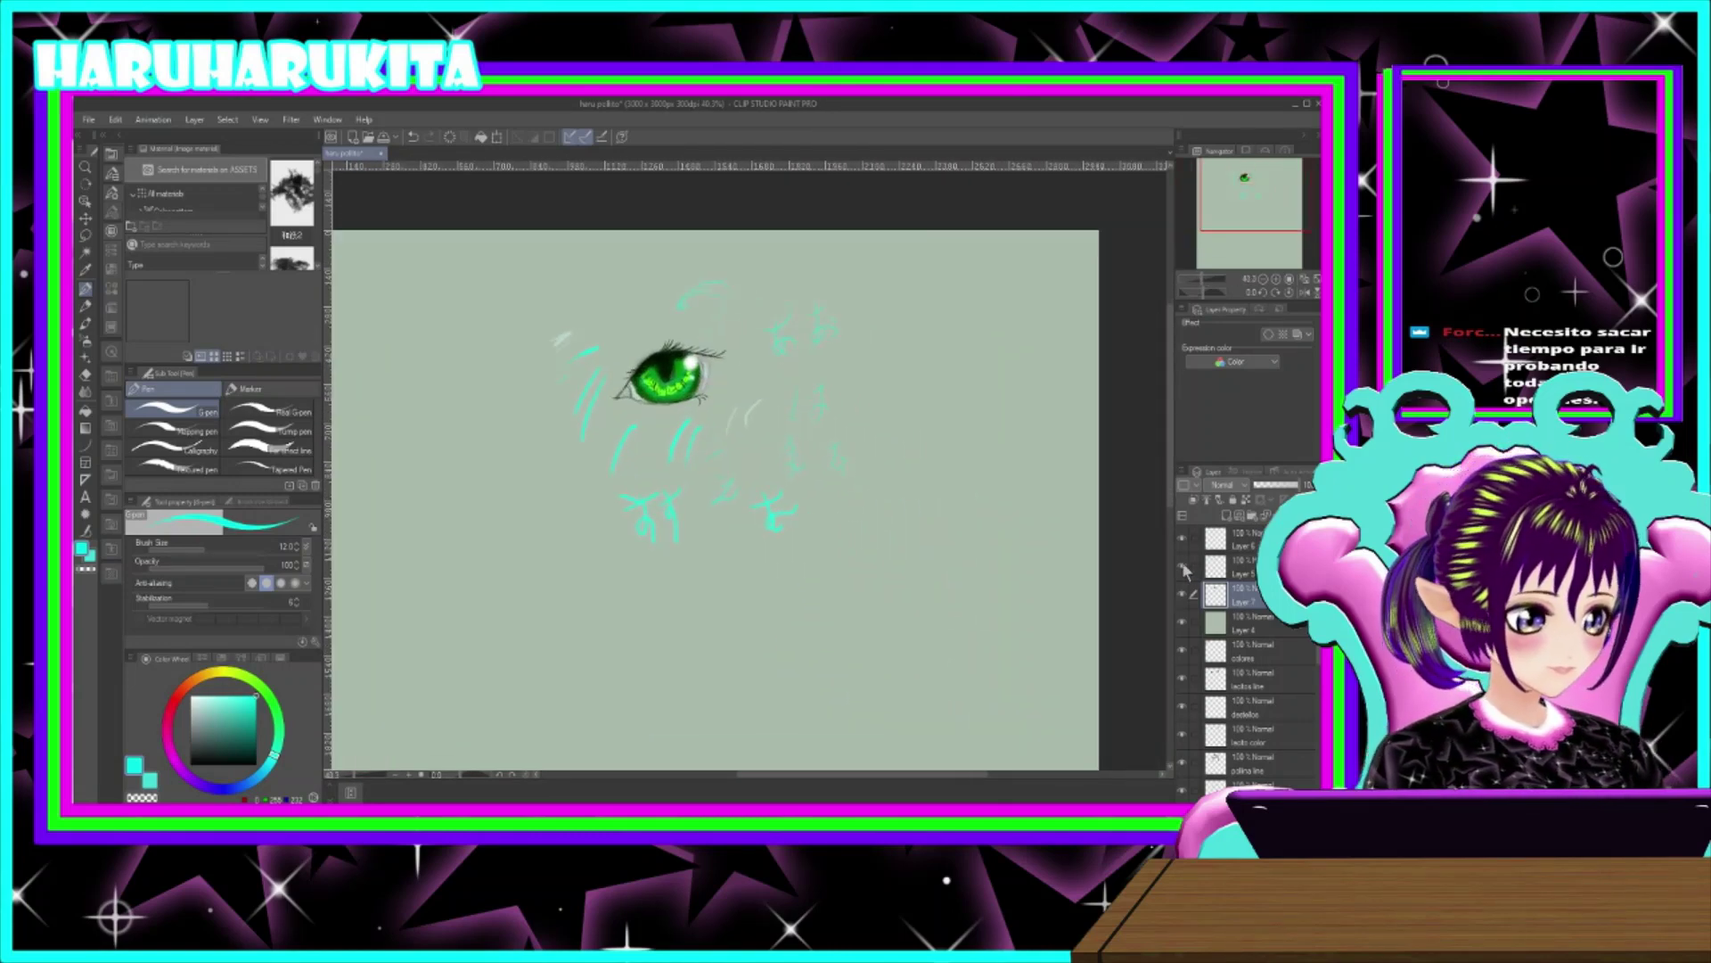
pyautogui.click(1180, 565)
pyautogui.click(1180, 565)
pyautogui.click(1183, 539)
pyautogui.click(1183, 538)
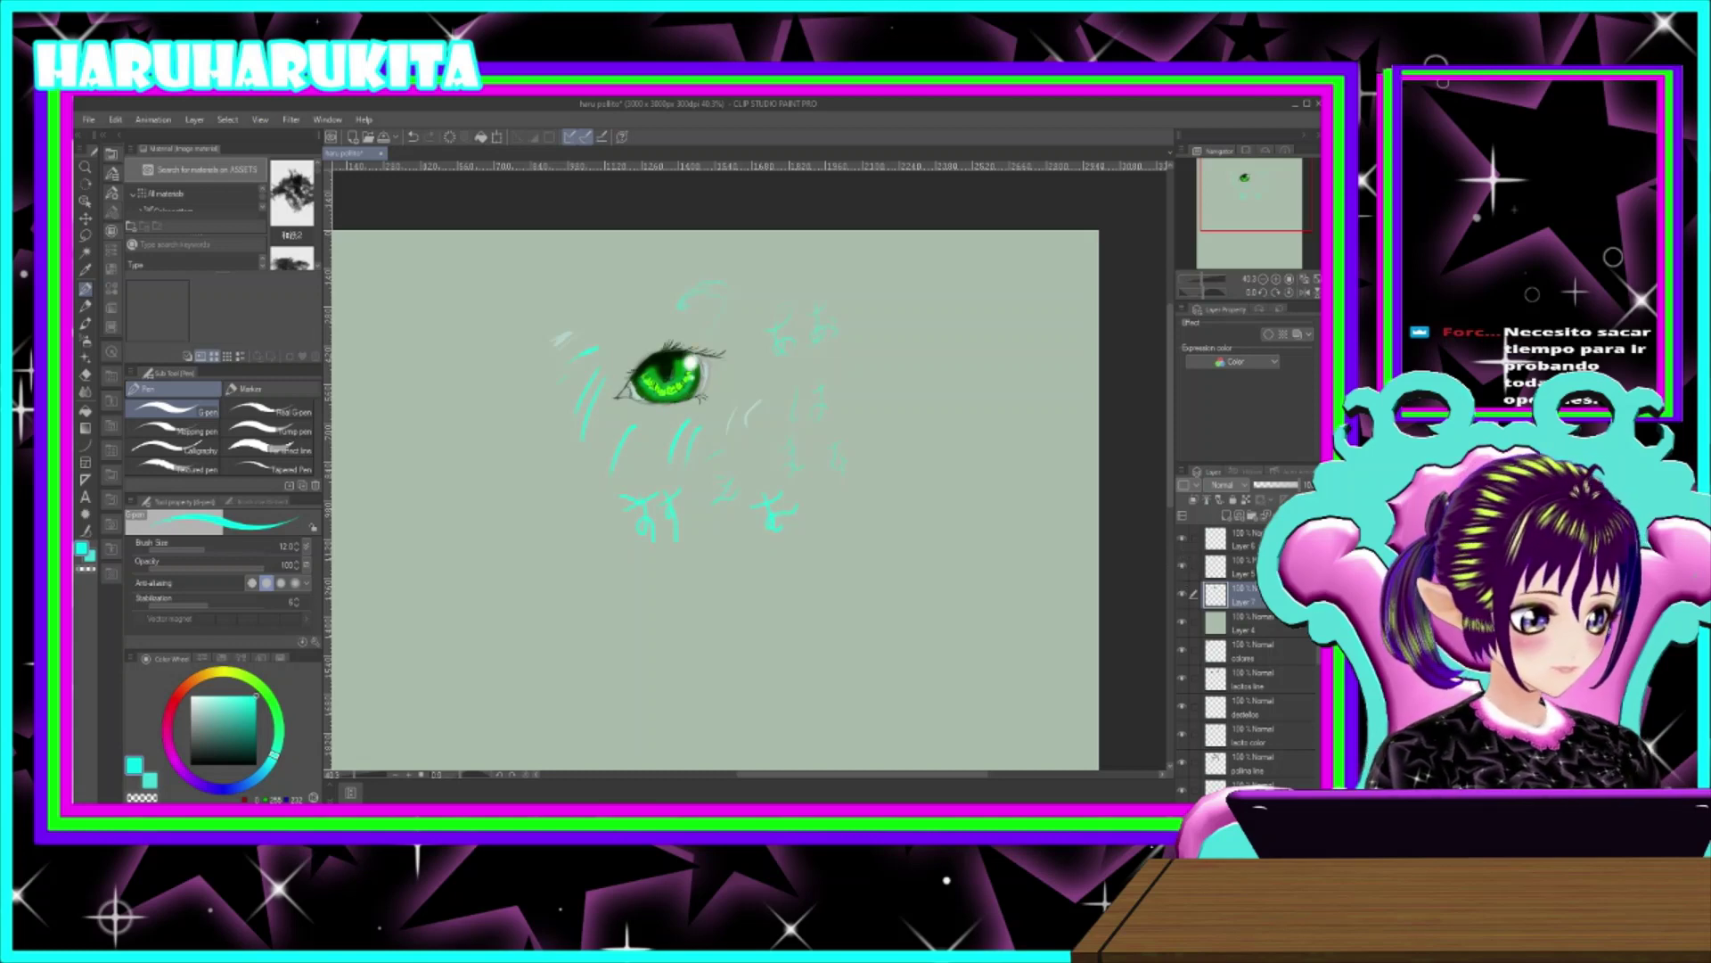
# - Delete all the eye study layers together with the plain green fill layer above the chibi illustration
pyautogui.click(1253, 622)
pyautogui.keyDown('shift'); pyautogui.click(1252, 565); pyautogui.keyUp('shift')
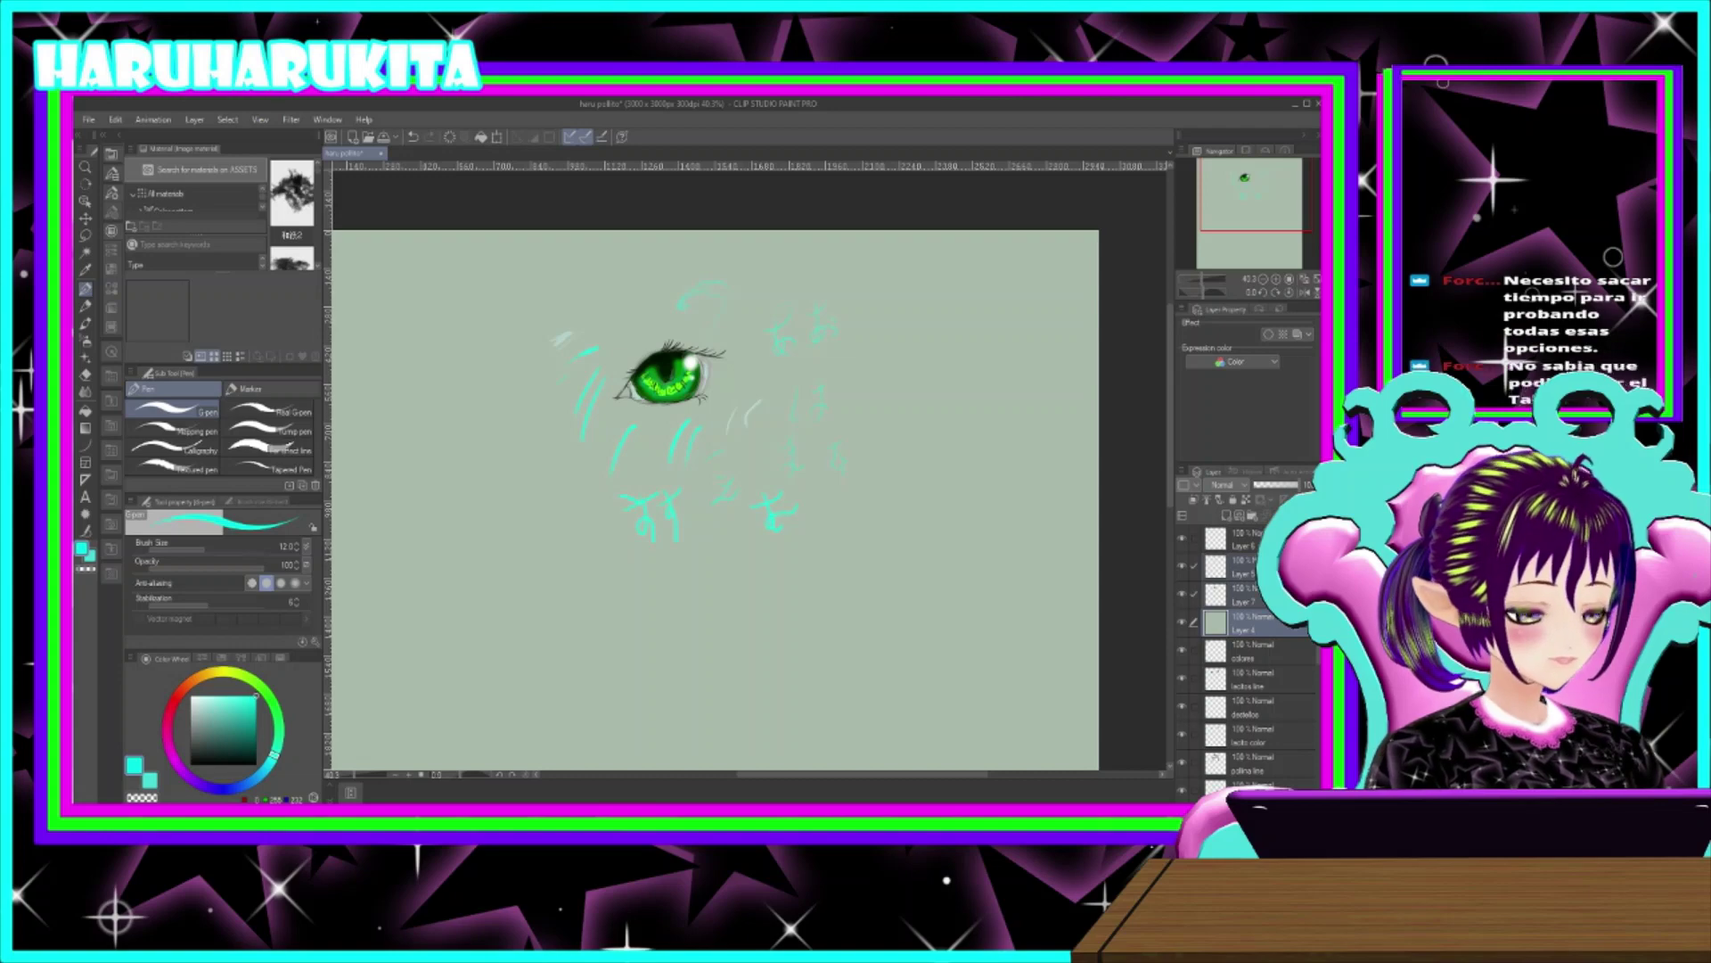
pyautogui.press('Delete')
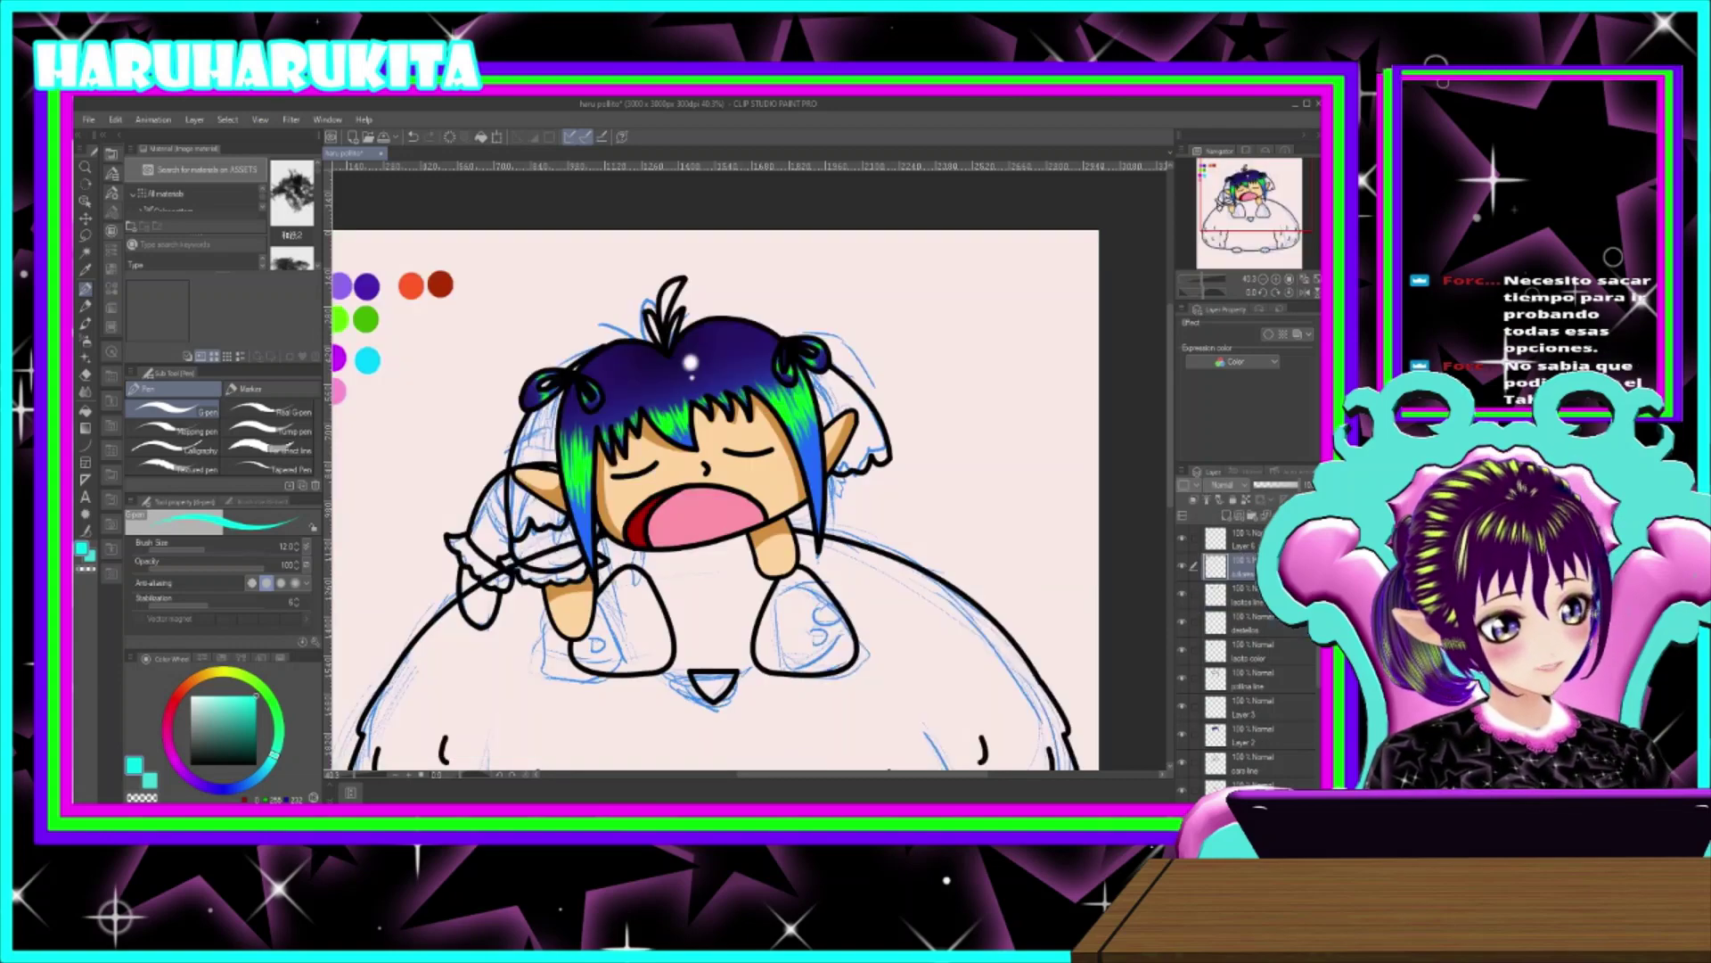
pyautogui.click(1252, 540)
pyautogui.press('Delete')
# - Sample the bright green from the character's hair fringe as the drawing colour
pyautogui.scroll(2, 690, 537)
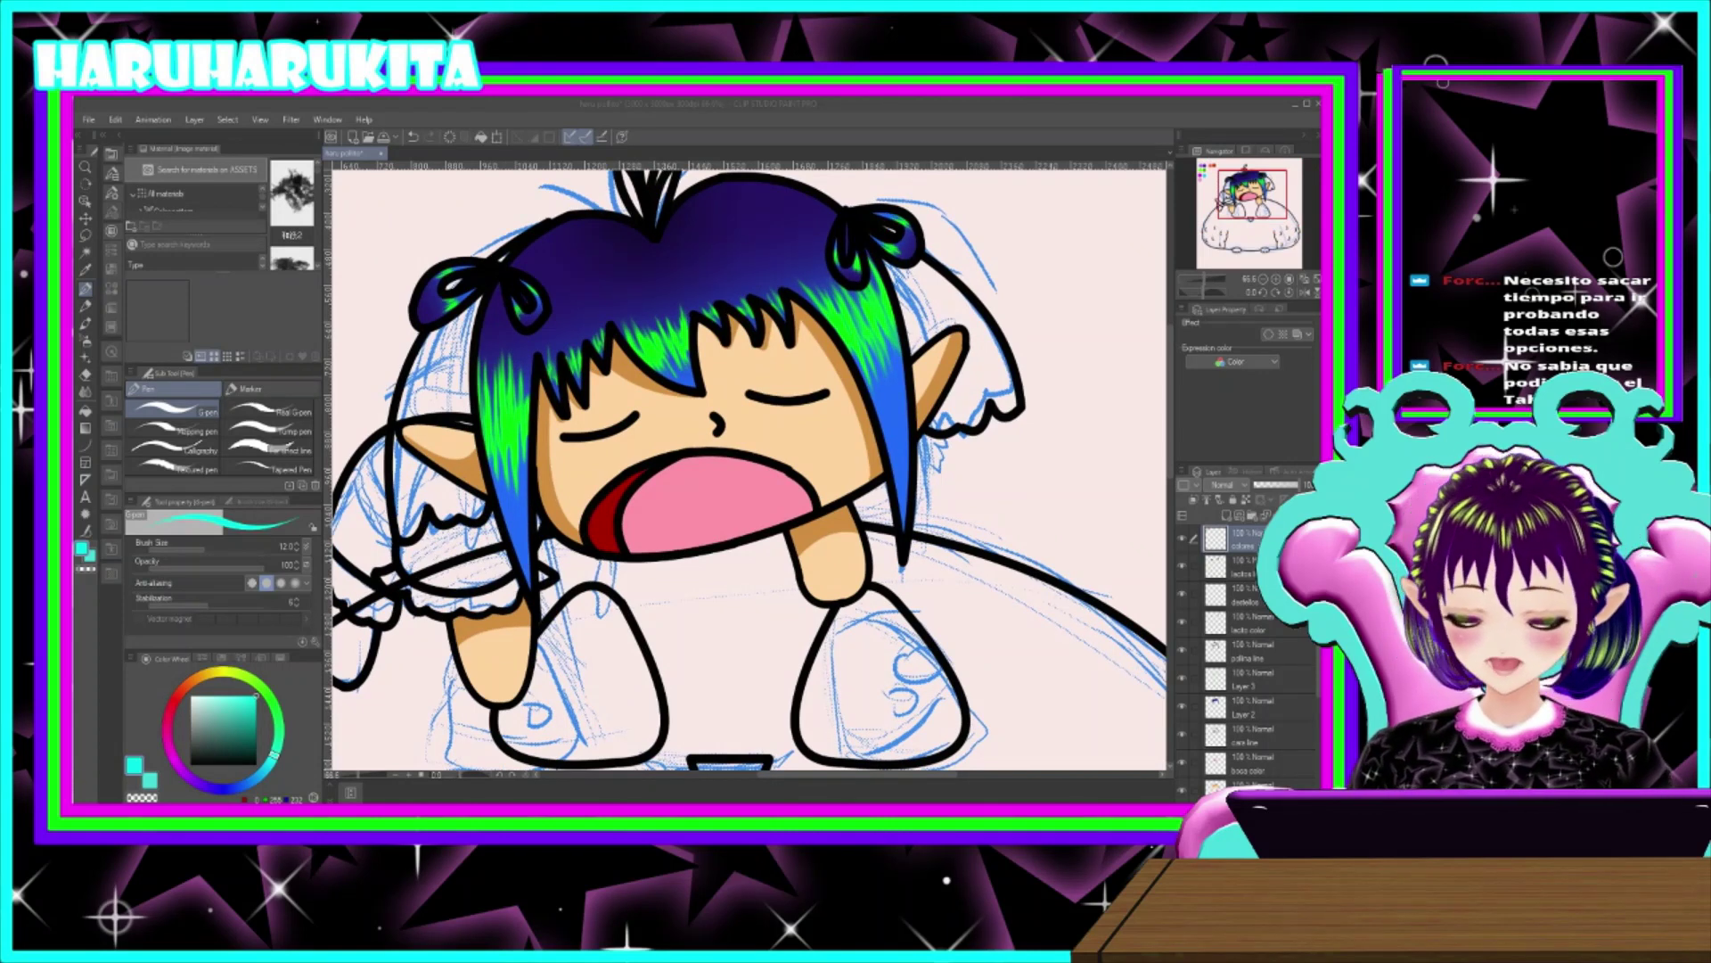
pyautogui.click(585, 400)
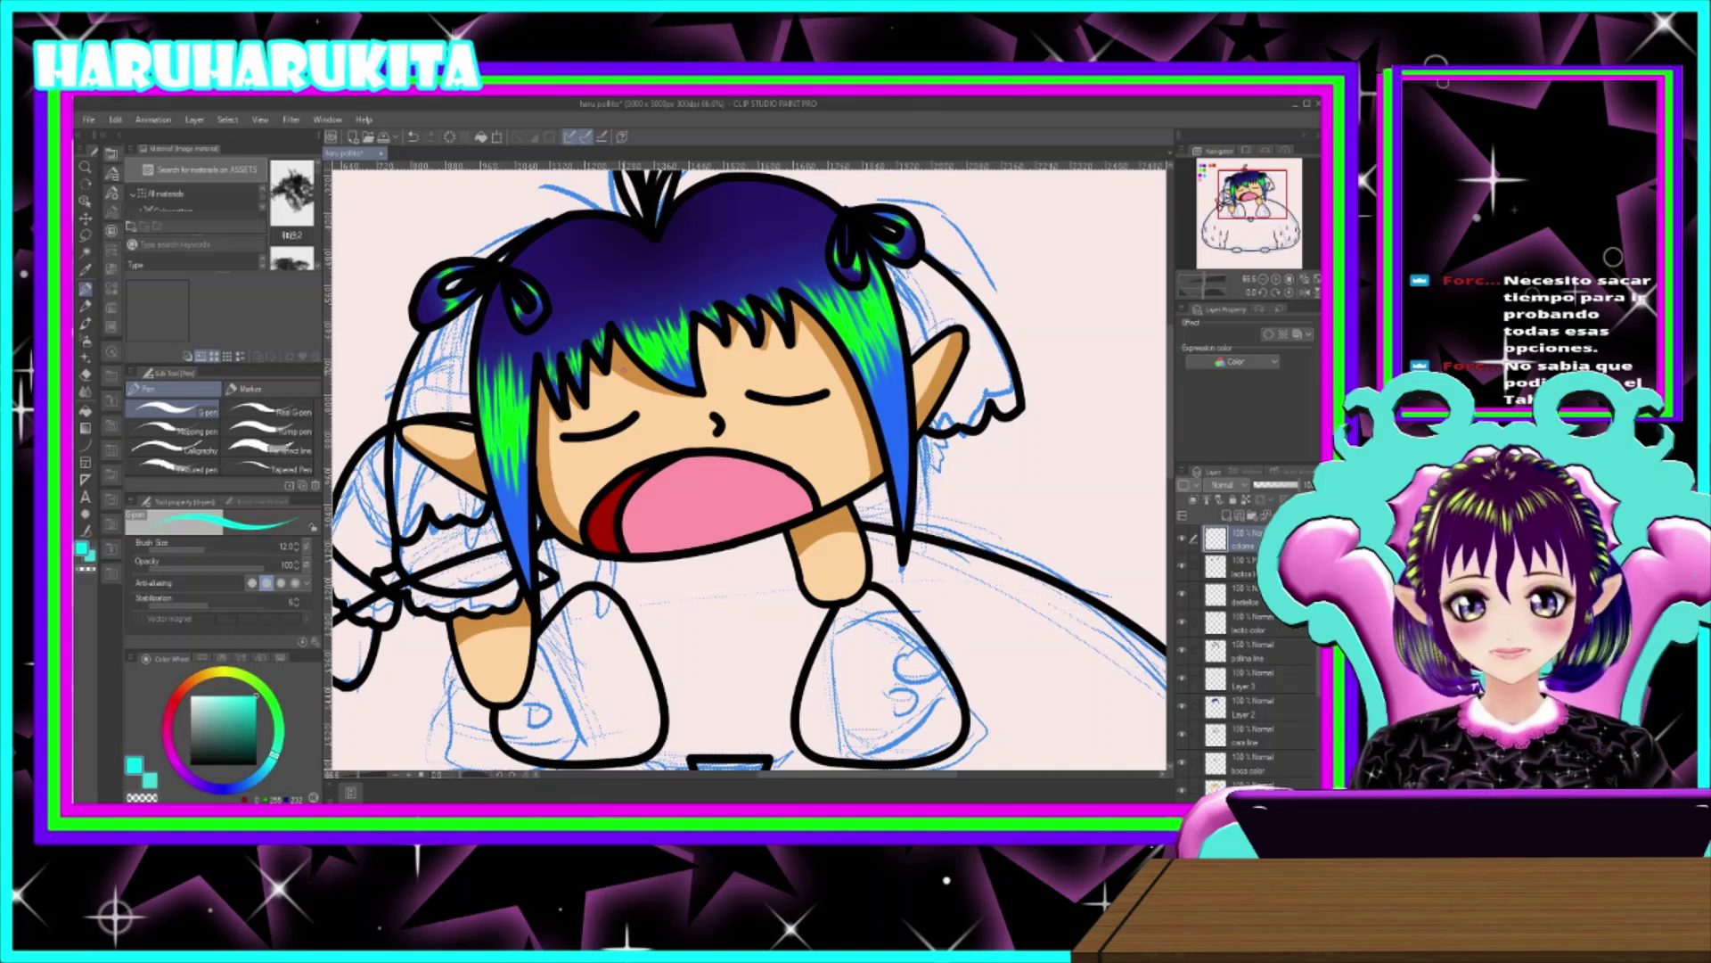
pyautogui.press('alt')
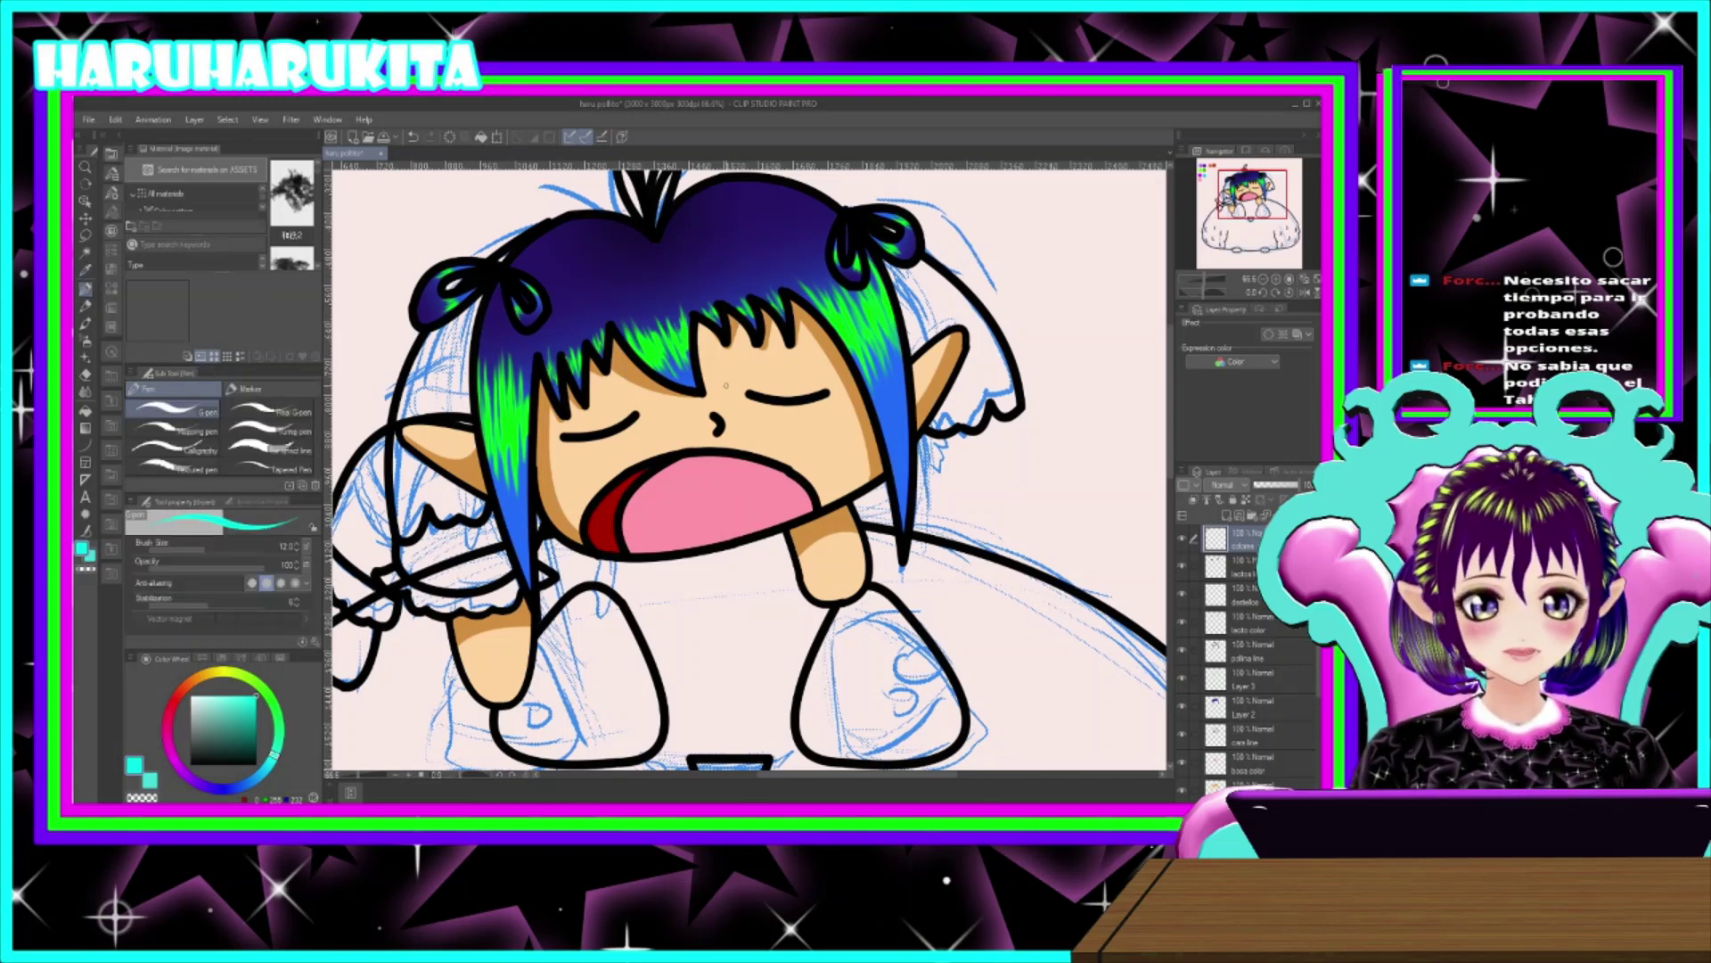
pyautogui.press('alt')
pyautogui.click(673, 341)
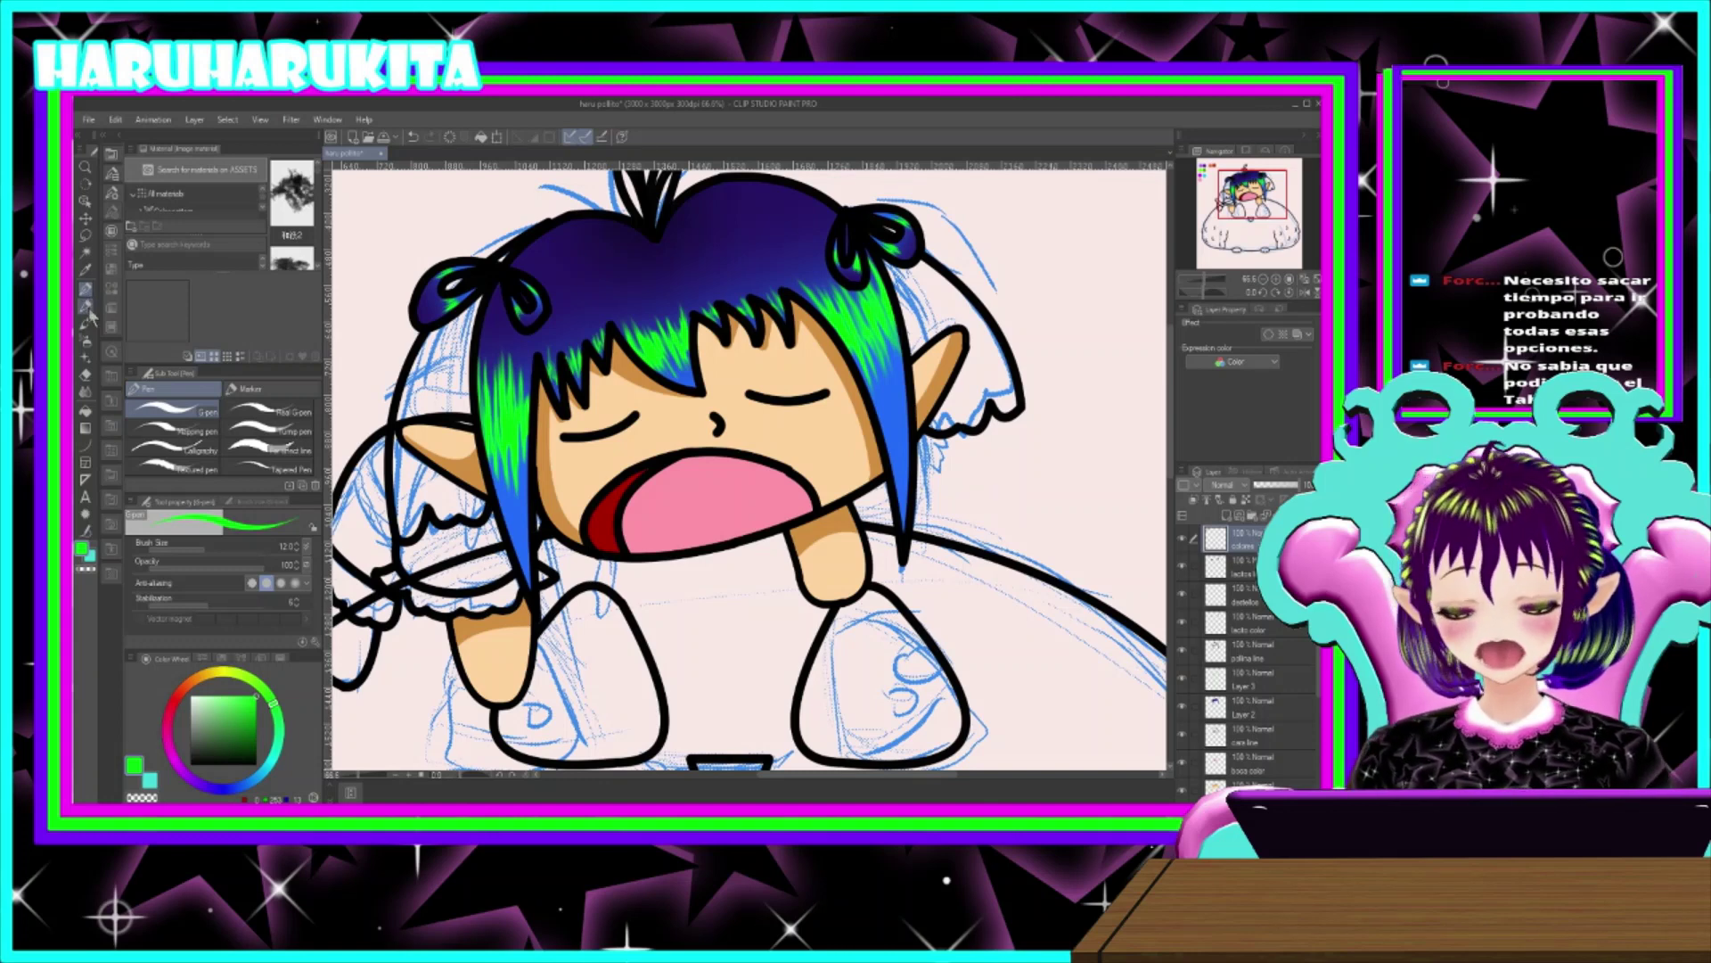
# - Demonstrate switching back and forth between the Pencil and Pen tools, ending on the Pencil
pyautogui.press('p')
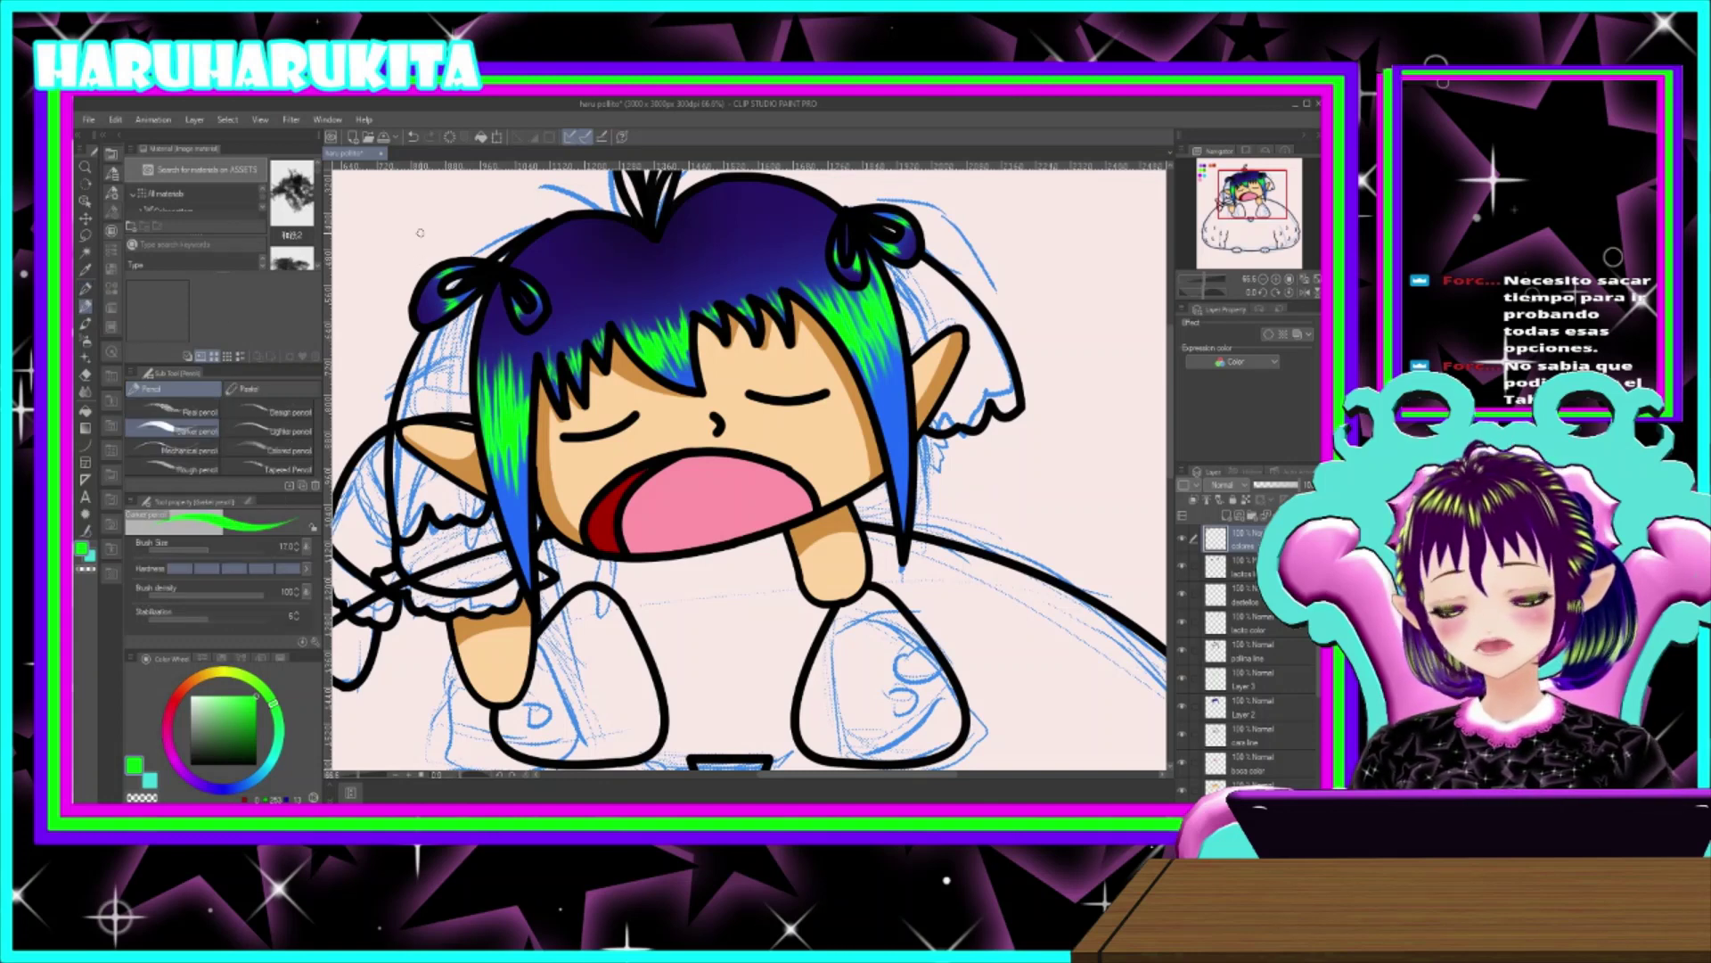
pyautogui.press('p')
pyautogui.press('p')
pyautogui.press('p')
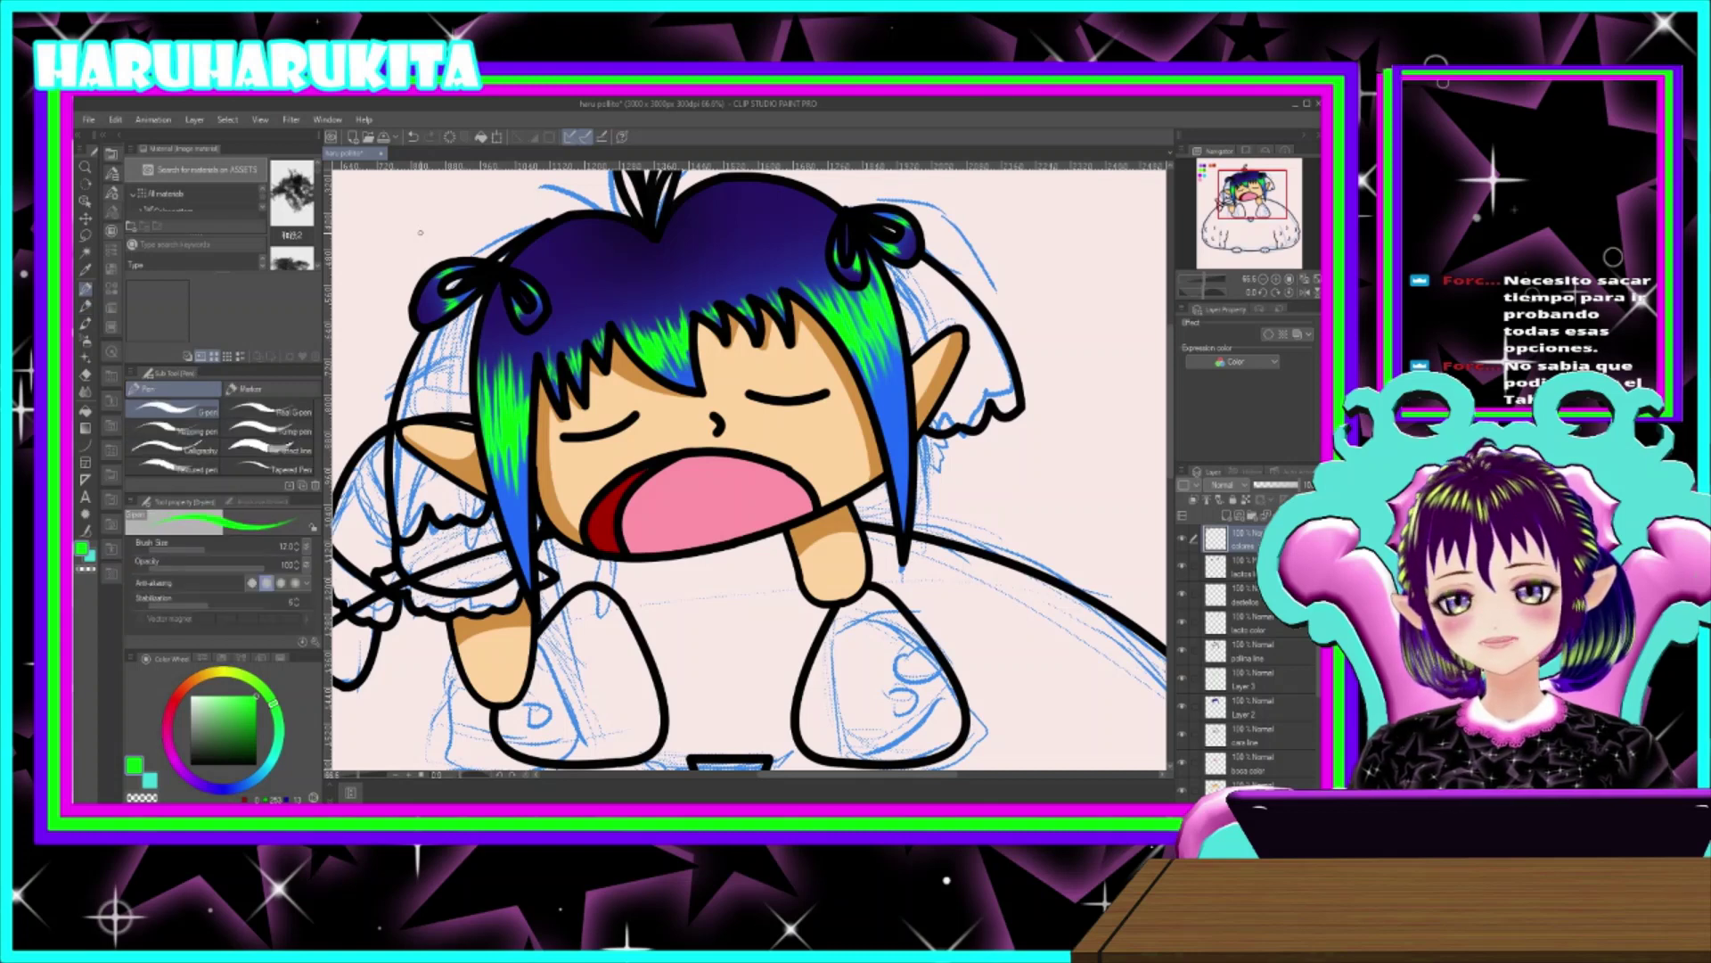
pyautogui.press('p')
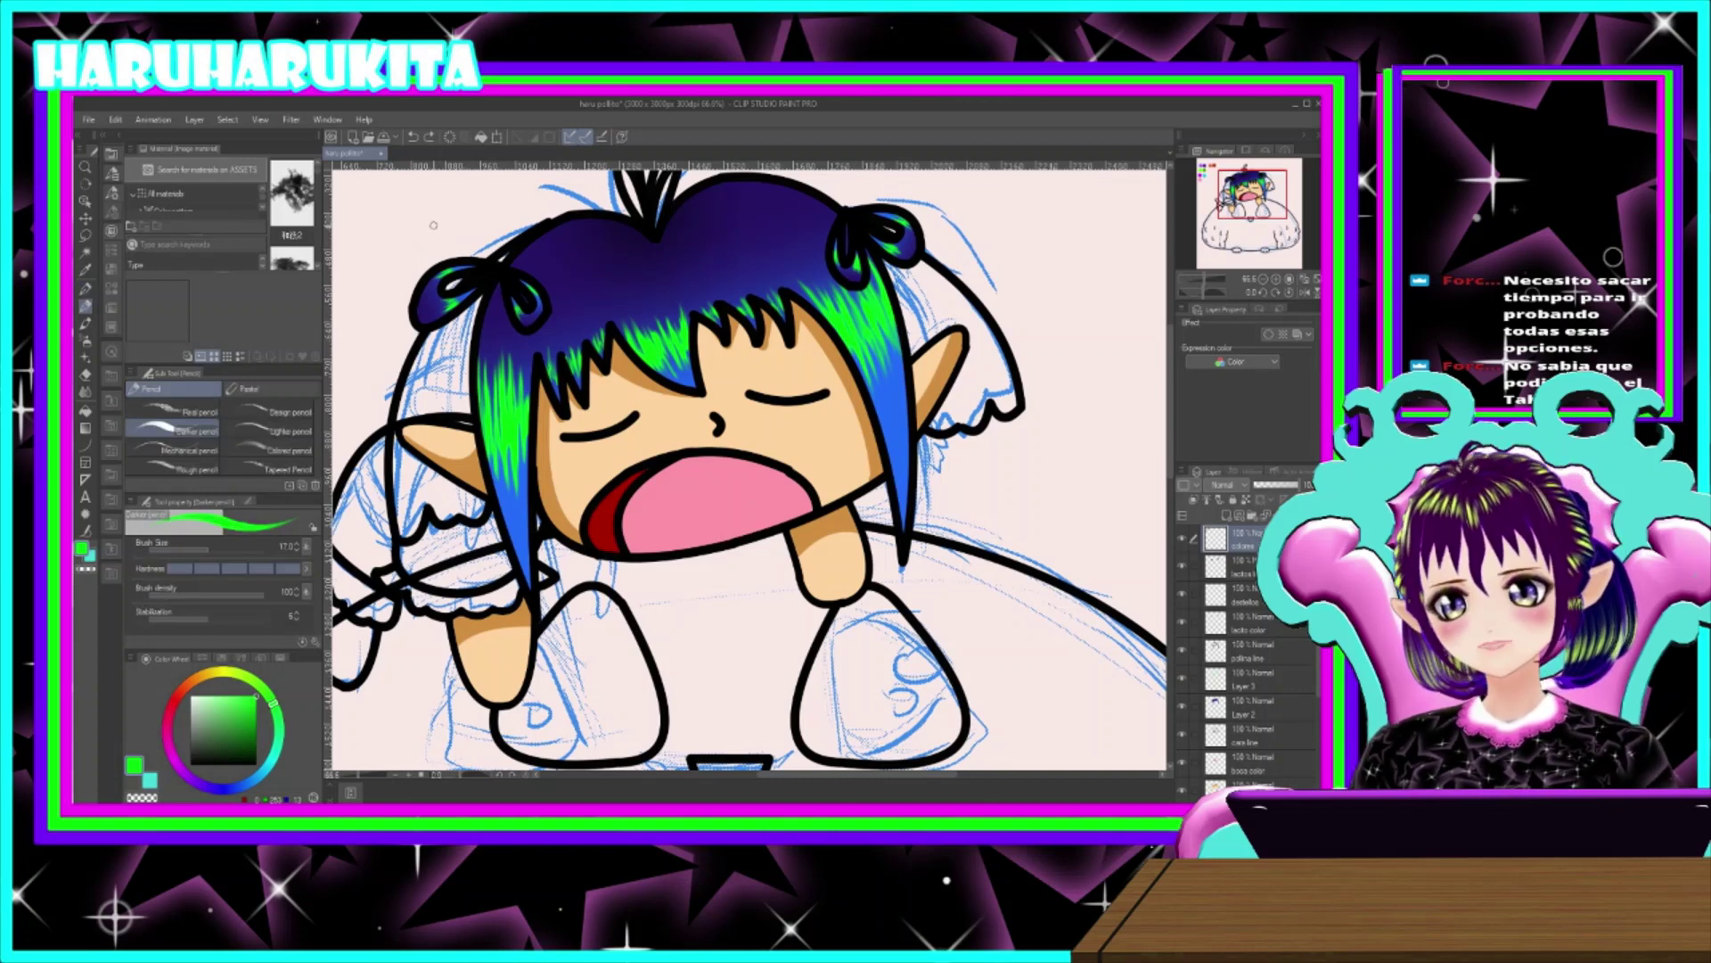
pyautogui.press('p')
pyautogui.press('p')
pyautogui.press('p')
pyautogui.press('p')
pyautogui.press('p')
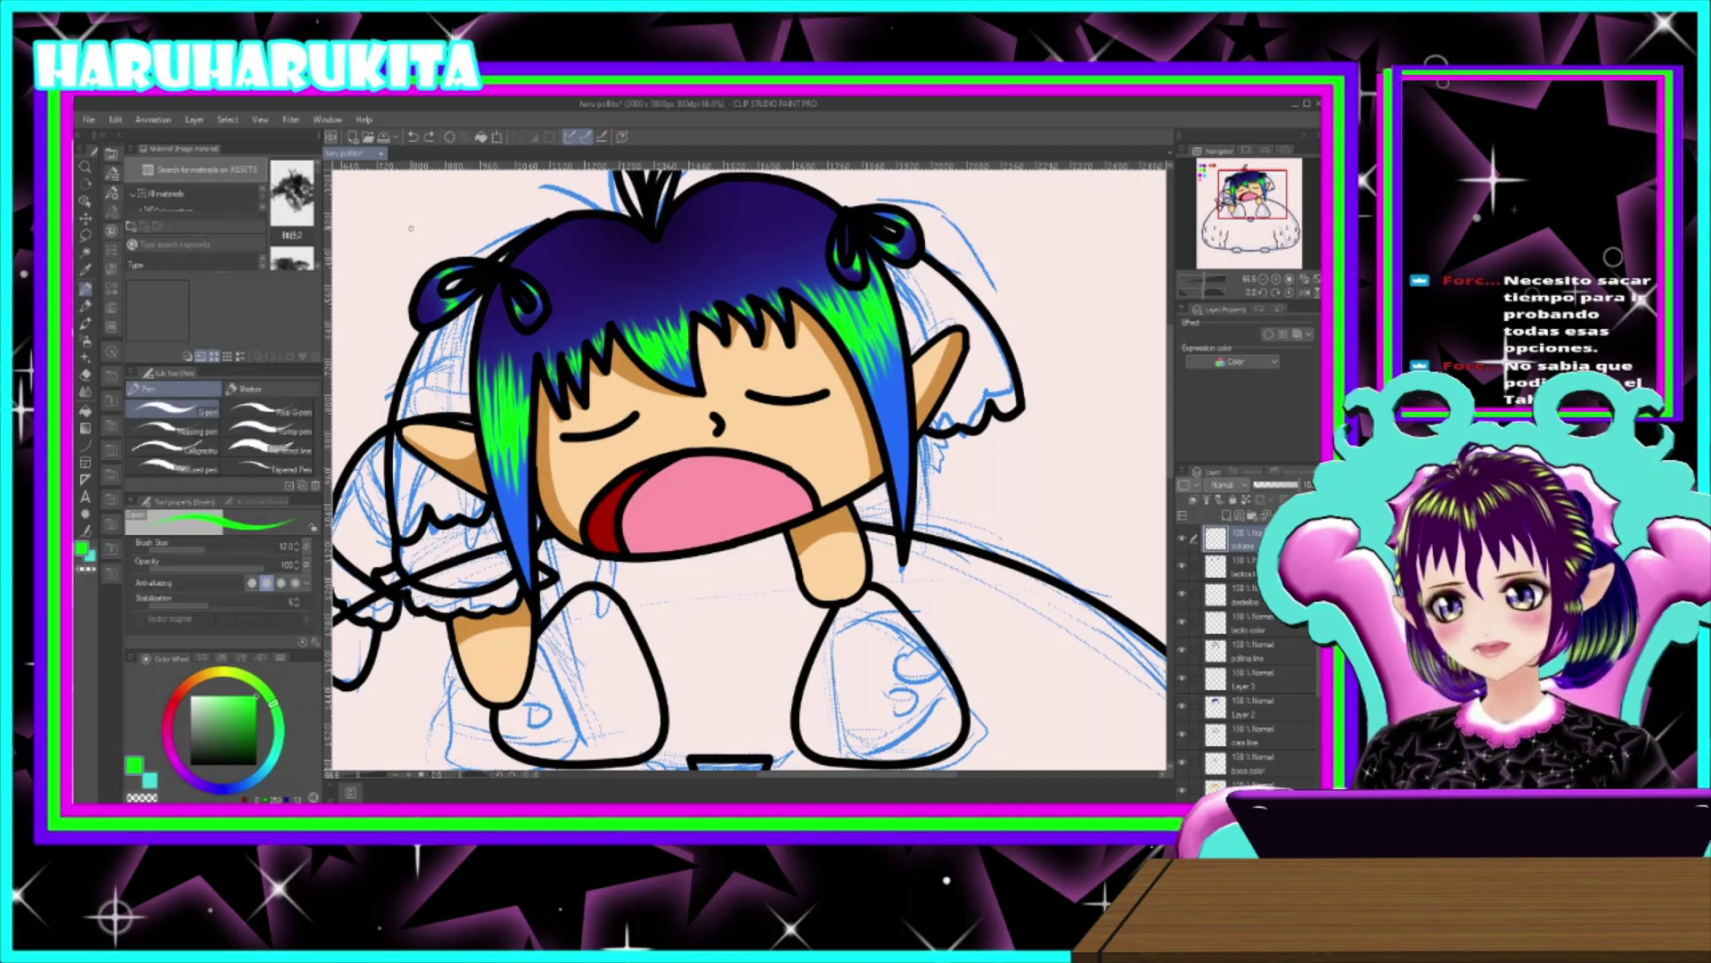
pyautogui.press('p')
pyautogui.press('p')
pyautogui.press('p')
pyautogui.press('p')
pyautogui.press('p')
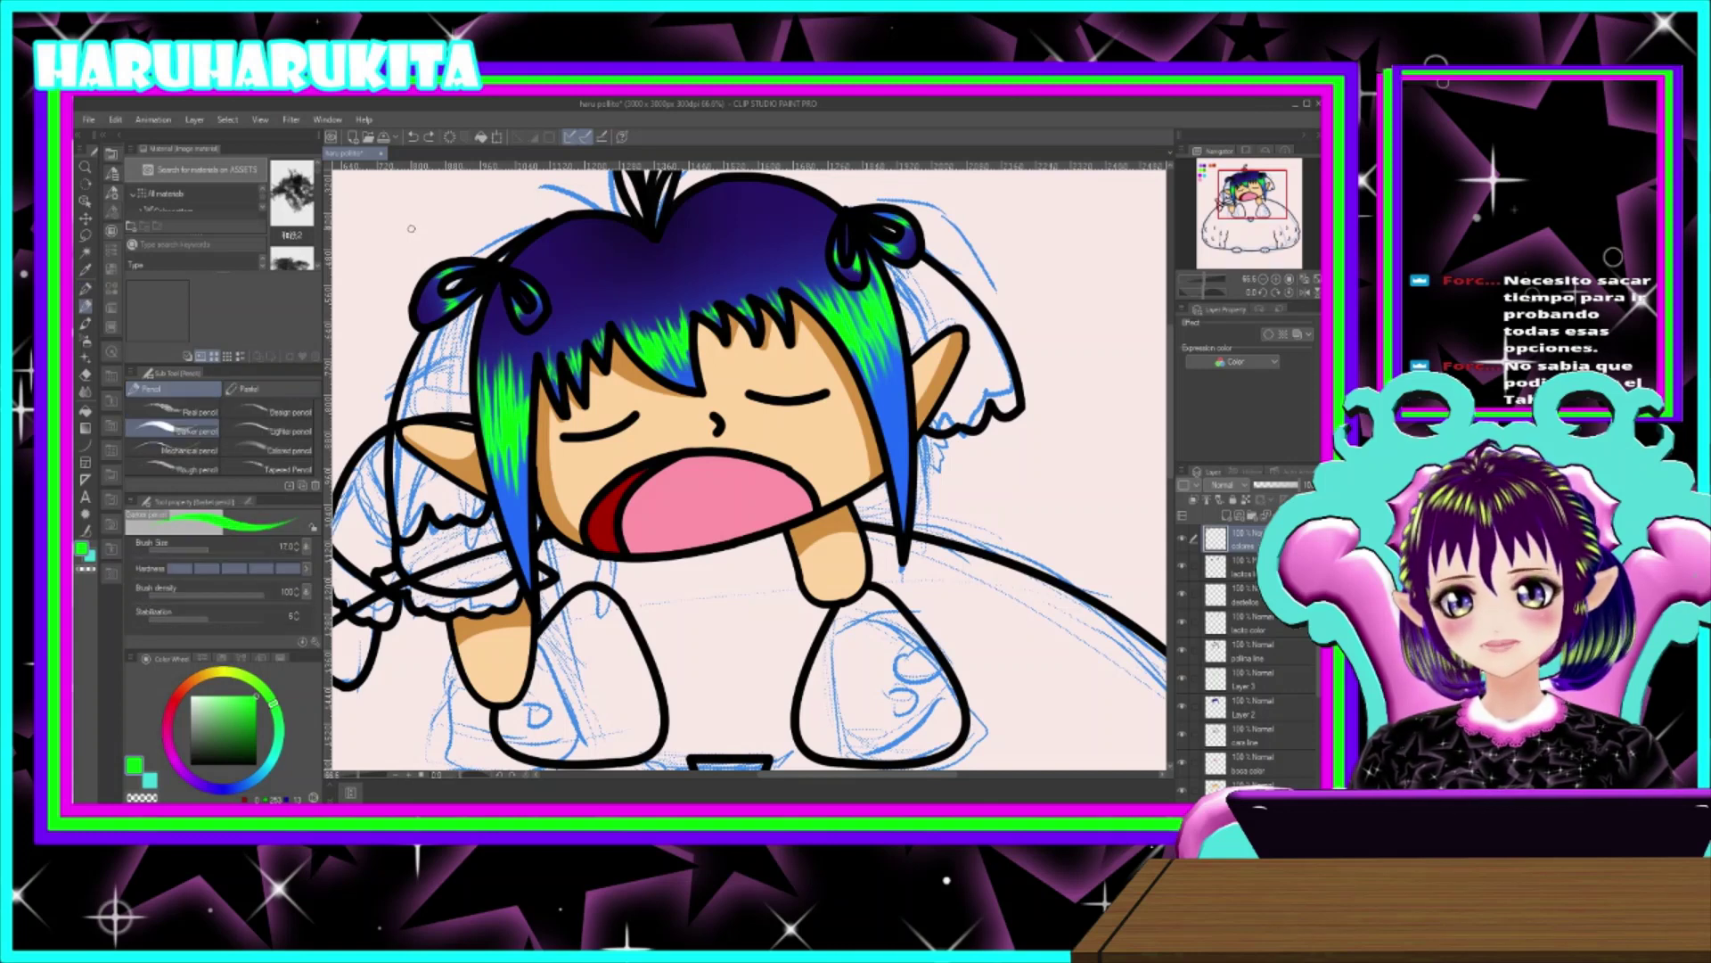
# - Demonstrate switching to the watercolour brush, the soft eraser and the Auto select tool
pyautogui.press('b')
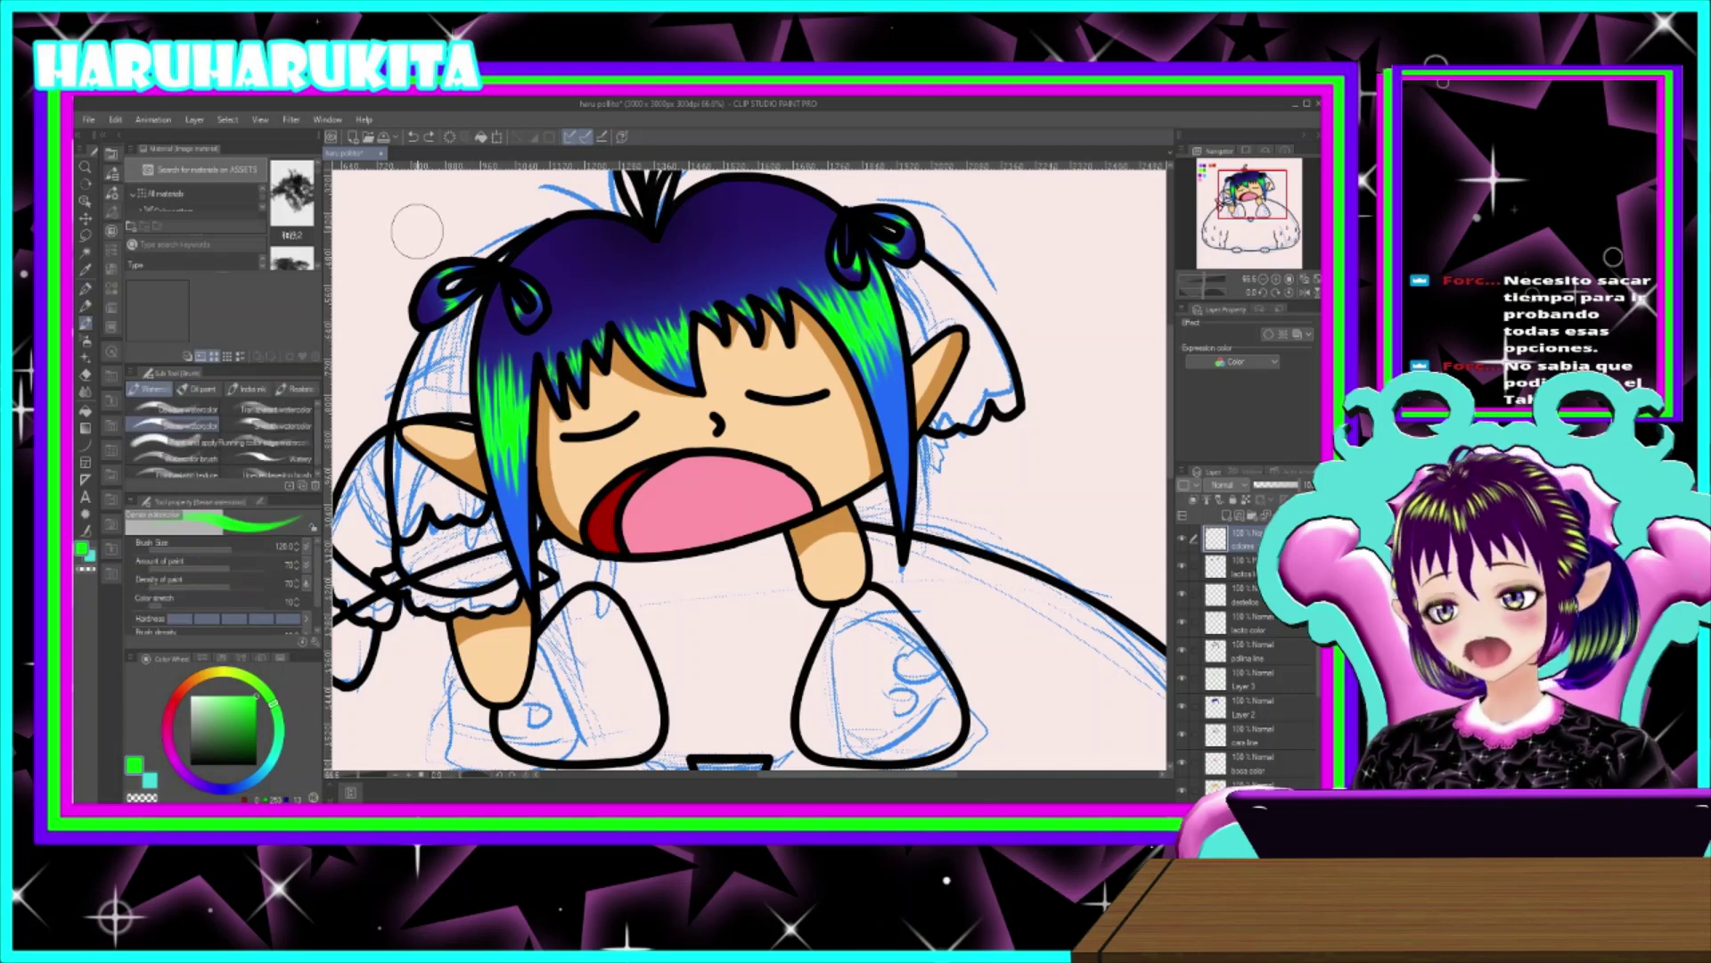
pyautogui.press('e')
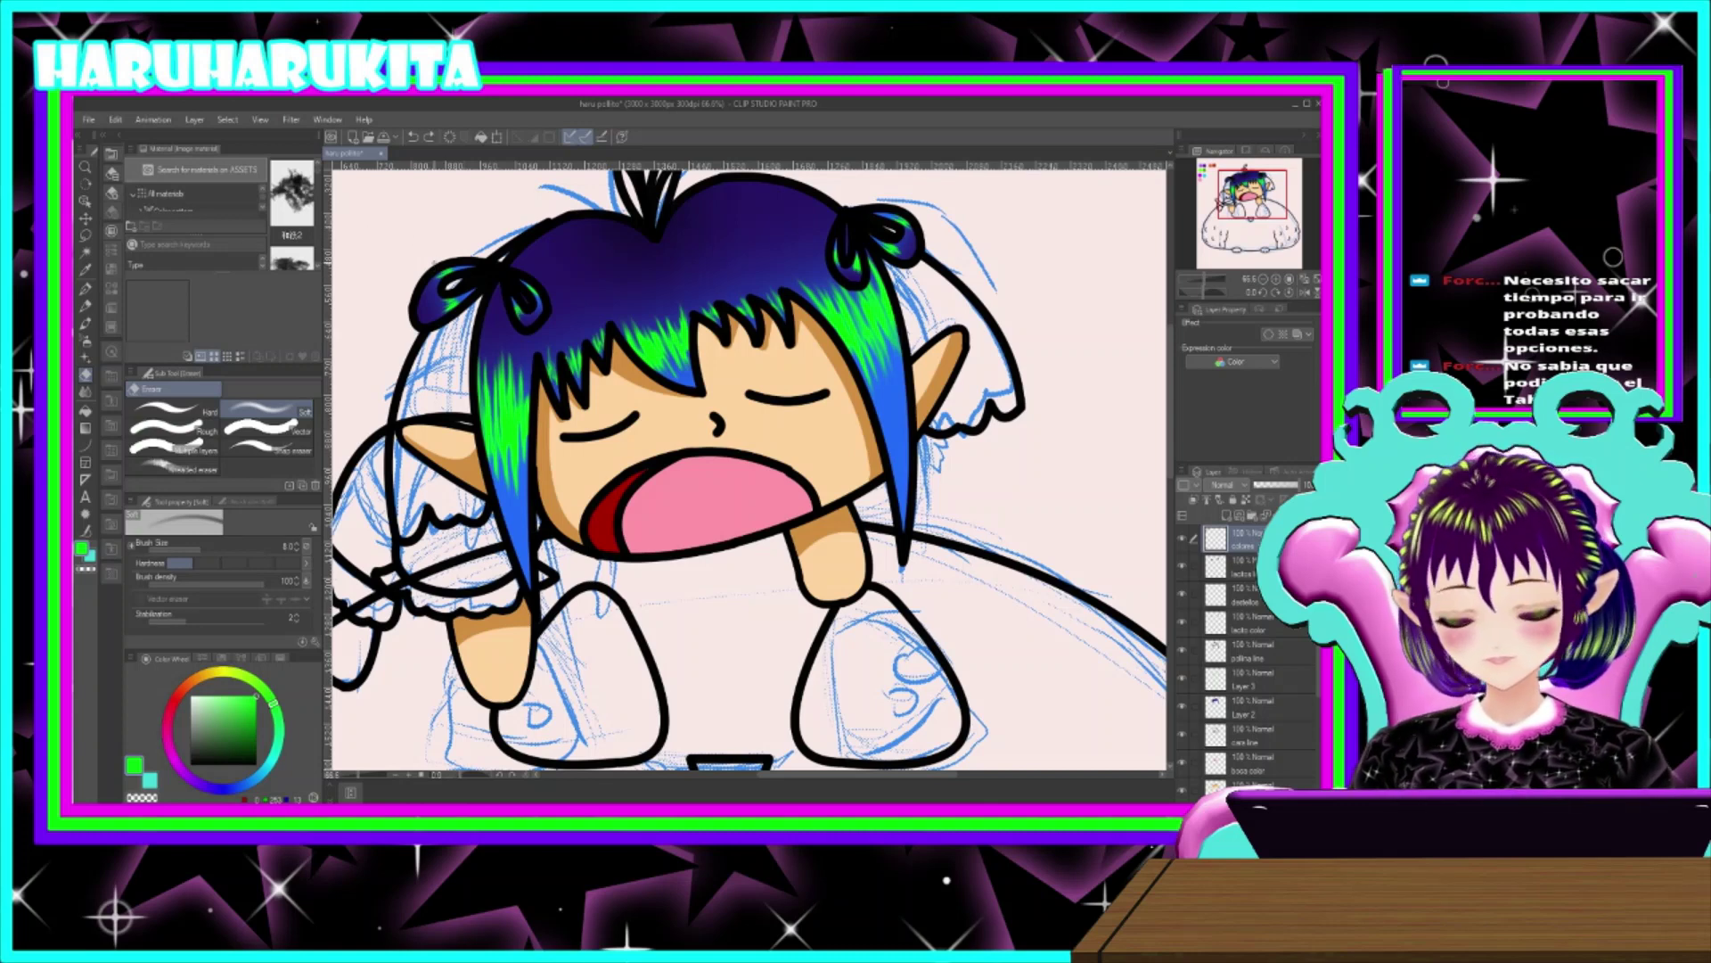
pyautogui.press('w')
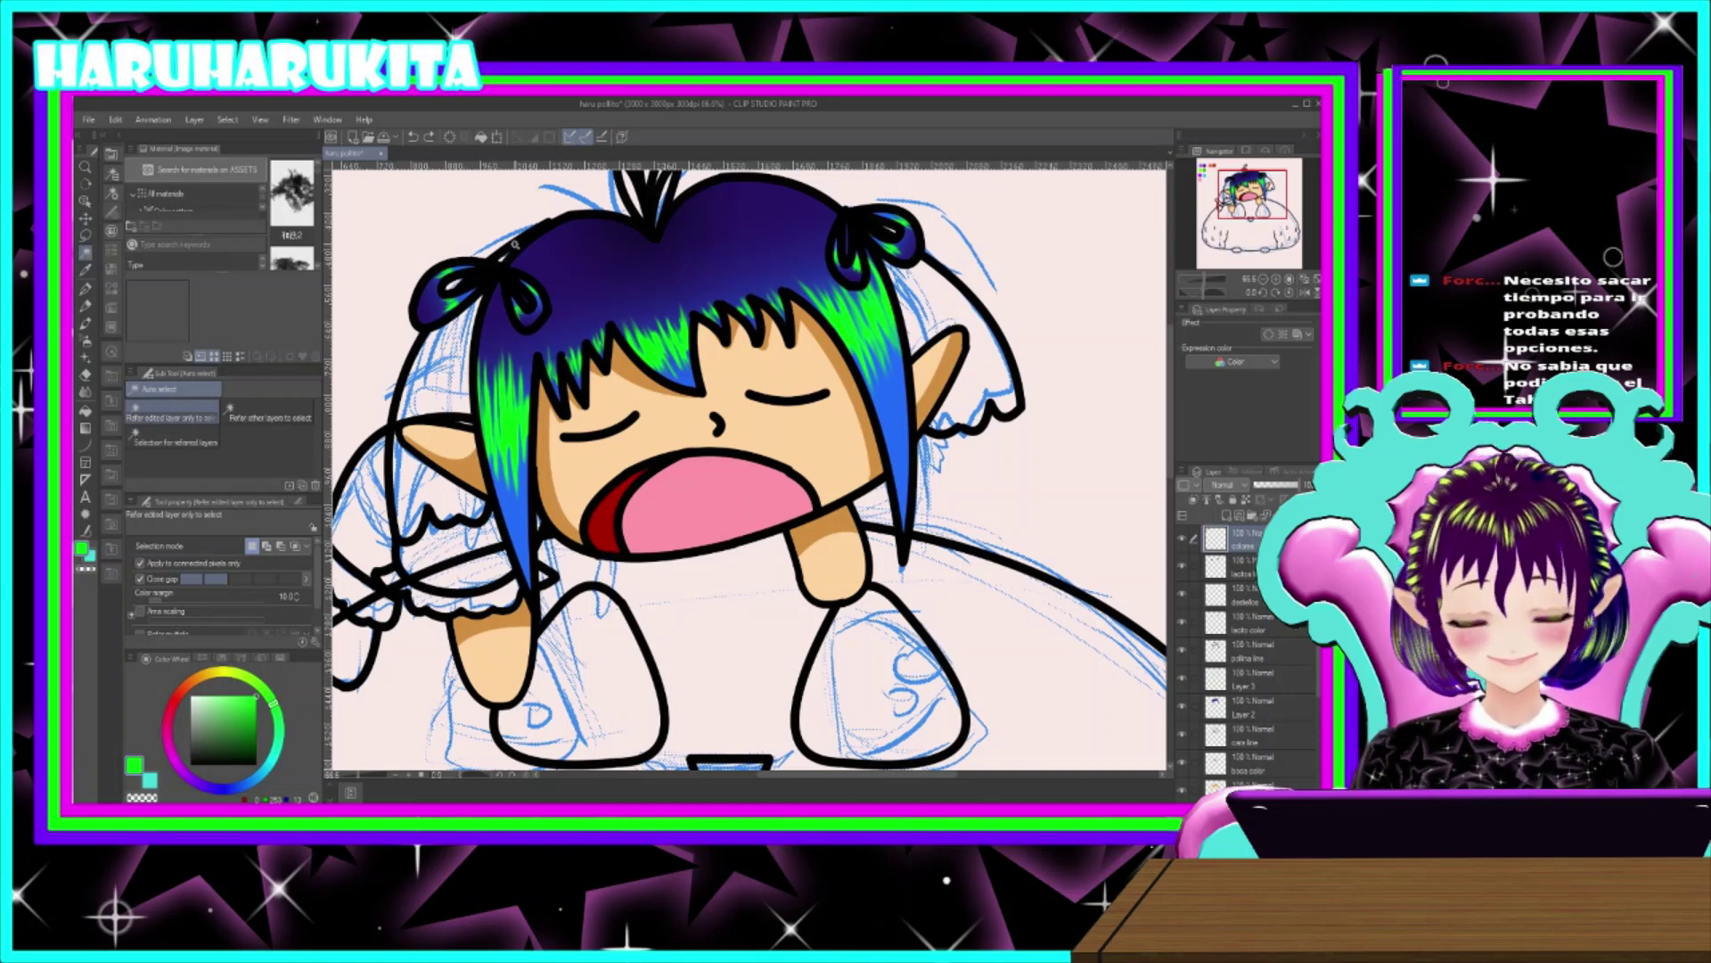
# - Sample the green tones and the dark blue of the hair fringe as the main colour with the Eyedropper
pyautogui.press('i')
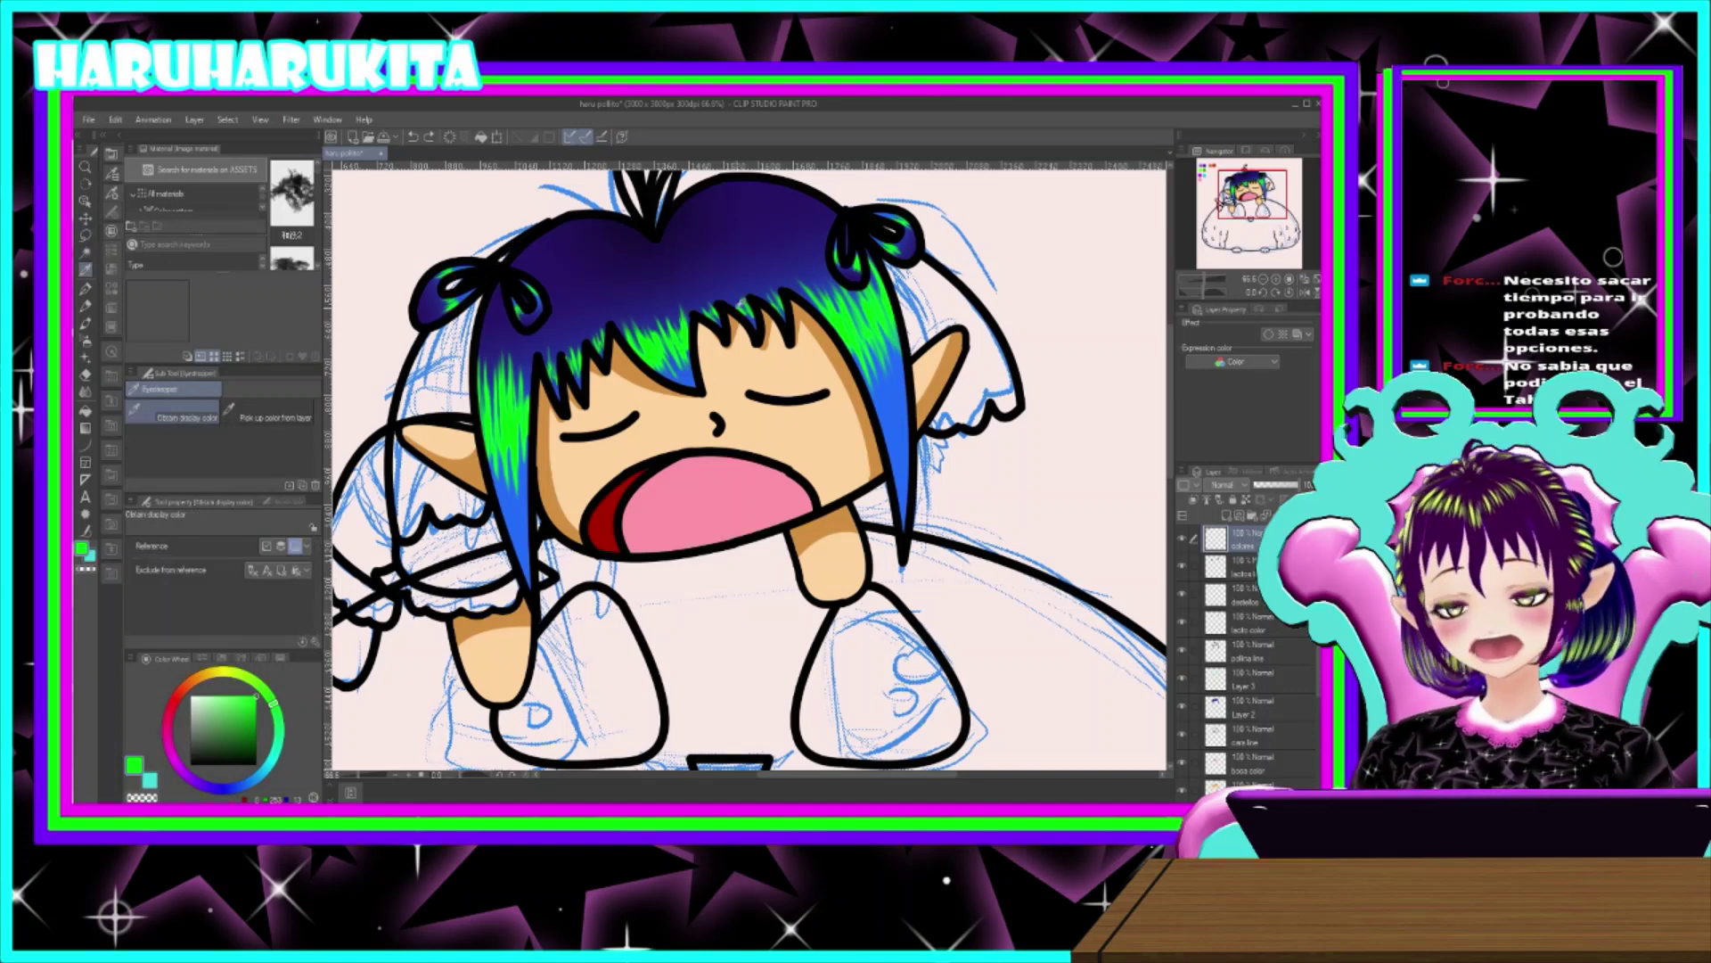
pyautogui.click(693, 369)
pyautogui.click(692, 331)
pyautogui.click(770, 342)
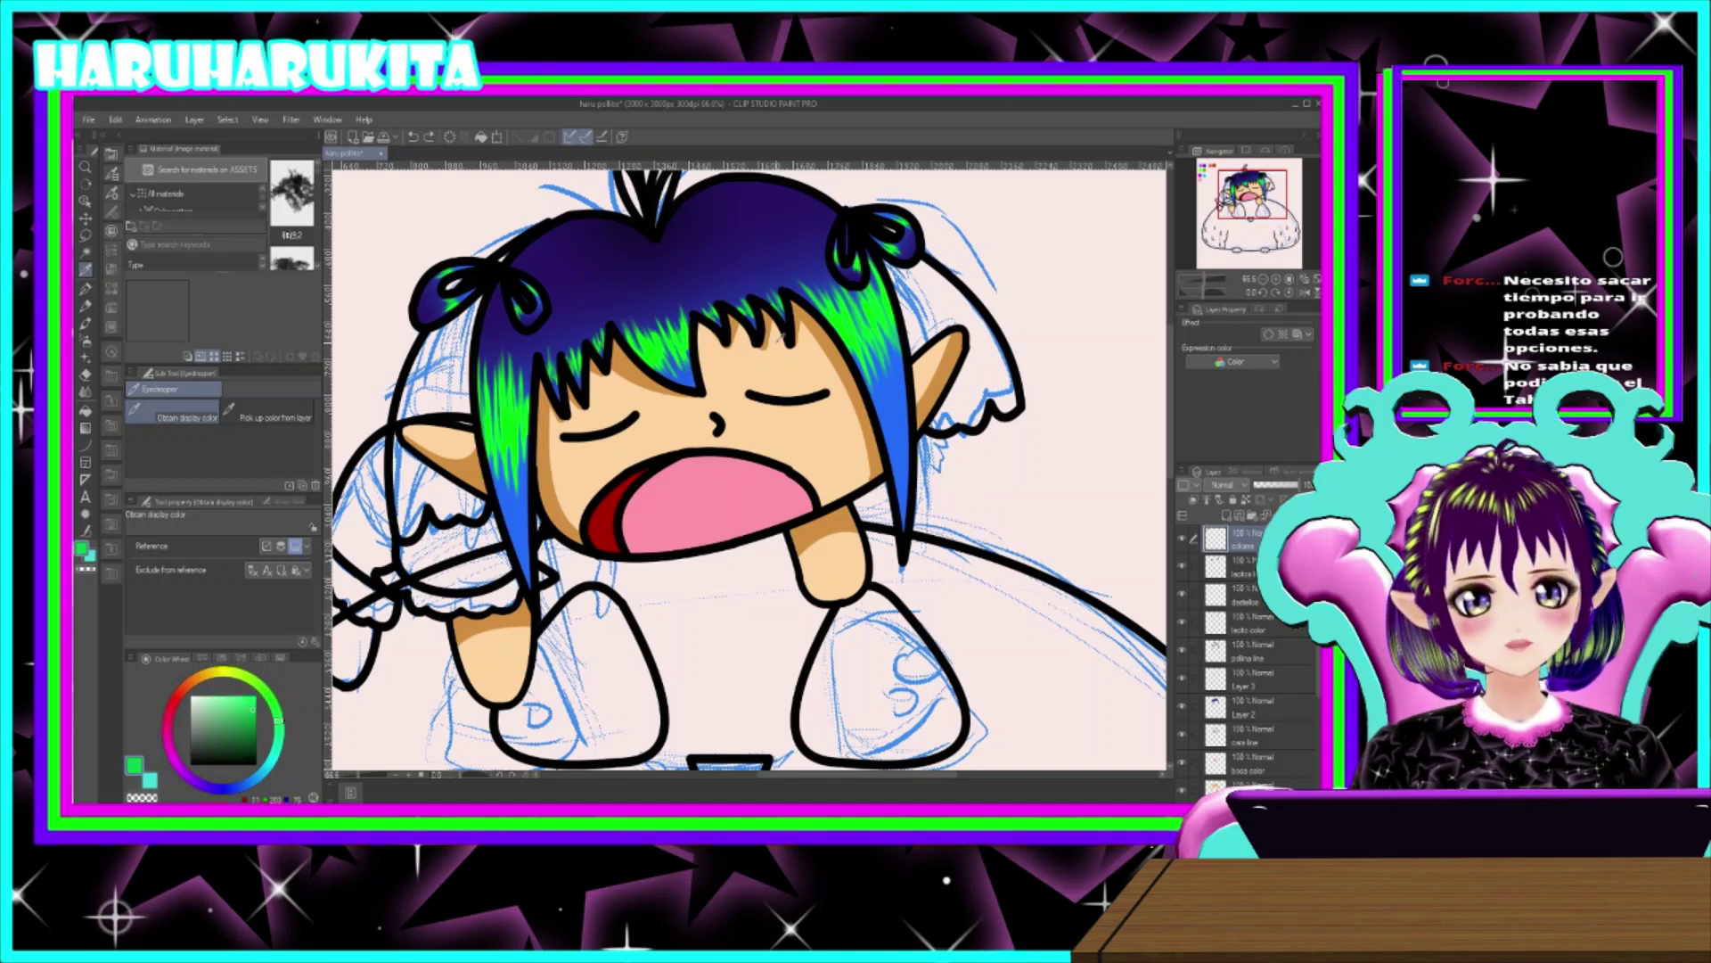
pyautogui.click(563, 333)
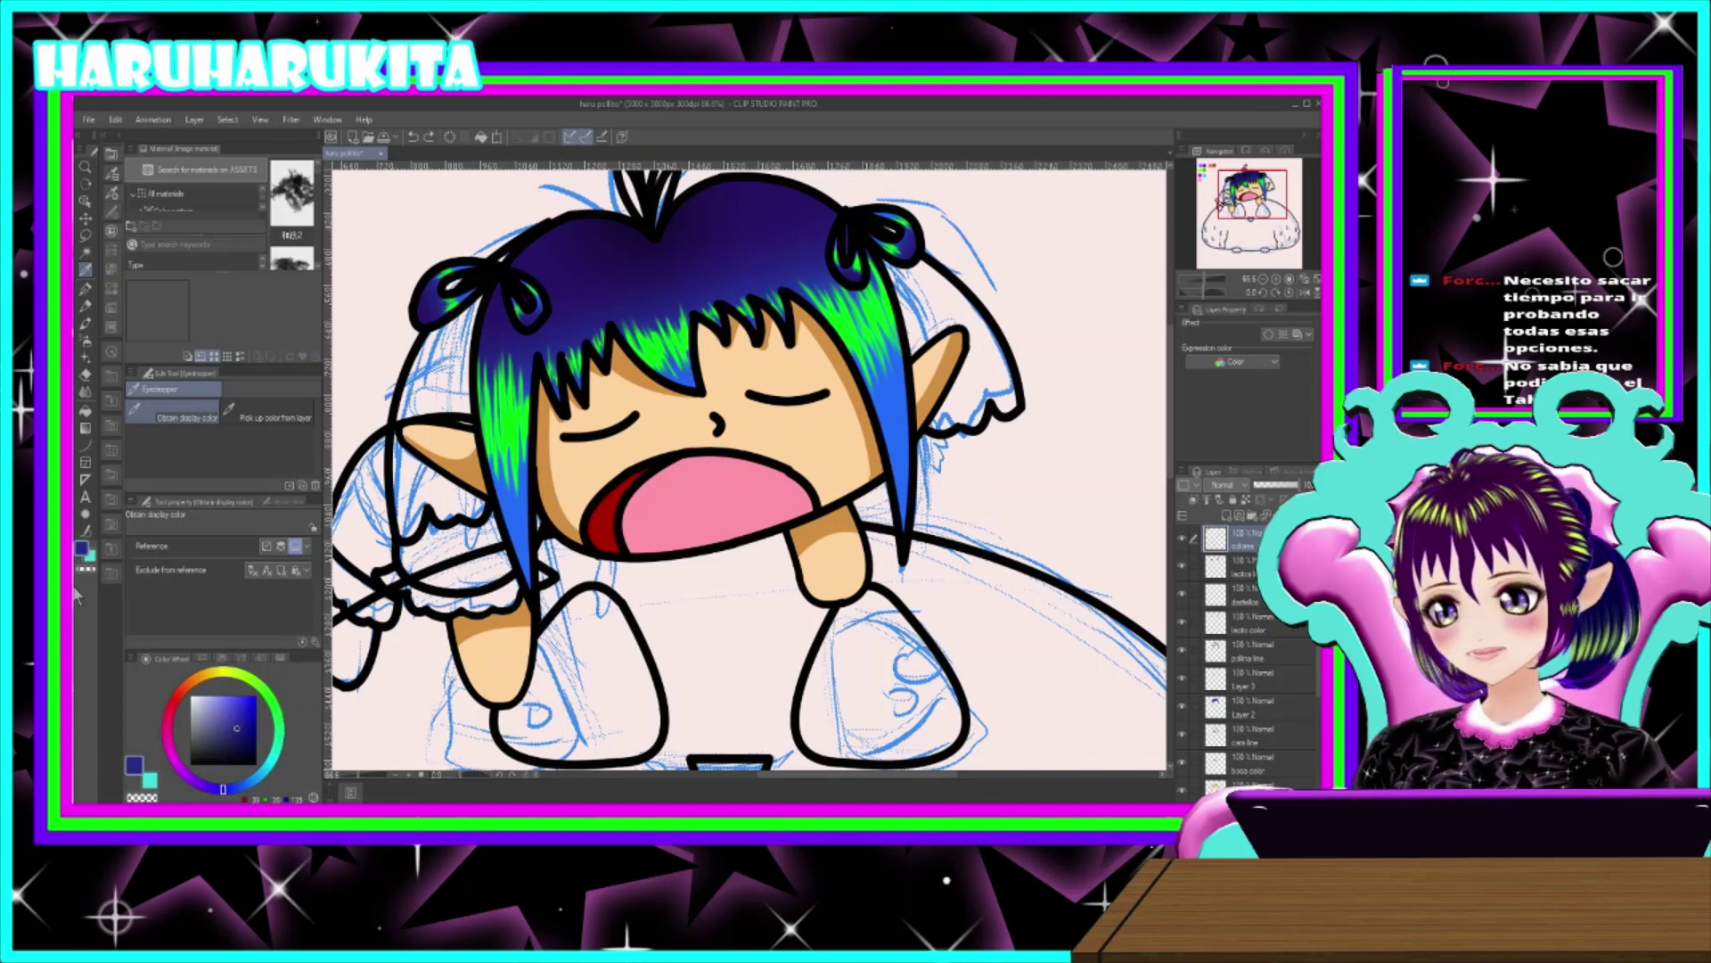
# - Sample the side lock's bright green as the sub colour and the face's light skin tone as the main colour
pyautogui.click(91, 559)
pyautogui.click(82, 549)
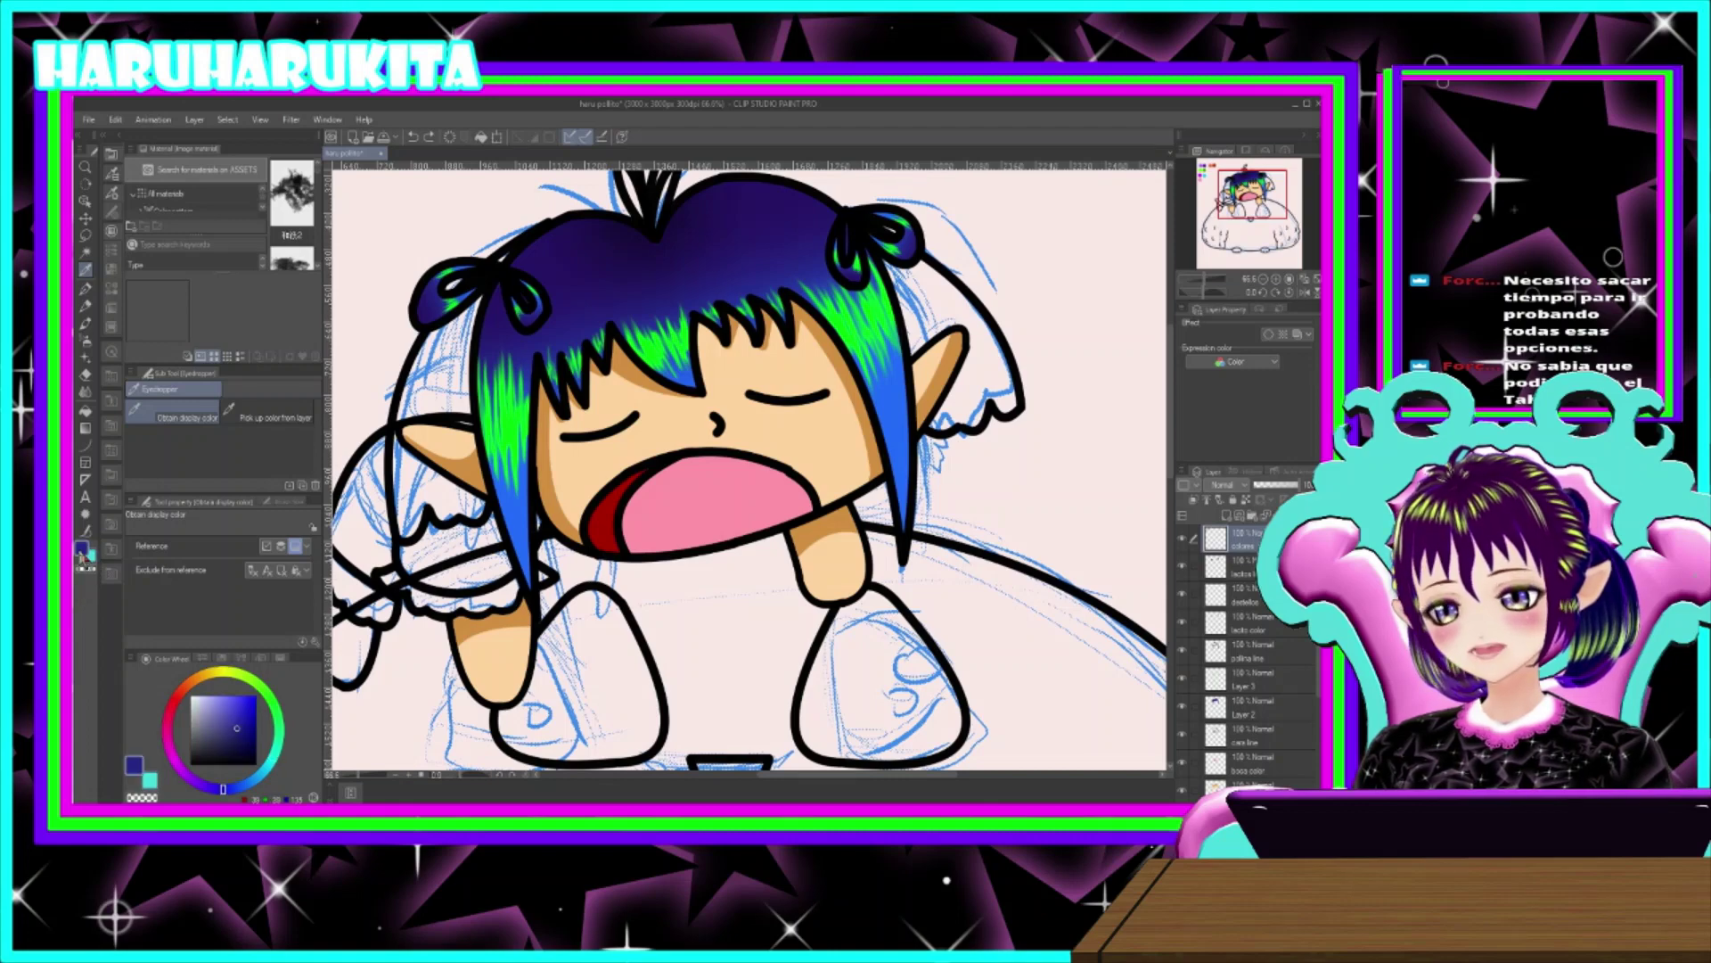
pyautogui.click(91, 558)
pyautogui.click(82, 549)
pyautogui.click(90, 560)
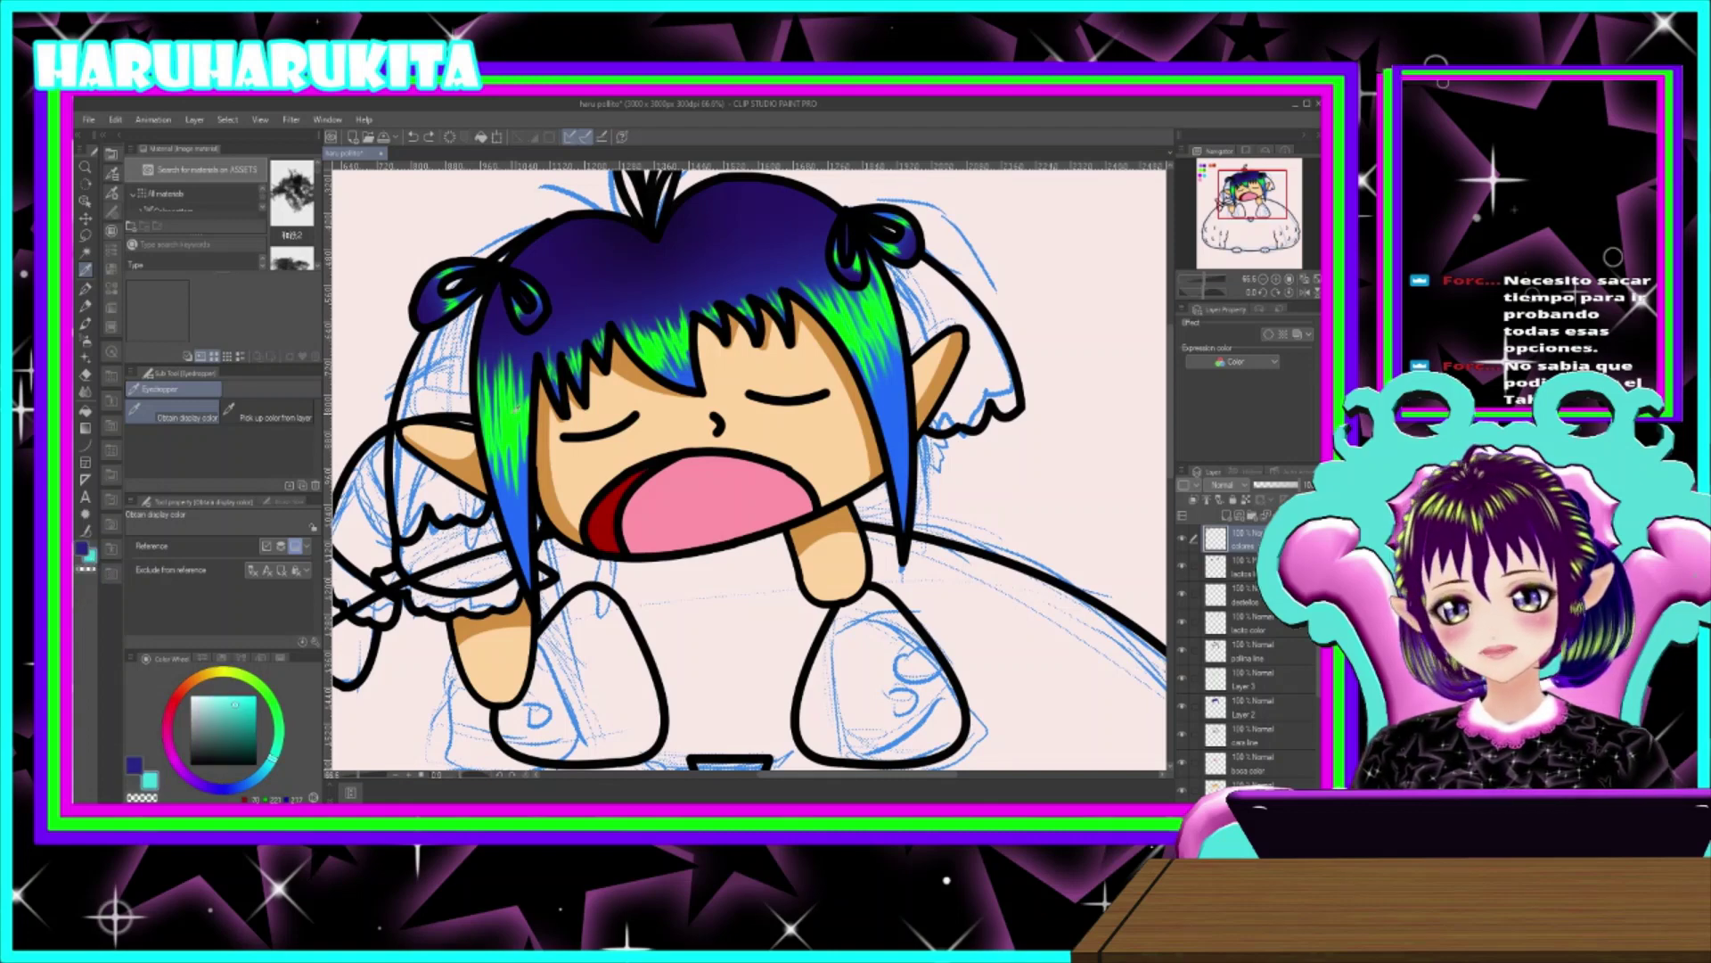
pyautogui.scroll(3, 505, 421)
pyautogui.click(520, 431)
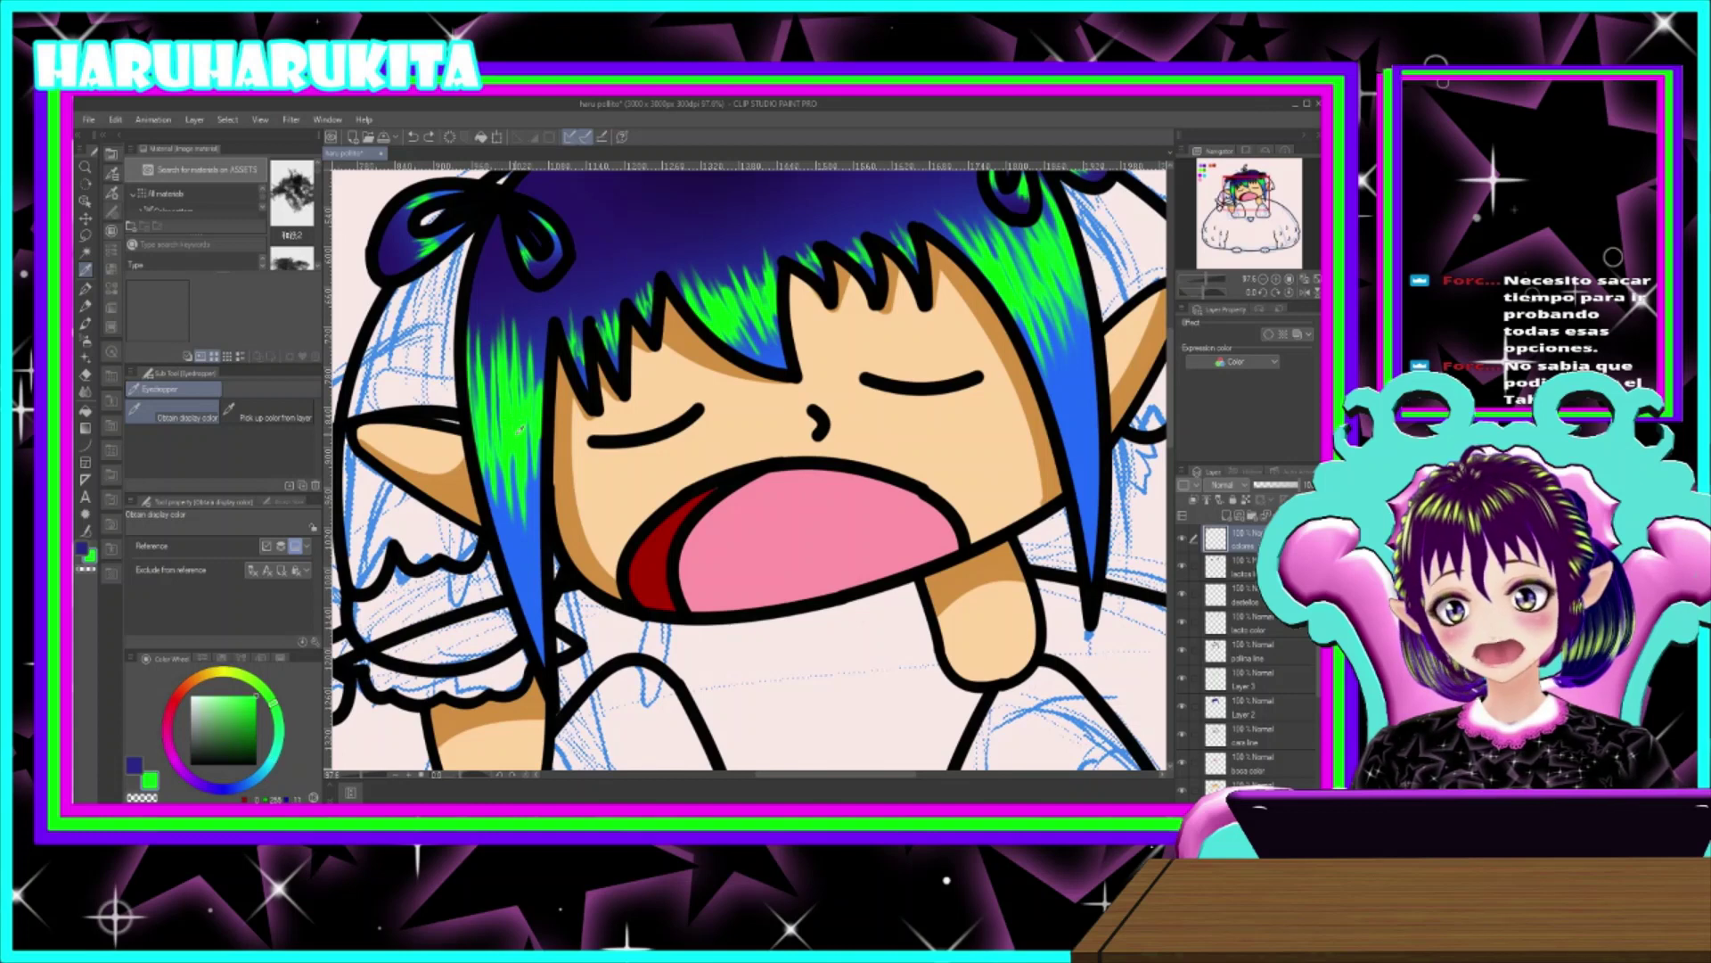
pyautogui.click(82, 550)
pyautogui.click(579, 499)
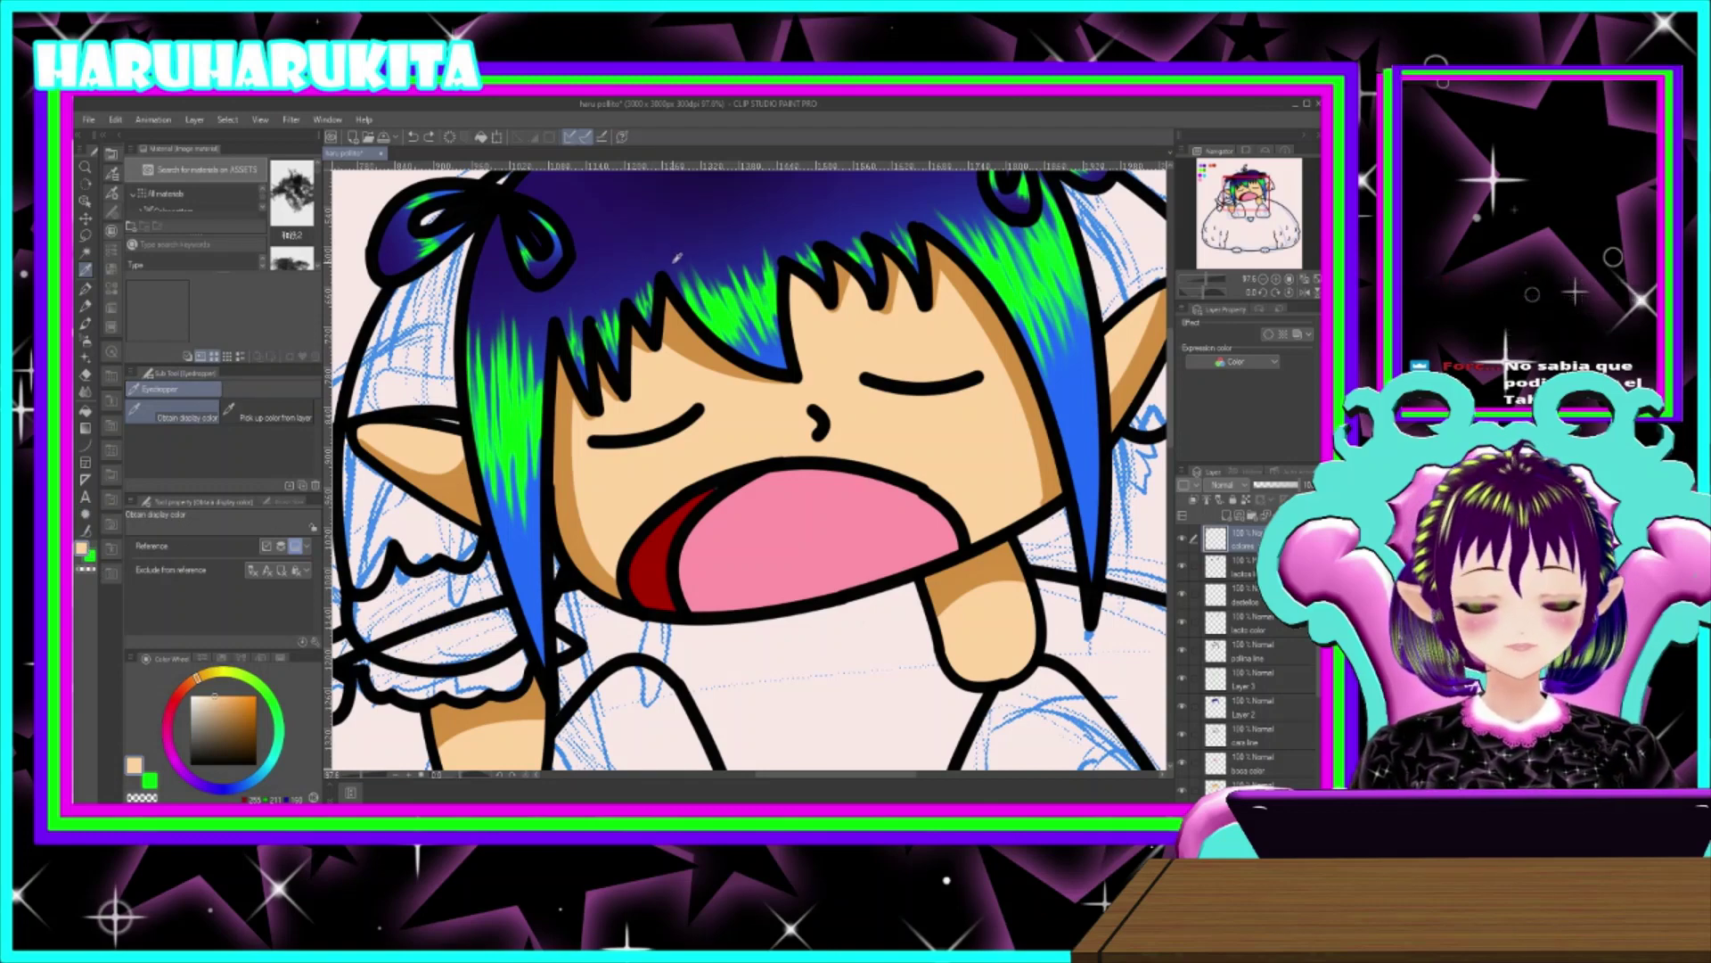
# - Activate the Auto select tool and frame the character's whole head on the canvas
pyautogui.press('p')
pyautogui.moveTo(608, 294); pyautogui.dragTo(736, 401)
pyautogui.press('w')
pyautogui.moveTo(924, 374); pyautogui.dragTo(799, 305)
pyautogui.scroll(-1, 769, 367)
pyautogui.scroll(-2, 768, 368)
pyautogui.scroll(3, 793, 401)
pyautogui.scroll(-3, 822, 438)
pyautogui.moveTo(822, 438); pyautogui.dragTo(875, 520)
pyautogui.scroll(2, 876, 520)
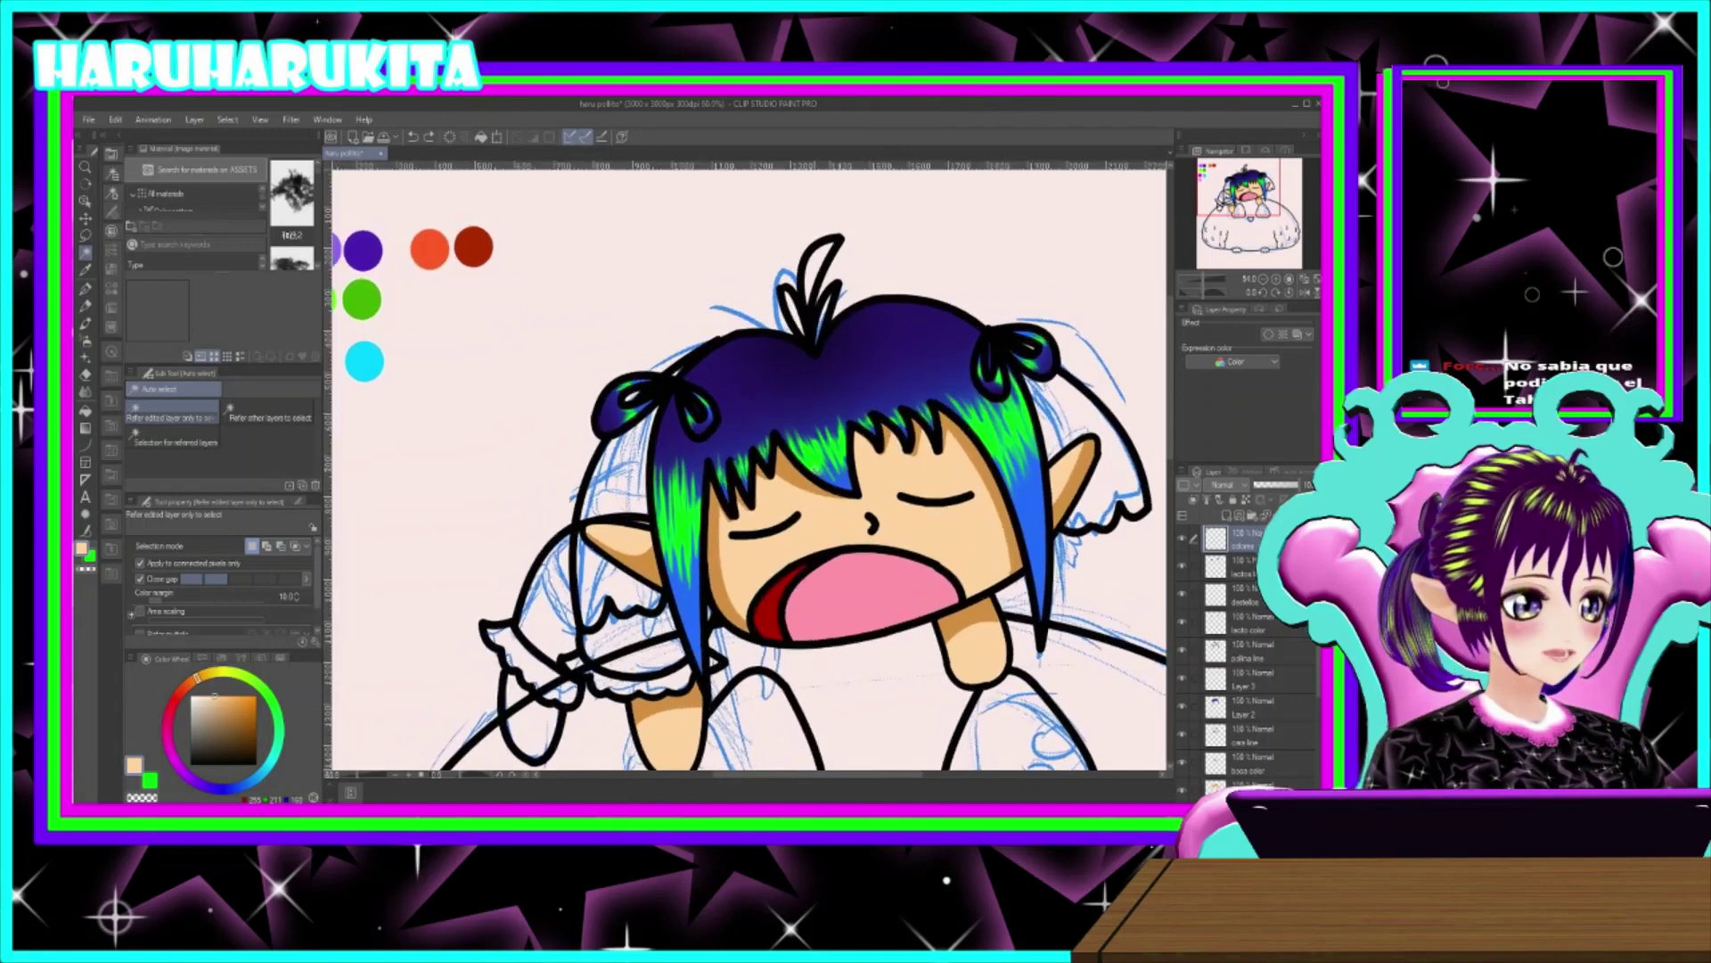
pyautogui.moveTo(791, 458); pyautogui.dragTo(739, 458)
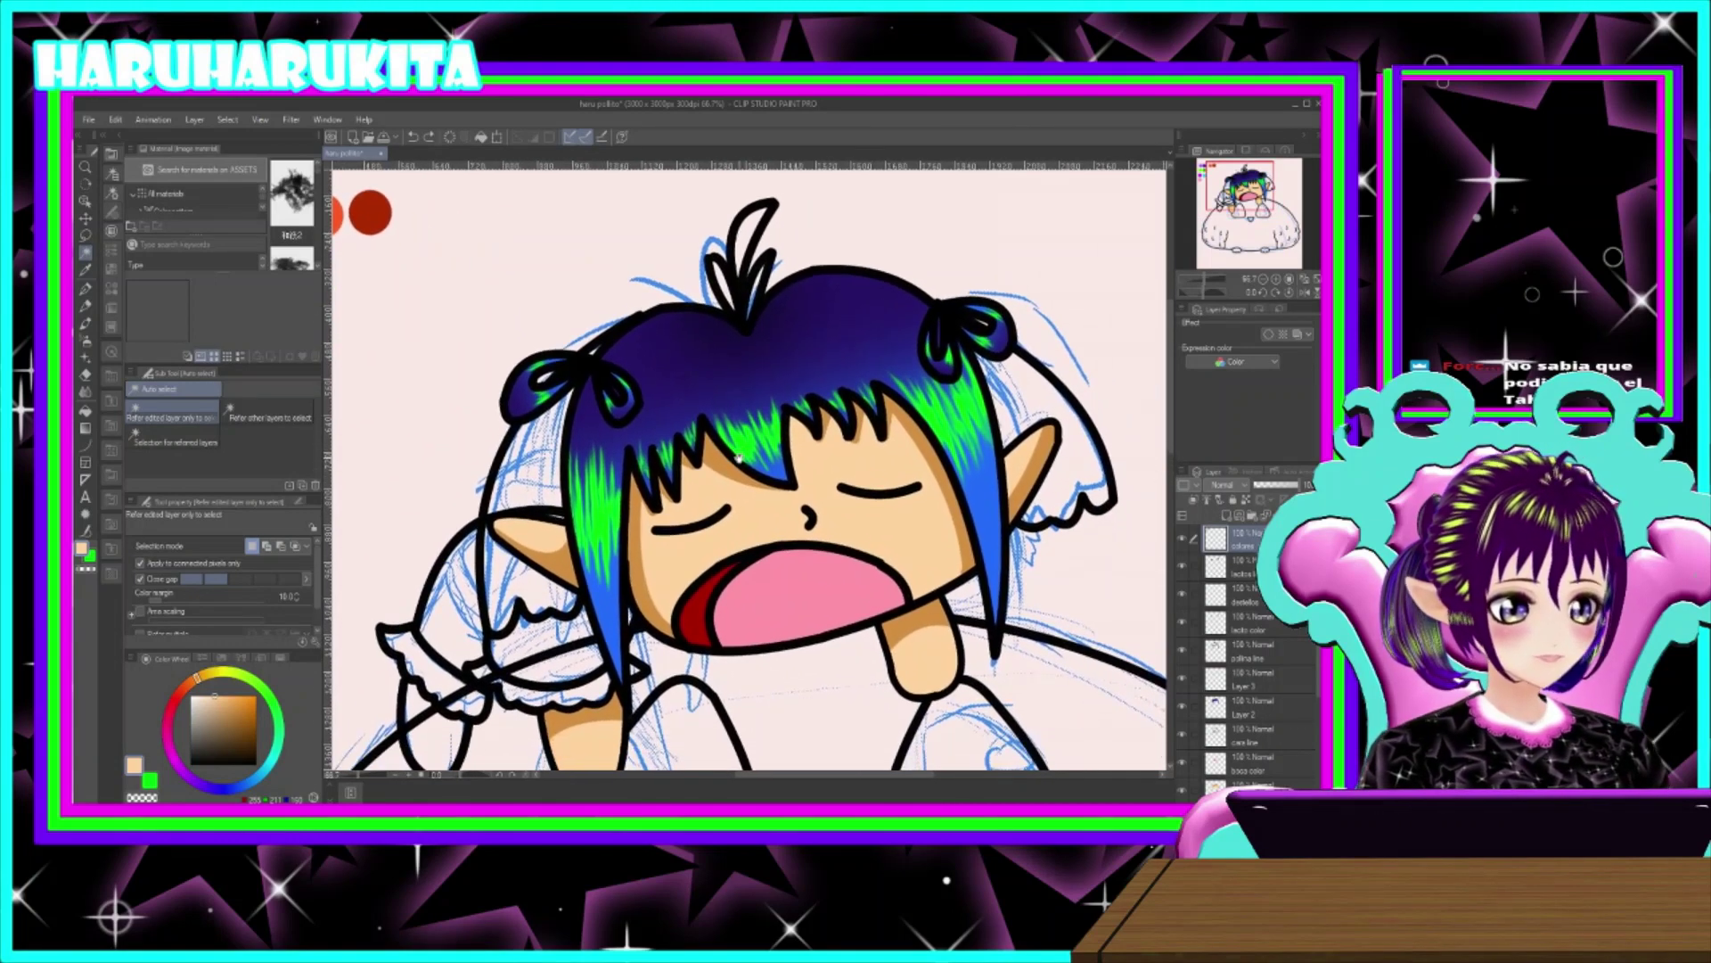
# - Hide and show the illustration's layers one at a time to identify which one holds the back-hair pigtail lines
pyautogui.click(1182, 541)
pyautogui.click(1183, 539)
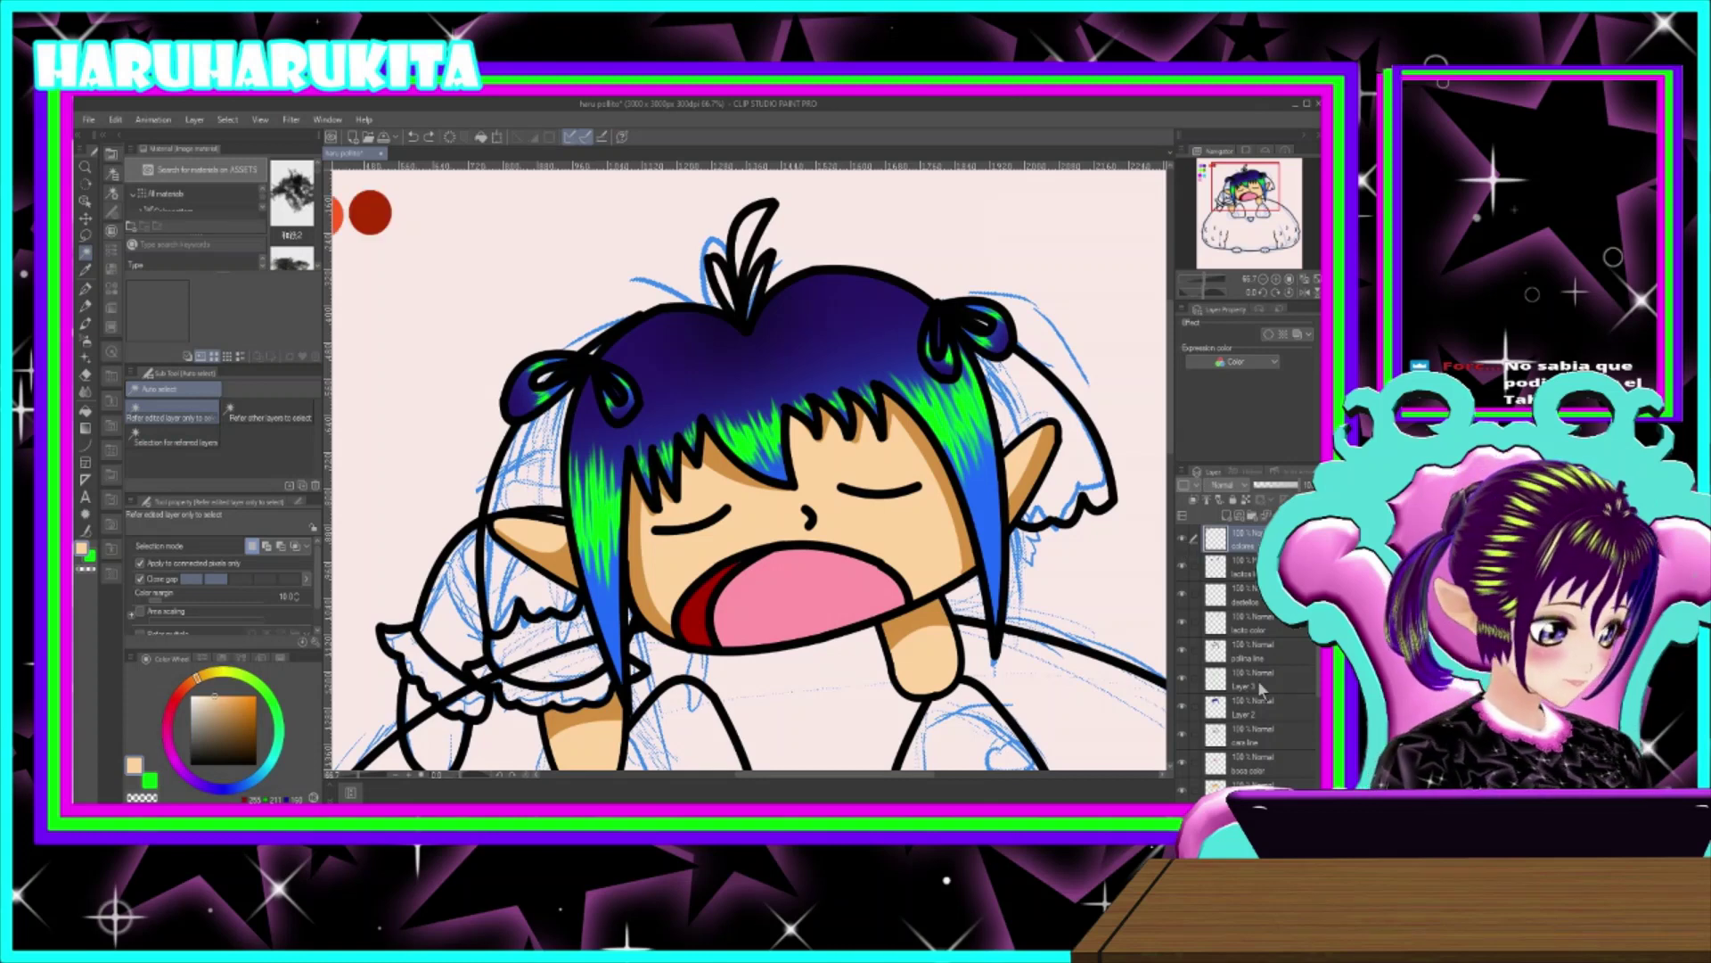
pyautogui.scroll(-5, 1248, 642)
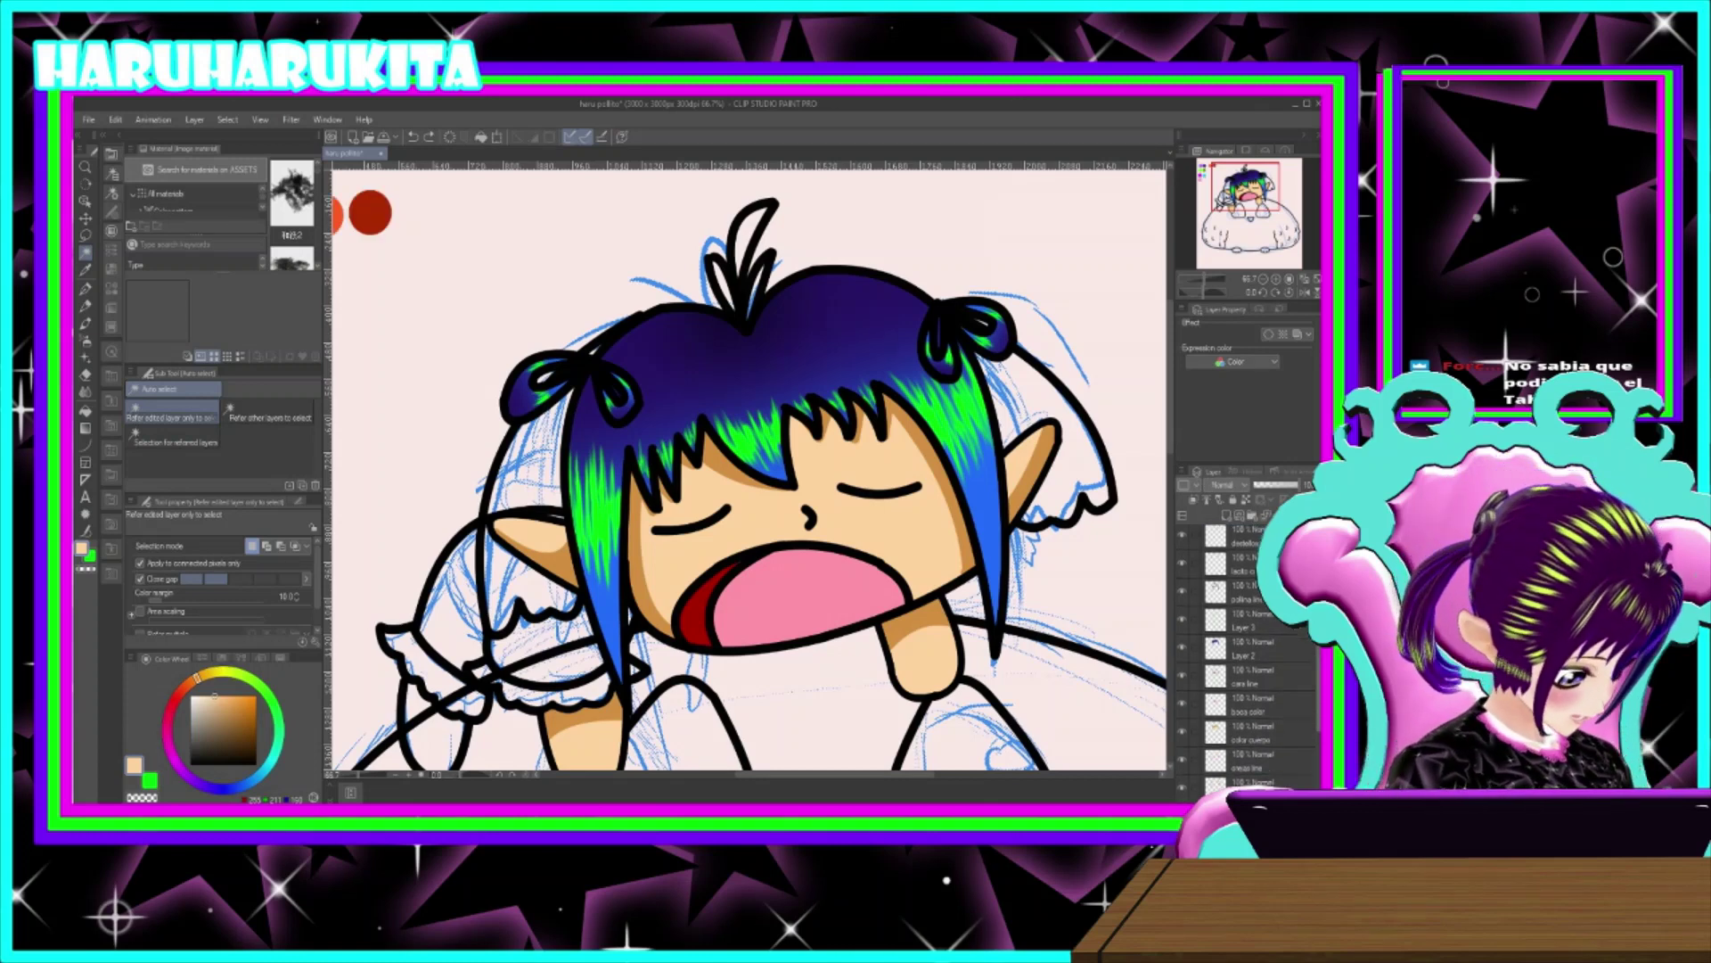
pyautogui.scroll(4, 1248, 641)
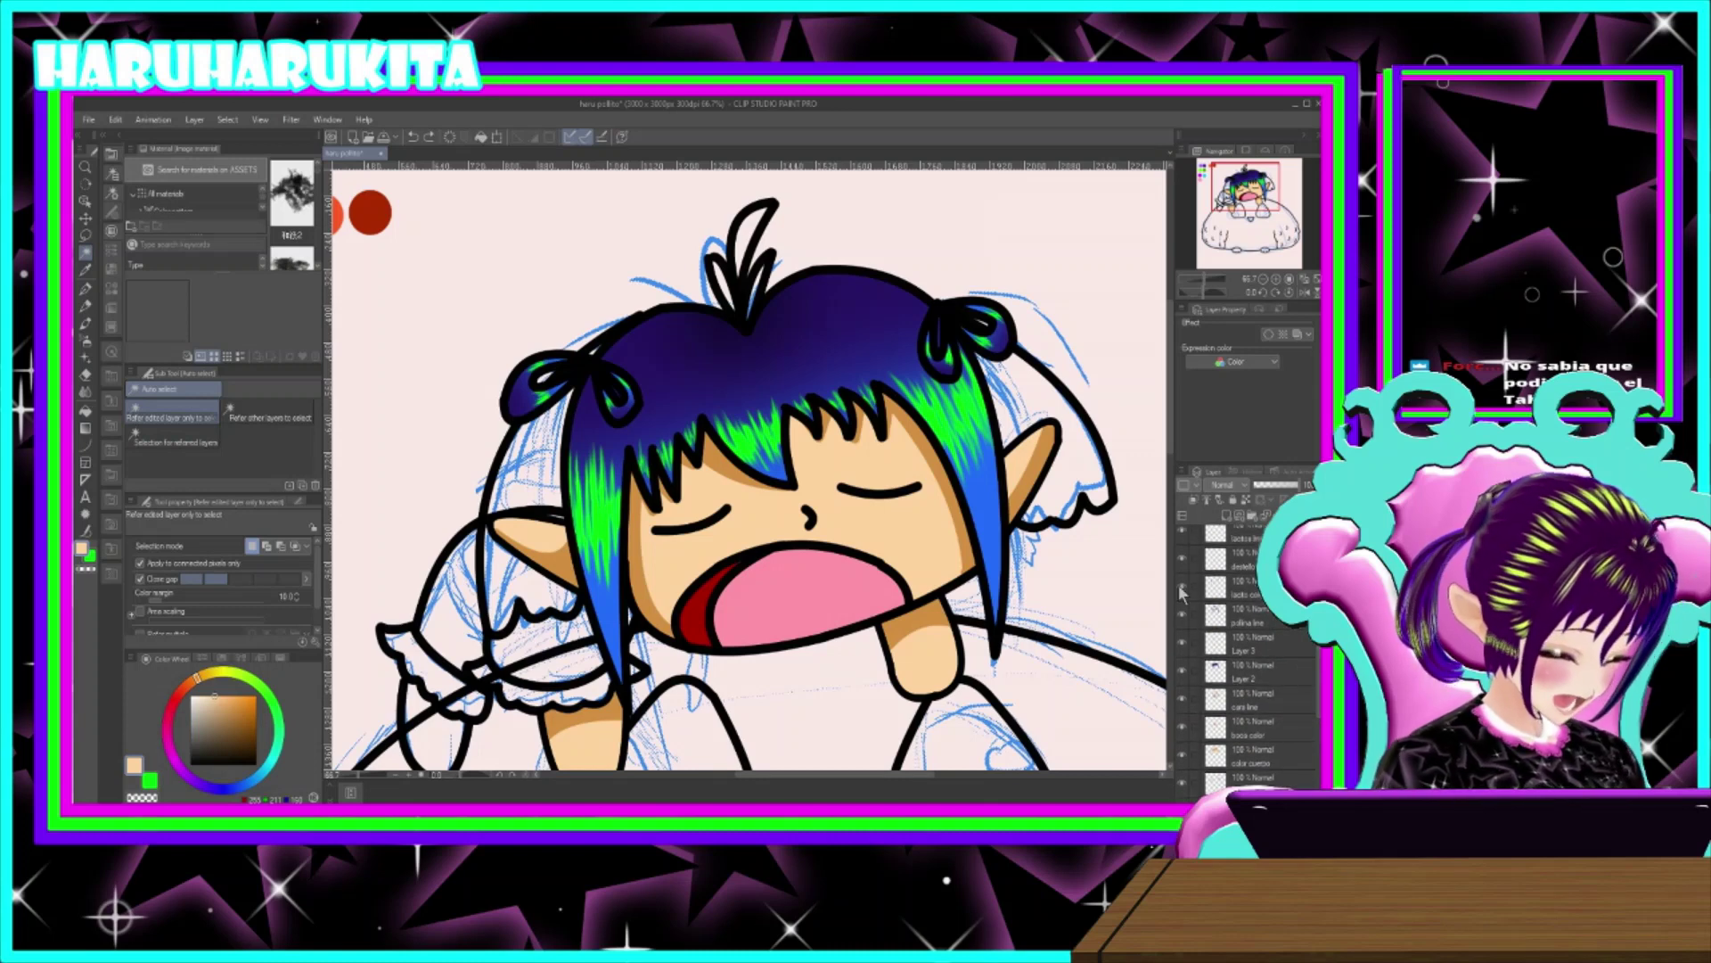
pyautogui.scroll(1, 1248, 642)
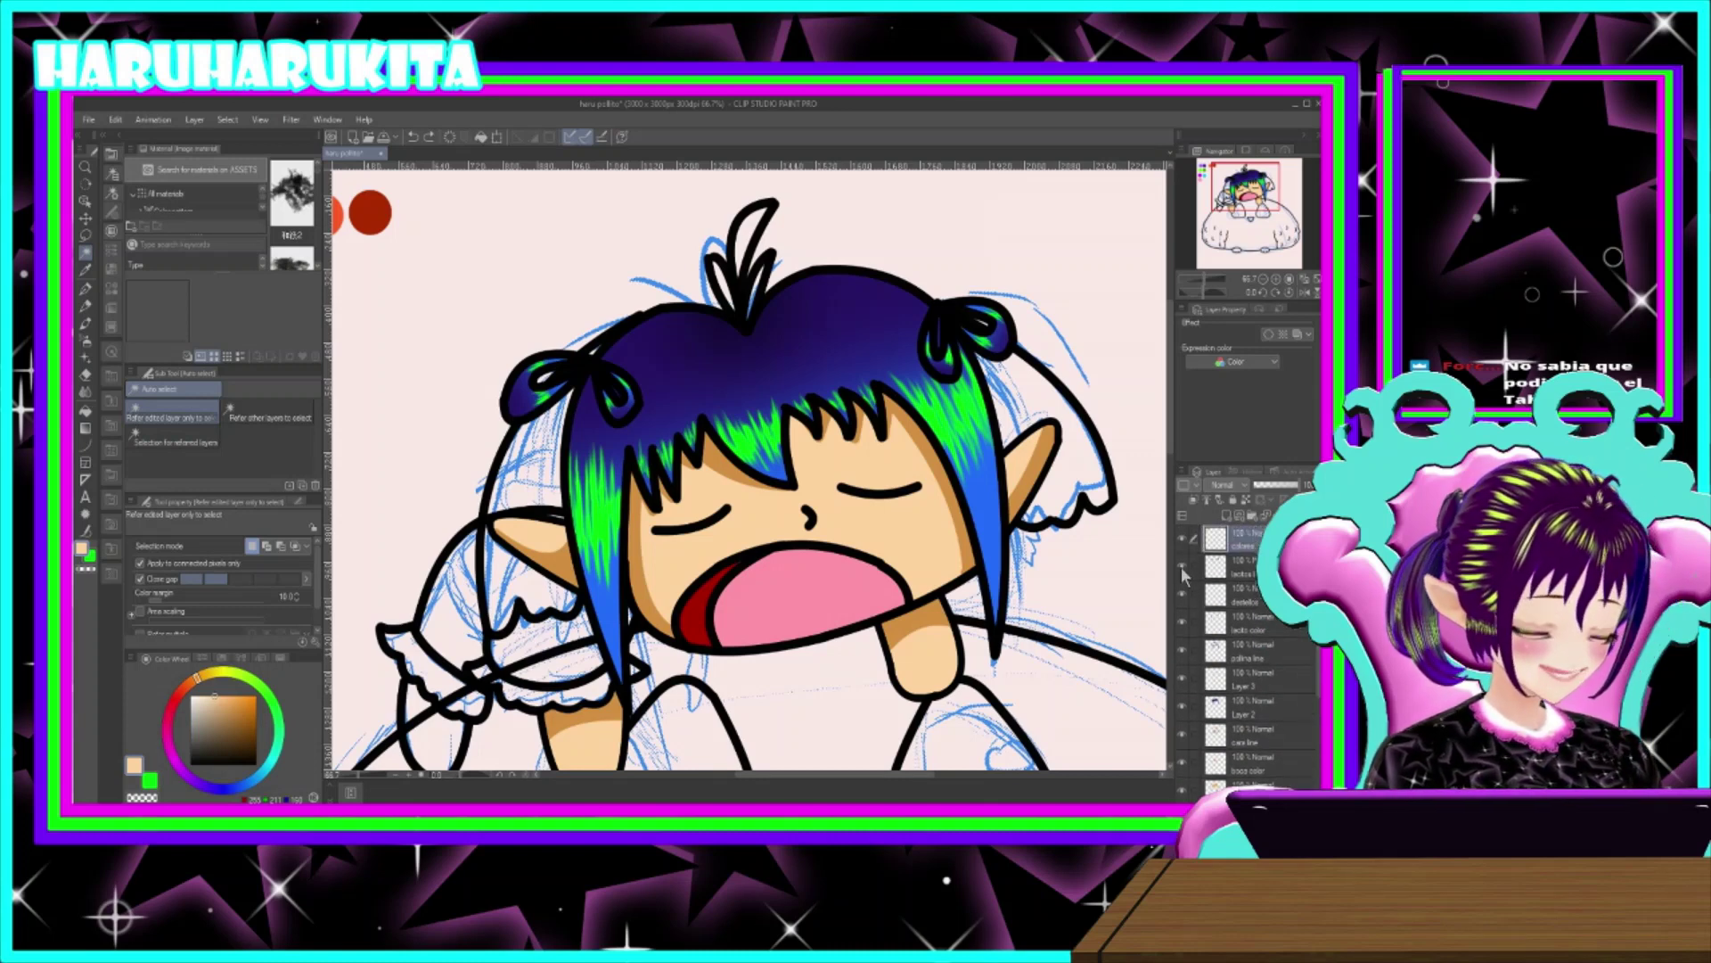
pyautogui.click(1183, 623)
pyautogui.click(1183, 623)
pyautogui.click(1183, 623)
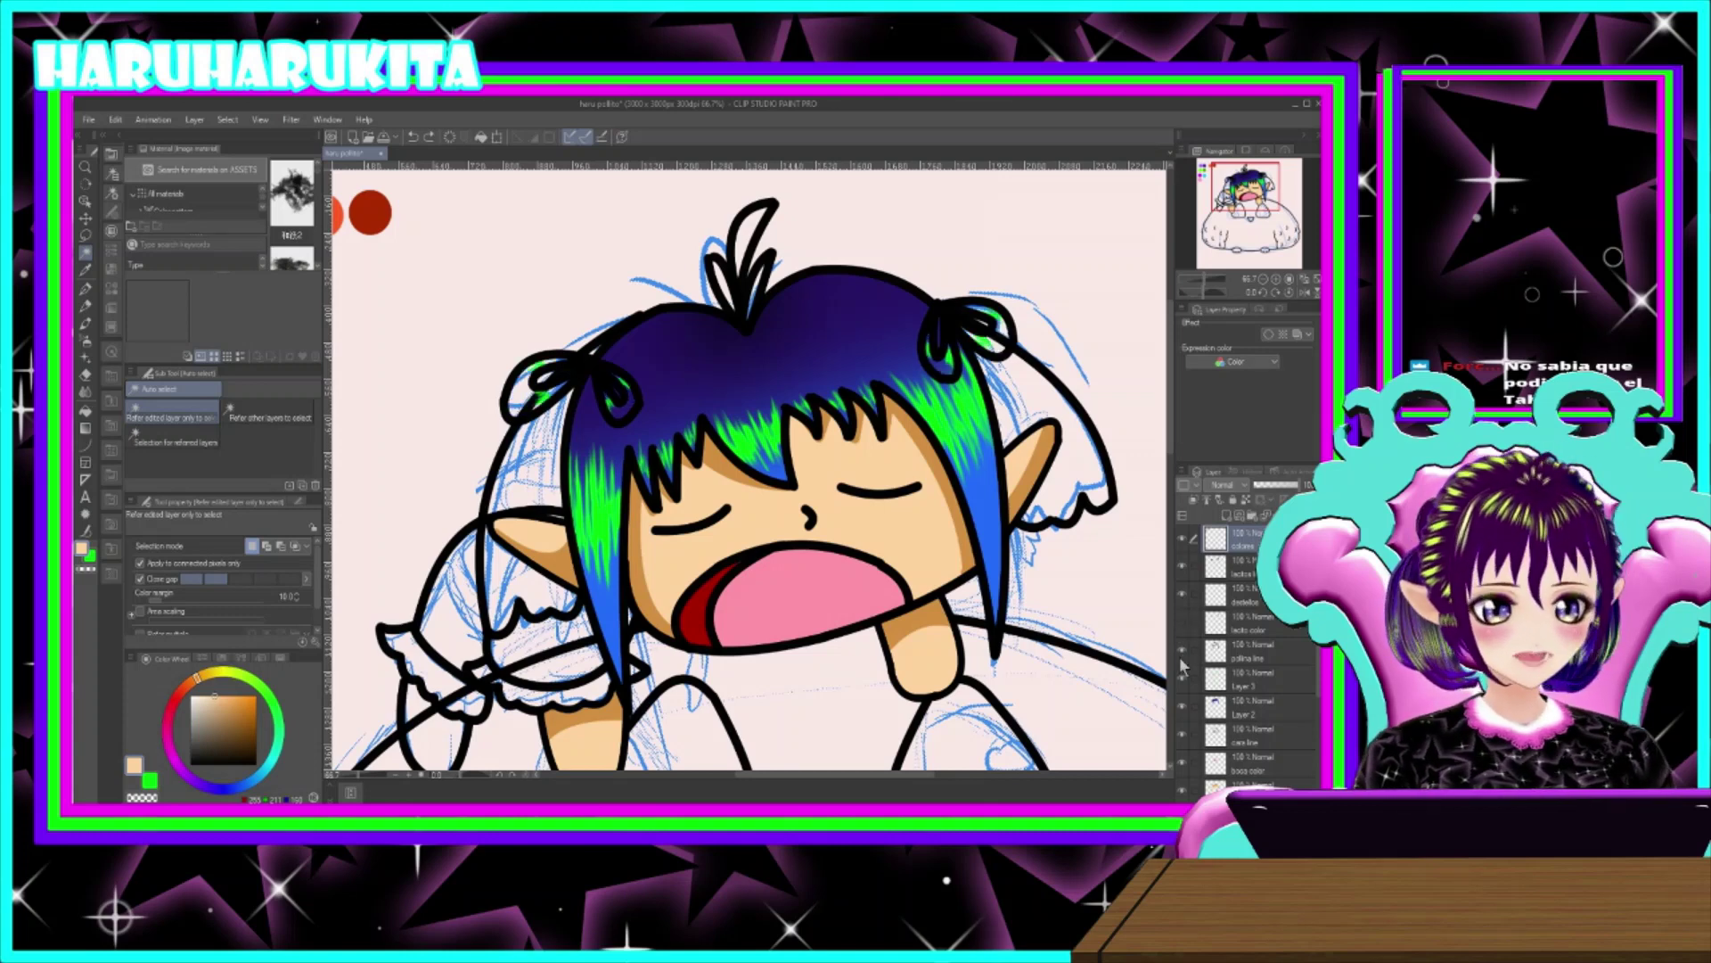
pyautogui.click(1183, 651)
pyautogui.click(1181, 621)
pyautogui.click(1183, 655)
pyautogui.click(1183, 655)
pyautogui.click(1183, 660)
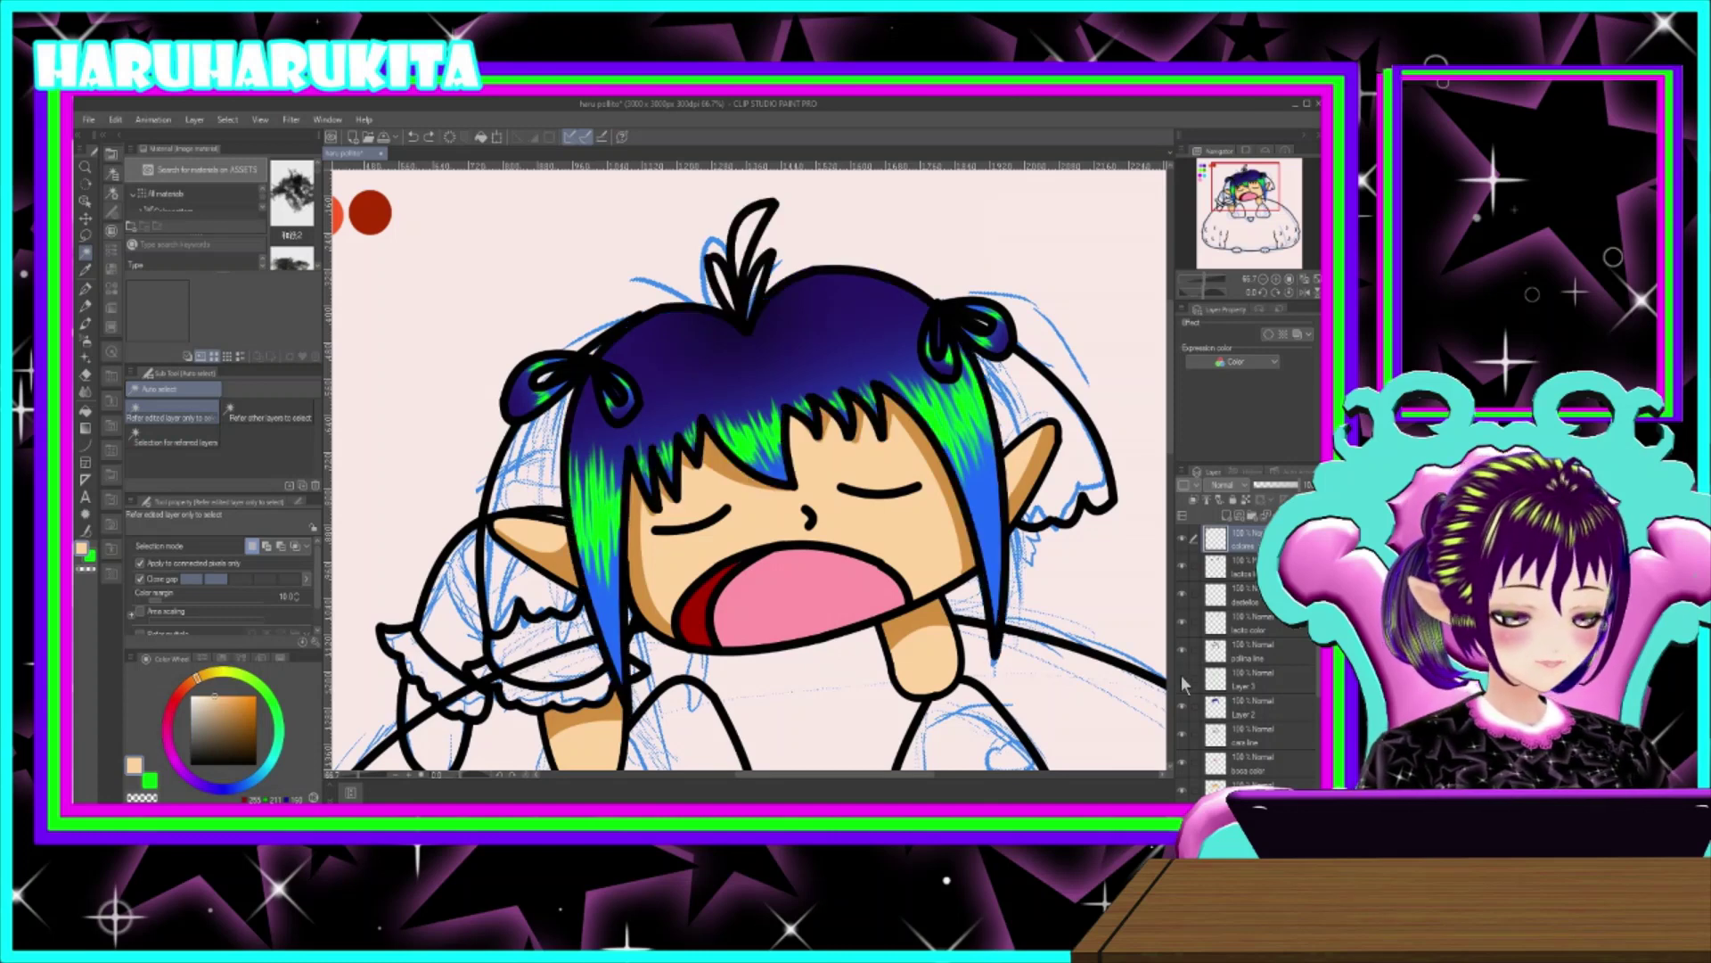
pyautogui.click(1180, 675)
pyautogui.click(1181, 675)
pyautogui.click(1182, 711)
pyautogui.click(1182, 711)
pyautogui.click(1183, 755)
pyautogui.click(1183, 756)
pyautogui.scroll(-3, 1186, 756)
pyautogui.click(1182, 686)
pyautogui.click(1182, 686)
pyautogui.click(1182, 715)
pyautogui.click(1182, 715)
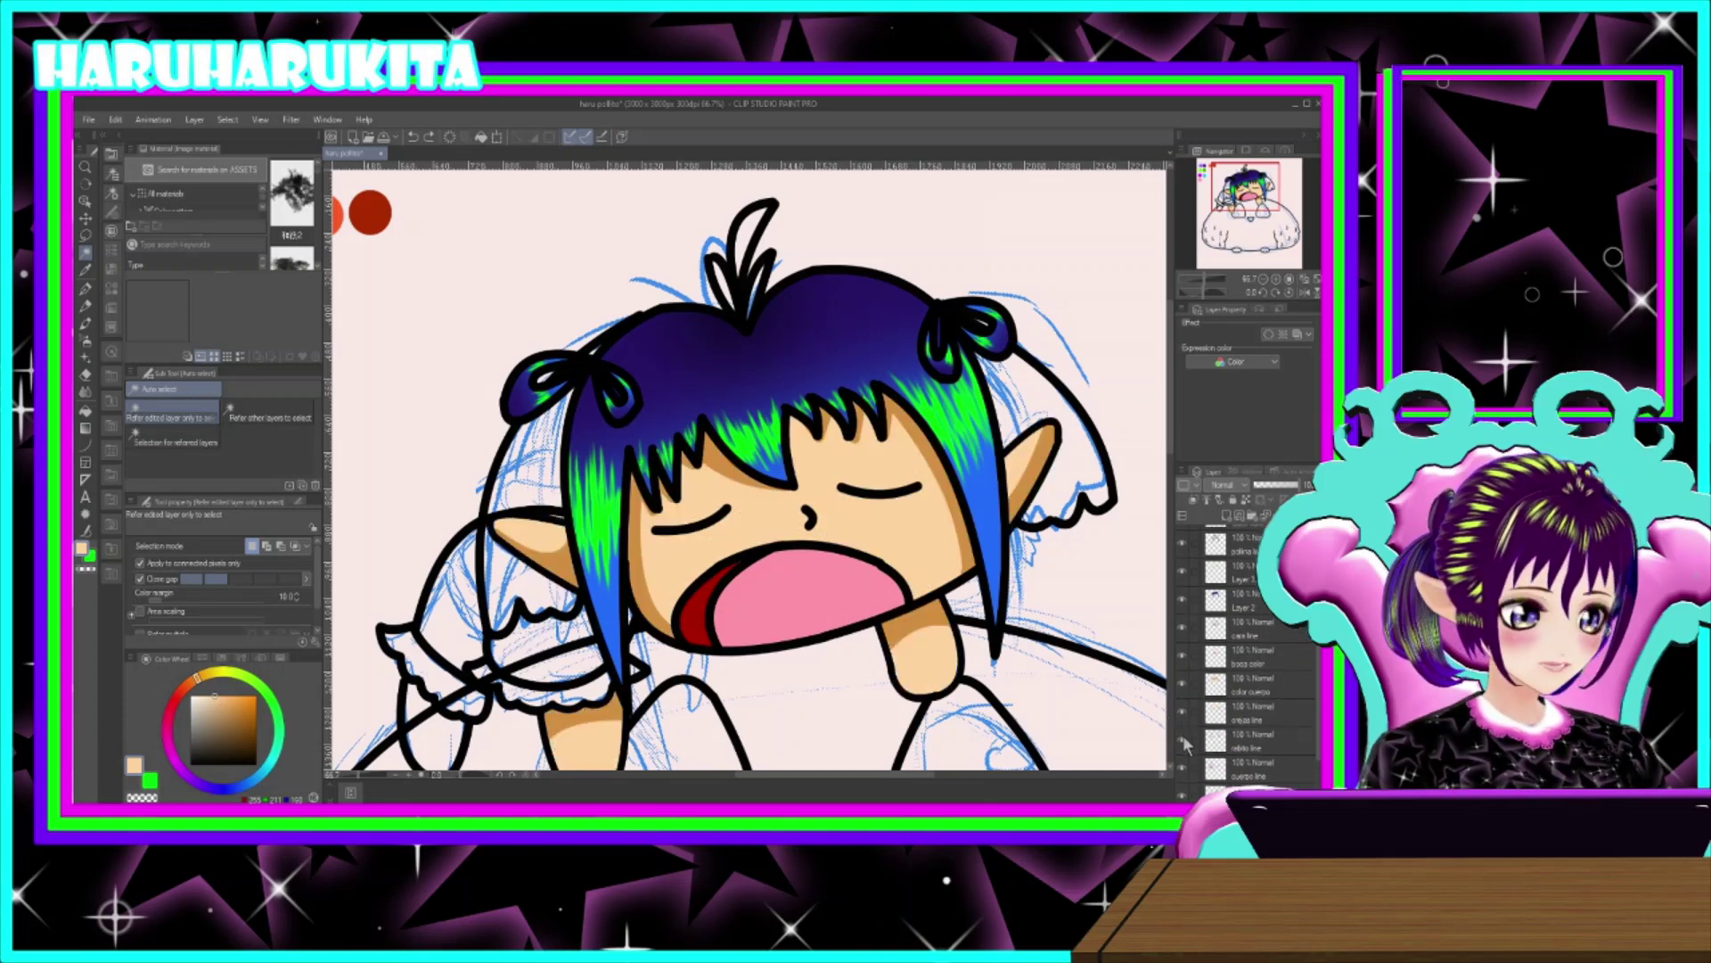
pyautogui.click(1184, 735)
pyautogui.click(1183, 735)
# - Create a new layer beneath the pigtail line layer and make the line layer active again, checking it by its visibility
pyautogui.click(1254, 737)
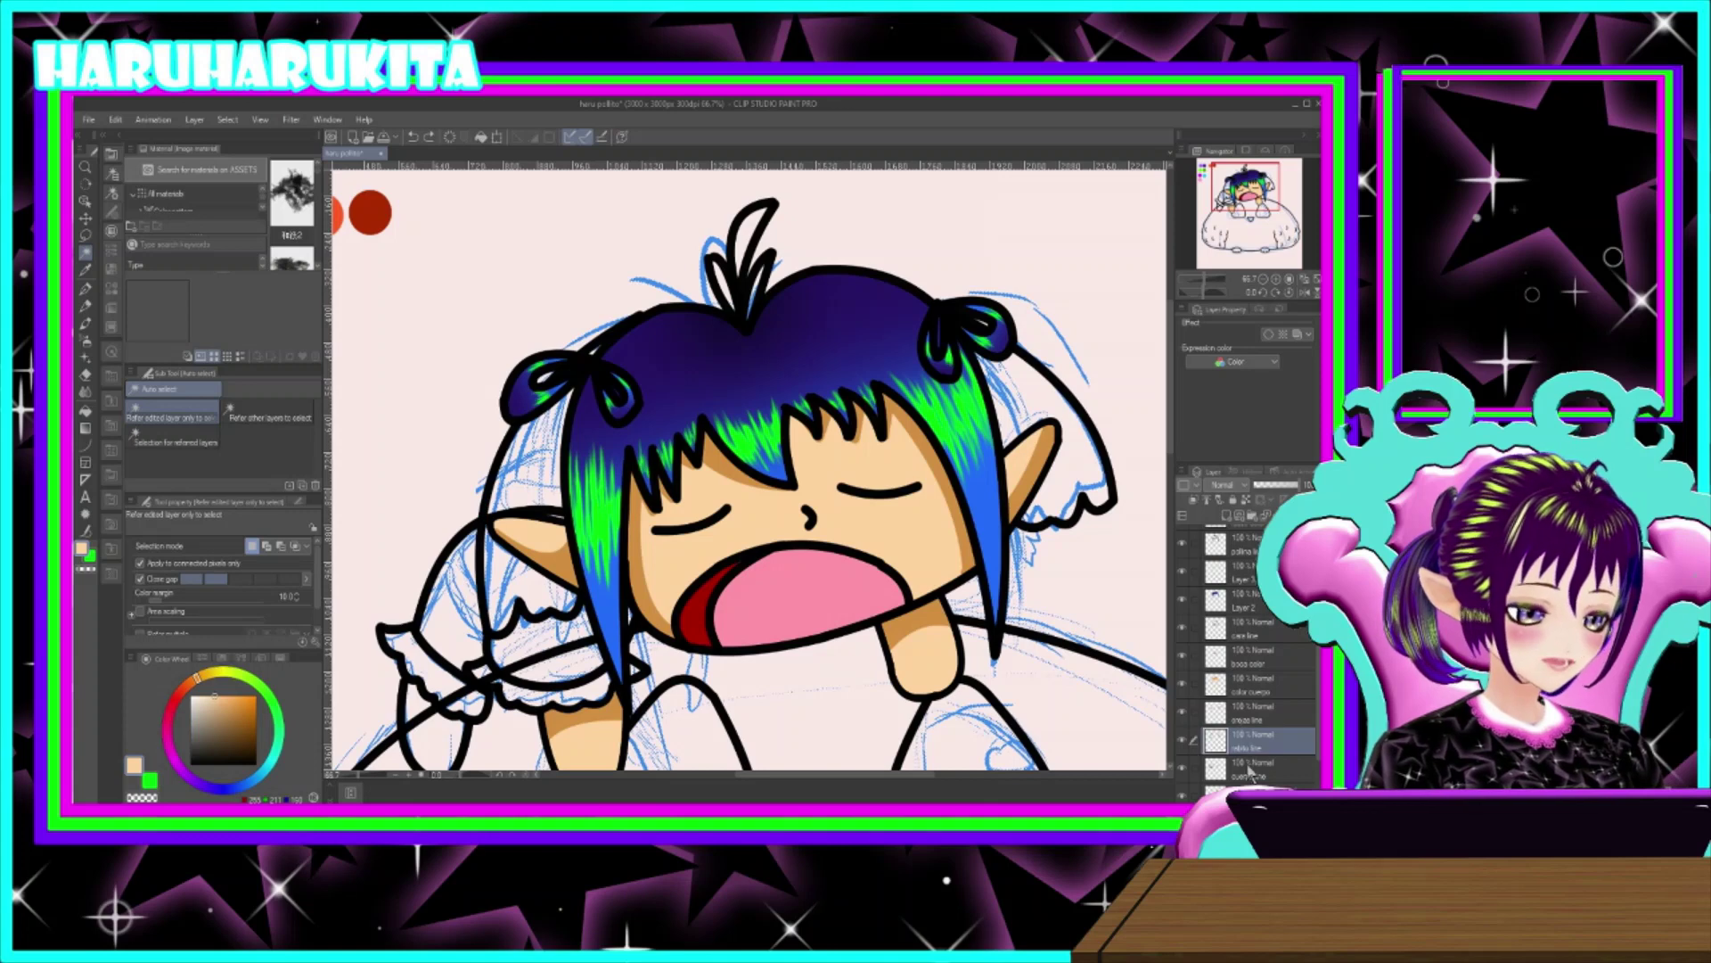
pyautogui.click(1248, 764)
pyautogui.click(1226, 515)
pyautogui.click(1248, 741)
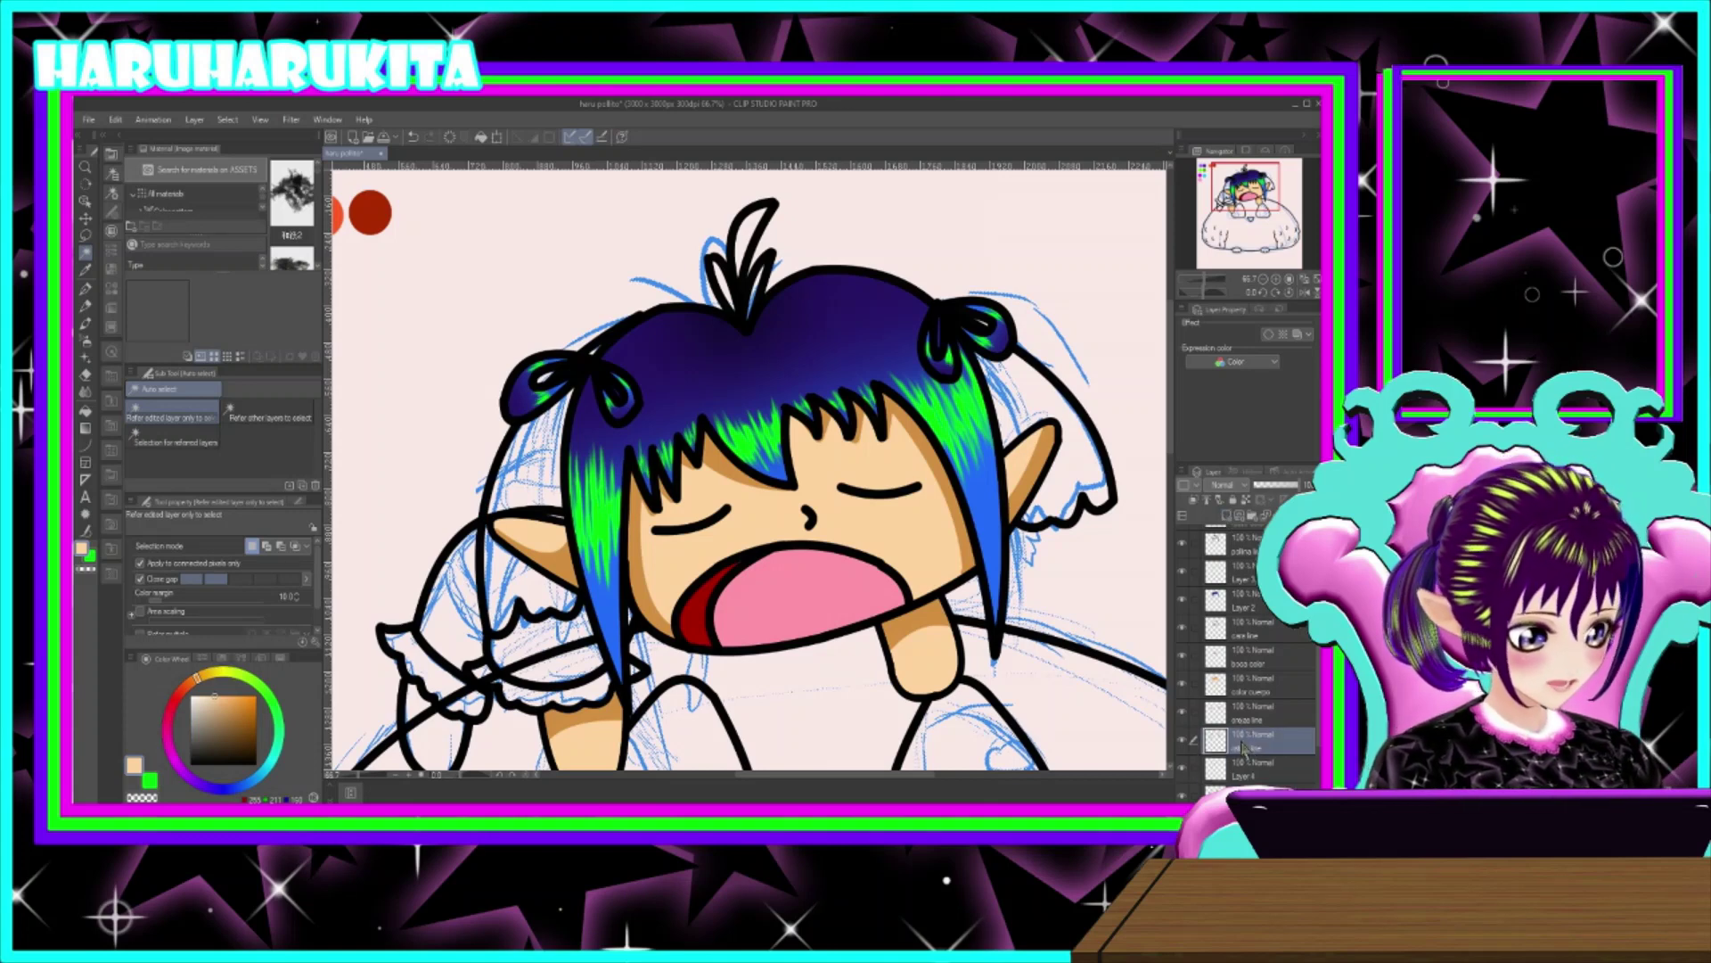
pyautogui.click(1183, 742)
pyautogui.click(1184, 743)
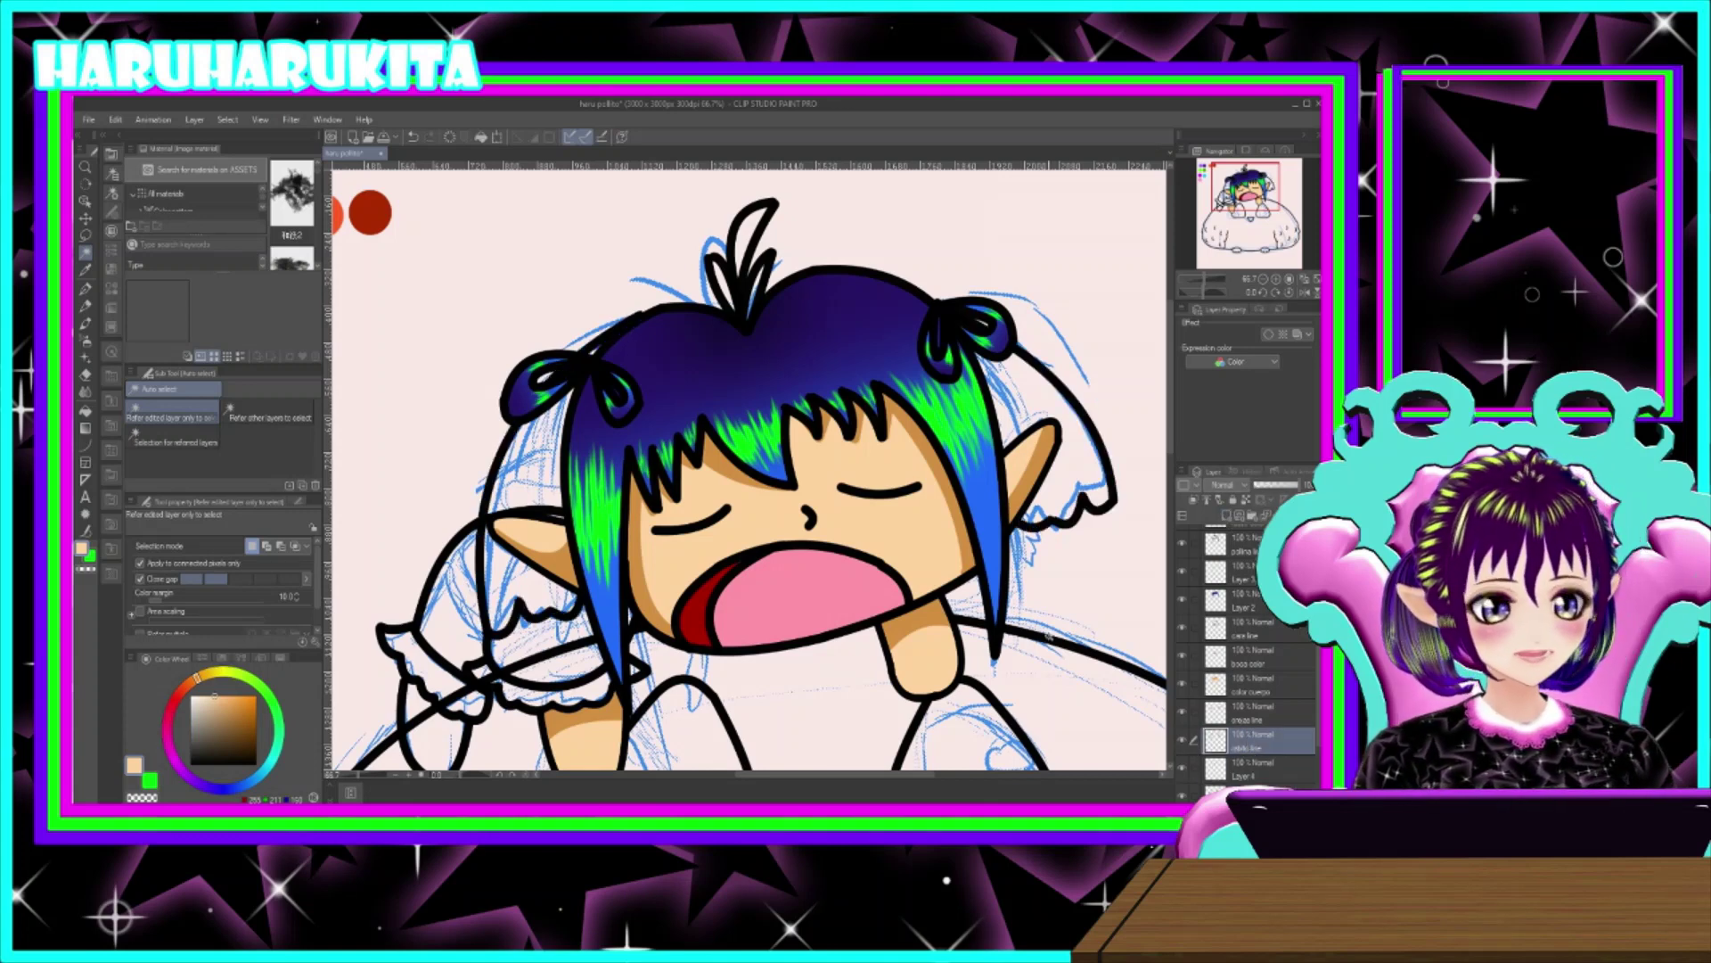
# - Auto select the pigtail areas on both sides of the head and expand the selected area
pyautogui.click(540, 464)
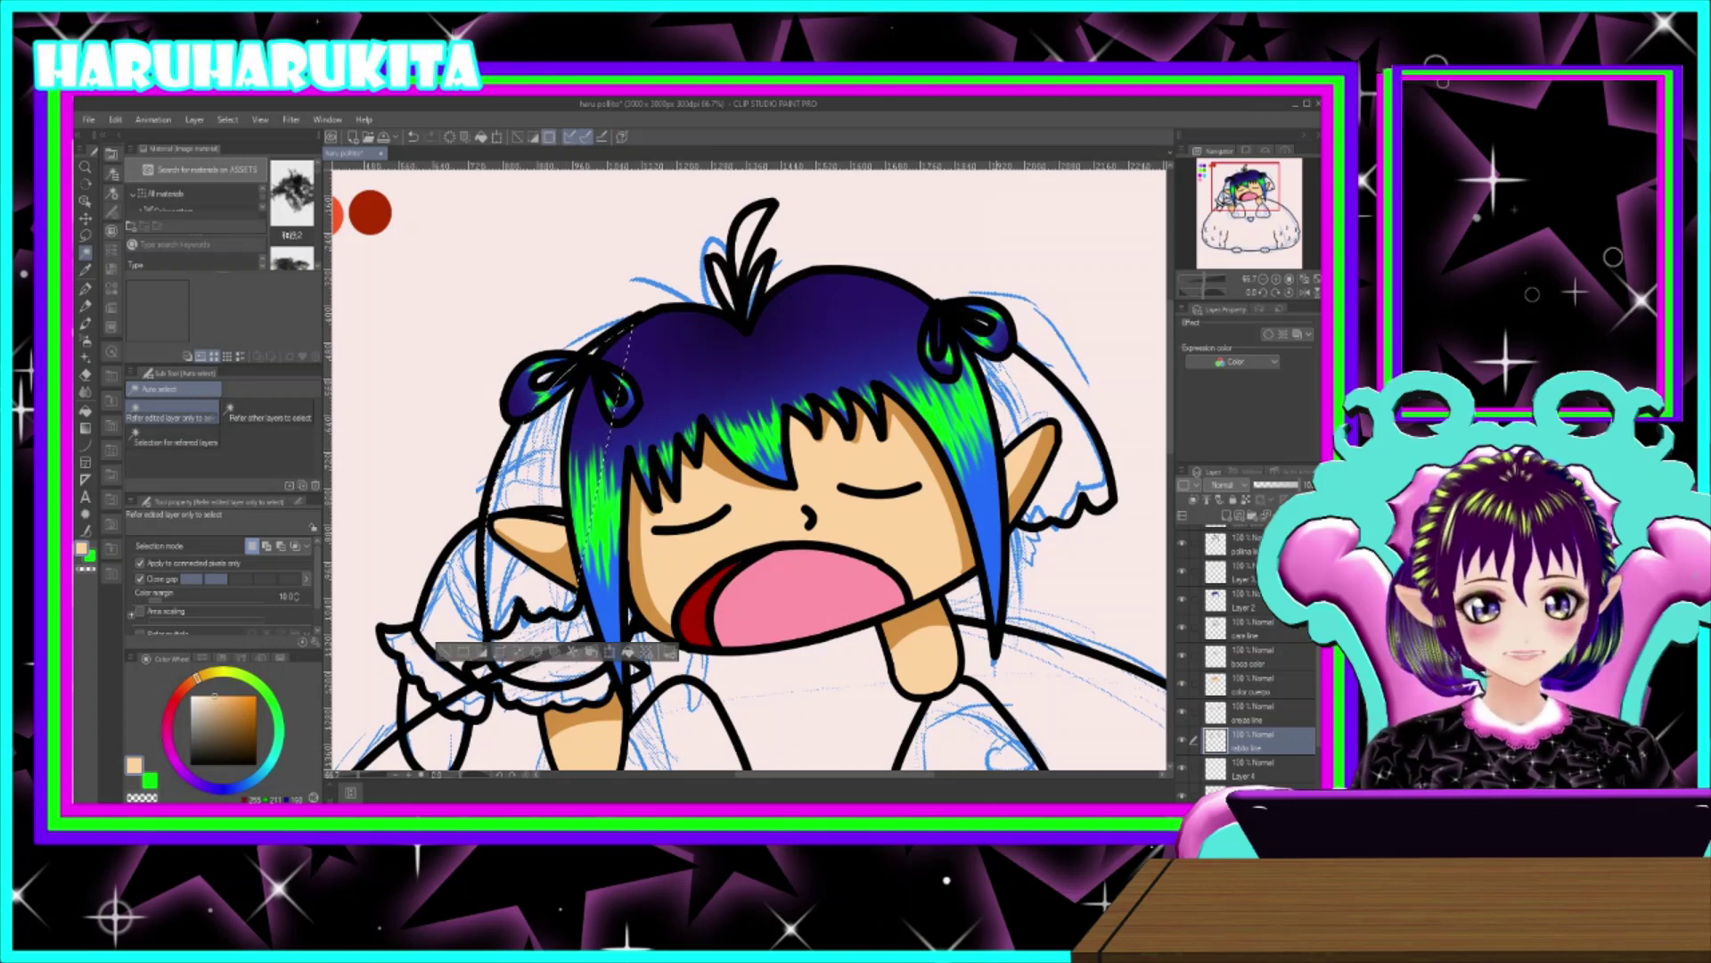
pyautogui.keyDown('shift'); pyautogui.click(1011, 383); pyautogui.keyUp('shift')
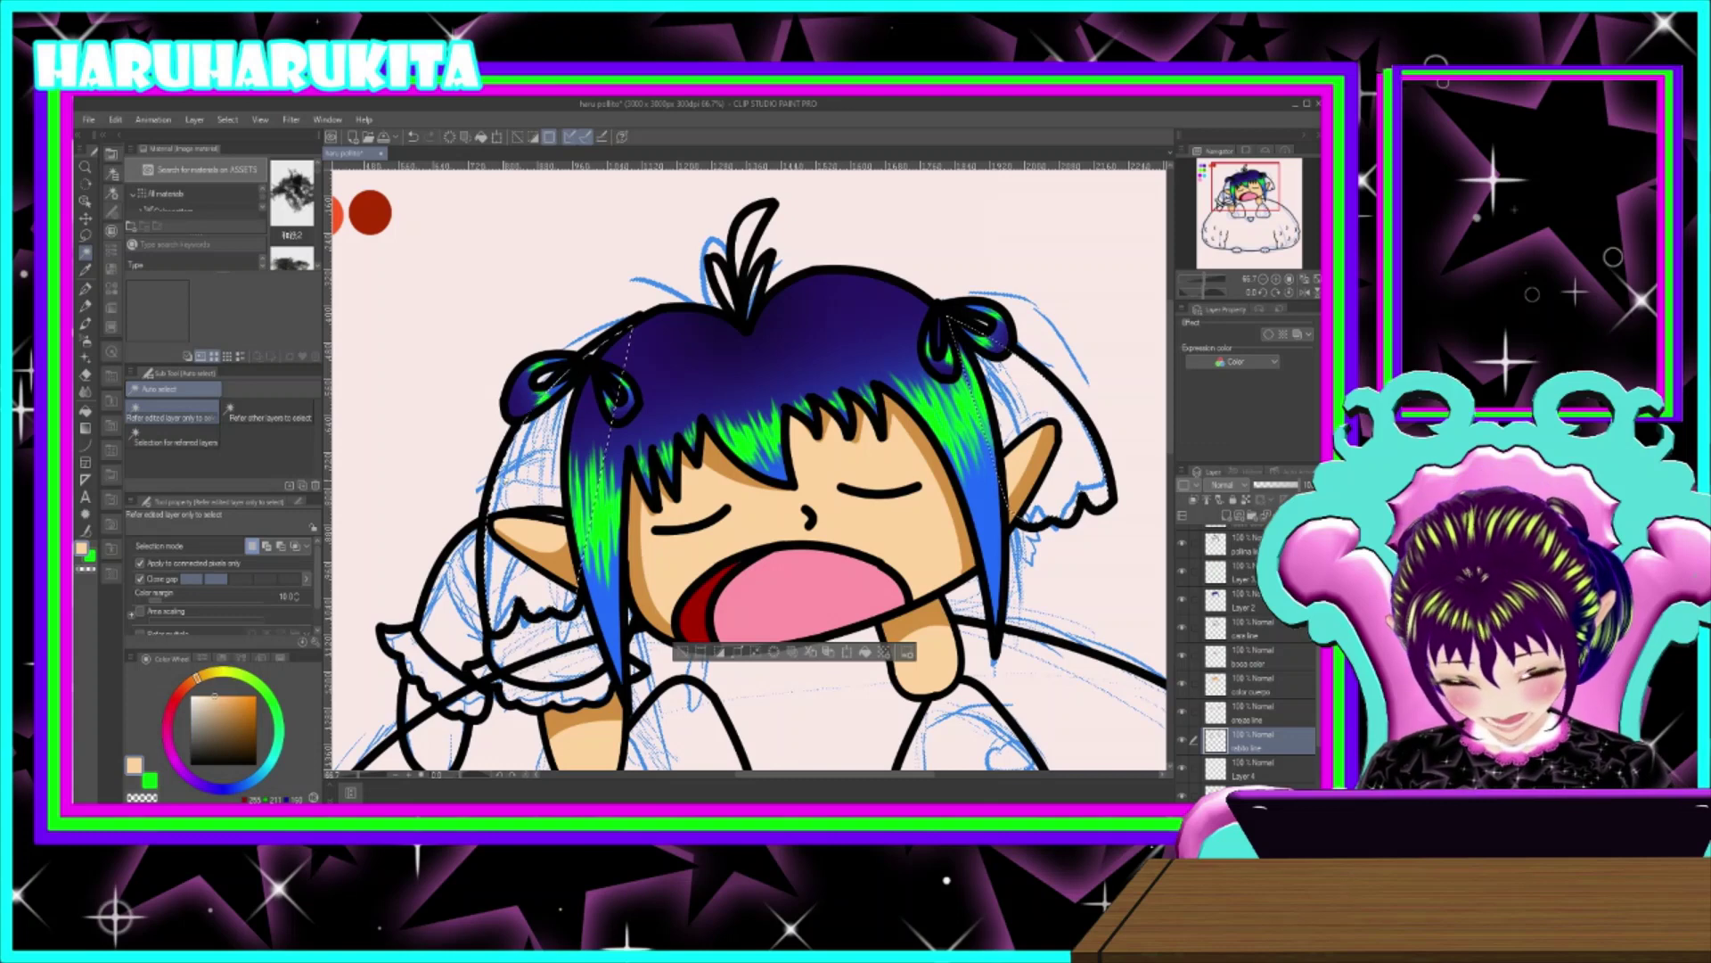
pyautogui.click(739, 651)
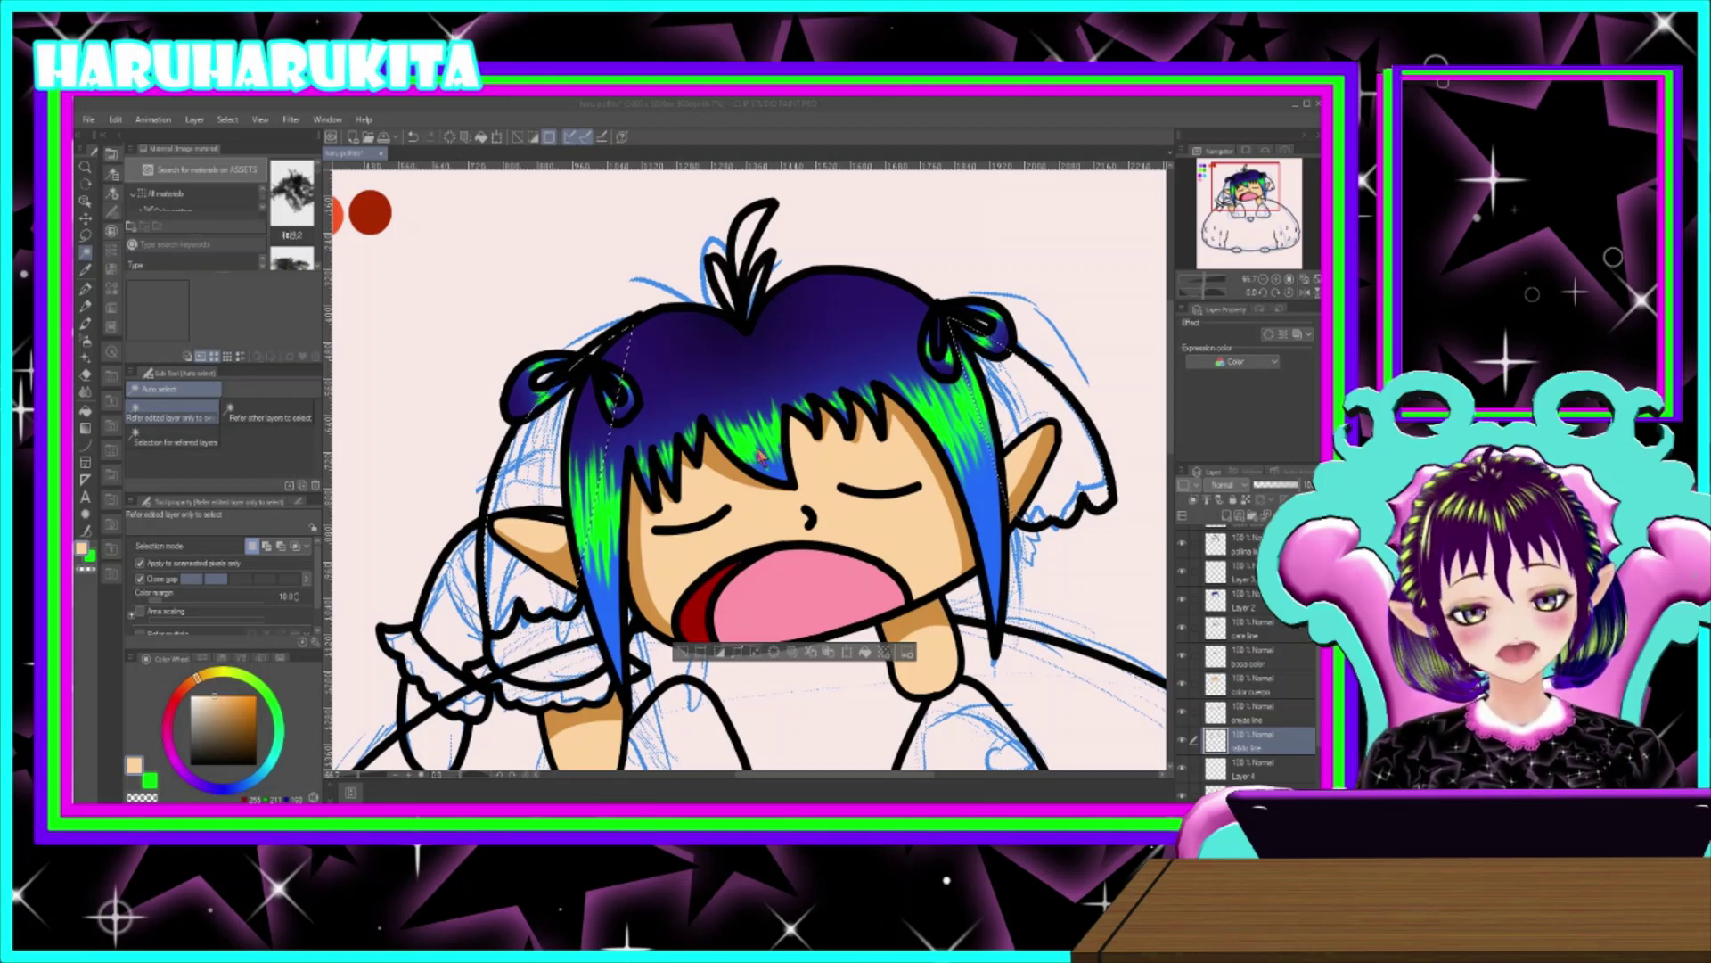
pyautogui.click(778, 437)
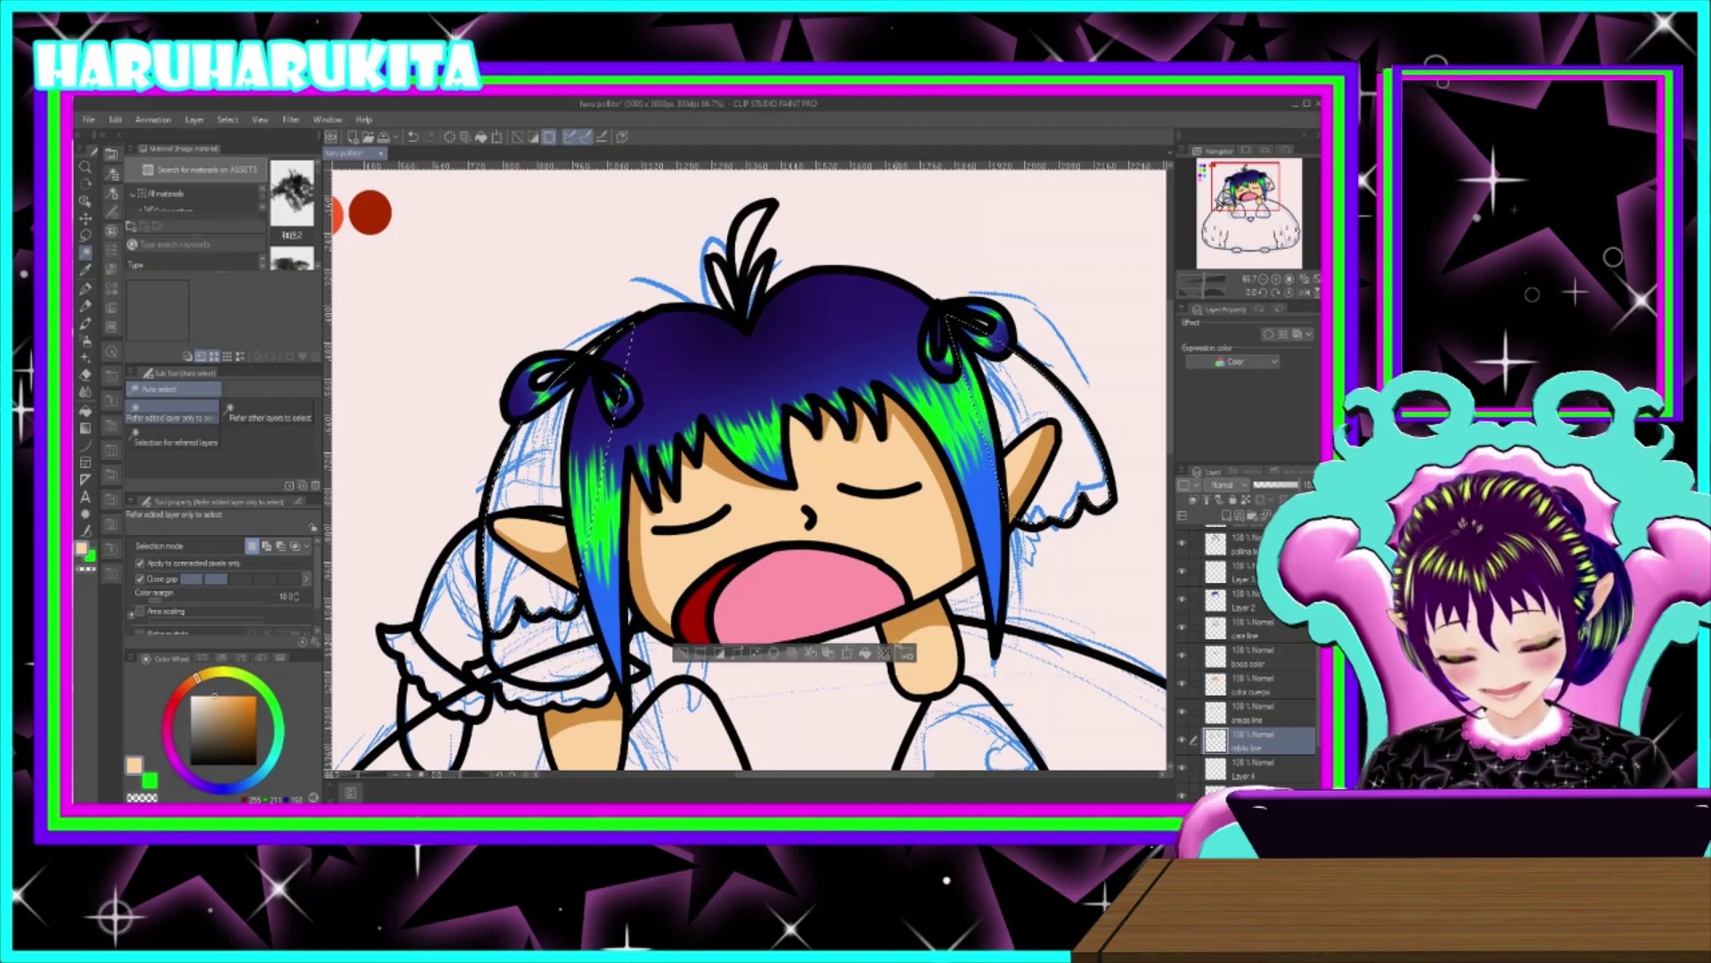
# - Rename the new layer as the pigtail colour layer and fill both selected pigtails with the dark blue-purple hair gradient
pyautogui.click(1251, 772)
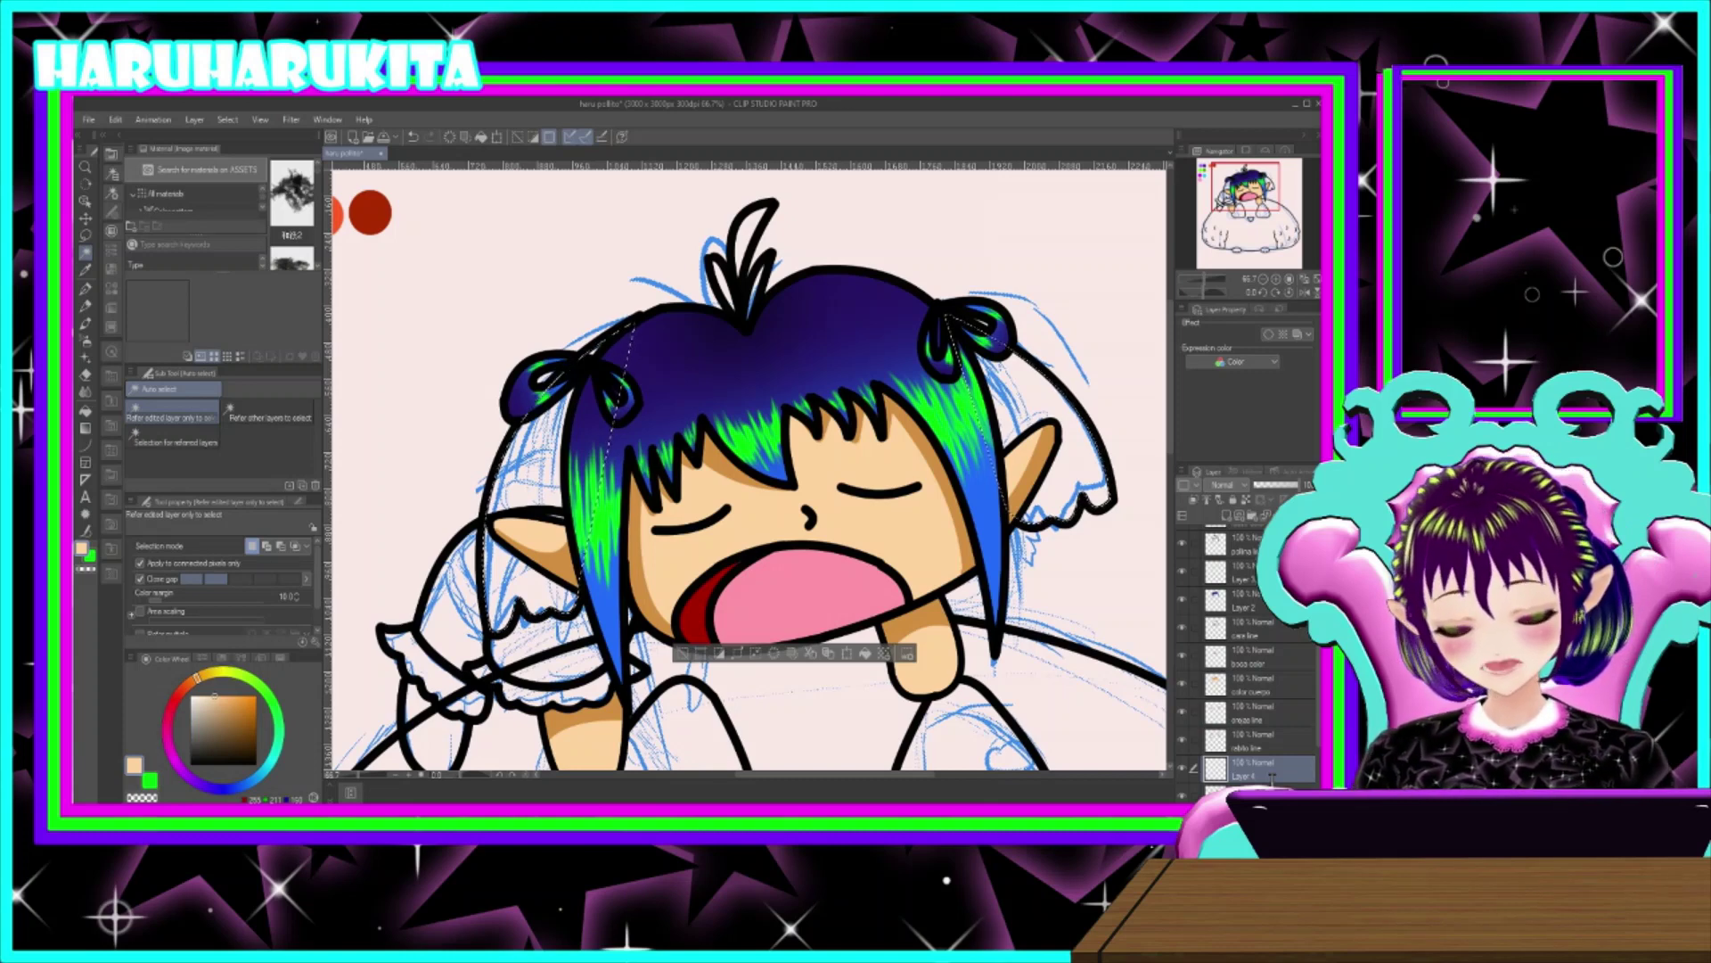
pyautogui.press('Return')
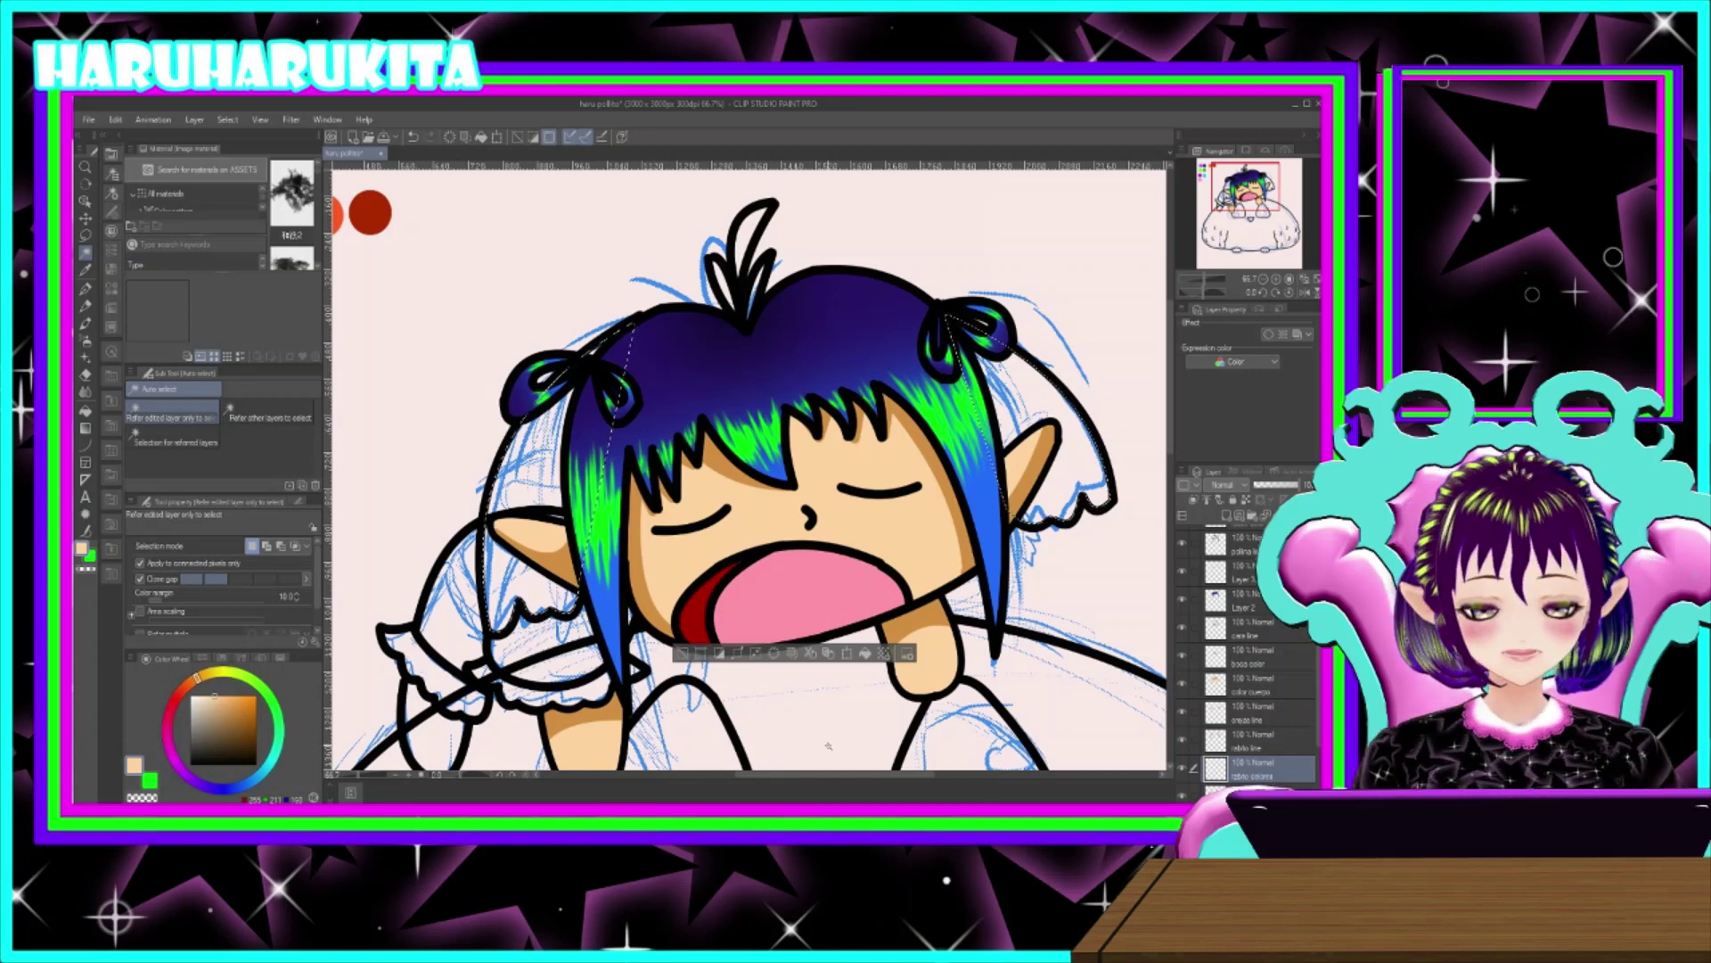
pyautogui.click(86, 429)
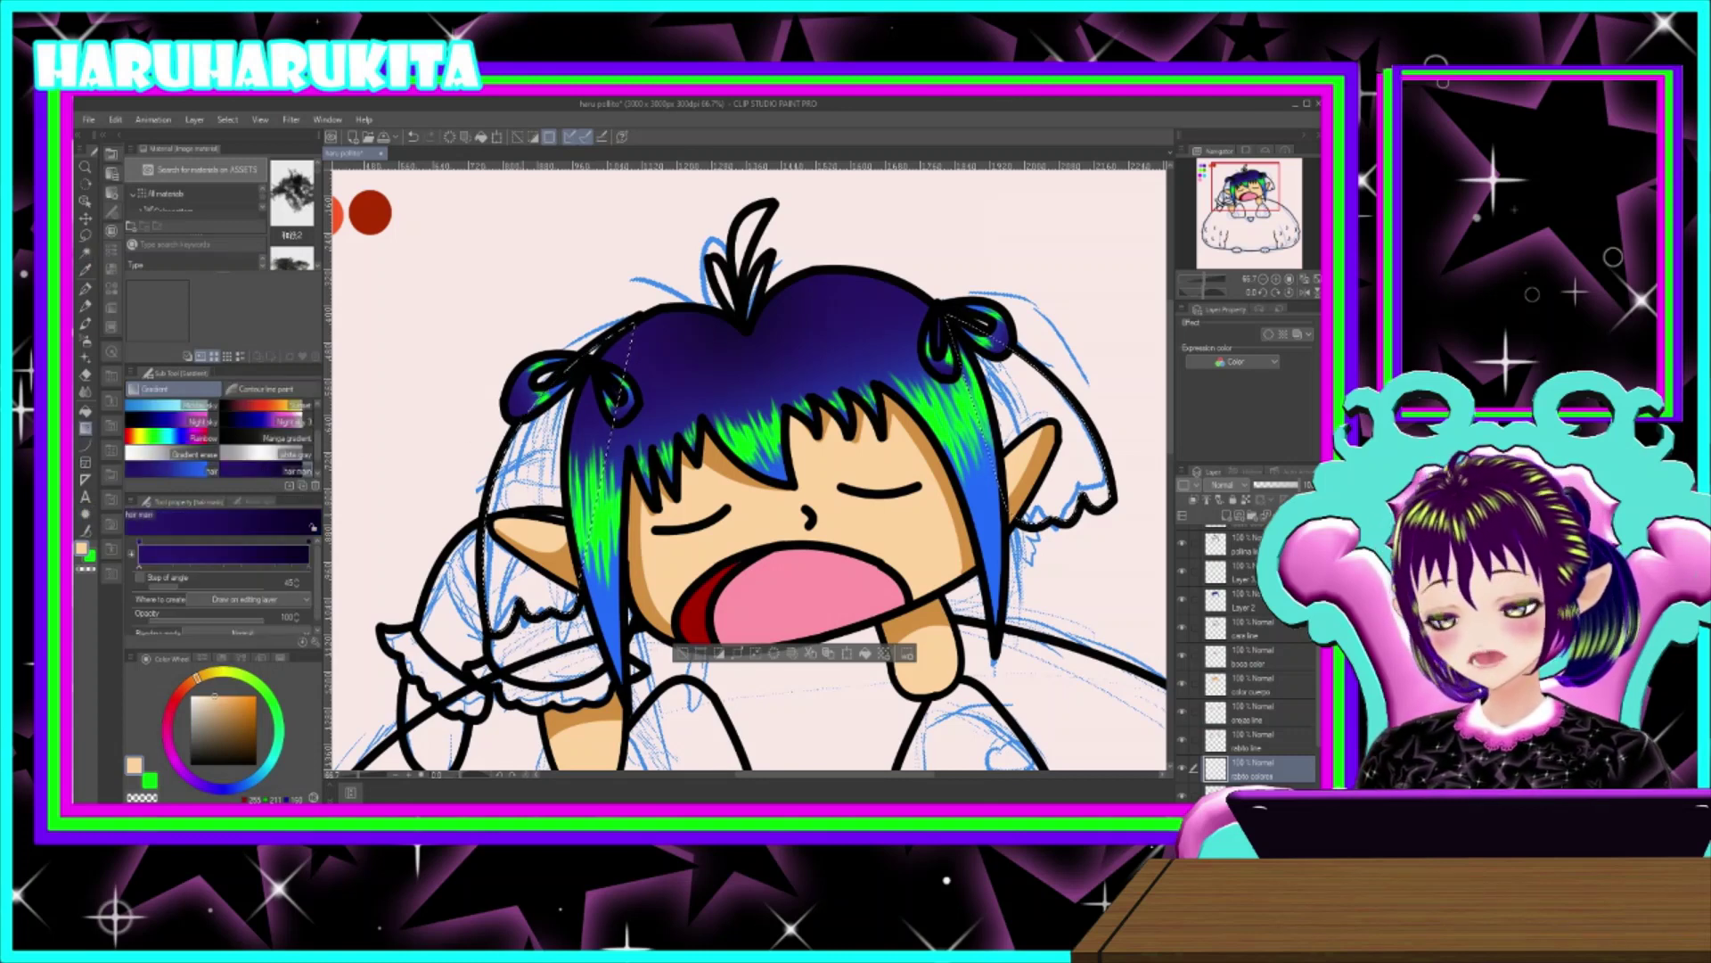
pyautogui.moveTo(599, 349); pyautogui.dragTo(599, 346)
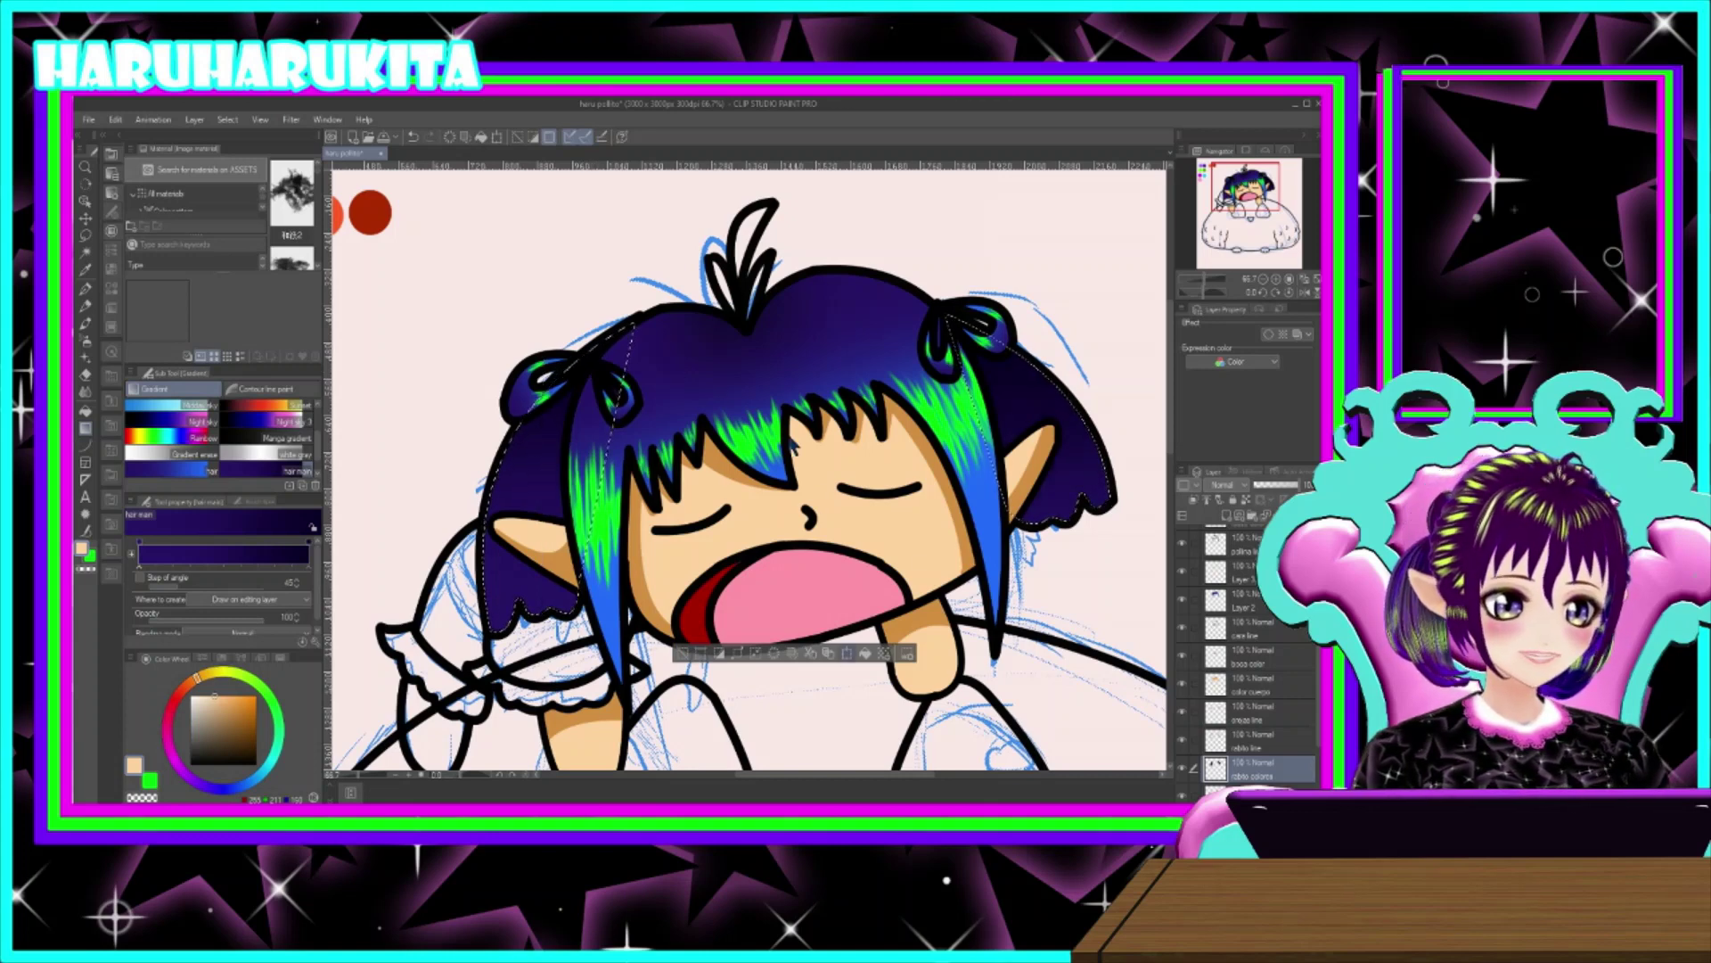
# - Clear the pigtail selection and create a new layer named destellos above the pigtail colour layer
pyautogui.moveTo(839, 691); pyautogui.dragTo(734, 348)
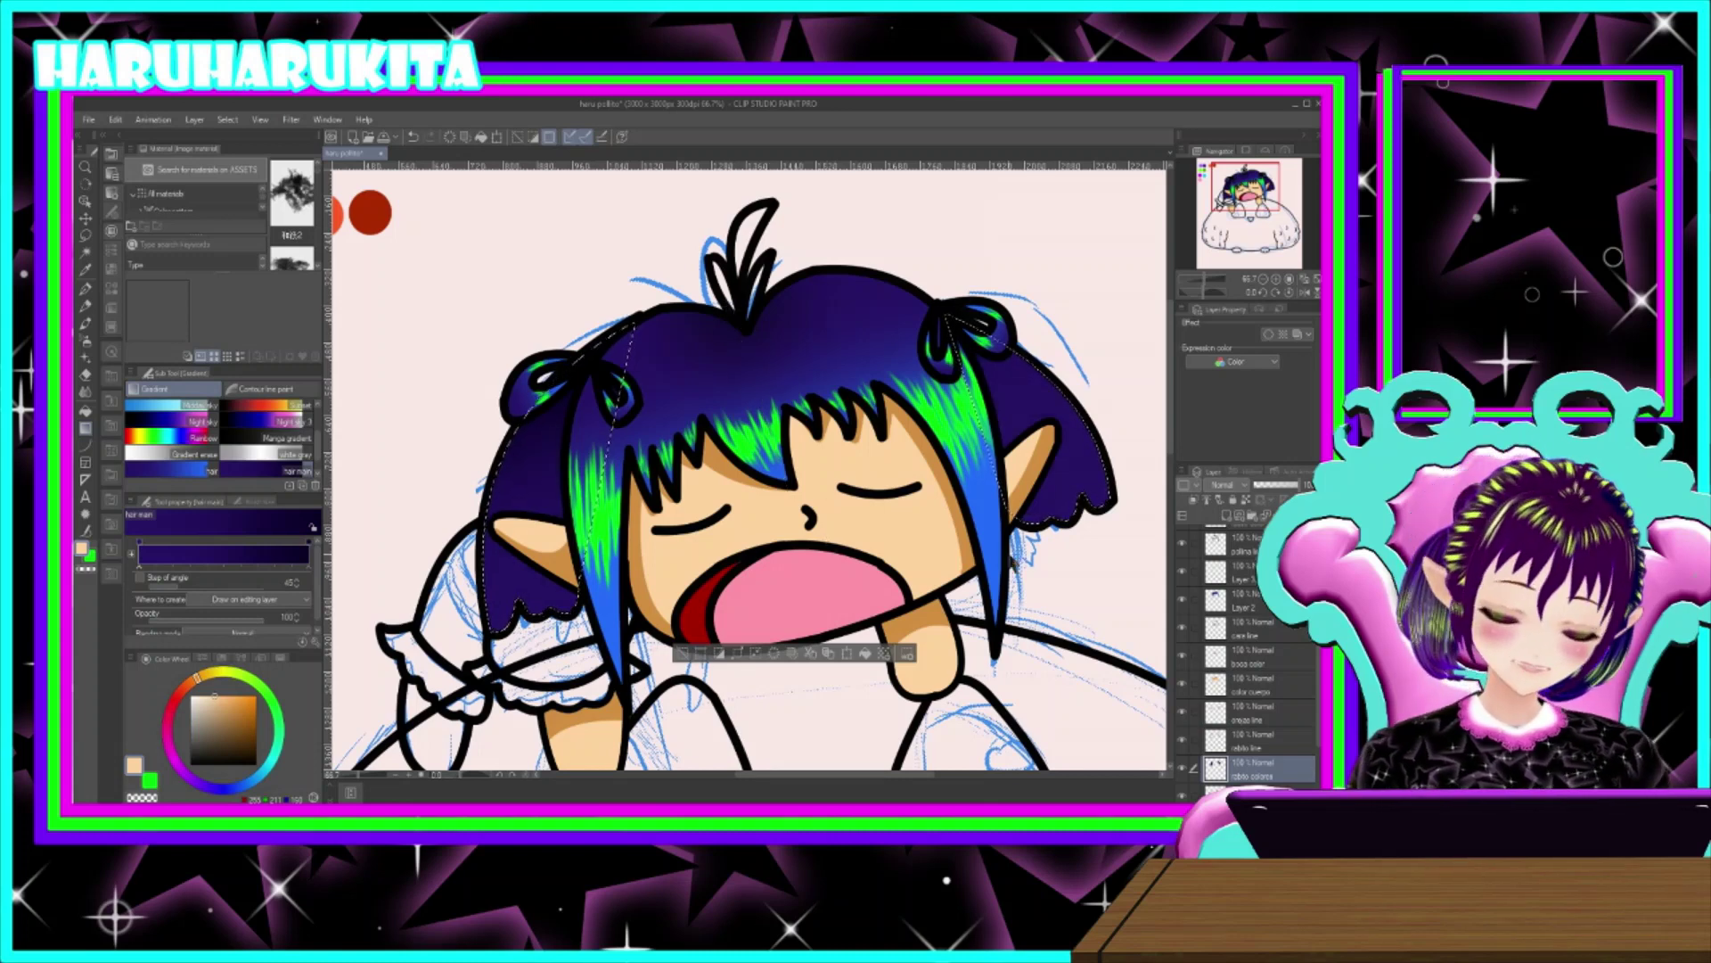
pyautogui.hotkey('ctrl', 'd')
pyautogui.click(1227, 515)
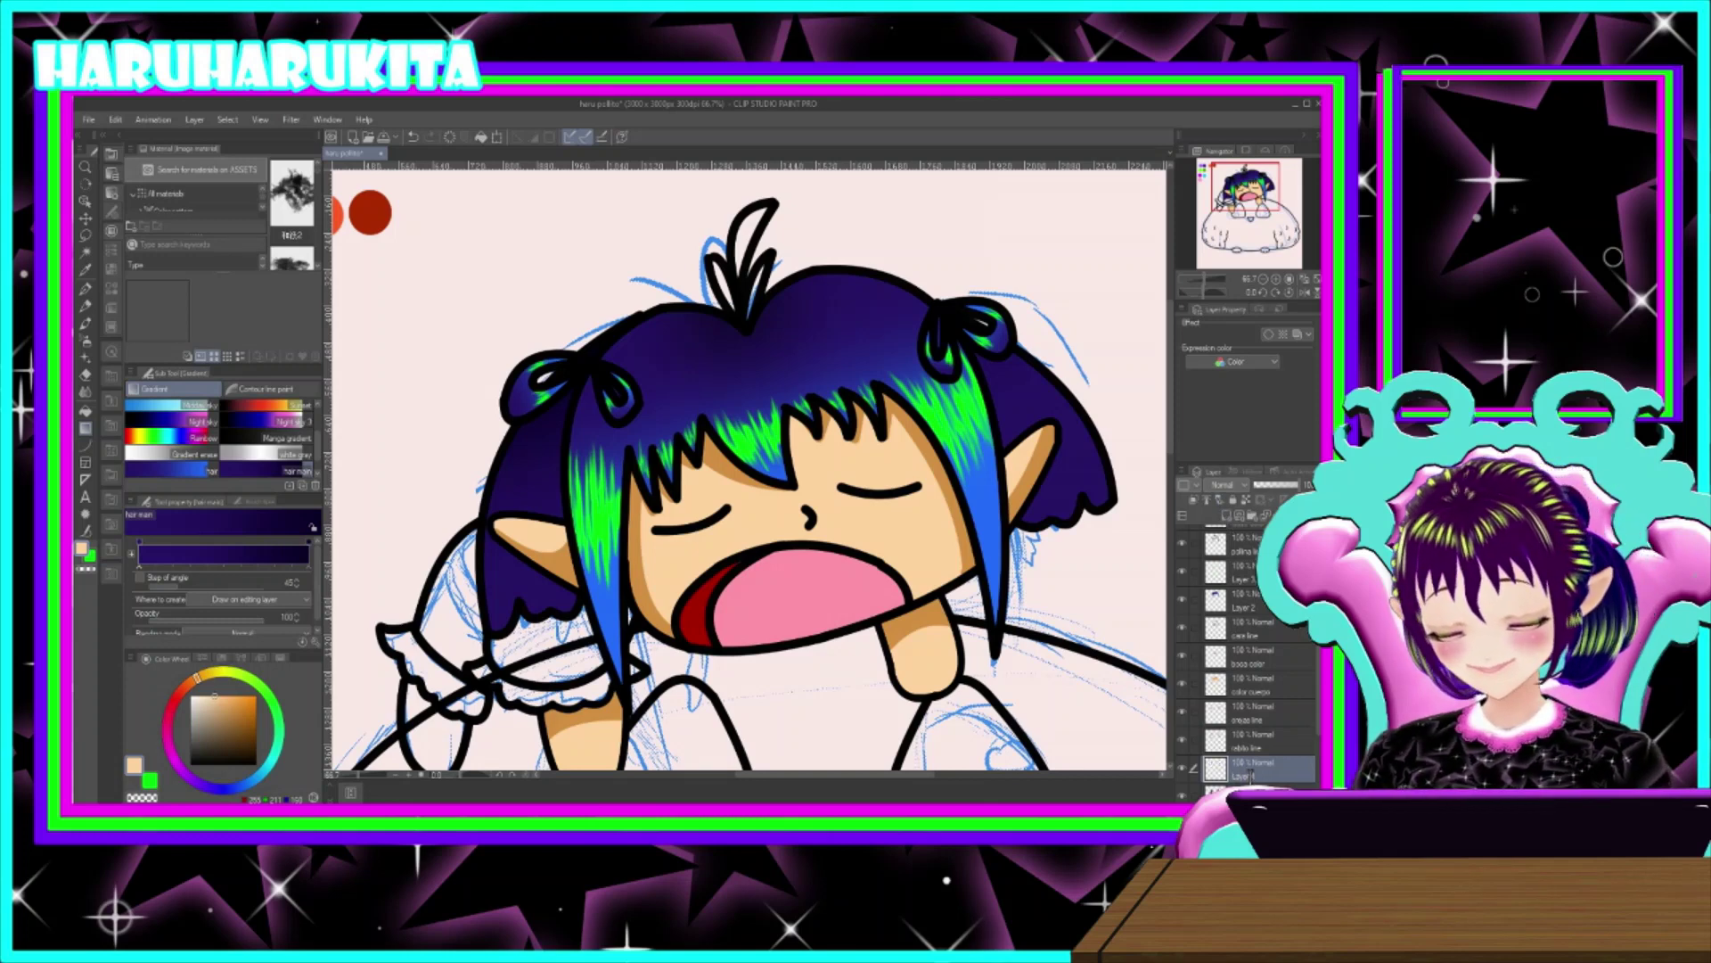
pyautogui.write('destellos')
pyautogui.press('Return')
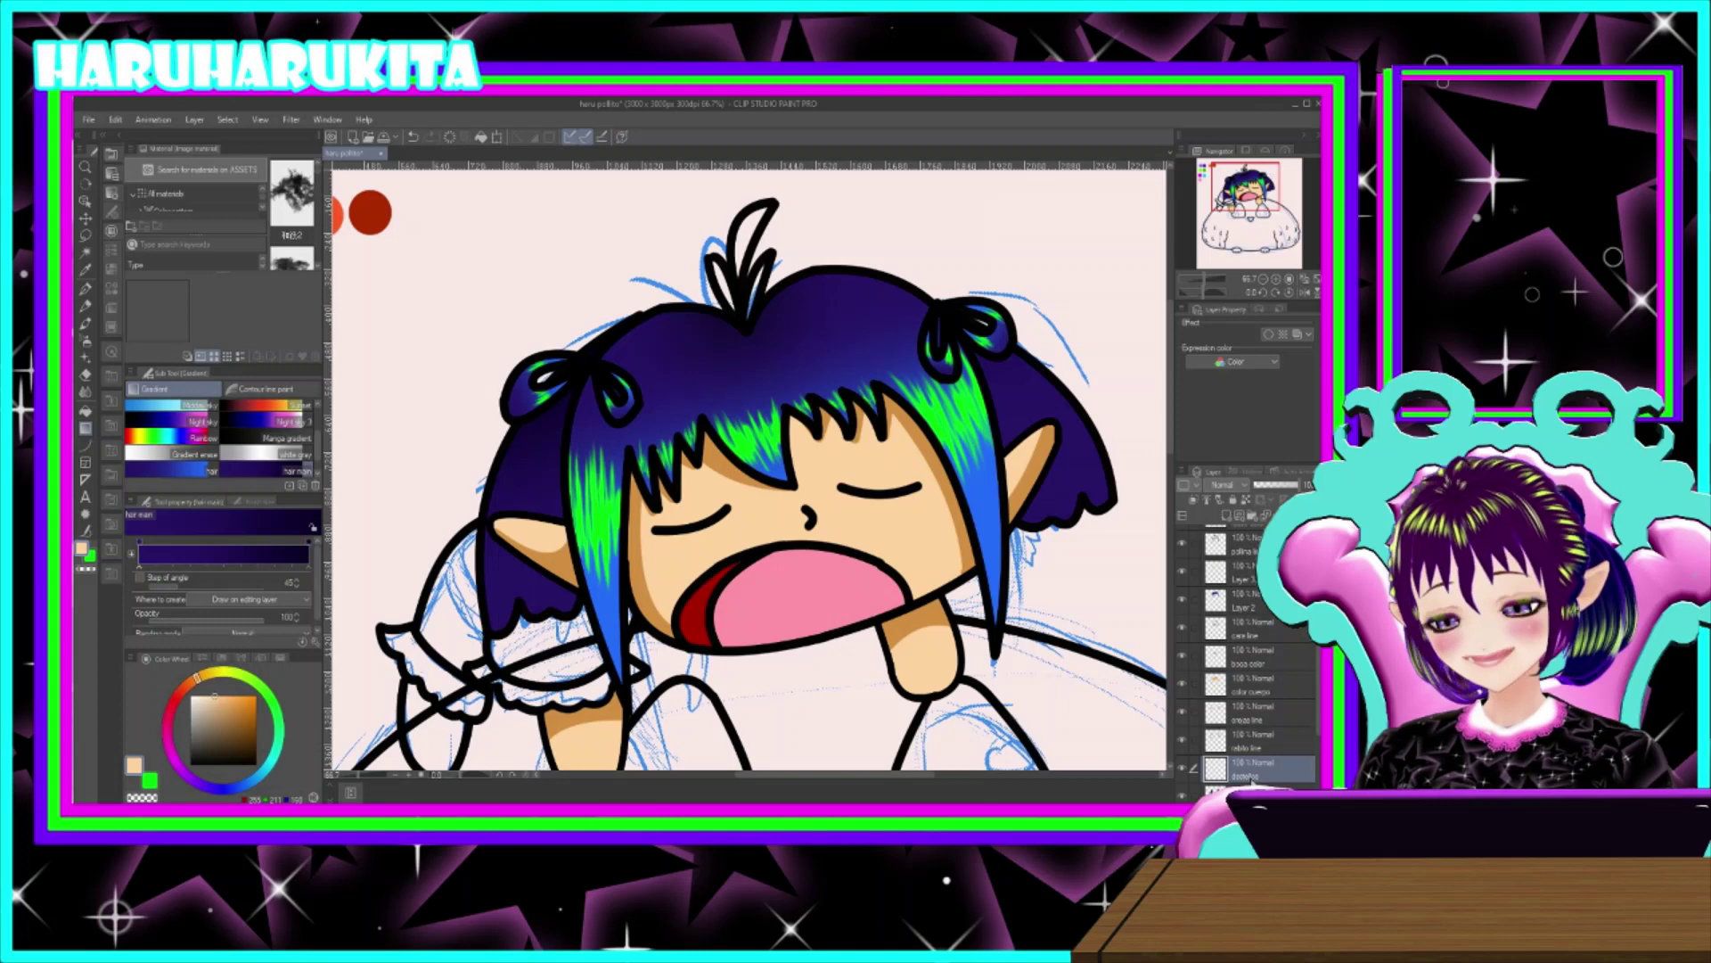
# - Try out bright green zigzag highlights with the pencil across the pigtails on both sides of the head
pyautogui.click(90, 560)
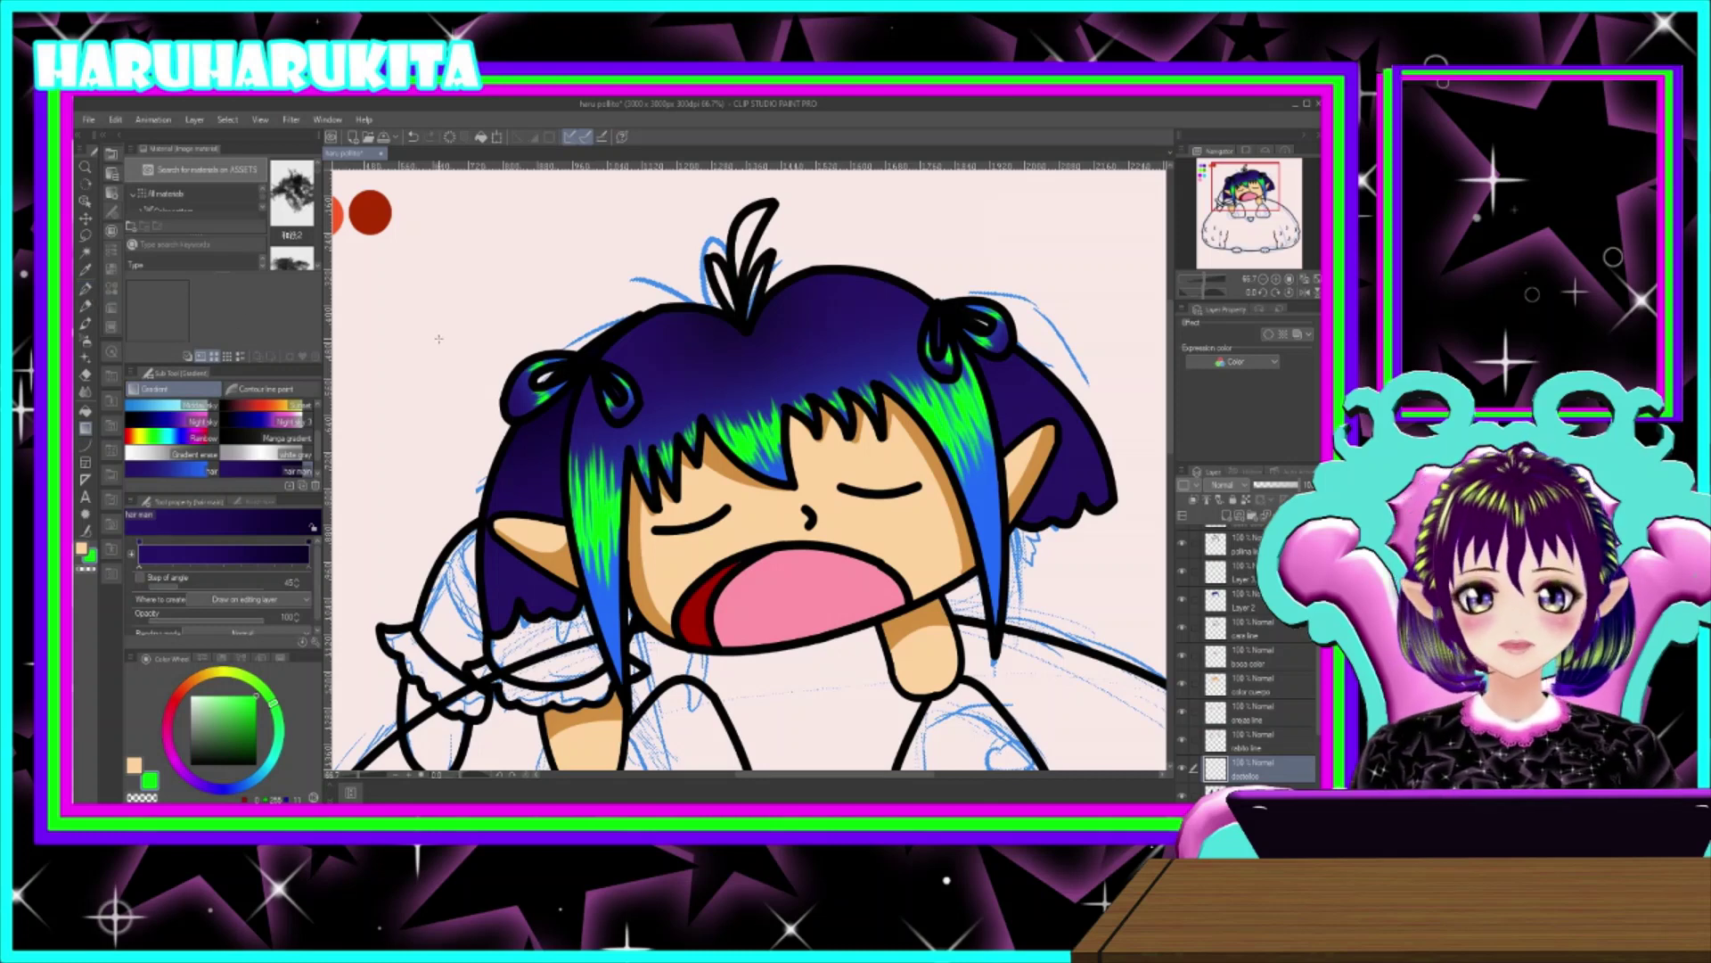
pyautogui.press('p')
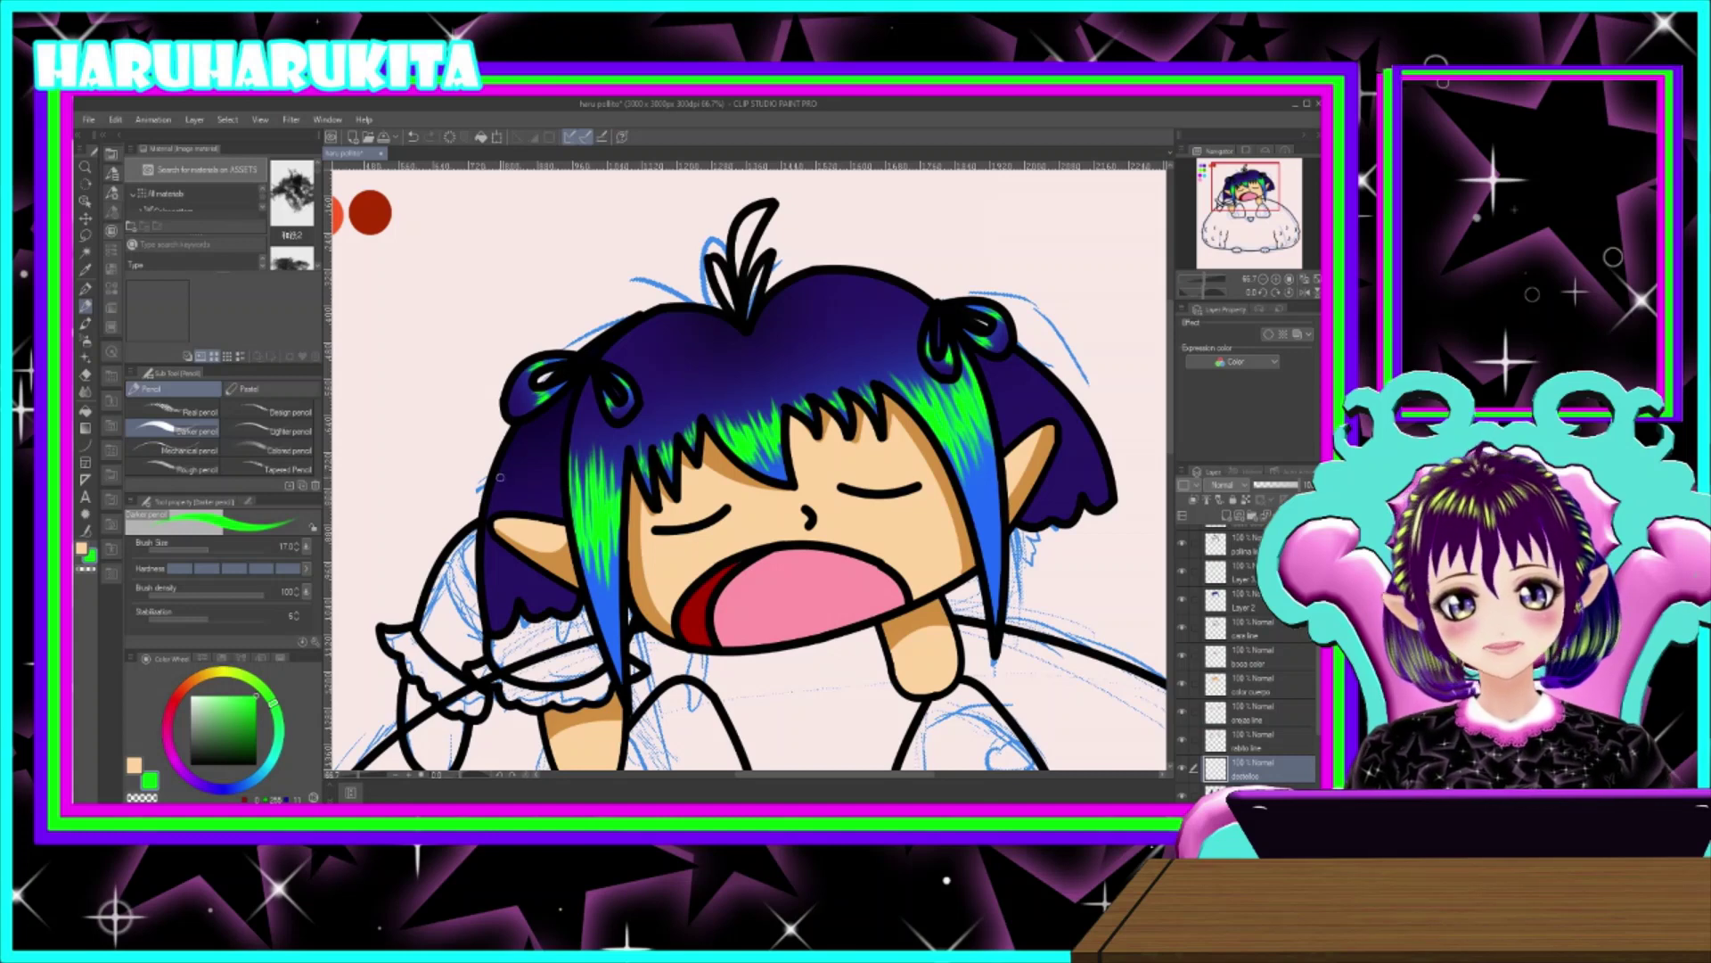
pyautogui.moveTo(514, 461)
pyautogui.mouseDown()
pyautogui.moveTo(492, 495)
pyautogui.moveTo(523, 506)
pyautogui.moveTo(547, 472)
pyautogui.moveTo(555, 496)
pyautogui.mouseUp()
pyautogui.hotkey('ctrl', 'z')
pyautogui.press('i')
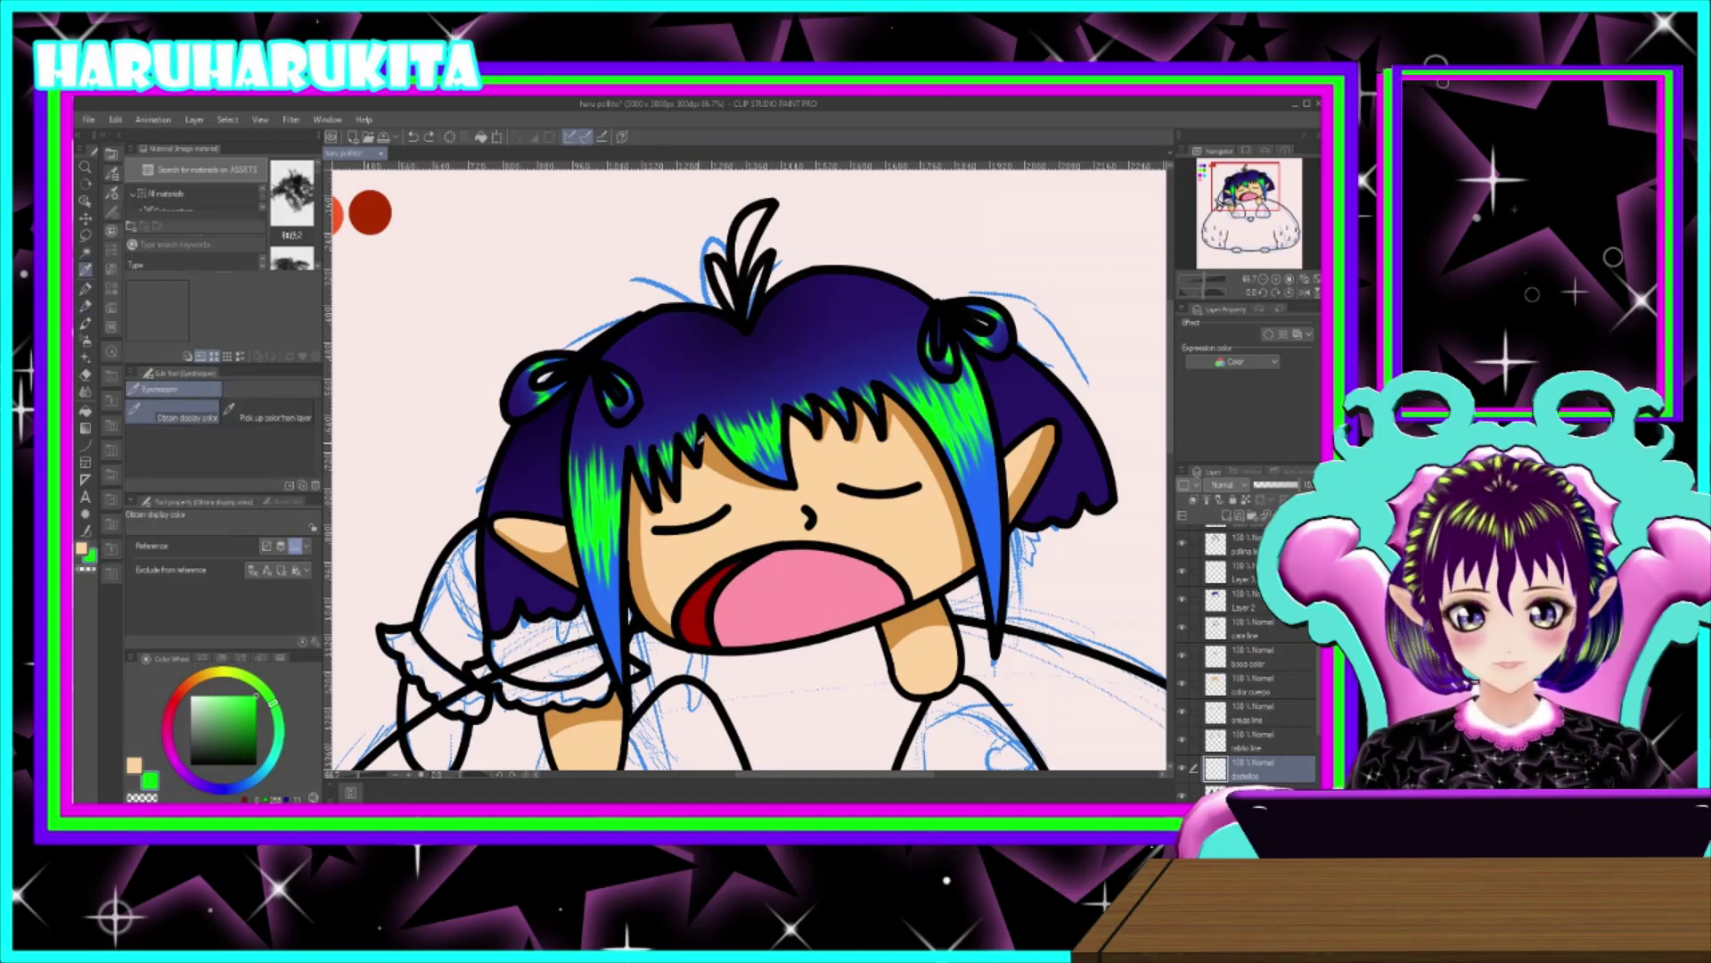
pyautogui.press('p')
pyautogui.moveTo(492, 476)
pyautogui.mouseDown()
pyautogui.moveTo(509, 522)
pyautogui.moveTo(525, 486)
pyautogui.moveTo(562, 499)
pyautogui.mouseUp()
pyautogui.moveTo(993, 423)
pyautogui.mouseDown()
pyautogui.moveTo(1034, 419)
pyautogui.moveTo(1052, 374)
pyautogui.mouseUp()
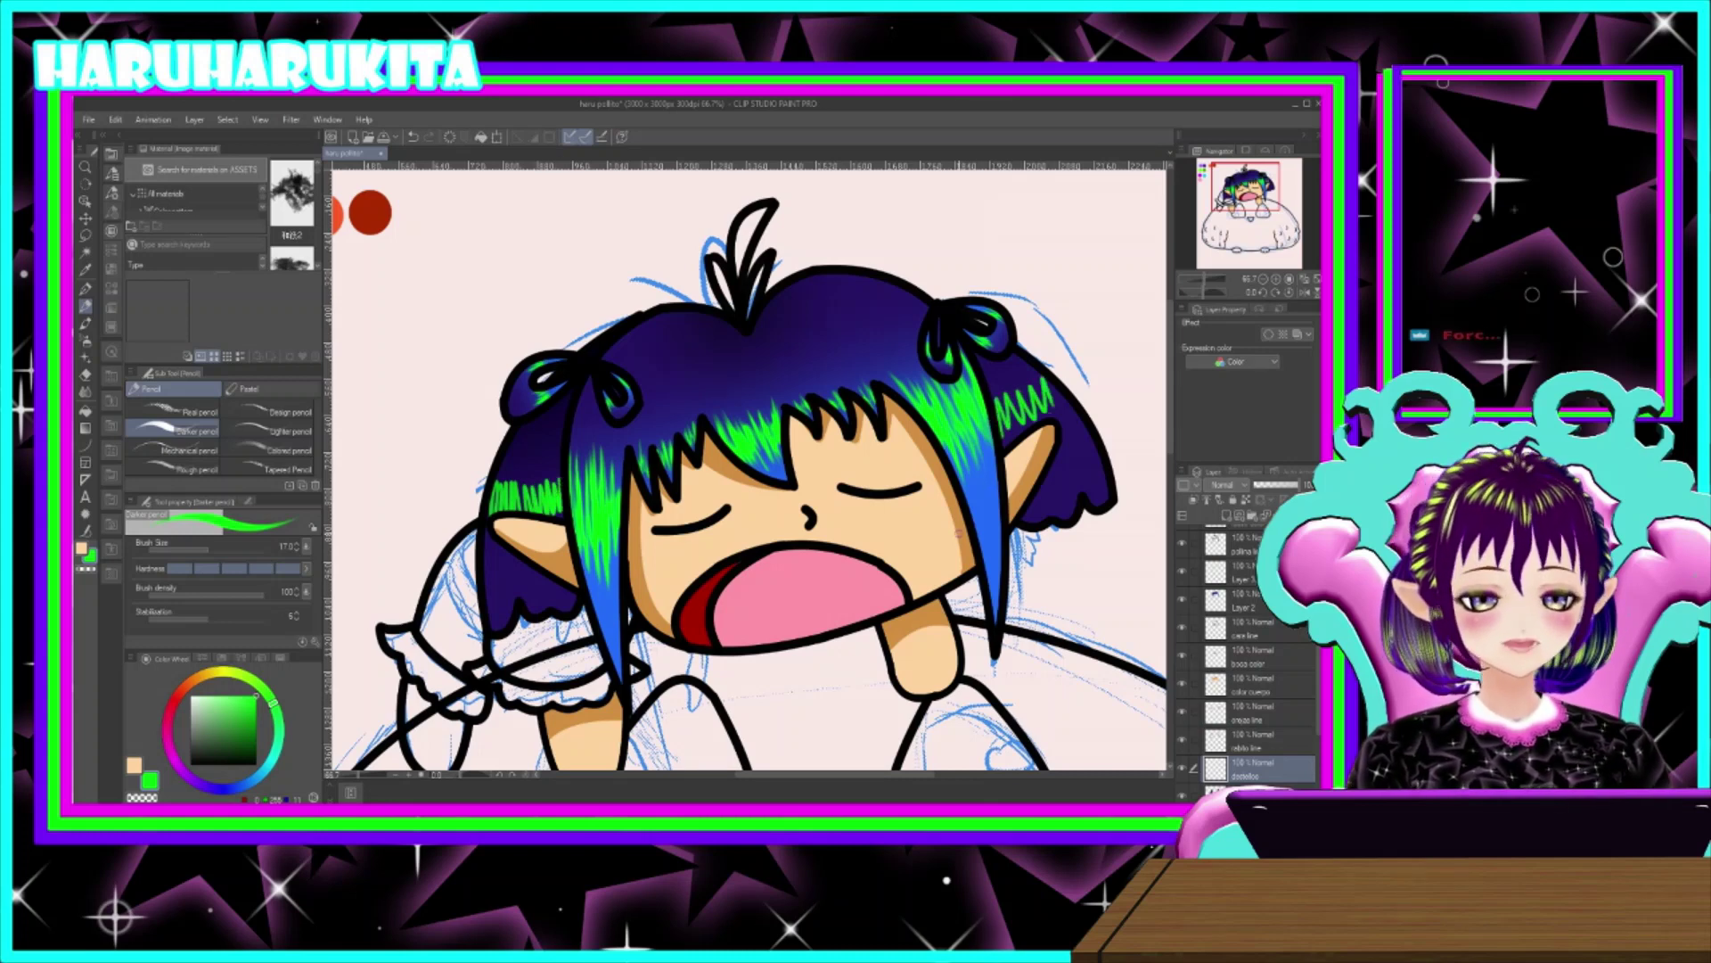
# - Undo the green highlight strokes, the new destellos layer and the deselection of the pigtails
pyautogui.hotkey('ctrl', 'z')
pyautogui.hotkey('ctrl', 'z')
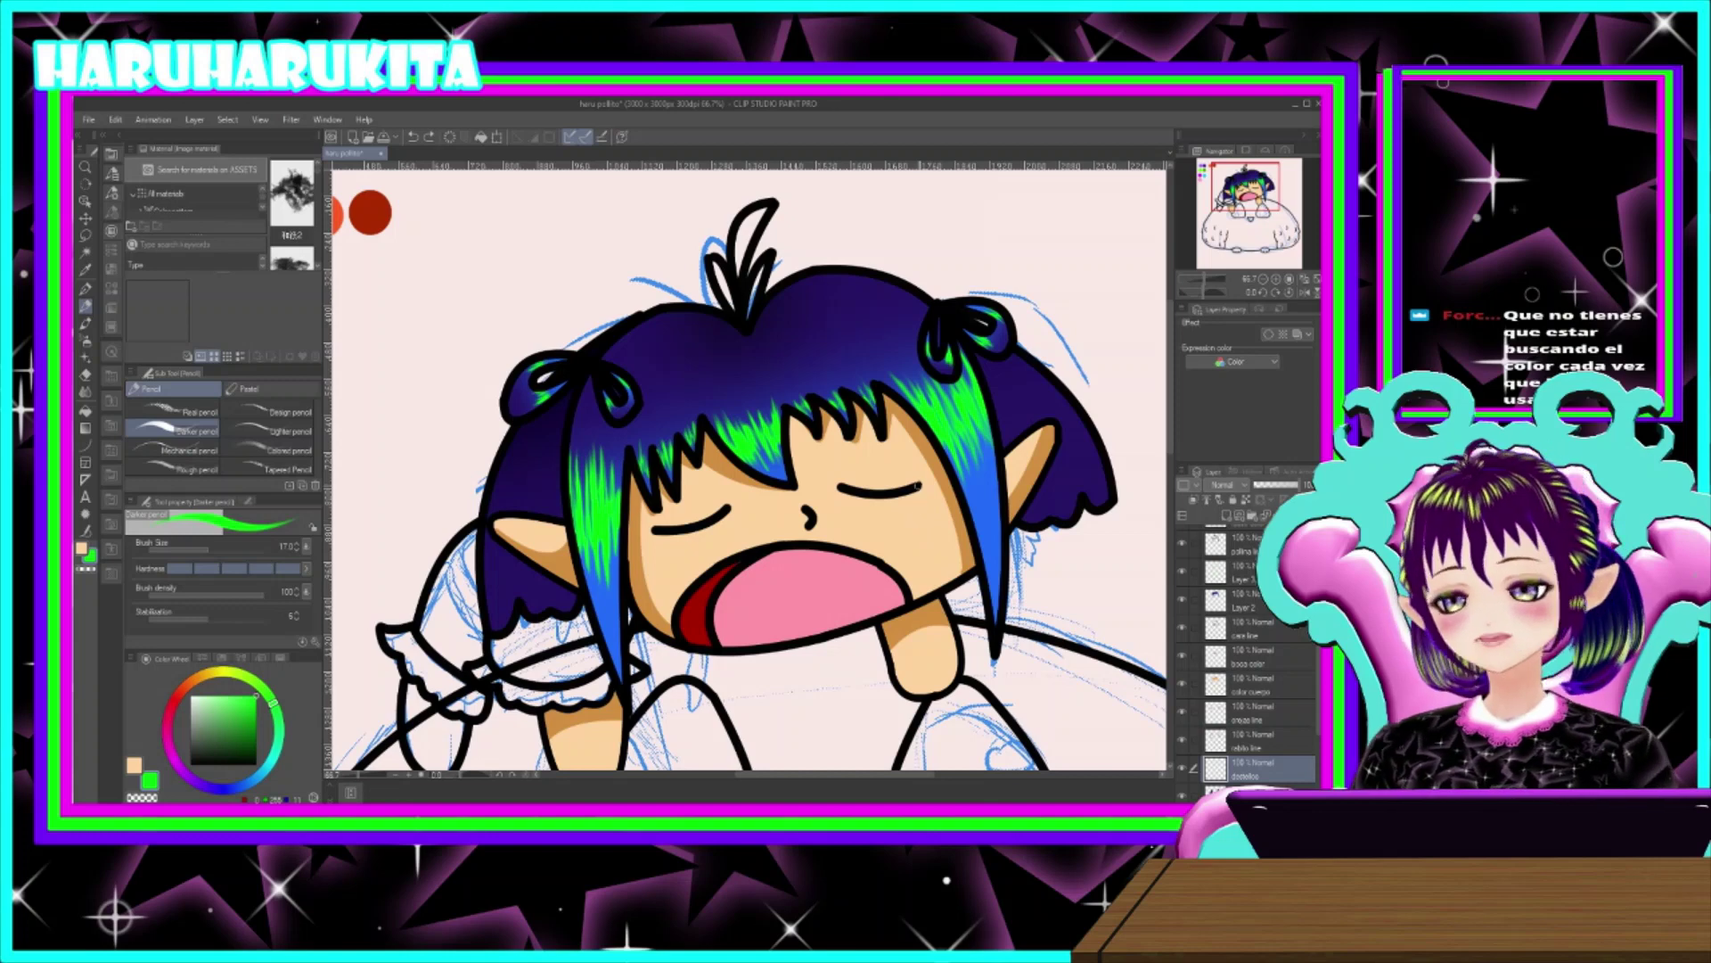
pyautogui.hotkey('ctrl', 'z')
pyautogui.hotkey('ctrl', 'z')
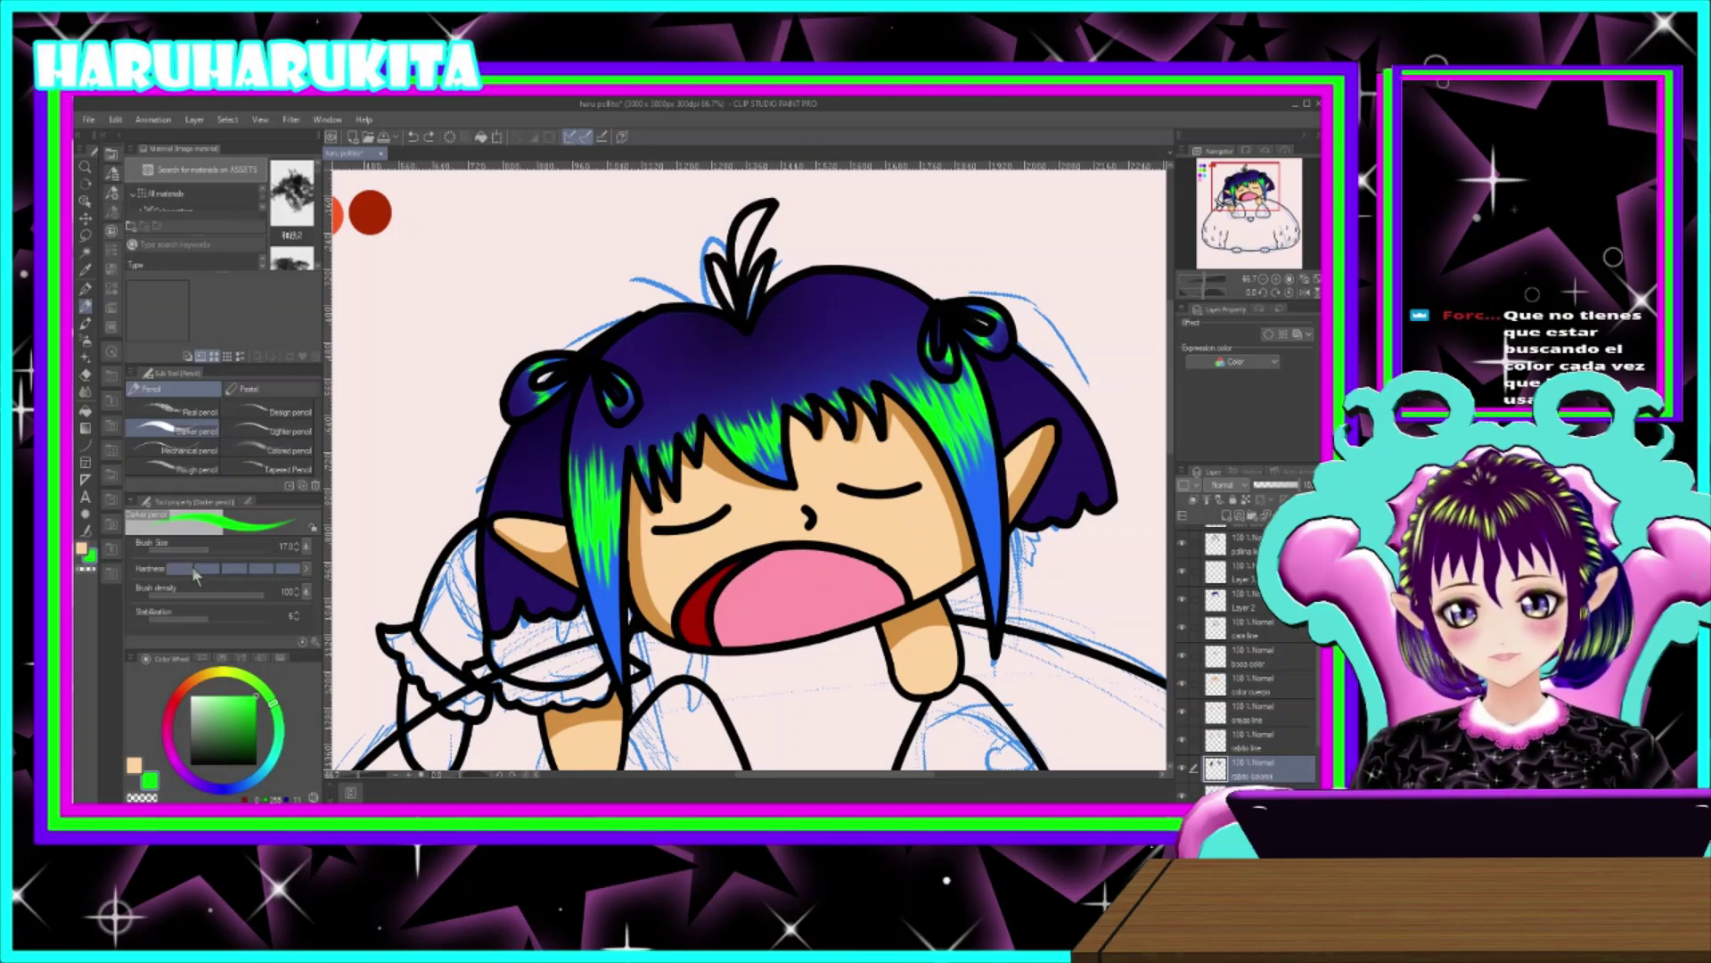
pyautogui.hotkey('ctrl', 'z')
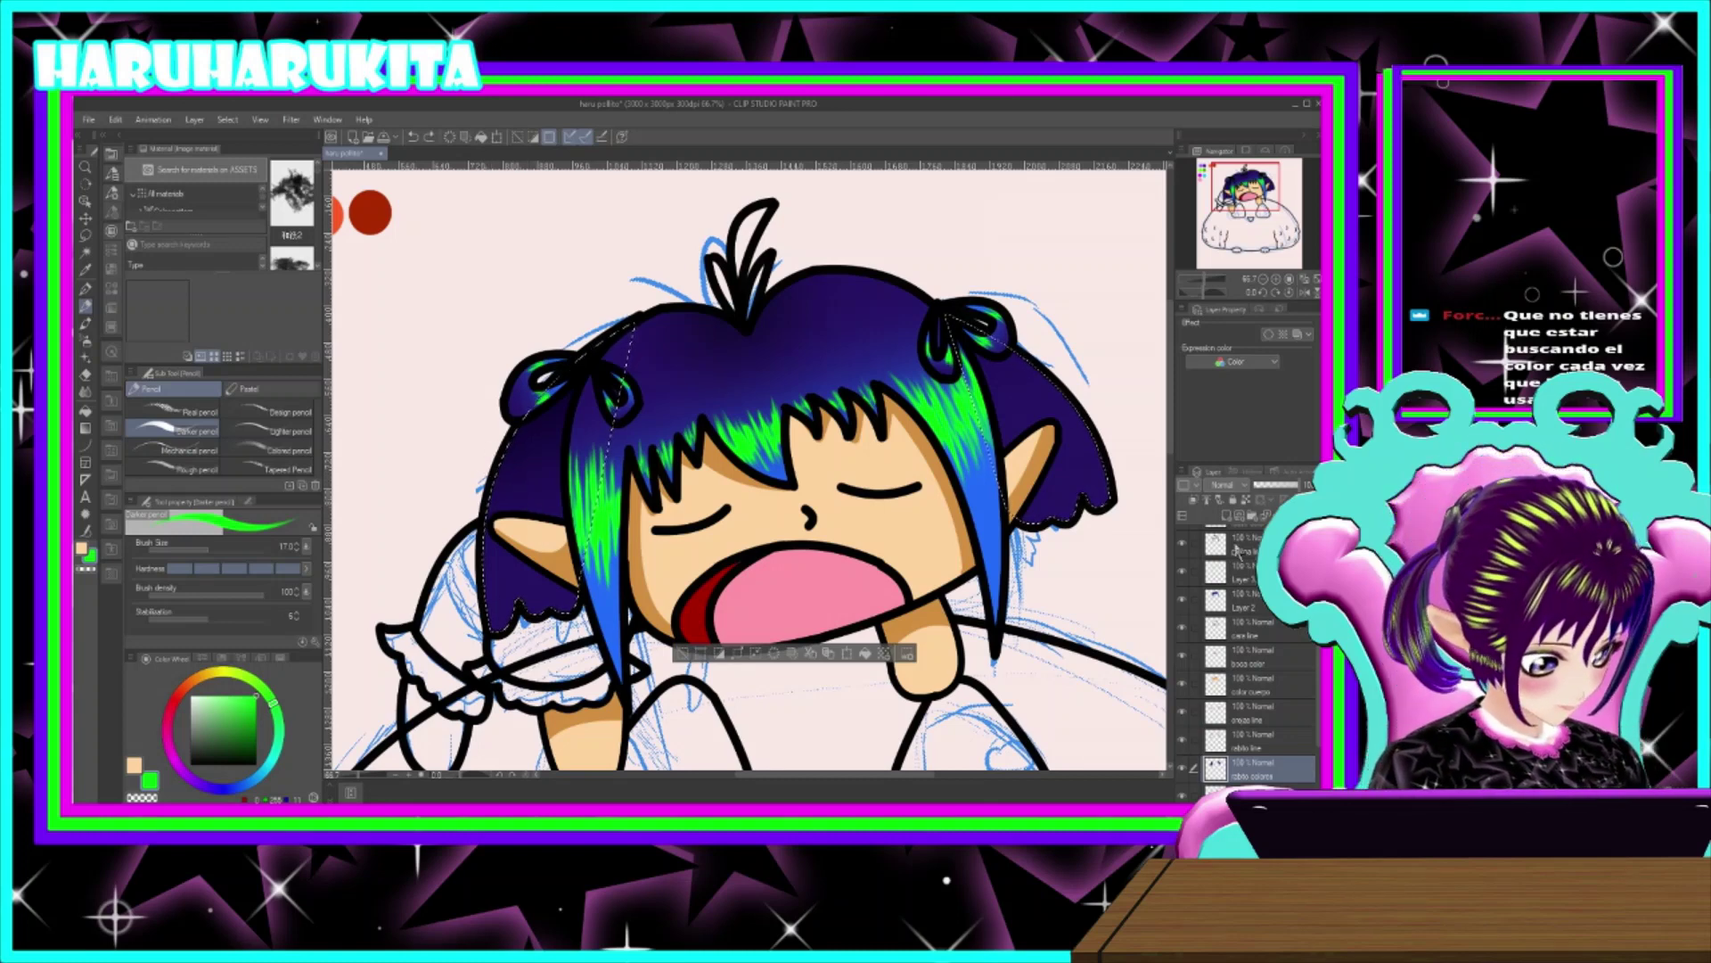
# - Create a new destellos layer with the pigtail selection active and draw bright green zigzag highlights across both pigtails
pyautogui.click(1228, 517)
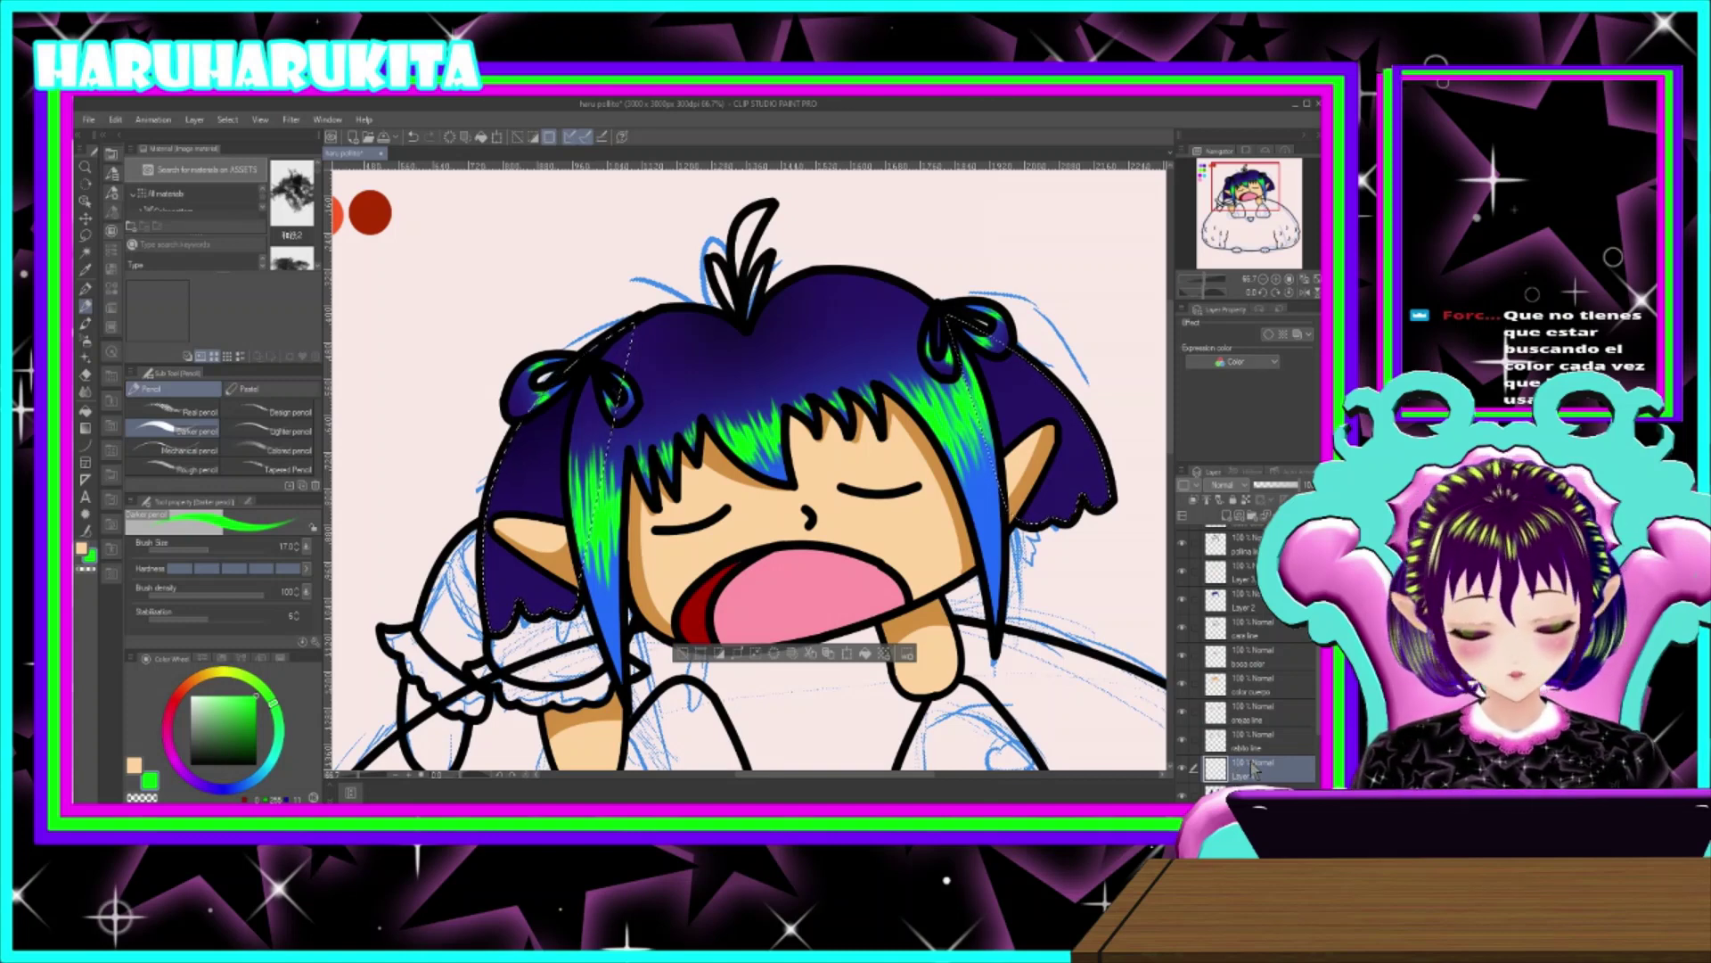
pyautogui.doubleClick(1253, 769)
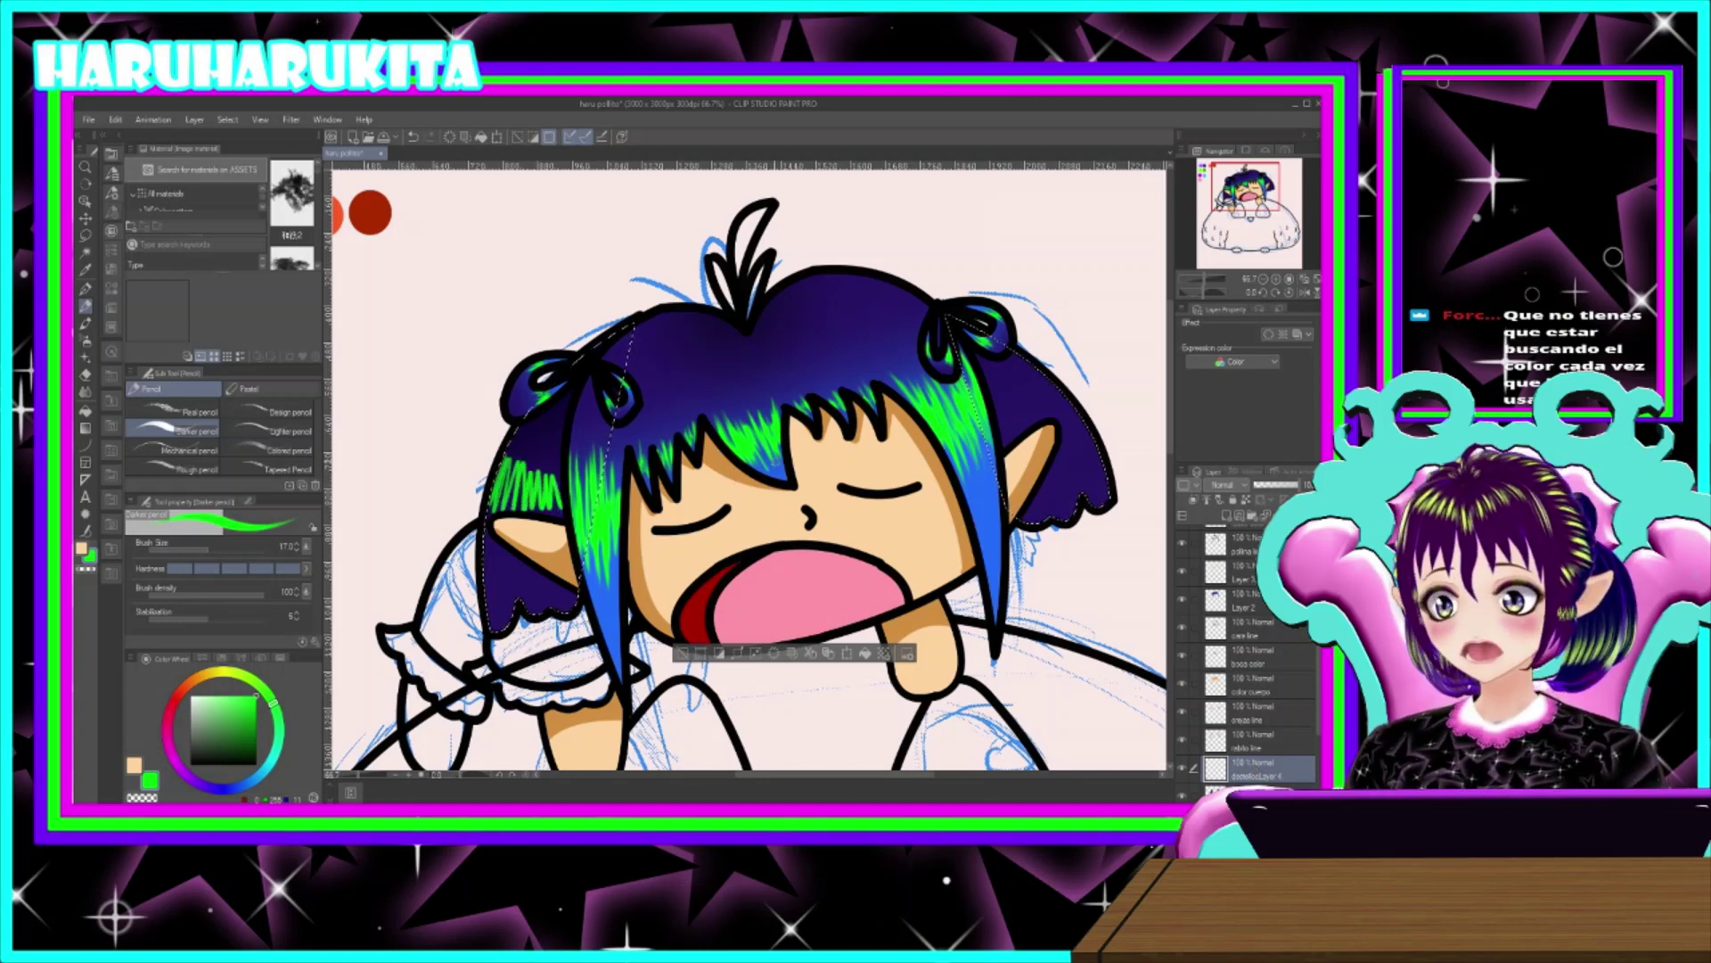
pyautogui.press('p')
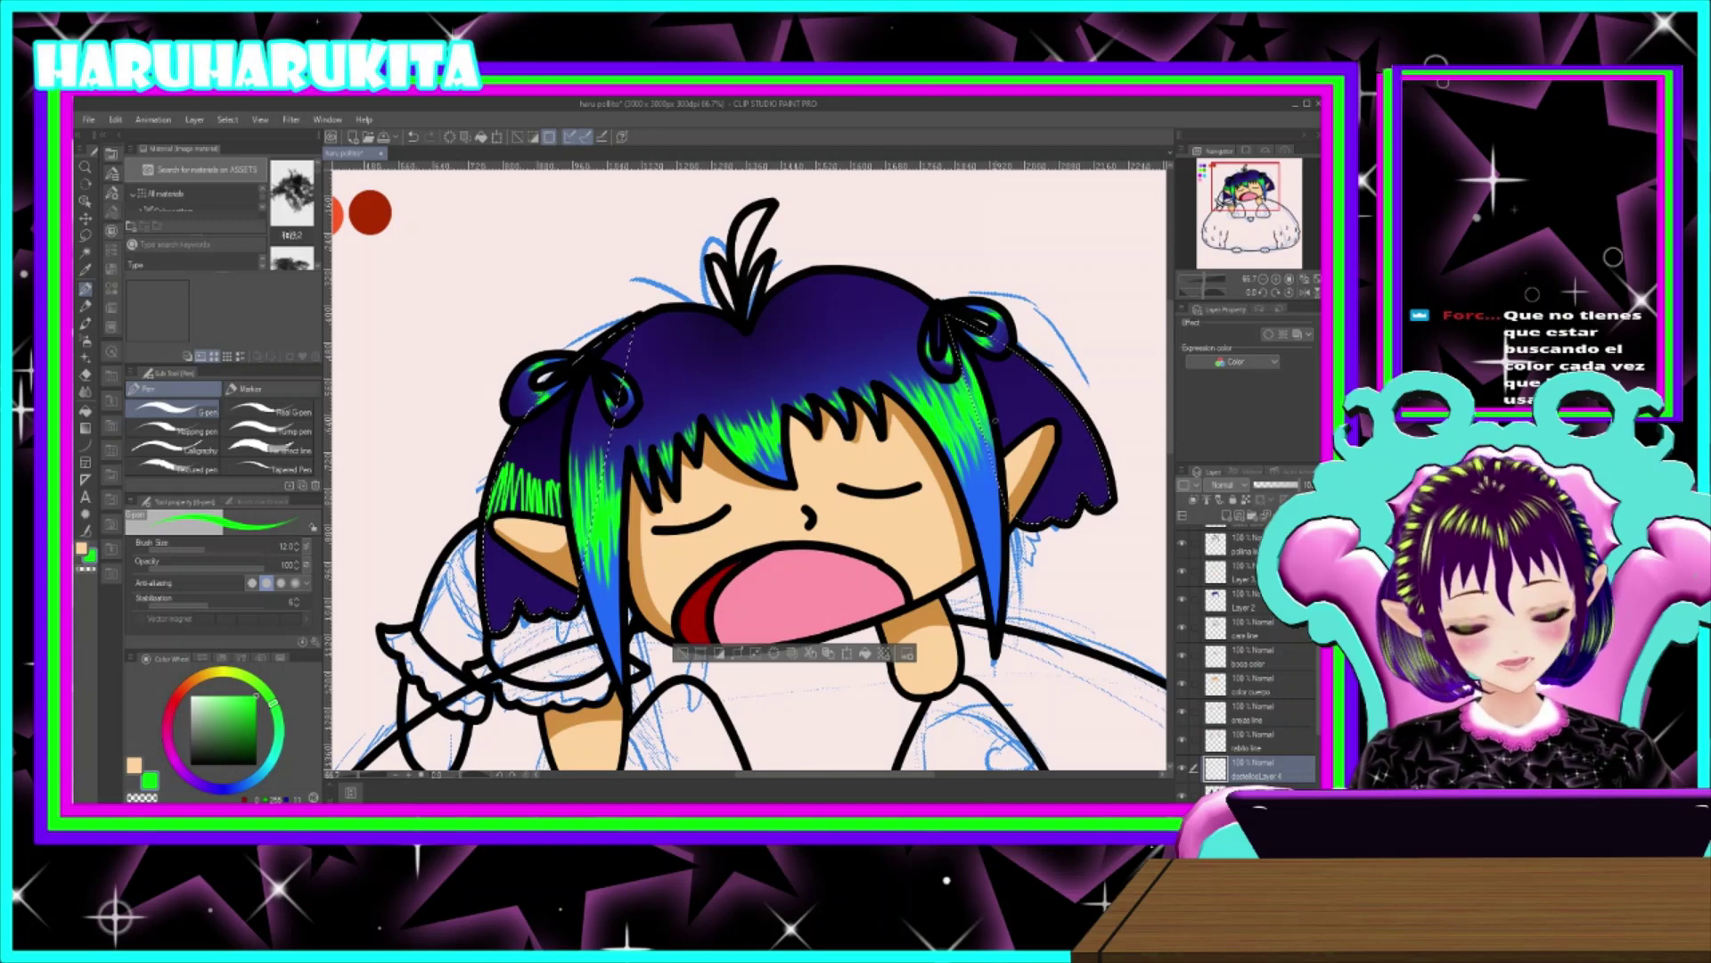
pyautogui.moveTo(1002, 445)
pyautogui.mouseDown()
pyautogui.moveTo(1017, 405)
pyautogui.moveTo(1050, 392)
pyautogui.mouseUp()
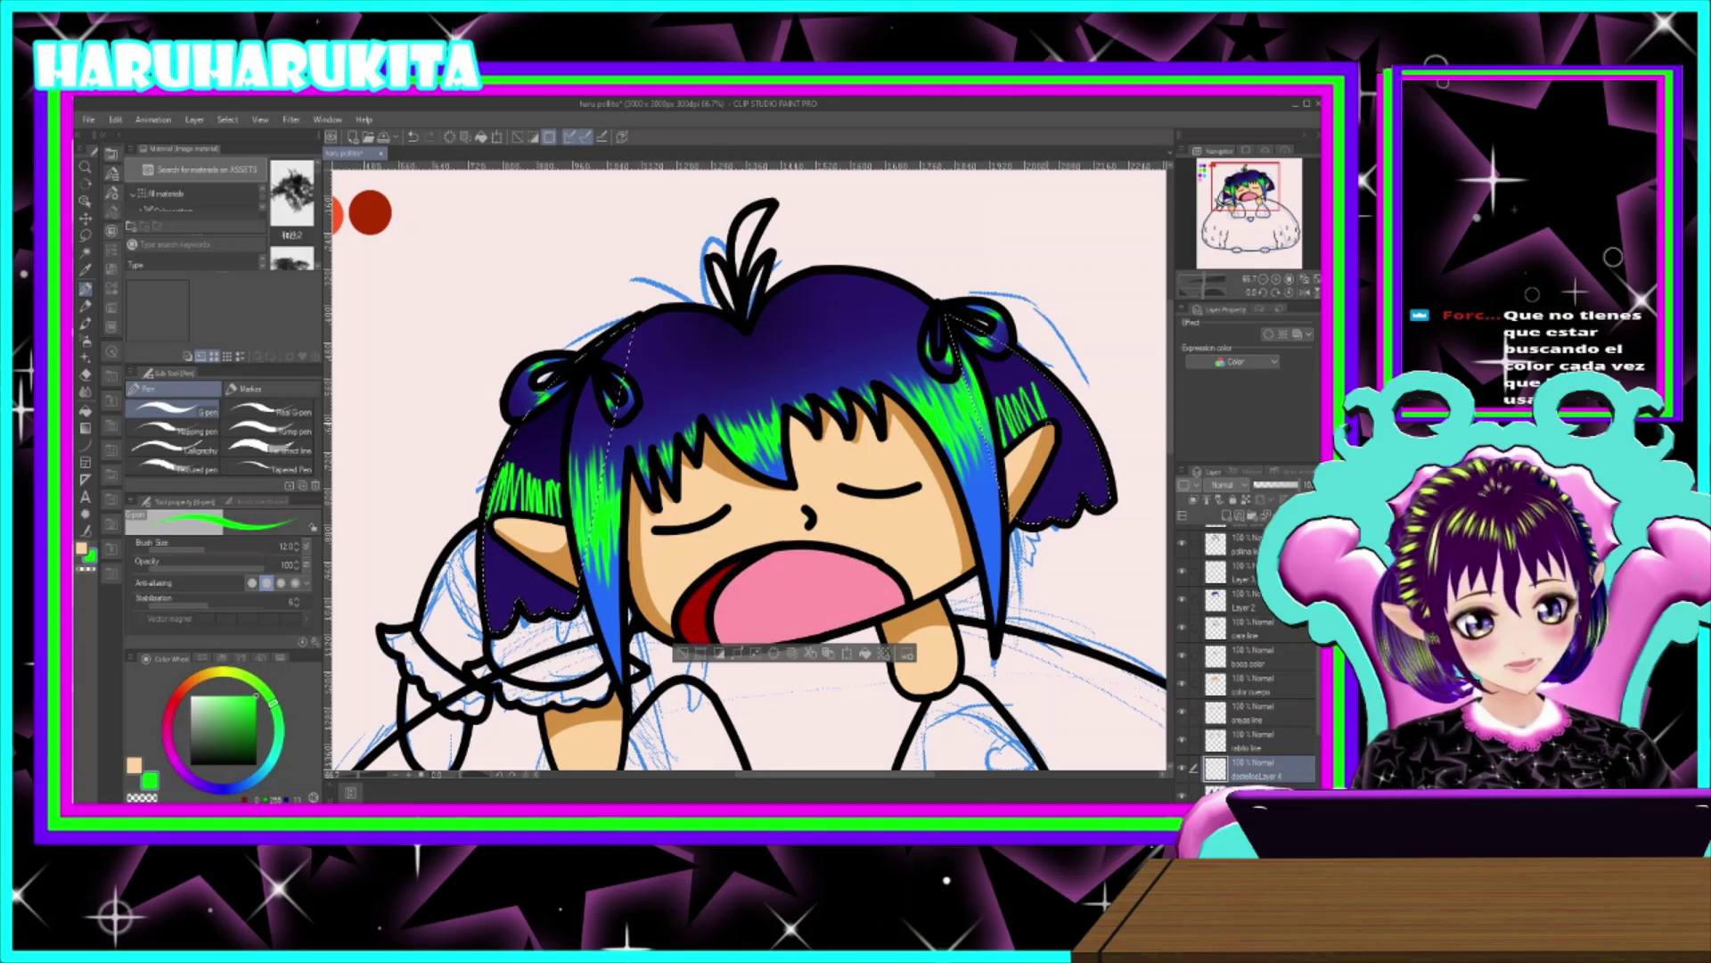
pyautogui.hotkey('ctrl', 'z')
pyautogui.moveTo(1001, 444)
pyautogui.mouseDown()
pyautogui.moveTo(1012, 392)
pyautogui.moveTo(1068, 375)
pyautogui.mouseUp()
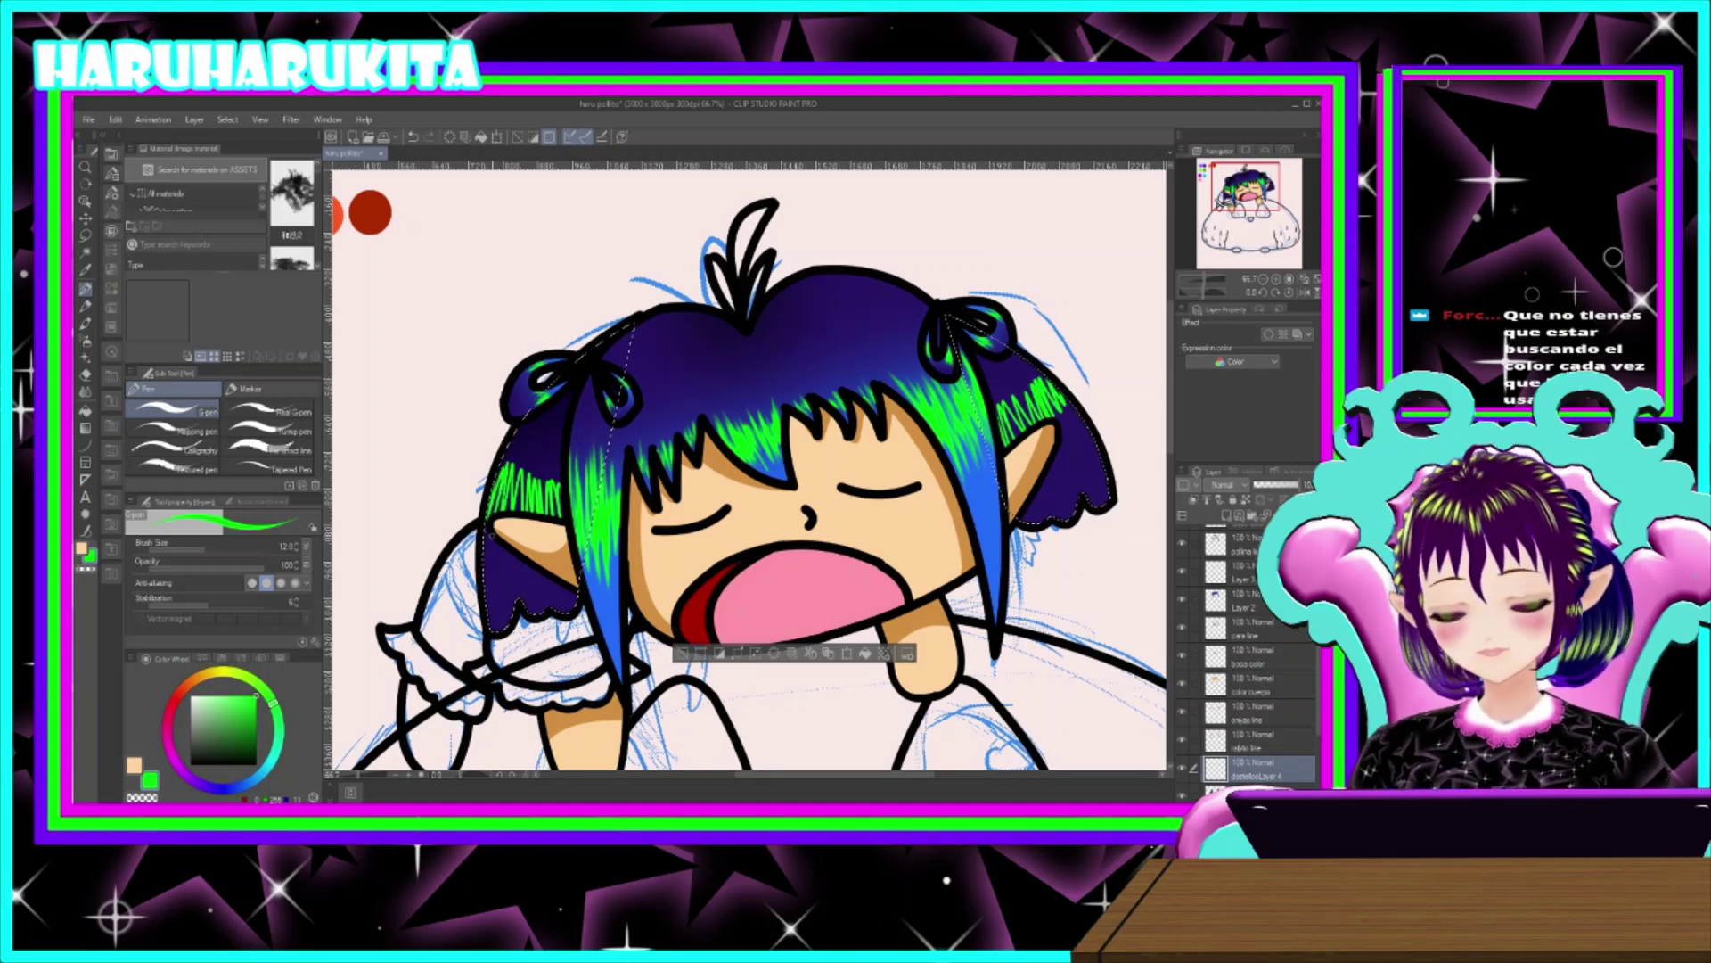
# - Sample the lime green palette swatch and the bright green of the front hair lock with the Eyedropper
pyautogui.click(87, 393)
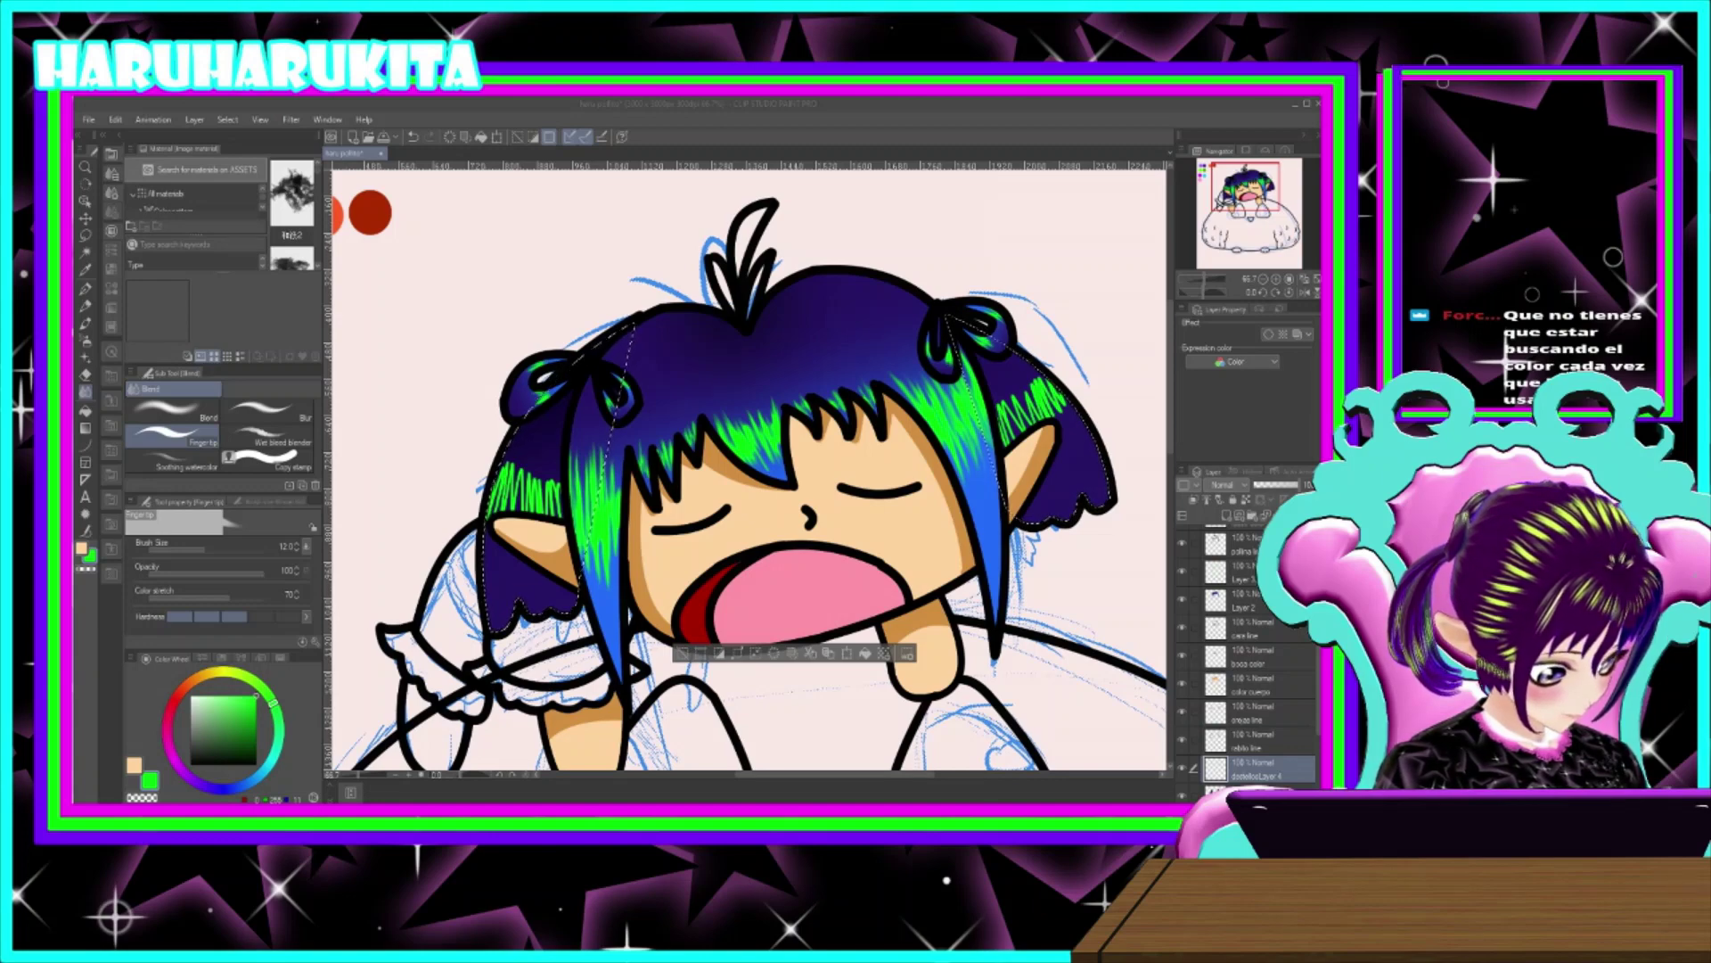
pyautogui.moveTo(426, 313); pyautogui.dragTo(704, 323)
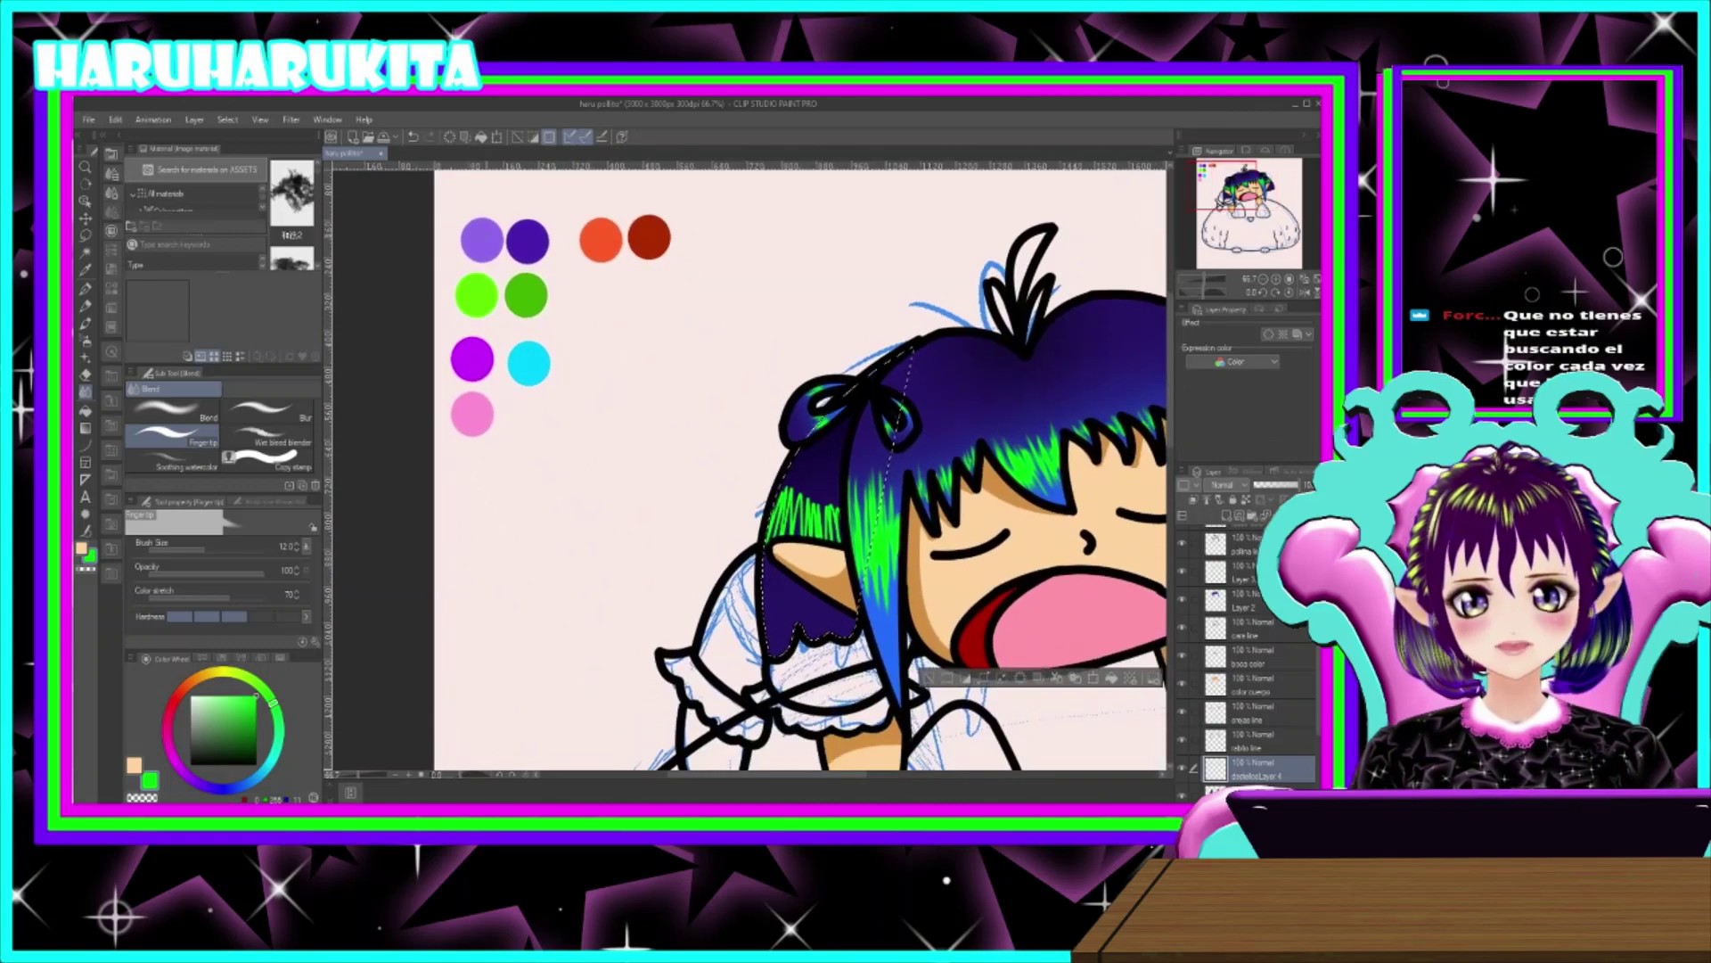
pyautogui.press('i')
pyautogui.click(476, 284)
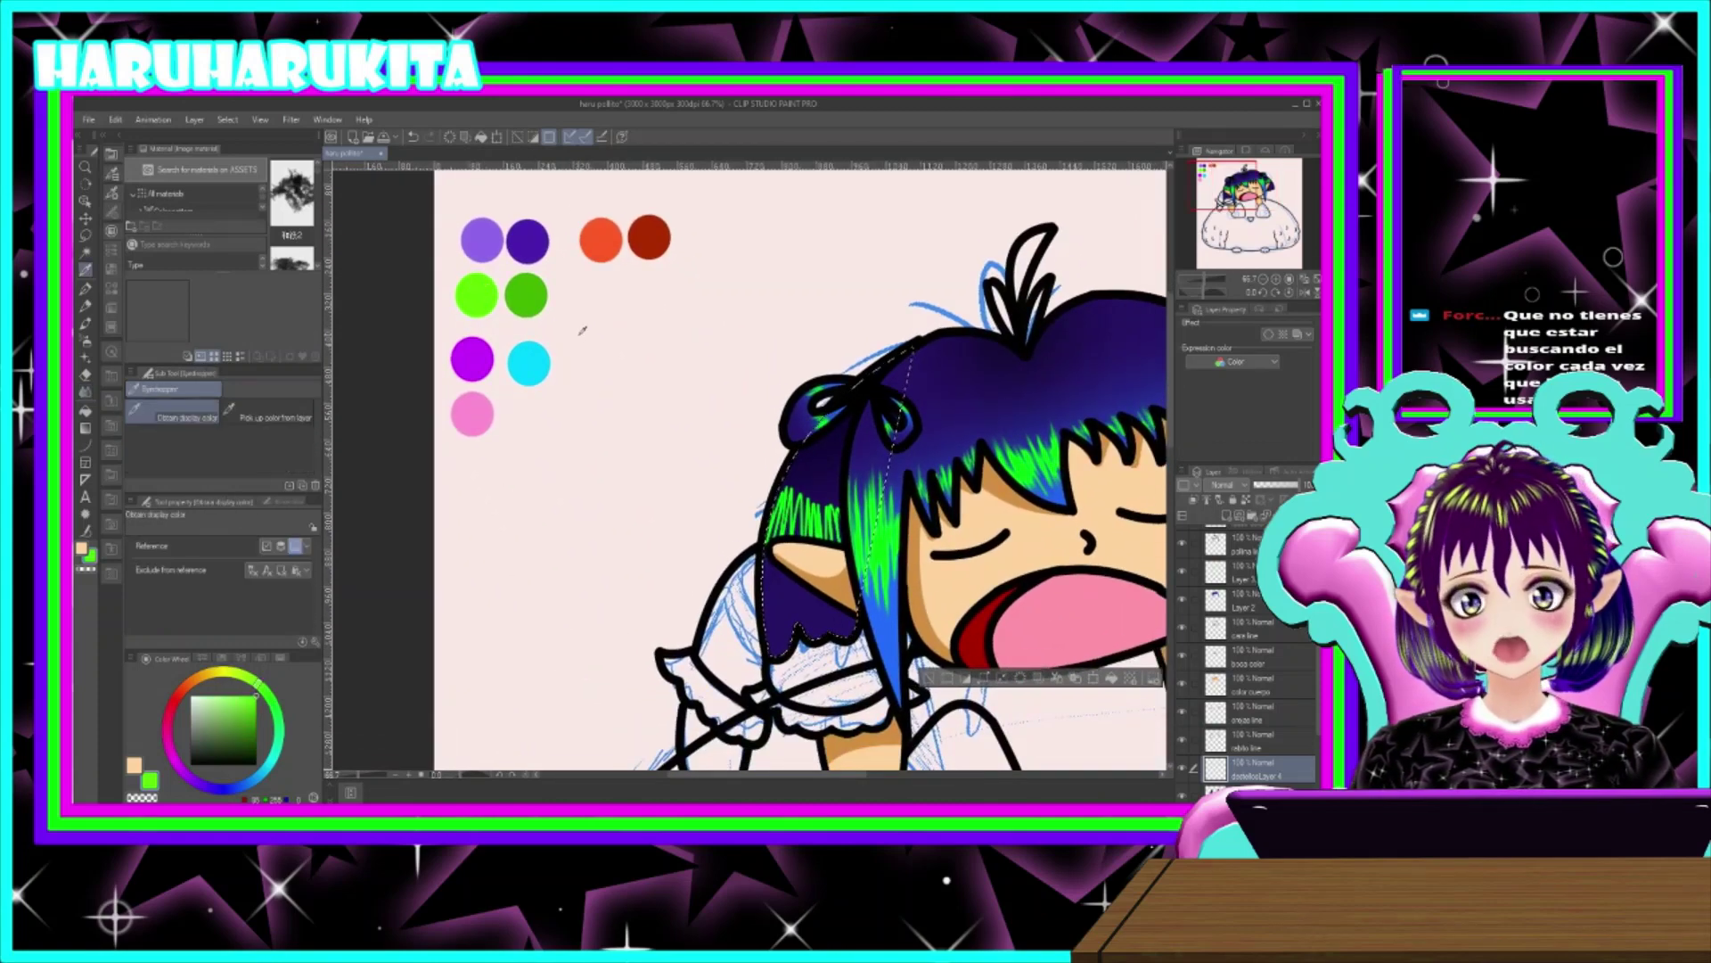
pyautogui.press('alt')
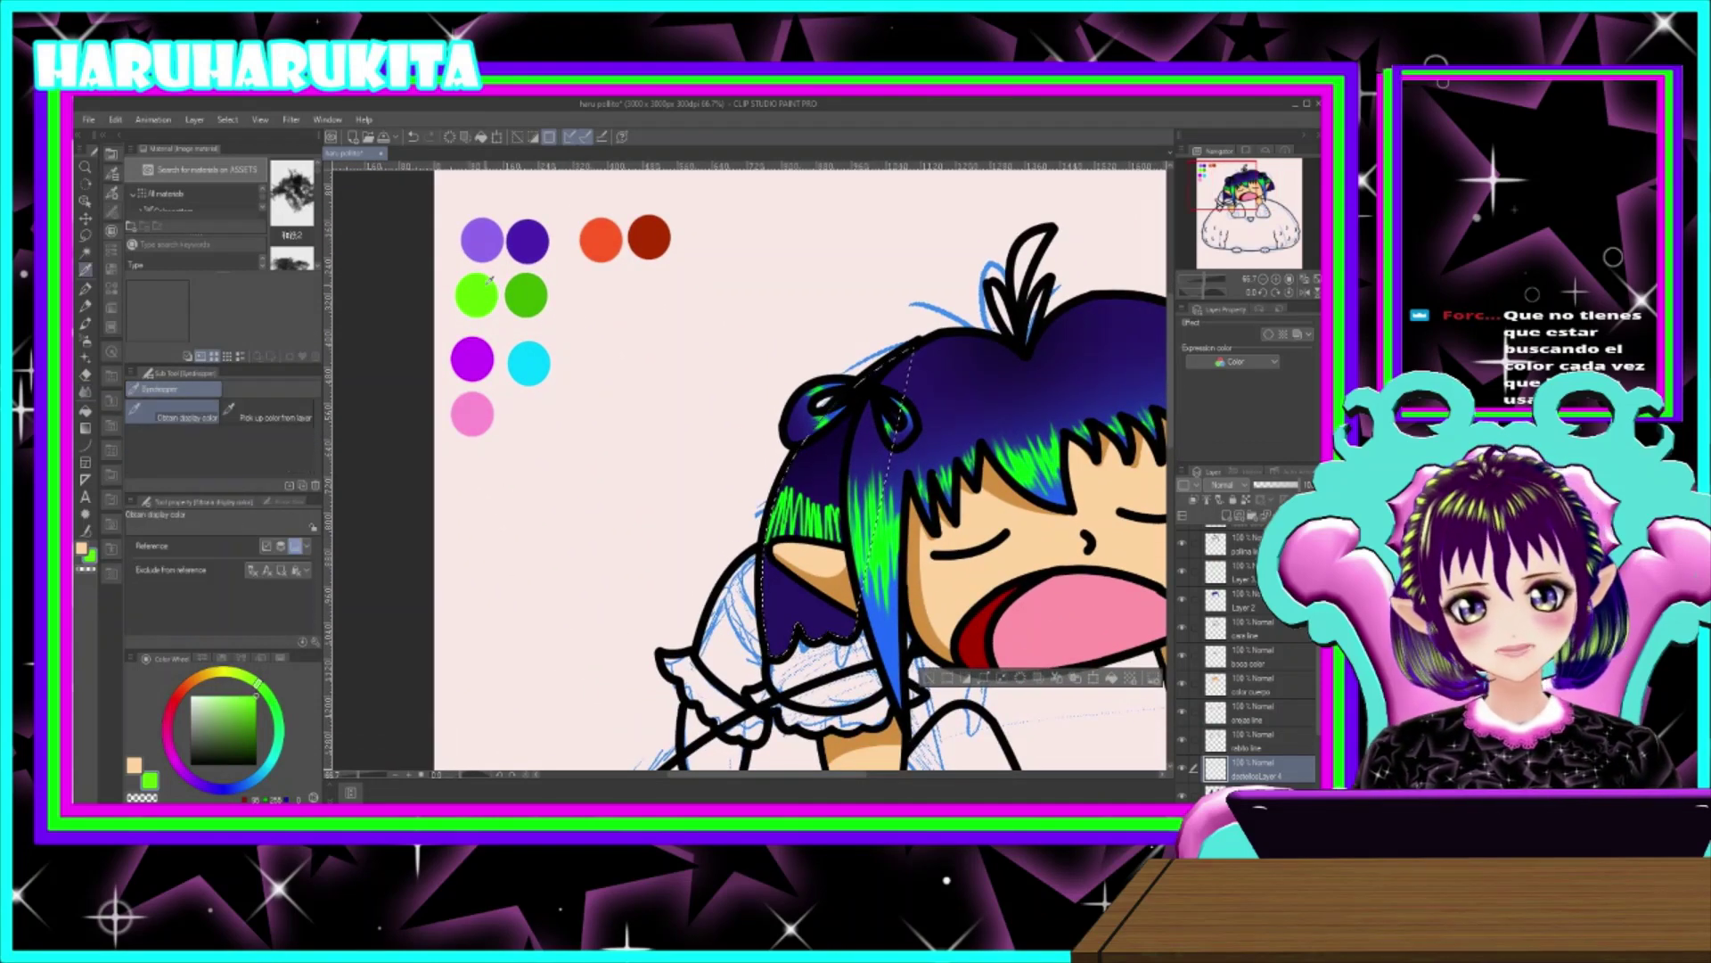
pyautogui.keyDown('alt'); pyautogui.click(875, 526); pyautogui.keyUp('alt')
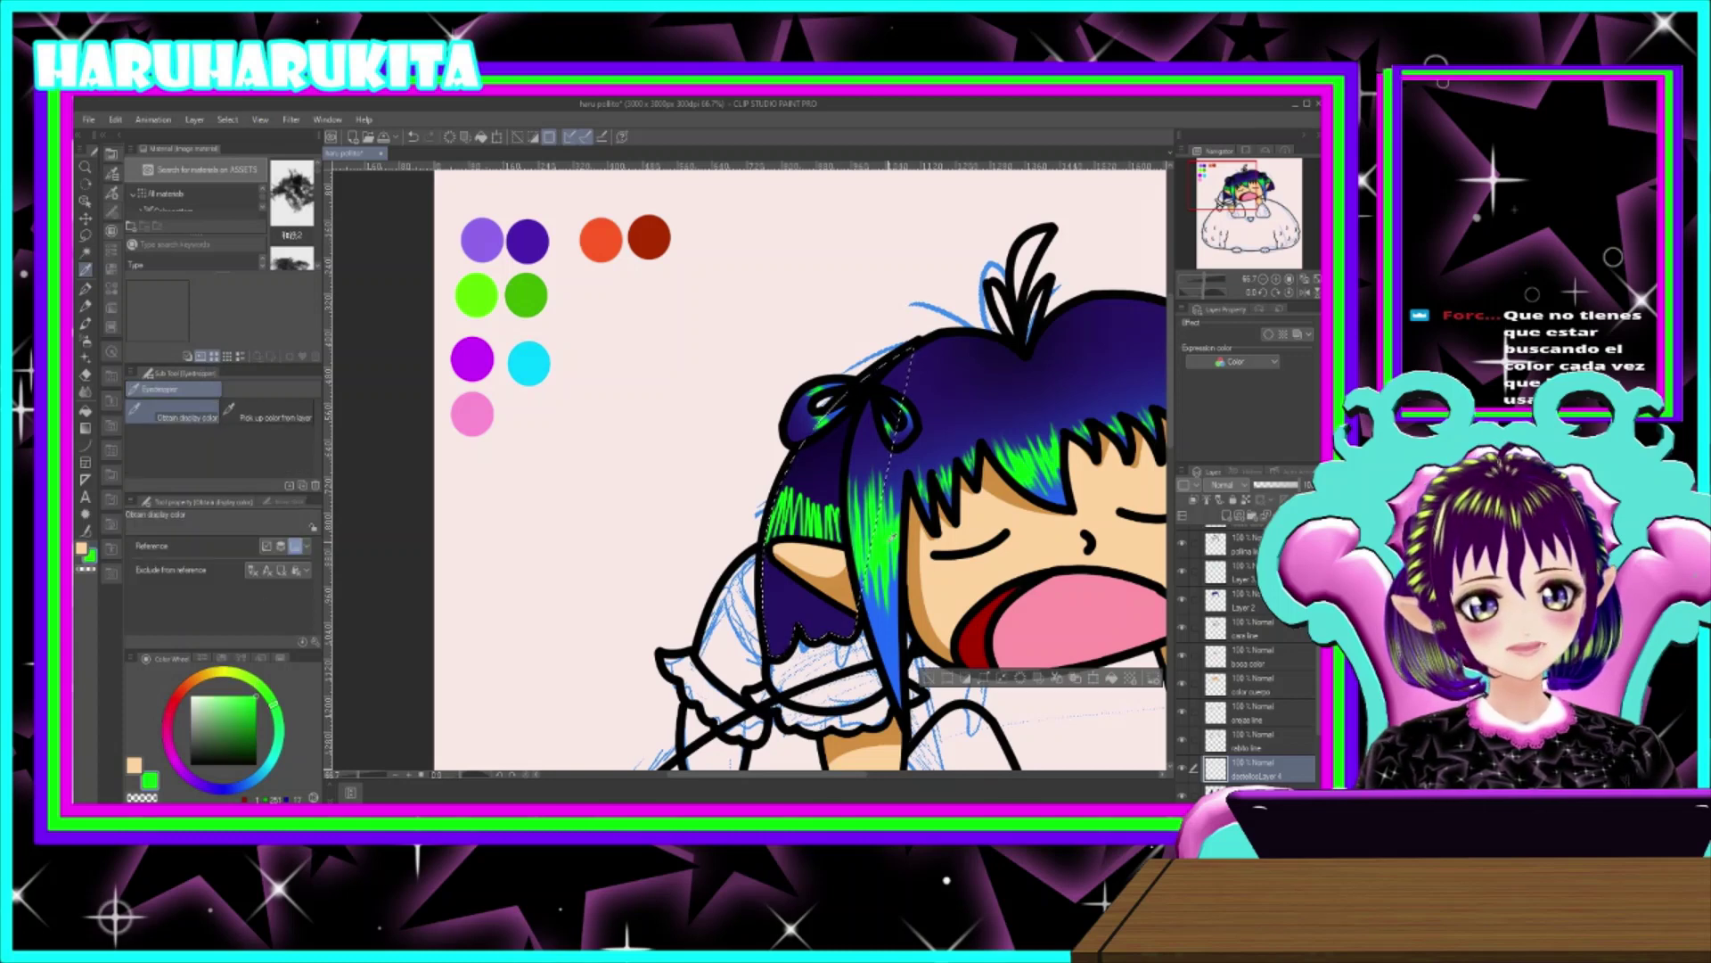
pyautogui.keyDown('alt'); pyautogui.click(473, 290); pyautogui.keyUp('alt')
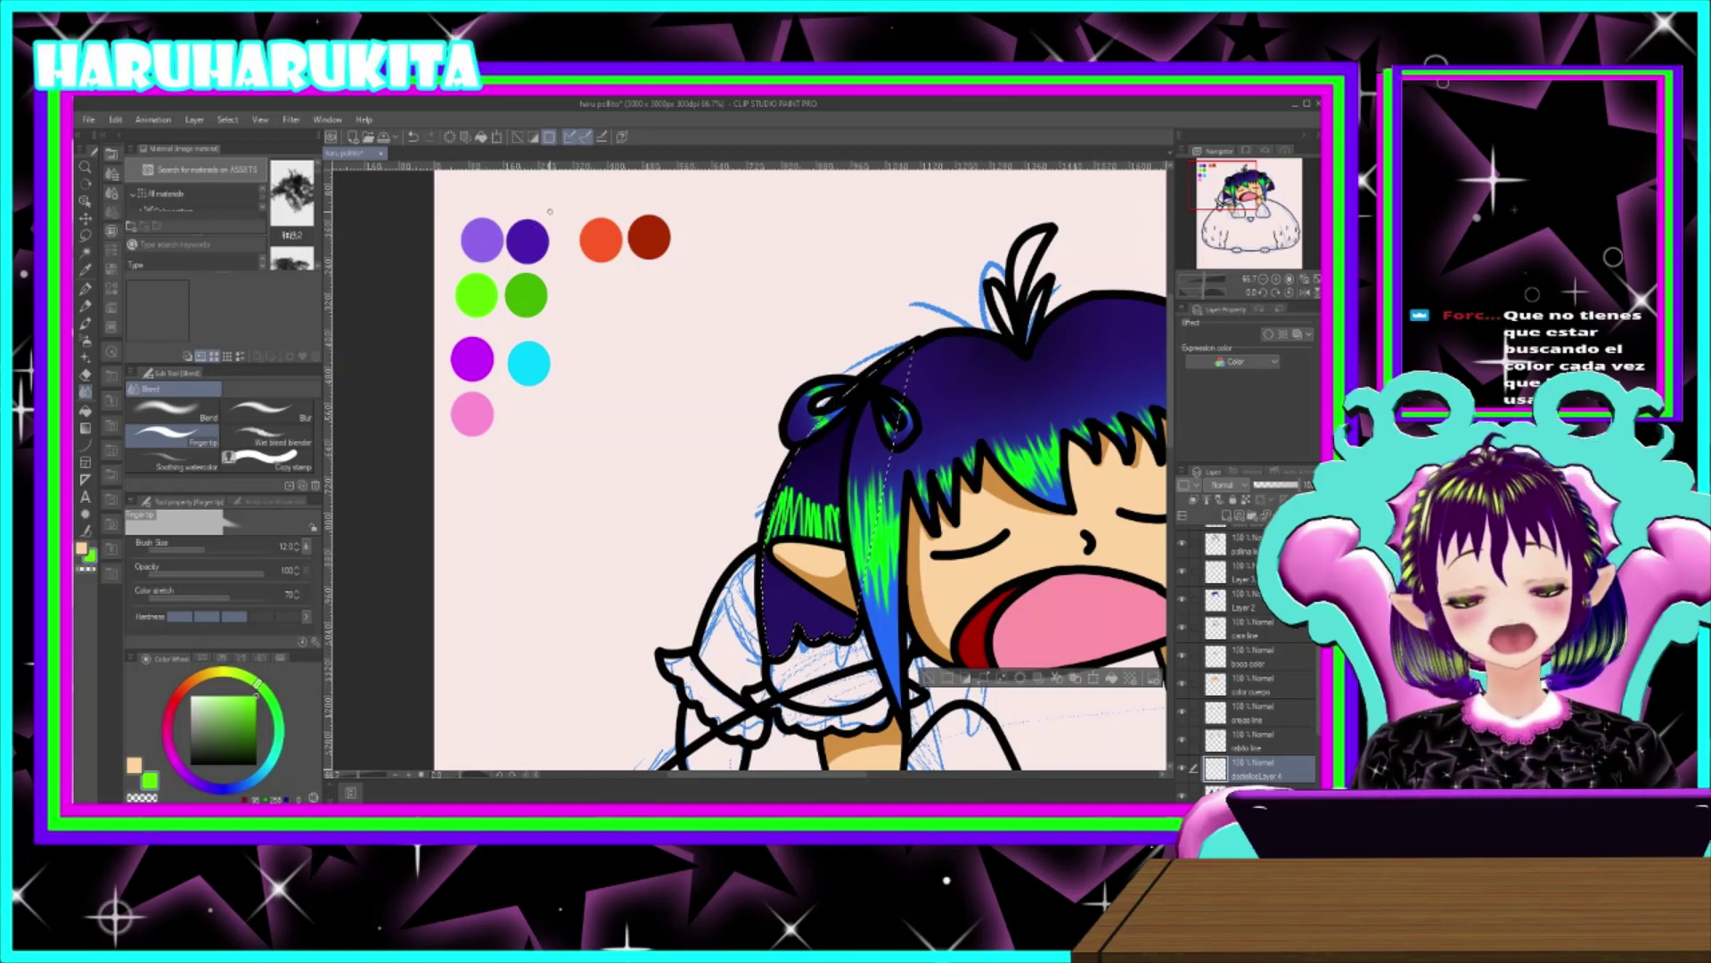
pyautogui.press('alt')
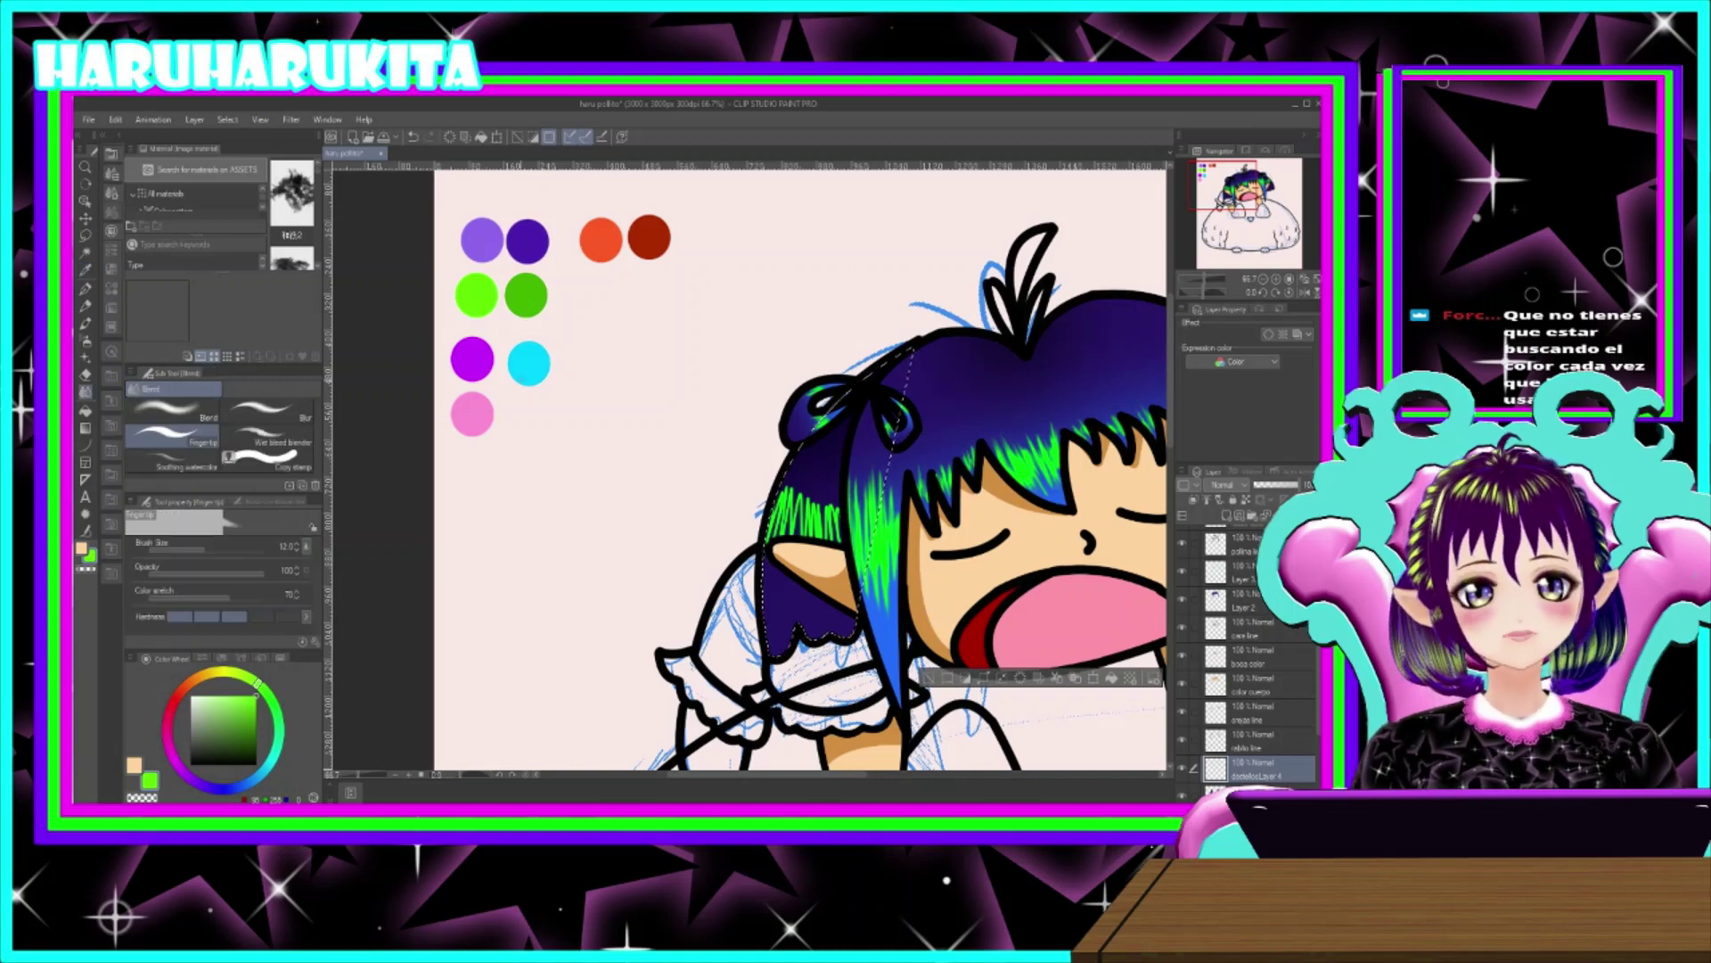
# - Smear the green zigzag into vertical hair strands on the character's left-side pigtail using an enlarged Fingertip blend brush, checking it in a mirrored view
pyautogui.press('i')
pyautogui.press('j')
pyautogui.moveTo(910, 491); pyautogui.dragTo(733, 331)
pyautogui.scroll(1, 733, 325)
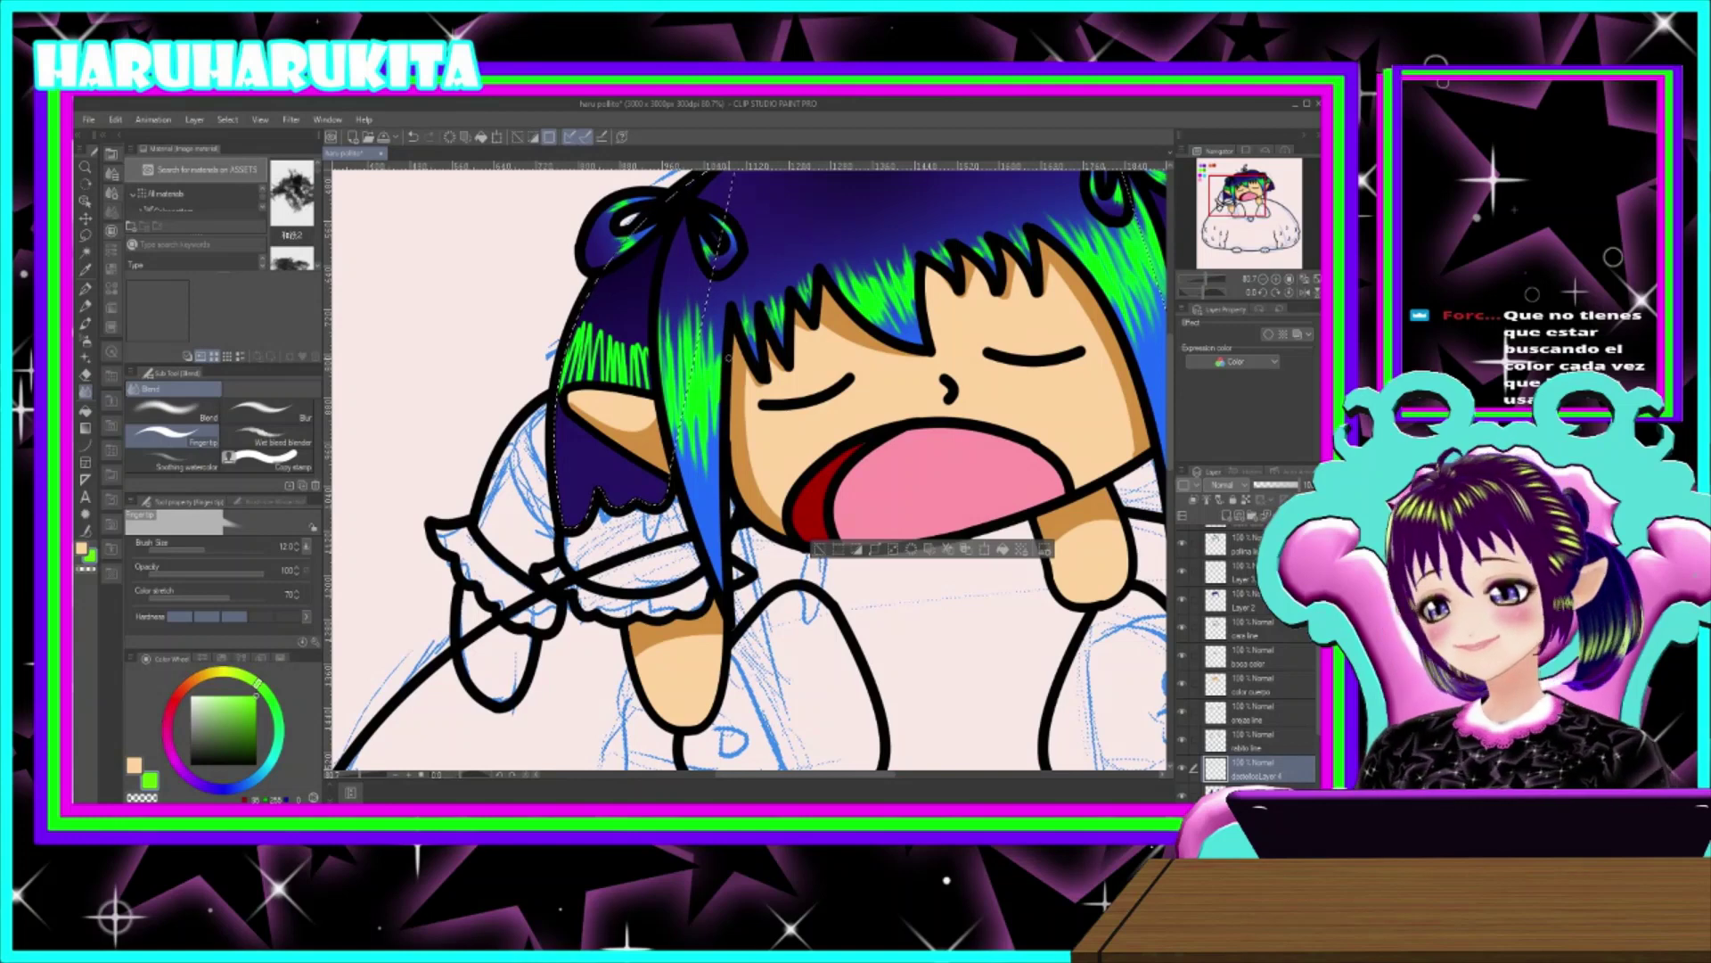
pyautogui.press(']')
pyautogui.press(']')
pyautogui.press(']')
pyautogui.press(']')
pyautogui.press(']')
pyautogui.press(']')
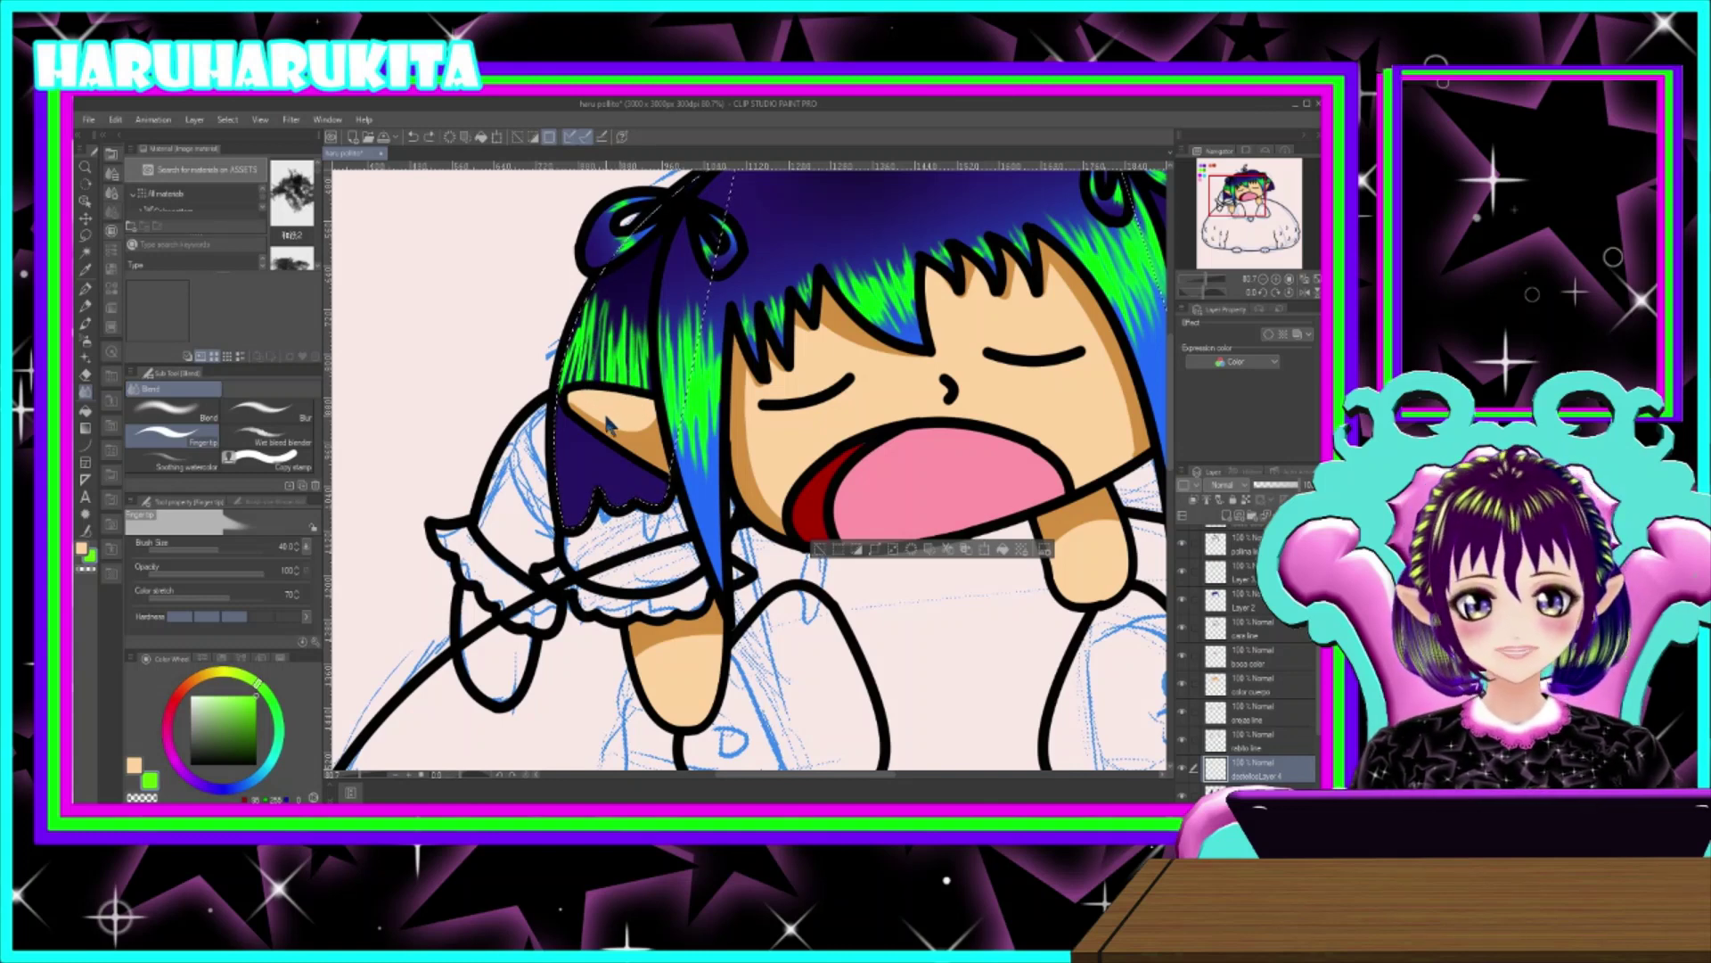
pyautogui.click(1306, 292)
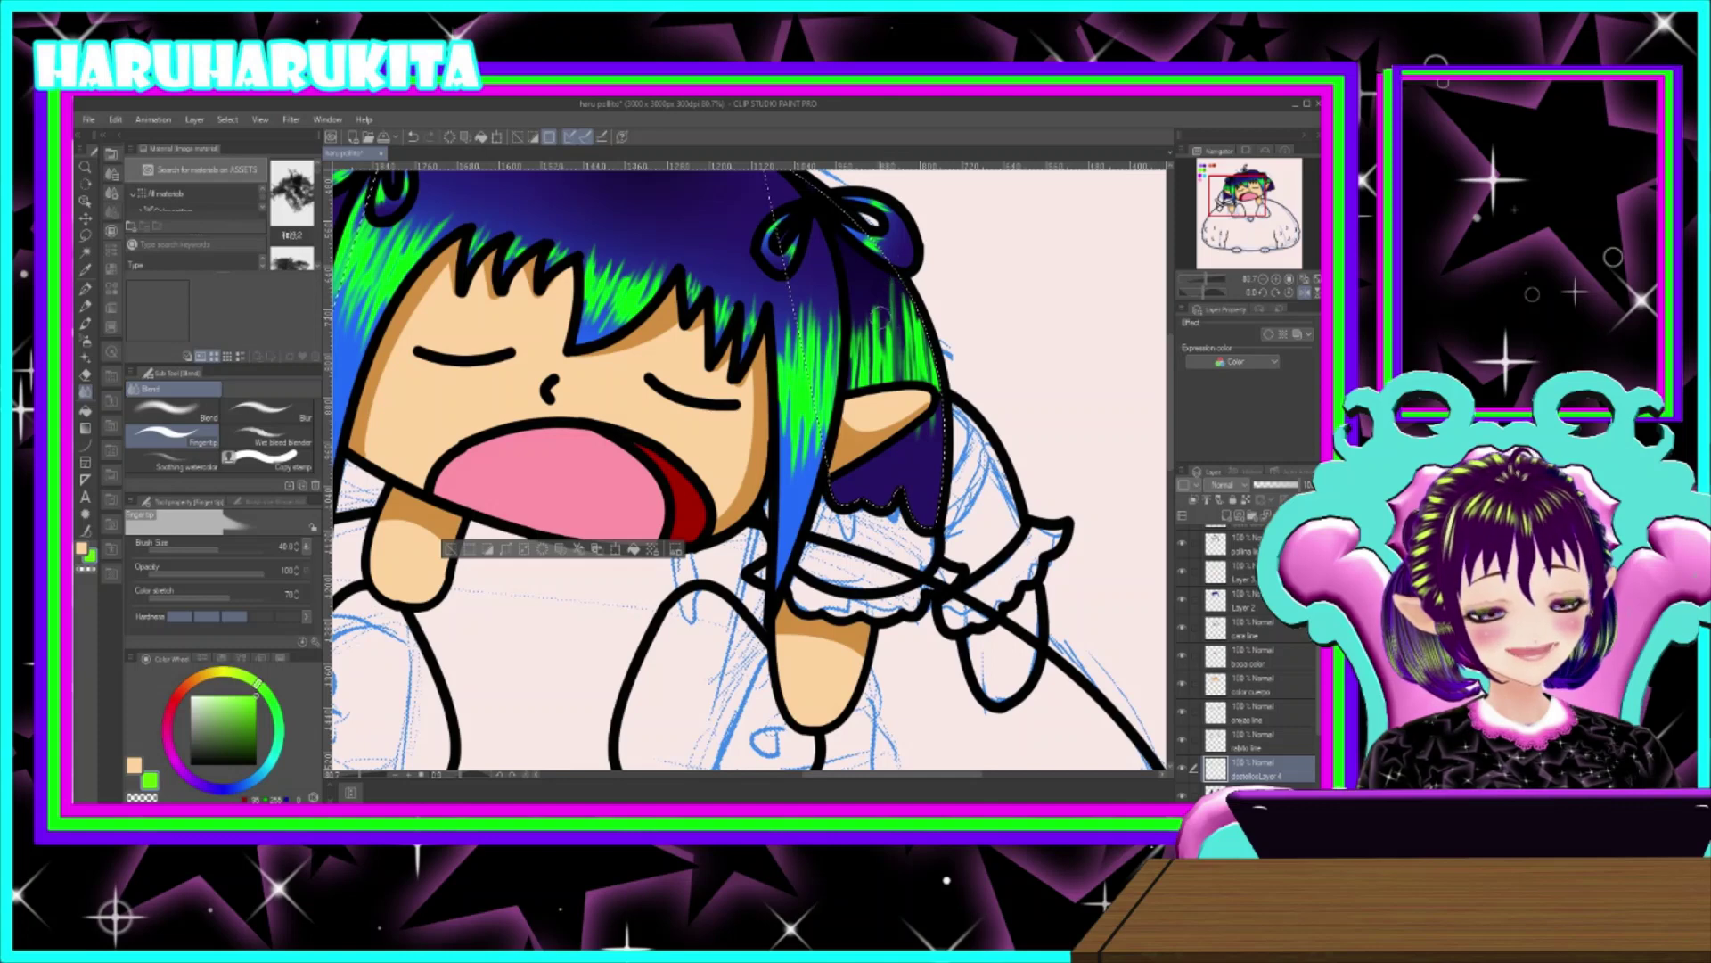
pyautogui.moveTo(890, 355); pyautogui.dragTo(888, 315)
# - Restore the unmirrored view and smear the other pigtail's green highlights into hair strands with a smaller Fingertip blend brush
pyautogui.press('[')
pyautogui.press('[')
pyautogui.press('[')
pyautogui.press('[')
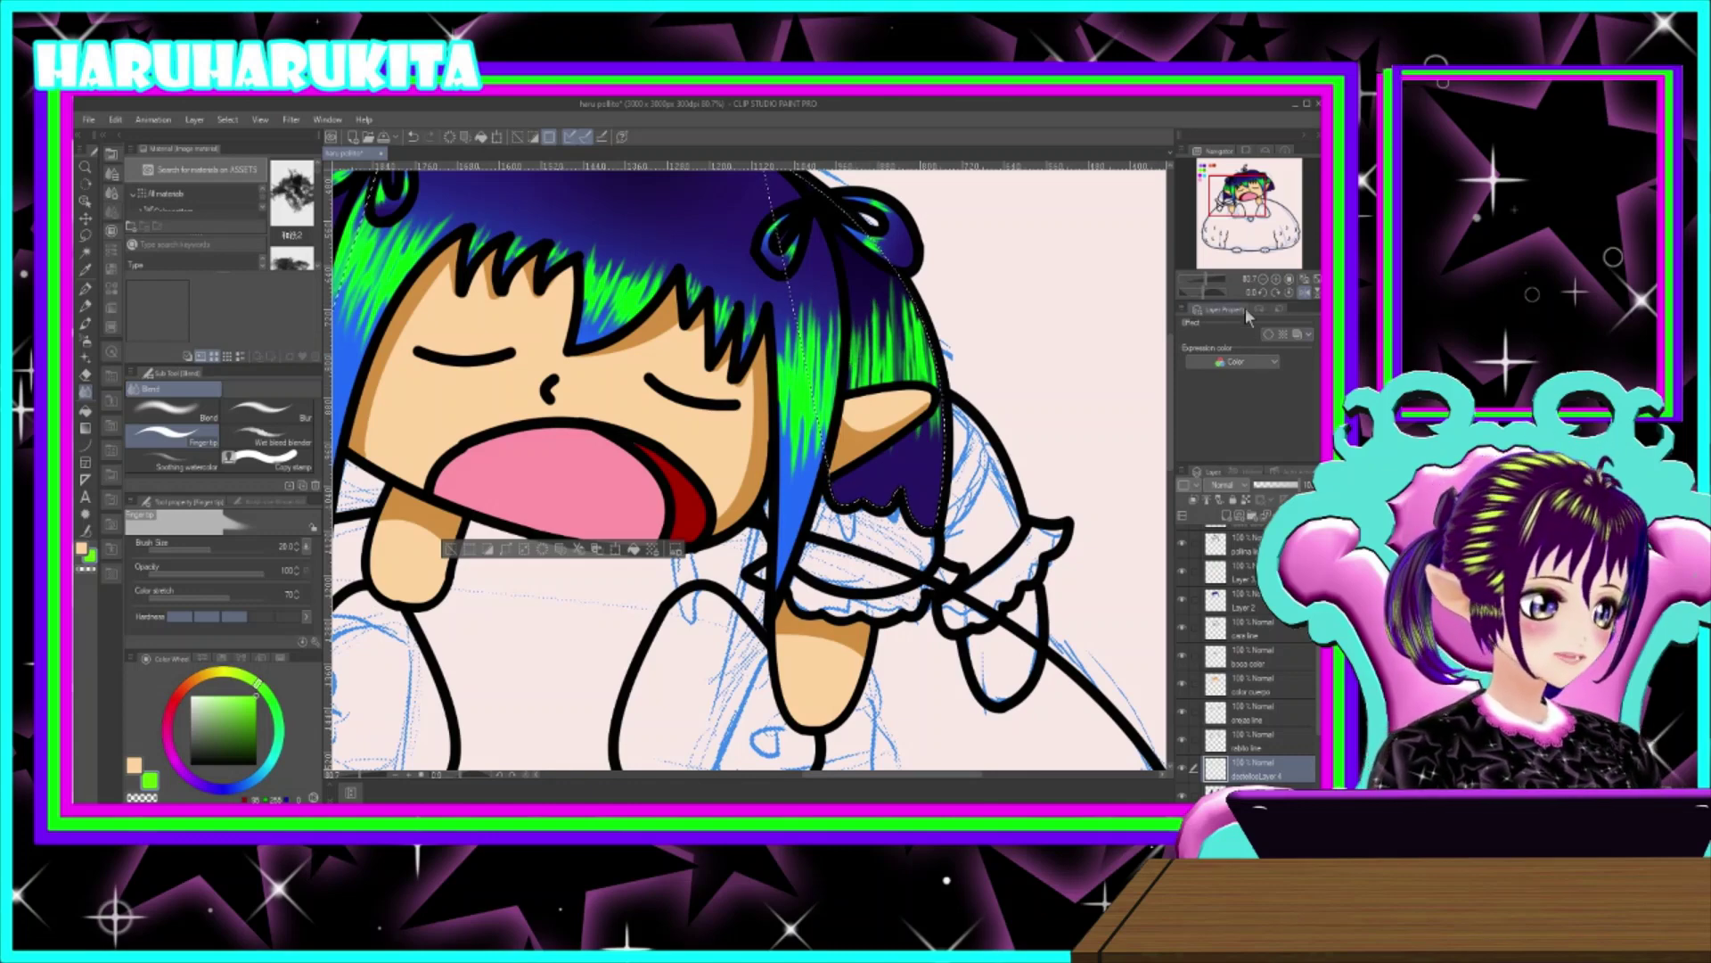
pyautogui.click(1297, 292)
pyautogui.moveTo(883, 399); pyautogui.dragTo(539, 480)
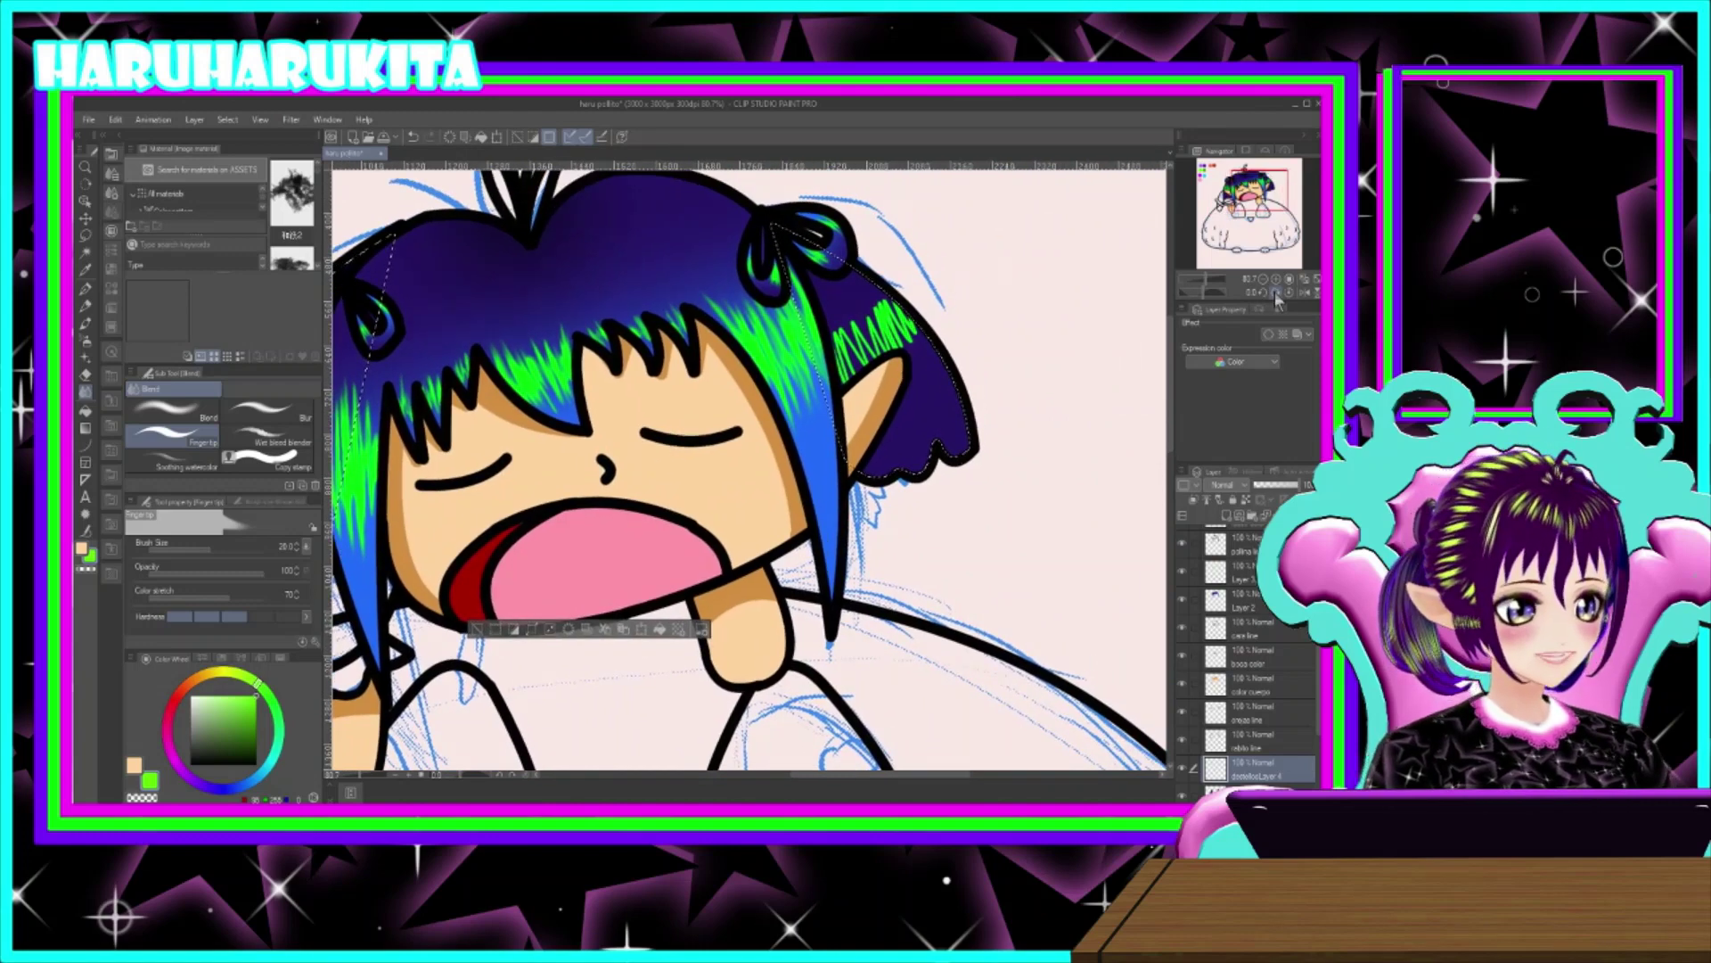
pyautogui.moveTo(900, 347); pyautogui.dragTo(836, 386)
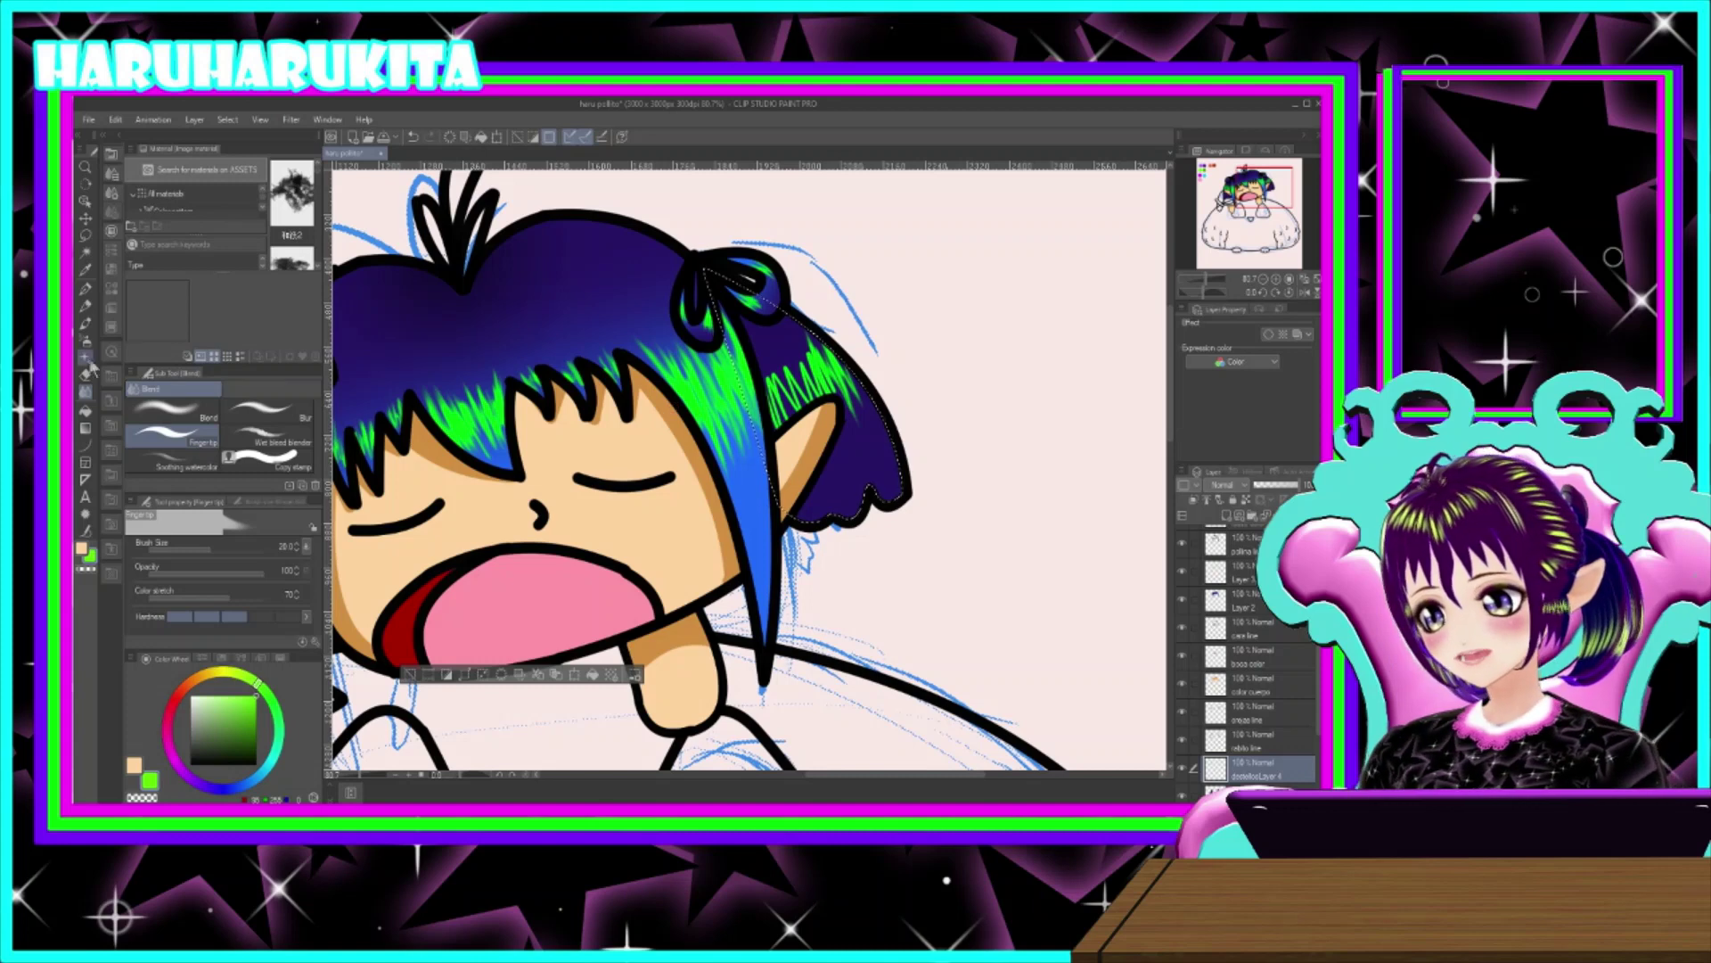
pyautogui.click(178, 414)
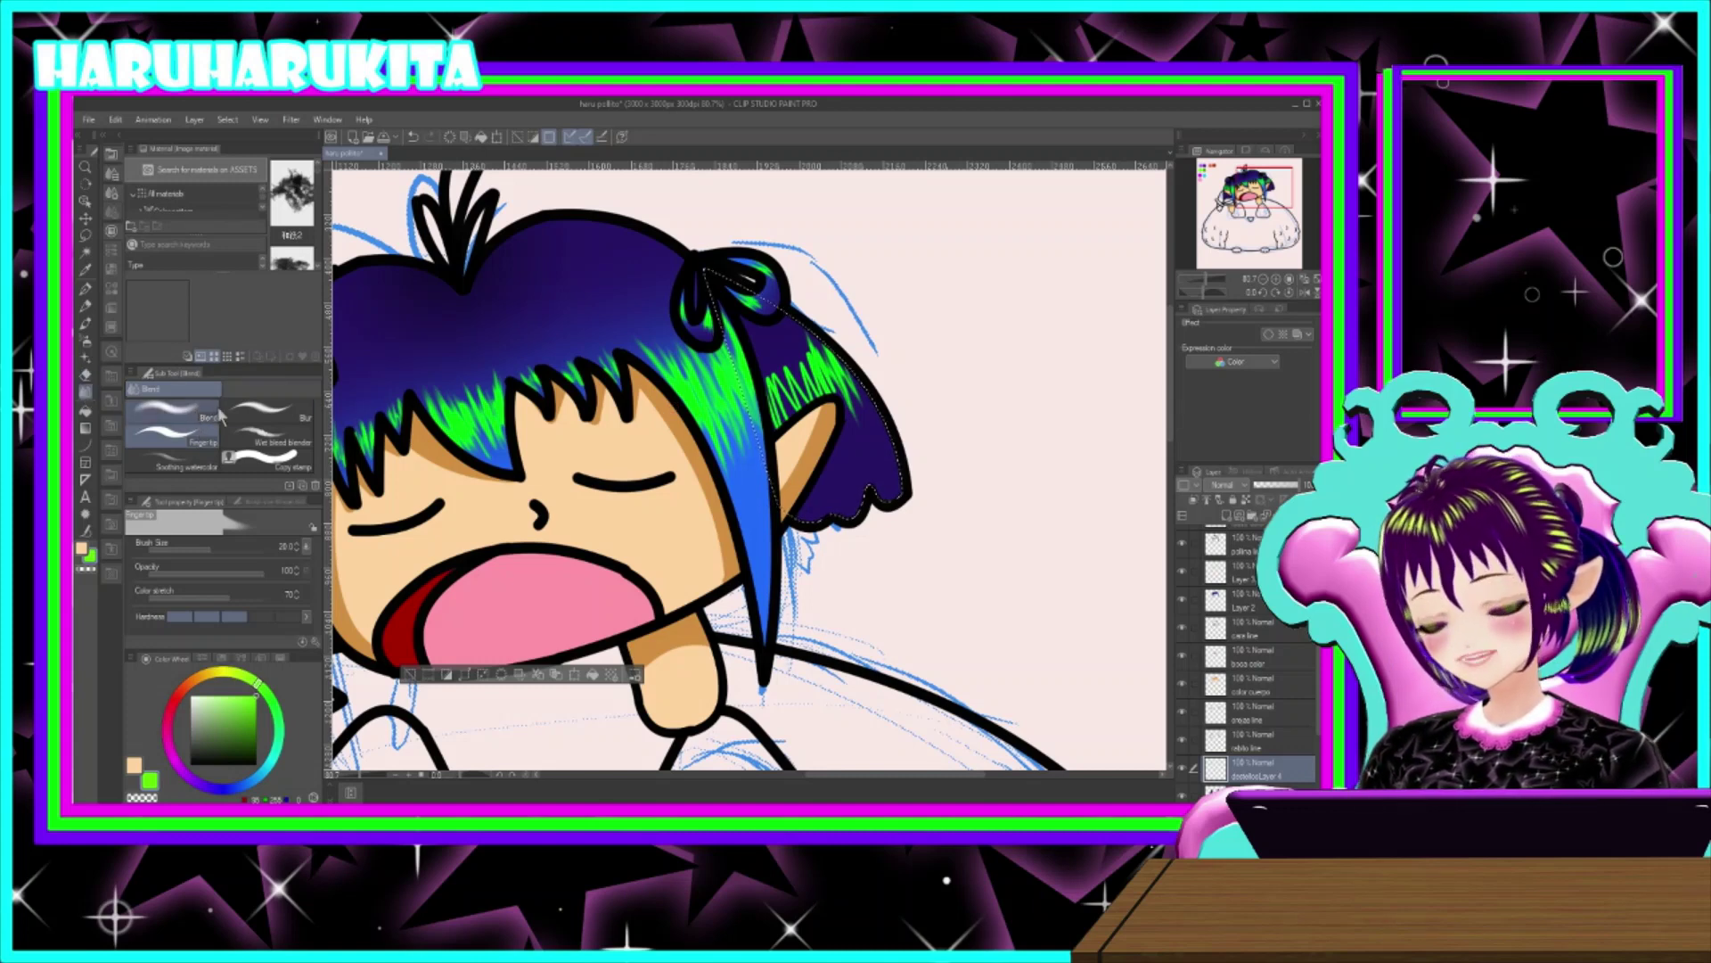
pyautogui.click(272, 417)
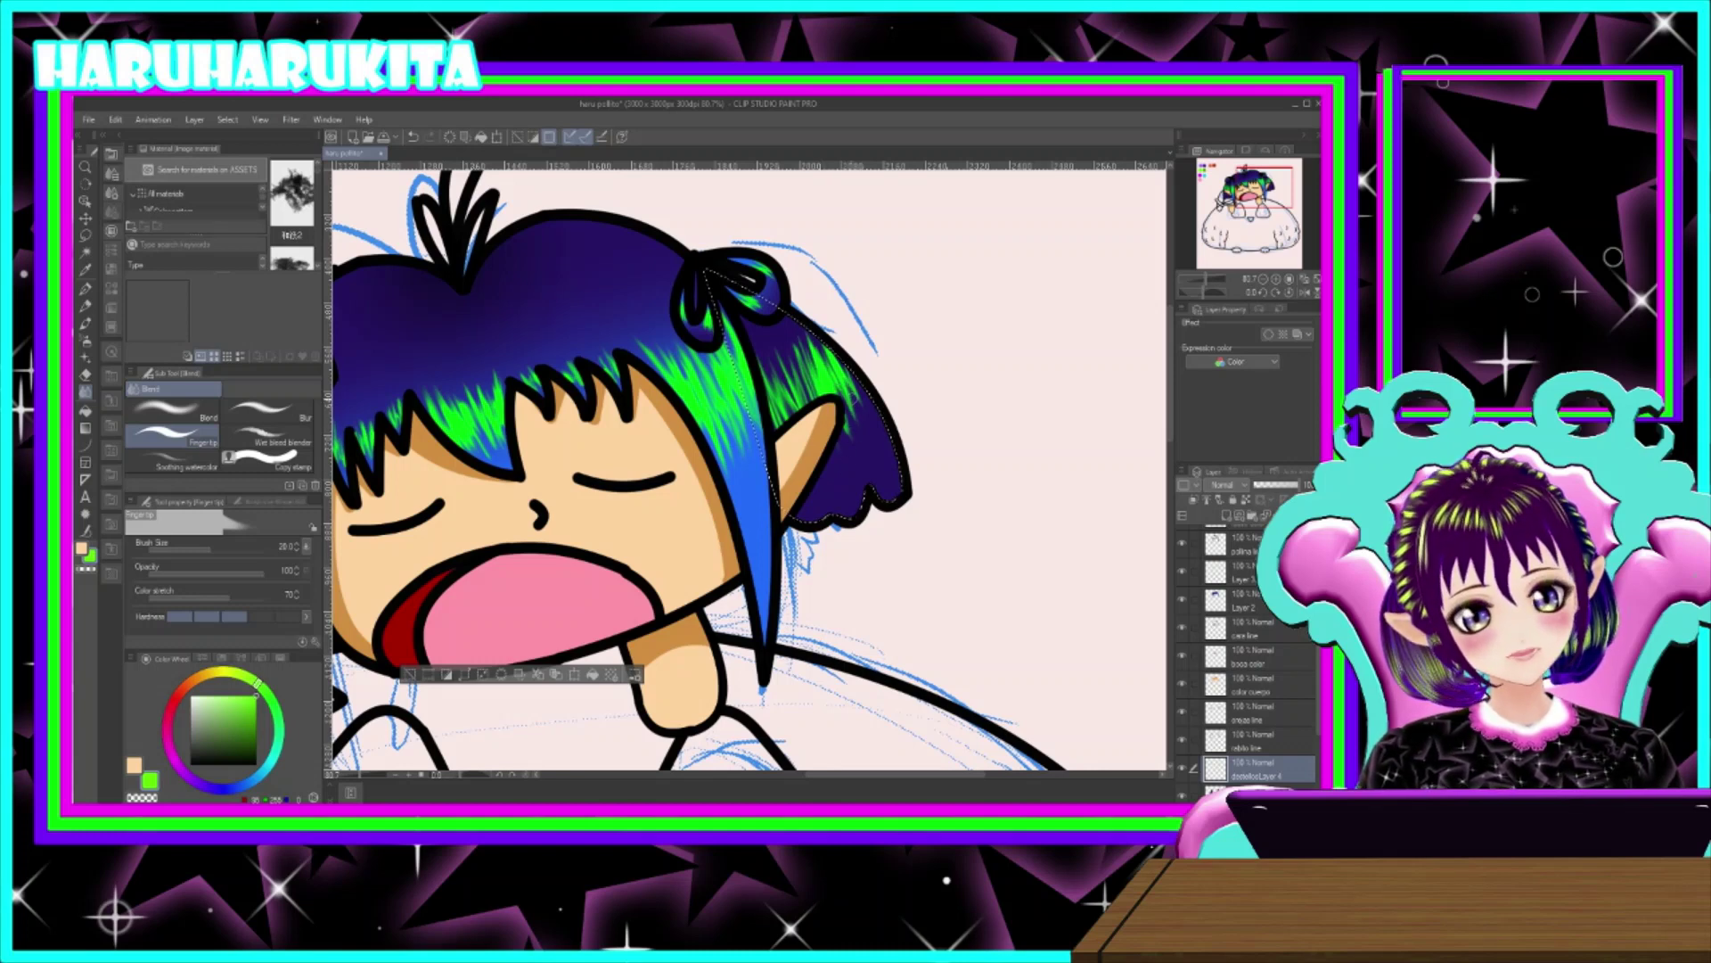
# - Set up a large Soft airbrush with a near-black colour and clear the selection around the pigtails
pyautogui.moveTo(689, 425); pyautogui.dragTo(921, 463)
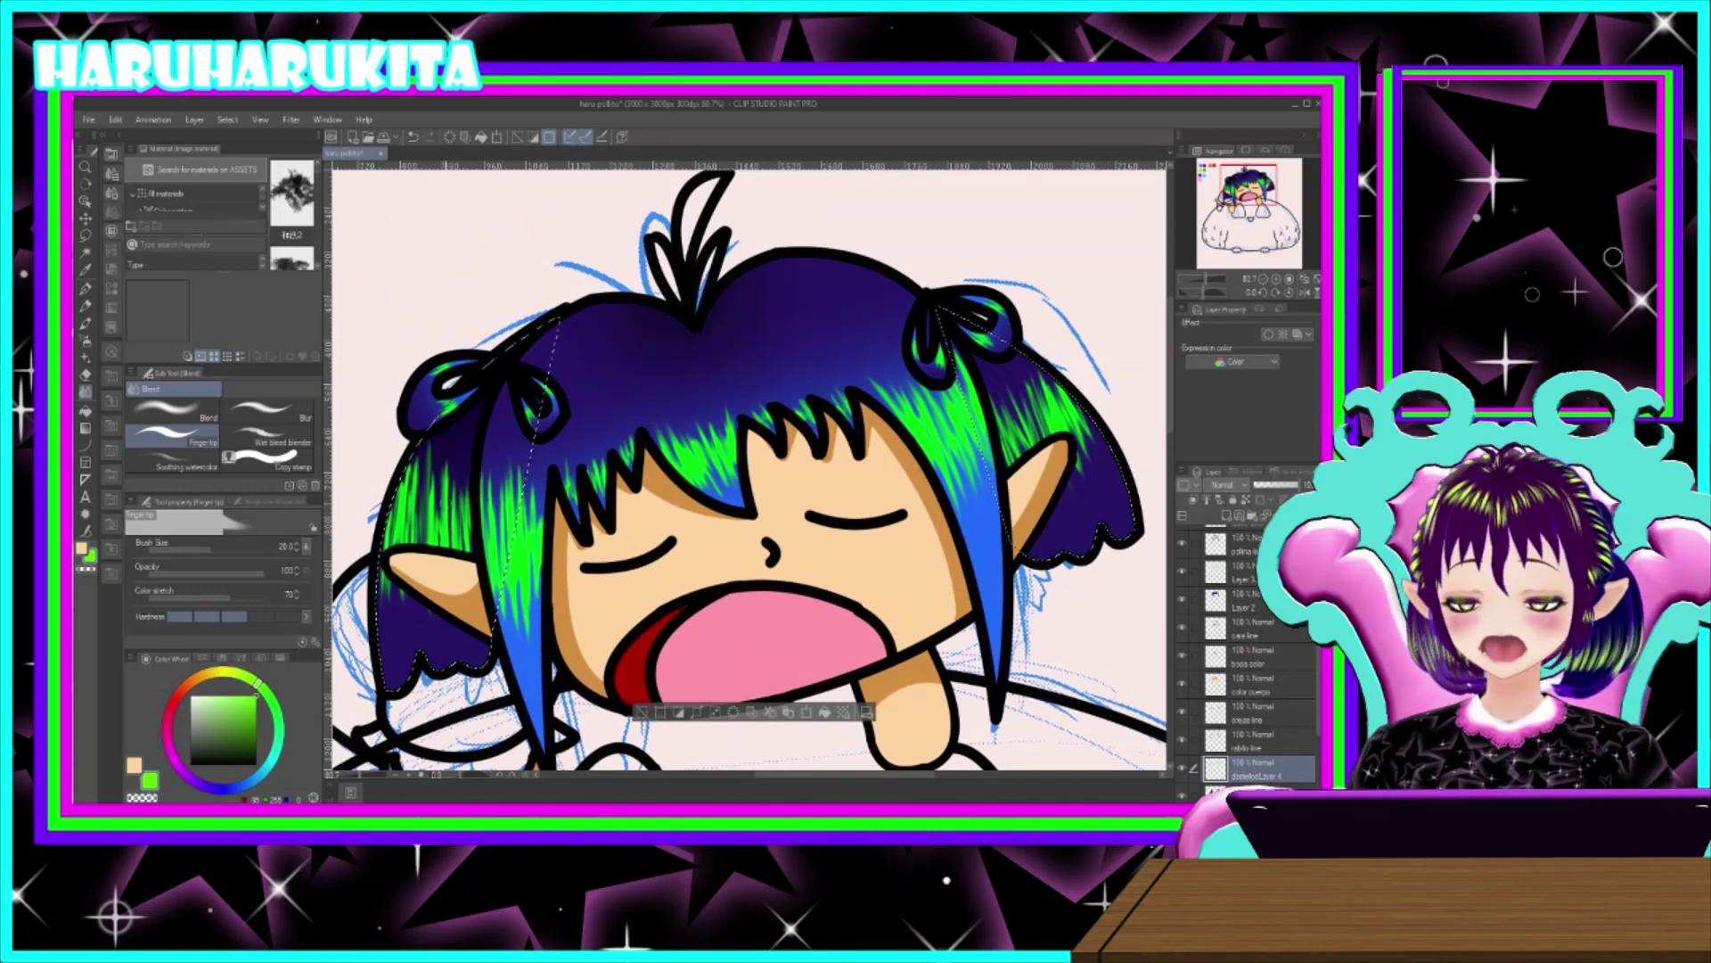
pyautogui.click(85, 341)
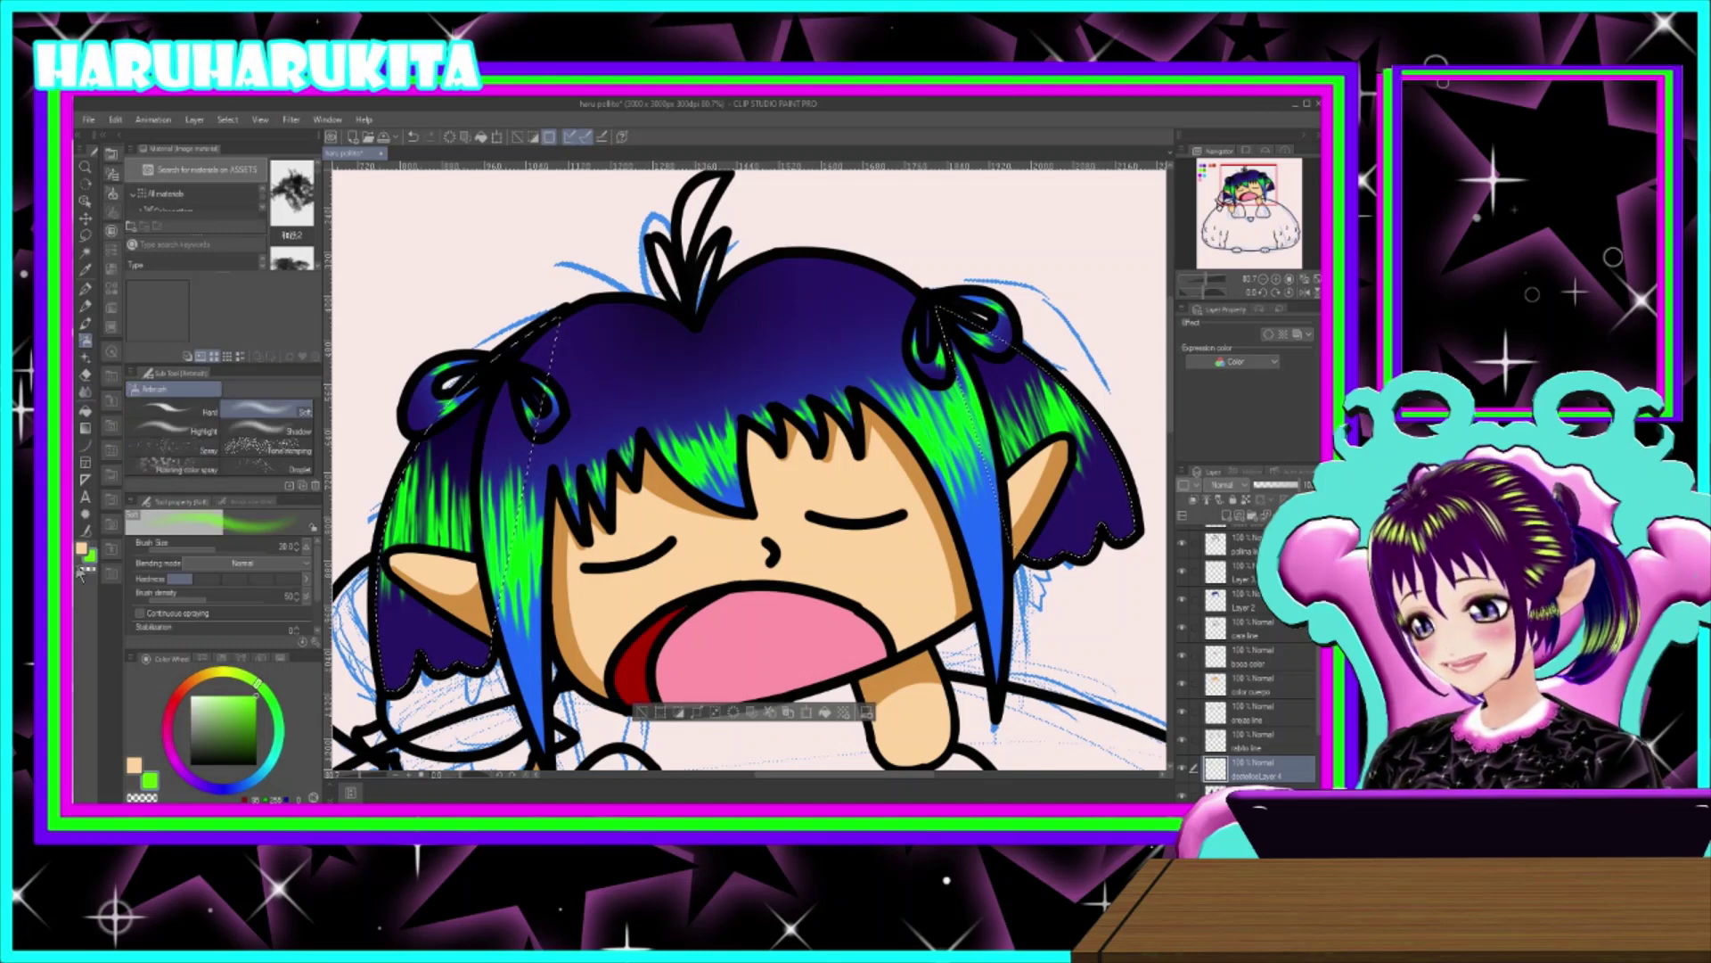
pyautogui.click(256, 764)
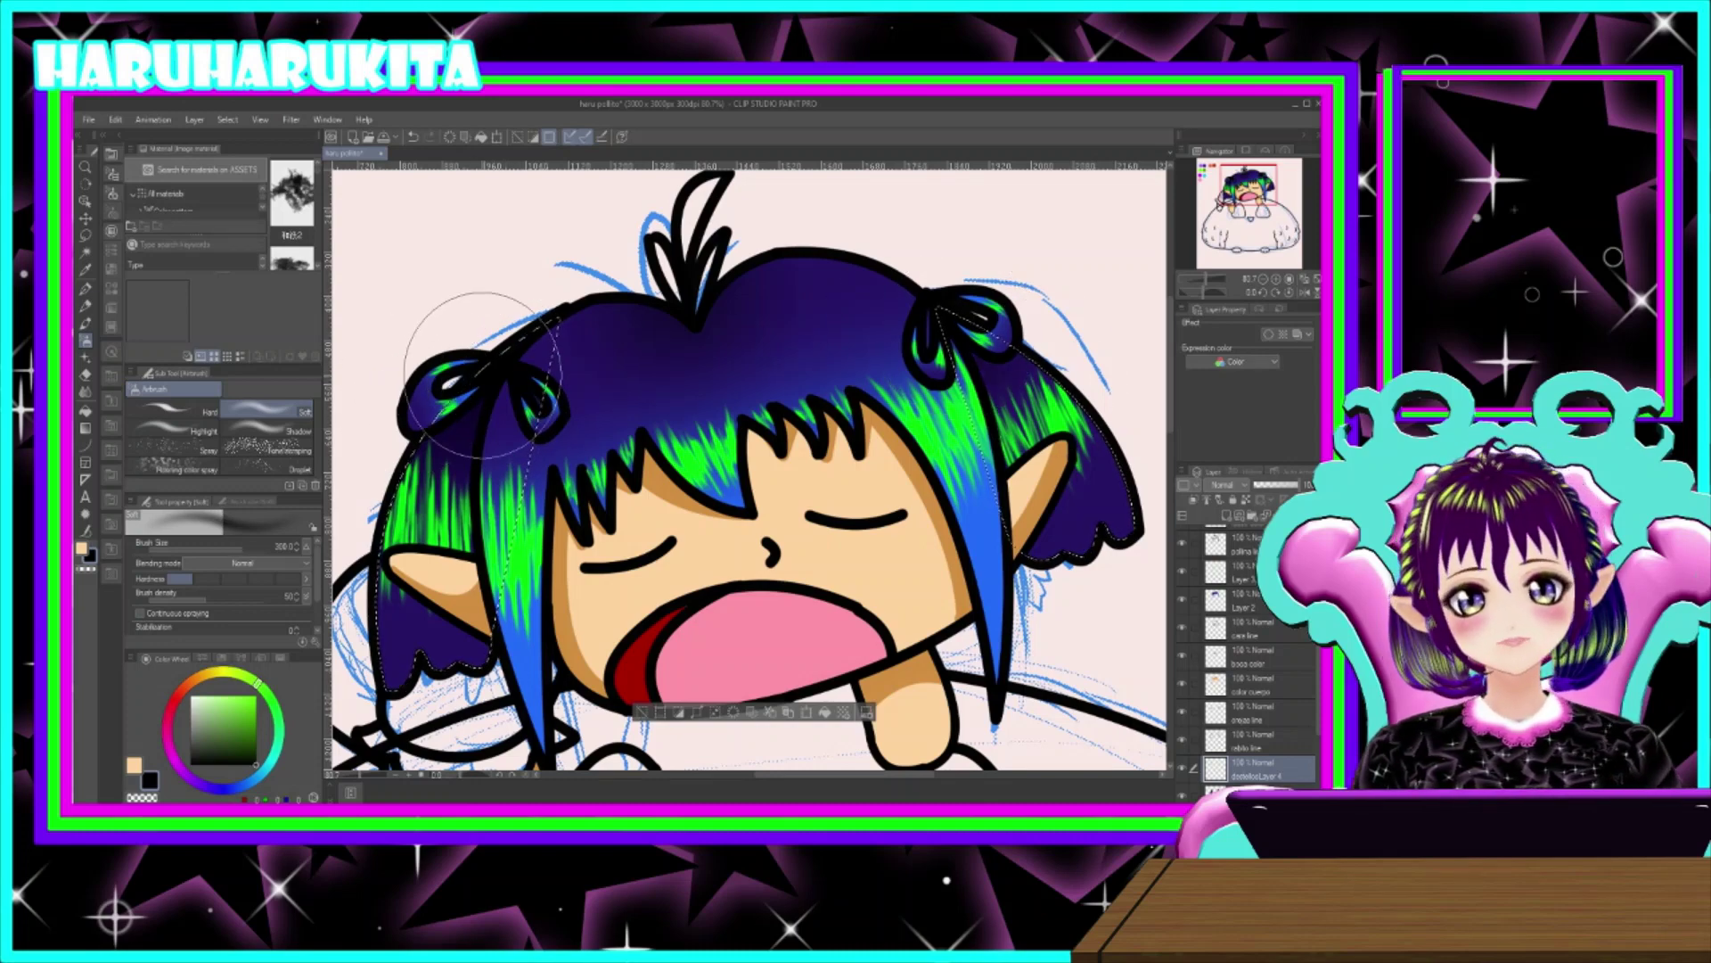
pyautogui.scroll(-1, 716, 542)
pyautogui.scroll(-1, 716, 541)
pyautogui.hotkey('ctrl', 'd')
pyautogui.moveTo(768, 450); pyautogui.dragTo(750, 404)
pyautogui.scroll(4, 741, 391)
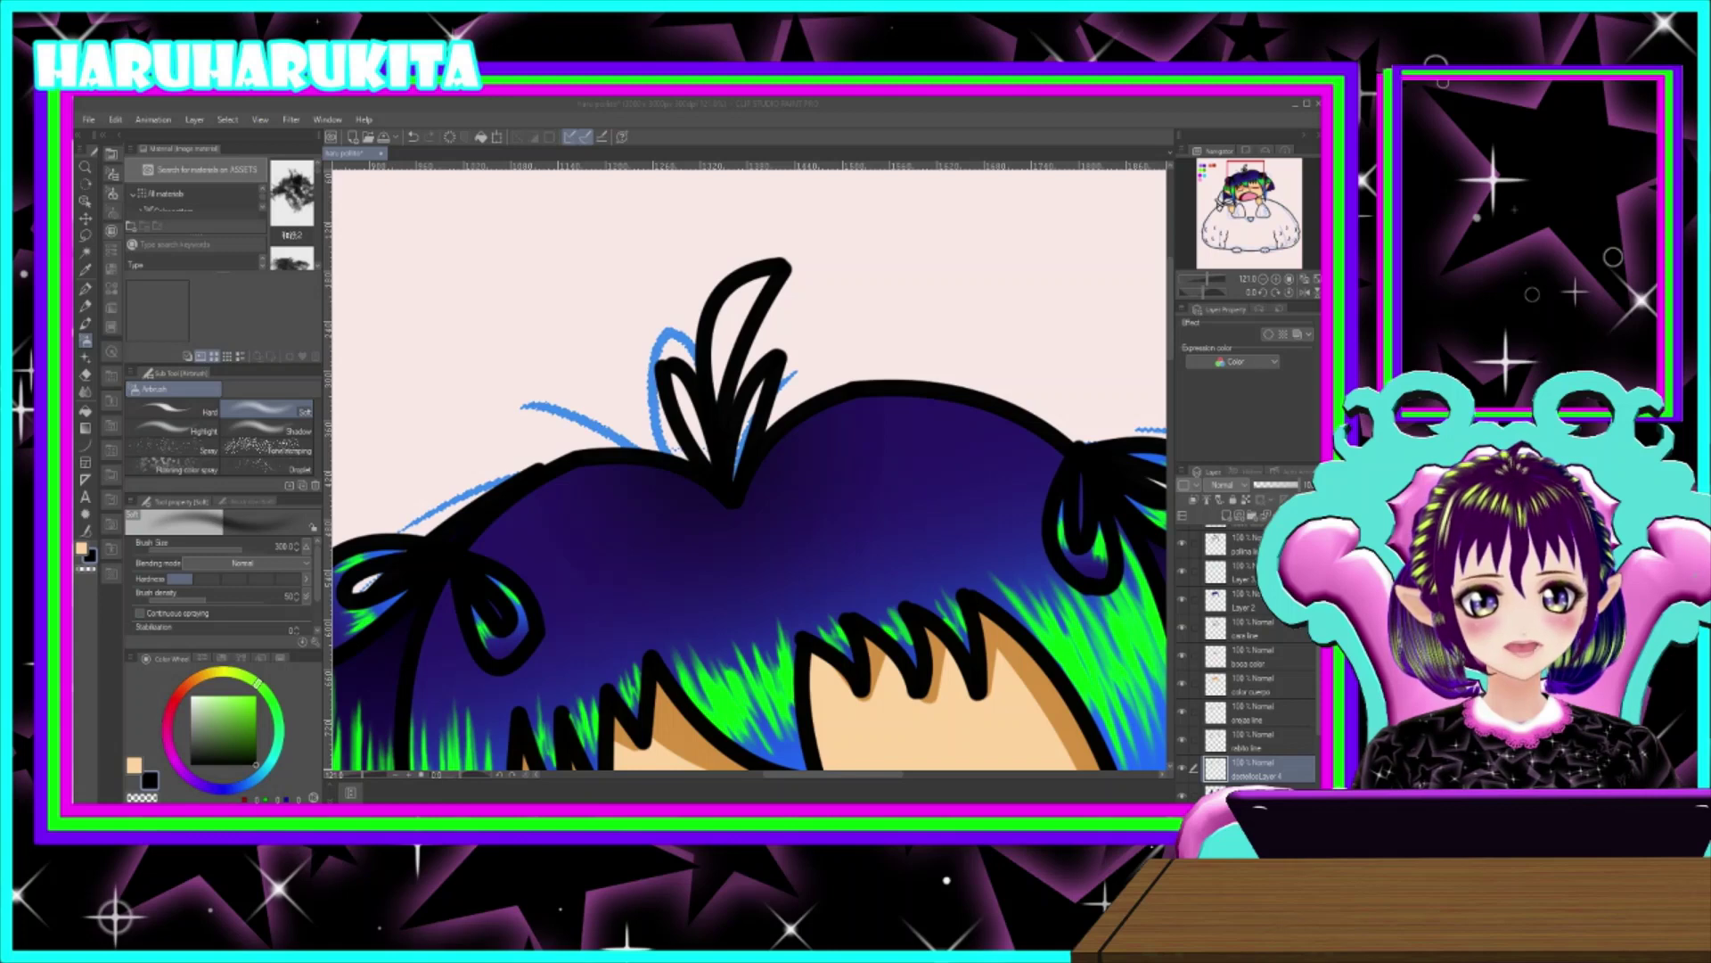
pyautogui.click(586, 754)
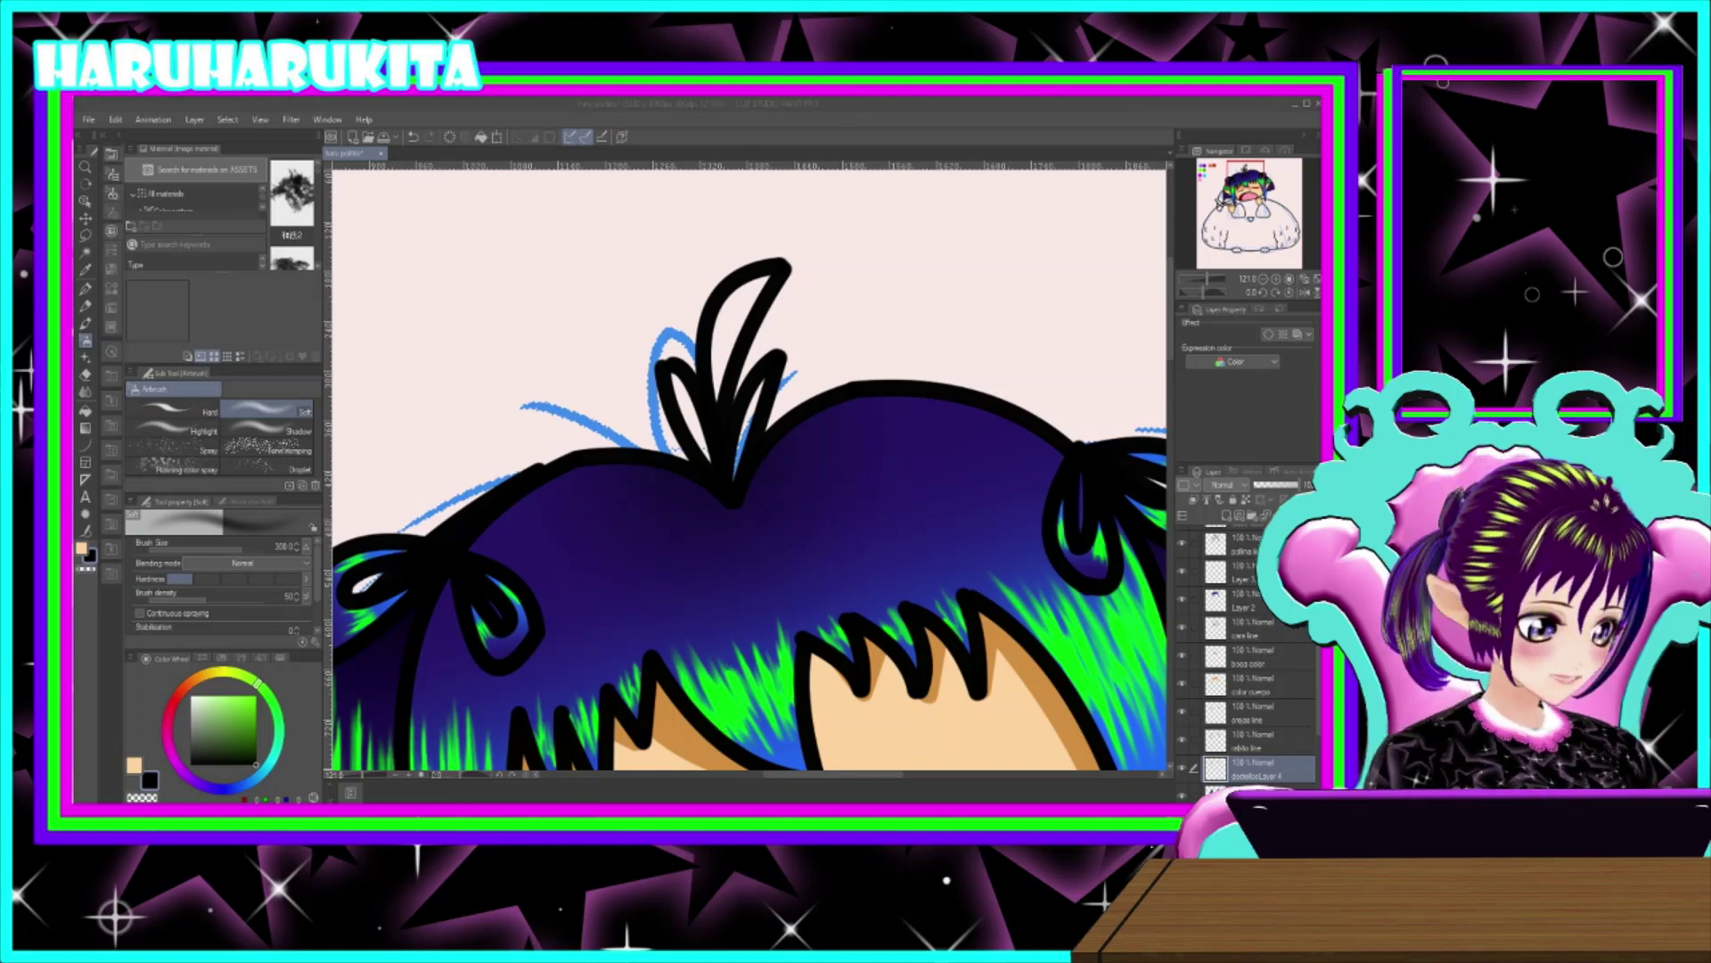
# - Show the RGB colour sliders and set the drawing colour to pure black
pyautogui.click(702, 401)
pyautogui.scroll(3, 704, 397)
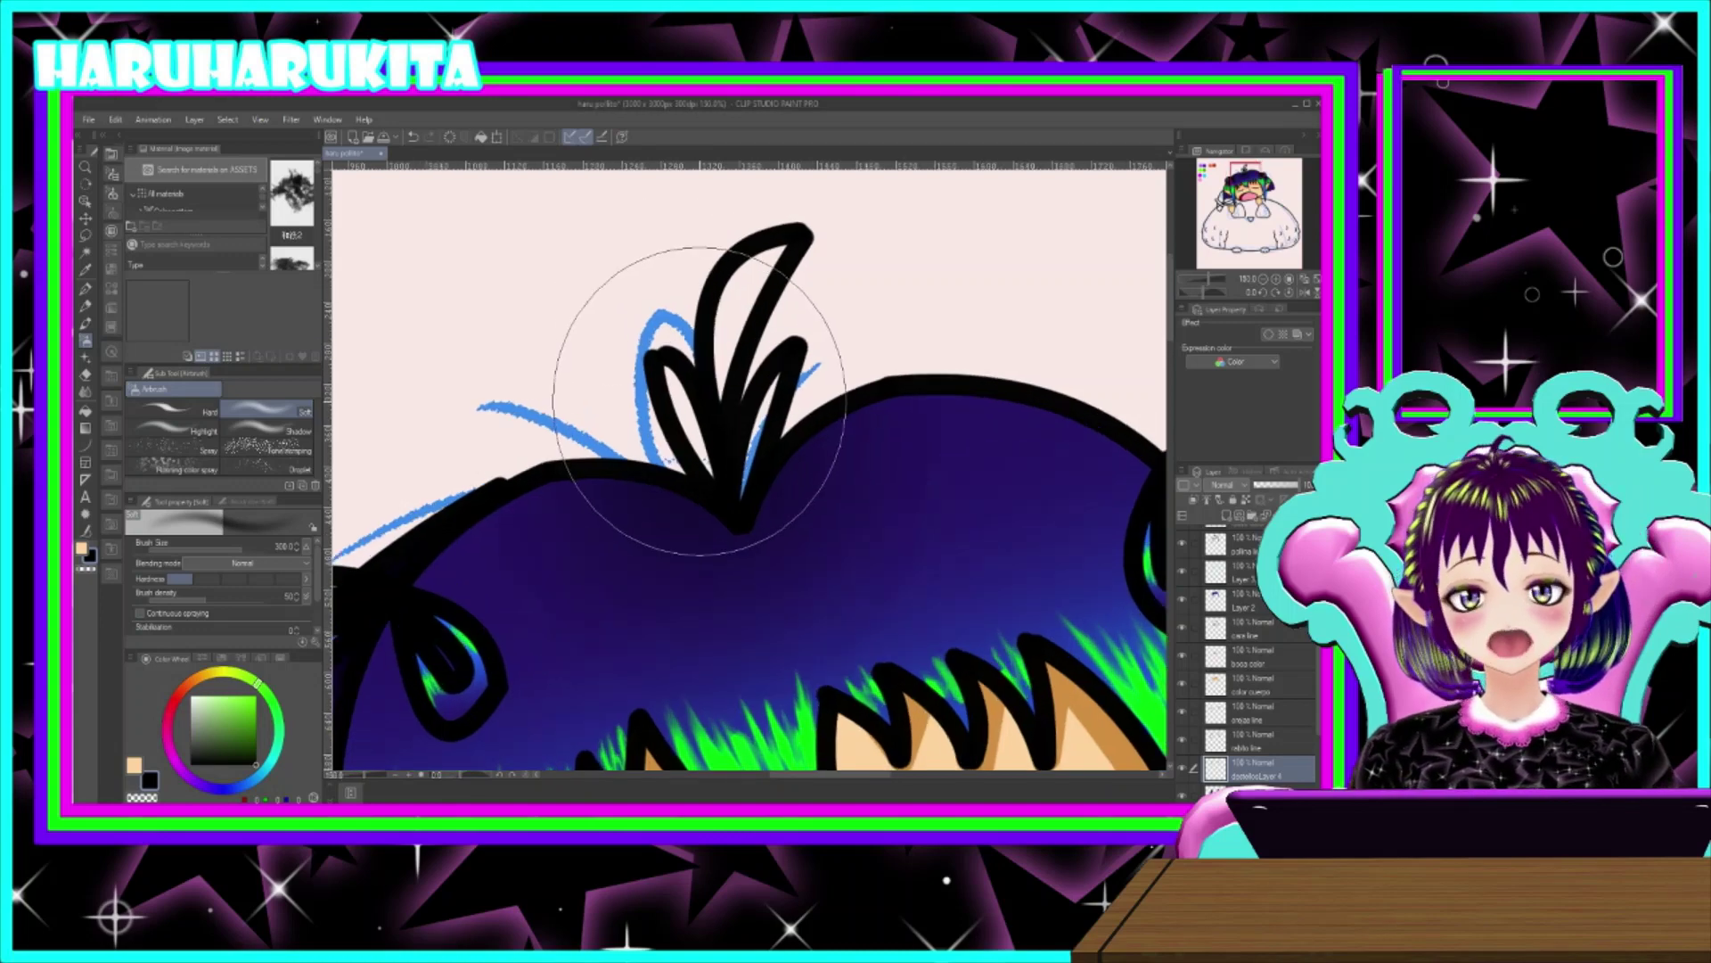
pyautogui.moveTo(720, 450); pyautogui.dragTo(722, 531)
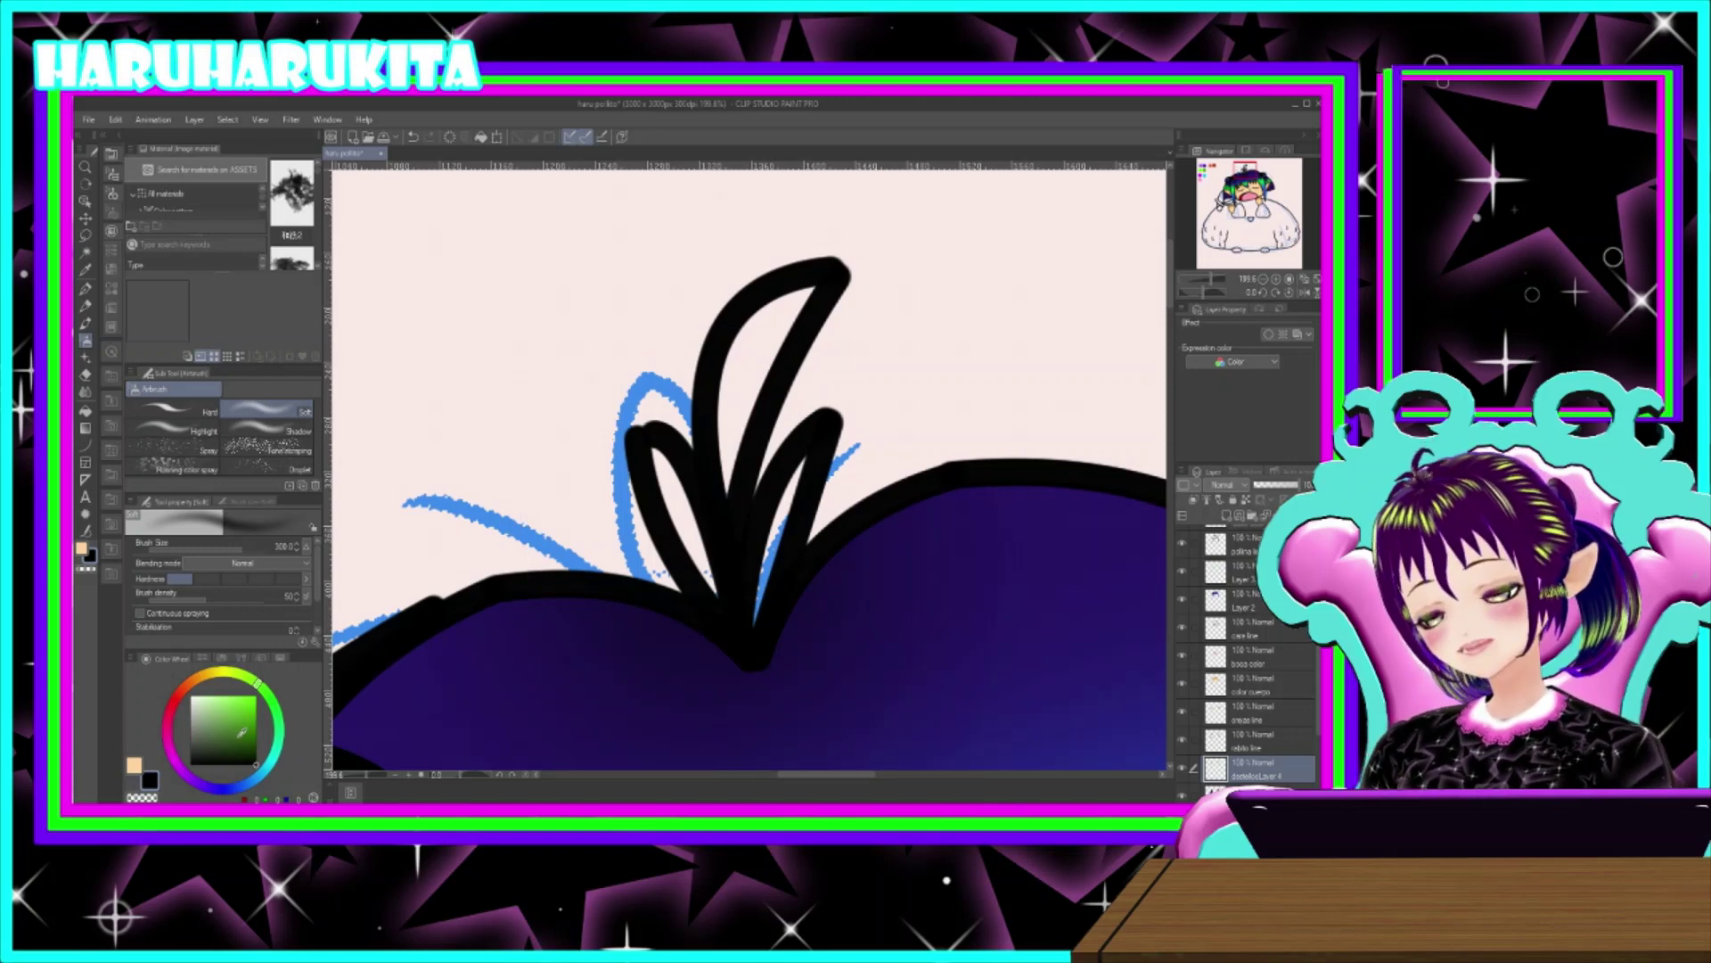
pyautogui.click(204, 660)
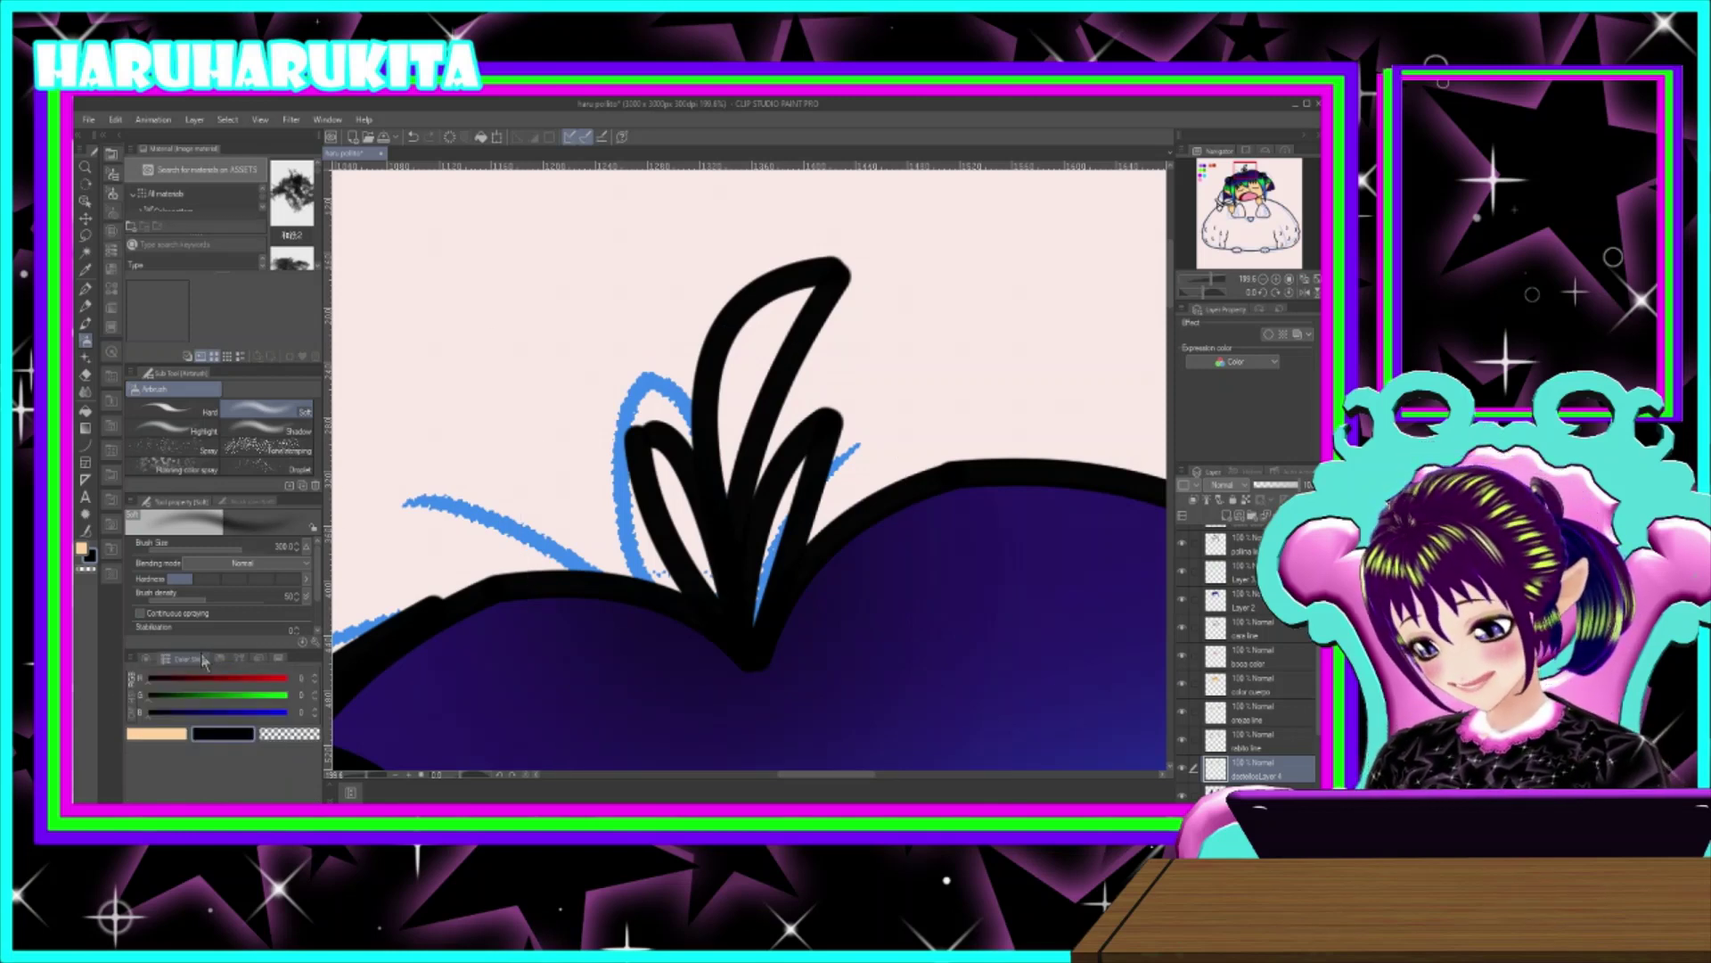
pyautogui.moveTo(148, 704)
pyautogui.mouseDown()
pyautogui.moveTo(241, 705)
pyautogui.moveTo(116, 700)
pyautogui.mouseUp()
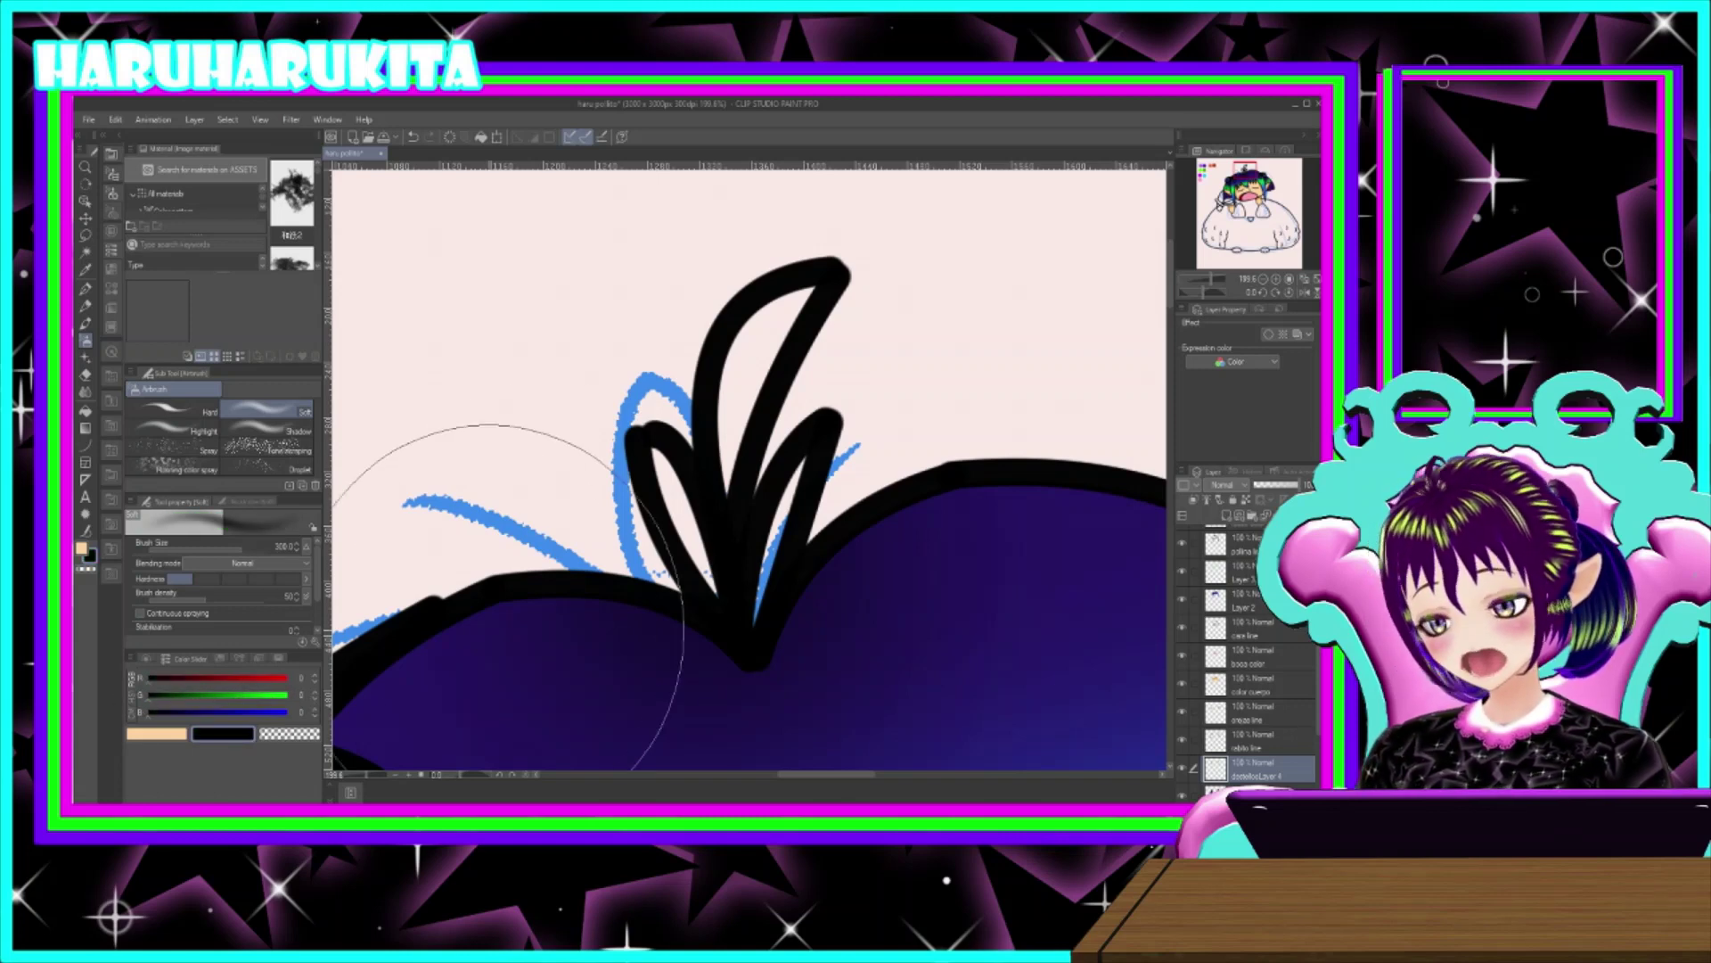
# - Select the line art layer of the large chick body, using its visibility to identify it
pyautogui.scroll(-5, 618, 545)
pyautogui.moveTo(708, 360)
pyautogui.mouseDown()
pyautogui.moveTo(704, 191)
pyautogui.moveTo(680, 105)
pyautogui.mouseUp()
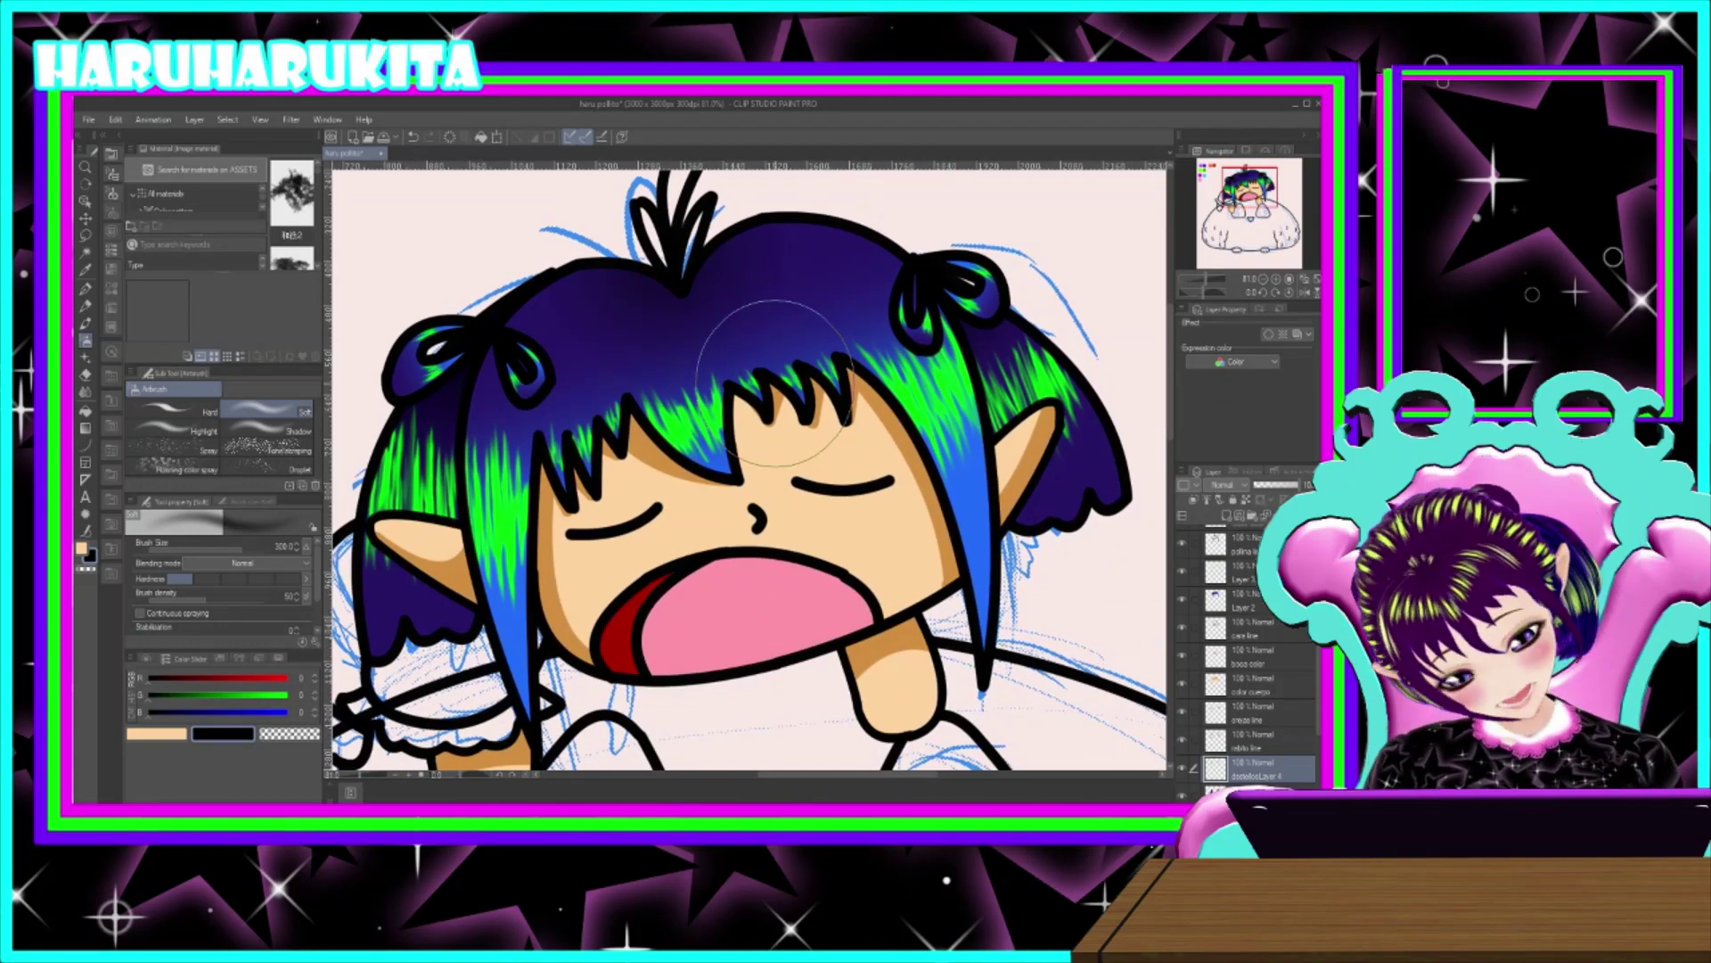
pyautogui.scroll(-4, 774, 383)
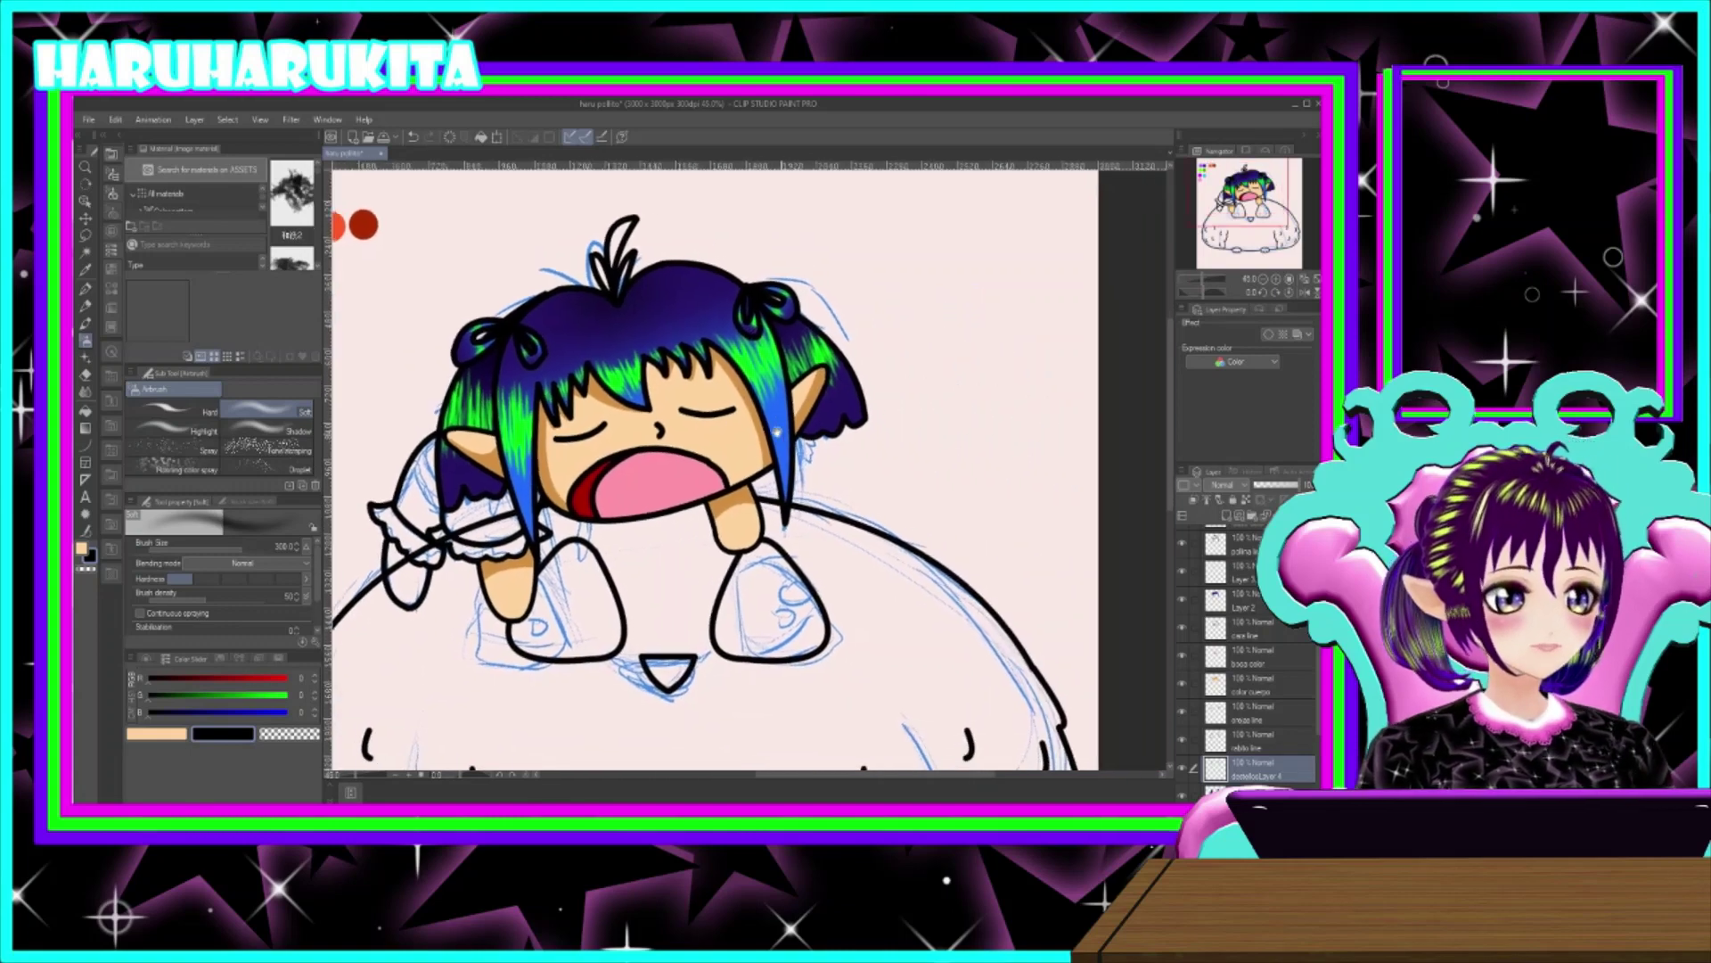
pyautogui.moveTo(777, 432); pyautogui.dragTo(823, 481)
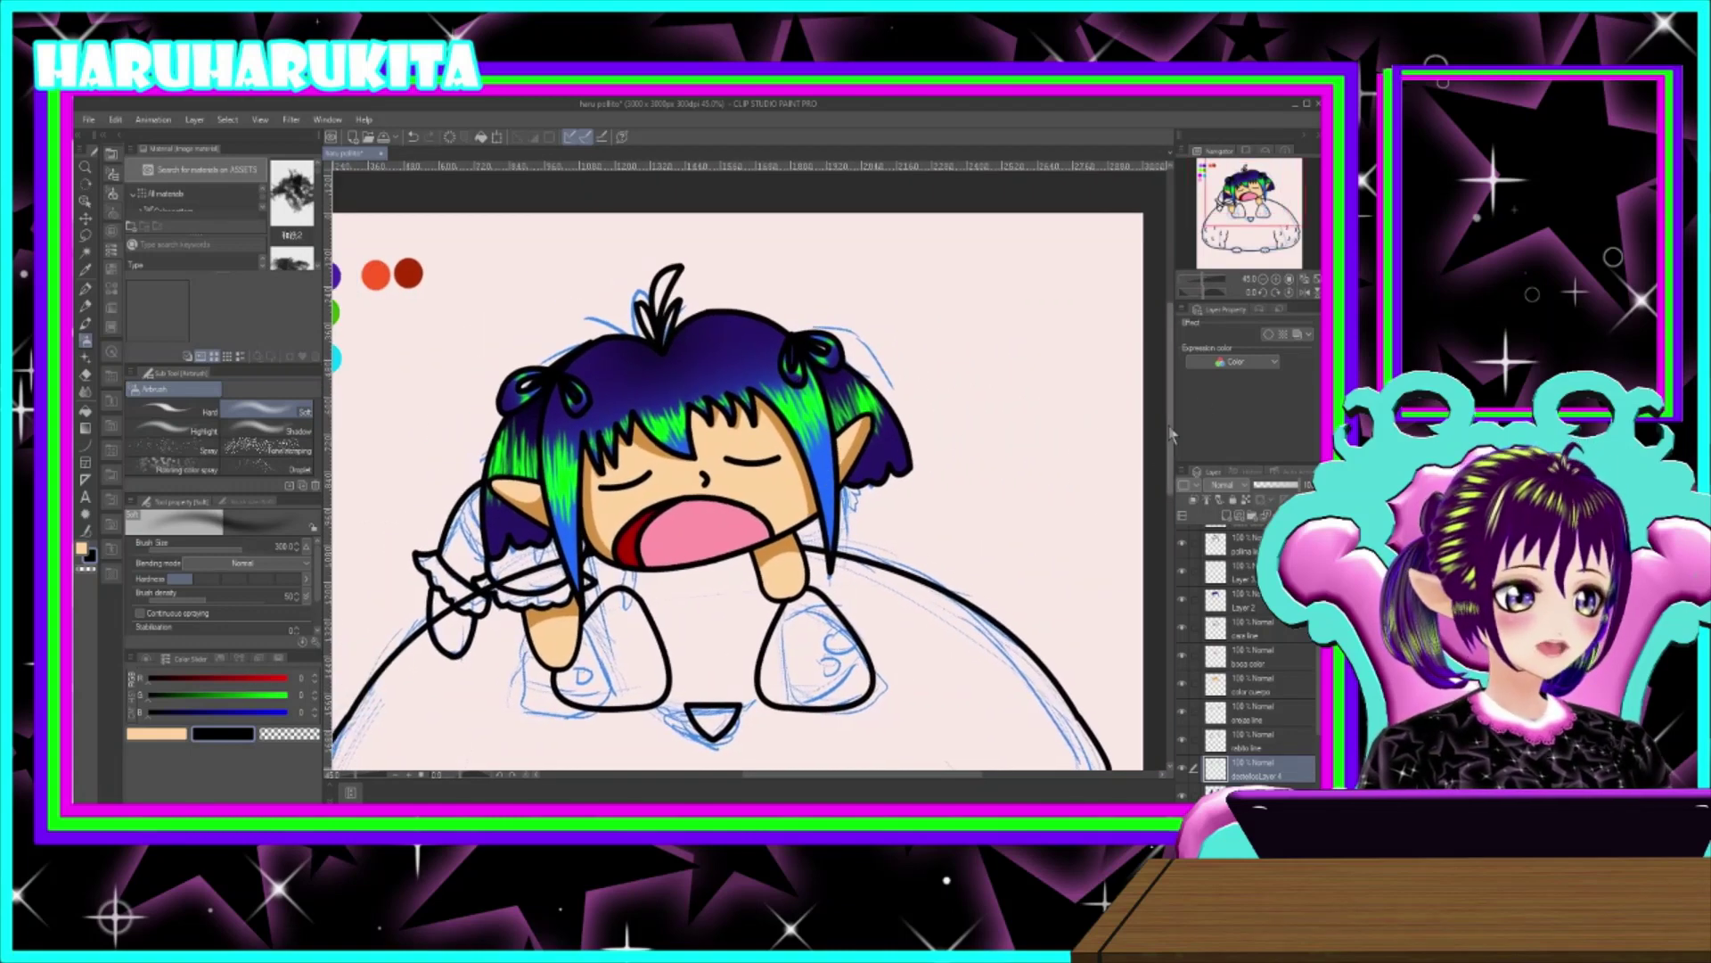
pyautogui.moveTo(922, 554); pyautogui.dragTo(993, 413)
pyautogui.scroll(-1, 992, 414)
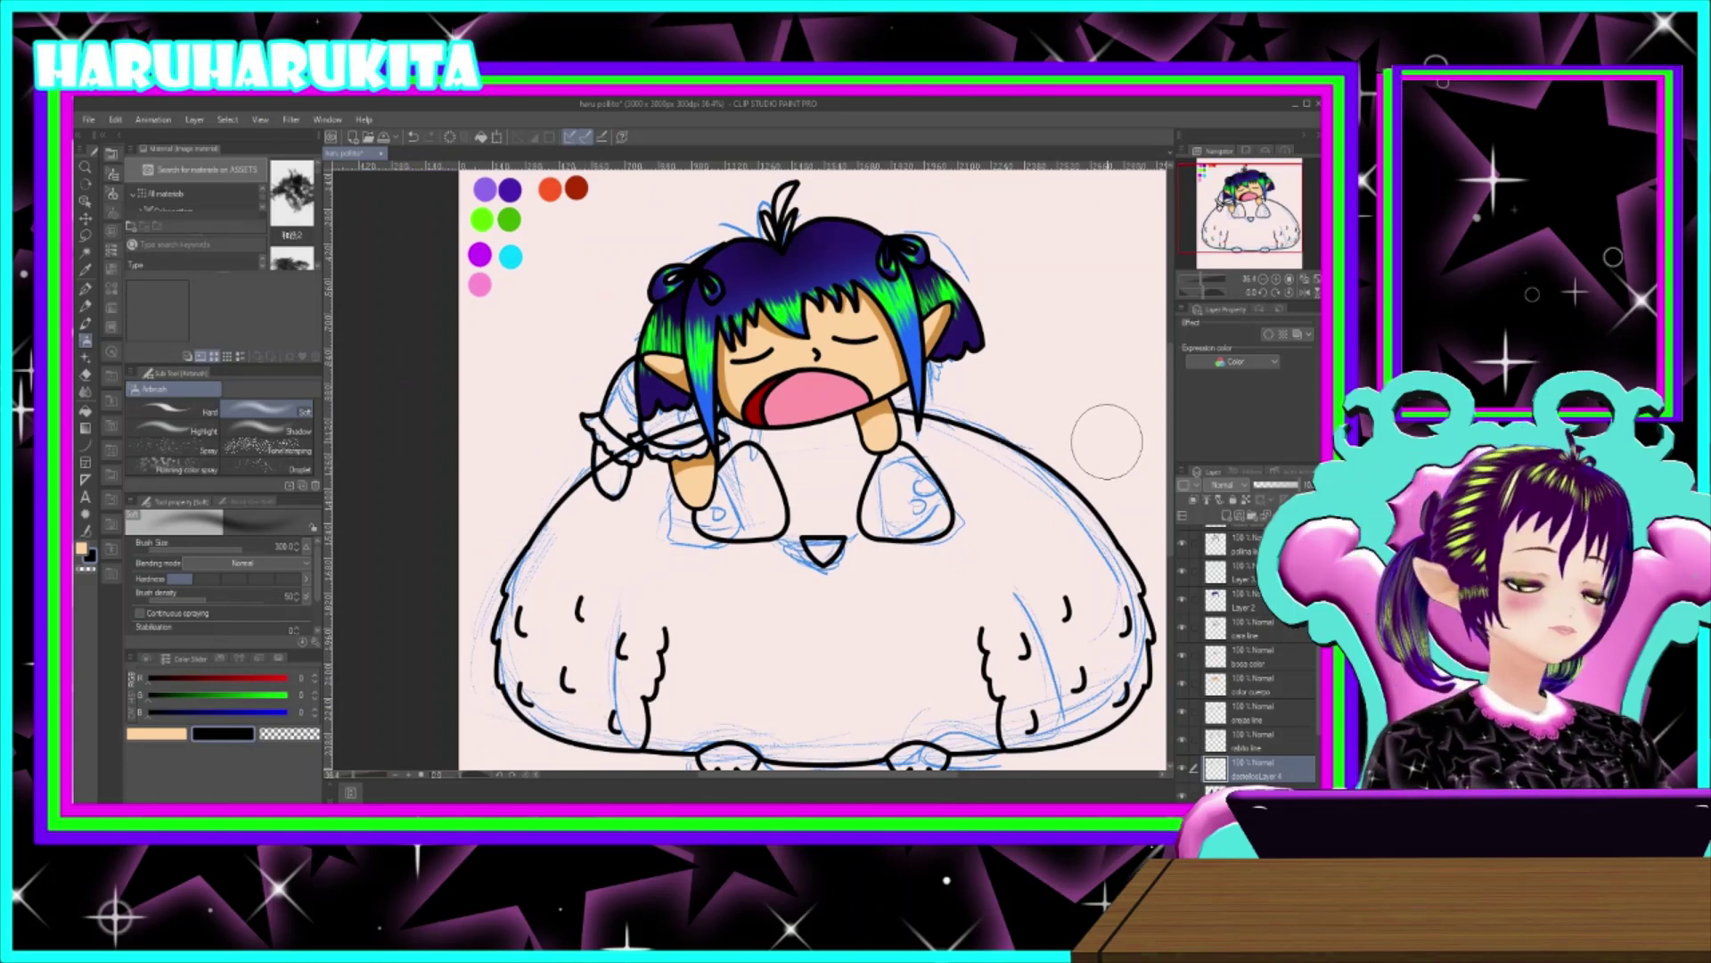
pyautogui.scroll(-4, 1314, 702)
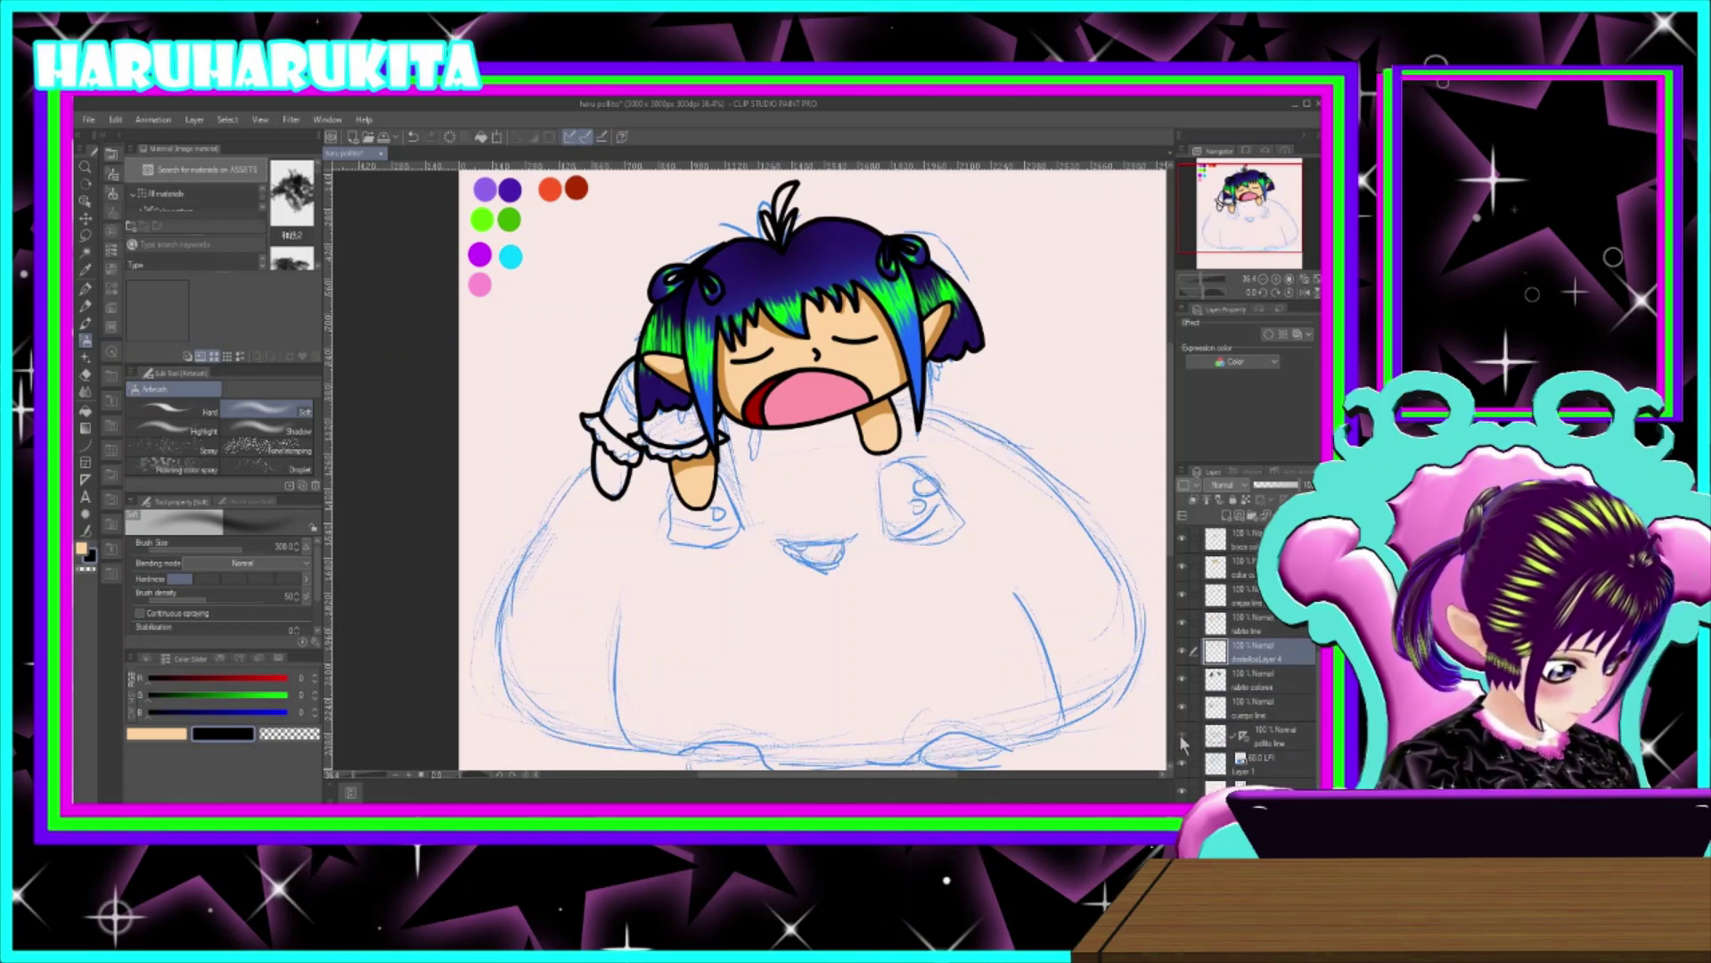
pyautogui.click(1288, 734)
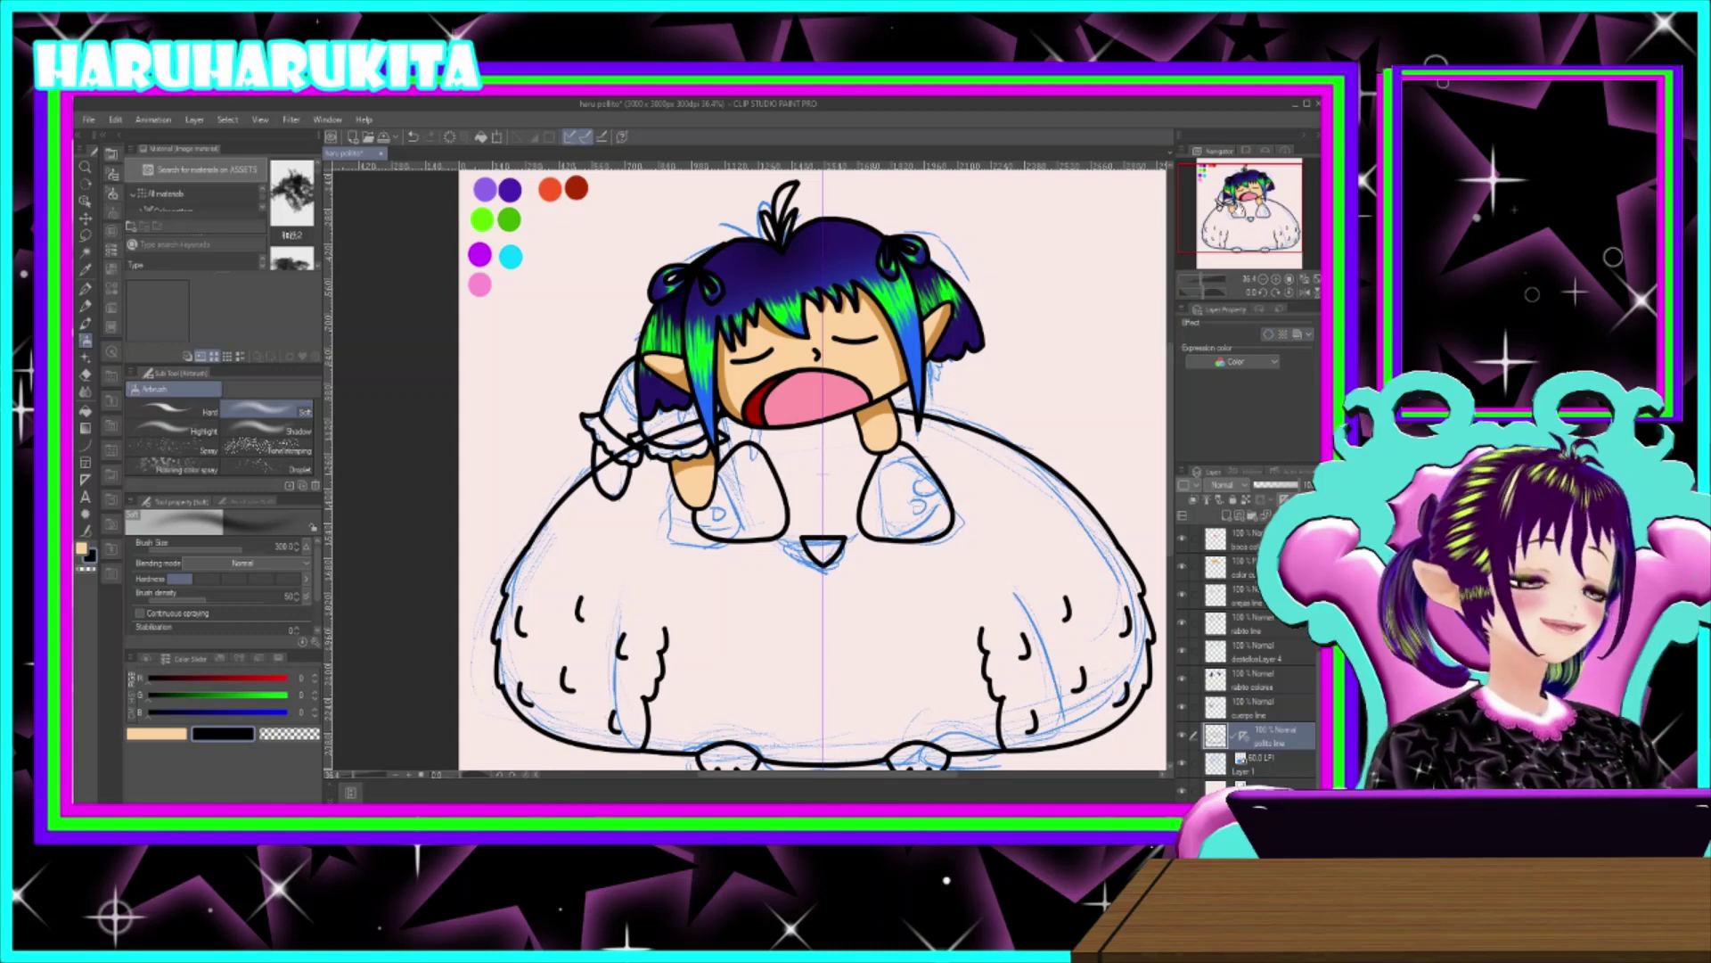
# - Add a border effect to the chick's line art, thicken its edges and set the edge colour to red
pyautogui.click(1268, 337)
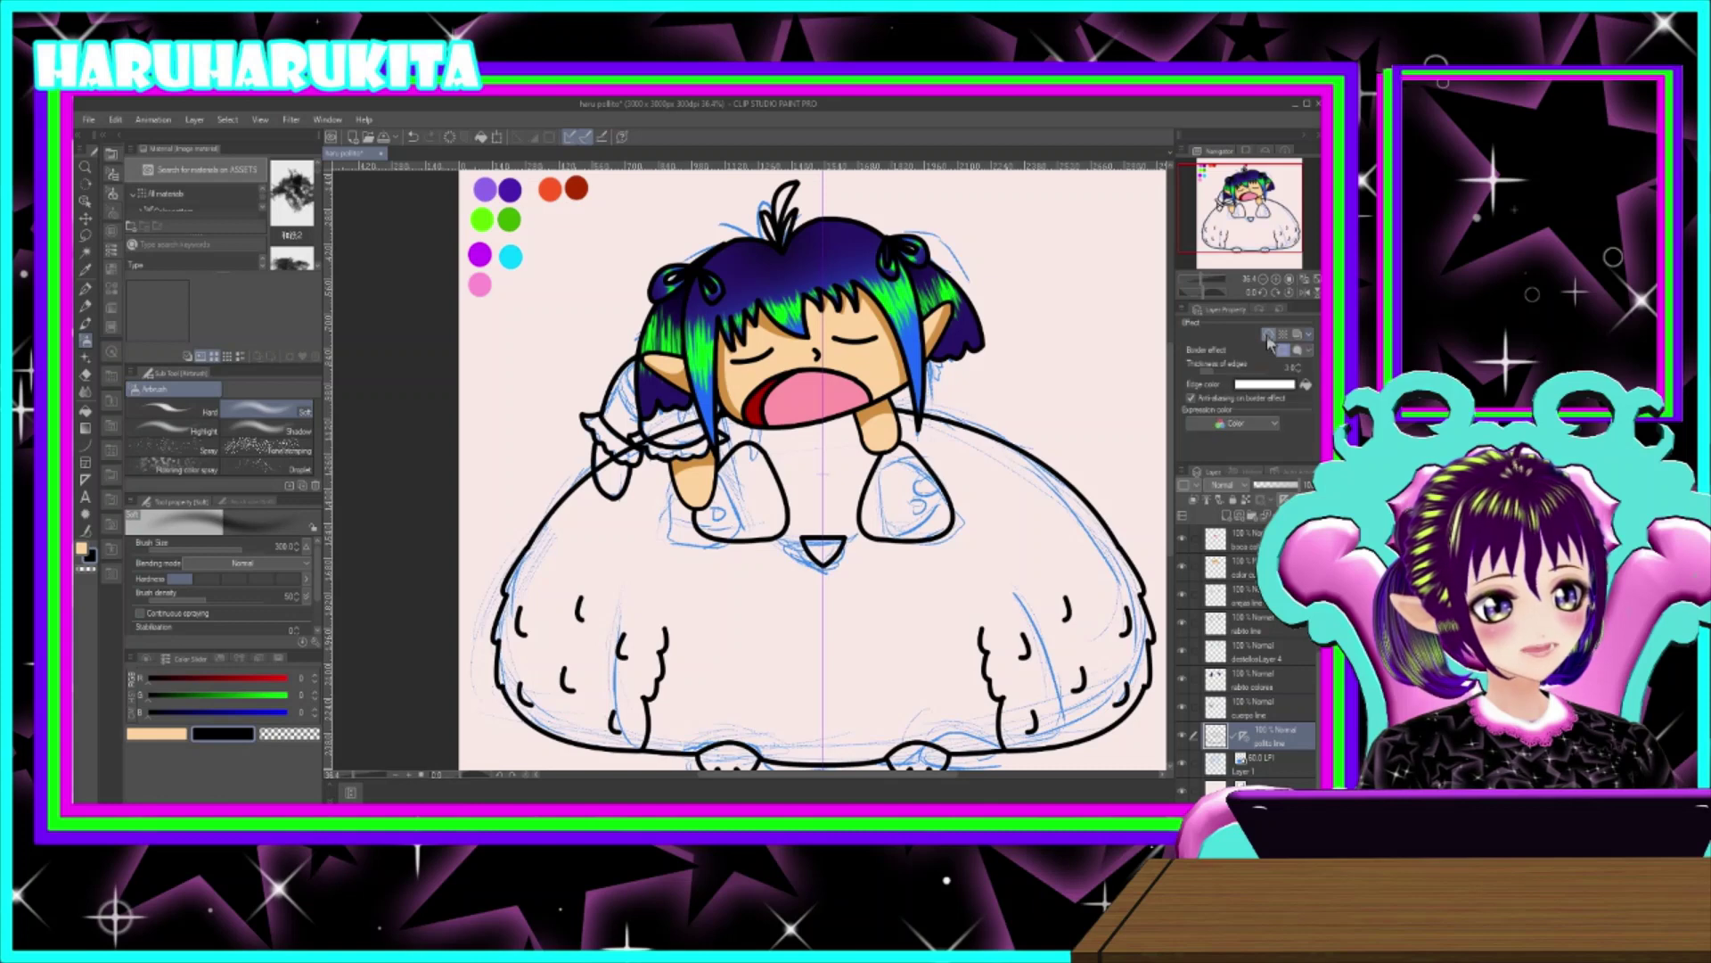
pyautogui.click(1302, 372)
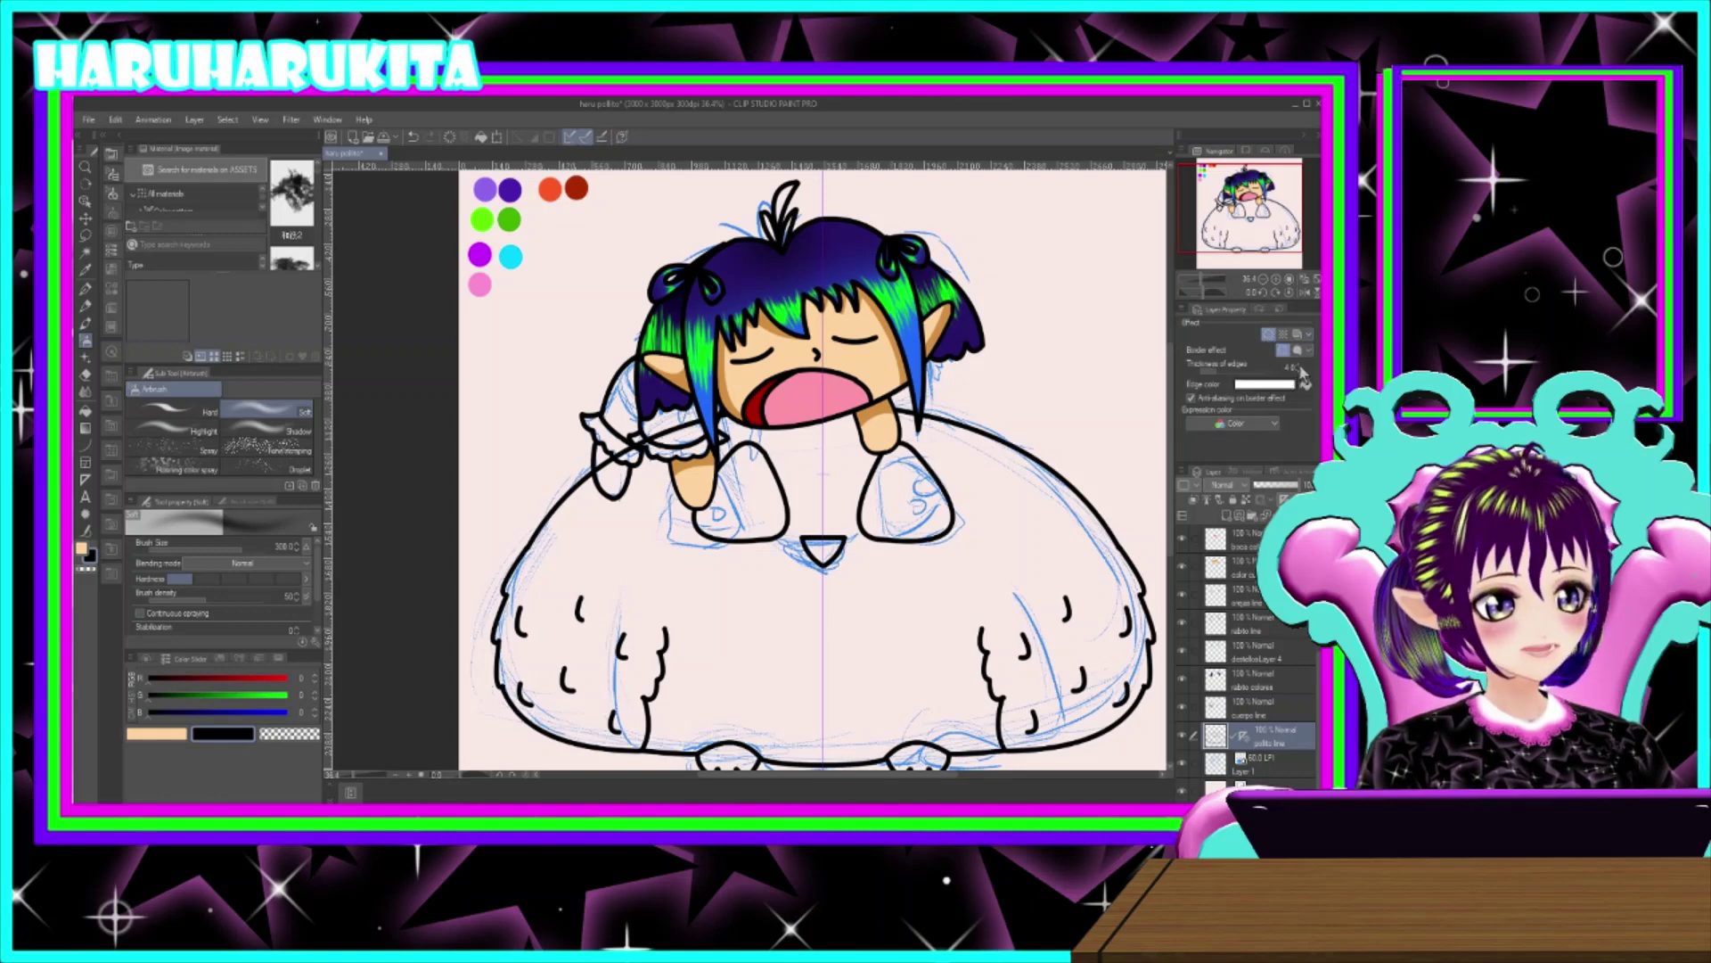
pyautogui.click(1302, 373)
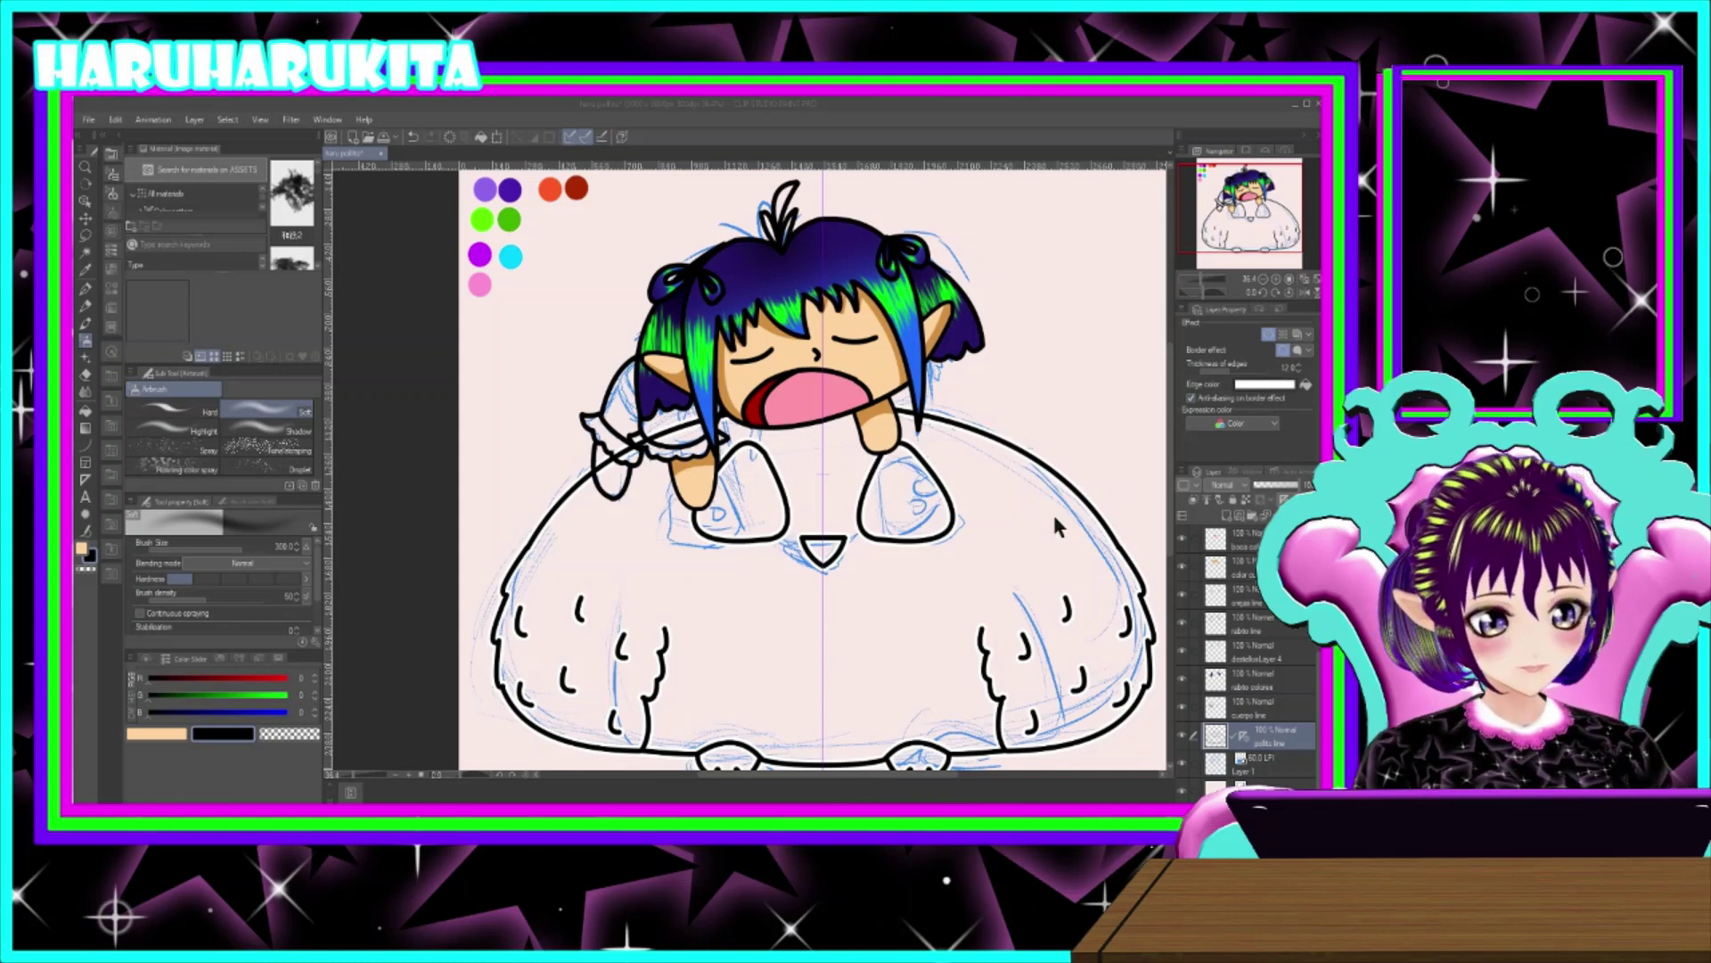
pyautogui.click(1127, 512)
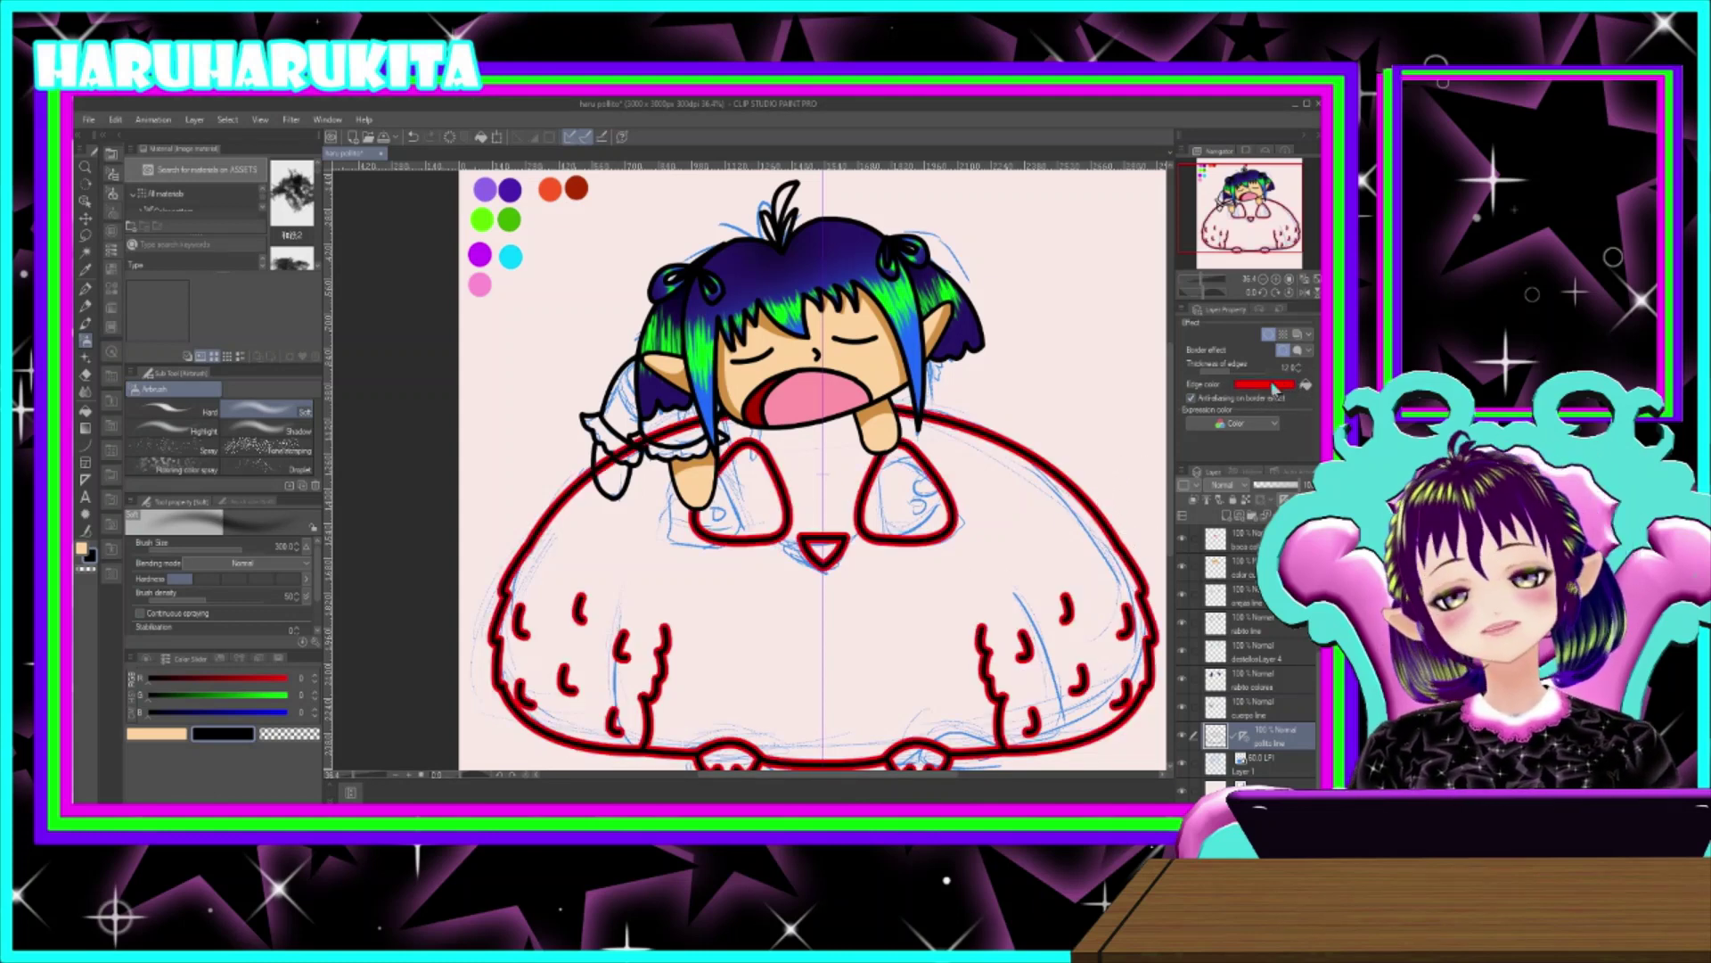
# - Thin the red border around the chick's lines, then bring its edge thickness back up to 7
pyautogui.click(1300, 372)
pyautogui.click(1300, 371)
pyautogui.click(1300, 372)
pyautogui.click(1300, 372)
pyautogui.click(1300, 372)
pyautogui.click(1300, 372)
pyautogui.click(1299, 372)
pyautogui.click(1300, 372)
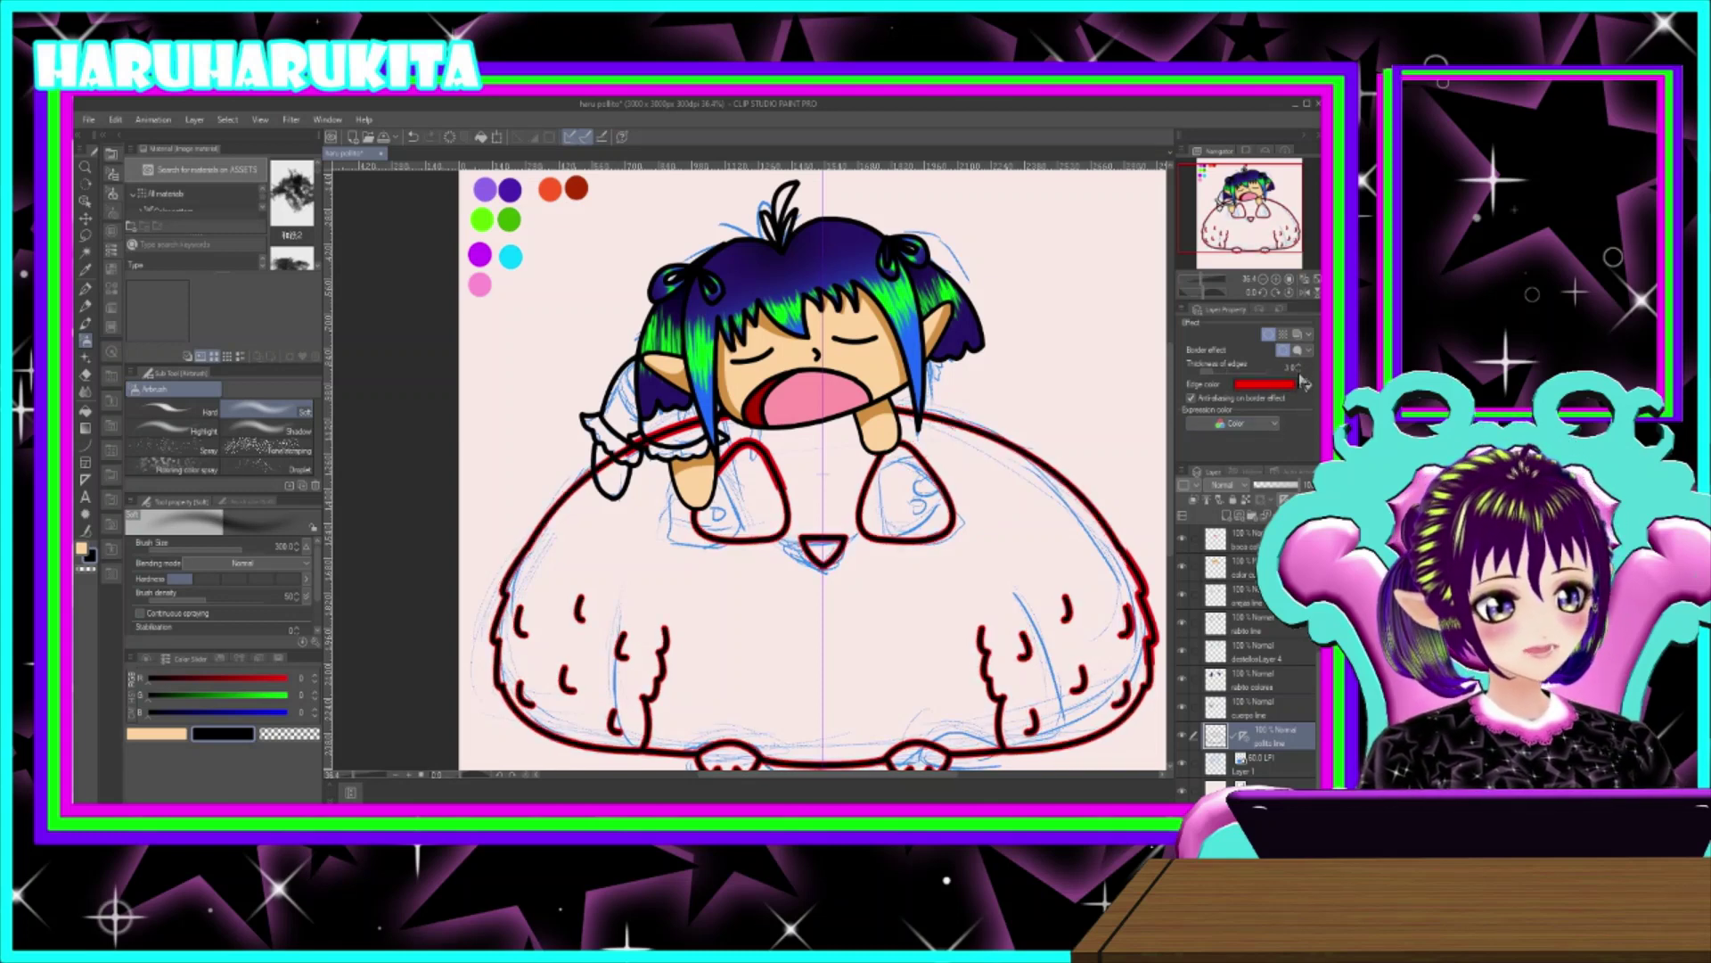
pyautogui.scroll(-2, 1300, 373)
pyautogui.scroll(8, 1298, 373)
pyautogui.click(1302, 381)
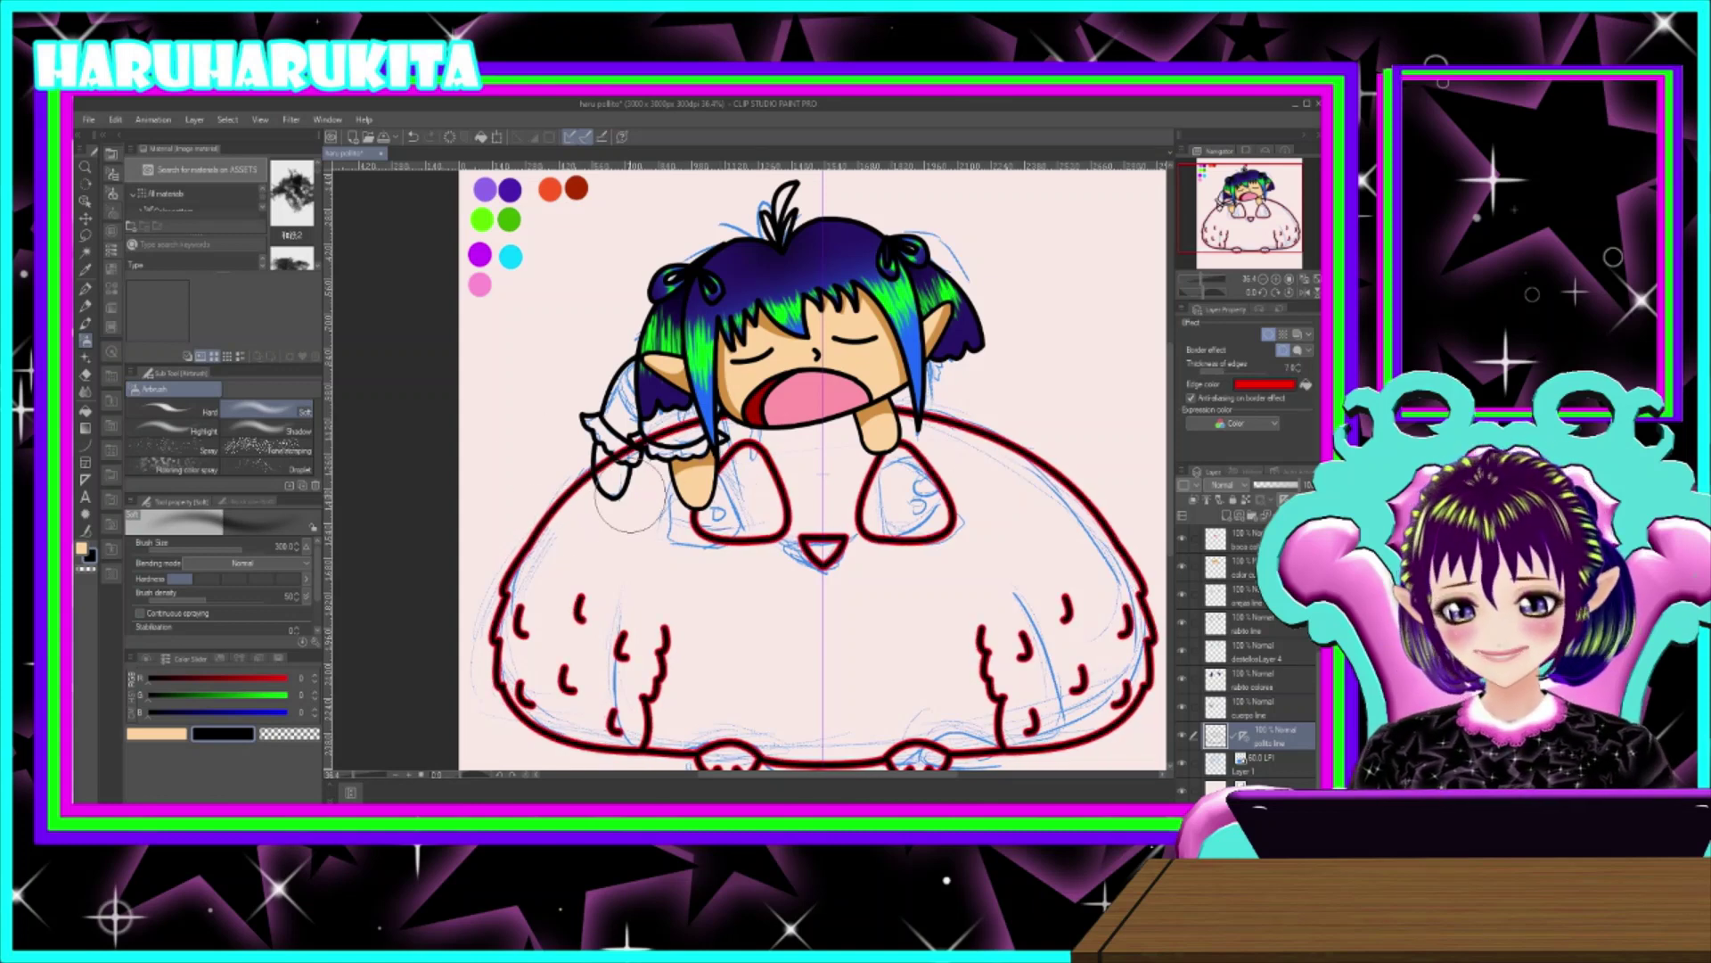
# - Try the Tone effect on the chick's line art and inspect the lines up close
pyautogui.click(1284, 338)
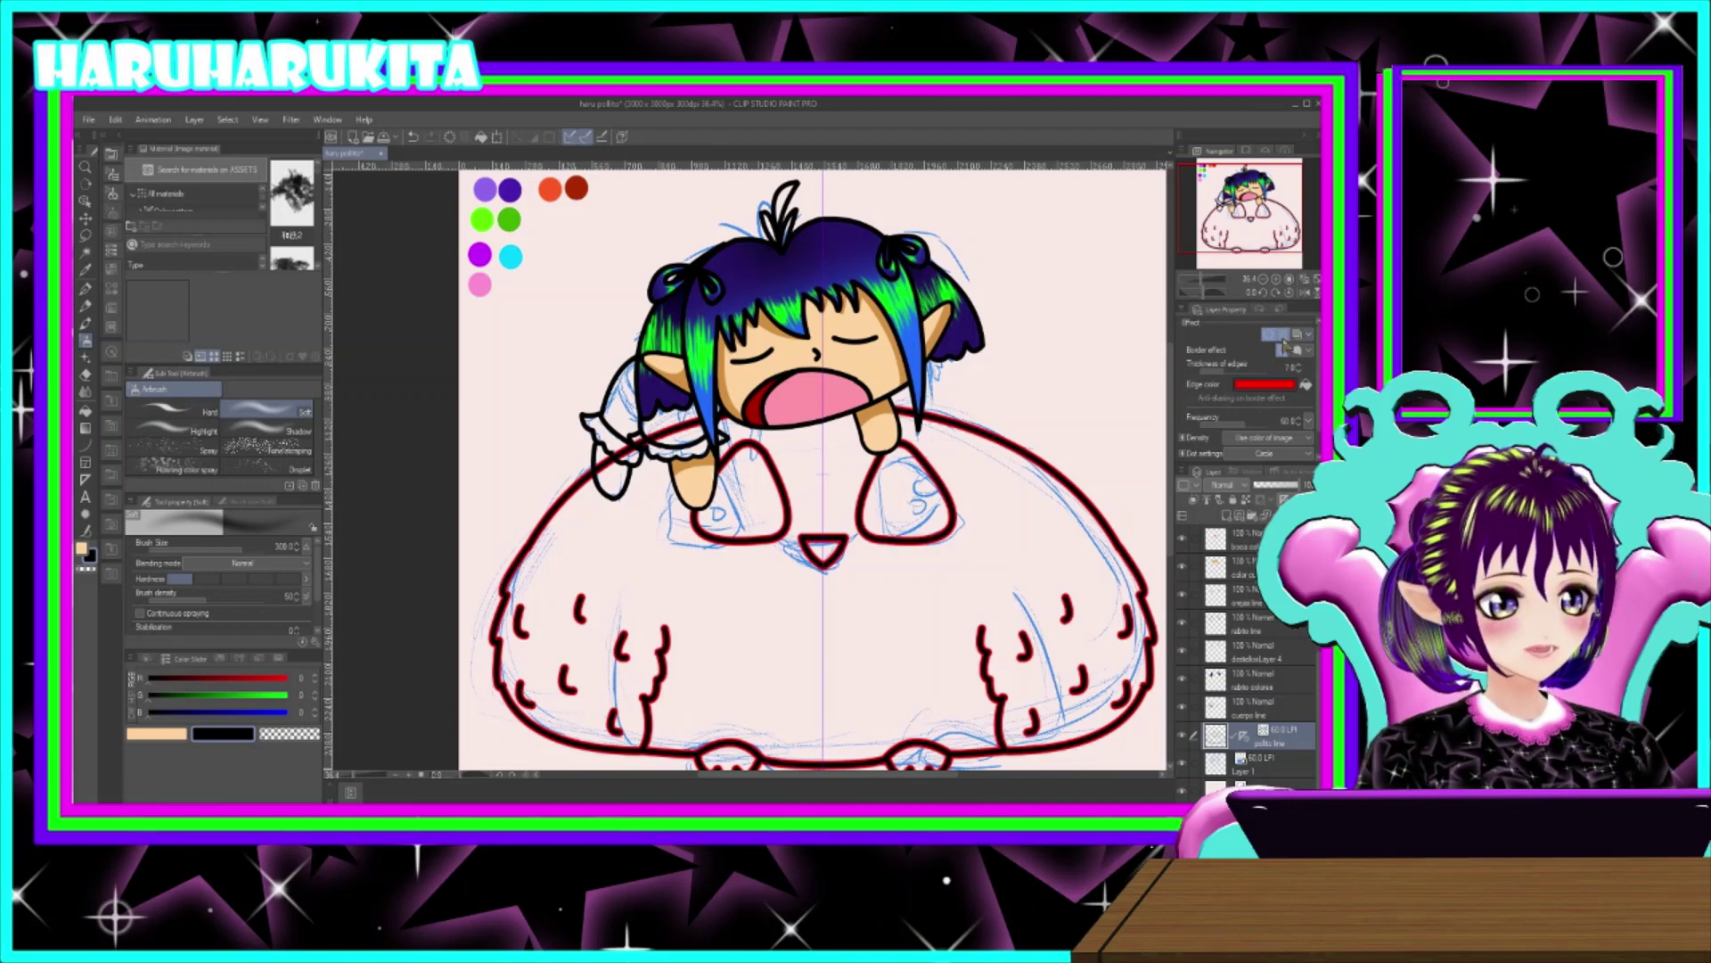
pyautogui.scroll(2, 1089, 463)
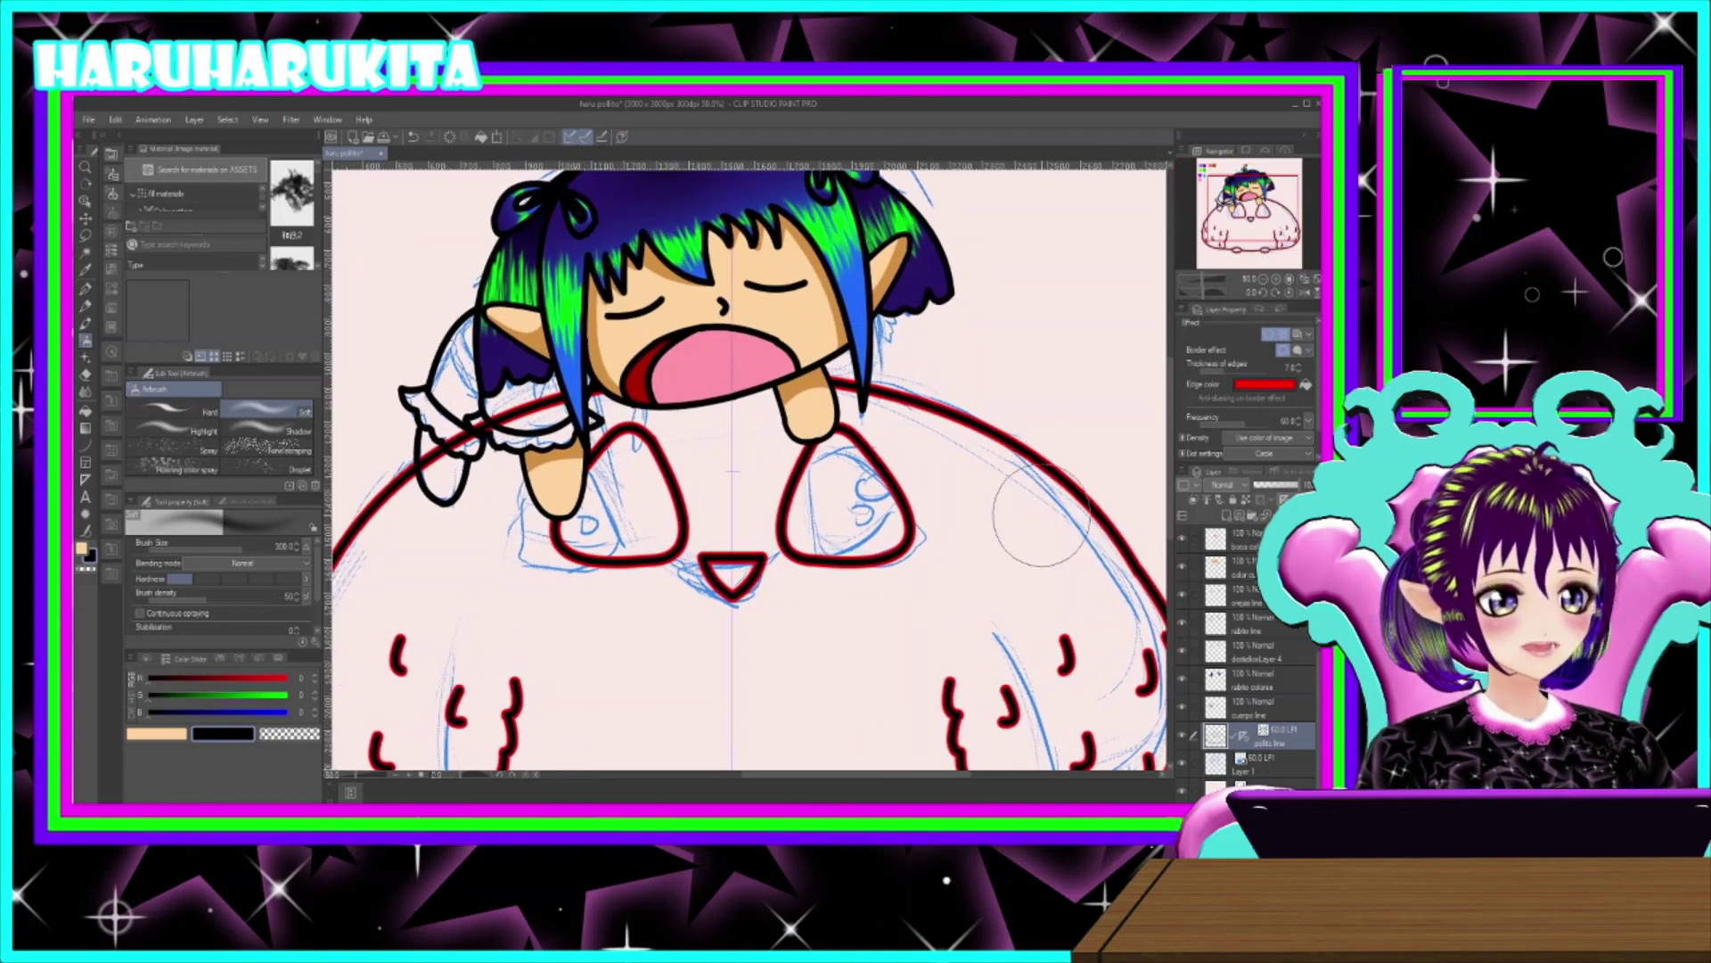
pyautogui.scroll(-2, 1038, 517)
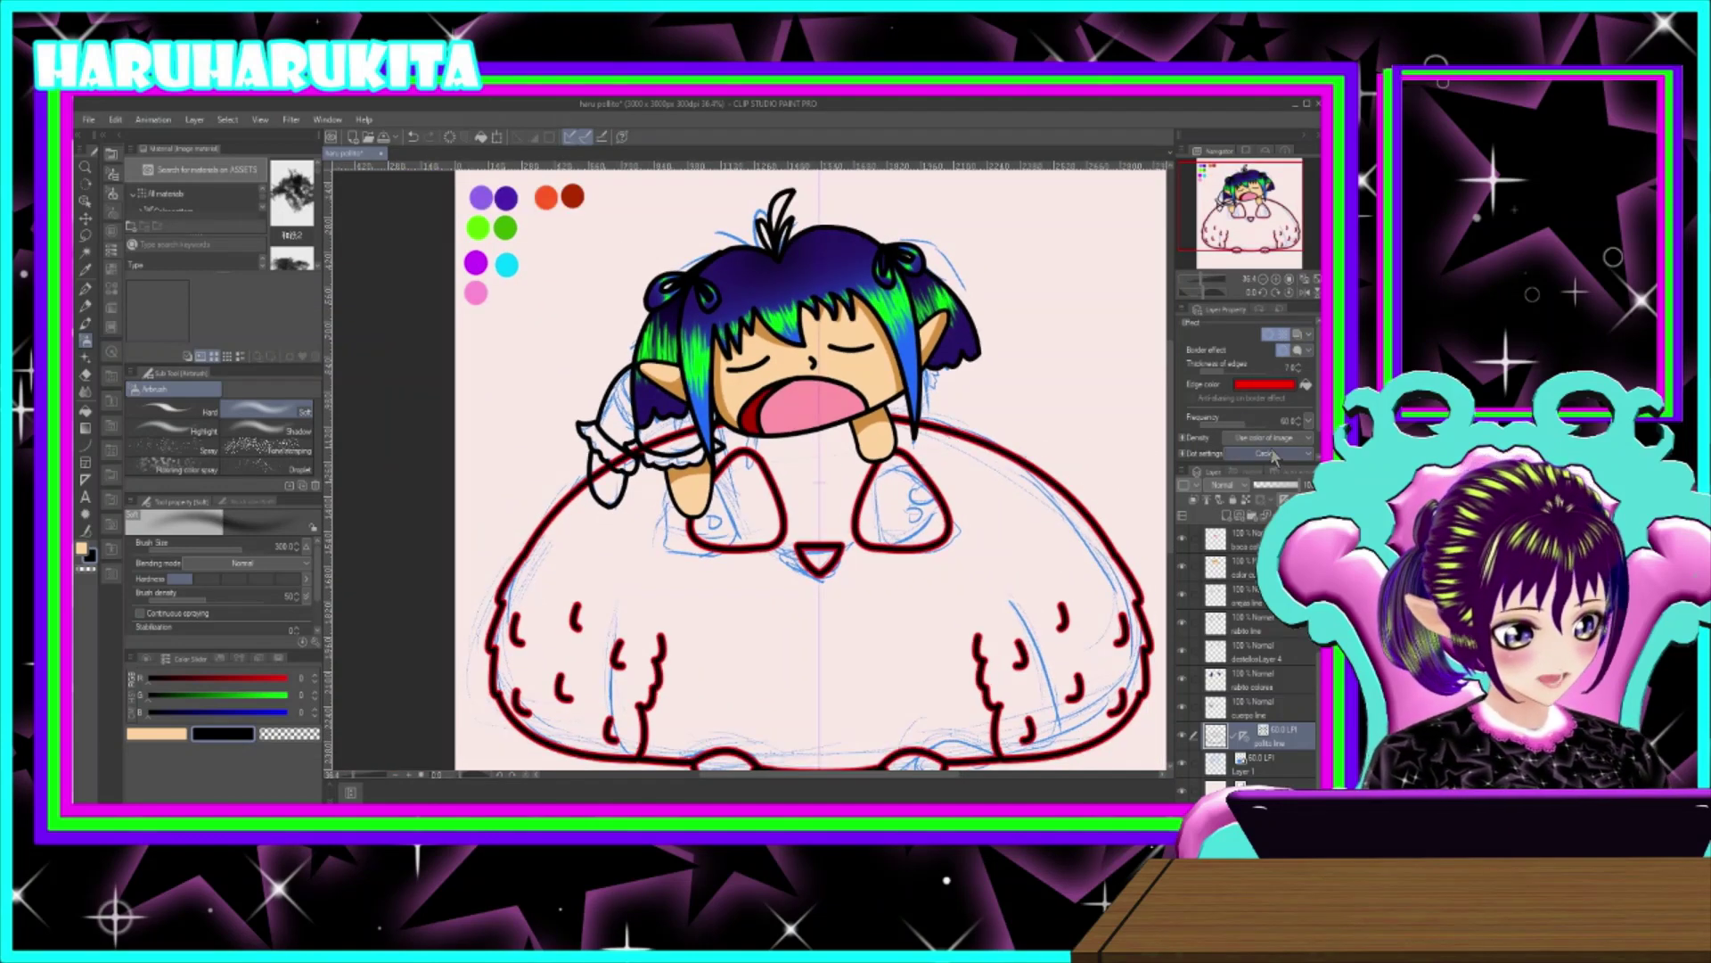
# - Increase the edge thickness of the chick's red border to 16
pyautogui.click(1298, 364)
pyautogui.click(1299, 365)
pyautogui.click(1299, 364)
pyautogui.click(1298, 365)
pyautogui.click(1299, 365)
pyautogui.click(1299, 364)
pyautogui.click(1299, 365)
pyautogui.click(1298, 365)
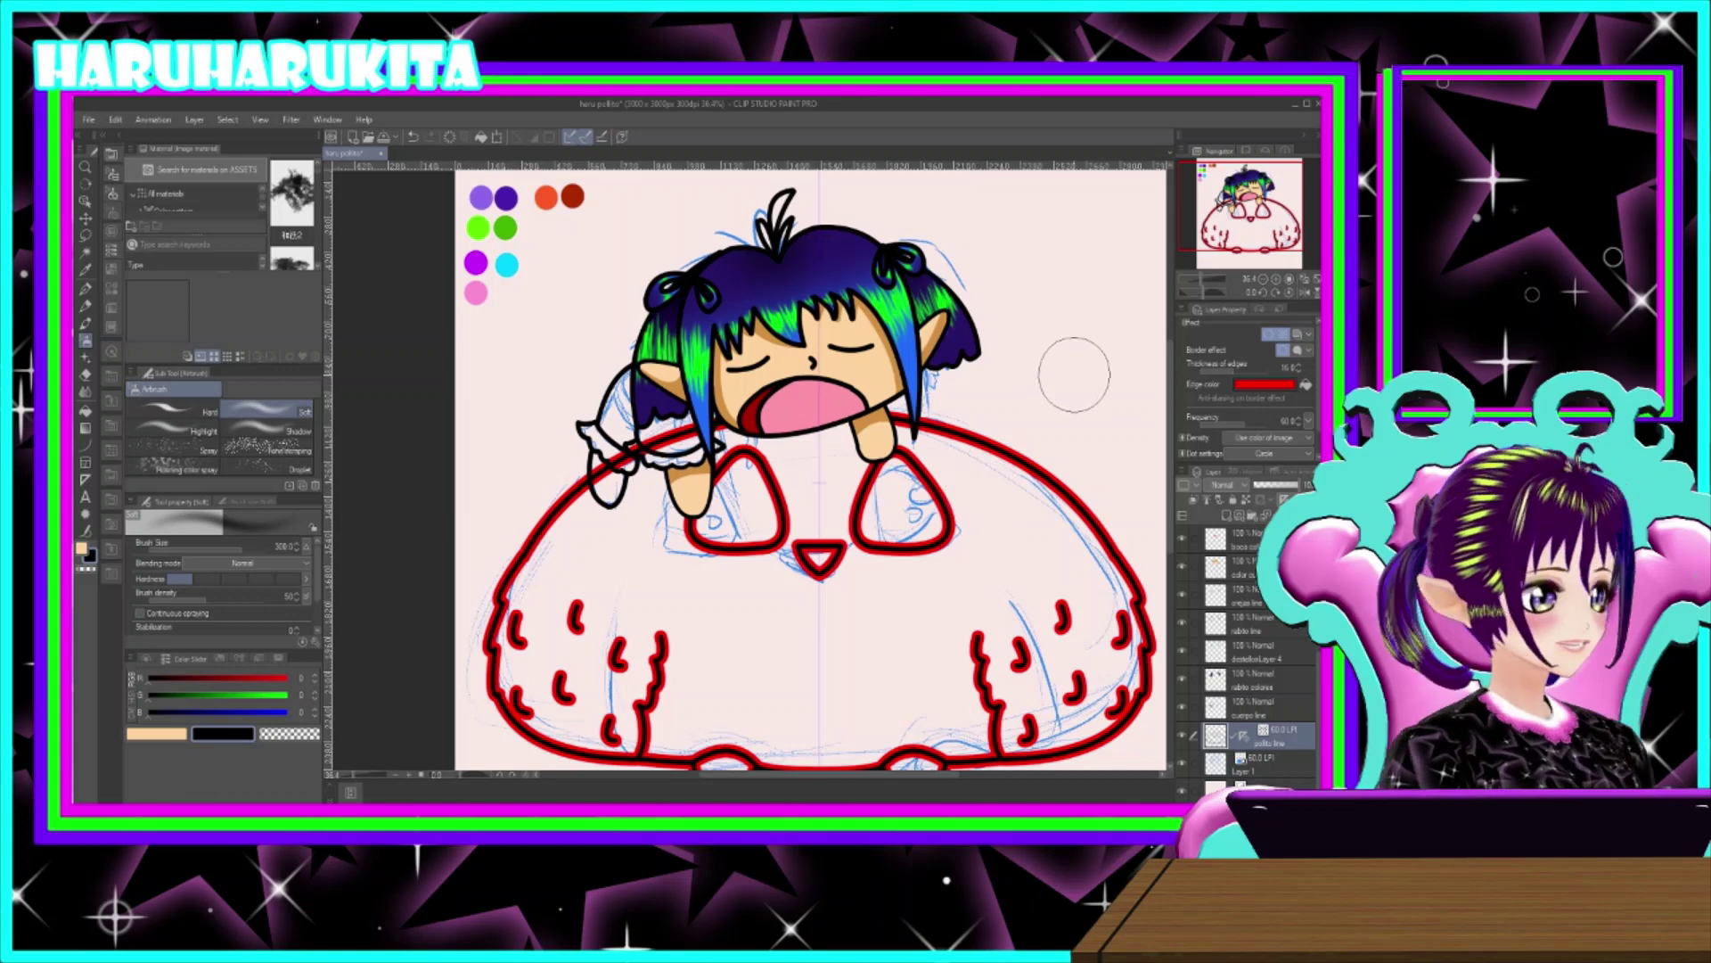
# - Replace the Tone effect with the blue Layer Color effect, toggle it for comparison and leave it off
pyautogui.click(1298, 337)
pyautogui.click(1298, 338)
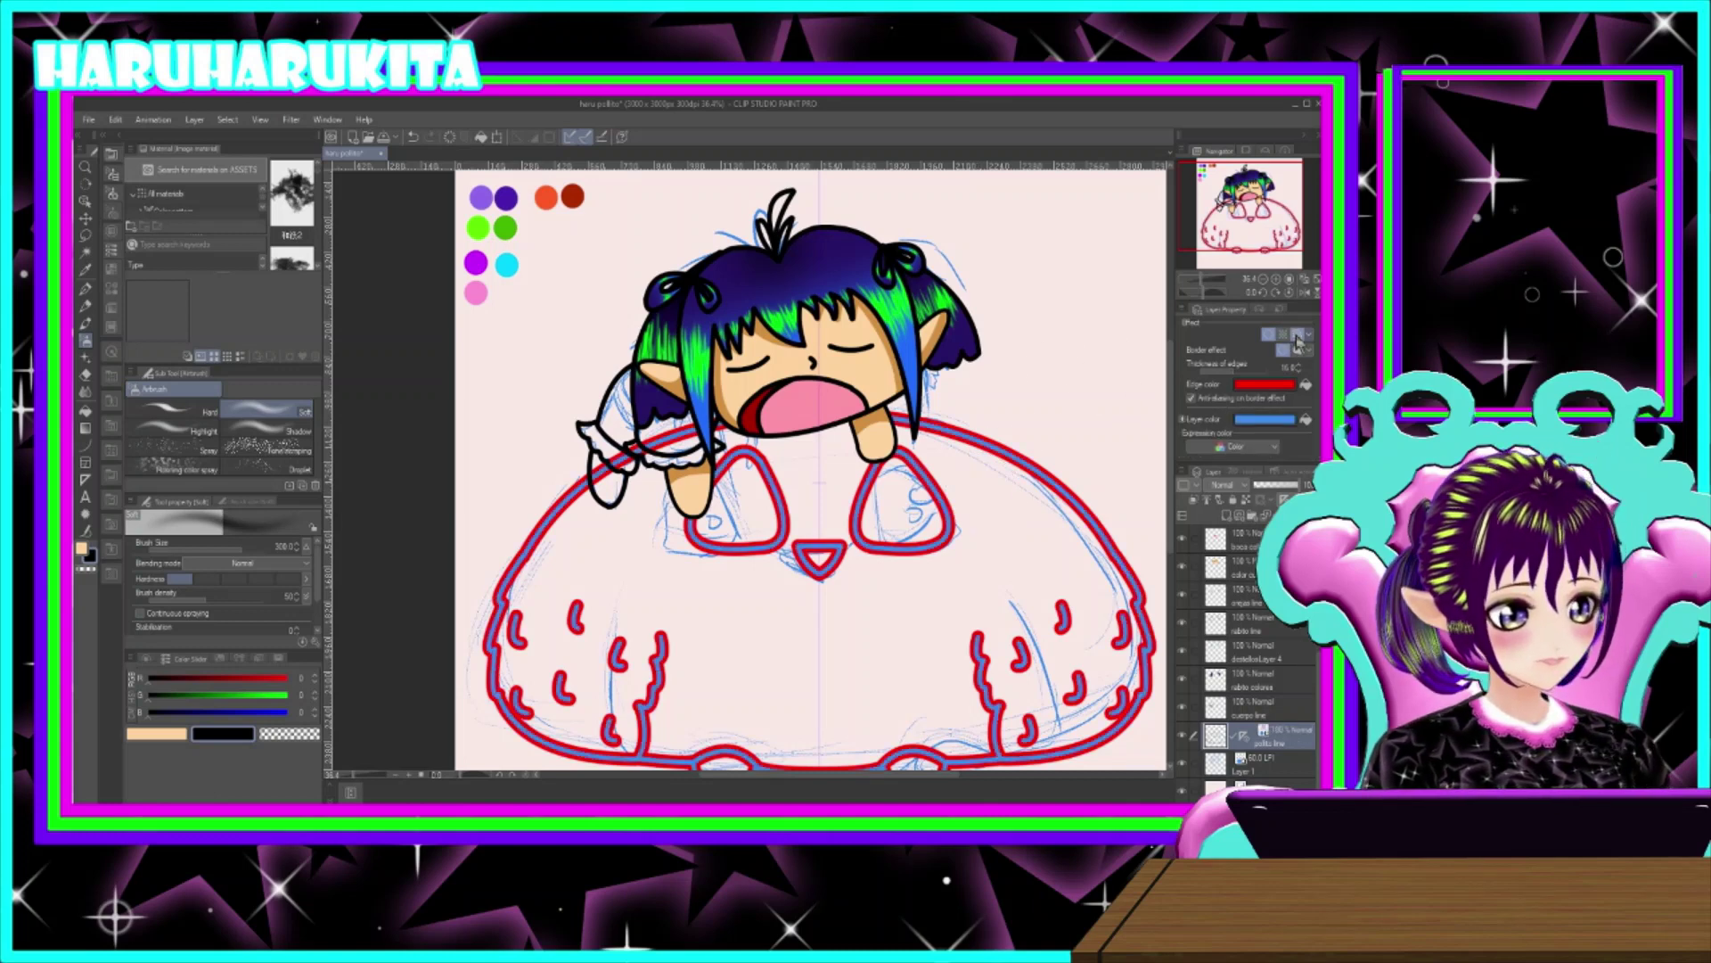
pyautogui.click(1299, 339)
pyautogui.click(1299, 339)
pyautogui.click(1298, 339)
pyautogui.click(1299, 339)
pyautogui.click(1299, 339)
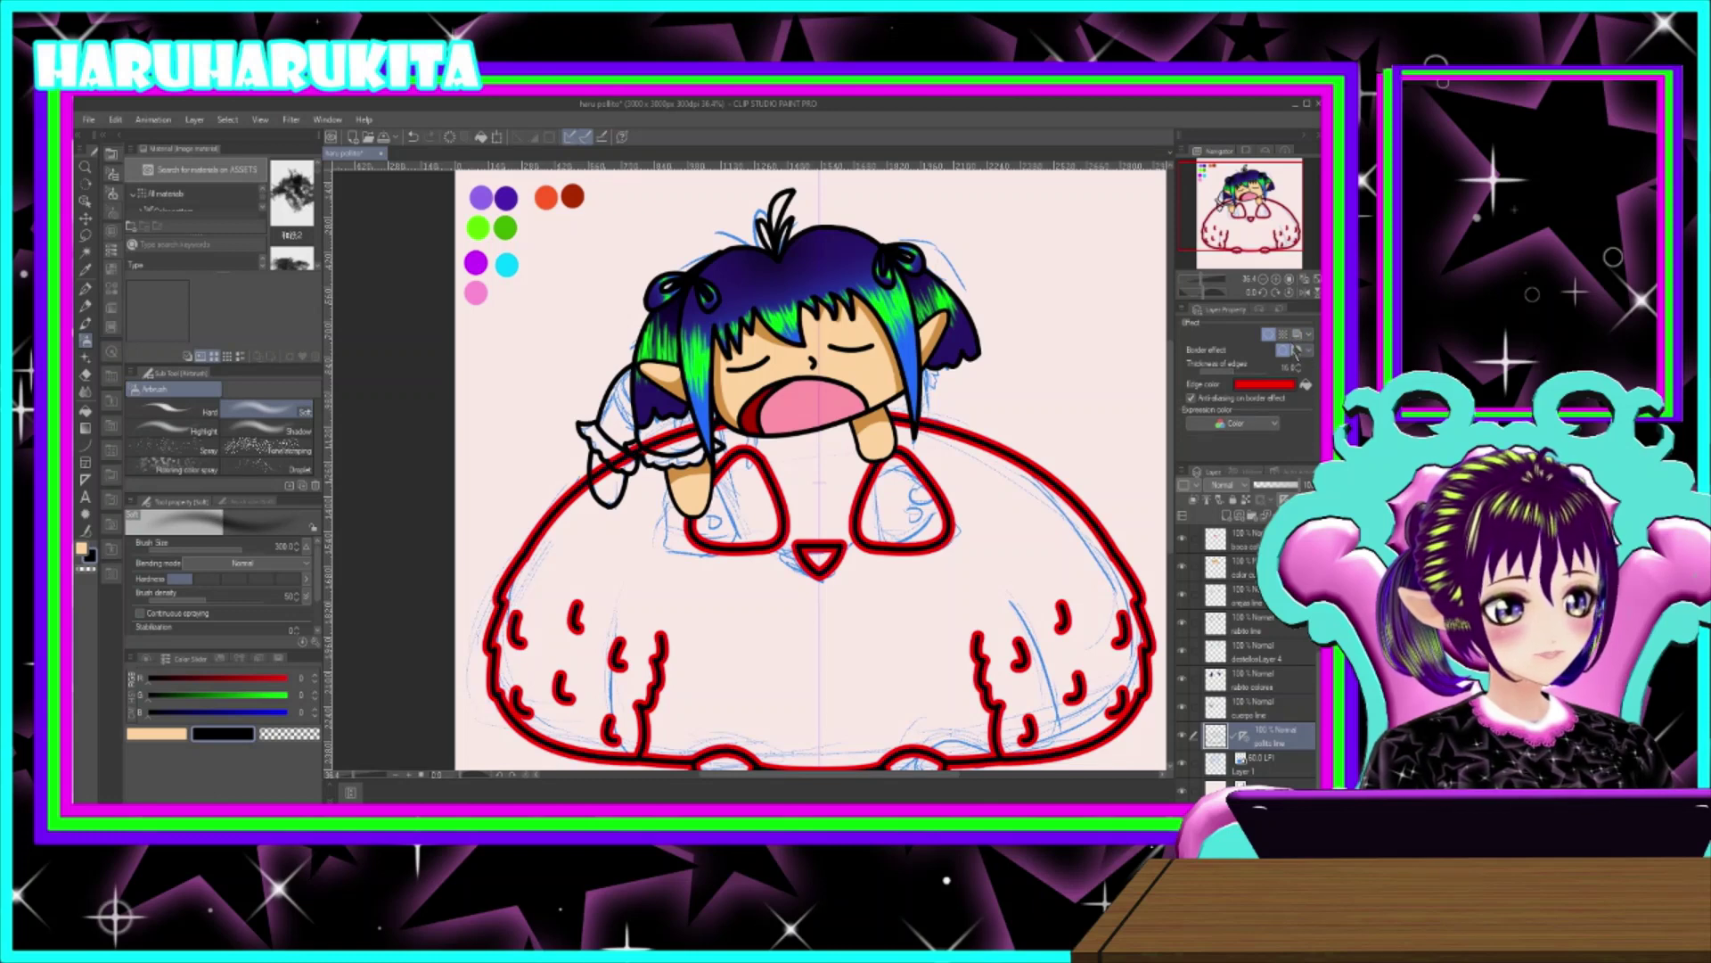
# - Toggle the chick's red border effect on and off for comparison, leaving the line art without a border
pyautogui.click(1271, 338)
pyautogui.click(1271, 338)
pyautogui.click(1272, 338)
pyautogui.click(1273, 339)
pyautogui.click(1273, 339)
pyautogui.click(1273, 338)
pyautogui.click(1273, 339)
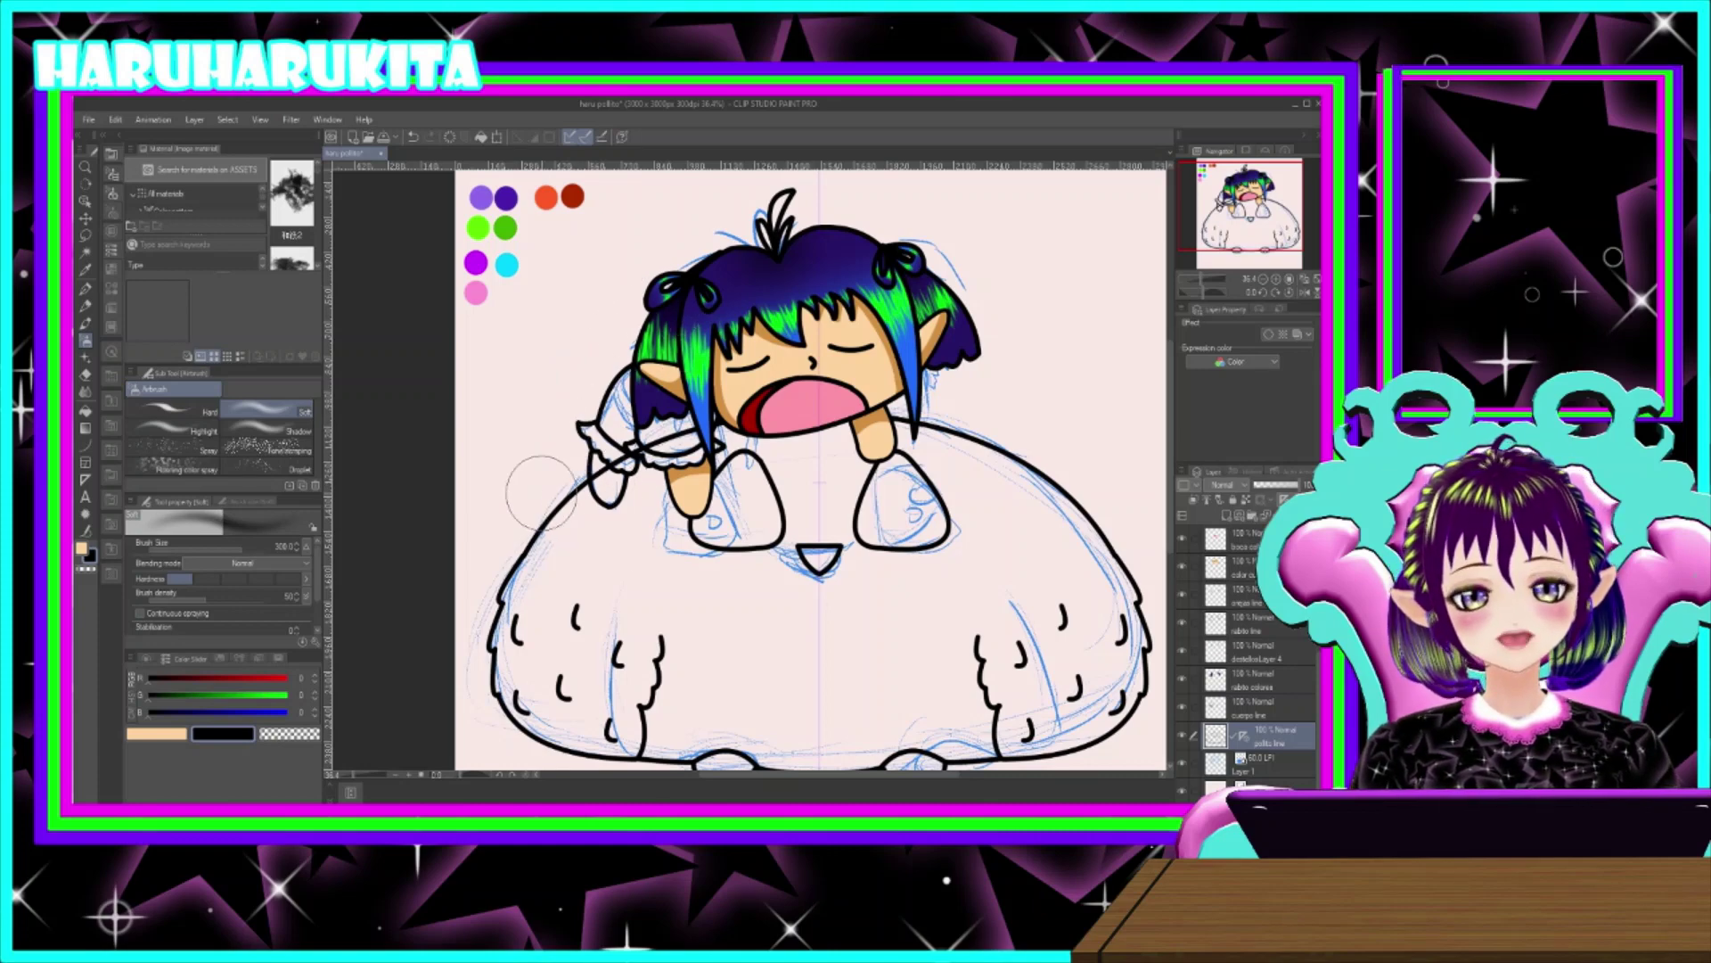
pyautogui.scroll(-1, 1076, 505)
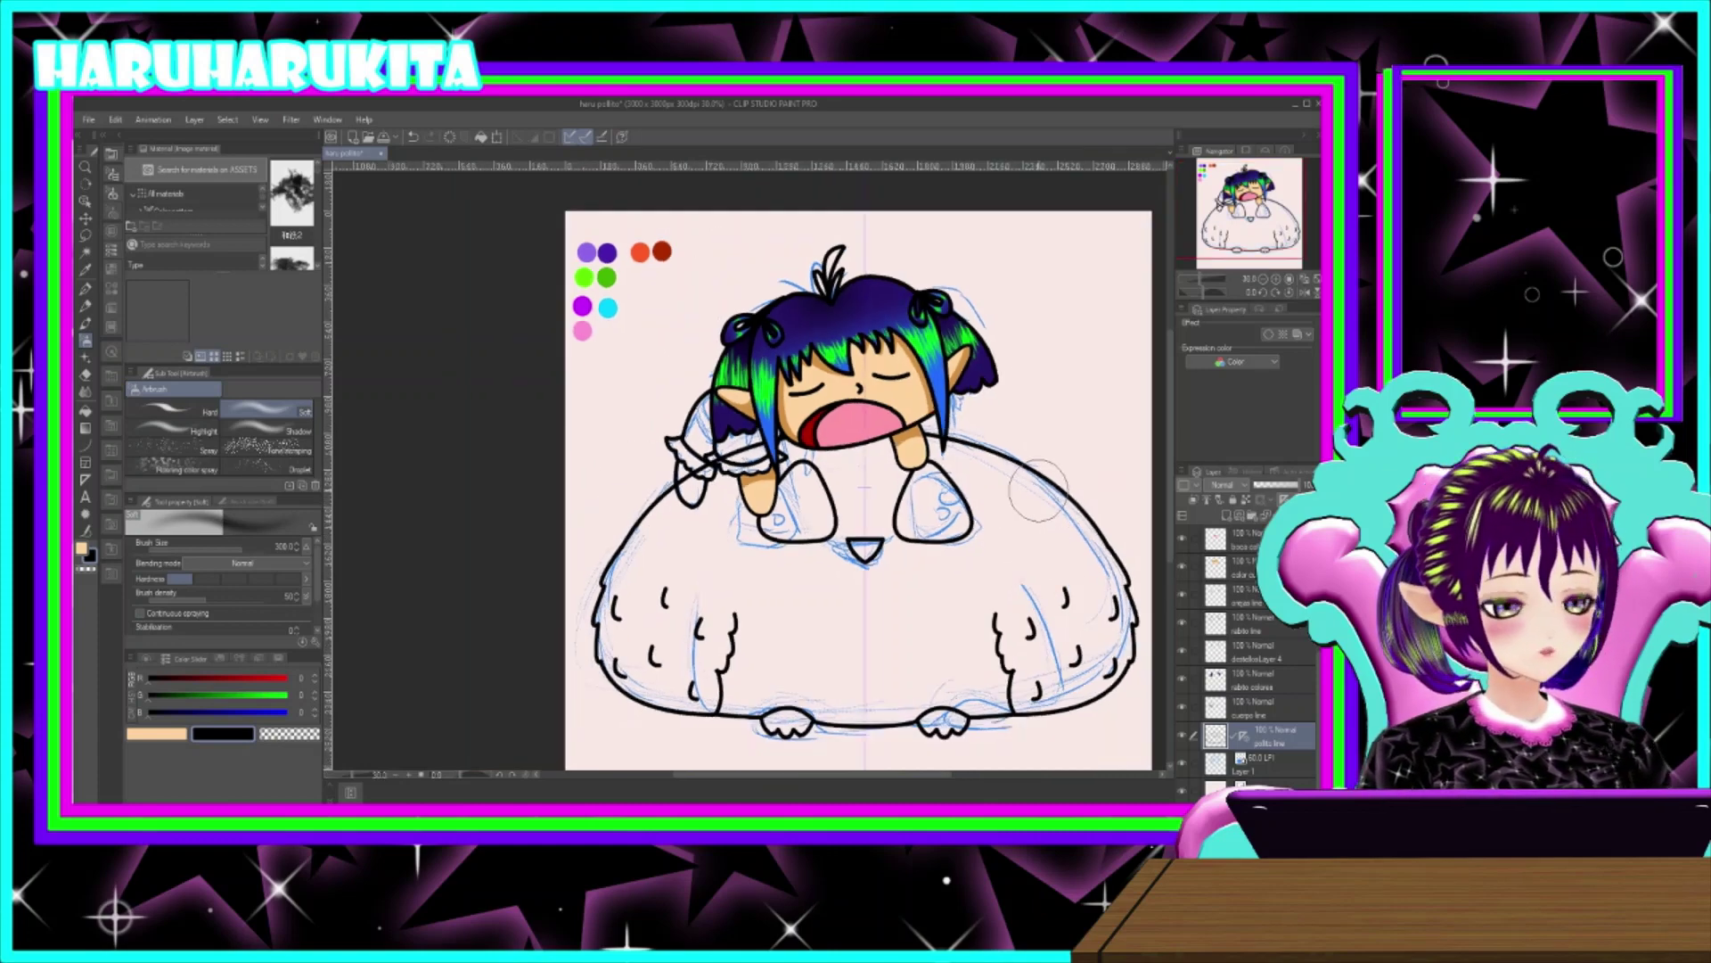
pyautogui.scroll(1, 1040, 489)
pyautogui.scroll(1, 1034, 479)
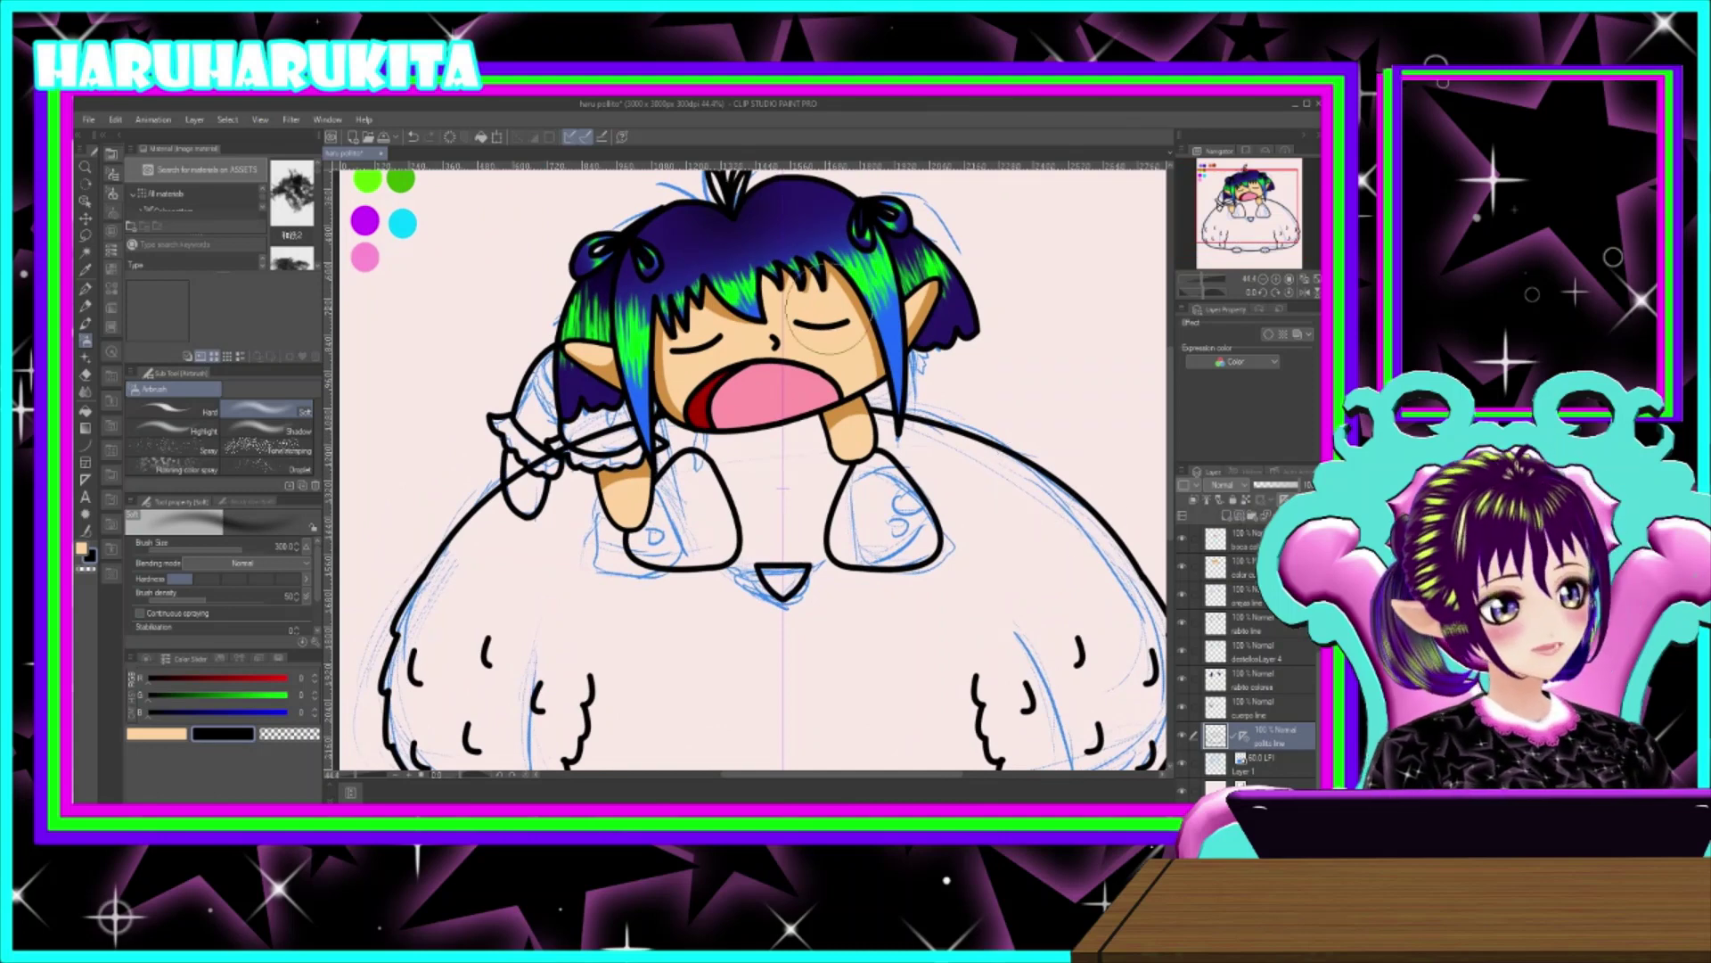
# - Turn the chick's border effect back on and change its edge colour to purple
pyautogui.click(1268, 335)
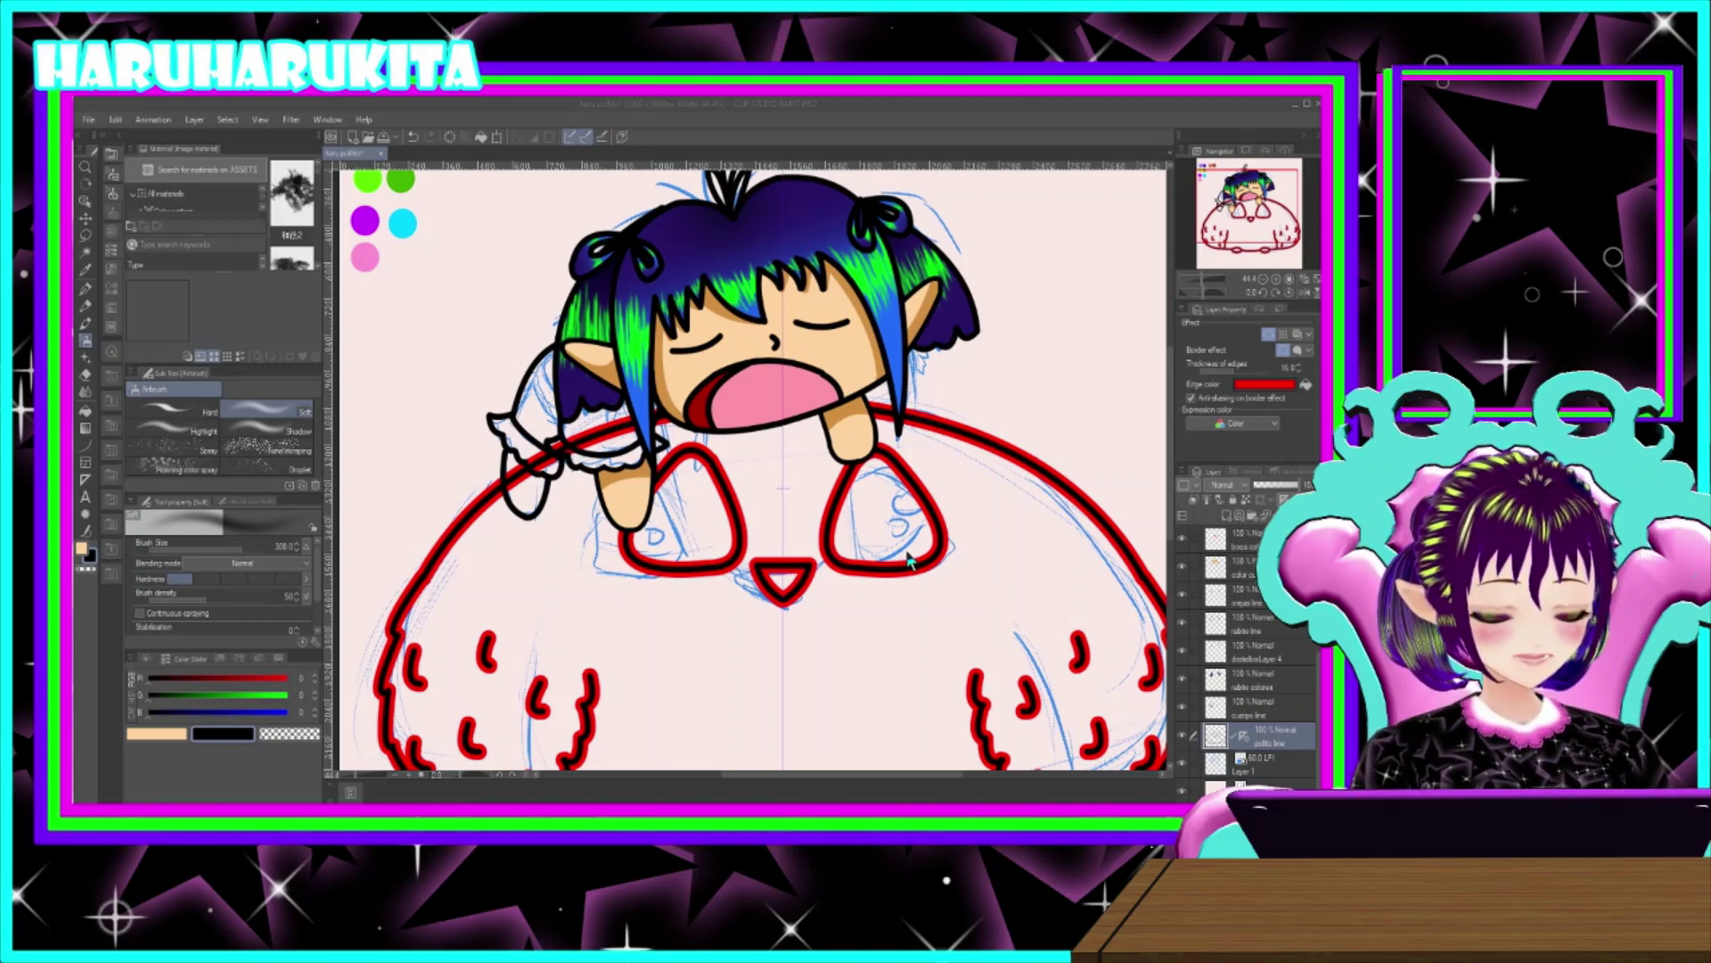
pyautogui.click(1124, 509)
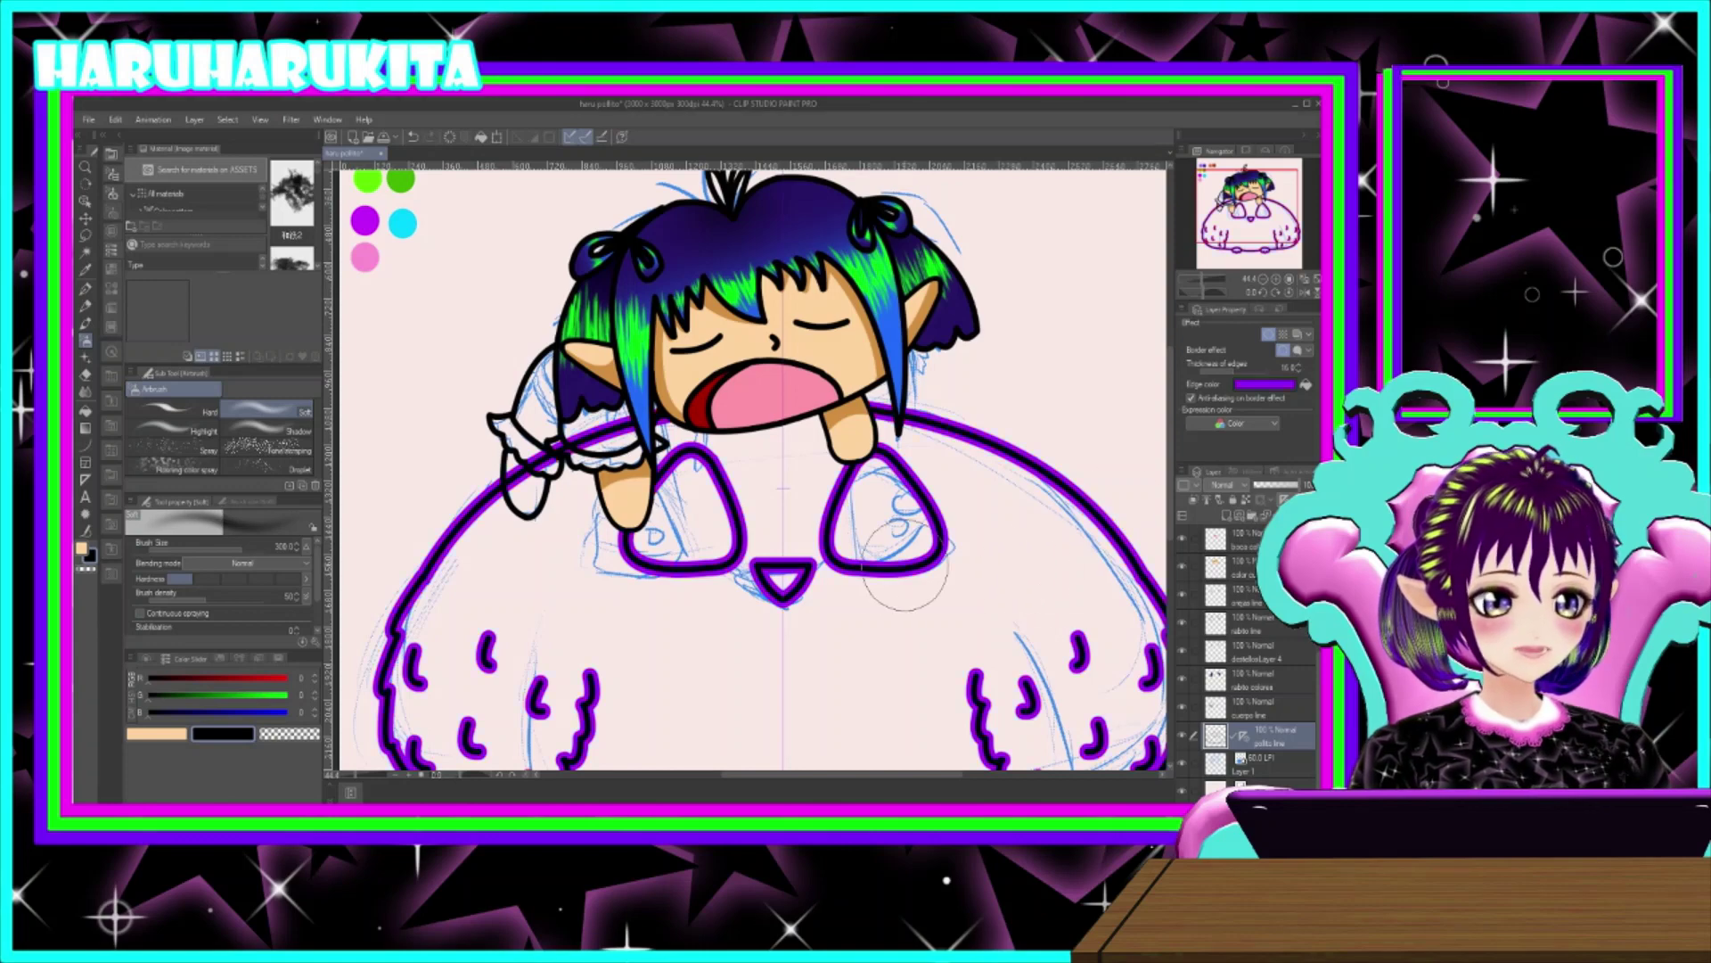
pyautogui.scroll(-2, 915, 503)
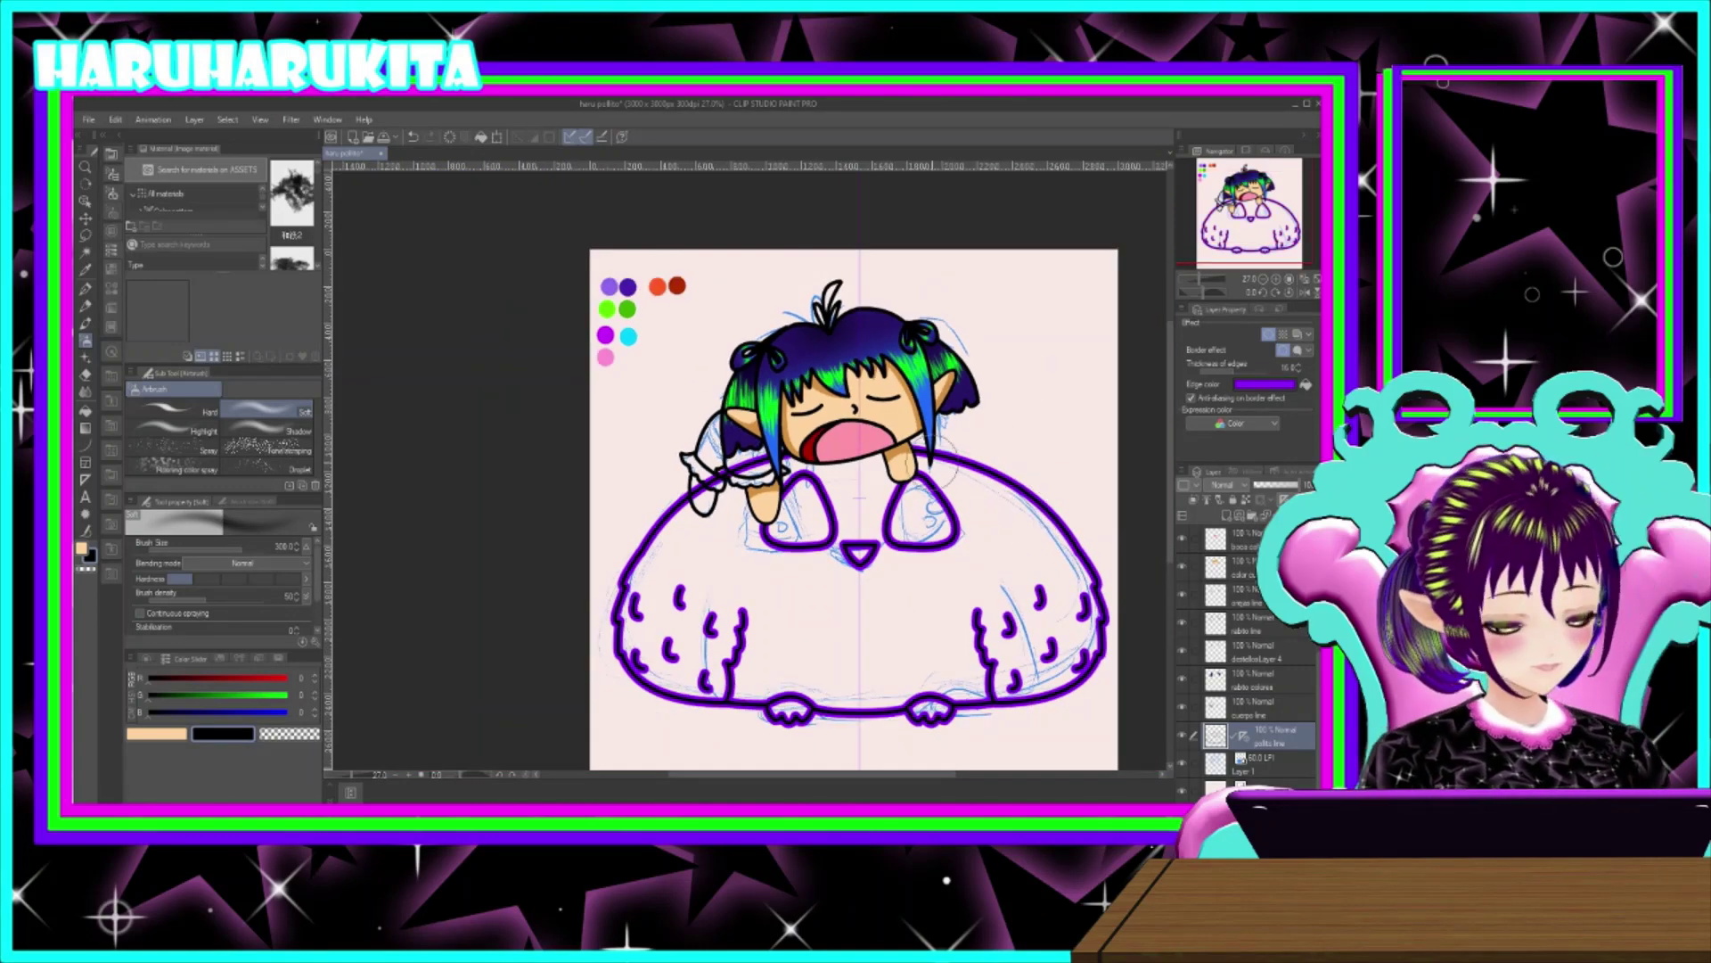
pyautogui.scroll(3, 985, 419)
pyautogui.scroll(-1, 880, 502)
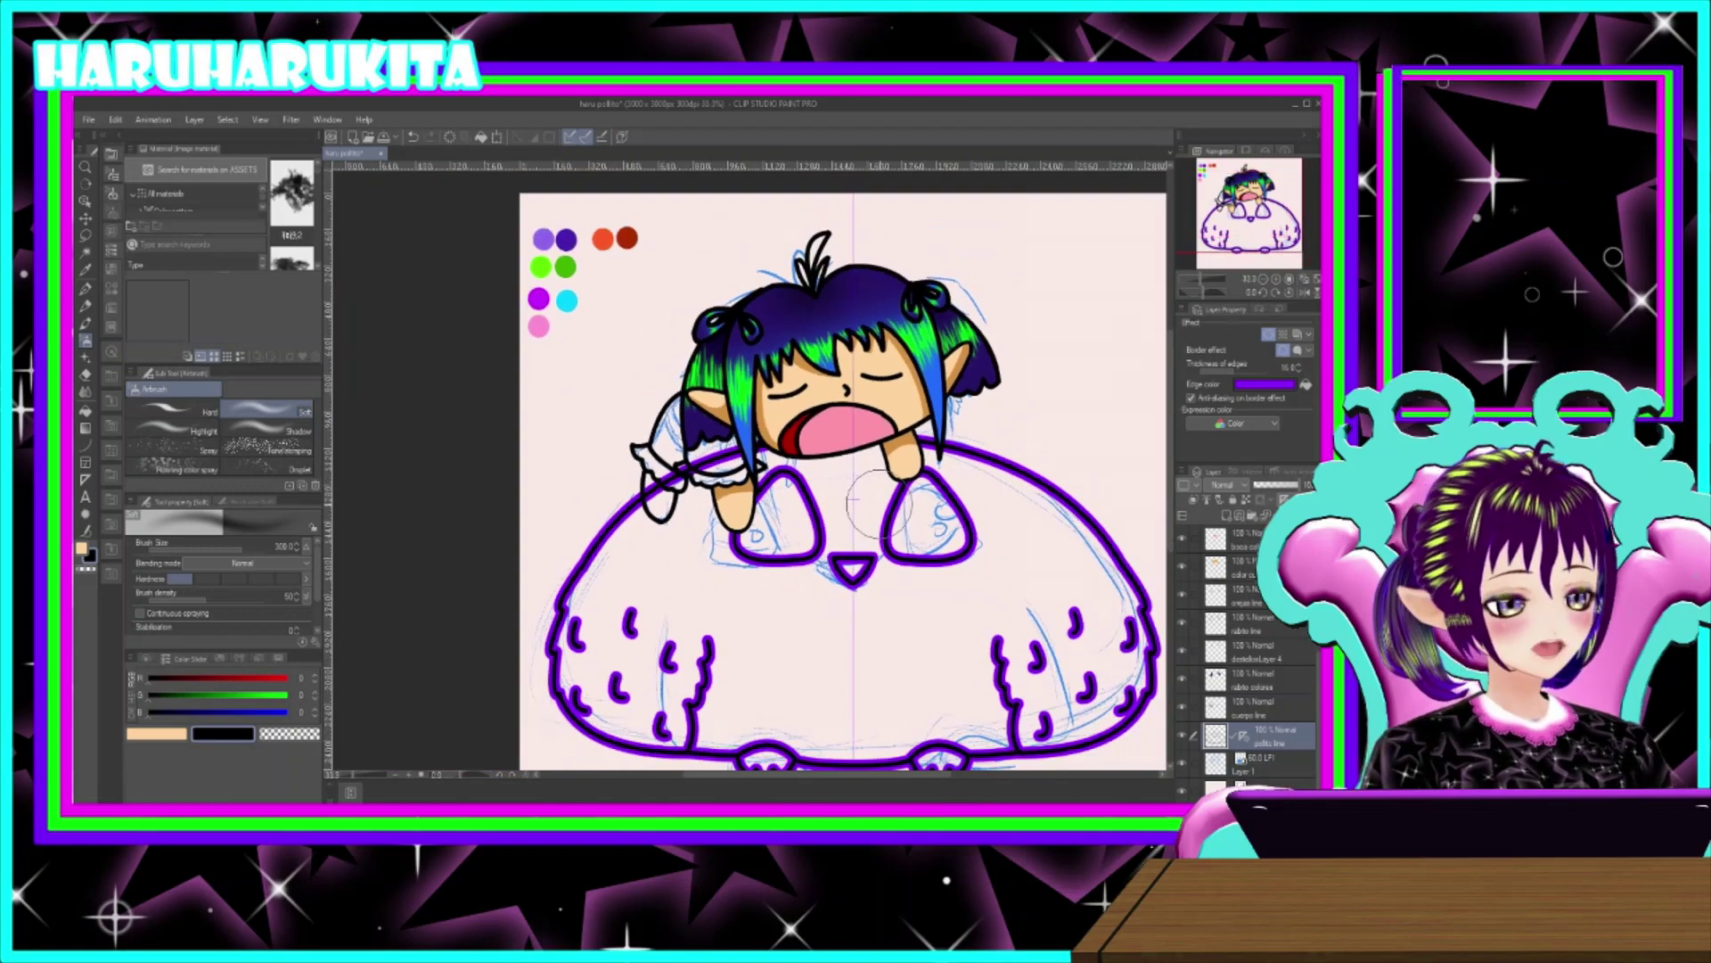
pyautogui.scroll(1, 878, 503)
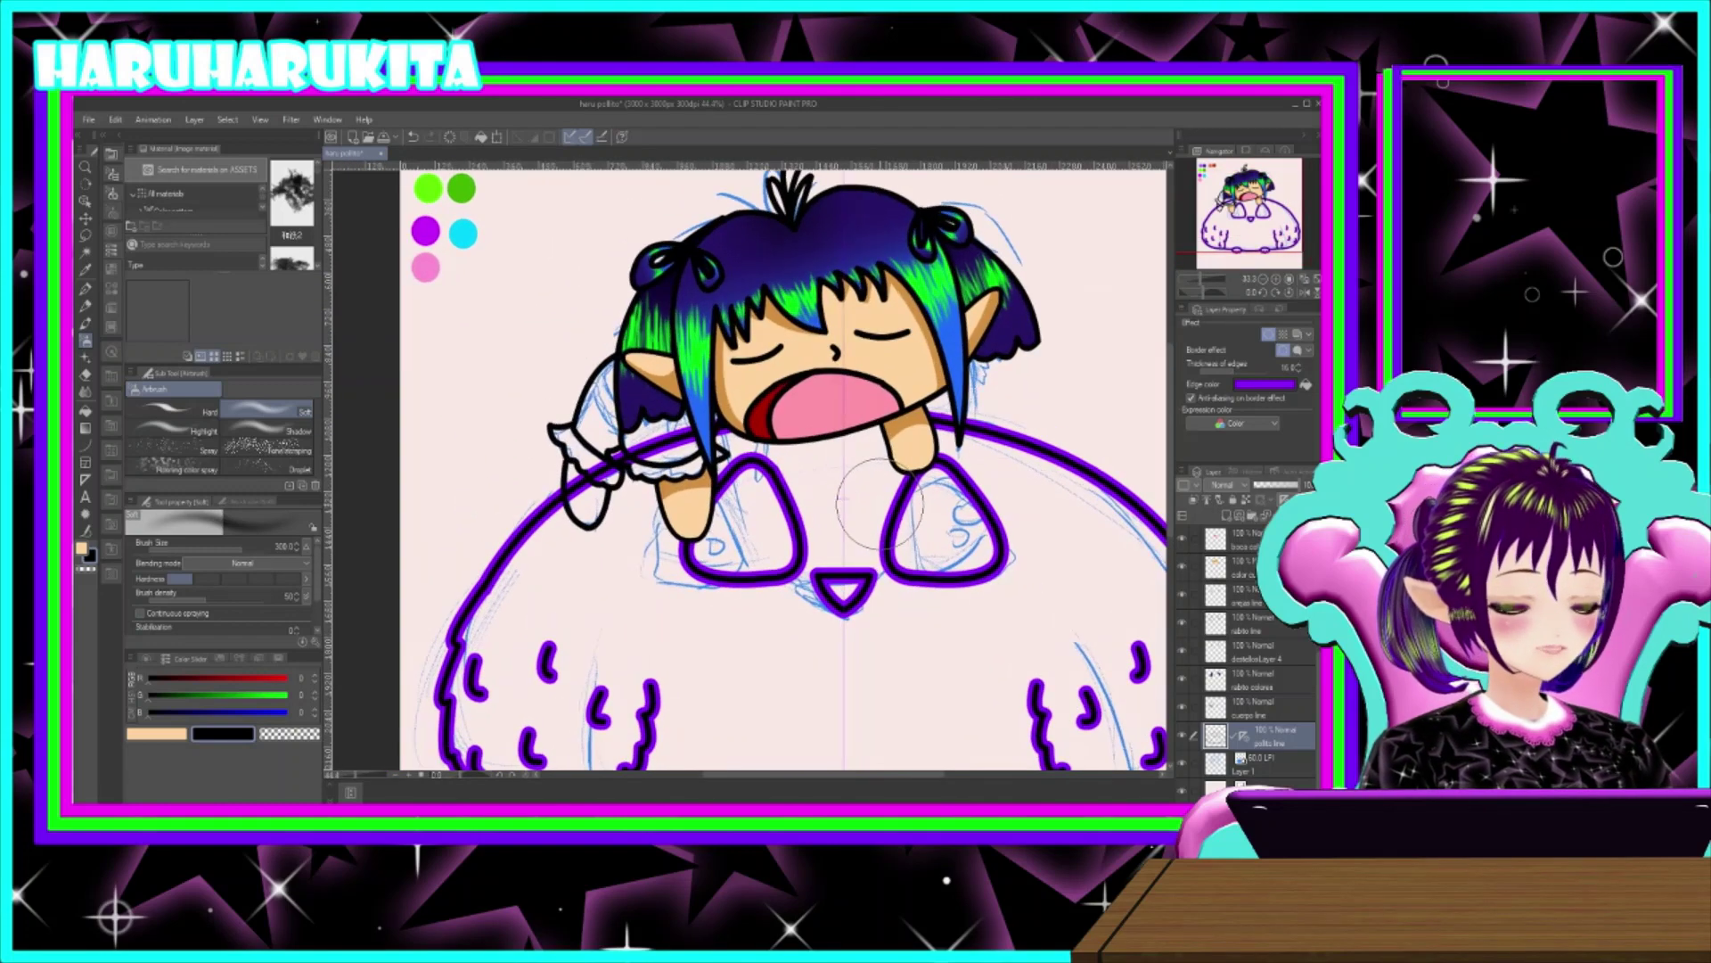
# - Toggle the purple border on the chick's line art for comparison and leave it off
pyautogui.click(1268, 335)
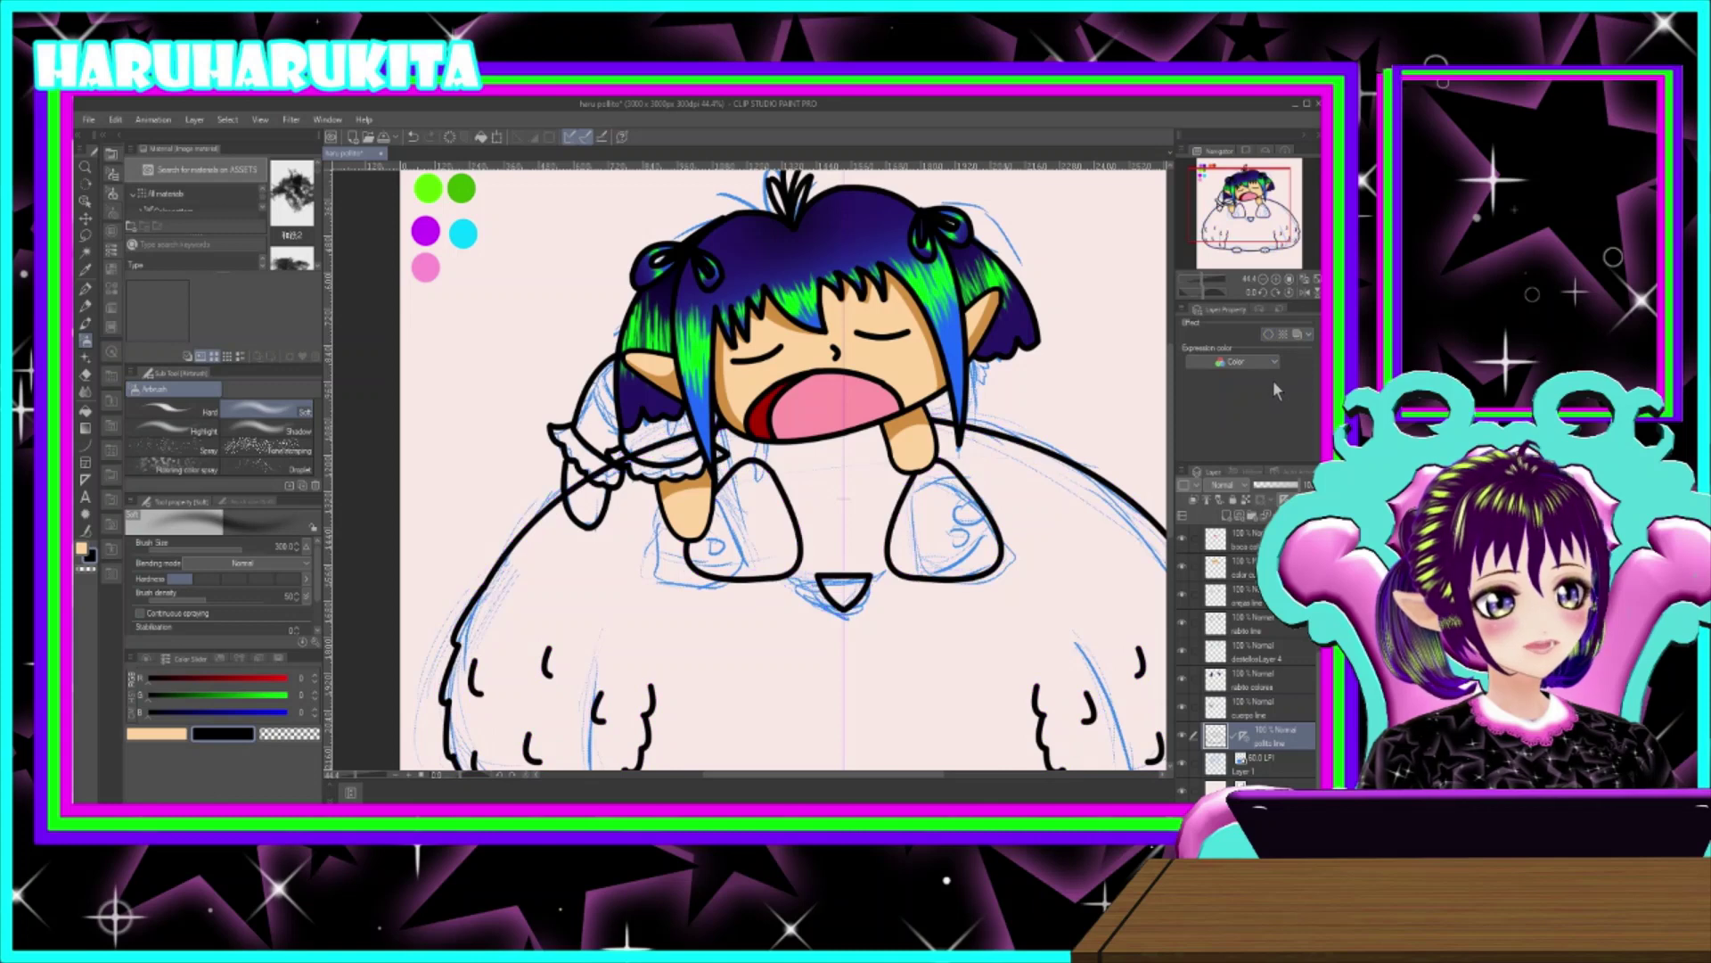
pyautogui.click(1269, 335)
pyautogui.click(1269, 335)
pyautogui.click(1268, 335)
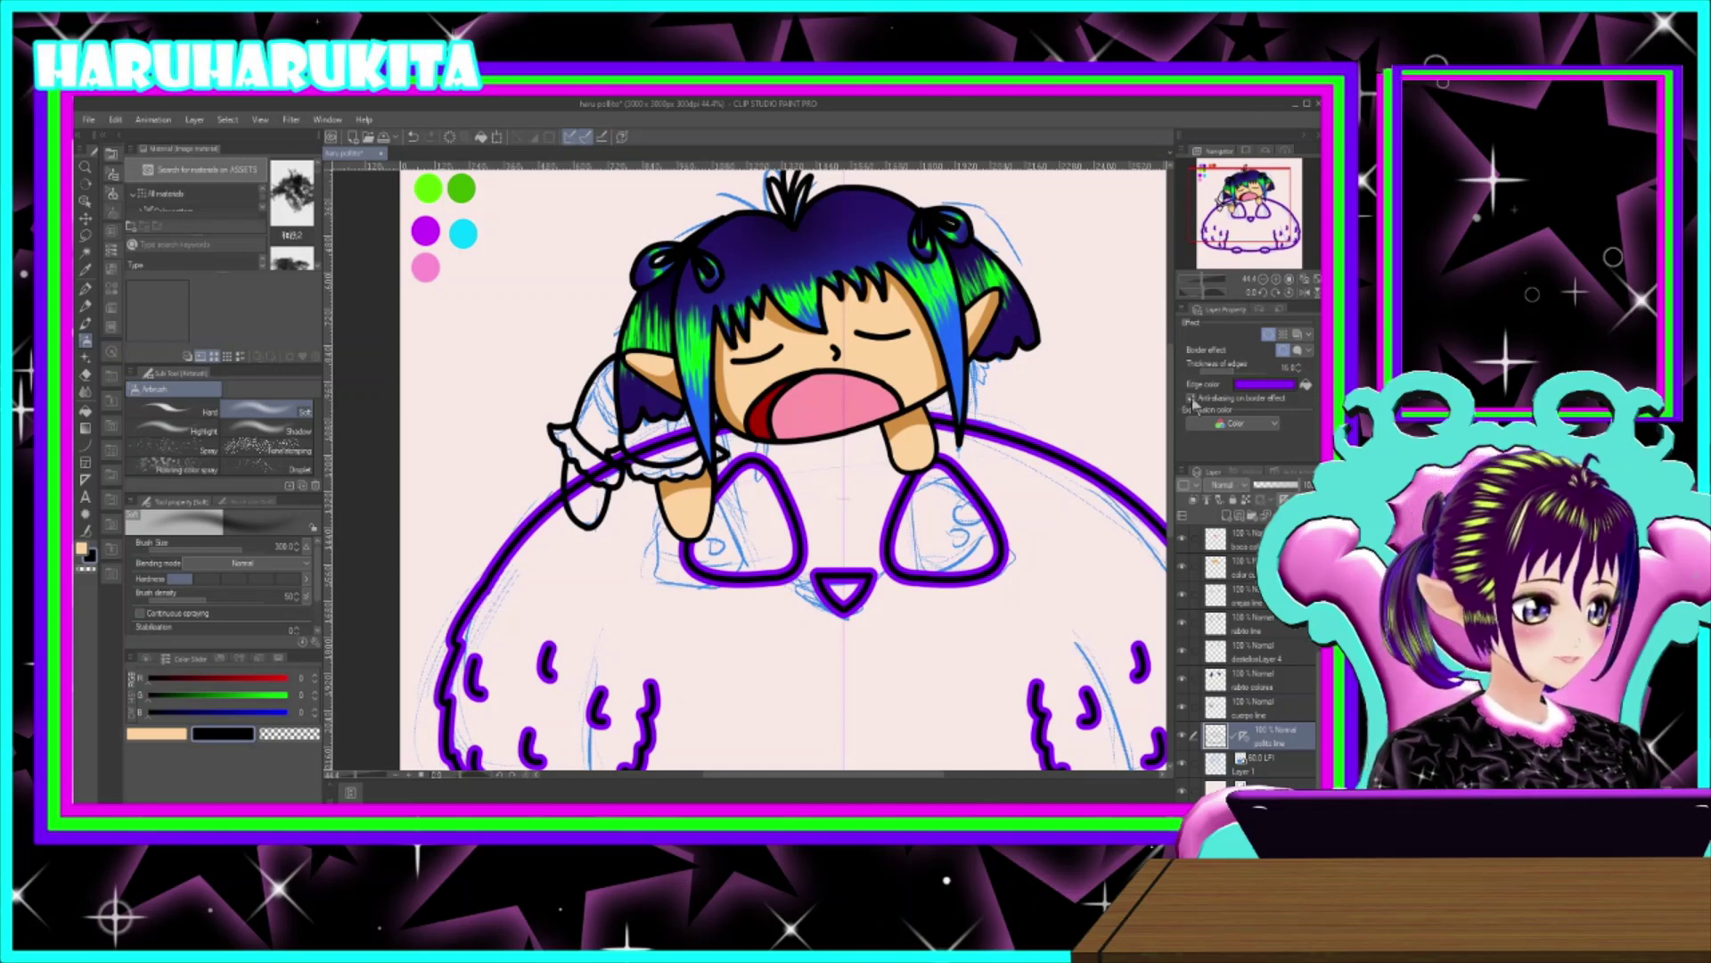
pyautogui.click(1268, 337)
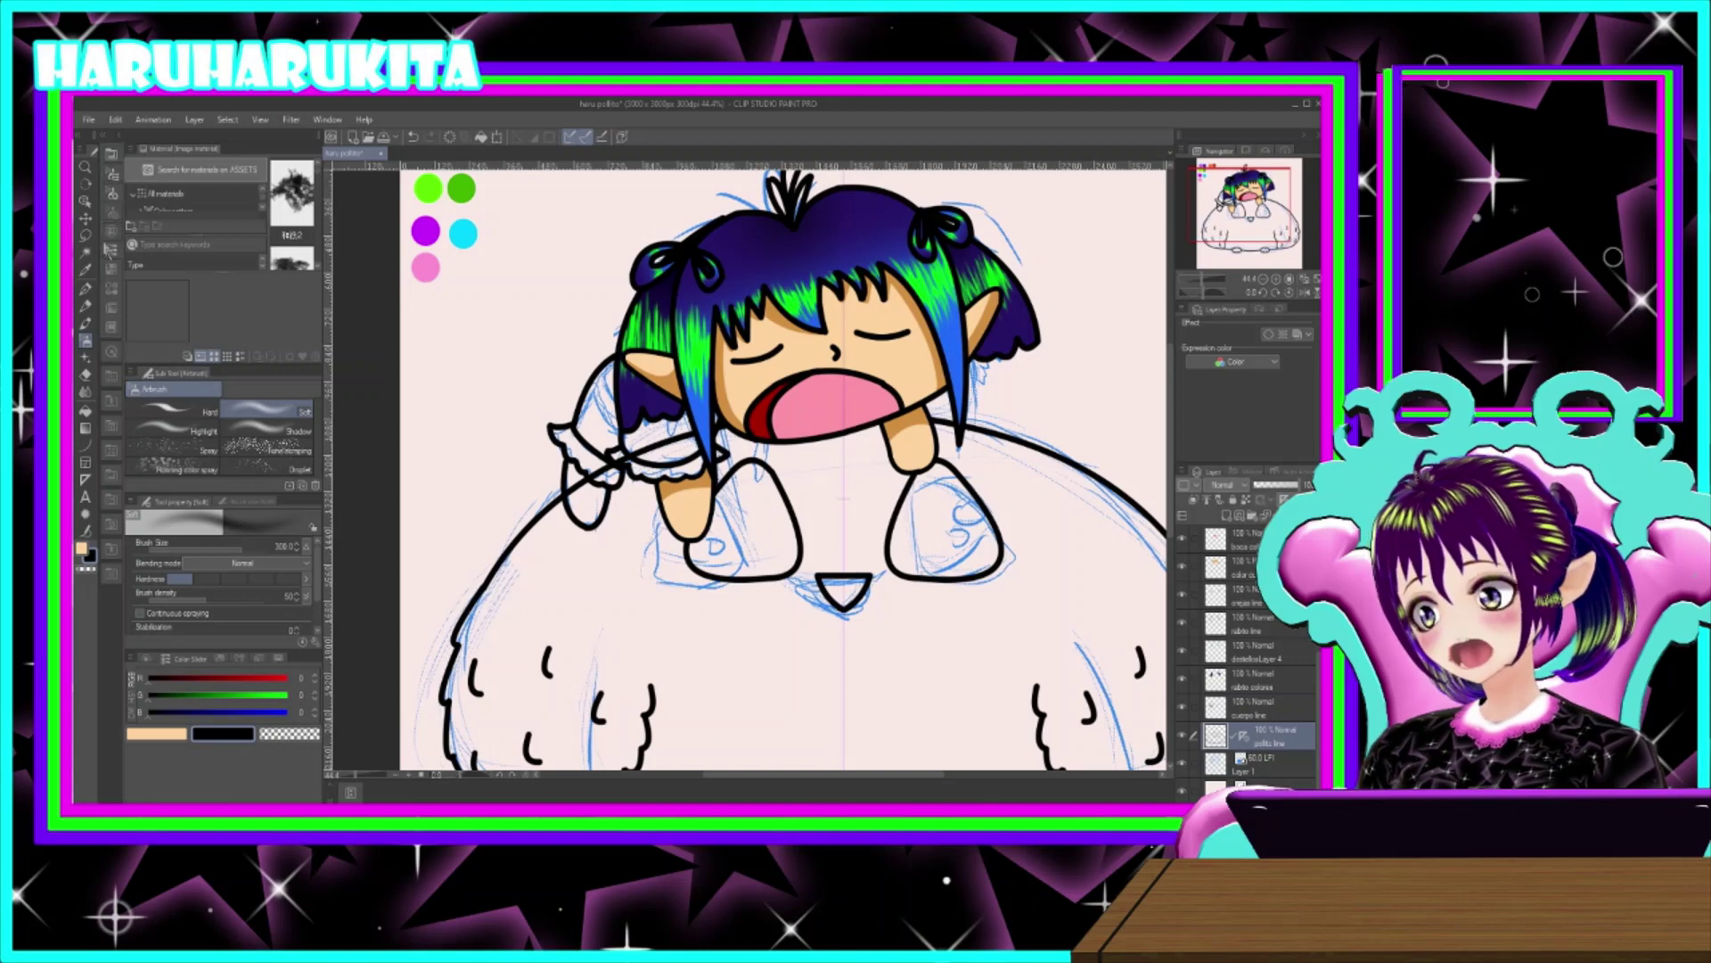
# - Show the 3D pose materials and return to the brush materials view
pyautogui.click(111, 410)
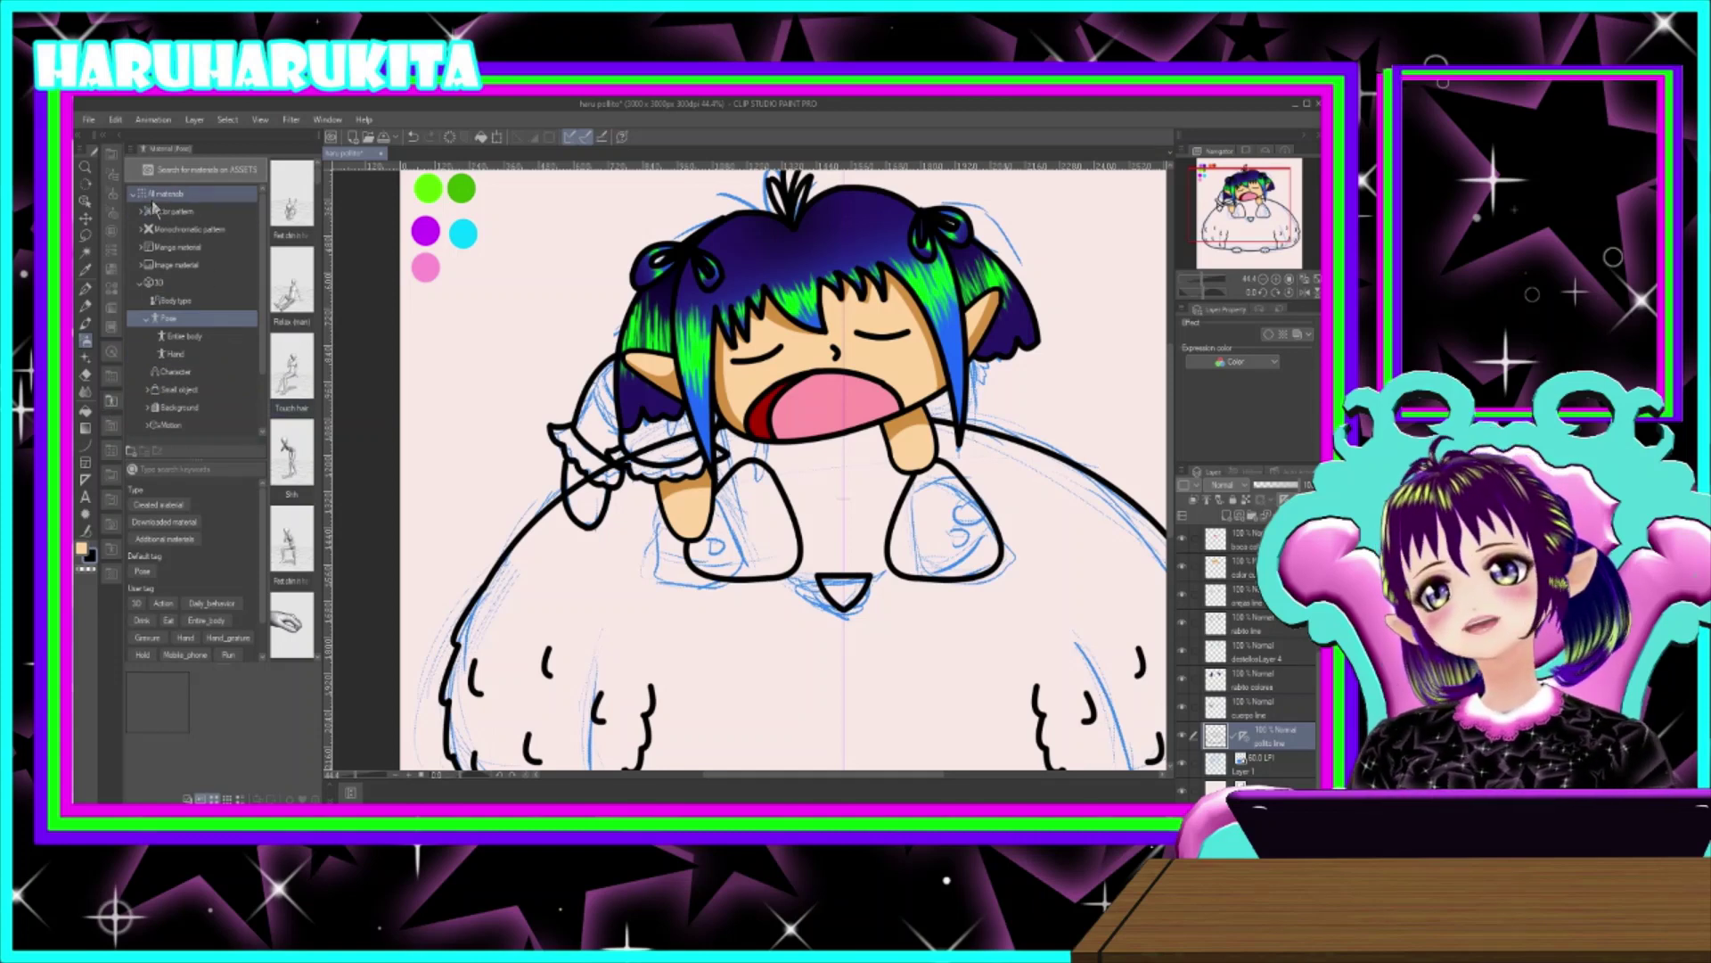
pyautogui.click(113, 230)
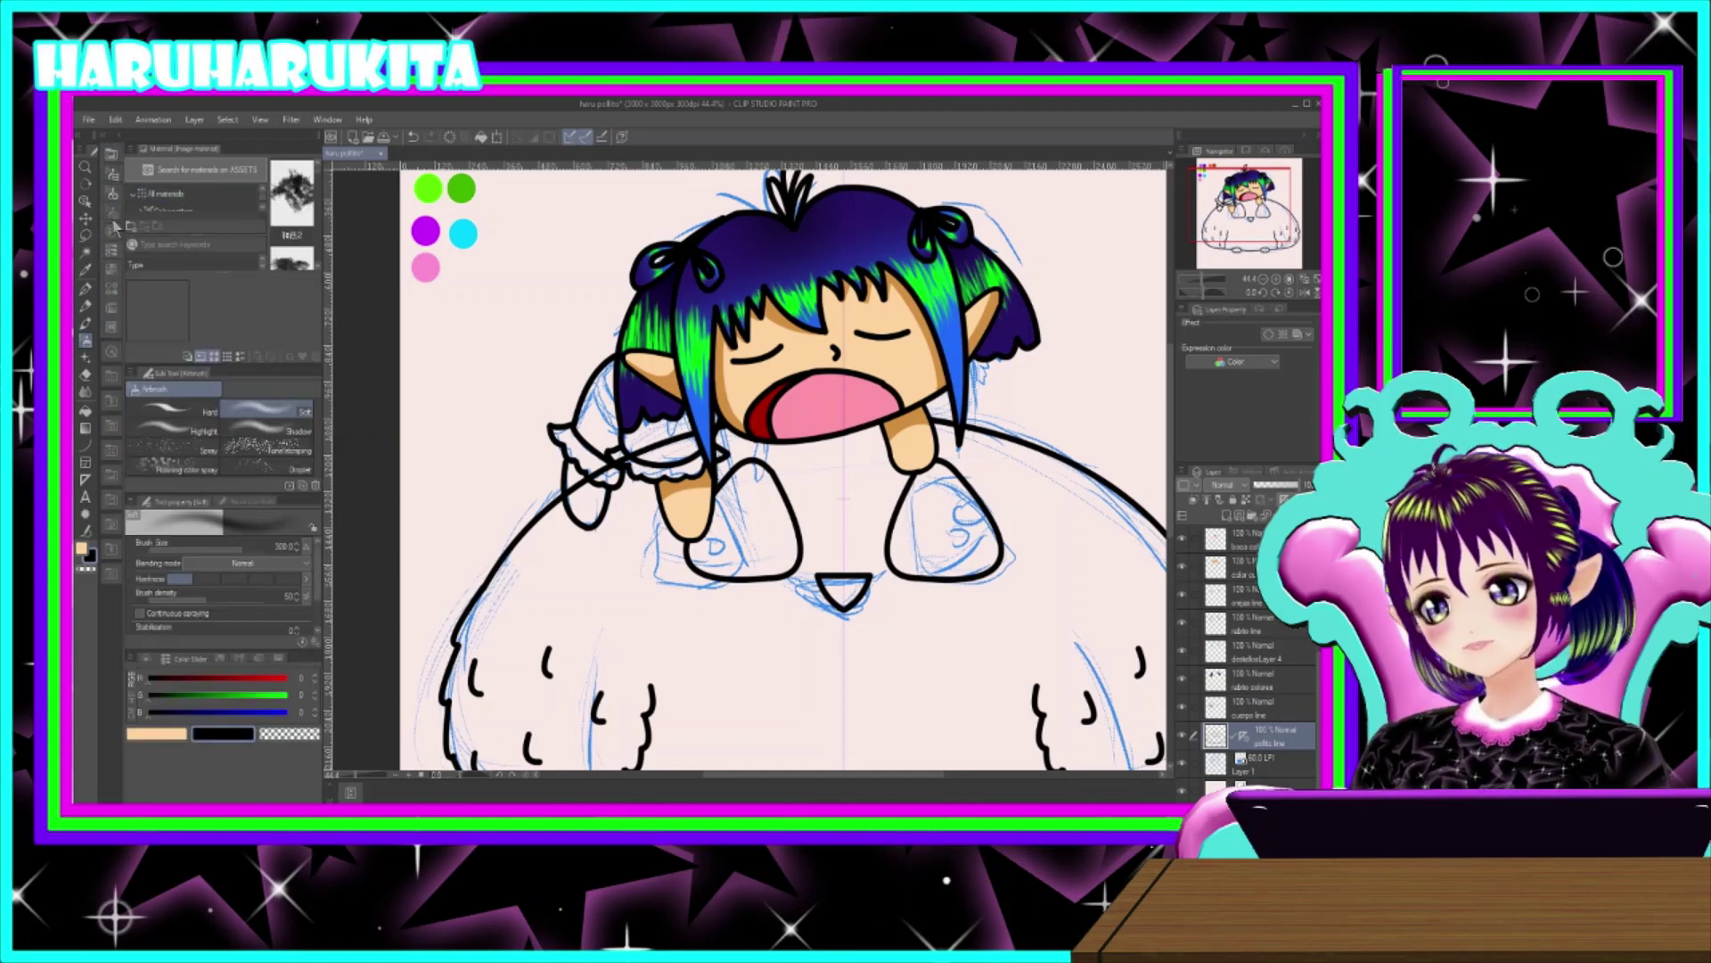
# - Bring back the colour wheel and narrow the column of tool and colour palettes
pyautogui.click(146, 658)
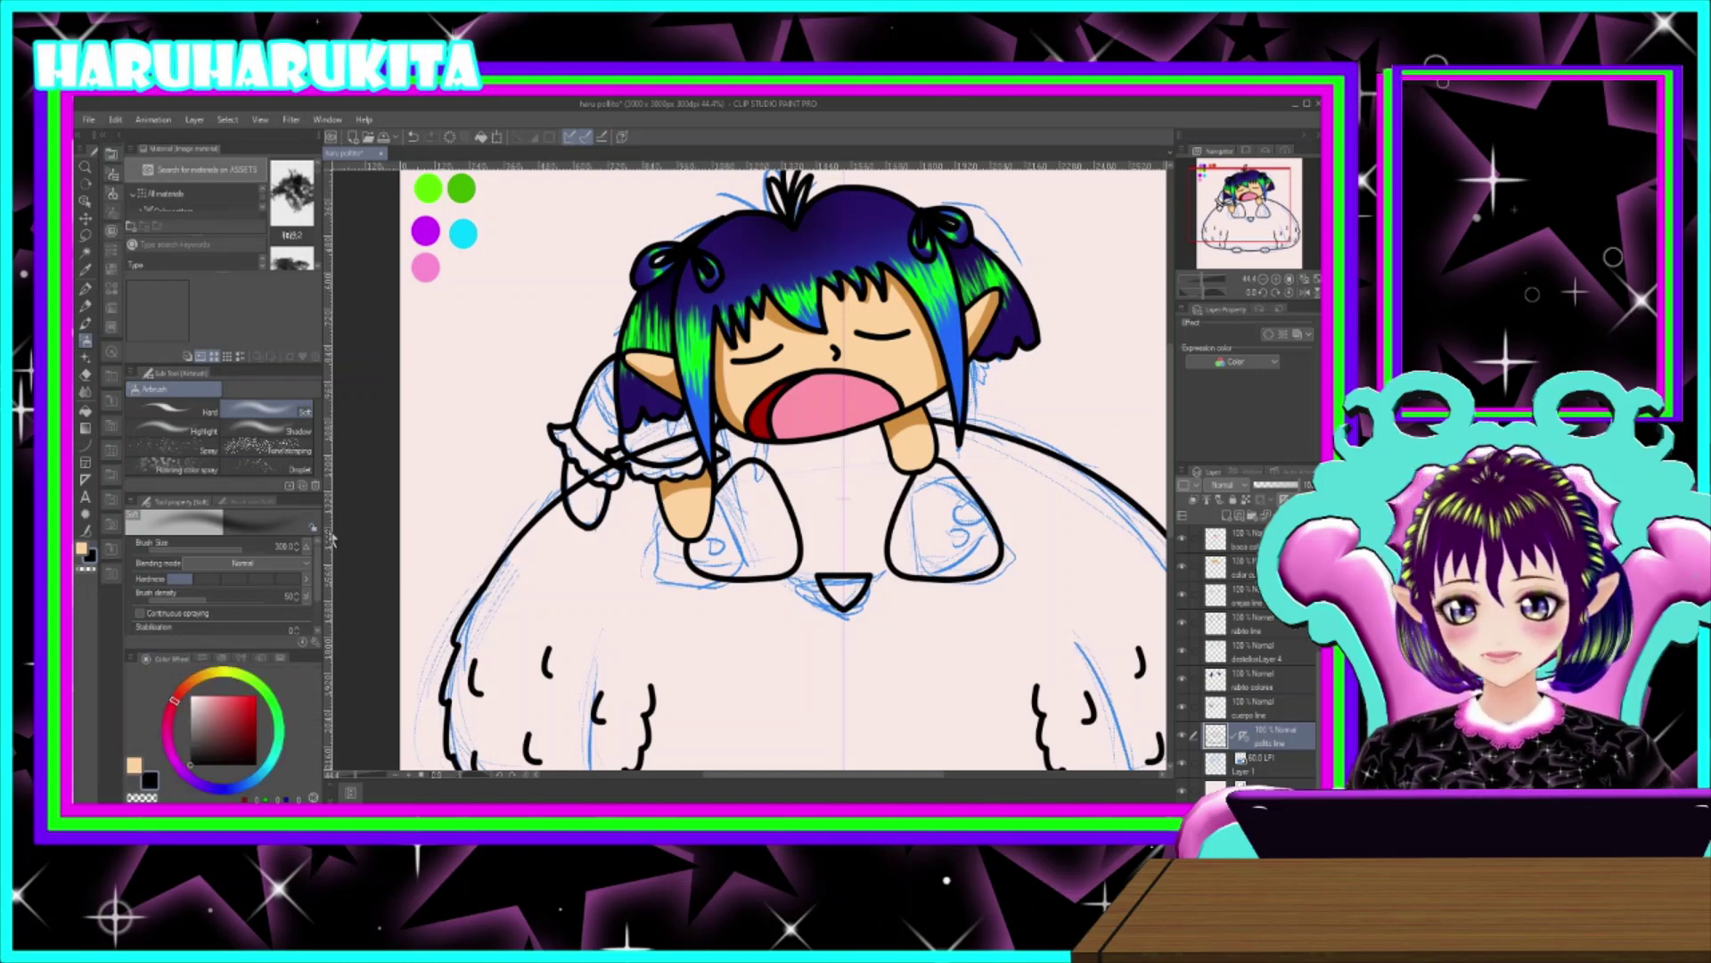
pyautogui.moveTo(328, 538); pyautogui.dragTo(288, 540)
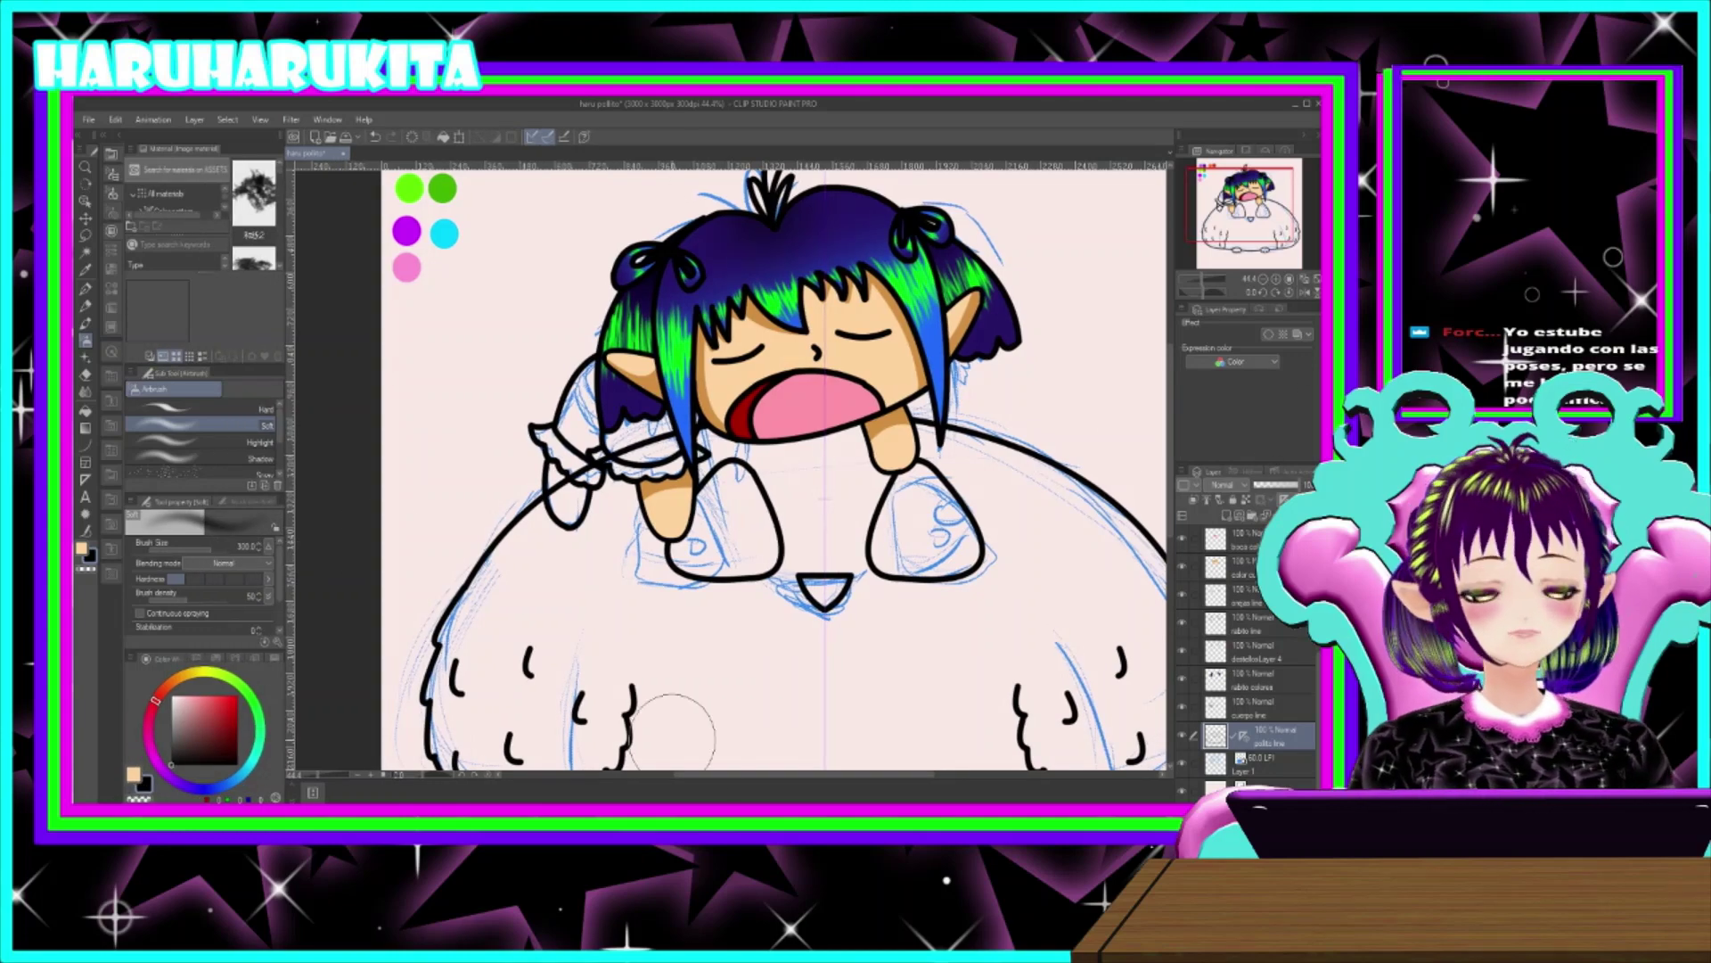
# - Check what the layers around the hair line art contain by toggling their visibility, and rename the layer directly above Layer 2 as destellos
pyautogui.scroll(-1, 808, 536)
pyautogui.scroll(1, 807, 537)
pyautogui.scroll(4, 807, 535)
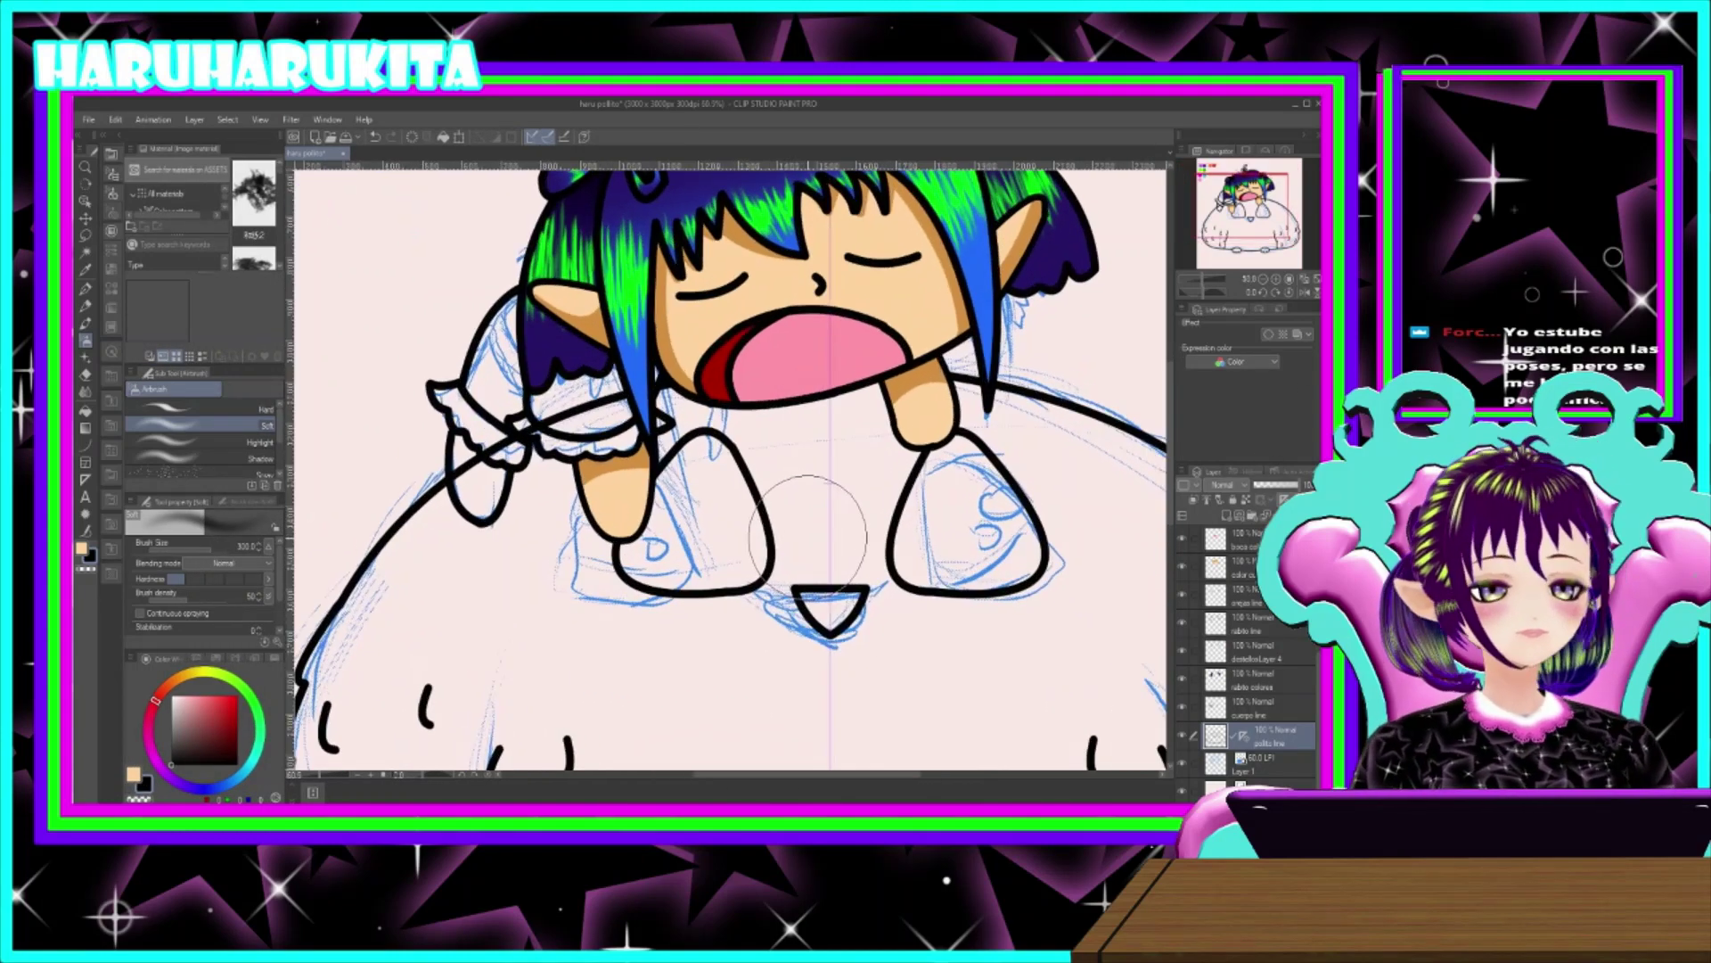
pyautogui.moveTo(683, 604); pyautogui.dragTo(676, 628)
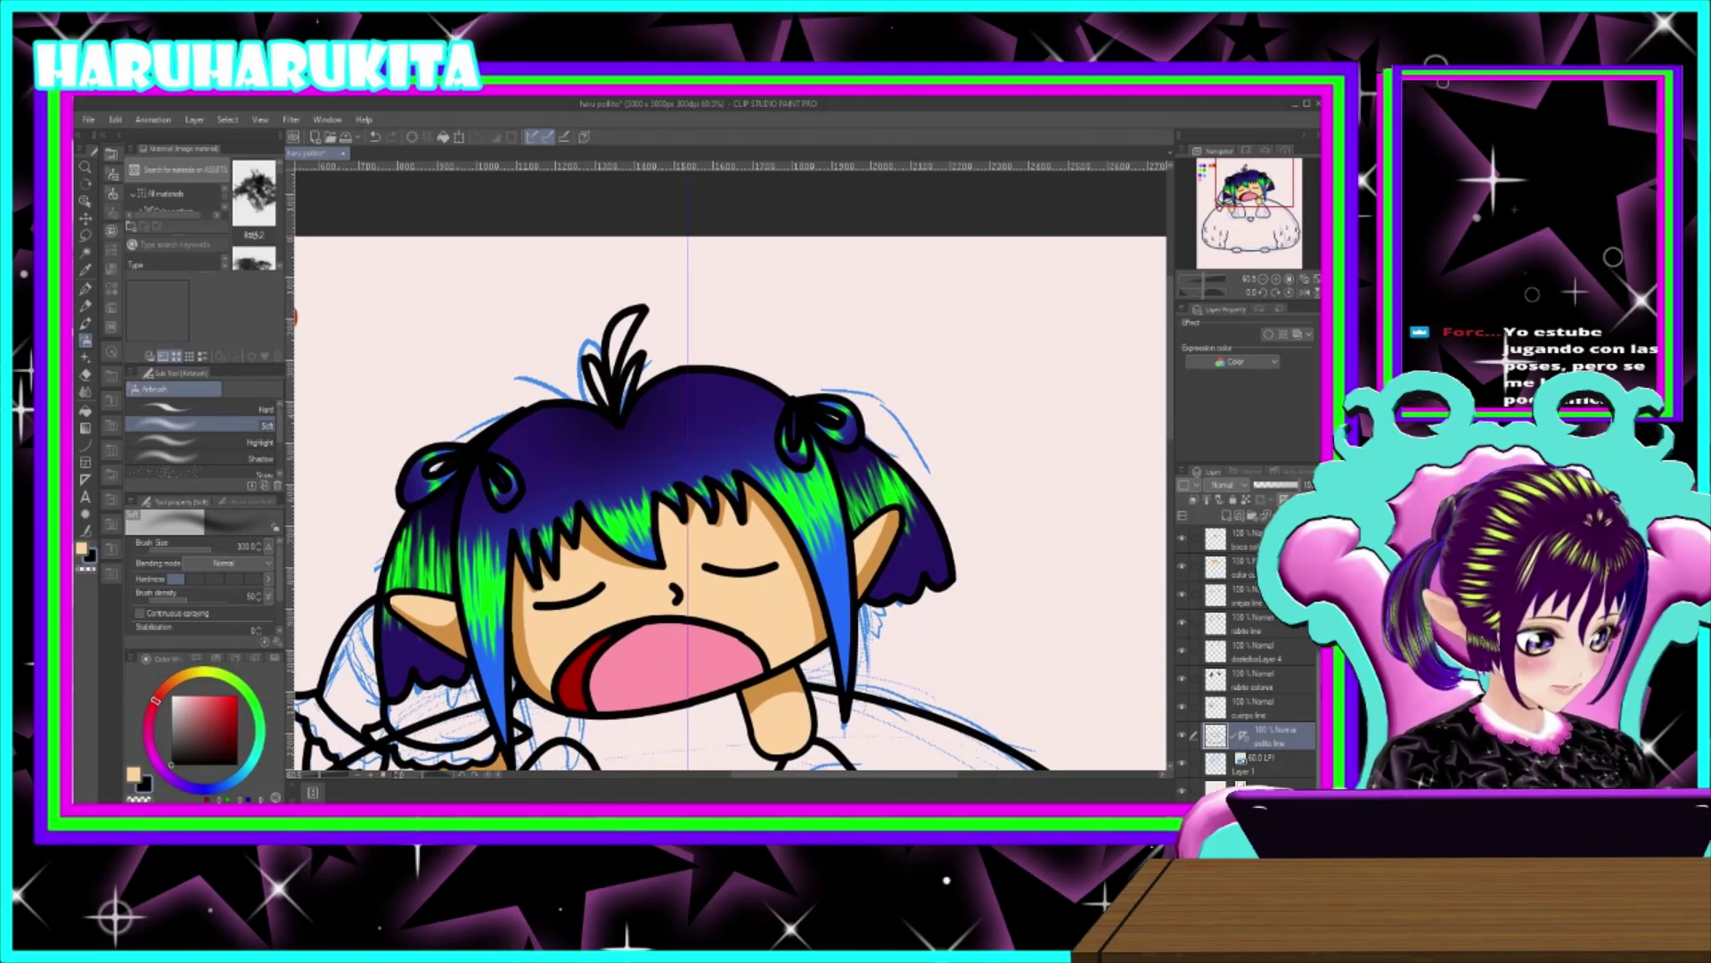
pyautogui.scroll(5, 1248, 659)
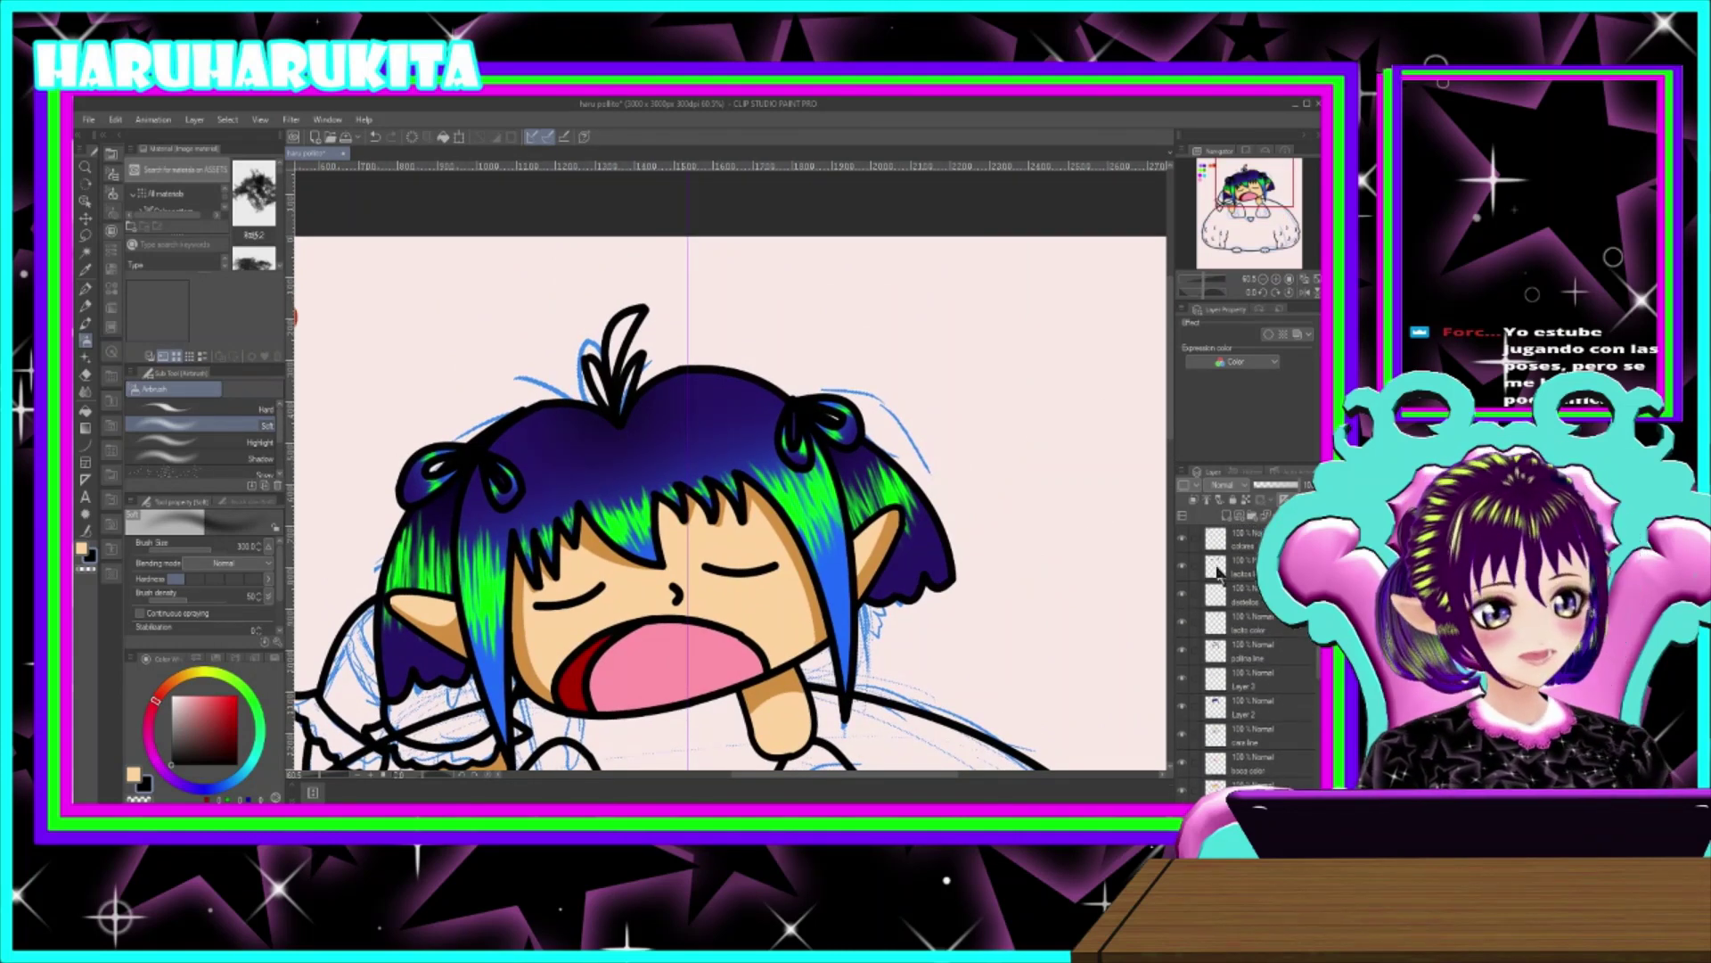
pyautogui.click(1183, 651)
pyautogui.click(1184, 650)
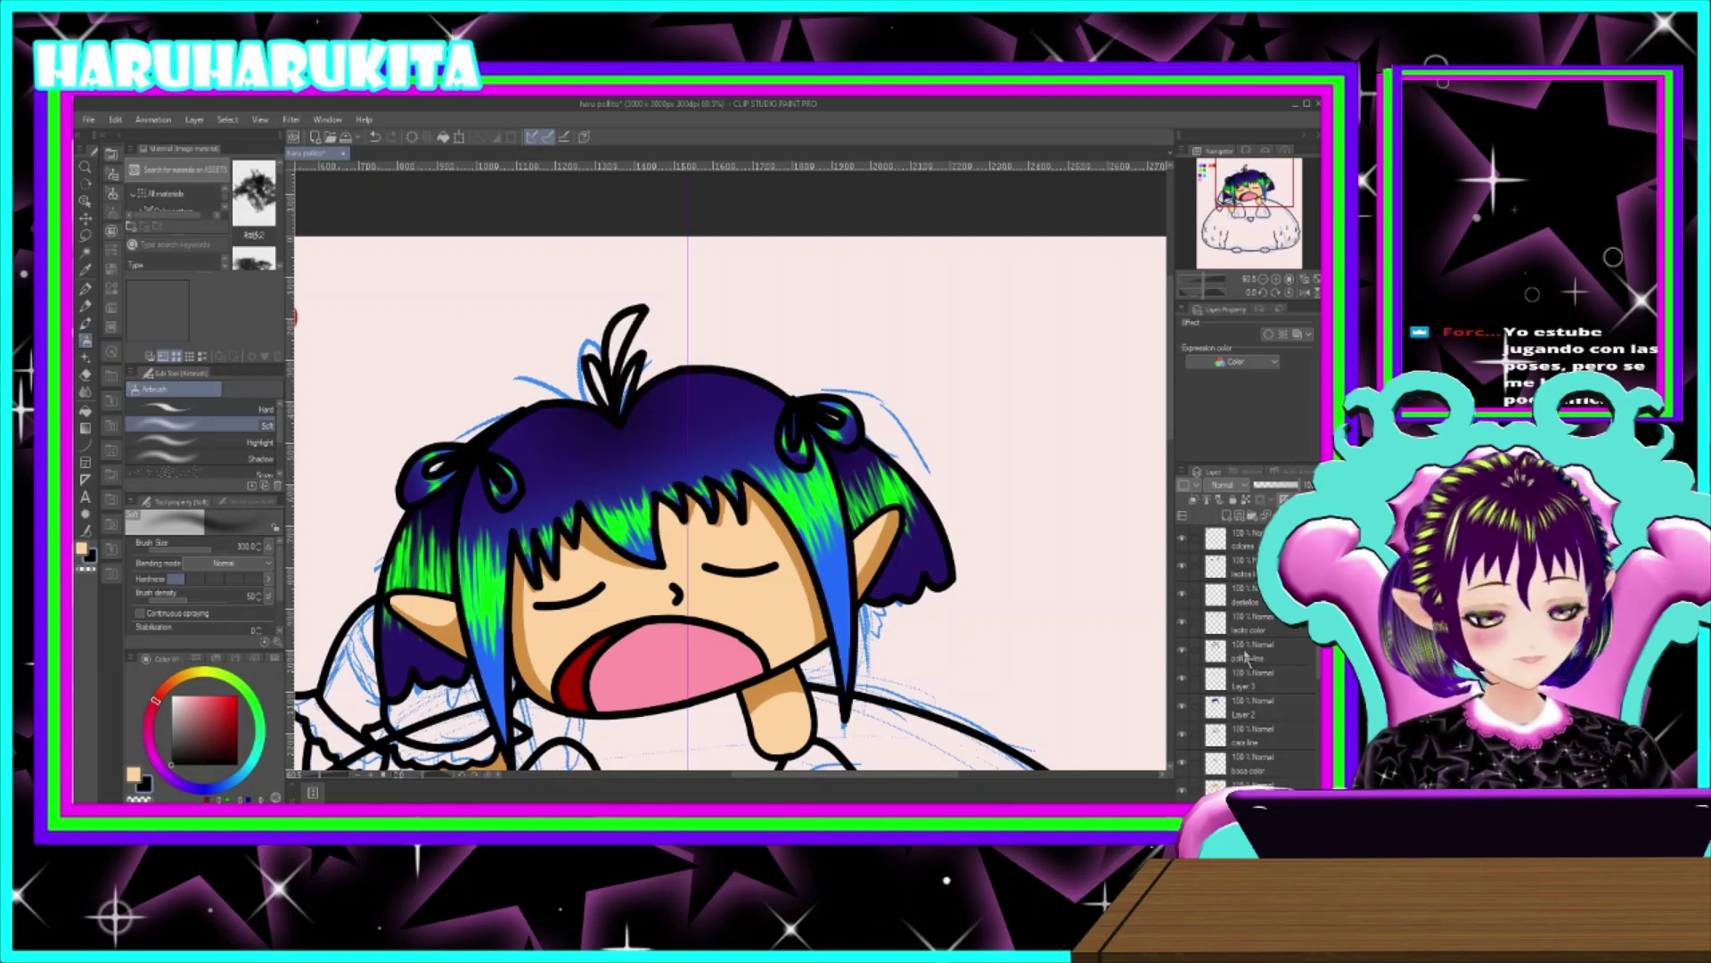
pyautogui.click(1246, 653)
pyautogui.click(1266, 682)
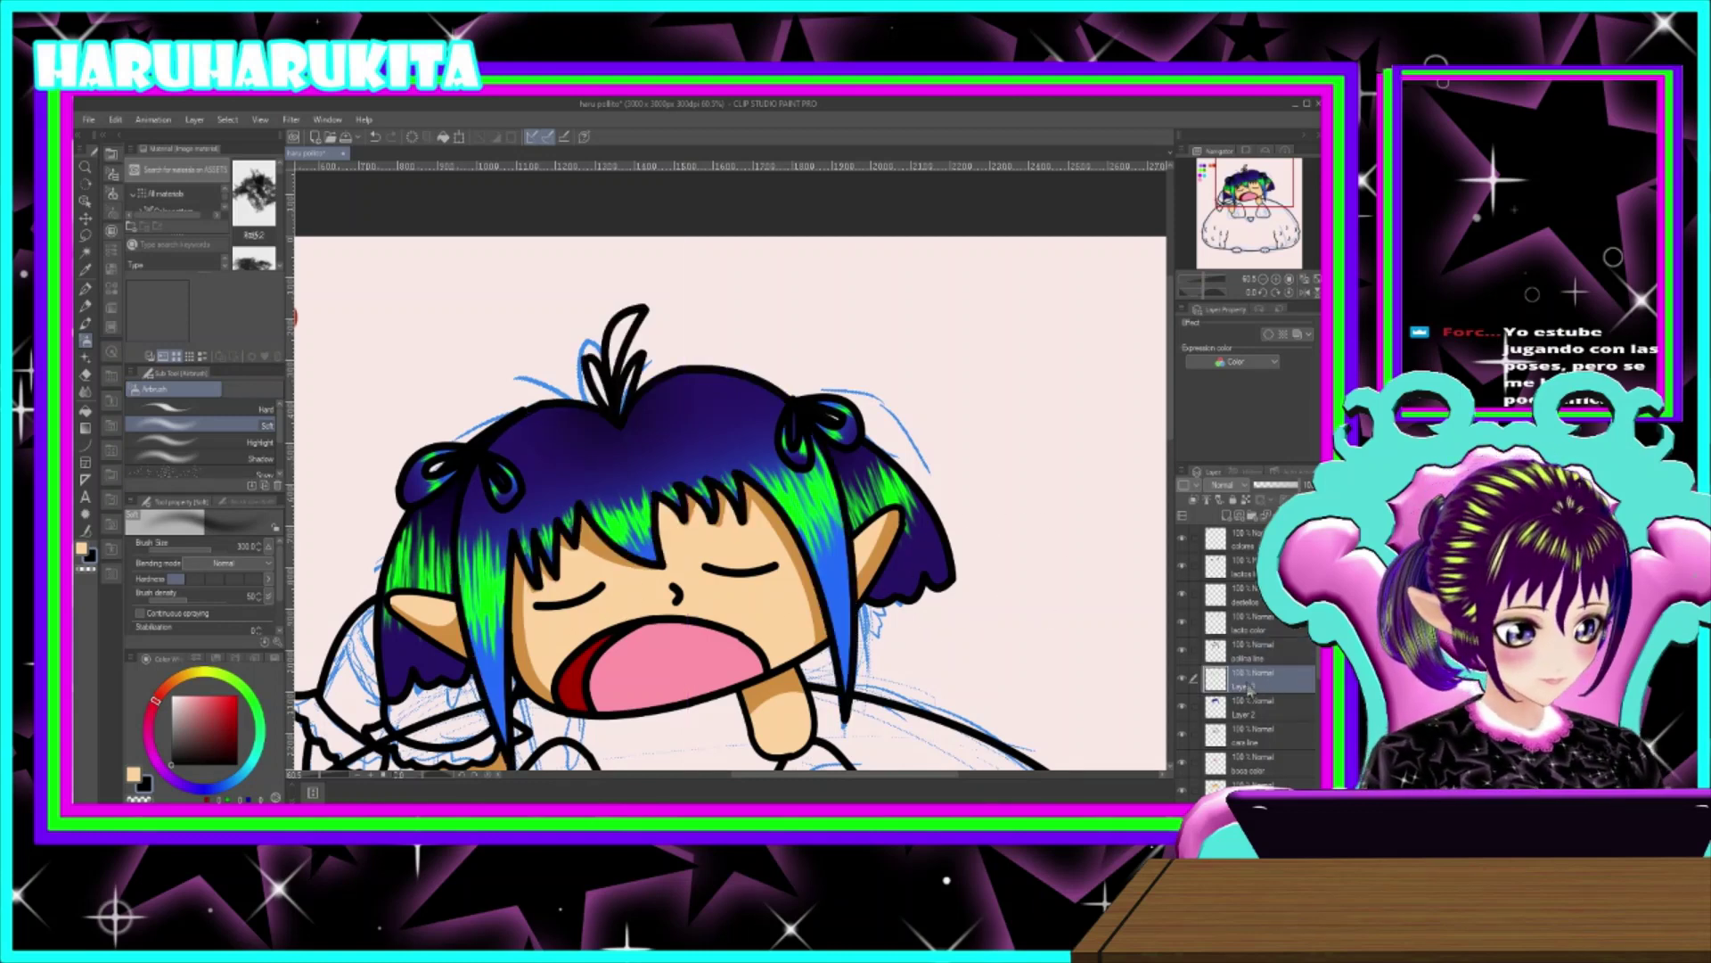
pyautogui.click(1185, 682)
pyautogui.click(1193, 682)
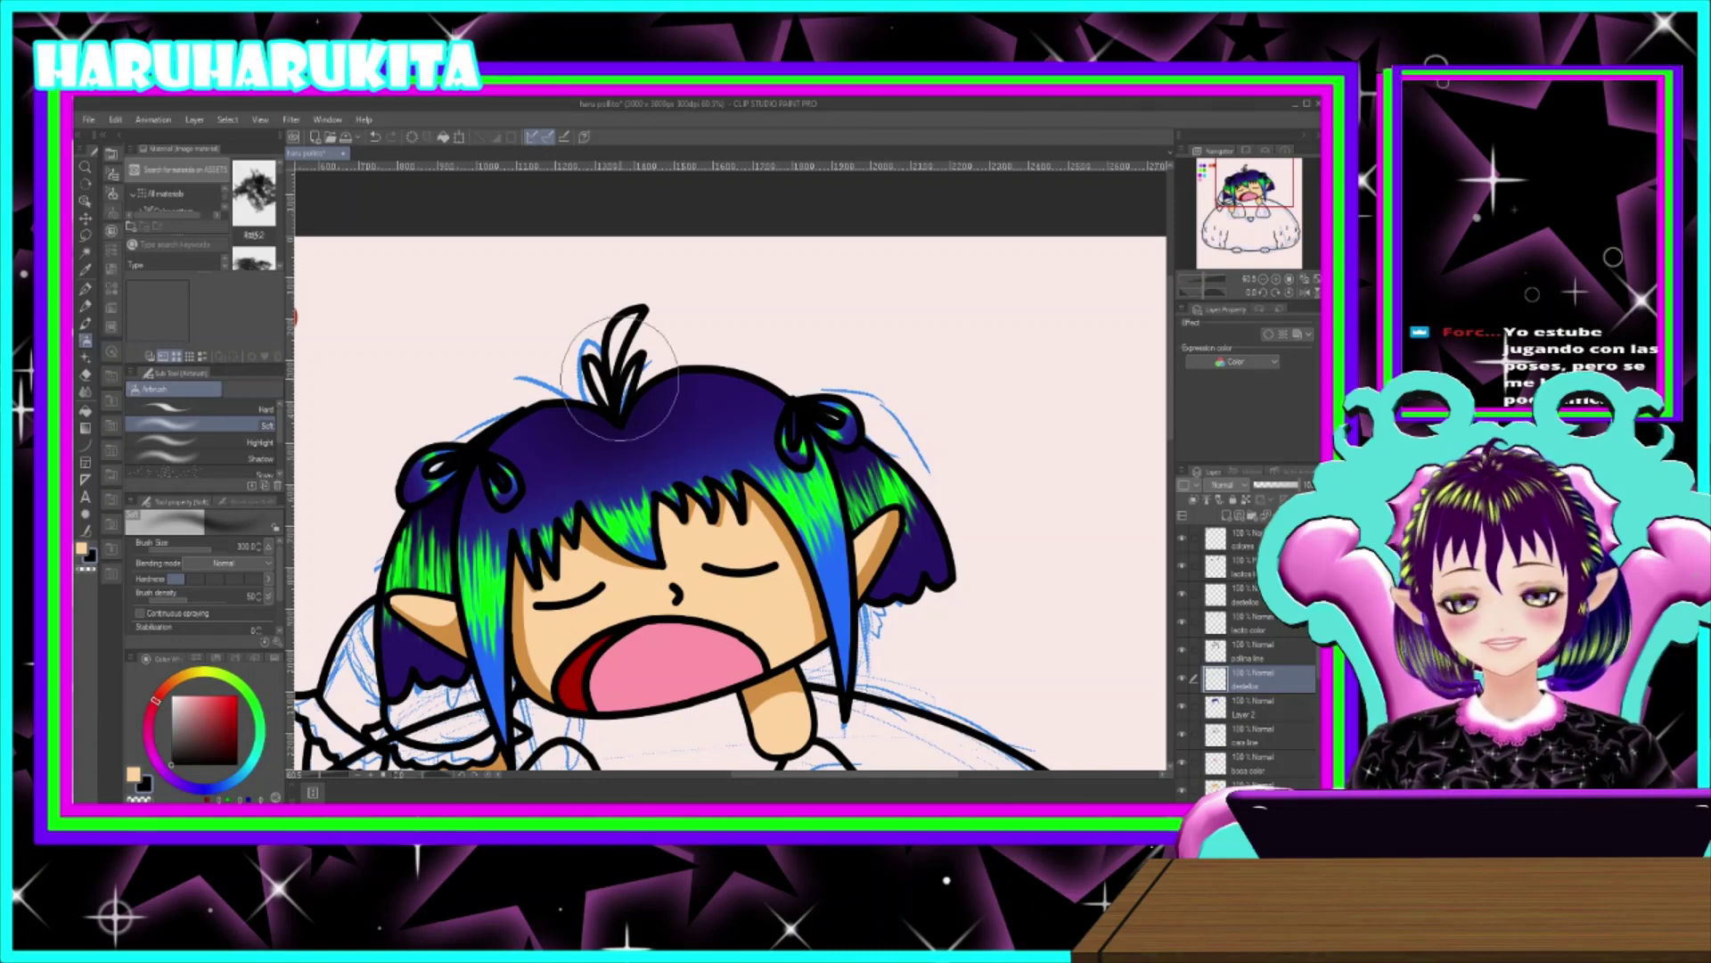
# - Auto-select the inside of the tall strand in the hair tuft, using the line art layer as the reference
pyautogui.scroll(2, 669, 363)
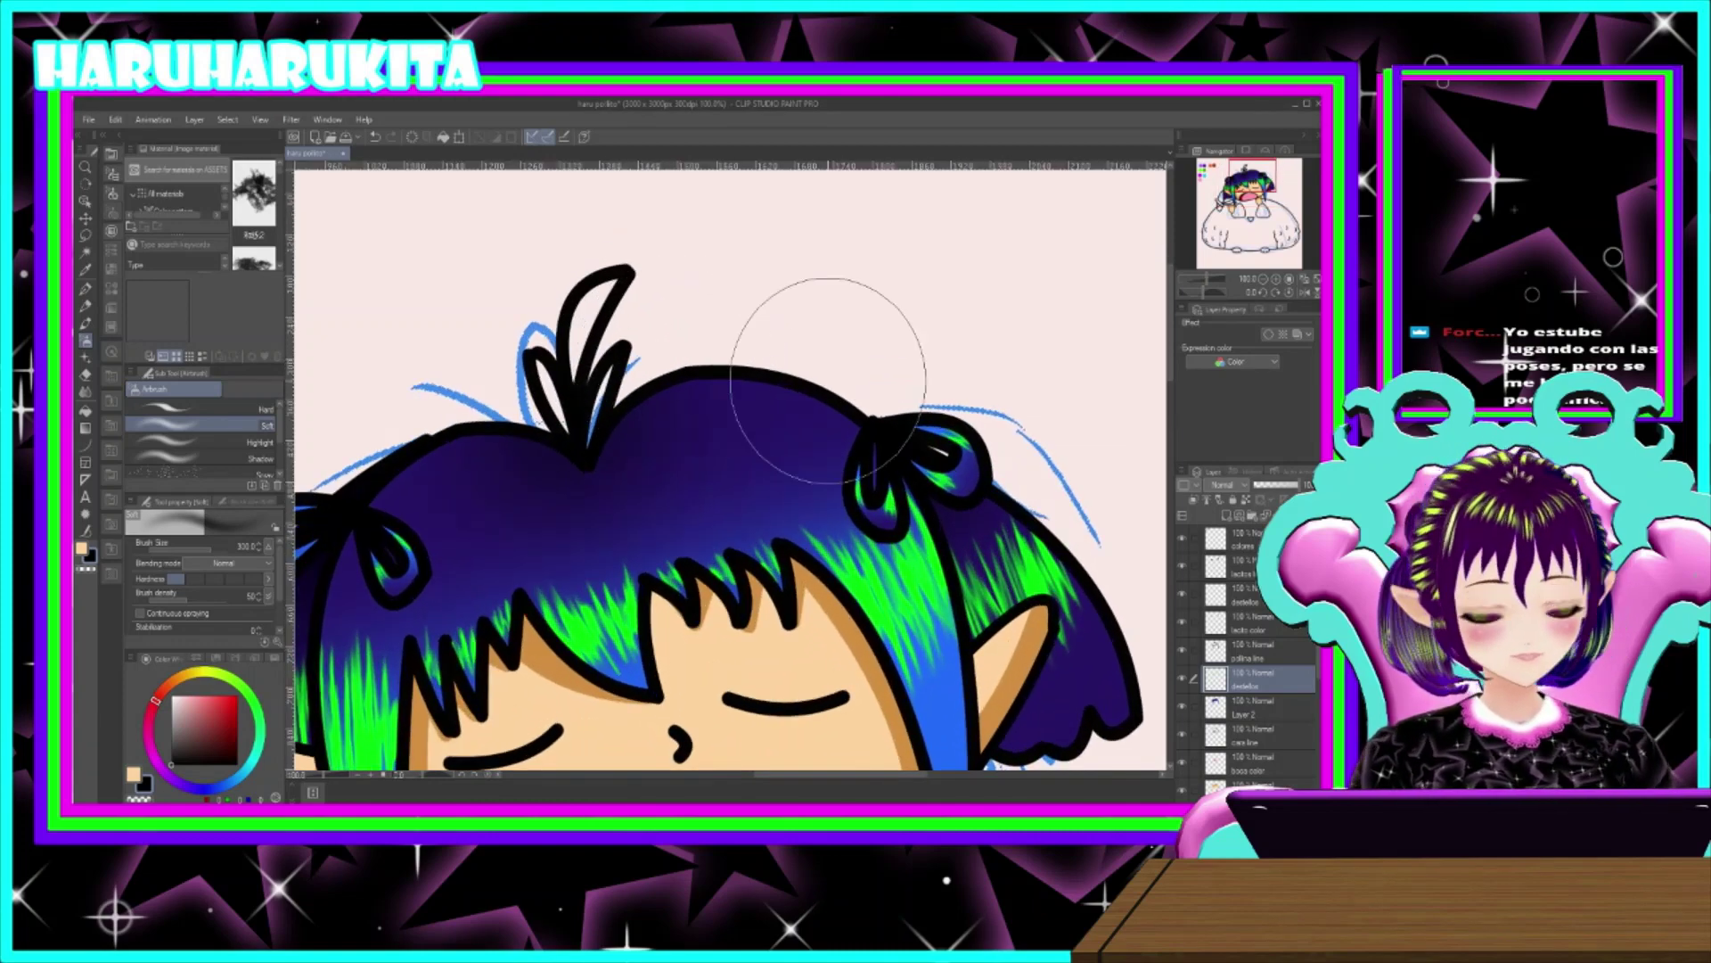
pyautogui.click(85, 252)
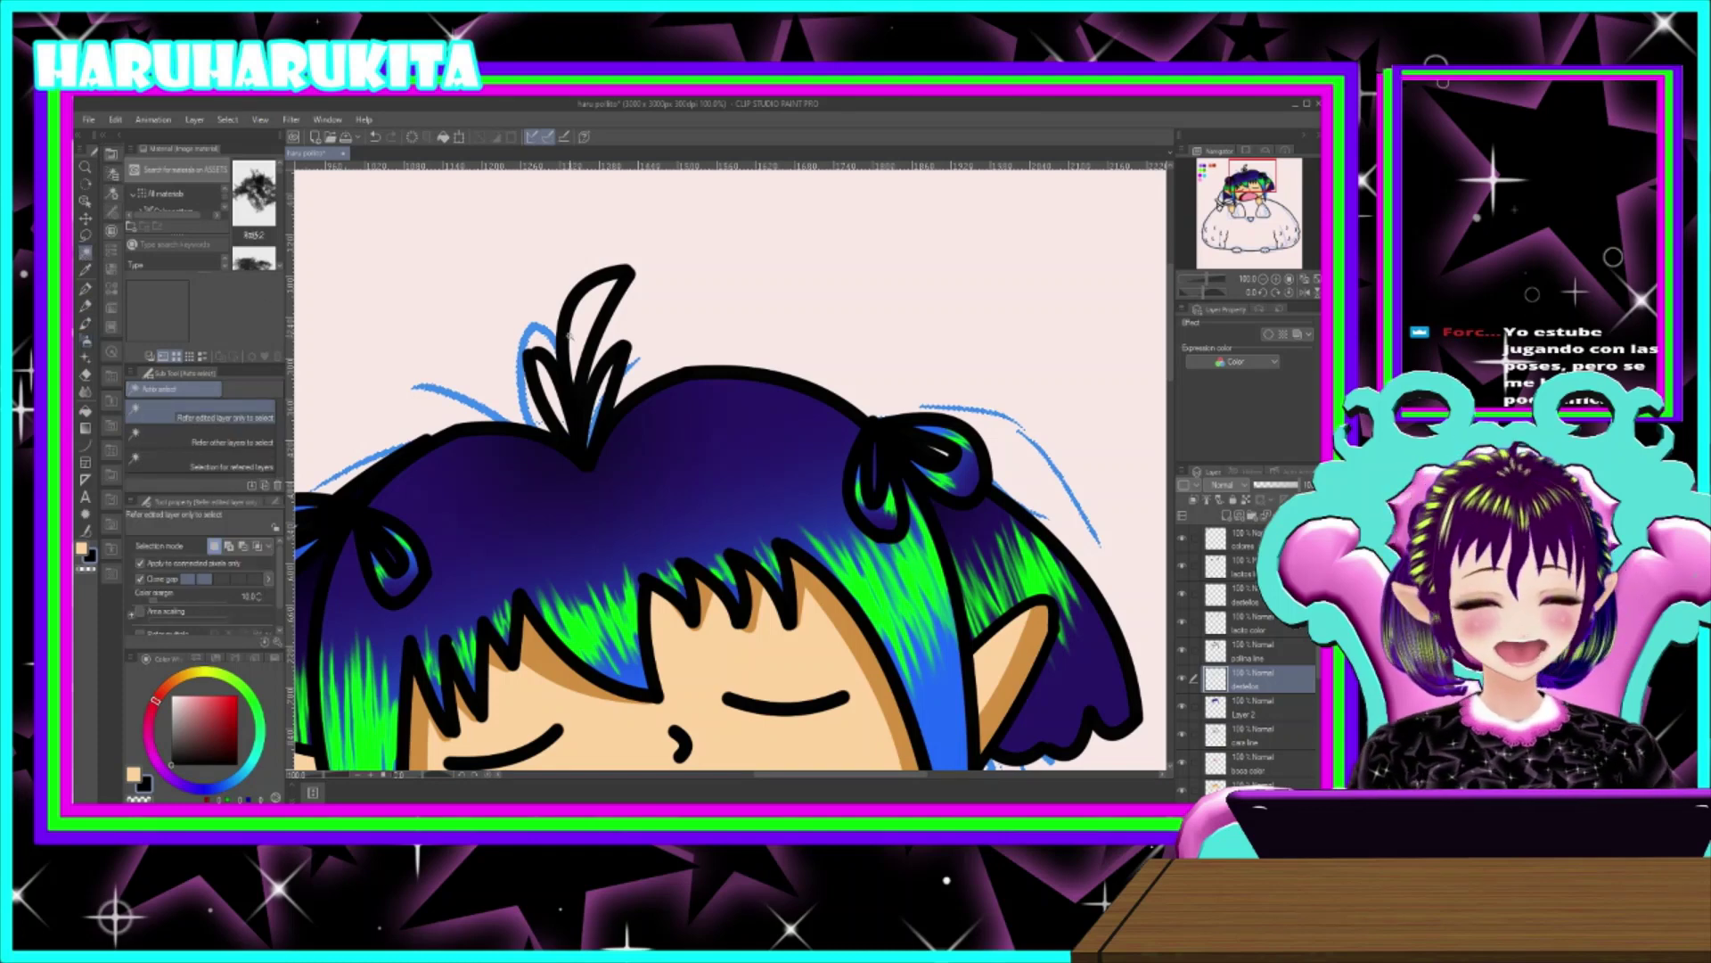
pyautogui.click(1253, 709)
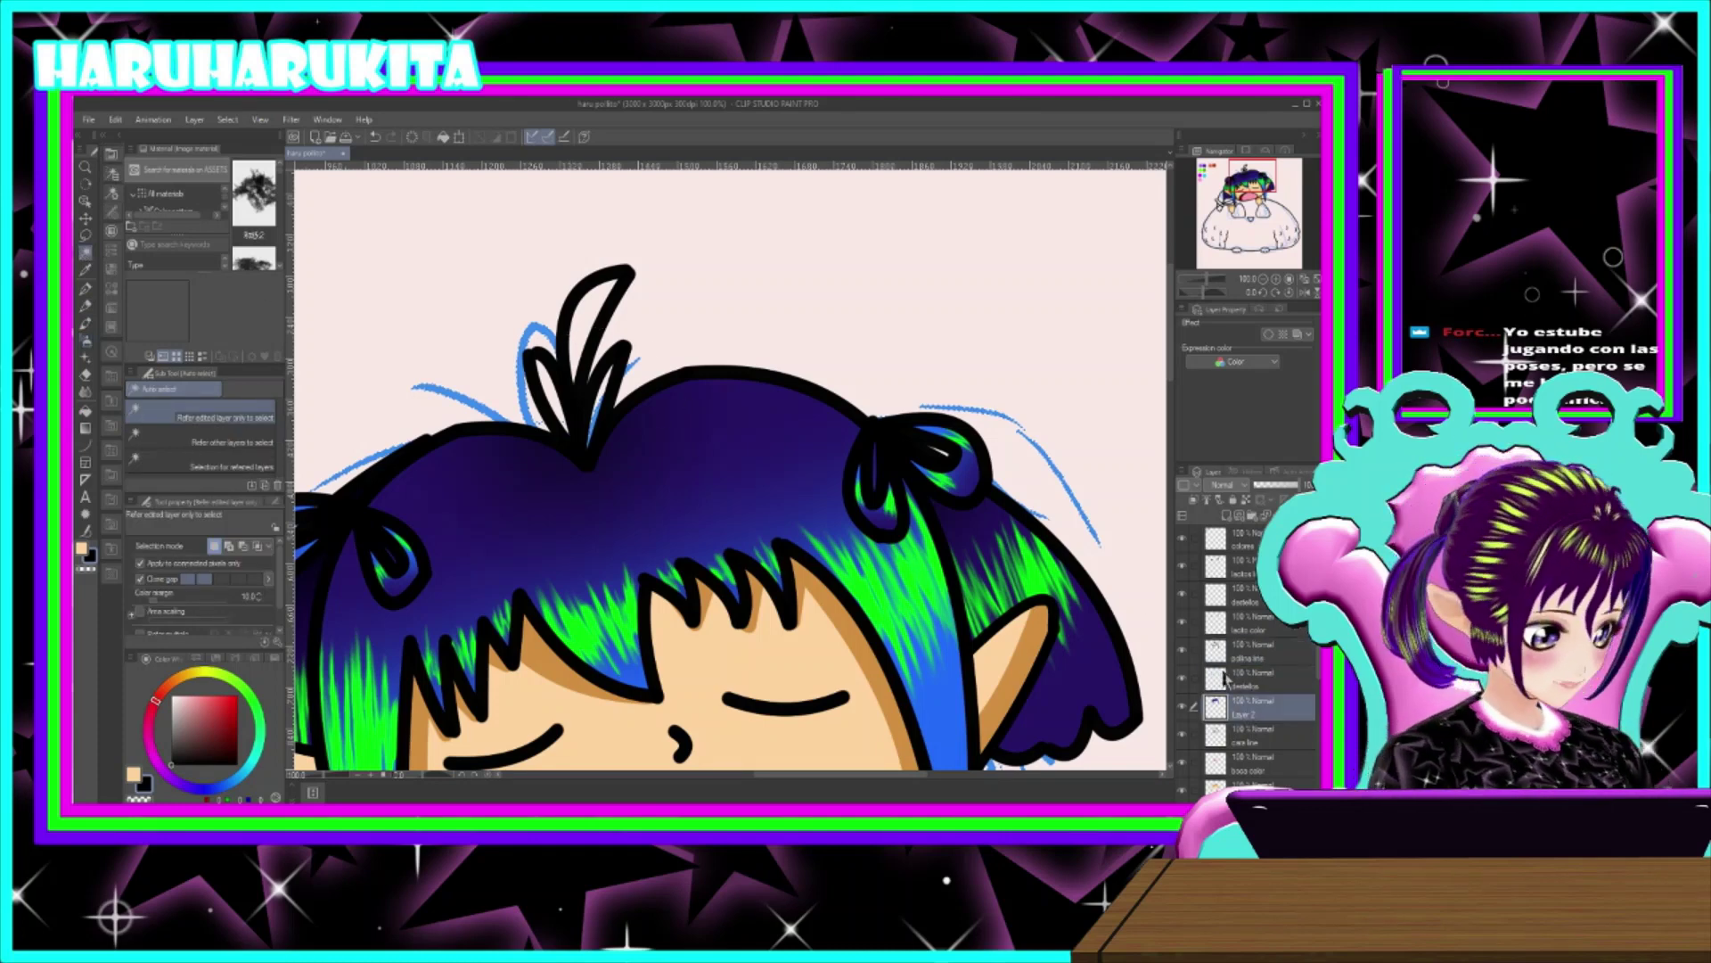
pyautogui.click(1261, 652)
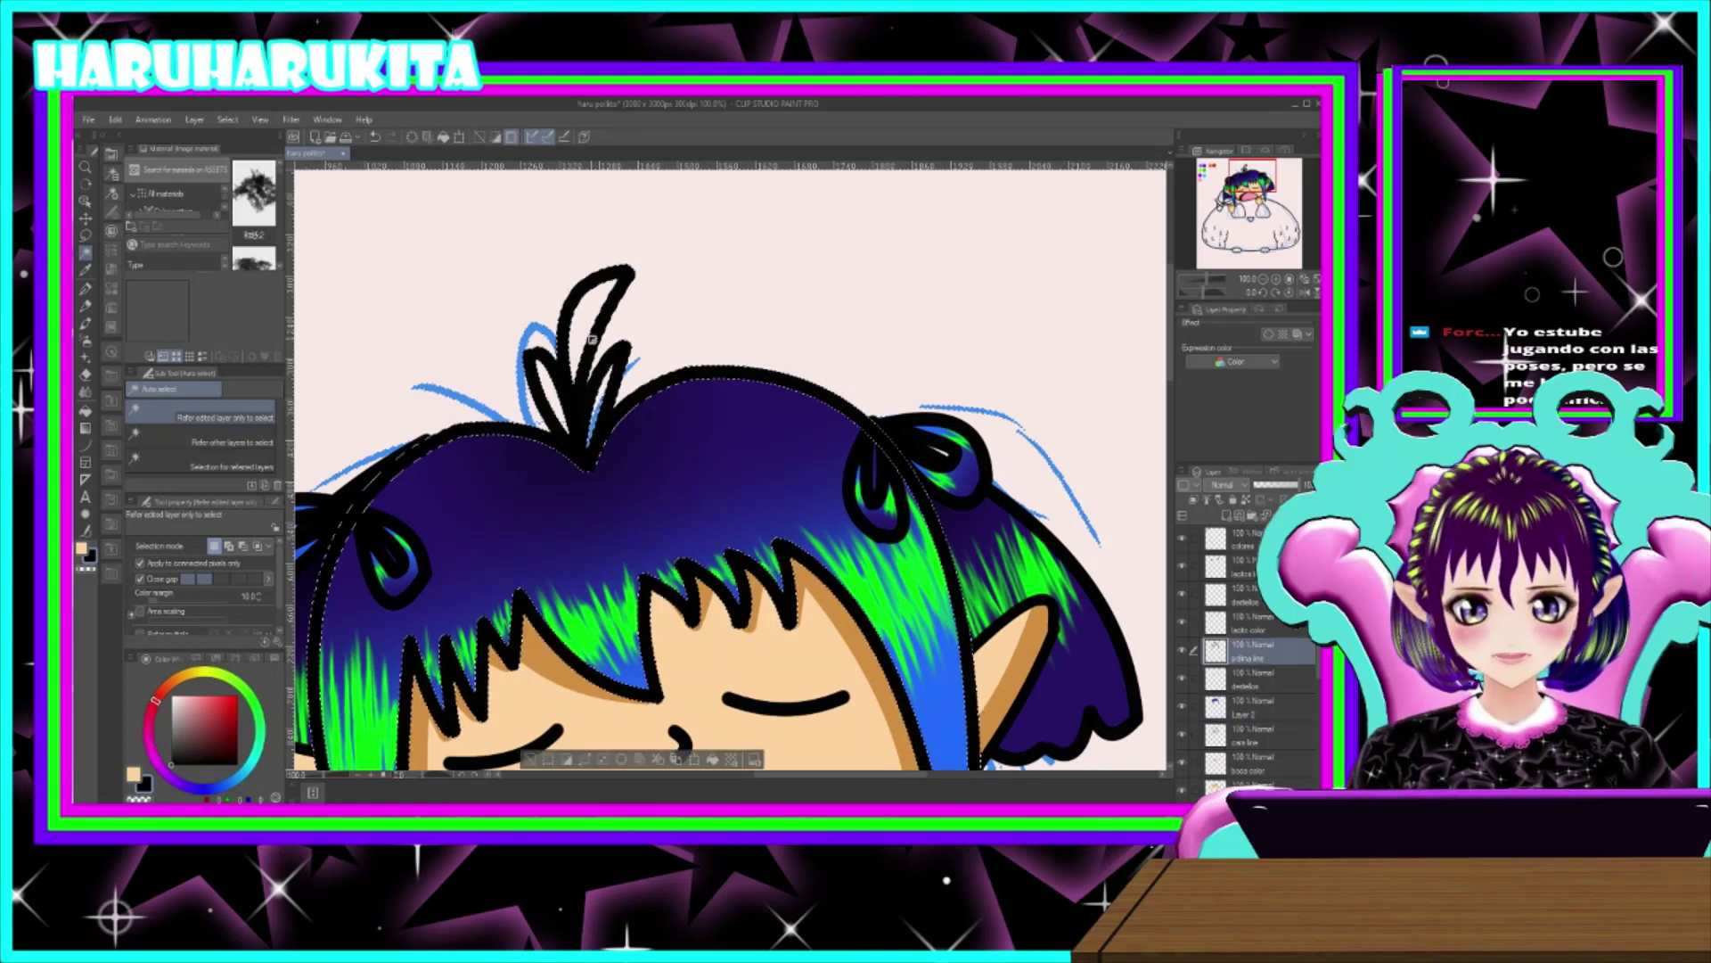
pyautogui.click(589, 343)
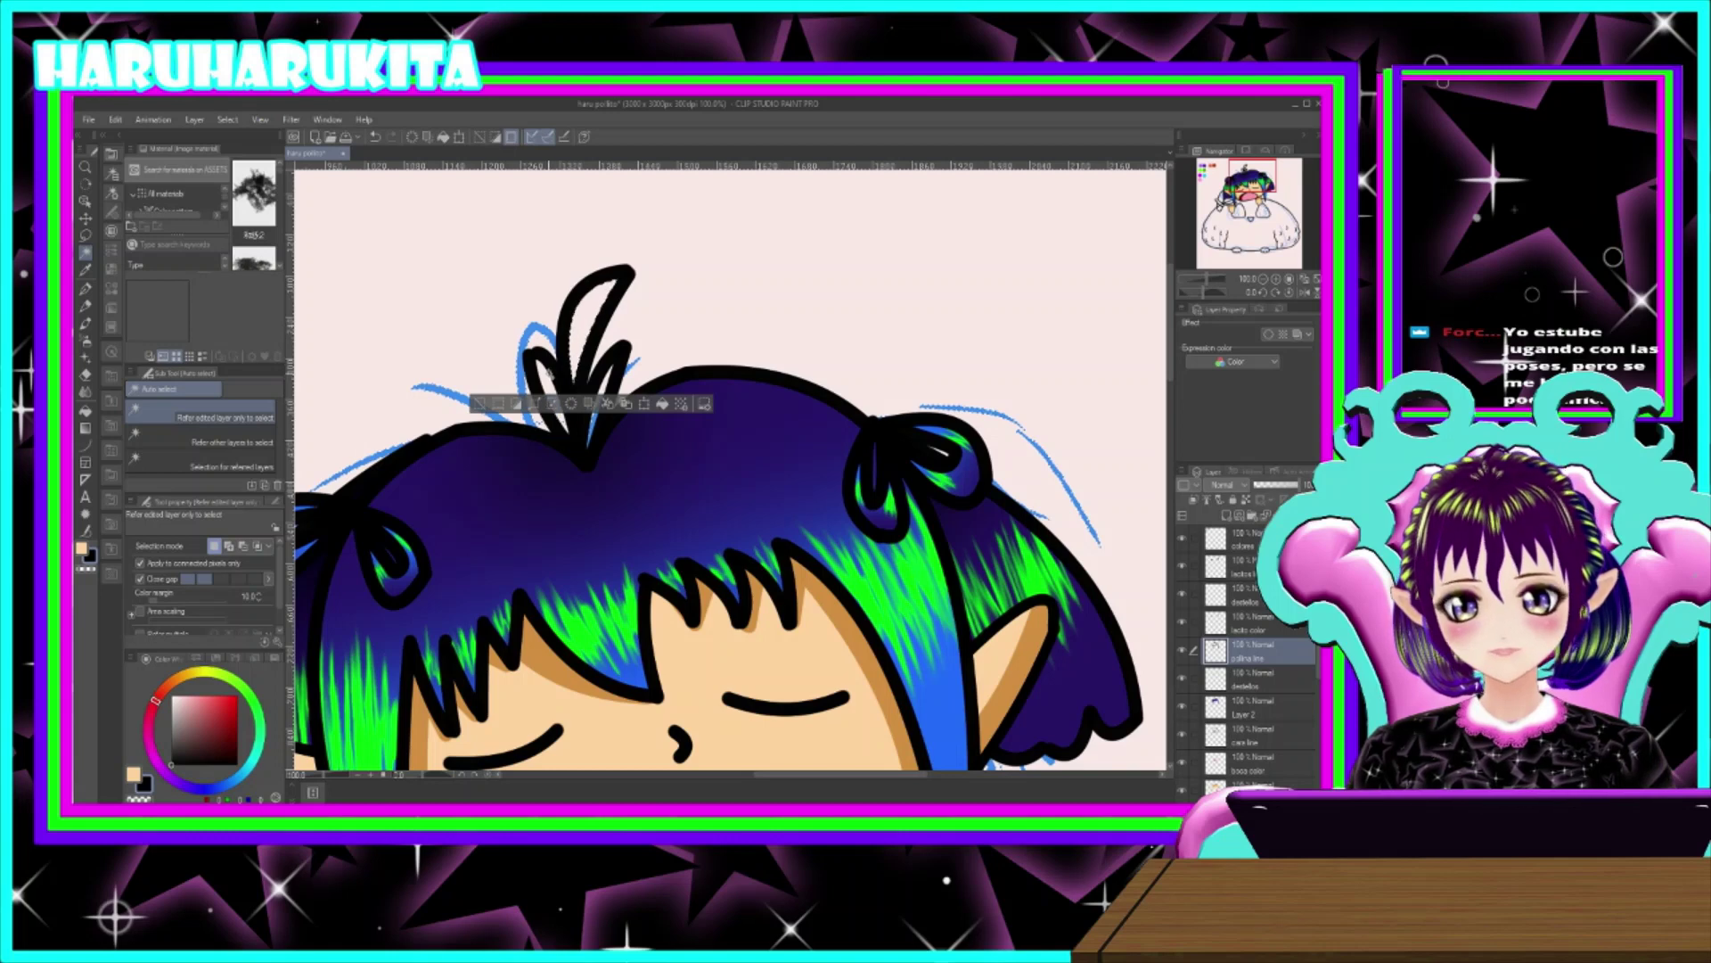
pyautogui.click(581, 384)
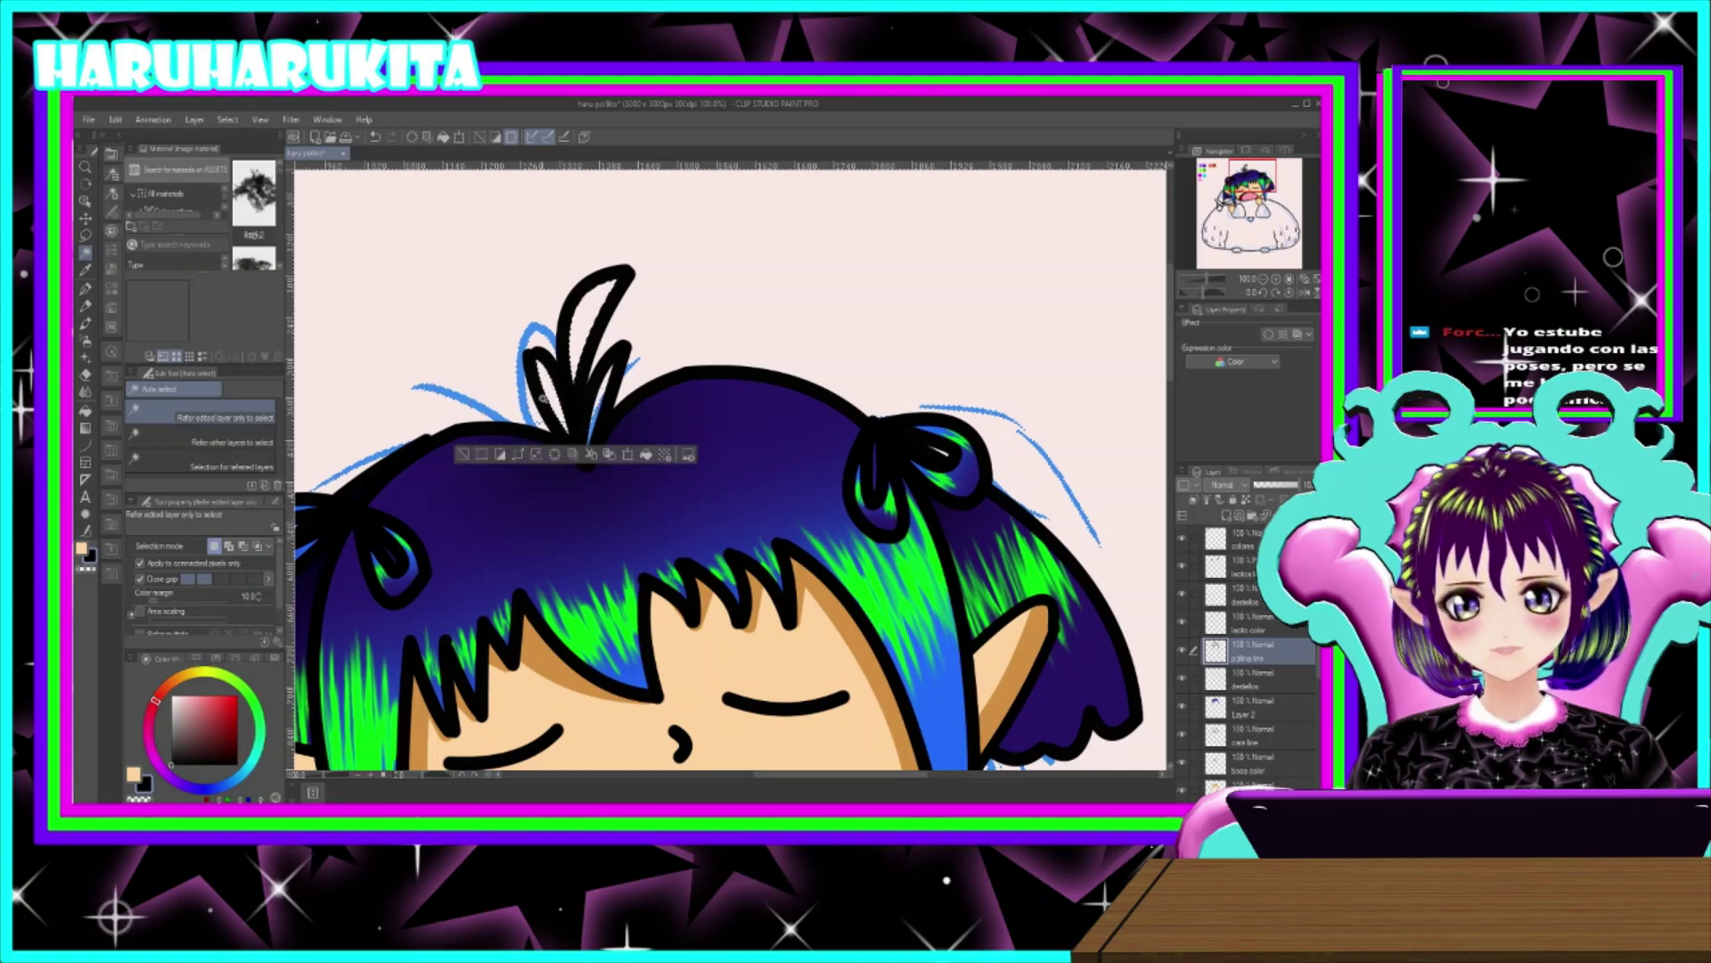
pyautogui.click(597, 405)
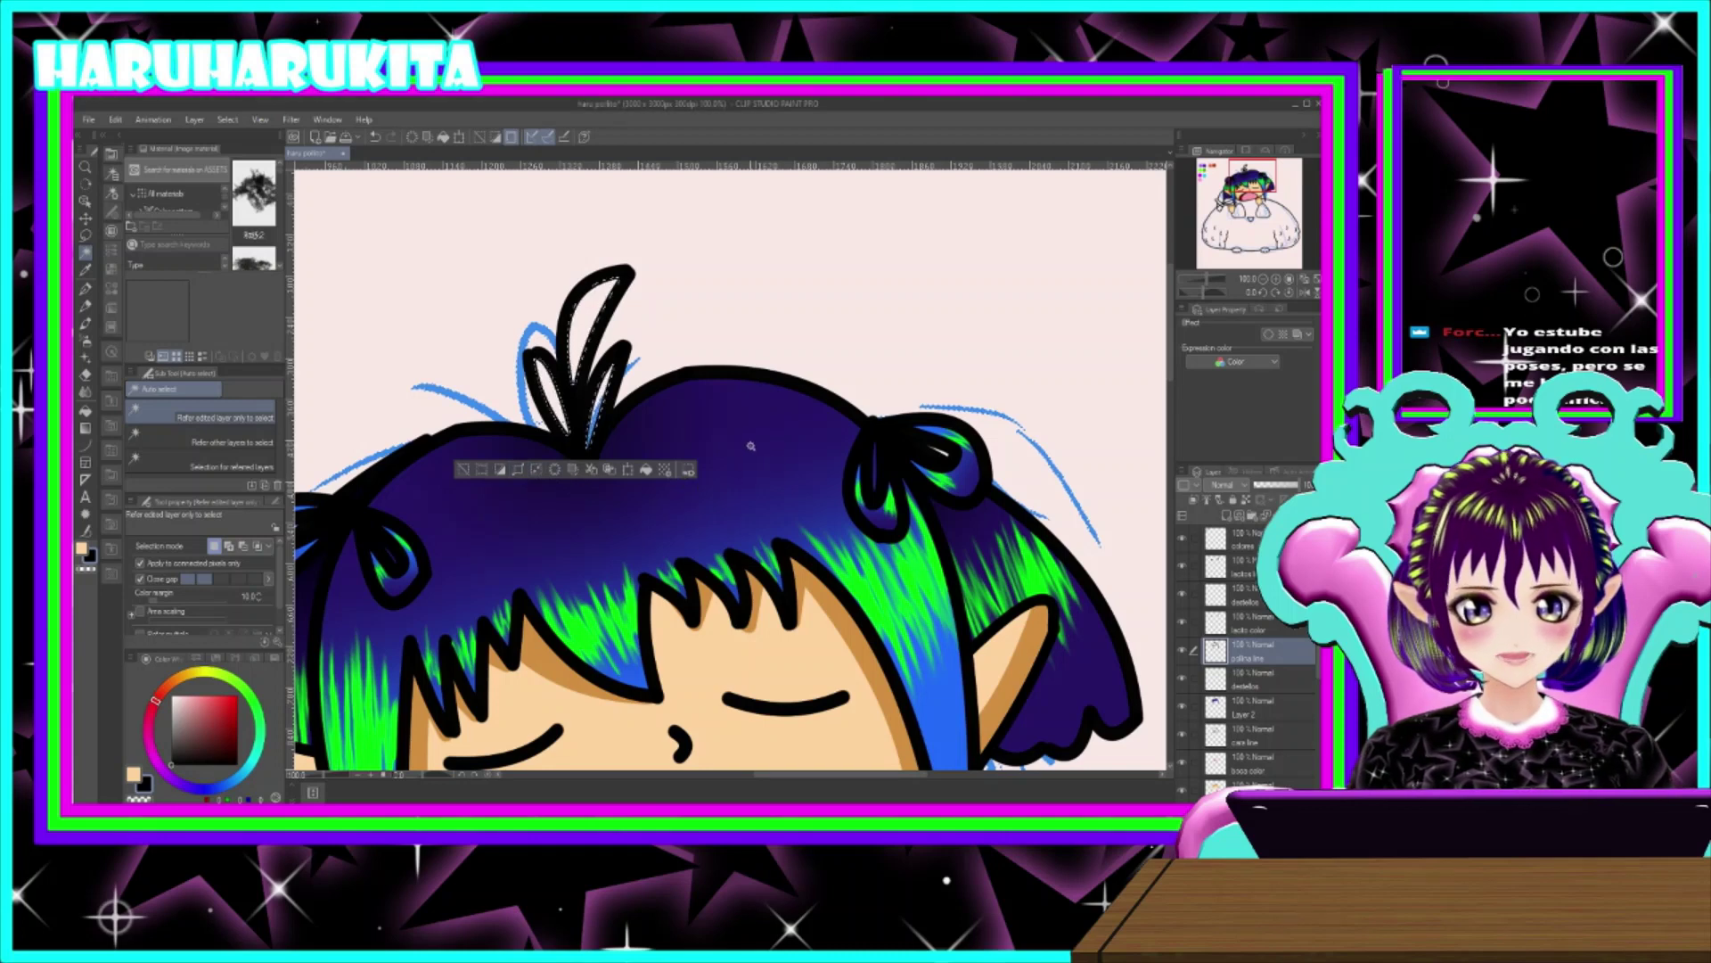
pyautogui.click(590, 427)
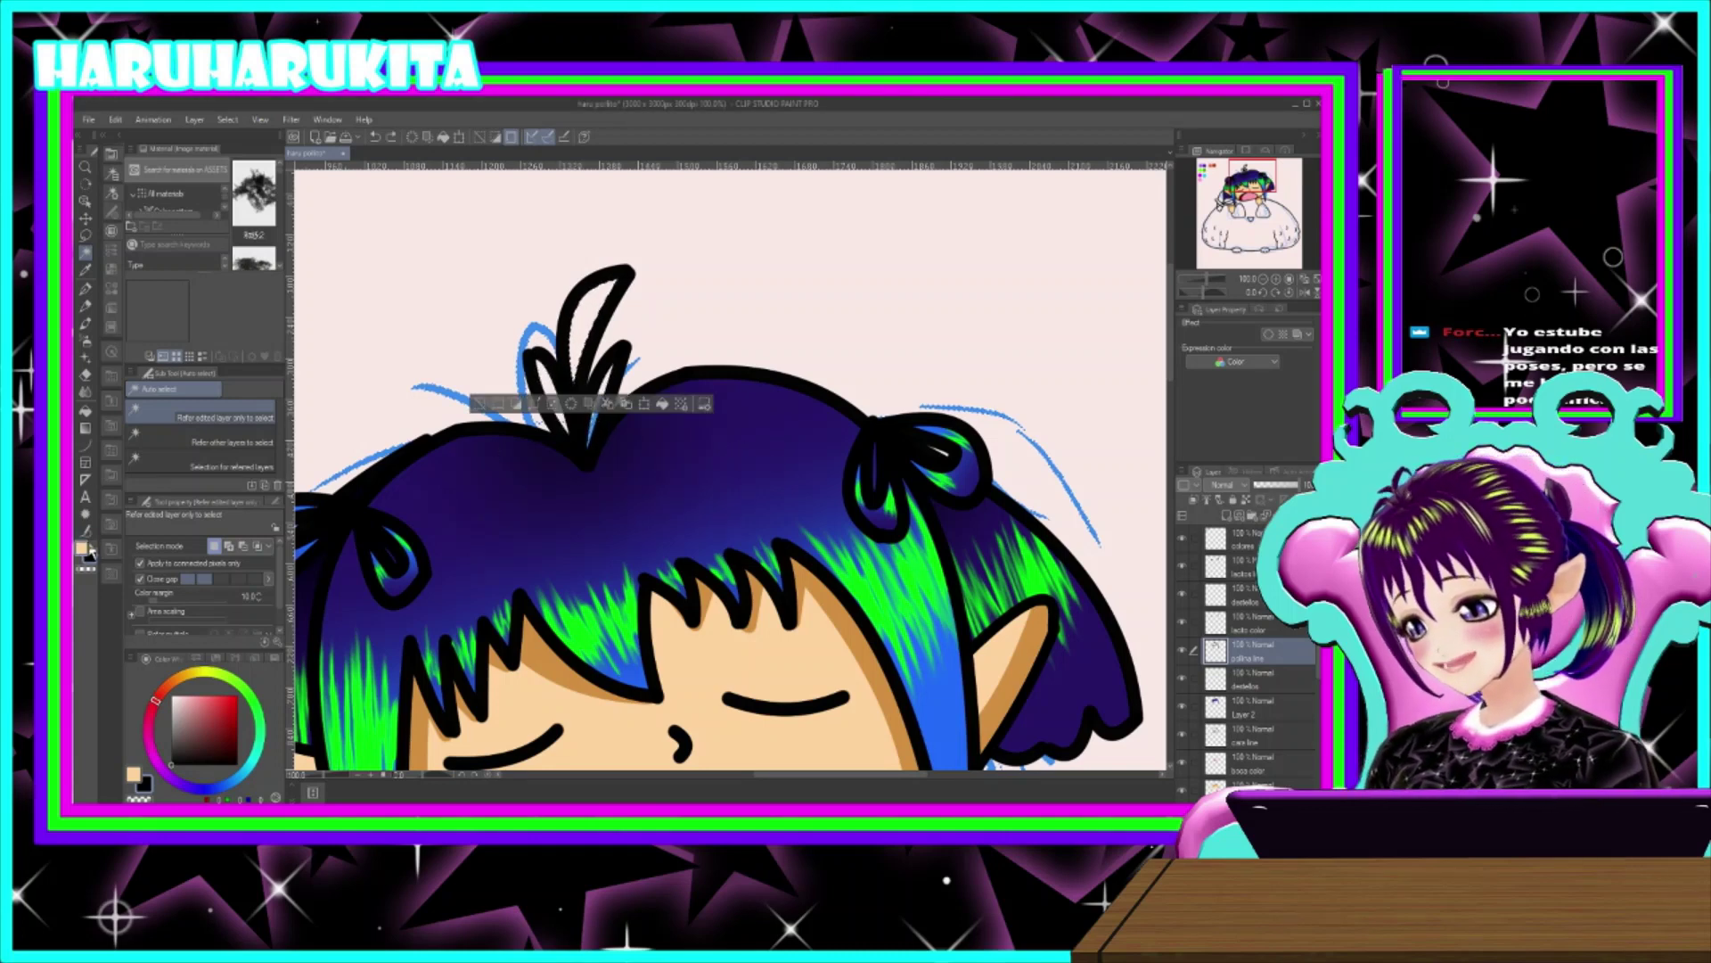
# - Fill the tall tuft strand with the dark-to-bright blue hair gradient on Layer 2, dark at the base, and deselect
pyautogui.click(86, 428)
pyautogui.click(238, 455)
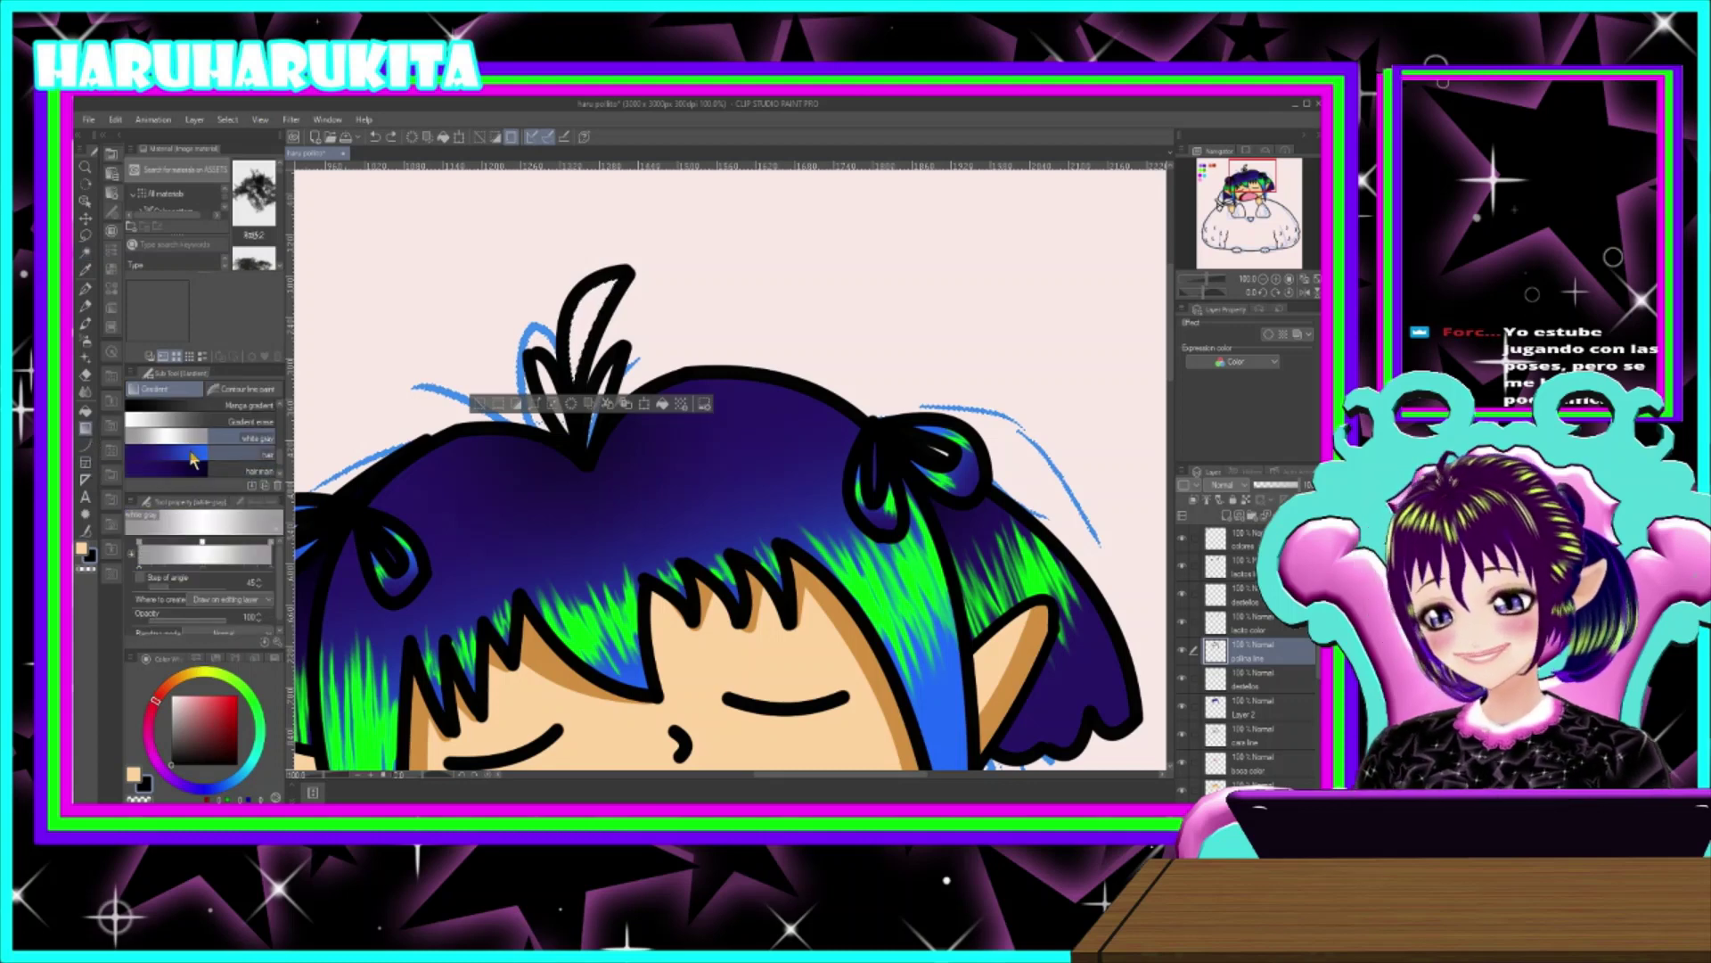
pyautogui.click(1271, 706)
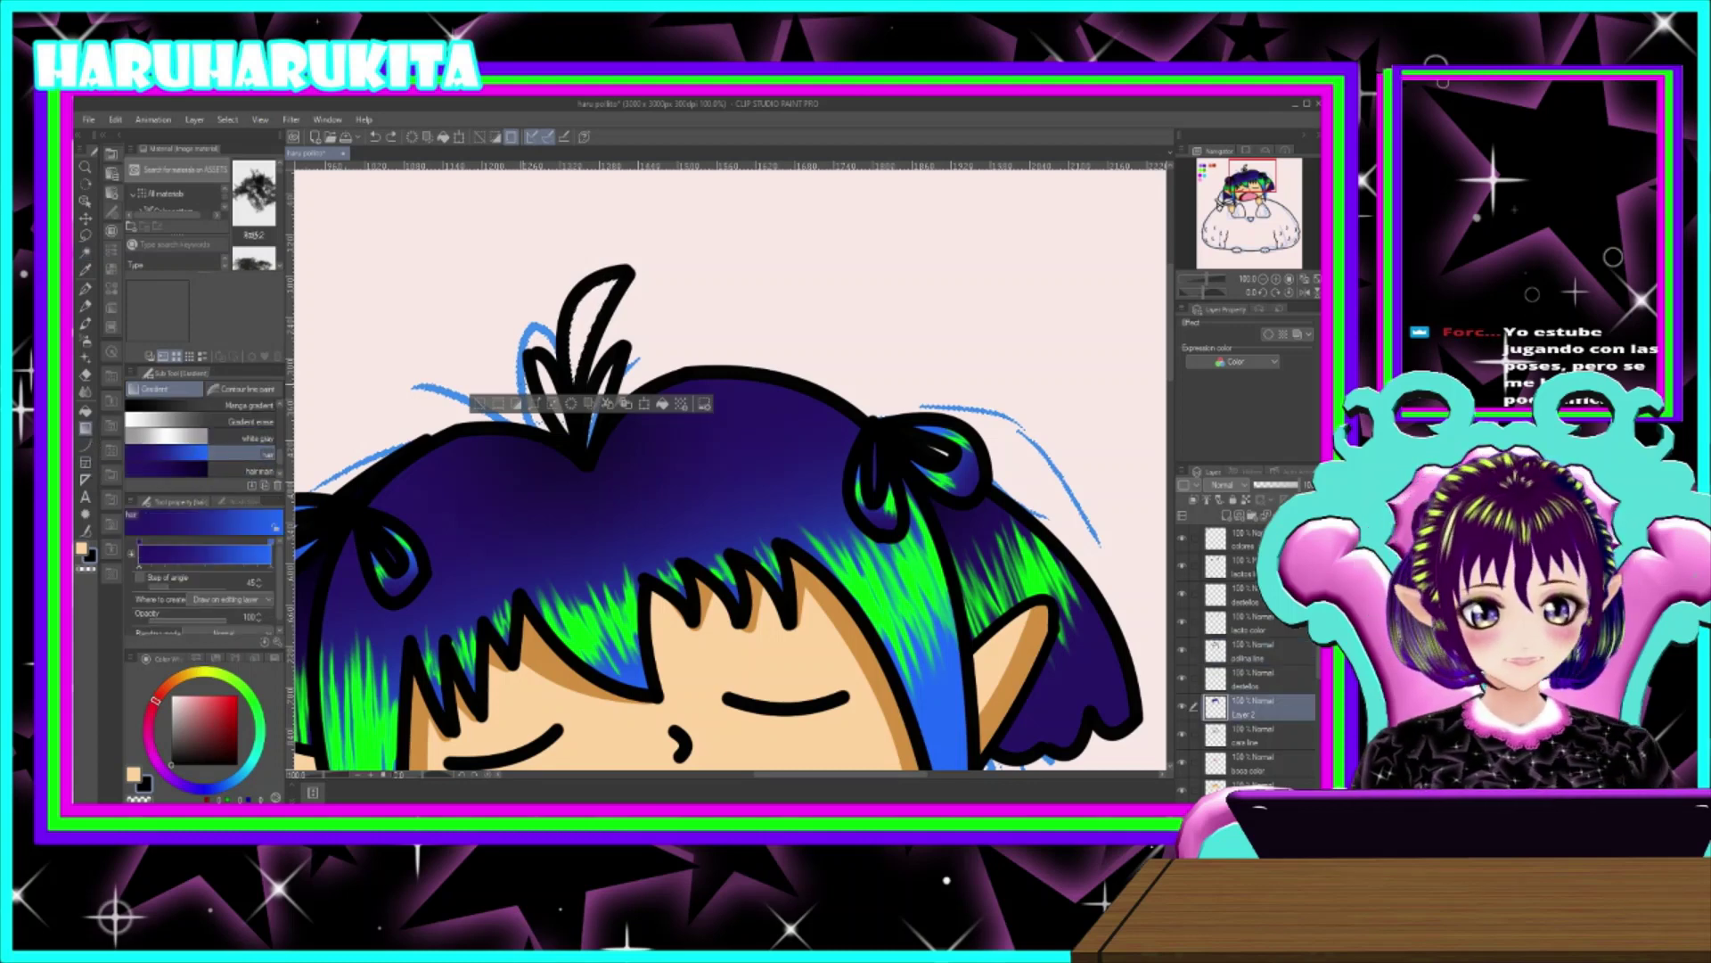
pyautogui.click(790, 436)
pyautogui.moveTo(608, 282)
pyautogui.mouseDown()
pyautogui.moveTo(577, 343)
pyautogui.moveTo(603, 287)
pyautogui.mouseUp()
pyautogui.moveTo(574, 381); pyautogui.dragTo(599, 284)
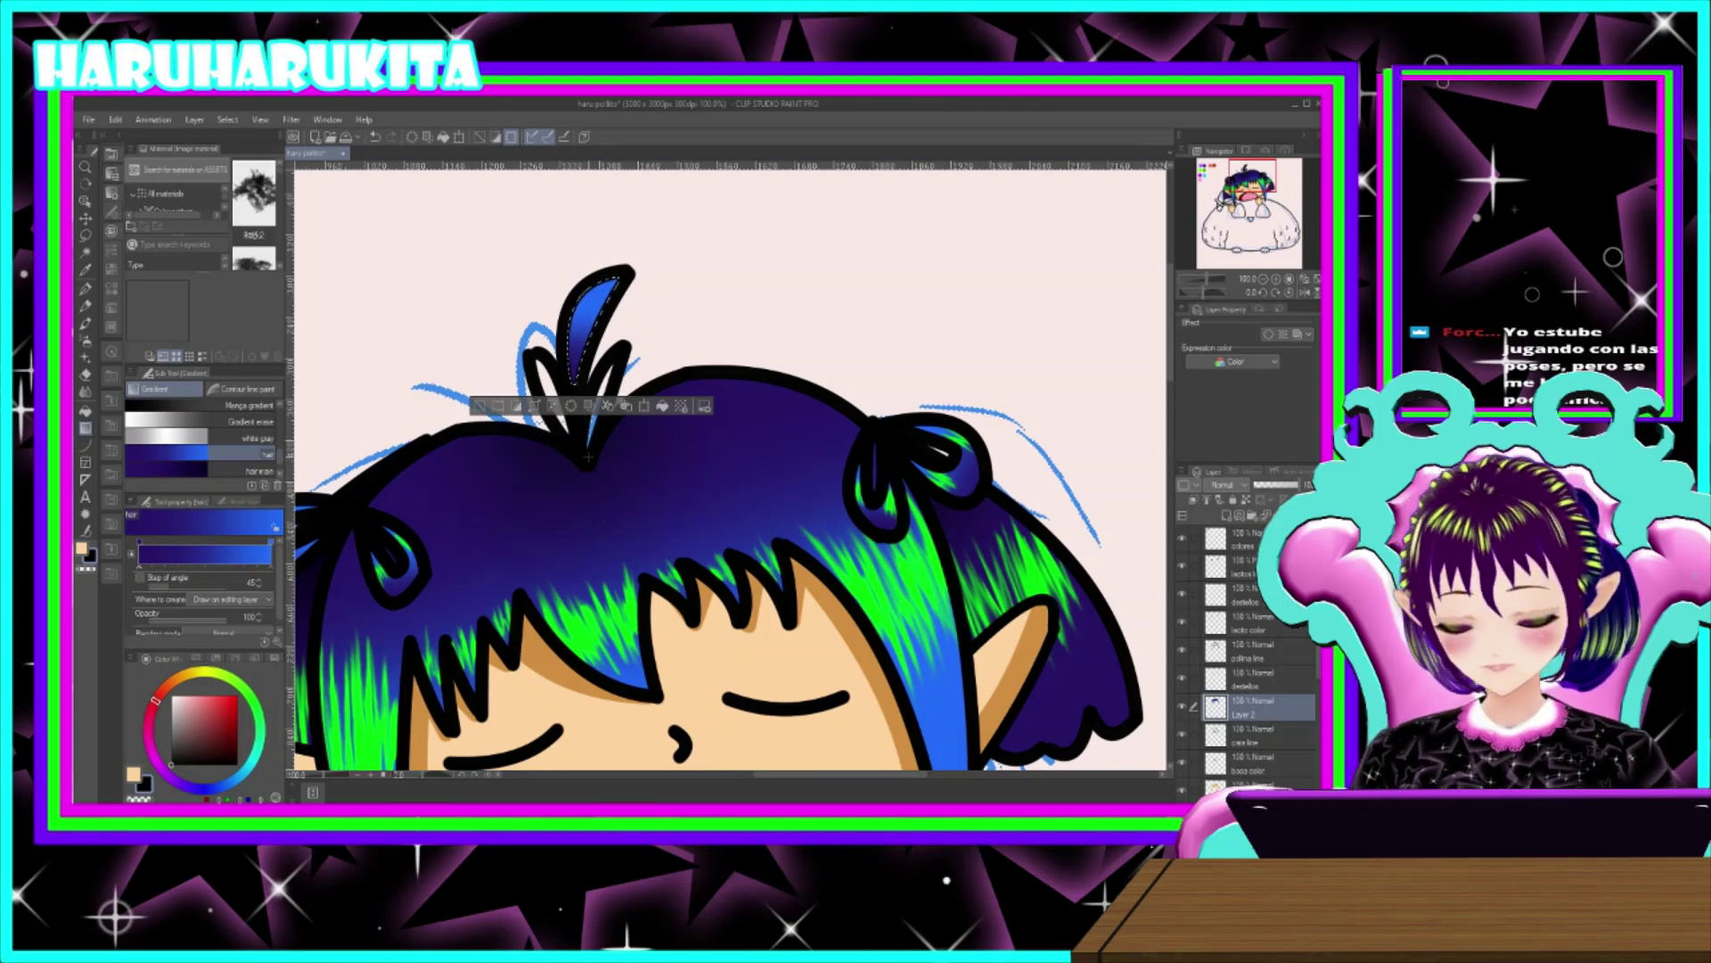
pyautogui.hotkey('ctrl', 'd')
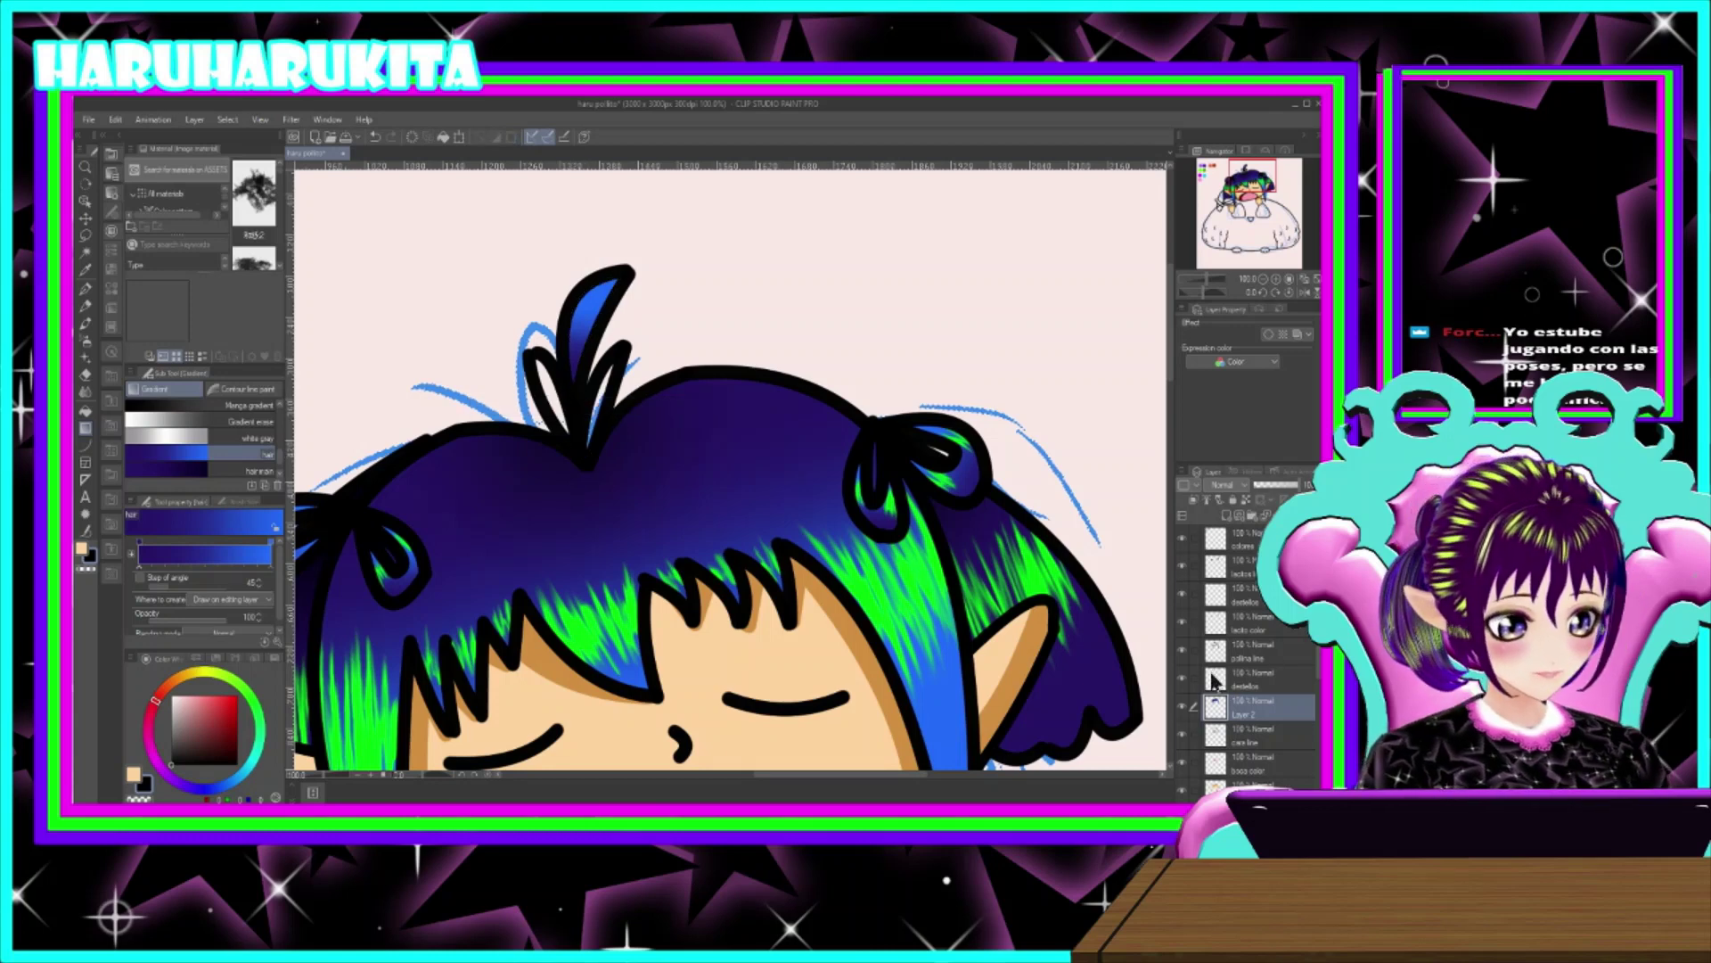
# - Auto-select the left tuft strand from the line art, fill it with the blue hair gradient from base to tip, and deselect
pyautogui.click(1244, 653)
pyautogui.click(85, 253)
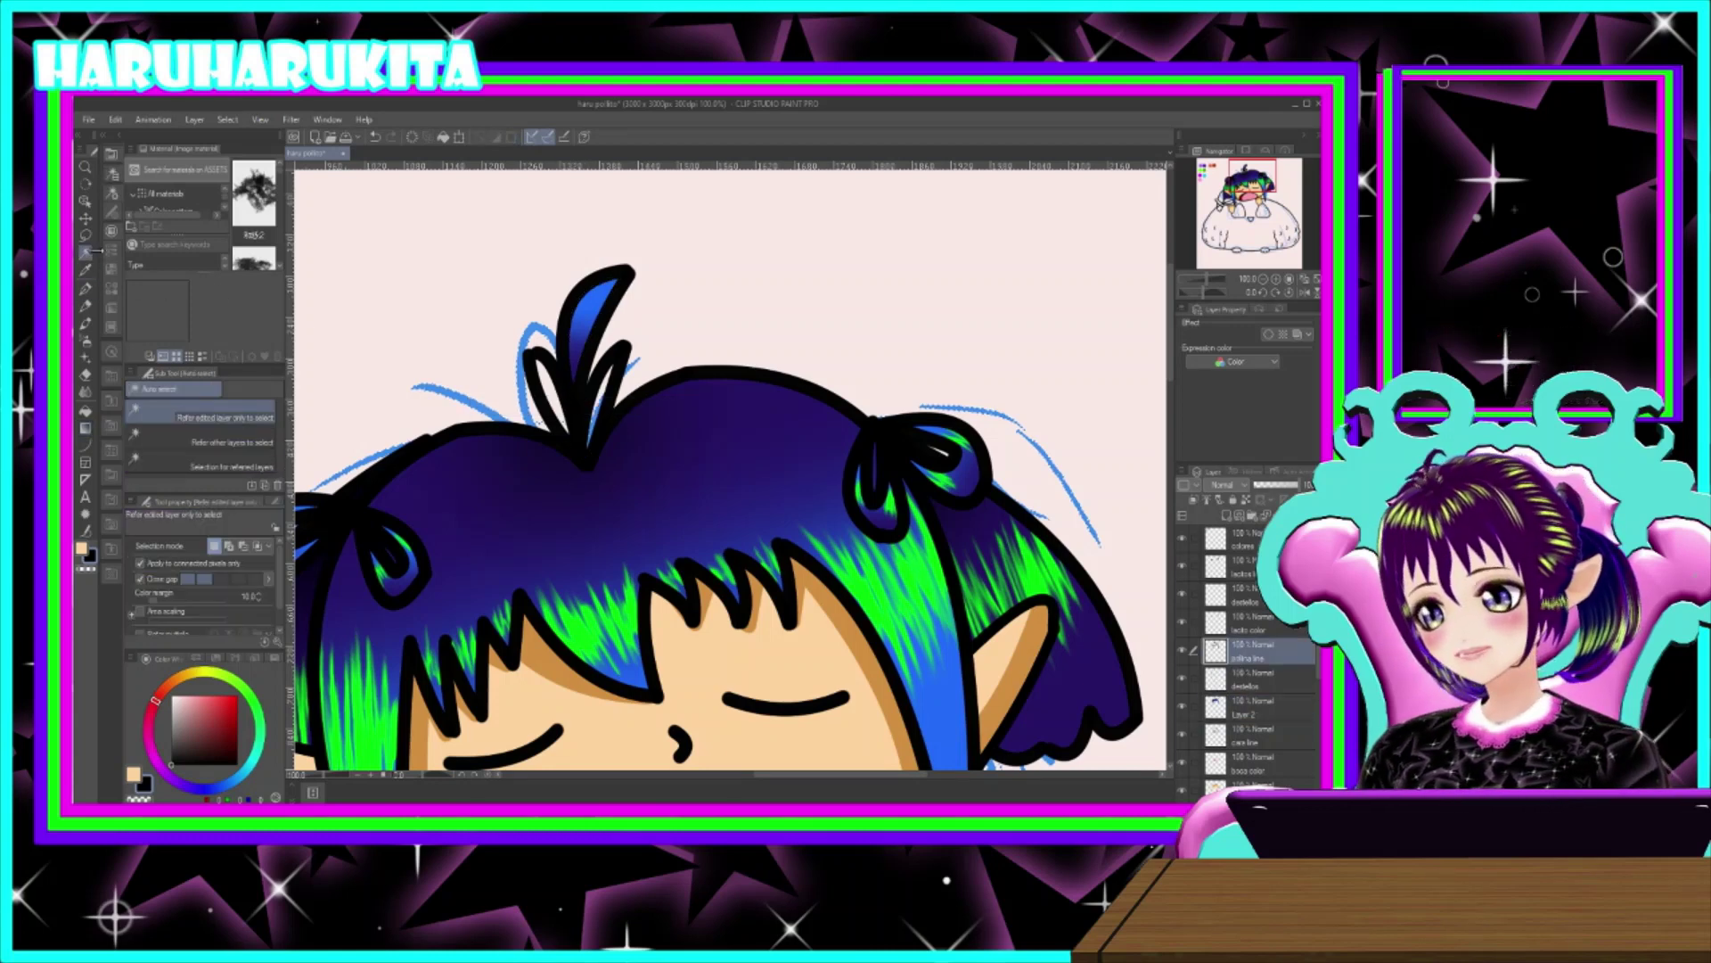
pyautogui.click(557, 394)
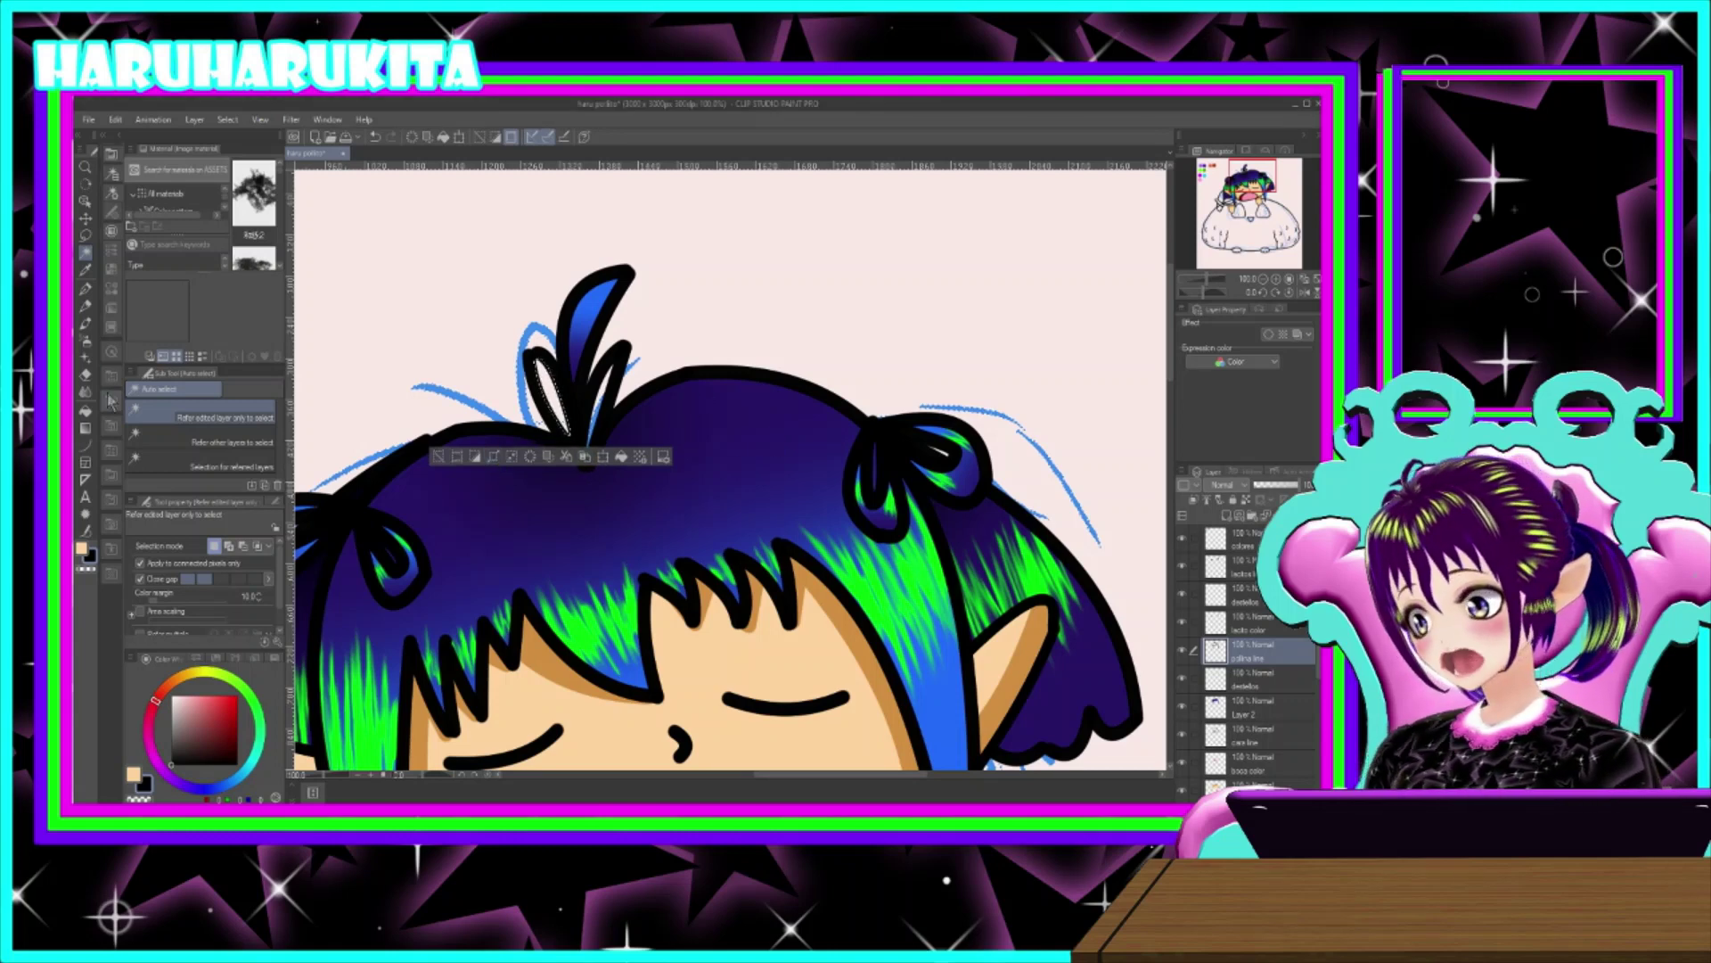
pyautogui.click(86, 429)
pyautogui.moveTo(568, 434); pyautogui.dragTo(535, 359)
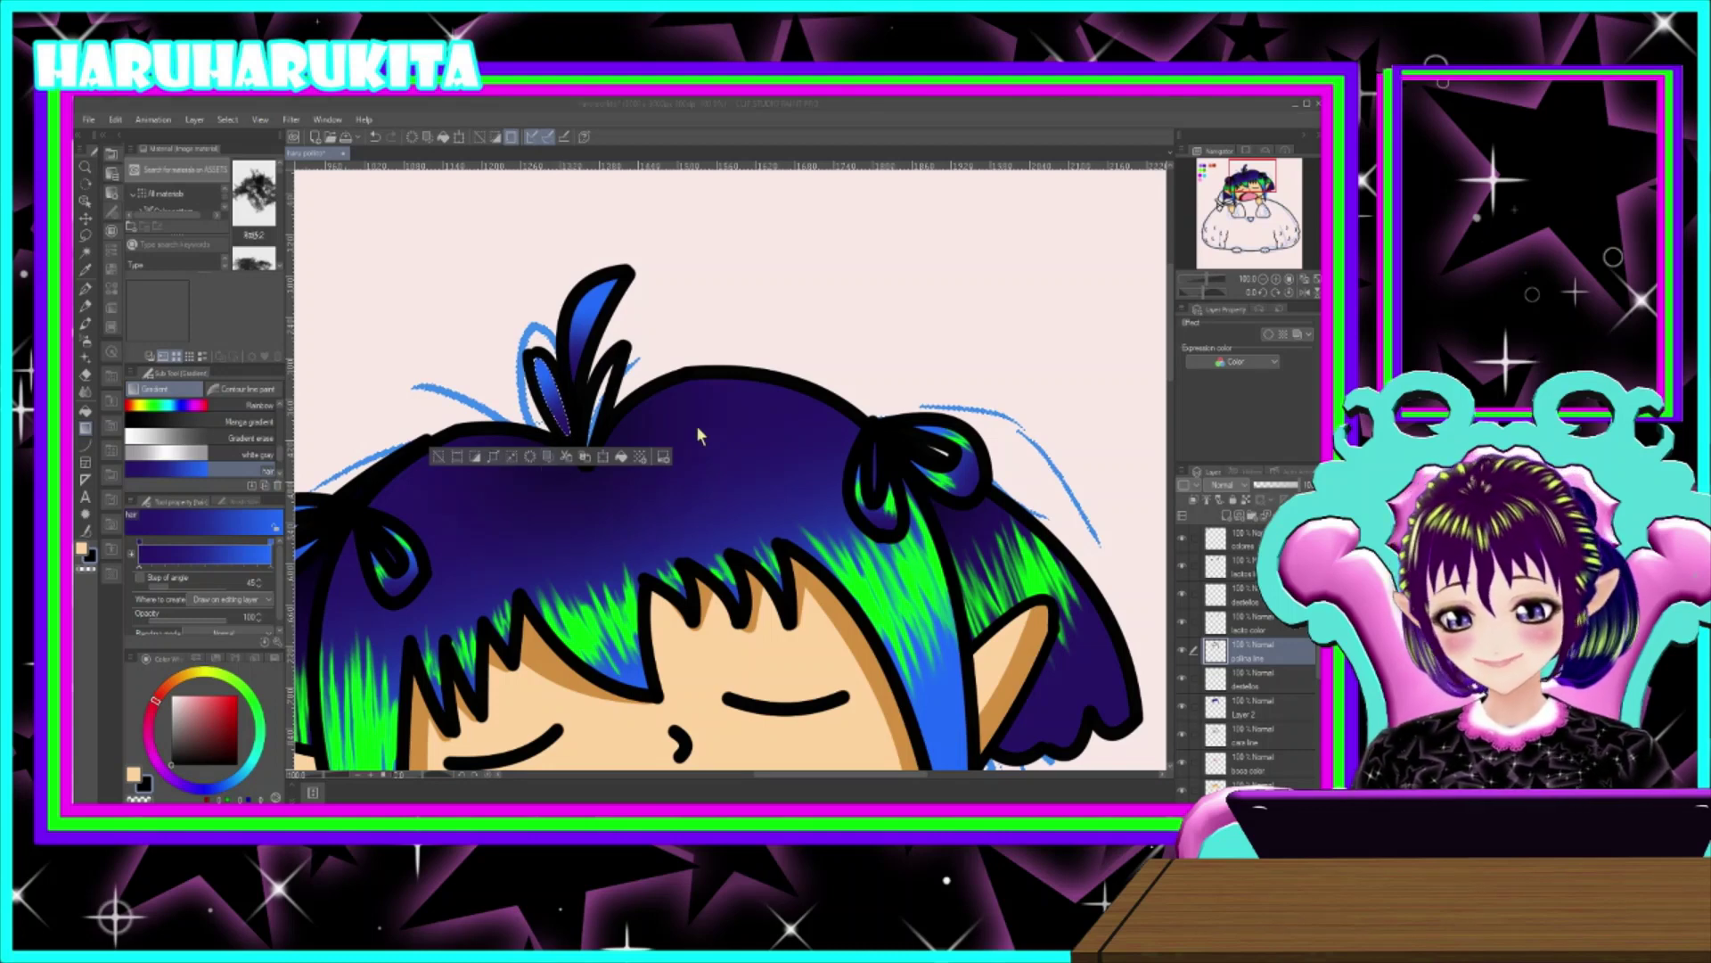
pyautogui.click(768, 441)
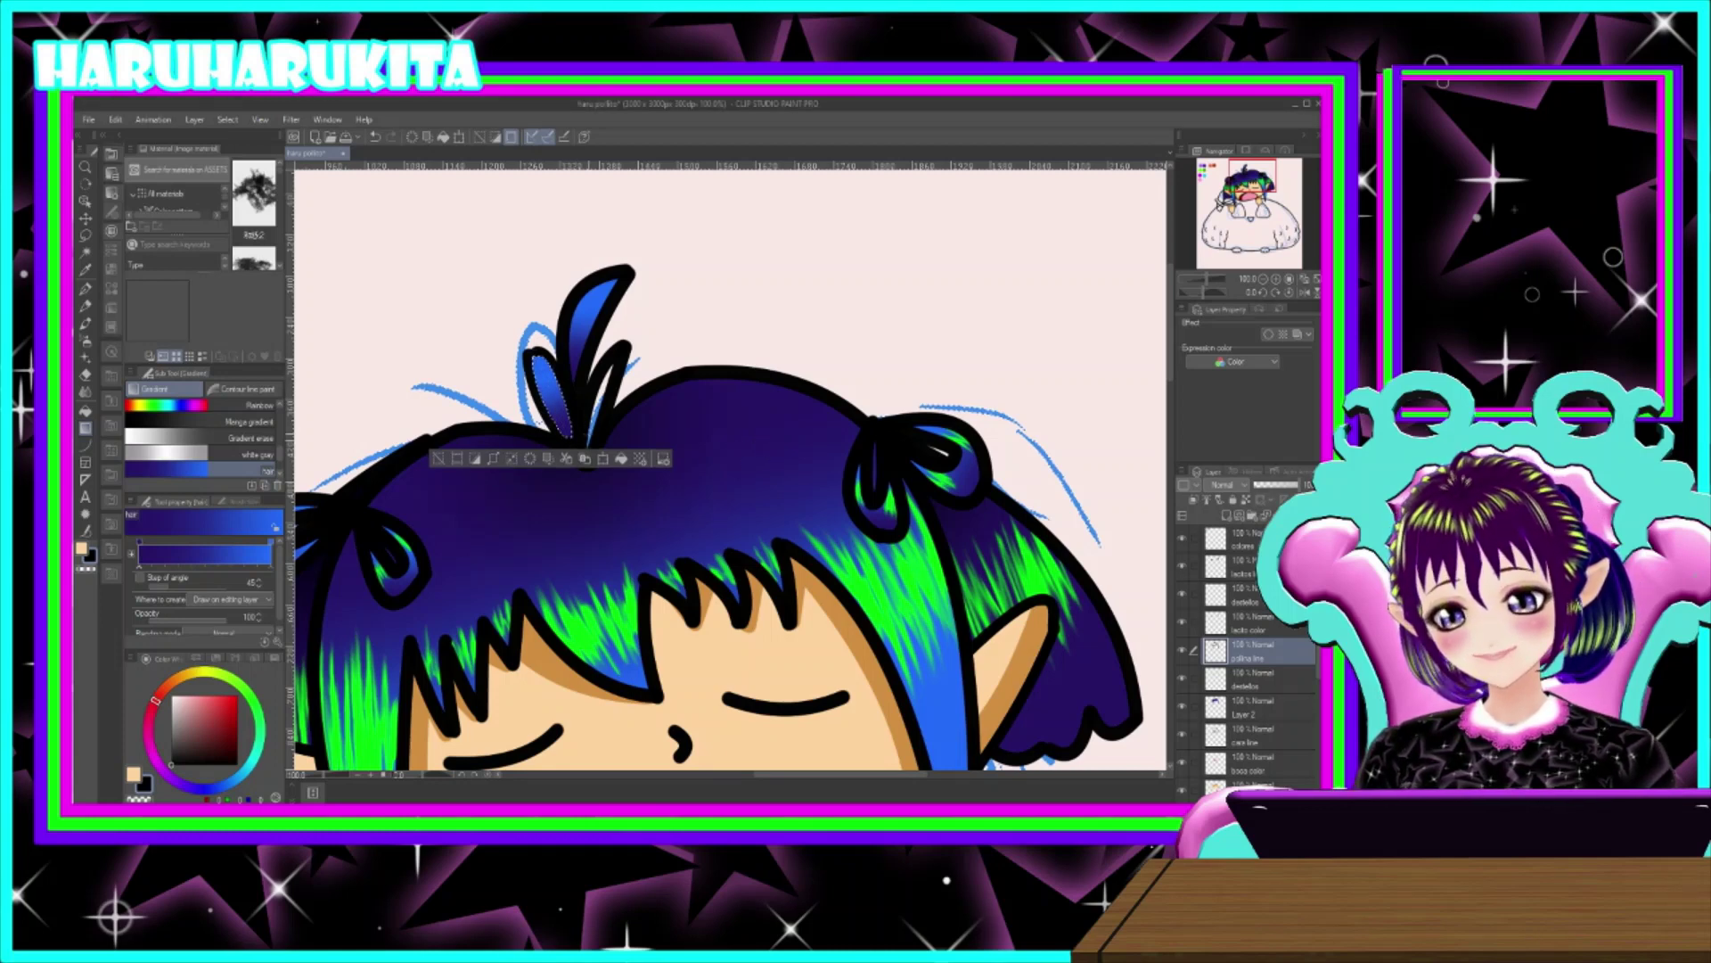
pyautogui.click(1257, 683)
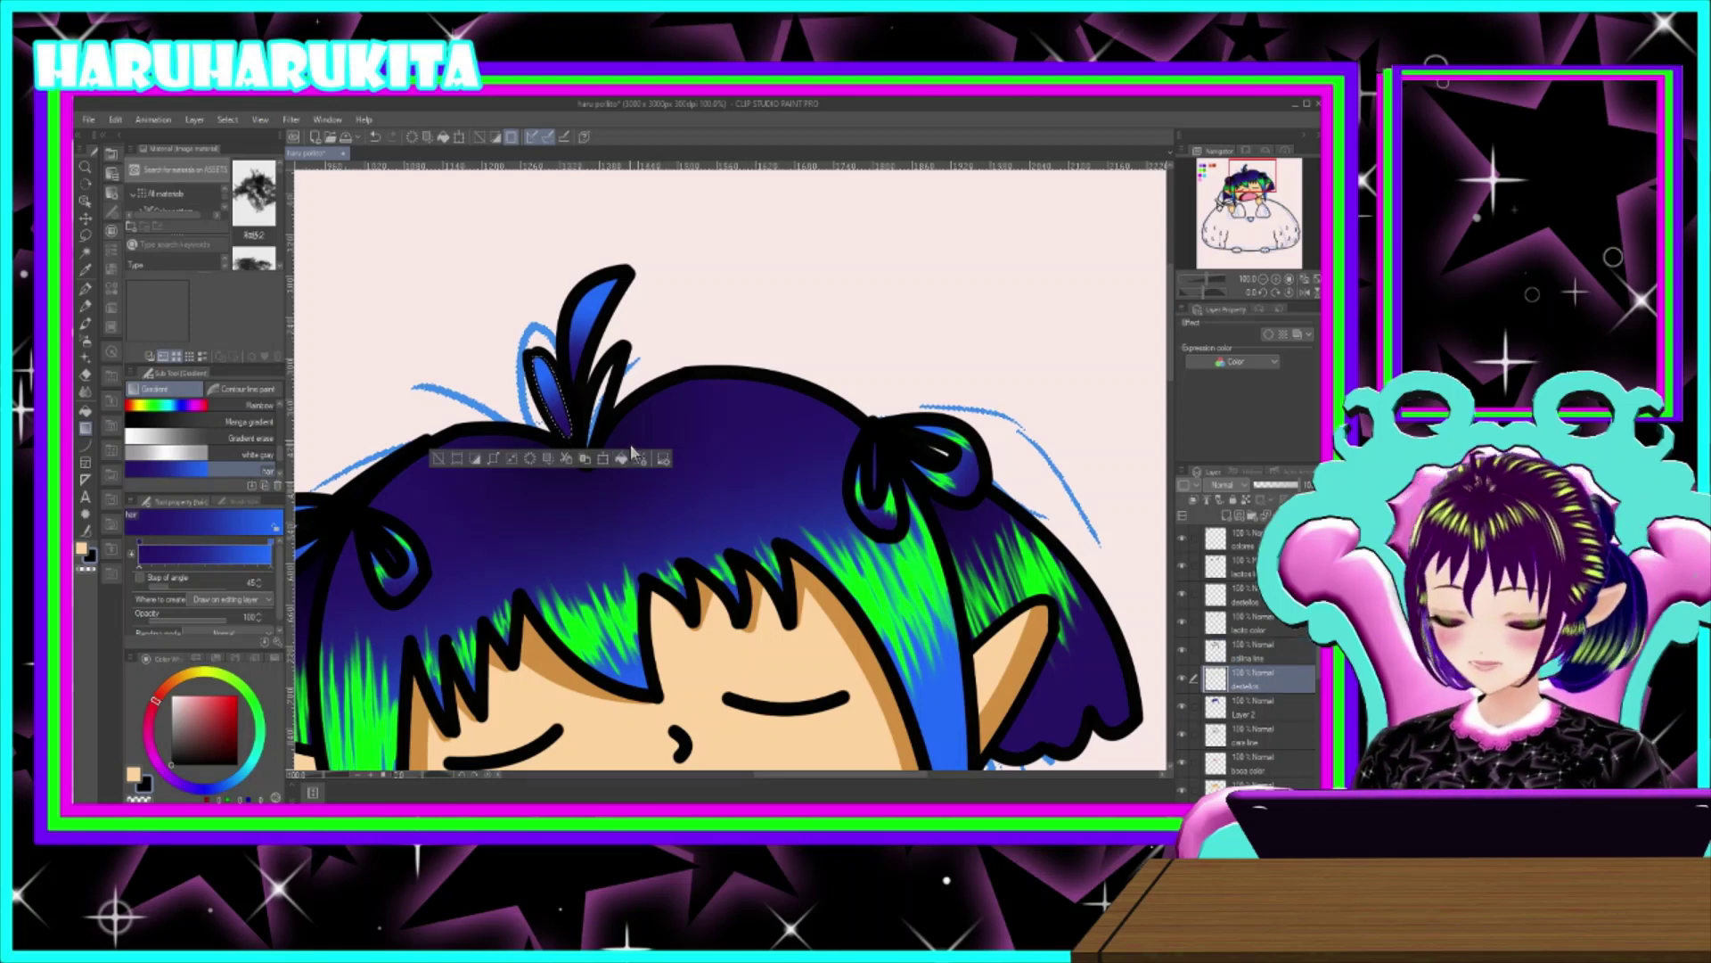
pyautogui.hotkey('ctrl', 'd')
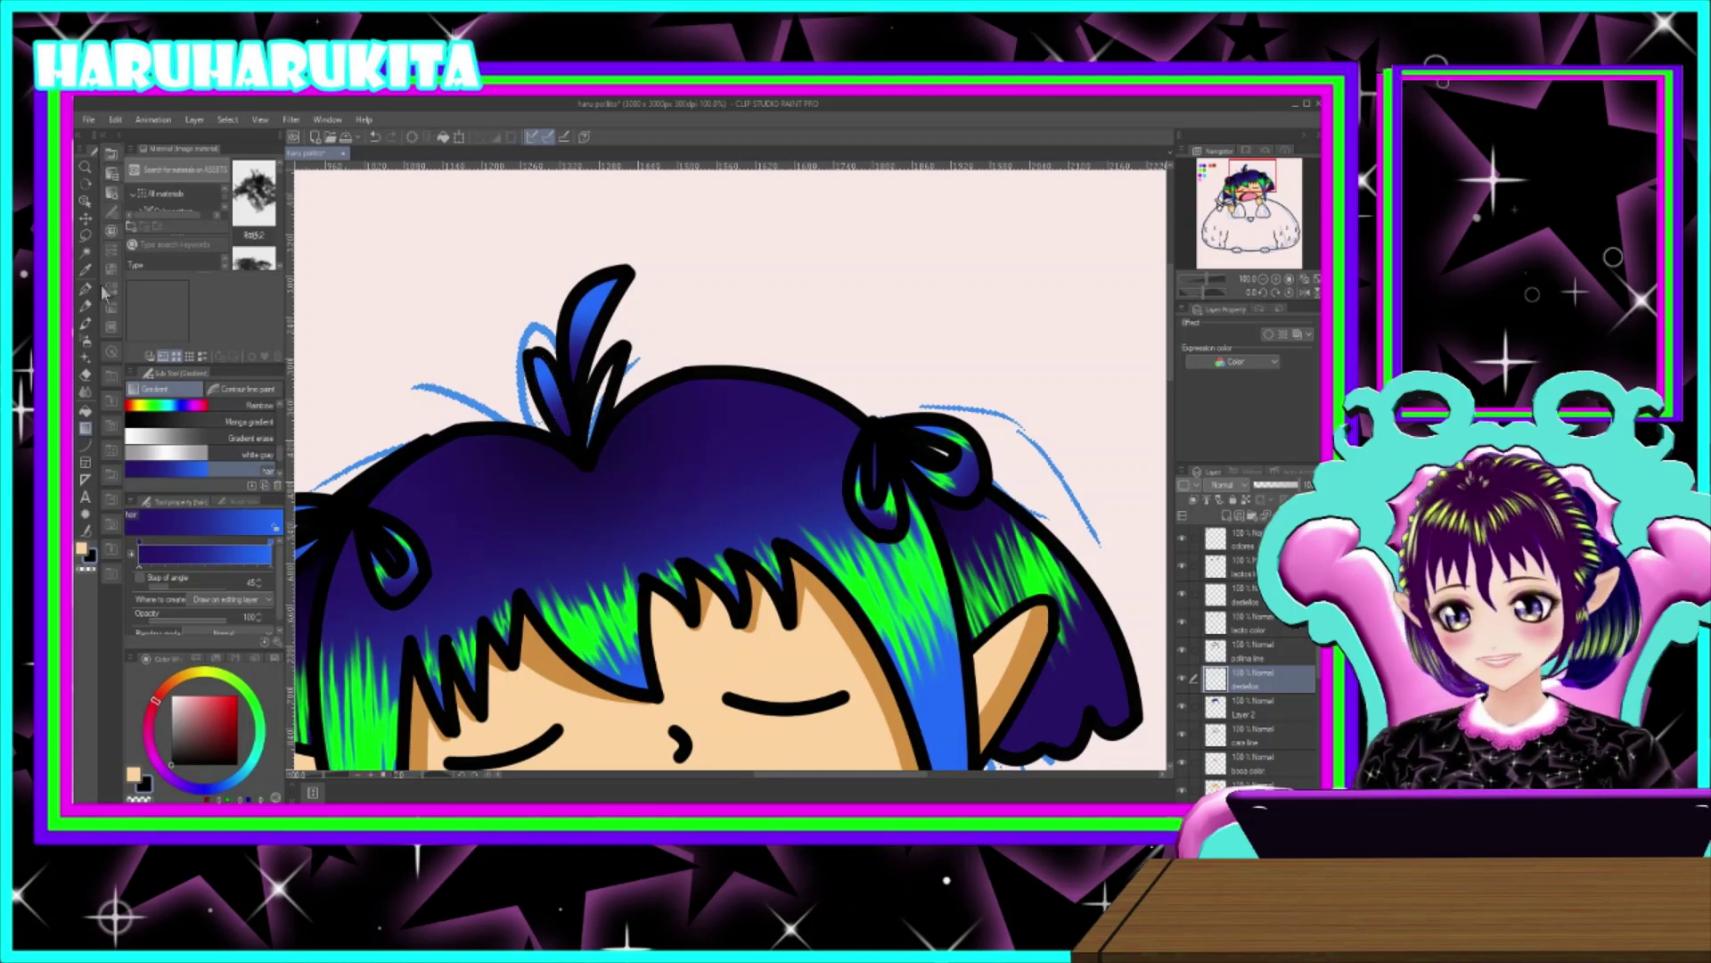
# - Auto-select the right tuft strand from the line art and fill it with the blue hair gradient on Layer 2
pyautogui.press('w')
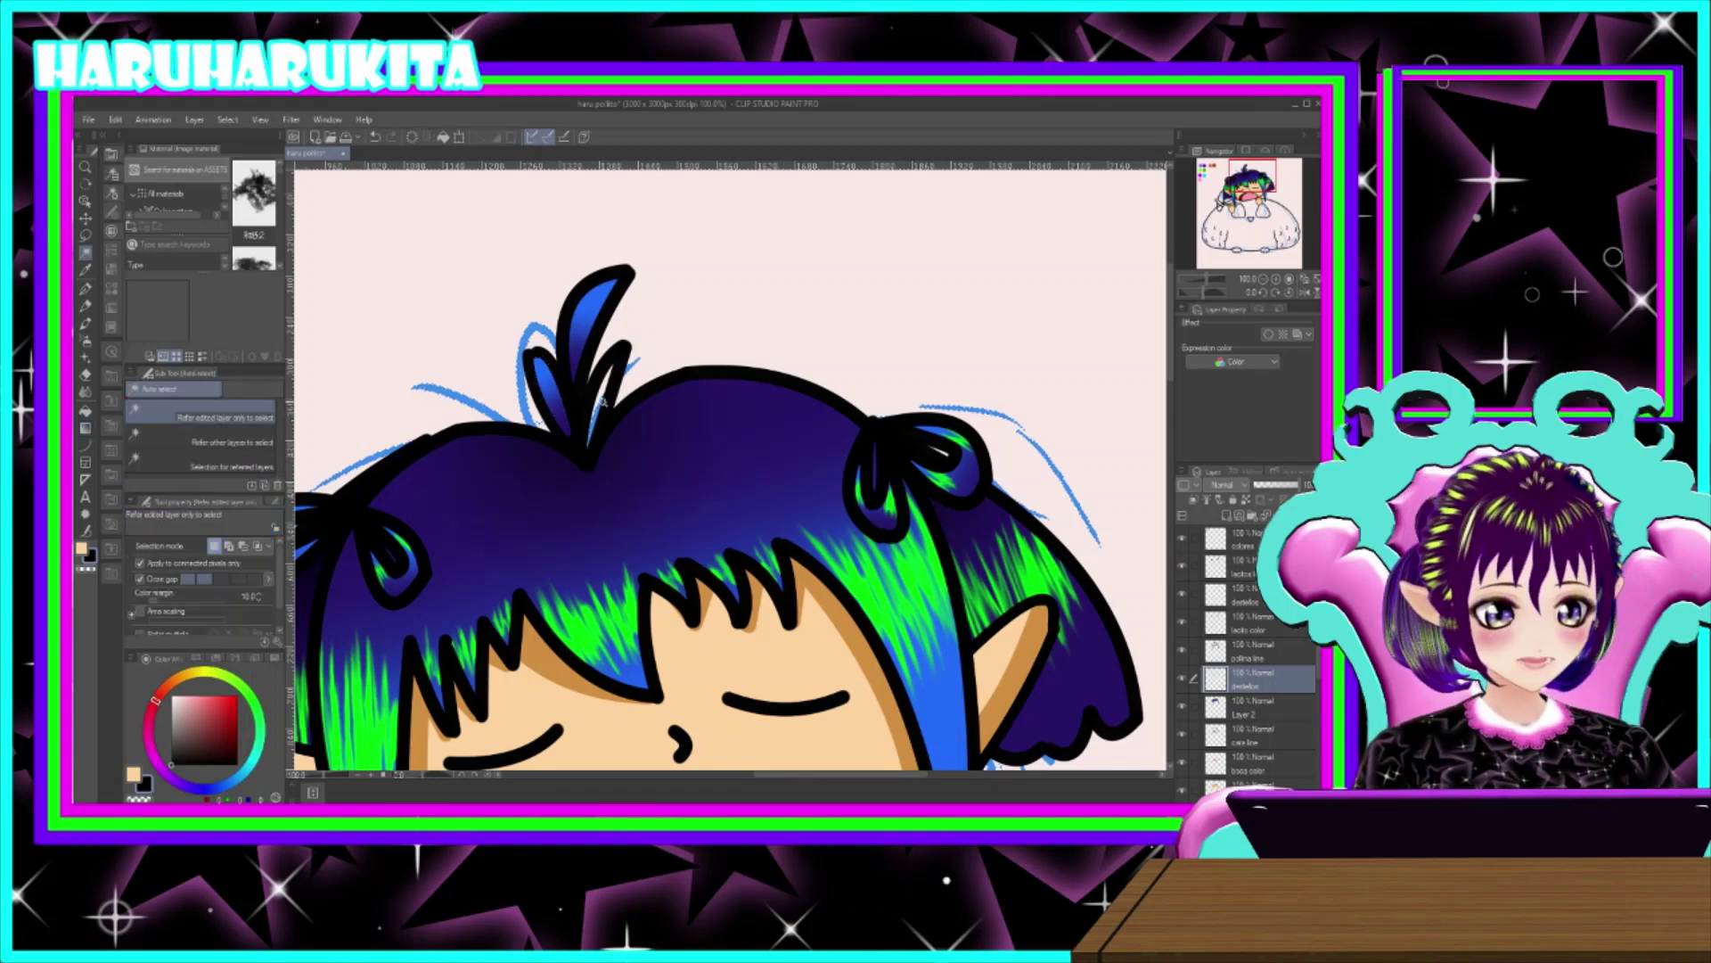
pyautogui.click(1247, 658)
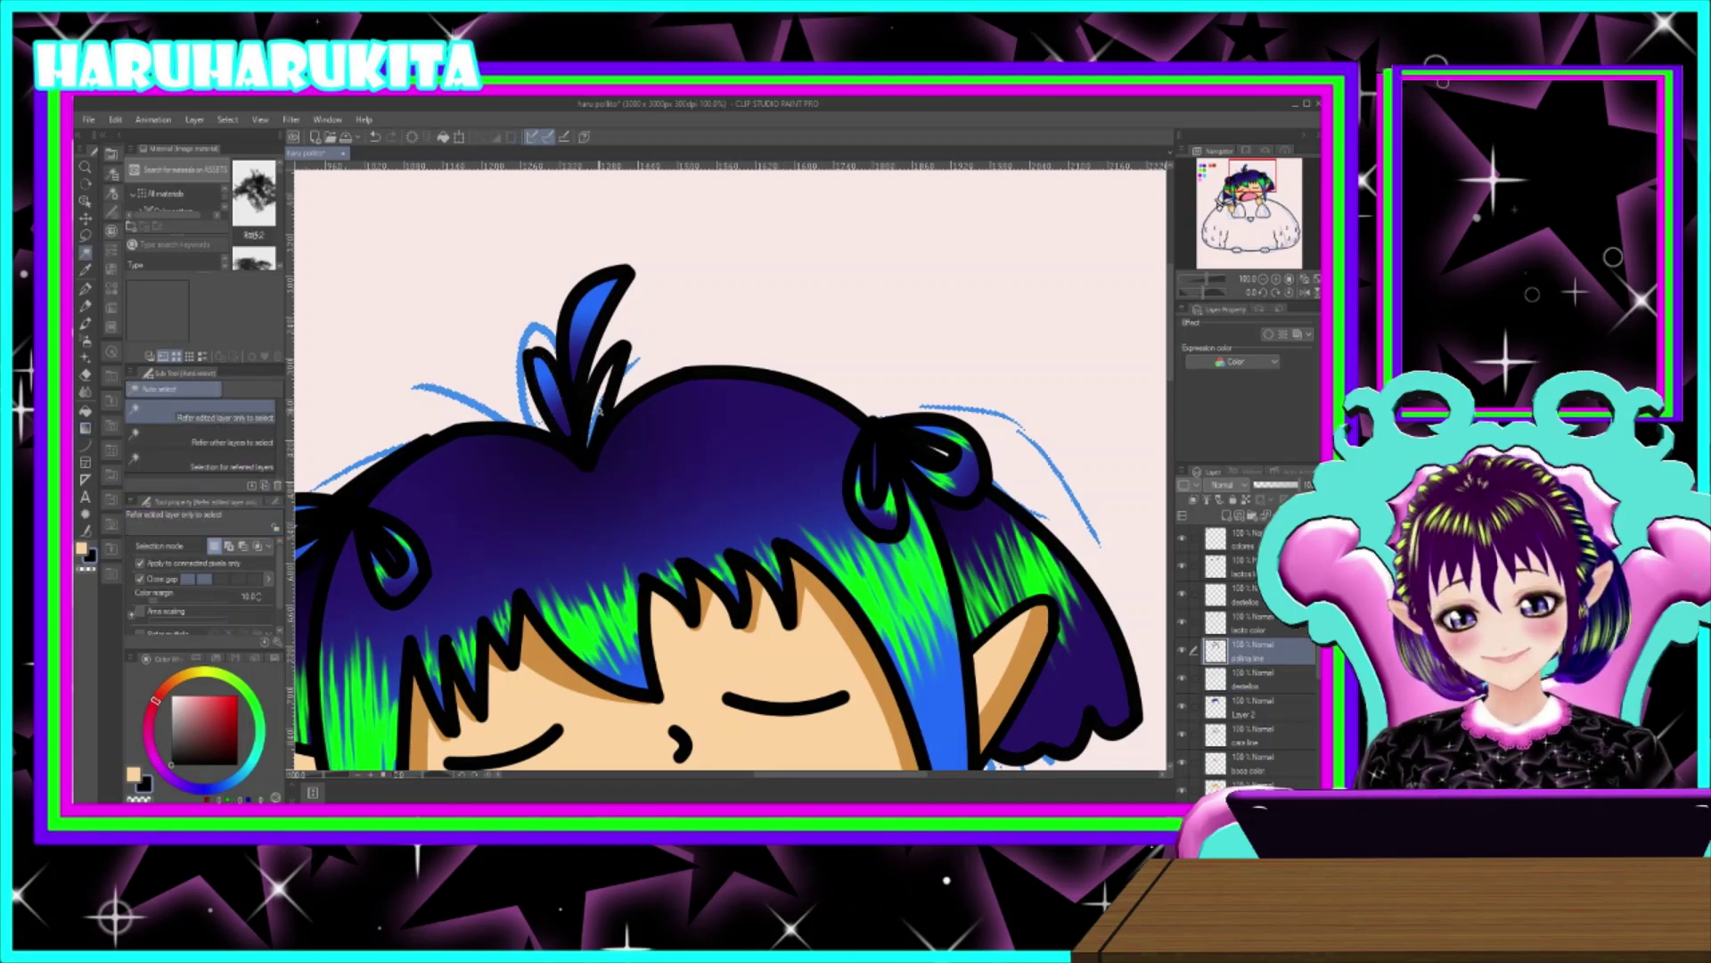
pyautogui.click(599, 408)
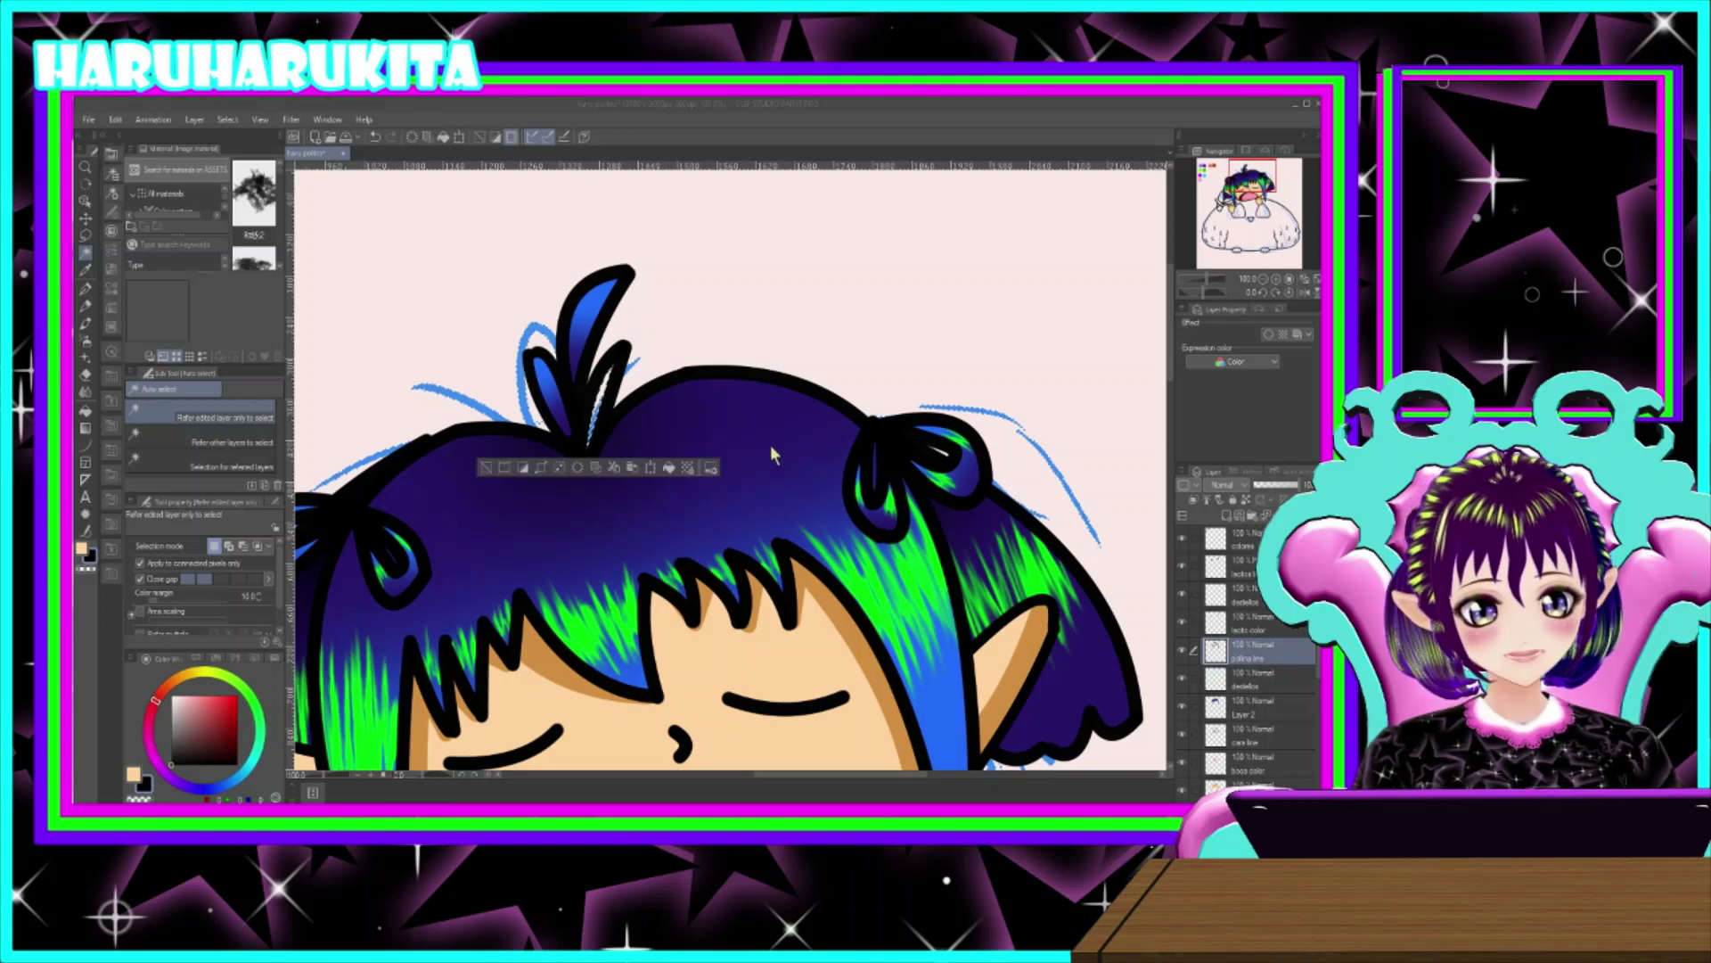
pyautogui.click(1251, 705)
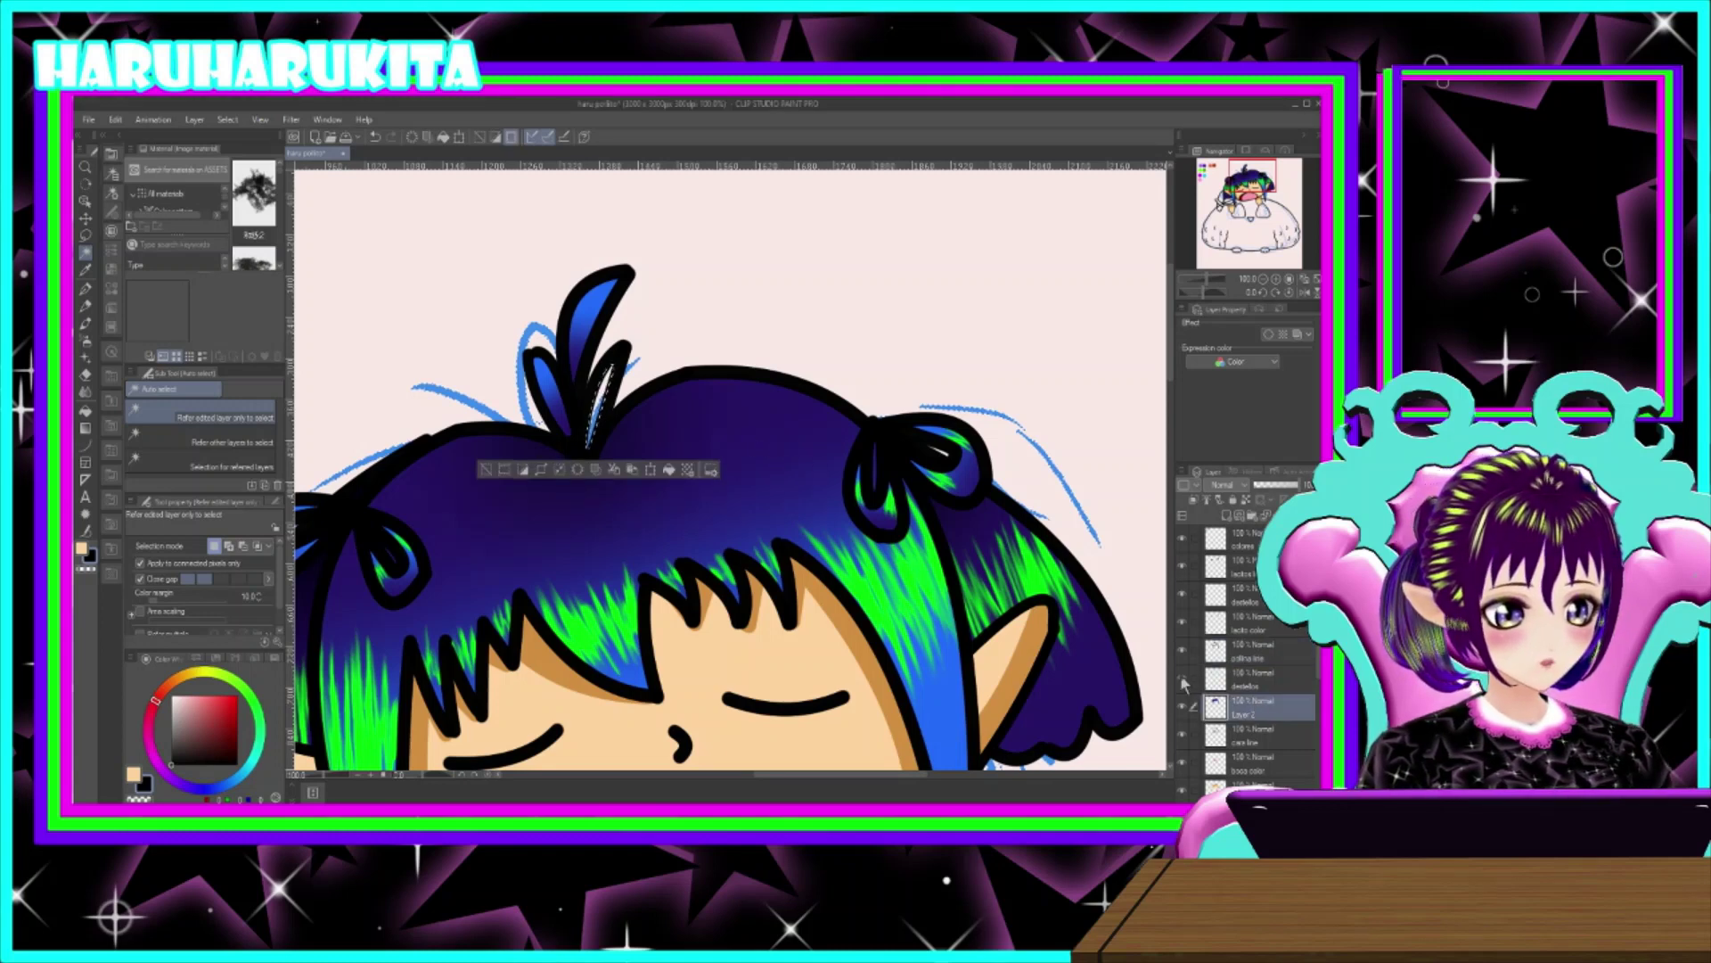
pyautogui.click(1181, 675)
pyautogui.click(1181, 675)
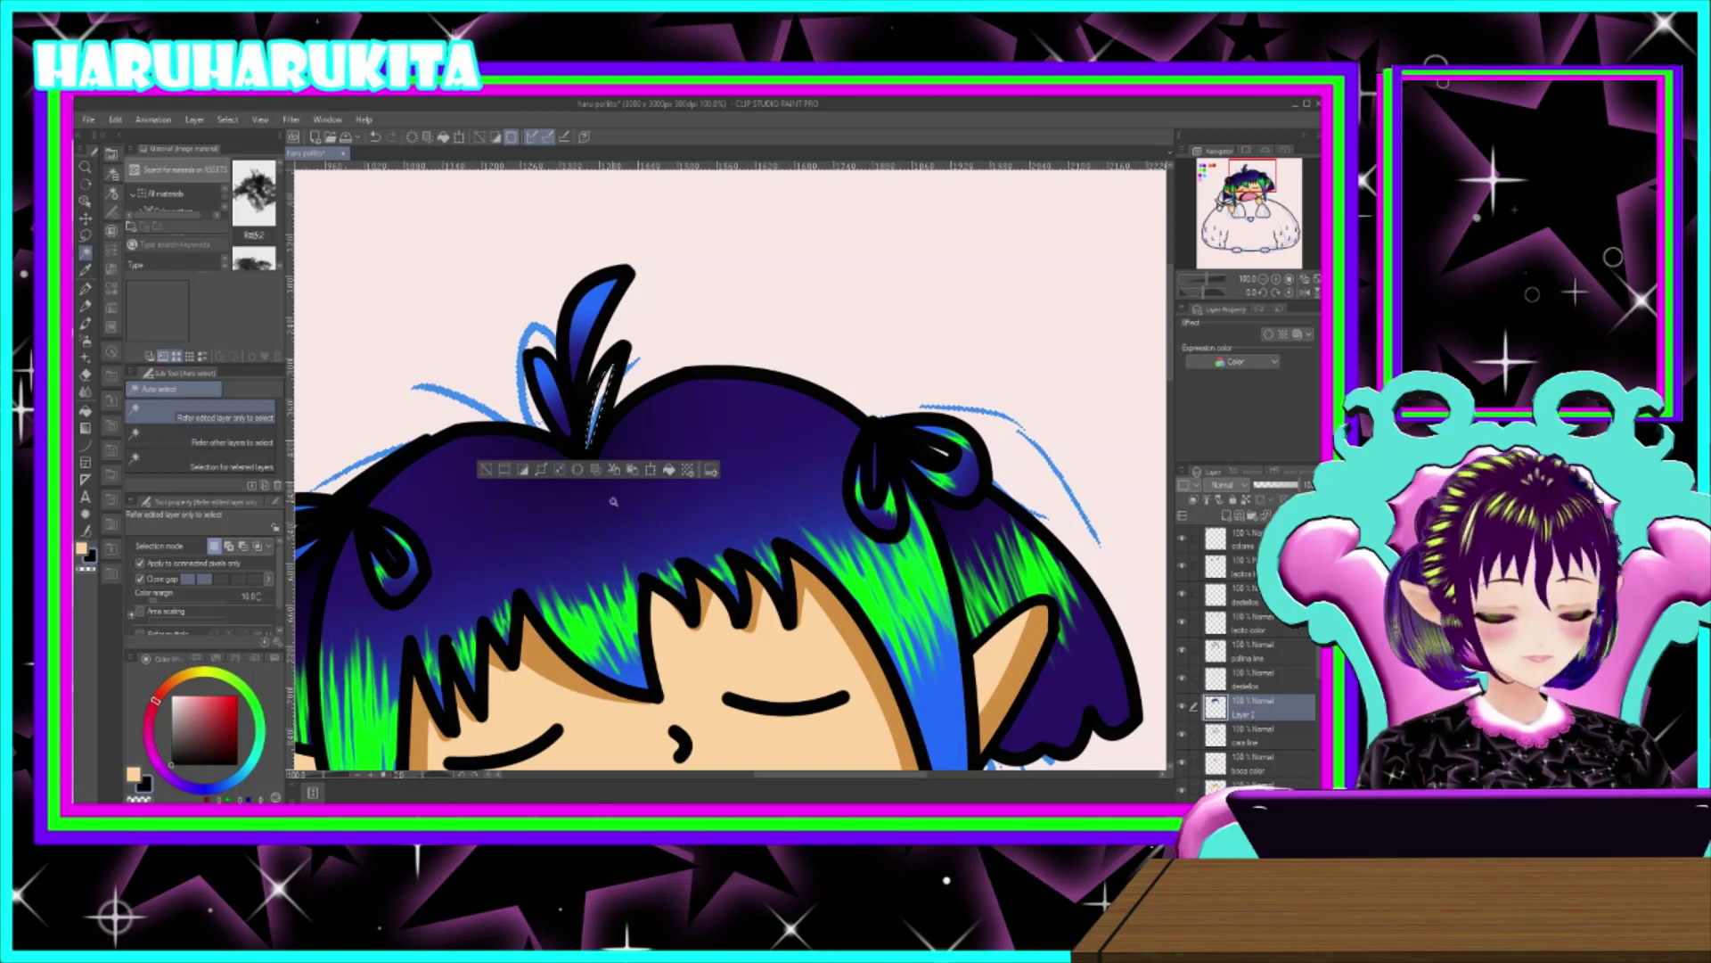
pyautogui.click(85, 428)
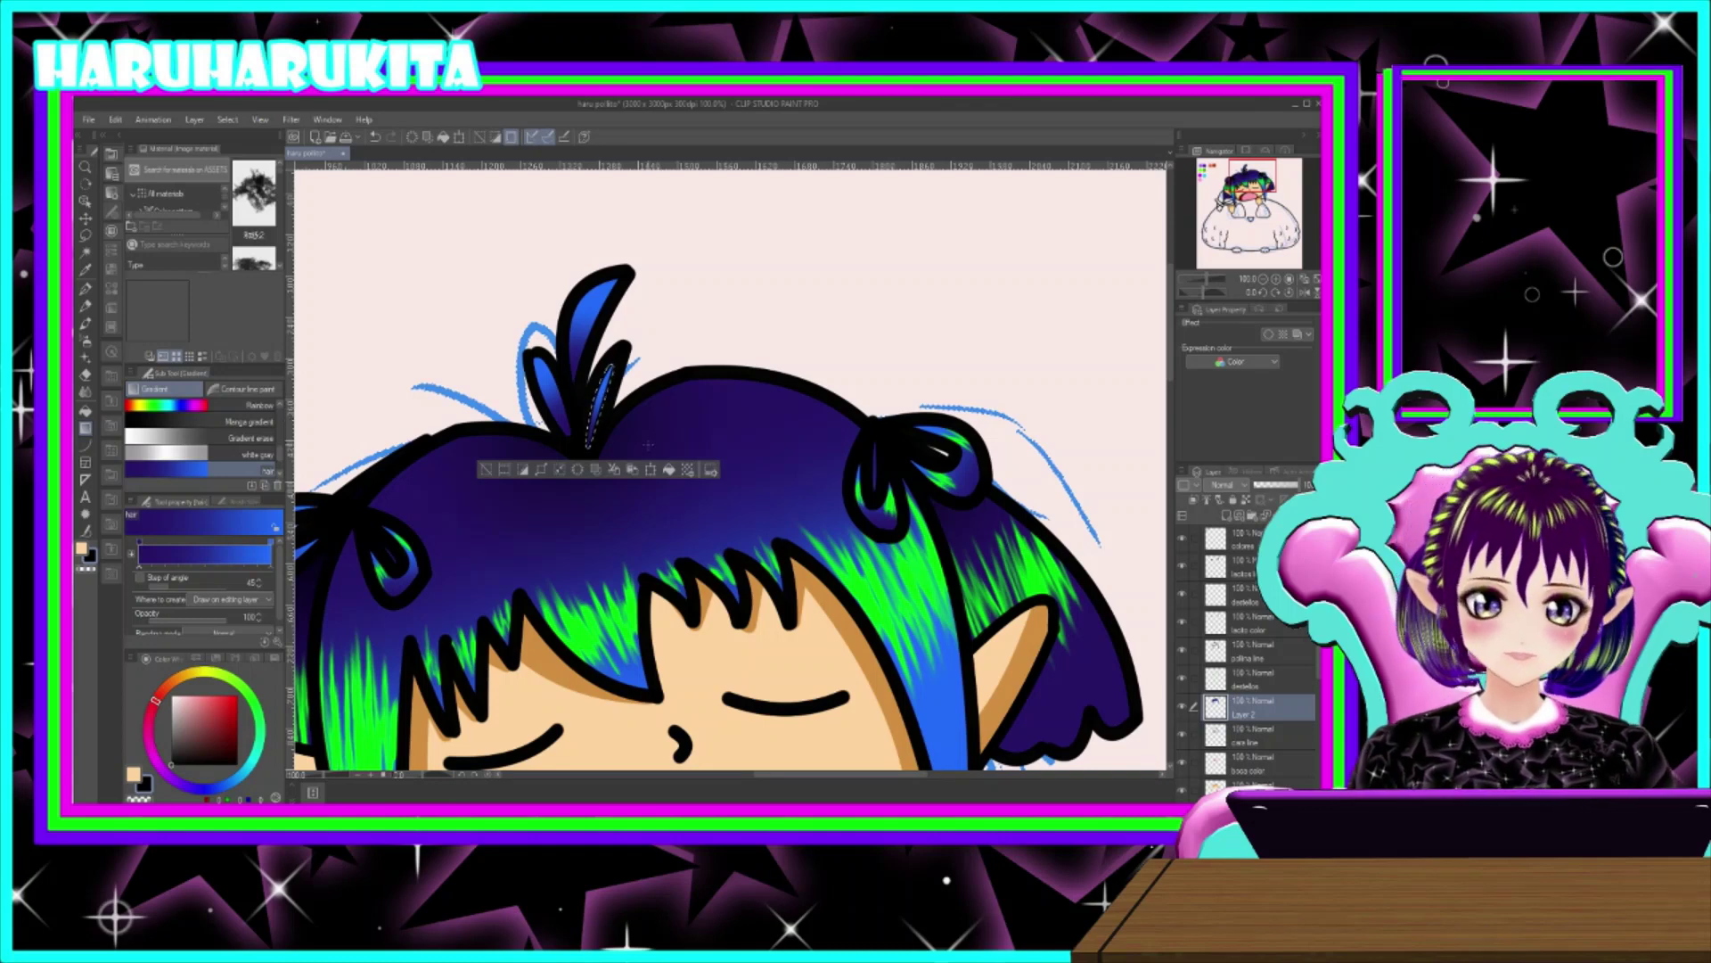
# - Try to auto-select the tall and left tuft strands together, using the line art layer as the reference
pyautogui.click(87, 253)
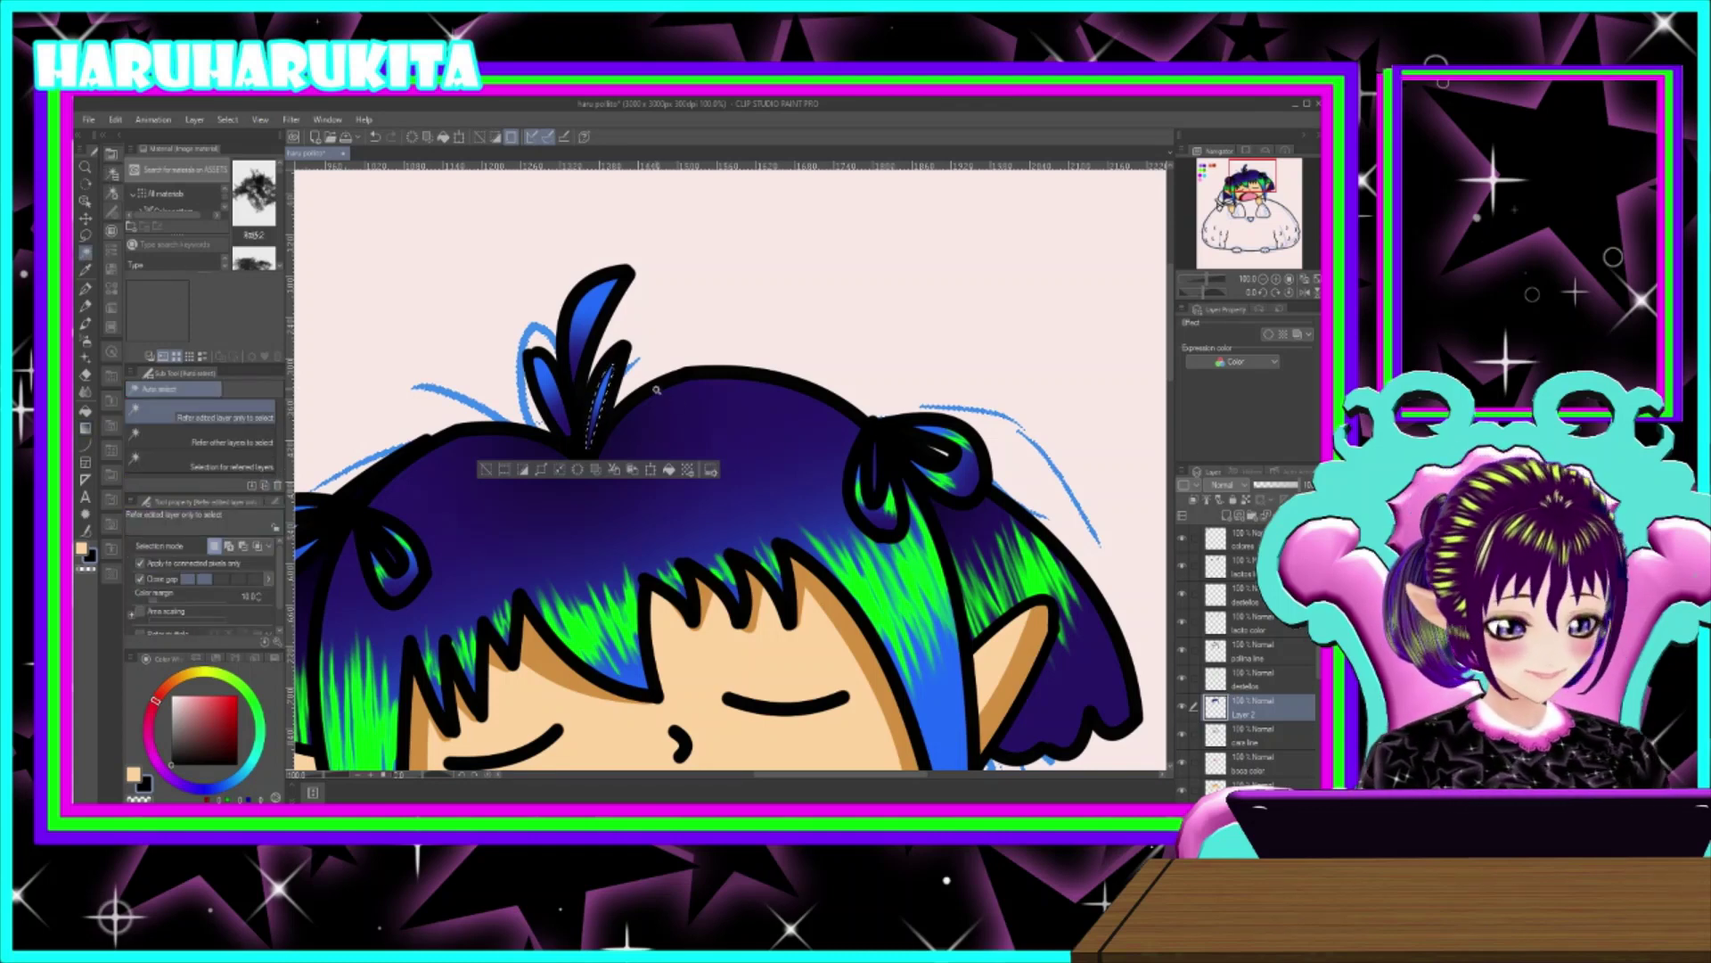
pyautogui.click(588, 329)
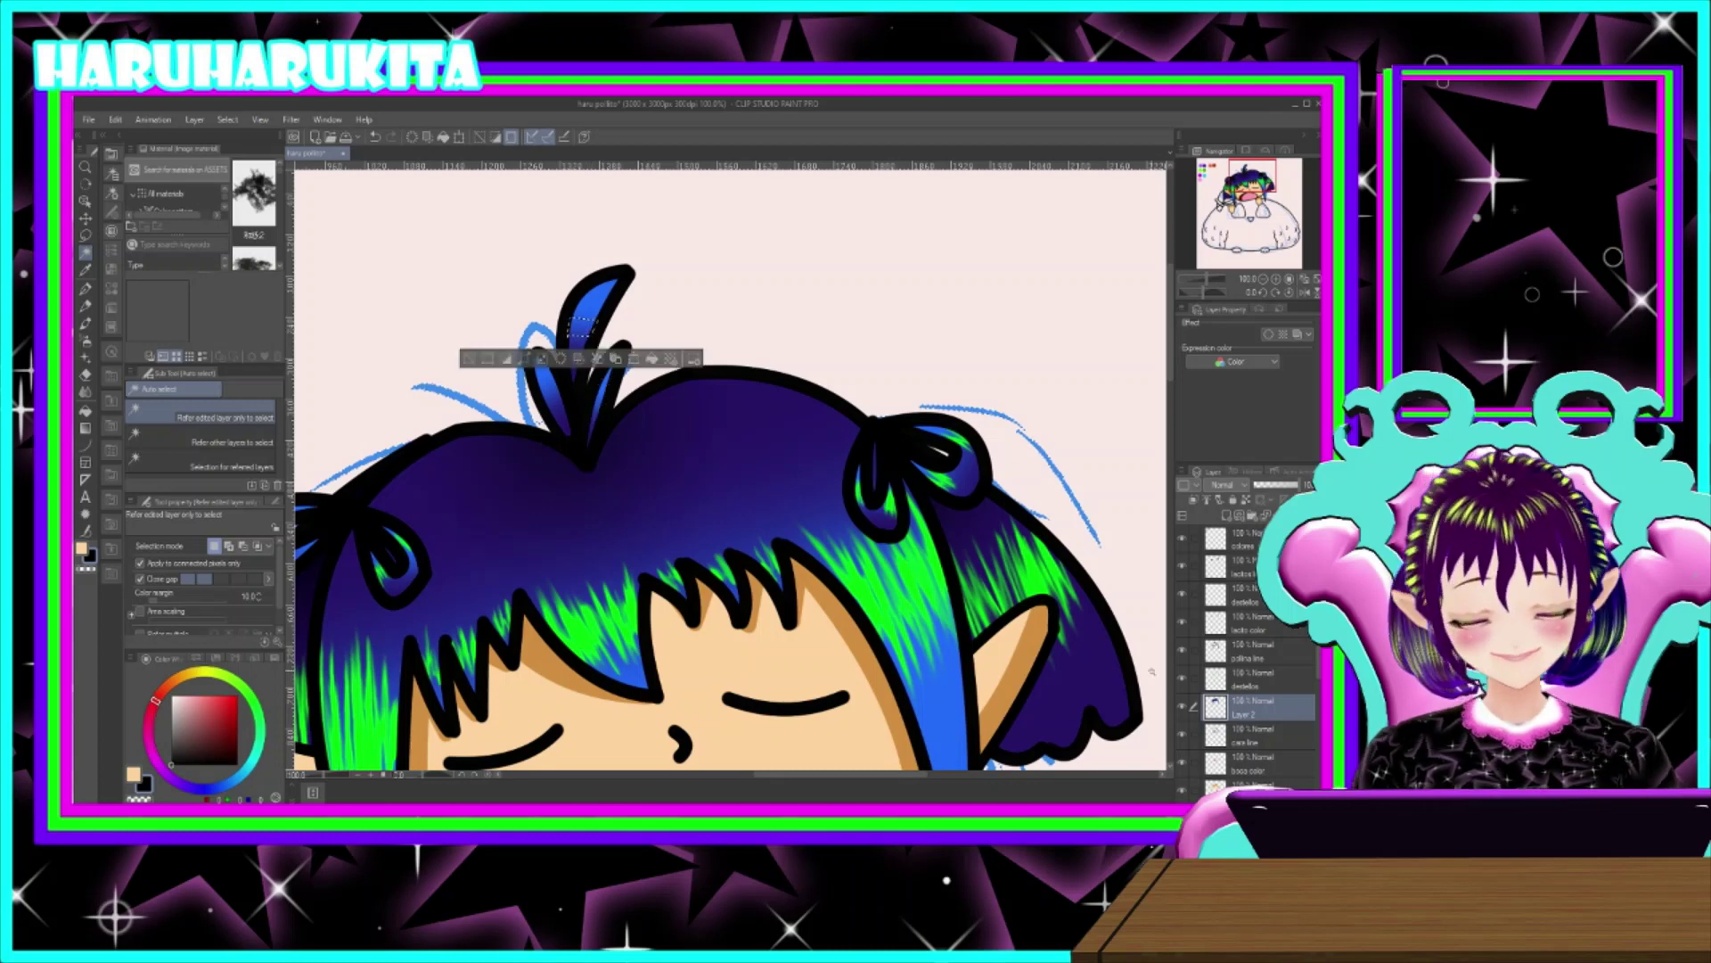
pyautogui.click(1236, 629)
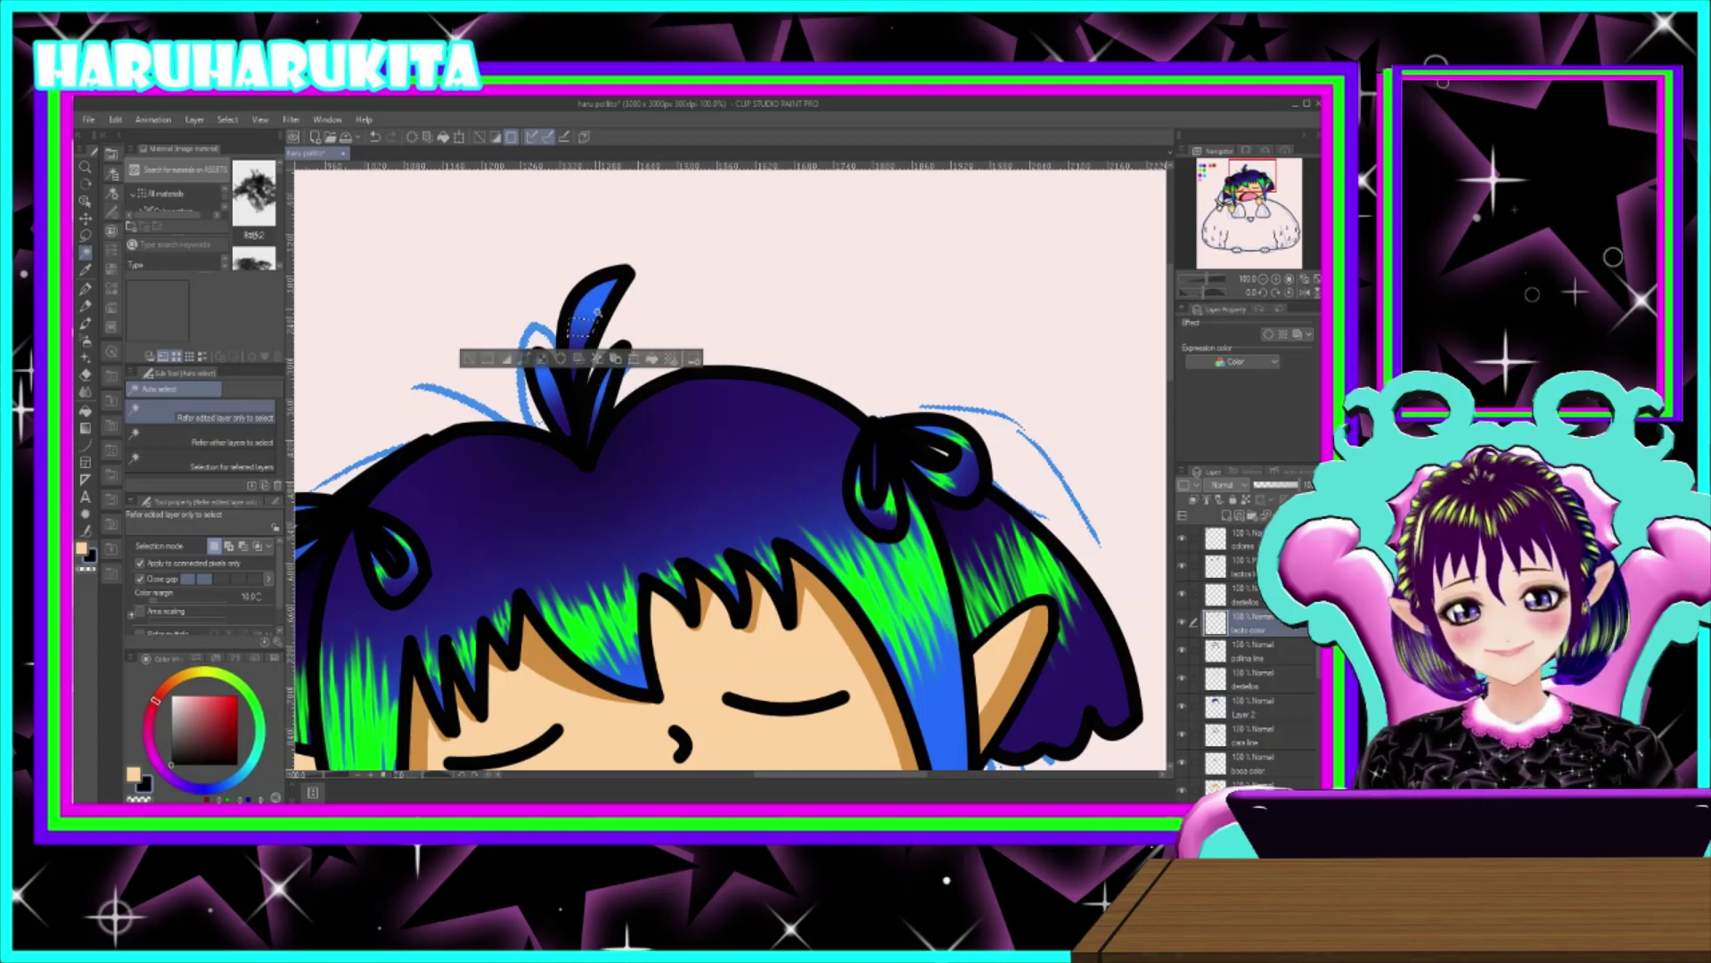
pyautogui.click(1248, 653)
pyautogui.hotkey('ctrl', 'd')
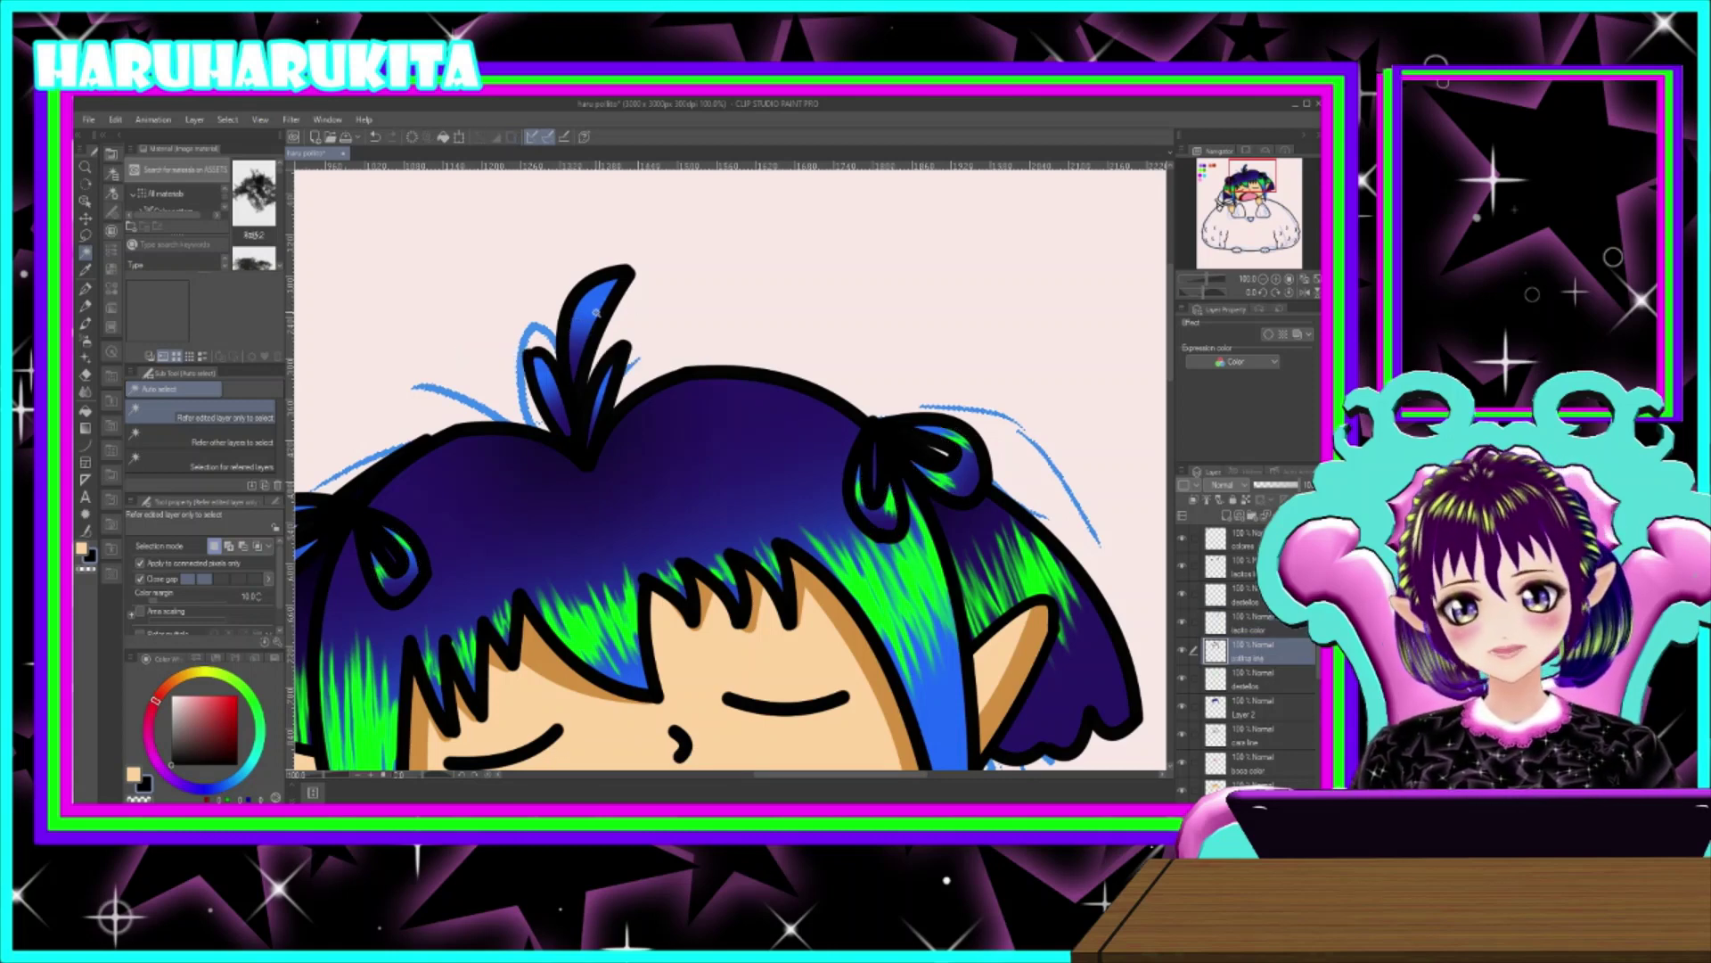
pyautogui.click(596, 312)
pyautogui.keyDown('shift'); pyautogui.click(547, 380); pyautogui.keyUp('shift')
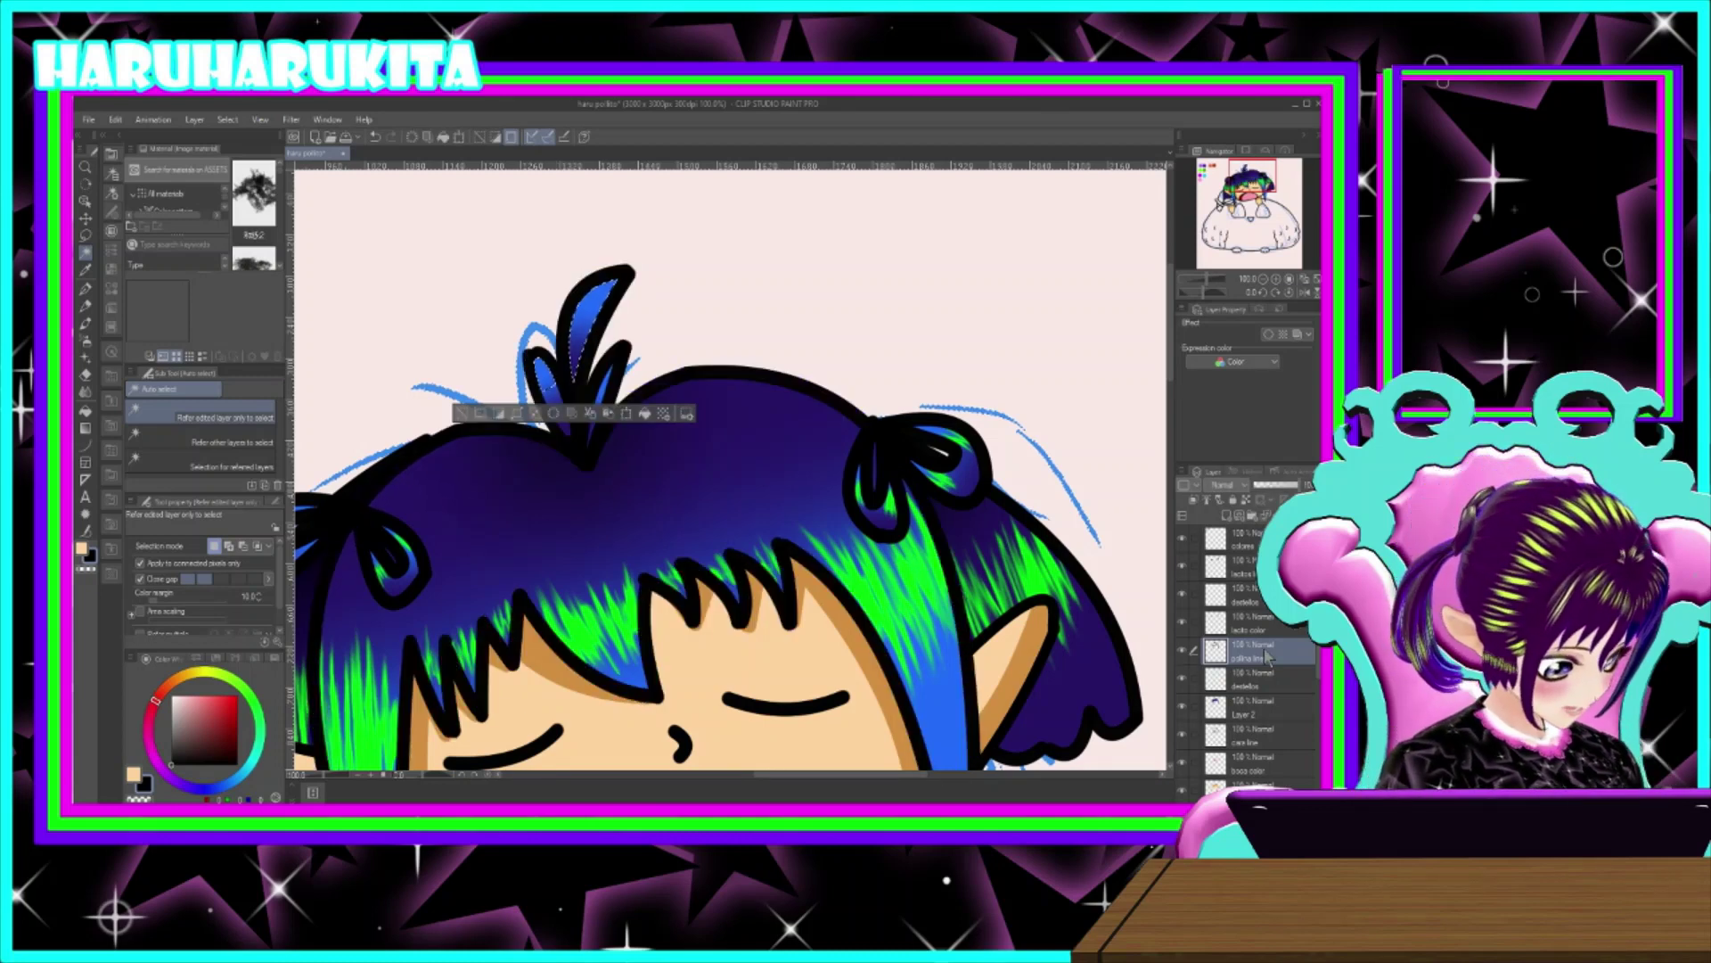
# - Hide Layer 2, undo the last selections, and delete the gradient fill inside the left tuft strand from the line art layer
pyautogui.click(1181, 705)
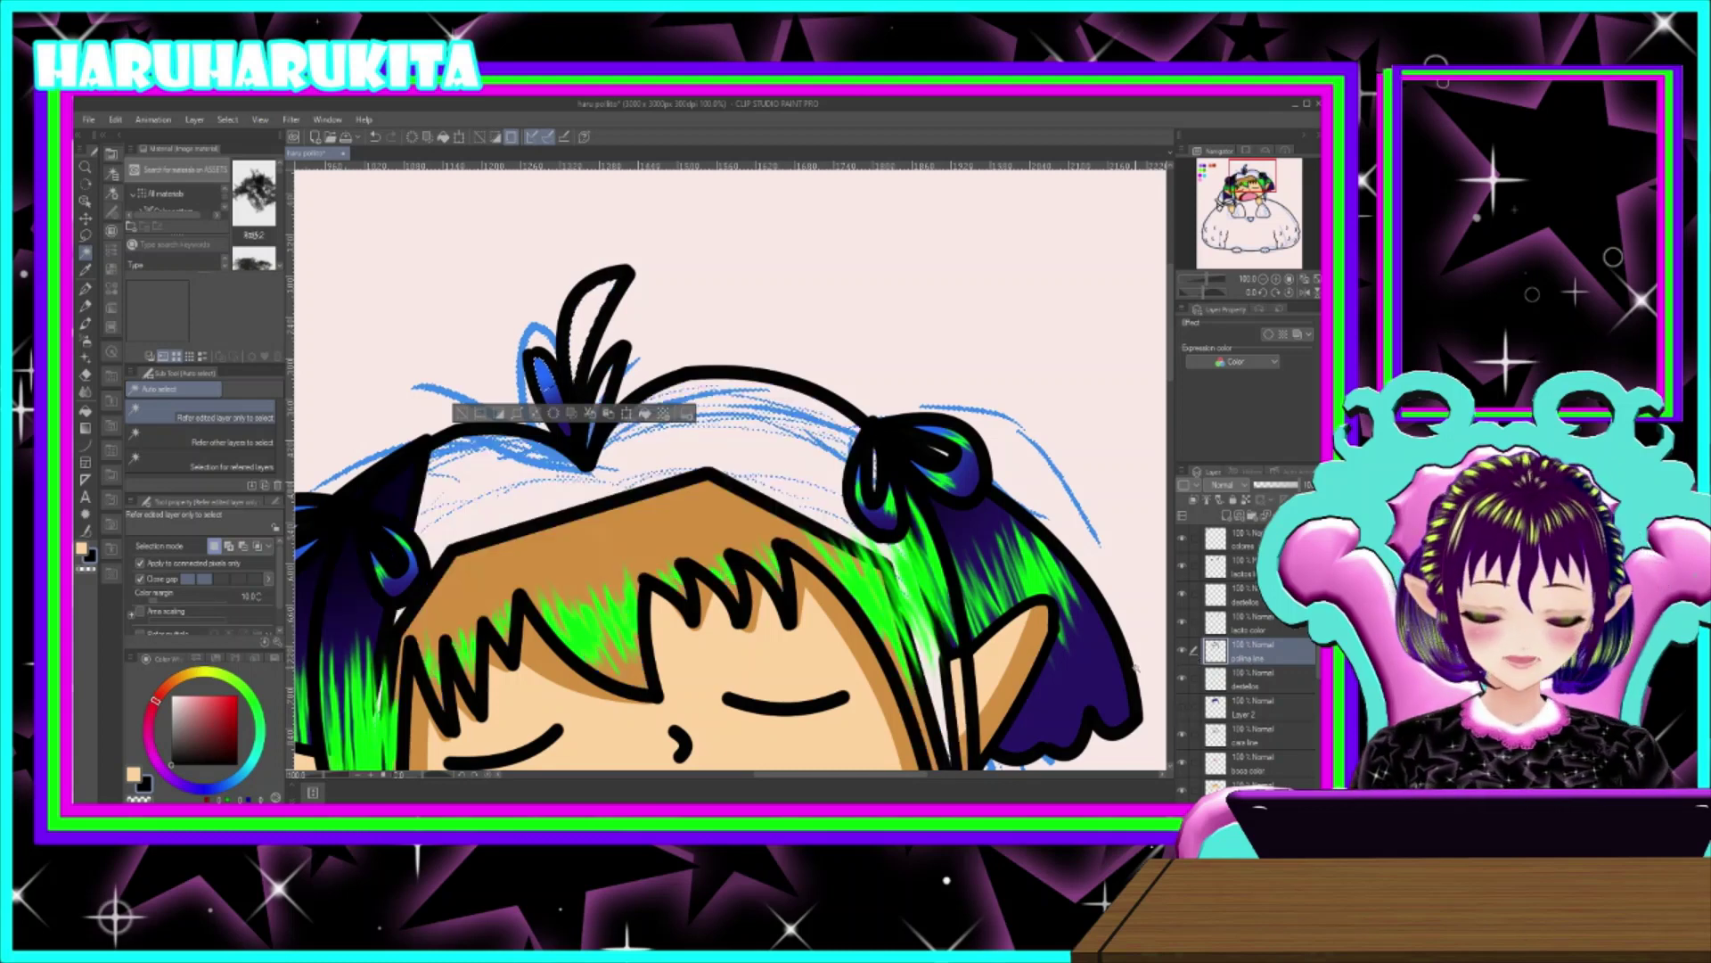
pyautogui.hotkey('ctrl', 'z')
pyautogui.hotkey('ctrl', 'z')
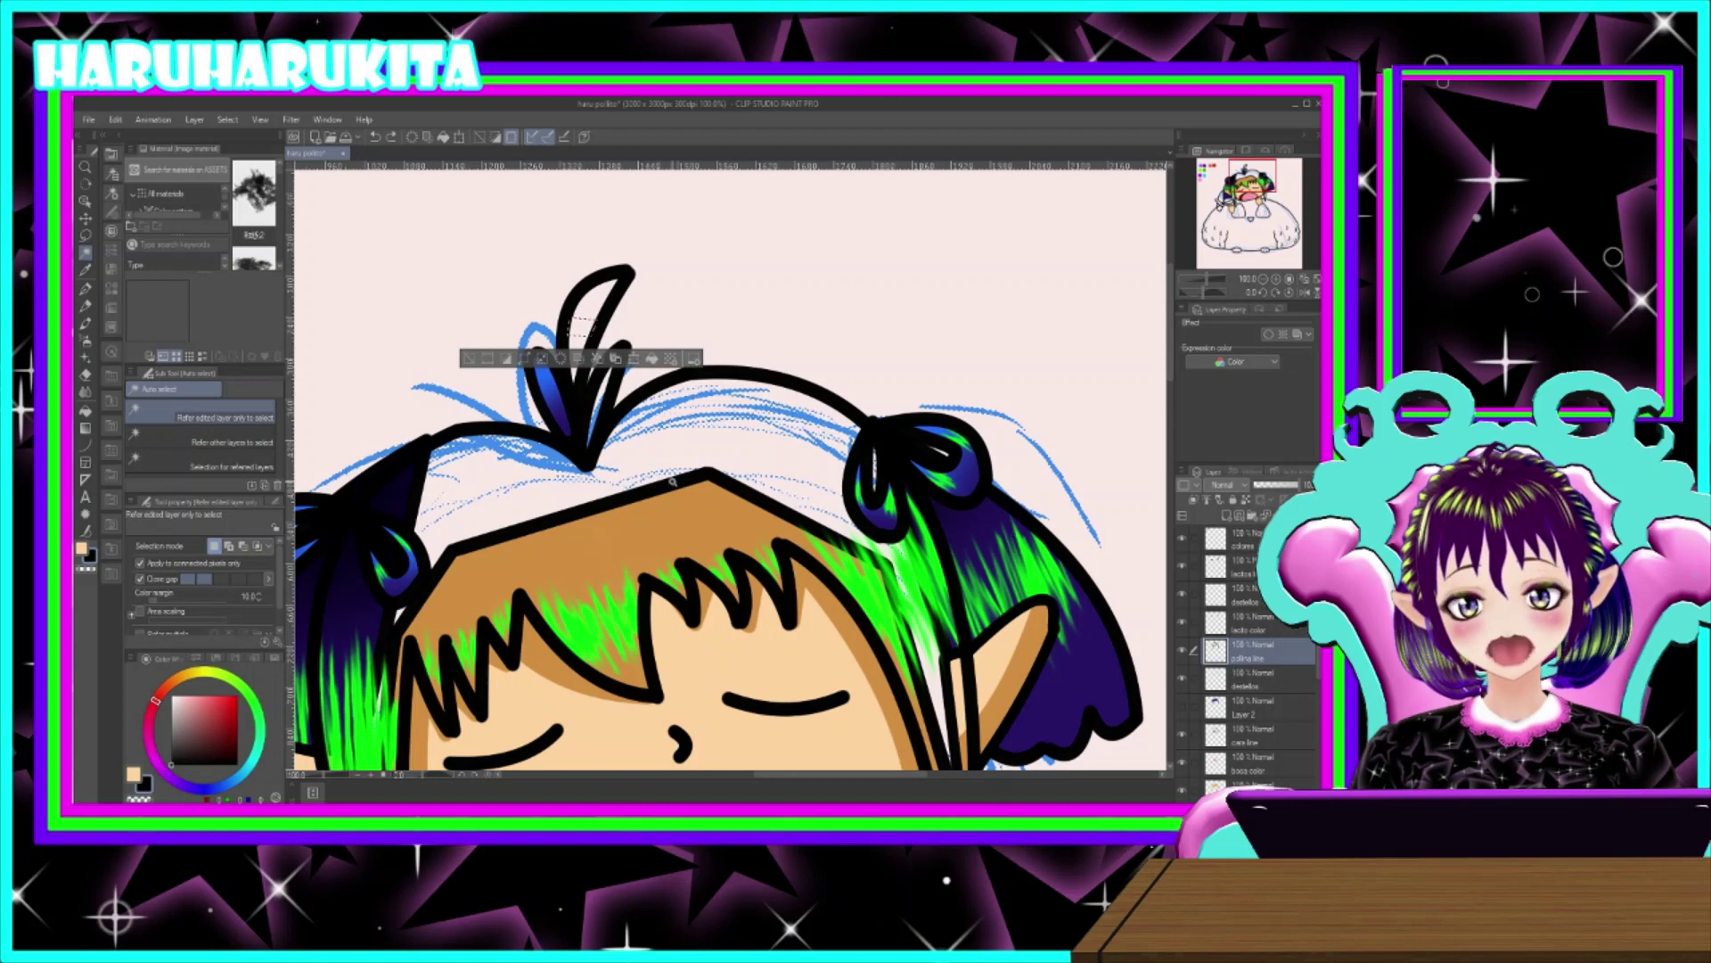
pyautogui.click(605, 426)
pyautogui.click(557, 408)
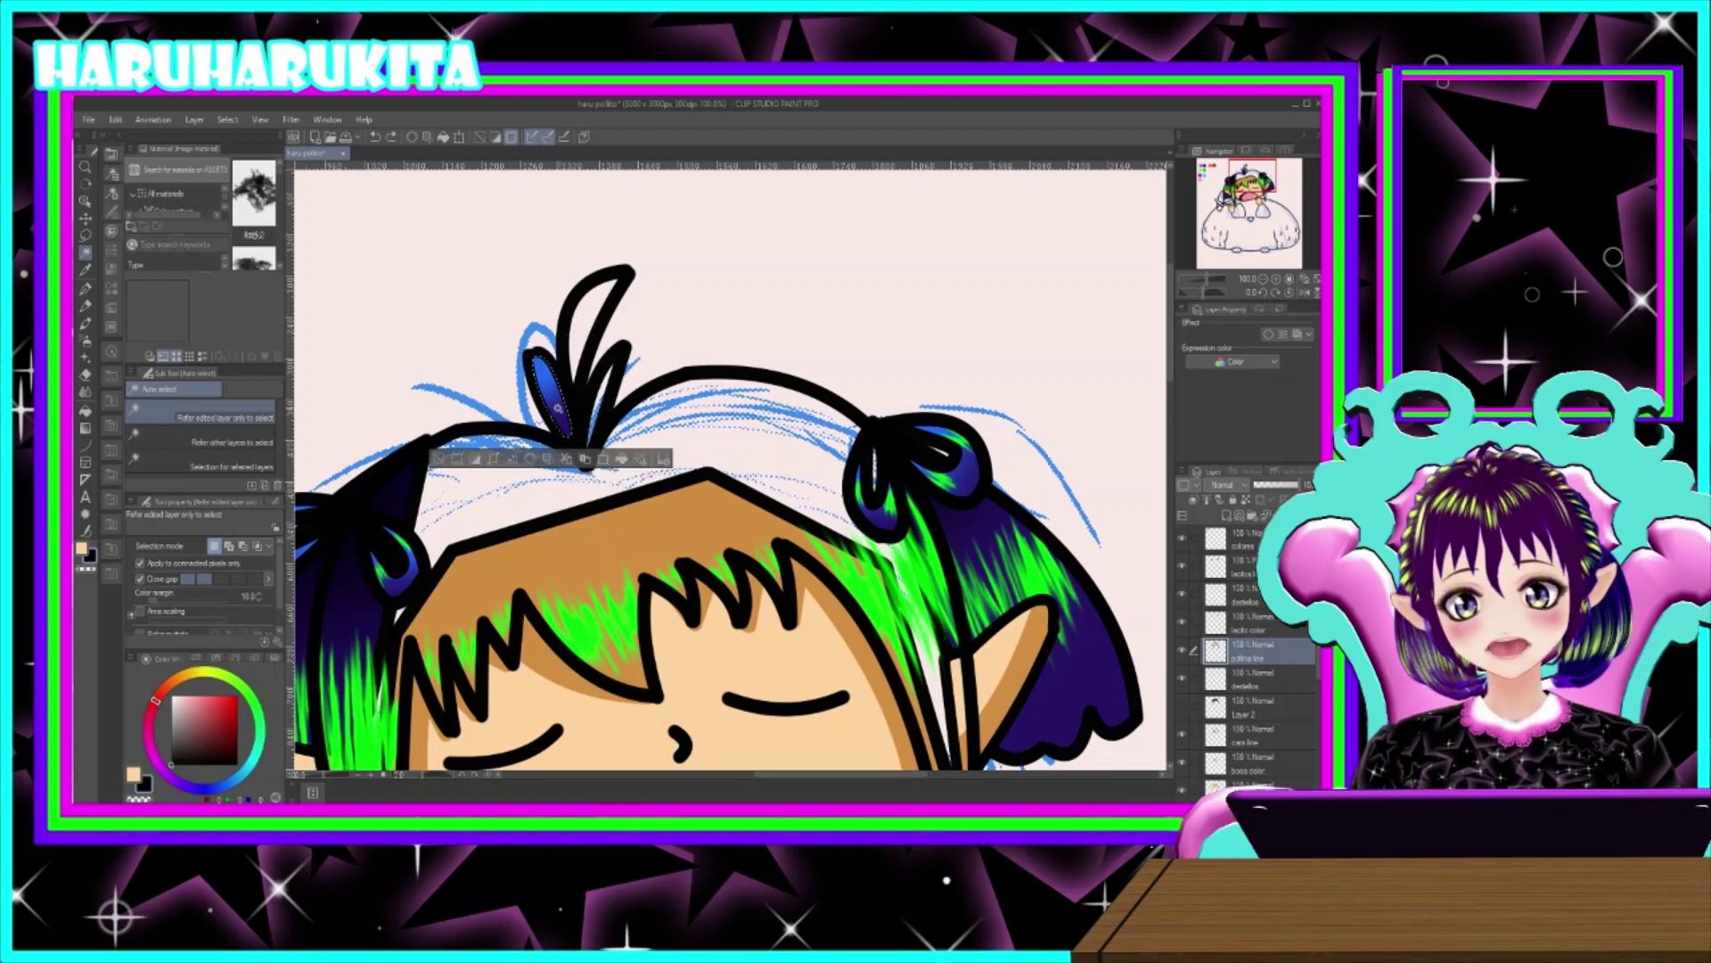
pyautogui.click(558, 408)
pyautogui.press('Delete')
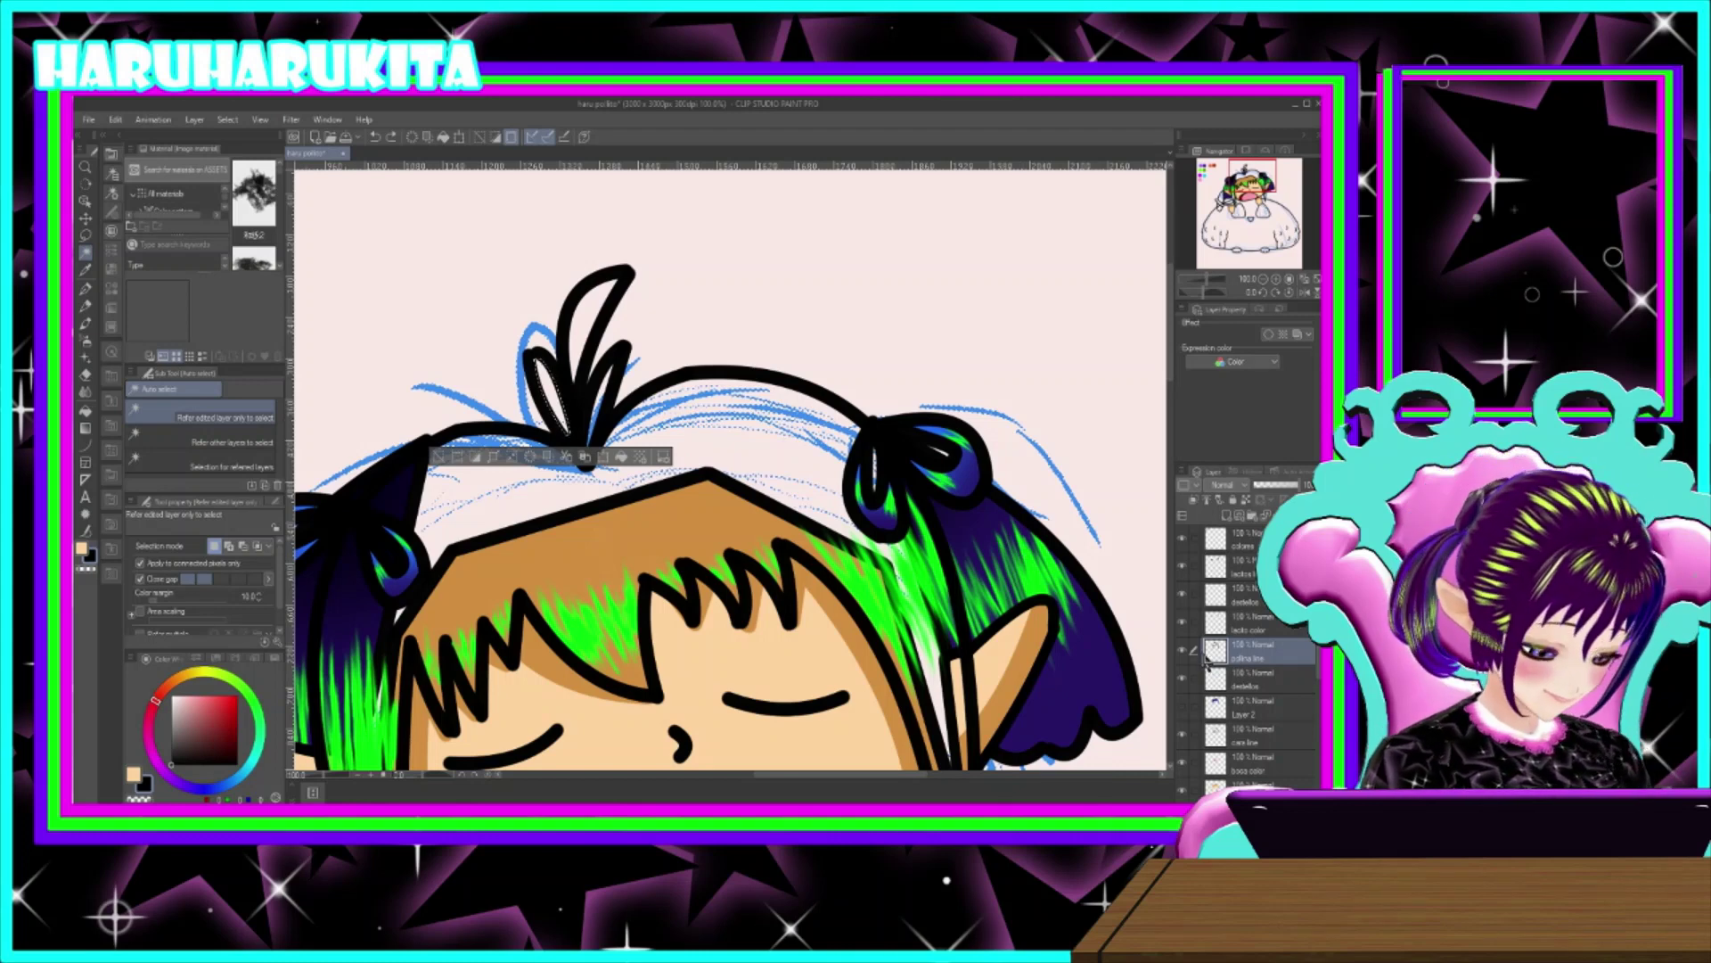
# - Show Layer 2 again, fill the left tuft strand on it with the blue hair gradient from dark base to bright tip, and deselect
pyautogui.click(1181, 706)
pyautogui.click(1253, 704)
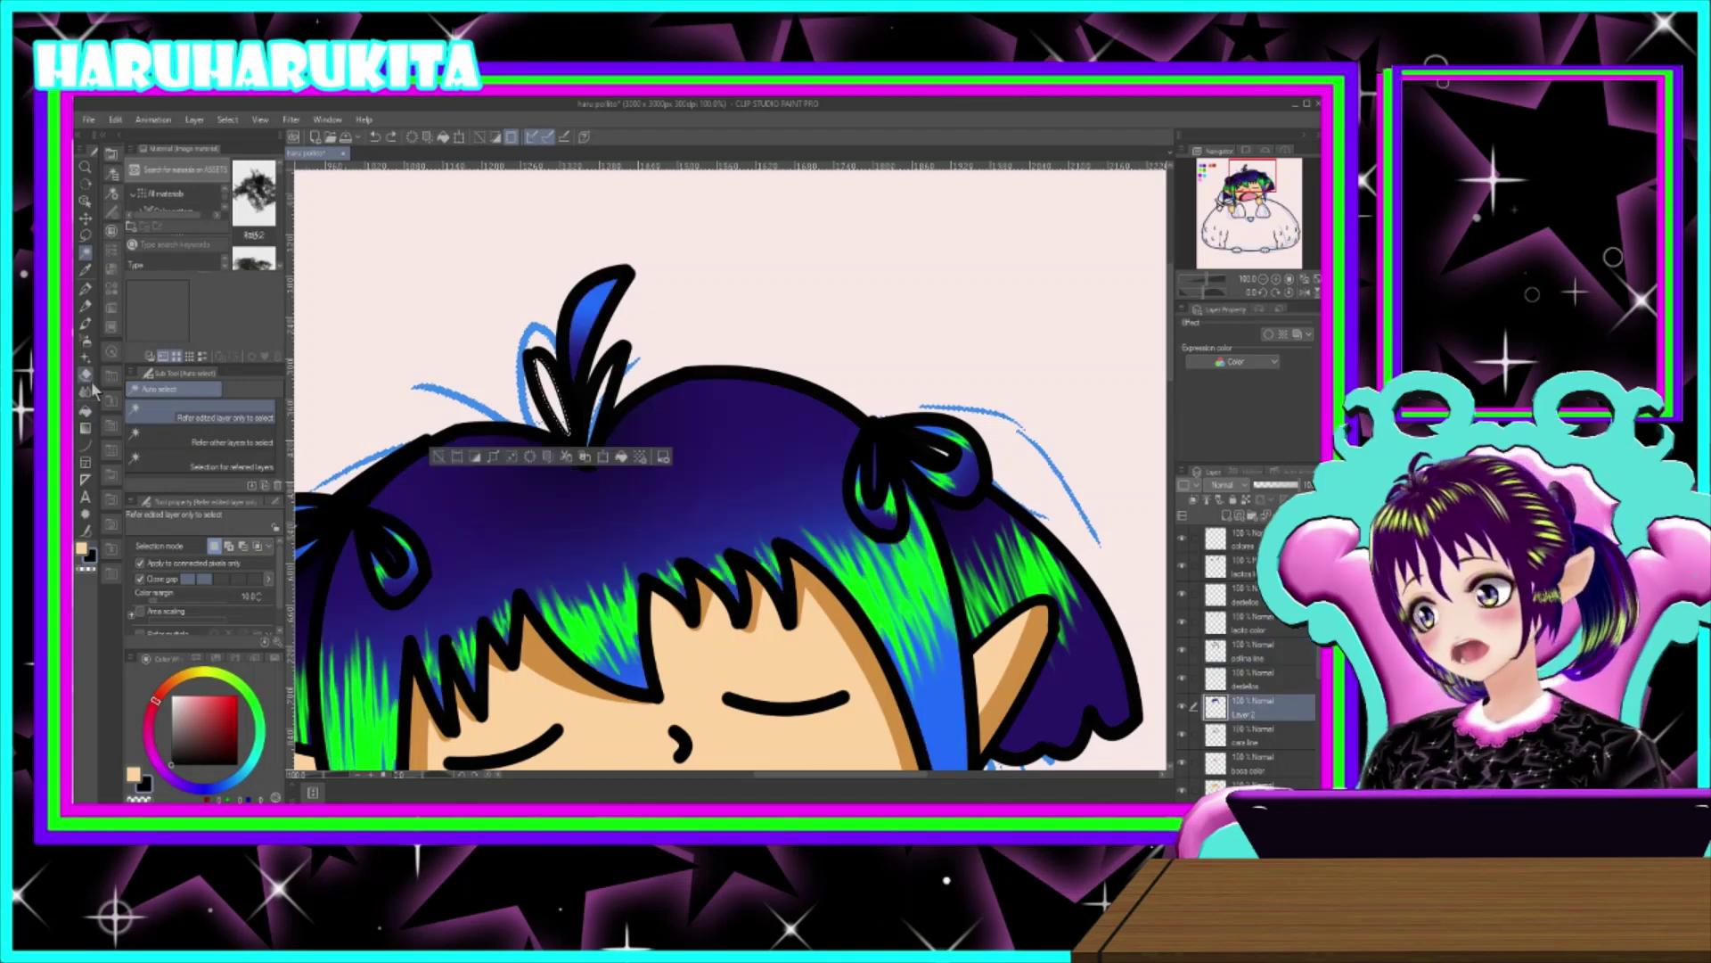
pyautogui.click(86, 428)
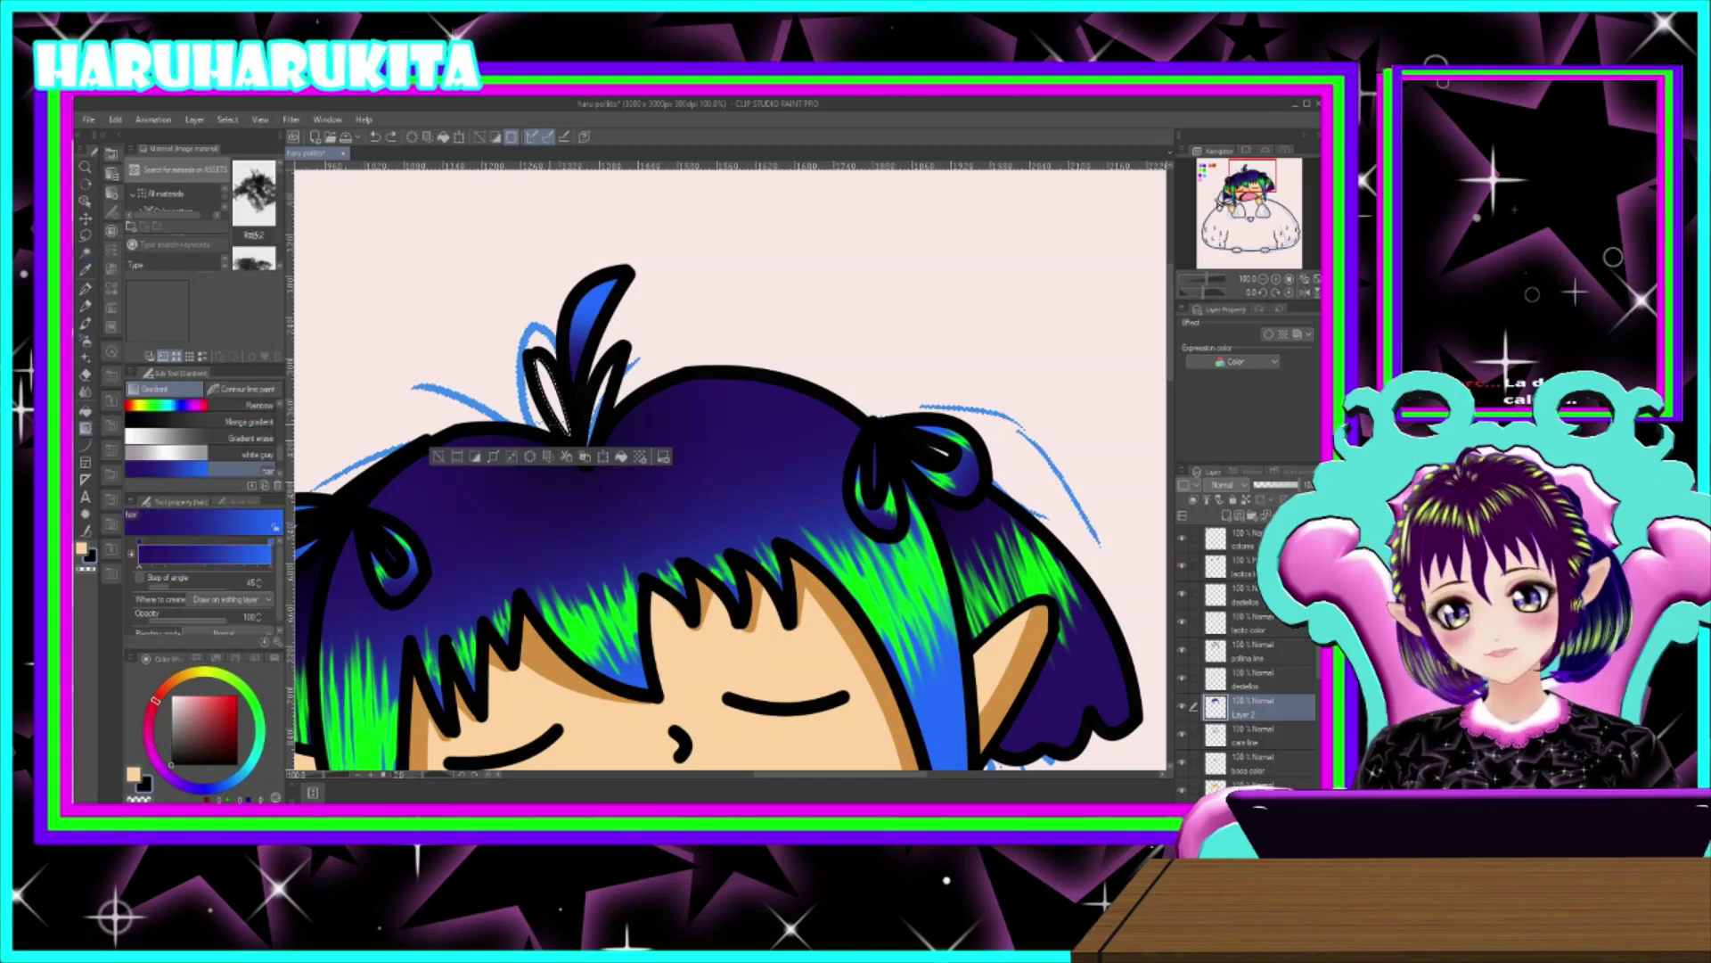
pyautogui.moveTo(570, 435); pyautogui.dragTo(545, 374)
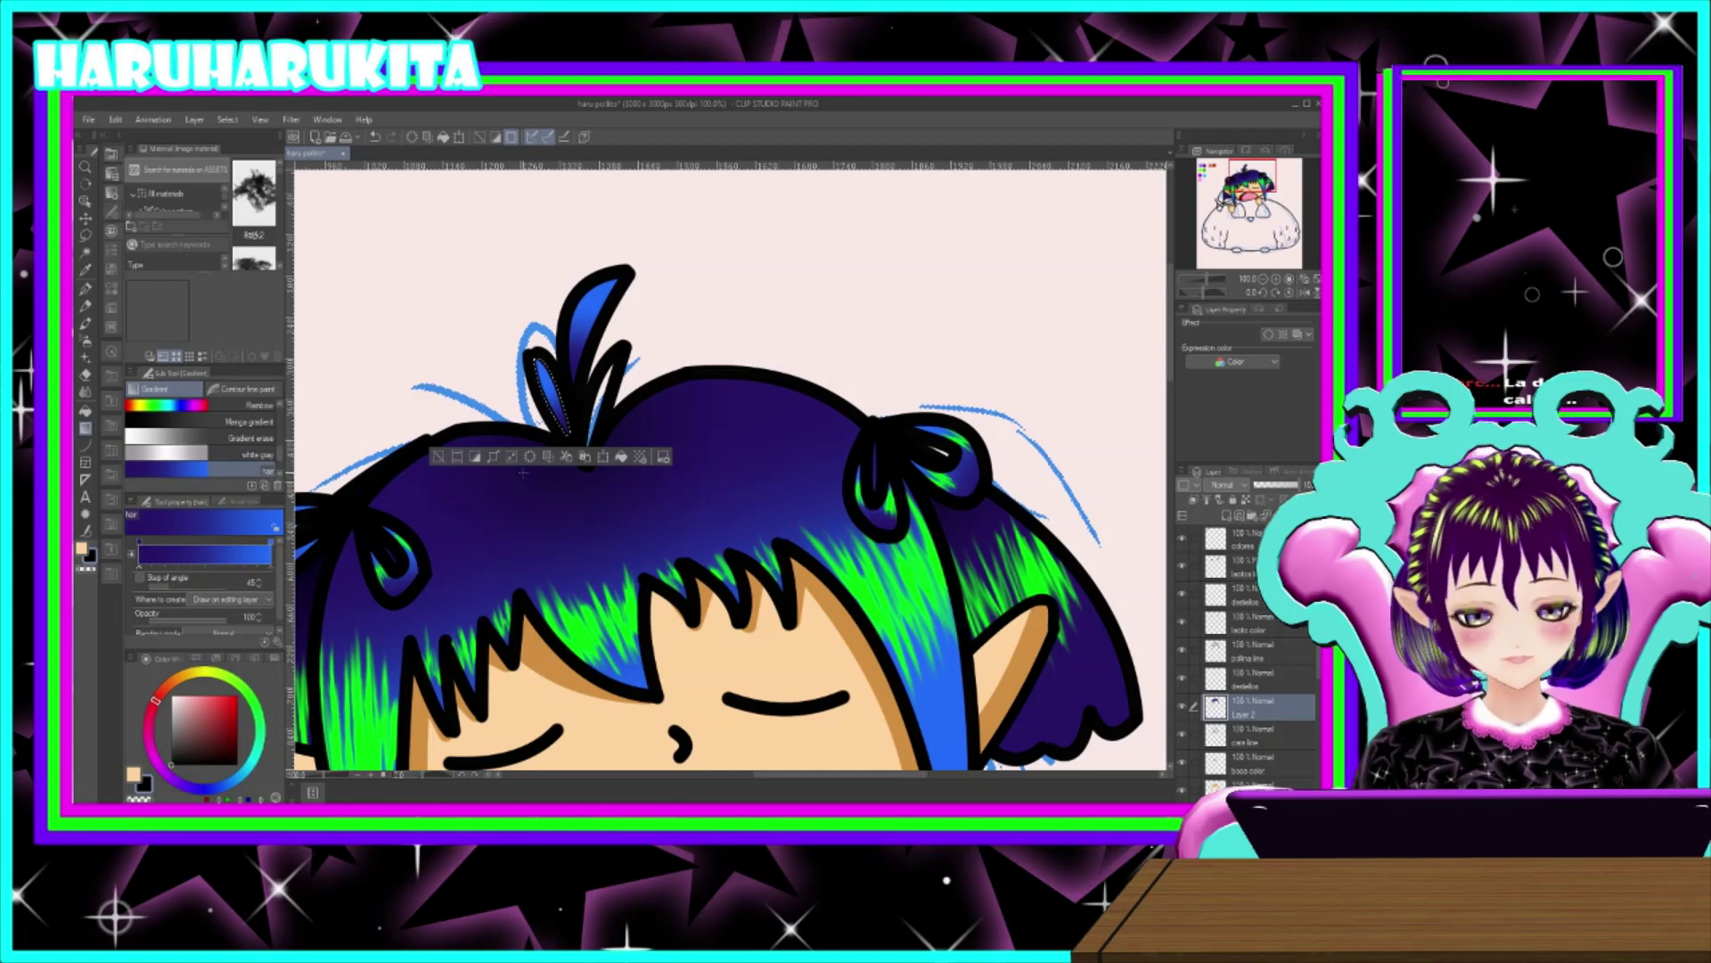
pyautogui.hotkey('ctrl', 'd')
# - Auto-select the inside of the right tuft strand from the line art and fill it with the blue gradient on Layer 2, dark at the base
pyautogui.click(85, 252)
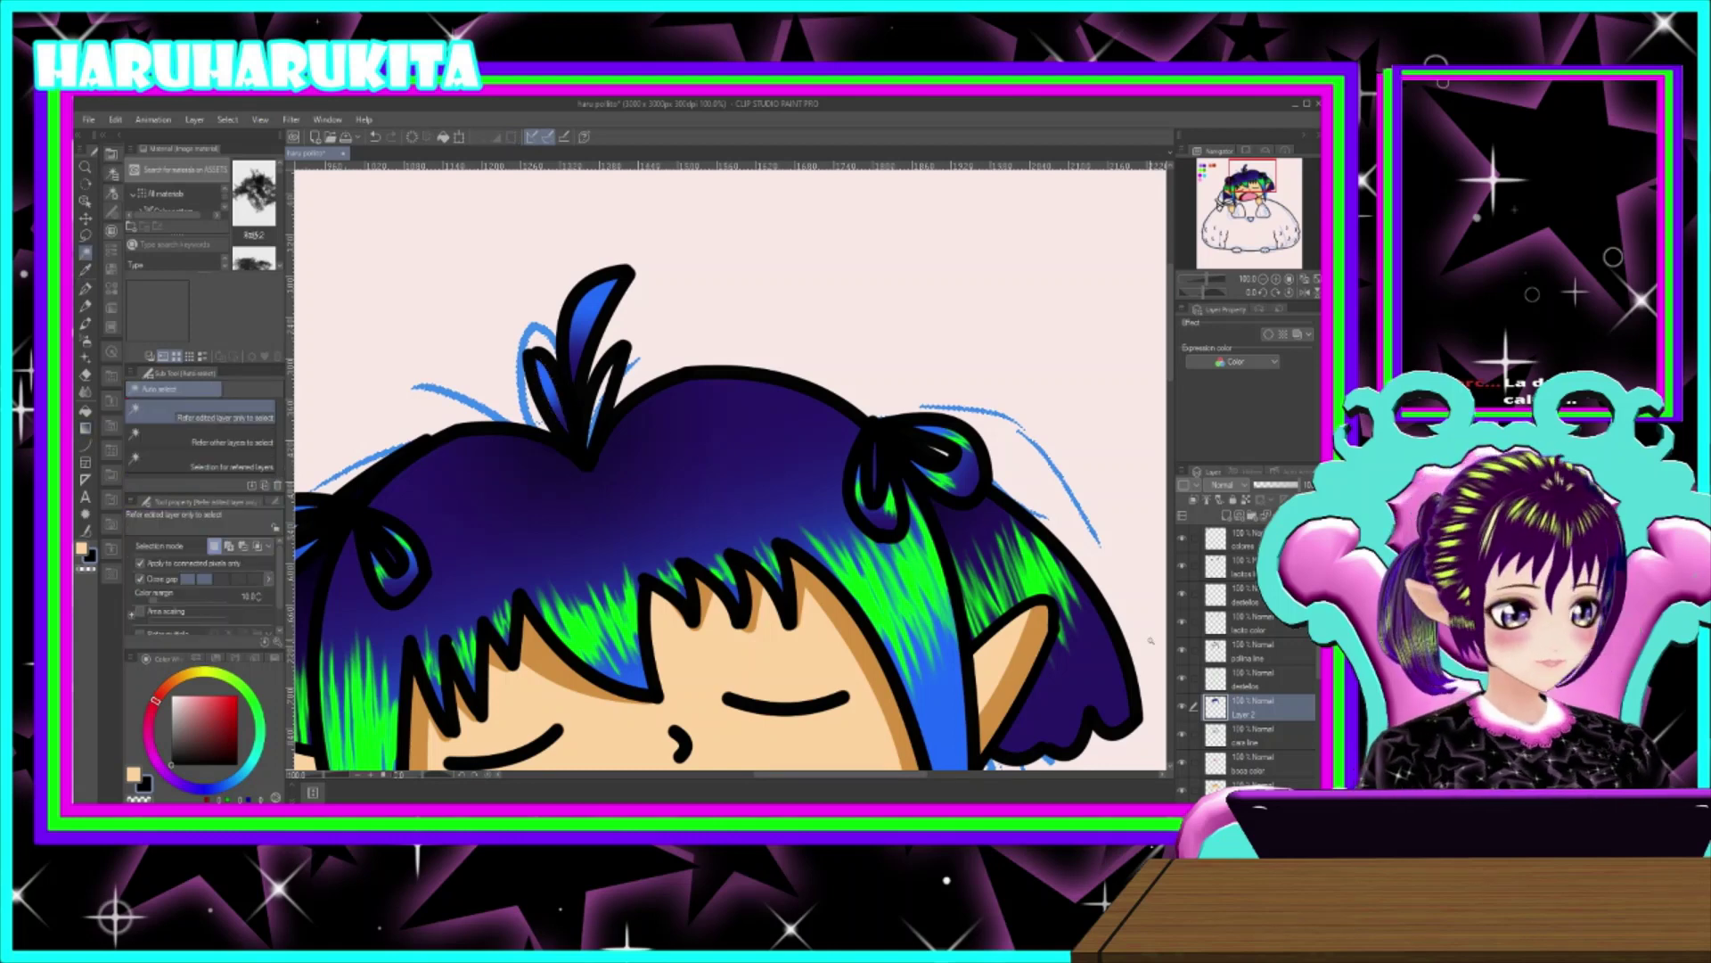
pyautogui.click(567, 378)
pyautogui.click(602, 403)
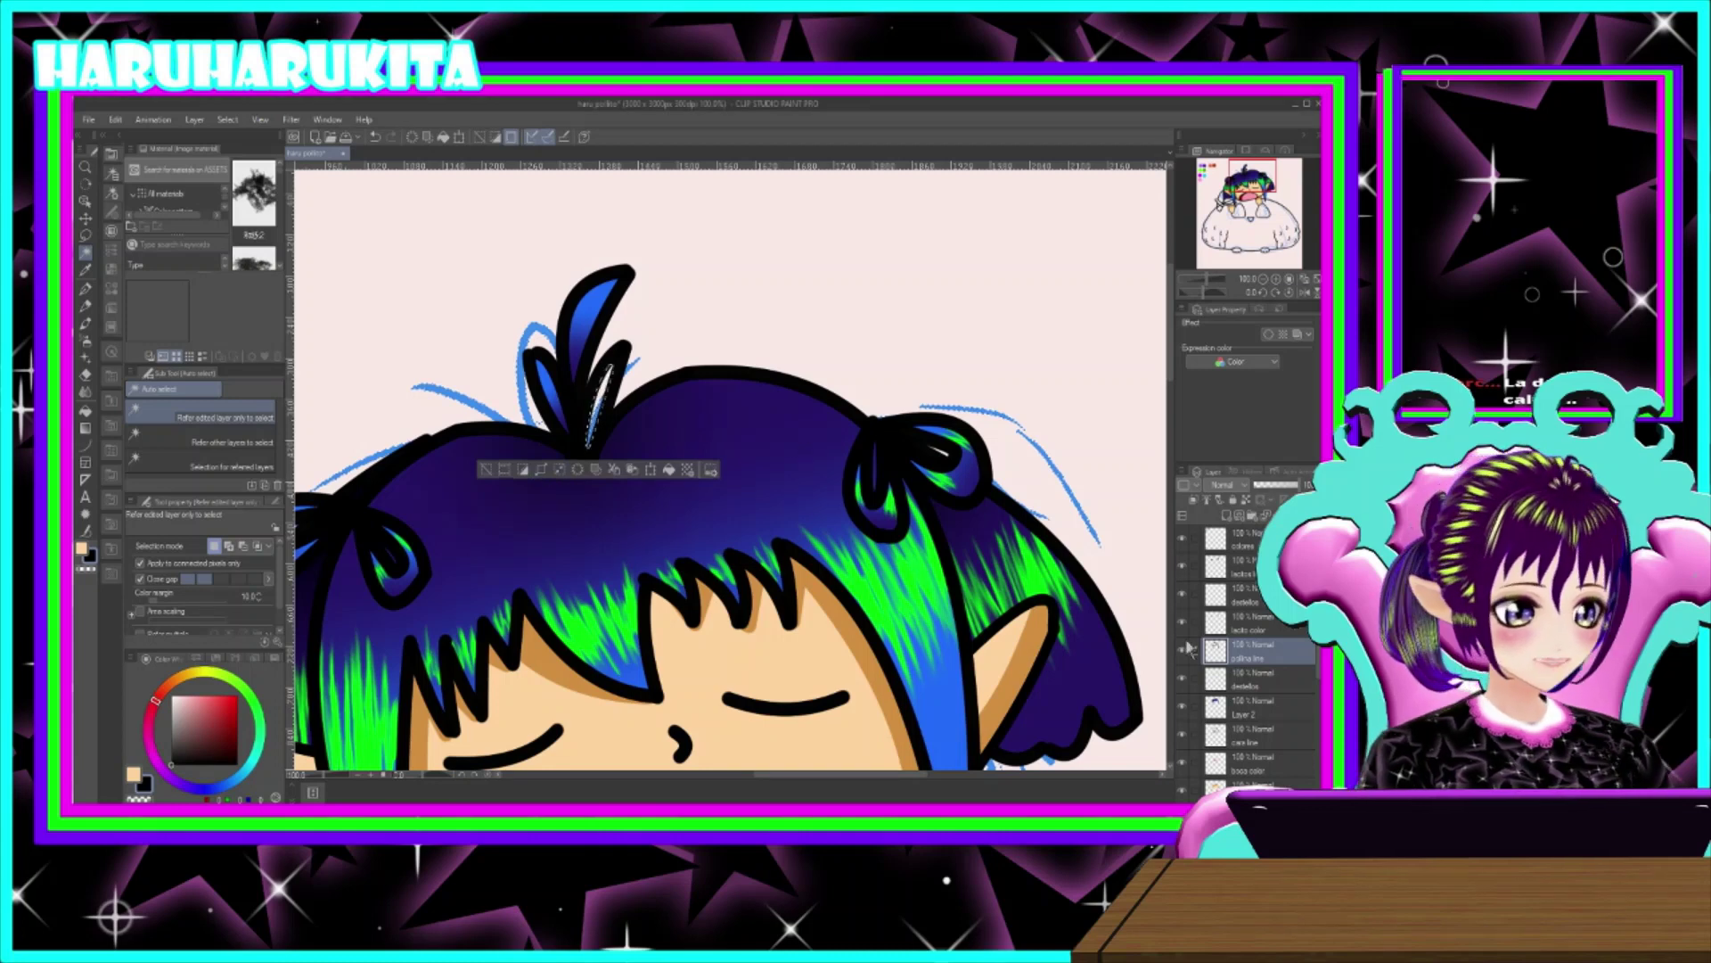
pyautogui.click(1240, 708)
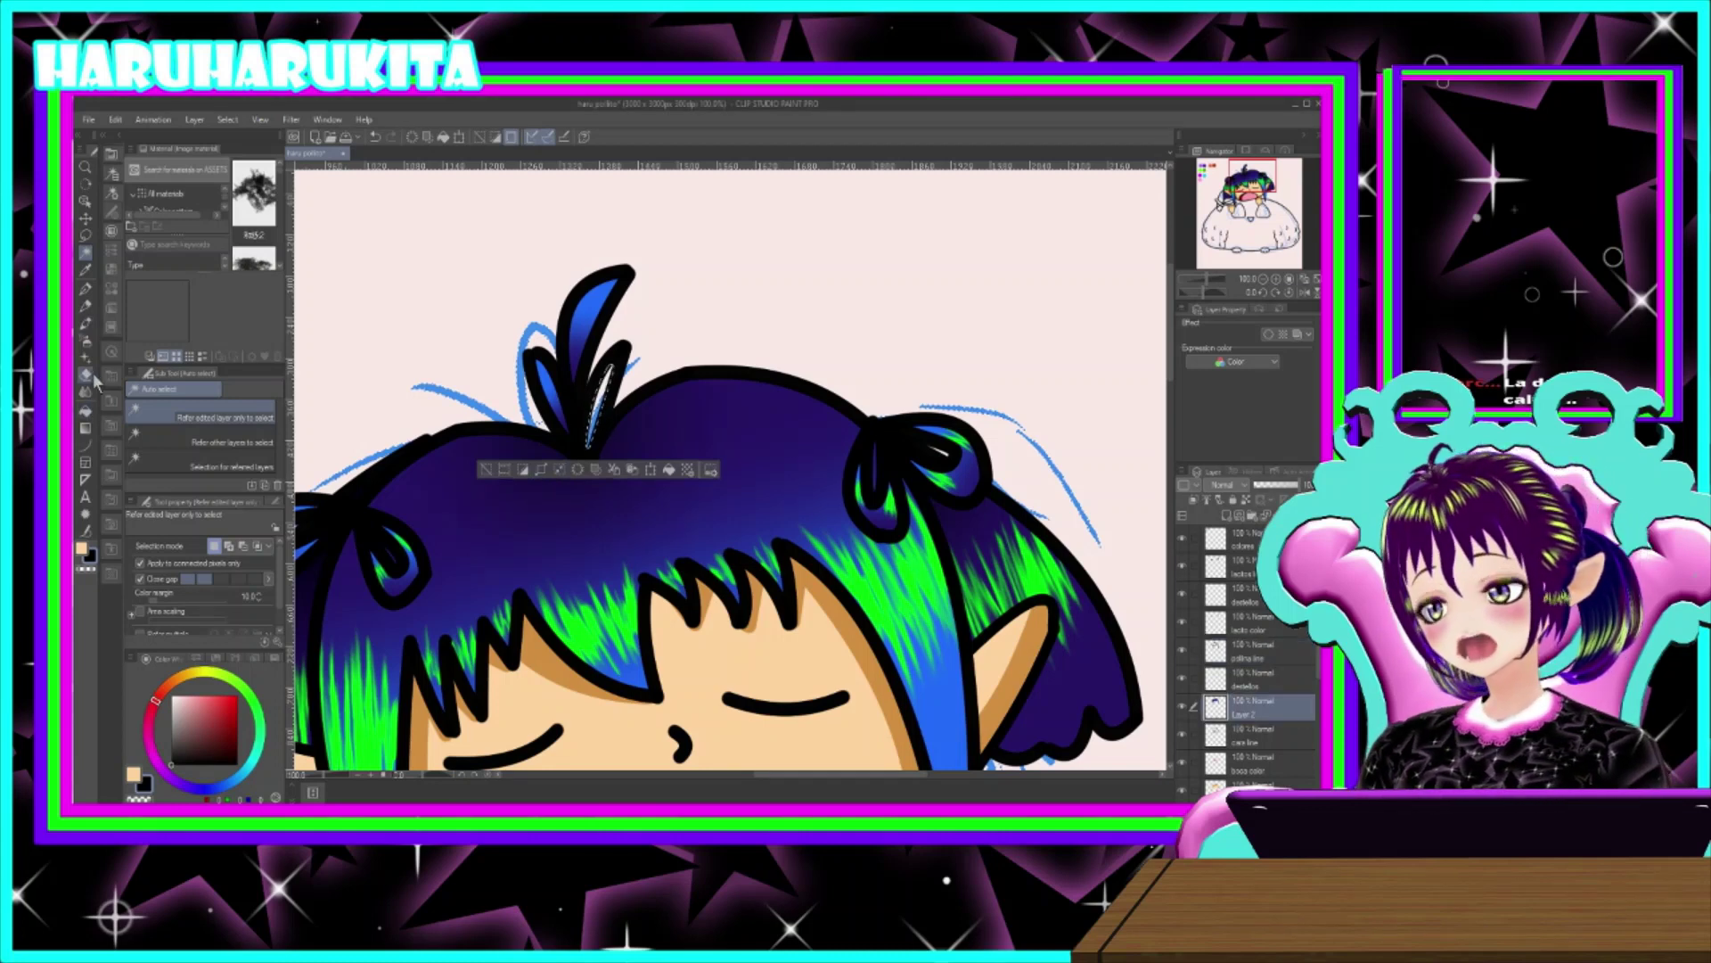
pyautogui.click(86, 429)
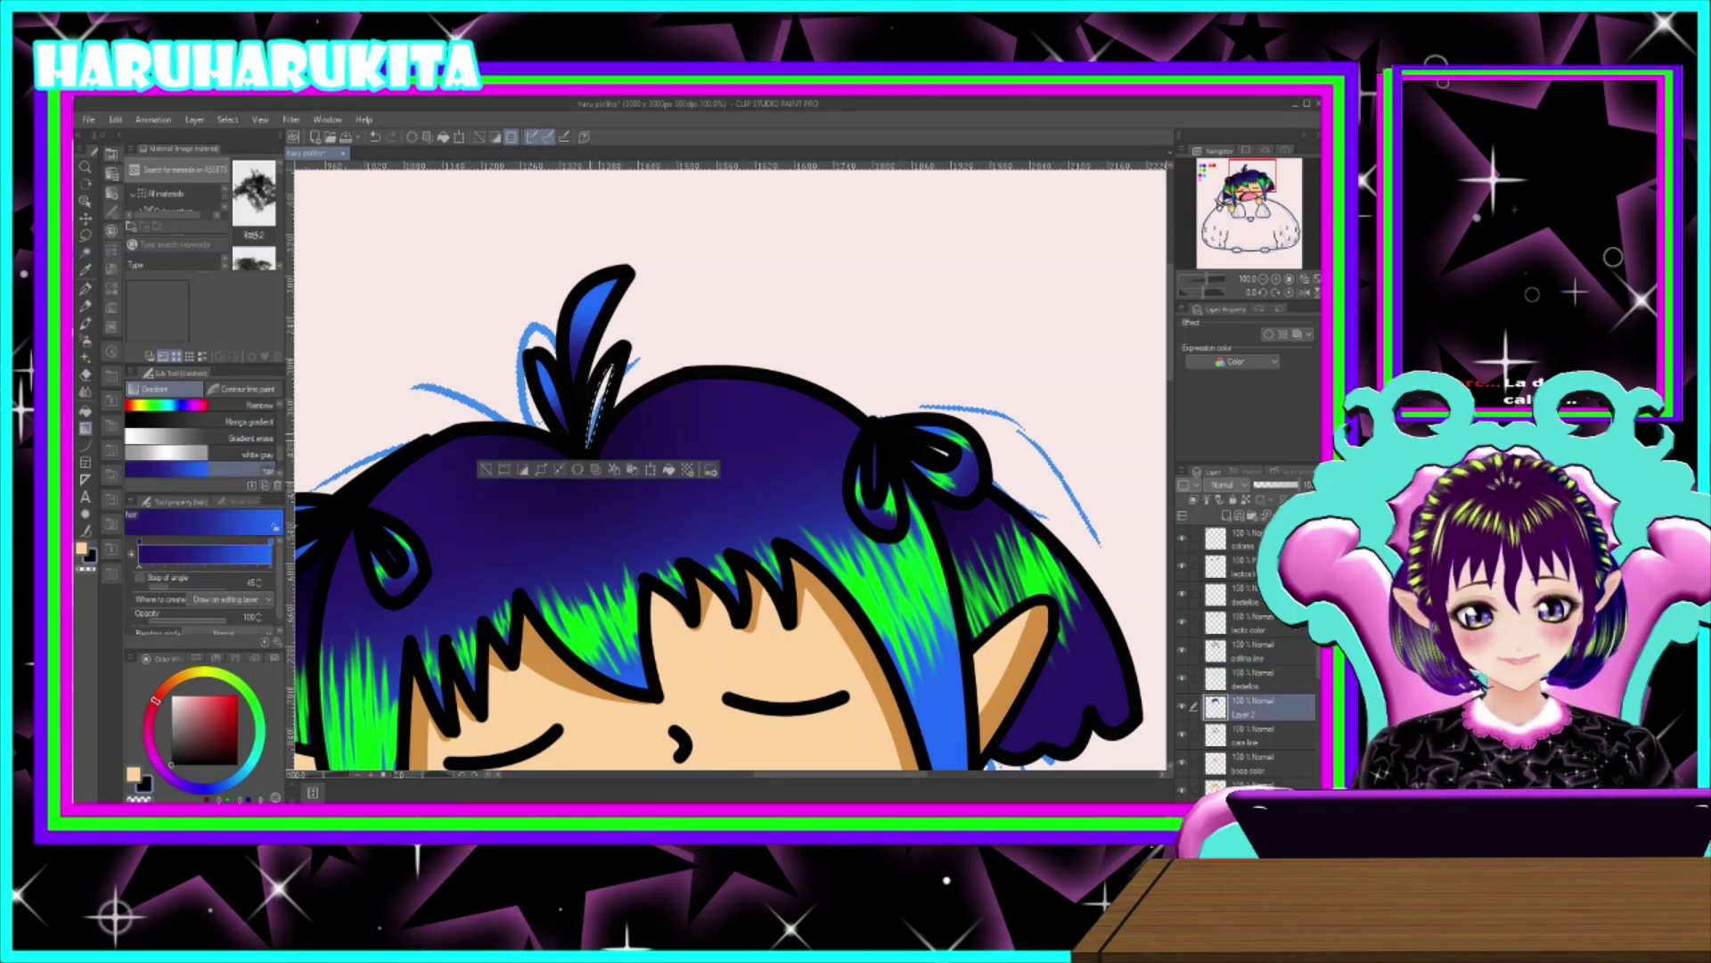
pyautogui.moveTo(589, 443); pyautogui.dragTo(610, 367)
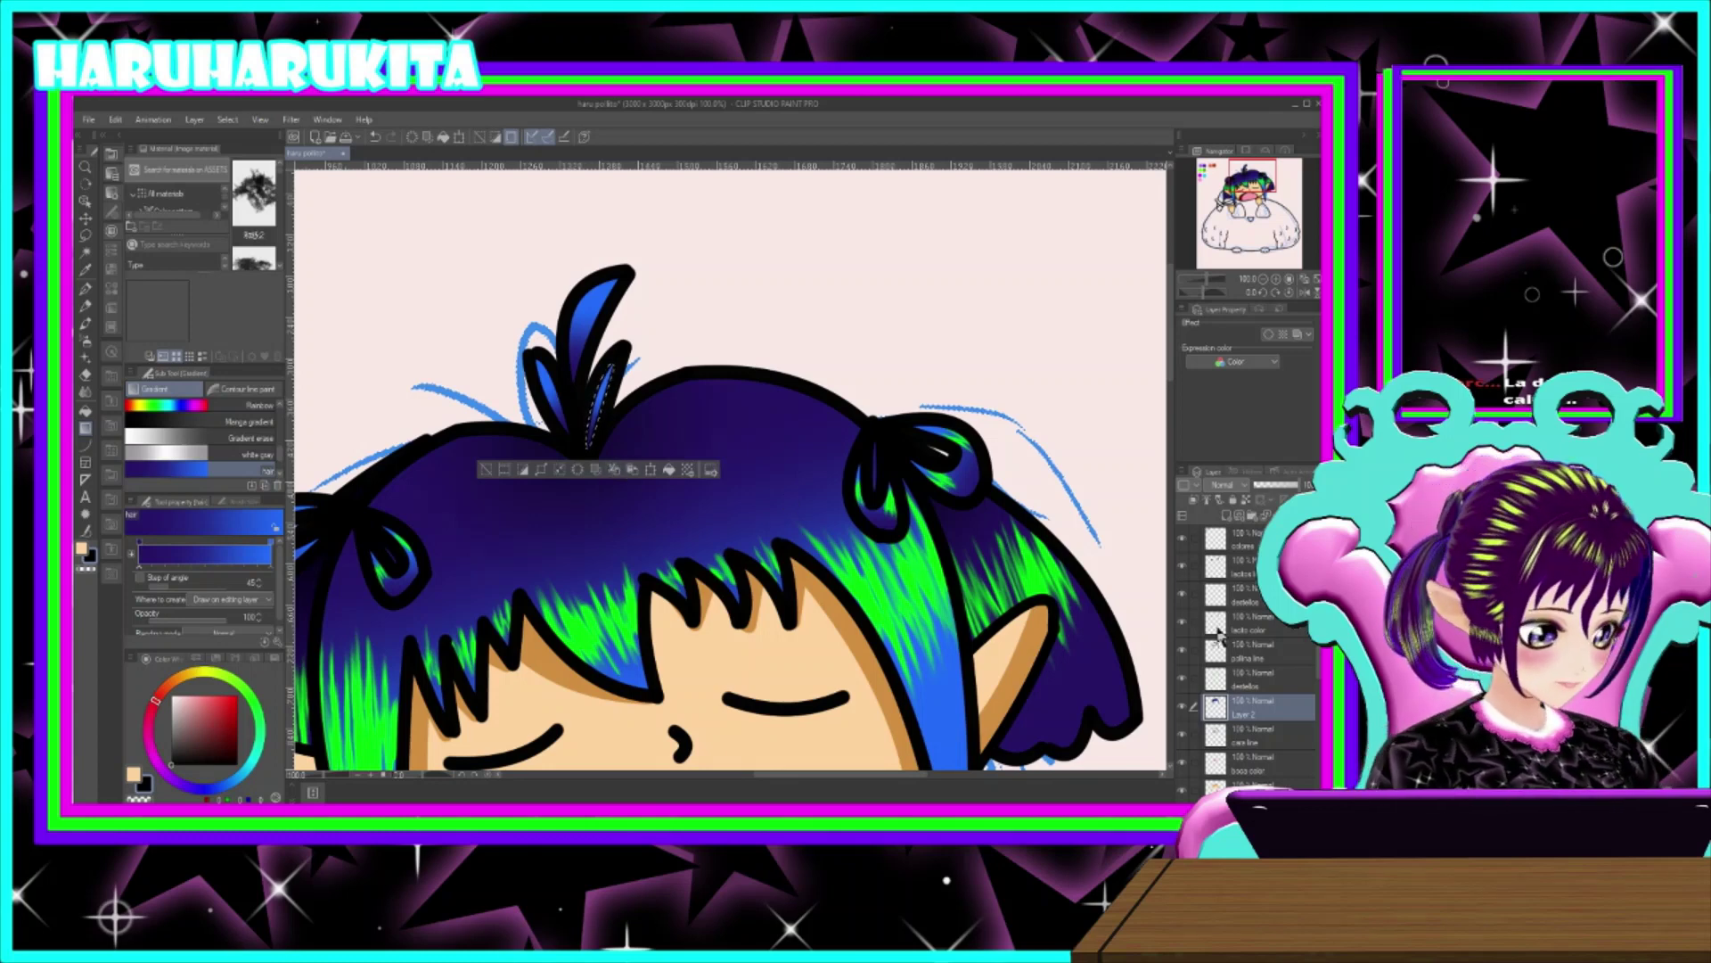
# - Auto-select the insides of all three tuft strands together, using the line art layer as the reference
pyautogui.click(1247, 652)
pyautogui.click(86, 253)
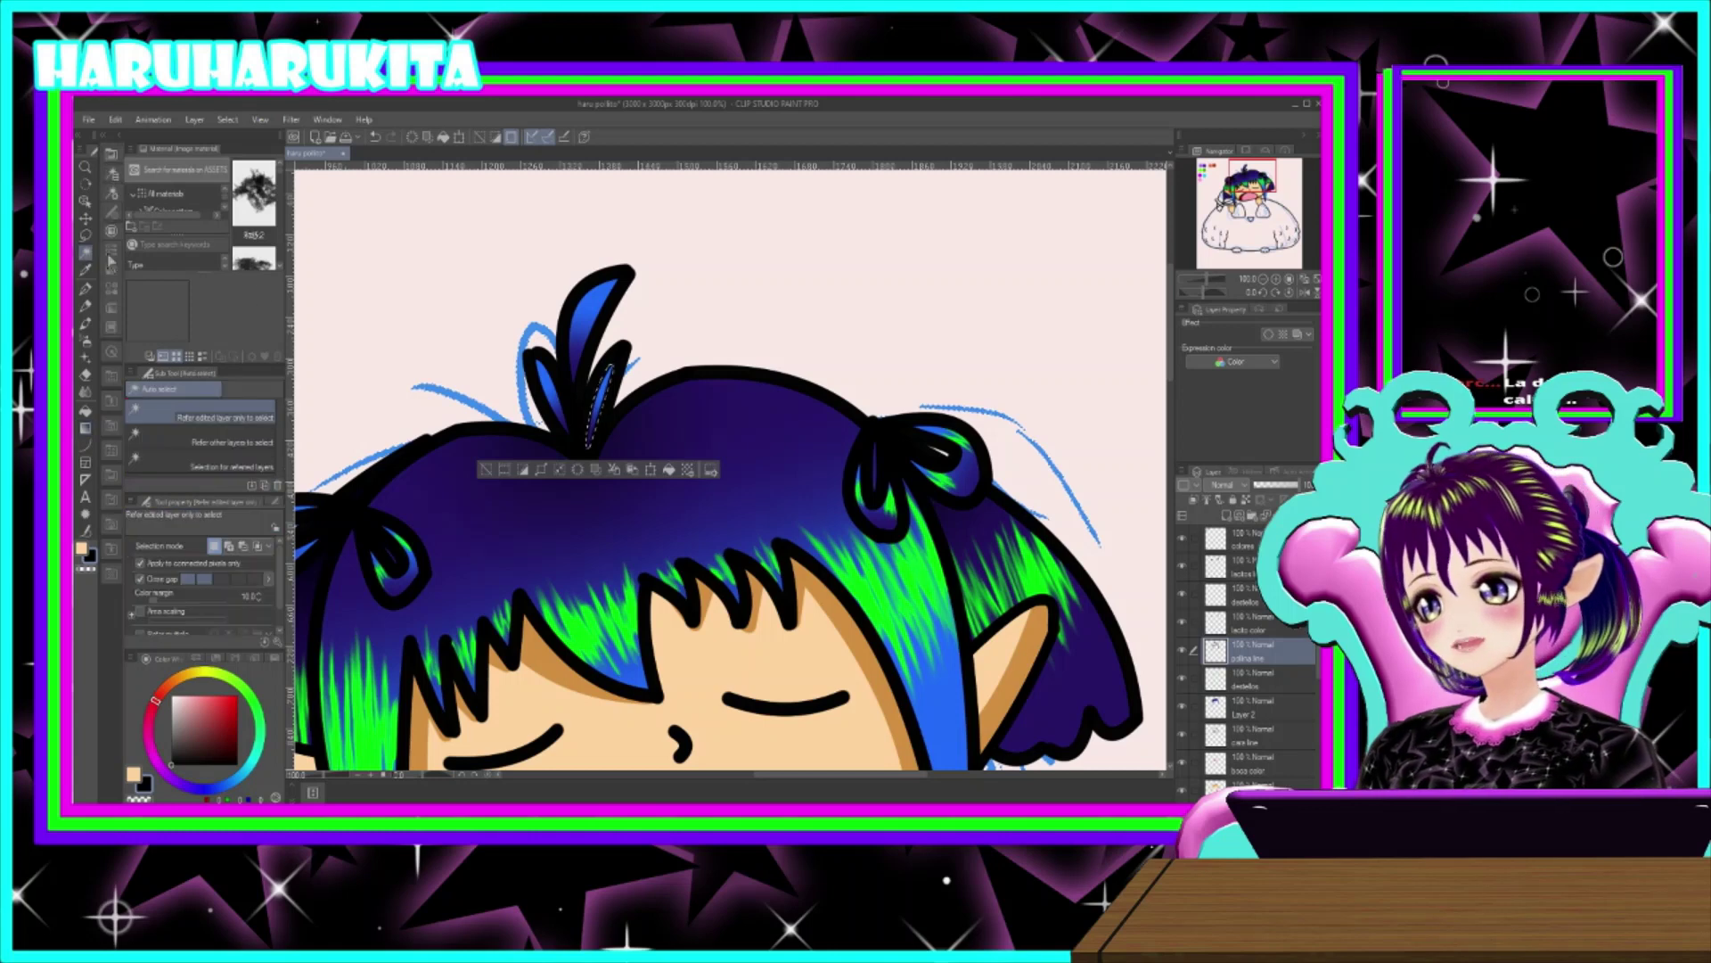
pyautogui.click(557, 401)
pyautogui.keyDown('shift'); pyautogui.click(557, 401); pyautogui.keyUp('shift')
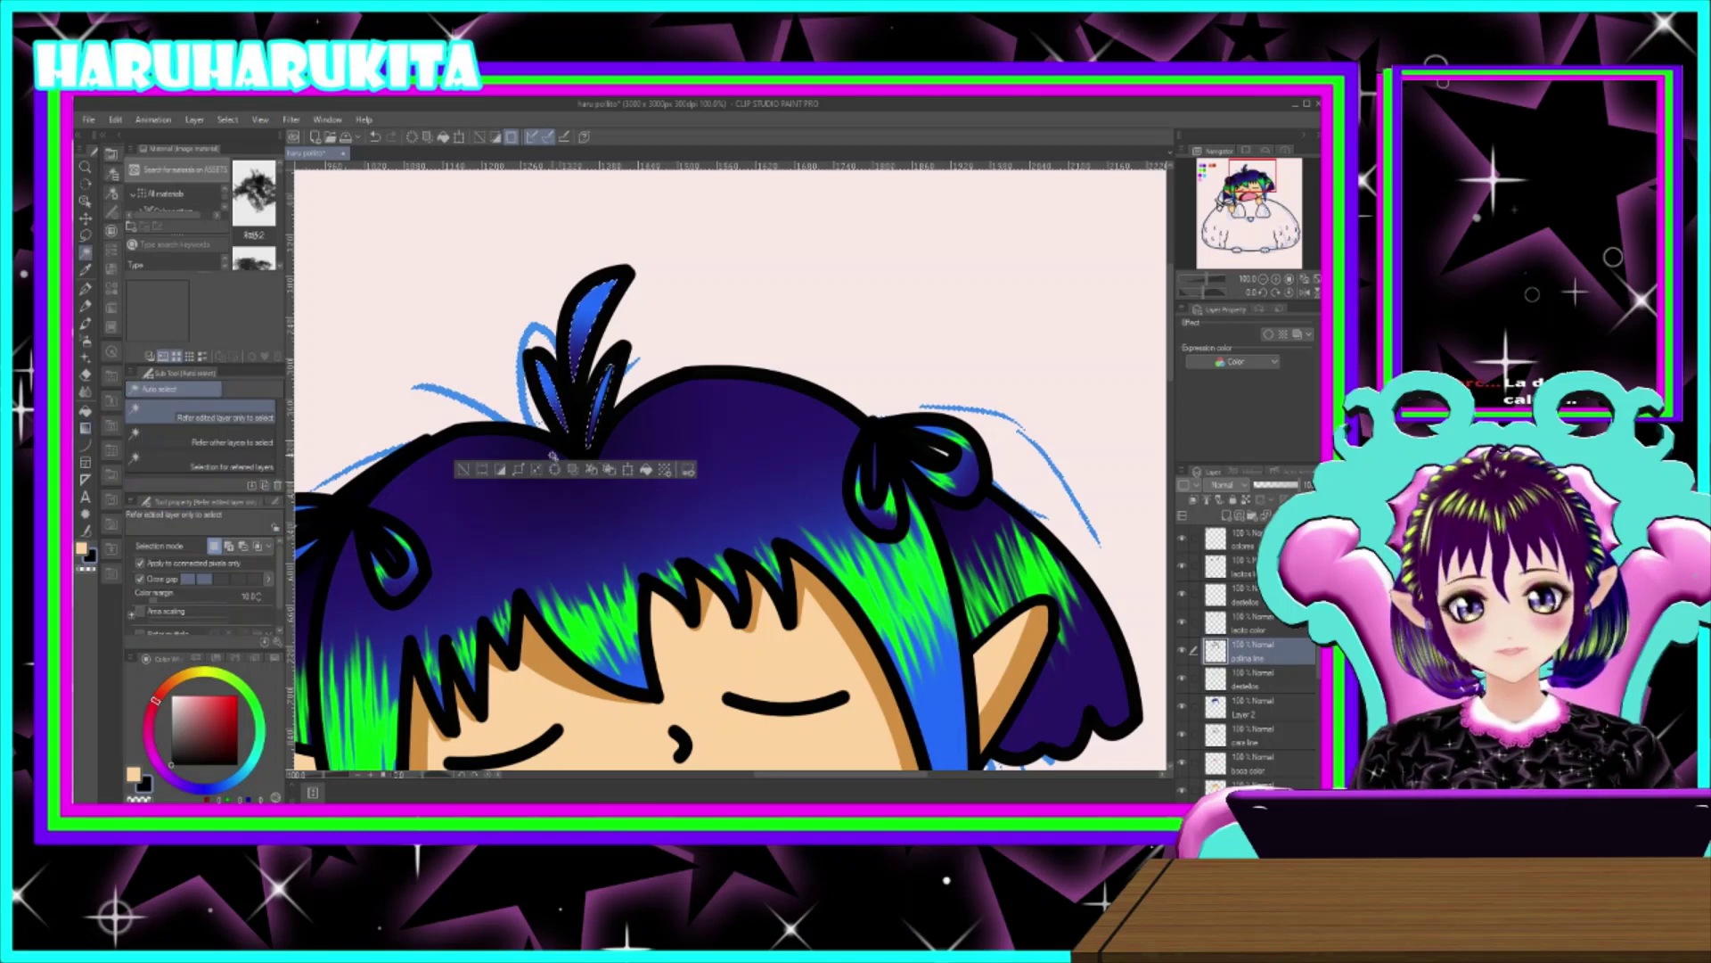
pyautogui.click(518, 470)
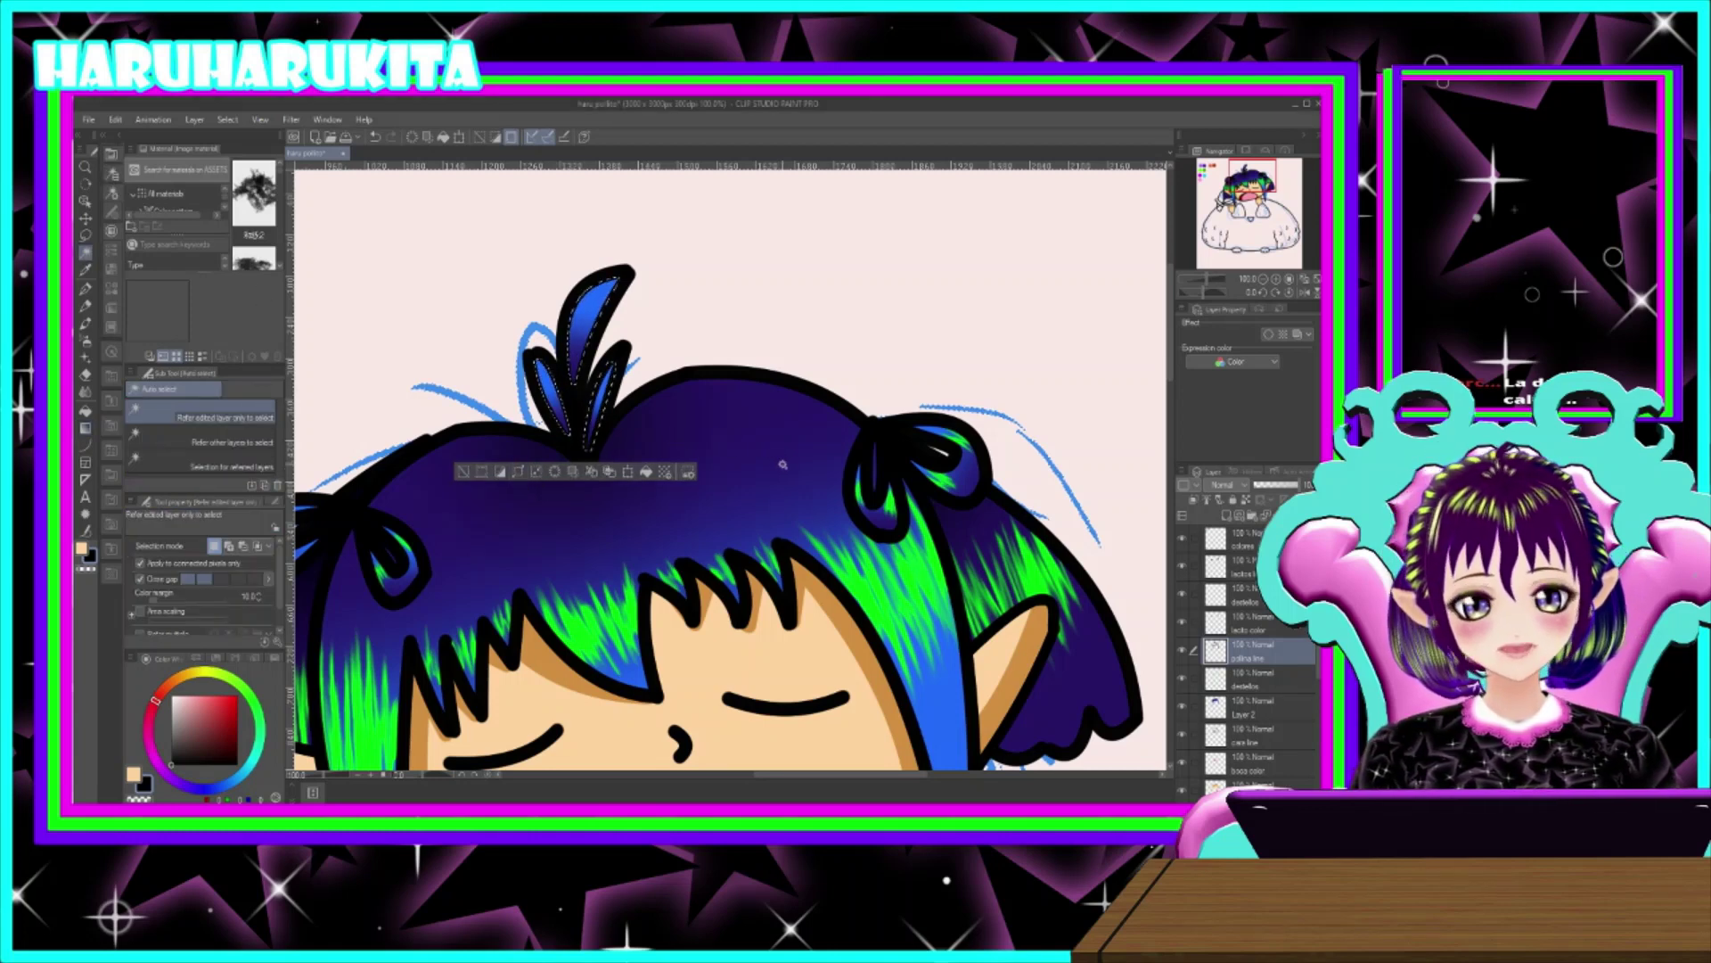
# - Sample the bright green from the bangs and paint green highlights across the selected tuft strands with the pen on the destellos layer
pyautogui.click(1258, 679)
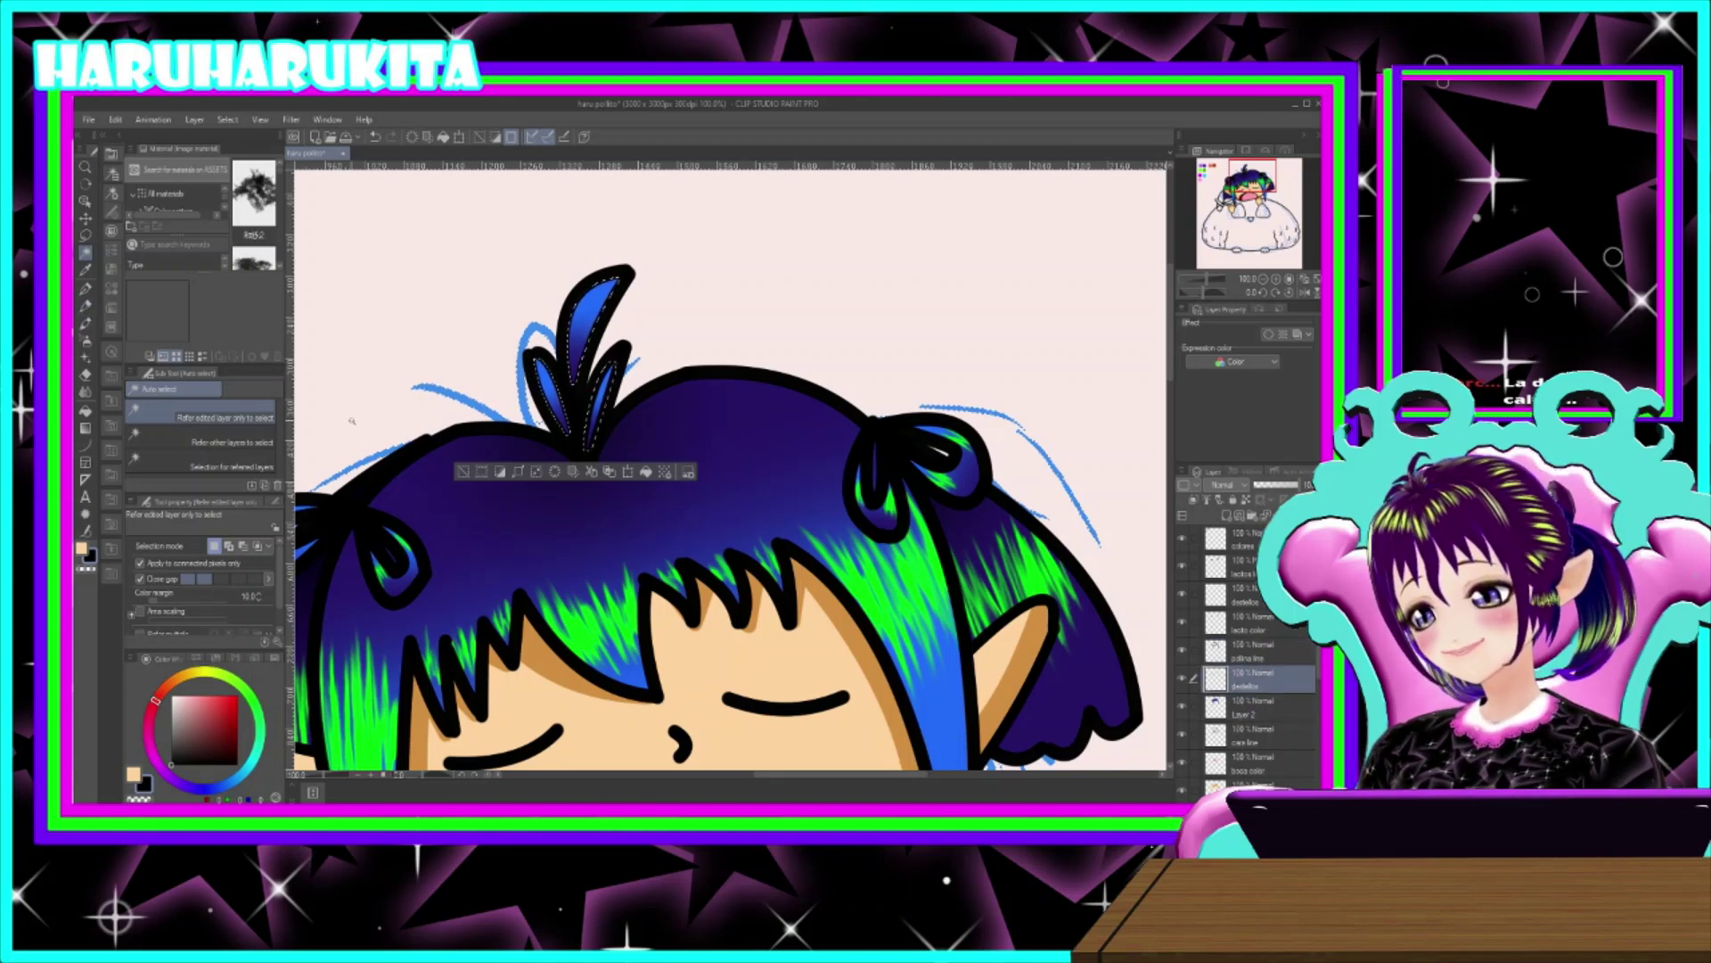
pyautogui.click(85, 288)
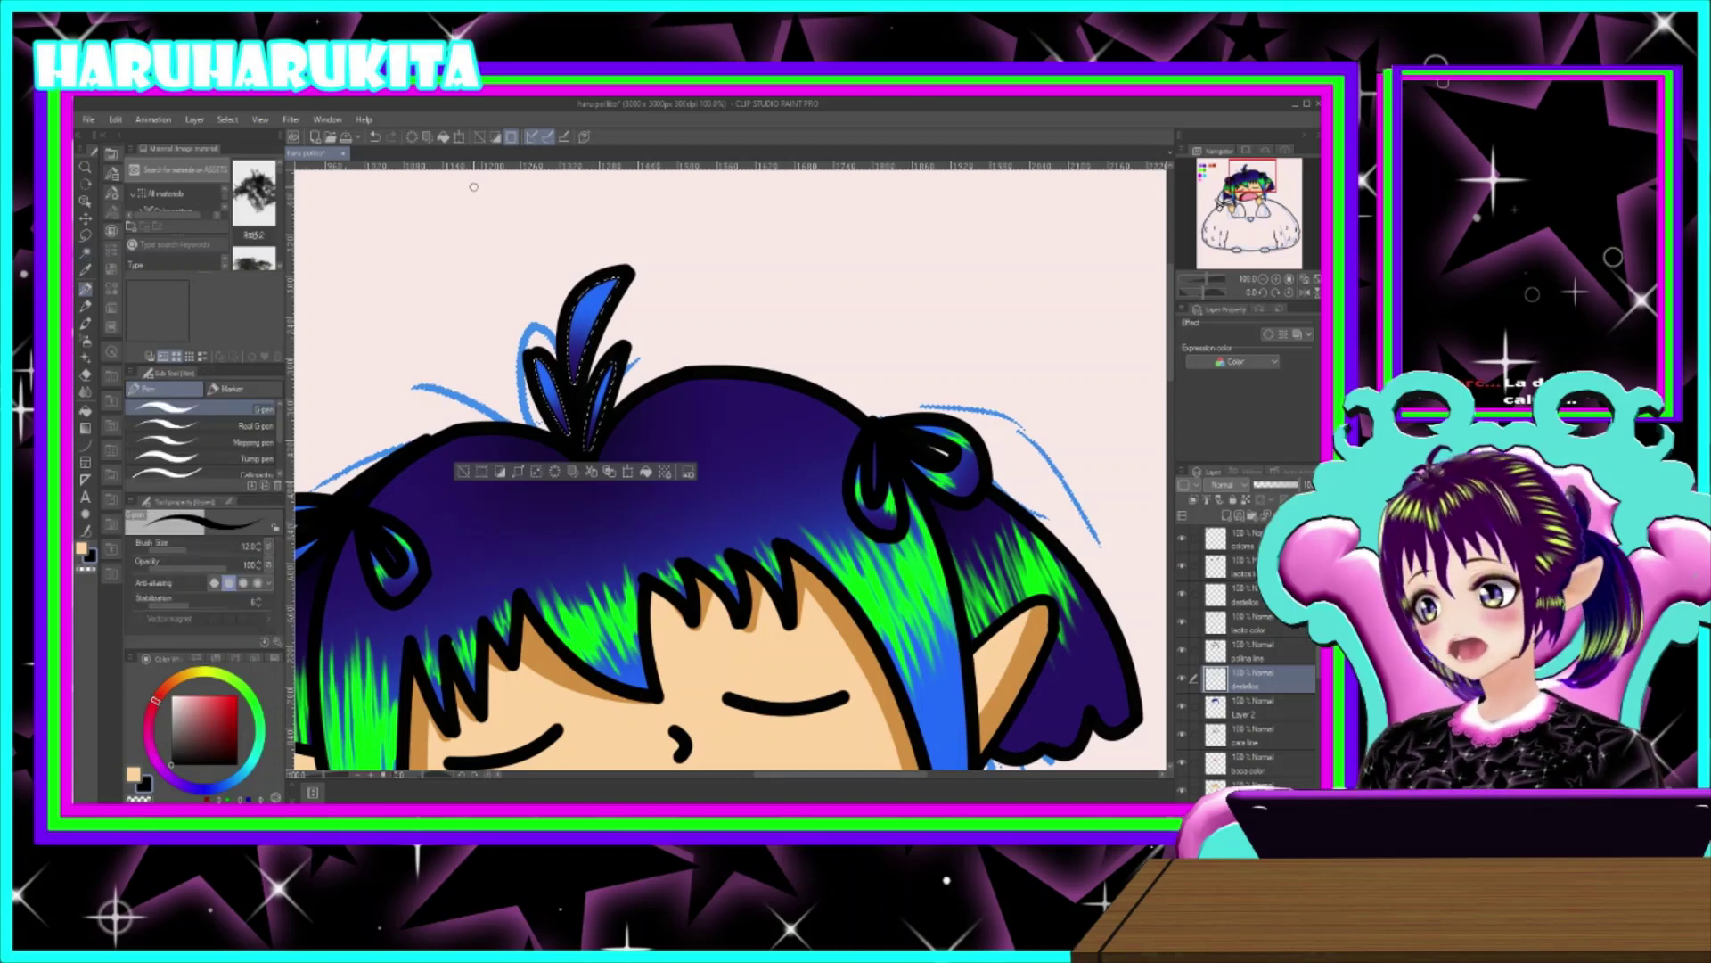
pyautogui.press('i')
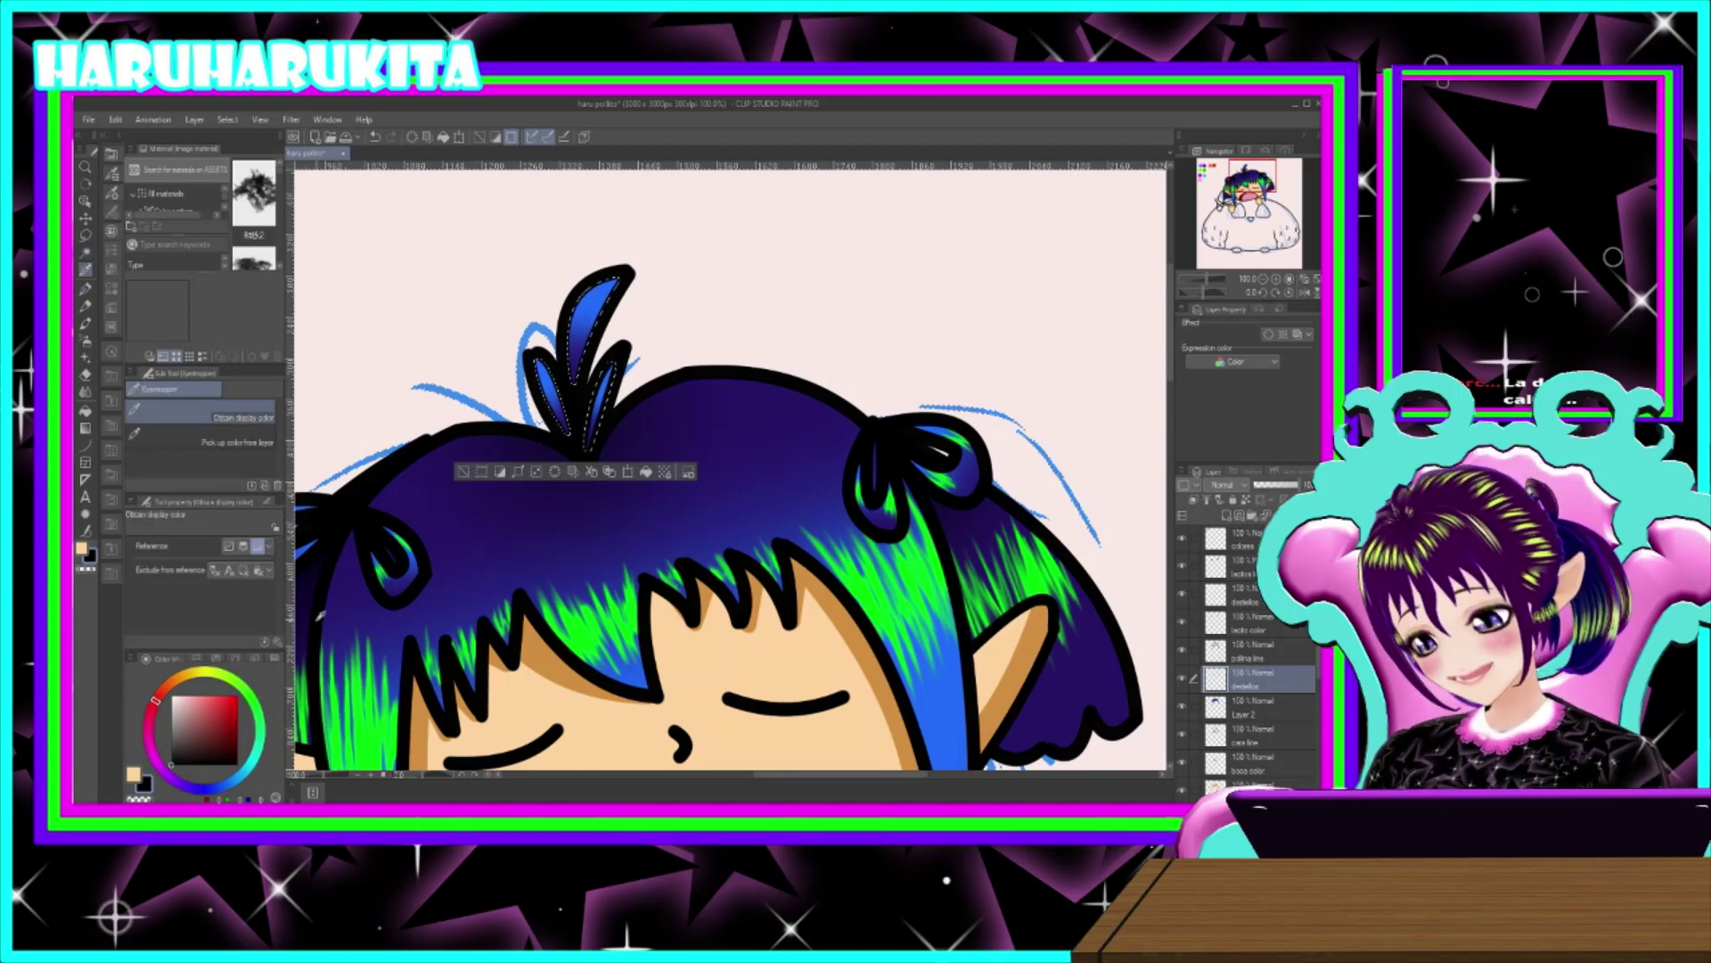
pyautogui.keyDown('alt'); pyautogui.click(461, 657); pyautogui.keyUp('alt')
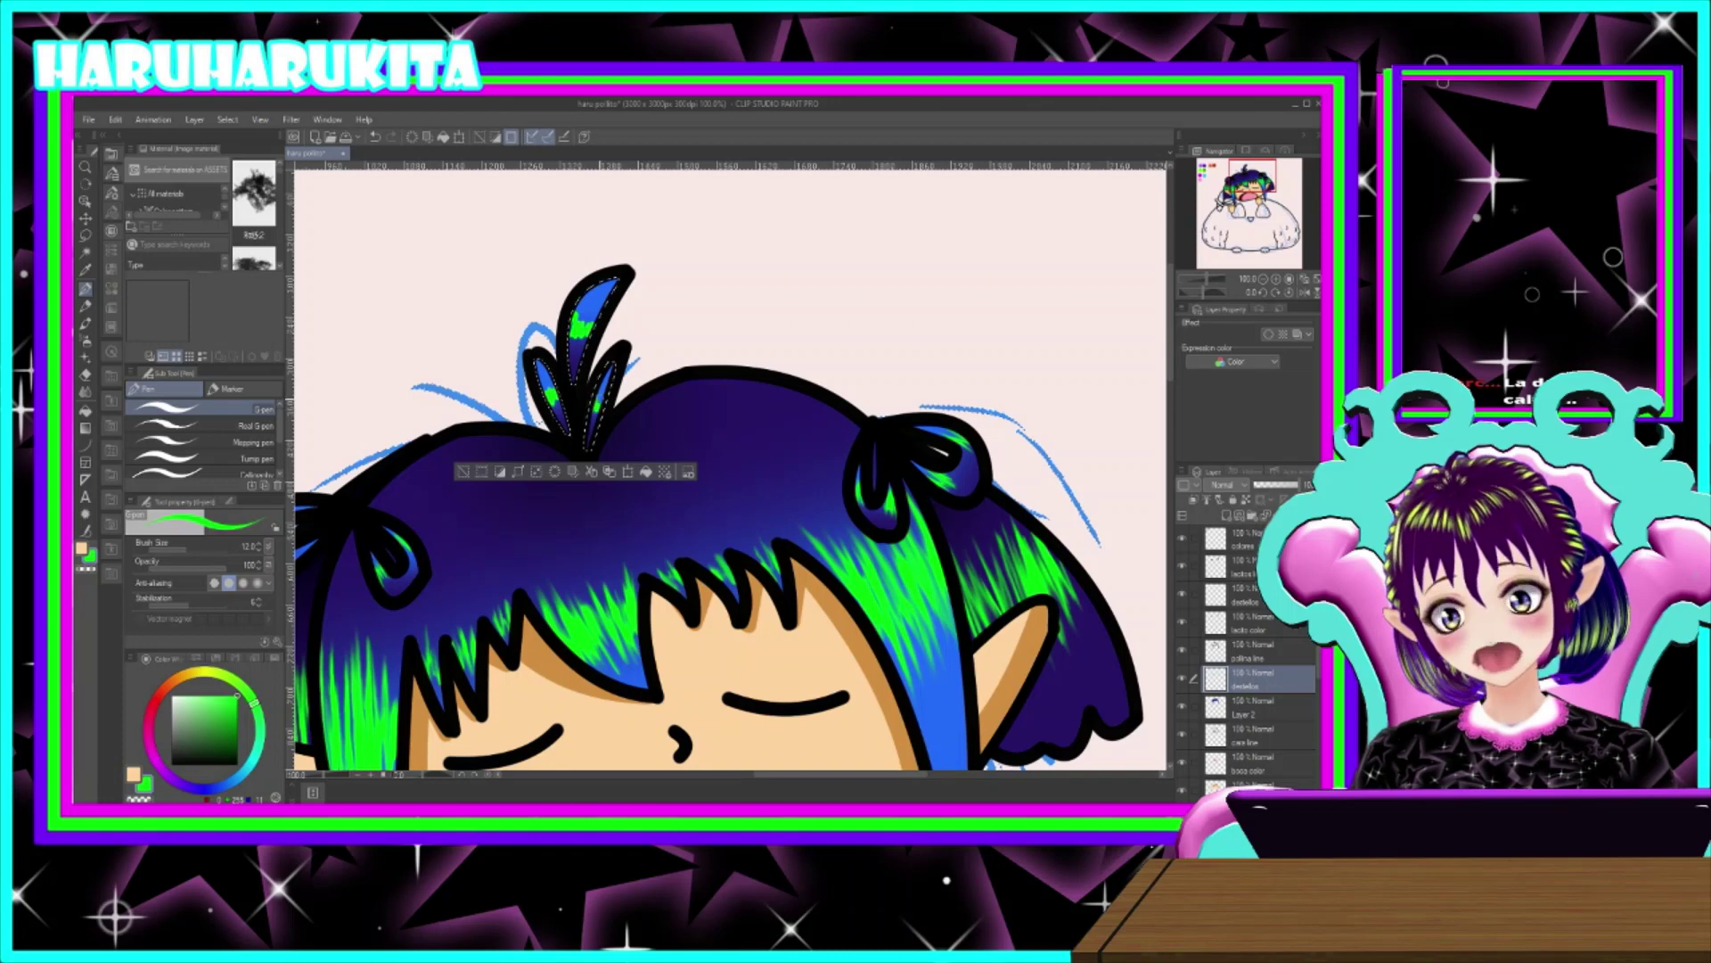
# - Blend the green highlights on the tuft strands with the Fingertip blending tool
pyautogui.click(86, 392)
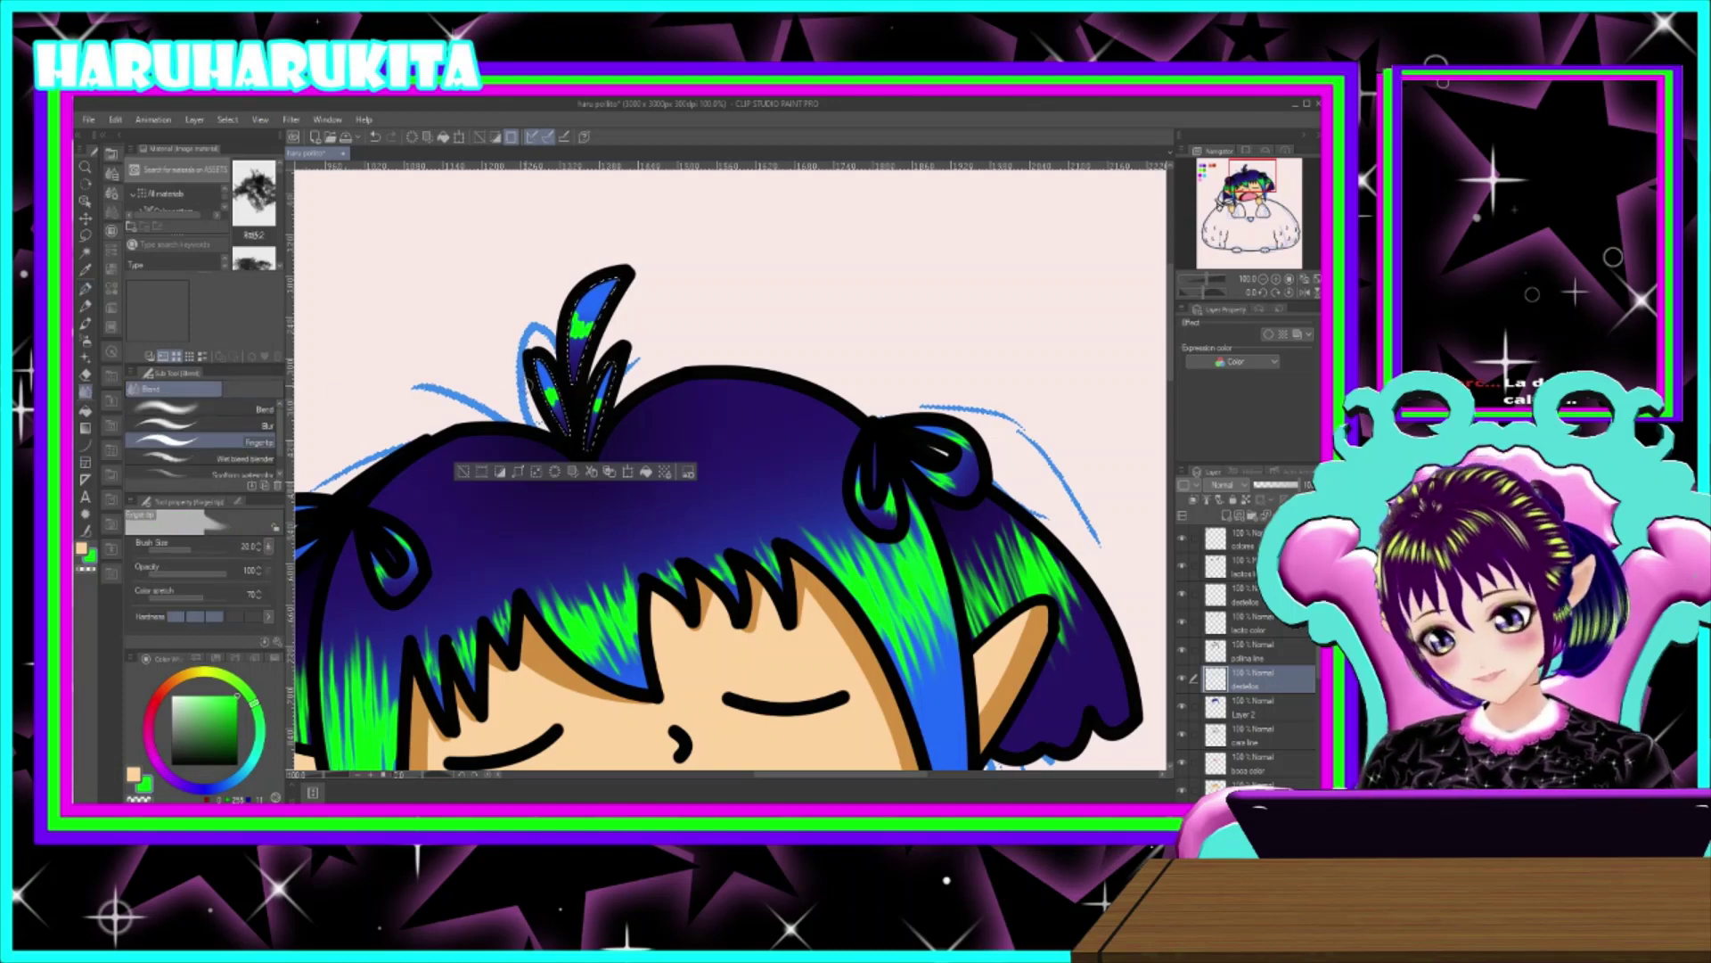
# - Blend the colours in the hair tuft with the Fingertip tool at brush size 10 and clear the selection
pyautogui.press('[')
pyautogui.press('[')
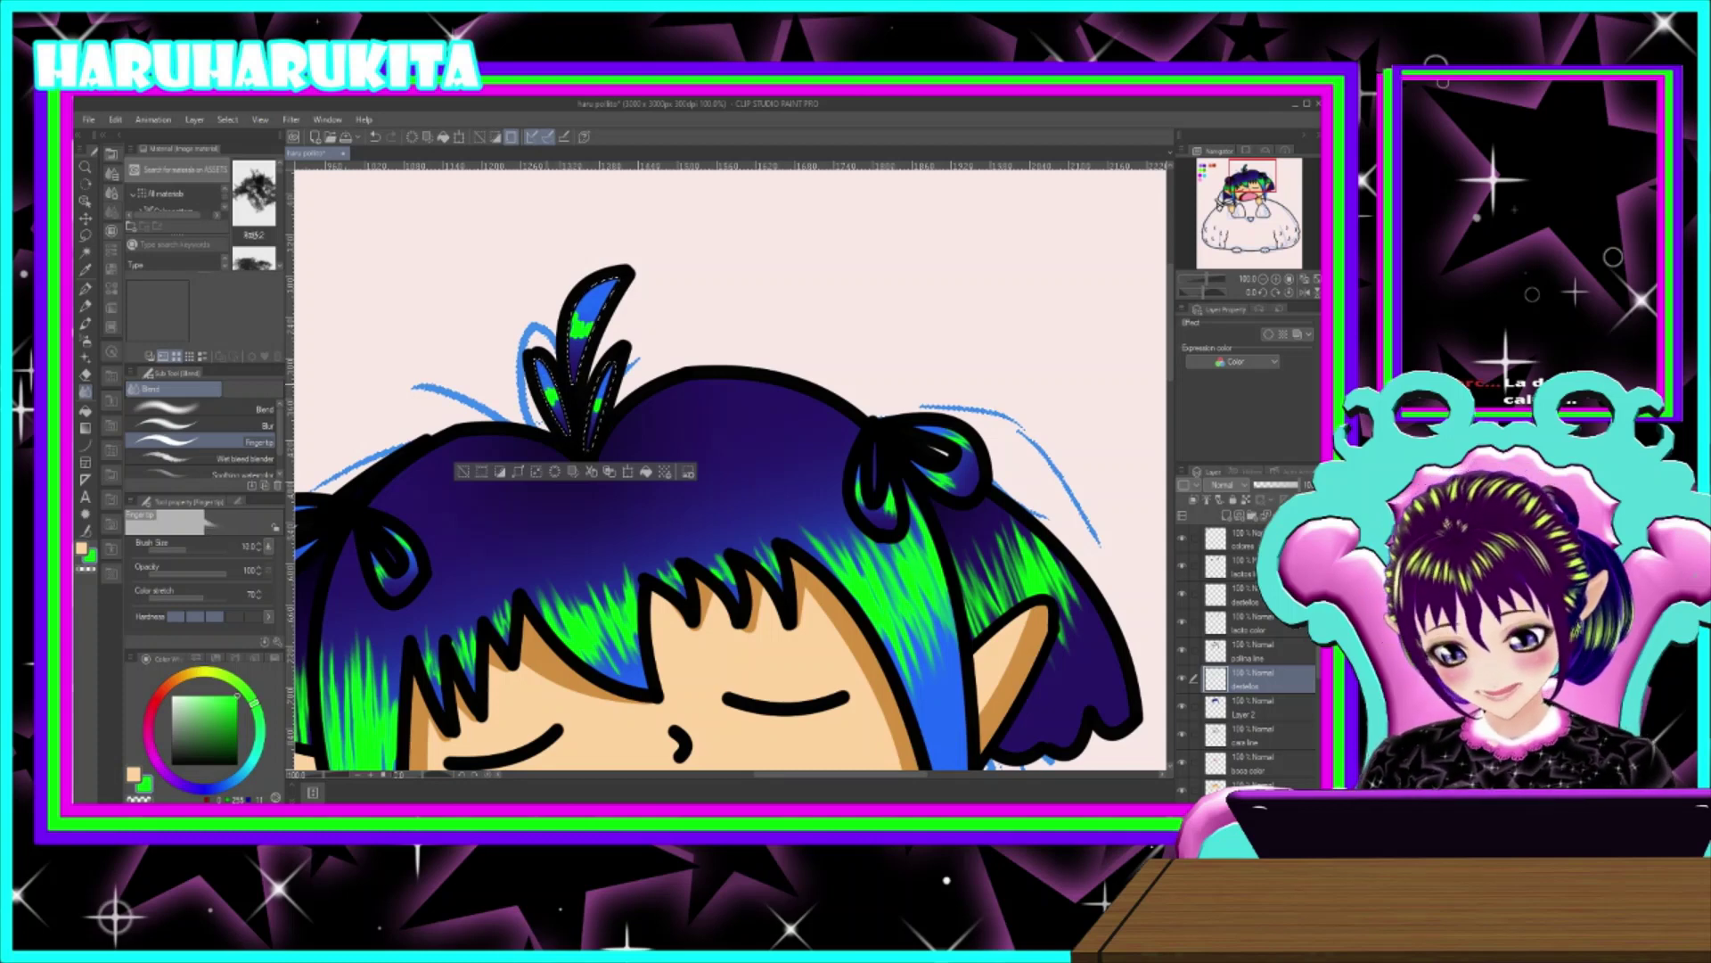
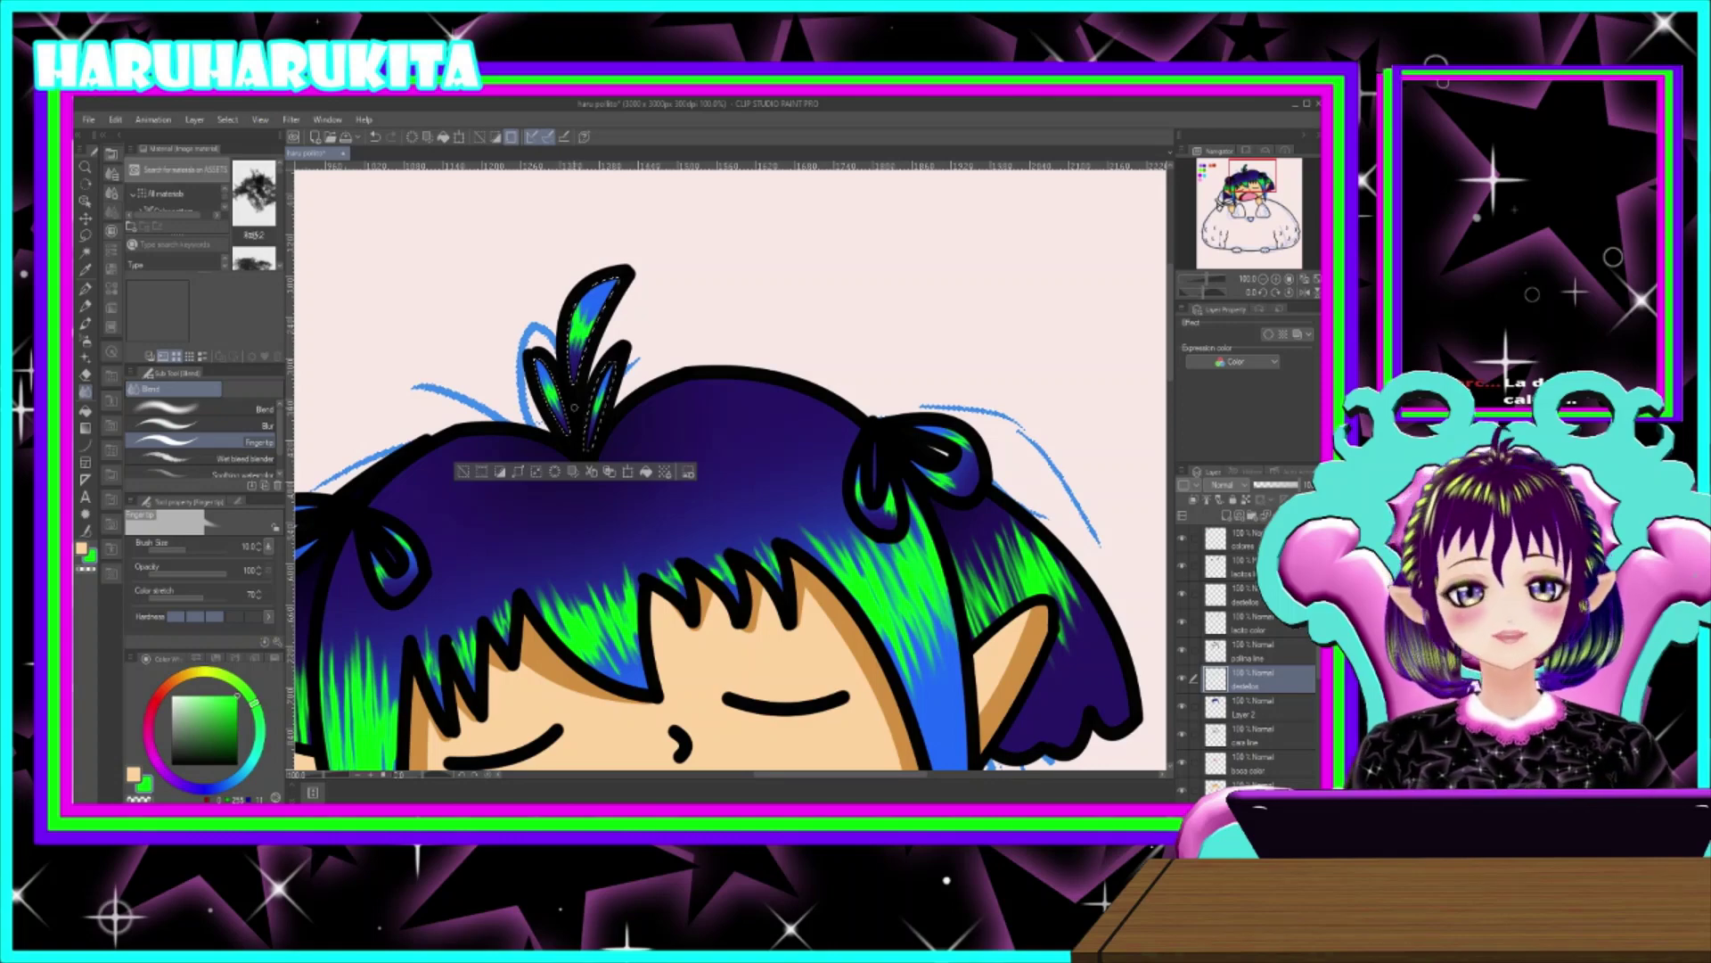
pyautogui.scroll(-3, 482, 303)
pyautogui.hotkey('ctrl', 'd')
pyautogui.scroll(-2, 802, 365)
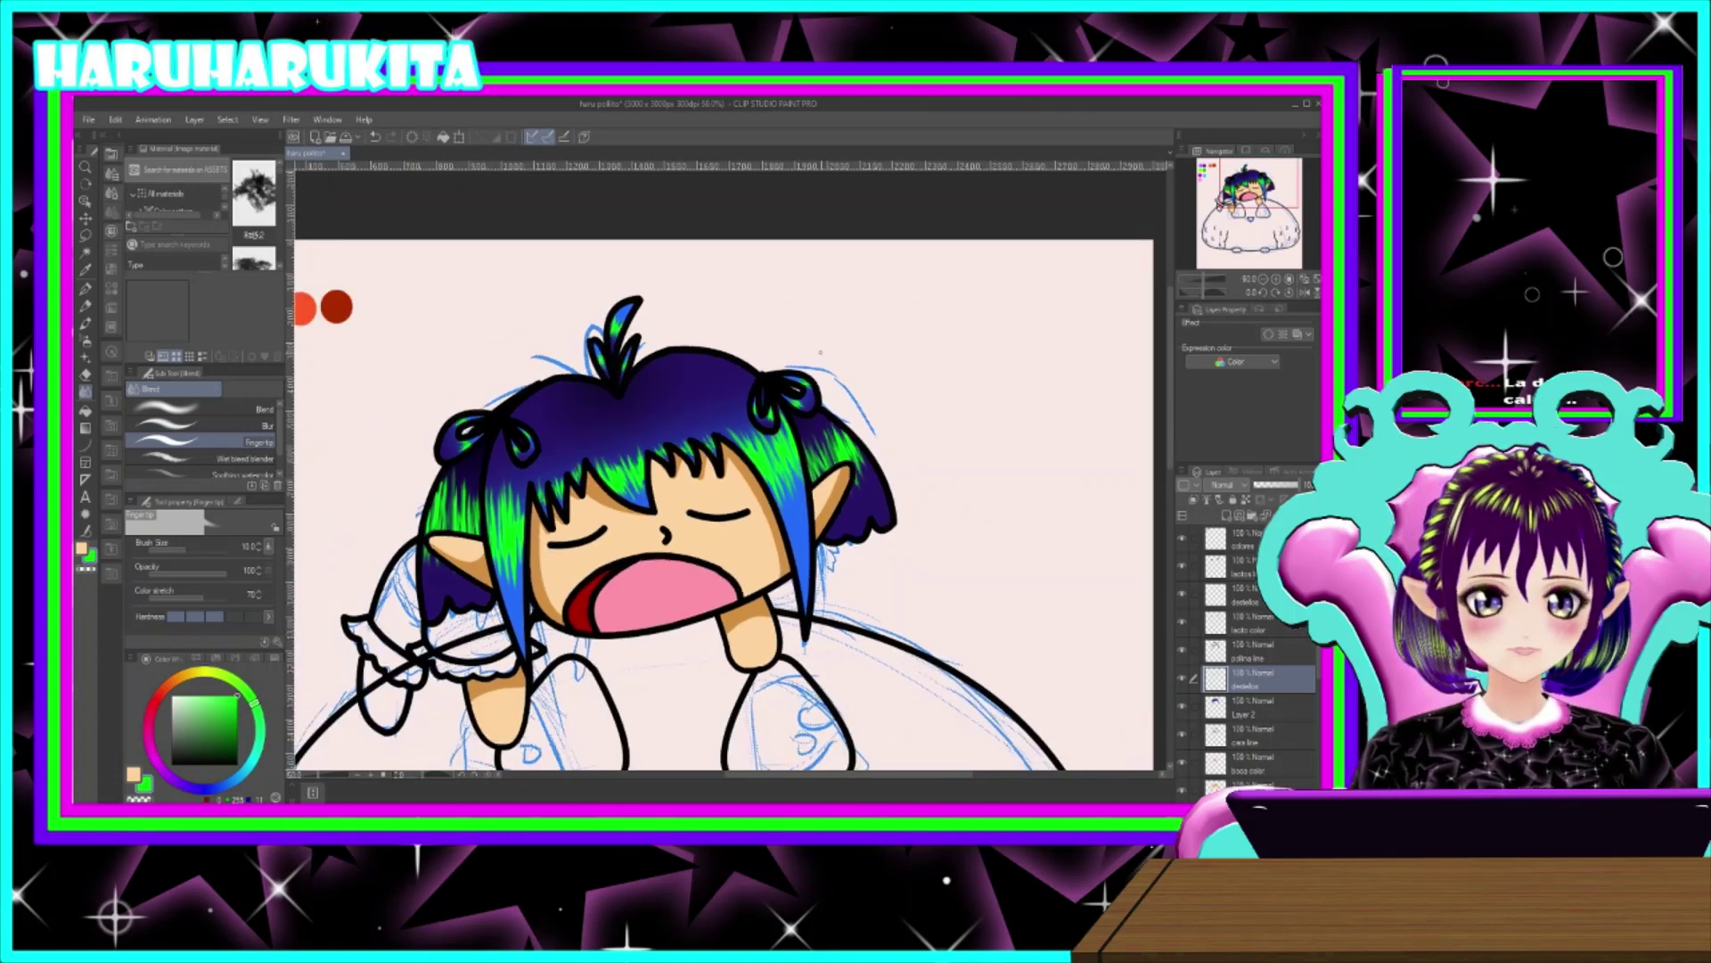
# - Make the "boca color" layer active and choose a darker, muted pink for shading the tongue
pyautogui.moveTo(867, 421); pyautogui.dragTo(912, 358)
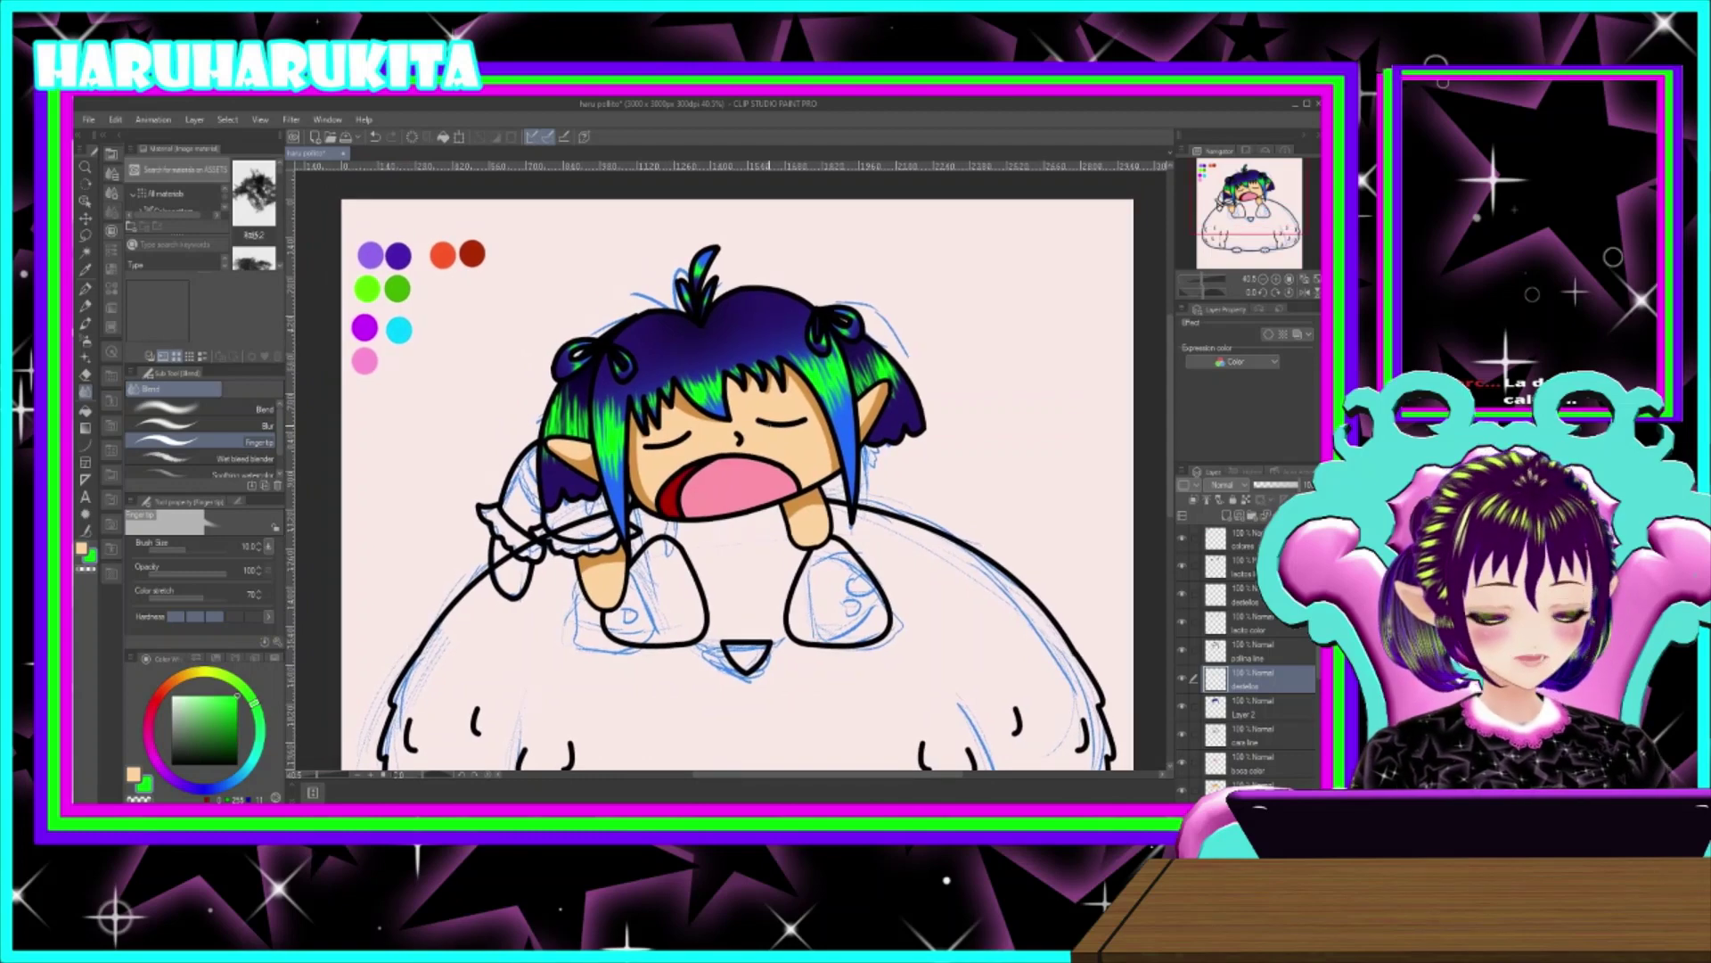
pyautogui.scroll(3, 785, 408)
pyautogui.scroll(-2, 784, 401)
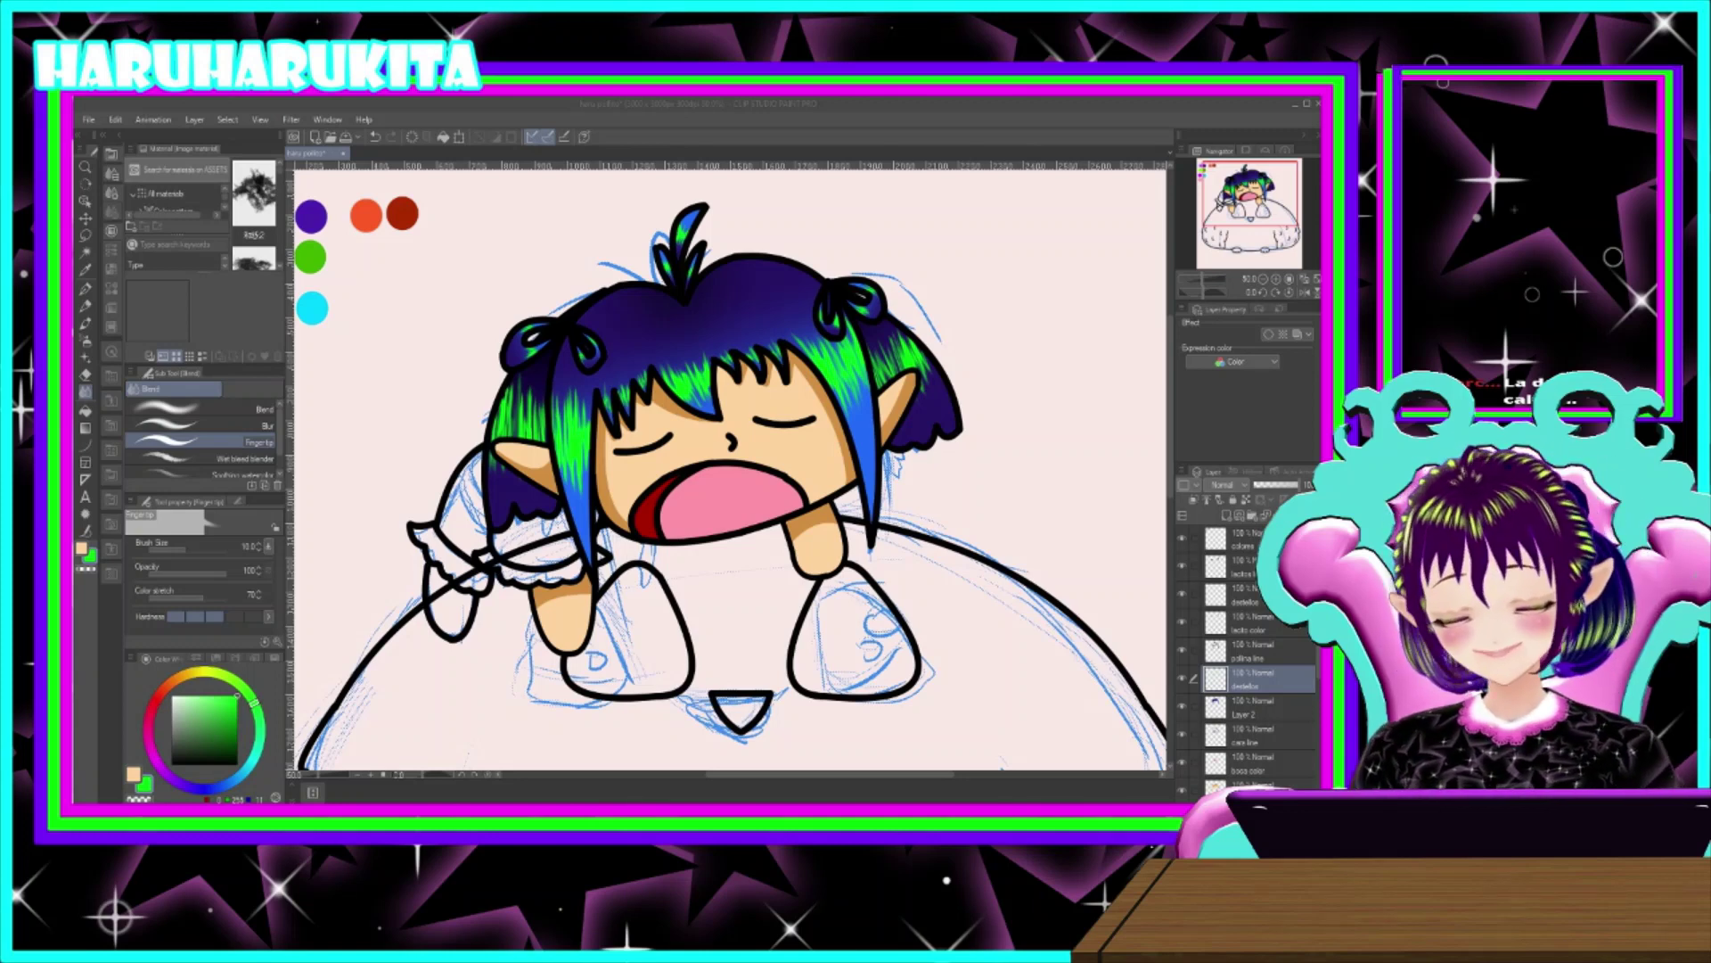
pyautogui.scroll(4, 575, 491)
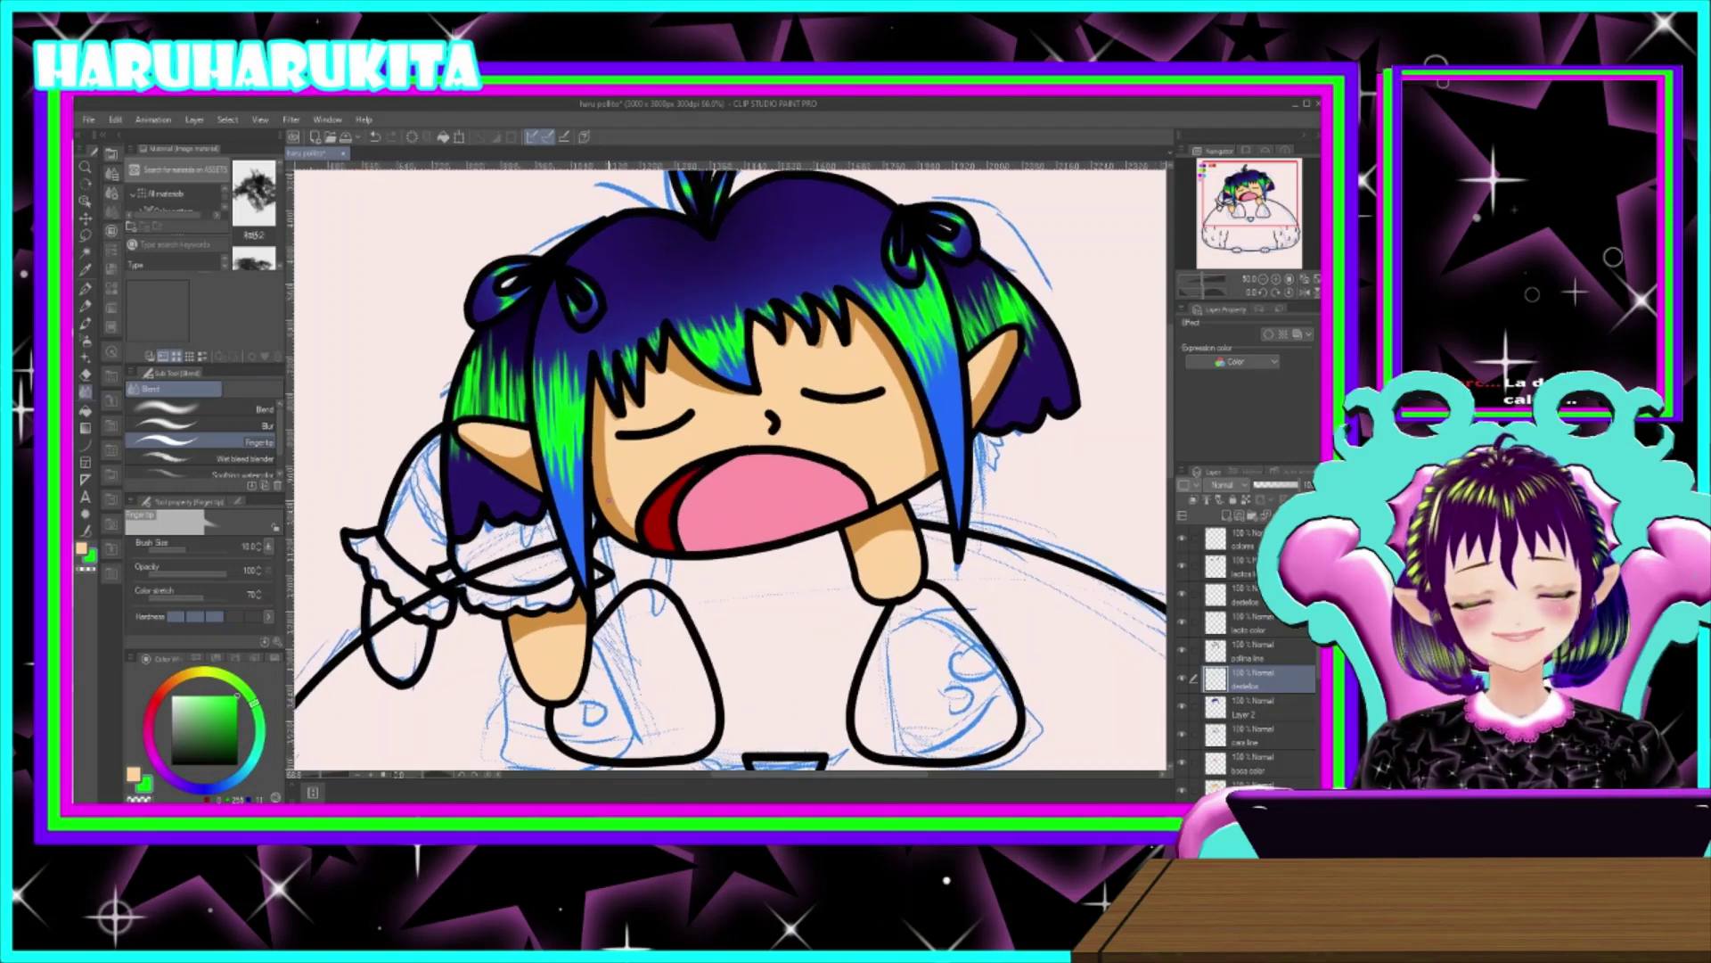
pyautogui.moveTo(731, 462); pyautogui.dragTo(757, 506)
pyautogui.scroll(3, 757, 505)
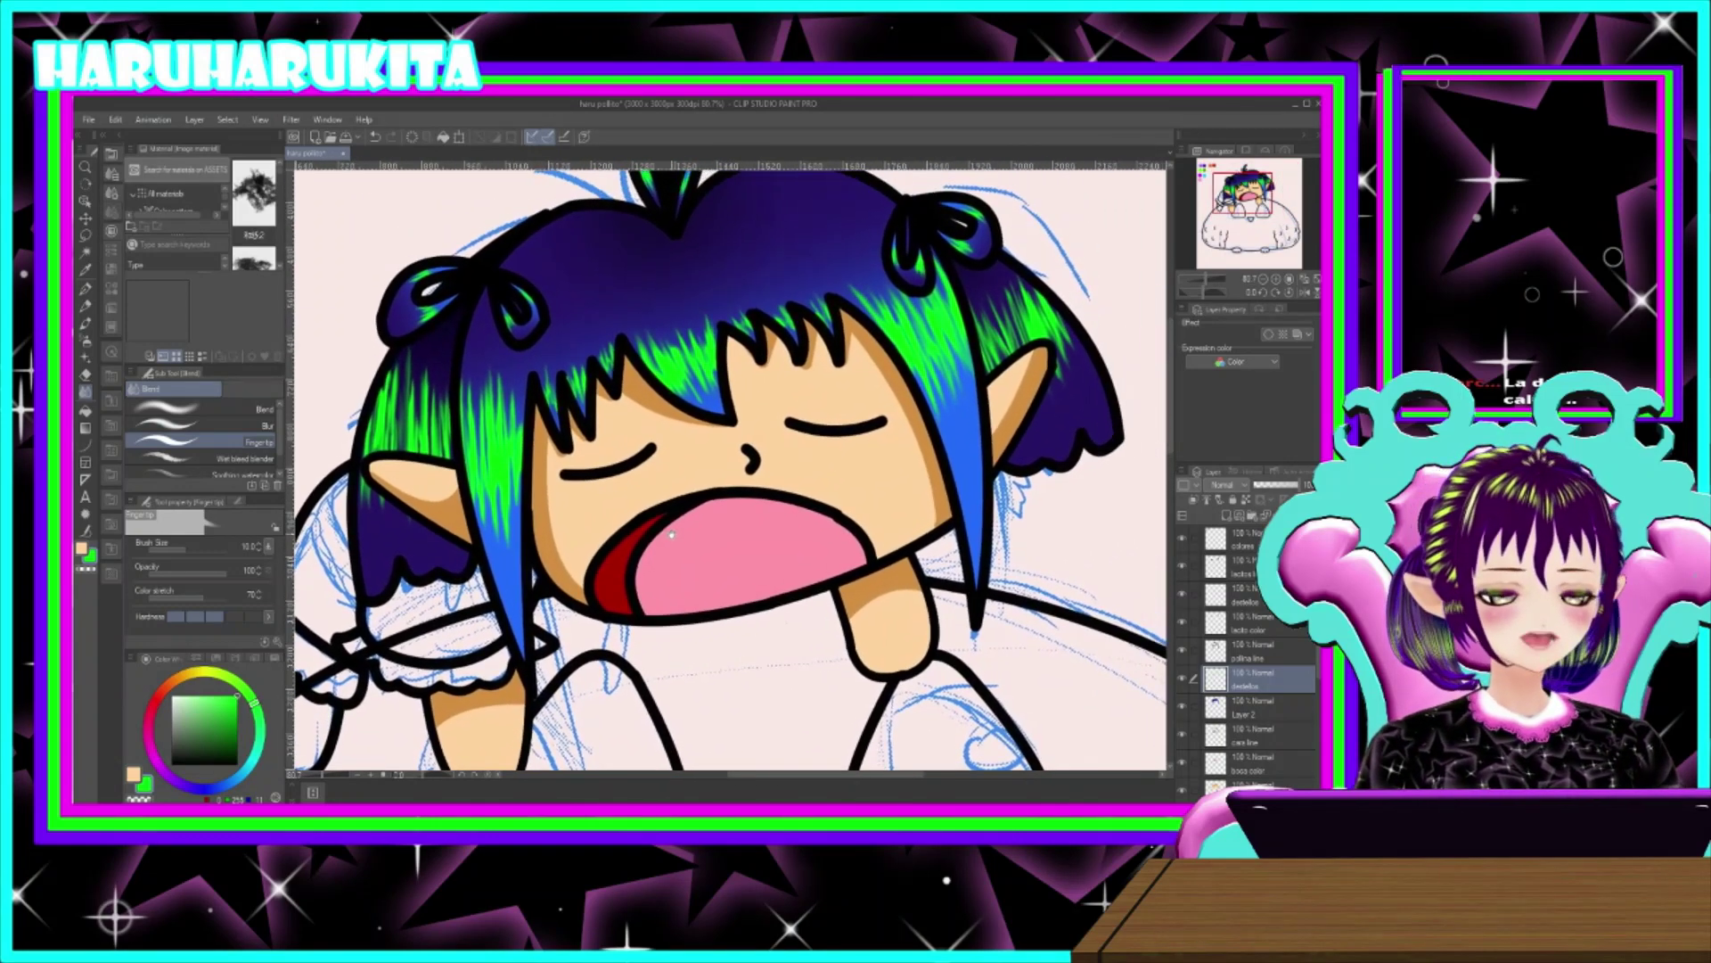
pyautogui.click(1248, 770)
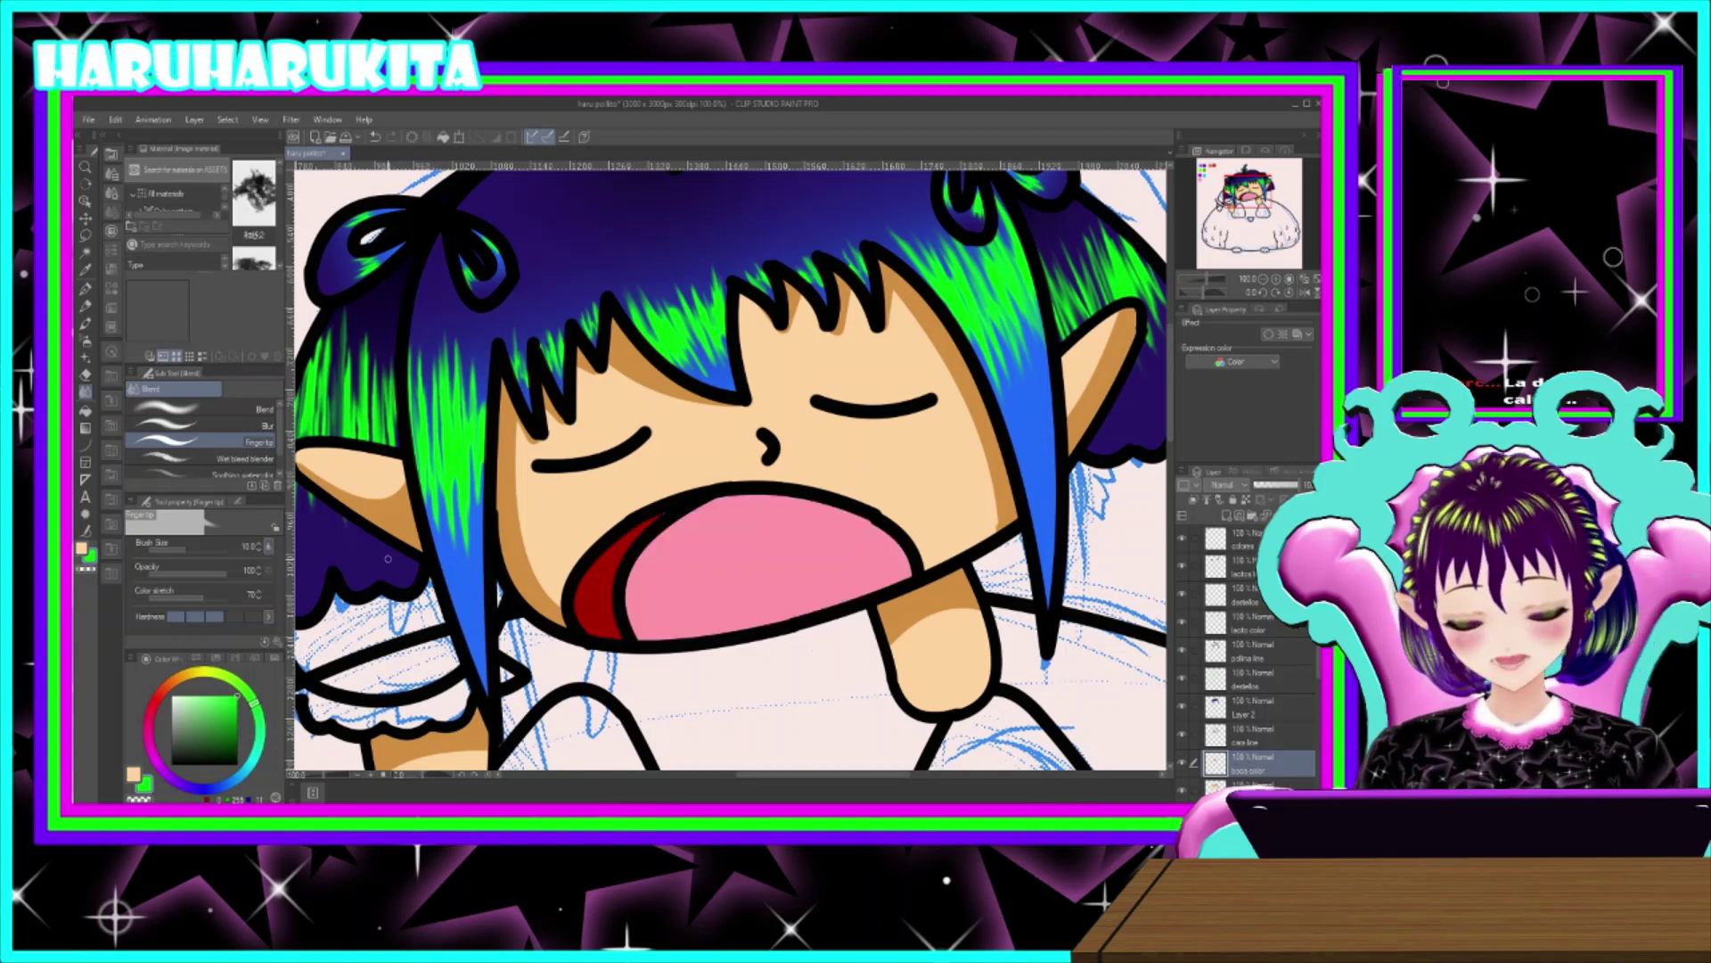
pyautogui.click(150, 713)
pyautogui.click(204, 704)
# - Auto-select the pink tongue and shade its inner left edge with a dark pink curve, filling the strip beside it
pyautogui.click(86, 445)
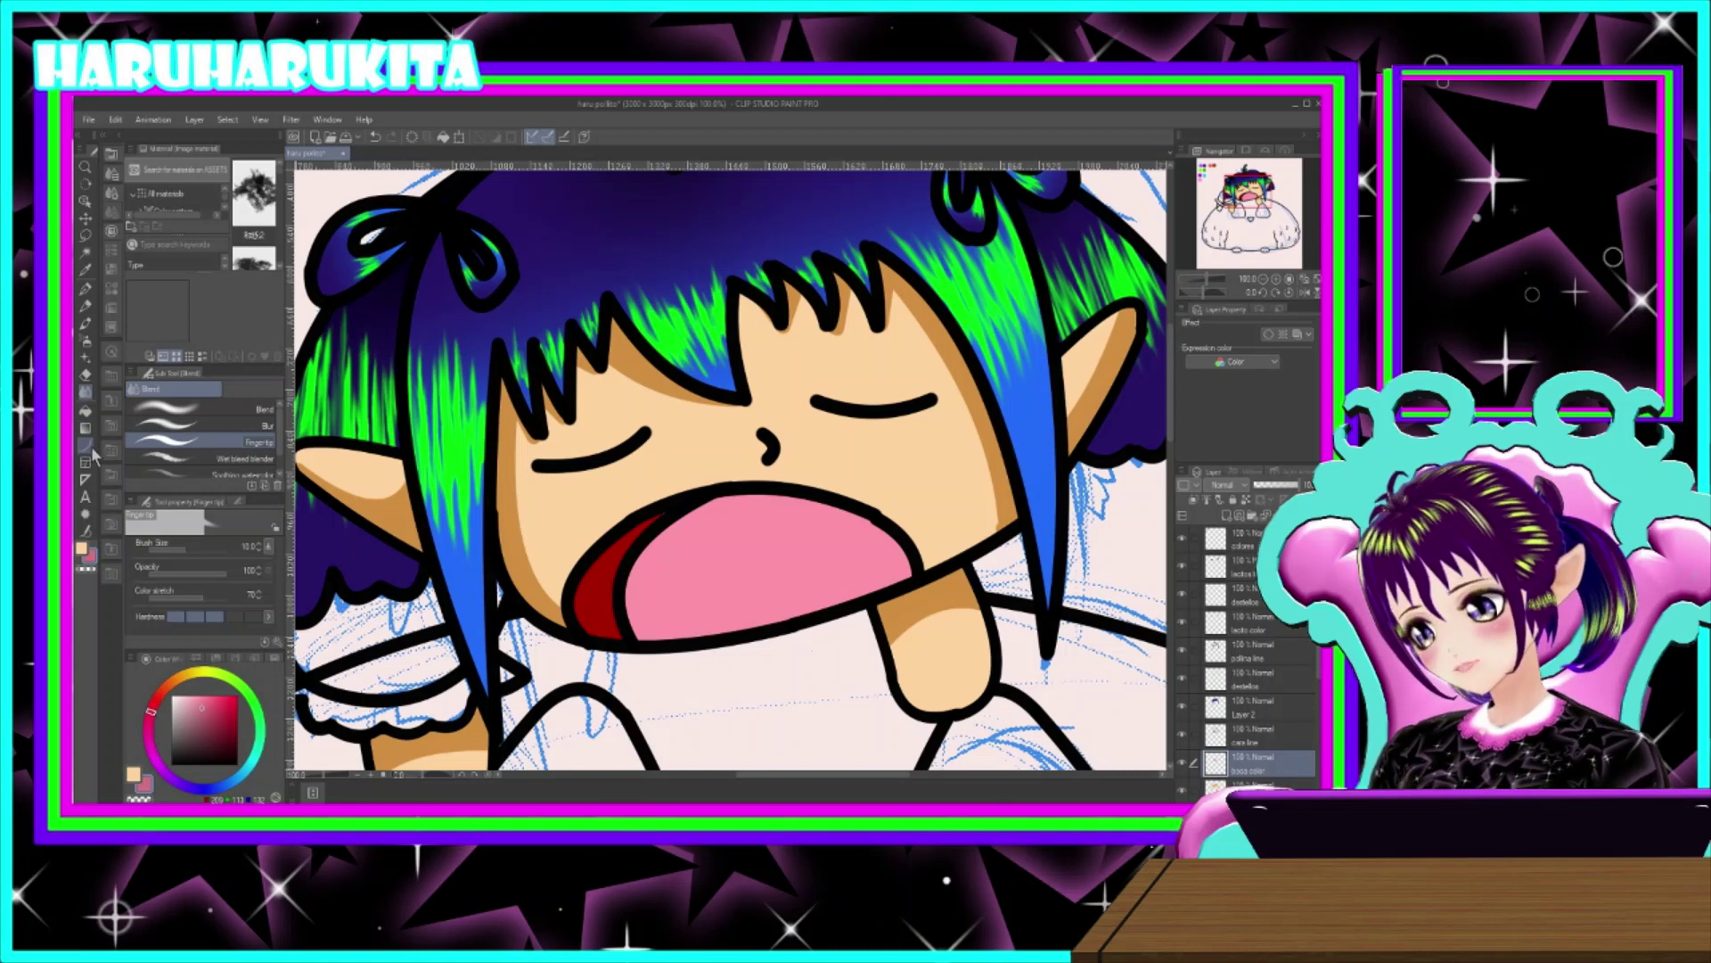
pyautogui.click(86, 255)
pyautogui.click(707, 617)
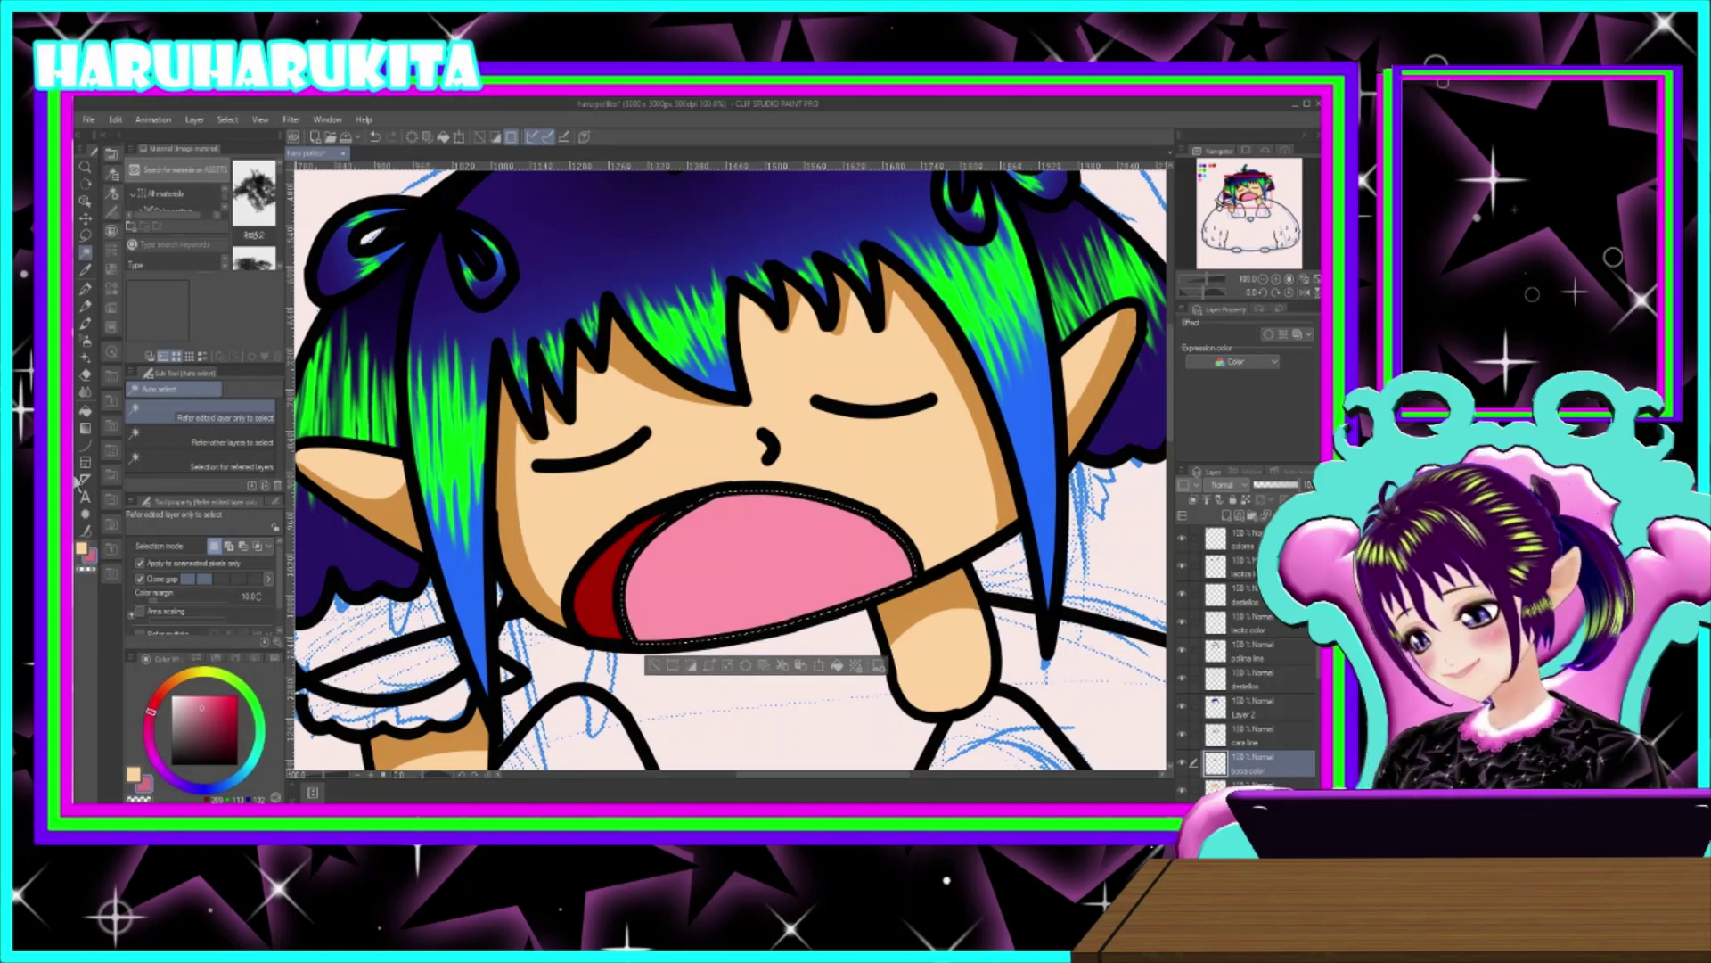
pyautogui.click(86, 446)
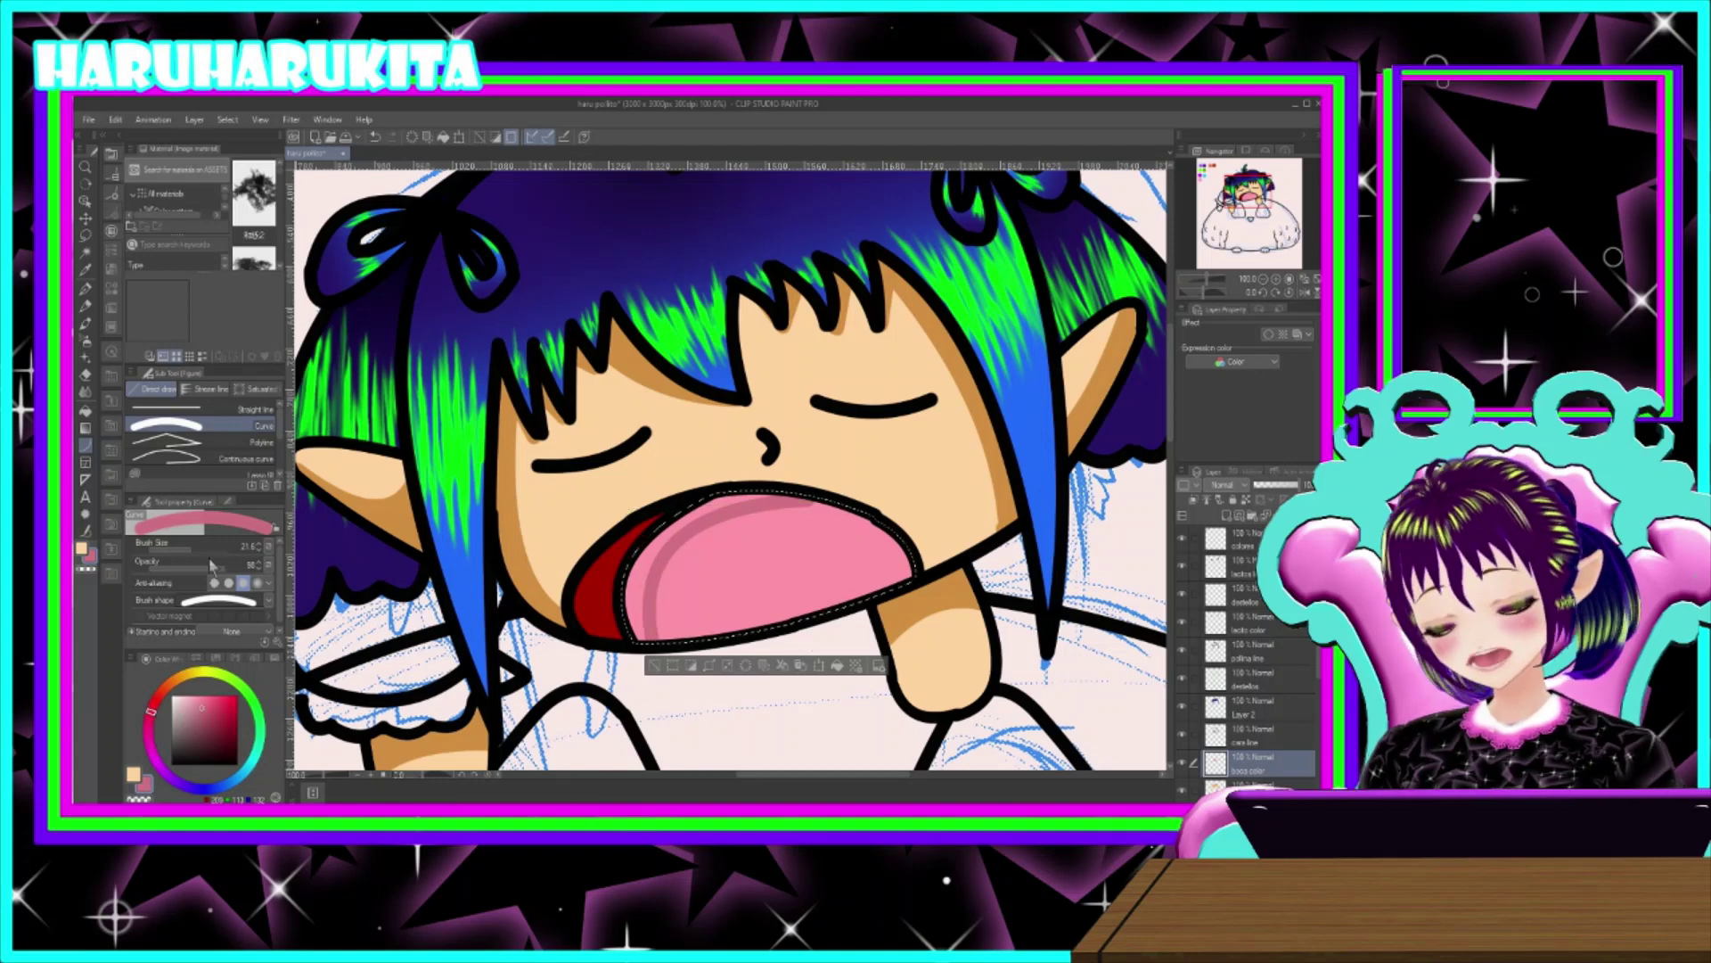
pyautogui.click(86, 411)
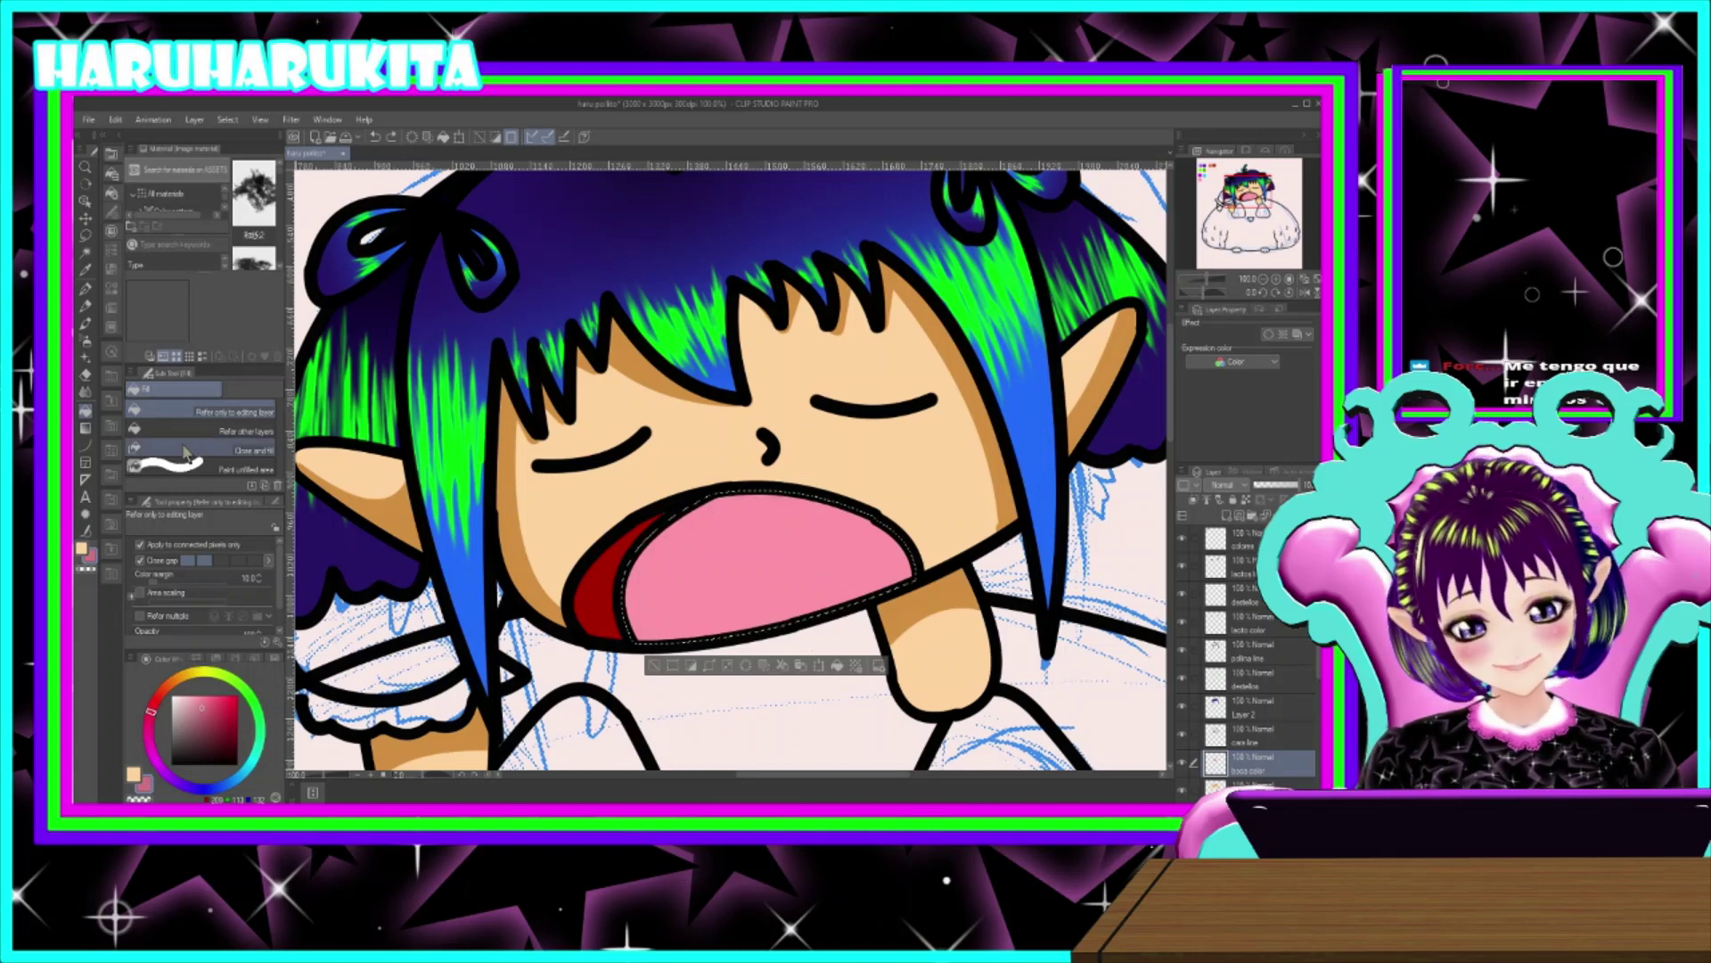
pyautogui.click(85, 446)
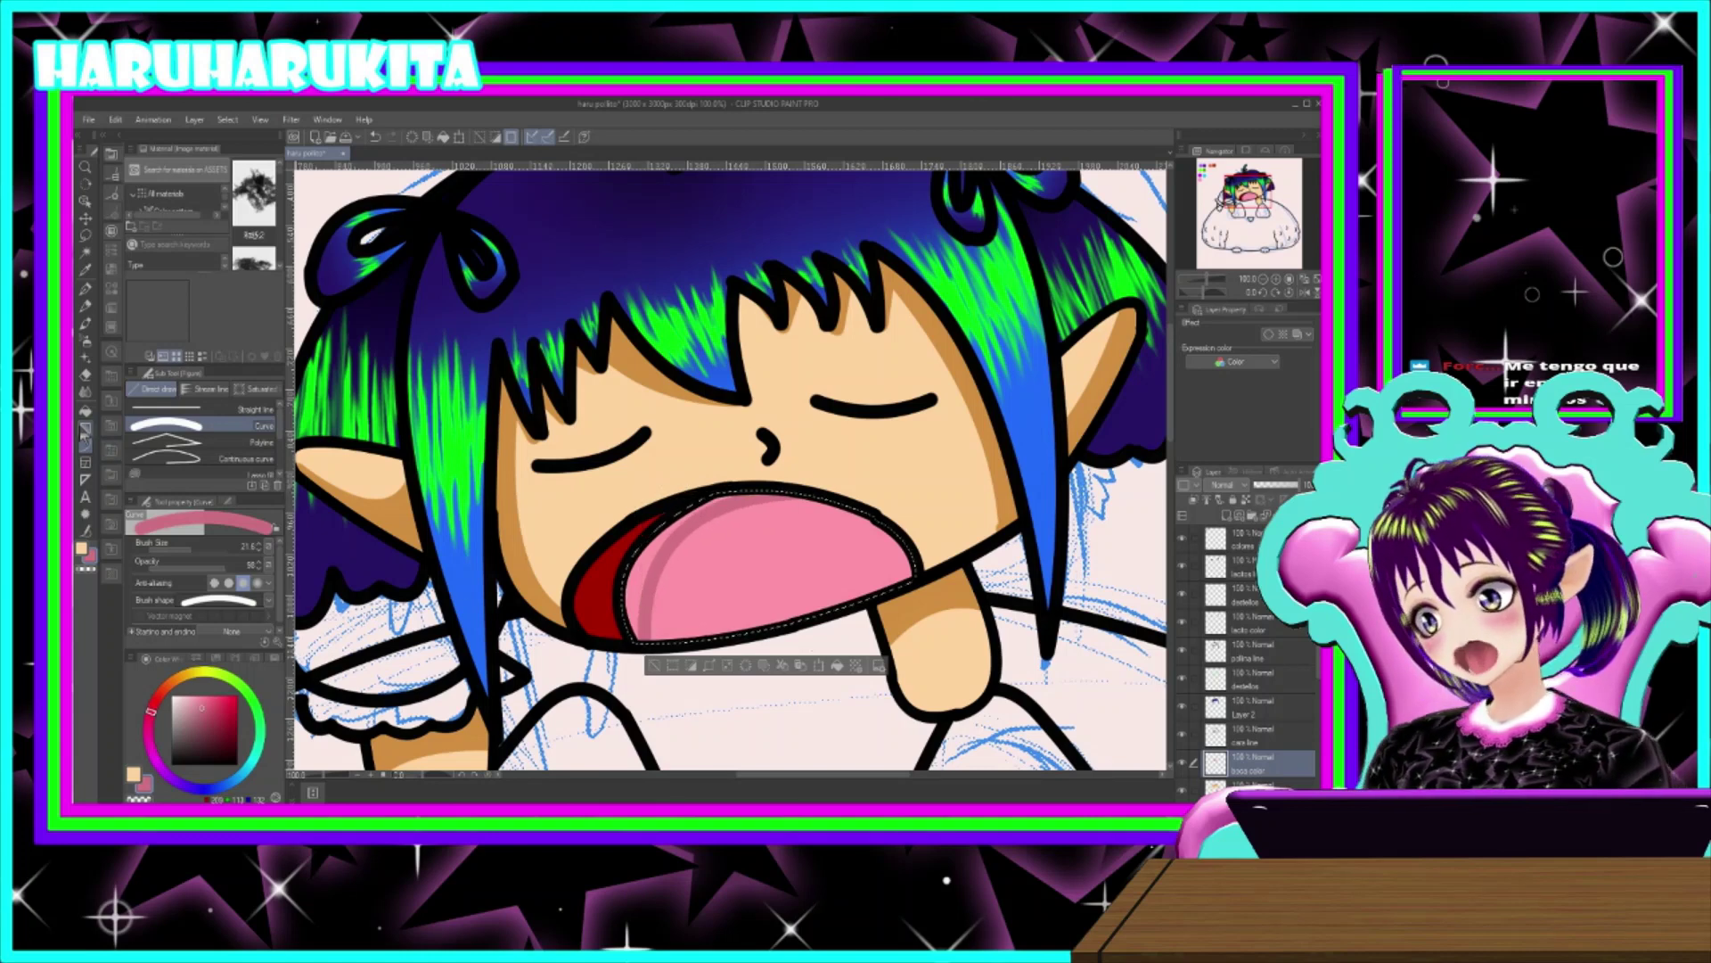
pyautogui.click(86, 411)
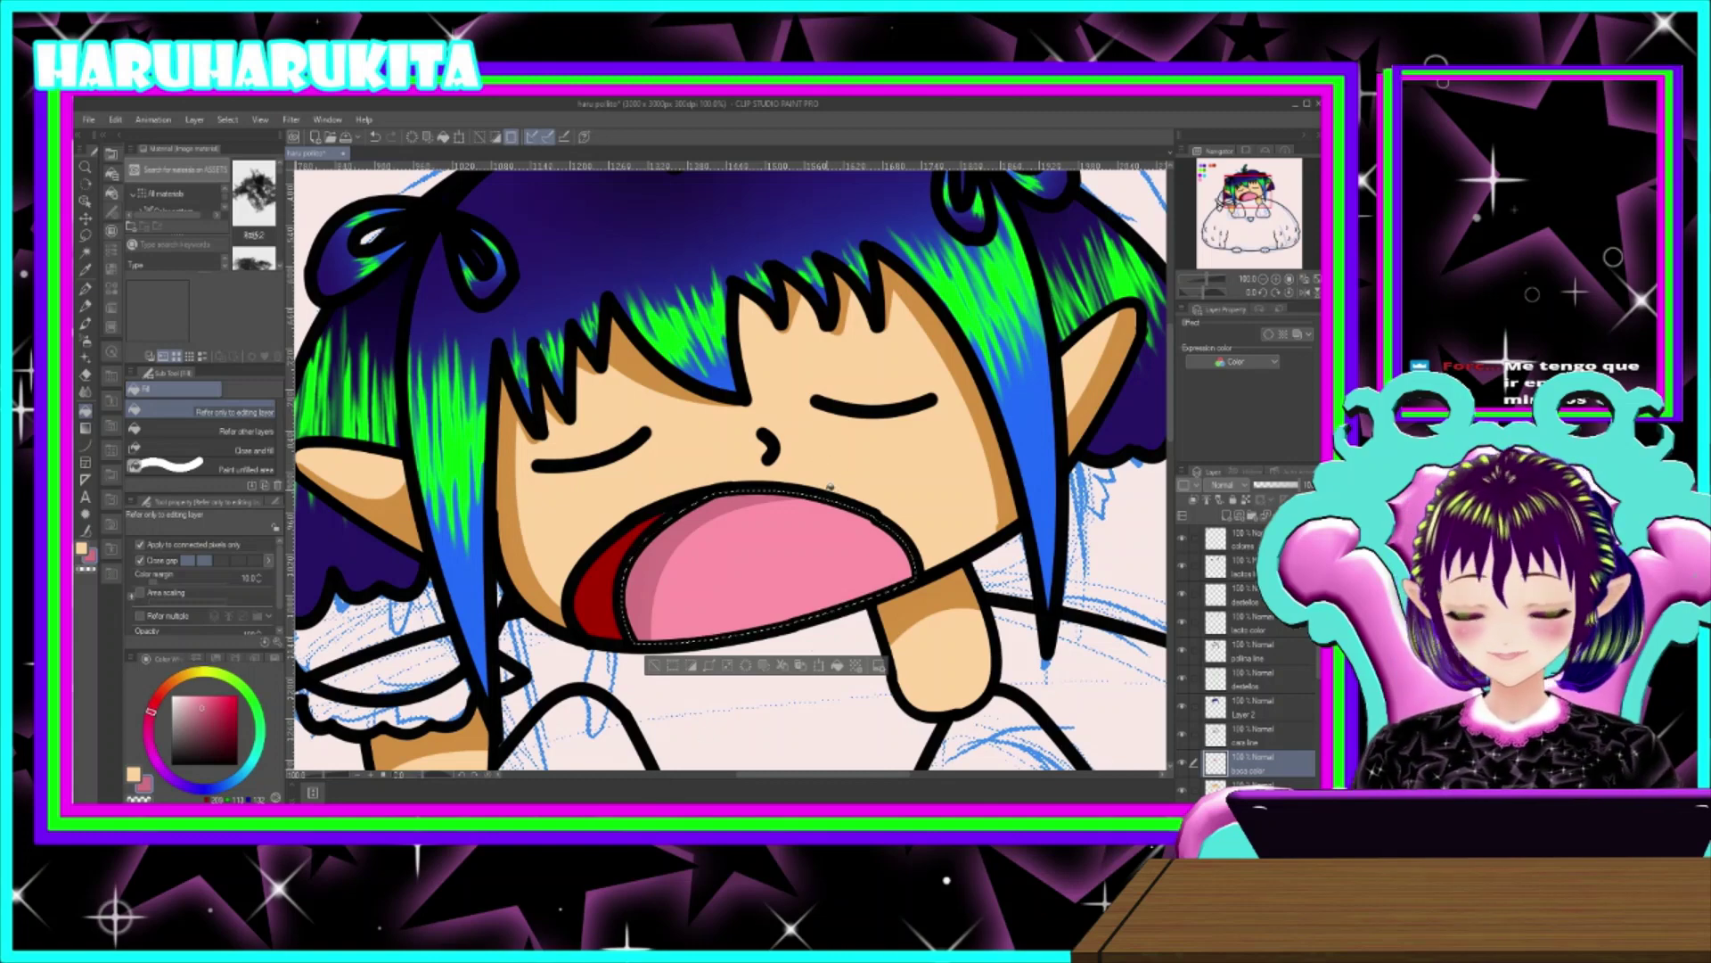
# - Check the tongue shading against the whole face and clear the selection
pyautogui.scroll(-2, 829, 491)
pyautogui.scroll(-2, 825, 517)
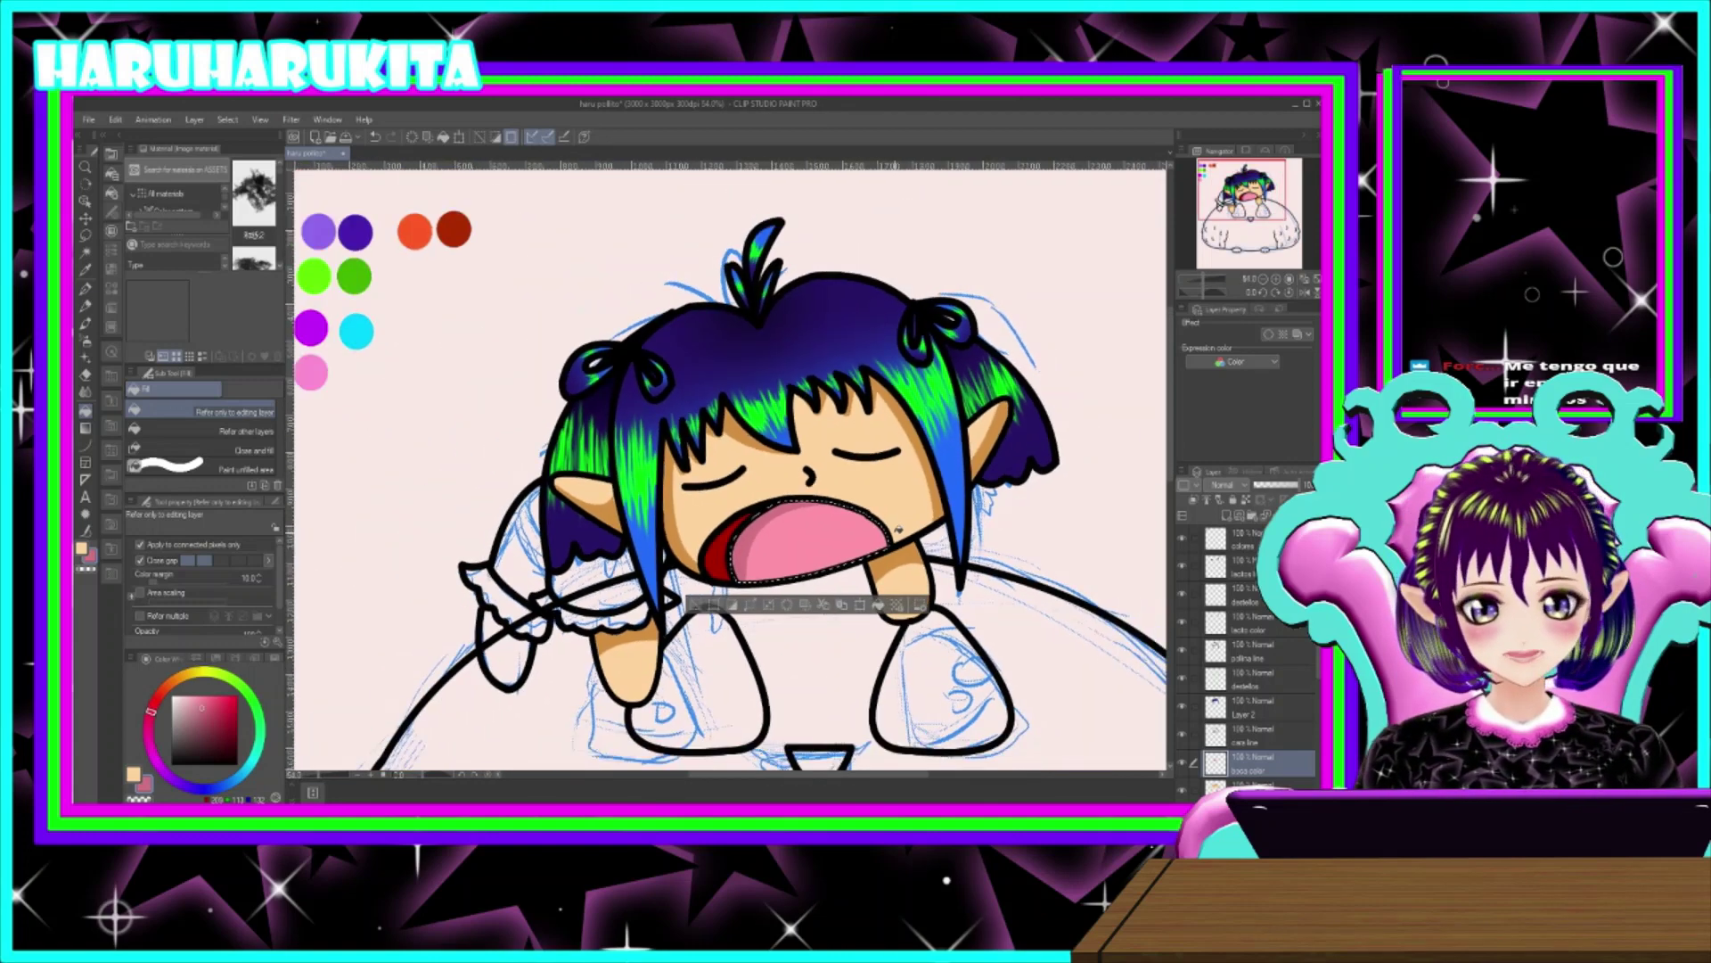
pyautogui.scroll(1, 826, 526)
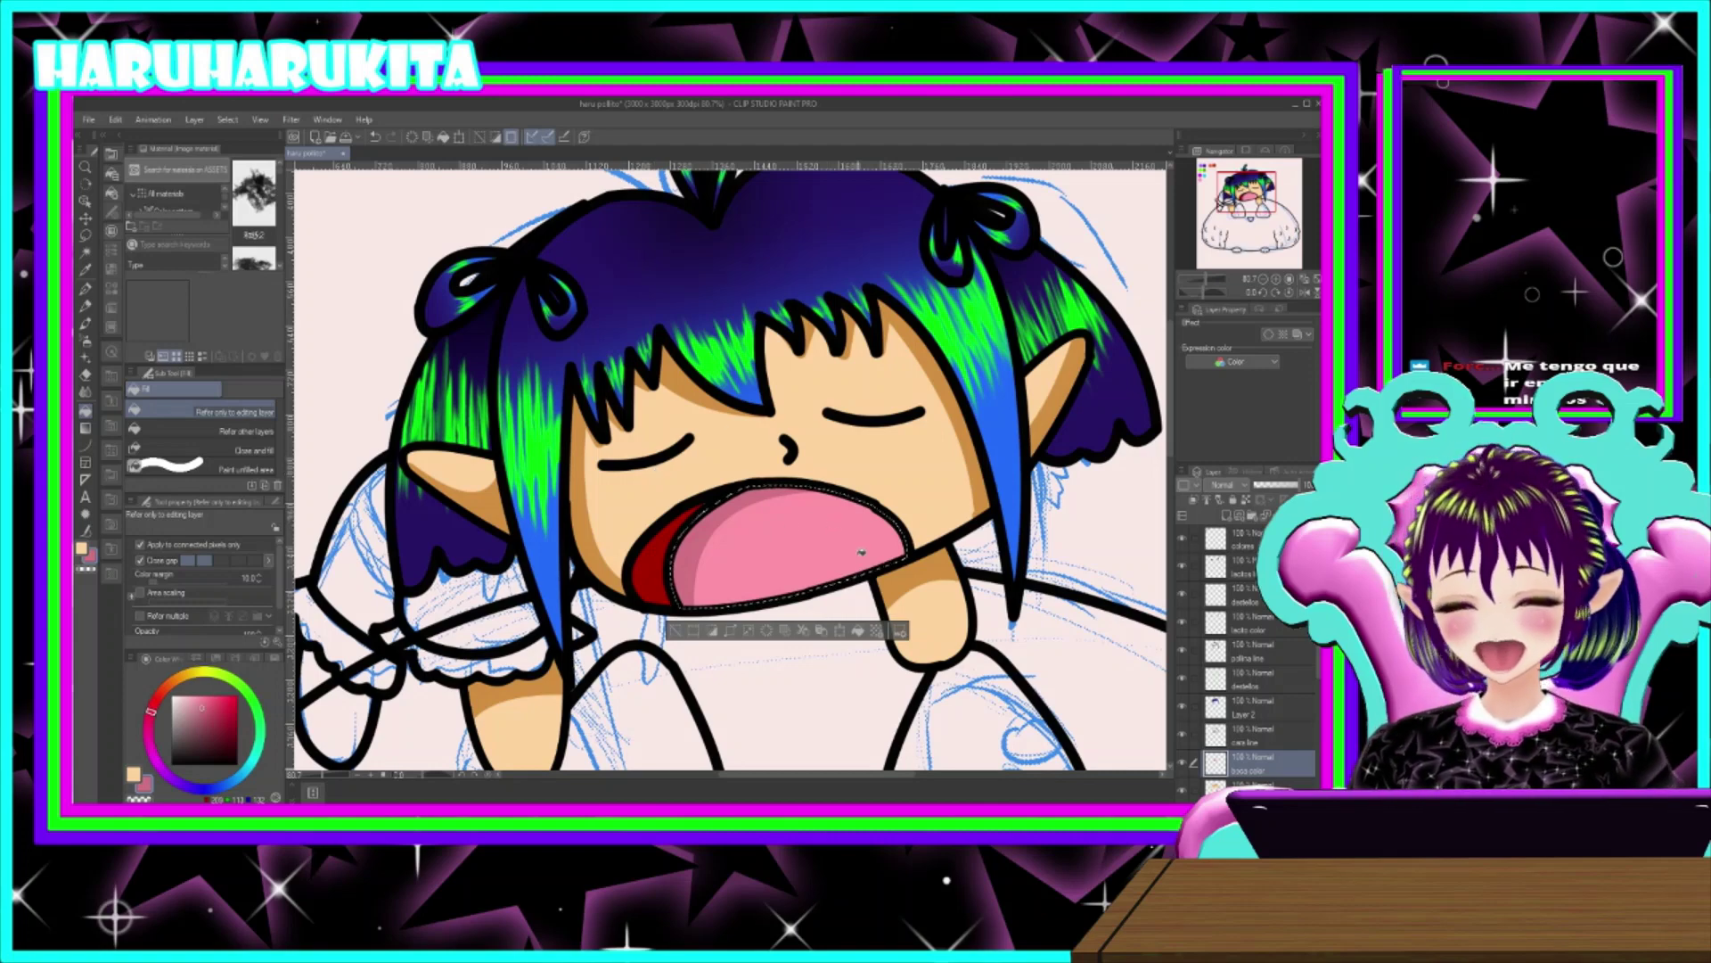
pyautogui.scroll(-1, 896, 508)
pyautogui.scroll(2, 882, 506)
pyautogui.scroll(-2, 878, 508)
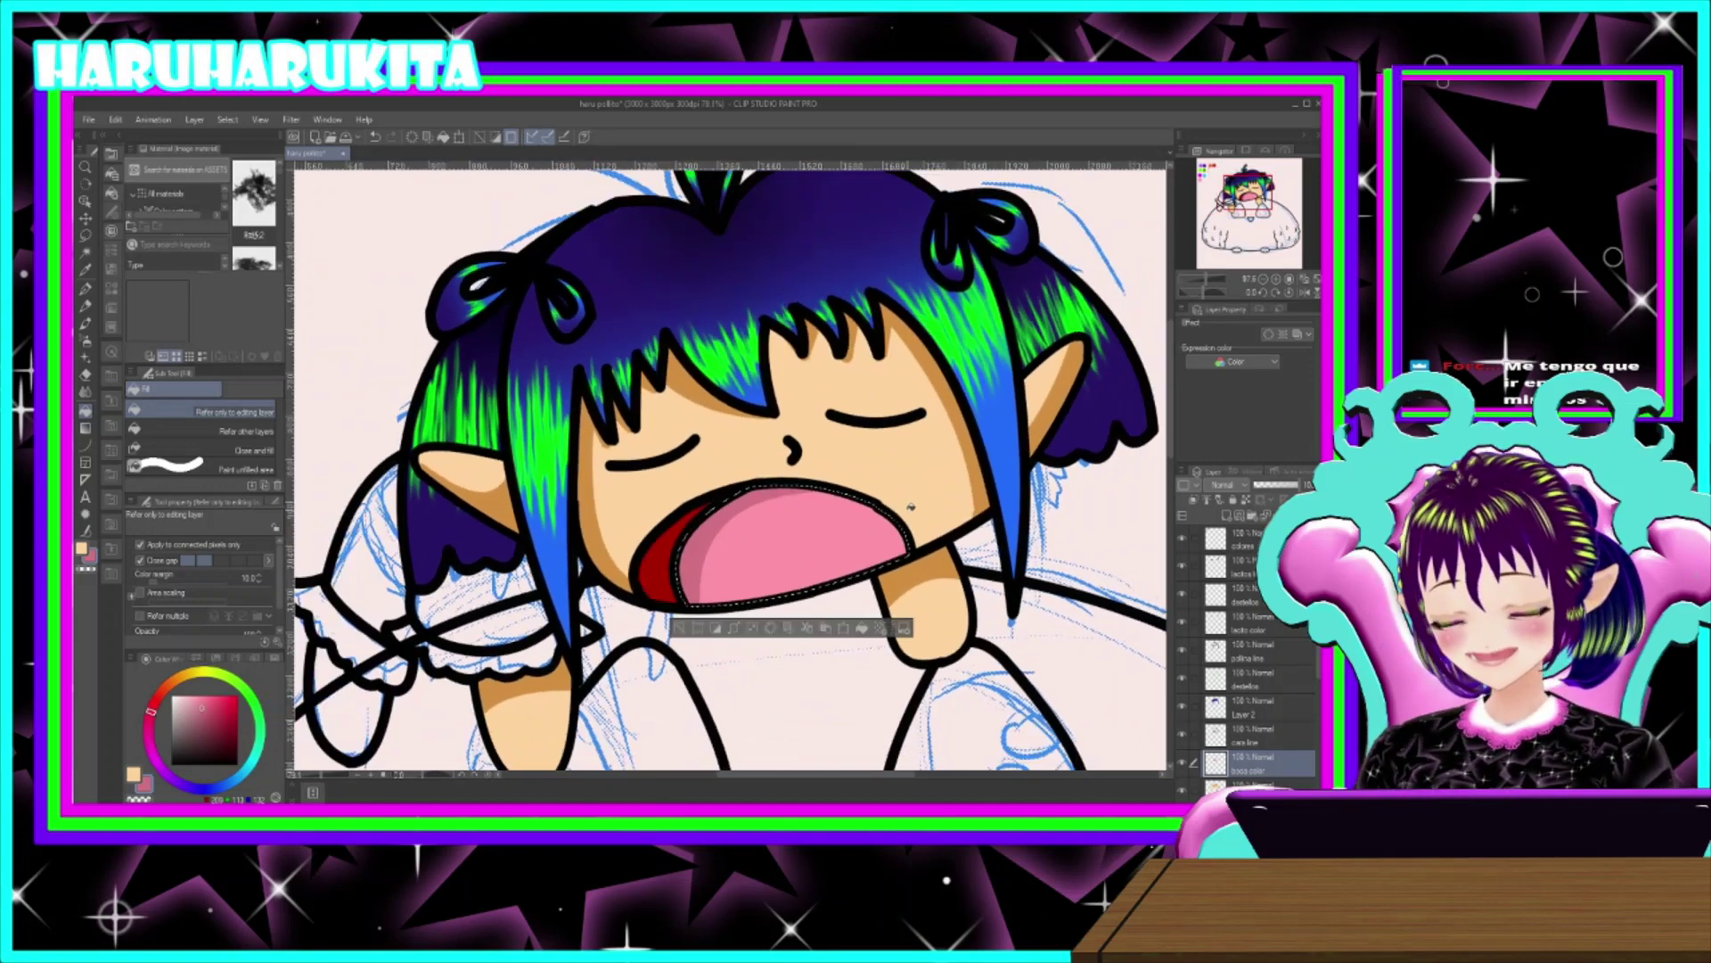
pyautogui.scroll(-1, 907, 533)
pyautogui.scroll(-1, 908, 533)
pyautogui.scroll(1, 891, 534)
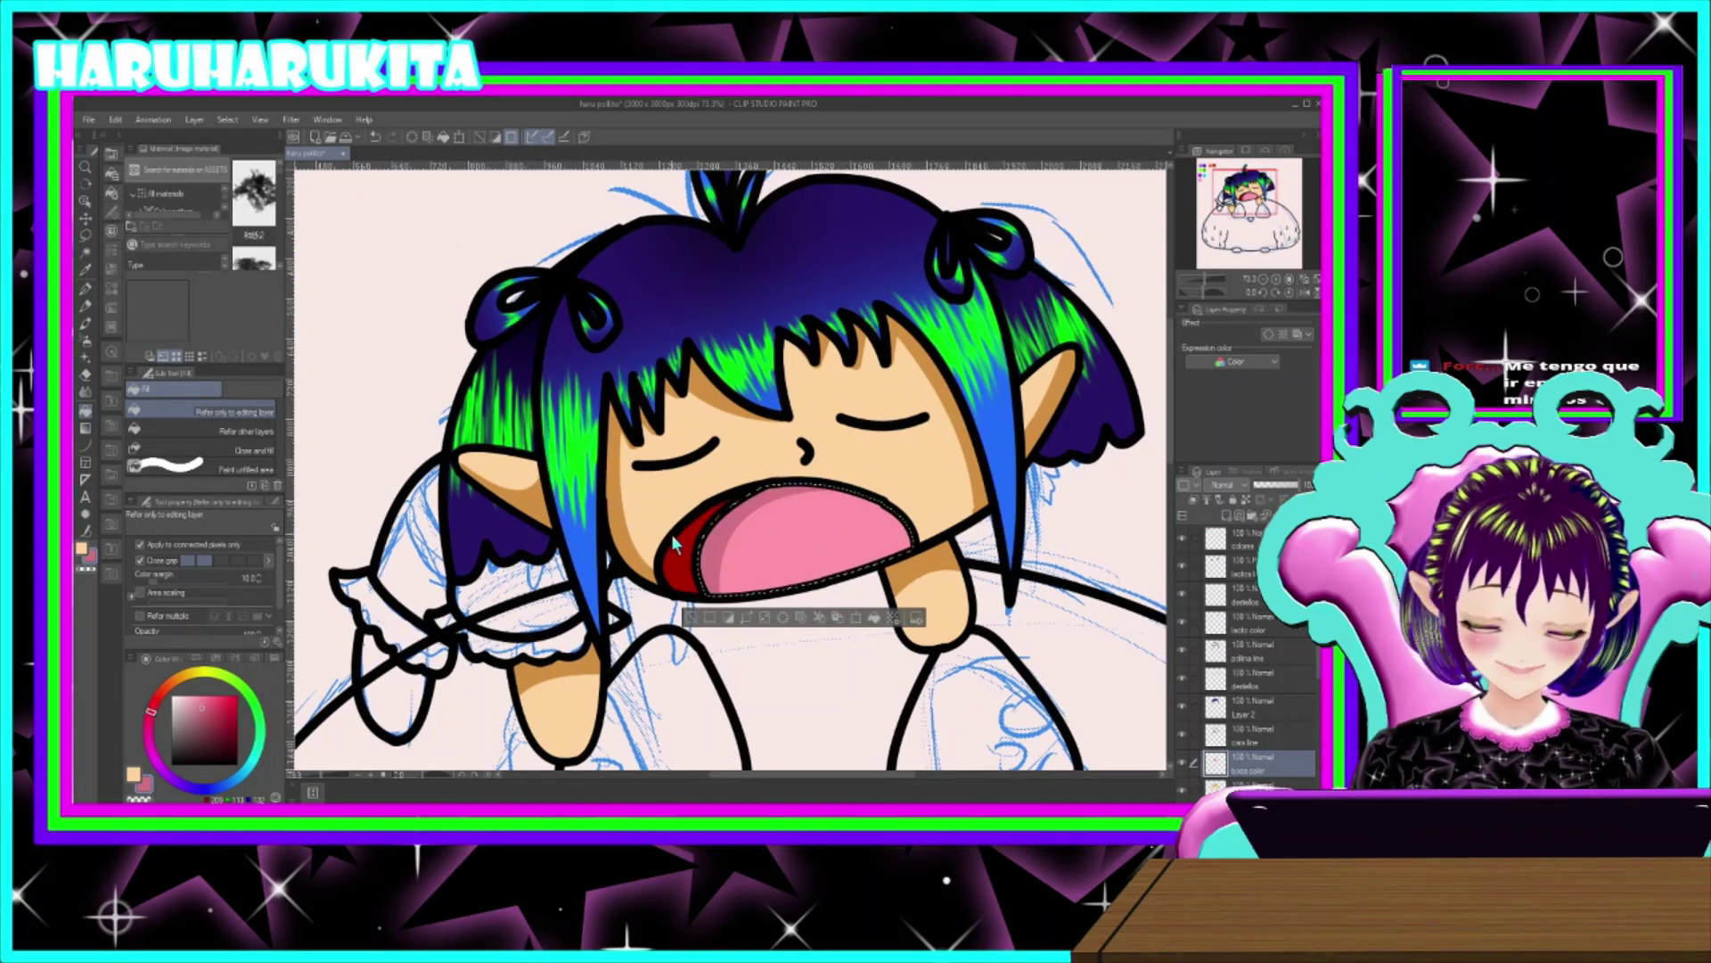
pyautogui.hotkey('ctrl', 'd')
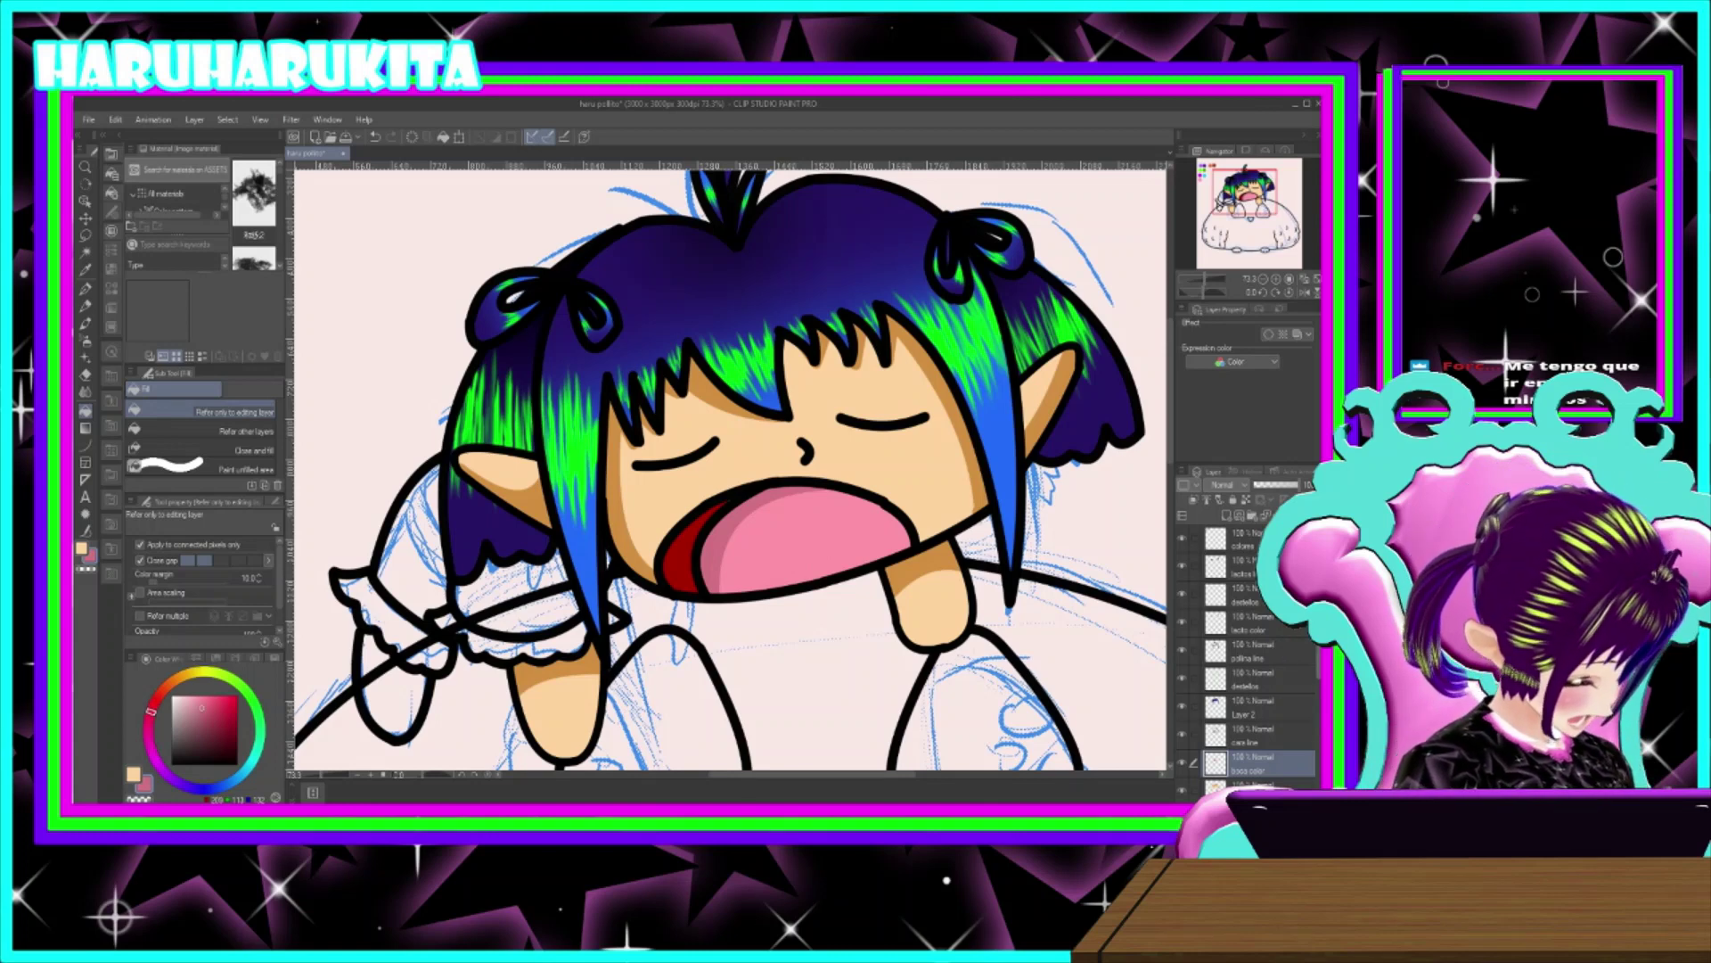
# - On the skin colour layer, auto-select both arms and both ears, including their shaded areas
pyautogui.scroll(-1, 1273, 782)
pyautogui.click(1253, 766)
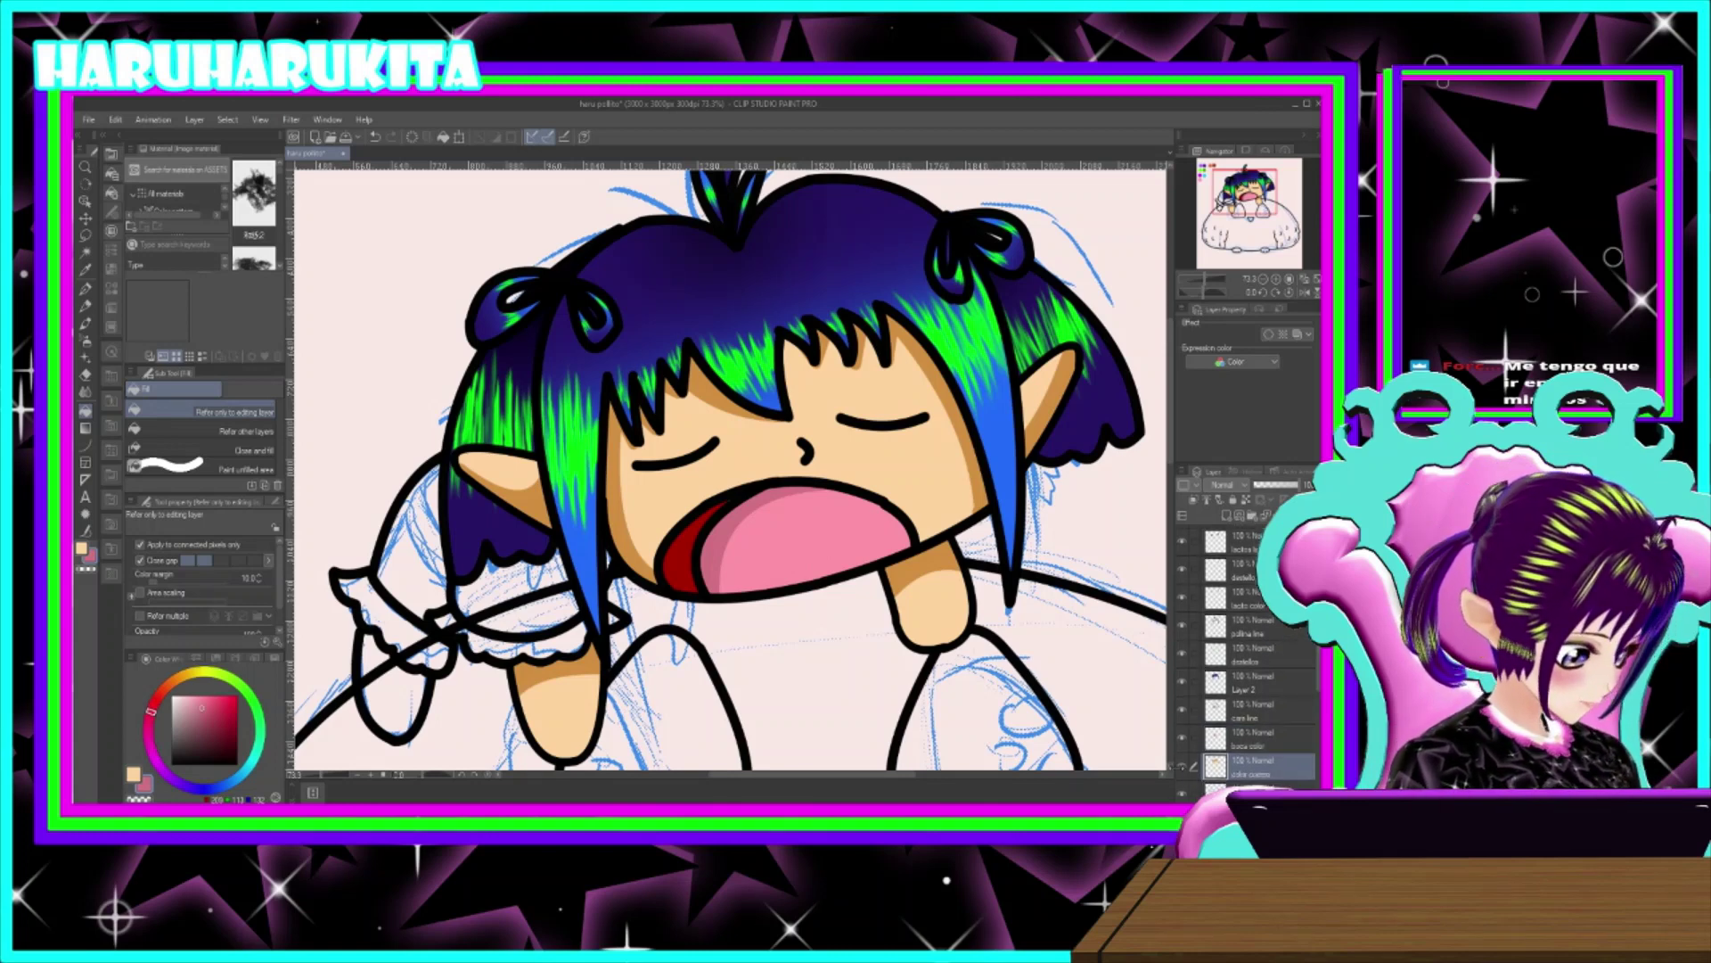
pyautogui.press('w')
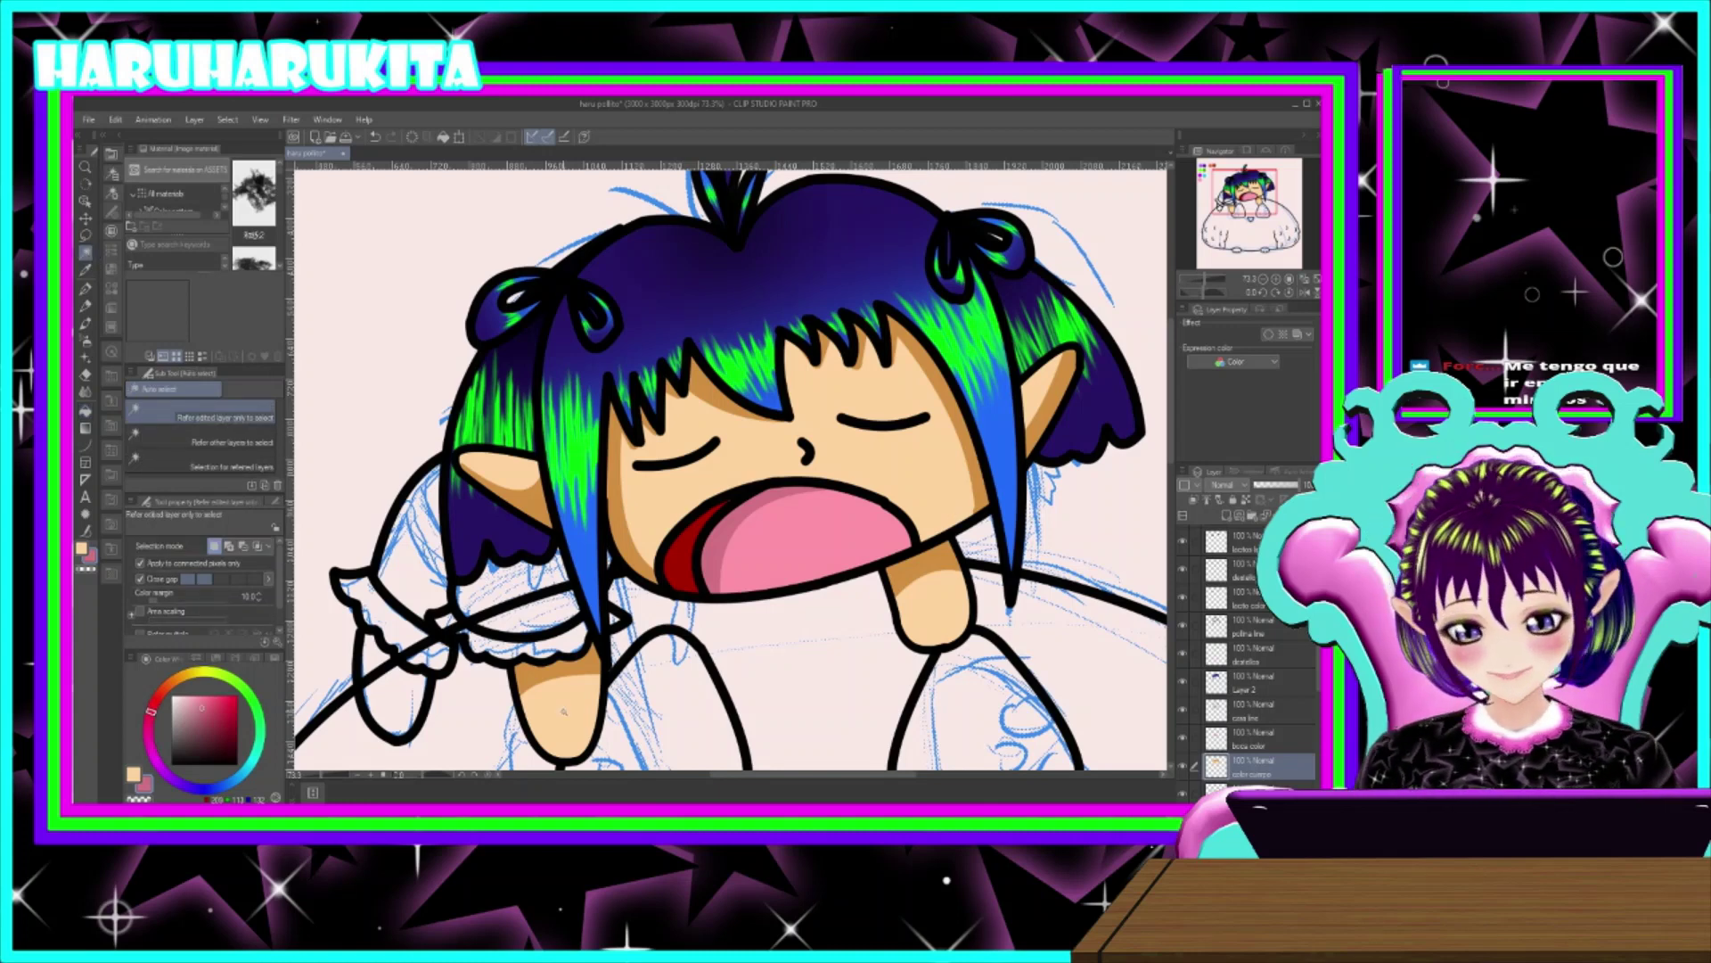
pyautogui.click(563, 710)
pyautogui.keyDown('shift'); pyautogui.click(531, 676); pyautogui.keyUp('shift')
pyautogui.keyDown('shift'); pyautogui.click(917, 620); pyautogui.keyUp('shift')
pyautogui.keyDown('shift'); pyautogui.click(922, 576); pyautogui.keyUp('shift')
pyautogui.keyDown('shift'); pyautogui.click(514, 484); pyautogui.keyUp('shift')
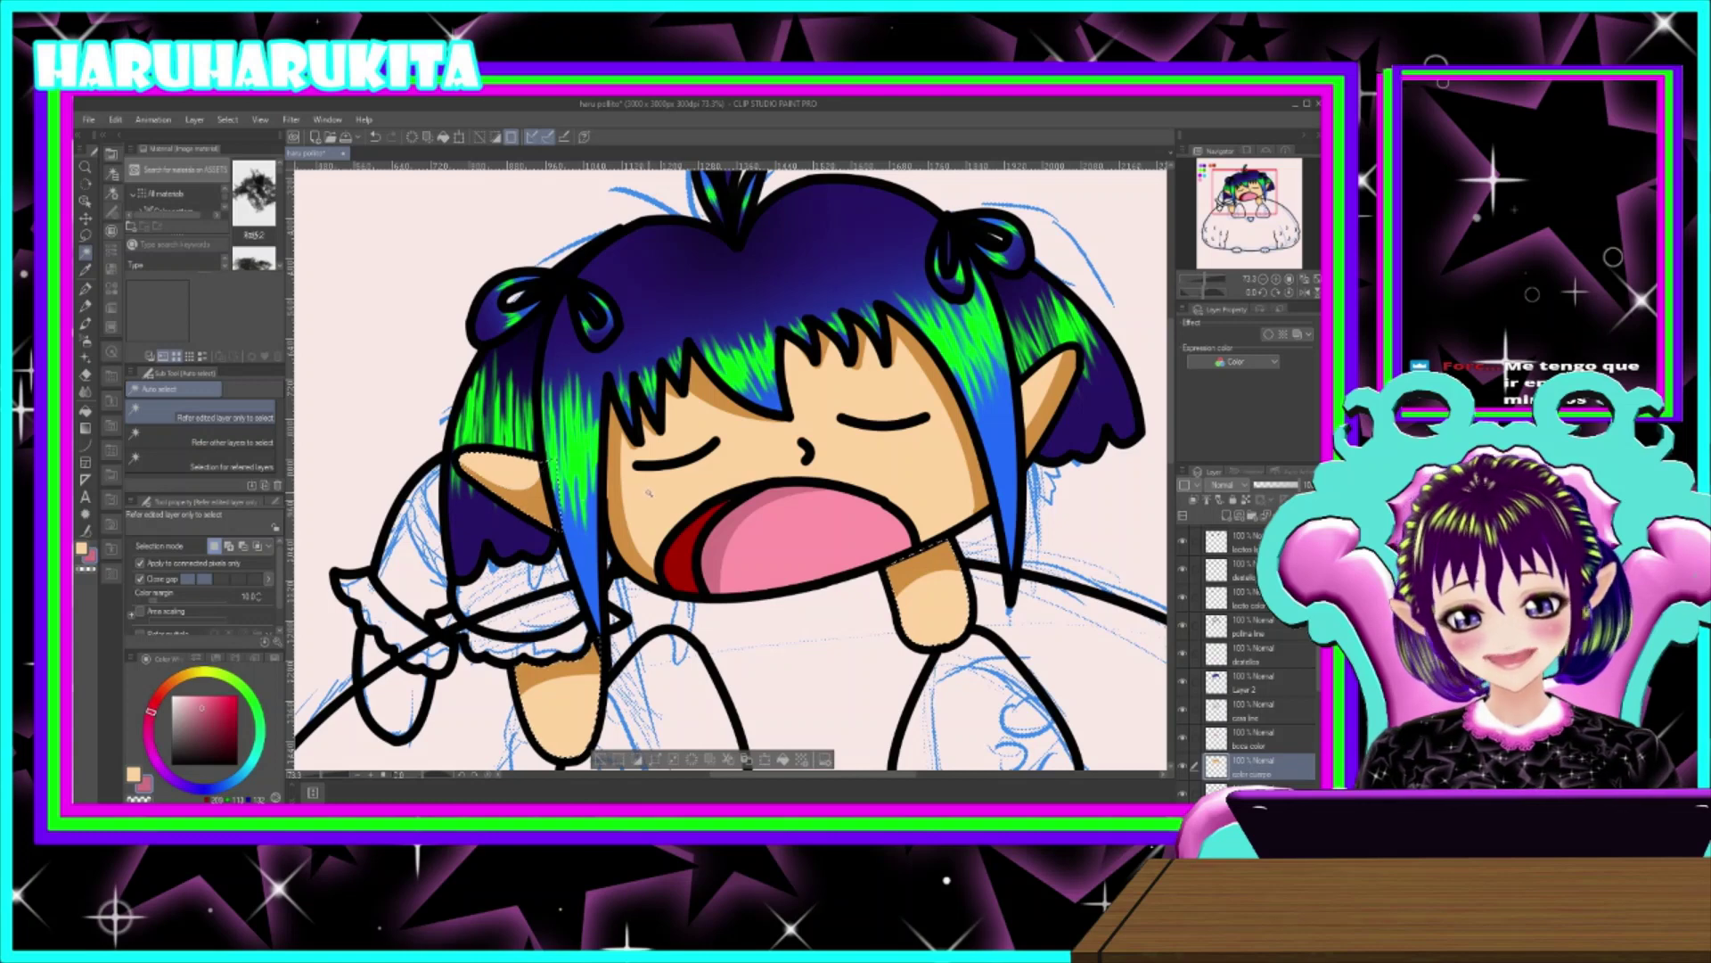
pyautogui.keyDown('shift'); pyautogui.click(1052, 392); pyautogui.keyUp('shift')
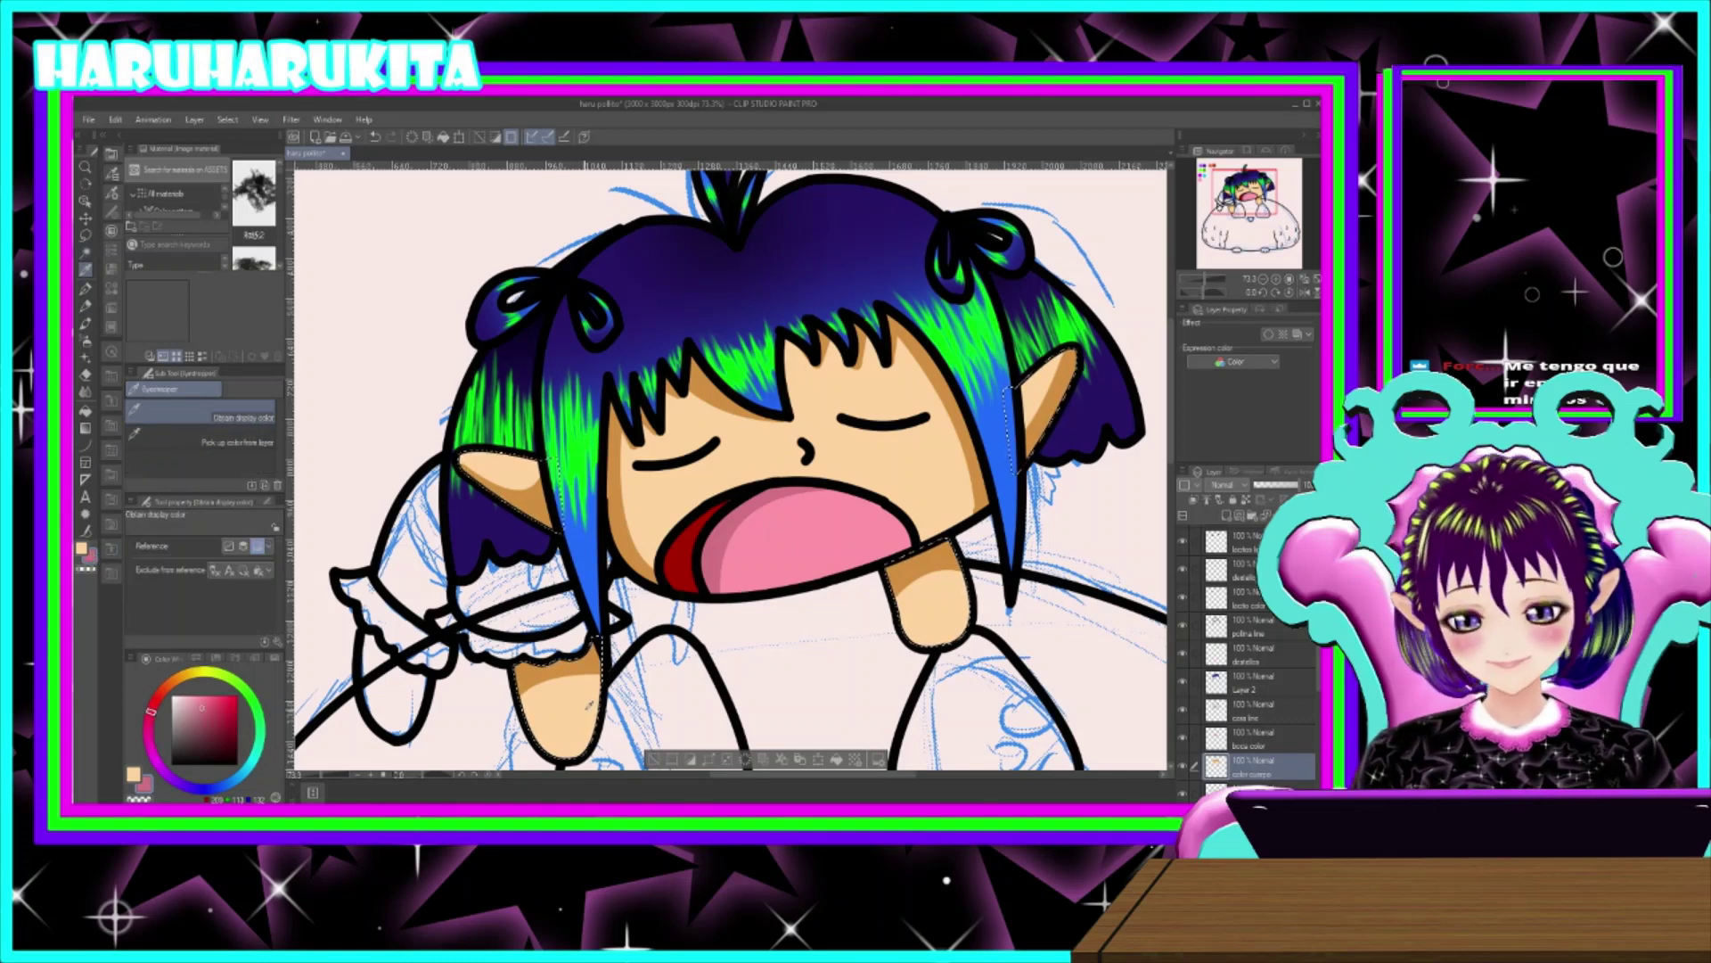
# - Sample the skin tone and change the drawing colour to a reddish pink for the blush
pyautogui.keyDown('alt'); pyautogui.click(499, 477); pyautogui.keyUp('alt')
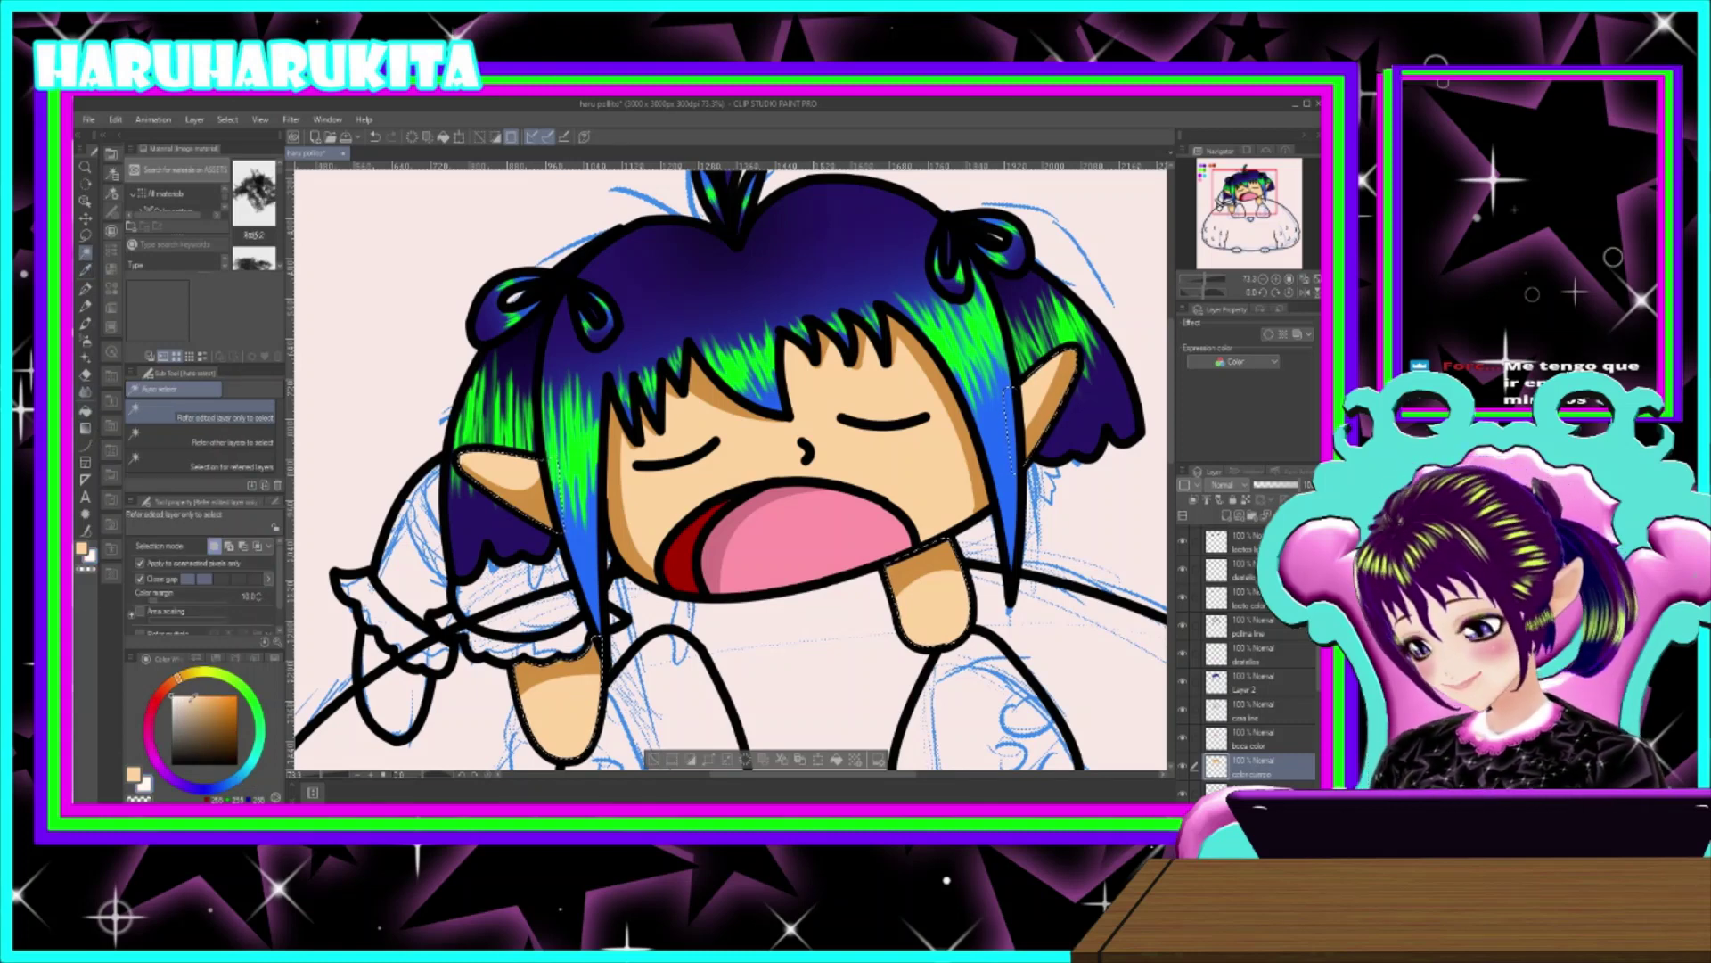
pyautogui.click(149, 737)
pyautogui.moveTo(150, 737); pyautogui.dragTo(213, 693)
pyautogui.click(153, 712)
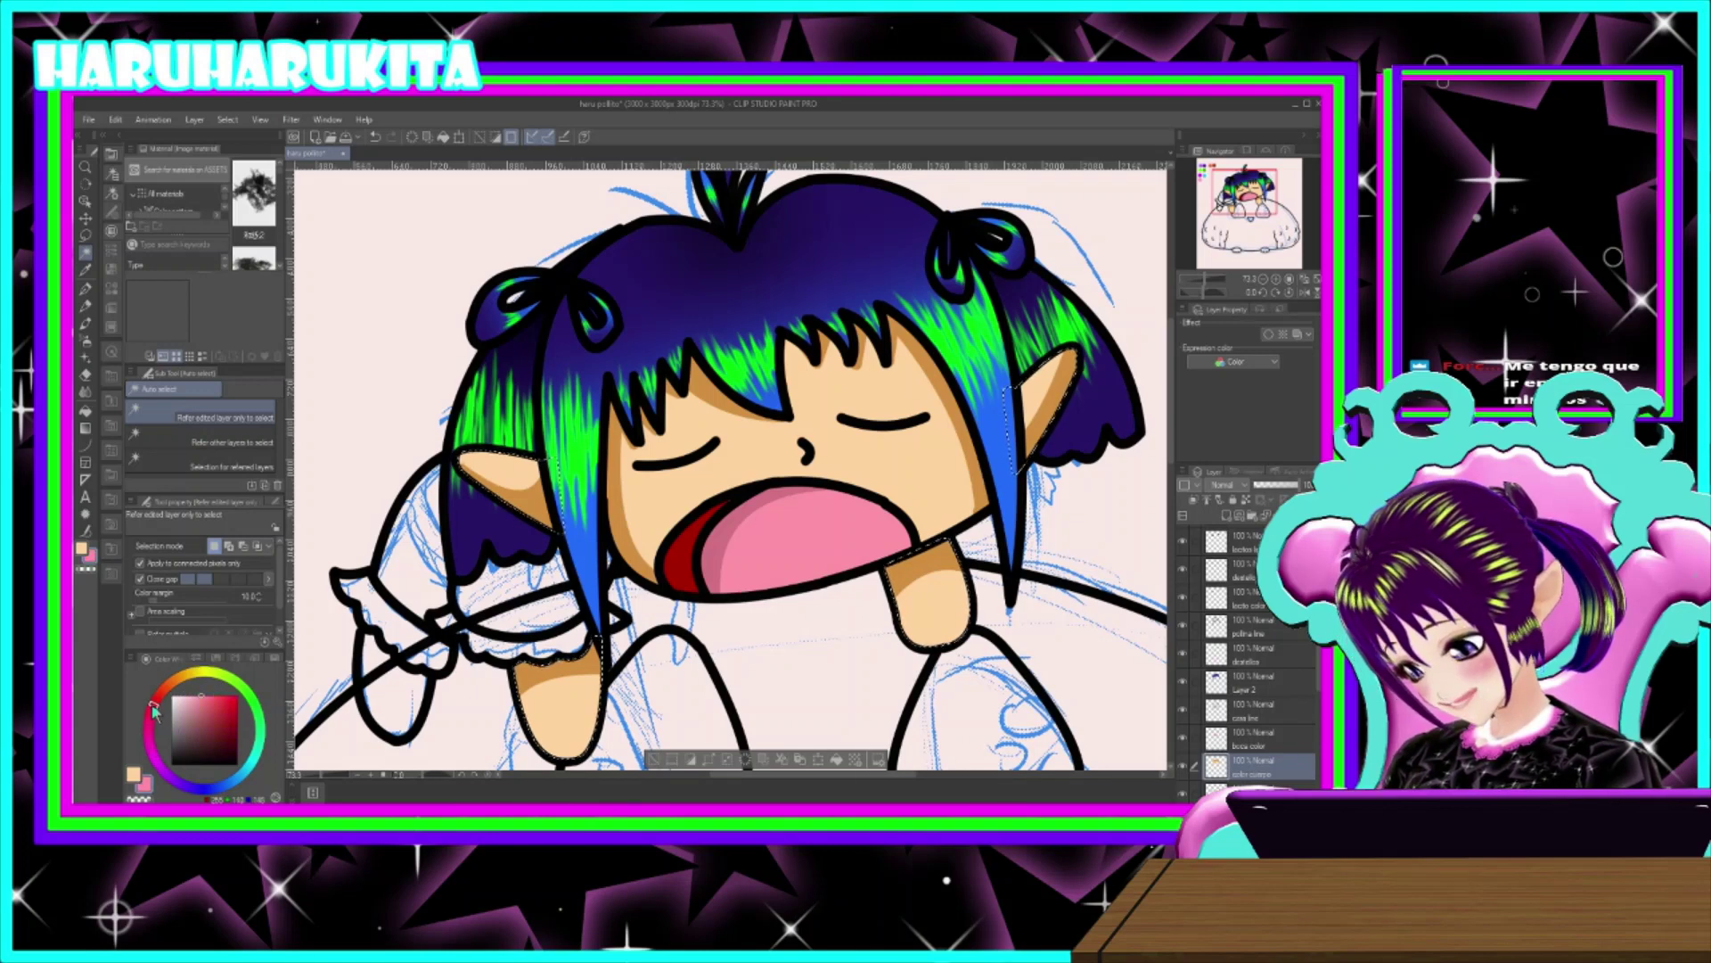
pyautogui.click(216, 702)
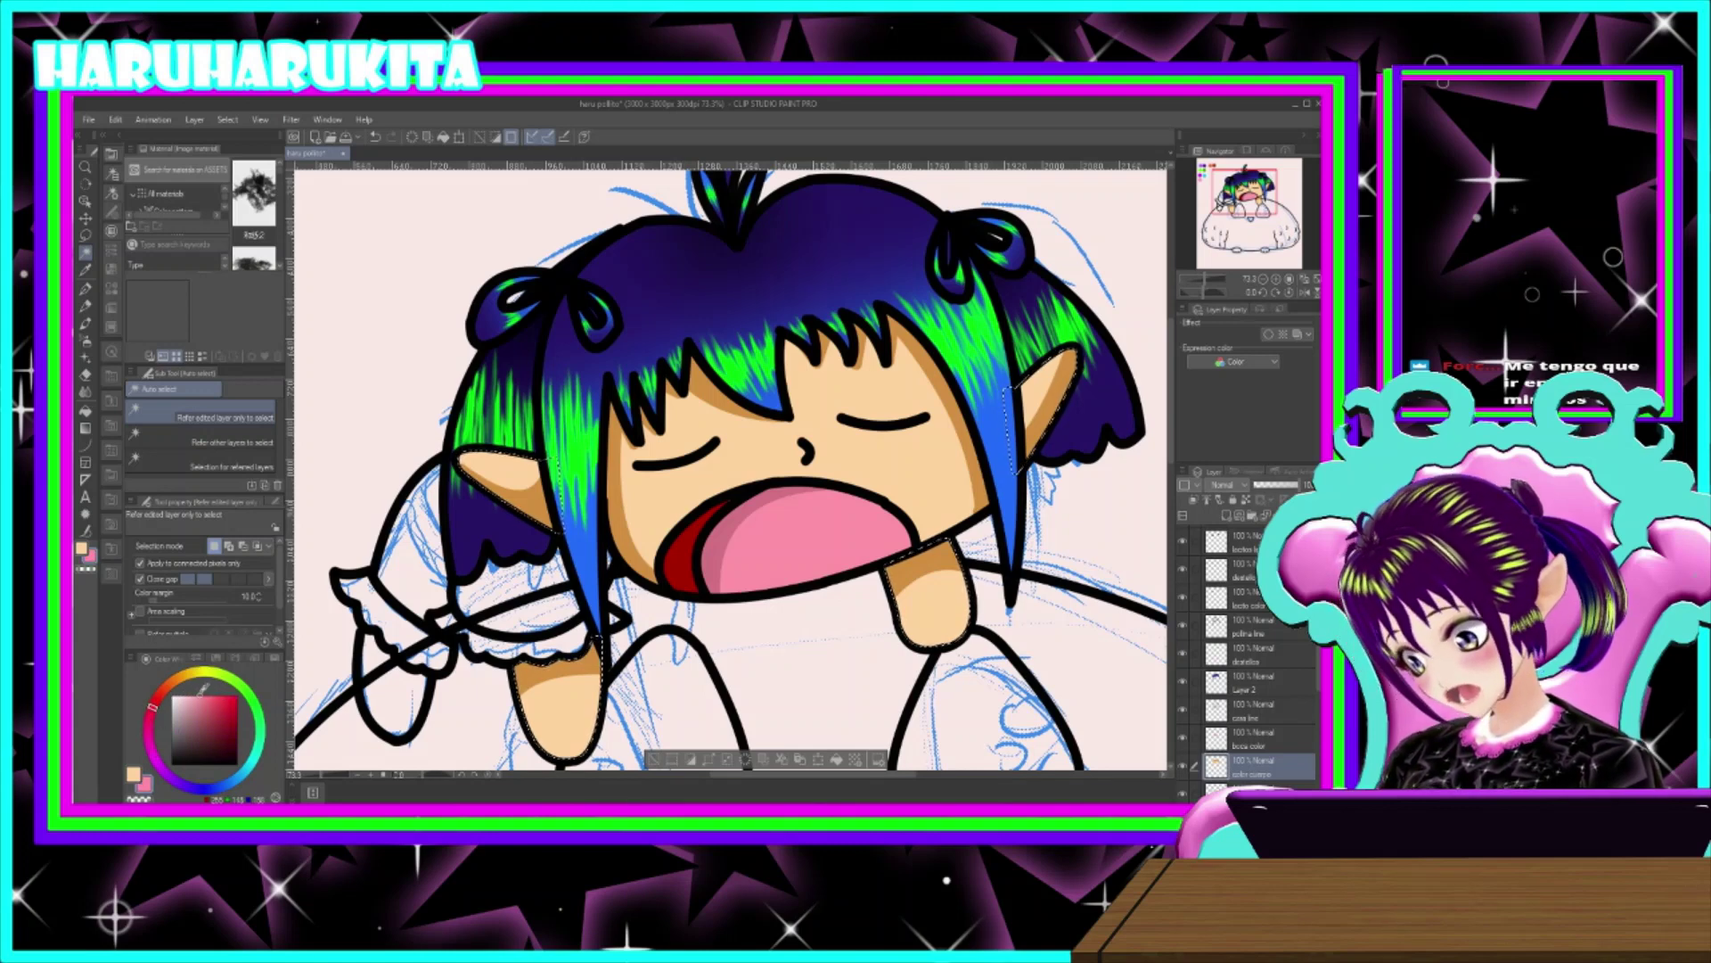
# - Airbrush soft pink blush onto the ends of both hands and both ear tips with the Soft airbrush, up to size 170
pyautogui.click(87, 339)
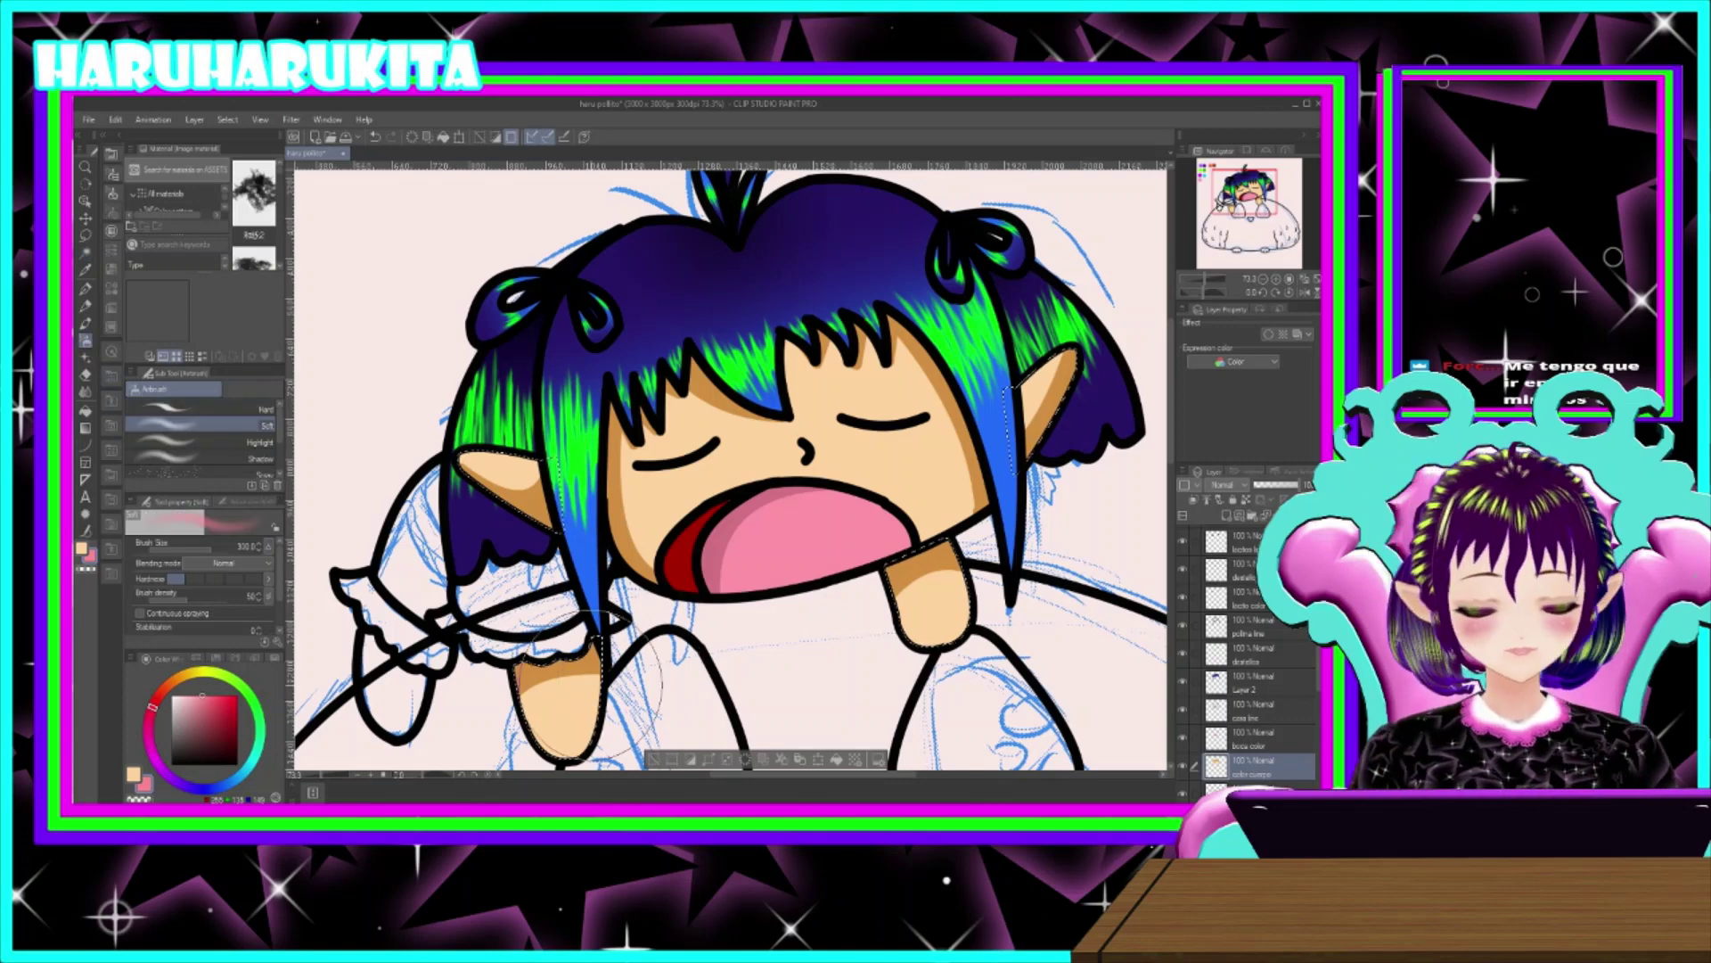
pyautogui.moveTo(660, 684); pyautogui.dragTo(497, 522)
pyautogui.press('[')
pyautogui.press('[')
pyautogui.press('[')
pyautogui.press('[')
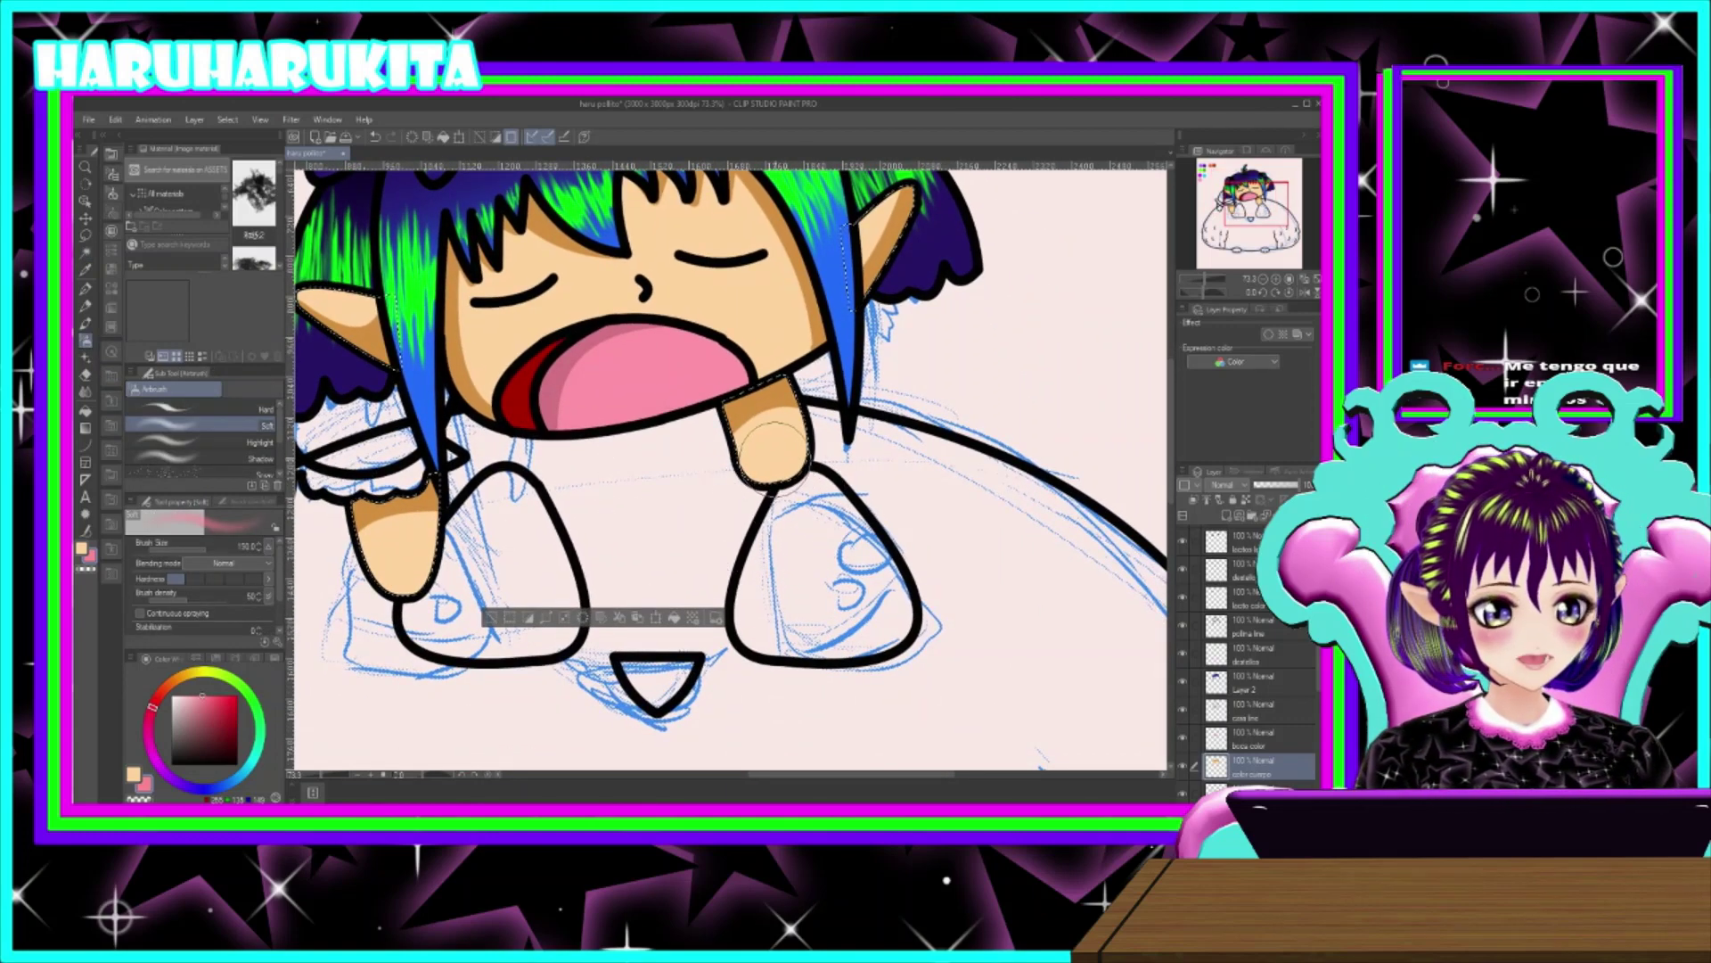
pyautogui.press(']')
pyautogui.click(778, 460)
pyautogui.click(773, 462)
pyautogui.moveTo(396, 578); pyautogui.dragTo(401, 570)
pyautogui.moveTo(942, 179); pyautogui.dragTo(1023, 302)
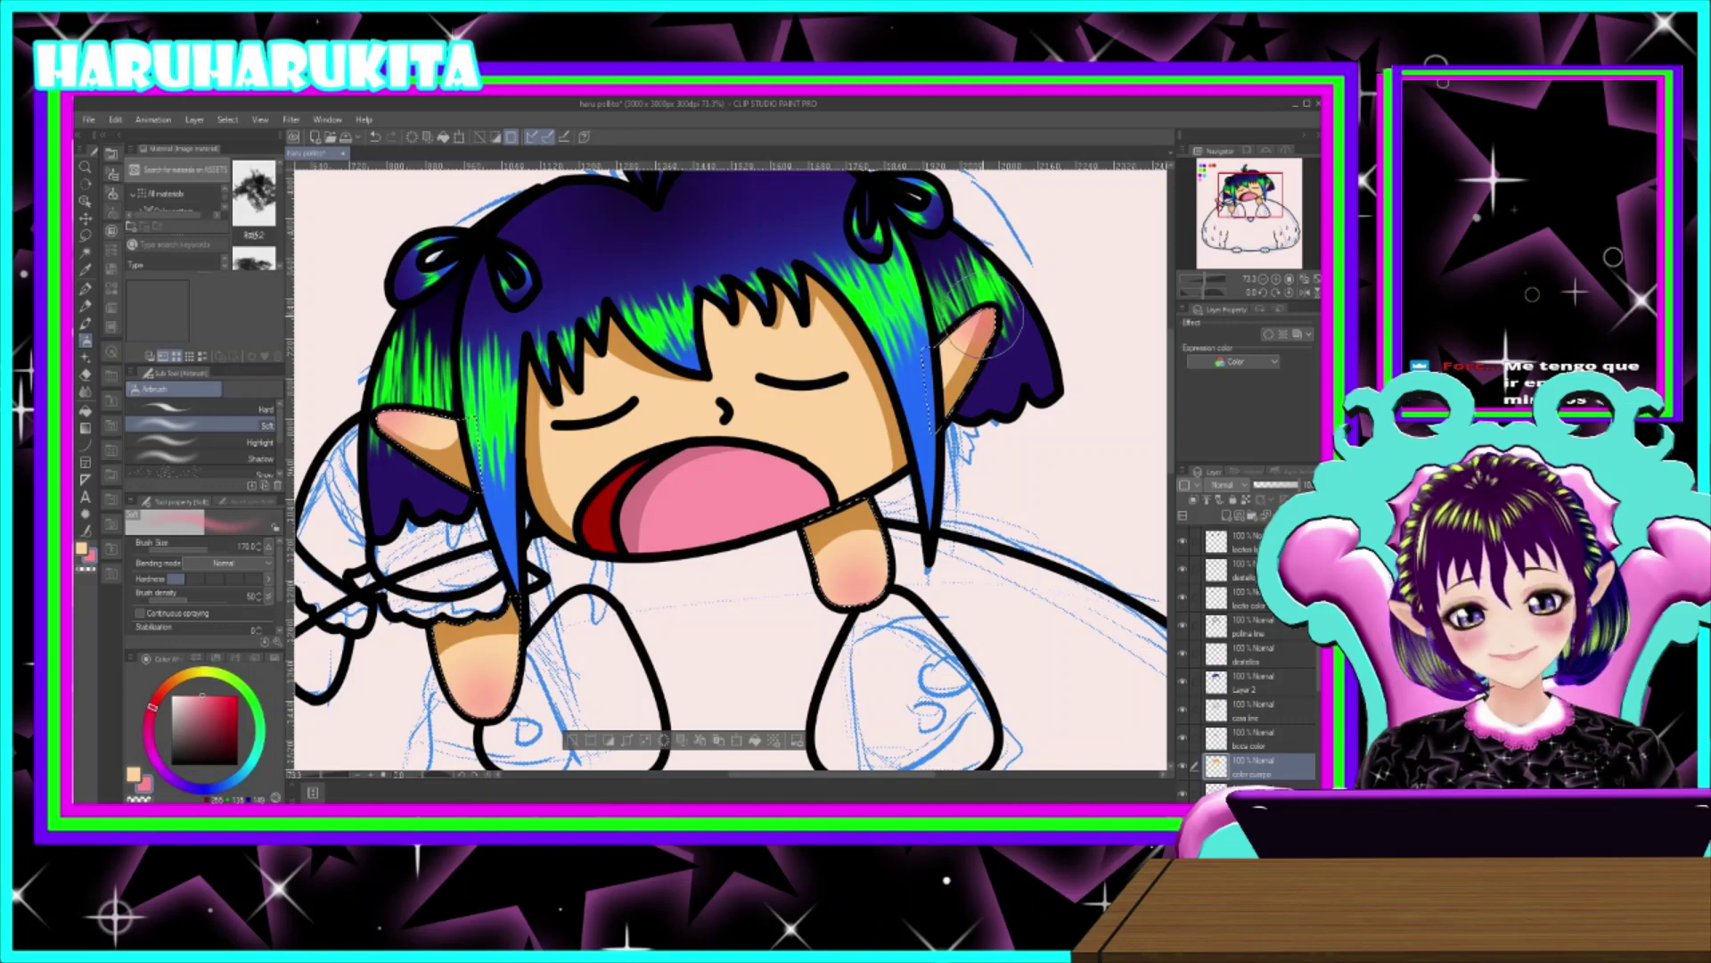
# - Set the drawing colour to white and dot a small highlight on the tip of the left ear with the G-pen
pyautogui.click(172, 696)
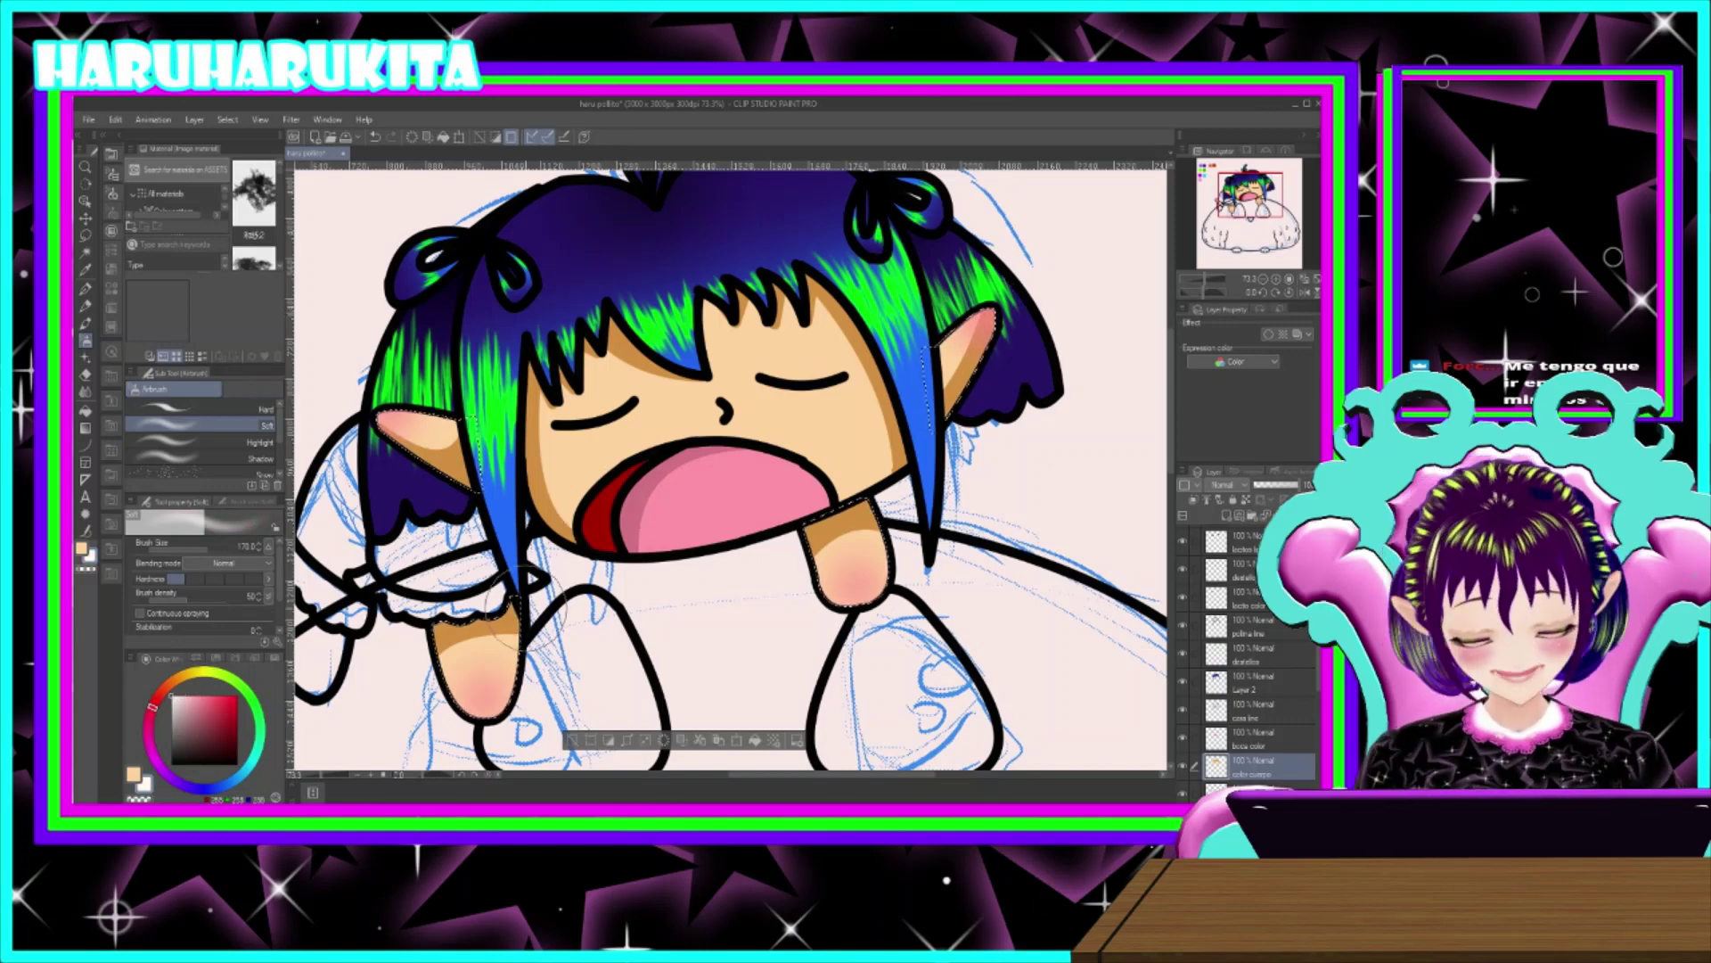
pyautogui.scroll(2, 438, 446)
pyautogui.scroll(3, 414, 450)
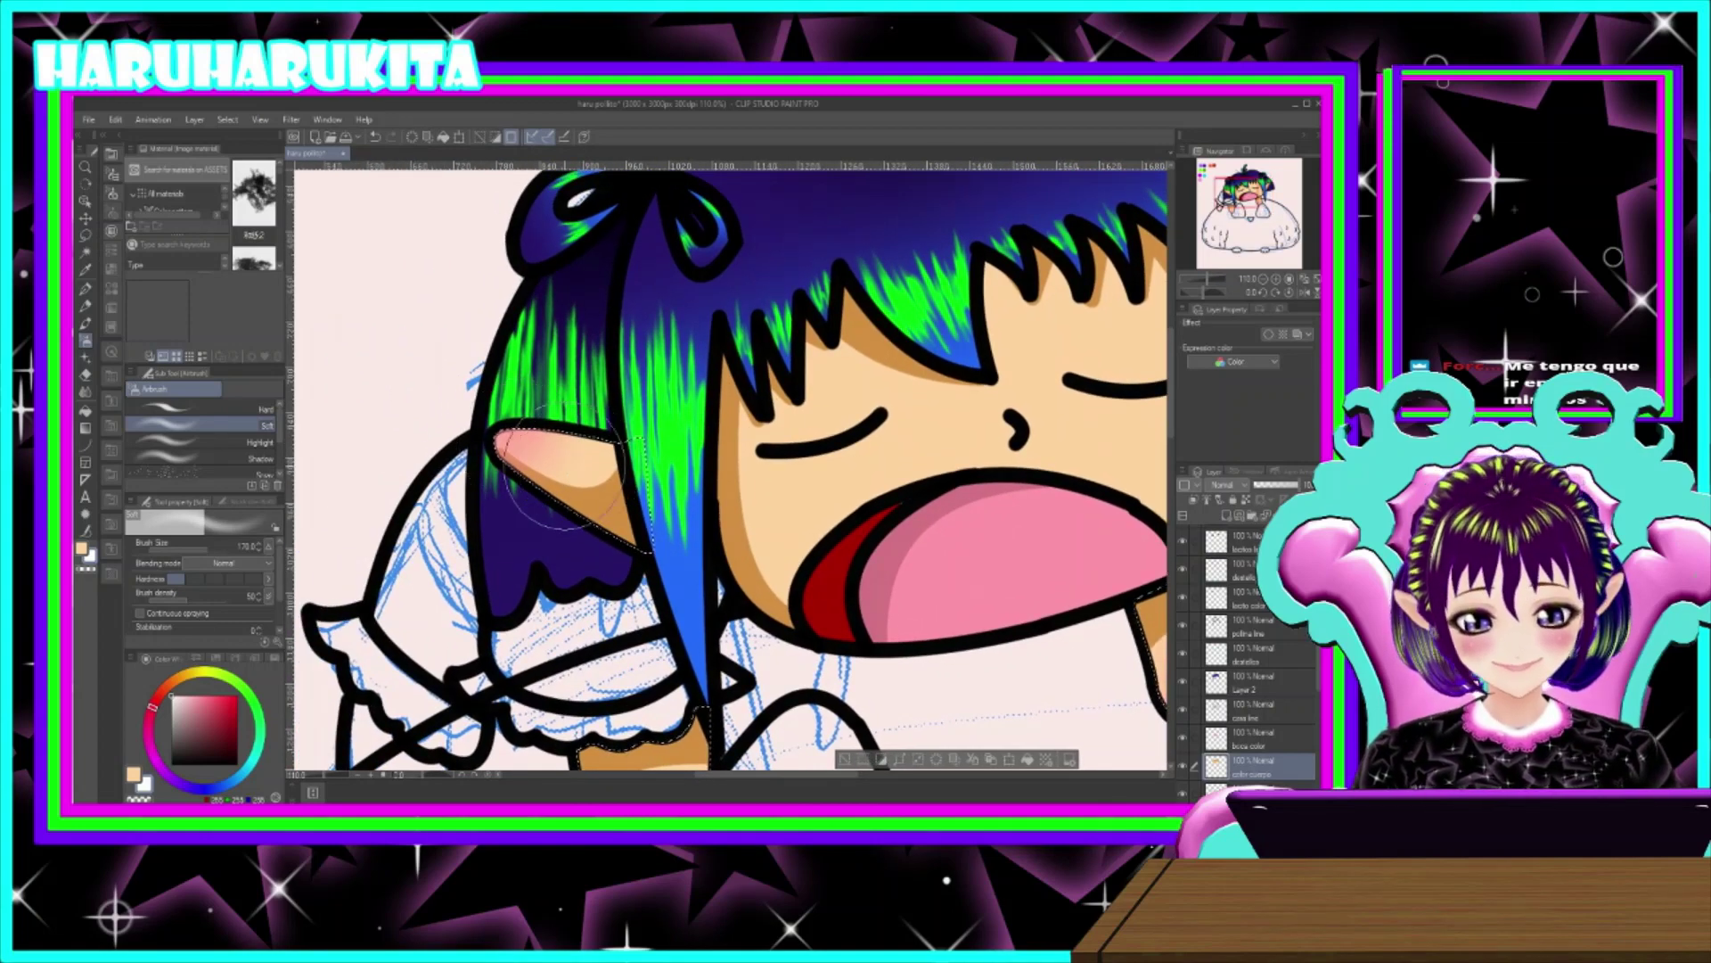
pyautogui.scroll(2, 558, 468)
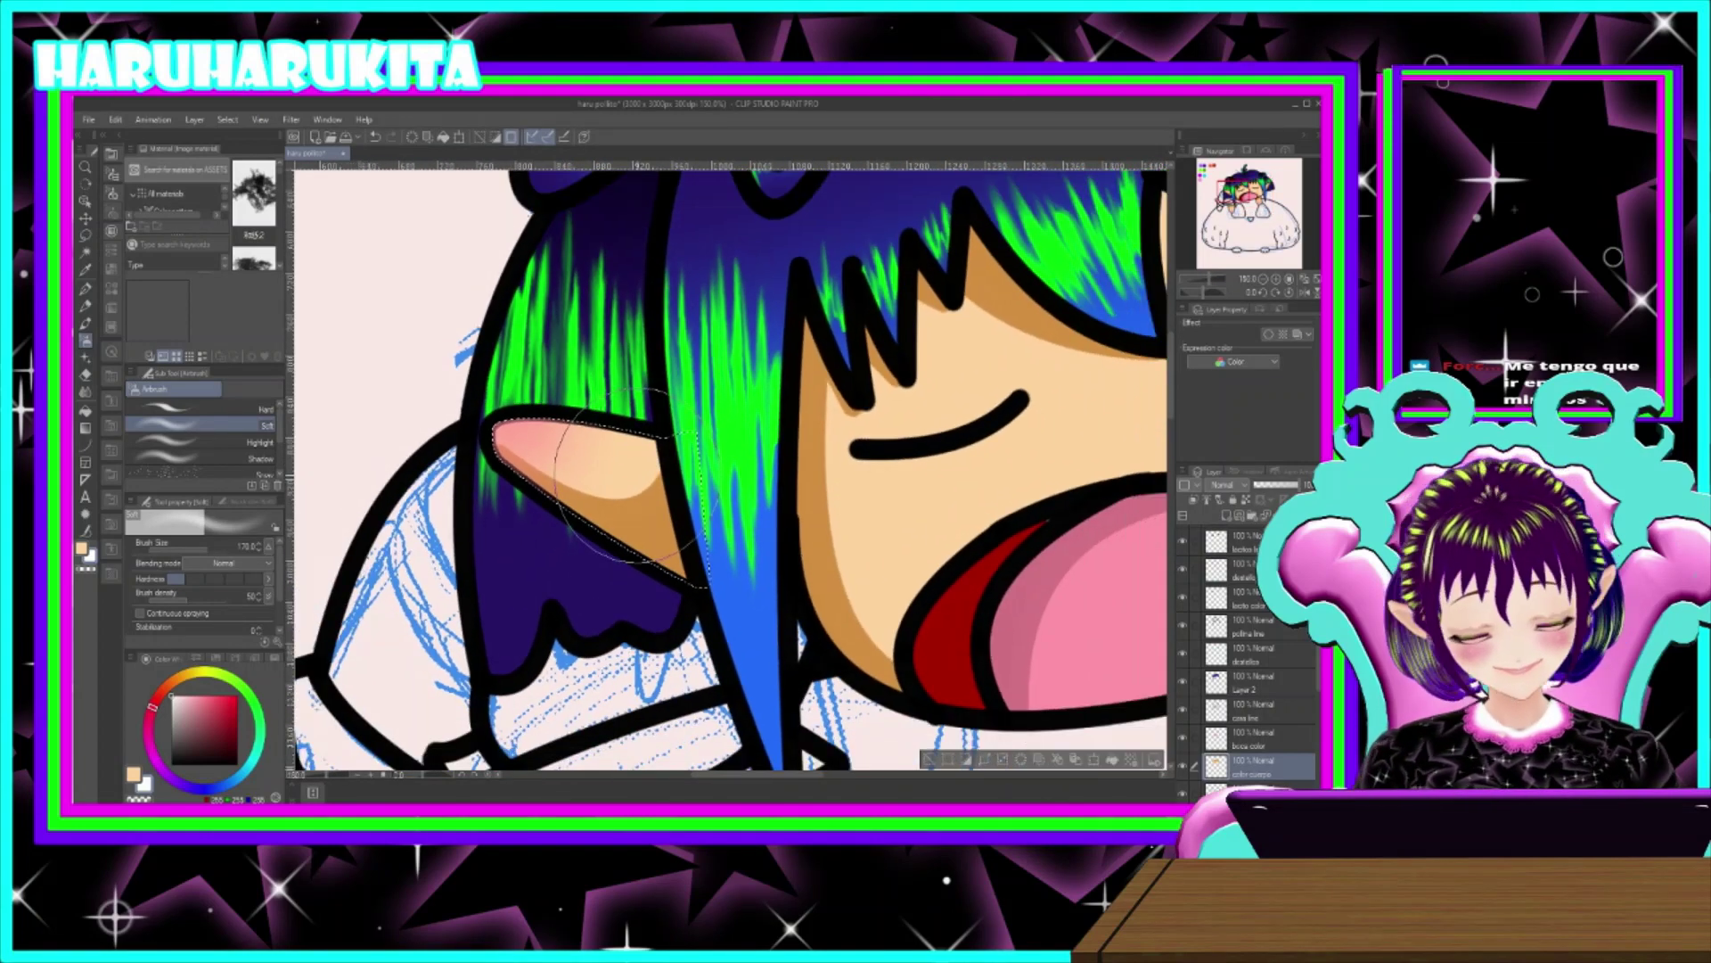
pyautogui.moveTo(624, 477); pyautogui.dragTo(546, 453)
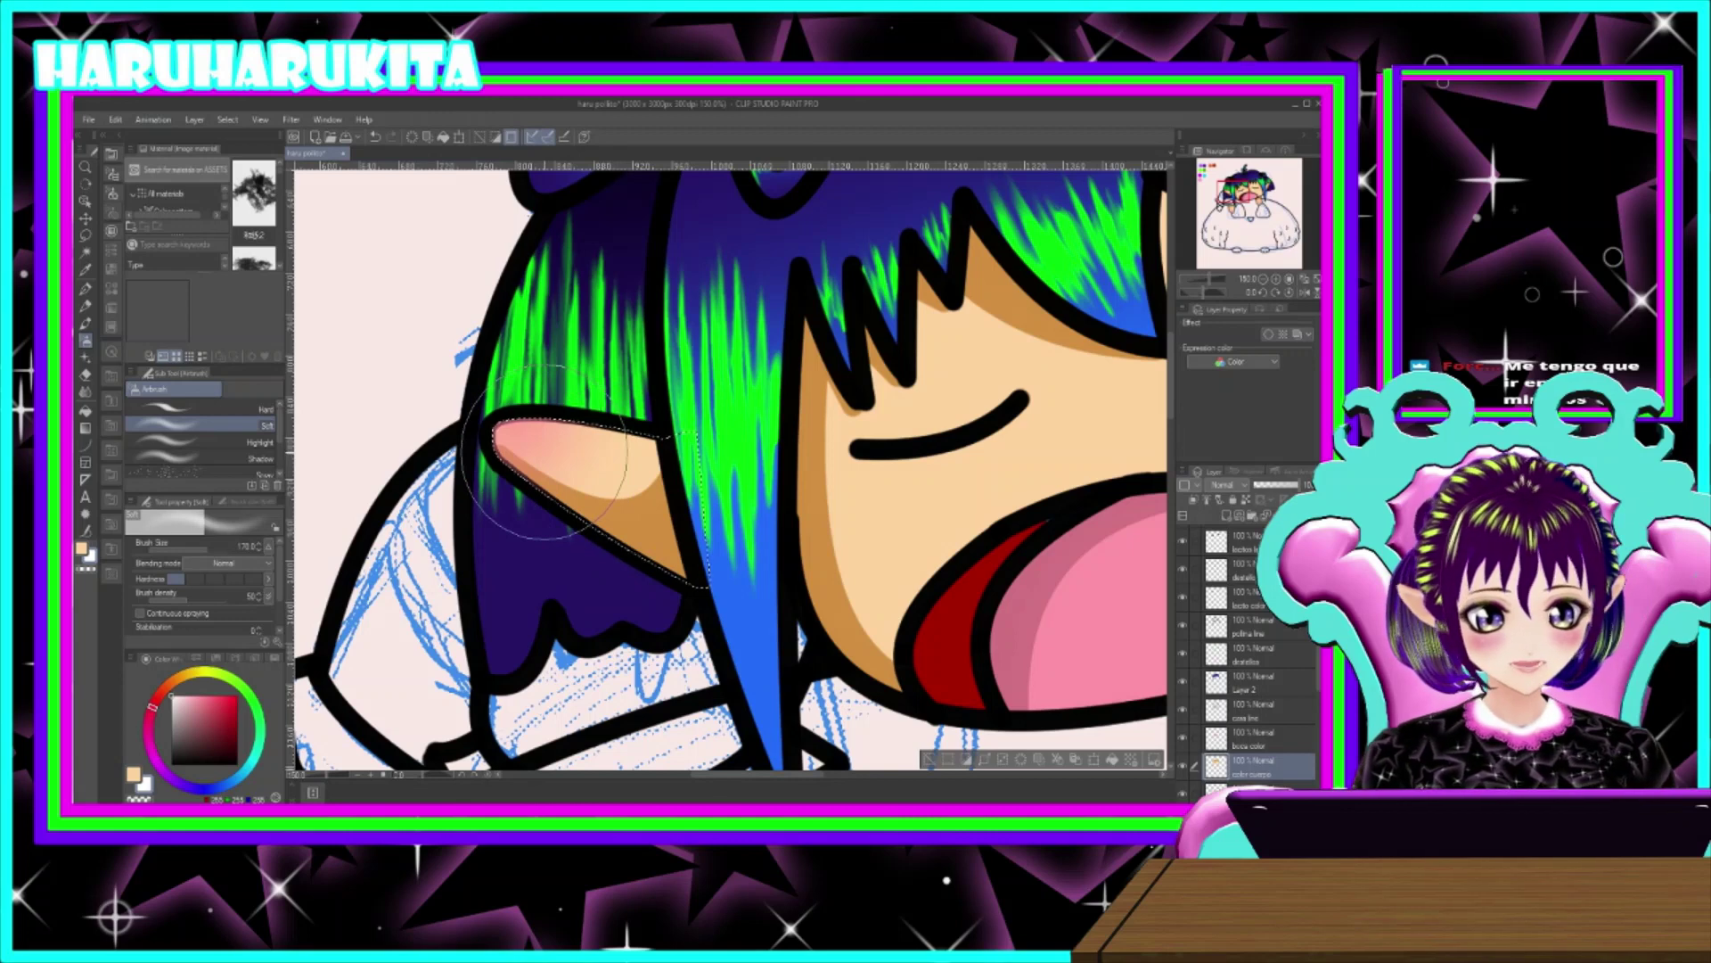
pyautogui.press('[')
pyautogui.press('[')
pyautogui.press('[')
pyautogui.press('[')
pyautogui.press('[')
pyautogui.press('[')
pyautogui.press('[')
pyautogui.press('[')
pyautogui.press('[')
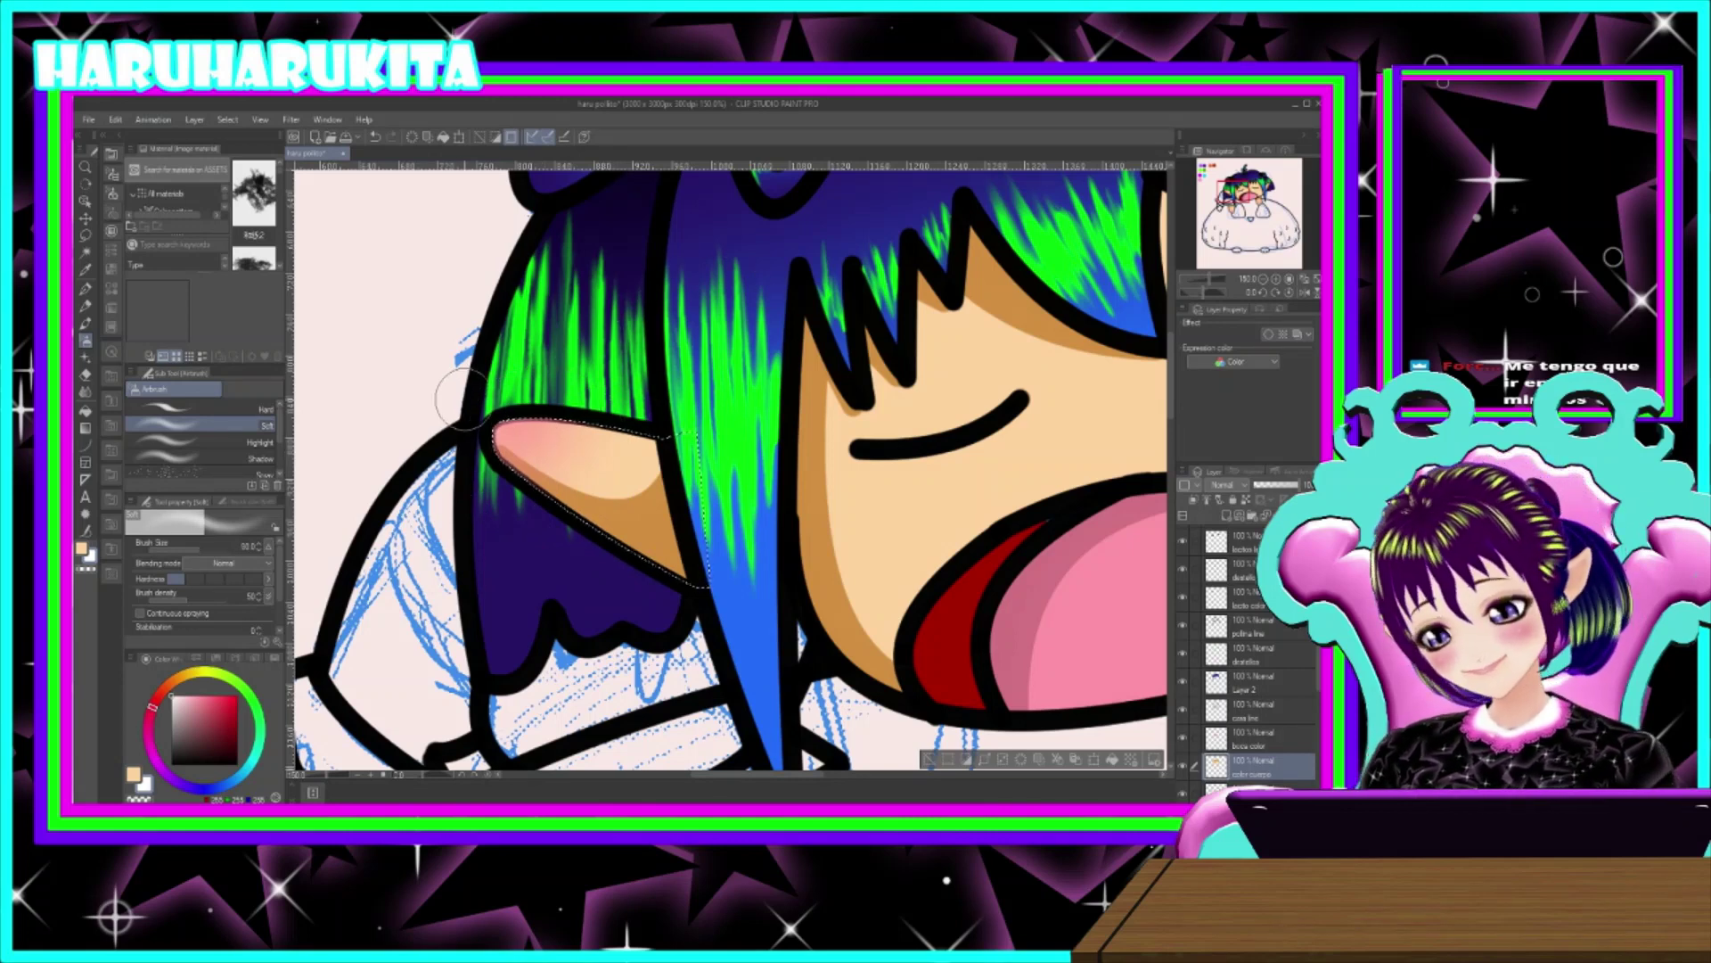
pyautogui.press('[')
pyautogui.press('[')
pyautogui.press(']')
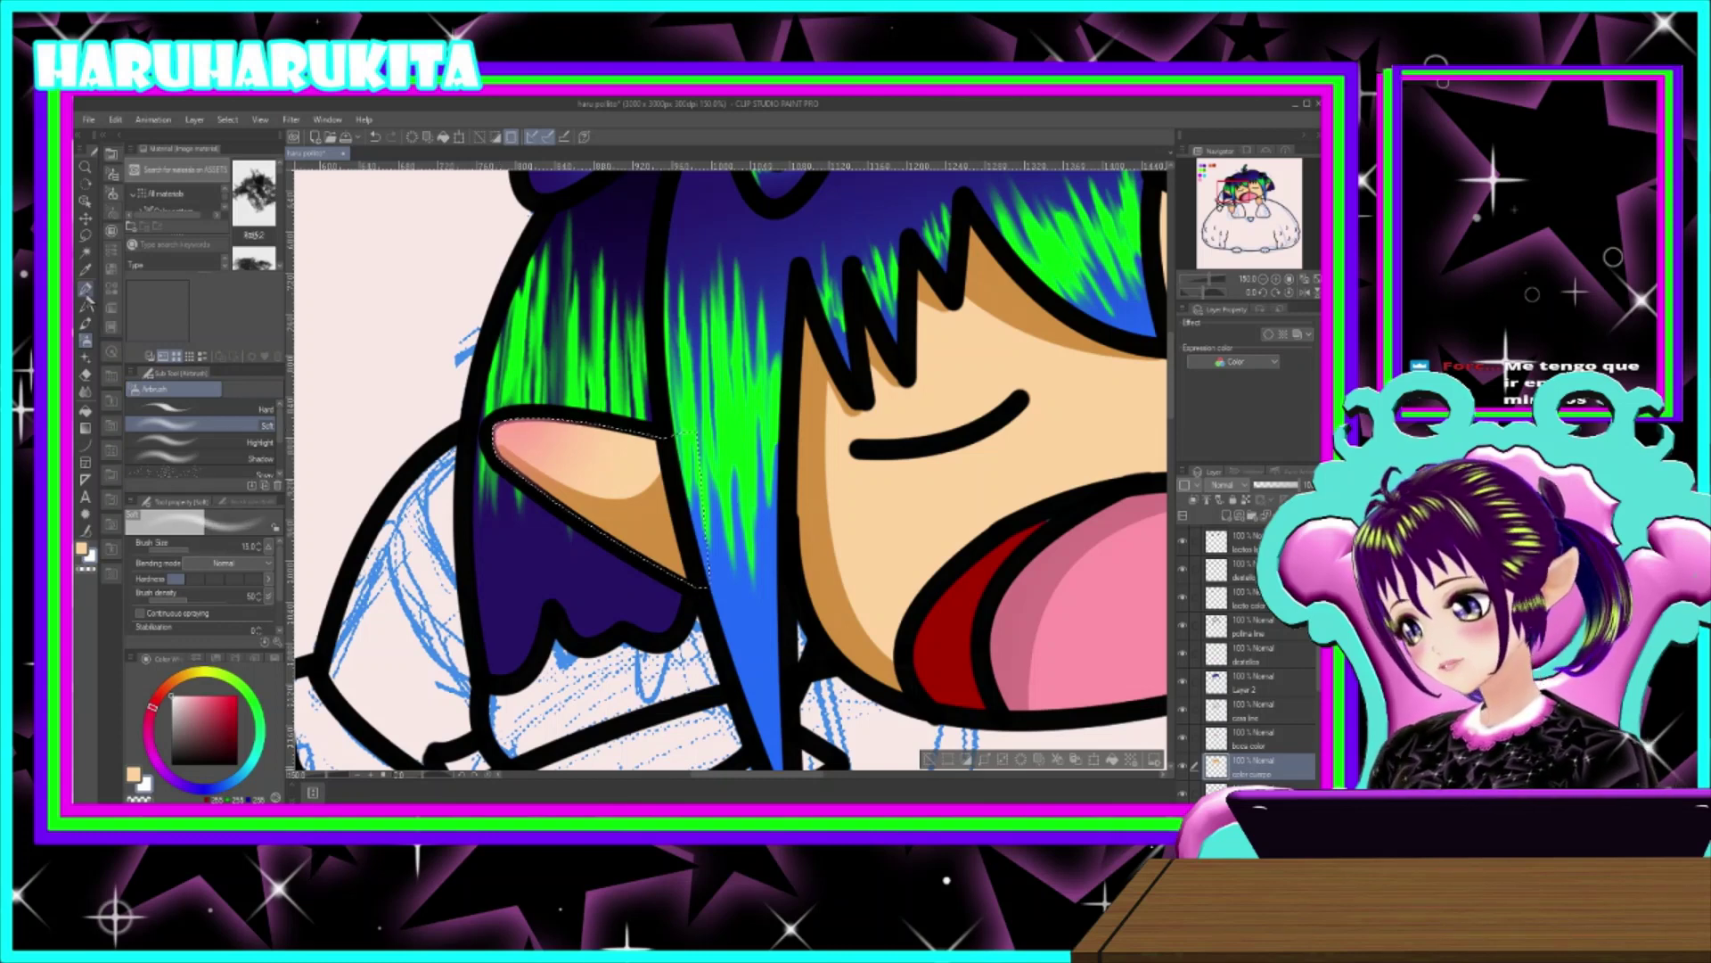
pyautogui.click(85, 289)
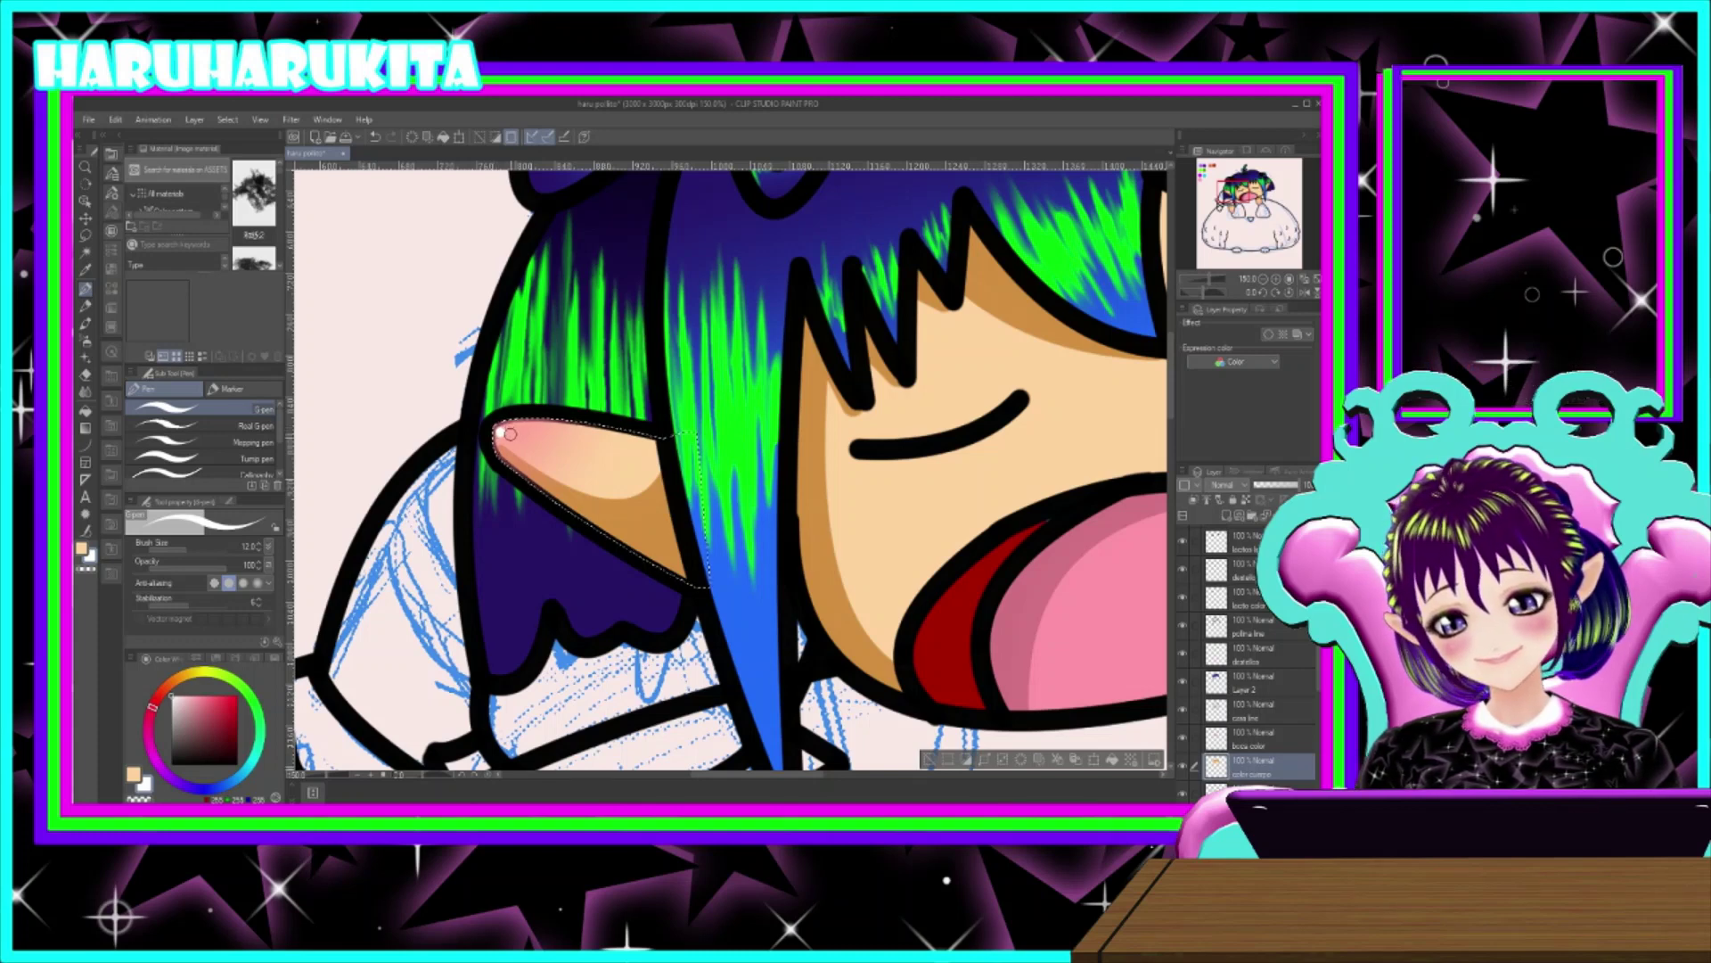
# - Dot two white highlights on the tip of the right ear
pyautogui.scroll(-5, 660, 540)
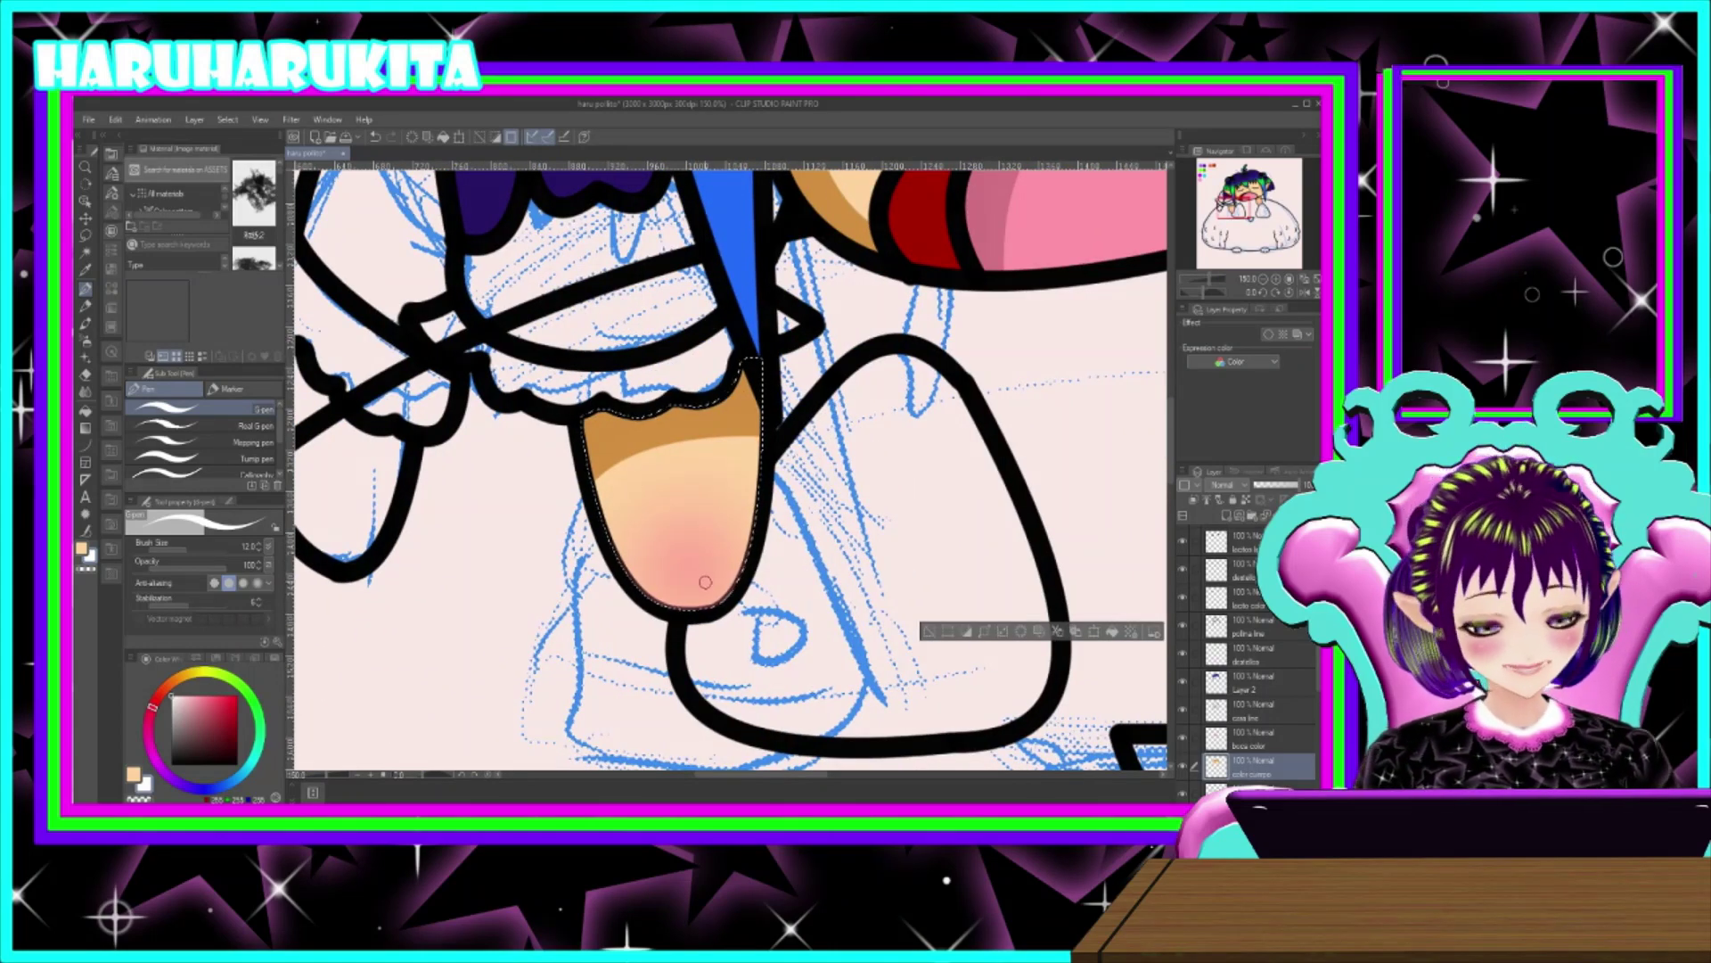
pyautogui.moveTo(875, 397)
pyautogui.mouseDown()
pyautogui.moveTo(730, 481)
pyautogui.moveTo(433, 735)
pyautogui.mouseUp()
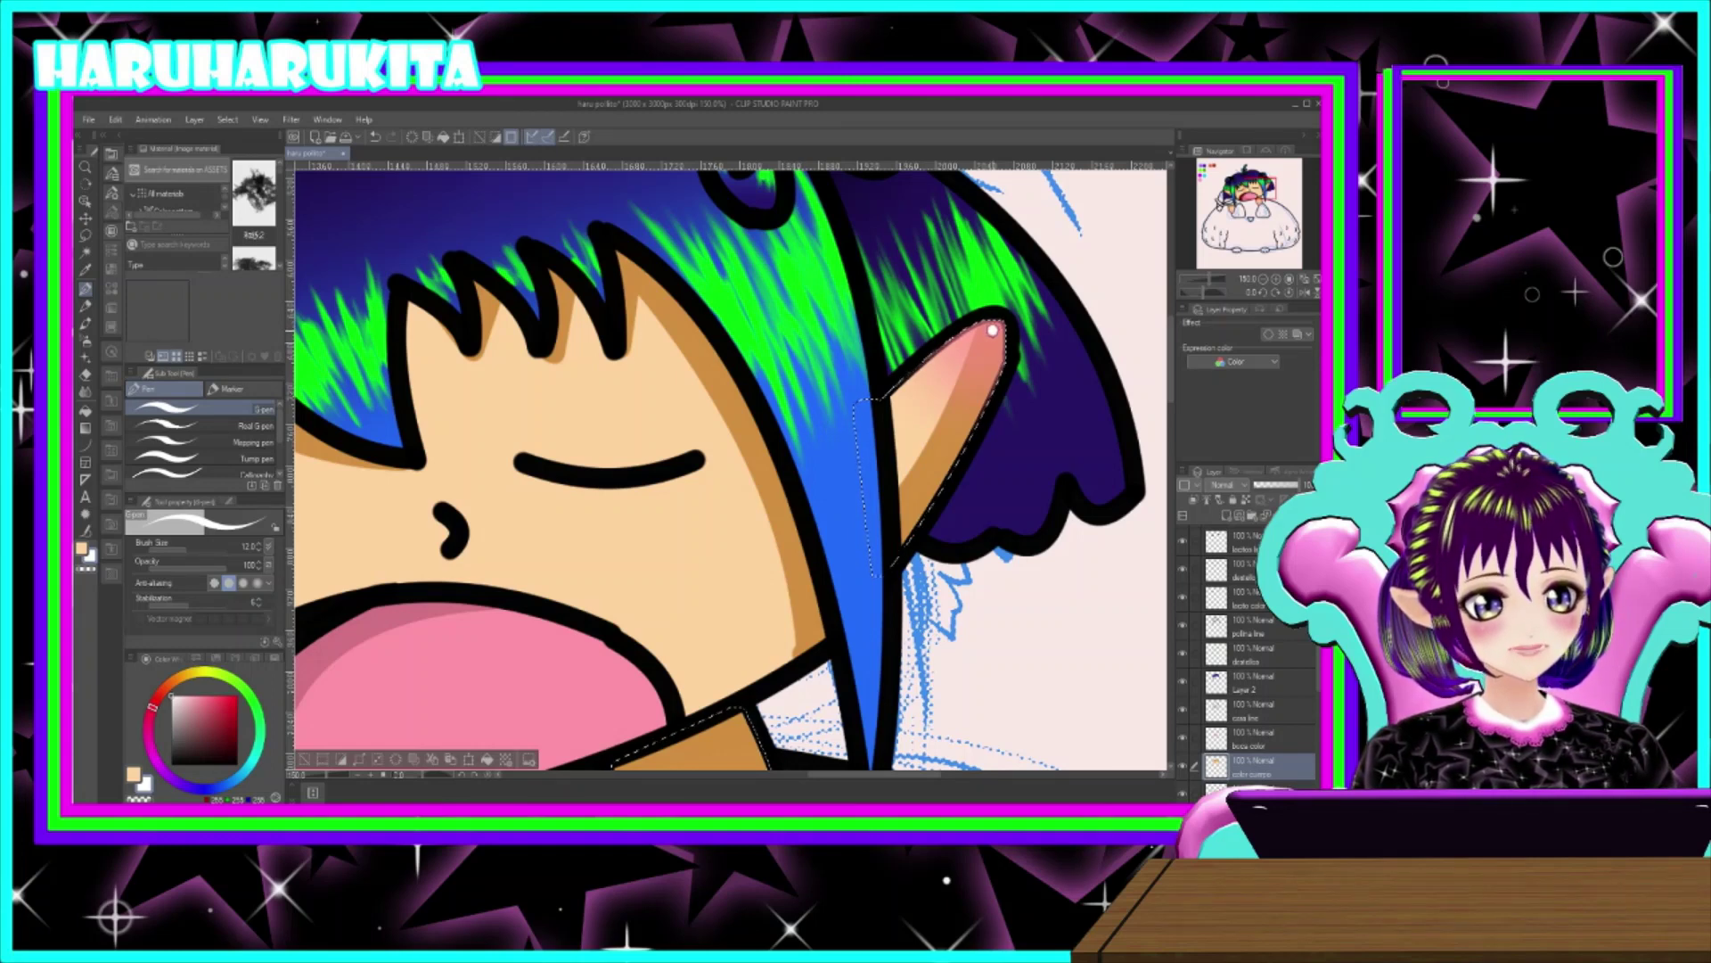
pyautogui.click(989, 343)
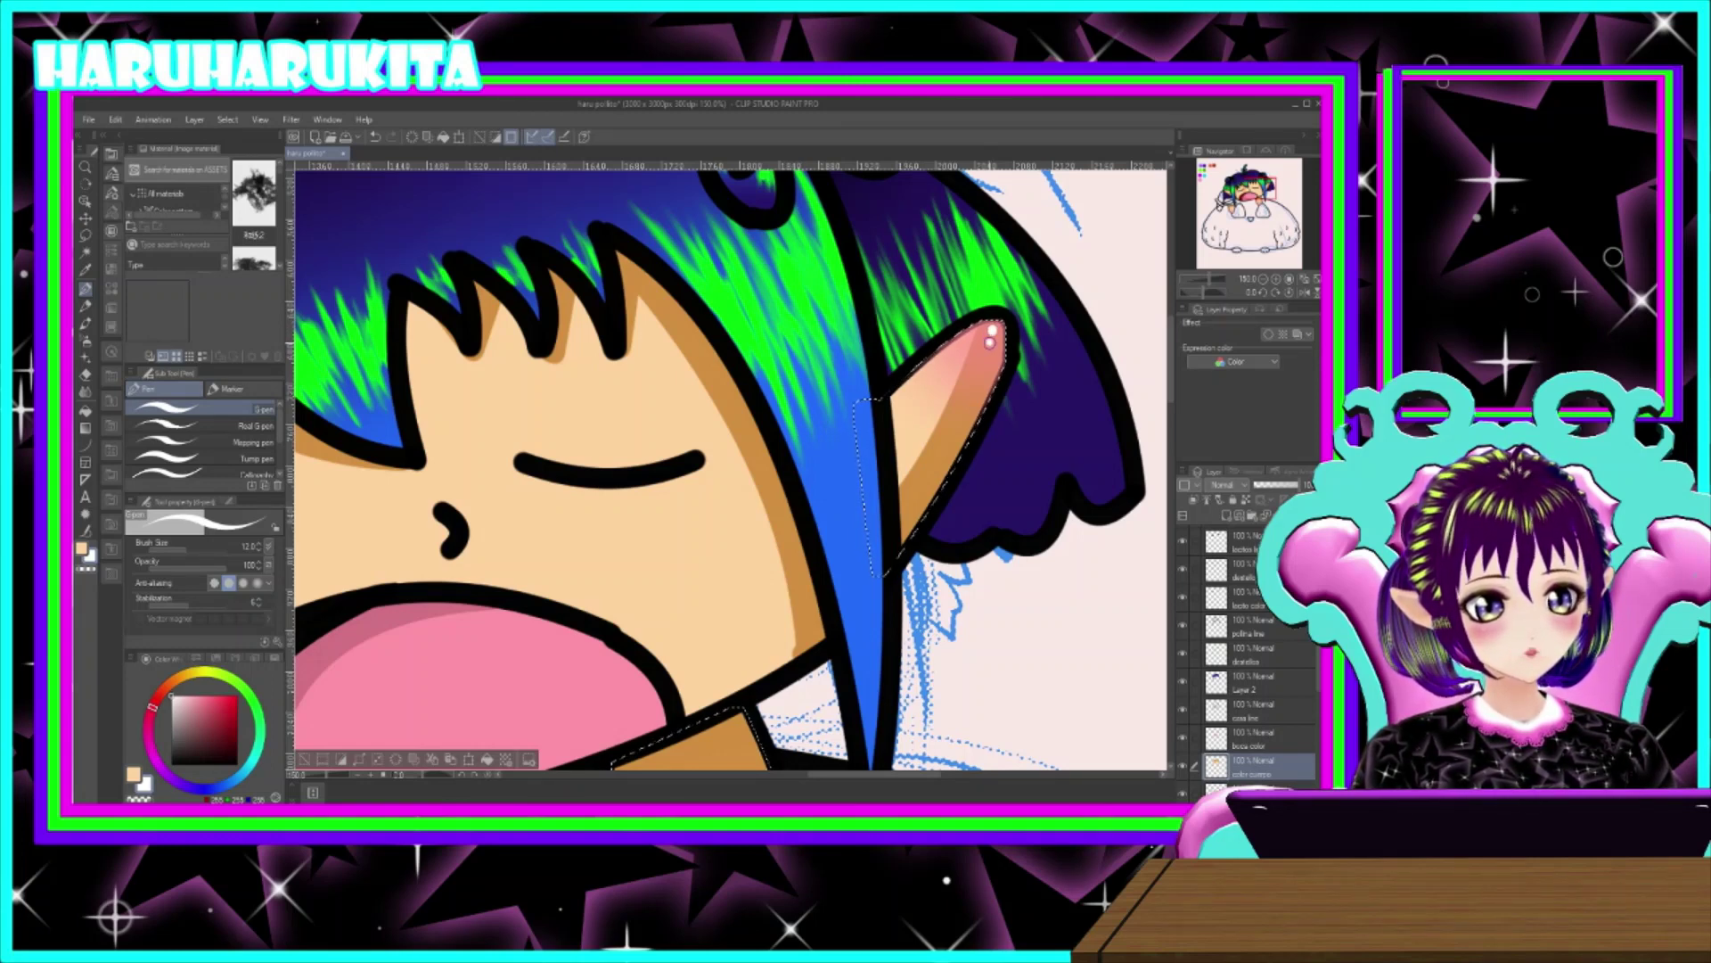
# - Undo the right ear's highlight dots and place two new white dots closer to the ear's upper inner edge
pyautogui.scroll(-2, 858, 416)
pyautogui.scroll(-3, 859, 410)
pyautogui.moveTo(859, 409); pyautogui.dragTo(961, 398)
pyautogui.hotkey('ctrl', 'z')
pyautogui.hotkey('ctrl', 'z')
pyautogui.moveTo(1021, 543); pyautogui.dragTo(970, 584)
pyautogui.scroll(3, 965, 392)
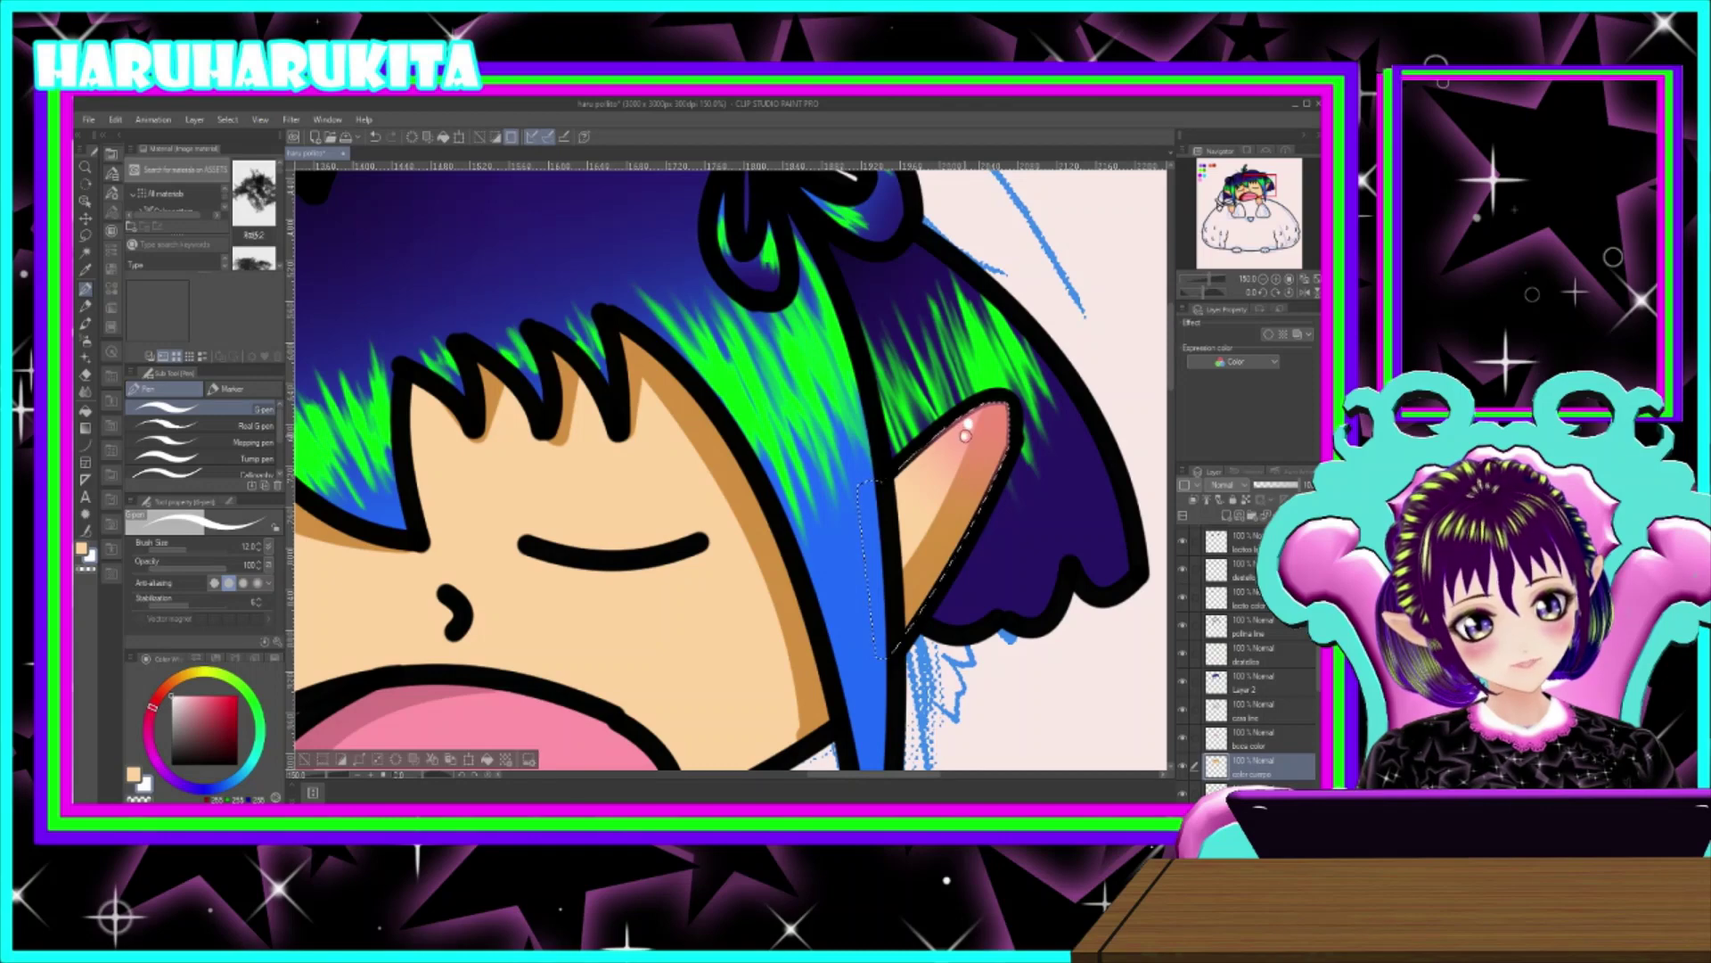
# - Dot a large white highlight at pen size 20 and a small one at size 10 on the end of the left hand
pyautogui.moveTo(634, 713); pyautogui.dragTo(963, 340)
pyautogui.moveTo(900, 705); pyautogui.dragTo(1127, 431)
pyautogui.moveTo(772, 538)
pyautogui.mouseDown()
pyautogui.moveTo(859, 485)
pyautogui.moveTo(848, 495)
pyautogui.mouseUp()
pyautogui.press(']')
pyautogui.press(']')
pyautogui.press(']')
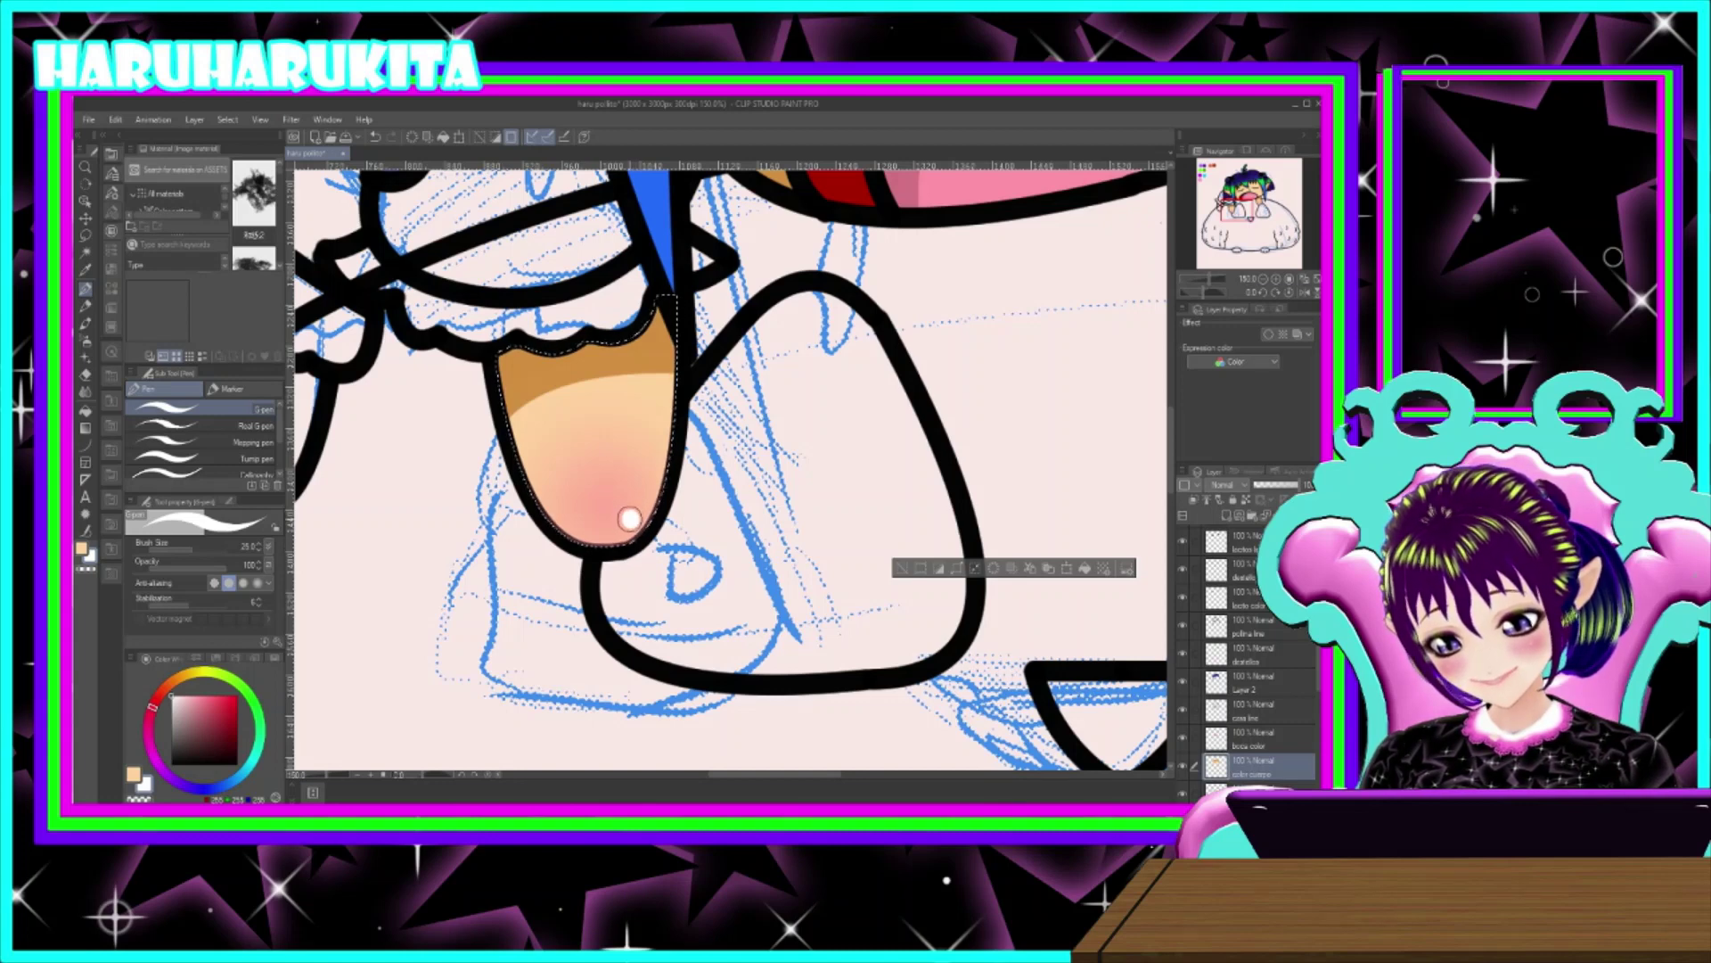
pyautogui.press('[')
pyautogui.press('[')
pyautogui.press('[')
pyautogui.press('[')
pyautogui.press('[')
pyautogui.press('[')
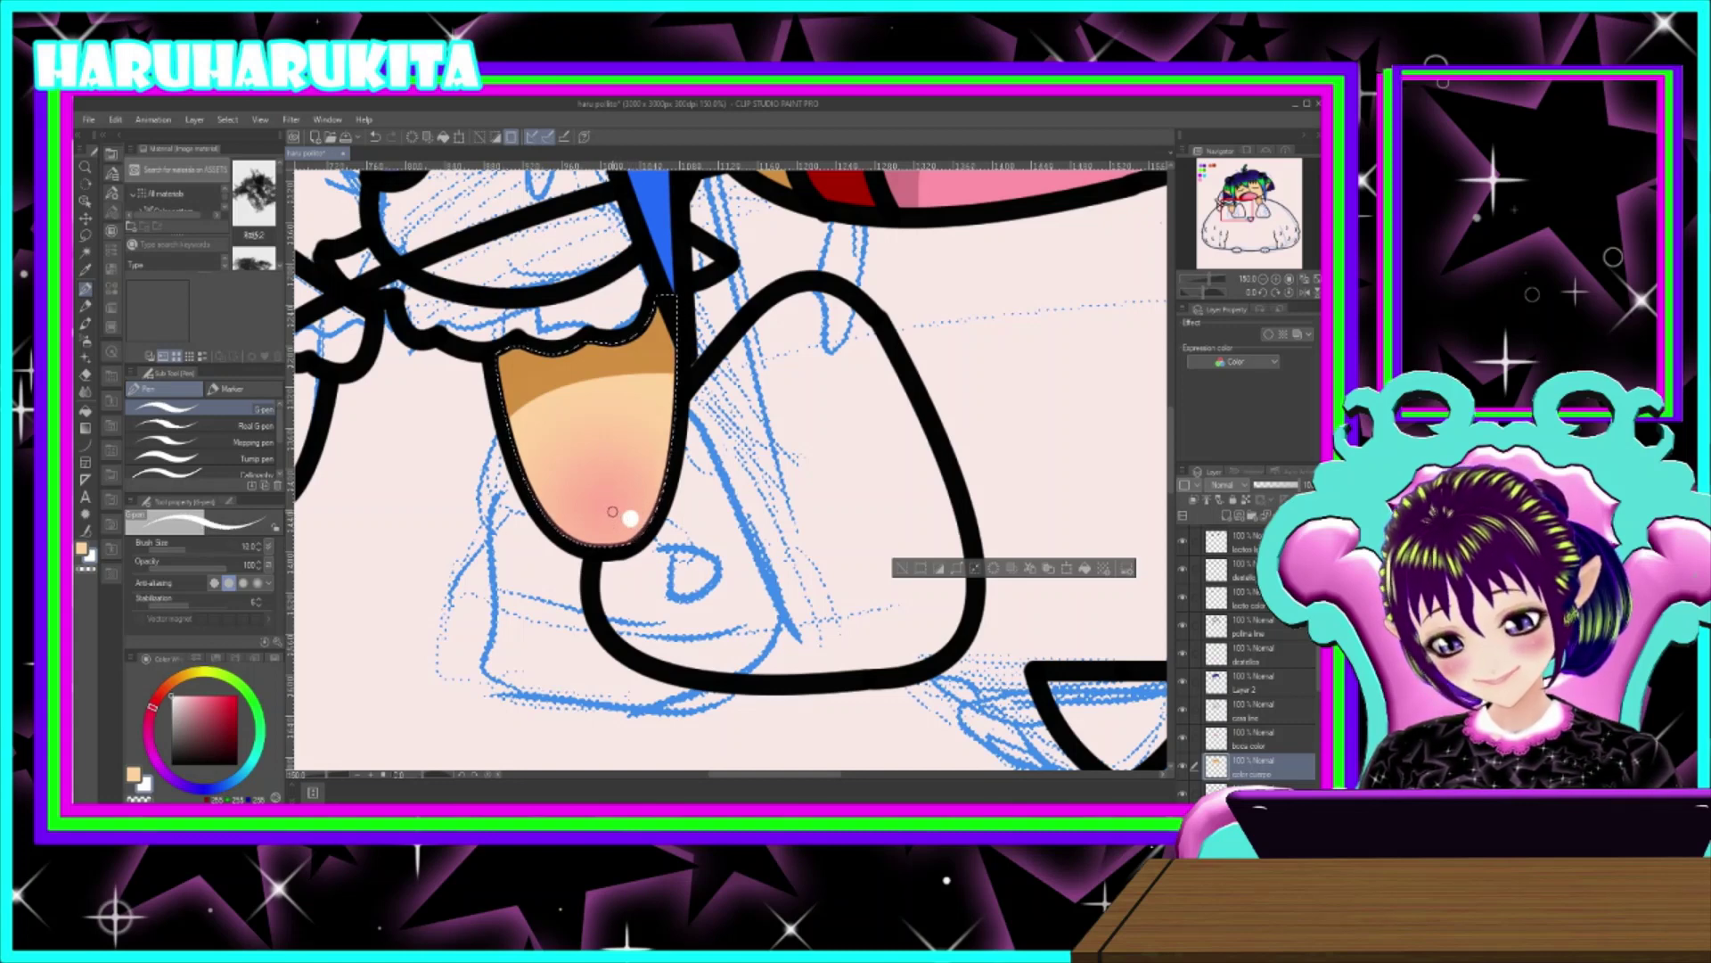
# - Dot a large white highlight at pen size 17 and a smaller one at size 8 on the end of the right hand
pyautogui.press(']')
pyautogui.press(']')
pyautogui.press(']')
pyautogui.press(']')
pyautogui.press(']')
pyautogui.press('[')
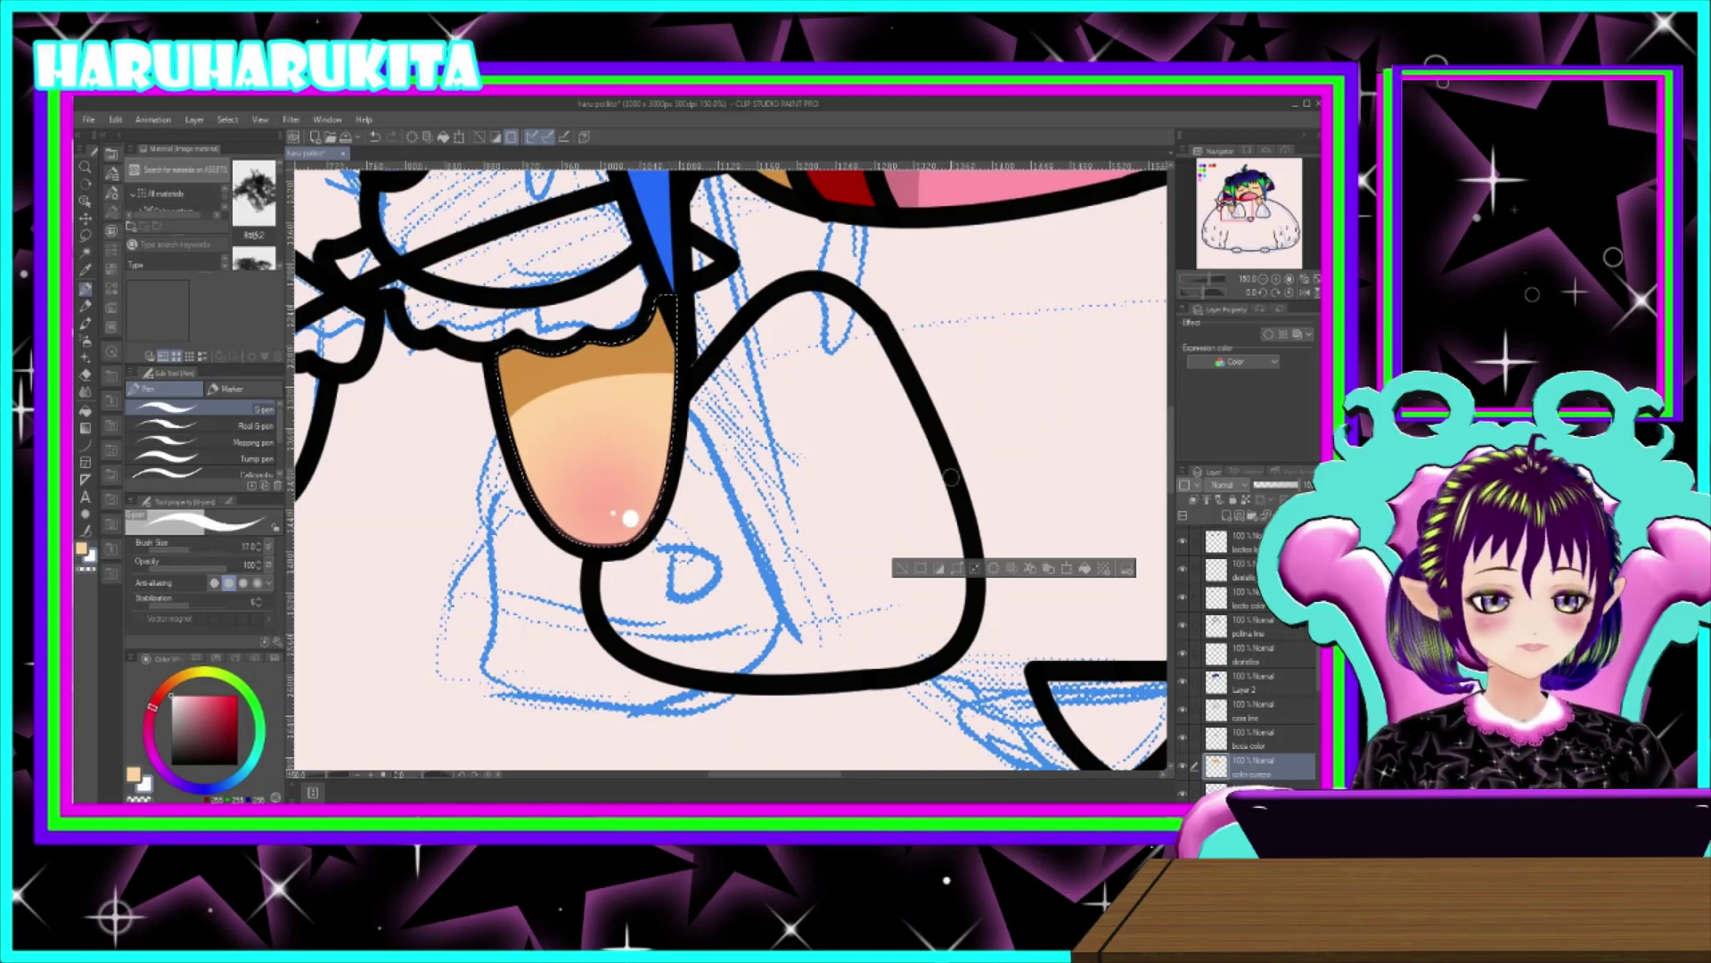
pyautogui.moveTo(935, 395); pyautogui.dragTo(649, 395)
pyautogui.moveTo(868, 378)
pyautogui.mouseDown()
pyautogui.moveTo(626, 428)
pyautogui.moveTo(565, 527)
pyautogui.mouseUp()
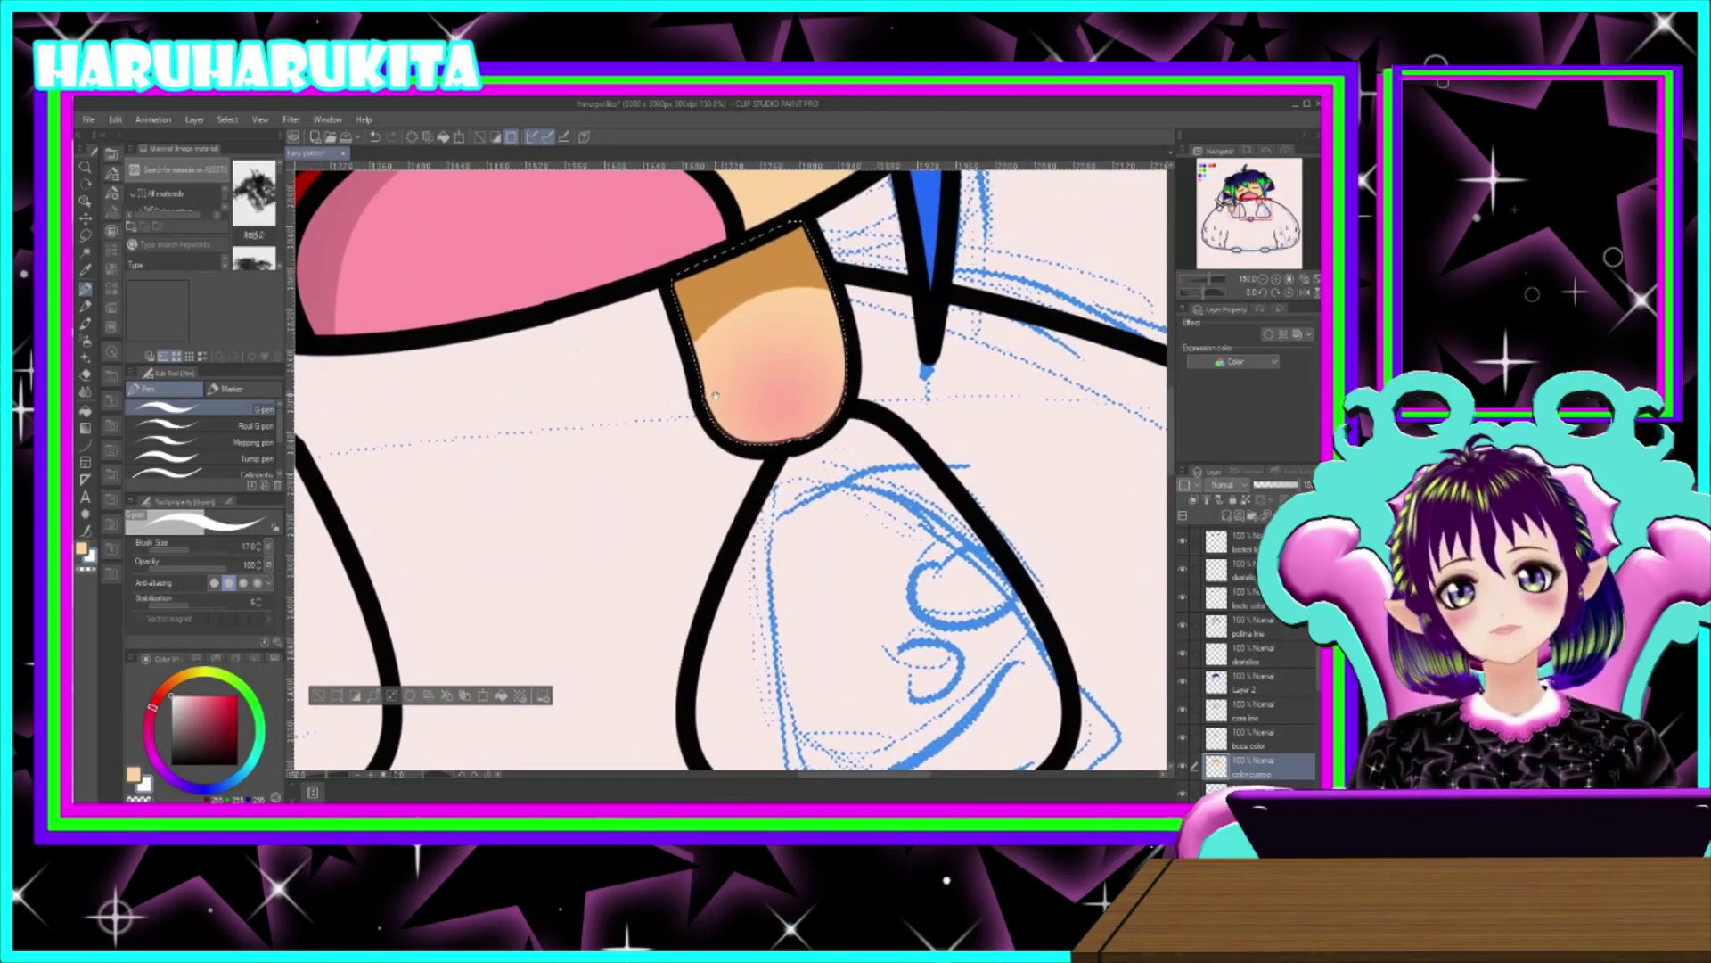
pyautogui.click(757, 428)
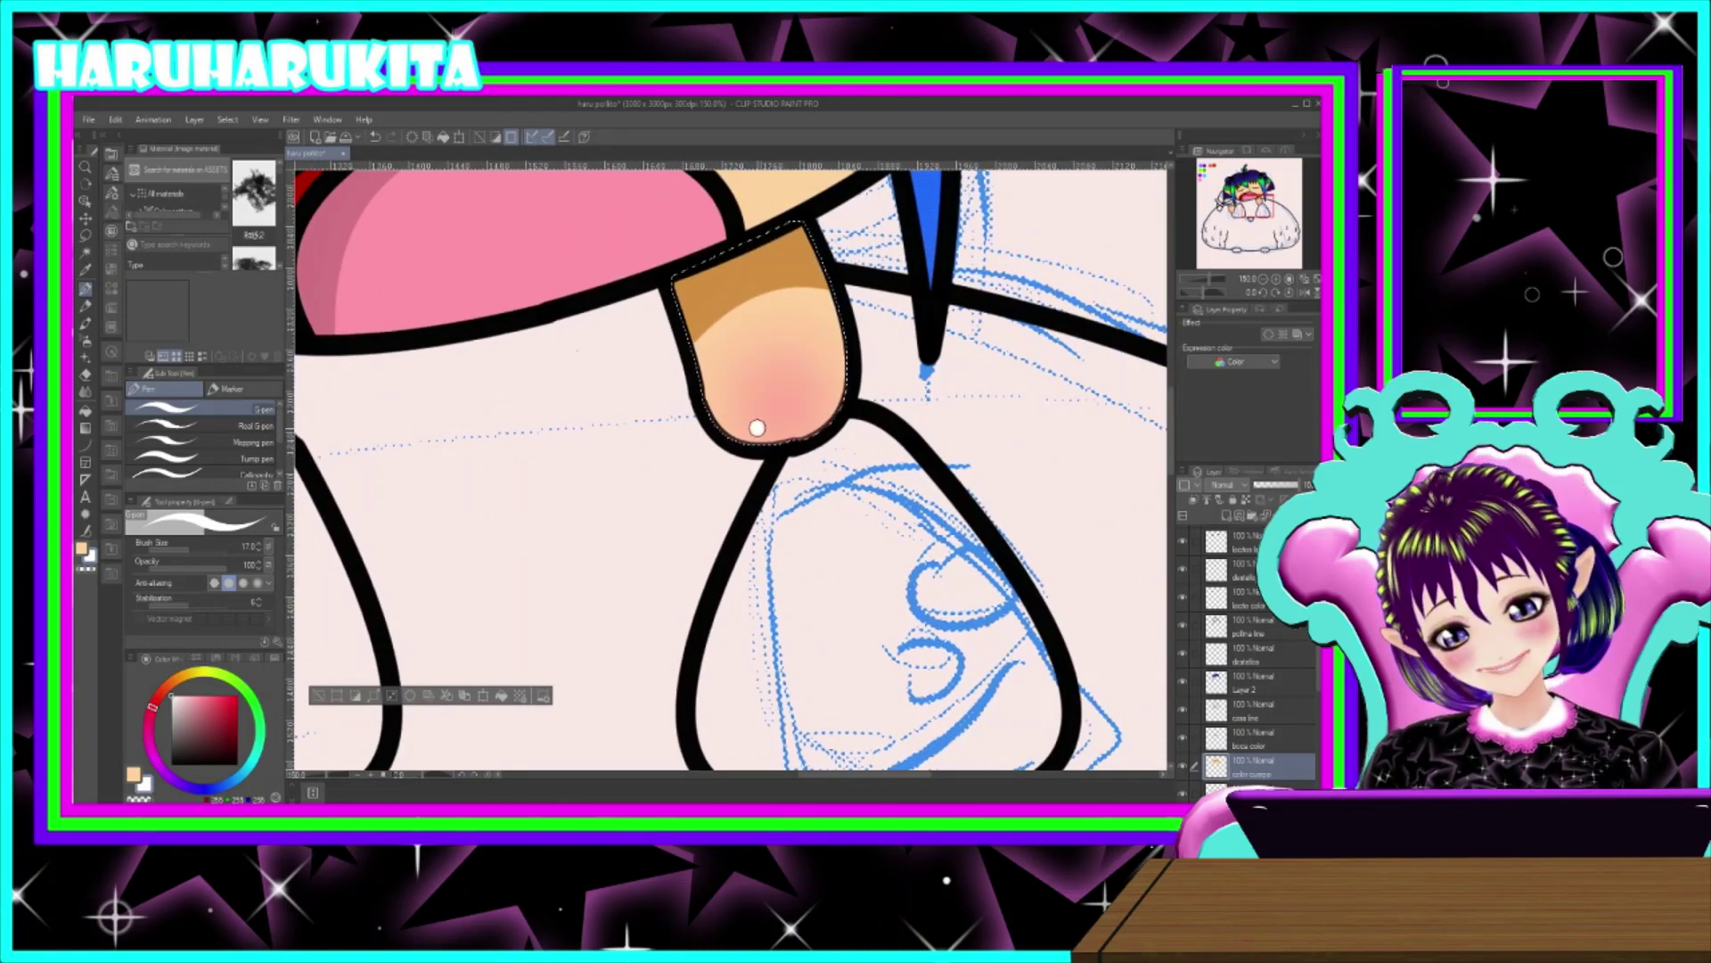
pyautogui.press('[')
pyautogui.press('[')
pyautogui.press('[')
pyautogui.press('[')
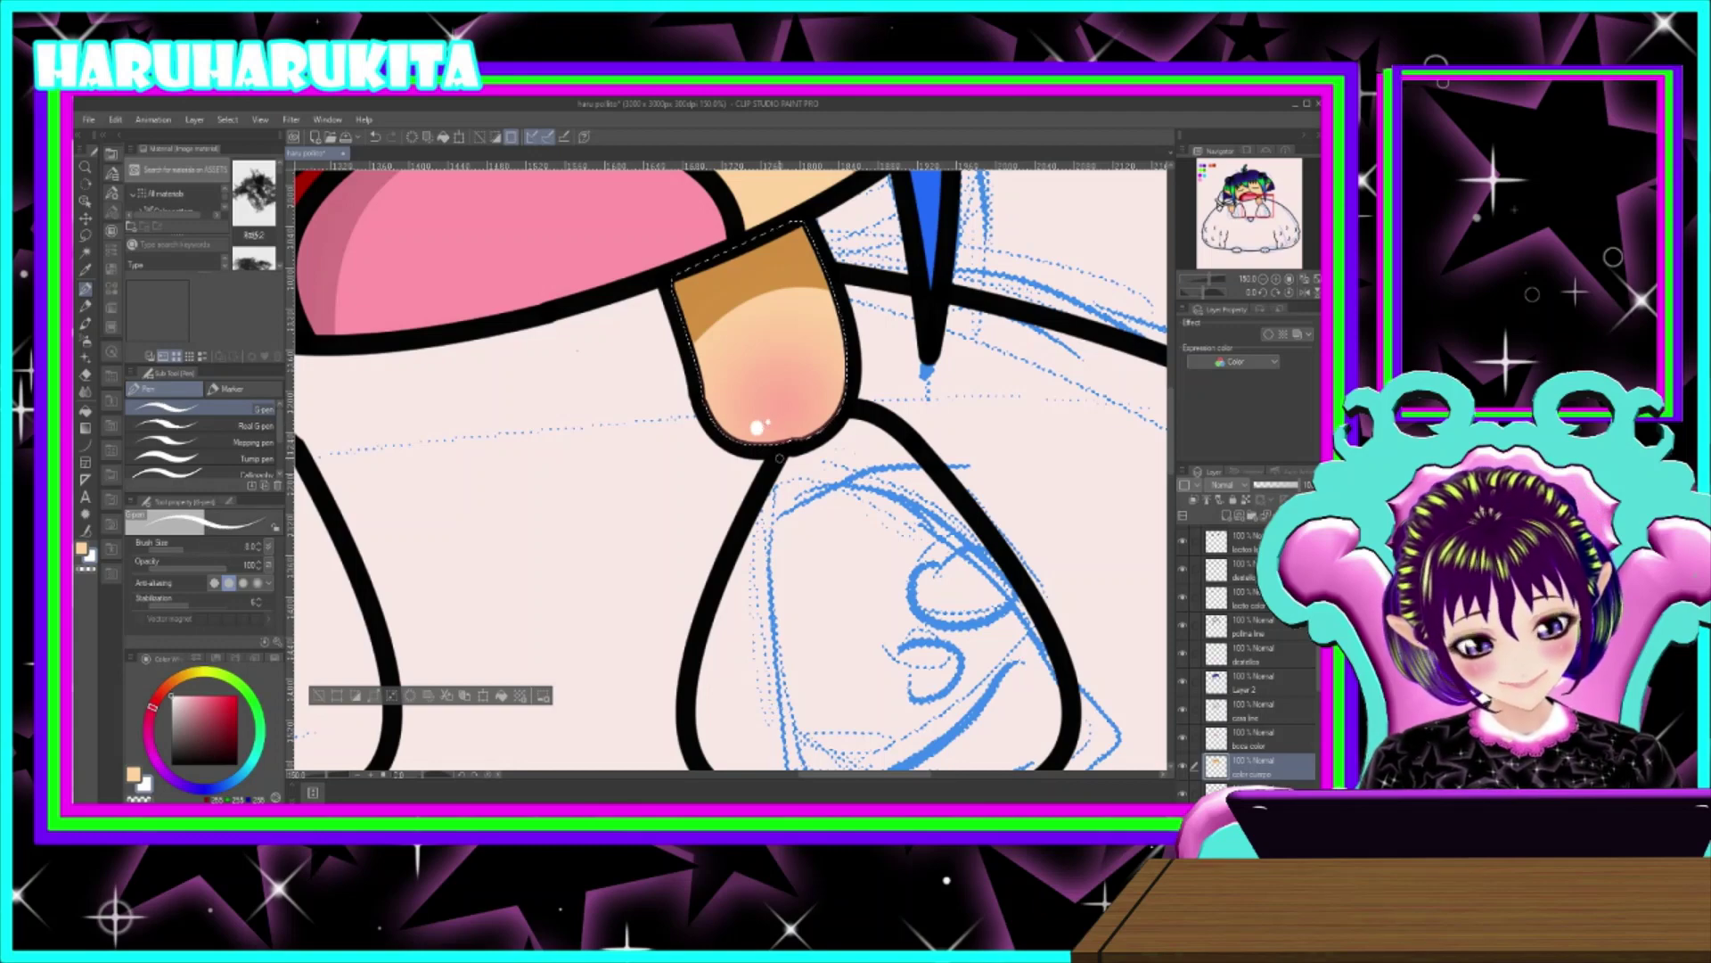
# - Check the ear and hand highlights against the whole figure and clear the selection
pyautogui.scroll(-3, 878, 482)
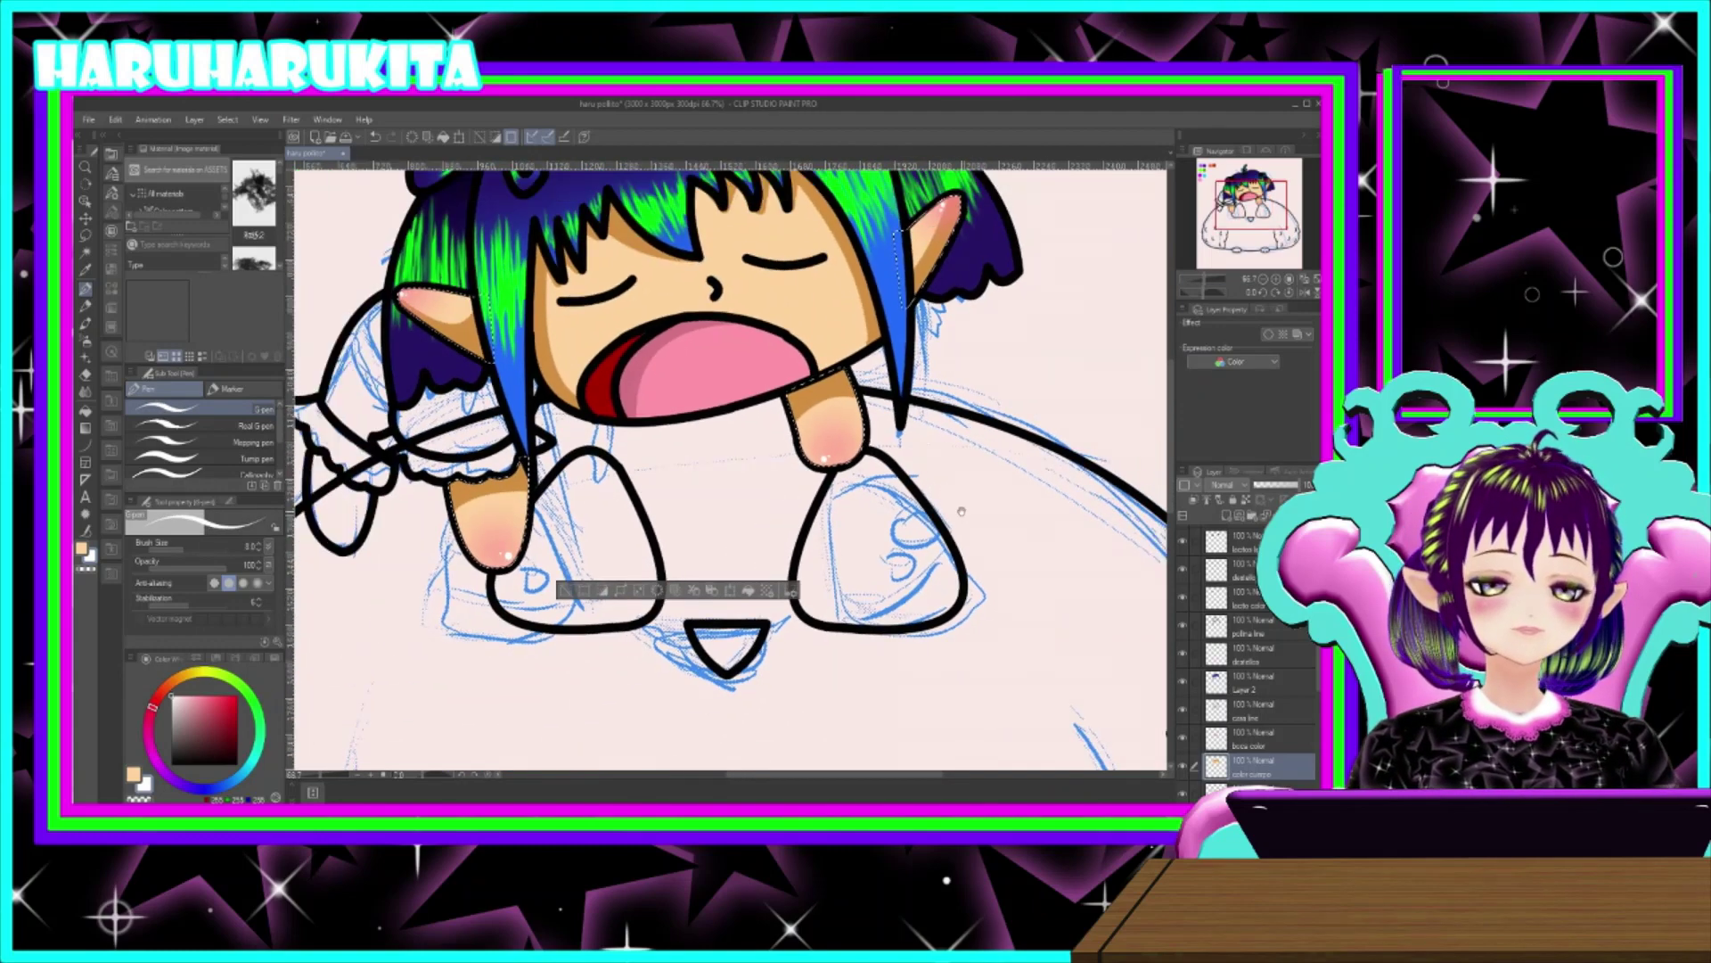
pyautogui.scroll(-2, 961, 511)
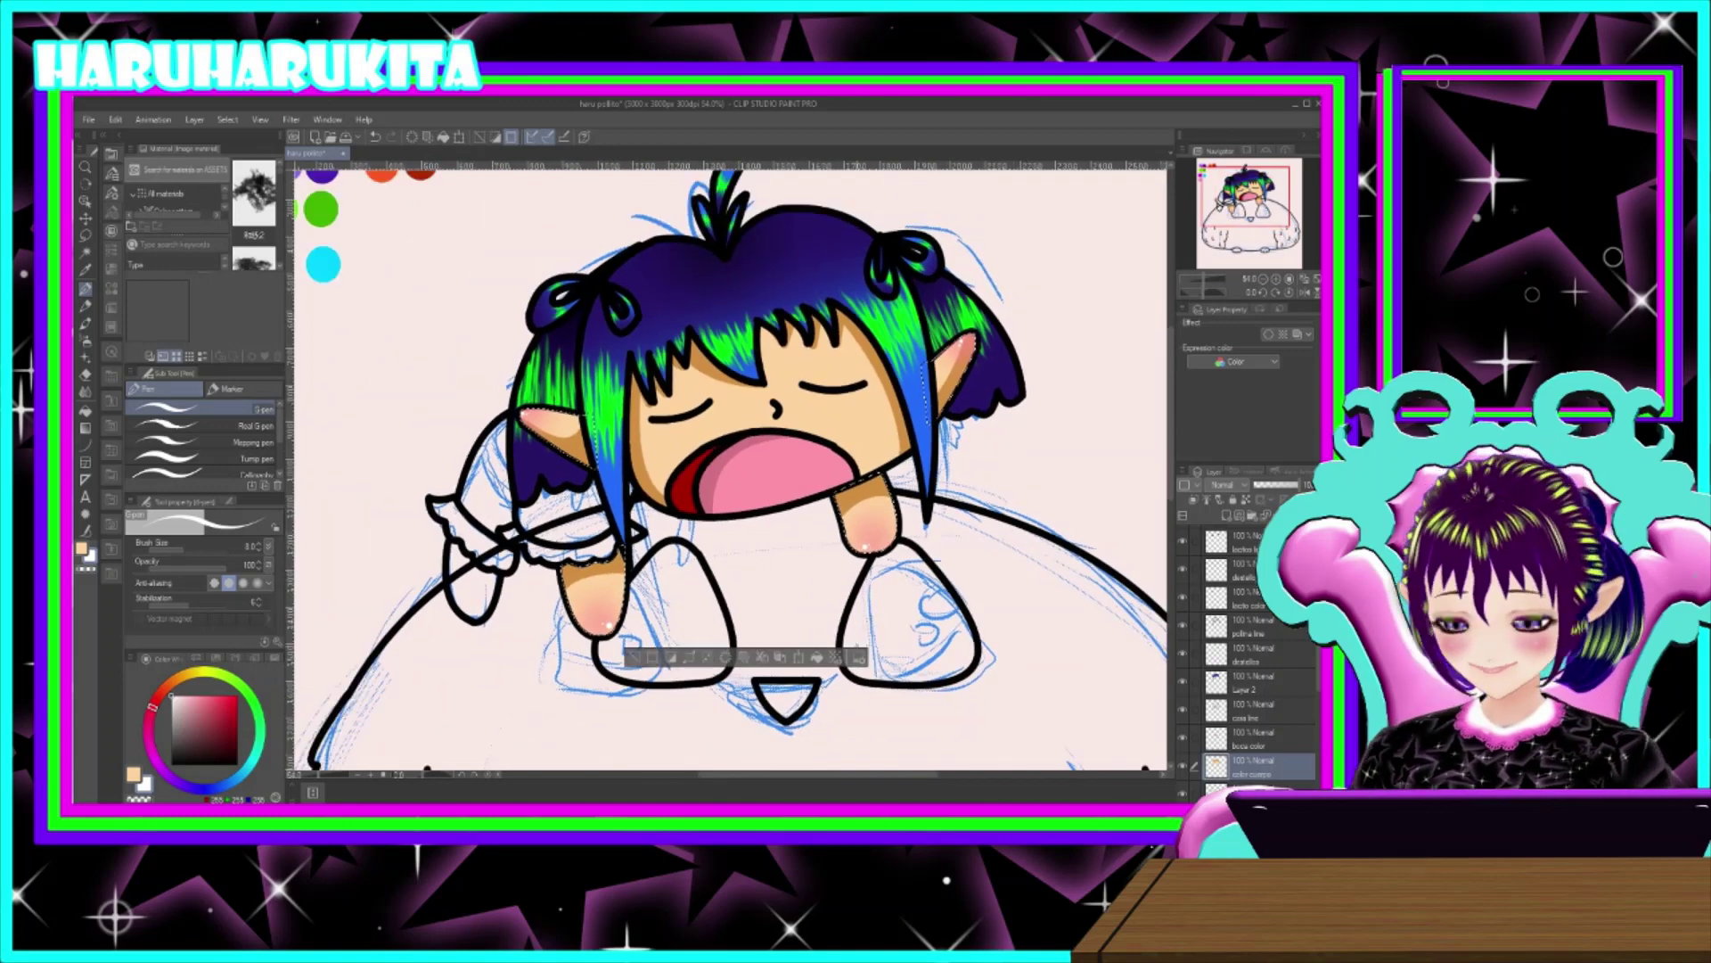
pyautogui.scroll(2, 882, 620)
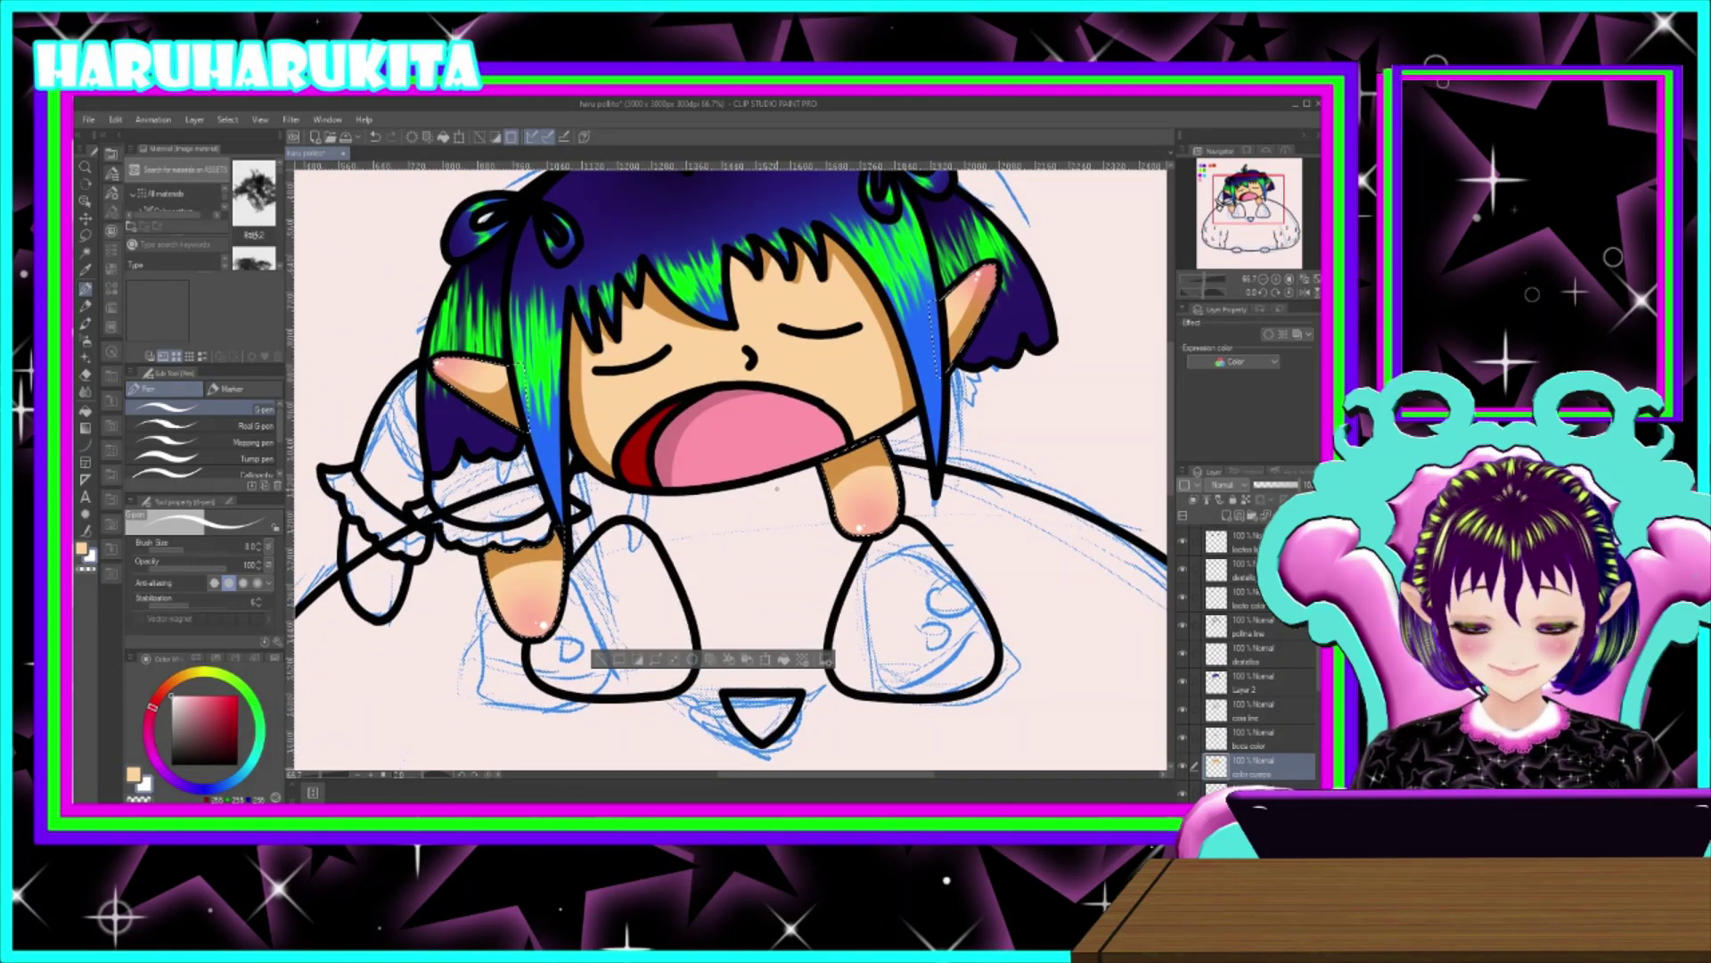
pyautogui.hotkey('ctrl', 'd')
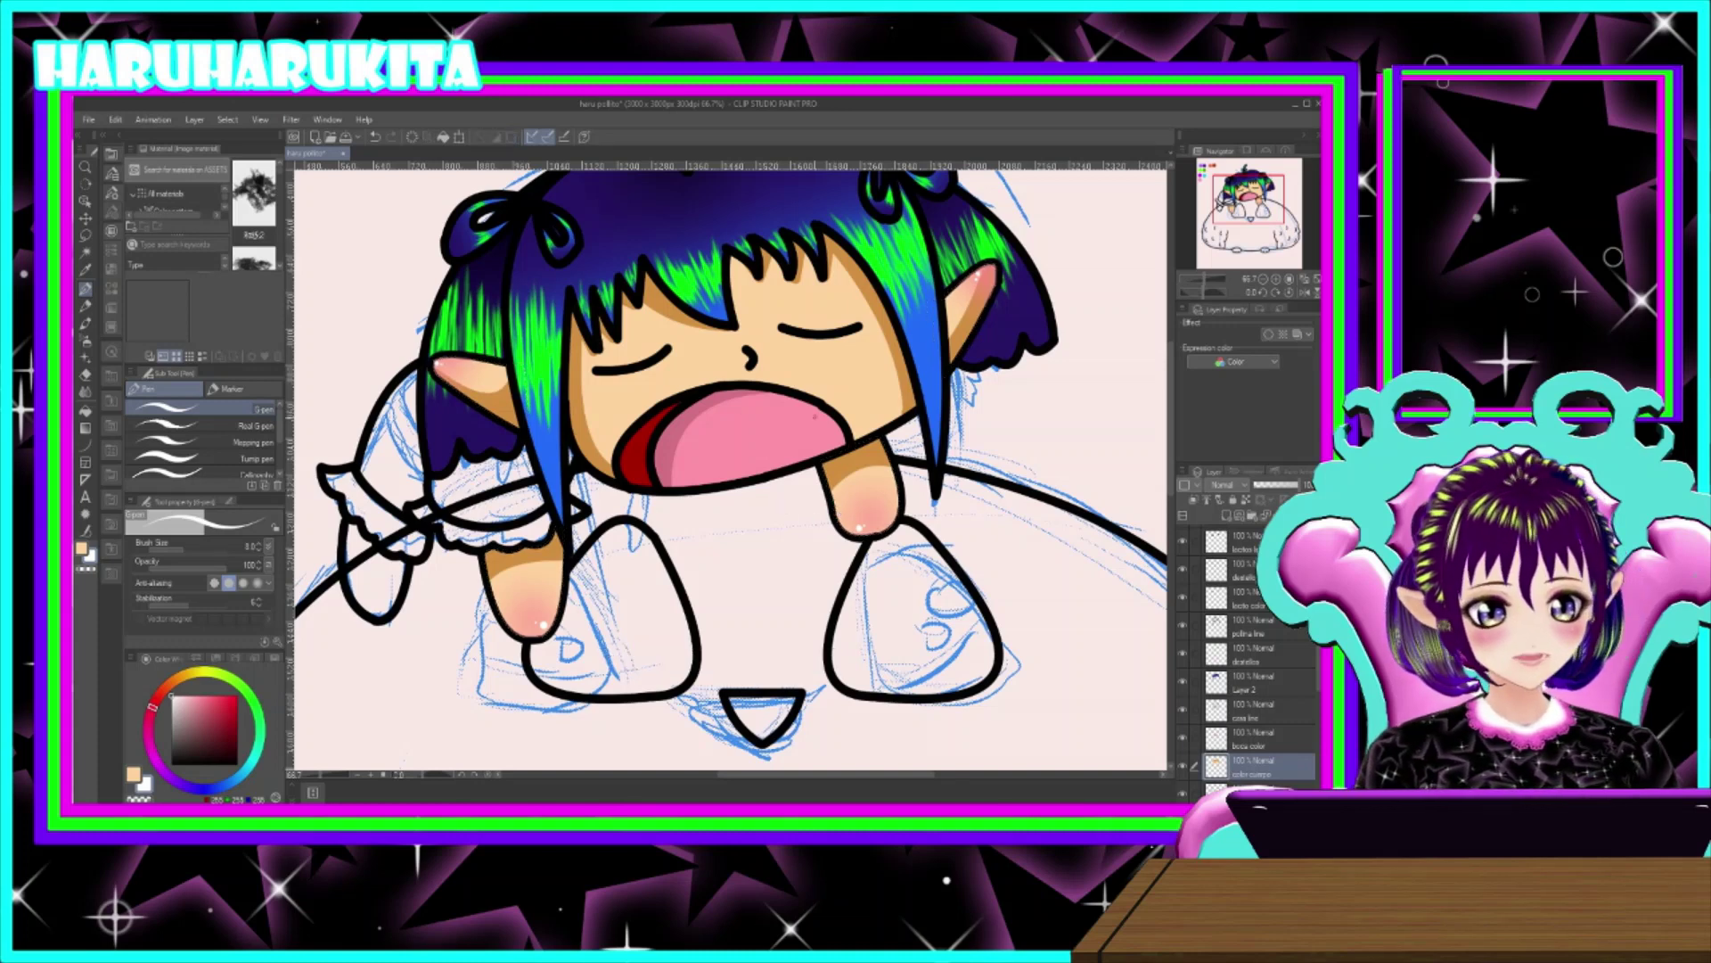
# - Auto-select the face skin together with its shaded area on the skin colour layer
pyautogui.click(85, 253)
pyautogui.click(700, 365)
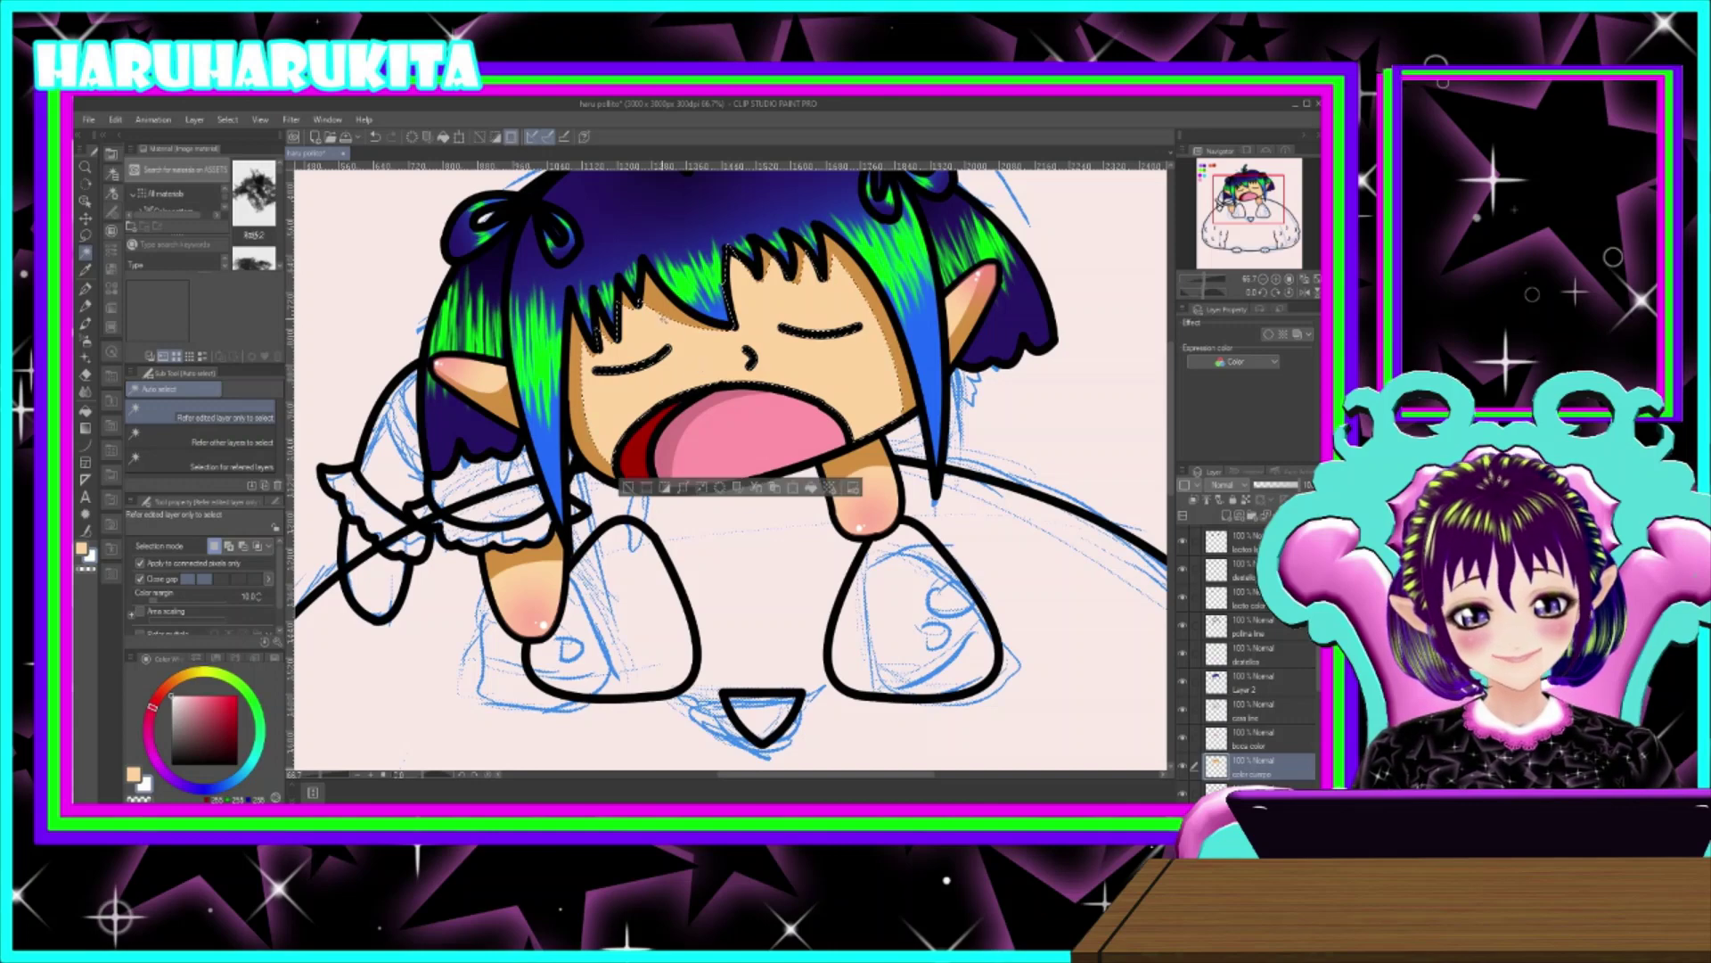
pyautogui.keyDown('shift'); pyautogui.click(668, 313); pyautogui.keyUp('shift')
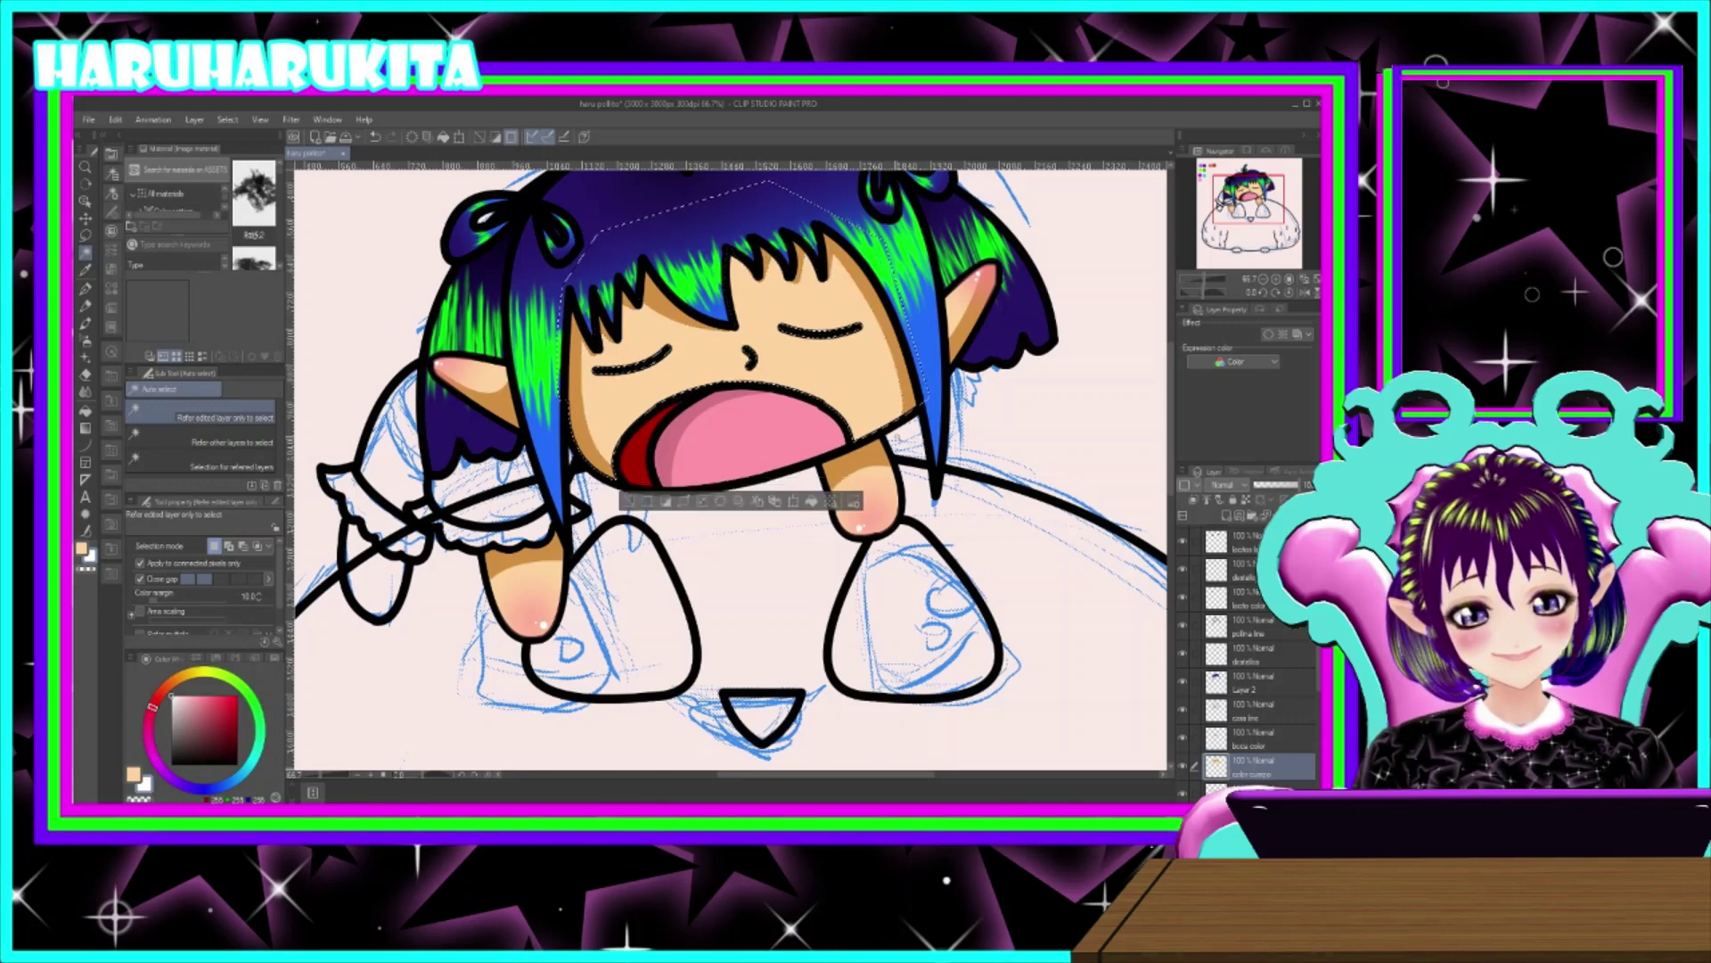
# - Change the drawing colour to reddish pink and airbrush soft blush onto both cheeks with an enlarged Soft airbrush
pyautogui.scroll(3, 747, 361)
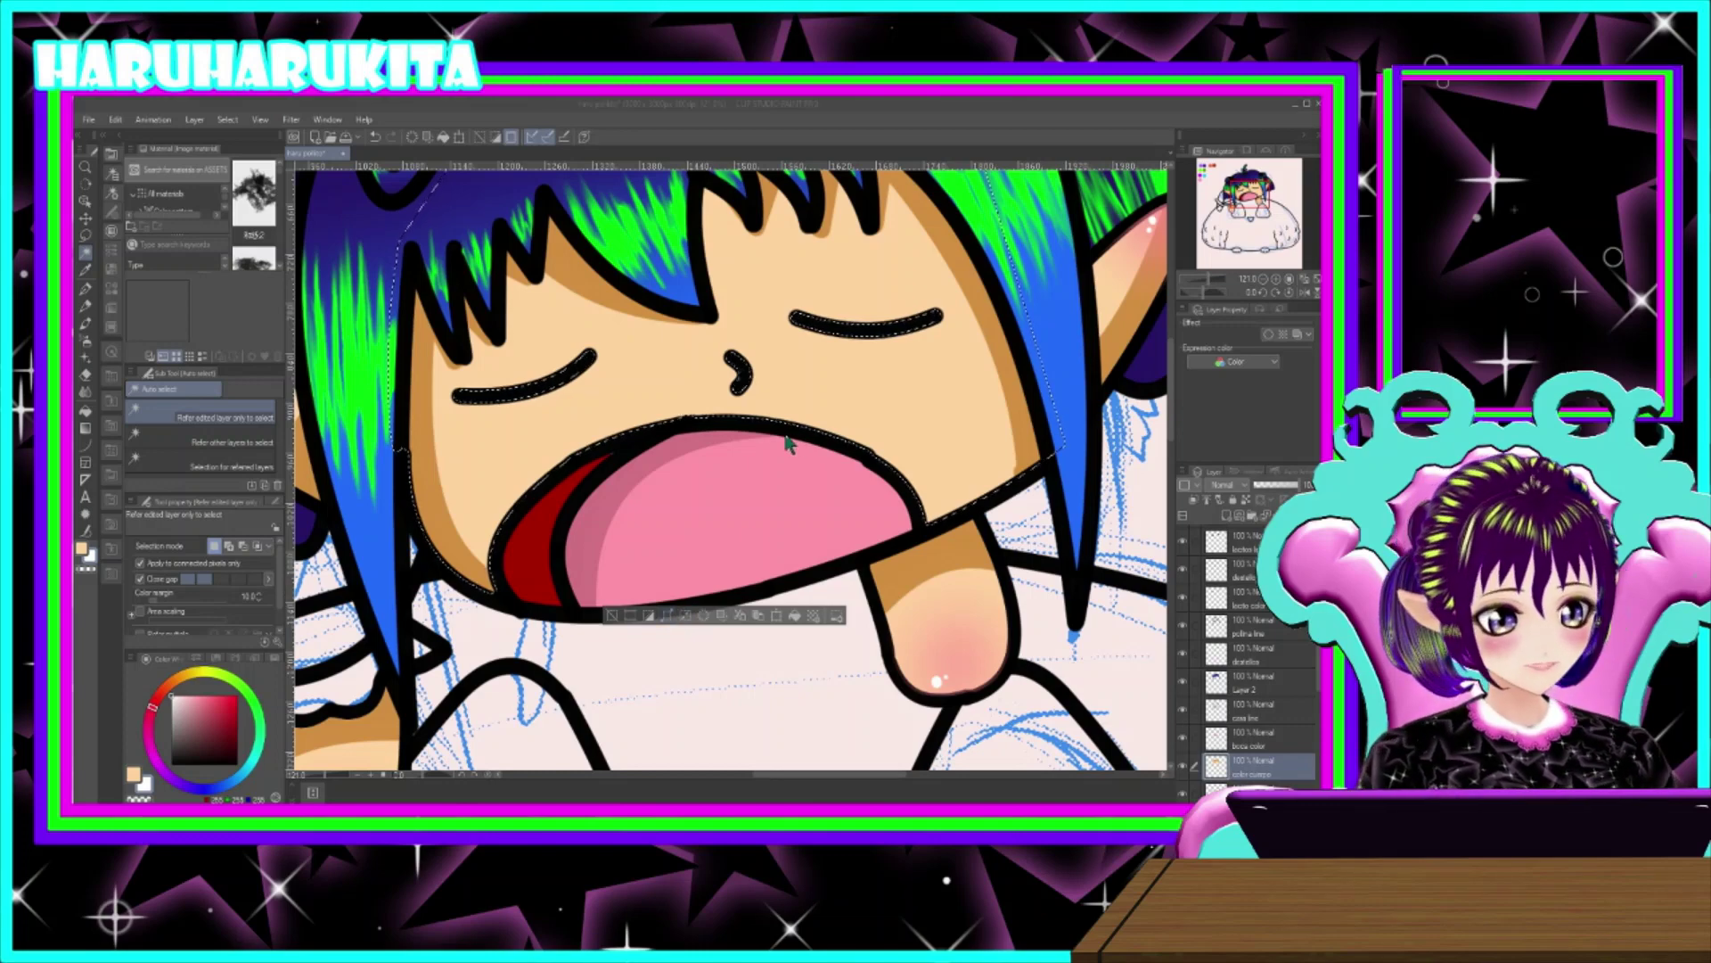
pyautogui.moveTo(787, 443); pyautogui.dragTo(862, 470)
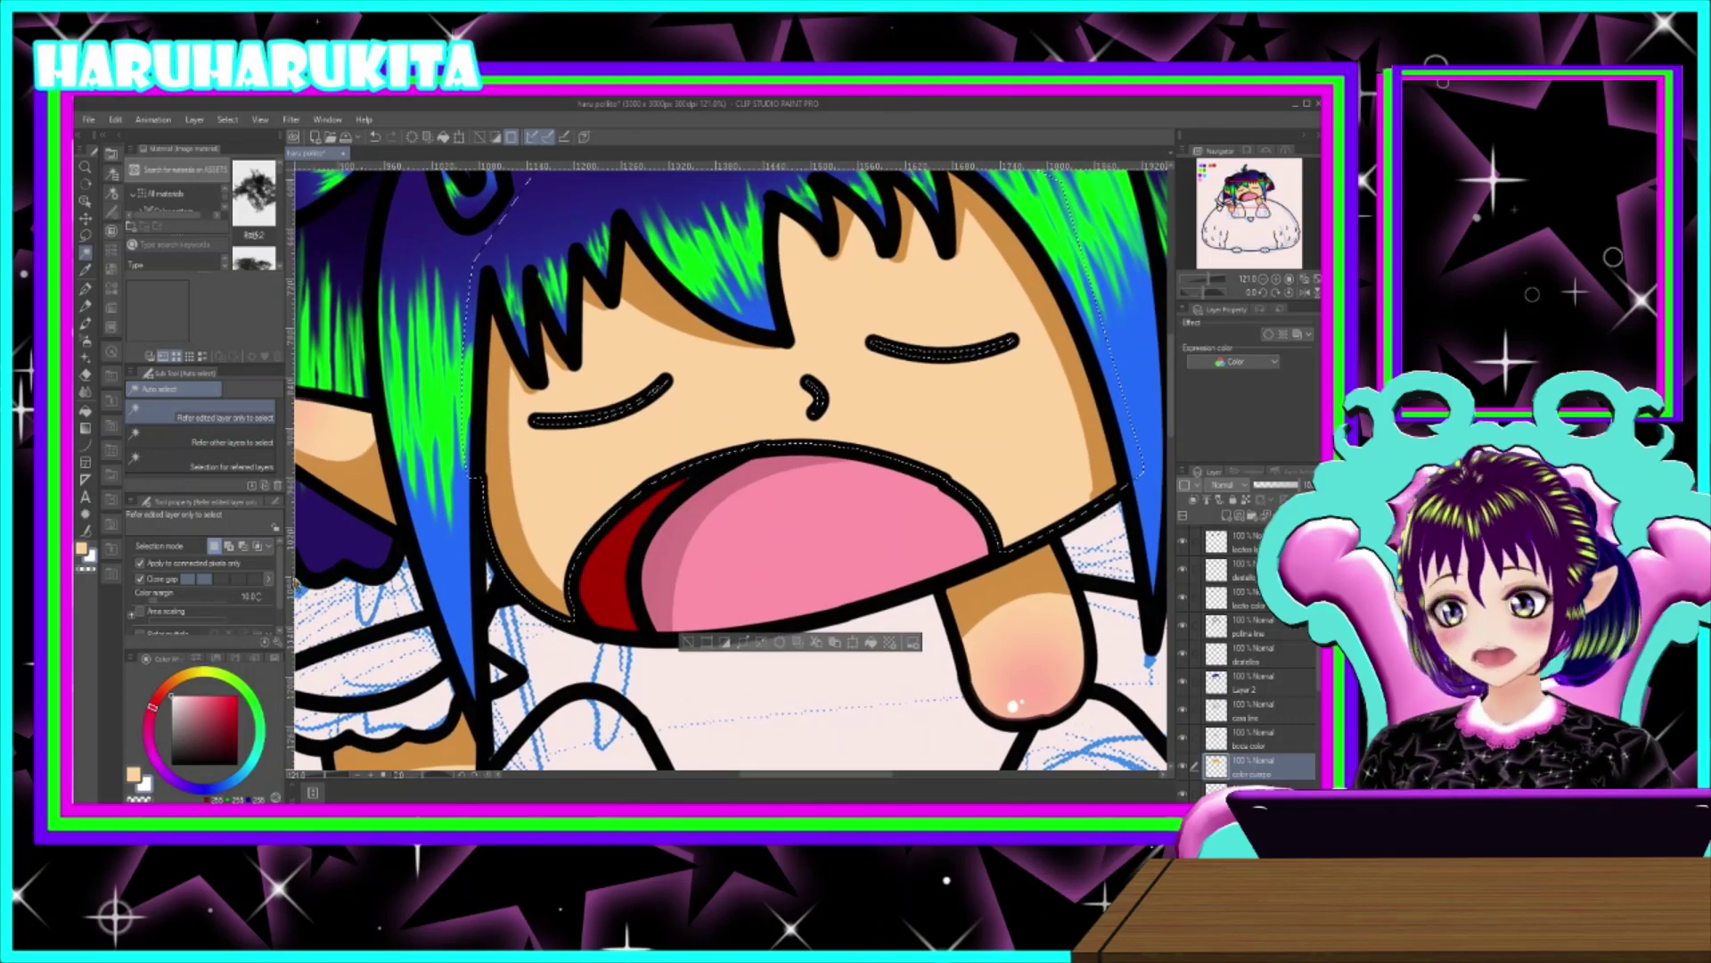
pyautogui.press('b')
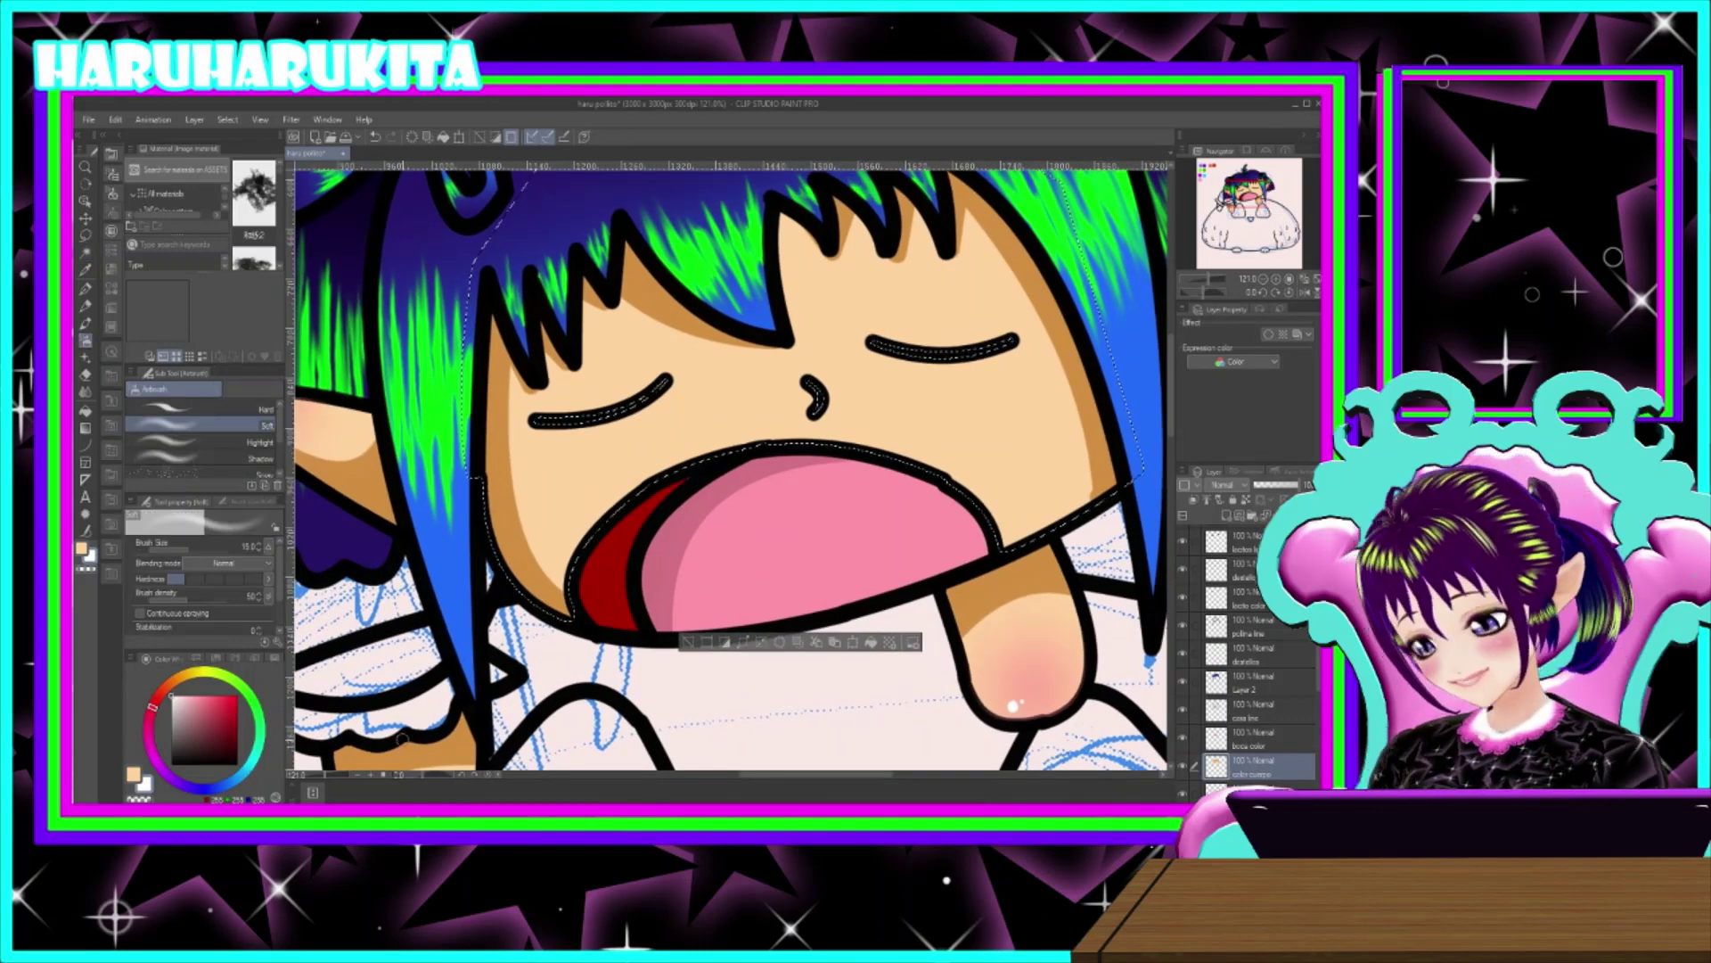
pyautogui.click(188, 700)
pyautogui.moveTo(194, 697); pyautogui.dragTo(198, 695)
pyautogui.moveTo(642, 581); pyautogui.dragTo(654, 573)
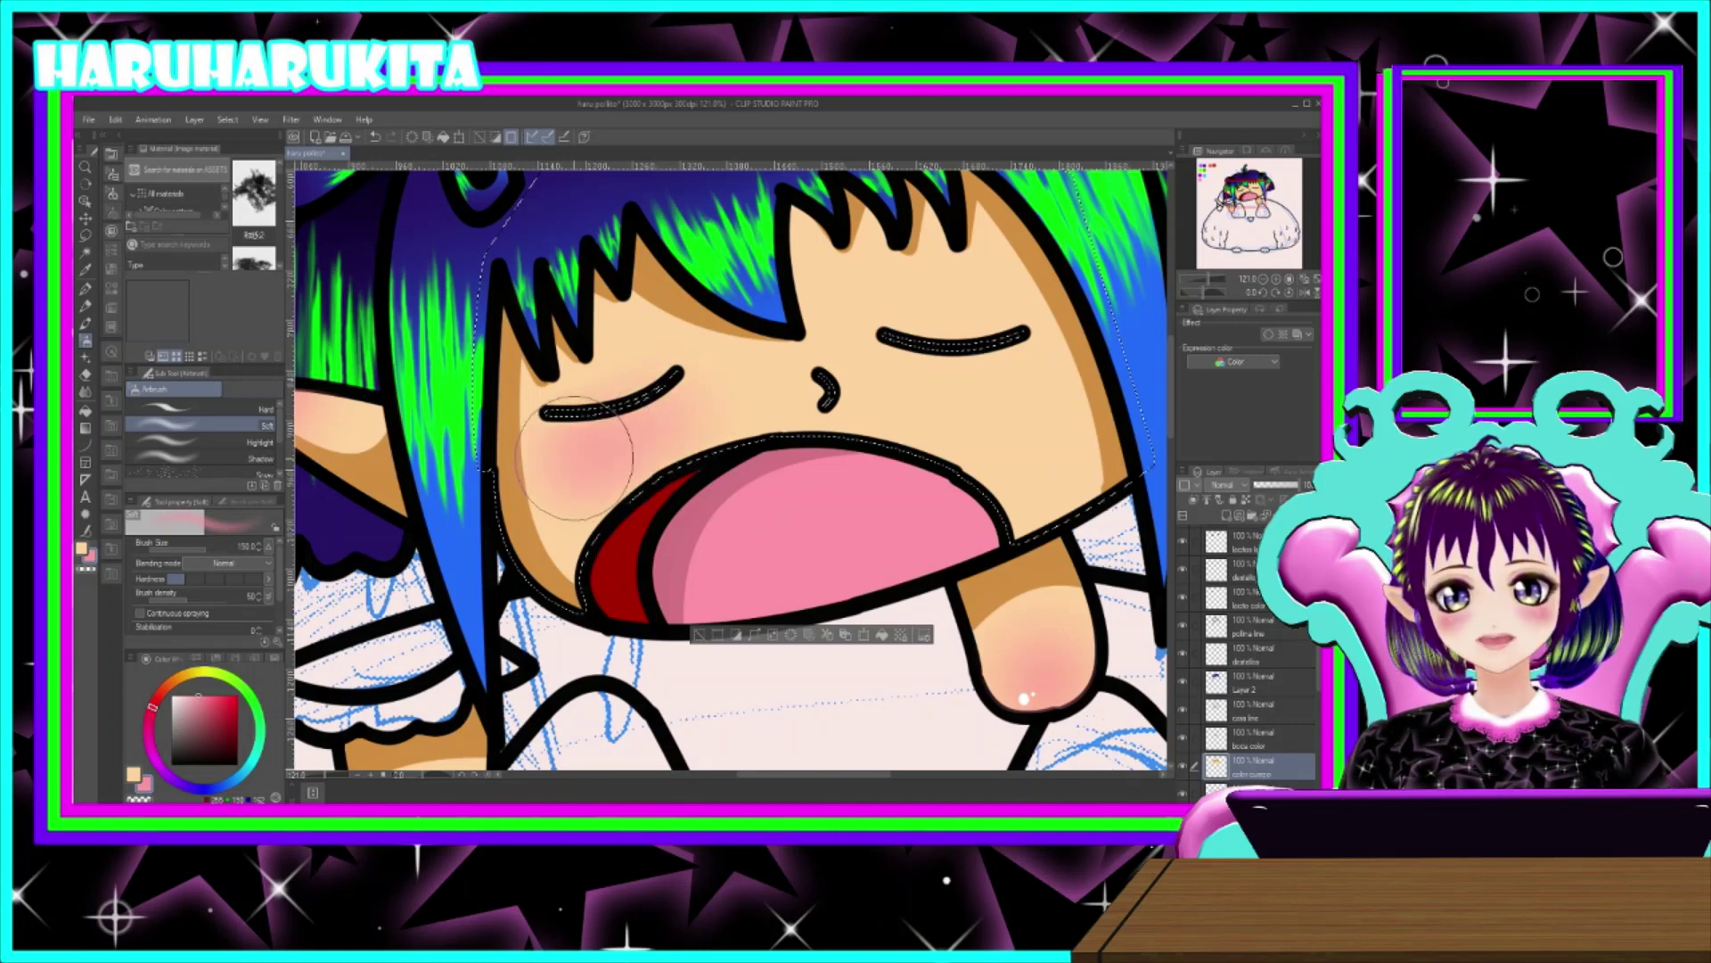
pyautogui.moveTo(917, 383)
pyautogui.mouseDown()
pyautogui.moveTo(954, 363)
pyautogui.moveTo(943, 381)
pyautogui.moveTo(1034, 383)
pyautogui.moveTo(903, 385)
pyautogui.mouseUp()
# - Reduce the Soft airbrush to size 70 and add a smaller pink blush just above the nose
pyautogui.press('[')
pyautogui.press('[')
pyautogui.press('[')
pyautogui.press('[')
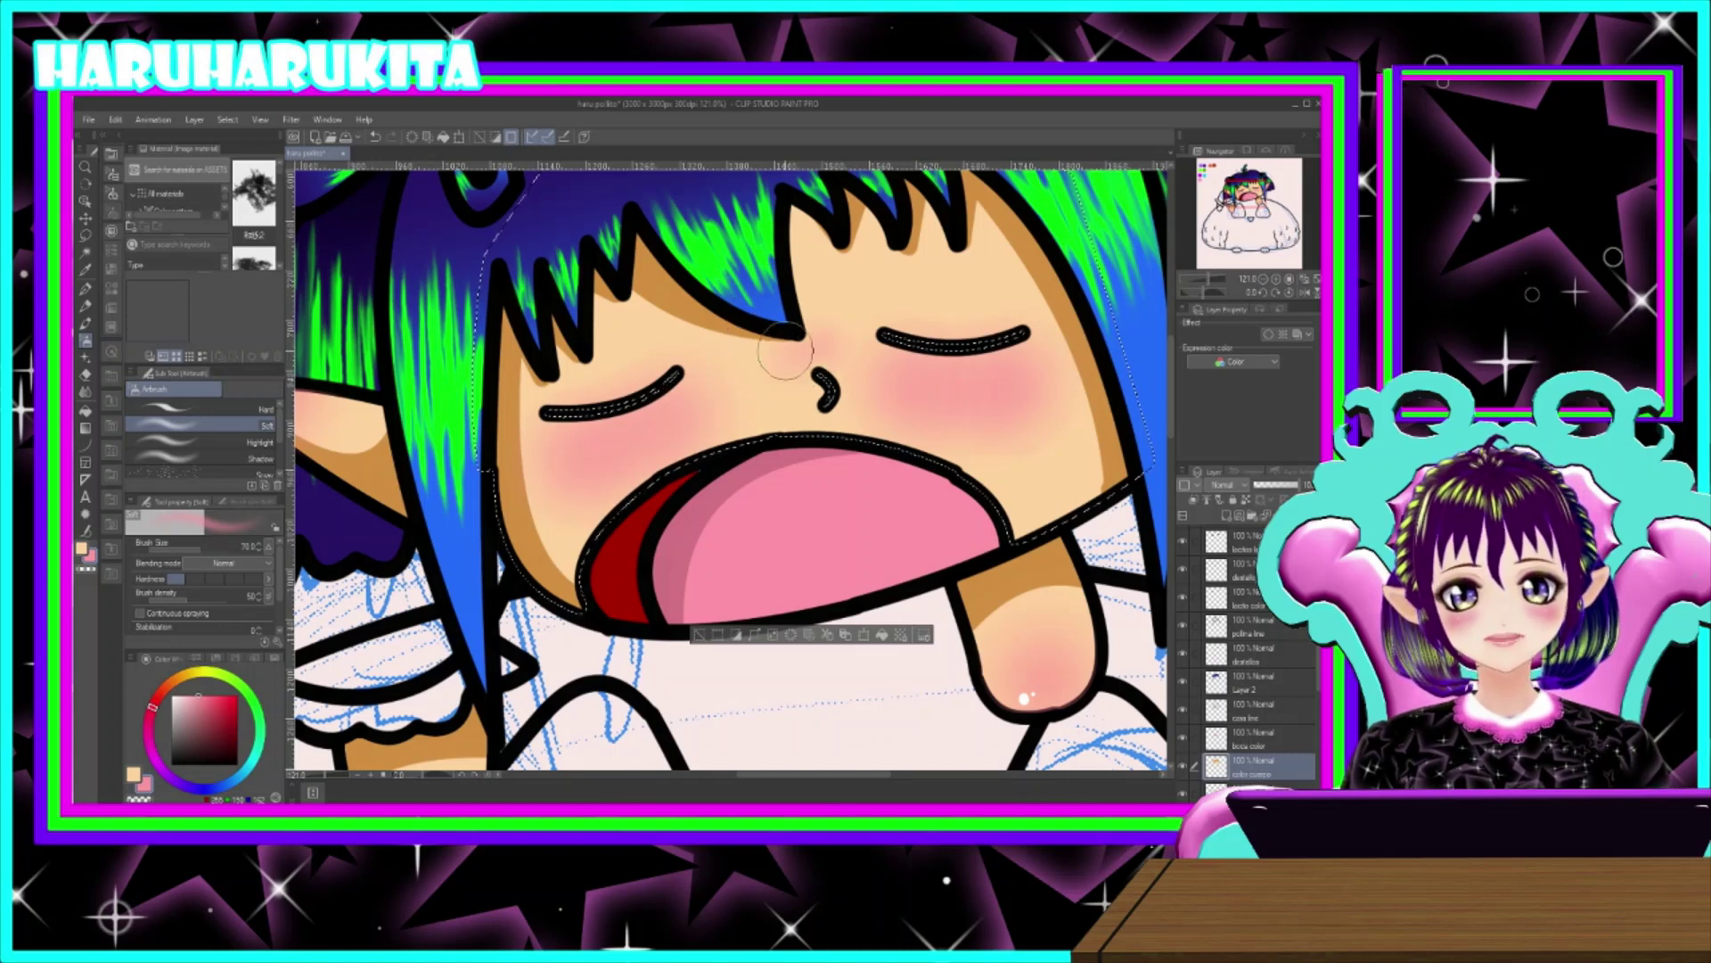
pyautogui.moveTo(801, 357)
pyautogui.mouseDown()
pyautogui.moveTo(810, 372)
pyautogui.moveTo(786, 364)
pyautogui.moveTo(813, 350)
pyautogui.mouseUp()
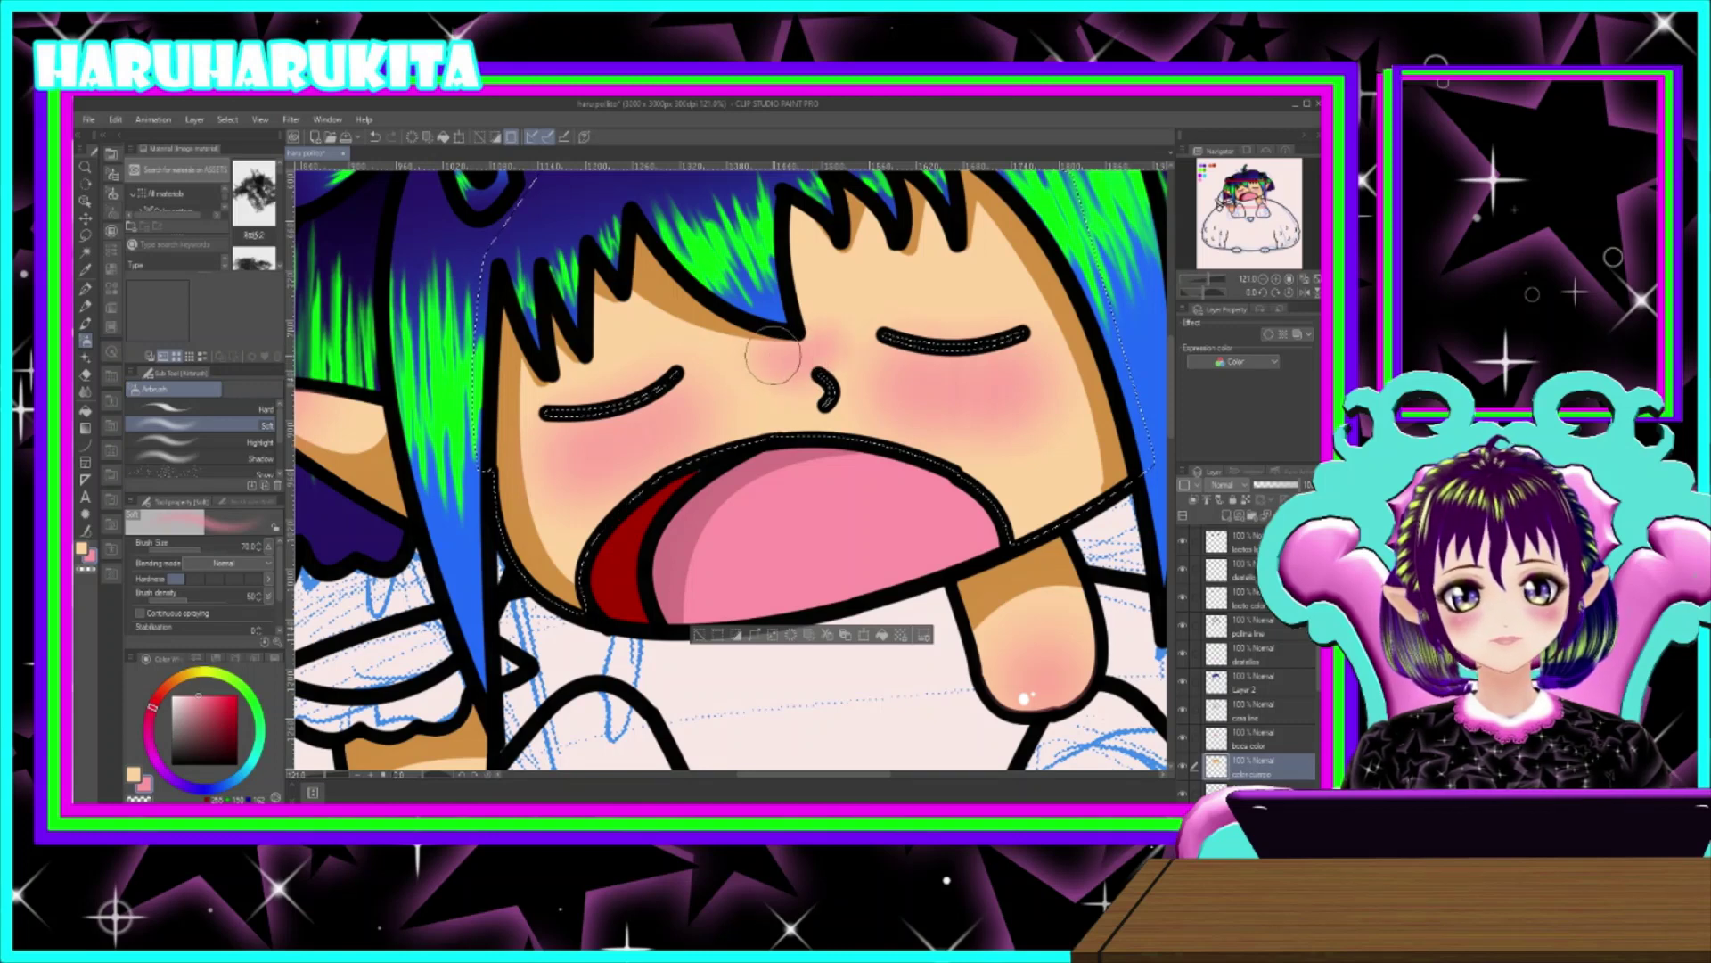
pyautogui.press(']')
pyautogui.press(']')
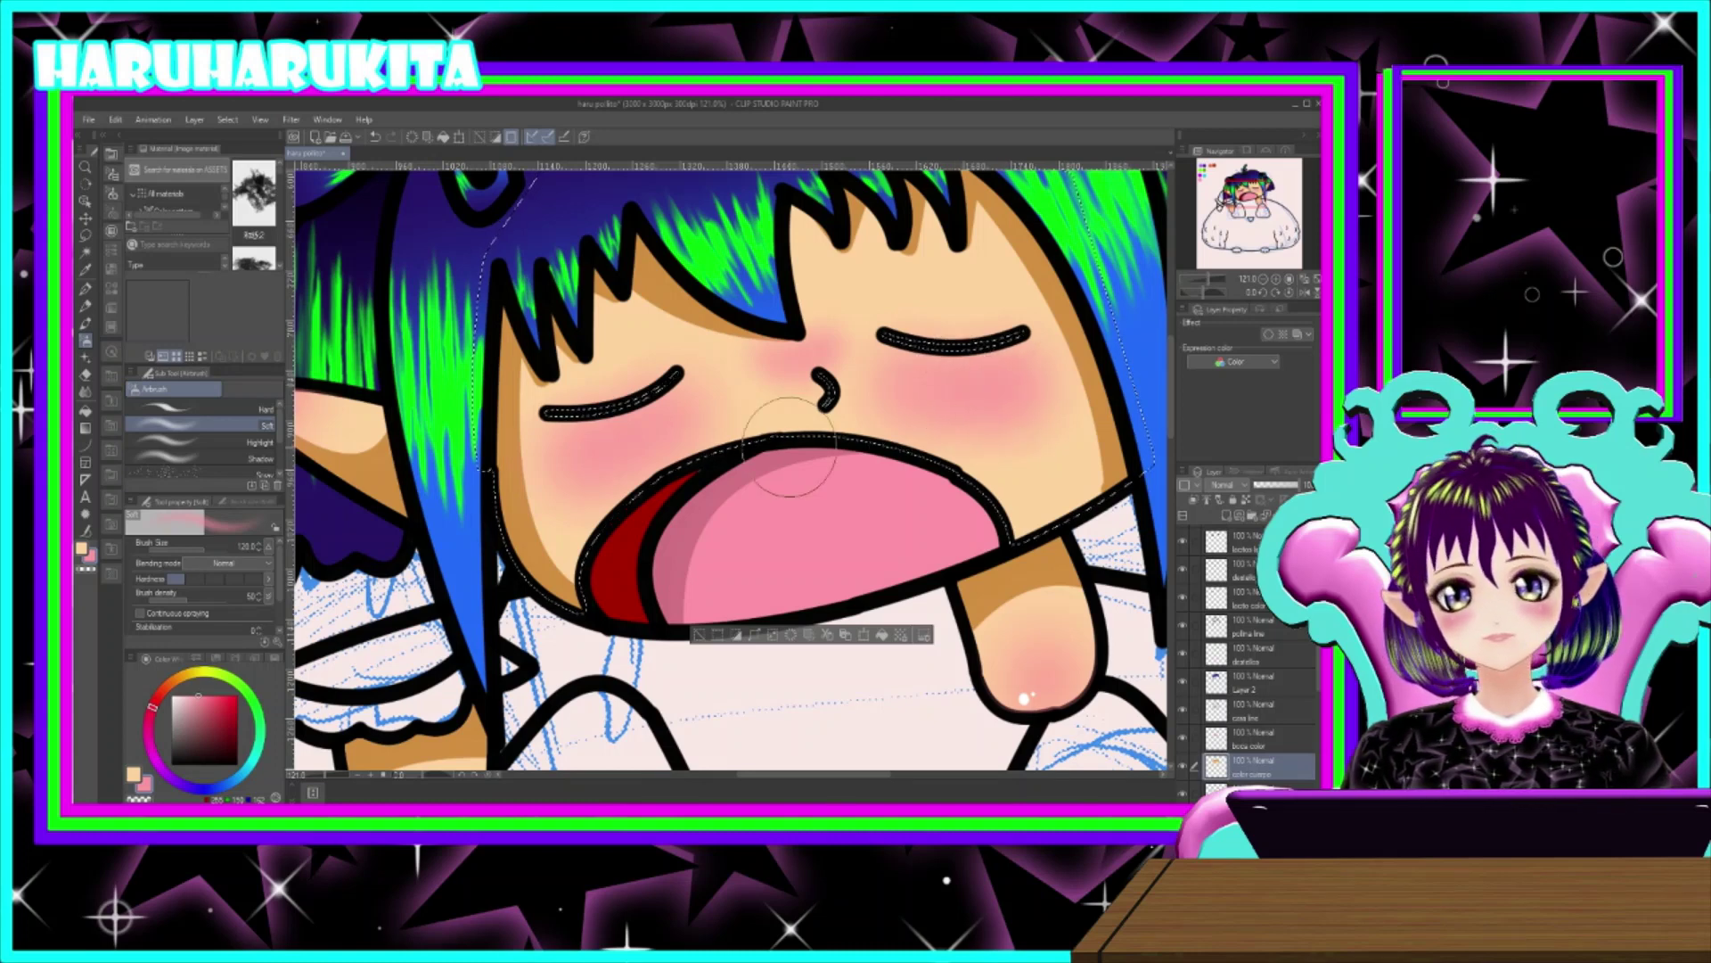
# - Switch the drawing colour to white and paint a large round highlight dot on the left cheek below the eye with the G-pen
pyautogui.moveTo(176, 700); pyautogui.dragTo(166, 686)
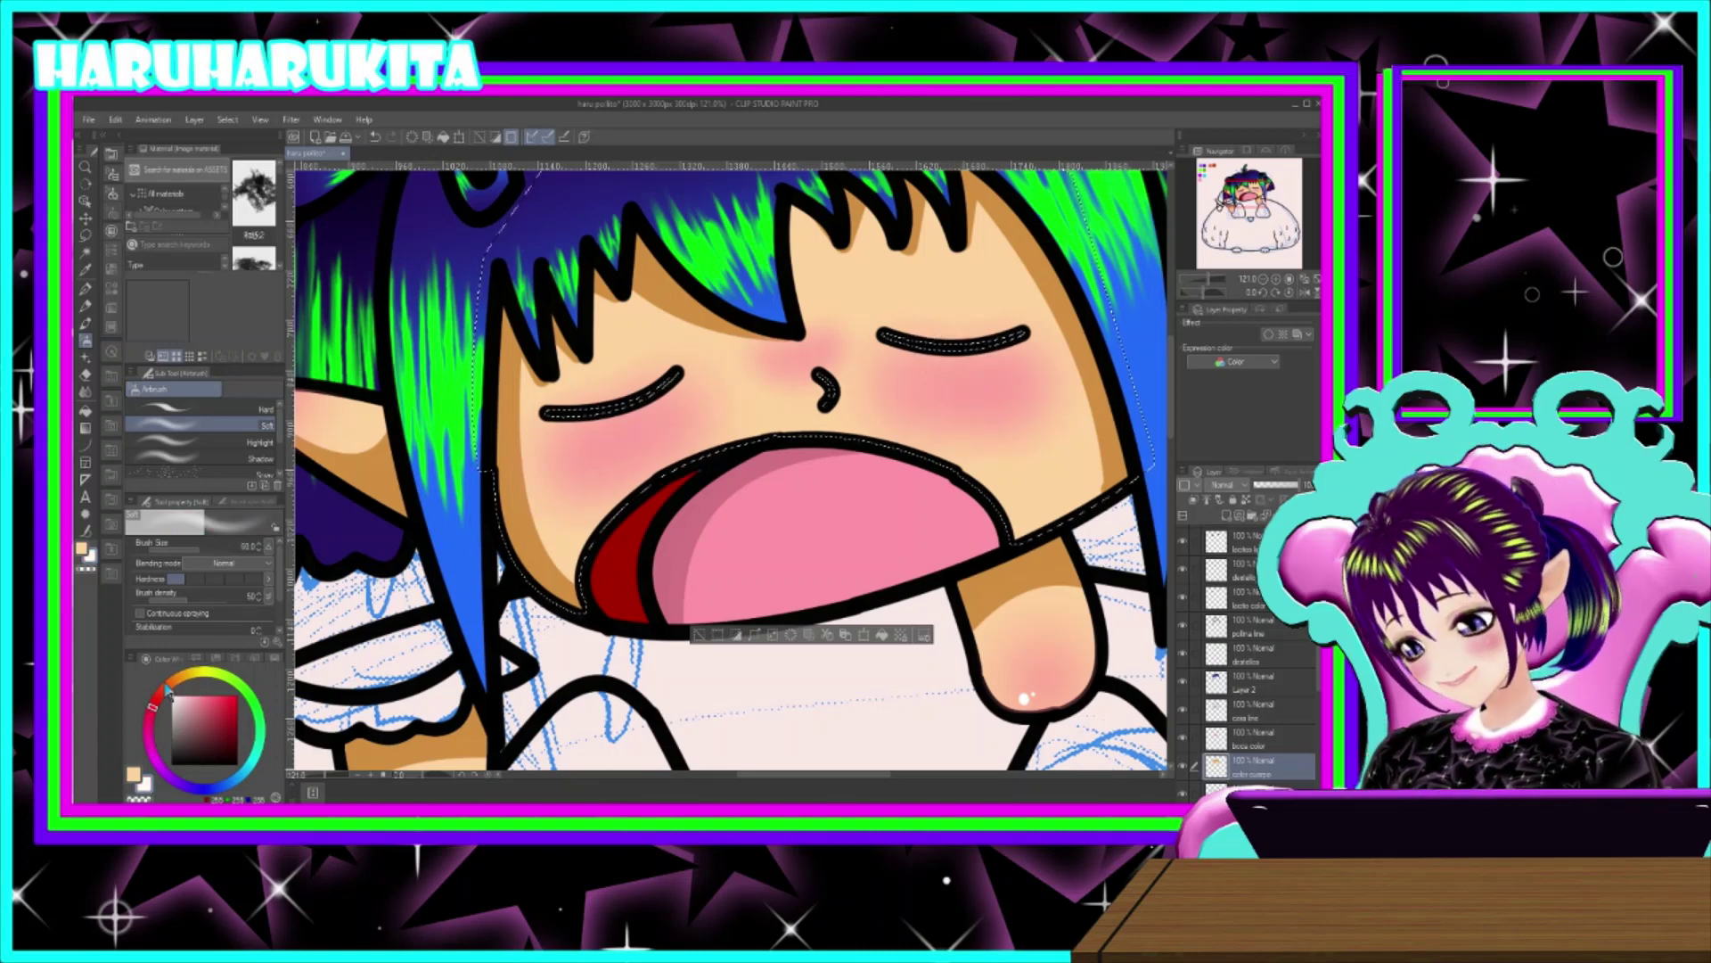
pyautogui.click(85, 289)
pyautogui.press(']')
pyautogui.press(']')
pyautogui.press(']')
pyautogui.press(']')
pyautogui.press(']')
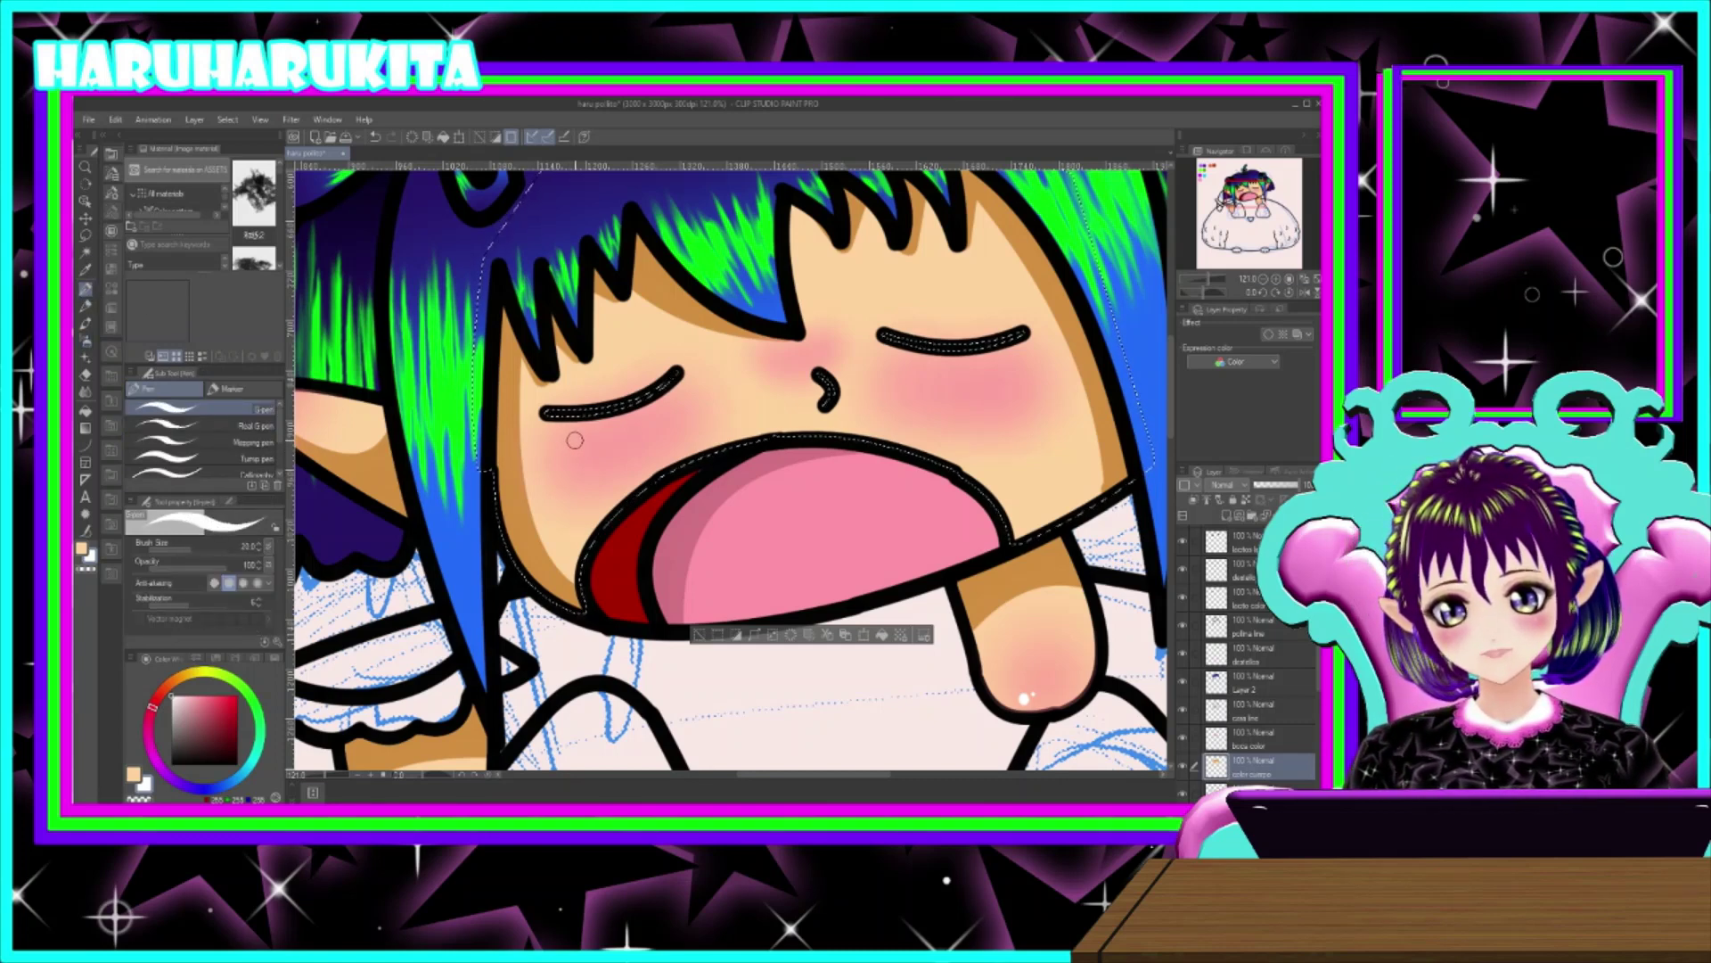
pyautogui.press('[')
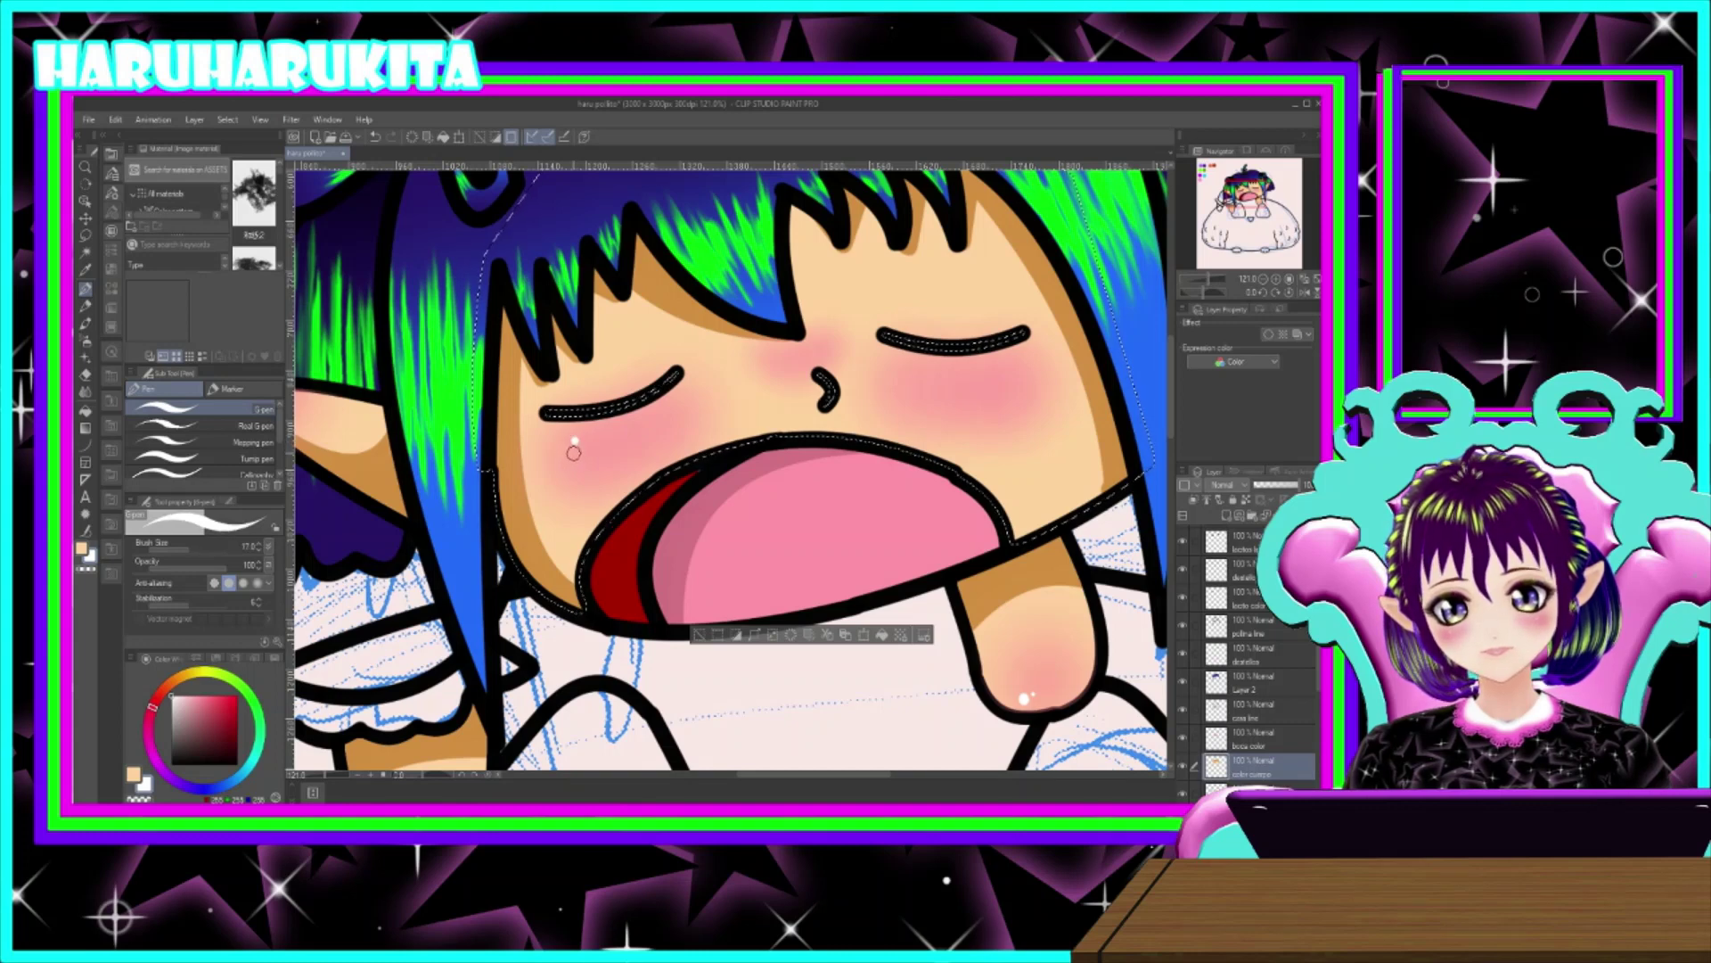
pyautogui.press(']')
pyautogui.press(']')
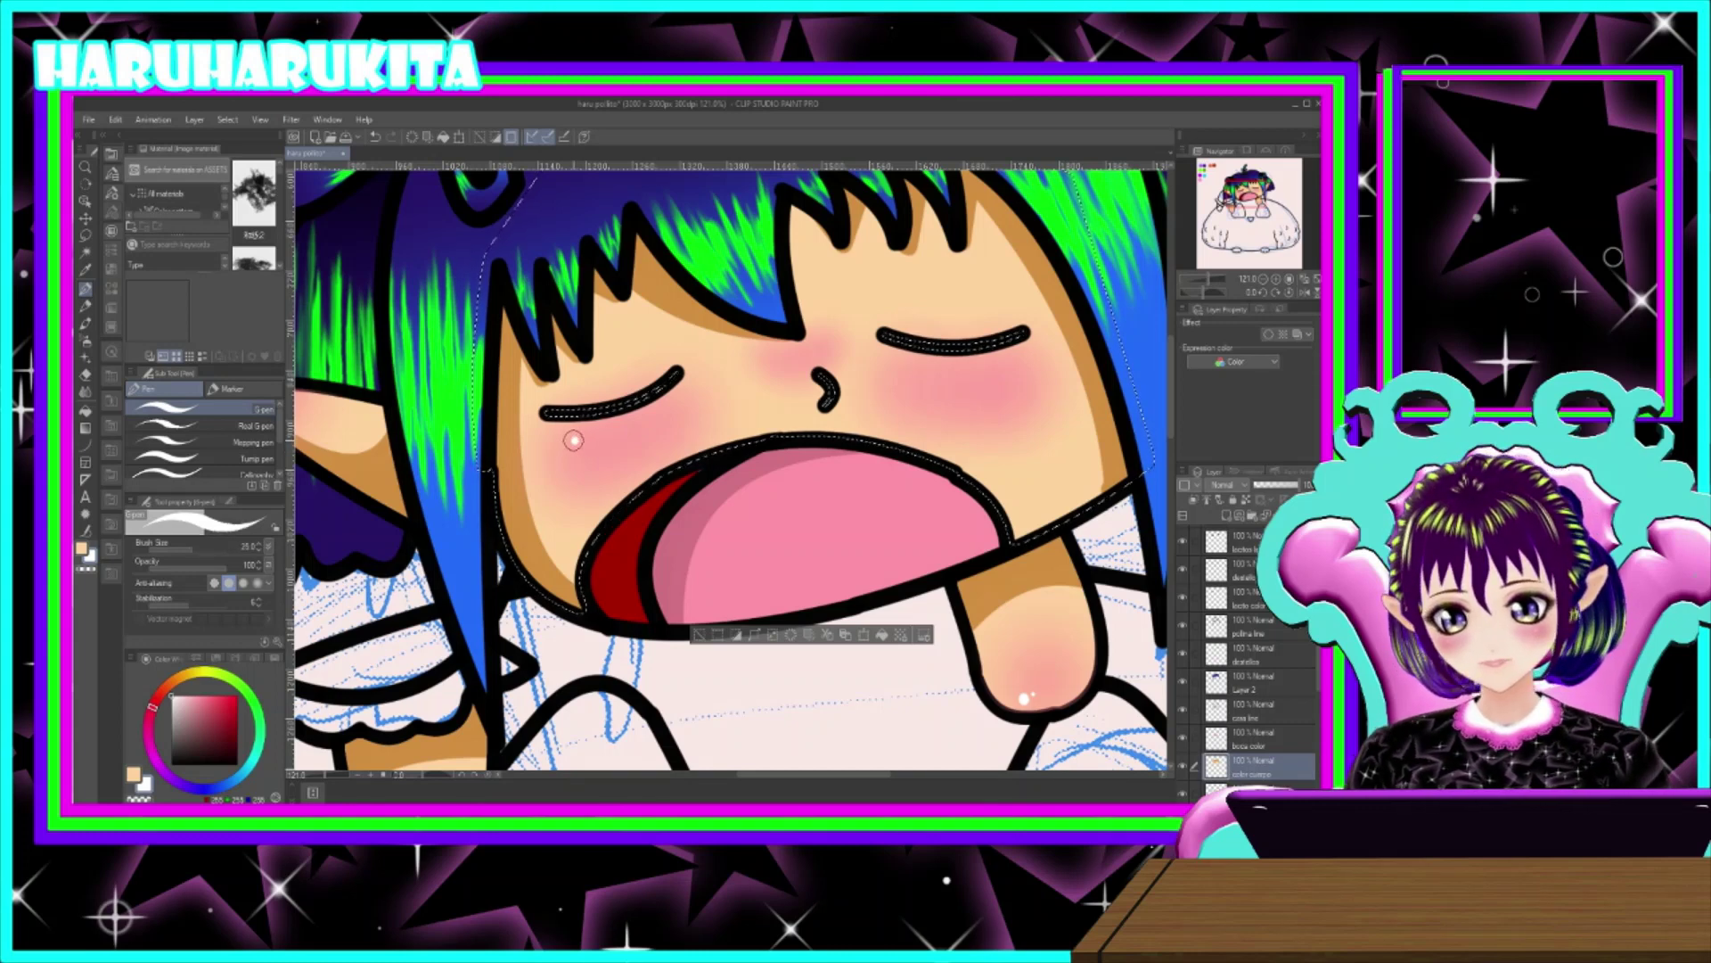
# - Add a smaller white dot diagonally below the left cheek's highlight with a reduced G-pen
pyautogui.press('[')
pyautogui.press('[')
pyautogui.press('[')
pyautogui.press('[')
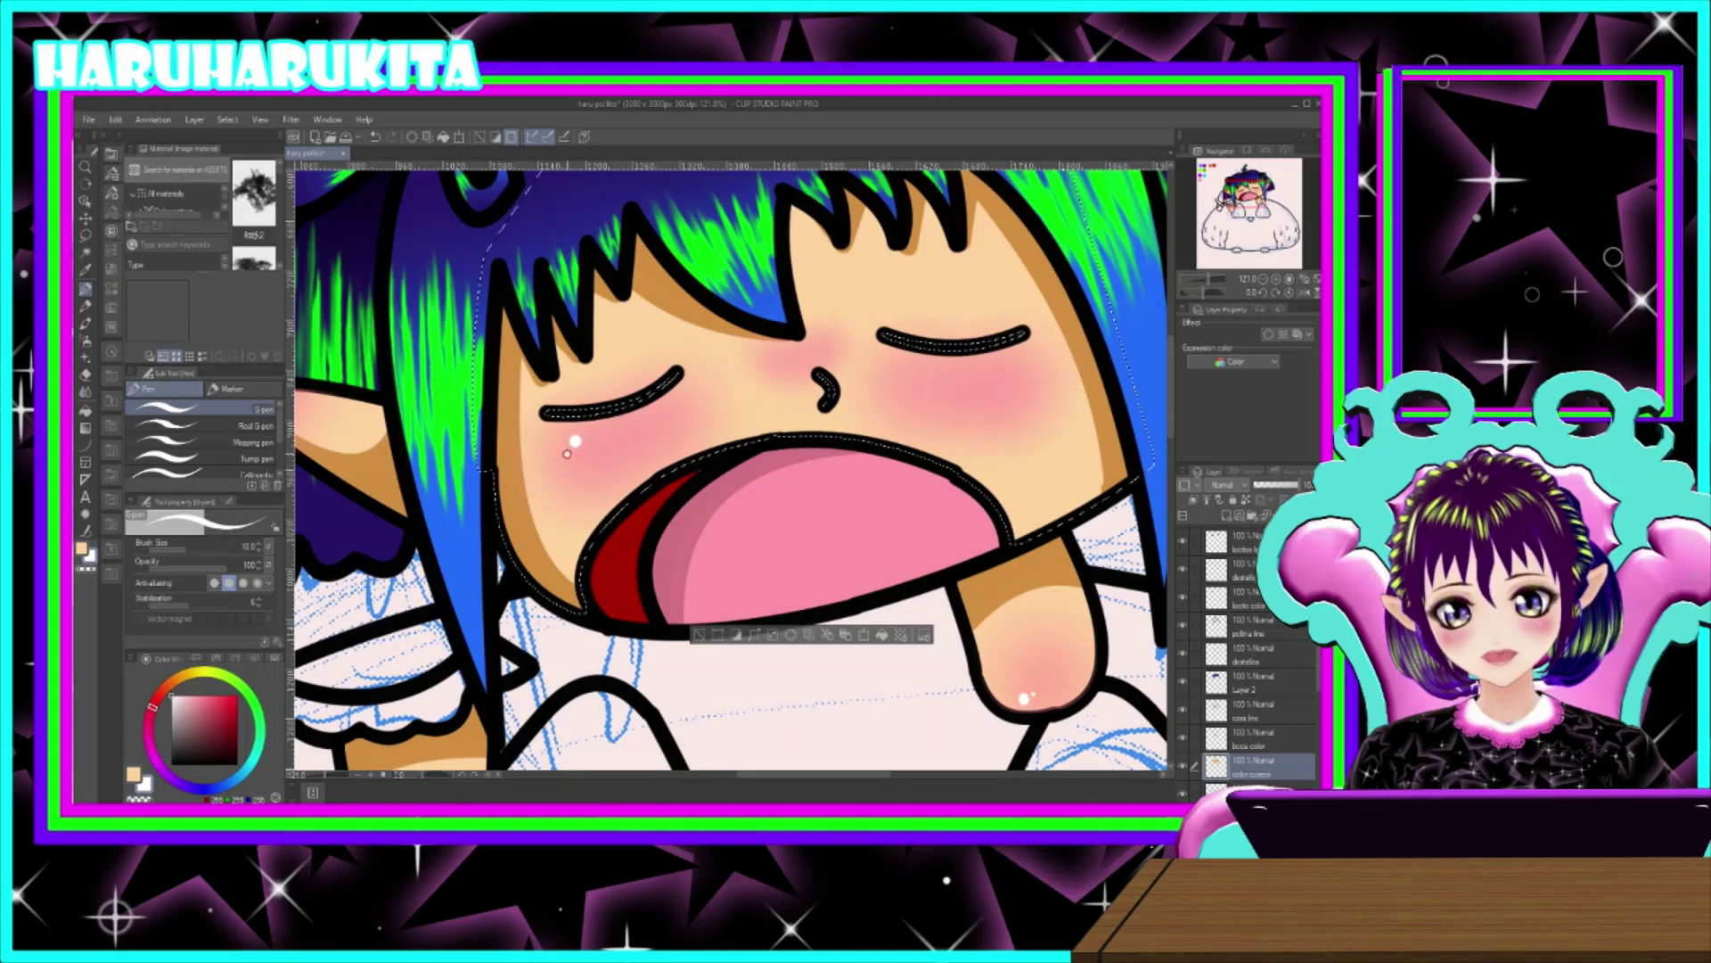
pyautogui.press(']')
pyautogui.press(']')
pyautogui.press(']')
pyautogui.press(']')
pyautogui.press(']')
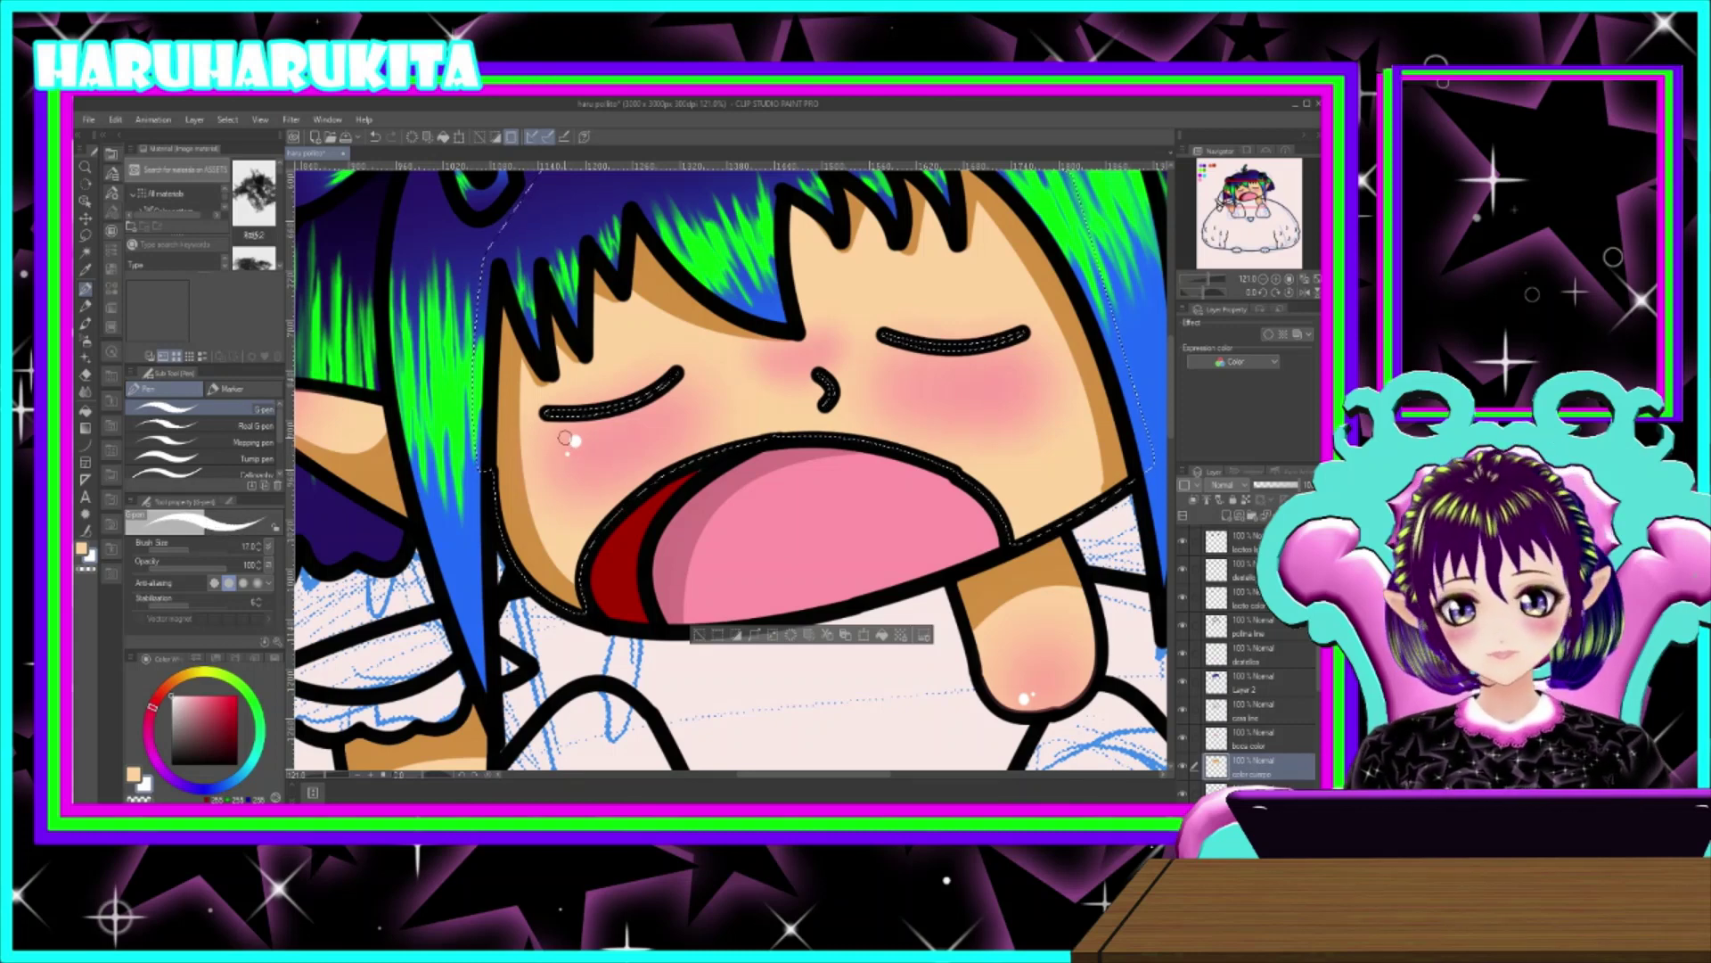
# - Paint a large and a small white highlight dot on the right cheek, just below the closed eye
pyautogui.press('[')
pyautogui.press('[')
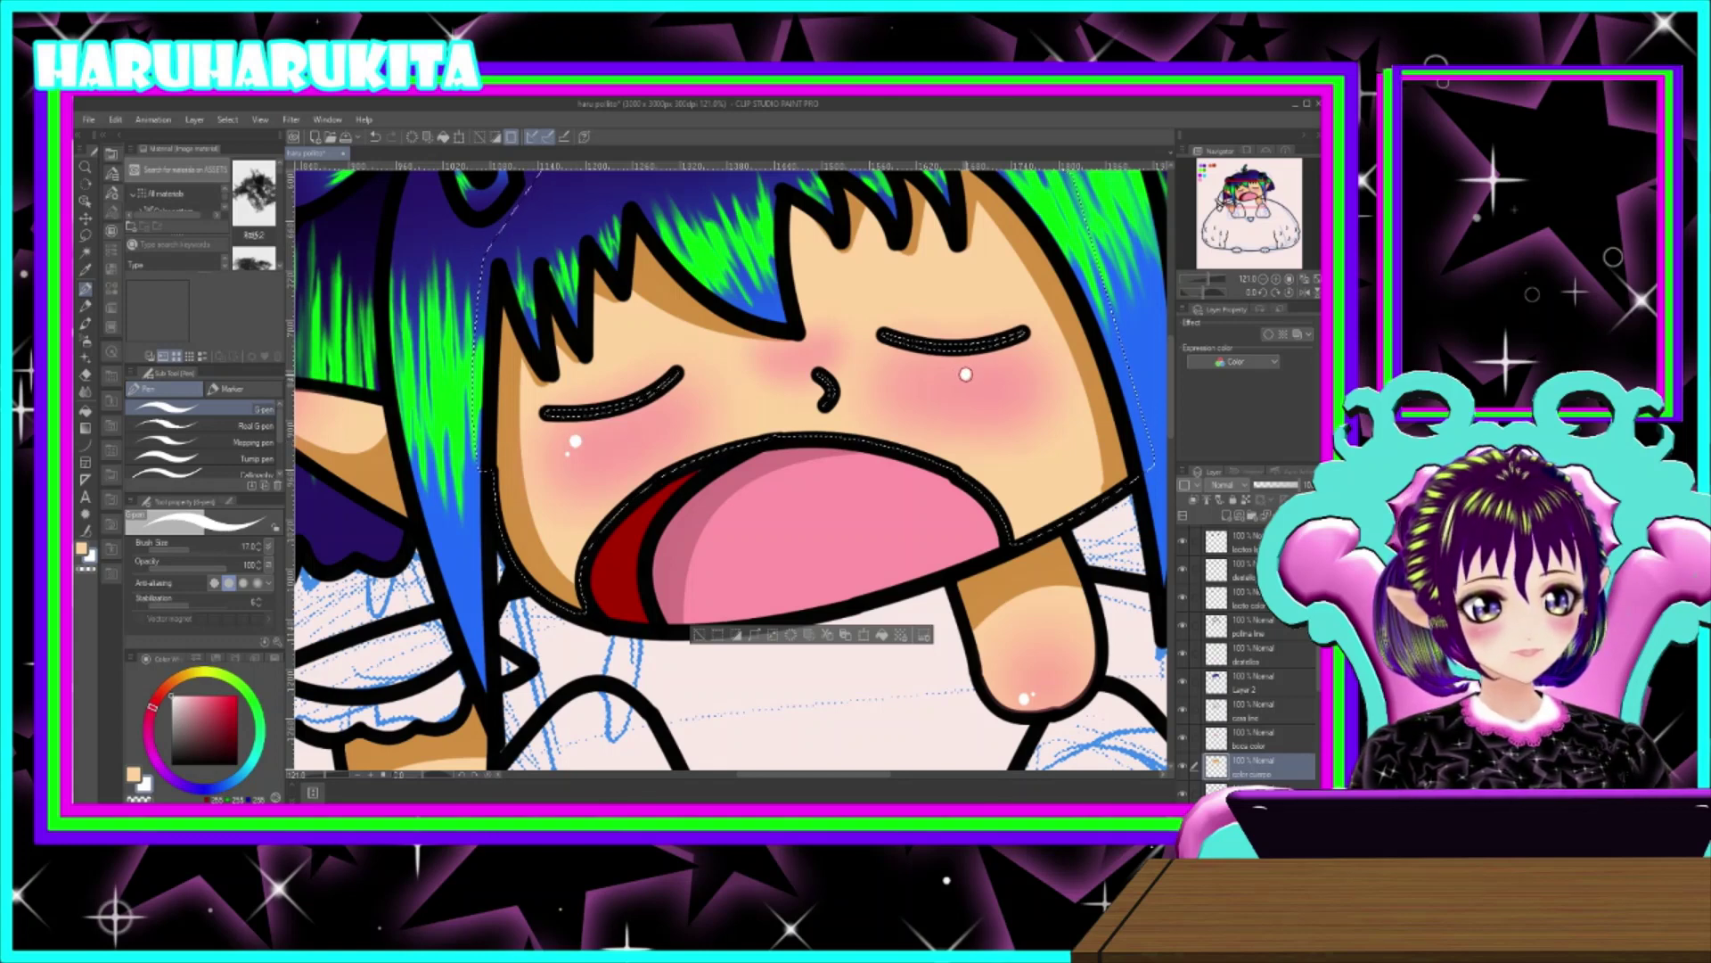
pyautogui.press('[')
pyautogui.press(']')
pyautogui.press(']')
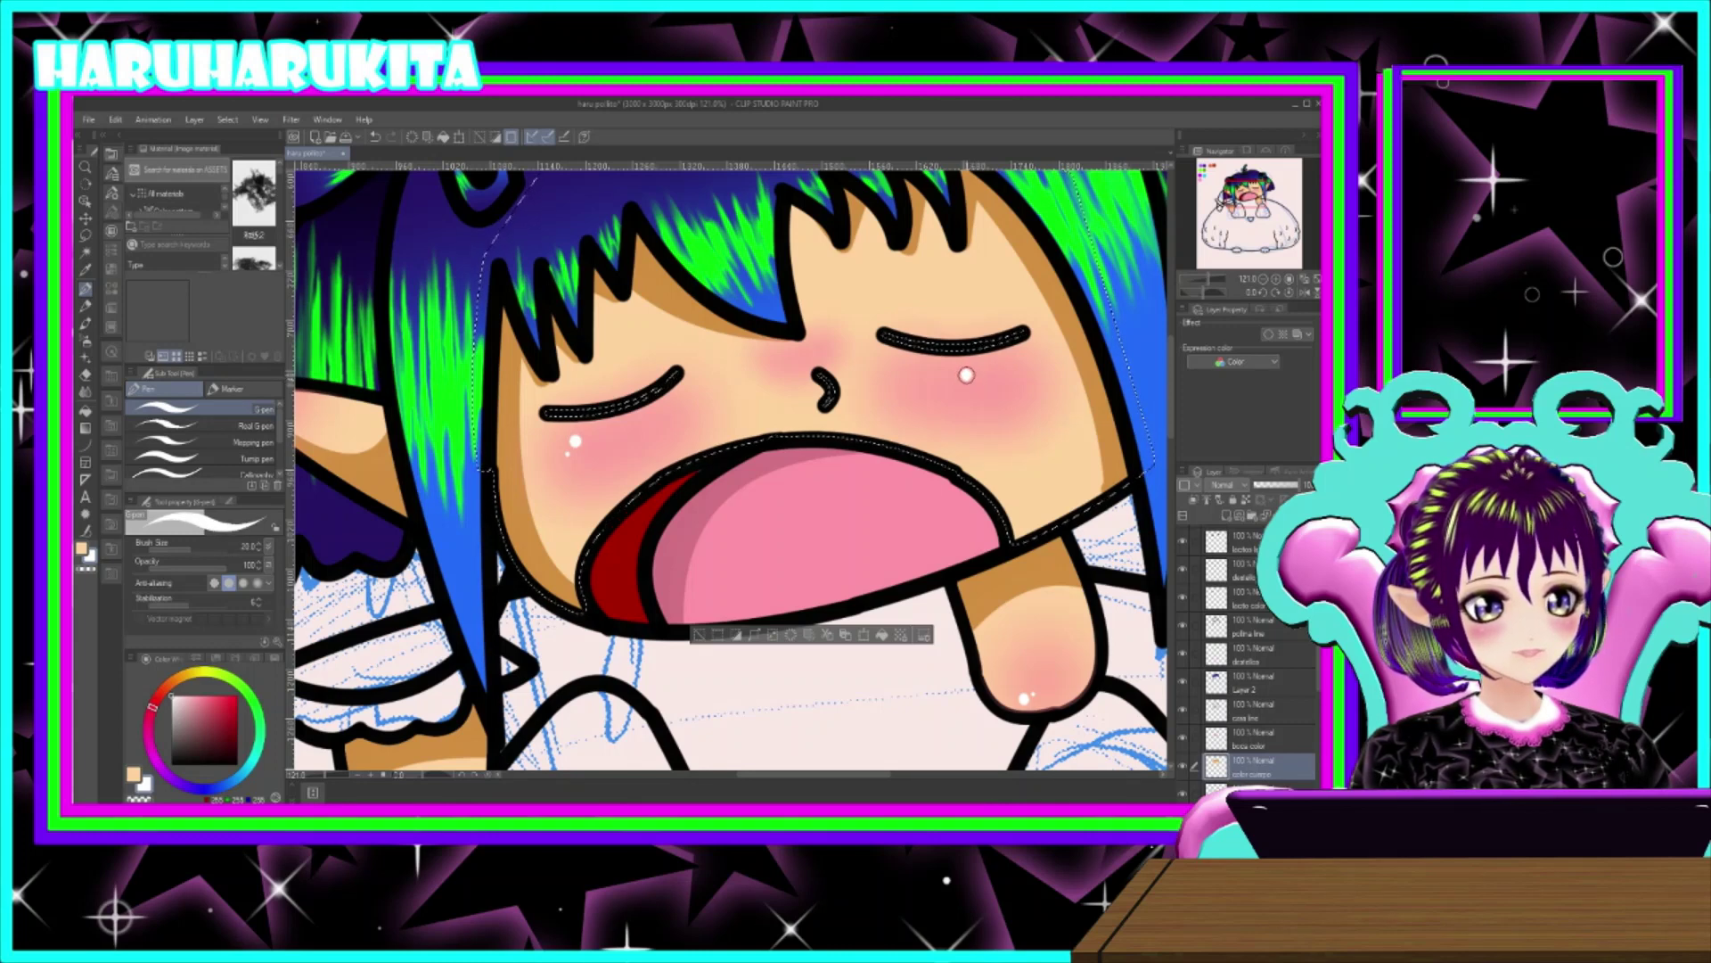
pyautogui.press('[')
pyautogui.press('[')
pyautogui.press('[')
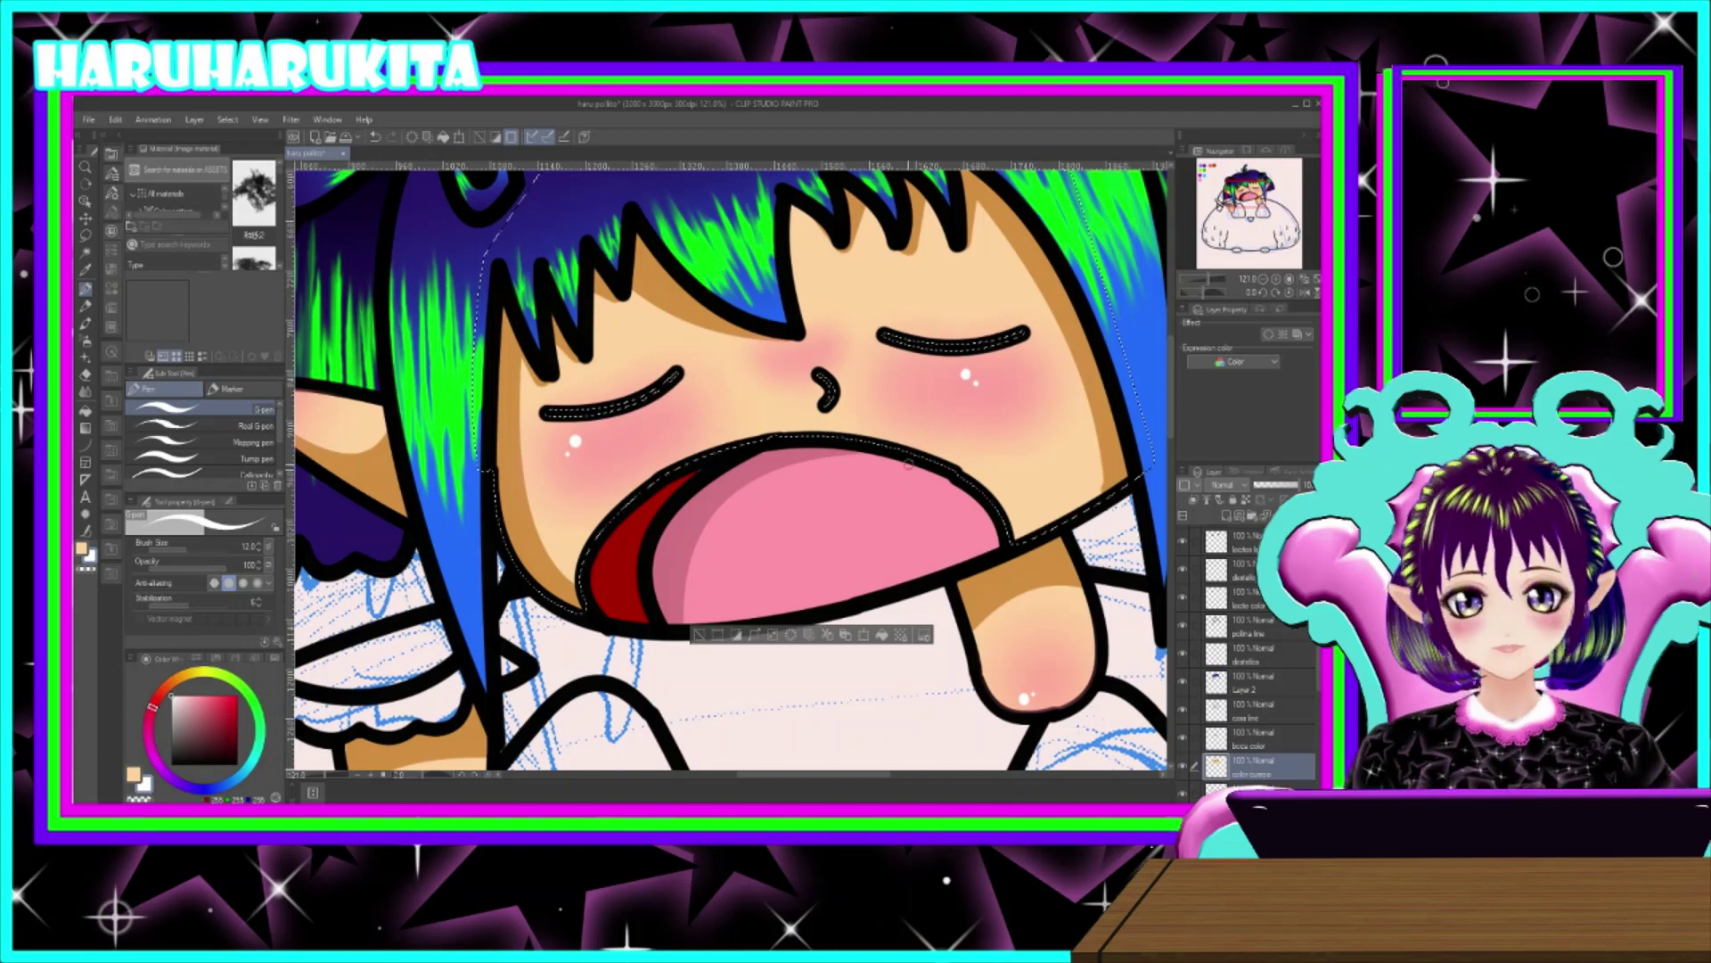
# - Check the cheek highlights from a distance and undo the right cheek's dots and the small left-cheek dot
pyautogui.scroll(-3, 636, 439)
pyautogui.scroll(3, 635, 440)
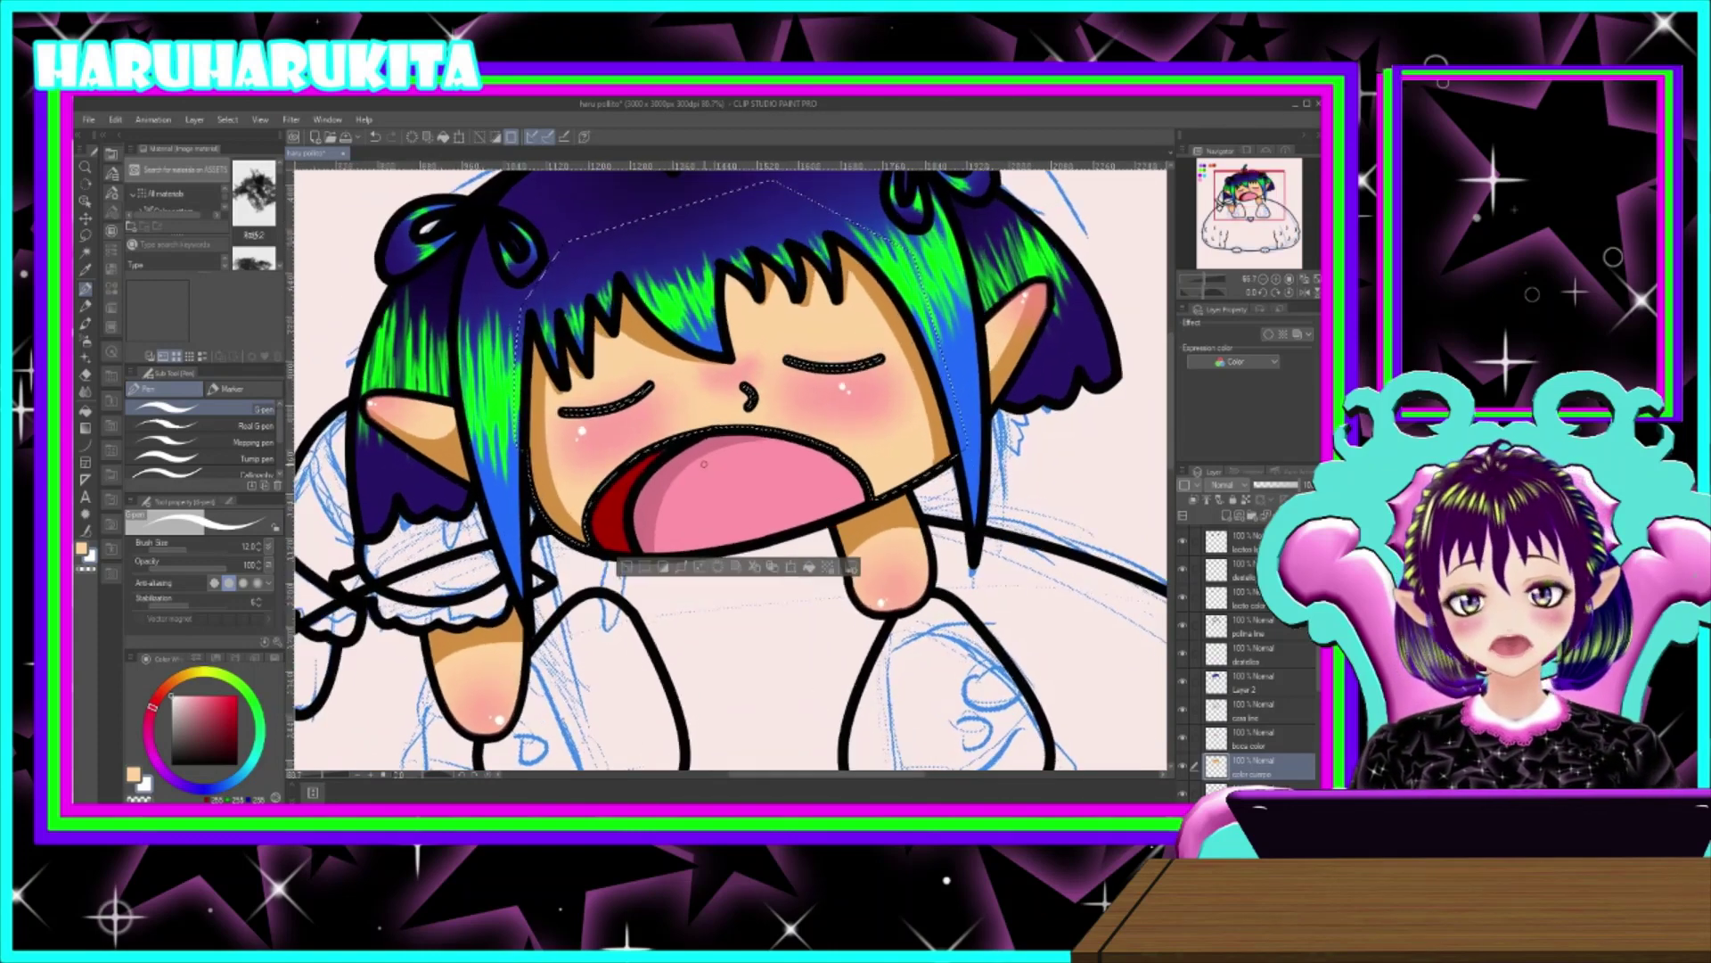
pyautogui.scroll(-2, 669, 464)
pyautogui.scroll(4, 698, 484)
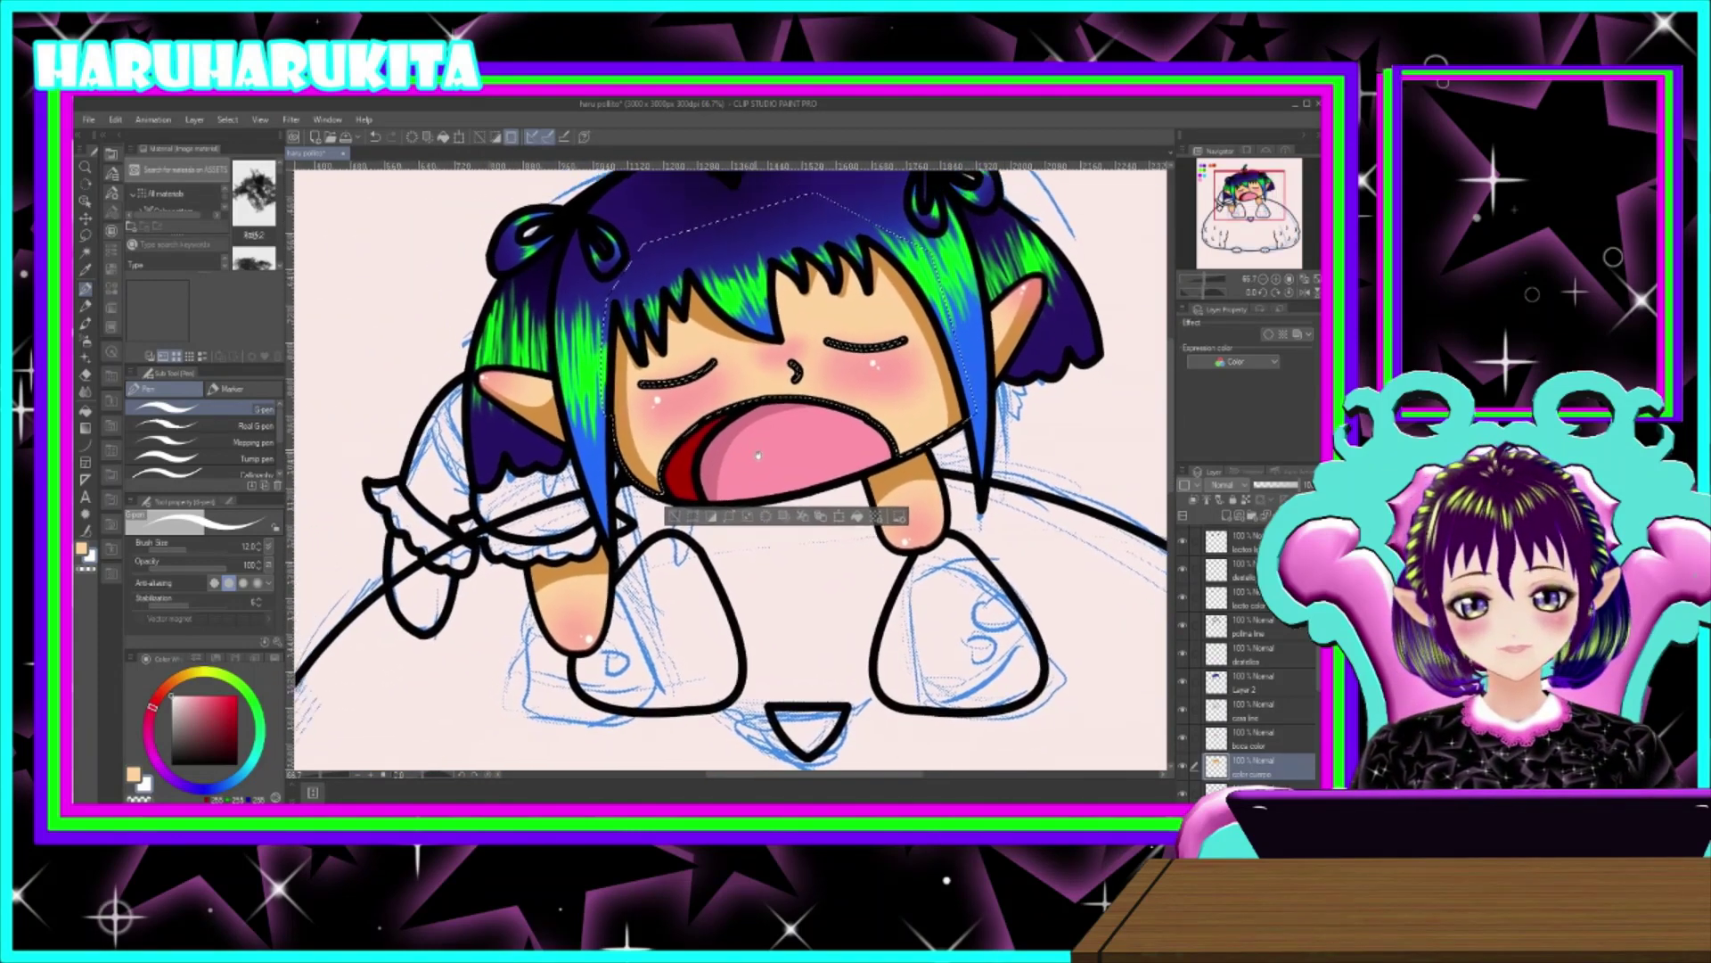
pyautogui.scroll(-2, 771, 489)
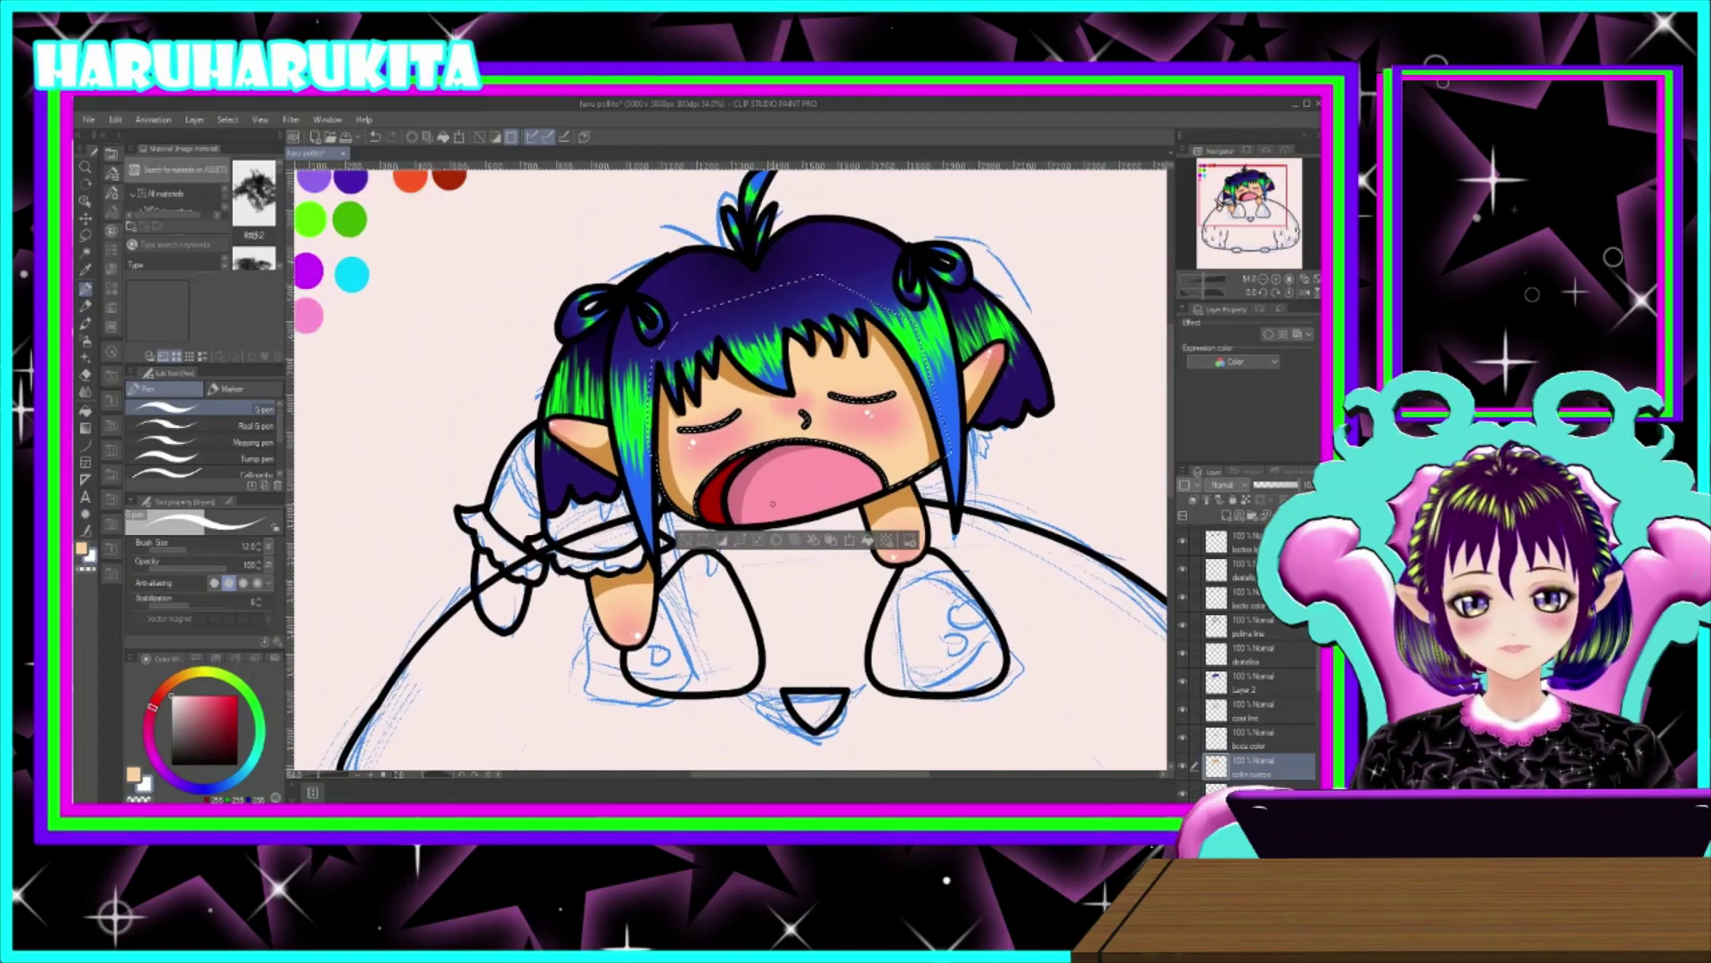
pyautogui.scroll(6, 913, 441)
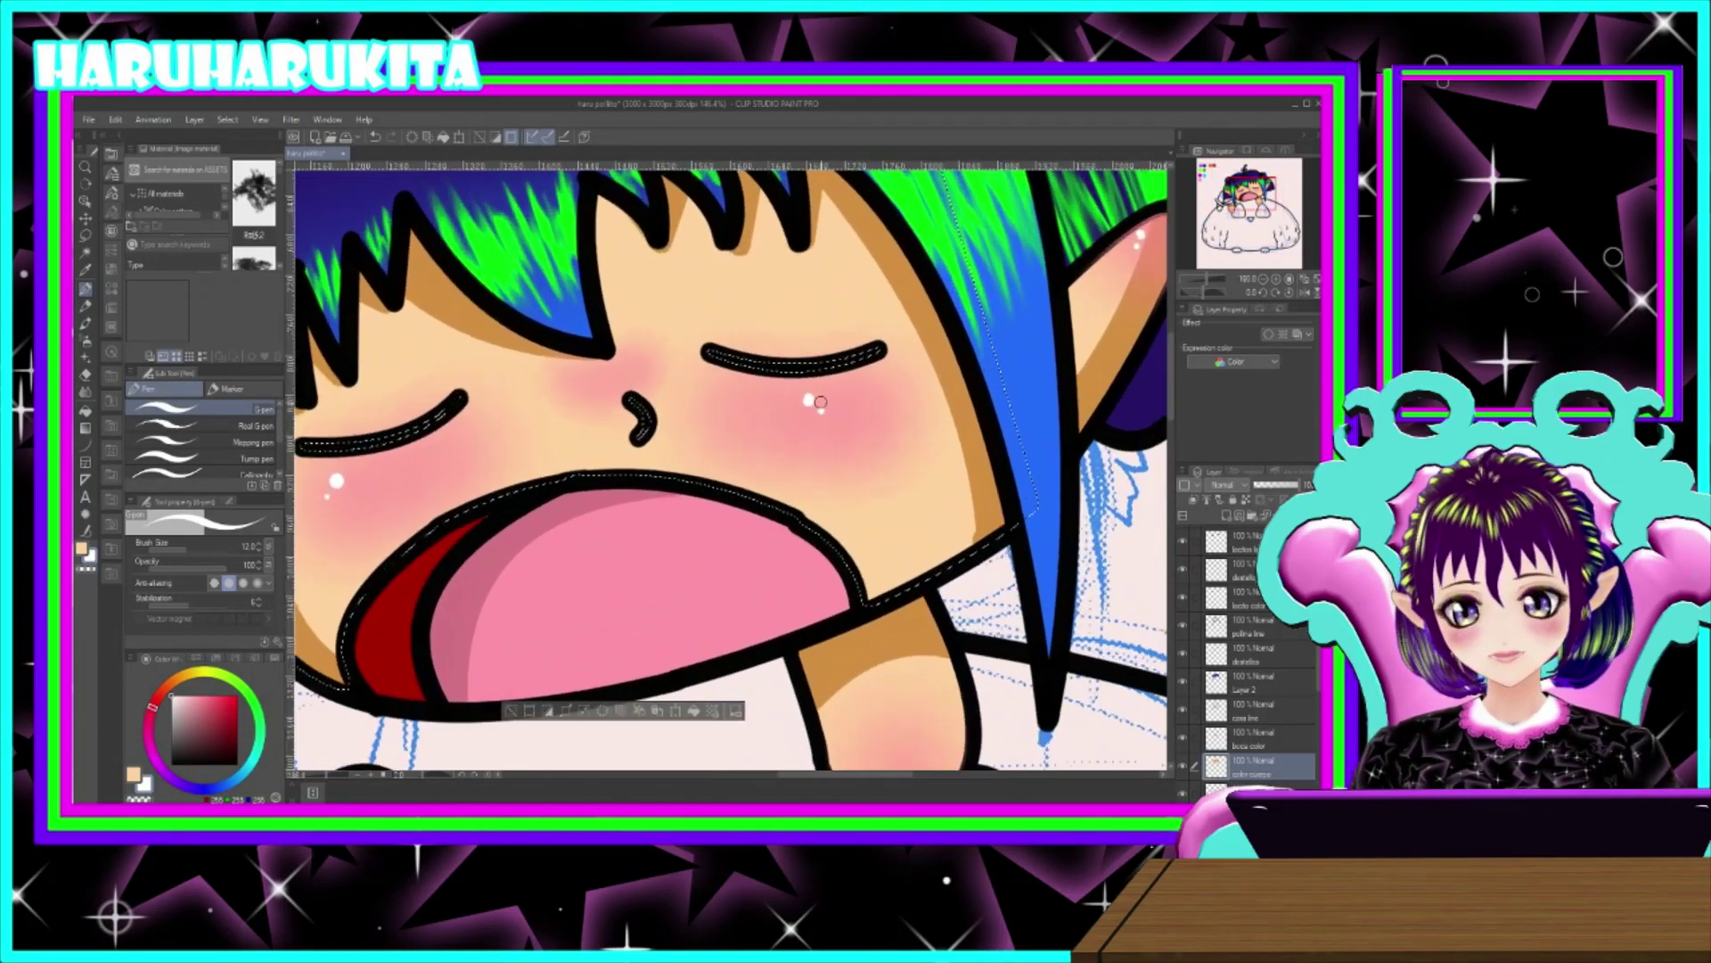
pyautogui.hotkey('ctrl', 'z')
pyautogui.hotkey('ctrl', 'z')
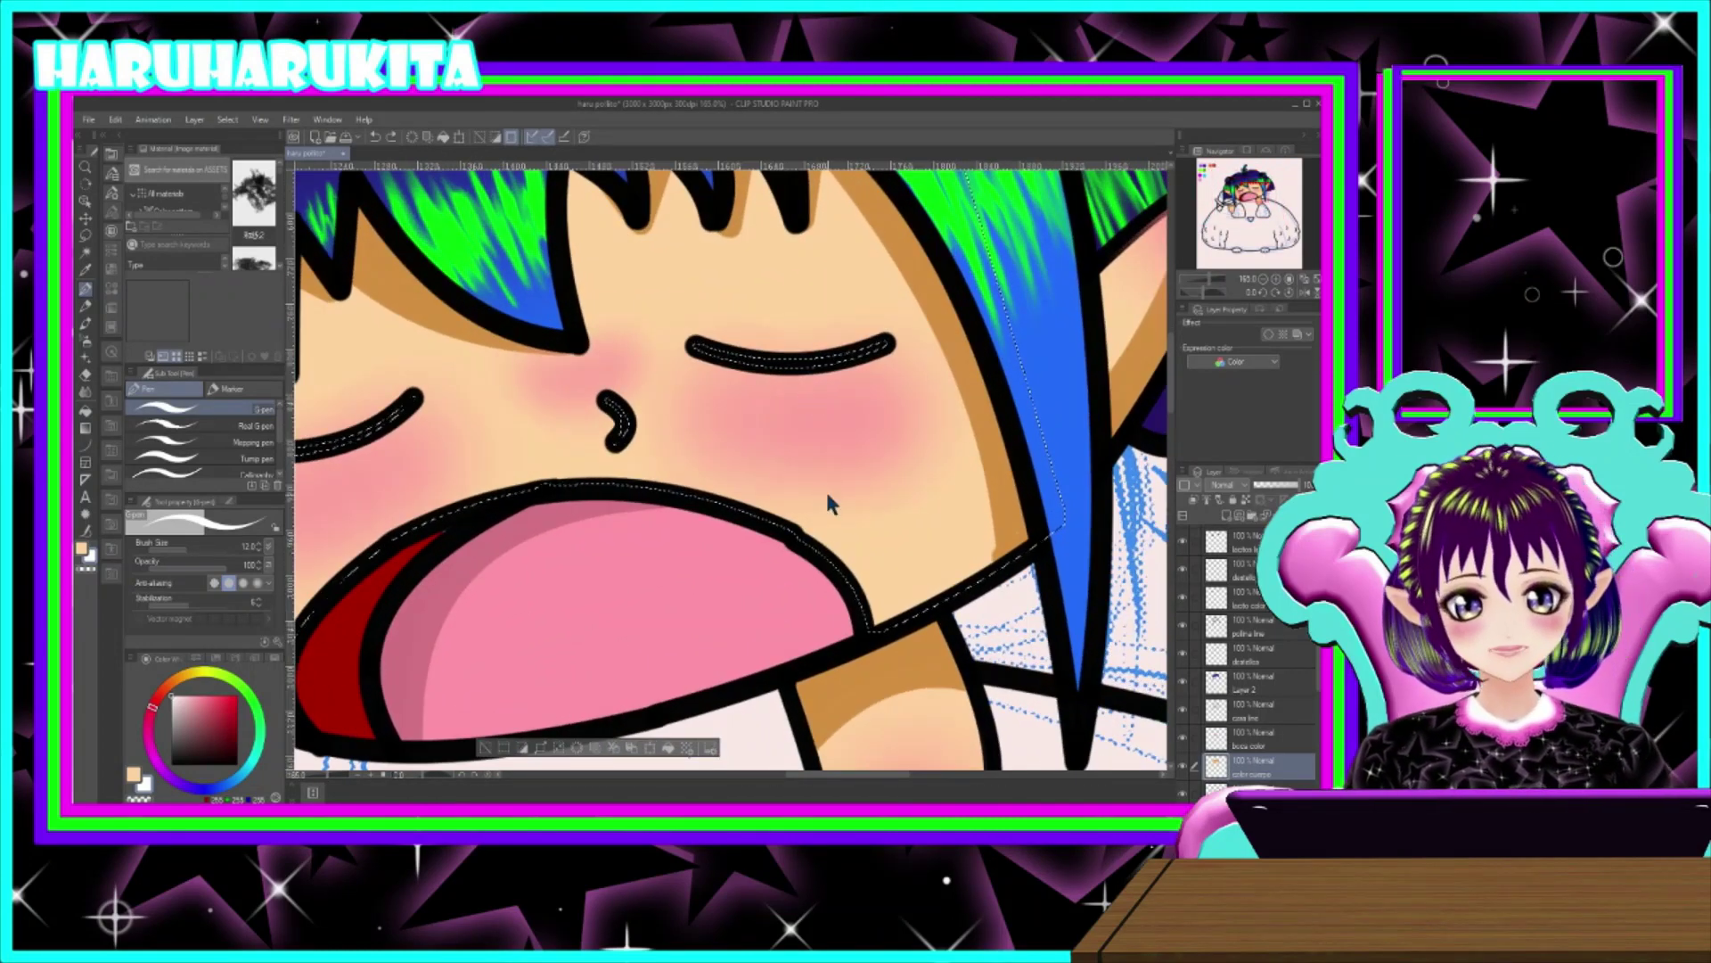
# - Add a small white dot beside the left cheek's highlight, and a size 17 and a size 8 dot below the right eye's outer end
pyautogui.moveTo(496, 432); pyautogui.dragTo(774, 437)
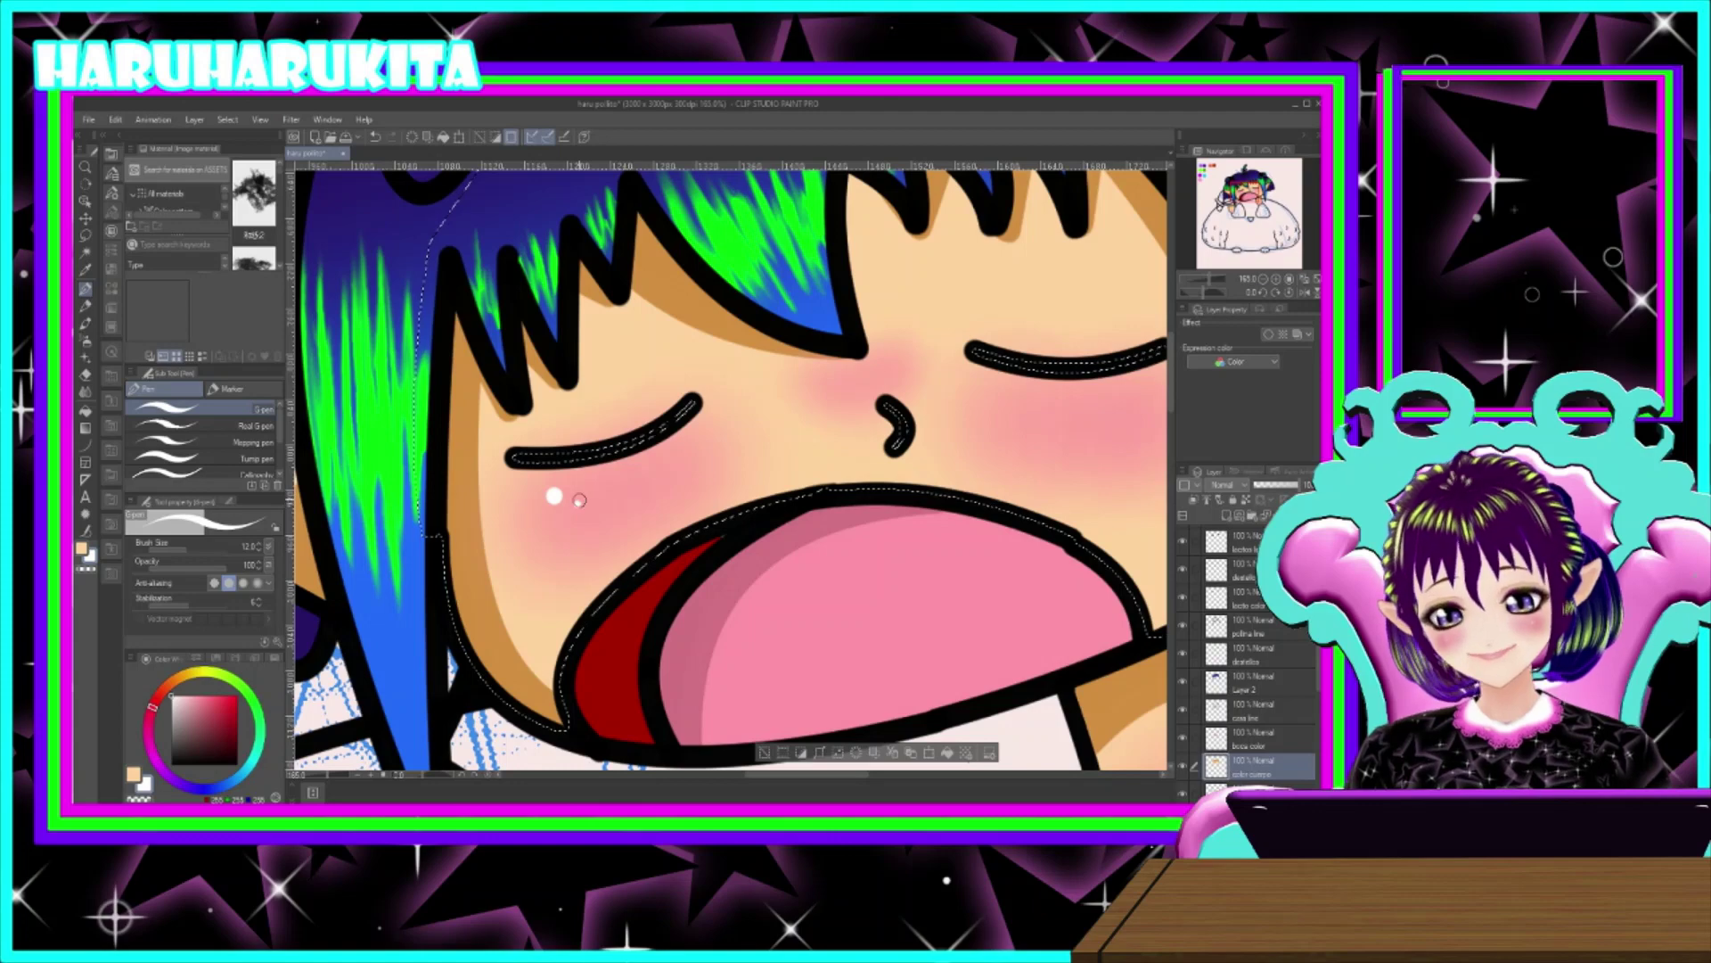
pyautogui.moveTo(1067, 410); pyautogui.dragTo(889, 427)
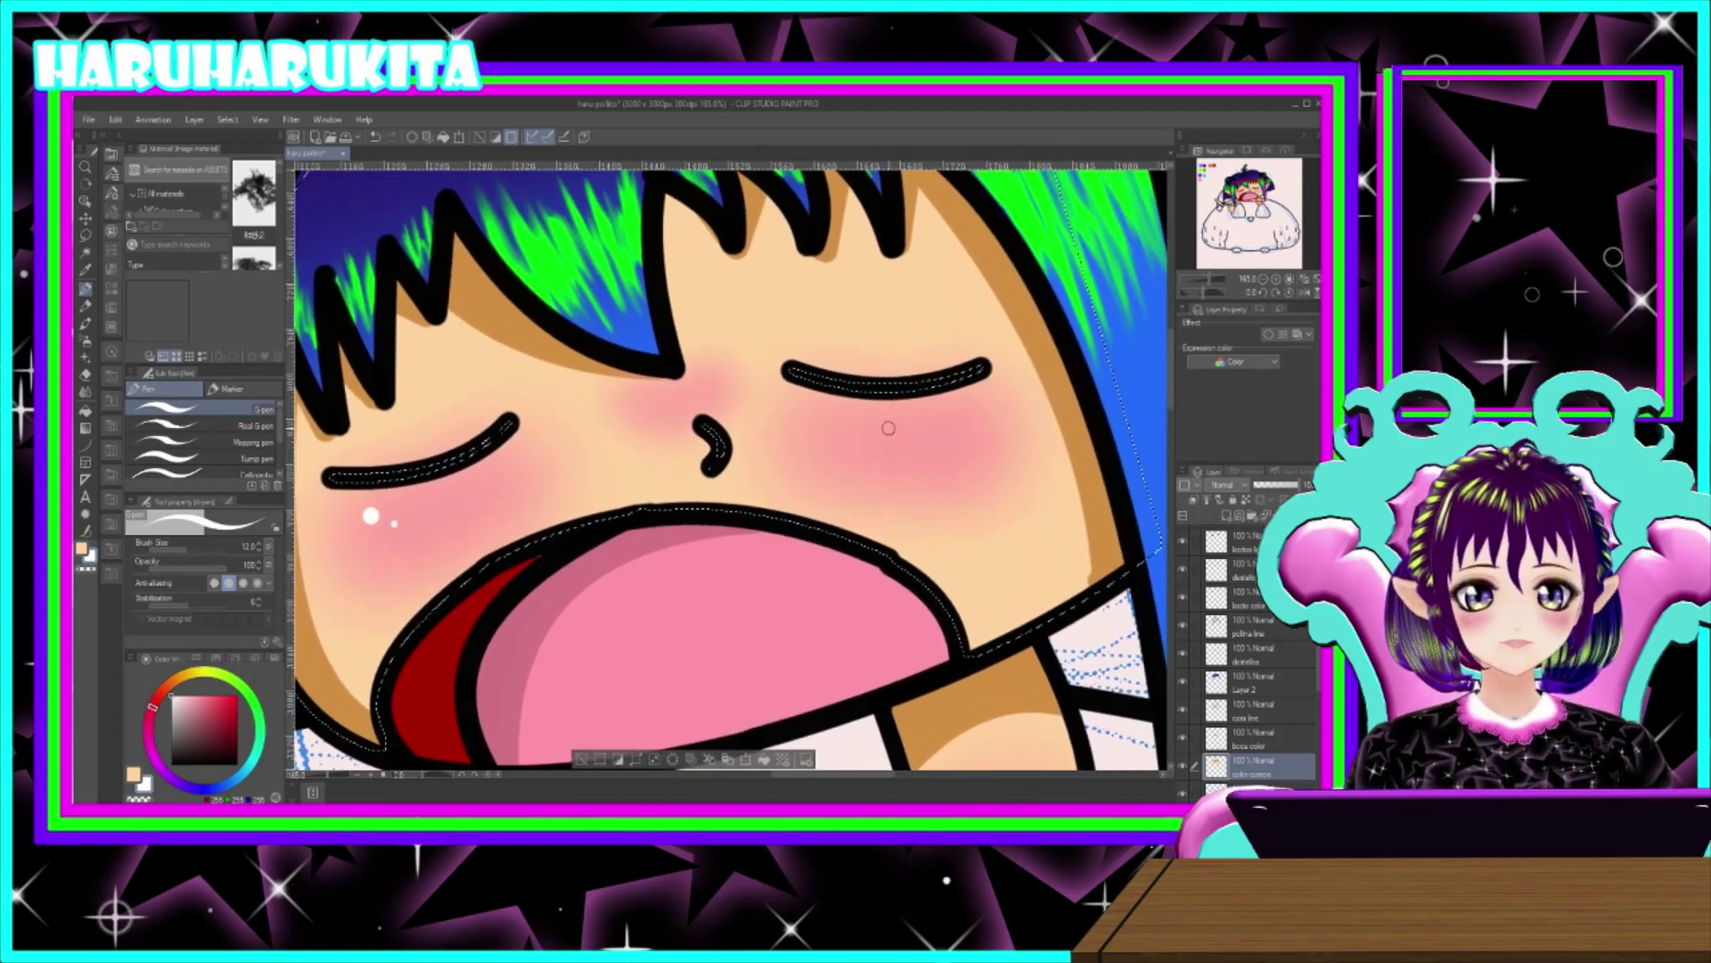
pyautogui.press(']')
pyautogui.press(']')
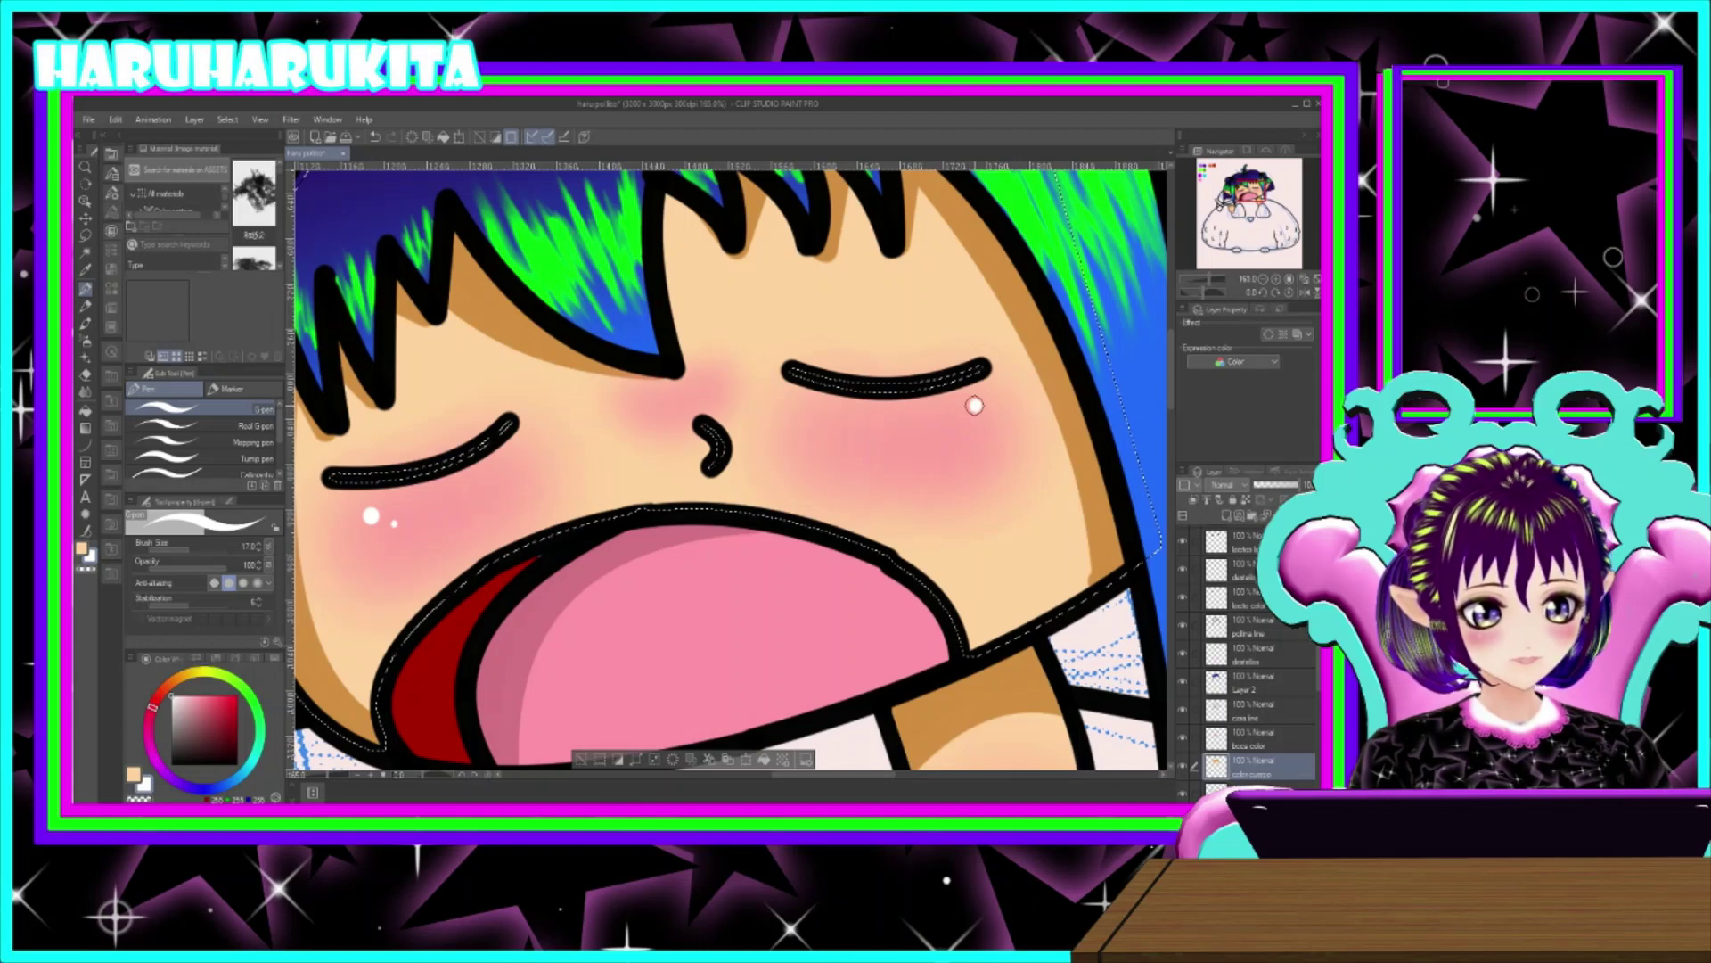
pyautogui.press('[')
pyautogui.press('[')
pyautogui.press('[')
pyautogui.press('[')
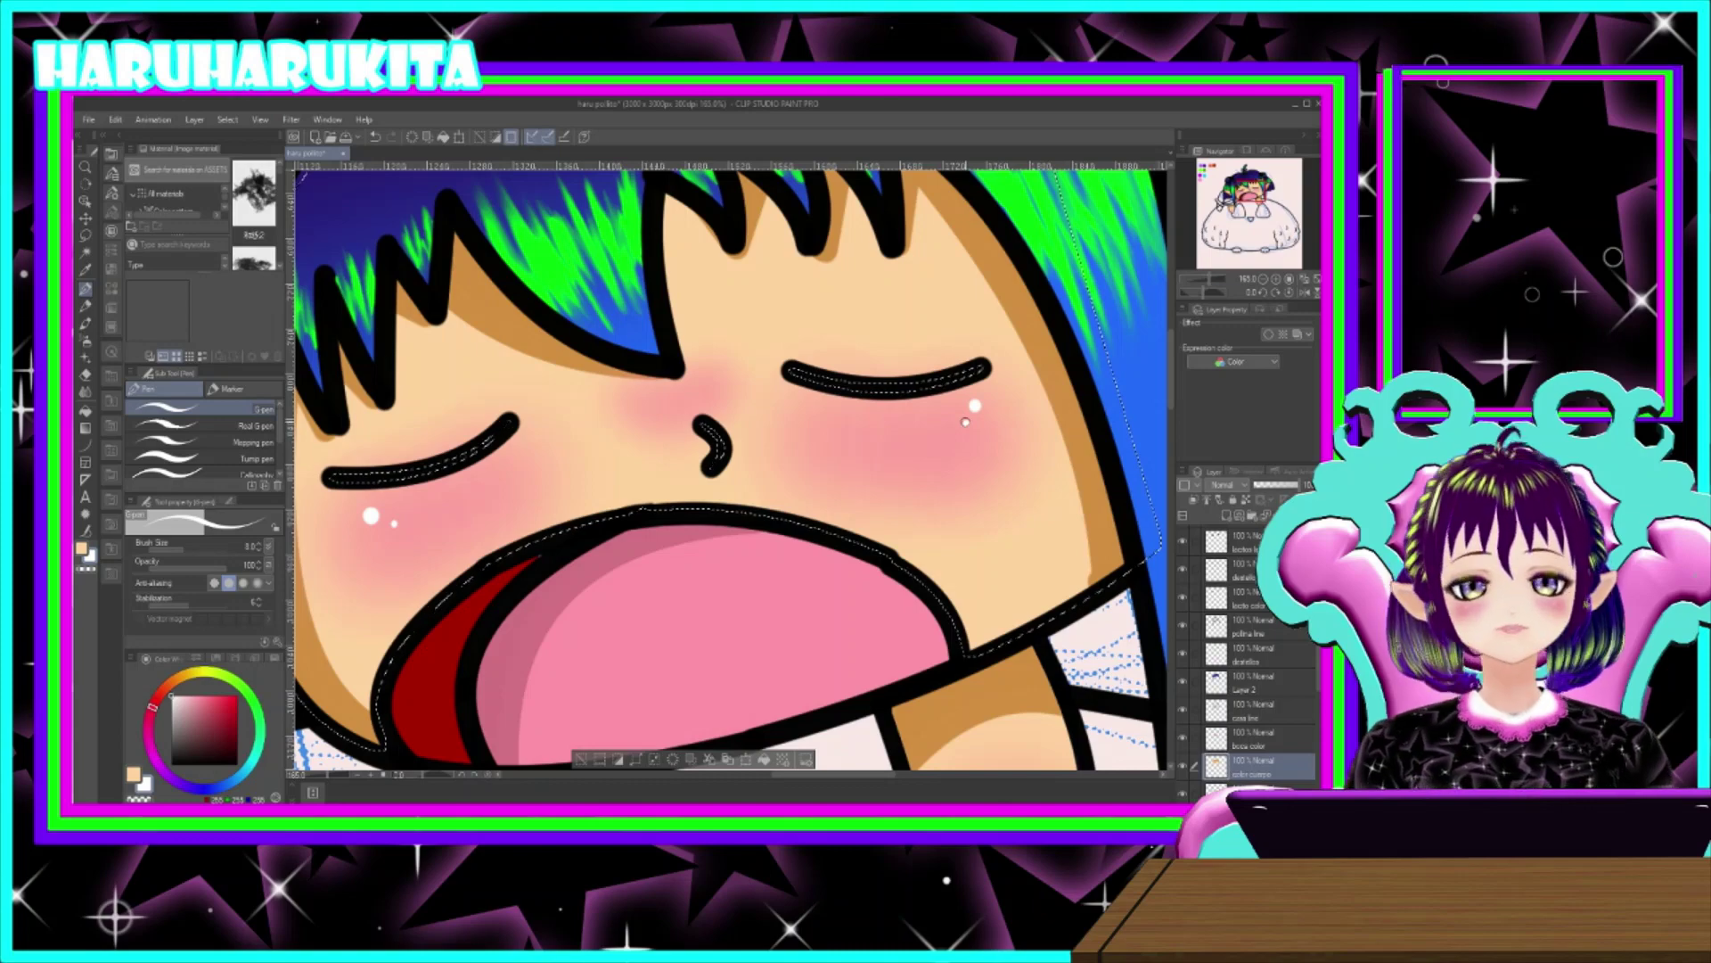
# - Check the cheek highlights against the whole figure and clear the selection
pyautogui.scroll(-5, 965, 422)
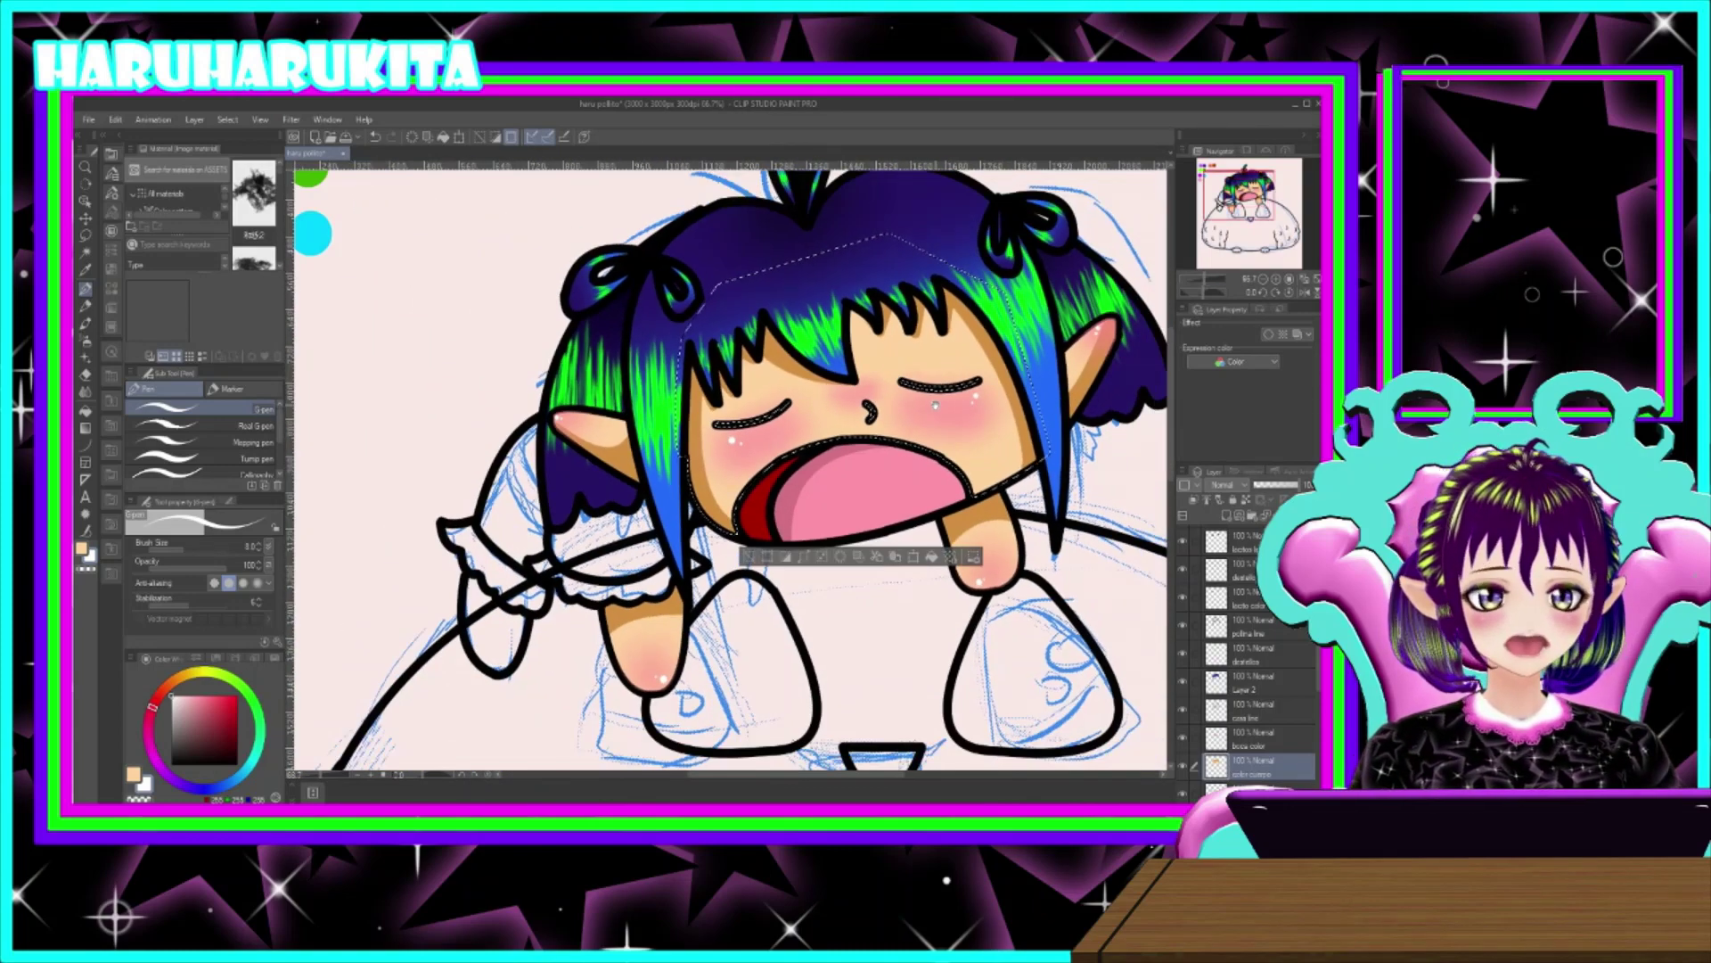
pyautogui.scroll(-1, 807, 405)
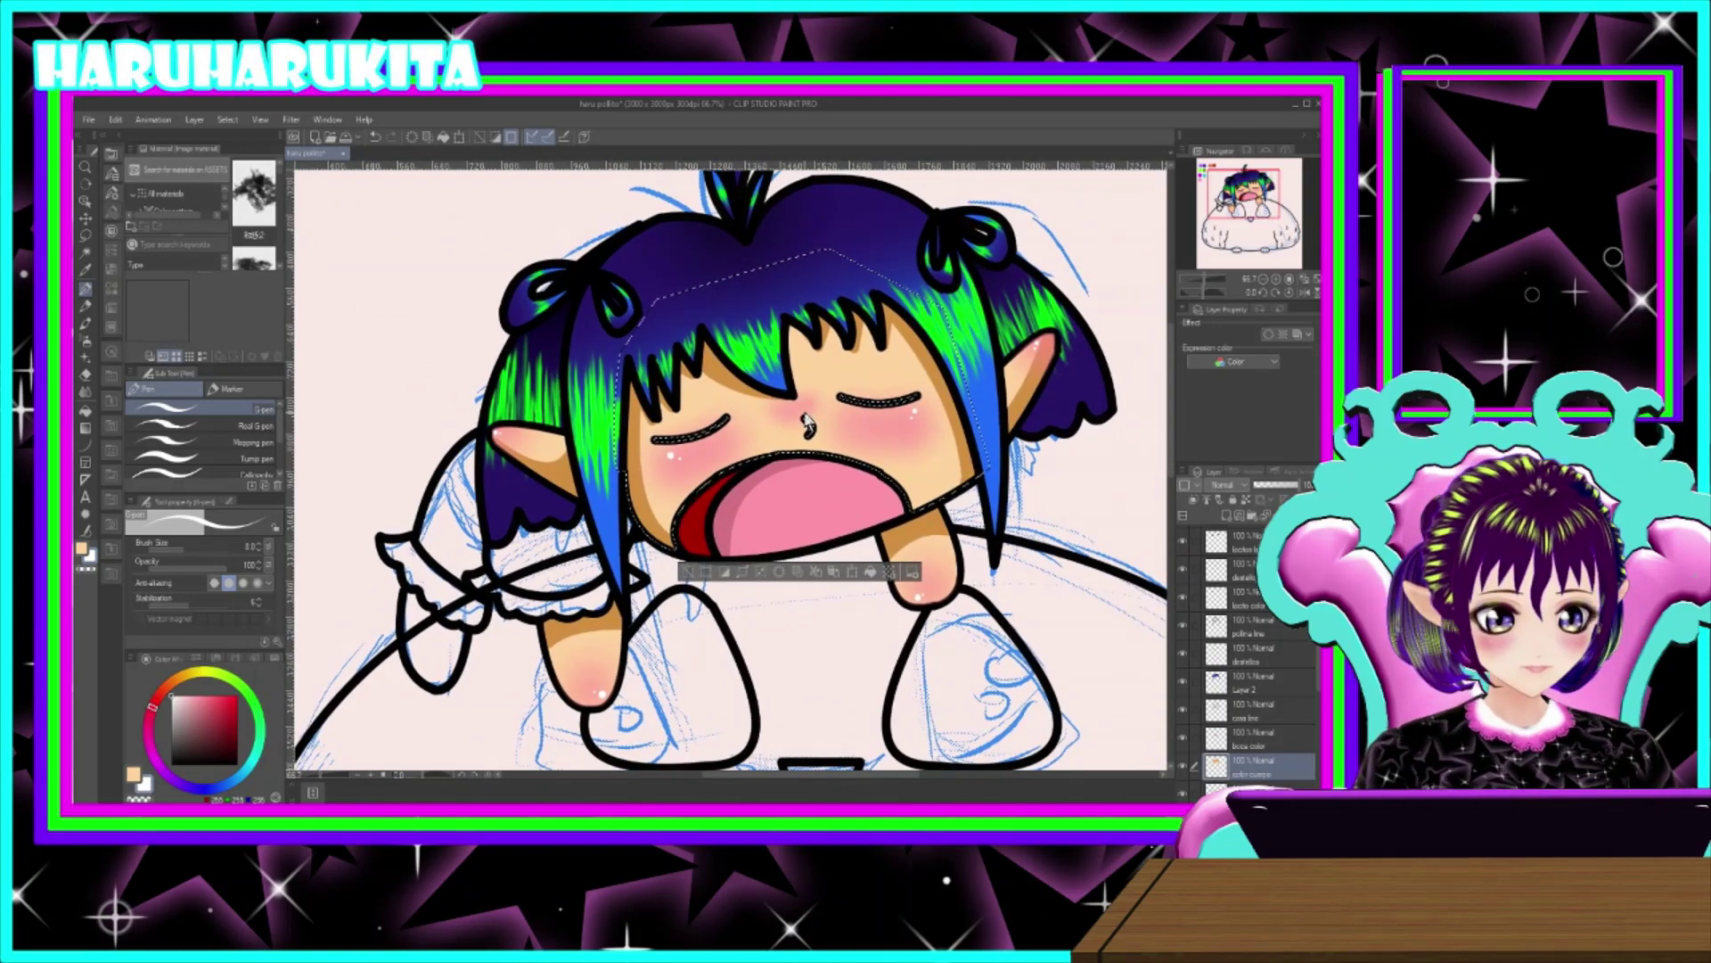
pyautogui.hotkey('ctrl', 'd')
# - Examine the shaded face, ears and hands together with the uncoloured sleeves and body
pyautogui.moveTo(870, 501); pyautogui.dragTo(815, 500)
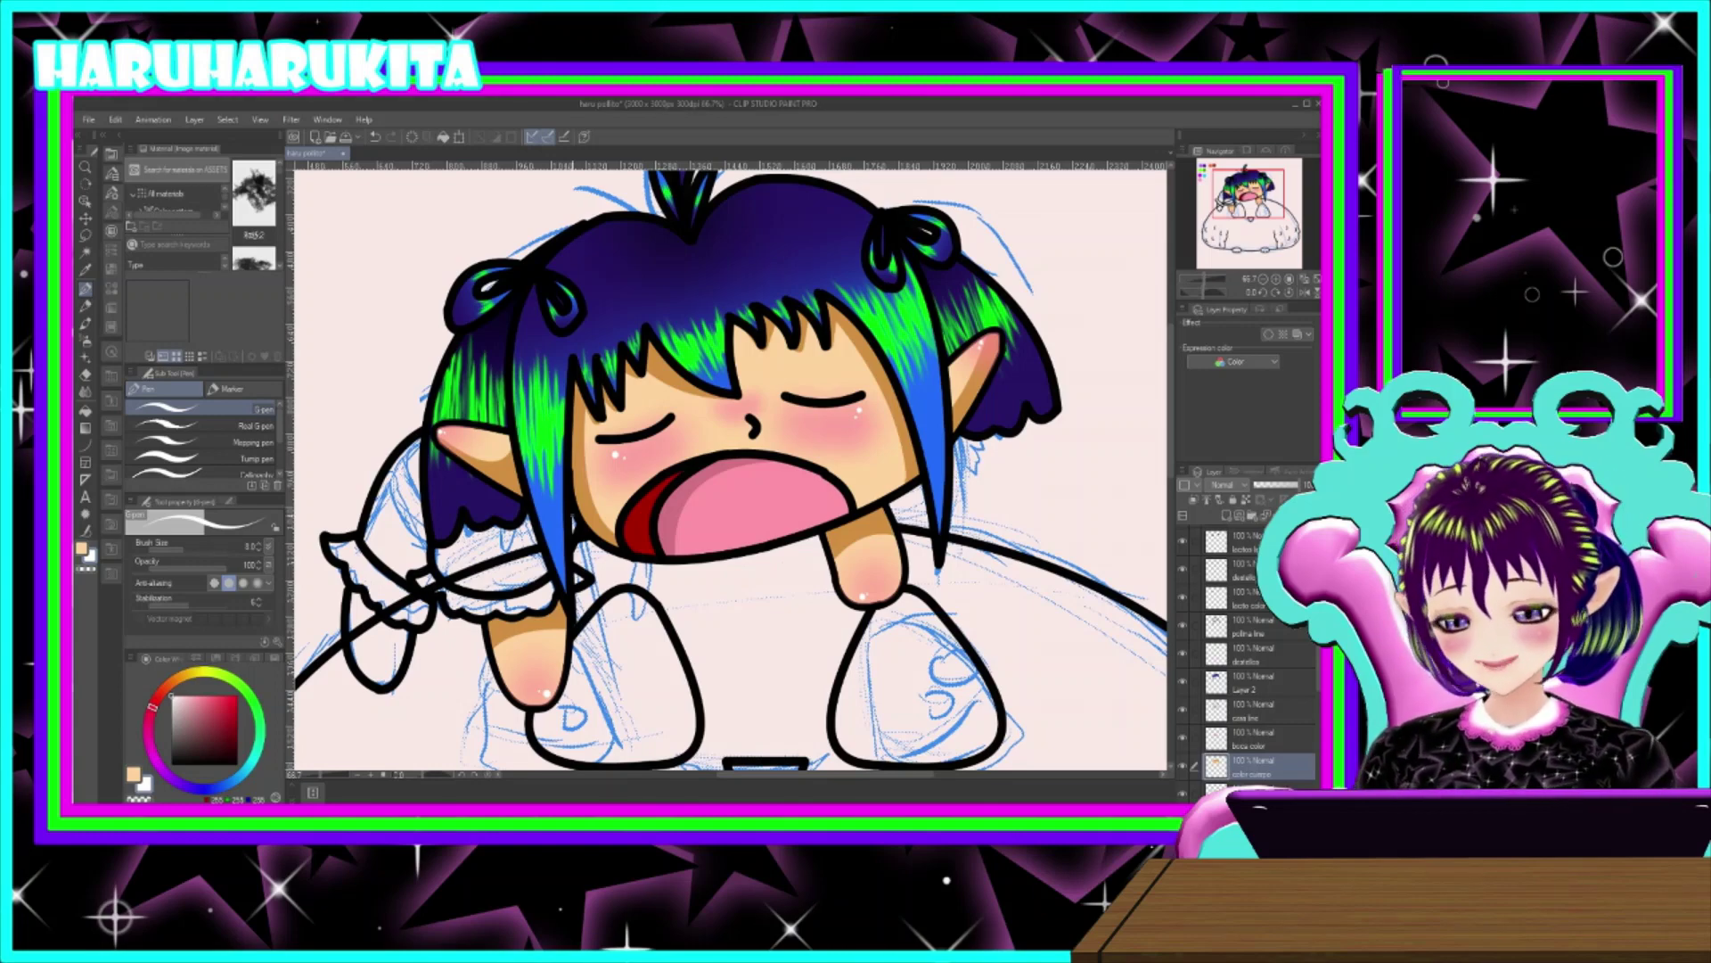
pyautogui.scroll(-4, 773, 450)
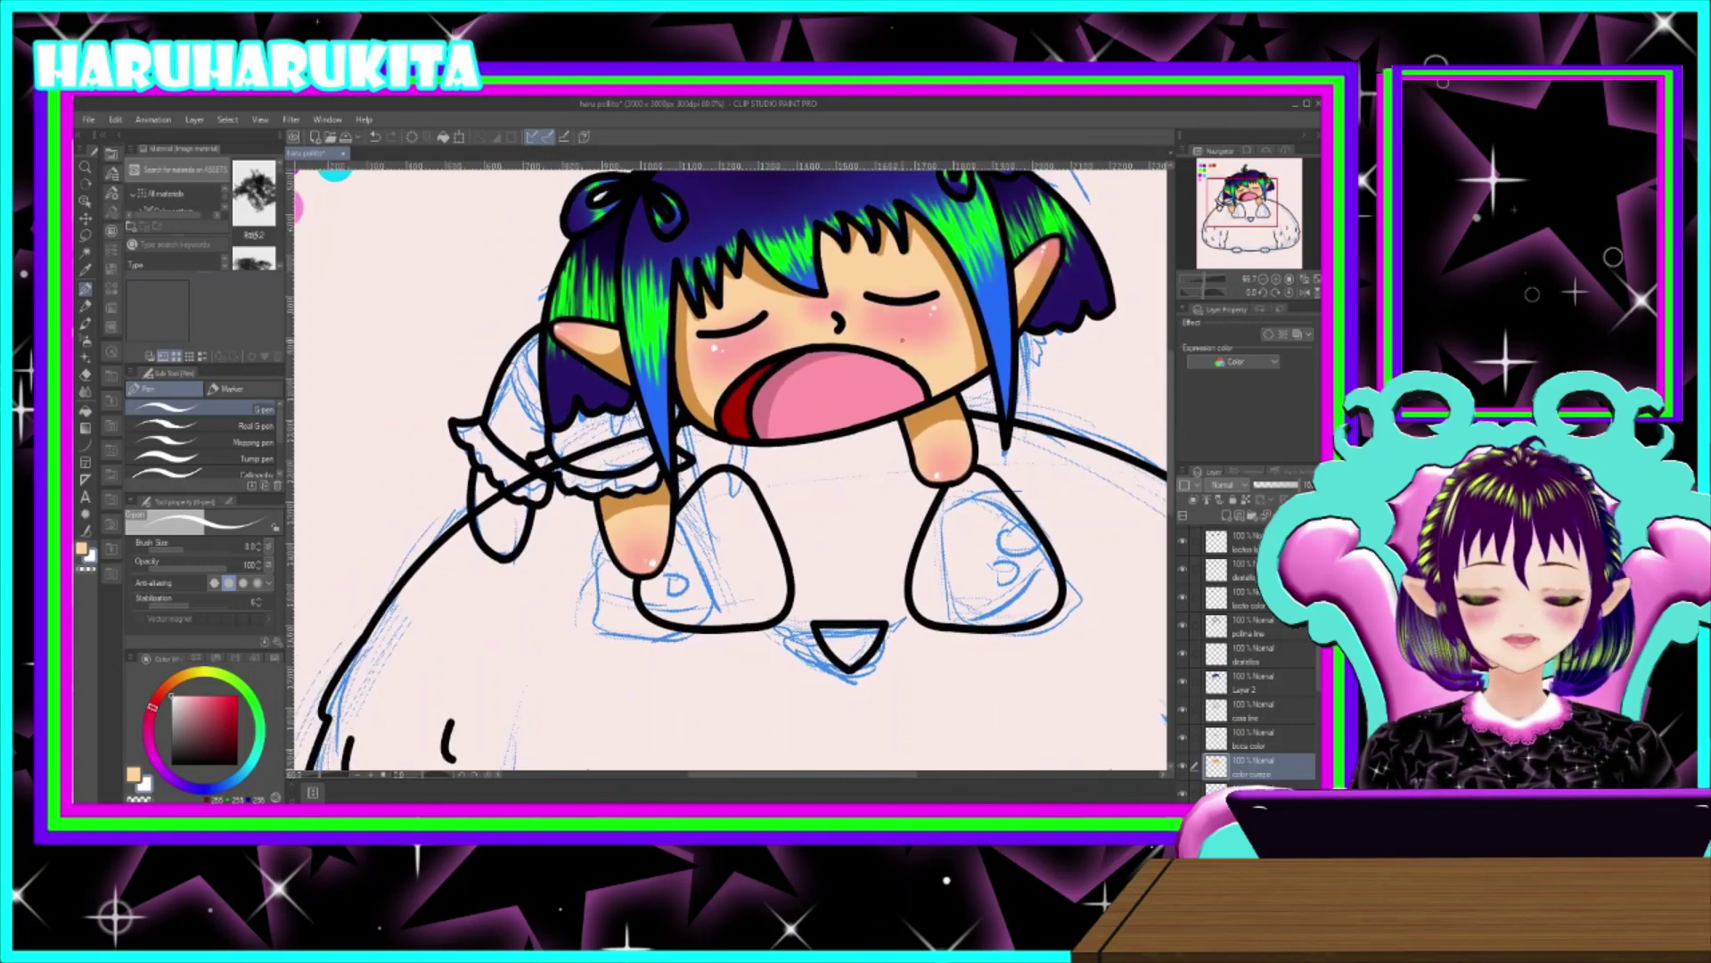
pyautogui.scroll(3, 829, 401)
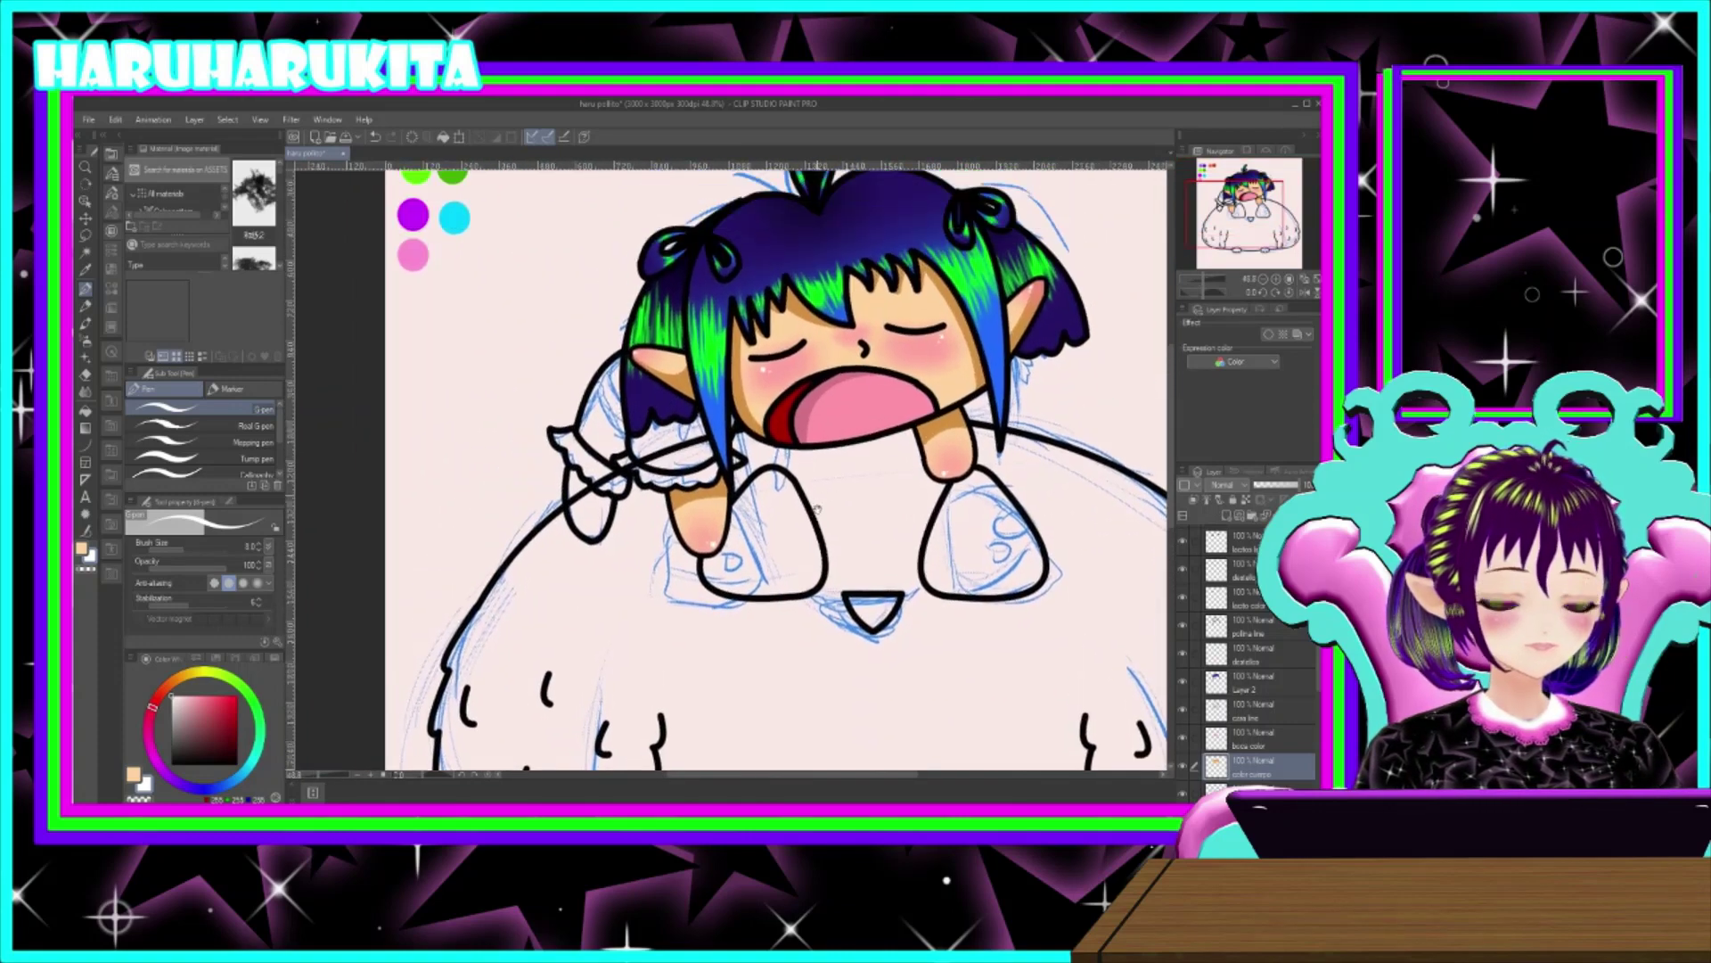
pyautogui.scroll(3, 842, 489)
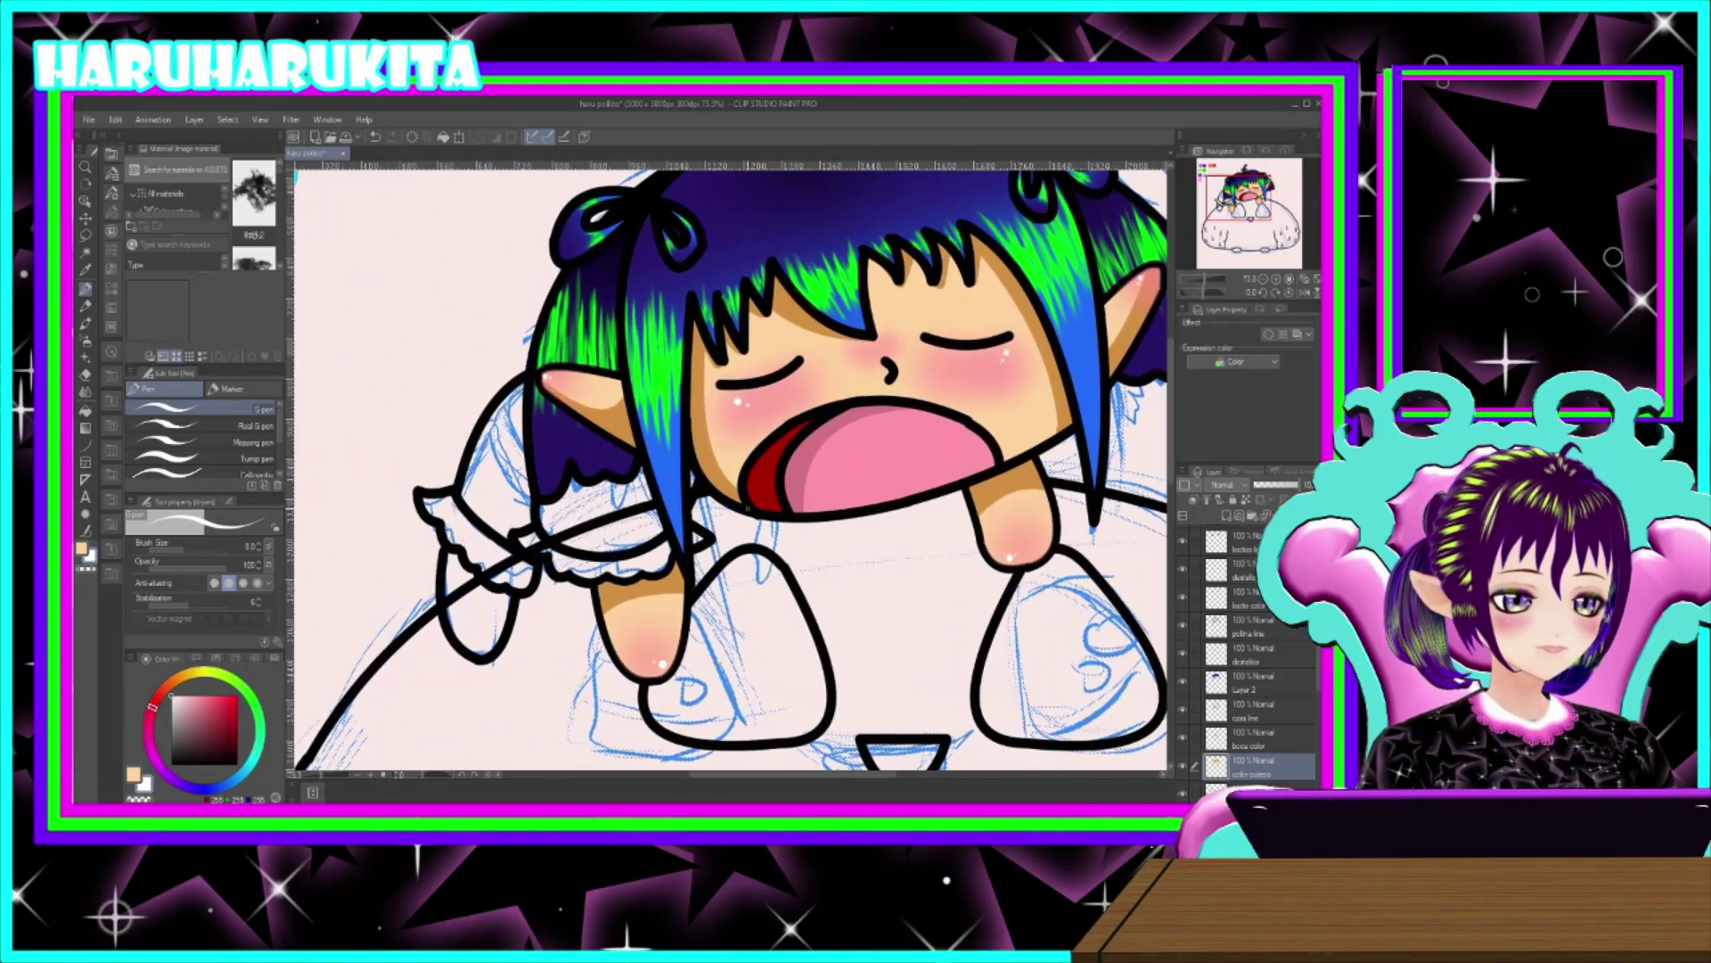
pyautogui.moveTo(771, 503); pyautogui.dragTo(875, 562)
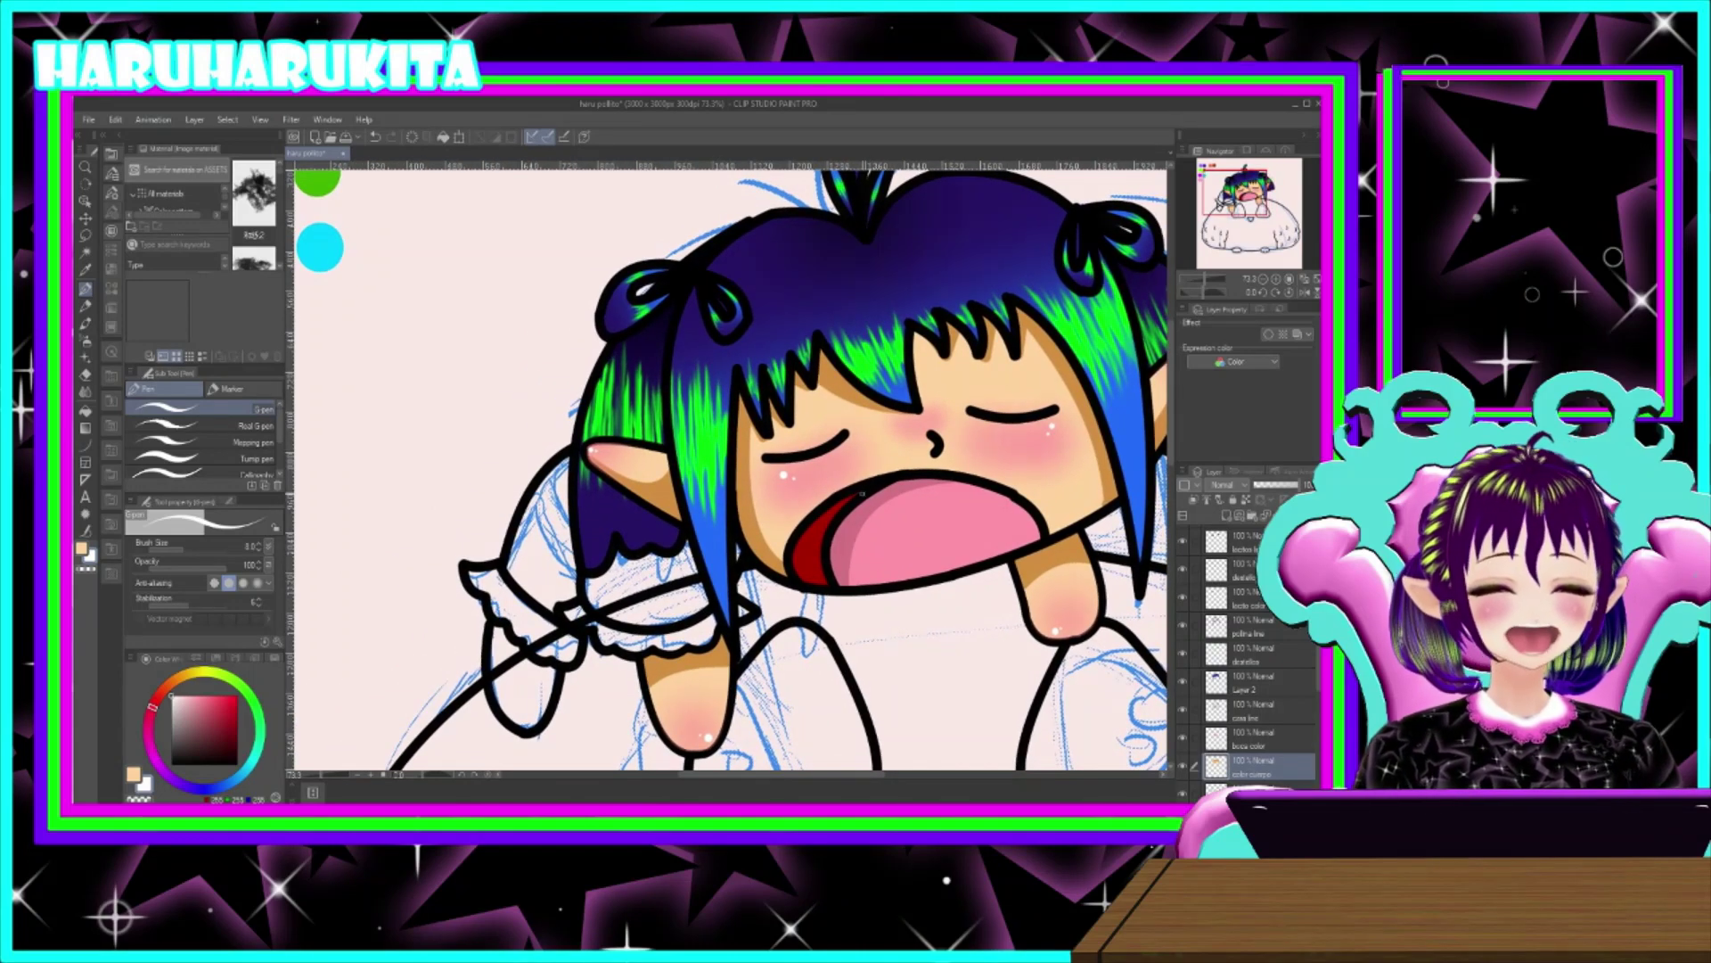
pyautogui.scroll(3, 877, 528)
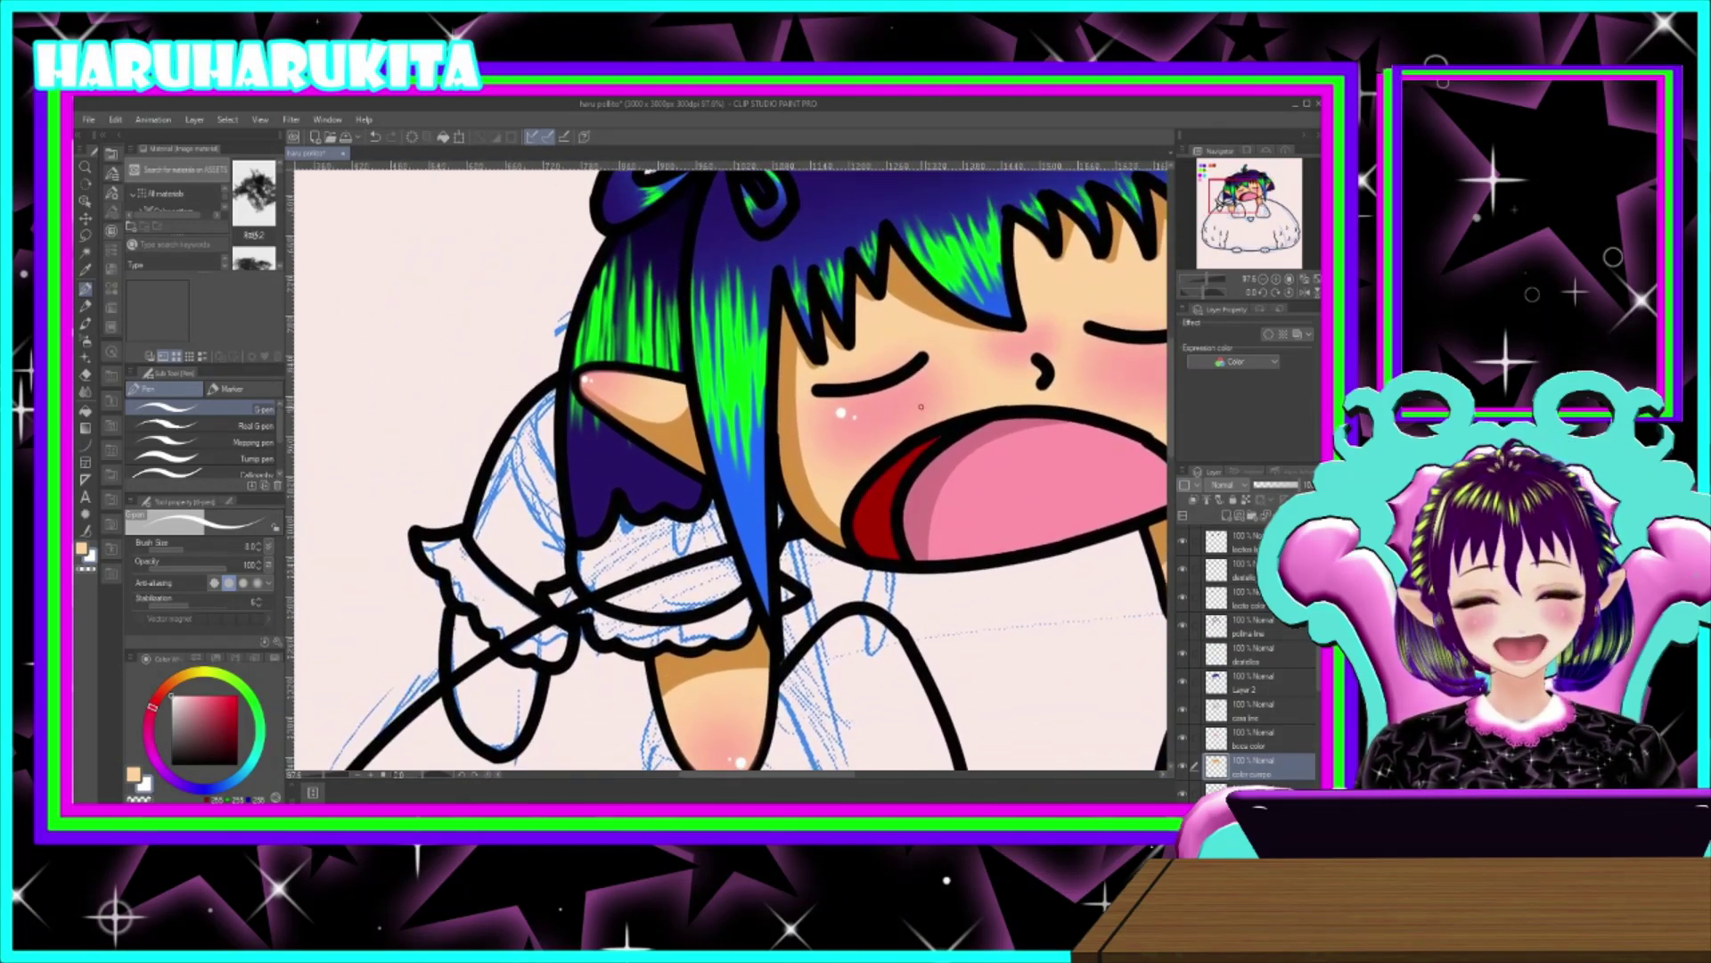
pyautogui.scroll(-2, 928, 407)
pyautogui.scroll(2, 967, 454)
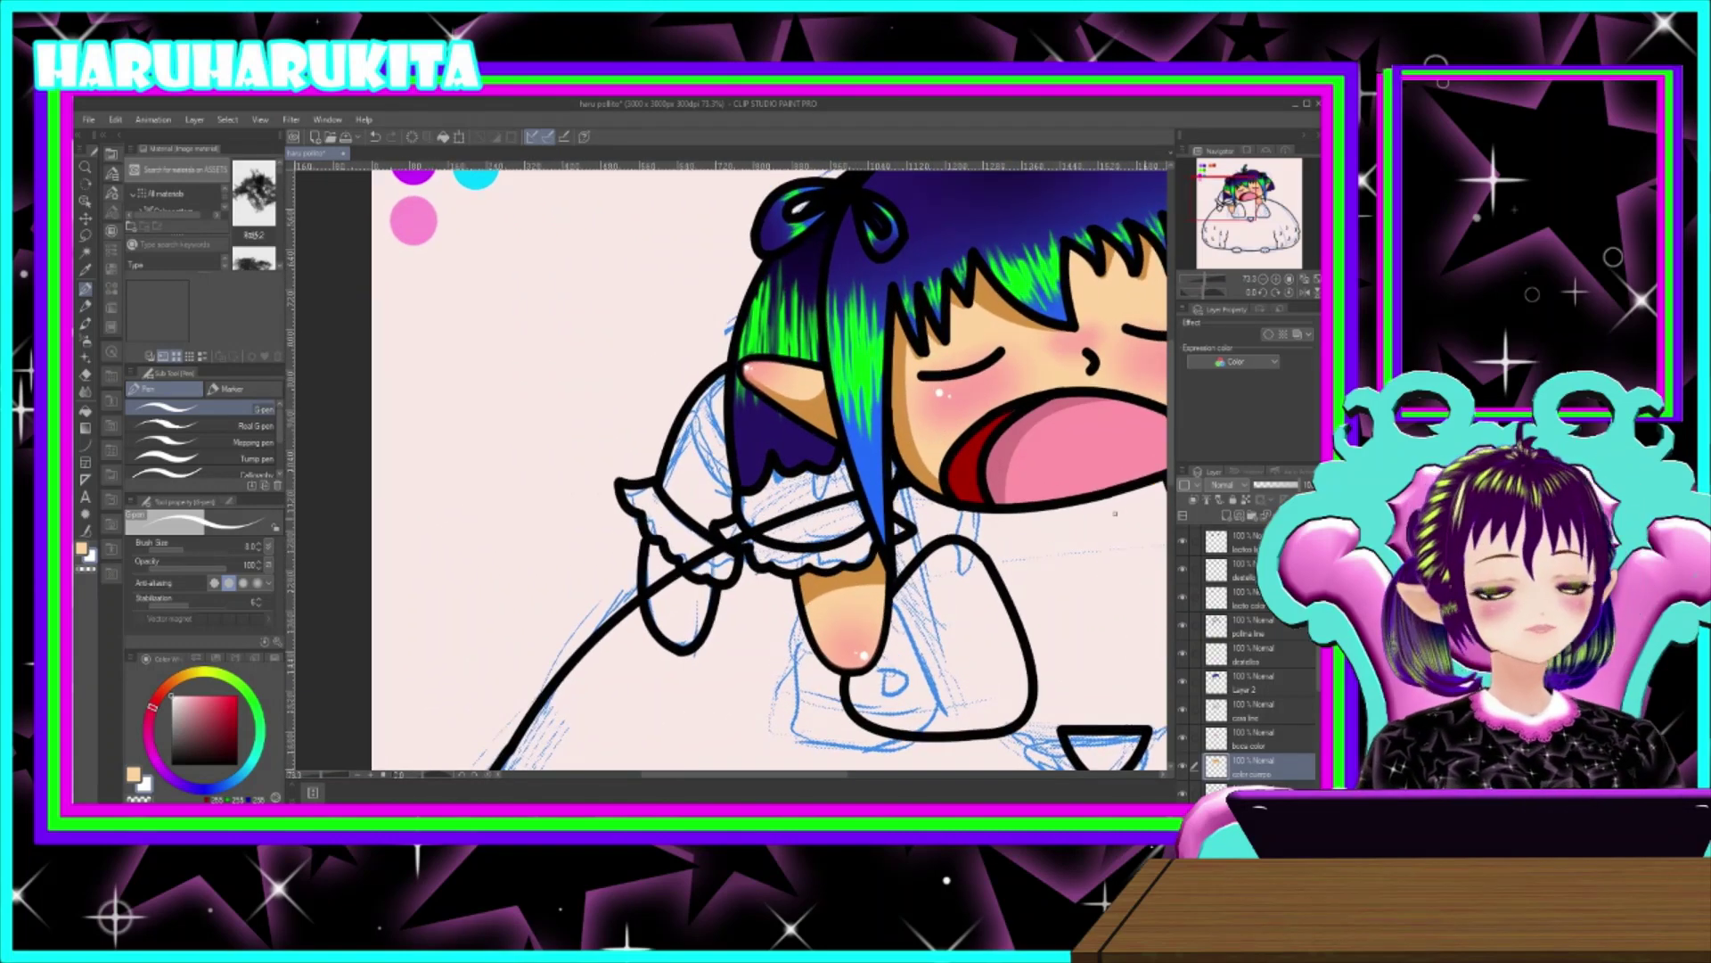
# - Look through the layer stack and select the line layer just above the indented line layer
pyautogui.scroll(-4, 1248, 650)
pyautogui.click(1253, 709)
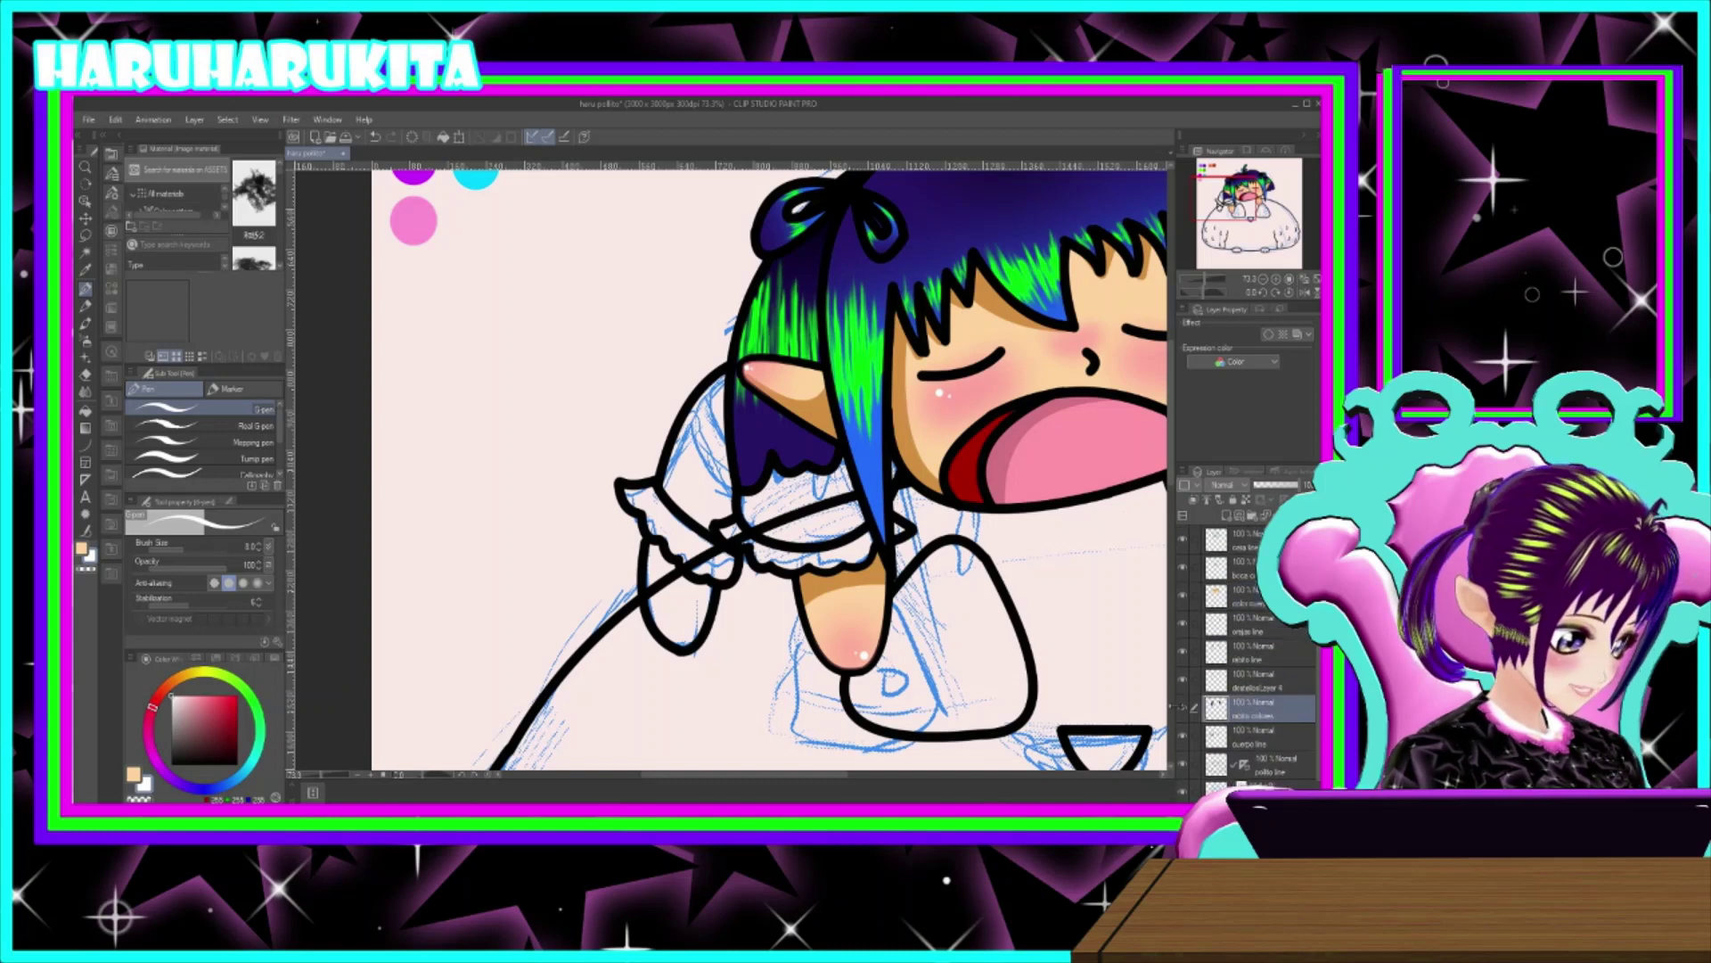
pyautogui.scroll(-1, 1248, 713)
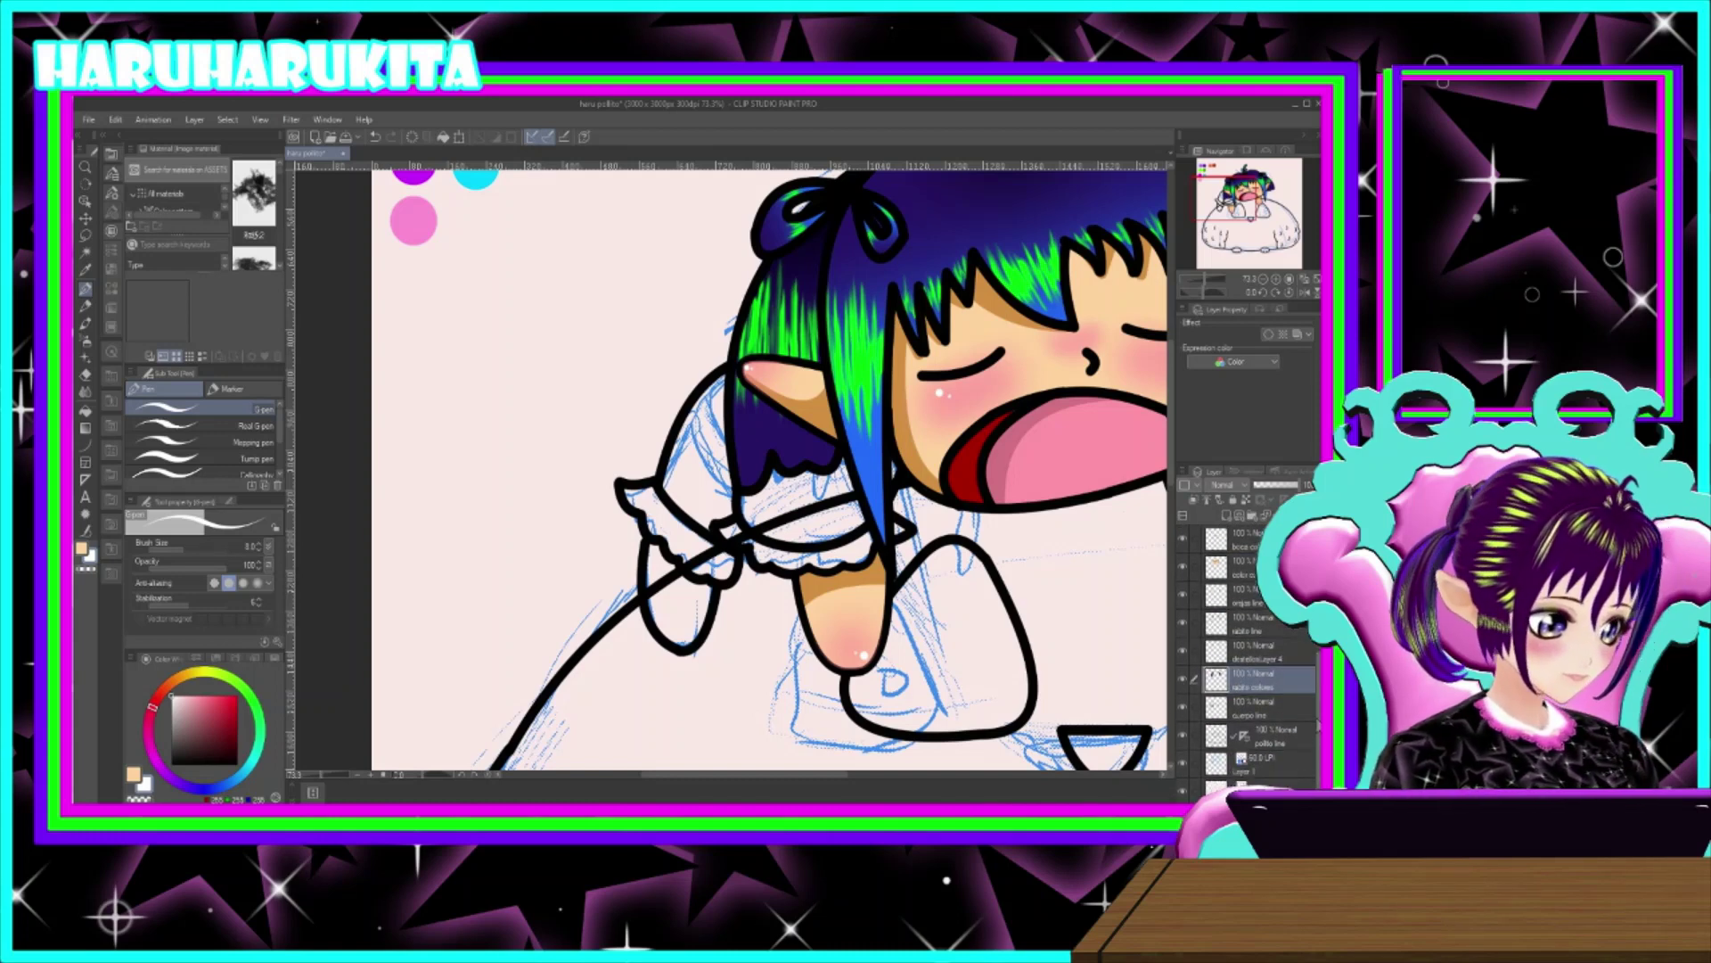
pyautogui.click(1253, 713)
pyautogui.scroll(5, 1252, 713)
pyautogui.scroll(-1, 1294, 660)
pyautogui.scroll(-2, 1293, 661)
pyautogui.scroll(3, 1294, 689)
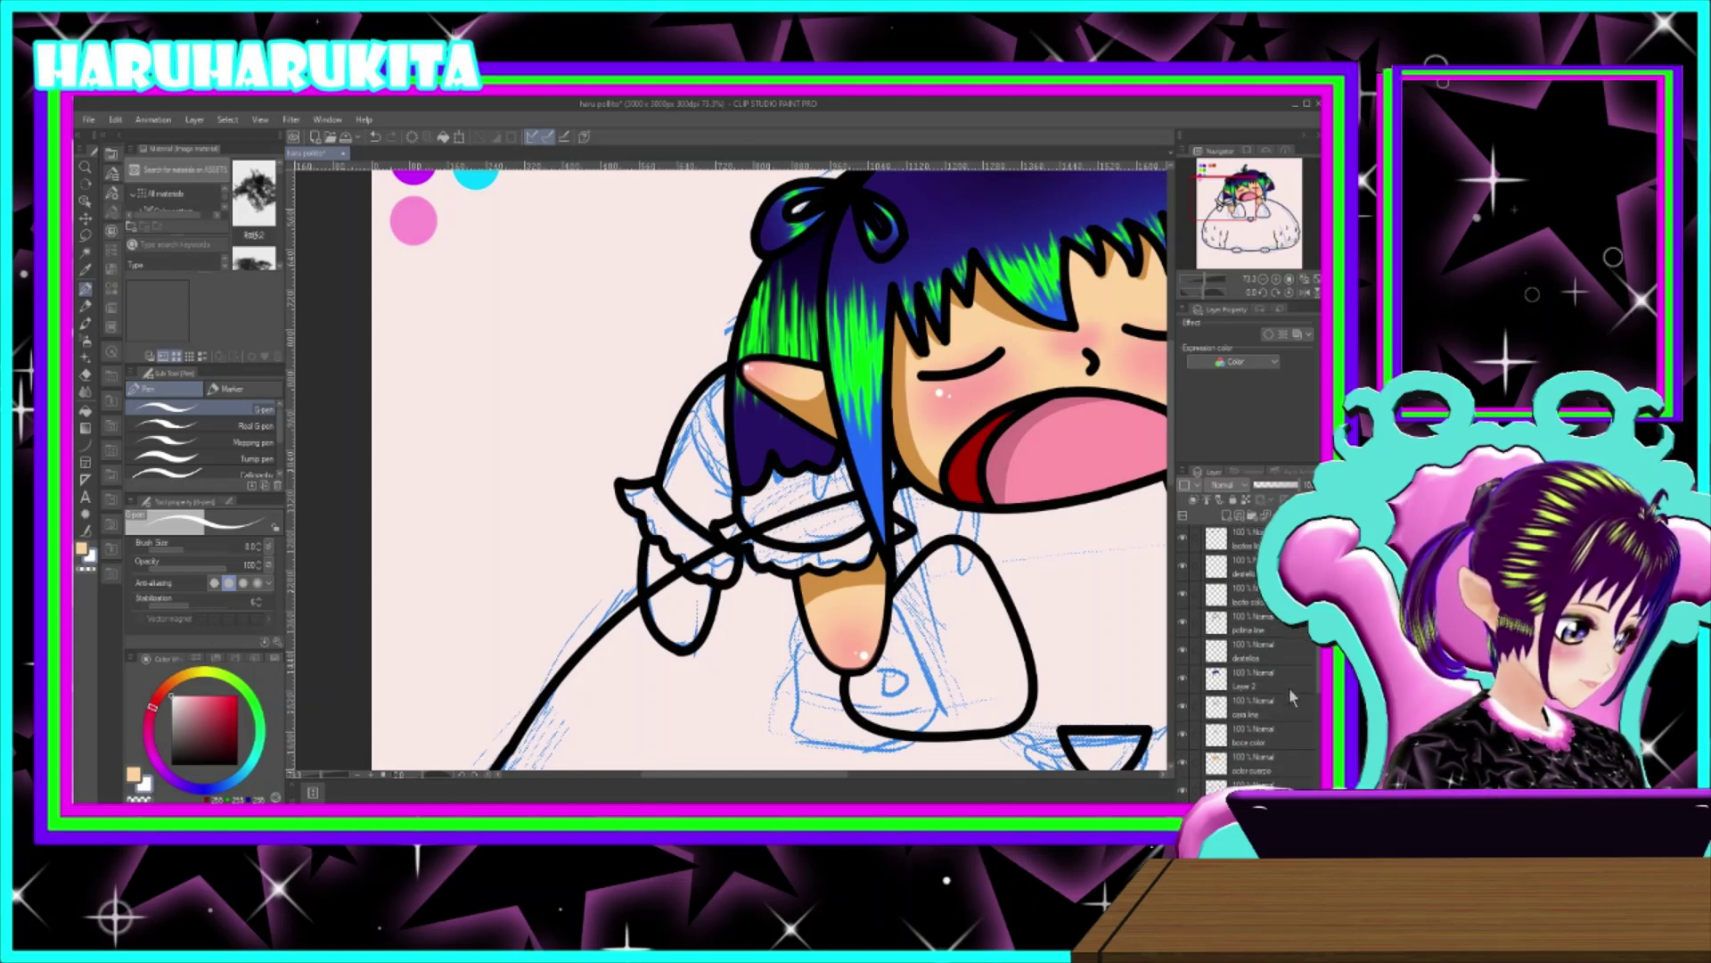
pyautogui.scroll(-7, 1289, 695)
pyautogui.click(1266, 708)
pyautogui.scroll(8, 1256, 659)
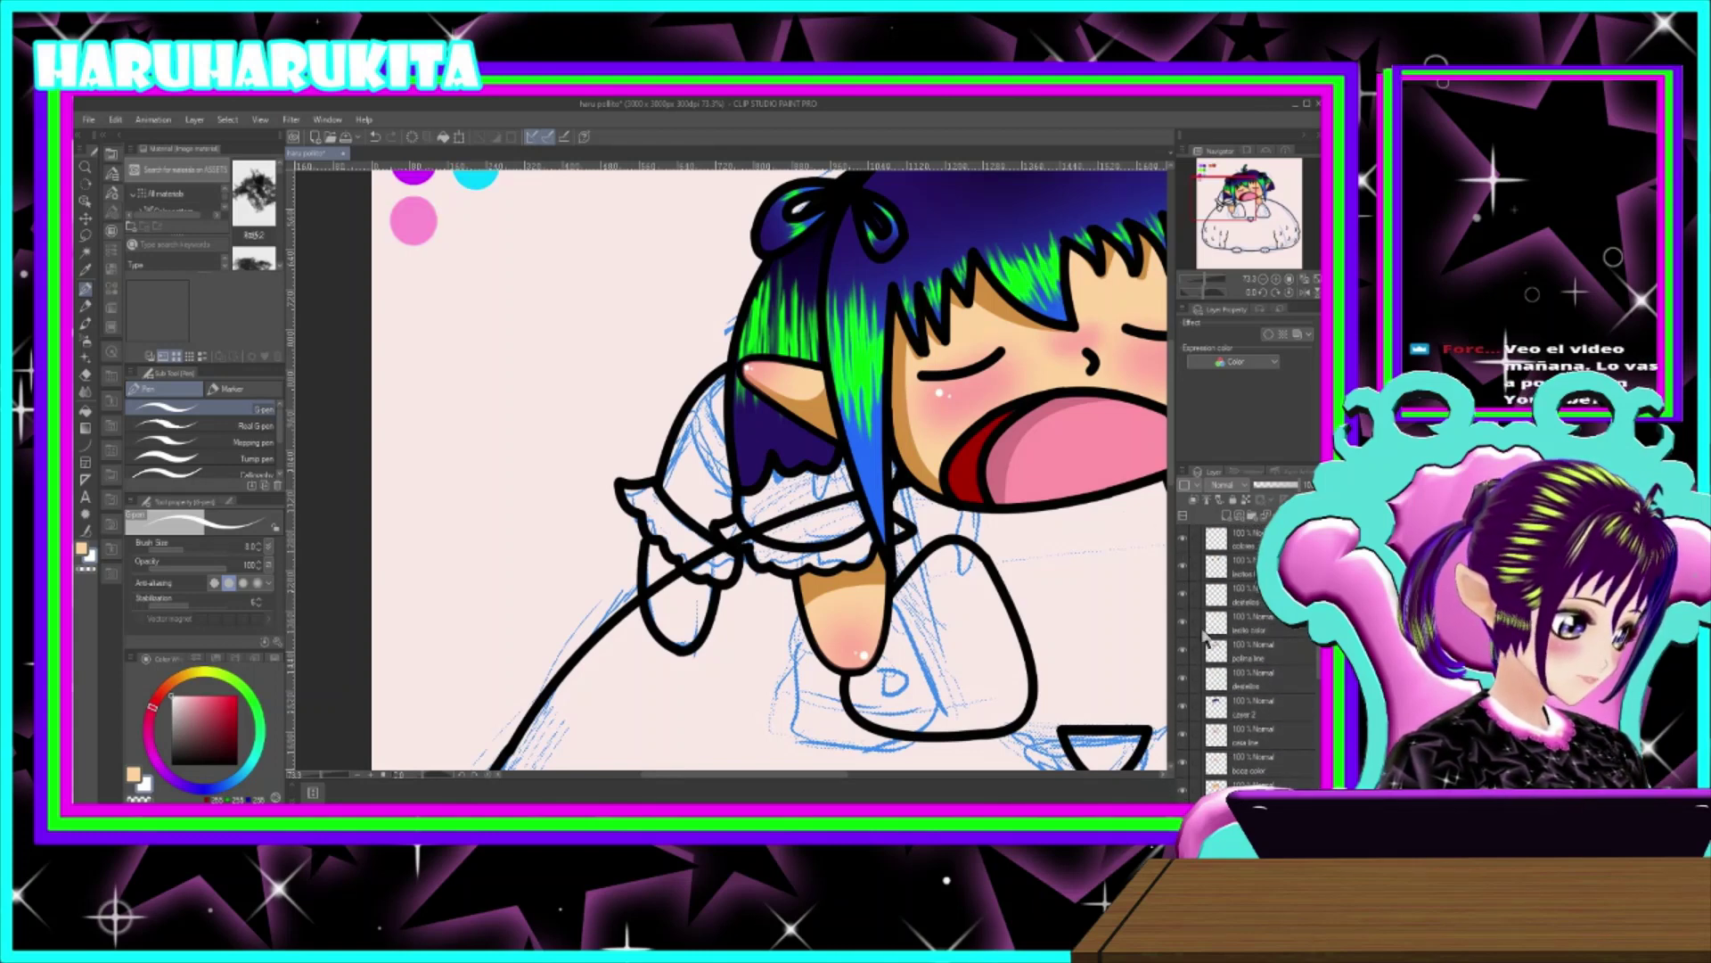
pyautogui.scroll(-1, 1237, 691)
pyautogui.scroll(-2, 1239, 694)
pyautogui.scroll(-5, 1266, 713)
pyautogui.scroll(-2, 1264, 727)
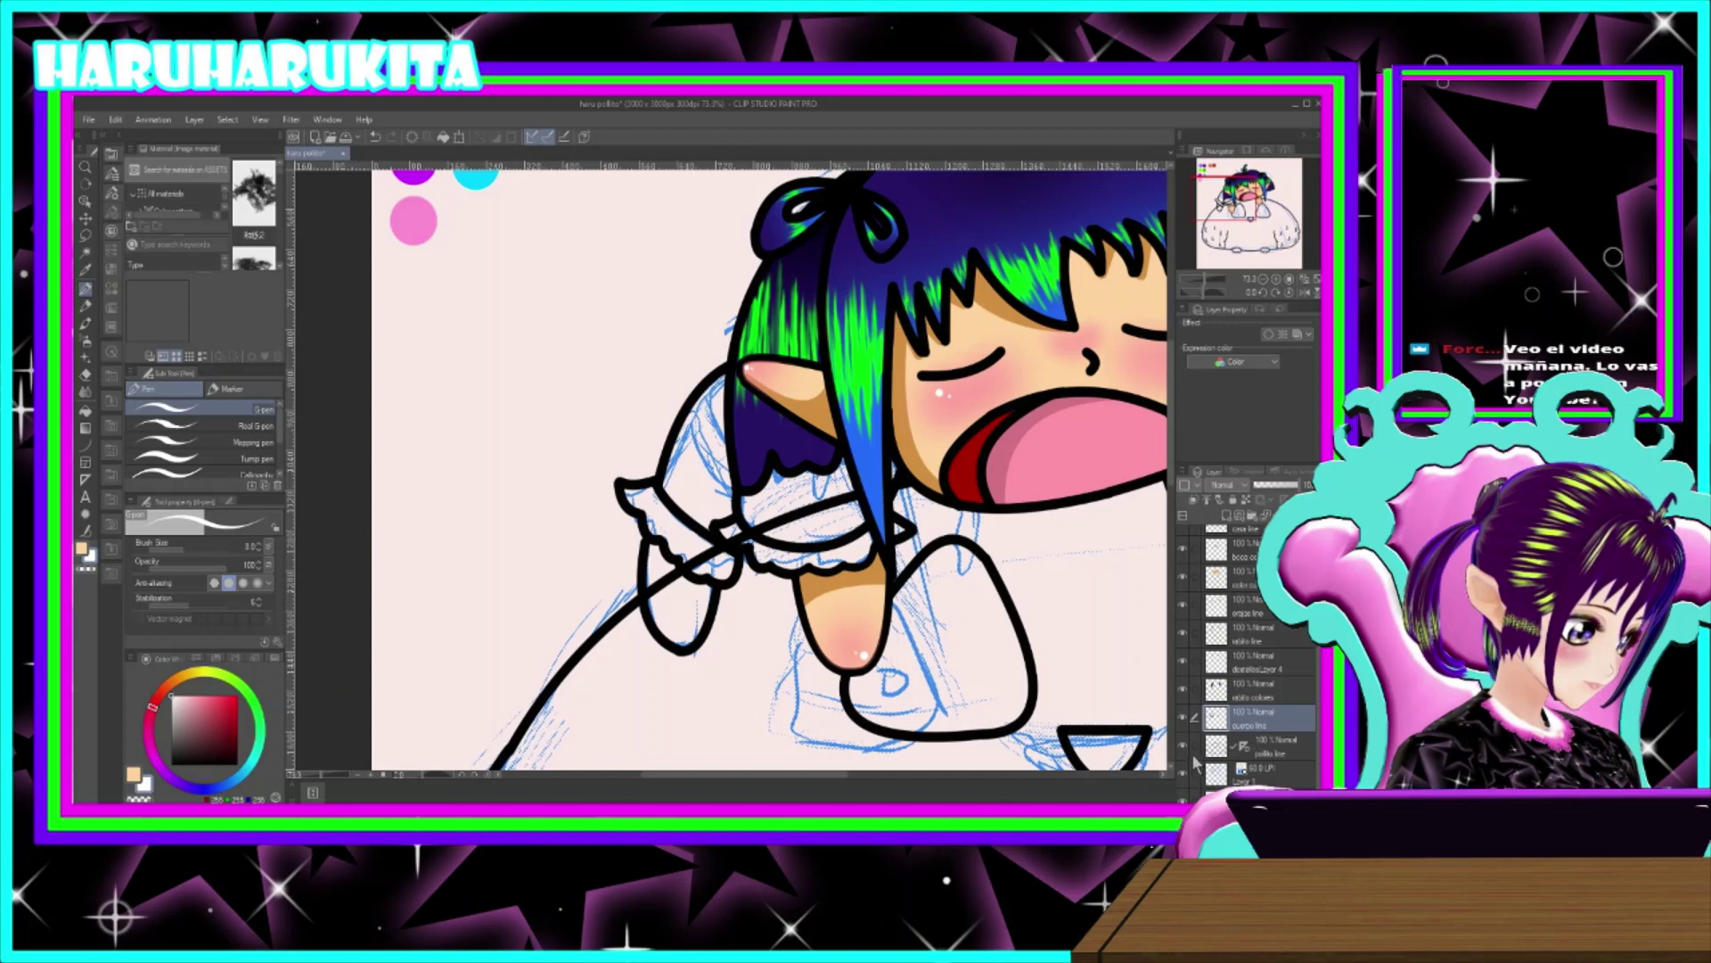
# - Switch the lower layers off and on to identify their contents, and hide the ear line art layer
pyautogui.click(1183, 663)
pyautogui.click(1183, 662)
pyautogui.click(1184, 632)
pyautogui.click(1184, 631)
pyautogui.click(1182, 607)
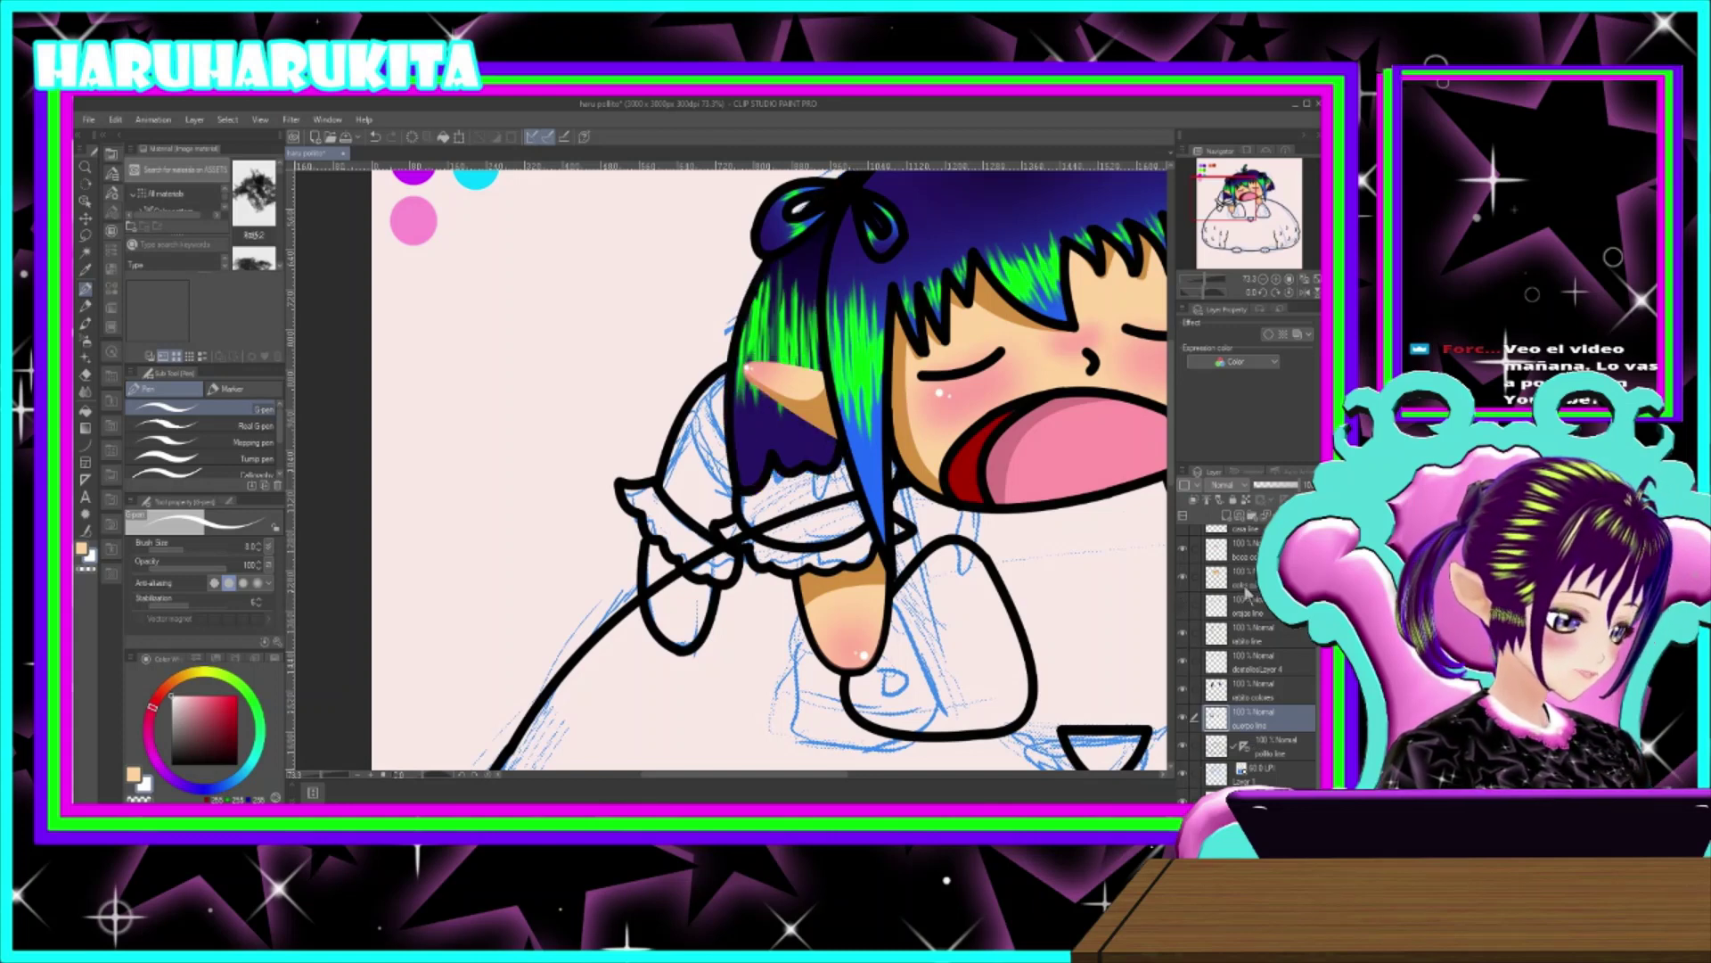
# - Switch each remaining layer off and back on in turn to identify which part of the drawing it holds
pyautogui.scroll(2, 1246, 600)
pyautogui.click(1183, 602)
pyautogui.click(1183, 602)
pyautogui.click(1184, 606)
pyautogui.click(1184, 606)
pyautogui.click(1184, 631)
pyautogui.click(1183, 631)
pyautogui.click(1183, 659)
pyautogui.click(1183, 660)
pyautogui.click(1183, 687)
pyautogui.click(1183, 687)
pyautogui.click(1183, 715)
pyautogui.click(1183, 715)
pyautogui.scroll(-2, 1246, 724)
pyautogui.scroll(1, 1257, 740)
pyautogui.click(1183, 726)
pyautogui.click(1184, 727)
# - Add a new layer directly below the body line layer and choose a near-black colour for the clothing
pyautogui.click(1266, 754)
pyautogui.click(1226, 517)
pyautogui.click(175, 751)
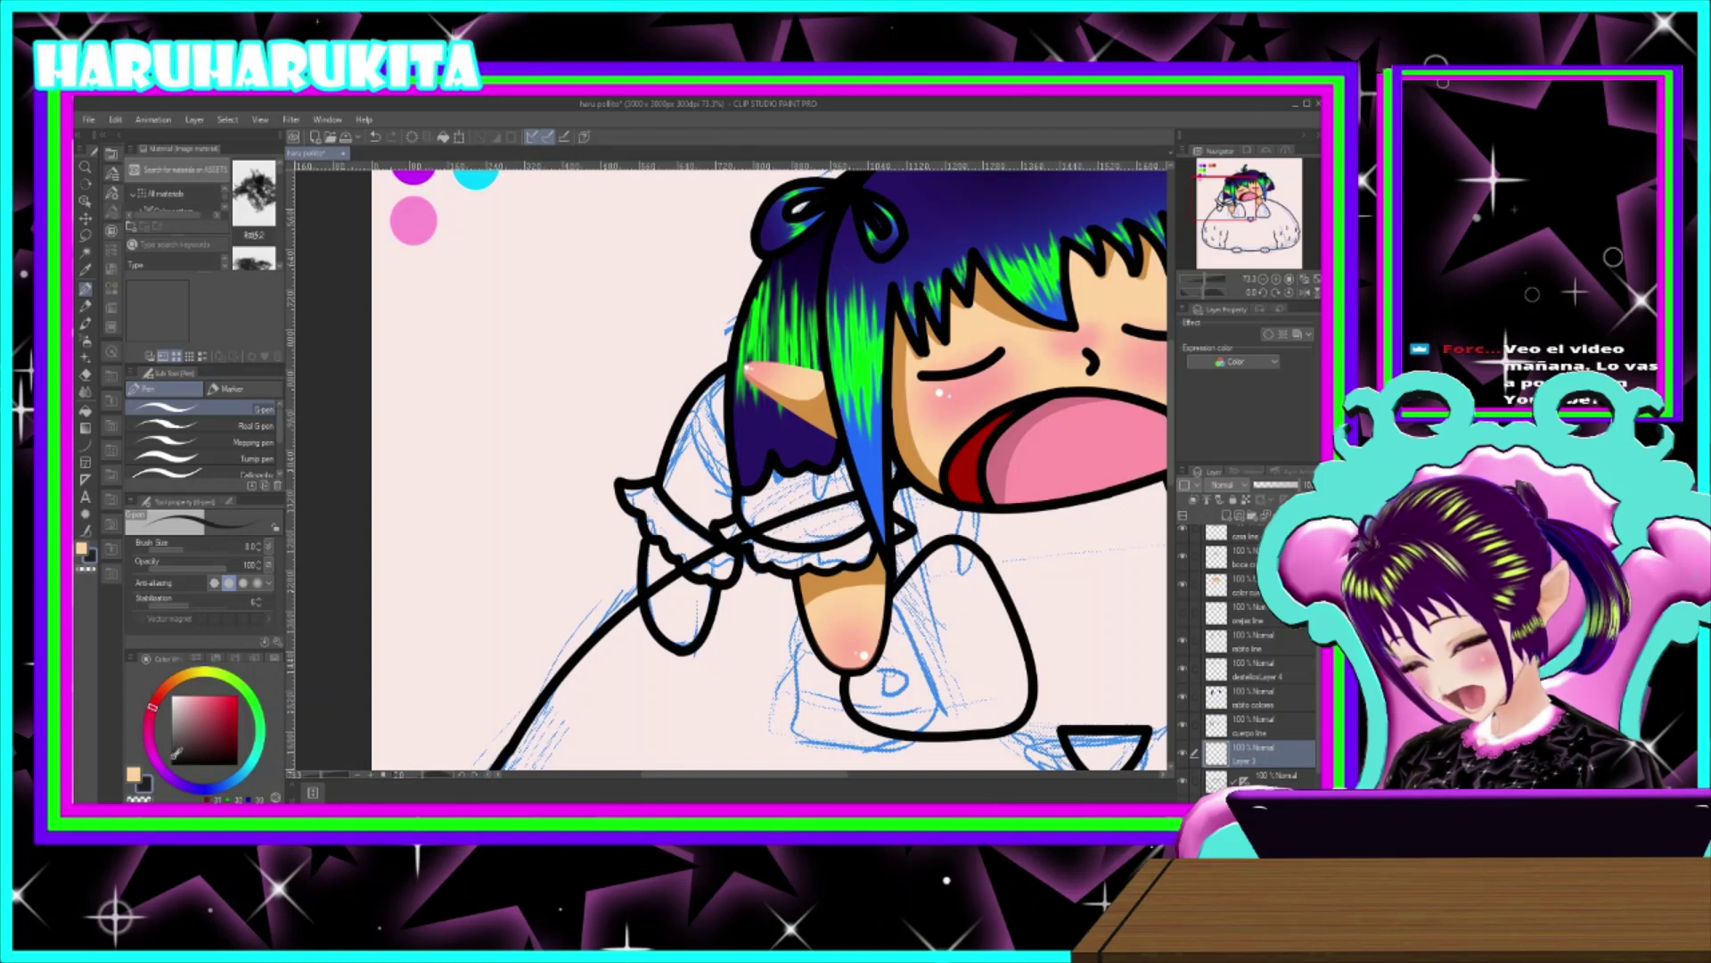
pyautogui.click(85, 411)
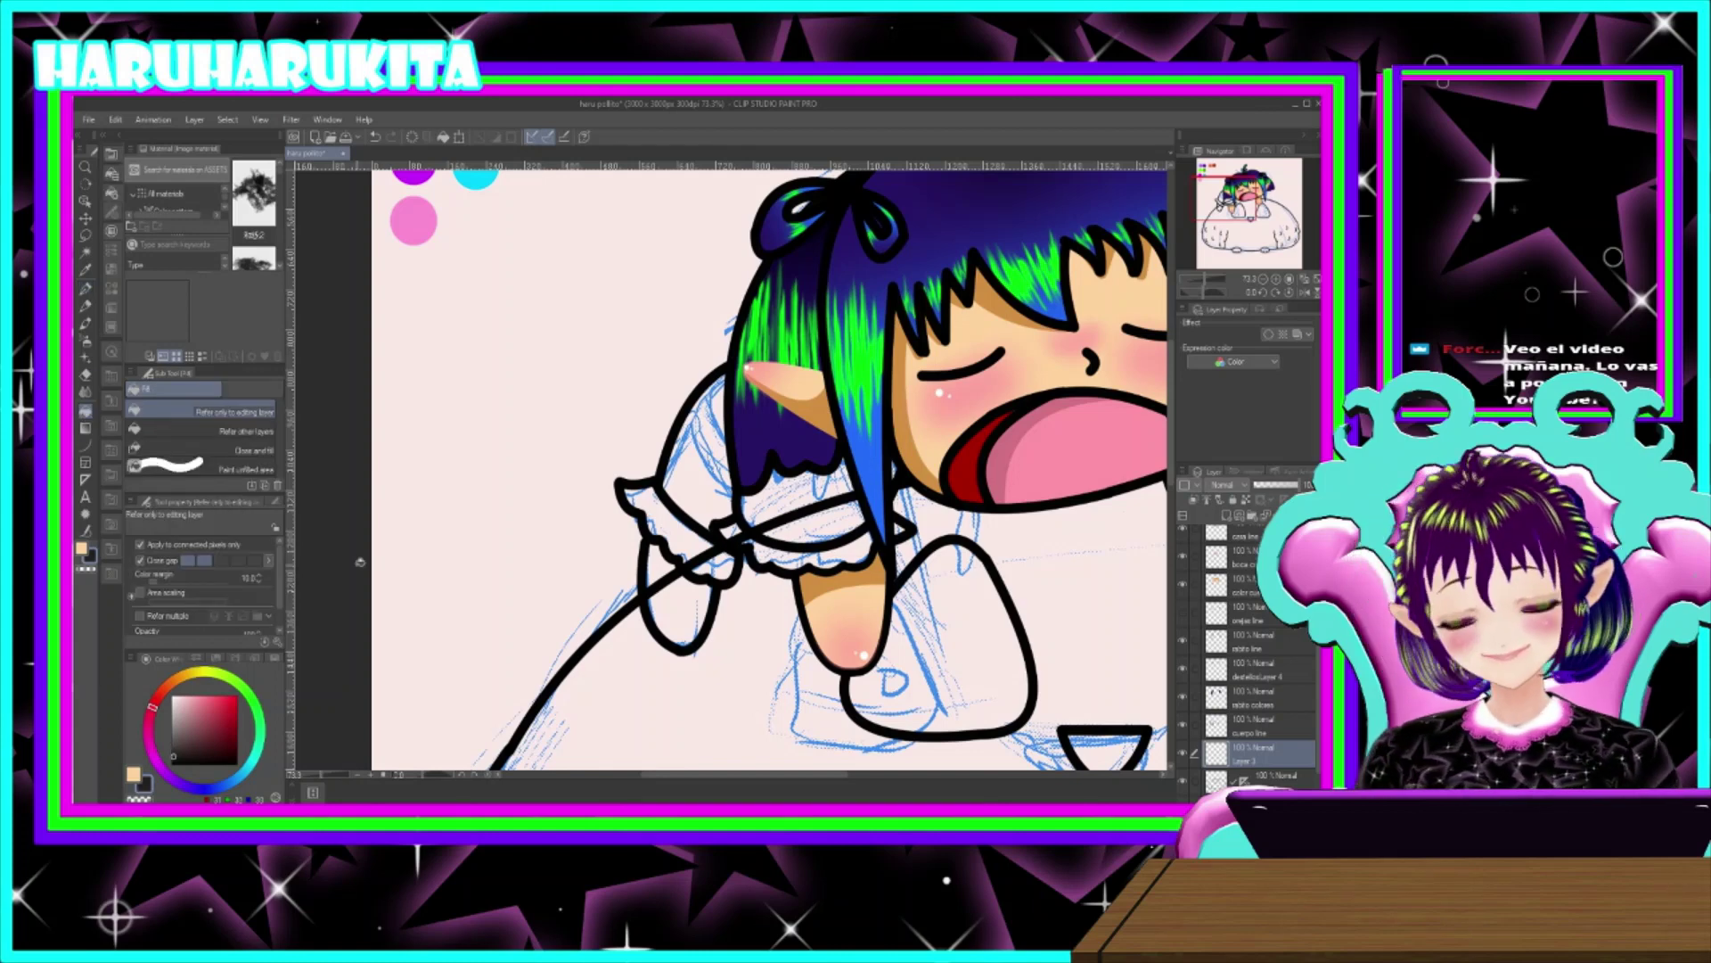
pyautogui.click(85, 252)
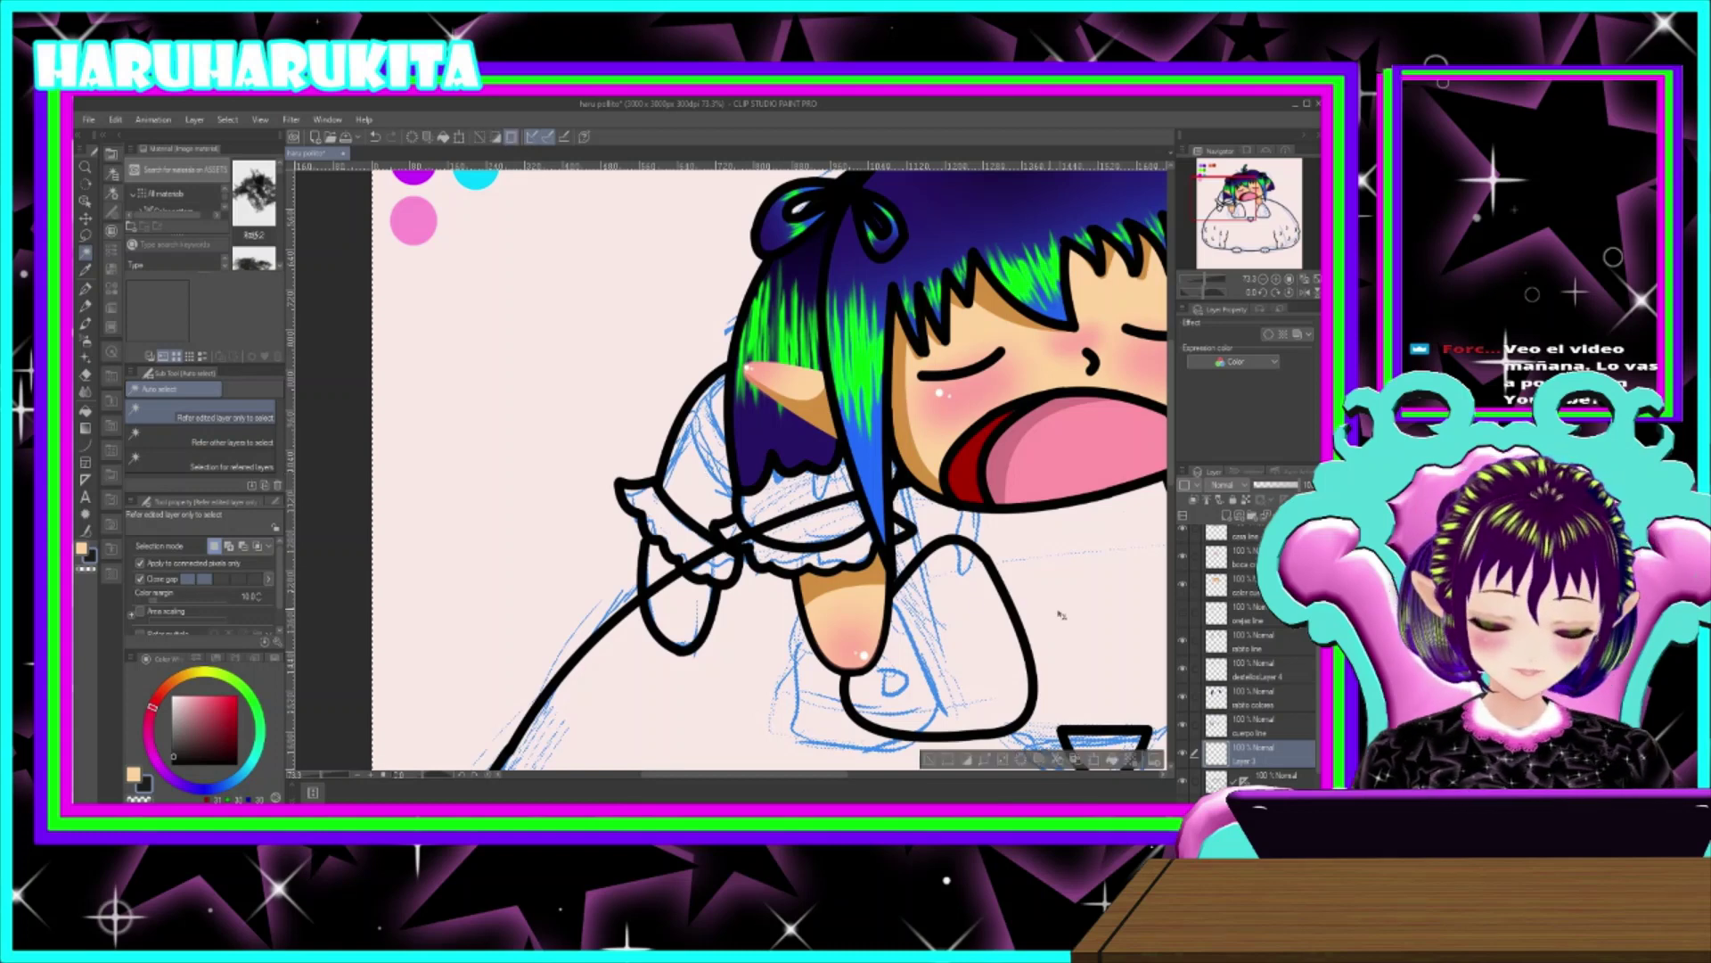
pyautogui.click(1272, 779)
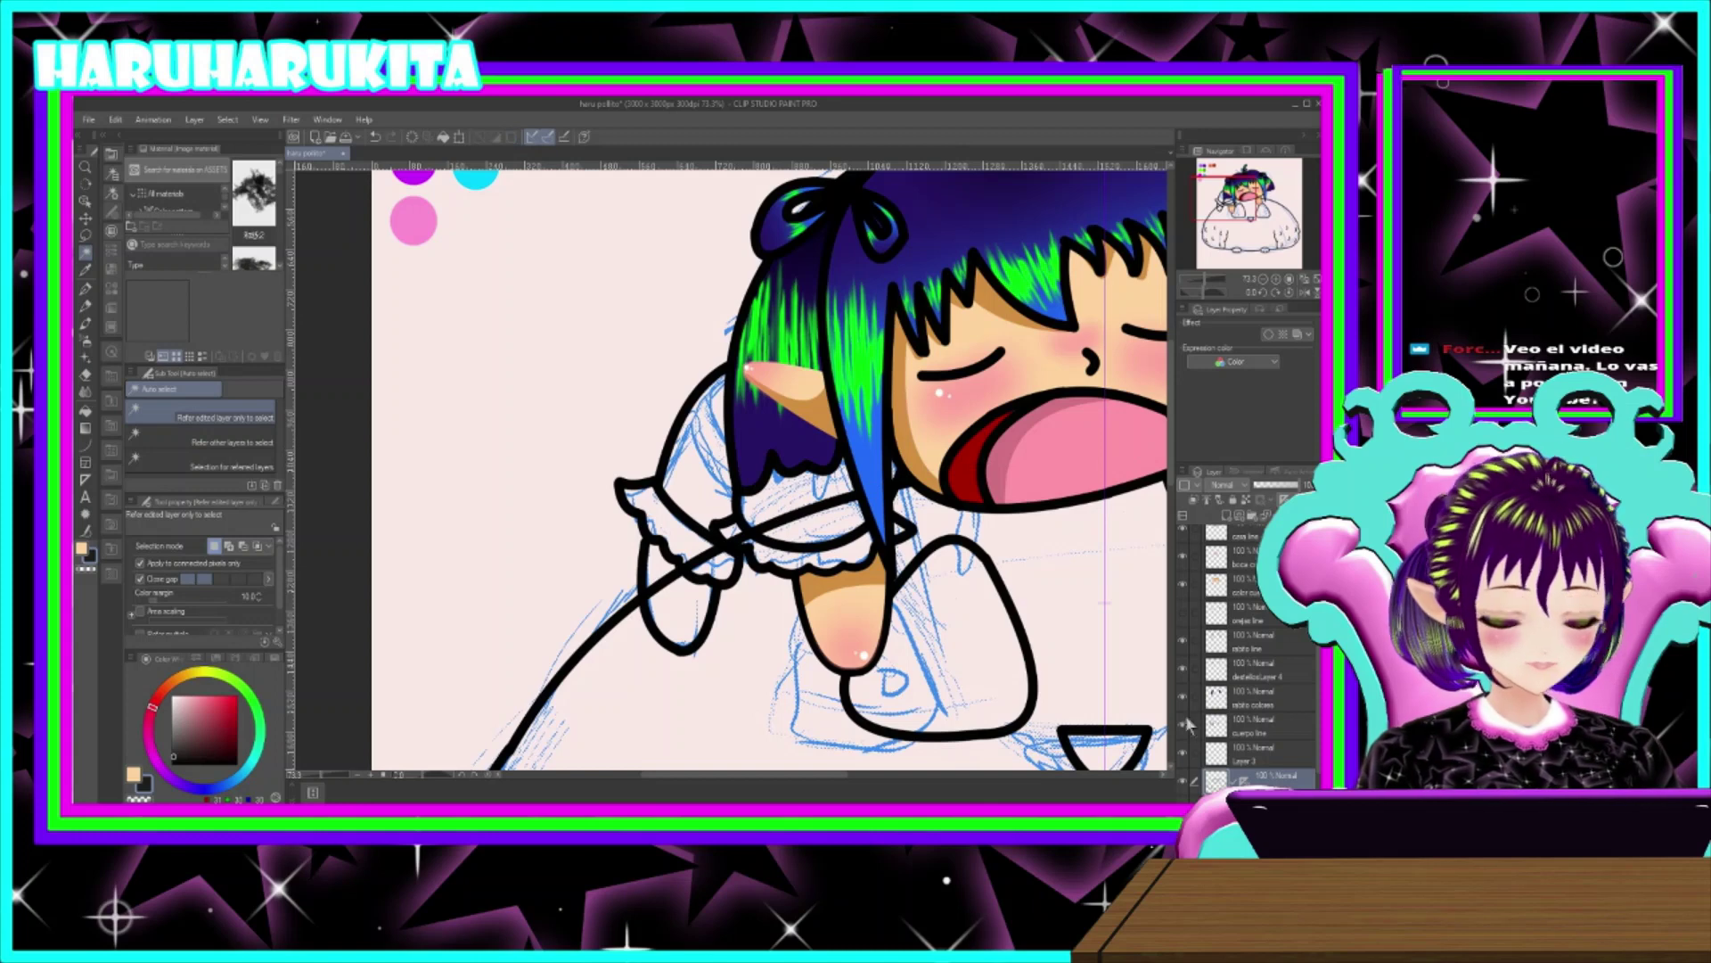
pyautogui.click(1253, 756)
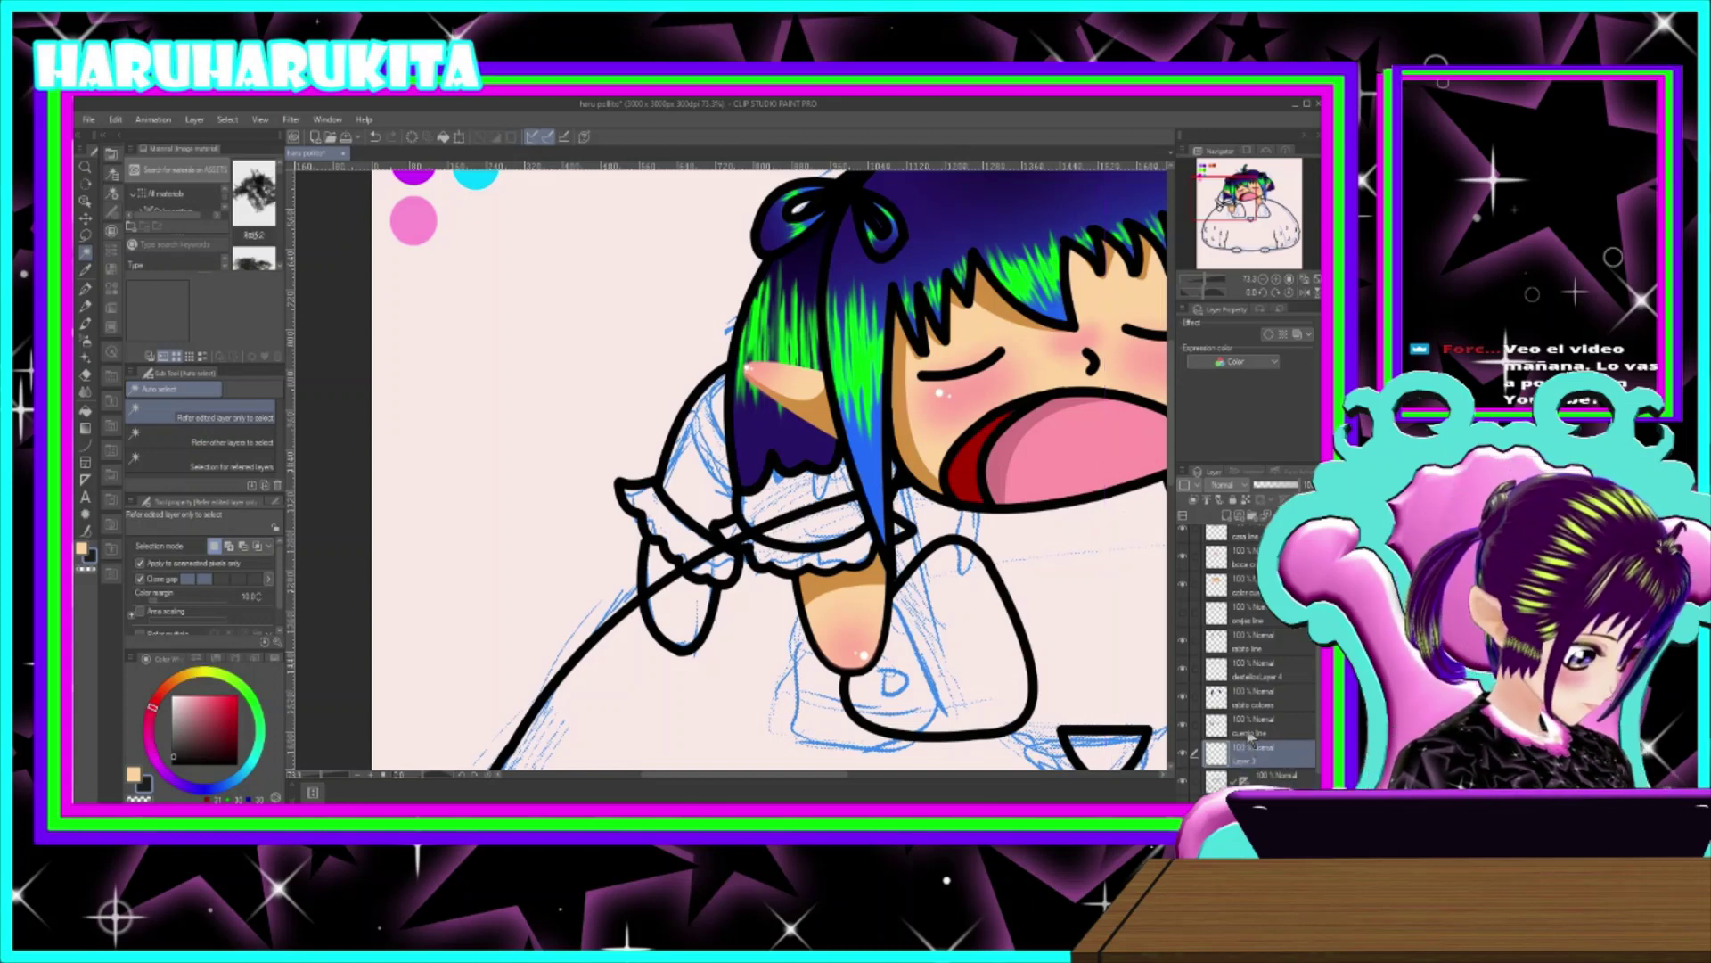
# - Try to auto-select the sleeve's interior on the body line layer, and check which lines that layer holds
pyautogui.click(1243, 726)
pyautogui.click(825, 541)
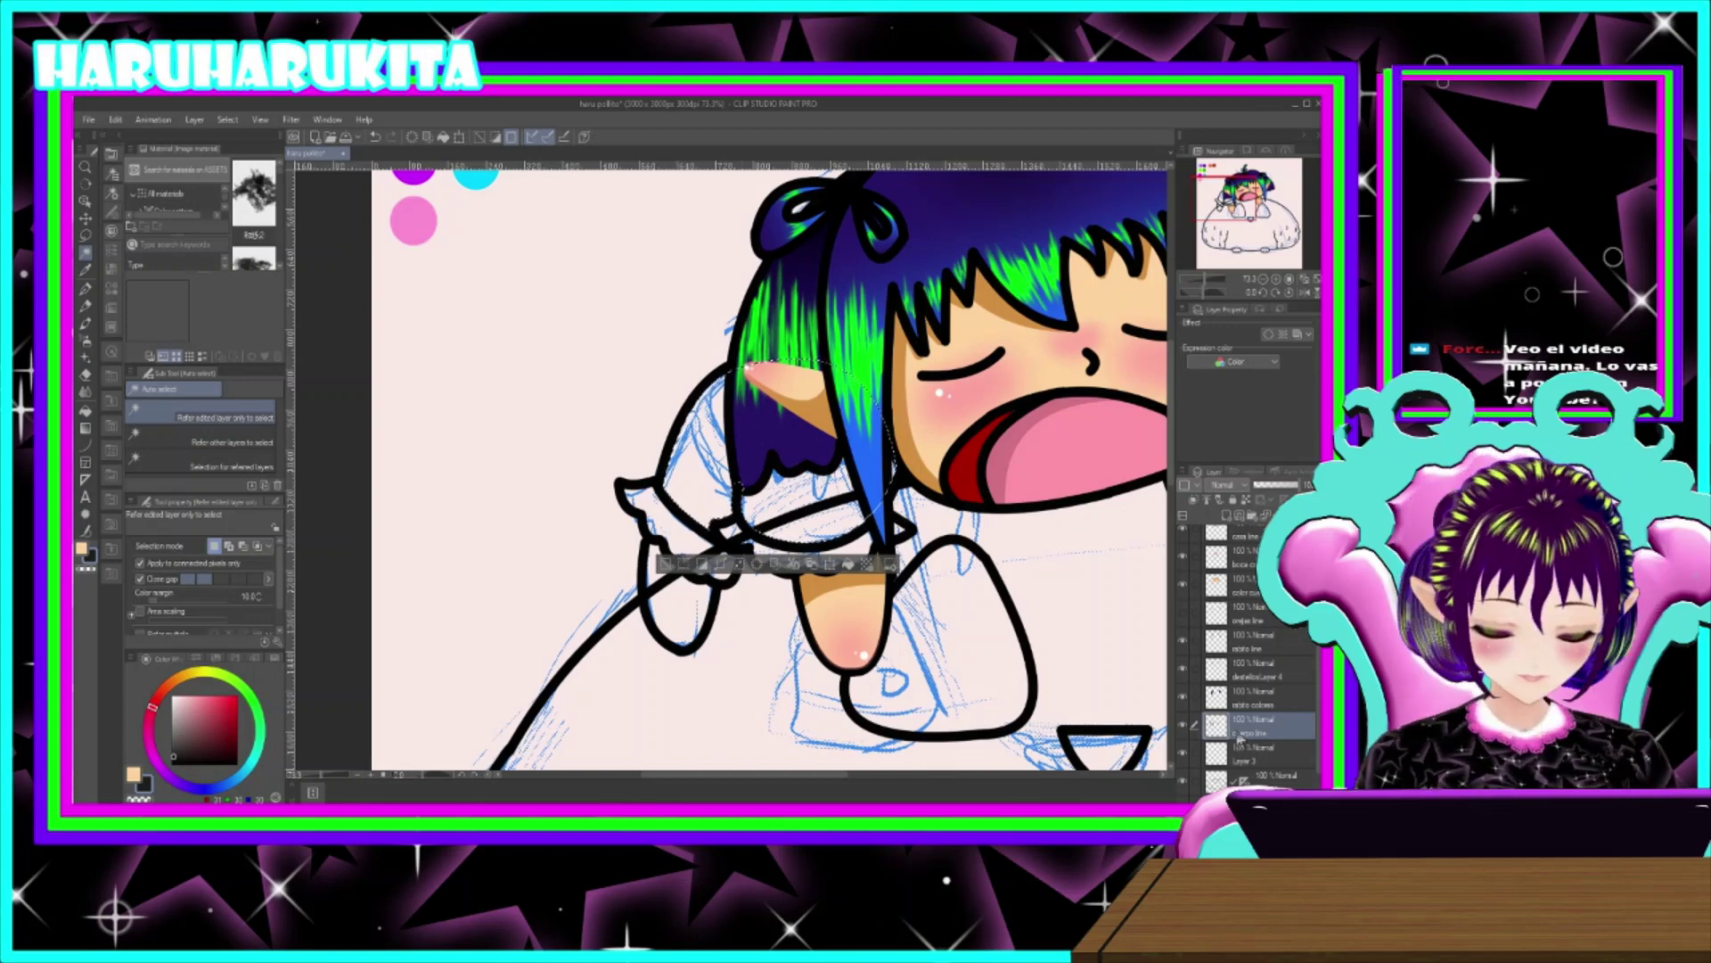
pyautogui.hotkey('ctrl', 'd')
pyautogui.click(1182, 725)
pyautogui.click(1182, 725)
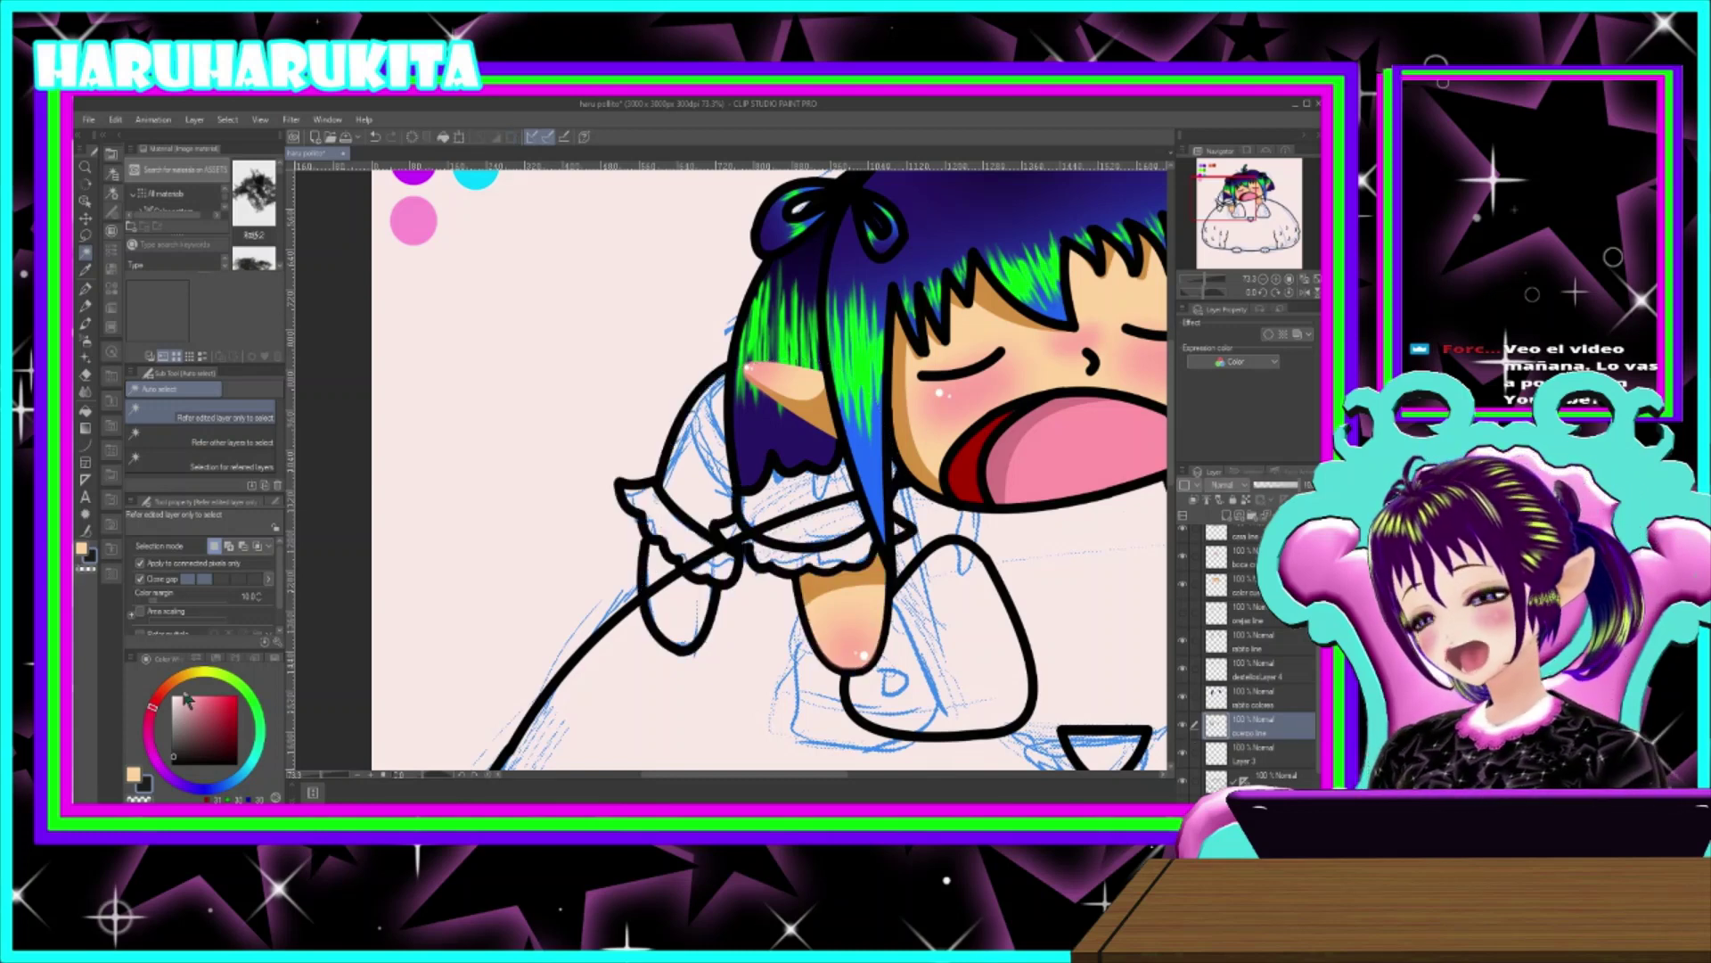
# - Draw two curved black lines across the puffed sleeve on the body line layer to outline a band
pyautogui.click(92, 571)
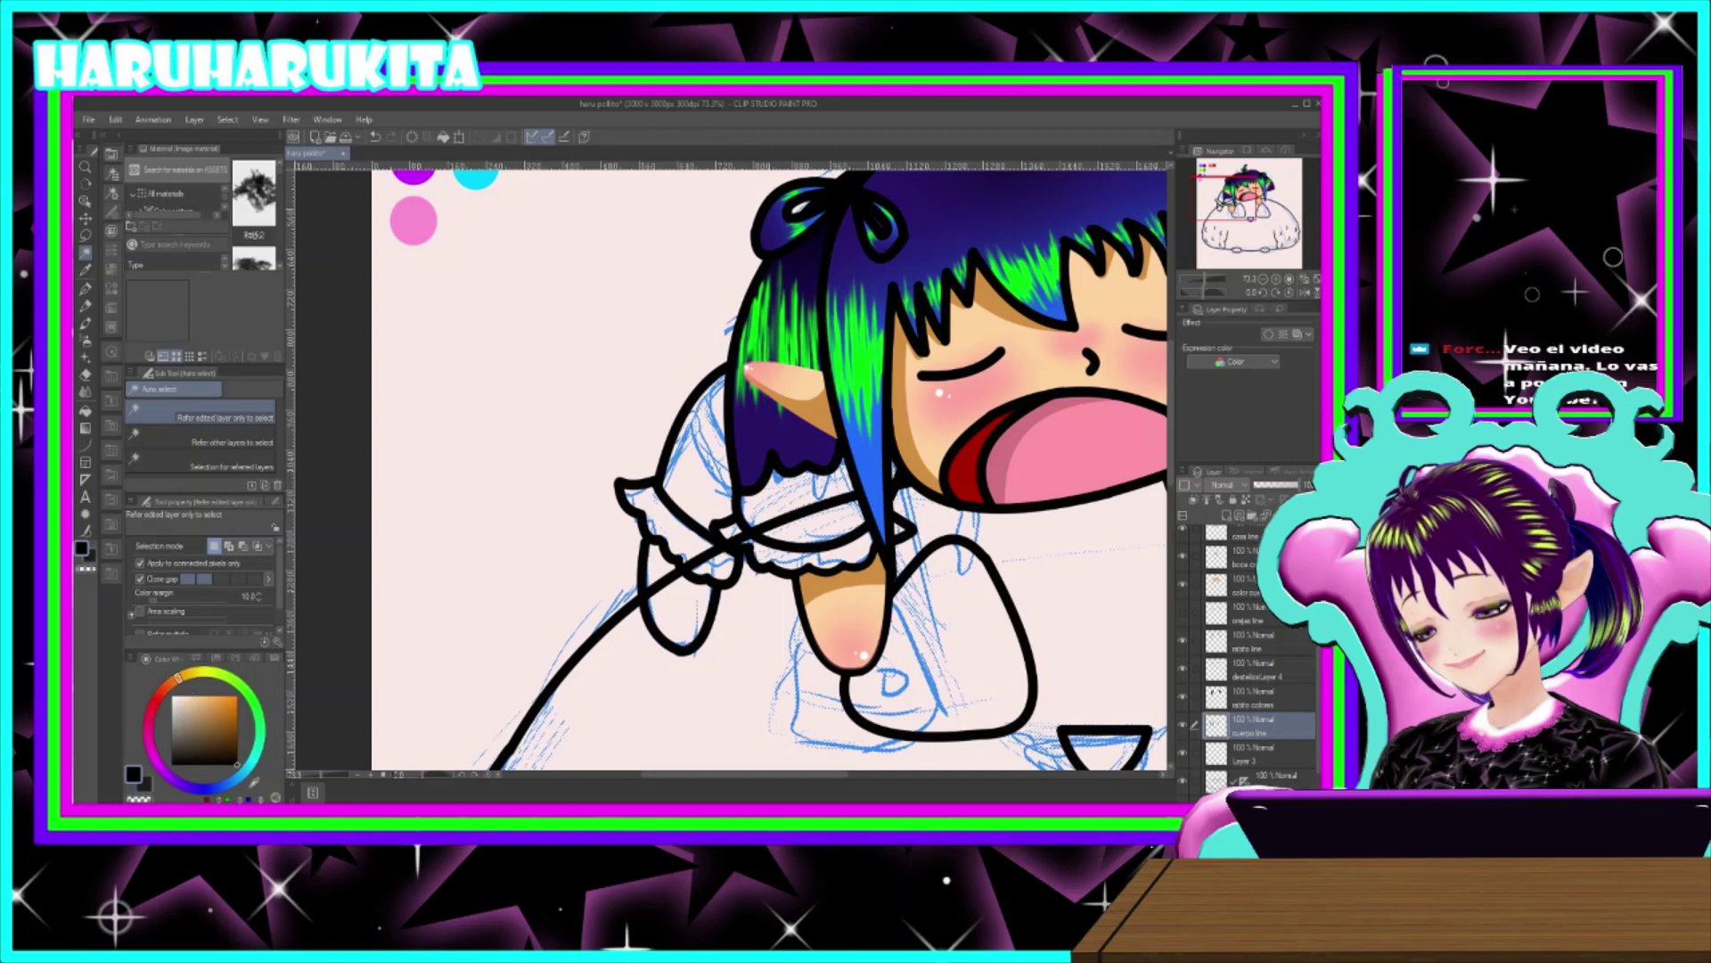
pyautogui.click(86, 448)
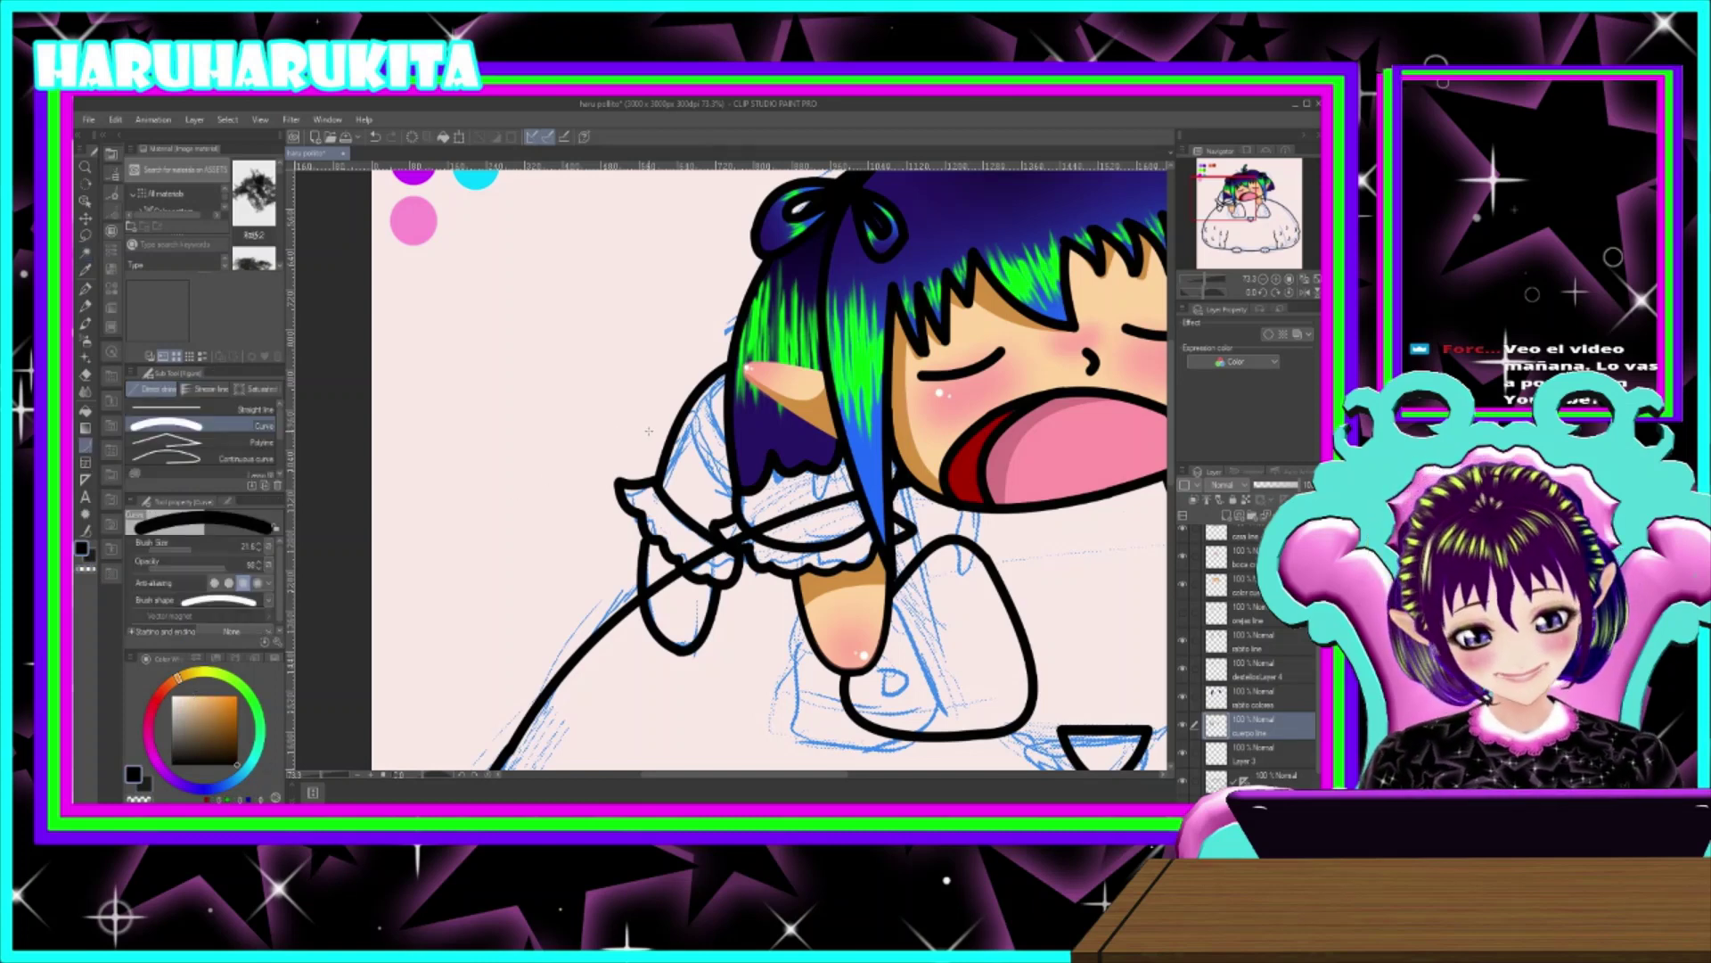
pyautogui.moveTo(681, 416); pyautogui.dragTo(737, 474)
pyautogui.click(709, 446)
pyautogui.moveTo(696, 391); pyautogui.dragTo(728, 427)
pyautogui.click(729, 427)
pyautogui.hotkey('ctrl', 'z')
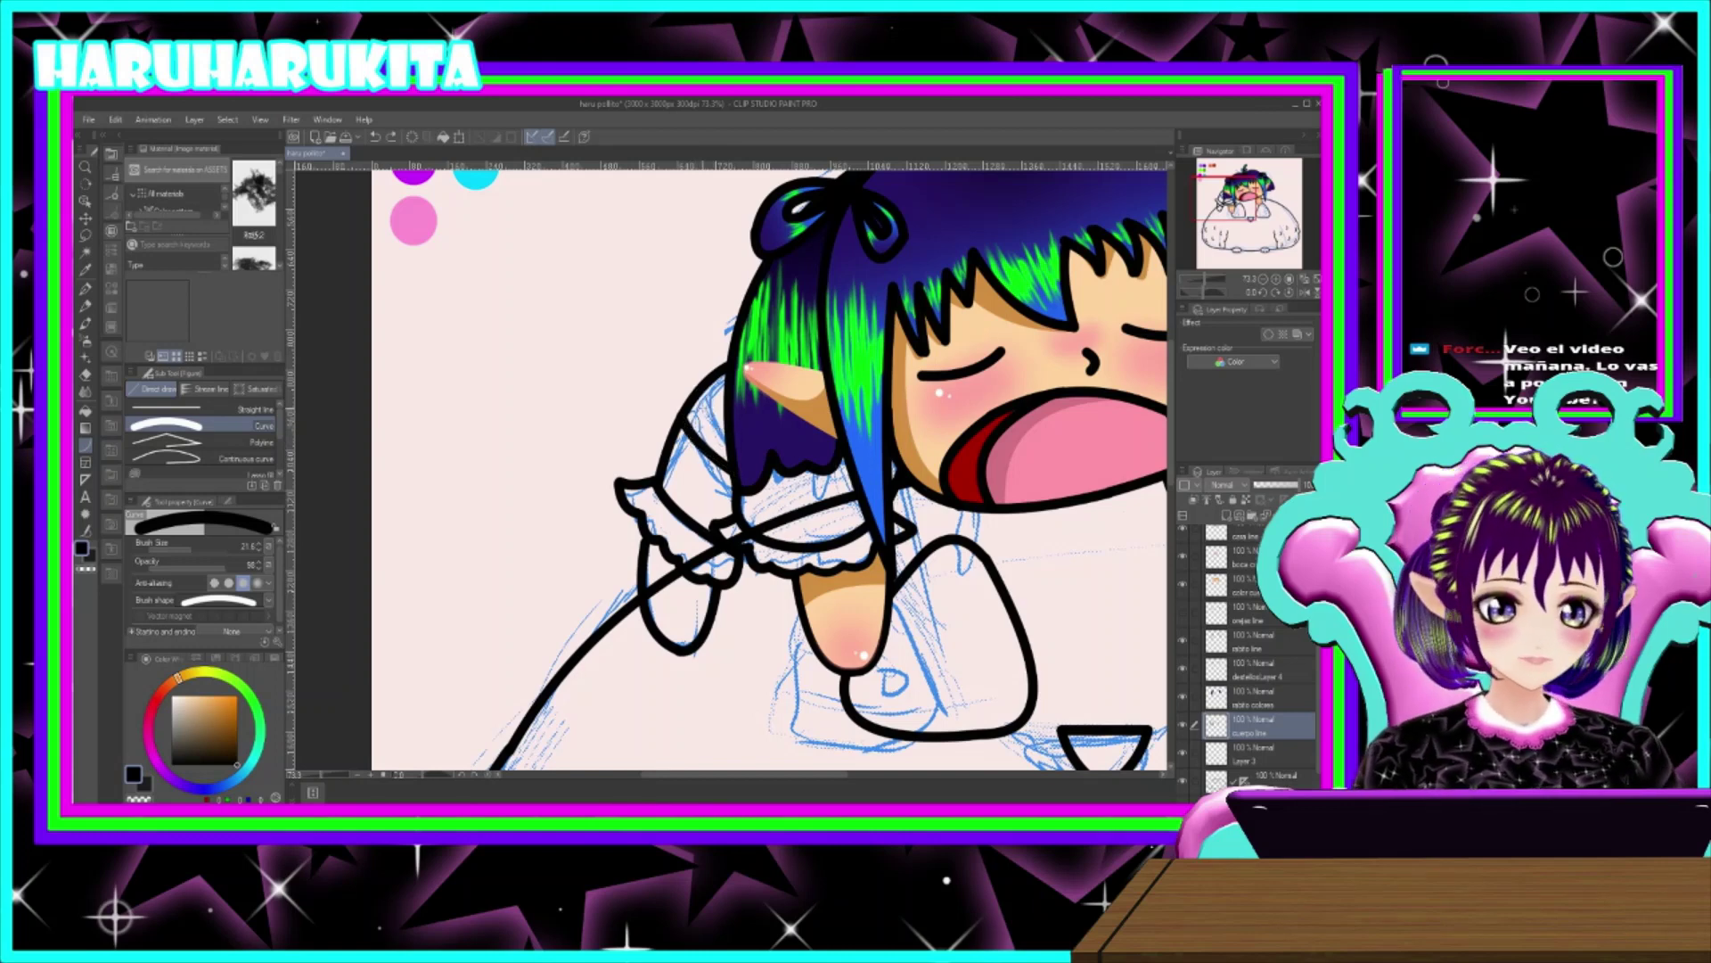
pyautogui.moveTo(692, 398); pyautogui.dragTo(724, 439)
pyautogui.hotkey('ctrl', 'z')
pyautogui.click(722, 426)
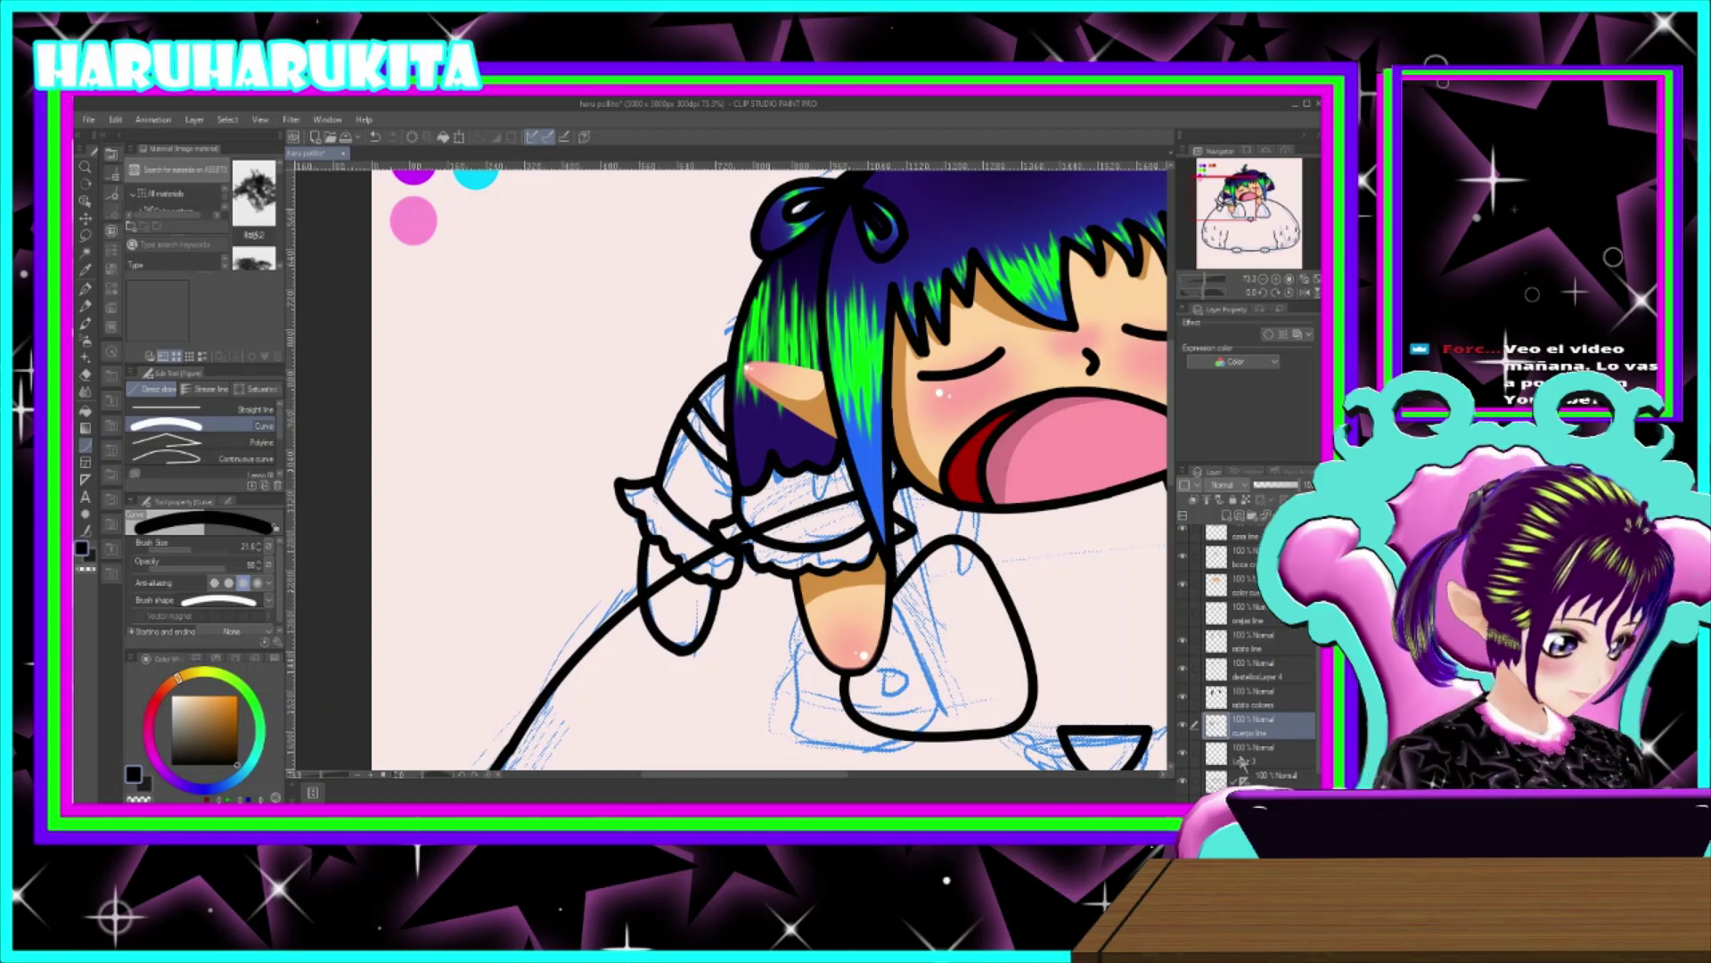
# - Auto-select the sleeve areas enclosed by the line art, leaving the new band out of the selection
pyautogui.click(87, 254)
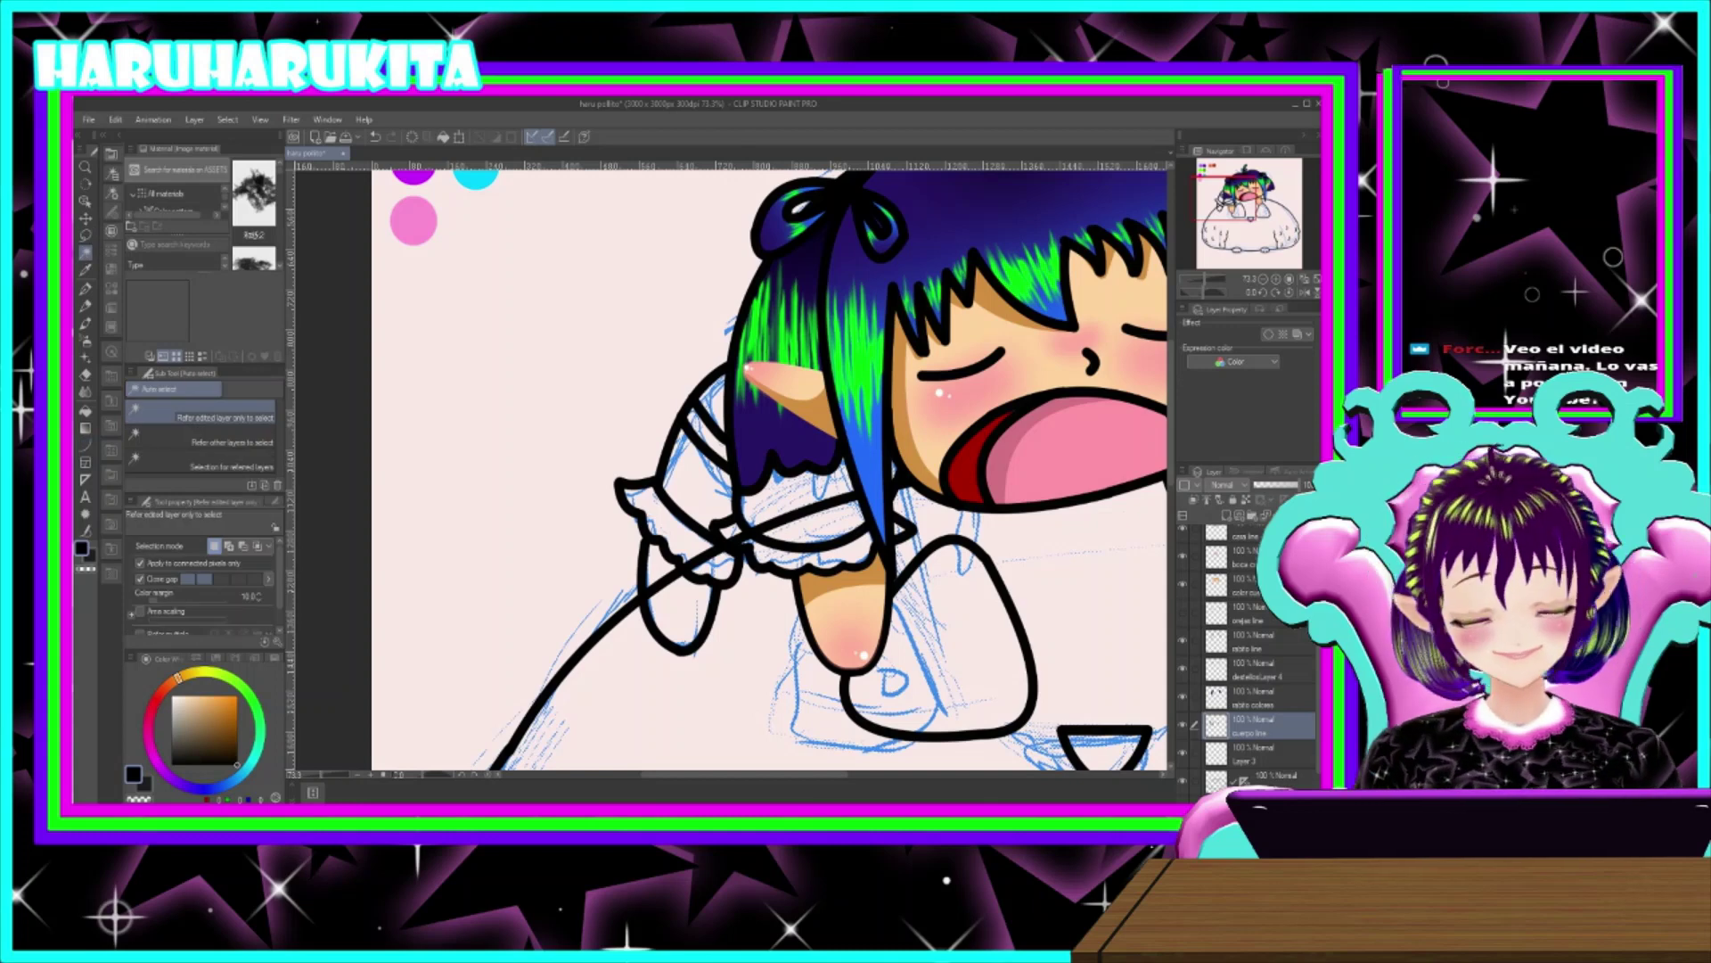
pyautogui.click(696, 479)
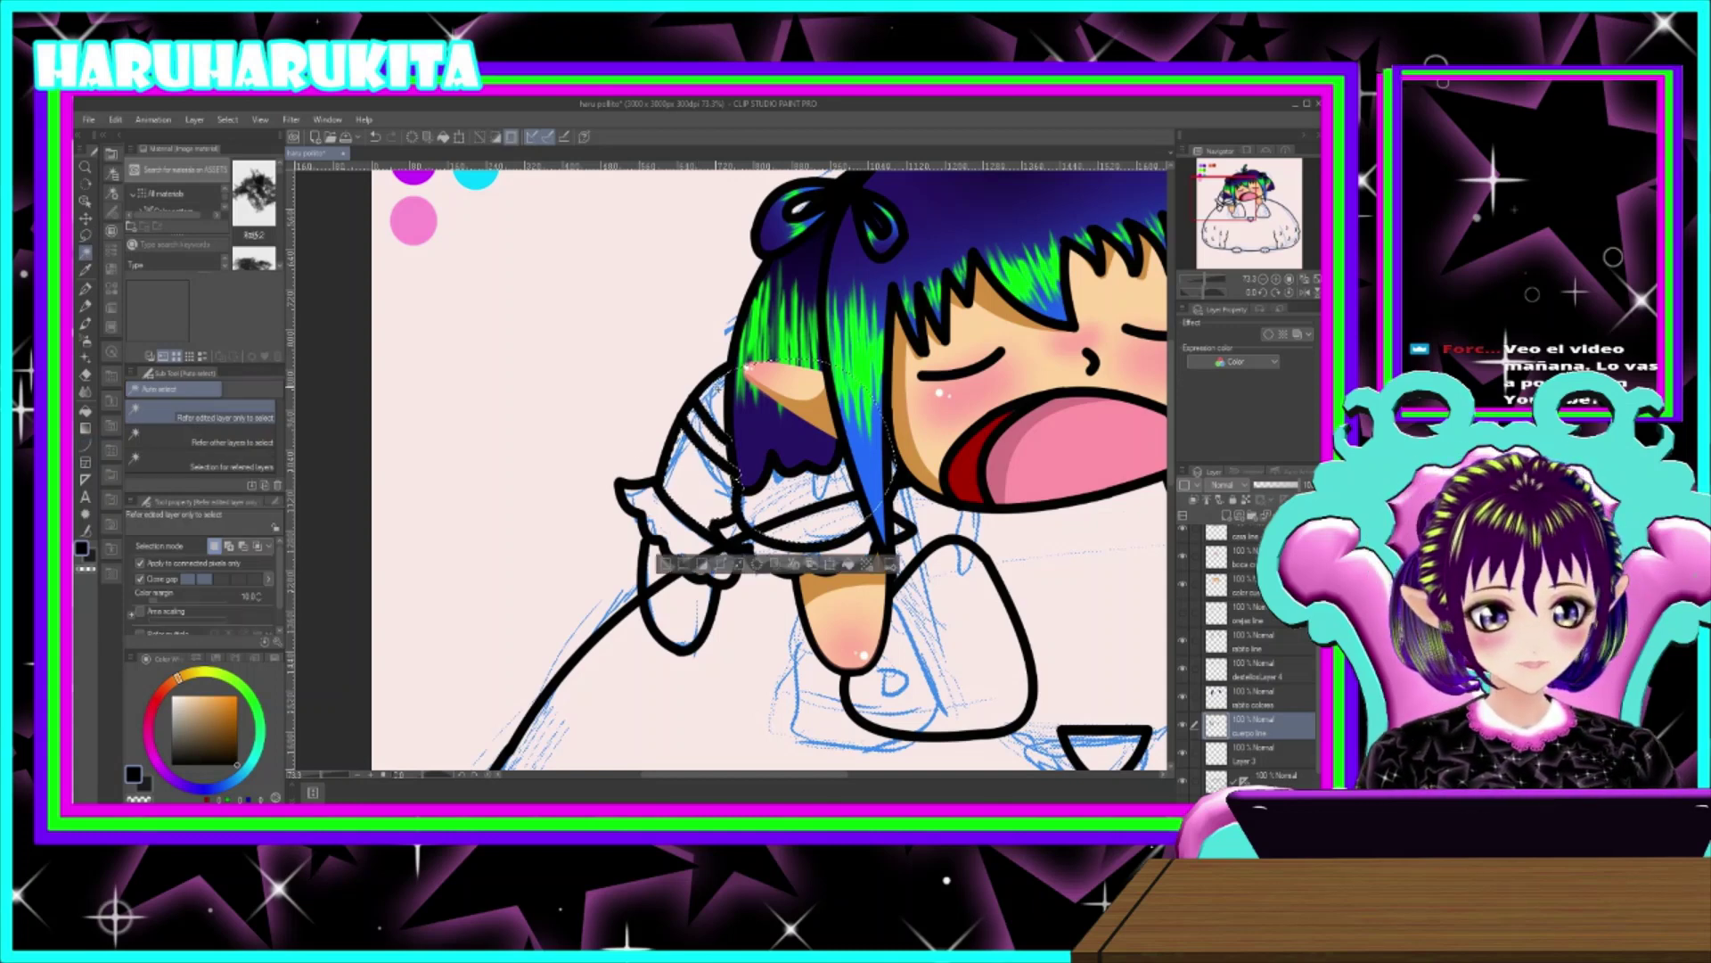
pyautogui.hotkey('ctrl', 'd')
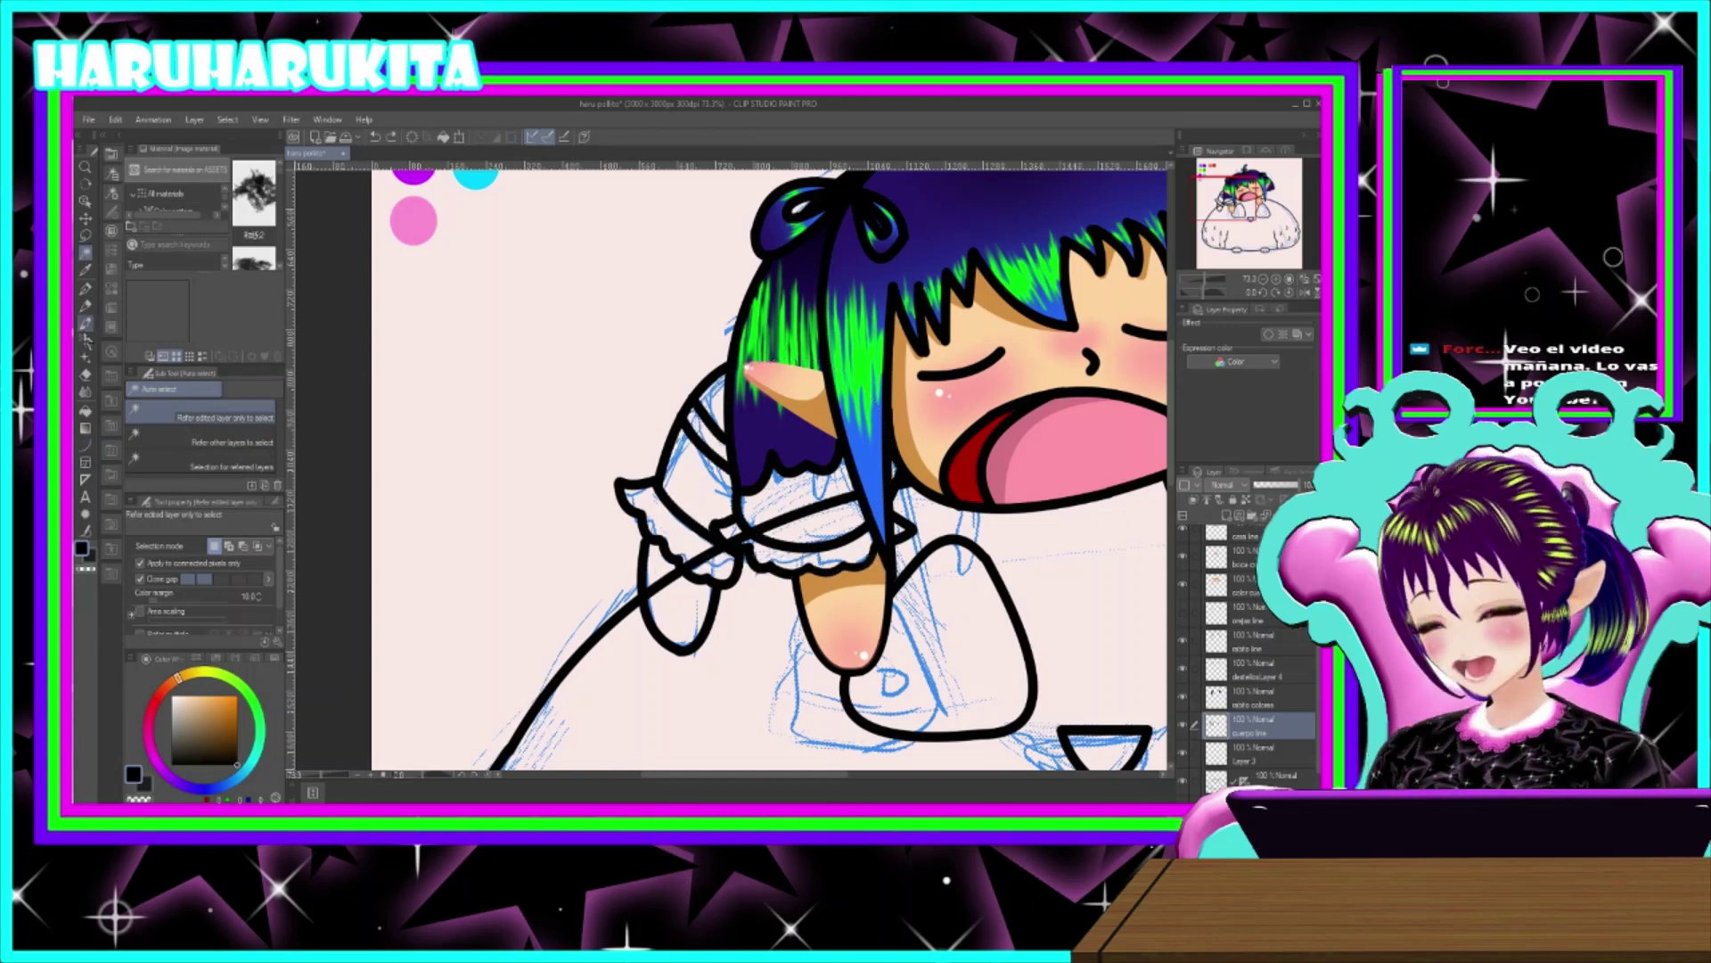
pyautogui.click(86, 445)
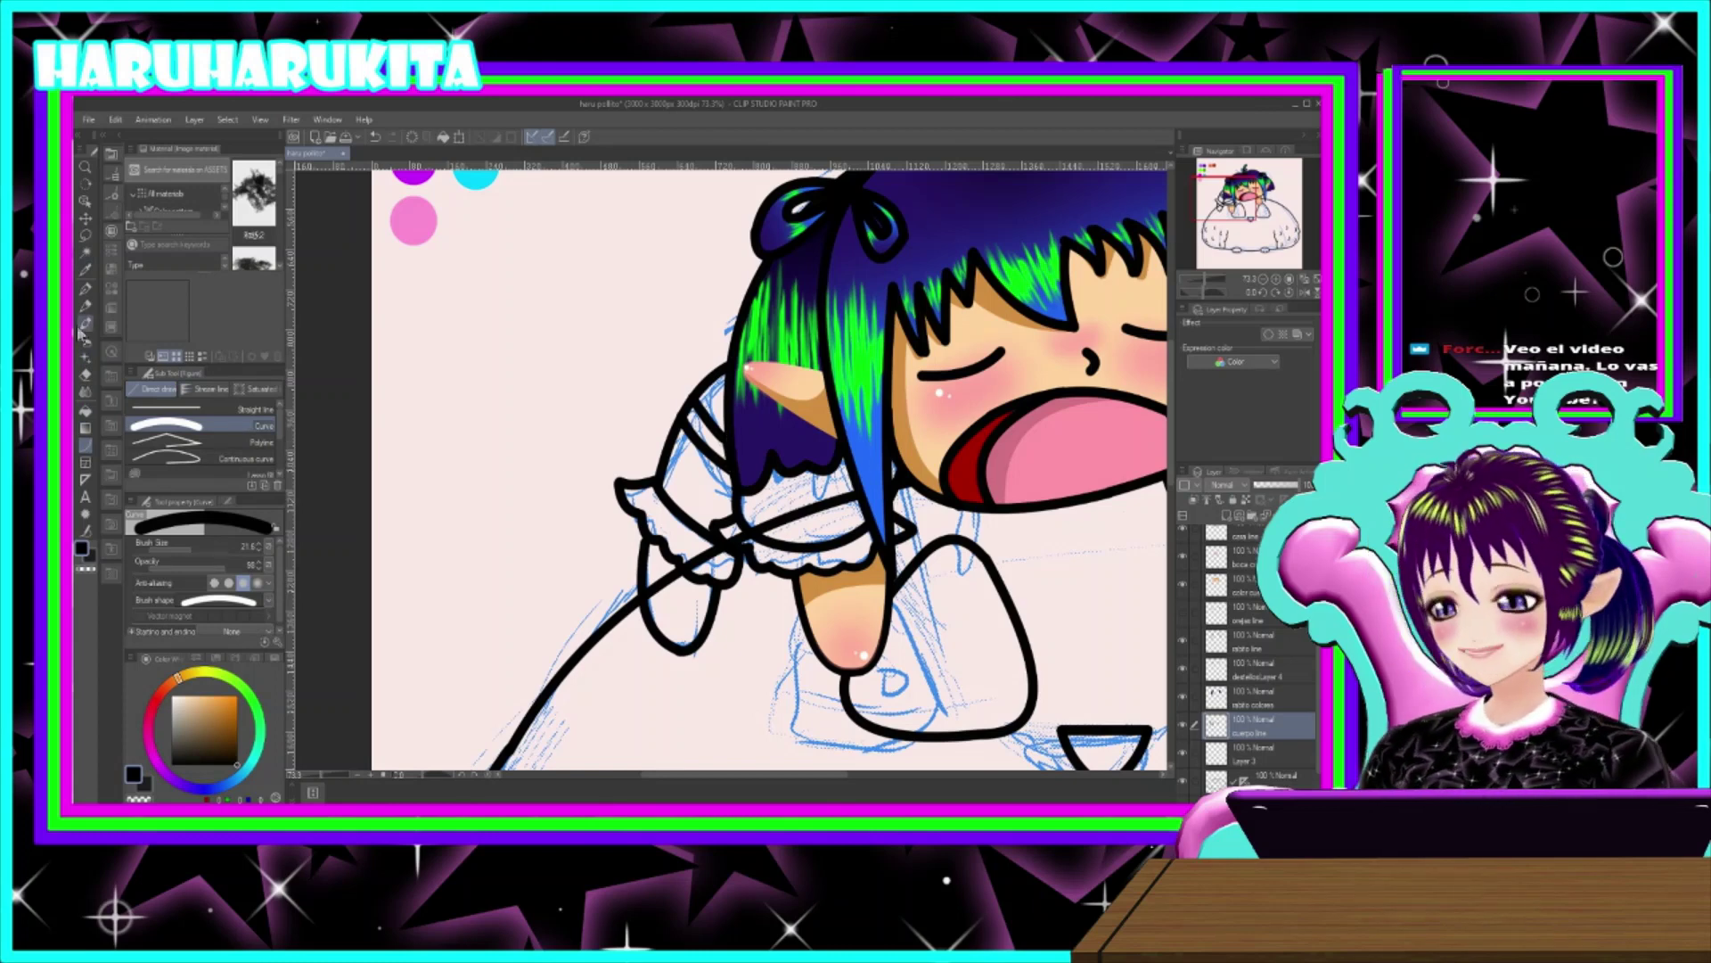
pyautogui.click(86, 253)
pyautogui.click(711, 416)
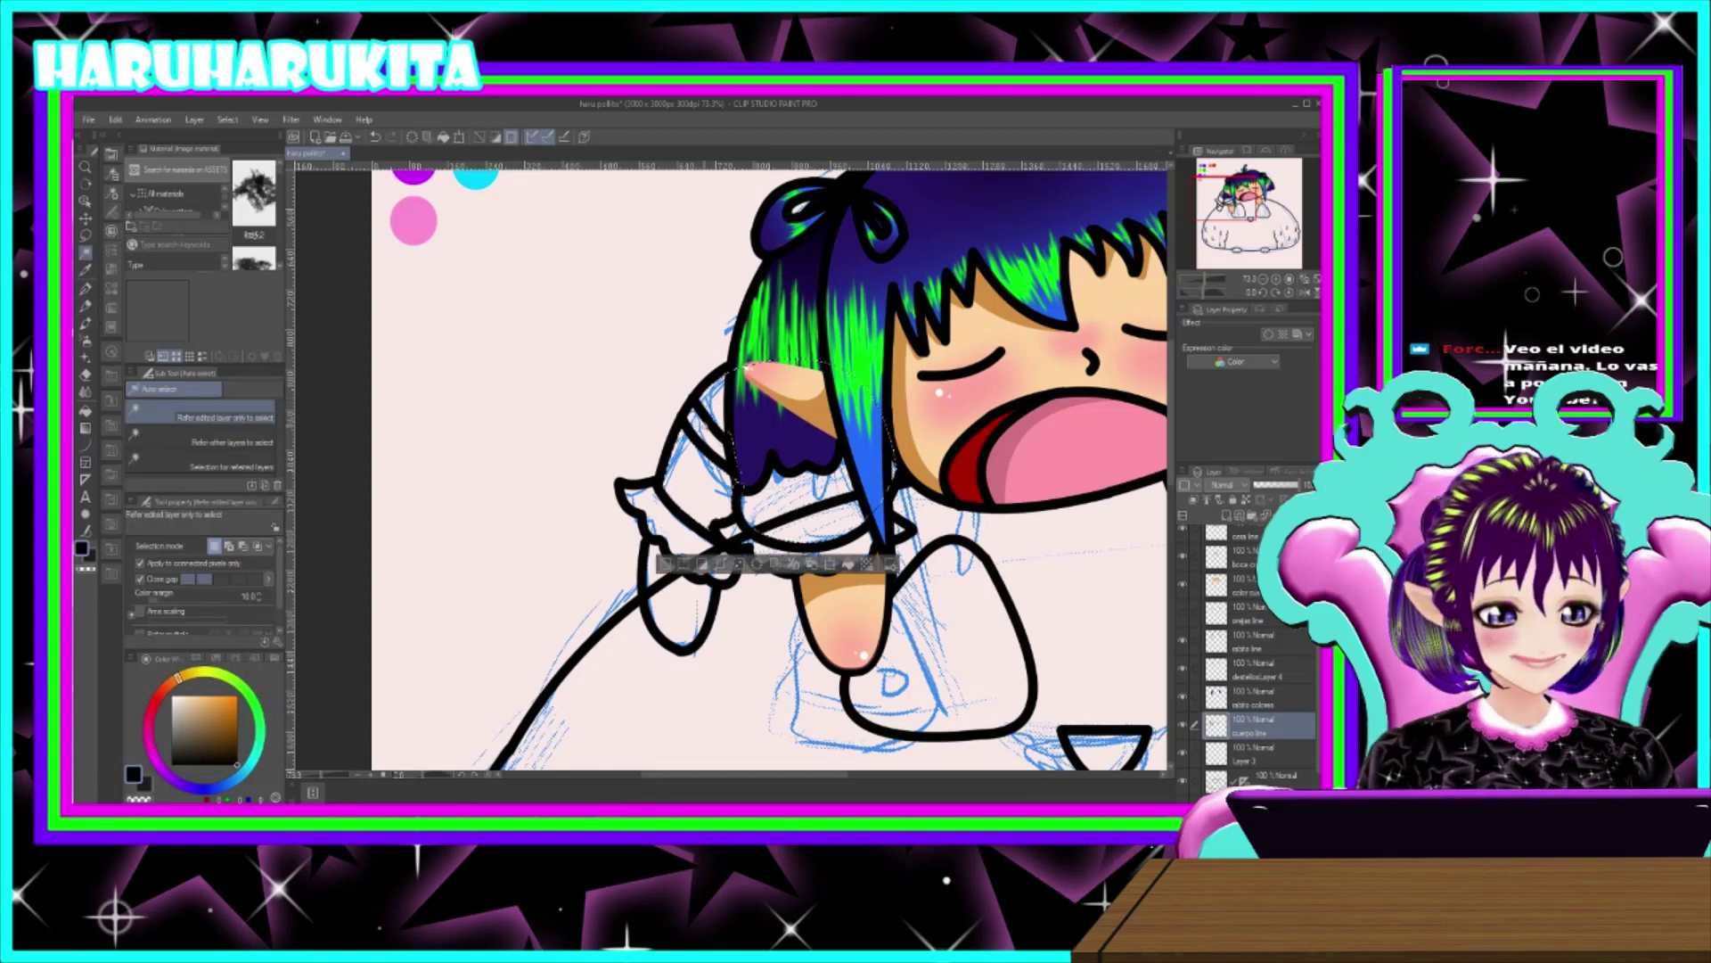
# - Rename the new layer "ropa color" and fill the selected sleeve areas with near-black
pyautogui.click(144, 784)
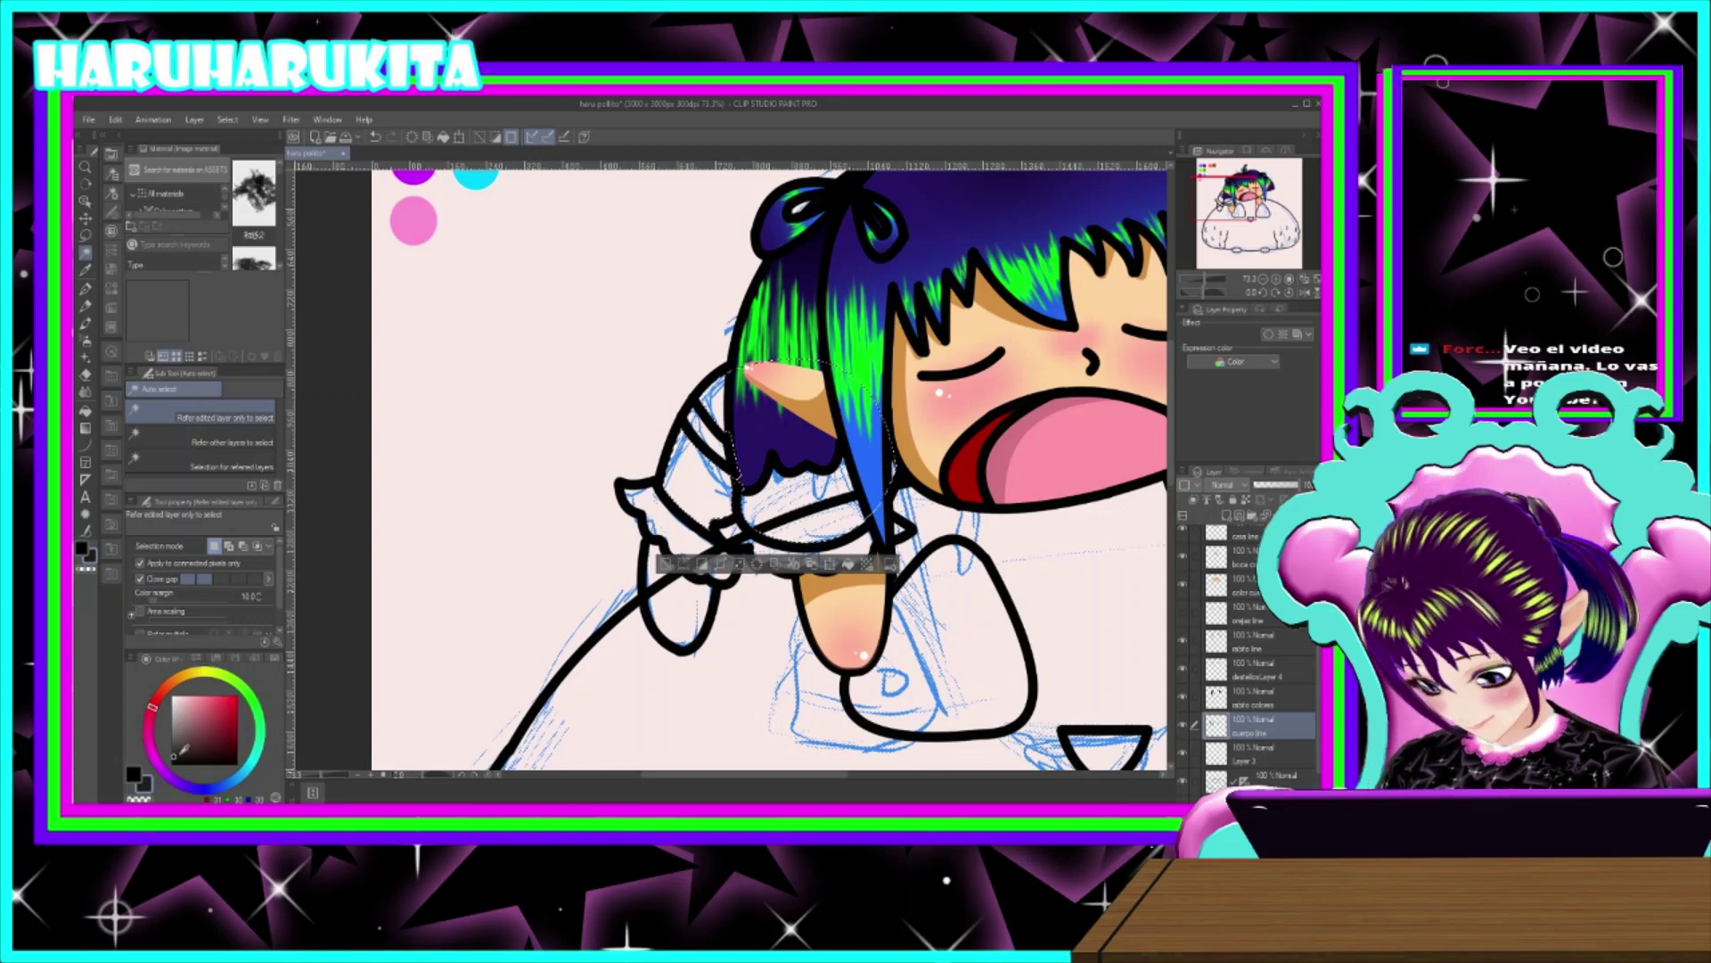
pyautogui.click(85, 410)
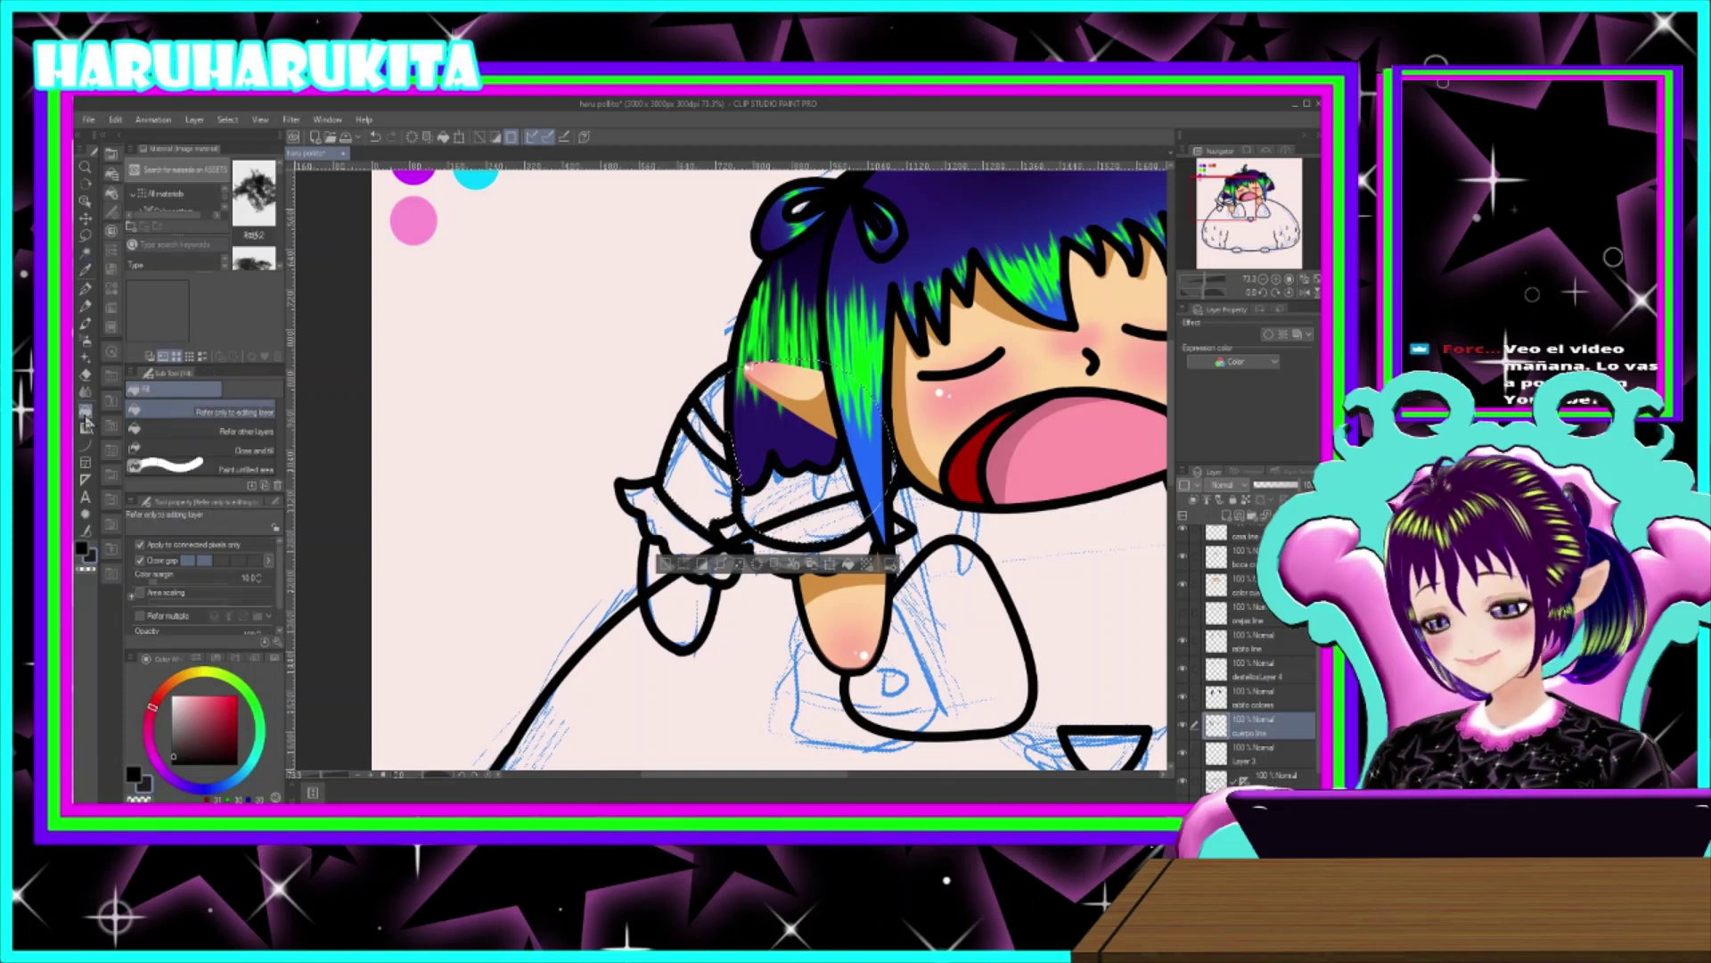
pyautogui.click(1241, 756)
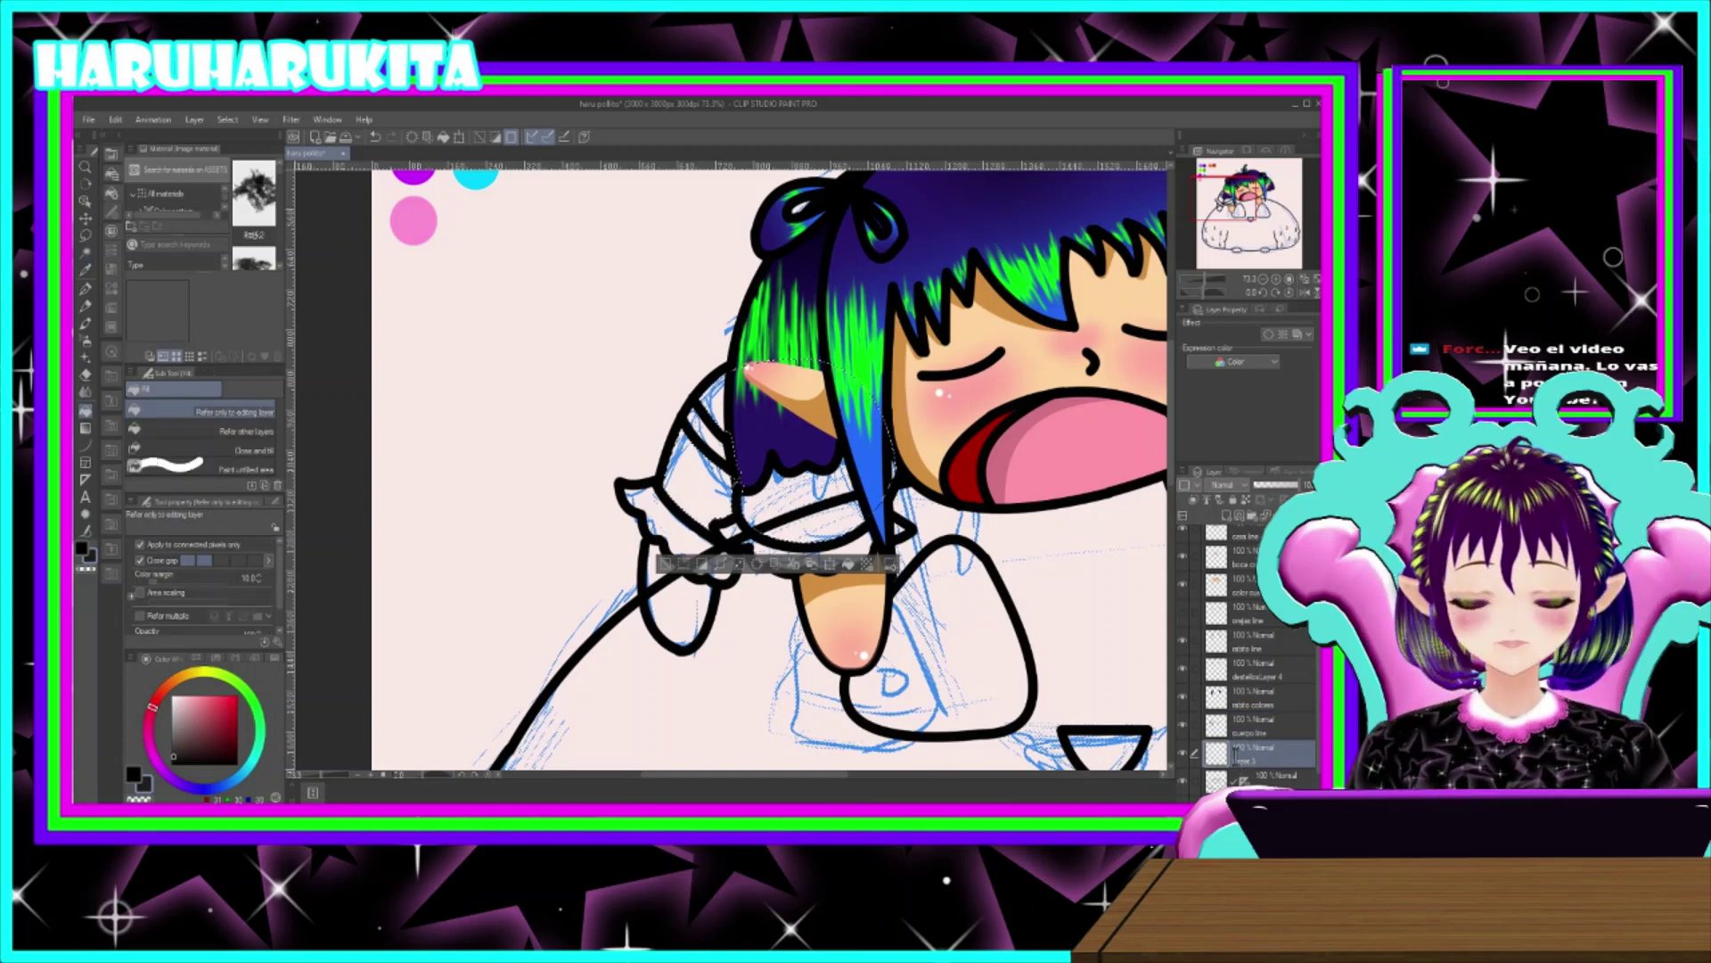
pyautogui.write('ropa color')
pyautogui.press('Return')
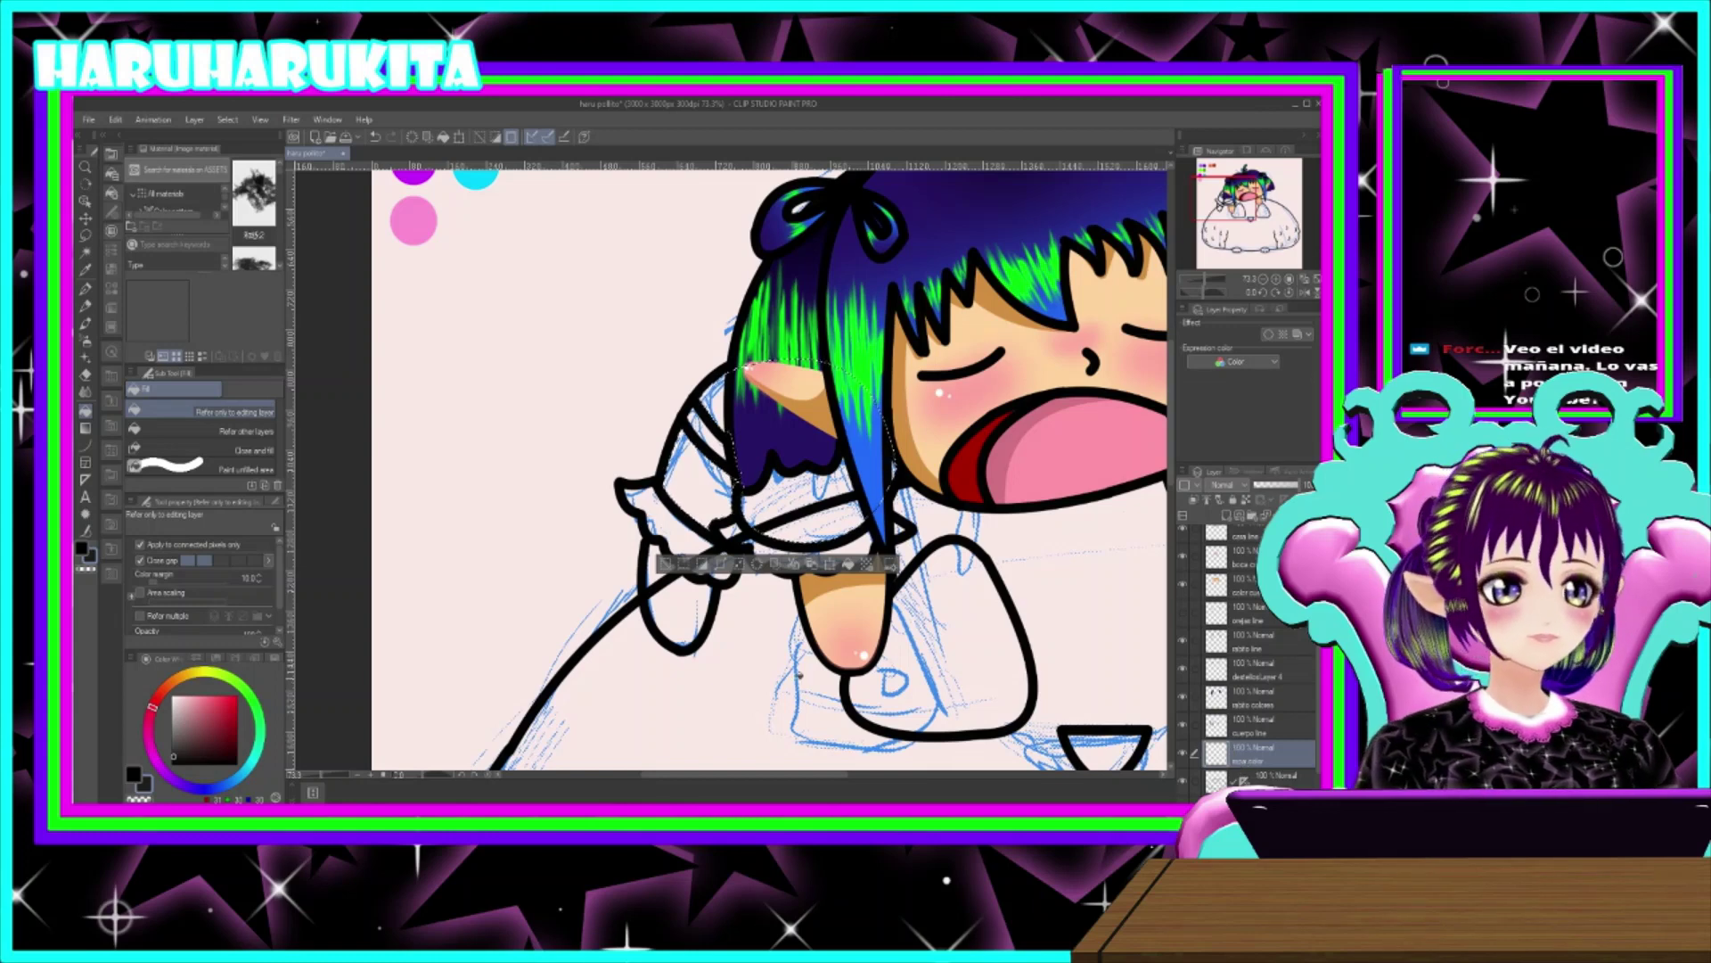
pyautogui.hotkey('alt', 'Delete')
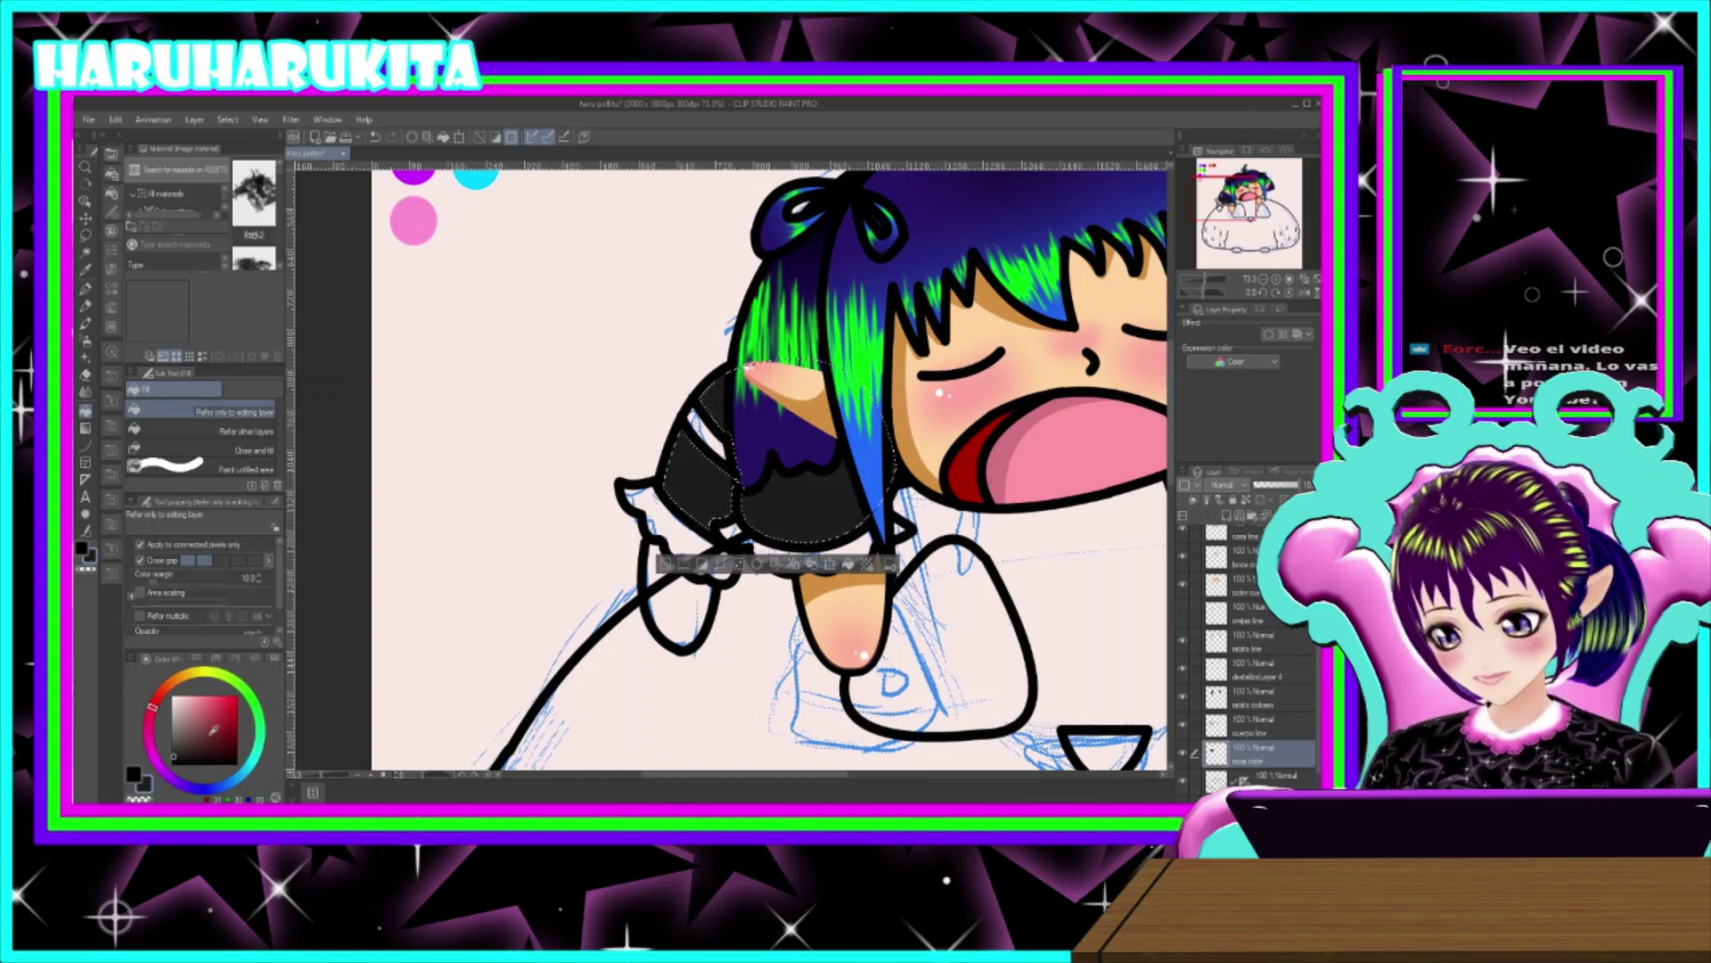
pyautogui.click(178, 754)
pyautogui.moveTo(178, 752); pyautogui.dragTo(176, 759)
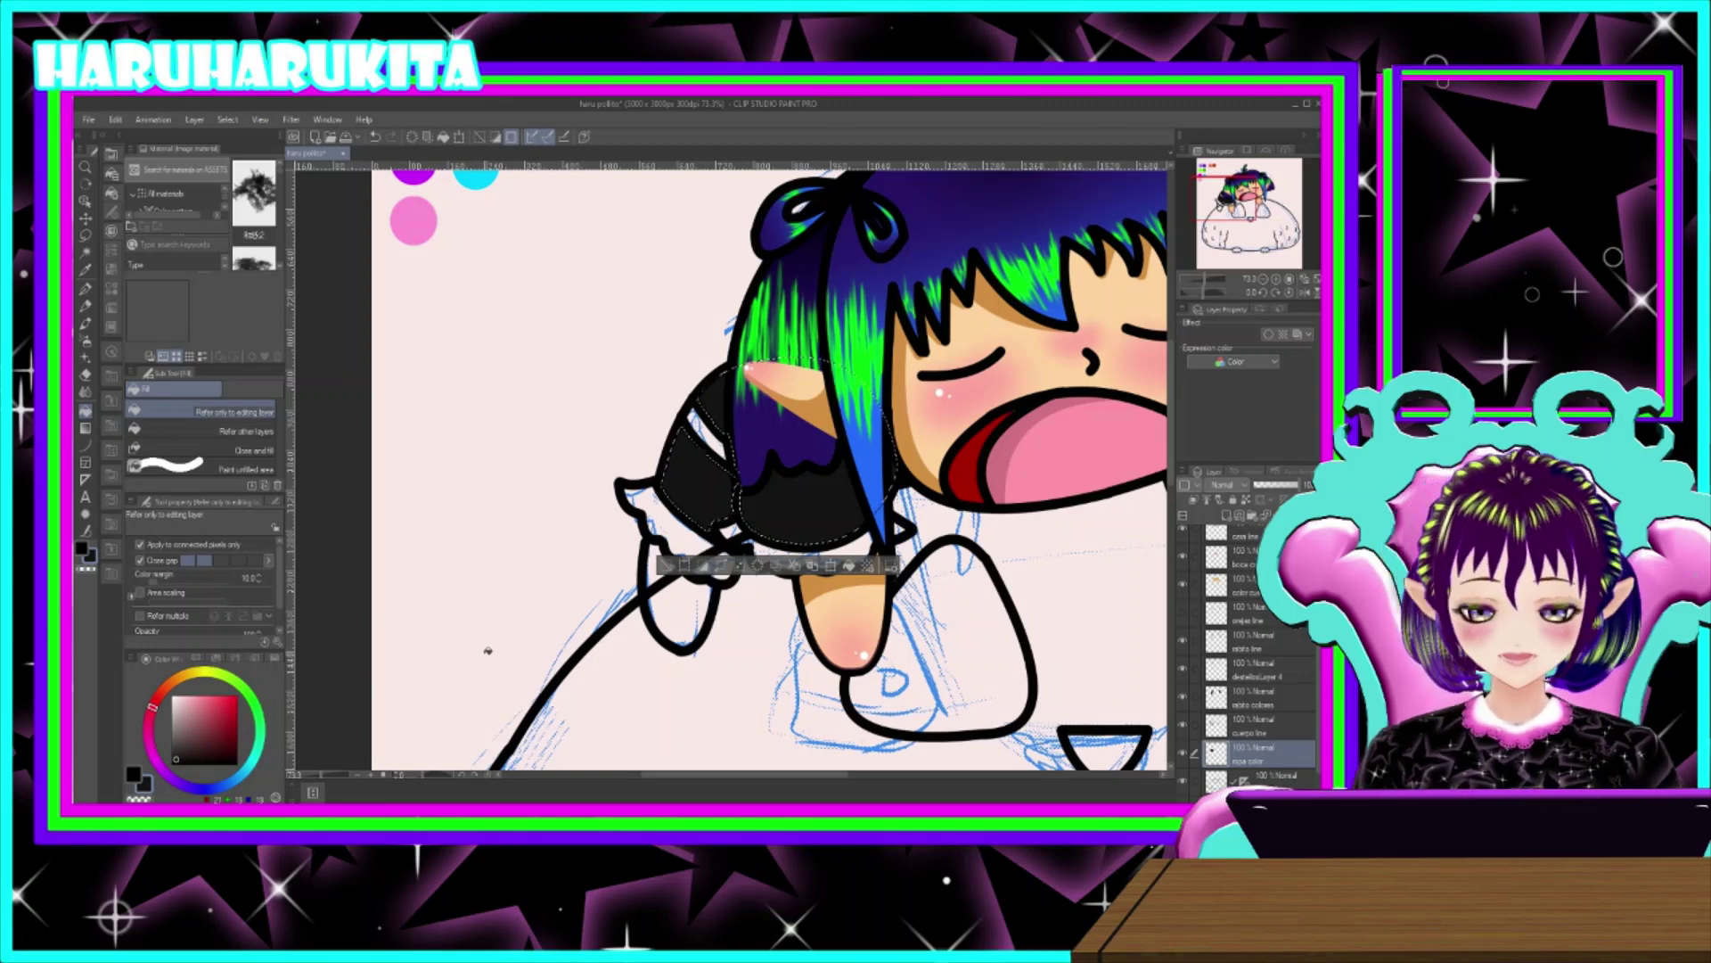
# - Pick a saturated pink colour and choose the Star B decoration brush
pyautogui.click(207, 696)
pyautogui.click(149, 731)
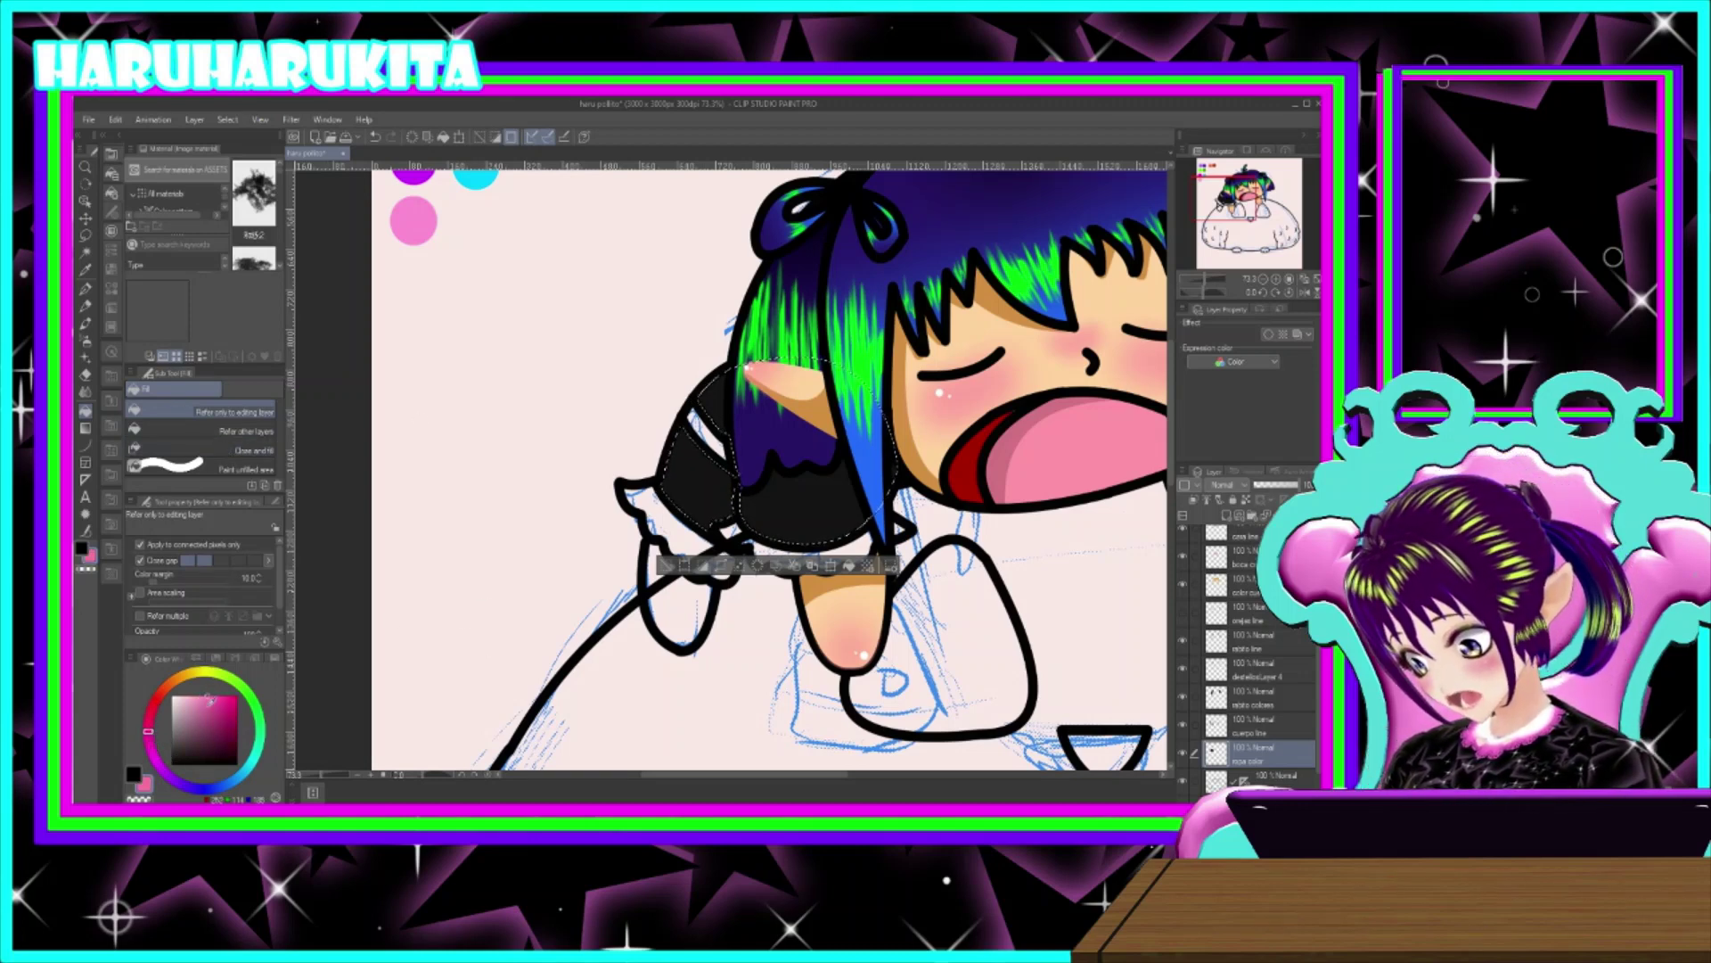
pyautogui.click(204, 692)
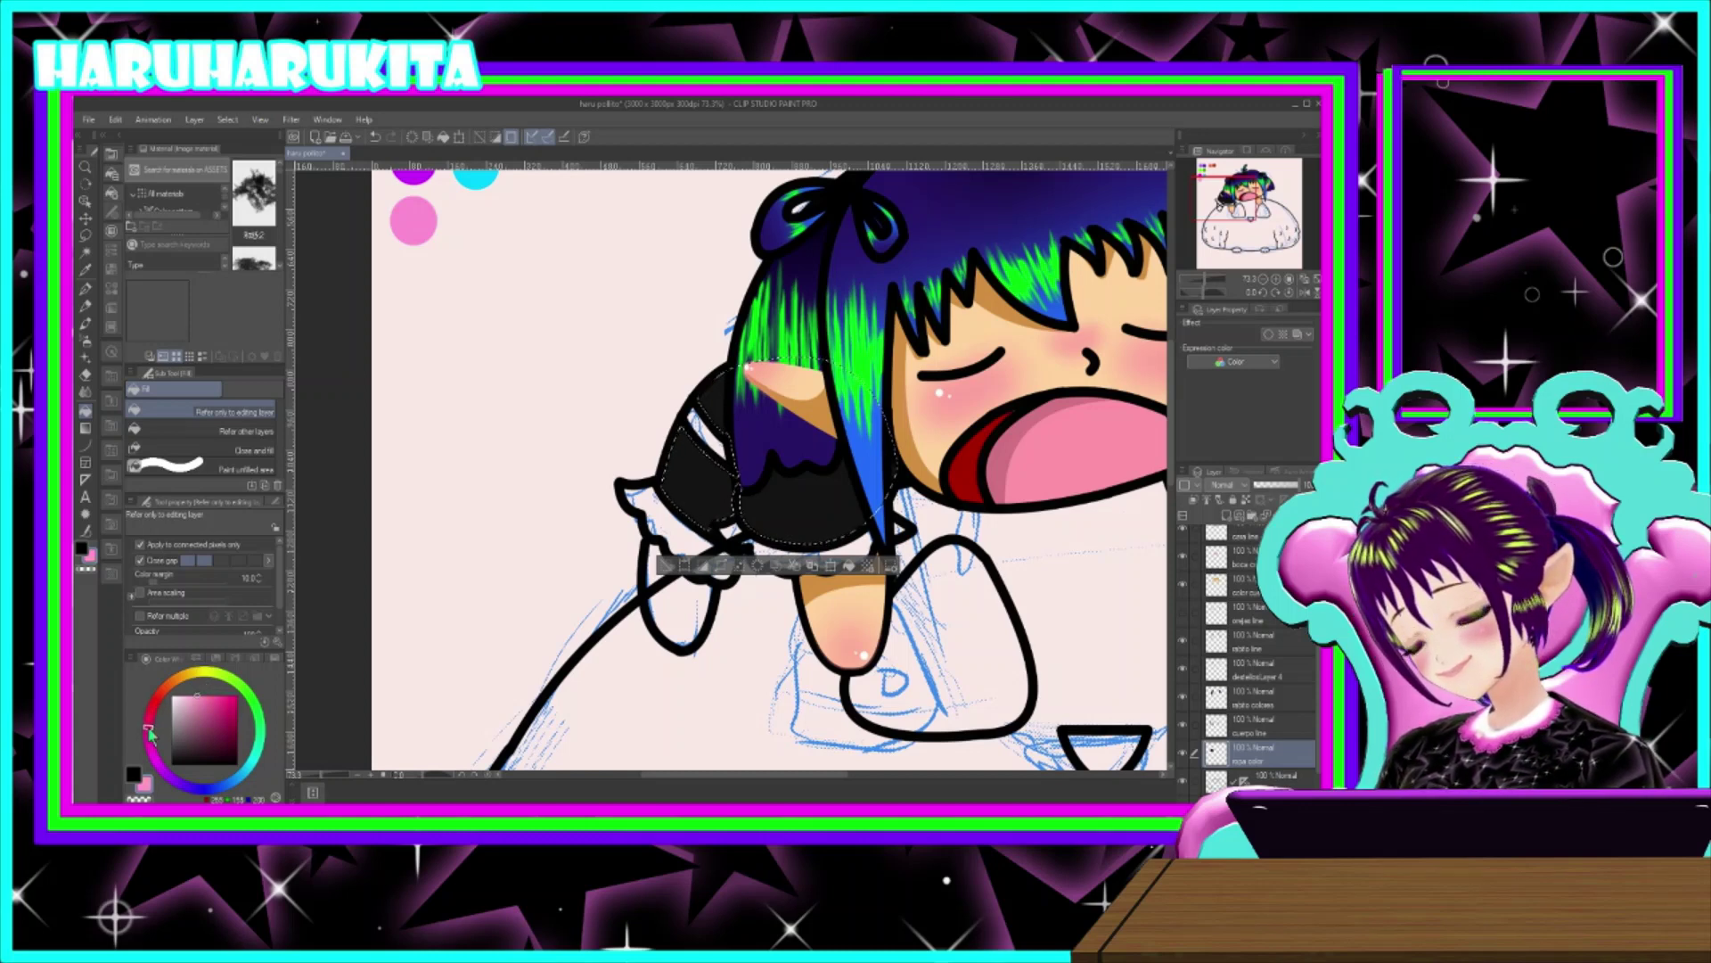
pyautogui.click(85, 357)
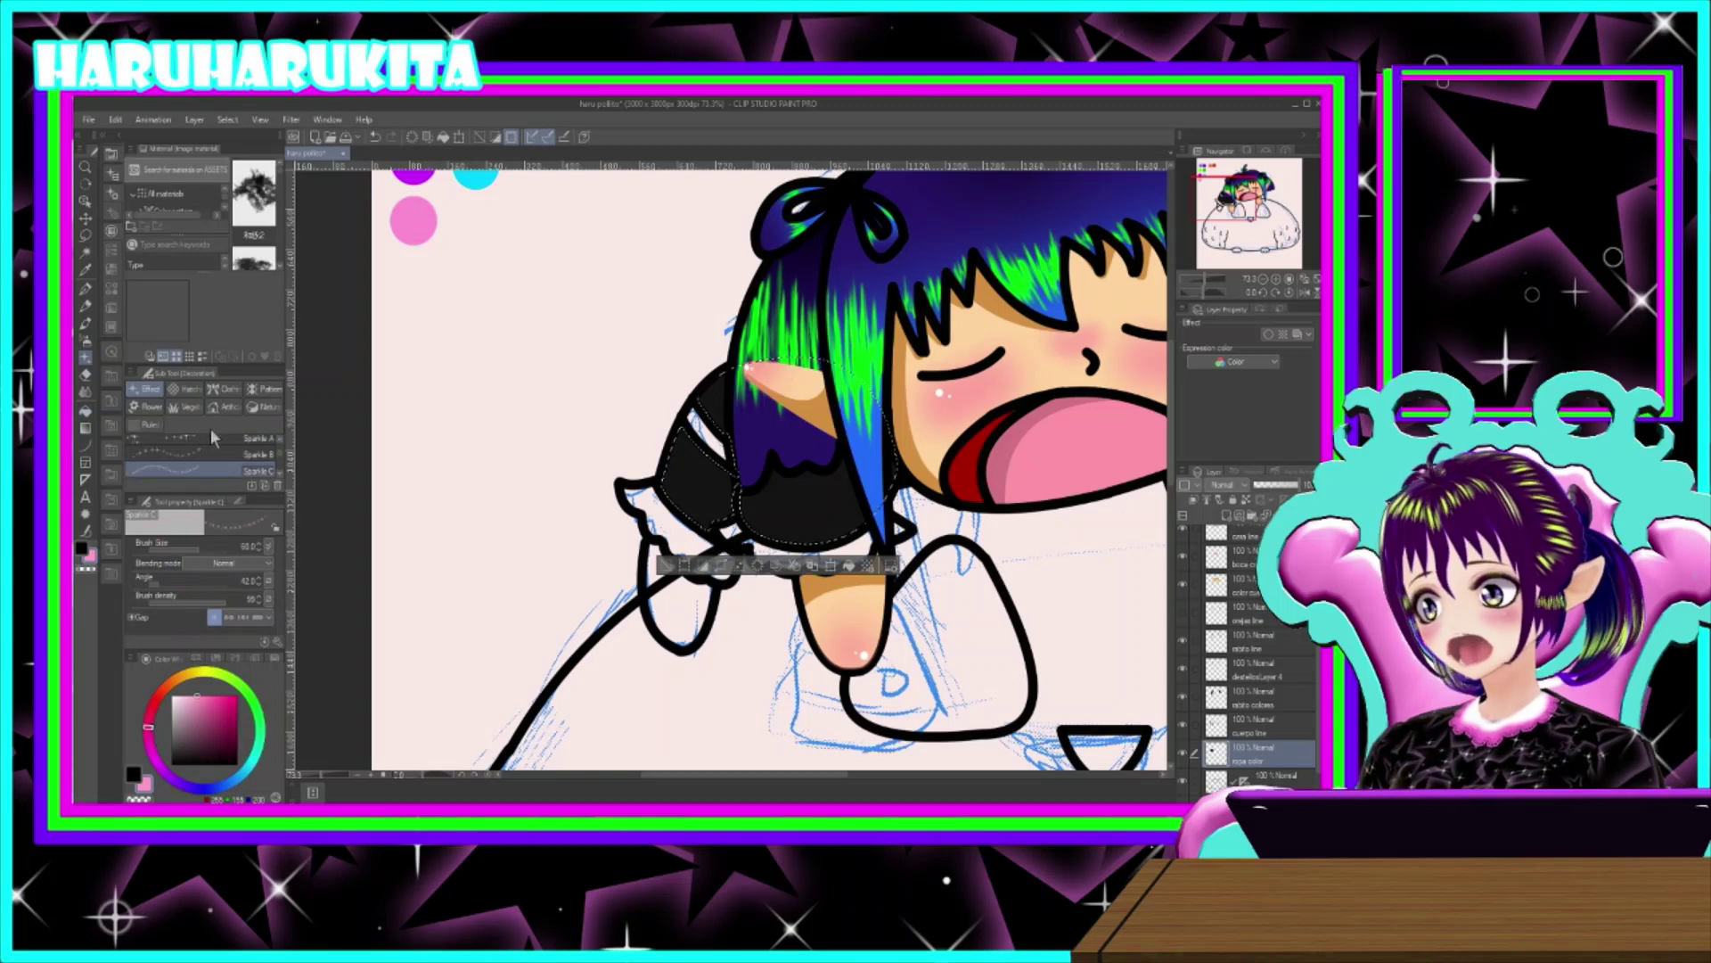
pyautogui.scroll(-5, 223, 441)
pyautogui.scroll(5, 243, 455)
pyautogui.click(191, 460)
# - Resize the star brush and stamp pink outlined stars over the black sleeve areas on a new layer above "ropa color"
pyautogui.press('[')
pyautogui.press('[')
pyautogui.press('[')
pyautogui.press('[')
pyautogui.press('[')
pyautogui.press('[')
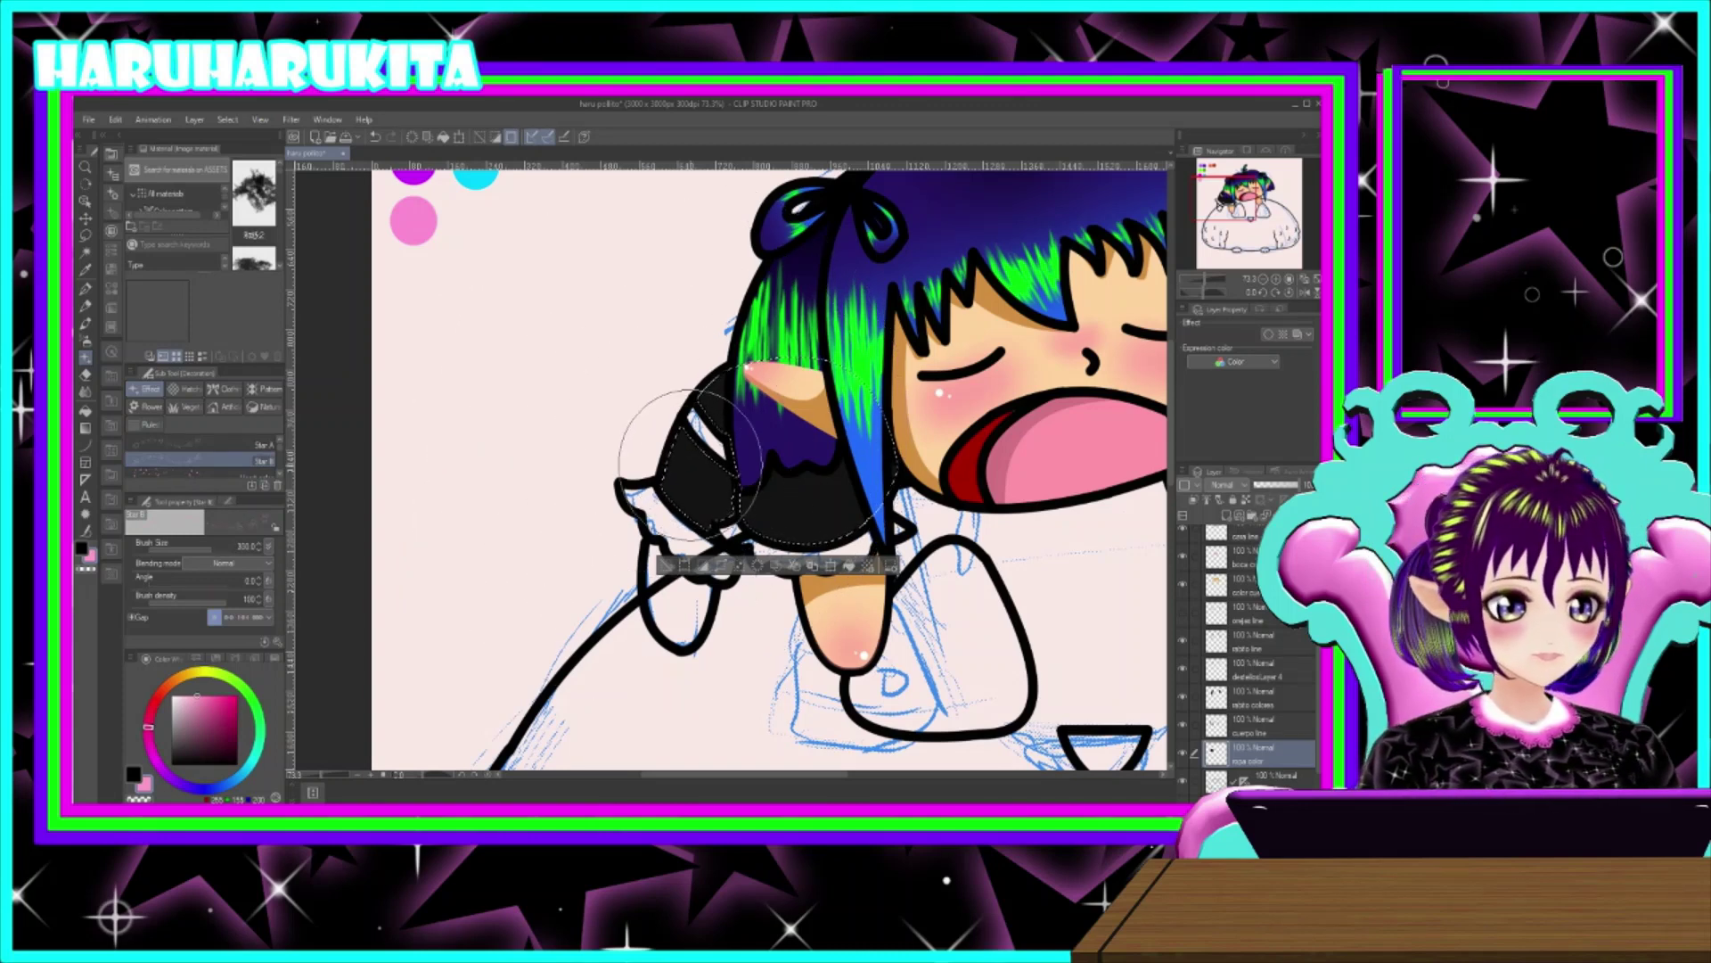
pyautogui.click(1227, 516)
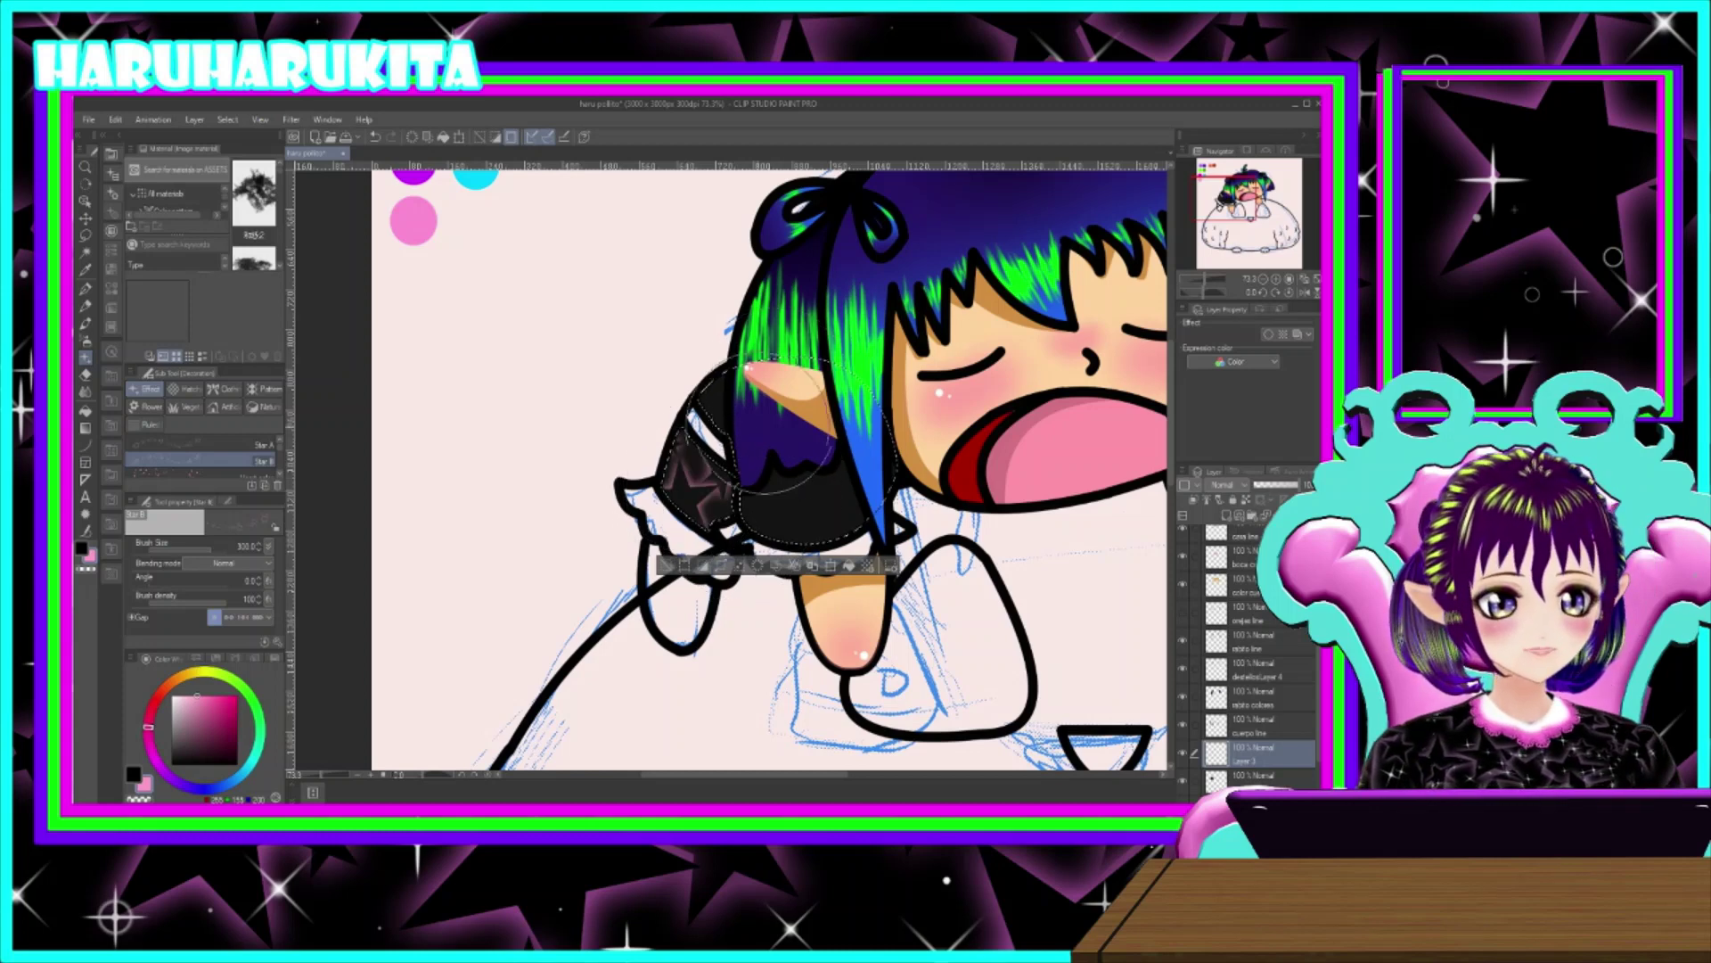
pyautogui.click(209, 692)
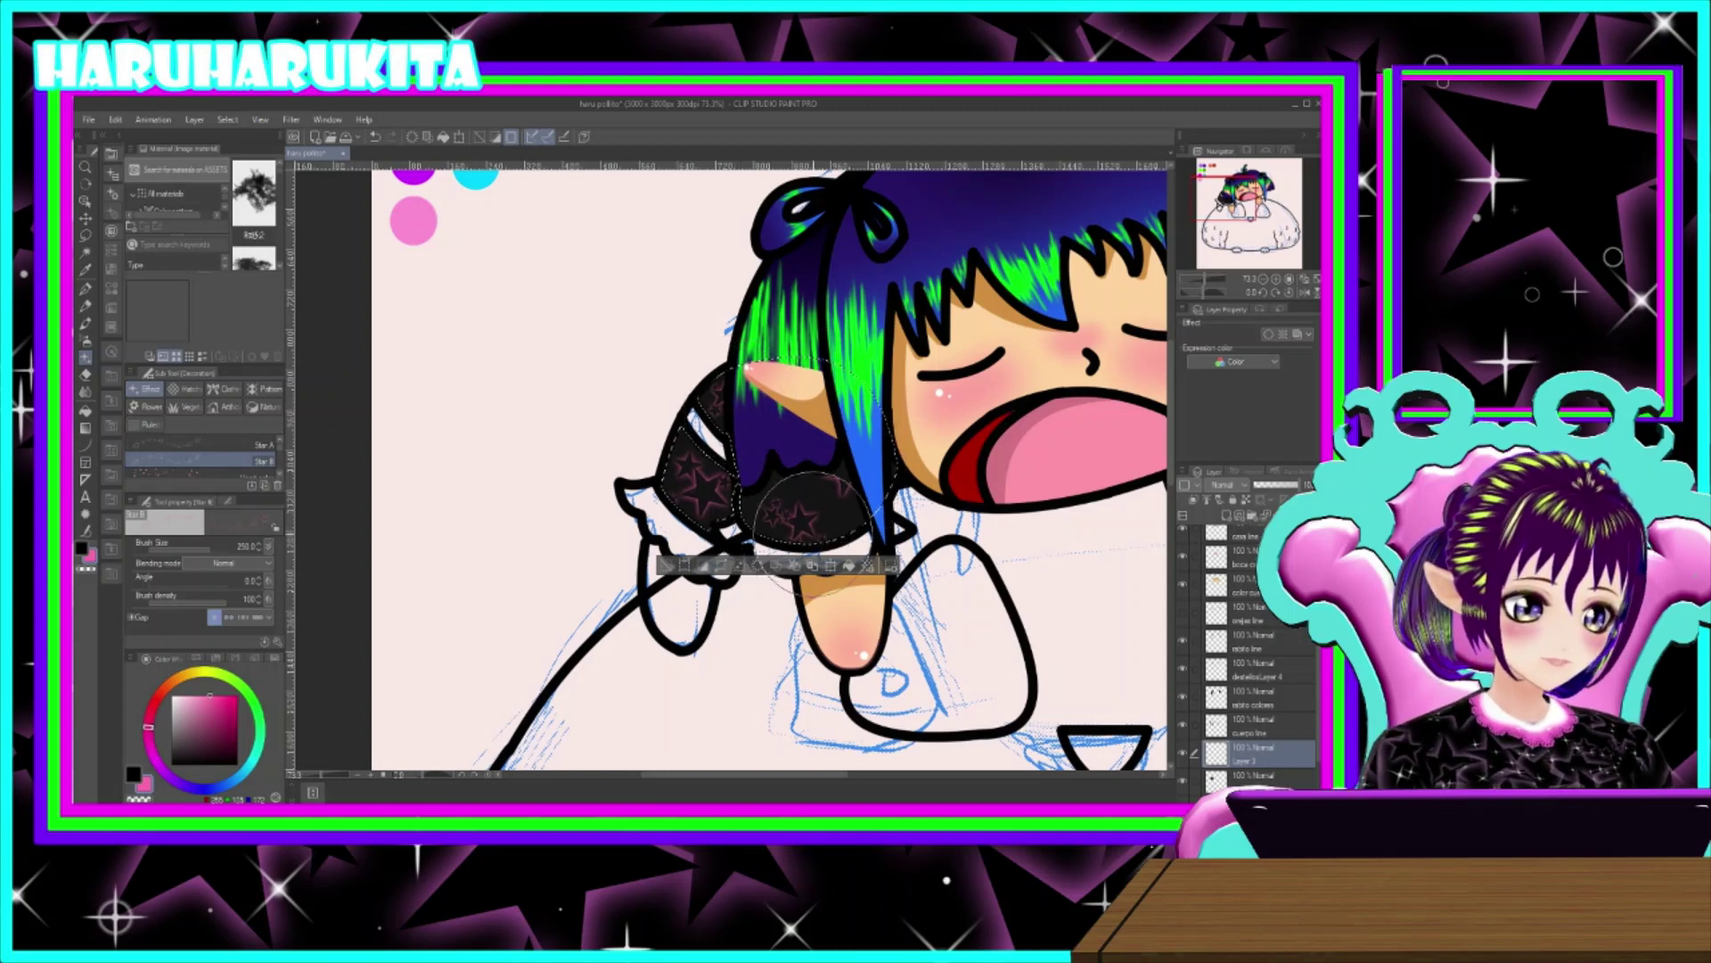
# - Try several star sizes on the black sleeve below the ear, undoing the stamps and staying on the star layer
pyautogui.click(800, 505)
pyautogui.press(']')
pyautogui.press(']')
pyautogui.press(']')
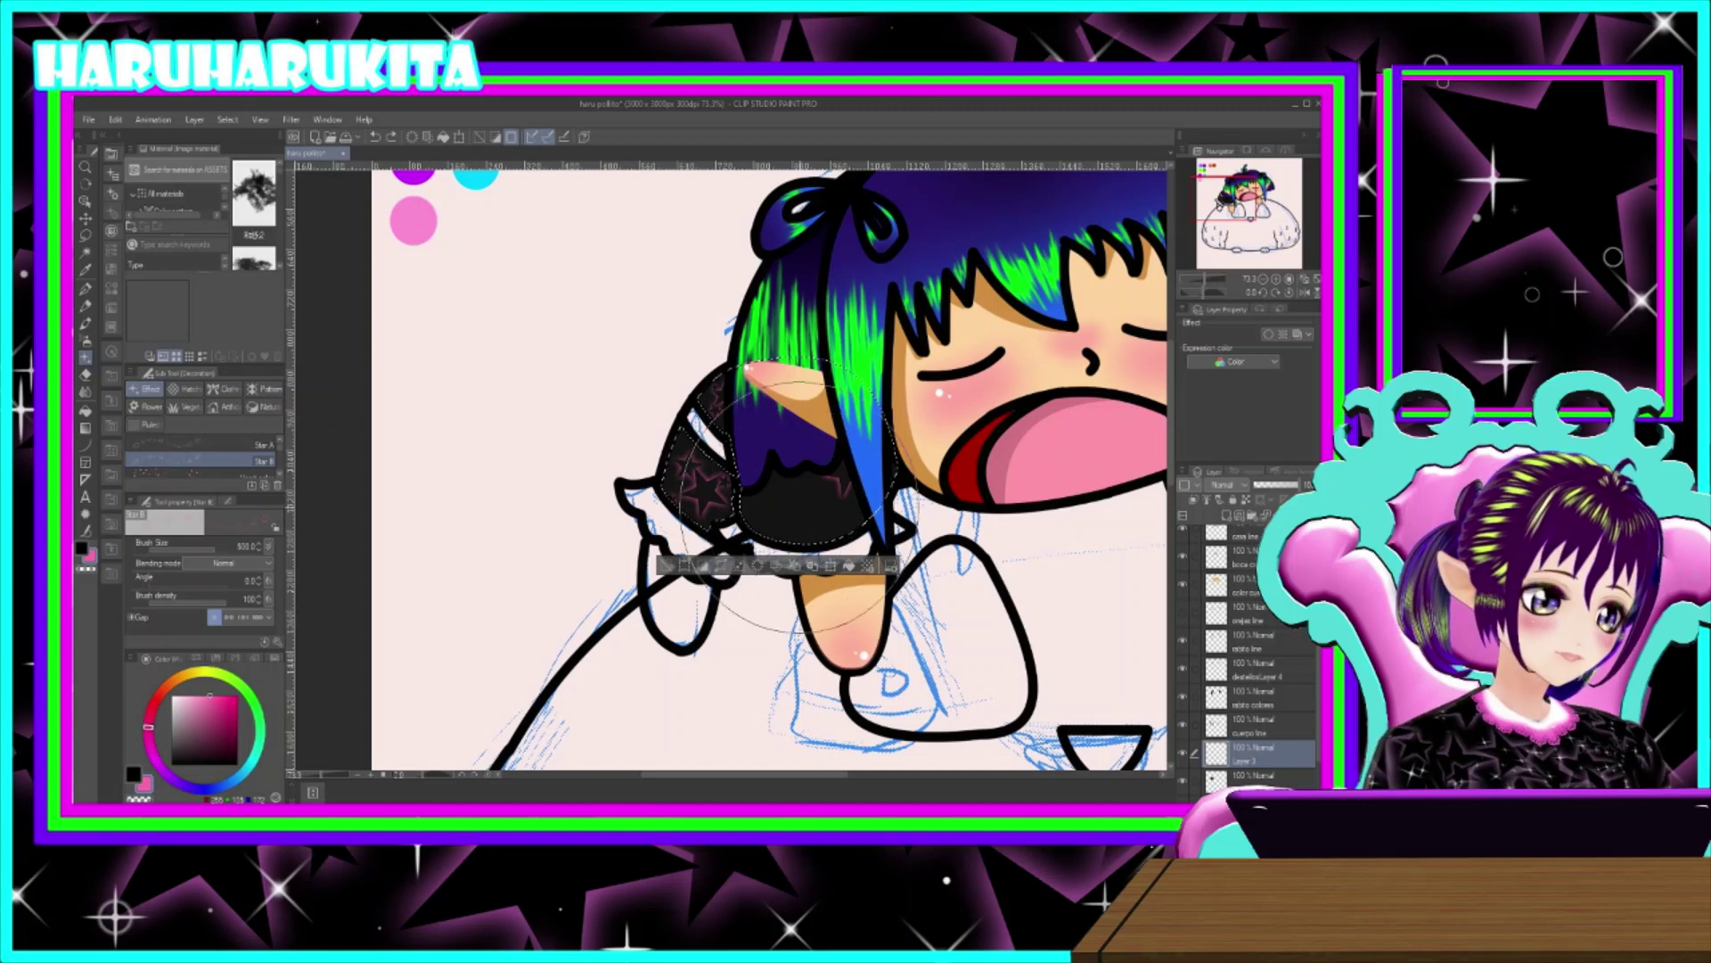
pyautogui.hotkey('ctrl', 'z')
pyautogui.click(796, 521)
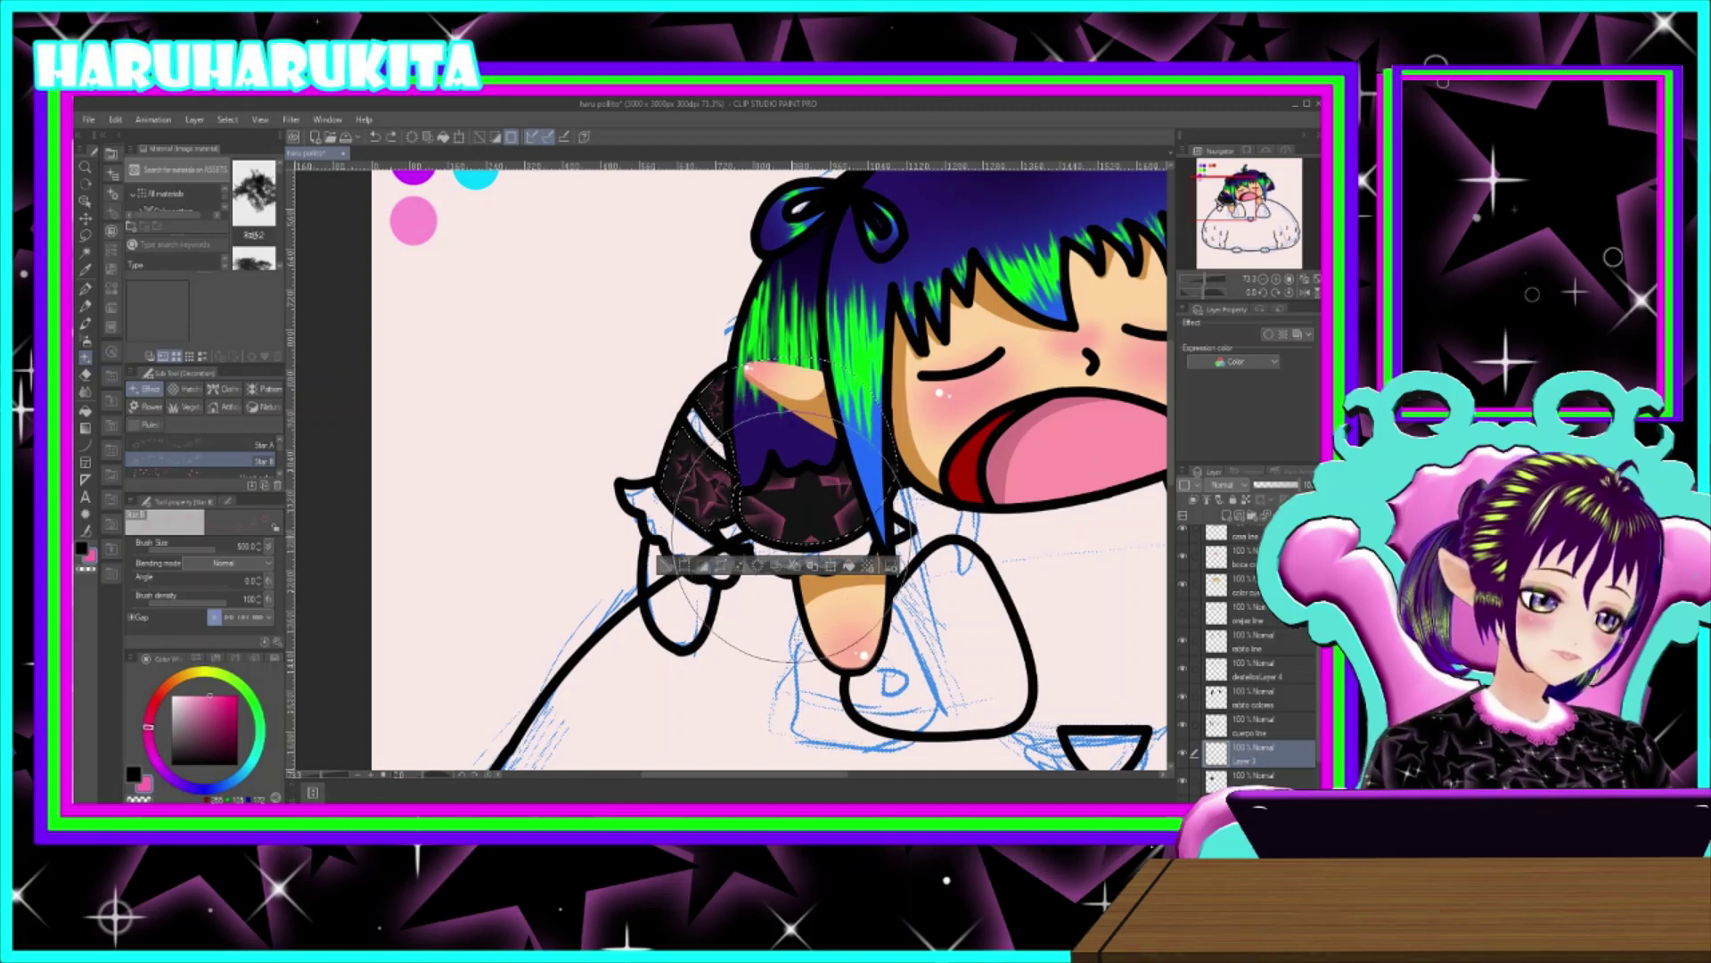
pyautogui.hotkey('ctrl', 'z')
pyautogui.press('[')
pyautogui.press('[')
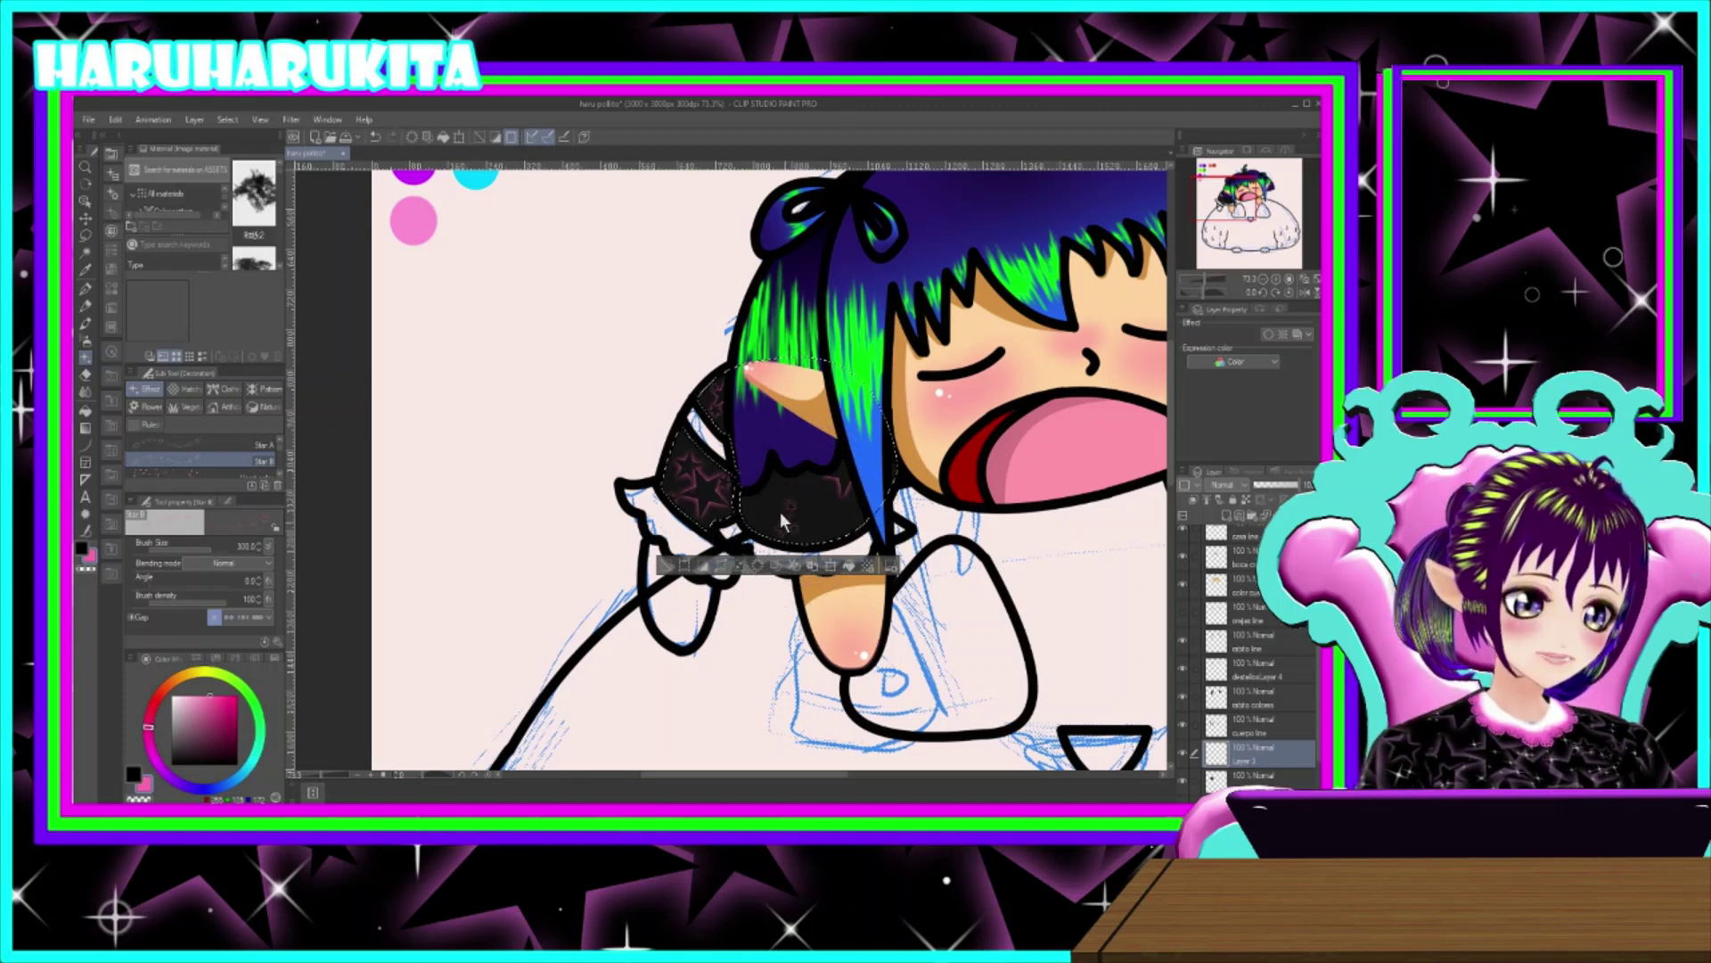
pyautogui.keyDown('ctrl'); pyautogui.keyDown('shift'); pyautogui.click(800, 502); pyautogui.keyUp('shift'); pyautogui.keyUp('ctrl')
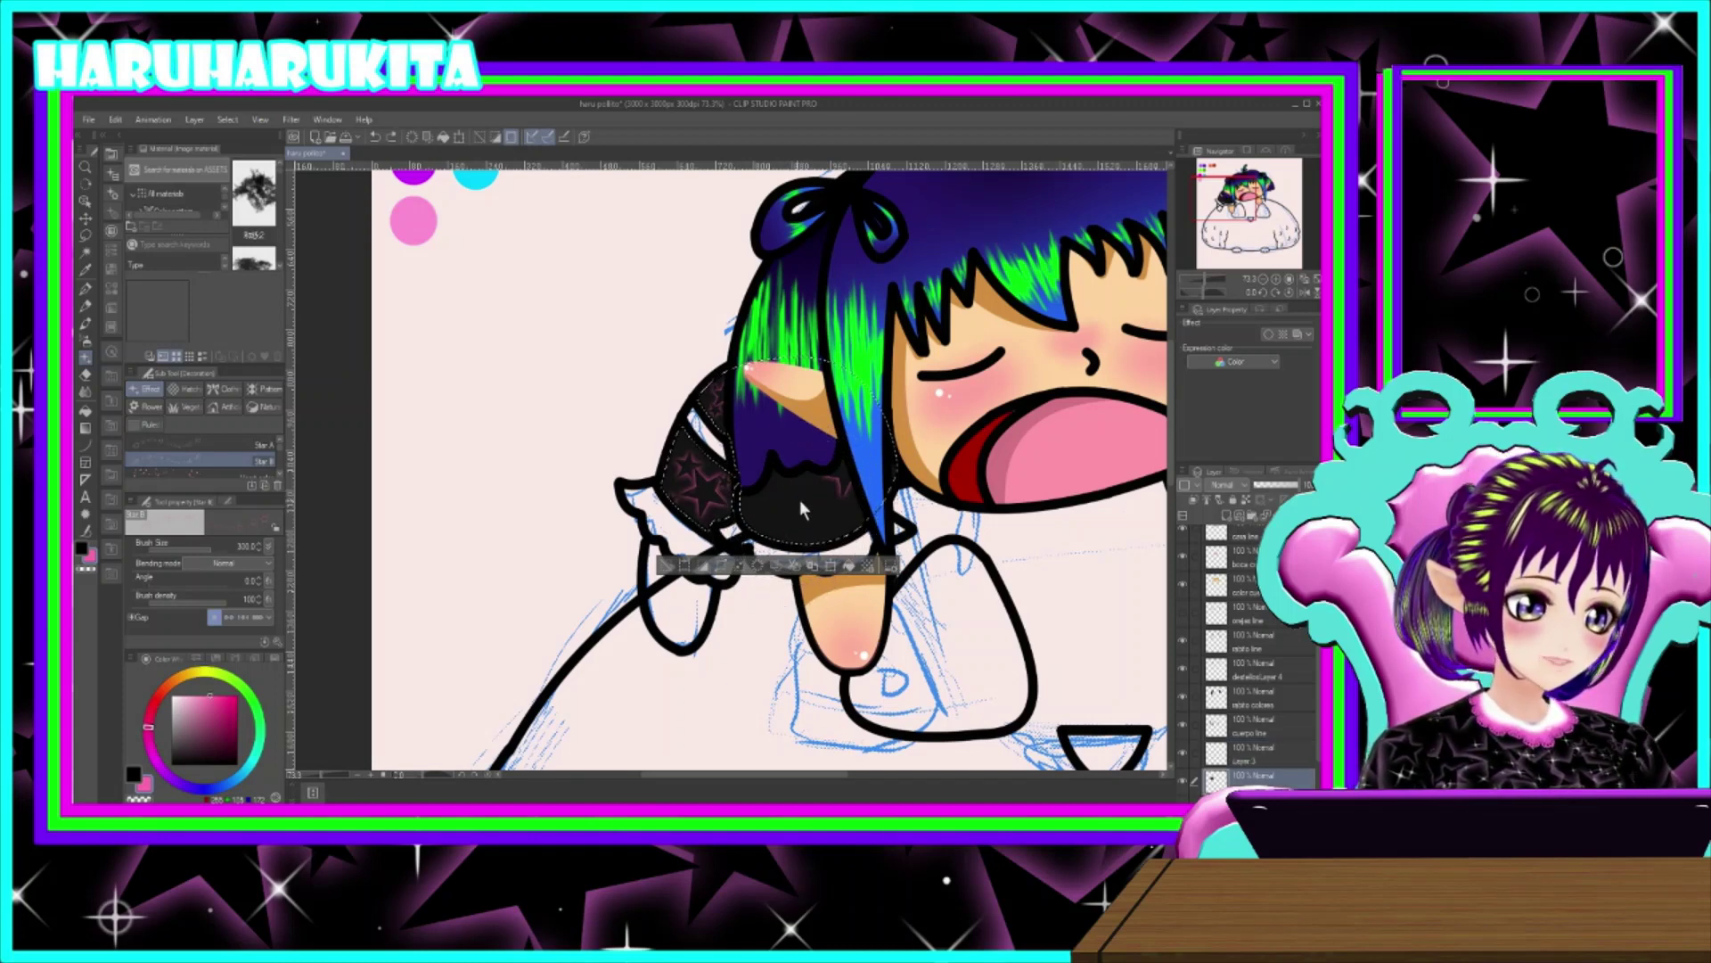
pyautogui.hotkey('alt', ']')
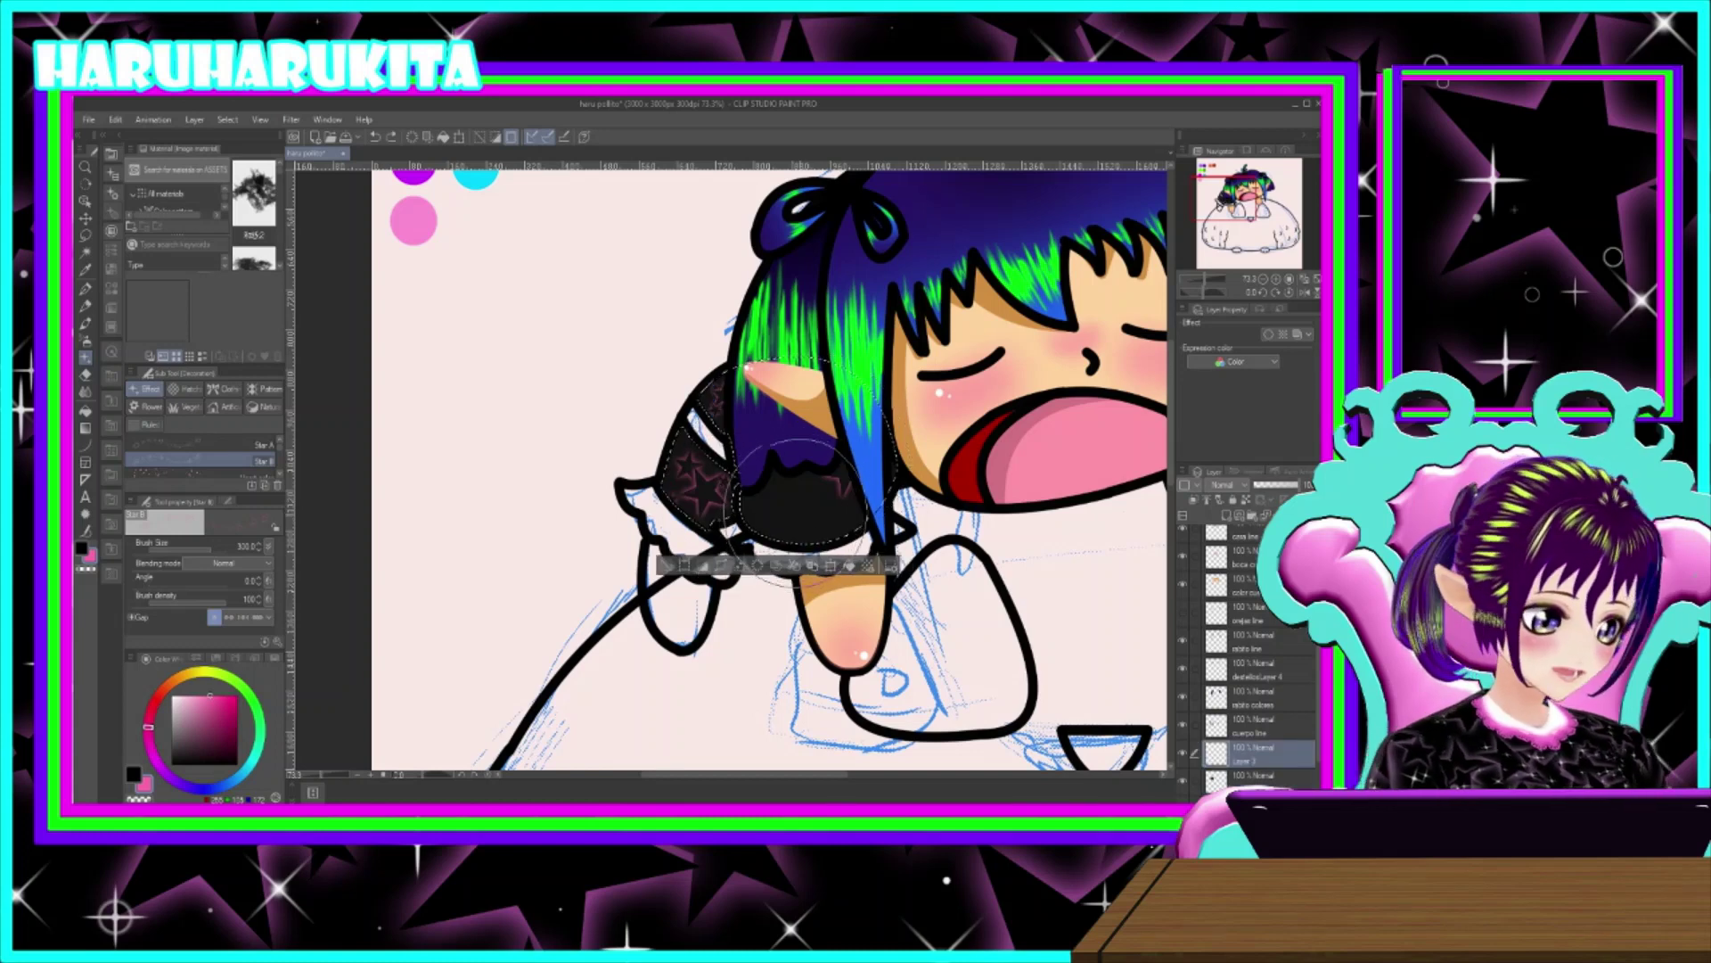
# - Try the star layer above the body line layer, toggle the layers' visibility to compare, and return it below the lines
pyautogui.click(1185, 755)
pyautogui.click(1186, 755)
pyautogui.moveTo(1244, 757); pyautogui.dragTo(1253, 724)
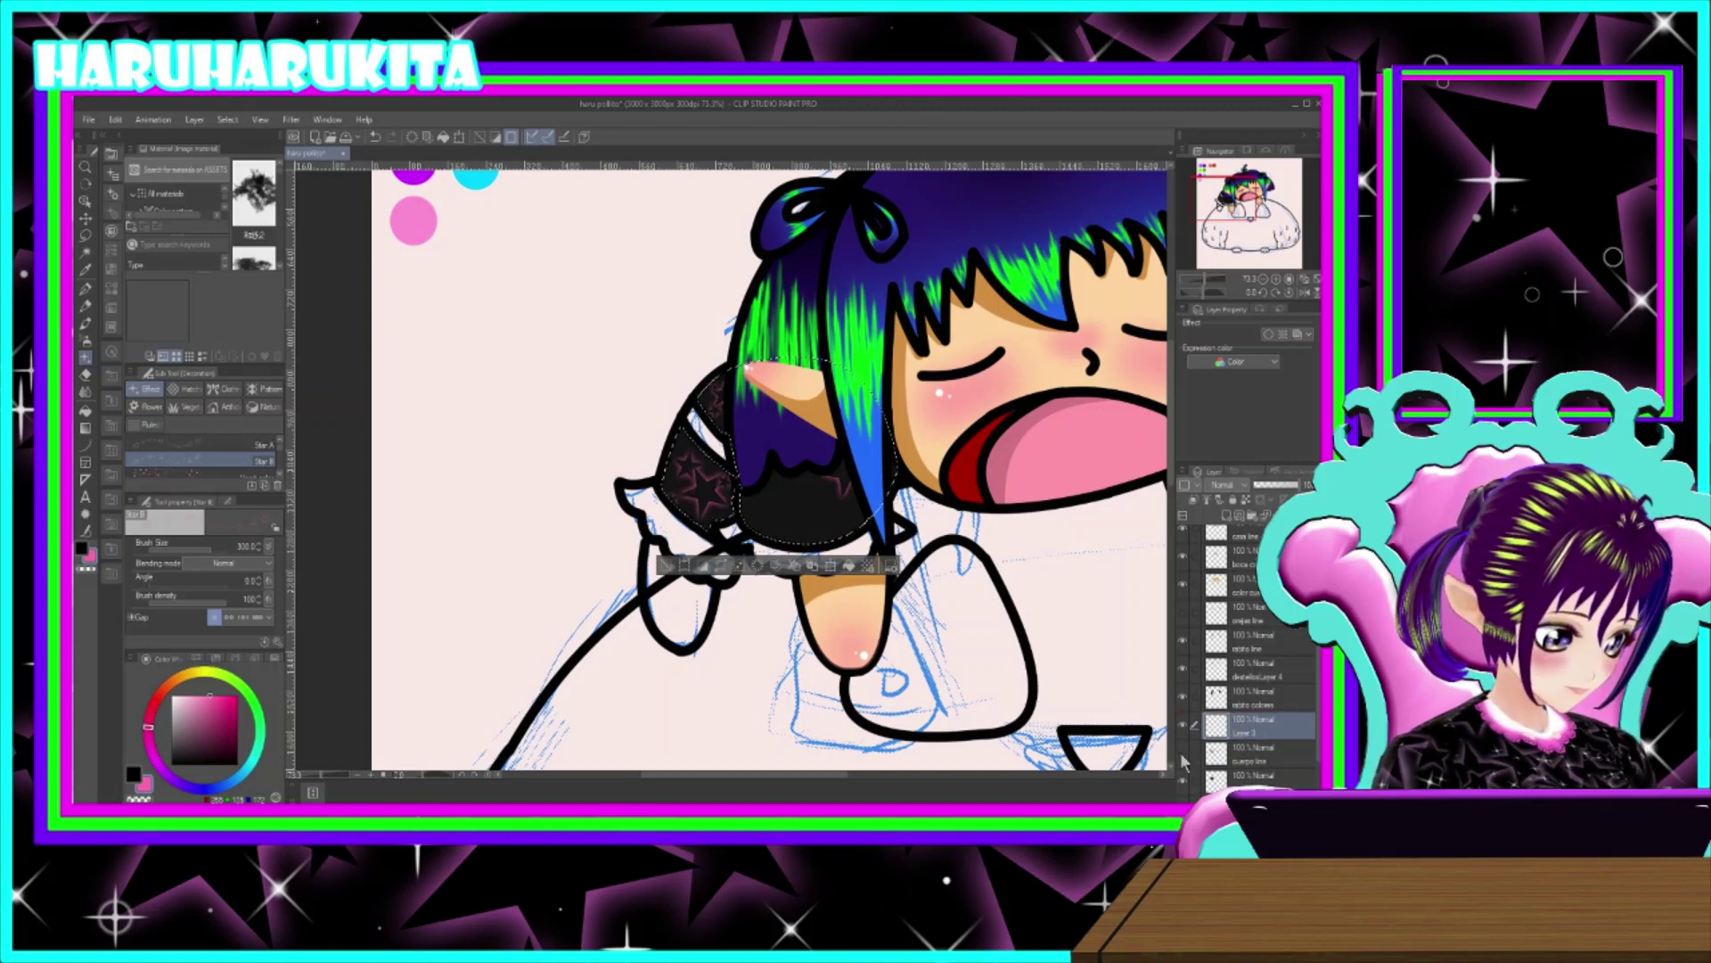
pyautogui.click(1183, 755)
pyautogui.click(1183, 756)
pyautogui.click(1184, 760)
pyautogui.click(1183, 759)
pyautogui.moveTo(1252, 726); pyautogui.dragTo(1210, 783)
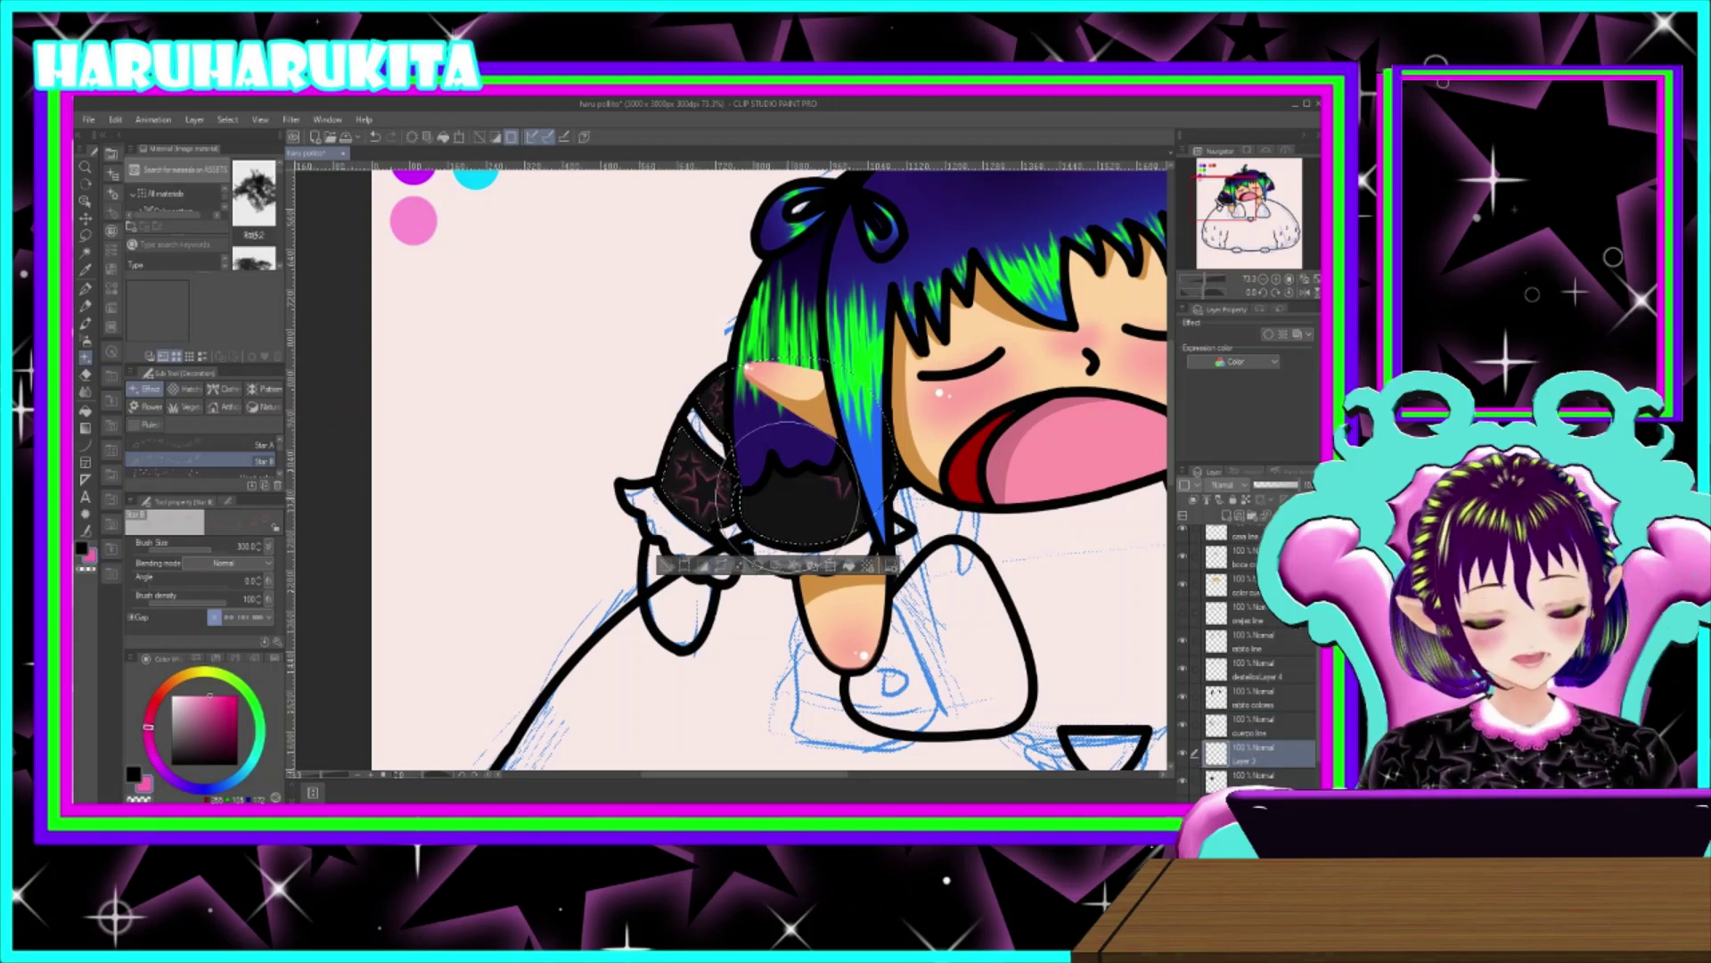
# - Enlarge the star brush and stamp big pink stars on the black sleeve below the ear, redoing the first stamp
pyautogui.press(']')
pyautogui.press(']')
pyautogui.click(785, 519)
pyautogui.hotkey('ctrl', 'z')
pyautogui.click(820, 522)
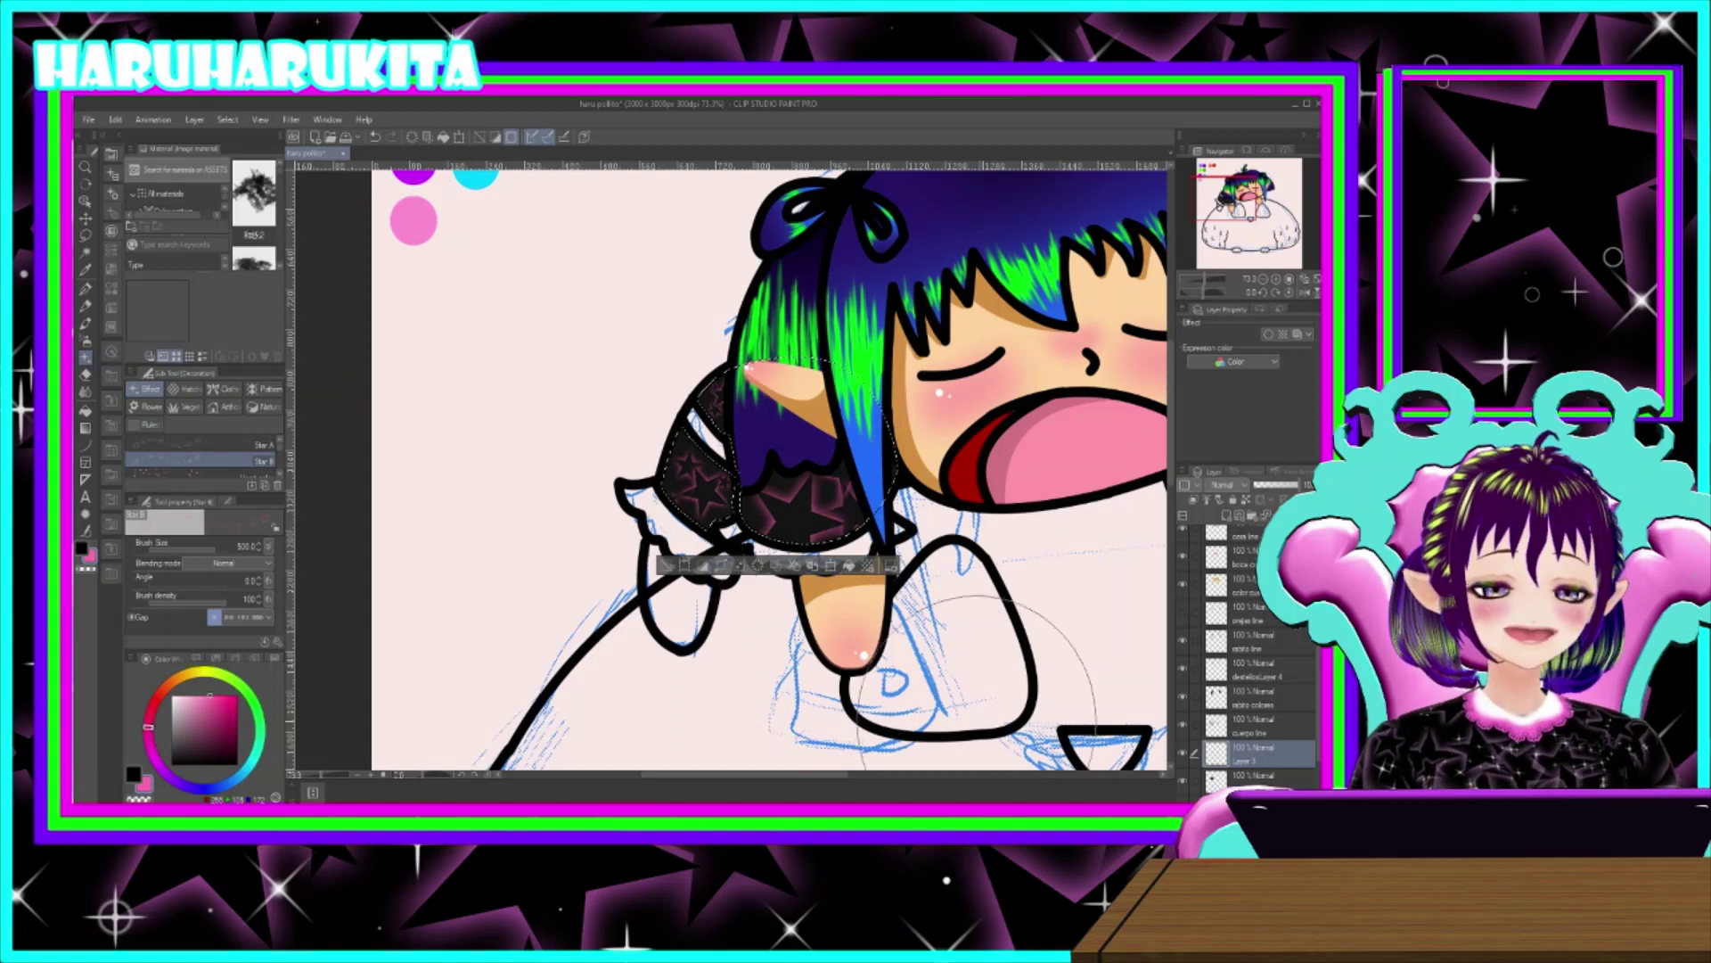
# - Choose the glitter circle brush, reduce its size and scatter fine glitter over the black sleeves, comparing with the star layer hidden
pyautogui.scroll(-1, 189, 476)
pyautogui.scroll(-3, 189, 475)
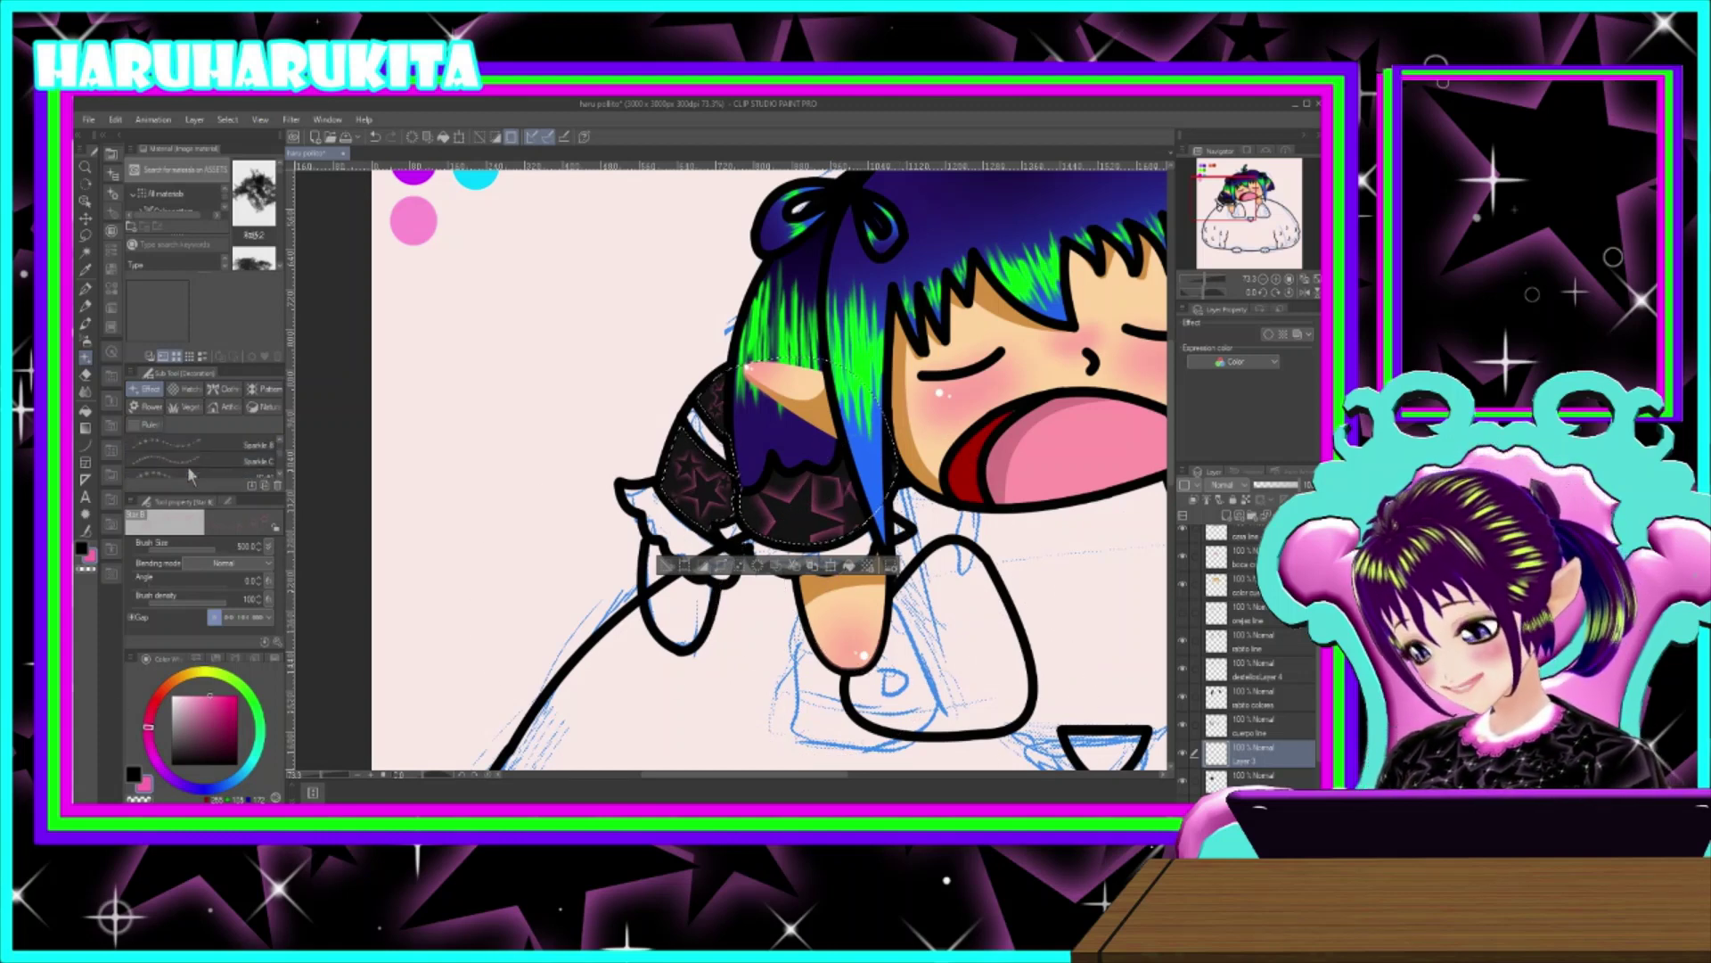
pyautogui.scroll(1, 187, 466)
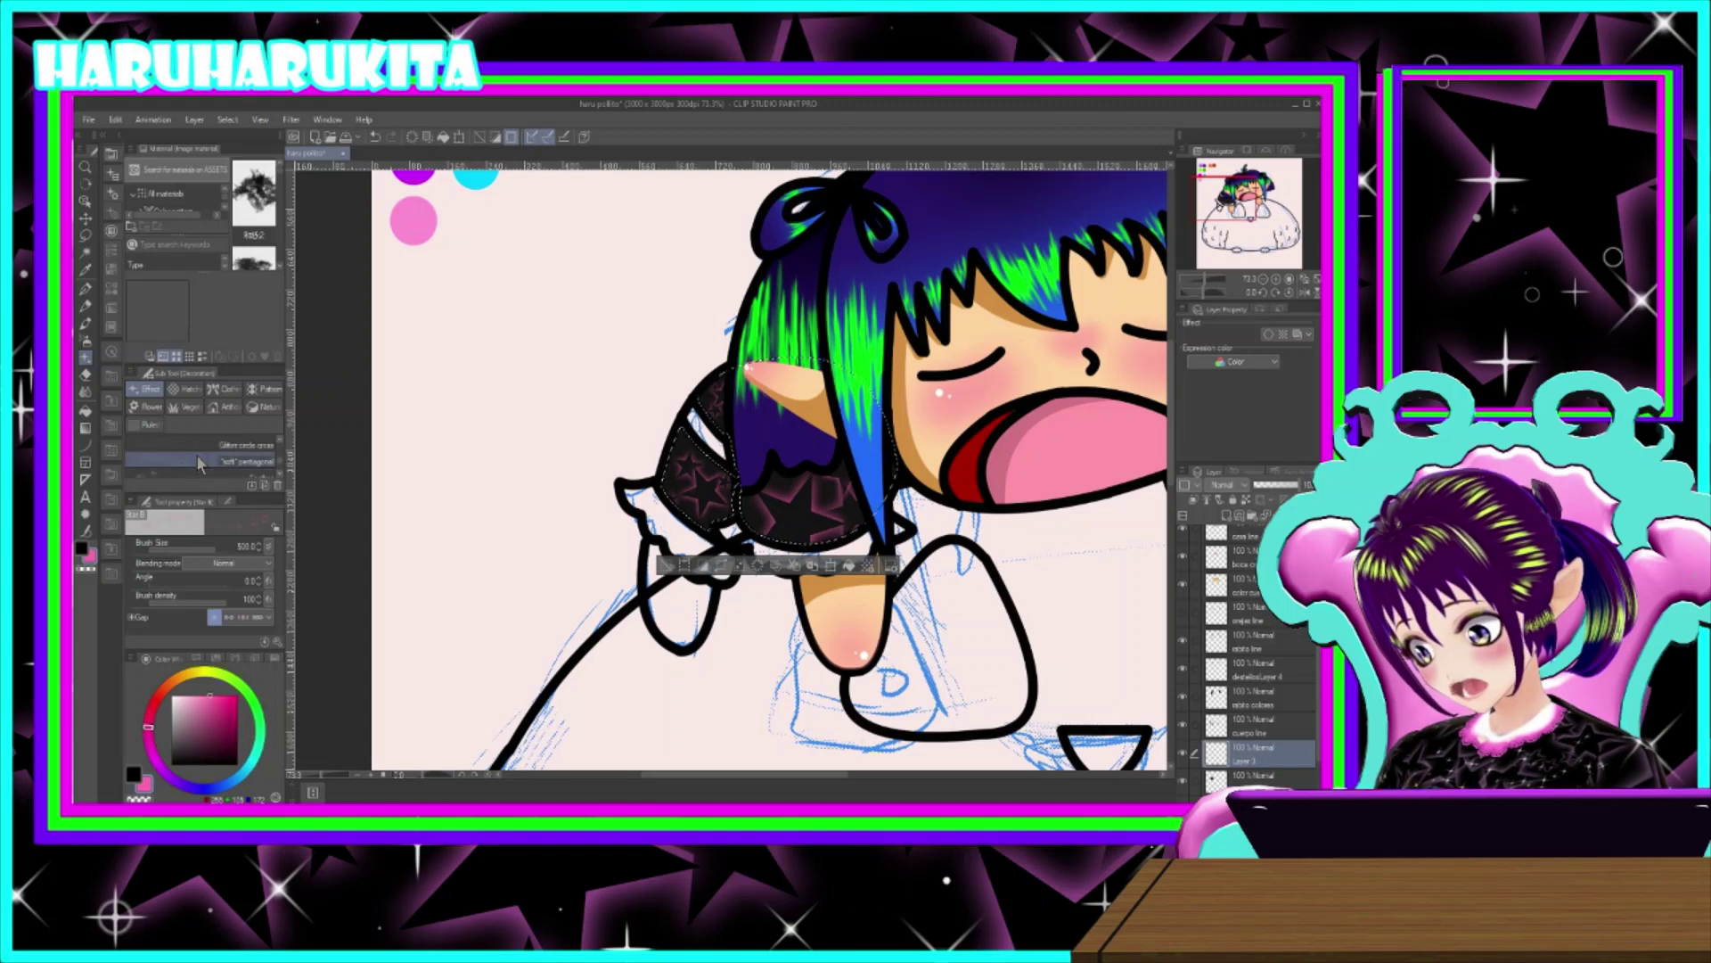
pyautogui.click(200, 444)
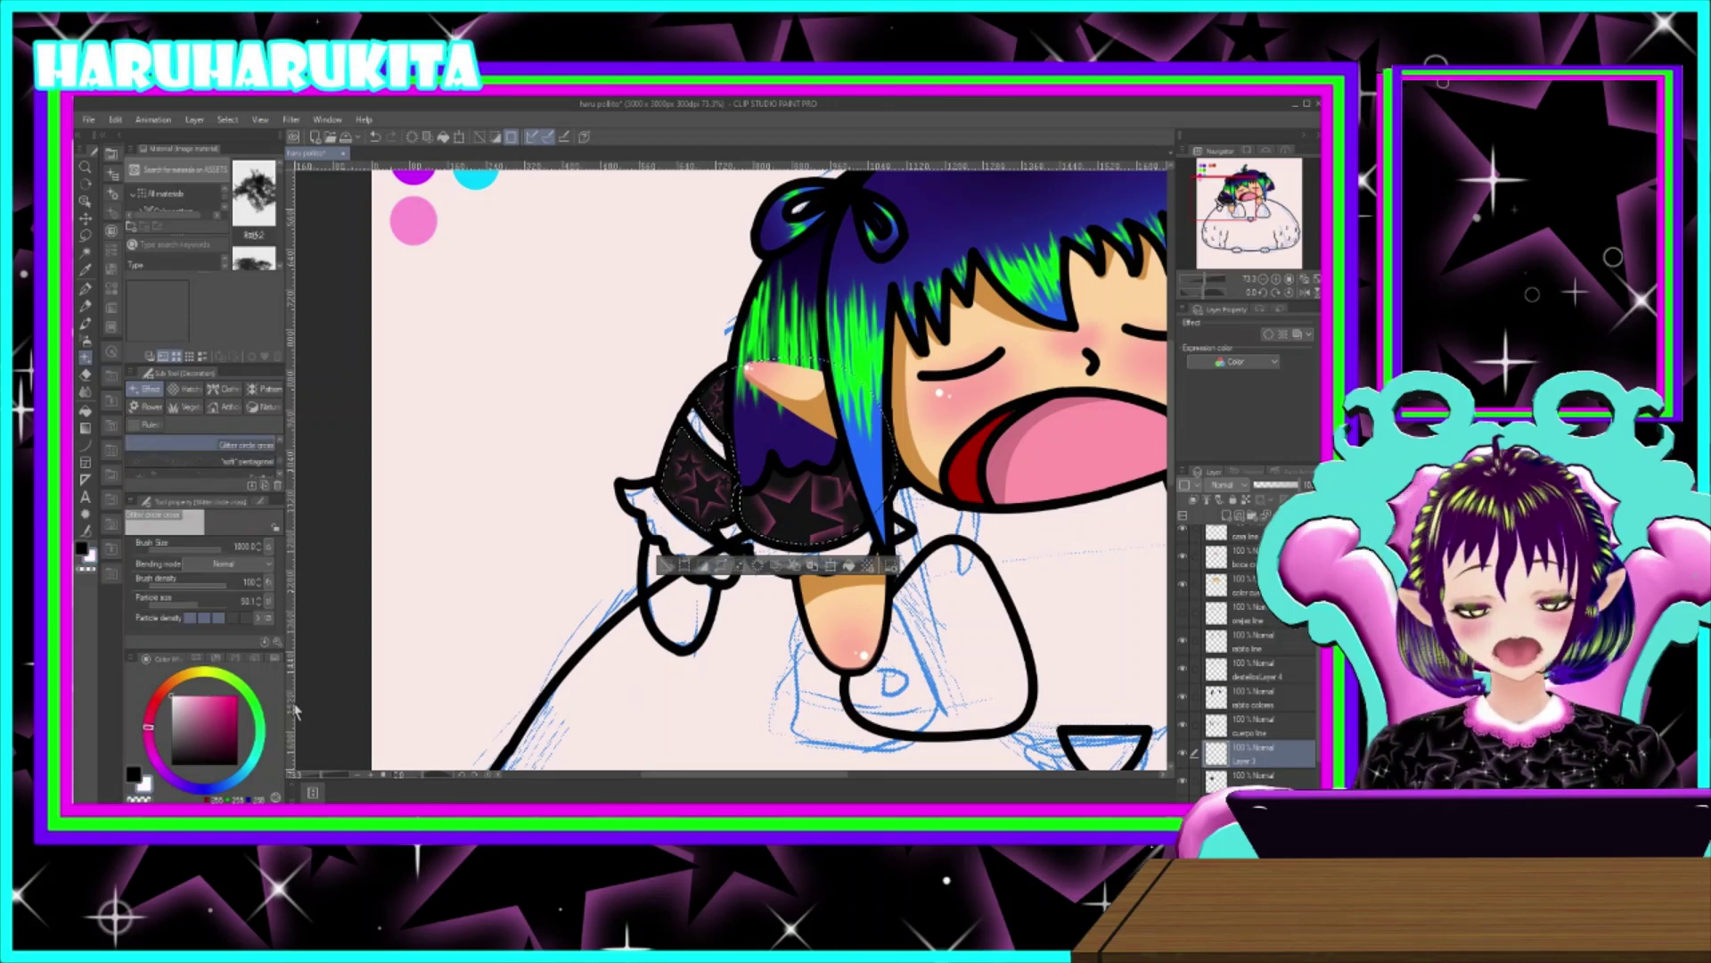
pyautogui.press('[')
pyautogui.press('[')
pyautogui.press('[')
pyautogui.press('[')
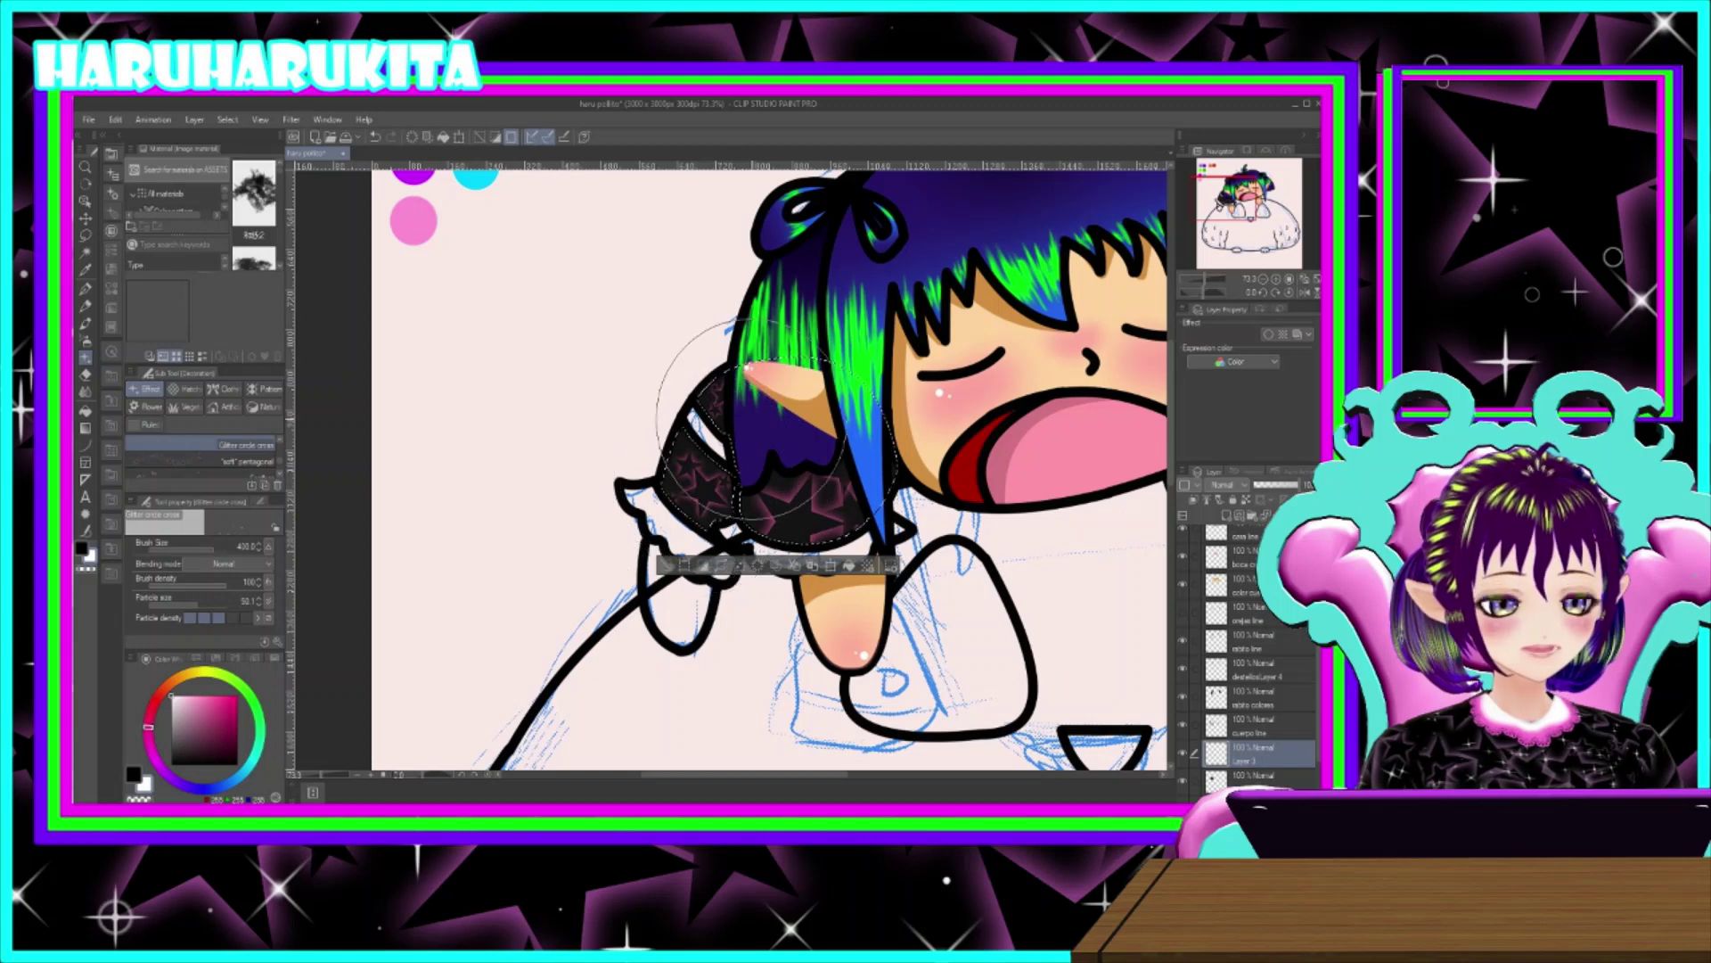
pyautogui.click(1186, 753)
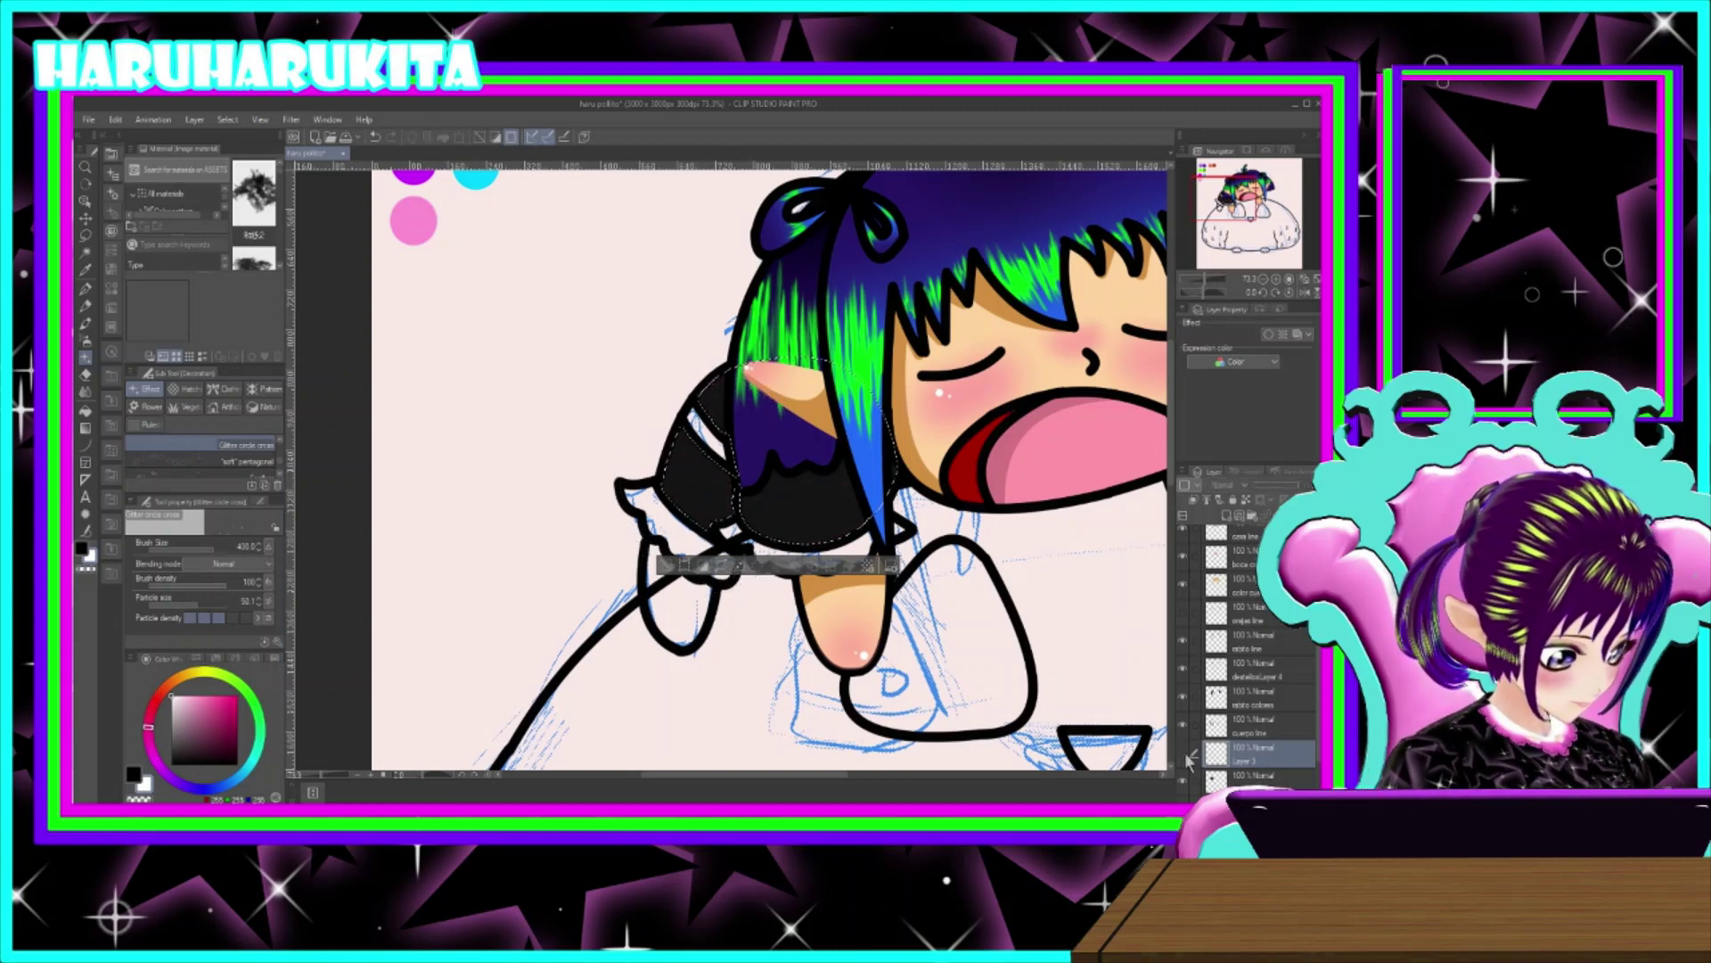
pyautogui.click(1186, 753)
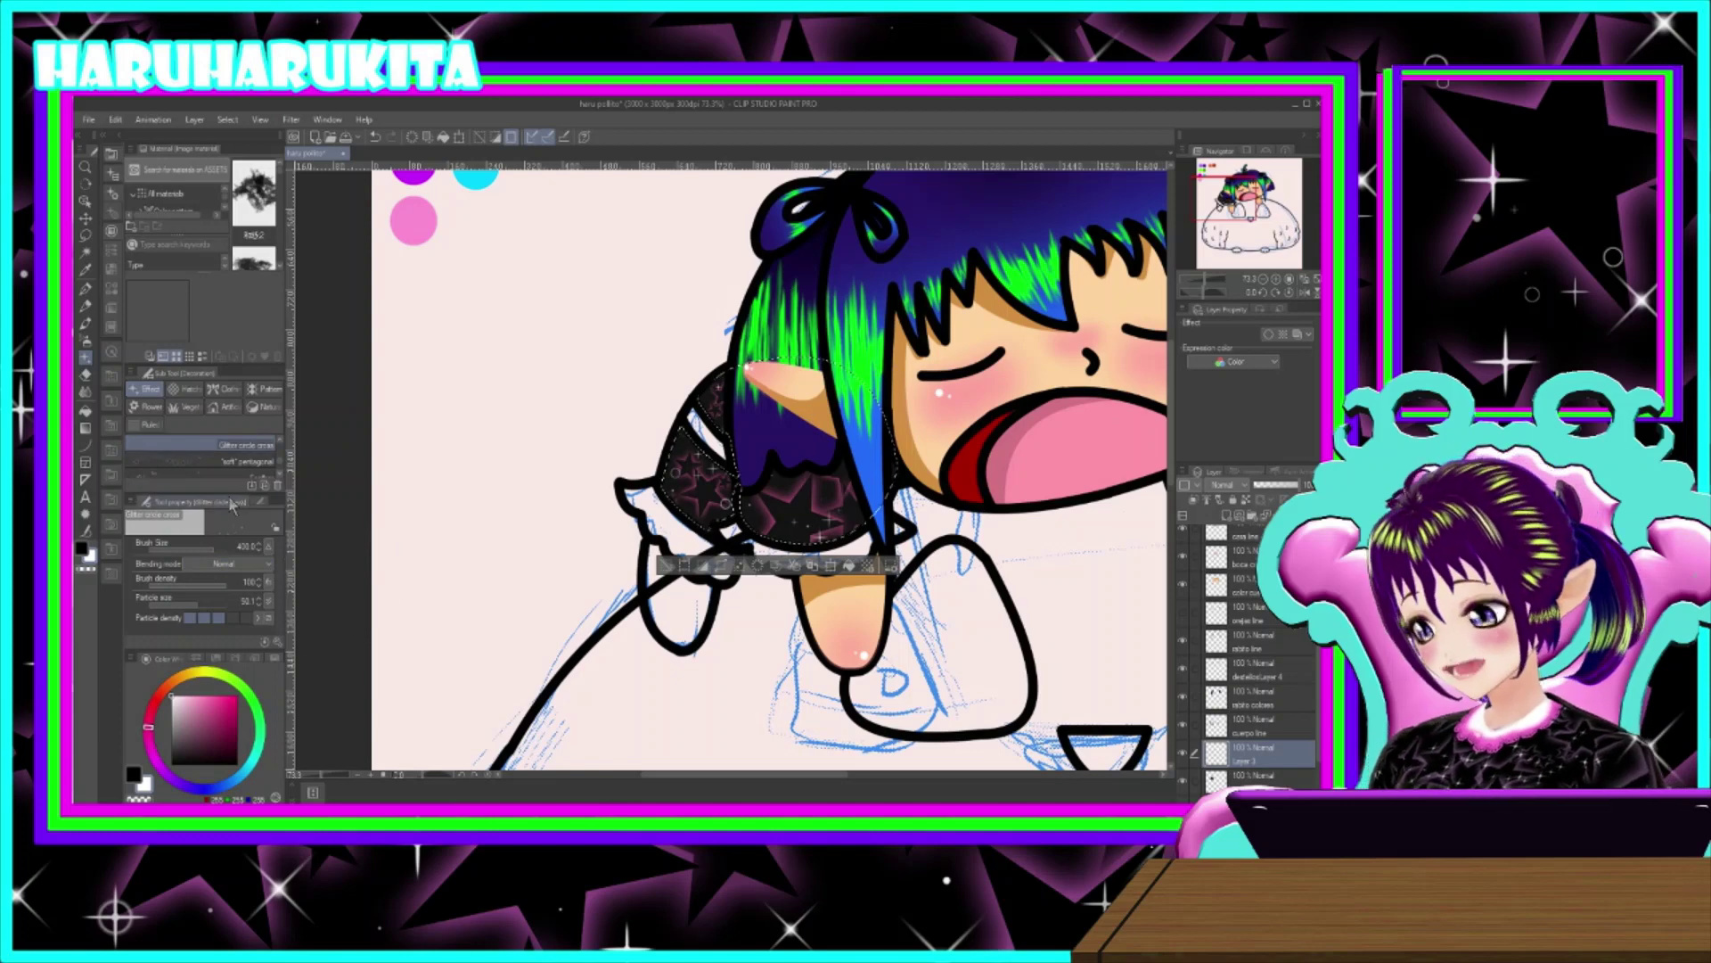
# - Add small sparkles over the starry black sleeves with the Sparkle C brush, then clear the selection
pyautogui.scroll(-3, 260, 466)
pyautogui.scroll(-5, 260, 467)
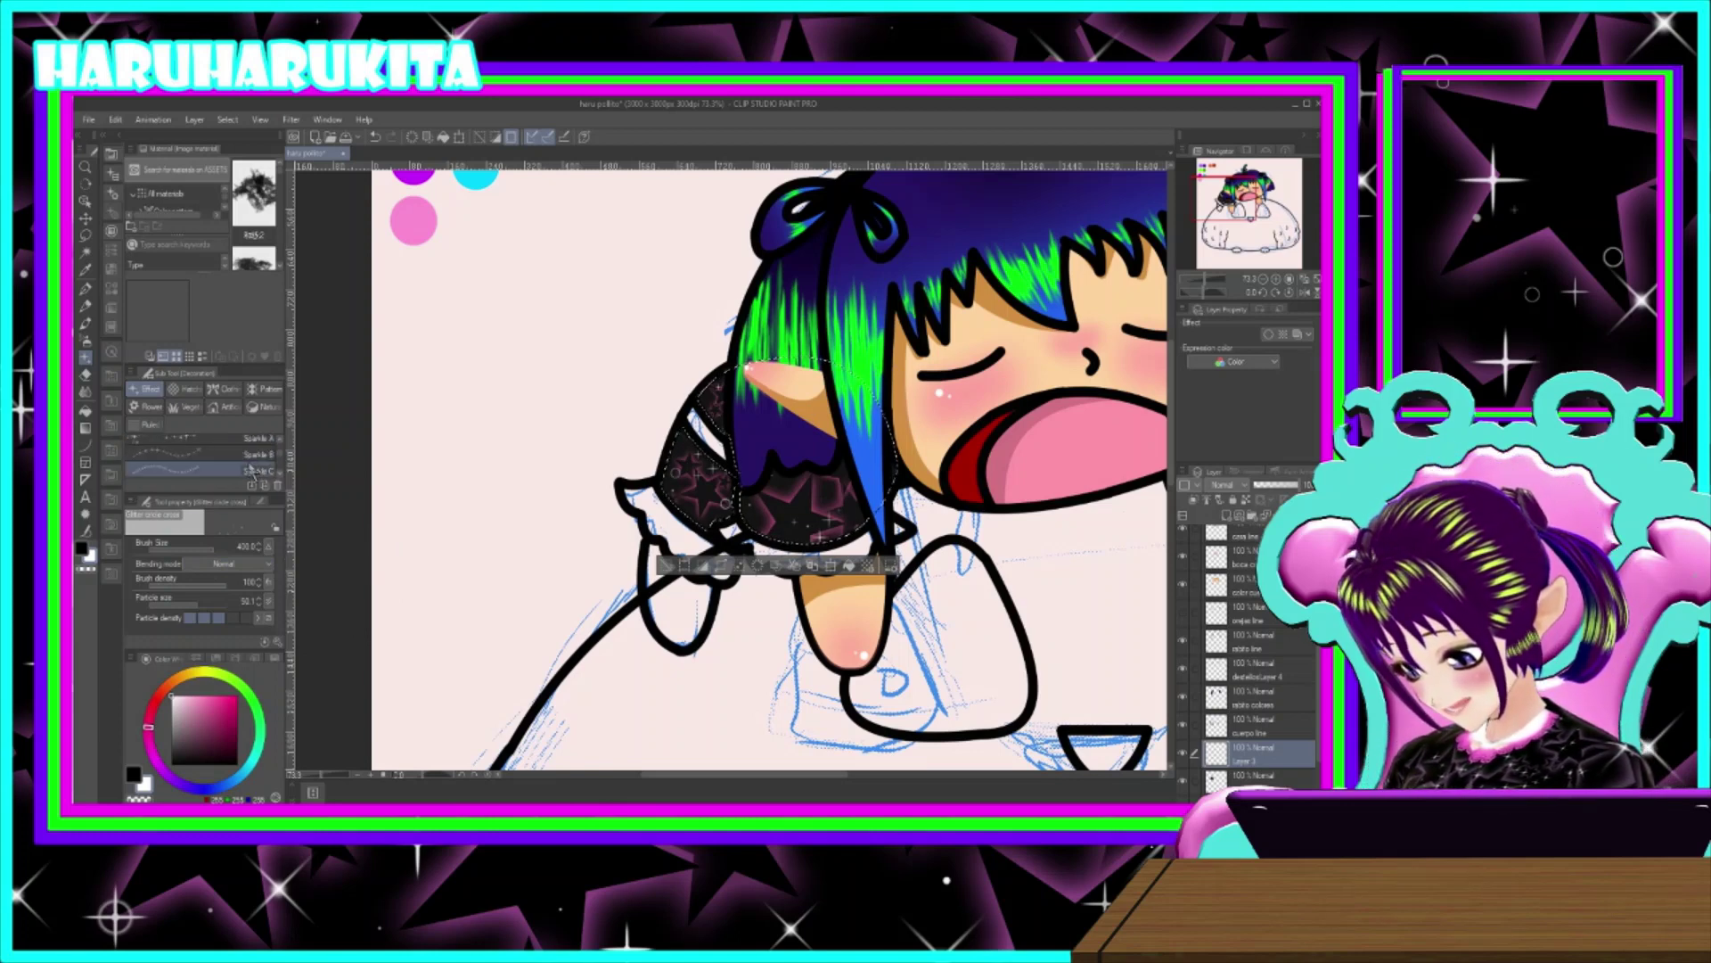
pyautogui.click(258, 470)
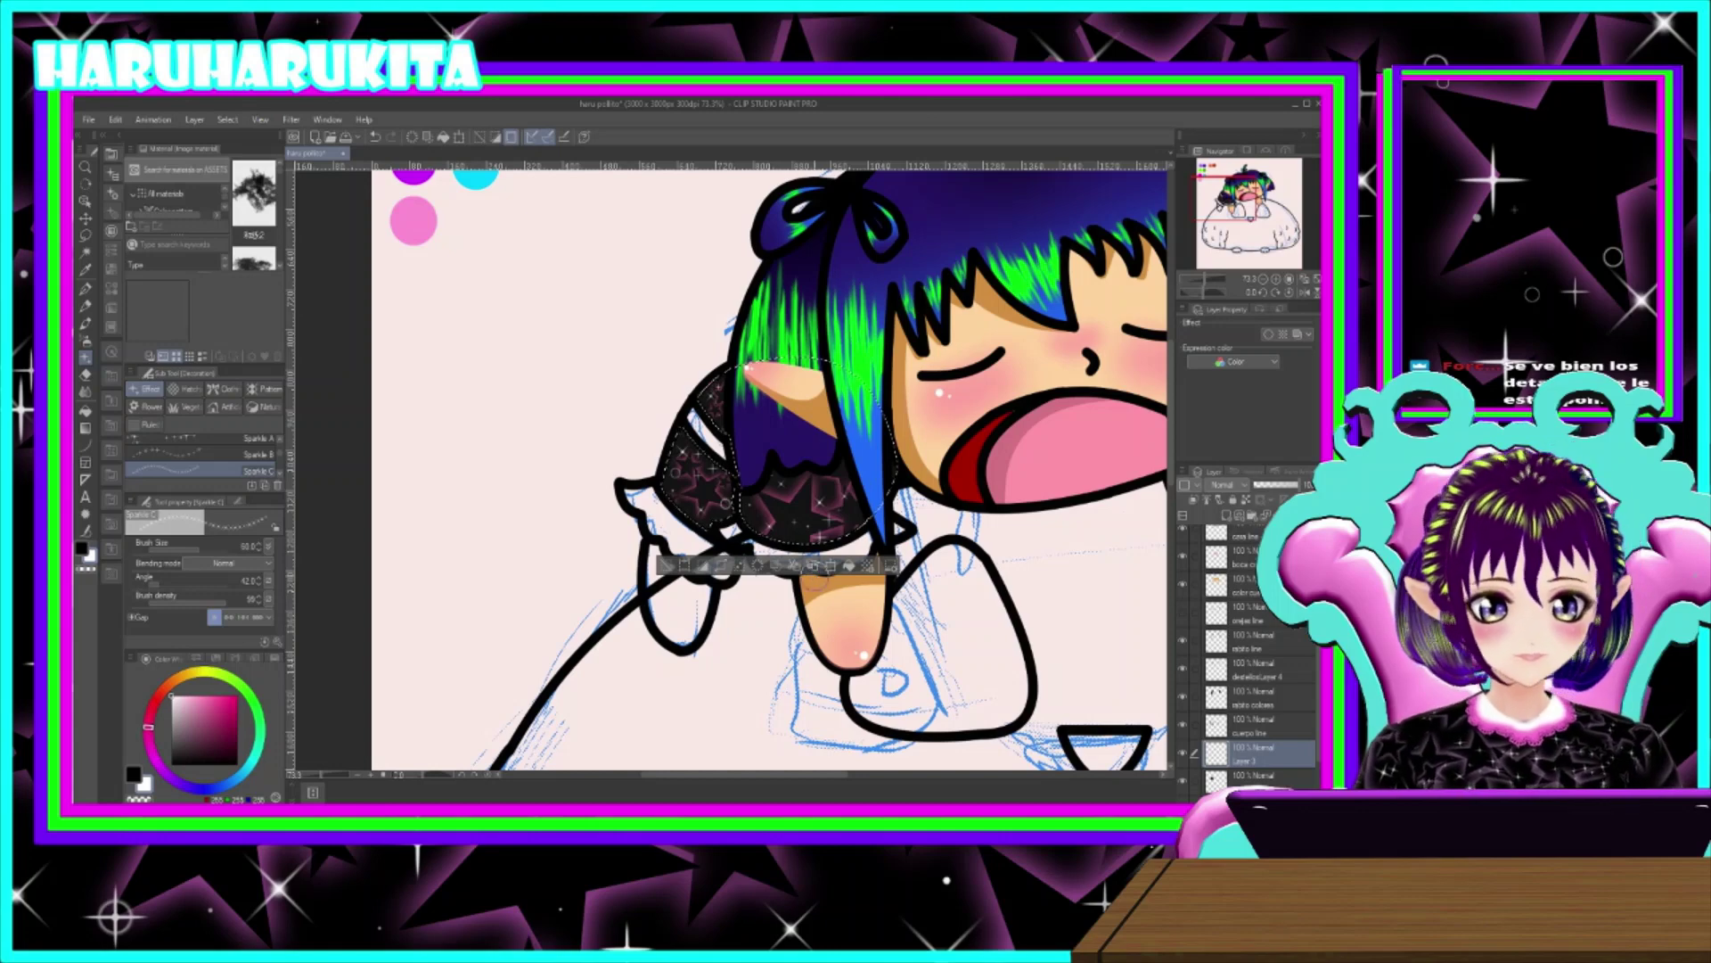
pyautogui.hotkey('ctrl', 'd')
pyautogui.scroll(-3, 894, 548)
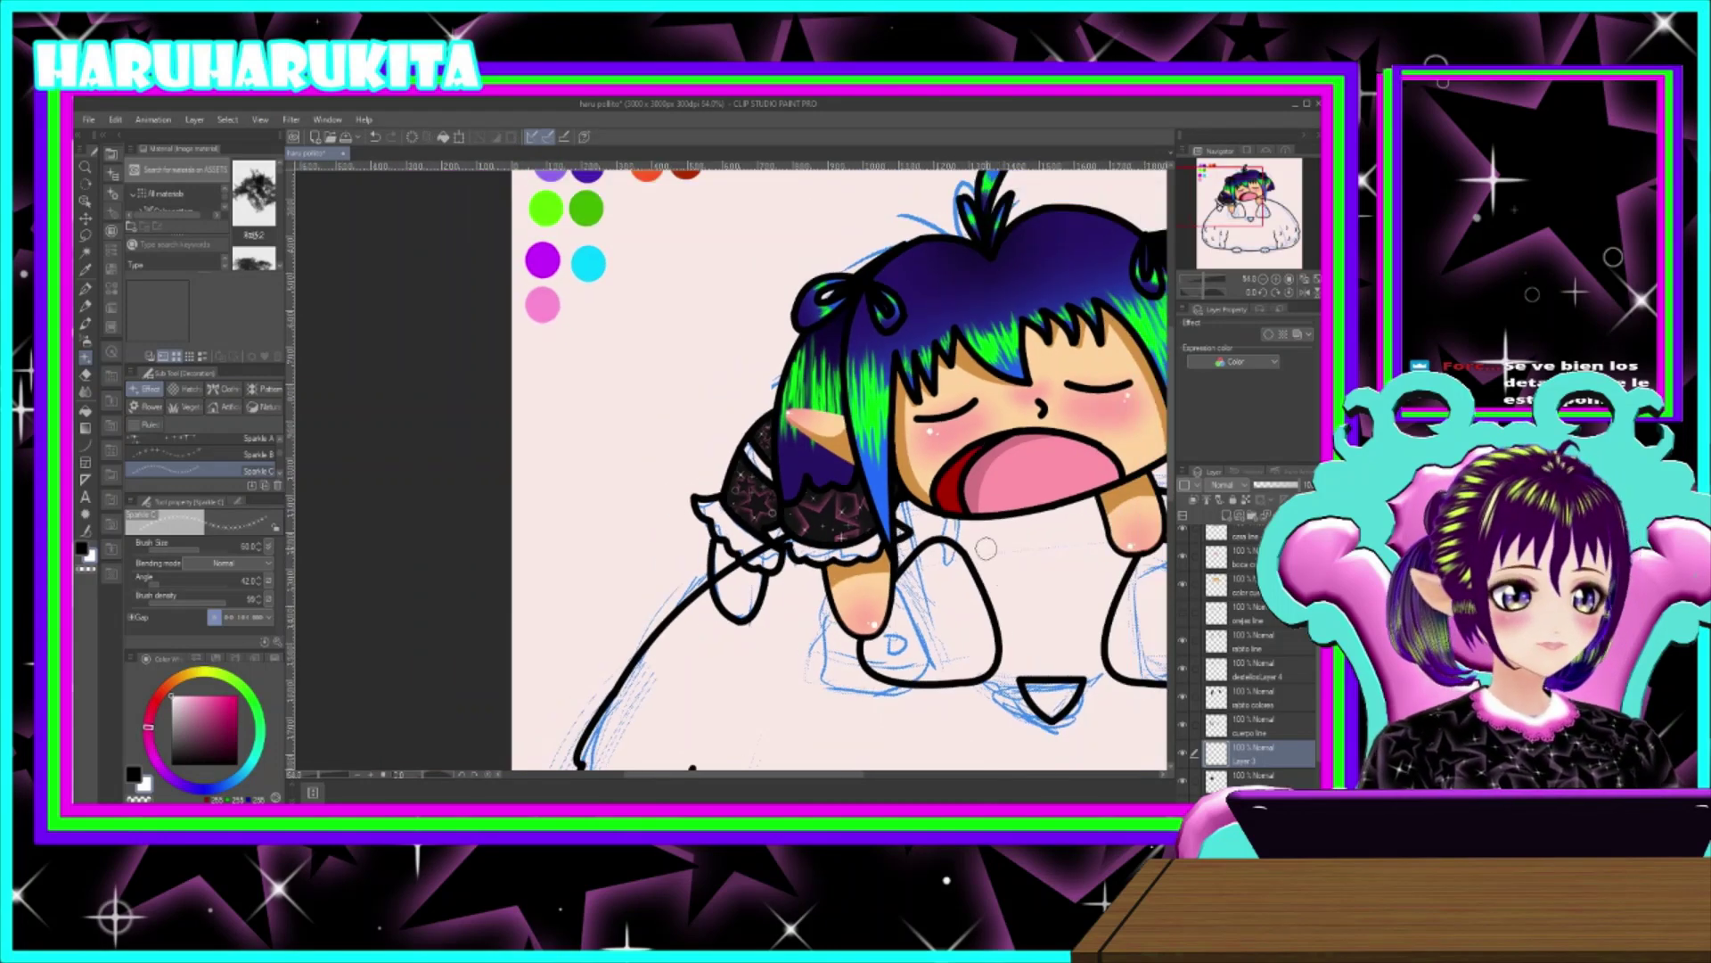
pyautogui.scroll(2, 997, 565)
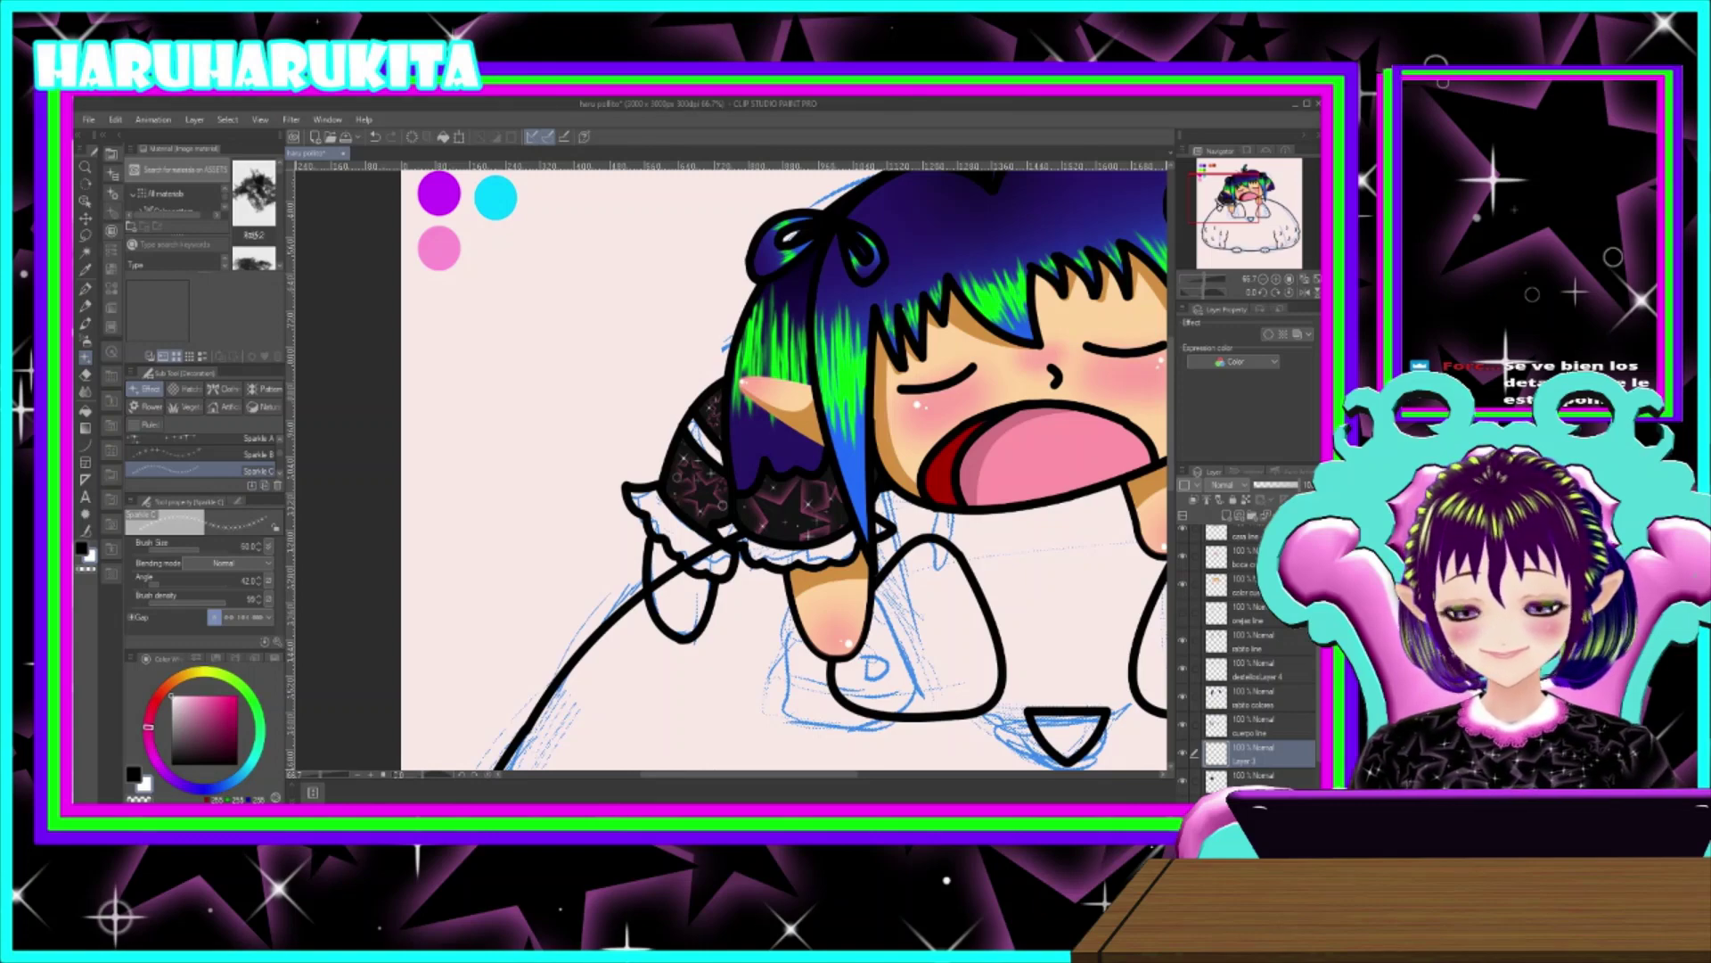
pyautogui.moveTo(842, 567); pyautogui.dragTo(701, 591)
pyautogui.moveTo(533, 477); pyautogui.dragTo(728, 535)
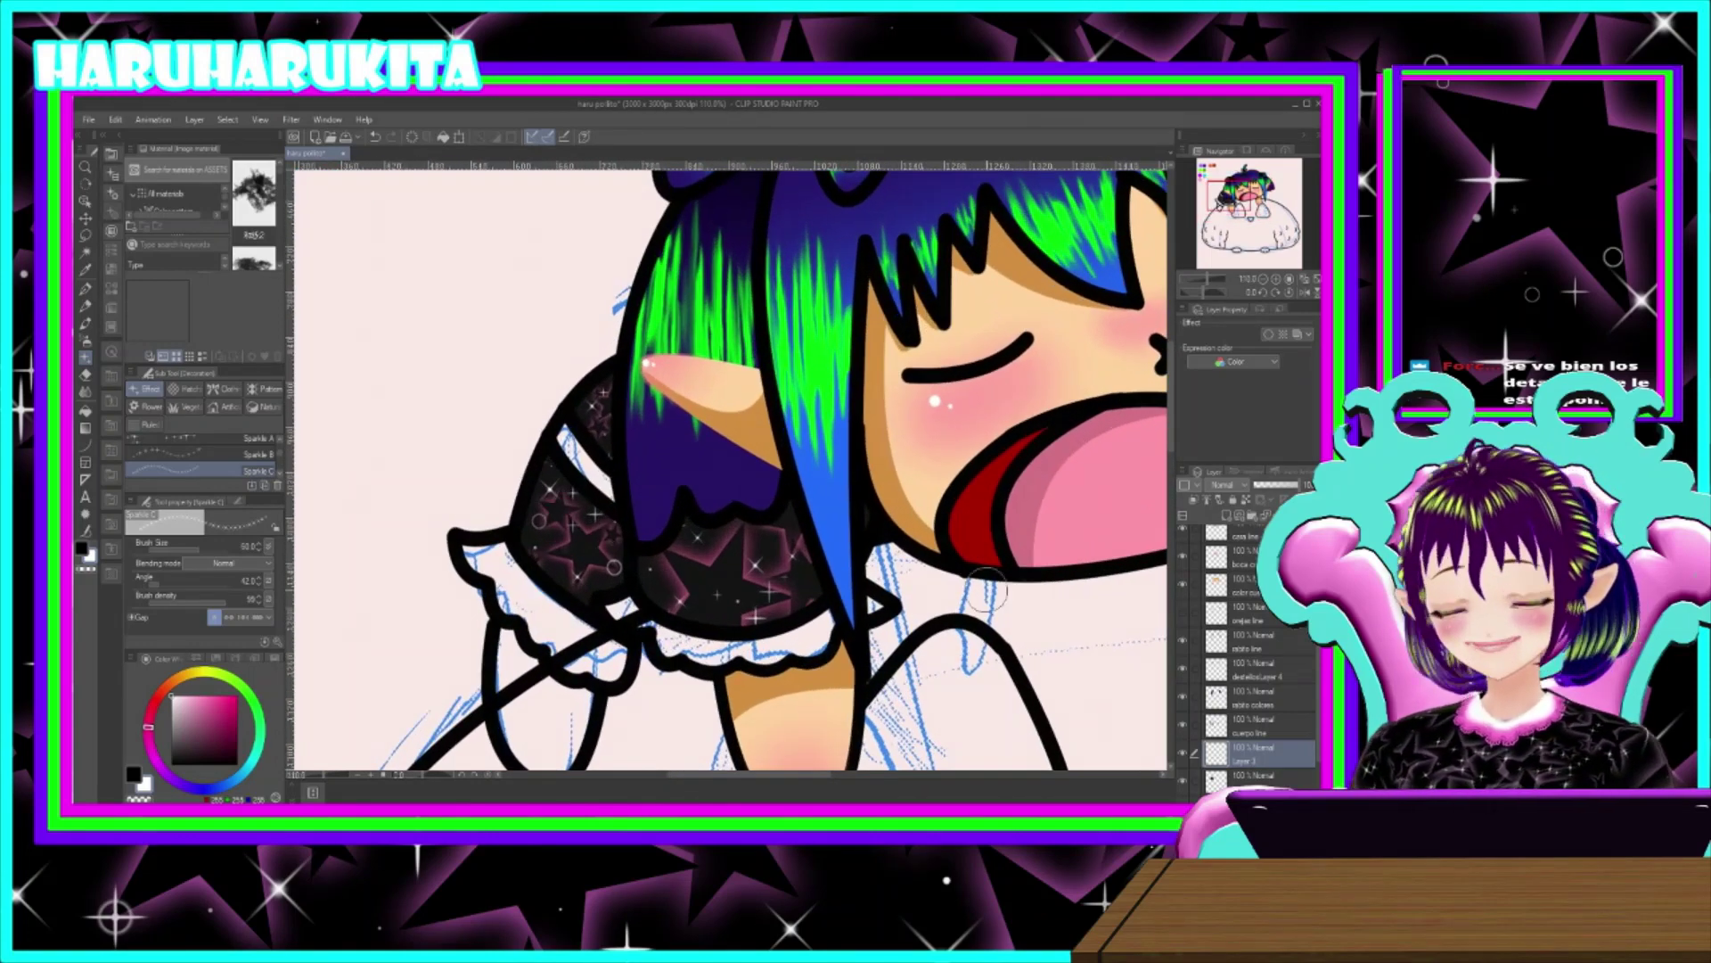
# - Compare the sleeve decoration, body line and neighbouring lower layers by switching their visibility off and on
pyautogui.click(1183, 754)
pyautogui.click(1183, 754)
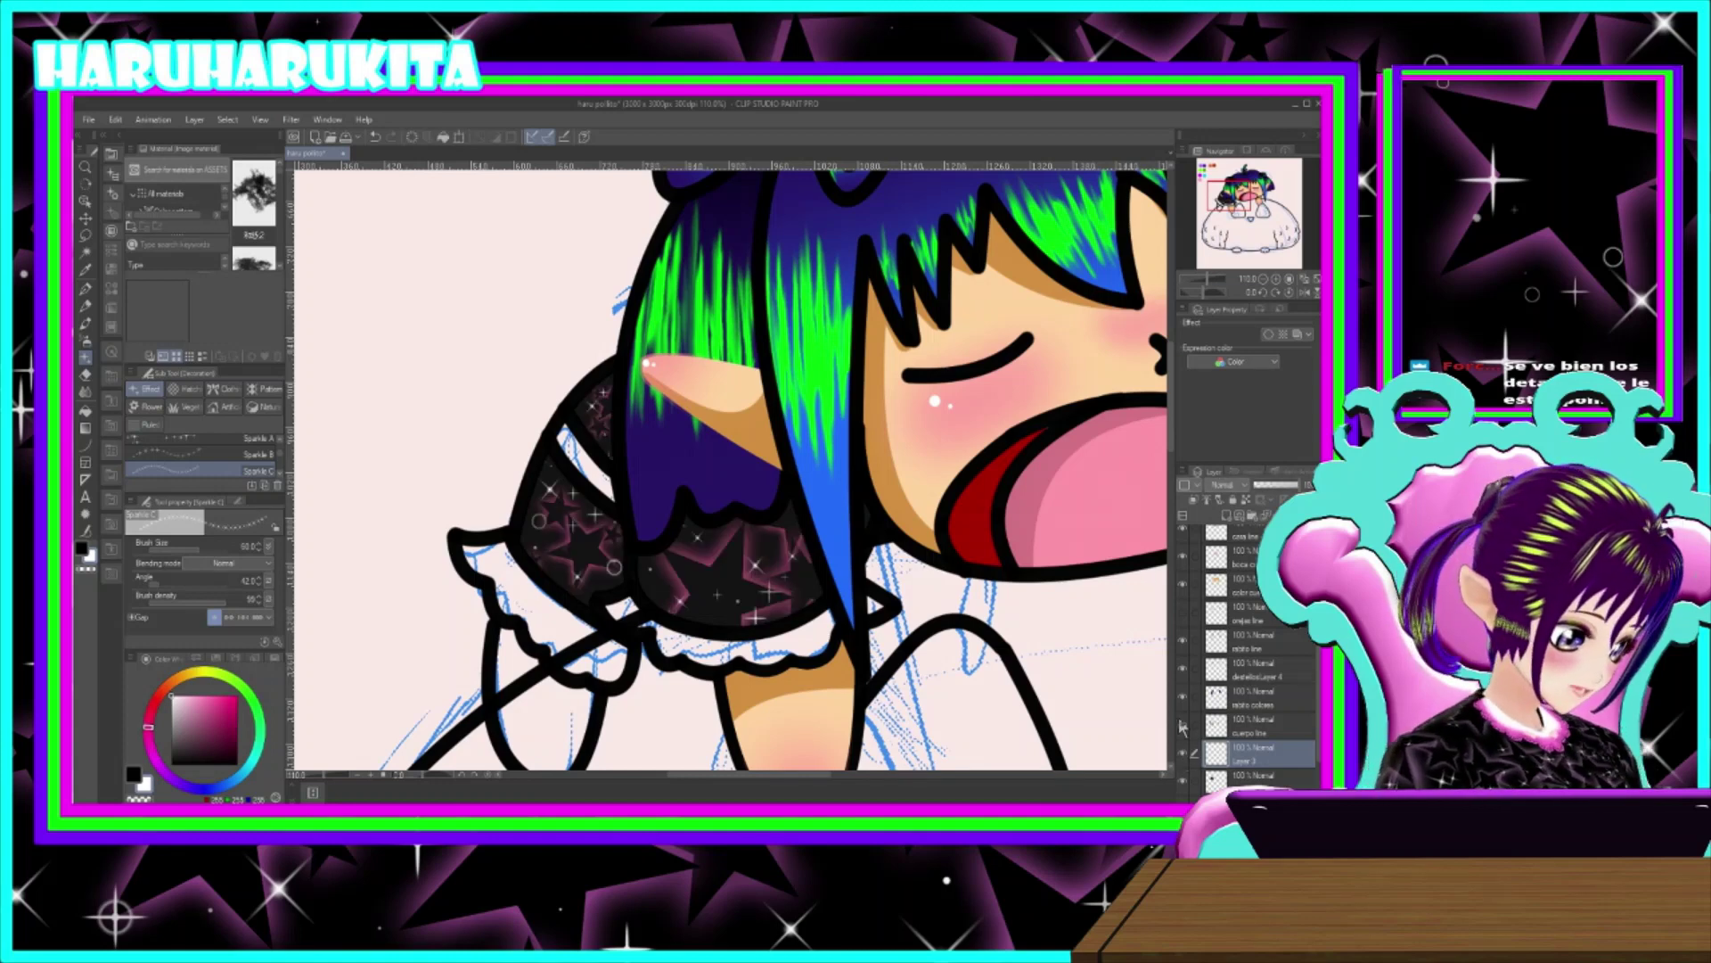
pyautogui.click(1183, 731)
pyautogui.click(1183, 731)
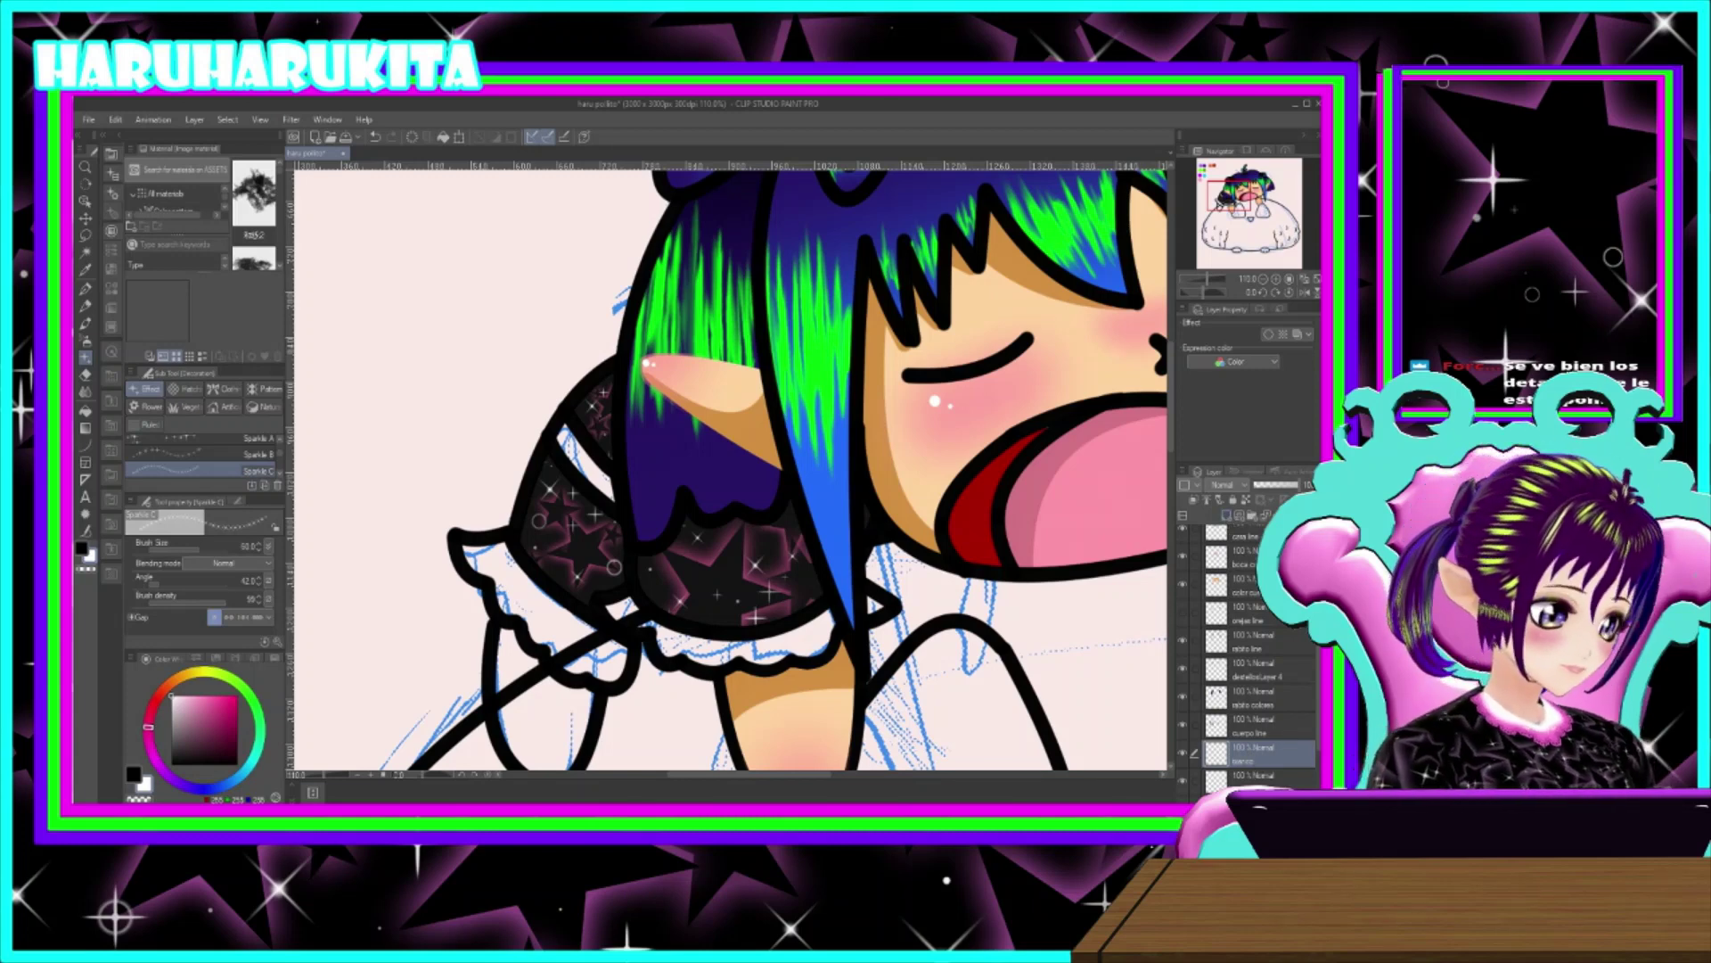
pyautogui.click(1183, 781)
pyautogui.click(1182, 781)
pyautogui.click(1194, 780)
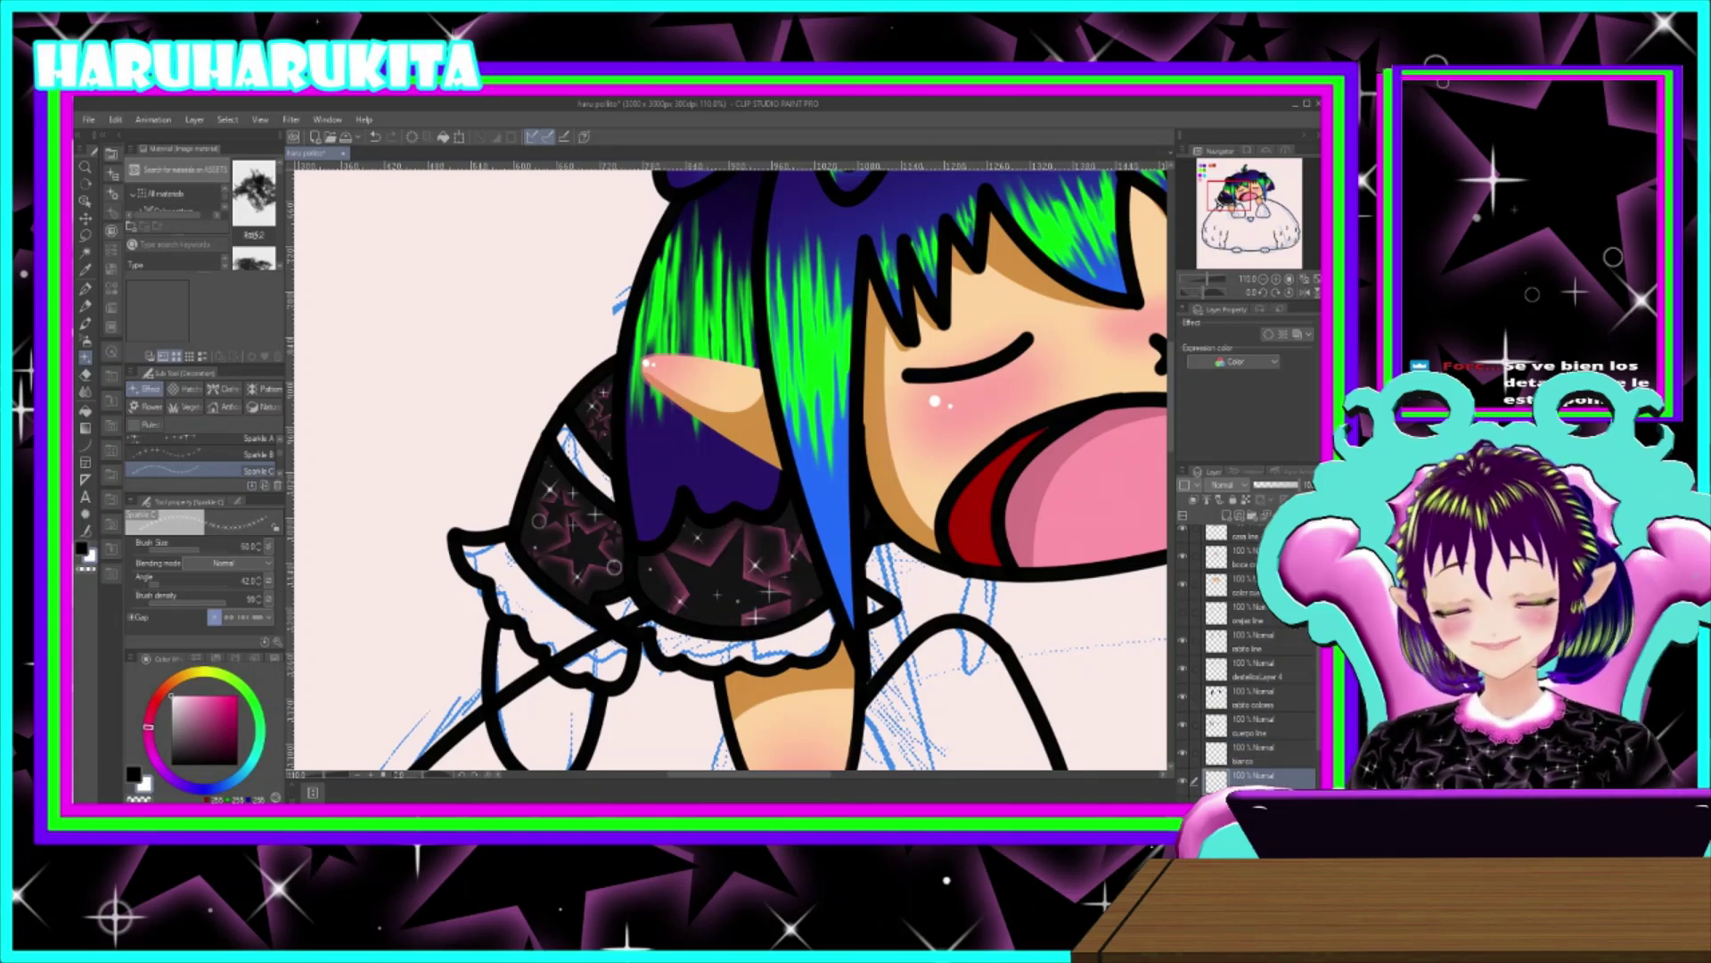
# - Auto-select the band on the rear sleeve using the body line layer, fill it white on the layer below, and deselect
pyautogui.click(1272, 756)
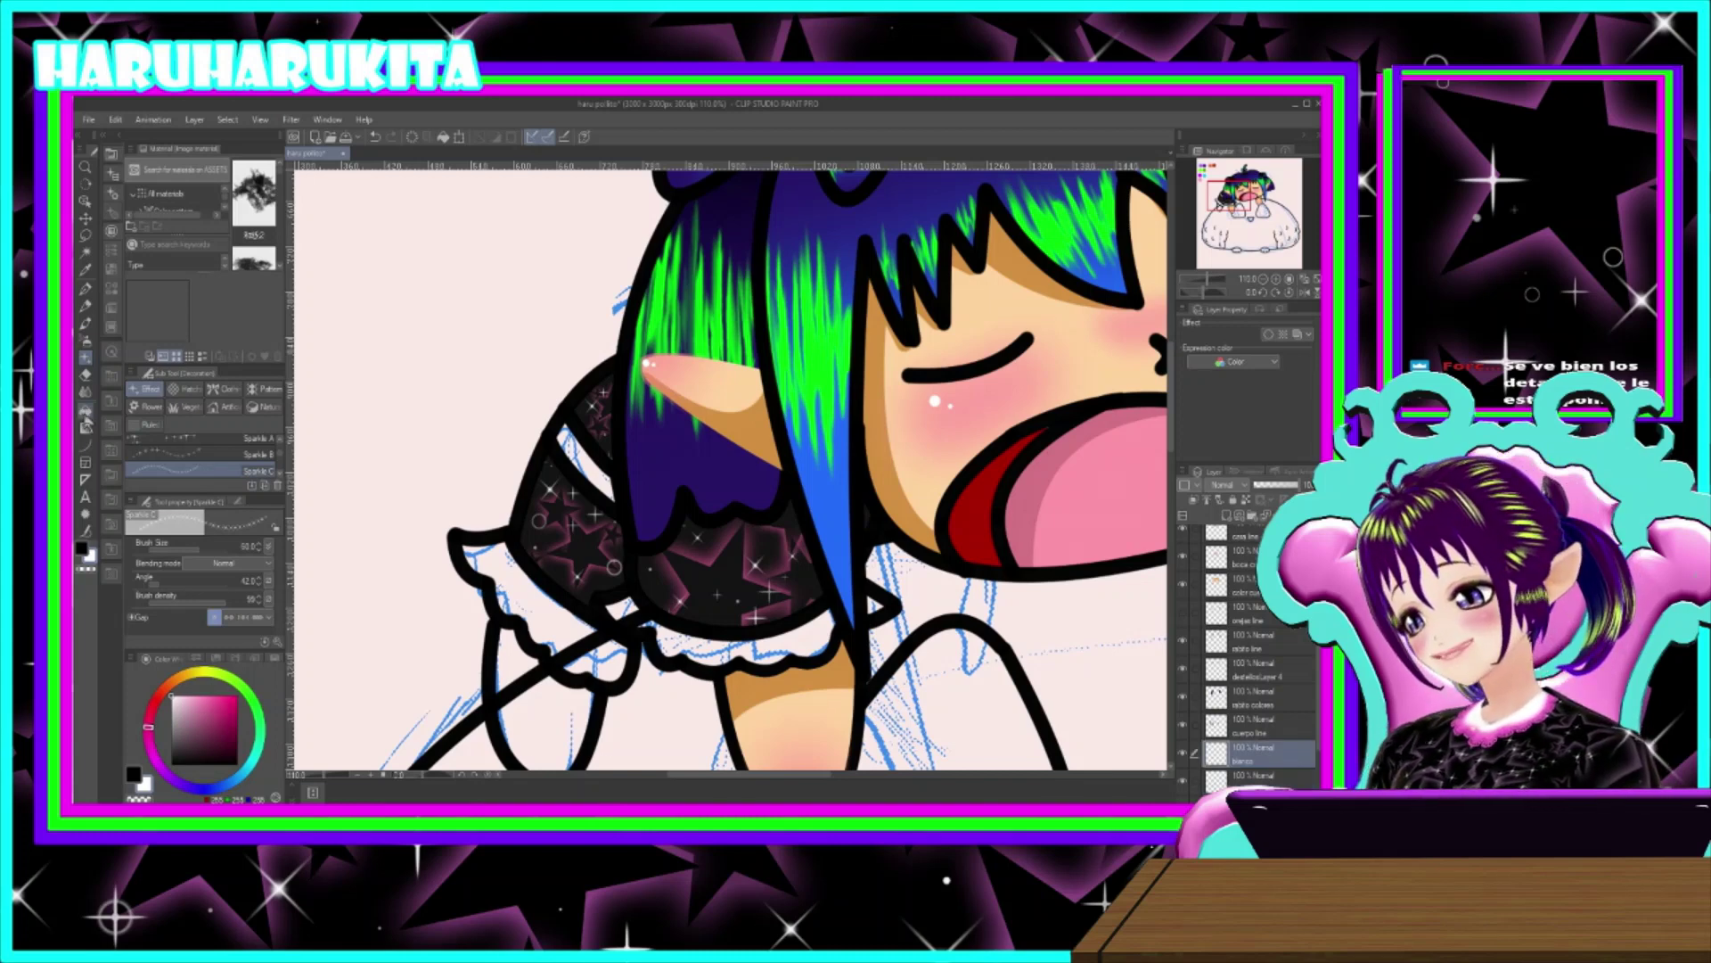
pyautogui.click(85, 374)
pyautogui.click(86, 253)
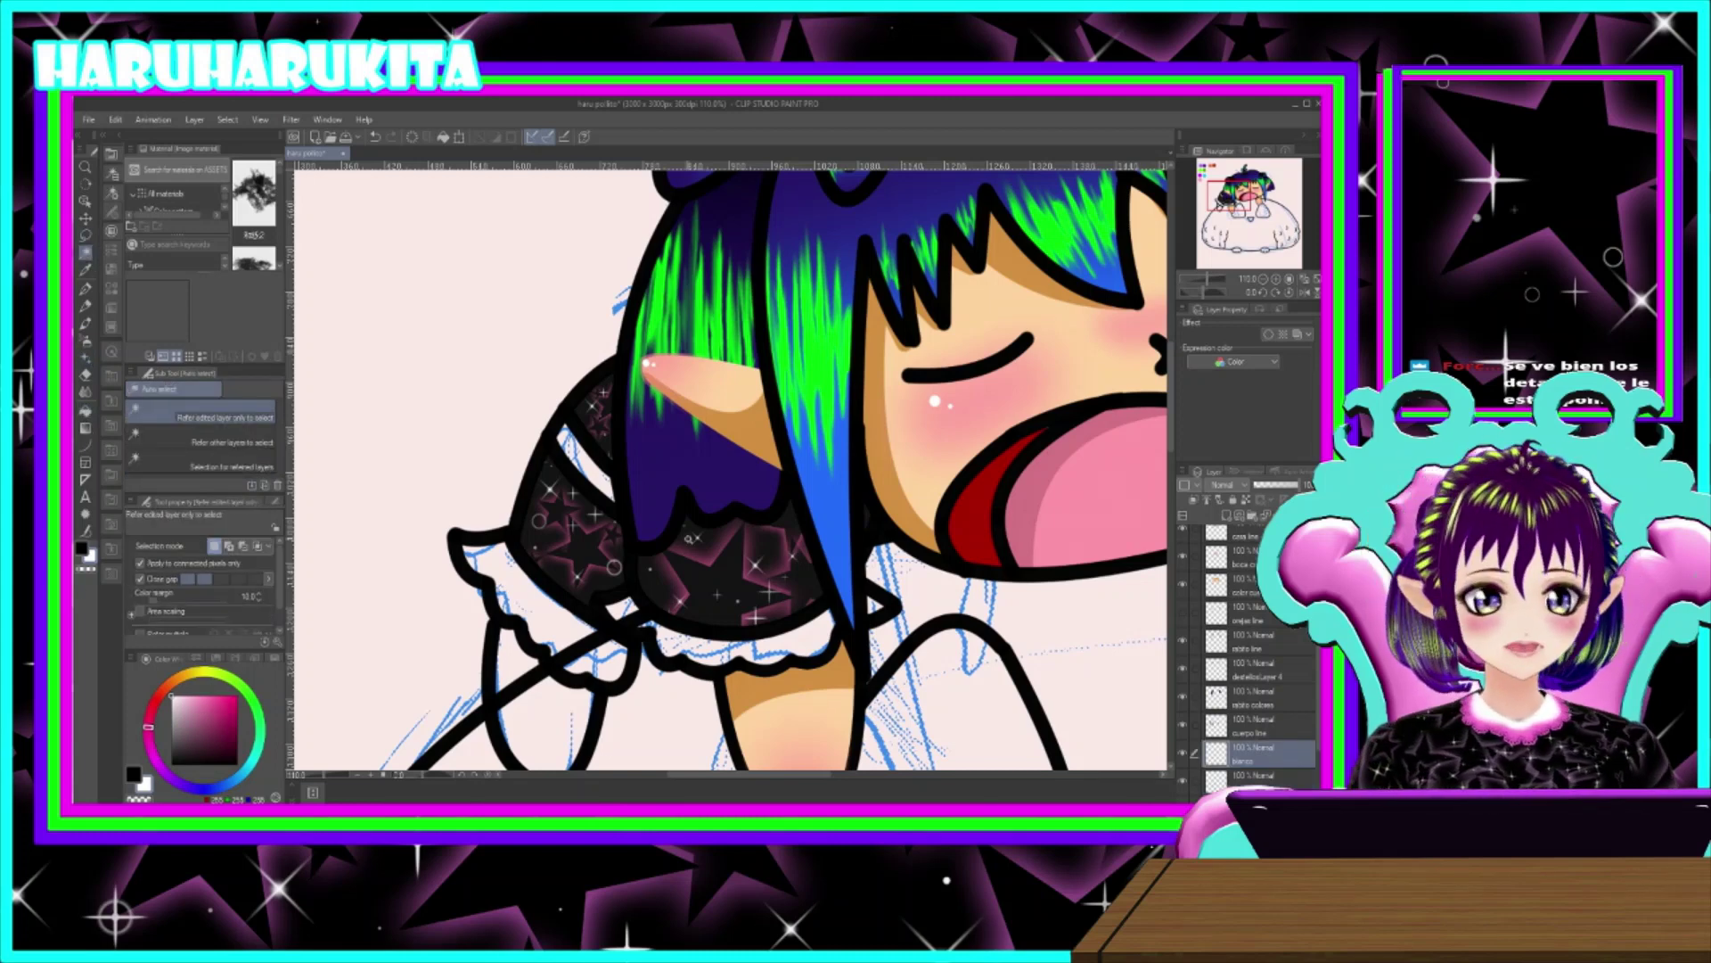
pyautogui.click(1257, 725)
pyautogui.click(598, 483)
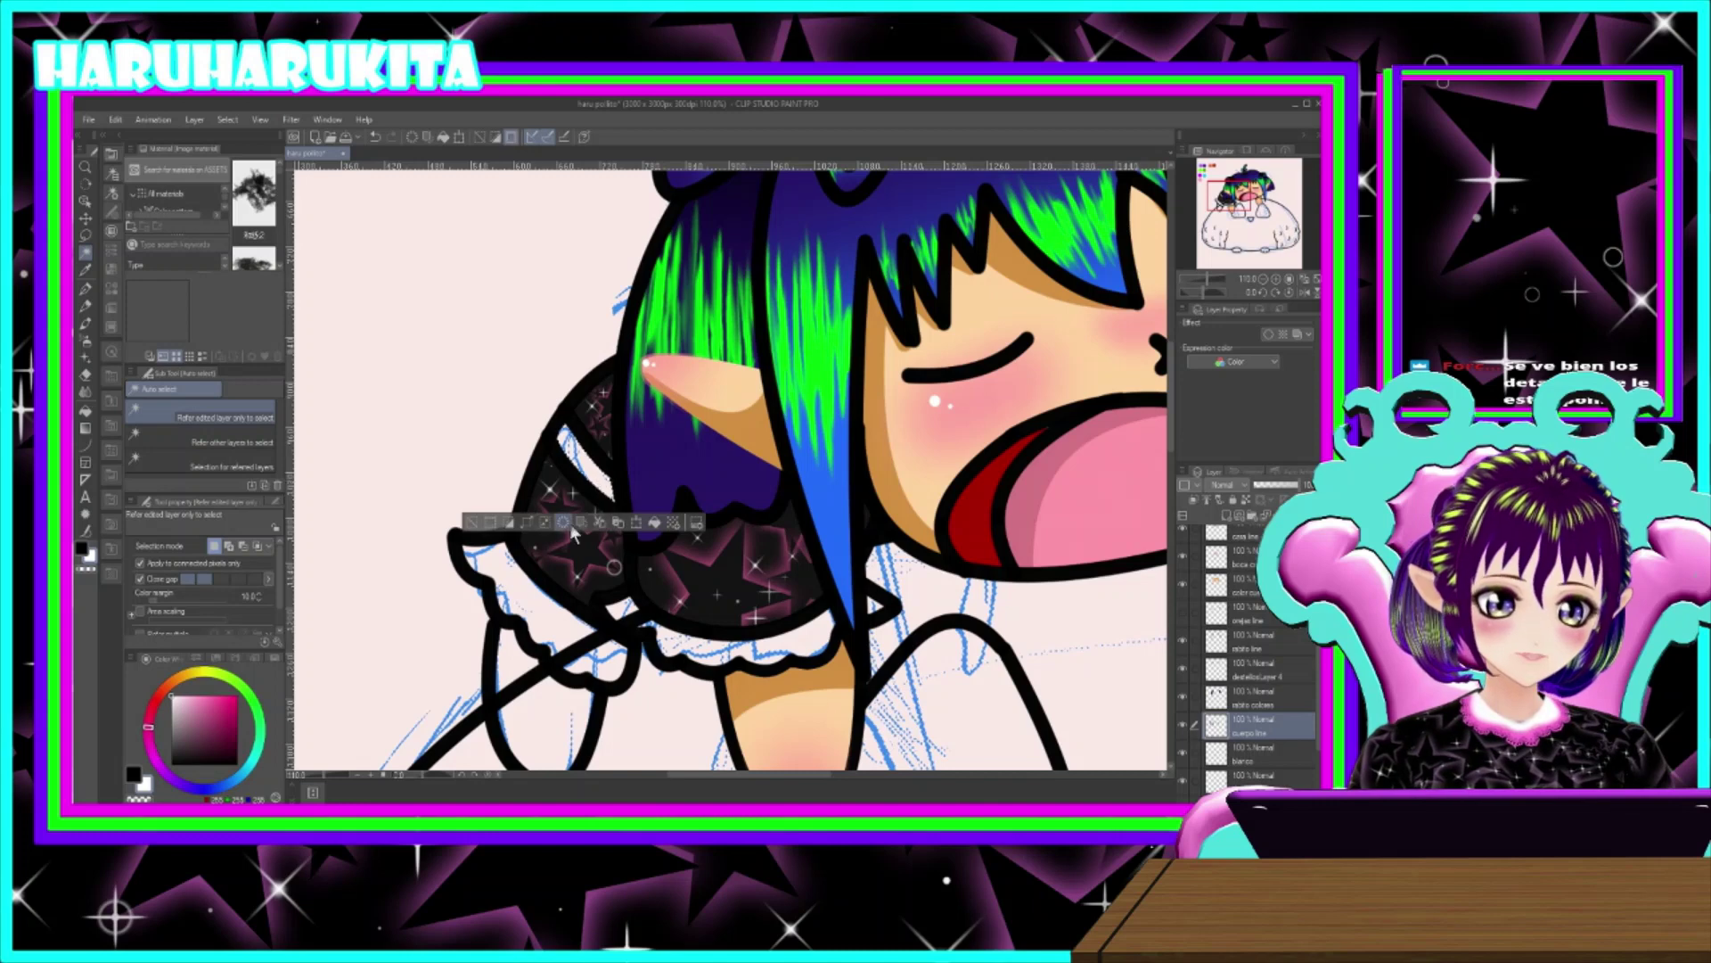
pyautogui.click(526, 523)
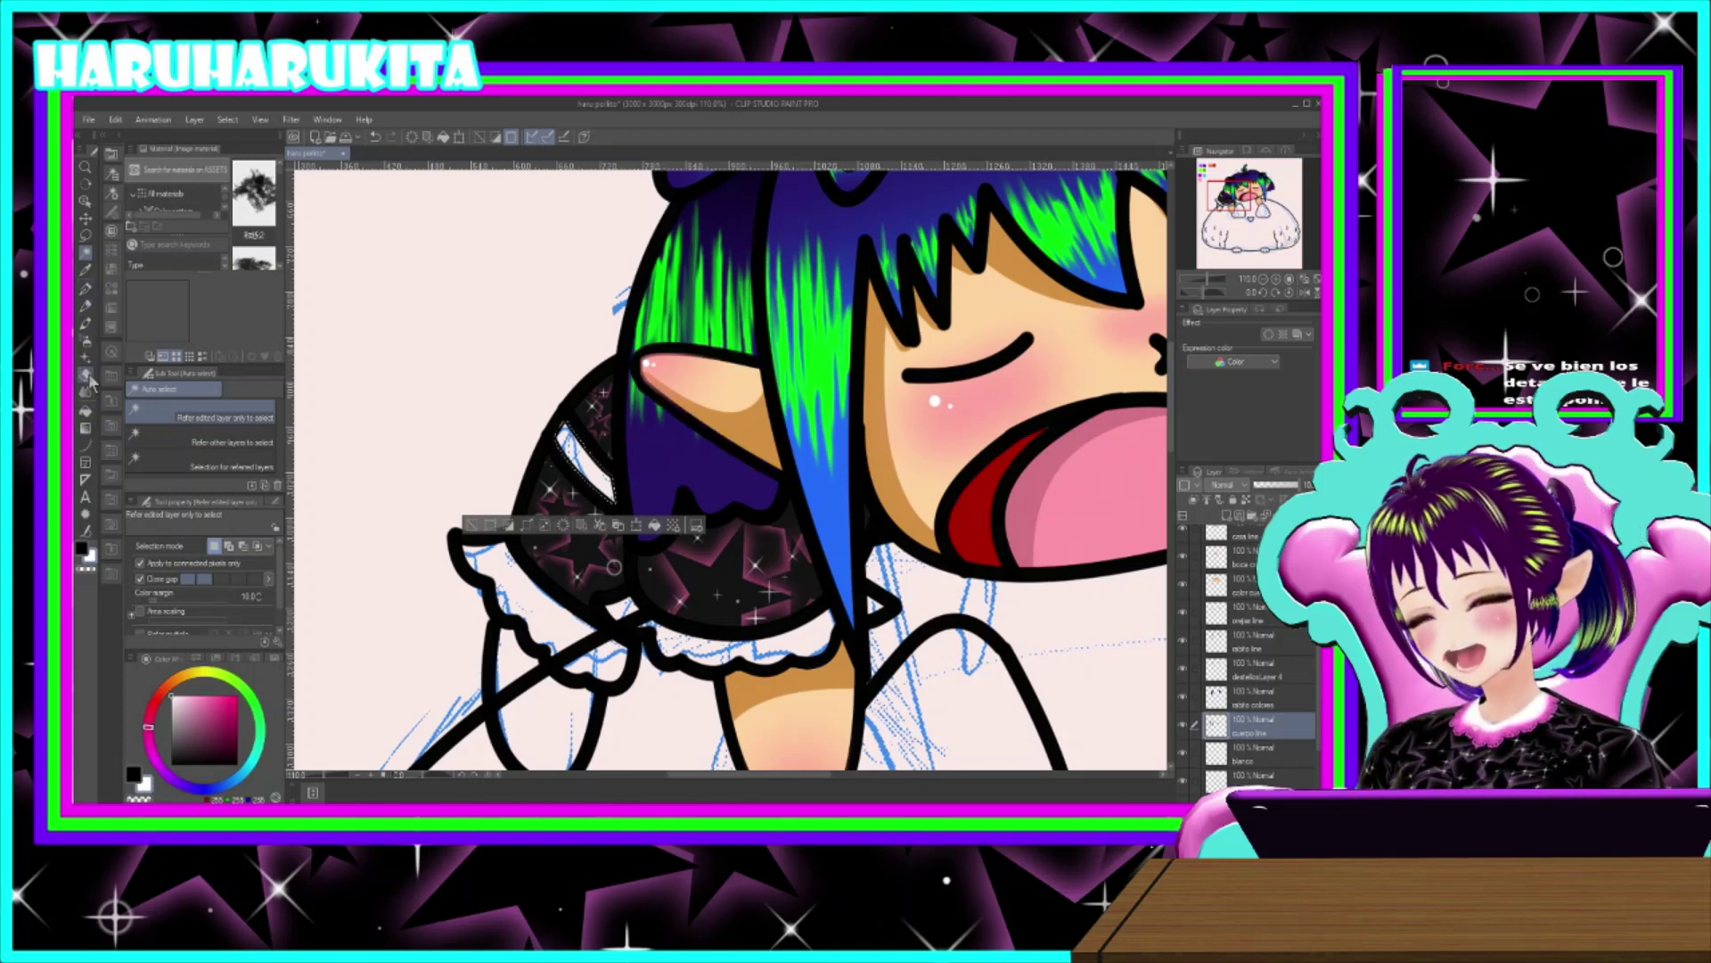
pyautogui.click(86, 411)
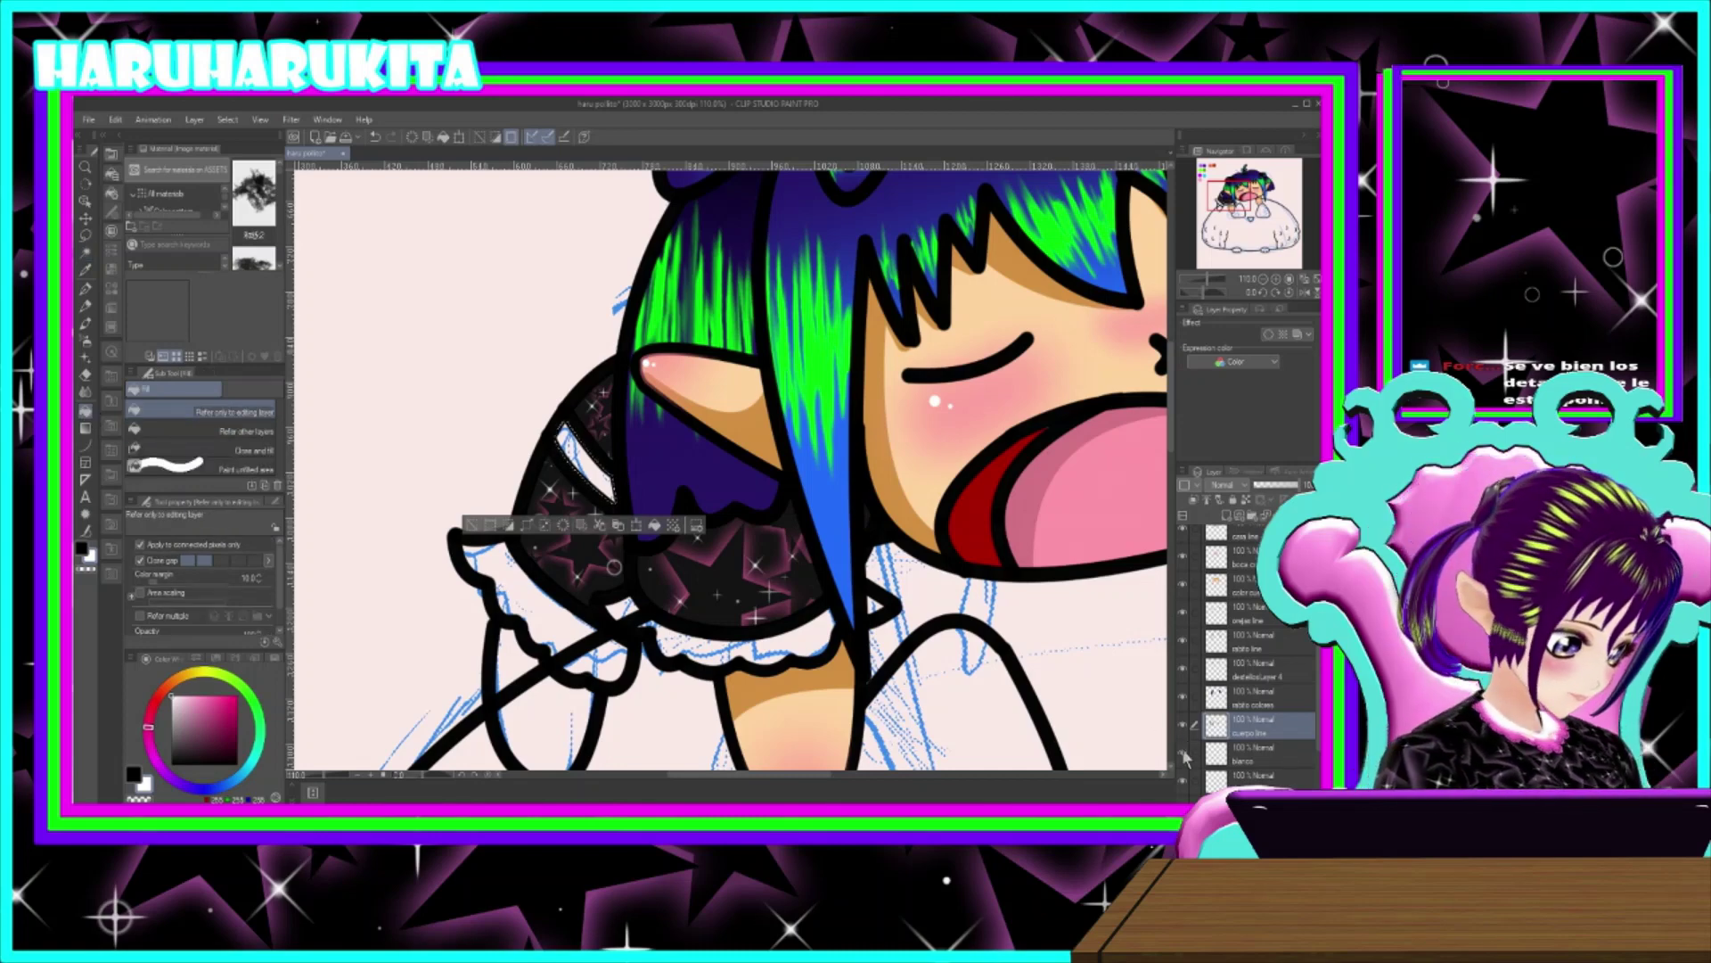
pyautogui.click(1233, 760)
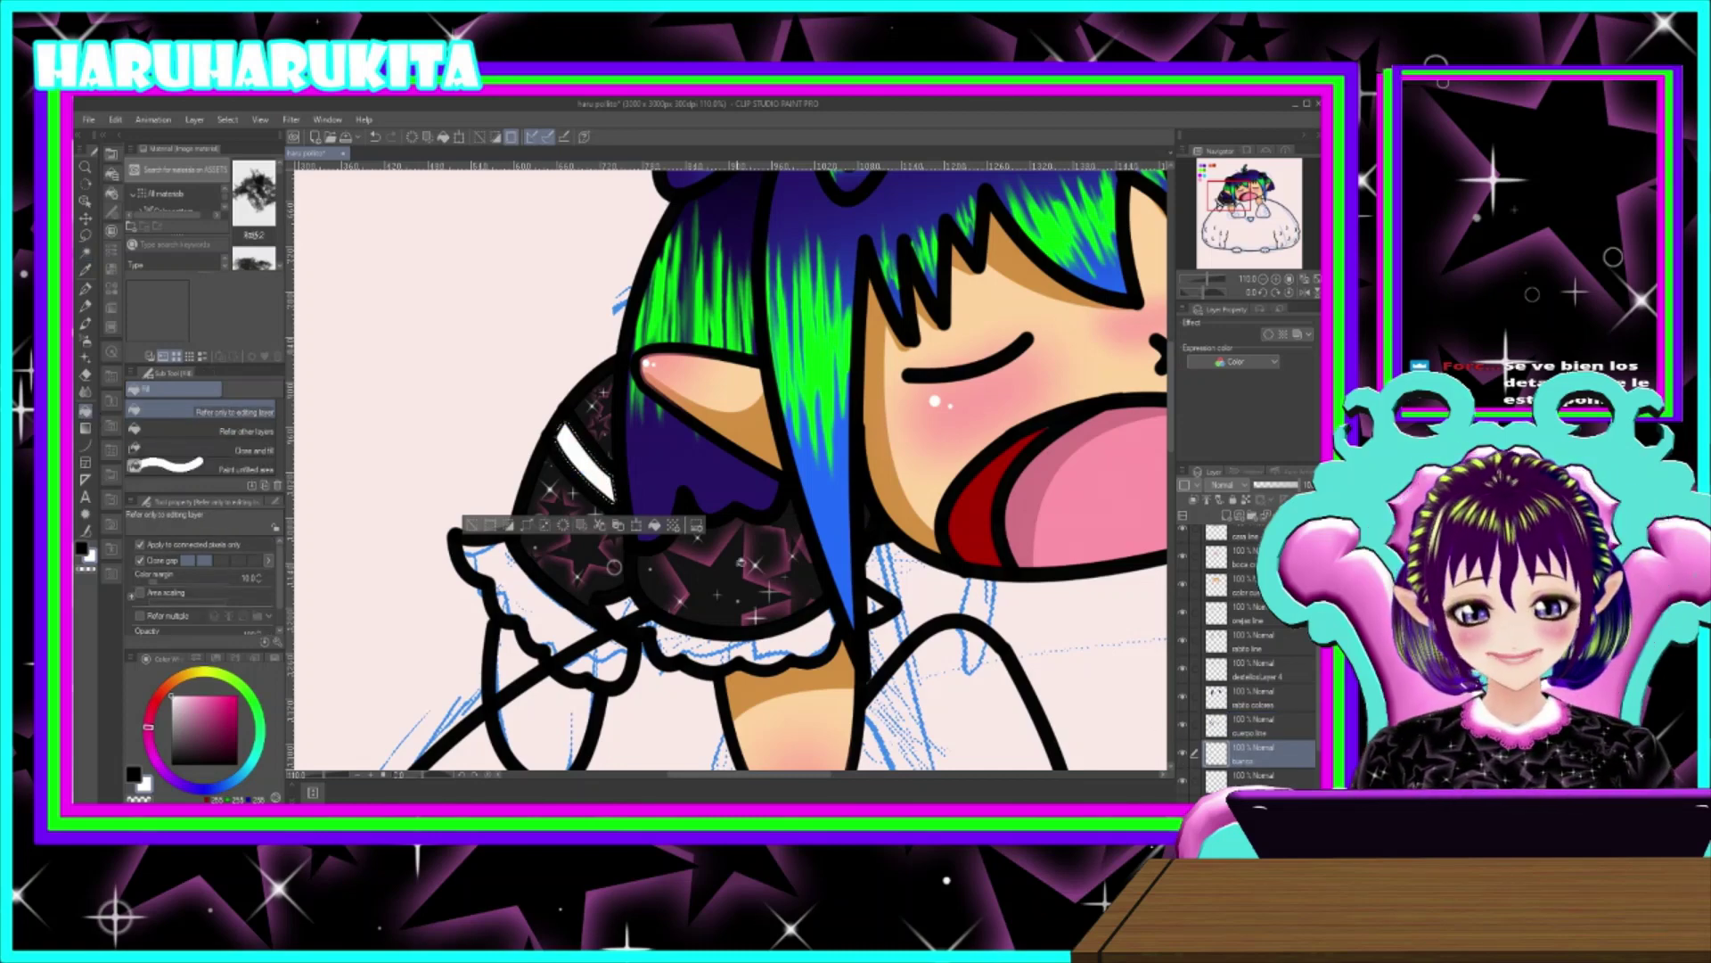
pyautogui.scroll(-3, 912, 627)
pyautogui.moveTo(894, 636); pyautogui.dragTo(880, 525)
pyautogui.hotkey('ctrl', 'd')
# - Pick a bright pink, auto-select the sleeve ruffles from the body line layer, and fill them on the layer below
pyautogui.scroll(3, 619, 453)
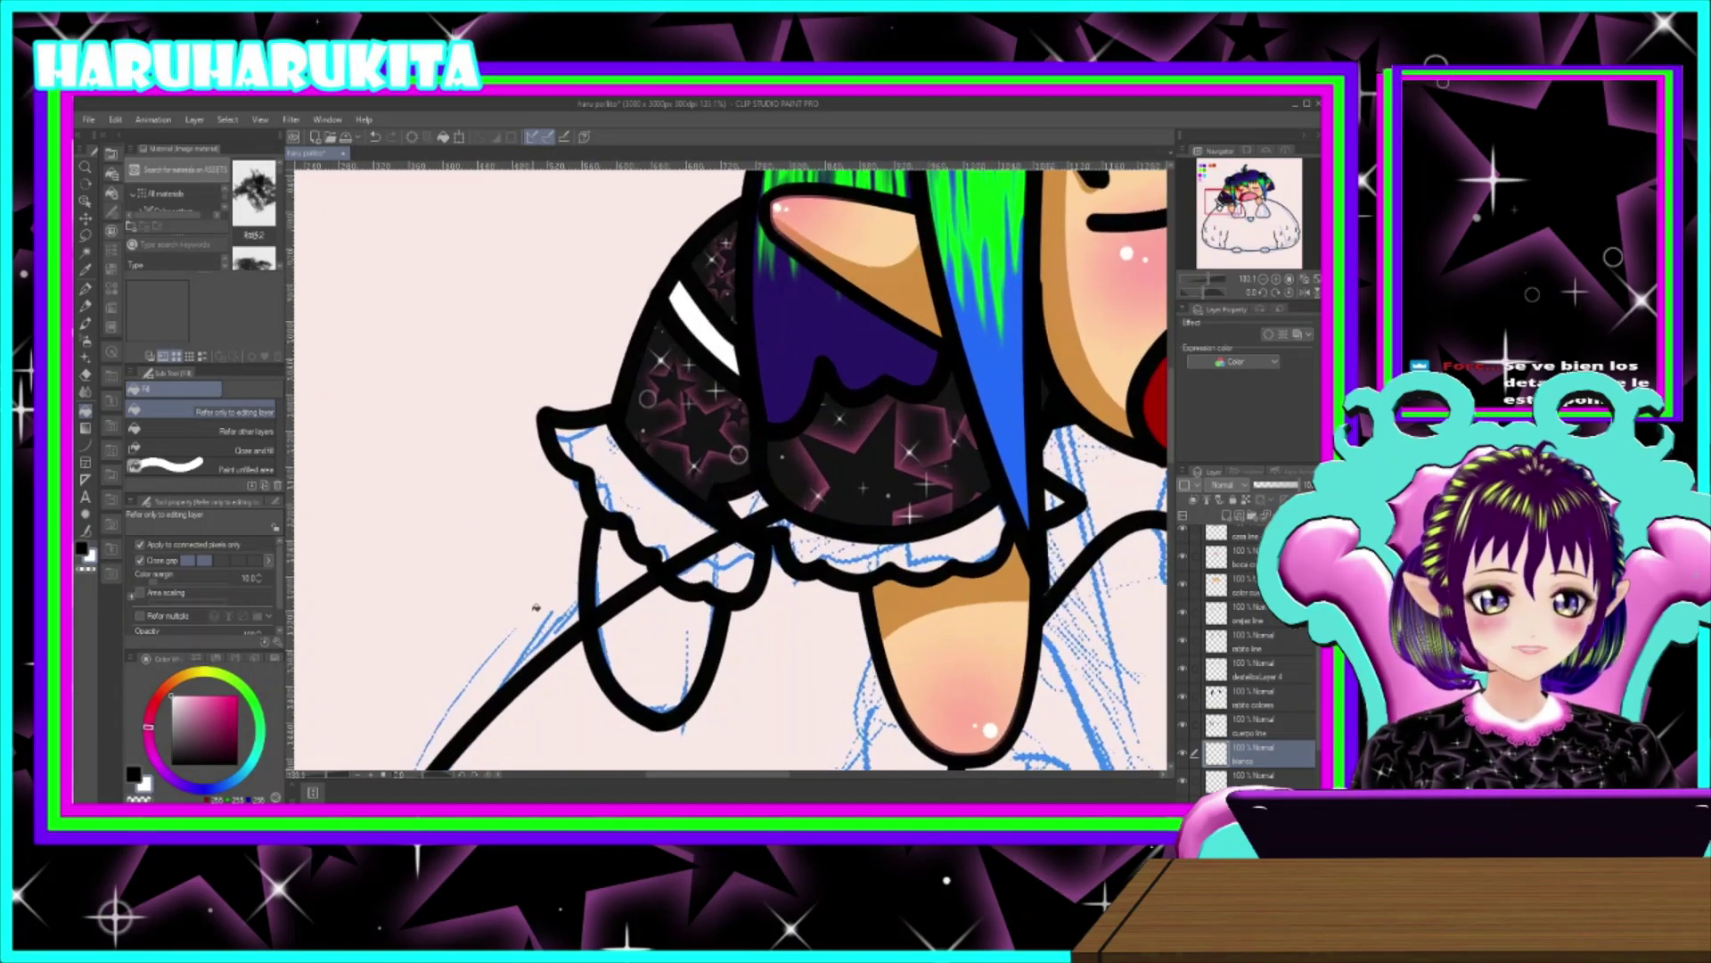
pyautogui.scroll(-3, 500, 554)
pyautogui.scroll(5, 427, 570)
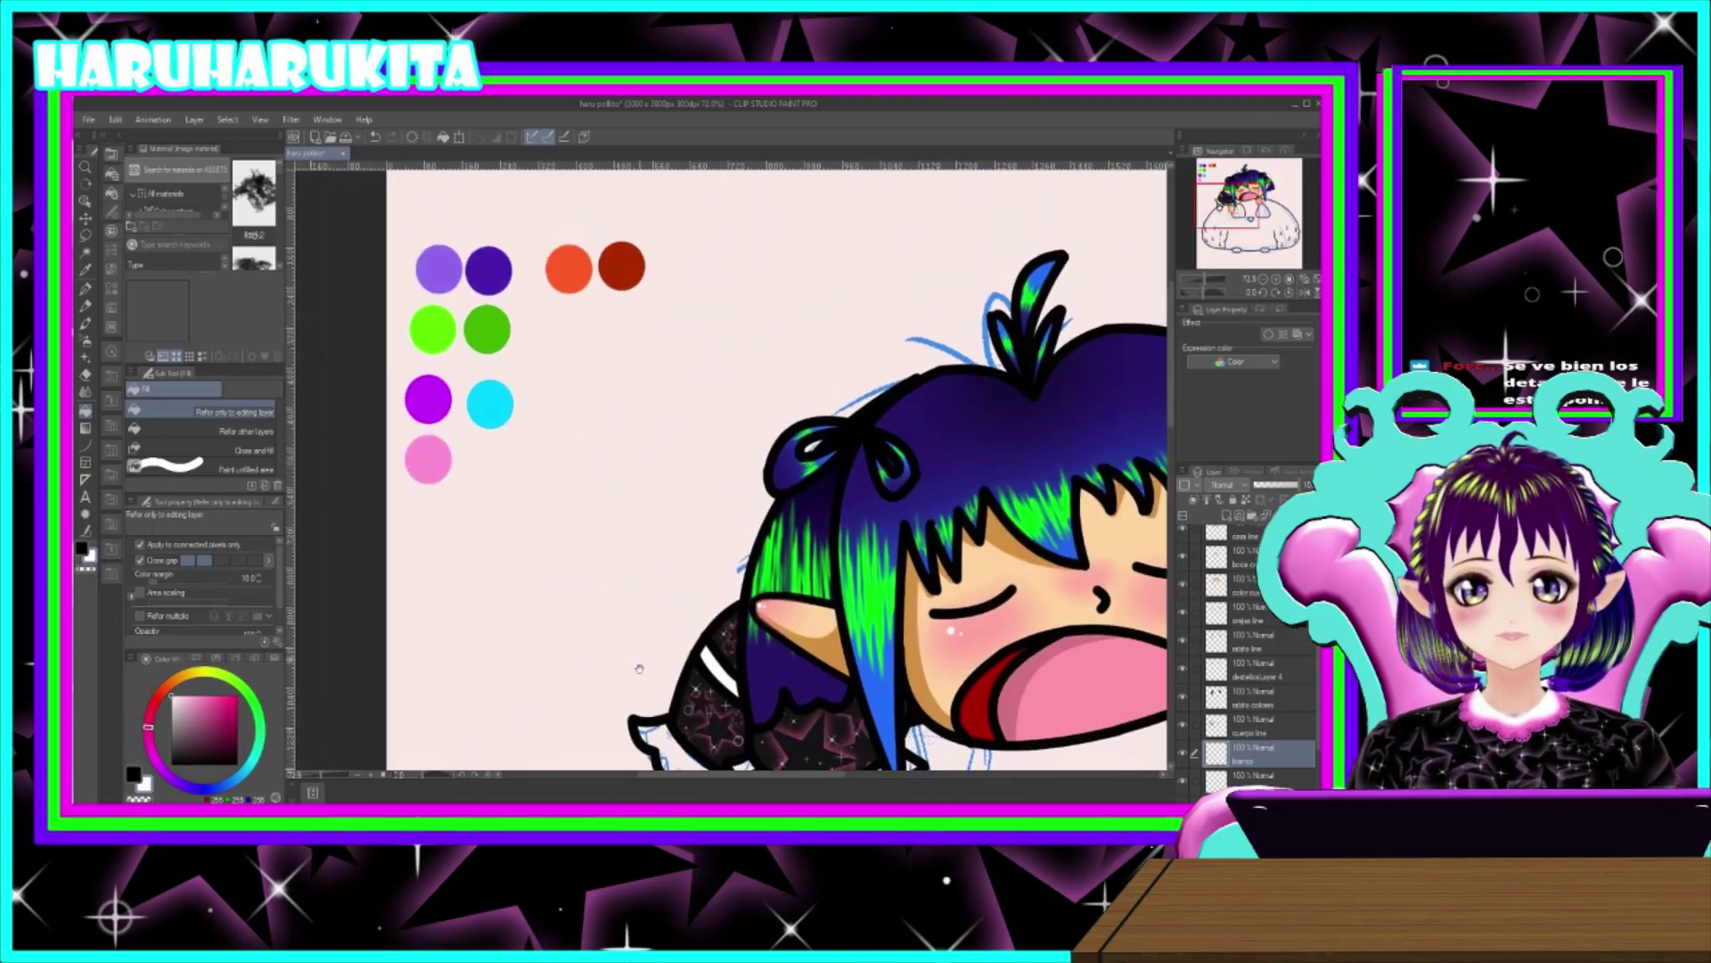
pyautogui.scroll(-3, 650, 647)
pyautogui.moveTo(650, 647); pyautogui.dragTo(543, 350)
pyautogui.scroll(4, 505, 570)
pyautogui.moveTo(505, 571); pyautogui.dragTo(478, 660)
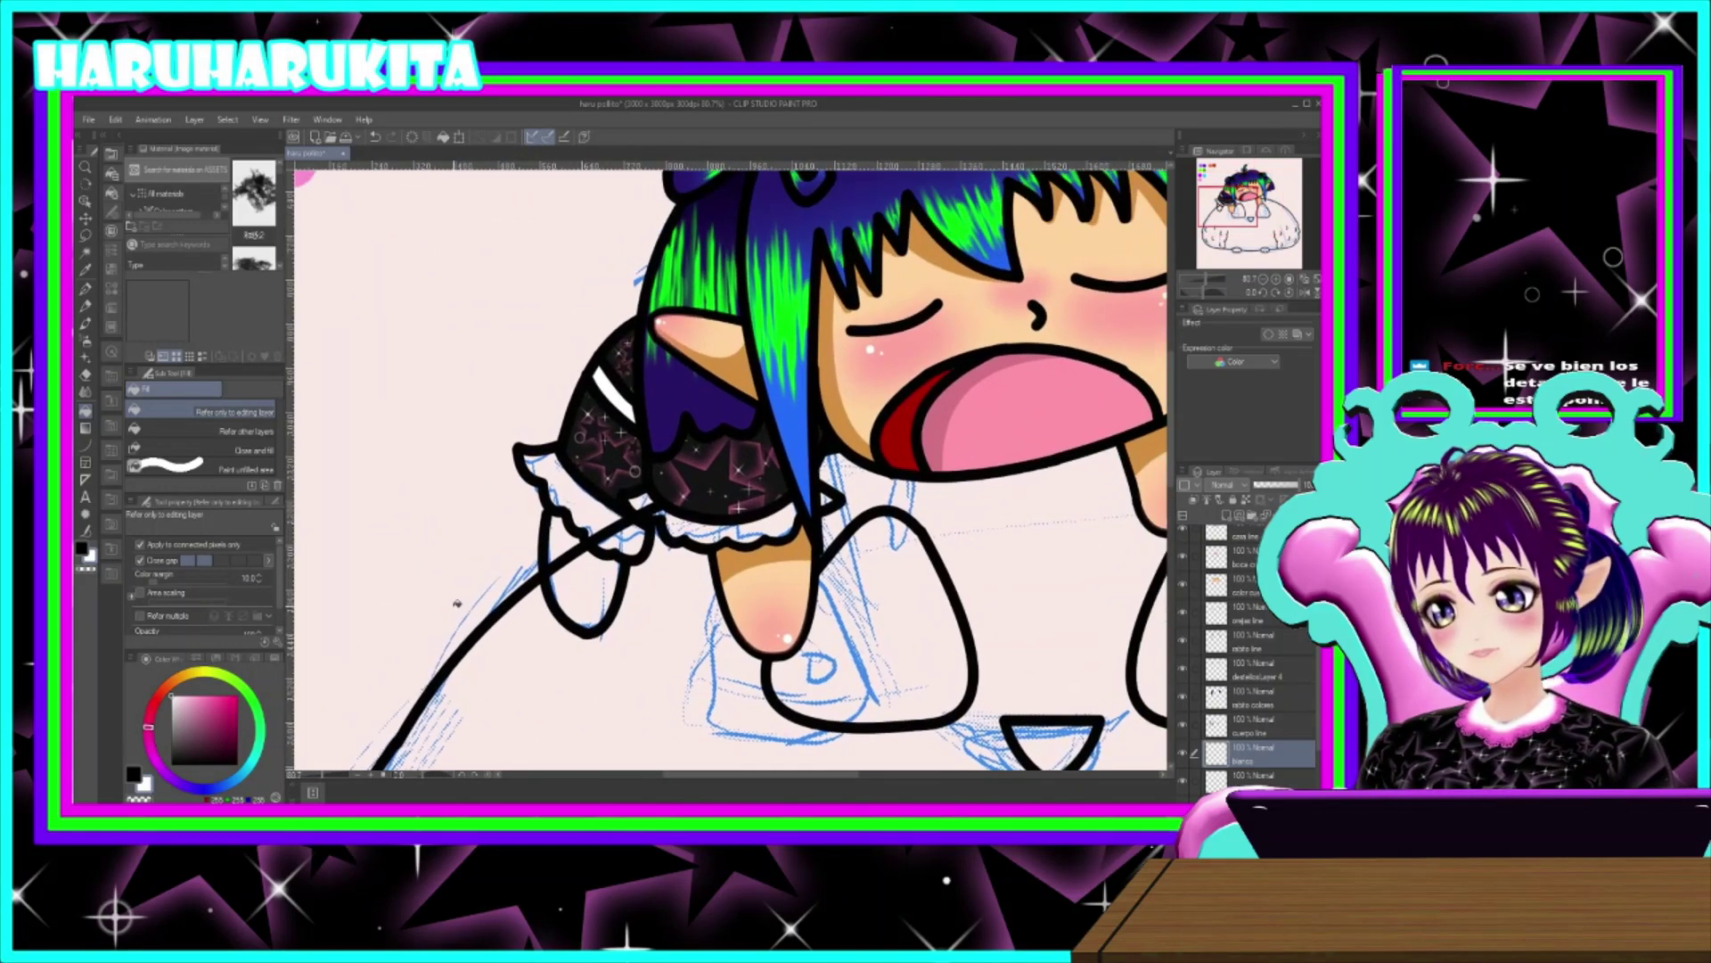
pyautogui.moveTo(213, 701); pyautogui.dragTo(218, 685)
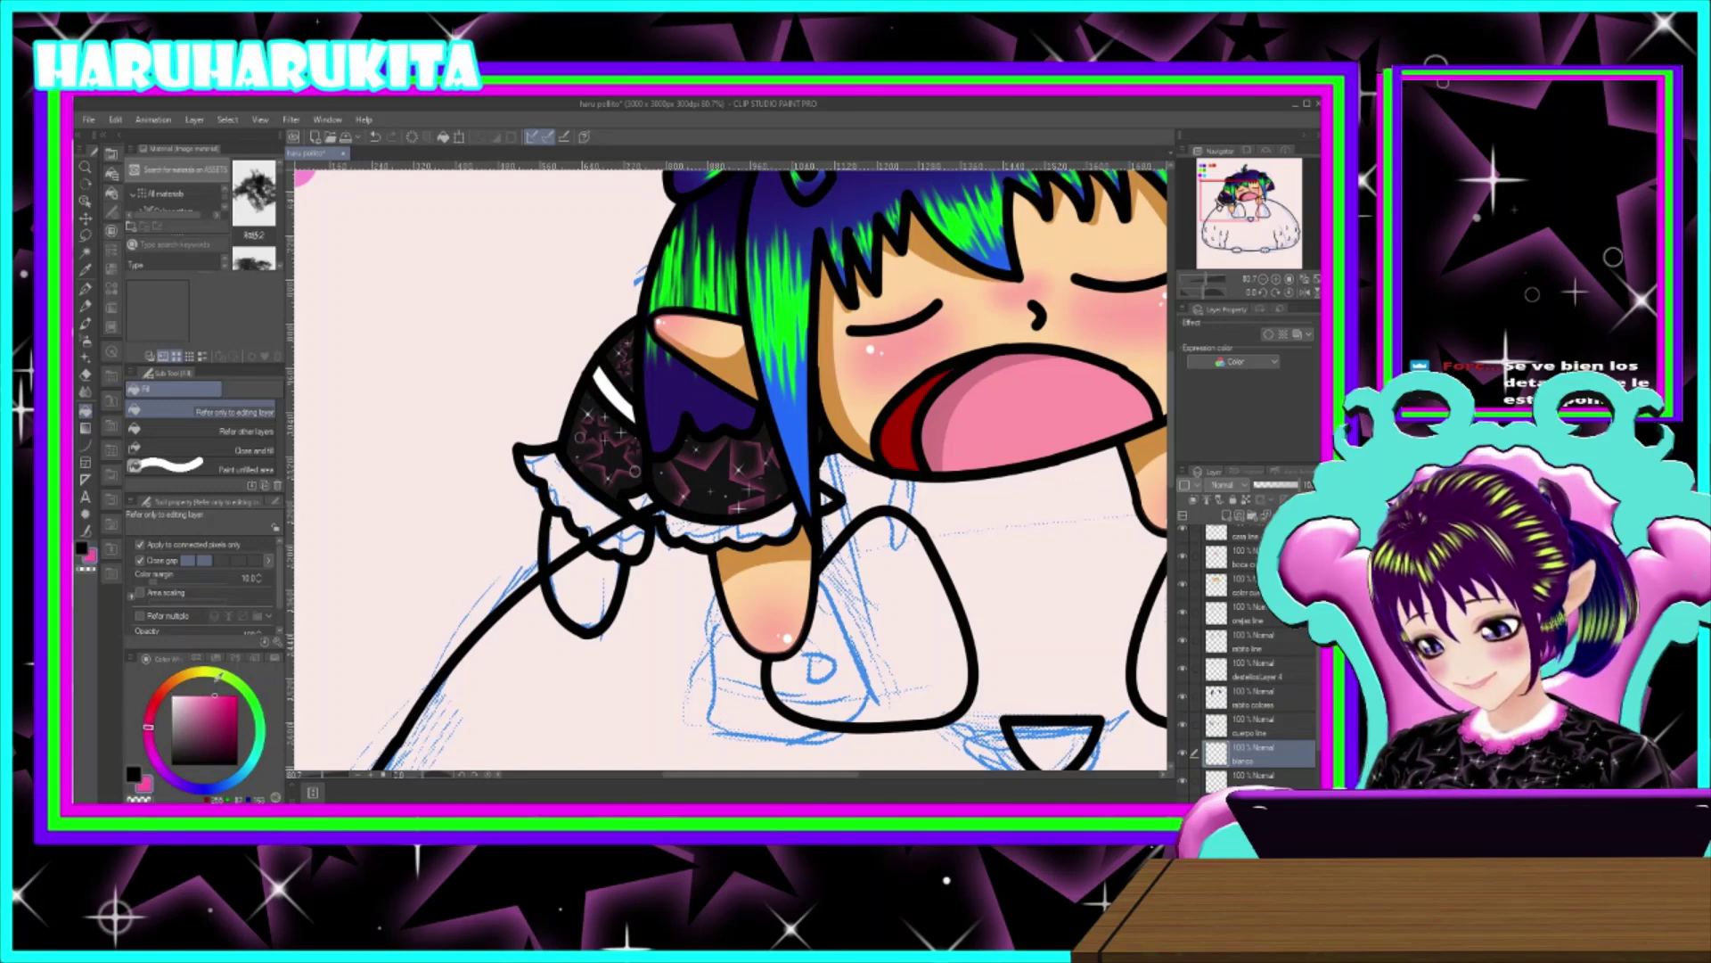
pyautogui.scroll(2, 613, 451)
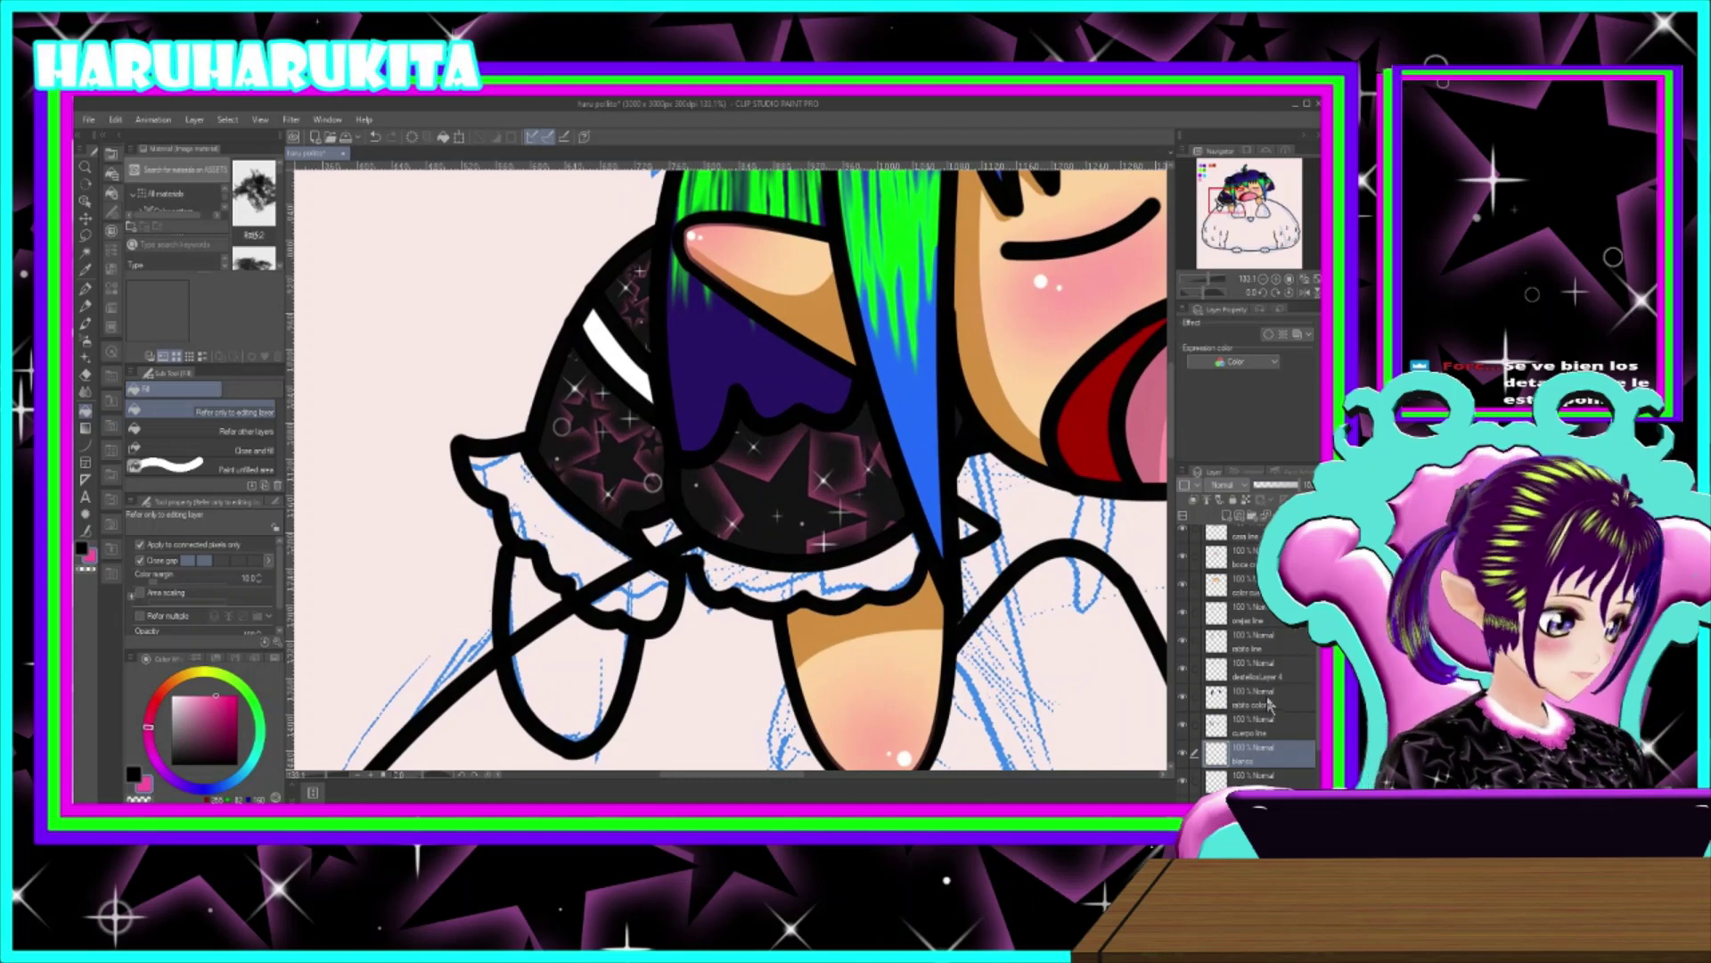
pyautogui.click(1259, 731)
pyautogui.click(85, 253)
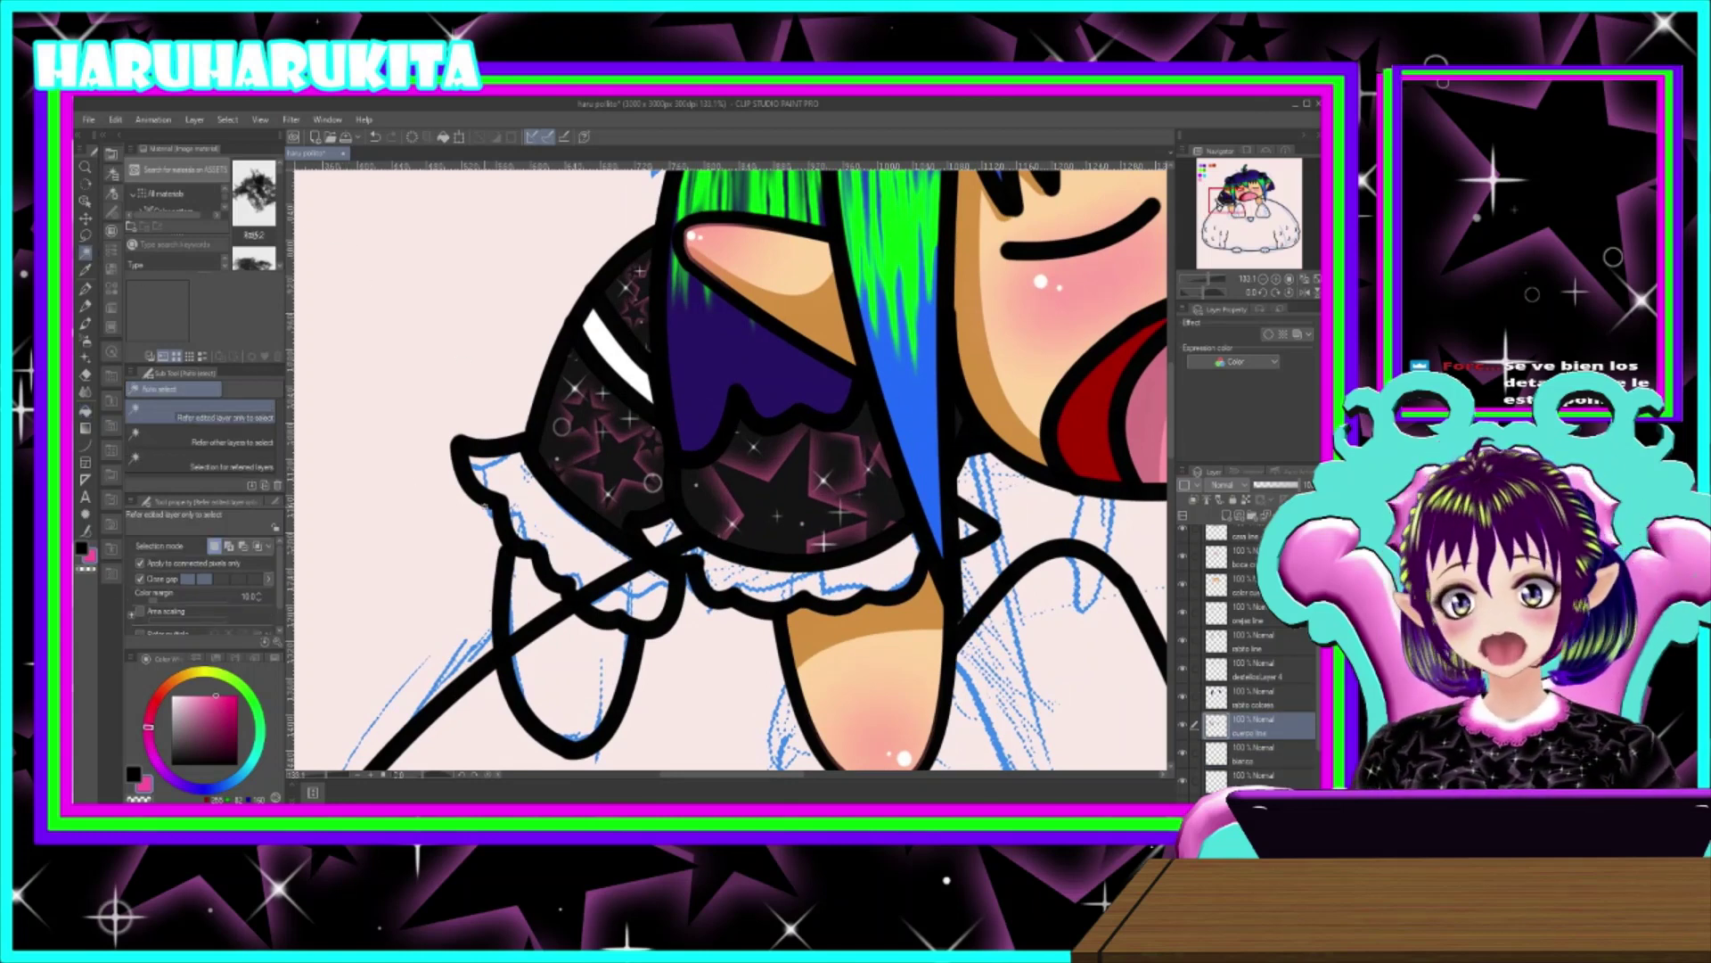
pyautogui.click(543, 516)
pyautogui.keyDown('shift'); pyautogui.click(800, 584); pyautogui.keyUp('shift')
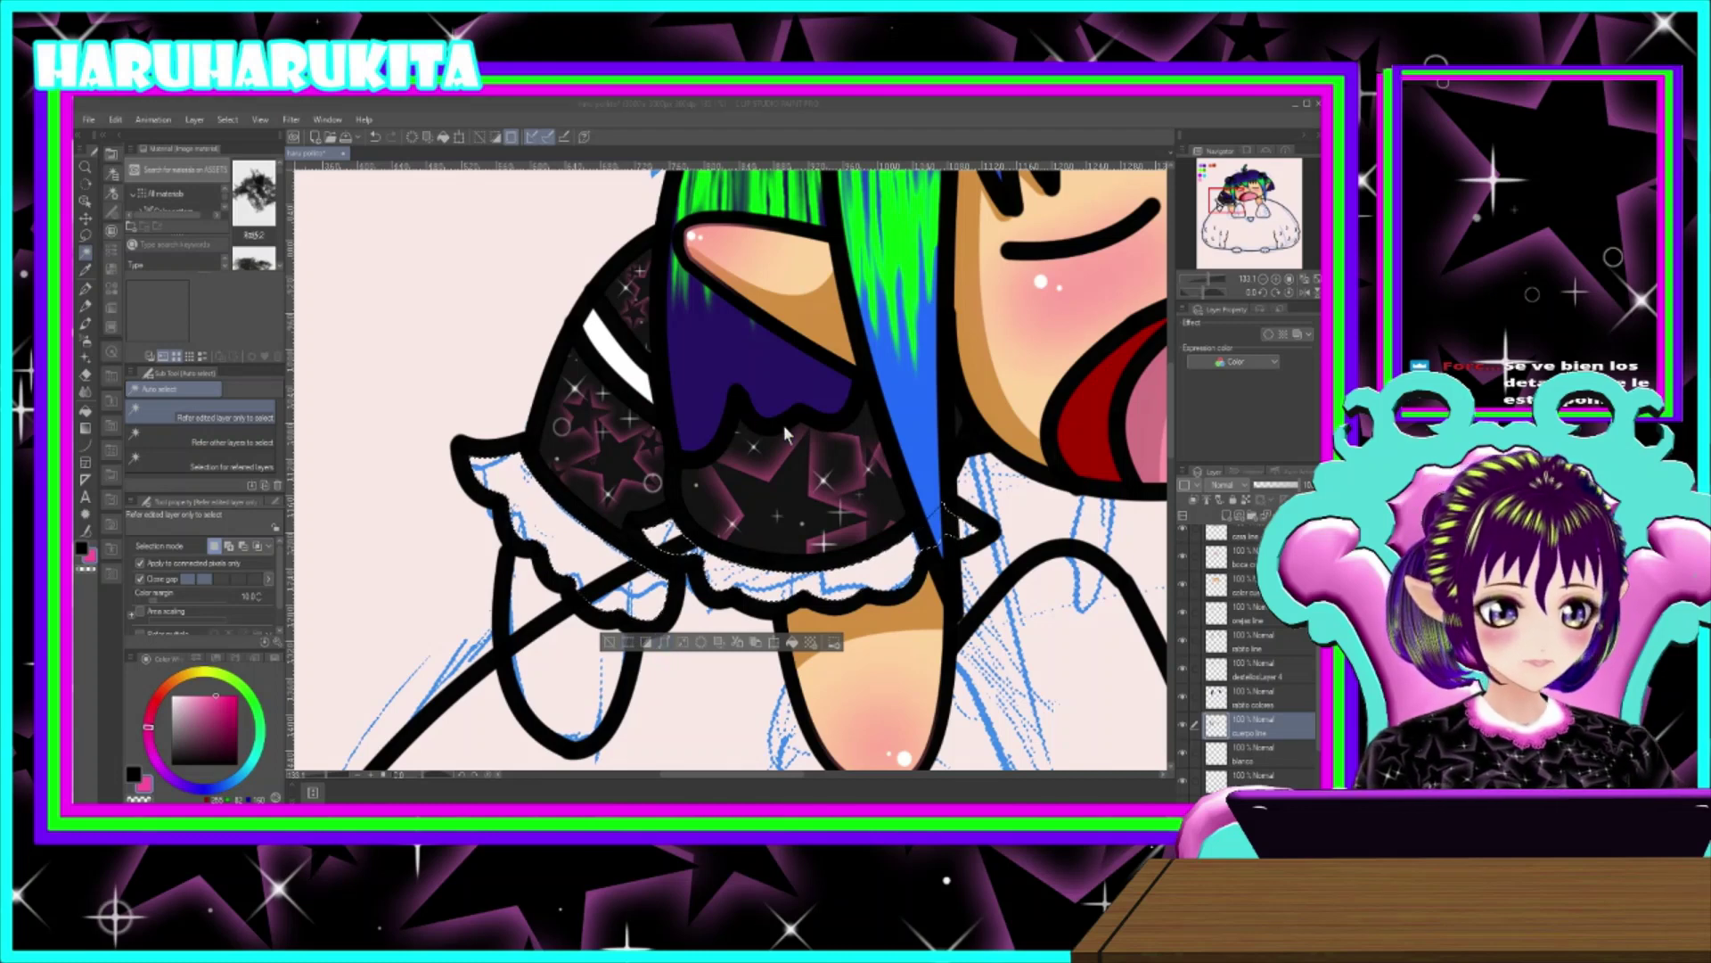
pyautogui.click(1247, 760)
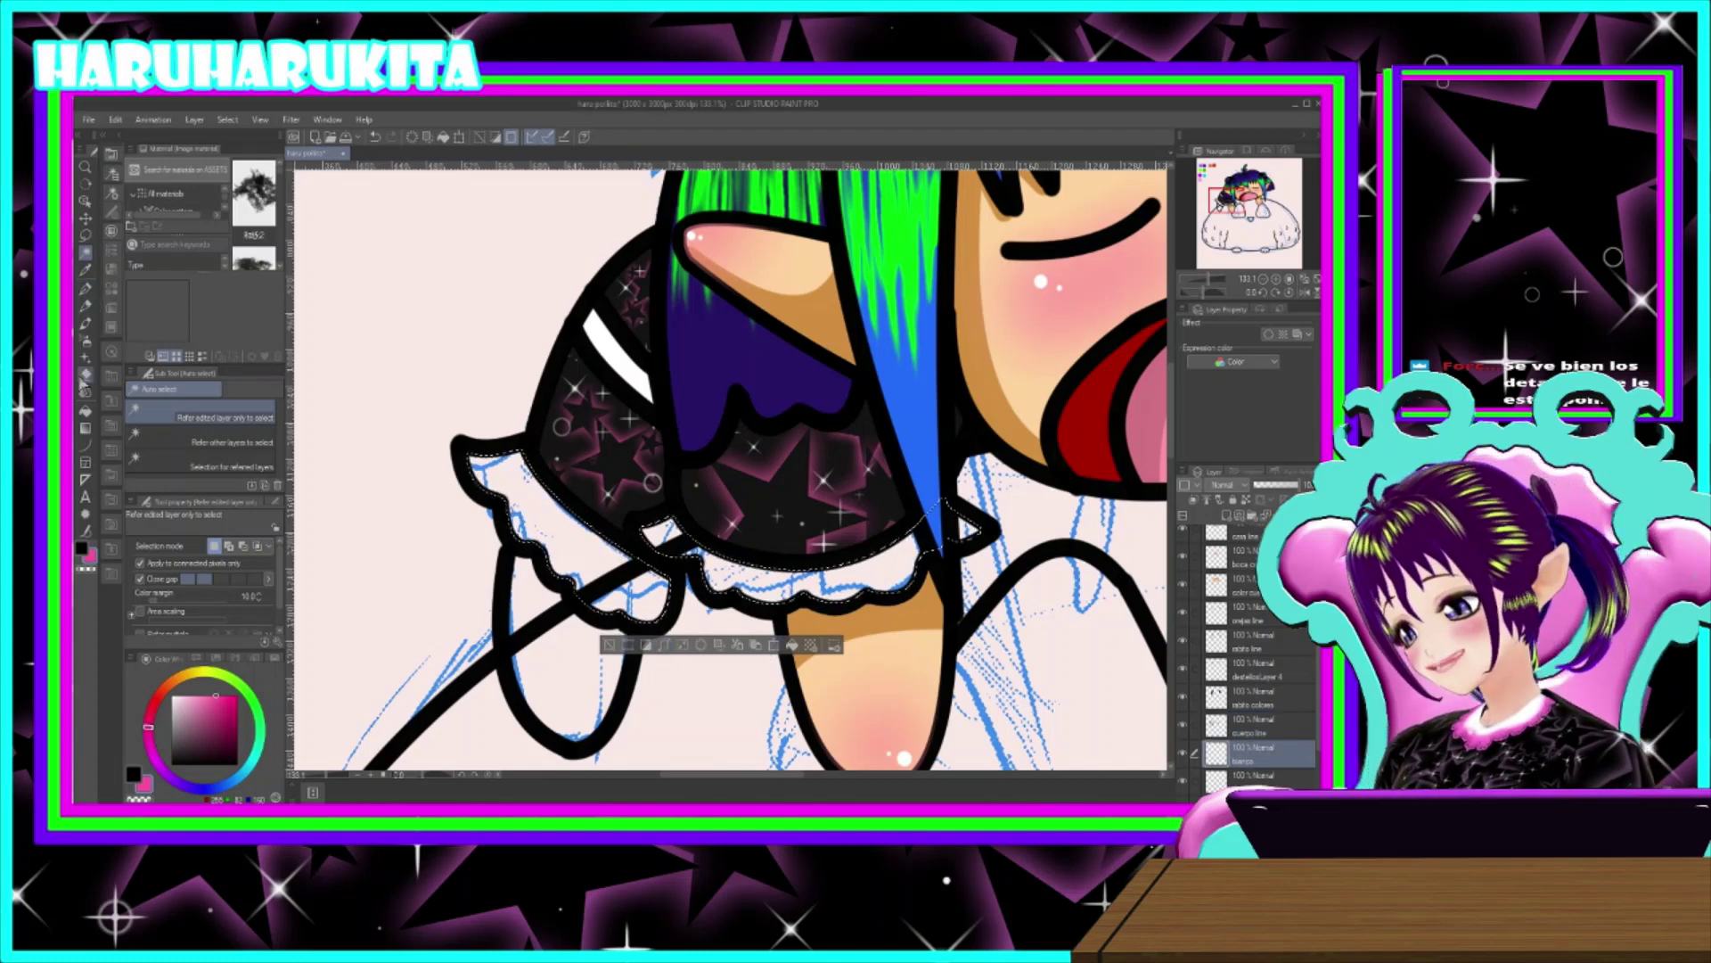
pyautogui.click(86, 411)
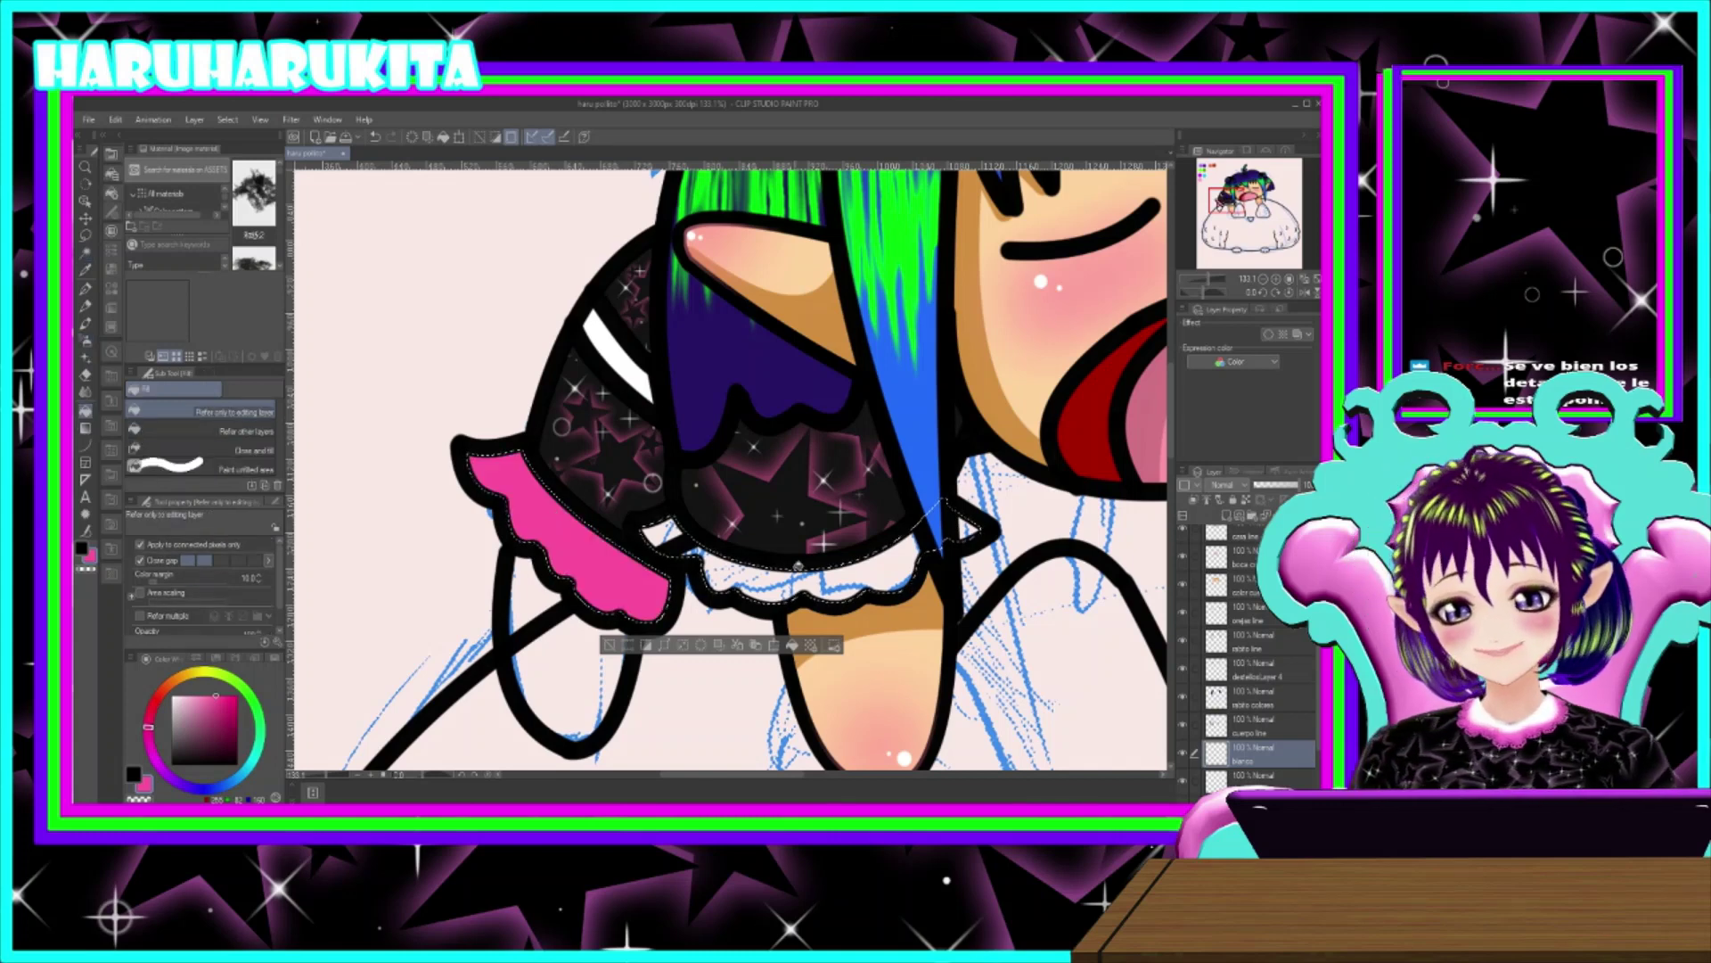
# - Try darker and lighter pinks on the selected ruffles, and refill them with a deep magenta pink
pyautogui.click(221, 699)
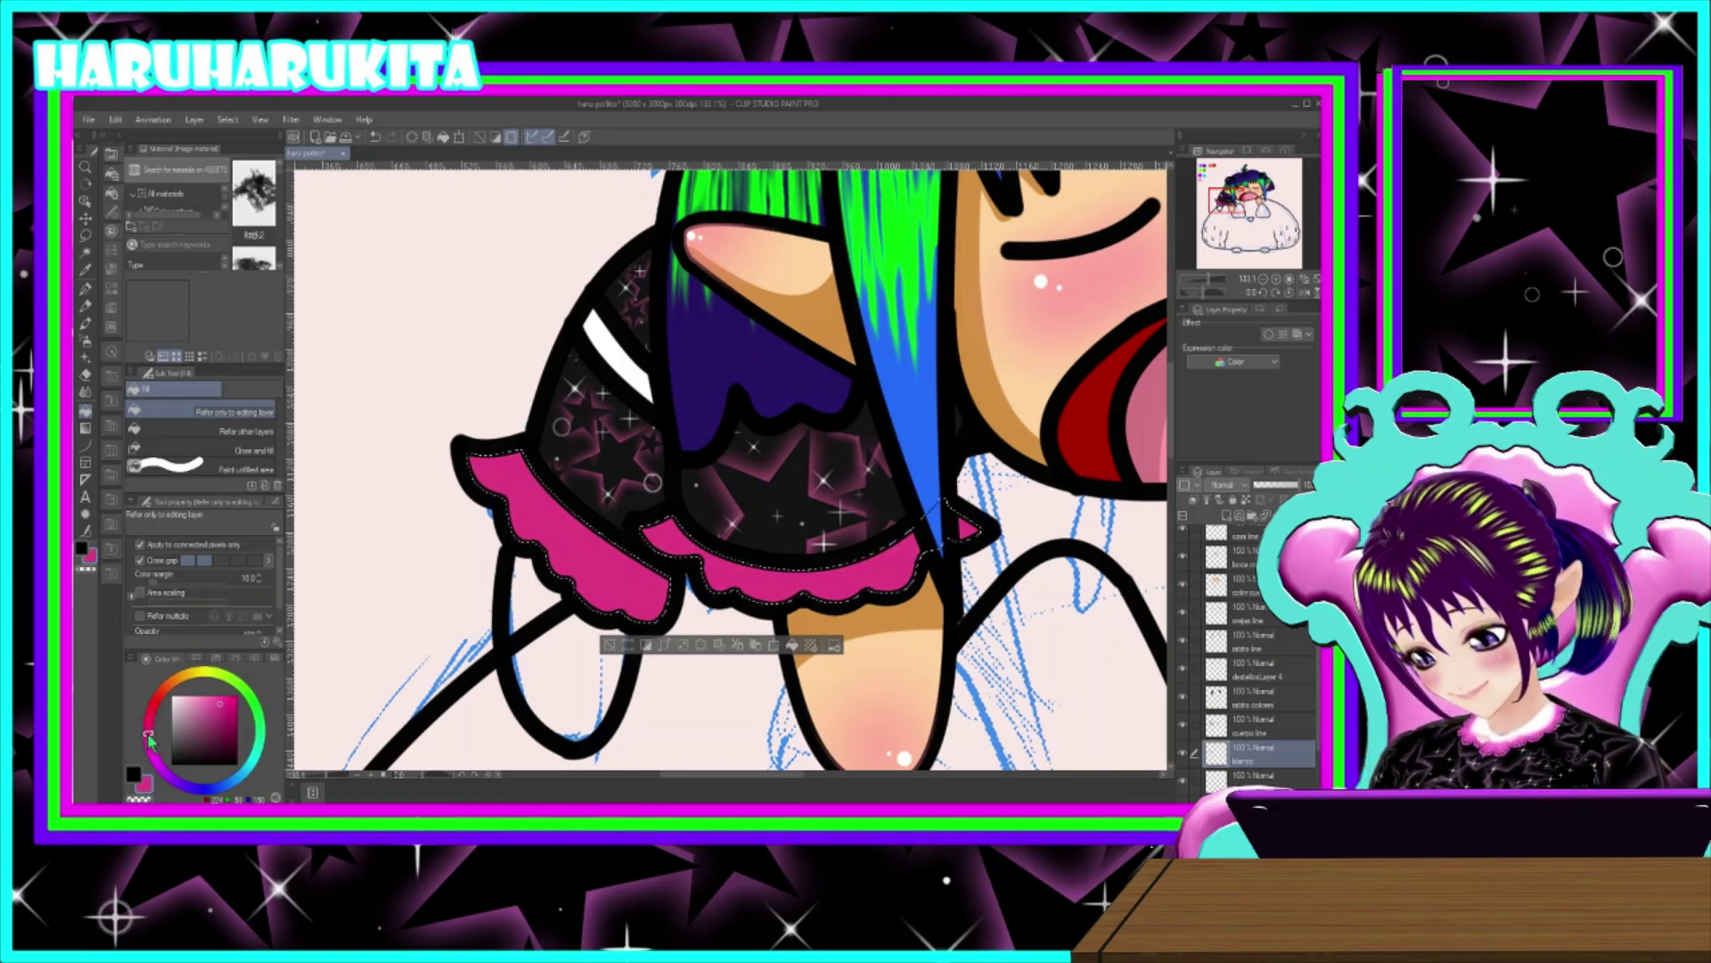
pyautogui.click(224, 692)
pyautogui.moveTo(223, 692); pyautogui.dragTo(218, 684)
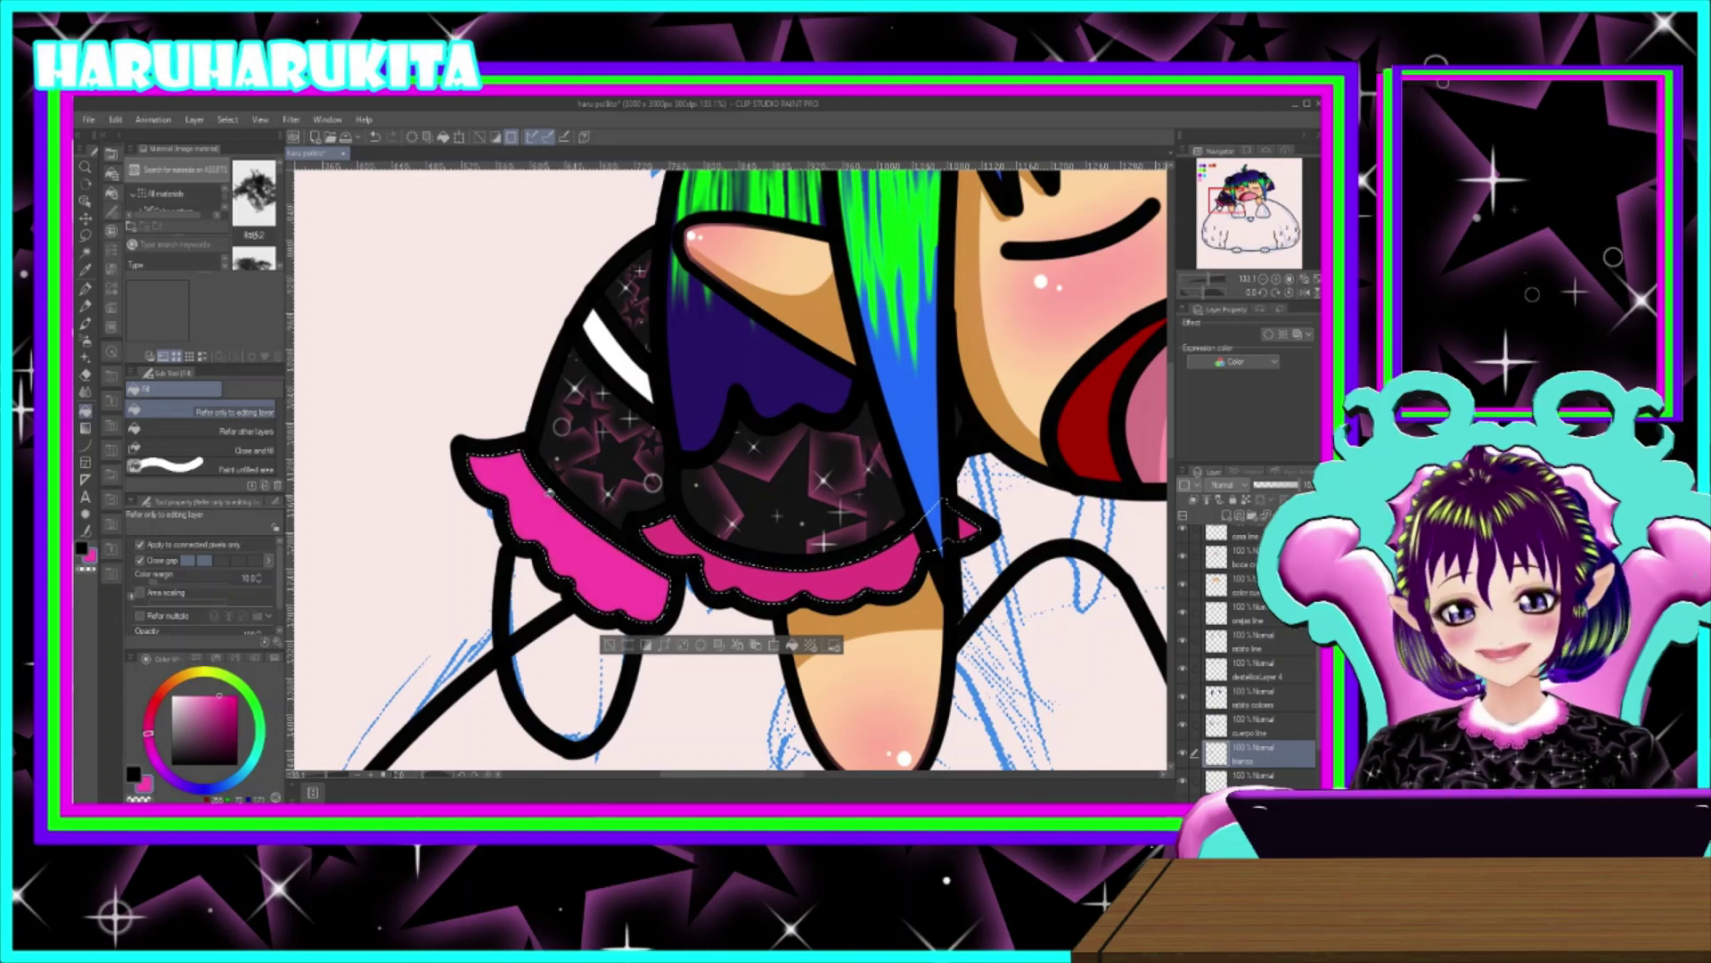
pyautogui.moveTo(215, 693); pyautogui.dragTo(227, 699)
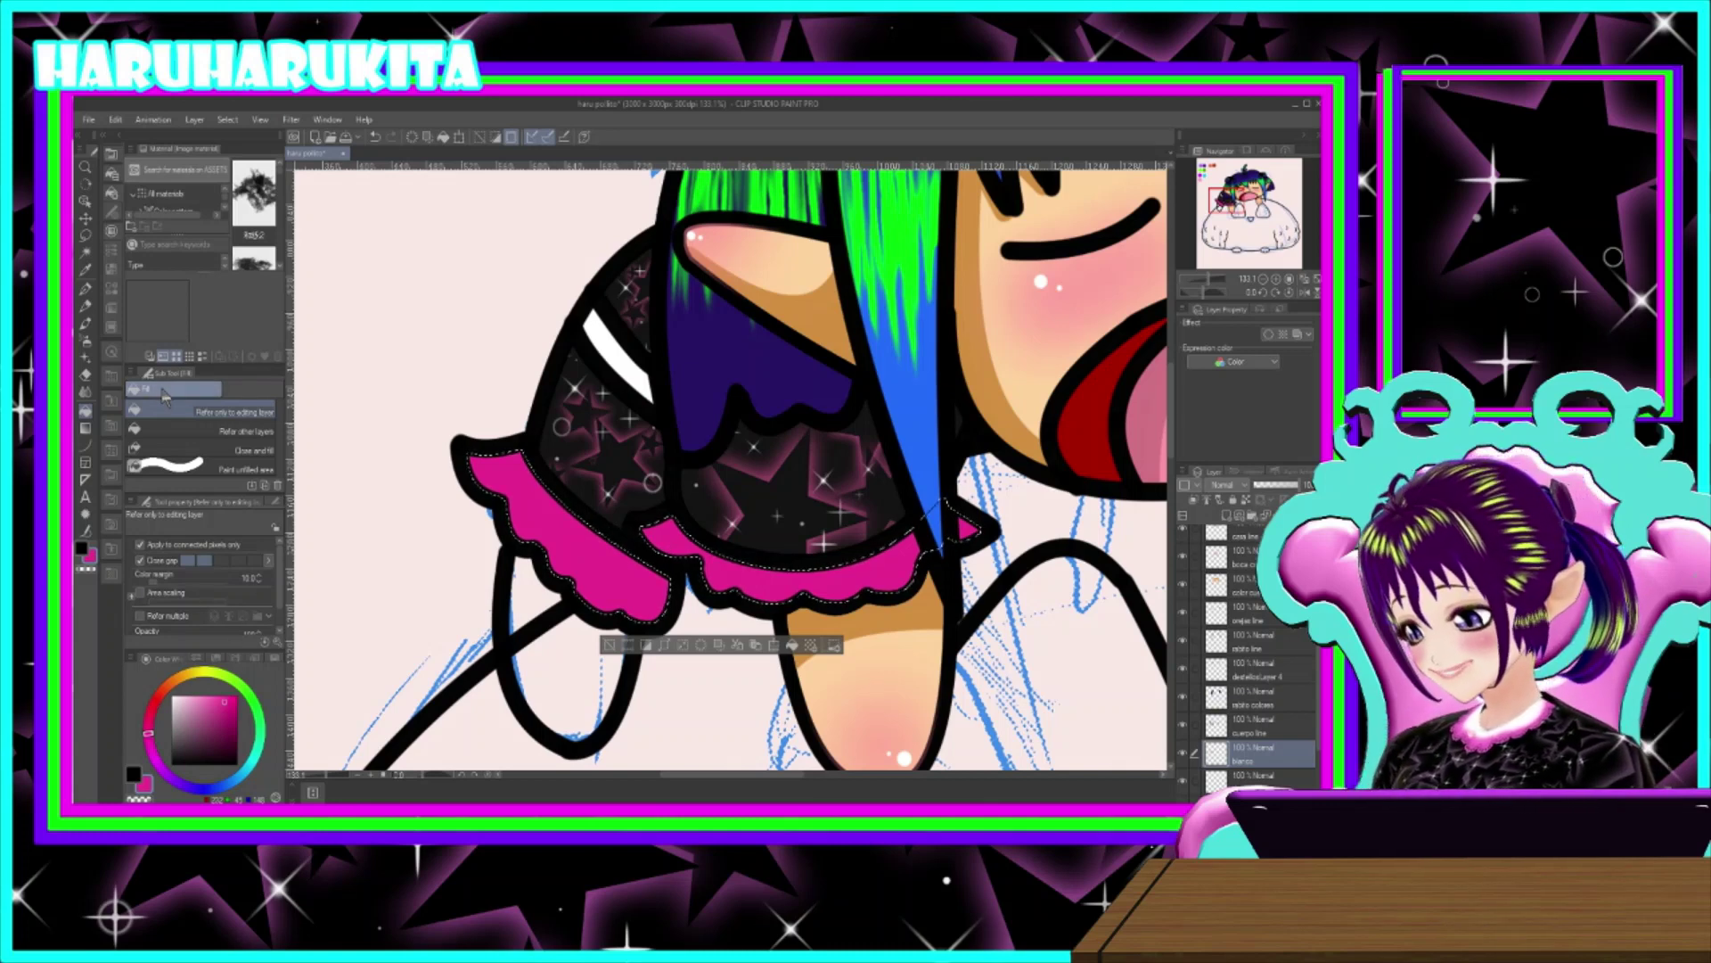
# - Shade the upper edges of the selected sleeve ruffles in a darker magenta with the Soft airbrush
pyautogui.click(87, 324)
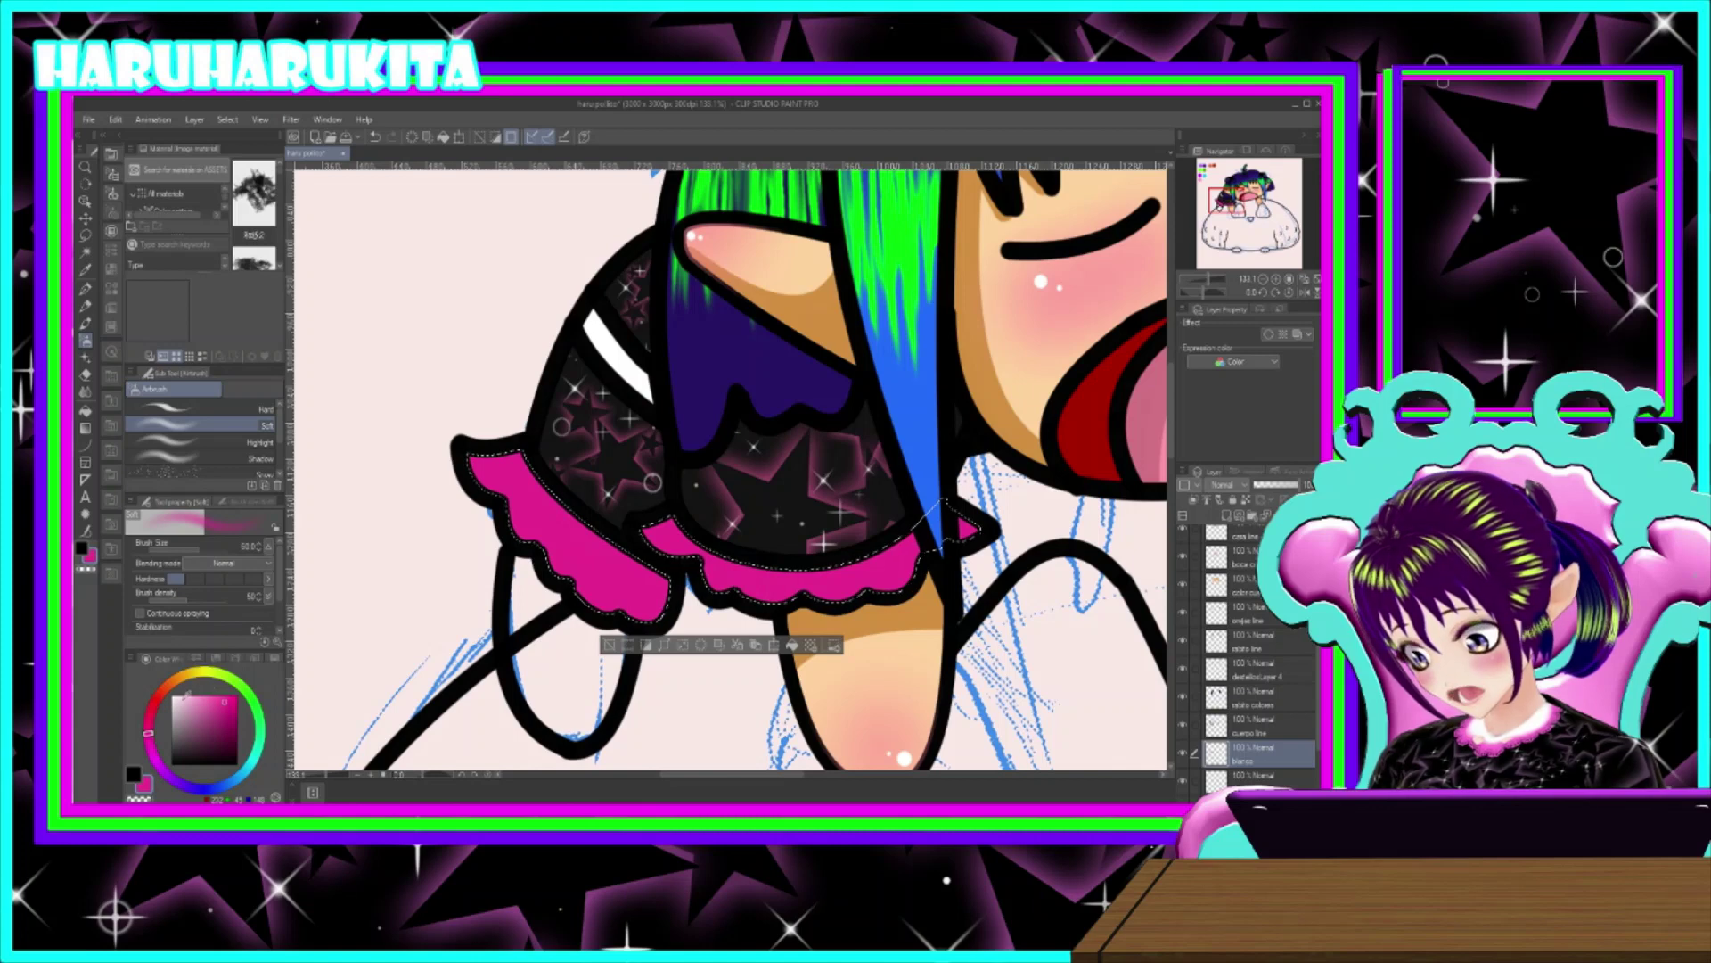
pyautogui.click(231, 715)
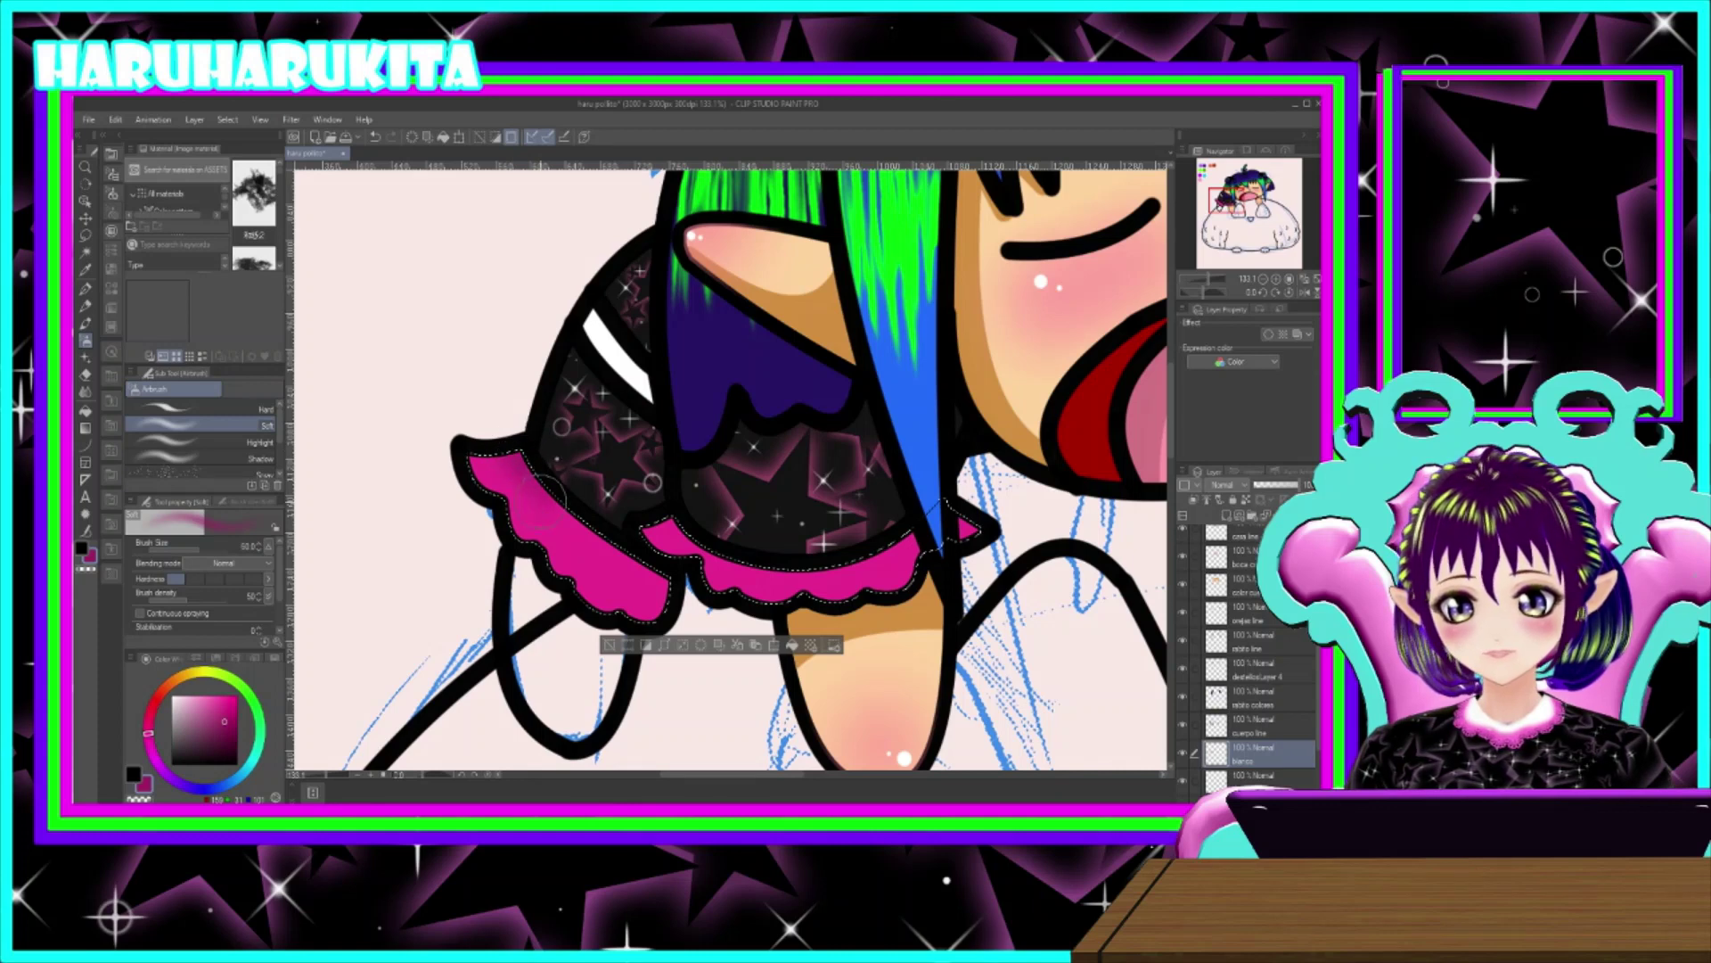
pyautogui.moveTo(543, 504)
pyautogui.mouseDown()
pyautogui.moveTo(613, 571)
pyautogui.moveTo(675, 580)
pyautogui.moveTo(668, 592)
pyautogui.moveTo(516, 436)
pyautogui.mouseUp()
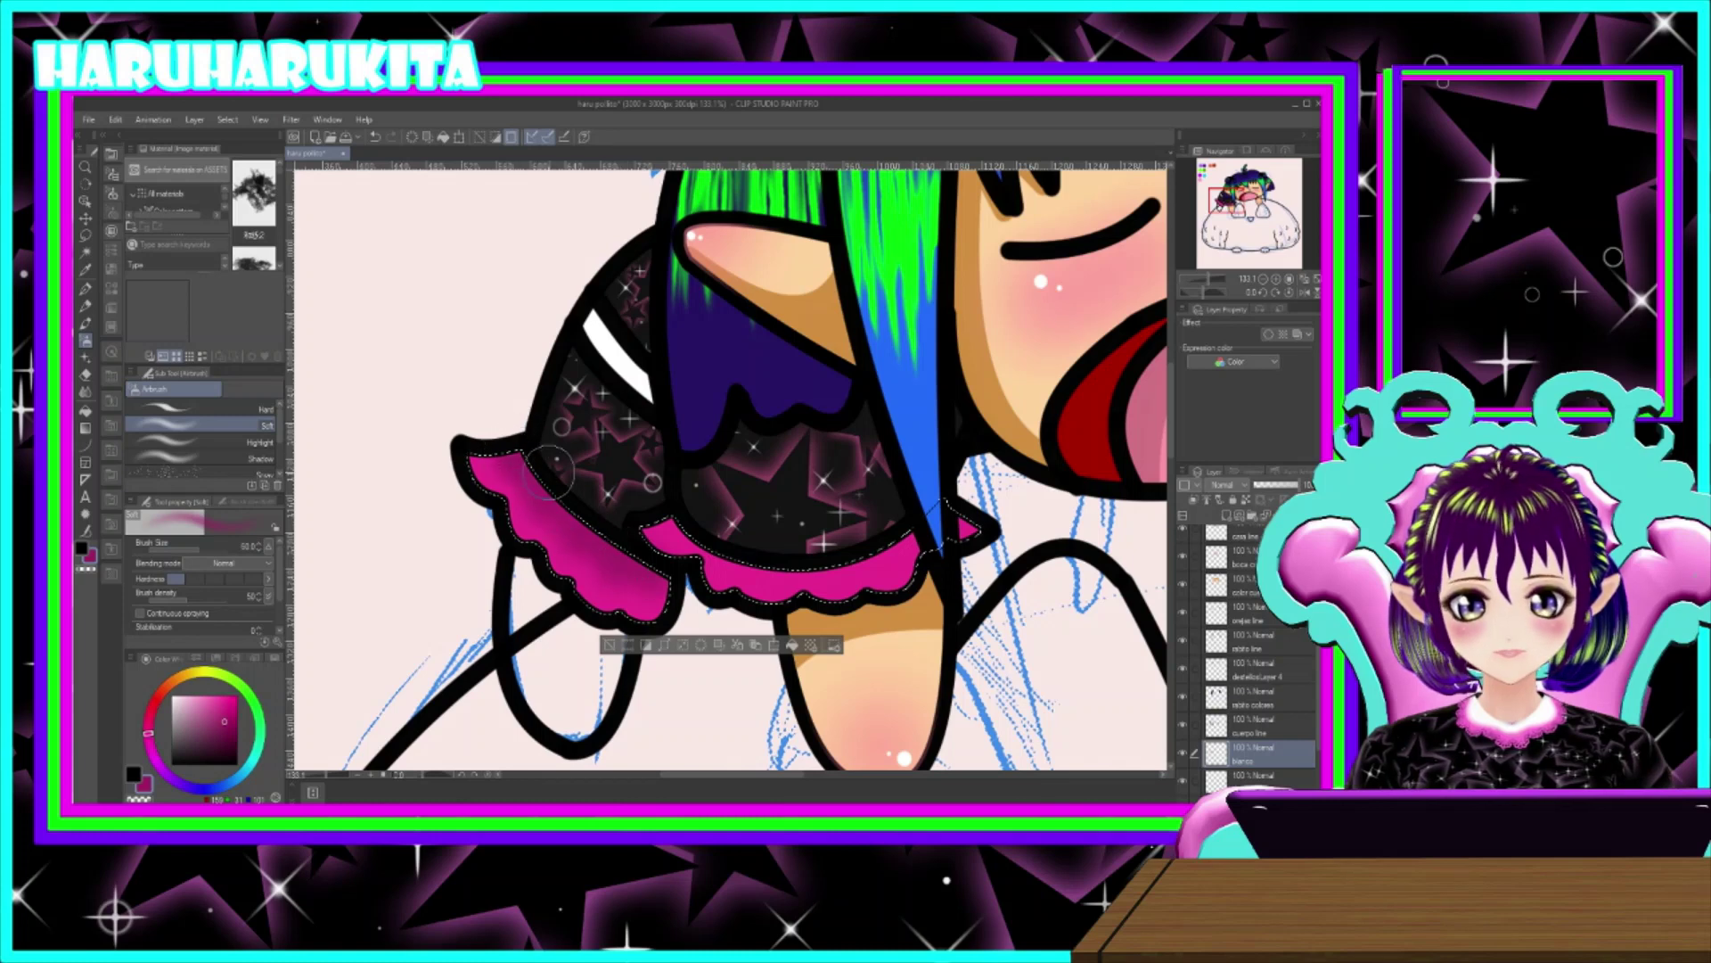
pyautogui.moveTo(579, 533)
pyautogui.mouseDown()
pyautogui.moveTo(651, 592)
pyautogui.moveTo(682, 596)
pyautogui.moveTo(682, 505)
pyautogui.moveTo(672, 521)
pyautogui.moveTo(693, 516)
pyautogui.moveTo(672, 525)
pyautogui.moveTo(695, 521)
pyautogui.moveTo(728, 554)
pyautogui.moveTo(734, 539)
pyautogui.moveTo(762, 568)
pyautogui.moveTo(847, 538)
pyautogui.moveTo(869, 554)
pyautogui.moveTo(939, 500)
pyautogui.moveTo(877, 550)
pyautogui.moveTo(776, 553)
pyautogui.moveTo(688, 522)
pyautogui.moveTo(883, 527)
pyautogui.moveTo(777, 529)
pyautogui.mouseUp()
# - Airbrush white highlights along the scalloped lower edges of both sleeve ruffles, reducing the brush size to 40, and deselect
pyautogui.click(172, 696)
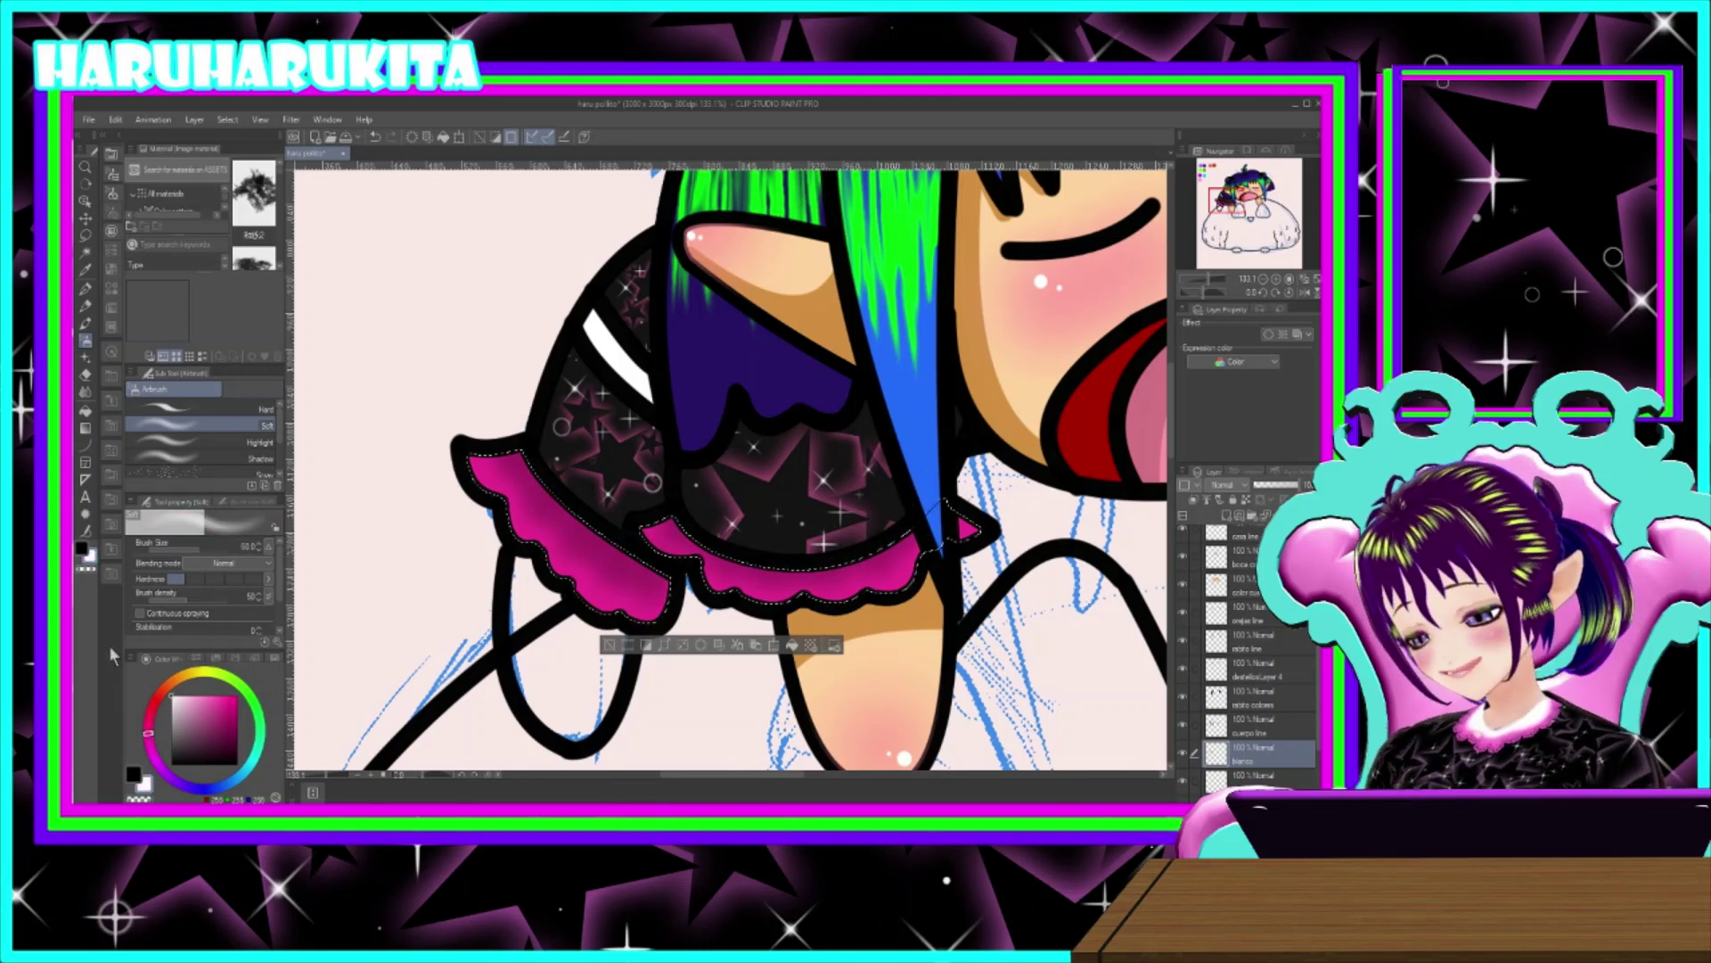
pyautogui.moveTo(463, 473)
pyautogui.mouseDown()
pyautogui.moveTo(538, 582)
pyautogui.moveTo(664, 633)
pyautogui.moveTo(654, 511)
pyautogui.moveTo(637, 529)
pyautogui.moveTo(694, 600)
pyautogui.moveTo(643, 560)
pyautogui.moveTo(643, 540)
pyautogui.moveTo(719, 602)
pyautogui.mouseUp()
pyautogui.press('[')
pyautogui.hotkey('ctrl', 'z')
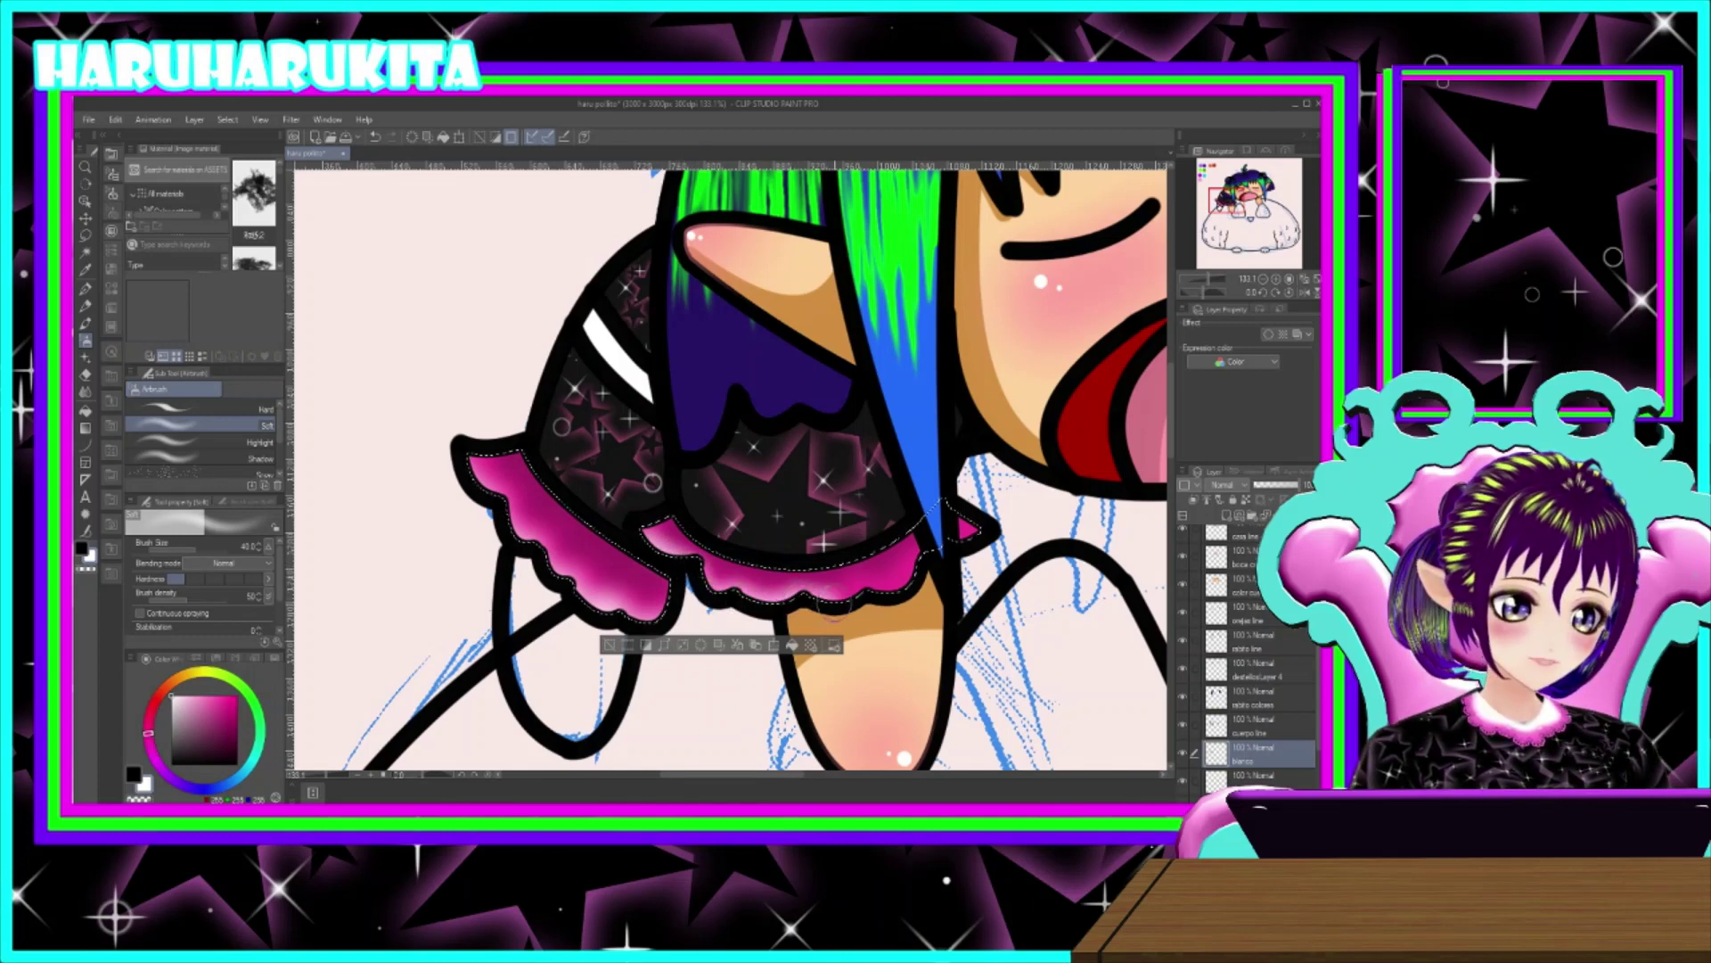
pyautogui.moveTo(873, 606)
pyautogui.mouseDown()
pyautogui.moveTo(915, 594)
pyautogui.moveTo(924, 559)
pyautogui.mouseUp()
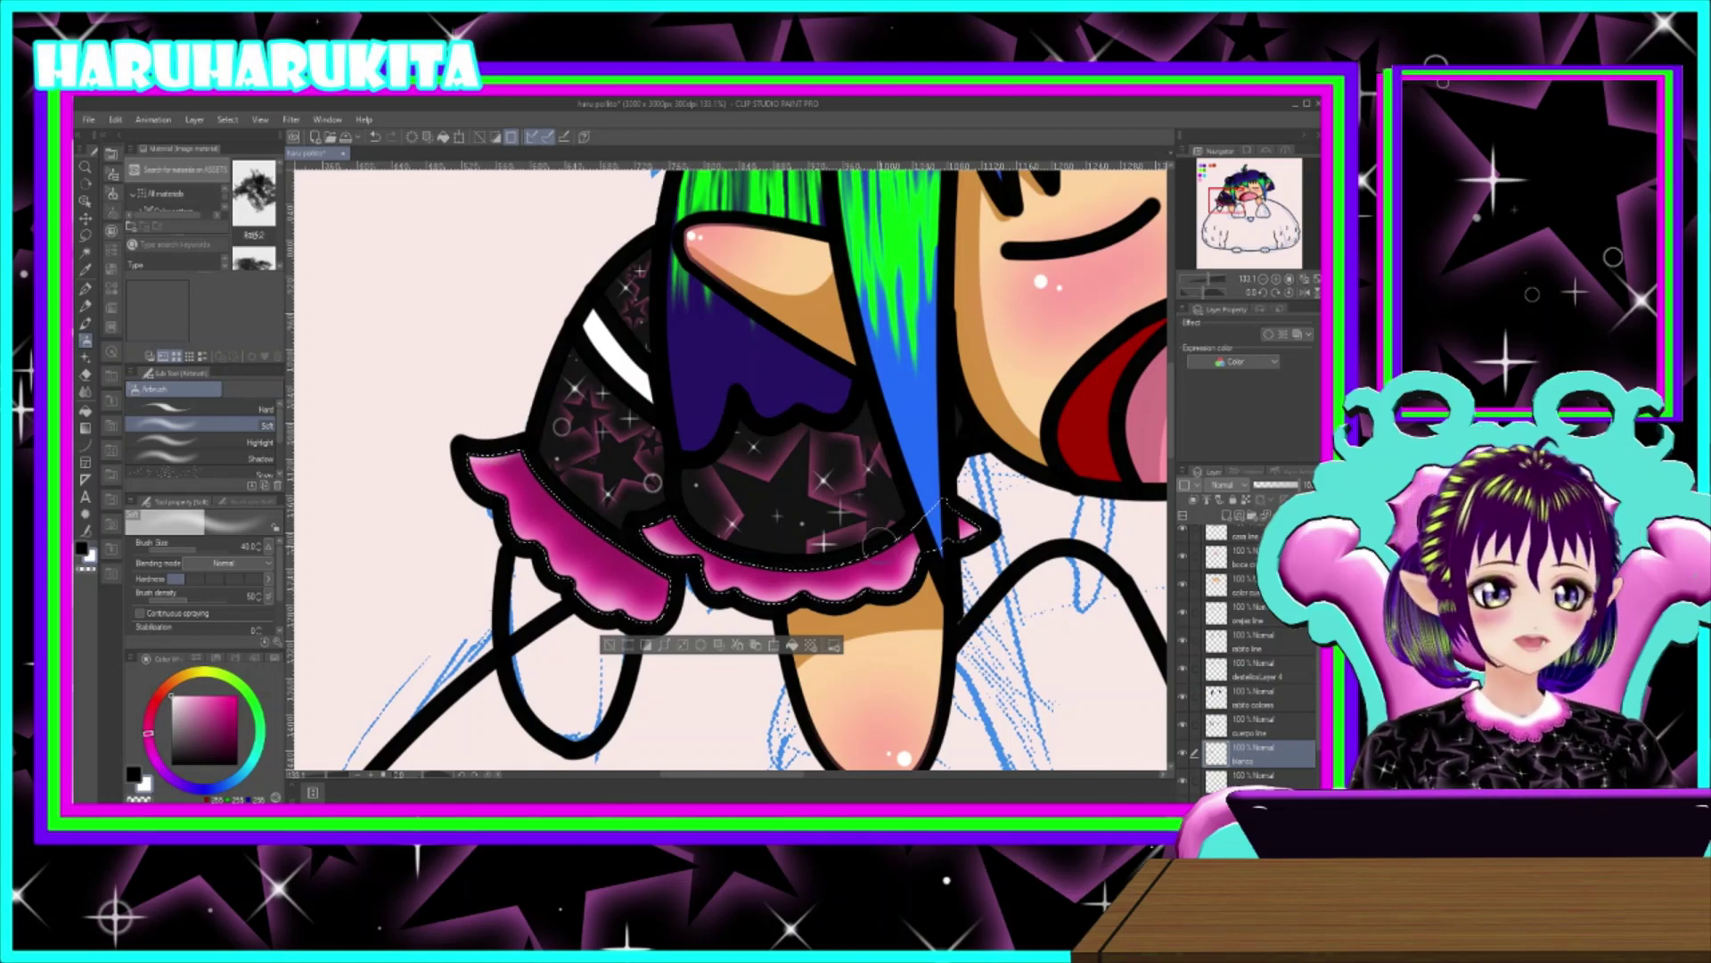
pyautogui.scroll(-4, 937, 525)
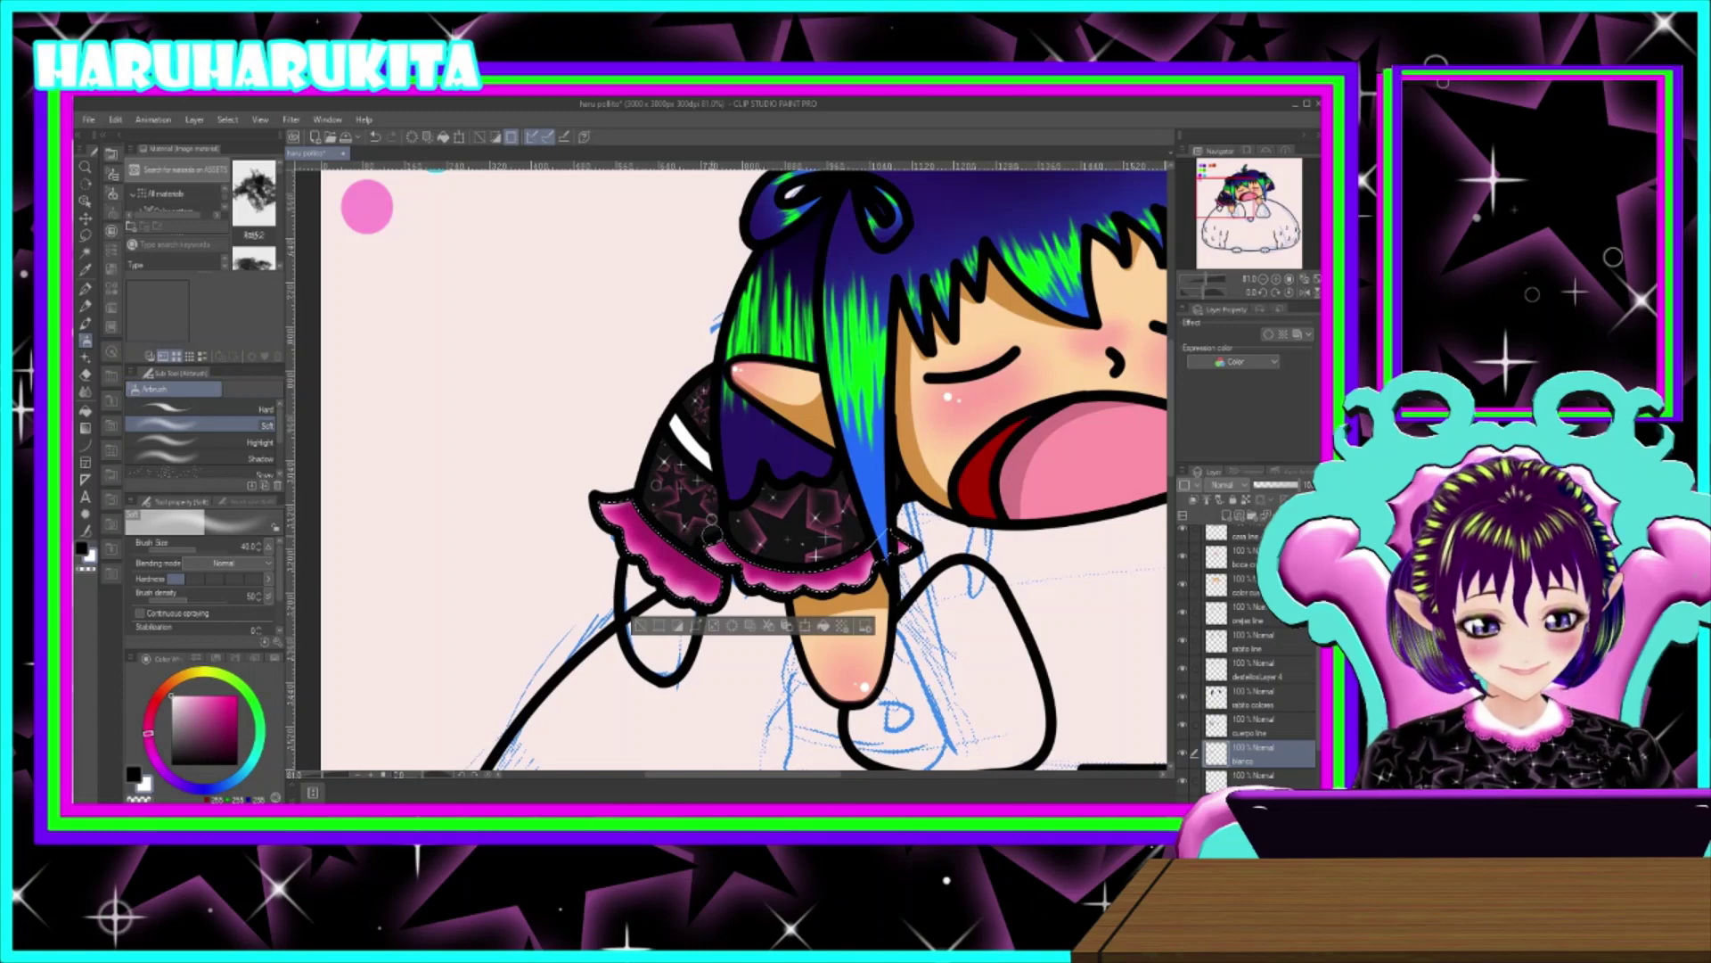
pyautogui.scroll(-1, 790, 520)
pyautogui.scroll(2, 786, 553)
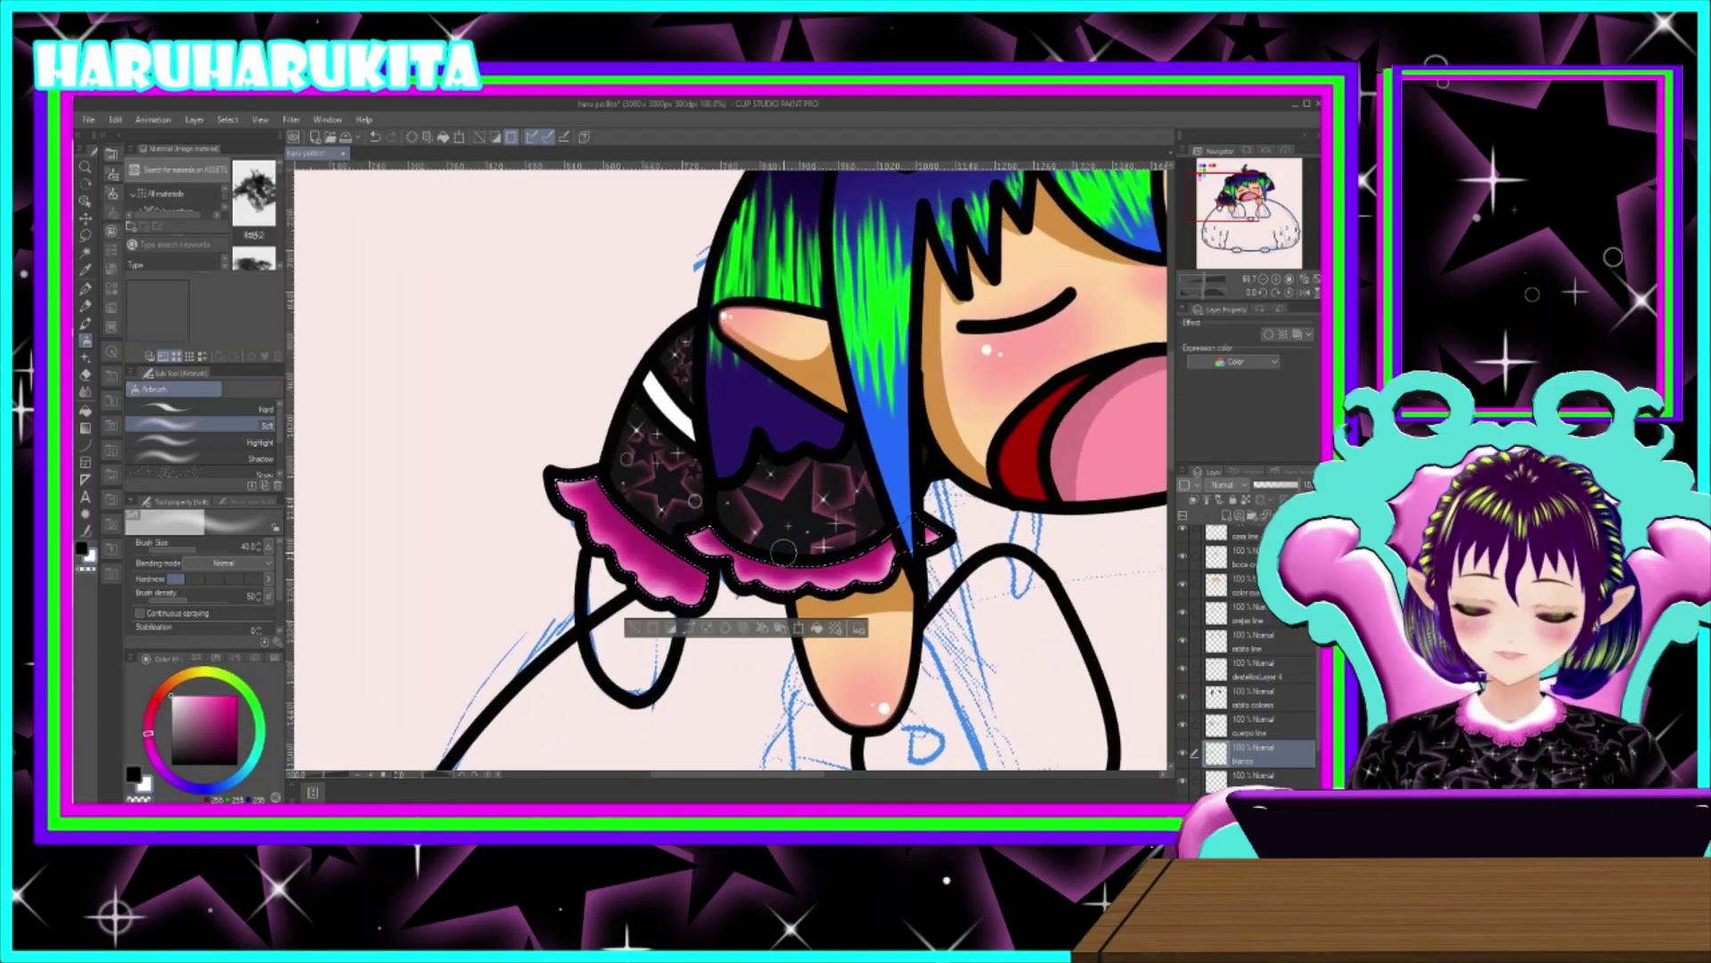
pyautogui.hotkey('ctrl', 'd')
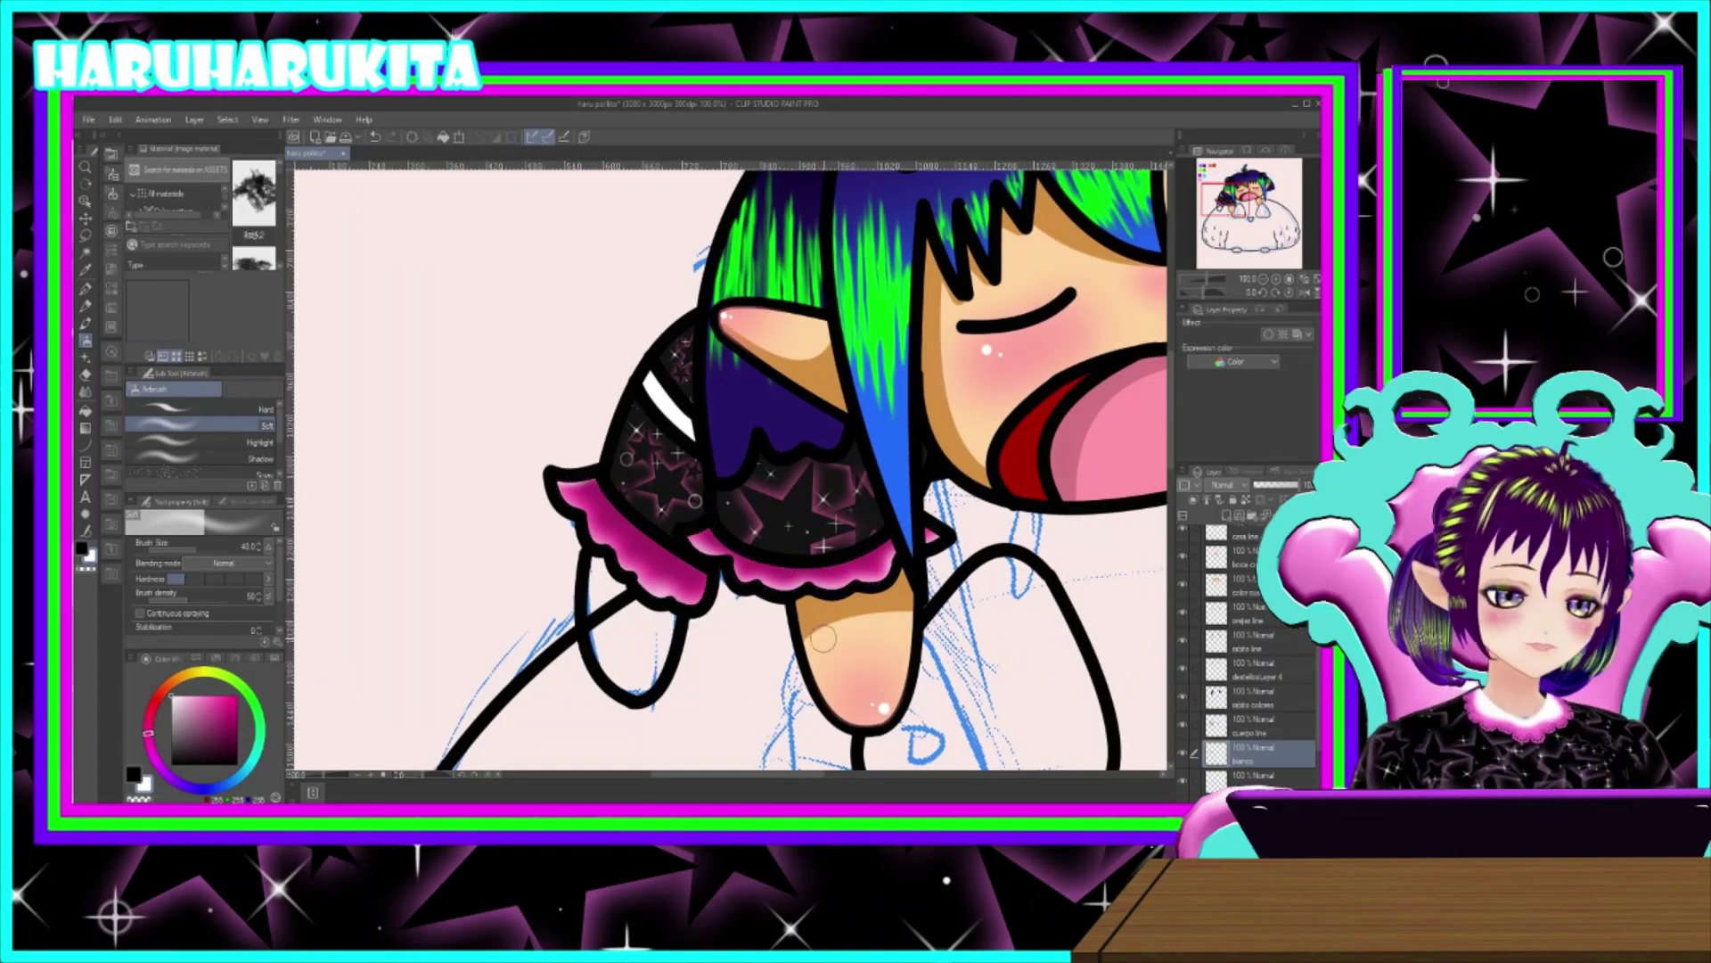
# - Examine the shaded sleeve ruffles up close and against the whole character
pyautogui.moveTo(823, 628); pyautogui.dragTo(715, 565)
pyautogui.scroll(-3, 695, 557)
pyautogui.scroll(6, 665, 564)
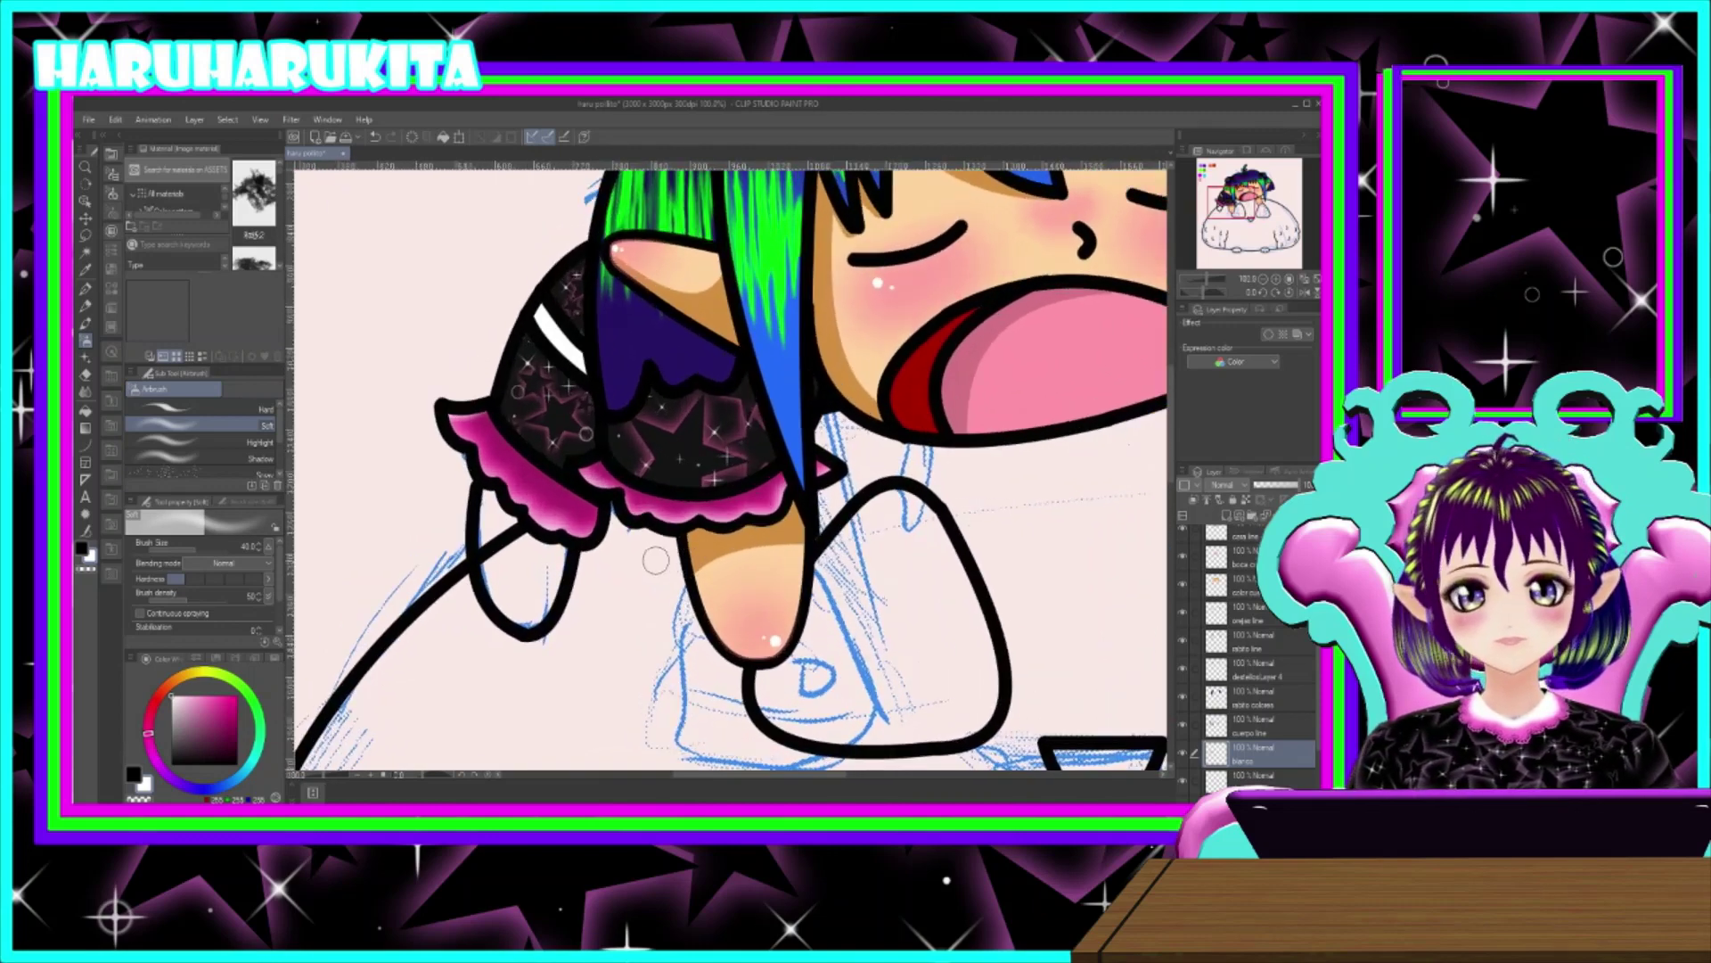
pyautogui.scroll(-4, 587, 568)
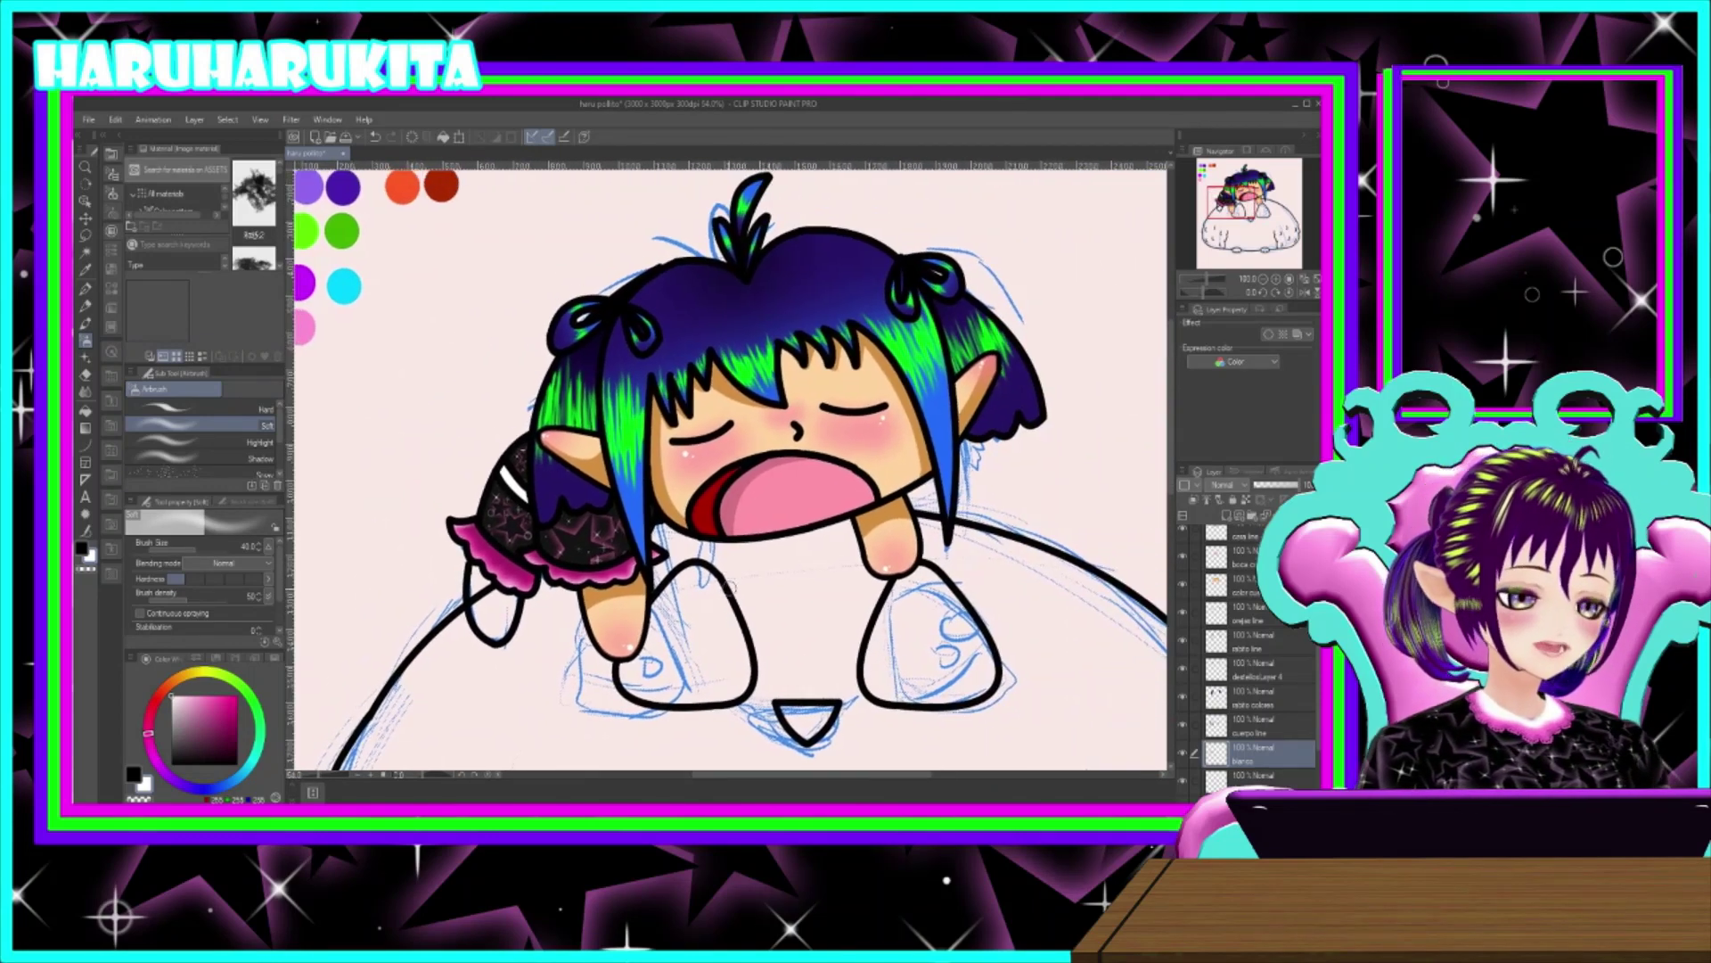
pyautogui.scroll(1, 728, 564)
pyautogui.scroll(1, 728, 564)
pyautogui.scroll(1, 722, 571)
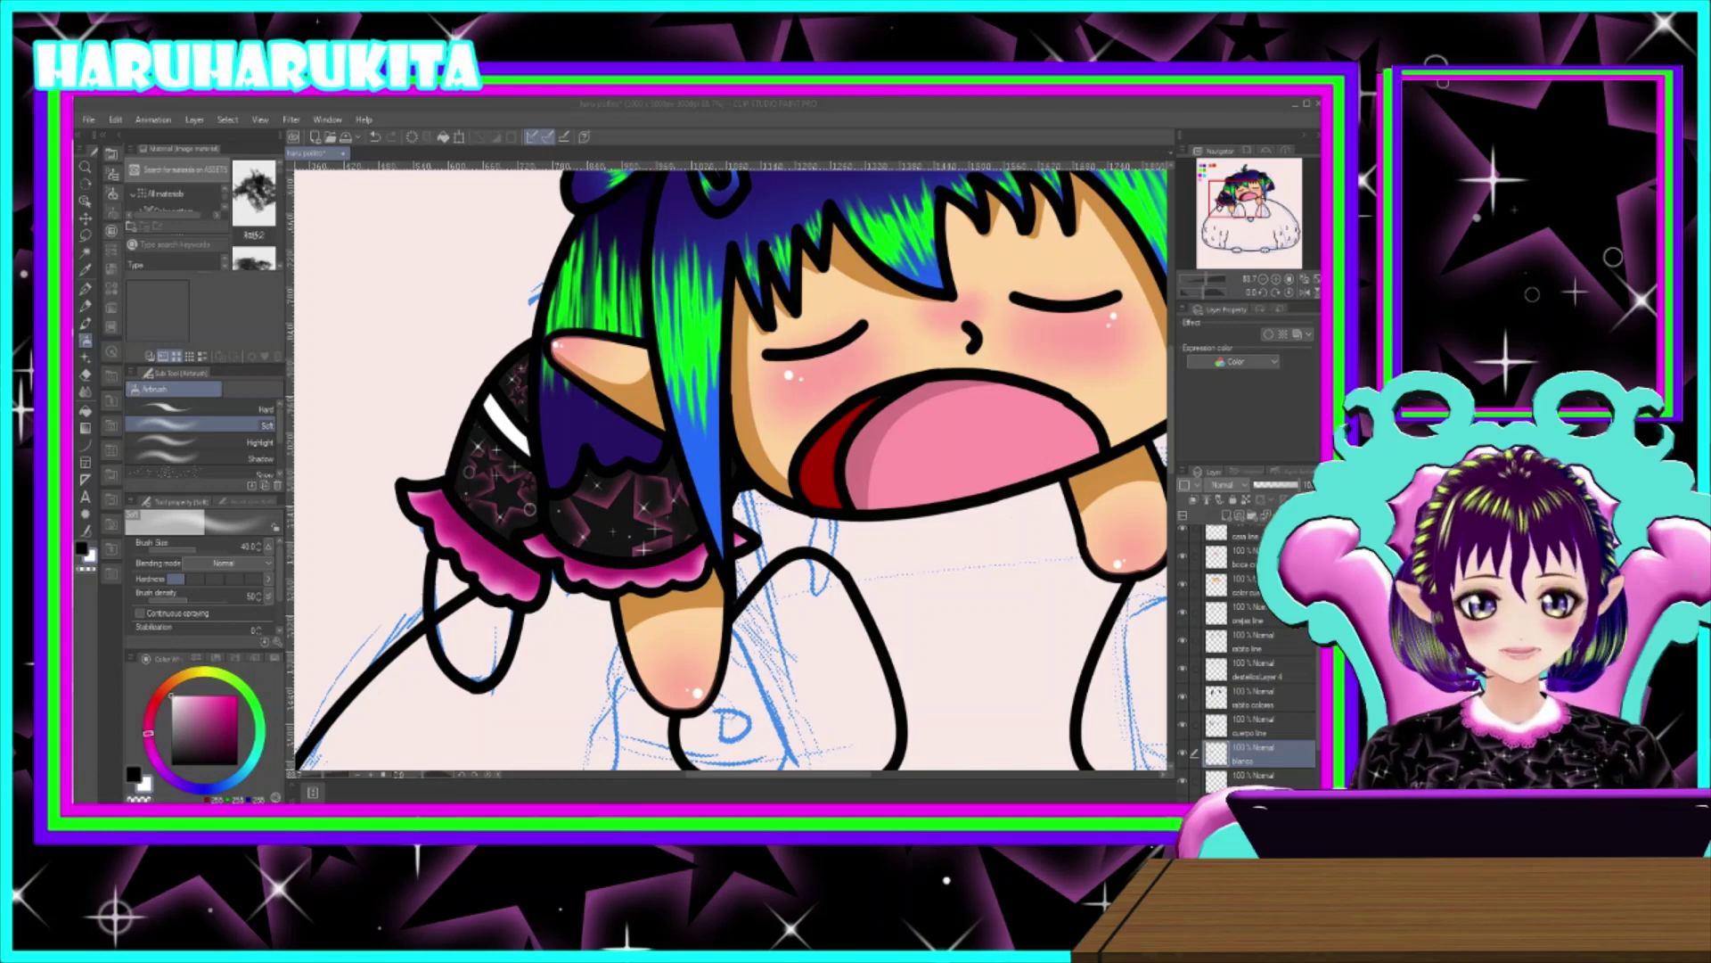
pyautogui.scroll(2, 464, 668)
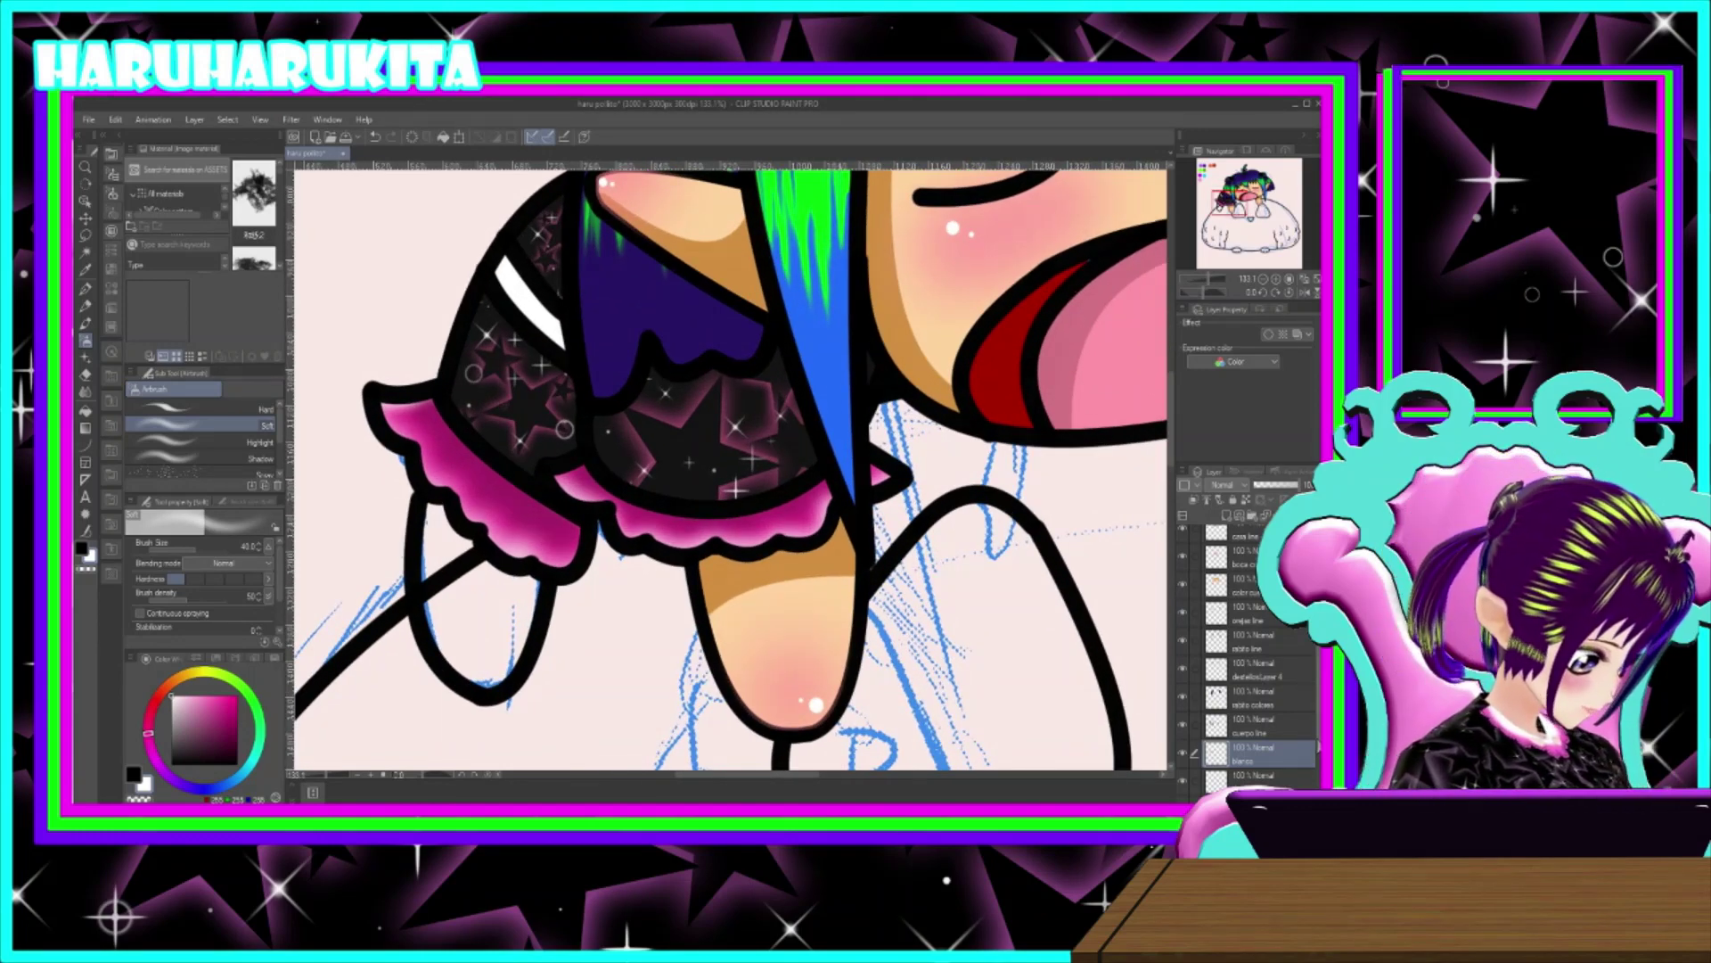
# - Switch the line and colour layers off and on one by one to find the layer holding the body outline
pyautogui.scroll(3, 1248, 651)
pyautogui.scroll(2, 1248, 659)
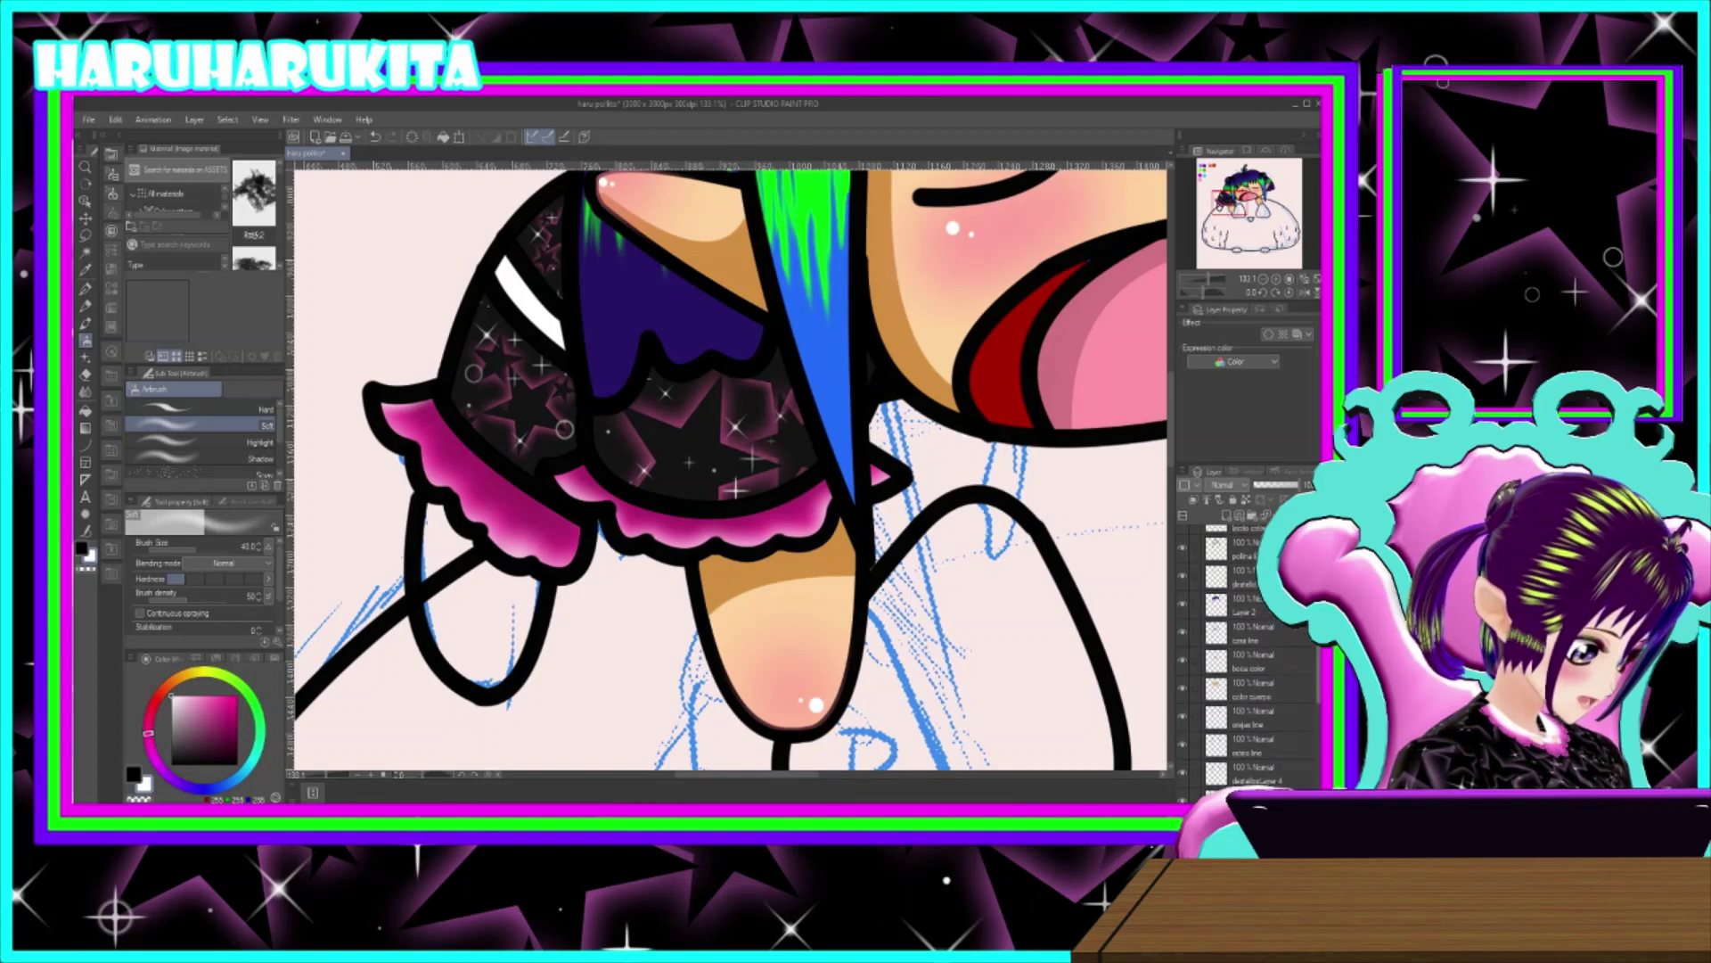
pyautogui.click(1246, 713)
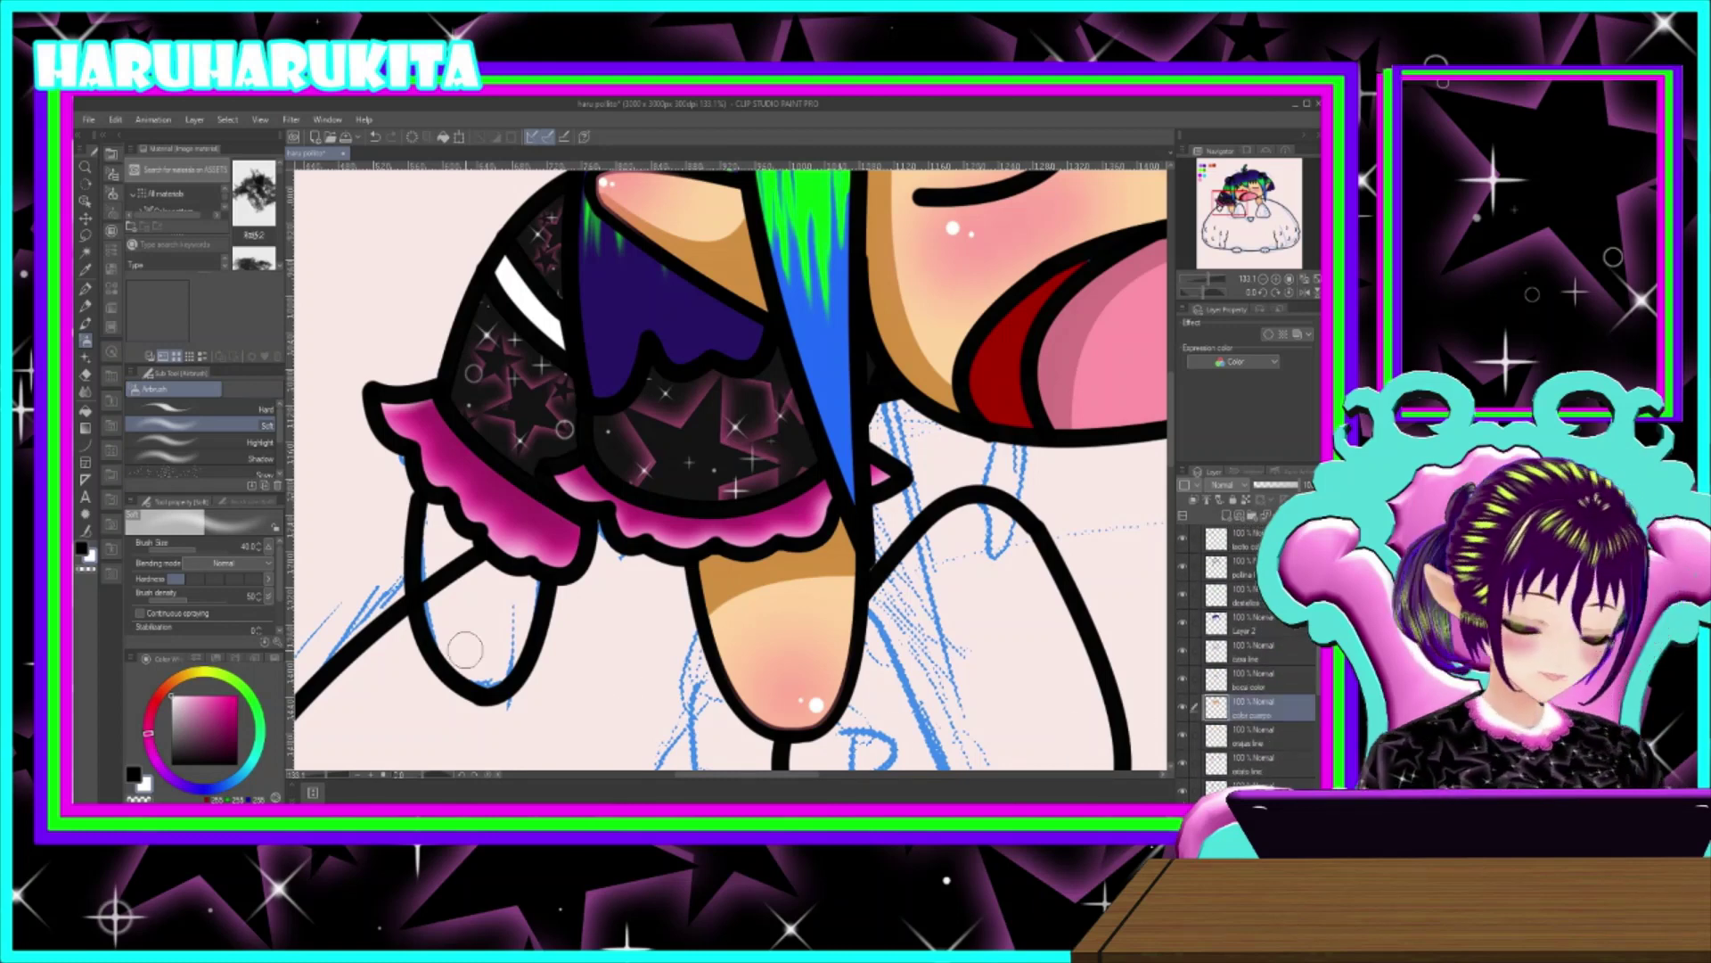
pyautogui.press('w')
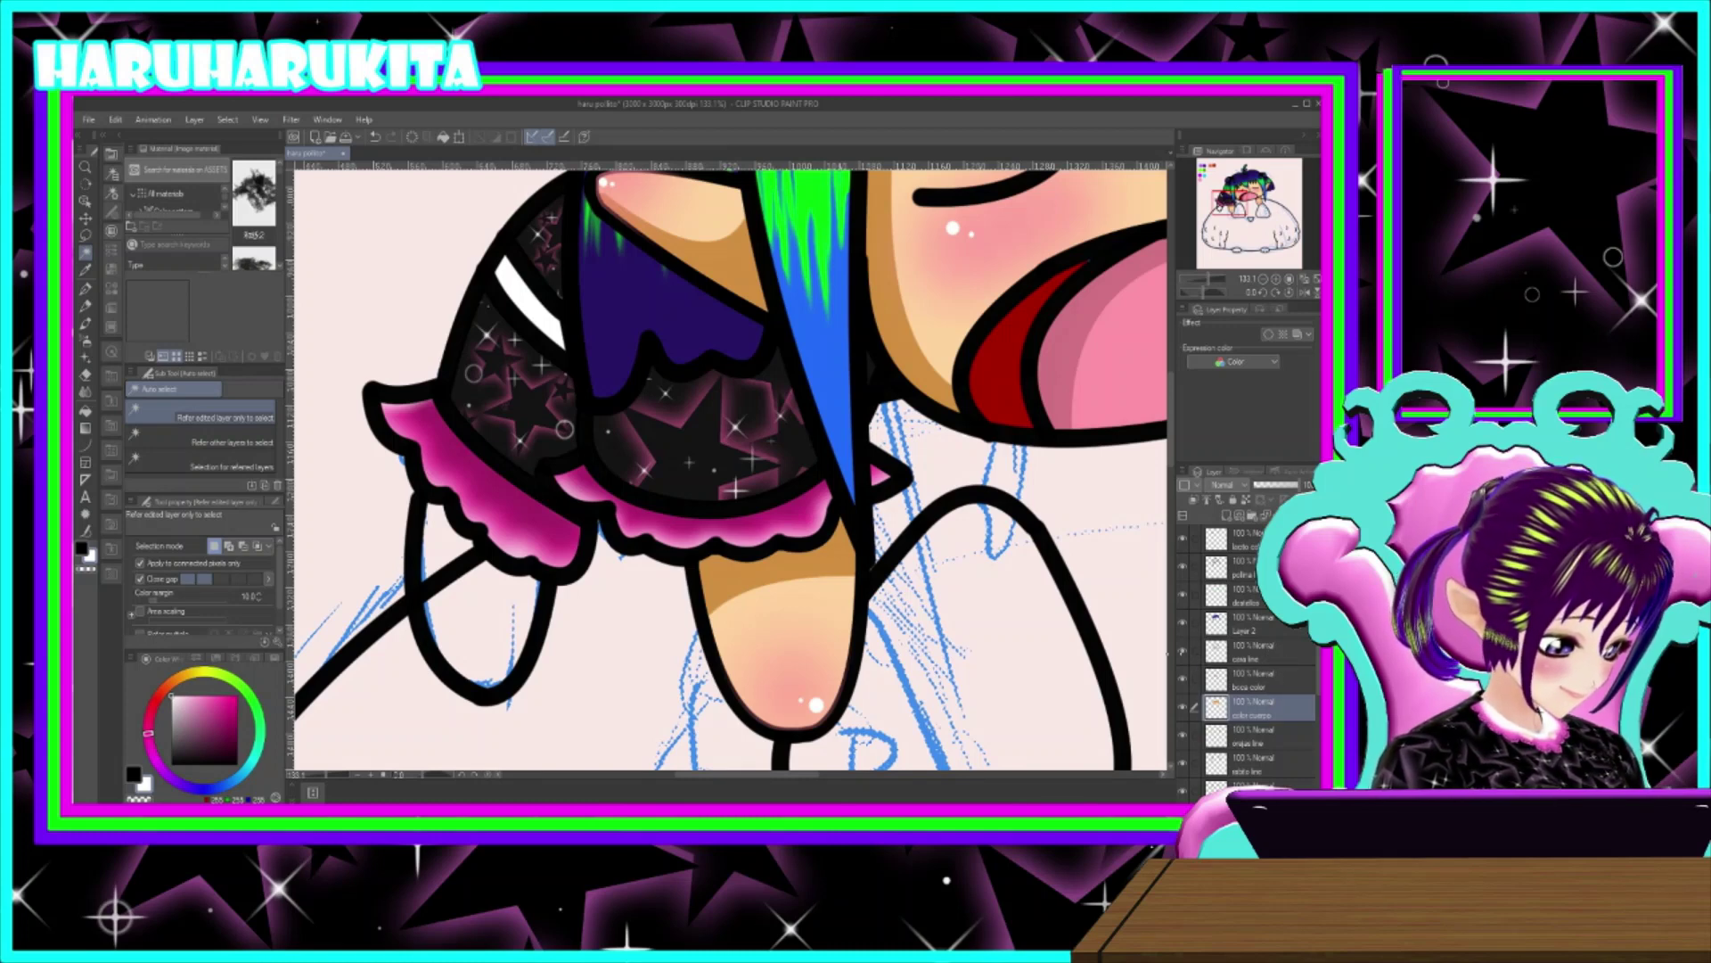
pyautogui.click(1183, 654)
pyautogui.click(1185, 655)
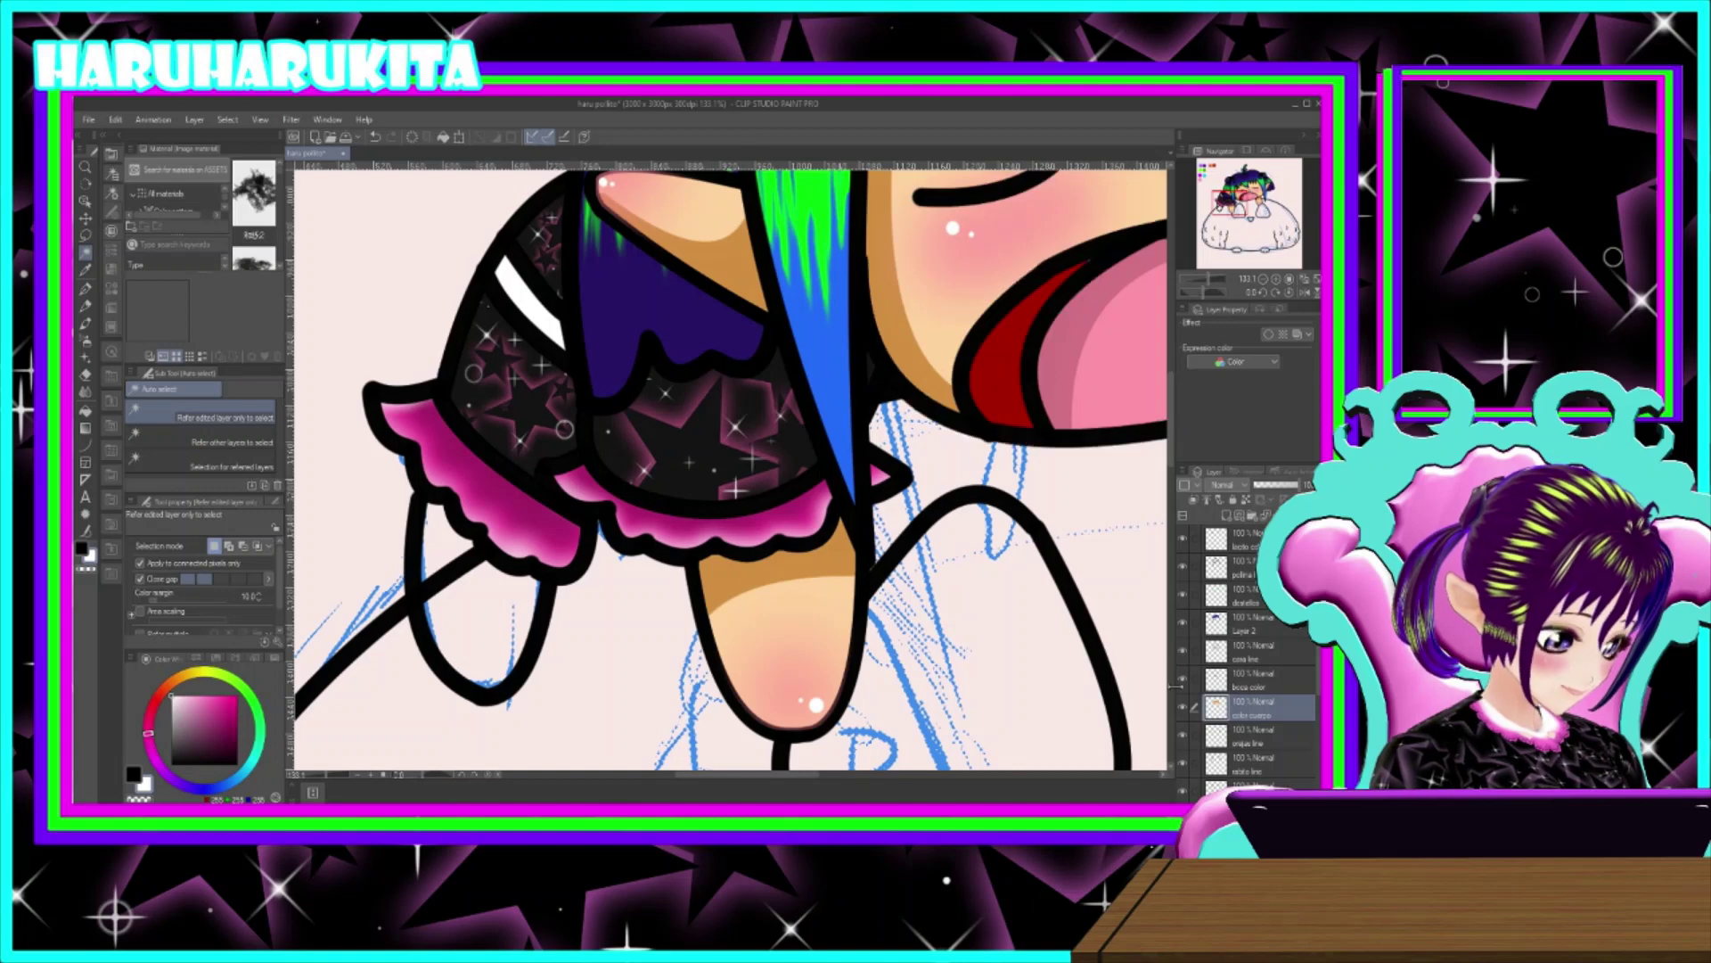
pyautogui.click(1183, 681)
pyautogui.click(1183, 681)
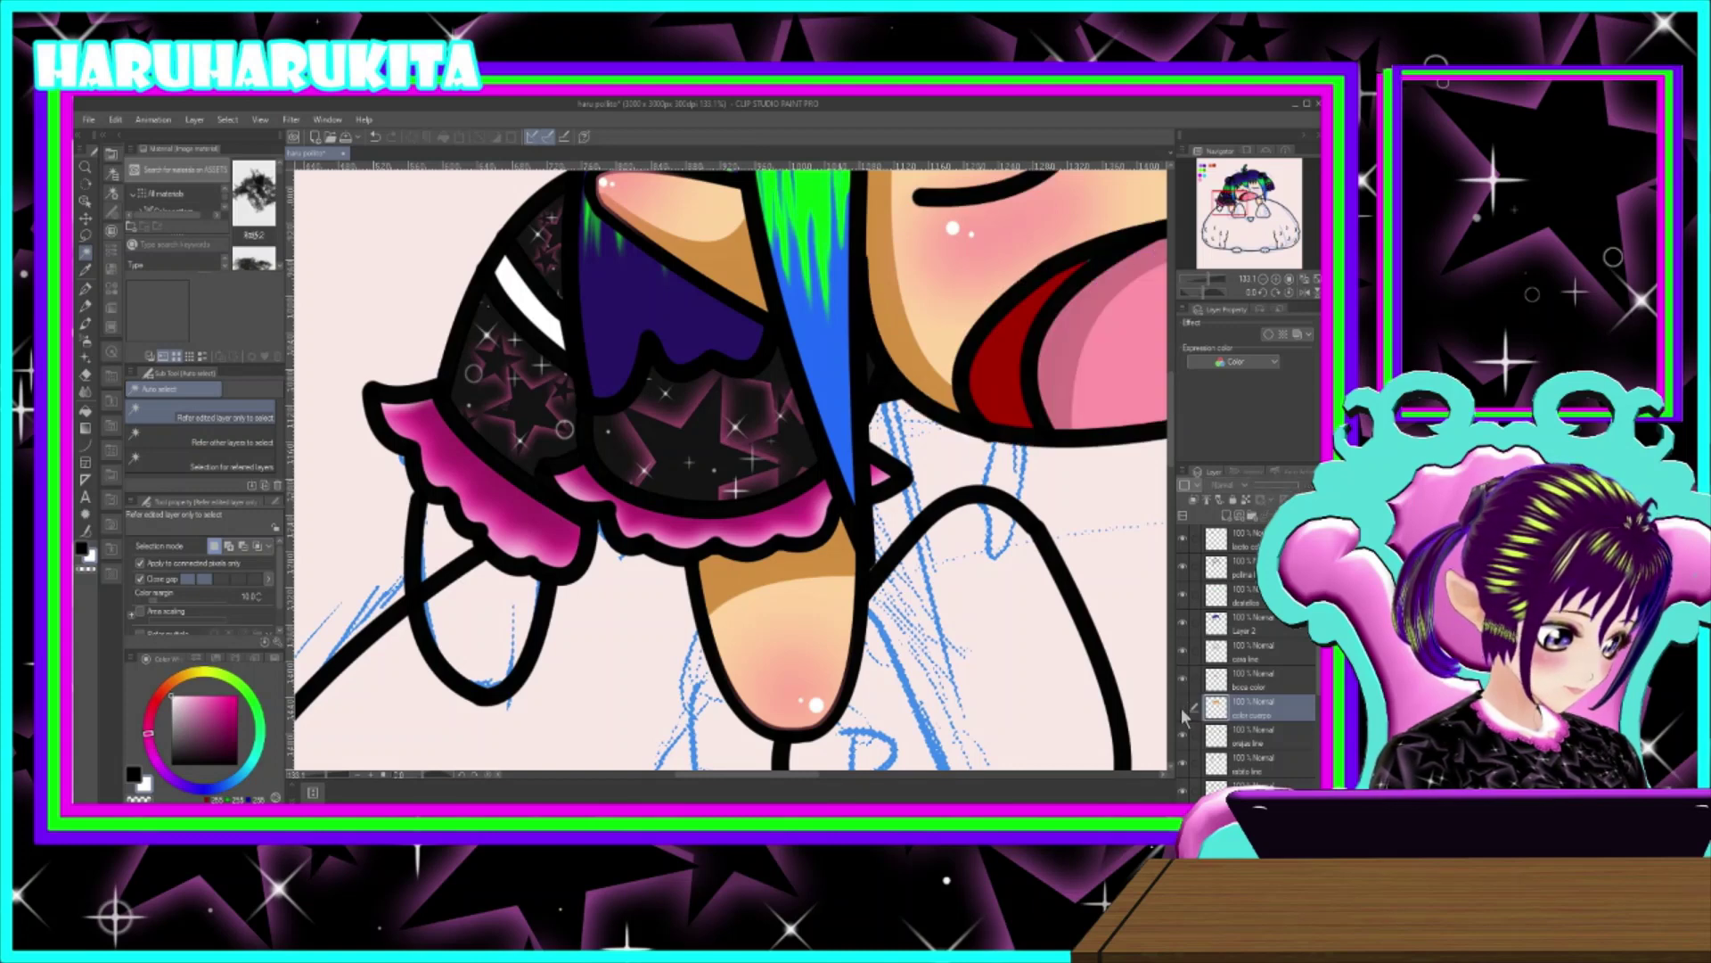
pyautogui.click(1182, 709)
pyautogui.click(1180, 708)
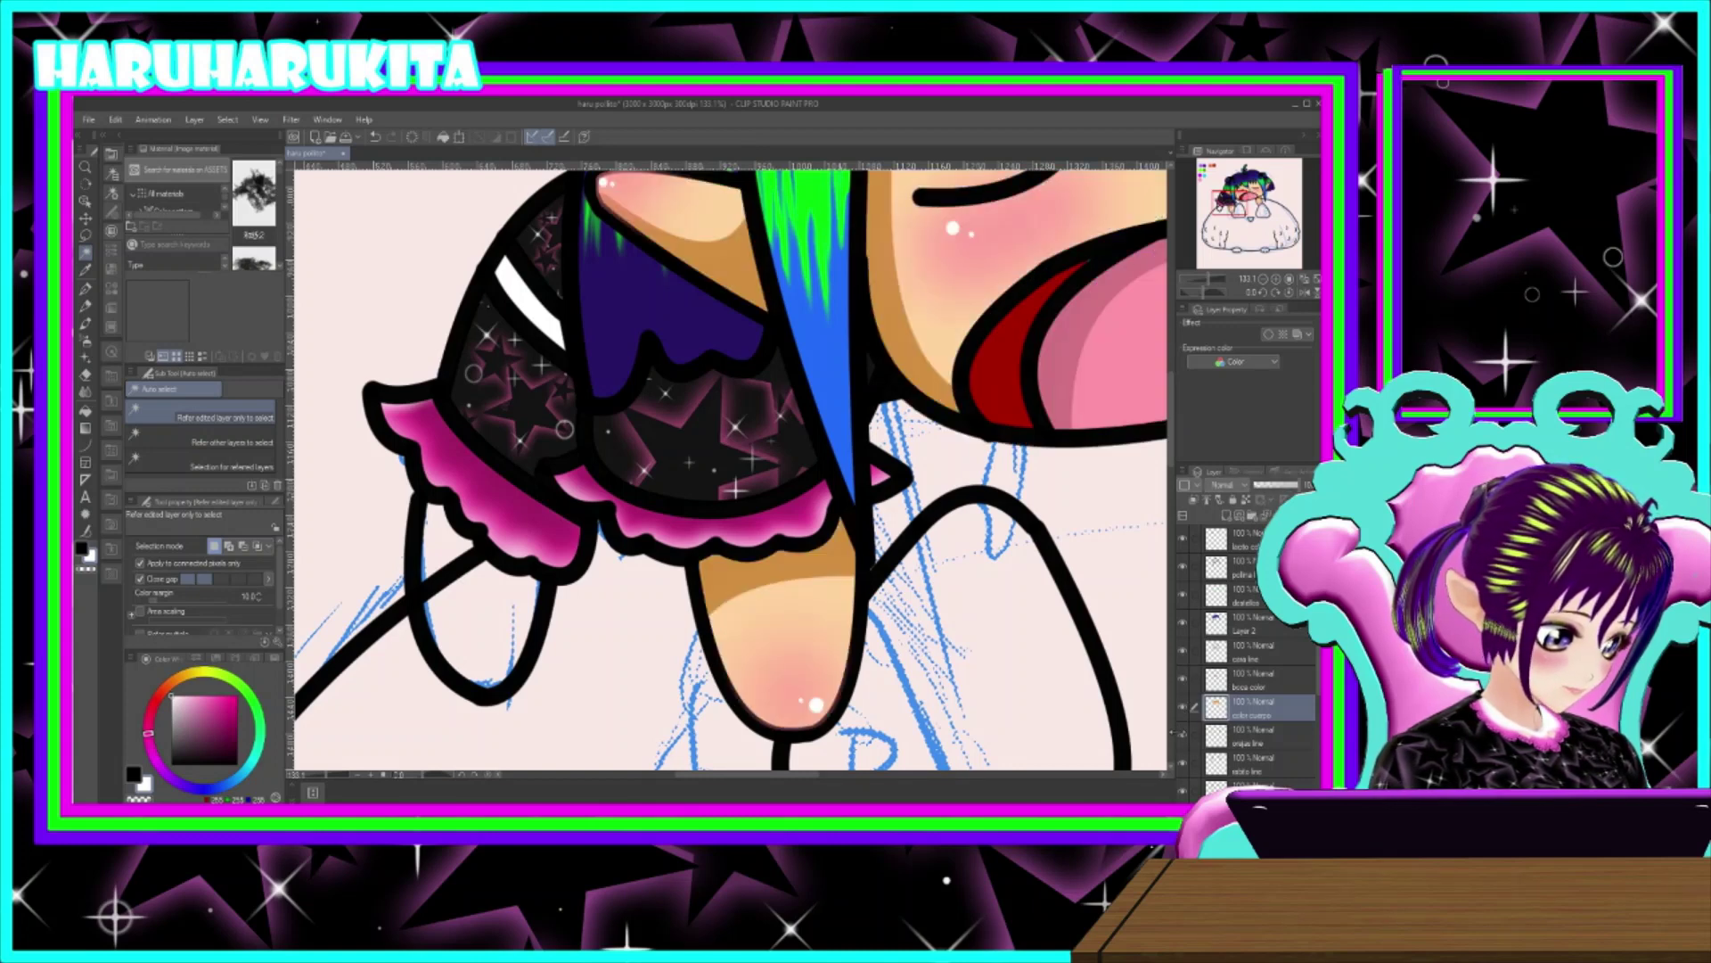
pyautogui.scroll(3, 1193, 704)
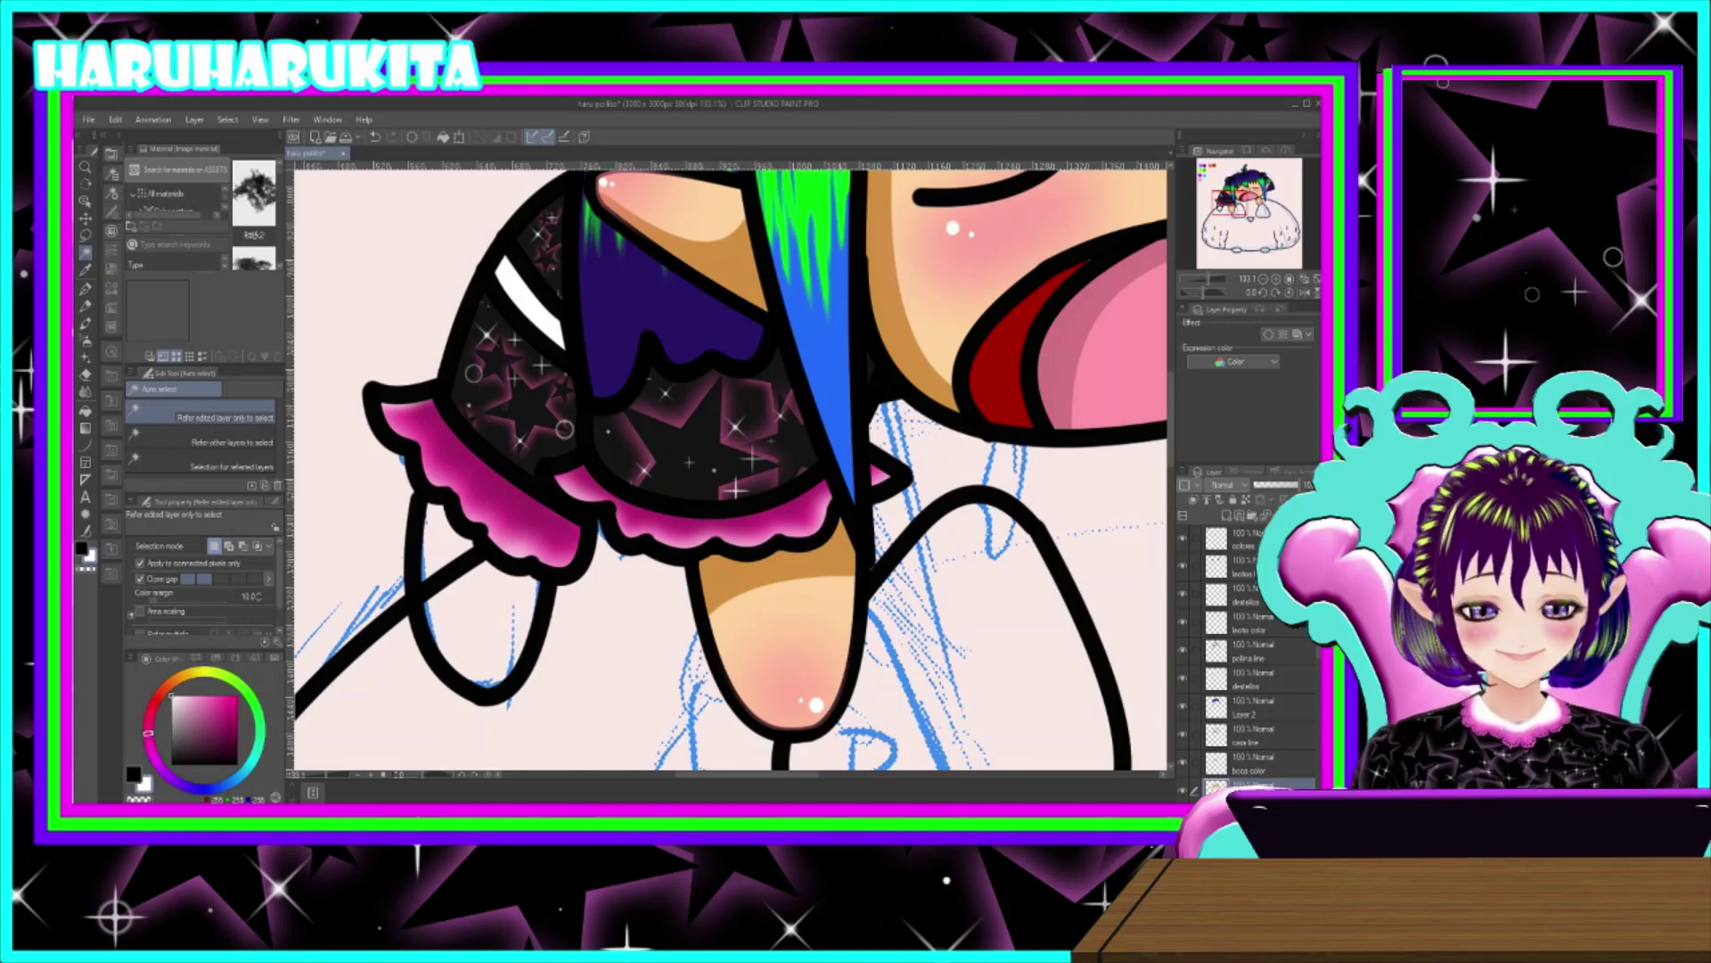
pyautogui.scroll(-3, 1191, 649)
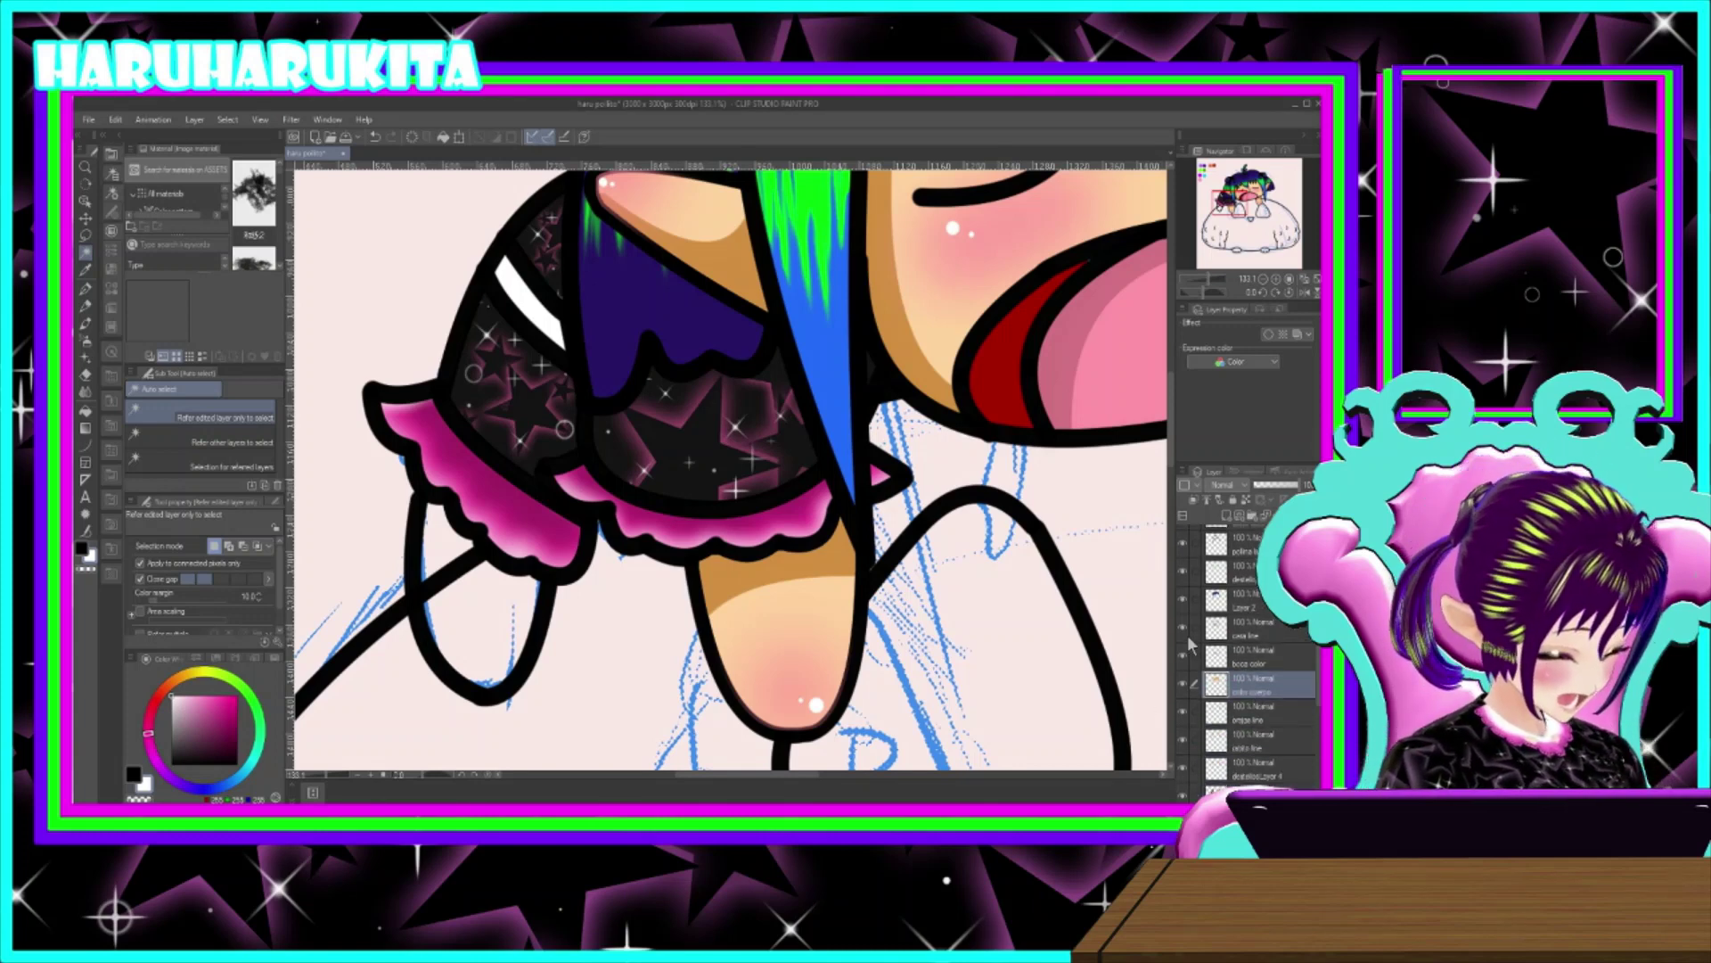
pyautogui.click(1183, 631)
pyautogui.click(1183, 631)
pyautogui.click(1183, 661)
pyautogui.click(1182, 656)
pyautogui.click(1182, 684)
pyautogui.click(1182, 684)
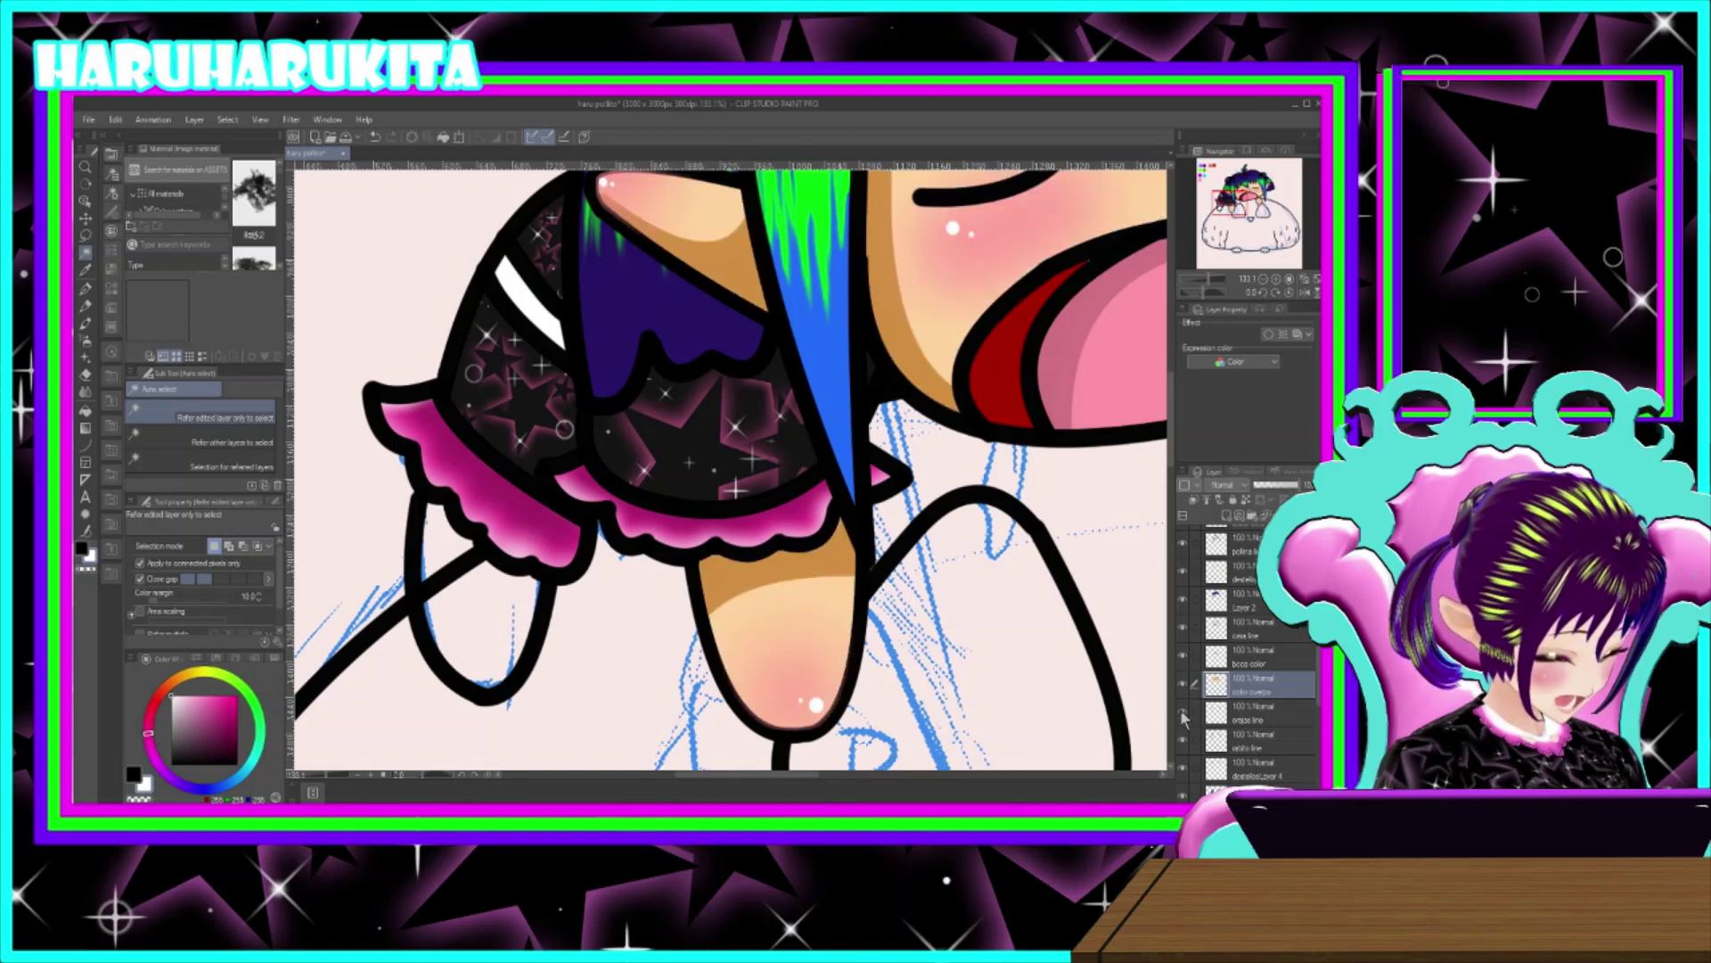
pyautogui.click(1182, 712)
pyautogui.click(1182, 711)
pyautogui.click(1182, 739)
pyautogui.click(1182, 740)
pyautogui.click(1185, 774)
pyautogui.click(1186, 775)
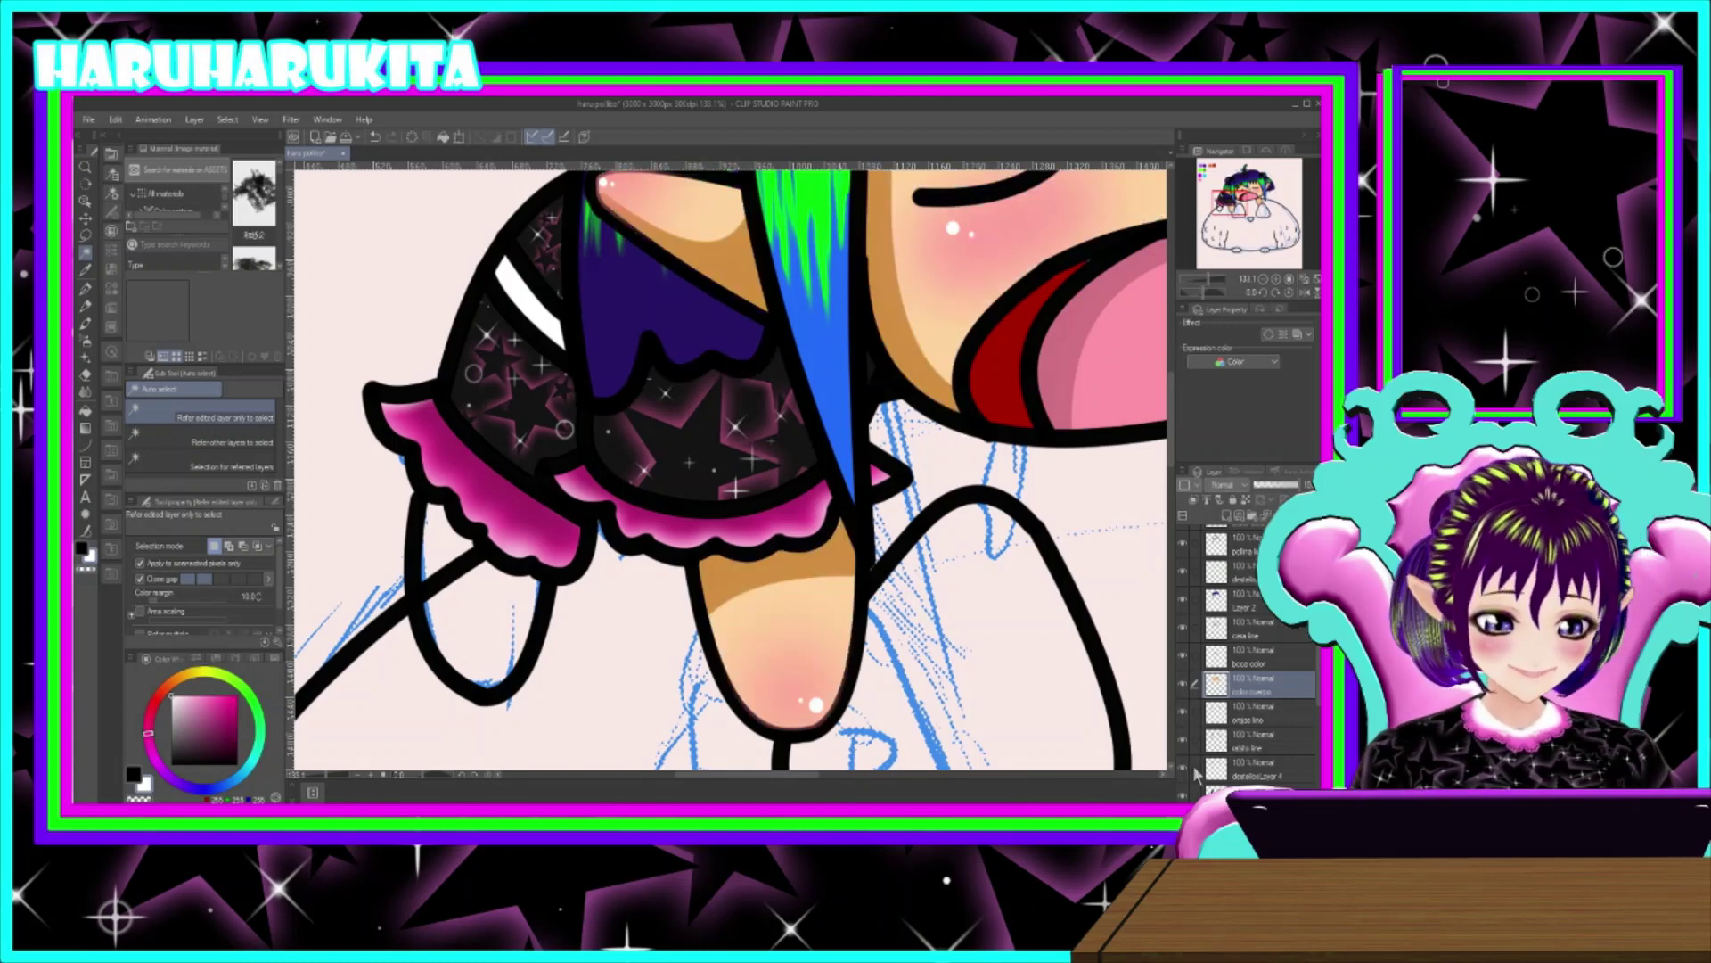
pyautogui.scroll(-4, 1213, 775)
pyautogui.click(1185, 722)
pyautogui.click(1185, 723)
# - Add a raster layer above the ruffle colour layer and auto-select the limb below the rear ruffle from the body line layer
pyautogui.click(1275, 720)
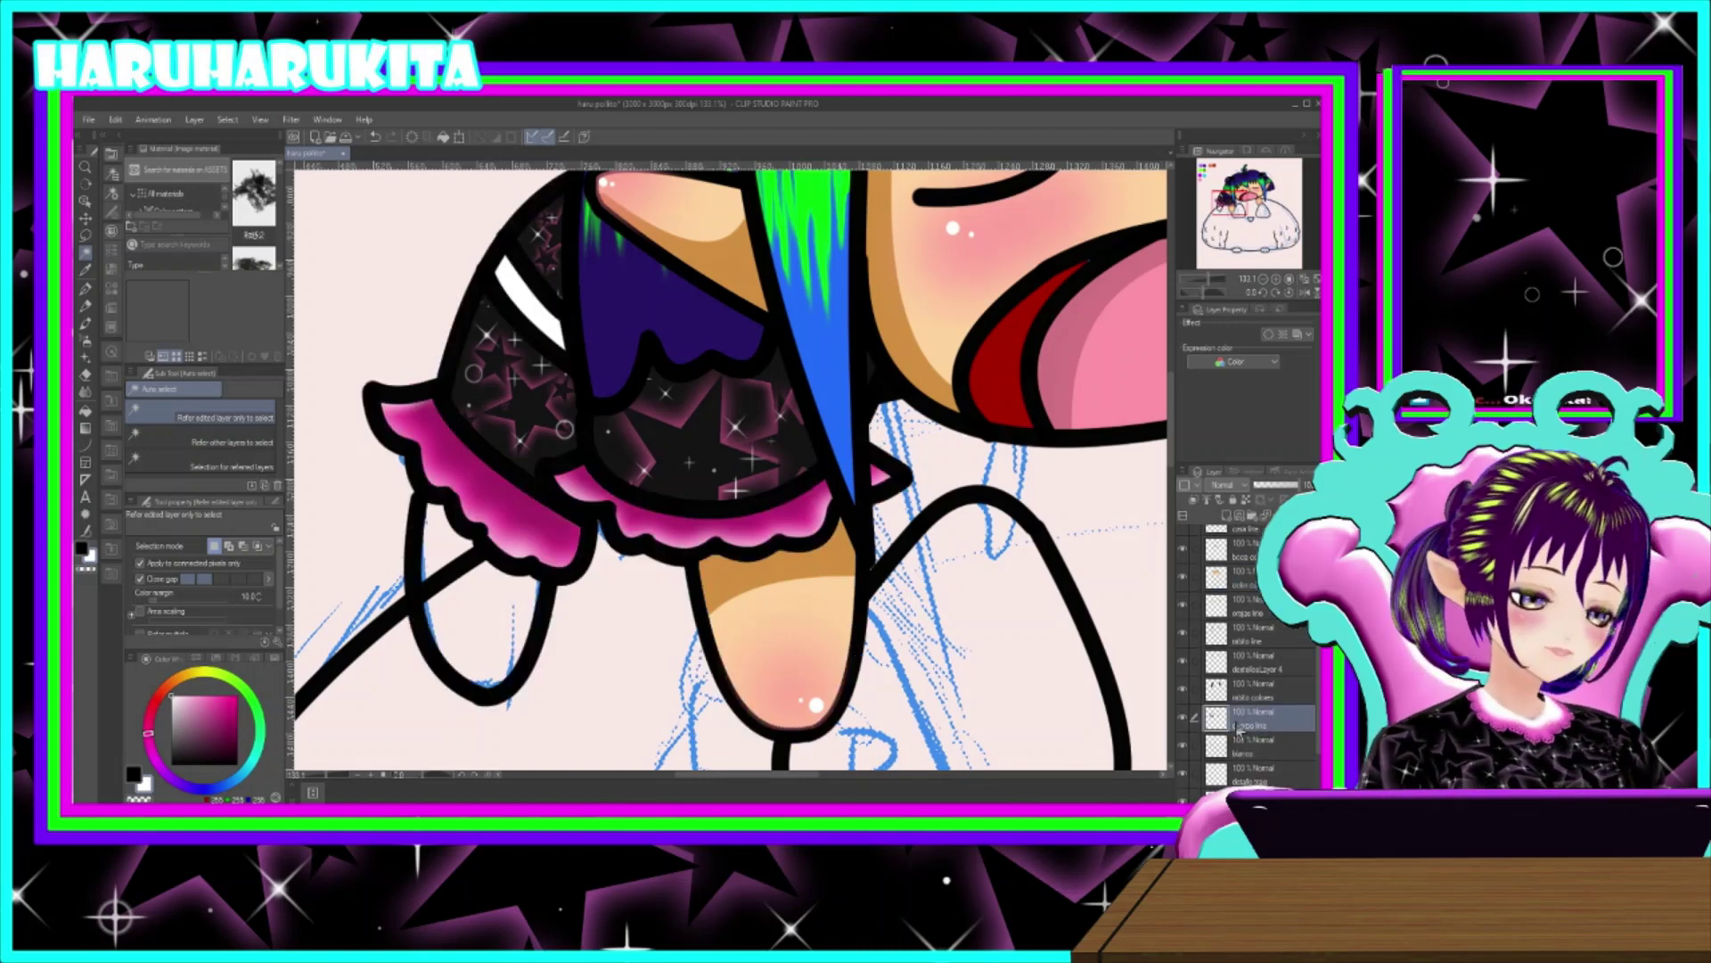
pyautogui.click(1247, 751)
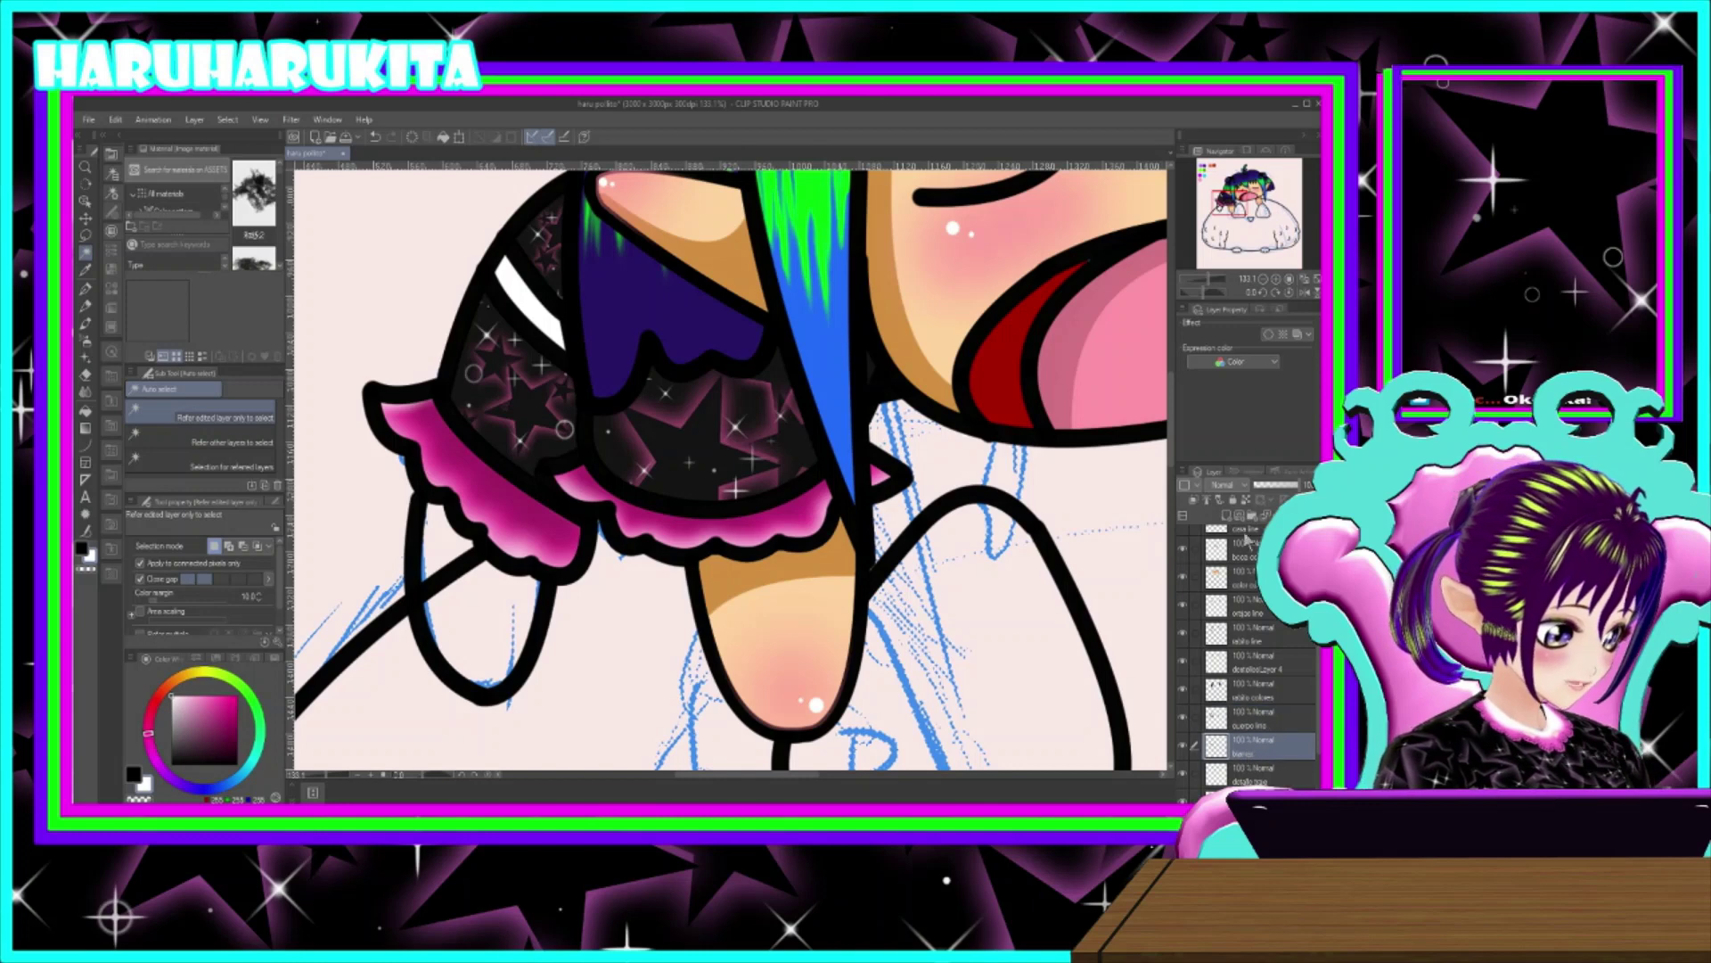
pyautogui.click(1227, 516)
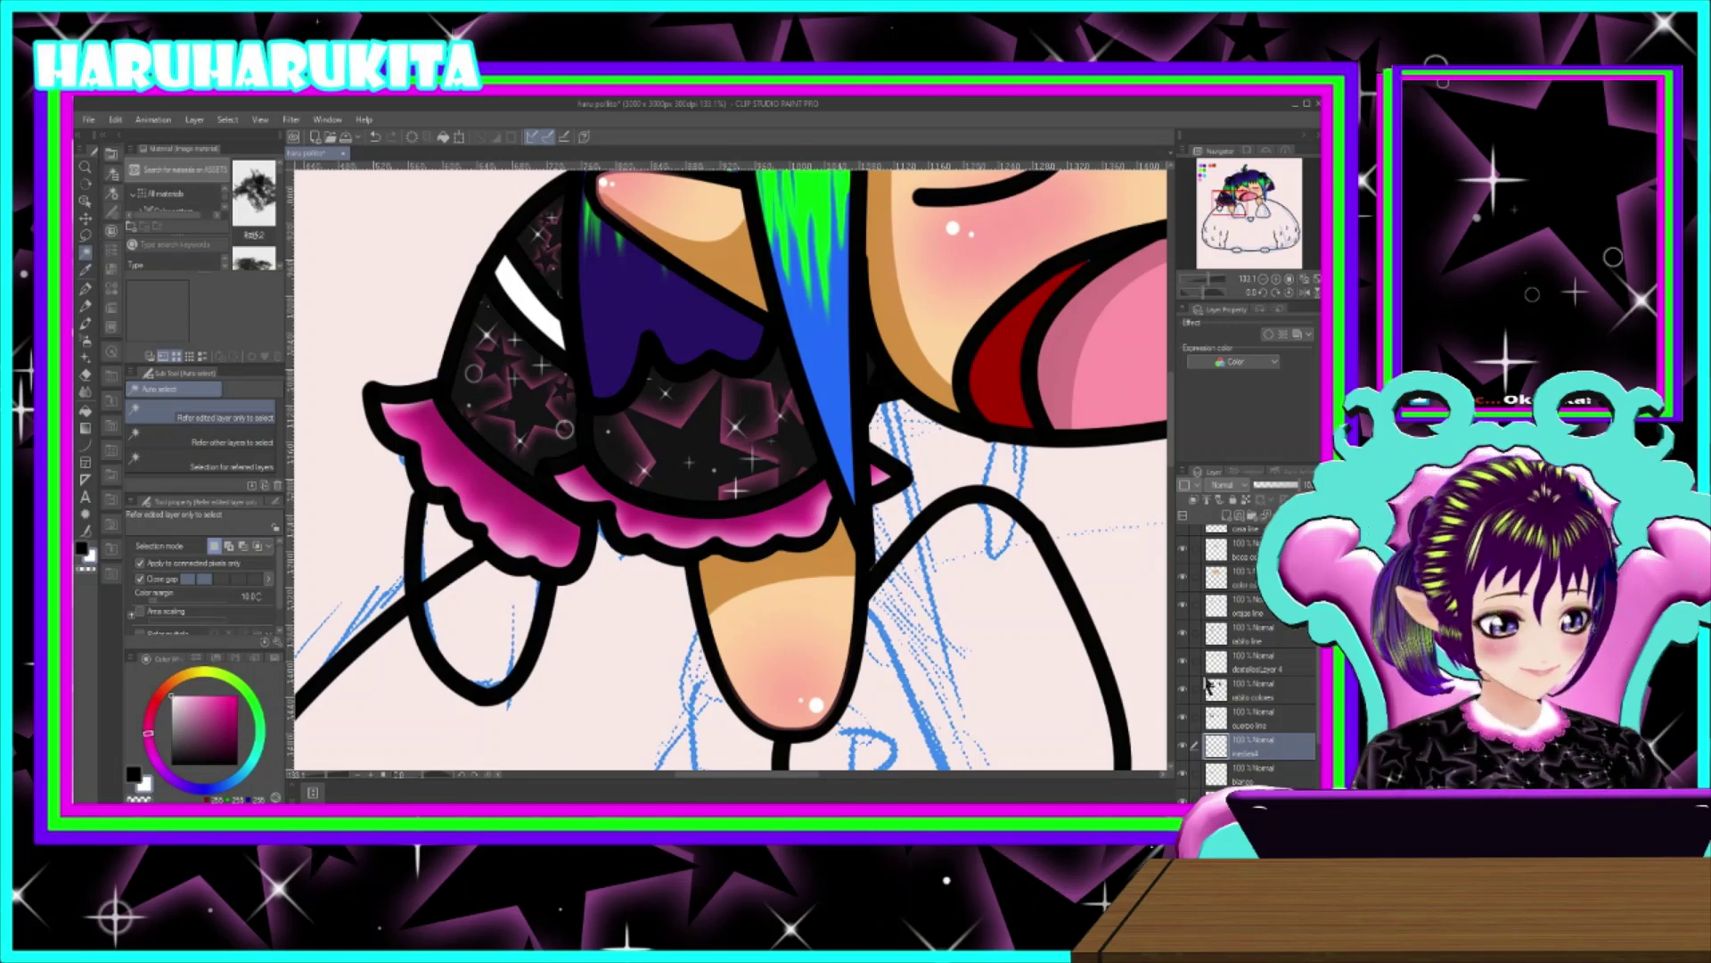
pyautogui.click(1238, 722)
pyautogui.click(437, 586)
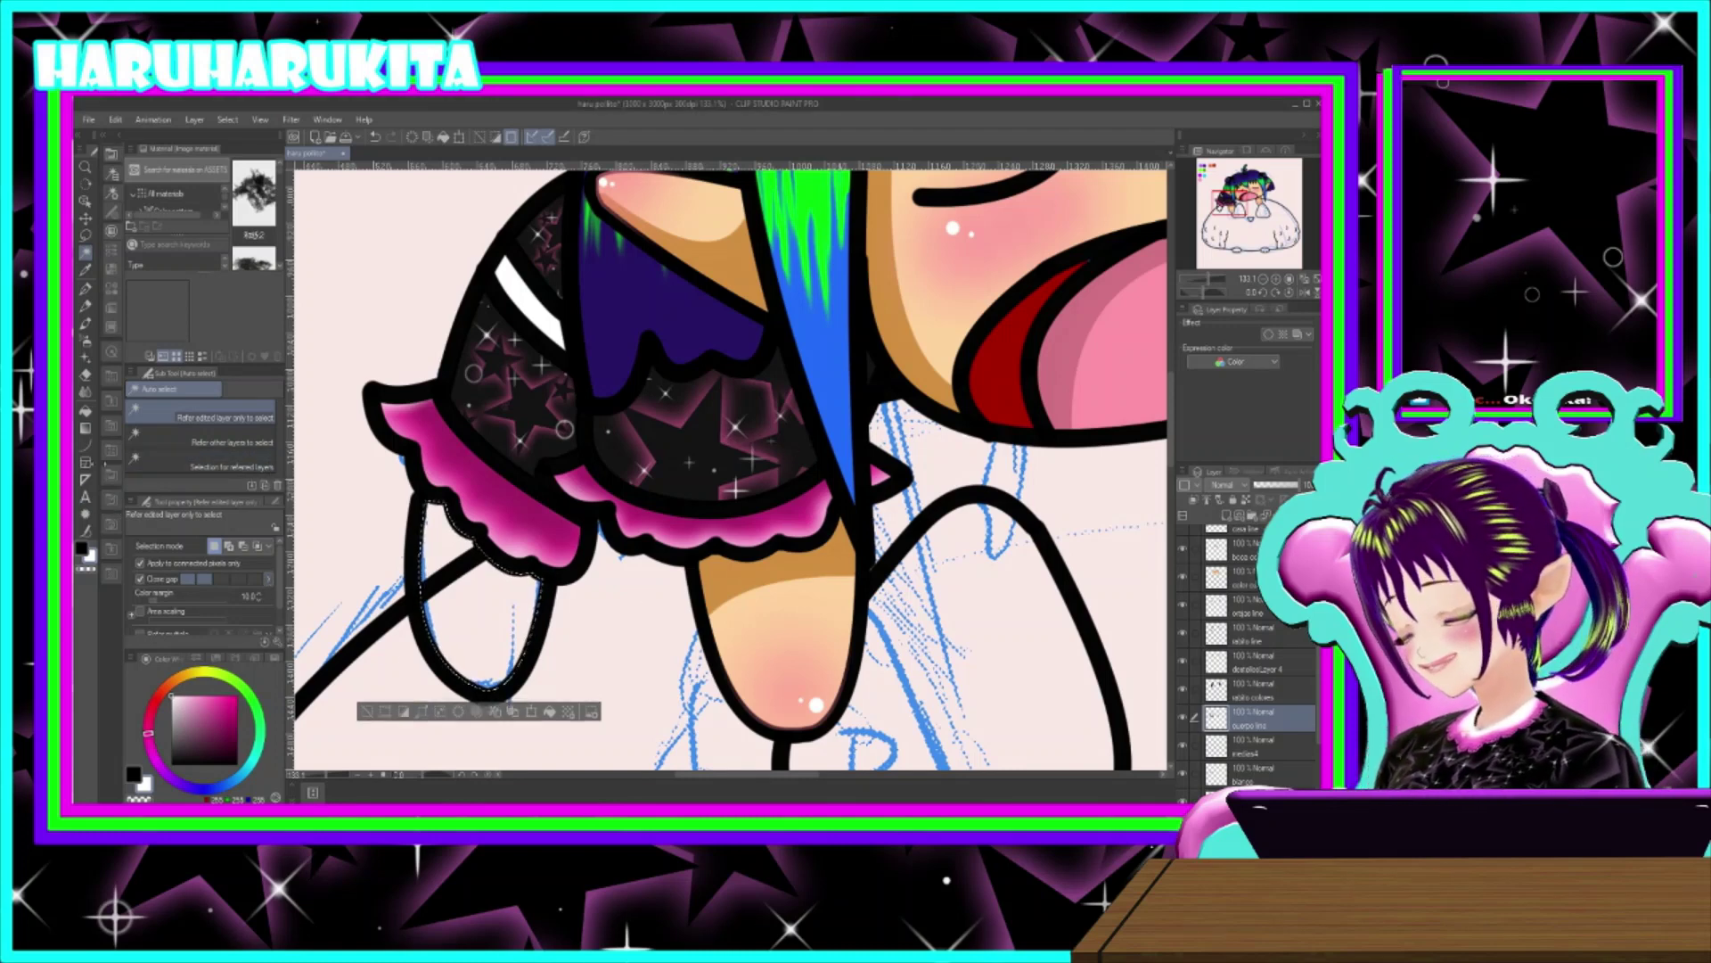
# - Fill the selected limb with the Night sky gradient, running from black at its lower tip to pink at the ruffle
pyautogui.click(86, 428)
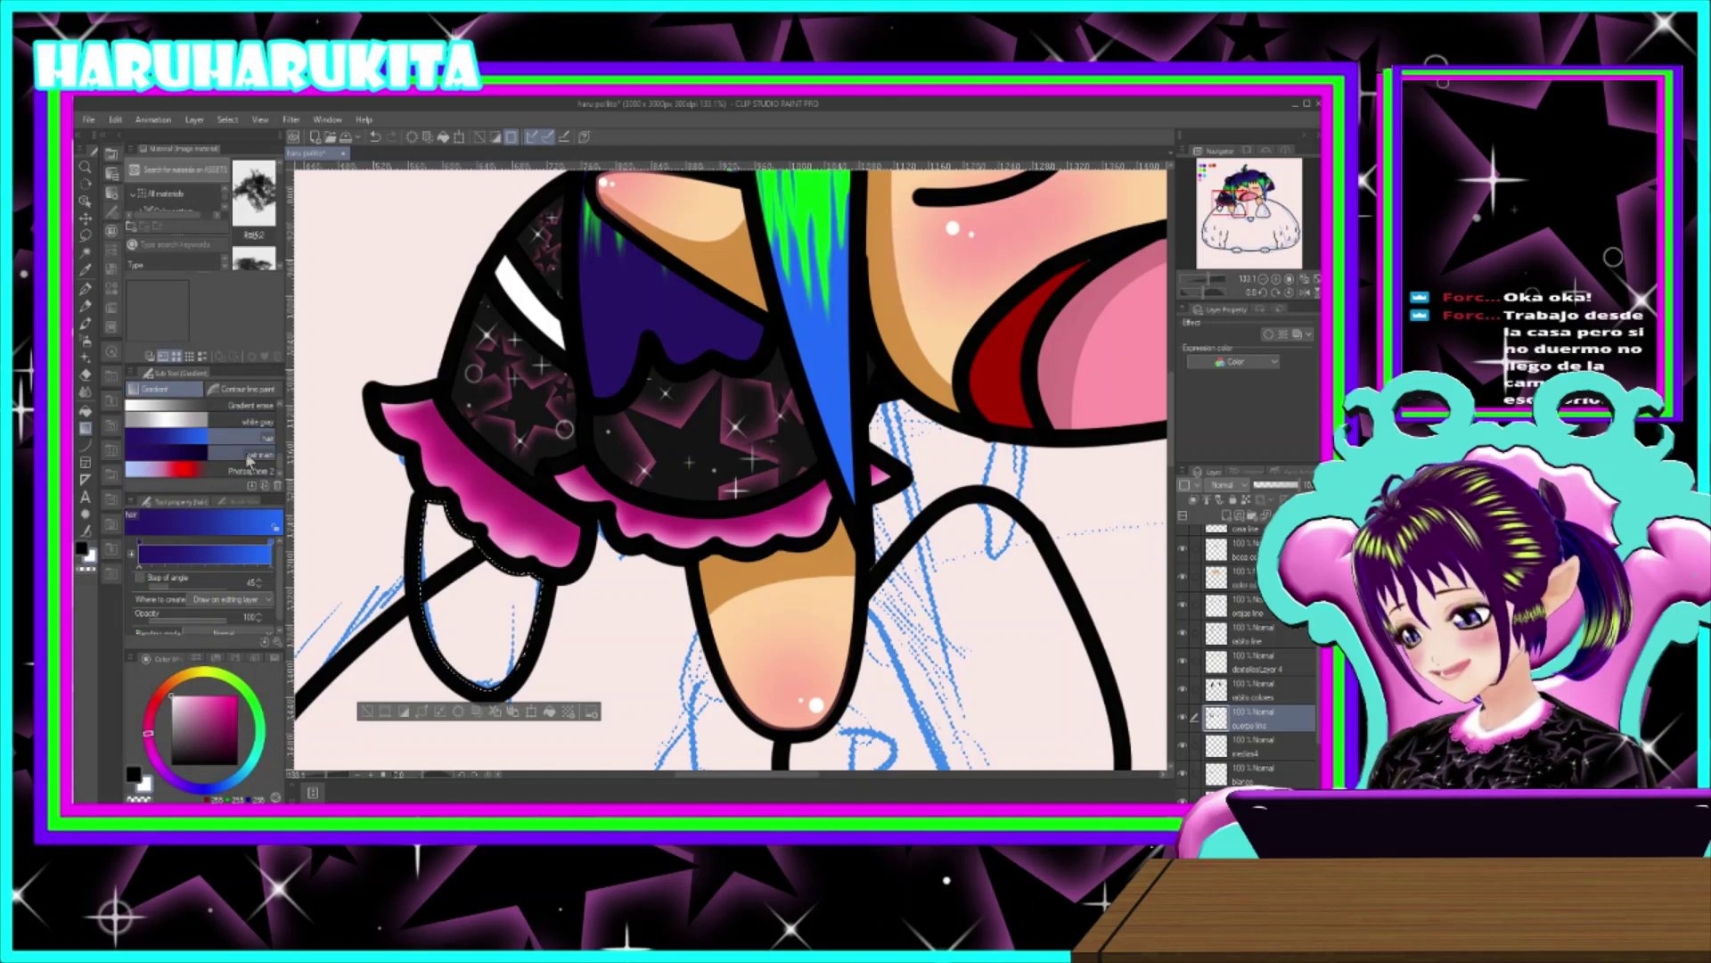
pyautogui.scroll(3, 249, 459)
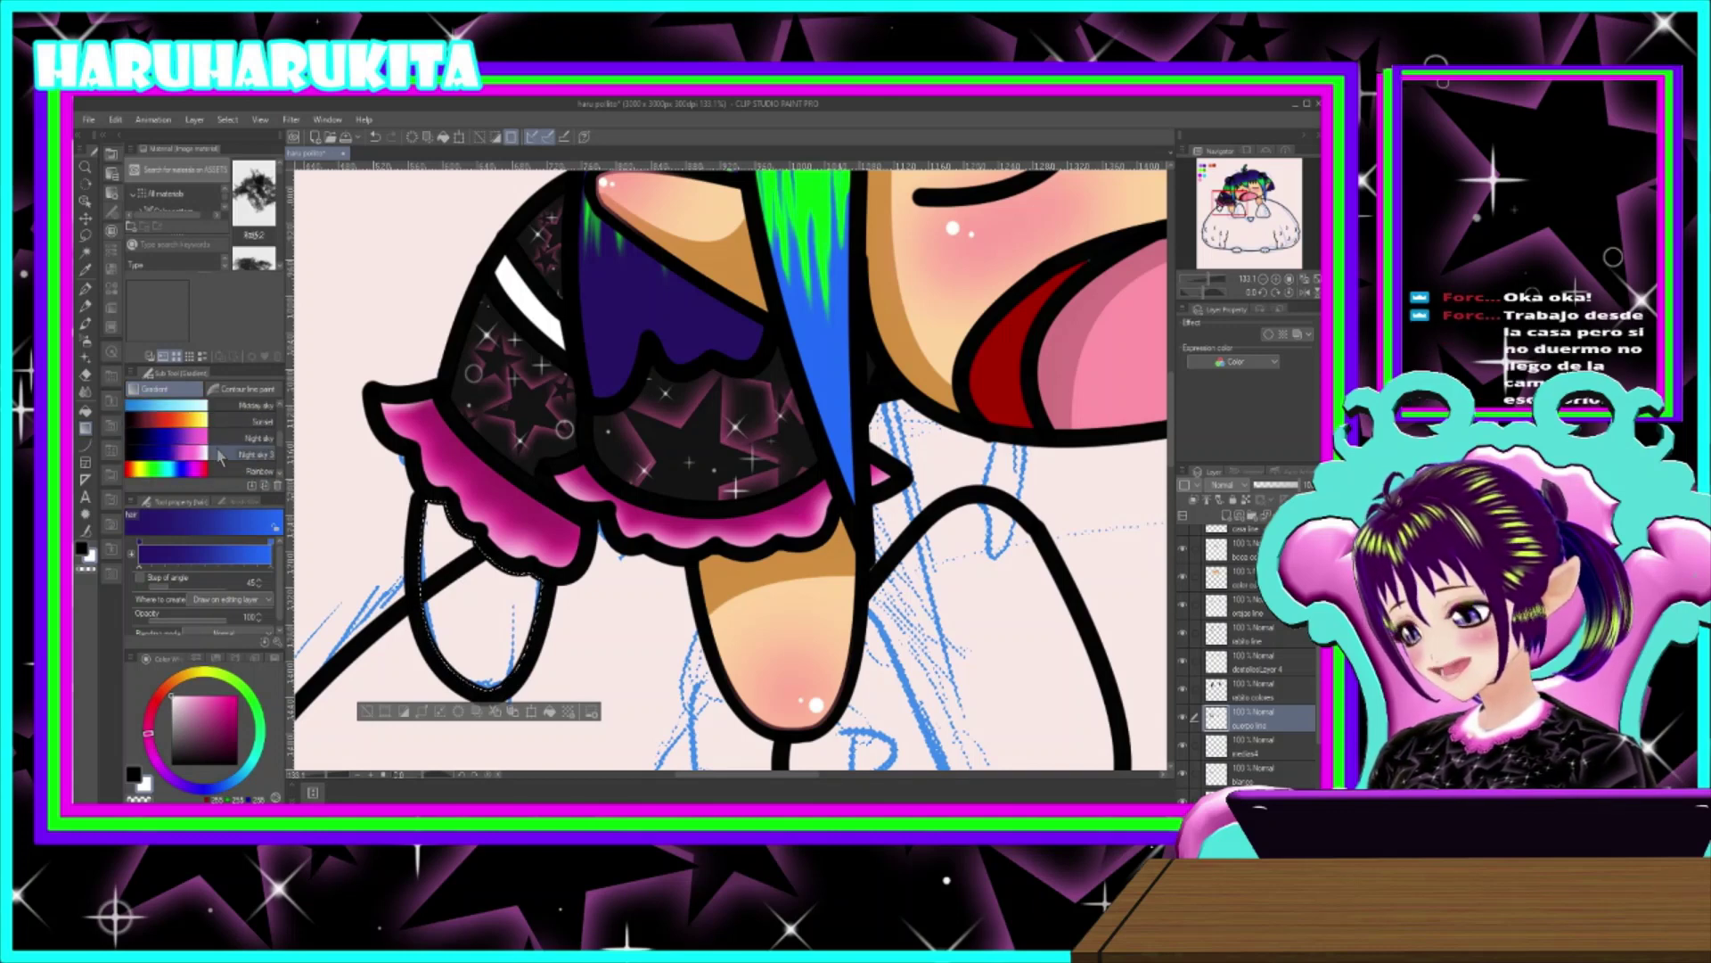
pyautogui.click(145, 438)
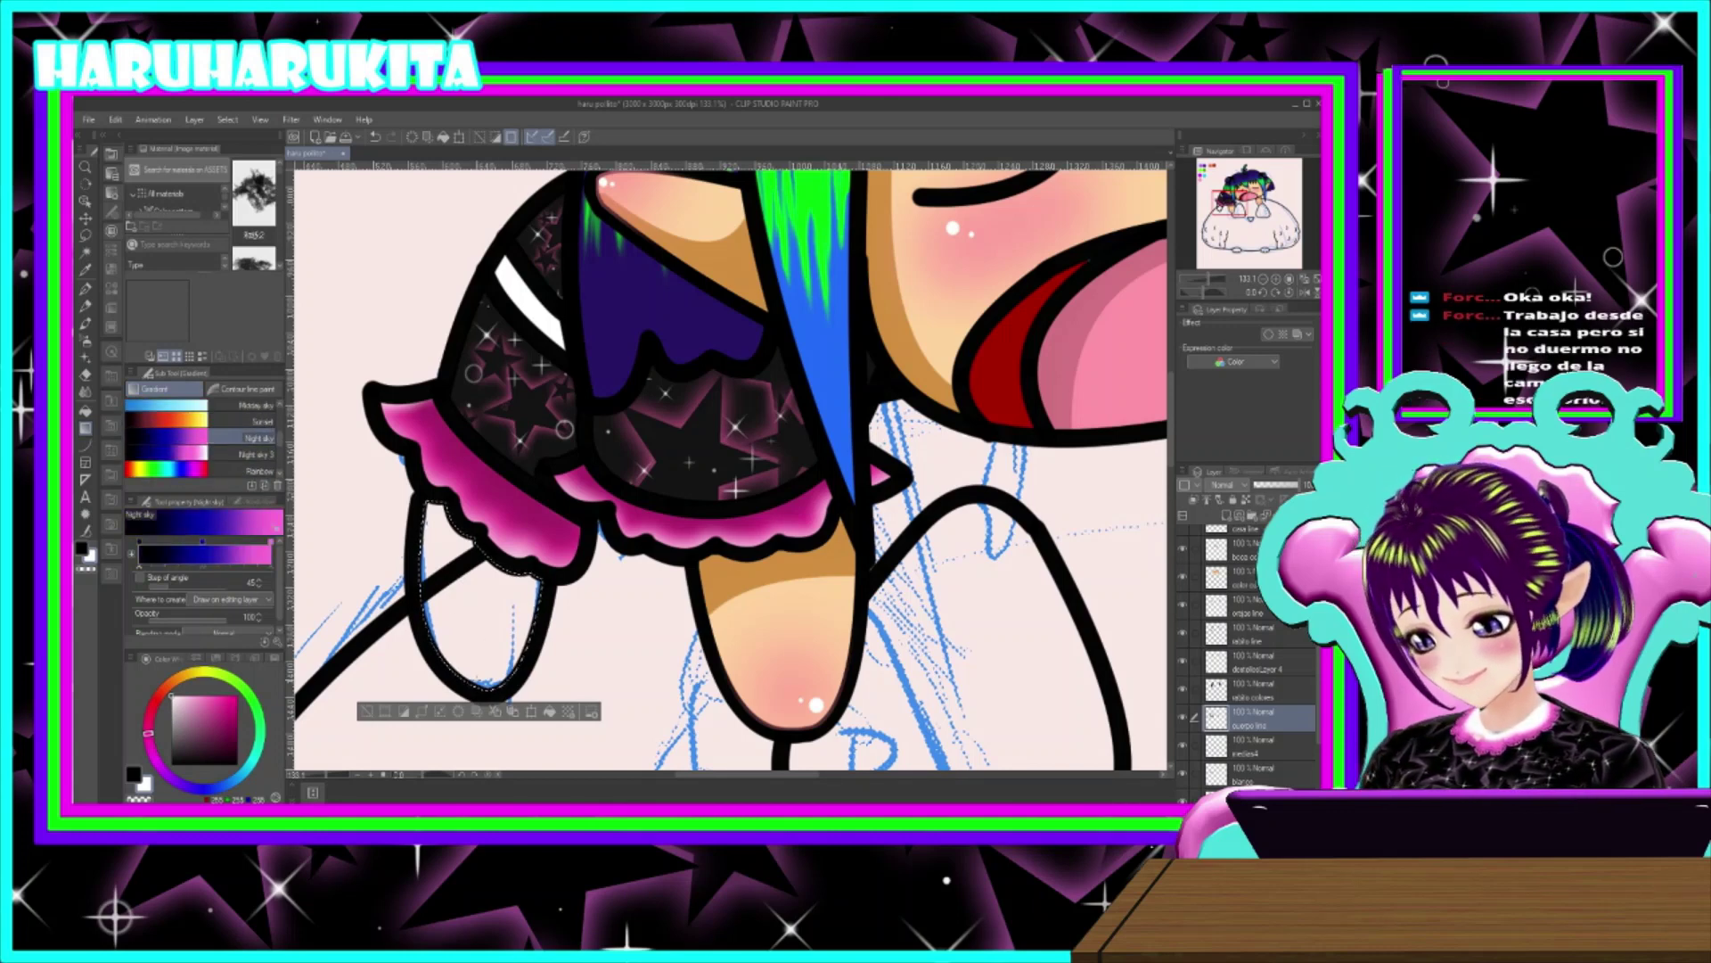
pyautogui.moveTo(479, 682)
pyautogui.mouseDown()
pyautogui.moveTo(443, 698)
pyautogui.moveTo(464, 663)
pyautogui.mouseUp()
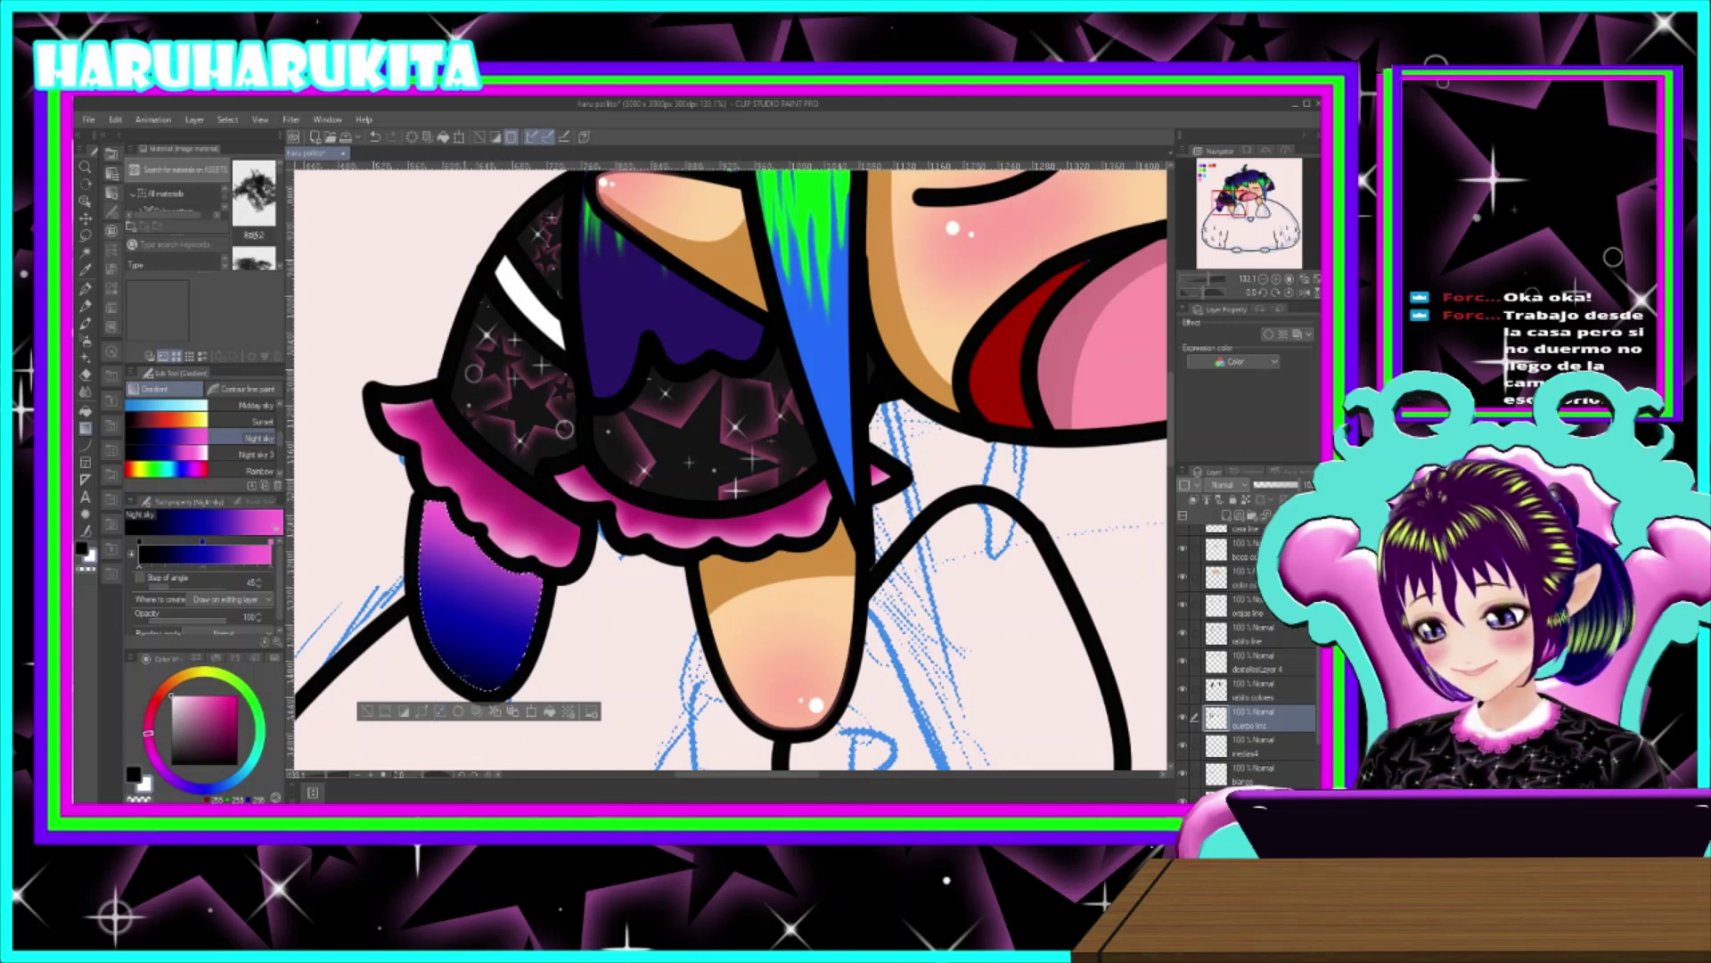
pyautogui.scroll(-1, 731, 463)
pyautogui.scroll(1, 731, 464)
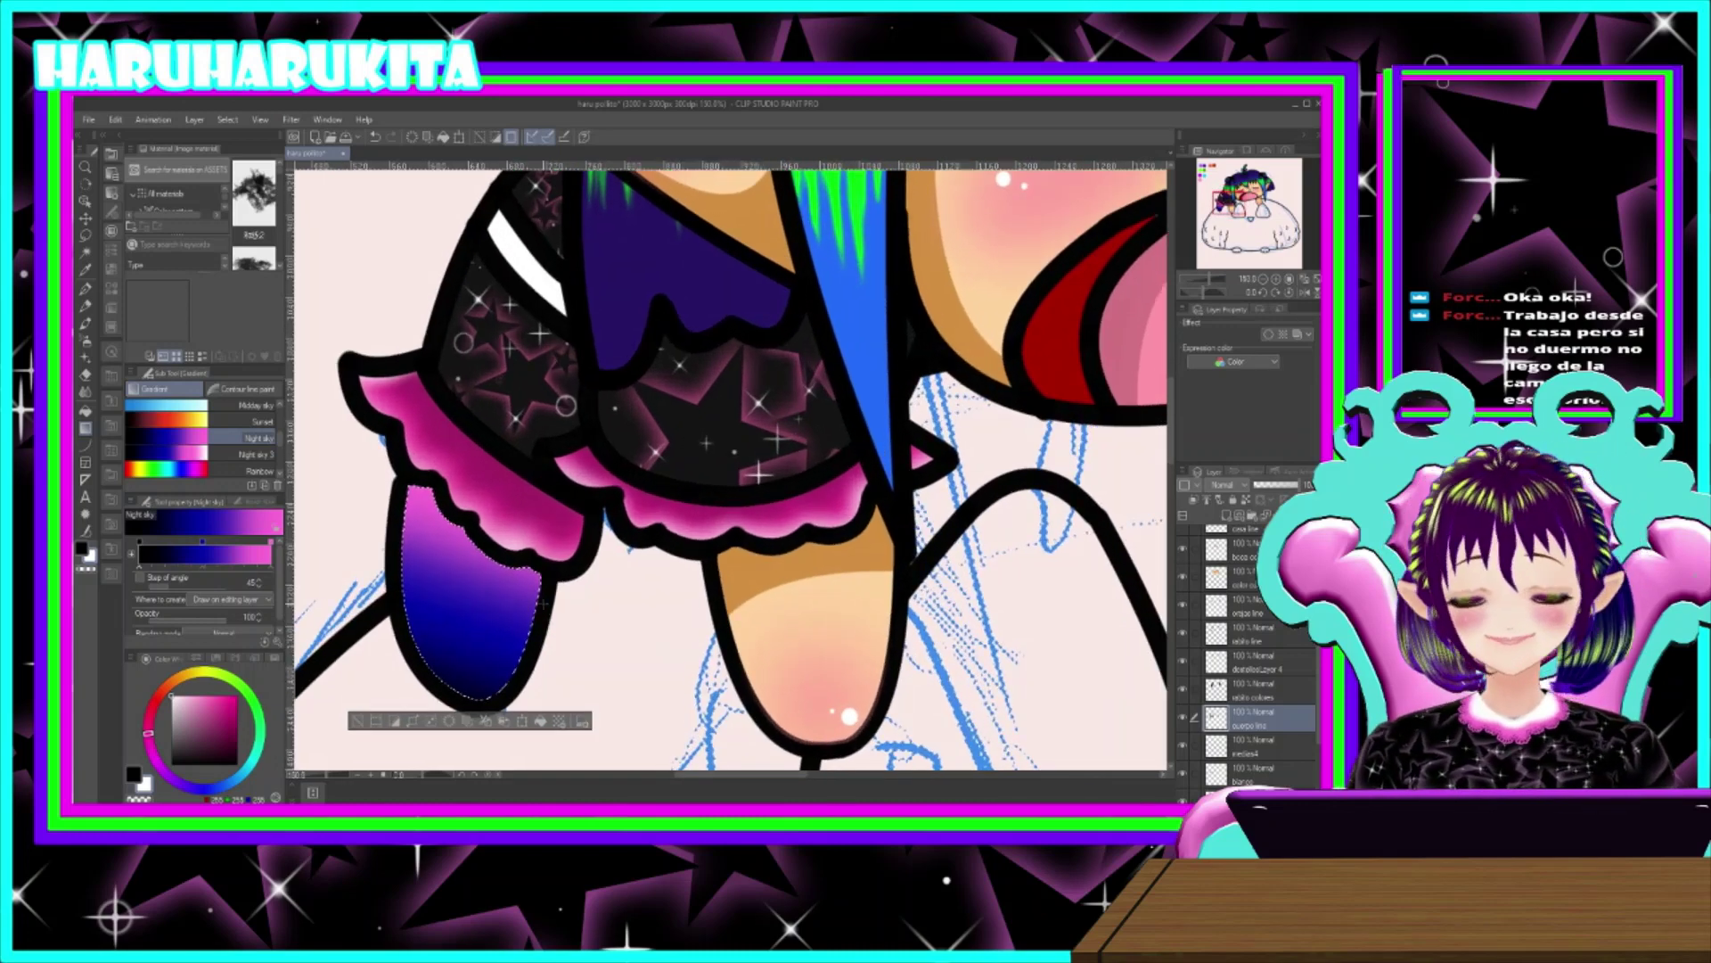
pyautogui.scroll(2, 731, 464)
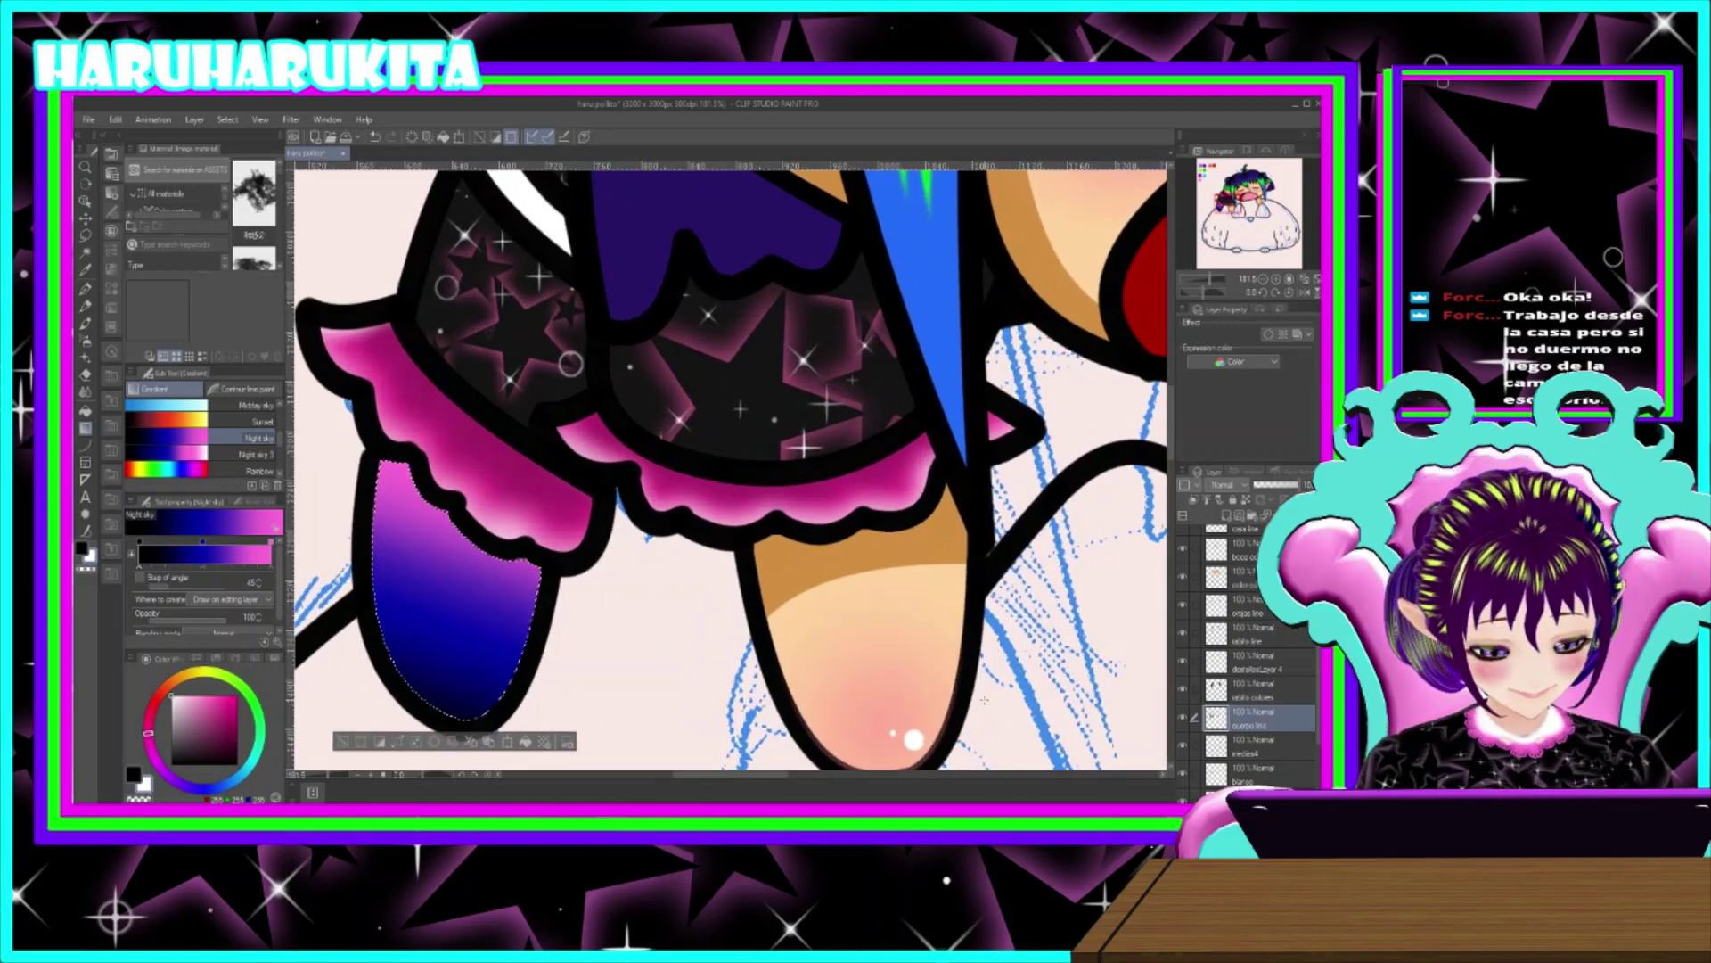
pyautogui.click(398, 743)
pyautogui.click(782, 440)
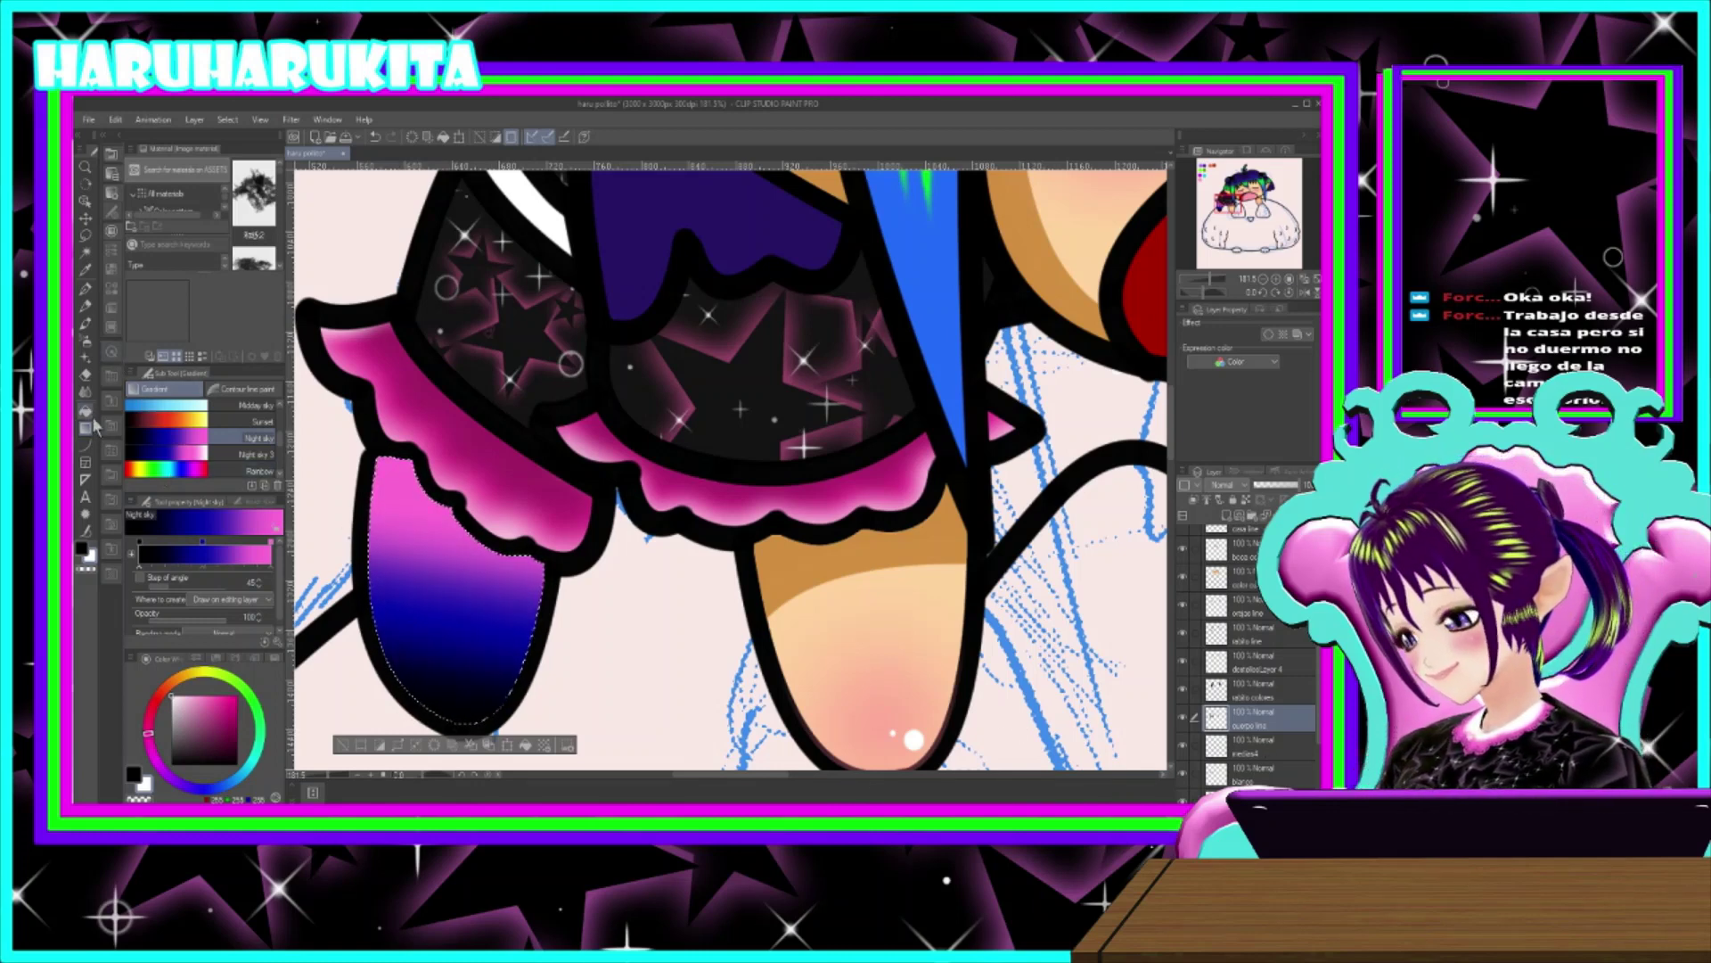
# - Paint pink stars over the night-sky limb with the Star B decoration brush at size 250, lightening a magenta sampled from the sleeve pattern
pyautogui.click(86, 357)
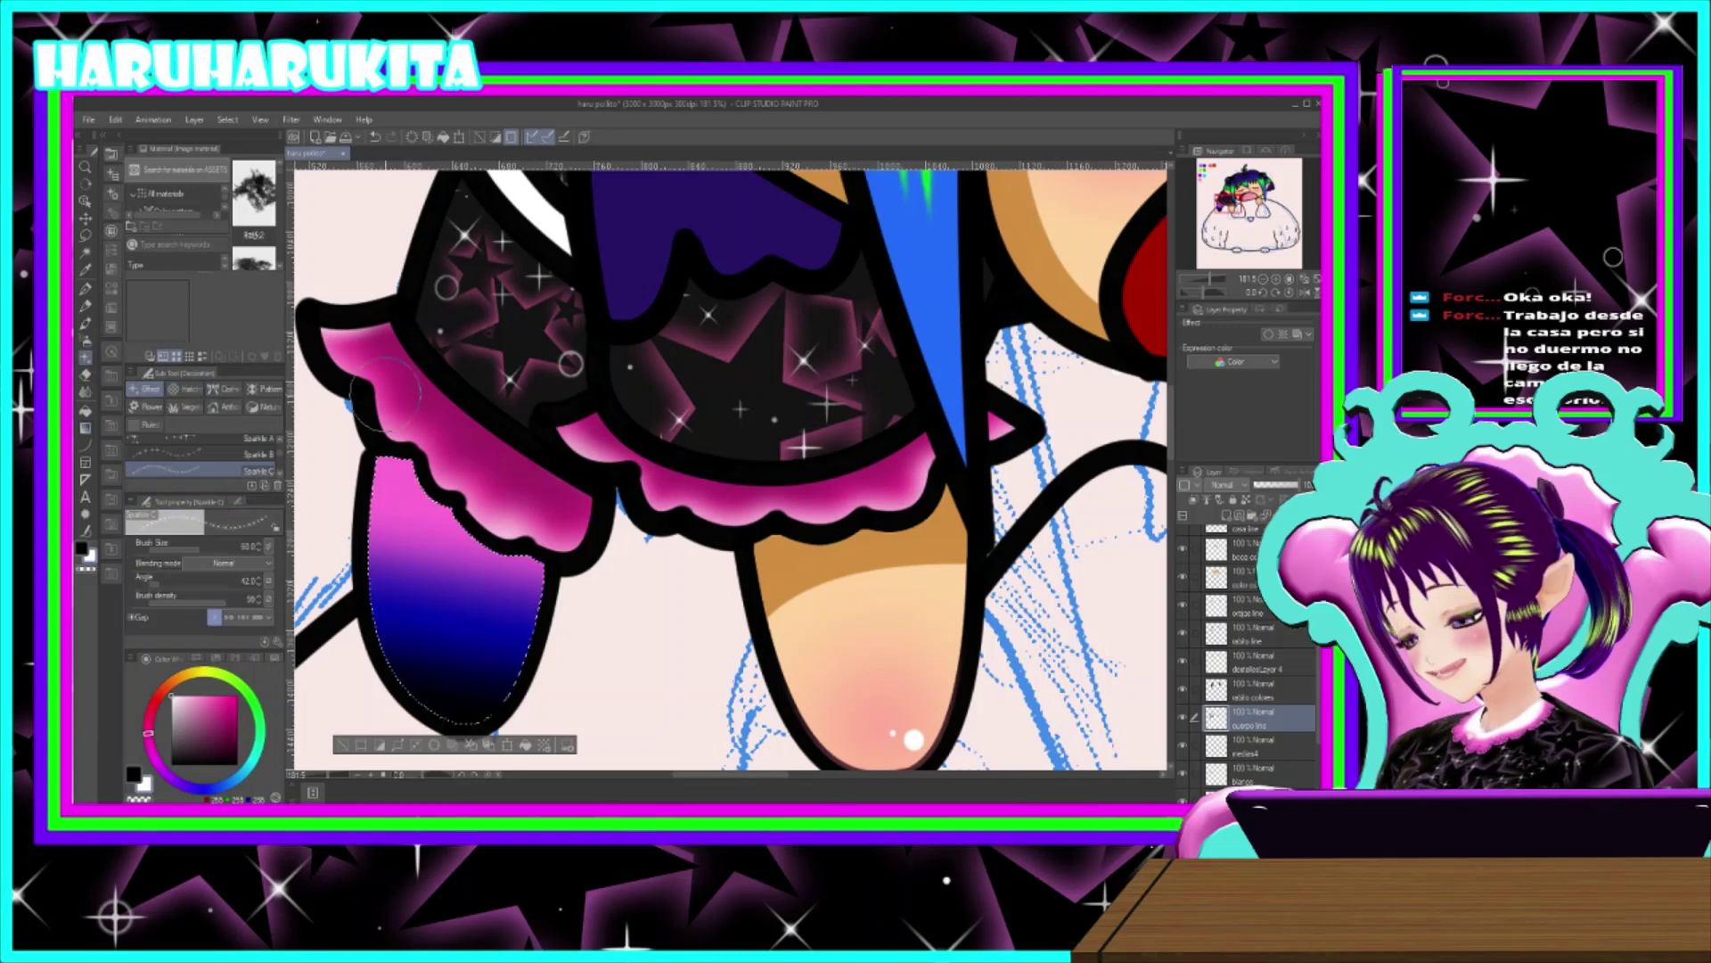
pyautogui.press('i')
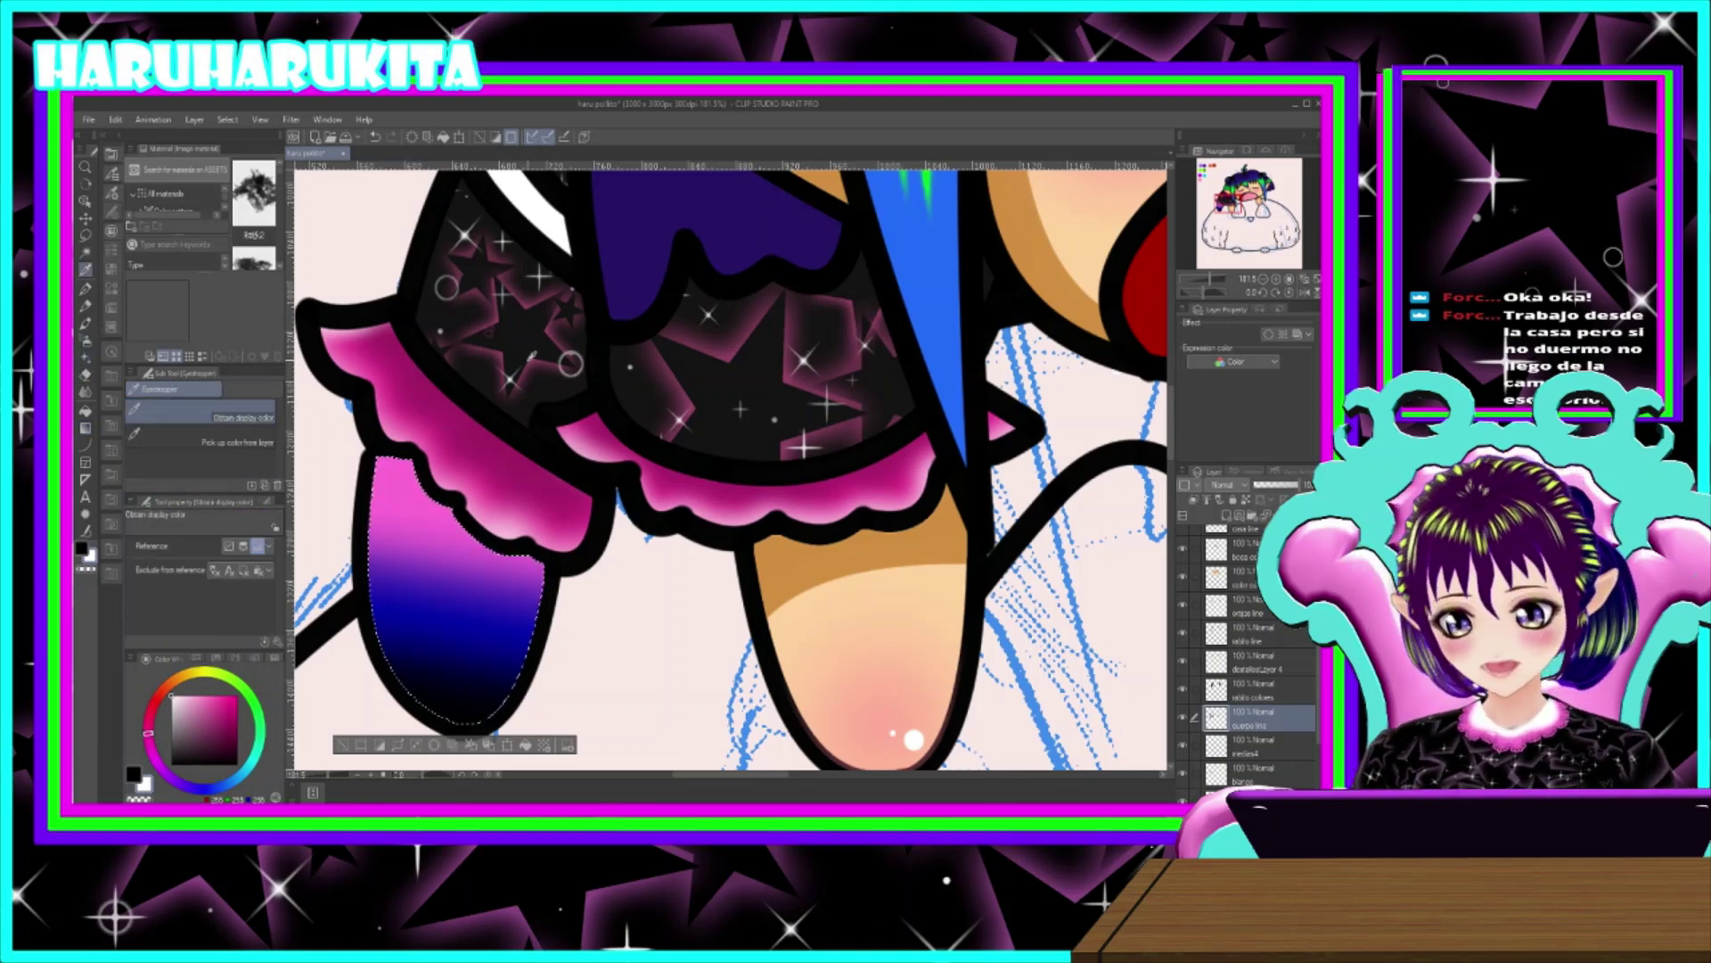
pyautogui.keyDown('alt'); pyautogui.click(533, 359); pyautogui.keyUp('alt')
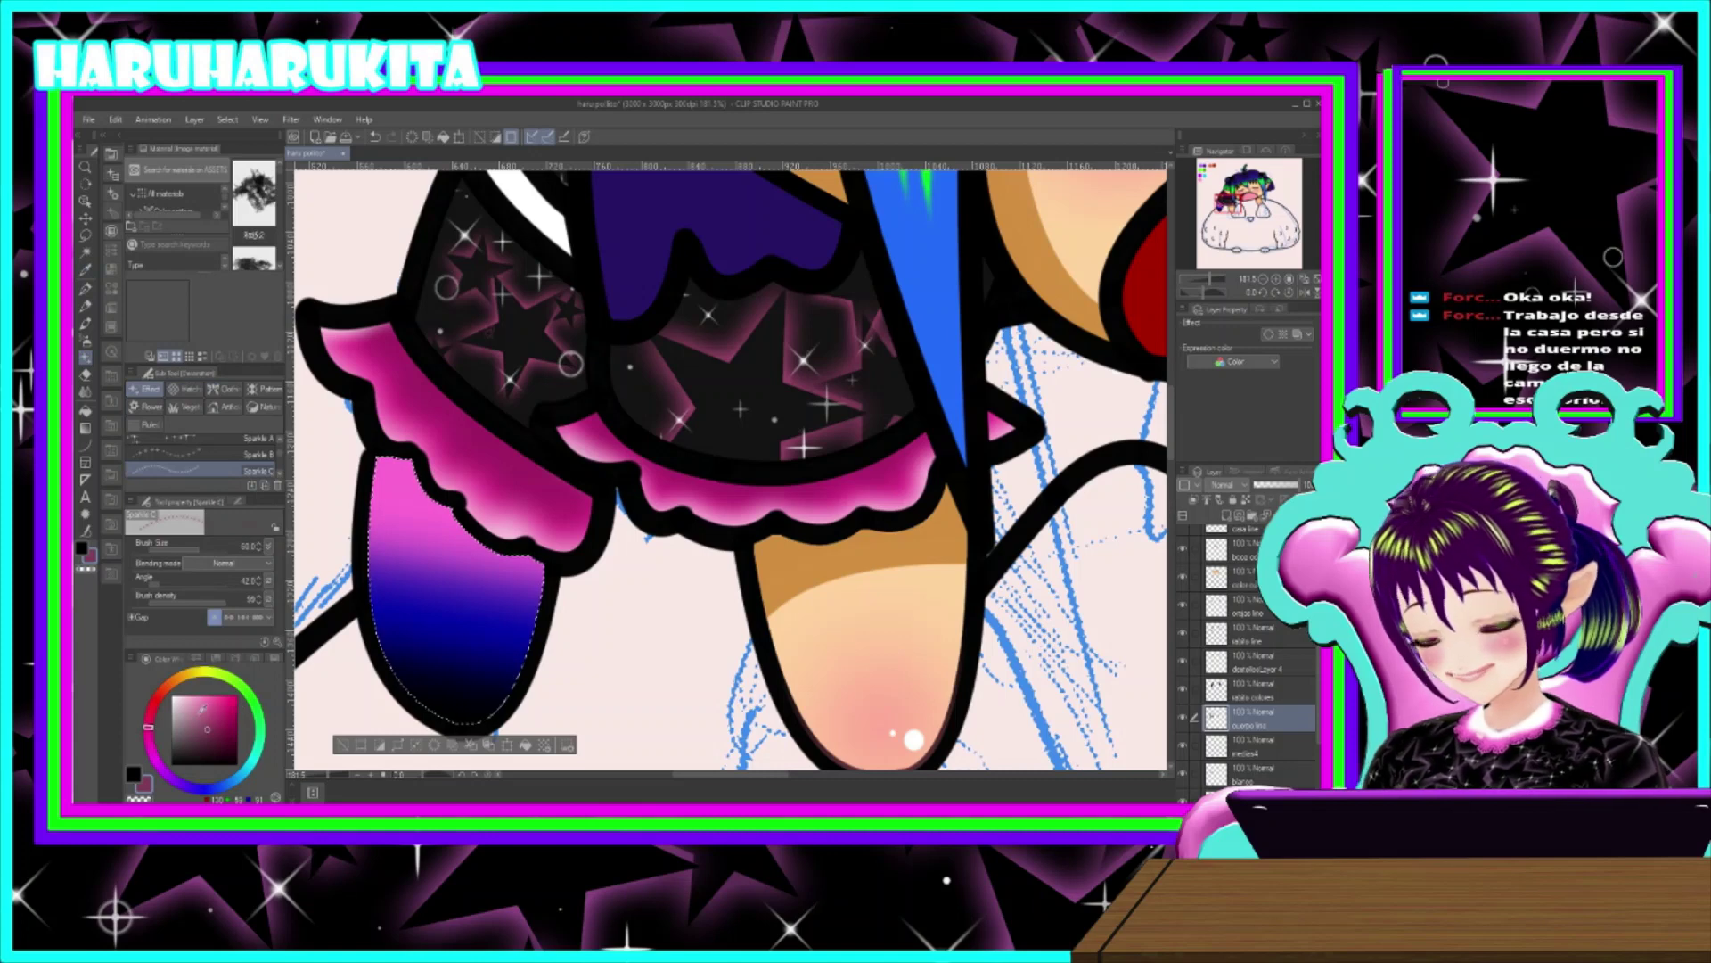
pyautogui.click(206, 701)
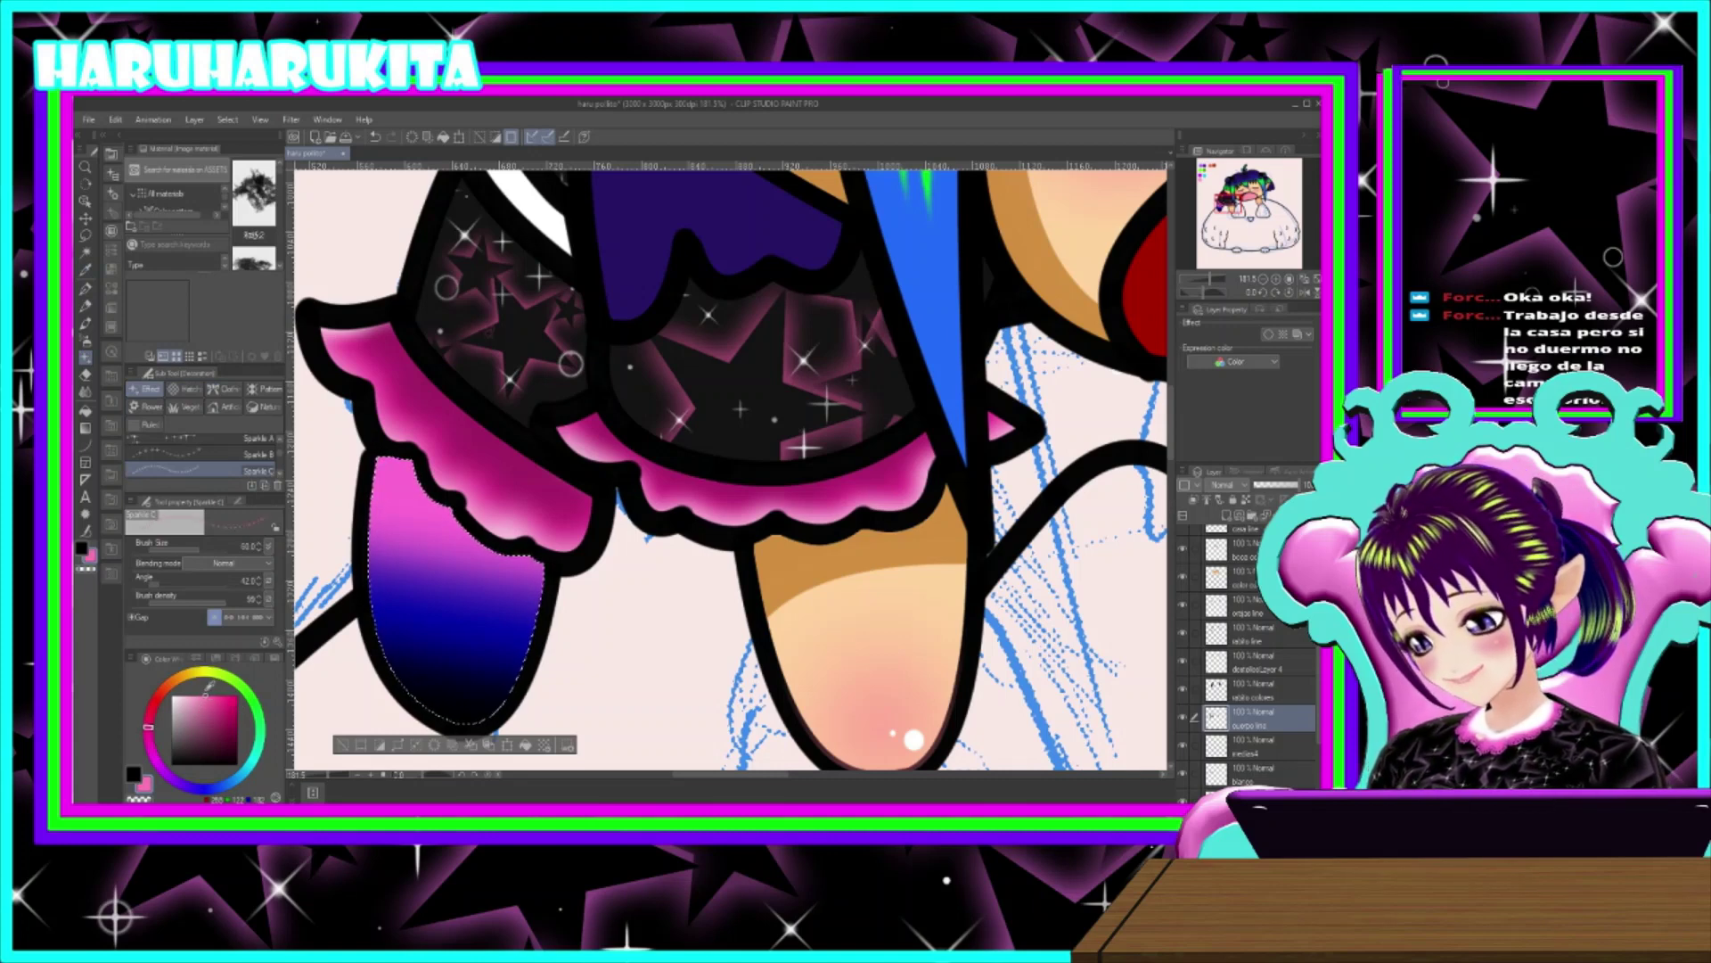
pyautogui.scroll(3, 241, 460)
pyautogui.scroll(2, 240, 461)
pyautogui.click(241, 461)
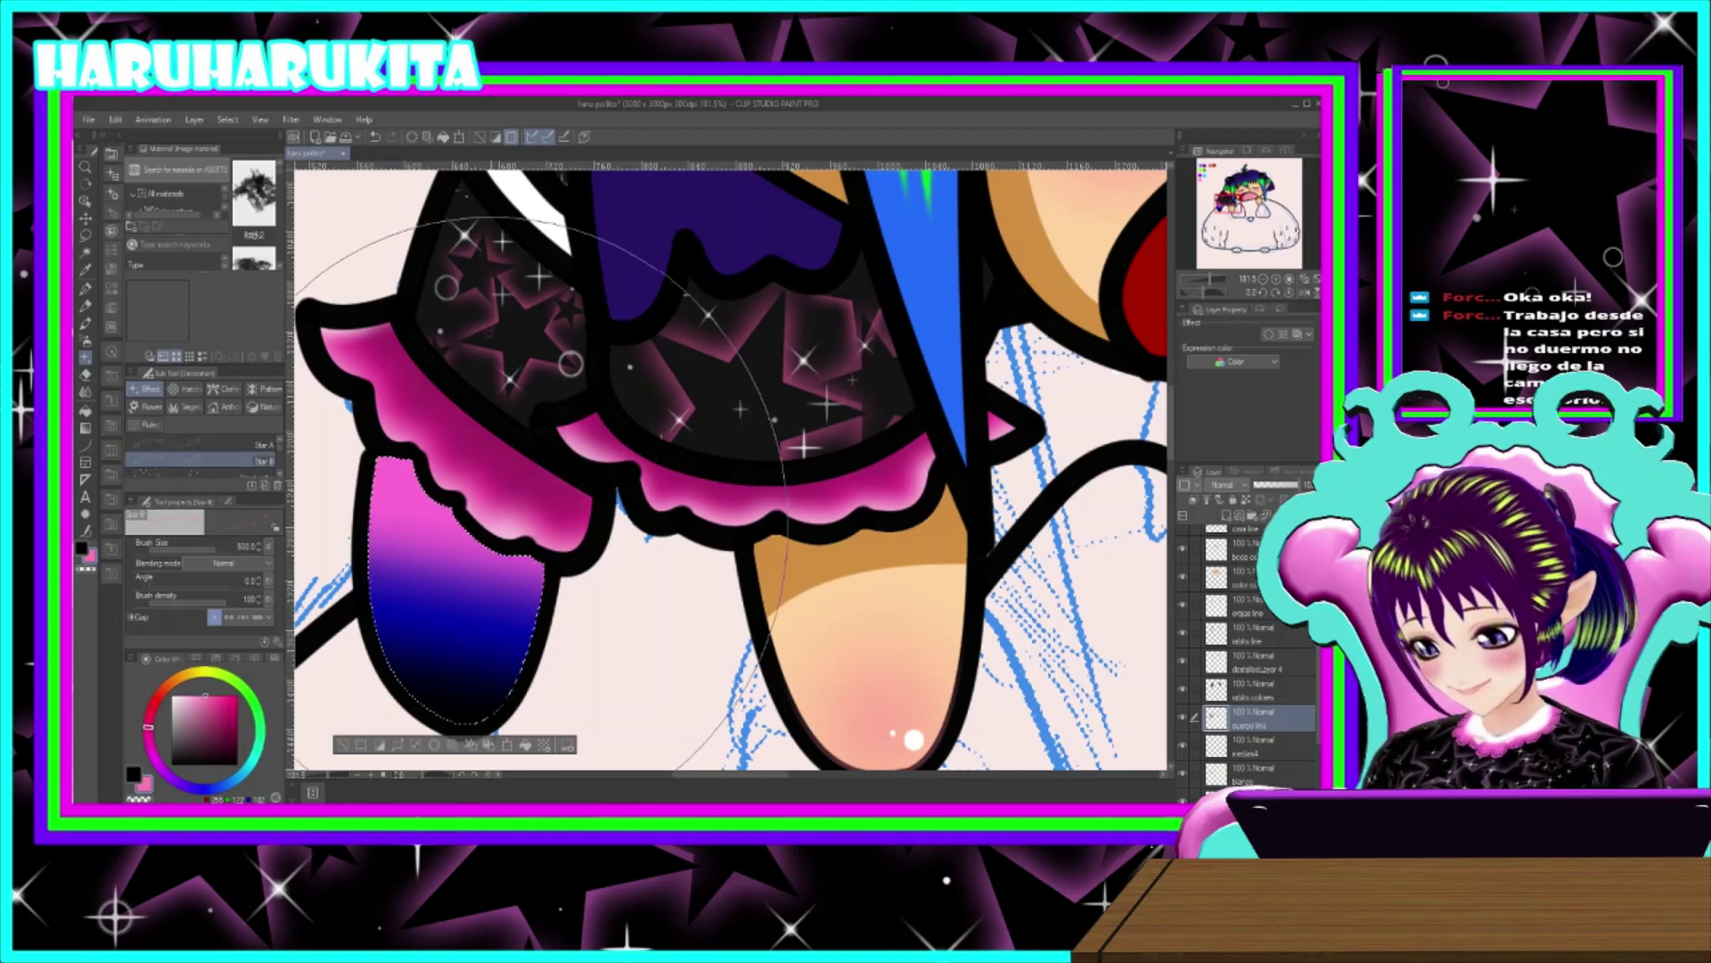
pyautogui.press('[')
pyautogui.press('[')
pyautogui.press('[')
pyautogui.moveTo(446, 530); pyautogui.dragTo(466, 638)
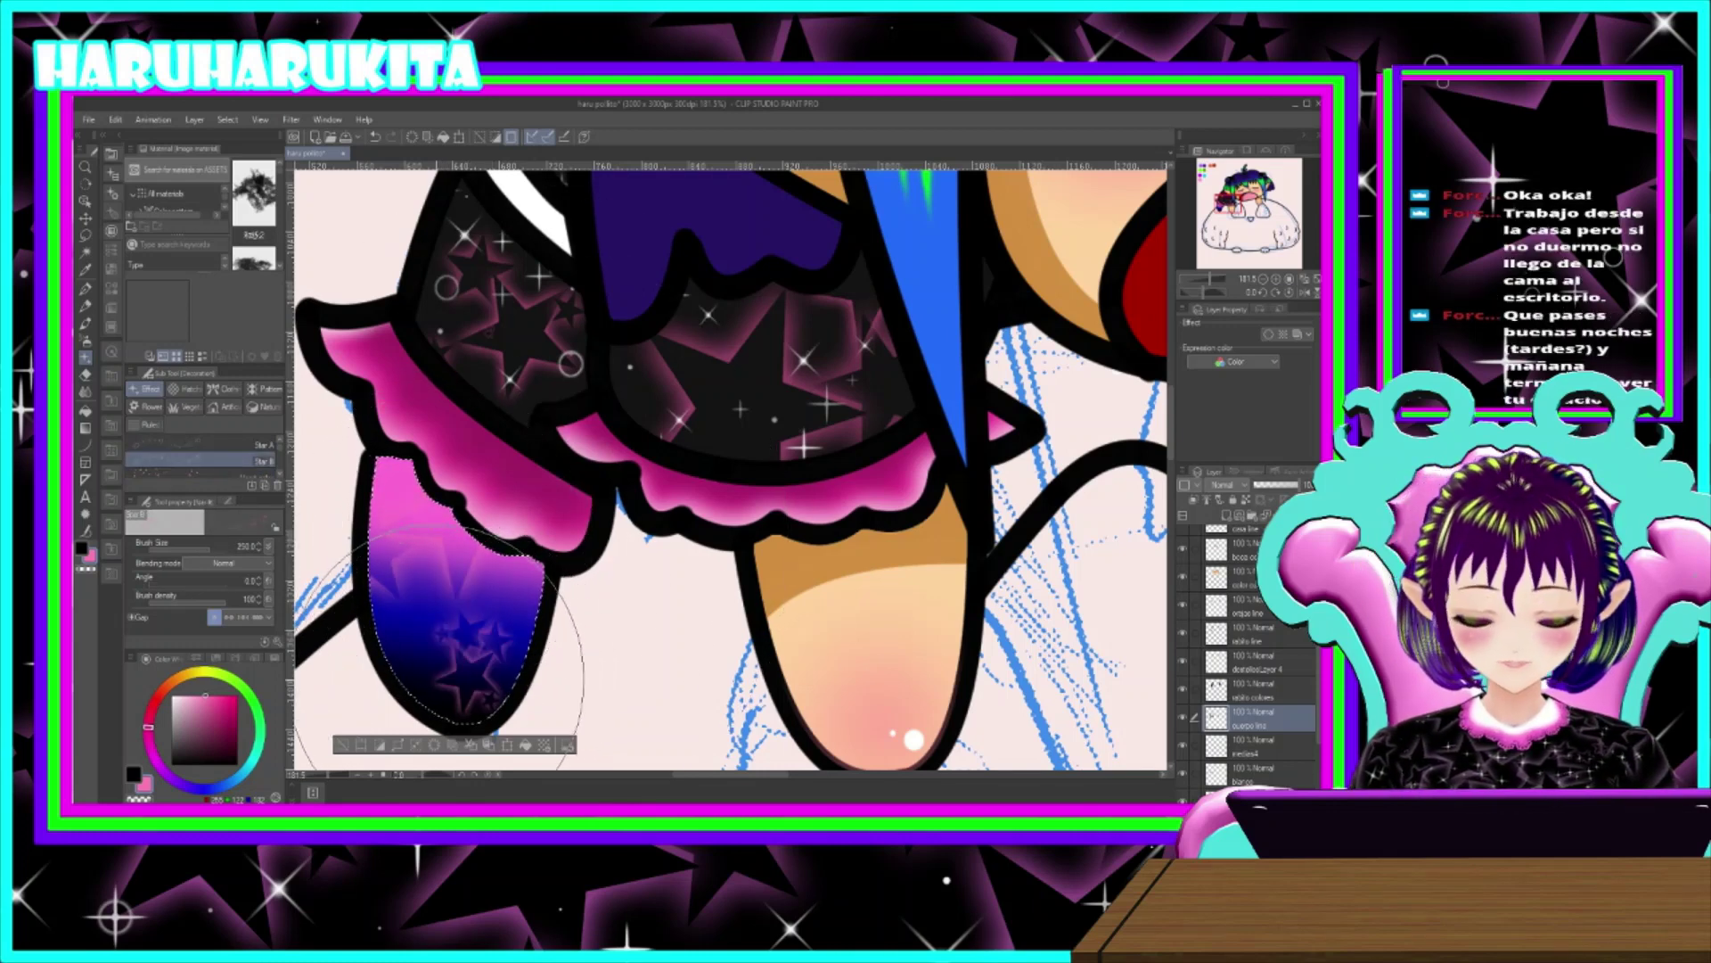
pyautogui.moveTo(396, 681); pyautogui.dragTo(506, 688)
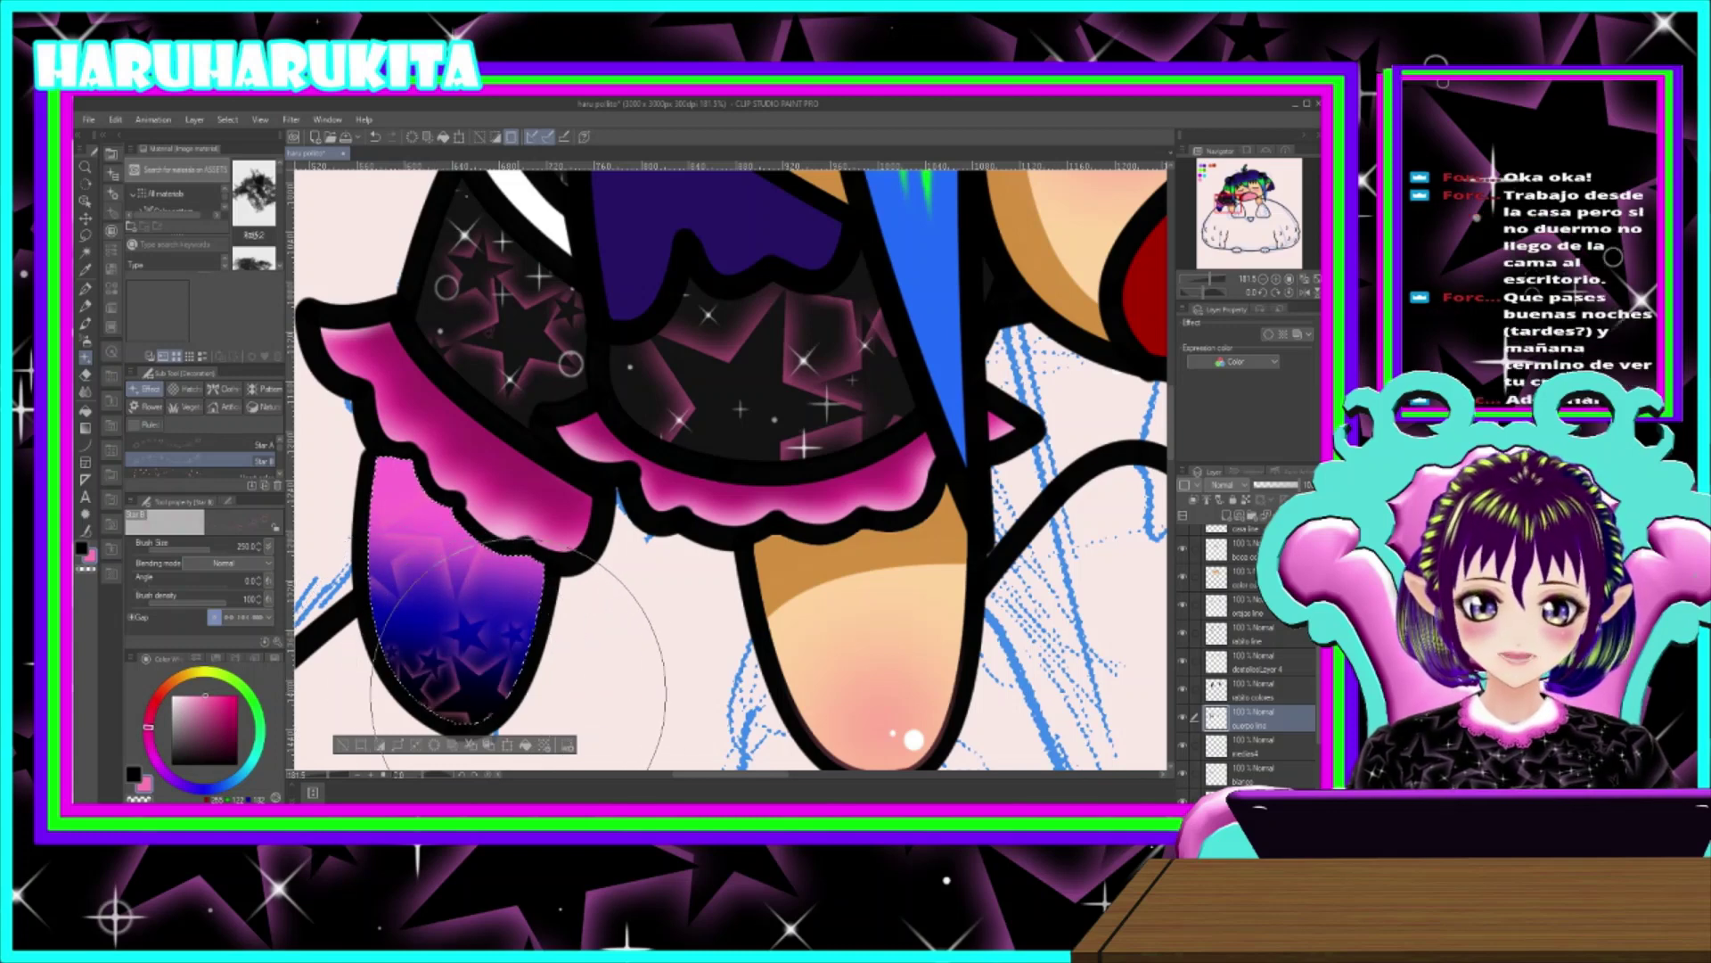
# - Scatter glitter crosses and dots across the starry limb with the glitter decoration brush at size 400
pyautogui.scroll(2, 222, 463)
pyautogui.scroll(2, 222, 464)
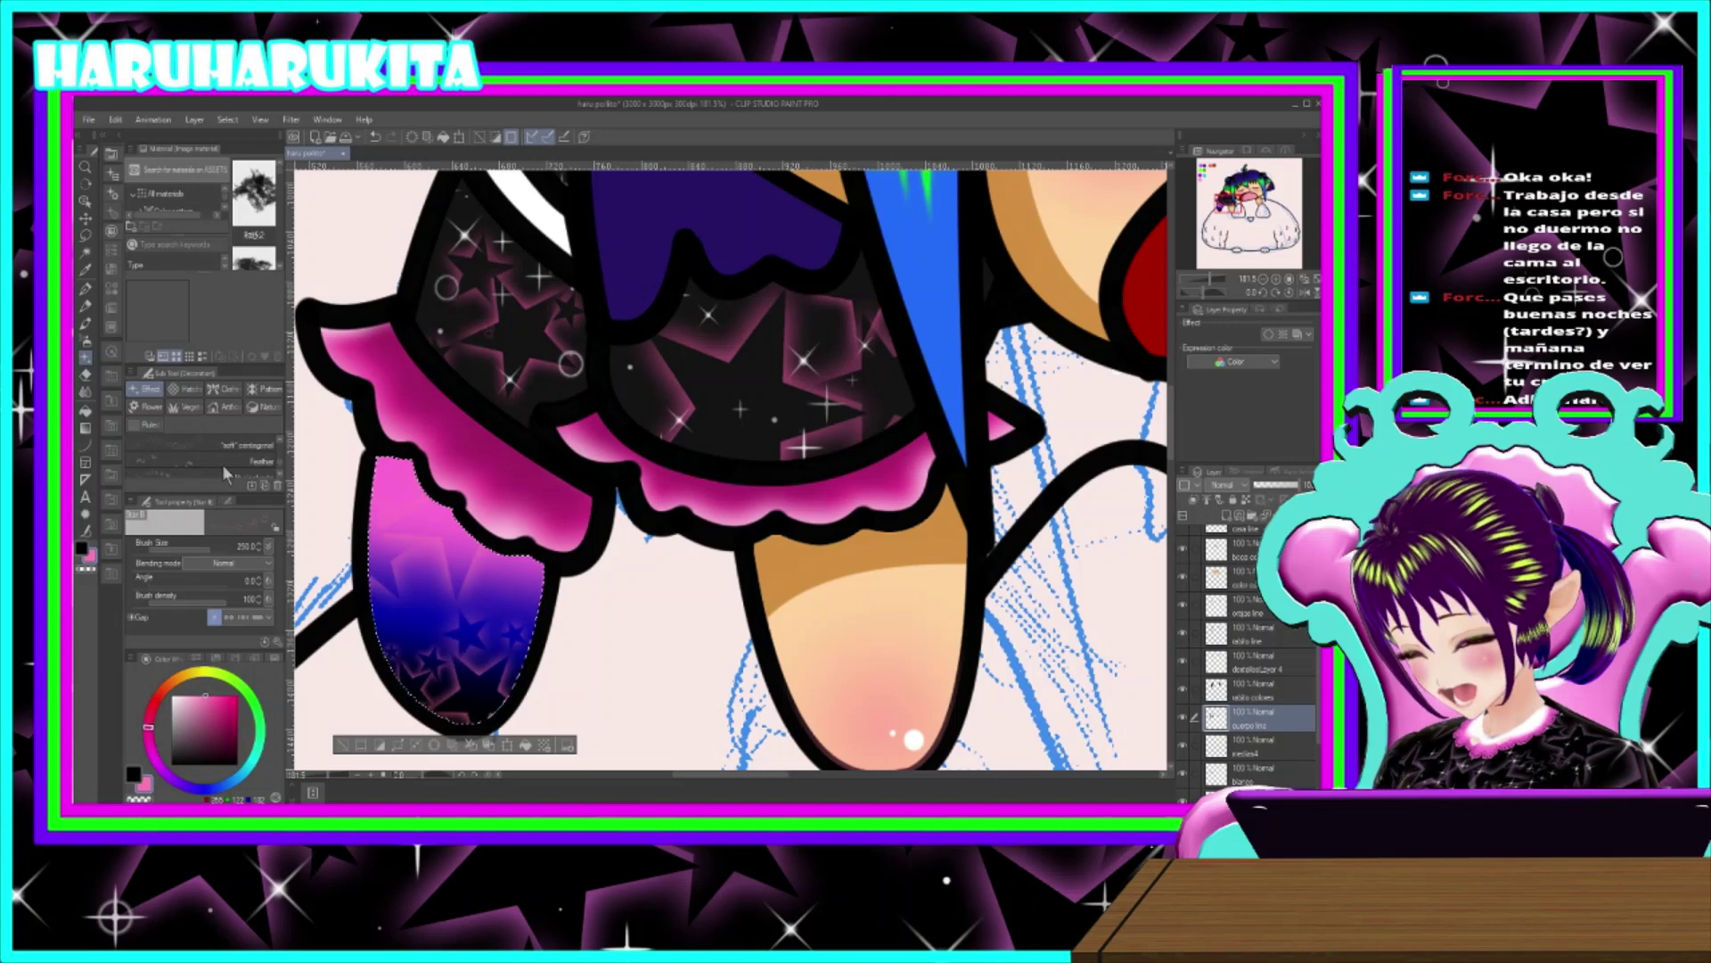
pyautogui.scroll(1, 222, 464)
pyautogui.click(189, 441)
pyautogui.click(81, 550)
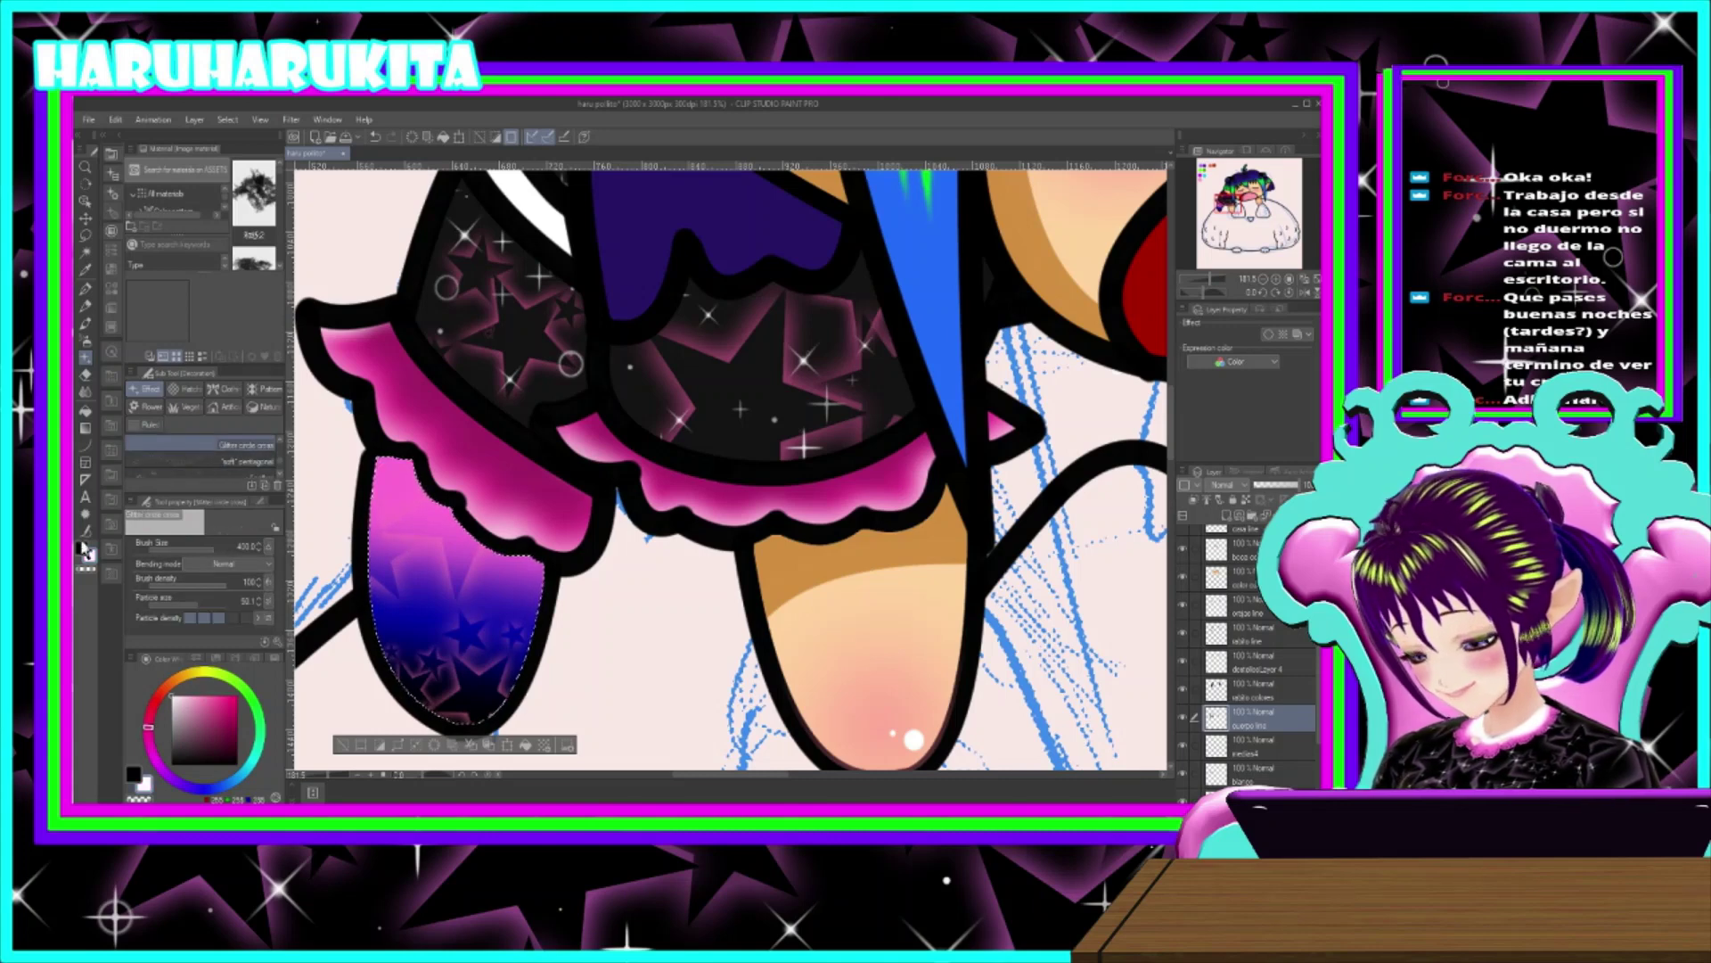
pyautogui.moveTo(437, 553)
pyautogui.mouseDown()
pyautogui.moveTo(499, 561)
pyautogui.moveTo(486, 571)
pyautogui.mouseUp()
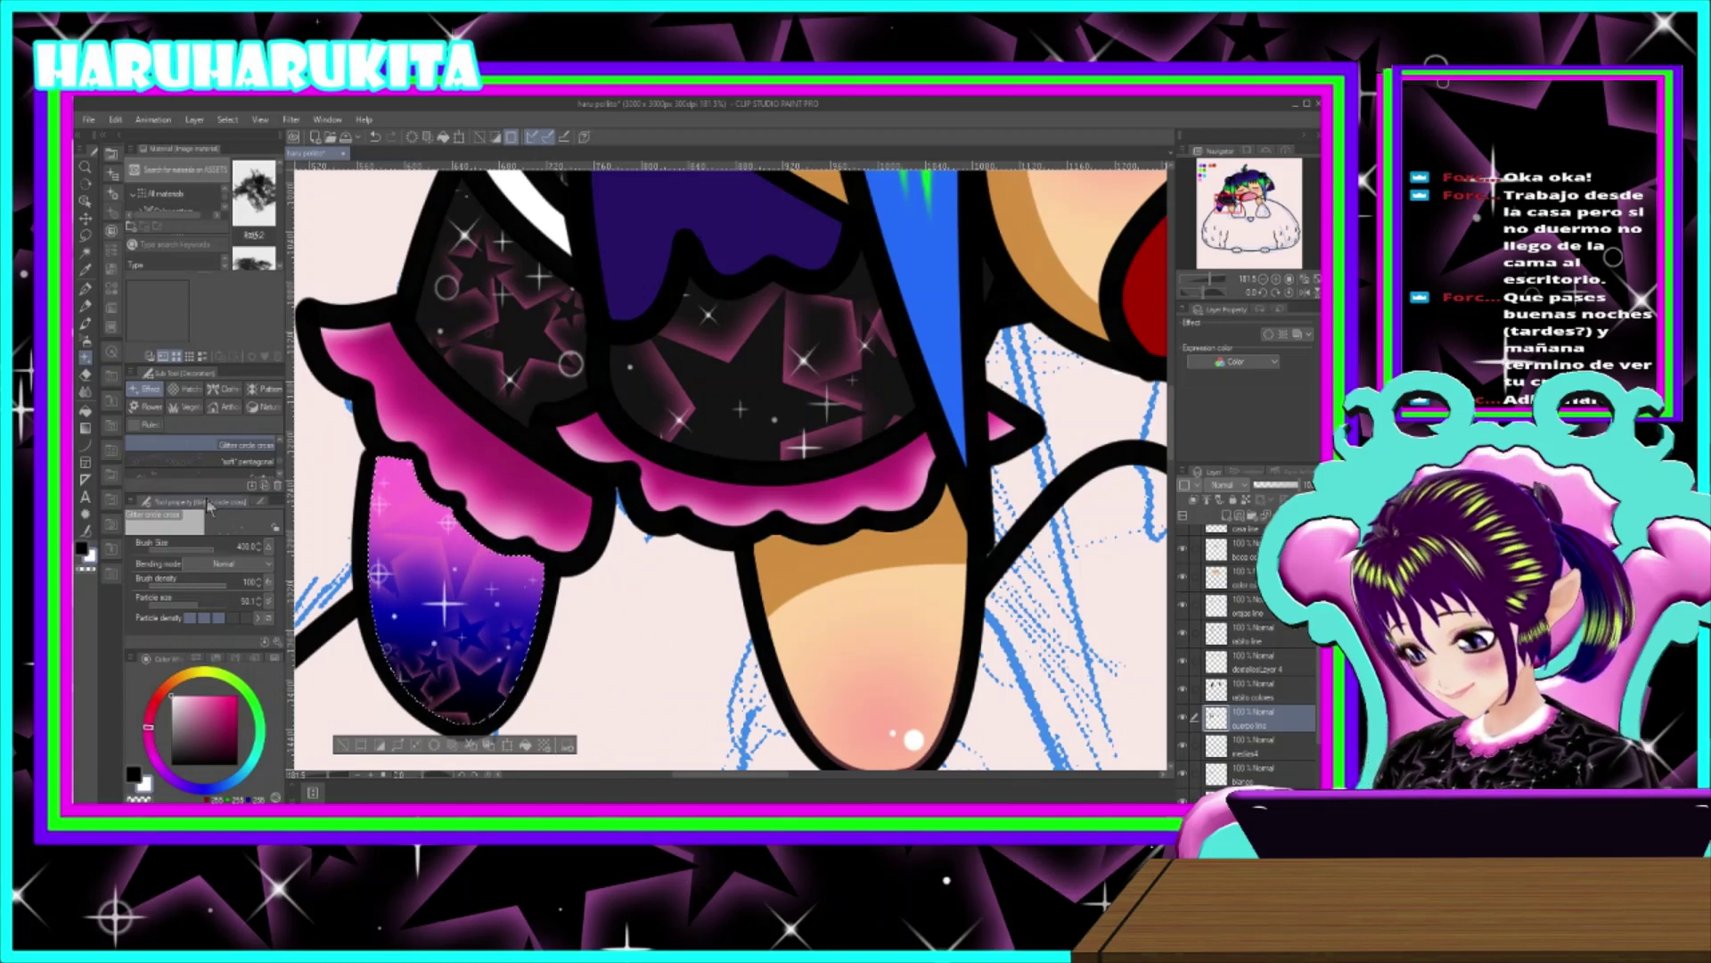
# - Add small sparkles near the tip of the starry limb with the Sparkle C decoration brush
pyautogui.scroll(-3, 229, 468)
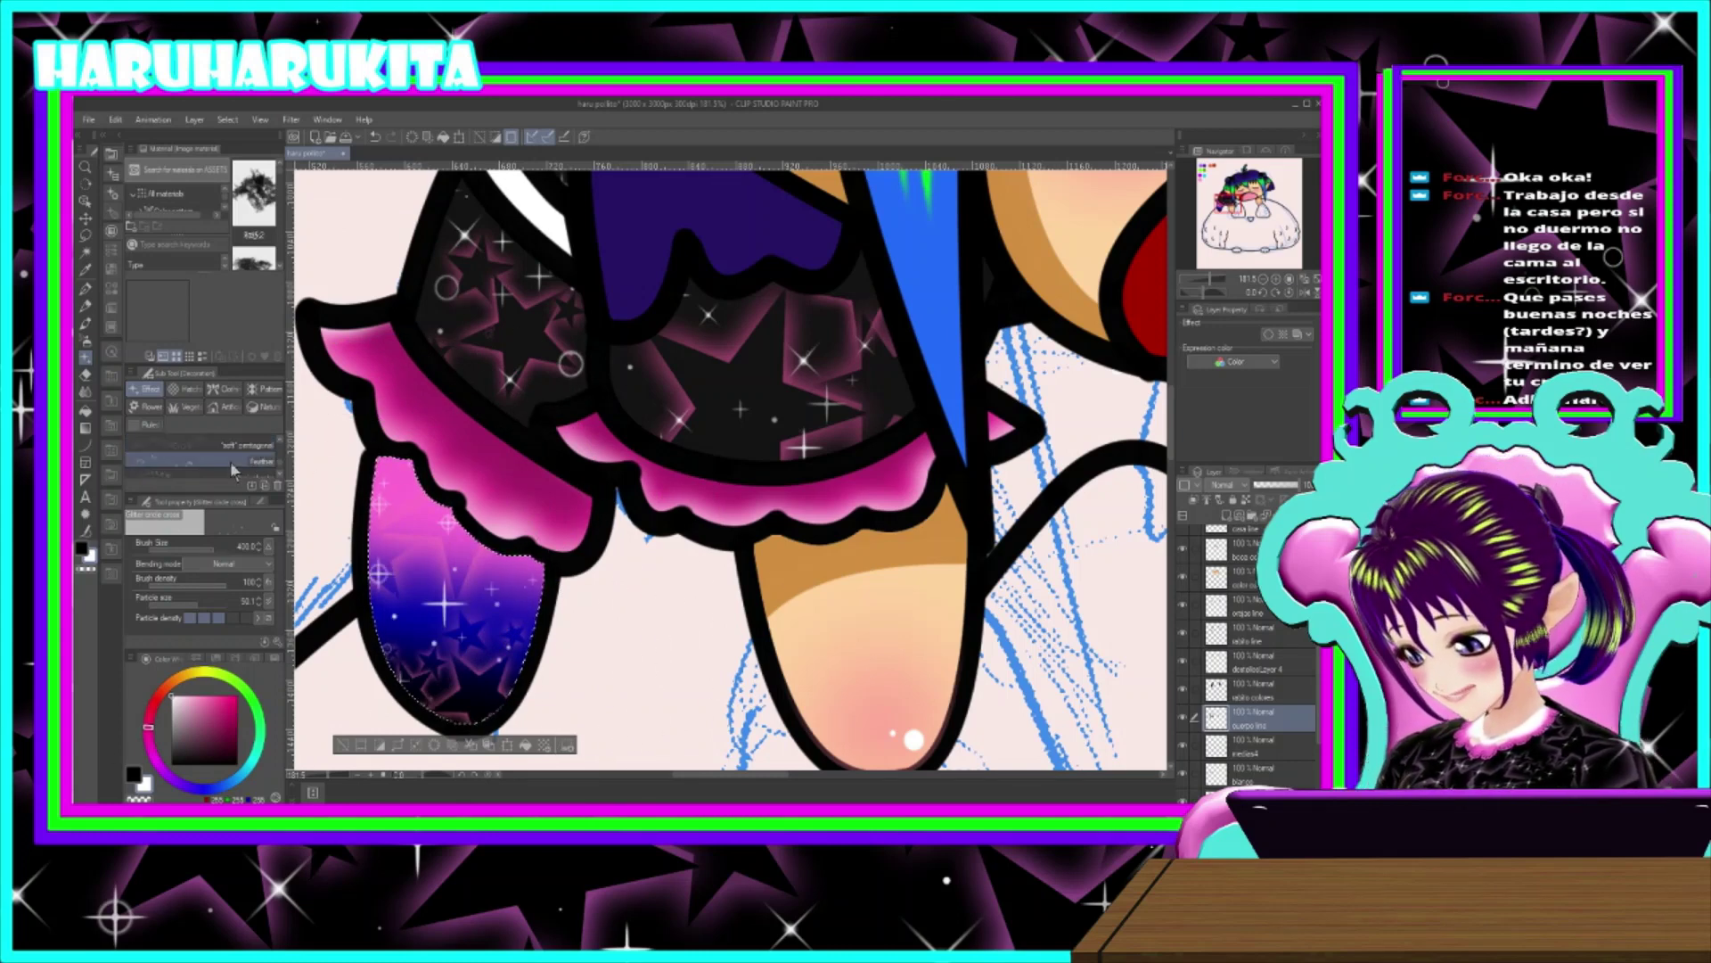
pyautogui.click(230, 463)
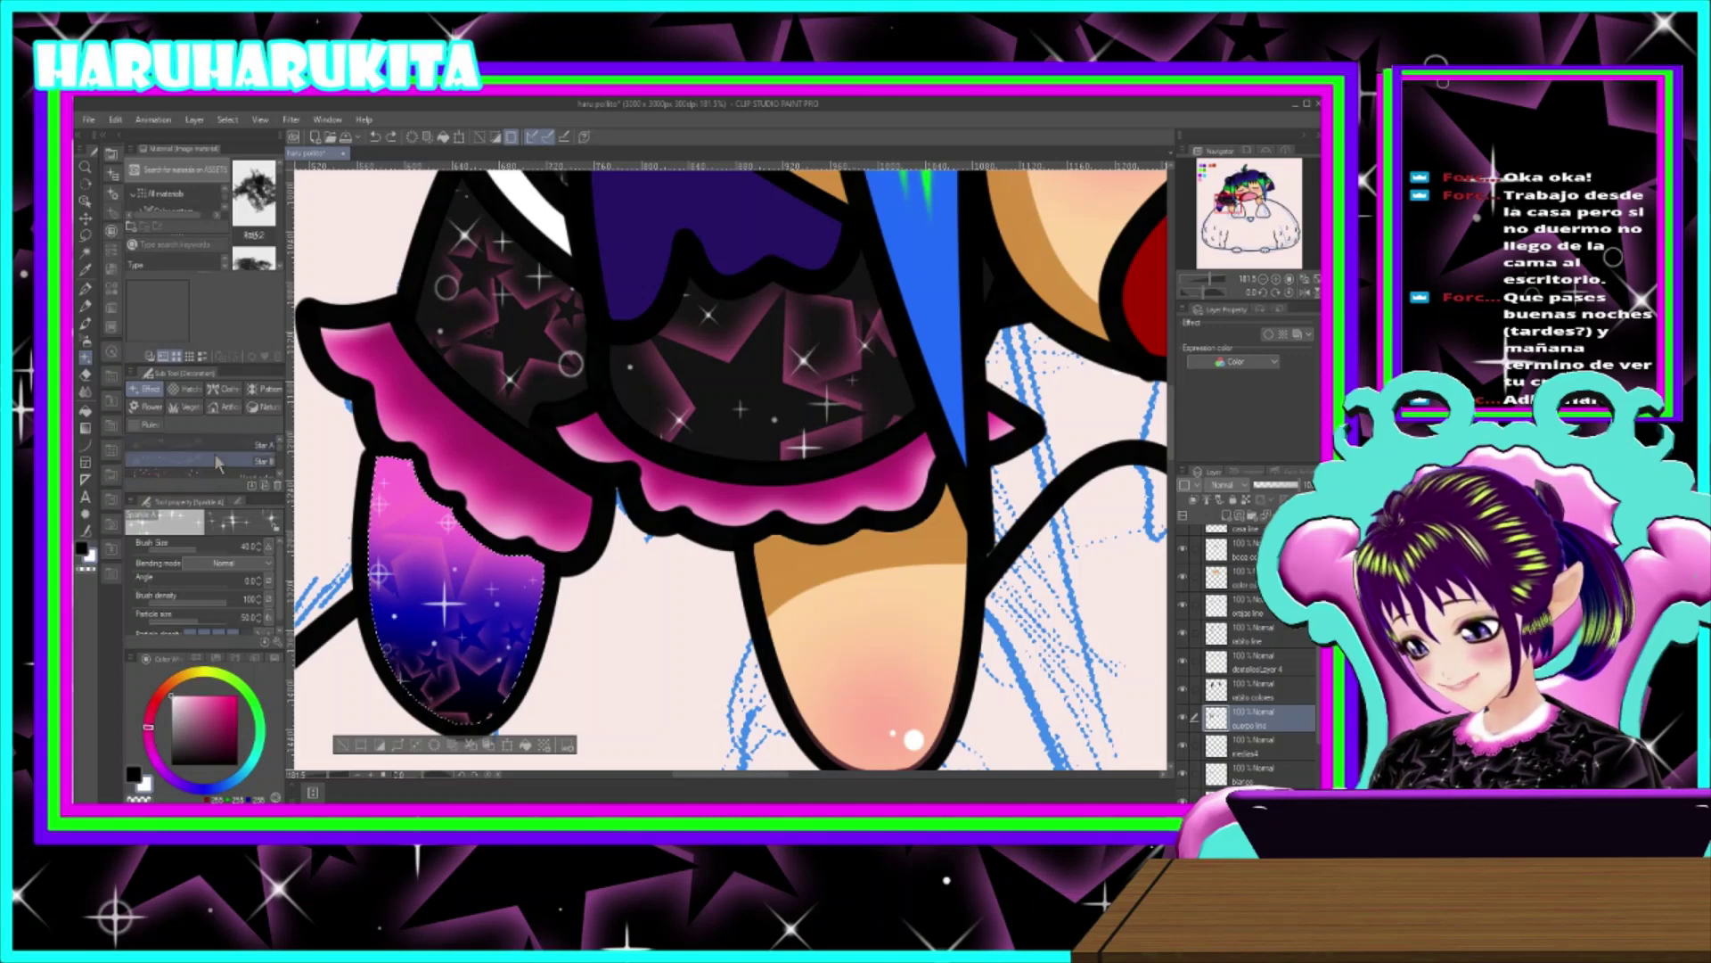
pyautogui.scroll(-4, 222, 457)
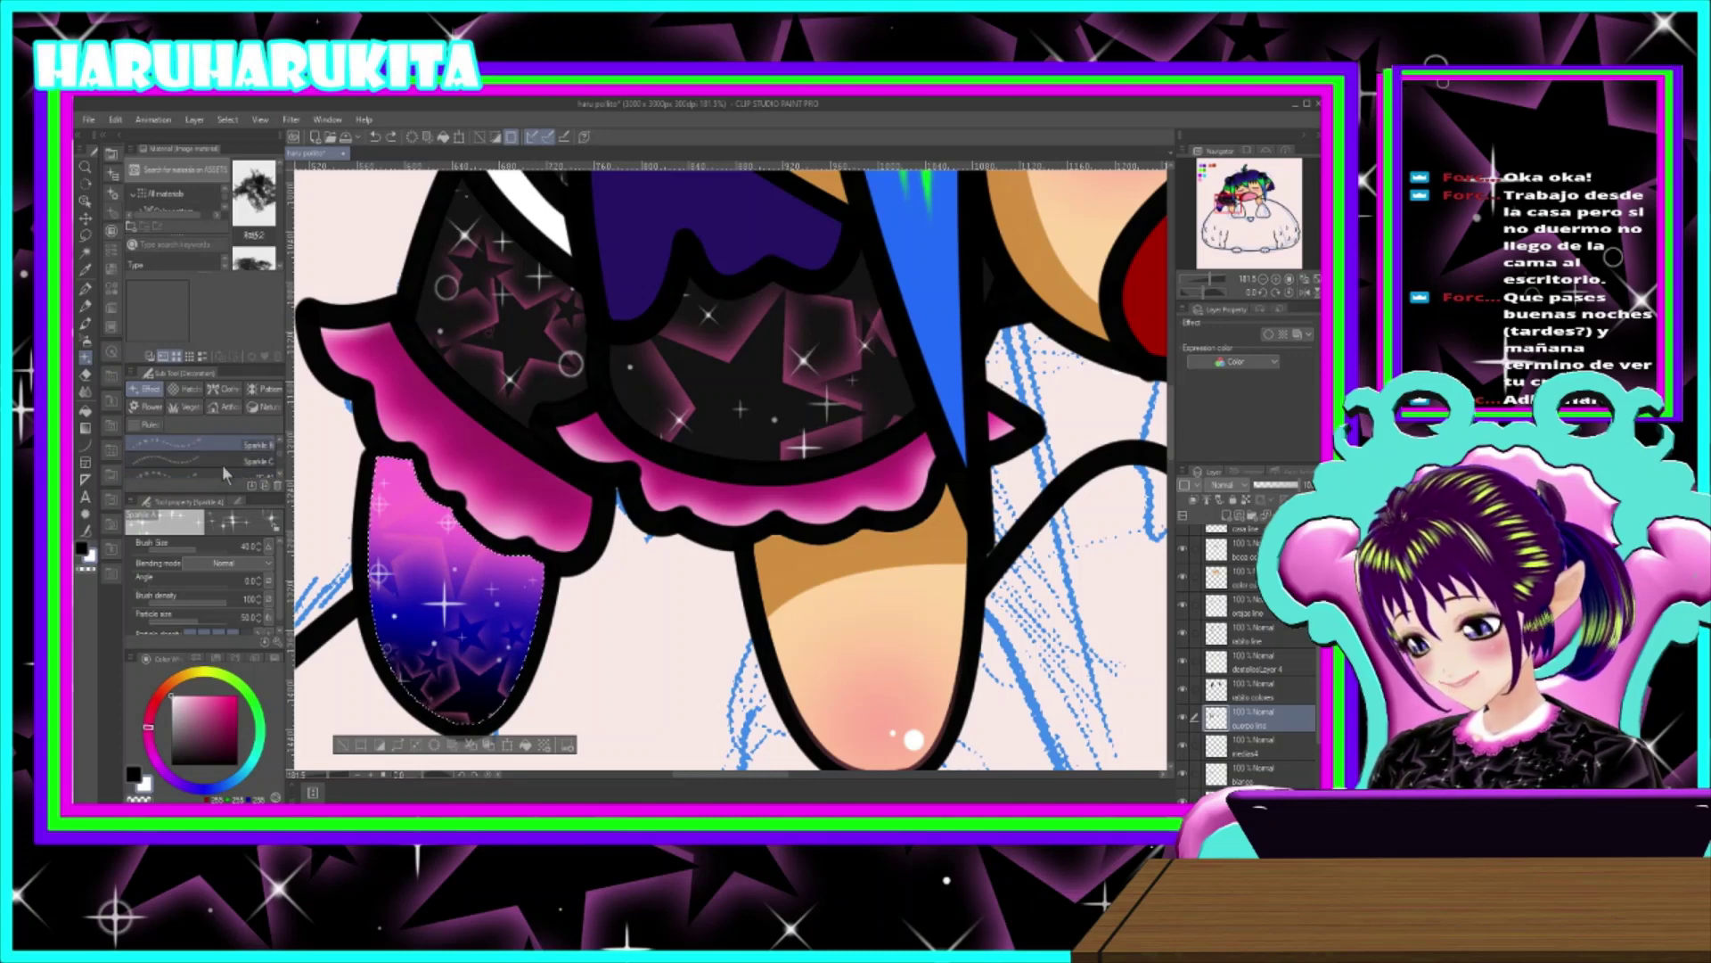
pyautogui.click(205, 445)
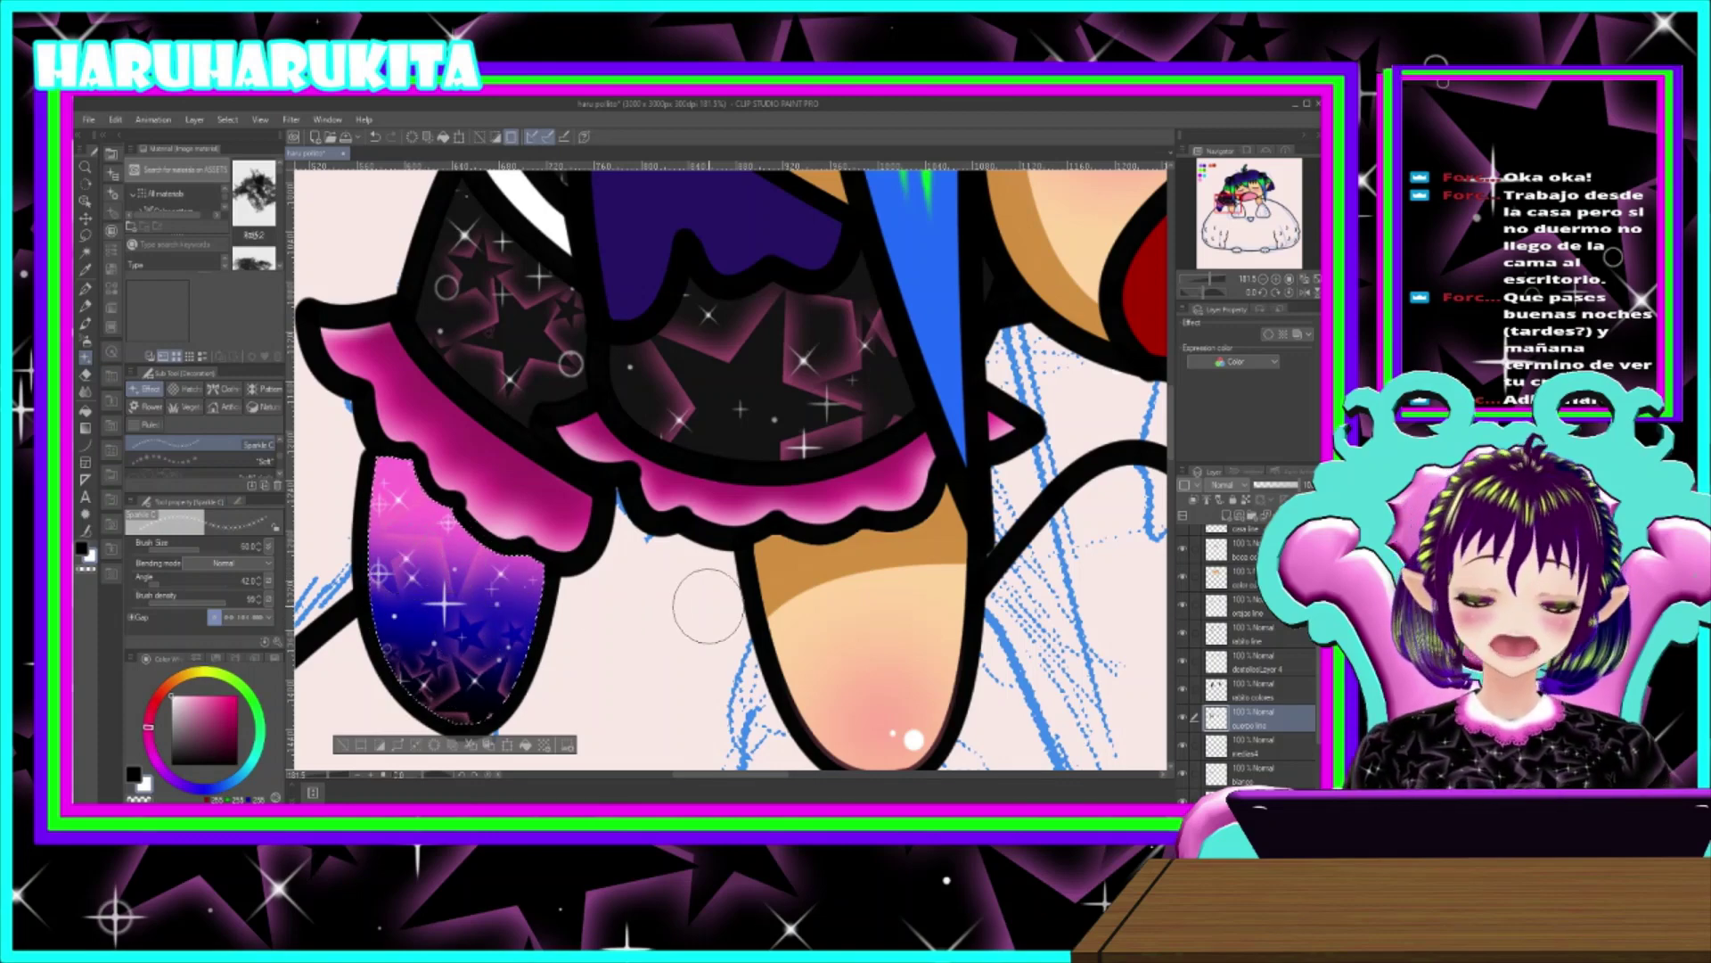
# - Examine the decorated limb against the whole character and the large bird body below it
pyautogui.scroll(-3, 723, 611)
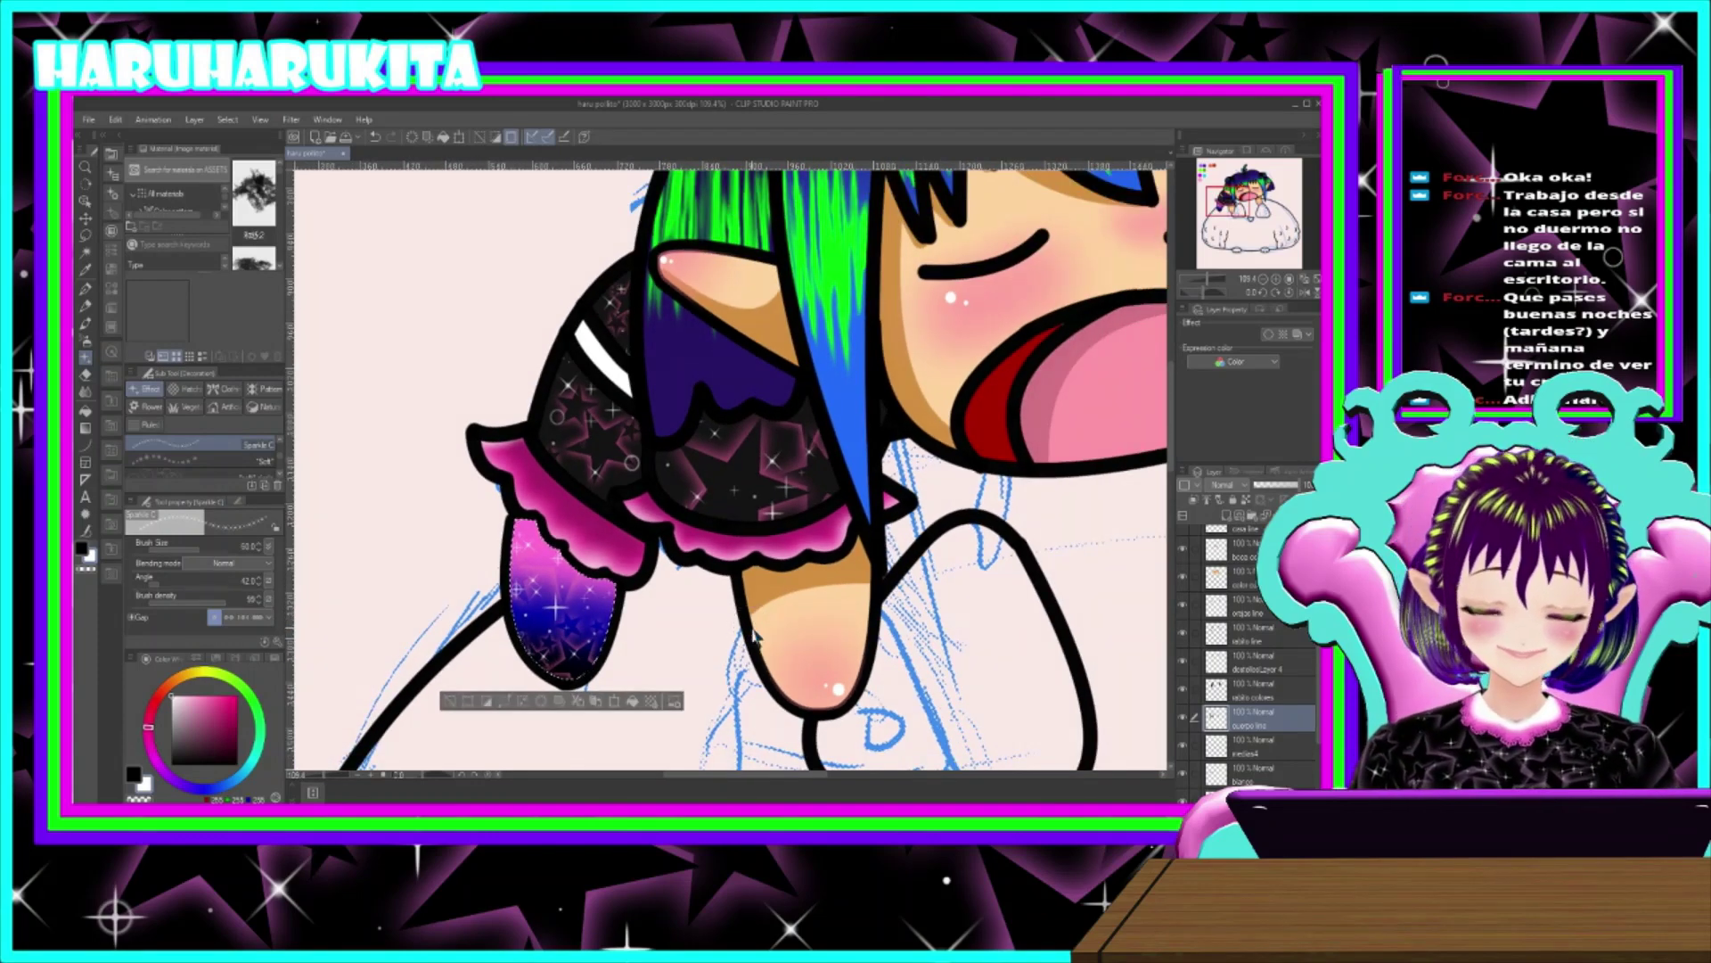
pyautogui.scroll(-1, 776, 629)
pyautogui.scroll(-3, 783, 629)
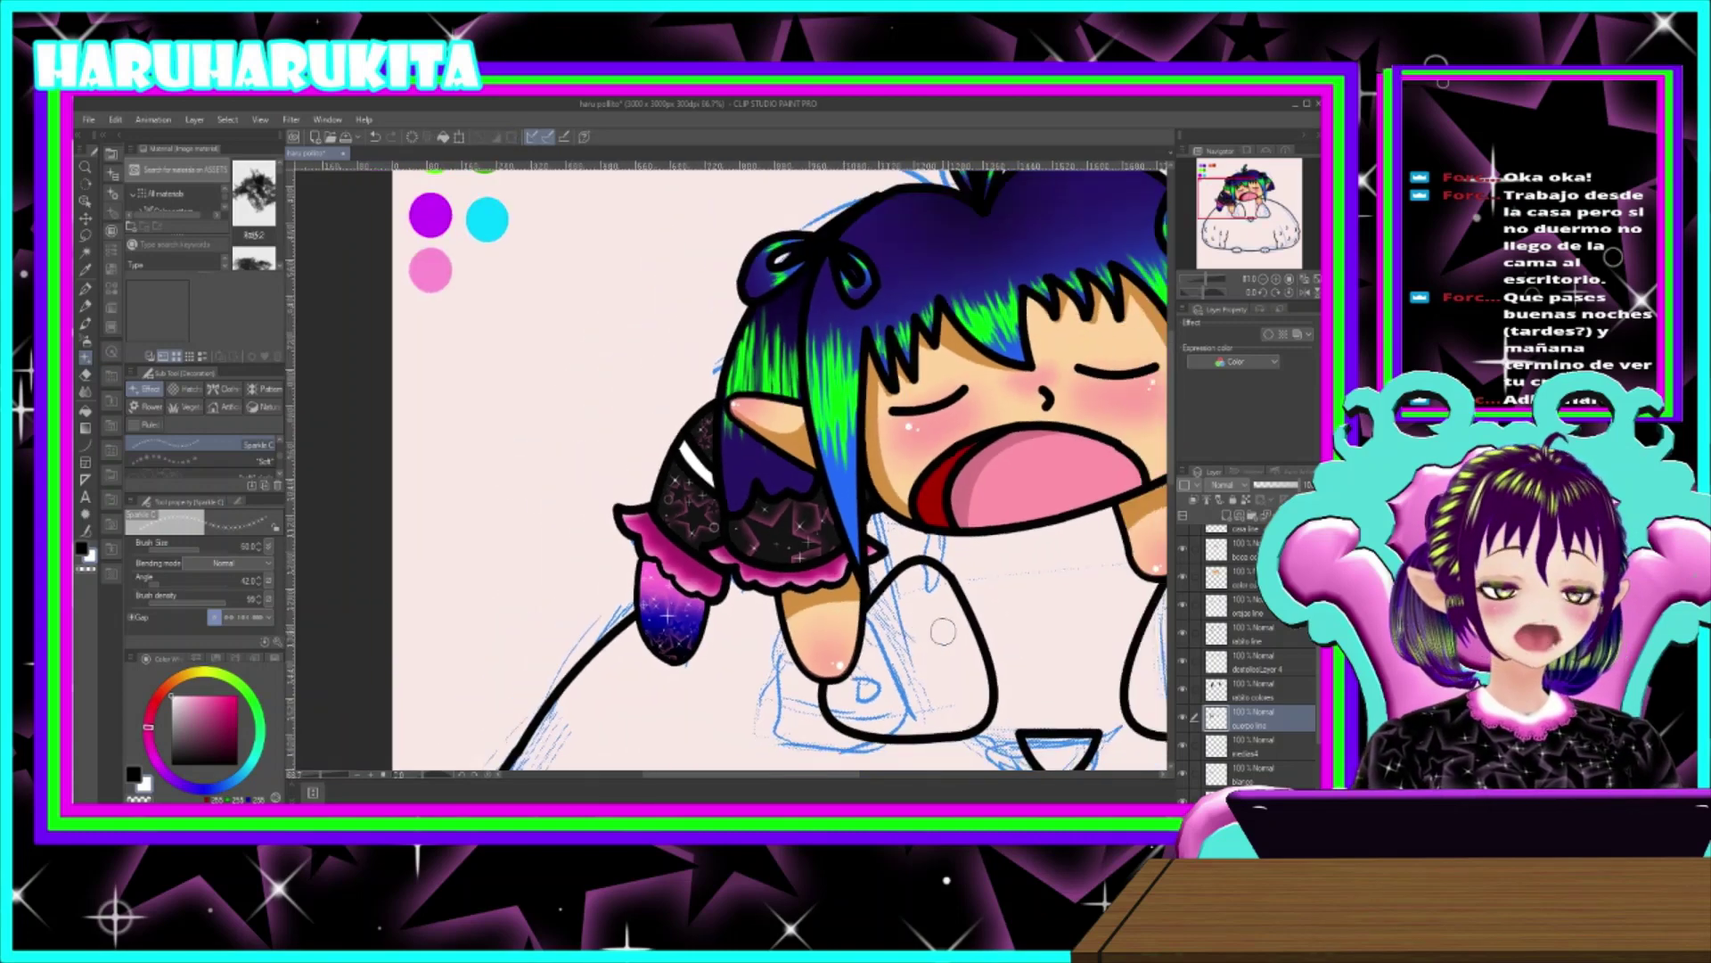
pyautogui.scroll(3, 843, 576)
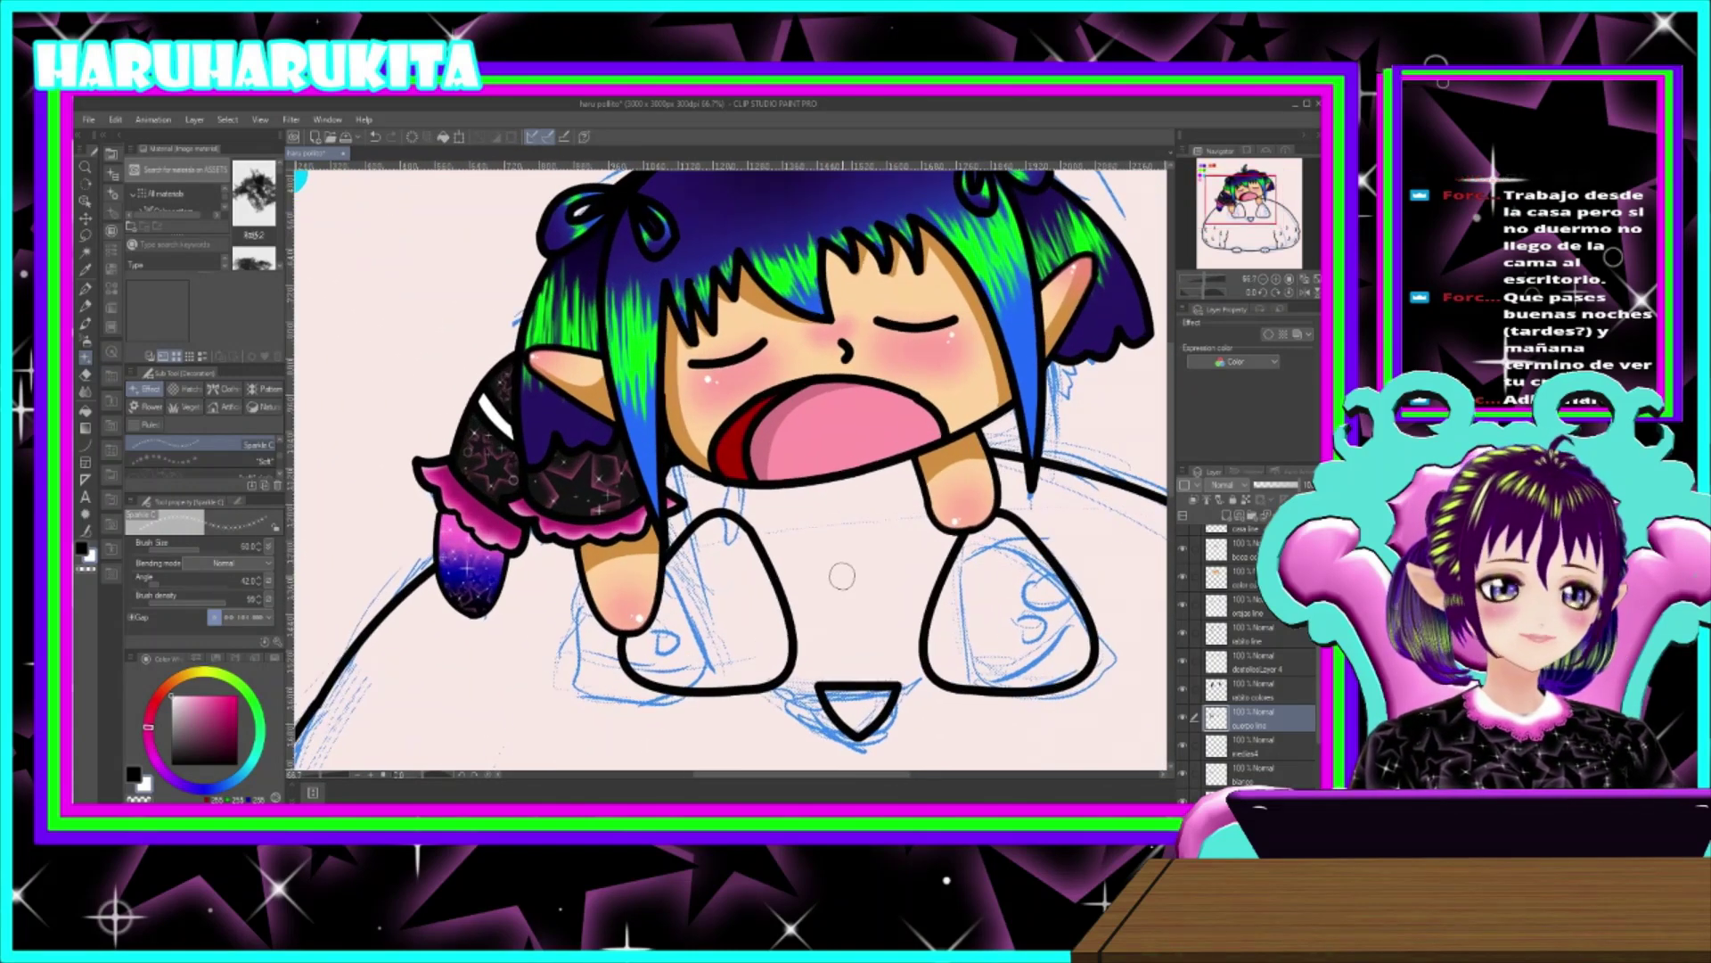
pyautogui.moveTo(733, 508); pyautogui.dragTo(741, 462)
pyautogui.scroll(-3, 783, 474)
pyautogui.moveTo(838, 516); pyautogui.dragTo(827, 467)
pyautogui.scroll(-4, 1271, 733)
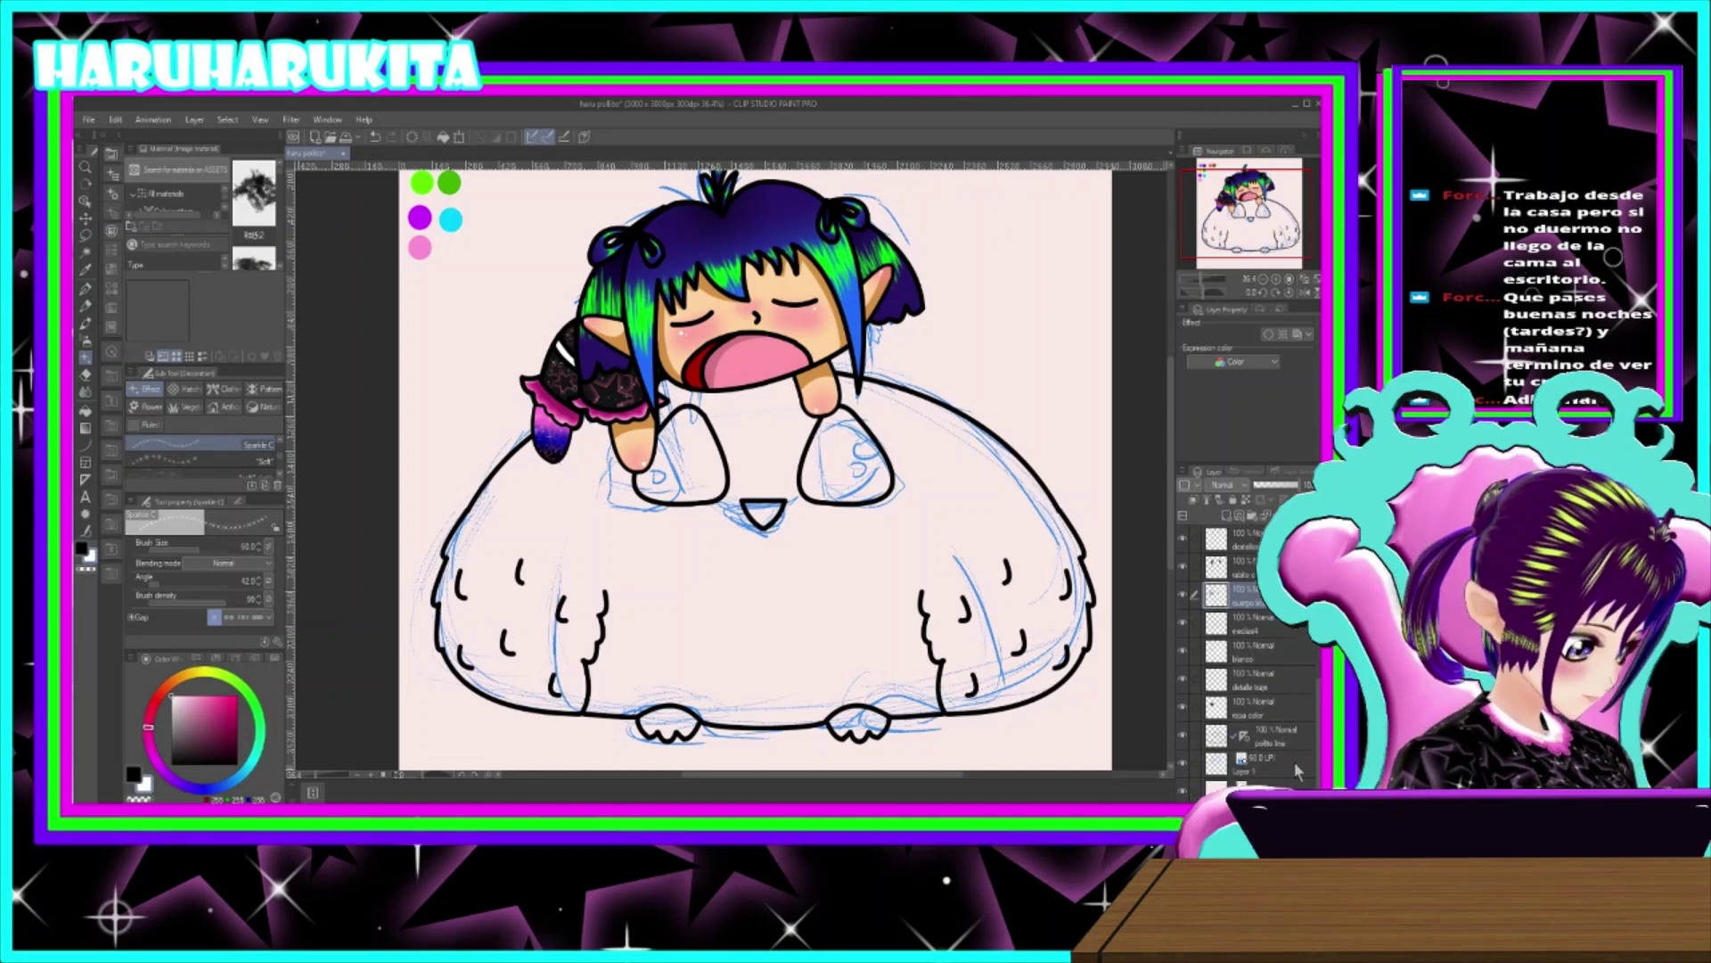
# - Compare the drawing with the blue sketch layer hidden and shown, and add a raster layer directly above the sketch
pyautogui.click(1282, 769)
pyautogui.click(1180, 760)
pyautogui.click(1180, 759)
pyautogui.click(1180, 759)
pyautogui.click(1180, 760)
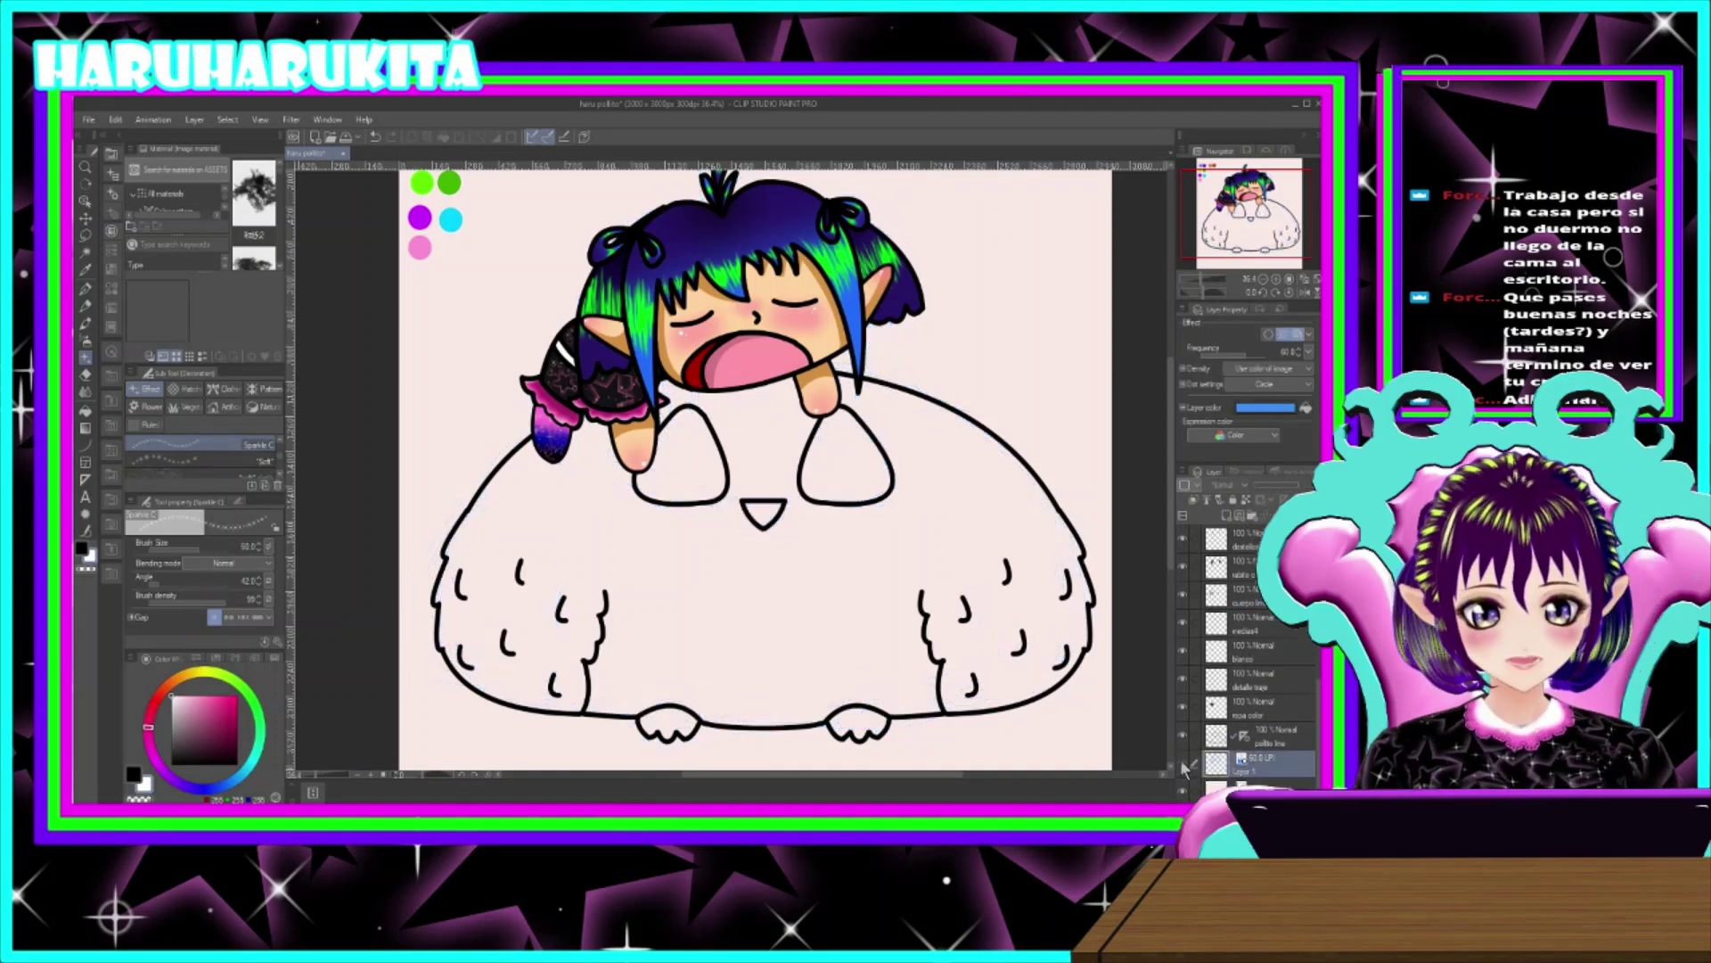
pyautogui.click(1180, 760)
pyautogui.click(1182, 765)
pyautogui.click(1182, 765)
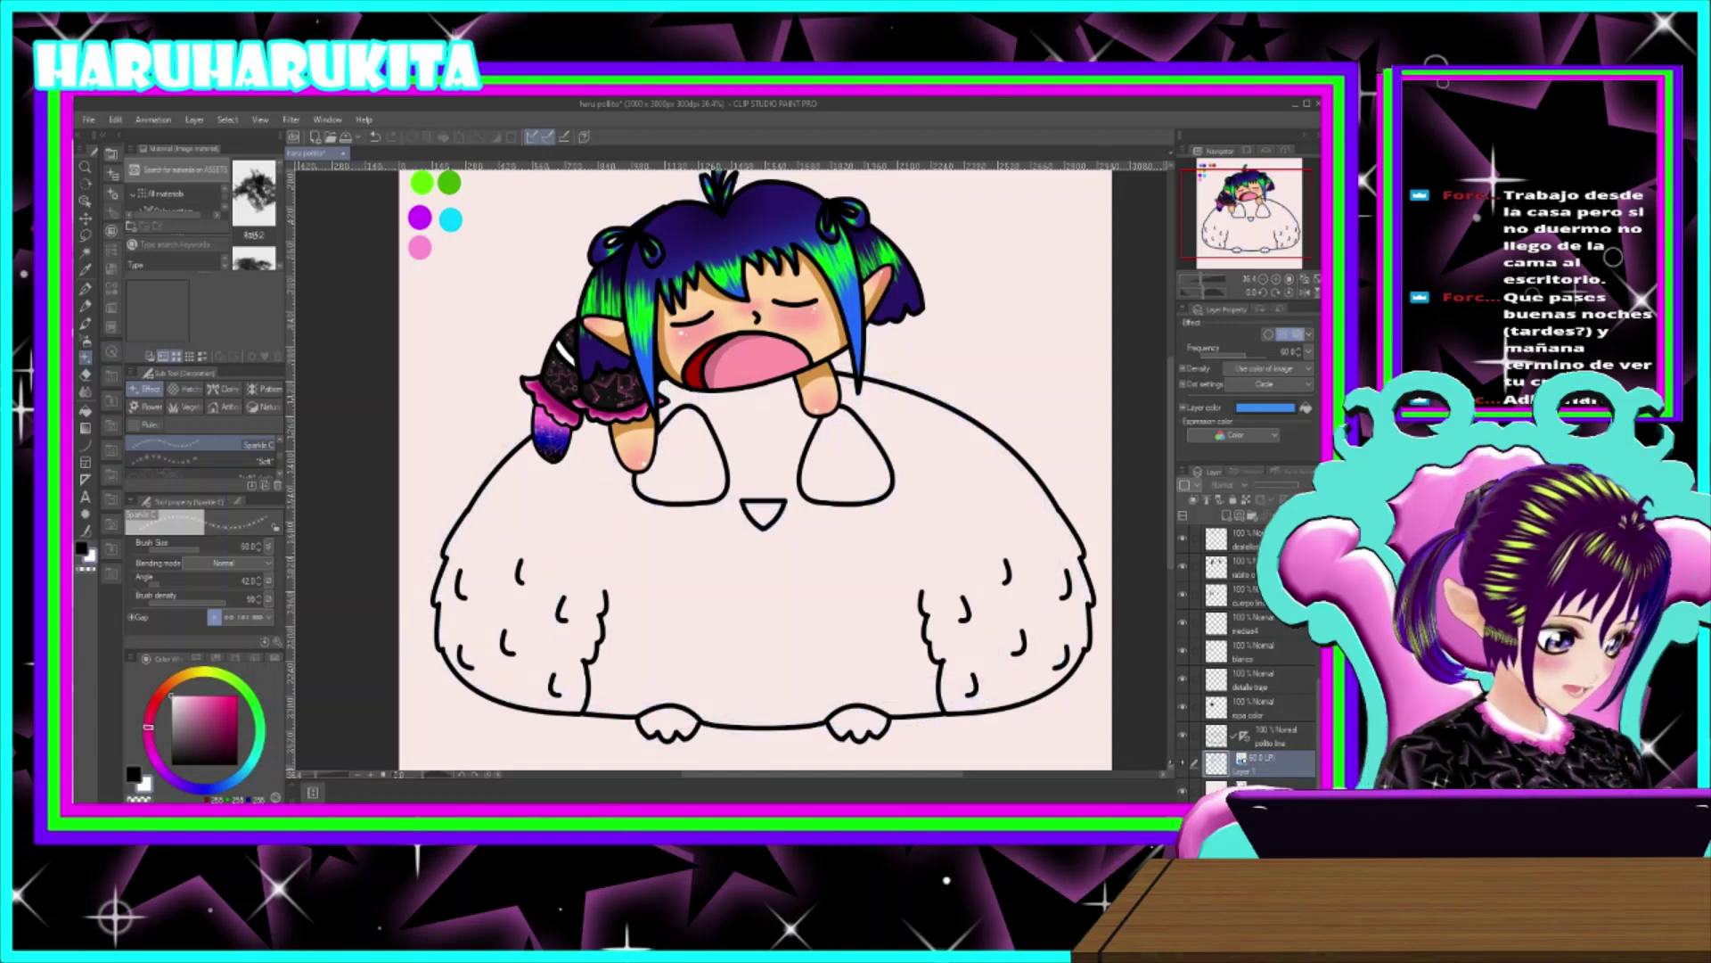
pyautogui.click(1182, 765)
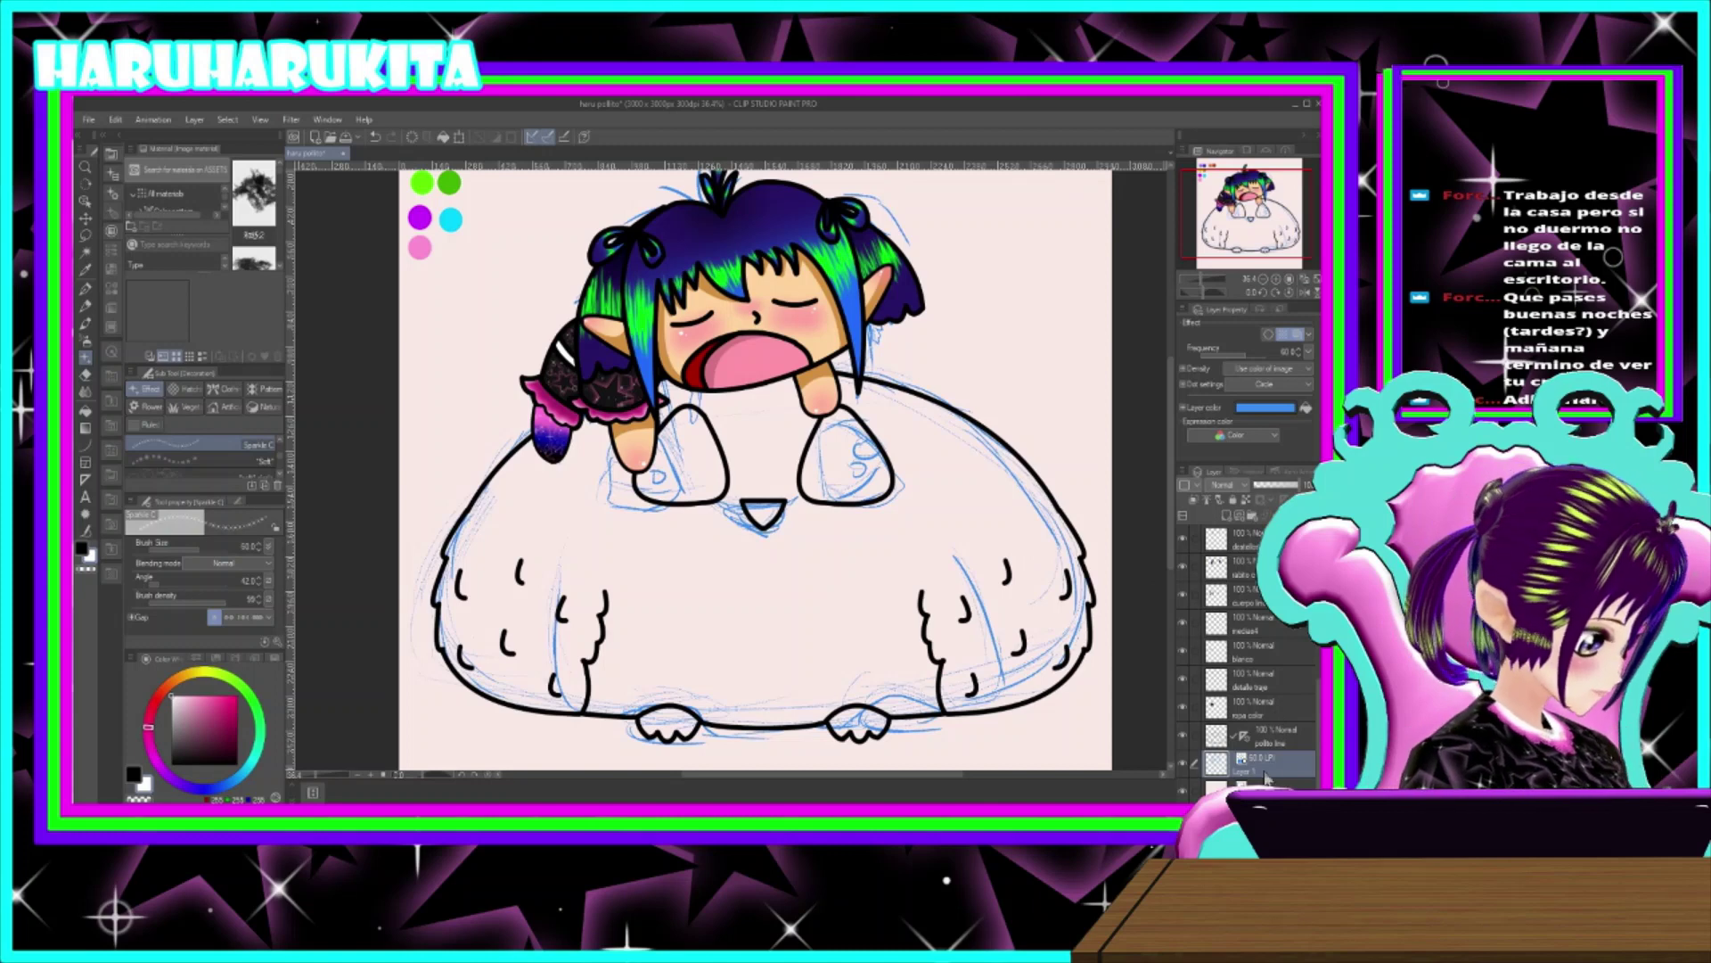
pyautogui.click(1227, 515)
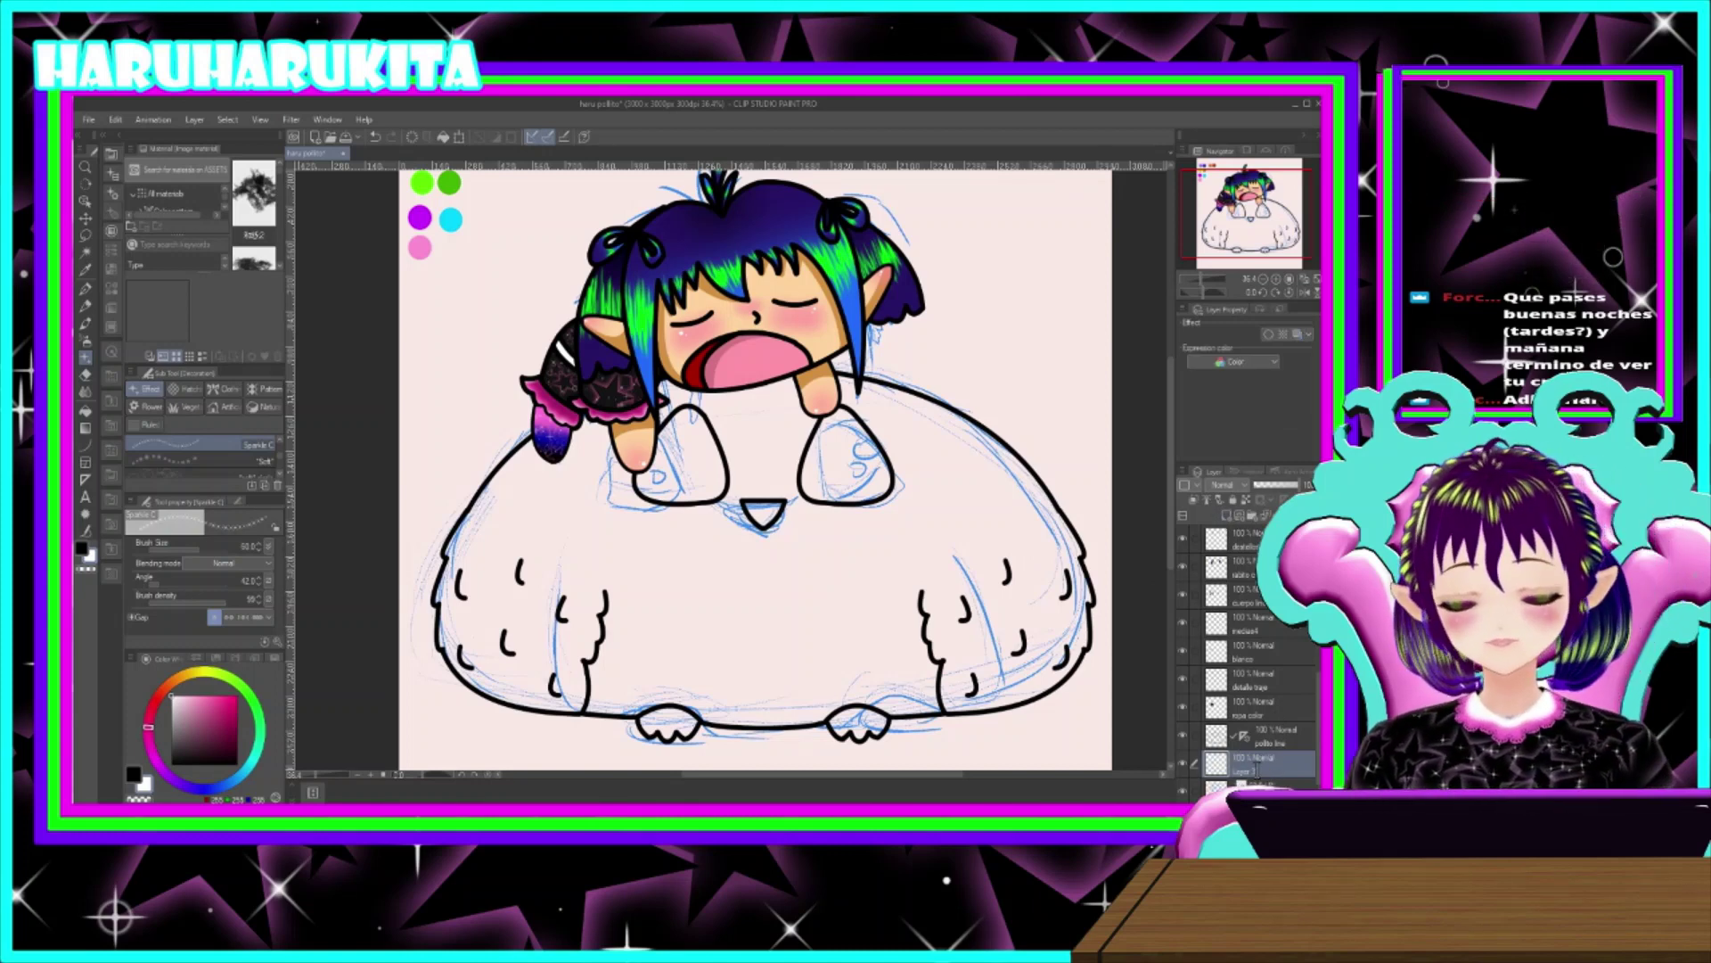
pyautogui.click(85, 410)
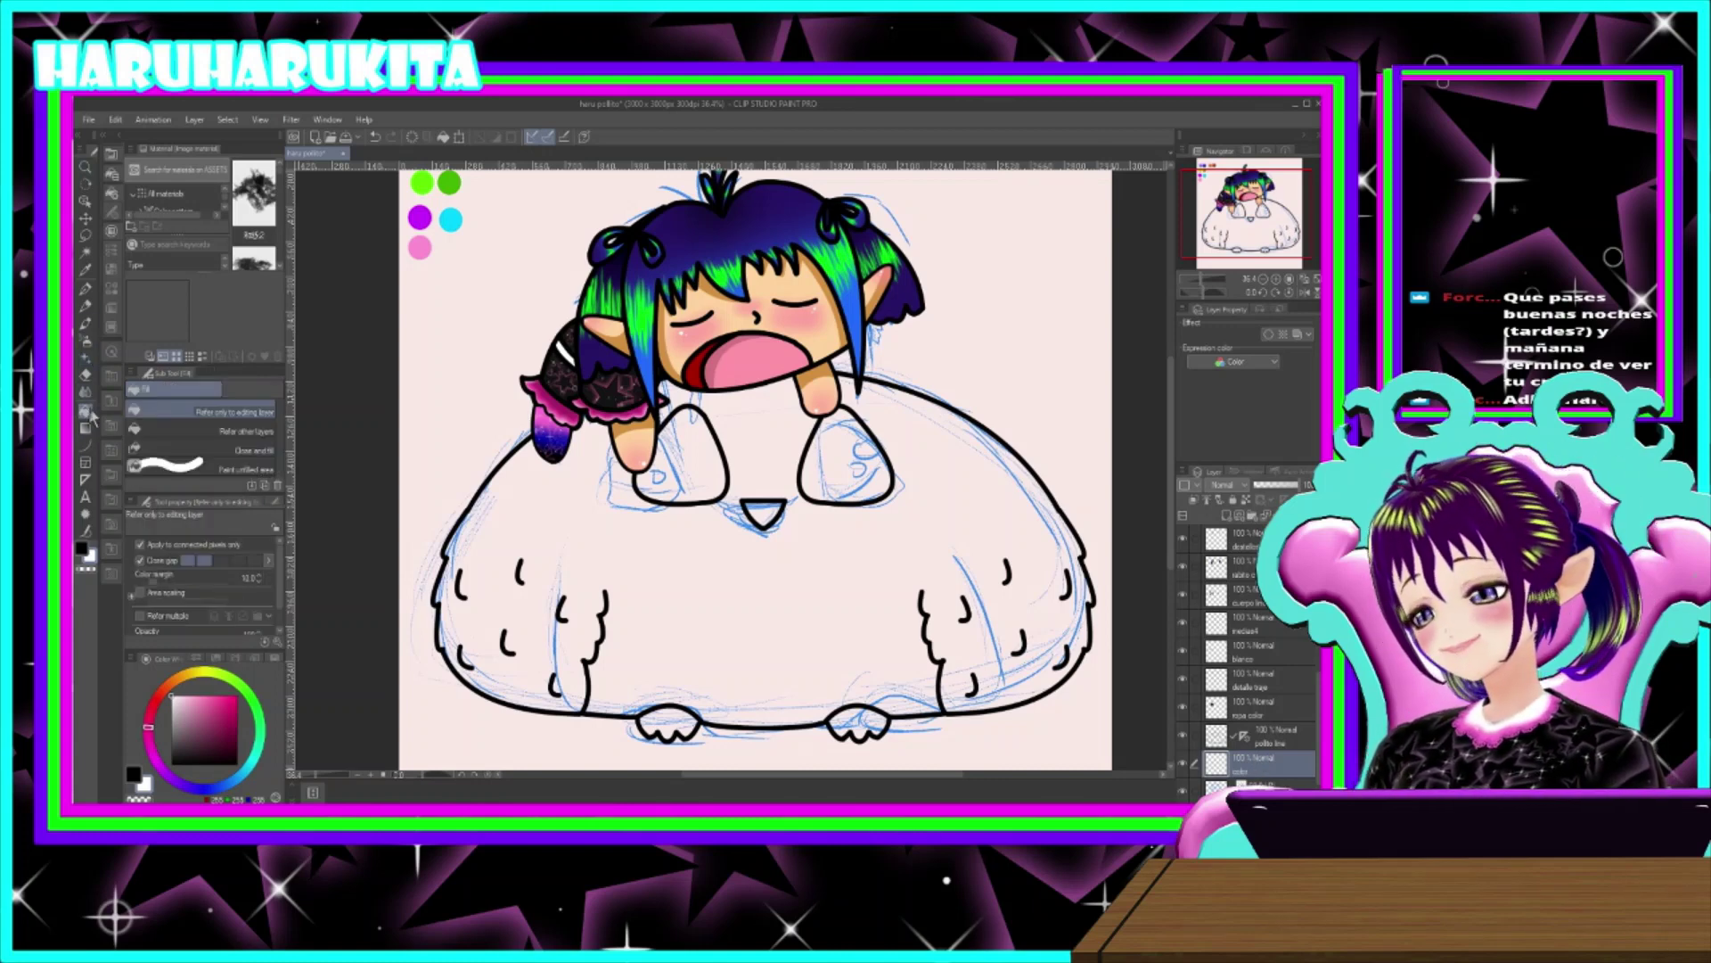
pyautogui.click(746, 617)
pyautogui.hotkey('ctrl', 'z')
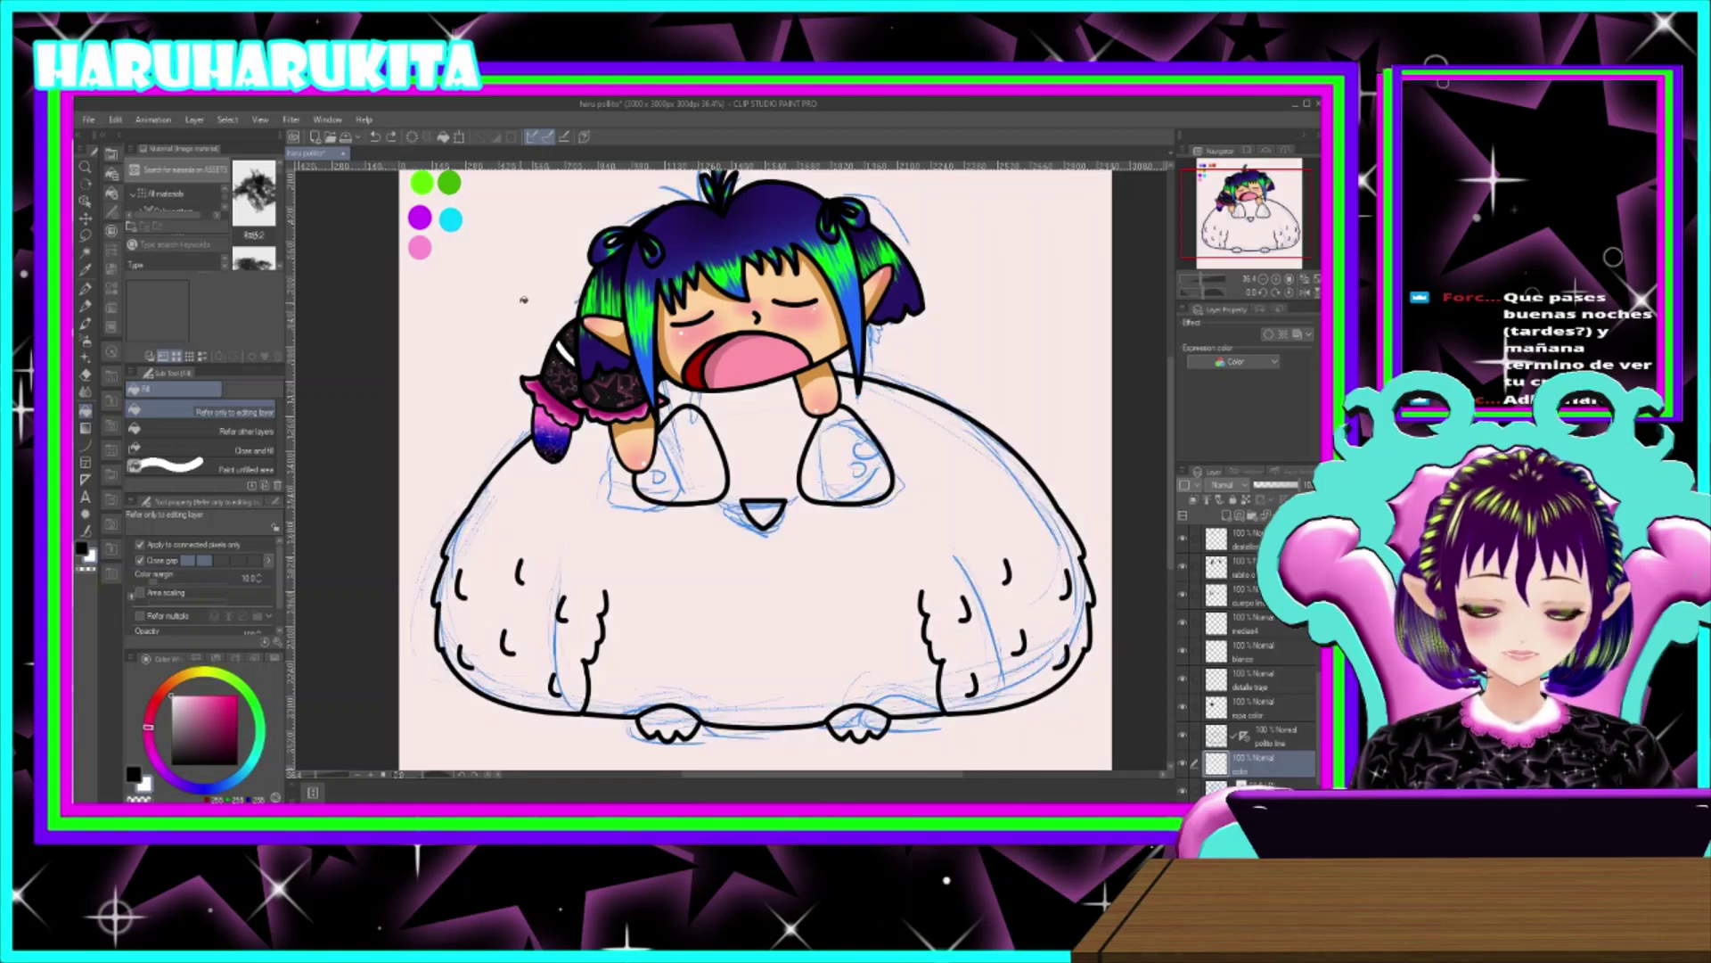
pyautogui.click(86, 253)
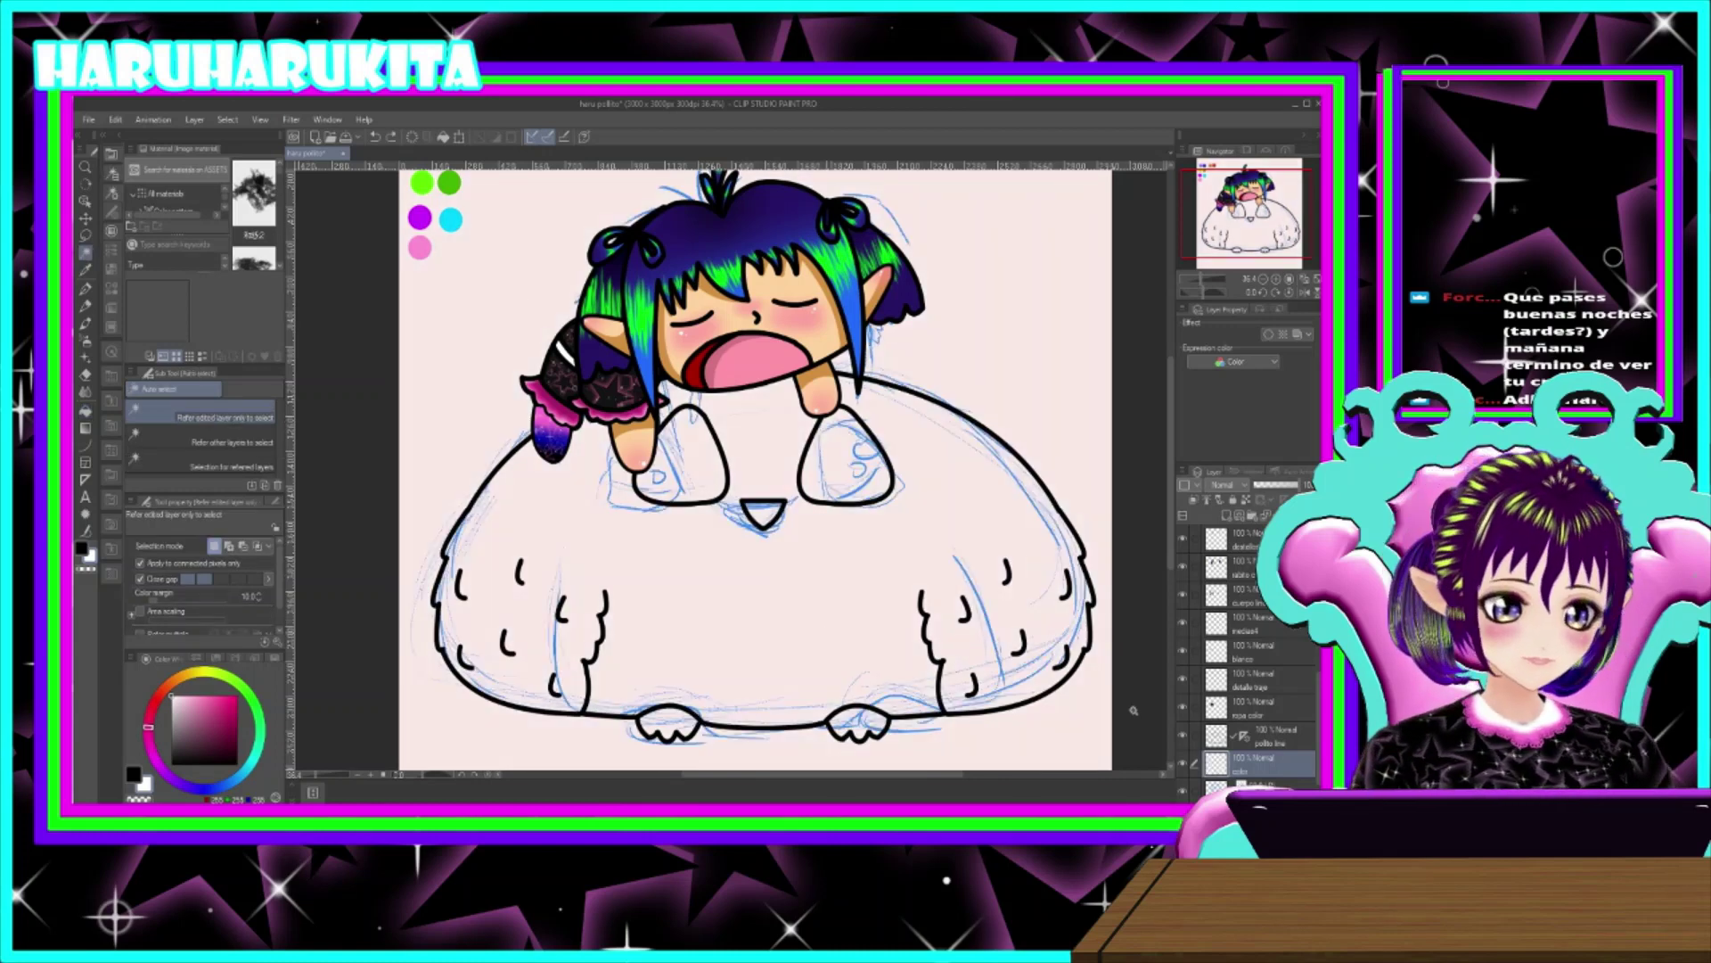
pyautogui.click(1110, 694)
pyautogui.hotkey('ctrl', 'd')
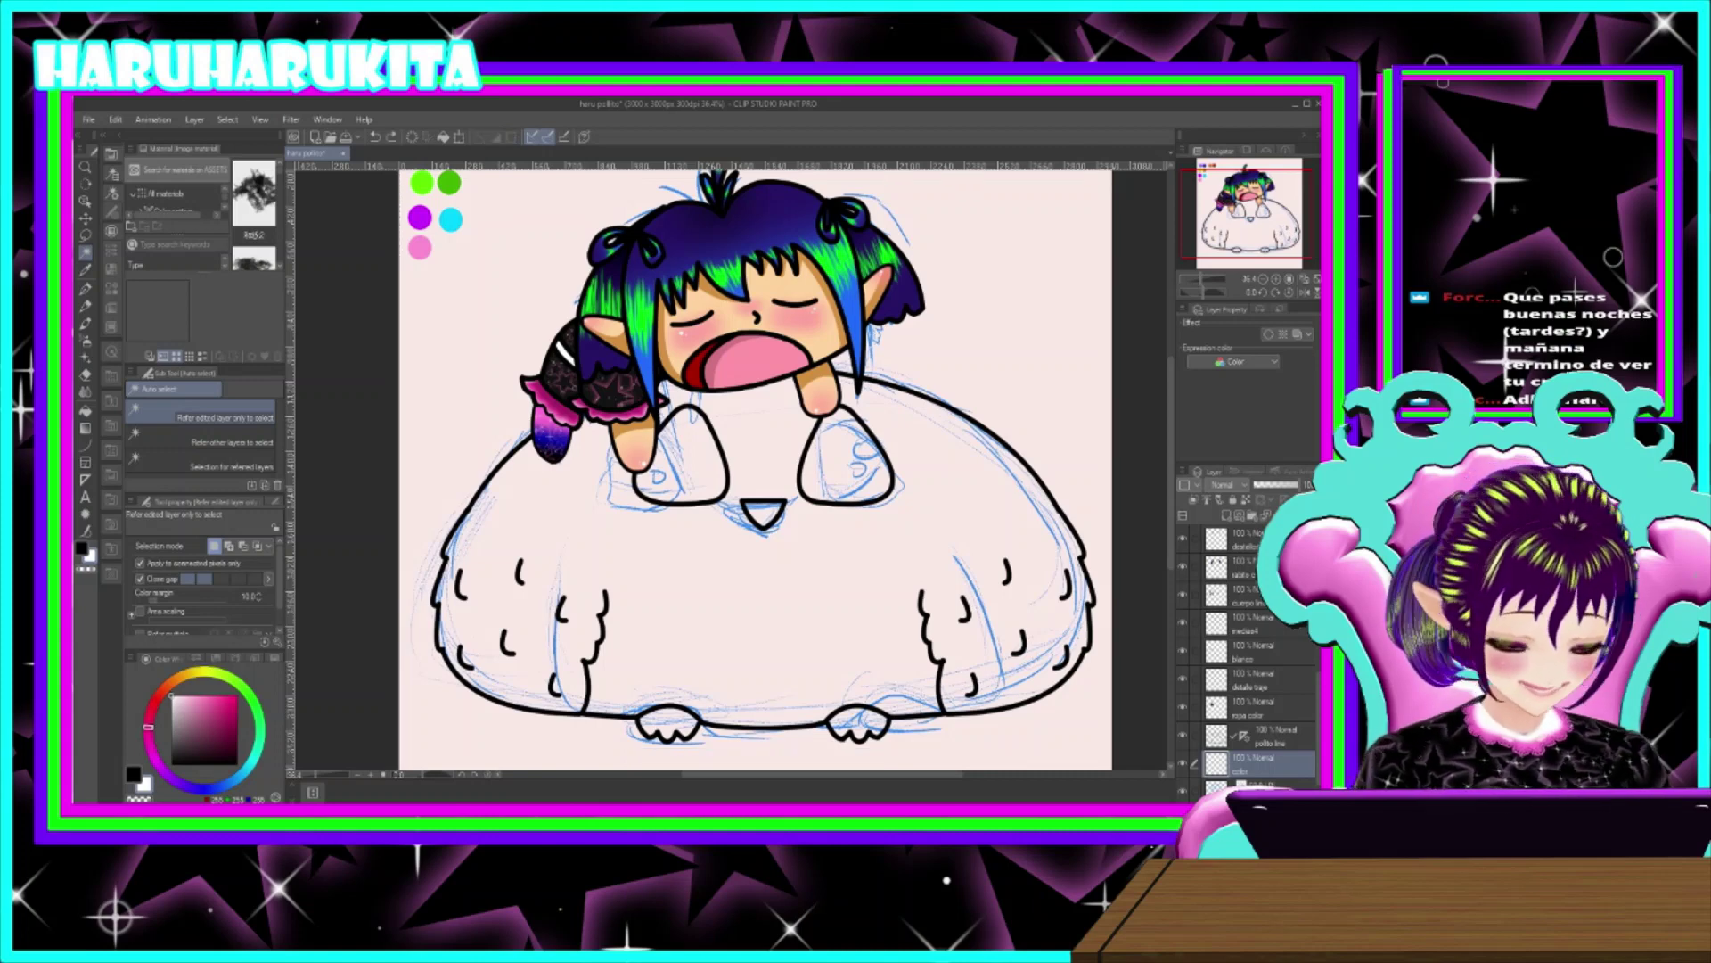
# - Auto-select the bird's large body from its line layer and fill it with the palette's light green on the new raster layer
pyautogui.click(1274, 737)
pyautogui.click(802, 602)
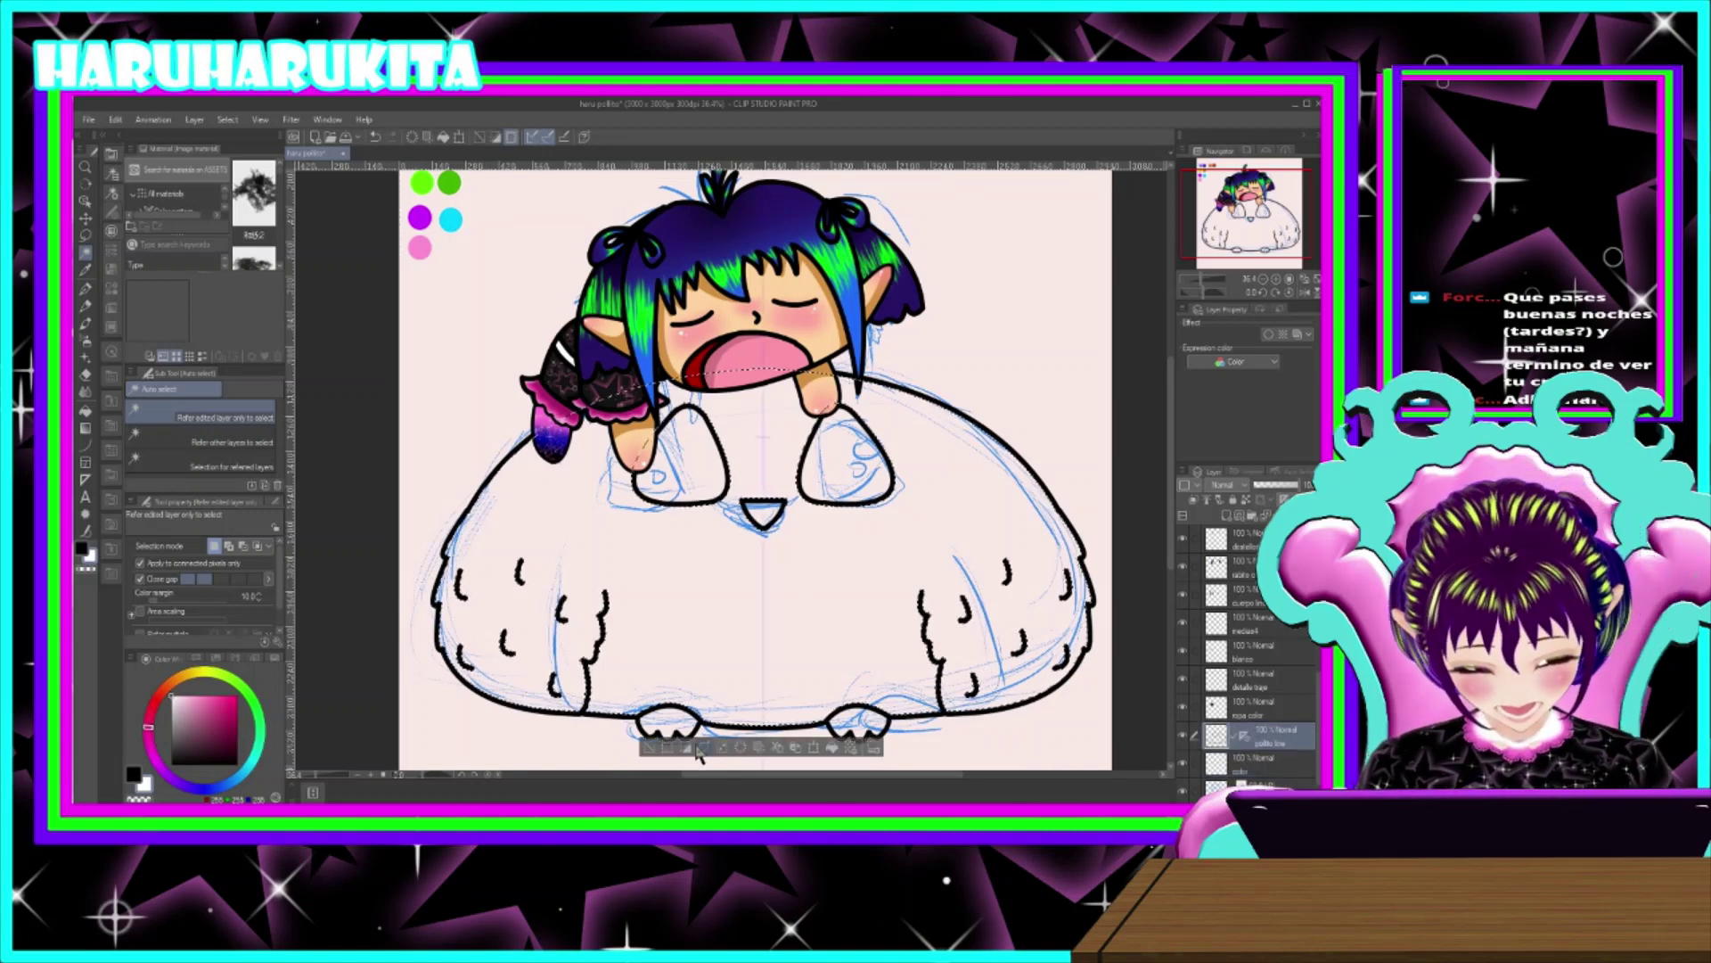
pyautogui.scroll(3, 756, 469)
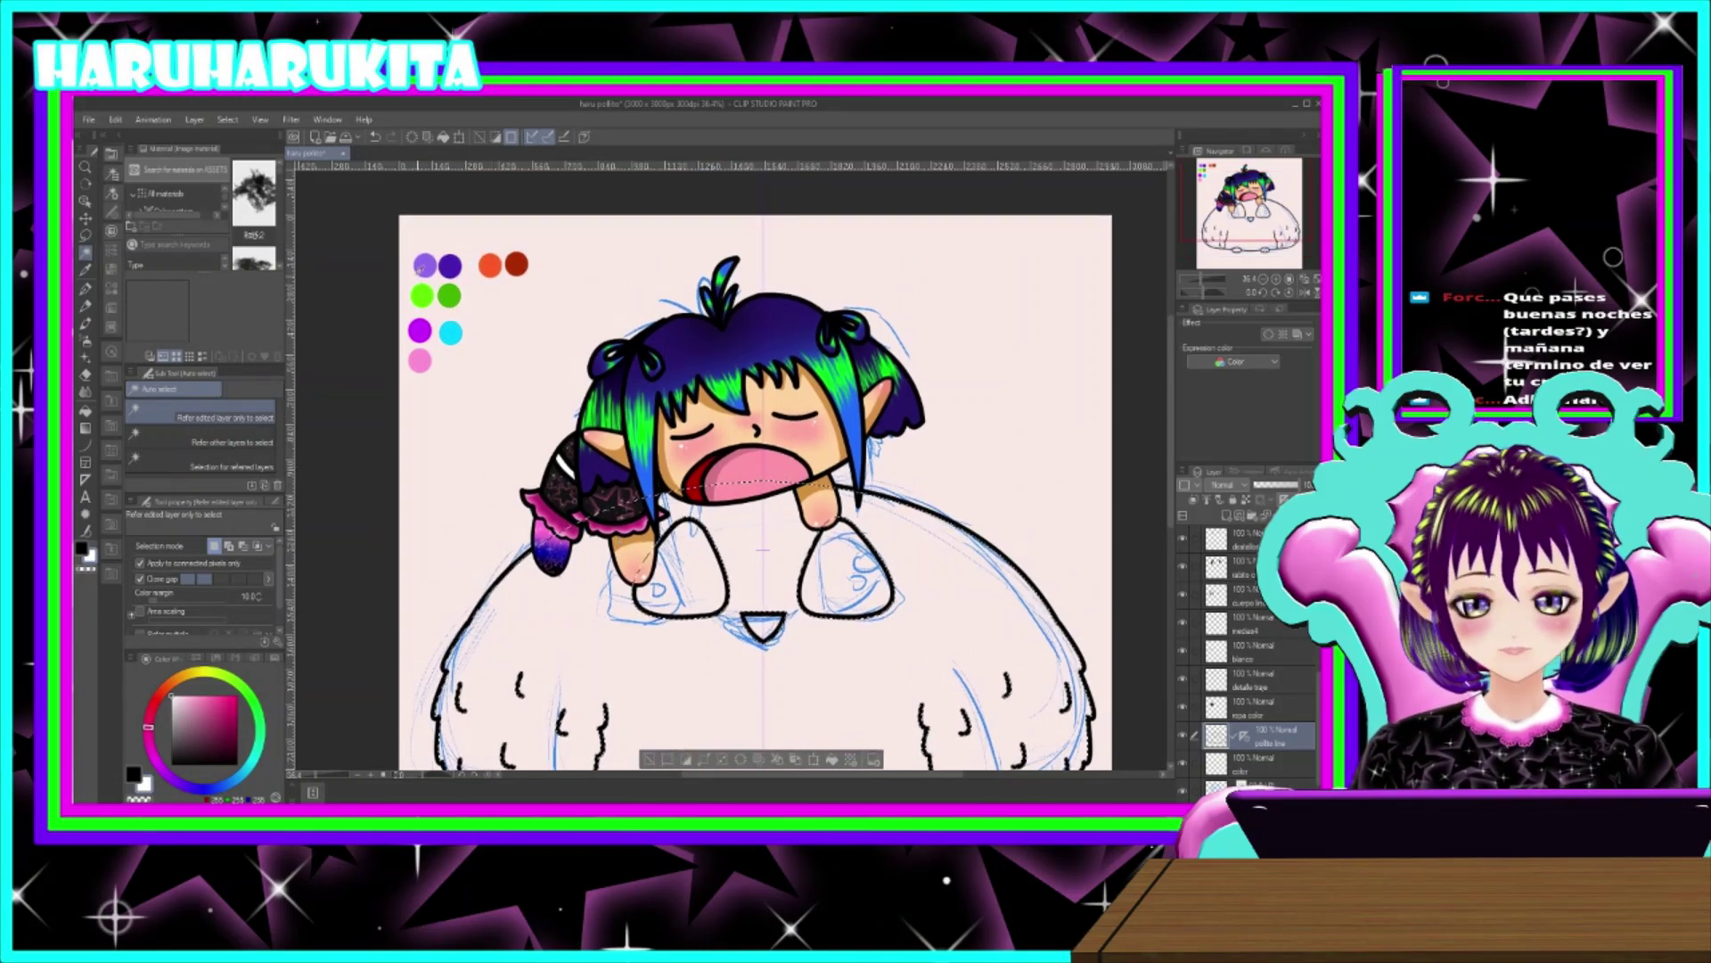
pyautogui.keyDown('alt'); pyautogui.click(423, 295); pyautogui.keyUp('alt')
pyautogui.moveTo(845, 579); pyautogui.dragTo(838, 483)
pyautogui.scroll(-2, 839, 483)
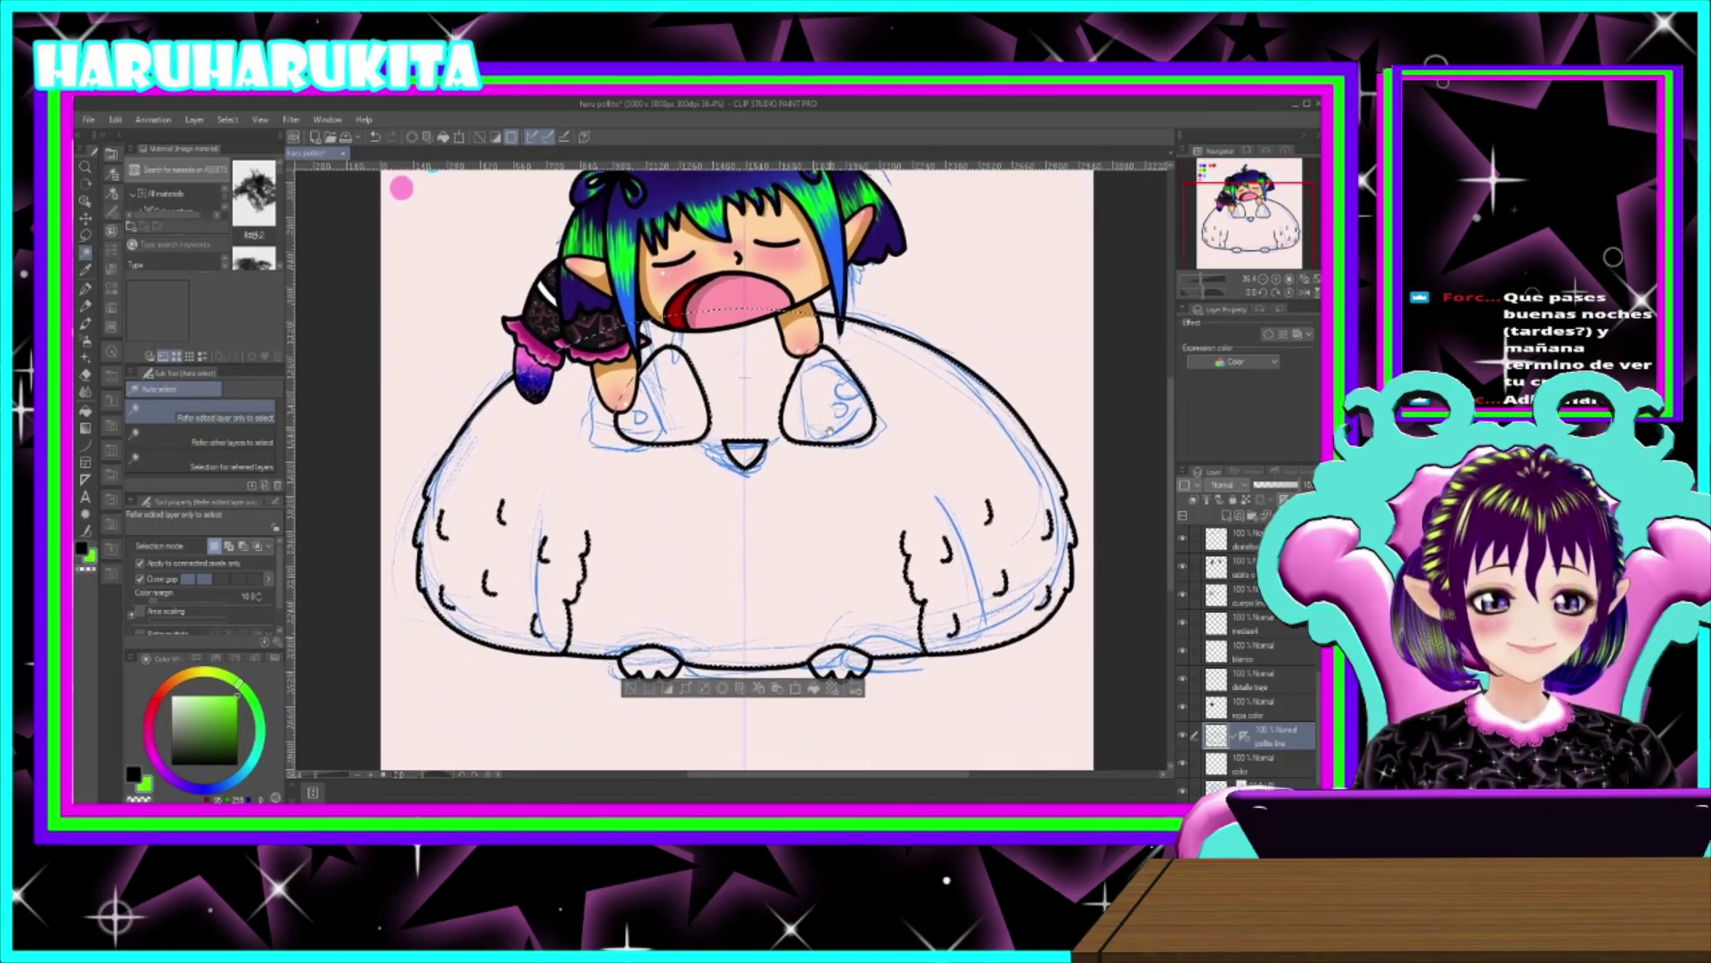
pyautogui.click(87, 412)
pyautogui.click(1264, 765)
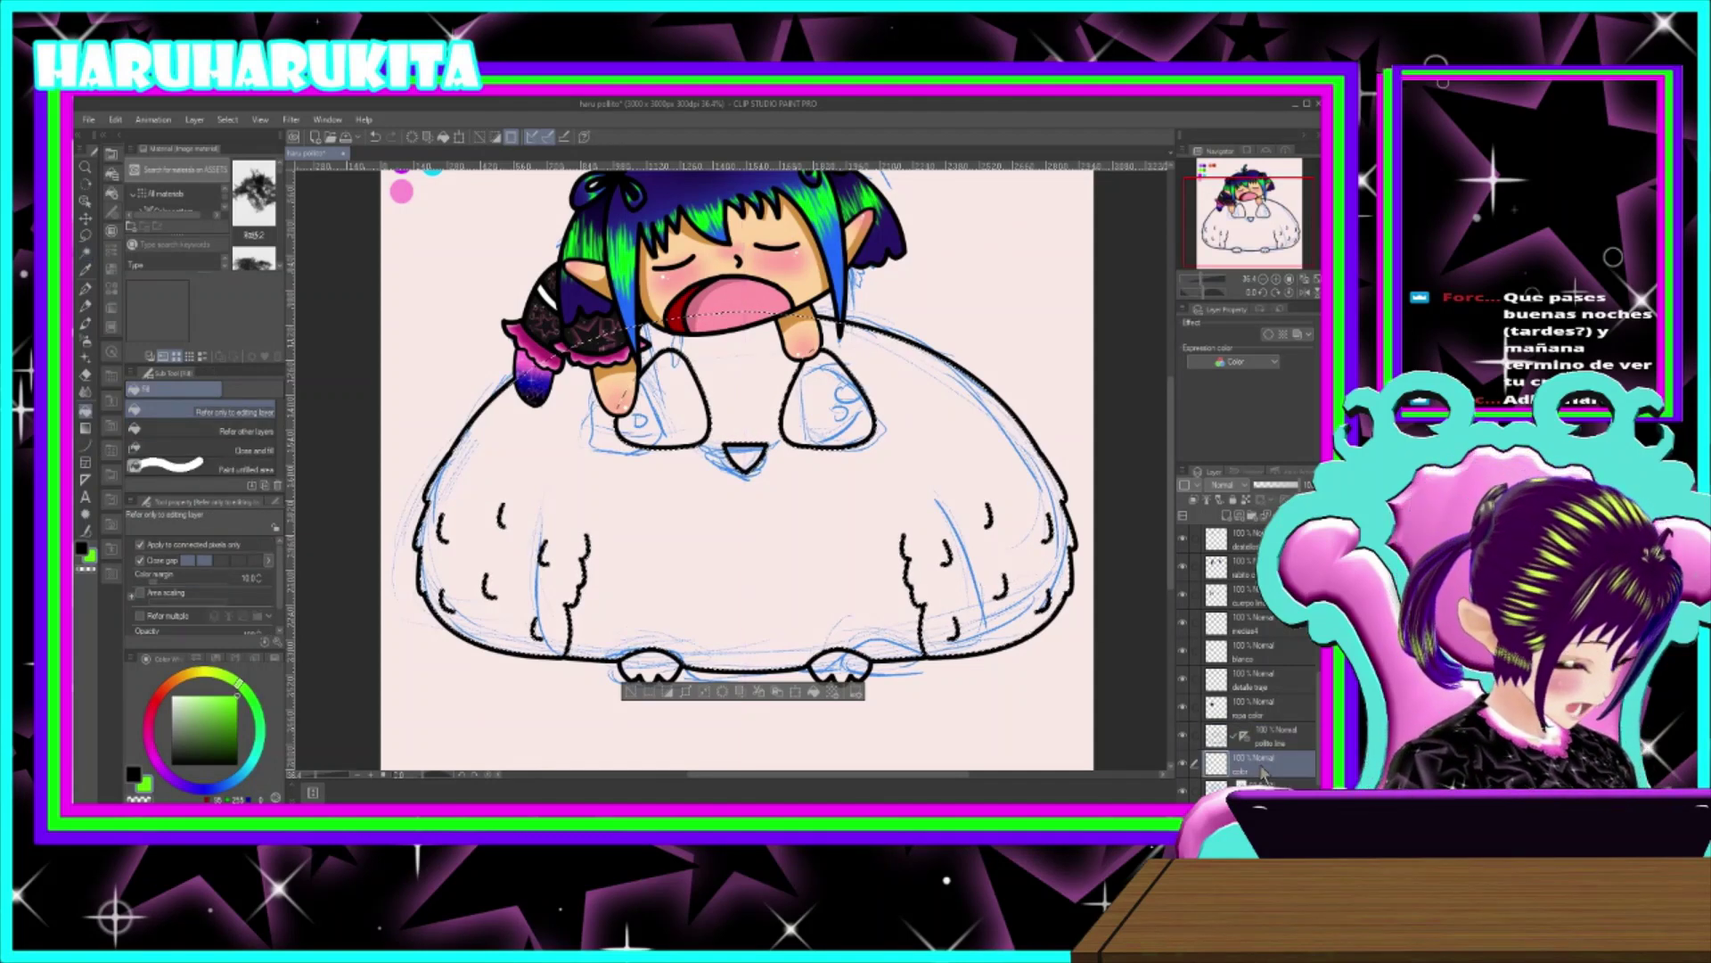
pyautogui.click(781, 524)
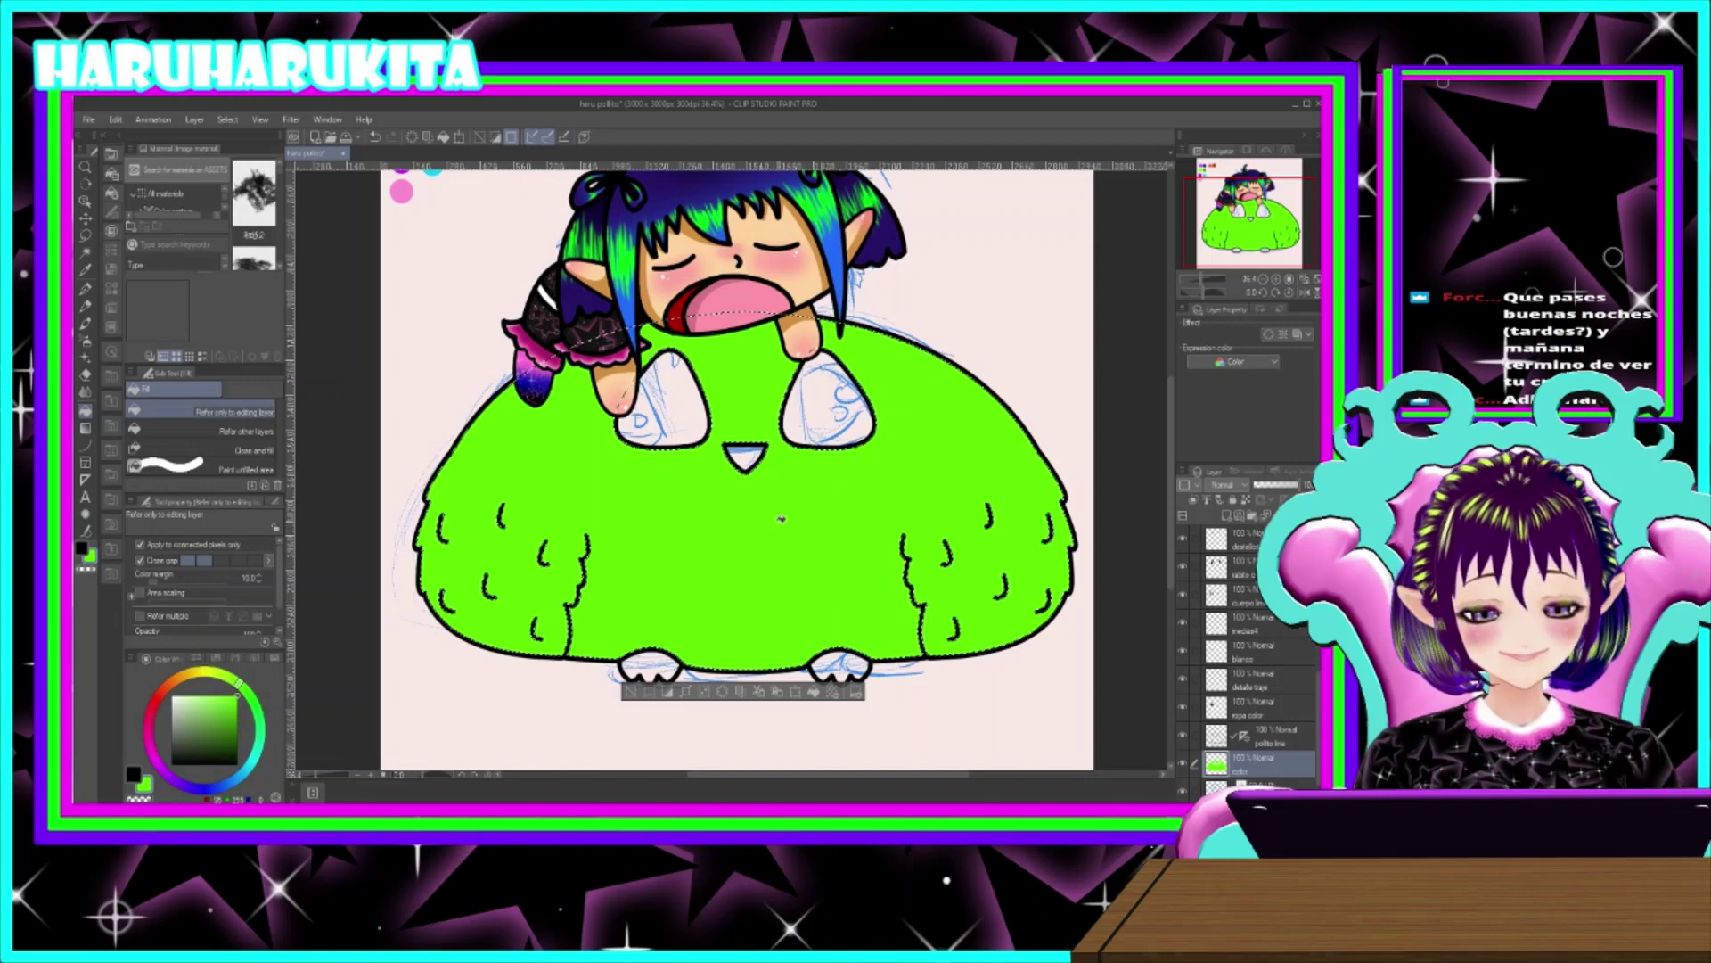
# - Set the Curve tool to the palette's dark green for outlining the shading on the bird's body
pyautogui.moveTo(453, 240); pyautogui.dragTo(444, 311)
pyautogui.click(86, 445)
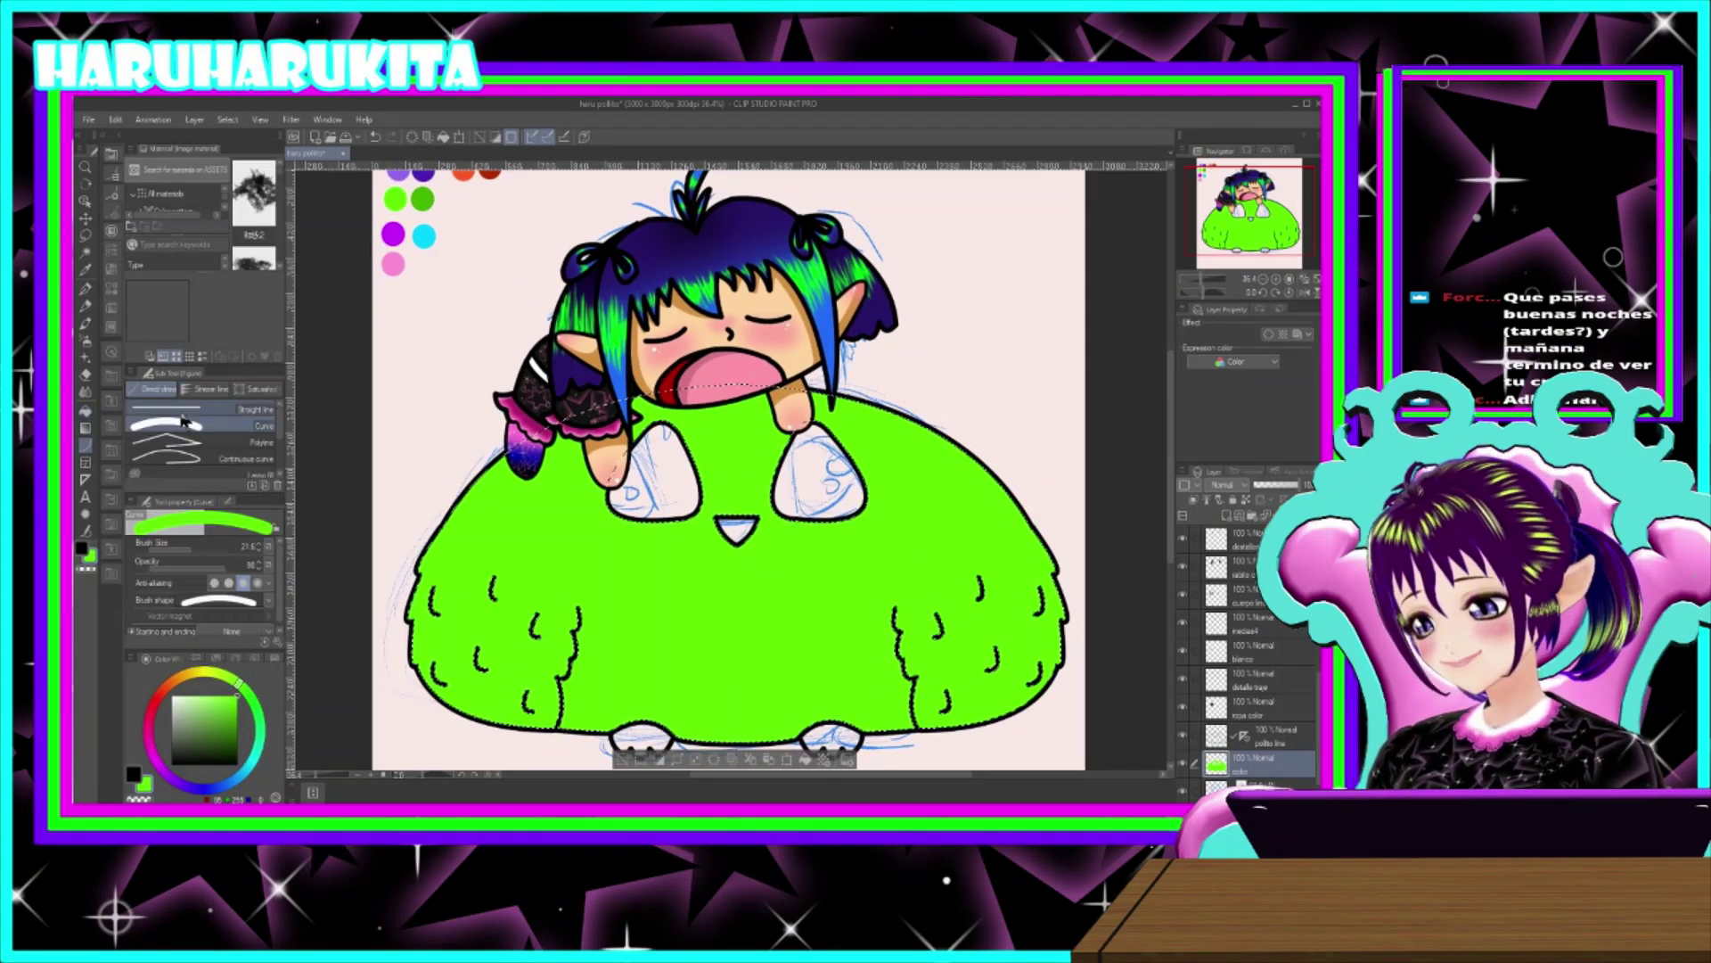
pyautogui.keyDown('alt'); pyautogui.click(423, 197); pyautogui.keyUp('alt')
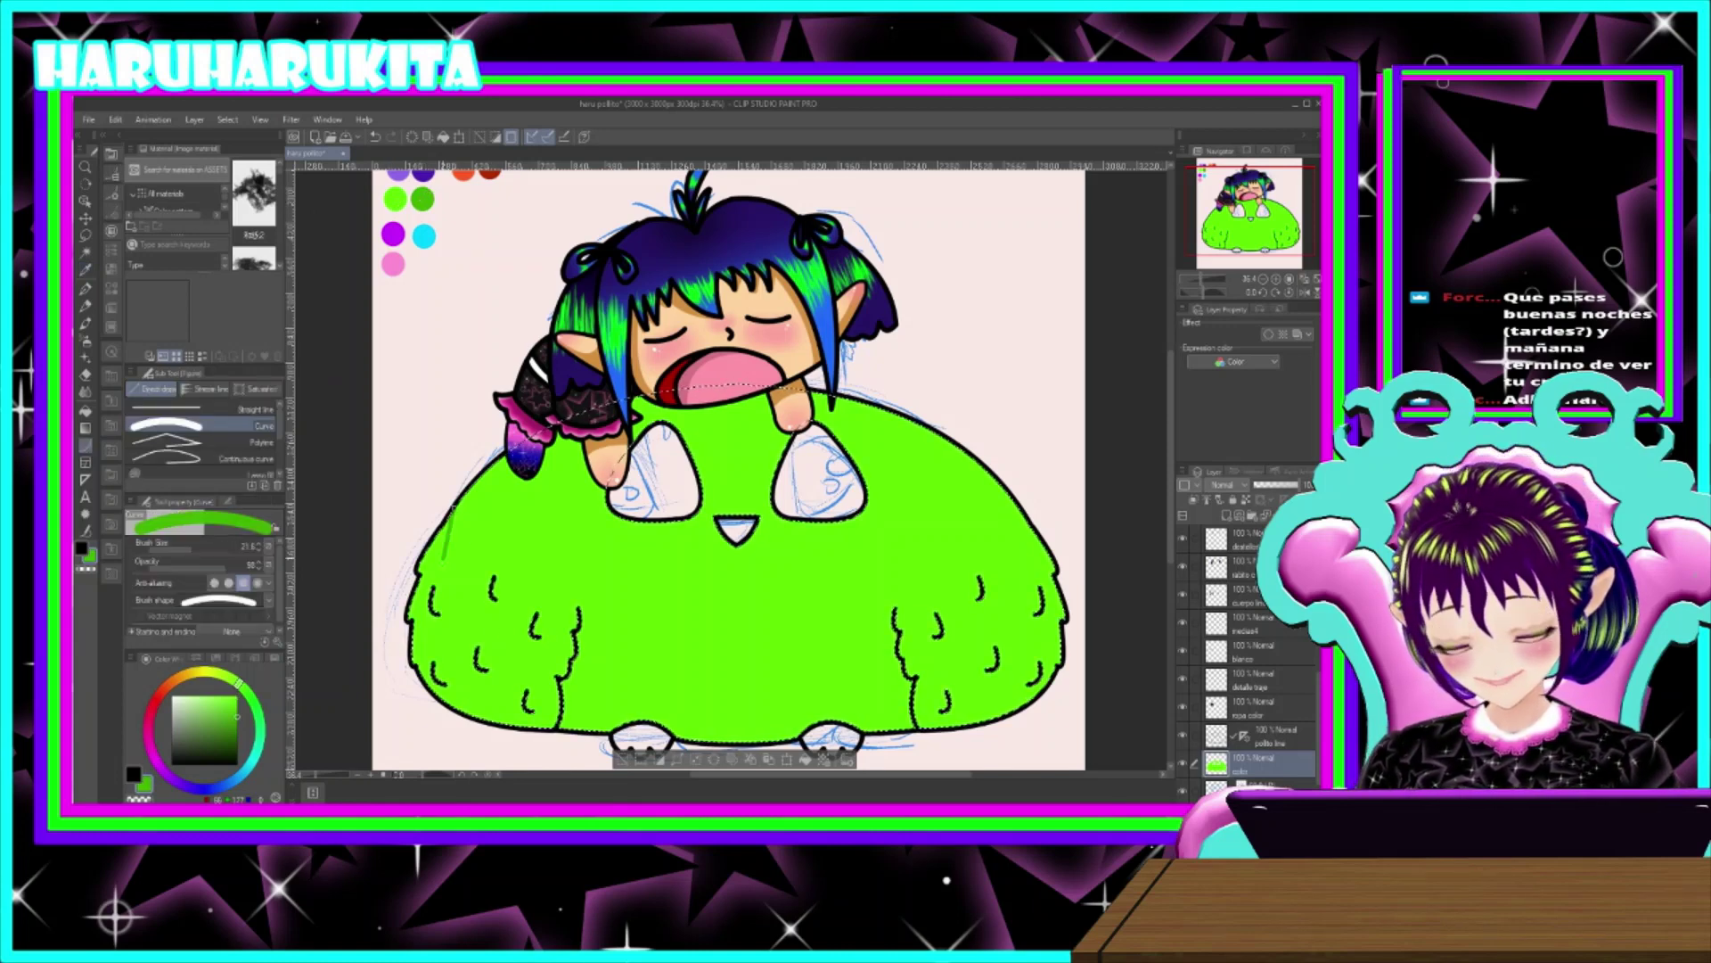
pyautogui.click(440, 590)
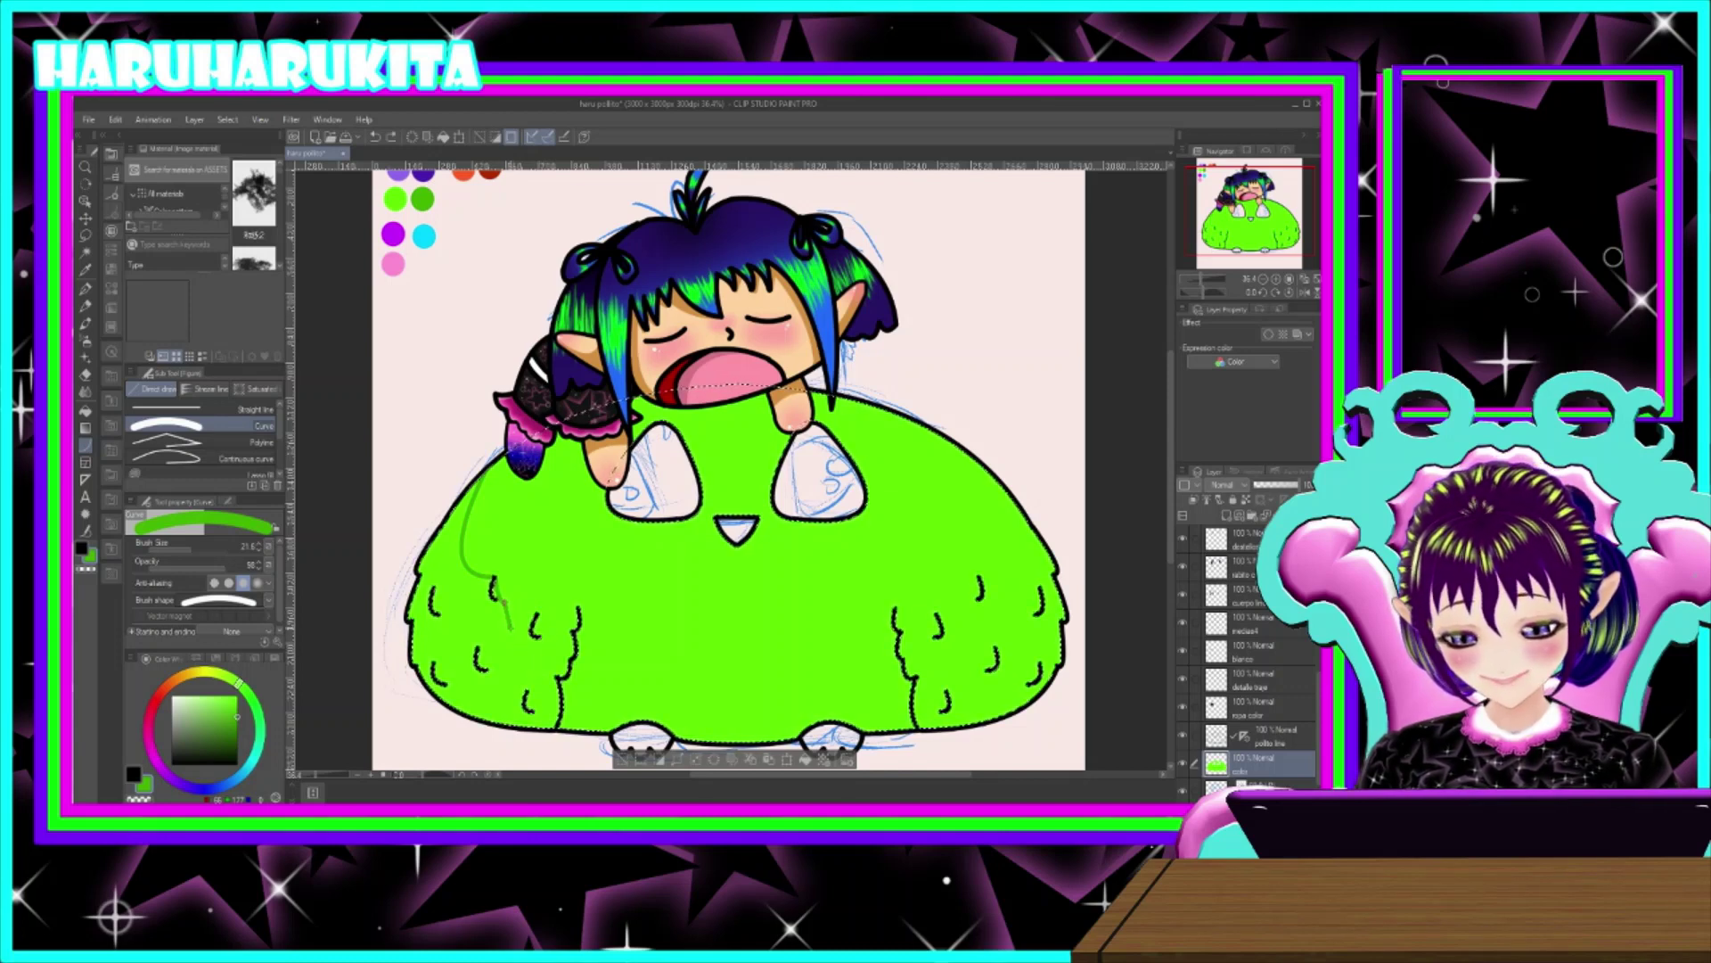
pyautogui.hotkey('ctrl', 'z')
pyautogui.hotkey('ctrl', 'z')
pyautogui.hotkey('ctrl', 'z')
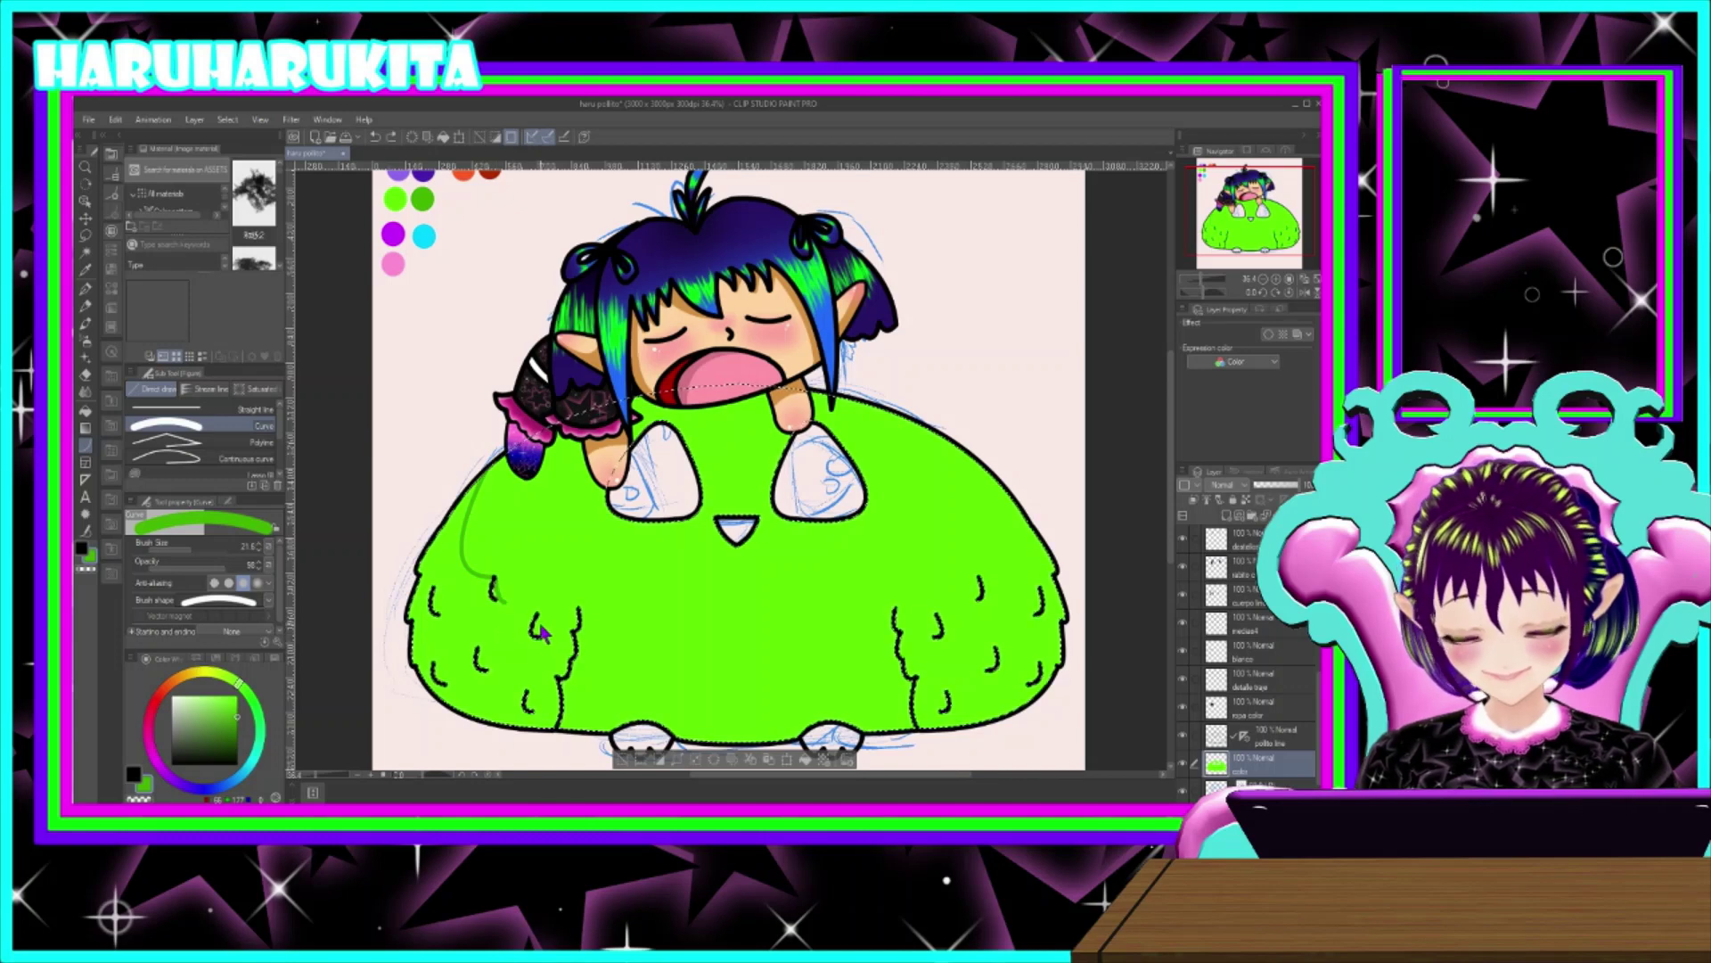
pyautogui.moveTo(499, 460)
pyautogui.mouseDown()
pyautogui.moveTo(508, 597)
pyautogui.moveTo(555, 643)
pyautogui.mouseUp()
pyautogui.click(478, 526)
pyautogui.click(501, 609)
pyautogui.click(514, 616)
pyautogui.hotkey('ctrl', 'z')
pyautogui.hotkey('ctrl', 'z')
pyautogui.hotkey('ctrl', 'z')
pyautogui.hotkey('ctrl', 'z')
pyautogui.hotkey('ctrl', 'z')
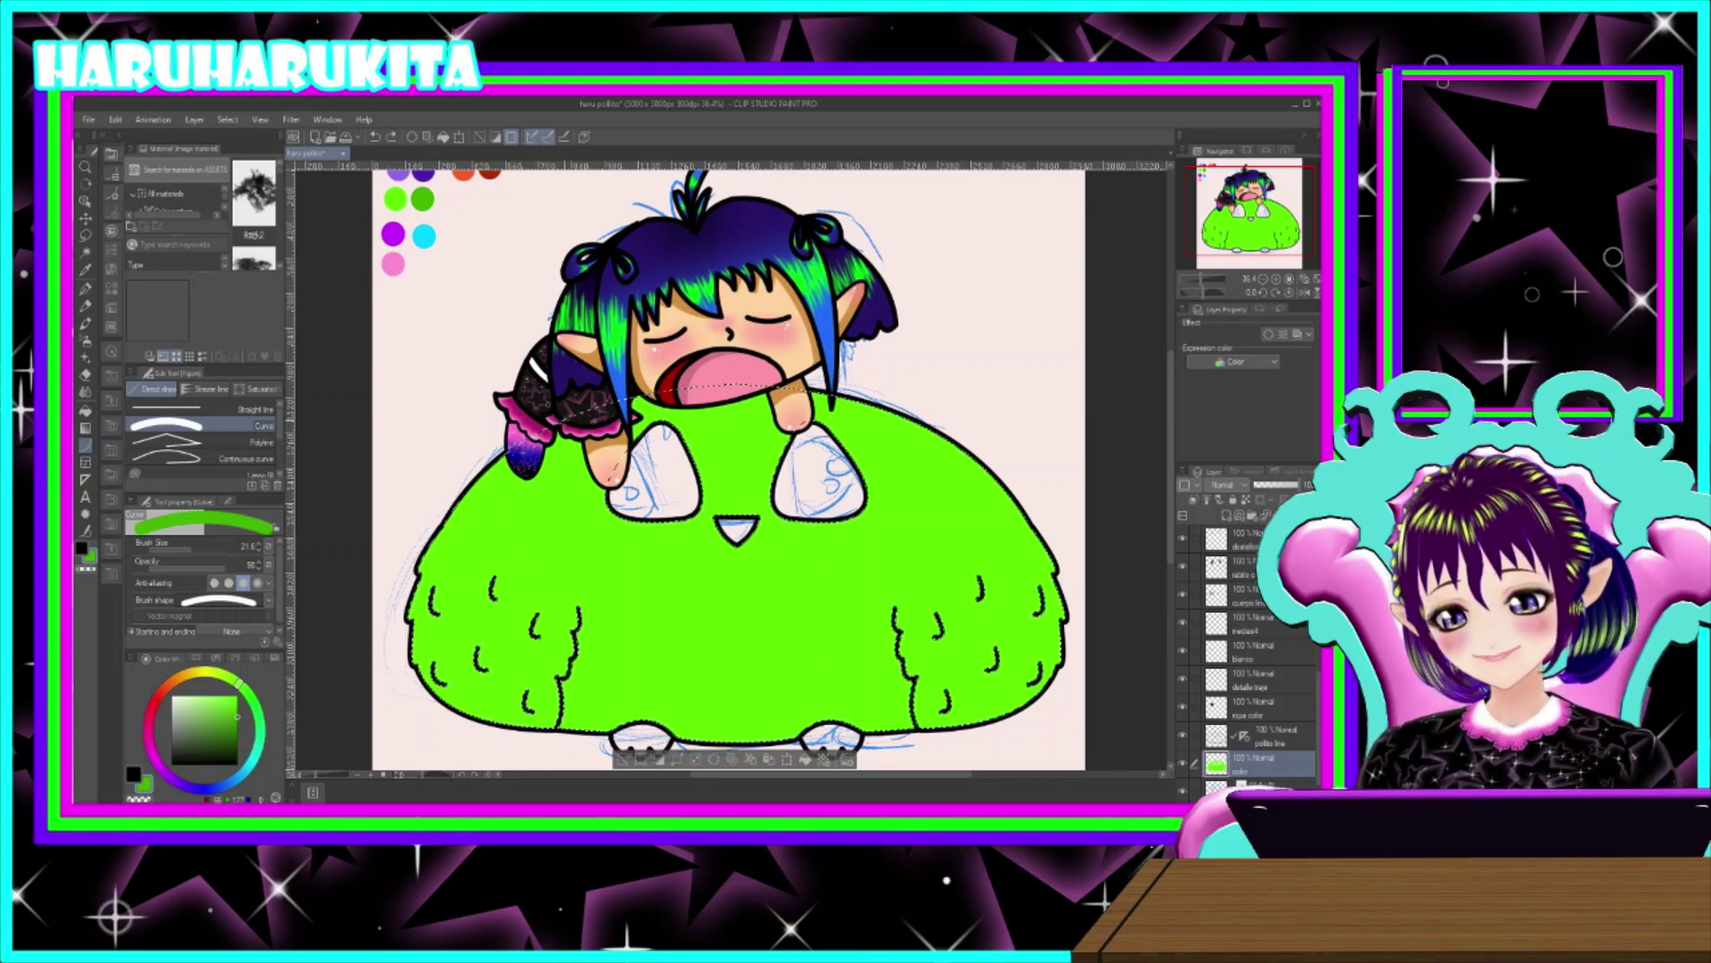
# - Outline the shadow areas around the elf's arms and limb and along the bird's sides and lower belly with dark green curves
pyautogui.moveTo(609, 489); pyautogui.dragTo(575, 451)
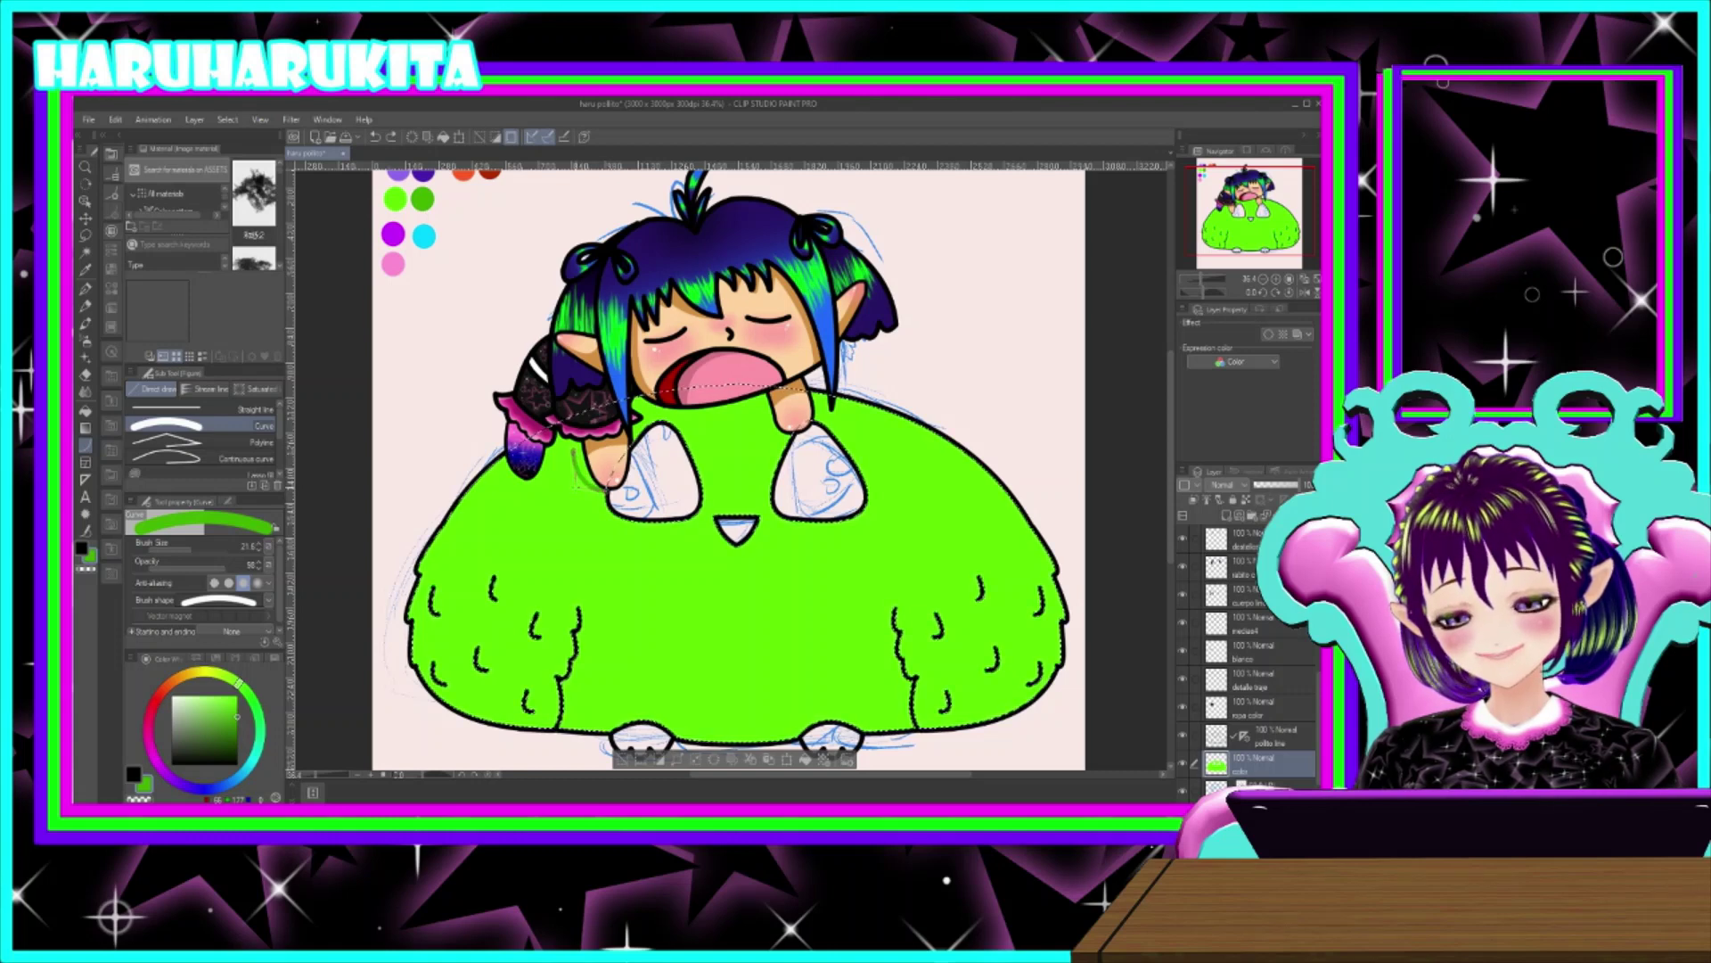
pyautogui.moveTo(565, 447); pyautogui.dragTo(540, 486)
pyautogui.click(550, 457)
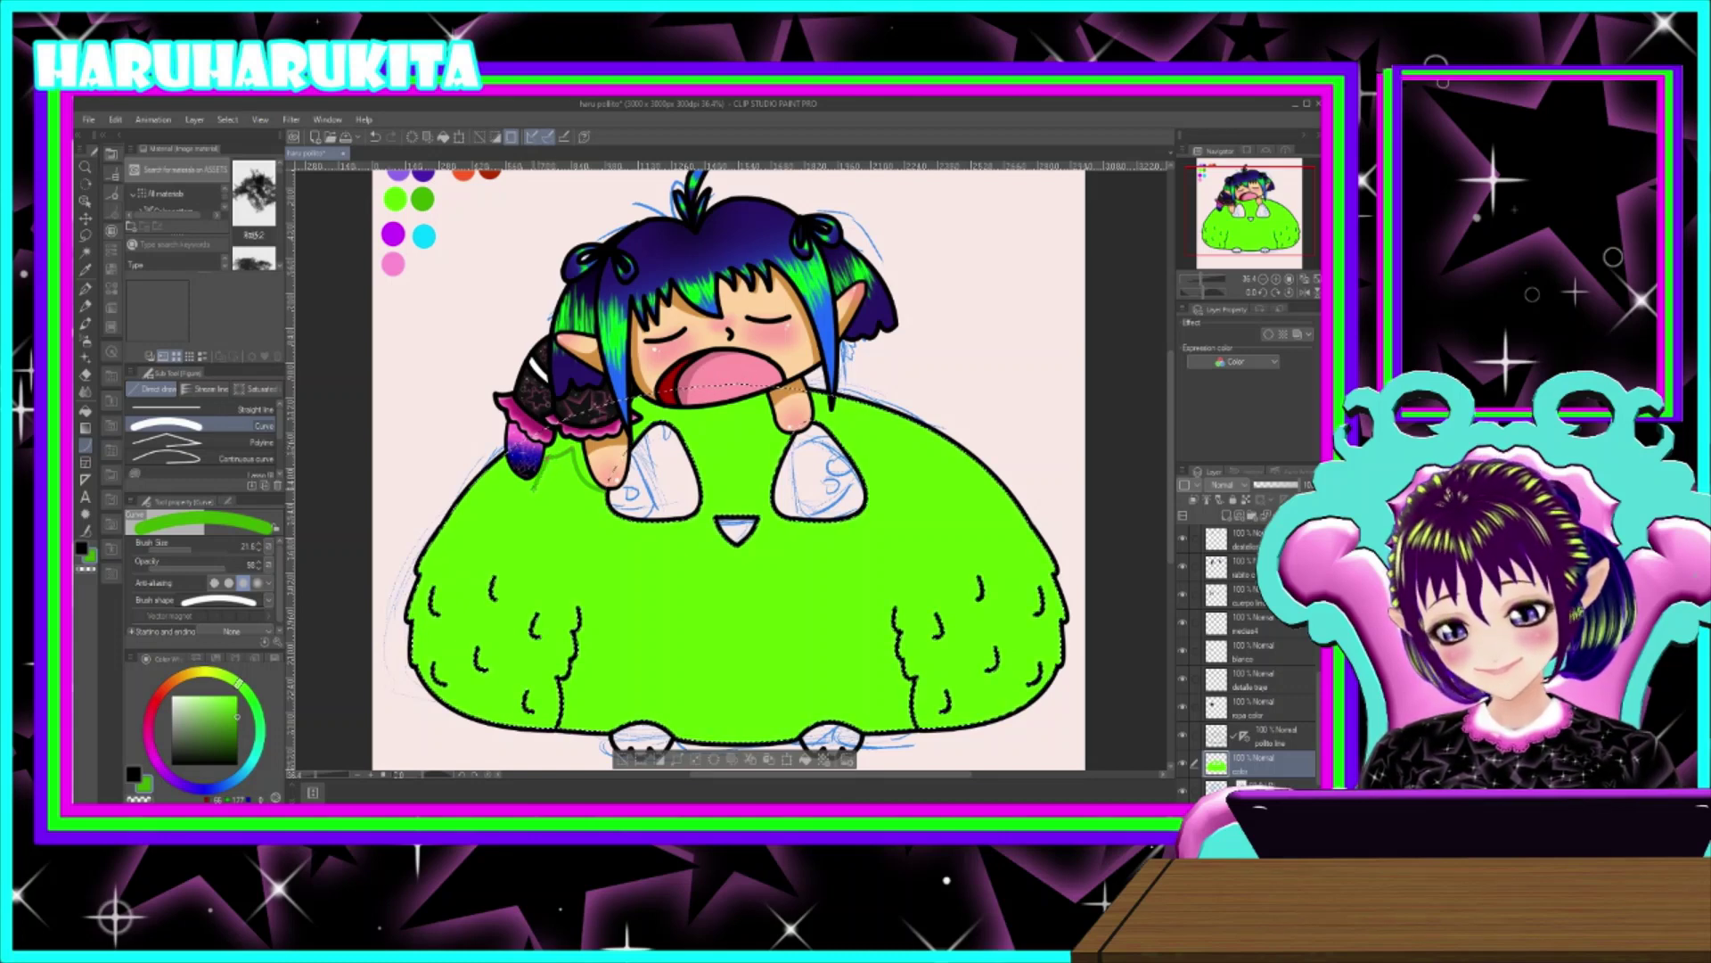
pyautogui.moveTo(534, 486); pyautogui.dragTo(508, 490)
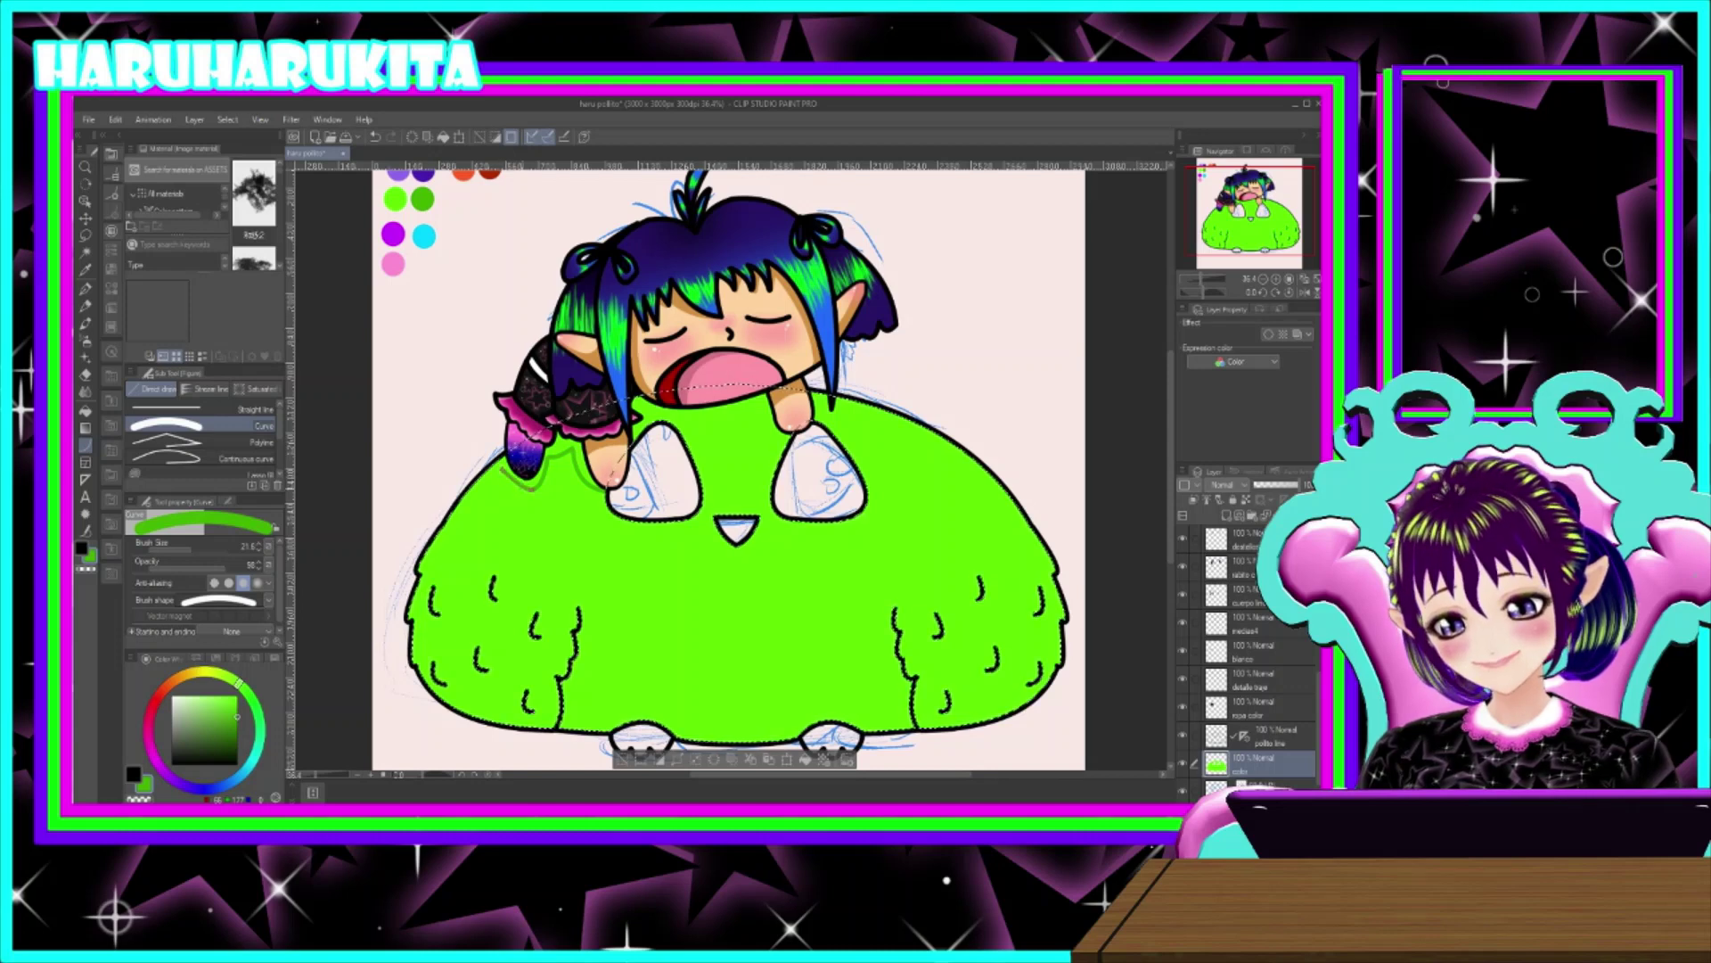
pyautogui.moveTo(526, 540); pyautogui.dragTo(579, 608)
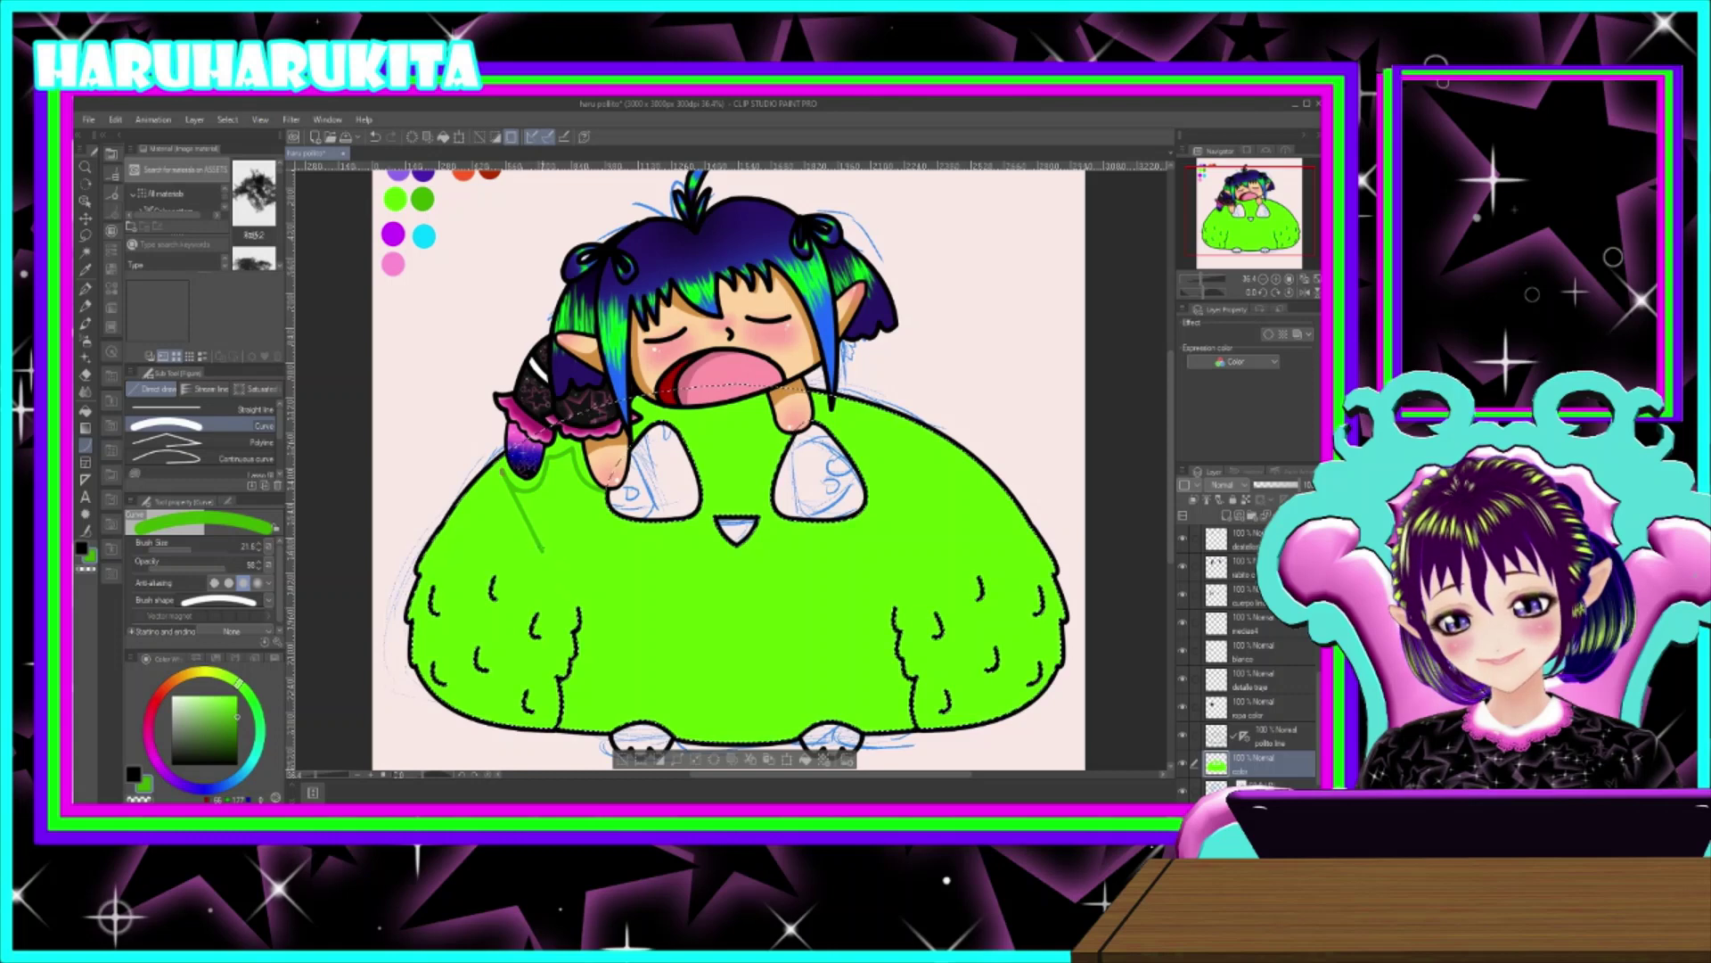
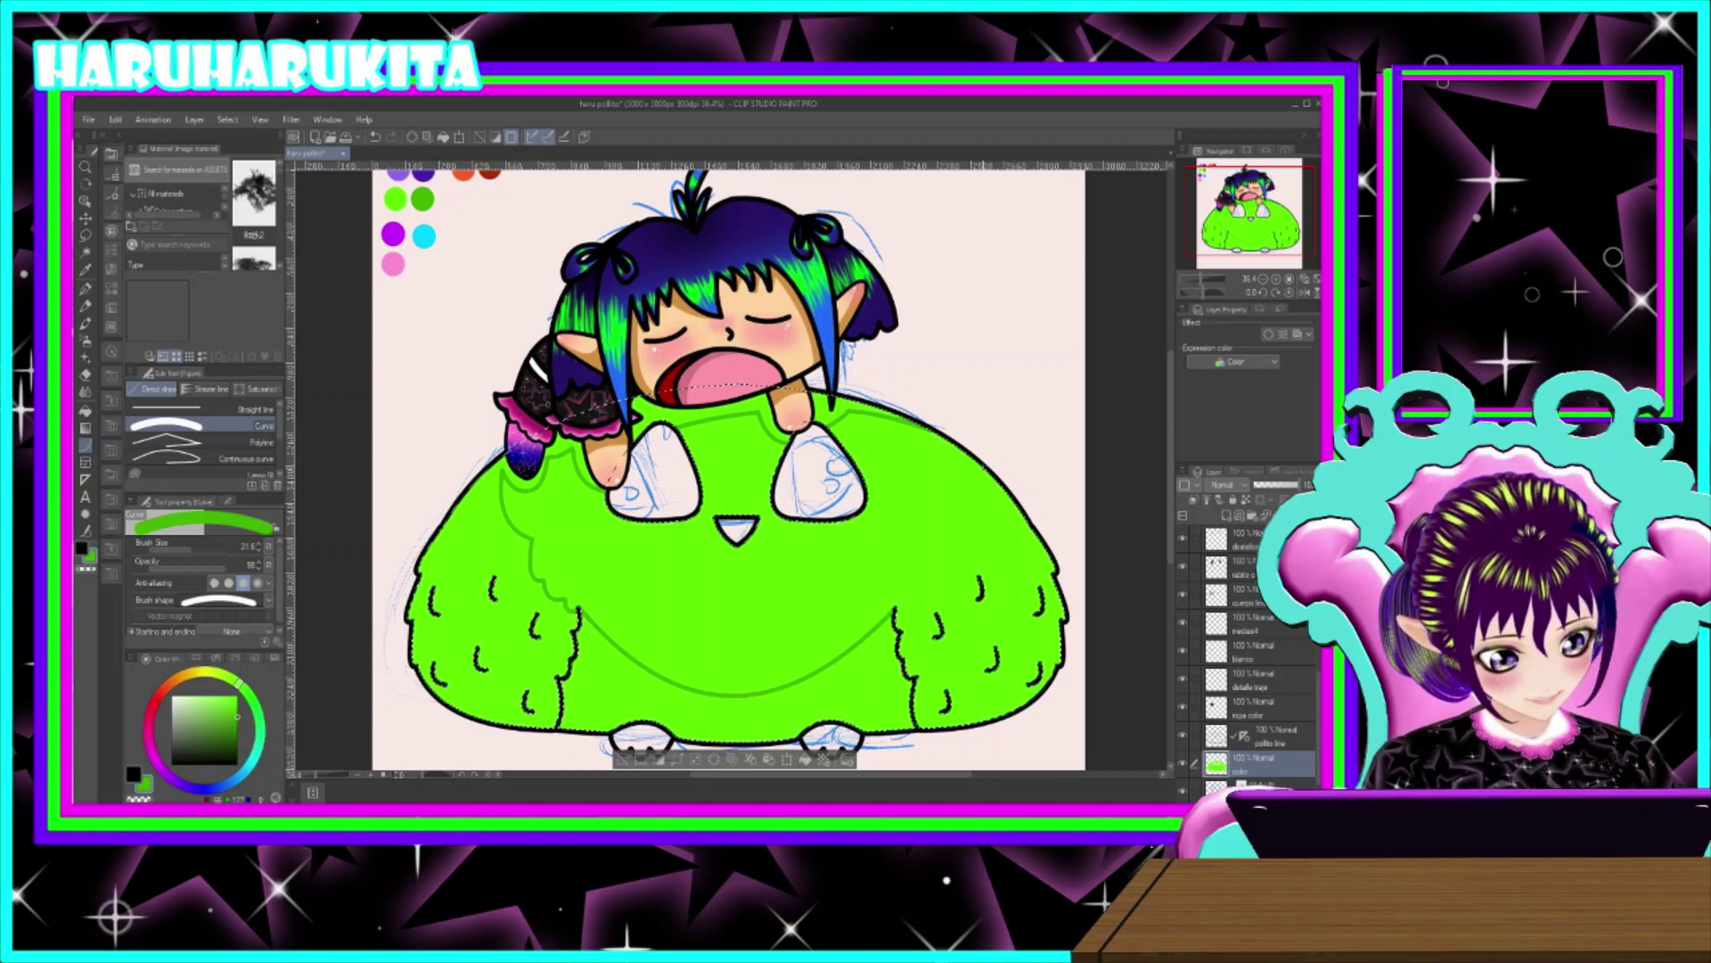
pyautogui.moveTo(994, 567); pyautogui.dragTo(907, 597)
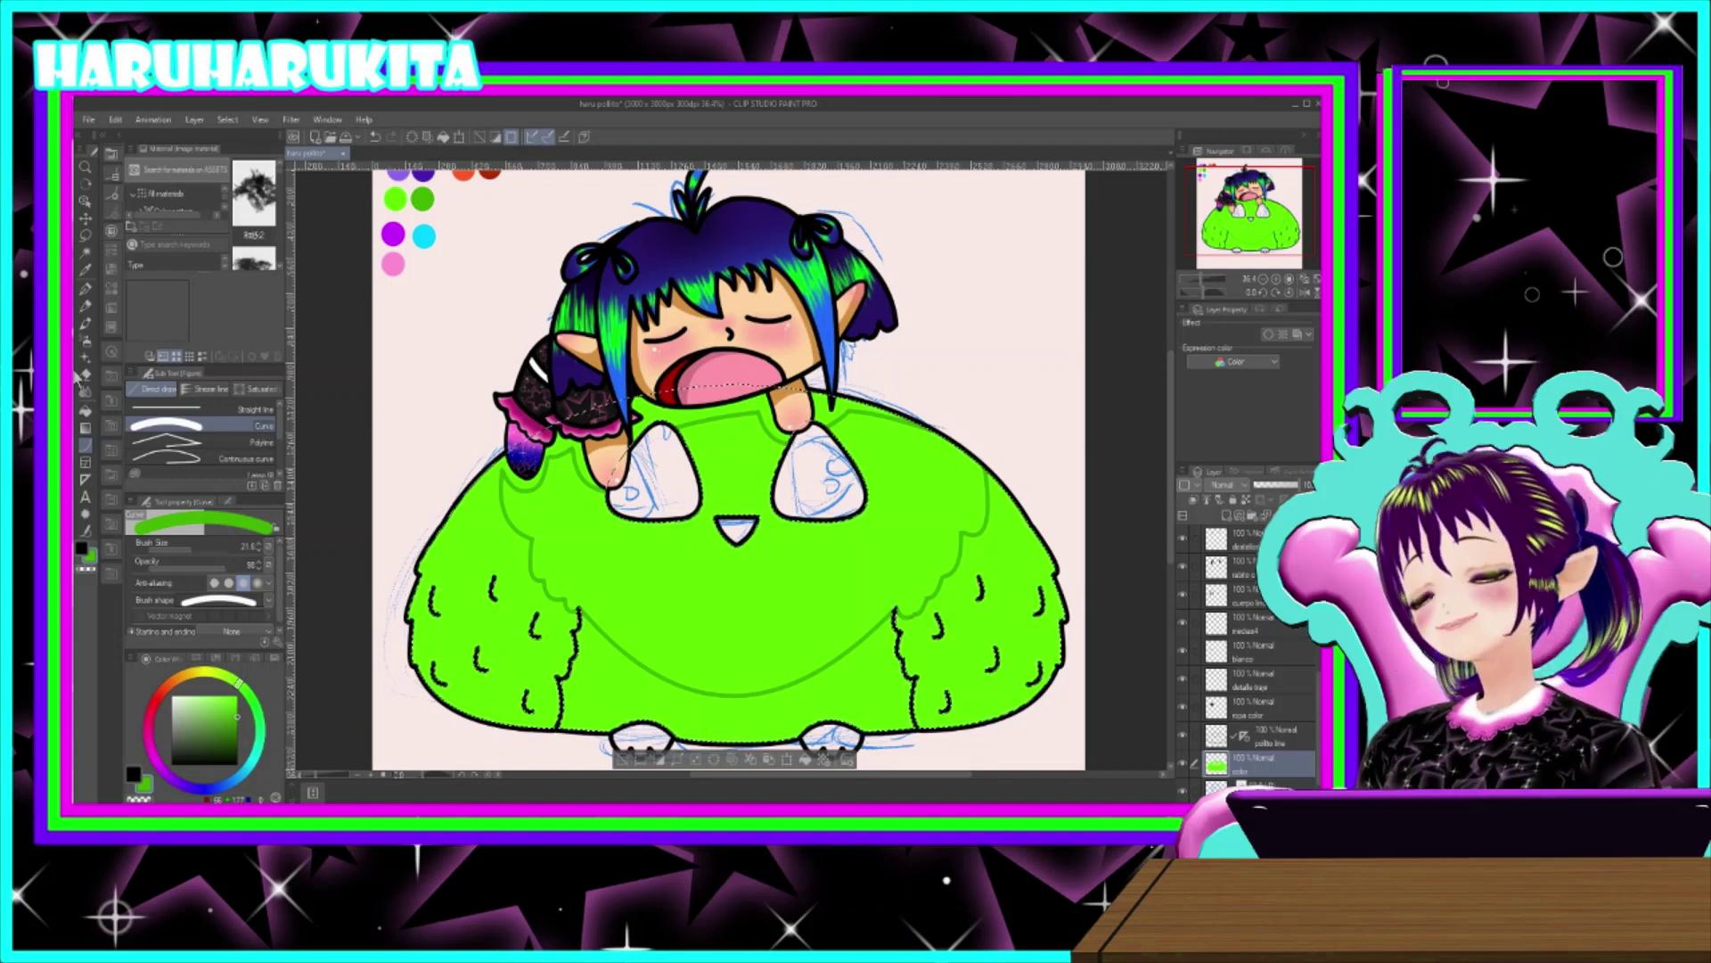
# - Fill the outlined outer and lower areas of the bird's body with the dark green and clear the selection
pyautogui.click(85, 411)
pyautogui.click(501, 536)
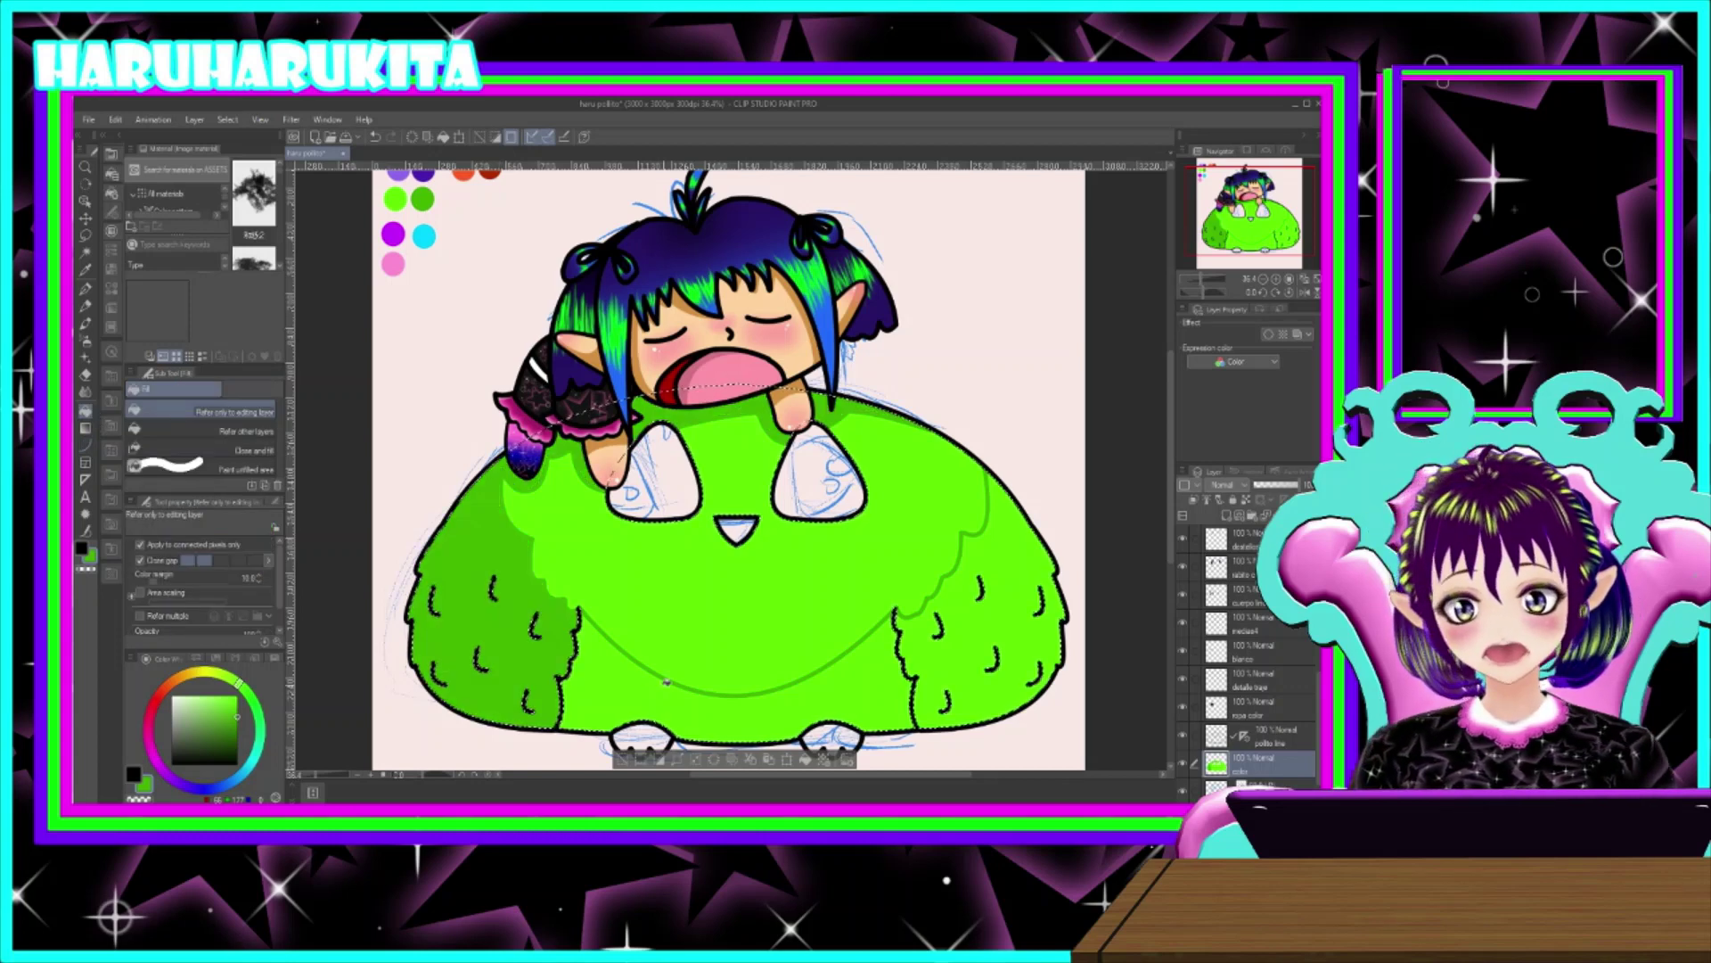
pyautogui.click(638, 691)
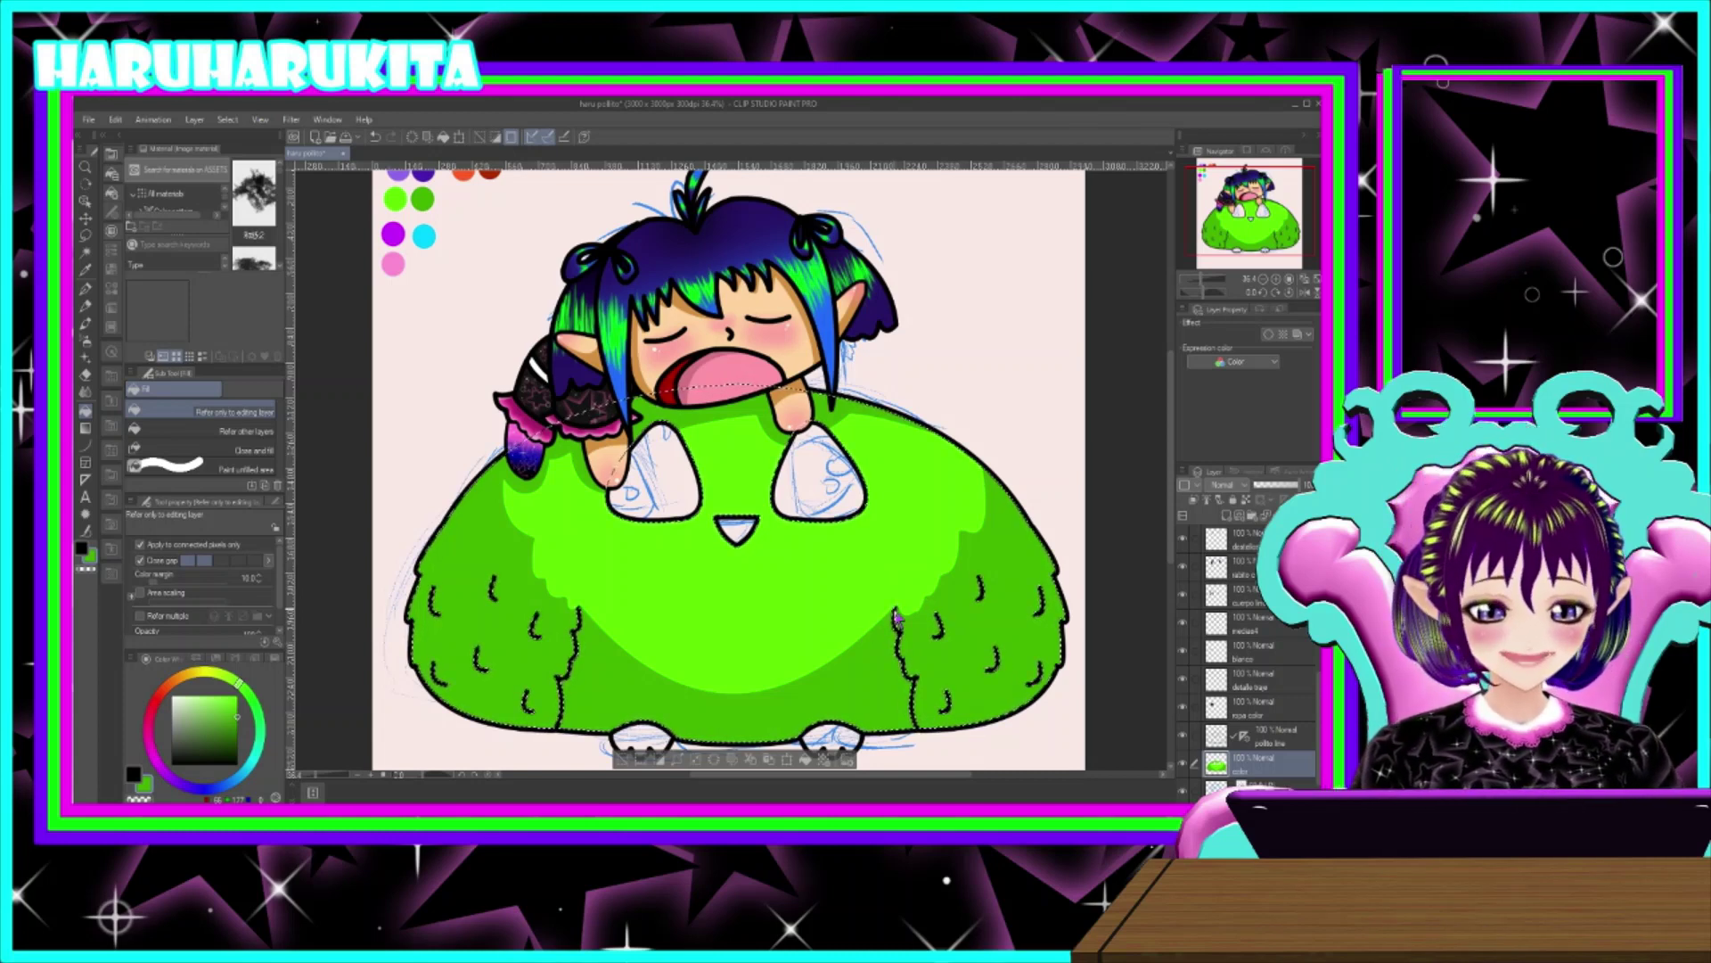
pyautogui.hotkey('ctrl', 'd')
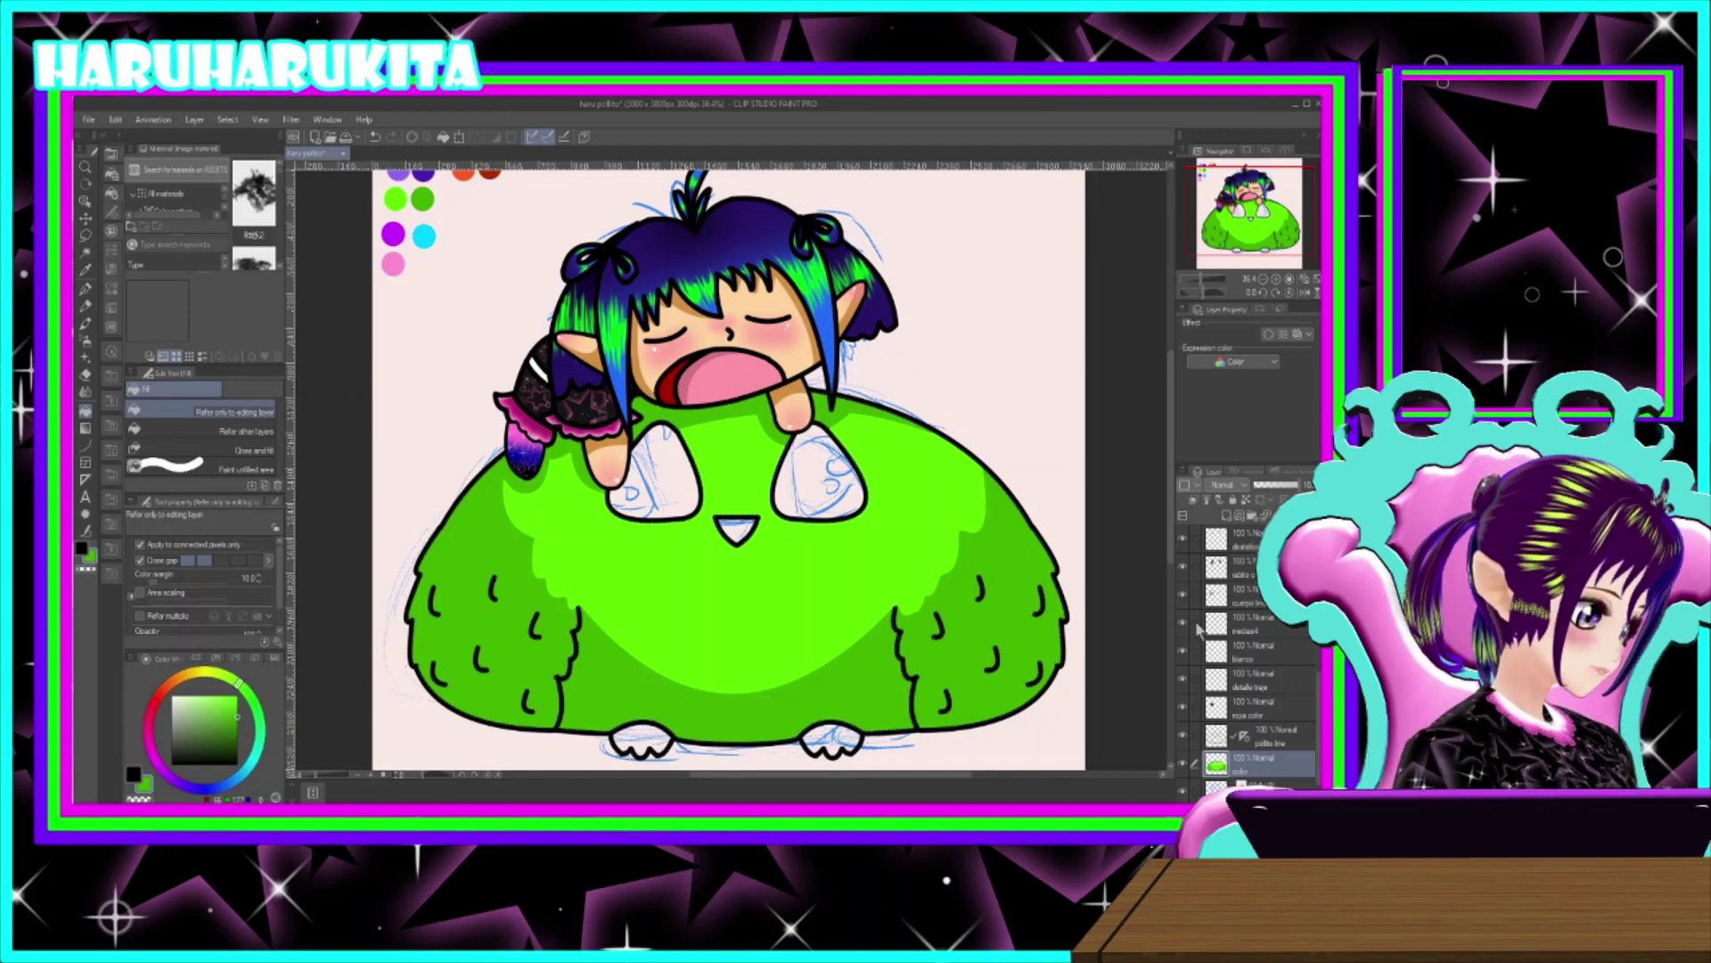
# - Add a new raster layer directly above the bird's green body layer
pyautogui.hotkey('ctrl', 'shift', 'n')
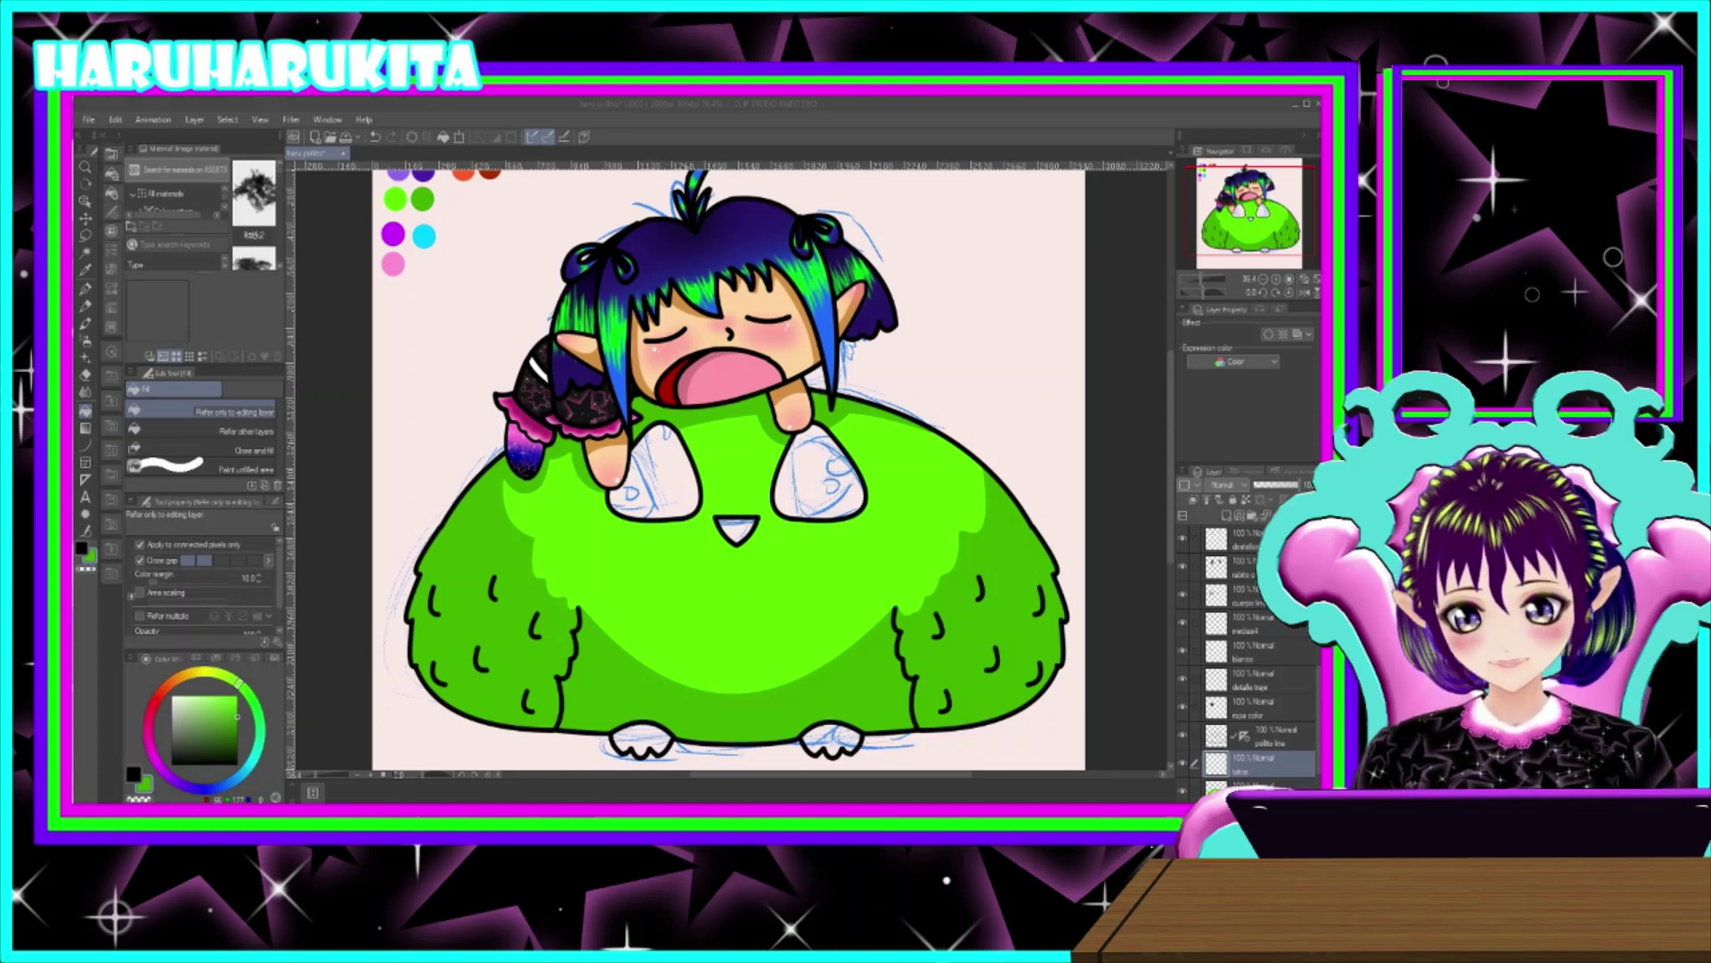
pyautogui.click(645, 456)
pyautogui.moveTo(471, 321); pyautogui.dragTo(424, 406)
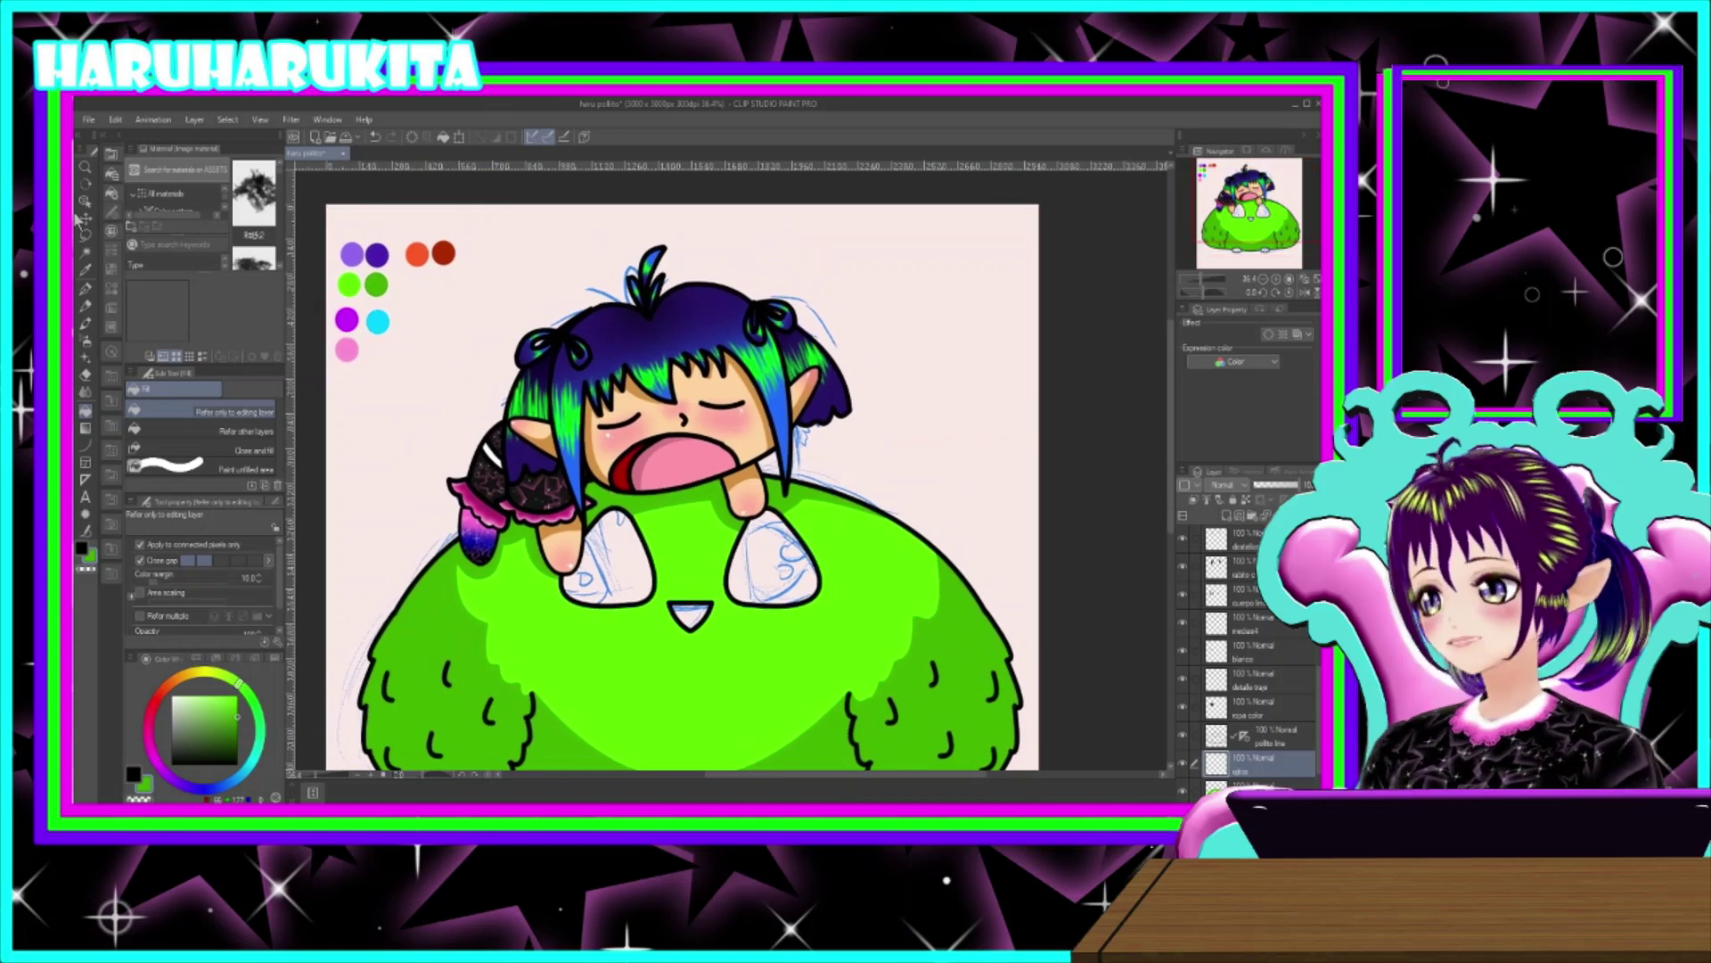
# - Draw a purple curve across the middle of each of the bird's eyes in the palette's bright purple
pyautogui.click(85, 445)
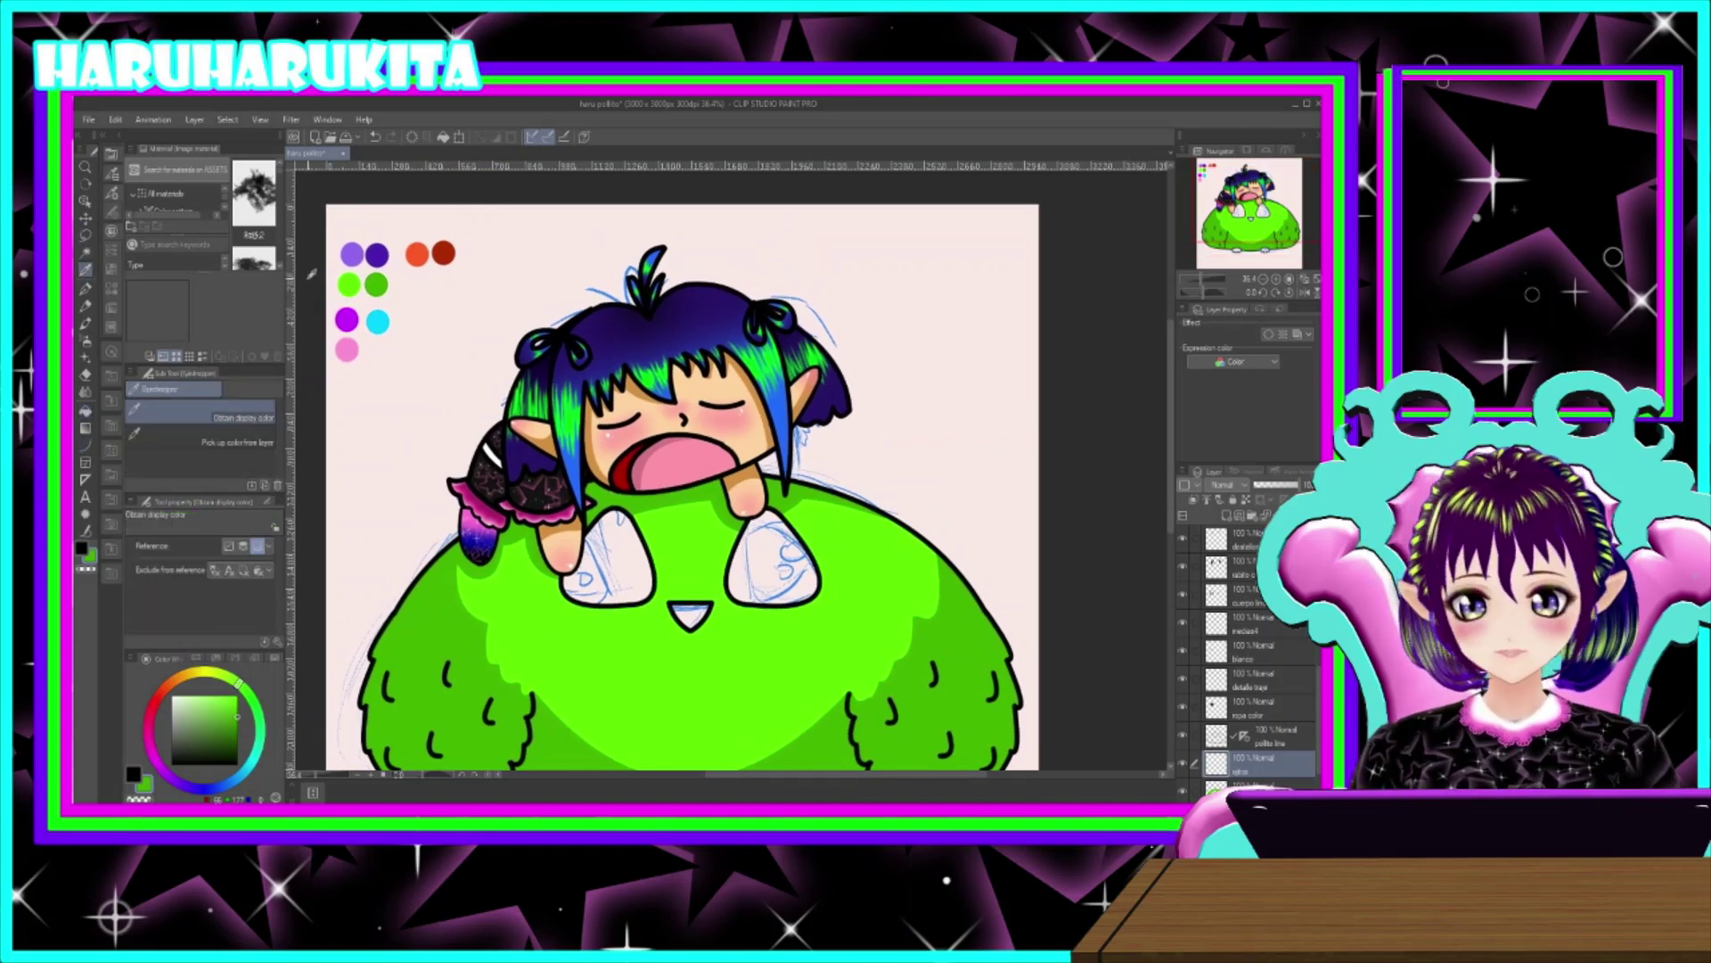
pyautogui.keyDown('alt'); pyautogui.click(347, 319); pyautogui.keyUp('alt')
pyautogui.moveTo(583, 543); pyautogui.dragTo(652, 569)
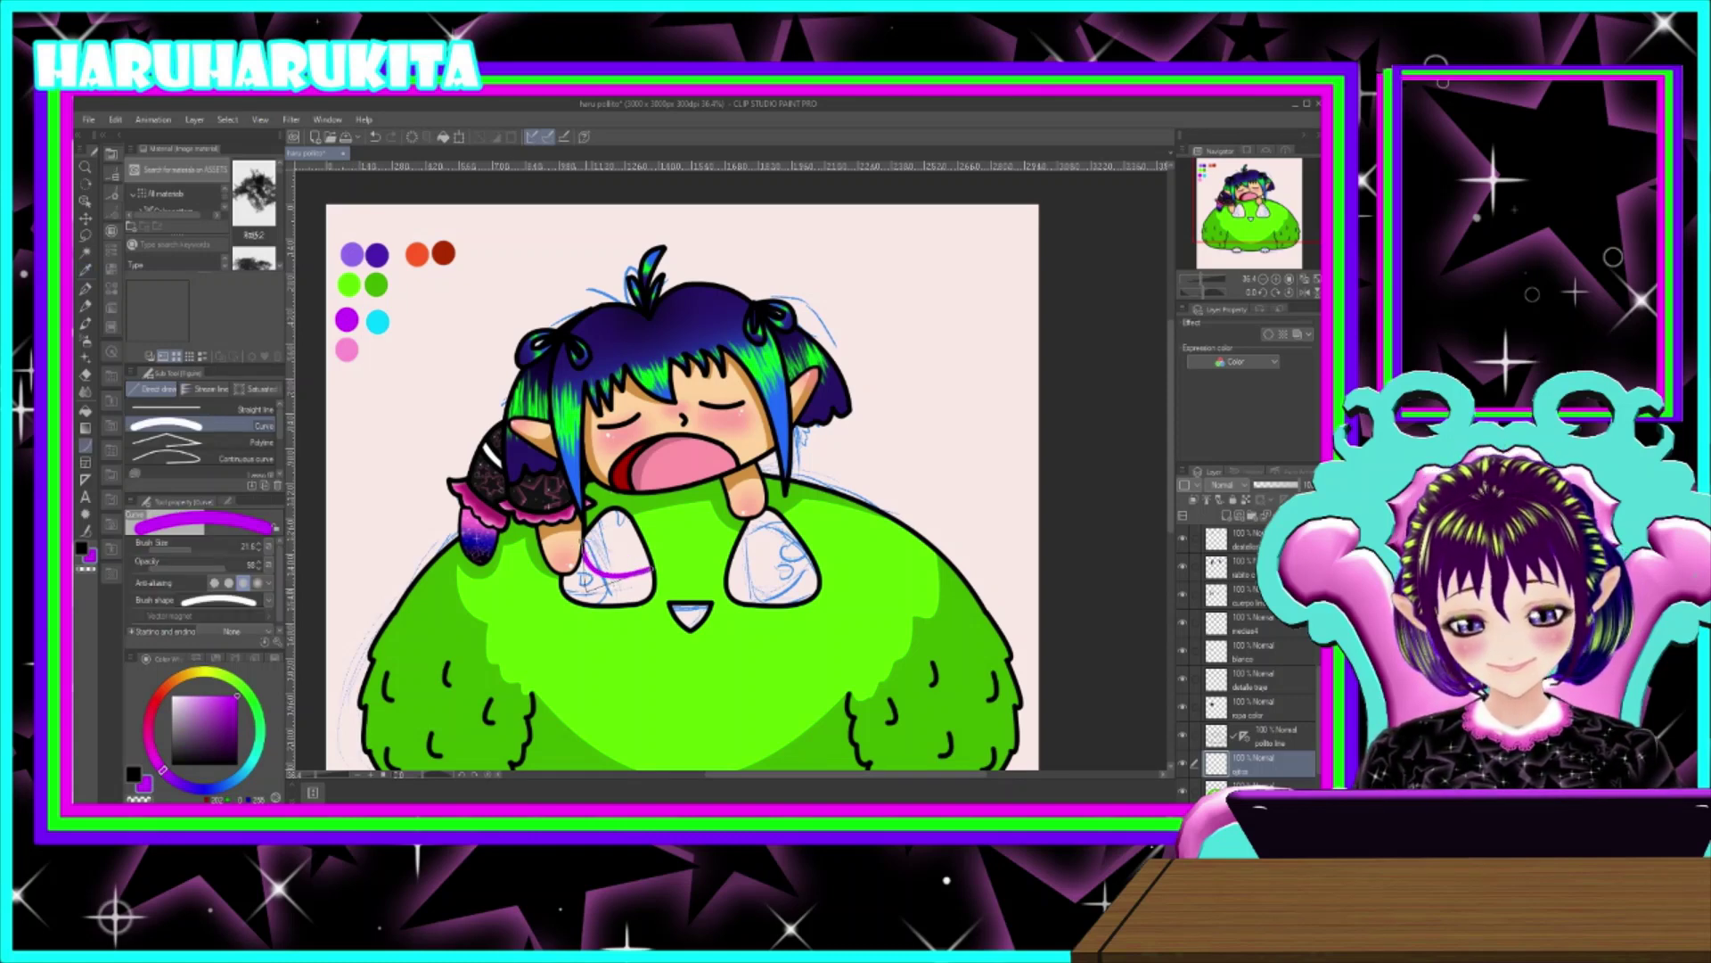
pyautogui.click(587, 586)
pyautogui.moveTo(800, 541); pyautogui.dragTo(731, 567)
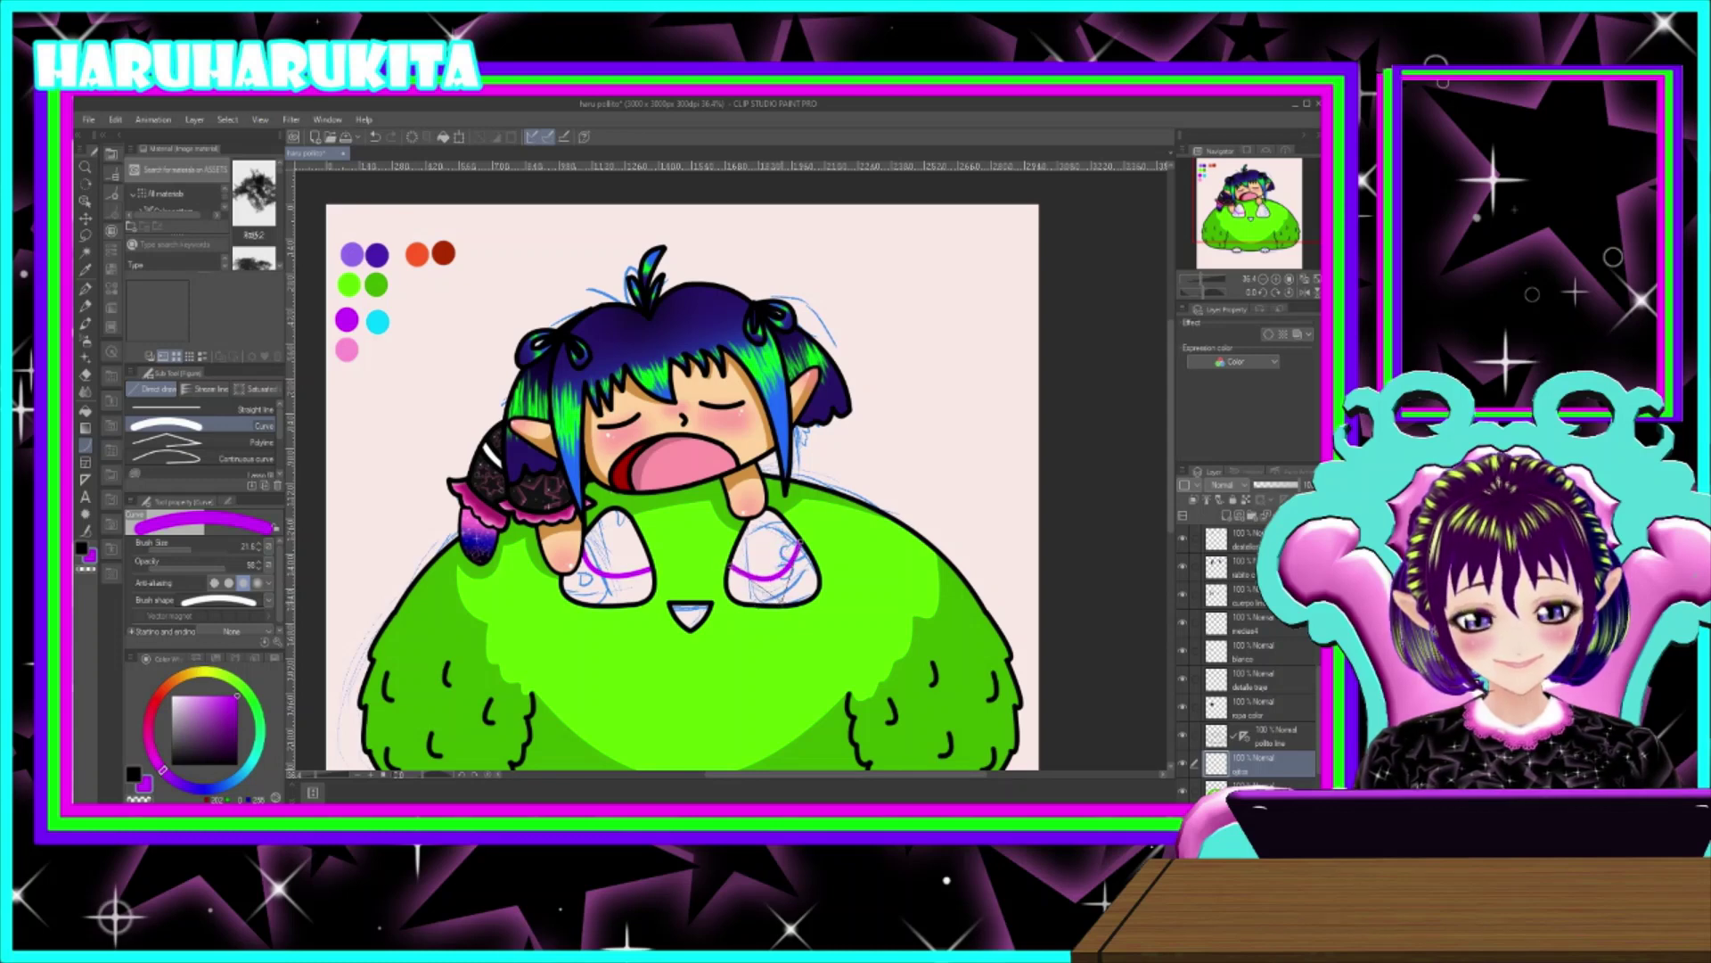
pyautogui.hotkey('ctrl', 'z')
pyautogui.moveTo(729, 568); pyautogui.dragTo(801, 542)
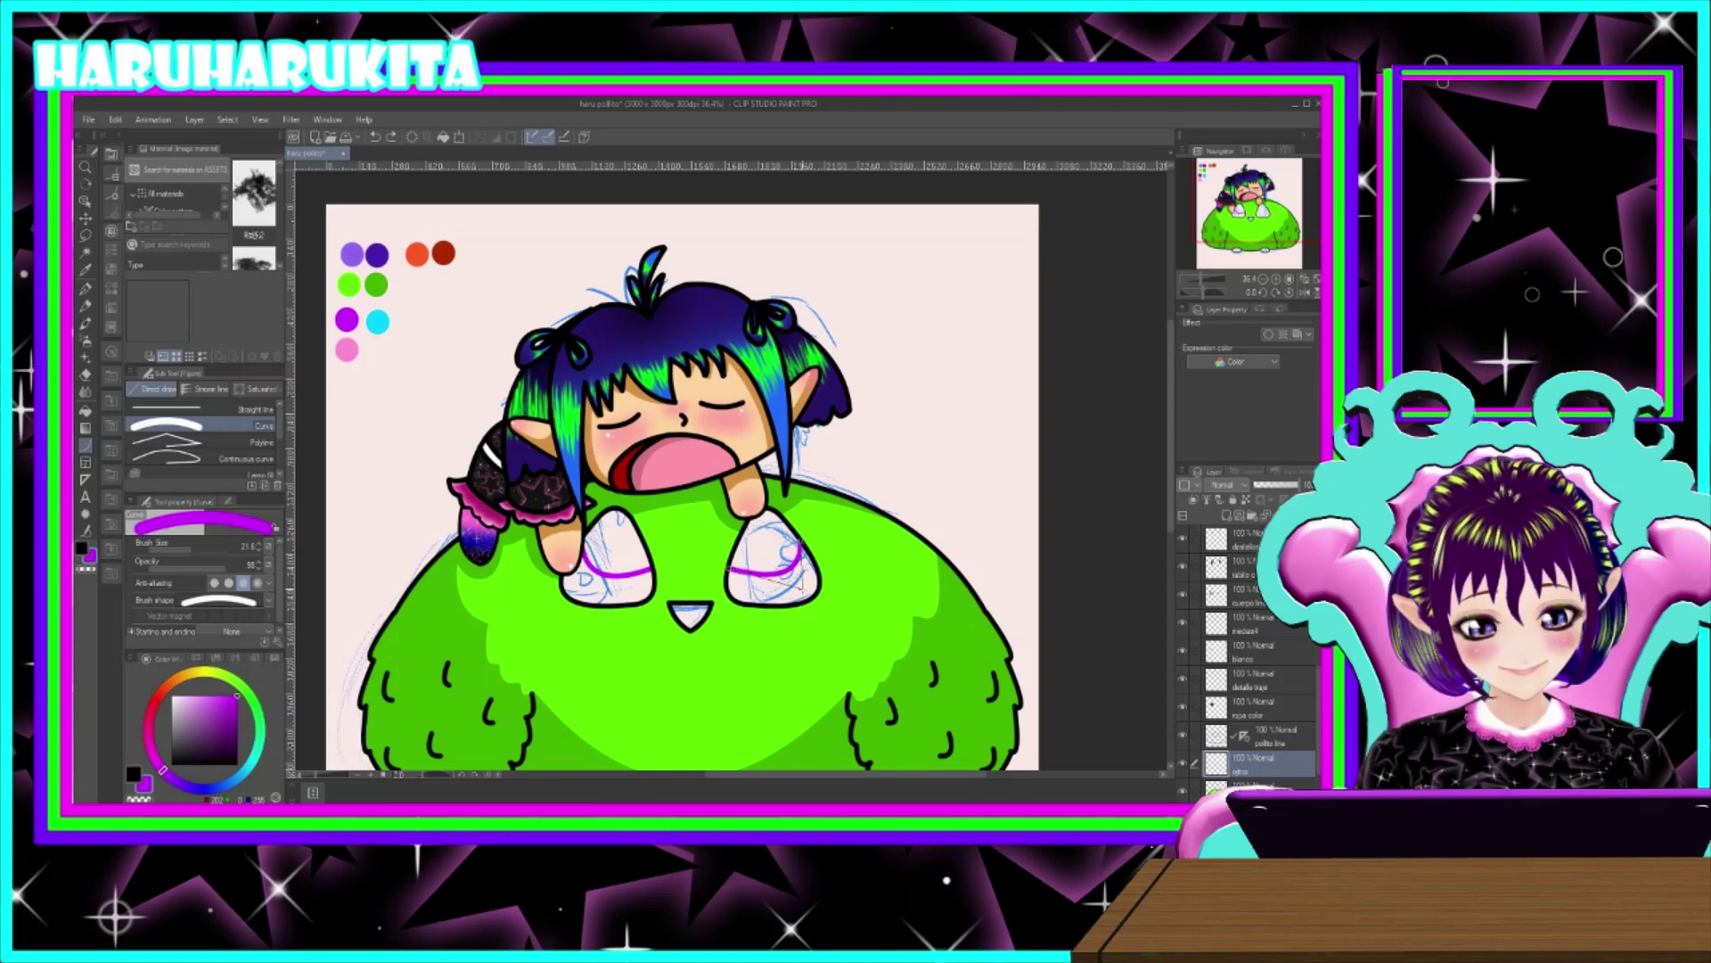
# - Auto-select the interiors of the bird's two eyes from its line layer and make the new eye colour layer active
pyautogui.click(85, 410)
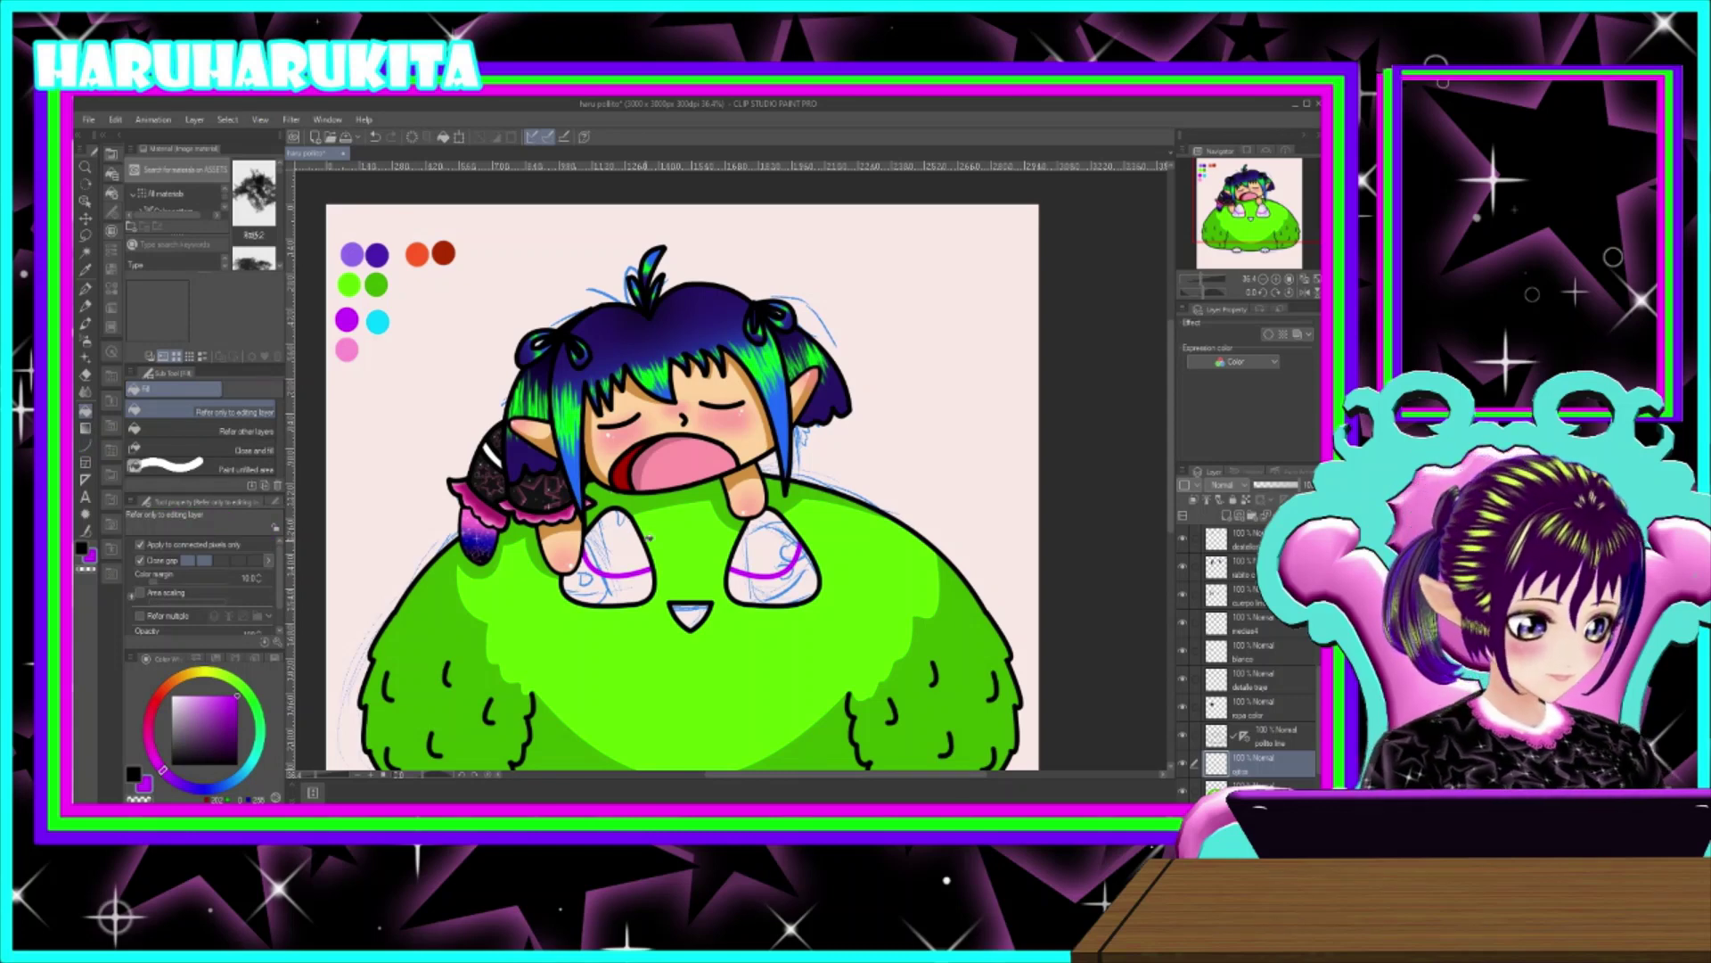
pyautogui.click(86, 253)
pyautogui.click(1263, 736)
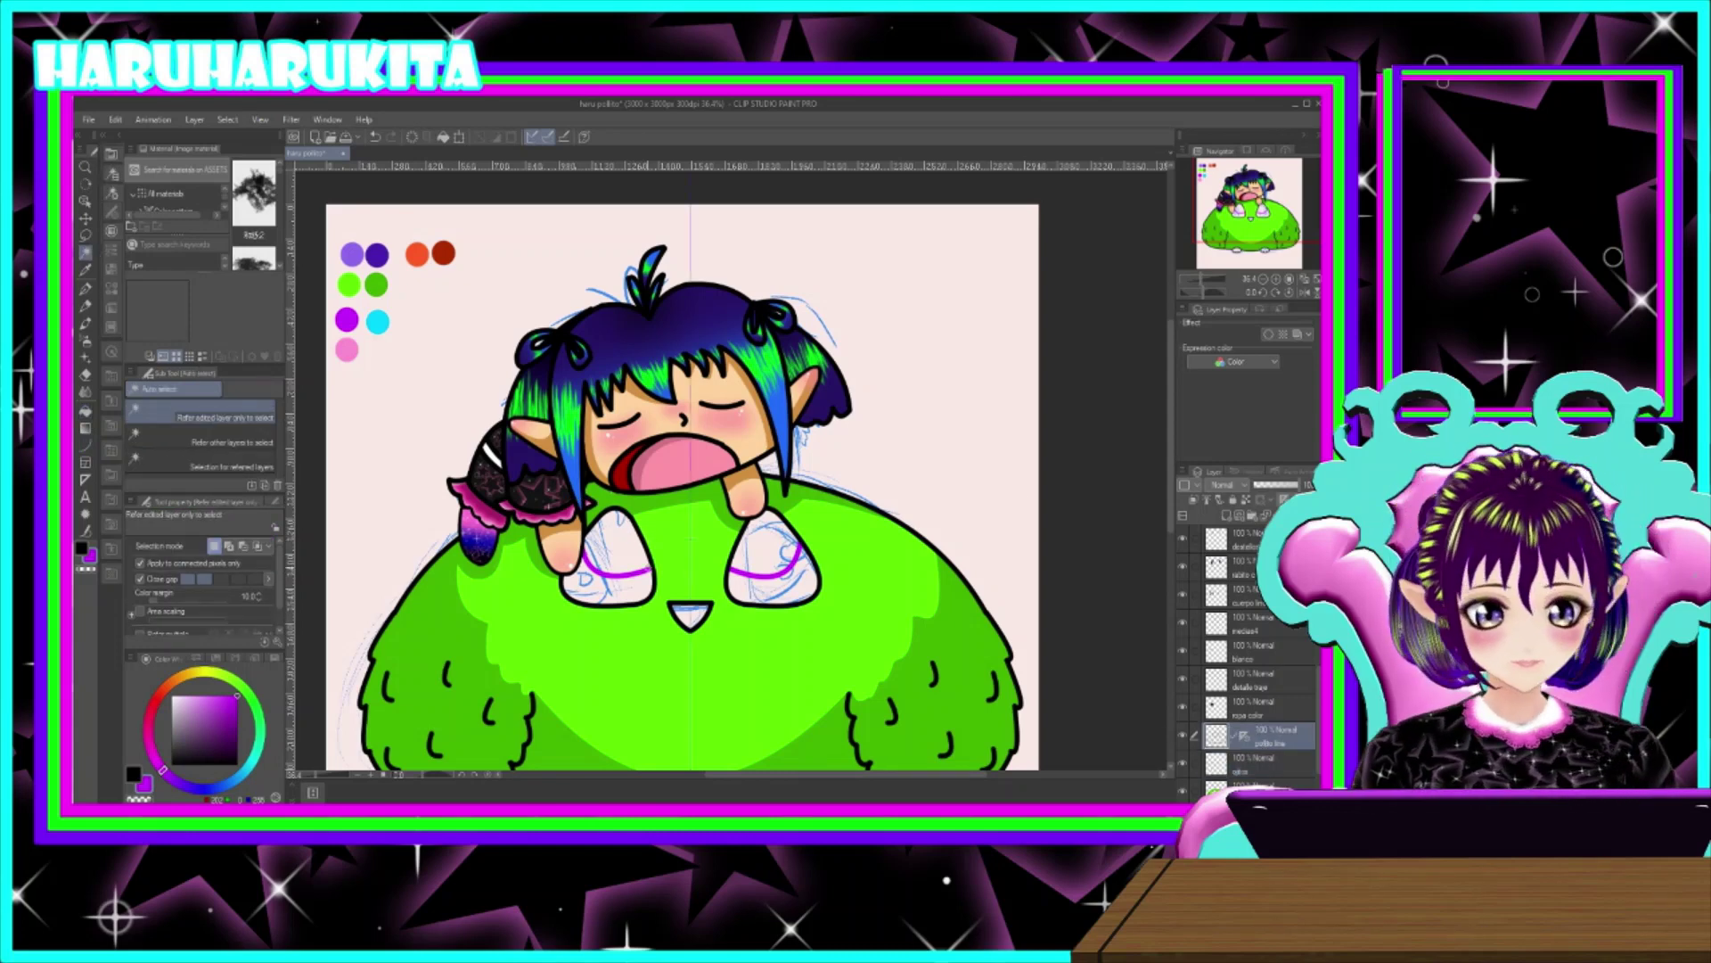
pyautogui.click(670, 558)
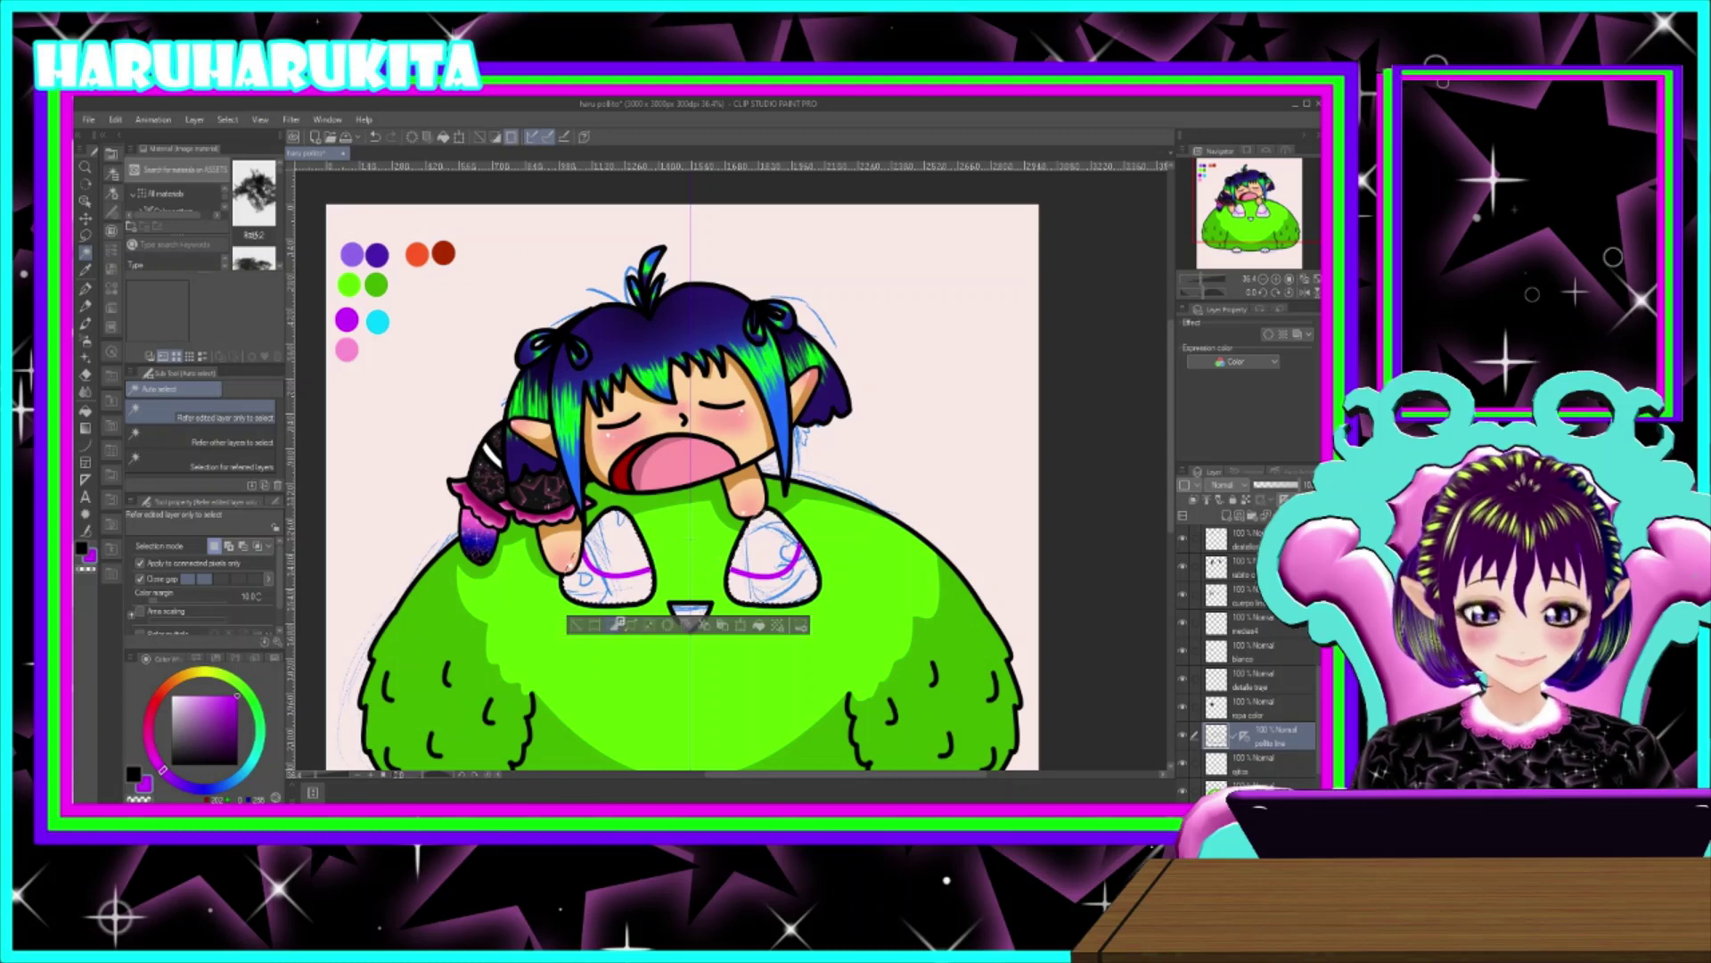
pyautogui.click(743, 724)
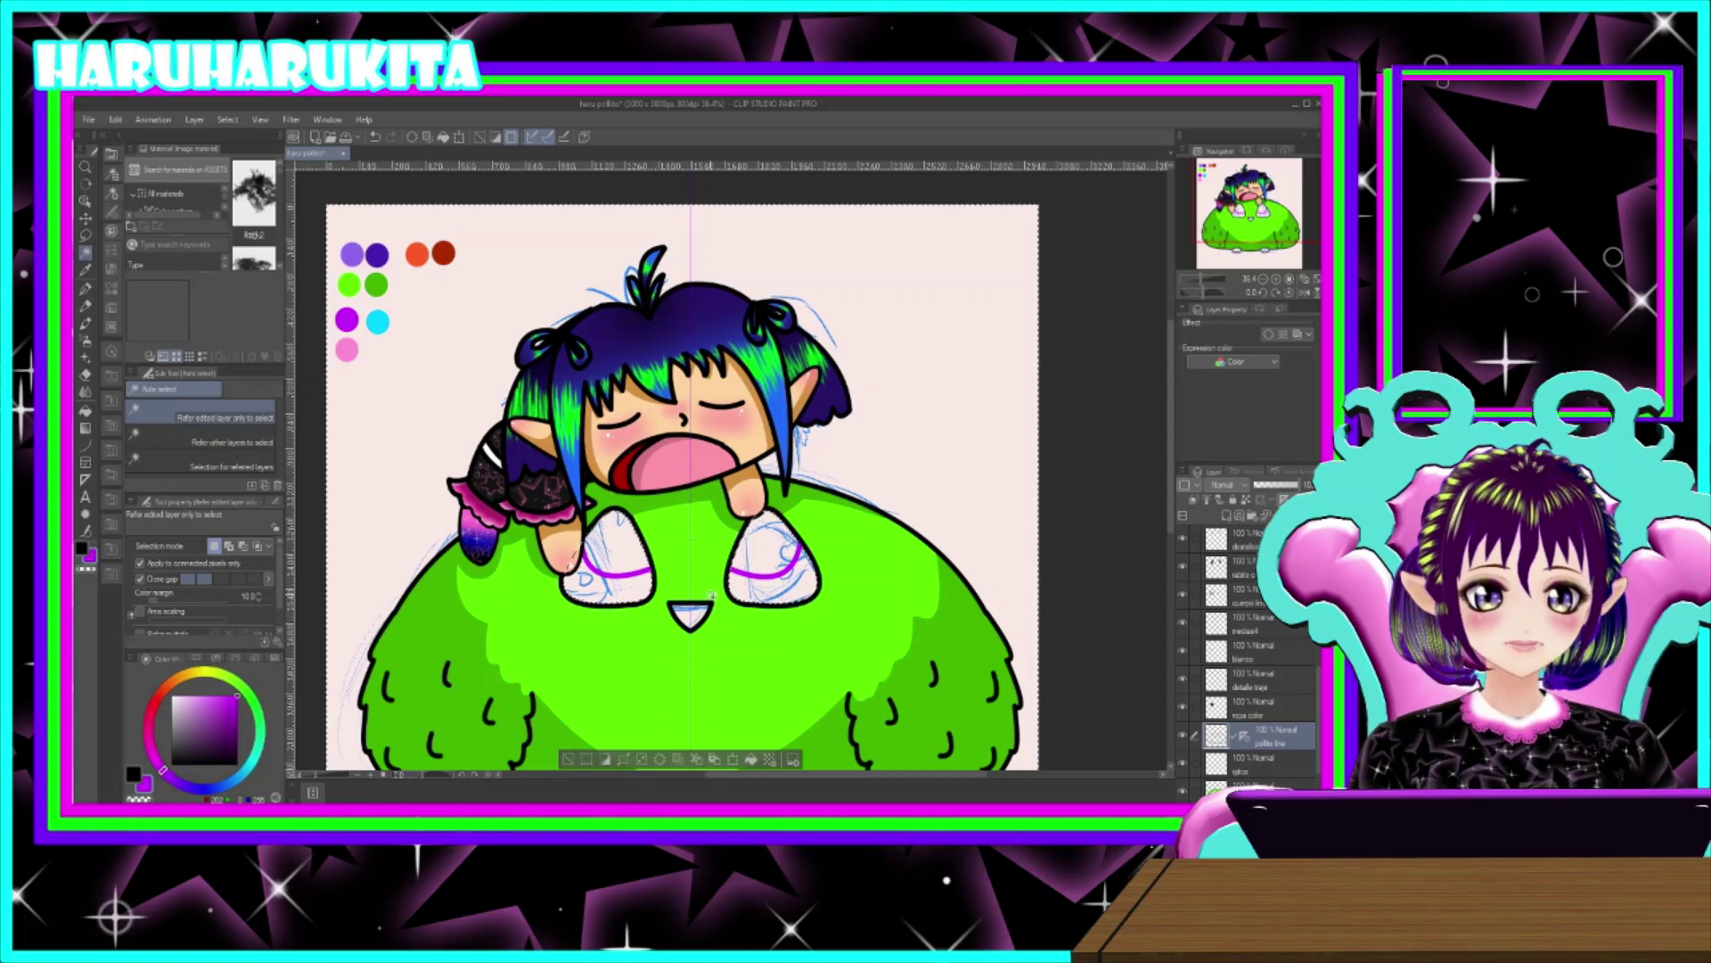
pyautogui.click(607, 761)
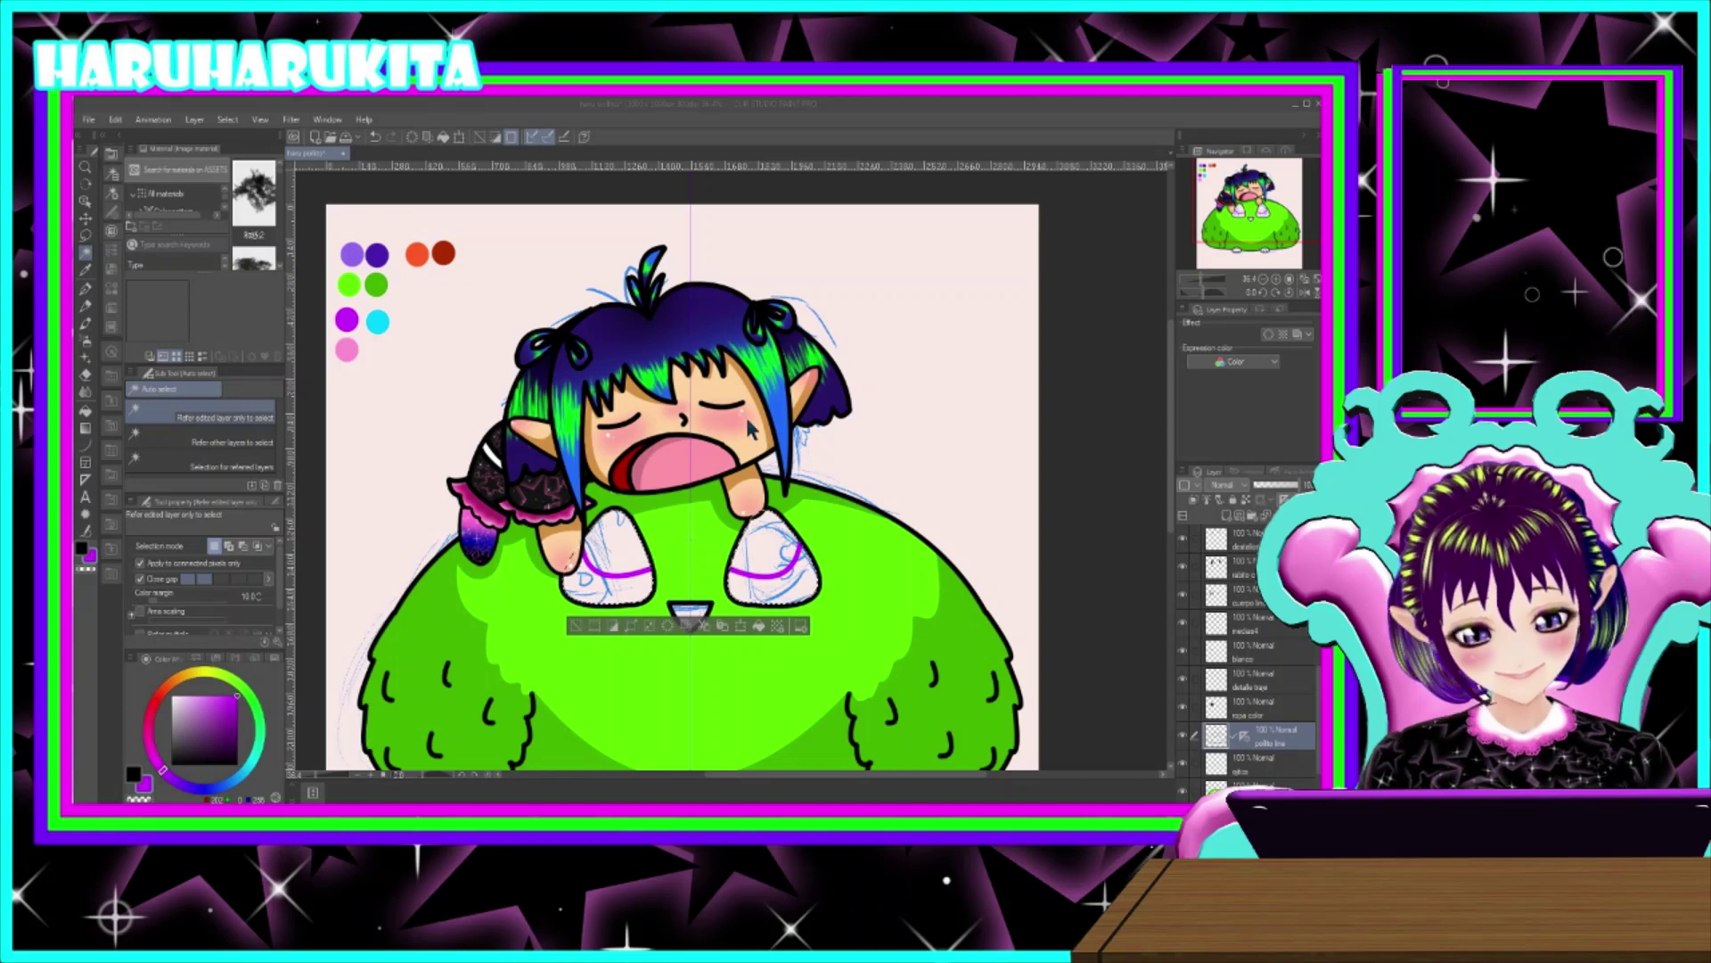
pyautogui.click(1287, 765)
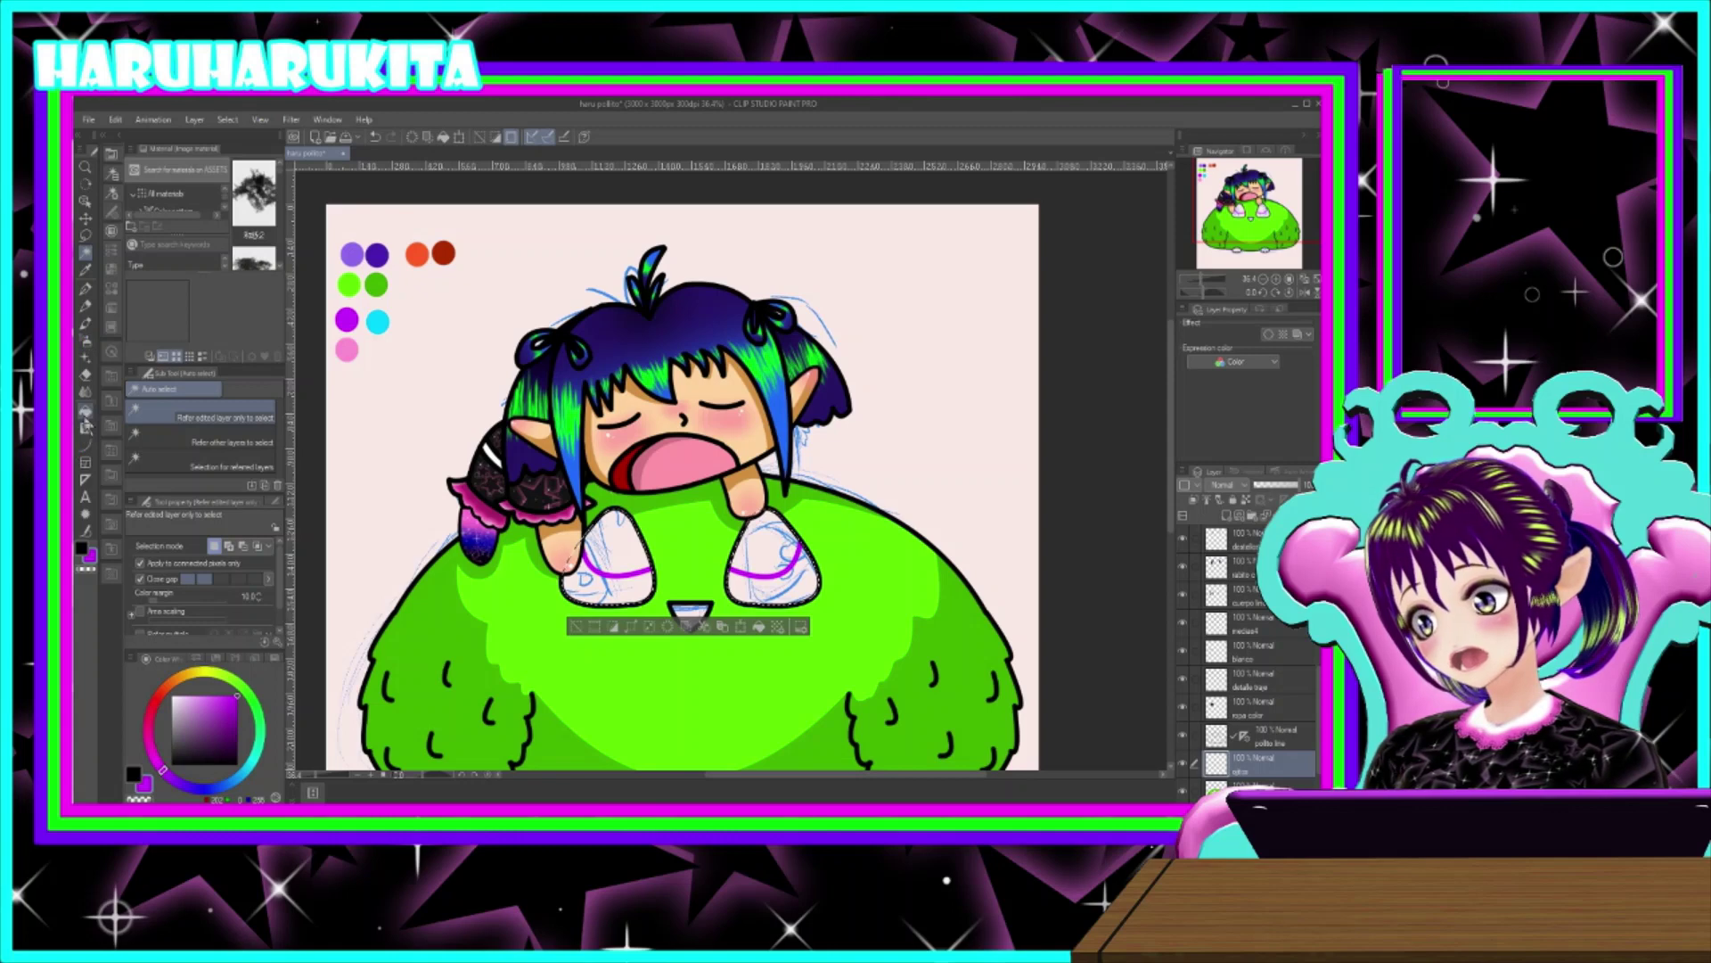
# - Fill the upper part of both eyes, above the curves, with the bright purple
pyautogui.click(86, 410)
pyautogui.click(624, 534)
pyautogui.click(768, 539)
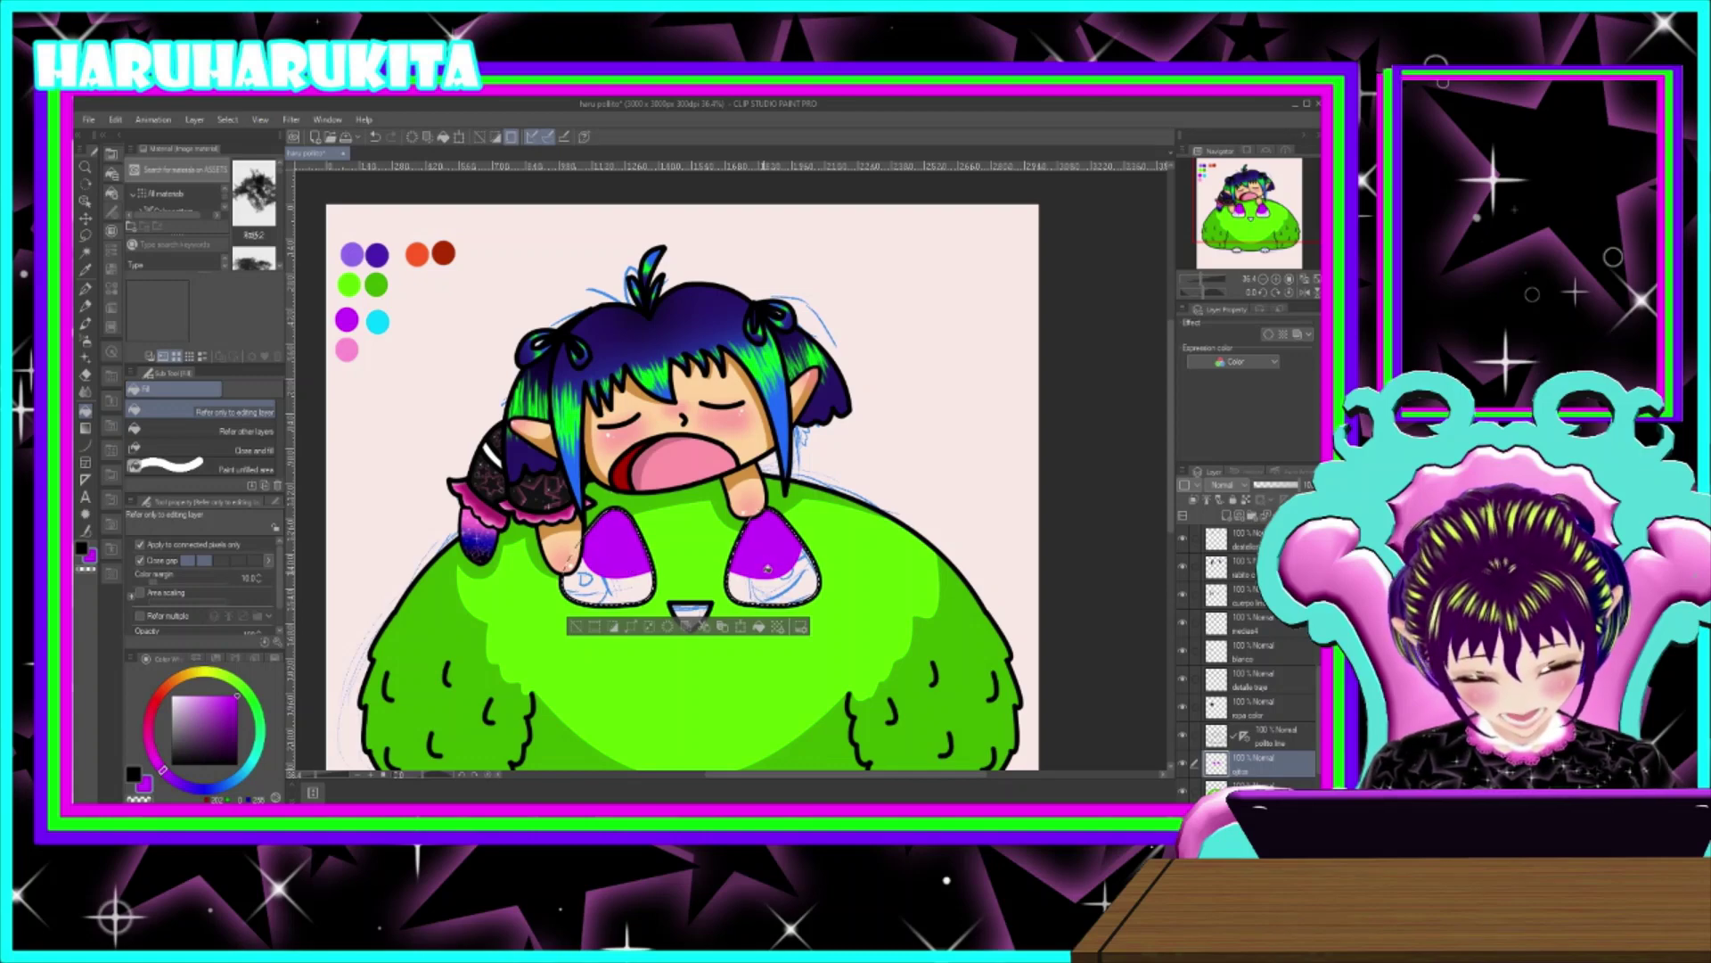
# - Paint a band in the palette's lavender below the purple of both eyes and fill the remaining lower parts with the palette's cyan
pyautogui.scroll(2, 767, 569)
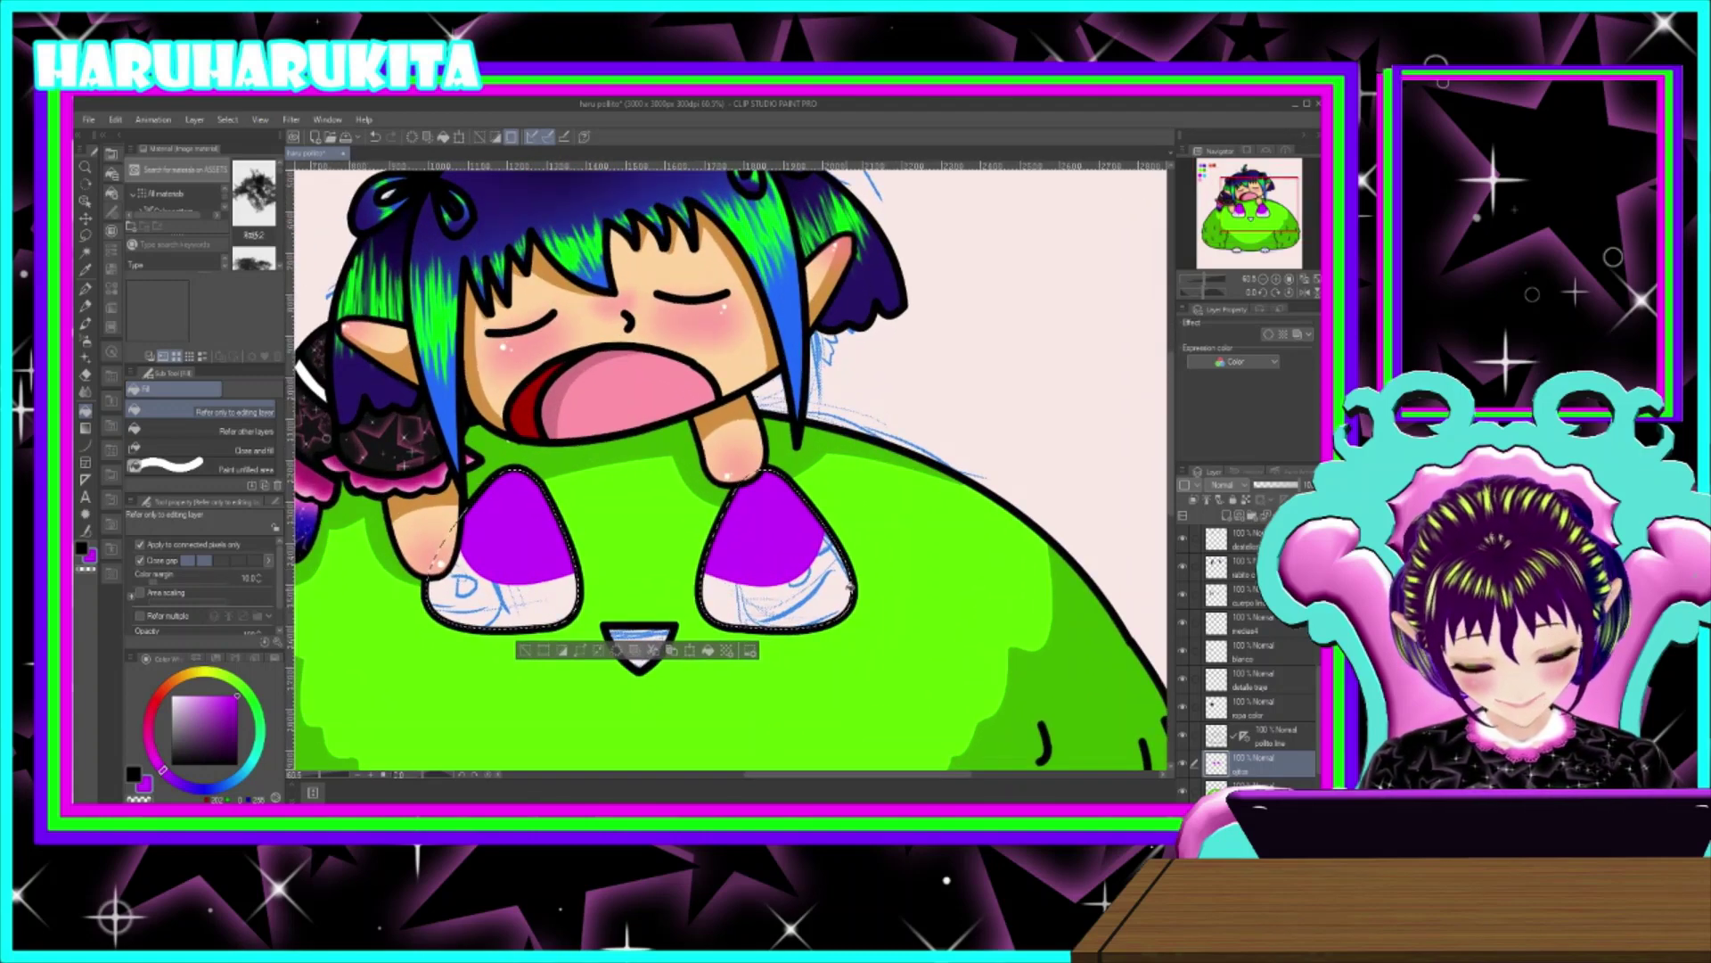
pyautogui.scroll(-3, 849, 586)
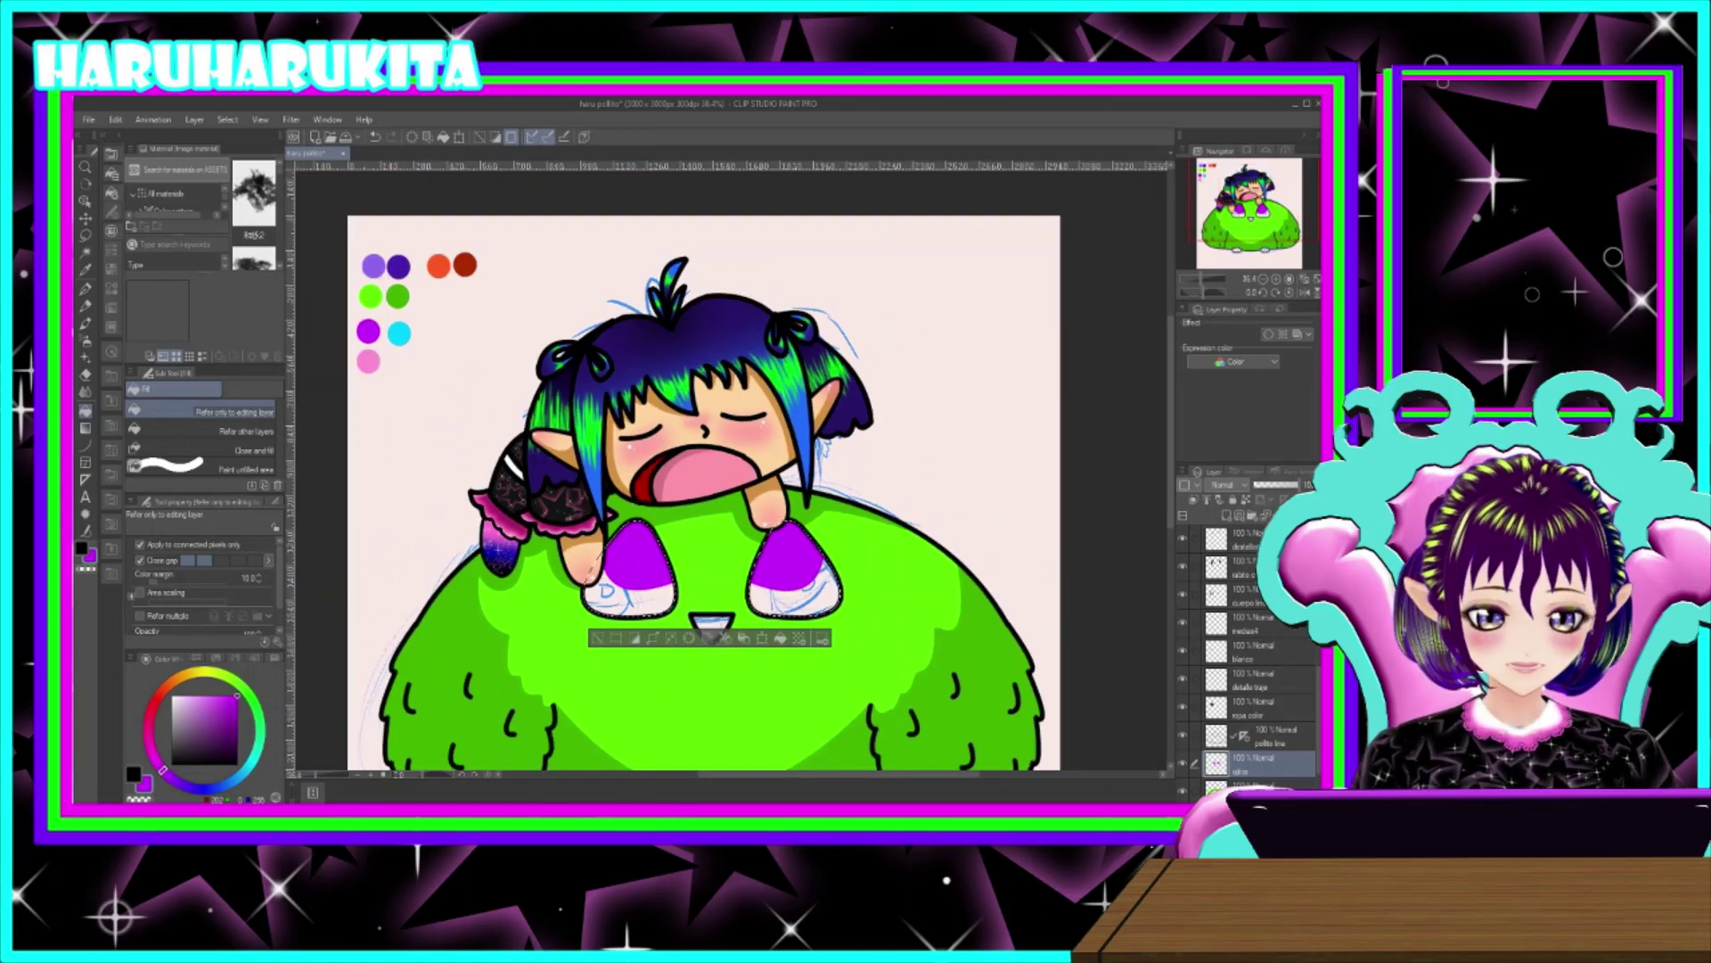
pyautogui.click(446, 365)
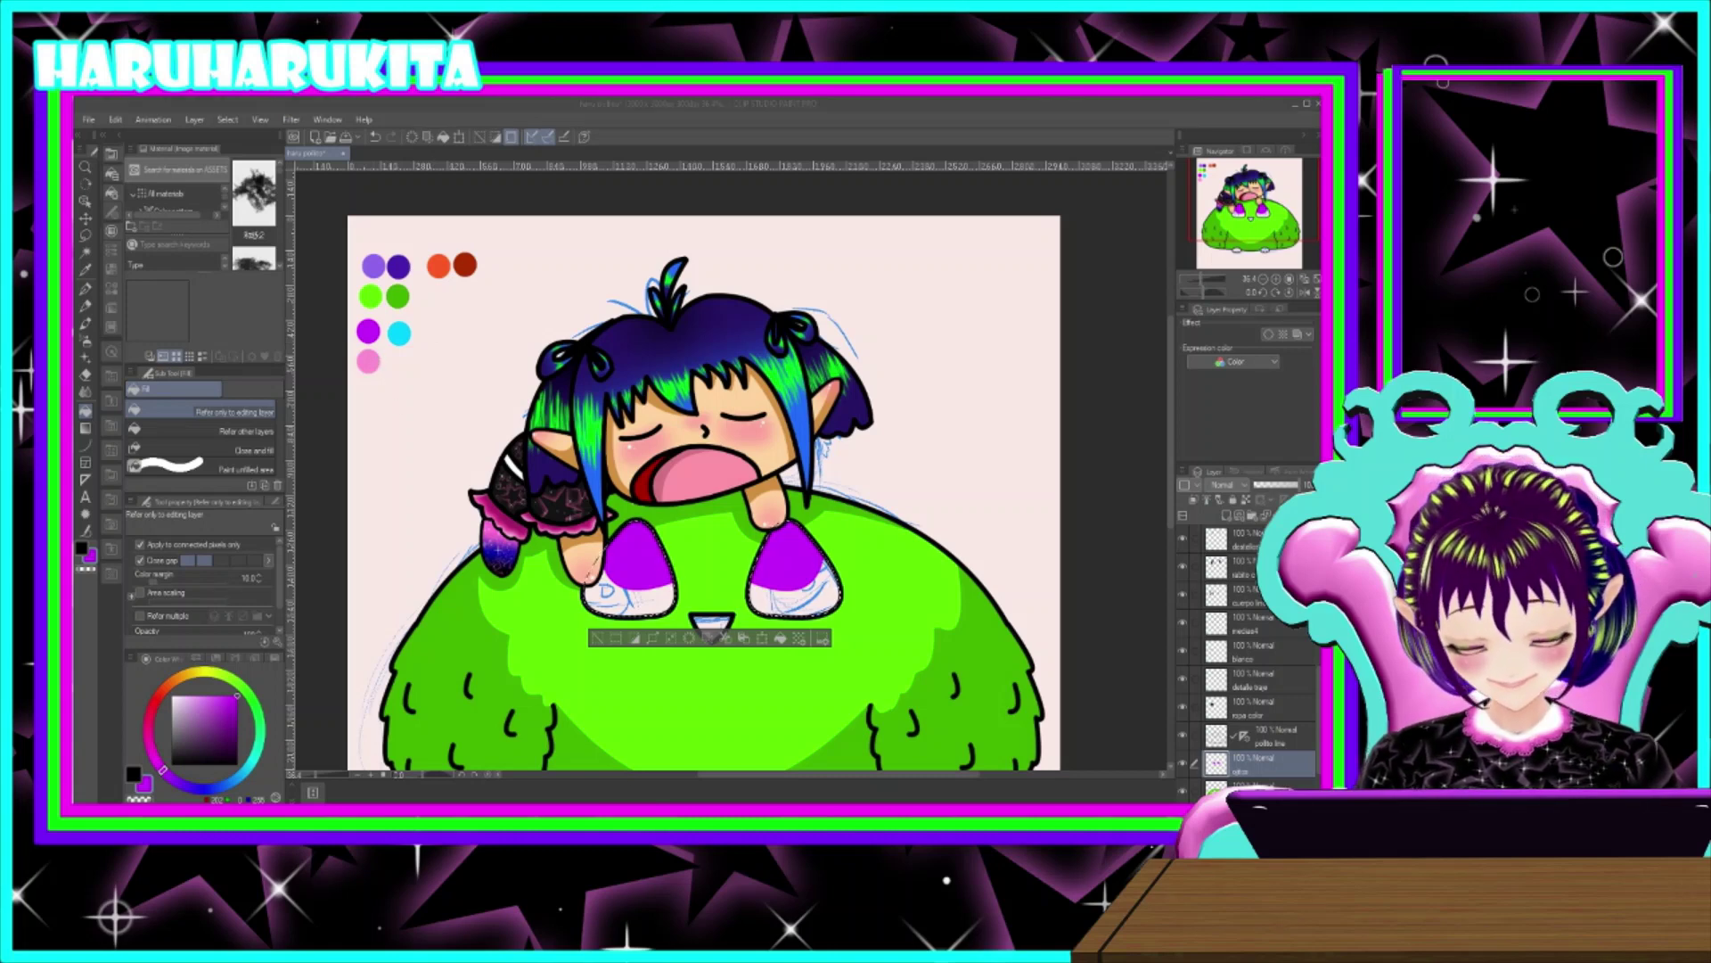
pyautogui.click(613, 755)
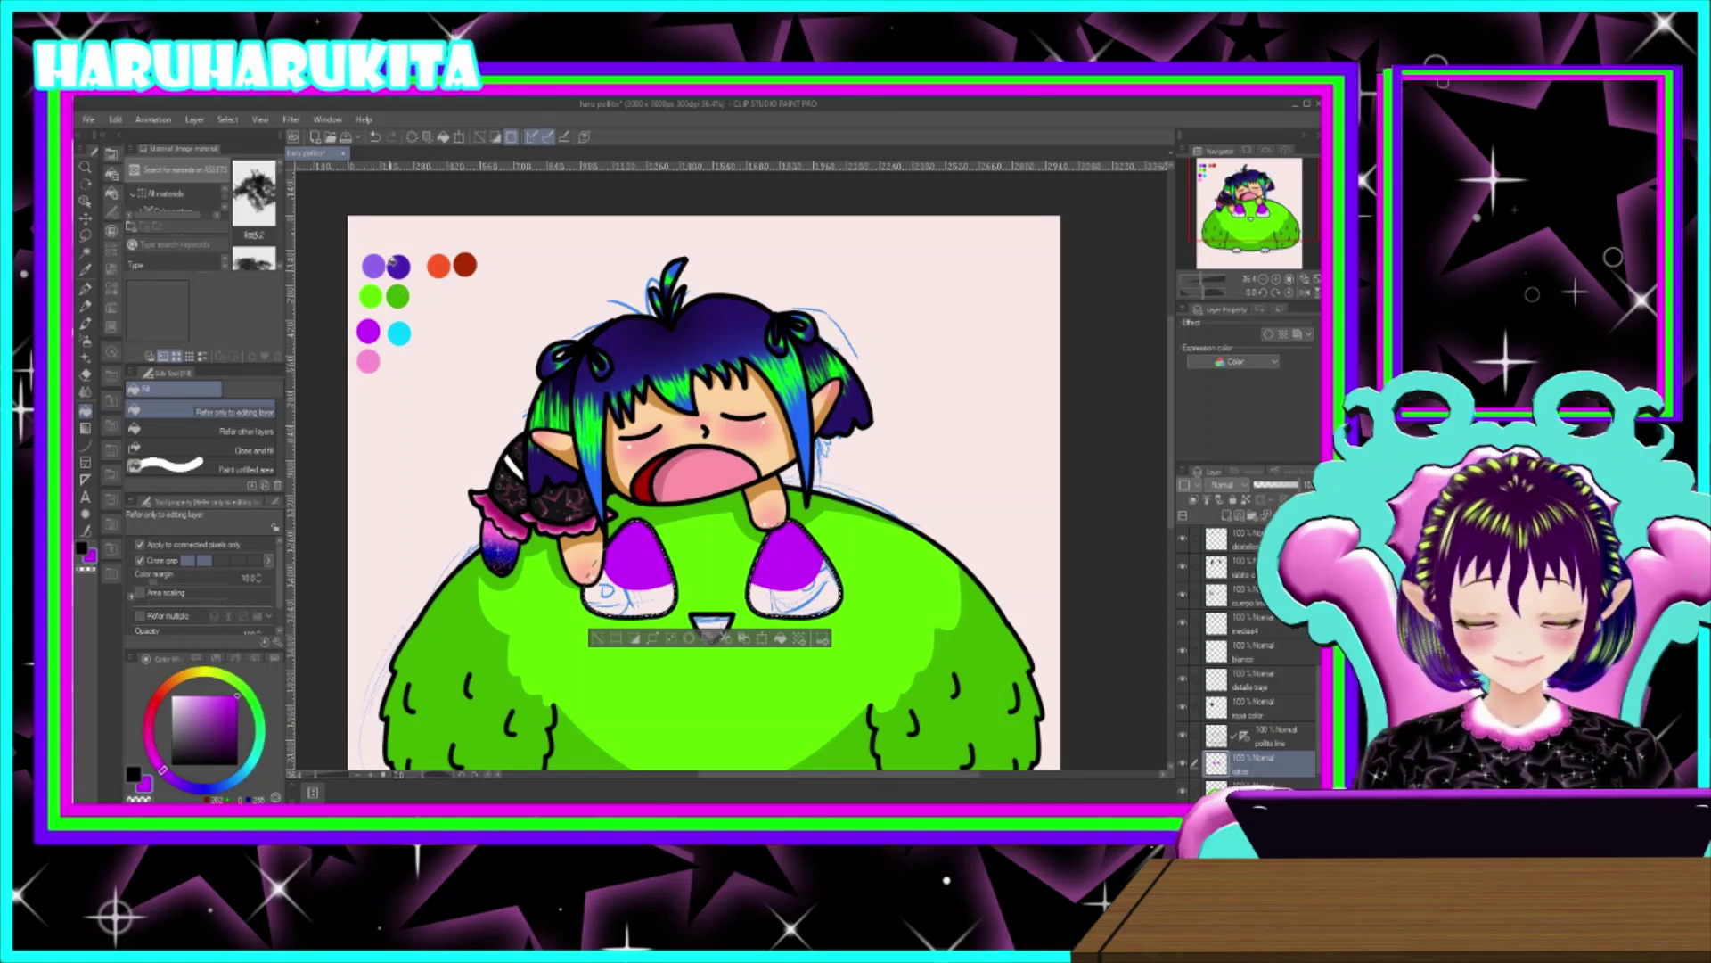
pyautogui.press('i')
pyautogui.click(375, 265)
pyautogui.press('g')
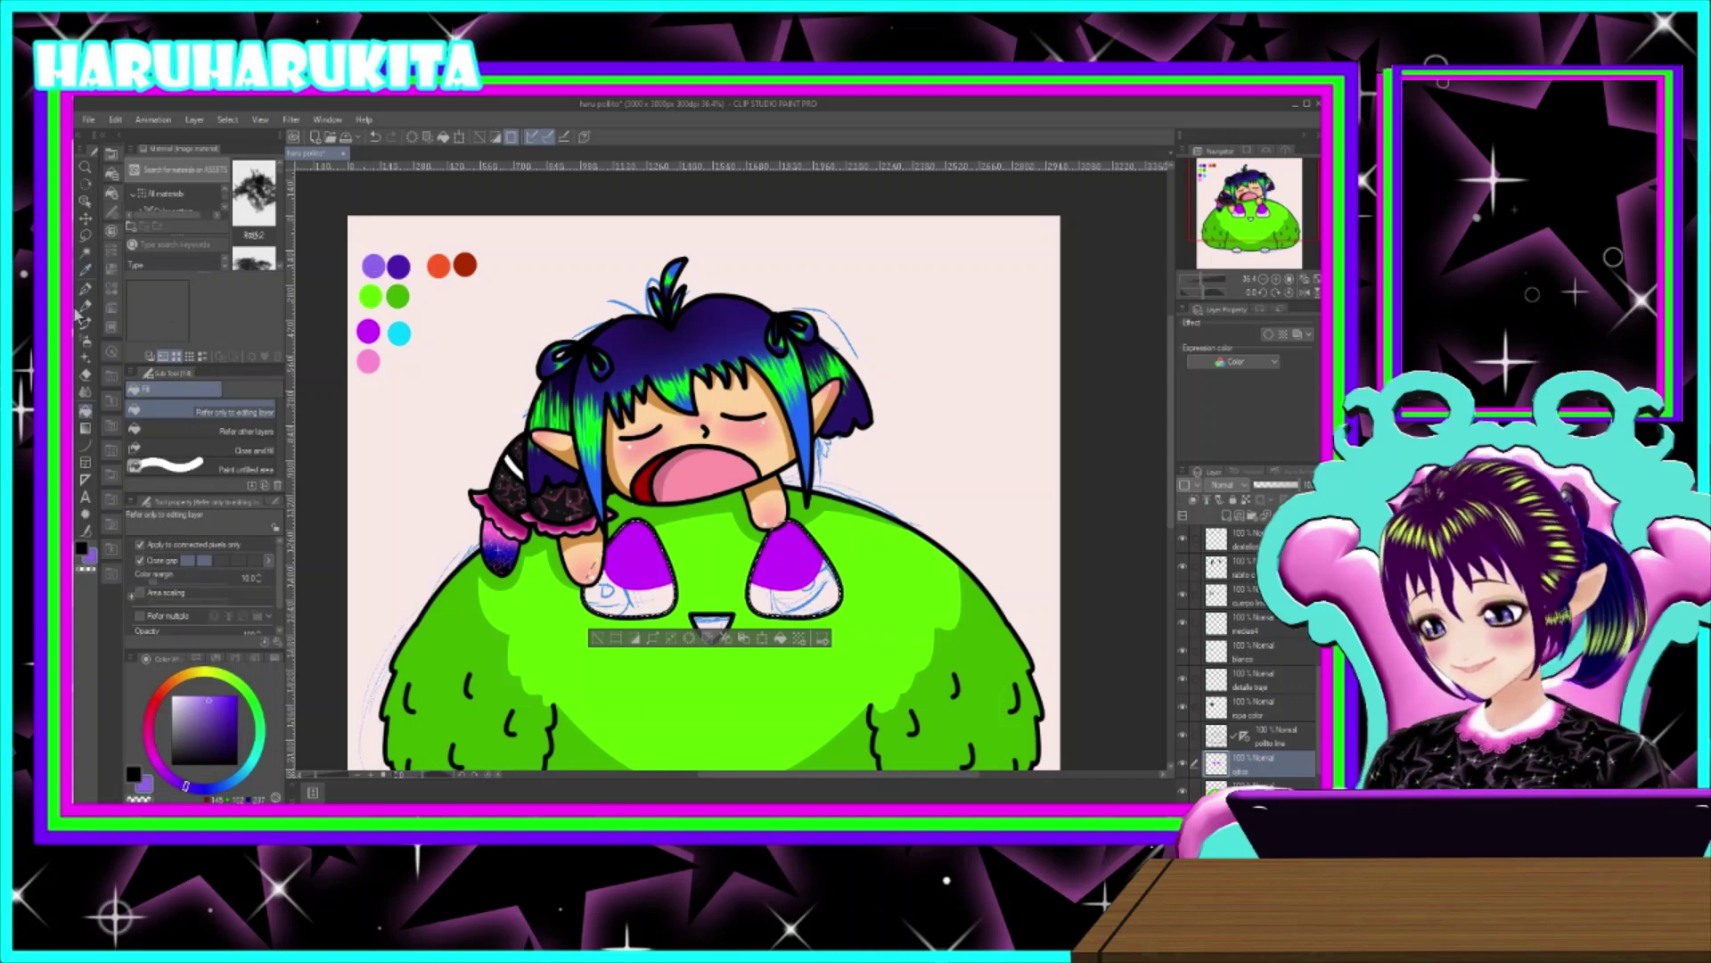
pyautogui.click(85, 444)
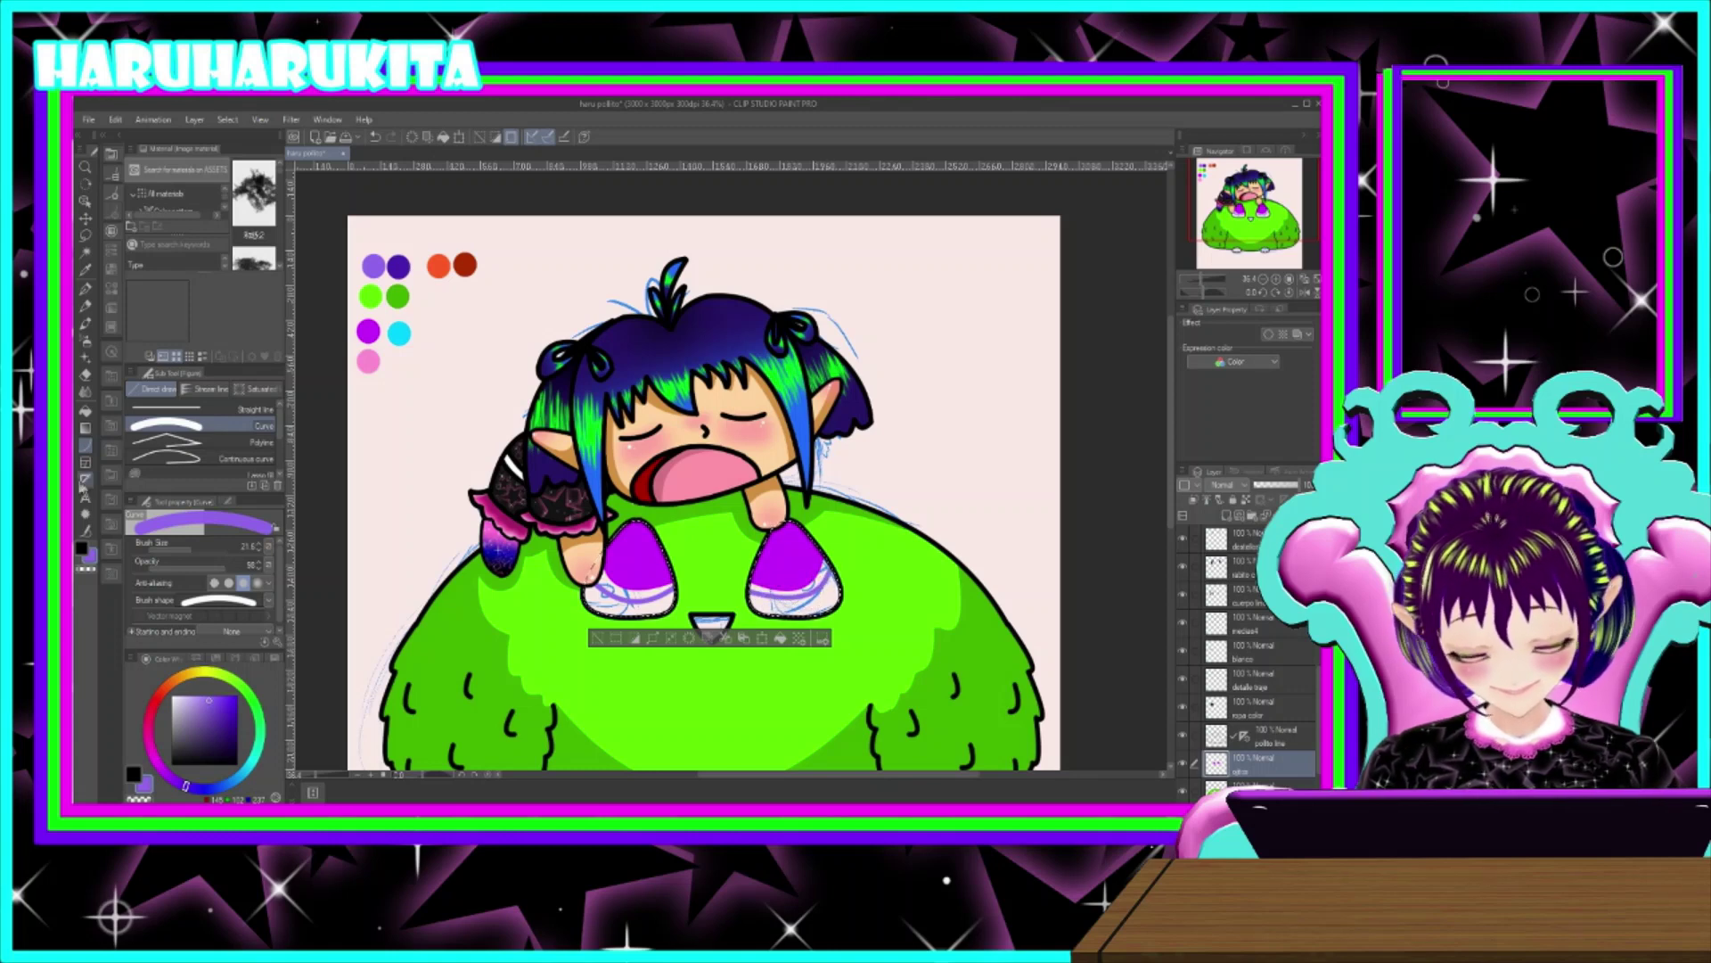
pyautogui.click(85, 410)
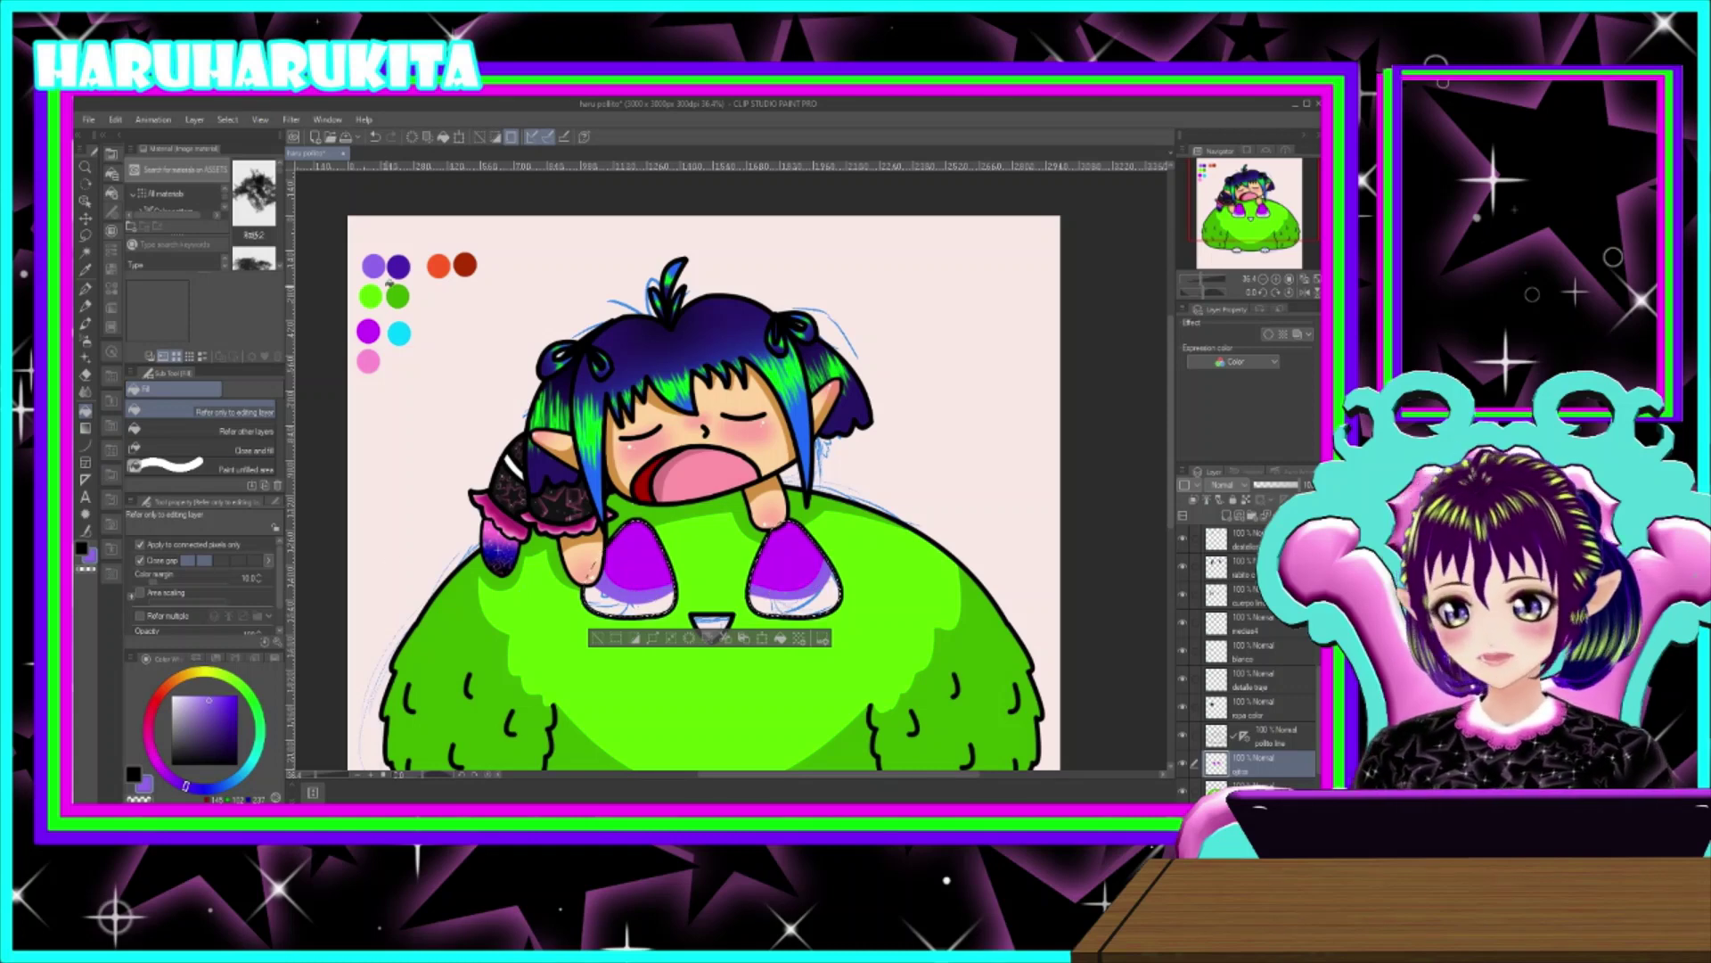
pyautogui.press('i')
pyautogui.keyDown('alt'); pyautogui.click(405, 328); pyautogui.keyUp('alt')
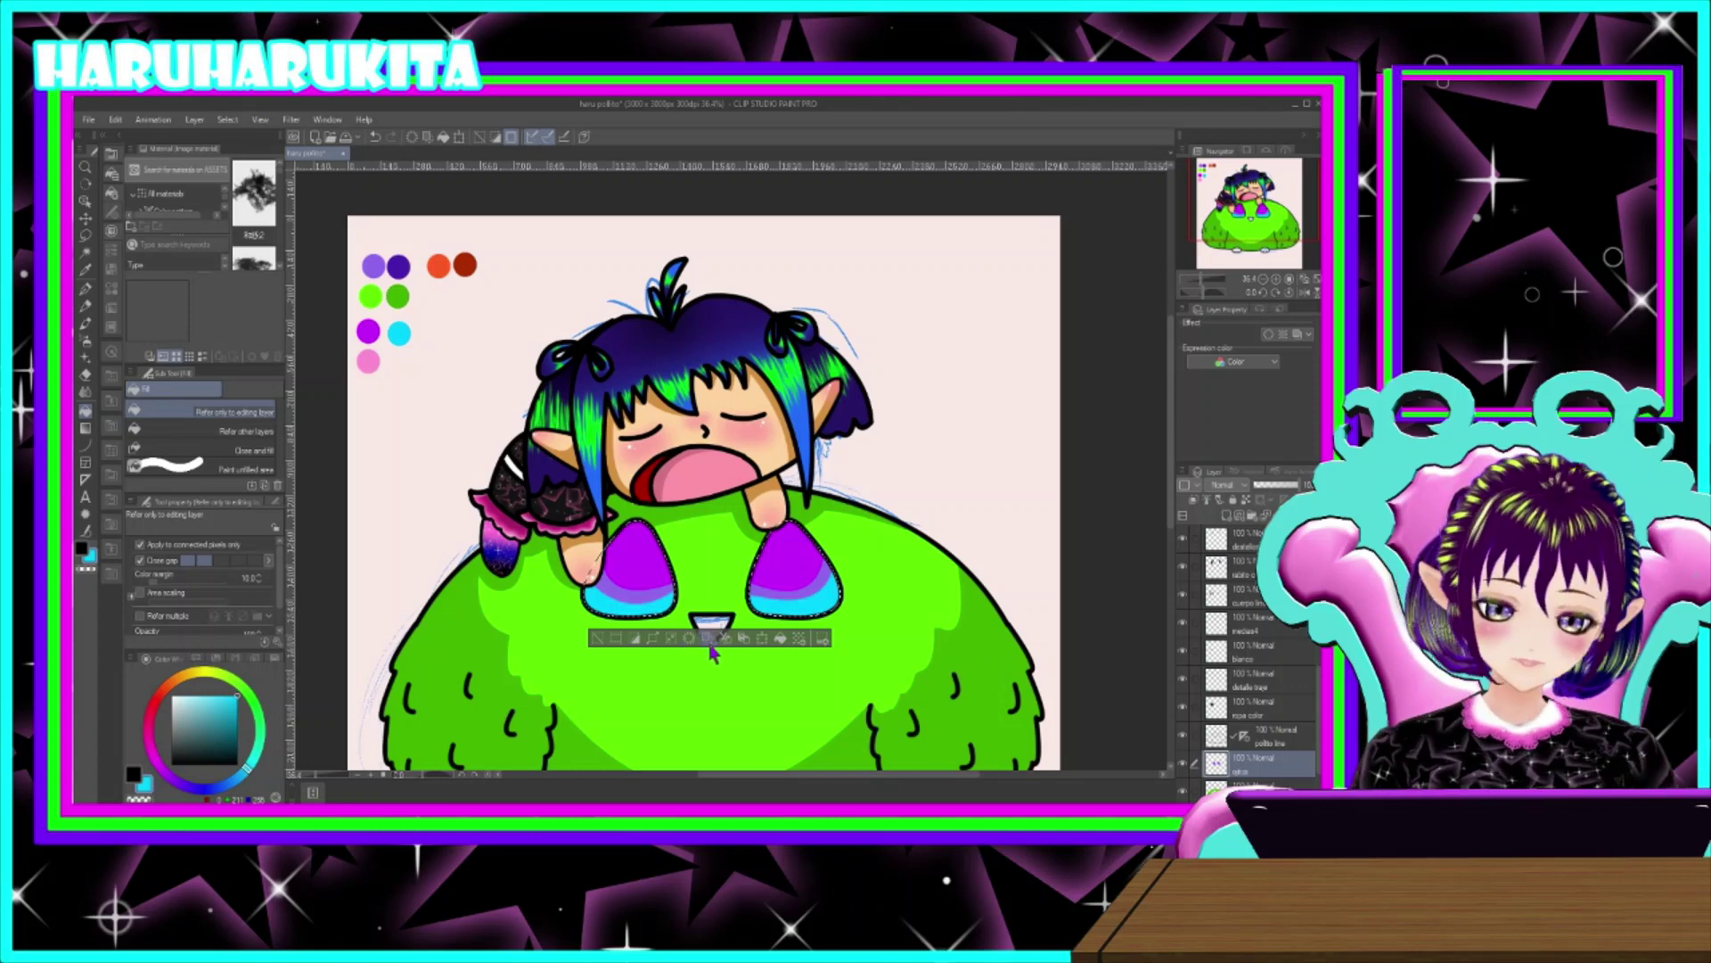
# - Add a layer above the eye colours and paint a large round white highlight in the bird's eye with a size 100 G-pen
pyautogui.click(1228, 519)
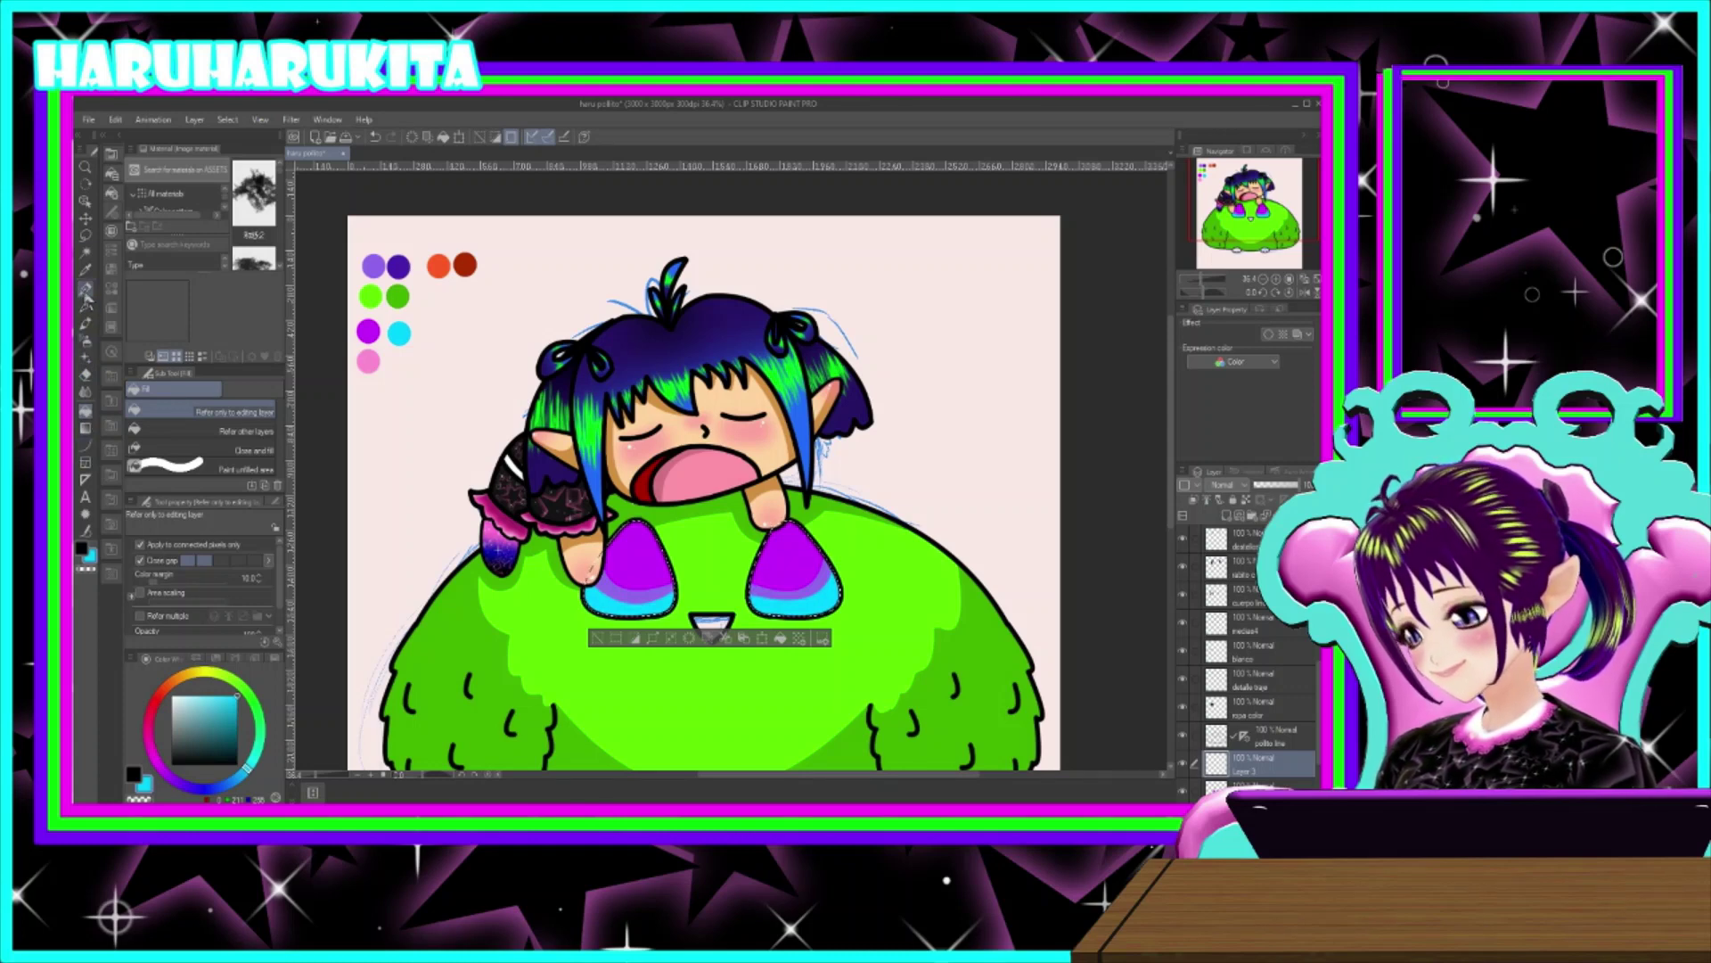
pyautogui.click(87, 288)
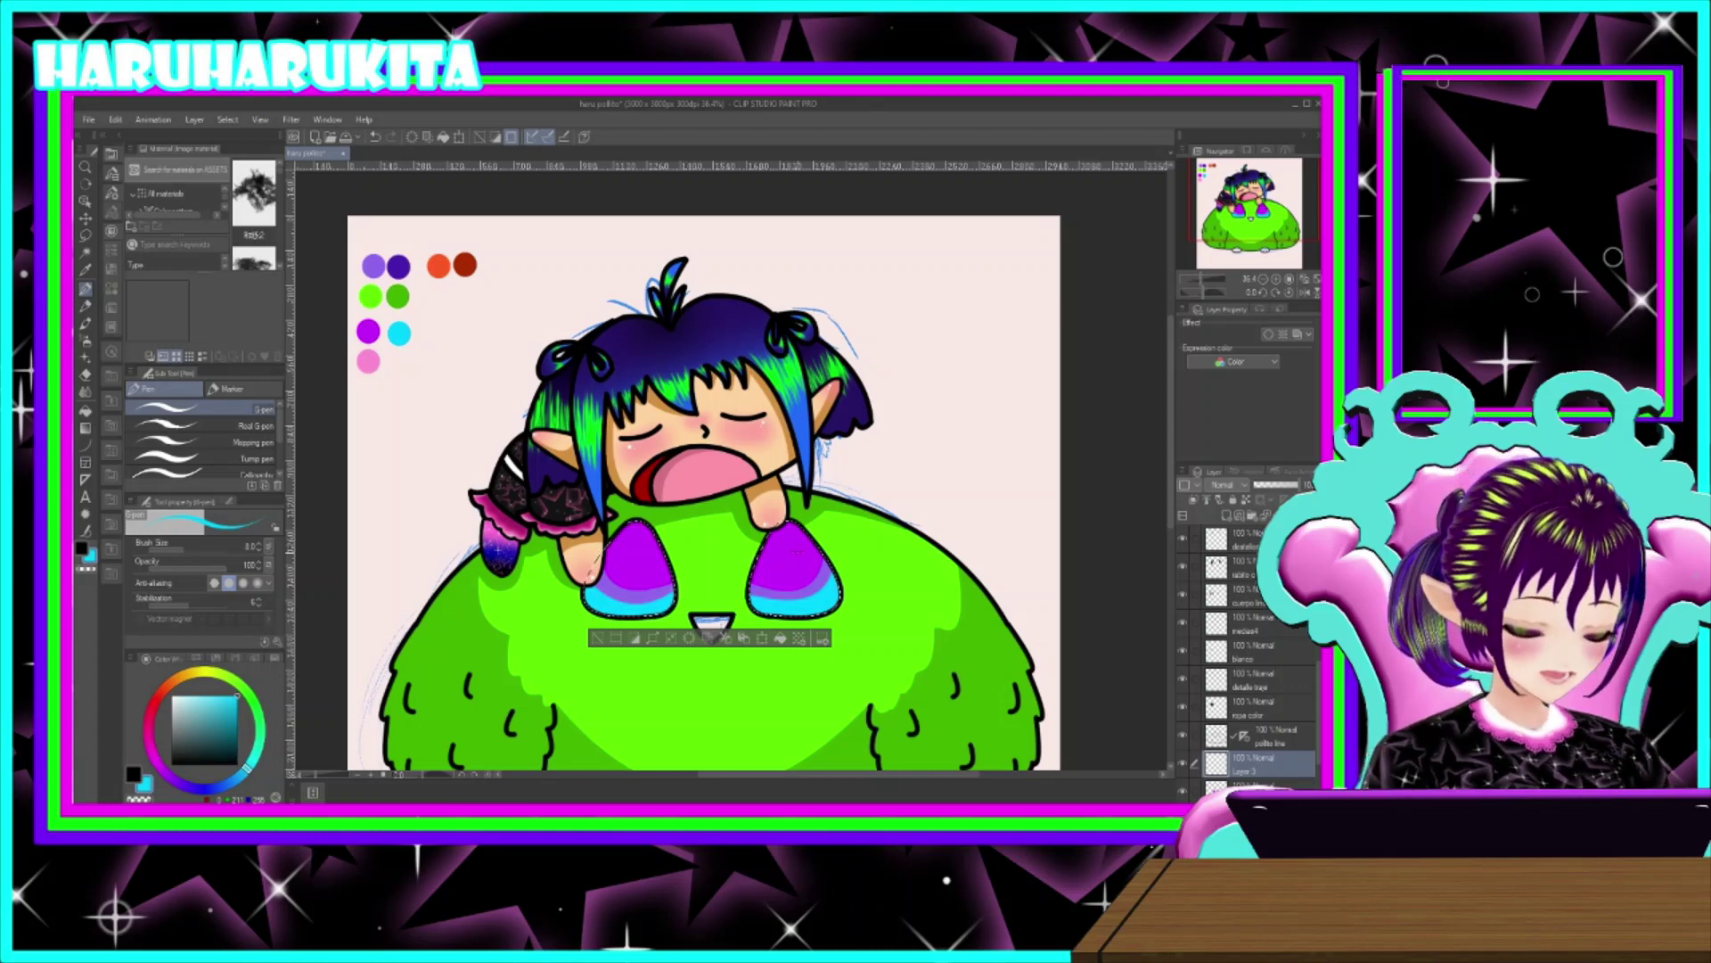
pyautogui.press(']')
pyautogui.press(']')
pyautogui.press(']')
pyautogui.press(']')
pyautogui.press(']')
pyautogui.press(']')
pyautogui.press(']')
pyautogui.press(']')
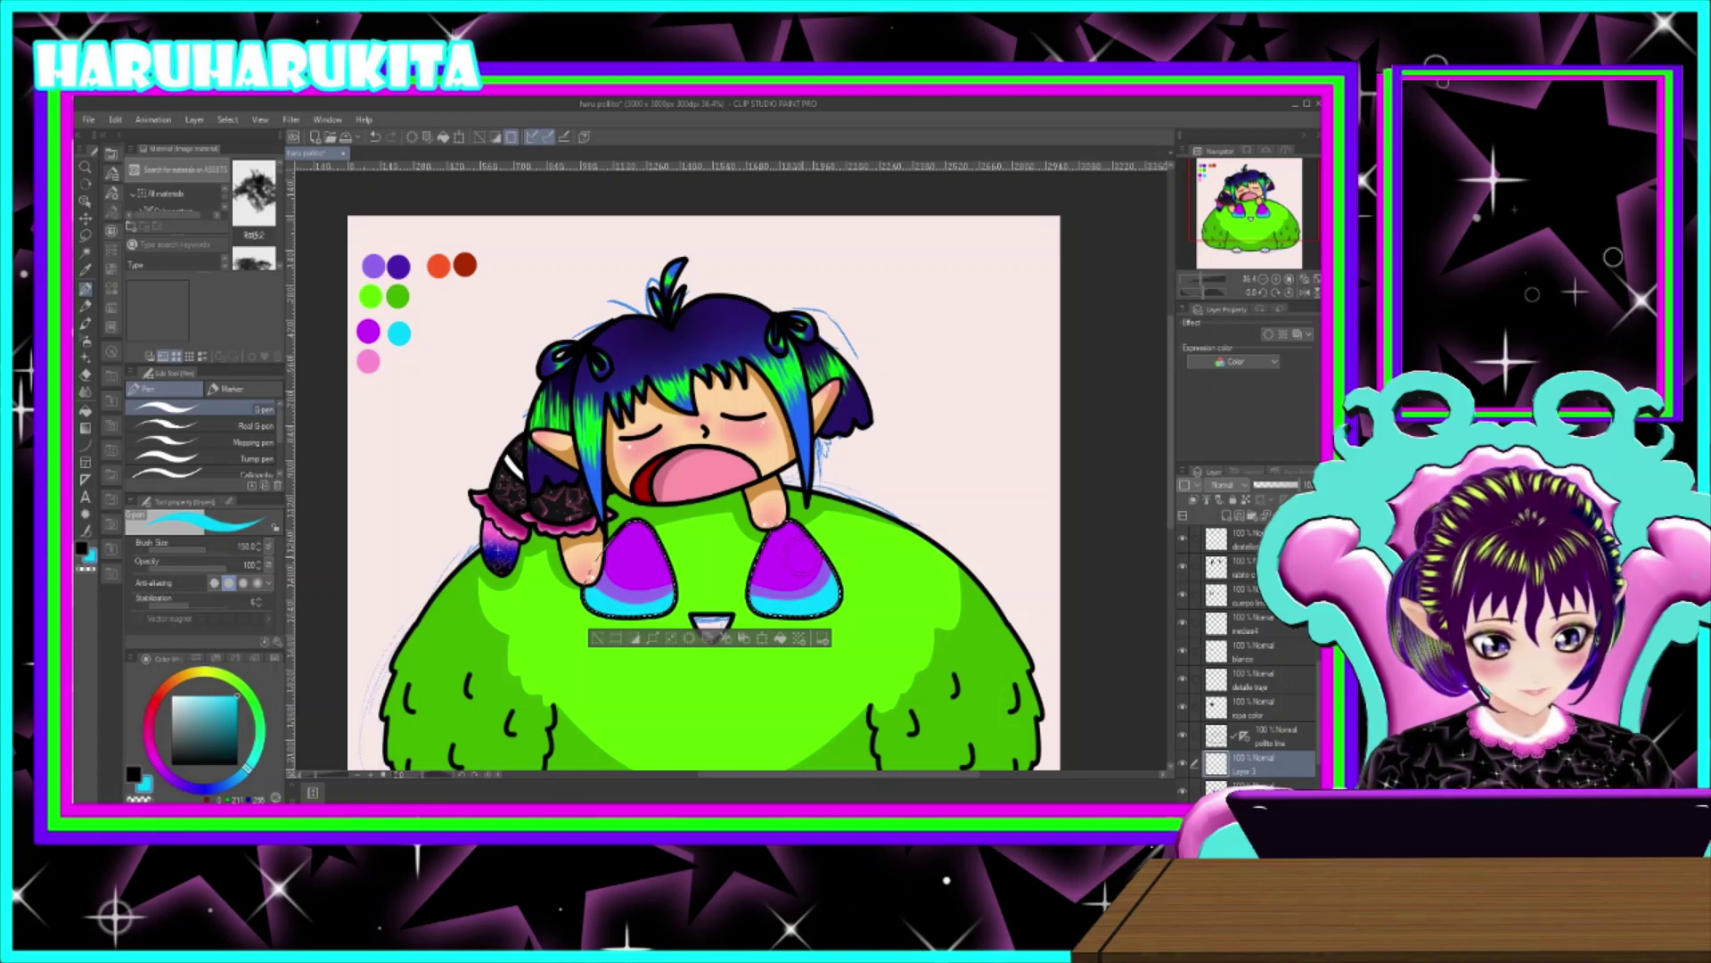
pyautogui.hotkey('ctrl', 'z')
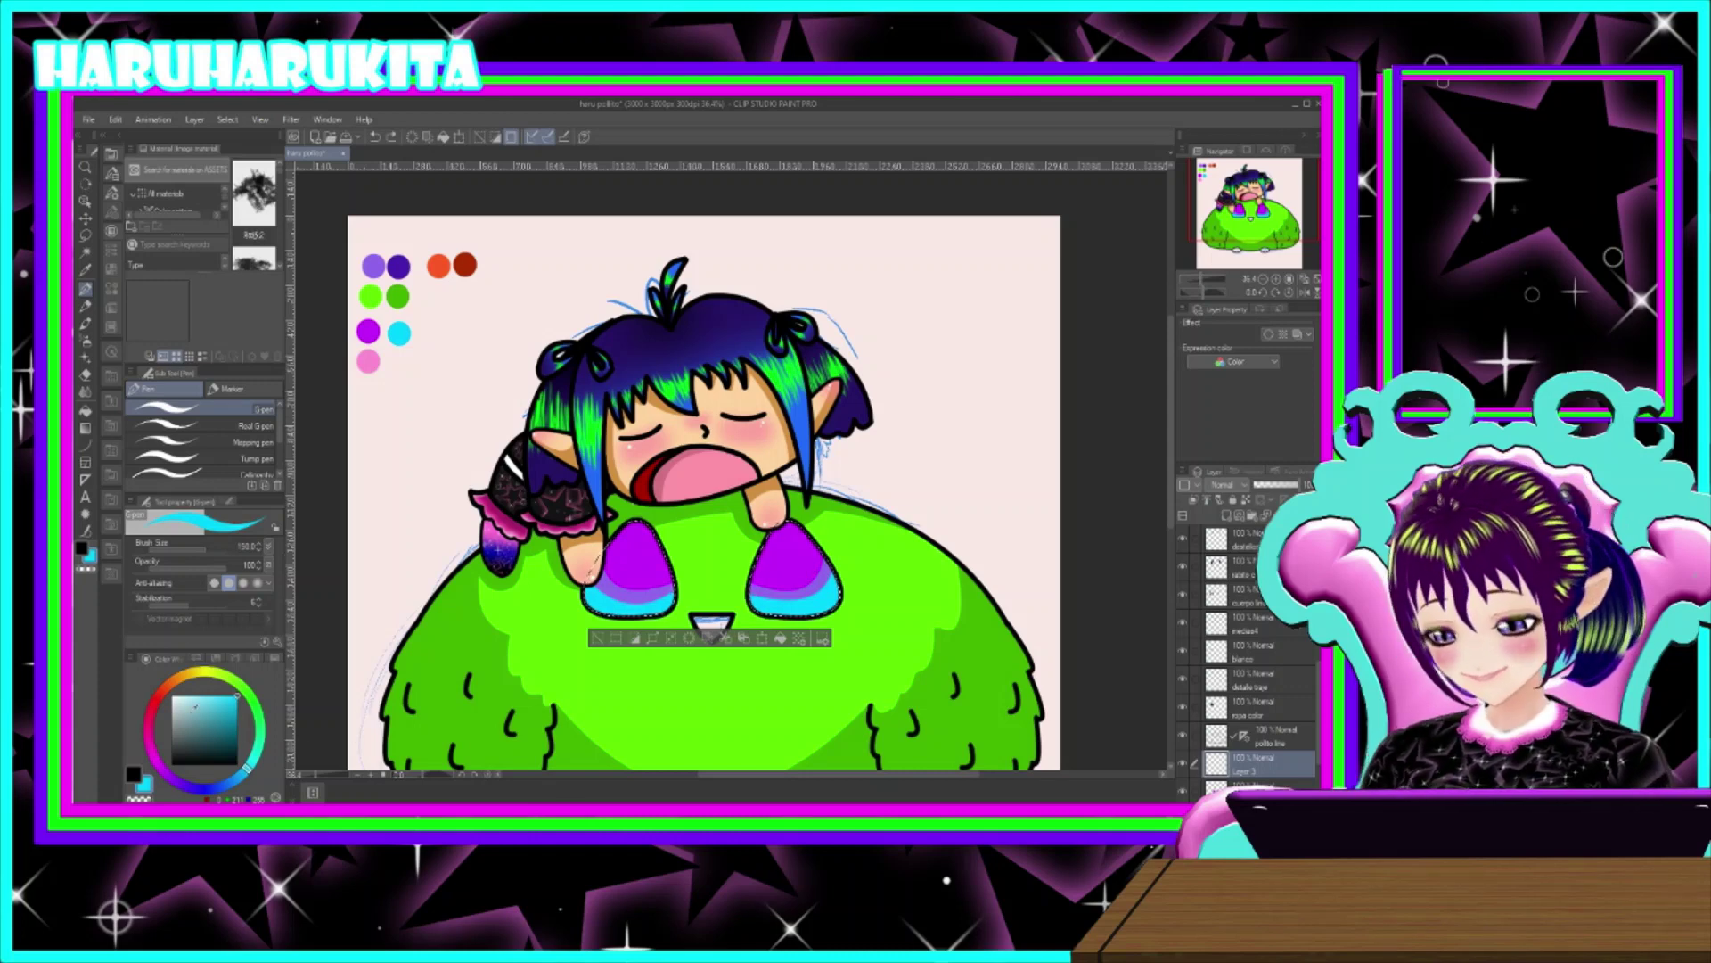
pyautogui.click(172, 696)
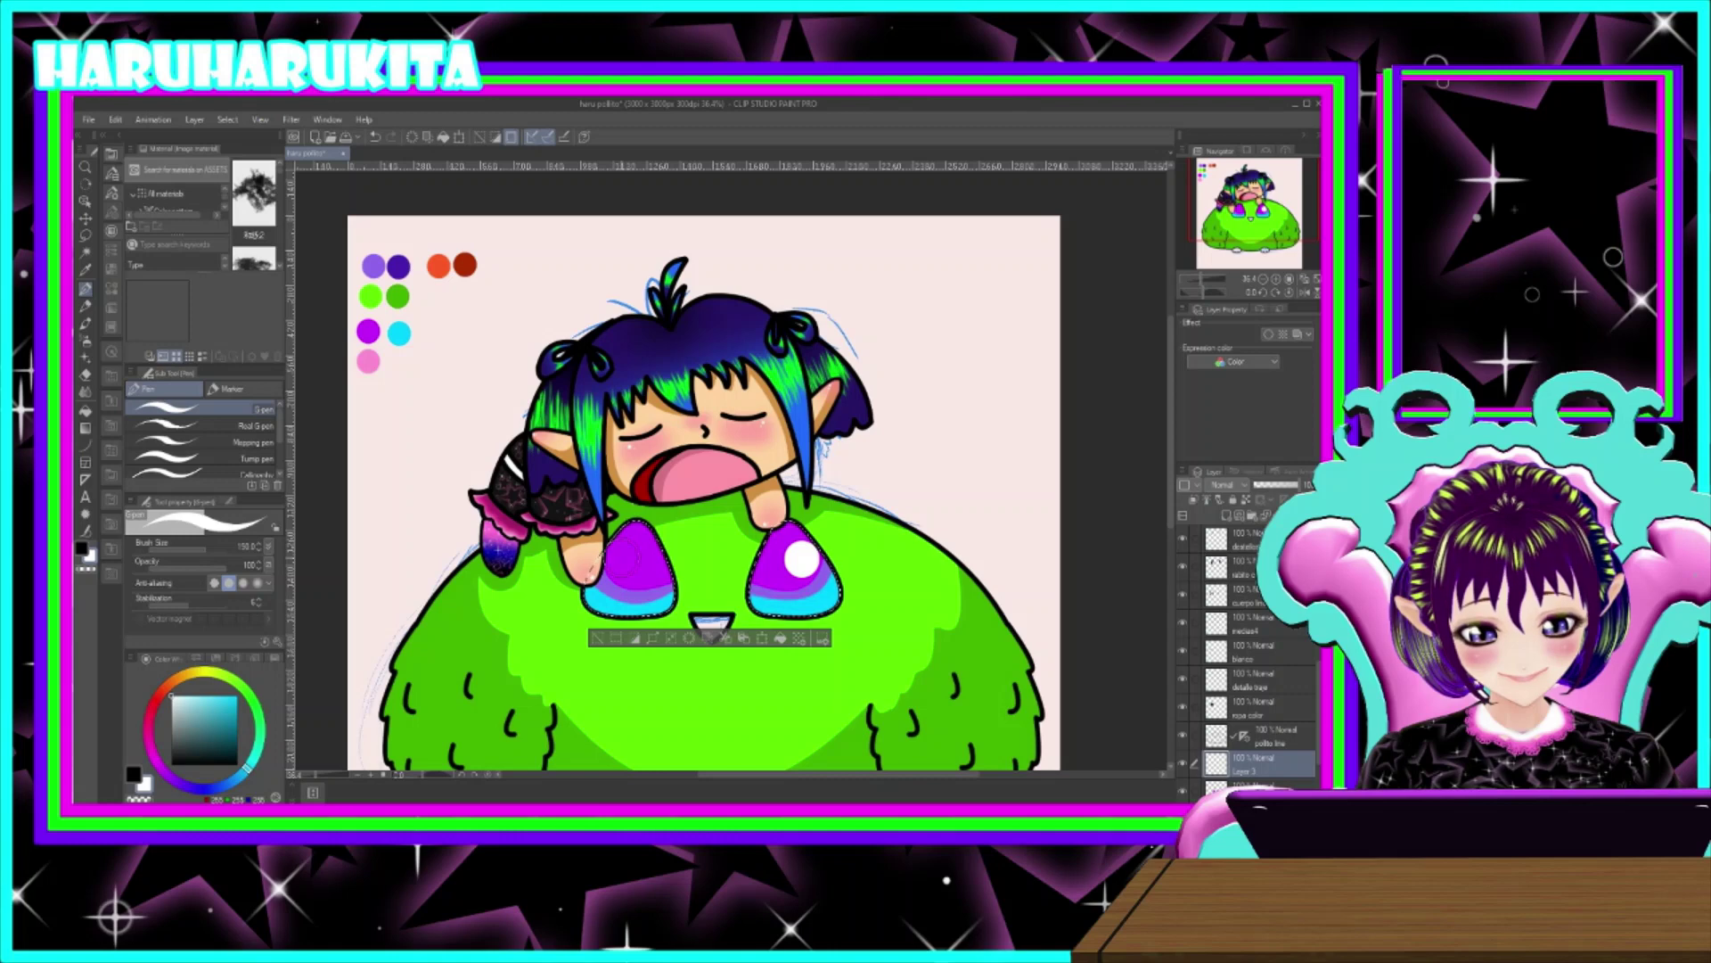
# - Complete the white highlights in both of the bird's eyes, adding smaller dots with the pen at size 40, and clear the selection
pyautogui.press('[')
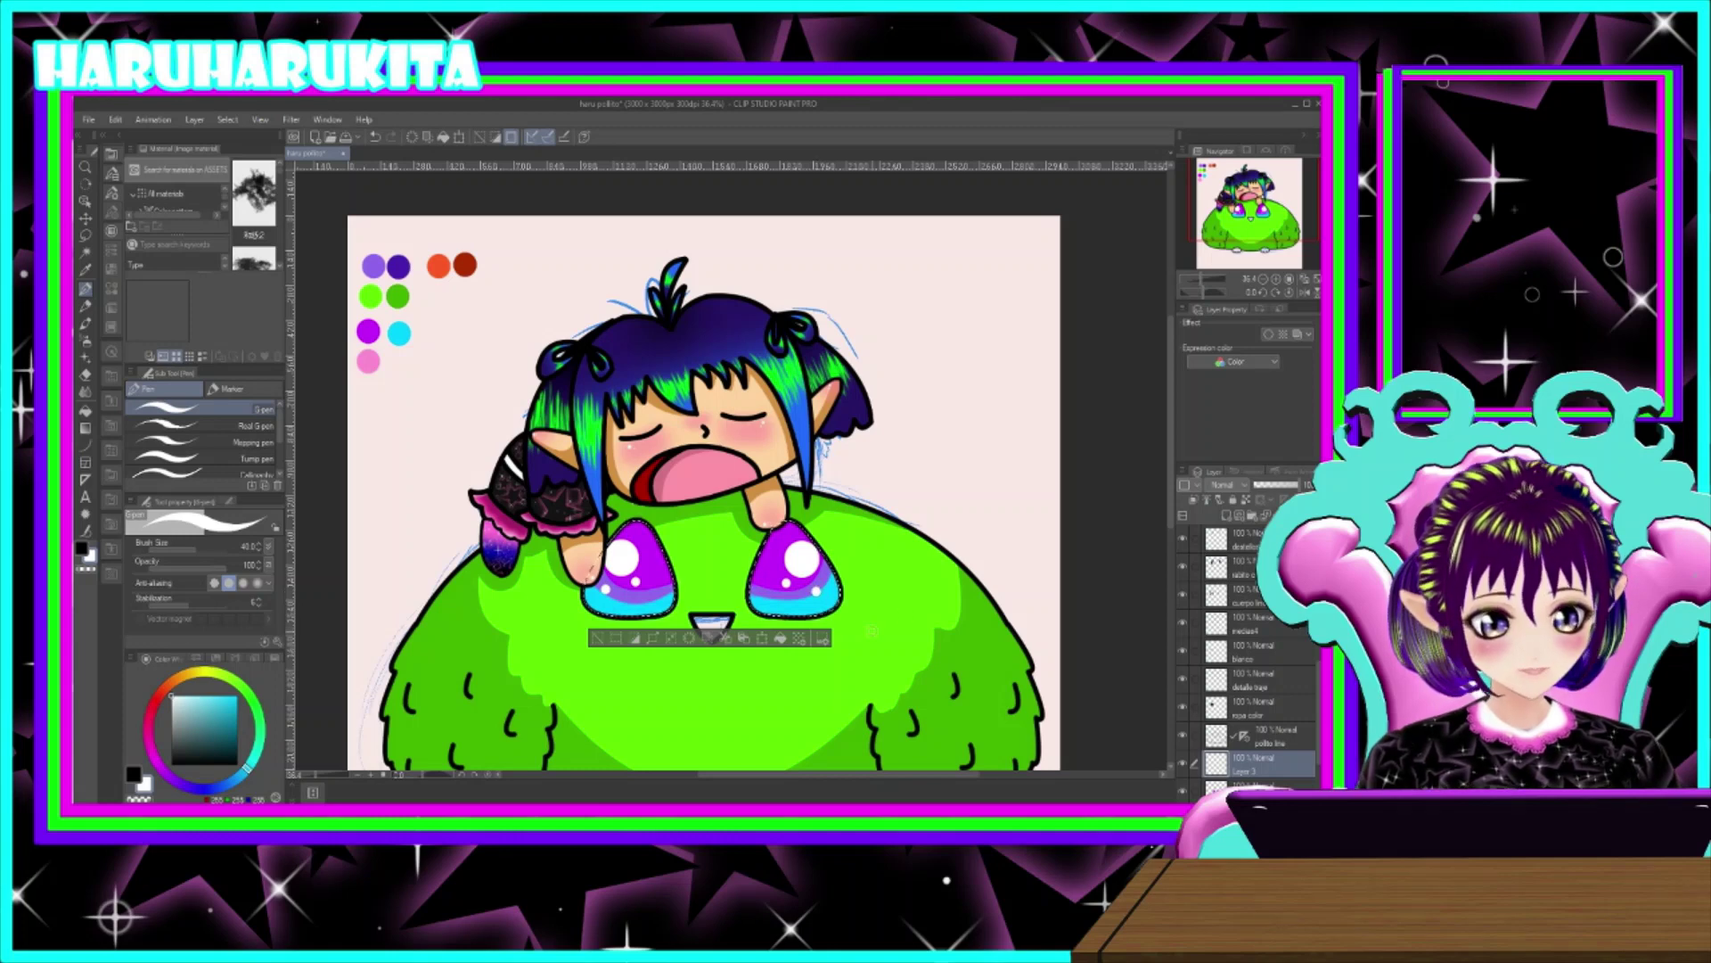
pyautogui.hotkey('ctrl', '-')
pyautogui.scroll(-1, 984, 610)
pyautogui.scroll(2, 985, 611)
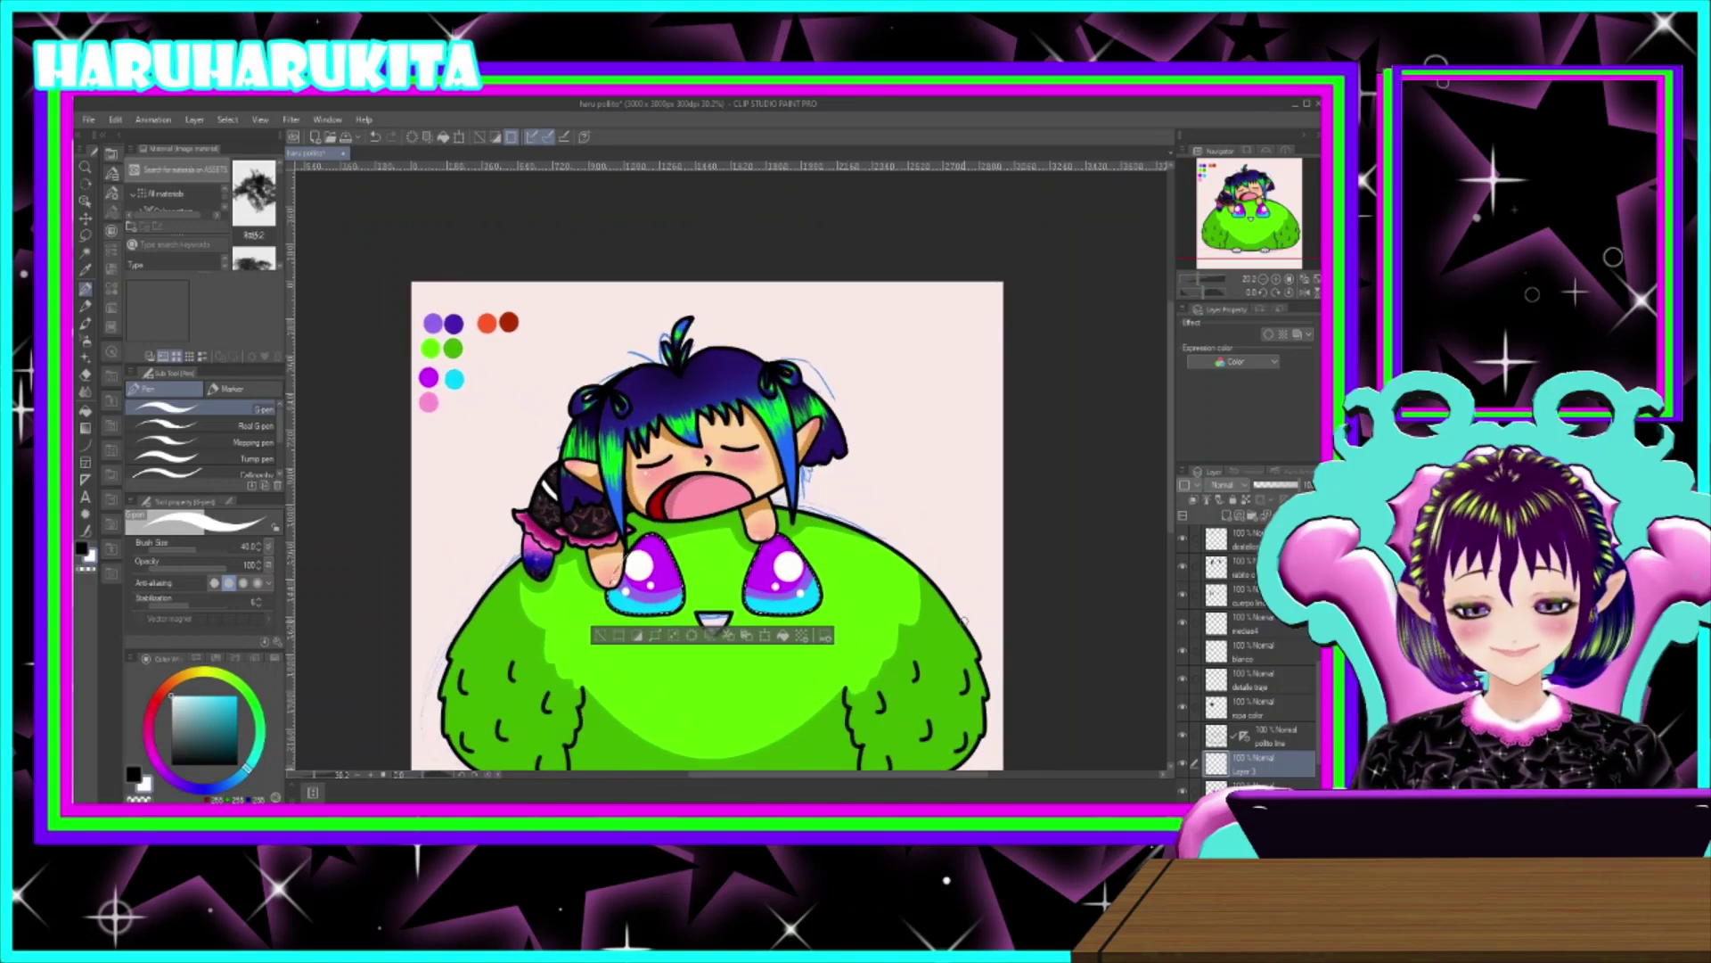
pyautogui.scroll(1, 918, 629)
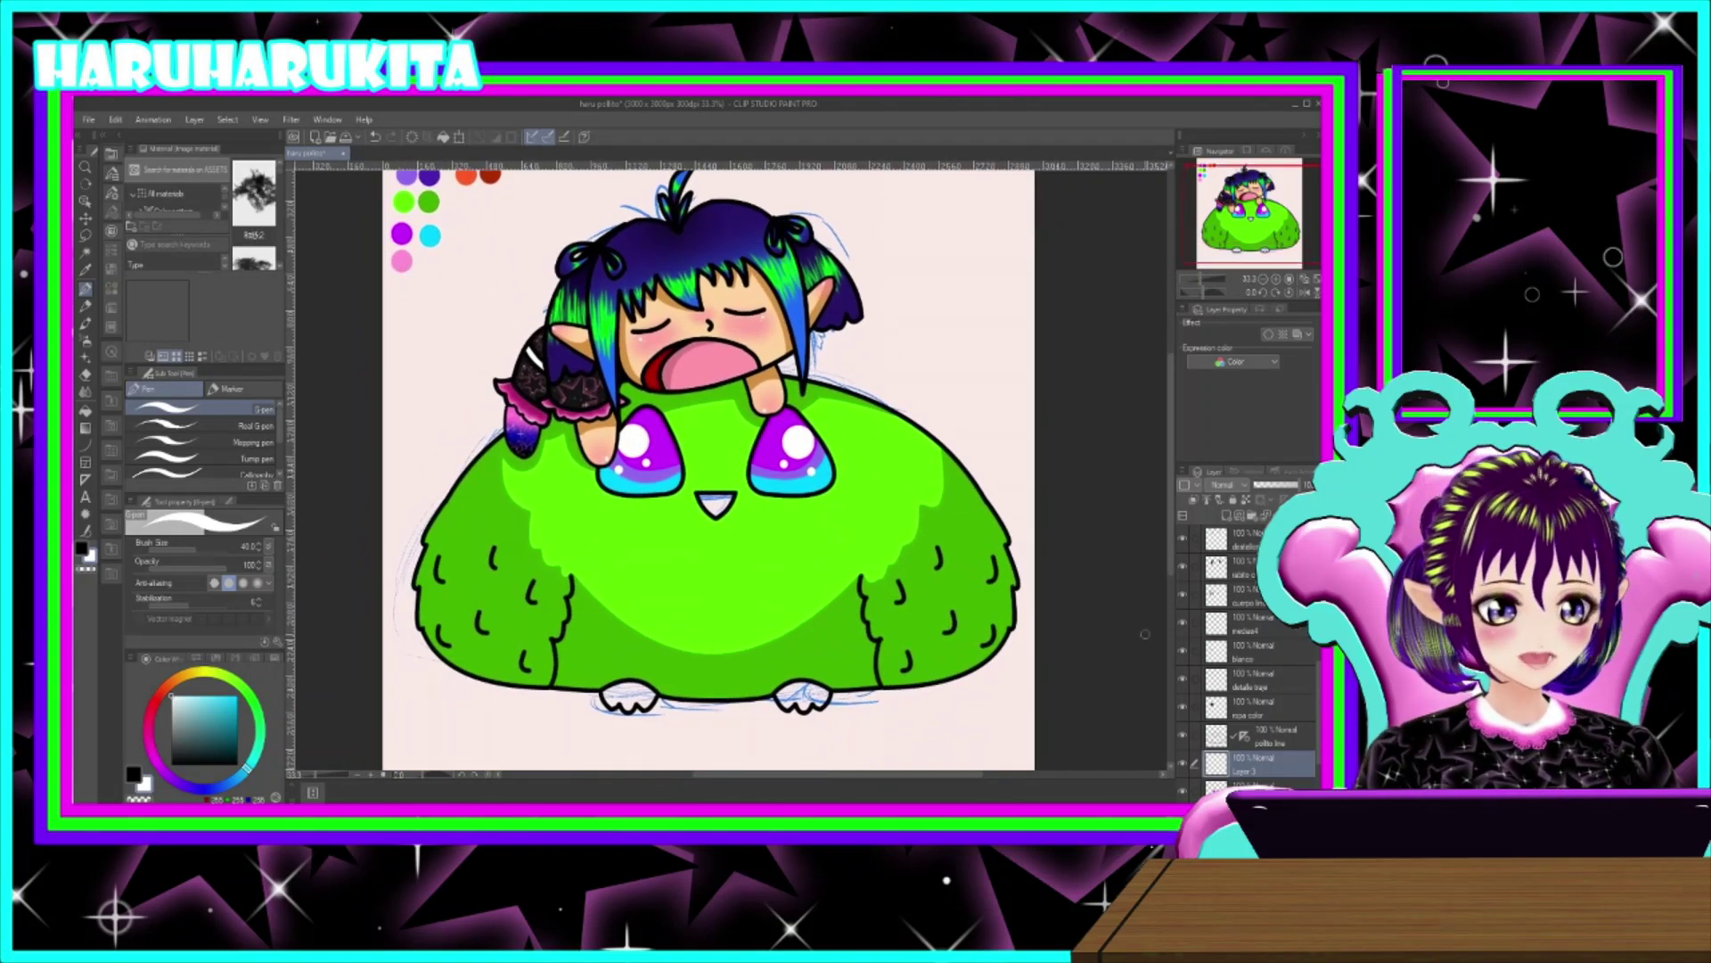
# - Add a new layer for the bird's feet and beak and name it "patitas y pico"
pyautogui.scroll(1, 719, 627)
pyautogui.scroll(-1, 1007, 647)
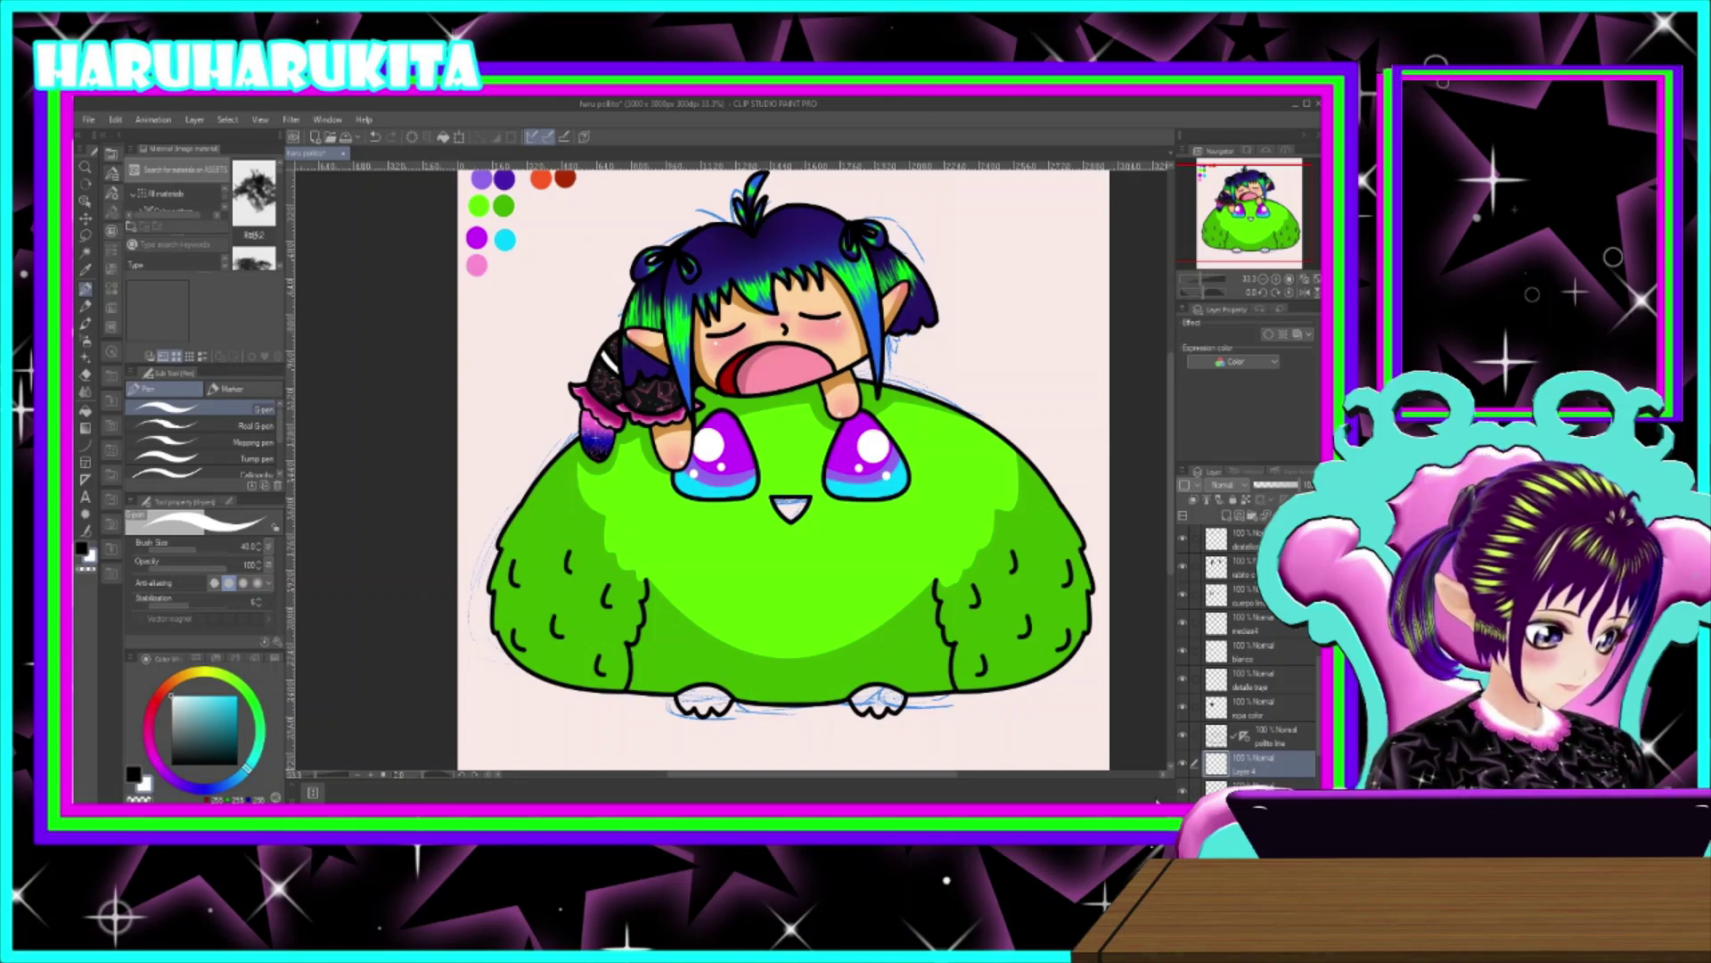
pyautogui.write('patitas y pico')
pyautogui.press('Return')
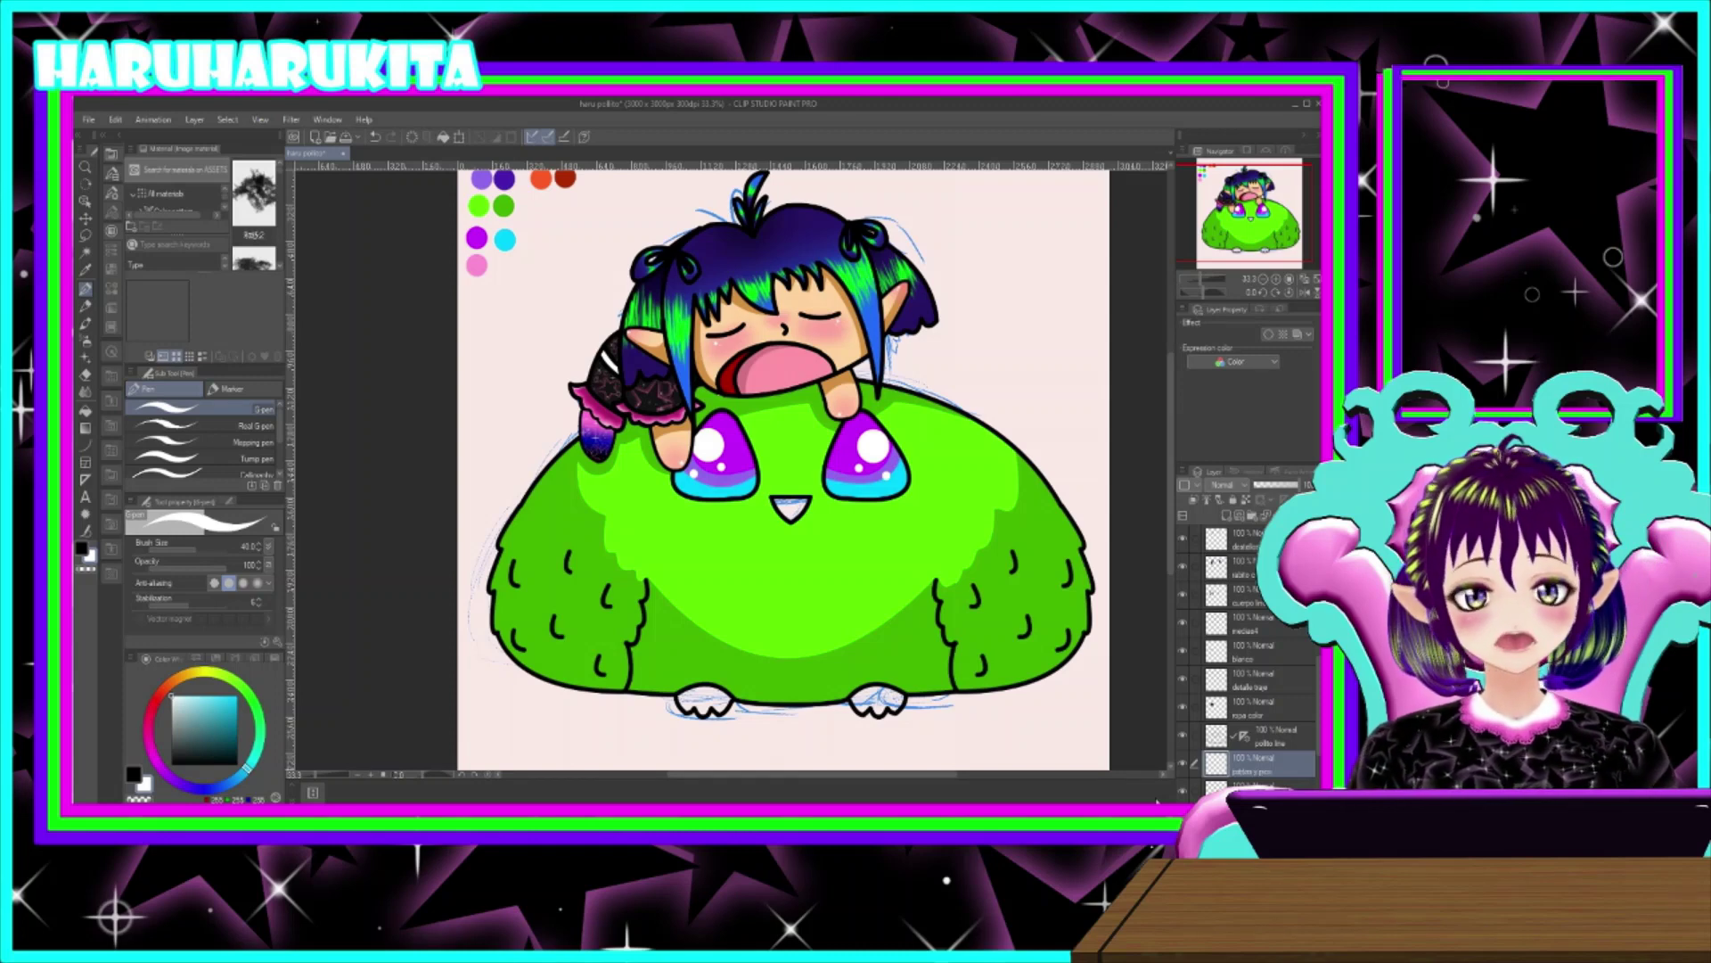
# - Auto-select the interiors of the bird's beak and both feet from its line layer and make the "patitas y pico" layer active
pyautogui.click(85, 253)
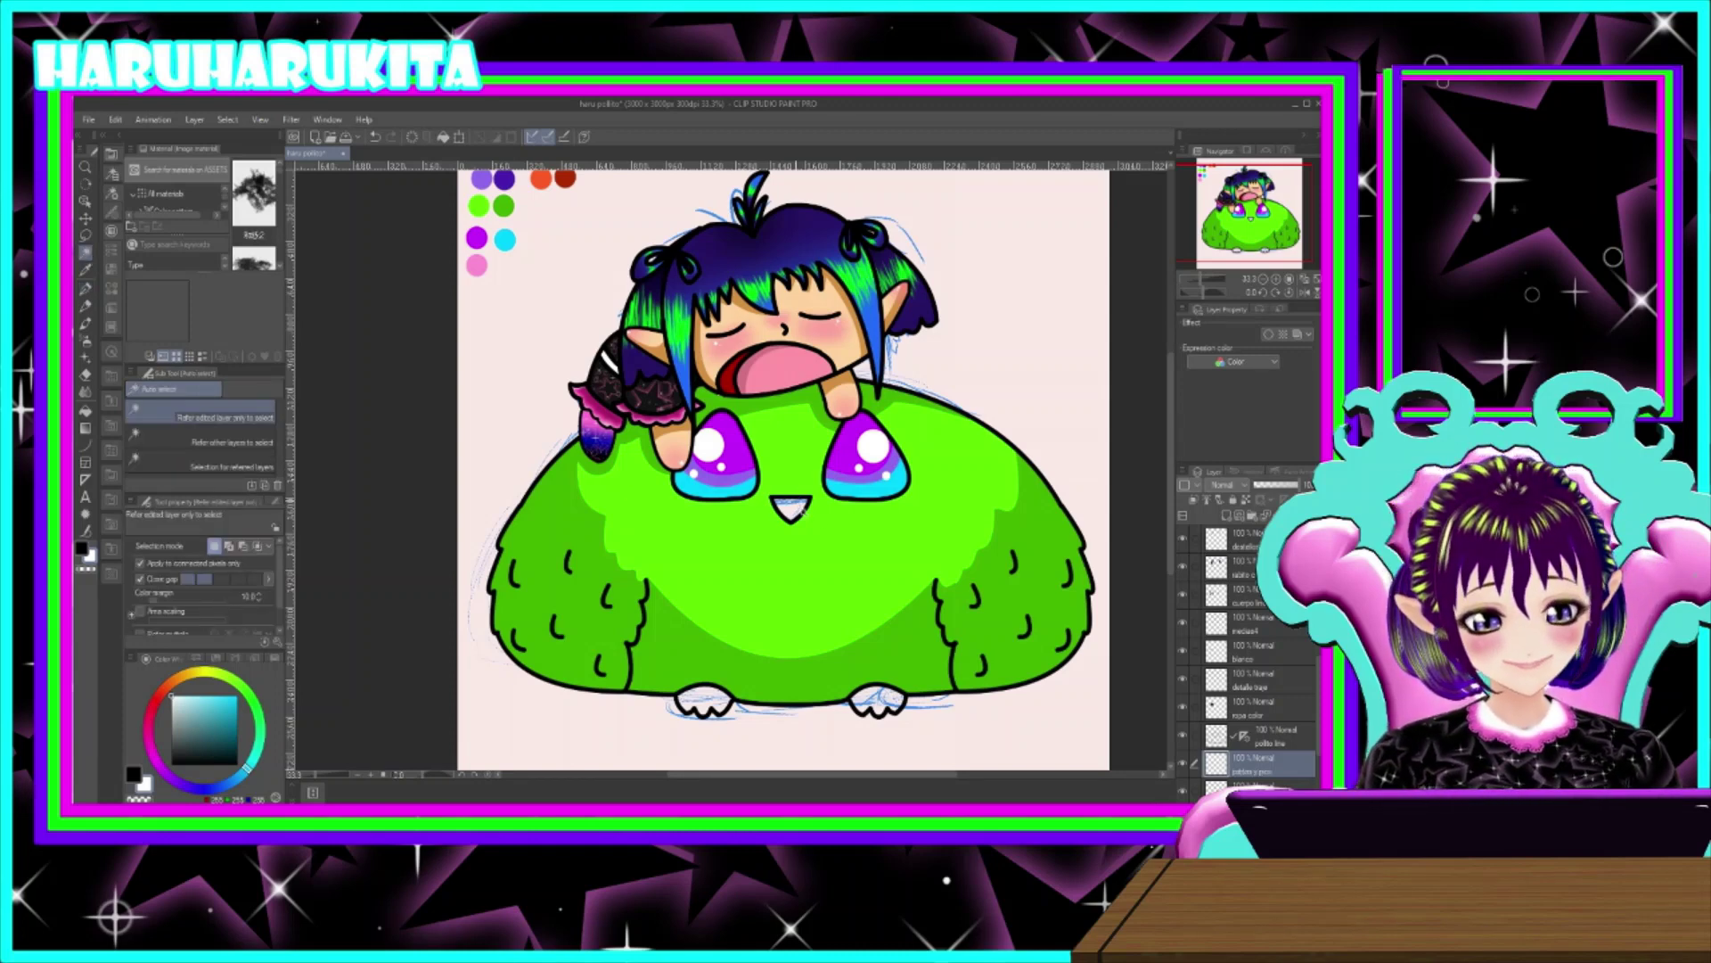
pyautogui.click(840, 588)
pyautogui.hotkey('ctrl', 'd')
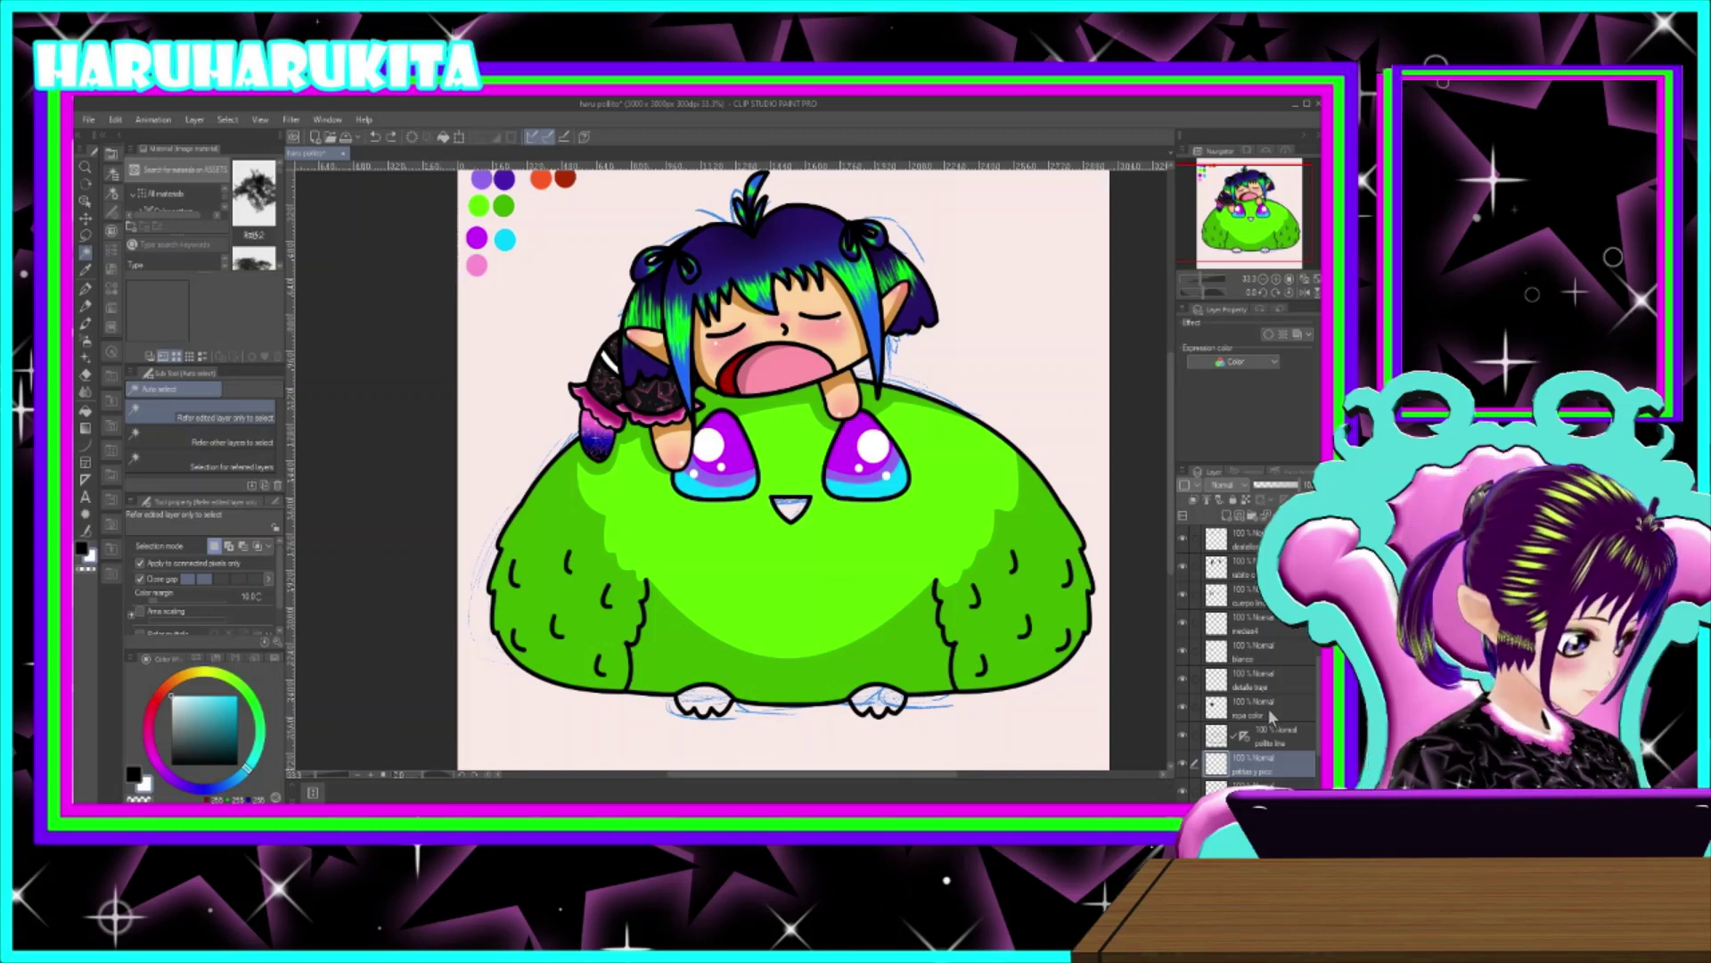
pyautogui.click(1257, 737)
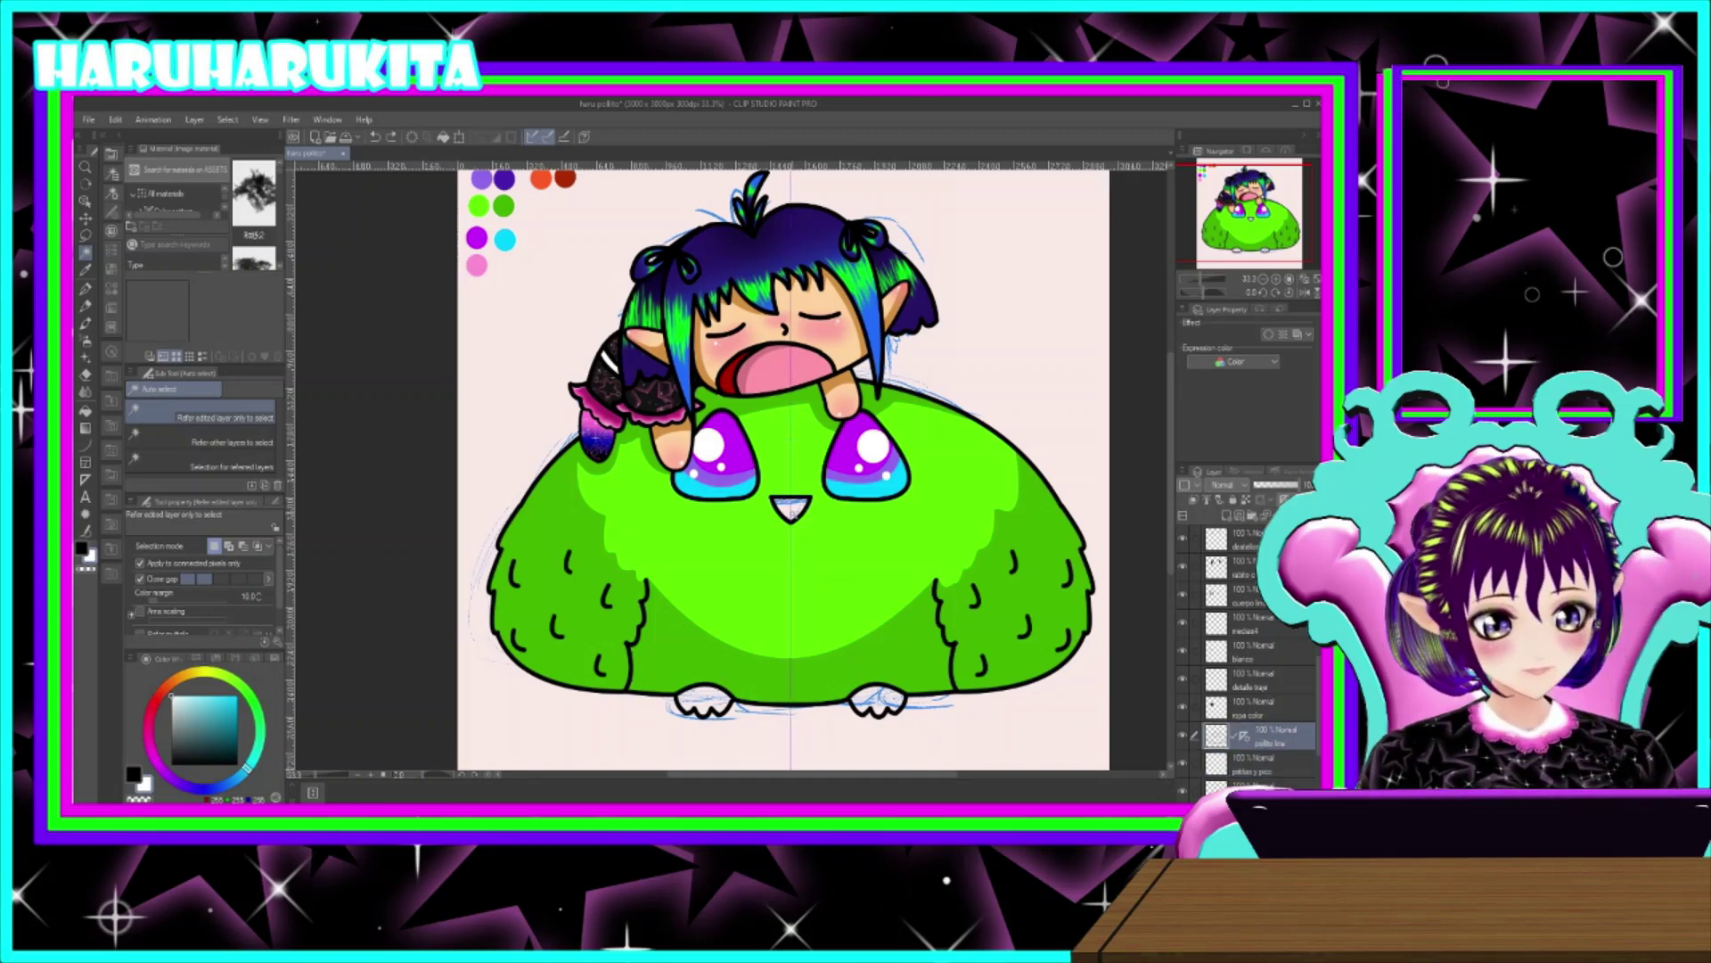
pyautogui.click(792, 510)
pyautogui.keyDown('shift'); pyautogui.click(704, 699); pyautogui.keyUp('shift')
pyautogui.keyDown('shift'); pyautogui.click(878, 699); pyautogui.keyUp('shift')
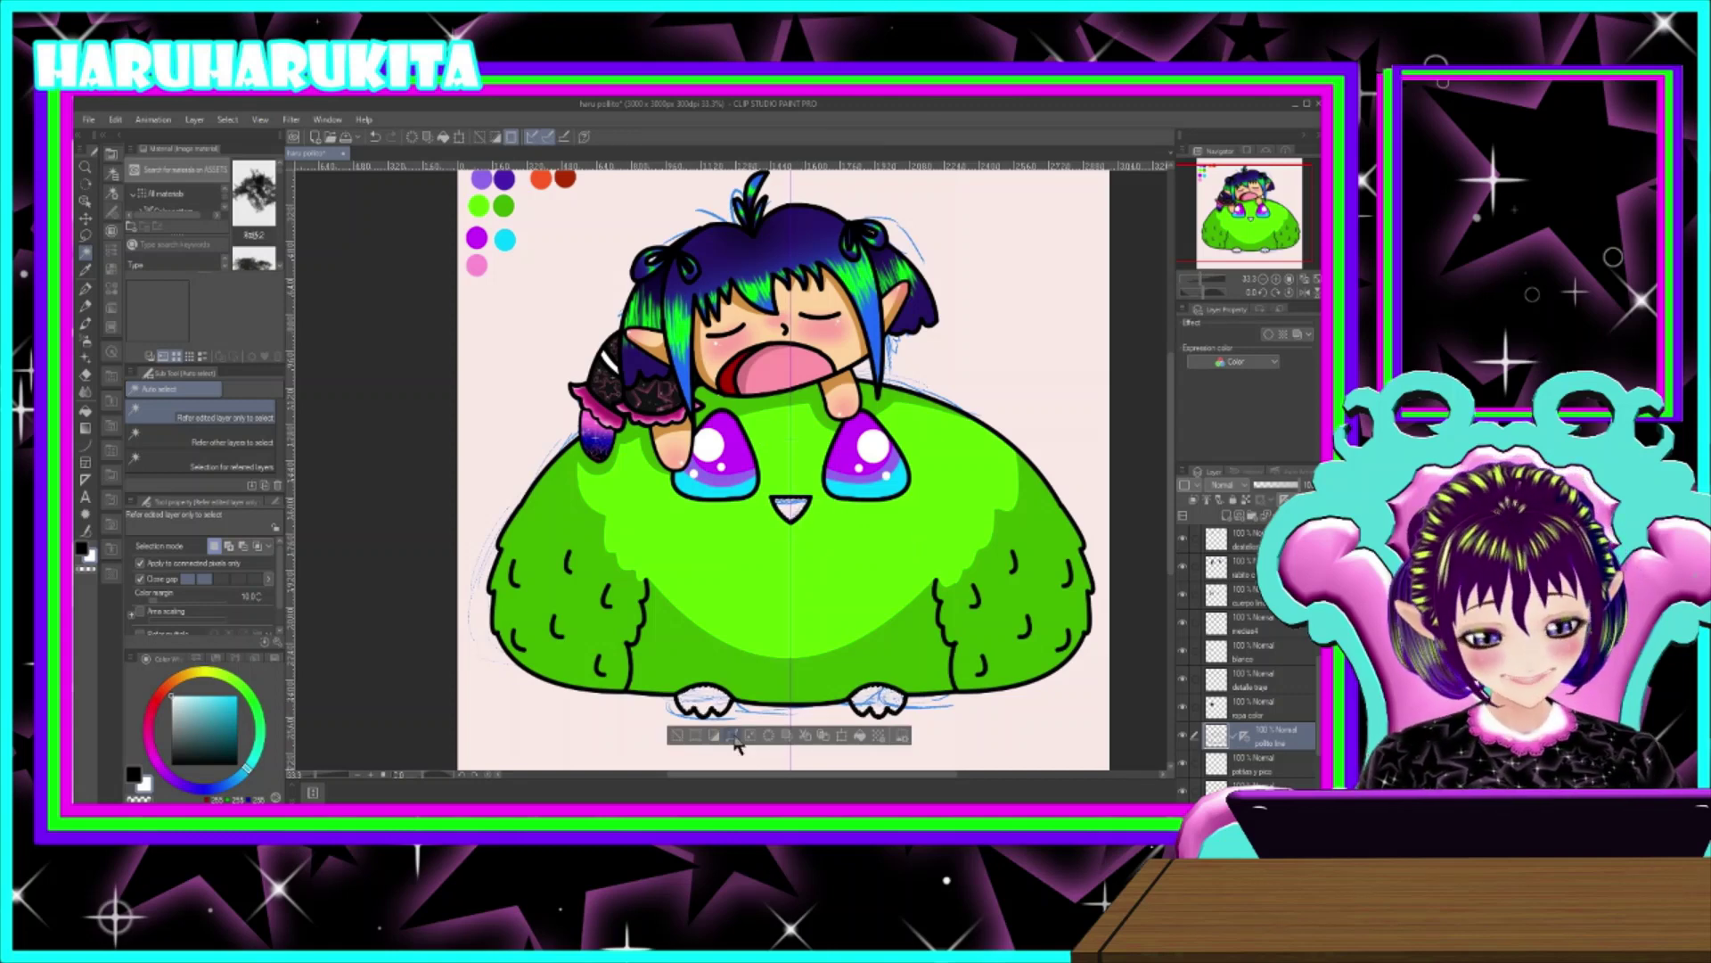
pyautogui.click(1262, 768)
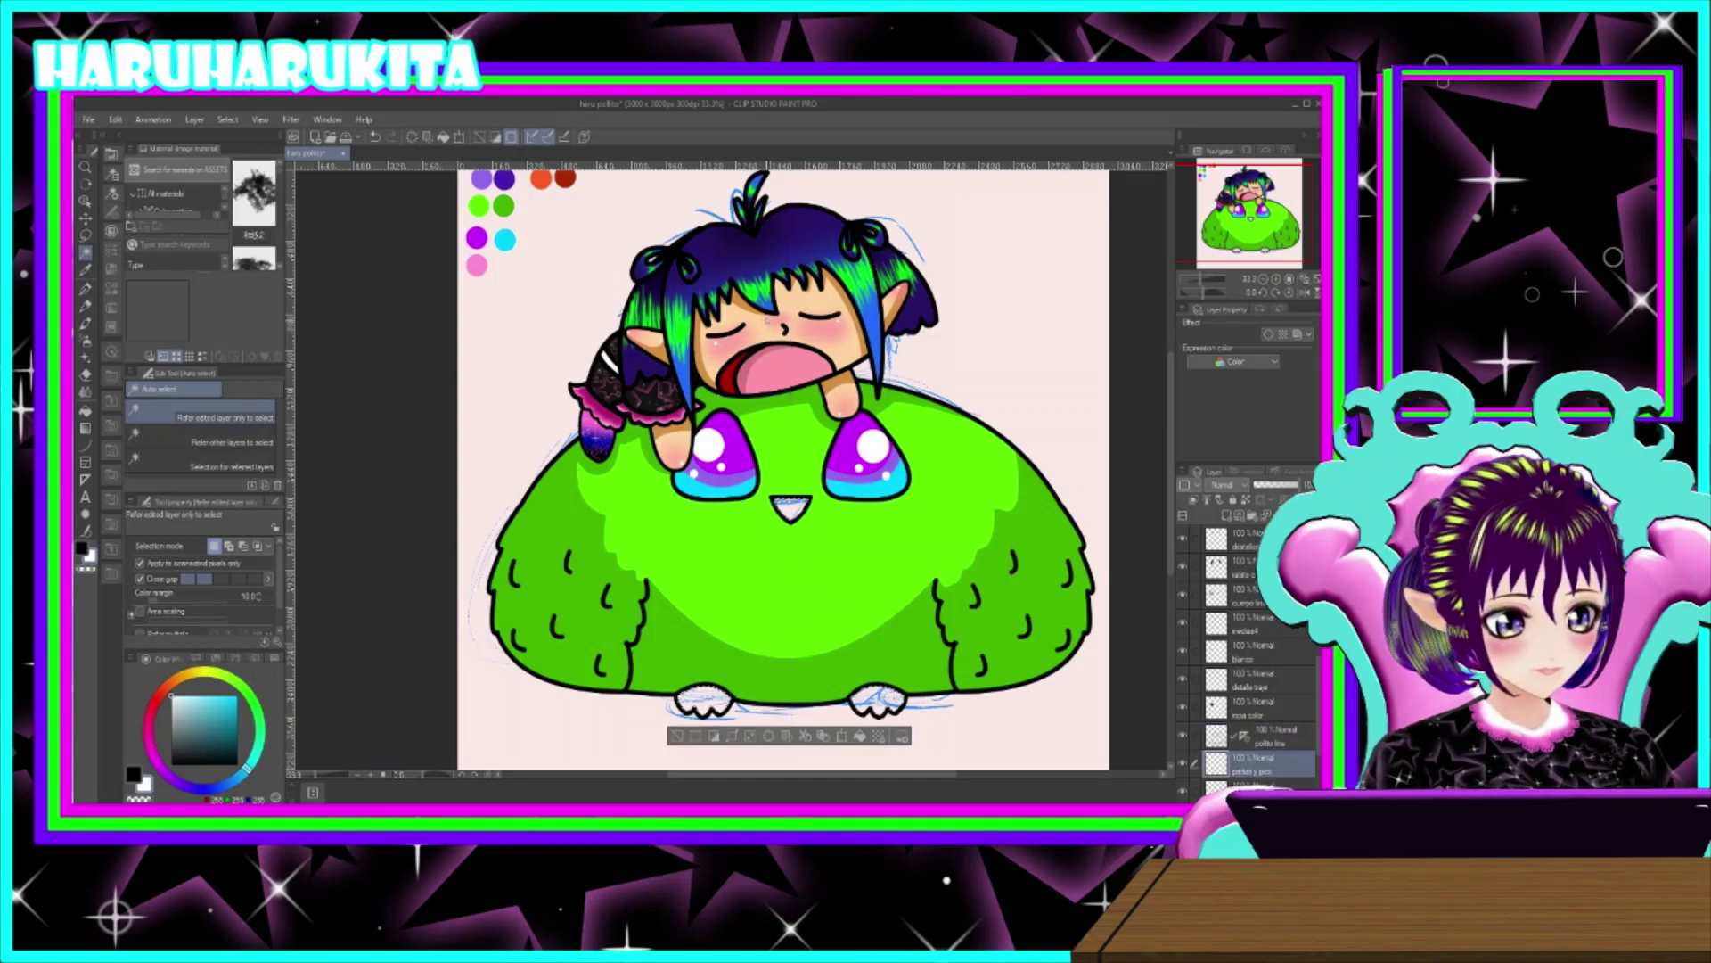
# - Fill the bird's beak and feet with the palette's orange, shade their upper parts in its dark red, and clear the selection
pyautogui.keyDown('alt'); pyautogui.click(542, 178); pyautogui.keyUp('alt')
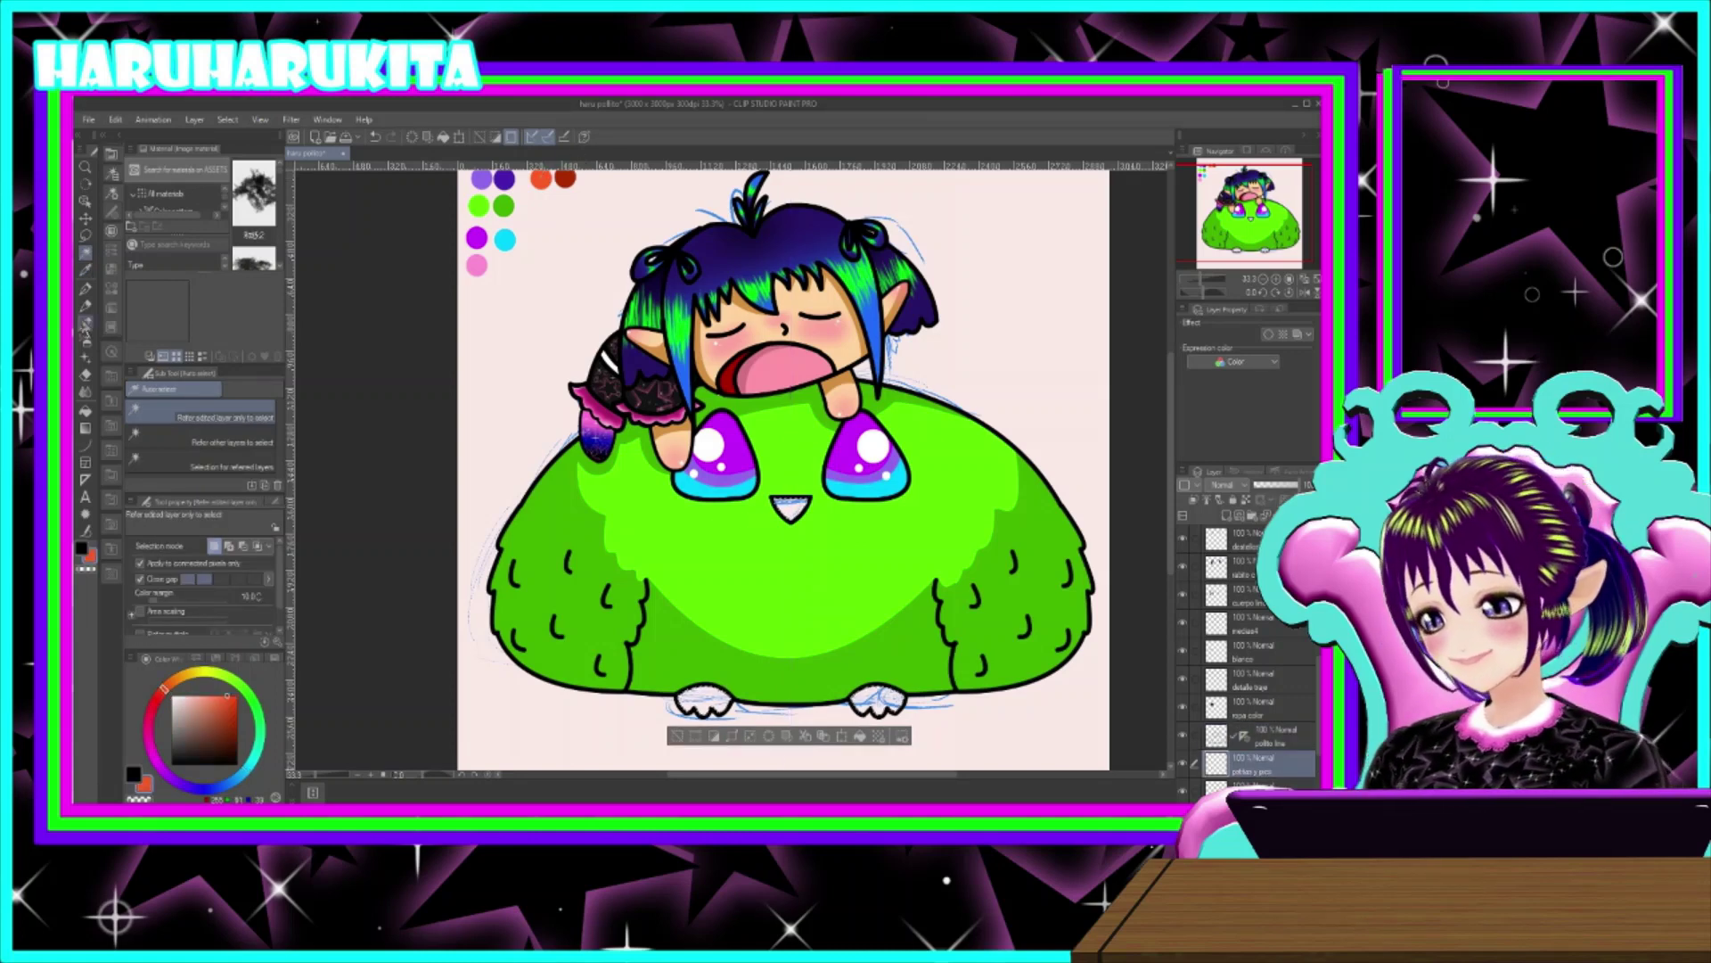
pyautogui.click(86, 410)
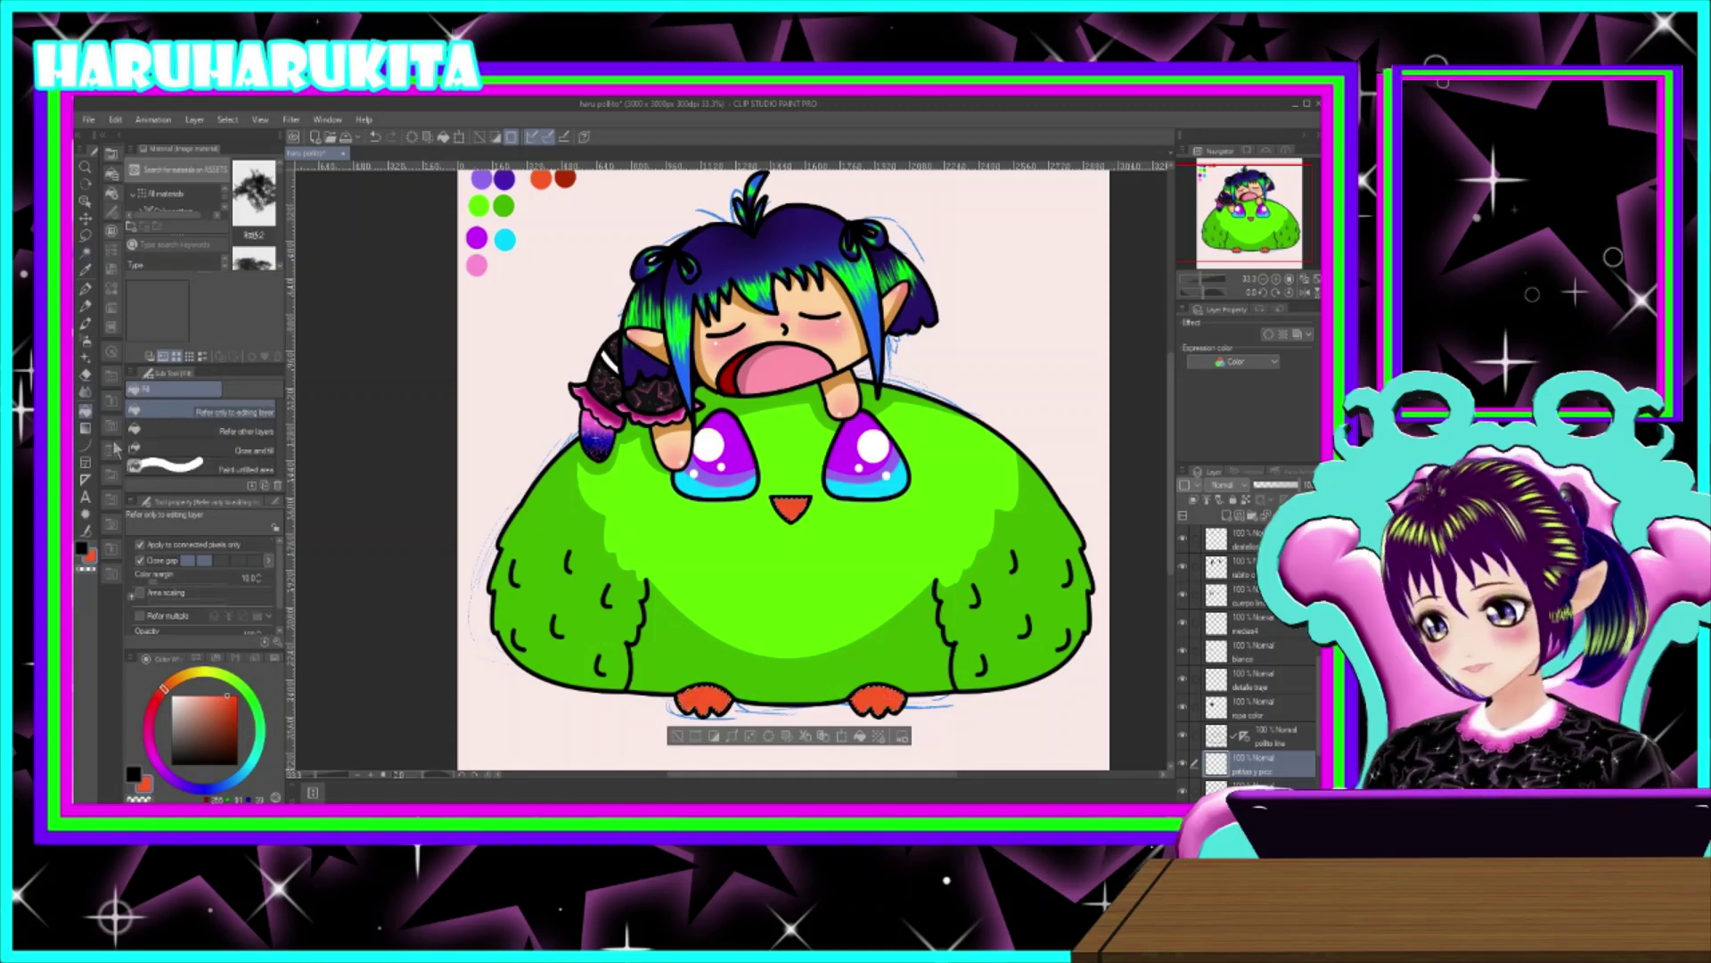
pyautogui.click(86, 446)
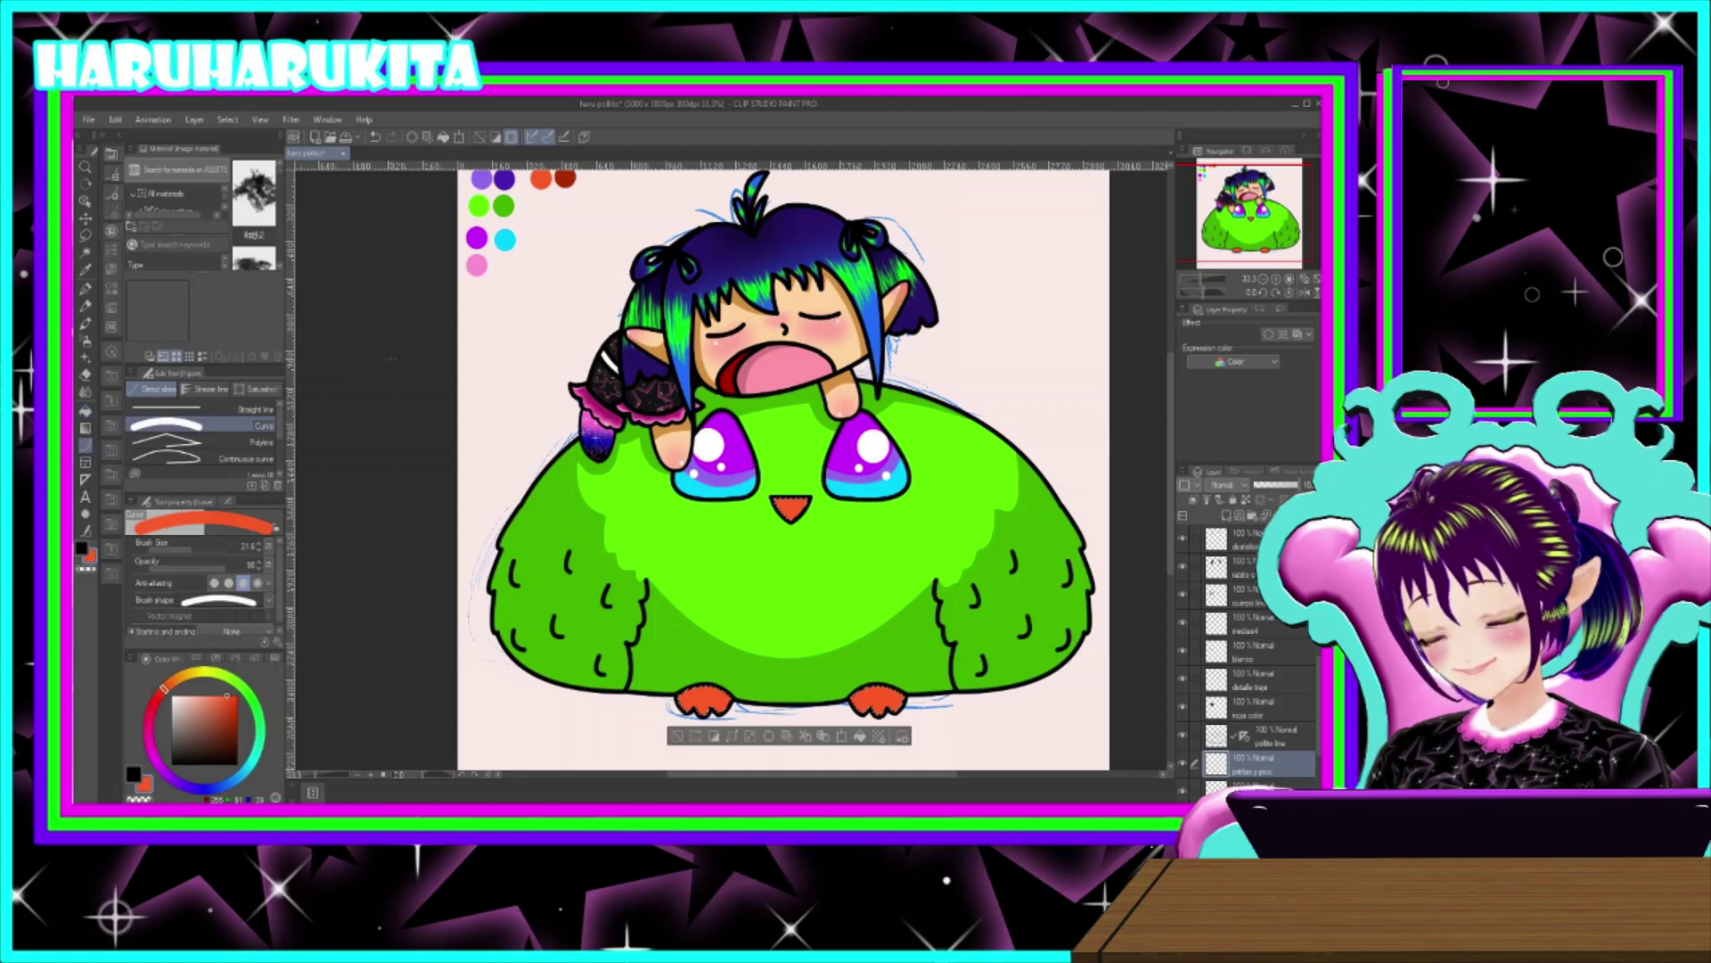
pyautogui.keyDown('alt'); pyautogui.click(567, 178); pyautogui.keyUp('alt')
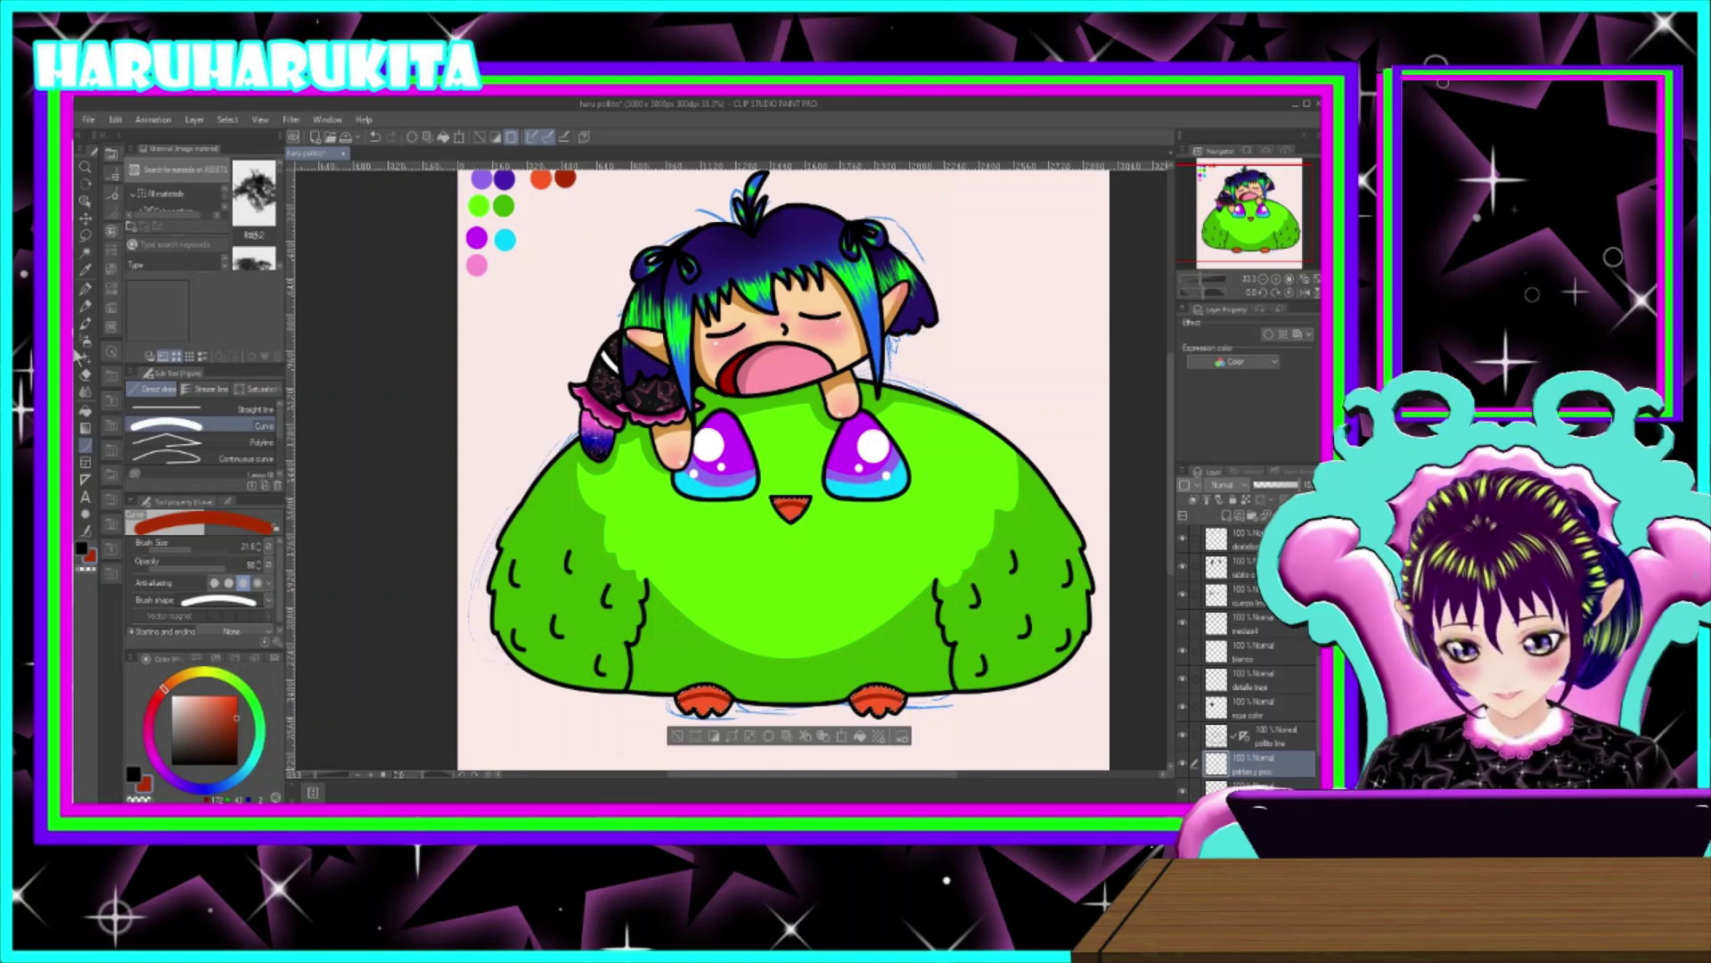
pyautogui.click(84, 411)
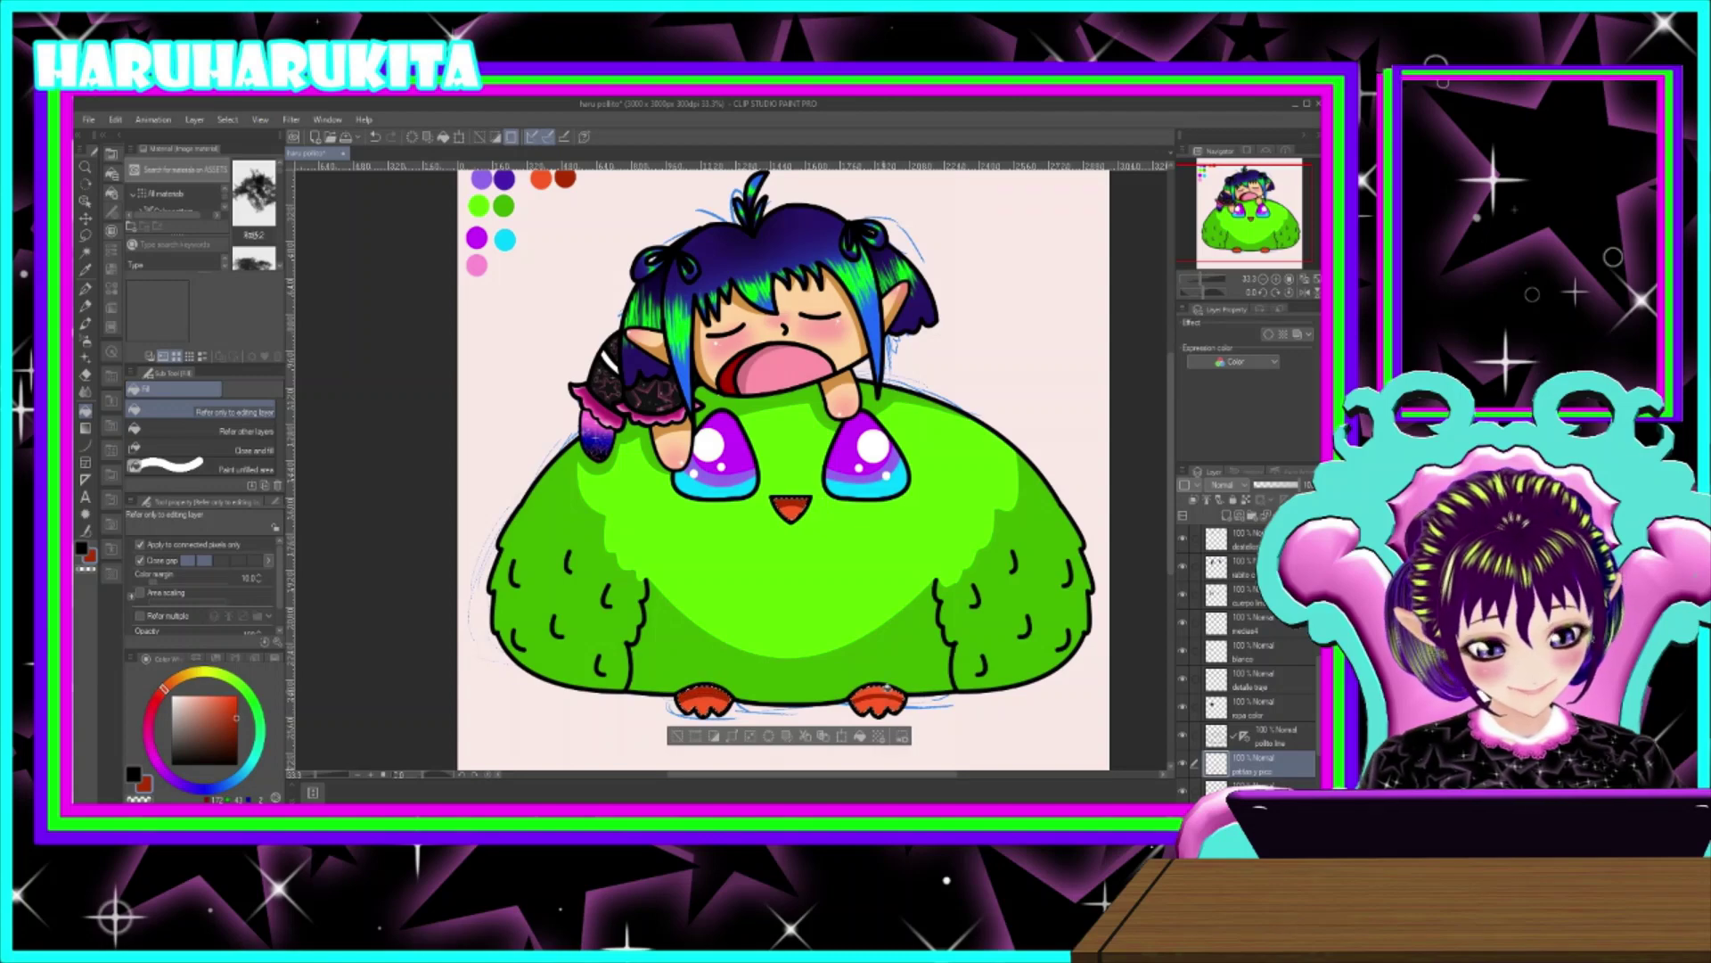
pyautogui.scroll(3, 827, 390)
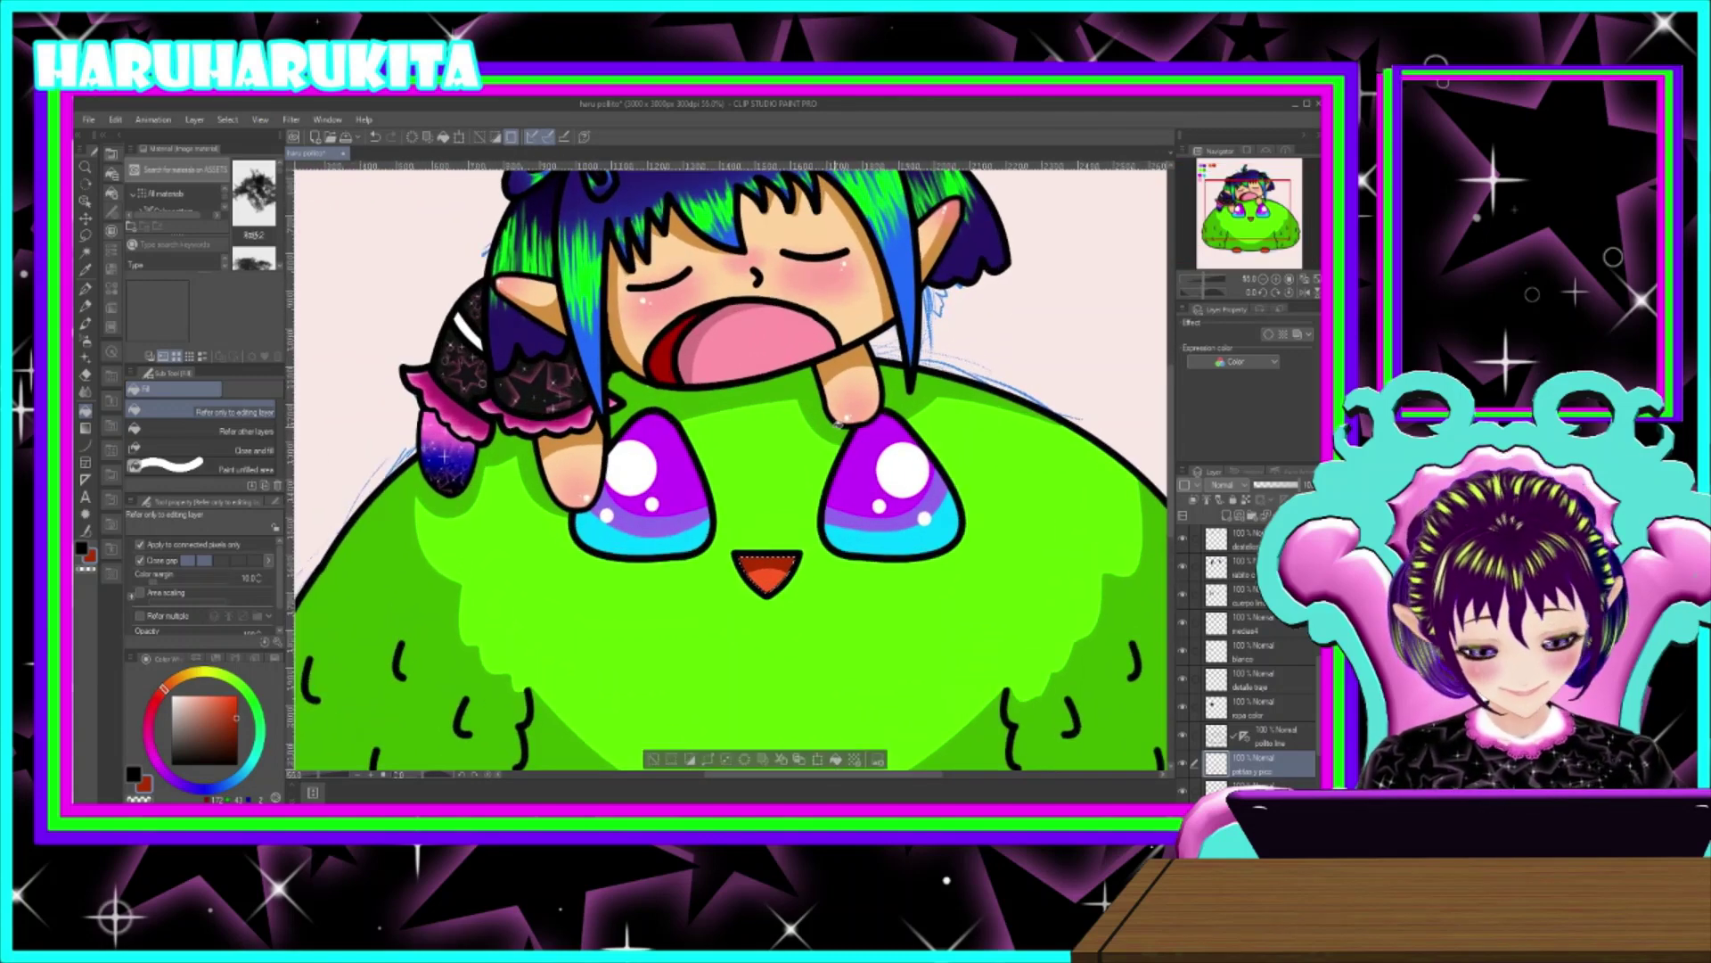
pyautogui.scroll(-5, 917, 452)
pyautogui.scroll(1, 916, 452)
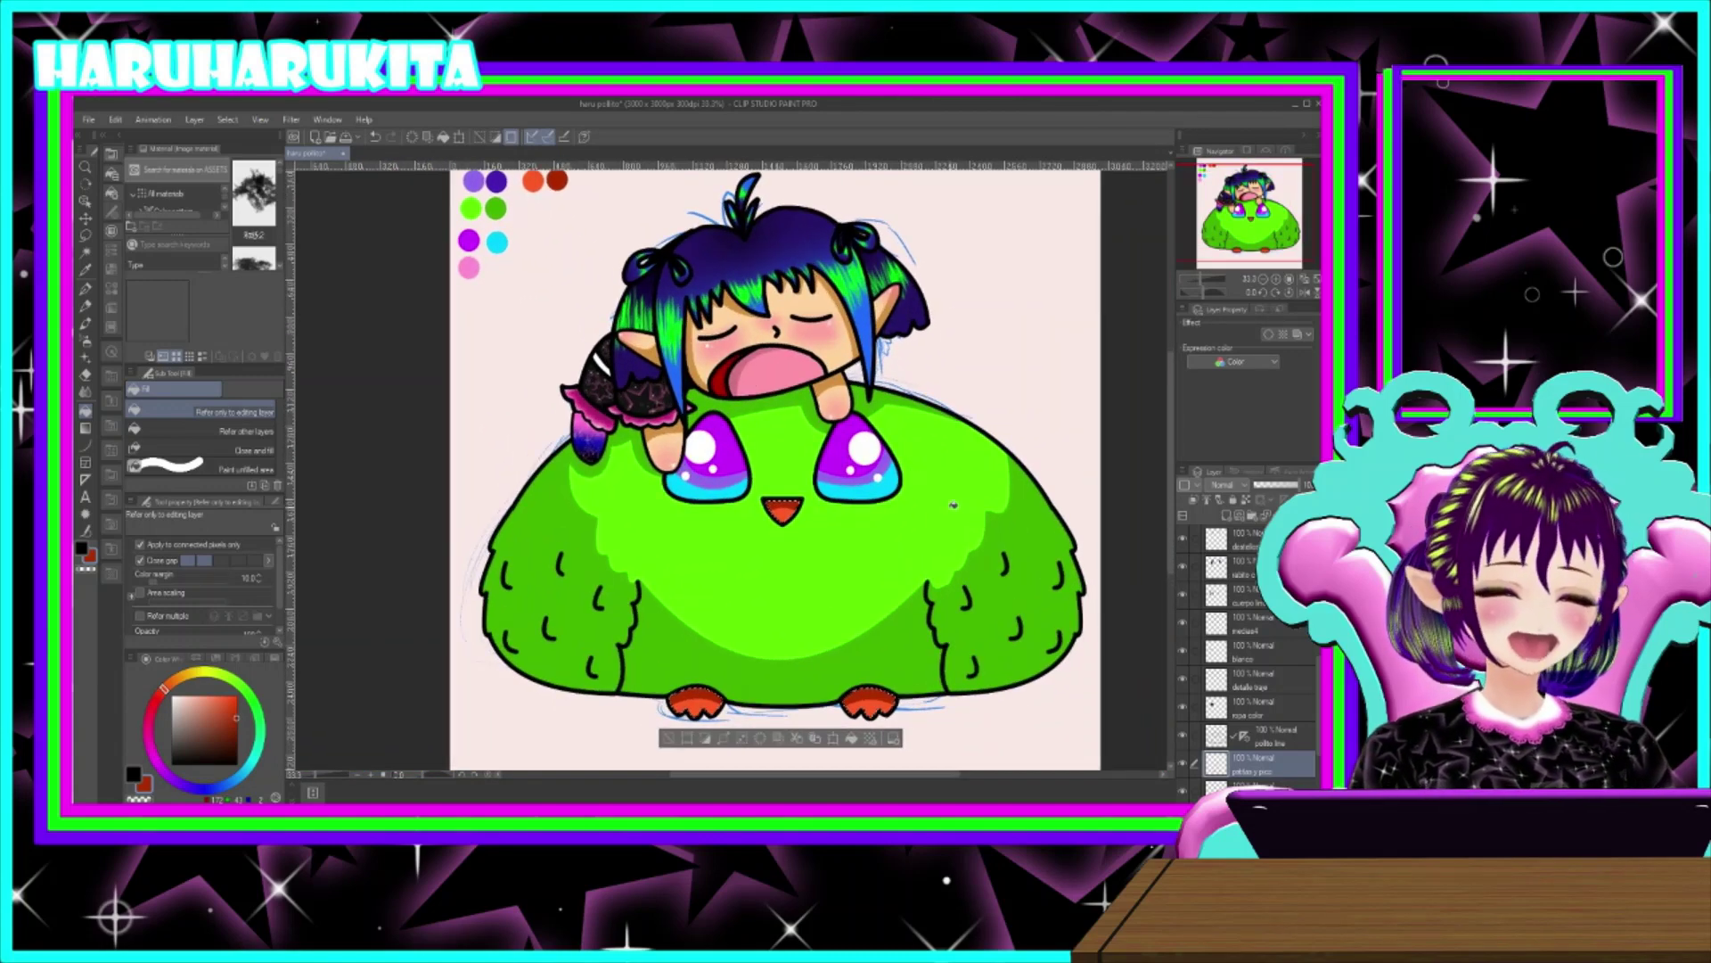
pyautogui.scroll(1, 944, 501)
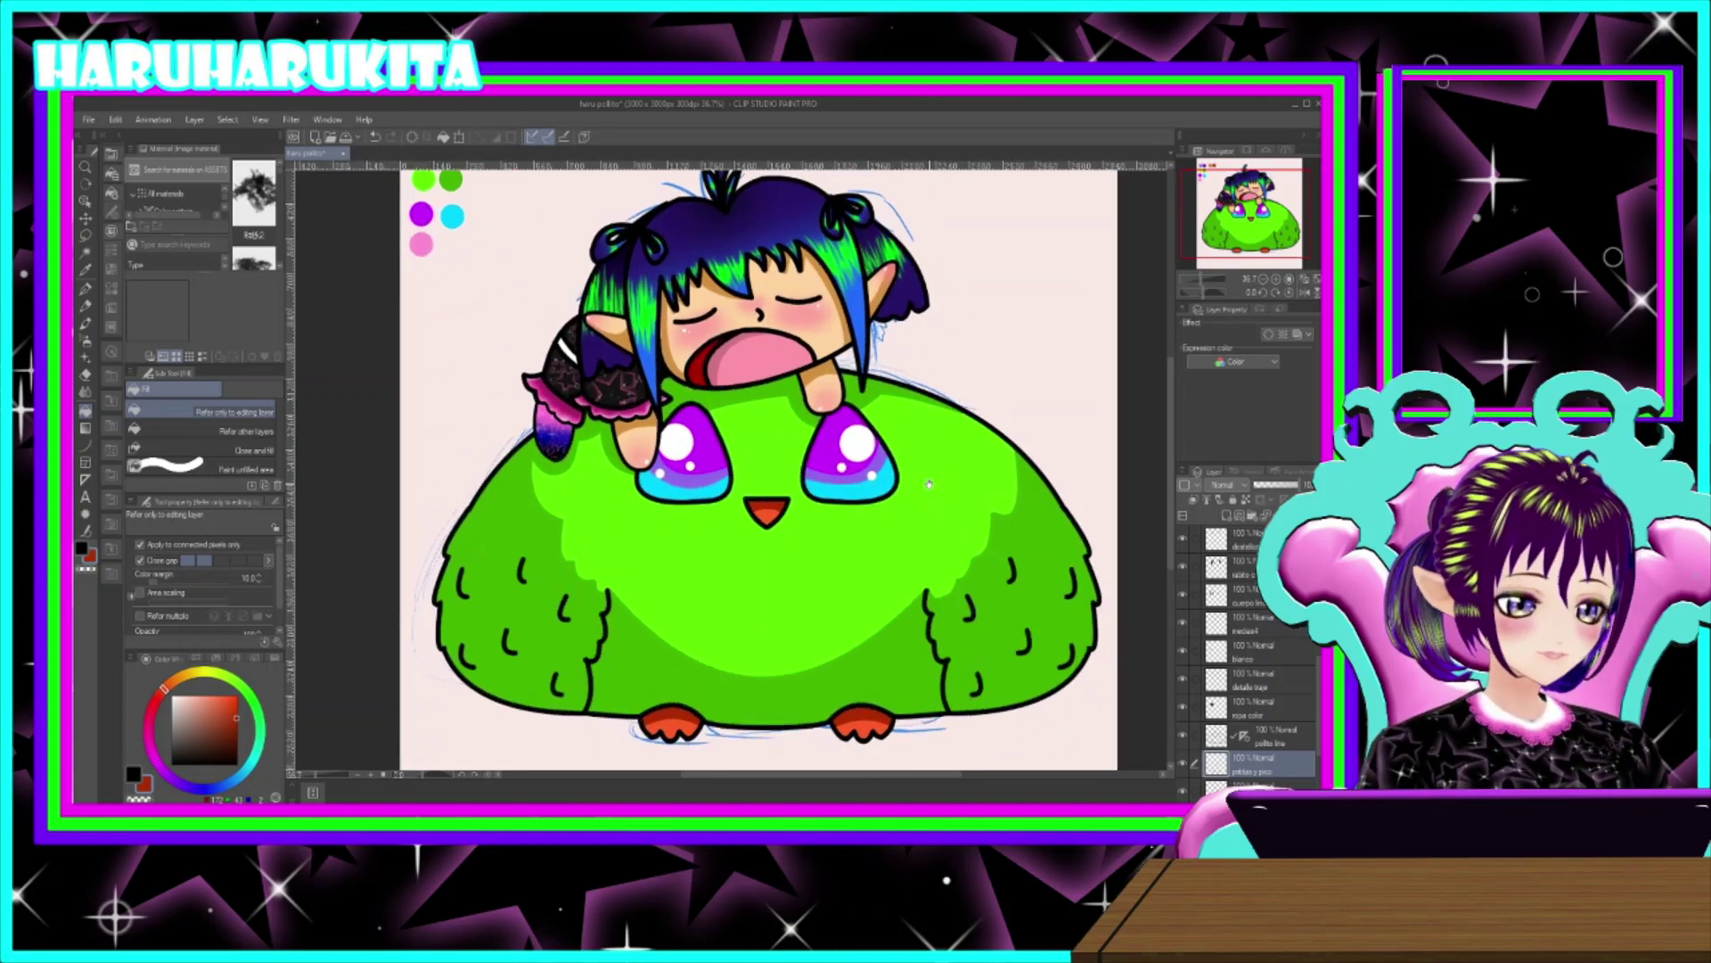
# - Examine the whole coloured illustration at several magnifications
pyautogui.scroll(-2, 1131, 676)
pyautogui.scroll(-2, 1131, 675)
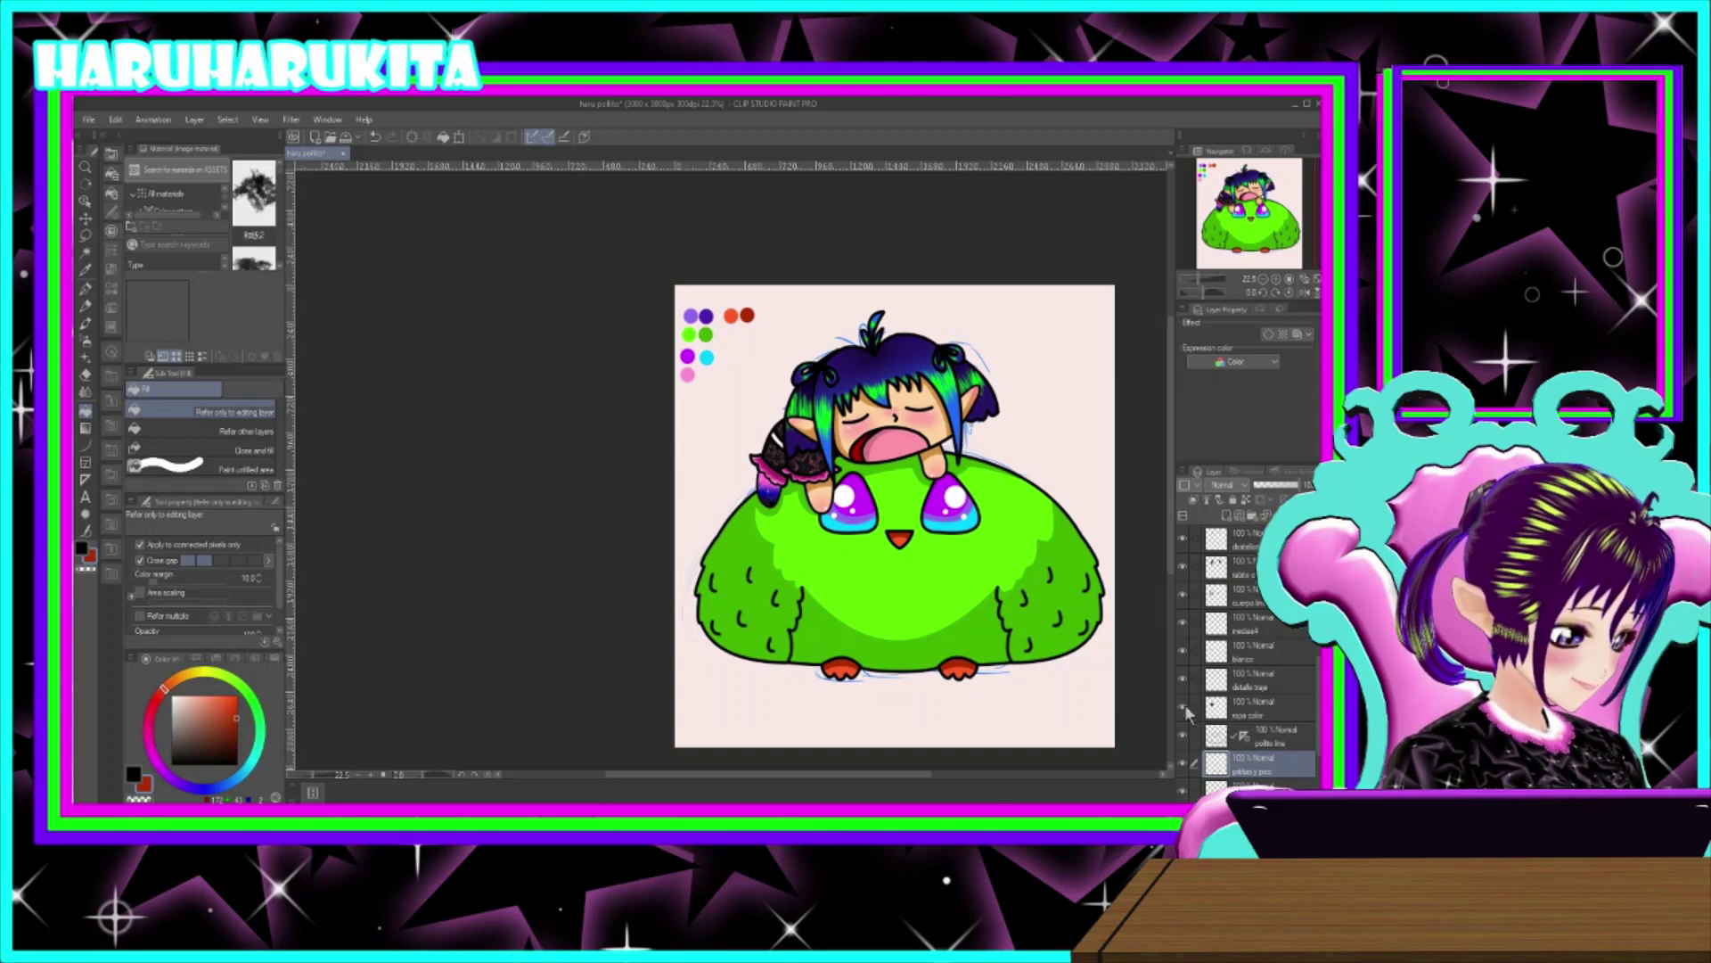
pyautogui.scroll(-2, 1191, 731)
pyautogui.scroll(1, 1191, 731)
pyautogui.scroll(1, 1141, 619)
pyautogui.scroll(-4, 999, 622)
pyautogui.moveTo(901, 604); pyautogui.dragTo(697, 282)
pyautogui.scroll(4, 710, 281)
pyautogui.scroll(2, 710, 281)
pyautogui.moveTo(757, 362); pyautogui.dragTo(799, 272)
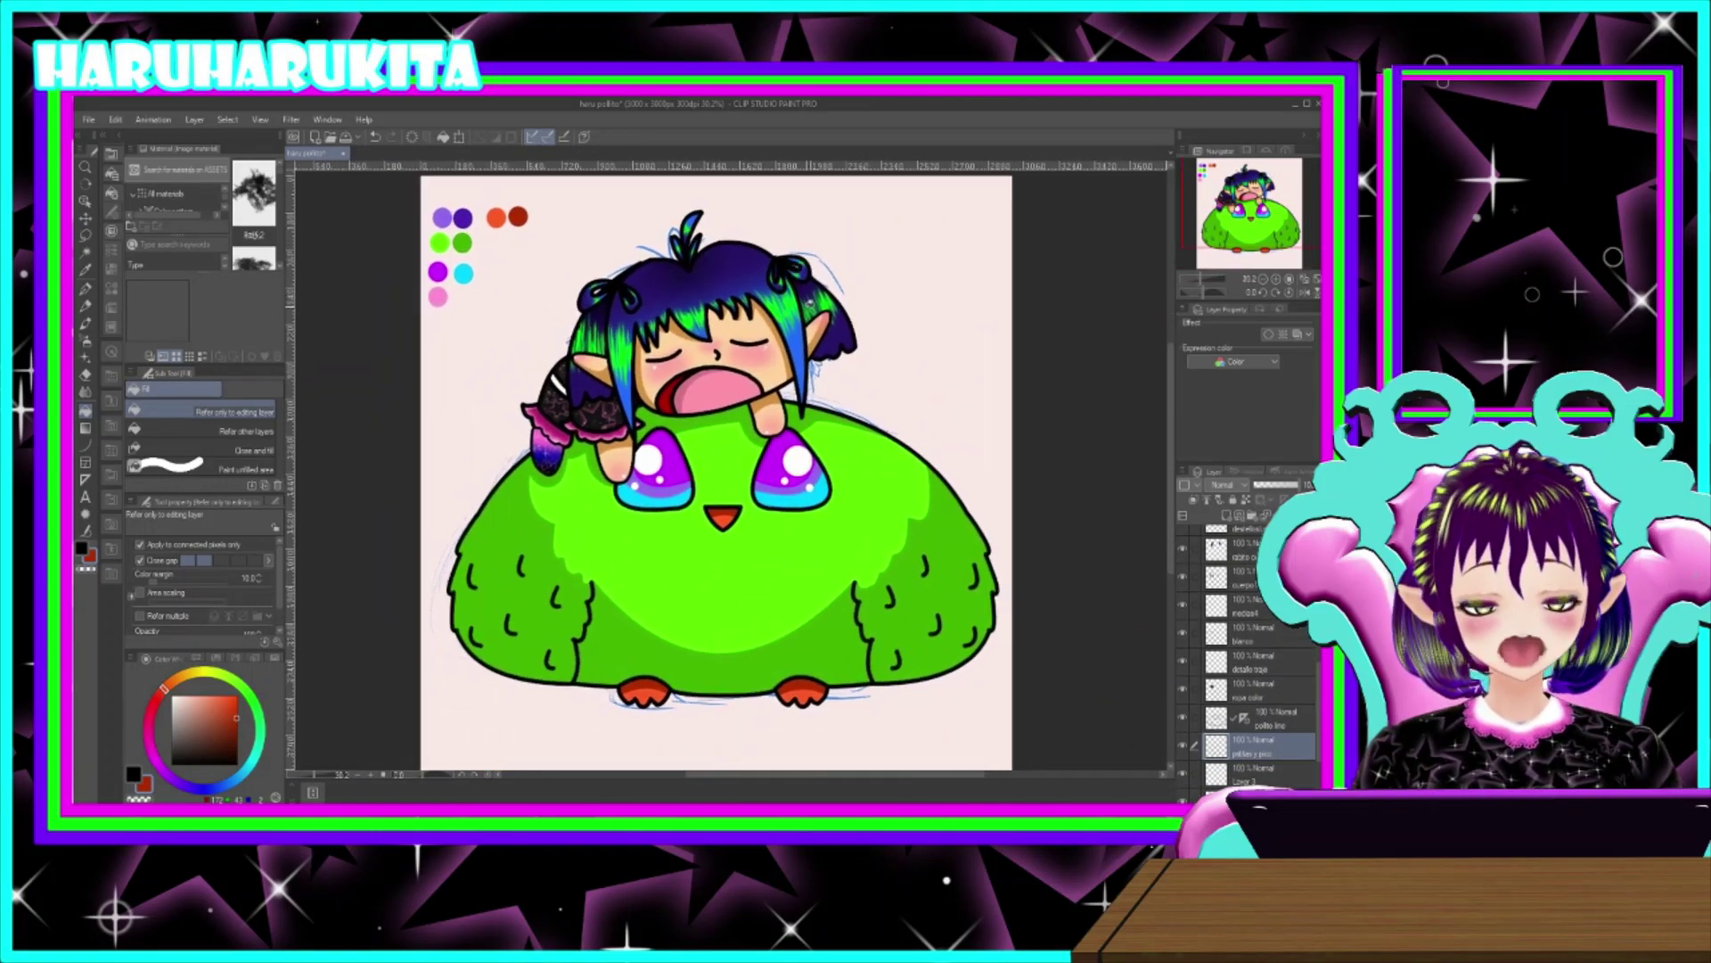
# - Hide the pale pink background layer and the blue sketch layer
pyautogui.scroll(-2, 802, 285)
pyautogui.scroll(1, 811, 310)
pyautogui.scroll(-3, 1253, 736)
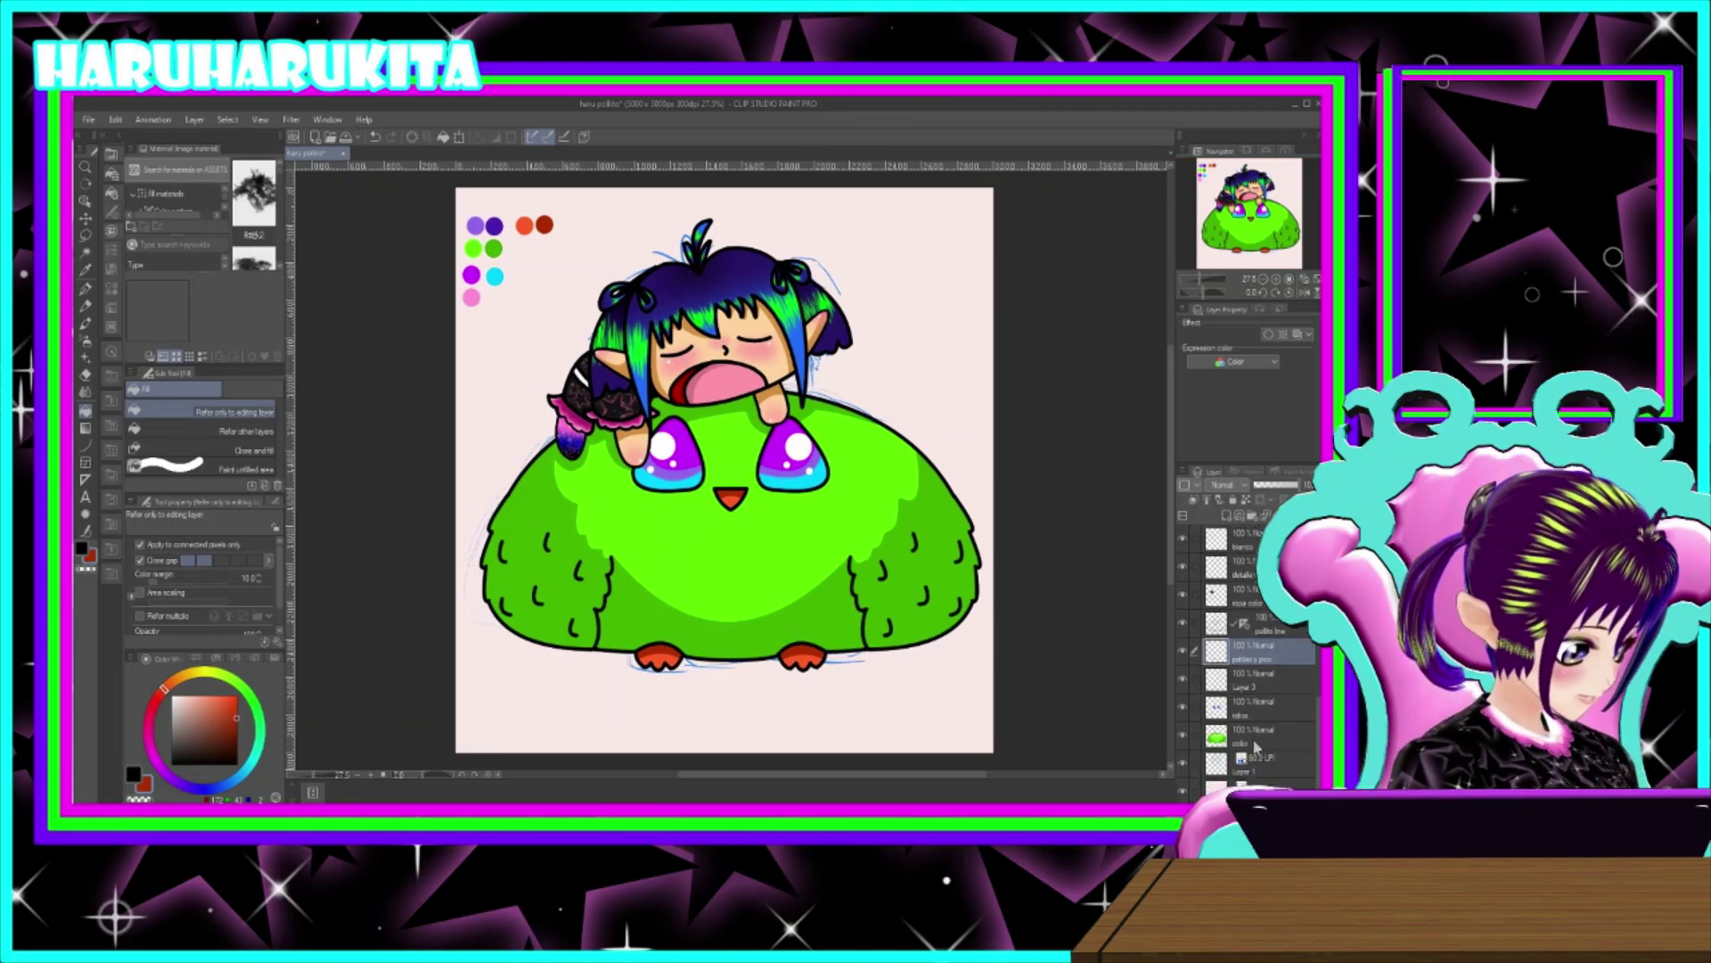
pyautogui.click(1184, 763)
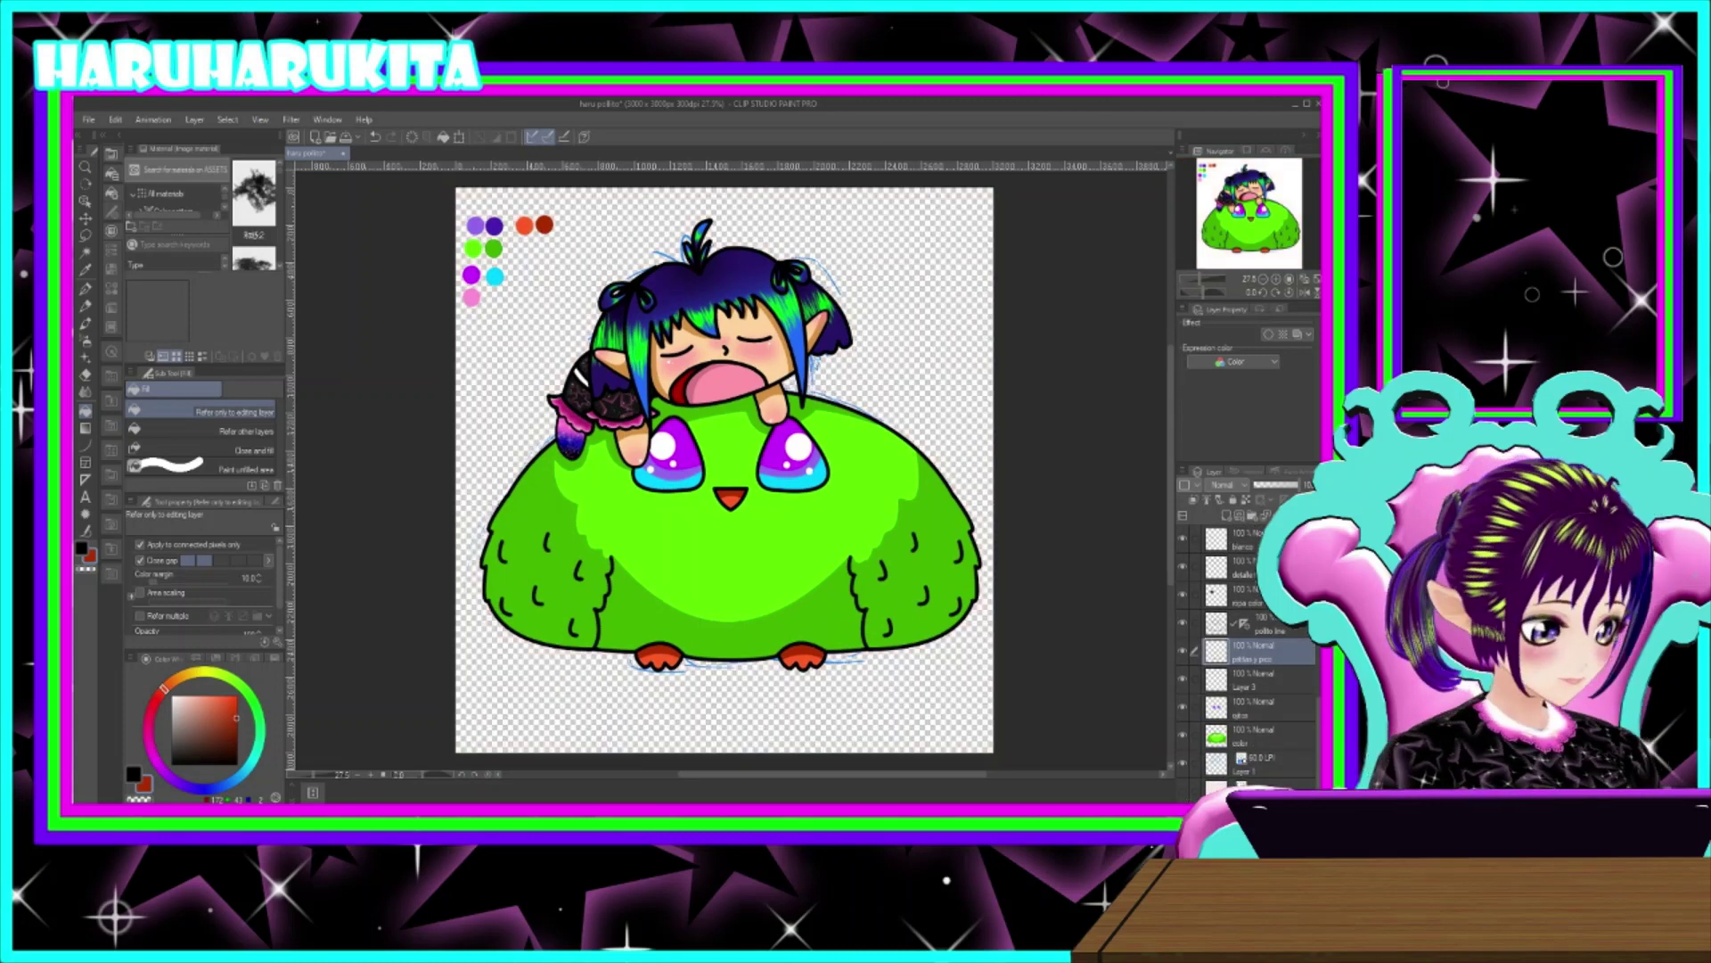
pyautogui.click(1184, 767)
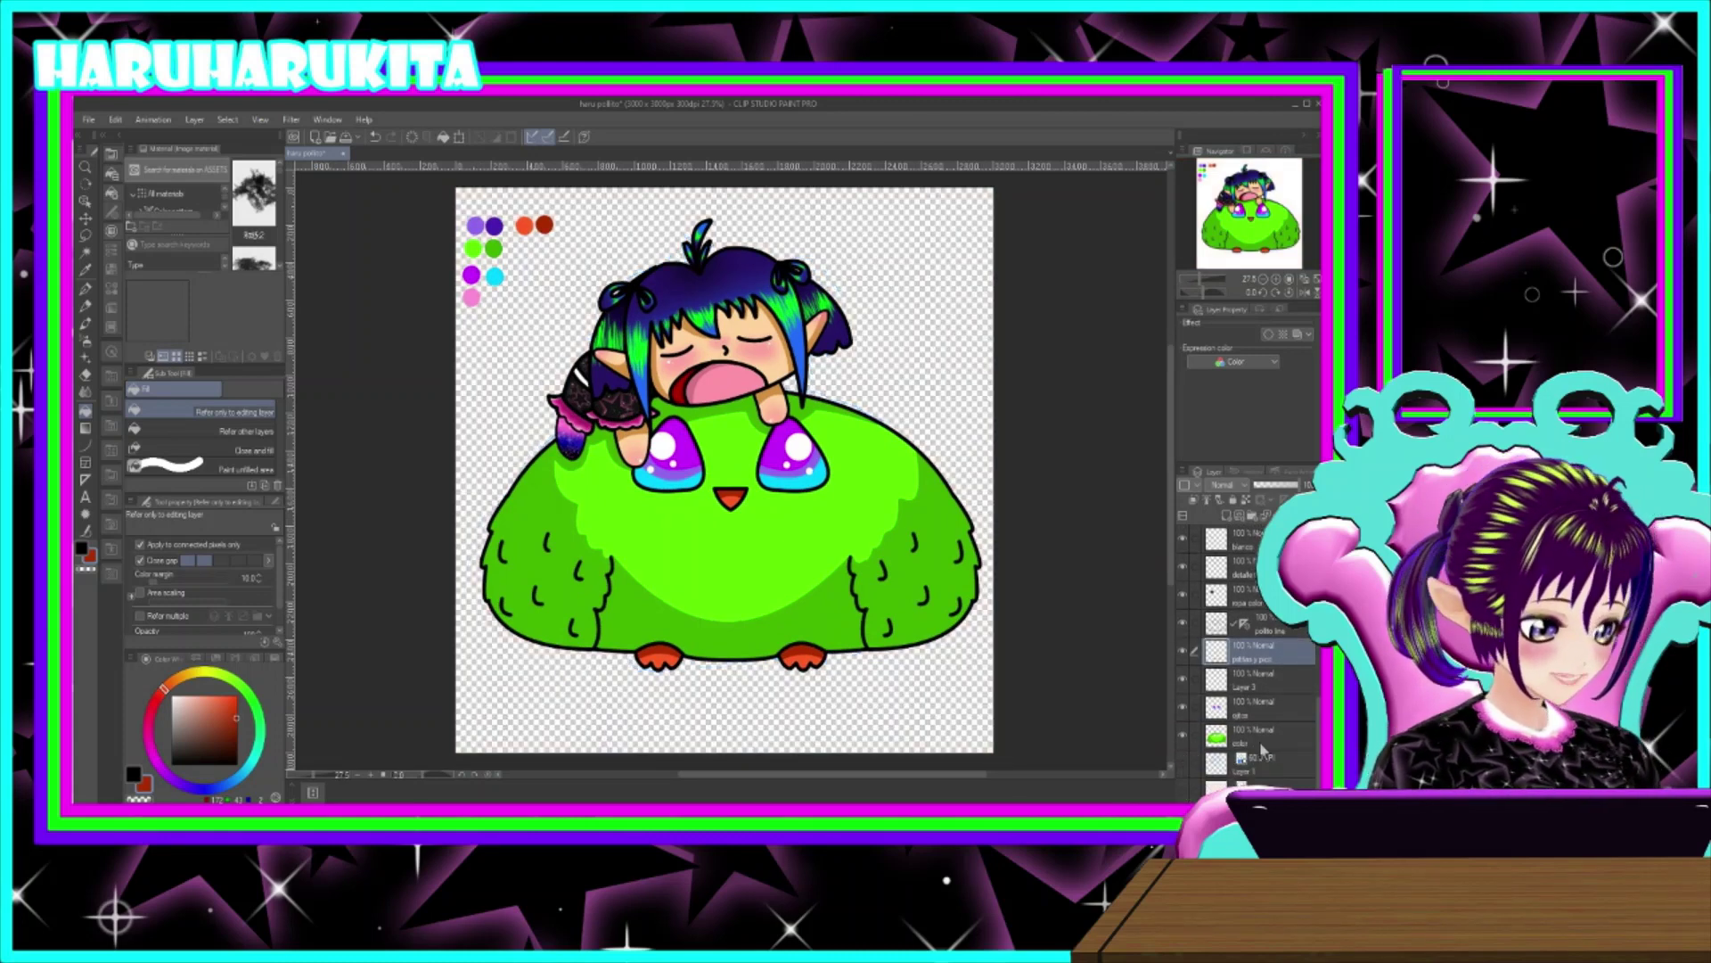
# - Create a new layer folder and move it to the very top of the layer stack
pyautogui.click(1262, 740)
pyautogui.click(1252, 515)
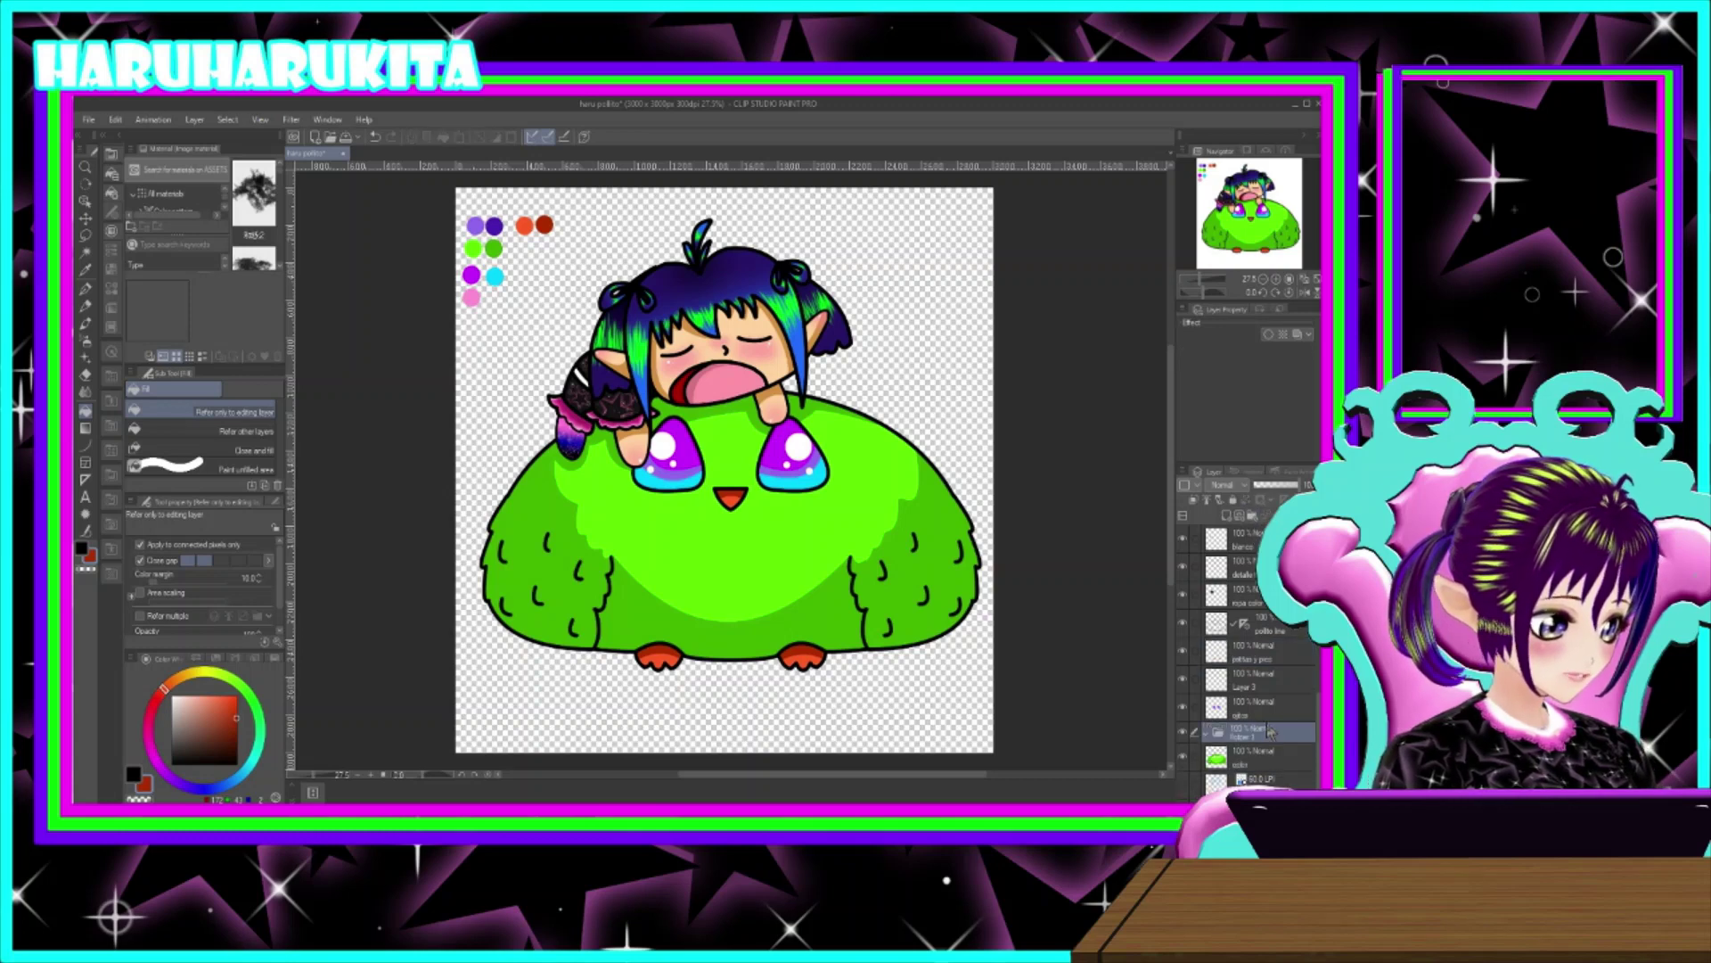
pyautogui.moveTo(1248, 553)
pyautogui.mouseDown()
pyautogui.moveTo(1249, 523)
pyautogui.moveTo(1252, 536)
pyautogui.mouseUp()
pyautogui.scroll(6, 1248, 660)
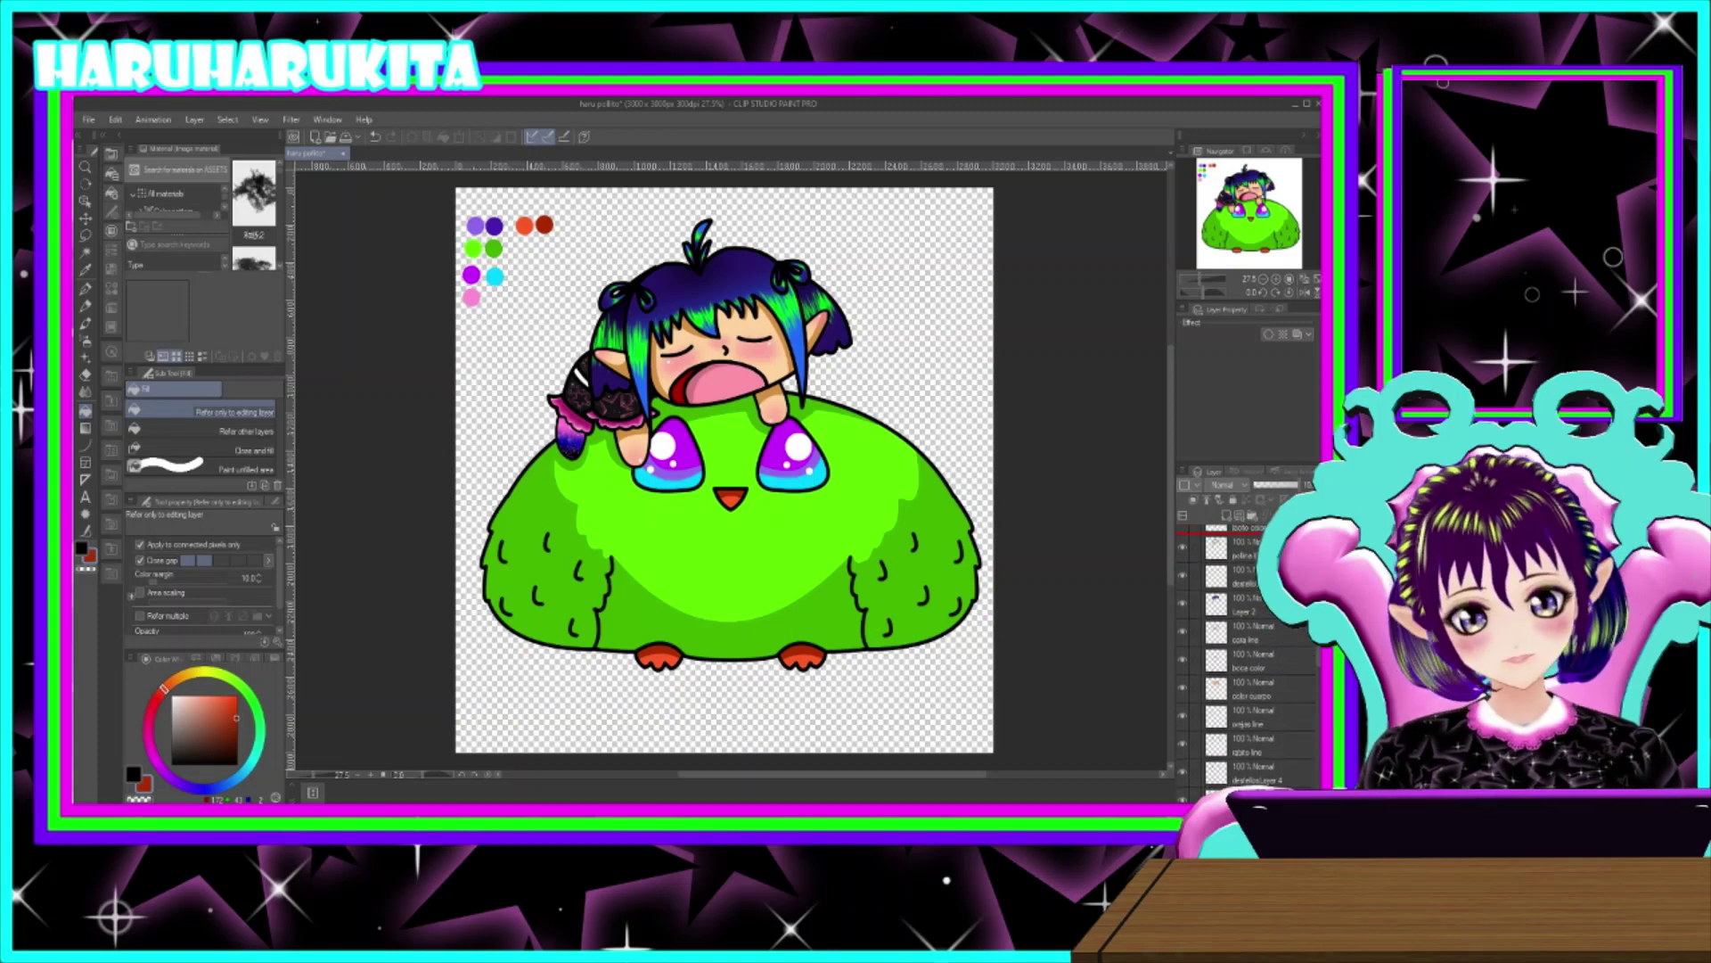
pyautogui.scroll(1, 1248, 660)
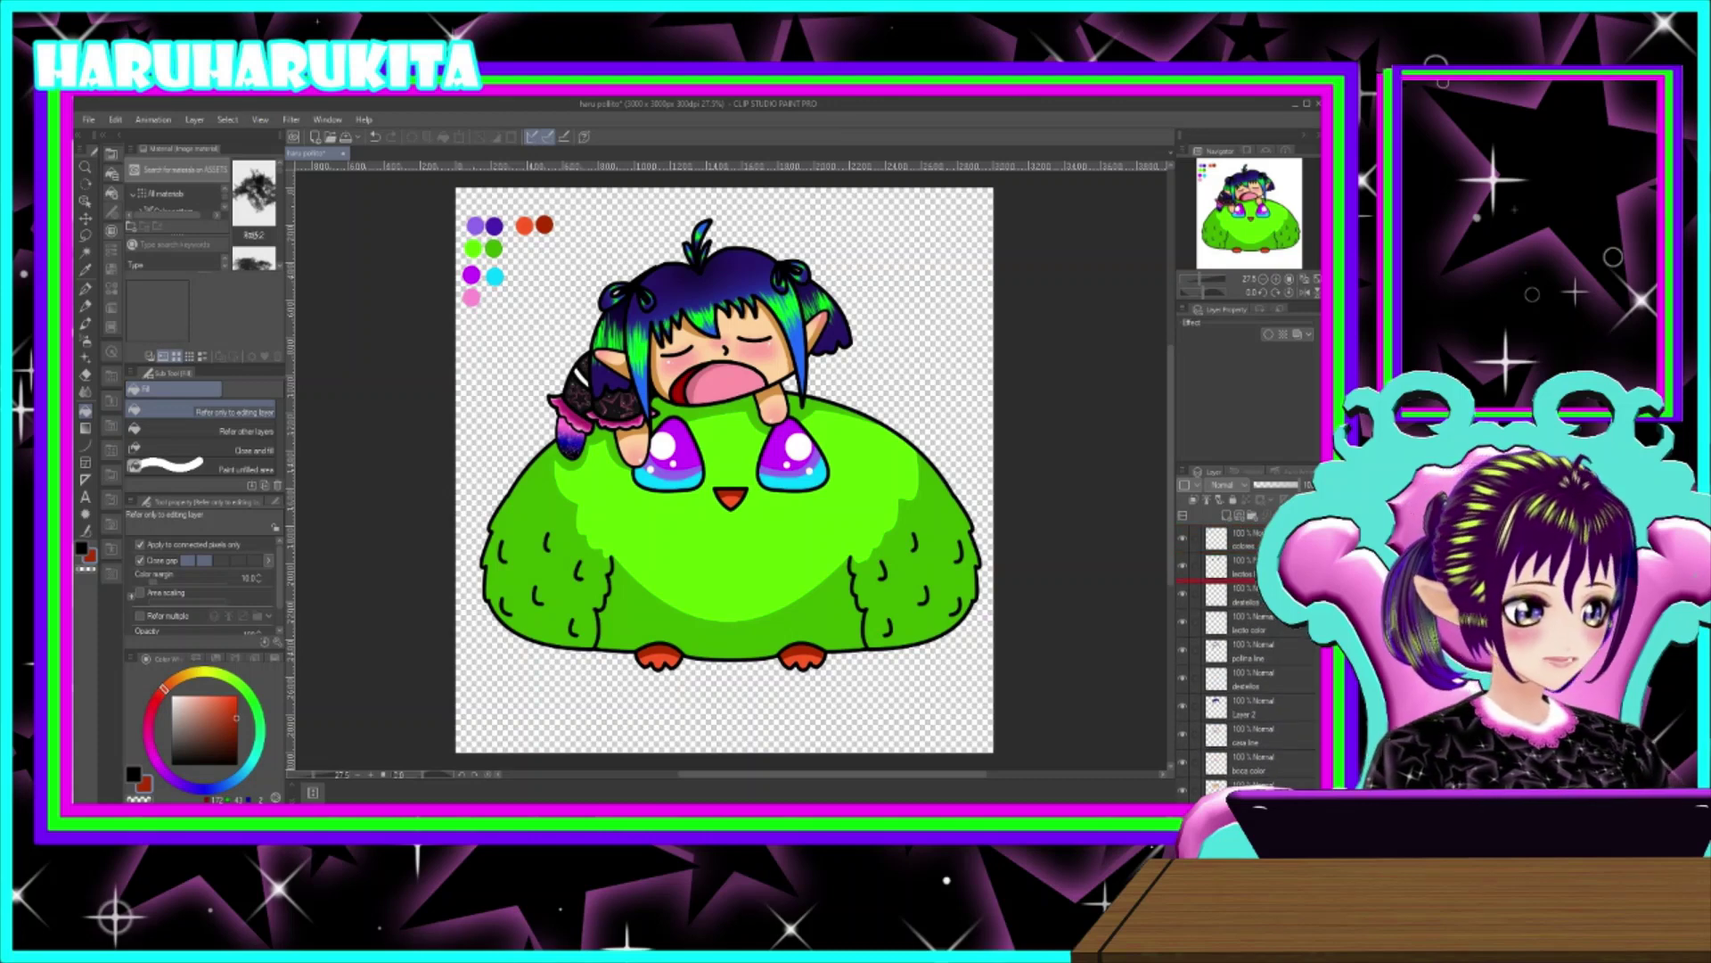
pyautogui.moveTo(1252, 528); pyautogui.dragTo(1252, 539)
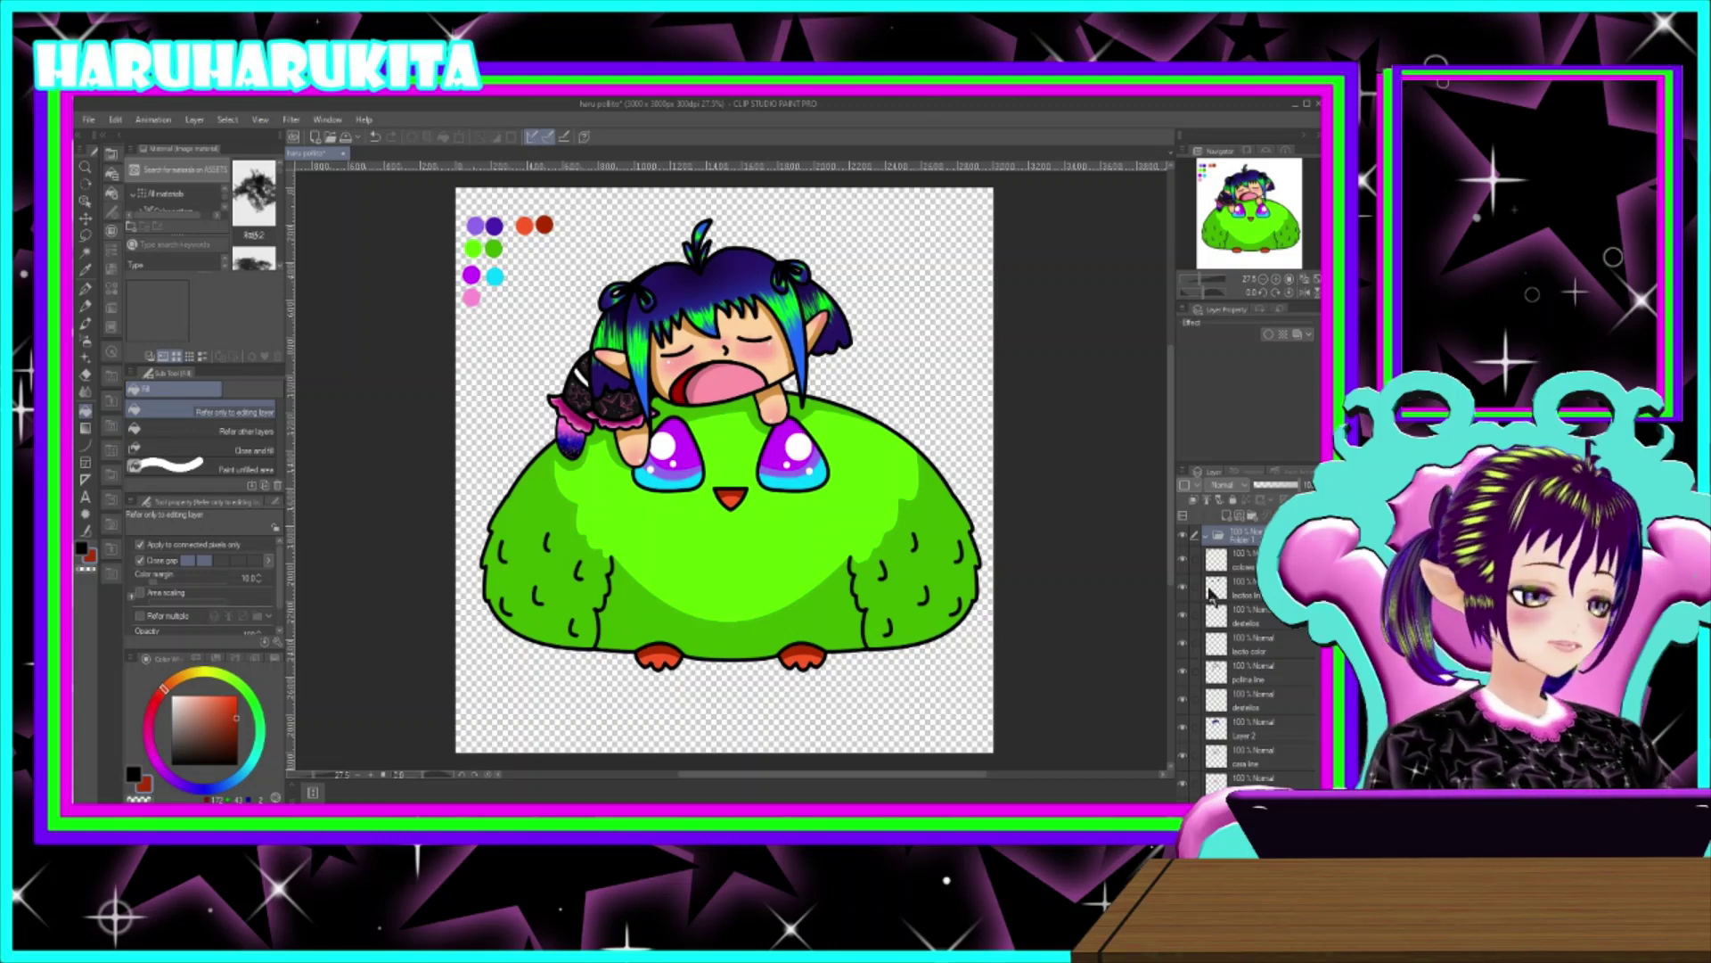
# - Move all the artwork layers, from the colour swatch layer down to the bird's base colour layer, into the new folder and collapse it
pyautogui.click(1247, 559)
pyautogui.scroll(-5, 1301, 700)
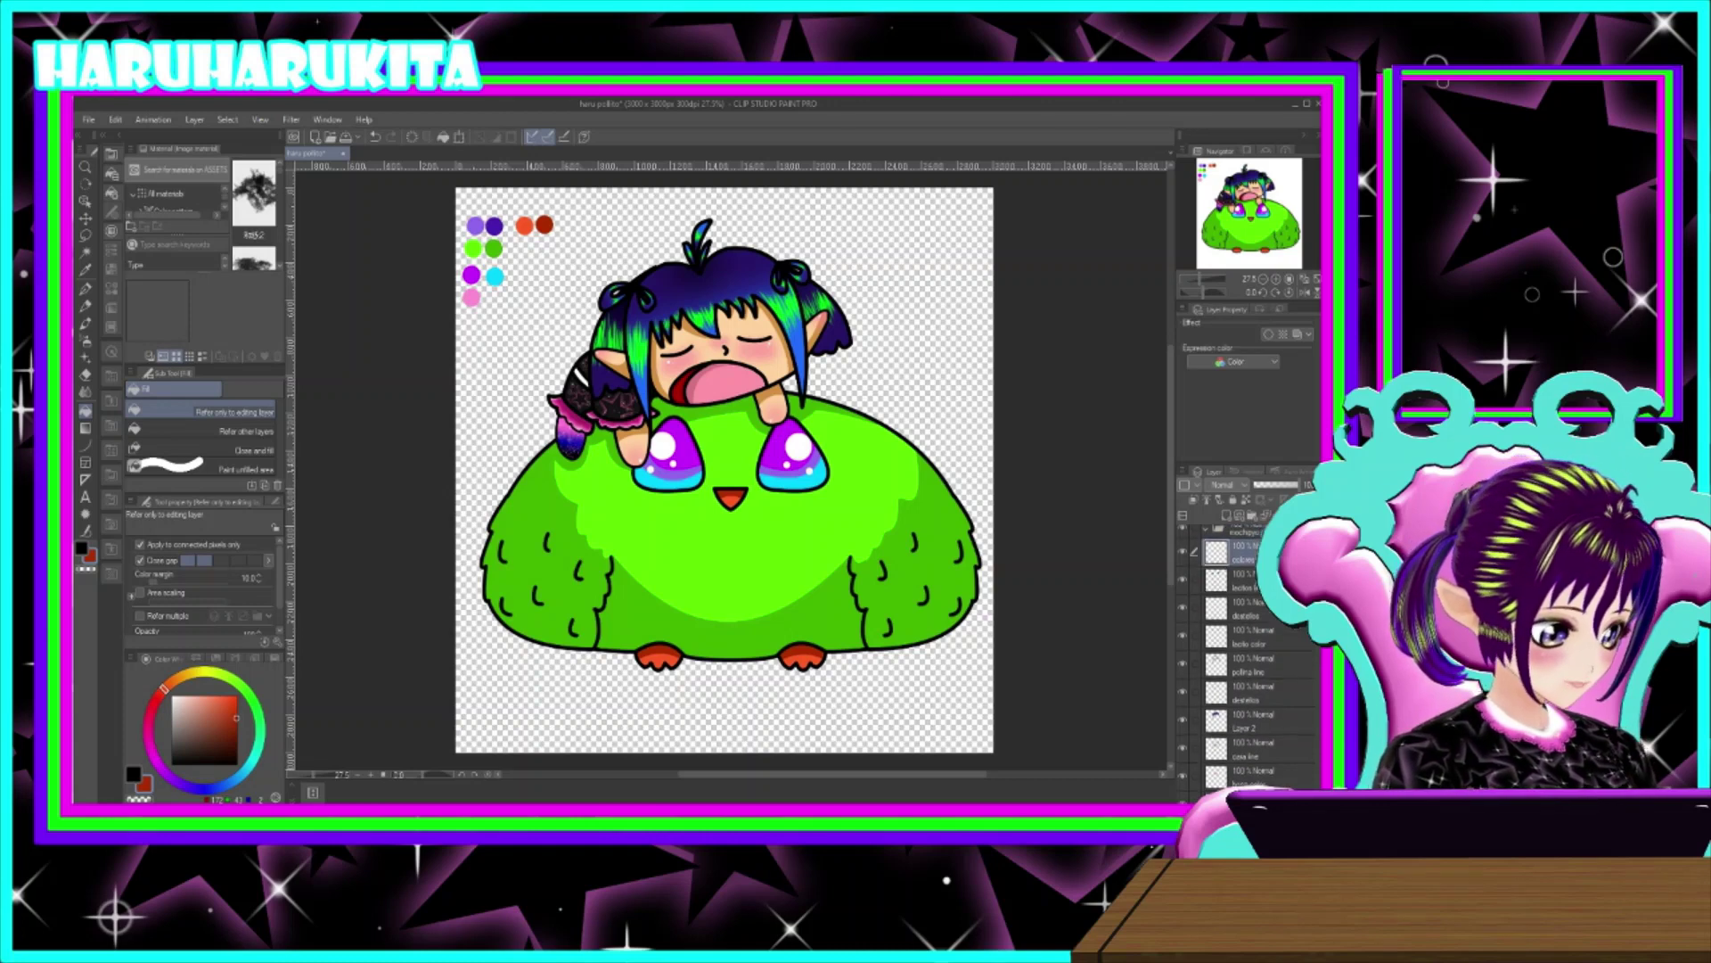
pyautogui.scroll(-5, 1300, 699)
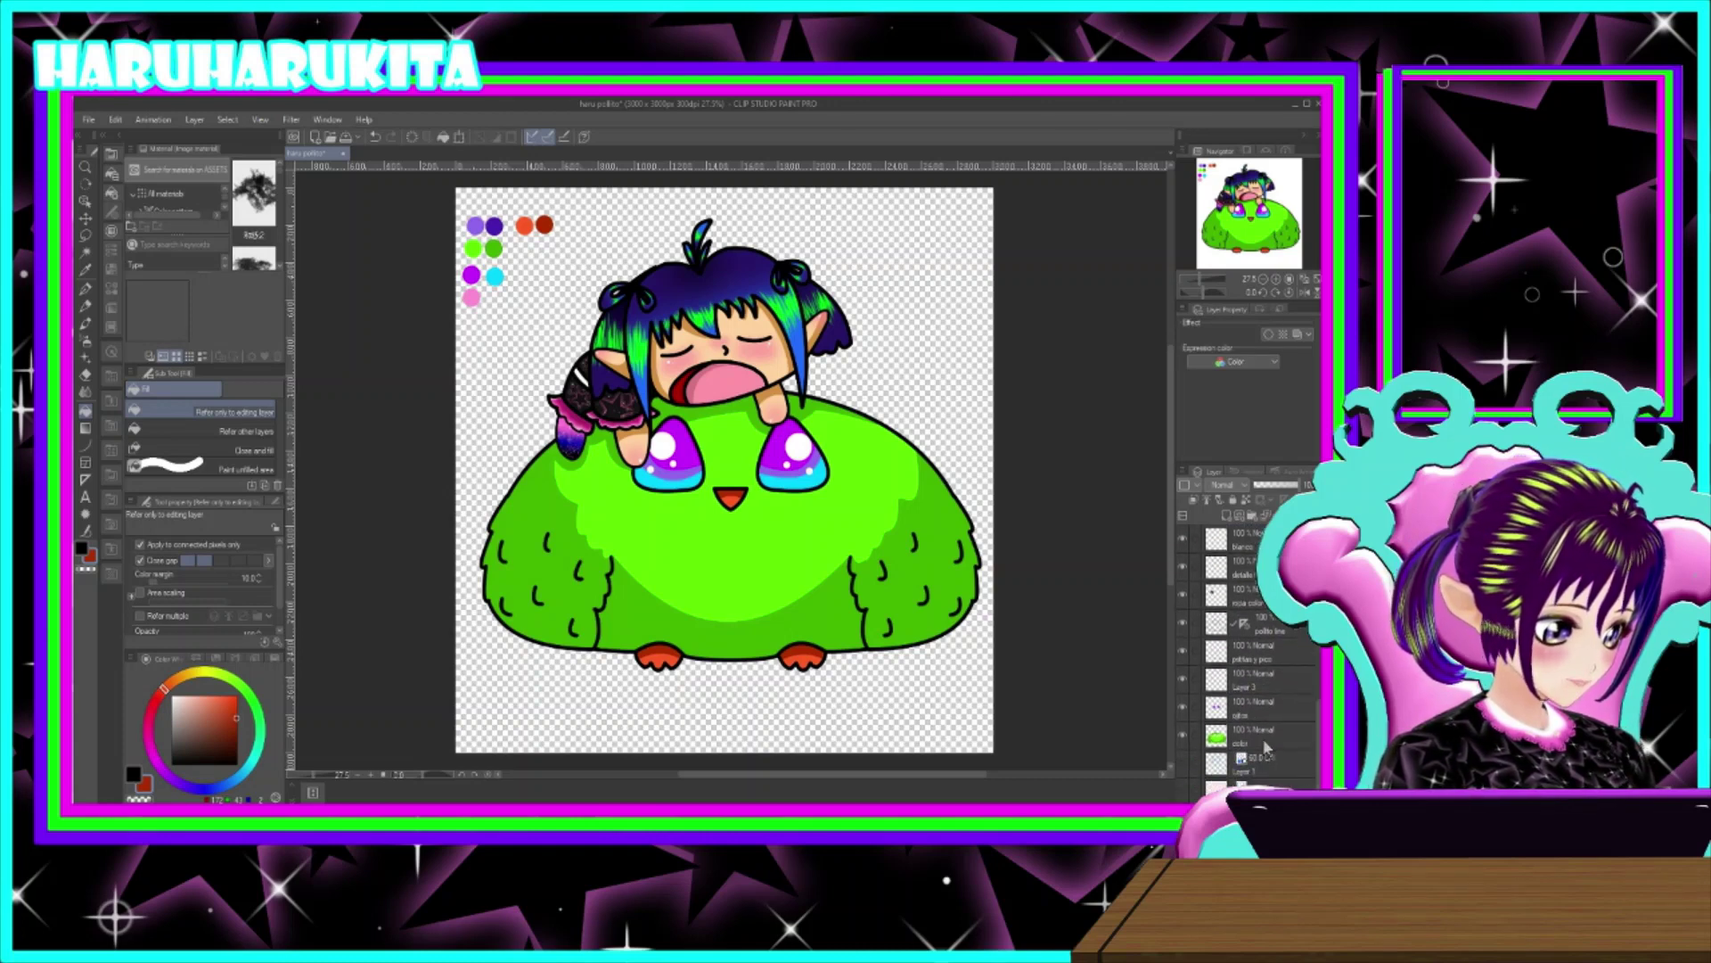
pyautogui.keyDown('shift'); pyautogui.click(1296, 738); pyautogui.keyUp('shift')
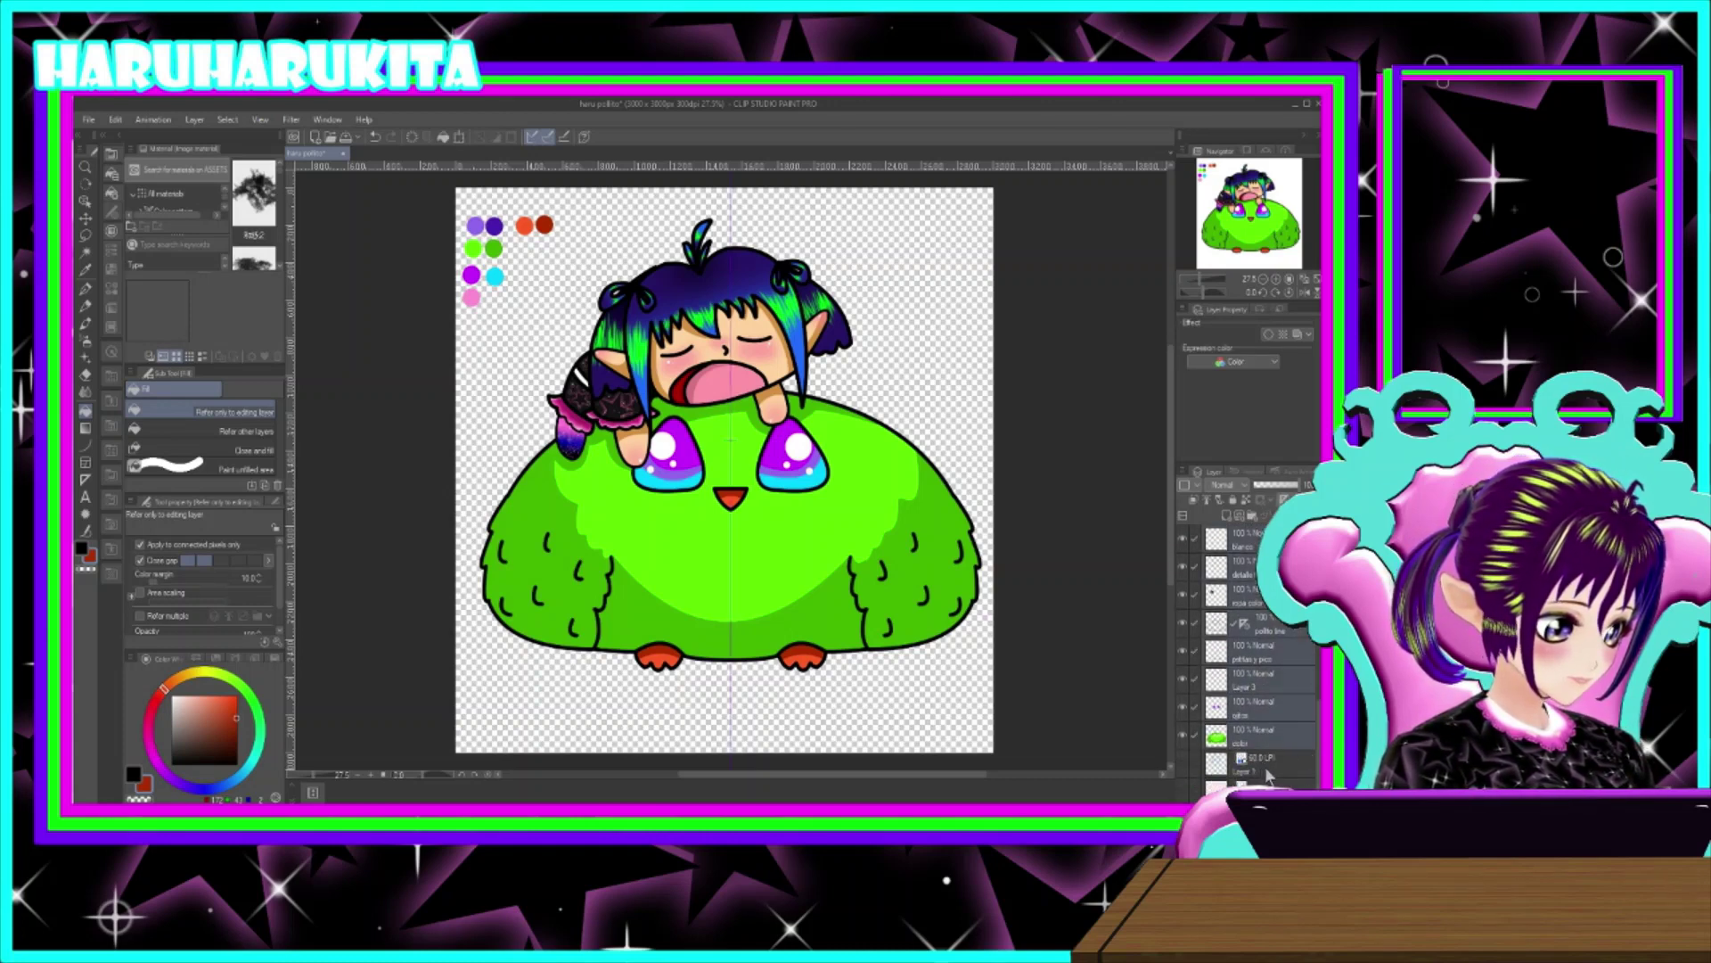
pyautogui.scroll(5, 1317, 769)
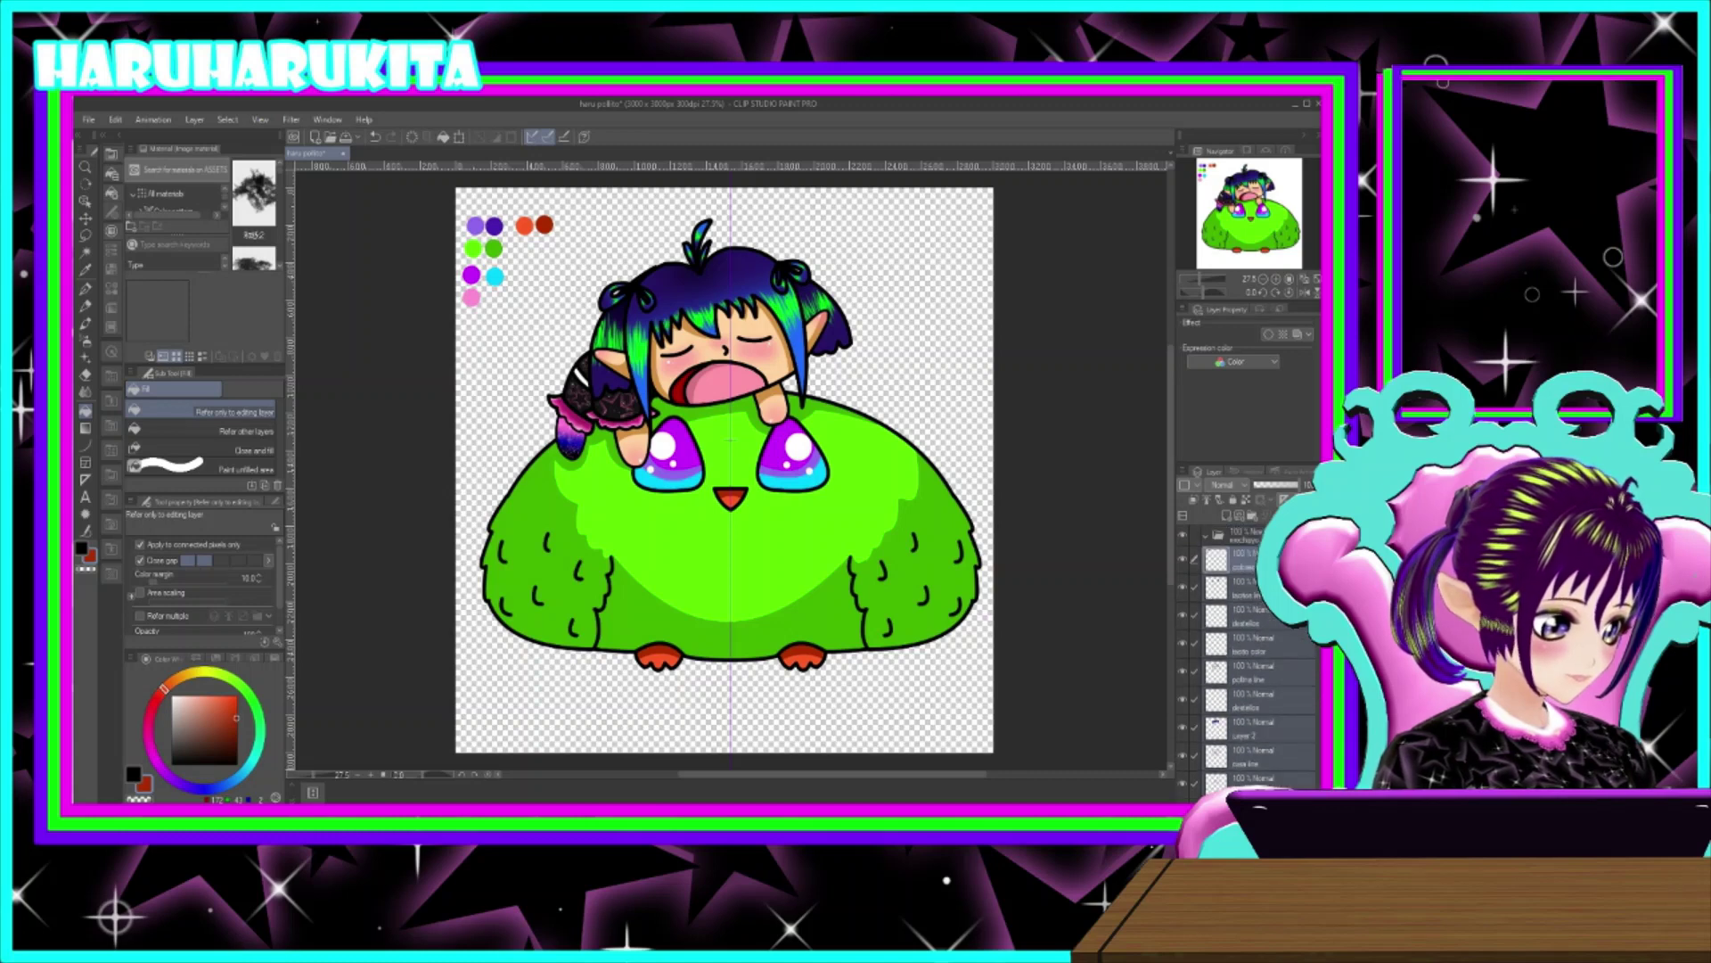
pyautogui.scroll(-1, 1261, 660)
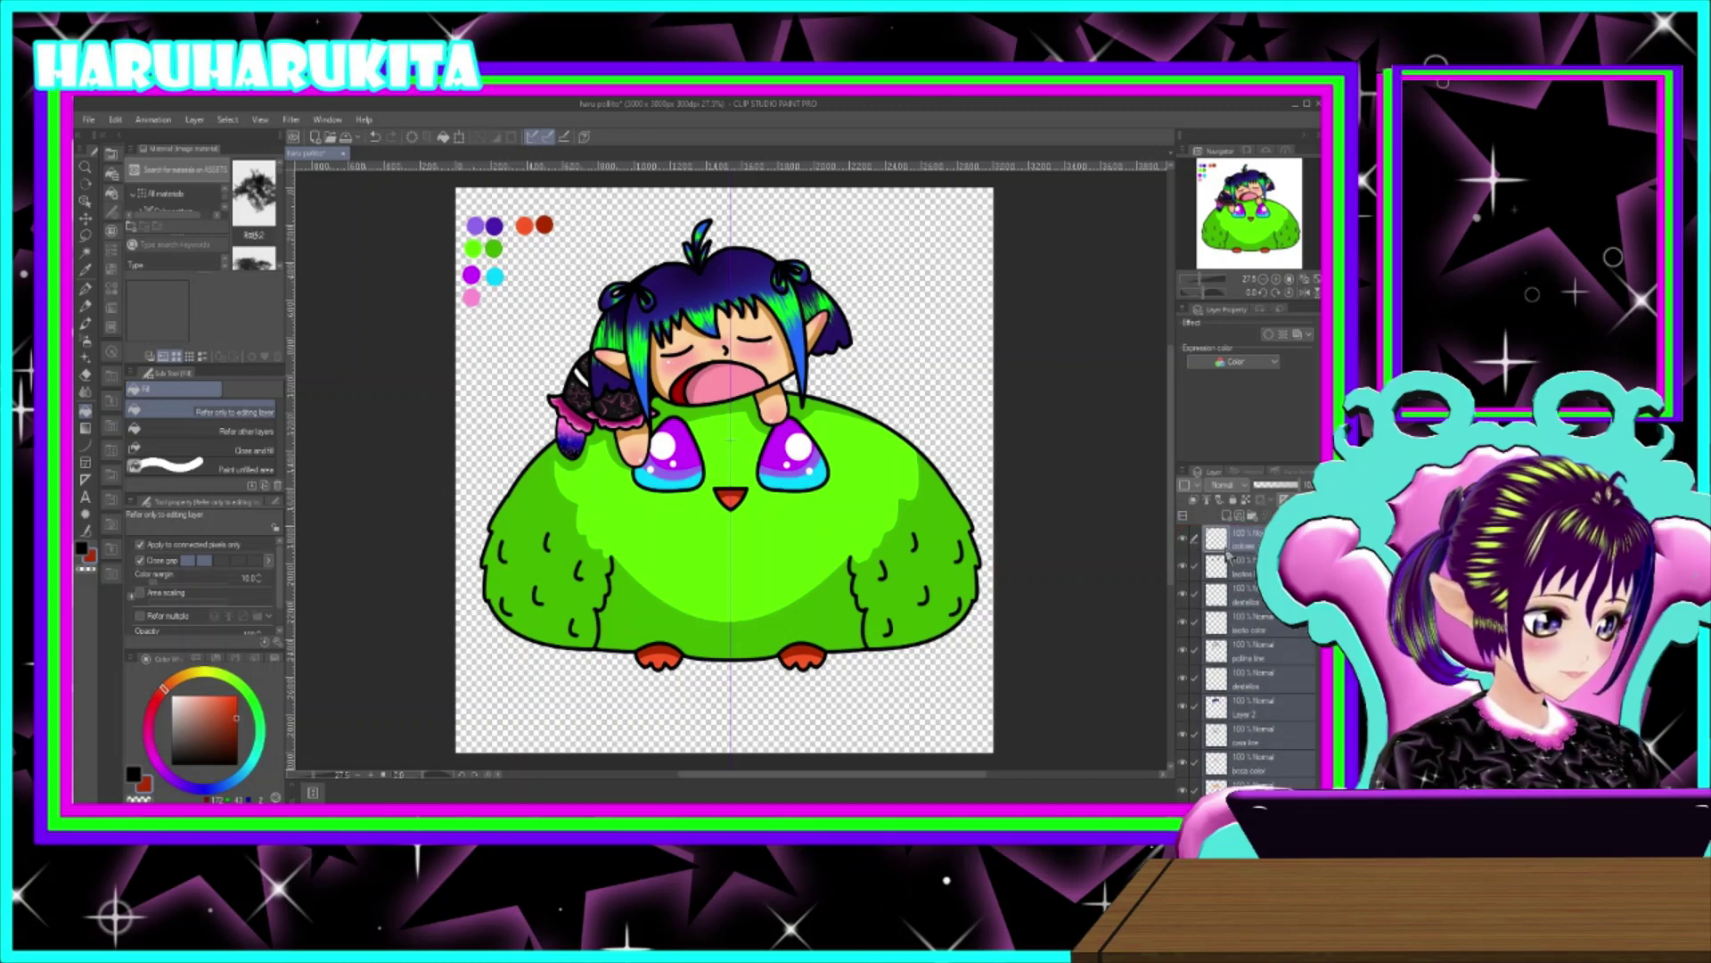
pyautogui.scroll(-8, 1256, 660)
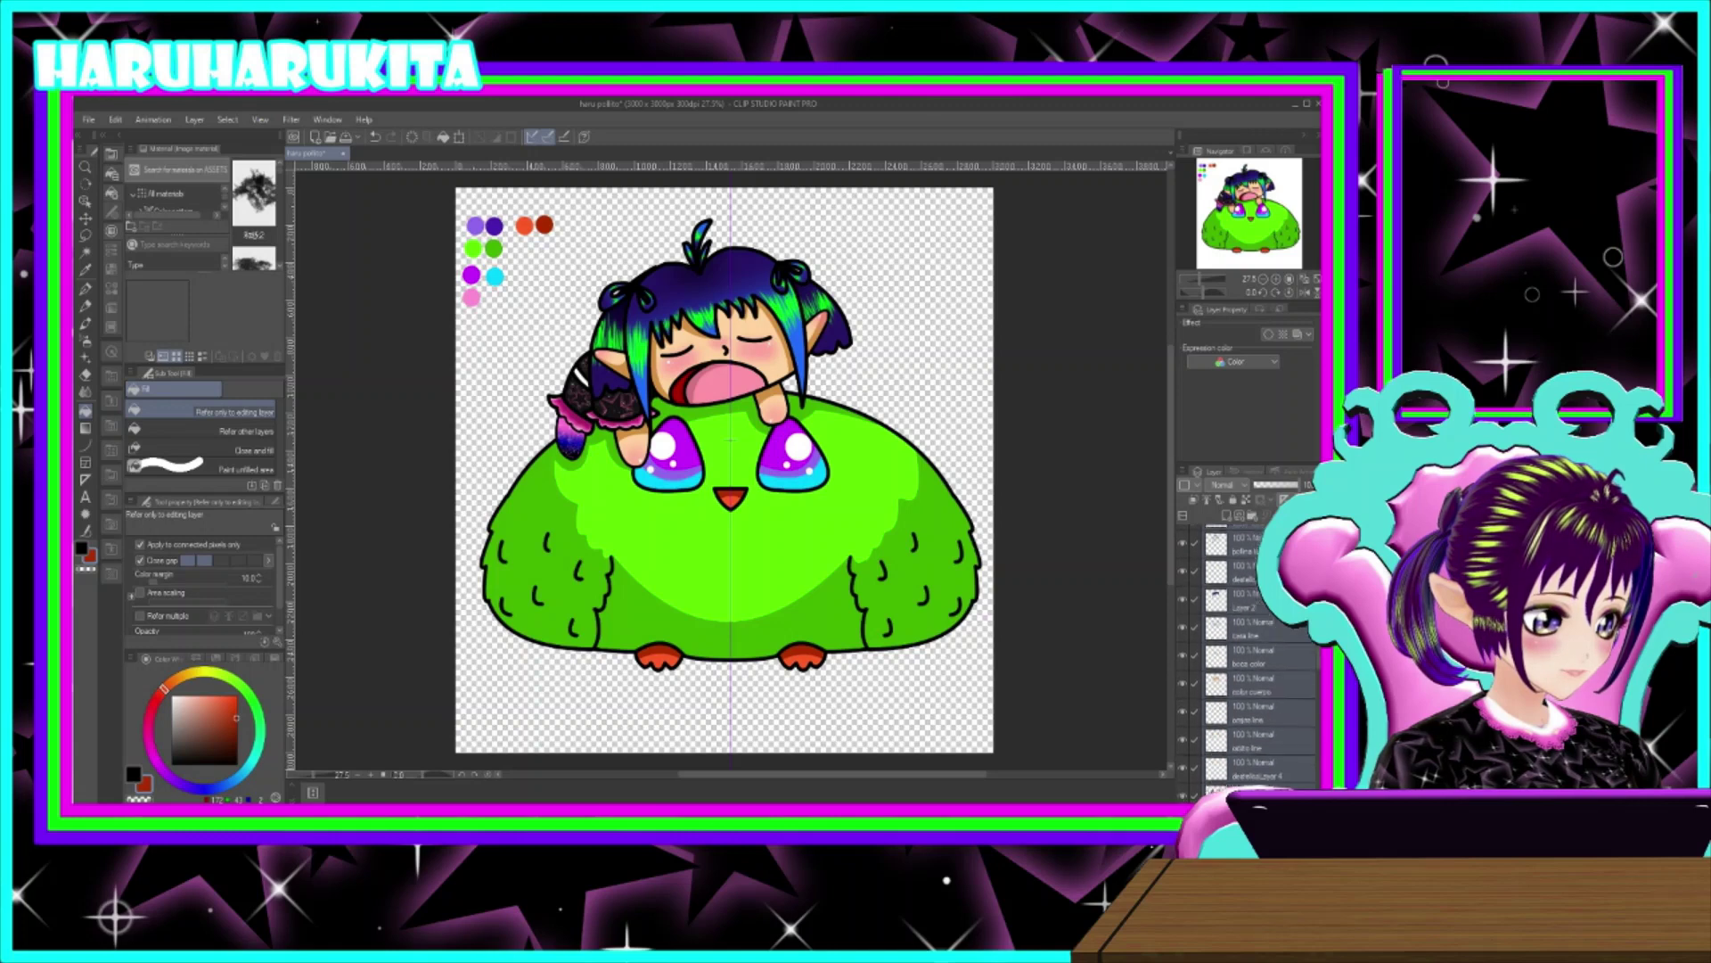
pyautogui.scroll(8, 1257, 660)
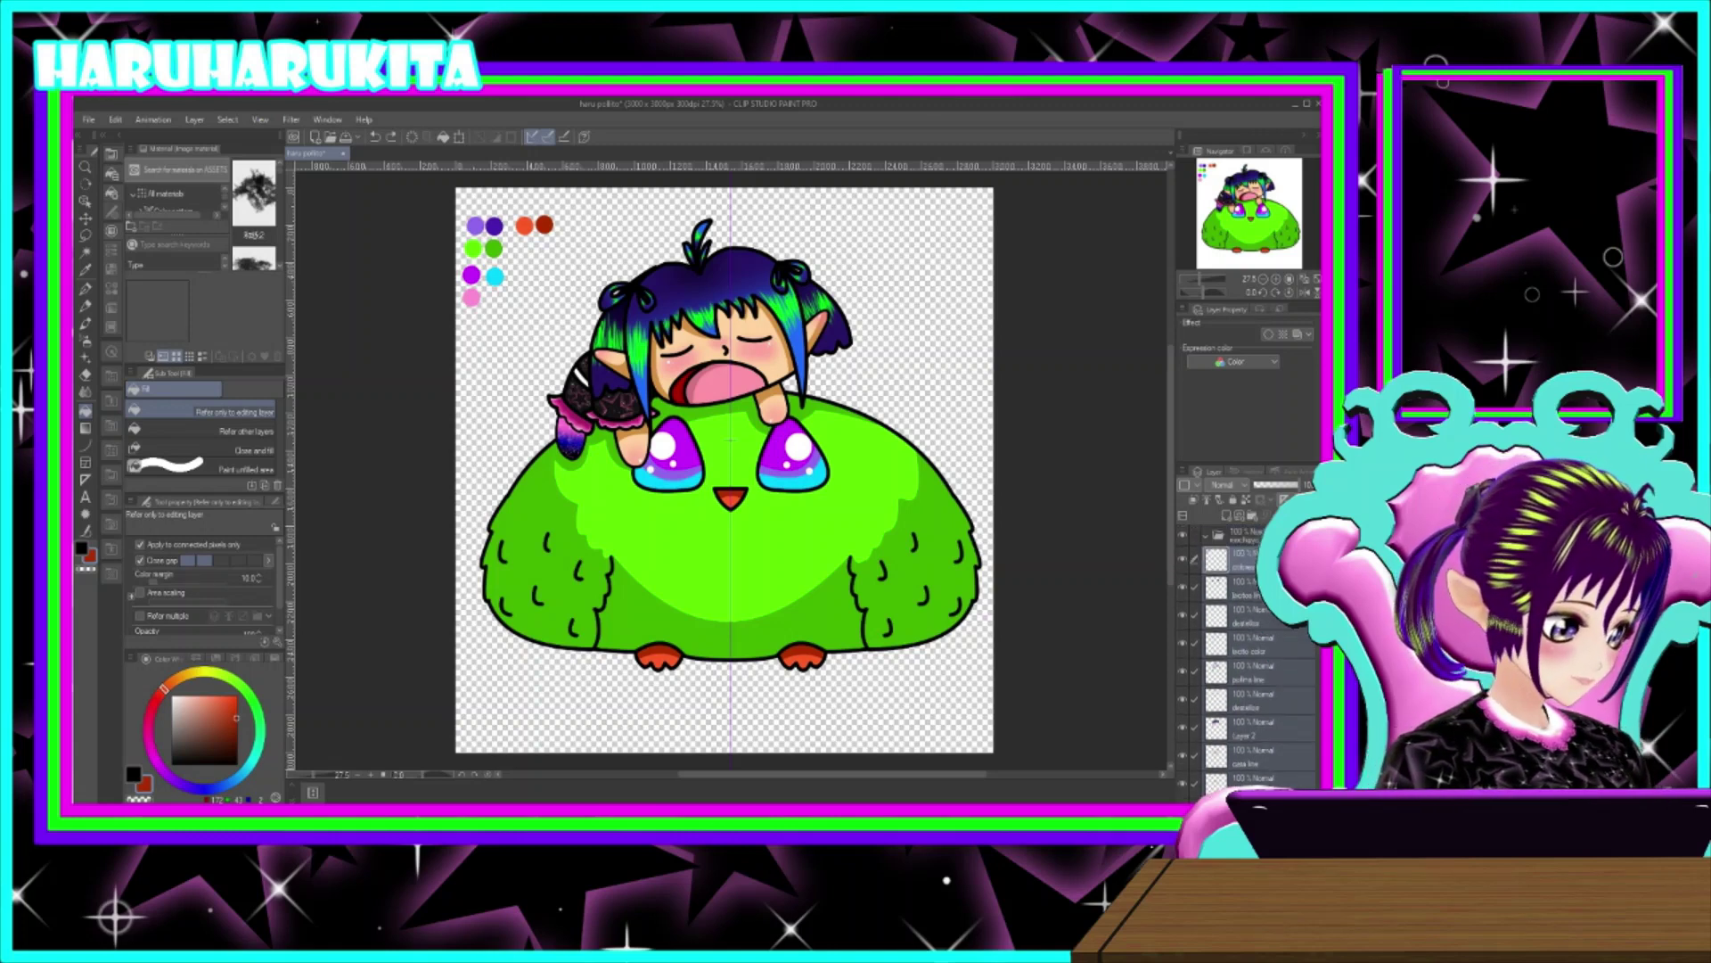
pyautogui.click(1203, 536)
pyautogui.click(1185, 535)
pyautogui.click(1185, 535)
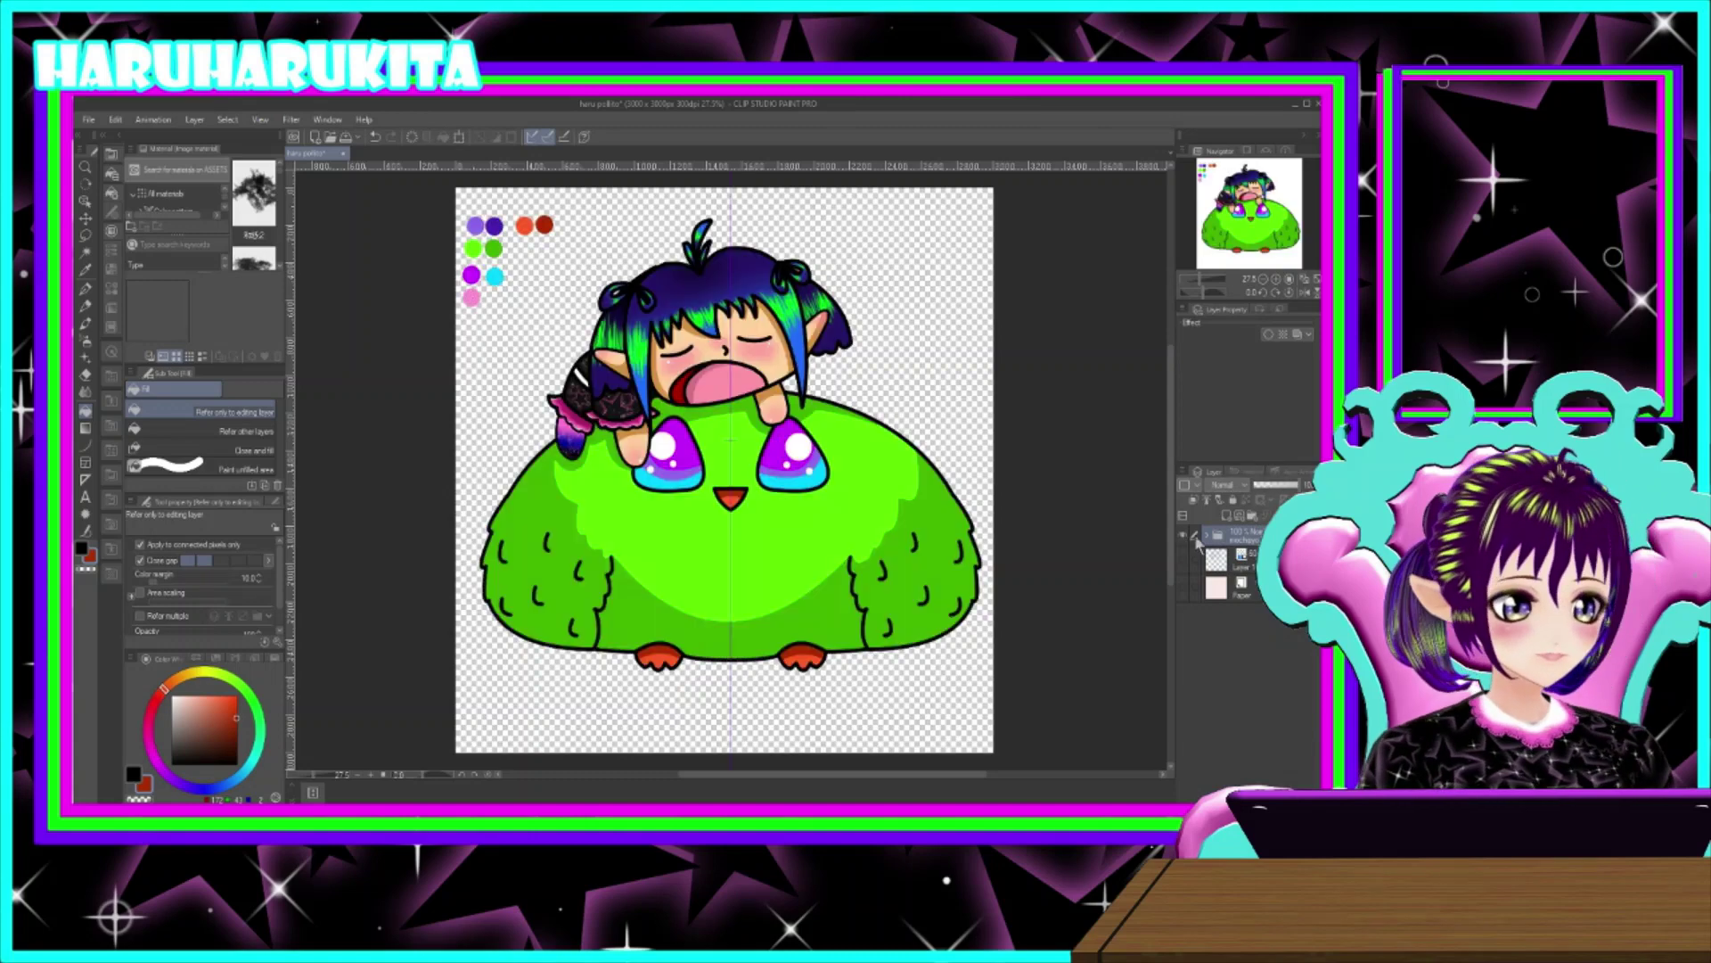
# - Hide the colour swatch layer and move it out of the artwork folder to the top of the layer stack
pyautogui.click(1205, 536)
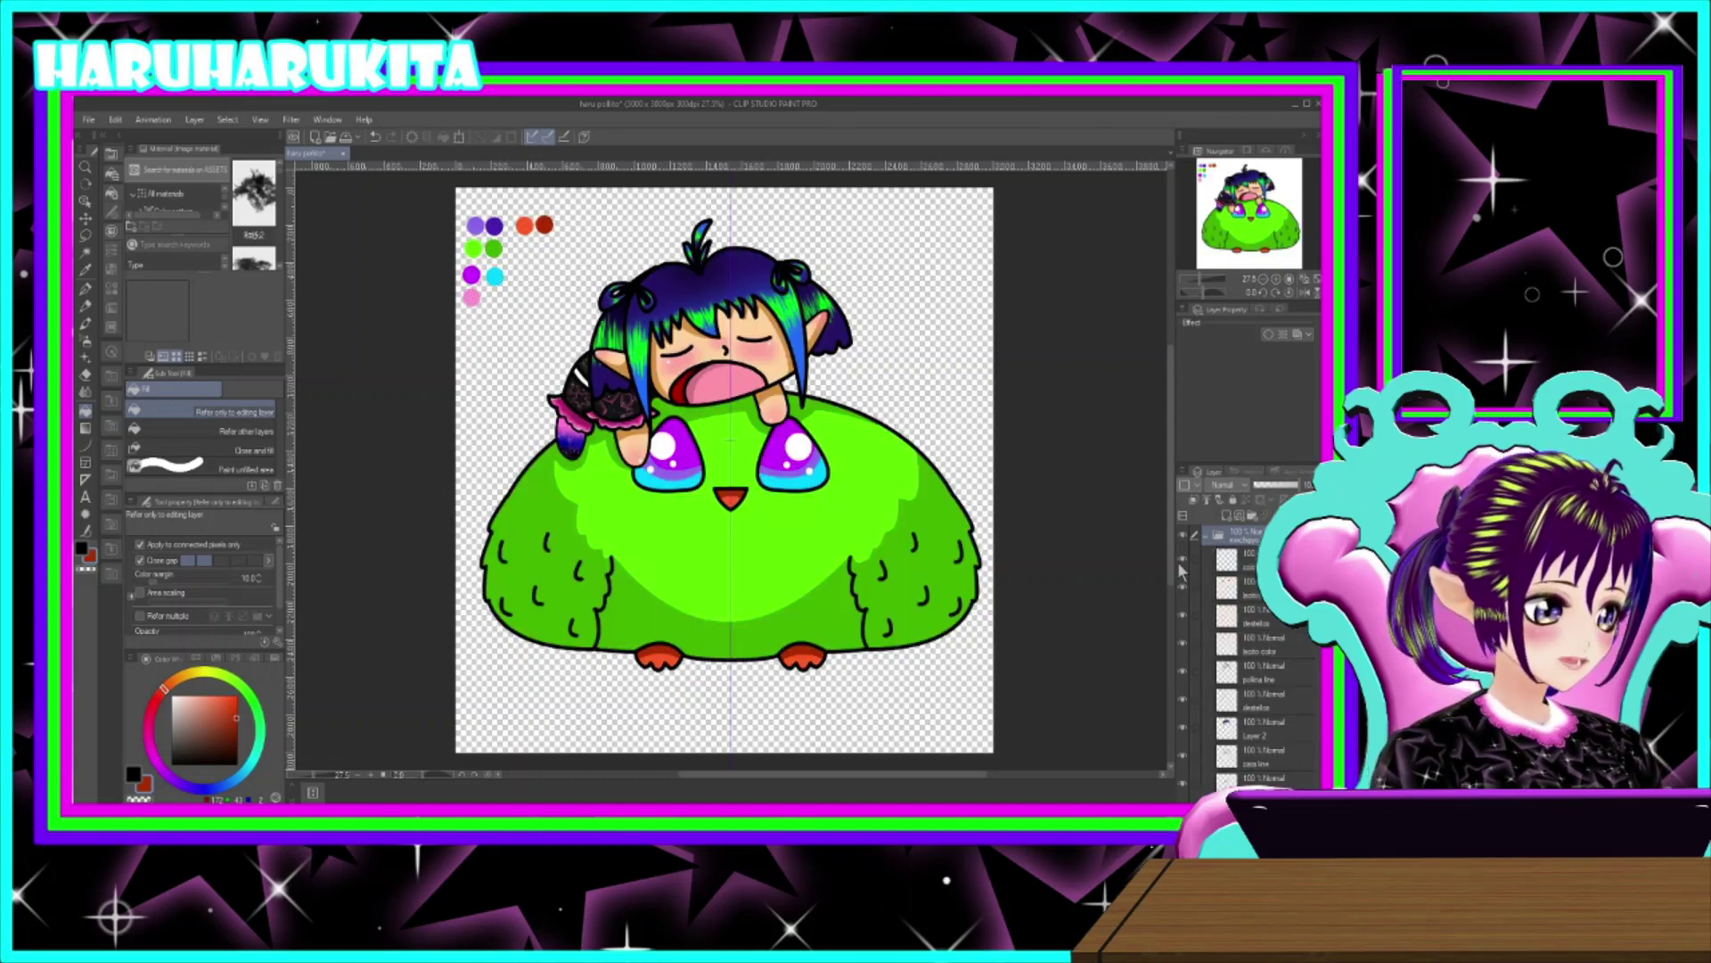
pyautogui.click(1183, 569)
pyautogui.click(1248, 565)
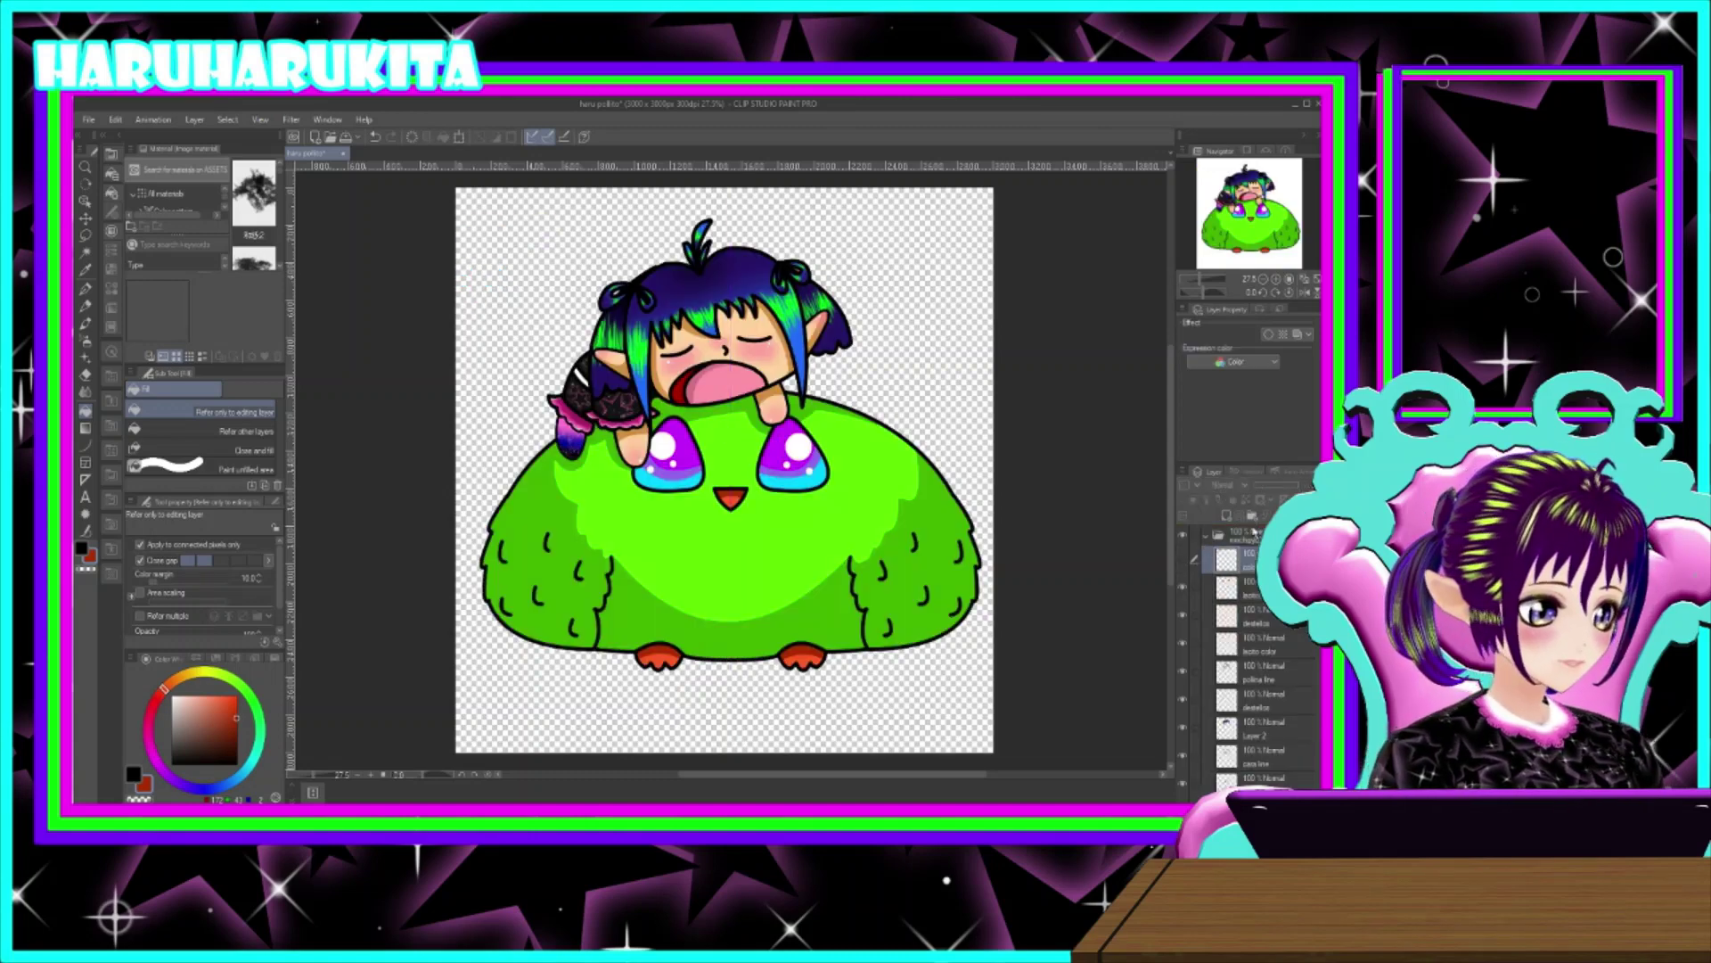
pyautogui.moveTo(1253, 529); pyautogui.dragTo(1253, 528)
pyautogui.click(1206, 563)
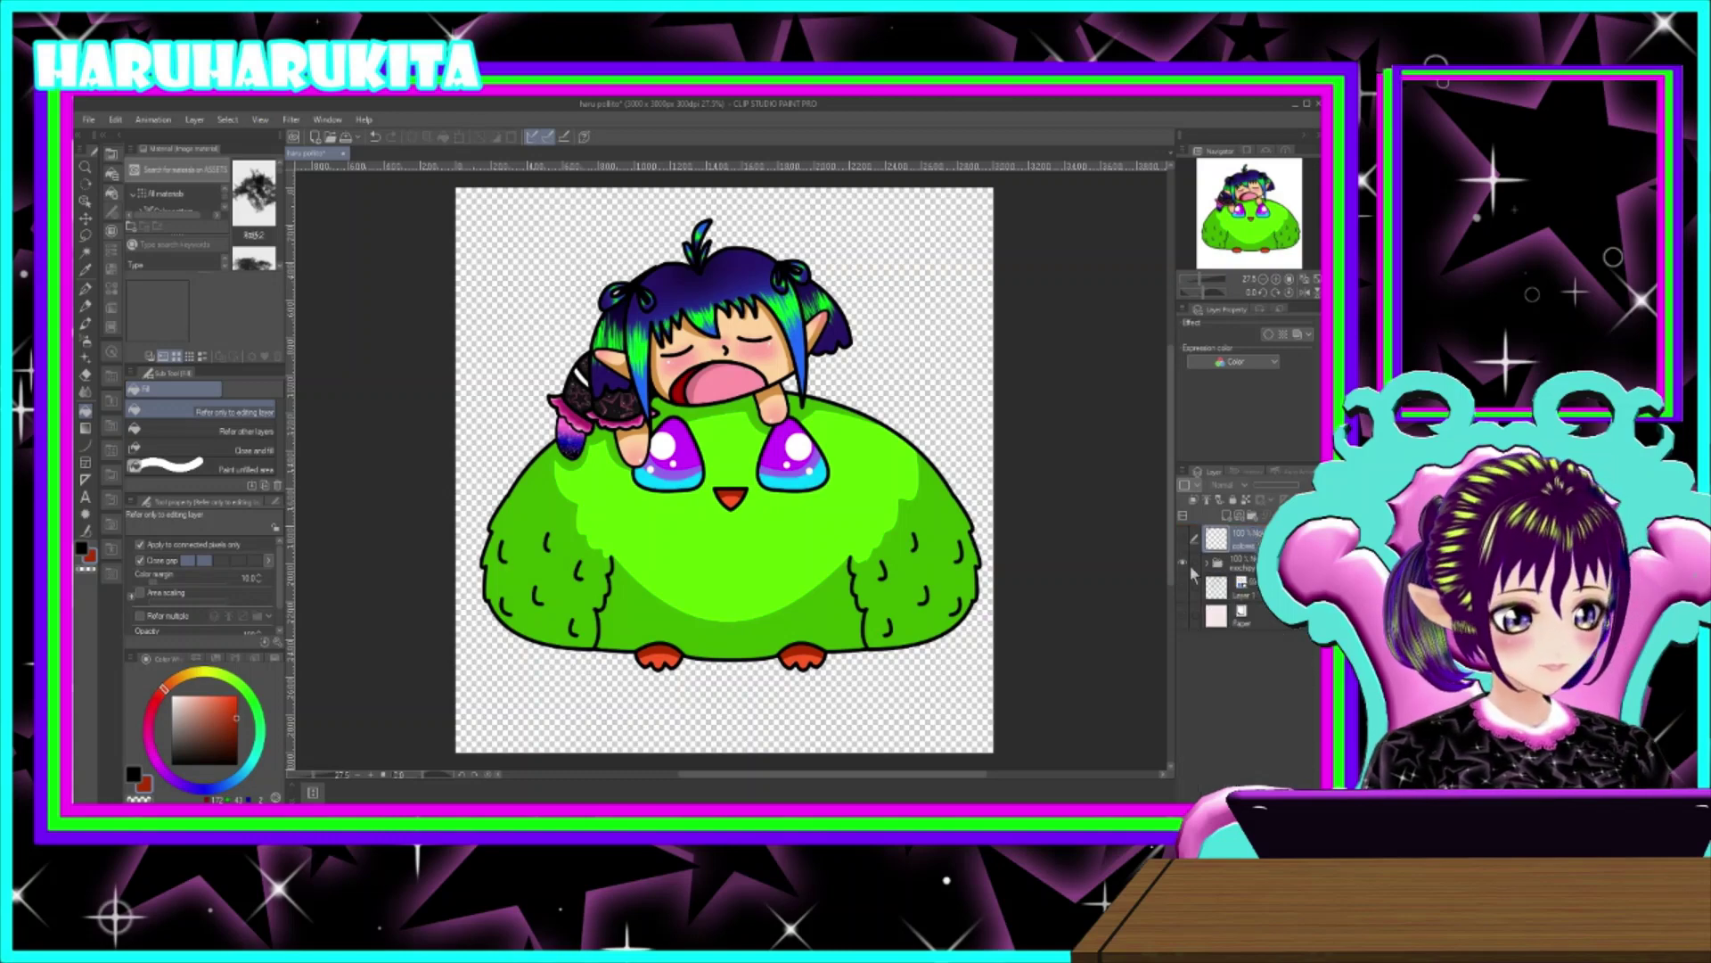
pyautogui.click(1183, 563)
pyautogui.click(1183, 562)
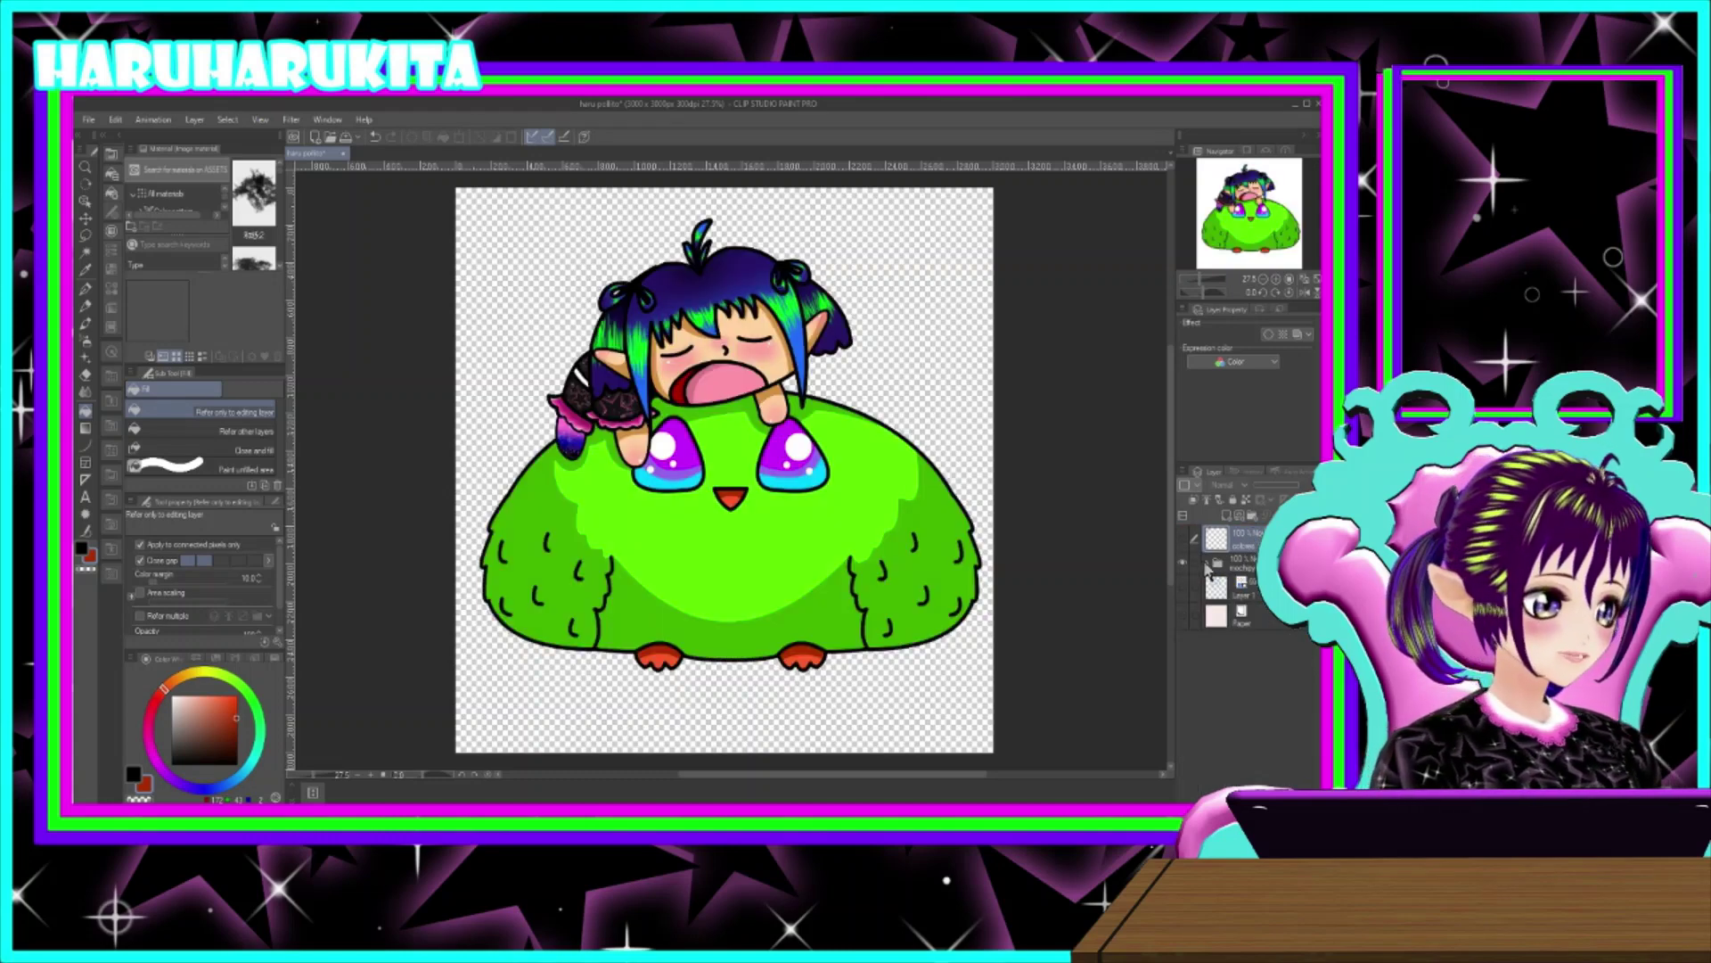
# - Duplicate the artwork folder, hide the original folder and expand the copy
pyautogui.click(1228, 568)
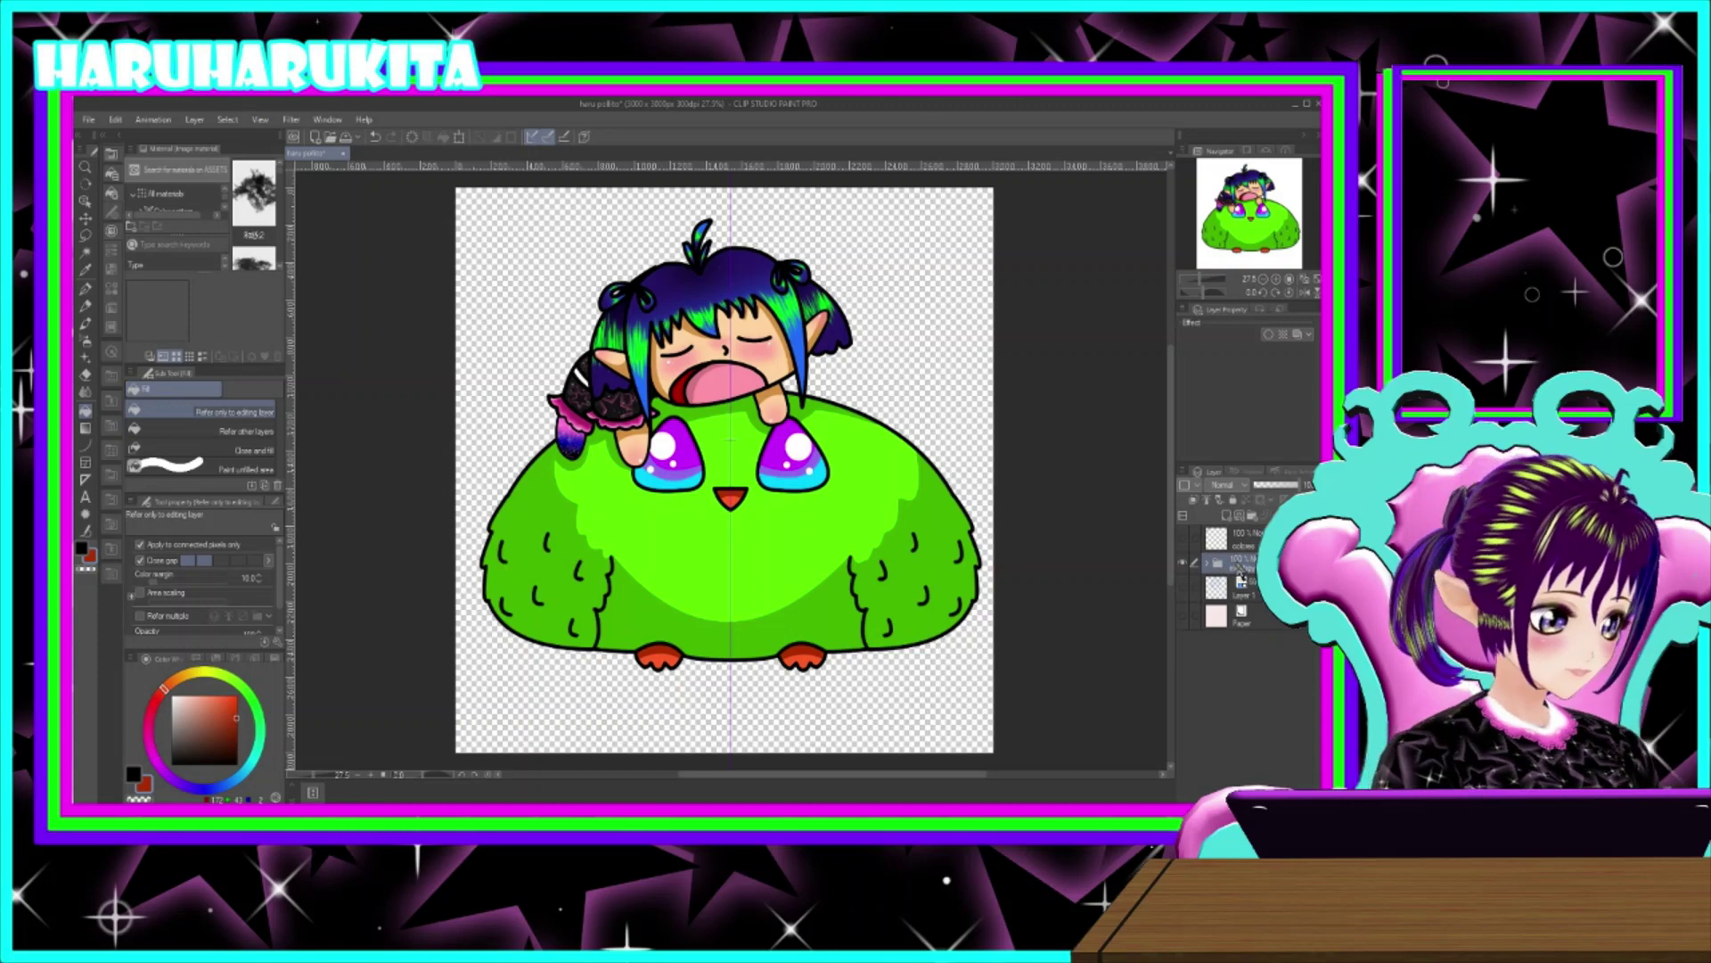
pyautogui.click(1207, 563)
pyautogui.click(1207, 563)
pyautogui.click(1227, 517)
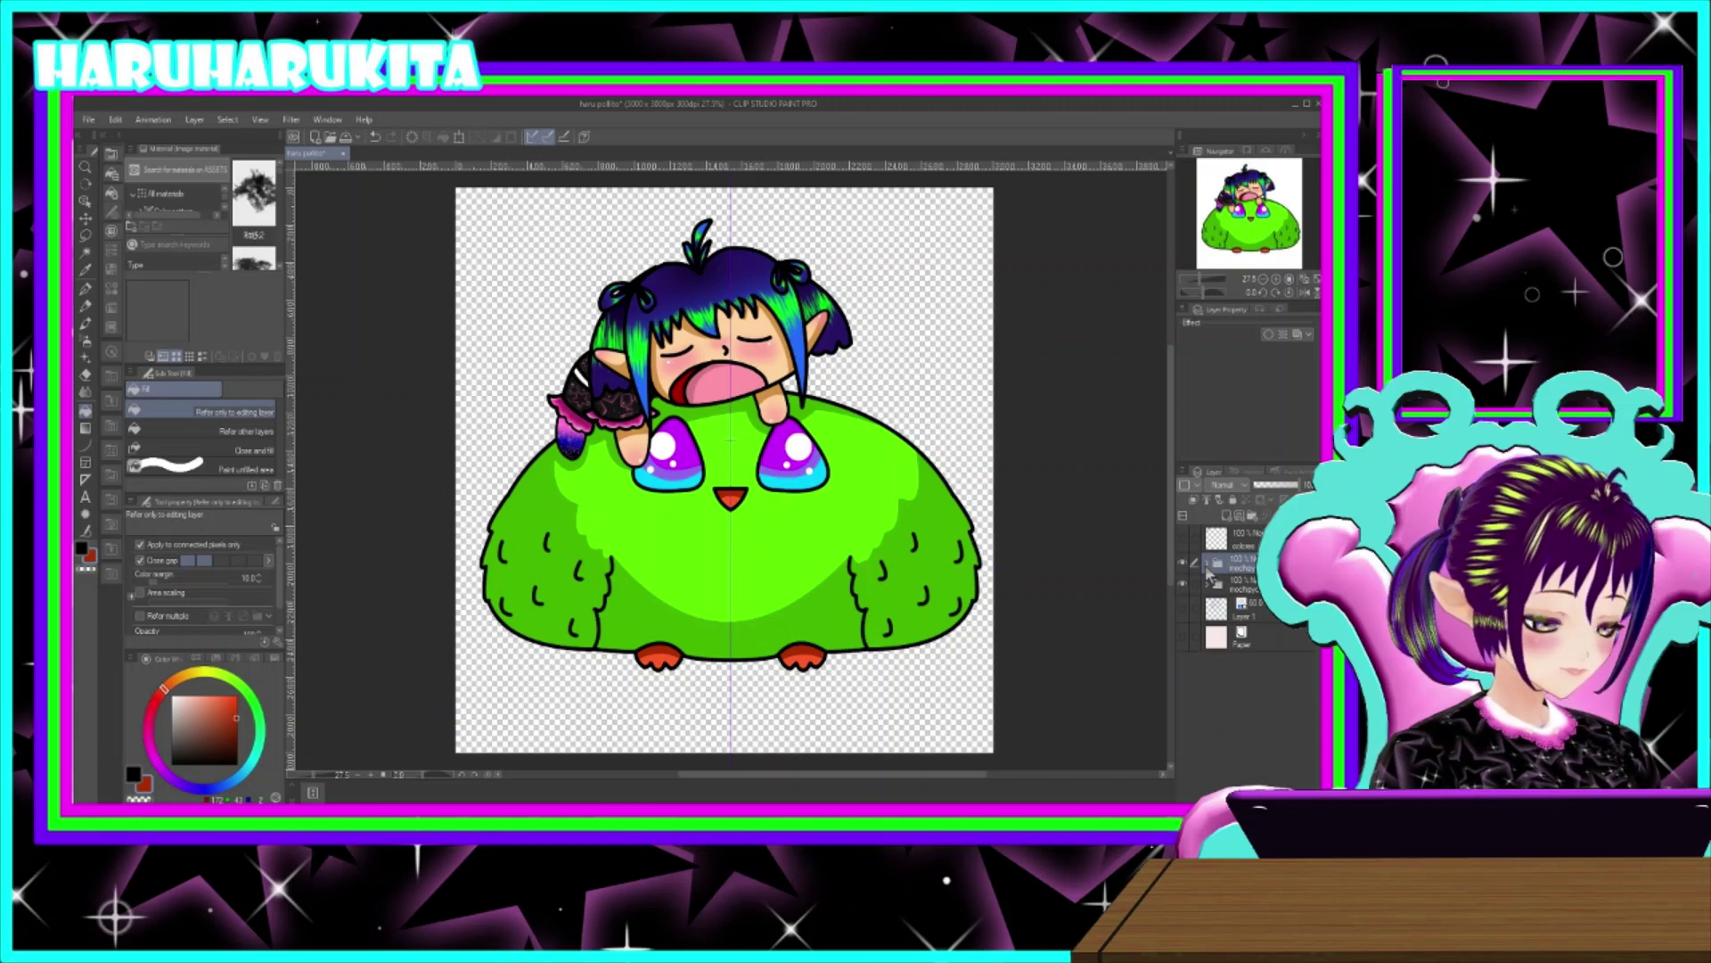
pyautogui.click(1208, 564)
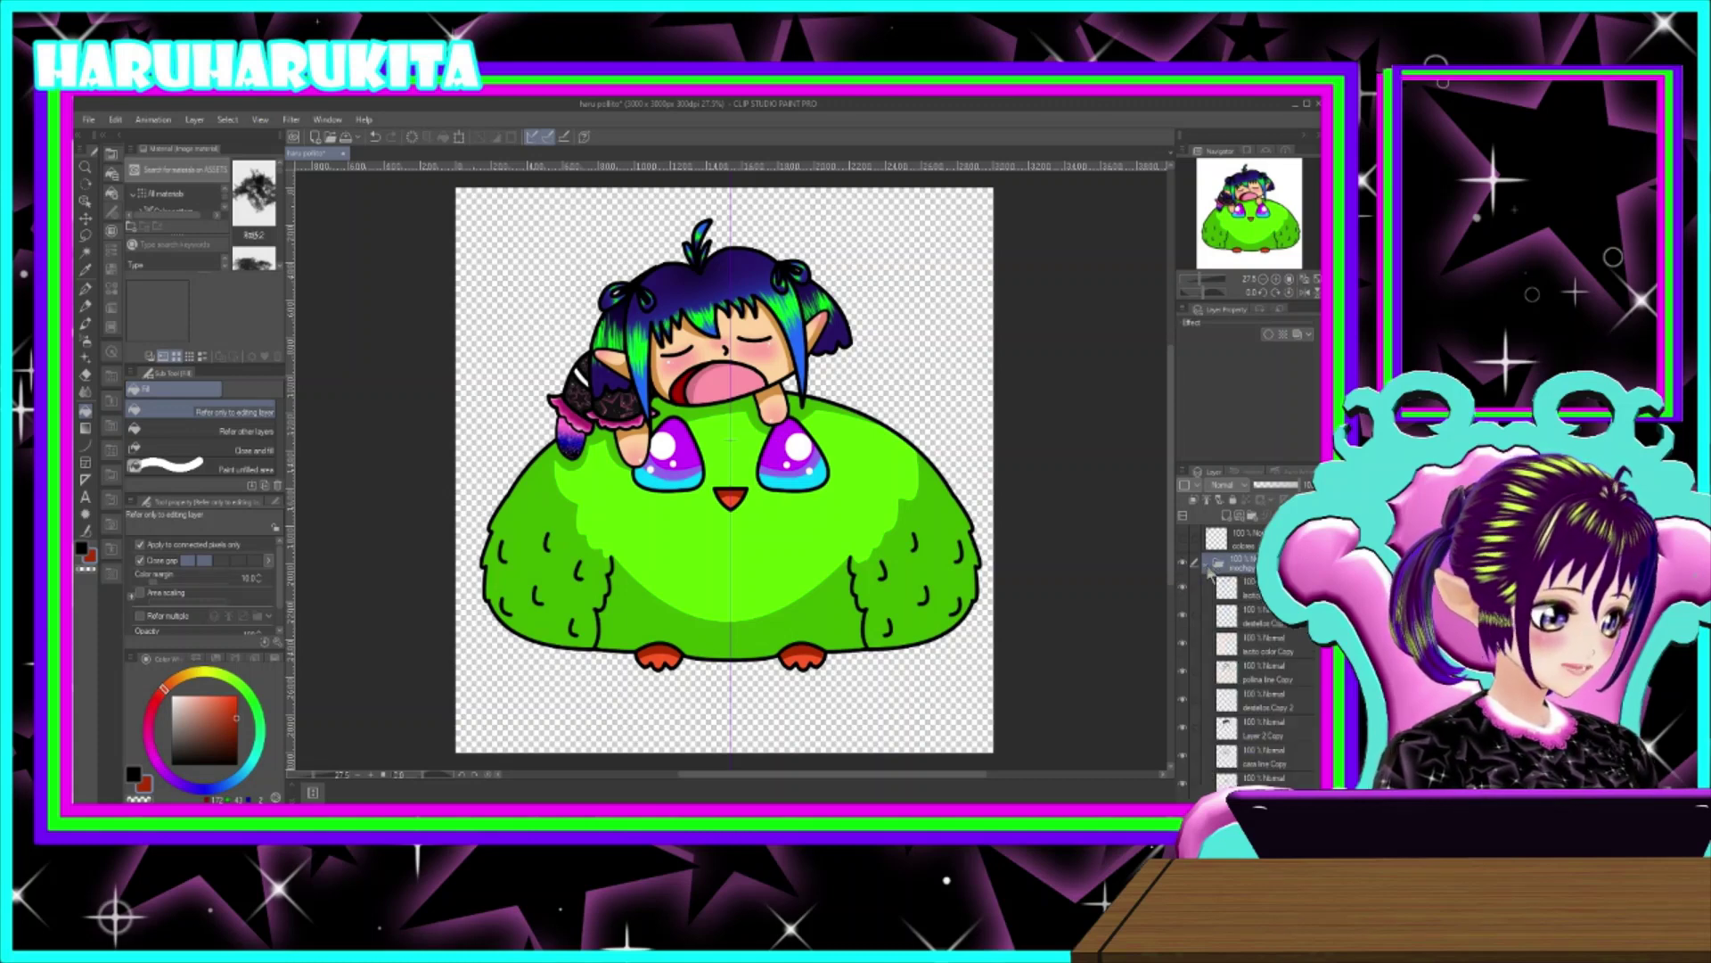
# - Merge all the layers in the duplicated folder into one layer and move it out above the folder
pyautogui.click(1253, 594)
pyautogui.scroll(-3, 1257, 642)
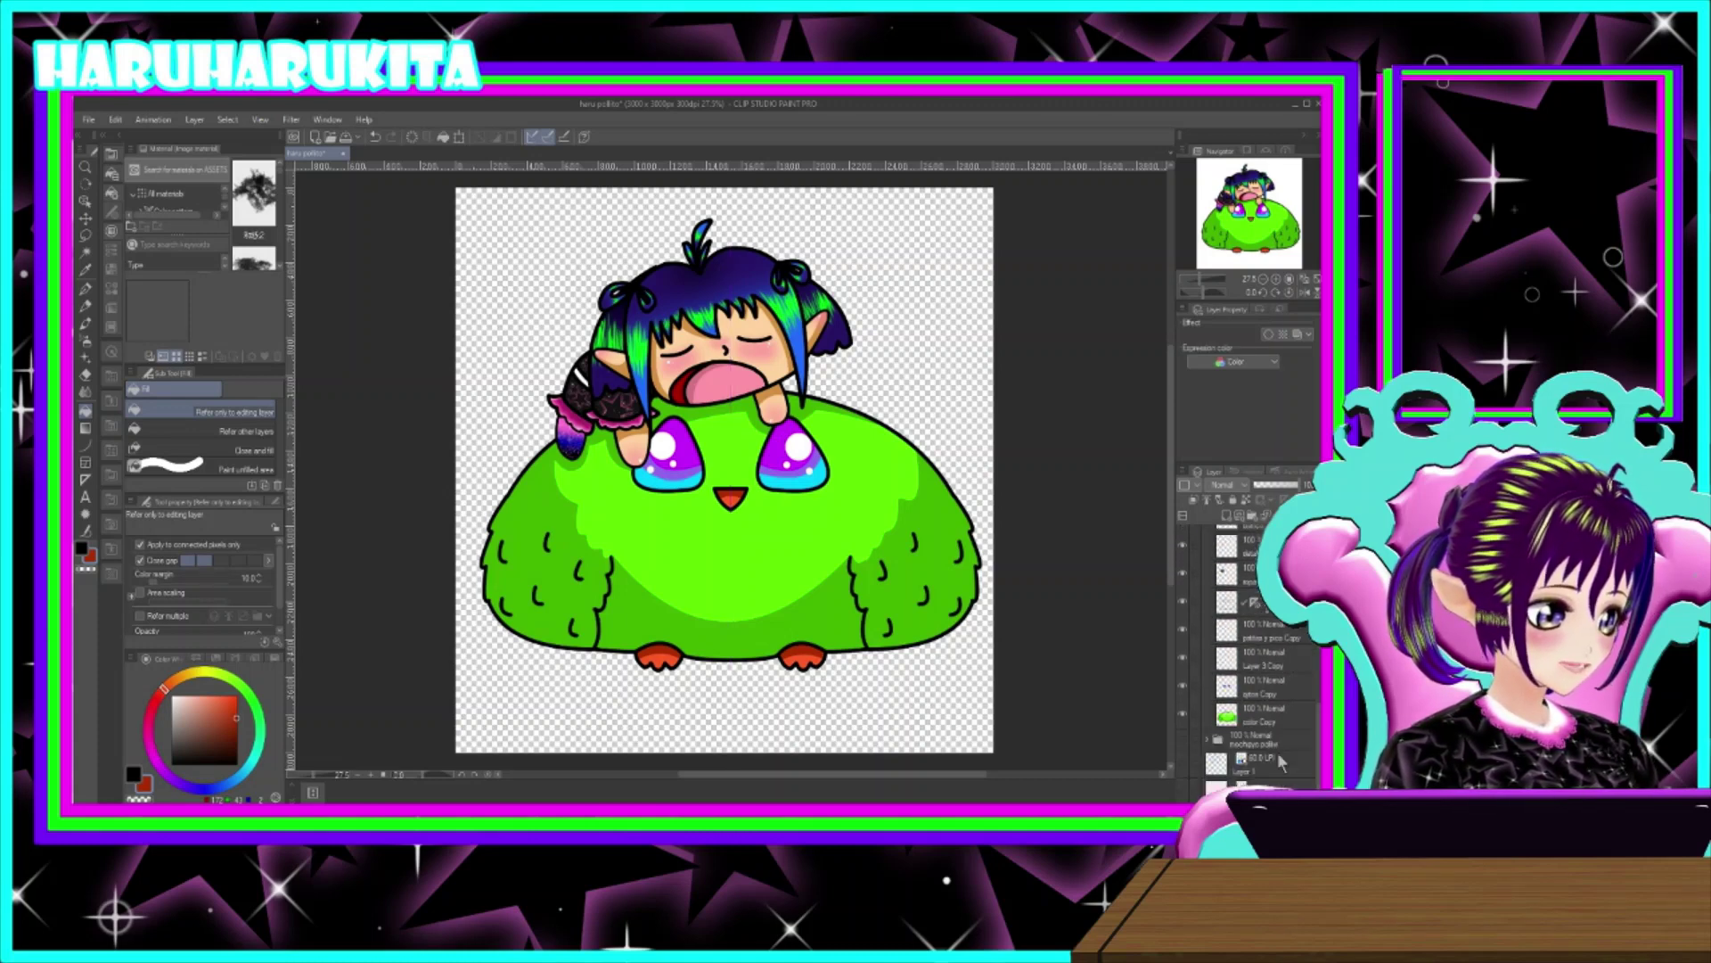
pyautogui.keyDown('shift'); pyautogui.click(1276, 724); pyautogui.keyUp('shift')
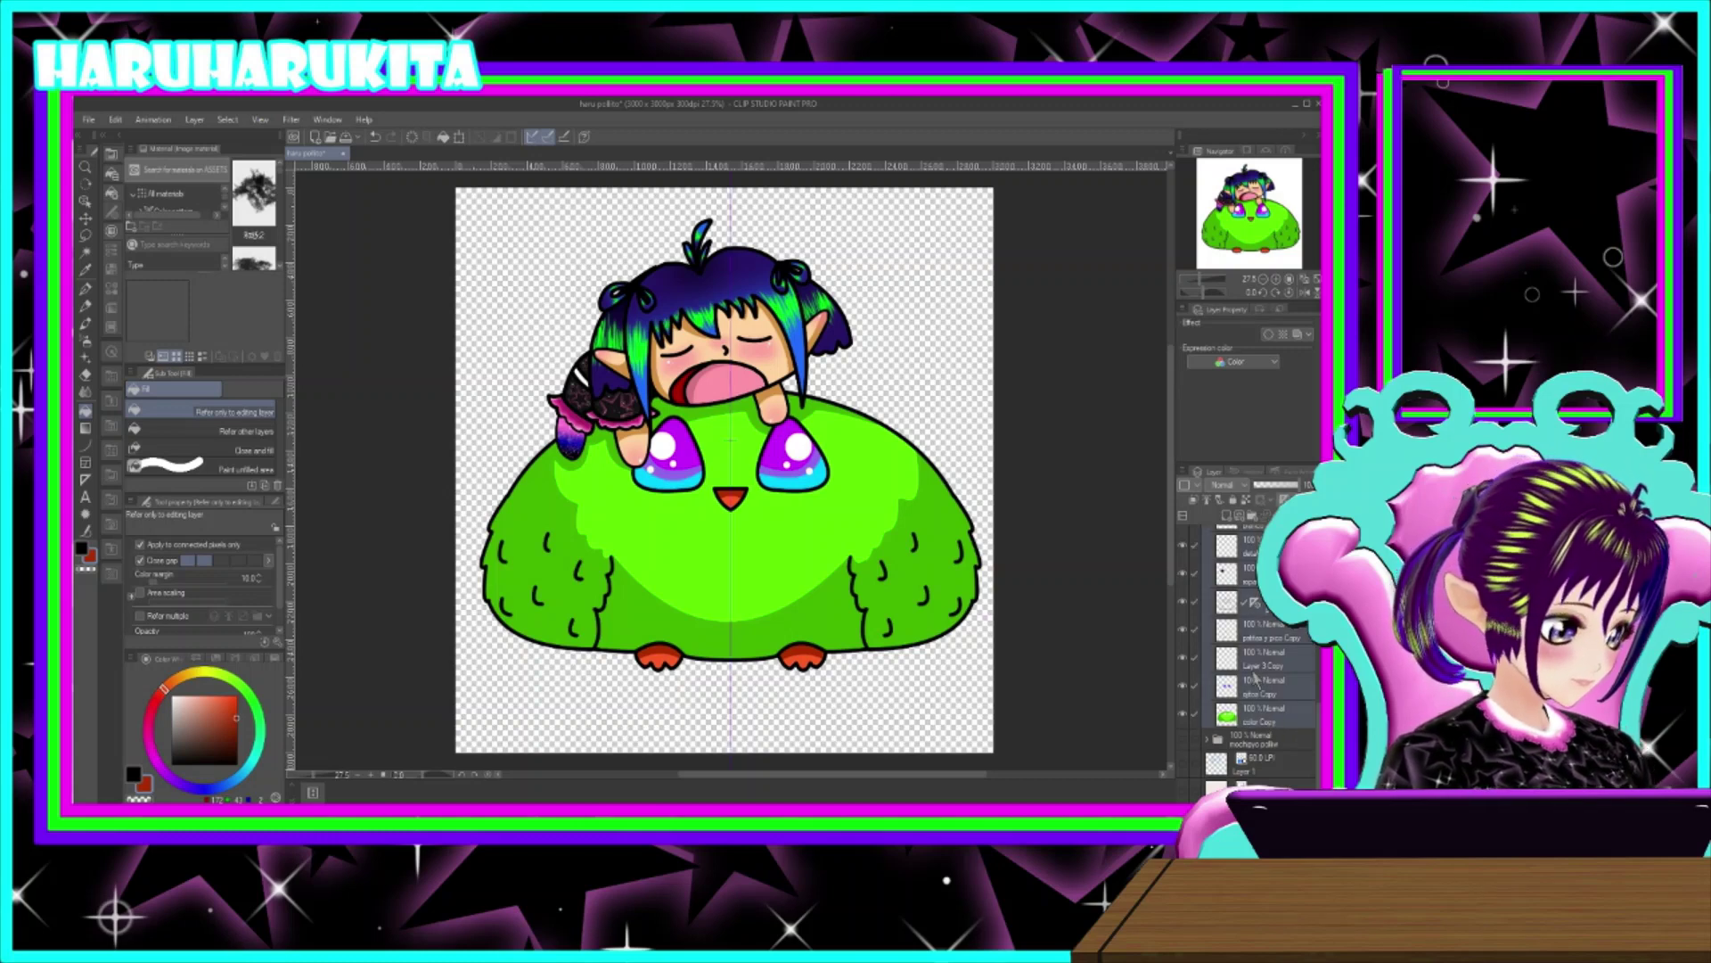
pyautogui.hotkey('shift', 'alt', 'e')
pyautogui.moveTo(1247, 590); pyautogui.dragTo(1237, 558)
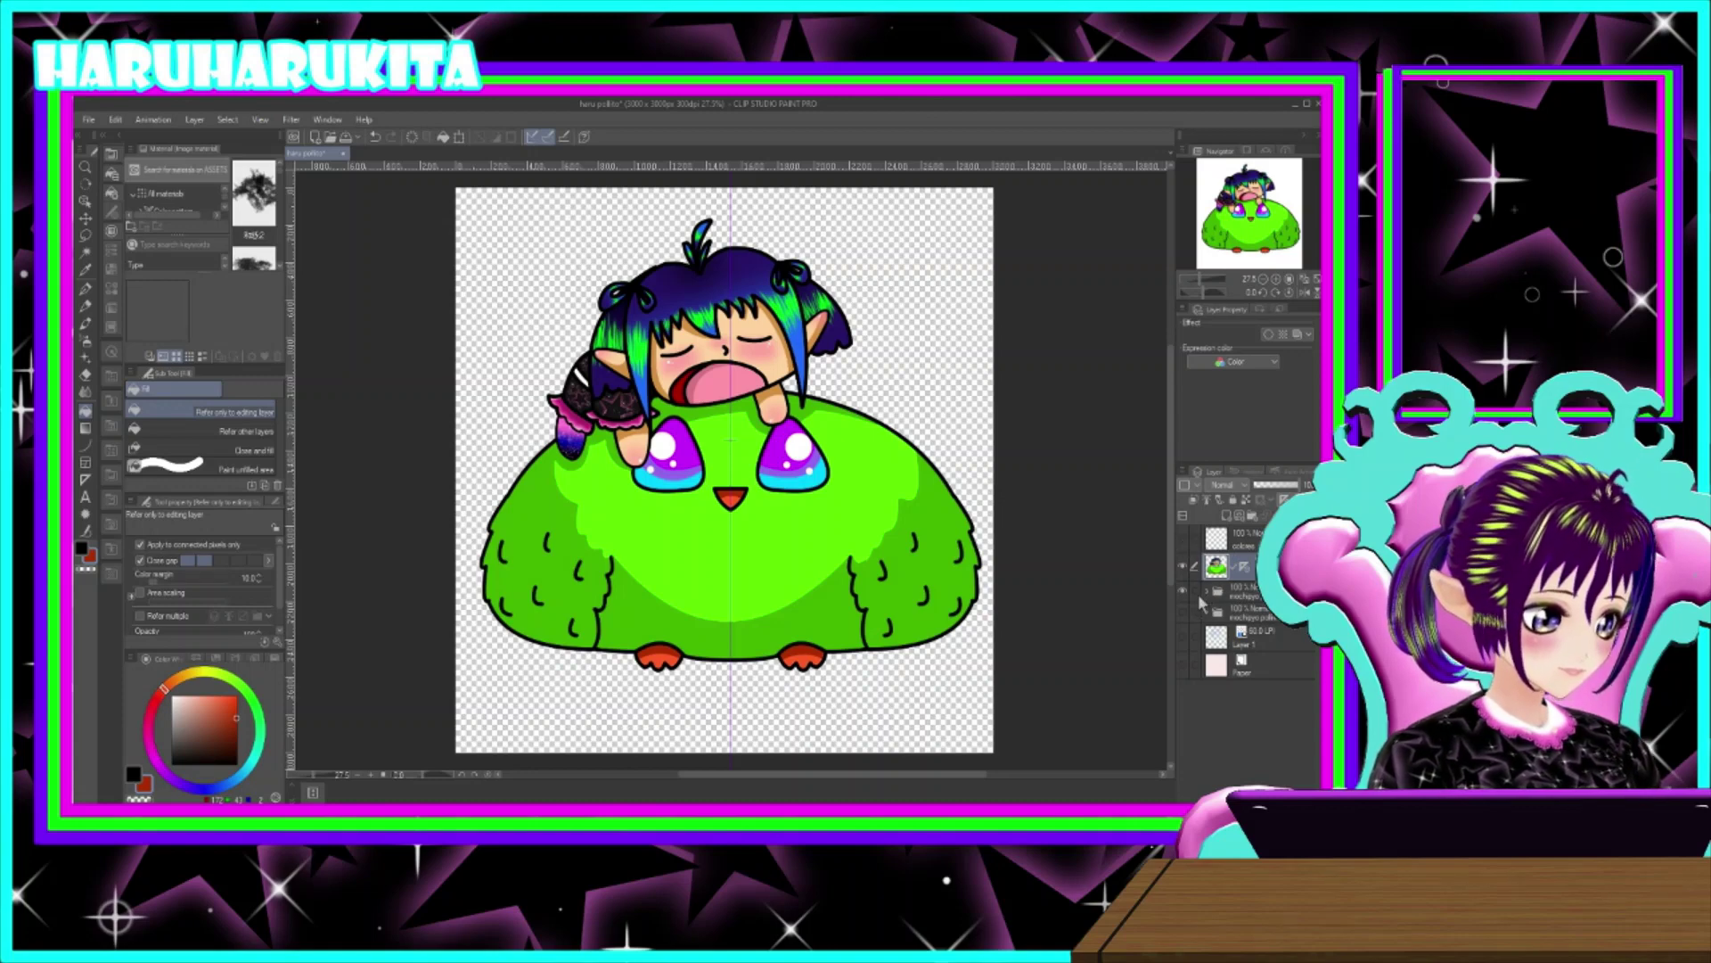
pyautogui.click(1182, 566)
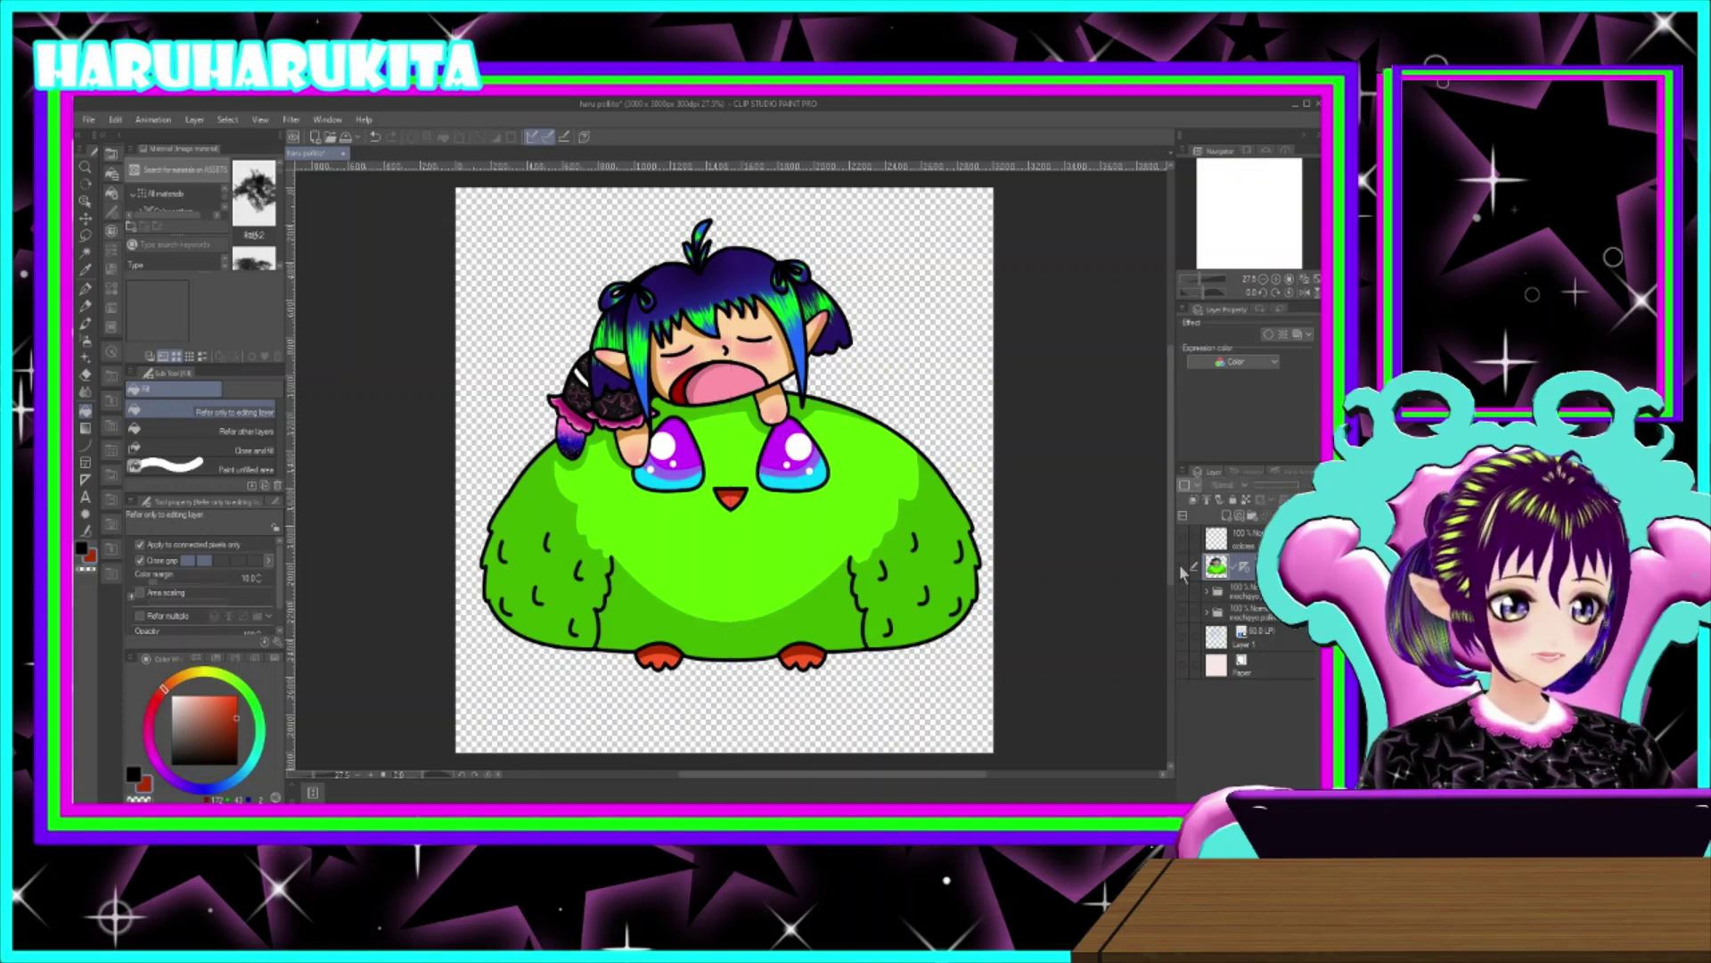
pyautogui.click(1181, 566)
pyautogui.click(1181, 566)
pyautogui.click(1181, 566)
pyautogui.click(1181, 566)
pyautogui.click(1182, 566)
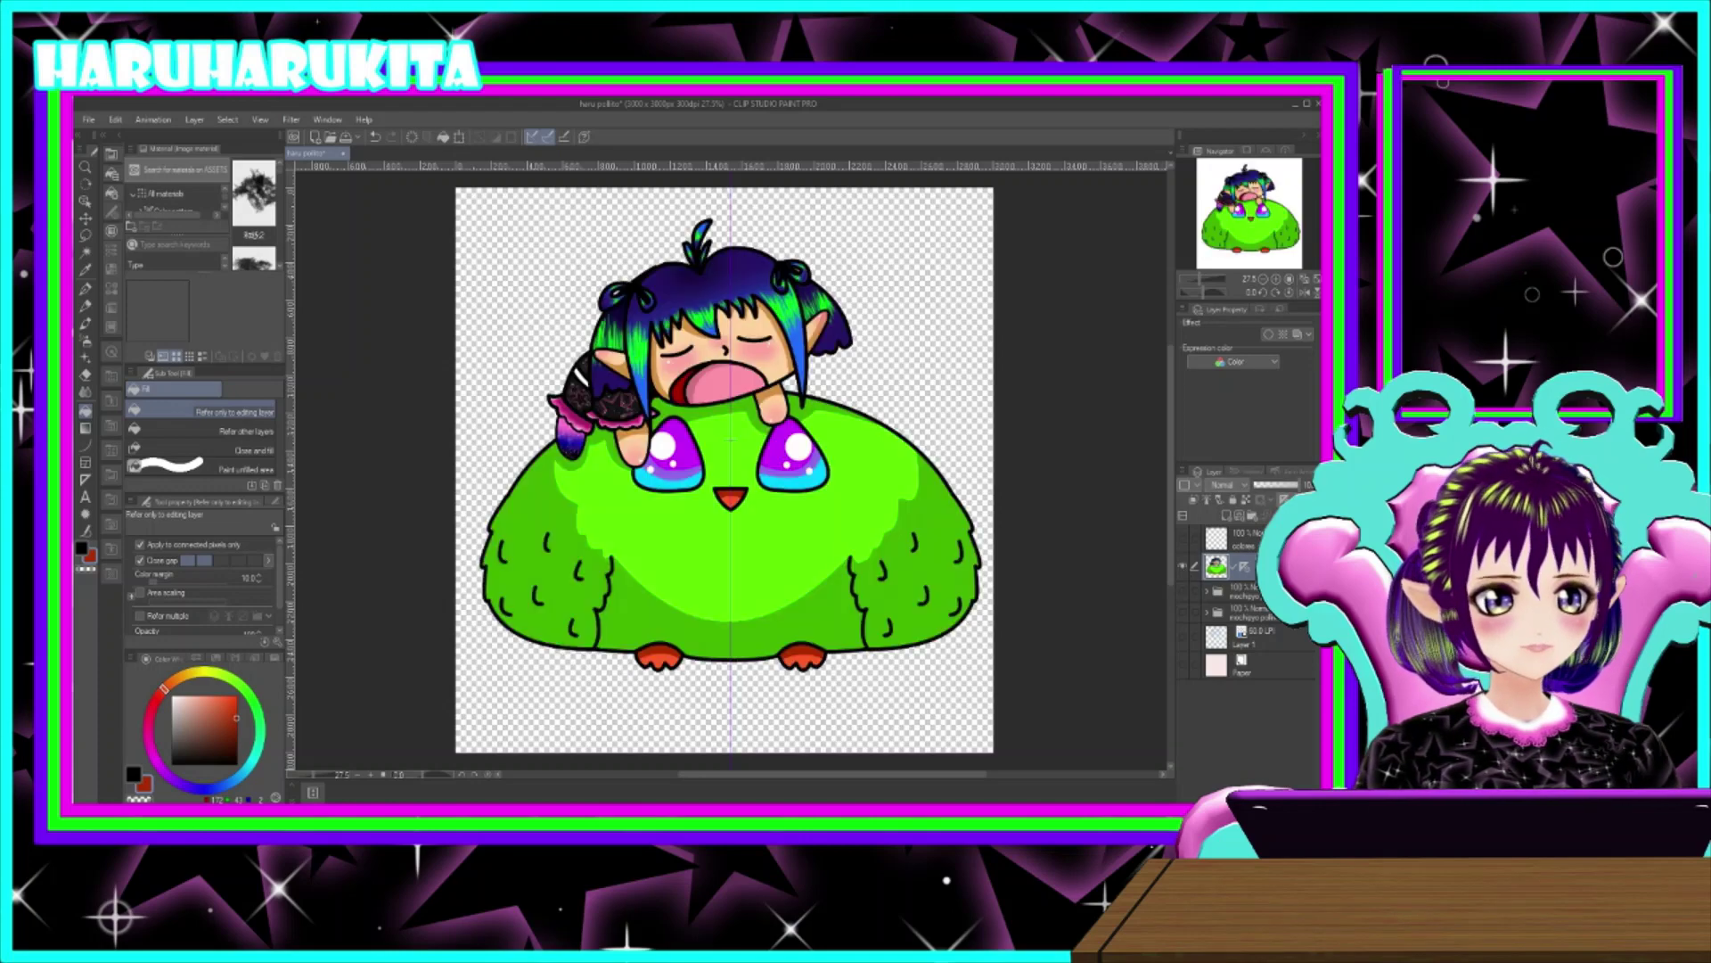
# - Apply a border effect to the merged artwork layer and set its edge colour to black
pyautogui.click(1266, 336)
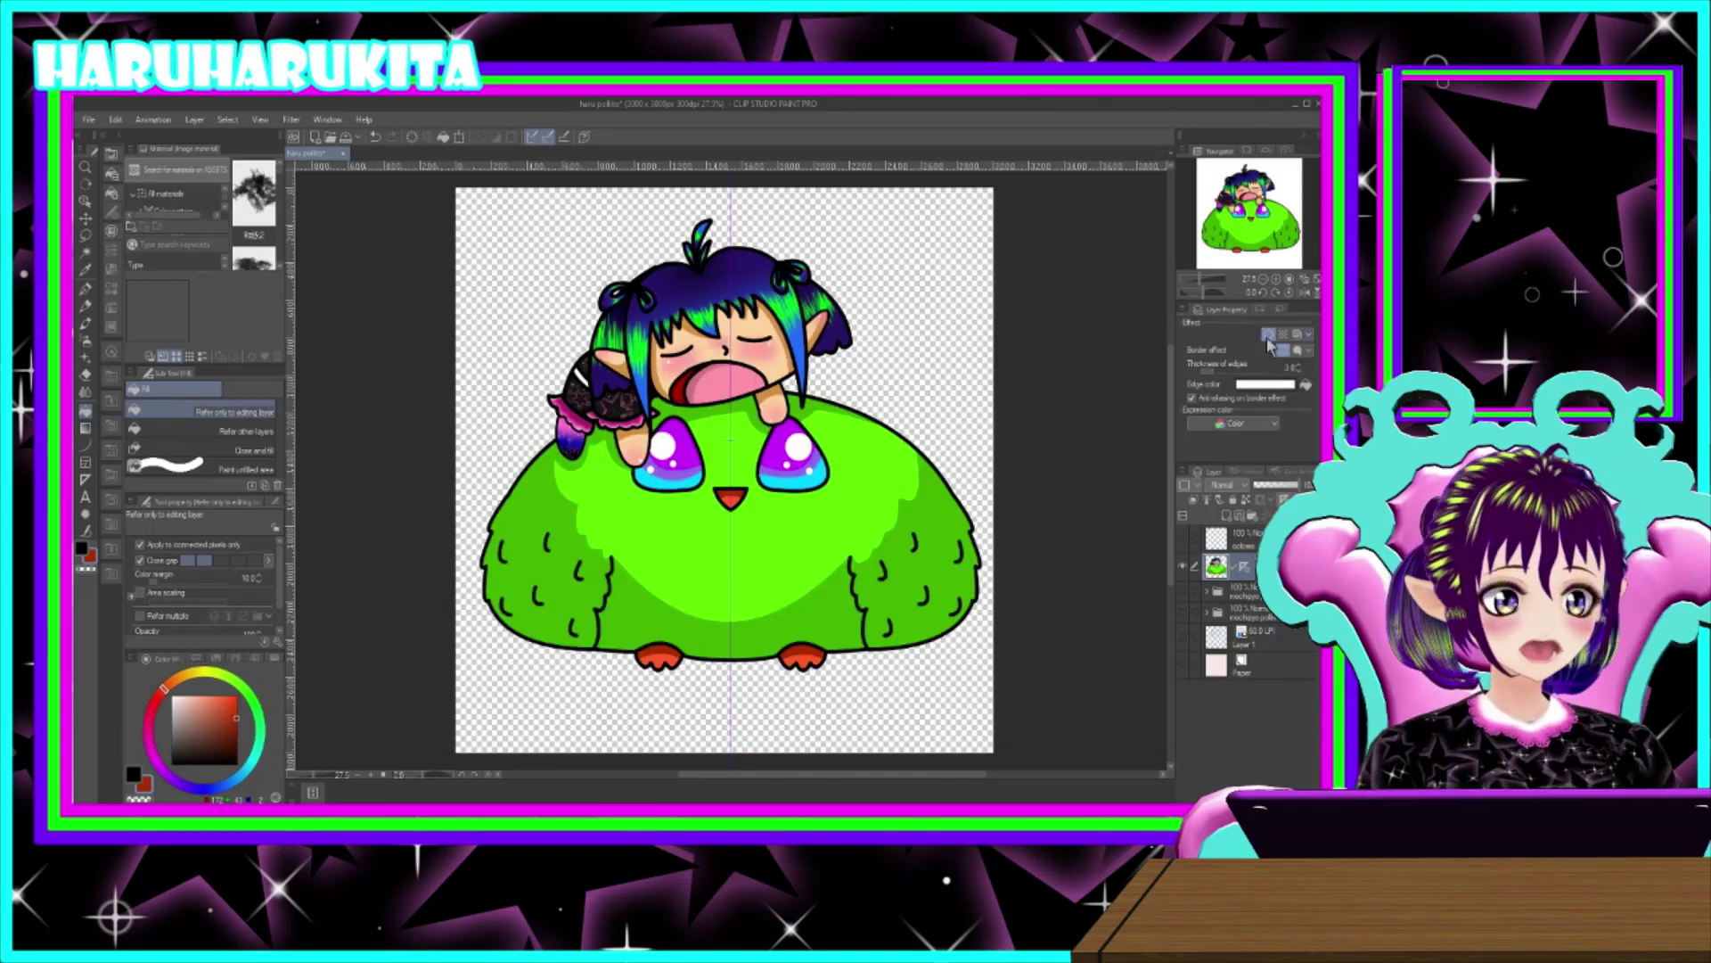
pyautogui.click(1287, 387)
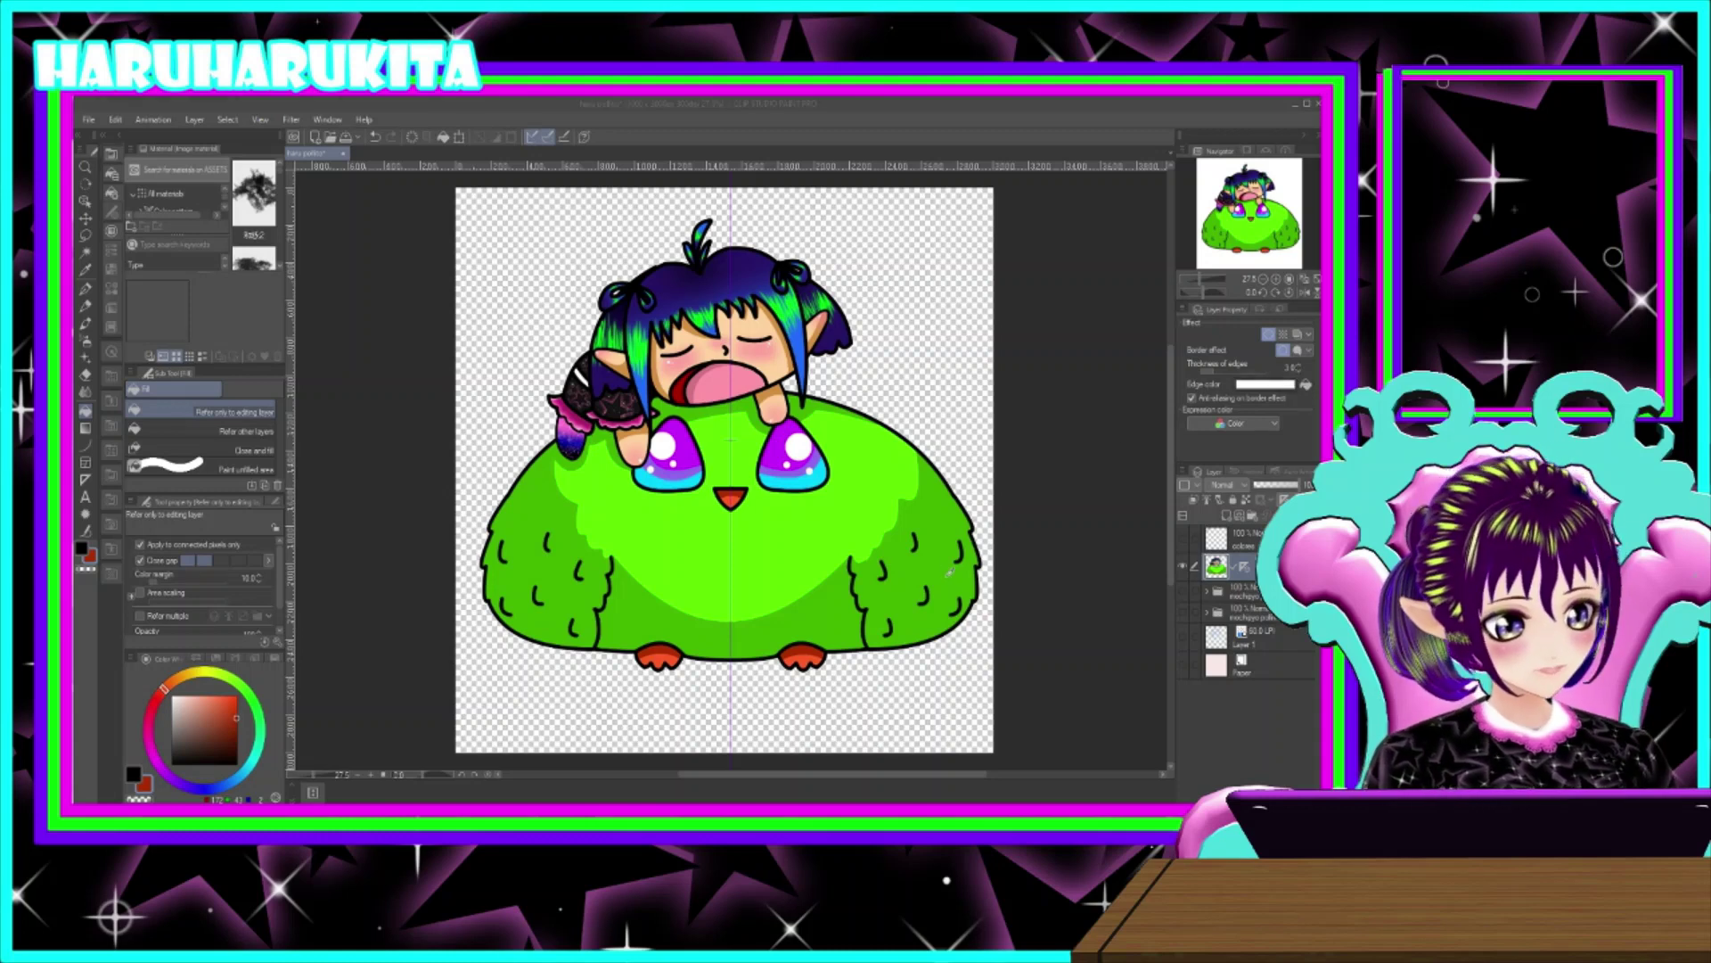
pyautogui.click(1141, 519)
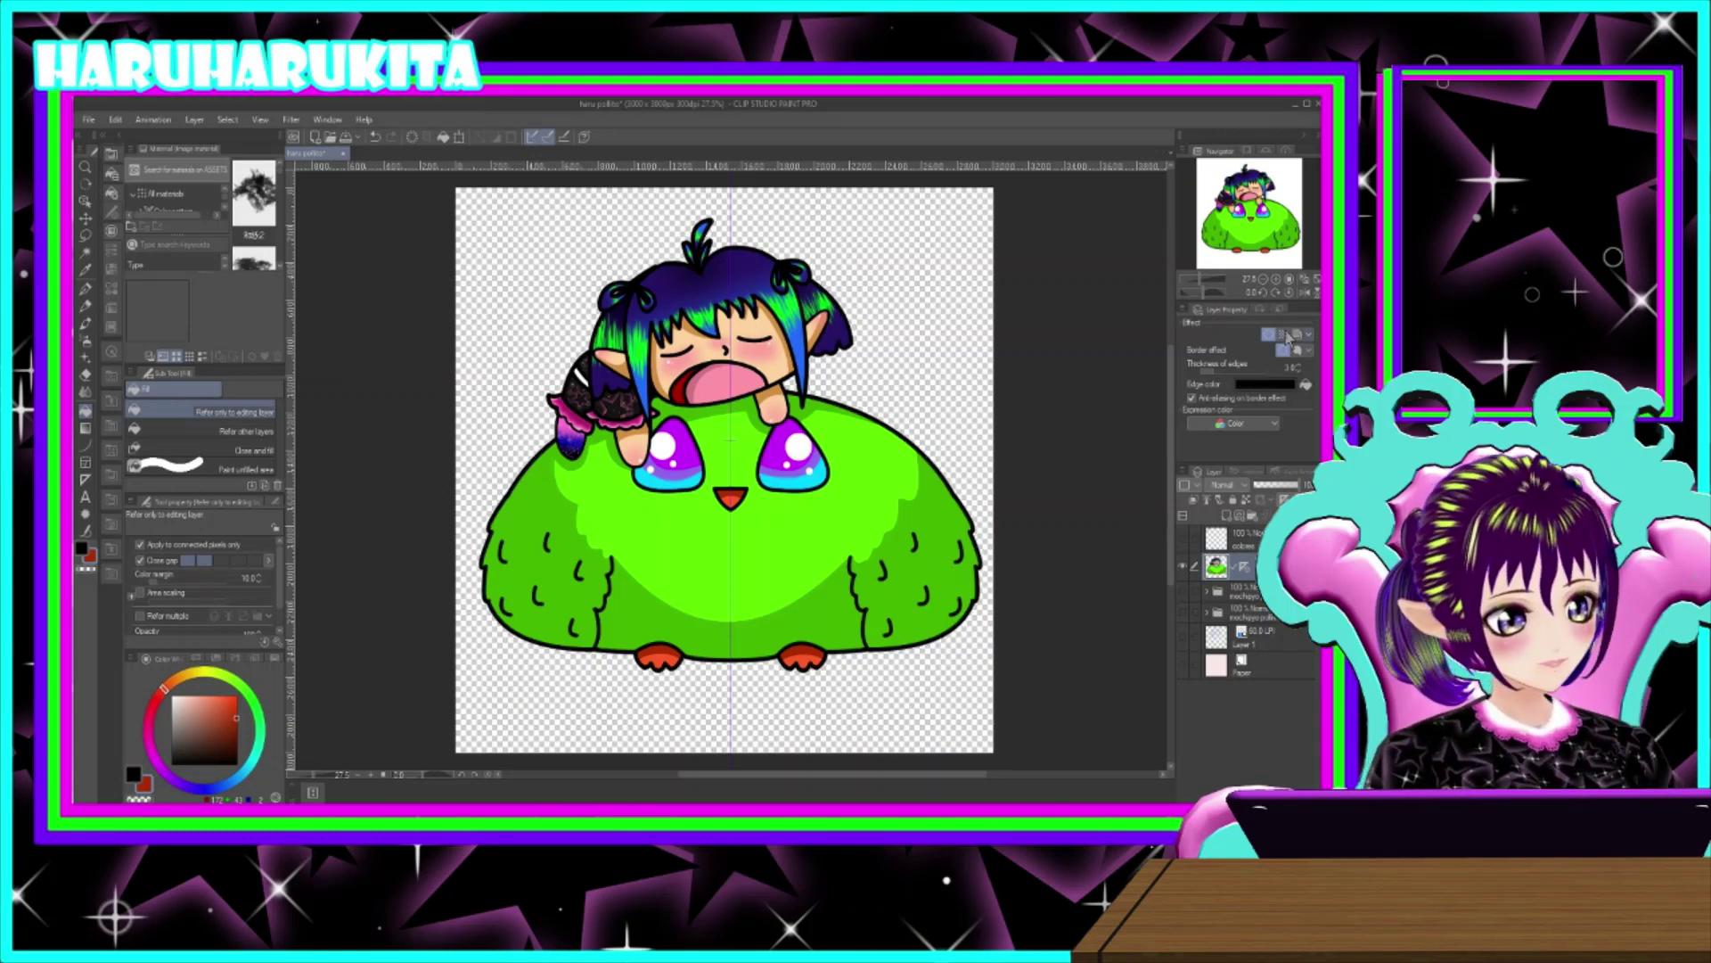
# - Increase the edge thickness of the merged layer's border until a bold outline surrounds the elf and bird
pyautogui.click(1299, 366)
pyautogui.click(1298, 366)
pyautogui.click(1299, 366)
pyautogui.click(1299, 365)
pyautogui.click(1299, 365)
pyautogui.click(1299, 365)
pyautogui.click(1299, 366)
pyautogui.click(1299, 366)
pyautogui.click(1299, 372)
pyautogui.click(1299, 373)
pyautogui.click(1300, 373)
pyautogui.click(1300, 372)
pyautogui.click(1300, 373)
pyautogui.click(1299, 373)
pyautogui.click(1300, 373)
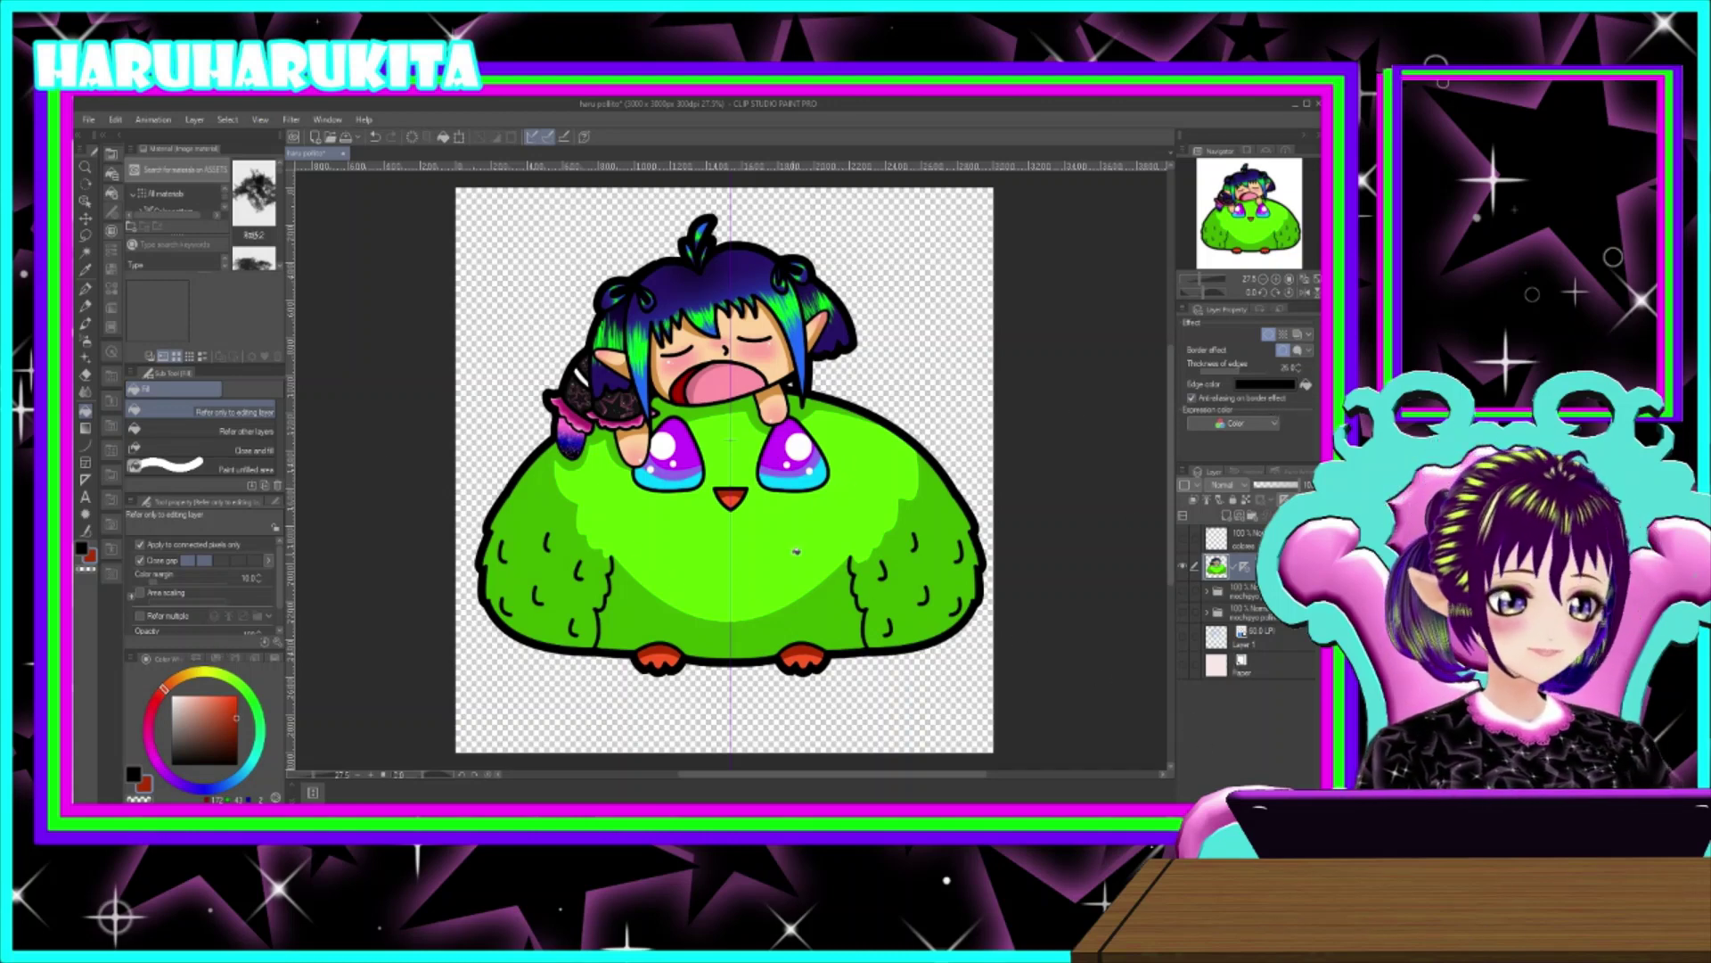
# - Show the pale pink paper layer and try filling the background with white on the merged artwork layer
pyautogui.click(1182, 667)
pyautogui.click(1182, 666)
pyautogui.click(1182, 667)
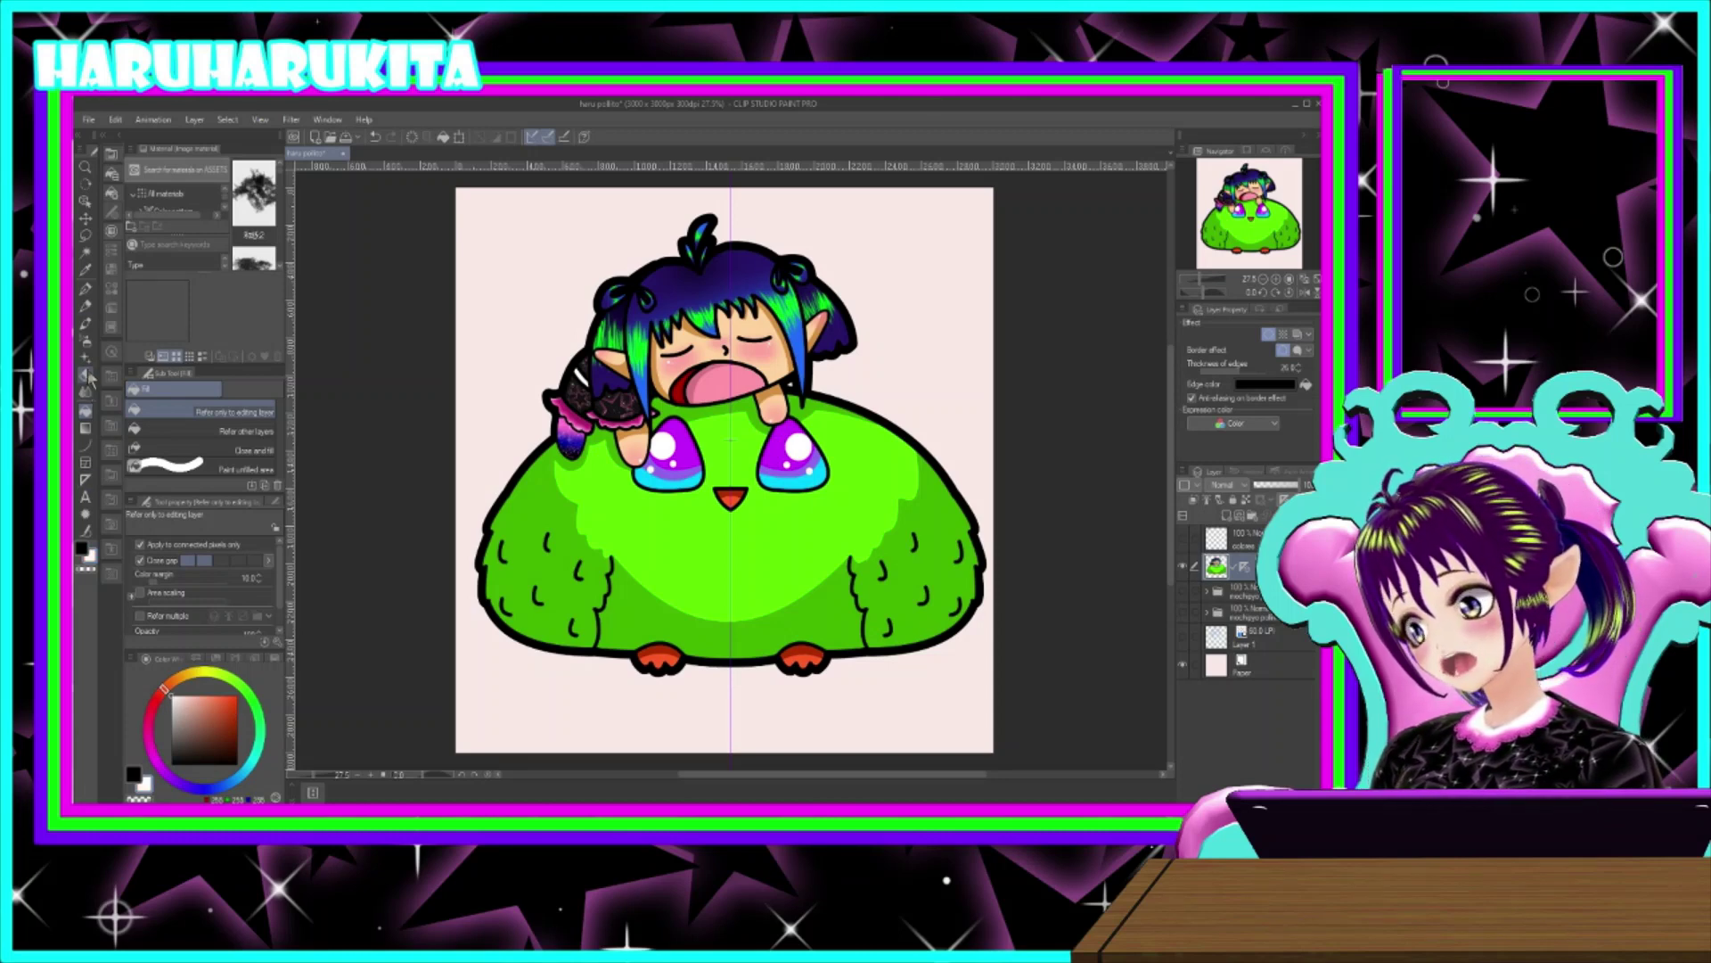
pyautogui.click(526, 297)
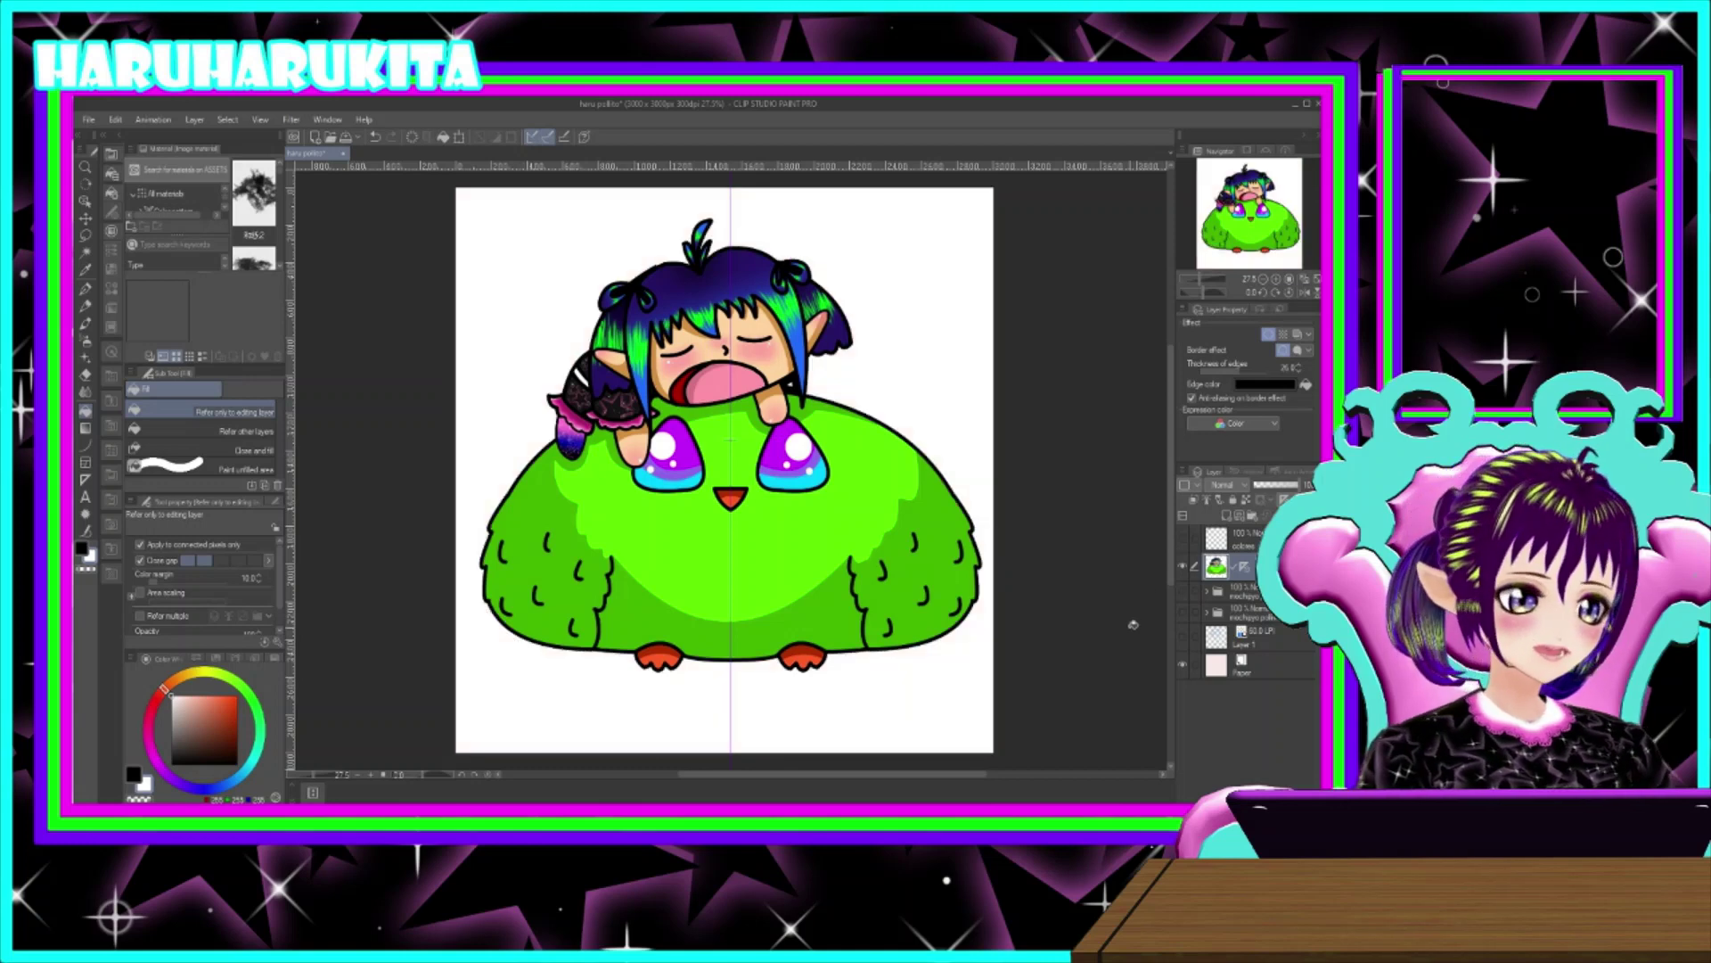
pyautogui.hotkey('ctrl', 'z')
# - Check the visibility of the paper and merged artwork layers, and take the symmetry ruler off the merged layer
pyautogui.click(1267, 667)
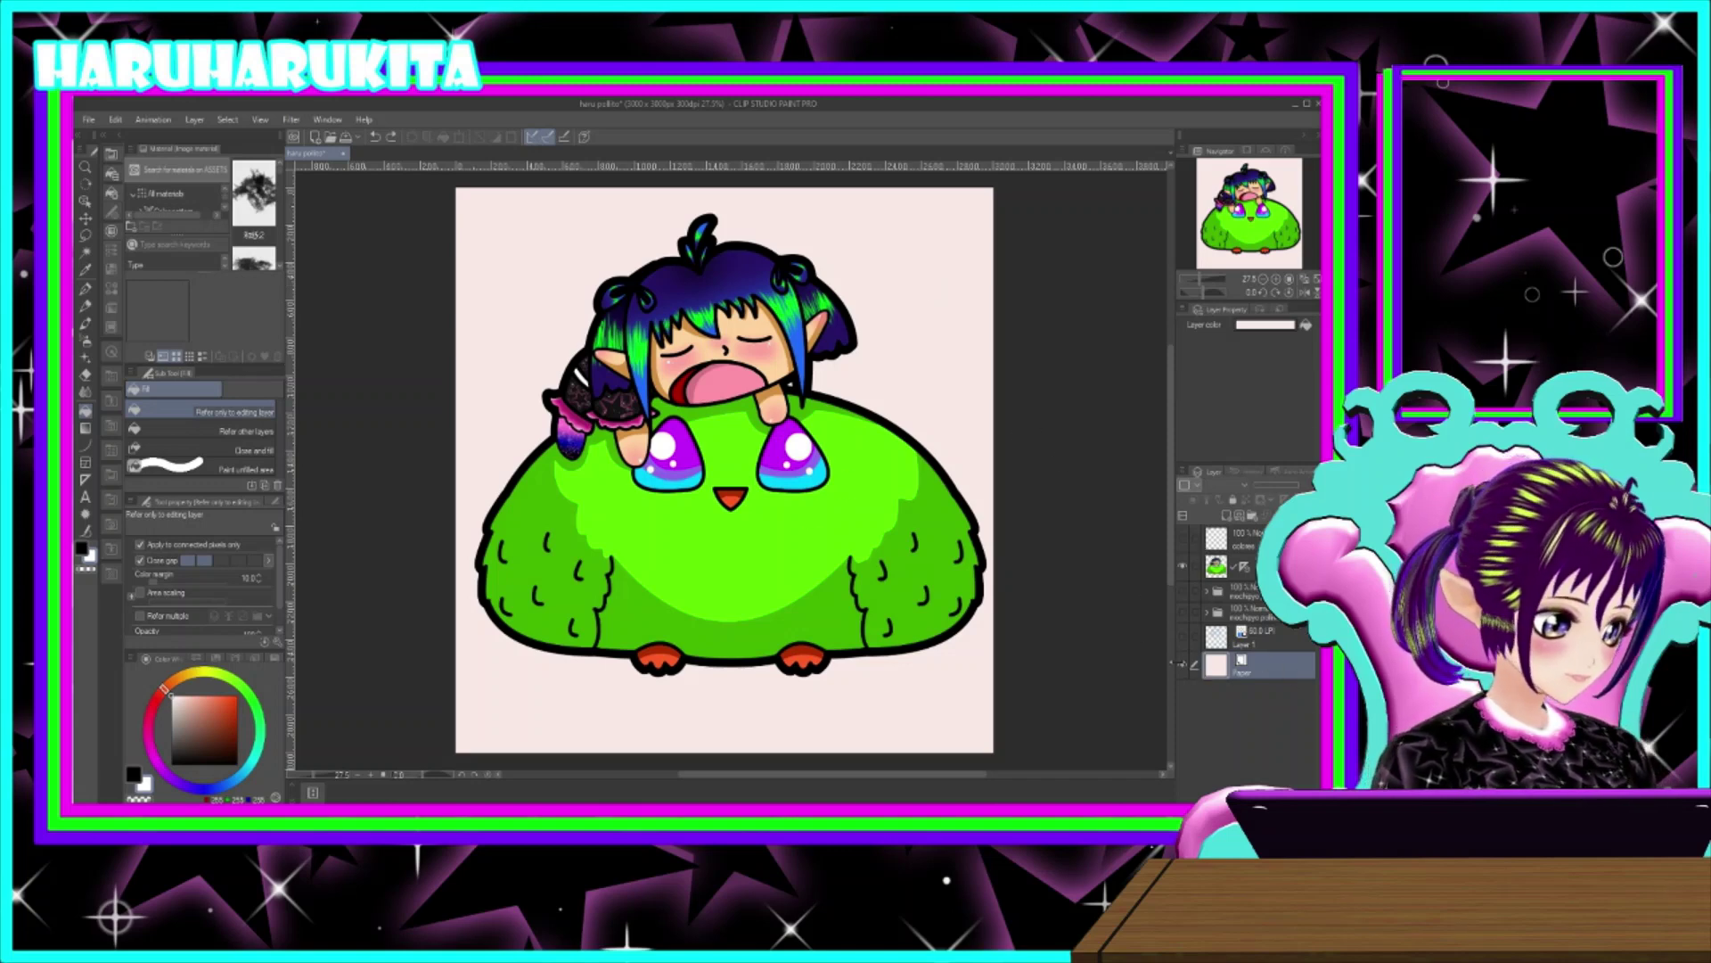
pyautogui.click(1184, 669)
pyautogui.click(1184, 669)
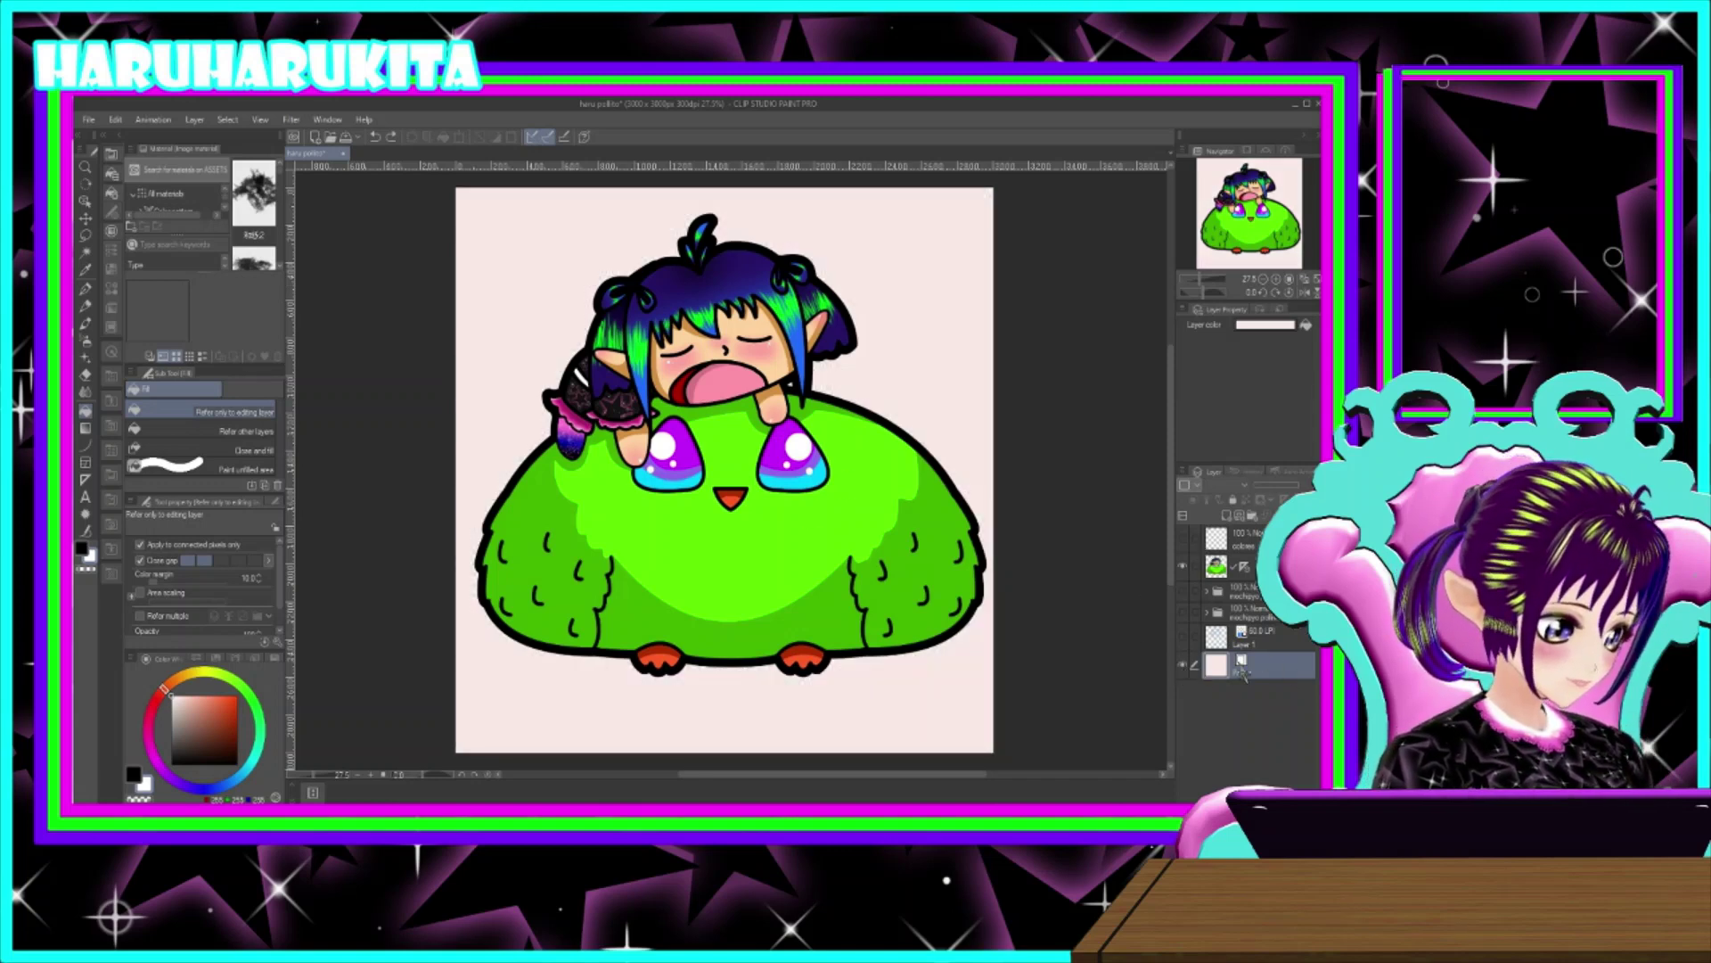
pyautogui.click(1182, 568)
pyautogui.click(1183, 568)
pyautogui.click(1246, 567)
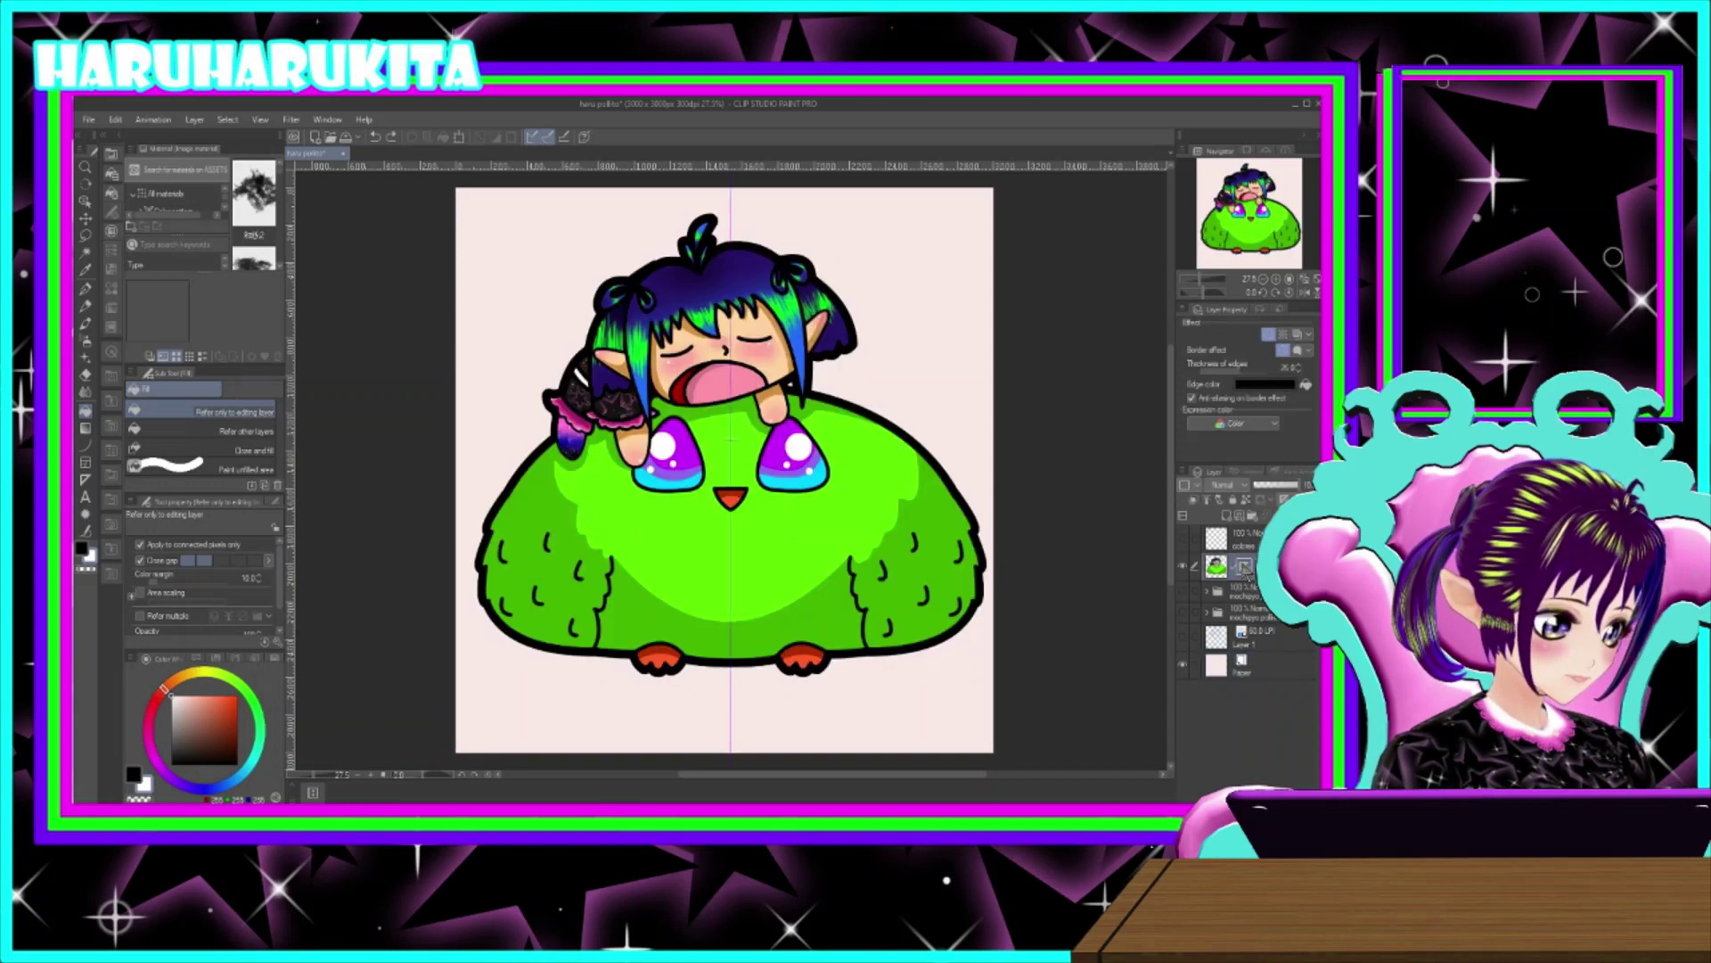
pyautogui.moveTo(1245, 567); pyautogui.dragTo(1204, 631)
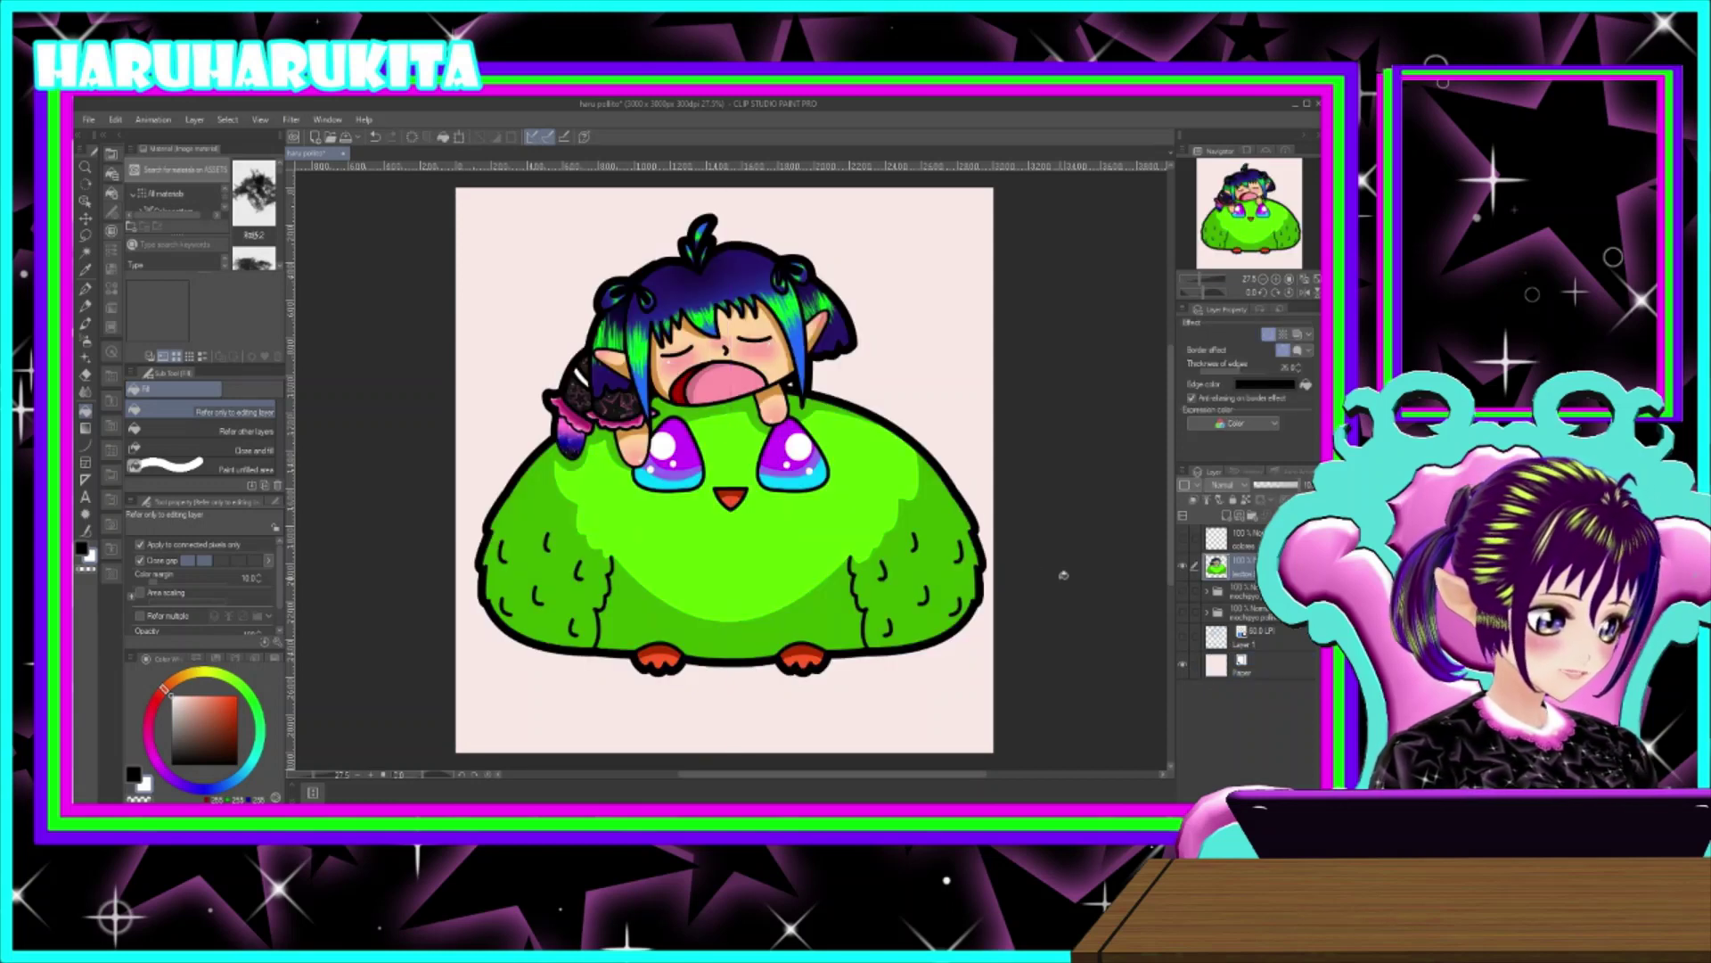
# - Replace the pale pink paper layer with a new layer filled with white beneath the artwork
pyautogui.click(1269, 661)
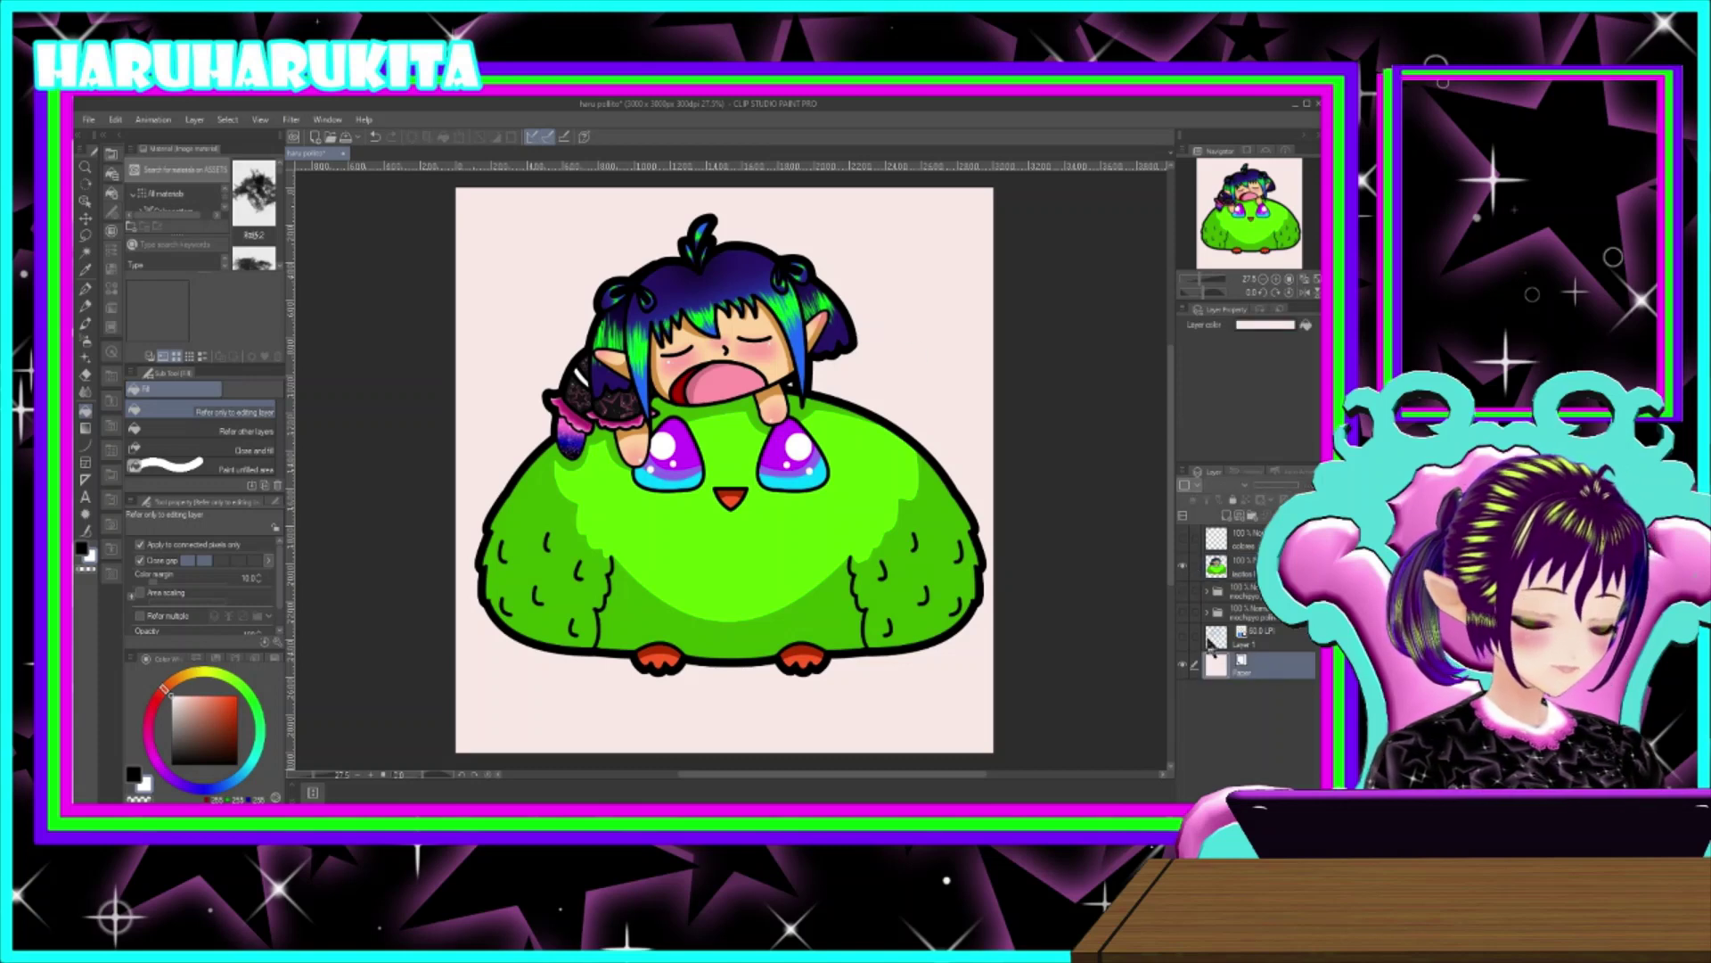
pyautogui.click(1231, 515)
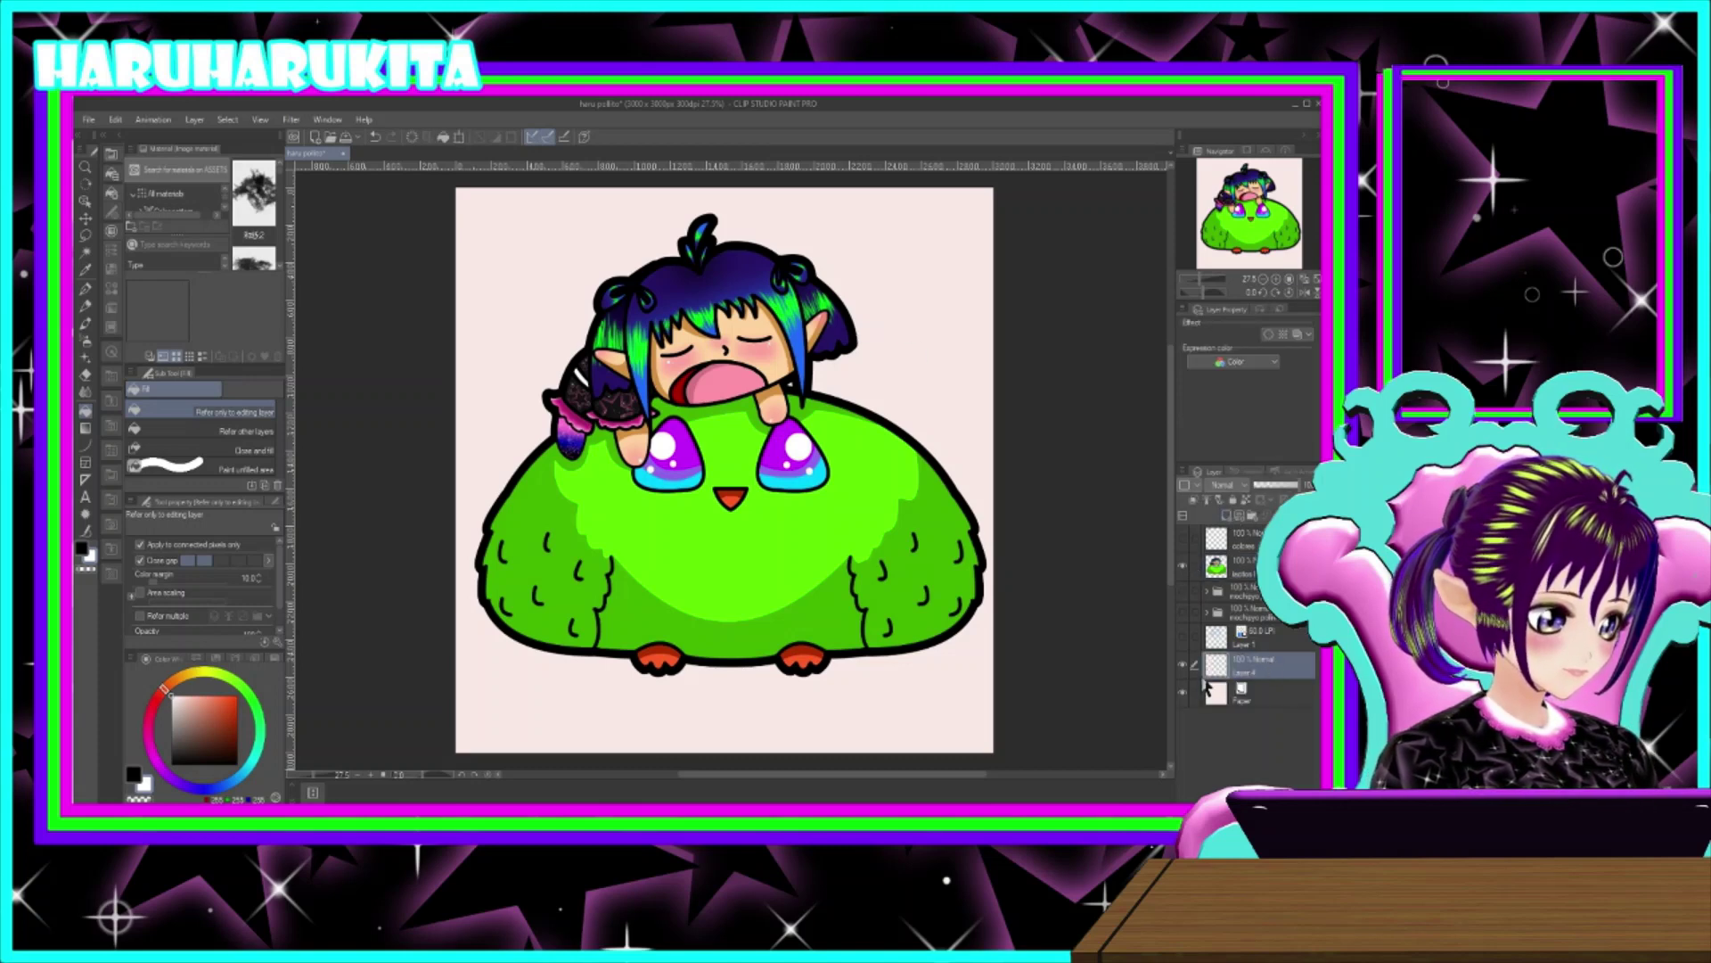
pyautogui.click(1273, 692)
pyautogui.press('Delete')
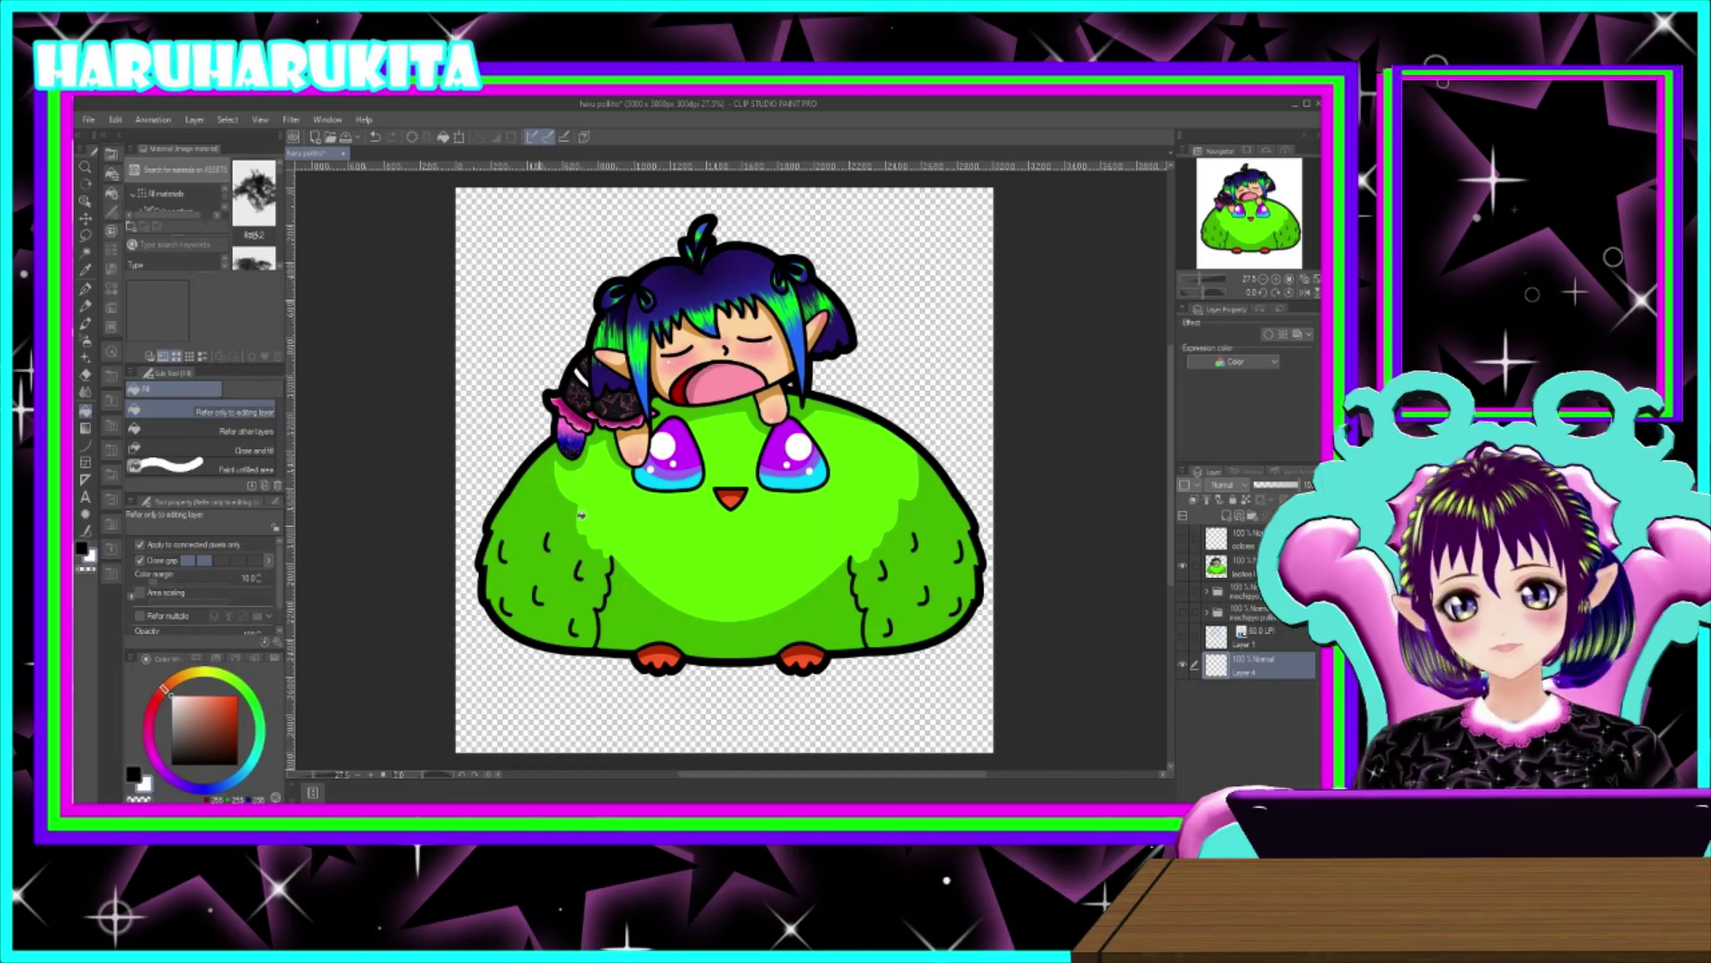
pyautogui.click(579, 514)
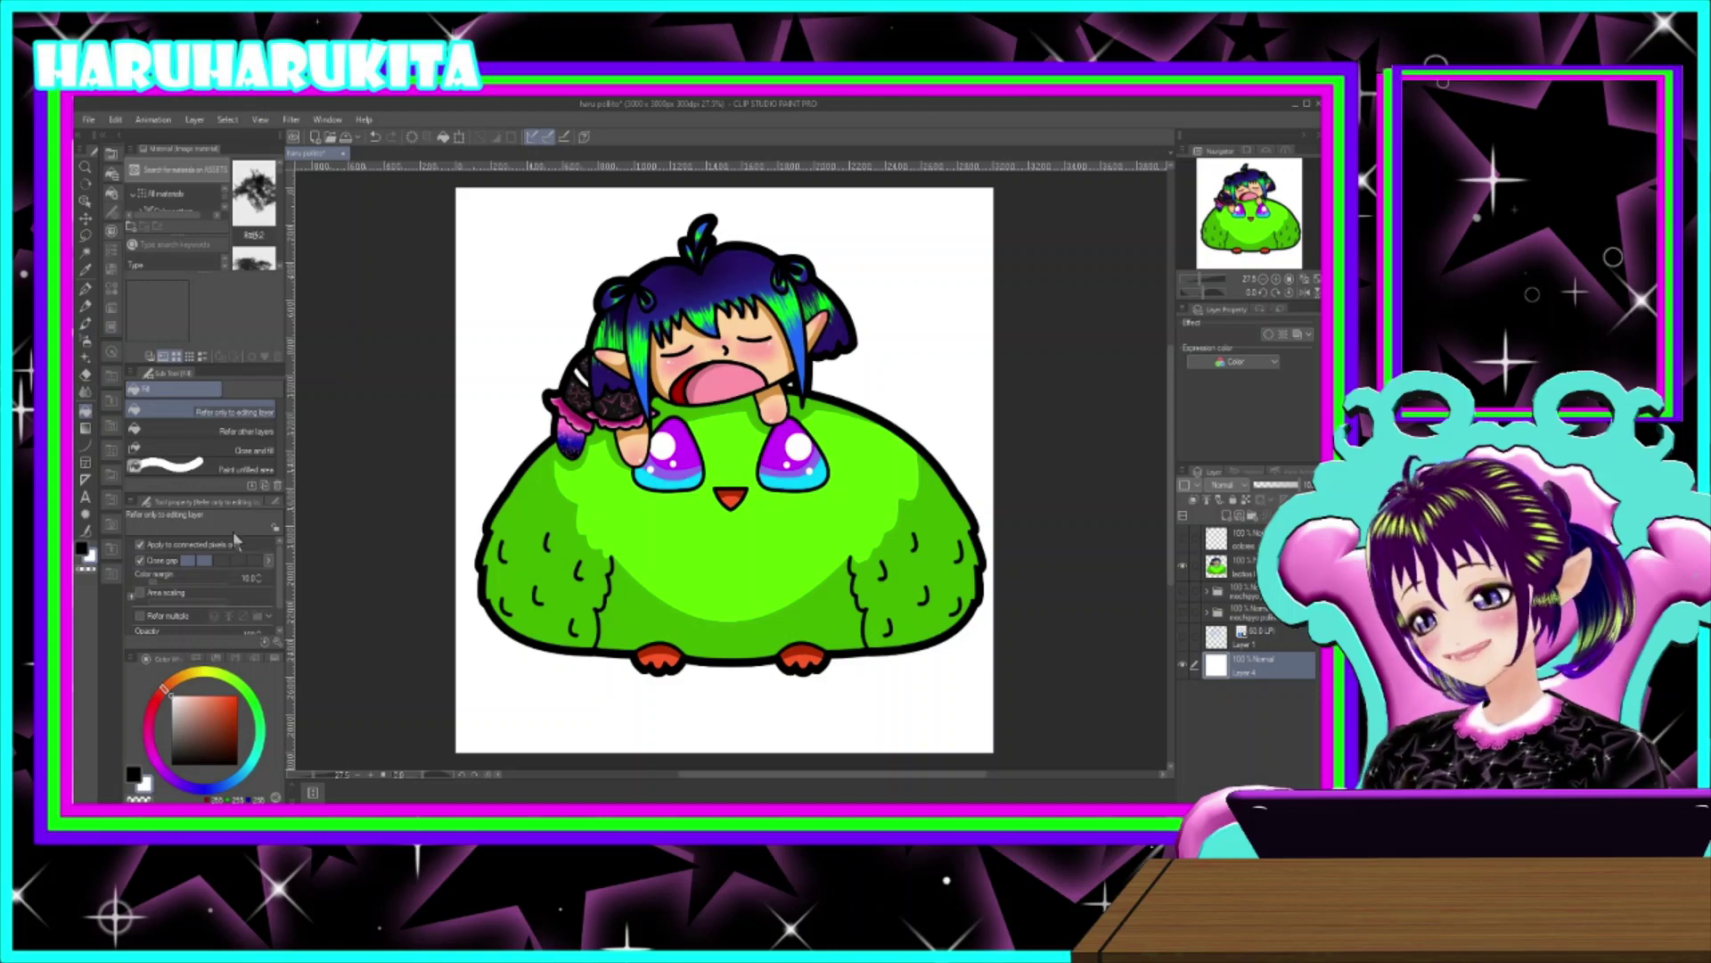
pyautogui.scroll(3, 890, 347)
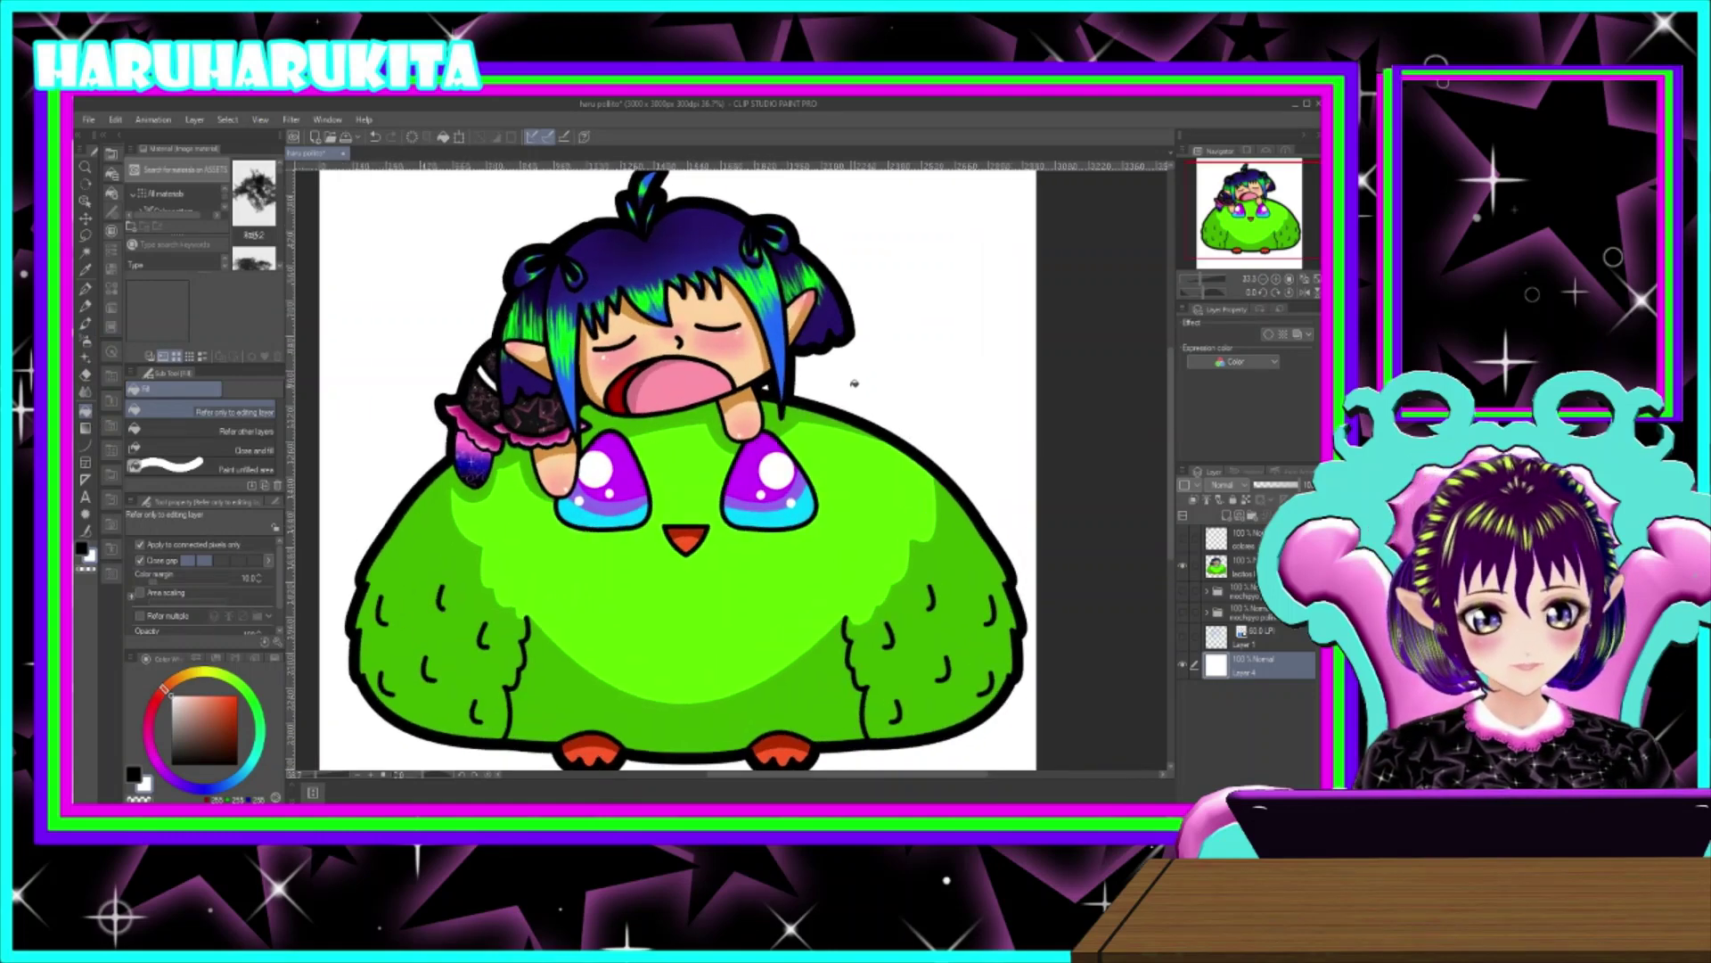
# - Examine the outlined elf and bird on the white background, both up close and as a whole
pyautogui.scroll(-4, 828, 434)
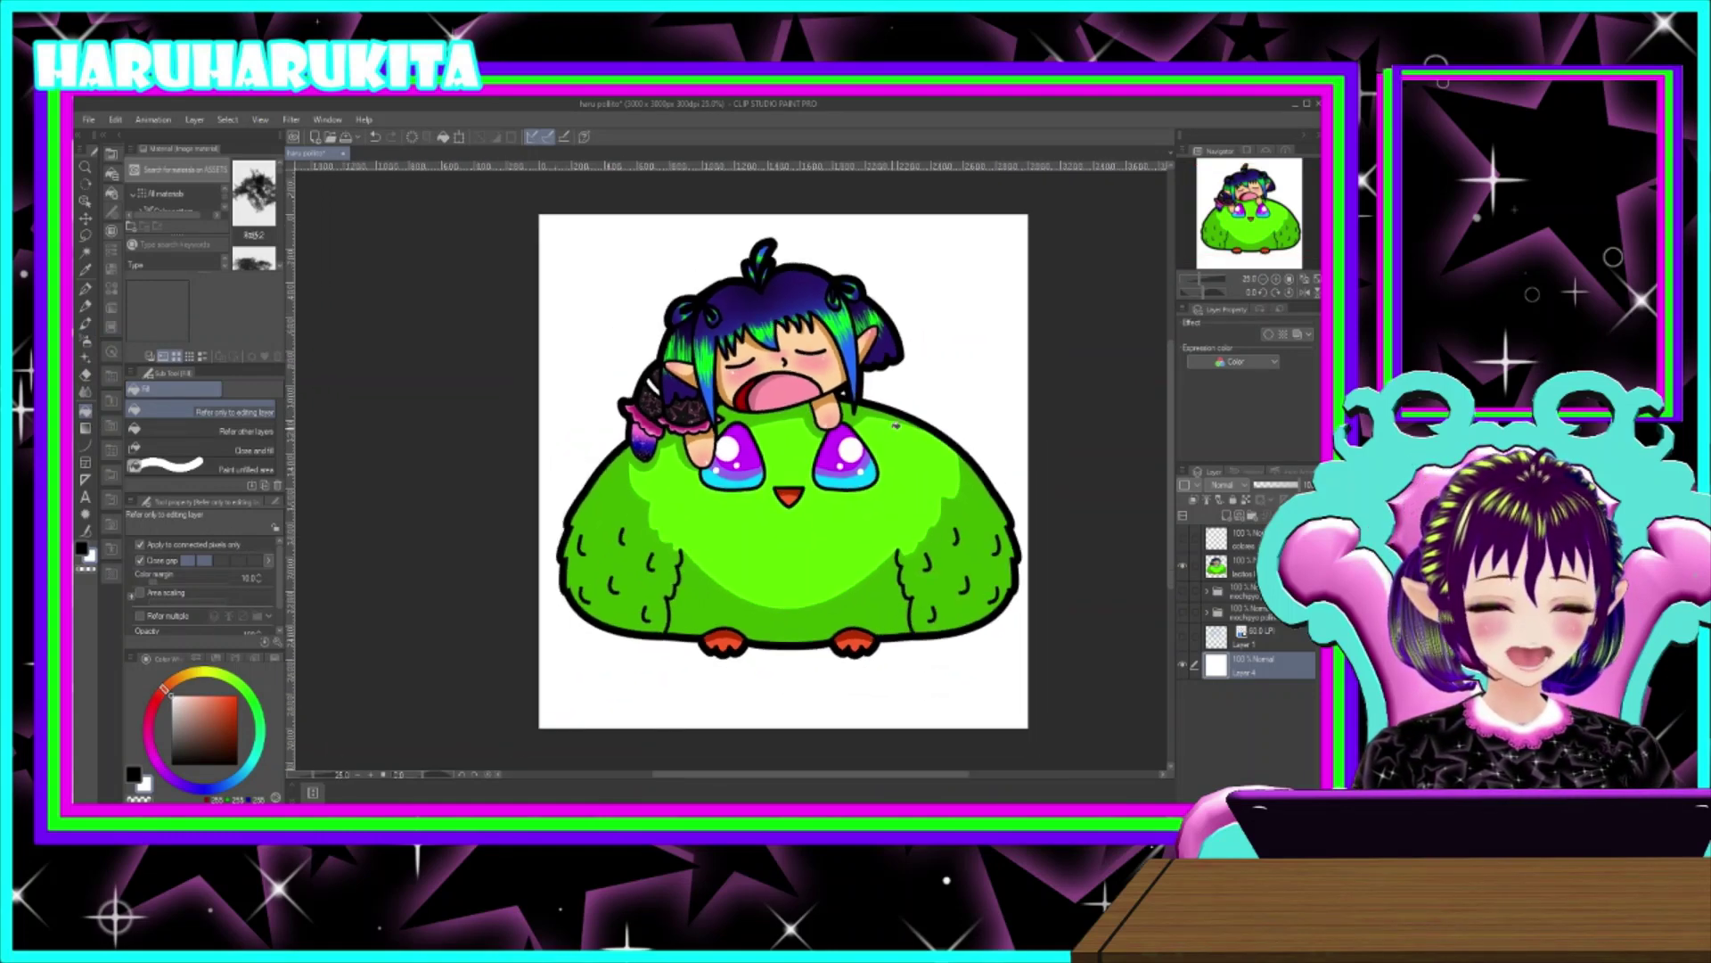
pyautogui.scroll(1, 896, 426)
pyautogui.scroll(-1, 896, 425)
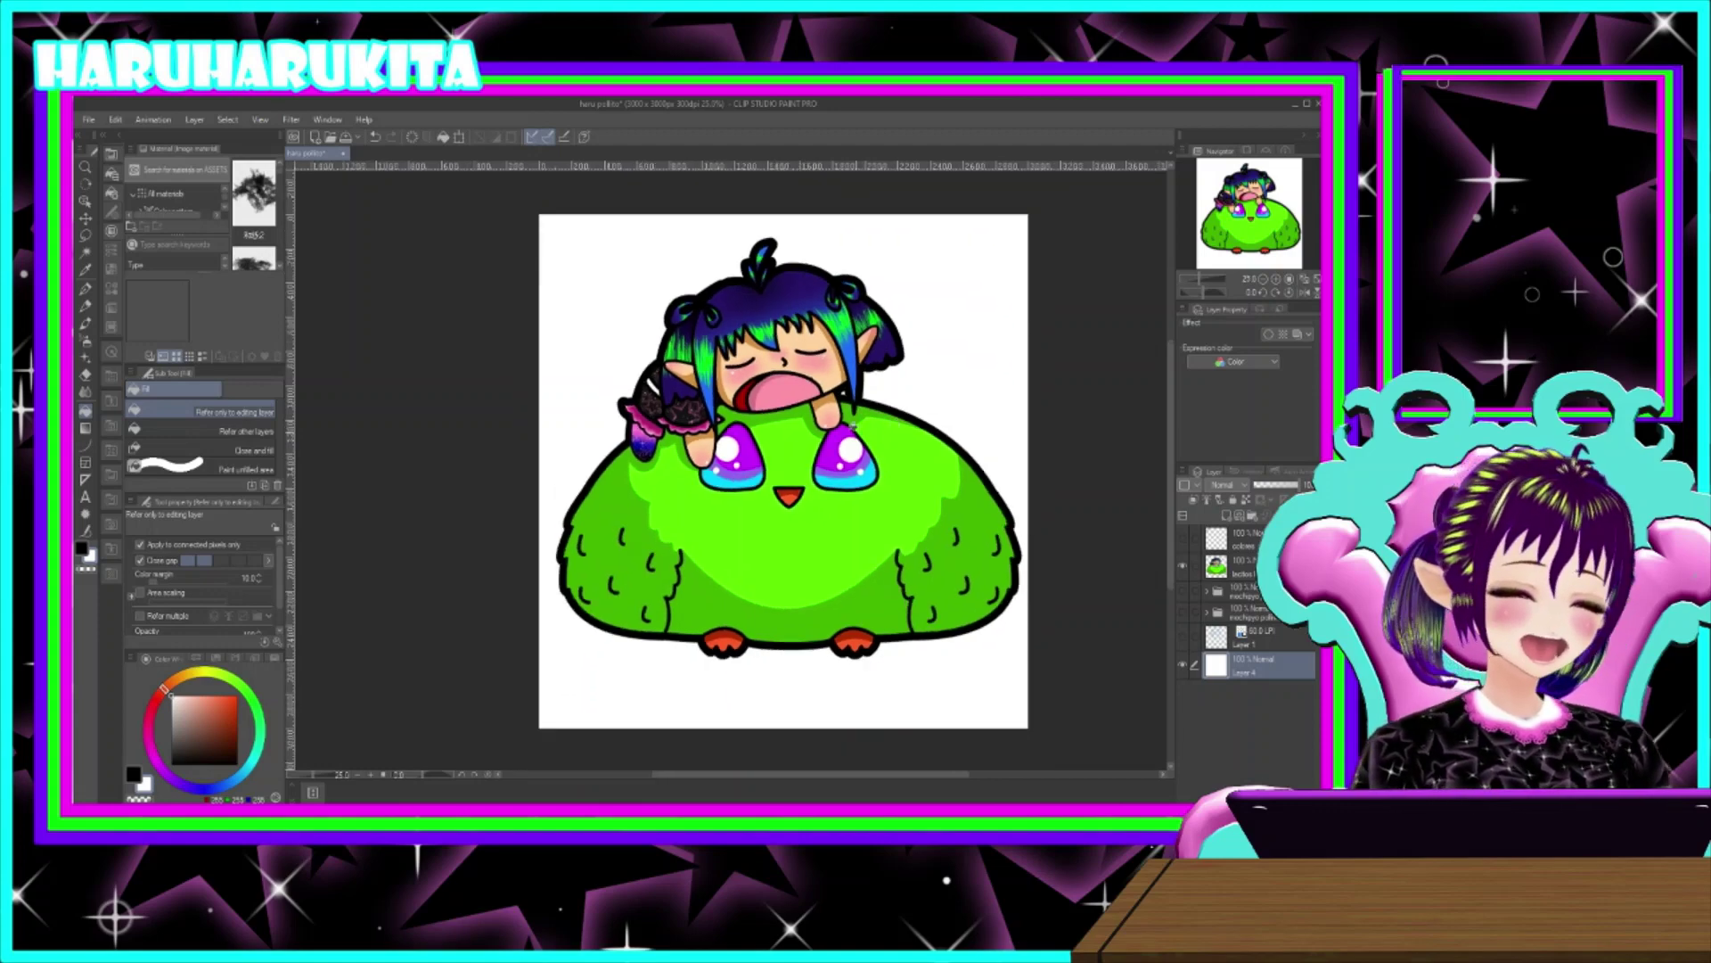
pyautogui.scroll(2, 849, 425)
pyautogui.scroll(1, 840, 405)
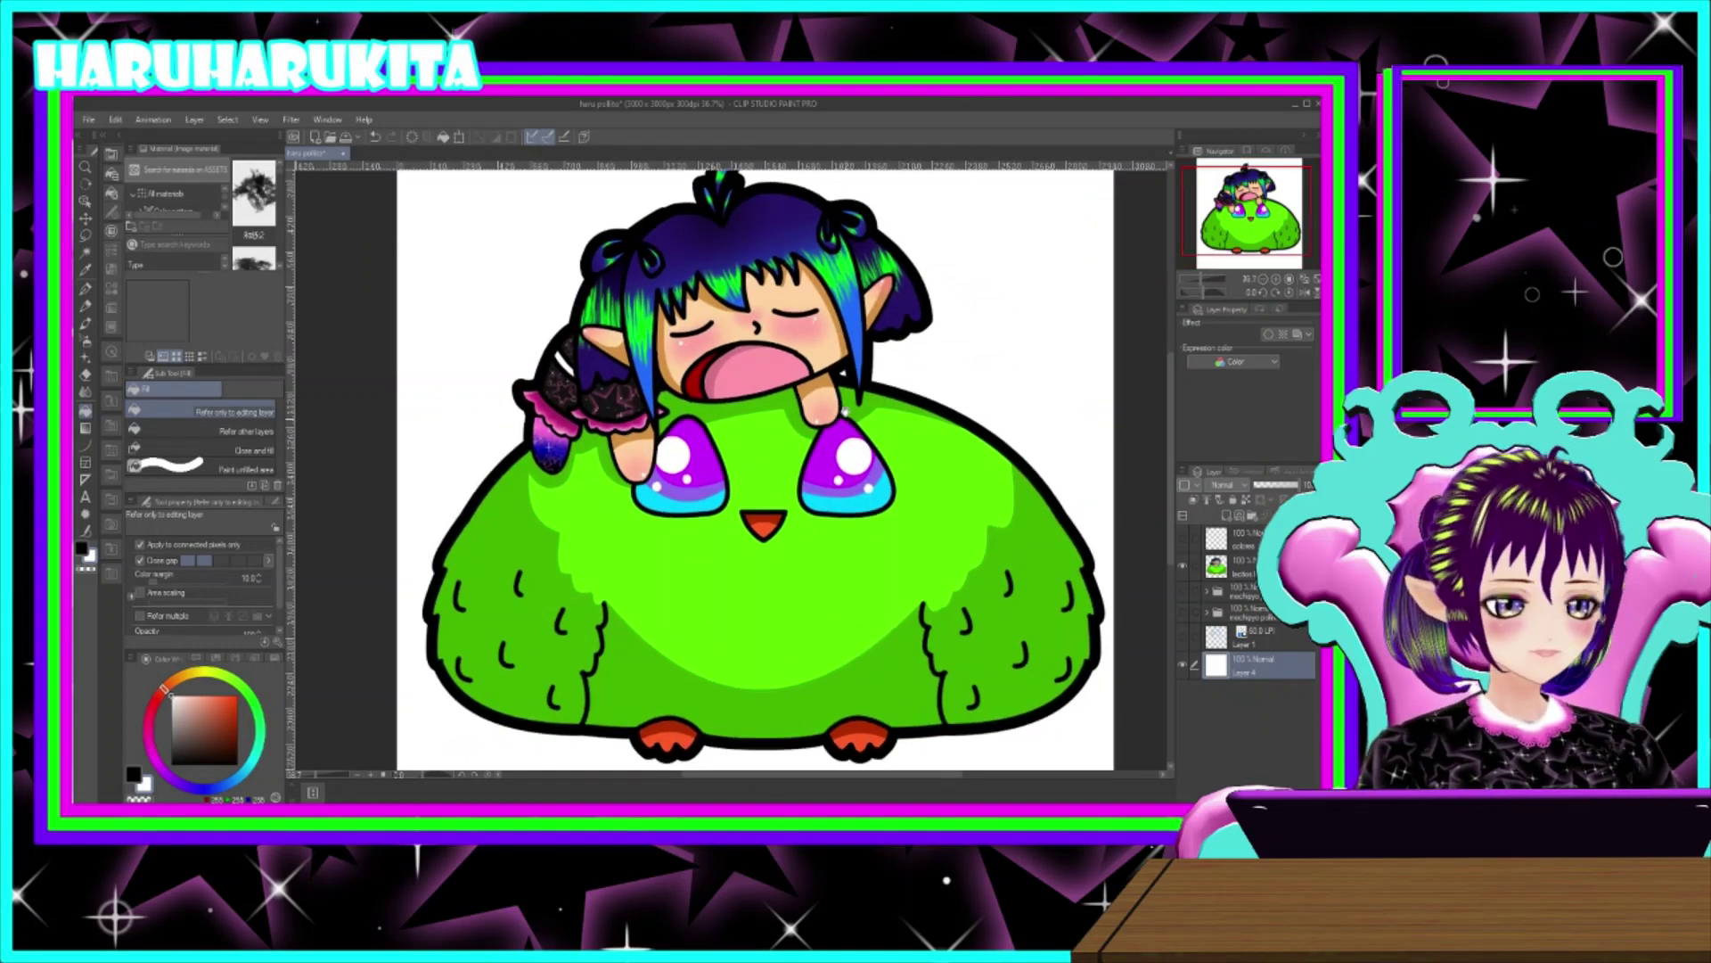
pyautogui.scroll(1, 846, 428)
pyautogui.scroll(-2, 887, 448)
pyautogui.scroll(1, 888, 448)
pyautogui.scroll(-1, 939, 482)
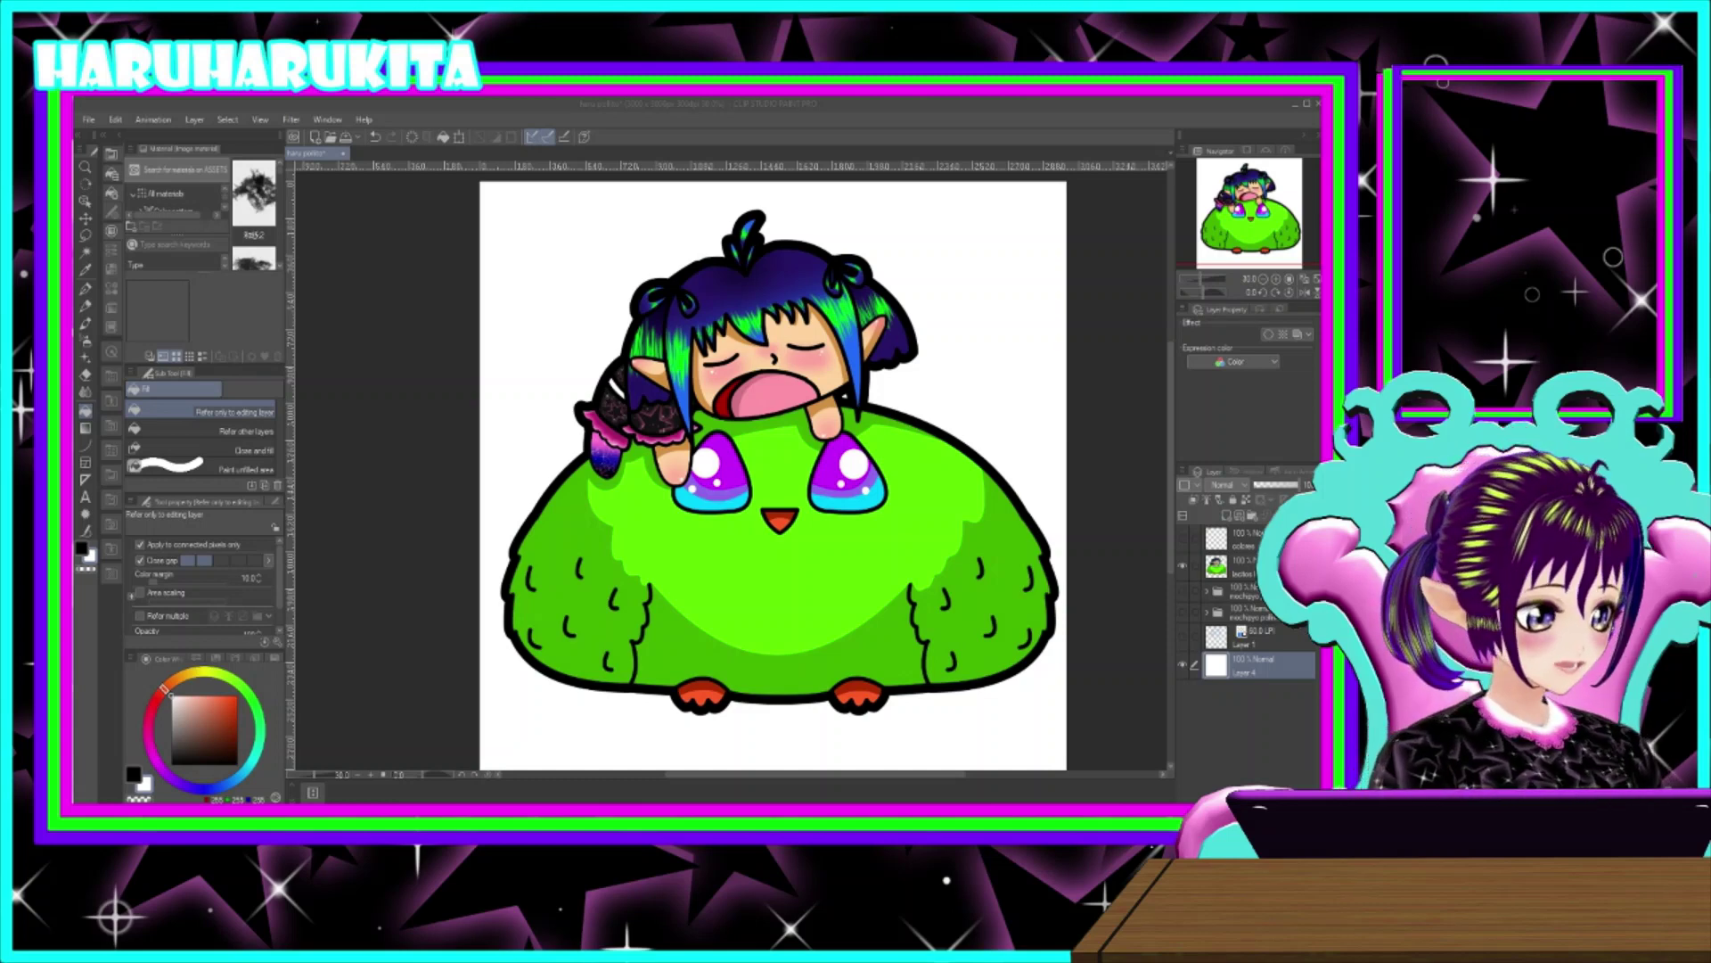
pyautogui.click(749, 613)
pyautogui.moveTo(967, 420); pyautogui.dragTo(943, 421)
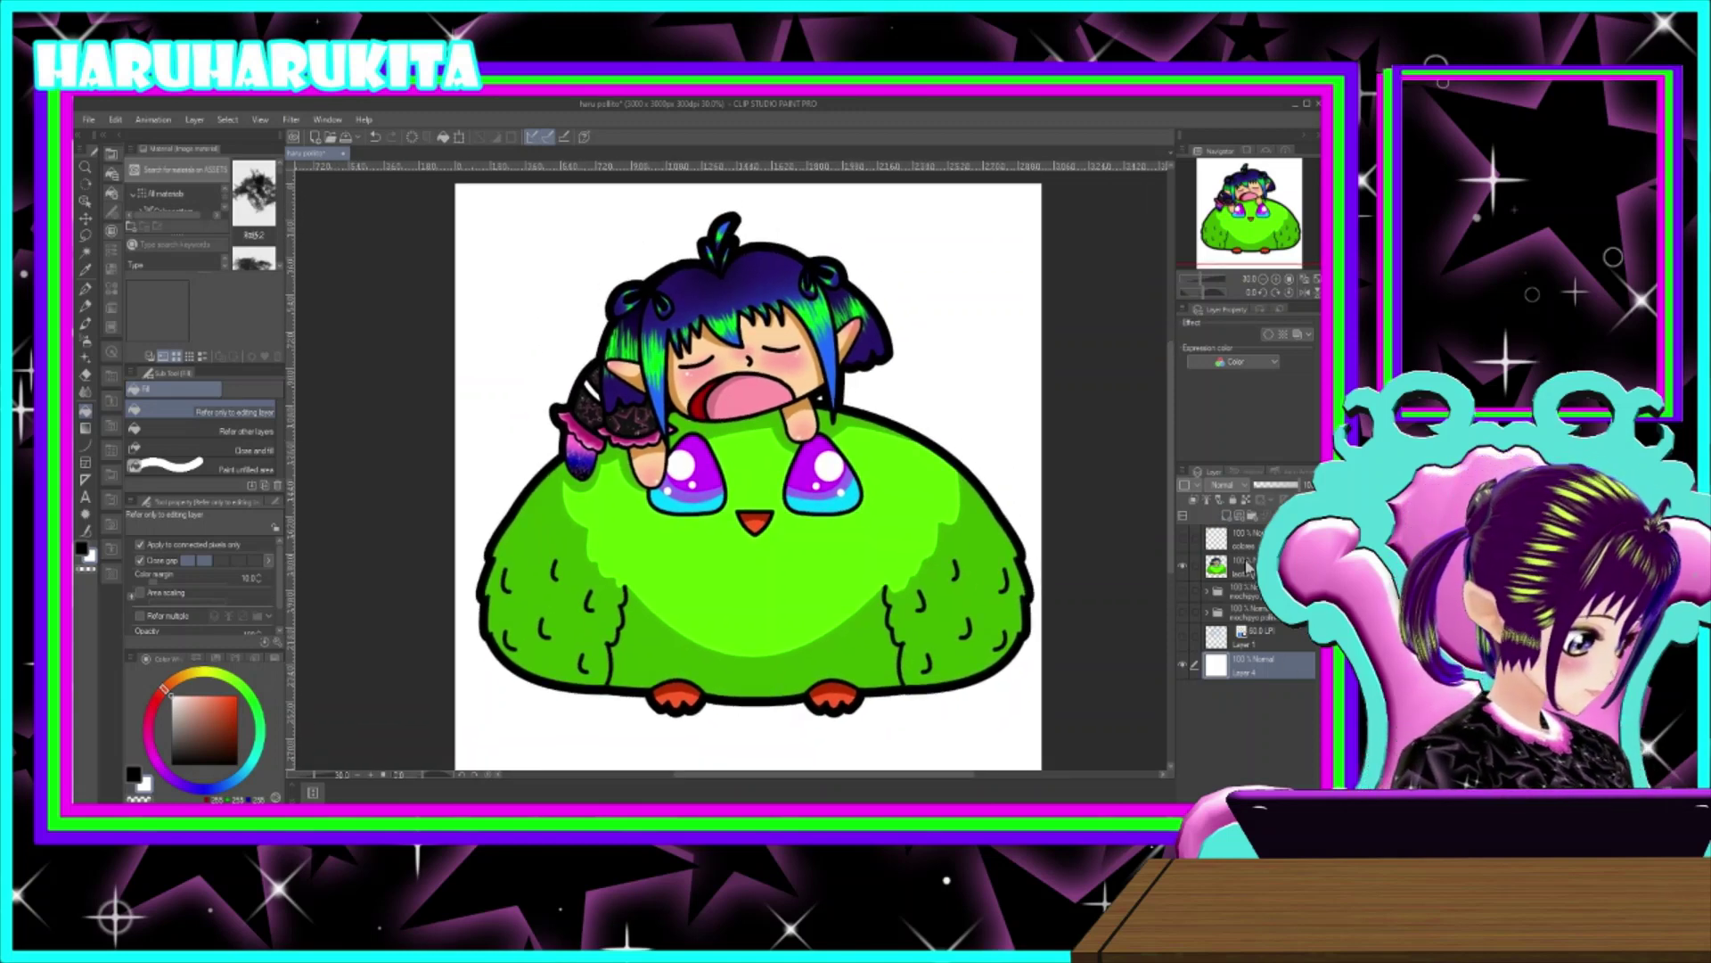
# - Try red and purple edge colours on the merged artwork layer's border, and return it to black
pyautogui.click(1214, 565)
pyautogui.click(1184, 567)
pyautogui.click(1184, 568)
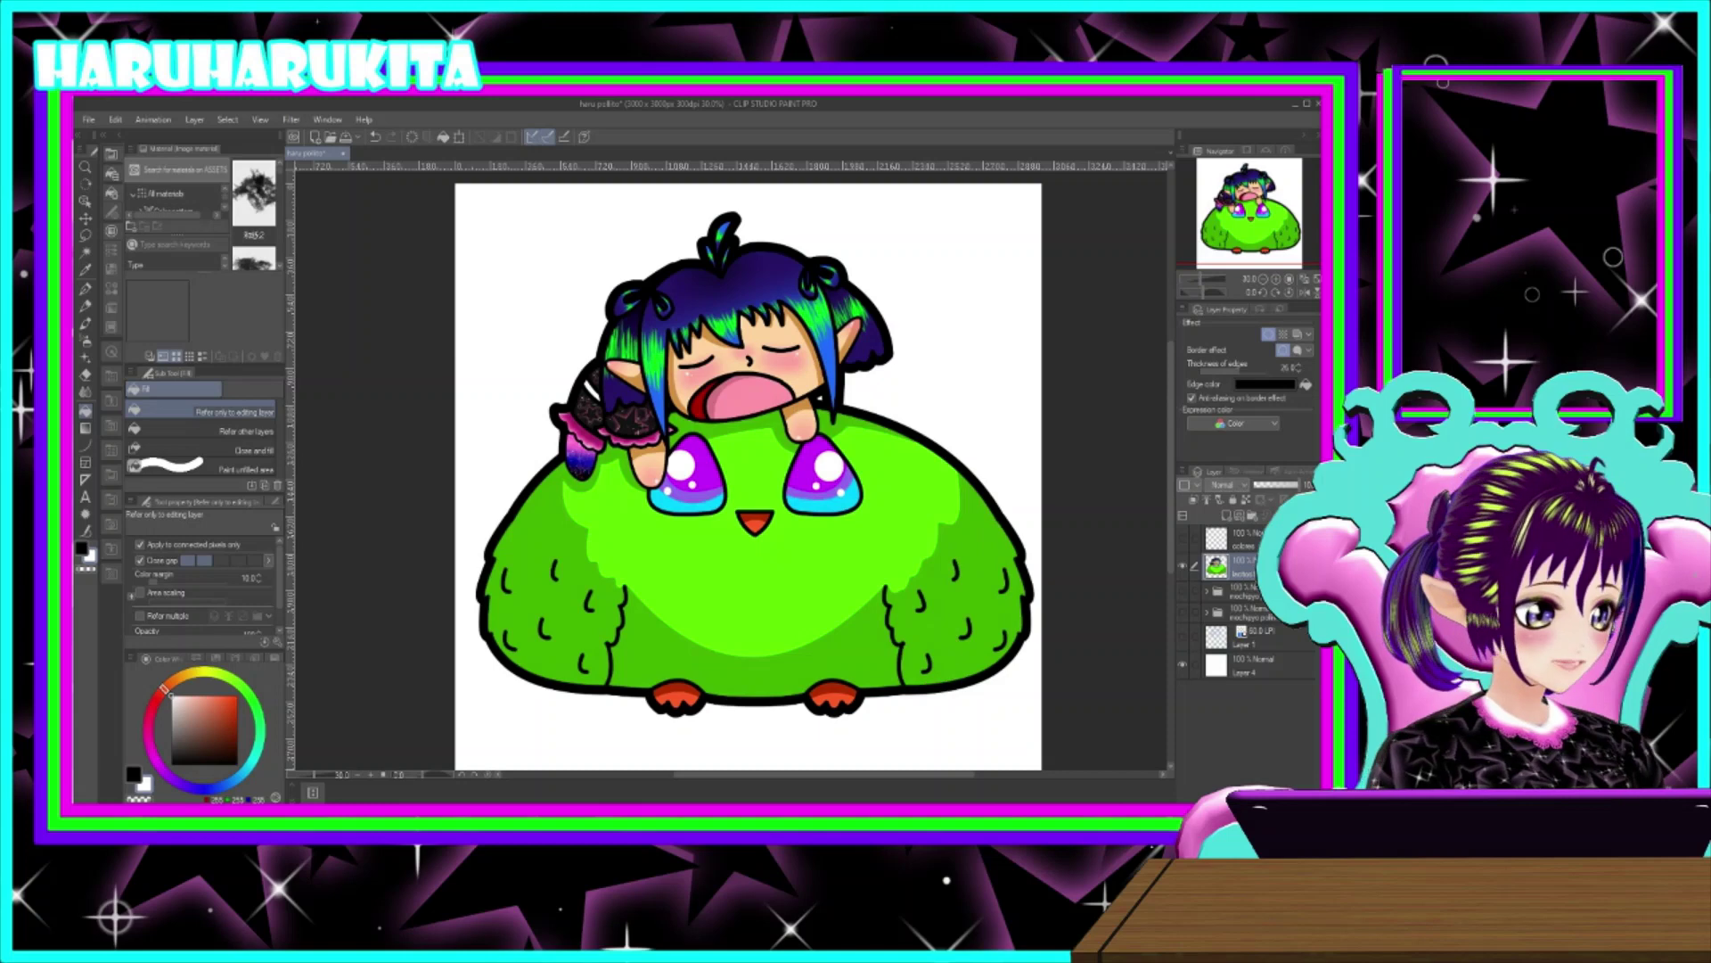
pyautogui.click(1264, 385)
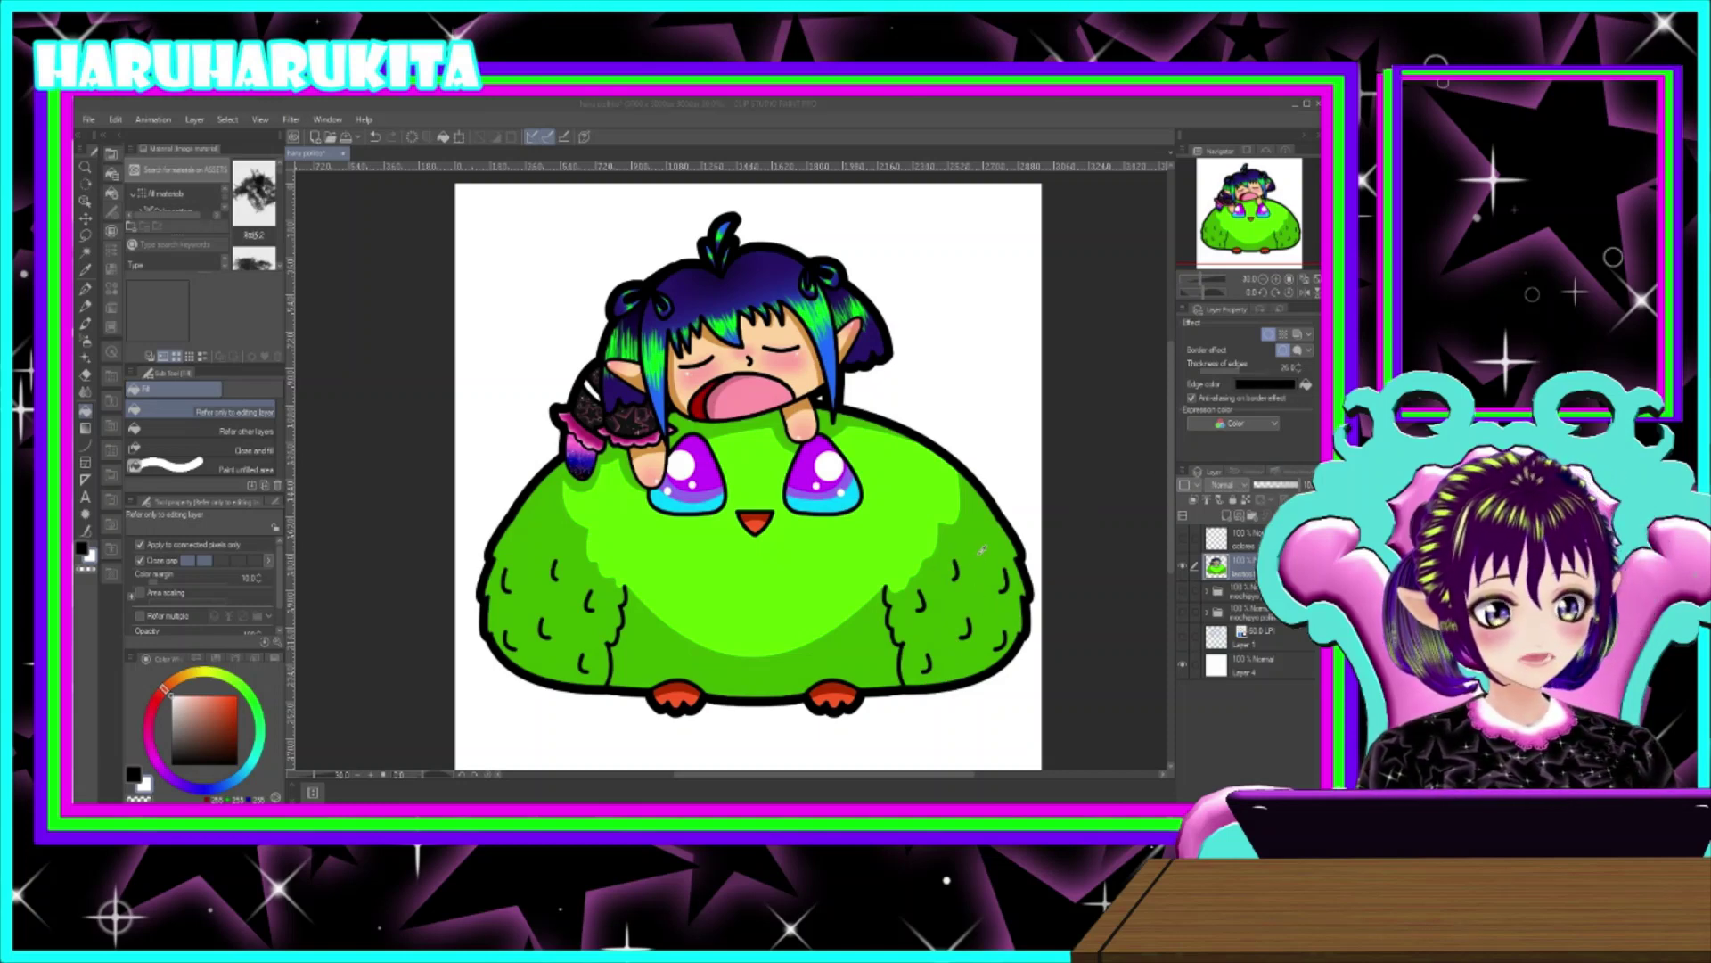
pyautogui.click(1119, 513)
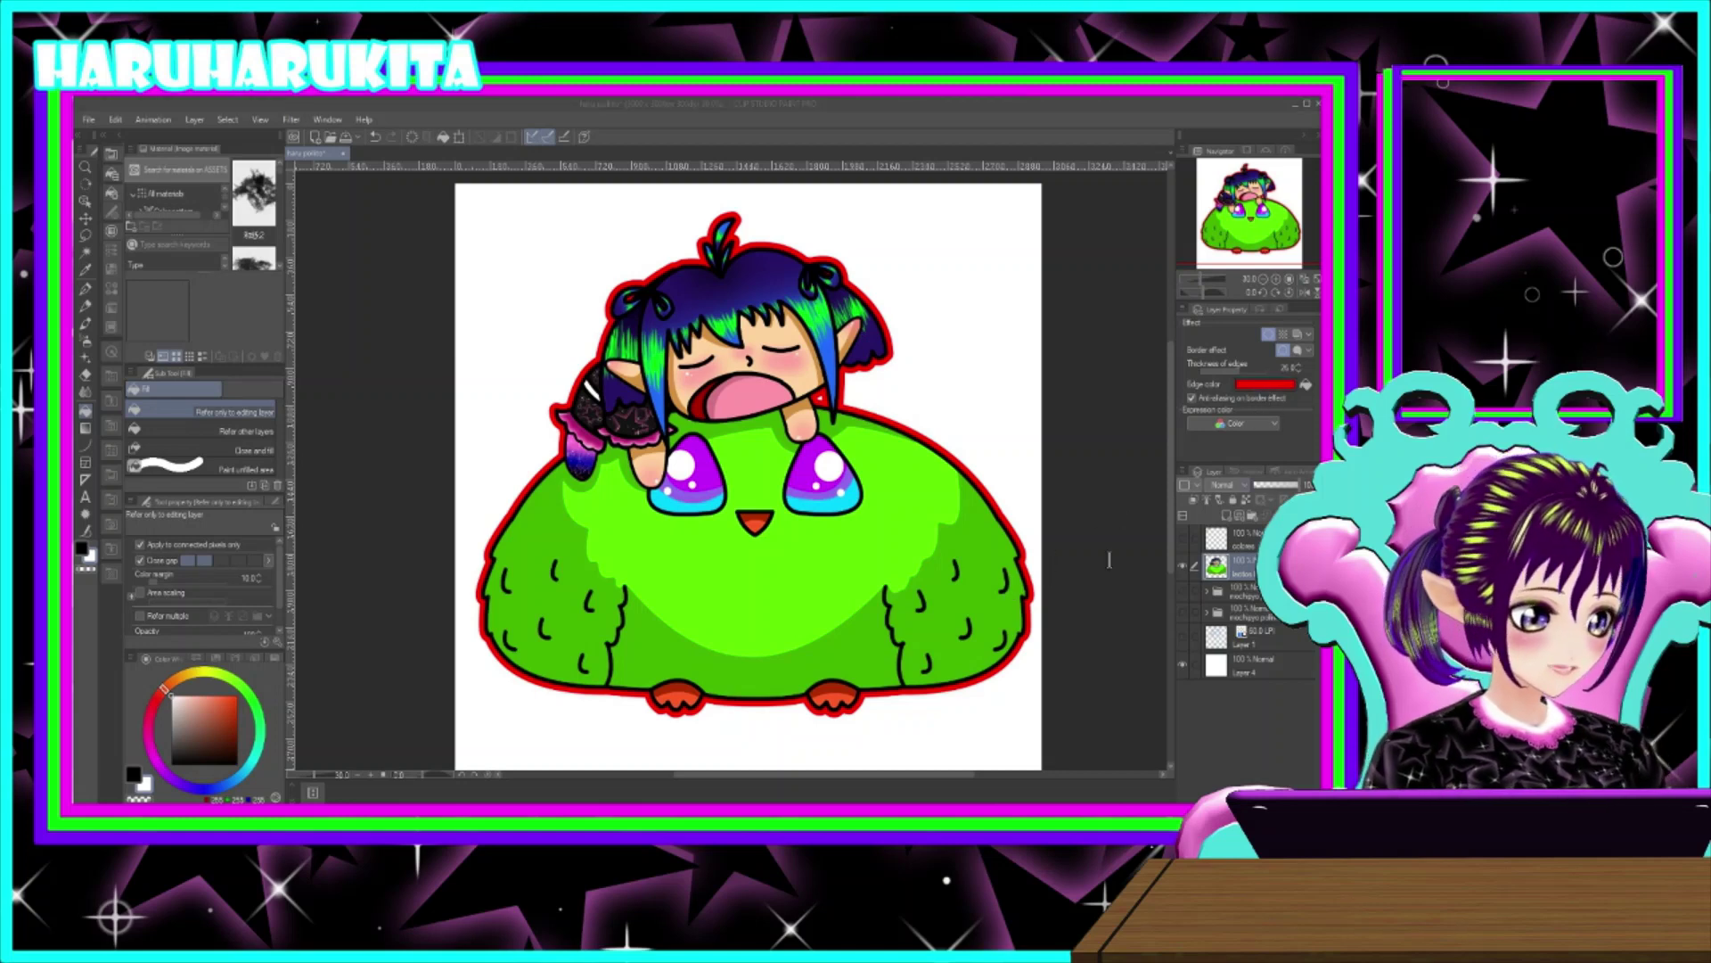
pyautogui.press('Return')
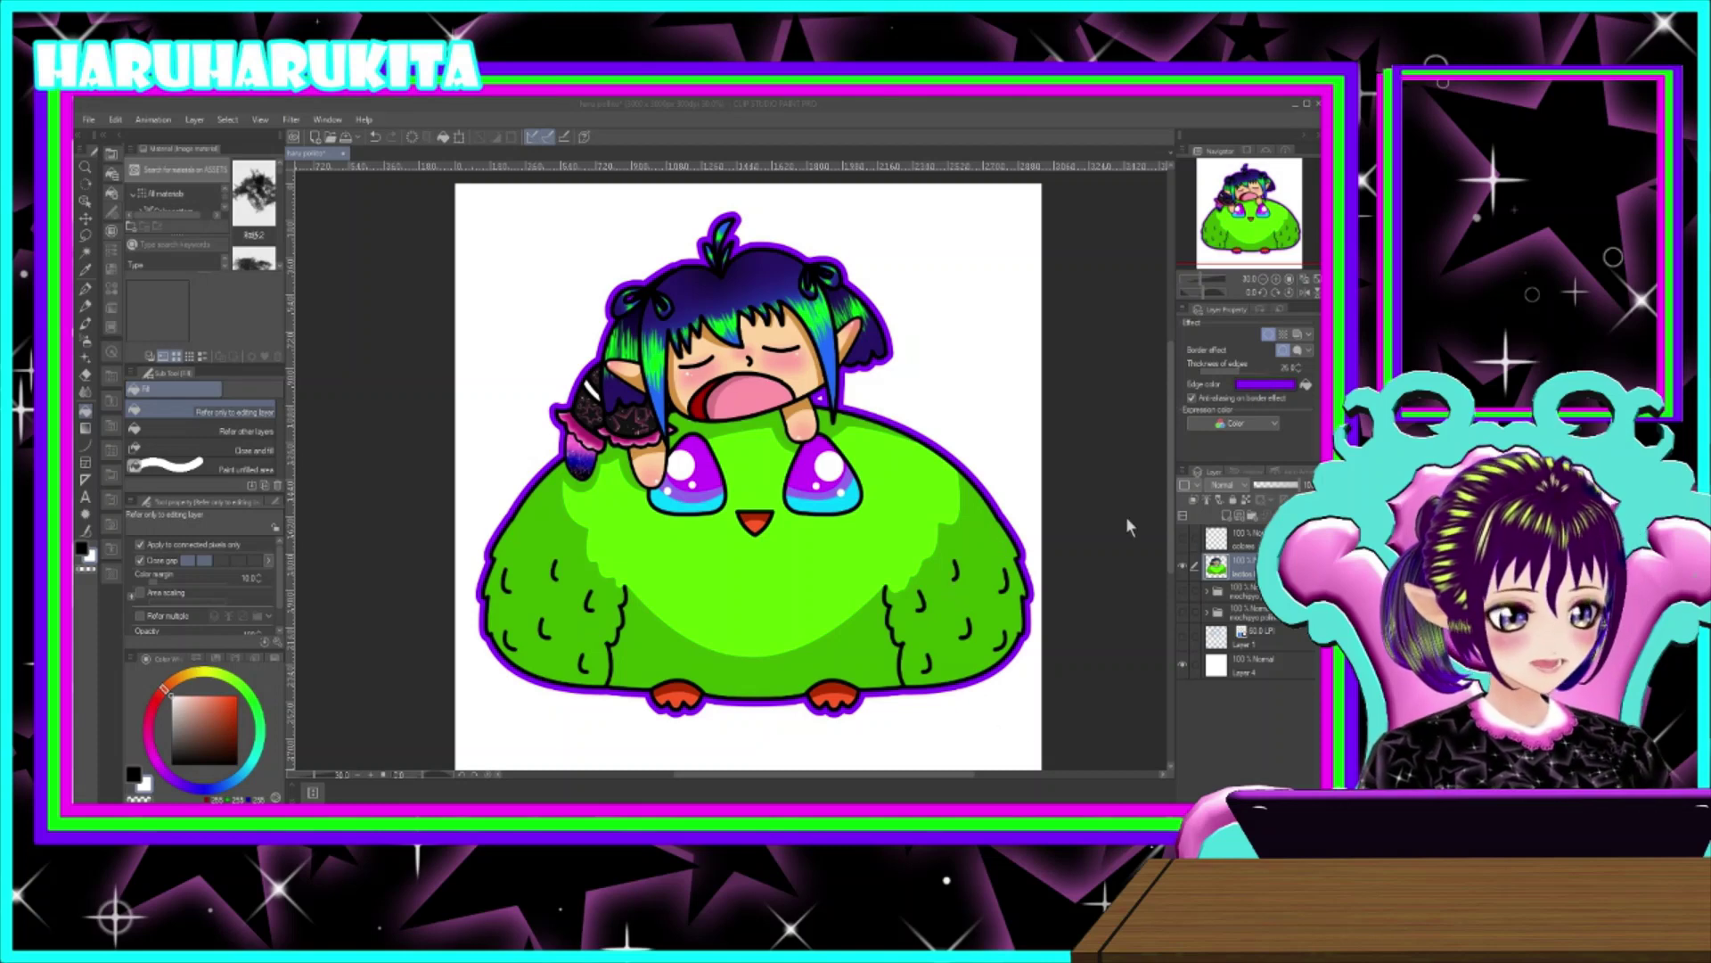
pyautogui.press('Return')
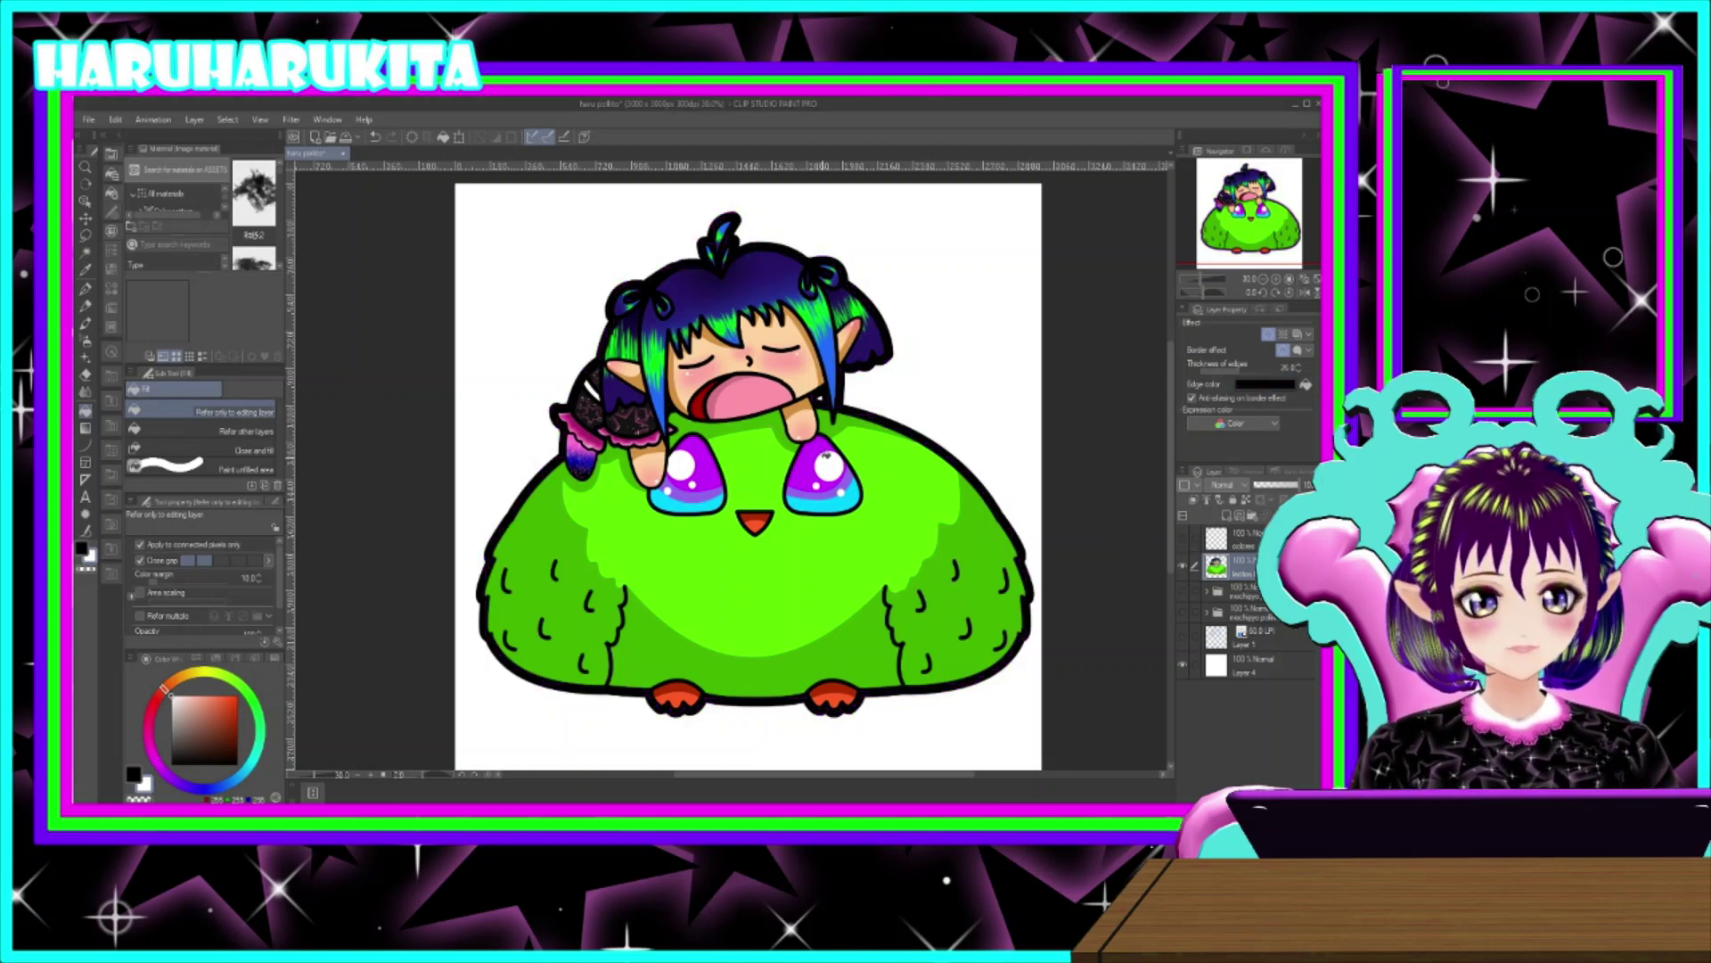
# - Try adding enlarged dark brown "Pillow" text beside the elf's head in several fonts, including Snap ITC and Showcard Gothic
pyautogui.scroll(1, 825, 456)
pyautogui.scroll(-2, 825, 460)
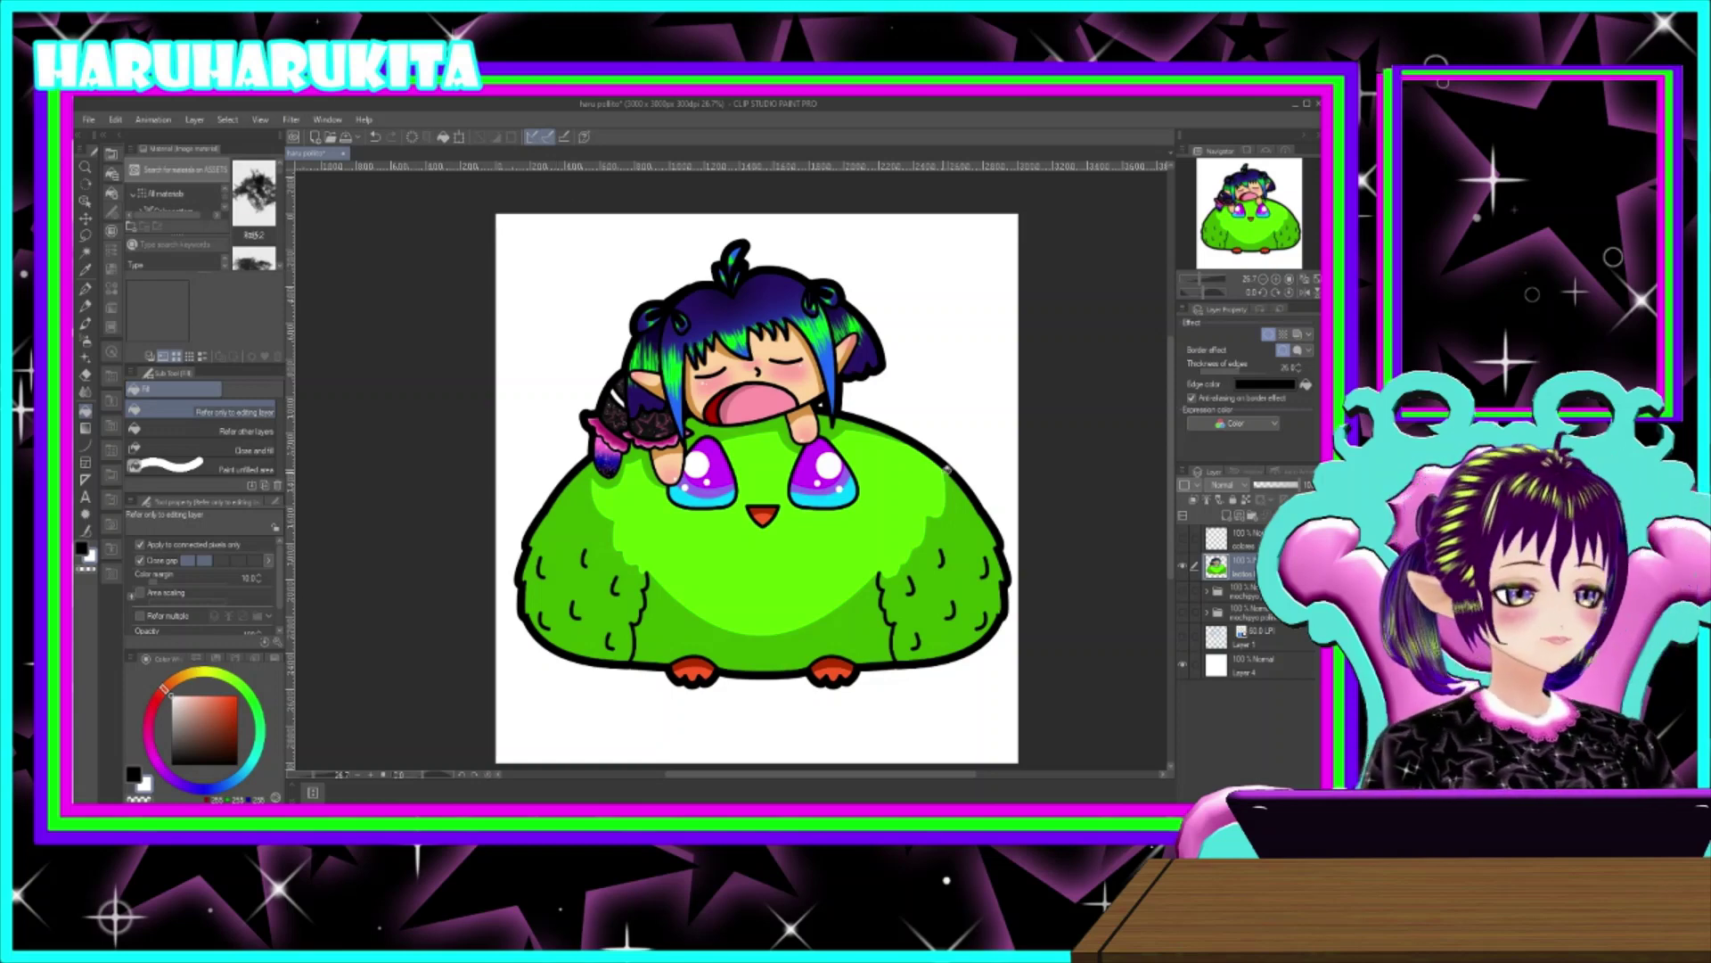
pyautogui.scroll(2, 764, 481)
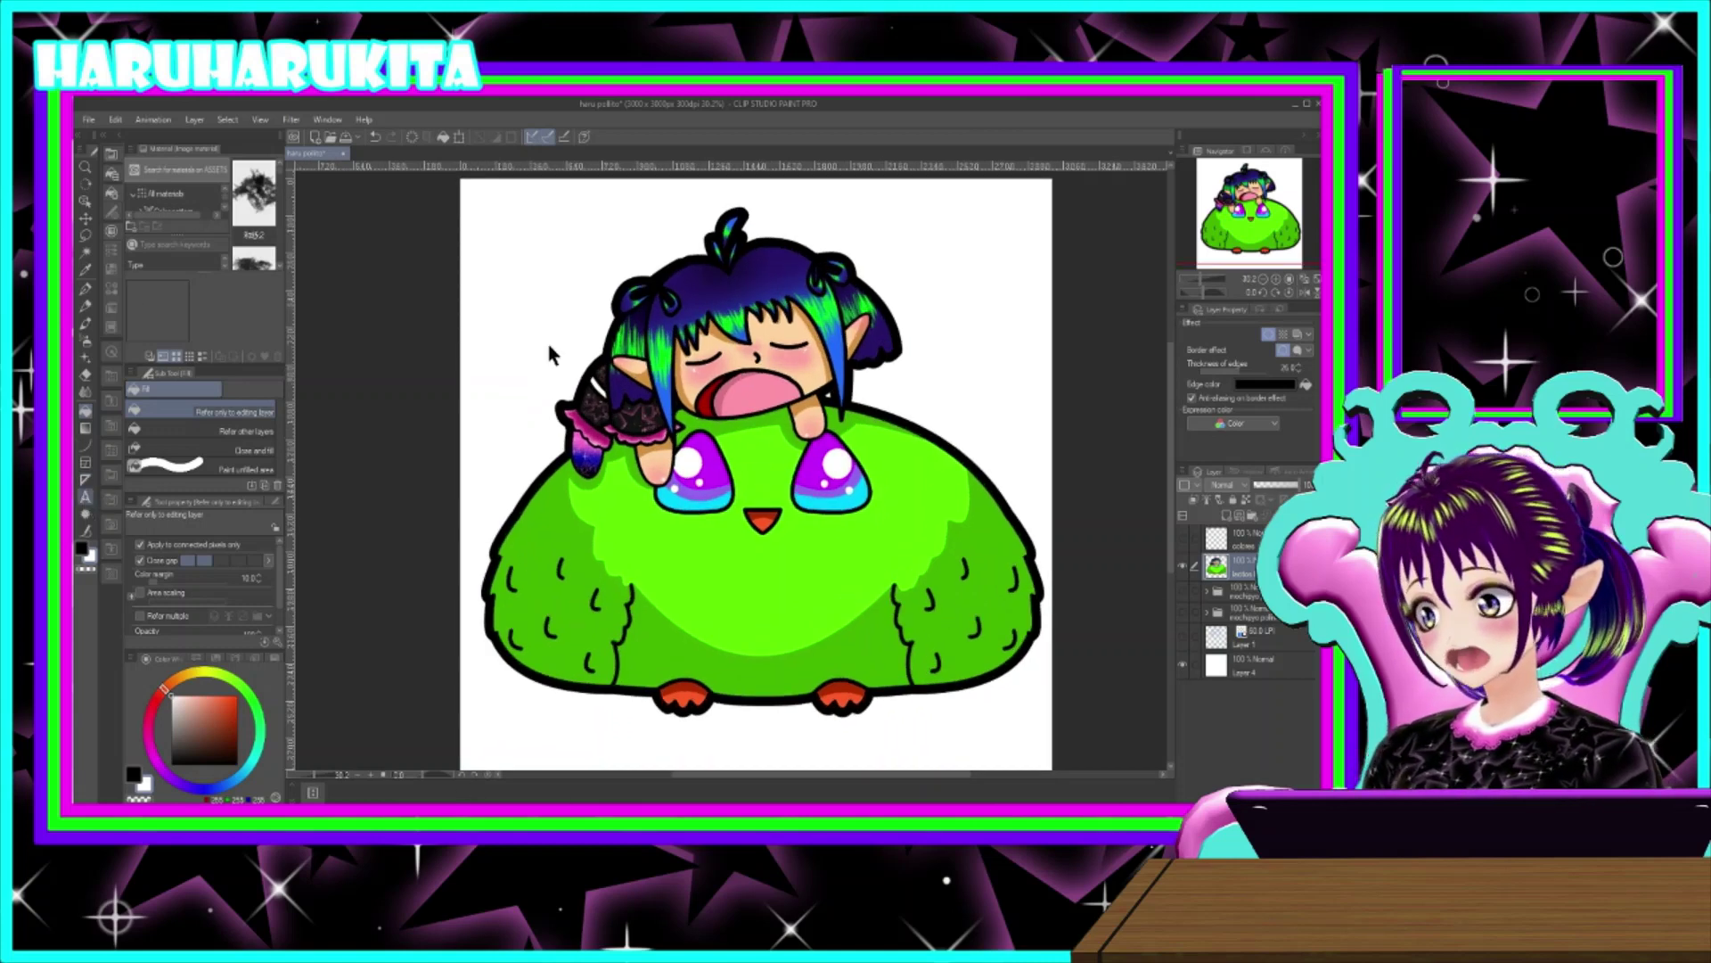
pyautogui.press('t')
pyautogui.click(510, 309)
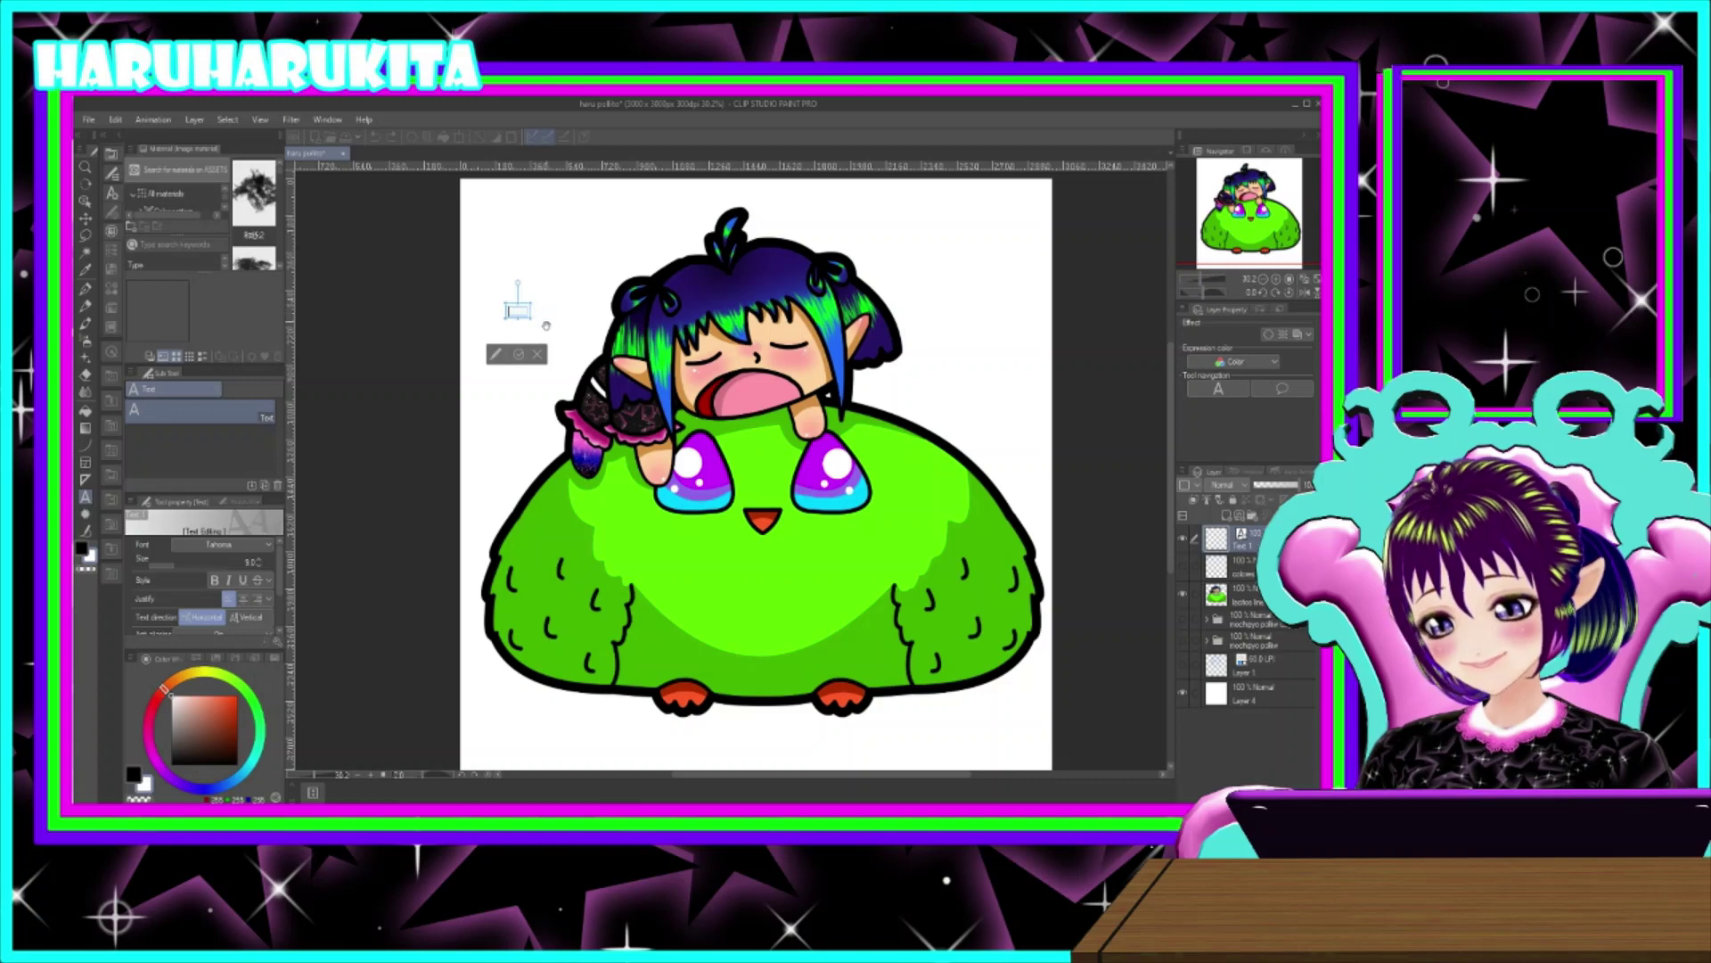
pyautogui.moveTo(179, 740); pyautogui.dragTo(237, 747)
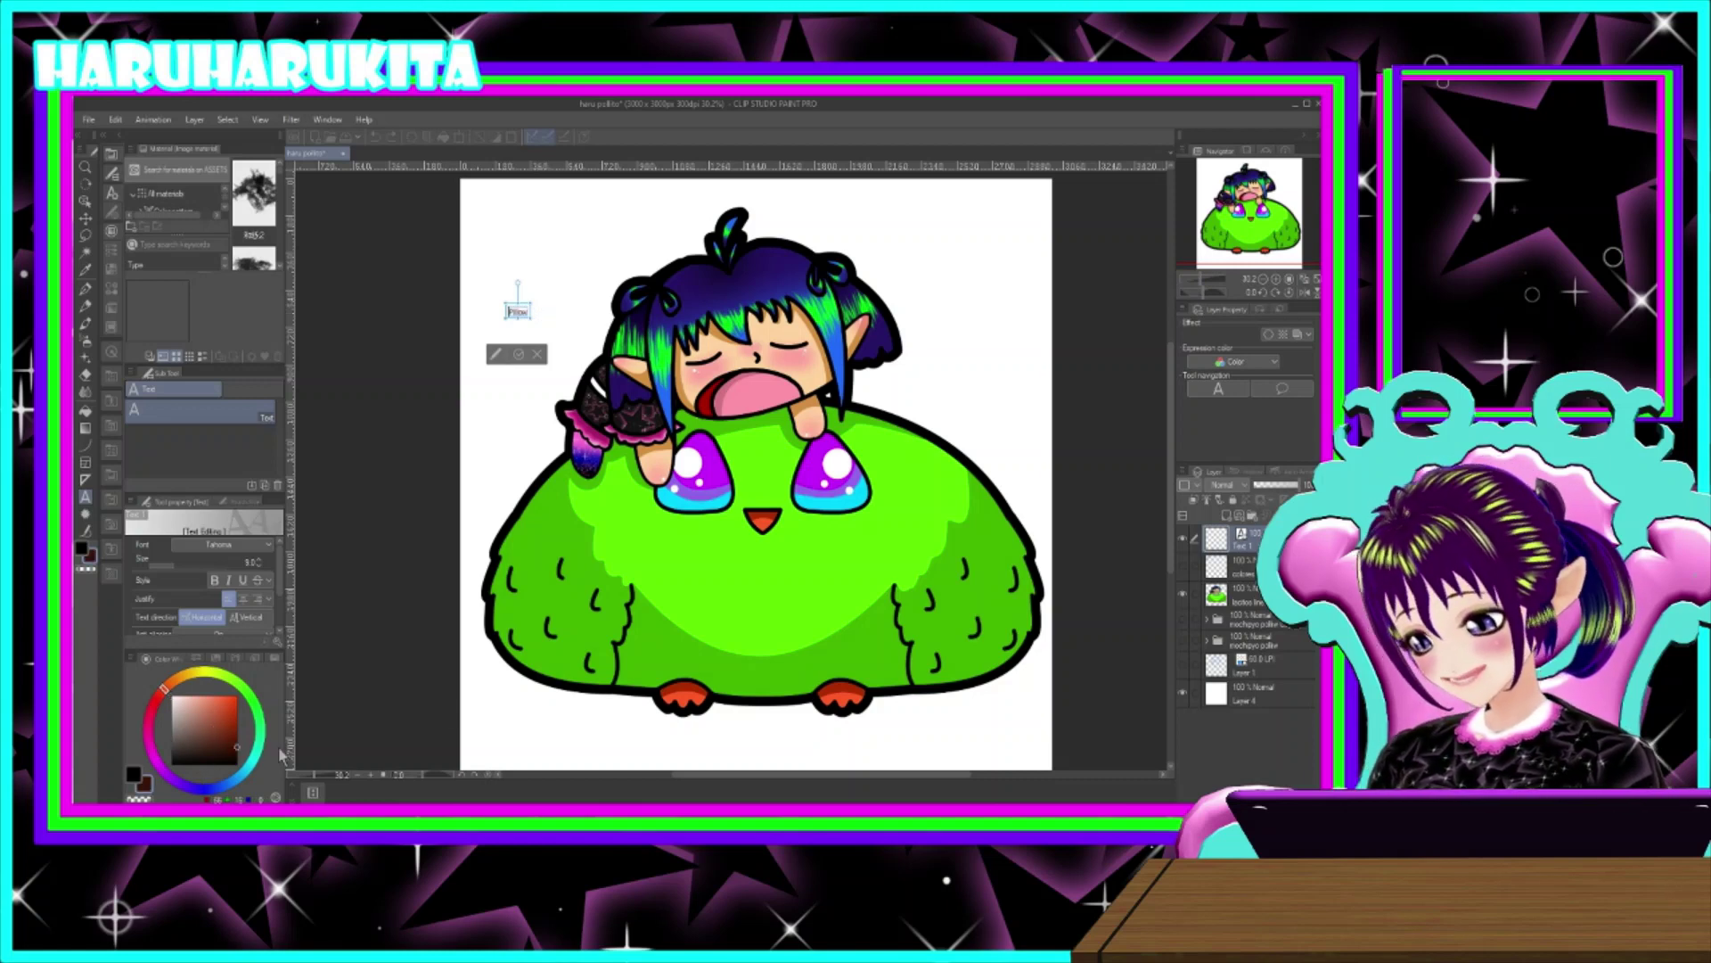
pyautogui.click(227, 585)
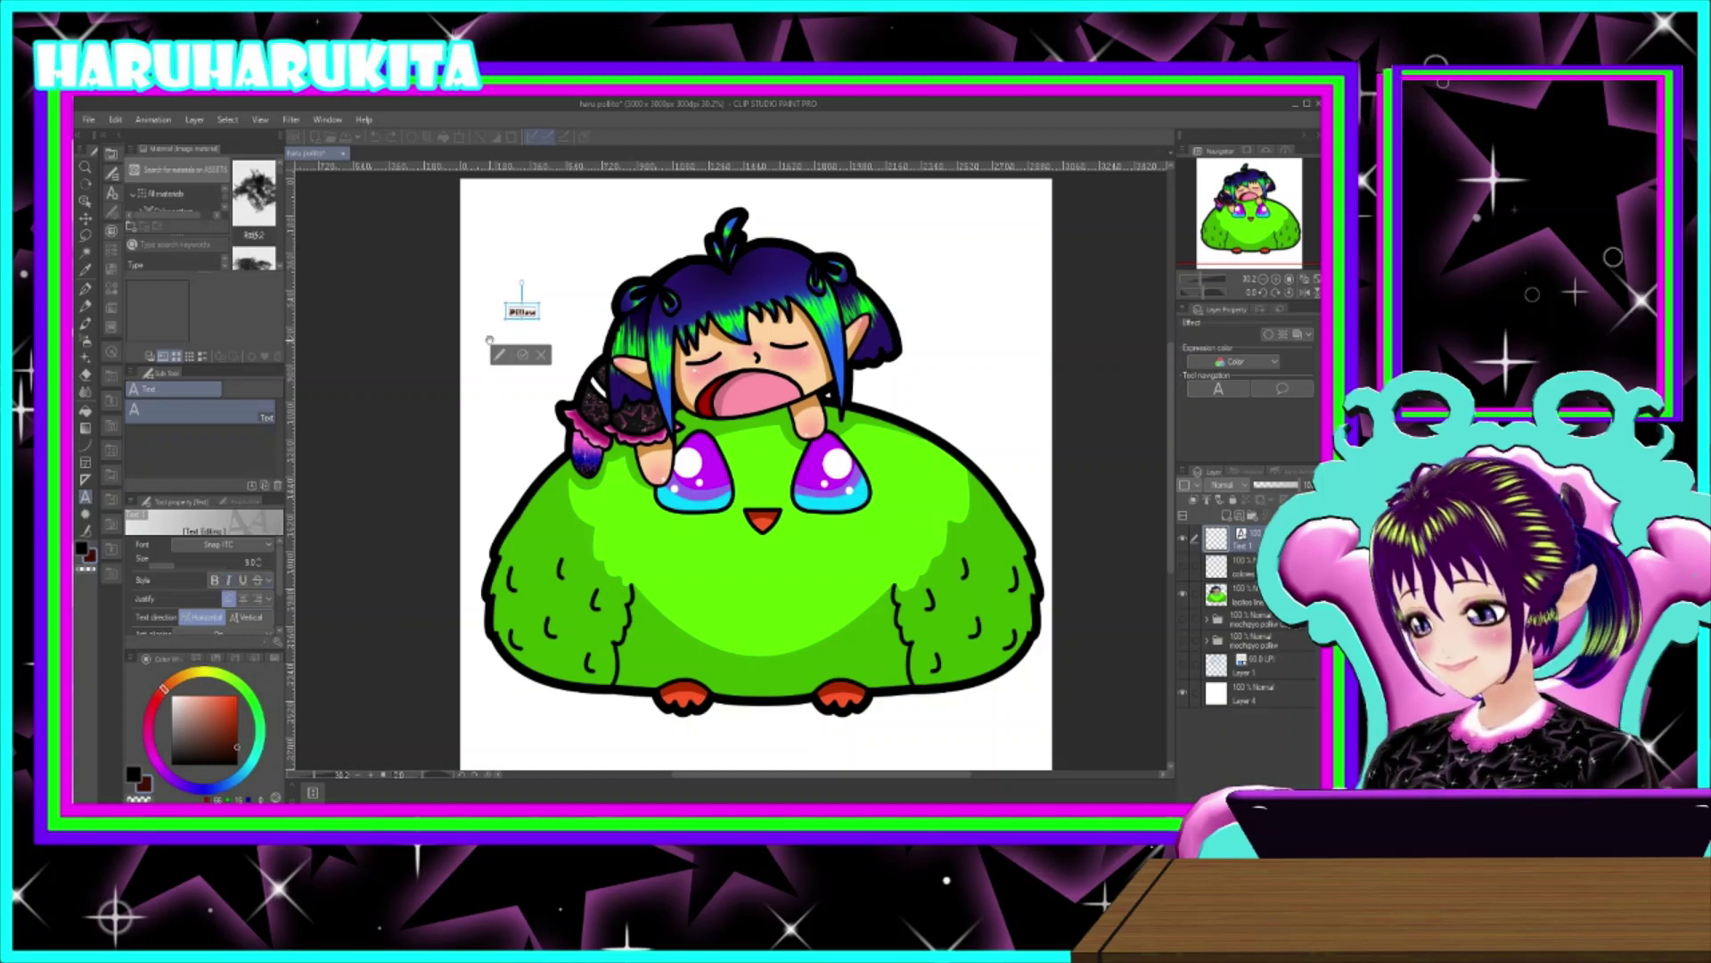
pyautogui.moveTo(537, 323); pyautogui.dragTo(669, 413)
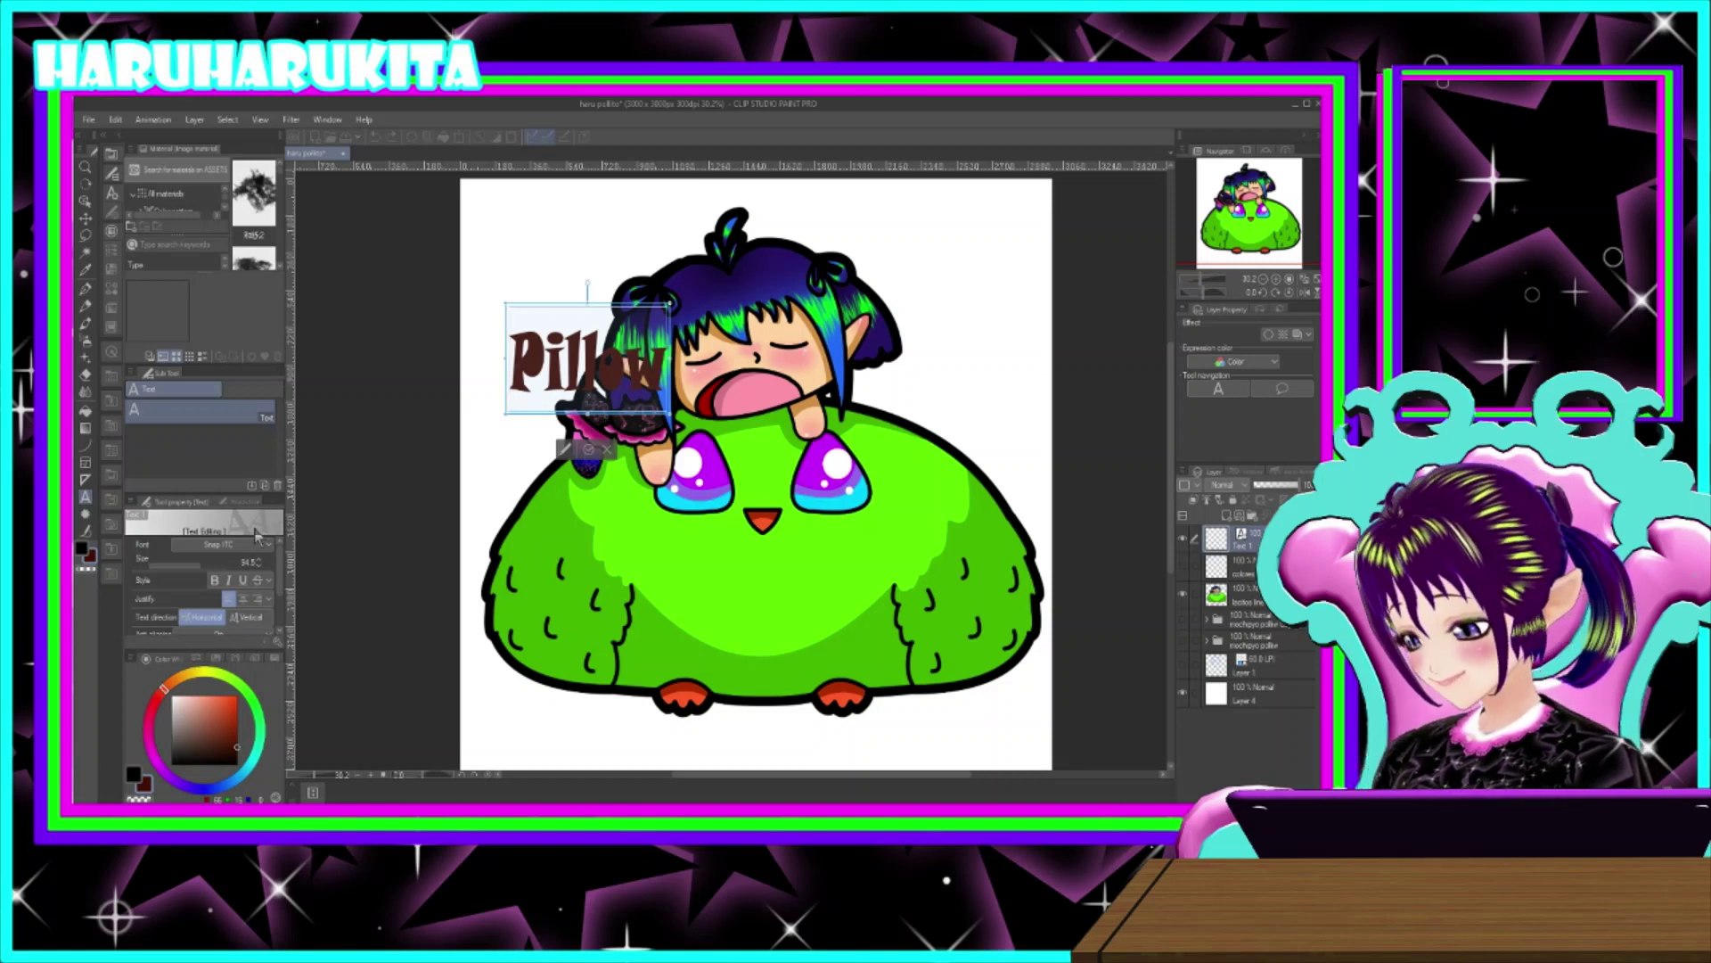
pyautogui.click(223, 687)
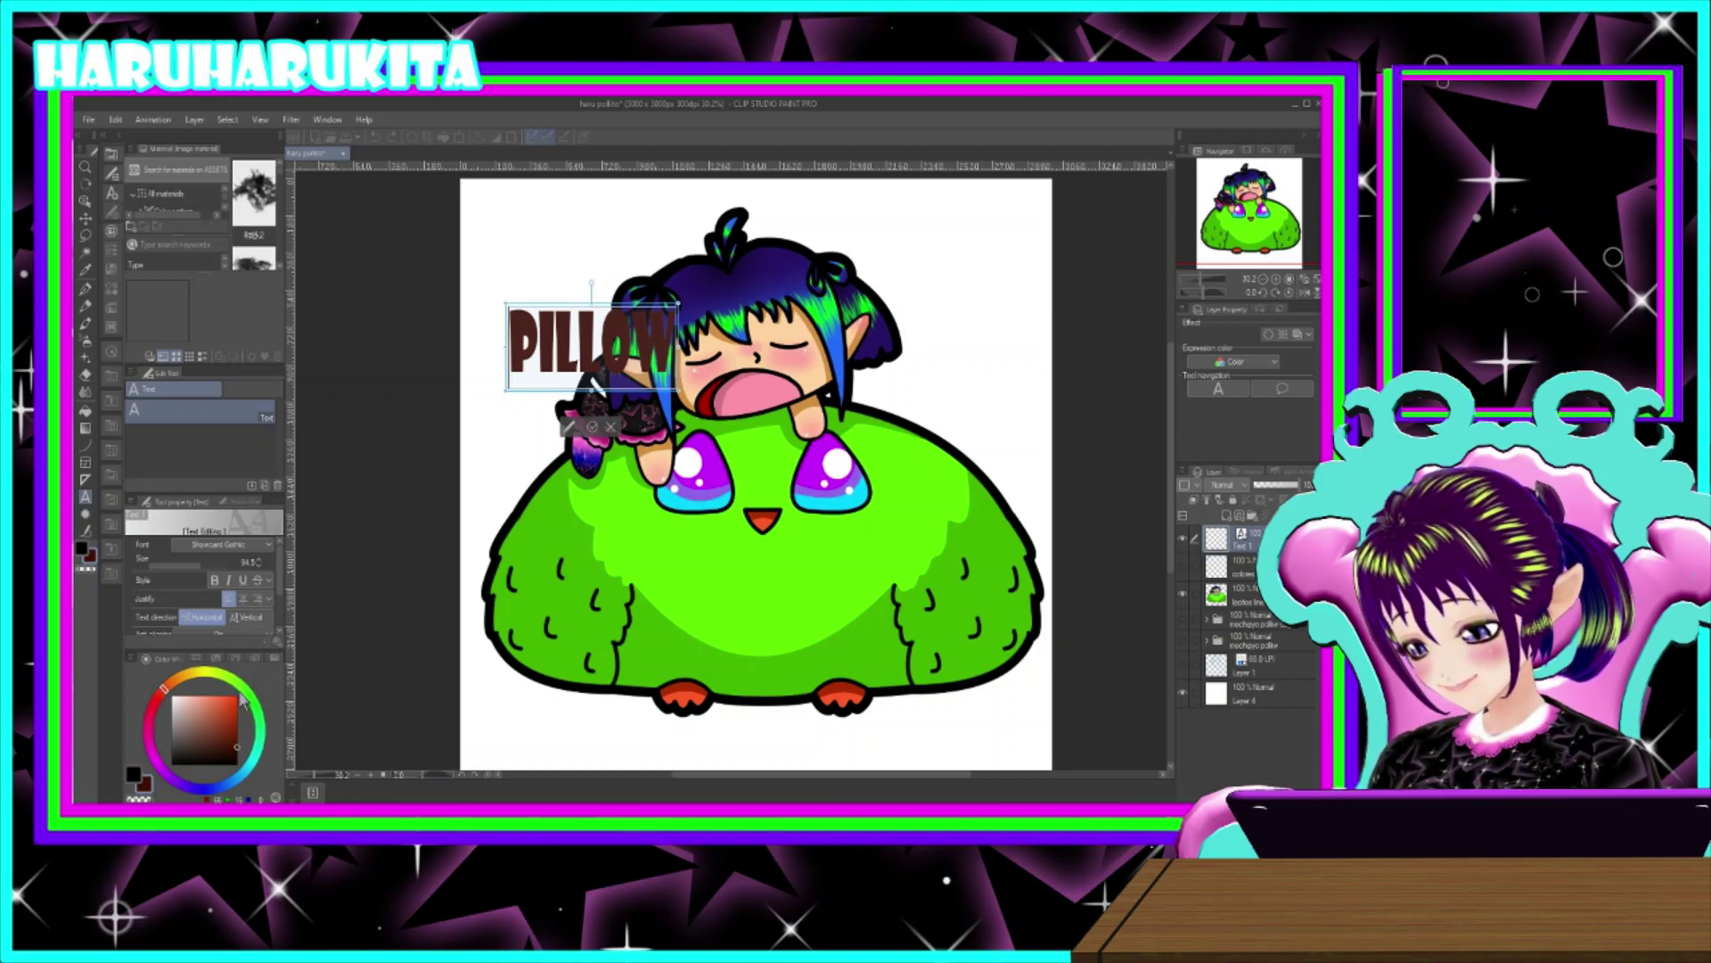
pyautogui.click(230, 661)
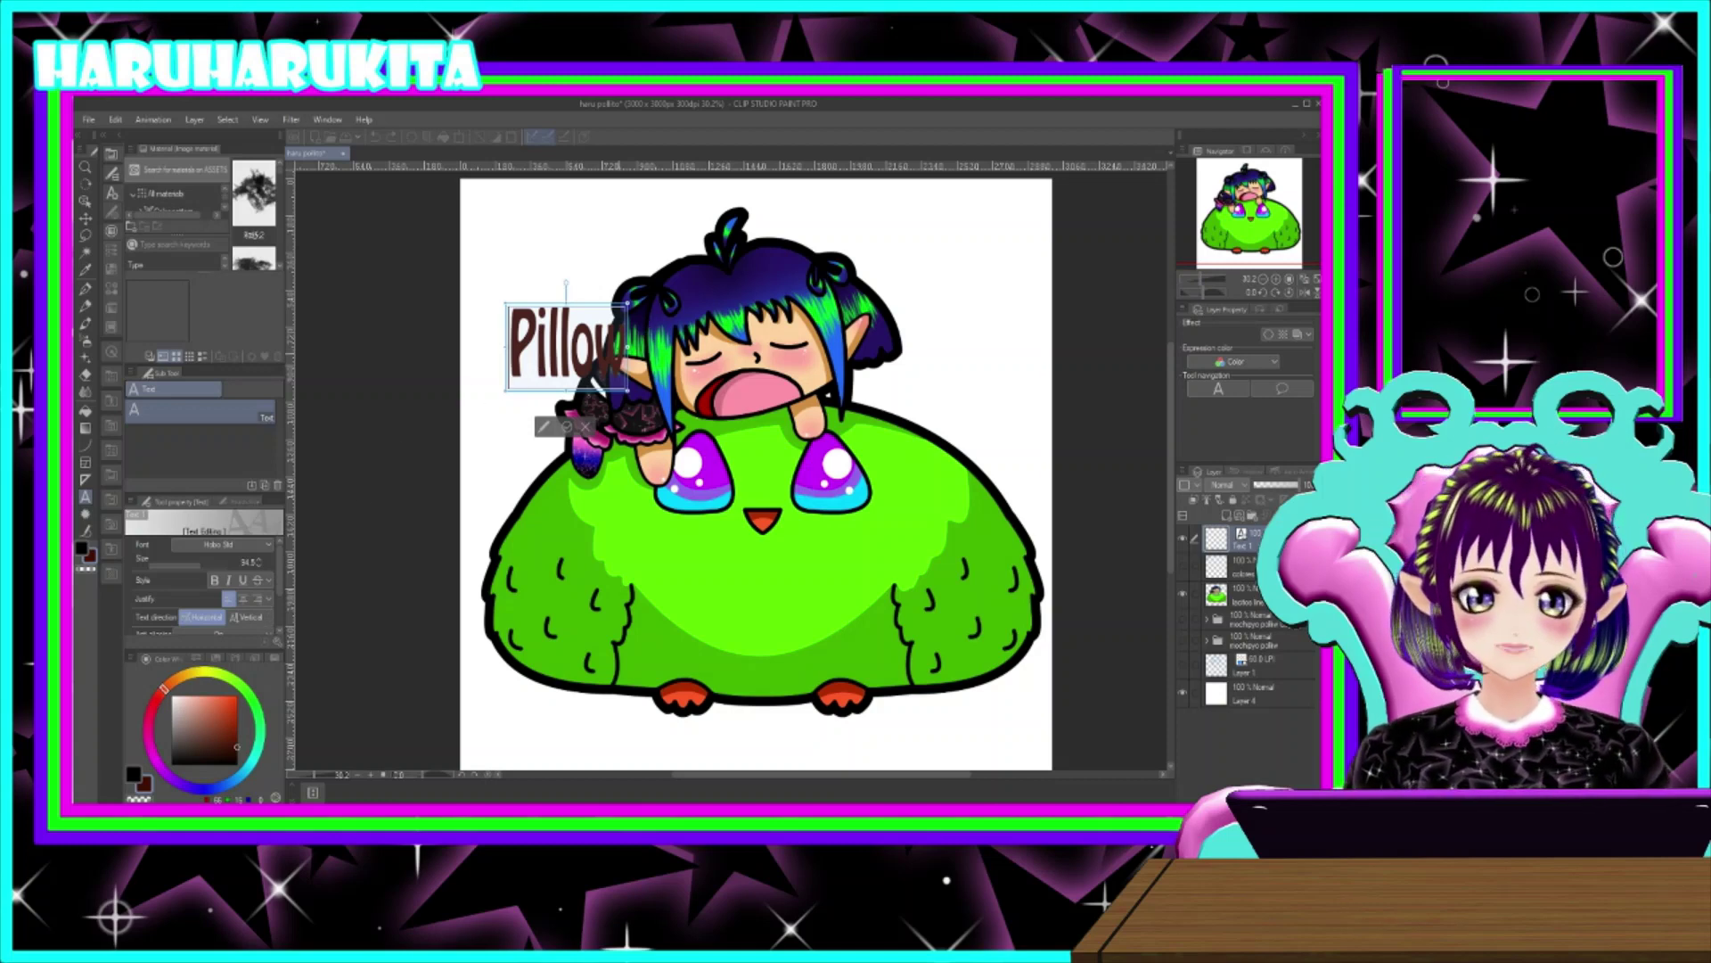
pyautogui.hotkey('ctrl', 'z')
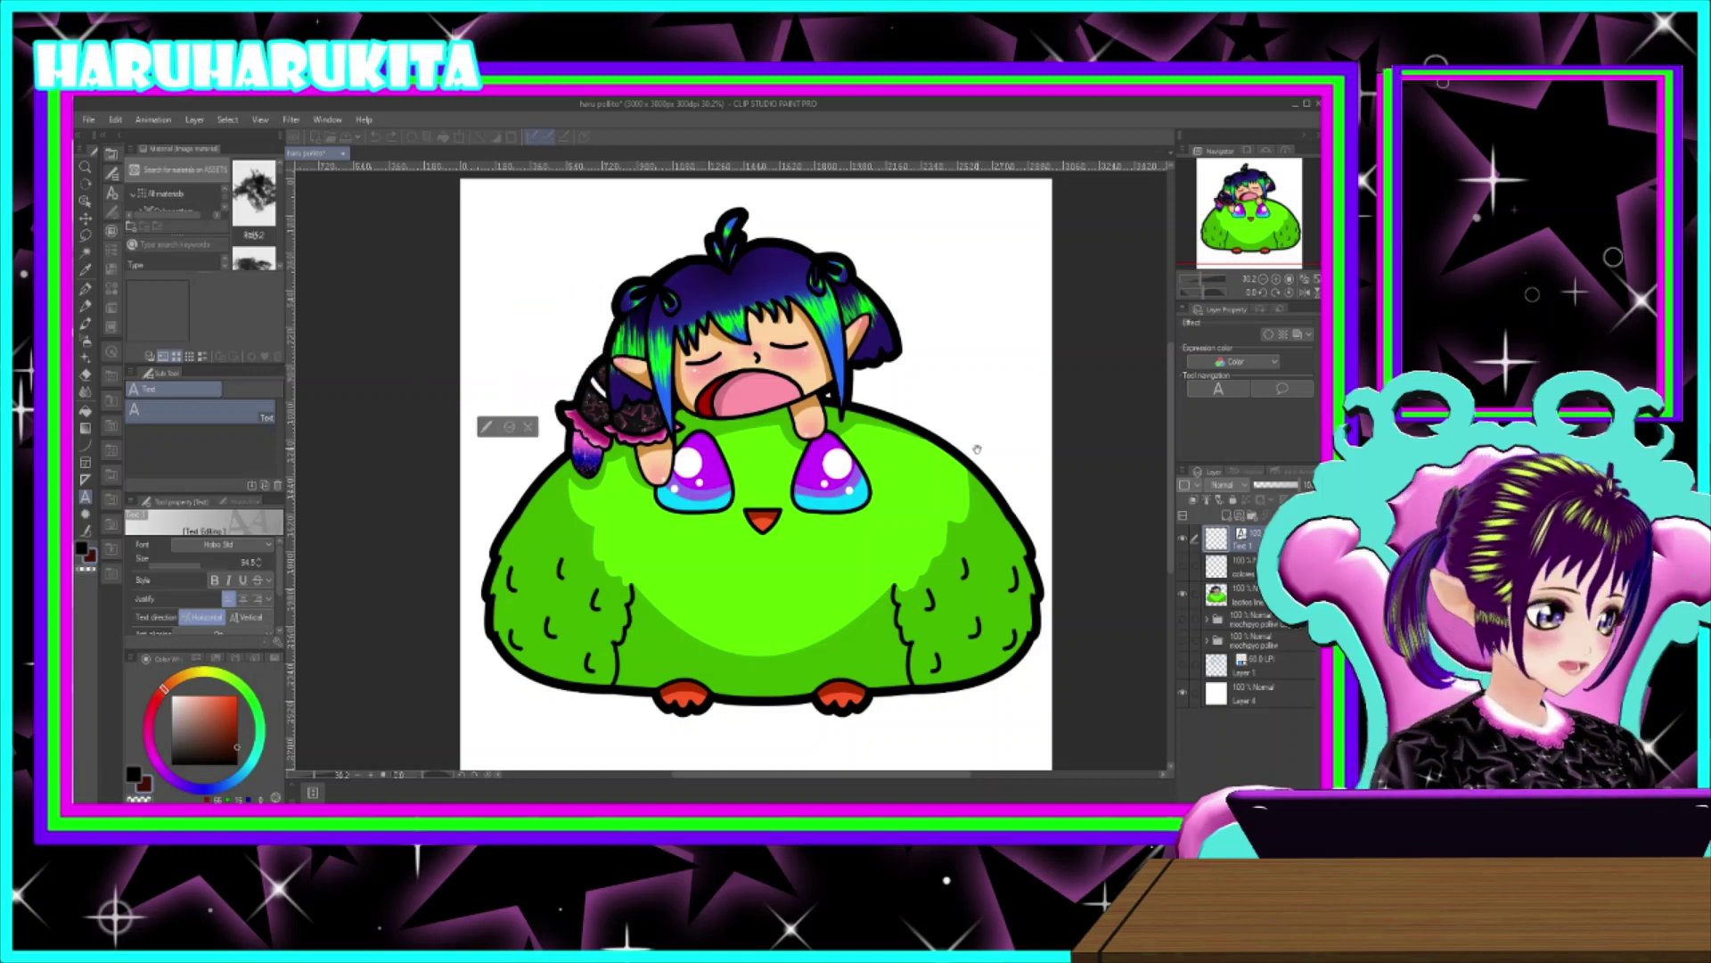
pyautogui.press('Escape')
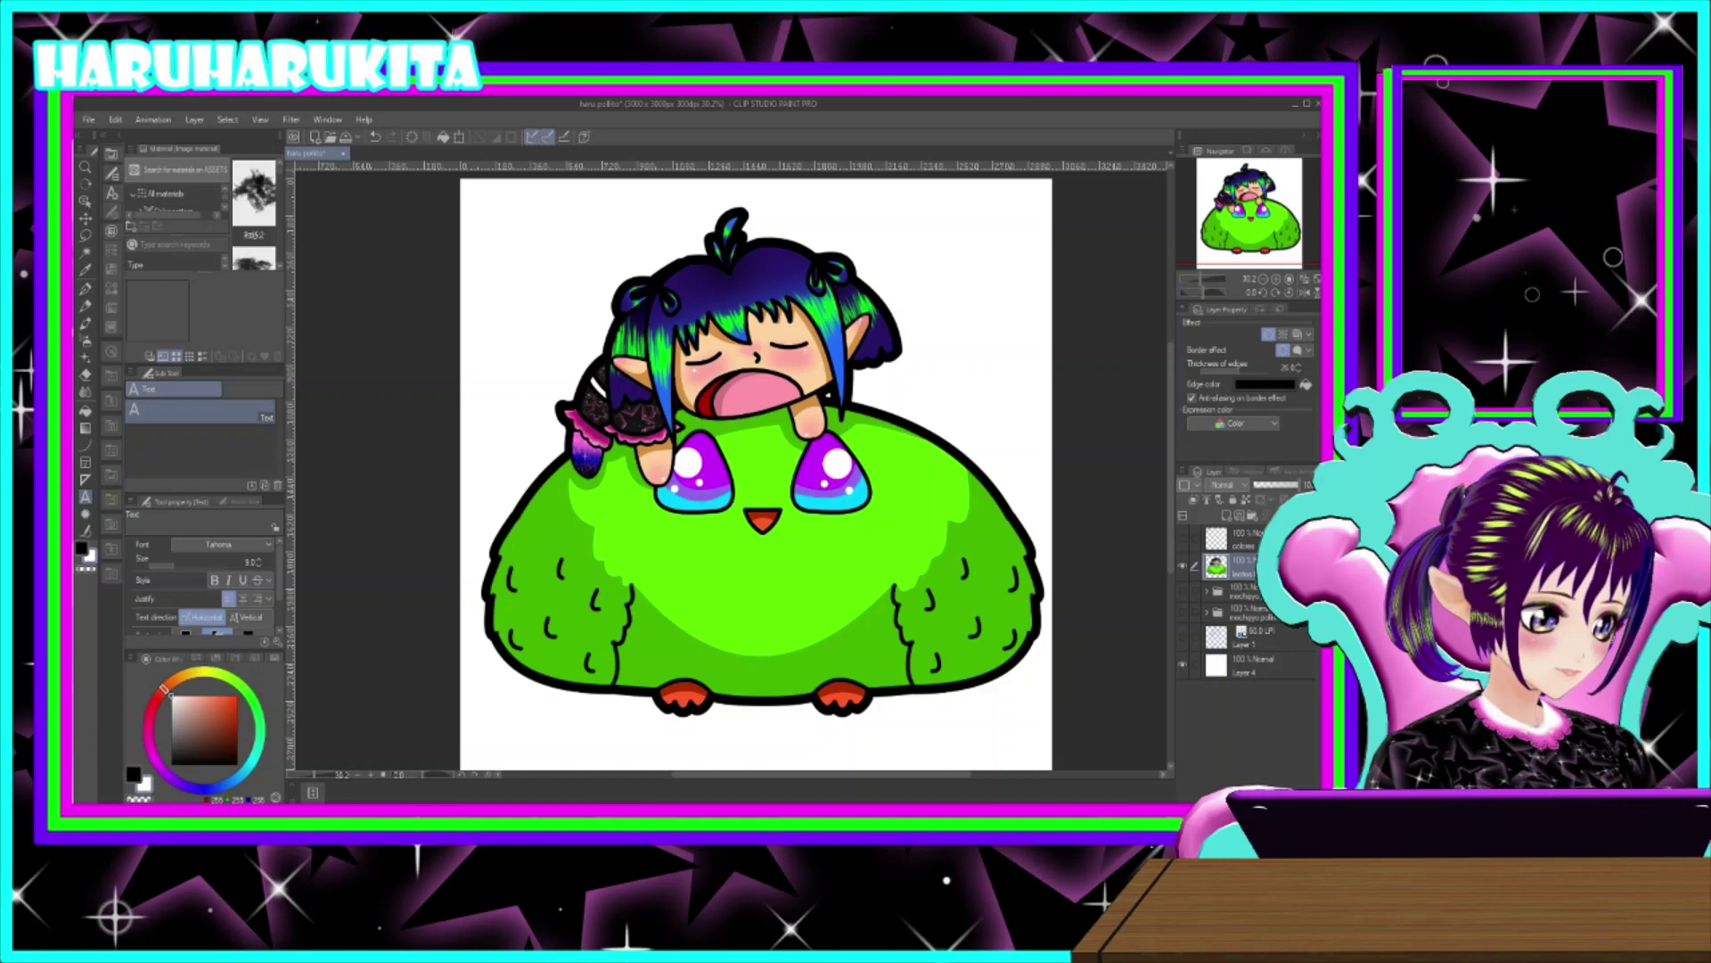
# - Compare the illustration with the colour swatch layer shown and hidden, leaving the swatches hidden
pyautogui.click(1185, 540)
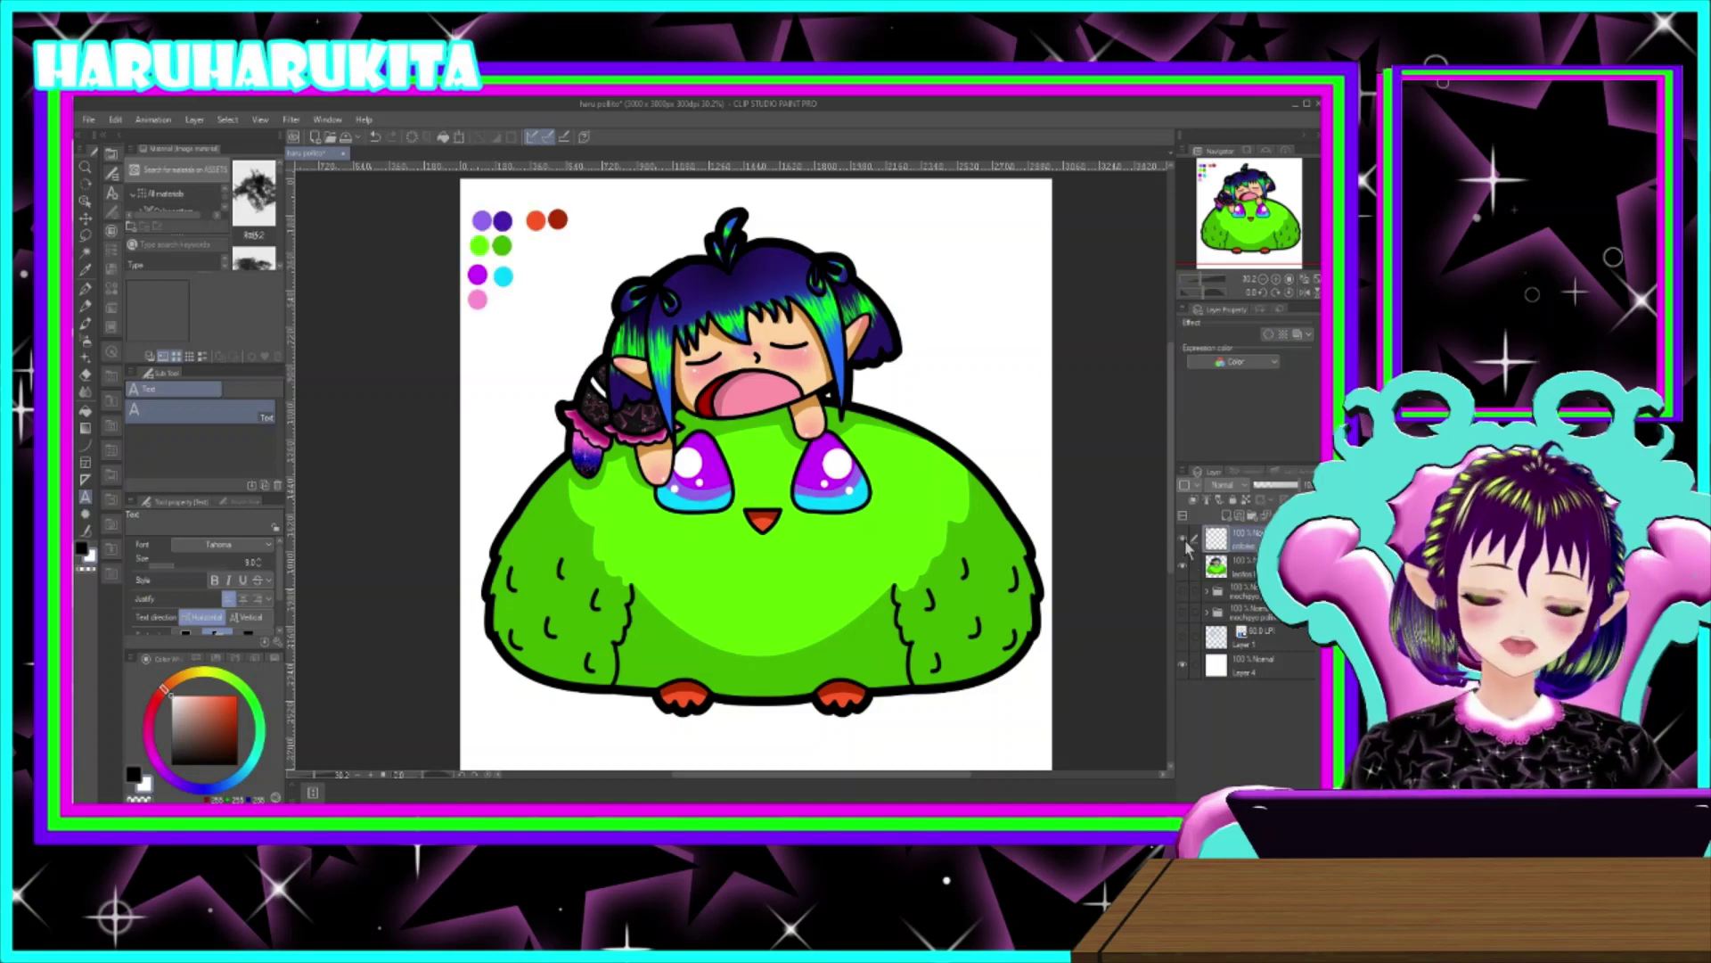
pyautogui.click(1184, 541)
pyautogui.click(1185, 540)
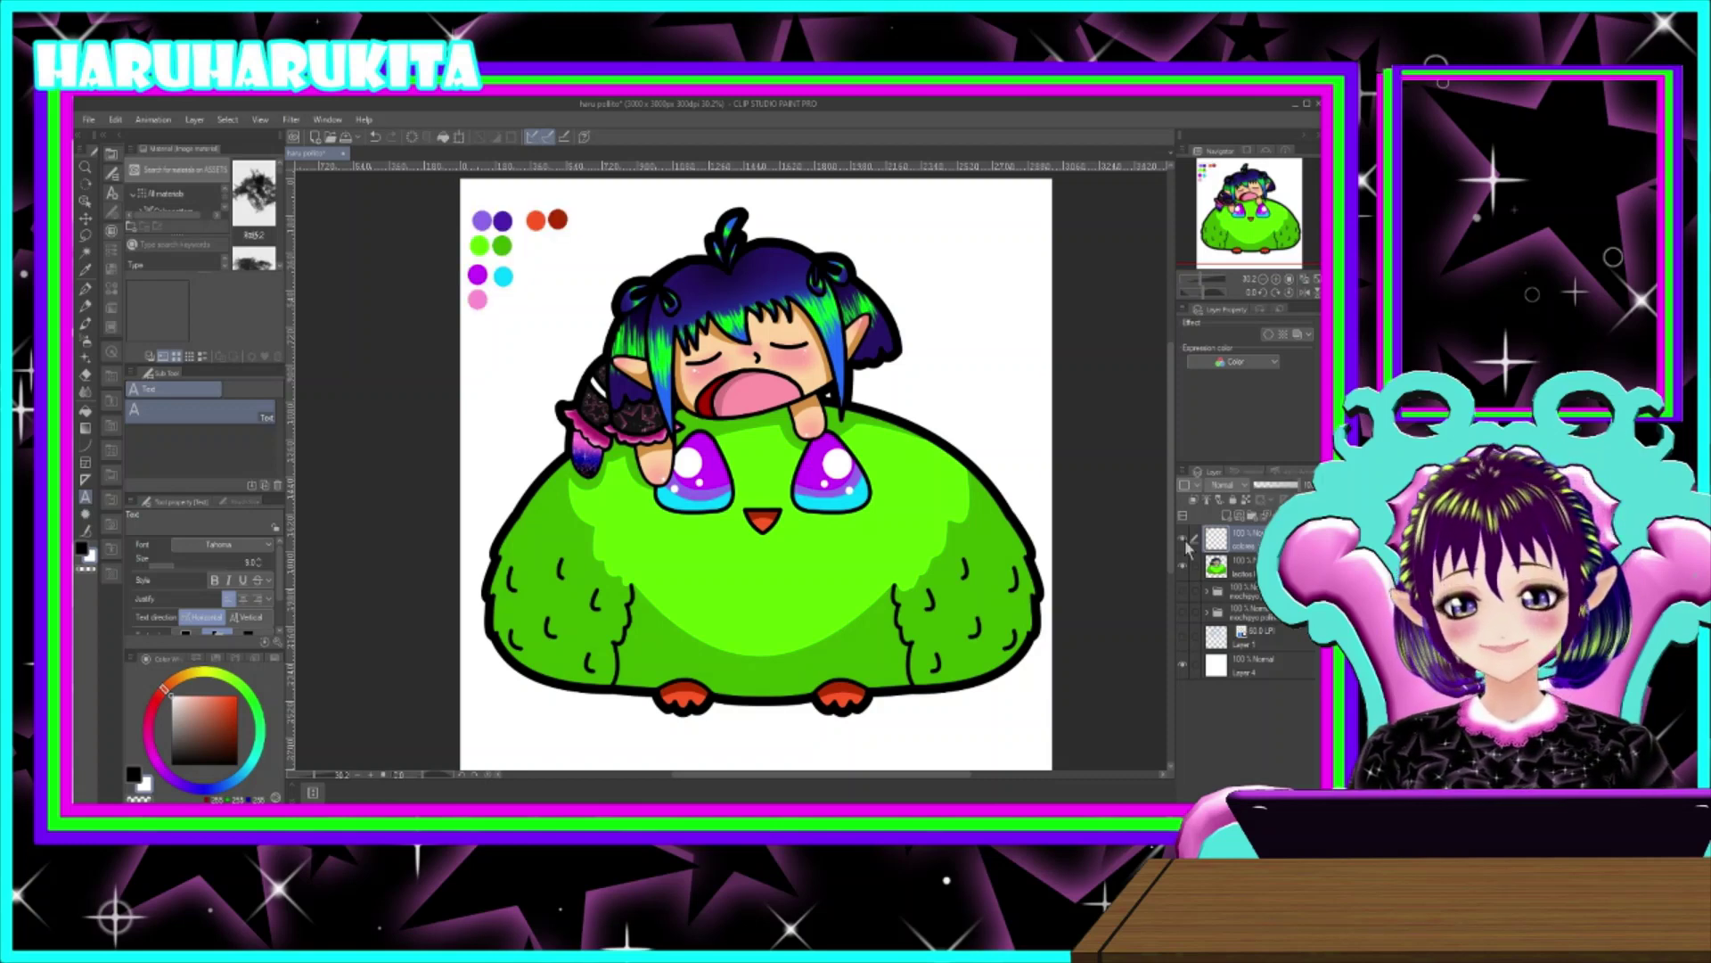
pyautogui.click(1185, 540)
pyautogui.click(1184, 540)
pyautogui.click(1185, 540)
pyautogui.click(1185, 541)
pyautogui.click(1184, 540)
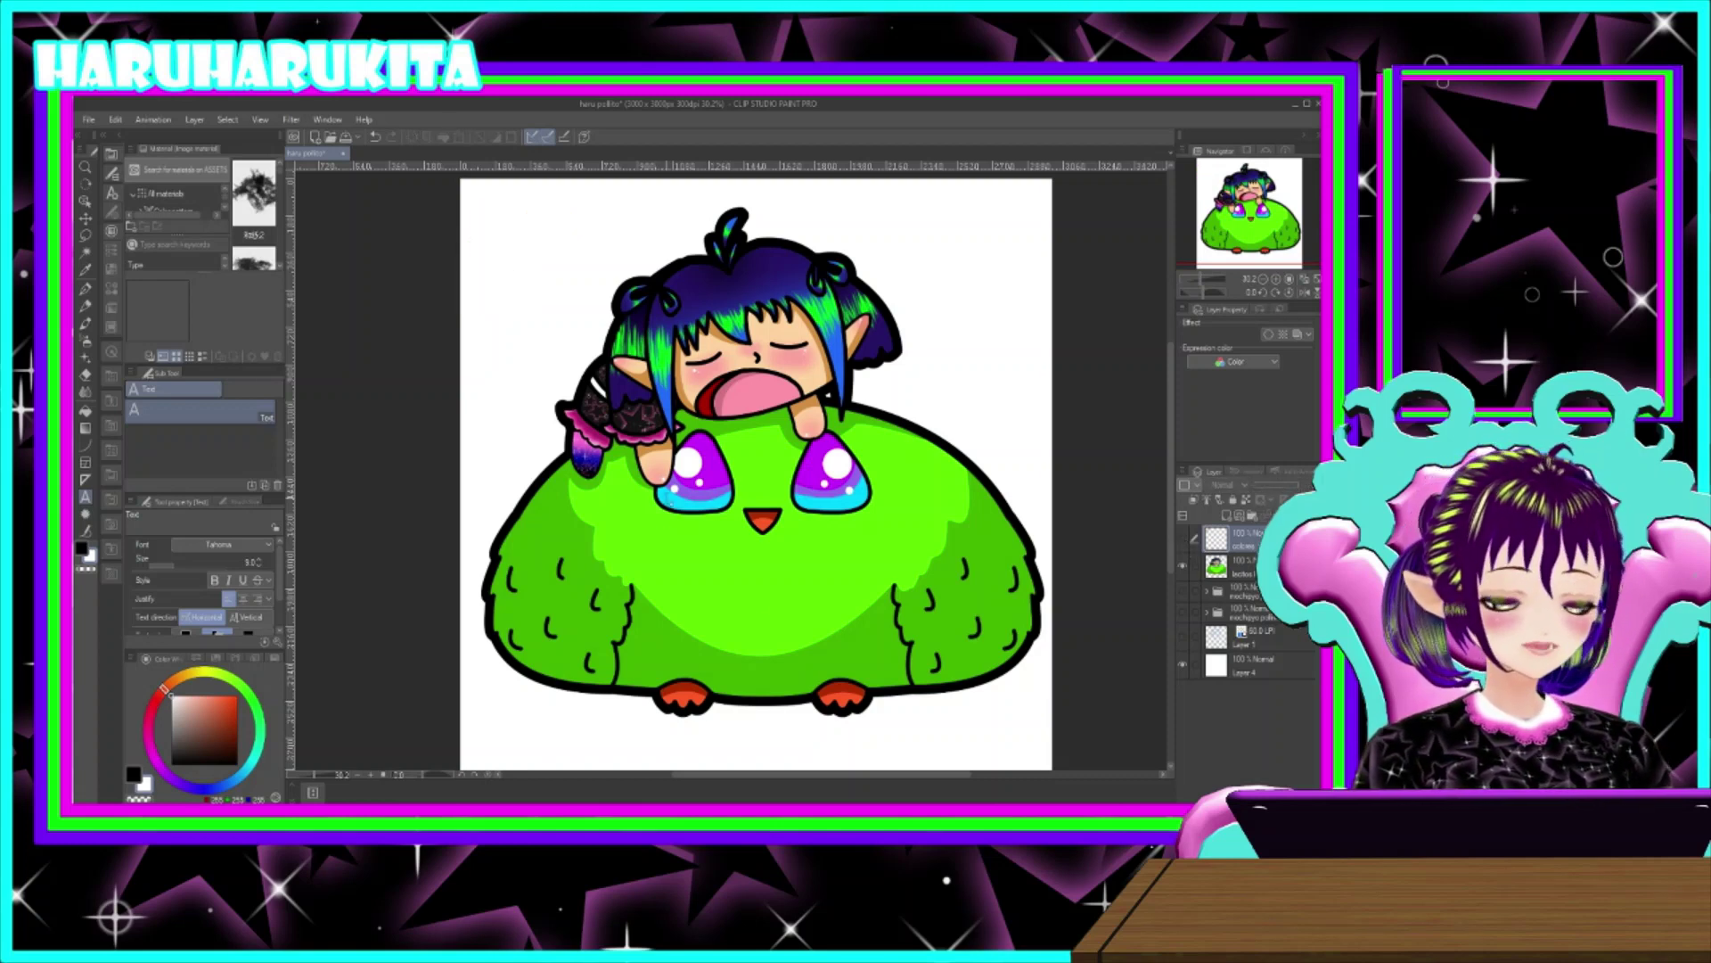
# - Inspect the illustration closely and check the visibility of the merged artwork and colour swatch layers
pyautogui.scroll(2, 775, 490)
pyautogui.moveTo(851, 468); pyautogui.dragTo(834, 612)
pyautogui.scroll(-4, 834, 610)
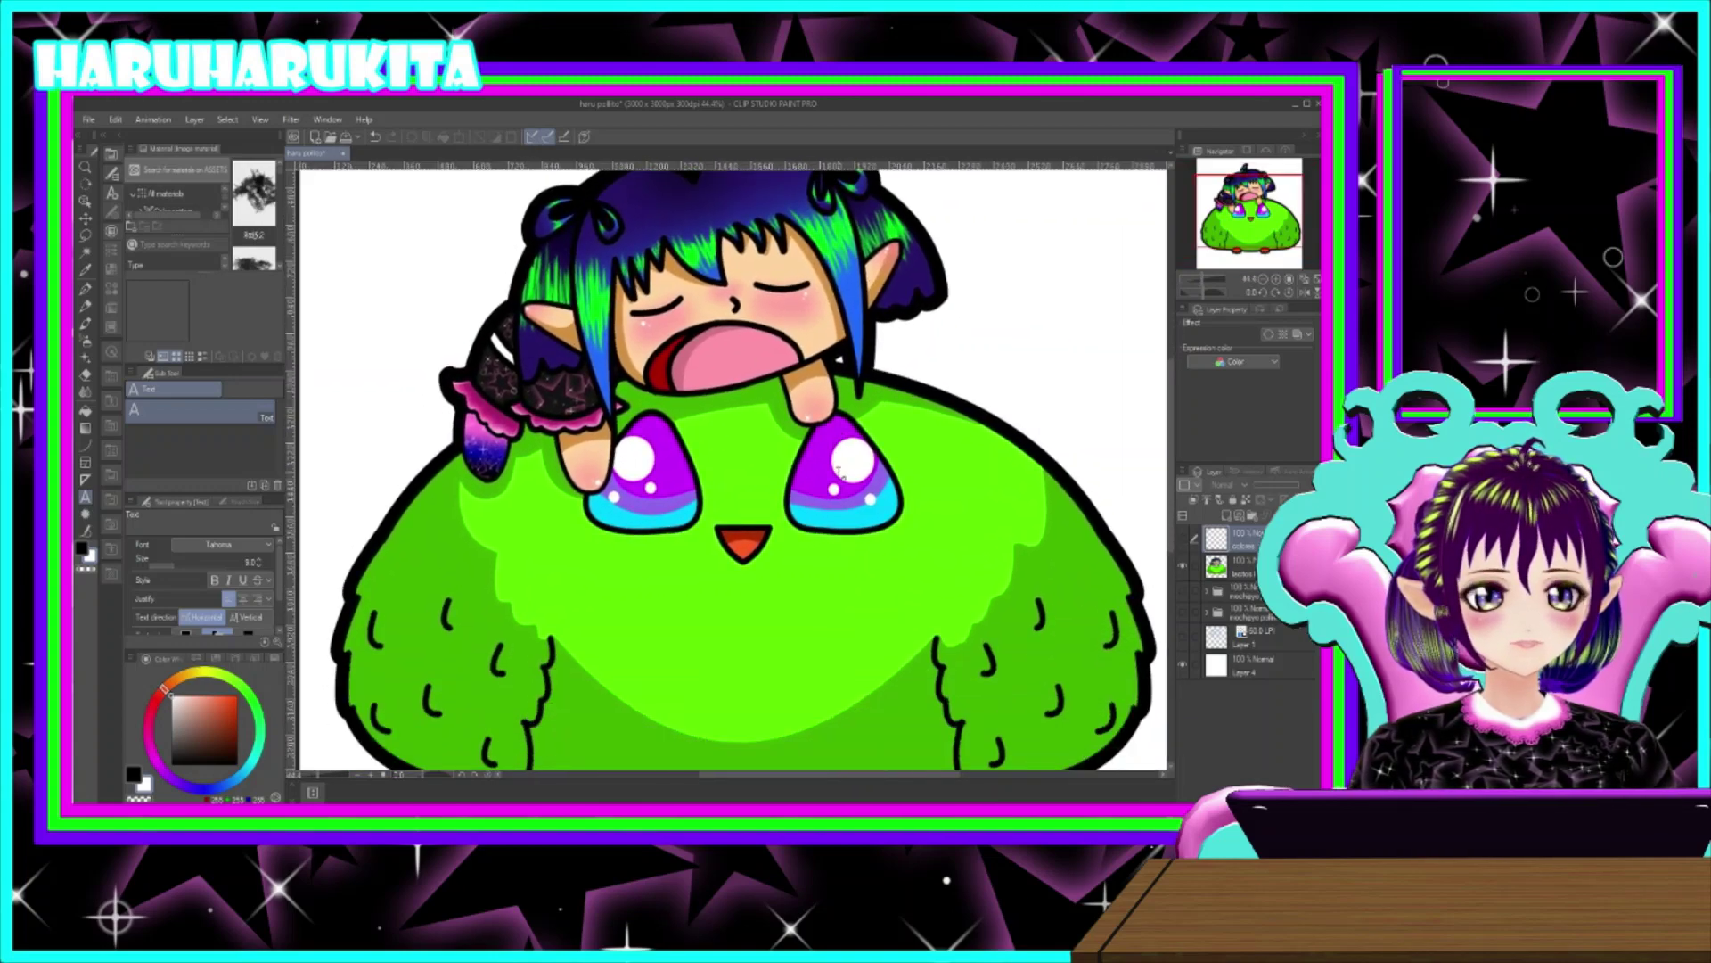
pyautogui.scroll(2, 802, 485)
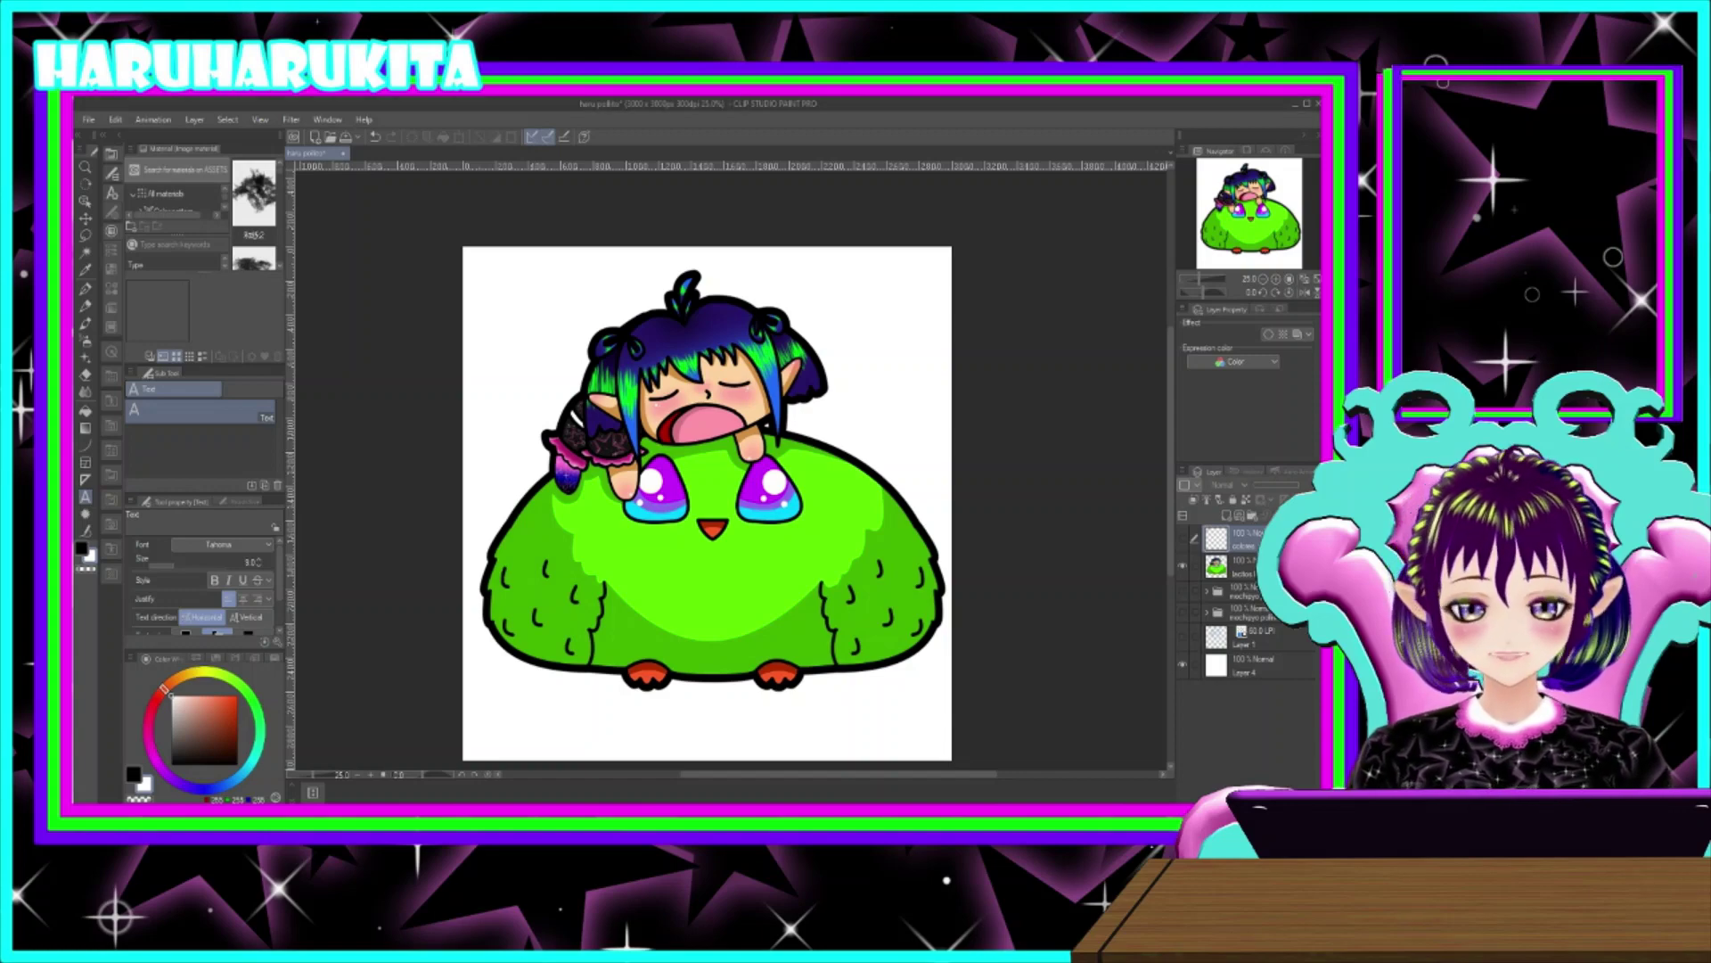
pyautogui.scroll(4, 711, 450)
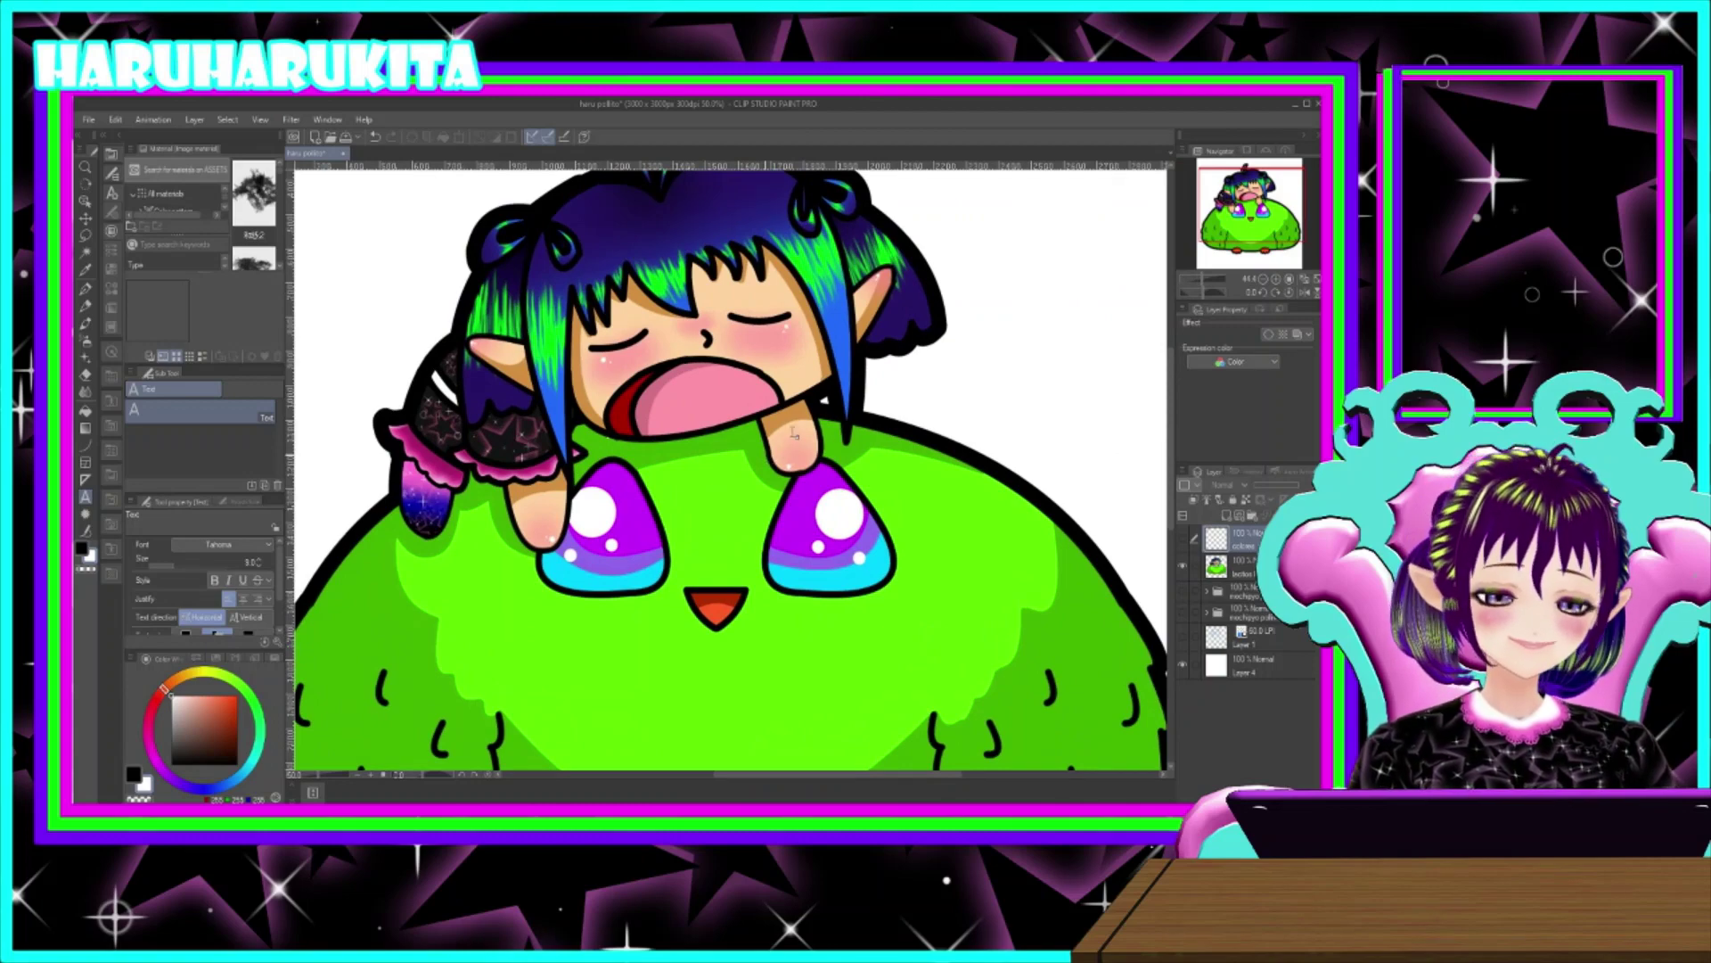
pyautogui.scroll(-3, 794, 434)
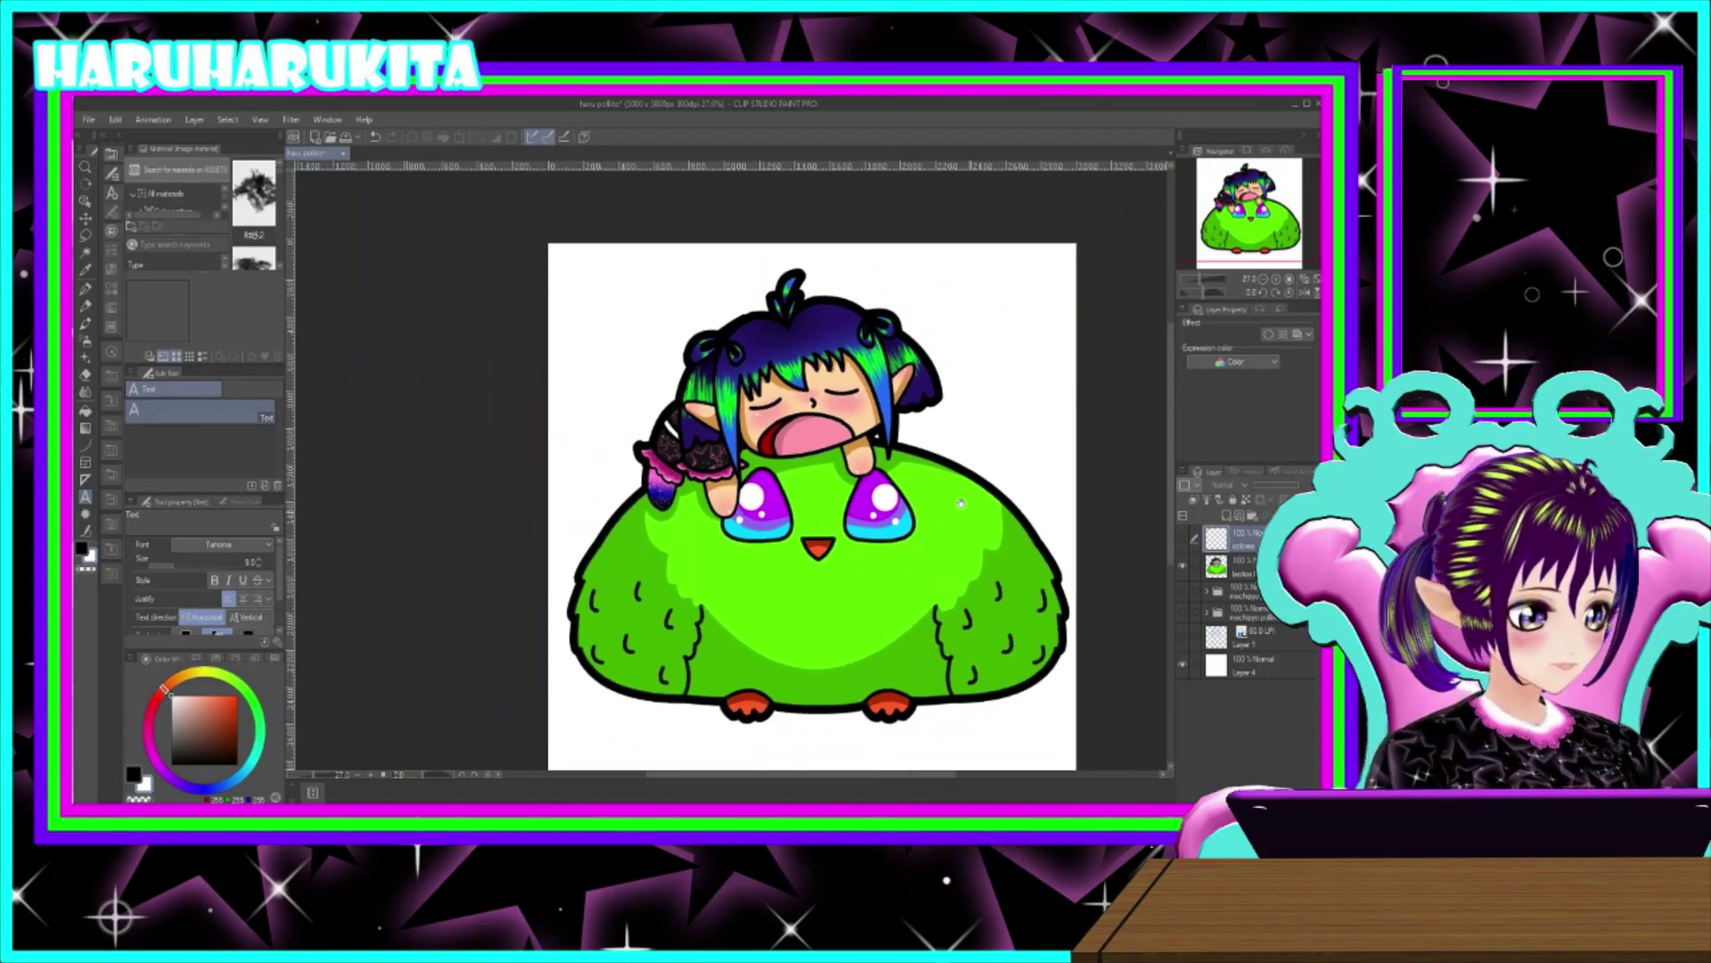
pyautogui.click(1181, 565)
pyautogui.click(1182, 564)
pyautogui.click(1182, 535)
pyautogui.click(1182, 534)
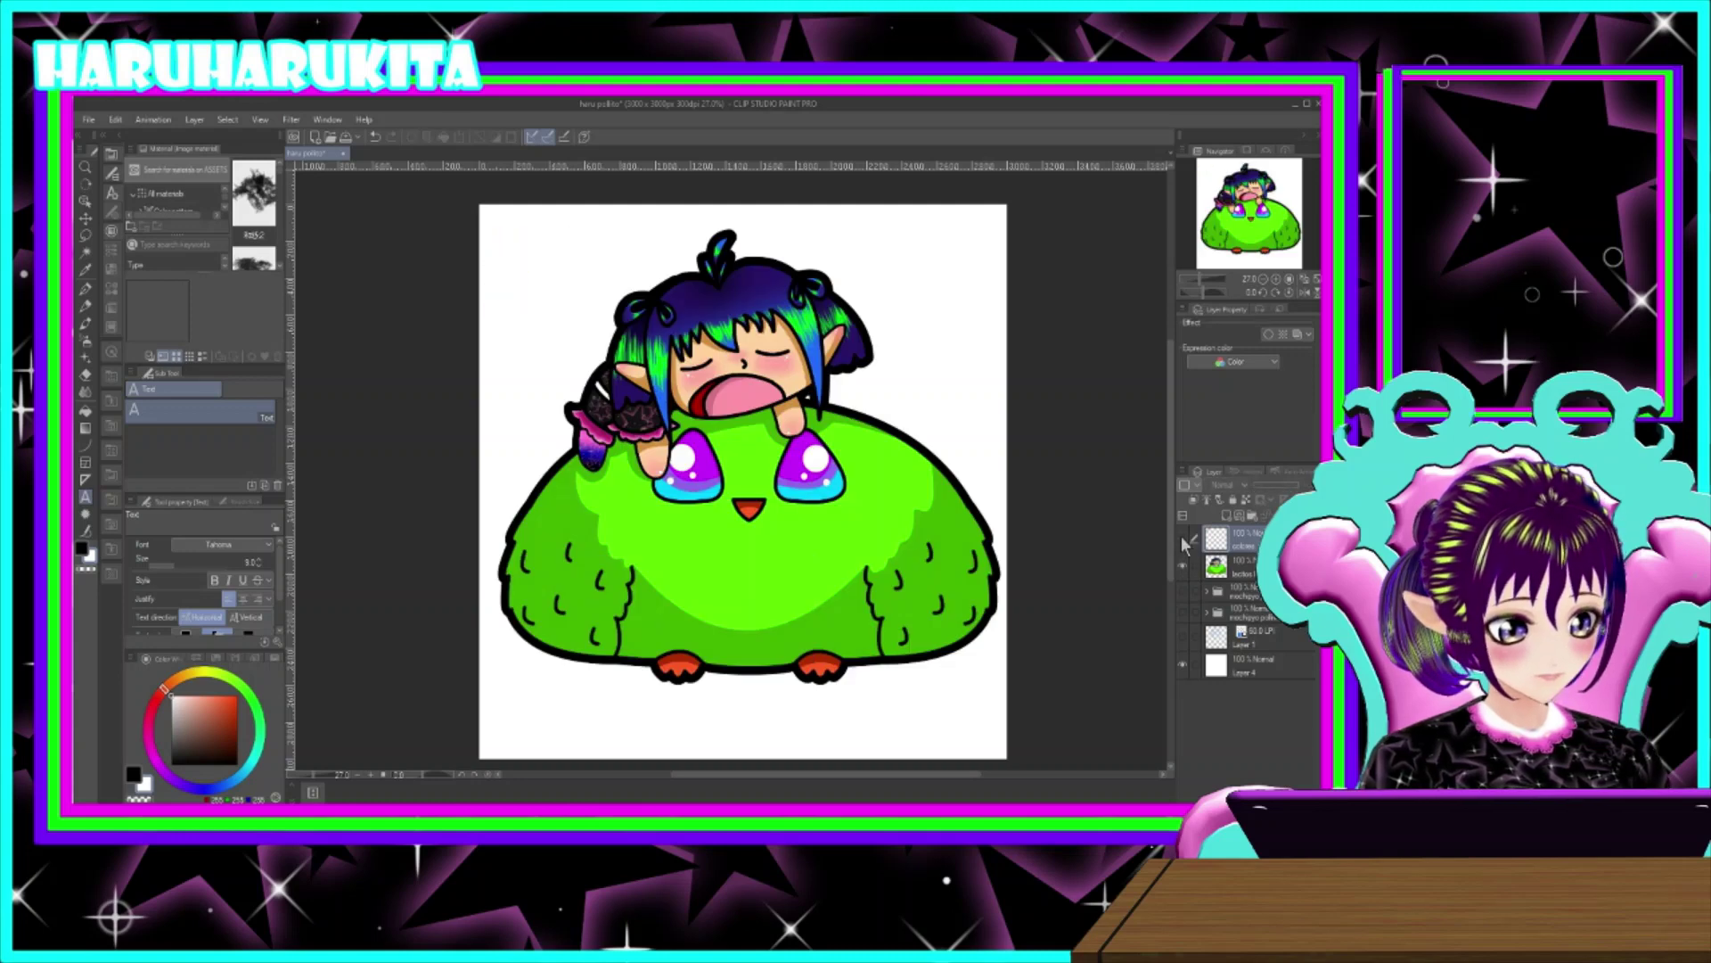
pyautogui.click(1182, 567)
pyautogui.click(1182, 565)
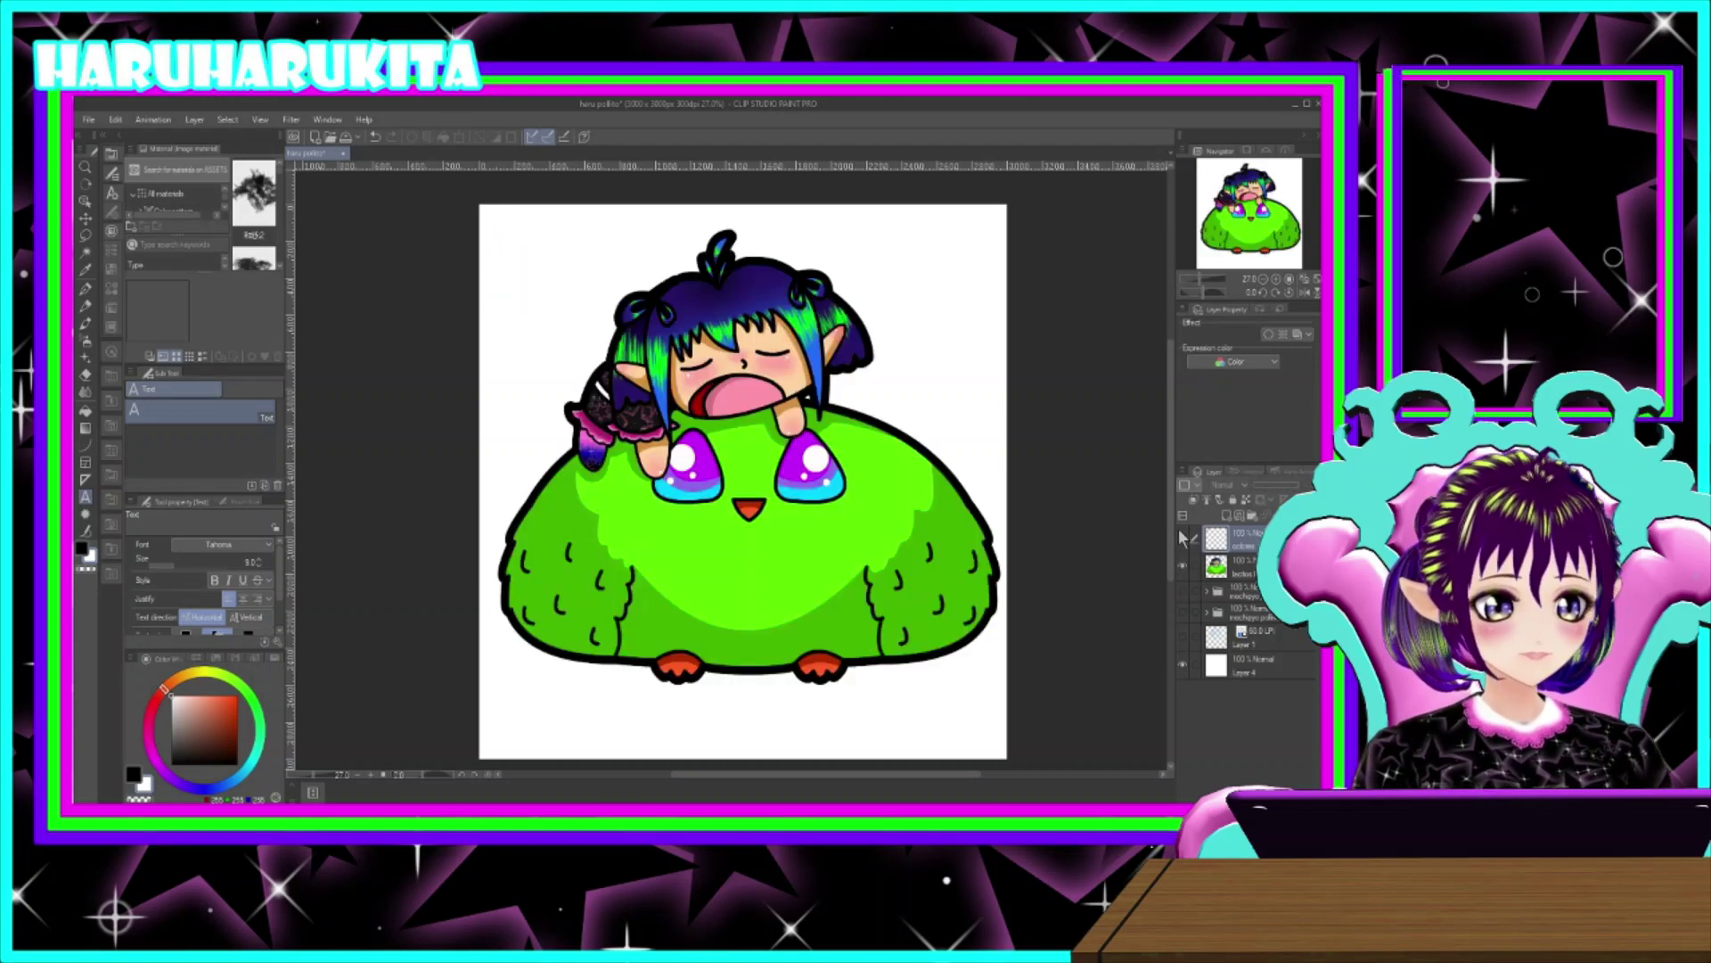
pyautogui.click(1182, 537)
pyautogui.click(1182, 536)
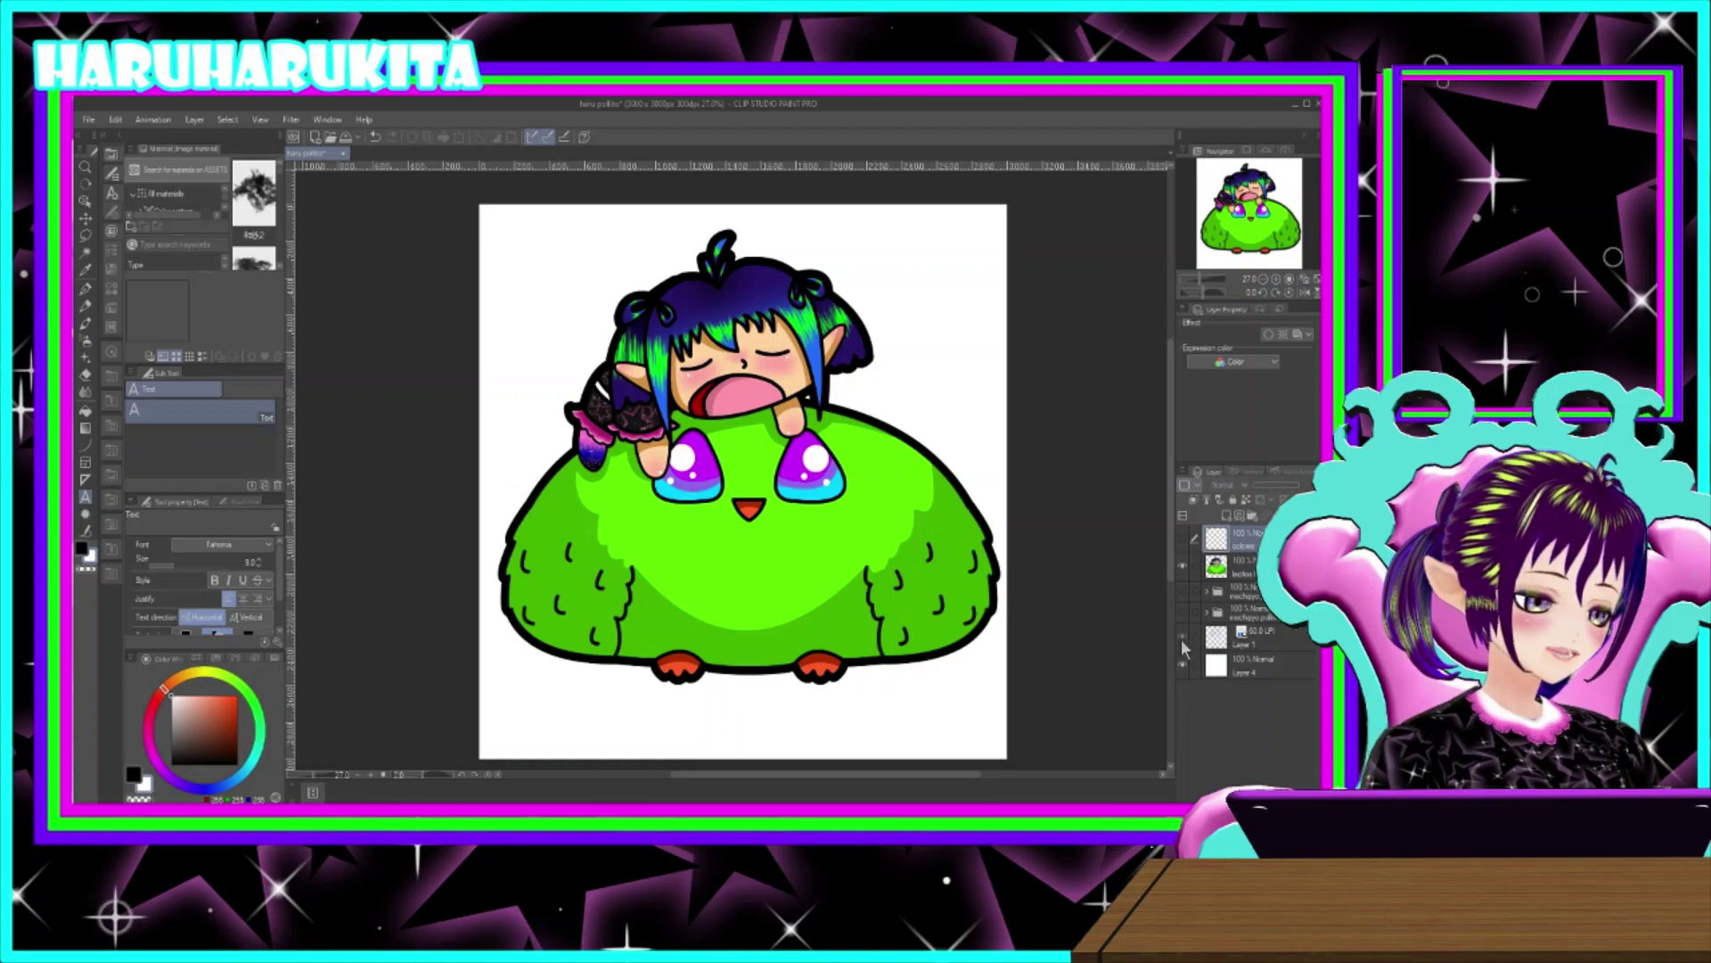
# - Toggle the white background layer to check the outlined artwork against transparency
pyautogui.click(1181, 665)
pyautogui.click(1181, 666)
pyautogui.click(1182, 665)
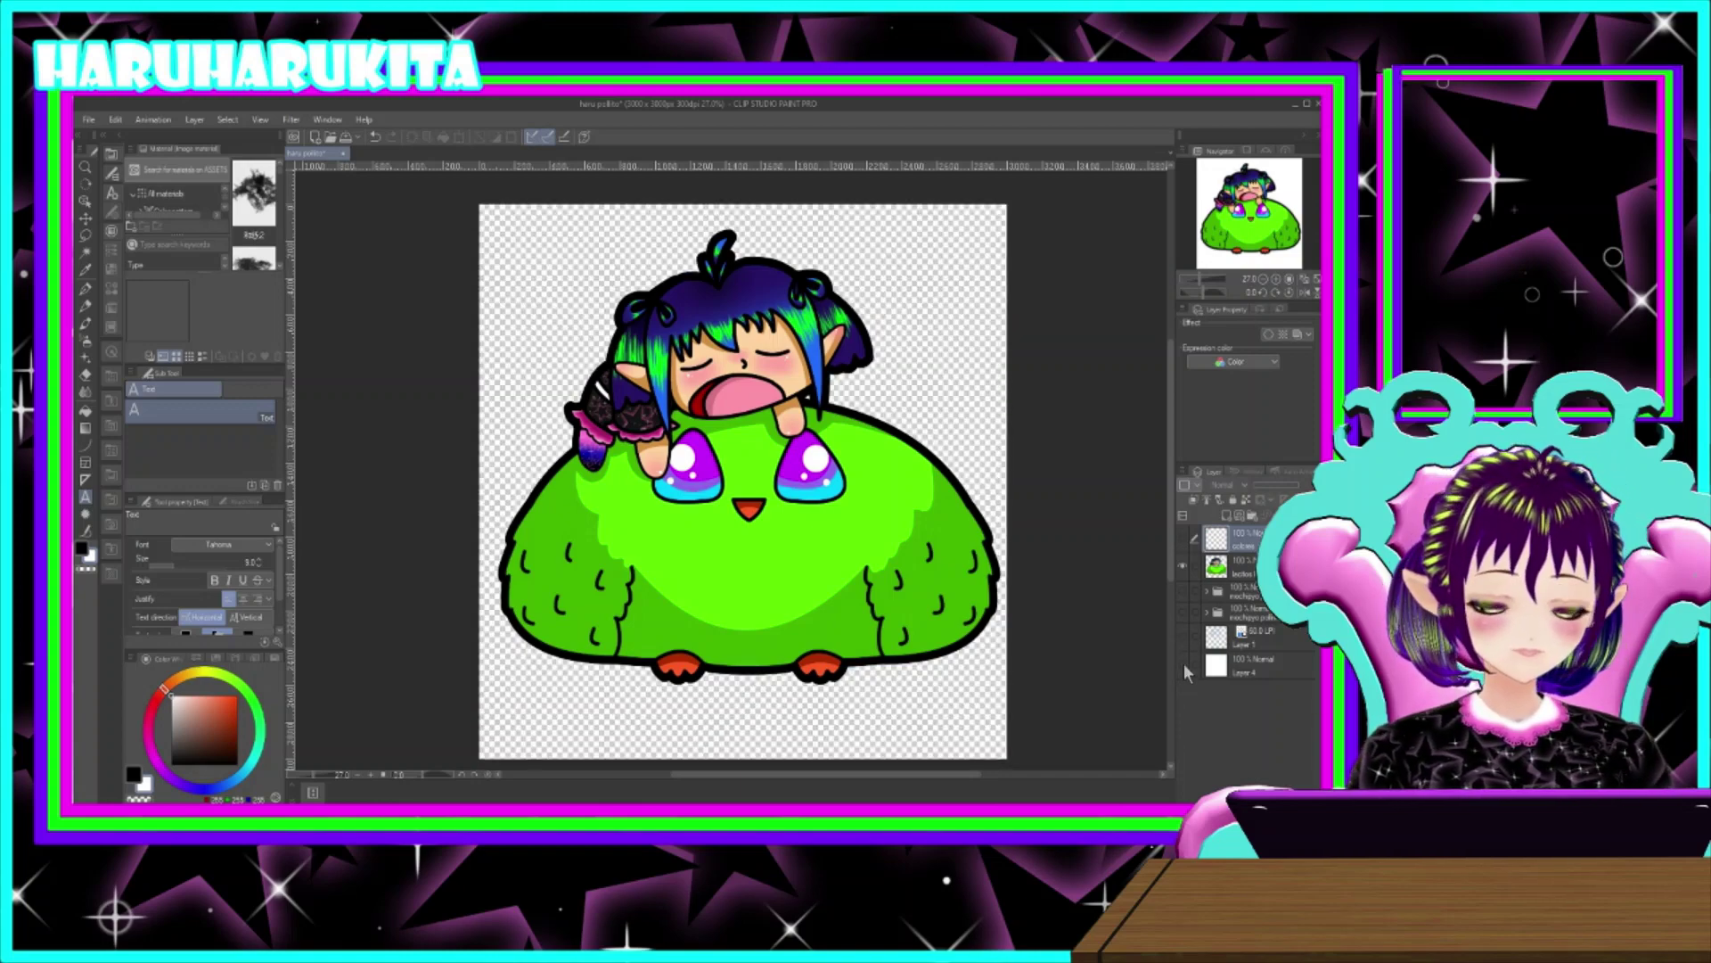
pyautogui.click(1183, 665)
pyautogui.click(1184, 666)
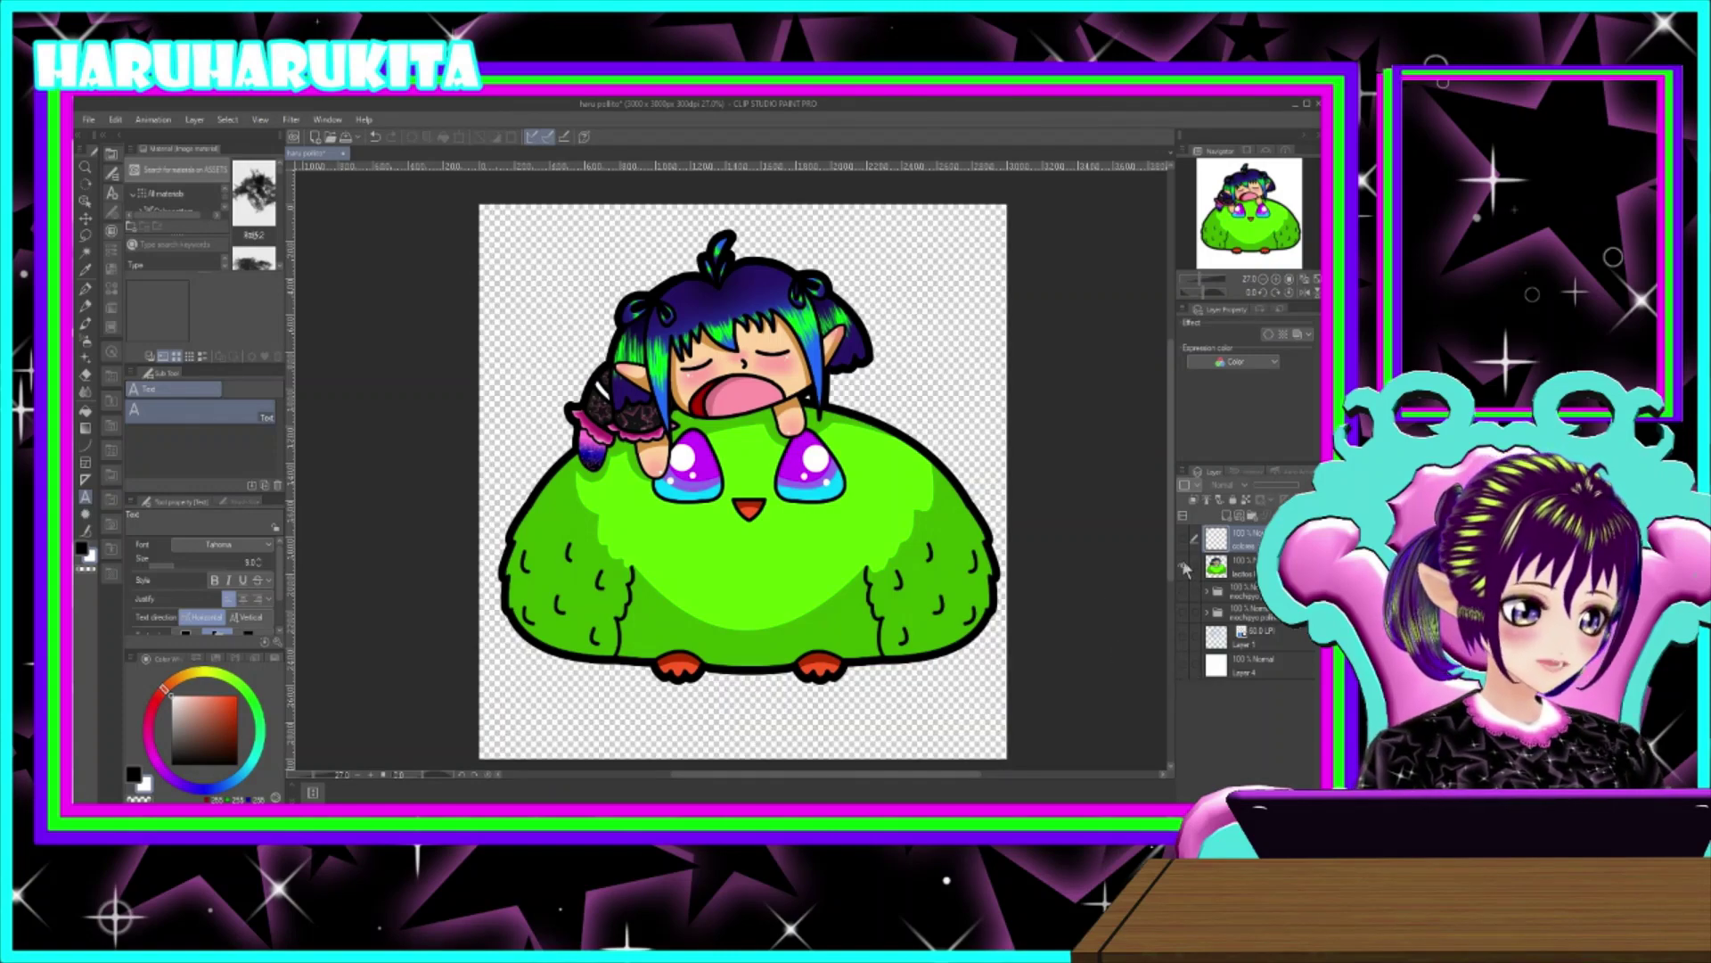
# - Show the blue sketch layer over the white background and compare it with the finished artwork by toggling the merged layer
pyautogui.click(1182, 565)
pyautogui.click(1182, 665)
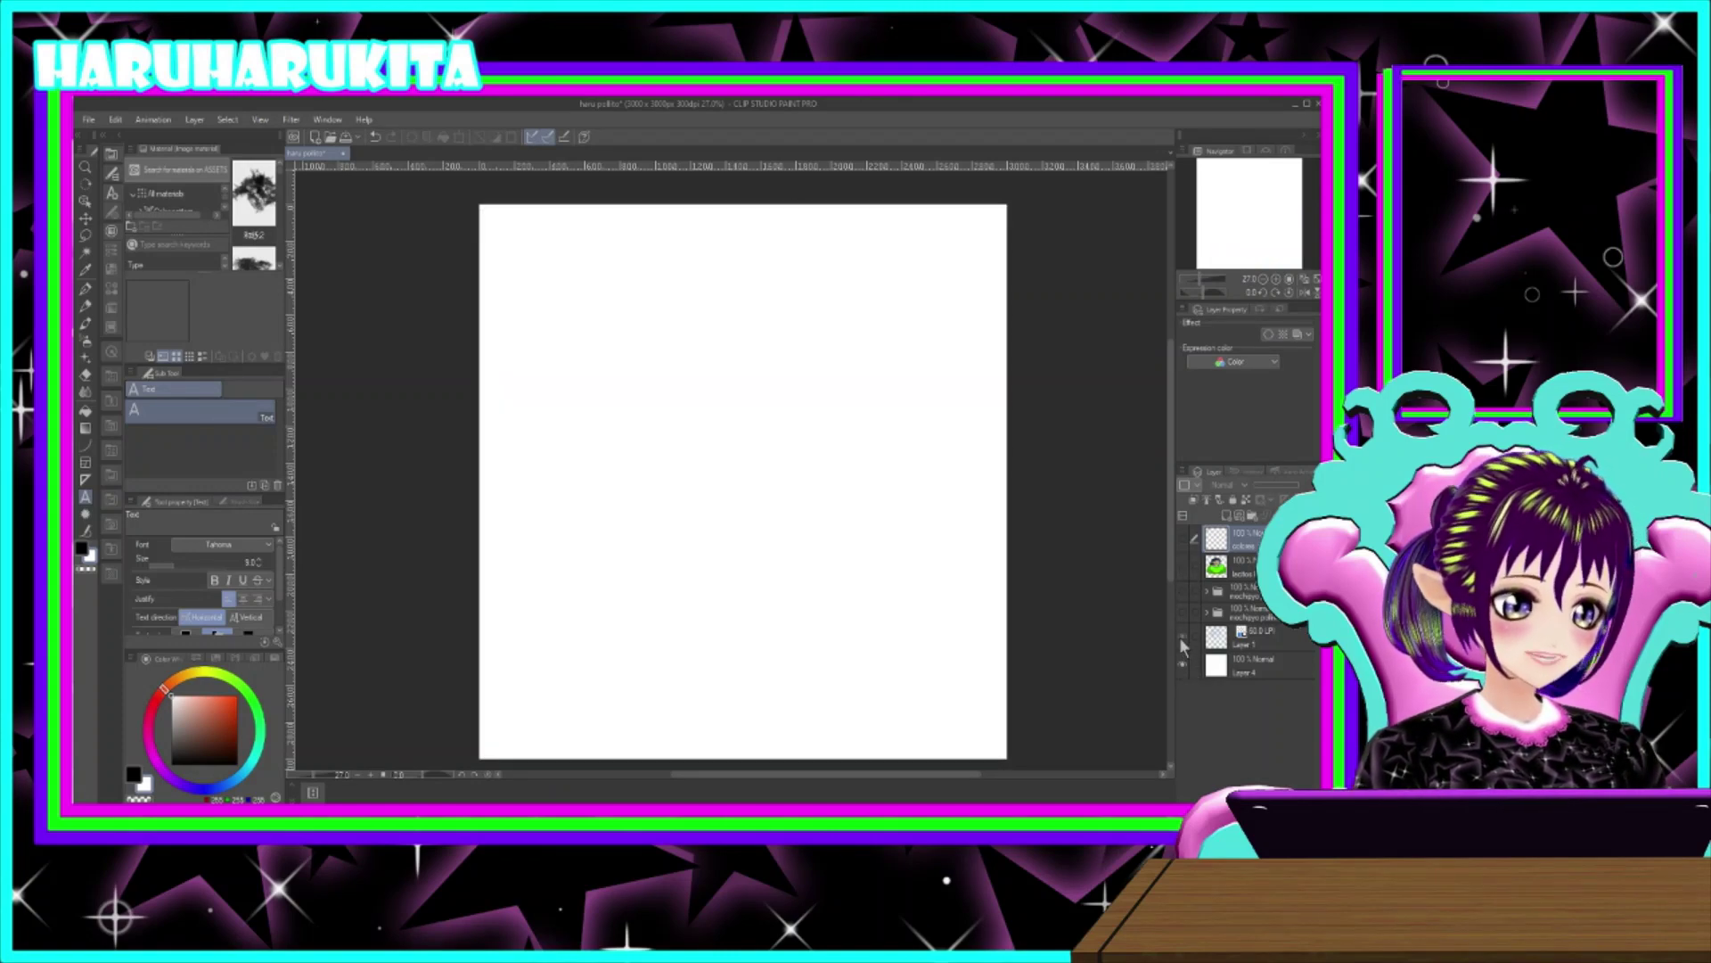
pyautogui.click(1181, 638)
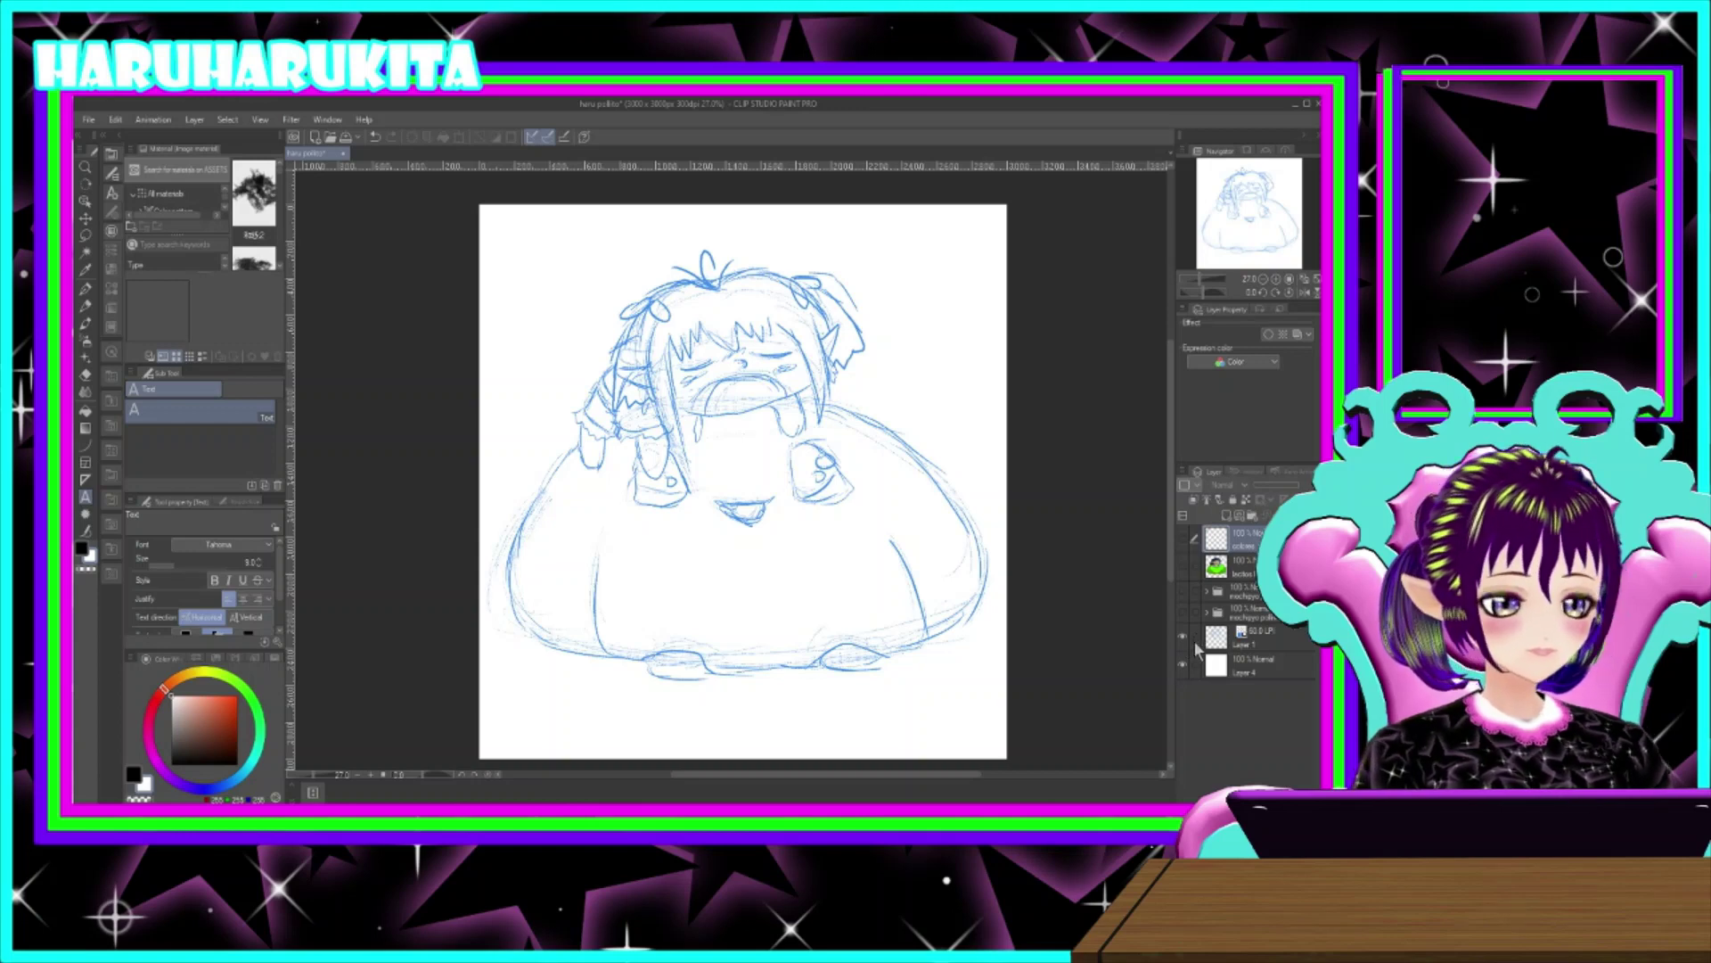
pyautogui.click(1181, 565)
pyautogui.click(1181, 565)
pyautogui.click(1181, 565)
pyautogui.click(1181, 565)
pyautogui.click(1181, 565)
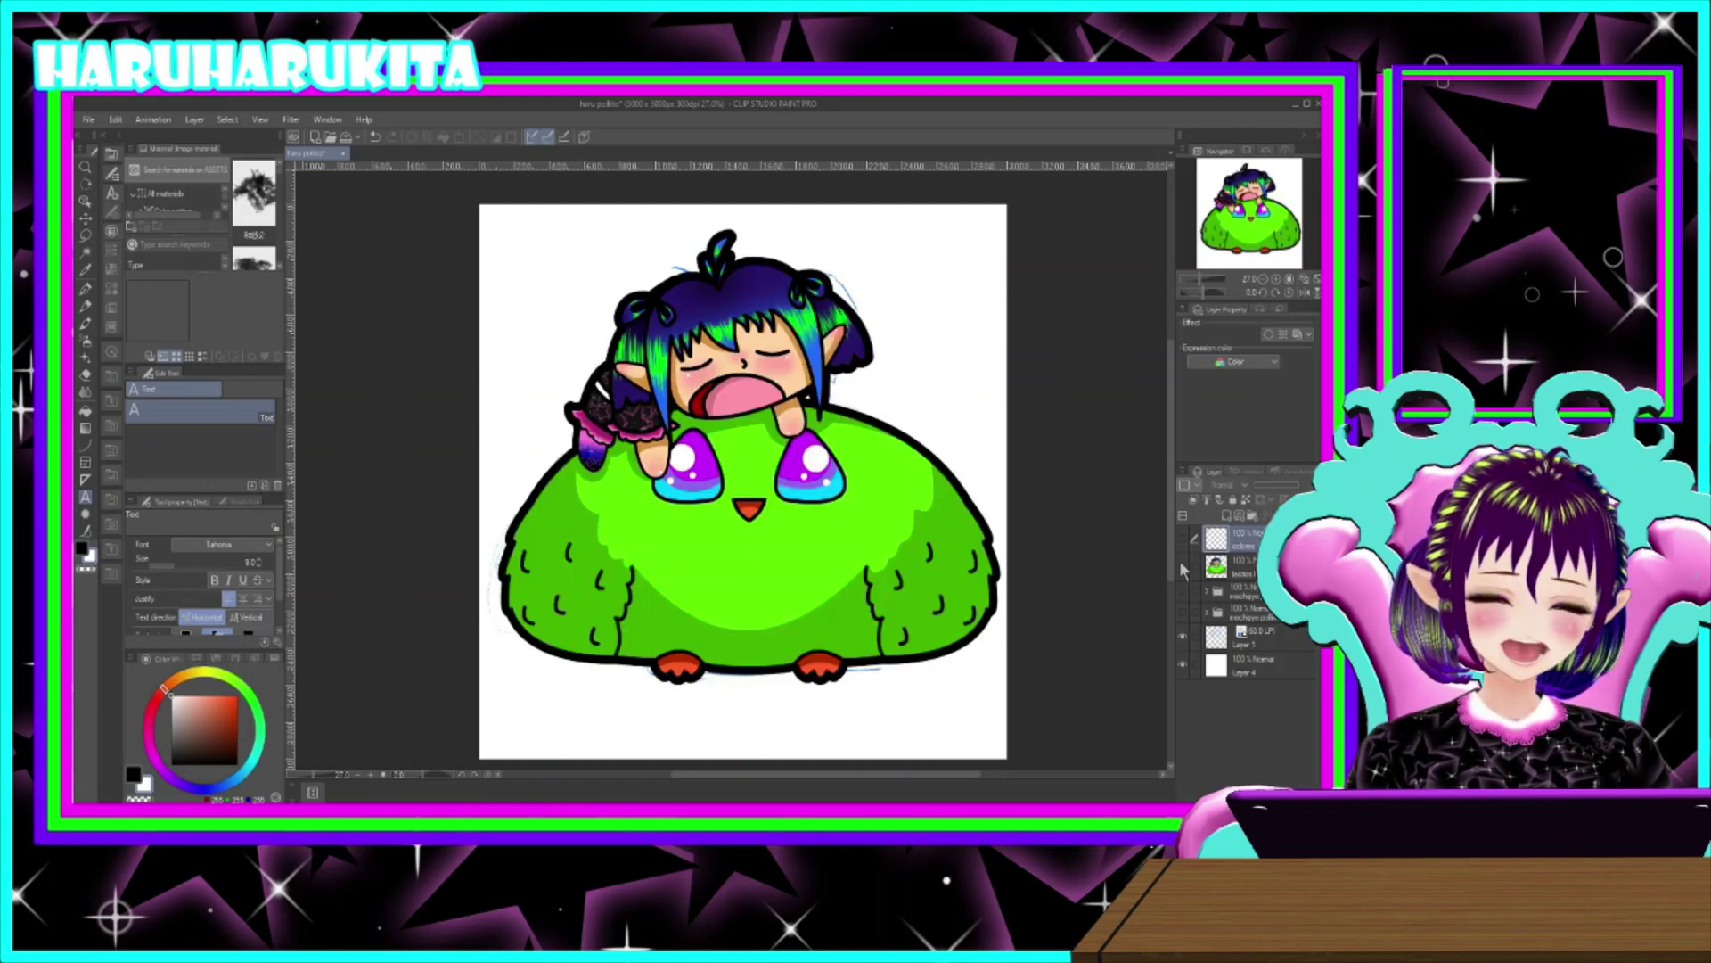
pyautogui.click(1181, 565)
pyautogui.click(1181, 565)
pyautogui.click(1182, 565)
pyautogui.click(1181, 566)
pyautogui.click(1181, 565)
pyautogui.click(1181, 565)
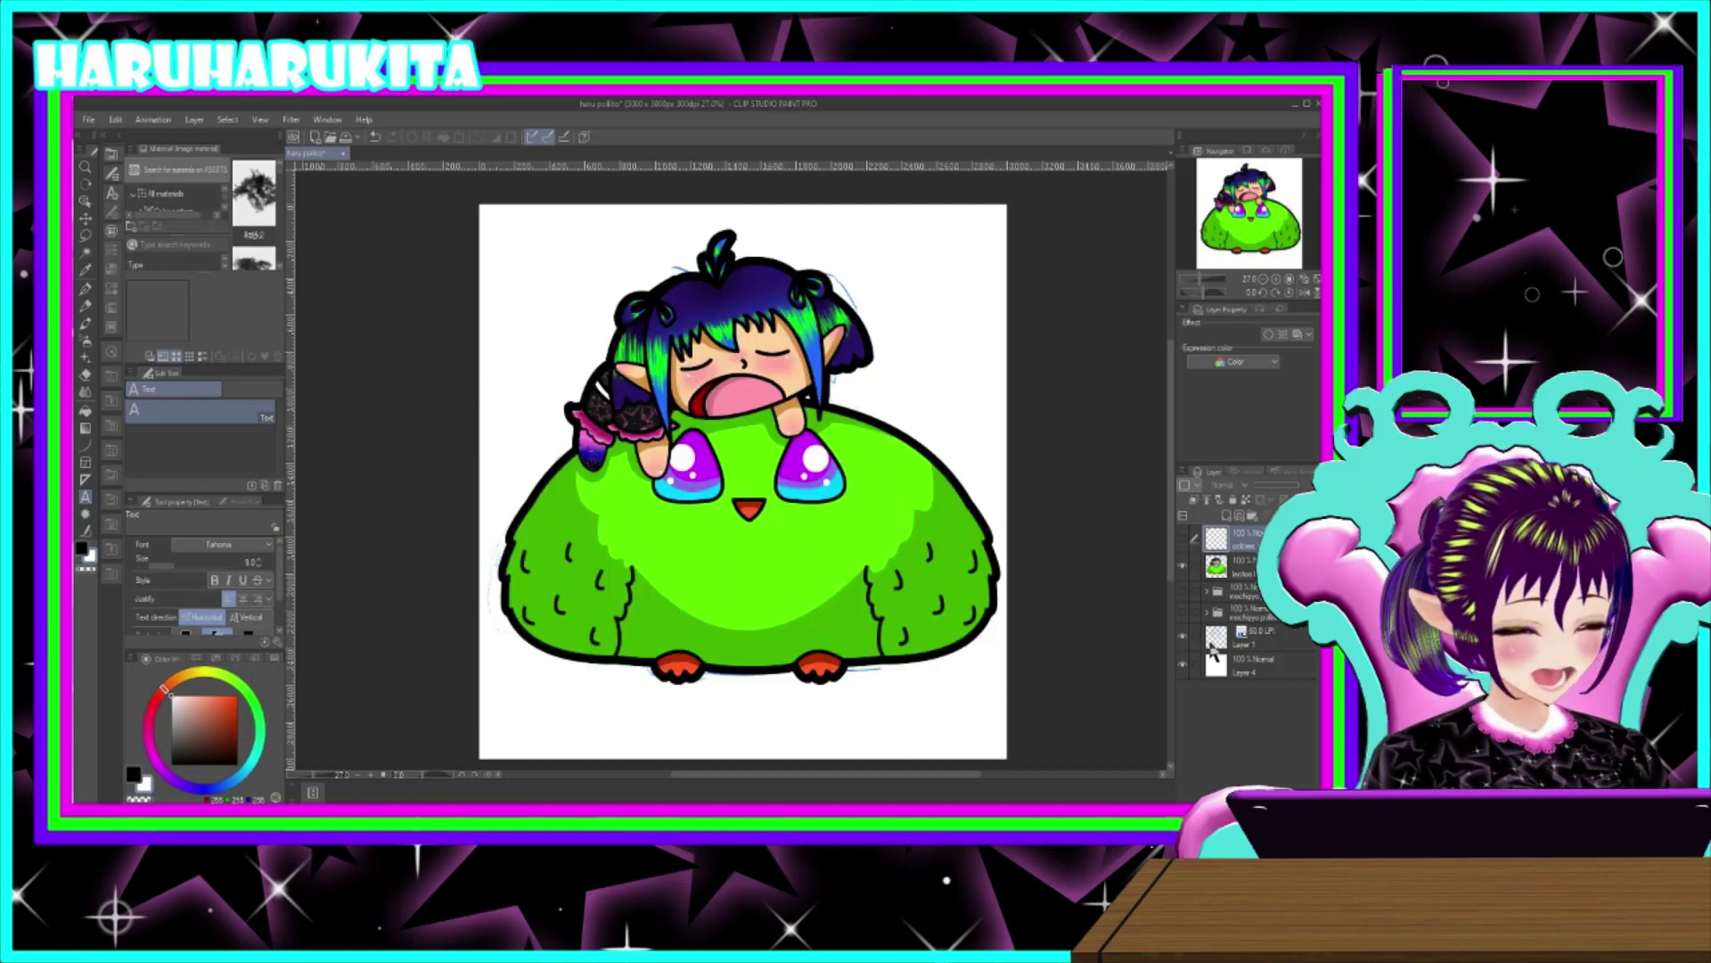
# - Select the merged artwork layer and fine-tune the edge thickness of its black border
pyautogui.click(1241, 569)
pyautogui.moveTo(1299, 375); pyautogui.dragTo(1303, 381)
pyautogui.click(1299, 372)
pyautogui.click(1299, 373)
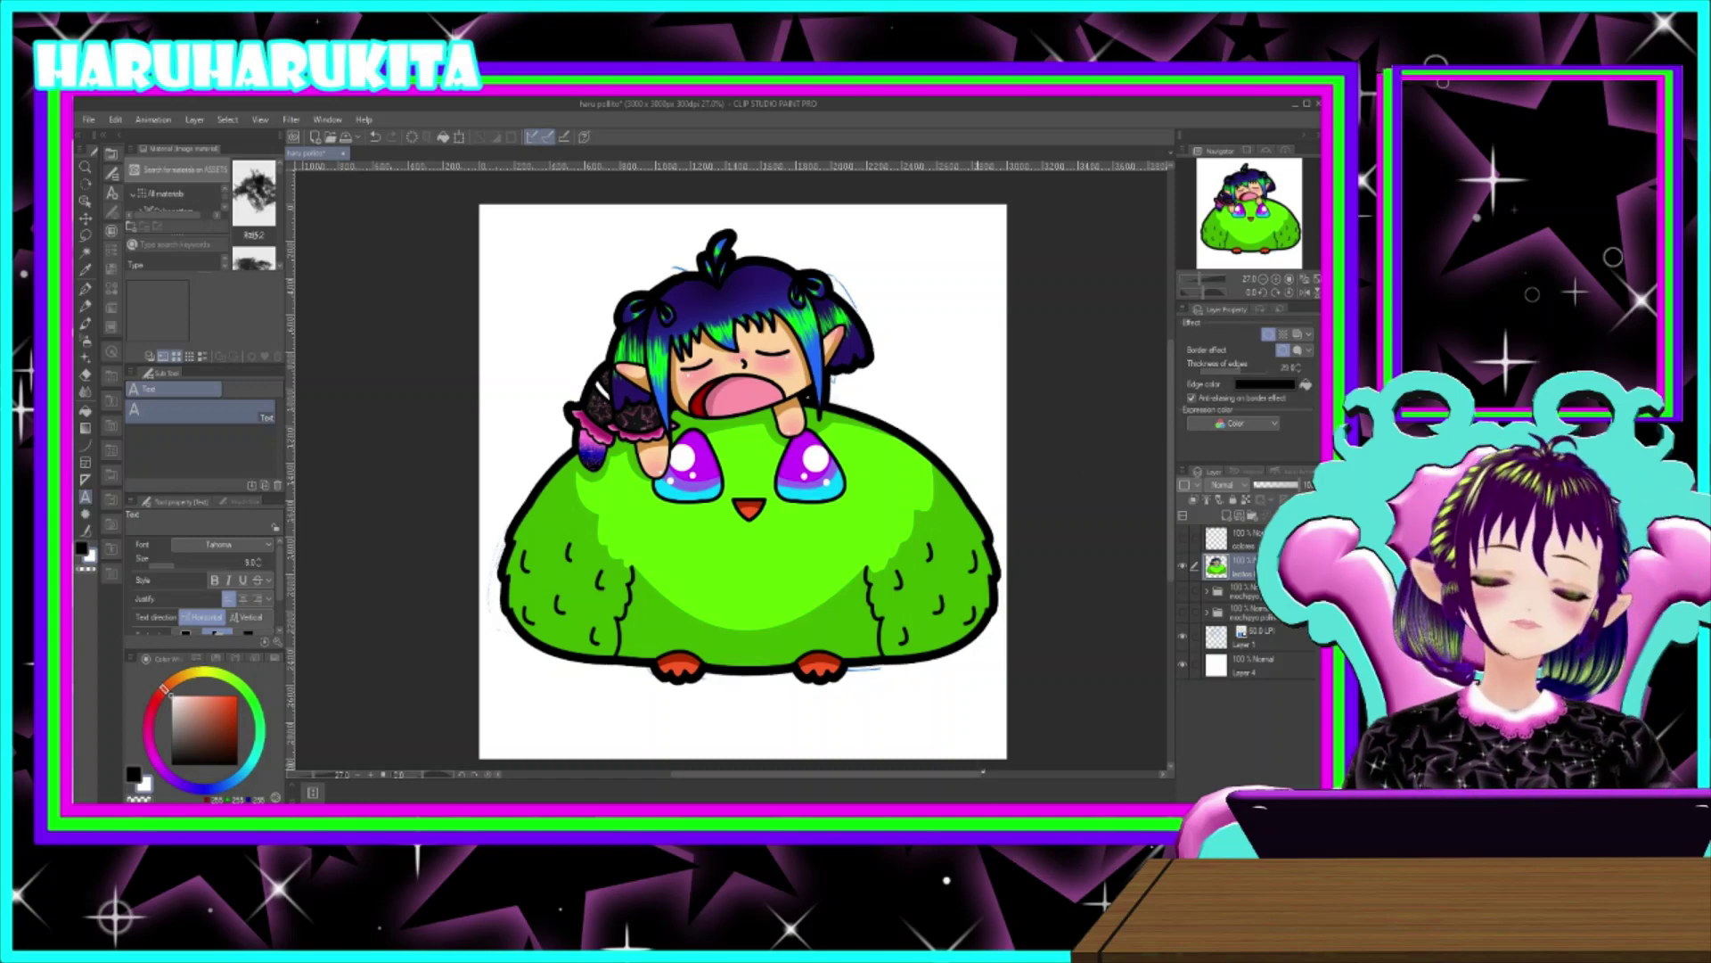